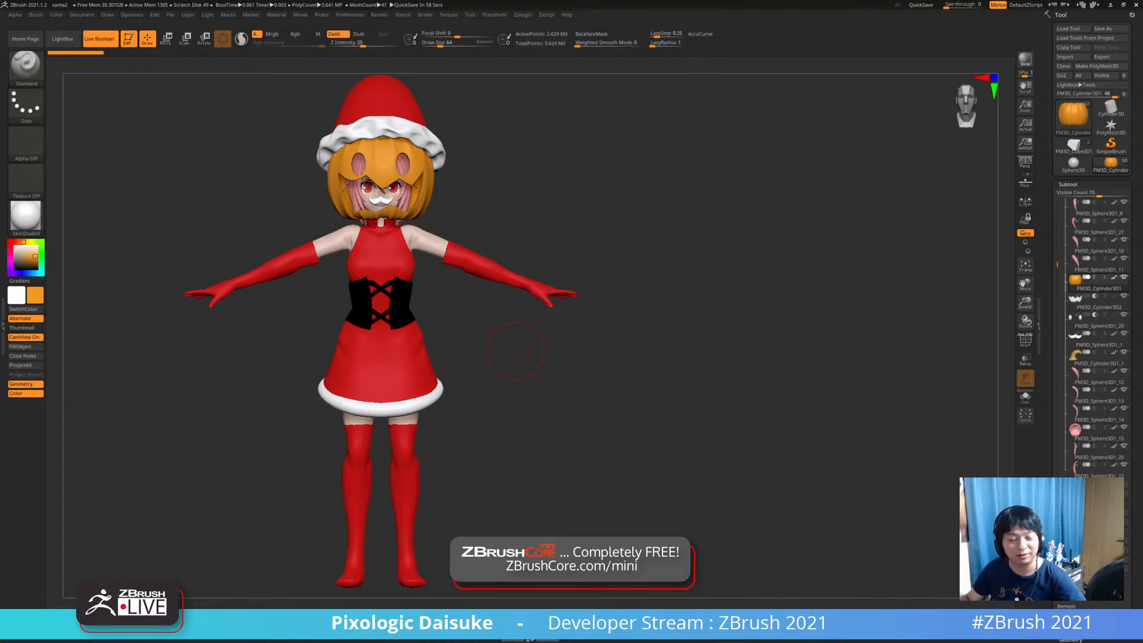
pyautogui.moveTo(516, 351); pyautogui.dragTo(562, 337)
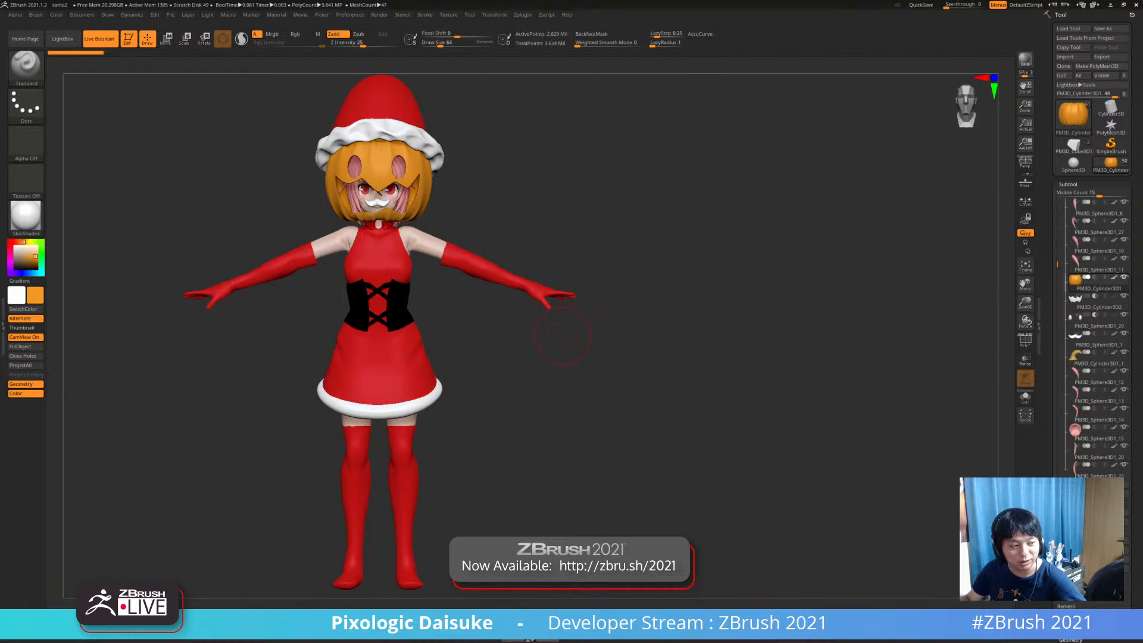
pyautogui.moveTo(561, 336)
pyautogui.mouseDown()
pyautogui.moveTo(575, 310)
pyautogui.moveTo(504, 322)
pyautogui.moveTo(506, 357)
pyautogui.moveTo(577, 328)
pyautogui.mouseUp()
pyautogui.moveTo(535, 369); pyautogui.dragTo(491, 389)
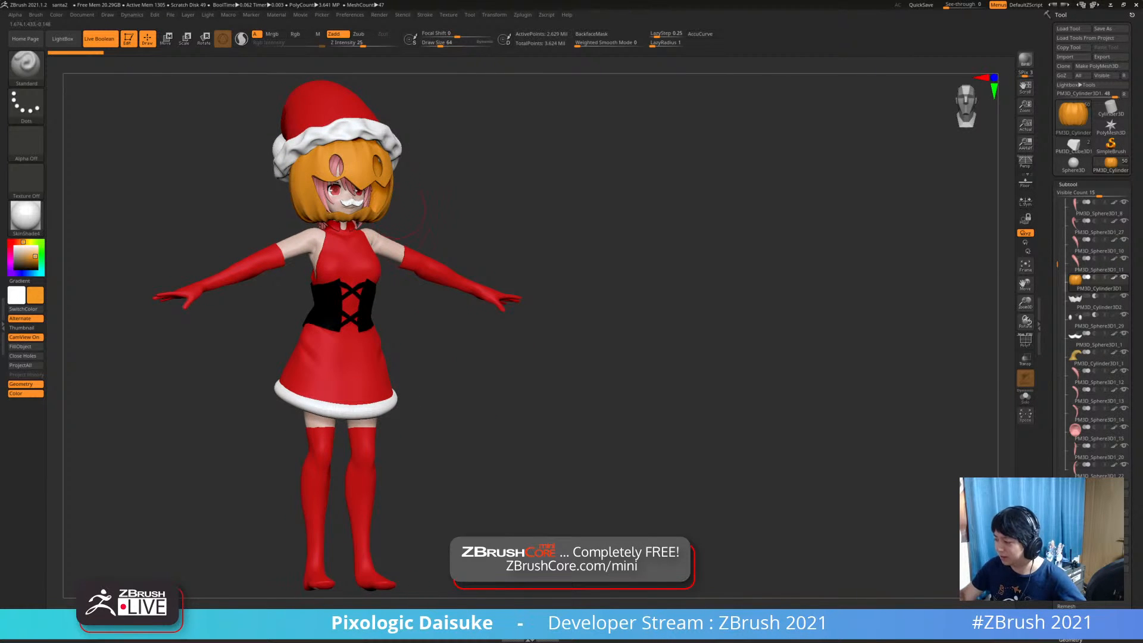
pyautogui.moveTo(498, 338)
pyautogui.mouseDown()
pyautogui.moveTo(416, 348)
pyautogui.moveTo(488, 329)
pyautogui.moveTo(470, 338)
pyautogui.moveTo(478, 360)
pyautogui.moveTo(675, 283)
pyautogui.mouseUp()
# Delete the pumpkin head, its face cutout subtools, the pumpkin stem and the oversized hat subtool PM3D_Sphere3D2
pyautogui.click(1095, 338)
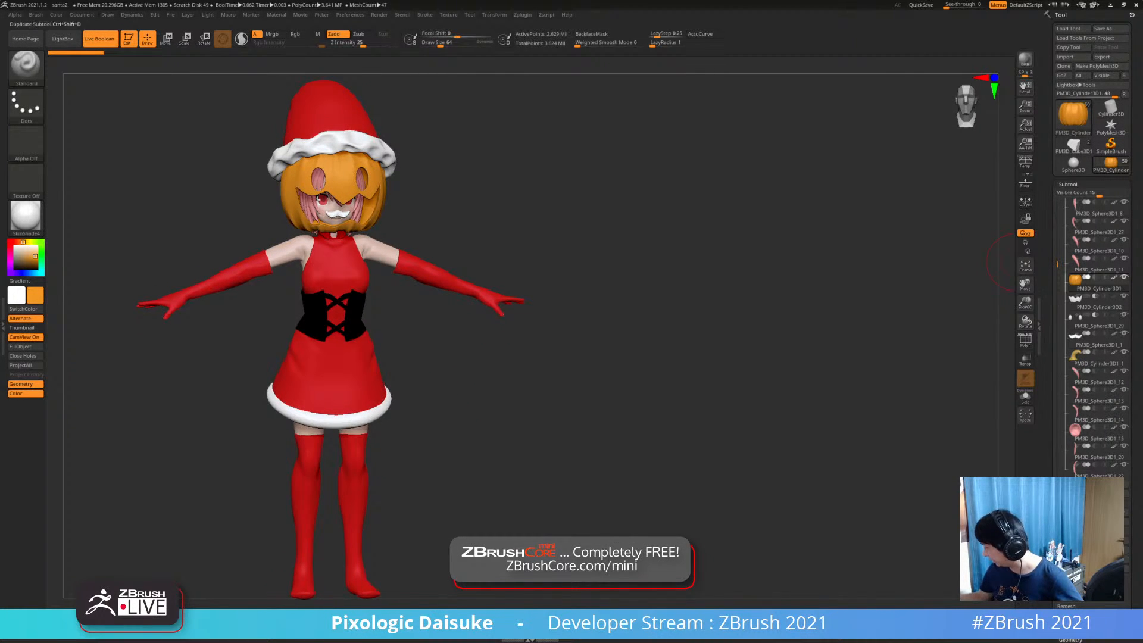
pyautogui.click(1066, 542)
pyautogui.click(1000, 584)
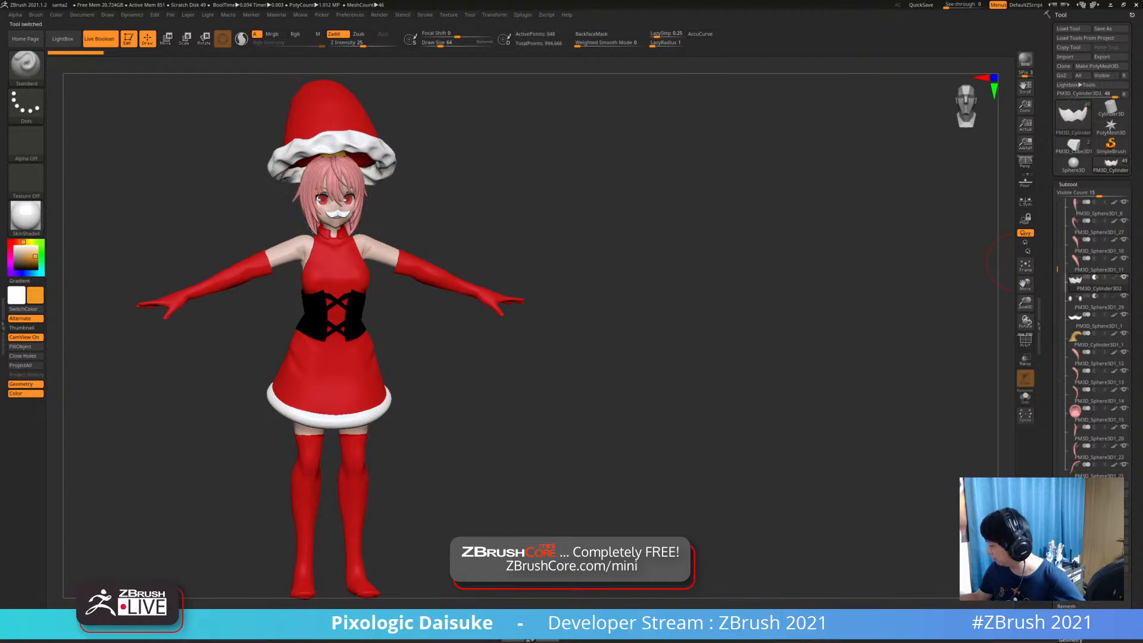
pyautogui.click(1067, 542)
pyautogui.click(1000, 584)
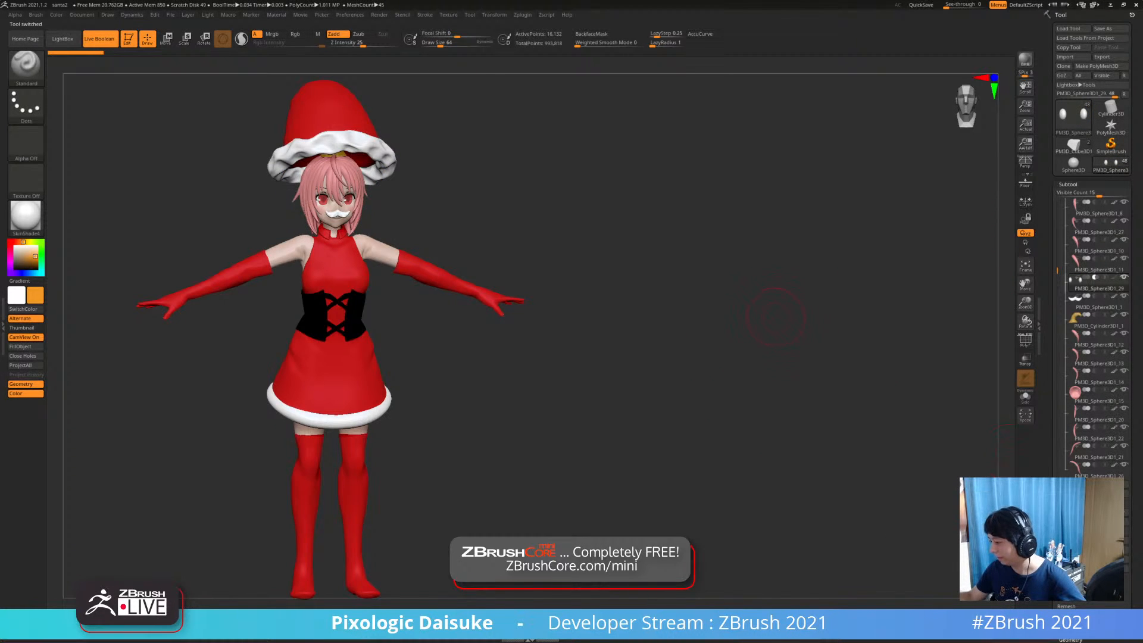
pyautogui.click(1067, 542)
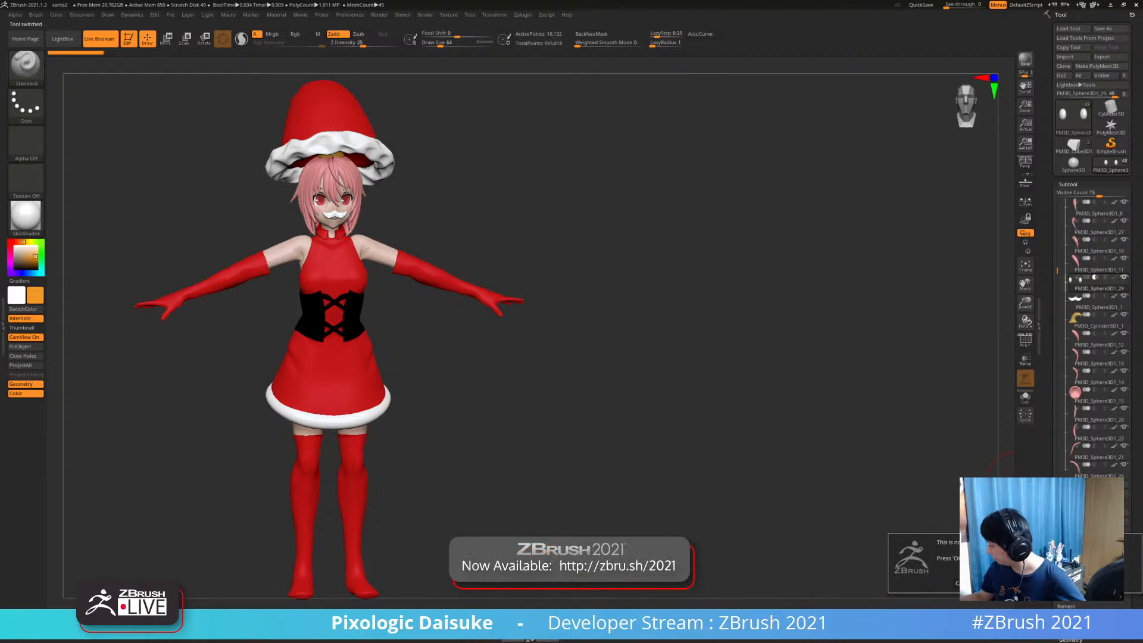
pyautogui.click(1000, 585)
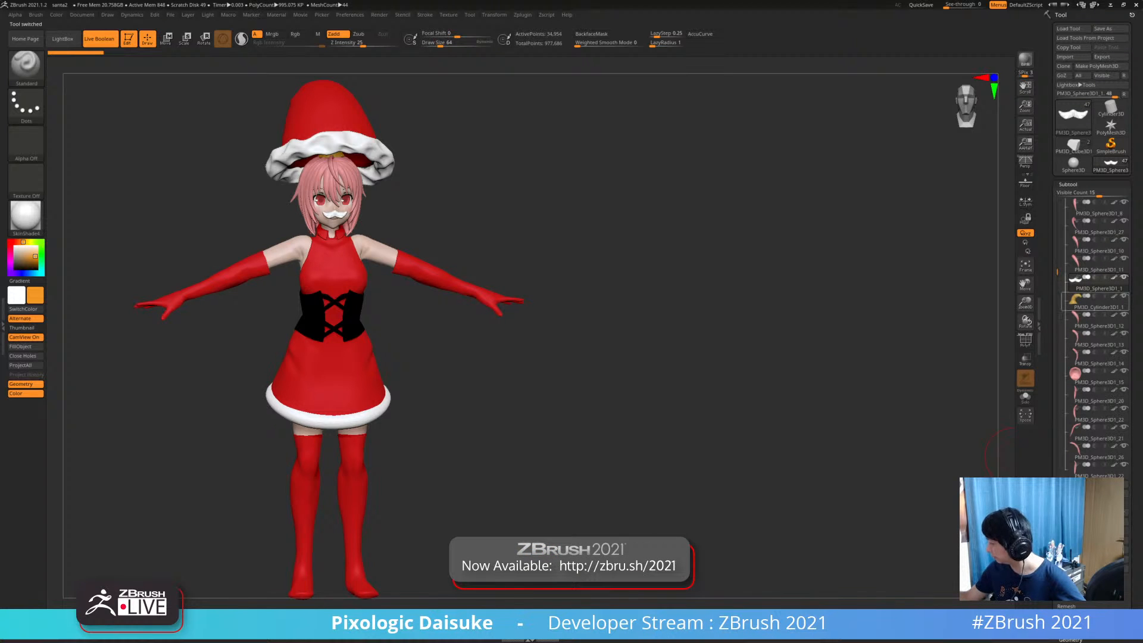
pyautogui.click(1098, 303)
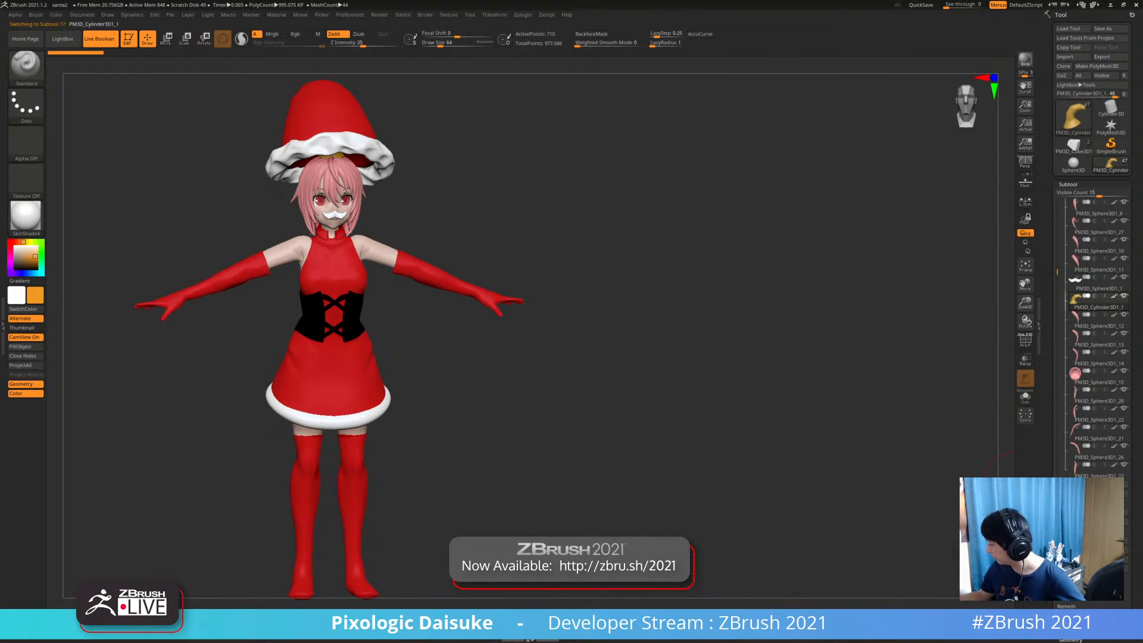
pyautogui.click(1067, 542)
pyautogui.click(931, 570)
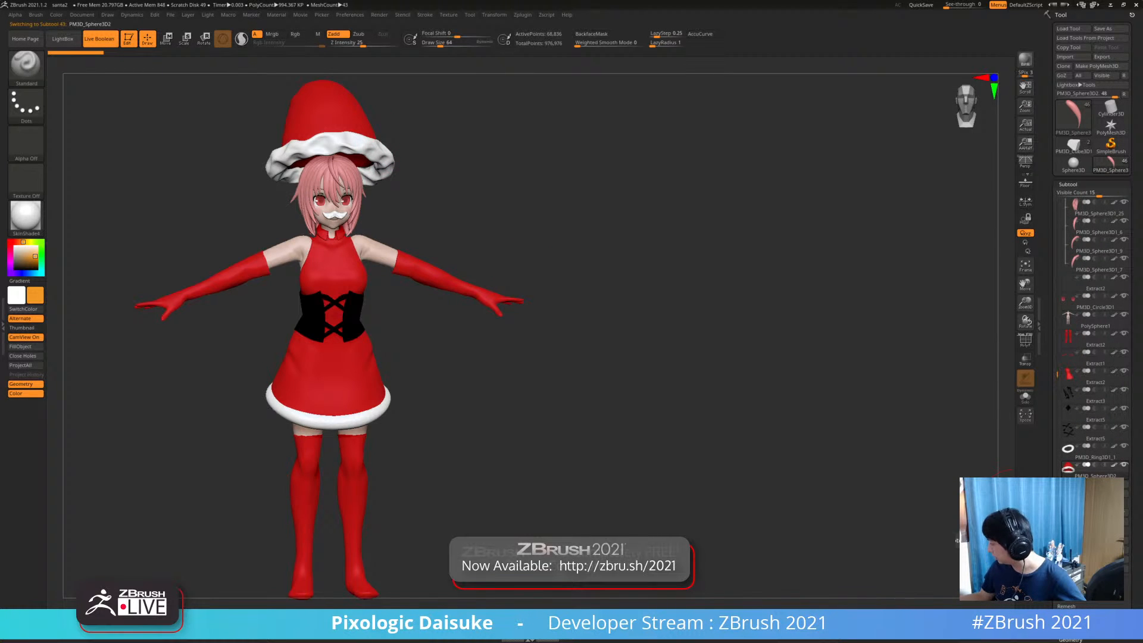
pyautogui.click(1068, 564)
pyautogui.press('Return')
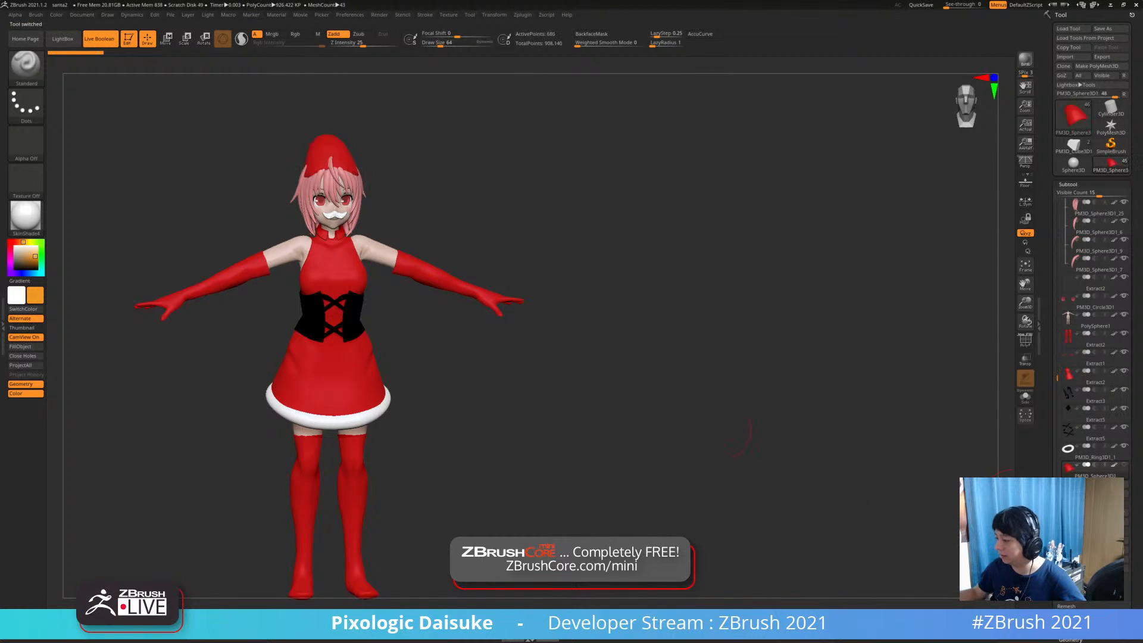
# Show the small hat's fur trim PM3D_Ring3D1 and pompom PM3D_Sphere3D1_30
pyautogui.moveTo(604, 366)
pyautogui.mouseDown()
pyautogui.moveTo(716, 369)
pyautogui.moveTo(616, 368)
pyautogui.mouseUp()
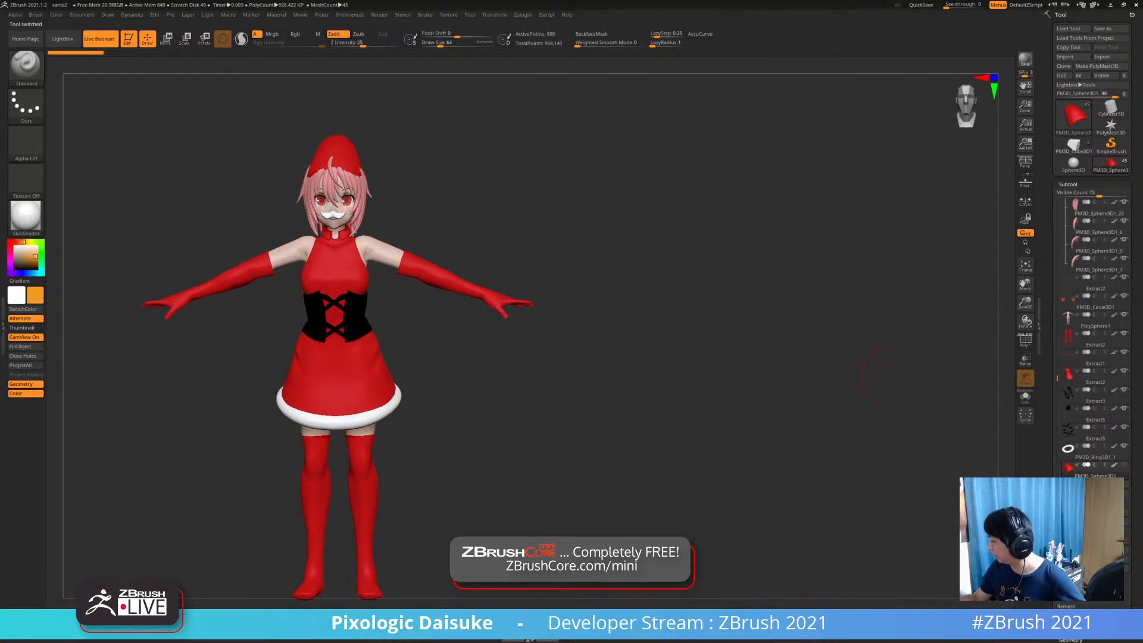
pyautogui.scroll(-3, 1094, 334)
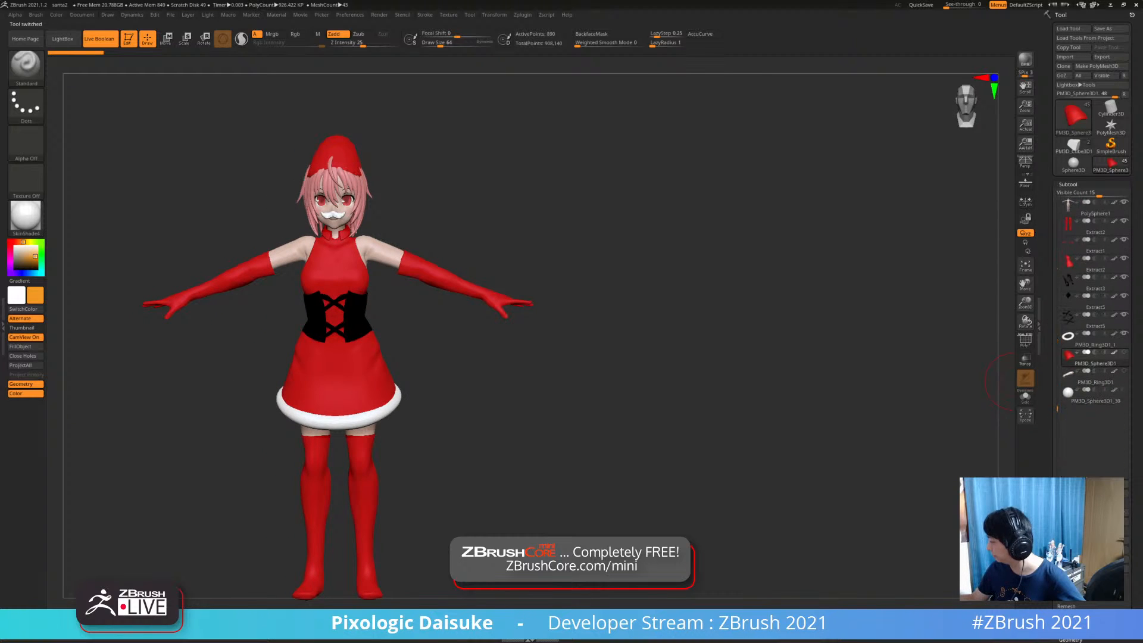
pyautogui.click(1123, 371)
pyautogui.click(1123, 390)
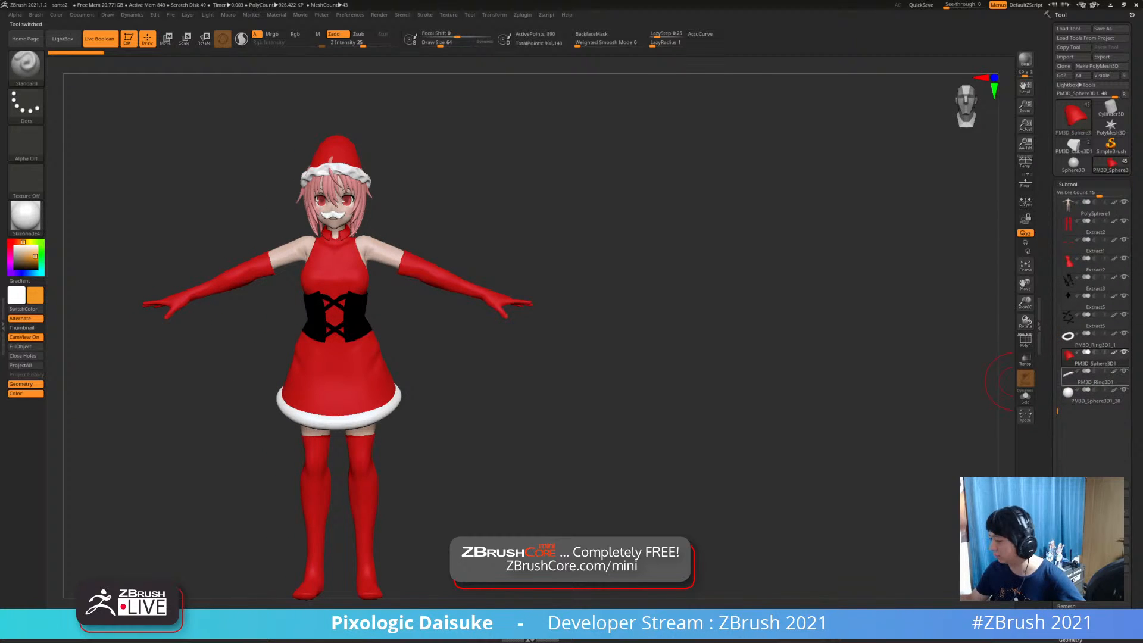
# Choose the SnakeHook brush for the hat, undo the orange colouring and turn off Rgb
pyautogui.moveTo(595, 321); pyautogui.dragTo(669, 322)
pyautogui.keyDown('ctrl'); pyautogui.moveTo(397, 204); pyautogui.dragTo(398, 267, button='right'); pyautogui.keyUp('ctrl')
pyautogui.moveTo(399, 268); pyautogui.dragTo(452, 265, button='right')
pyautogui.moveTo(297, 143); pyautogui.dragTo(283, 144, button='right')
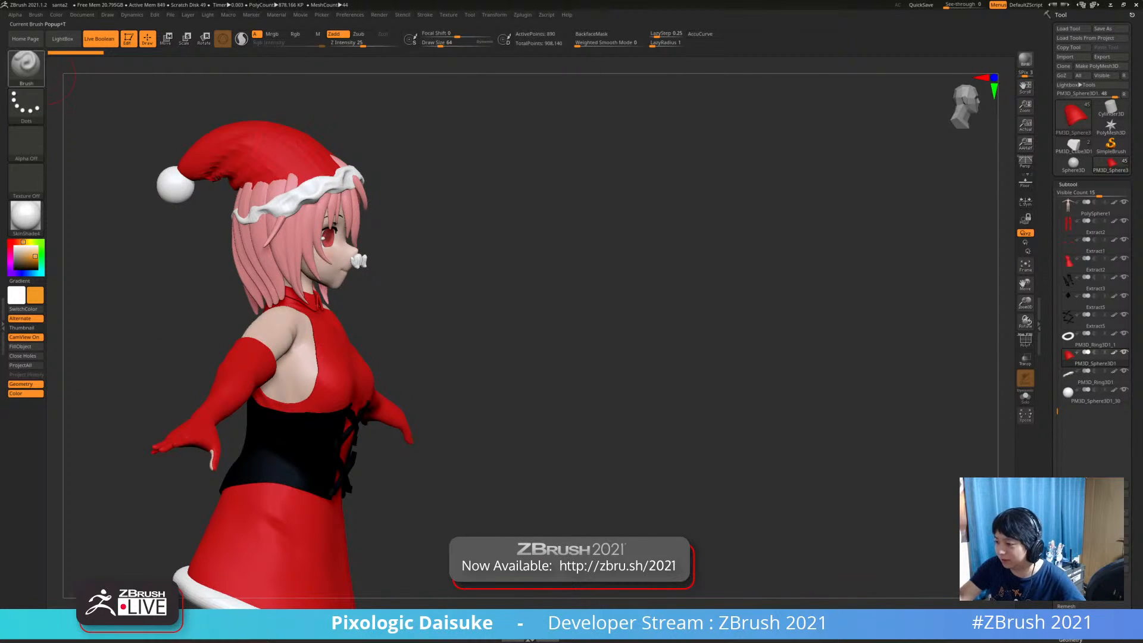
pyautogui.press('b')
pyautogui.press('s')
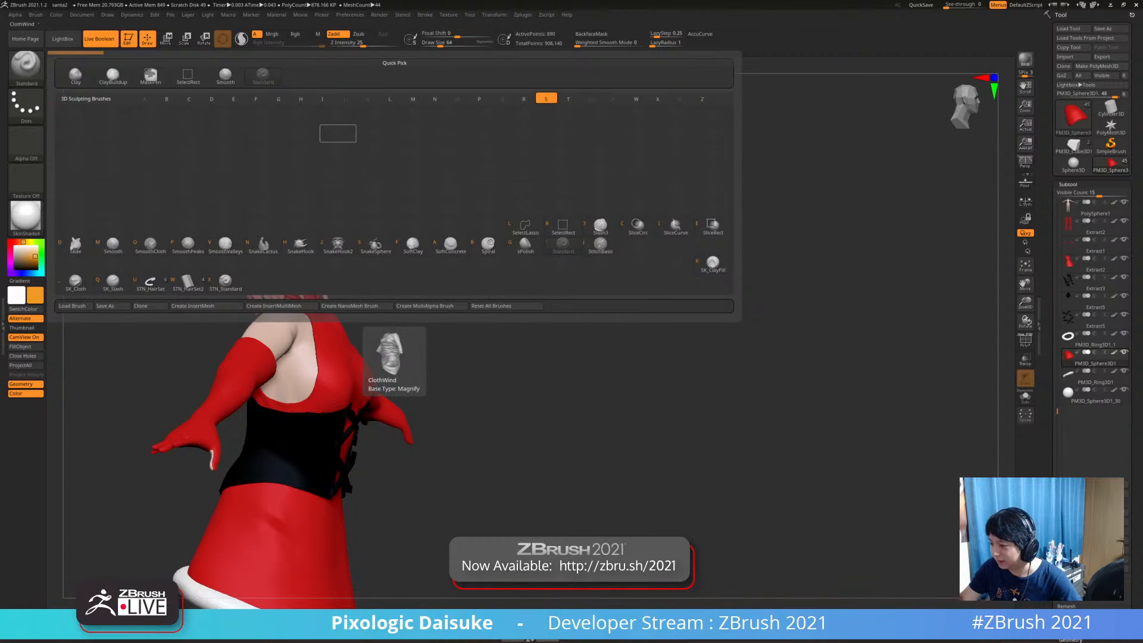
pyautogui.press('h')
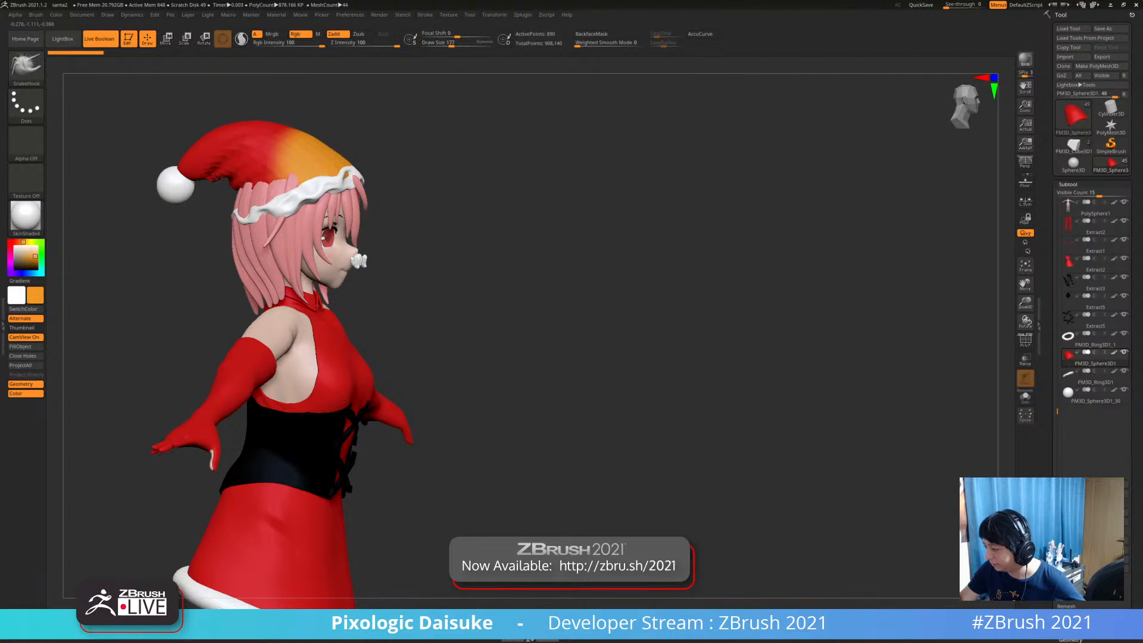
pyautogui.press('ctrl')
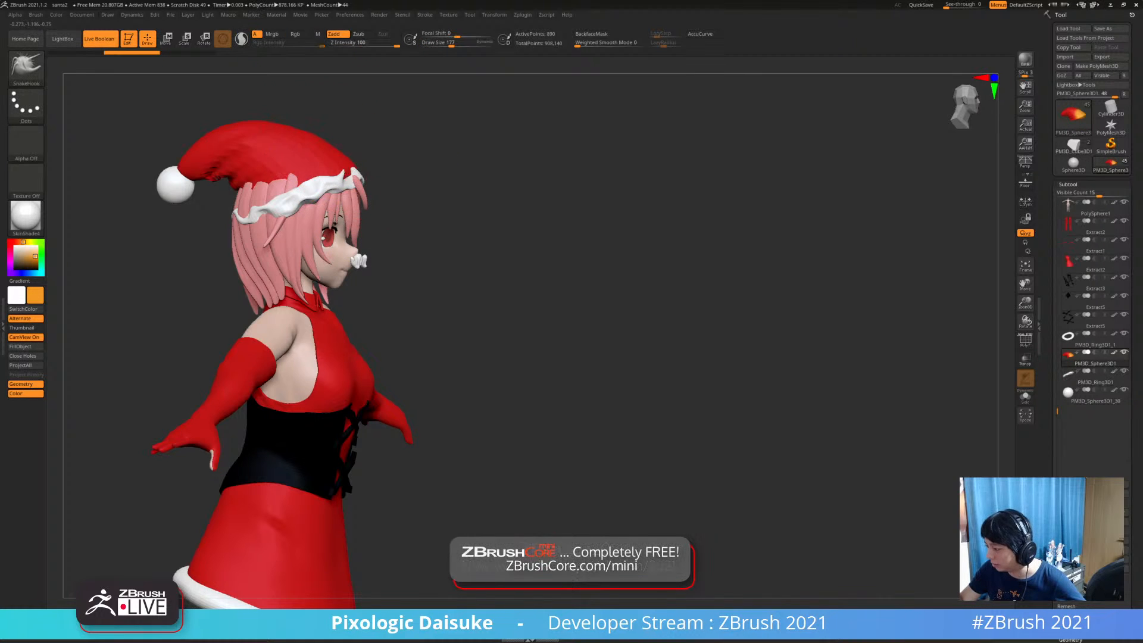
# Pull the red hat outward and down over the hair with SnakeHook, isolating it to check its shape
pyautogui.hotkey('alt', 's')
pyautogui.hotkey('alt', 's')
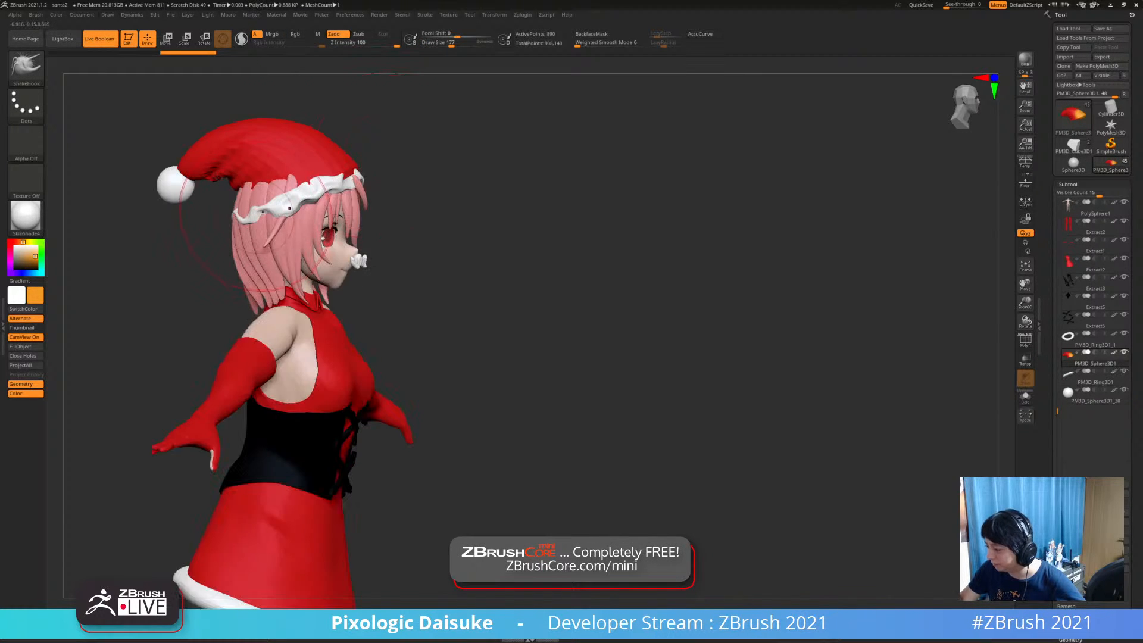
pyautogui.moveTo(390, 153); pyautogui.dragTo(512, 158)
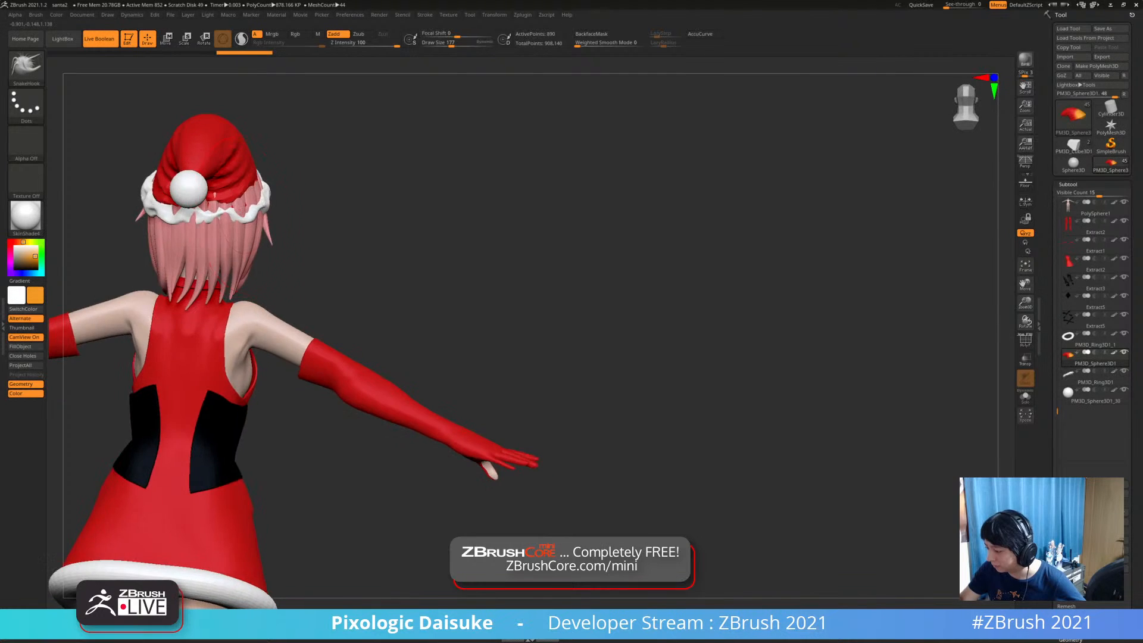
pyautogui.hotkey('alt', 's')
pyautogui.moveTo(275, 198)
pyautogui.mouseDown()
pyautogui.moveTo(255, 222)
pyautogui.moveTo(266, 221)
pyautogui.mouseUp()
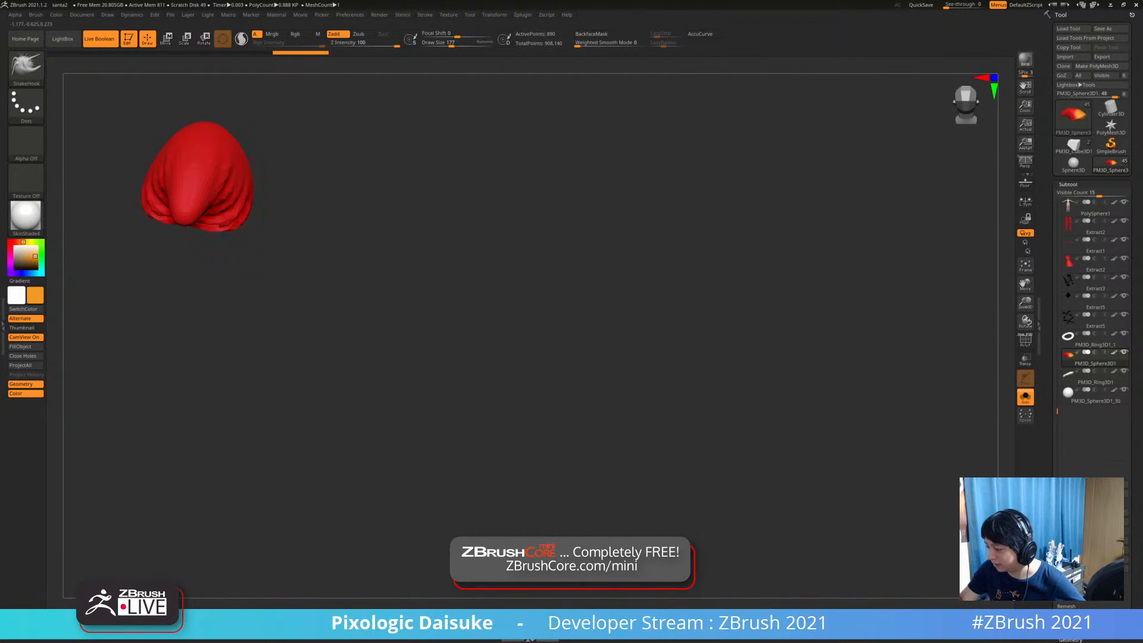
pyautogui.hotkey('alt', 's')
# Adjust the hat's fur trim and crown with SnakeHook so they sit lower around the back of the head
pyautogui.moveTo(333, 239); pyautogui.dragTo(250, 245)
pyautogui.keyDown('alt'); pyautogui.click(208, 231); pyautogui.keyUp('alt')
pyautogui.moveTo(369, 250)
pyautogui.mouseDown()
pyautogui.moveTo(309, 247)
pyautogui.moveTo(411, 254)
pyautogui.mouseUp()
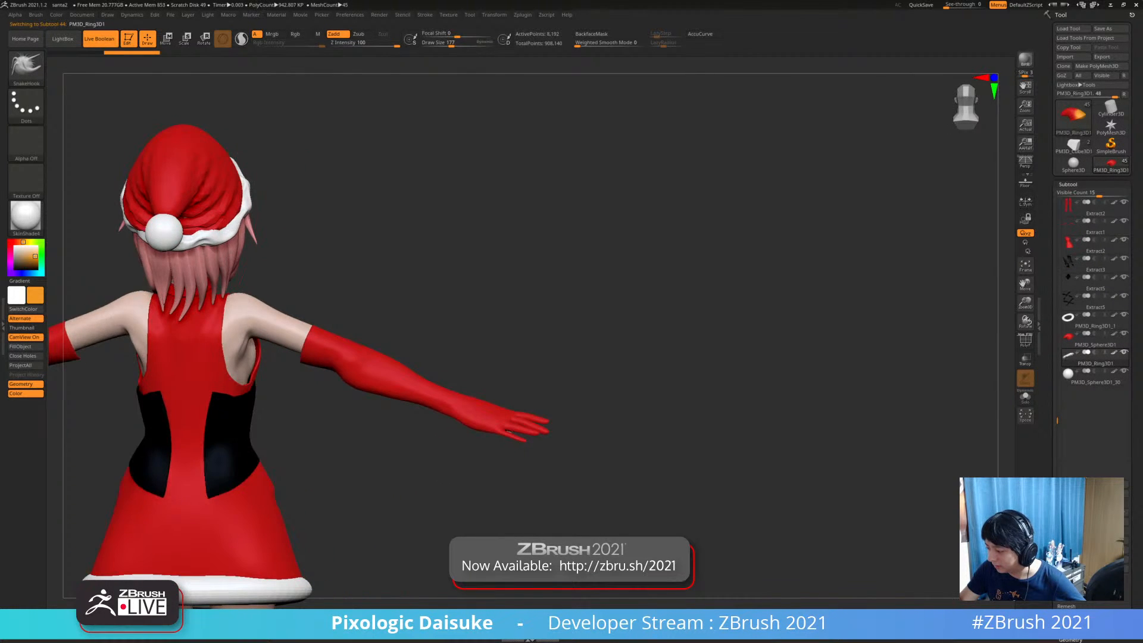
pyautogui.moveTo(298, 238)
pyautogui.mouseDown()
pyautogui.moveTo(357, 226)
pyautogui.moveTo(233, 222)
pyautogui.moveTo(406, 234)
pyautogui.mouseUp()
pyautogui.keyDown('alt'); pyautogui.click(218, 203); pyautogui.keyUp('alt')
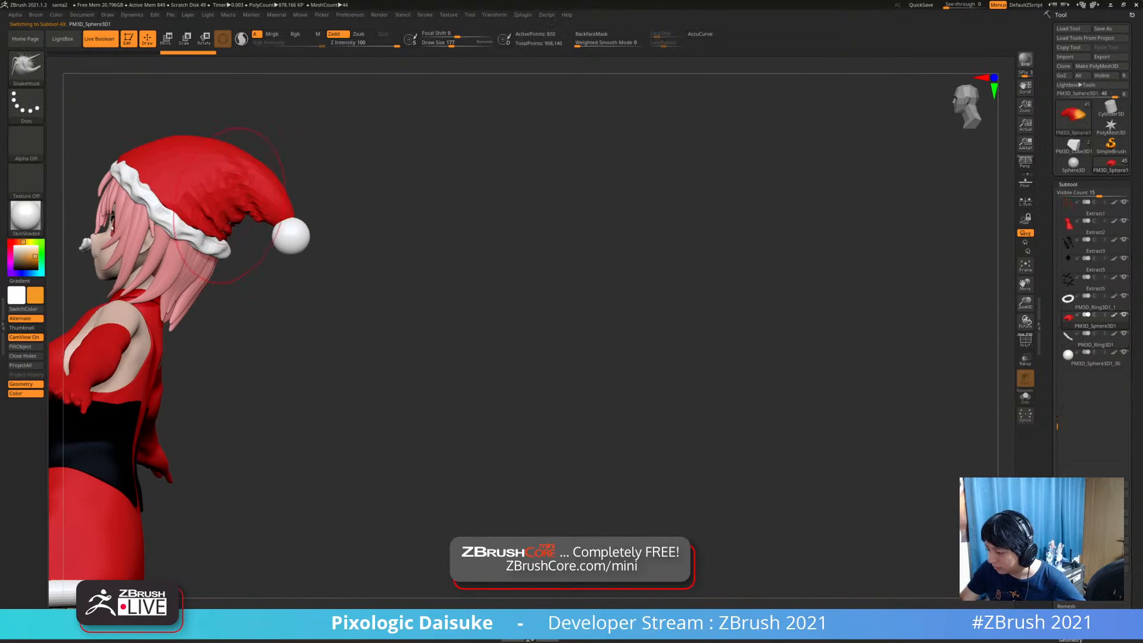
pyautogui.moveTo(241, 253); pyautogui.dragTo(291, 303)
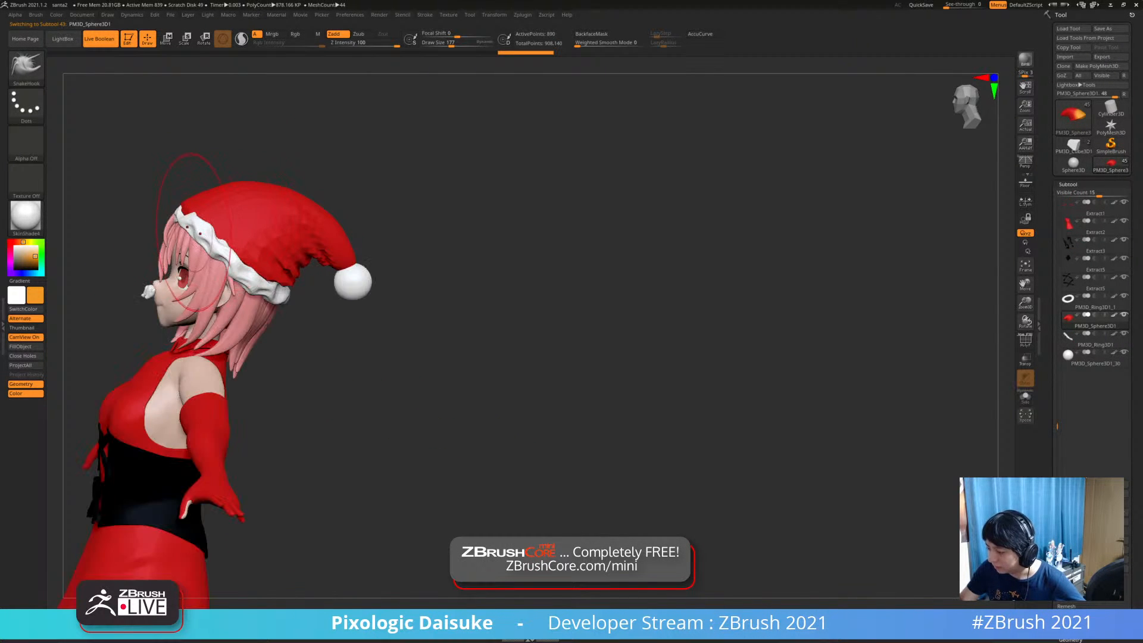
pyautogui.keyDown('alt'); pyautogui.click(199, 232); pyautogui.keyUp('alt')
pyautogui.moveTo(280, 229); pyautogui.dragTo(416, 256)
pyautogui.moveTo(304, 232); pyautogui.dragTo(244, 235)
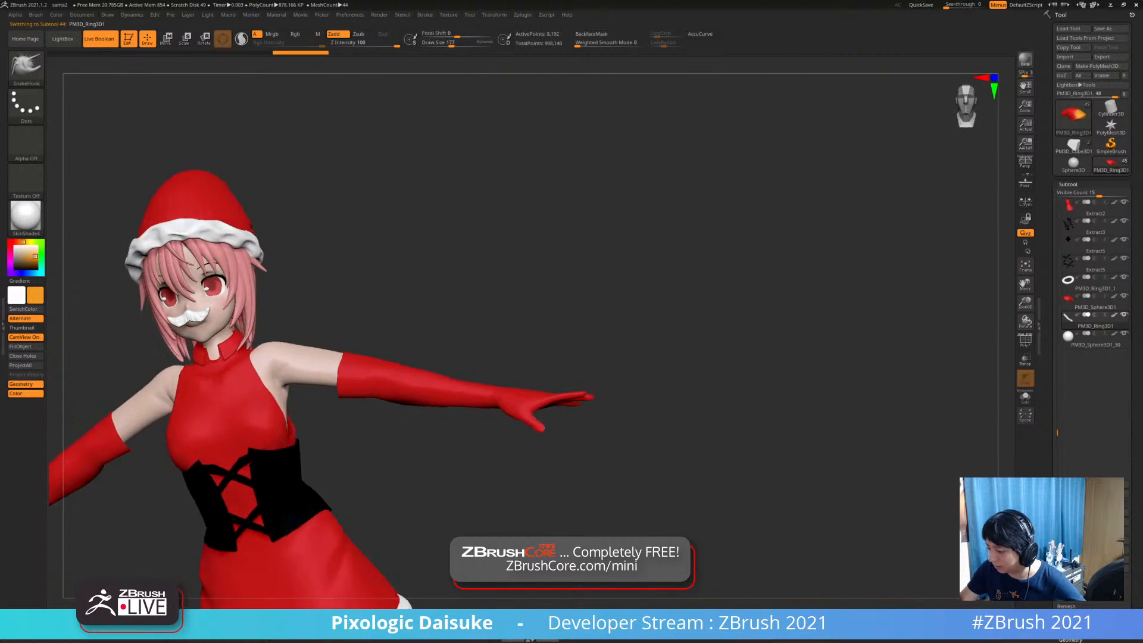
# Examine the full Santa outfit from the front and at an angle, and consult the chair and reindeer reference images
pyautogui.keyDown('alt'); pyautogui.moveTo(357, 286); pyautogui.dragTo(381, 253); pyautogui.keyUp('alt')
pyautogui.keyDown('alt'); pyautogui.moveTo(357, 357); pyautogui.dragTo(437, 230); pyautogui.keyUp('alt')
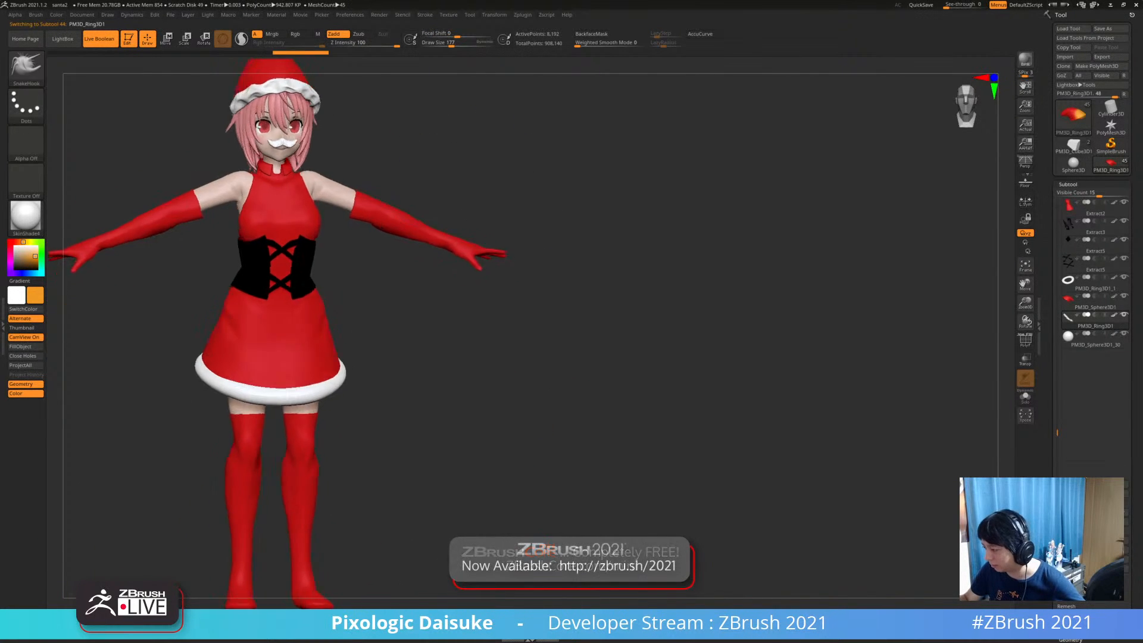
pyautogui.moveTo(369, 333); pyautogui.dragTo(399, 316)
pyautogui.moveTo(369, 245); pyautogui.dragTo(355, 254)
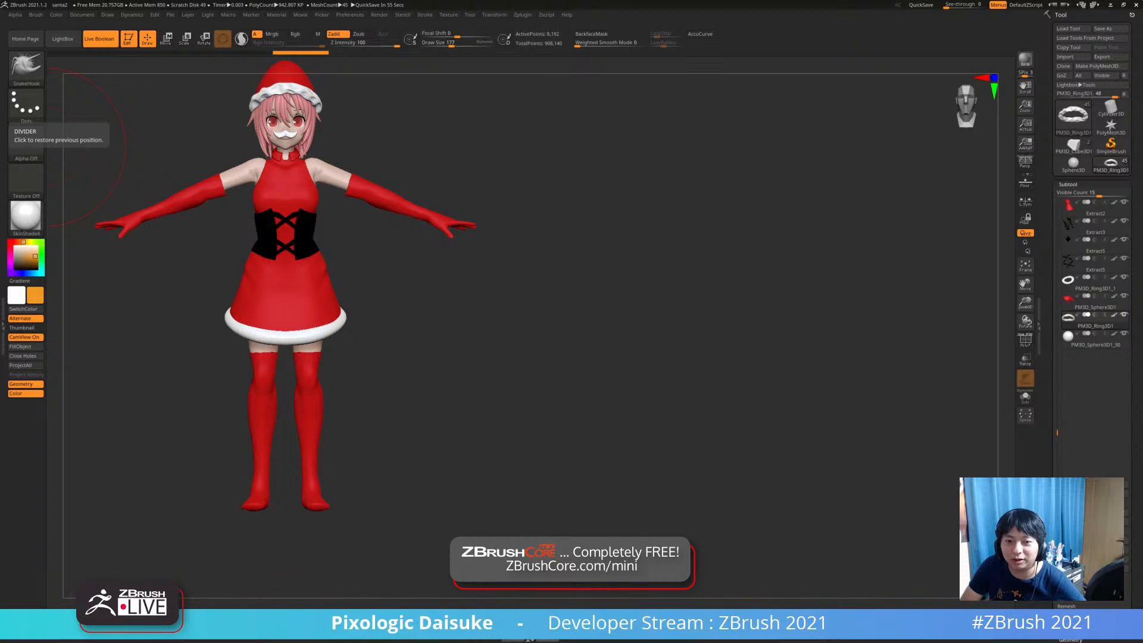
pyautogui.moveTo(2, 260); pyautogui.dragTo(282, 309, button='right')
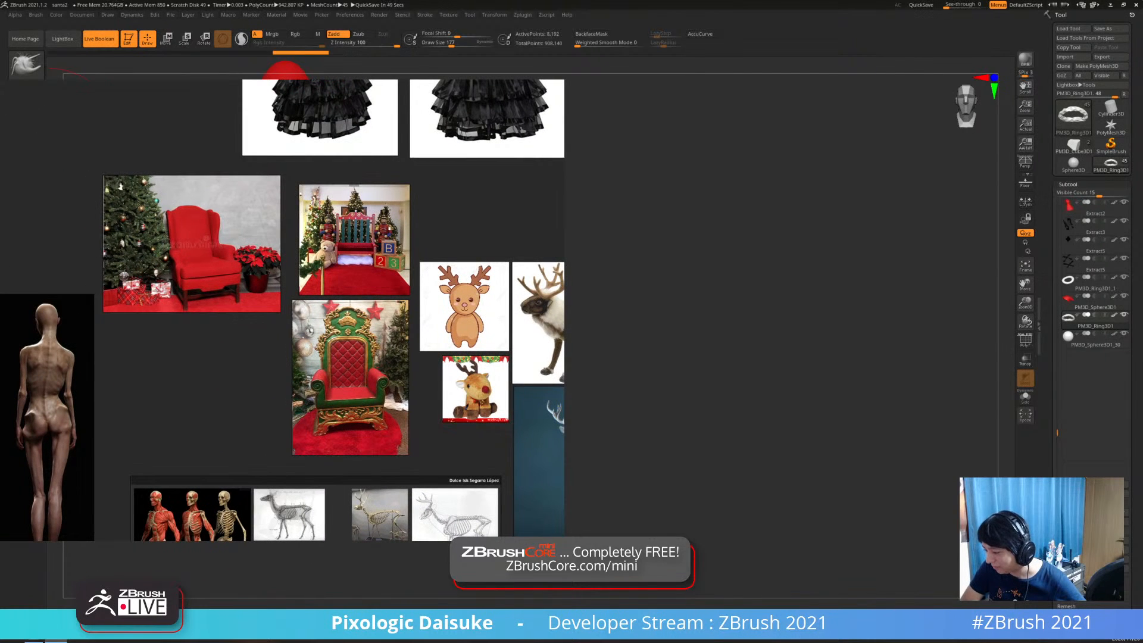
pyautogui.moveTo(562, 196); pyautogui.dragTo(1, 147, button='right')
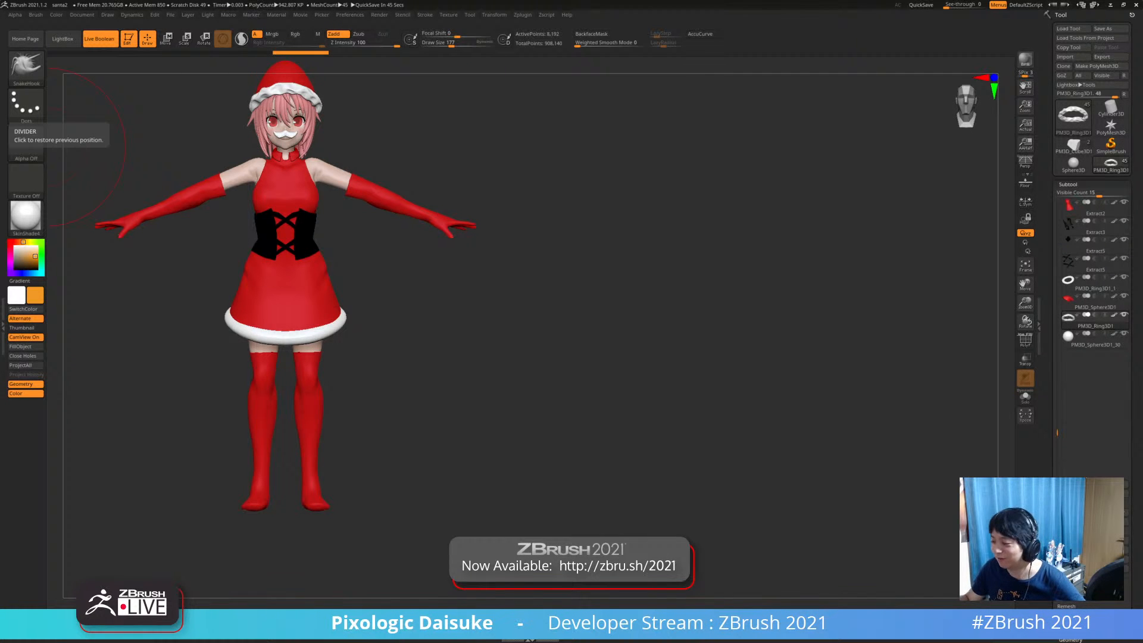
pyautogui.keyDown('alt'); pyautogui.moveTo(438, 363); pyautogui.dragTo(511, 358); pyautogui.keyUp('alt')
pyautogui.moveTo(511, 359); pyautogui.dragTo(452, 358)
pyautogui.moveTo(452, 357)
pyautogui.keyDown('alt'); pyautogui.mouseDown()
pyautogui.moveTo(436, 382)
pyautogui.moveTo(457, 341)
pyautogui.mouseUp(); pyautogui.keyUp('alt')
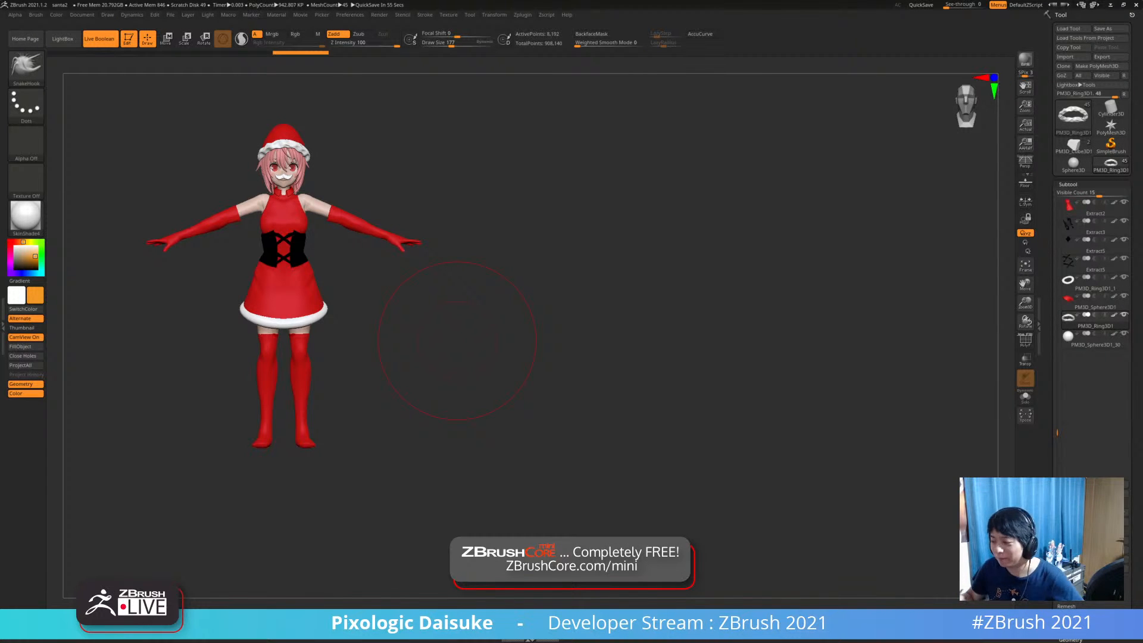
pyautogui.moveTo(458, 340)
pyautogui.mouseDown()
pyautogui.moveTo(506, 343)
pyautogui.moveTo(403, 345)
pyautogui.mouseUp()
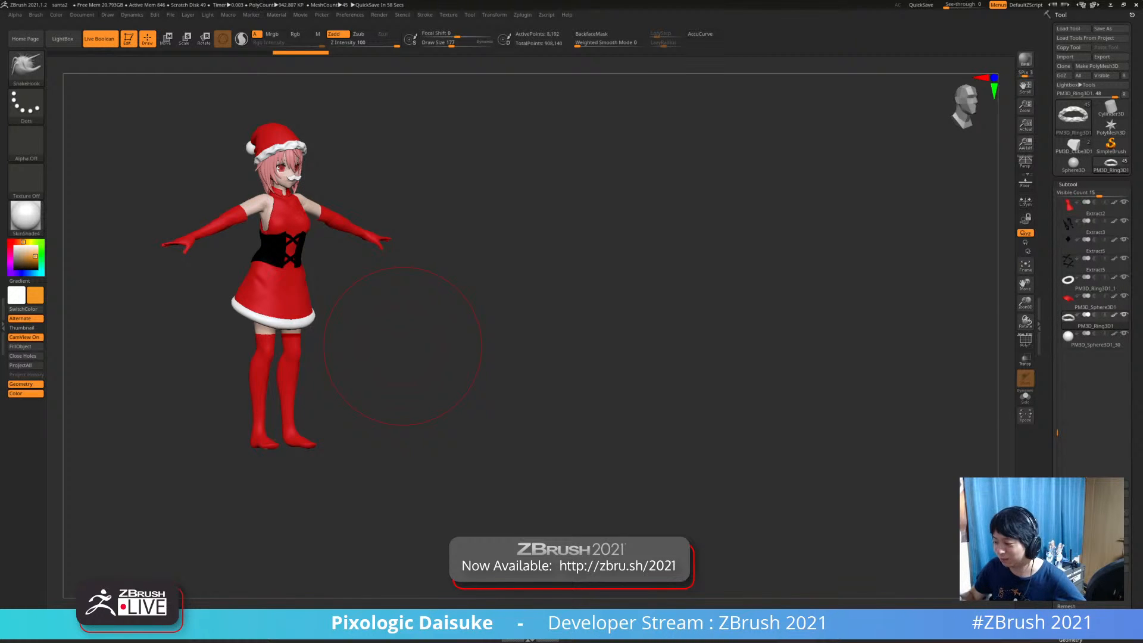
pyautogui.moveTo(403, 345)
pyautogui.mouseDown()
pyautogui.moveTo(490, 342)
pyautogui.moveTo(349, 321)
pyautogui.mouseUp()
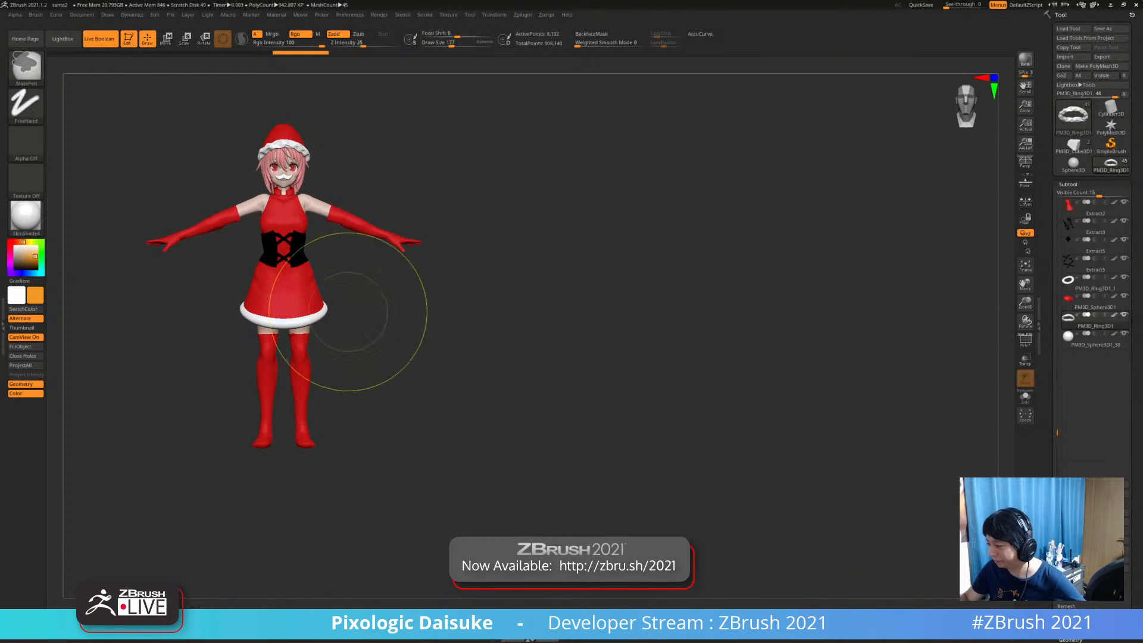
# Examine the character's moustache and the hat's fur trim from the front and side, making each the active subtool
pyautogui.moveTo(349, 312)
pyautogui.keyDown('ctrl'); pyautogui.mouseDown(button='right')
pyautogui.moveTo(350, 363)
pyautogui.moveTo(424, 375)
pyautogui.mouseUp(button='right'); pyautogui.keyUp('ctrl')
pyautogui.keyDown('alt'); pyautogui.click(341, 217); pyautogui.keyUp('alt')
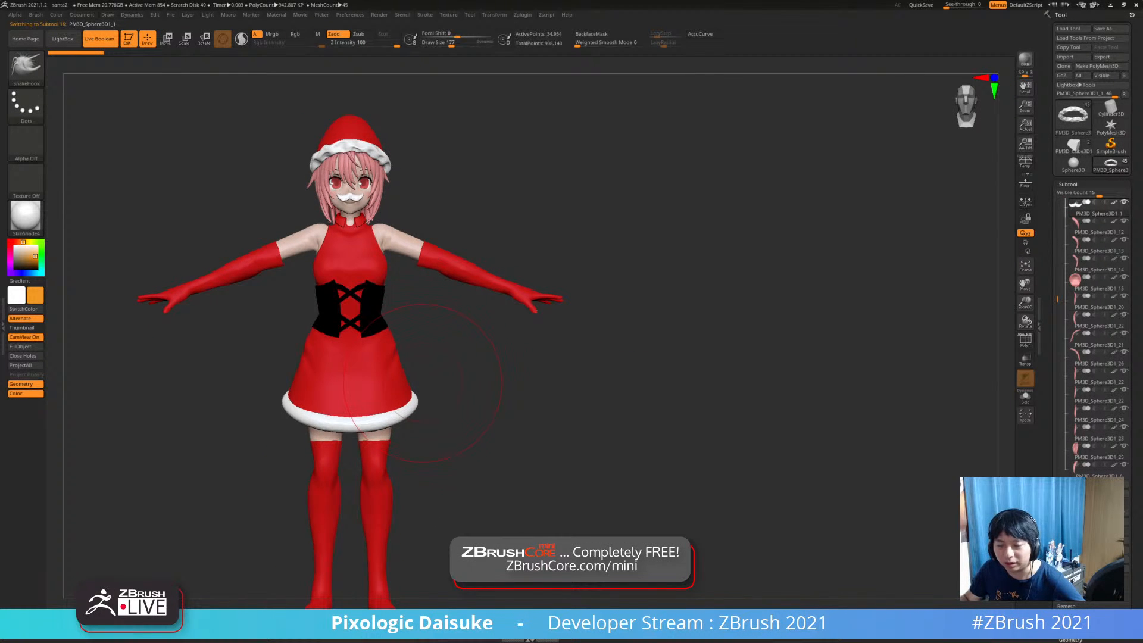
pyautogui.keyDown('alt'); pyautogui.moveTo(423, 382); pyautogui.dragTo(431, 340, button='right'); pyautogui.keyUp('alt')
pyautogui.moveTo(431, 341); pyautogui.dragTo(486, 345, button='right')
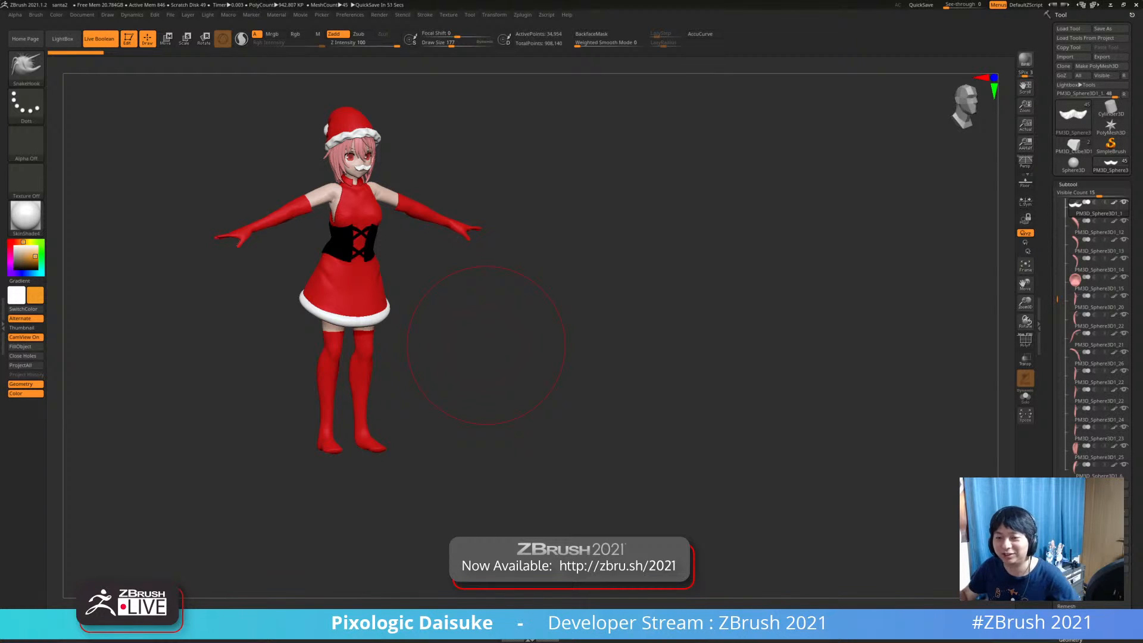
pyautogui.moveTo(492, 388)
pyautogui.mouseDown()
pyautogui.moveTo(457, 387)
pyautogui.moveTo(445, 414)
pyautogui.moveTo(586, 420)
pyautogui.moveTo(572, 420)
pyautogui.mouseUp()
pyautogui.keyDown('ctrl'); pyautogui.moveTo(572, 420); pyautogui.dragTo(574, 506, button='right'); pyautogui.keyUp('ctrl')
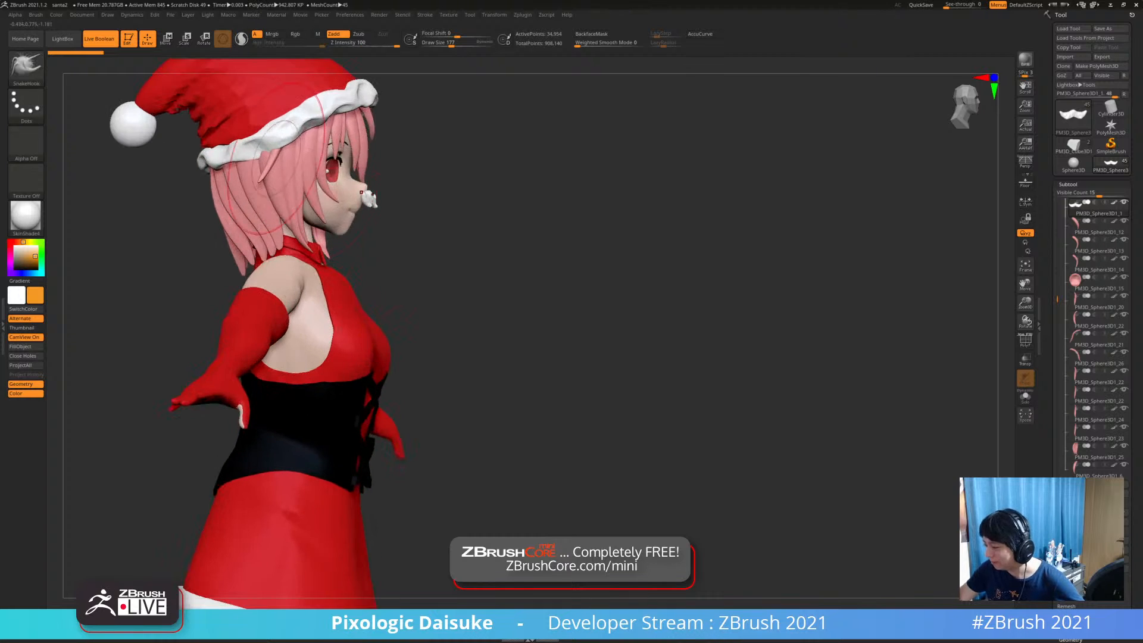
pyautogui.keyDown('alt'); pyautogui.click(279, 136); pyautogui.keyUp('alt')
pyautogui.moveTo(464, 358); pyautogui.dragTo(399, 360)
pyautogui.keyDown('ctrl'); pyautogui.moveTo(334, 381); pyautogui.dragTo(293, 232, button='right'); pyautogui.keyUp('ctrl')
pyautogui.moveTo(393, 366); pyautogui.dragTo(351, 364)
pyautogui.keyDown('alt'); pyautogui.moveTo(351, 364); pyautogui.dragTo(462, 350); pyautogui.keyUp('alt')
pyautogui.moveTo(462, 350)
pyautogui.mouseDown()
pyautogui.moveTo(513, 348)
pyautogui.moveTo(468, 361)
pyautogui.mouseUp()
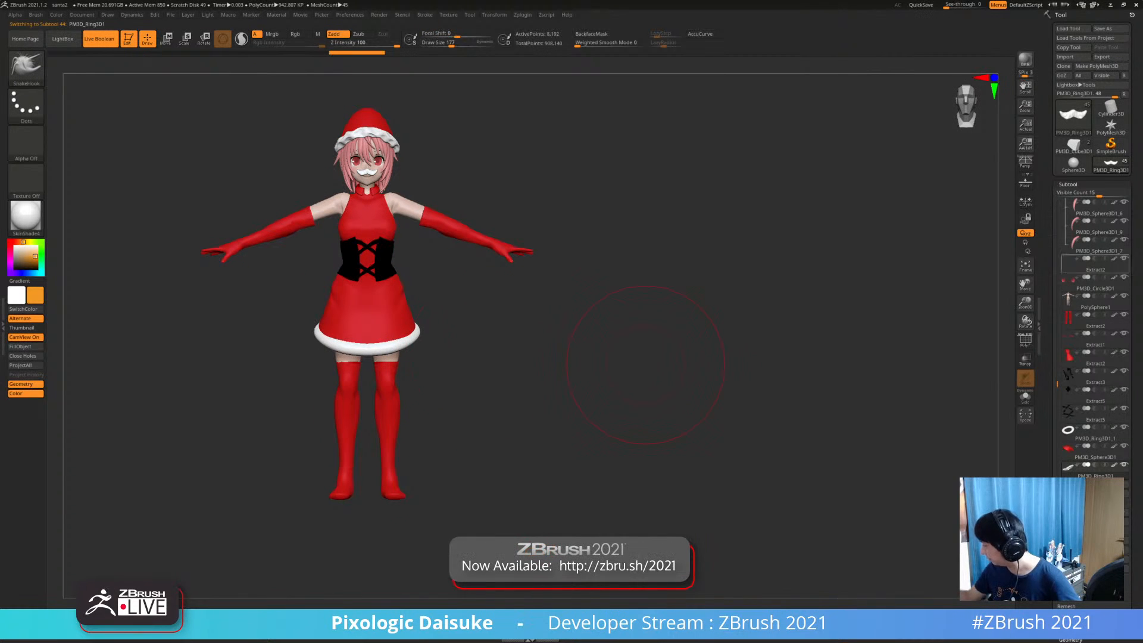
# Create a subtool folder named "chair" and add a new cube subtool to it
pyautogui.press('Down')
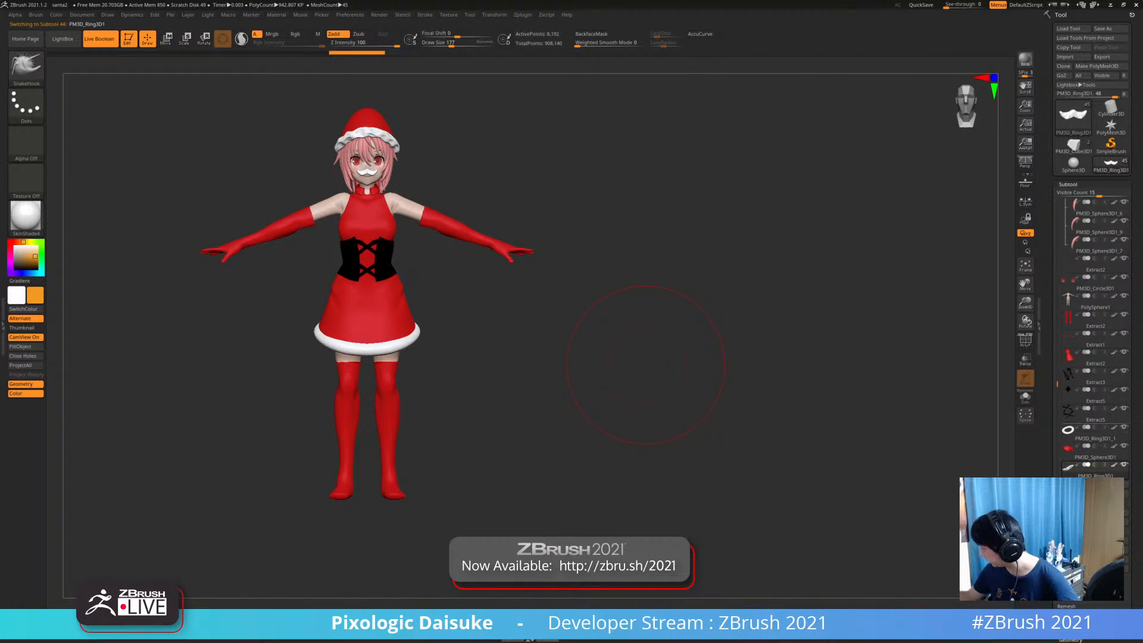
pyautogui.hotkey('ctrl', 'f')
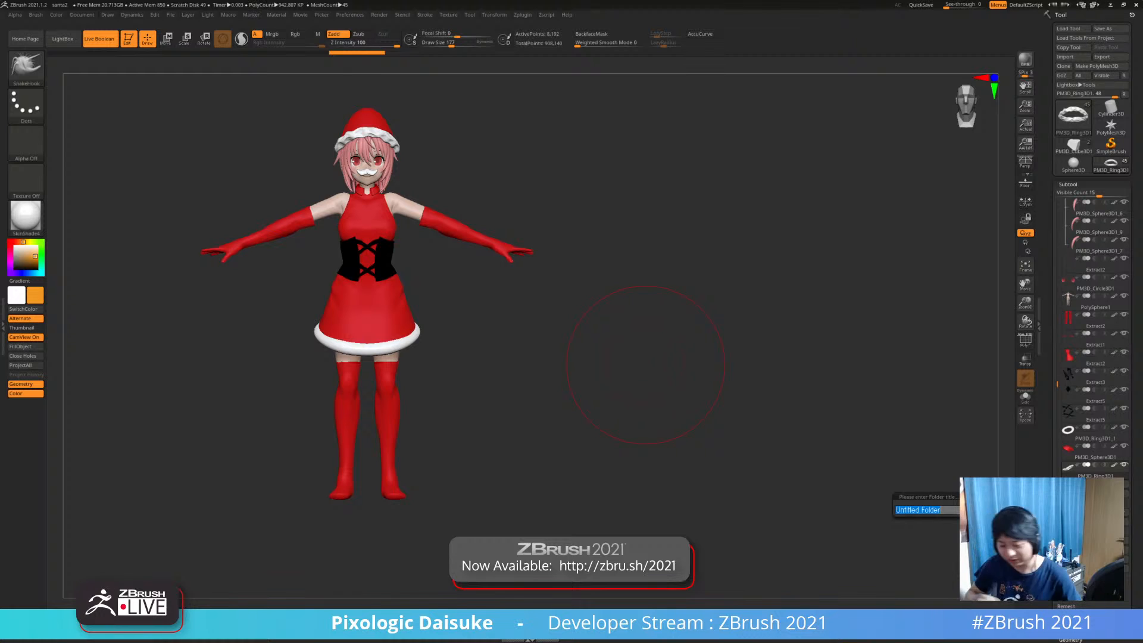
pyautogui.press('Return')
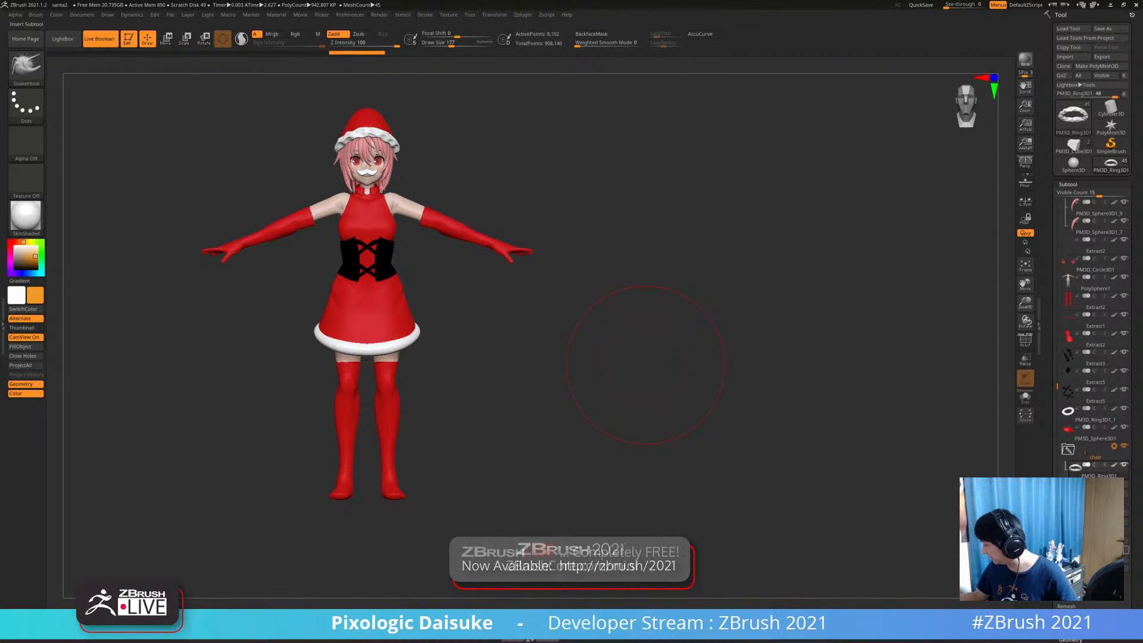
pyautogui.click(1106, 521)
pyautogui.click(795, 506)
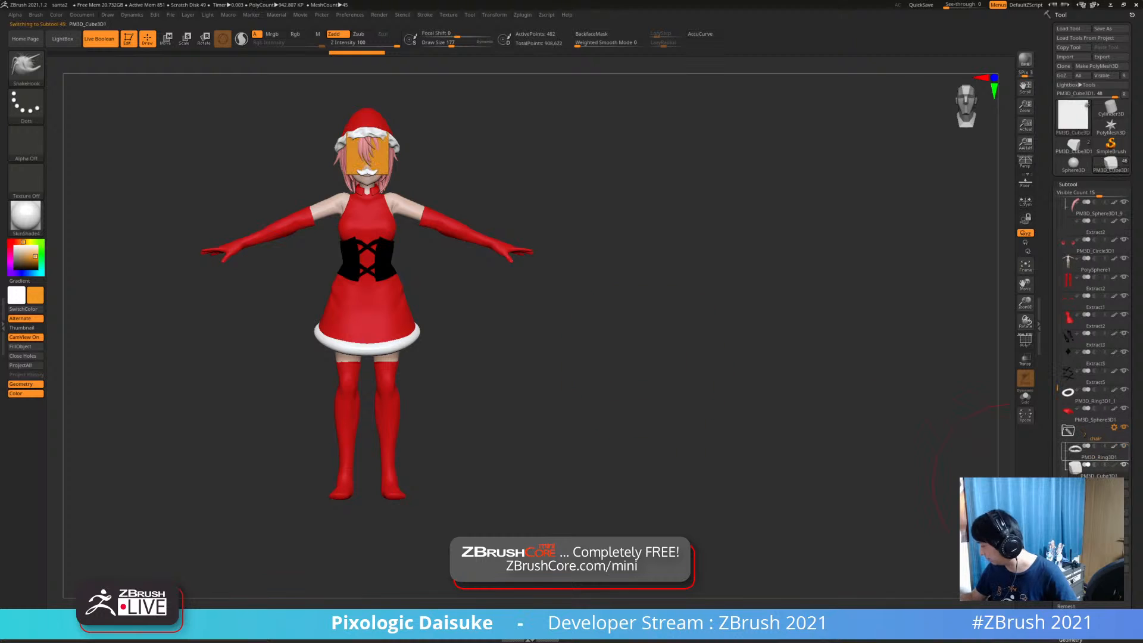
pyautogui.keyDown('alt'); pyautogui.moveTo(580, 366); pyautogui.dragTo(590, 391); pyautogui.keyUp('alt')
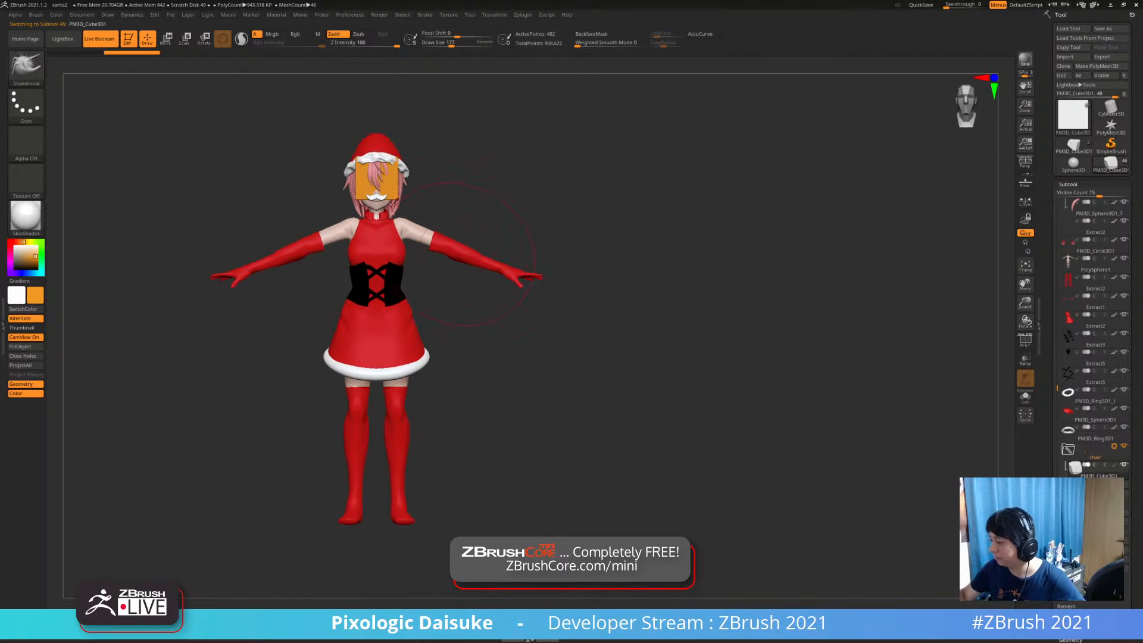
# Turn the new cube into an editable PolyCube primitive using the Gizmo 3D
pyautogui.click(167, 40)
pyautogui.keyDown('shift'); pyautogui.moveTo(208, 148); pyautogui.dragTo(209, 288); pyautogui.keyUp('shift')
pyautogui.click(280, 279)
pyautogui.click(357, 284)
pyautogui.click(291, 282)
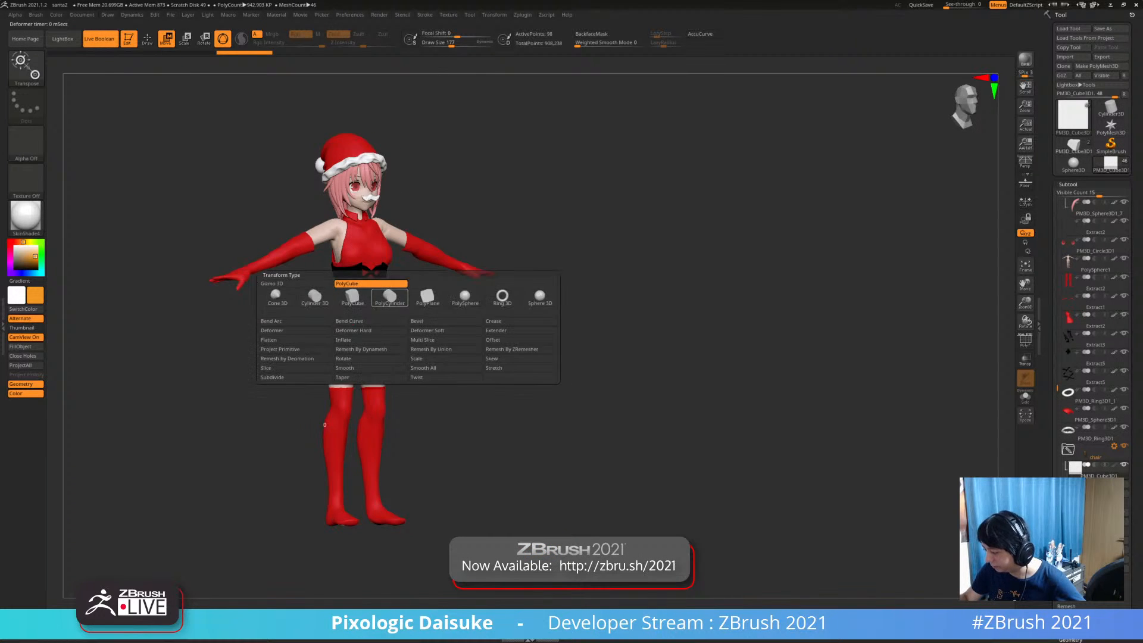
pyautogui.click(390, 296)
pyautogui.hotkey('shift', 'alt', 's')
pyautogui.hotkey('shift', 'alt', 's')
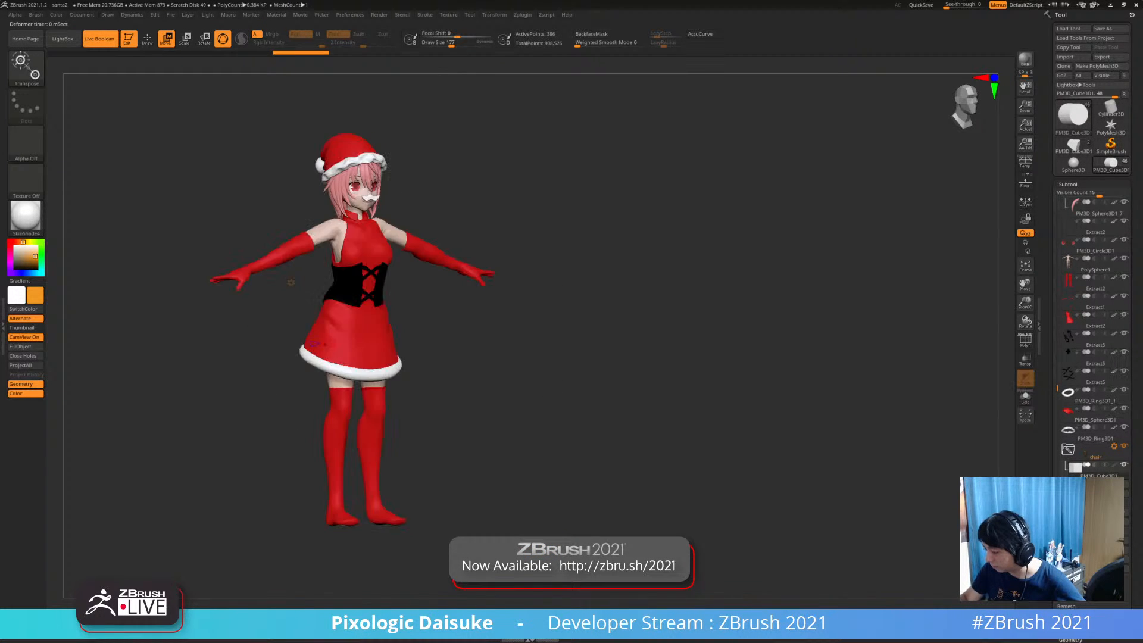
pyautogui.hotkey('ctrl', 'z')
pyautogui.hotkey('shift', 'alt', 's')
# Return from the PolyCube primitive controls to the standard Gizmo 3D
pyautogui.click(291, 282)
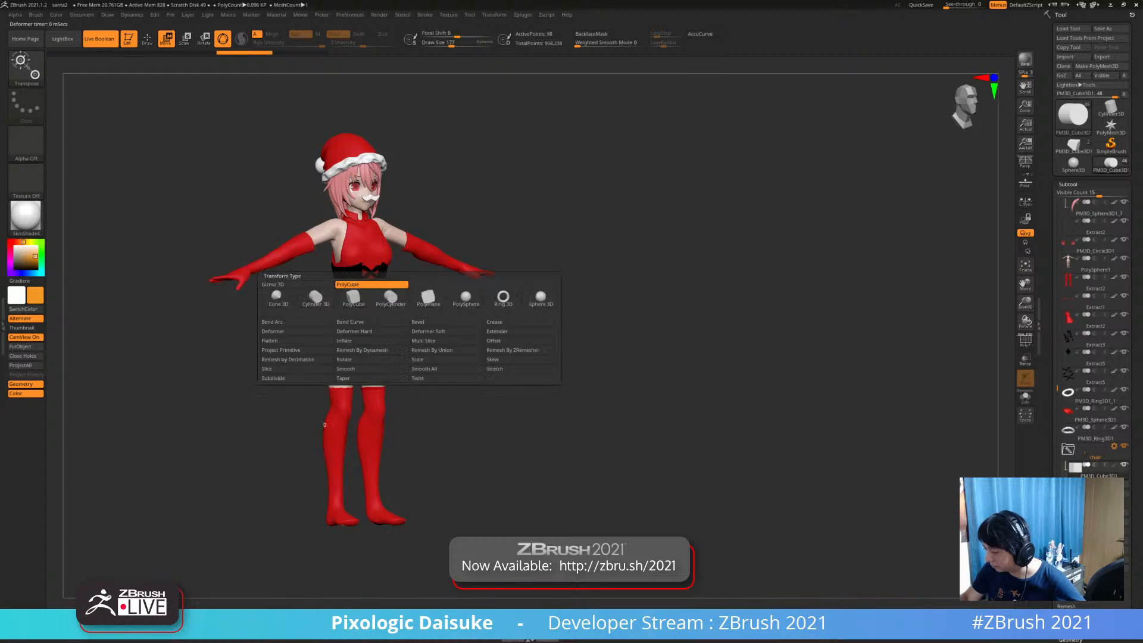
pyautogui.click(296, 284)
pyautogui.hotkey('shift', 'alt', 's')
# Move the cube behind the character's legs and scale it into a wide, flat slab at skirt height
pyautogui.moveTo(476, 357); pyautogui.dragTo(577, 398)
pyautogui.moveTo(344, 367); pyautogui.dragTo(405, 404)
pyautogui.moveTo(619, 381); pyautogui.dragTo(523, 366)
pyautogui.moveTo(452, 369); pyautogui.dragTo(512, 363)
pyautogui.moveTo(340, 339); pyautogui.dragTo(419, 351)
pyautogui.moveTo(506, 369)
pyautogui.mouseDown()
pyautogui.moveTo(491, 360)
pyautogui.moveTo(512, 351)
pyautogui.mouseUp()
pyautogui.moveTo(277, 300); pyautogui.dragTo(239, 325)
pyautogui.moveTo(512, 357)
pyautogui.keyDown('alt'); pyautogui.mouseDown()
pyautogui.moveTo(547, 348)
pyautogui.moveTo(444, 340)
pyautogui.moveTo(524, 348)
pyautogui.moveTo(516, 356)
pyautogui.mouseUp(); pyautogui.keyUp('alt')
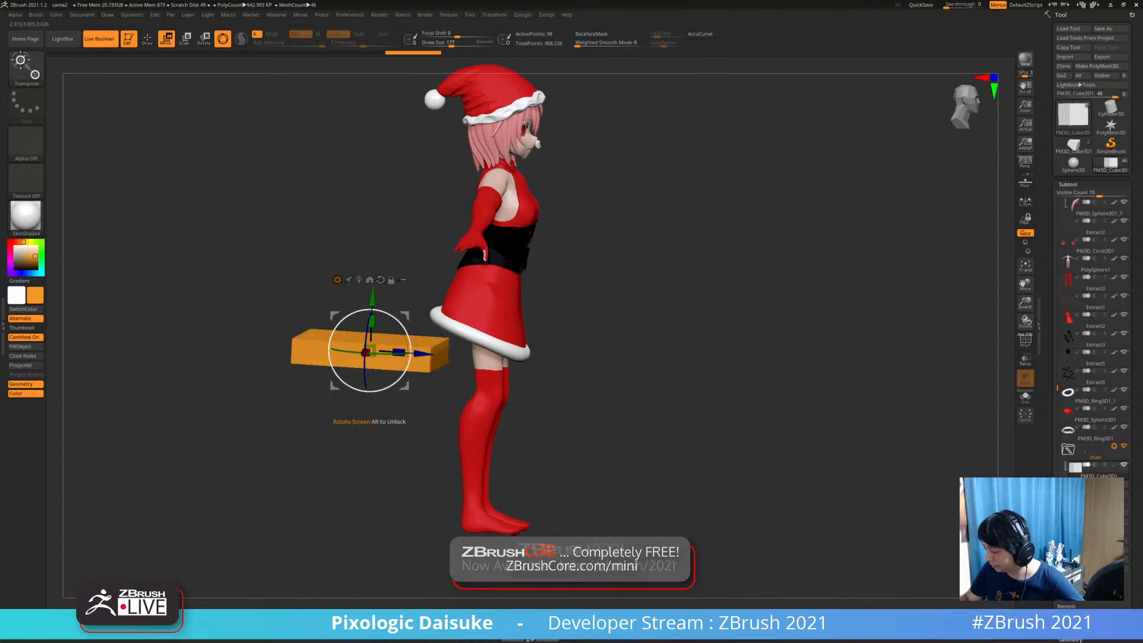
# Stretch the slab vertically into a tall seat block and lower it to the level of the feet
pyautogui.moveTo(441, 355); pyautogui.dragTo(423, 345)
pyautogui.moveTo(369, 300); pyautogui.dragTo(369, 187)
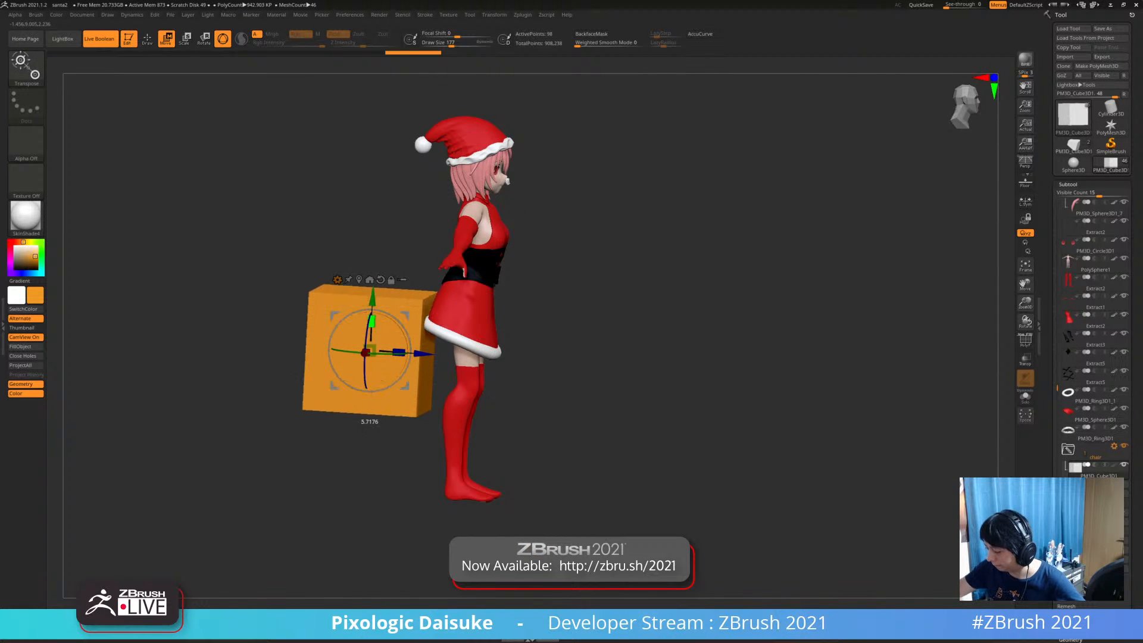
pyautogui.moveTo(371, 321)
pyautogui.mouseDown()
pyautogui.moveTo(365, 297)
pyautogui.moveTo(366, 314)
pyautogui.mouseUp()
pyautogui.moveTo(373, 298); pyautogui.dragTo(367, 382)
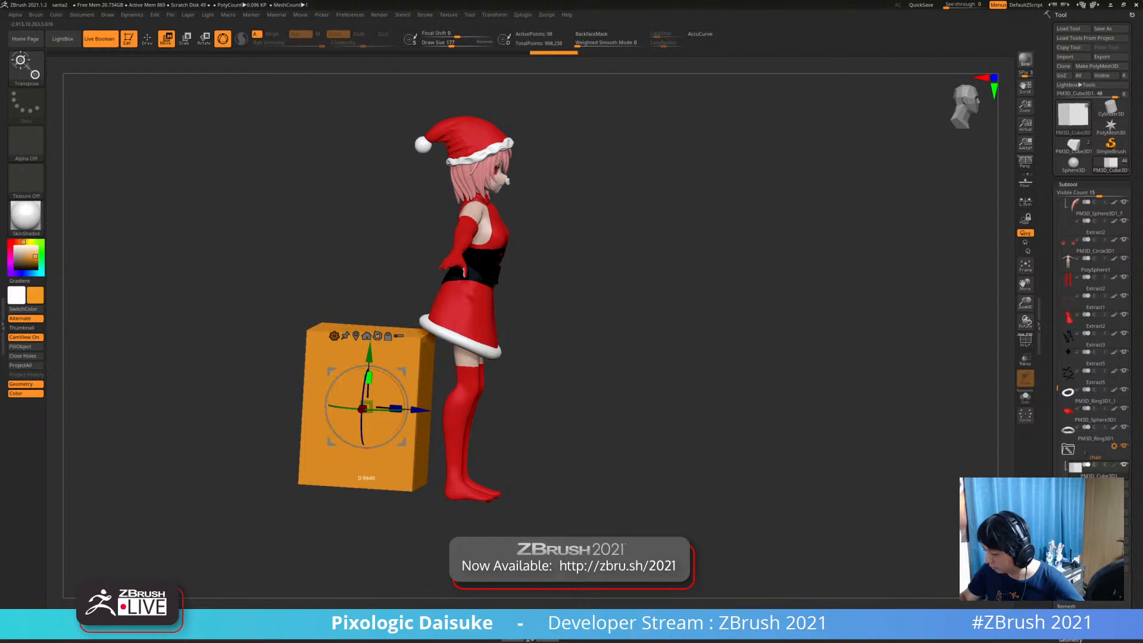
# Sample the outfit's red colour and fill the seat block with it
pyautogui.keyDown('shift'); pyautogui.moveTo(530, 310); pyautogui.dragTo(544, 302); pyautogui.keyUp('shift')
pyautogui.moveTo(35, 295); pyautogui.dragTo(455, 309)
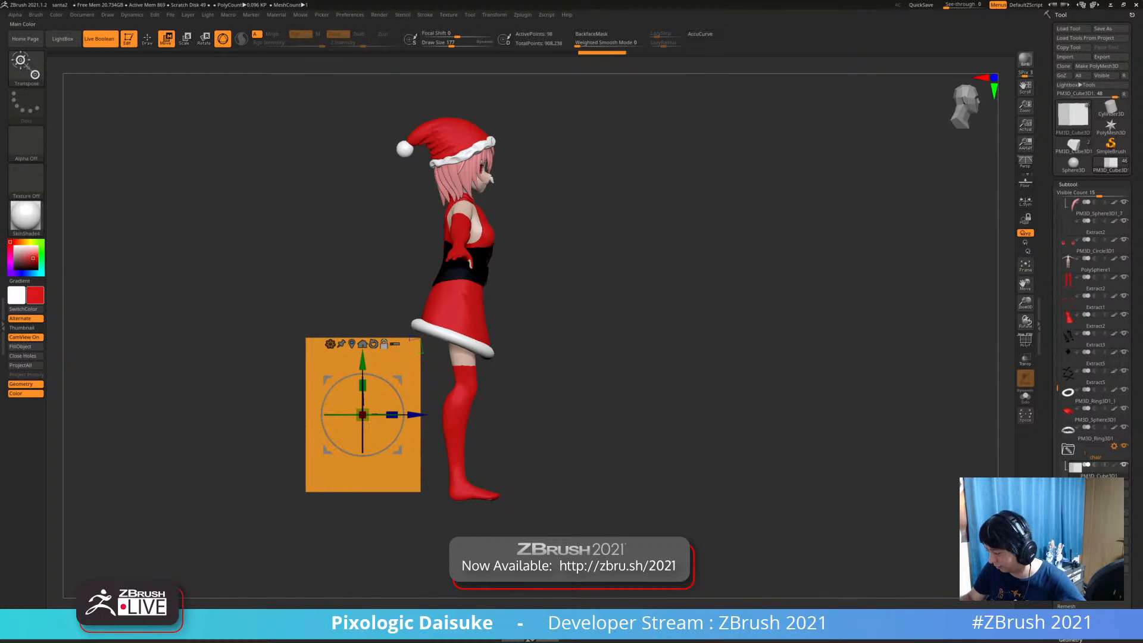
pyautogui.click(21, 346)
pyautogui.moveTo(702, 291); pyautogui.dragTo(551, 277)
pyautogui.moveTo(550, 277); pyautogui.dragTo(610, 280)
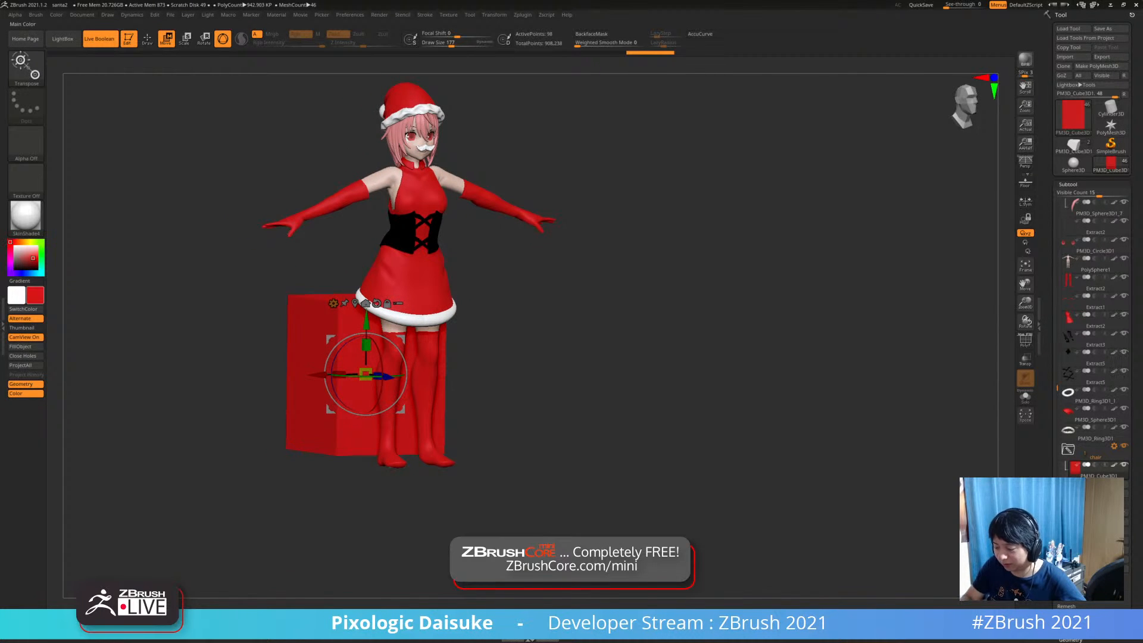
# Open the ZColor plugin window and set its dark green, 193B18, as the active colour
pyautogui.click(547, 14)
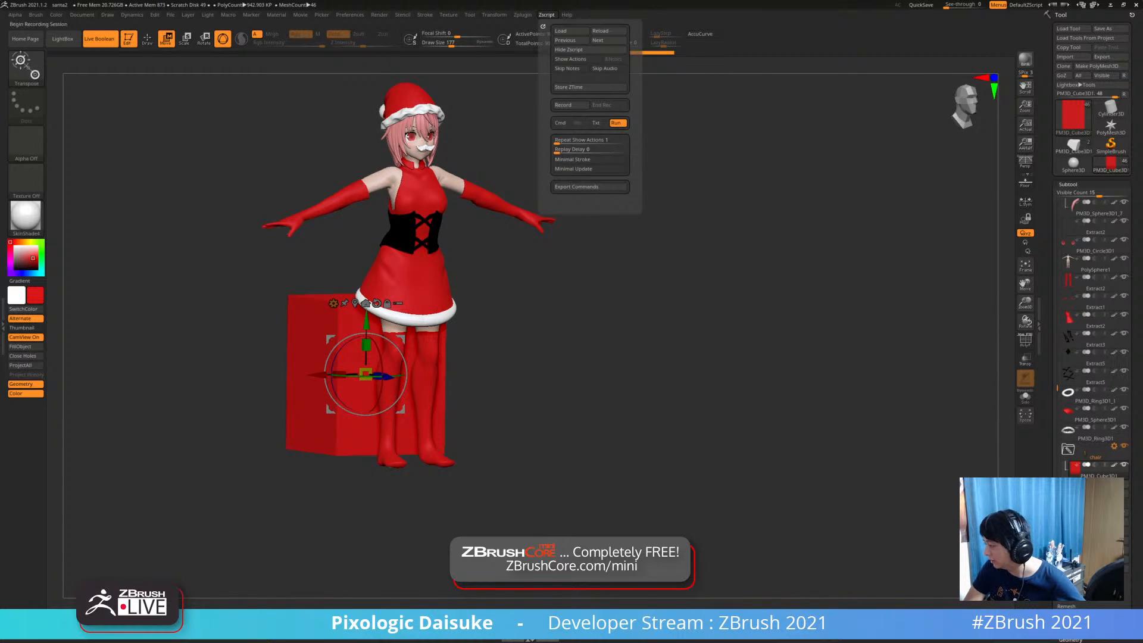
pyautogui.click(523, 15)
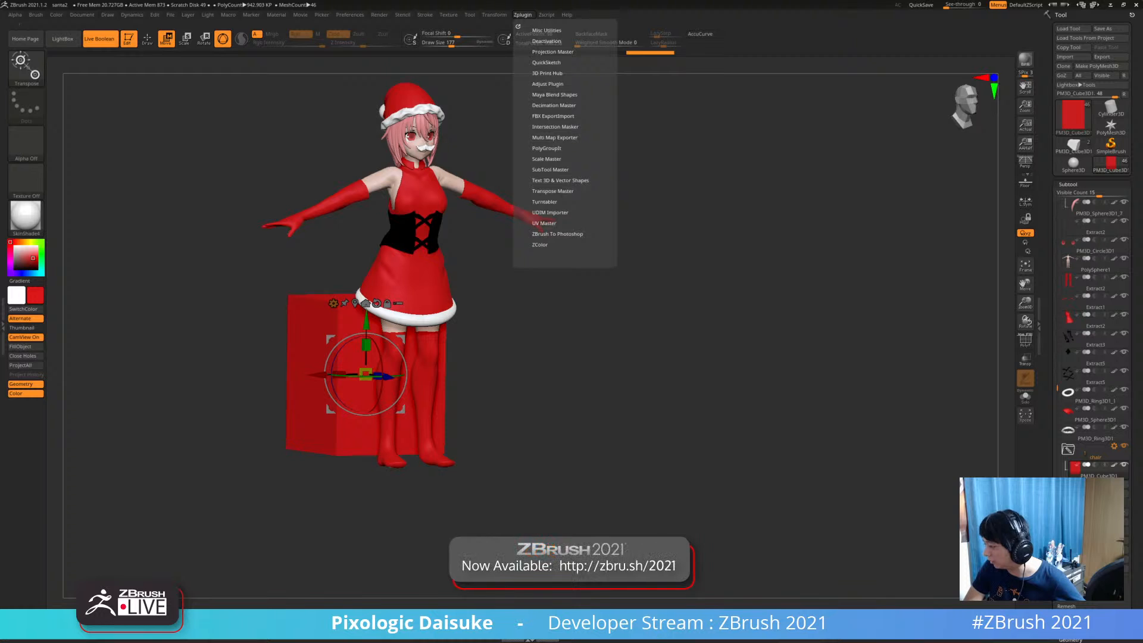
pyautogui.click(540, 245)
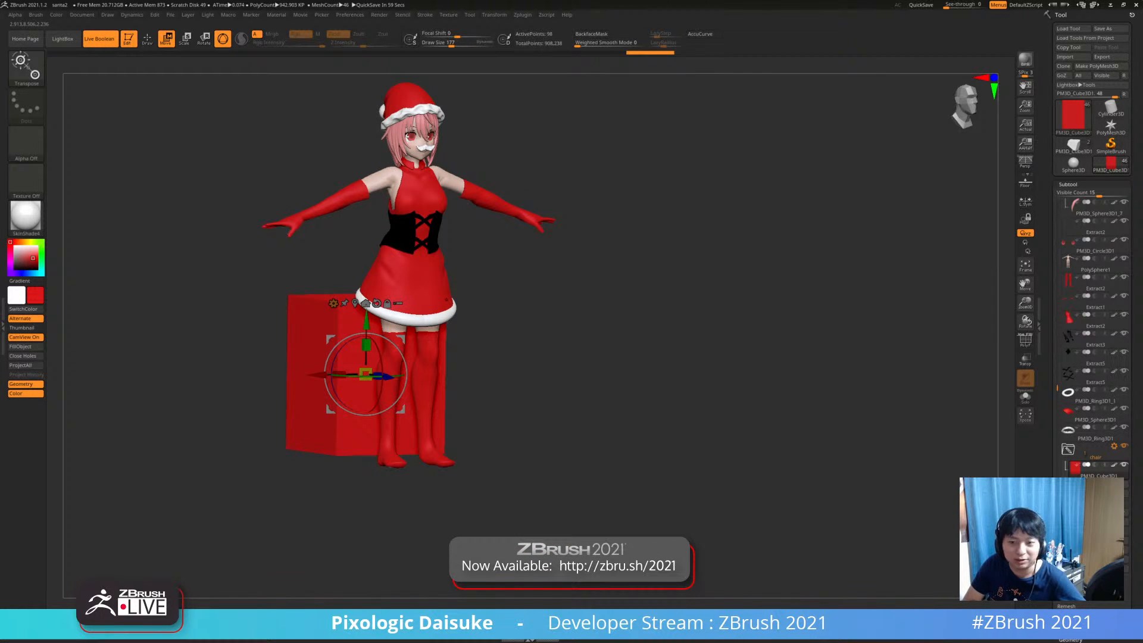
pyautogui.moveTo(295, 227); pyautogui.dragTo(206, 641)
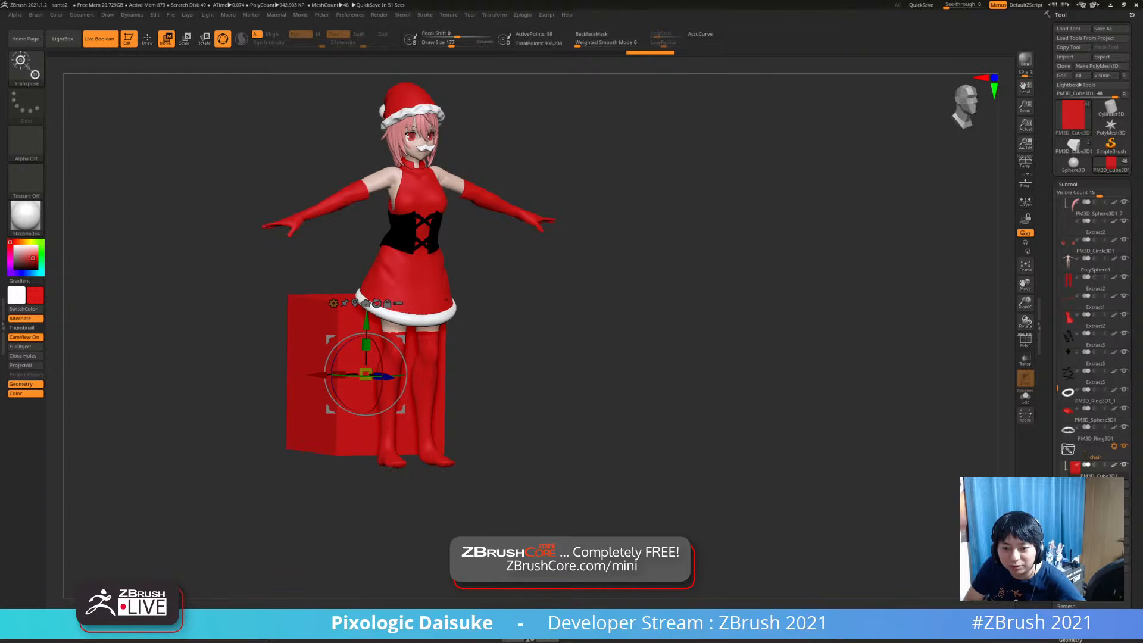
pyautogui.moveTo(206, 642); pyautogui.dragTo(172, 102)
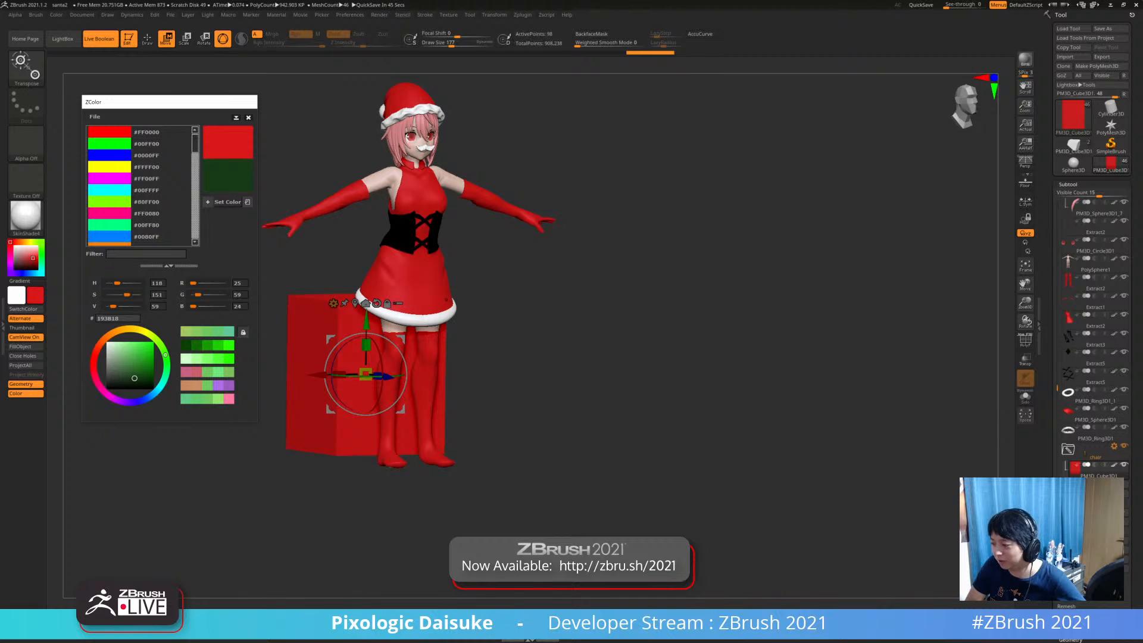
pyautogui.click(225, 202)
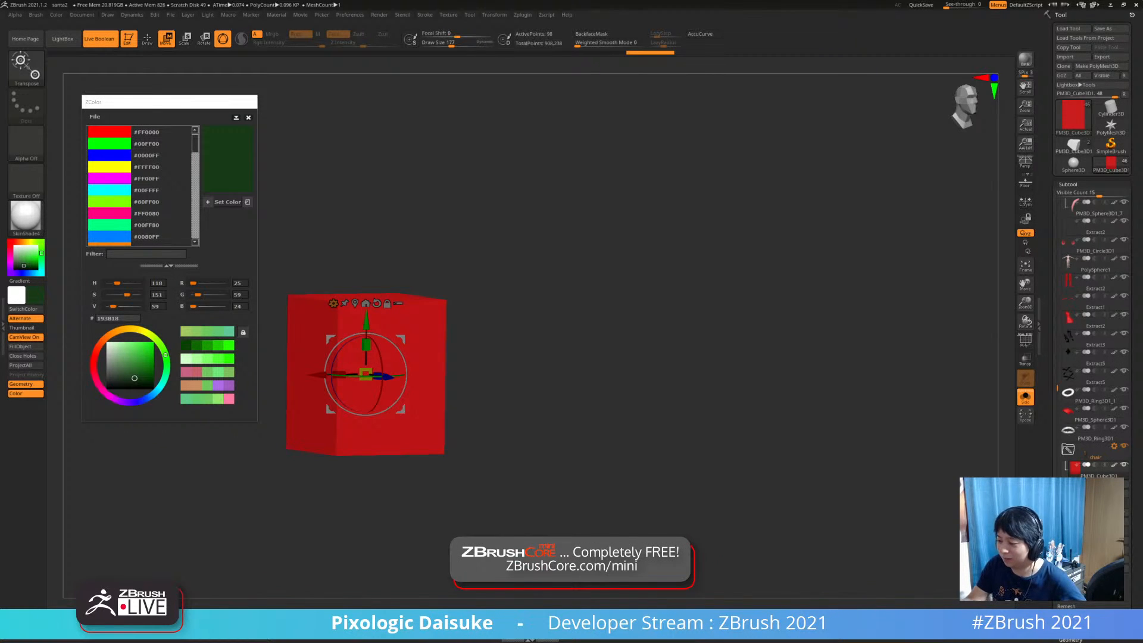
# Fill the seat block with the dark green and bring the whole character back into view
pyautogui.click(20, 345)
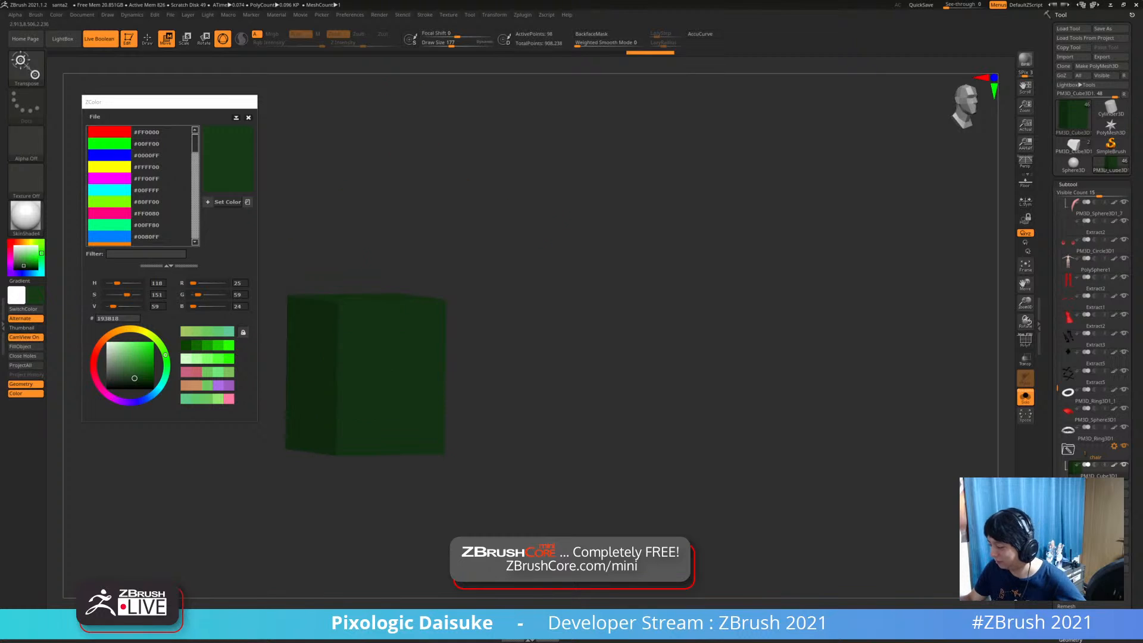
pyautogui.click(1025, 397)
pyautogui.moveTo(667, 358); pyautogui.dragTo(714, 380)
pyautogui.keyDown('alt'); pyautogui.moveTo(714, 381); pyautogui.dragTo(779, 414); pyautogui.keyUp('alt')
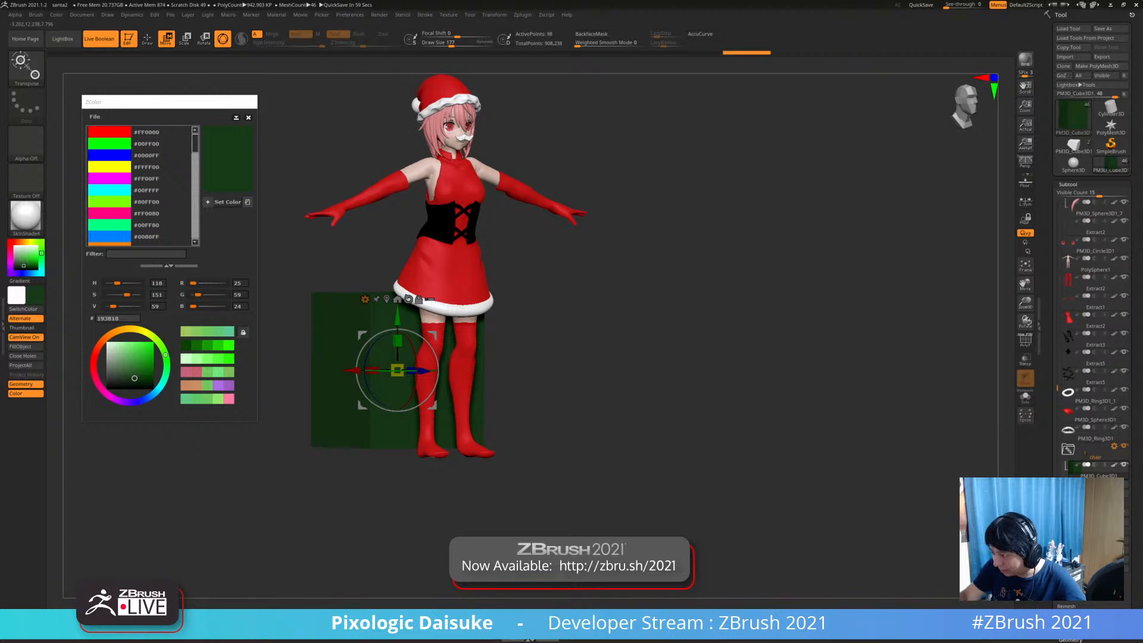
# Close the ZColor window and fill the seat block with a slightly brighter green
pyautogui.click(248, 117)
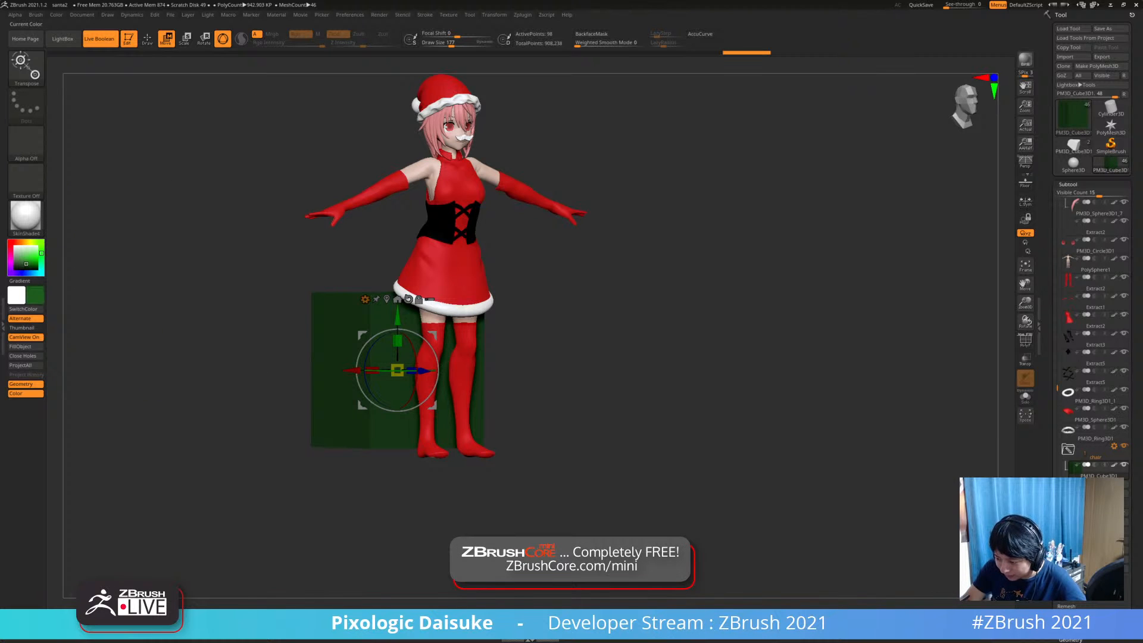
pyautogui.click(26, 347)
pyautogui.moveTo(702, 369); pyautogui.dragTo(791, 381)
pyautogui.keyDown('alt'); pyautogui.moveTo(792, 381); pyautogui.dragTo(738, 350); pyautogui.keyUp('alt')
pyautogui.moveTo(738, 350); pyautogui.dragTo(762, 411)
pyautogui.moveTo(344, 301); pyautogui.dragTo(339, 301)
pyautogui.hotkey('ctrl', 'z')
pyautogui.hotkey('ctrl', 'z')
# Duplicate the seat block upward within its subtool and thin the copy into an upright backrest at the rear
pyautogui.moveTo(595, 357); pyautogui.dragTo(574, 330)
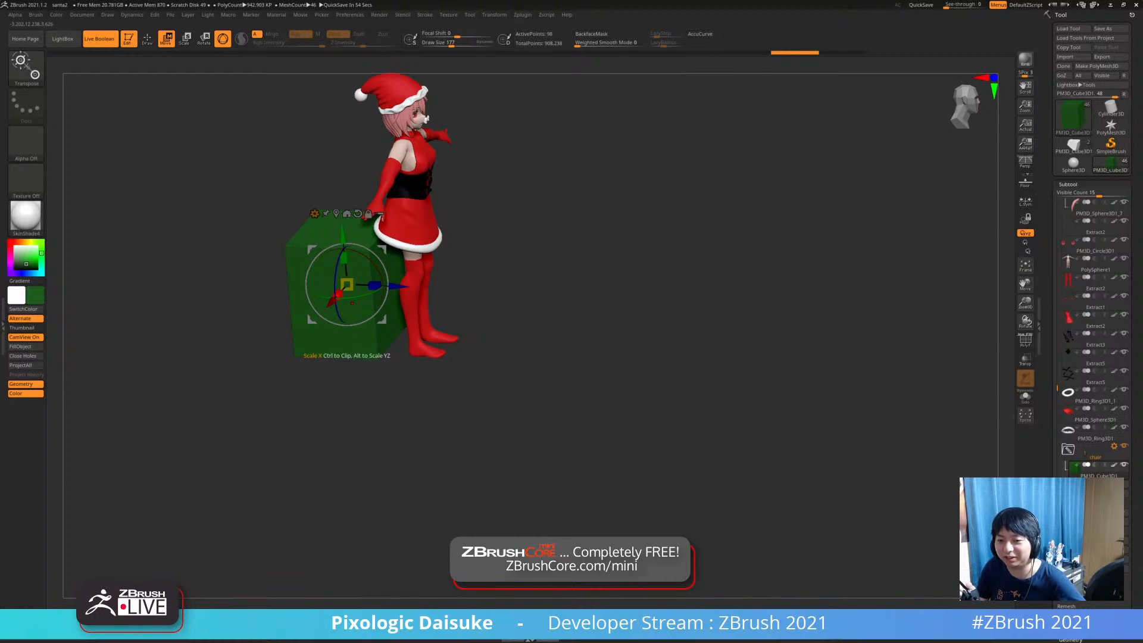
pyautogui.keyDown('shift'); pyautogui.moveTo(352, 304); pyautogui.dragTo(308, 259, button='right'); pyautogui.keyUp('shift')
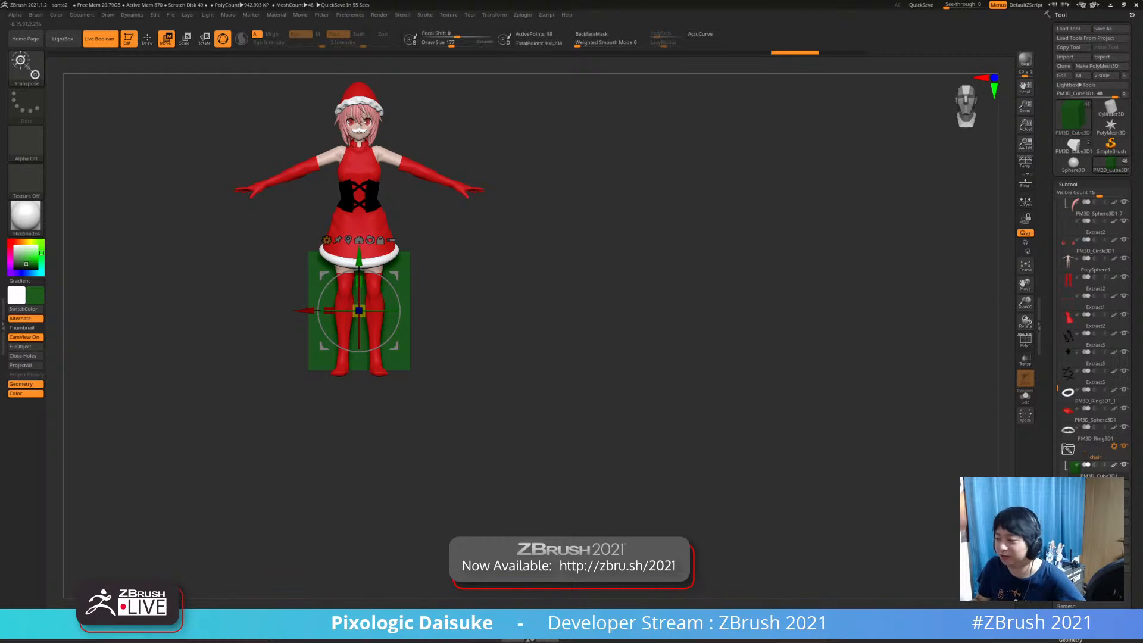
pyautogui.moveTo(536, 309); pyautogui.dragTo(695, 340)
pyautogui.keyDown('ctrl'); pyautogui.moveTo(329, 363); pyautogui.dragTo(279, 236); pyautogui.keyUp('ctrl')
pyautogui.moveTo(312, 272)
pyautogui.mouseDown()
pyautogui.moveTo(325, 281)
pyautogui.moveTo(323, 246)
pyautogui.moveTo(326, 281)
pyautogui.mouseUp()
pyautogui.moveTo(250, 369)
pyautogui.mouseDown()
pyautogui.moveTo(188, 384)
pyautogui.moveTo(208, 390)
pyautogui.moveTo(256, 369)
pyautogui.mouseUp()
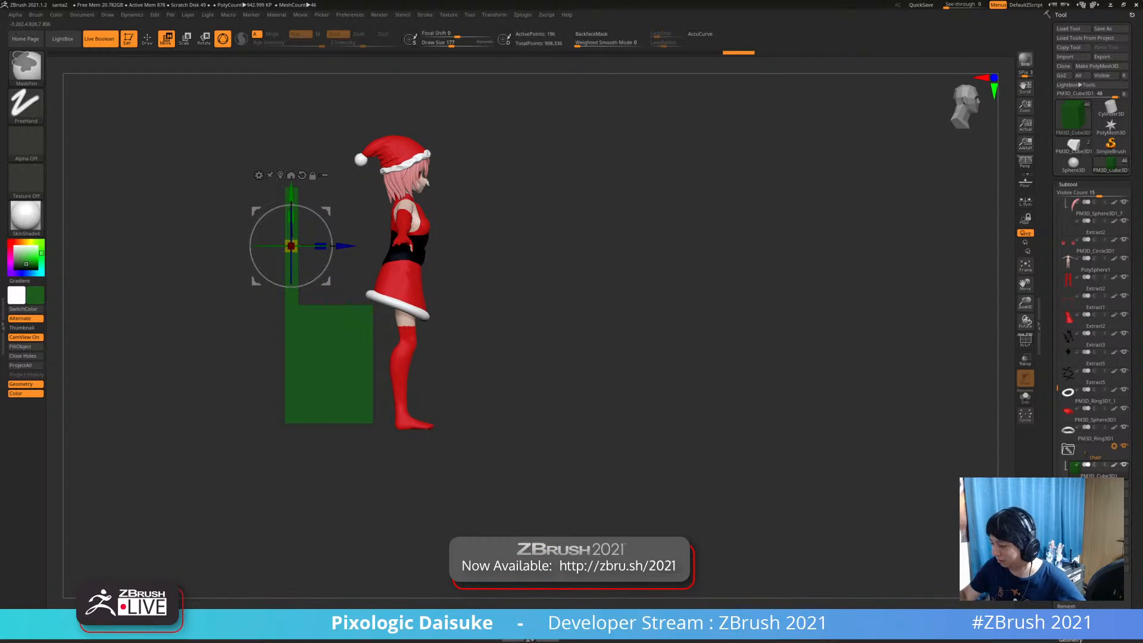
# Mask the chair's lower part, lower the seat top together with the backrest, and clear the mask
pyautogui.keyDown('ctrl'); pyautogui.moveTo(210, 133); pyautogui.dragTo(449, 339); pyautogui.keyUp('ctrl')
pyautogui.keyDown('ctrl'); pyautogui.click(384, 161); pyautogui.keyUp('ctrl')
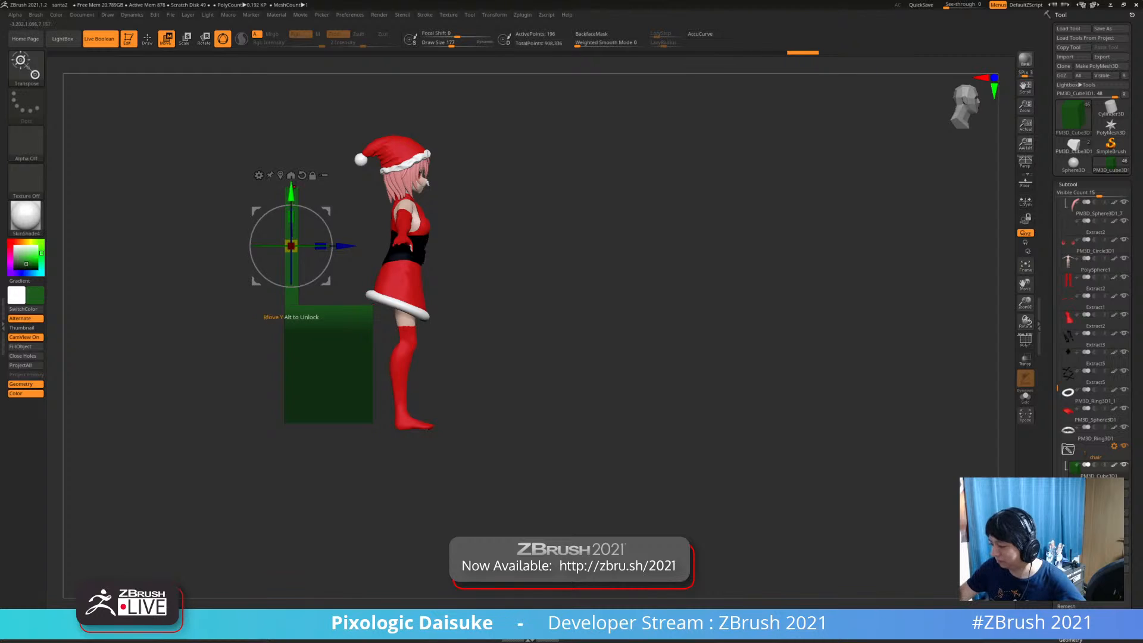
pyautogui.moveTo(293, 186); pyautogui.dragTo(294, 201)
pyautogui.moveTo(196, 369)
pyautogui.keyDown('ctrl'); pyautogui.mouseDown()
pyautogui.moveTo(218, 390)
pyautogui.moveTo(190, 375)
pyautogui.moveTo(99, 375)
pyautogui.moveTo(268, 378)
pyautogui.moveTo(197, 378)
pyautogui.mouseUp(); pyautogui.keyUp('ctrl')
pyautogui.click(147, 39)
pyautogui.moveTo(284, 280); pyautogui.dragTo(386, 298)
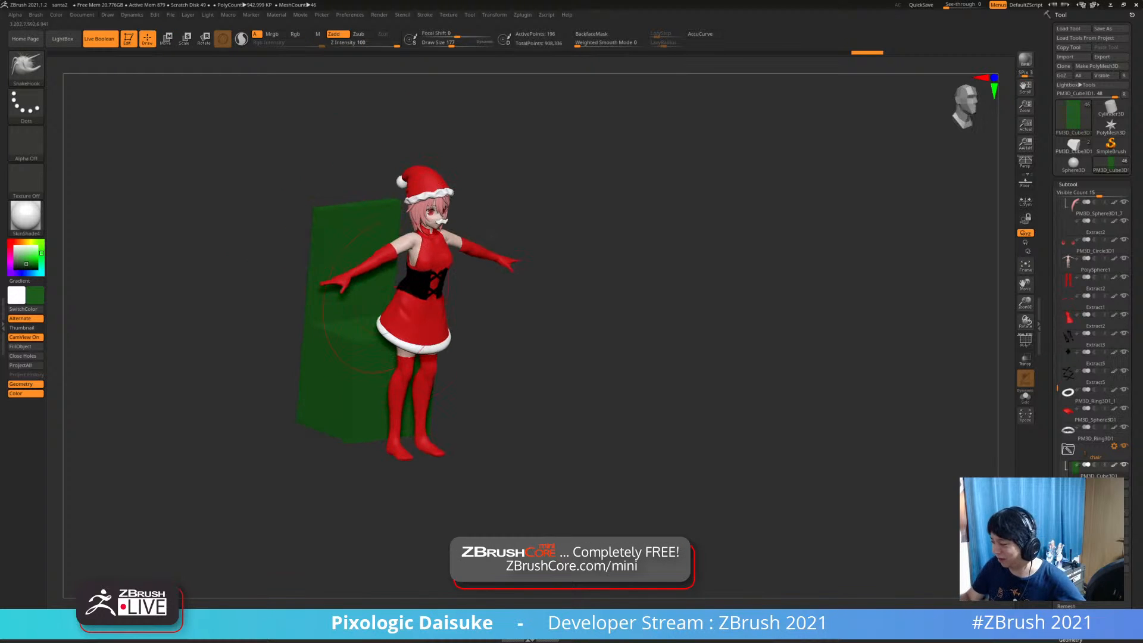
# Scale the chair slightly along its front-to-back axis with the gizmo and return to Draw mode
pyautogui.click(166, 39)
pyautogui.moveTo(255, 196); pyautogui.dragTo(257, 250)
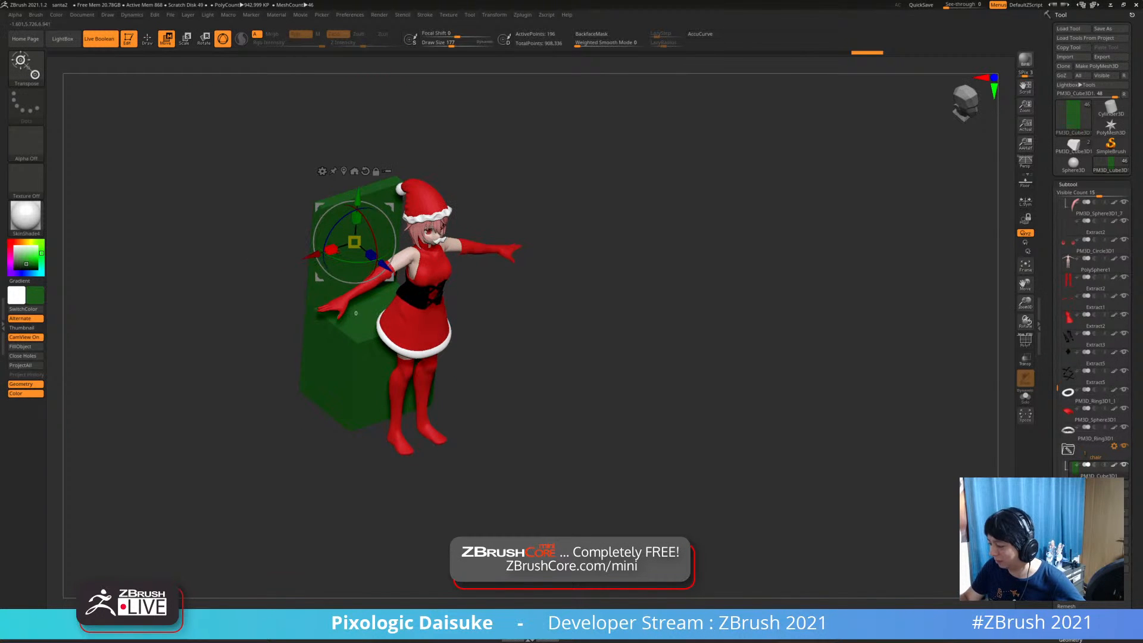
pyautogui.moveTo(371, 254); pyautogui.dragTo(377, 260)
pyautogui.moveTo(262, 274)
pyautogui.keyDown('shift'); pyautogui.mouseDown()
pyautogui.moveTo(218, 238)
pyautogui.moveTo(206, 257)
pyautogui.moveTo(266, 260)
pyautogui.mouseUp(); pyautogui.keyUp('shift')
pyautogui.click(147, 39)
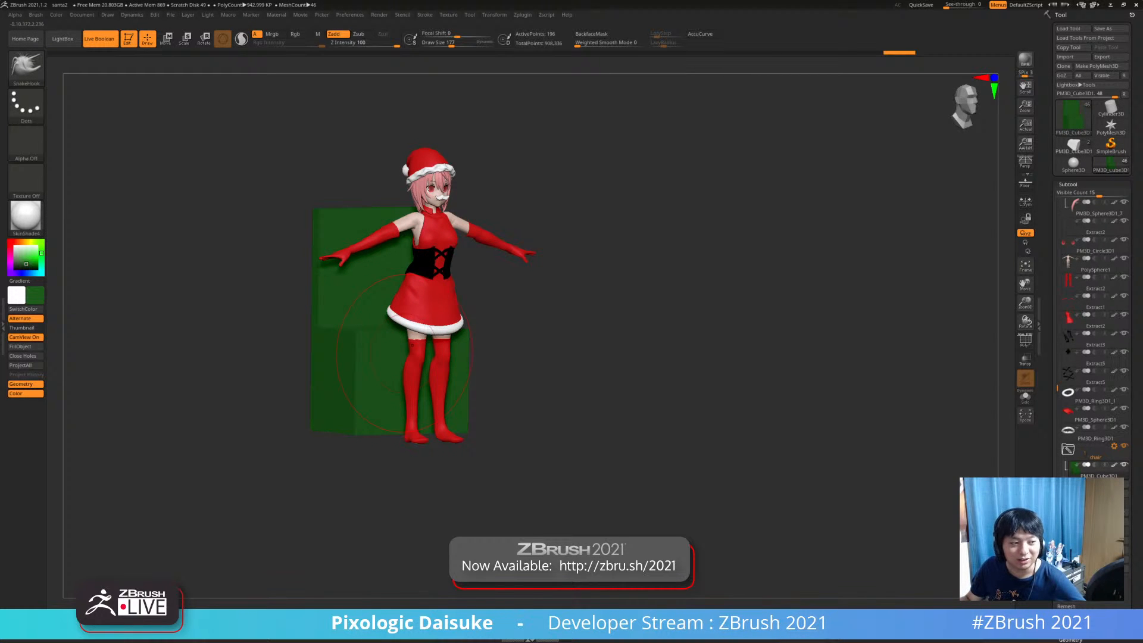
# Pull the upper sides of the backrest slightly outward with SnakeHook and reduce the draw size to 112
pyautogui.keyDown('shift'); pyautogui.moveTo(412, 345); pyautogui.dragTo(390, 345, button='right'); pyautogui.keyUp('shift')
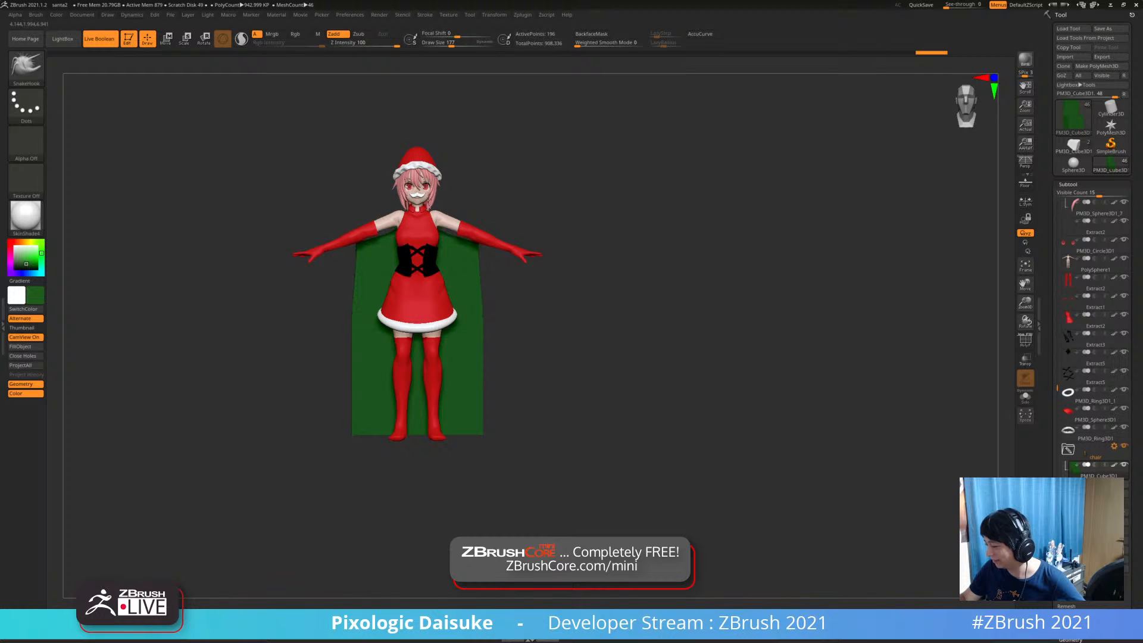
pyautogui.moveTo(478, 256); pyautogui.dragTo(482, 250)
pyautogui.click(445, 44)
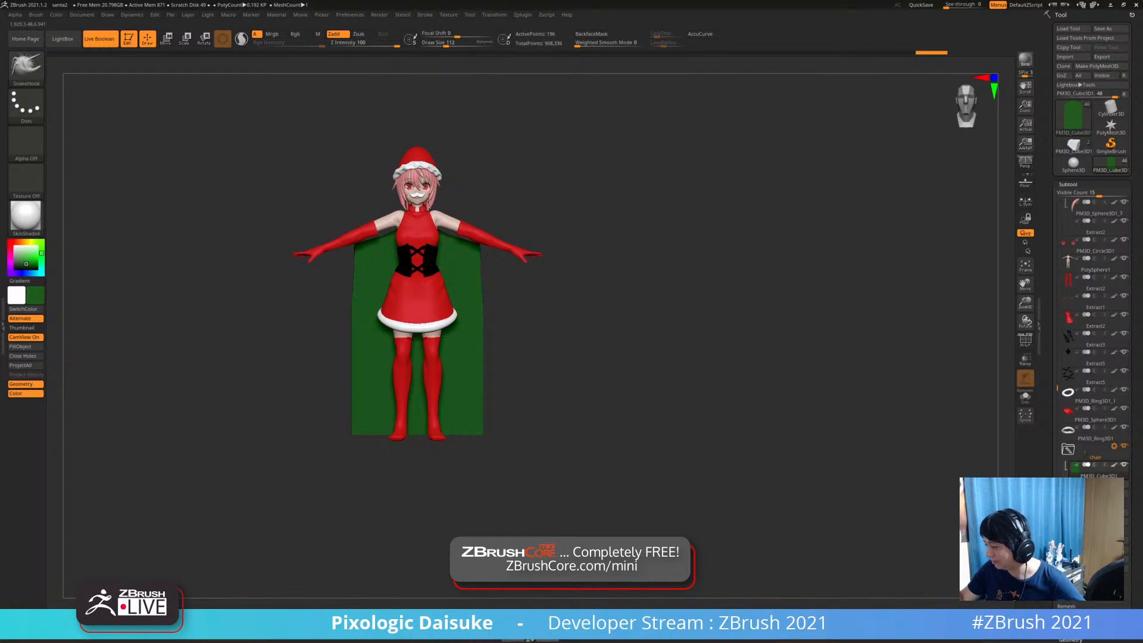
# Shape the backrest's top edge from behind into a peaked outline with the Move Infinite Depth brush
pyautogui.moveTo(595, 309); pyautogui.dragTo(821, 238)
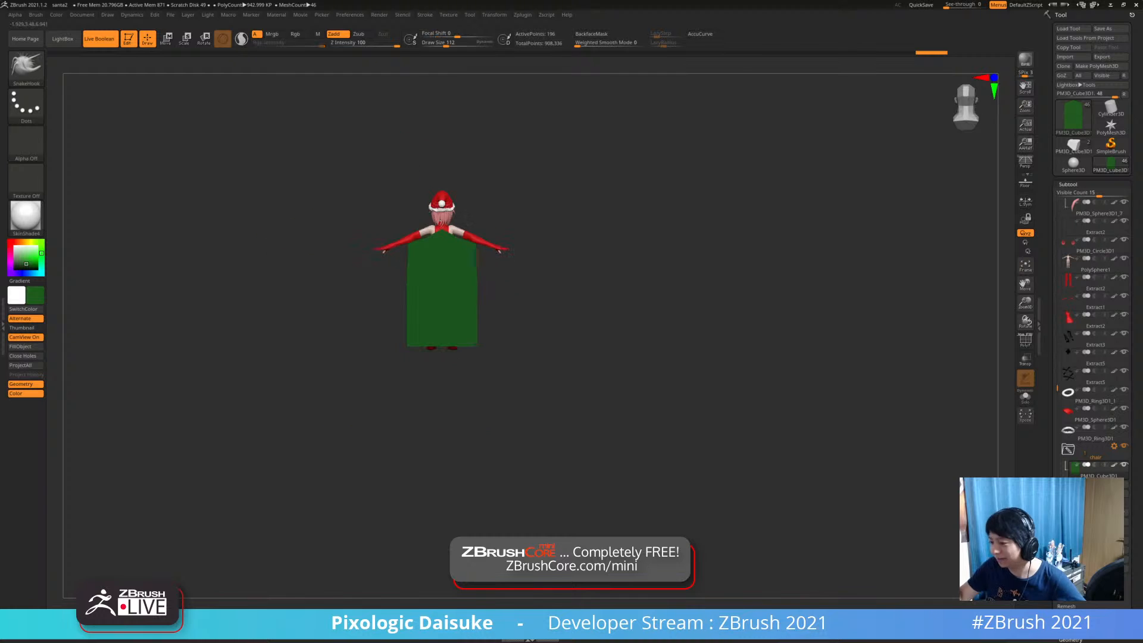
pyautogui.click(26, 64)
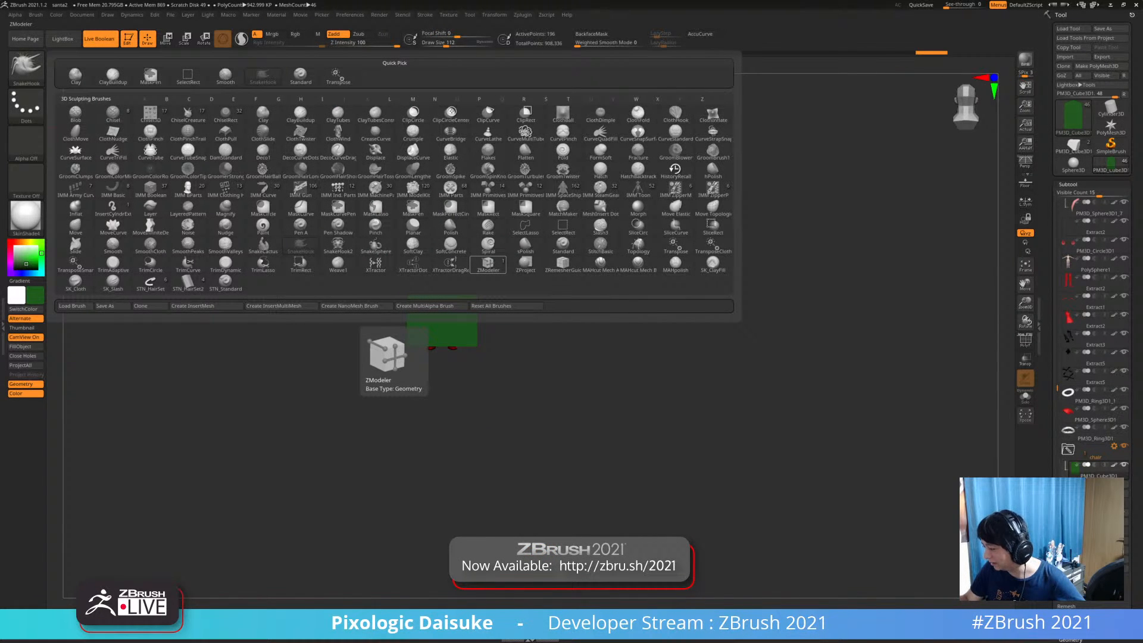
pyautogui.click(150, 227)
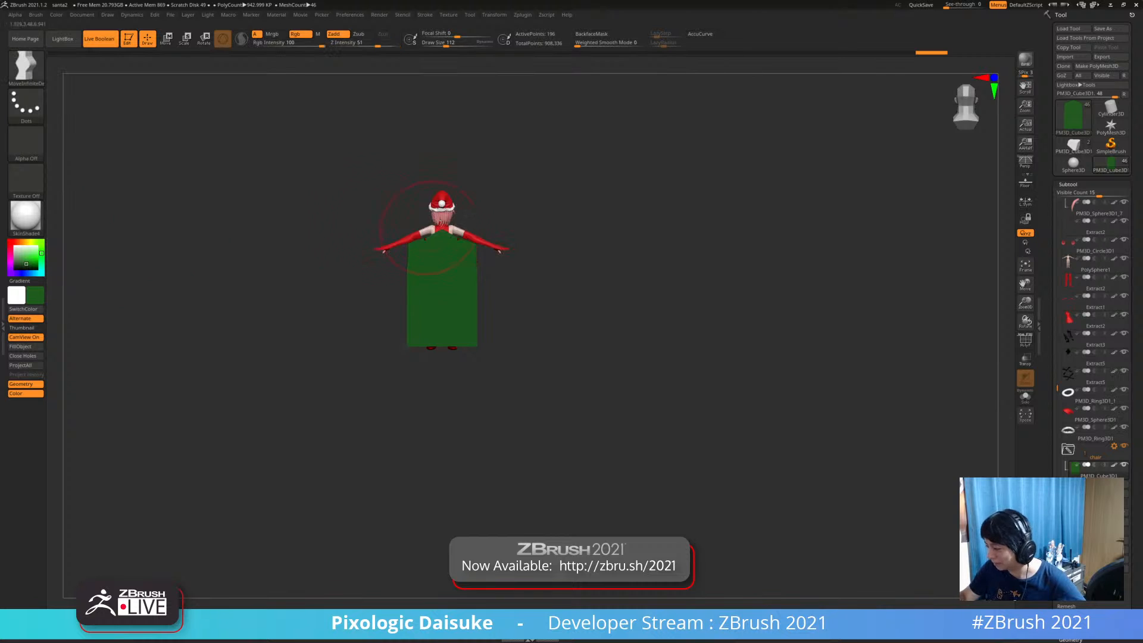
pyautogui.keyDown('ctrl'); pyautogui.moveTo(457, 238); pyautogui.dragTo(465, 353, button='right'); pyautogui.keyUp('ctrl')
pyautogui.moveTo(457, 237)
pyautogui.mouseDown()
pyautogui.moveTo(467, 207)
pyautogui.moveTo(424, 179)
pyautogui.moveTo(475, 199)
pyautogui.mouseUp()
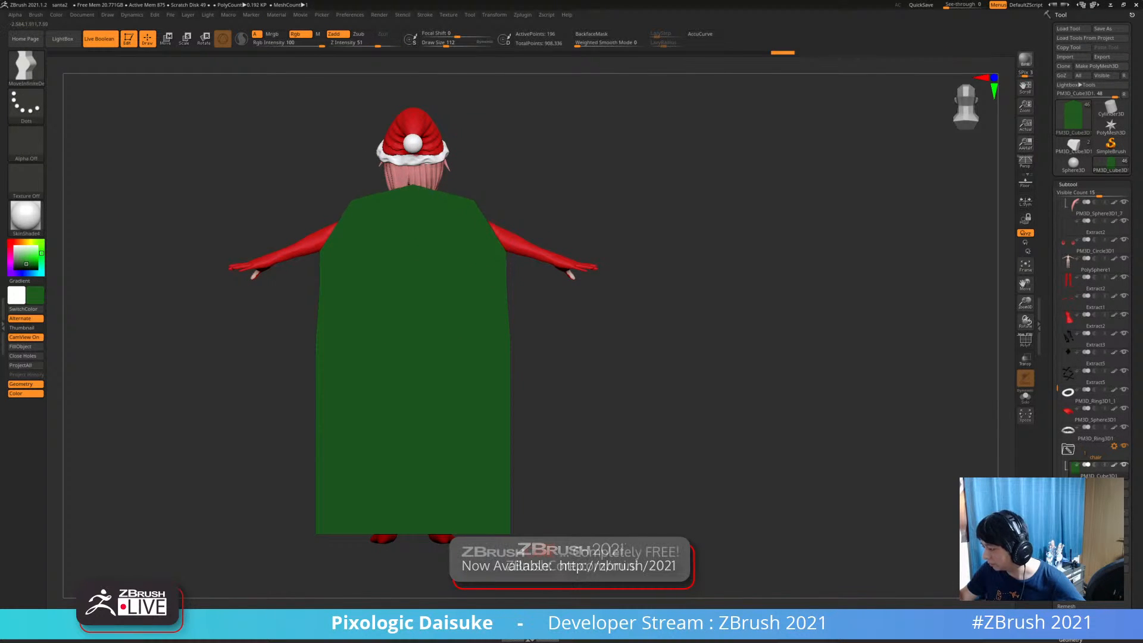
# Nudge the backrest's upper corners slightly outward and upward with the Move Infinite Depth brush
pyautogui.moveTo(476, 202)
pyautogui.mouseDown(button='right')
pyautogui.moveTo(507, 206)
pyautogui.moveTo(601, 271)
pyautogui.moveTo(504, 316)
pyautogui.mouseUp(button='right')
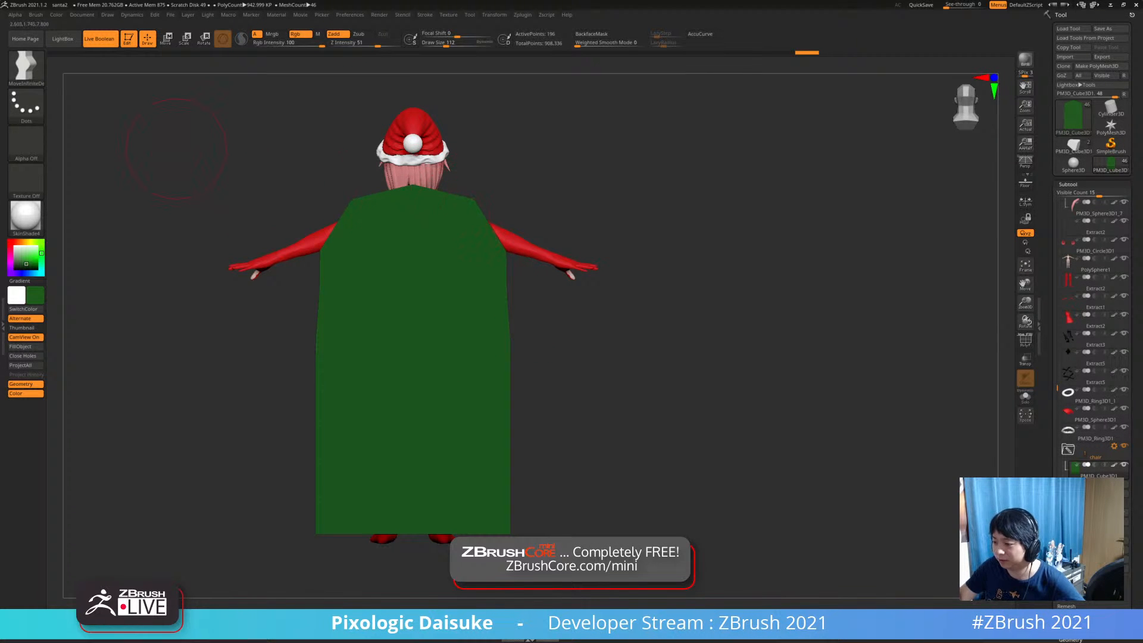
pyautogui.press('b')
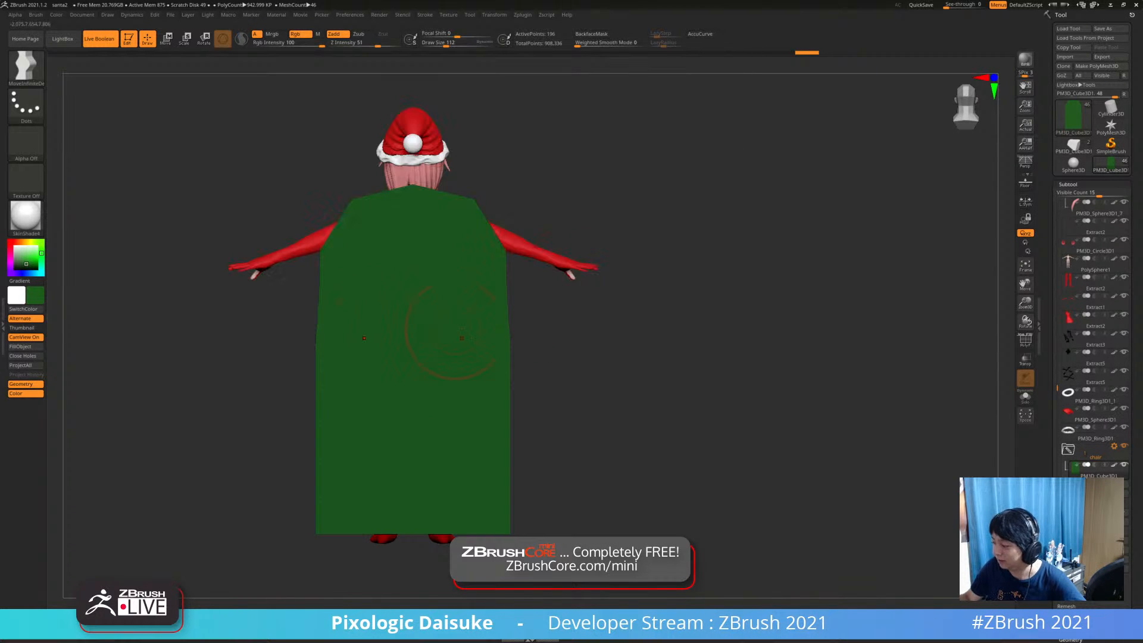
pyautogui.moveTo(412, 184)
pyautogui.mouseDown()
pyautogui.moveTo(412, 173)
pyautogui.moveTo(412, 183)
pyautogui.mouseUp()
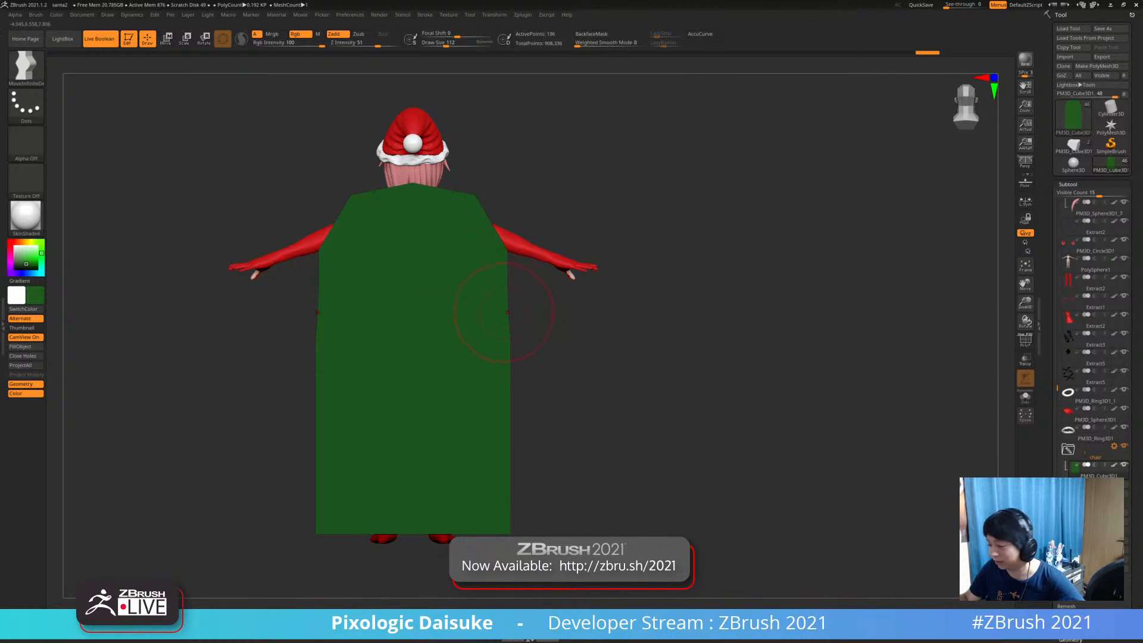
# Mask the front of the seat, move the backrest and rear side further back to deepen the seat, and clear the mask
pyautogui.keyDown('alt'); pyautogui.moveTo(504, 311); pyautogui.dragTo(481, 254, button='right'); pyautogui.keyUp('alt')
pyautogui.moveTo(690, 280); pyautogui.dragTo(446, 300, button='right')
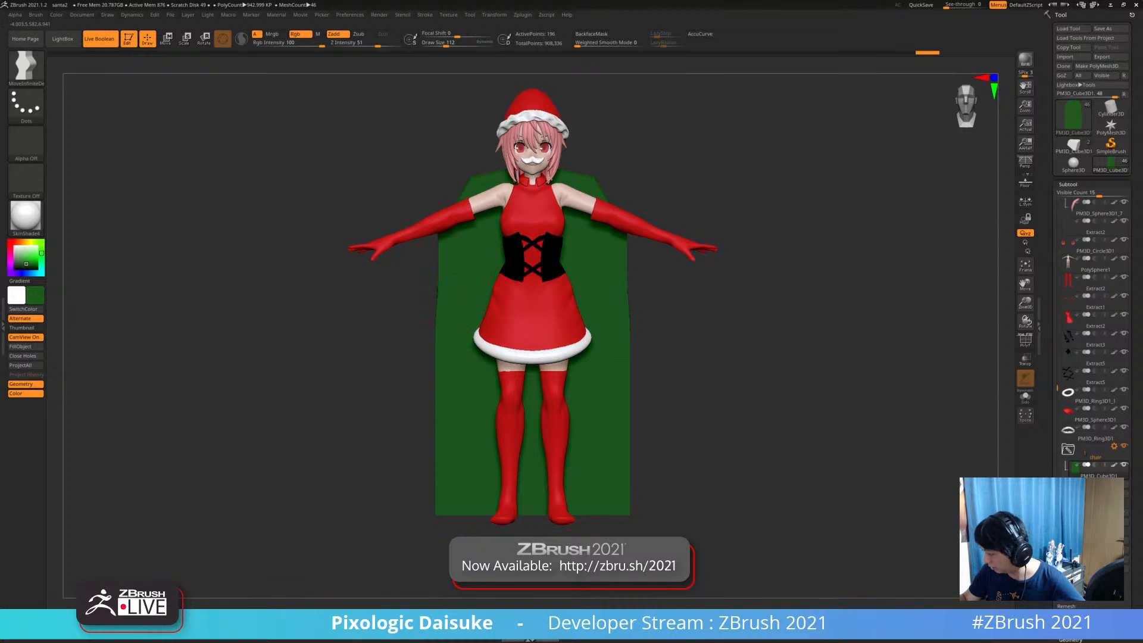
pyautogui.keyDown('alt'); pyautogui.moveTo(457, 230); pyautogui.dragTo(446, 250, button='right'); pyautogui.keyUp('alt')
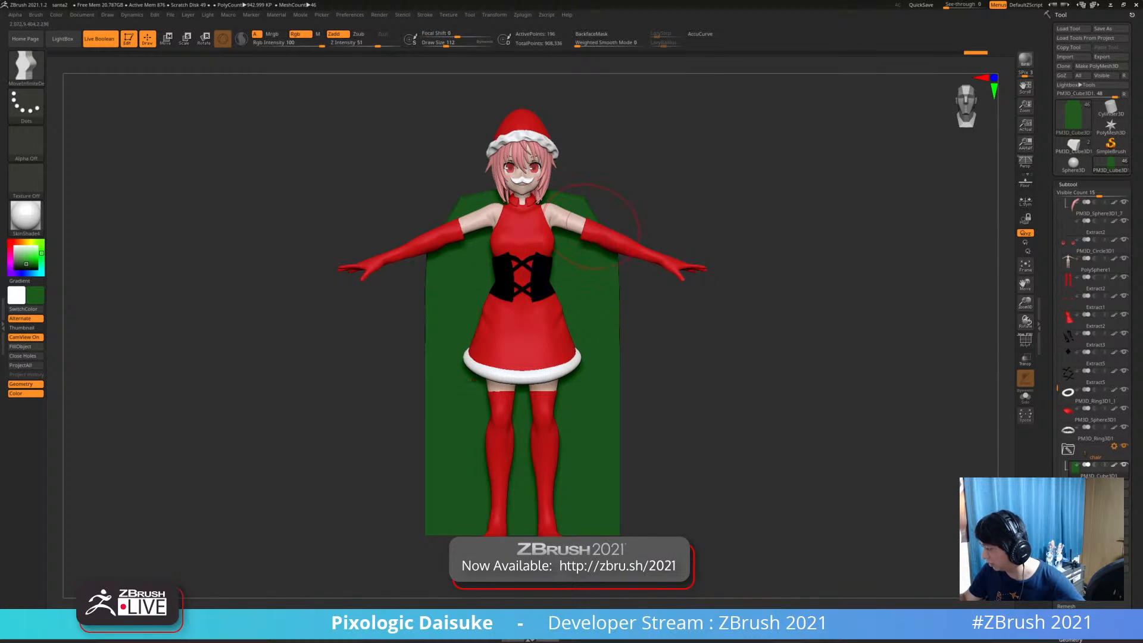
pyautogui.moveTo(595, 199); pyautogui.dragTo(485, 209, button='right')
pyautogui.moveTo(617, 311)
pyautogui.keyDown('alt'); pyautogui.mouseDown(button='right')
pyautogui.moveTo(570, 310)
pyautogui.moveTo(571, 324)
pyautogui.moveTo(535, 359)
pyautogui.mouseUp(button='right'); pyautogui.keyUp('alt')
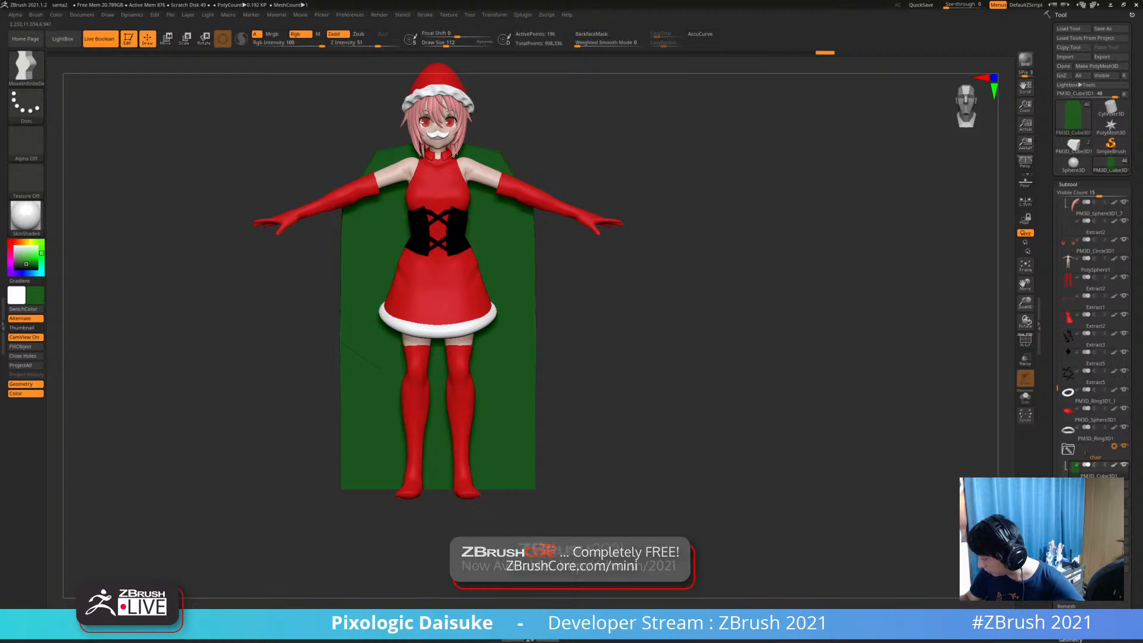
pyautogui.moveTo(530, 358)
pyautogui.mouseDown(button='right')
pyautogui.moveTo(566, 369)
pyautogui.moveTo(575, 346)
pyautogui.moveTo(625, 360)
pyautogui.moveTo(576, 351)
pyautogui.mouseUp(button='right')
pyautogui.keyDown('alt'); pyautogui.moveTo(655, 351); pyautogui.dragTo(606, 357, button='right'); pyautogui.keyUp('alt')
pyautogui.keyDown('ctrl'); pyautogui.moveTo(598, 497); pyautogui.dragTo(455, 133); pyautogui.keyUp('ctrl')
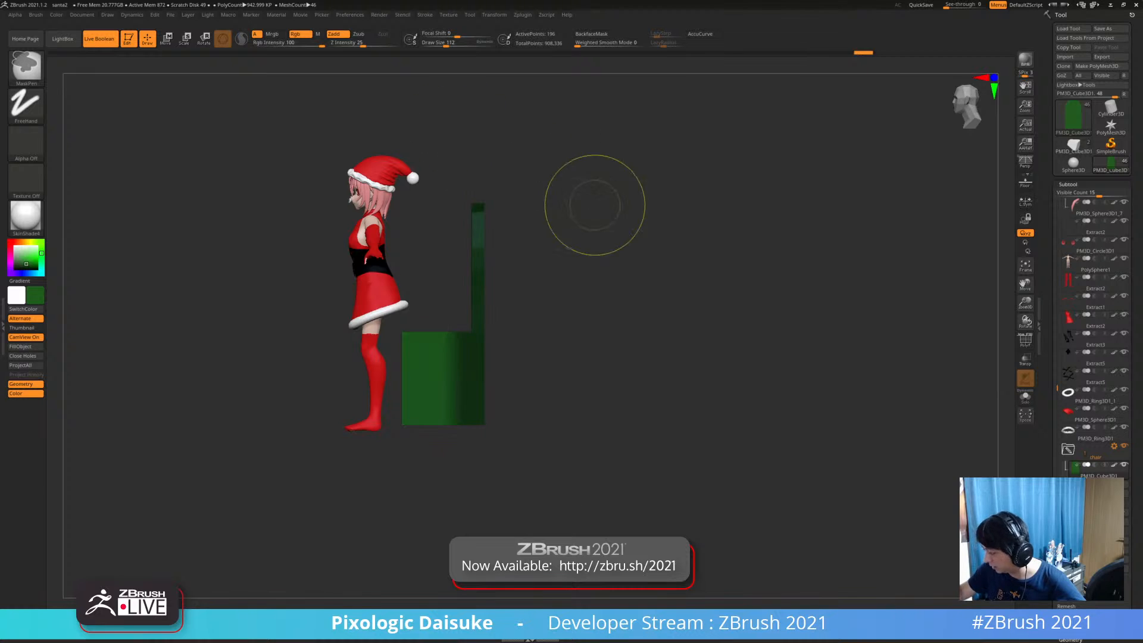
pyautogui.keyDown('ctrl'); pyautogui.click(590, 184); pyautogui.keyUp('ctrl')
pyautogui.click(166, 39)
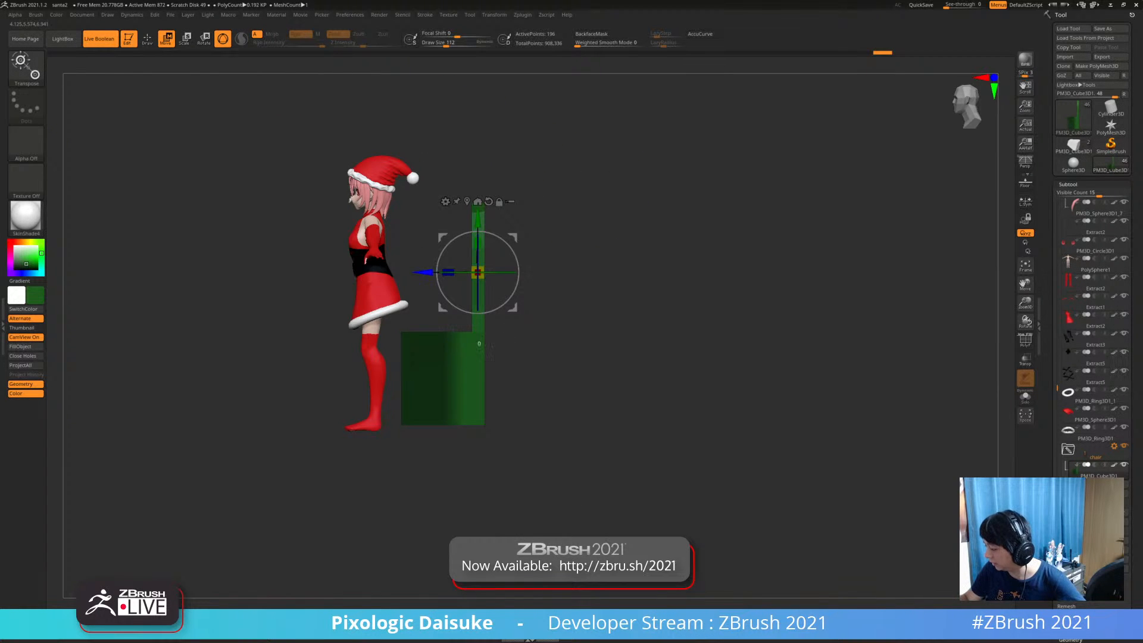
pyautogui.moveTo(425, 272)
pyautogui.mouseDown()
pyautogui.moveTo(453, 272)
pyautogui.moveTo(440, 272)
pyautogui.mouseUp()
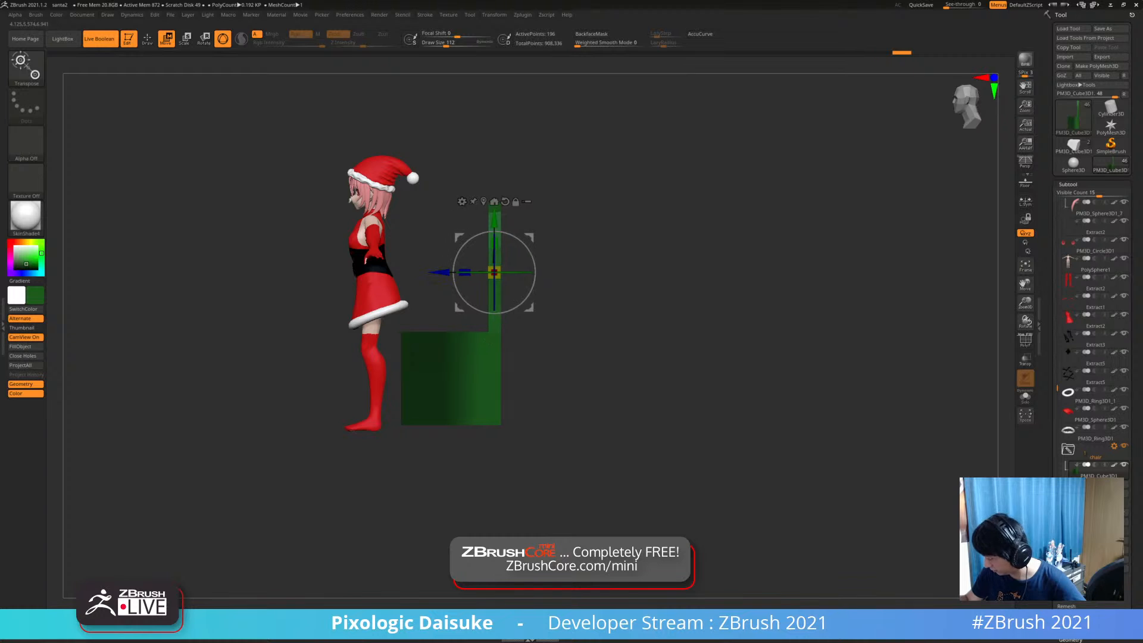
pyautogui.moveTo(595, 357)
pyautogui.keyDown('ctrl'); pyautogui.mouseDown()
pyautogui.moveTo(619, 381)
pyautogui.moveTo(667, 384)
pyautogui.moveTo(595, 367)
pyautogui.mouseUp(); pyautogui.keyUp('ctrl')
# Mask the chair's lower part, raise the backrest's top above the character's head, and clear the mask
pyautogui.keyDown('alt'); pyautogui.moveTo(595, 368); pyautogui.dragTo(624, 343); pyautogui.keyUp('alt')
pyautogui.keyDown('ctrl'); pyautogui.moveTo(458, 119); pyautogui.dragTo(594, 298); pyautogui.keyUp('ctrl')
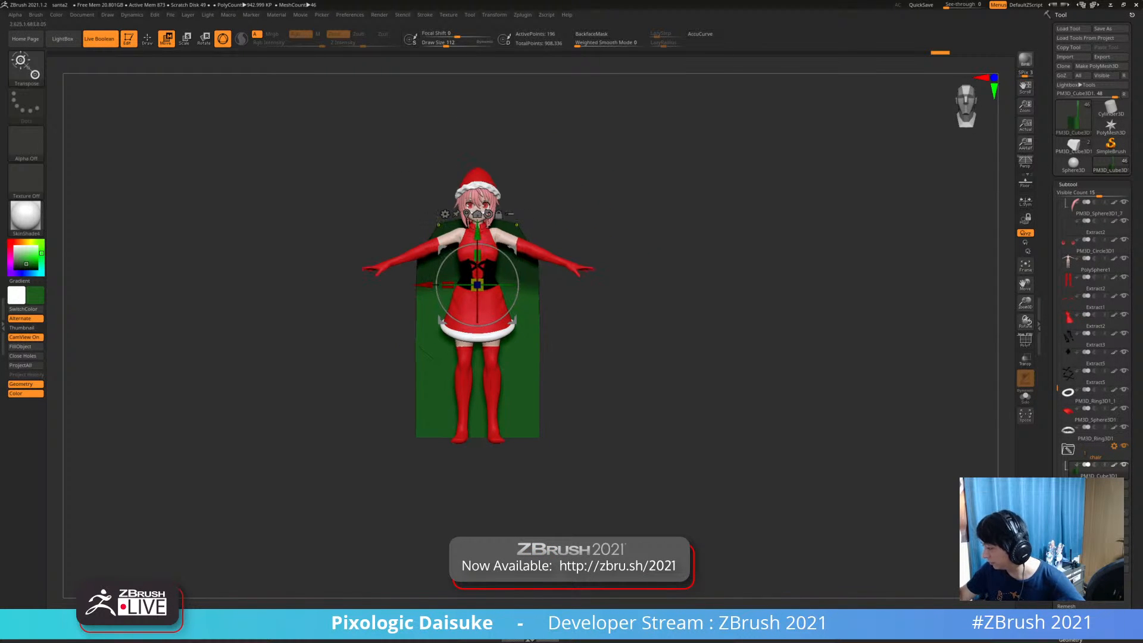
pyautogui.keyDown('ctrl'); pyautogui.click(593, 298); pyautogui.keyUp('ctrl')
pyautogui.moveTo(477, 233); pyautogui.dragTo(477, 210)
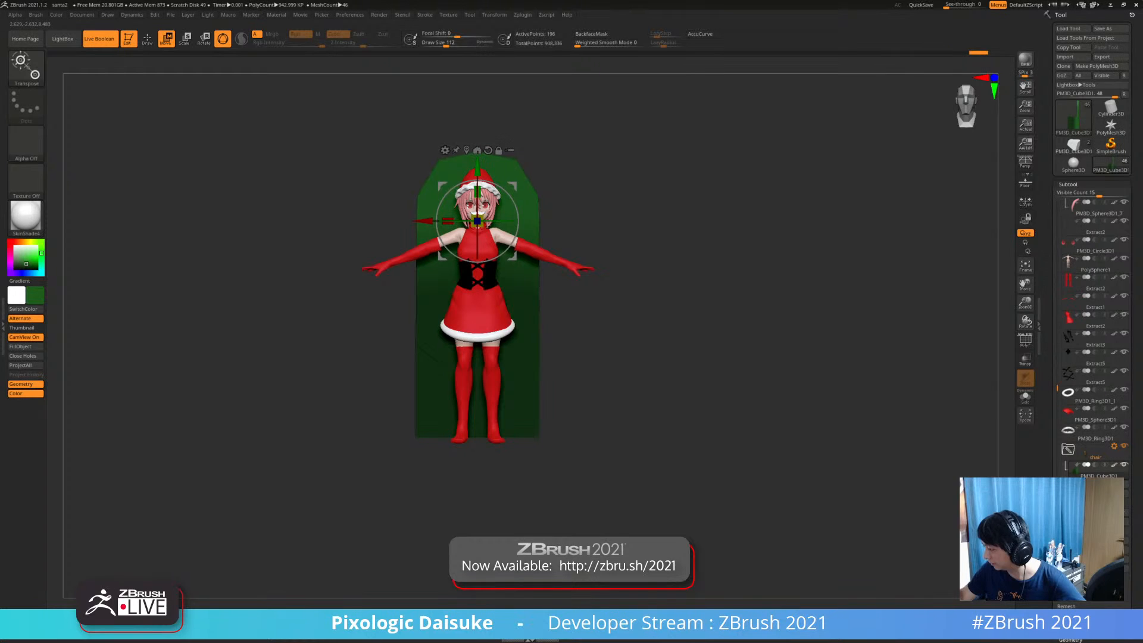
pyautogui.moveTo(648, 322)
pyautogui.keyDown('ctrl'); pyautogui.mouseDown()
pyautogui.moveTo(666, 340)
pyautogui.moveTo(709, 334)
pyautogui.moveTo(649, 333)
pyautogui.mouseUp(); pyautogui.keyUp('ctrl')
pyautogui.moveTo(648, 333)
pyautogui.keyDown('alt'); pyautogui.mouseDown()
pyautogui.moveTo(616, 324)
pyautogui.moveTo(672, 333)
pyautogui.moveTo(630, 334)
pyautogui.mouseUp(); pyautogui.keyUp('alt')
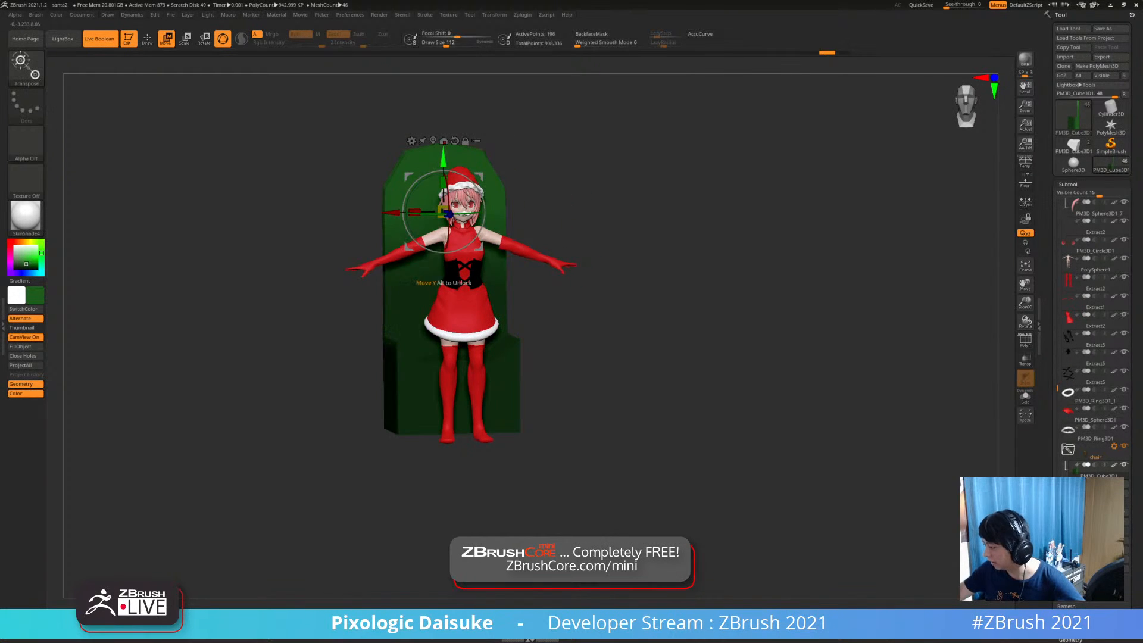
pyautogui.moveTo(443, 162); pyautogui.dragTo(443, 163)
pyautogui.moveTo(589, 281)
pyautogui.mouseDown()
pyautogui.moveTo(491, 283)
pyautogui.moveTo(589, 283)
pyautogui.mouseUp()
pyautogui.keyDown('alt'); pyautogui.moveTo(589, 283); pyautogui.dragTo(543, 280); pyautogui.keyUp('alt')
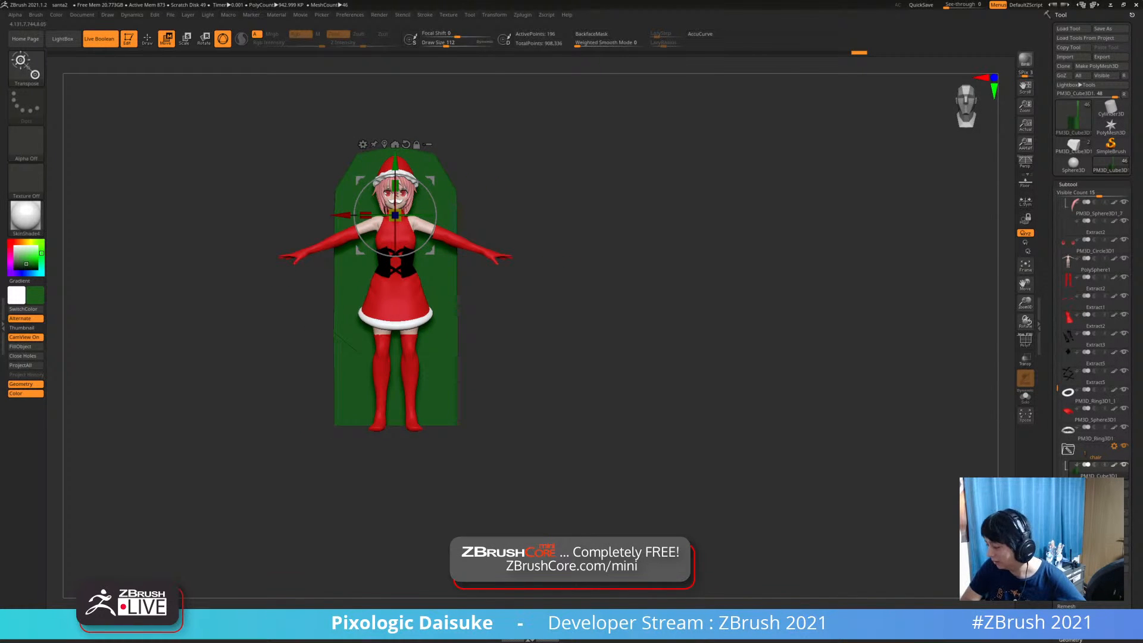
# Select the chair mesh and add a Cylinder3D primitive as a new subtool in the chair folder
pyautogui.keyDown('alt'); pyautogui.moveTo(565, 357); pyautogui.dragTo(557, 394); pyautogui.keyUp('alt')
pyautogui.keyDown('alt'); pyautogui.click(439, 334); pyautogui.keyUp('alt')
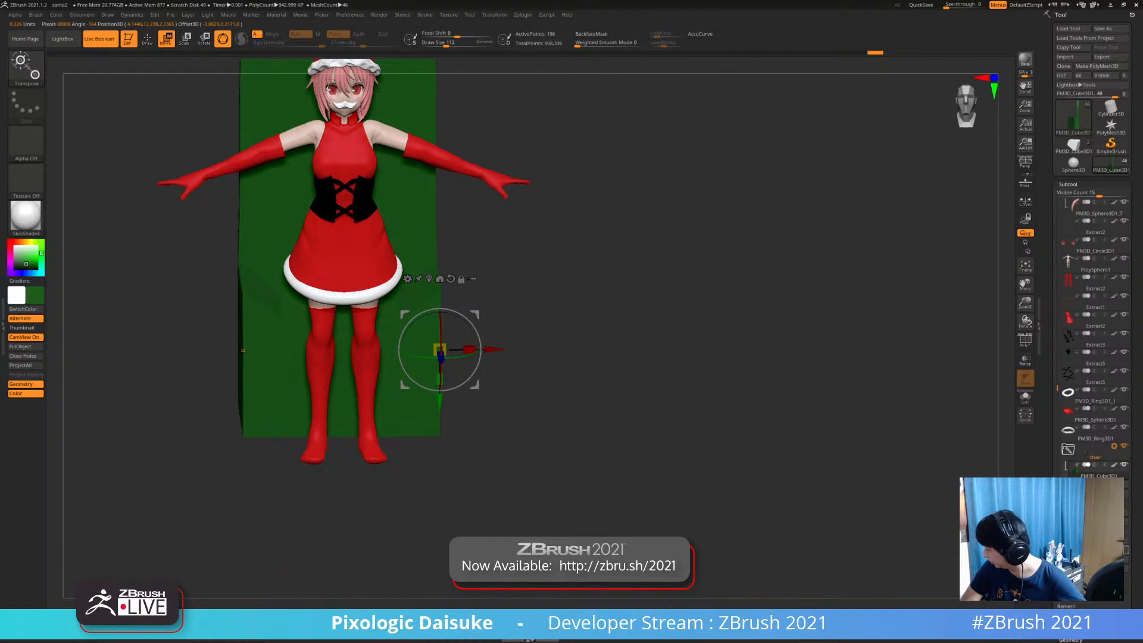
pyautogui.press('F1')
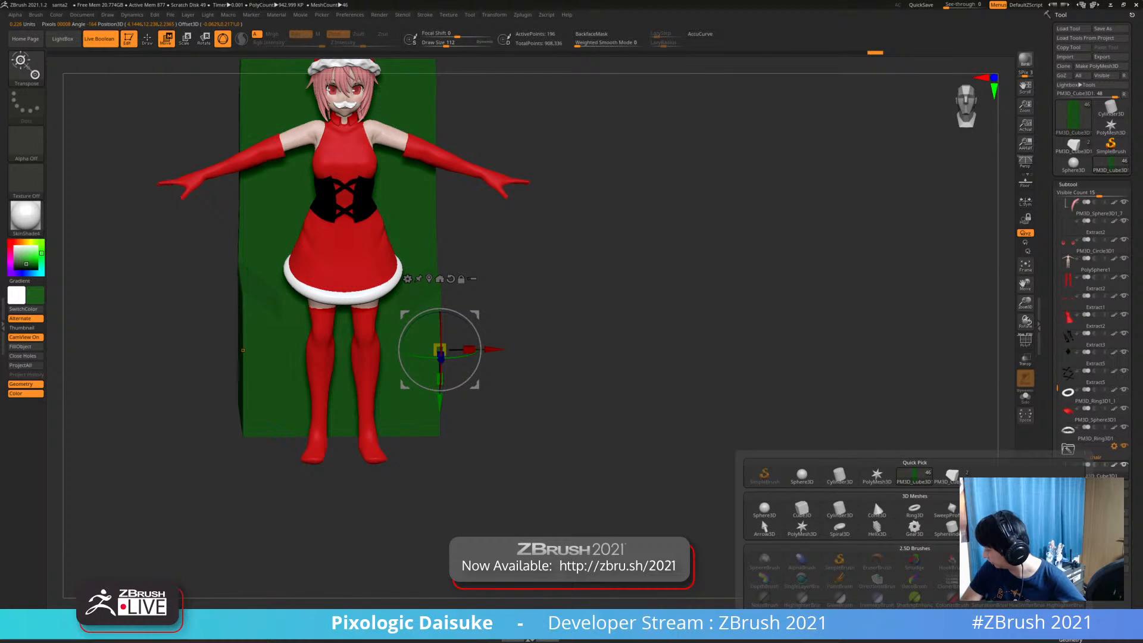
pyautogui.click(839, 509)
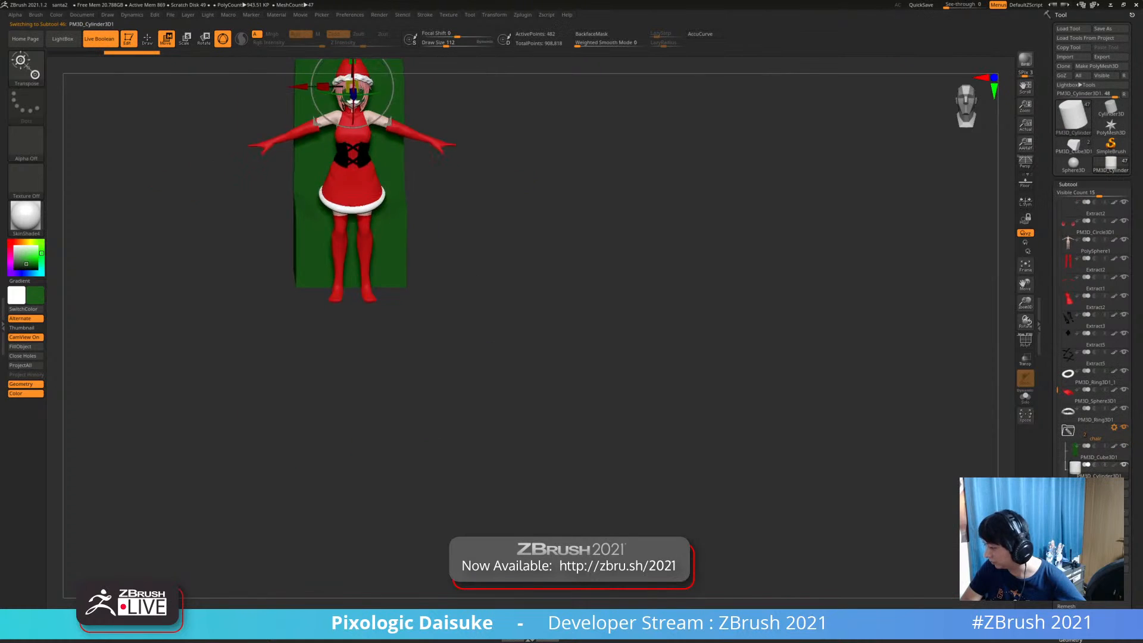
# Orient the cylinder front to back and place it along the seat's side edge as an armrest
pyautogui.keyDown('alt'); pyautogui.moveTo(268, 101); pyautogui.dragTo(384, 265); pyautogui.keyUp('alt')
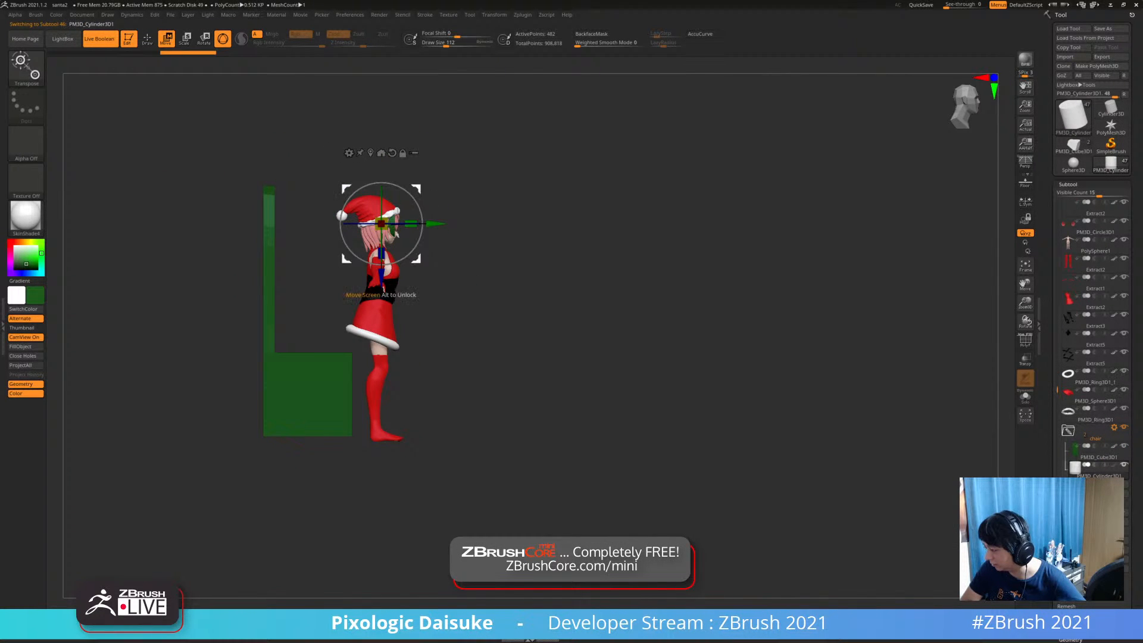
pyautogui.keyDown('alt'); pyautogui.moveTo(381, 224); pyautogui.dragTo(334, 354); pyautogui.keyUp('alt')
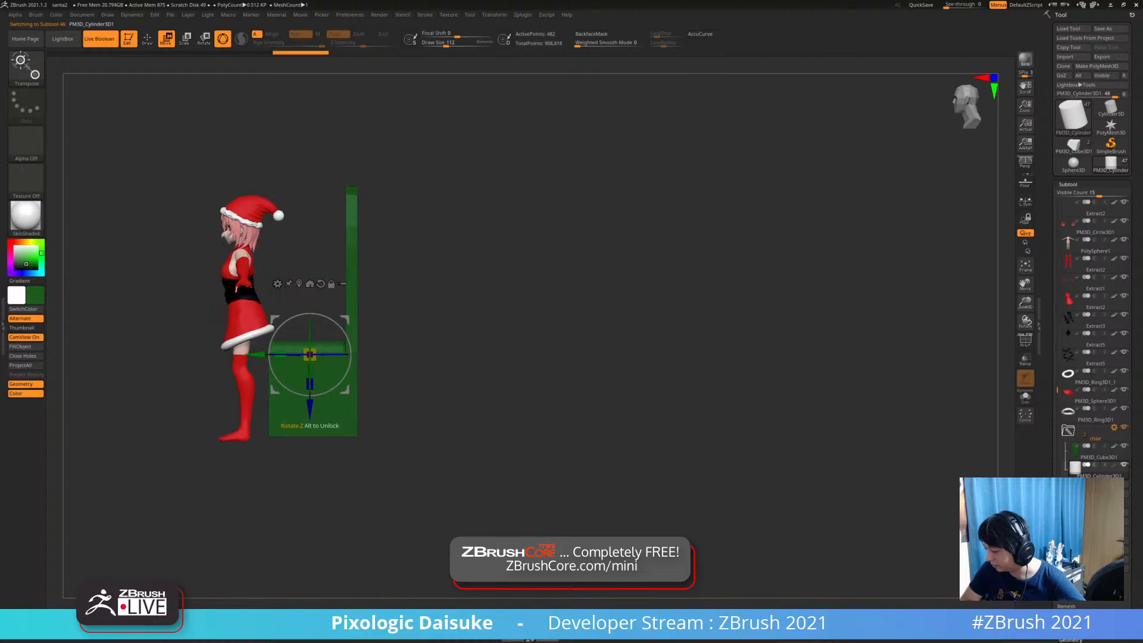
pyautogui.moveTo(336, 351)
pyautogui.keyDown('ctrl'); pyautogui.mouseDown(button='right')
pyautogui.moveTo(339, 411)
pyautogui.moveTo(411, 411)
pyautogui.moveTo(350, 363)
pyautogui.mouseUp(button='right'); pyautogui.keyUp('ctrl')
pyautogui.moveTo(322, 361); pyautogui.dragTo(406, 351)
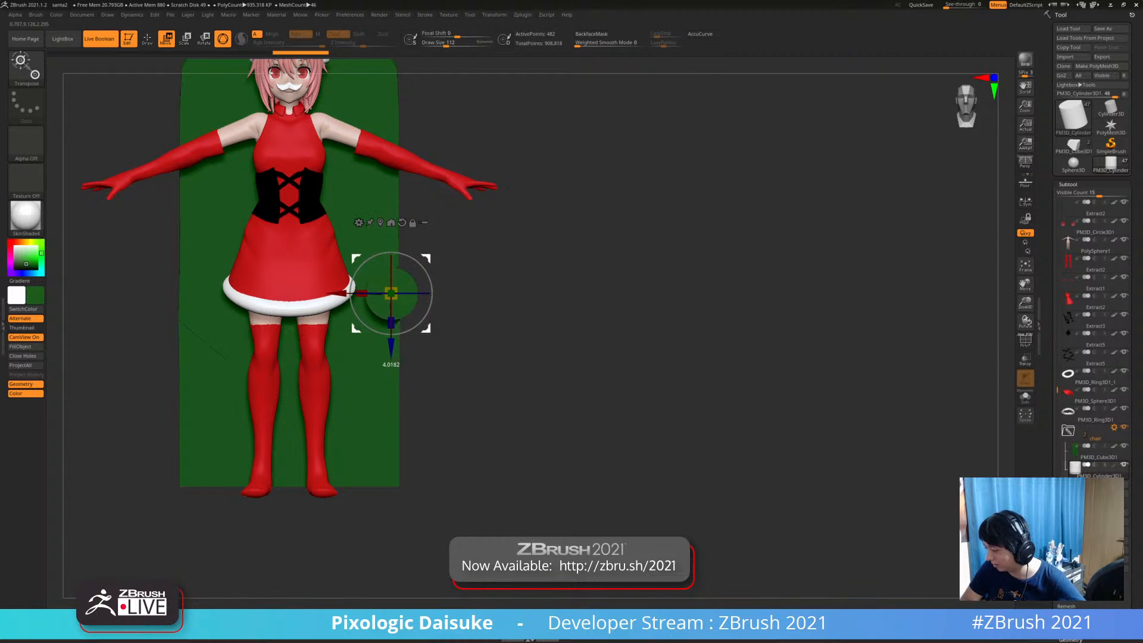
pyautogui.moveTo(391, 292); pyautogui.dragTo(403, 300)
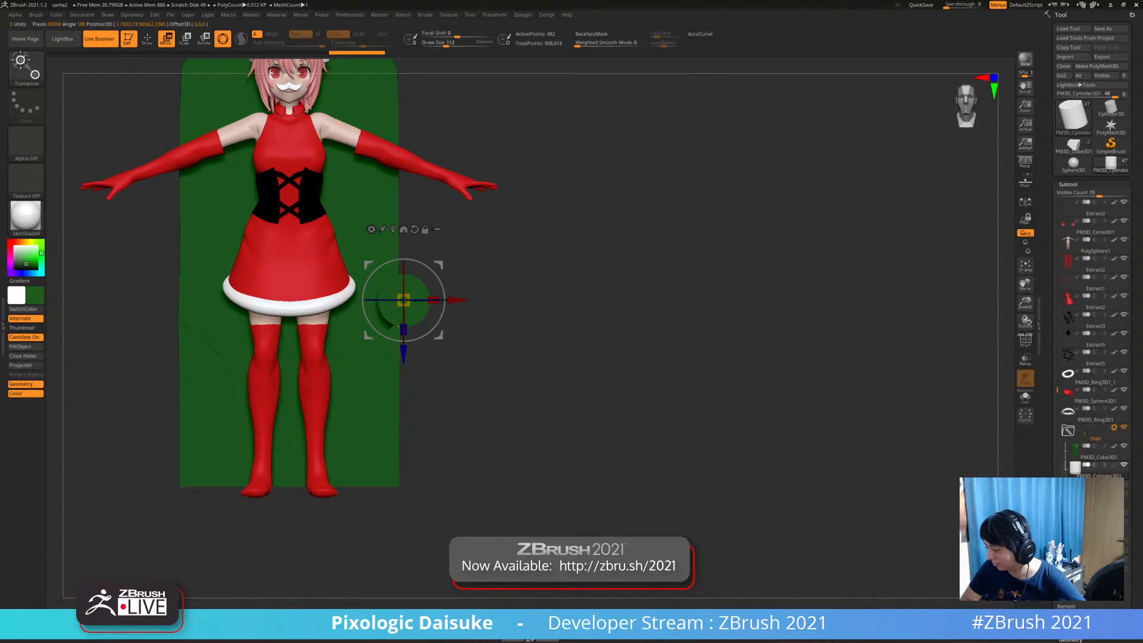
# Isolate the chair's lower sides with a mask, move them outward symmetrically to widen the base, and clear the mask
pyautogui.keyDown('alt'); pyautogui.click(399, 387); pyautogui.keyUp('alt')
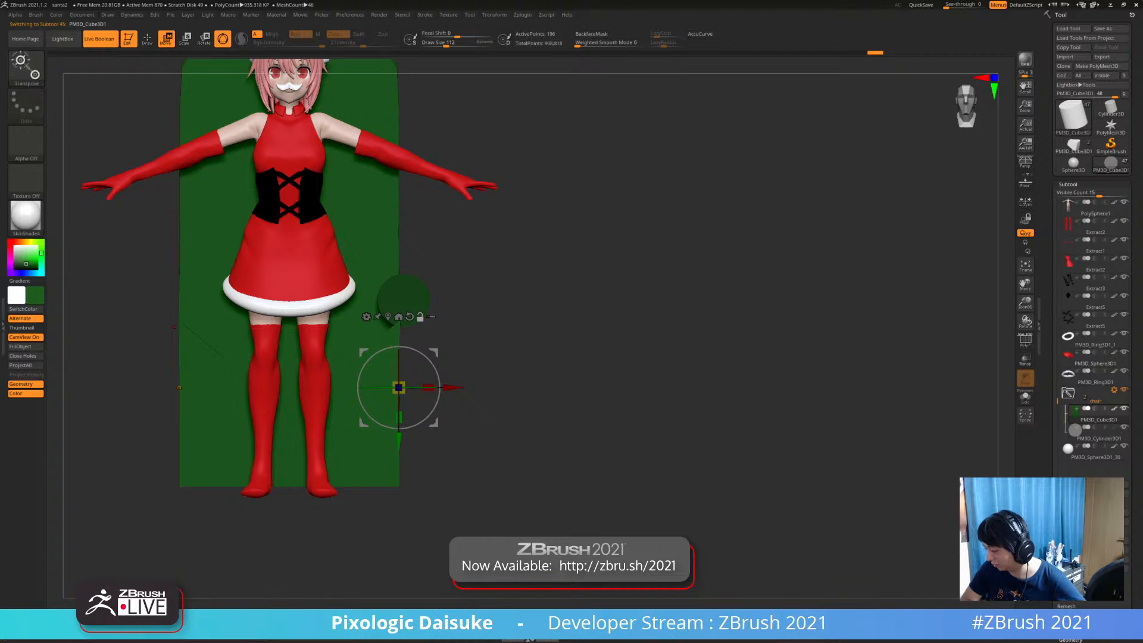
pyautogui.keyDown('ctrl'); pyautogui.moveTo(511, 550); pyautogui.dragTo(394, 272); pyautogui.keyUp('ctrl')
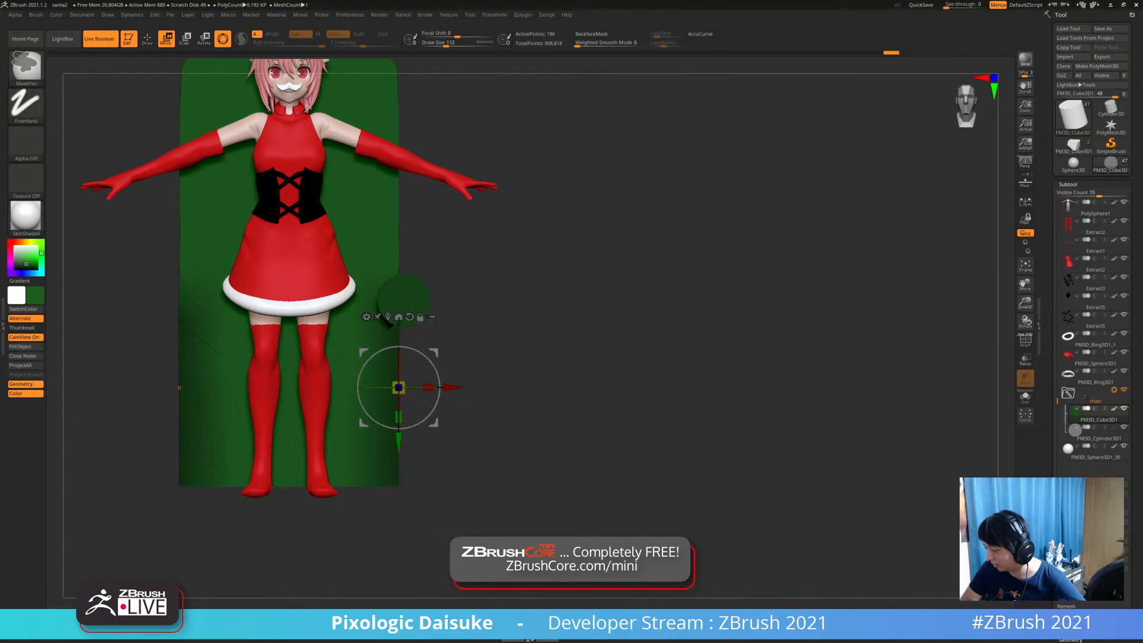
pyautogui.moveTo(452, 387); pyautogui.dragTo(478, 388)
pyautogui.keyDown('ctrl'); pyautogui.moveTo(524, 440); pyautogui.dragTo(583, 440); pyautogui.keyUp('ctrl')
# Select the armrest cylinder and move it slightly outward toward the widened side of the chair
pyautogui.keyDown('alt'); pyautogui.click(405, 299); pyautogui.keyUp('alt')
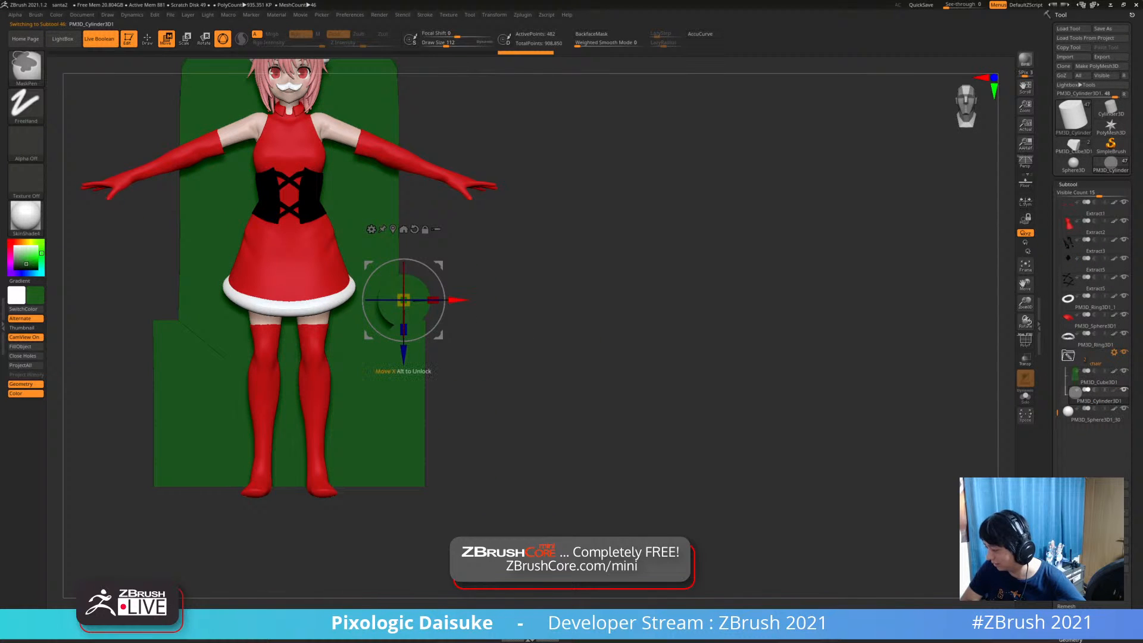
pyautogui.moveTo(462, 300); pyautogui.dragTo(465, 300)
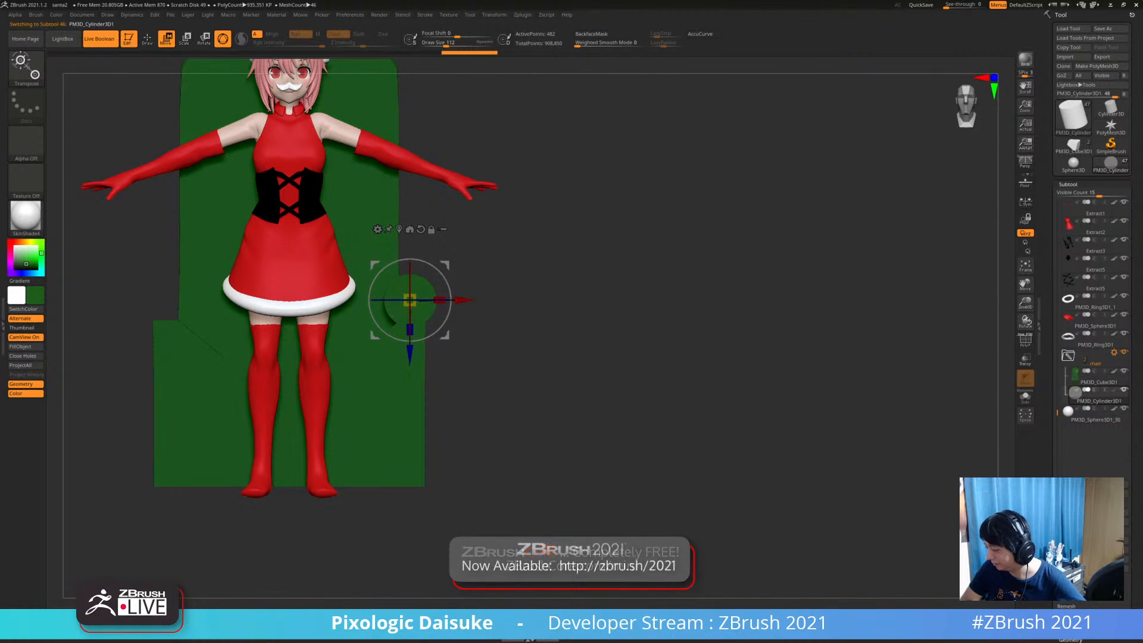
pyautogui.moveTo(583, 404); pyautogui.dragTo(511, 402)
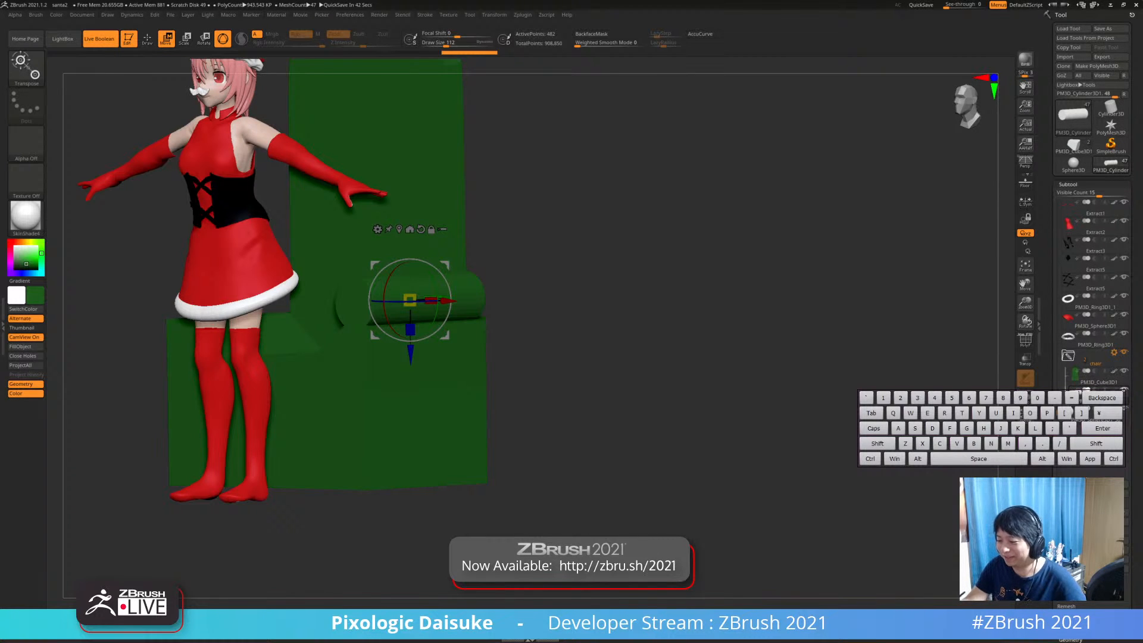
# Switch the scene's material to MatCap Red Wax and turn the model back to the front view
pyautogui.click(26, 216)
pyautogui.click(262, 226)
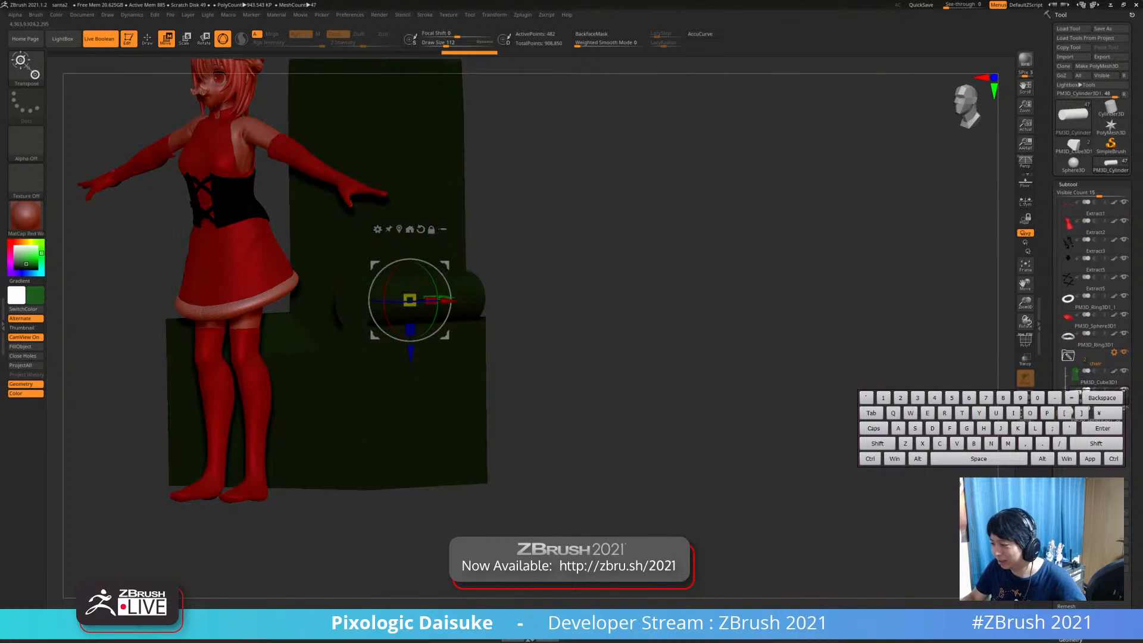
pyautogui.moveTo(524, 333); pyautogui.dragTo(595, 298)
pyautogui.moveTo(565, 333); pyautogui.dragTo(544, 293)
pyautogui.moveTo(544, 293); pyautogui.dragTo(519, 294)
pyautogui.keyDown('alt'); pyautogui.moveTo(519, 294); pyautogui.dragTo(521, 340); pyautogui.keyUp('alt')
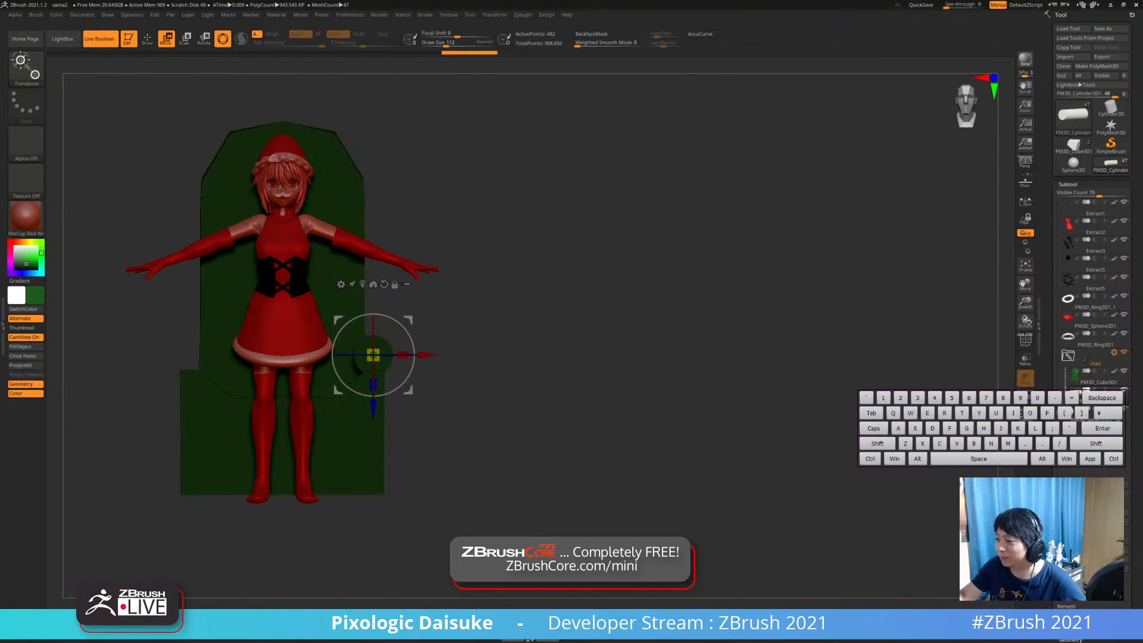
# Shift the material's colour to blue by setting Hue A to 0.5 and raising Hue B in its modifiers
pyautogui.moveTo(276, 15)
pyautogui.click(297, 186)
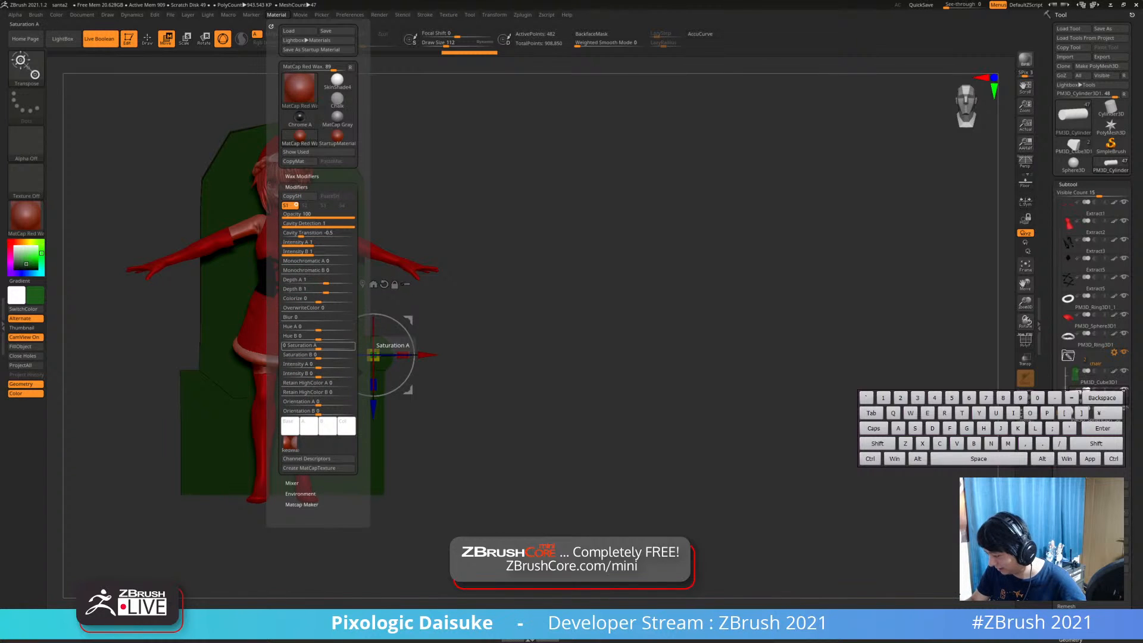
pyautogui.moveTo(318, 326); pyautogui.dragTo(352, 326)
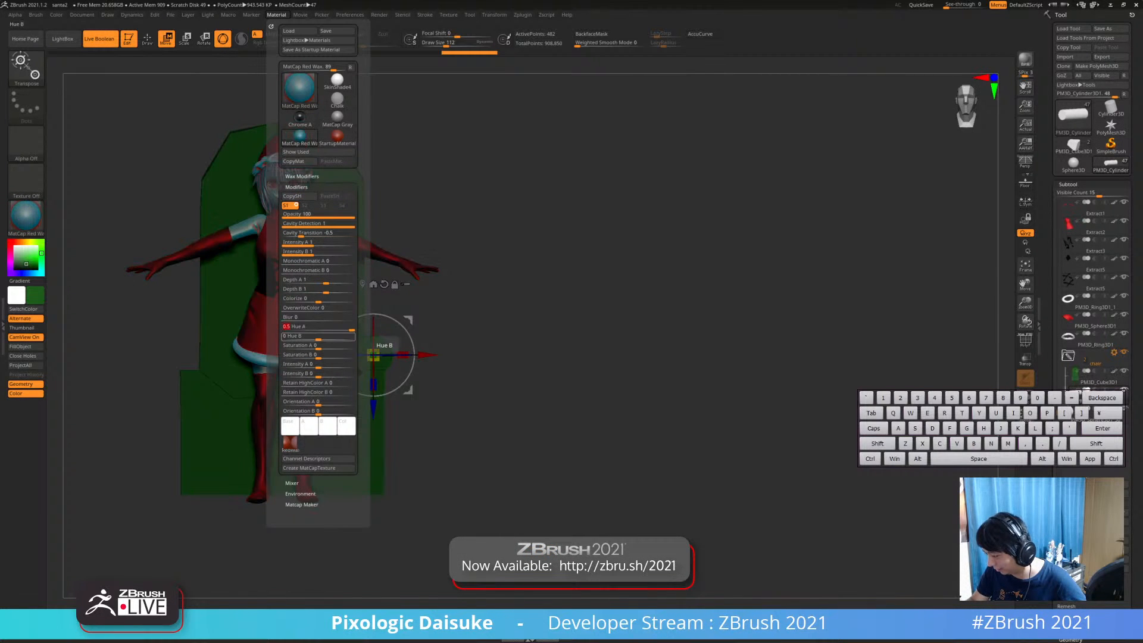
pyautogui.click(352, 336)
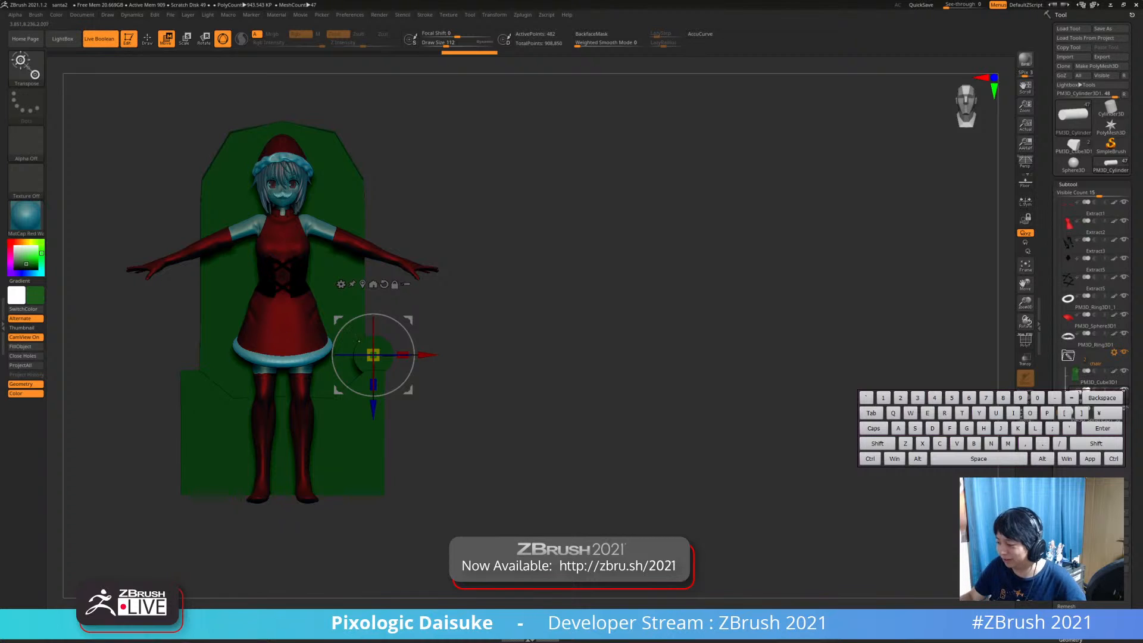
# Turn off polypaint on all subtools and set the active colour to white
pyautogui.keyDown('ctrl'); pyautogui.moveTo(359, 341); pyautogui.dragTo(397, 393, button='right'); pyautogui.keyUp('ctrl')
pyautogui.keyDown('shift'); pyautogui.click(1113, 202); pyautogui.keyUp('shift')
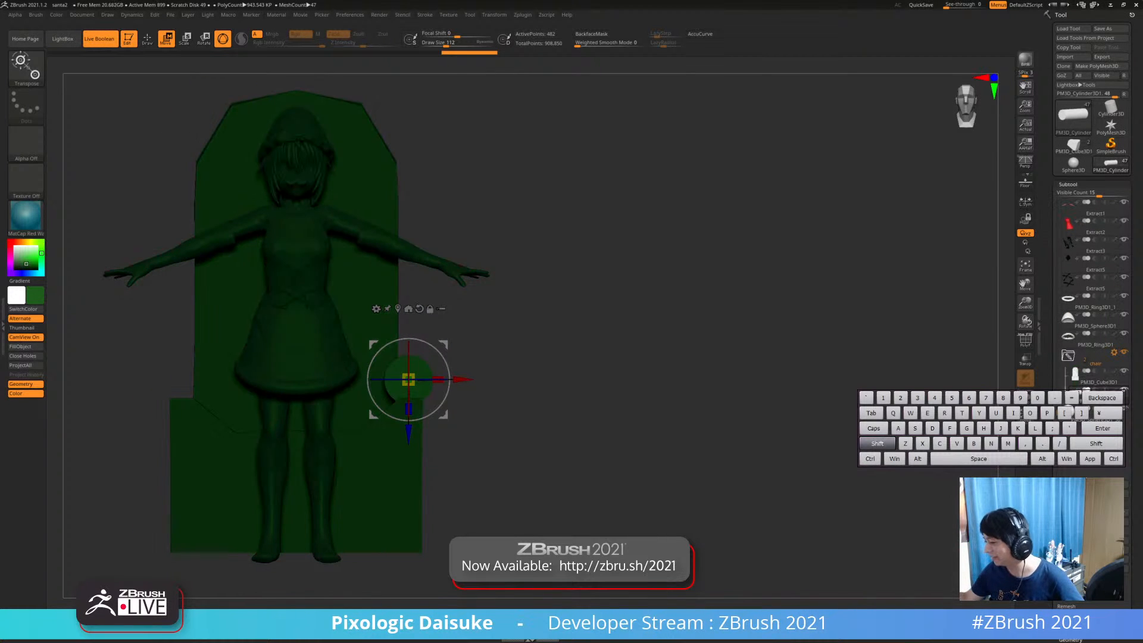
pyautogui.click(14, 245)
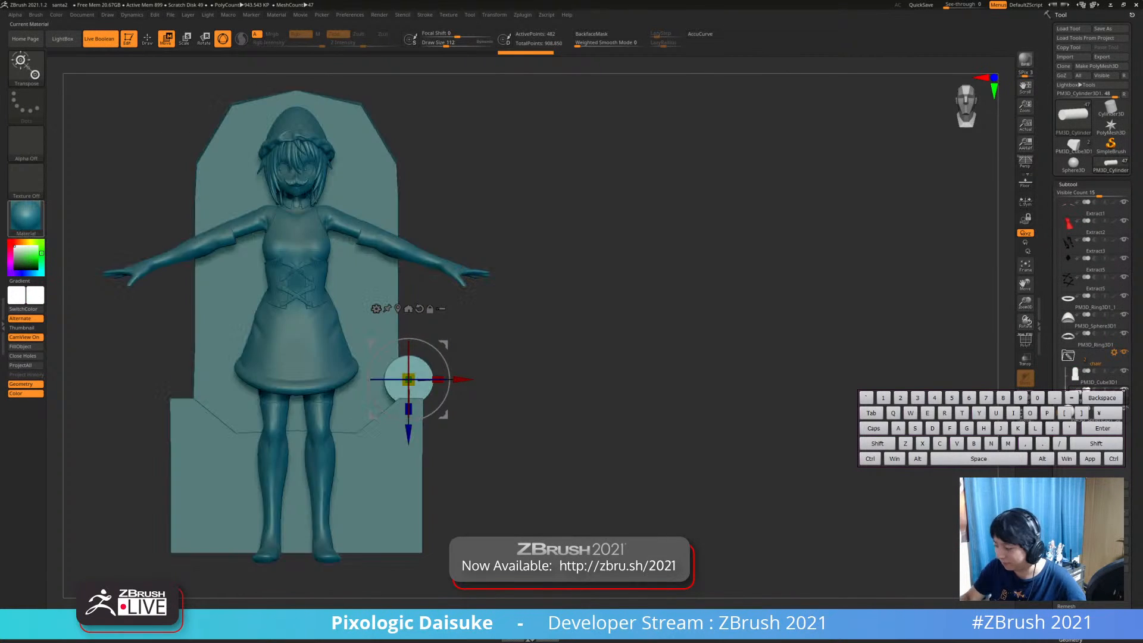
pyautogui.keyDown('ctrl'); pyautogui.moveTo(357, 345); pyautogui.dragTo(376, 324, button='right'); pyautogui.keyUp('ctrl')
pyautogui.moveTo(376, 324)
pyautogui.keyDown('ctrl'); pyautogui.mouseDown(button='right')
pyautogui.moveTo(378, 354)
pyautogui.moveTo(357, 342)
pyautogui.moveTo(365, 308)
pyautogui.mouseUp(button='right'); pyautogui.keyUp('ctrl')
pyautogui.keyDown('ctrl'); pyautogui.moveTo(471, 344); pyautogui.dragTo(255, 345); pyautogui.keyUp('ctrl')
pyautogui.hotkey('ctrl', 'z')
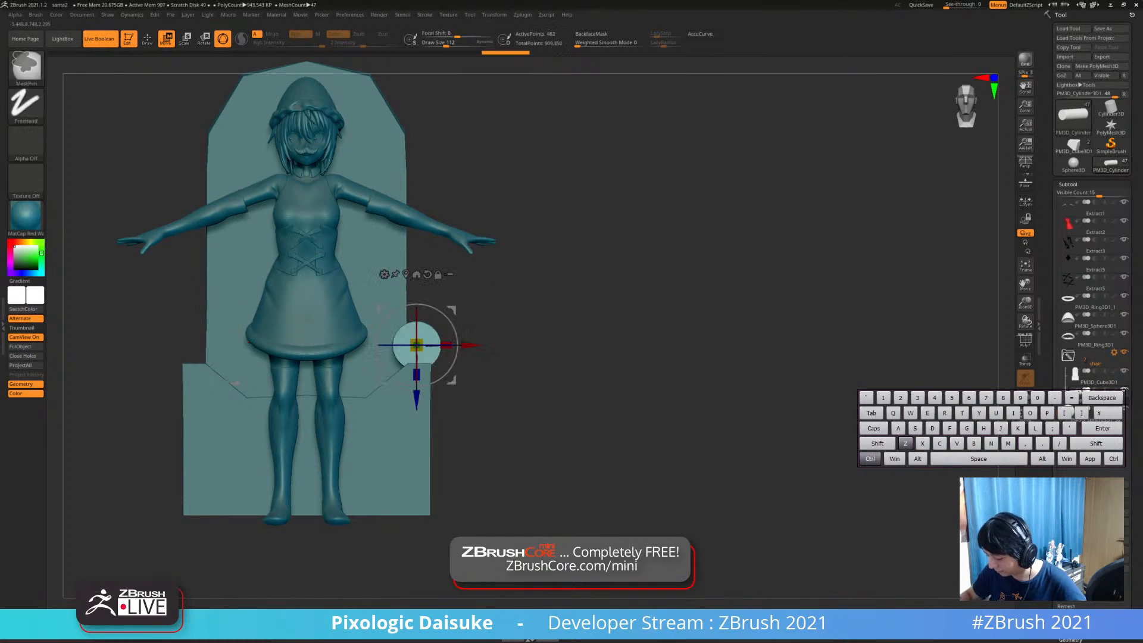
pyautogui.hotkey('ctrl', 'z')
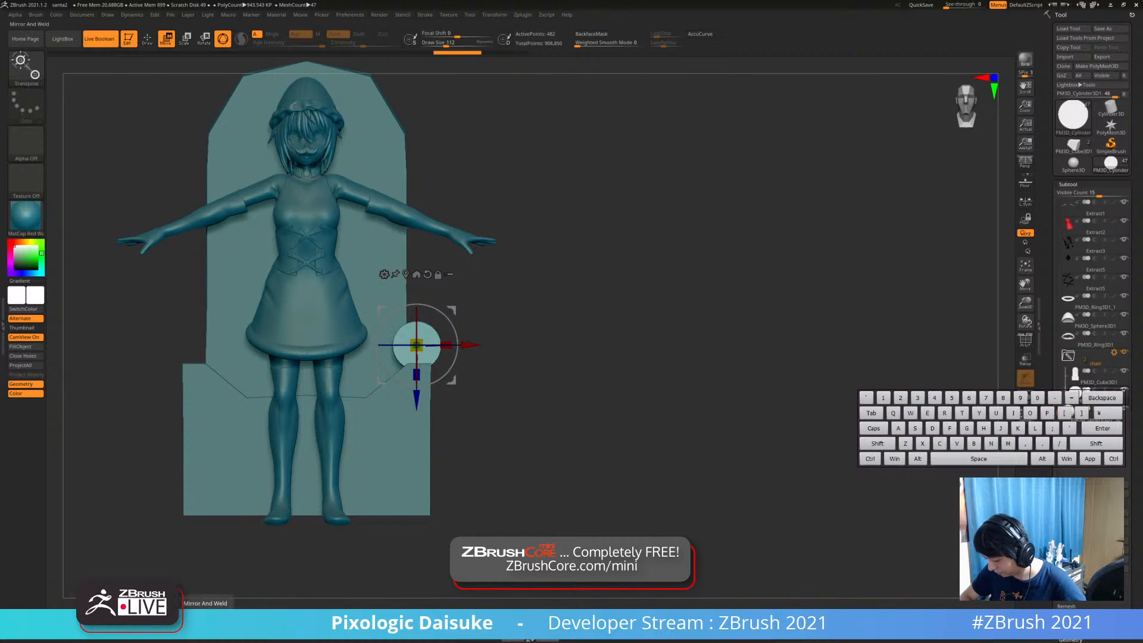
# Mirror the armrest cylinder to the chair's other side with Mirror And Weld and return to Draw mode
pyautogui.click(202, 621)
pyautogui.press('q')
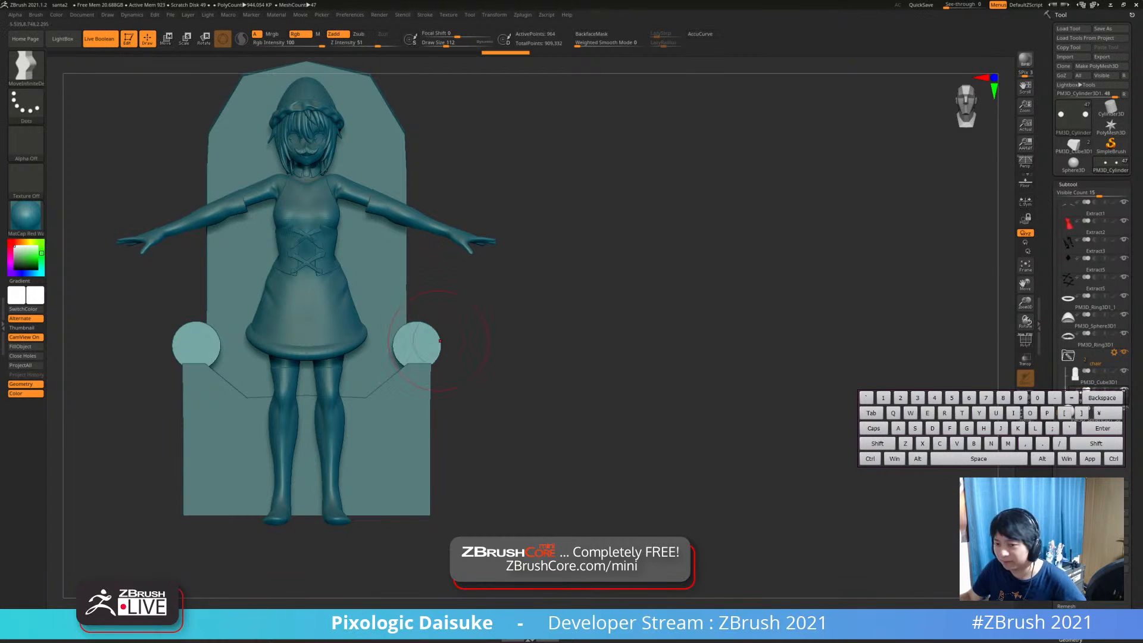
# Move both armrest cylinders slightly upward and outward over the chair's sides and return to Draw mode
pyautogui.moveTo(357, 261); pyautogui.dragTo(403, 269, button='right')
pyautogui.press('w')
pyautogui.moveTo(399, 394); pyautogui.dragTo(398, 390)
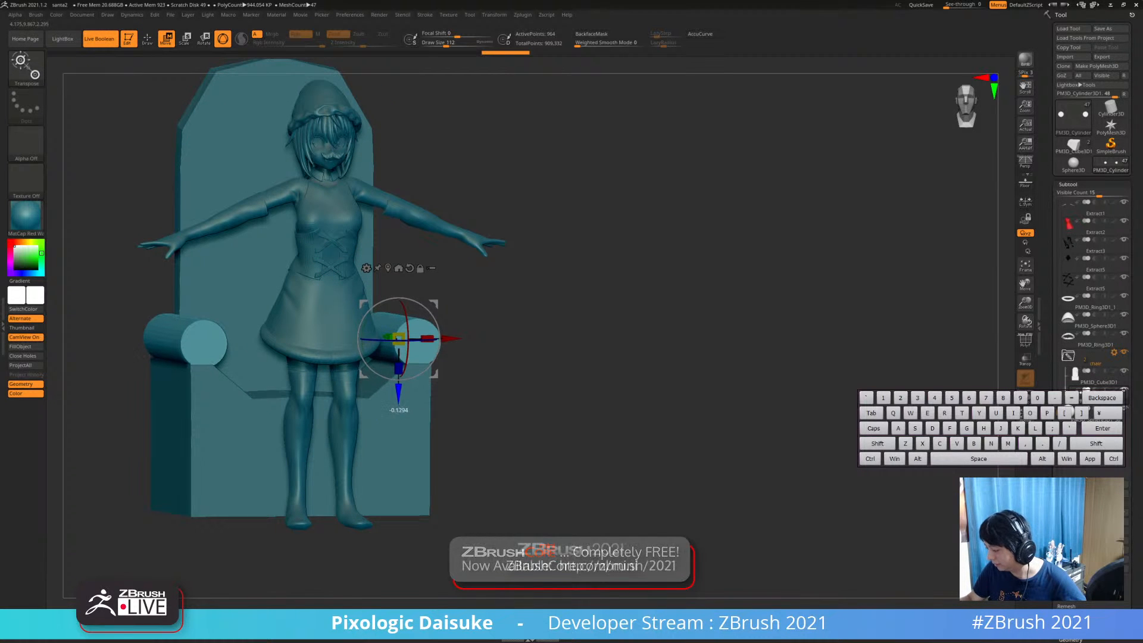
pyautogui.moveTo(361, 324); pyautogui.dragTo(381, 344, button='right')
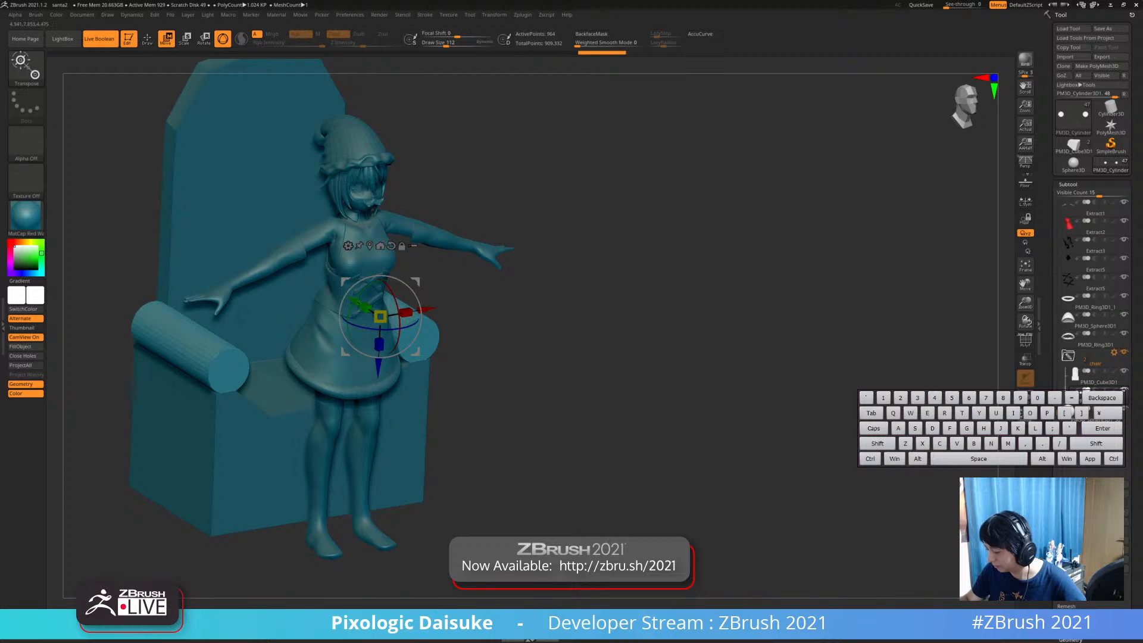
pyautogui.keyDown('shift'); pyautogui.moveTo(381, 344); pyautogui.dragTo(360, 329, button='right'); pyautogui.keyUp('shift')
pyautogui.moveTo(434, 316); pyautogui.dragTo(437, 317)
pyautogui.hotkey('ctrl', 'z')
pyautogui.keyDown('alt'); pyautogui.moveTo(437, 317); pyautogui.dragTo(418, 344, button='right'); pyautogui.keyUp('alt')
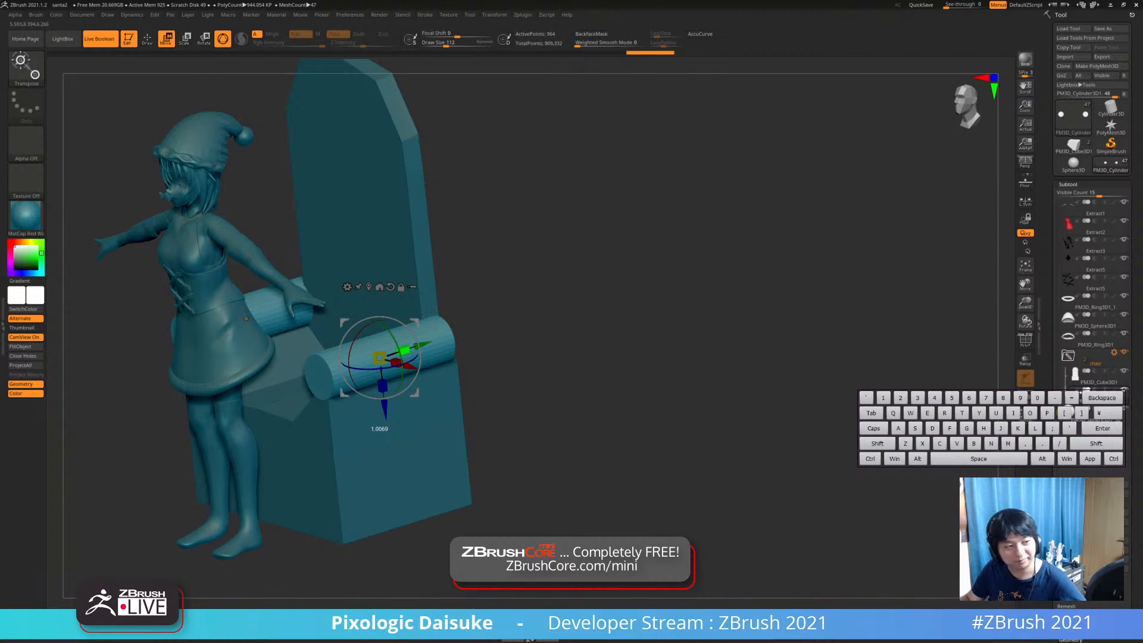
pyautogui.moveTo(246, 319); pyautogui.dragTo(188, 319, button='right')
pyautogui.press('q')
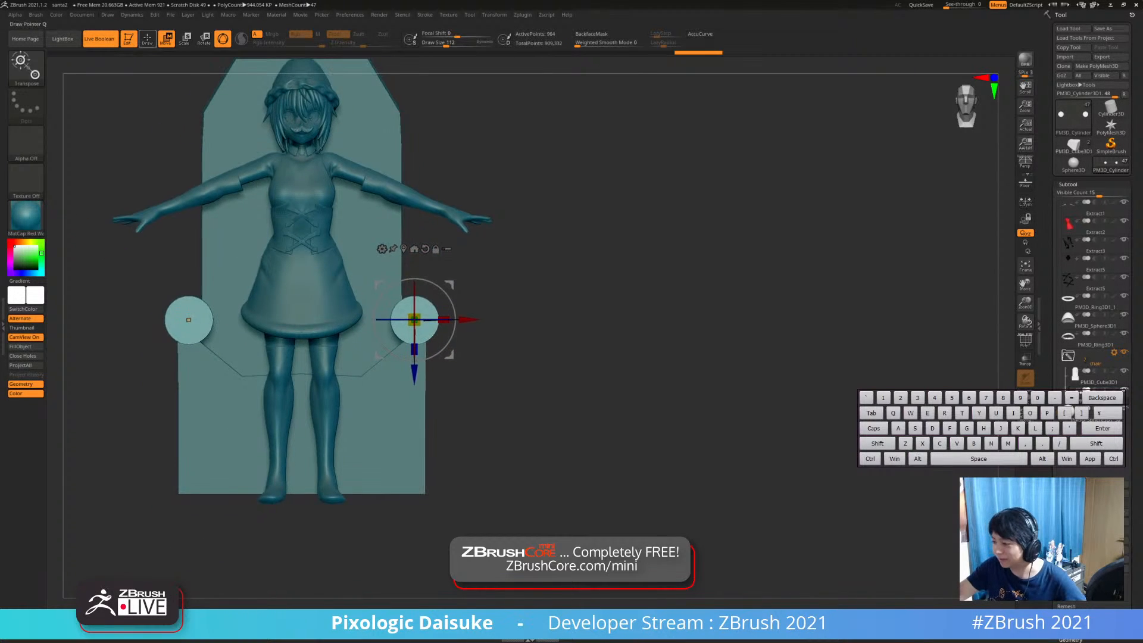
pyautogui.moveTo(461, 313)
pyautogui.keyDown('alt'); pyautogui.mouseDown(button='right')
pyautogui.moveTo(483, 338)
pyautogui.moveTo(446, 339)
pyautogui.moveTo(426, 321)
pyautogui.mouseUp(button='right'); pyautogui.keyUp('alt')
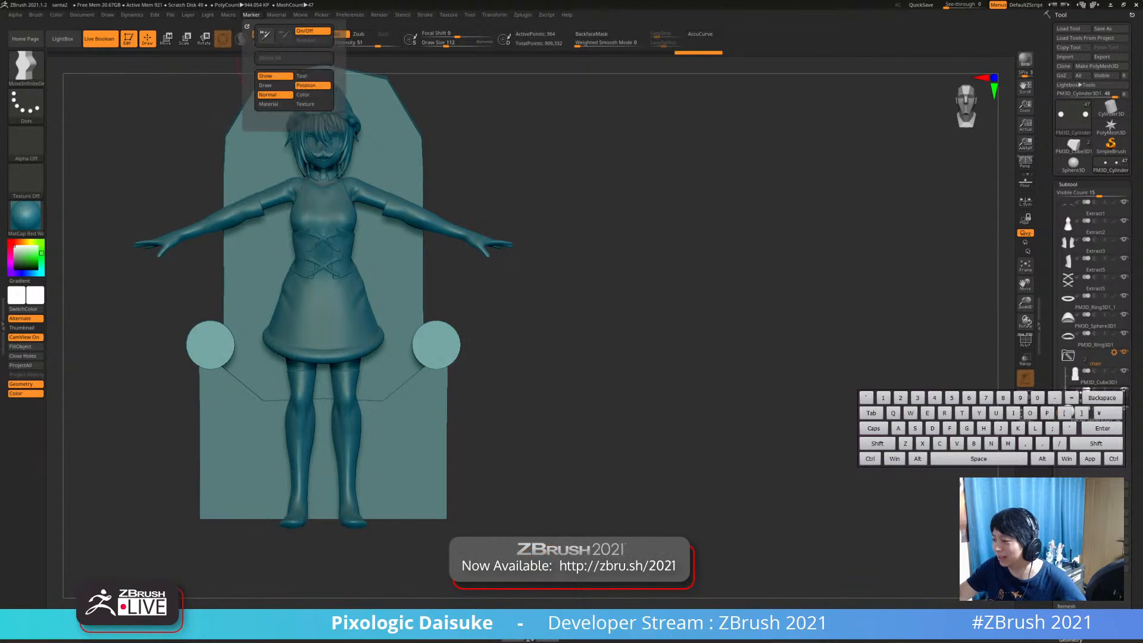
# Examine the Hue A and Hue B settings in the MatCap Red Wax material's modifiers
pyautogui.moveTo(277, 15)
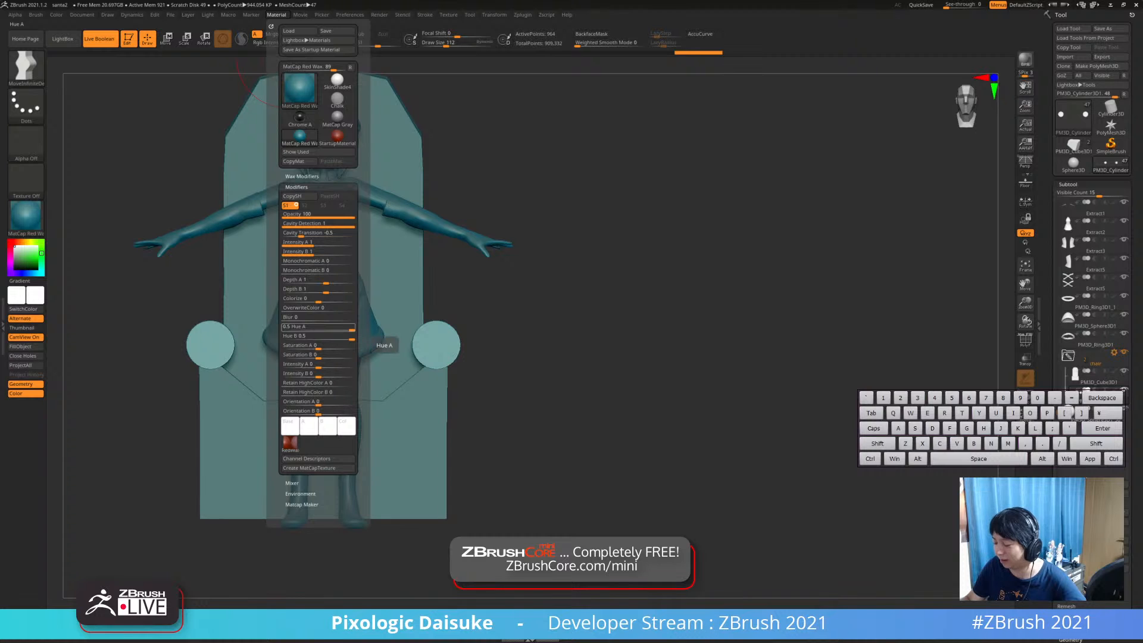
pyautogui.moveTo(571, 357)
pyautogui.mouseDown()
pyautogui.moveTo(649, 359)
pyautogui.moveTo(505, 371)
pyautogui.mouseUp()
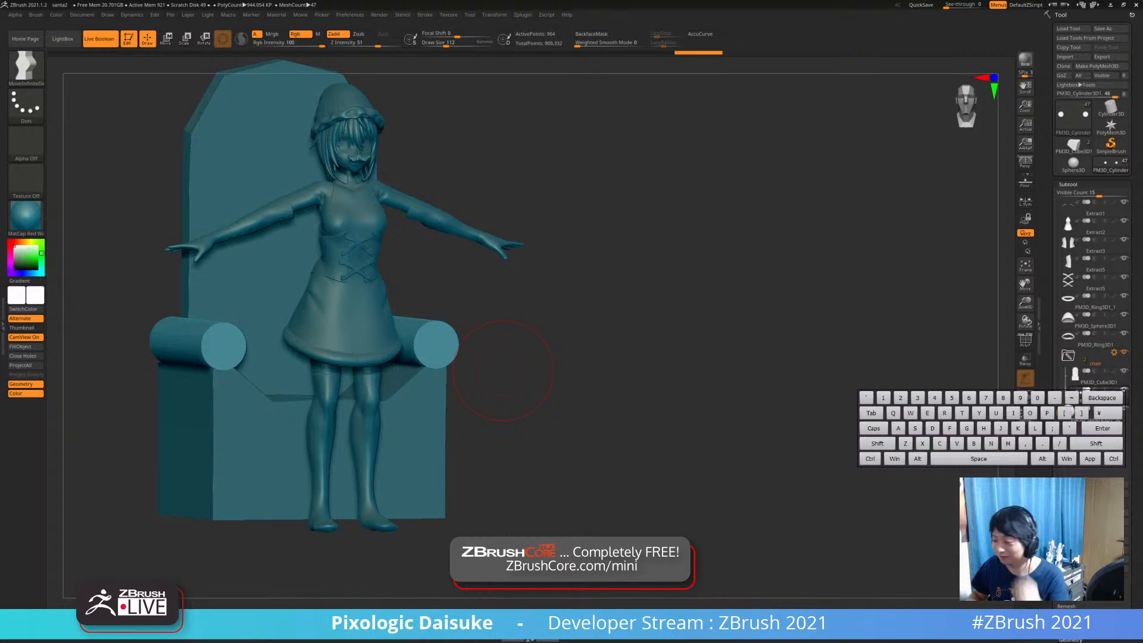
# Switch to the ClayBuildup brush, make the chair body the active subtool and show its polyframe
pyautogui.keyDown('alt'); pyautogui.click(358, 322); pyautogui.keyUp('alt')
pyautogui.keyDown('shift'); pyautogui.moveTo(497, 342); pyautogui.dragTo(518, 344); pyautogui.keyUp('shift')
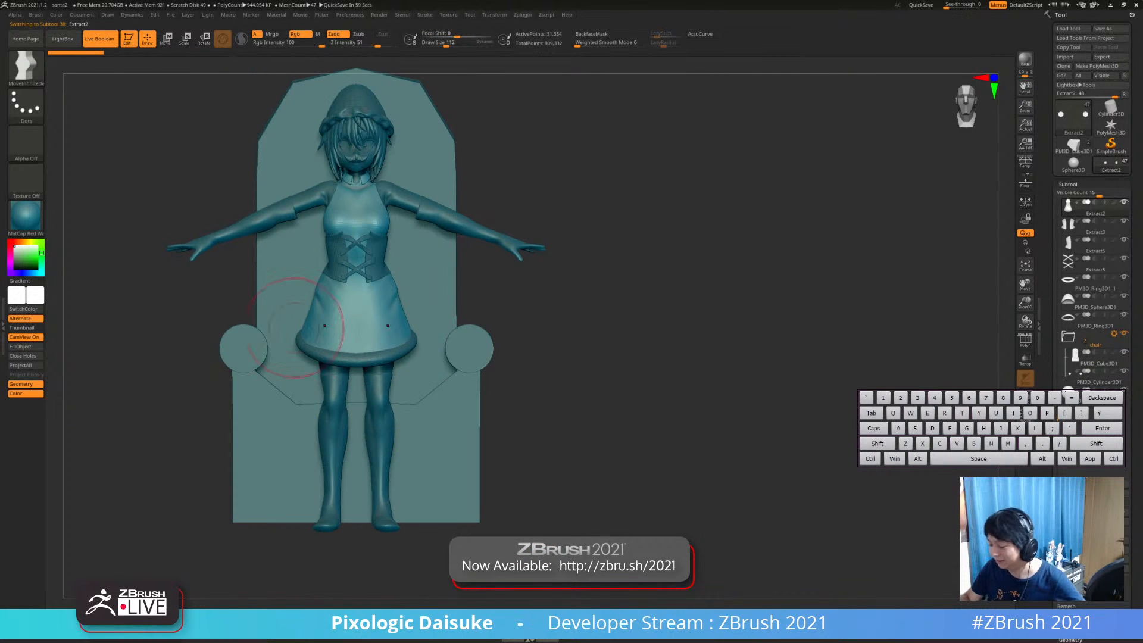
pyautogui.press('b')
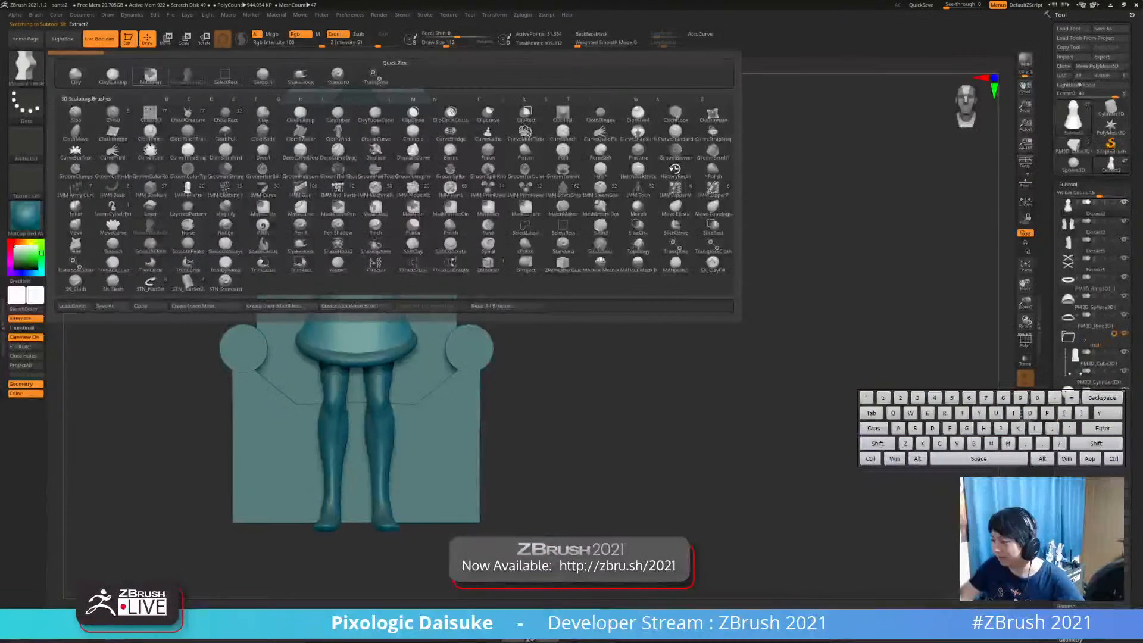
pyautogui.press('c')
pyautogui.press('b')
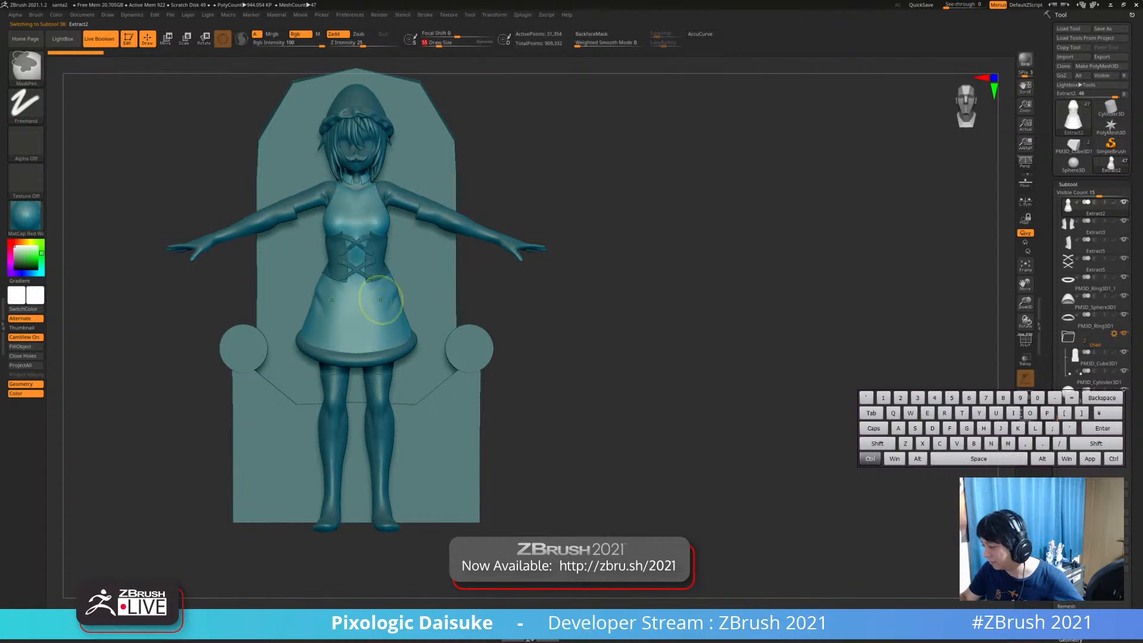
pyautogui.keyDown('alt'); pyautogui.click(448, 382); pyautogui.keyUp('alt')
pyautogui.keyDown('alt'); pyautogui.moveTo(501, 411); pyautogui.dragTo(489, 350); pyautogui.keyUp('alt')
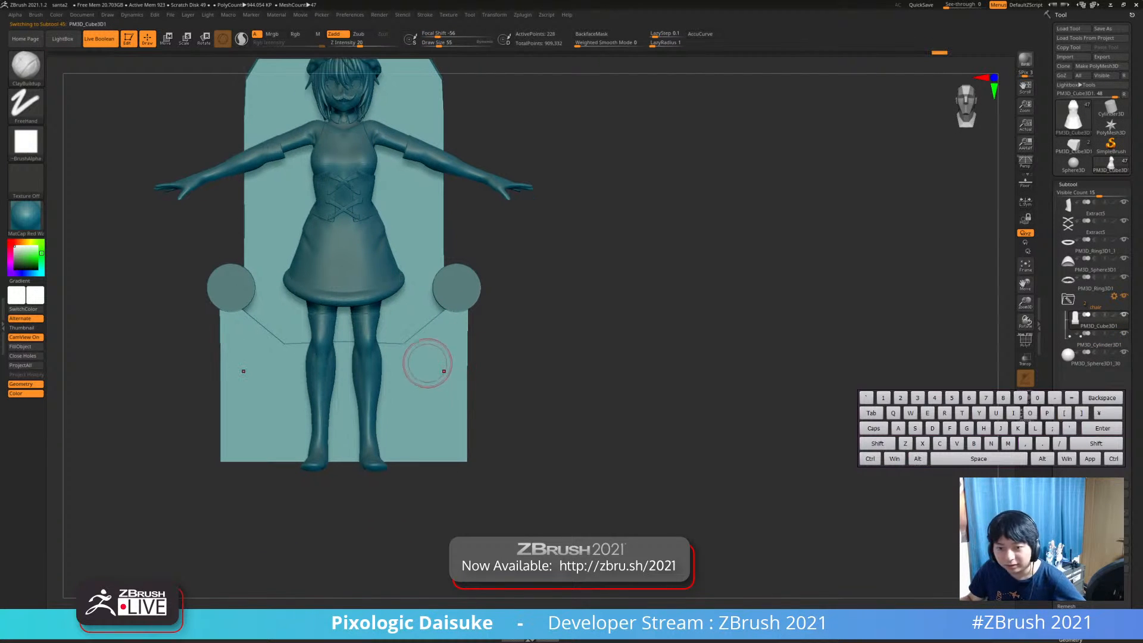
pyautogui.hotkey('shift', 'f')
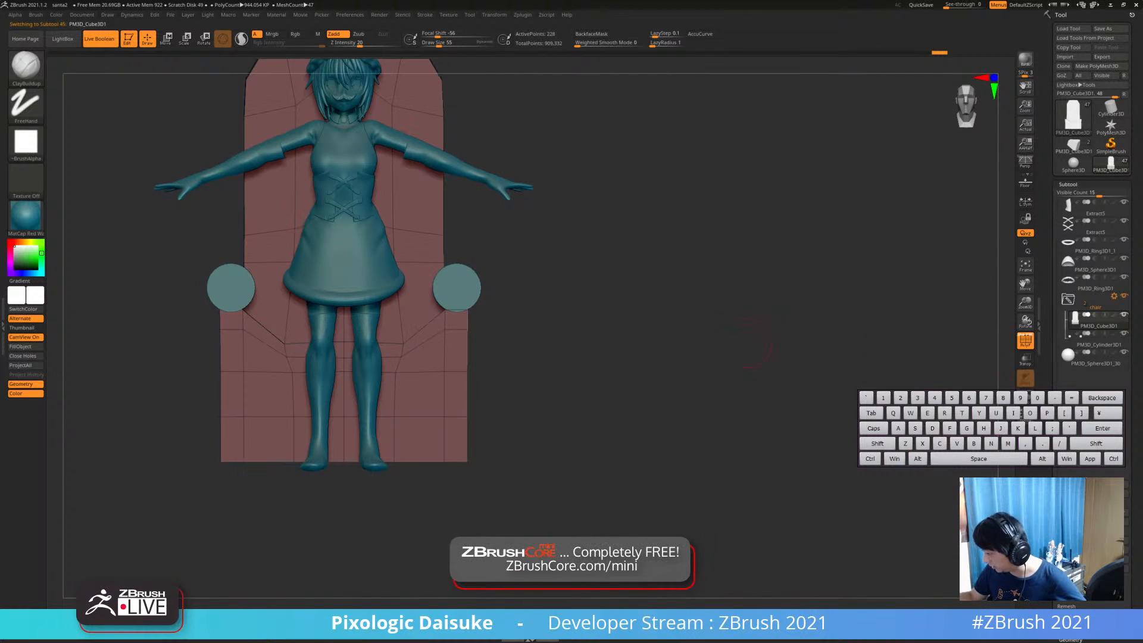
pyautogui.keyDown('shift'); pyautogui.moveTo(513, 398); pyautogui.dragTo(512, 376); pyautogui.keyUp('shift')
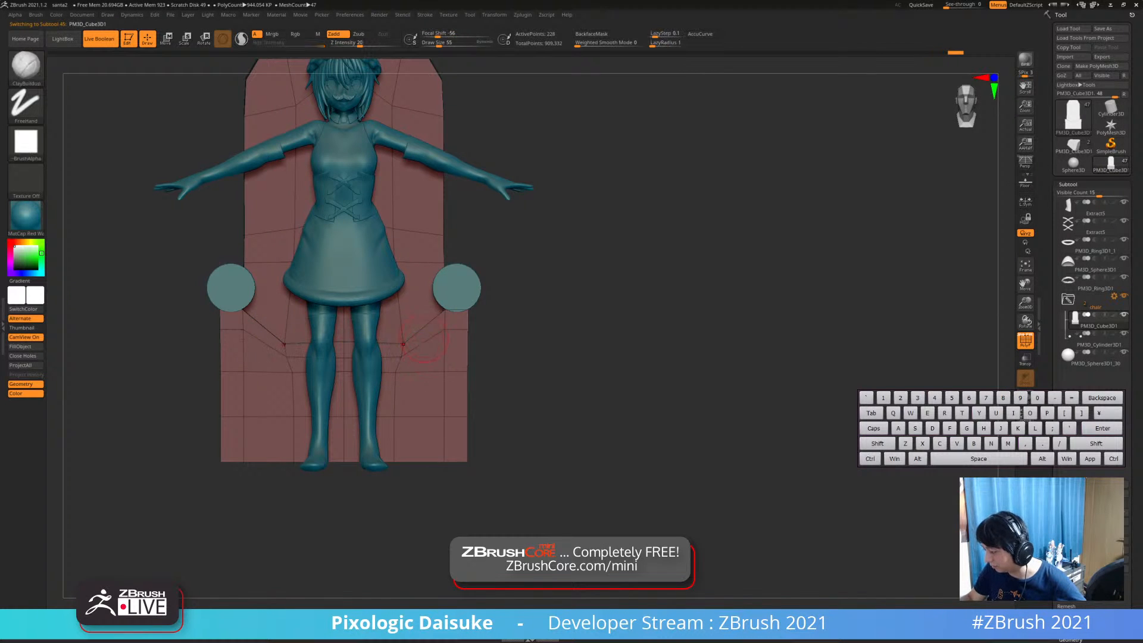
# Assign separate polygroups to the chair's parts with Auto Groups and isolate the seat block
pyautogui.keyDown('ctrl'); pyautogui.keyDown('shift'); pyautogui.click(409, 312); pyautogui.keyUp('shift'); pyautogui.keyUp('ctrl')
pyautogui.moveTo(476, 362); pyautogui.dragTo(510, 384)
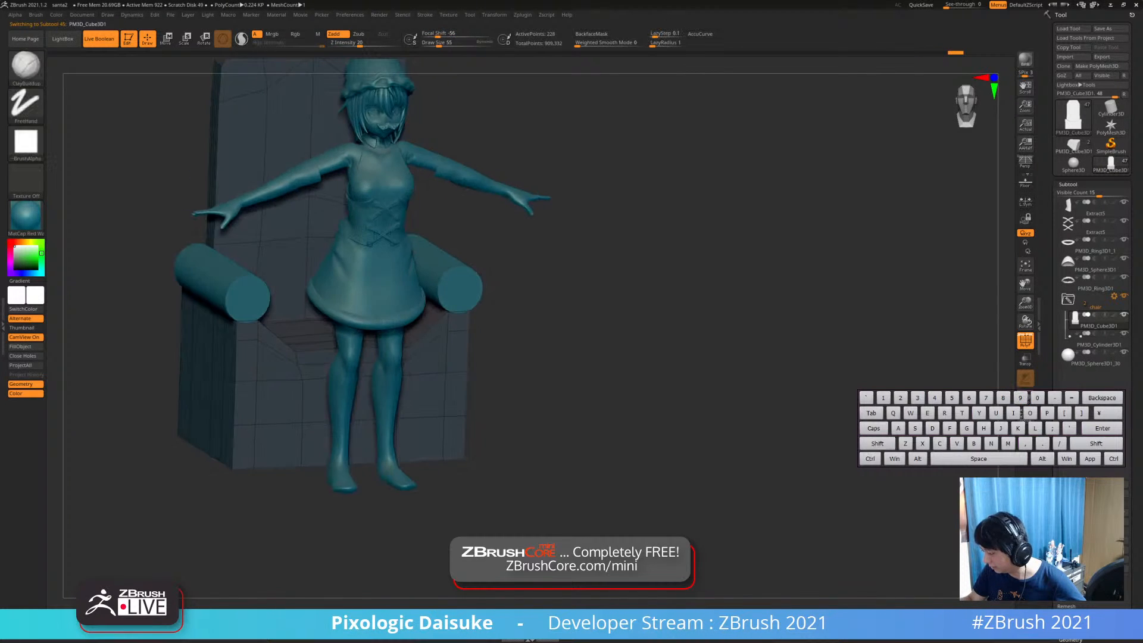
pyautogui.click(1068, 184)
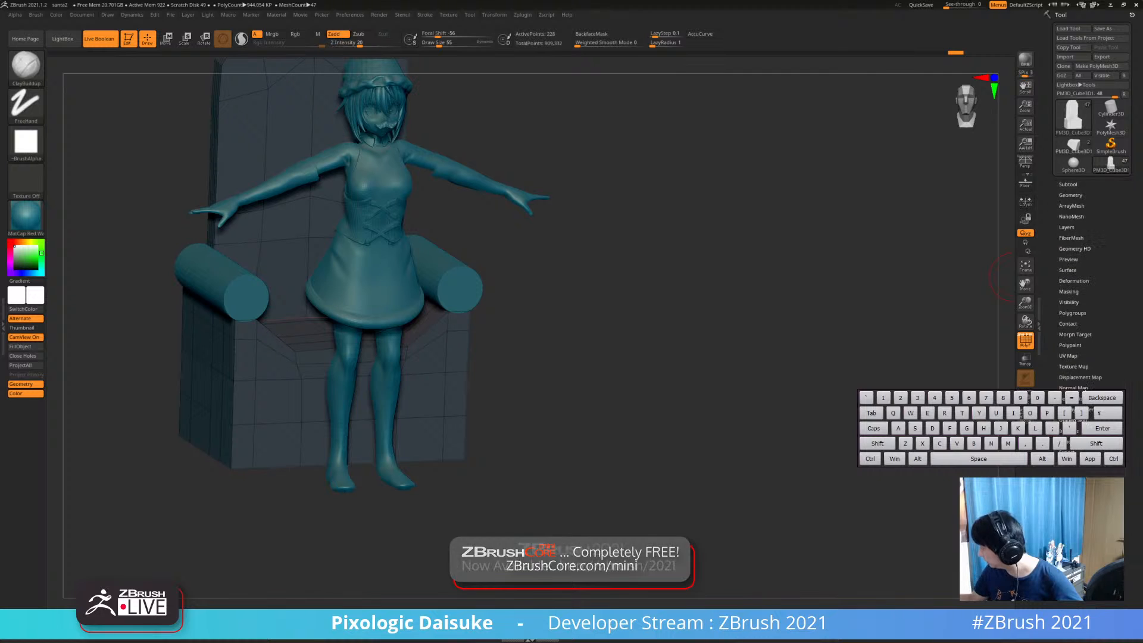
pyautogui.click(1072, 313)
pyautogui.click(1072, 322)
pyautogui.keyDown('ctrl'); pyautogui.keyDown('shift'); pyautogui.click(451, 381); pyautogui.keyUp('shift'); pyautogui.keyUp('ctrl')
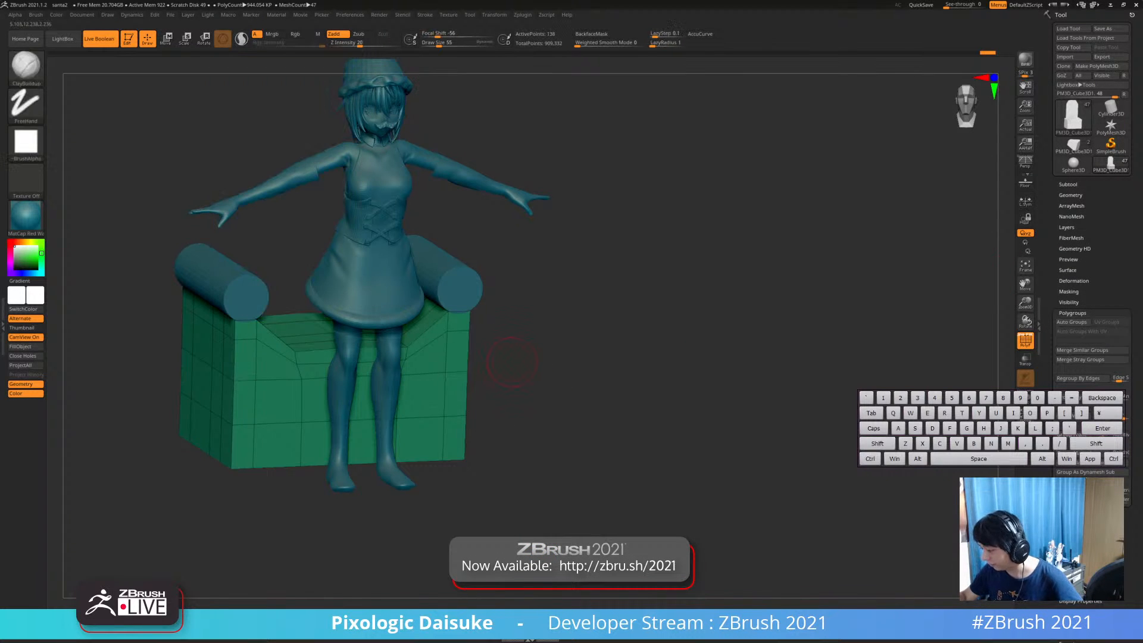
# Mask around the seat surface, lower it by about 1.41 with the Move gizmo and clear the mask
pyautogui.keyDown('shift'); pyautogui.moveTo(512, 360); pyautogui.dragTo(471, 356); pyautogui.keyUp('shift')
pyautogui.keyDown('ctrl'); pyautogui.moveTo(277, 302); pyautogui.dragTo(345, 350); pyautogui.keyUp('ctrl')
pyautogui.keyDown('ctrl'); pyautogui.click(511, 364); pyautogui.keyUp('ctrl')
pyautogui.press('w')
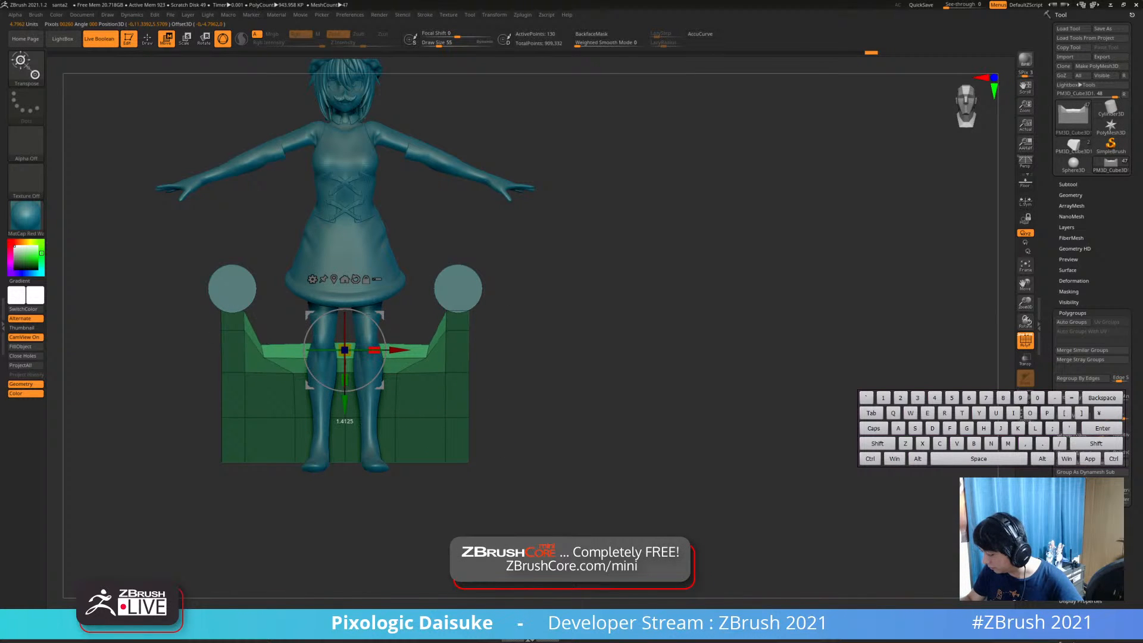
pyautogui.click(147, 40)
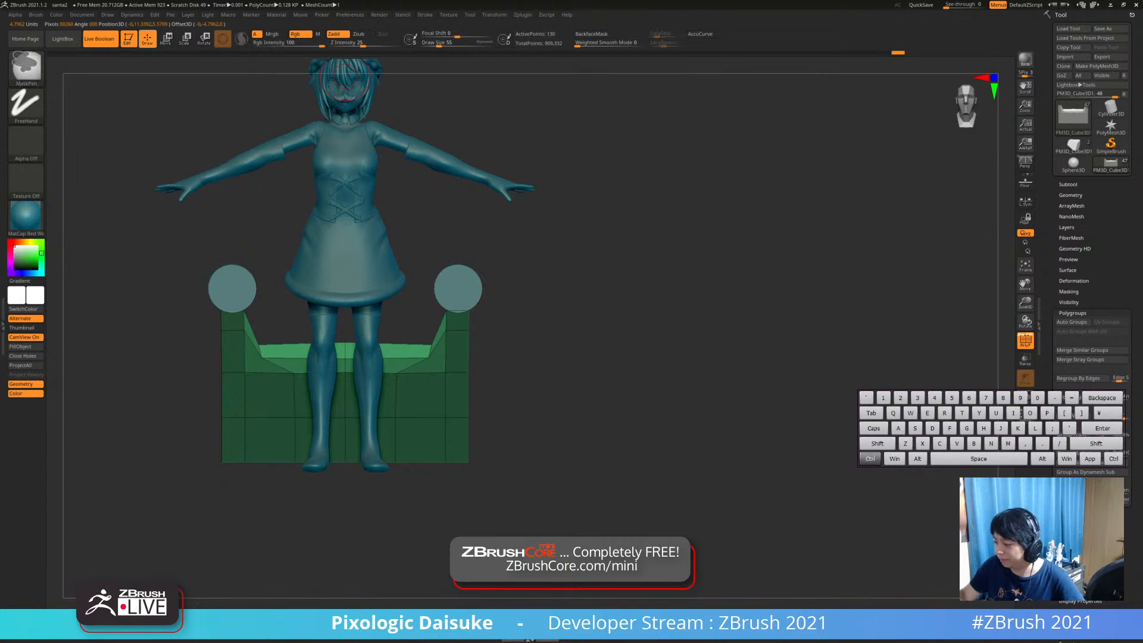
pyautogui.keyDown('ctrl'); pyautogui.moveTo(536, 327); pyautogui.dragTo(542, 362); pyautogui.keyUp('ctrl')
# Undo the subdivision of the chair mesh
pyautogui.moveTo(457, 345)
pyautogui.mouseDown(button='right')
pyautogui.moveTo(489, 384)
pyautogui.moveTo(483, 361)
pyautogui.mouseUp(button='right')
pyautogui.hotkey('ctrl', 'shift', 'z')
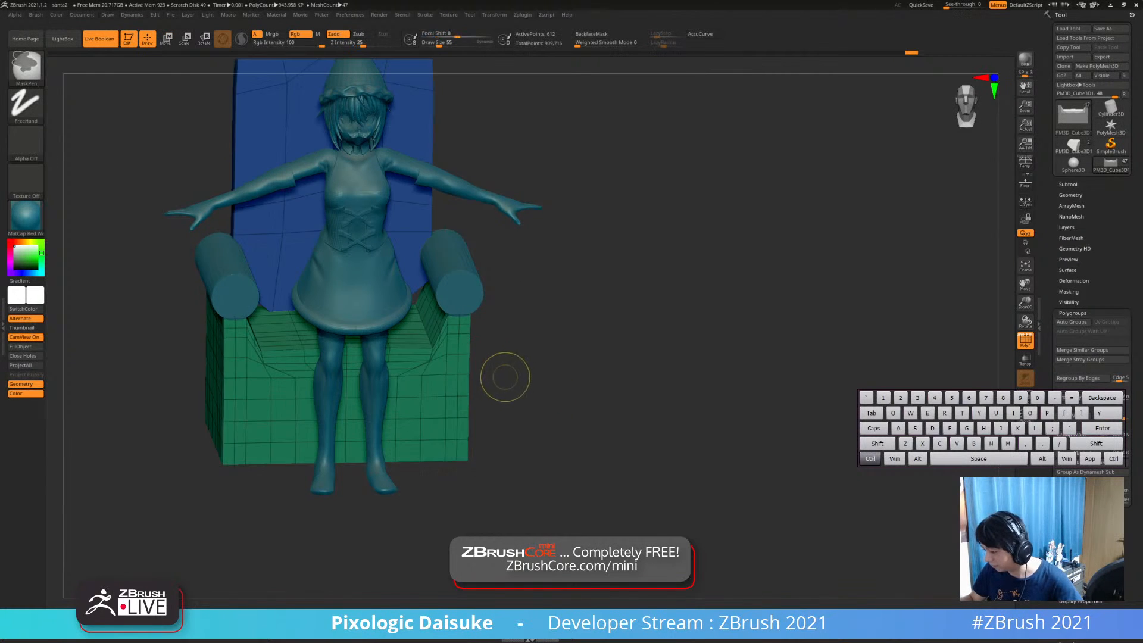
pyautogui.hotkey('ctrl', 'shift', 'z')
pyautogui.hotkey('ctrl', 'z')
pyautogui.hotkey('ctrl', 'z')
pyautogui.keyDown('ctrl'); pyautogui.moveTo(536, 380); pyautogui.dragTo(535, 424); pyautogui.keyUp('ctrl')
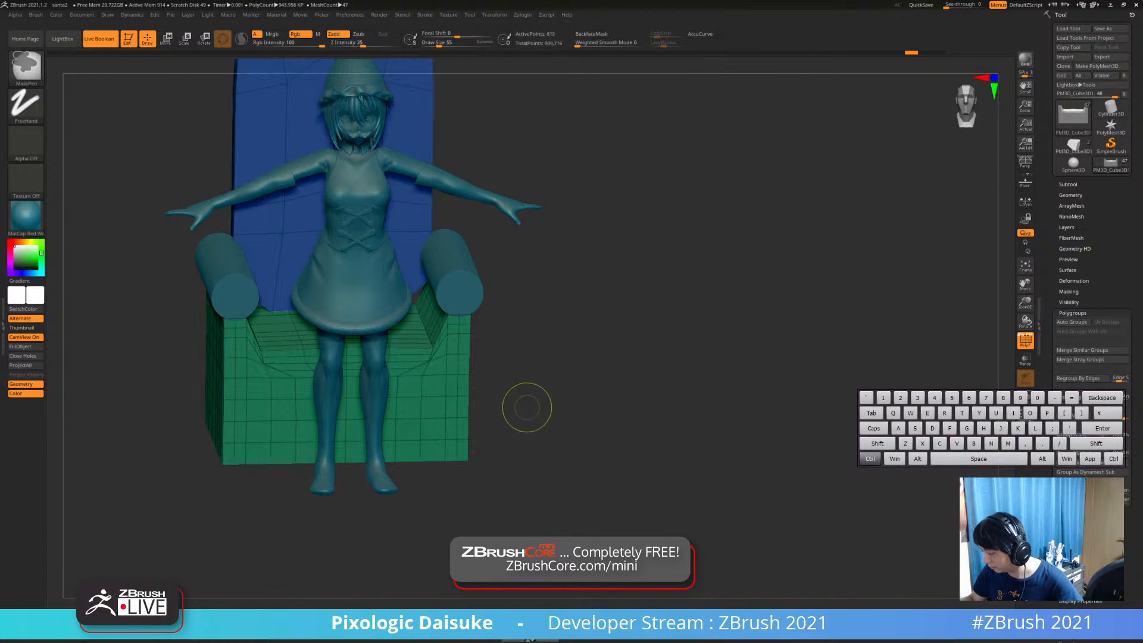
pyautogui.hotkey('ctrl', 'z')
# Isolate the backrest from behind, mask all but its lower edge and square off the tapered bottom end with the gizmo
pyautogui.keyDown('ctrl'); pyautogui.keyDown('shift'); pyautogui.click(541, 383); pyautogui.keyUp('shift'); pyautogui.keyUp('ctrl')
pyautogui.keyDown('shift'); pyautogui.moveTo(539, 378); pyautogui.dragTo(514, 362, button='right'); pyautogui.keyUp('shift')
pyautogui.moveTo(442, 376); pyautogui.dragTo(523, 345, button='right')
pyautogui.keyDown('ctrl'); pyautogui.keyDown('shift'); pyautogui.click(532, 315); pyautogui.keyUp('shift'); pyautogui.keyUp('ctrl')
pyautogui.keyDown('ctrl'); pyautogui.moveTo(534, 411); pyautogui.dragTo(302, 315); pyautogui.keyUp('ctrl')
pyautogui.keyDown('ctrl'); pyautogui.click(476, 361); pyautogui.keyUp('ctrl')
pyautogui.press('w')
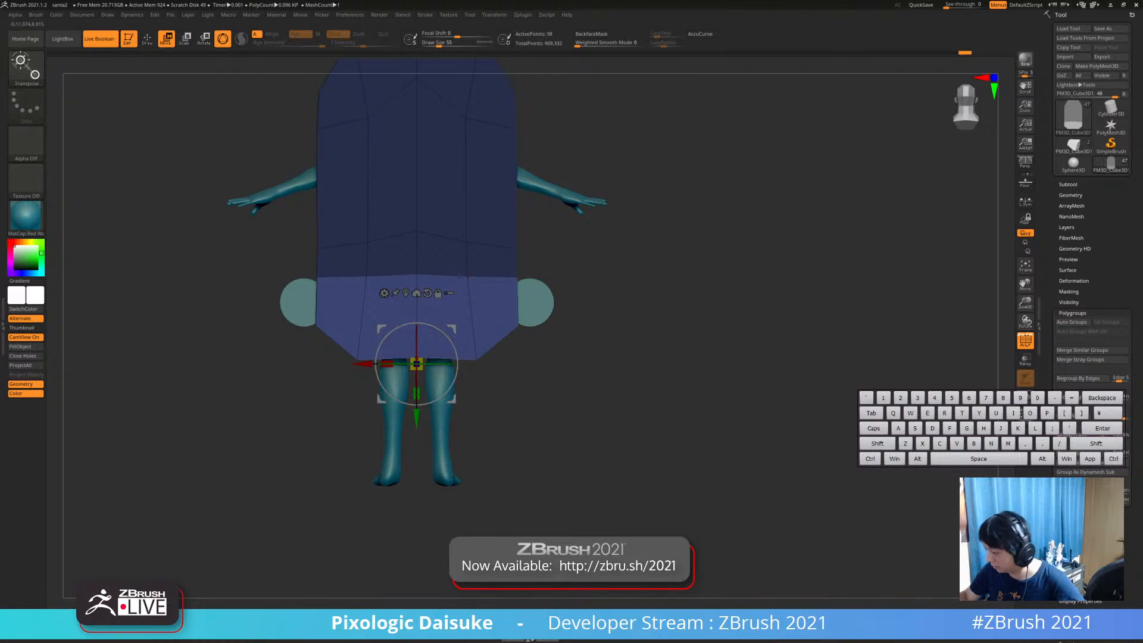
pyautogui.moveTo(416, 384)
pyautogui.mouseDown()
pyautogui.moveTo(417, 362)
pyautogui.moveTo(417, 378)
pyautogui.mouseUp()
pyautogui.hotkey('ctrl', 'z')
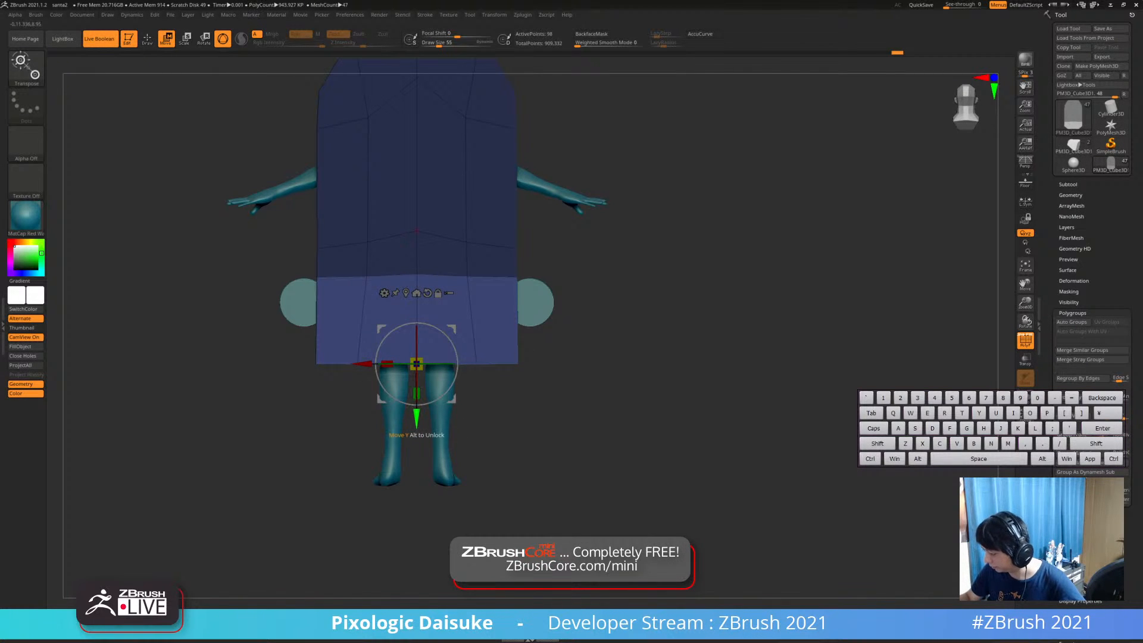
pyautogui.keyDown('ctrl'); pyautogui.moveTo(586, 405); pyautogui.dragTo(613, 425); pyautogui.keyUp('ctrl')
# Unhide the whole chair and check it in Solo mode from the back and front before showing the other subtools again
pyautogui.click(1025, 397)
pyautogui.keyDown('ctrl'); pyautogui.keyDown('shift'); pyautogui.click(625, 399); pyautogui.keyUp('shift'); pyautogui.keyUp('ctrl')
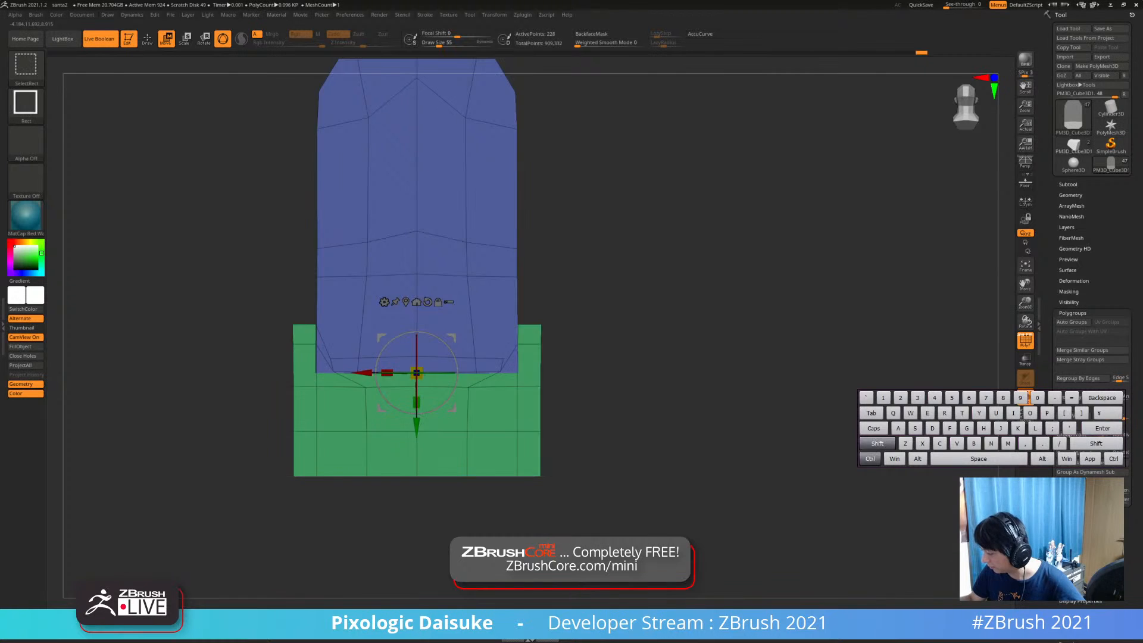
pyautogui.moveTo(642, 387); pyautogui.dragTo(369, 387, button='right')
pyautogui.keyDown('alt'); pyautogui.moveTo(369, 387); pyautogui.dragTo(302, 423, button='right'); pyautogui.keyUp('alt')
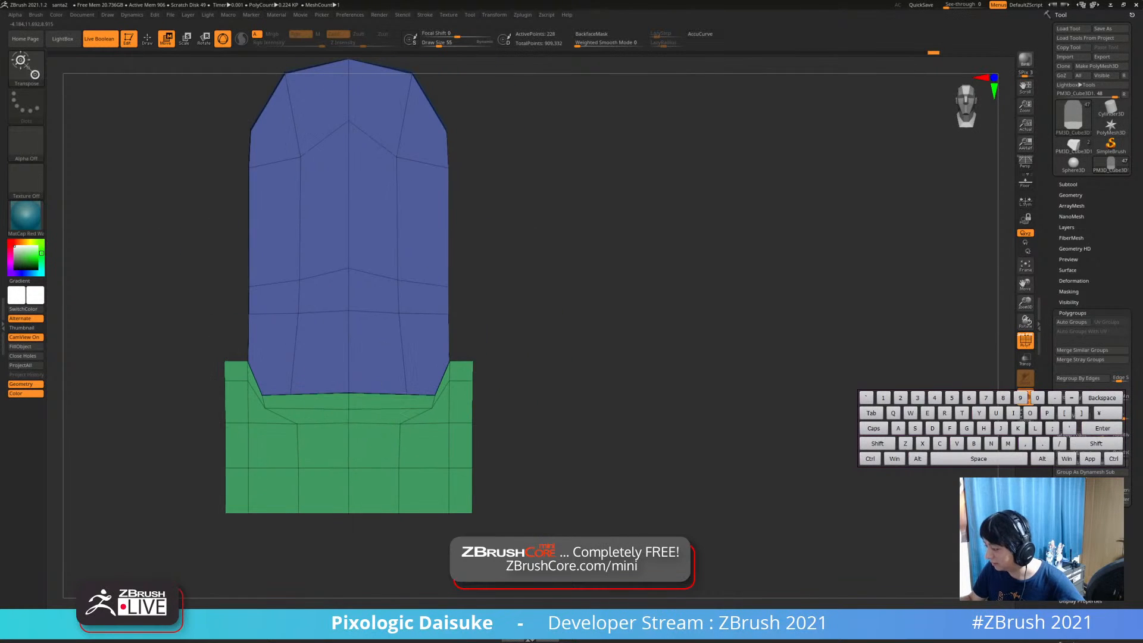
pyautogui.click(1025, 398)
pyautogui.moveTo(643, 387); pyautogui.dragTo(684, 393, button='right')
# Mask the lower front and rear corners of the seat block as areas for the chair legs
pyautogui.keyDown('alt'); pyautogui.moveTo(484, 476); pyautogui.dragTo(448, 359, button='right'); pyautogui.keyUp('alt')
pyautogui.keyDown('alt'); pyautogui.click(445, 453); pyautogui.keyUp('alt')
pyautogui.keyDown('ctrl'); pyautogui.moveTo(513, 468); pyautogui.dragTo(420, 381); pyautogui.keyUp('ctrl')
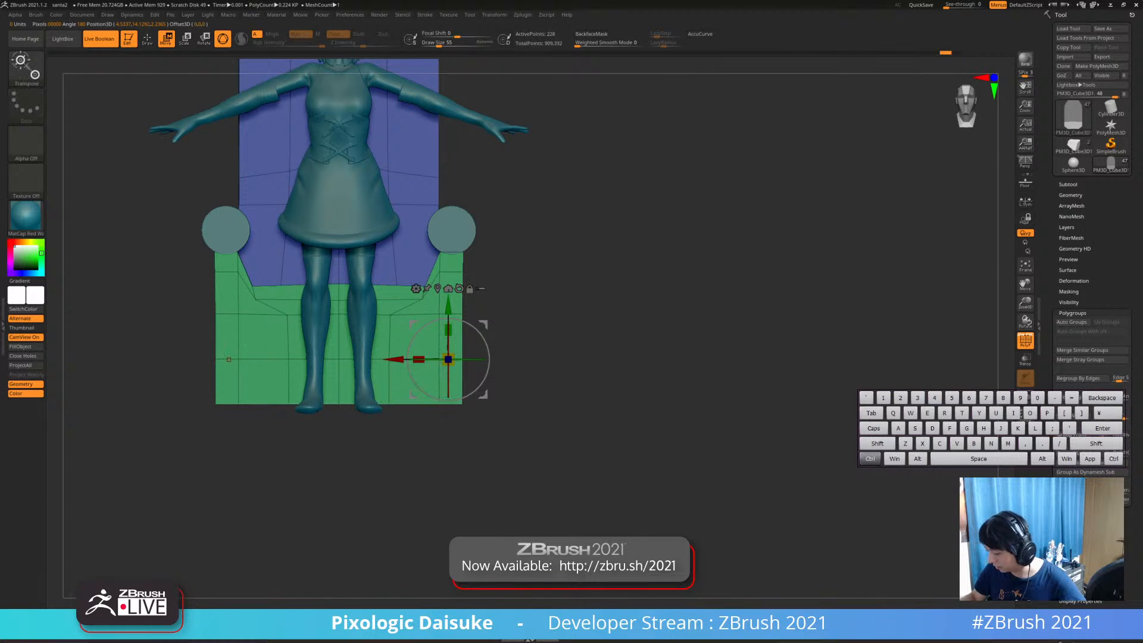
pyautogui.keyDown('ctrl'); pyautogui.moveTo(511, 444); pyautogui.dragTo(410, 367); pyautogui.keyUp('ctrl')
pyautogui.moveTo(506, 357); pyautogui.dragTo(378, 239, button='right')
pyautogui.keyDown('ctrl'); pyautogui.keyDown('alt'); pyautogui.moveTo(546, 429); pyautogui.dragTo(412, 347); pyautogui.keyUp('alt'); pyautogui.keyUp('ctrl')
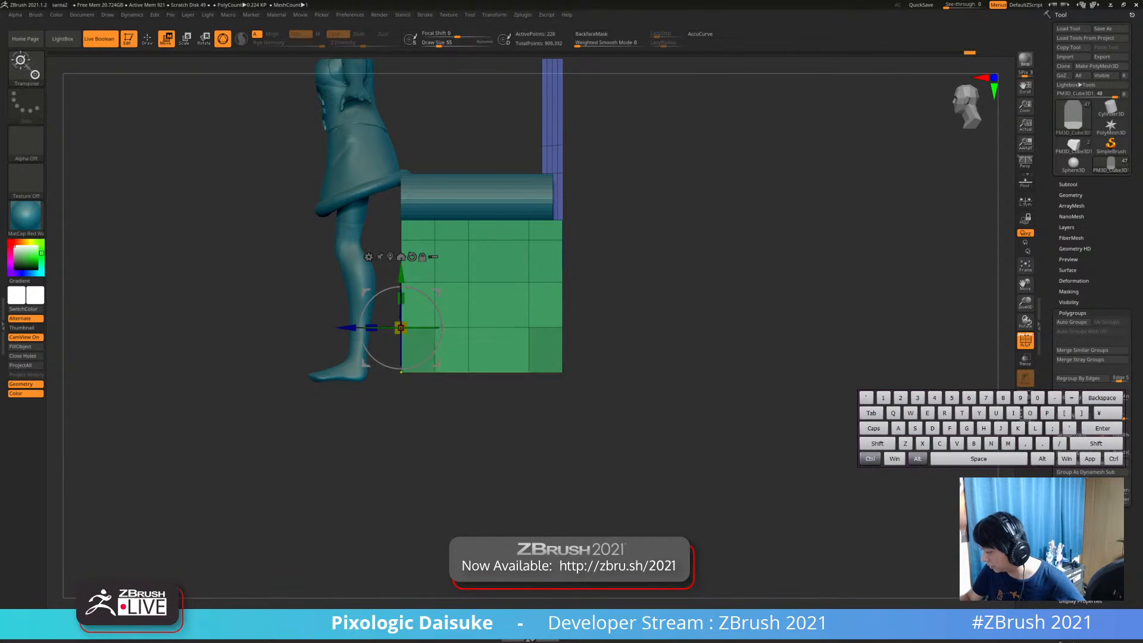
pyautogui.keyDown('alt'); pyautogui.moveTo(412, 346); pyautogui.dragTo(342, 342, button='right'); pyautogui.keyUp('alt')
# Try to extrude legs from the masked corners with the Move gizmo, undo it and clear the mask
pyautogui.keyDown('ctrl'); pyautogui.moveTo(331, 276); pyautogui.dragTo(331, 309); pyautogui.keyUp('ctrl')
pyautogui.hotkey('ctrl', 'z')
pyautogui.keyDown('ctrl'); pyautogui.click(316, 236); pyautogui.keyUp('ctrl')
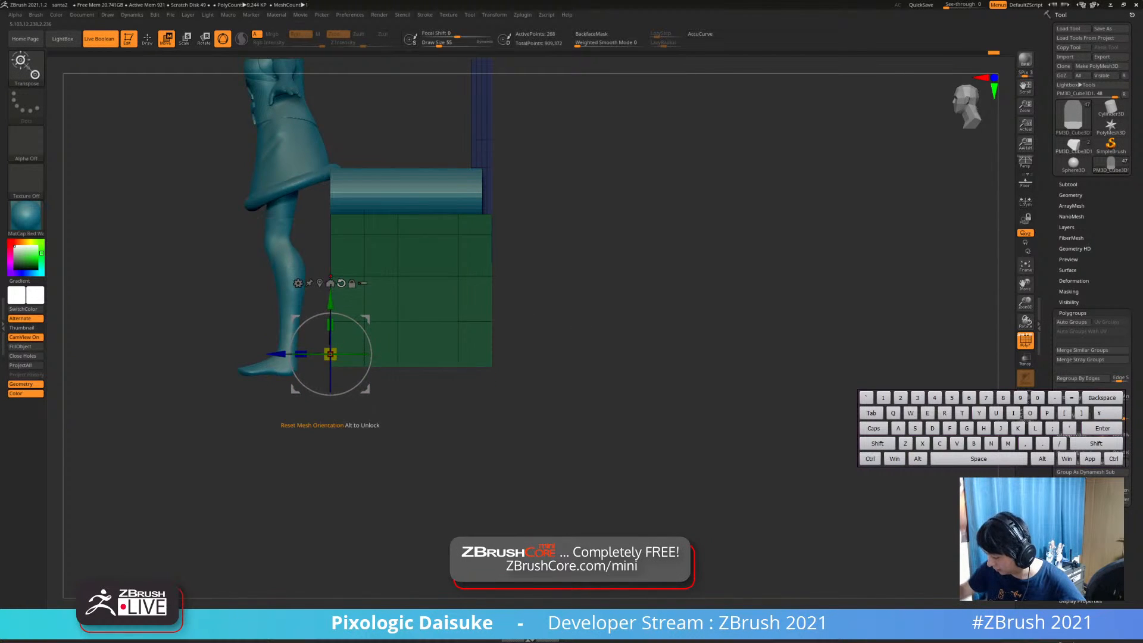
pyautogui.moveTo(331, 309); pyautogui.dragTo(268, 233, button='right')
pyautogui.hotkey('ctrl', 'z')
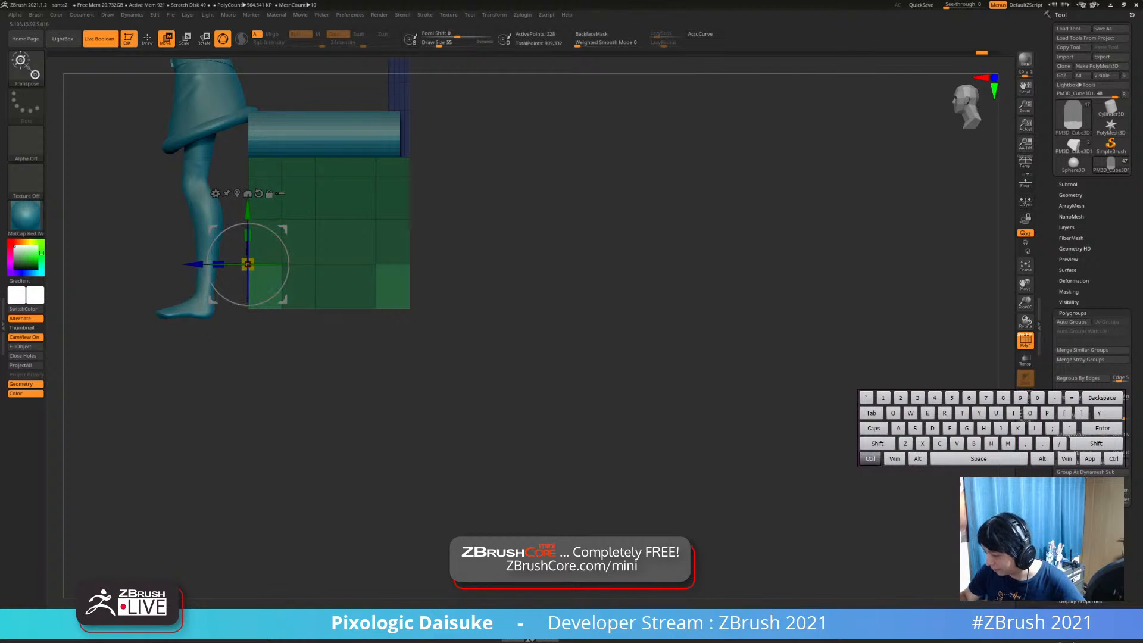
pyautogui.keyDown('ctrl'); pyautogui.click(321, 339); pyautogui.keyUp('ctrl')
pyautogui.press('q')
pyautogui.moveTo(316, 262)
pyautogui.mouseDown(button='right')
pyautogui.moveTo(330, 199)
pyautogui.moveTo(348, 189)
pyautogui.mouseUp(button='right')
pyautogui.keyDown('ctrl'); pyautogui.moveTo(515, 266); pyautogui.dragTo(538, 291); pyautogui.keyUp('ctrl')
# Extrude four short legs down from the corner polygons of the seat block's underside with the ZModeler brush's QMesh action
pyautogui.press('b')
pyautogui.press('z')
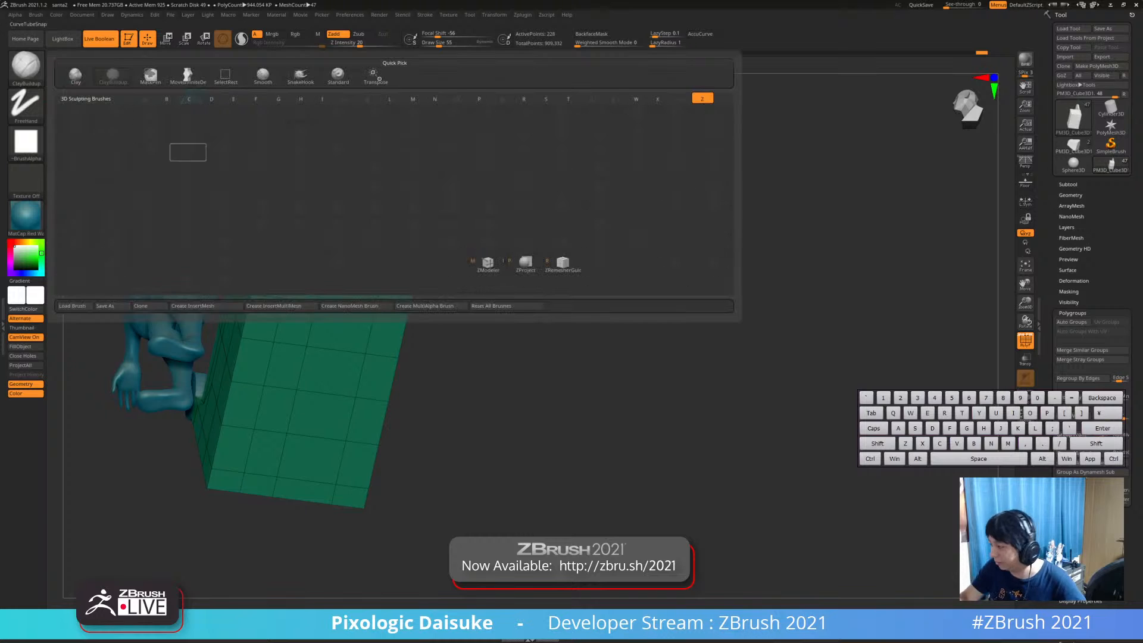
pyautogui.press('m')
pyautogui.click(469, 291)
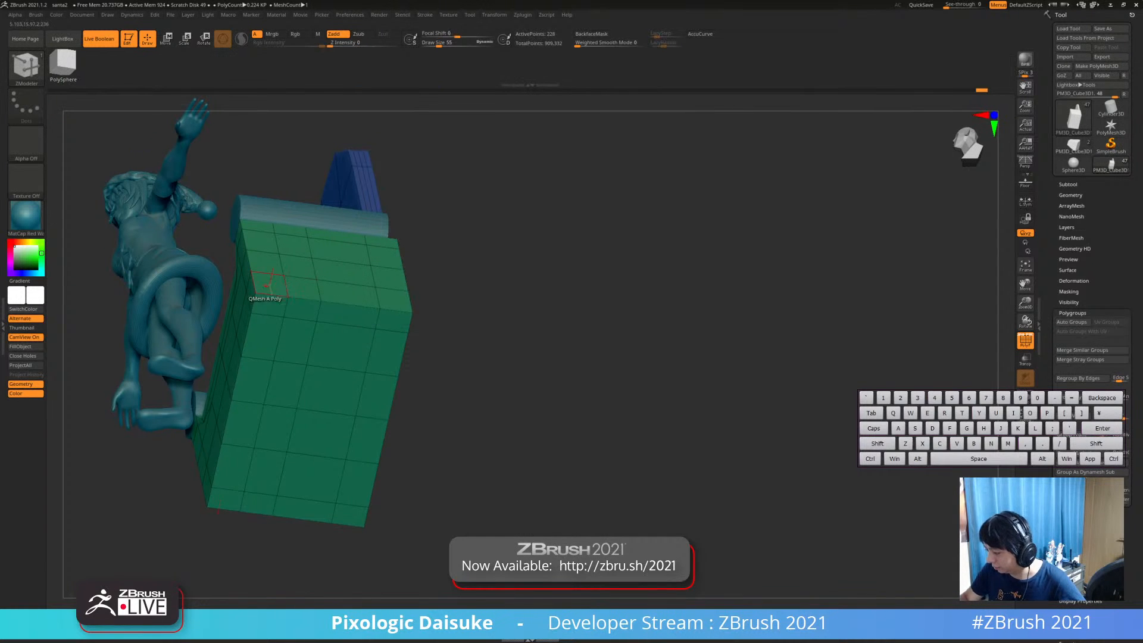
pyautogui.press('space')
pyautogui.keyDown('alt'); pyautogui.click(271, 306); pyautogui.keyUp('alt')
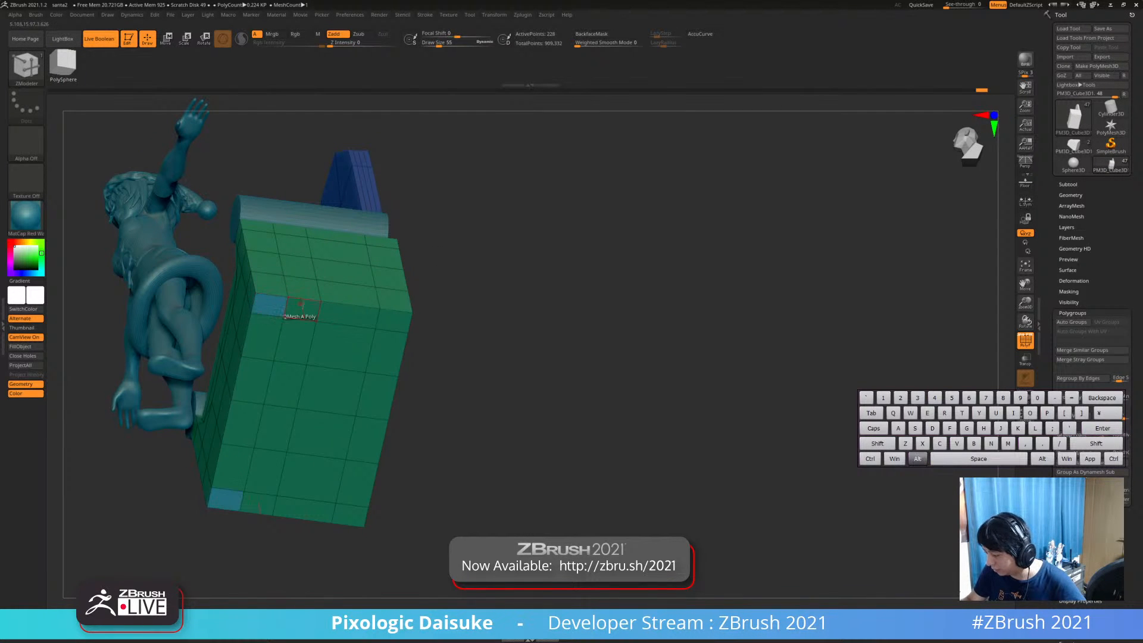
pyautogui.keyDown('alt'); pyautogui.click(393, 322); pyautogui.keyUp('alt')
pyautogui.moveTo(387, 362); pyautogui.dragTo(382, 390, button='right')
pyautogui.moveTo(275, 321)
pyautogui.mouseDown()
pyautogui.moveTo(283, 353)
pyautogui.moveTo(281, 343)
pyautogui.mouseUp()
pyautogui.moveTo(434, 345)
pyautogui.keyDown('shift'); pyautogui.mouseDown(button='right')
pyautogui.moveTo(446, 414)
pyautogui.moveTo(506, 351)
pyautogui.moveTo(459, 346)
pyautogui.mouseUp(button='right'); pyautogui.keyUp('shift')
# Taper the chair legs by masking all but their inner top edges and moving those inward by about 0.49
pyautogui.press('ctrl')
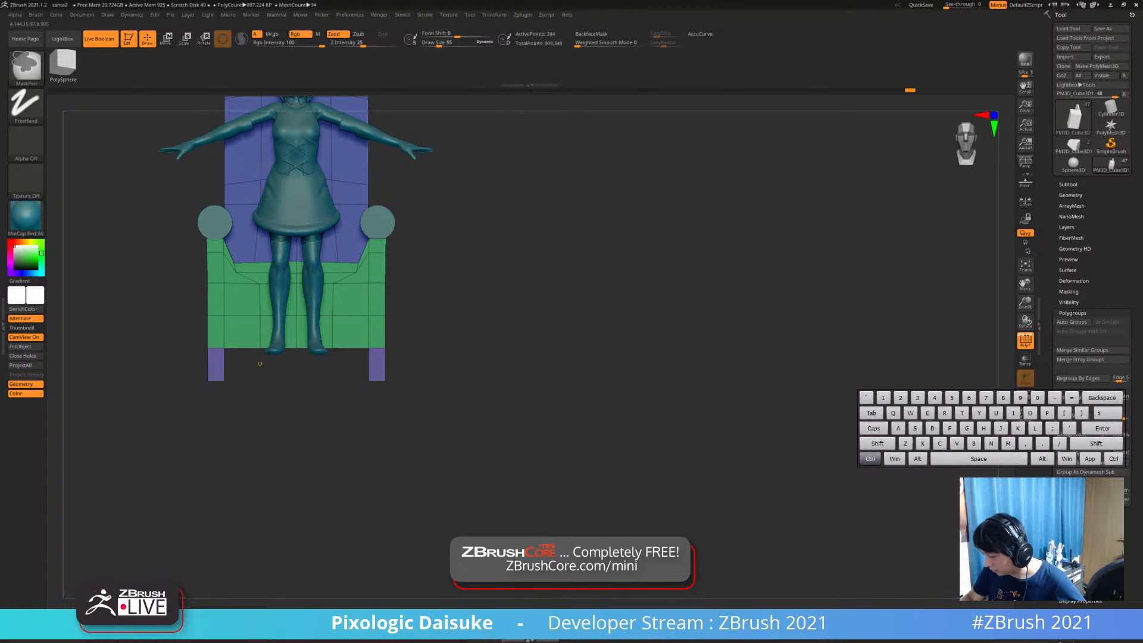
pyautogui.keyDown('ctrl'); pyautogui.moveTo(367, 353); pyautogui.dragTo(301, 397); pyautogui.keyUp('ctrl')
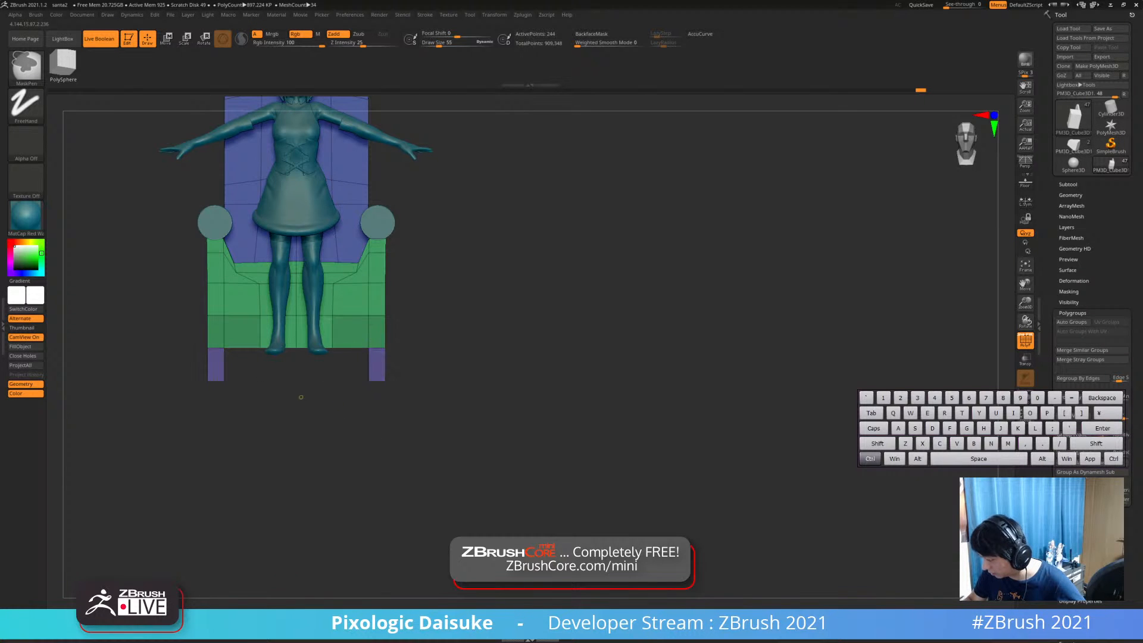
pyautogui.keyDown('ctrl'); pyautogui.click(349, 374); pyautogui.keyUp('ctrl')
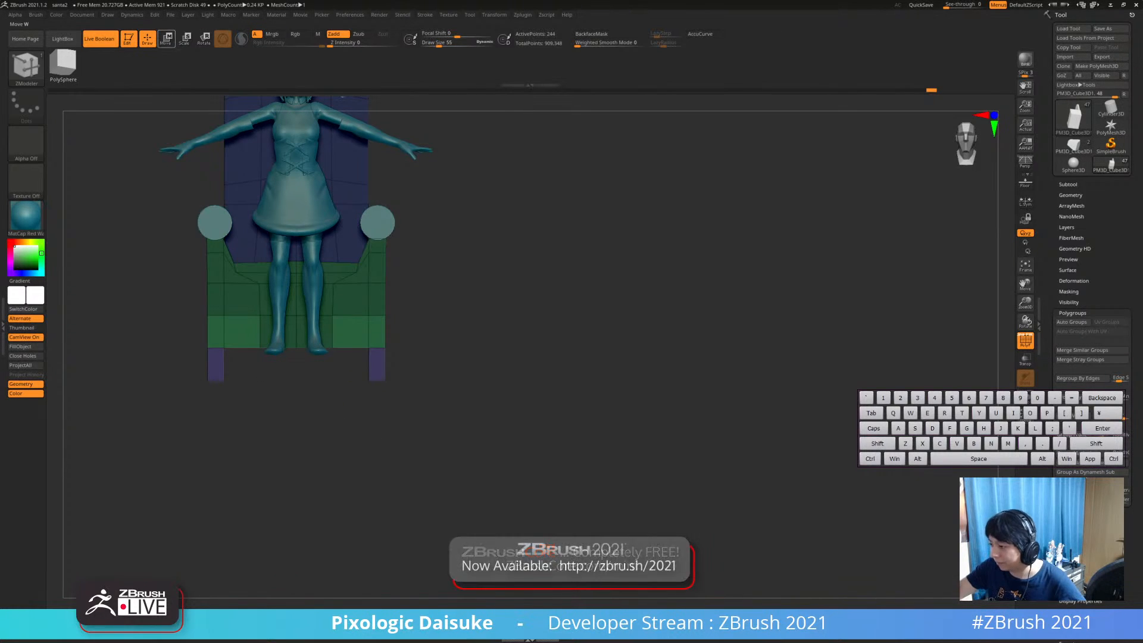
pyautogui.press('w')
pyautogui.moveTo(324, 315); pyautogui.dragTo(314, 315)
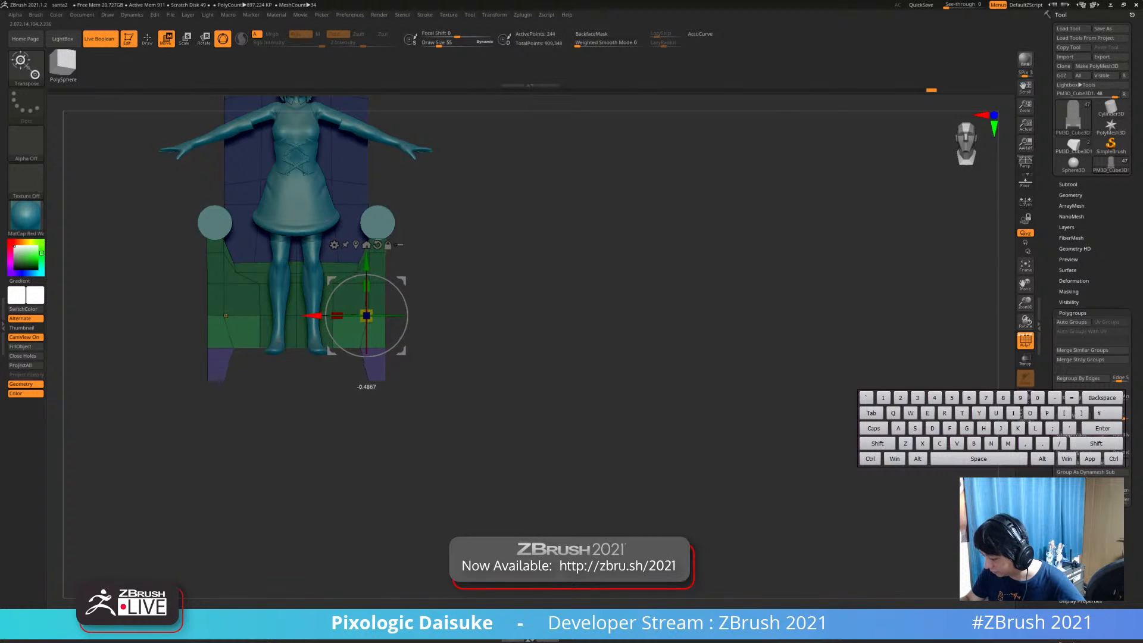
# Clear the leg mask and raise the whole chair by about 1.45 to bring its legs level with the girl's feet
pyautogui.press('q')
pyautogui.keyDown('ctrl'); pyautogui.moveTo(493, 275); pyautogui.dragTo(494, 312); pyautogui.keyUp('ctrl')
pyautogui.keyDown('alt'); pyautogui.moveTo(493, 304); pyautogui.dragTo(498, 345); pyautogui.keyUp('alt')
pyautogui.moveTo(499, 345)
pyautogui.mouseDown()
pyautogui.moveTo(624, 354)
pyautogui.moveTo(524, 354)
pyautogui.moveTo(546, 426)
pyautogui.moveTo(530, 426)
pyautogui.moveTo(536, 393)
pyautogui.moveTo(506, 392)
pyautogui.mouseUp()
pyautogui.press('w')
pyautogui.click(1024, 397)
pyautogui.click(1024, 397)
pyautogui.moveTo(598, 490)
pyautogui.keyDown('ctrl'); pyautogui.keyDown('shift'); pyautogui.mouseDown()
pyautogui.moveTo(480, 286)
pyautogui.moveTo(451, 98)
pyautogui.mouseUp(); pyautogui.keyUp('shift'); pyautogui.keyUp('ctrl')
pyautogui.moveTo(536, 238); pyautogui.dragTo(470, 242)
pyautogui.moveTo(364, 363); pyautogui.dragTo(364, 341)
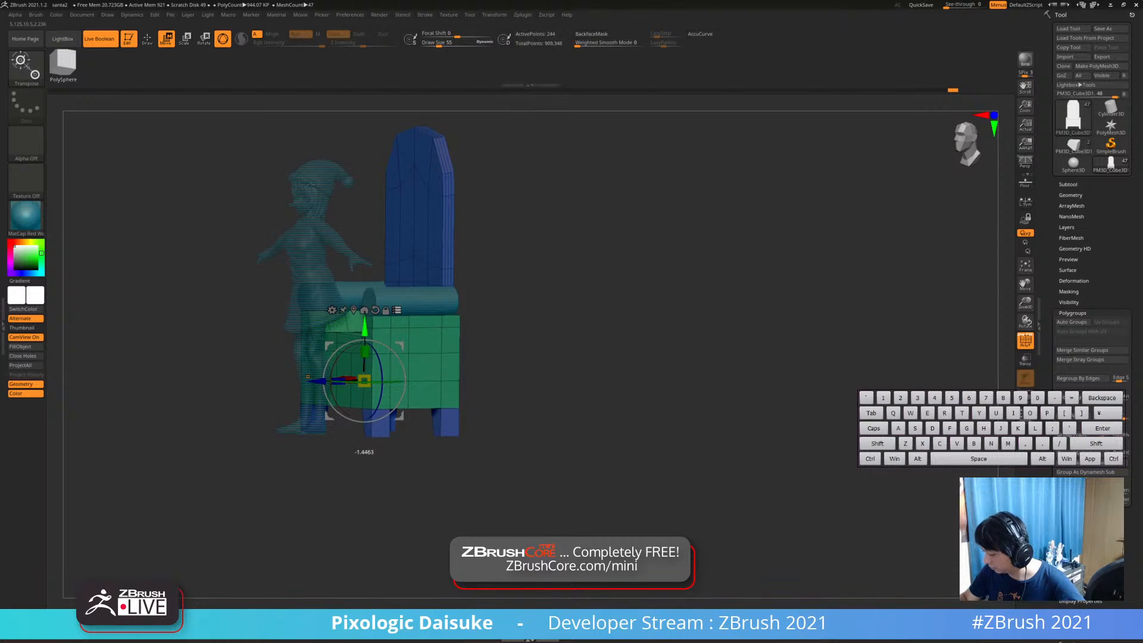
# Examine the raised chair on its own and together with the girl from the front and the side
pyautogui.keyDown('shift'); pyautogui.moveTo(524, 297); pyautogui.dragTo(572, 298); pyautogui.keyUp('shift')
pyautogui.click(1025, 398)
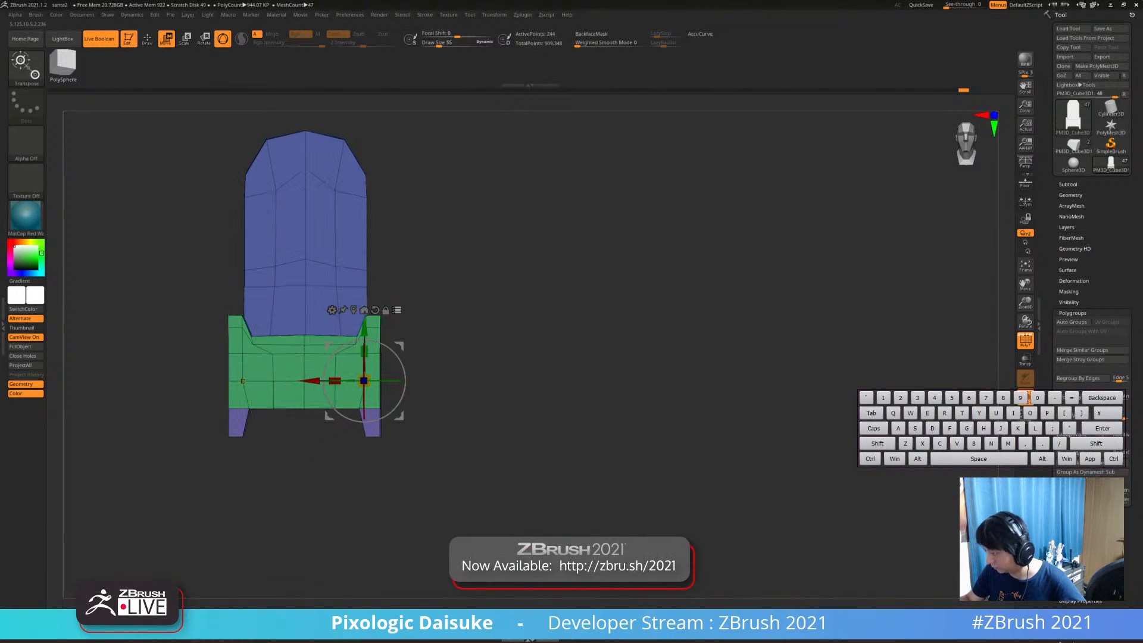
pyautogui.press('q')
pyautogui.click(1025, 397)
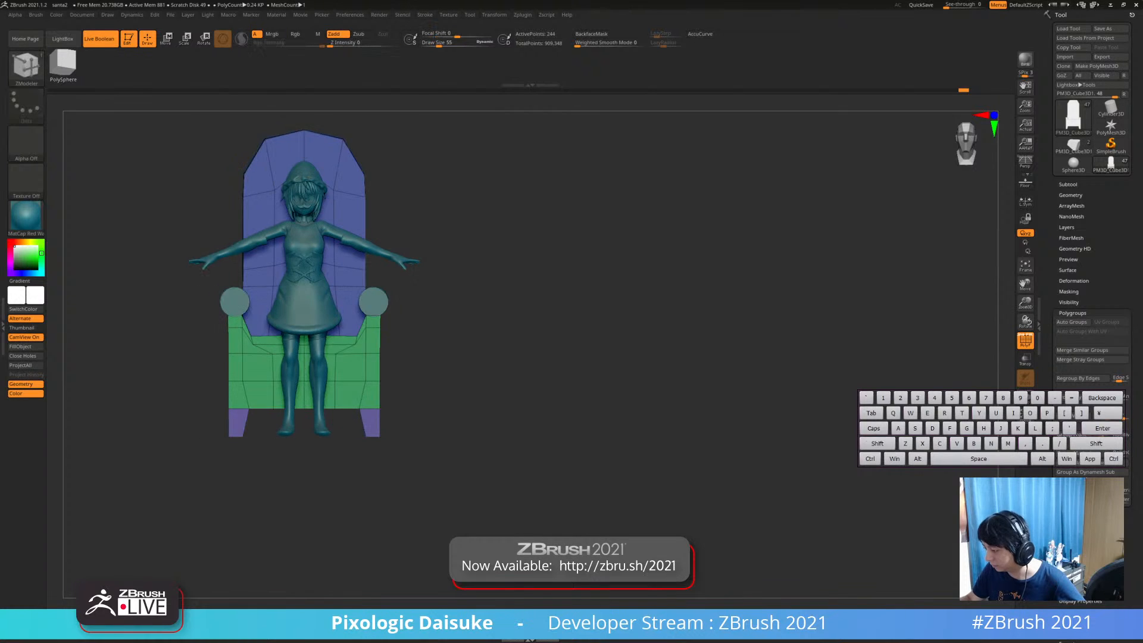
pyautogui.keyDown('ctrl'); pyautogui.moveTo(506, 268); pyautogui.dragTo(506, 357, button='right'); pyautogui.keyUp('ctrl')
pyautogui.keyDown('alt'); pyautogui.moveTo(416, 298); pyautogui.dragTo(500, 326, button='right'); pyautogui.keyUp('alt')
pyautogui.hotkey('shift', 'f')
pyautogui.moveTo(500, 326); pyautogui.dragTo(553, 338, button='right')
pyautogui.moveTo(416, 333); pyautogui.dragTo(484, 341, button='right')
pyautogui.keyDown('alt'); pyautogui.click(398, 433); pyautogui.keyUp('alt')
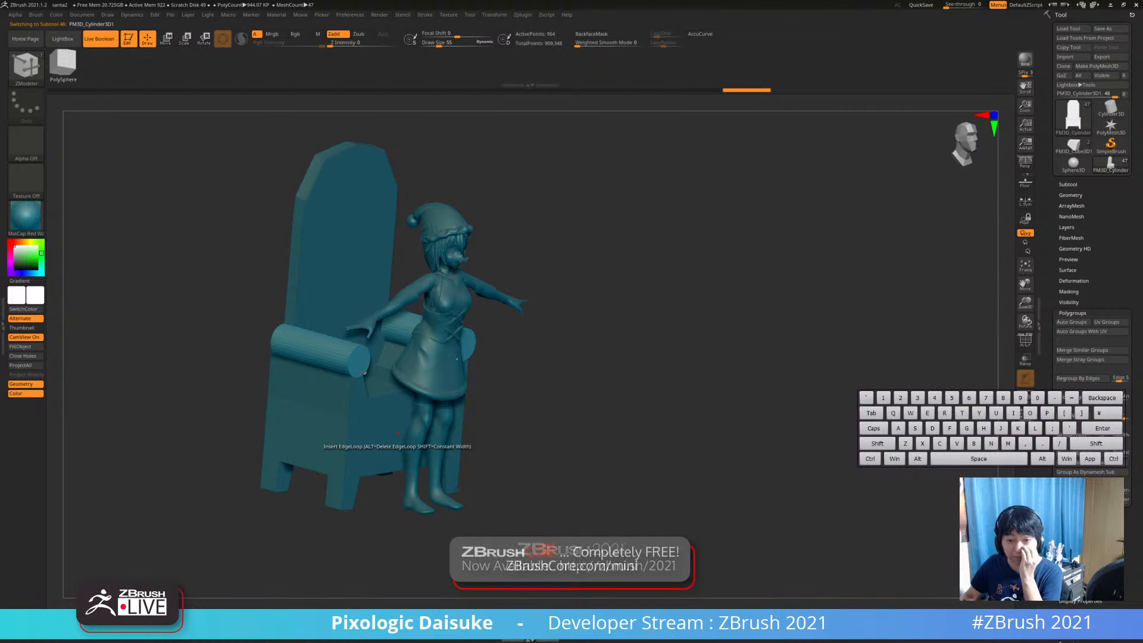
pyautogui.keyDown('shift'); pyautogui.moveTo(391, 265); pyautogui.dragTo(348, 261, button='right'); pyautogui.keyUp('shift')
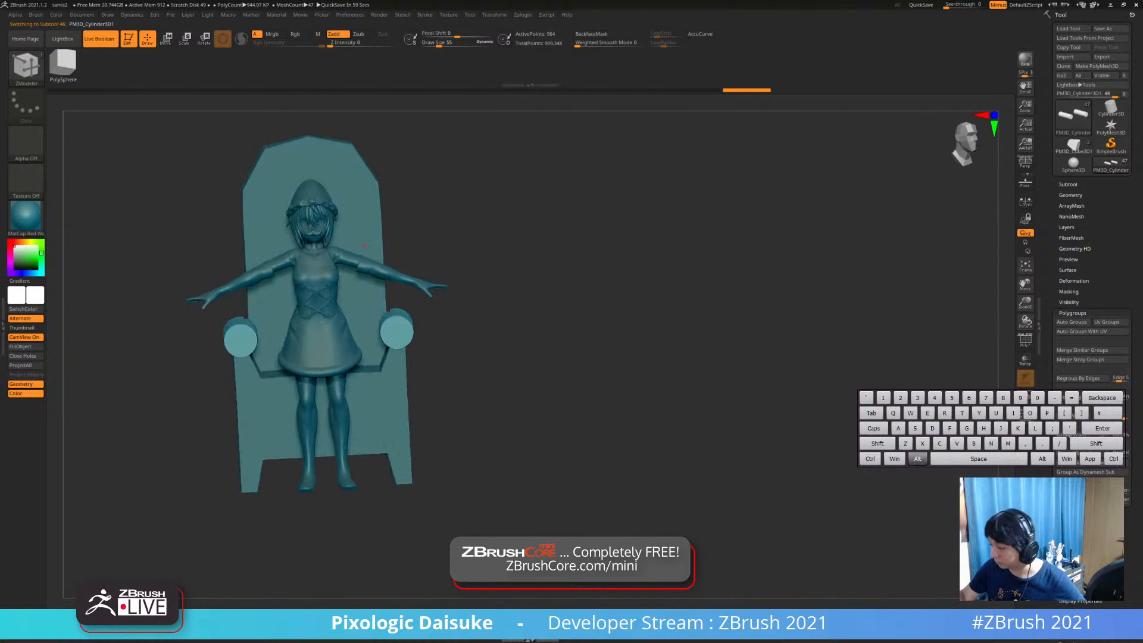
# Isolate the backrest's polygroup on the chair body and split the backrest and the hidden seat into separate subtools
pyautogui.keyDown('alt'); pyautogui.click(347, 171); pyautogui.keyUp('alt')
pyautogui.keyDown('alt'); pyautogui.moveTo(347, 171); pyautogui.dragTo(360, 209, button='right'); pyautogui.keyUp('alt')
pyautogui.hotkey('shift', 'f')
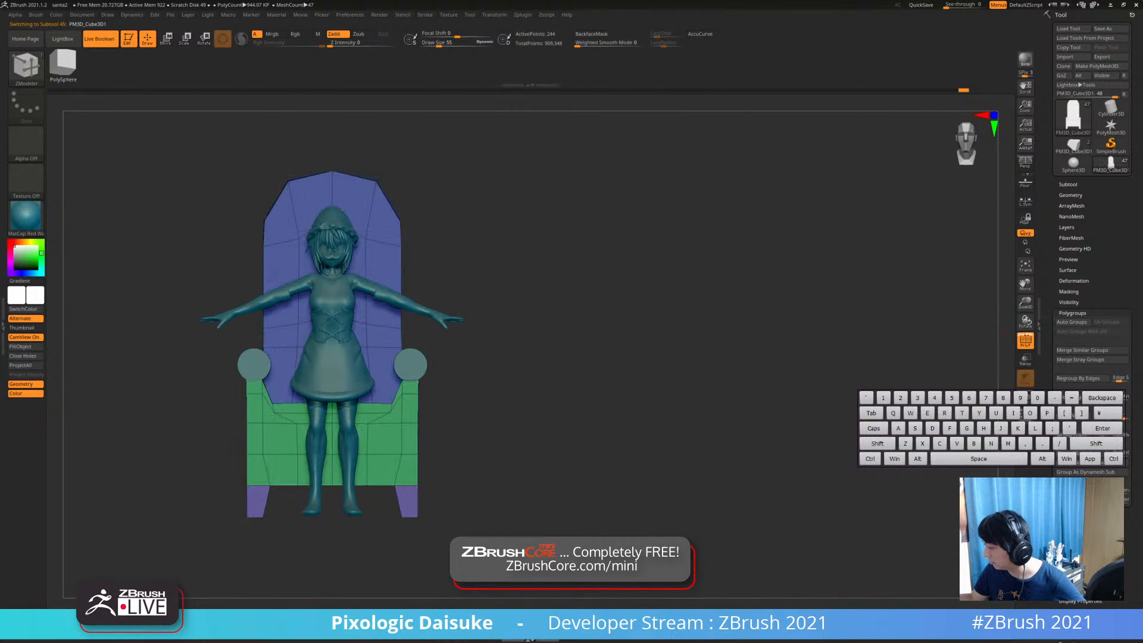
pyautogui.moveTo(415, 253); pyautogui.dragTo(450, 280, button='right')
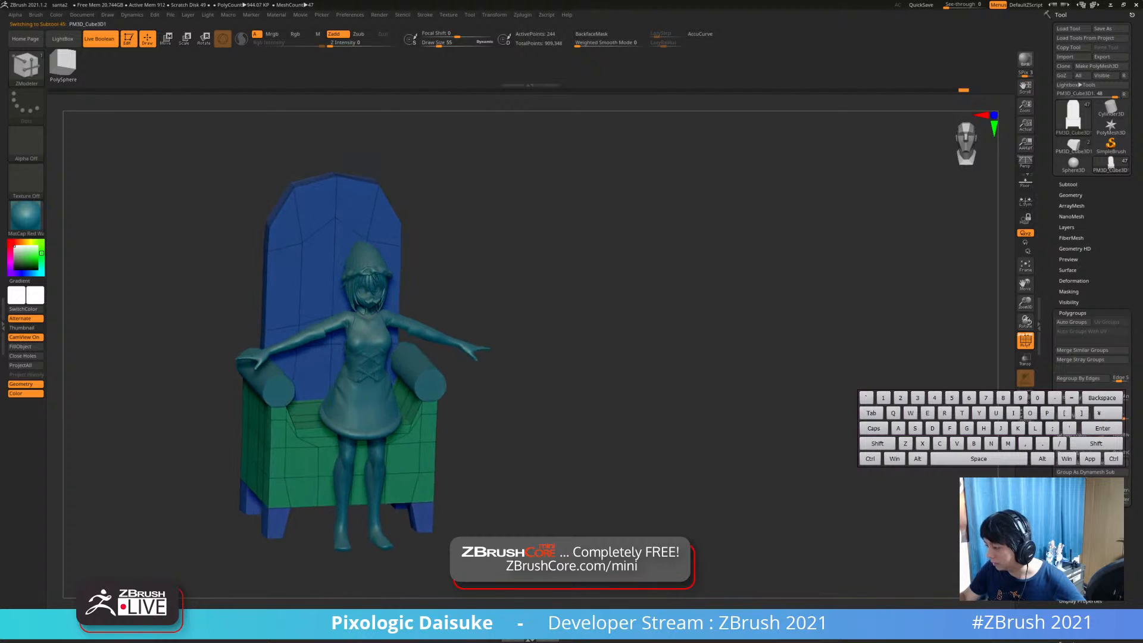
pyautogui.keyDown('ctrl'); pyautogui.keyDown('shift'); pyautogui.click(395, 230); pyautogui.keyUp('shift'); pyautogui.keyUp('ctrl')
pyautogui.keyDown('ctrl'); pyautogui.keyDown('shift'); pyautogui.click(457, 250); pyautogui.keyUp('shift'); pyautogui.keyUp('ctrl')
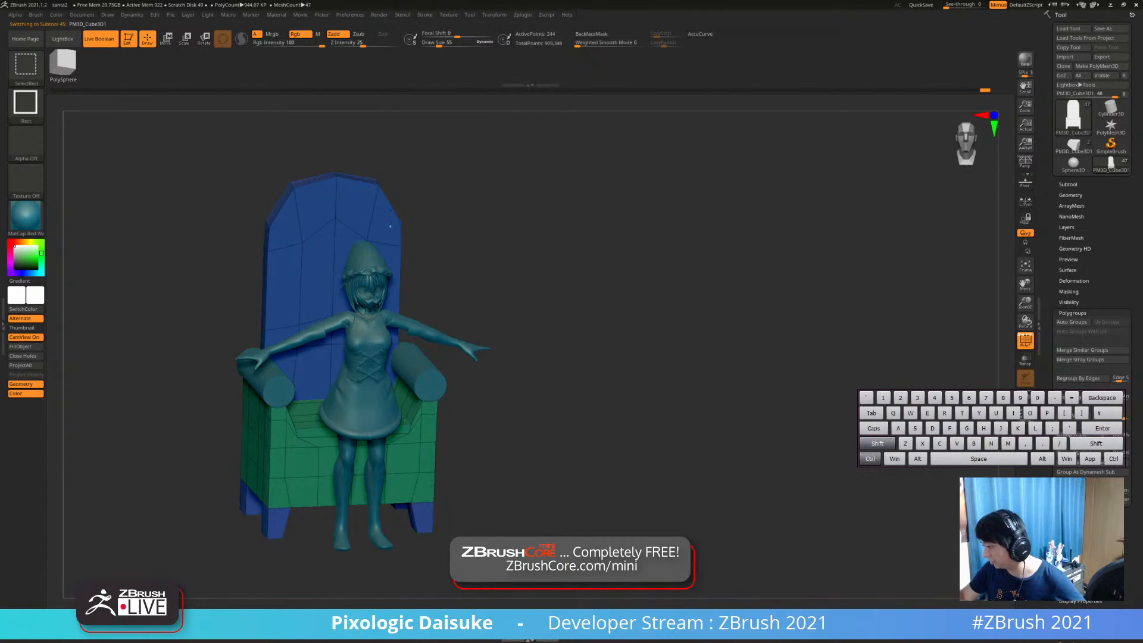
pyautogui.keyDown('ctrl'); pyautogui.keyDown('shift'); pyautogui.click(388, 229); pyautogui.keyUp('shift'); pyautogui.keyUp('ctrl')
pyautogui.click(1070, 195)
pyautogui.click(1067, 185)
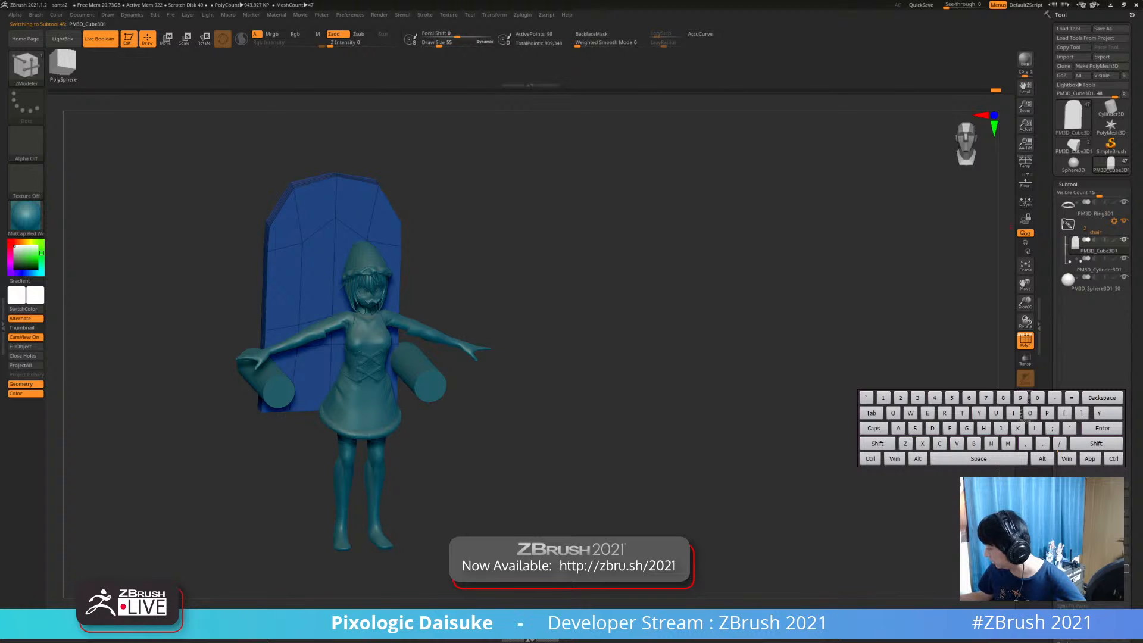
pyautogui.click(1075, 578)
# Subdivide the backrest twice with smoothing and show it alone from the front
pyautogui.moveTo(506, 268)
pyautogui.keyDown('shift'); pyautogui.mouseDown()
pyautogui.moveTo(478, 243)
pyautogui.moveTo(565, 279)
pyautogui.mouseUp(); pyautogui.keyUp('shift')
pyautogui.hotkey('ctrl', 'd')
pyautogui.hotkey('ctrl', 'd')
pyautogui.press('w')
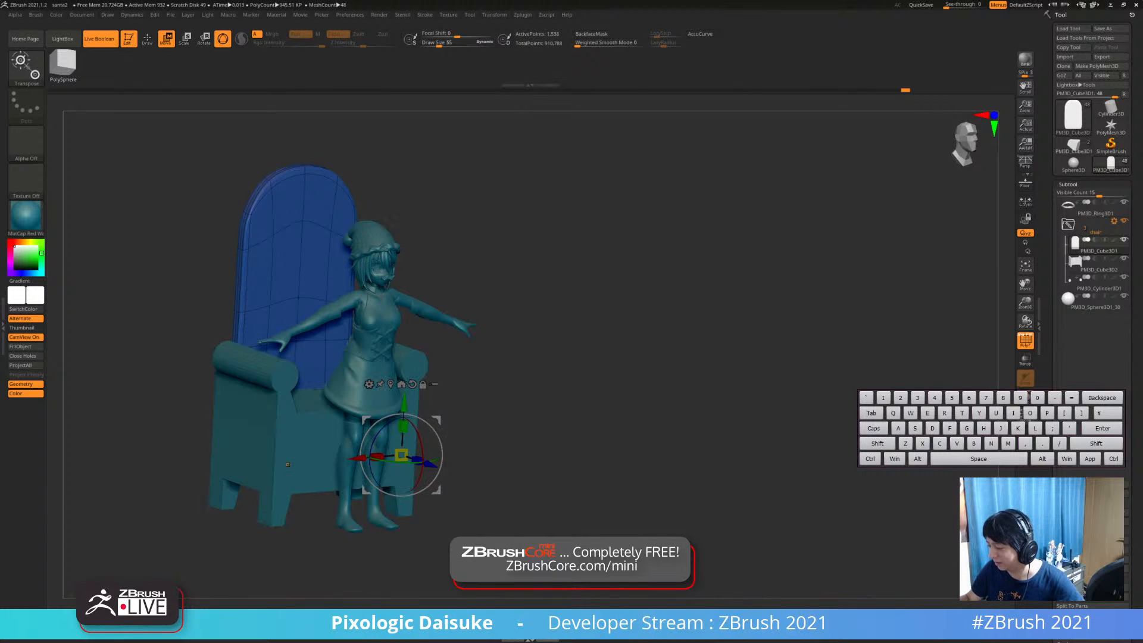
pyautogui.keyDown('shift'); pyautogui.moveTo(565, 278); pyautogui.dragTo(527, 268); pyautogui.keyUp('shift')
pyautogui.hotkey('alt', 'shift', 's')
pyautogui.press('q')
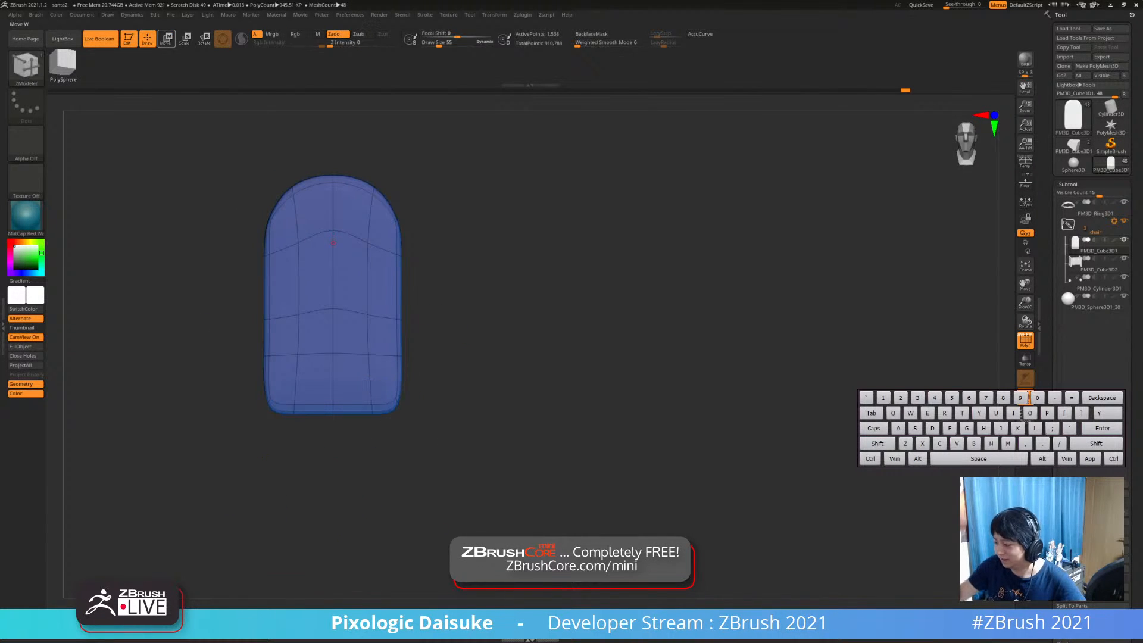
# Try masking the backrest's inner area with the MaskPen brush, undo it and switch masking to MaskLasso
pyautogui.keyDown('ctrl'); pyautogui.moveTo(385, 429); pyautogui.dragTo(272, 201); pyautogui.keyUp('ctrl')
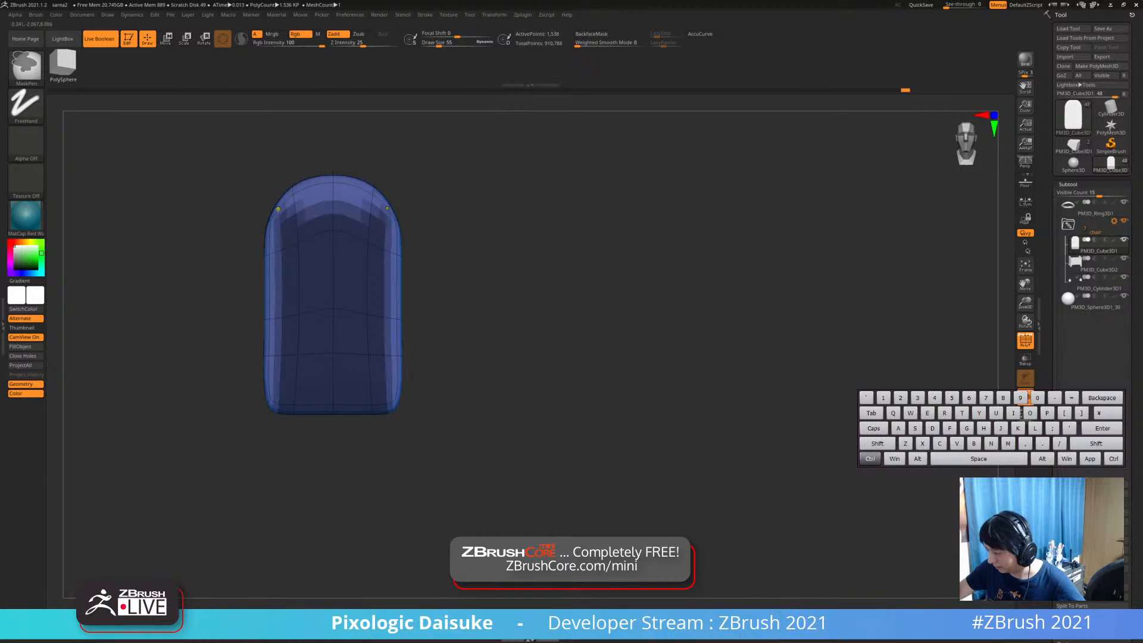
pyautogui.hotkey('ctrl', 'z')
pyautogui.keyDown('ctrl'); pyautogui.click(26, 67); pyautogui.keyUp('ctrl')
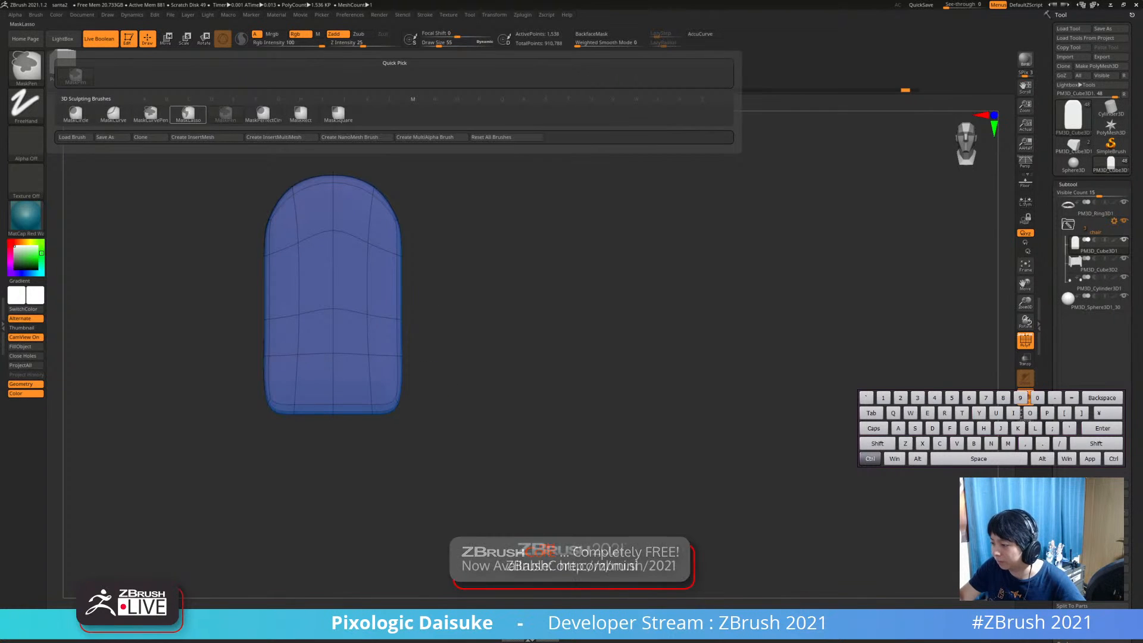
pyautogui.keyDown('ctrl'); pyautogui.click(189, 115); pyautogui.keyUp('ctrl')
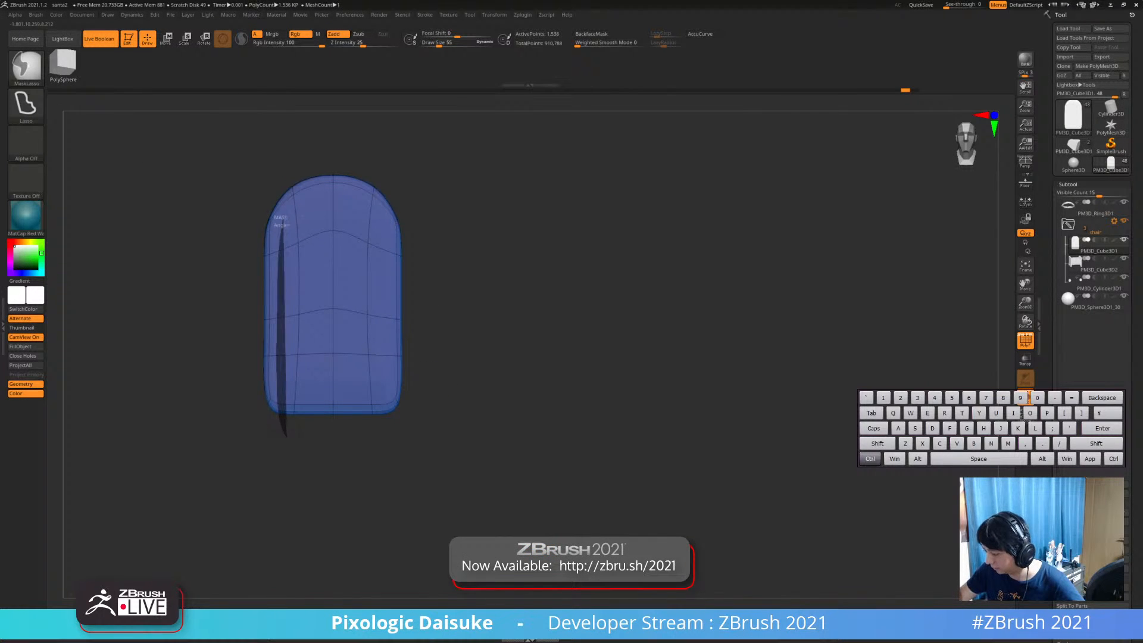
# Lasso-mask the backrest's inner panel within an unmasked side and top rim, and invert the mask
pyautogui.moveTo(286, 433)
pyautogui.keyDown('ctrl'); pyautogui.mouseDown()
pyautogui.moveTo(384, 220)
pyautogui.moveTo(391, 254)
pyautogui.mouseUp(); pyautogui.keyUp('ctrl')
pyautogui.moveTo(335, 305)
pyautogui.keyDown('ctrl'); pyautogui.mouseDown()
pyautogui.moveTo(280, 432)
pyautogui.moveTo(379, 425)
pyautogui.mouseUp(); pyautogui.keyUp('ctrl')
pyautogui.keyDown('ctrl'); pyautogui.click(378, 424); pyautogui.keyUp('ctrl')
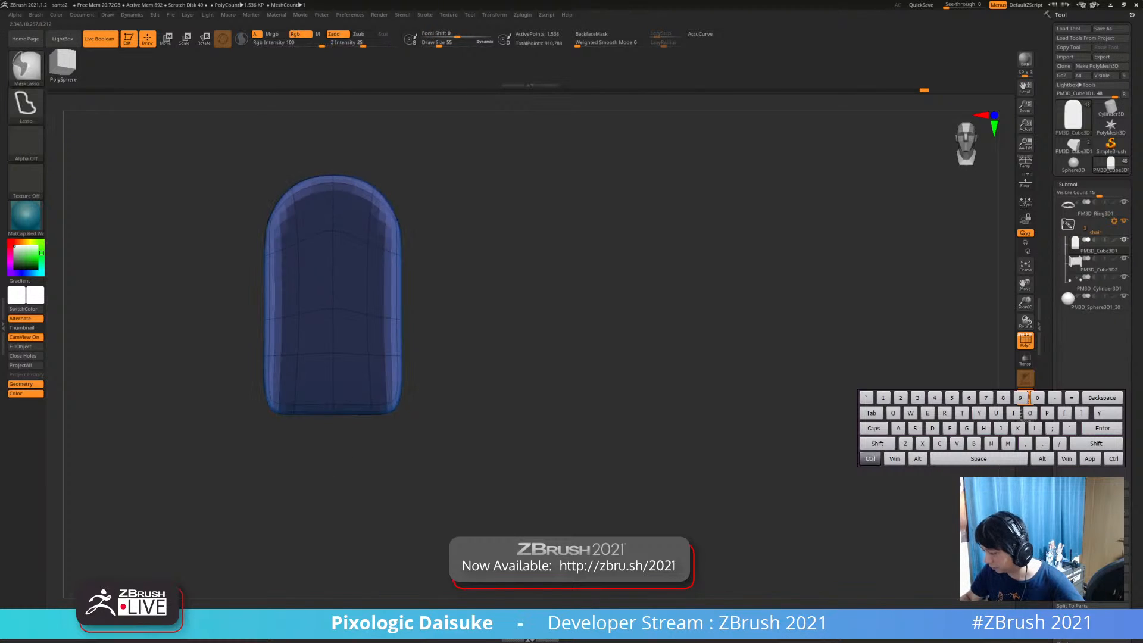
pyautogui.hotkey('ctrl', 'z')
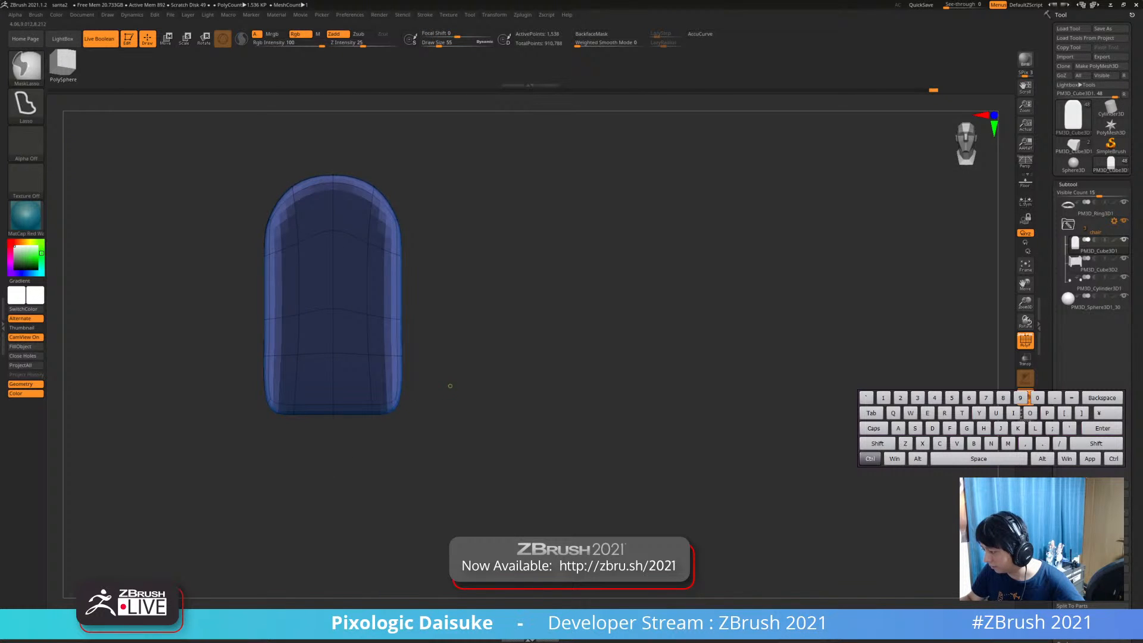
pyautogui.moveTo(450, 385); pyautogui.dragTo(459, 382)
pyautogui.keyDown('ctrl'); pyautogui.click(459, 383); pyautogui.keyUp('ctrl')
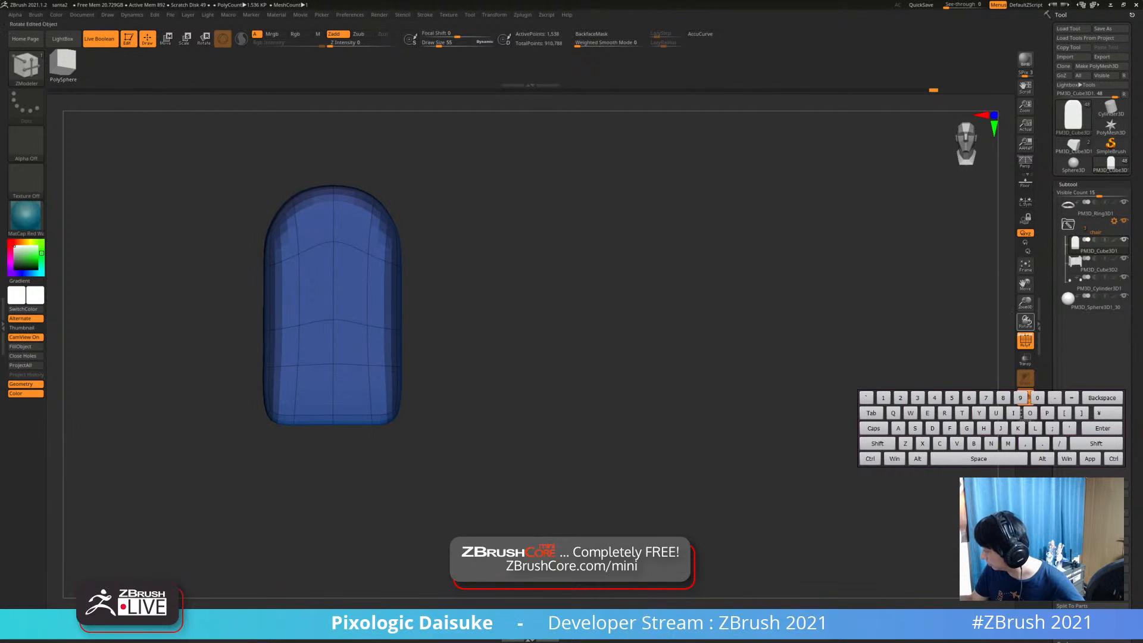
# Refine the lasso mask along the backrest's arched top rim and undo the stray masking strokes
pyautogui.keyDown('ctrl'); pyautogui.moveTo(434, 311); pyautogui.dragTo(389, 211, button='right'); pyautogui.keyUp('ctrl')
pyautogui.keyDown('ctrl'); pyautogui.moveTo(407, 189); pyautogui.dragTo(408, 189); pyautogui.keyUp('ctrl')
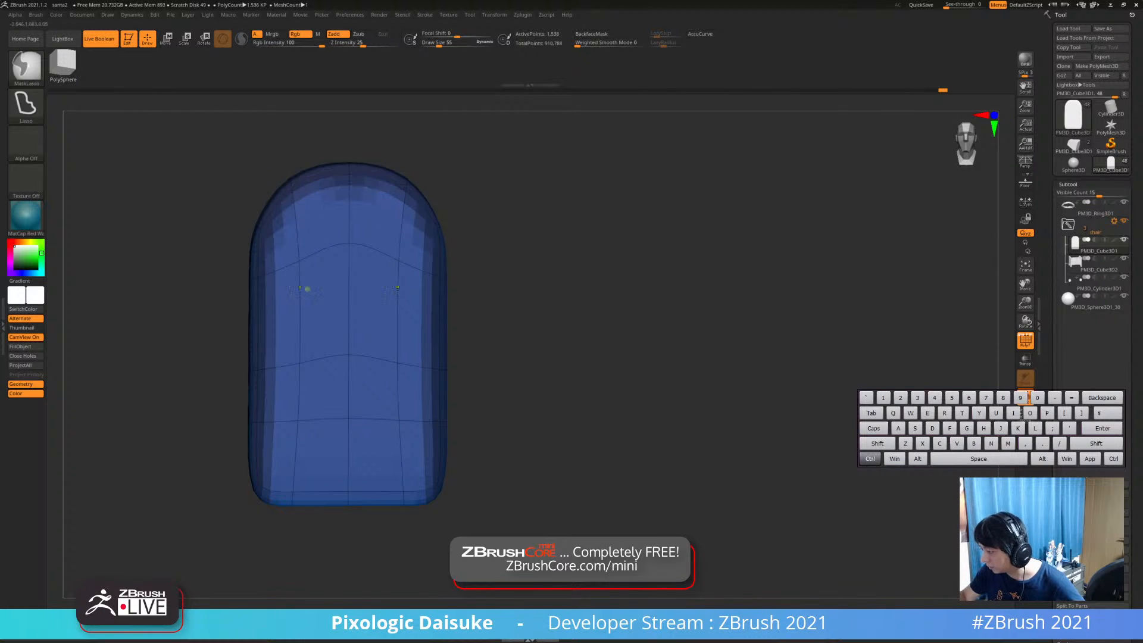
pyautogui.hotkey('ctrl', 'z')
pyautogui.moveTo(262, 229)
pyautogui.keyDown('ctrl'); pyautogui.mouseDown()
pyautogui.moveTo(403, 178)
pyautogui.moveTo(268, 173)
pyautogui.moveTo(286, 146)
pyautogui.mouseUp(); pyautogui.keyUp('ctrl')
pyautogui.keyDown('ctrl'); pyautogui.moveTo(376, 228); pyautogui.dragTo(371, 261, button='right'); pyautogui.keyUp('ctrl')
pyautogui.hotkey('ctrl', 'w')
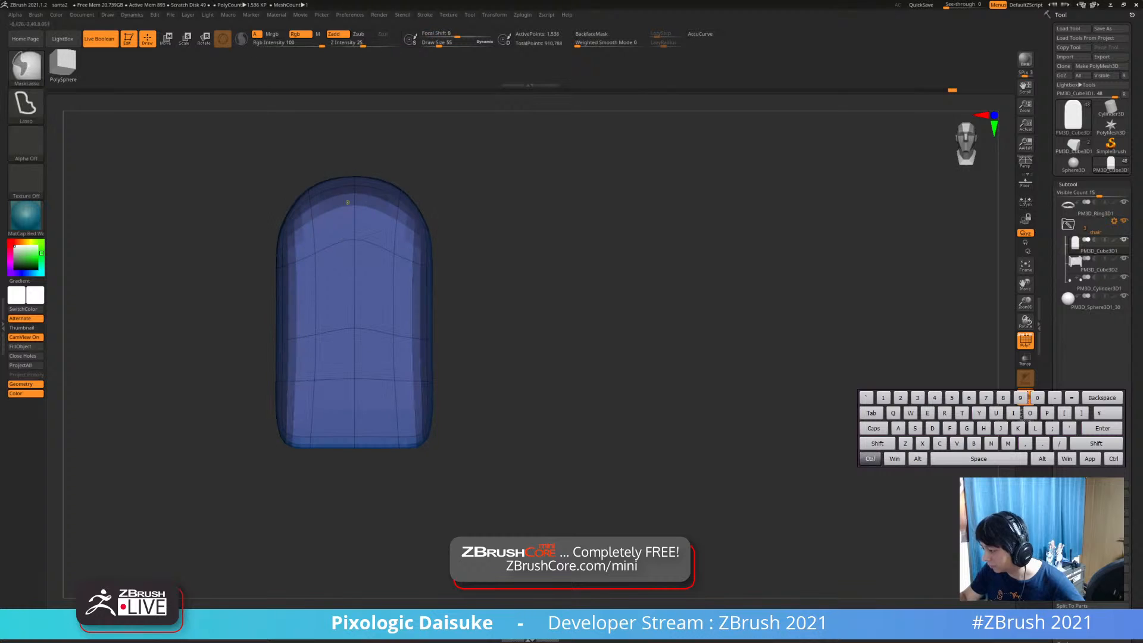
pyautogui.moveTo(344, 179)
pyautogui.keyDown('ctrl'); pyautogui.mouseDown()
pyautogui.moveTo(285, 174)
pyautogui.moveTo(295, 190)
pyautogui.mouseUp(); pyautogui.keyUp('ctrl')
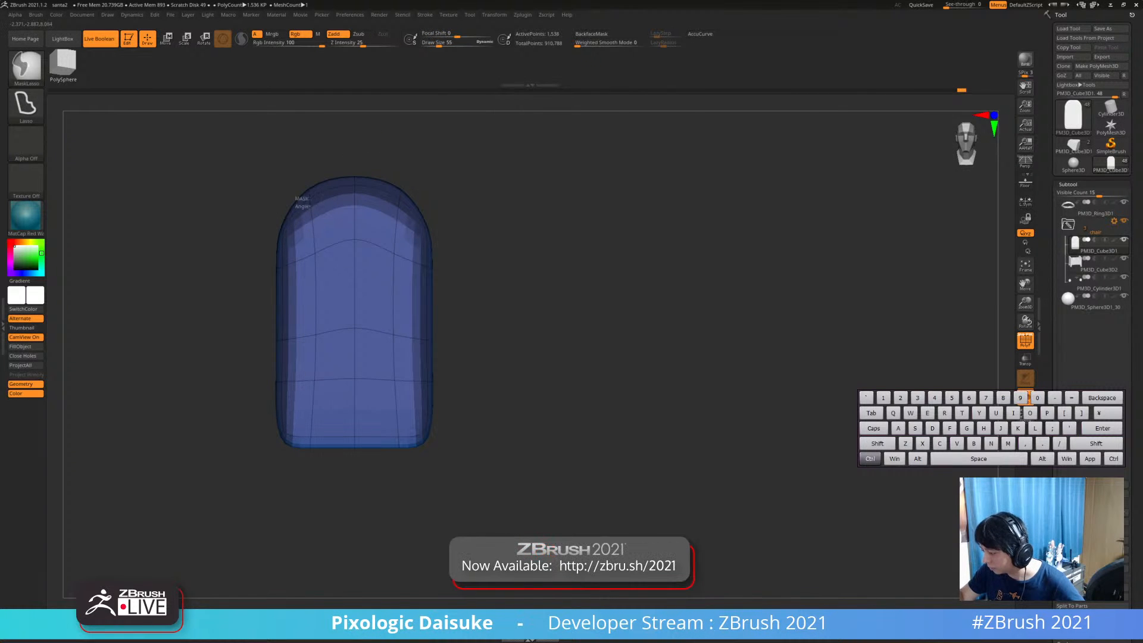
pyautogui.hotkey('ctrl', 'z')
# Finish the mask around the backrest's arch and turn the rim and inner panel into separate polygroups
pyautogui.keyDown('alt'); pyautogui.moveTo(403, 319); pyautogui.dragTo(385, 304, button='right'); pyautogui.keyUp('alt')
pyautogui.moveTo(405, 343); pyautogui.dragTo(449, 310, button='right')
pyautogui.keyDown('ctrl'); pyautogui.click(438, 347); pyautogui.keyUp('ctrl')
pyautogui.keyDown('ctrl'); pyautogui.moveTo(384, 206); pyautogui.dragTo(395, 218, button='right'); pyautogui.keyUp('ctrl')
pyautogui.keyDown('ctrl'); pyautogui.moveTo(397, 219); pyautogui.dragTo(395, 218); pyautogui.keyUp('ctrl')
pyautogui.keyDown('ctrl'); pyautogui.moveTo(396, 235); pyautogui.dragTo(363, 208, button='right'); pyautogui.keyUp('ctrl')
pyautogui.moveTo(354, 238)
pyautogui.mouseDown(button='right')
pyautogui.moveTo(512, 266)
pyautogui.moveTo(466, 250)
pyautogui.moveTo(540, 298)
pyautogui.moveTo(416, 270)
pyautogui.moveTo(338, 278)
pyautogui.mouseUp(button='right')
pyautogui.hotkey('ctrl', 'w')
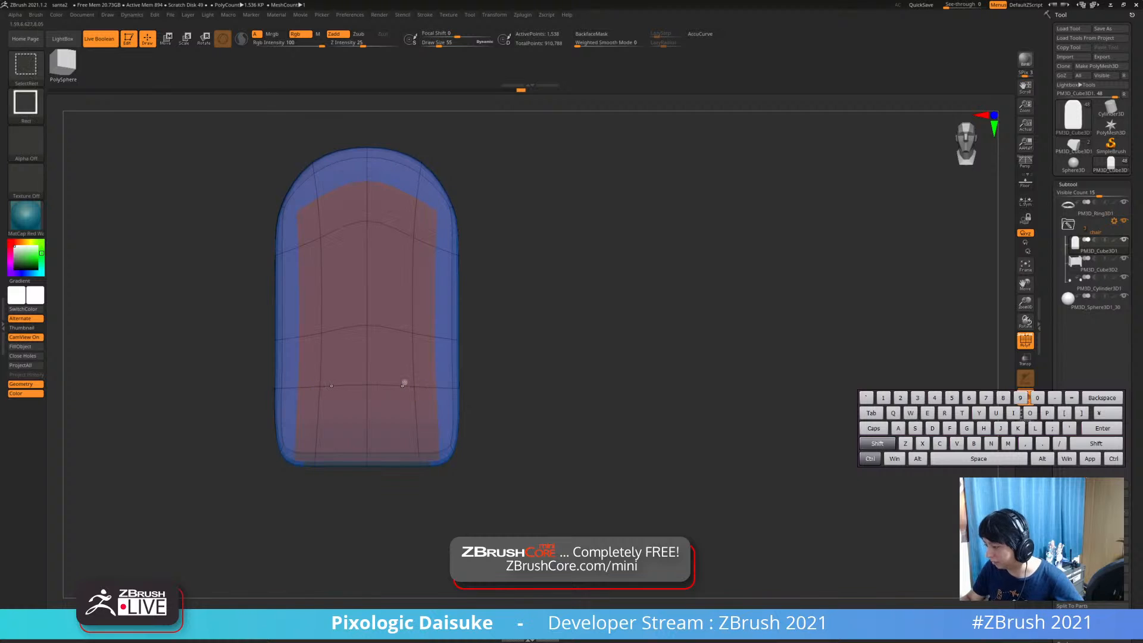
# Isolate the backrest's polygroups and restore full visibility to check the panel's boundary
pyautogui.keyDown('ctrl'); pyautogui.keyDown('shift'); pyautogui.click(404, 382); pyautogui.keyUp('shift'); pyautogui.keyUp('ctrl')
pyautogui.keyDown('ctrl'); pyautogui.keyDown('shift'); pyautogui.click(482, 417); pyautogui.keyUp('shift'); pyautogui.keyUp('ctrl')
pyautogui.moveTo(482, 416); pyautogui.dragTo(455, 361, button='right')
pyautogui.keyDown('ctrl'); pyautogui.keyDown('shift'); pyautogui.click(410, 423); pyautogui.keyUp('shift'); pyautogui.keyUp('ctrl')
pyautogui.keyDown('ctrl'); pyautogui.keyDown('shift'); pyautogui.click(426, 472); pyautogui.keyUp('shift'); pyautogui.keyUp('ctrl')
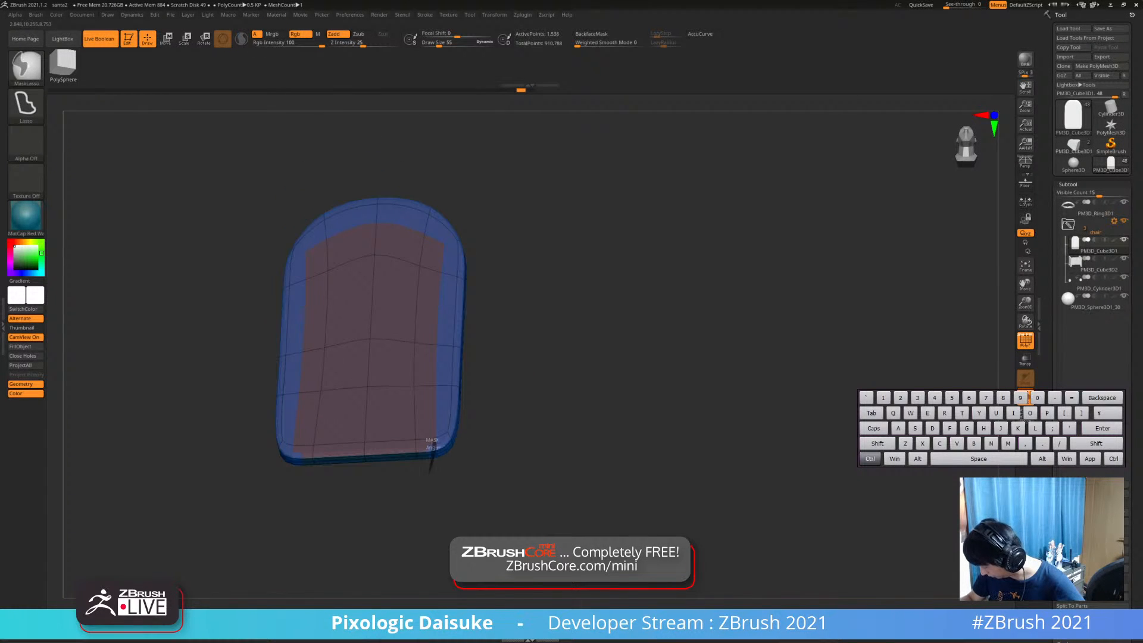
# Try to lasso-mask the lower corners of the backrest's inner panel
pyautogui.keyDown('ctrl'); pyautogui.moveTo(423, 474); pyautogui.dragTo(419, 472); pyautogui.keyUp('ctrl')
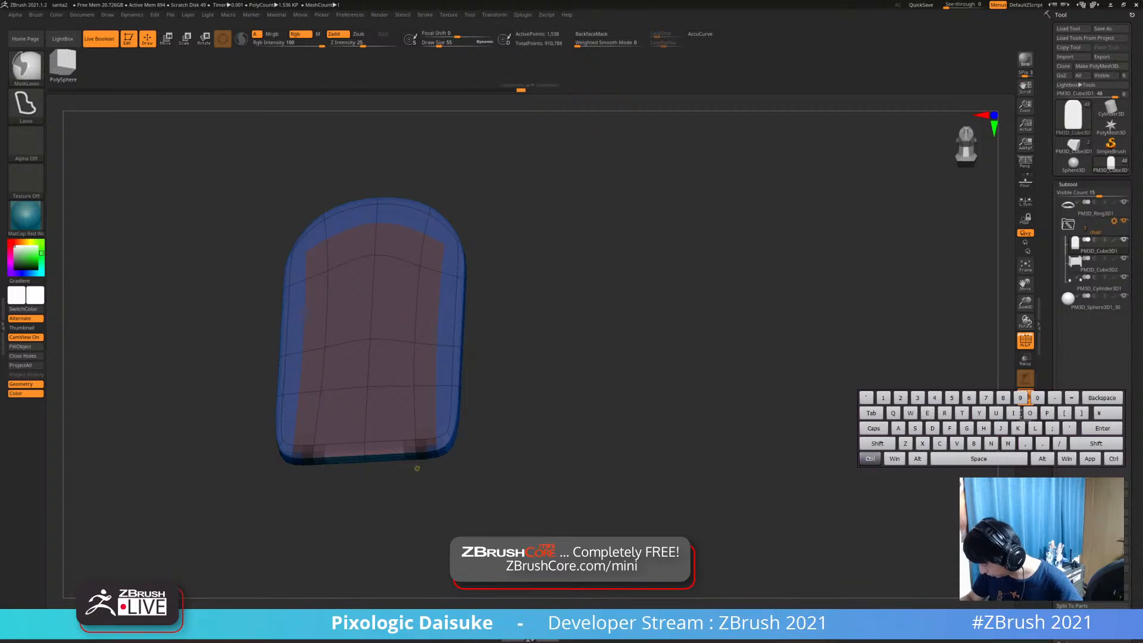
pyautogui.hotkey('ctrl', 'z')
pyautogui.hotkey('ctrl', 'z')
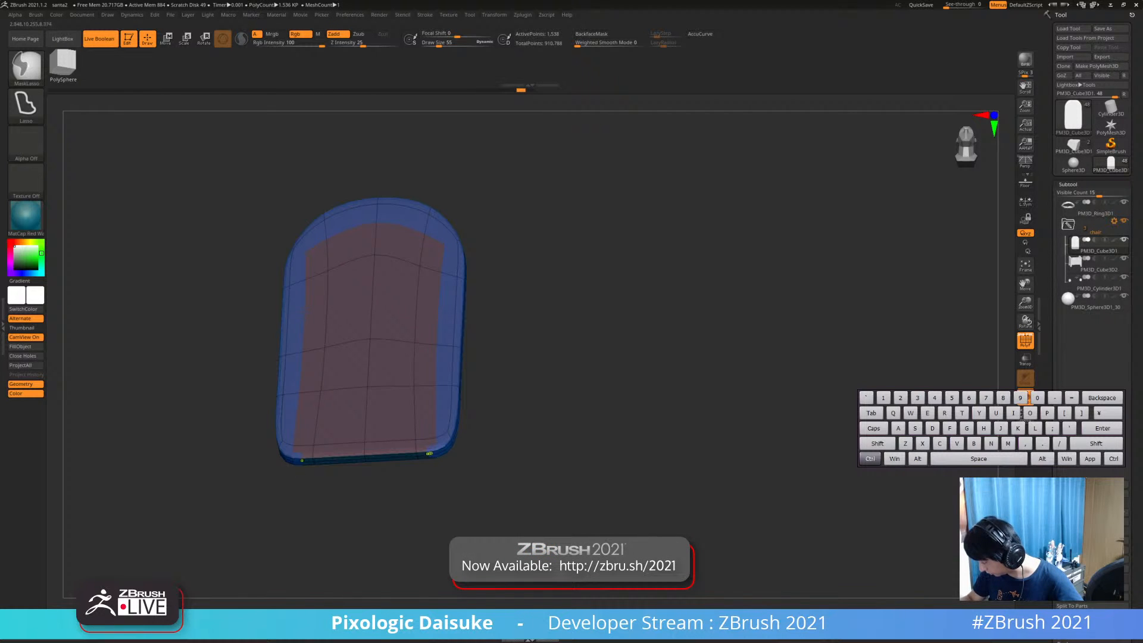
# Isolate the backrest's rim polygroup to inspect its lower ends, and show the complete backrest again
pyautogui.keyDown('ctrl'); pyautogui.keyDown('shift'); pyautogui.click(416, 438); pyautogui.keyUp('shift'); pyautogui.keyUp('ctrl')
pyautogui.keyDown('ctrl'); pyautogui.keyDown('shift'); pyautogui.click(438, 467); pyautogui.keyUp('shift'); pyautogui.keyUp('ctrl')
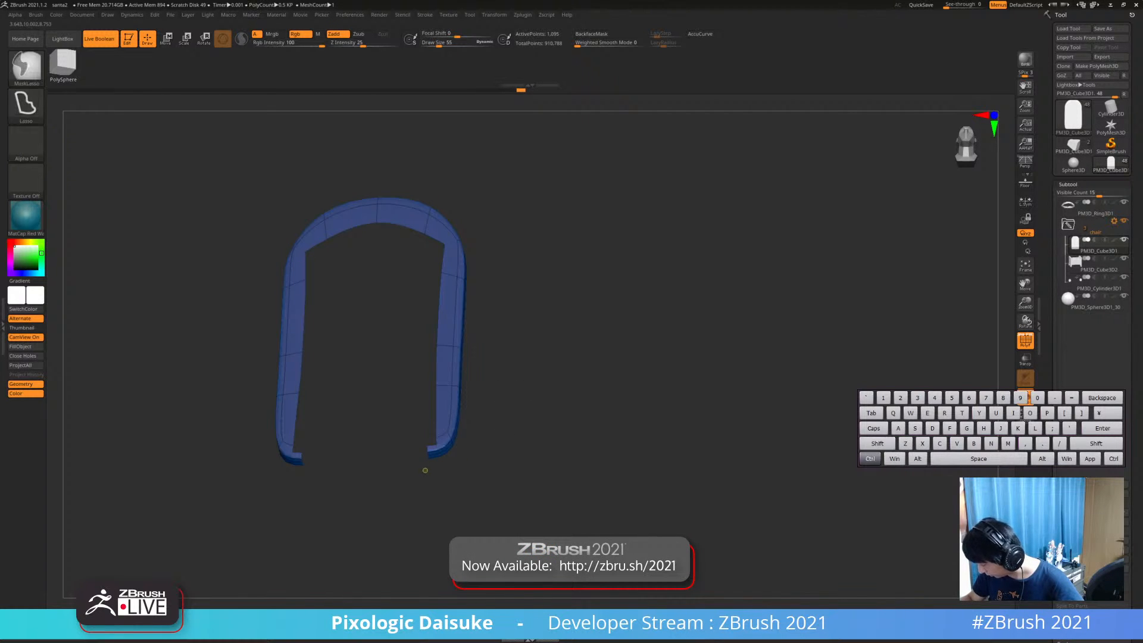
pyautogui.keyDown('ctrl'); pyautogui.keyDown('shift'); pyautogui.click(439, 480); pyautogui.keyUp('shift'); pyautogui.keyUp('ctrl')
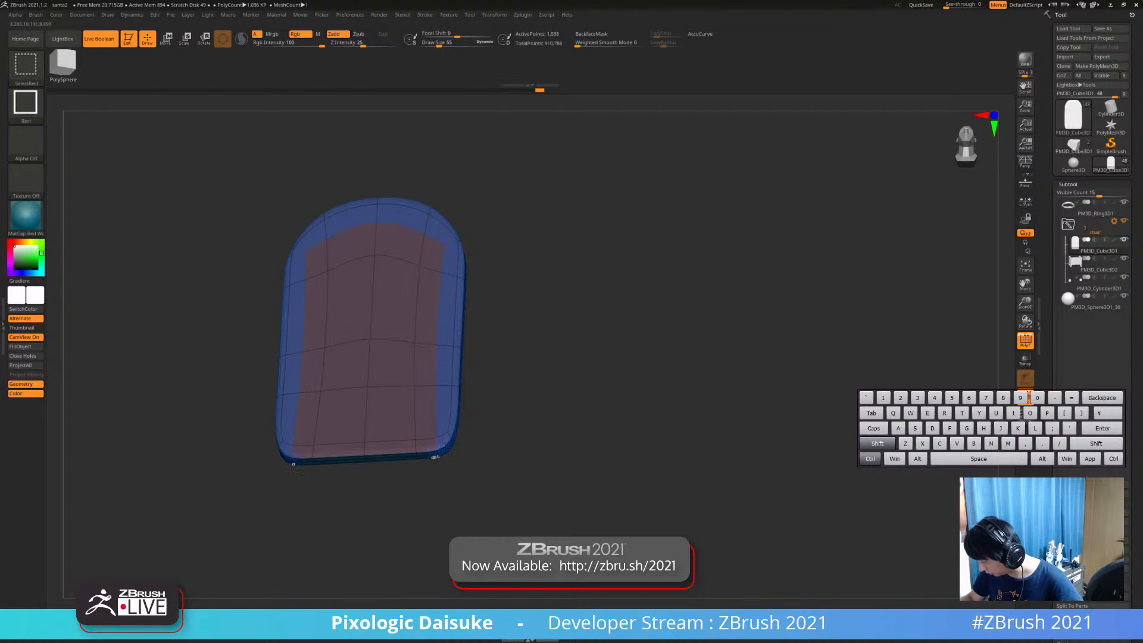
pyautogui.keyDown('ctrl'); pyautogui.keyDown('shift'); pyautogui.click(432, 455); pyautogui.keyUp('shift'); pyautogui.keyUp('ctrl')
pyautogui.keyDown('ctrl'); pyautogui.keyDown('shift'); pyautogui.click(491, 423); pyautogui.keyUp('shift'); pyautogui.keyUp('ctrl')
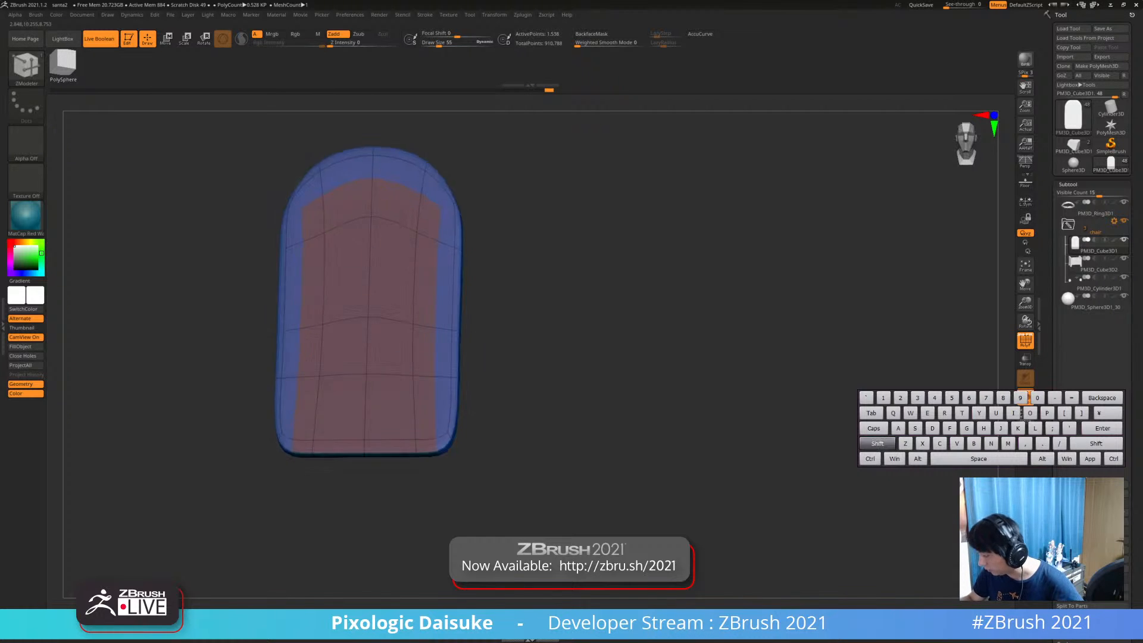
# Adjust the Smooth brush's draw size and round the upper corners of the border between the backrest's panel and rim
pyautogui.click(26, 67)
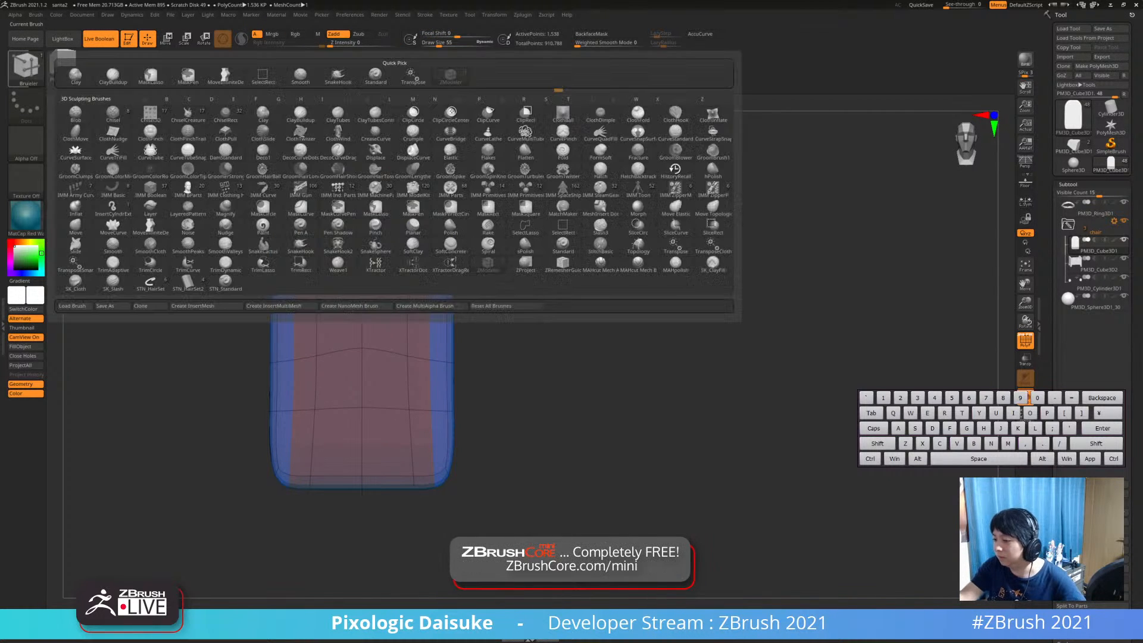
pyautogui.press('s')
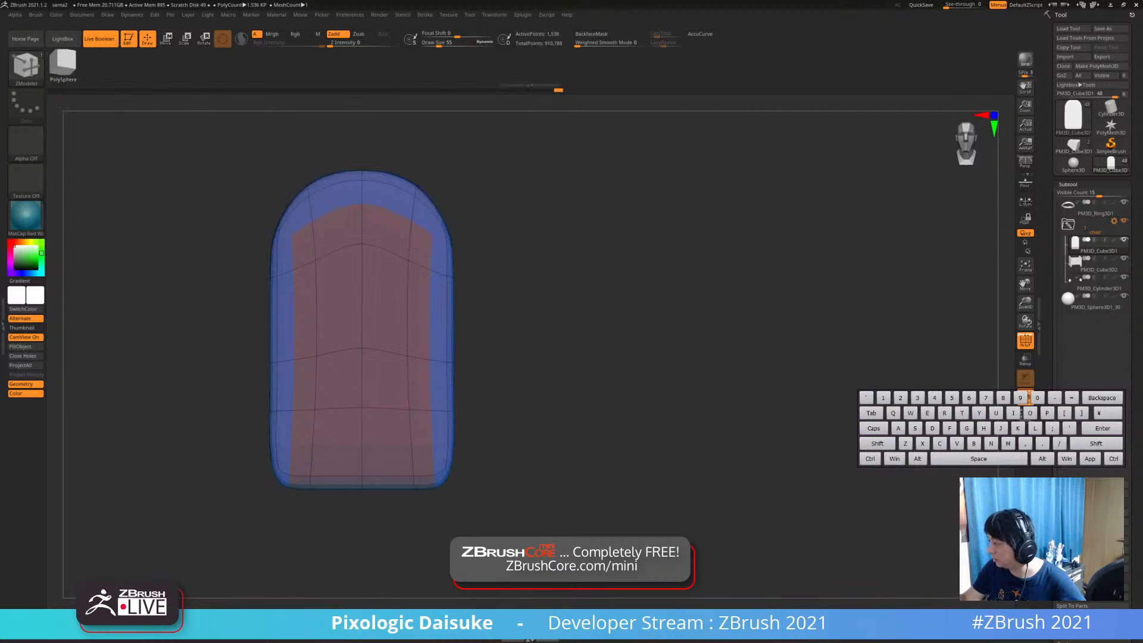
pyautogui.press('shift')
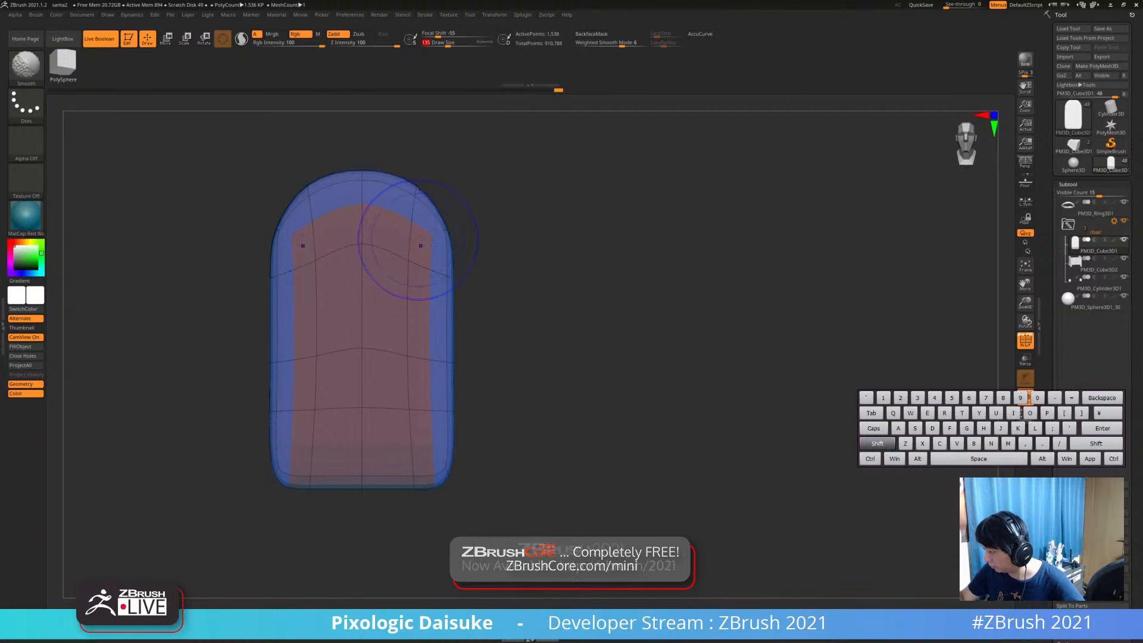
pyautogui.press('ctrl')
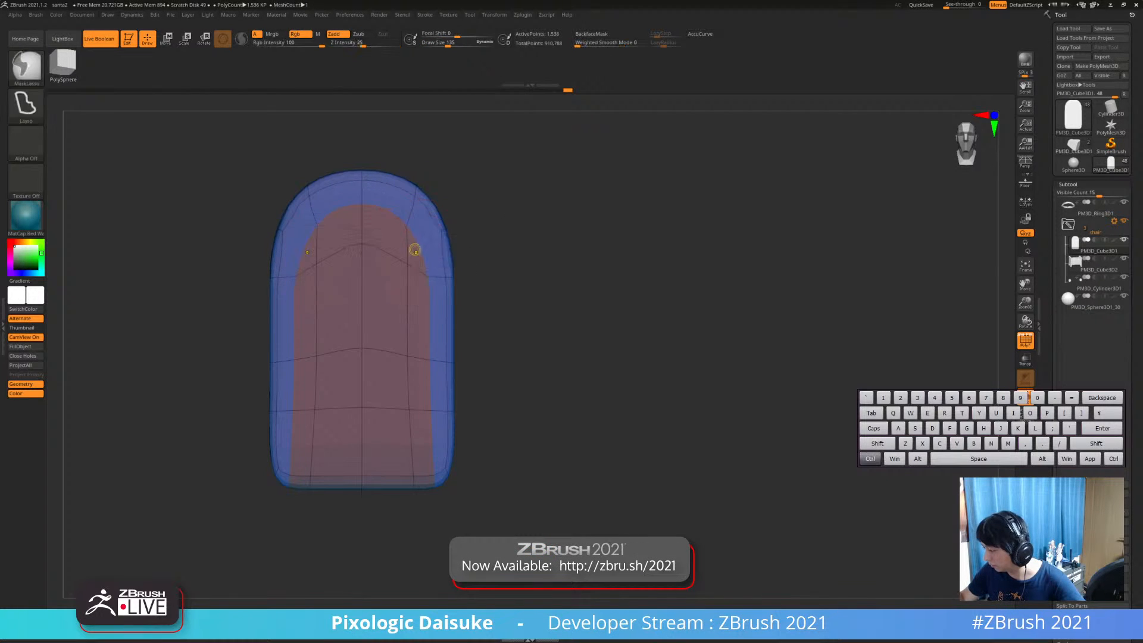
pyautogui.press('shift')
pyautogui.keyDown('shift'); pyautogui.click(485, 42); pyautogui.keyUp('shift')
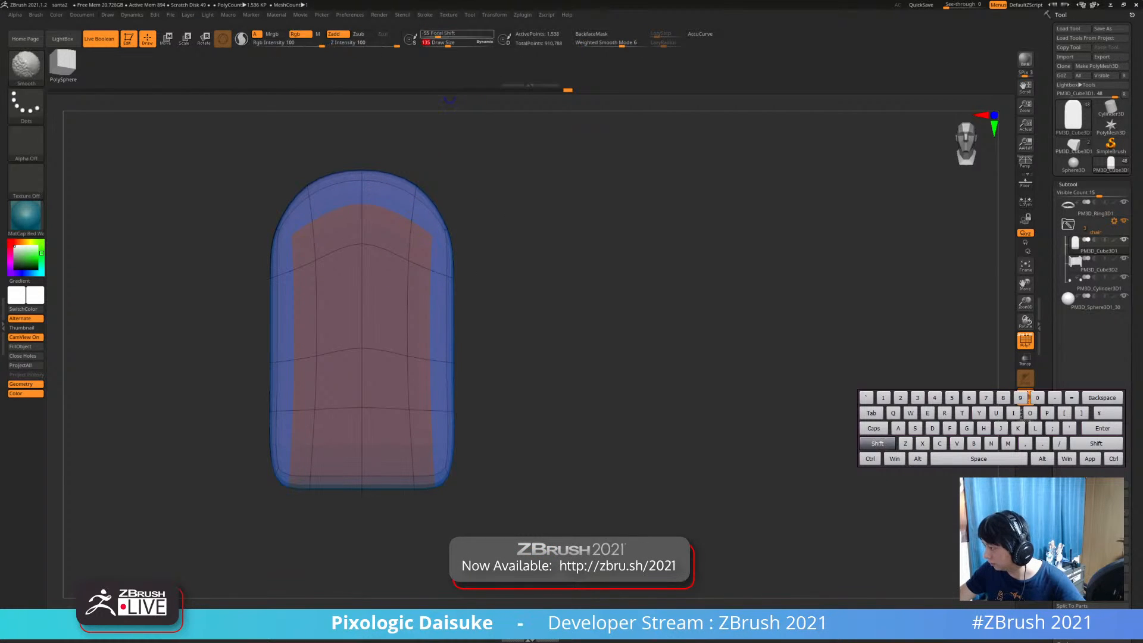
pyautogui.press('shift')
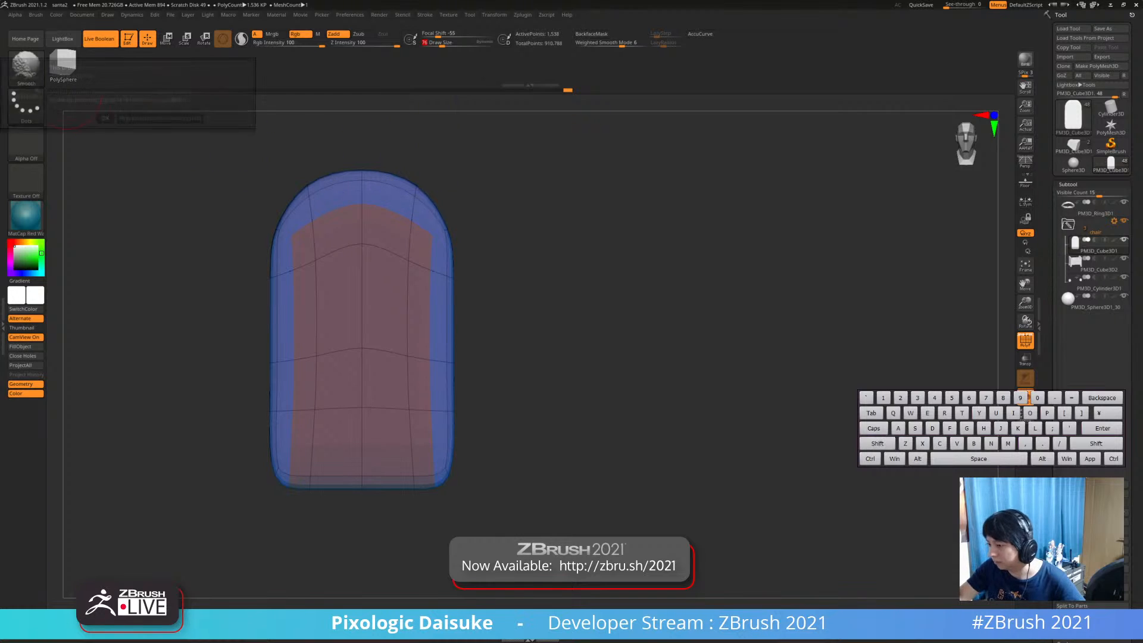
pyautogui.press('b')
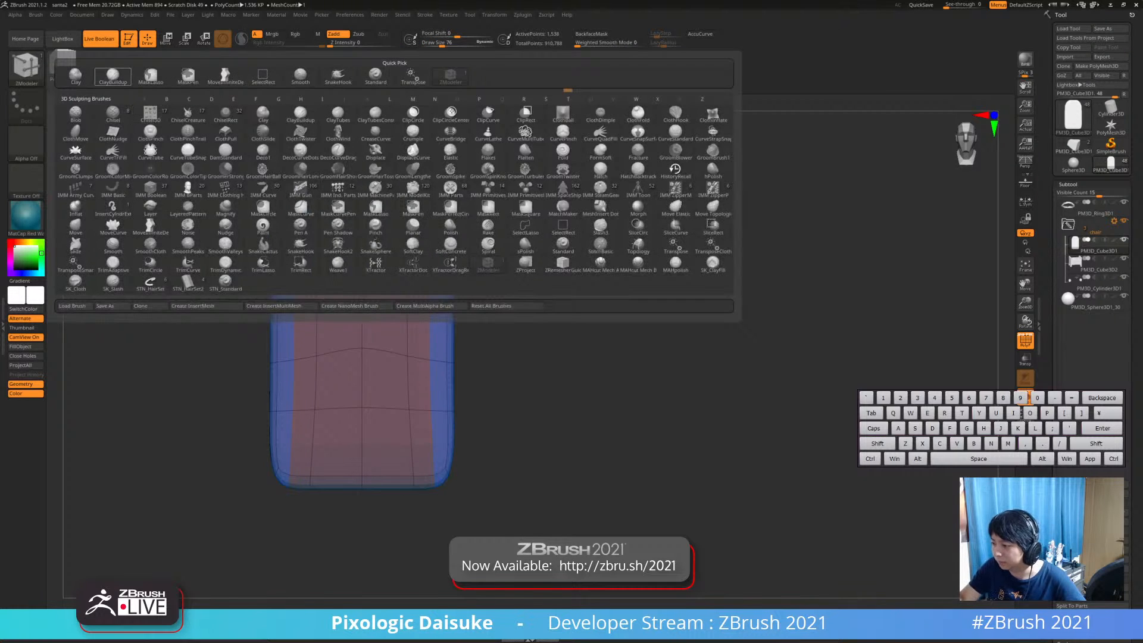
pyautogui.press('shift')
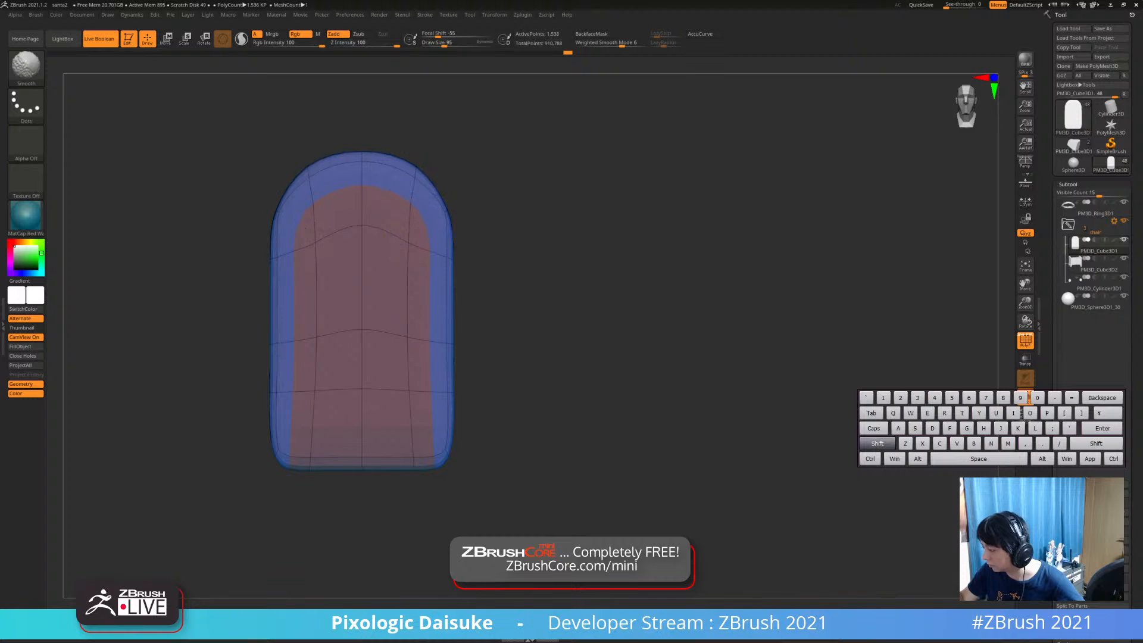
# Finish smoothing the border between the backrest's panel and rim, show the whole chair, and switch the backrest to its denser subdivided mesh
pyautogui.moveTo(516, 265); pyautogui.dragTo(309, 256)
pyautogui.press('shift')
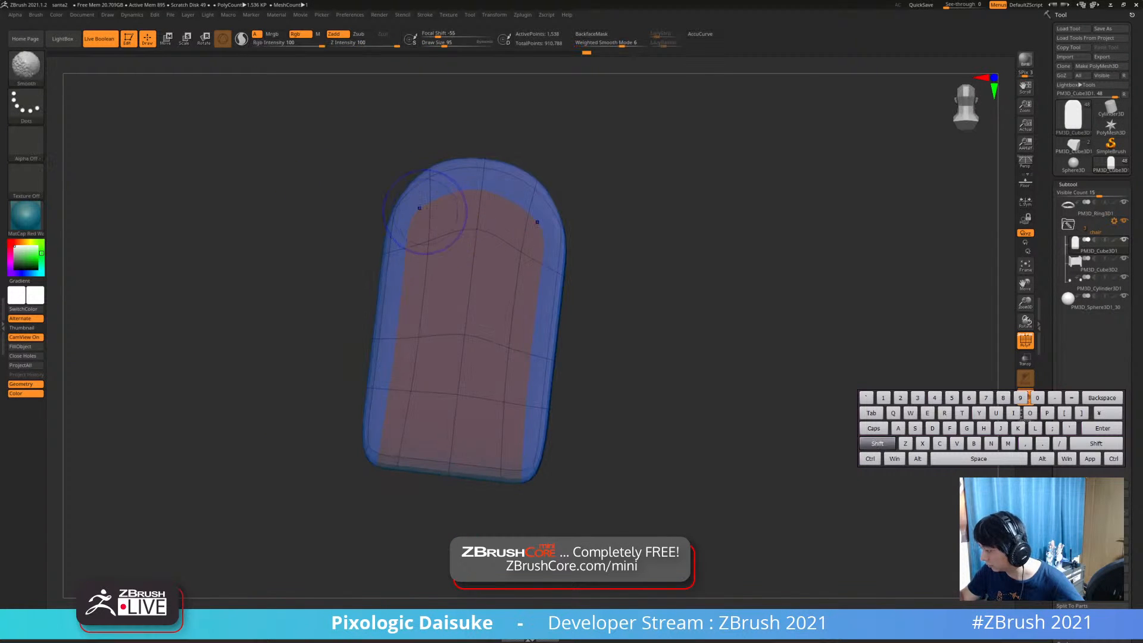
pyautogui.moveTo(309, 339)
pyautogui.mouseDown()
pyautogui.moveTo(603, 348)
pyautogui.moveTo(571, 341)
pyautogui.moveTo(616, 367)
pyautogui.moveTo(602, 364)
pyautogui.mouseUp()
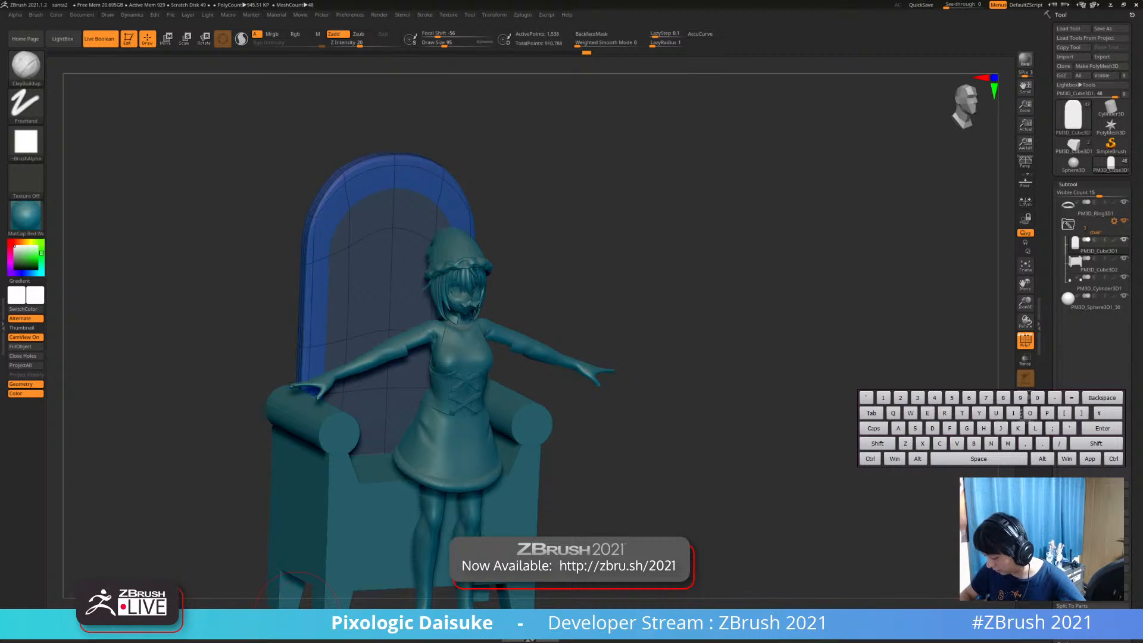
pyautogui.click(298, 612)
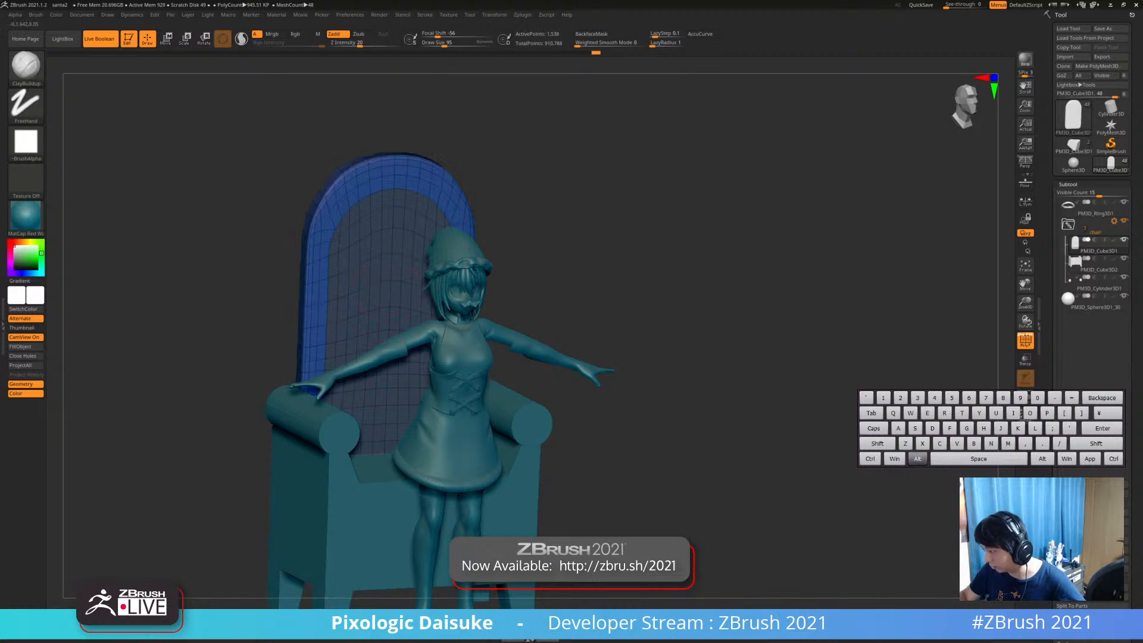
# Mask the backrest's inner panel so that only the rim polygroup stays free for the transform gizmo
pyautogui.keyDown('alt'); pyautogui.moveTo(197, 428); pyautogui.dragTo(182, 467); pyautogui.keyUp('alt')
pyautogui.moveTo(182, 467); pyautogui.dragTo(122, 458)
pyautogui.click(167, 39)
pyautogui.keyDown('ctrl'); pyautogui.moveTo(511, 250); pyautogui.dragTo(512, 309, button='right'); pyautogui.keyUp('ctrl')
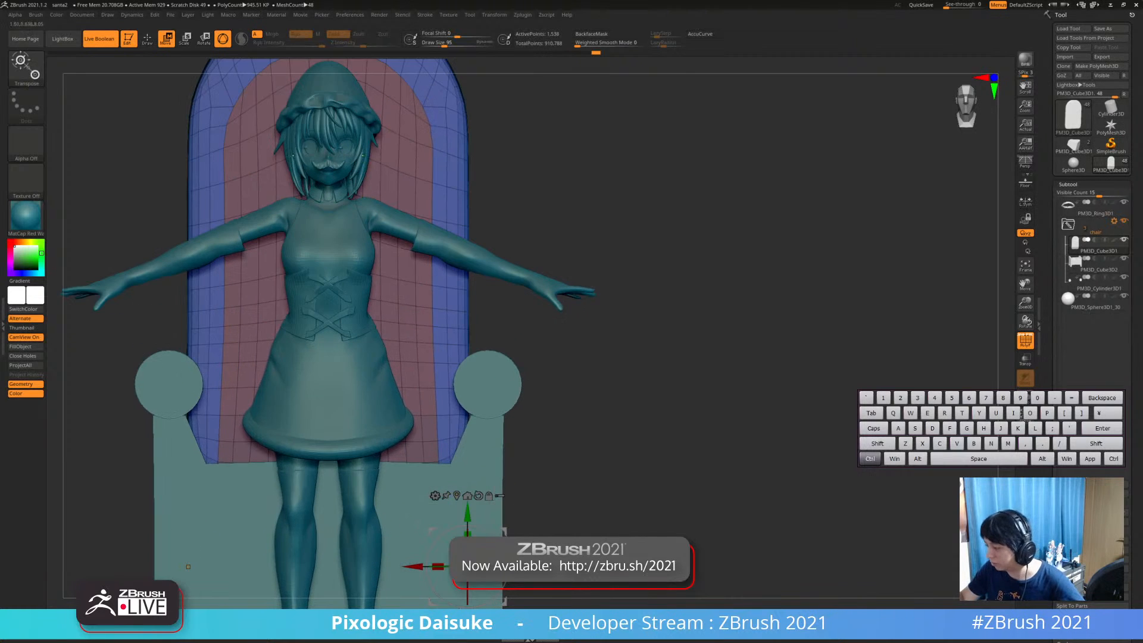
pyautogui.keyDown('ctrl'); pyautogui.click(422, 91); pyautogui.keyUp('ctrl')
pyautogui.click(422, 90)
pyautogui.keyDown('alt'); pyautogui.moveTo(424, 93); pyautogui.dragTo(488, 244, button='right'); pyautogui.keyUp('alt')
pyautogui.moveTo(251, 219); pyautogui.dragTo(288, 258, button='right')
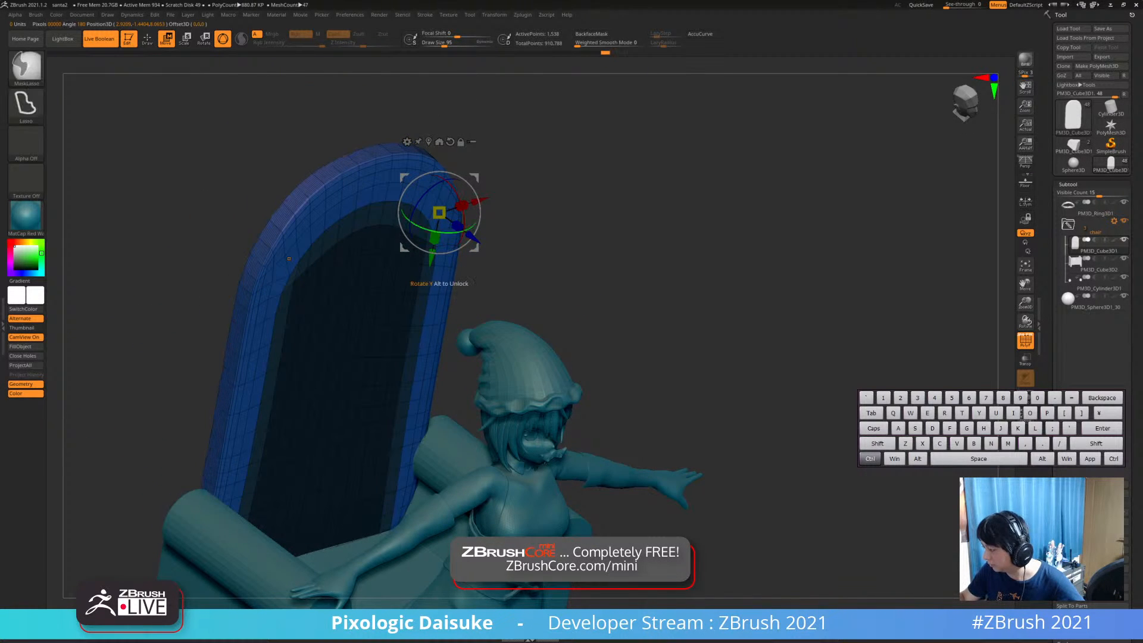
# Extrude the backrest's unmasked rim forward so it stands raised above the inner panel
pyautogui.keyDown('ctrl'); pyautogui.moveTo(472, 238); pyautogui.dragTo(476, 241); pyautogui.keyUp('ctrl')
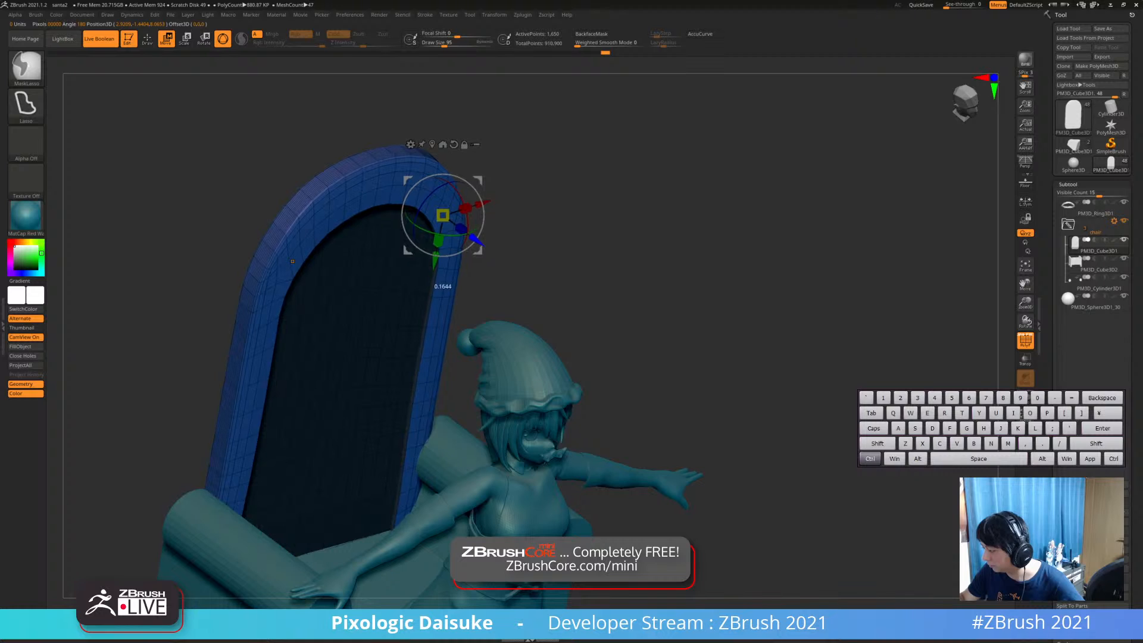
pyautogui.moveTo(292, 260); pyautogui.dragTo(390, 323, button='right')
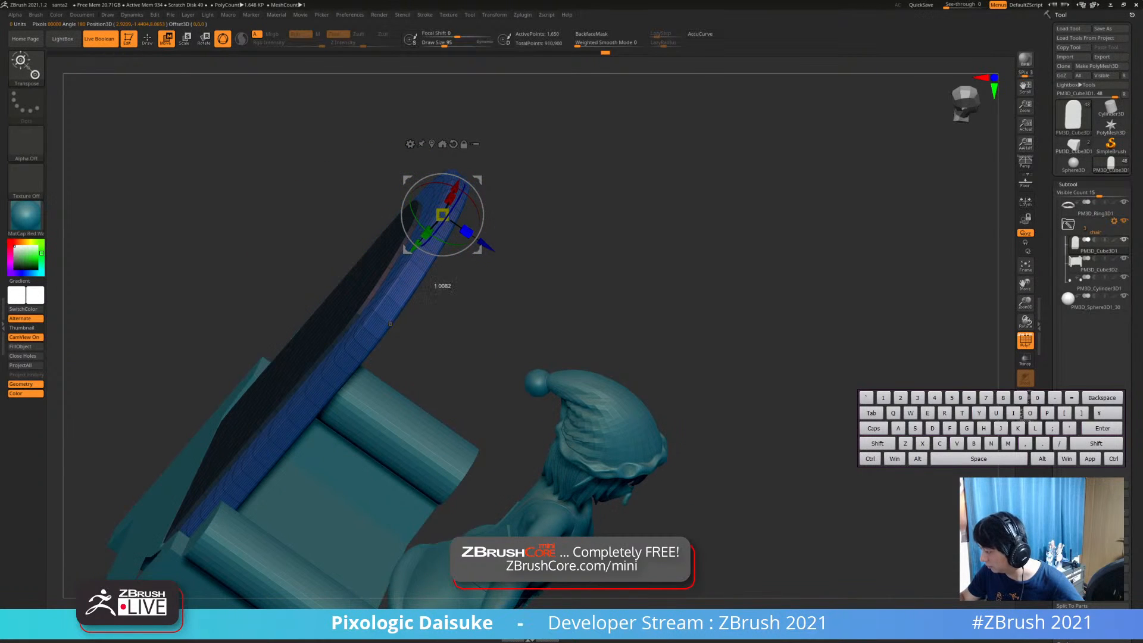
pyautogui.moveTo(470, 233); pyautogui.dragTo(476, 238)
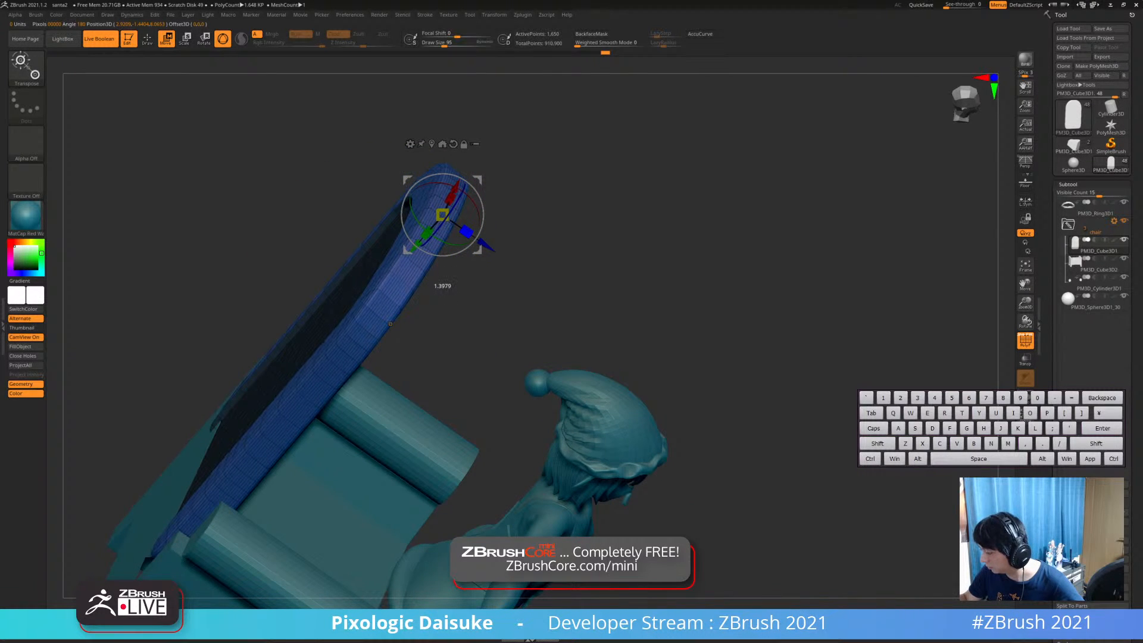
pyautogui.moveTo(390, 323)
pyautogui.mouseDown(button='right')
pyautogui.moveTo(284, 215)
pyautogui.moveTo(497, 341)
pyautogui.mouseUp(button='right')
pyautogui.press('q')
pyautogui.keyDown('alt'); pyautogui.moveTo(113, 363); pyautogui.dragTo(230, 411, button='right'); pyautogui.keyUp('alt')
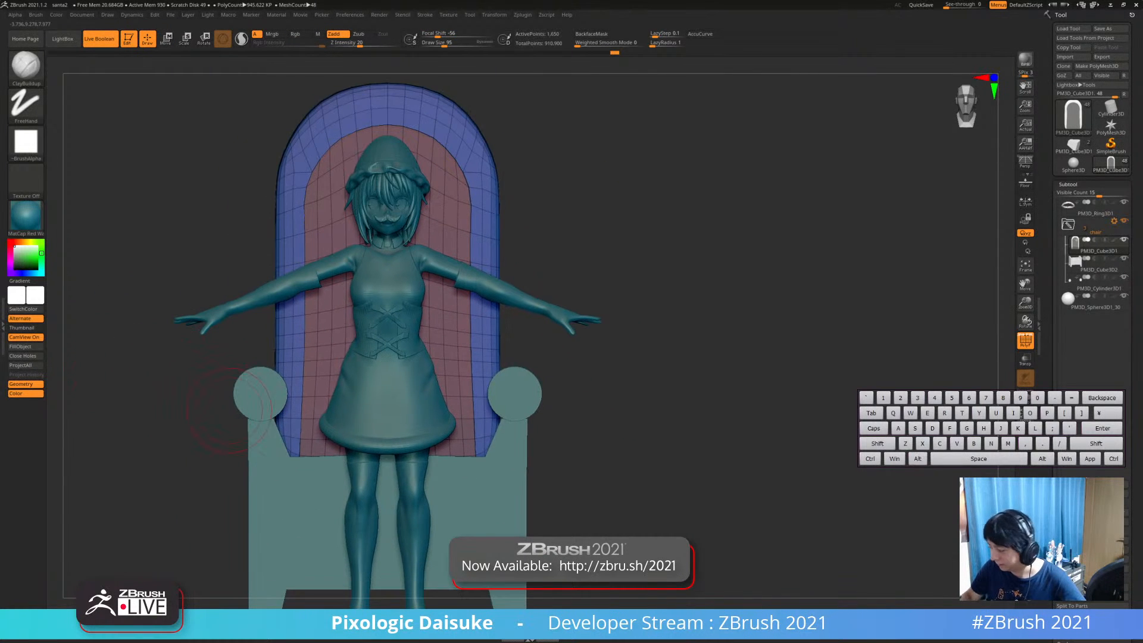
# Hide the polygroup wireframe, show the polypaint colours on all subtools, and apply the SkinShade4 material
pyautogui.click(1015, 341)
pyautogui.moveTo(625, 378); pyautogui.dragTo(645, 400, button='right')
pyautogui.moveTo(943, 293); pyautogui.dragTo(1006, 268, button='right')
pyautogui.keyDown('shift'); pyautogui.click(1114, 203); pyautogui.keyUp('shift')
pyautogui.keyDown('alt'); pyautogui.moveTo(672, 286); pyautogui.dragTo(624, 286, button='right'); pyautogui.keyUp('alt')
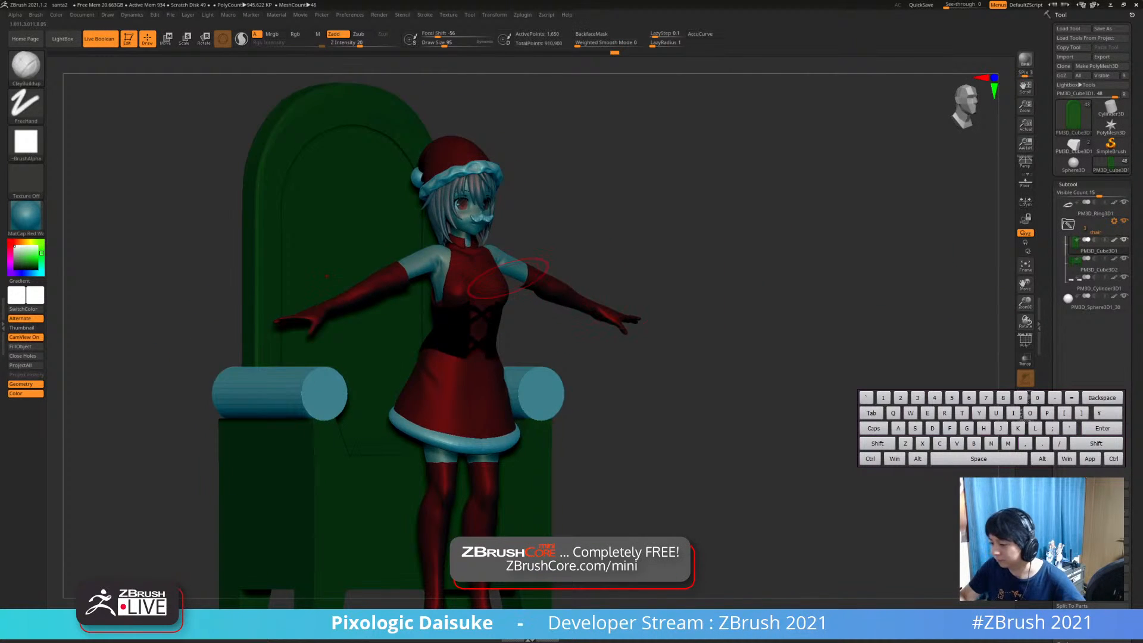
pyautogui.click(26, 216)
pyautogui.click(225, 226)
pyautogui.keyDown('ctrl'); pyautogui.moveTo(631, 345); pyautogui.dragTo(607, 357, button='right'); pyautogui.keyUp('ctrl')
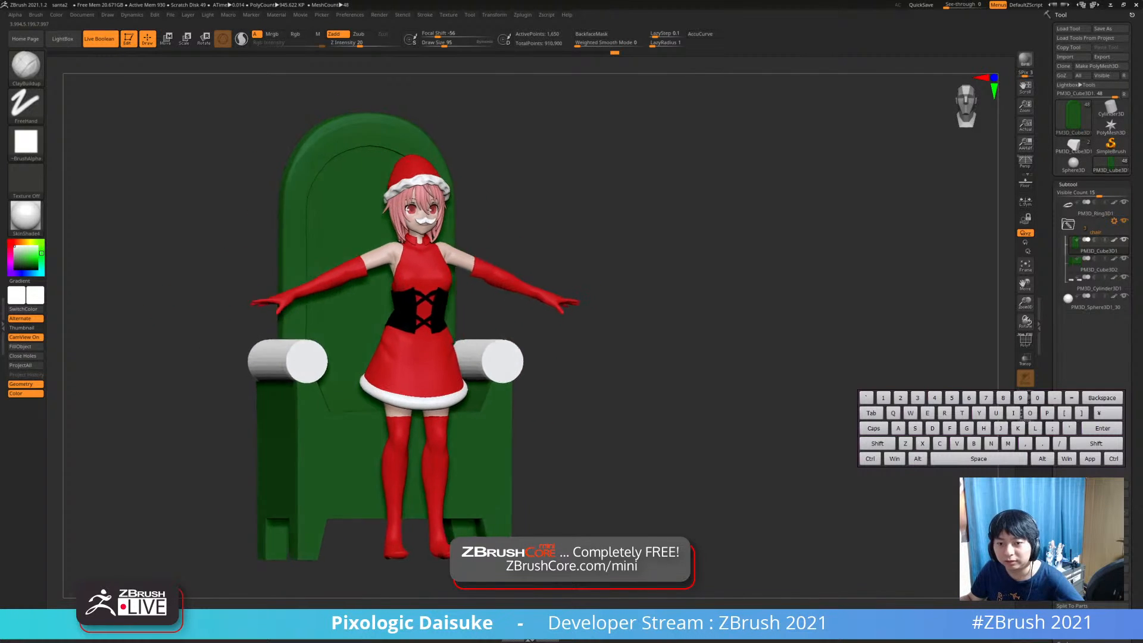
# Select the armrest cylinders and fill them with the chair's dark green
pyautogui.moveTo(508, 326)
pyautogui.mouseDown(button='right')
pyautogui.moveTo(504, 341)
pyautogui.moveTo(527, 347)
pyautogui.mouseUp(button='right')
pyautogui.click(1024, 341)
pyautogui.click(1024, 341)
pyautogui.moveTo(527, 346); pyautogui.dragTo(470, 330, button='right')
pyautogui.keyDown('alt'); pyautogui.click(295, 337); pyautogui.keyUp('alt')
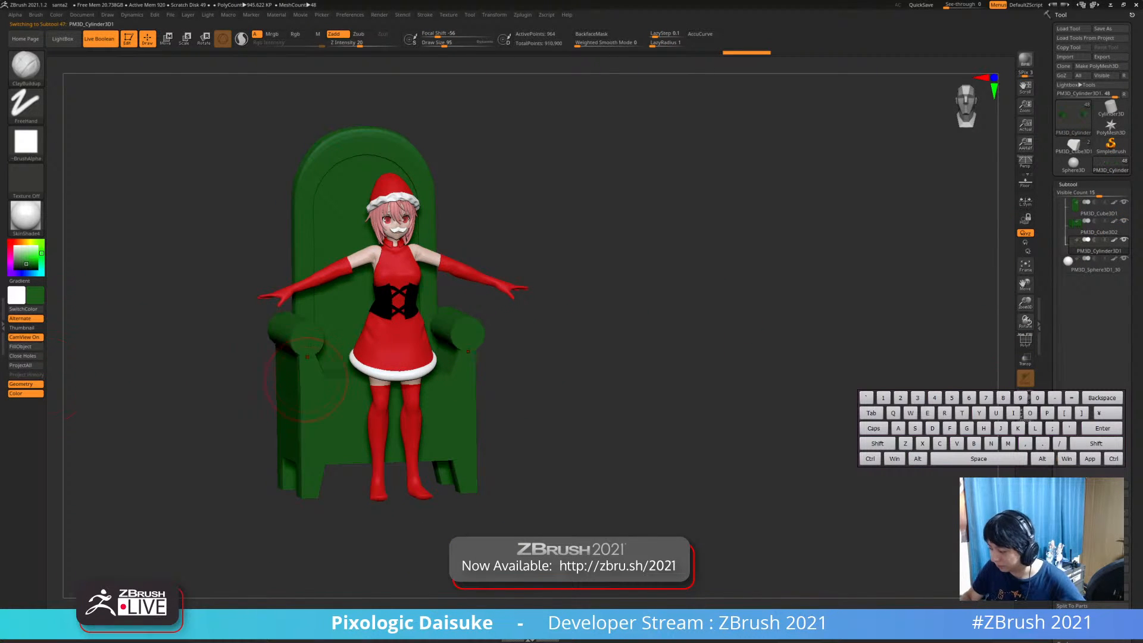
pyautogui.moveTo(330, 423); pyautogui.dragTo(306, 450, button='right')
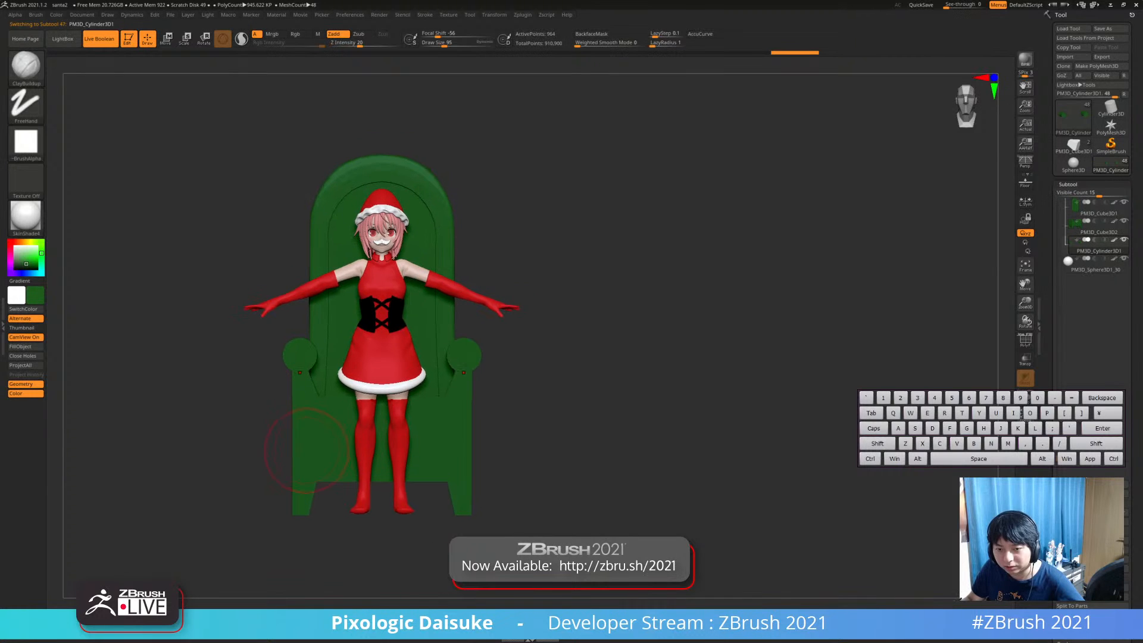
# Reduce the brush's draw size to 38 and convert the armrests to DynaMesh at resolution 128
pyautogui.press('b')
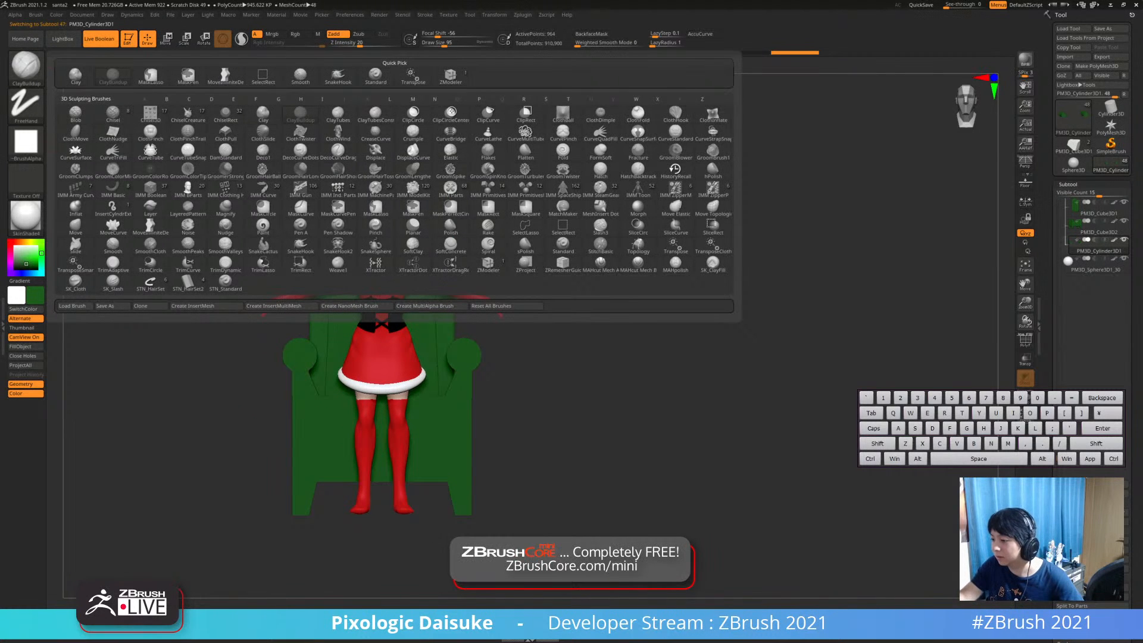
pyautogui.moveTo(307, 338)
pyautogui.keyDown('ctrl'); pyautogui.mouseDown(button='right')
pyautogui.moveTo(295, 364)
pyautogui.moveTo(313, 410)
pyautogui.mouseUp(button='right'); pyautogui.keyUp('ctrl')
pyautogui.click(1068, 185)
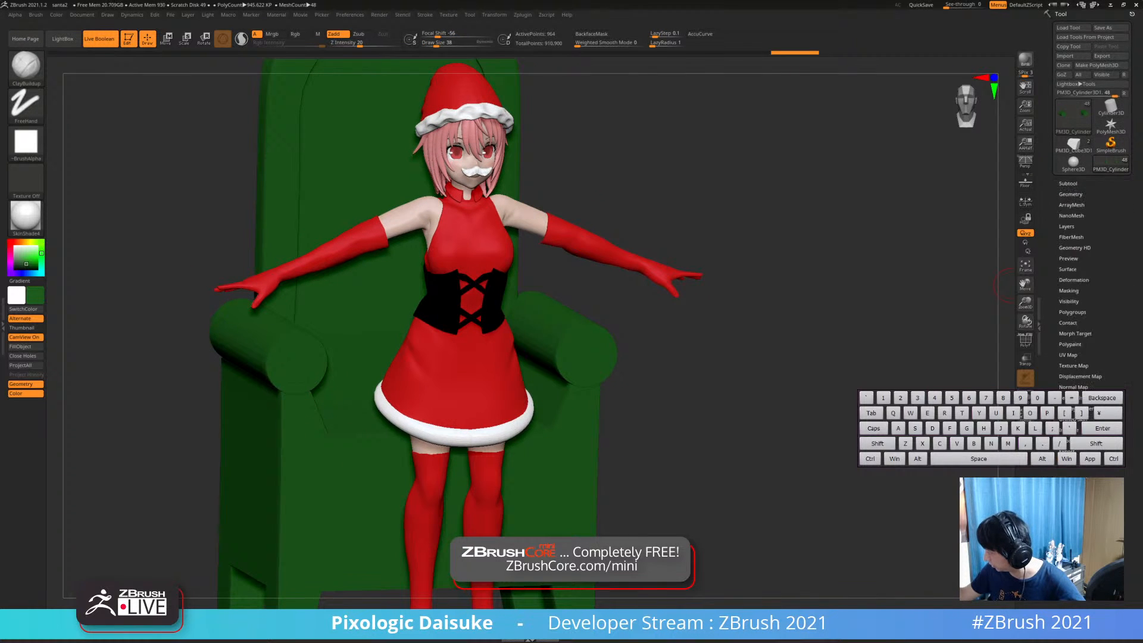
pyautogui.click(1070, 194)
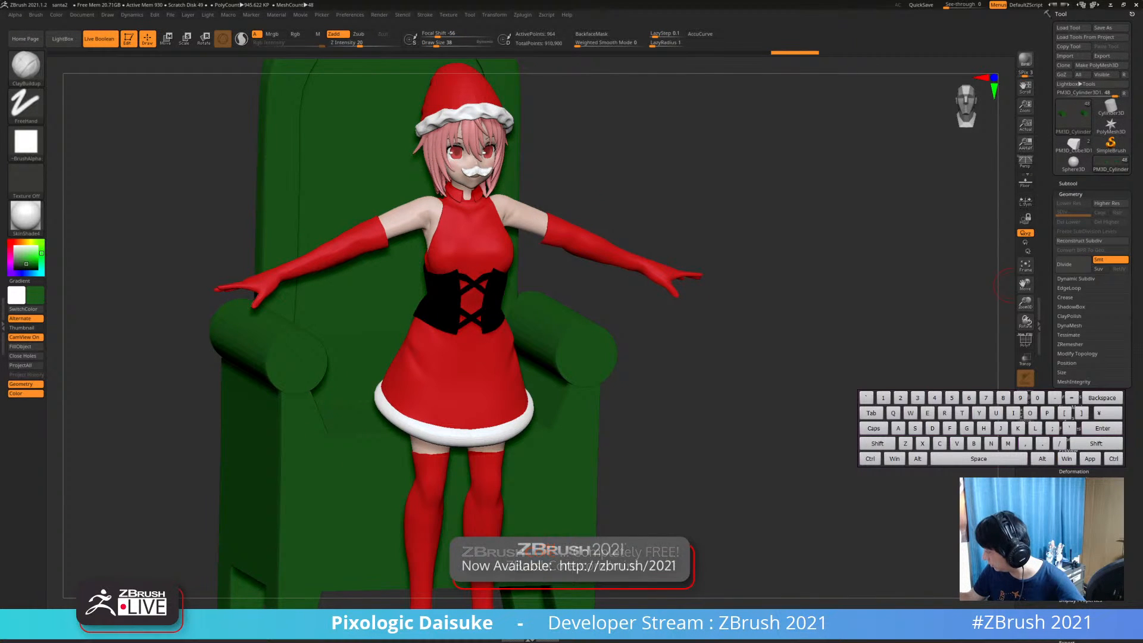
pyautogui.click(1068, 325)
pyautogui.click(1073, 339)
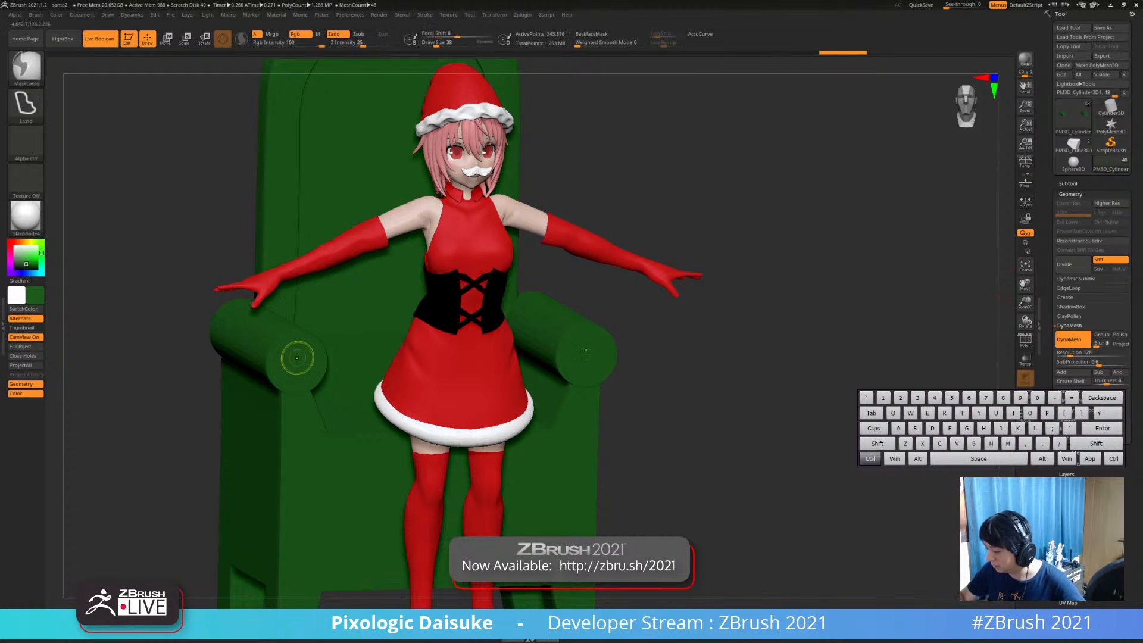
# Sculpt spiral scroll ornaments on the round front faces of both armrests with the ClayBuildup brush
pyautogui.moveTo(315, 381); pyautogui.dragTo(277, 350, button='right')
pyautogui.keyDown('ctrl'); pyautogui.moveTo(232, 340); pyautogui.dragTo(234, 395); pyautogui.keyUp('ctrl')
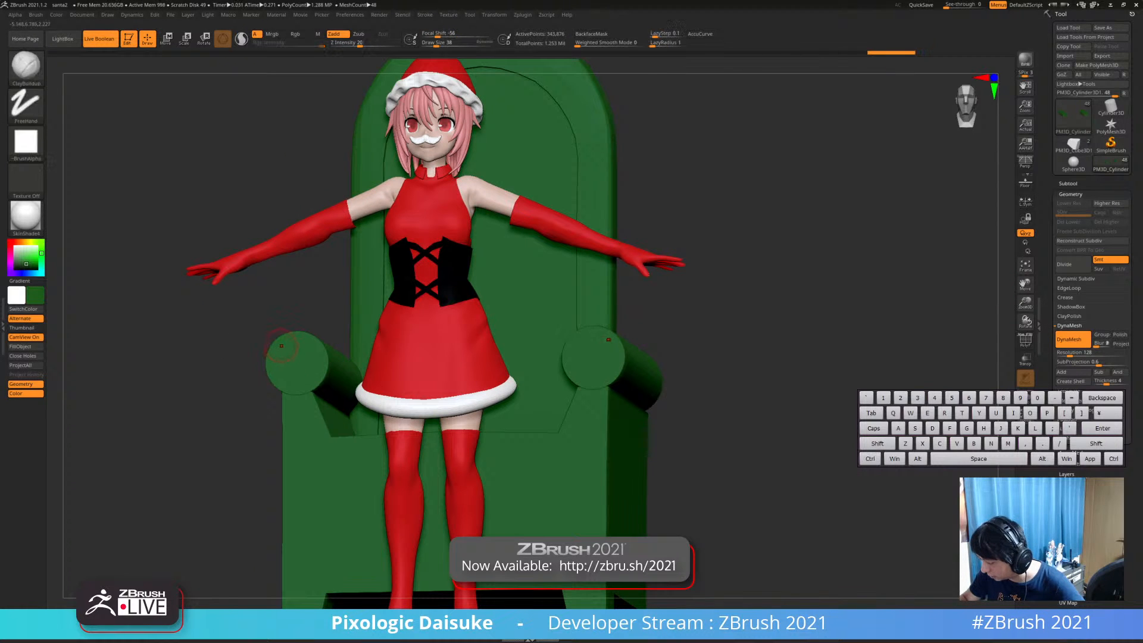
pyautogui.keyDown('ctrl'); pyautogui.click(282, 352); pyautogui.keyUp('ctrl')
pyautogui.moveTo(286, 357); pyautogui.dragTo(301, 358)
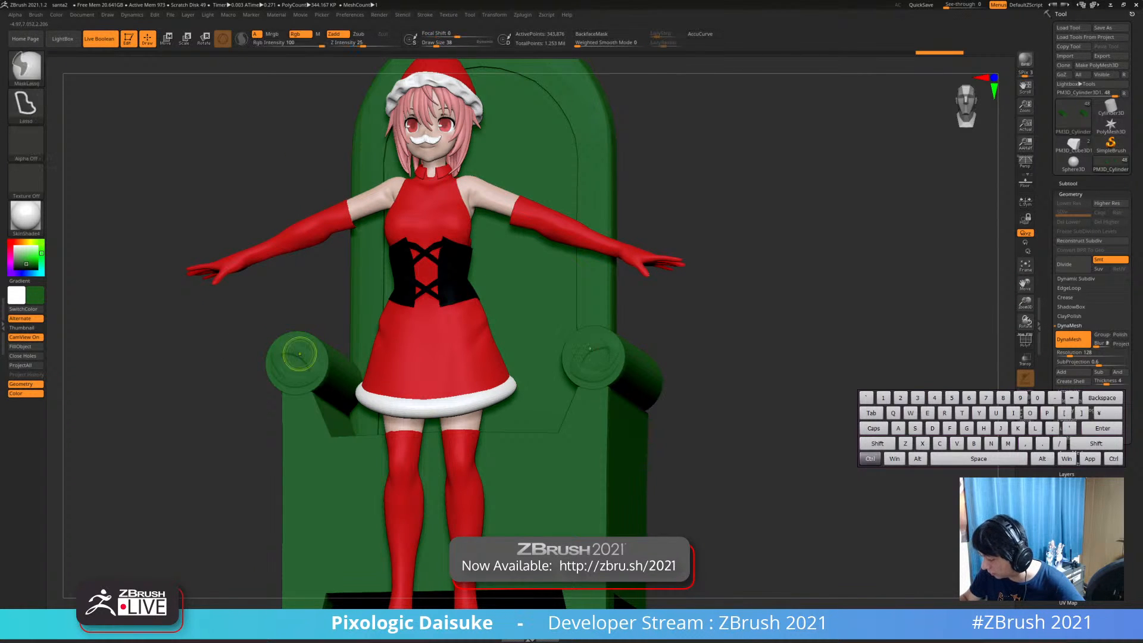
pyautogui.hotkey('ctrl', 'z')
pyautogui.moveTo(297, 357); pyautogui.dragTo(339, 365, button='right')
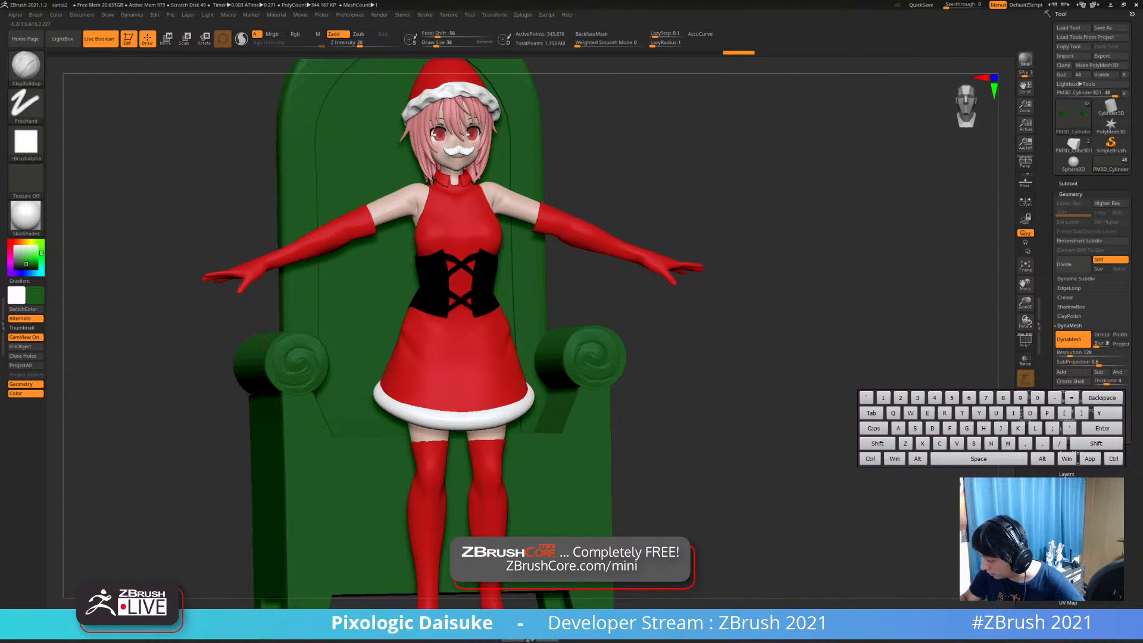
pyautogui.moveTo(327, 390)
pyautogui.keyDown('ctrl'); pyautogui.mouseDown(button='right')
pyautogui.moveTo(322, 339)
pyautogui.moveTo(280, 324)
pyautogui.moveTo(256, 353)
pyautogui.mouseUp(button='right'); pyautogui.keyUp('ctrl')
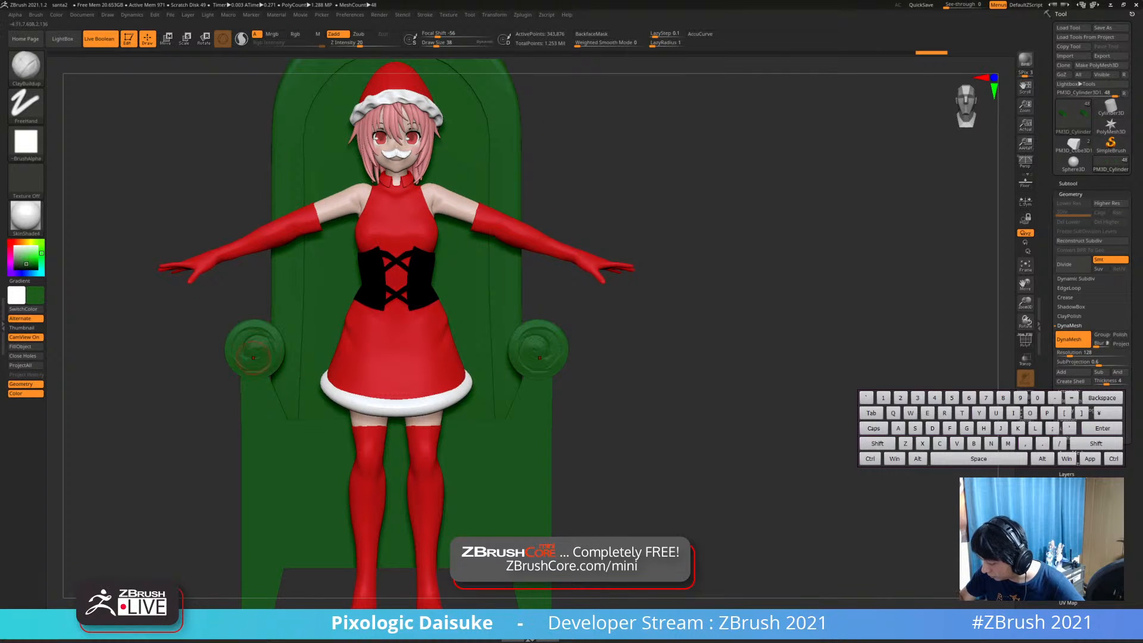
pyautogui.keyDown('ctrl'); pyautogui.moveTo(309, 476); pyautogui.dragTo(292, 440, button='right'); pyautogui.keyUp('ctrl')
# Select the armrests again, pick red as the colour, and fill them with it
pyautogui.keyDown('alt'); pyautogui.click(313, 425); pyautogui.keyUp('alt')
pyautogui.moveTo(291, 441); pyautogui.dragTo(279, 417, button='right')
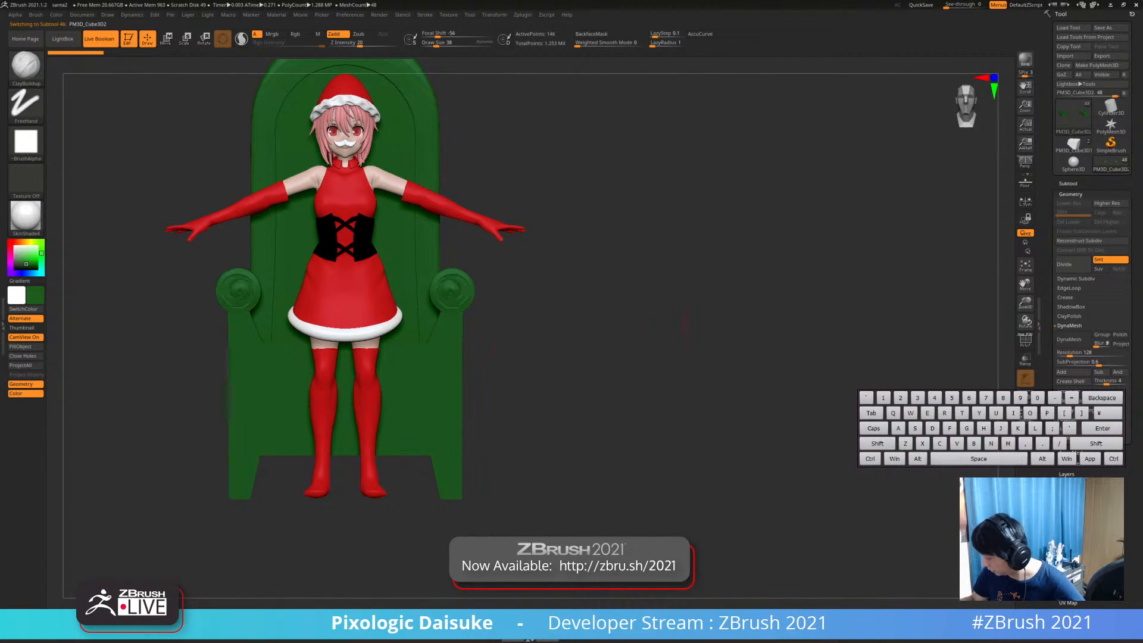
pyautogui.moveTo(492, 348); pyautogui.dragTo(609, 353, button='right')
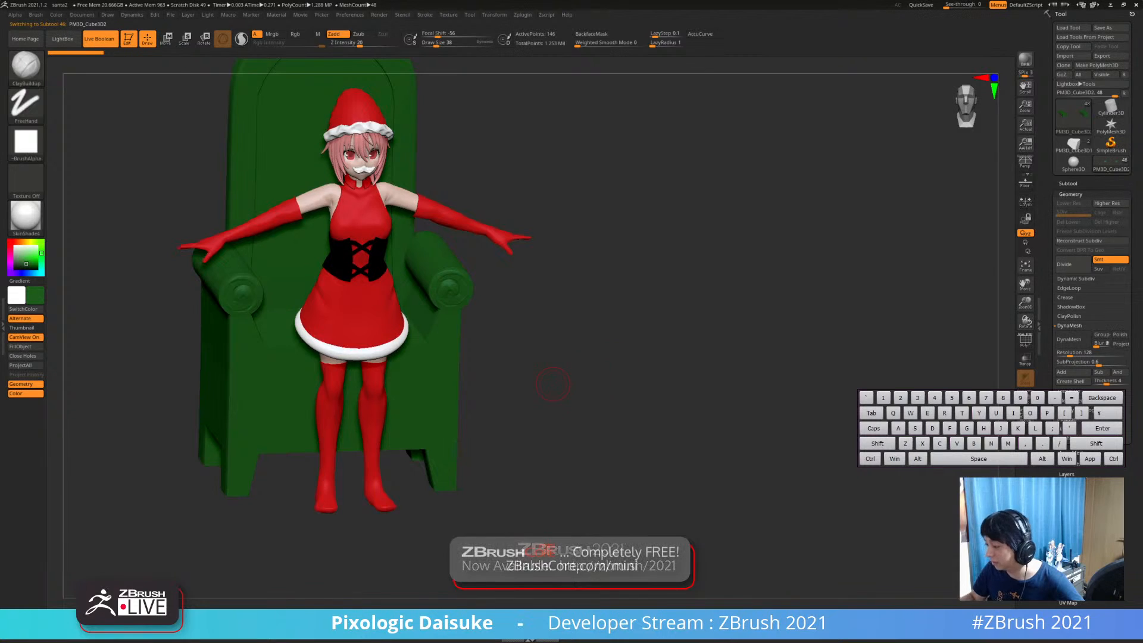
pyautogui.moveTo(544, 386)
pyautogui.keyDown('ctrl'); pyautogui.mouseDown(button='right')
pyautogui.moveTo(468, 341)
pyautogui.moveTo(462, 355)
pyautogui.mouseUp(button='right'); pyautogui.keyUp('ctrl')
pyautogui.keyDown('alt'); pyautogui.click(398, 345); pyautogui.keyUp('alt')
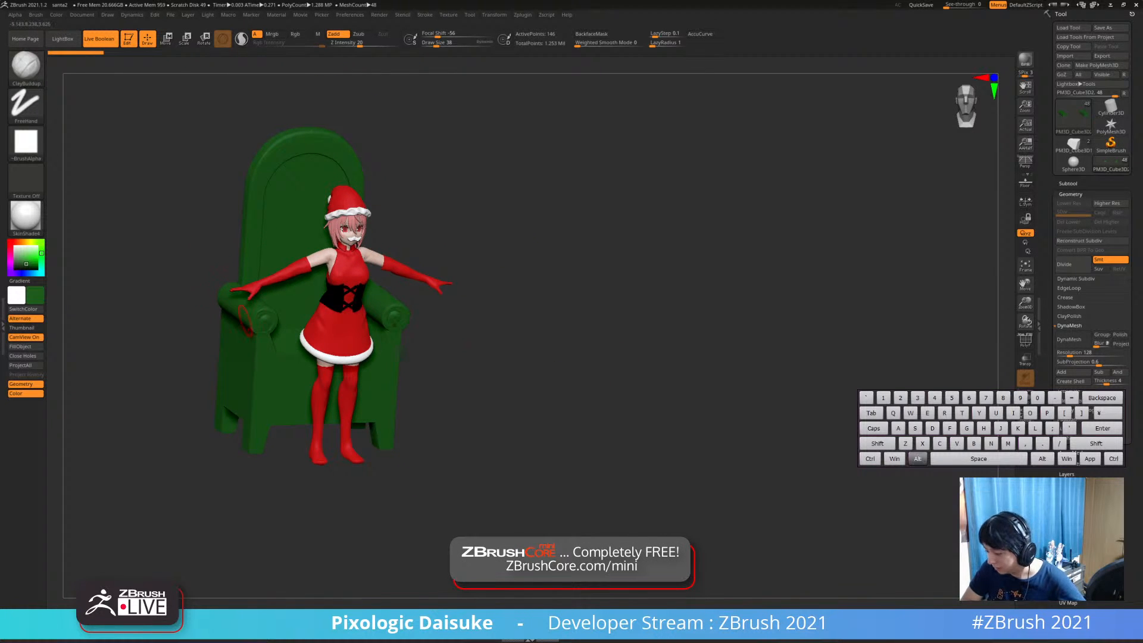
pyautogui.click(33, 258)
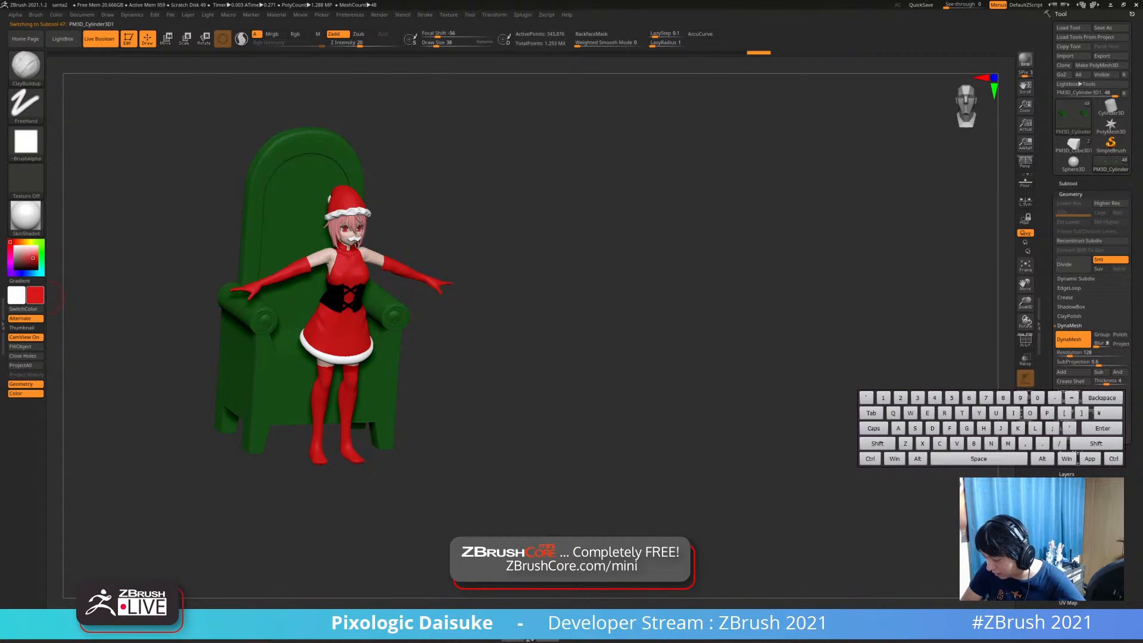
pyautogui.moveTo(535, 357); pyautogui.dragTo(449, 344)
pyautogui.moveTo(449, 344); pyautogui.dragTo(534, 341)
# Append a cube as a new subtool below the armrests and turn it into a parametric PolyCube
pyautogui.click(1067, 183)
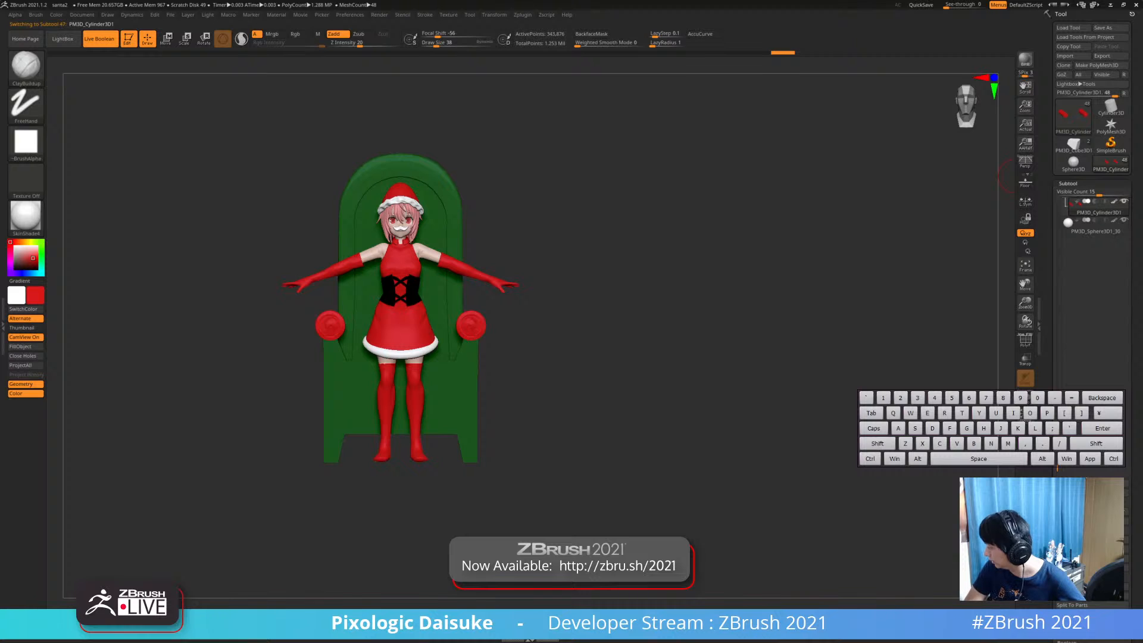
pyautogui.click(801, 516)
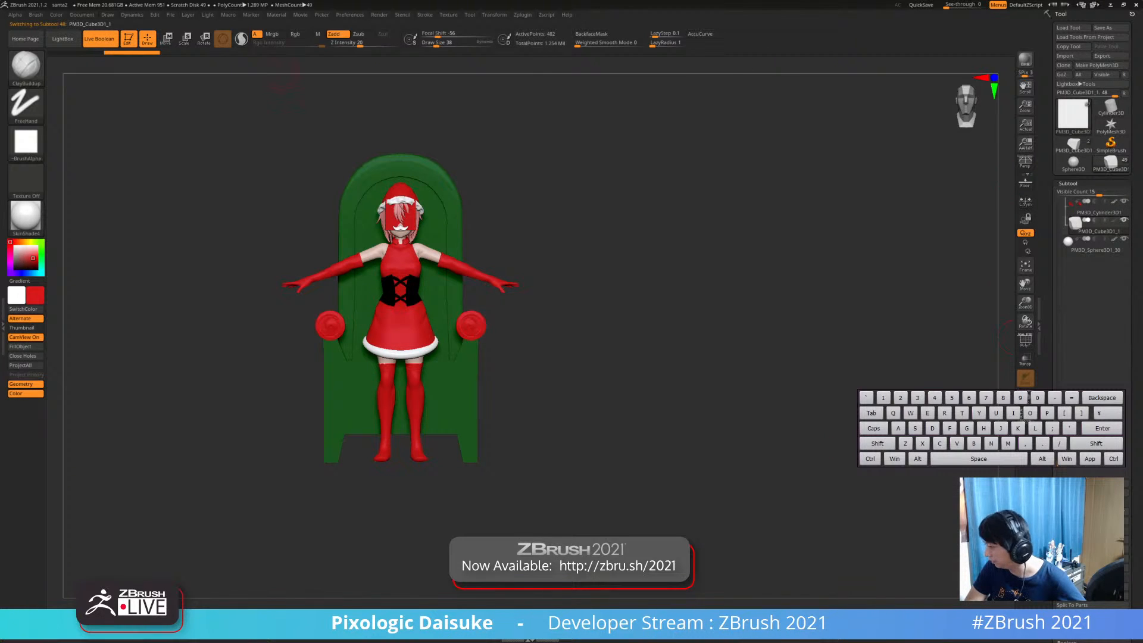
pyautogui.press('w')
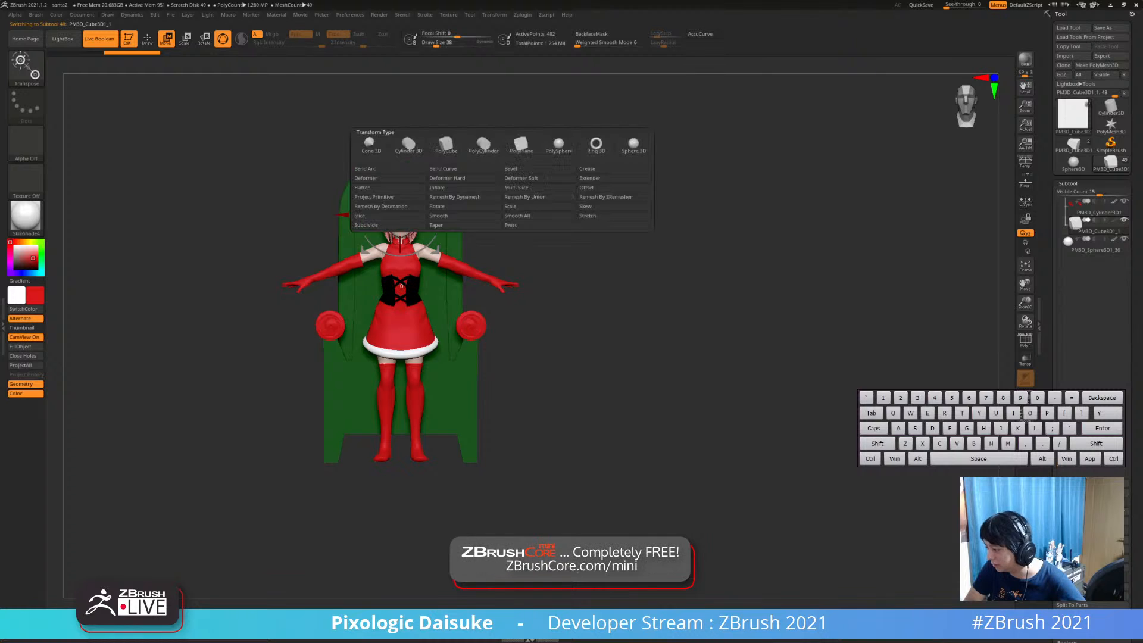
pyautogui.click(445, 145)
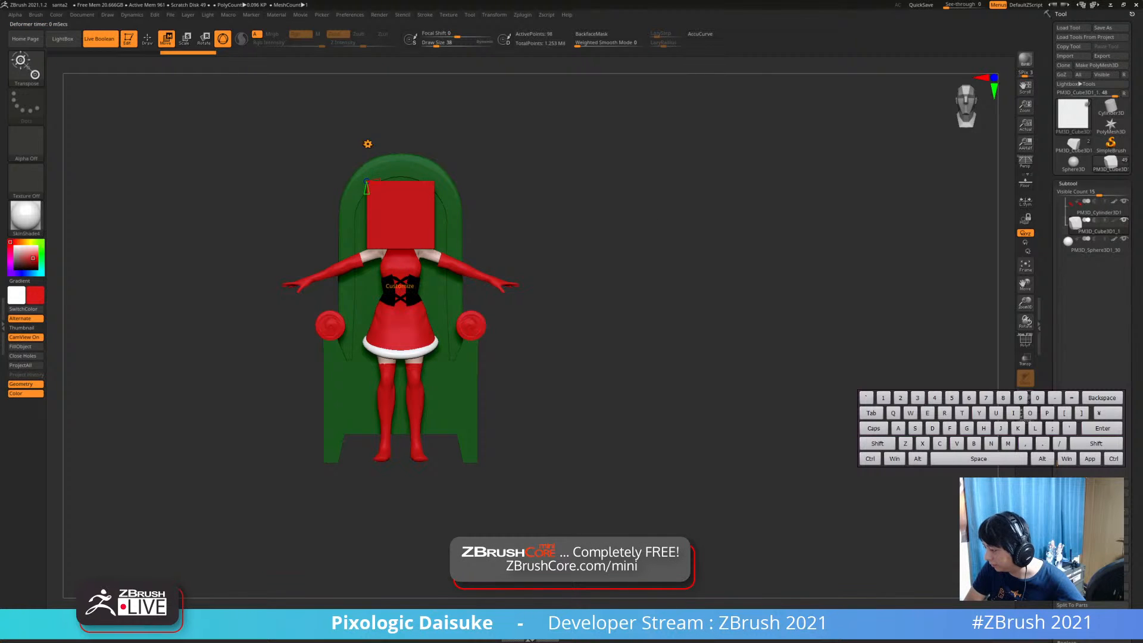
pyautogui.click(367, 144)
# Move the cube down and back onto the chair's seat, and flatten it into a cushion slab
pyautogui.moveTo(571, 334); pyautogui.dragTo(702, 334)
pyautogui.moveTo(378, 159); pyautogui.dragTo(379, 262)
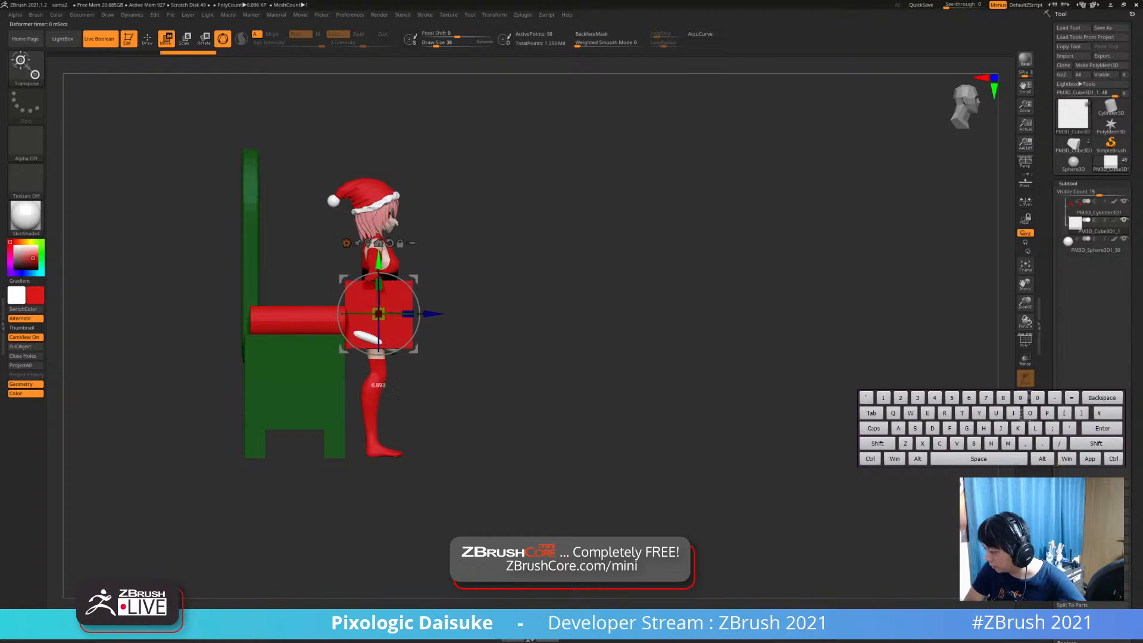
pyautogui.moveTo(424, 314); pyautogui.dragTo(351, 314)
pyautogui.moveTo(571, 333)
pyautogui.mouseDown()
pyautogui.moveTo(530, 357)
pyautogui.moveTo(586, 330)
pyautogui.mouseUp()
pyautogui.moveTo(302, 287); pyautogui.dragTo(301, 297)
pyautogui.moveTo(571, 333); pyautogui.dragTo(476, 291)
pyautogui.moveTo(348, 276); pyautogui.dragTo(348, 304)
pyautogui.keyDown('alt'); pyautogui.moveTo(500, 352); pyautogui.dragTo(466, 319); pyautogui.keyUp('alt')
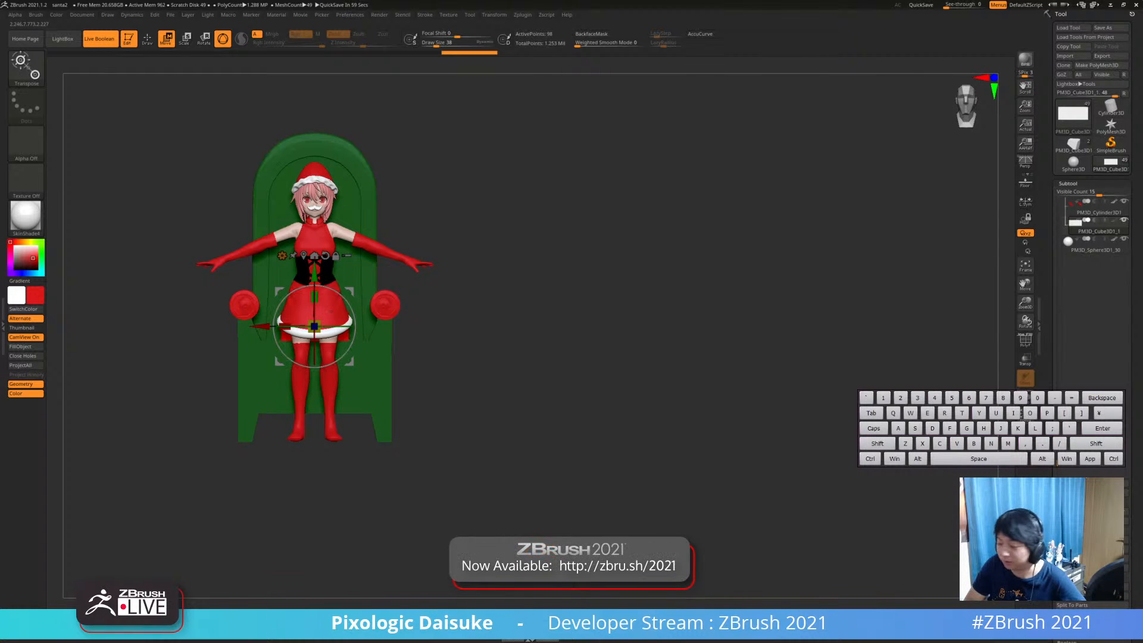
# Widen the red cushion to fit between the armrests and adjust its depth and height on the seat
pyautogui.keyDown('ctrl'); pyautogui.moveTo(344, 311); pyautogui.dragTo(538, 438, button='right'); pyautogui.keyUp('ctrl')
pyautogui.moveTo(342, 314); pyautogui.dragTo(273, 332)
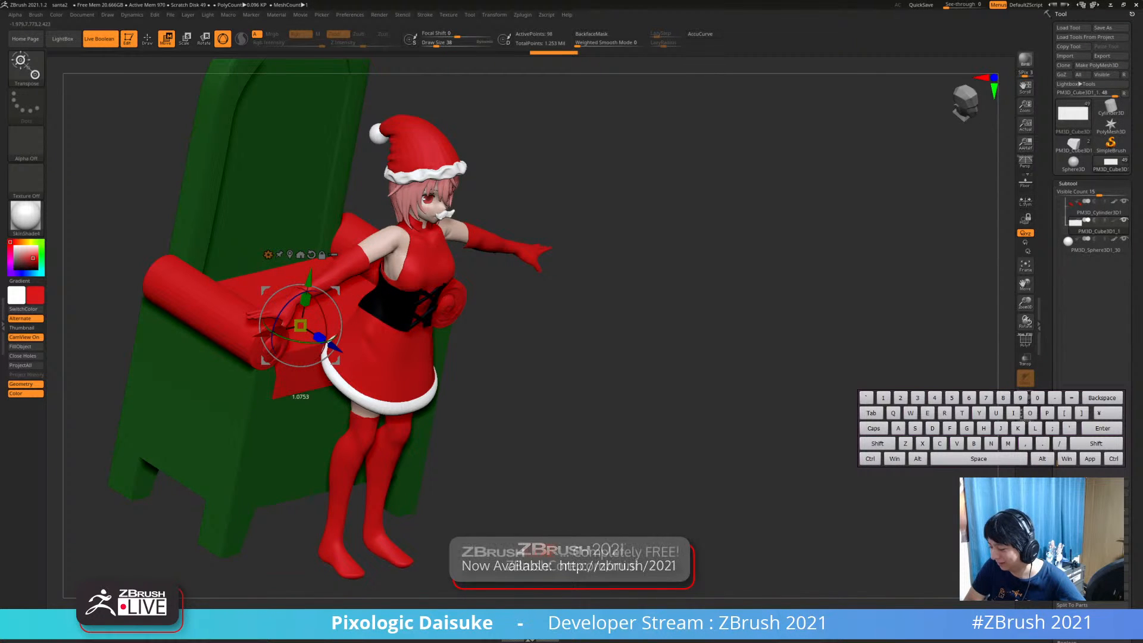
pyautogui.keyDown('shift'); pyautogui.moveTo(595, 357); pyautogui.dragTo(619, 357); pyautogui.keyUp('shift')
pyautogui.moveTo(345, 309); pyautogui.dragTo(346, 317)
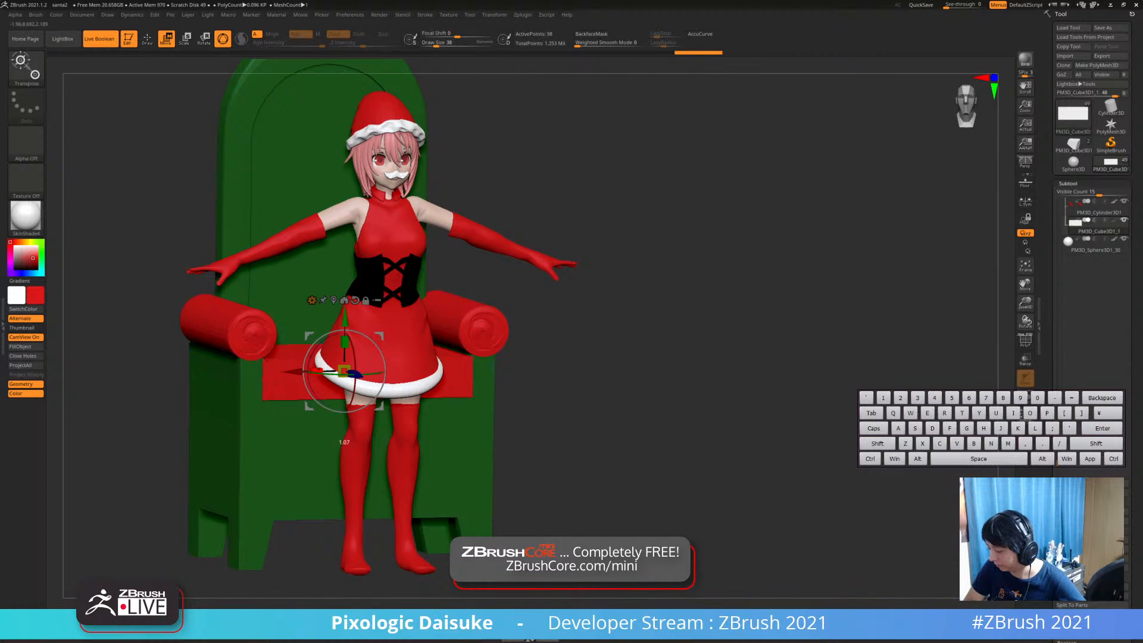
pyautogui.keyDown('shift'); pyautogui.moveTo(595, 358); pyautogui.dragTo(553, 357); pyautogui.keyUp('shift')
# Compare the cushion with its early cube state in the undo history, and return to the latest state
pyautogui.click(122, 53)
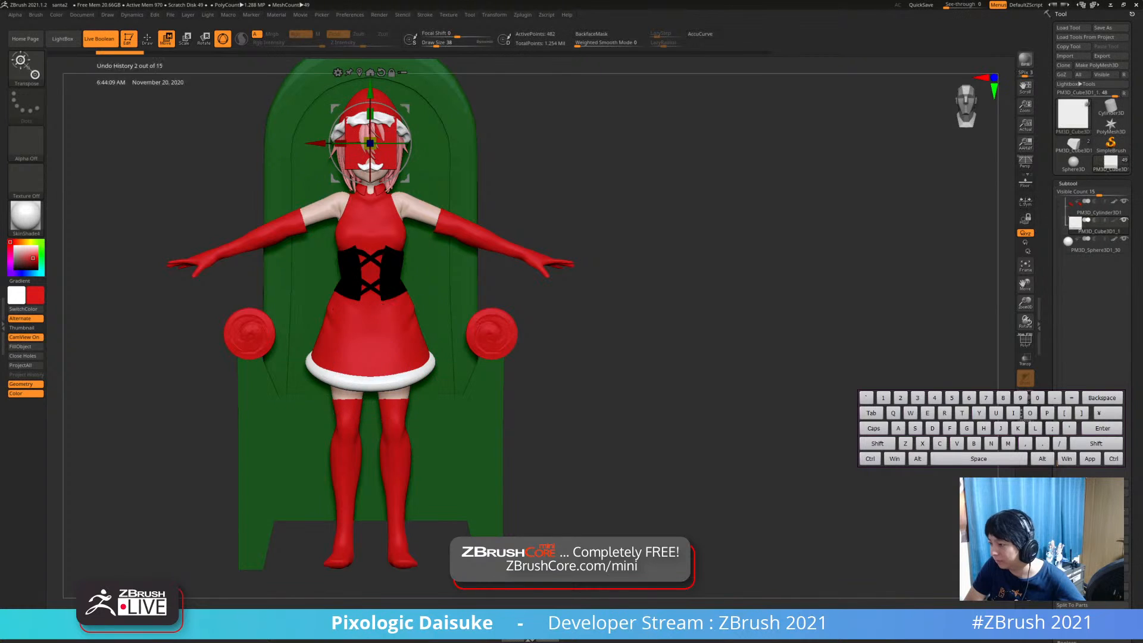
pyautogui.press('q')
pyautogui.click(746, 53)
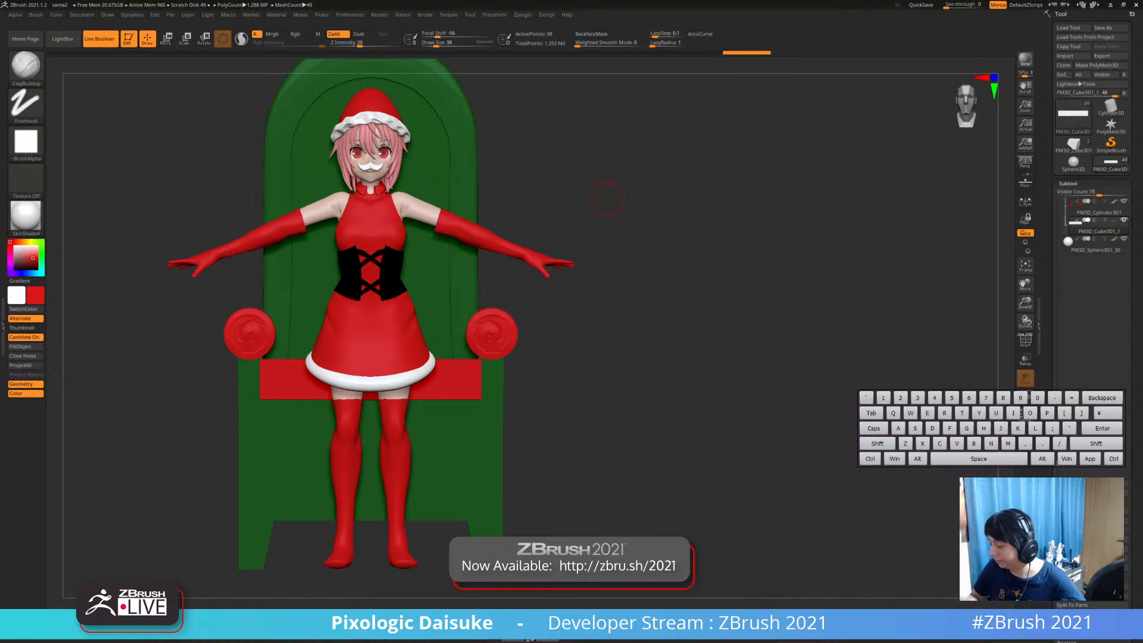
# Subdivide the red seat cushion and isolate it in the view for sculpting
pyautogui.hotkey('ctrl', 'd')
pyautogui.moveTo(606, 198); pyautogui.dragTo(649, 214)
pyautogui.keyDown('alt'); pyautogui.moveTo(445, 436); pyautogui.dragTo(407, 414); pyautogui.keyUp('alt')
pyautogui.click(1025, 397)
pyautogui.moveTo(512, 322)
pyautogui.mouseDown()
pyautogui.moveTo(494, 387)
pyautogui.moveTo(462, 429)
pyautogui.mouseUp()
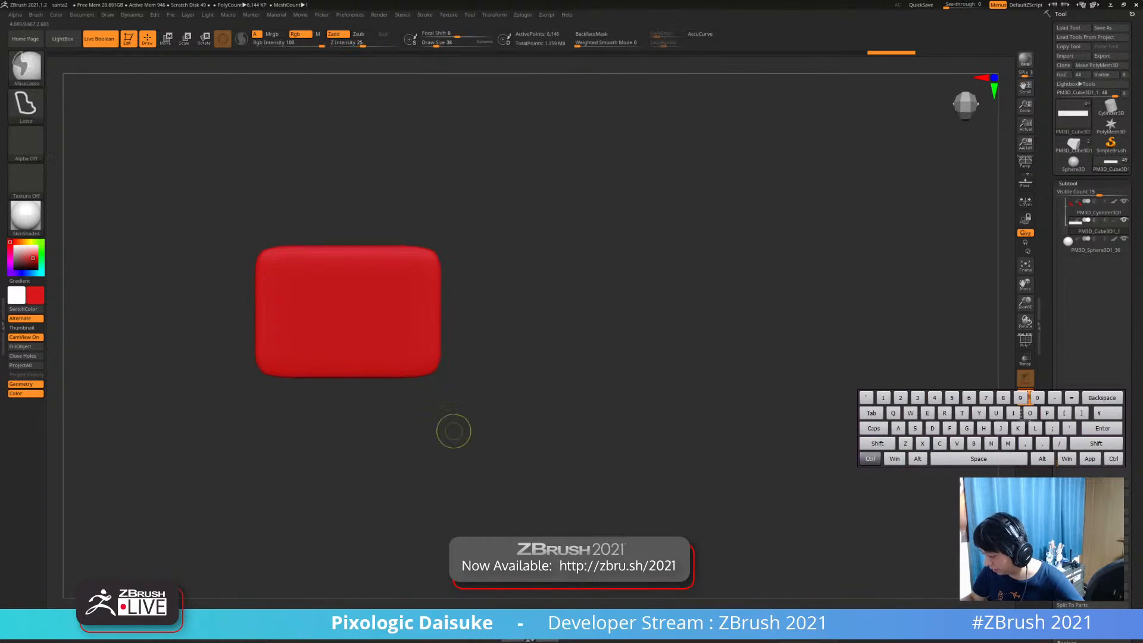
# Reshape the cushion symmetrically with the MoveInfiniteDepth brush at draw size 244, and make the green chair base the active subtool
pyautogui.press('b')
pyautogui.press('s')
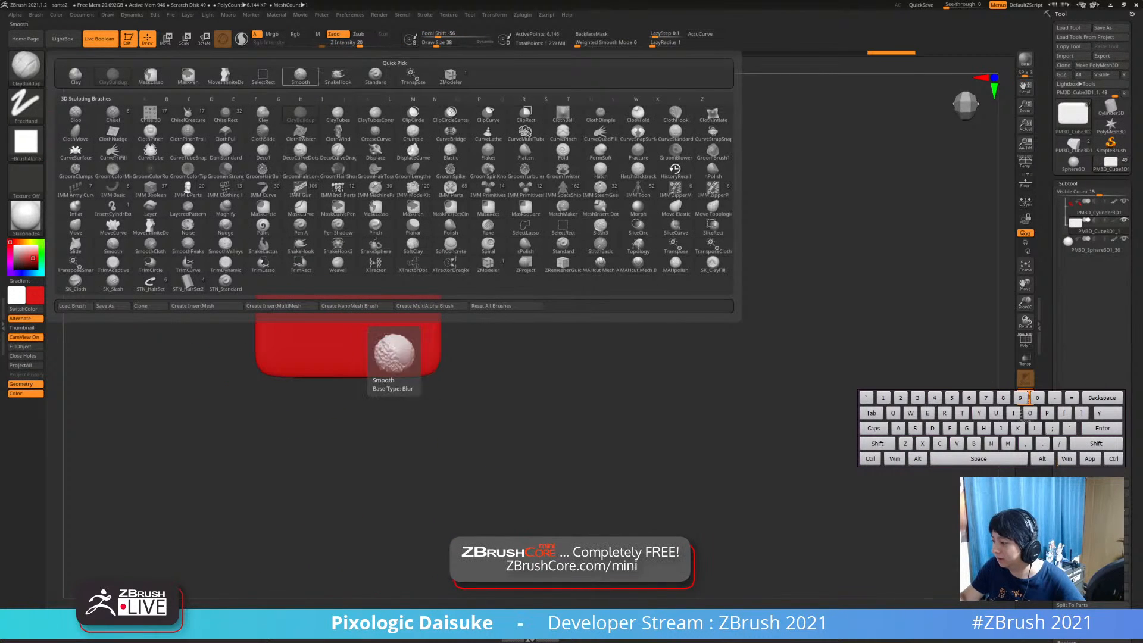
pyautogui.press('h')
pyautogui.press('b')
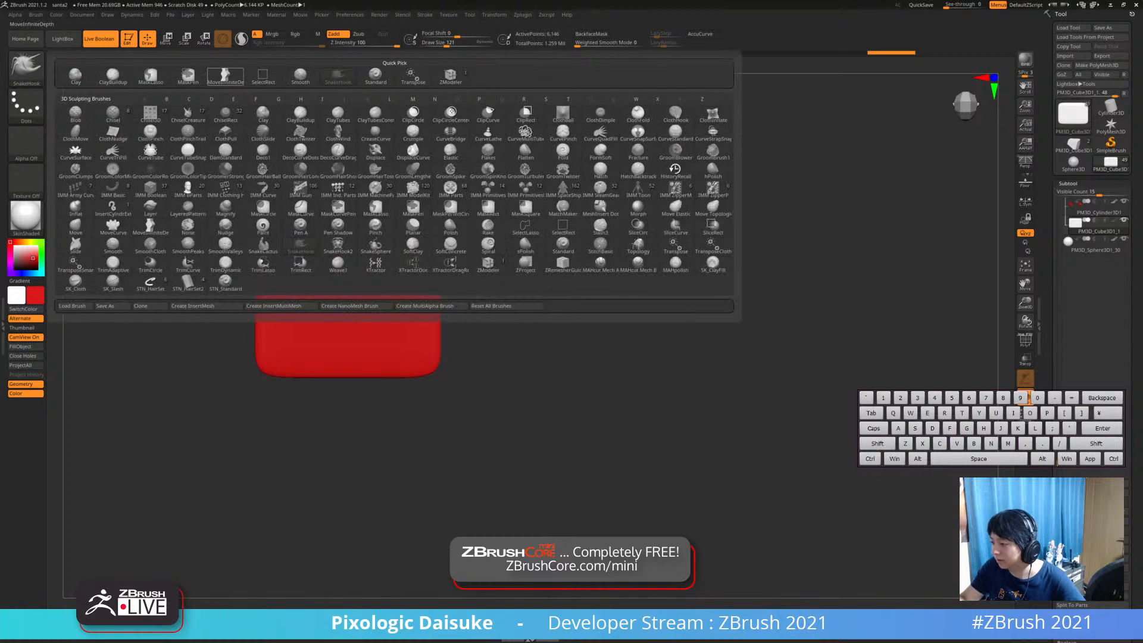
pyautogui.click(224, 77)
pyautogui.click(456, 43)
pyautogui.moveTo(371, 375)
pyautogui.mouseDown()
pyautogui.moveTo(359, 371)
pyautogui.moveTo(390, 367)
pyautogui.mouseUp()
pyautogui.hotkey('ctrl', 'z')
pyautogui.press('x')
pyautogui.moveTo(434, 334); pyautogui.dragTo(452, 238, button='right')
pyautogui.keyDown('ctrl'); pyautogui.moveTo(474, 375); pyautogui.dragTo(439, 297, button='right'); pyautogui.keyUp('ctrl')
pyautogui.keyDown('alt'); pyautogui.click(450, 375); pyautogui.keyUp('alt')
pyautogui.keyDown('alt'); pyautogui.moveTo(440, 297); pyautogui.dragTo(452, 276, button='right'); pyautogui.keyUp('alt')
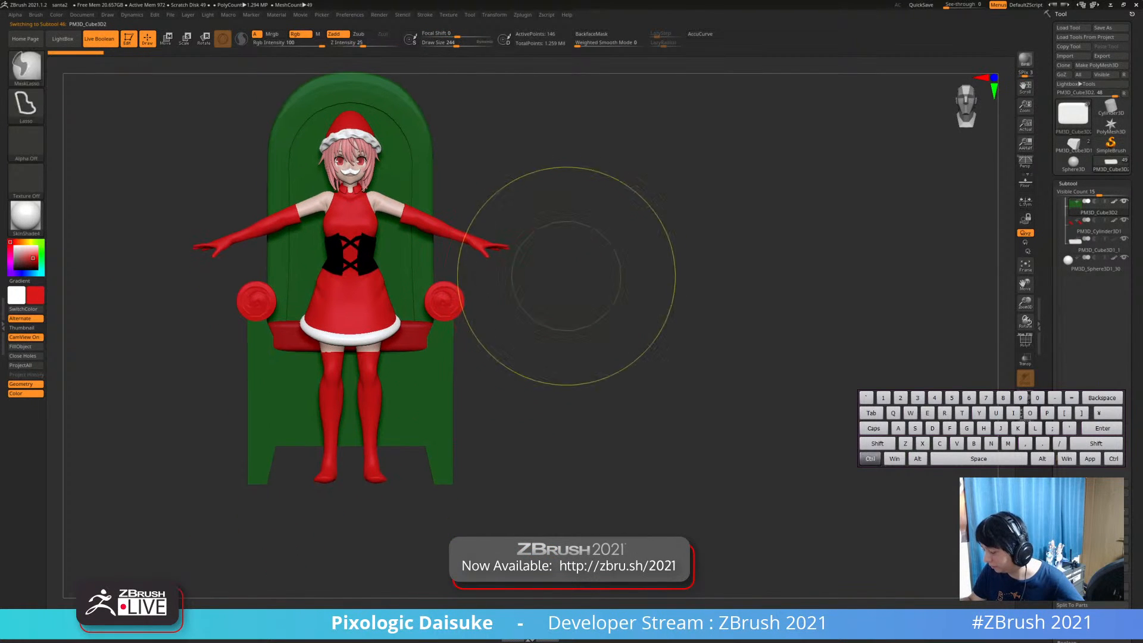
pyautogui.click(1068, 183)
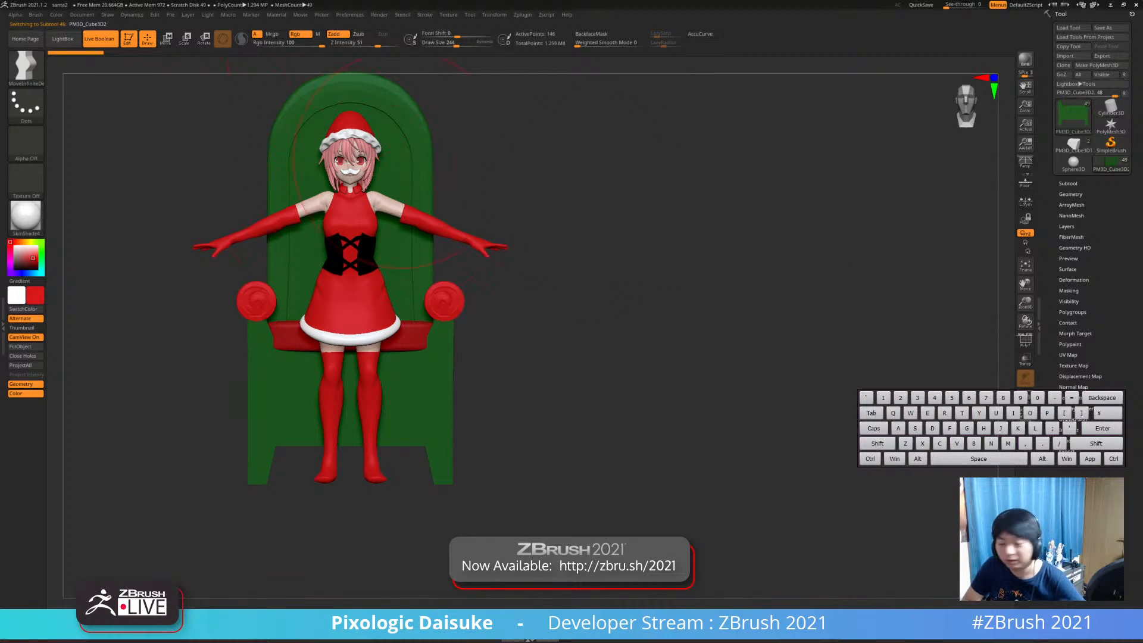
pyautogui.moveTo(433, 348); pyautogui.dragTo(445, 325, button='right')
pyautogui.hotkey('ctrl', 'd')
pyautogui.hotkey('ctrl', 'd')
pyautogui.hotkey('ctrl', 'z')
pyautogui.hotkey('ctrl', 'z')
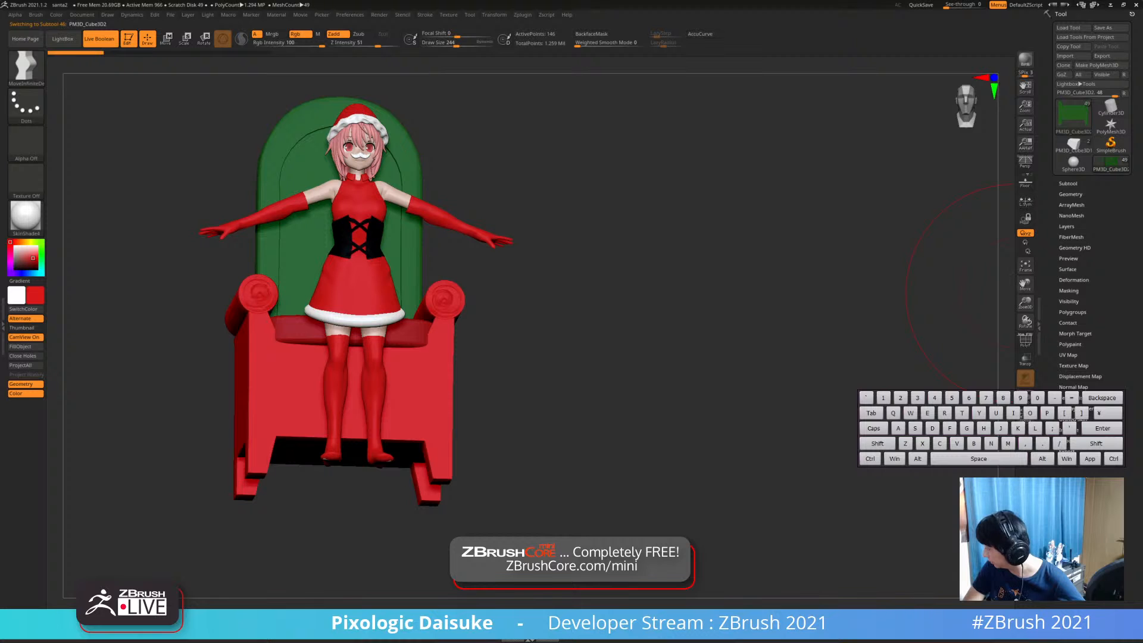
# Fill the chair base with the green sampled from the backrest and convert it to a DynaMesh
pyautogui.moveTo(35, 295); pyautogui.dragTo(269, 261)
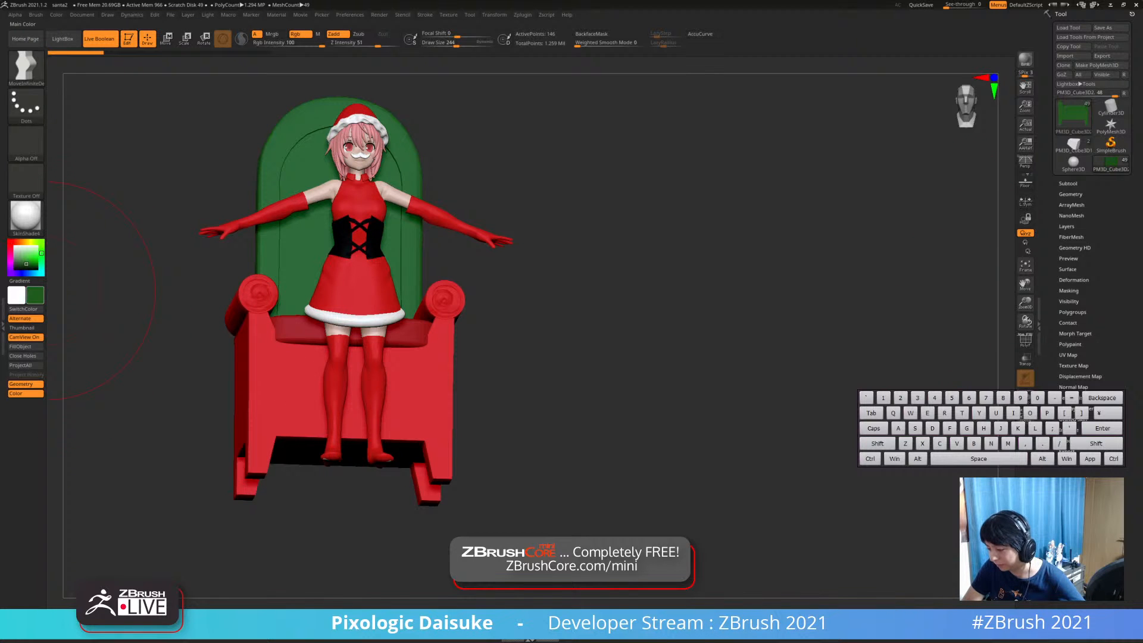
pyautogui.click(21, 346)
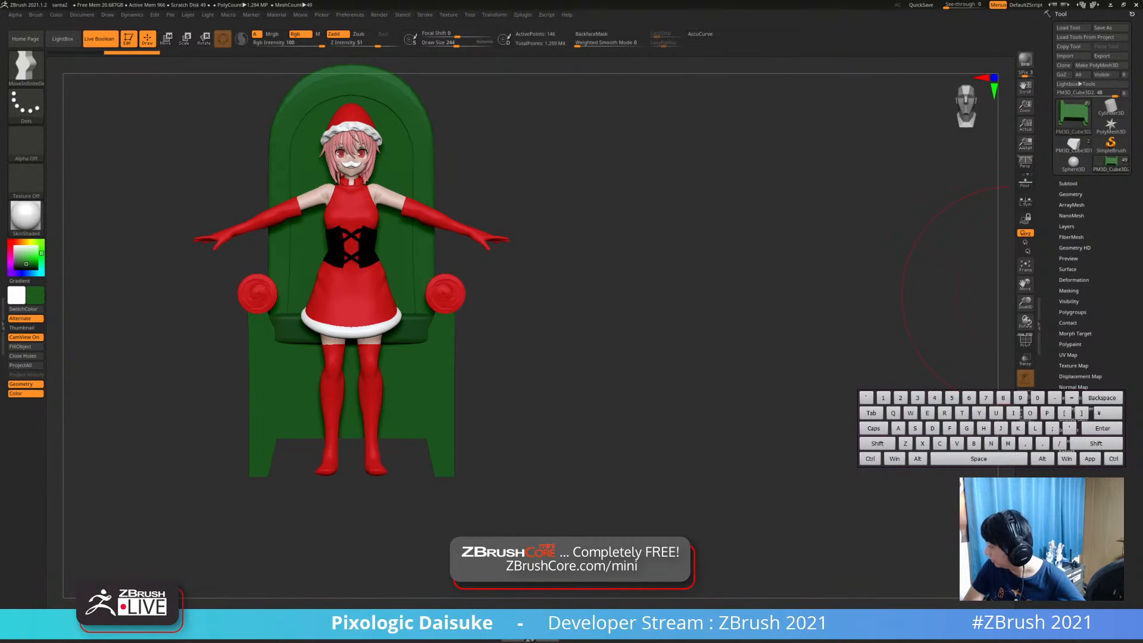
pyautogui.click(1070, 194)
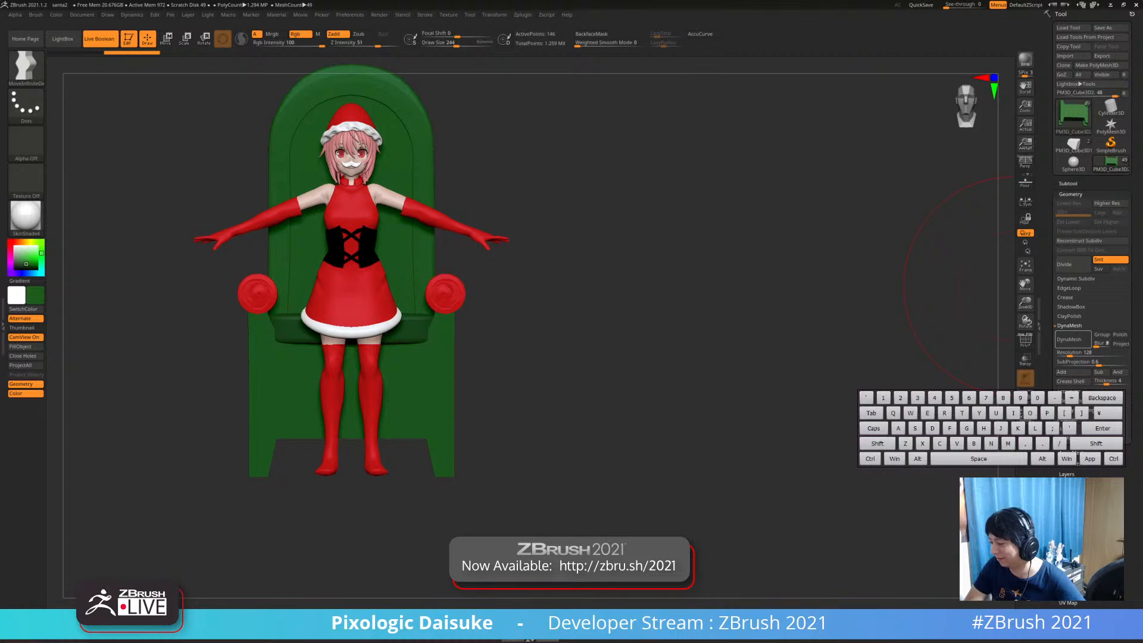
pyautogui.click(1073, 340)
pyautogui.moveTo(411, 356); pyautogui.dragTo(457, 355)
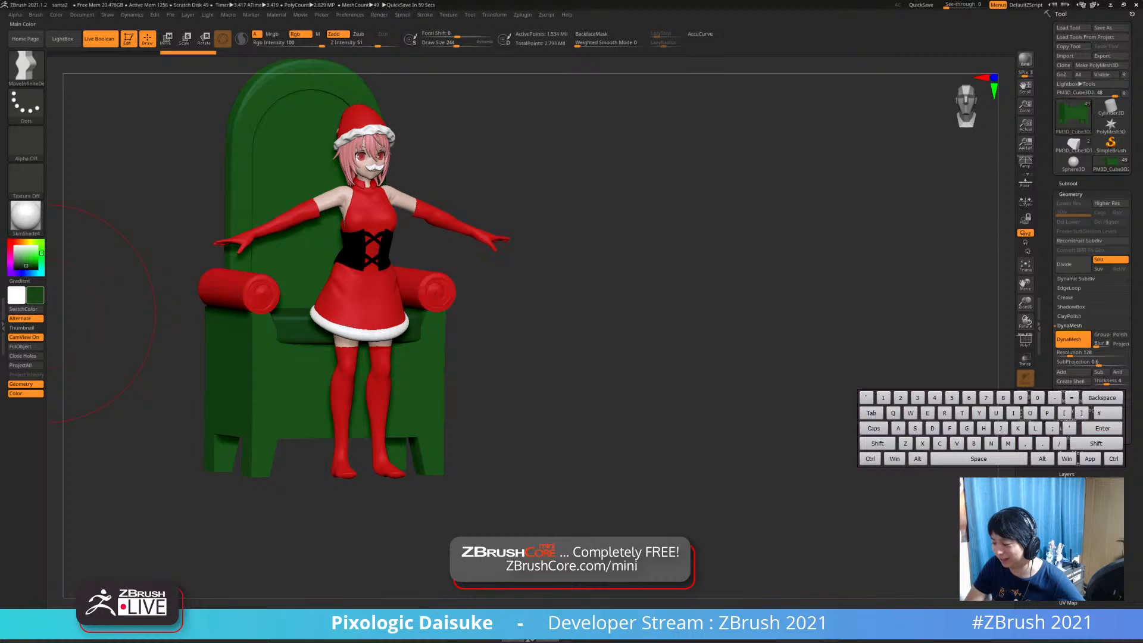
# Try the armrests' red as the chair base's fill colour, and refill the base with the backrest's green
pyautogui.press('alt')
pyautogui.moveTo(35, 296); pyautogui.dragTo(237, 291)
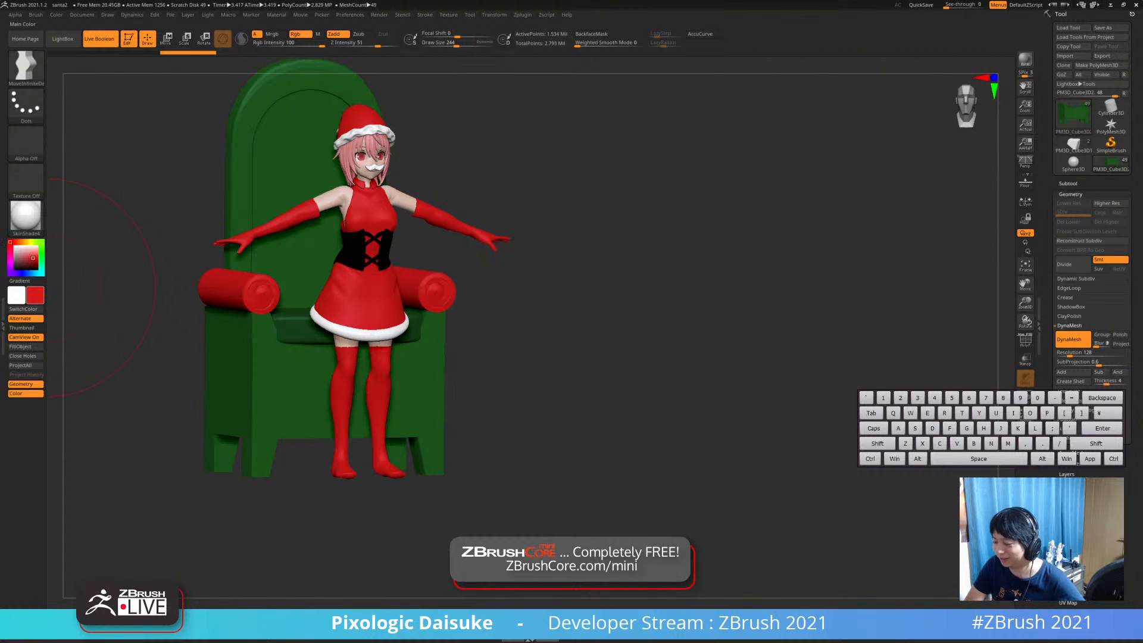
pyautogui.click(24, 346)
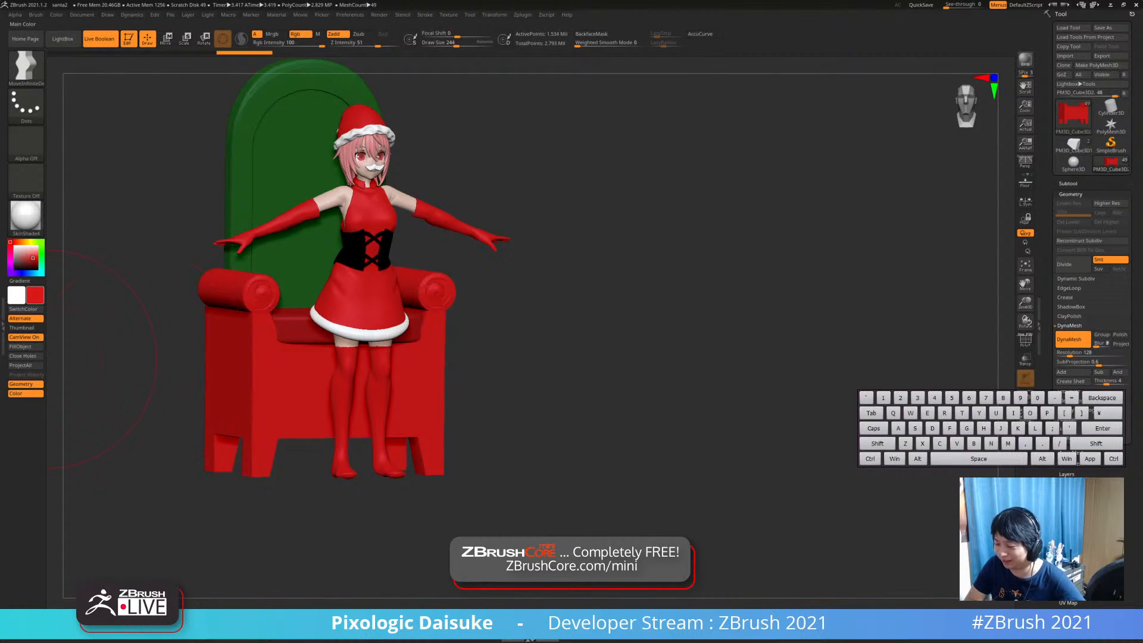
pyautogui.moveTo(35, 296); pyautogui.dragTo(271, 253)
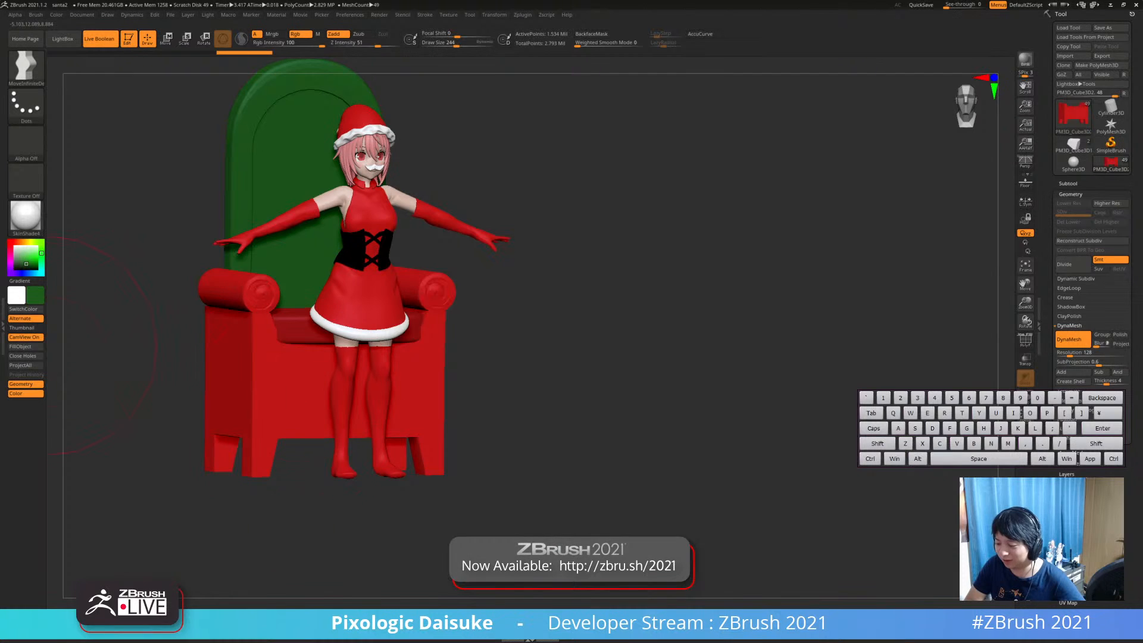
pyautogui.click(27, 346)
# Fill the seat cushion with the red sampled from the armrest
pyautogui.keyDown('shift'); pyautogui.moveTo(148, 344); pyautogui.dragTo(317, 332); pyautogui.keyUp('shift')
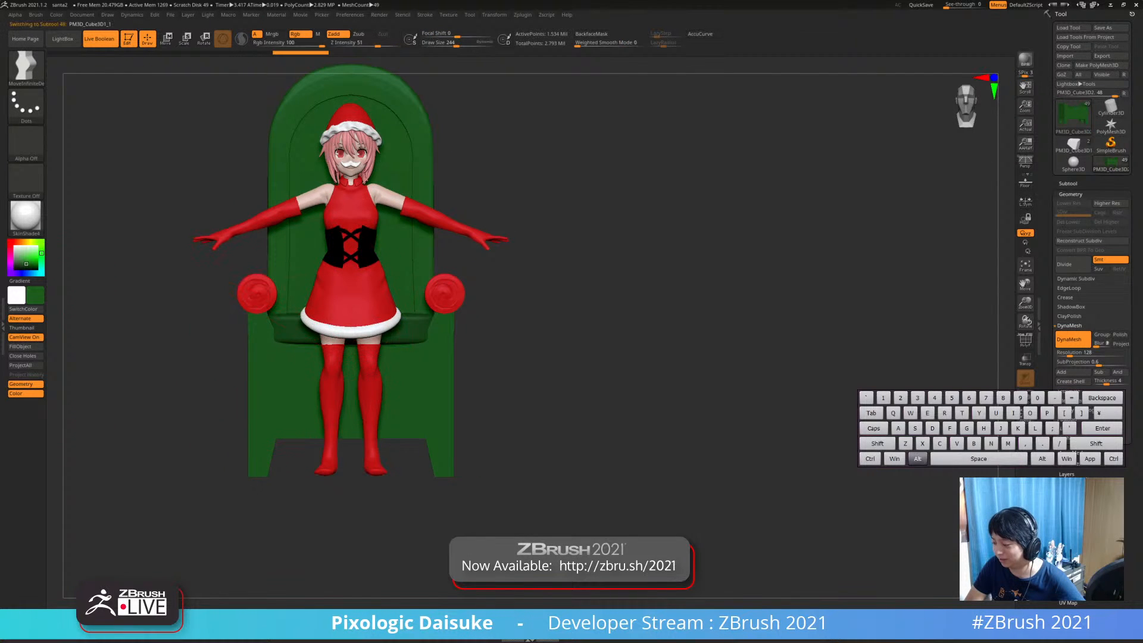
pyautogui.moveTo(35, 295); pyautogui.dragTo(256, 292)
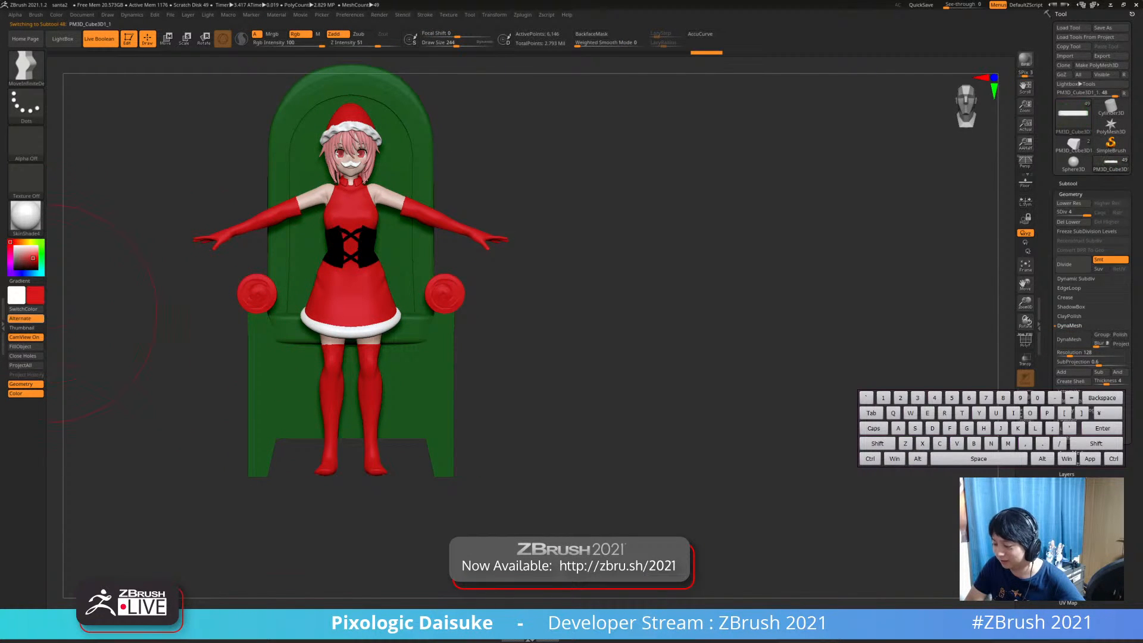
pyautogui.click(24, 347)
# Widen the seat opening of the green chair base around the cushion with the MoveInfiniteDepth brush at draw size 116
pyautogui.keyDown('alt'); pyautogui.click(284, 396); pyautogui.keyUp('alt')
pyautogui.moveTo(204, 356); pyautogui.dragTo(260, 364)
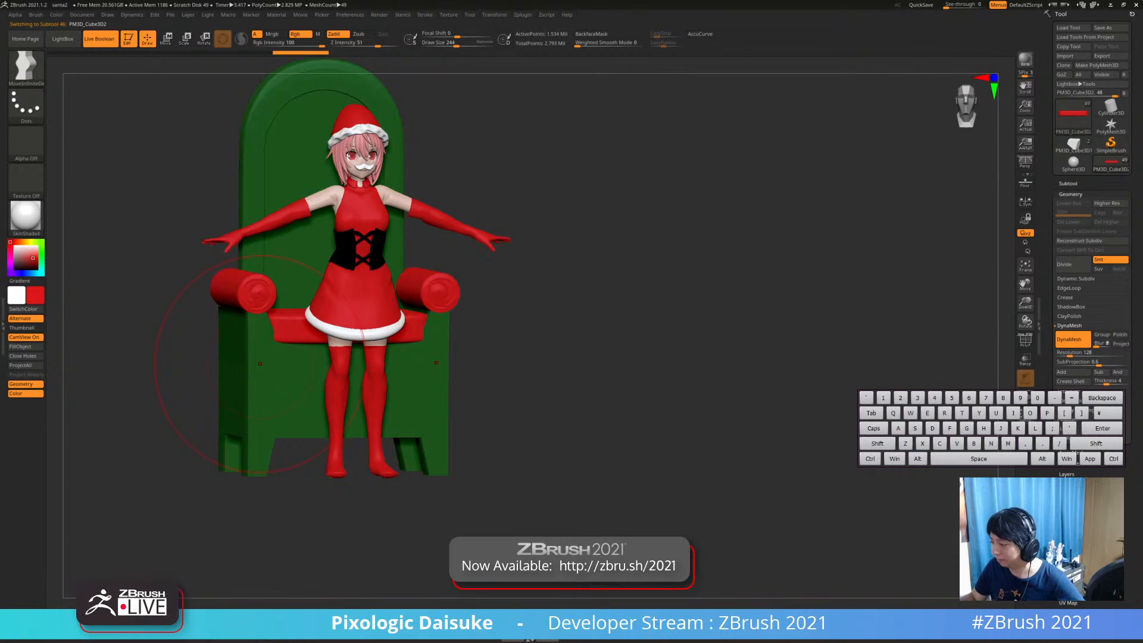
pyautogui.moveTo(260, 363)
pyautogui.keyDown('shift'); pyautogui.mouseDown(button='right')
pyautogui.moveTo(407, 383)
pyautogui.moveTo(418, 414)
pyautogui.mouseUp(button='right'); pyautogui.keyUp('shift')
pyautogui.click(451, 43)
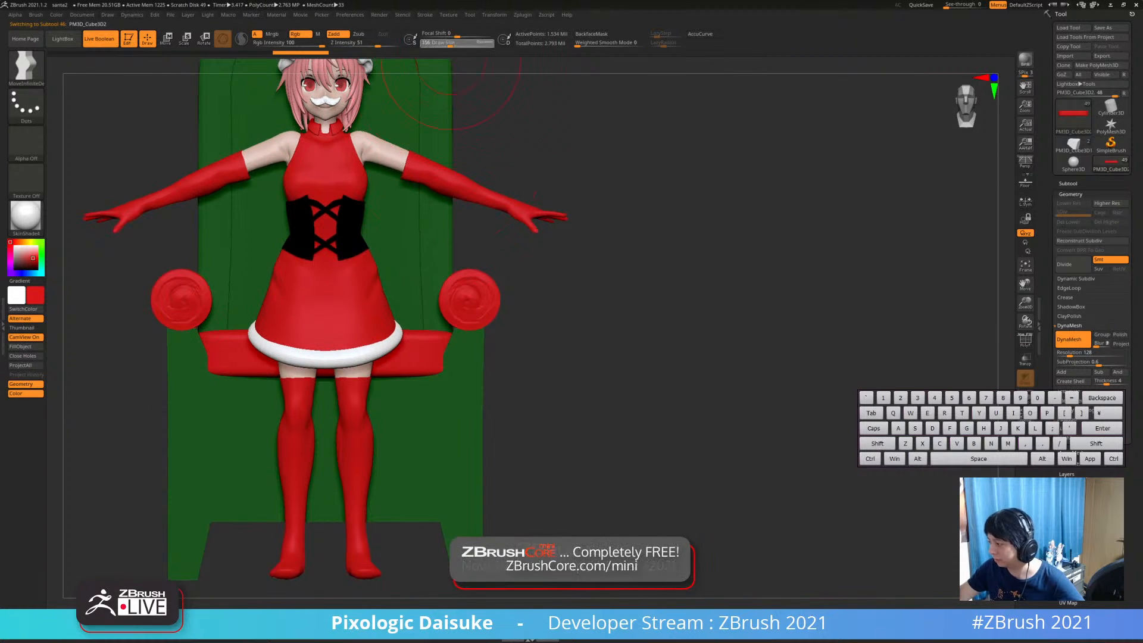
pyautogui.moveTo(450, 43); pyautogui.dragTo(447, 44)
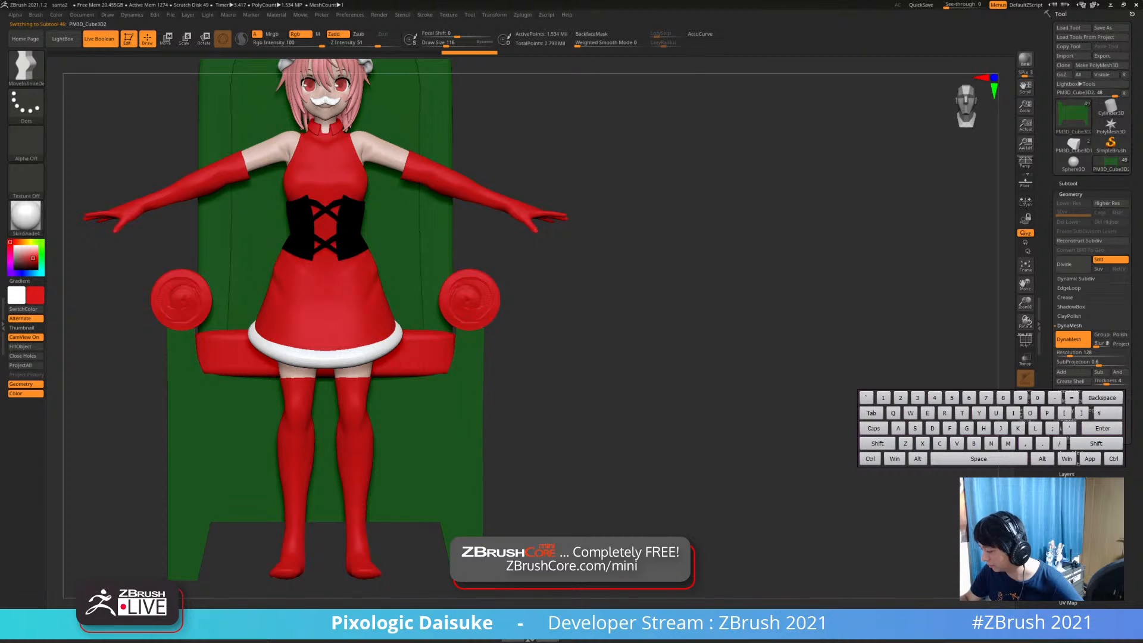
# Isolate the chair base, smooth its upper seat edge, and make the cushion the active subtool in the full chair view
pyautogui.keyDown('alt'); pyautogui.moveTo(448, 366); pyautogui.dragTo(362, 341, button='right'); pyautogui.keyUp('alt')
pyautogui.click(1024, 395)
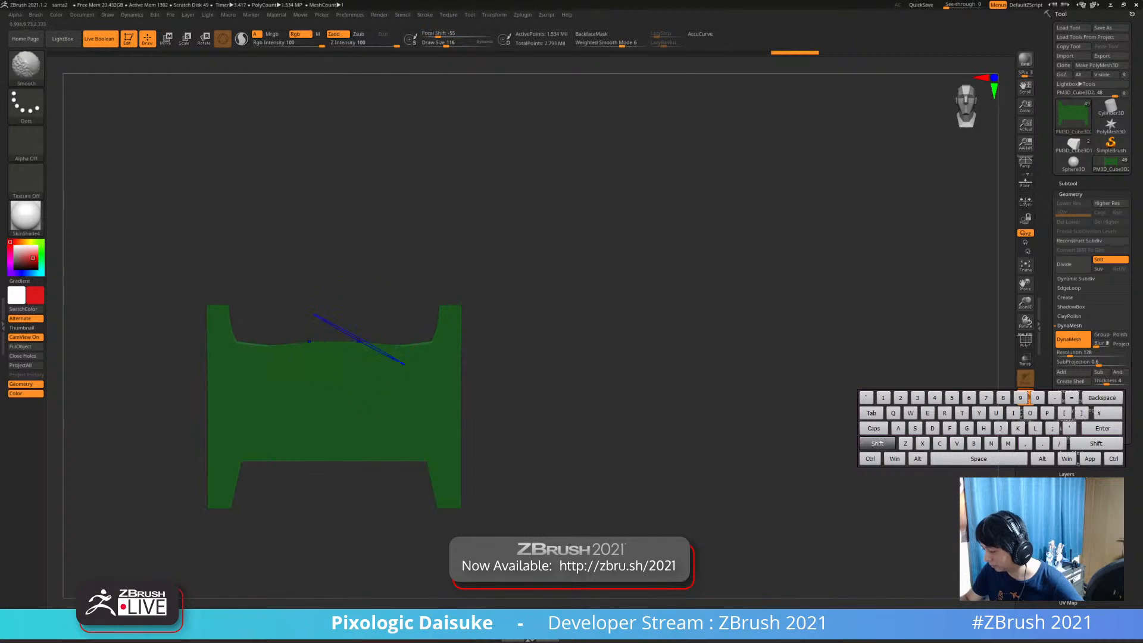
pyautogui.press('shift')
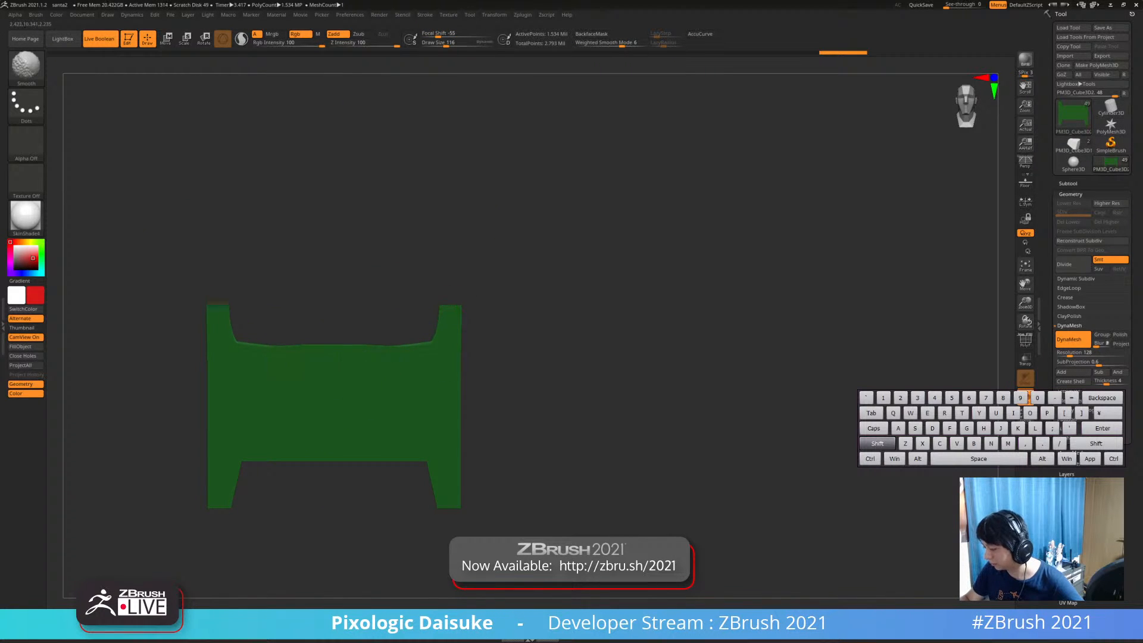
pyautogui.keyDown('alt'); pyautogui.moveTo(458, 350); pyautogui.dragTo(381, 363, button='right'); pyautogui.keyUp('alt')
pyautogui.keyDown('alt'); pyautogui.click(379, 363); pyautogui.keyUp('alt')
pyautogui.moveTo(357, 414); pyautogui.dragTo(281, 476, button='right')
pyautogui.moveTo(400, 464); pyautogui.dragTo(401, 425, button='right')
pyautogui.keyDown('alt'); pyautogui.moveTo(400, 425); pyautogui.dragTo(397, 439, button='right'); pyautogui.keyUp('alt')
pyautogui.keyDown('alt'); pyautogui.moveTo(410, 380); pyautogui.dragTo(396, 189, button='right'); pyautogui.keyUp('alt')
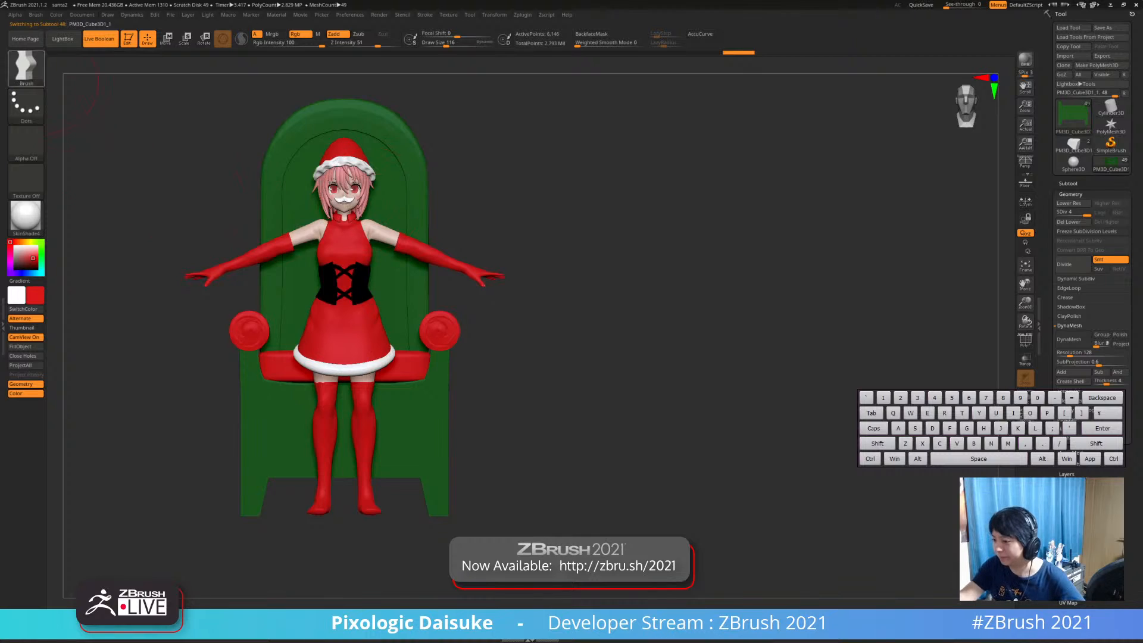
# Try bulging the isolated cushion's top upward with the SnakeHook brush at draw size 307 with BackfaceMask on
pyautogui.press('b')
pyautogui.press('s')
pyautogui.press('h')
pyautogui.click(591, 34)
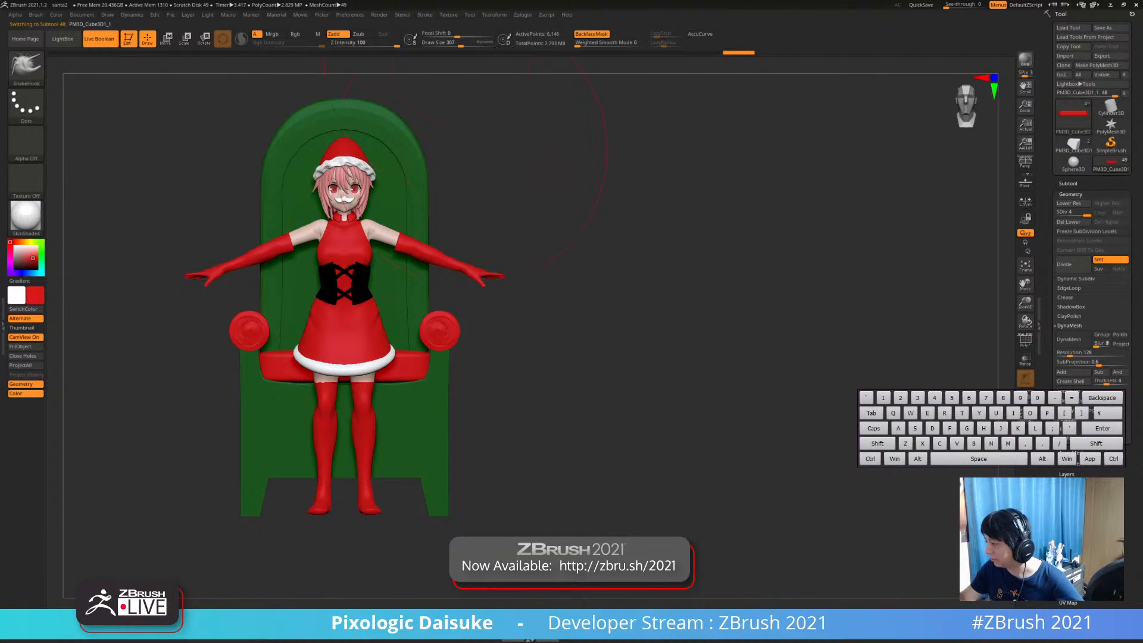
pyautogui.hotkey('ctrl', 'shift', 's')
pyautogui.keyDown('ctrl'); pyautogui.moveTo(380, 357); pyautogui.dragTo(369, 387, button='right'); pyautogui.keyUp('ctrl')
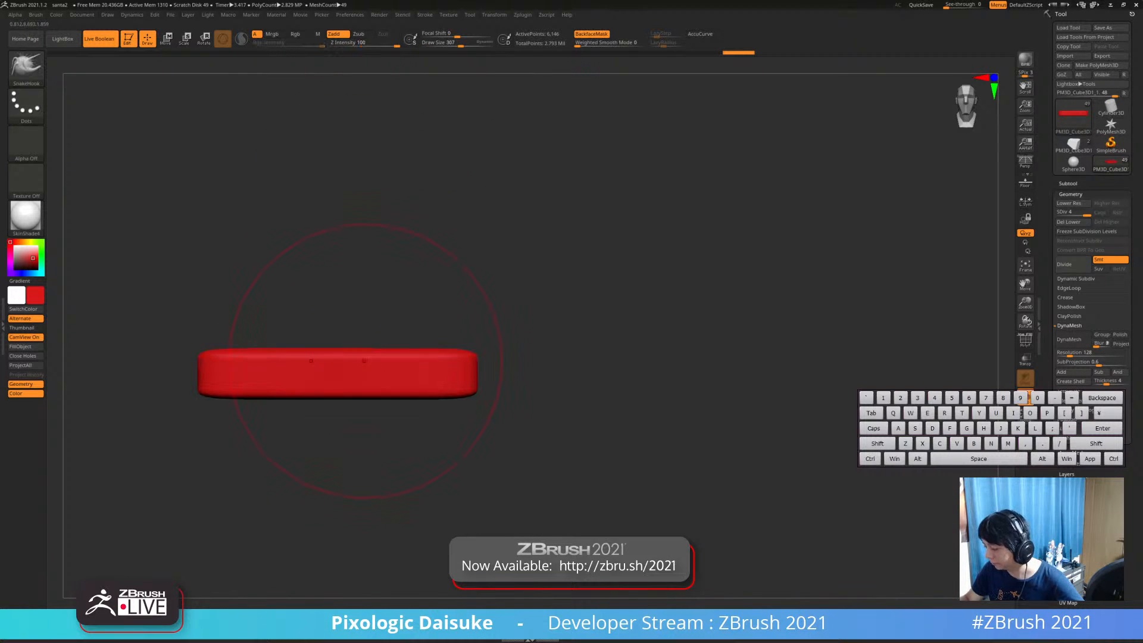
pyautogui.moveTo(360, 357); pyautogui.dragTo(359, 339)
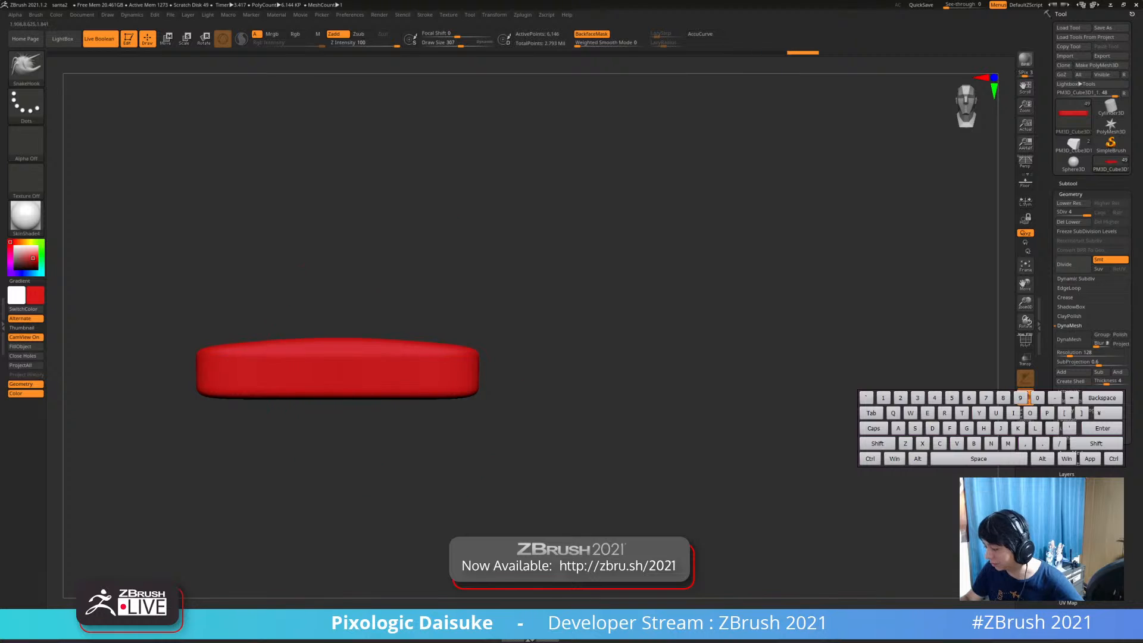
pyautogui.moveTo(363, 351); pyautogui.dragTo(403, 365, button='right')
pyautogui.moveTo(403, 365); pyautogui.dragTo(401, 342)
pyautogui.moveTo(400, 342)
pyautogui.keyDown('shift'); pyautogui.mouseDown(button='right')
pyautogui.moveTo(385, 324)
pyautogui.moveTo(334, 334)
pyautogui.mouseUp(button='right'); pyautogui.keyUp('shift')
pyautogui.hotkey('ctrl', 'z')
pyautogui.moveTo(437, 307)
pyautogui.mouseDown(button='right')
pyautogui.moveTo(443, 292)
pyautogui.moveTo(411, 238)
pyautogui.mouseUp(button='right')
pyautogui.hotkey('ctrl', 'z')
pyautogui.hotkey('ctrl', 'z')
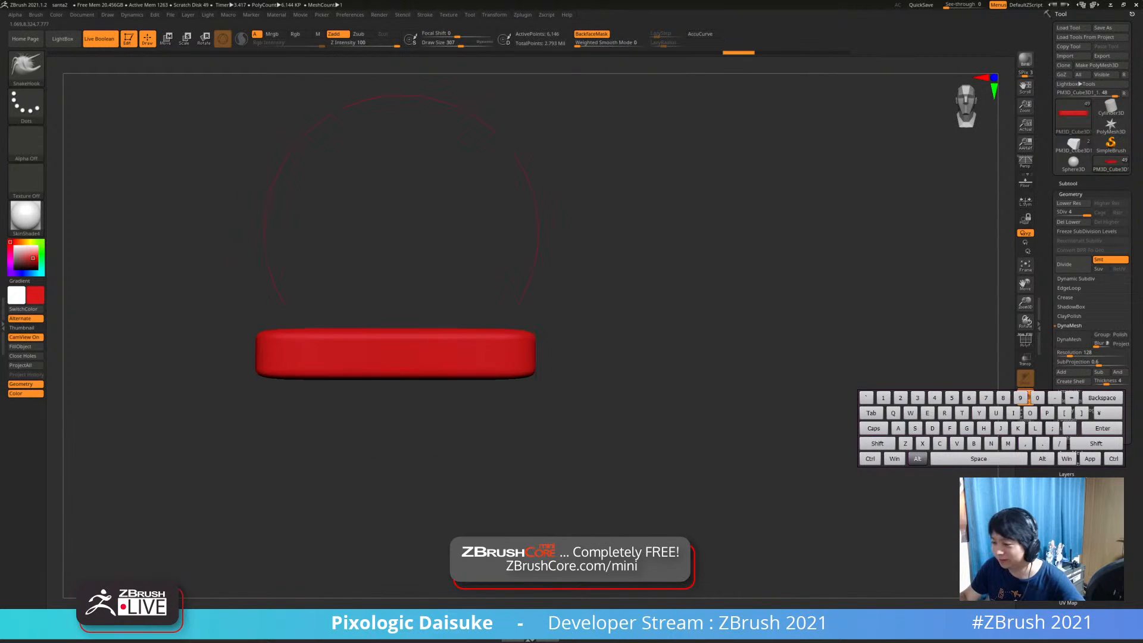
# Bulge the cushion's top slightly with the MoveInfiniteDepth brush and BackfaceMask on, and show the whole chair again
pyautogui.press('b')
pyautogui.click(225, 75)
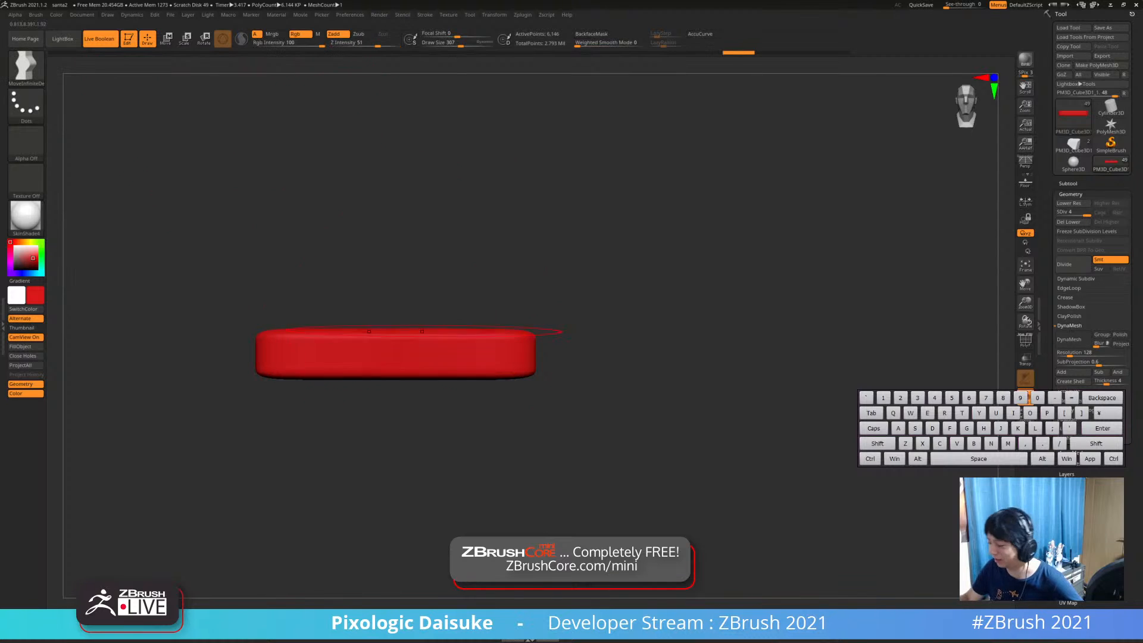
pyautogui.click(590, 34)
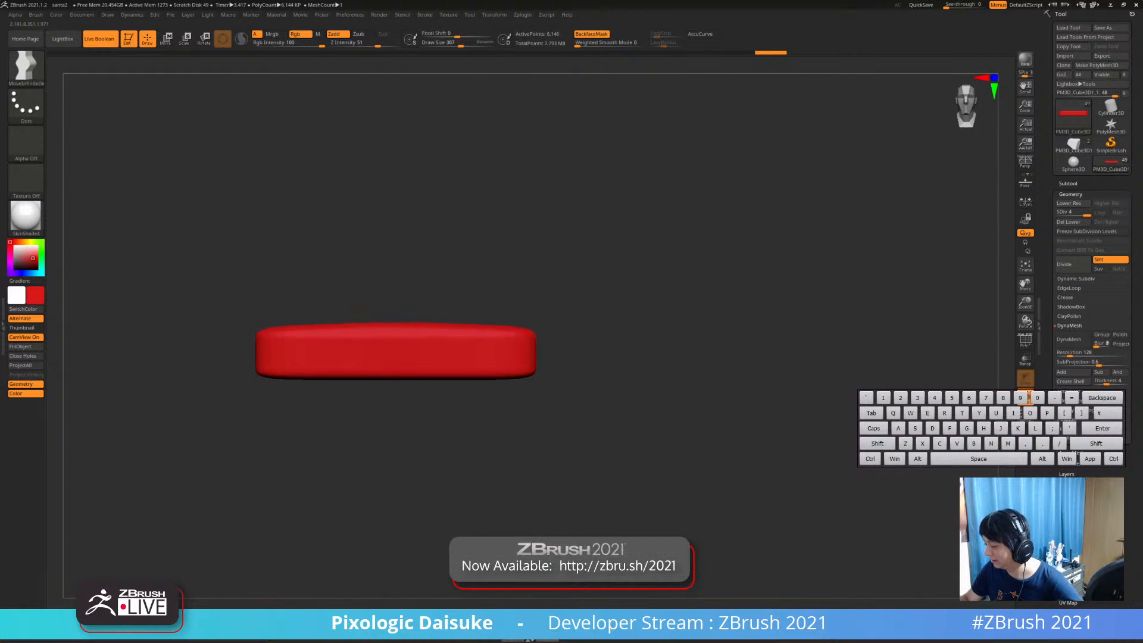
pyautogui.keyDown('ctrl'); pyautogui.keyDown('shift'); pyautogui.click(485, 265); pyautogui.keyUp('shift'); pyautogui.keyUp('ctrl')
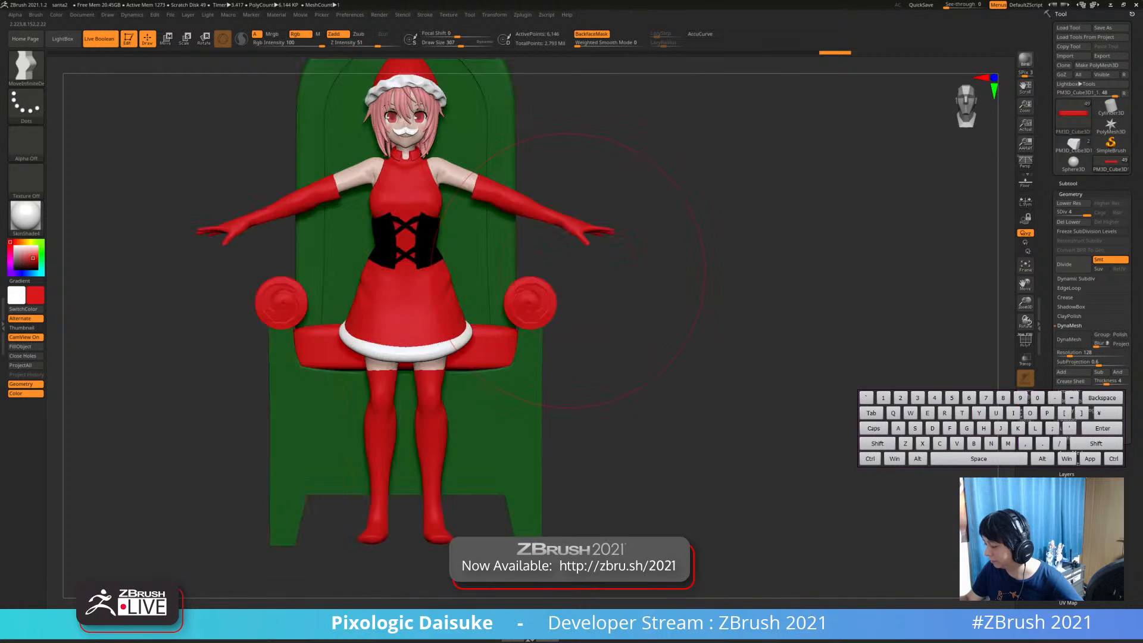
pyautogui.moveTo(396, 402)
pyautogui.mouseDown(button='right')
pyautogui.moveTo(429, 418)
pyautogui.moveTo(470, 381)
pyautogui.mouseUp(button='right')
pyautogui.moveTo(470, 380); pyautogui.dragTo(457, 366, button='right')
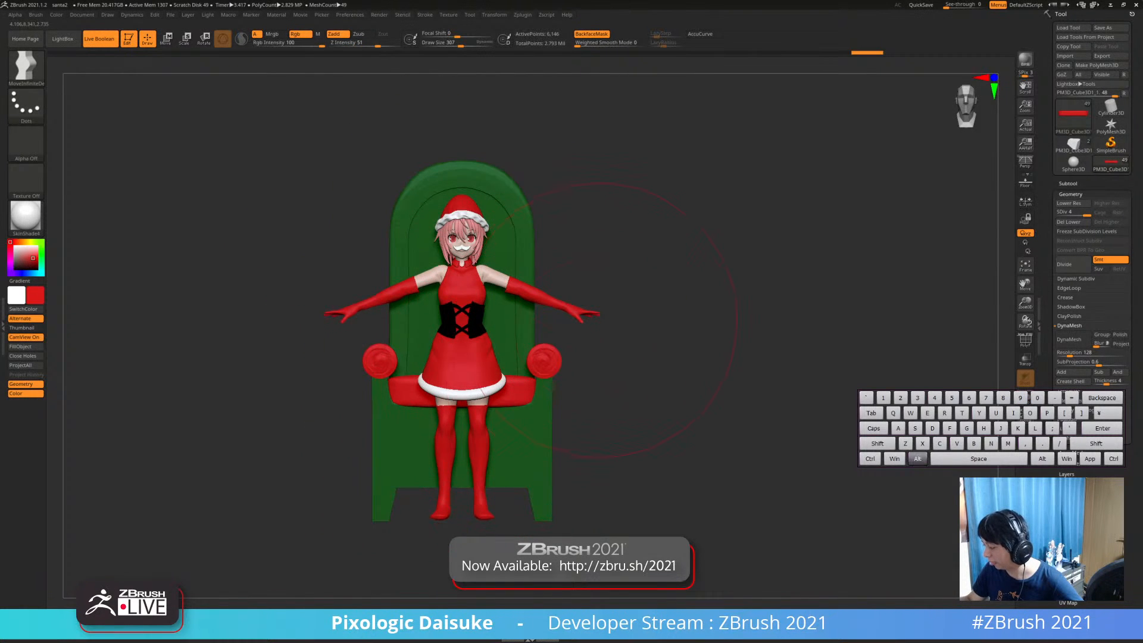
pyautogui.keyDown('alt'); pyautogui.moveTo(600, 320); pyautogui.dragTo(577, 287, button='right'); pyautogui.keyUp('alt')
pyautogui.moveTo(577, 287); pyautogui.dragTo(528, 326, button='right')
# Make the armrests the active subtool and turn BackfaceMask off for the brush
pyautogui.keyDown('alt'); pyautogui.click(523, 328); pyautogui.keyUp('alt')
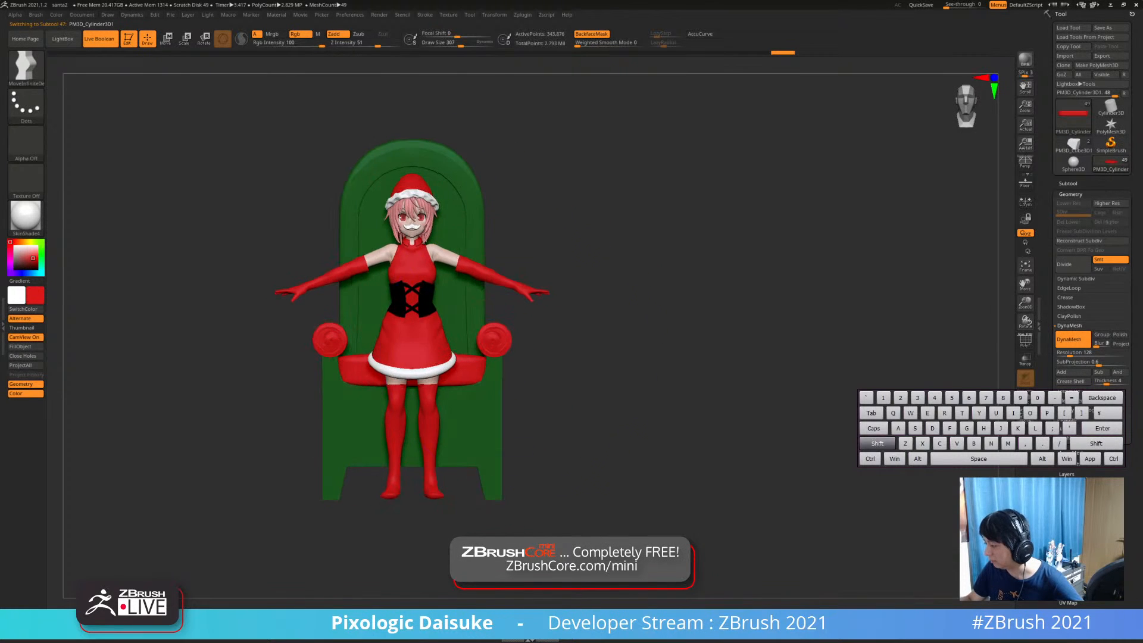
pyautogui.click(591, 34)
pyautogui.moveTo(356, 350); pyautogui.dragTo(404, 351, button='right')
# Insert a cube as a new subtool directly after the backrest and activate the move gizmo on it
pyautogui.keyDown('alt'); pyautogui.click(431, 379); pyautogui.keyUp('alt')
pyautogui.keyDown('alt'); pyautogui.moveTo(586, 238); pyautogui.dragTo(533, 233, button='right'); pyautogui.keyUp('alt')
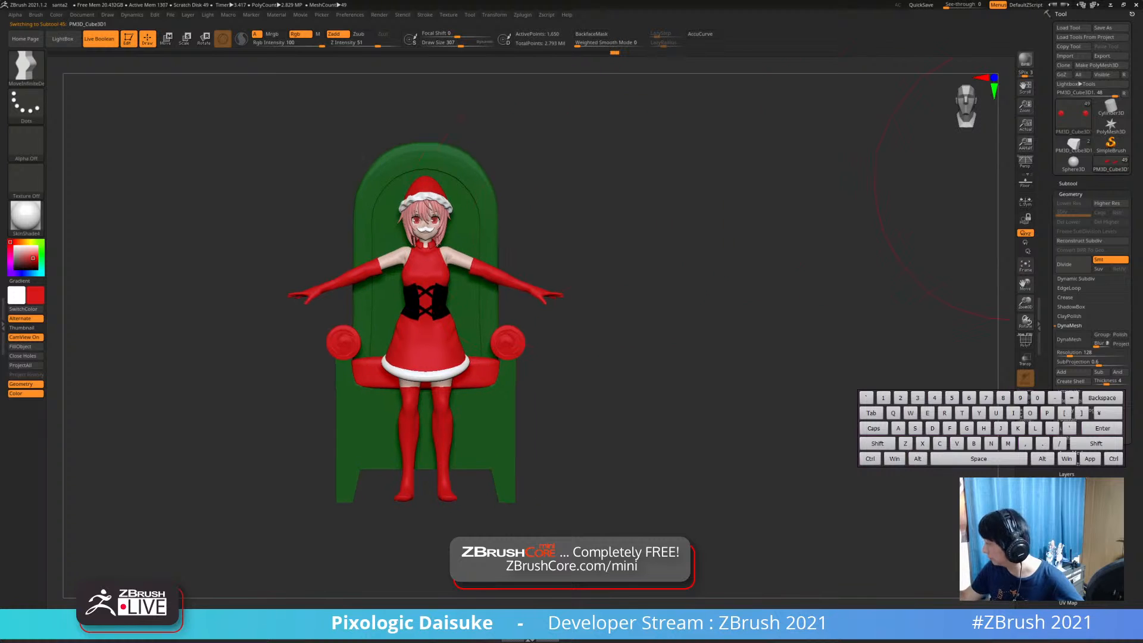
pyautogui.click(1068, 184)
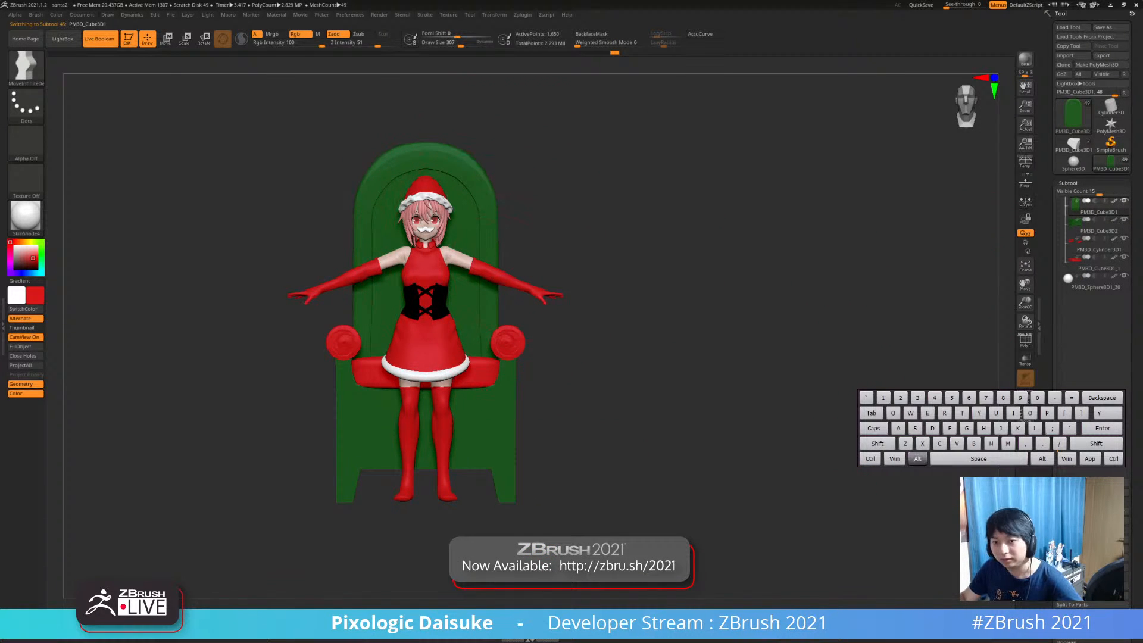
pyautogui.moveTo(487, 331)
pyautogui.mouseDown(button='right')
pyautogui.moveTo(511, 344)
pyautogui.moveTo(468, 341)
pyautogui.moveTo(511, 307)
pyautogui.mouseUp(button='right')
pyautogui.moveTo(619, 268); pyautogui.dragTo(375, 366)
pyautogui.moveTo(523, 369); pyautogui.dragTo(577, 369)
pyautogui.moveTo(476, 370)
pyautogui.mouseDown()
pyautogui.moveTo(540, 374)
pyautogui.moveTo(610, 299)
pyautogui.mouseUp()
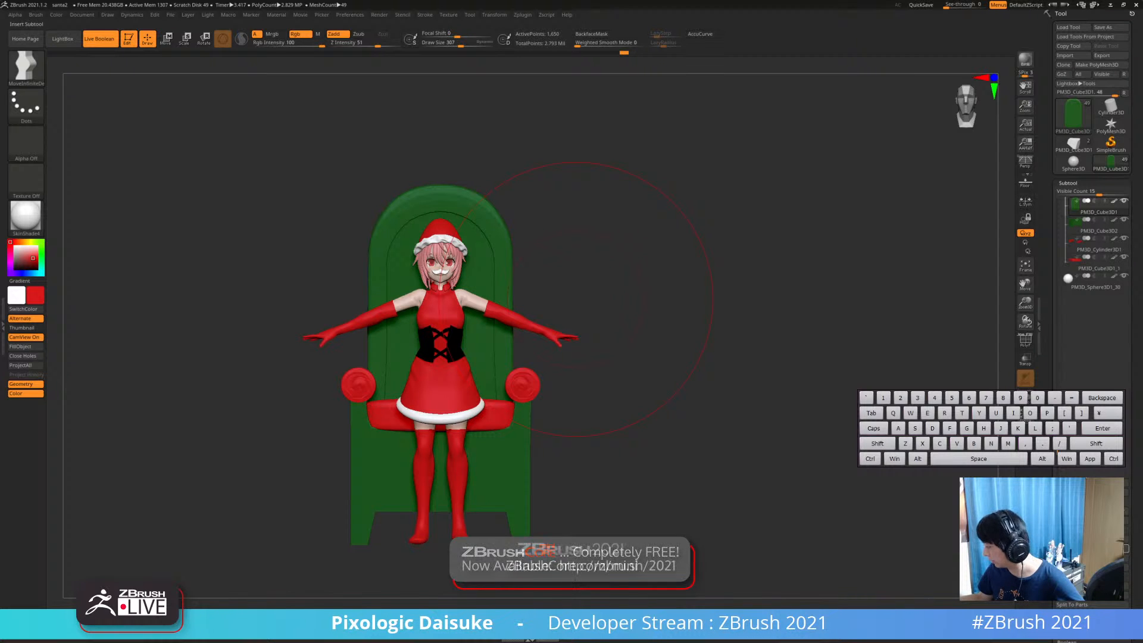
pyautogui.click(1110, 548)
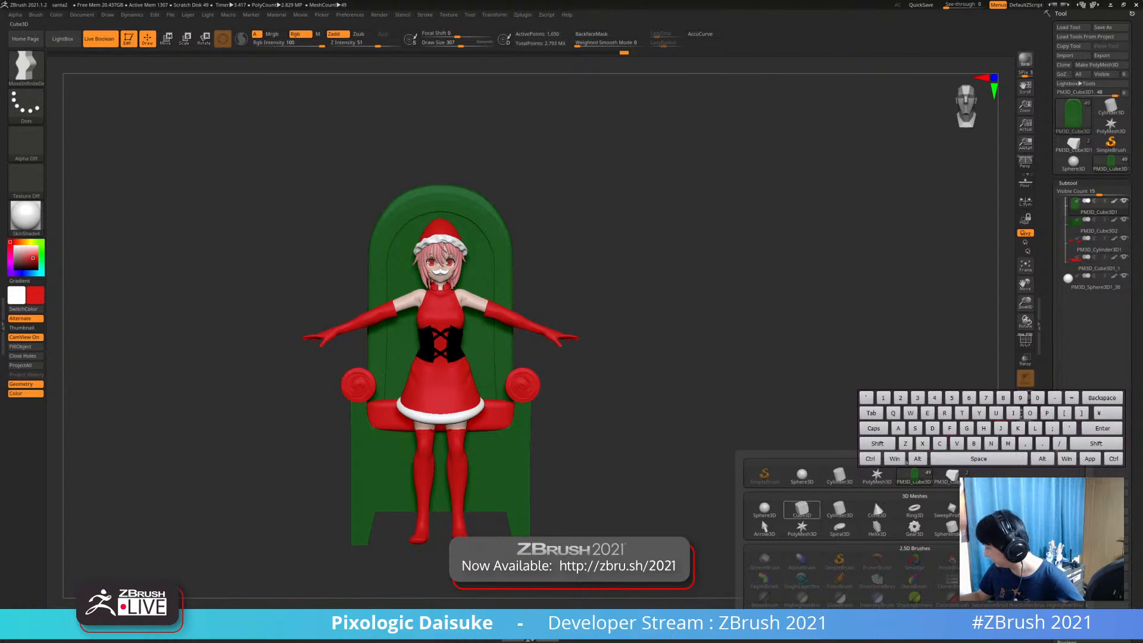
pyautogui.click(802, 508)
pyautogui.keyDown('alt'); pyautogui.moveTo(250, 123); pyautogui.dragTo(209, 73); pyautogui.keyUp('alt')
pyautogui.press('w')
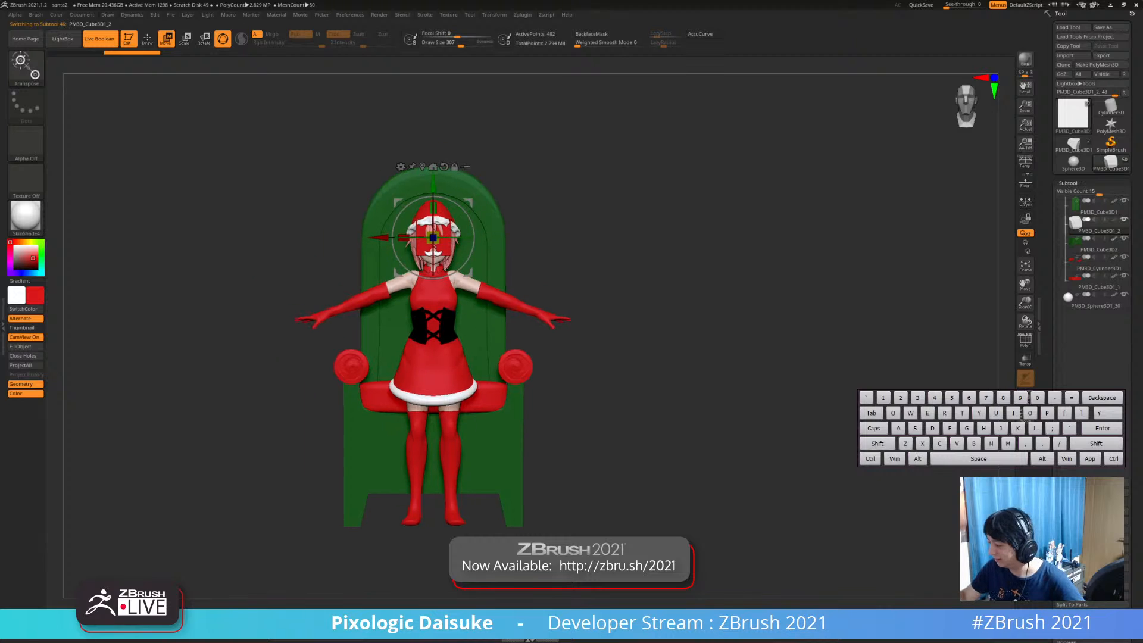
# Replace the new subtool's mesh with a lower-resolution primitive cube and accept its parameters
pyautogui.click(401, 166)
pyautogui.click(482, 165)
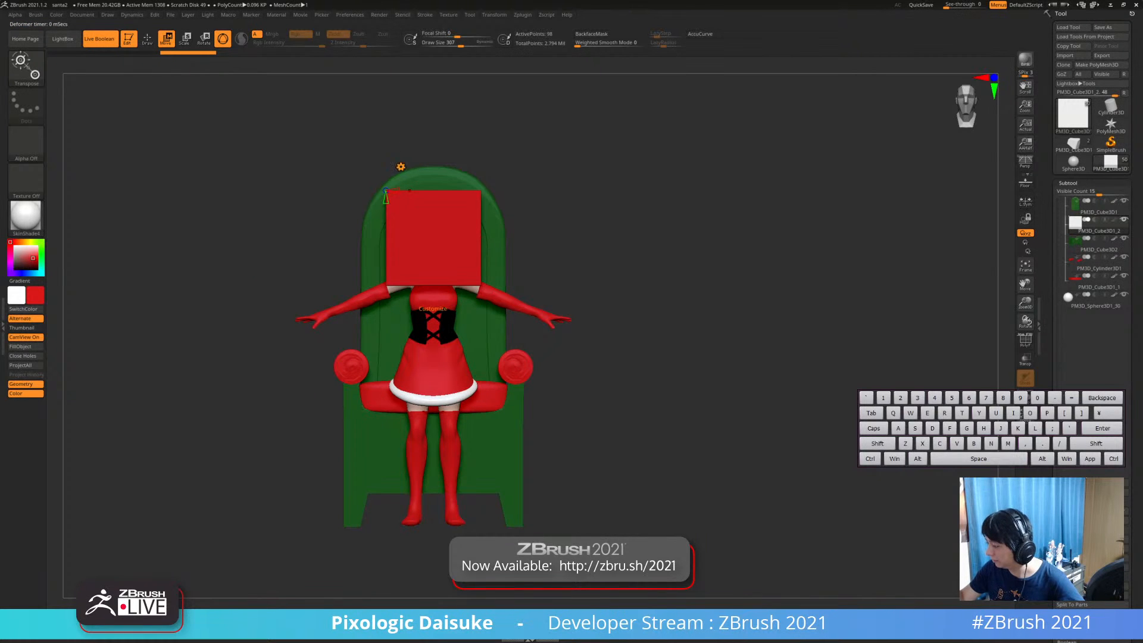
pyautogui.click(400, 166)
pyautogui.click(480, 167)
# Scale the cube down to about post width and move it behind one of the armrests, beside the backrest
pyautogui.moveTo(523, 173); pyautogui.dragTo(565, 177)
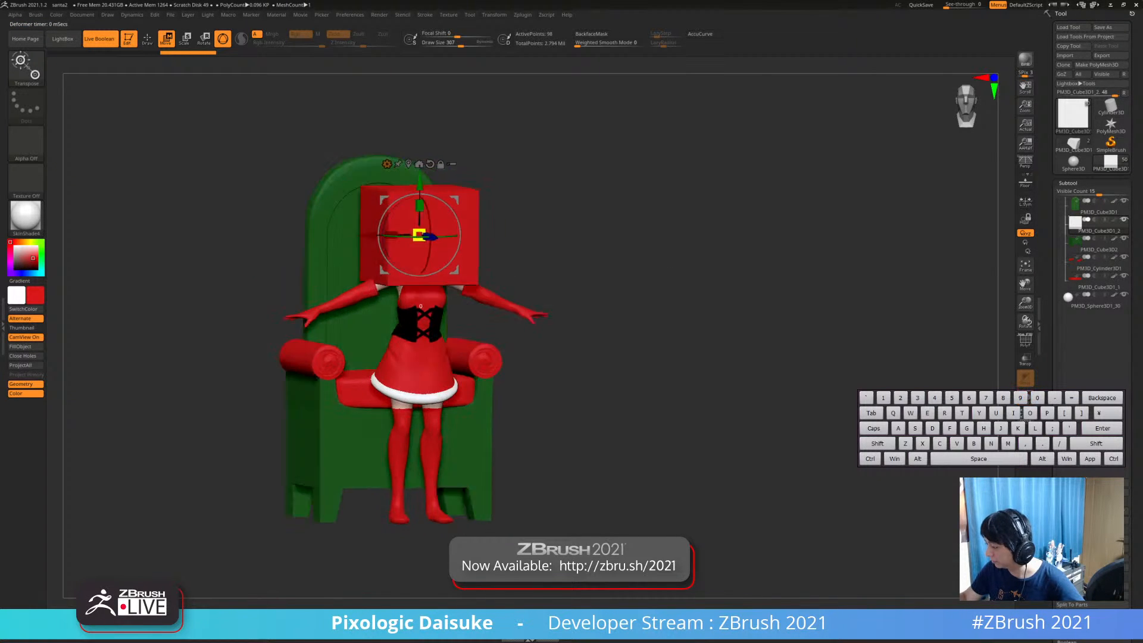
pyautogui.moveTo(419, 235); pyautogui.dragTo(437, 236, button='right')
pyautogui.moveTo(408, 233); pyautogui.dragTo(357, 239)
pyautogui.moveTo(443, 199); pyautogui.dragTo(323, 277)
pyautogui.keyDown('shift'); pyautogui.moveTo(324, 277); pyautogui.dragTo(407, 303, button='right'); pyautogui.keyUp('shift')
pyautogui.moveTo(397, 319); pyautogui.dragTo(278, 334)
pyautogui.moveTo(286, 327); pyautogui.dragTo(387, 334, button='right')
pyautogui.moveTo(328, 368); pyautogui.dragTo(302, 367)
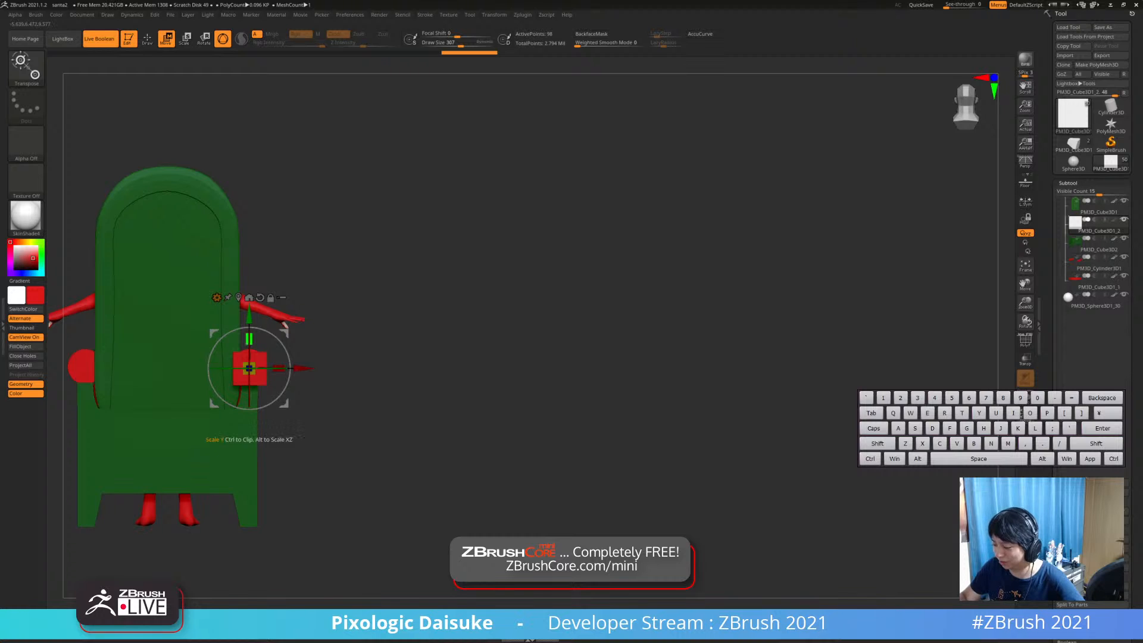
# Stretch the cube vertically into a tall post along the backrest's side, rising above the arch
pyautogui.moveTo(249, 338); pyautogui.dragTo(249, 249)
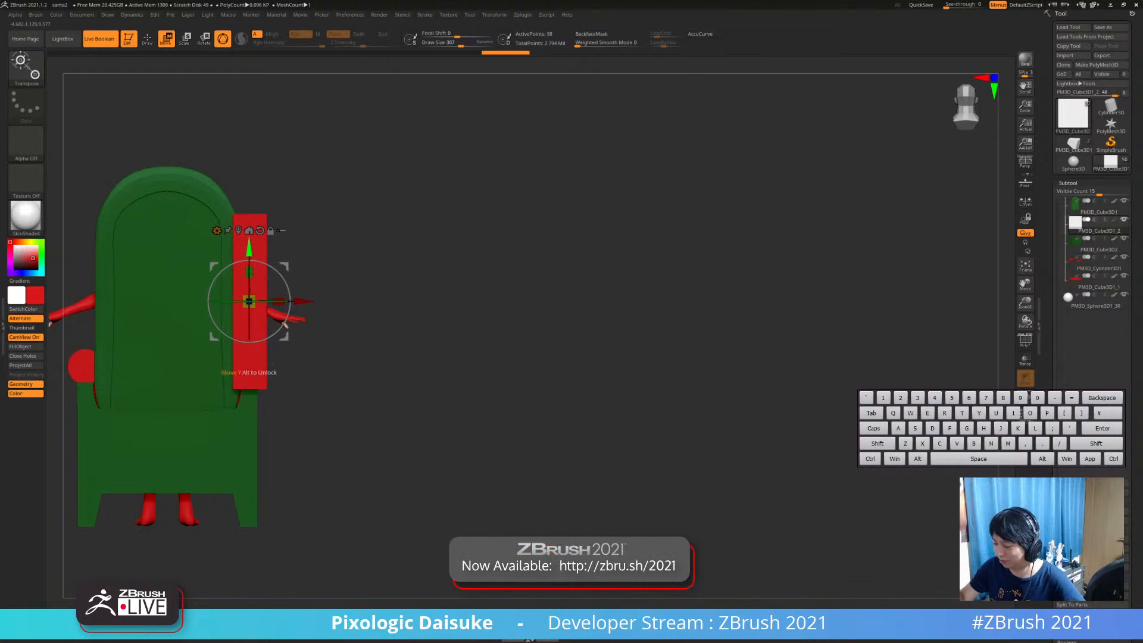
pyautogui.moveTo(301, 301); pyautogui.dragTo(290, 301)
pyautogui.moveTo(238, 272); pyautogui.dragTo(238, 226)
# Align the post's depth with the rear of the armrest and scale the post down slightly
pyautogui.moveTo(452, 238); pyautogui.dragTo(333, 248)
pyautogui.moveTo(290, 278); pyautogui.dragTo(298, 278)
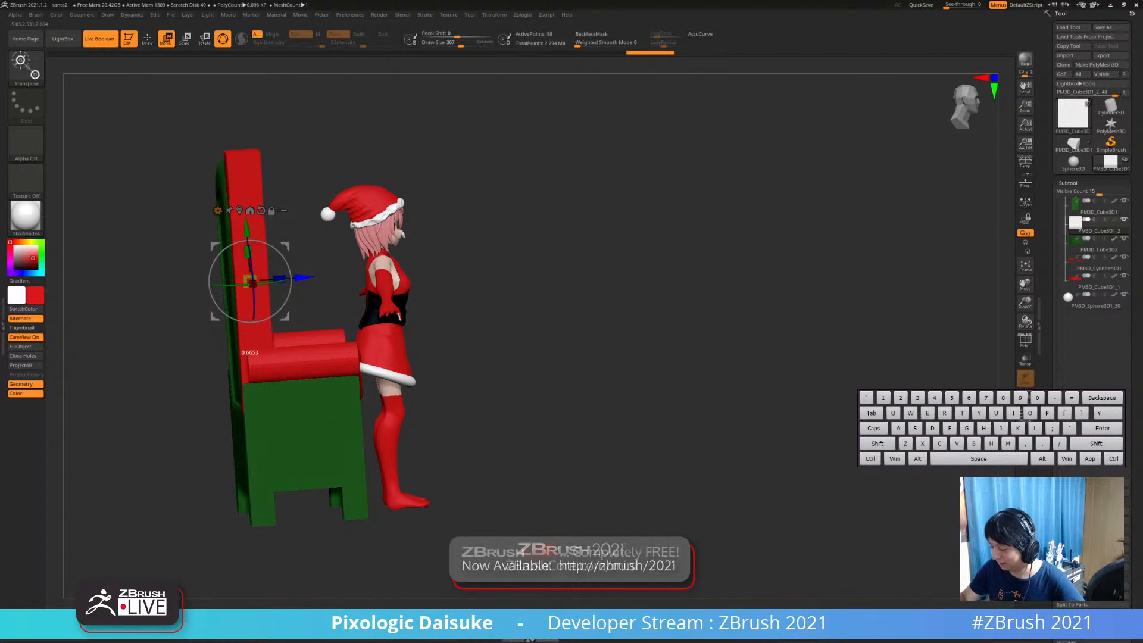
pyautogui.moveTo(476, 256)
pyautogui.mouseDown()
pyautogui.moveTo(363, 258)
pyautogui.moveTo(470, 257)
pyautogui.mouseUp()
pyautogui.moveTo(298, 286); pyautogui.dragTo(296, 285)
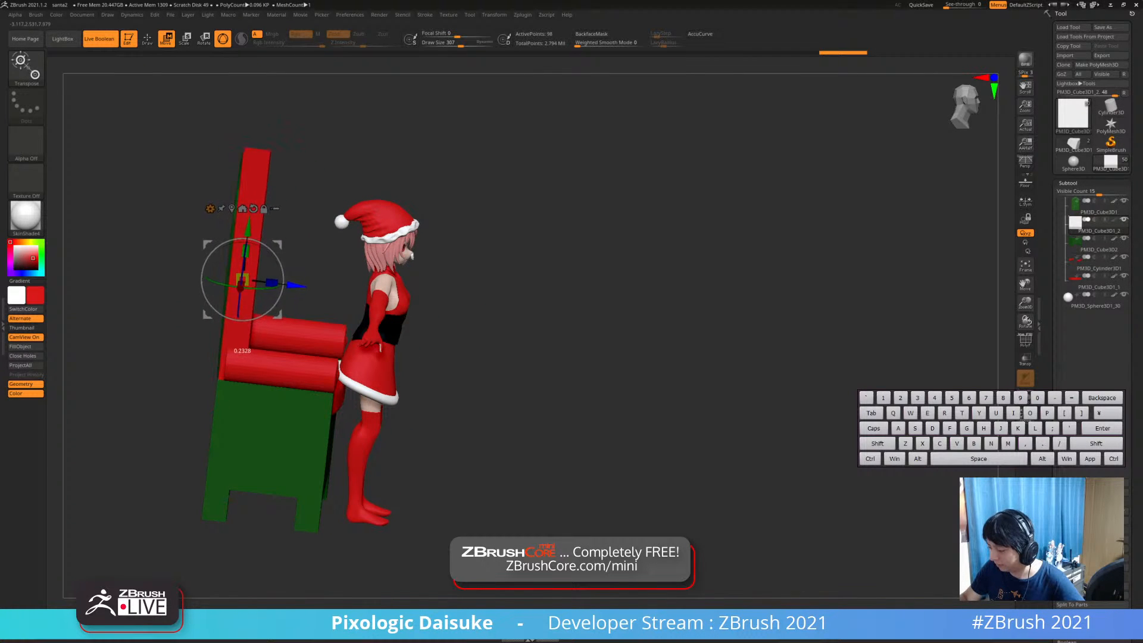
pyautogui.moveTo(476, 257); pyautogui.dragTo(404, 285)
pyautogui.moveTo(405, 285); pyautogui.dragTo(491, 295)
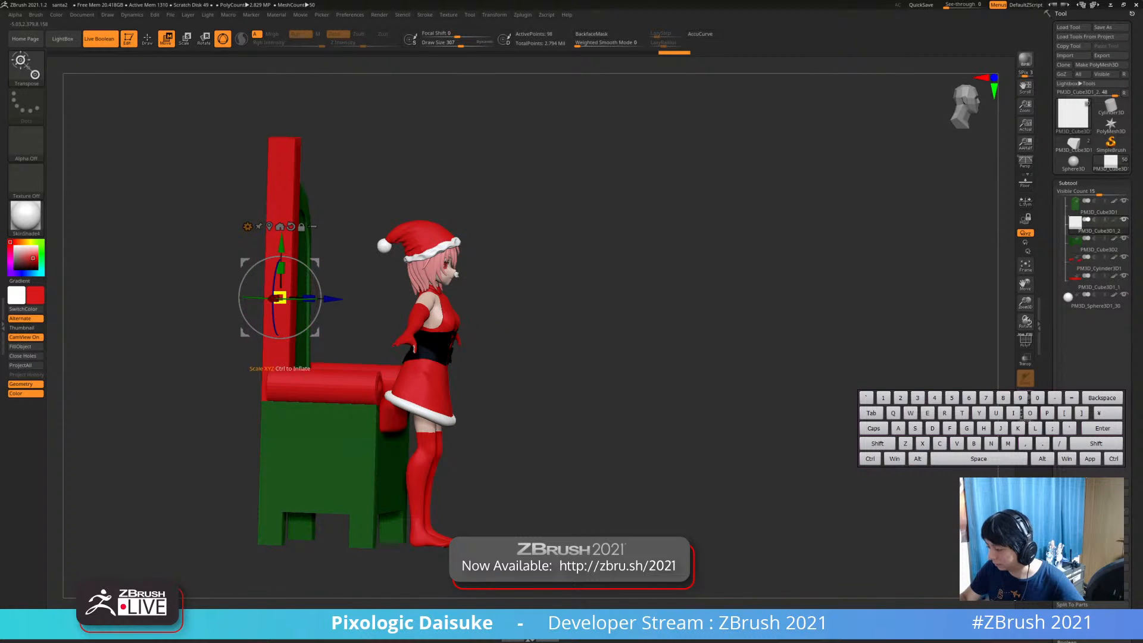
pyautogui.moveTo(278, 298); pyautogui.dragTo(331, 299)
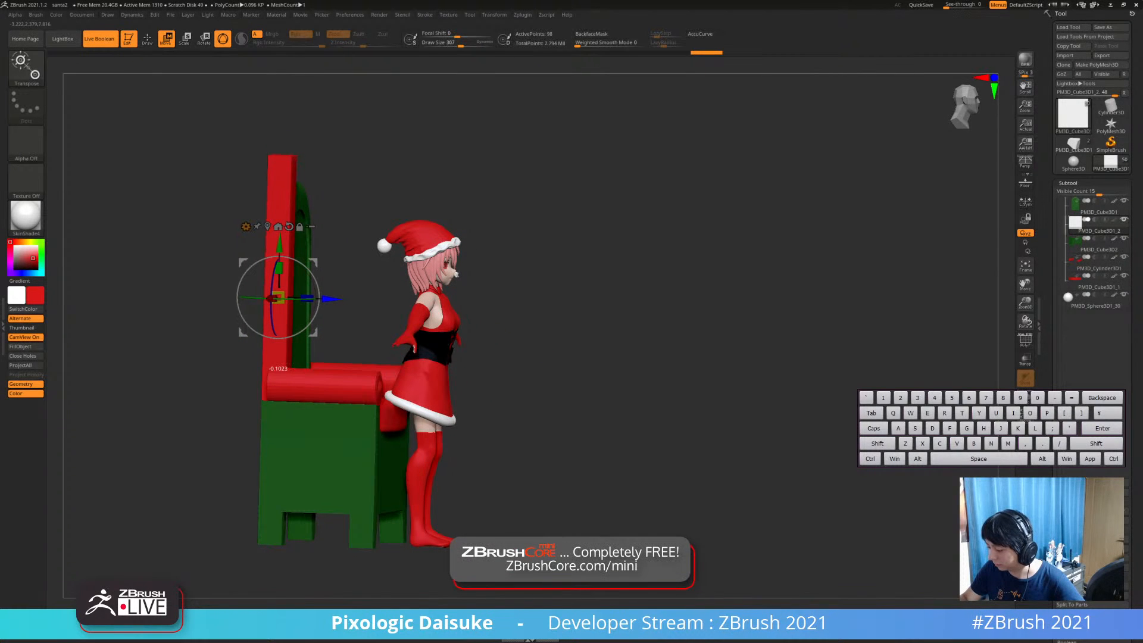
# Mirror and Weld the post to the other side of the chair and return to Draw mode
pyautogui.moveTo(517, 297); pyautogui.dragTo(444, 308)
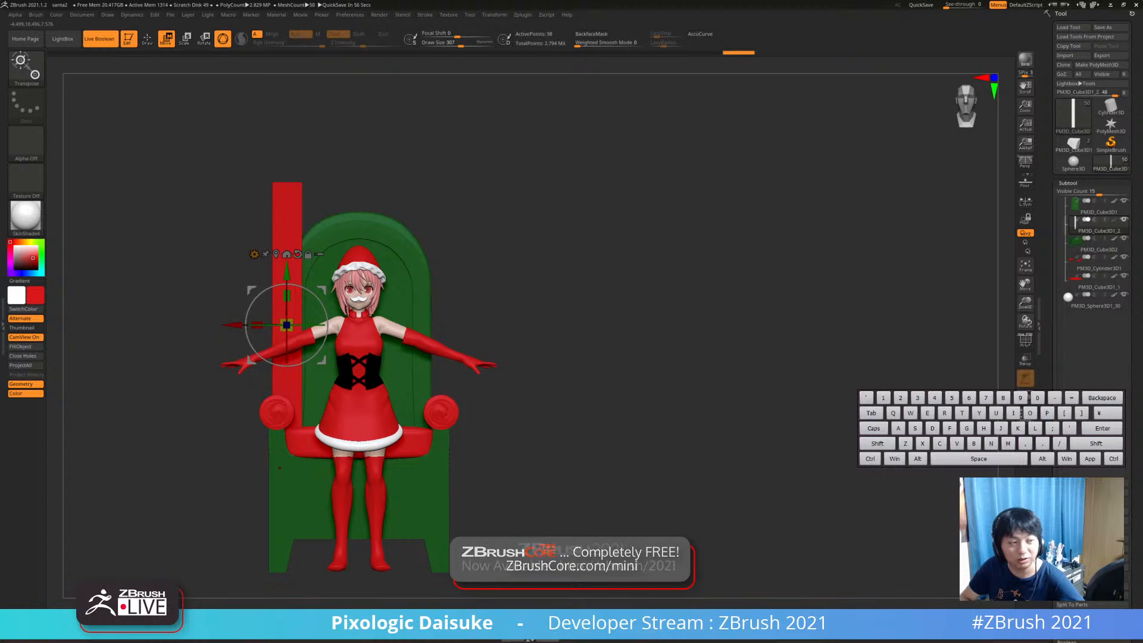
pyautogui.moveTo(518, 298)
pyautogui.mouseDown()
pyautogui.moveTo(565, 315)
pyautogui.moveTo(519, 299)
pyautogui.mouseUp()
pyautogui.press('ctrl')
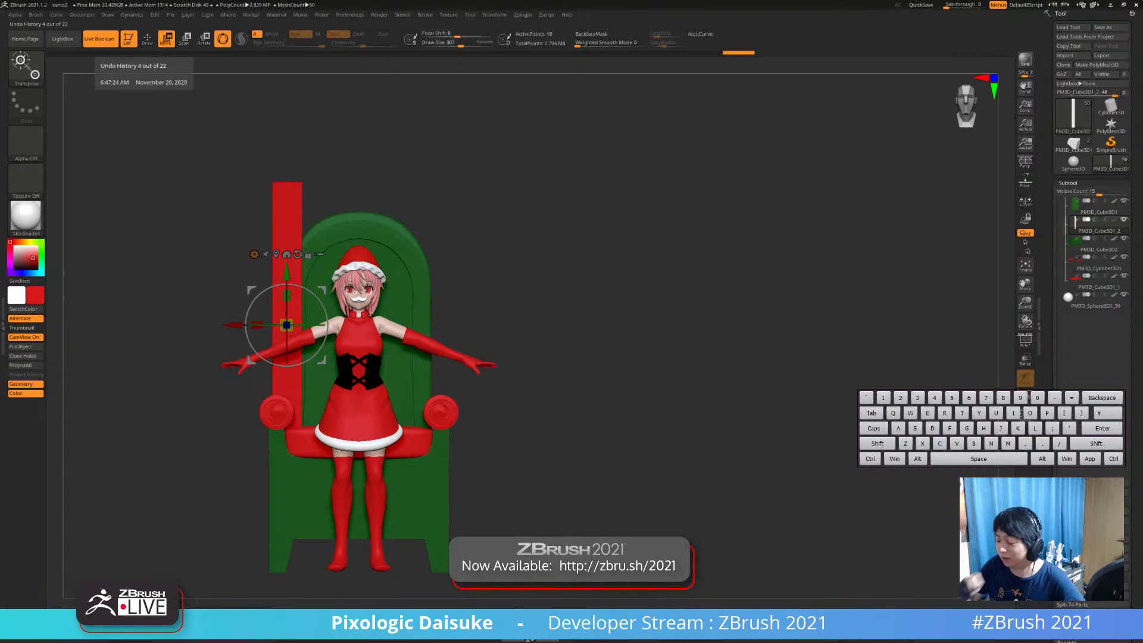
pyautogui.keyDown('ctrl'); pyautogui.moveTo(235, 325); pyautogui.dragTo(380, 325); pyautogui.keyUp('ctrl')
pyautogui.hotkey('ctrl', 'z')
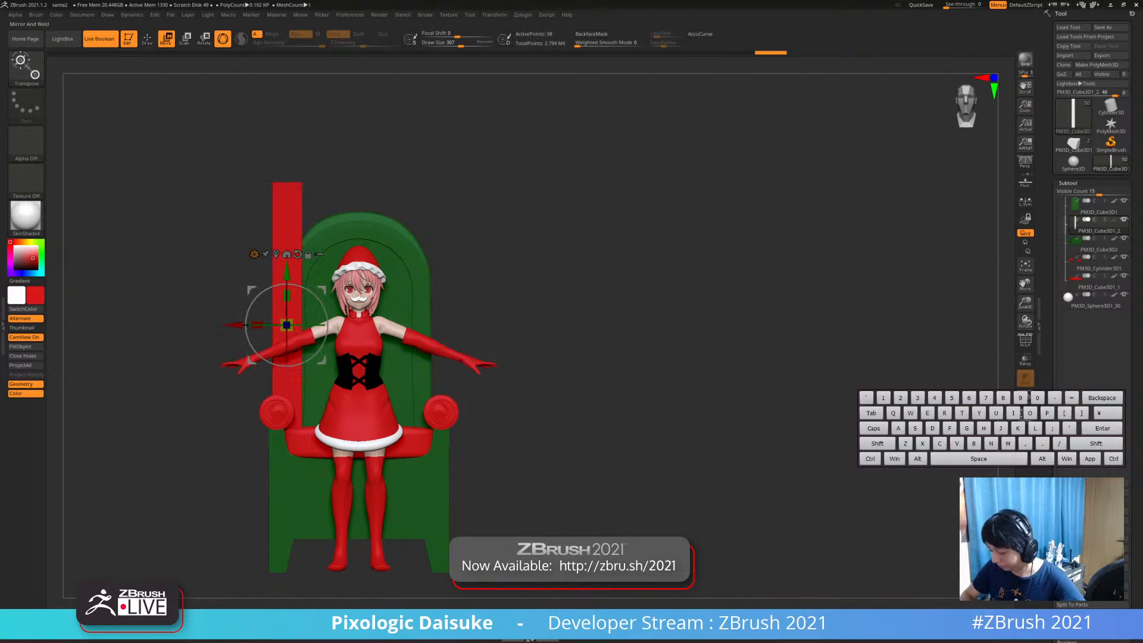
pyautogui.click(213, 605)
pyautogui.moveTo(178, 476); pyautogui.dragTo(256, 497)
pyautogui.press('q')
# Examine the proportions of the paired posts against the chair and the Santa girl from several angles
pyautogui.keyDown('ctrl'); pyautogui.moveTo(494, 303); pyautogui.dragTo(473, 377, button='right'); pyautogui.keyUp('ctrl')
pyautogui.keyDown('alt'); pyautogui.click(473, 379); pyautogui.keyUp('alt')
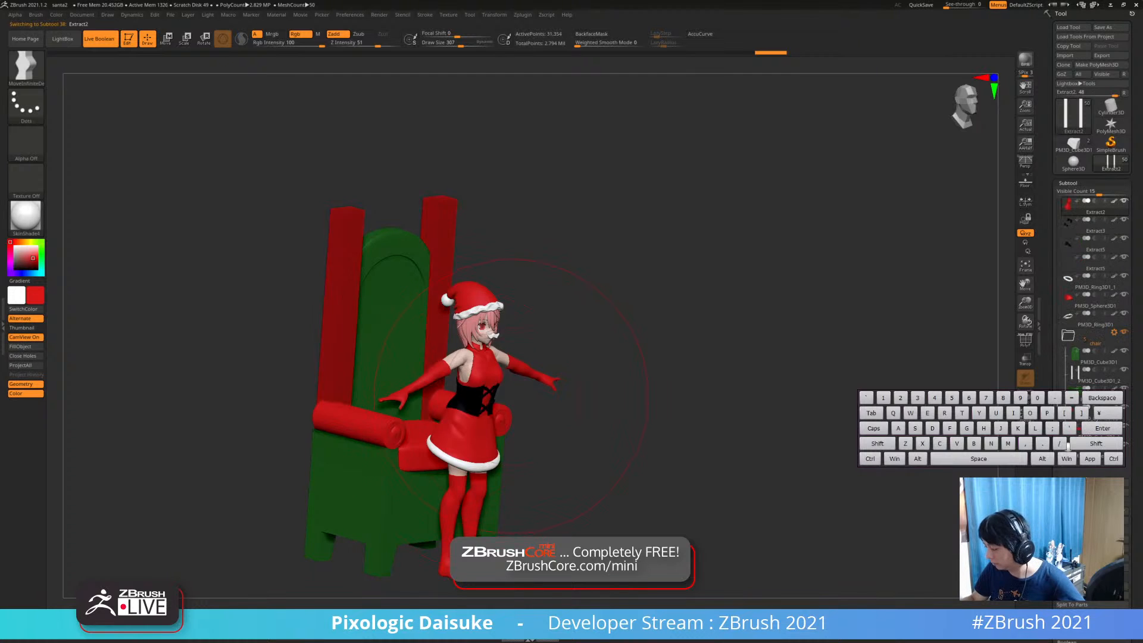
pyautogui.moveTo(568, 396)
pyautogui.keyDown('shift'); pyautogui.mouseDown(button='right')
pyautogui.moveTo(488, 401)
pyautogui.moveTo(464, 283)
pyautogui.mouseUp(button='right'); pyautogui.keyUp('shift')
pyautogui.moveTo(464, 282)
pyautogui.mouseDown(button='right')
pyautogui.moveTo(461, 306)
pyautogui.moveTo(321, 286)
pyautogui.moveTo(497, 363)
pyautogui.moveTo(432, 399)
pyautogui.moveTo(393, 470)
pyautogui.moveTo(430, 439)
pyautogui.moveTo(613, 438)
pyautogui.moveTo(386, 437)
pyautogui.moveTo(514, 437)
pyautogui.moveTo(467, 437)
pyautogui.moveTo(513, 418)
pyautogui.moveTo(487, 416)
pyautogui.moveTo(509, 415)
pyautogui.moveTo(469, 448)
pyautogui.mouseUp(button='right')
pyautogui.keyDown('alt'); pyautogui.click(413, 256); pyautogui.keyUp('alt')
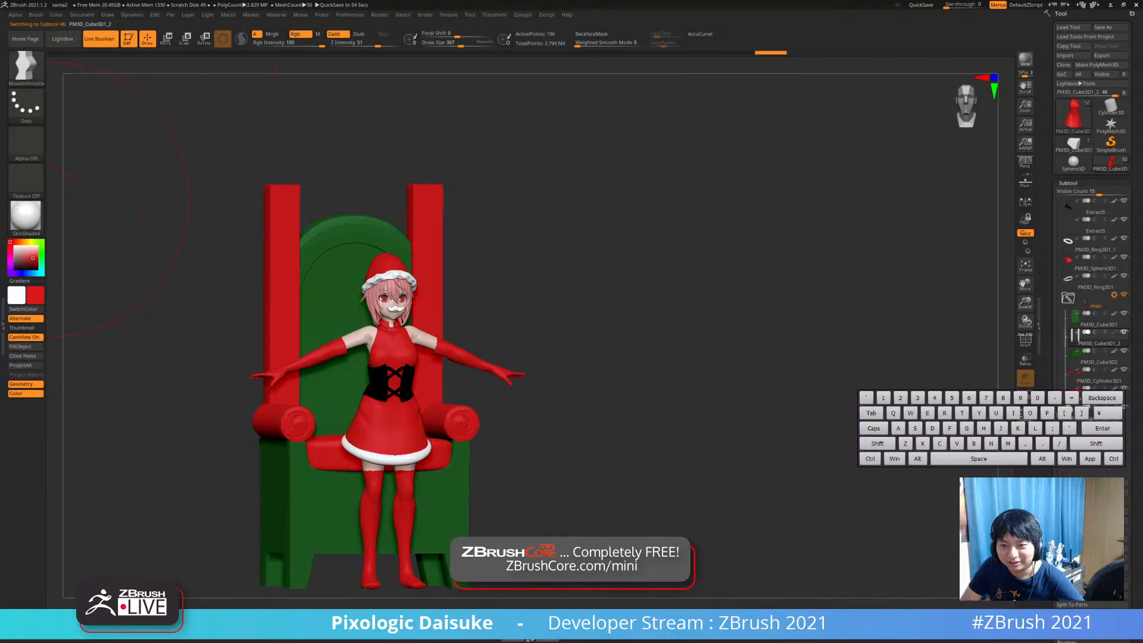
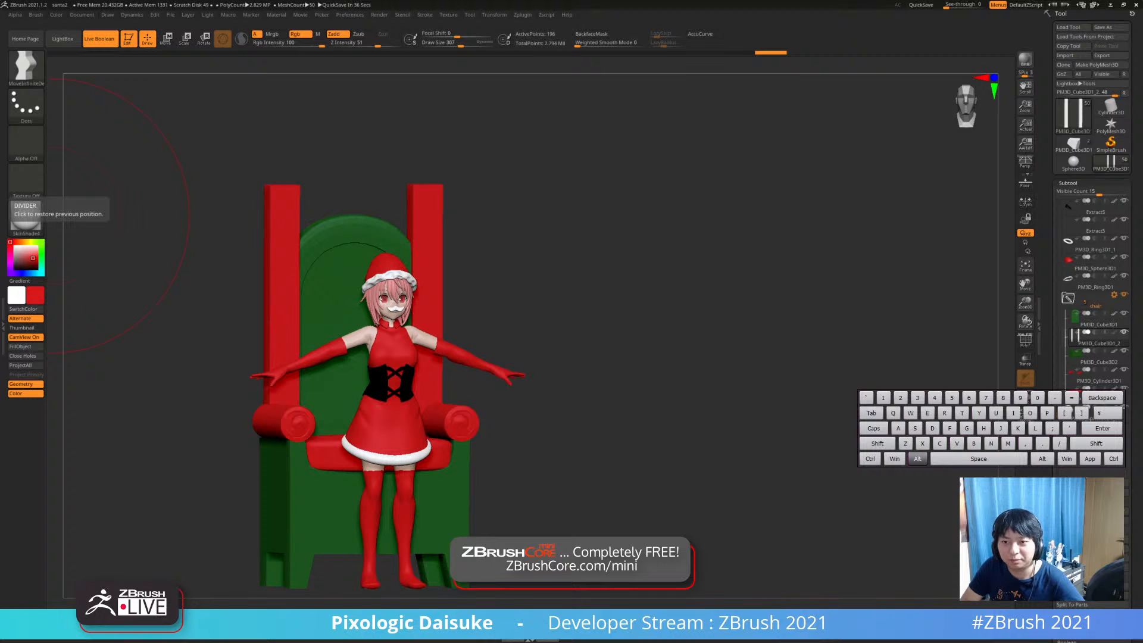
pyautogui.moveTo(0, 494); pyautogui.dragTo(0, 304, button='right')
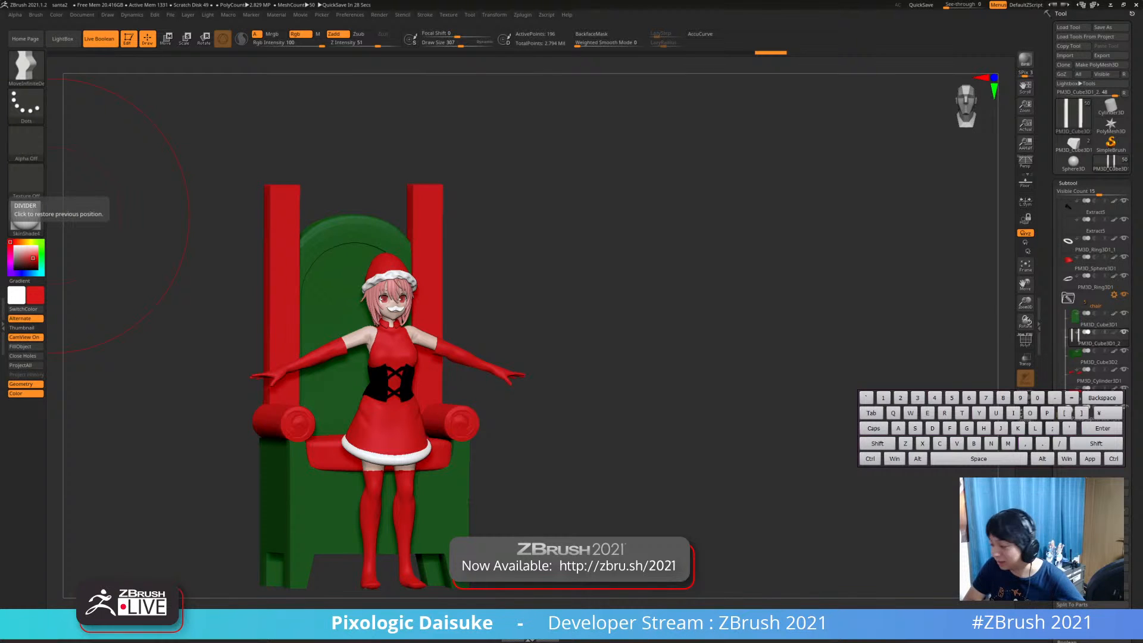
pyautogui.click(595, 381)
pyautogui.click(595, 380)
pyautogui.keyDown('alt'); pyautogui.click(390, 416); pyautogui.keyUp('alt')
pyautogui.moveTo(595, 381)
pyautogui.mouseDown()
pyautogui.moveTo(613, 376)
pyautogui.moveTo(535, 357)
pyautogui.mouseUp()
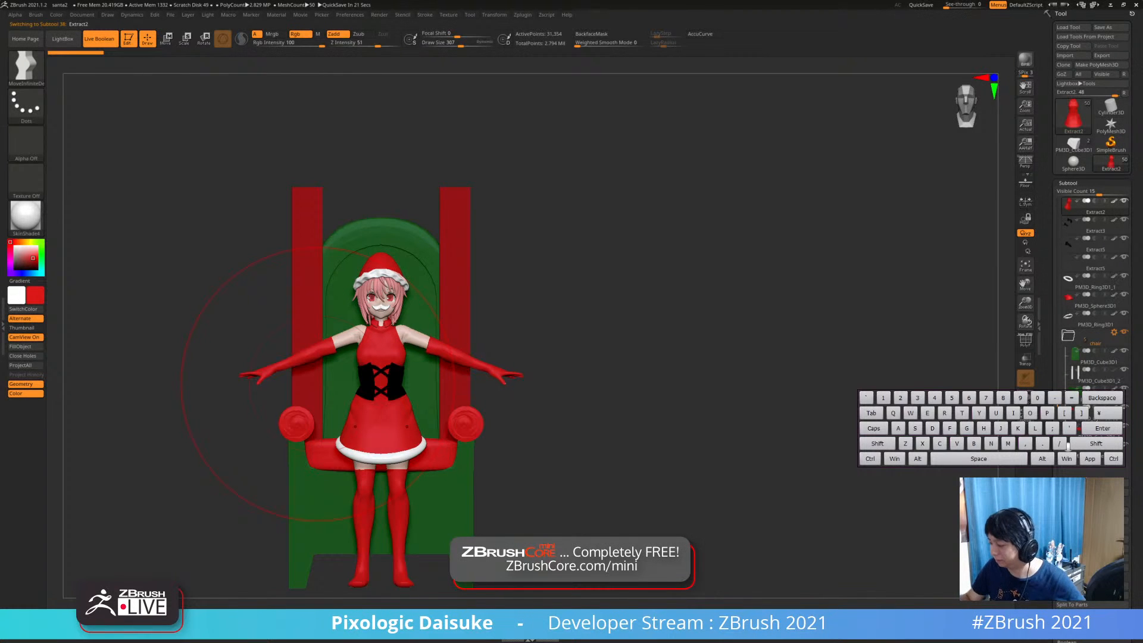
pyautogui.moveTo(197, 387); pyautogui.dragTo(211, 411)
pyautogui.keyDown('ctrl'); pyautogui.moveTo(386, 416); pyautogui.dragTo(370, 445, button='right'); pyautogui.keyUp('ctrl')
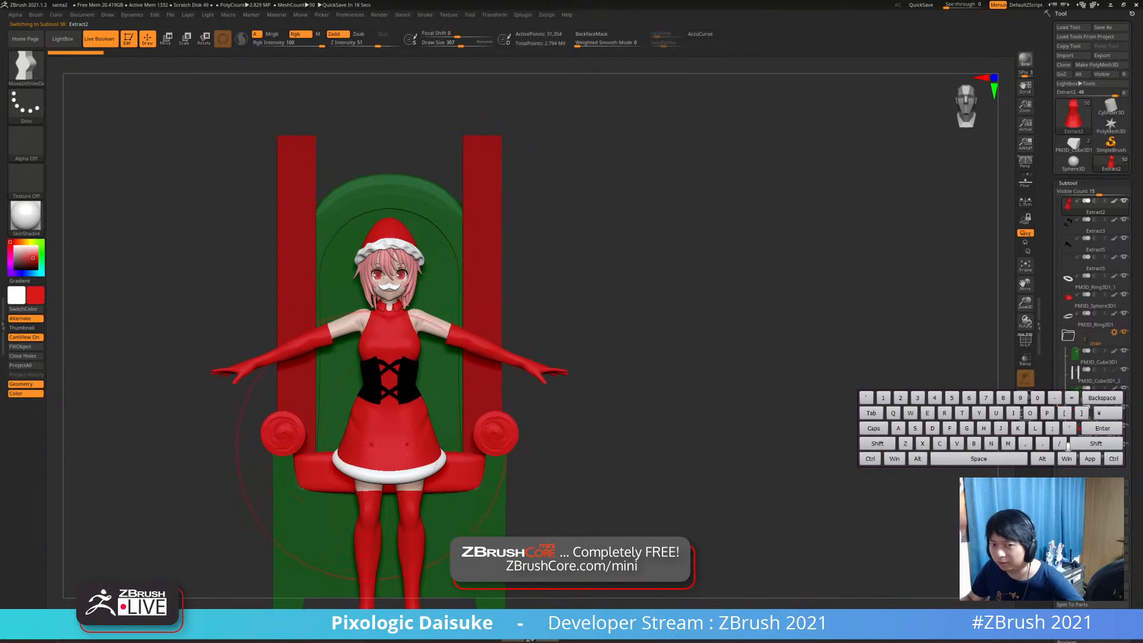
pyautogui.moveTo(232, 437)
pyautogui.mouseDown()
pyautogui.moveTo(292, 446)
pyautogui.moveTo(95, 446)
pyautogui.moveTo(235, 440)
pyautogui.mouseUp()
pyautogui.keyDown('ctrl'); pyautogui.moveTo(236, 435); pyautogui.dragTo(244, 413, button='right'); pyautogui.keyUp('ctrl')
# Make the two posts the active subtool and choose the SnakeHook brush with a draw size of 116
pyautogui.keyDown('alt'); pyautogui.click(478, 319); pyautogui.keyUp('alt')
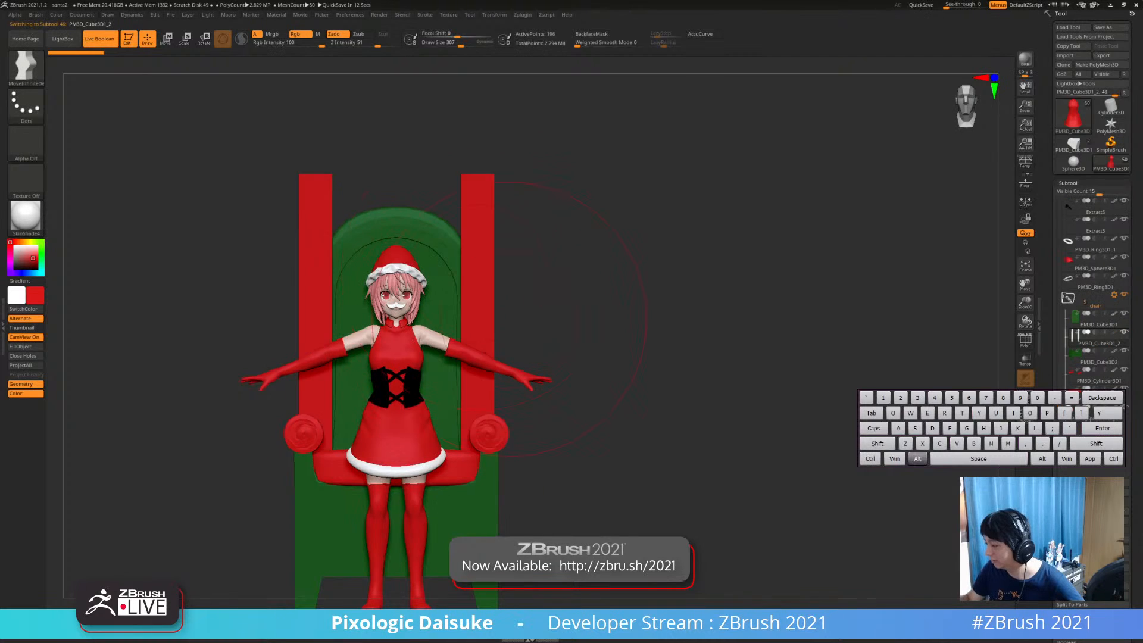
pyautogui.keyDown('ctrl'); pyautogui.moveTo(513, 276); pyautogui.dragTo(526, 238, button='right'); pyautogui.keyUp('ctrl')
pyautogui.moveTo(529, 240)
pyautogui.mouseDown()
pyautogui.moveTo(617, 248)
pyautogui.moveTo(531, 250)
pyautogui.mouseUp()
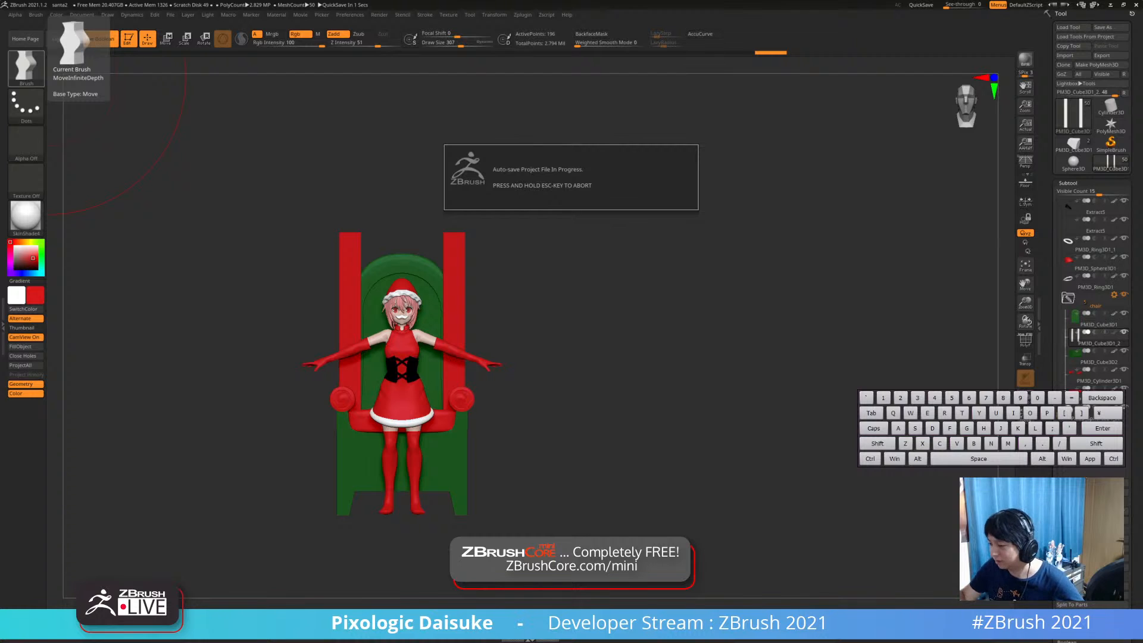
pyautogui.click(27, 68)
pyautogui.click(338, 75)
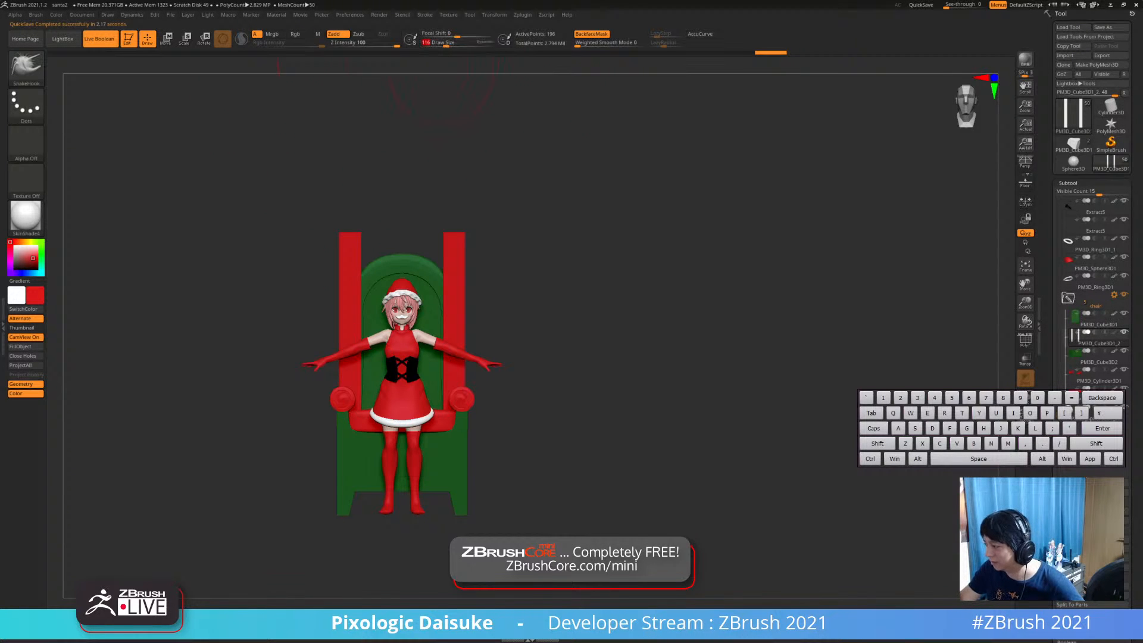
# Try to pull the tops of the posts upward with the SnakeHook brush
pyautogui.click(460, 238)
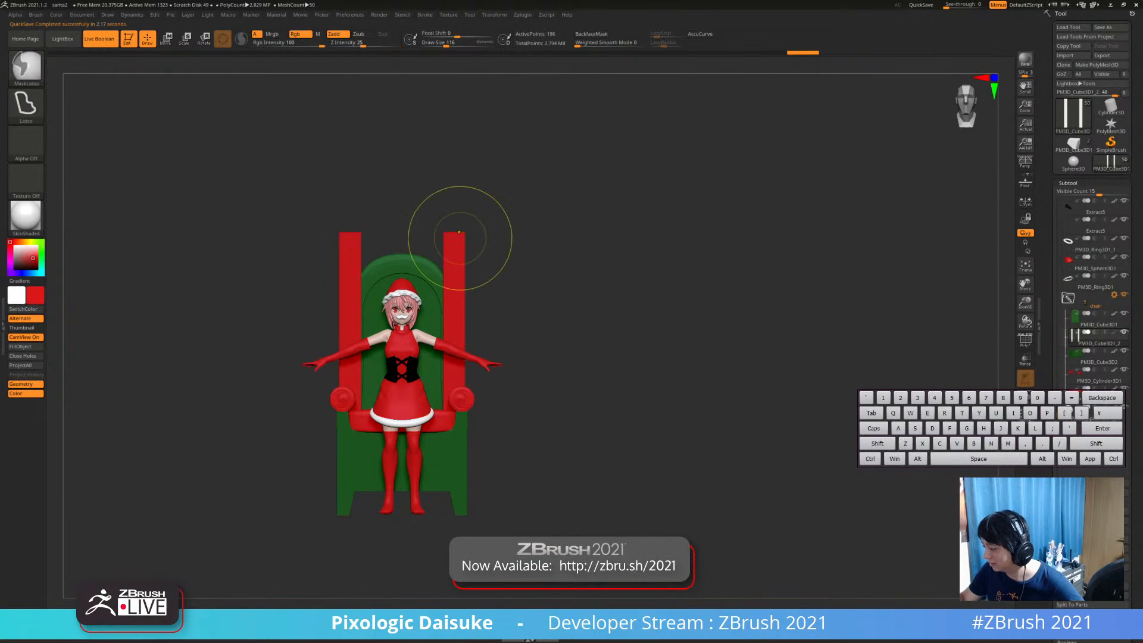
pyautogui.hotkey('ctrl', 'z')
pyautogui.moveTo(459, 238); pyautogui.dragTo(459, 198)
pyautogui.hotkey('ctrl', 'z')
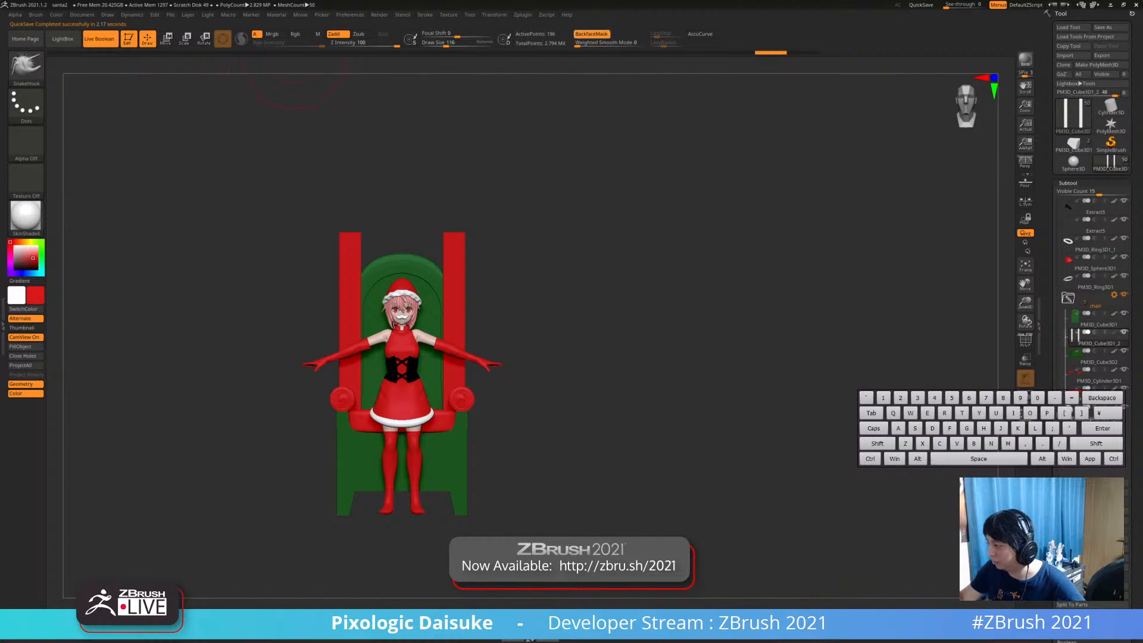
# Pull antler-like branches outward and upward from both post tops using SnakeHook at draw size 59, with Sculptris Pro on and BackfaceMask off
pyautogui.moveTo(479, 215)
pyautogui.keyDown('ctrl'); pyautogui.mouseDown(button='right')
pyautogui.moveTo(484, 247)
pyautogui.moveTo(527, 262)
pyautogui.mouseUp(button='right'); pyautogui.keyUp('ctrl')
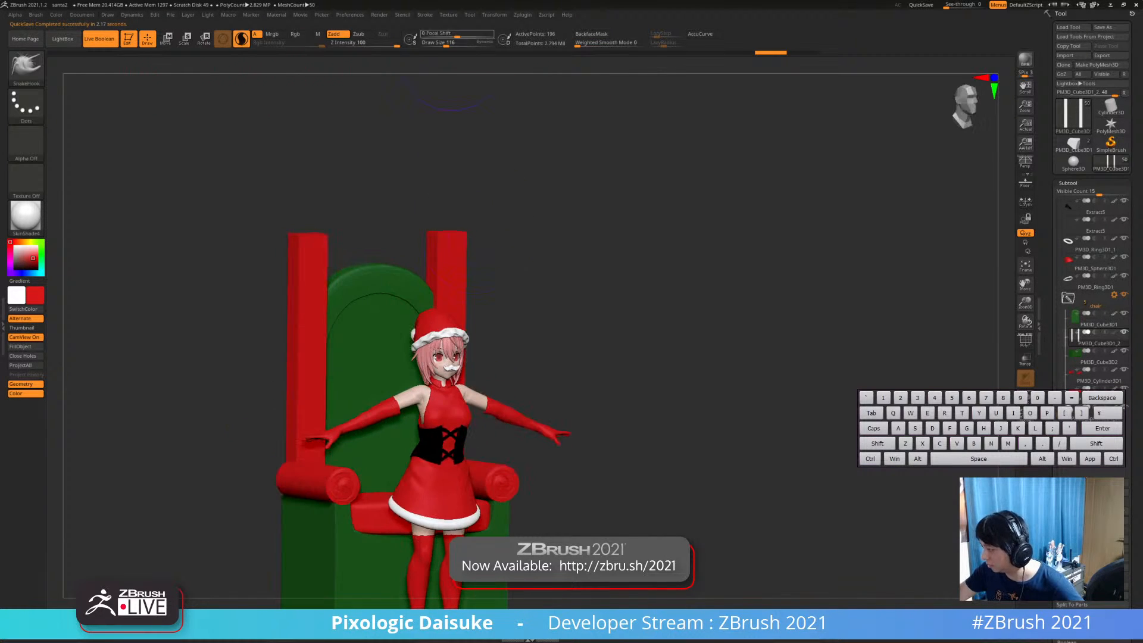
pyautogui.click(439, 44)
pyautogui.moveTo(514, 222); pyautogui.dragTo(543, 185)
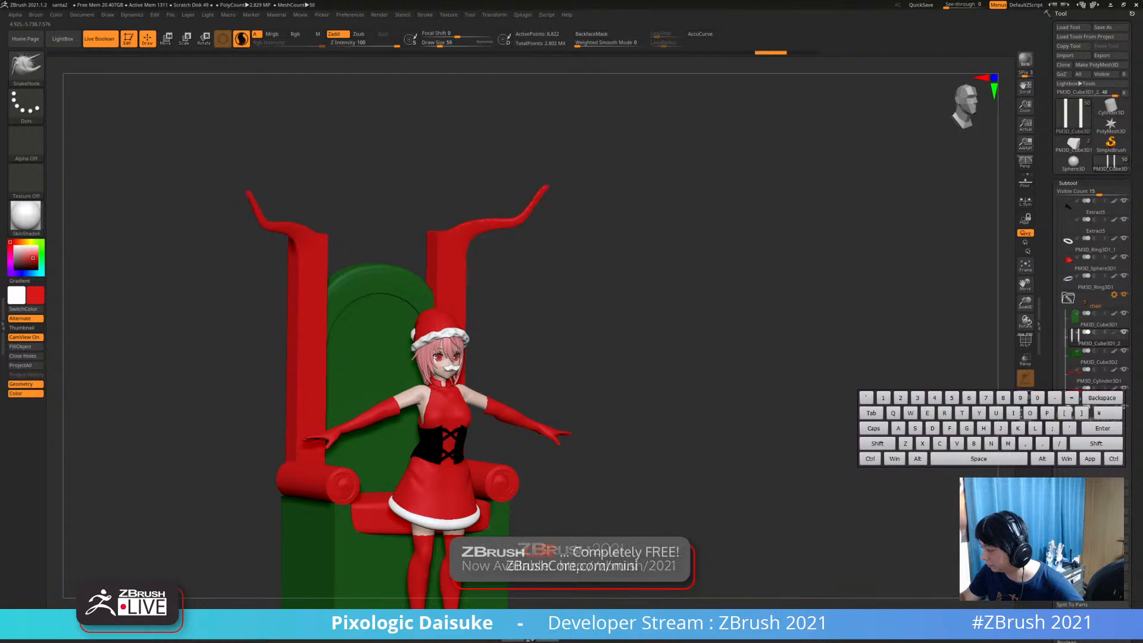
# Pull a second prong out of each post's branch with the SnakeHook brush to form a fork
pyautogui.keyDown('ctrl'); pyautogui.moveTo(543, 186); pyautogui.dragTo(538, 156, button='right'); pyautogui.keyUp('ctrl')
pyautogui.moveTo(538, 156)
pyautogui.mouseDown(button='right')
pyautogui.moveTo(625, 185)
pyautogui.moveTo(632, 215)
pyautogui.mouseUp(button='right')
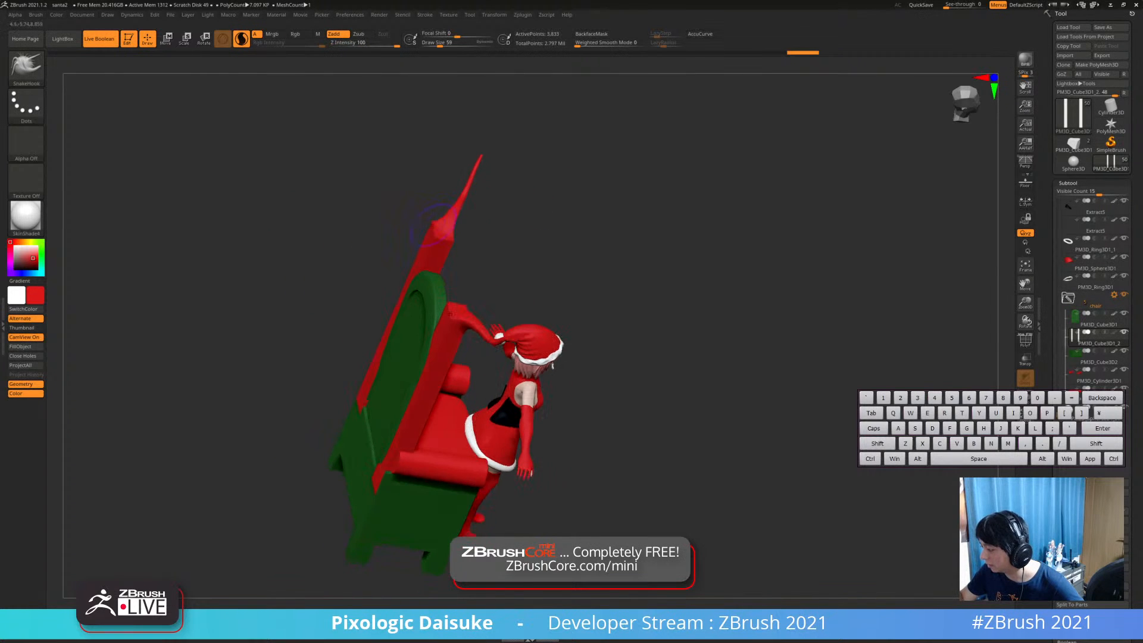
pyautogui.moveTo(439, 226); pyautogui.dragTo(413, 201)
pyautogui.moveTo(439, 180); pyautogui.dragTo(476, 169, button='right')
pyautogui.hotkey('ctrl', 'z')
pyautogui.moveTo(441, 211); pyautogui.dragTo(422, 185)
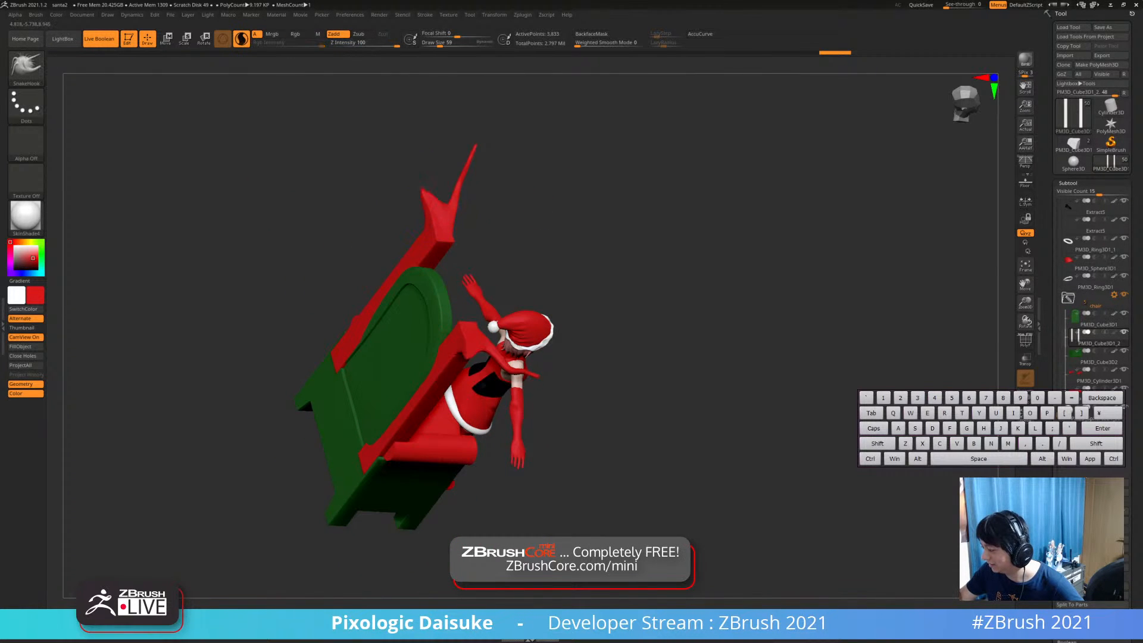
pyautogui.moveTo(414, 177); pyautogui.dragTo(415, 208, button='right')
pyautogui.keyDown('alt'); pyautogui.moveTo(178, 309); pyautogui.dragTo(254, 298, button='right'); pyautogui.keyUp('alt')
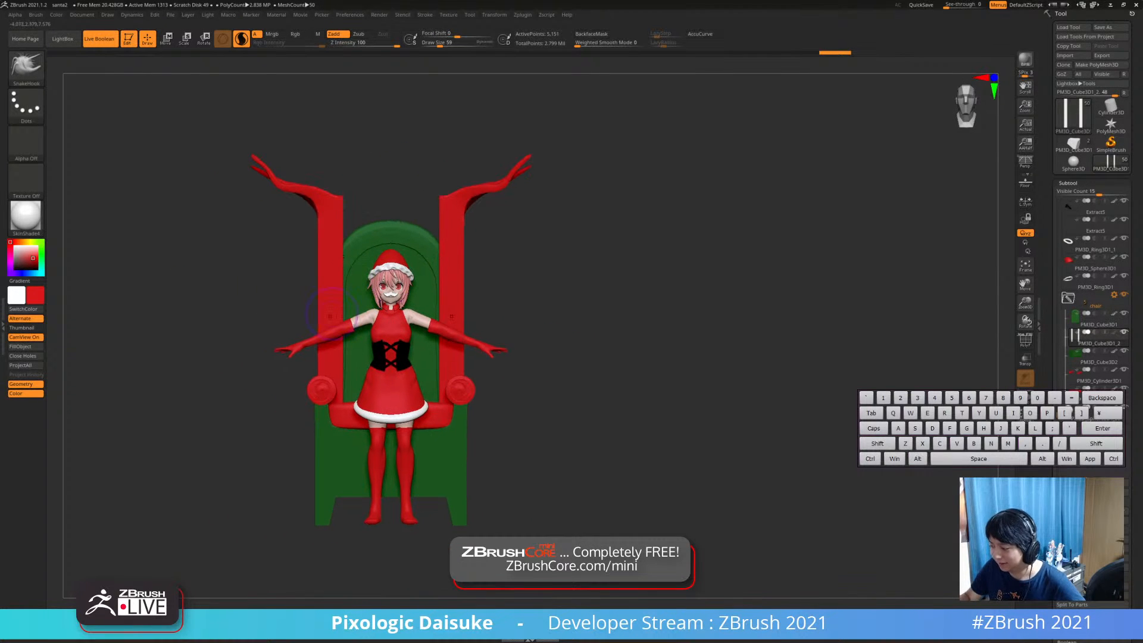
# Fill the two branching posts with a wood-like brown
pyautogui.moveTo(35, 295); pyautogui.dragTo(46, 317)
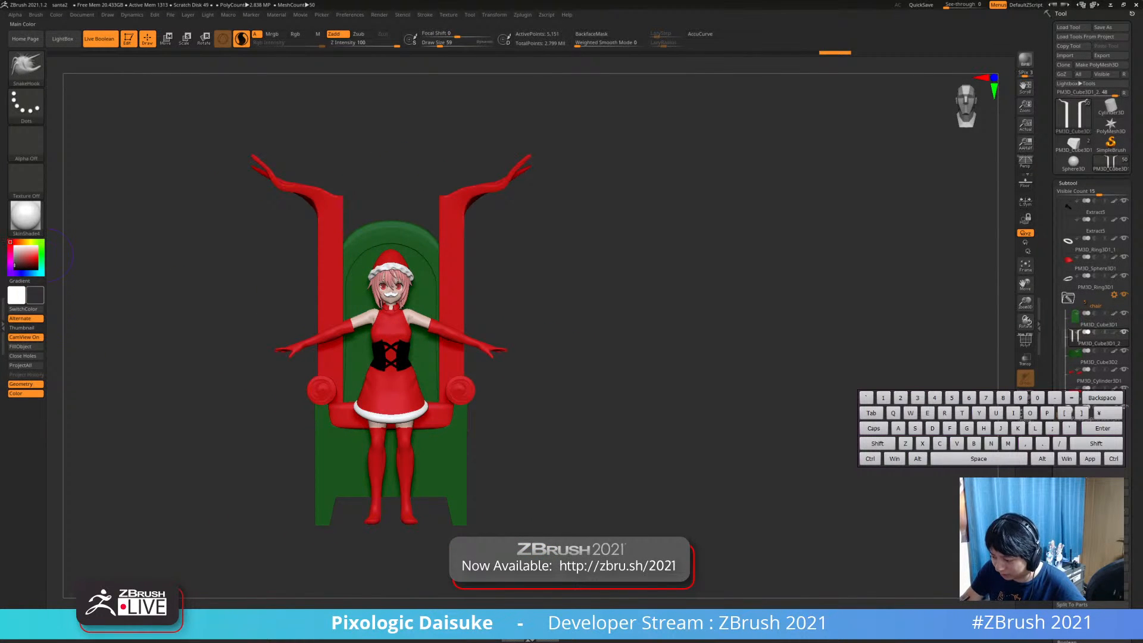
pyautogui.click(20, 242)
pyautogui.click(24, 257)
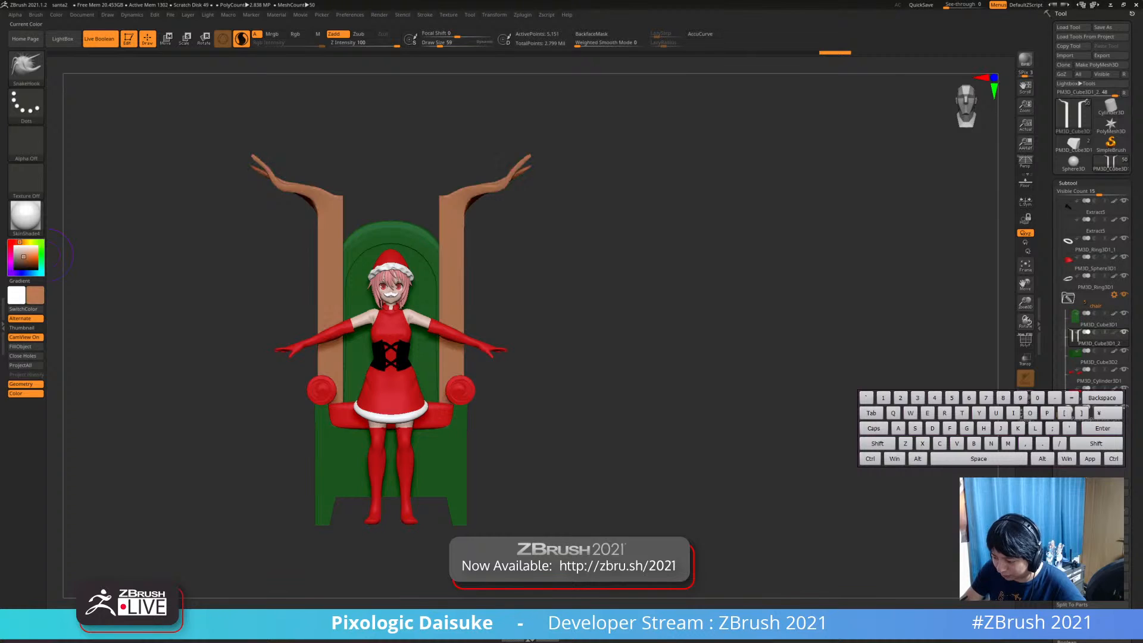
# Smooth the posts along their full length so their square edges become rounded like tree trunks
pyautogui.keyDown('alt'); pyautogui.moveTo(464, 245); pyautogui.dragTo(482, 266, button='right'); pyautogui.keyUp('alt')
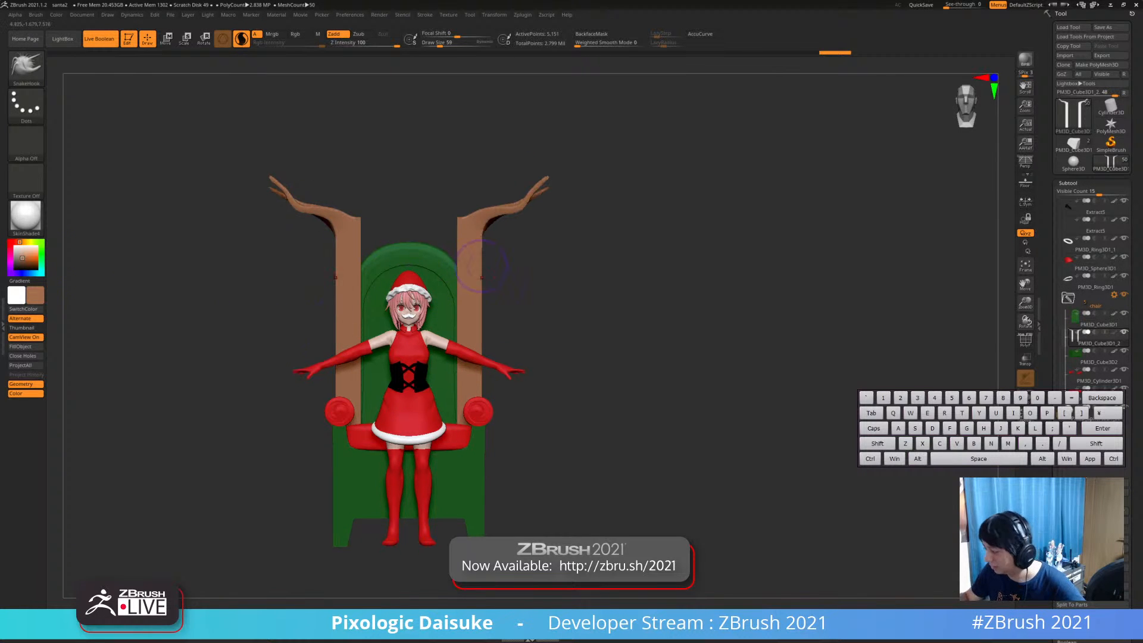
pyautogui.press('shift')
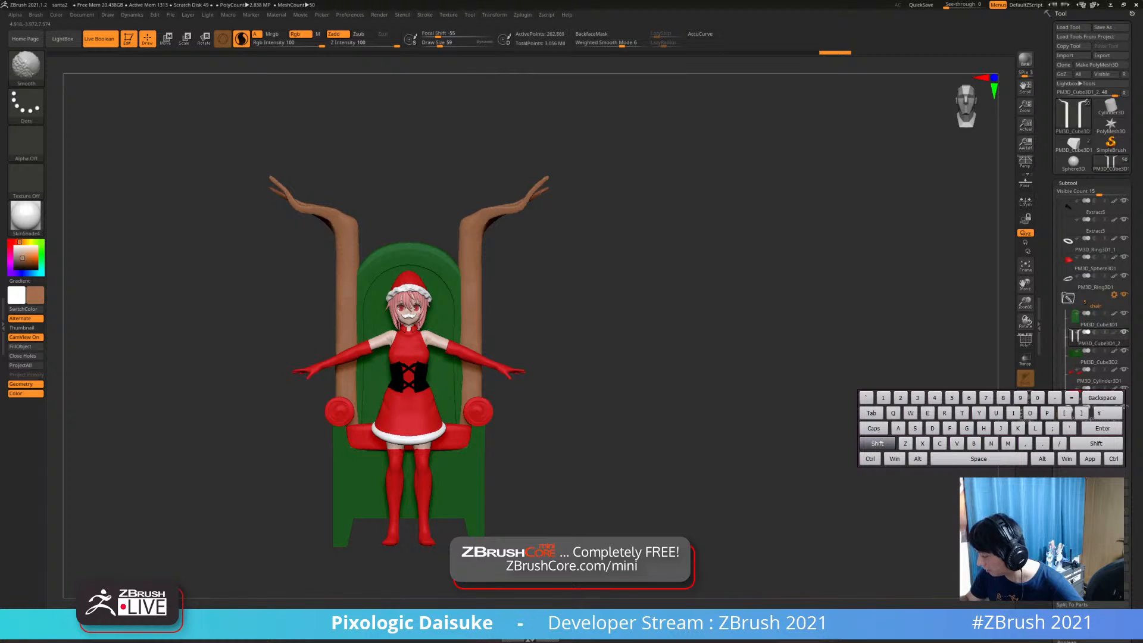
pyautogui.keyDown('shift'); pyautogui.moveTo(487, 383); pyautogui.dragTo(476, 357); pyautogui.keyUp('shift')
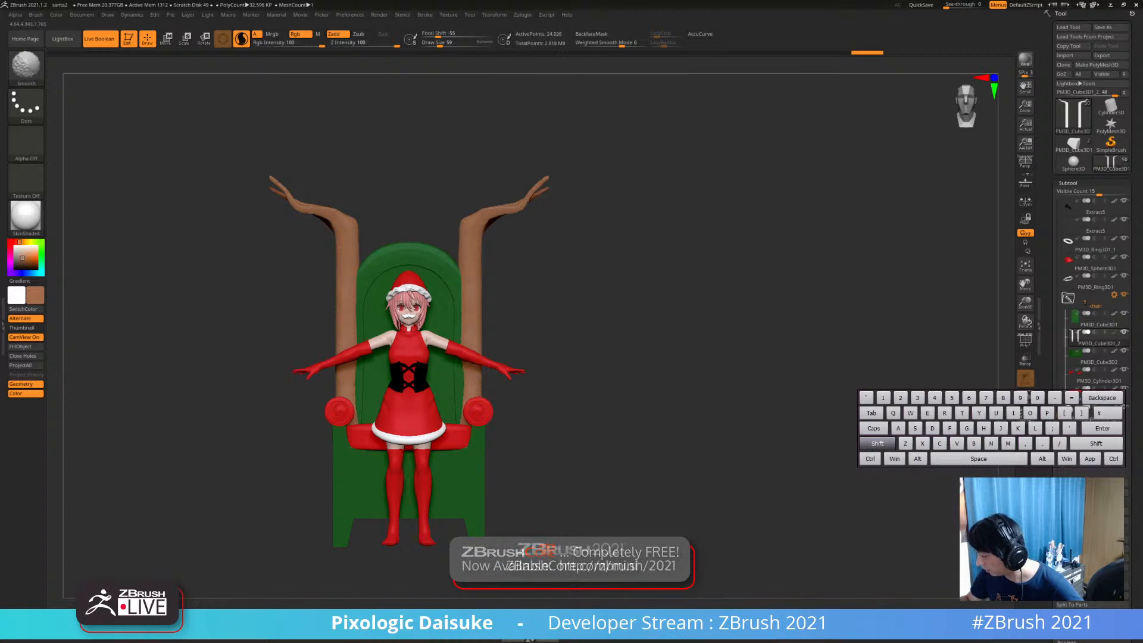
# Pull a third prong upward from each post's branch using SnakeHook at draw size 36 and refine its curve
pyautogui.moveTo(471, 228)
pyautogui.keyDown('alt'); pyautogui.mouseDown(button='right')
pyautogui.moveTo(435, 273)
pyautogui.moveTo(439, 305)
pyautogui.moveTo(444, 255)
pyautogui.mouseUp(button='right'); pyautogui.keyUp('alt')
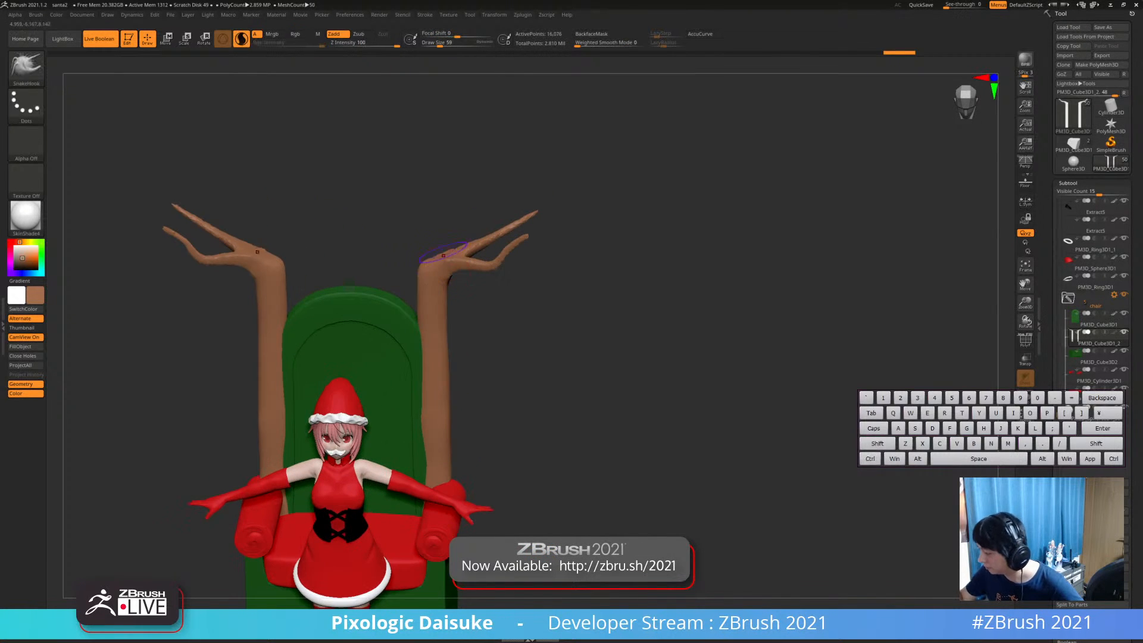
pyautogui.hotkey('ctrl', 'z')
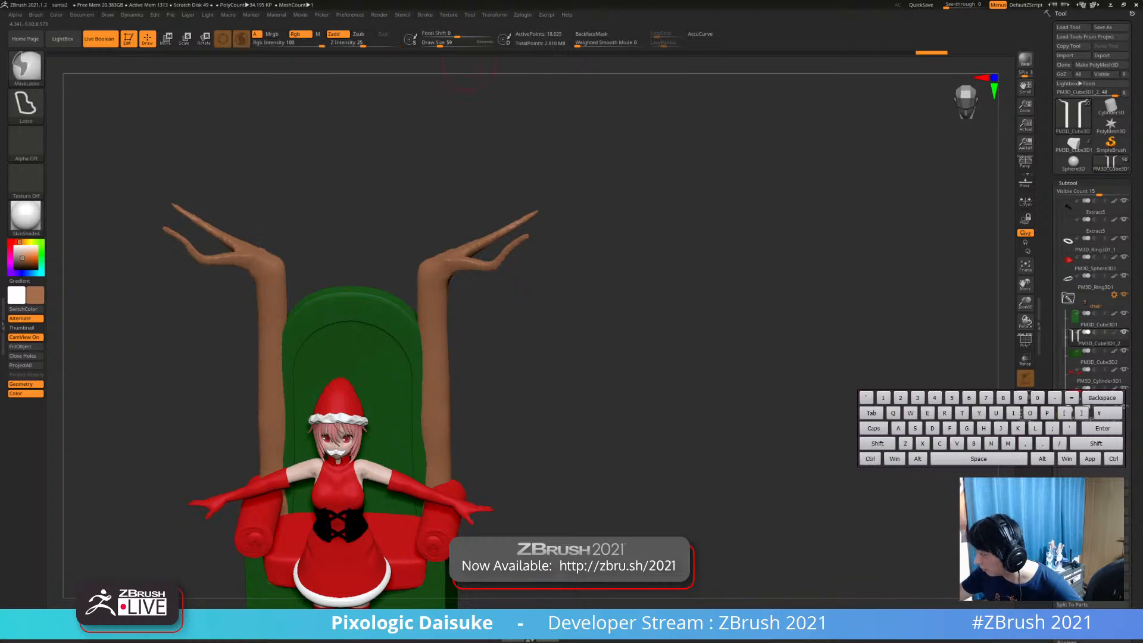
pyautogui.click(436, 44)
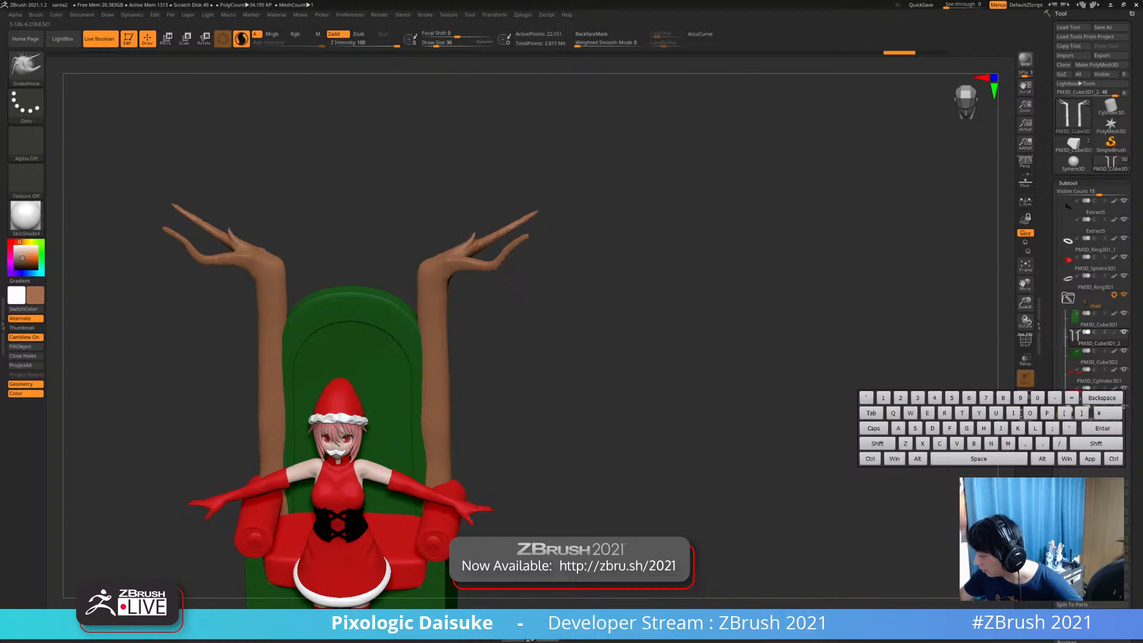
pyautogui.hotkey('ctrl', 'z')
pyautogui.moveTo(455, 252); pyautogui.dragTo(461, 241)
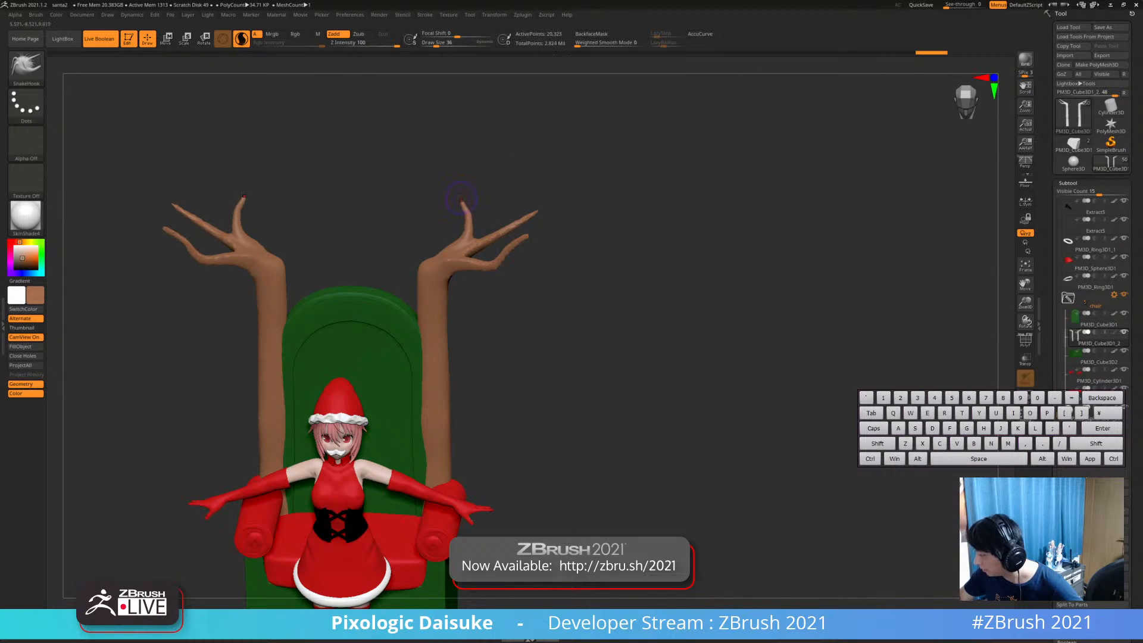
pyautogui.moveTo(461, 199); pyautogui.dragTo(473, 186)
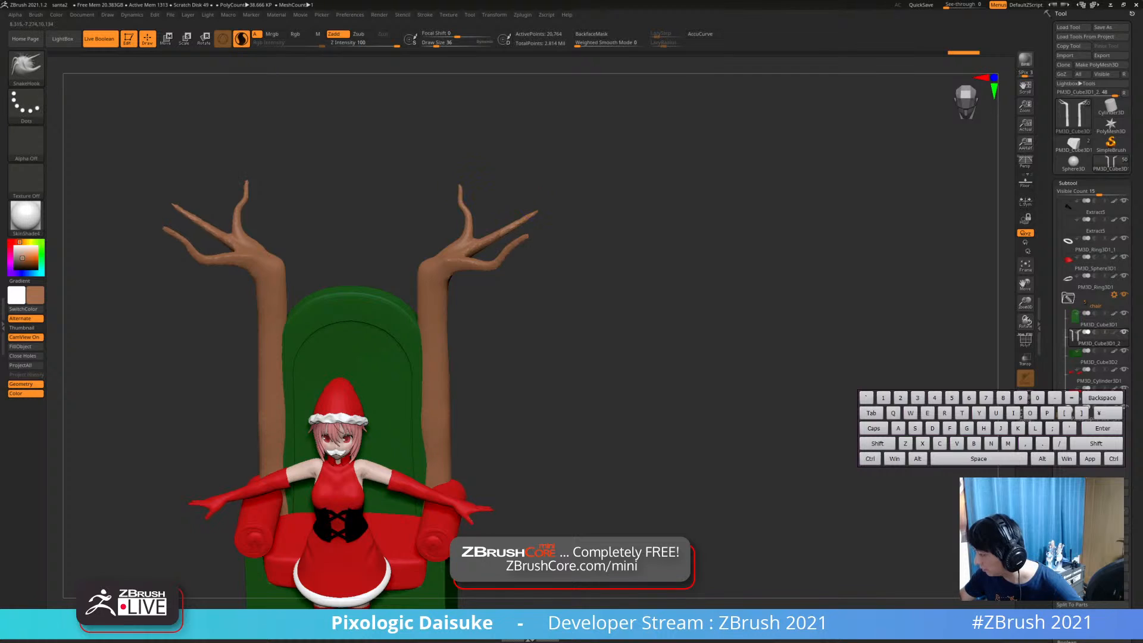
pyautogui.moveTo(510, 236); pyautogui.dragTo(497, 207, button='right')
pyautogui.hotkey('ctrl', 'z')
pyautogui.hotkey('ctrl', 'z')
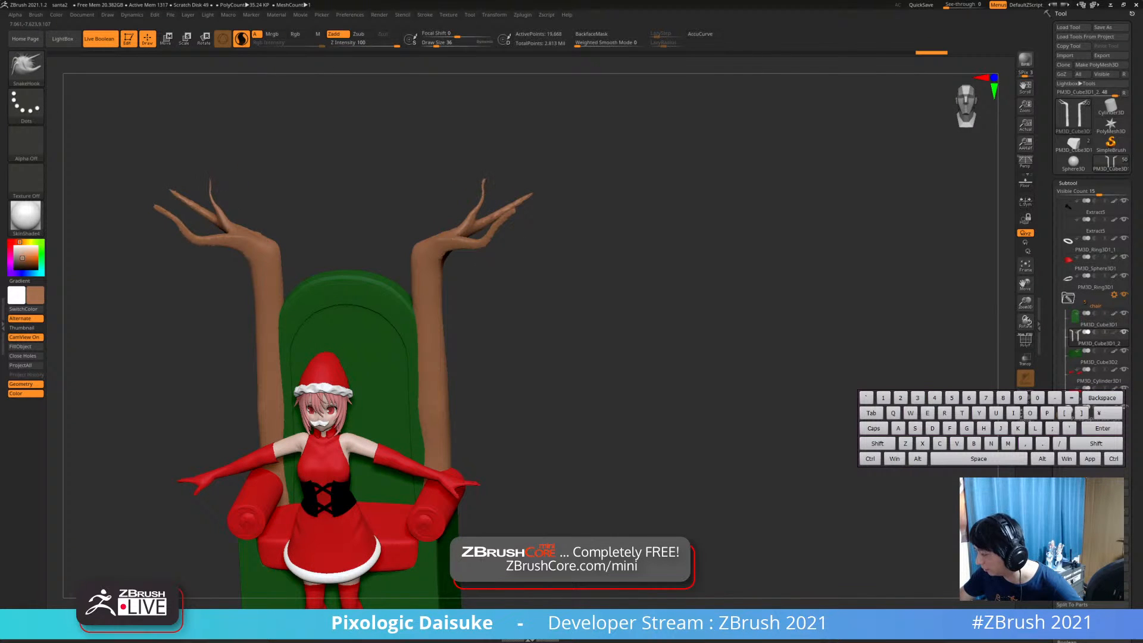
pyautogui.keyDown('shift'); pyautogui.moveTo(485, 183); pyautogui.dragTo(477, 211); pyautogui.keyUp('shift')
# Bend the outer branch prongs and pull thin forked twigs out of their ends with the SnakeHook brush
pyautogui.moveTo(481, 227); pyautogui.dragTo(453, 262, button='right')
pyautogui.keyDown('alt'); pyautogui.moveTo(452, 262); pyautogui.dragTo(461, 309, button='right'); pyautogui.keyUp('alt')
pyautogui.keyDown('alt'); pyautogui.moveTo(472, 243); pyautogui.dragTo(476, 225, button='right'); pyautogui.keyUp('alt')
pyautogui.moveTo(483, 218)
pyautogui.mouseDown()
pyautogui.moveTo(488, 206)
pyautogui.moveTo(469, 241)
pyautogui.mouseUp()
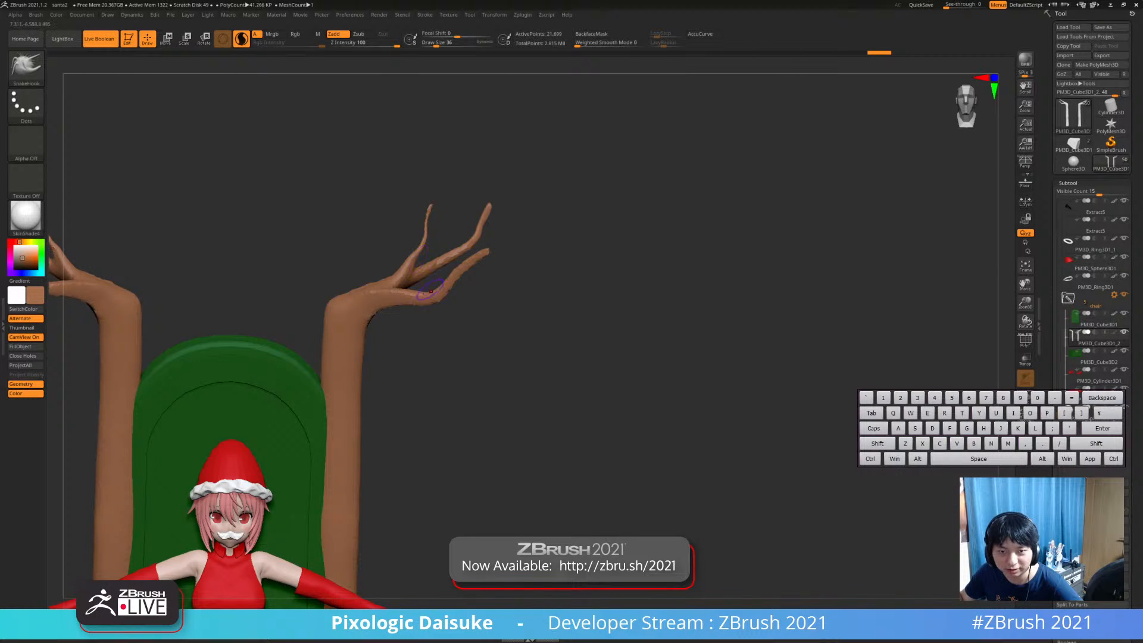
pyautogui.moveTo(448, 282)
pyautogui.mouseDown(button='right')
pyautogui.moveTo(445, 270)
pyautogui.moveTo(495, 249)
pyautogui.moveTo(483, 329)
pyautogui.mouseUp(button='right')
pyautogui.moveTo(495, 250); pyautogui.dragTo(531, 241)
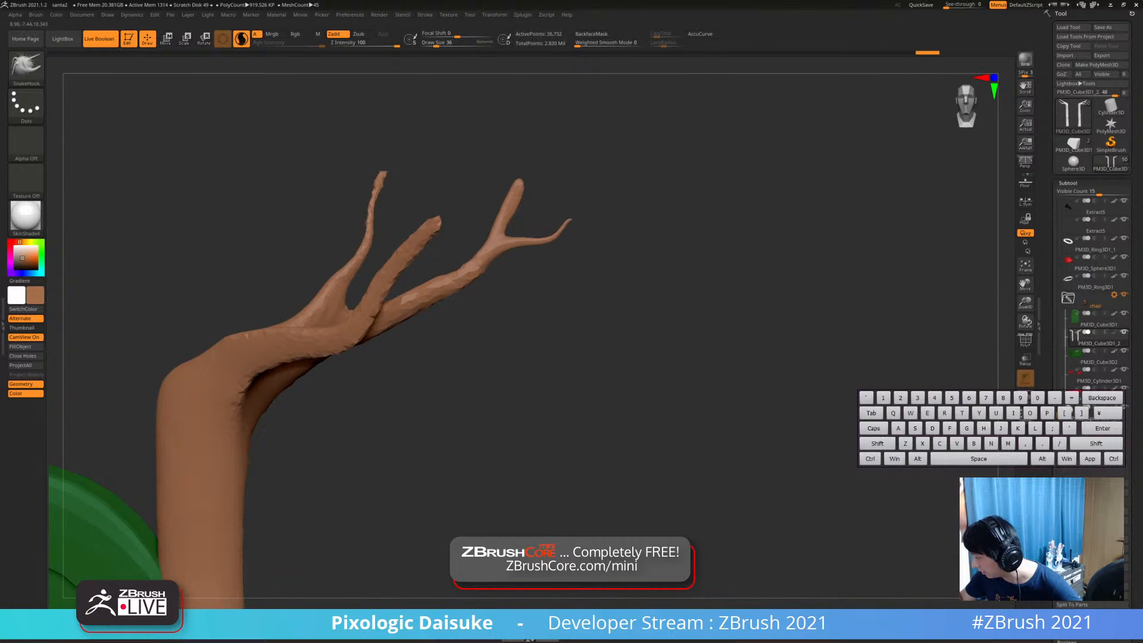
pyautogui.keyDown('ctrl'); pyautogui.moveTo(483, 292); pyautogui.dragTo(464, 161, button='right'); pyautogui.keyUp('ctrl')
pyautogui.keyDown('ctrl'); pyautogui.moveTo(595, 297); pyautogui.dragTo(625, 333); pyautogui.keyUp('ctrl')
pyautogui.moveTo(462, 238)
pyautogui.keyDown('ctrl'); pyautogui.mouseDown(button='right')
pyautogui.moveTo(438, 200)
pyautogui.moveTo(485, 188)
pyautogui.moveTo(521, 253)
pyautogui.moveTo(476, 247)
pyautogui.mouseUp(button='right'); pyautogui.keyUp('ctrl')
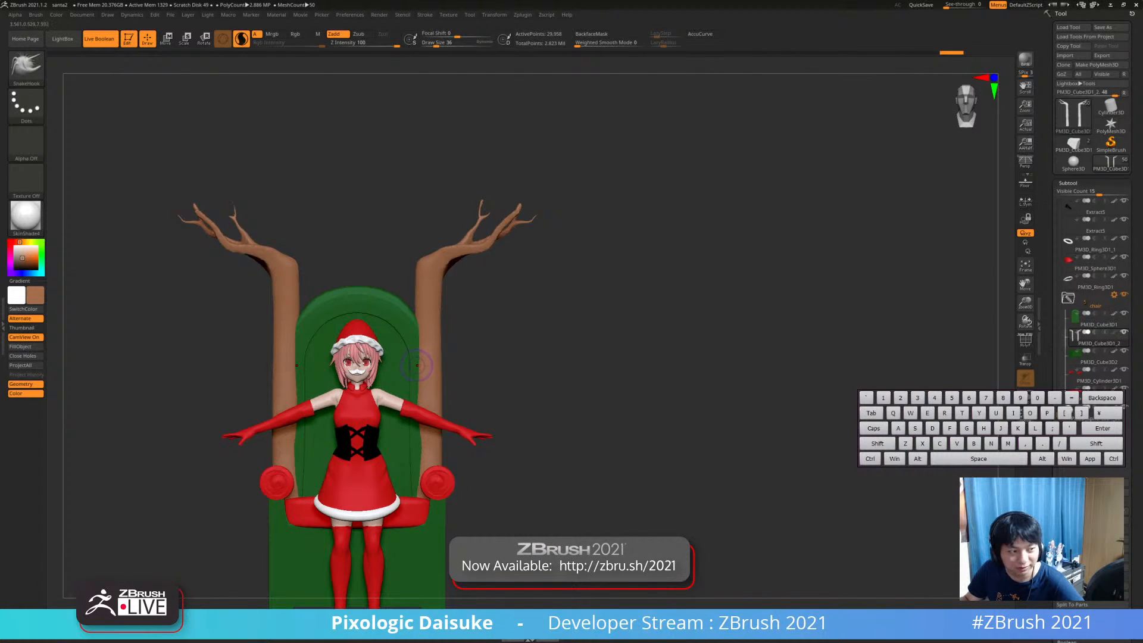
# Pull a new inward branch up from the top of each trunk, above the backrest
pyautogui.keyDown('ctrl'); pyautogui.moveTo(415, 367); pyautogui.dragTo(408, 226, button='right'); pyautogui.keyUp('ctrl')
pyautogui.moveTo(397, 212); pyautogui.dragTo(388, 186)
pyautogui.keyDown('alt'); pyautogui.moveTo(388, 186); pyautogui.dragTo(388, 287, button='right'); pyautogui.keyUp('alt')
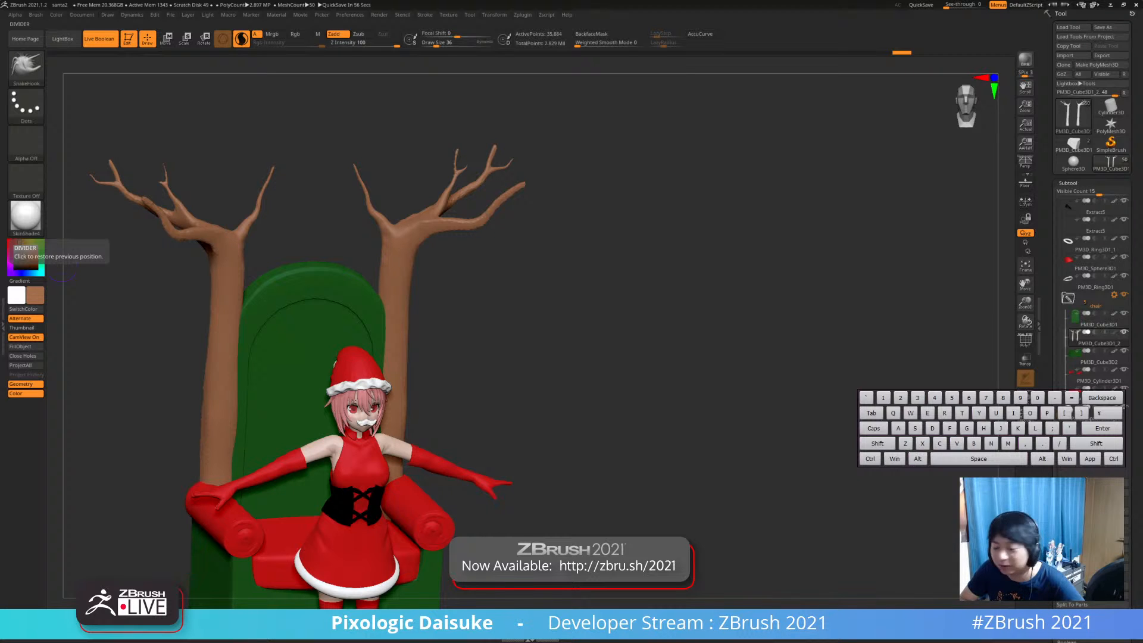
# Carve creases where the branches meet the trunk tops using the DamStandard brush at draw size 36
pyautogui.press('b')
pyautogui.press('d')
pyautogui.press('s')
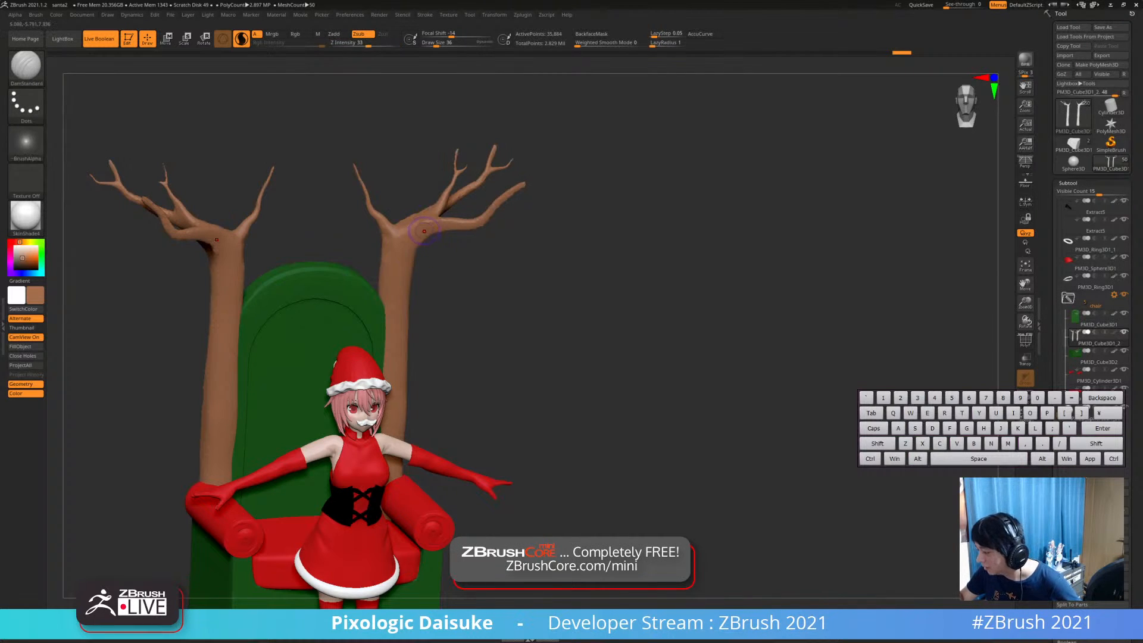
pyautogui.keyDown('shift'); pyautogui.moveTo(423, 226); pyautogui.dragTo(409, 244); pyautogui.keyUp('shift')
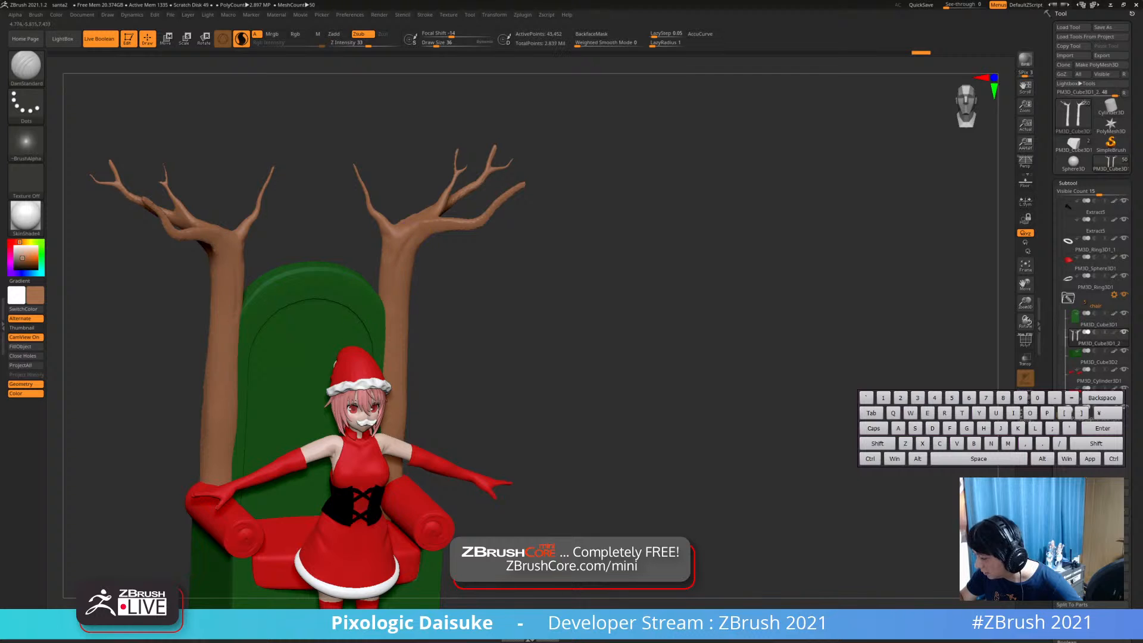
pyautogui.hotkey('ctrl', 'z')
pyautogui.hotkey('ctrl', 'z')
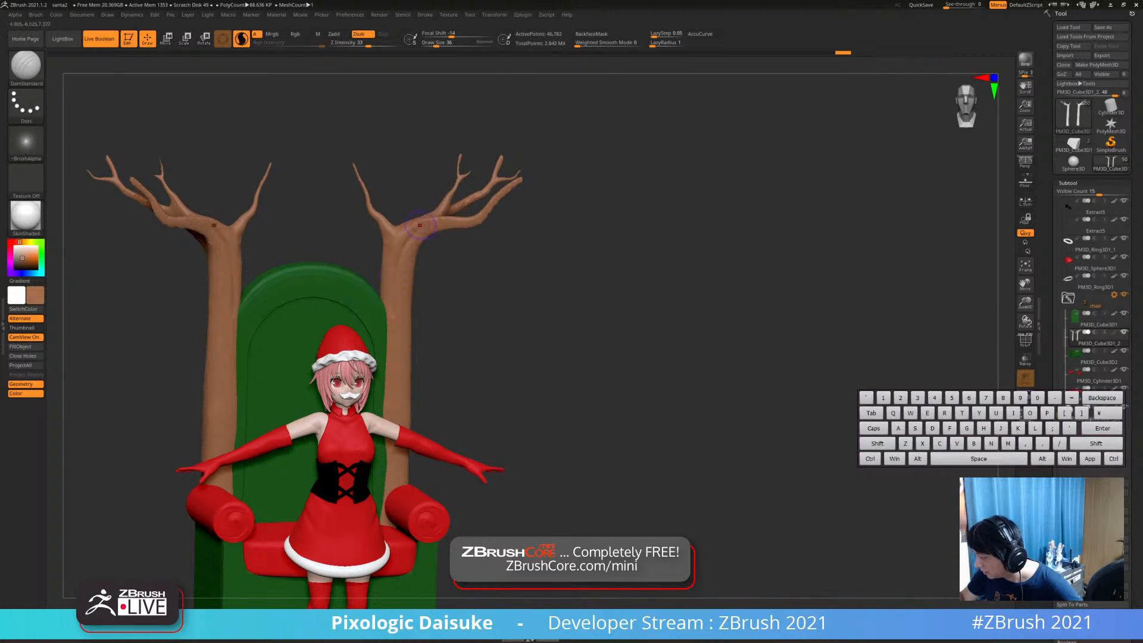
# Carve long bark grooves with DamStandard down the trunks and along the main branches from several sides
pyautogui.hotkey('ctrl', 'shift', 'z')
pyautogui.hotkey('ctrl', 'shift', 'z')
pyautogui.hotkey('ctrl', 'shift', 'z')
pyautogui.hotkey('ctrl', 'shift', 'z')
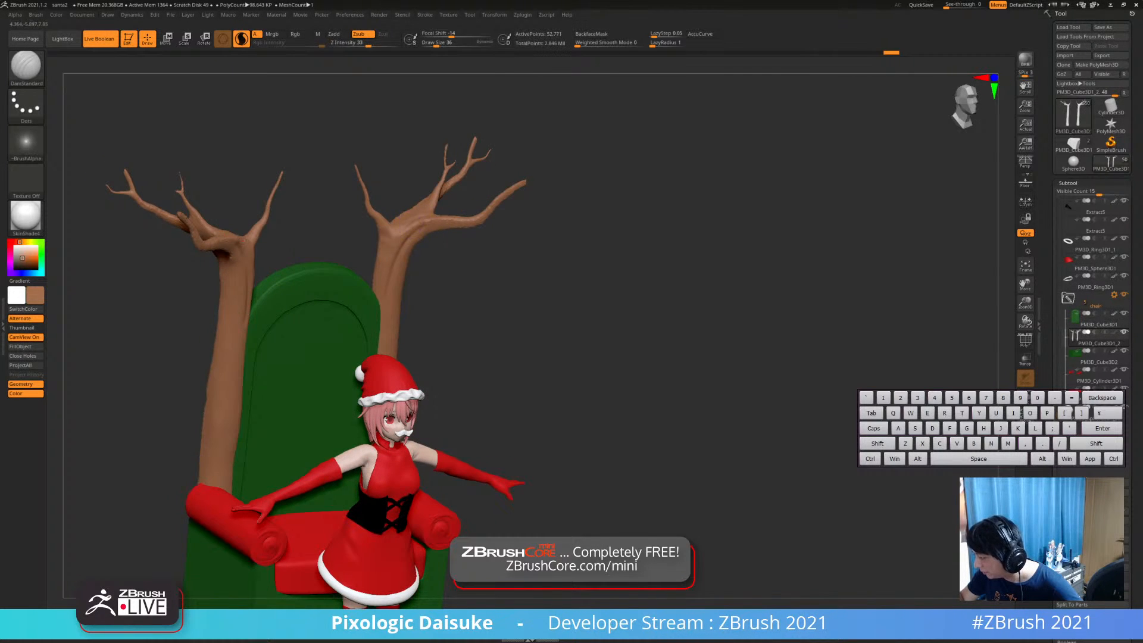
pyautogui.hotkey('ctrl', 'shift', 'z')
pyautogui.hotkey('ctrl', 'shift', 'z')
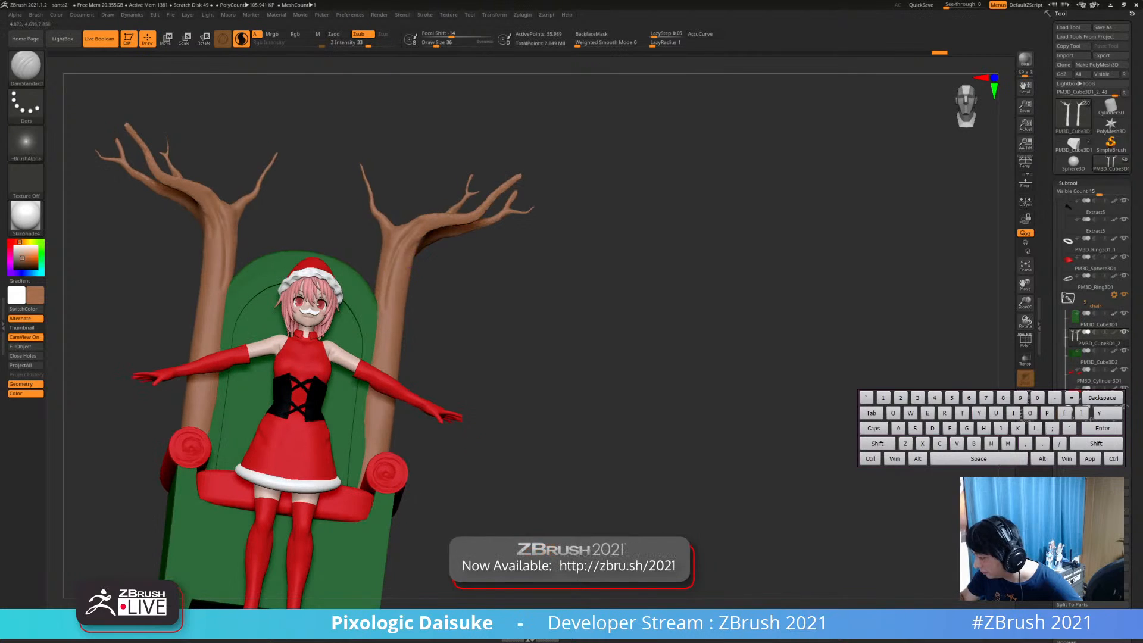
pyautogui.hotkey('ctrl', 'shift', 'z')
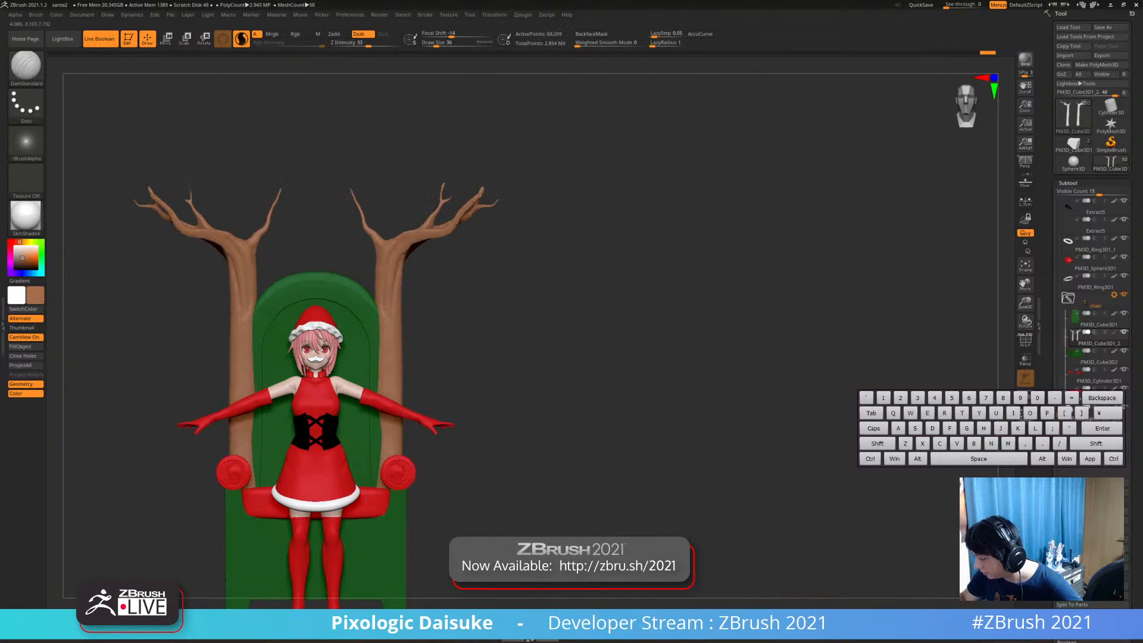
# Build up irregular bark ridges on the front and outer sides of both trunks with the ClayBuildup brush
pyautogui.keyDown('alt'); pyautogui.moveTo(595, 357); pyautogui.dragTo(595, 317); pyautogui.keyUp('alt')
pyautogui.click(26, 67)
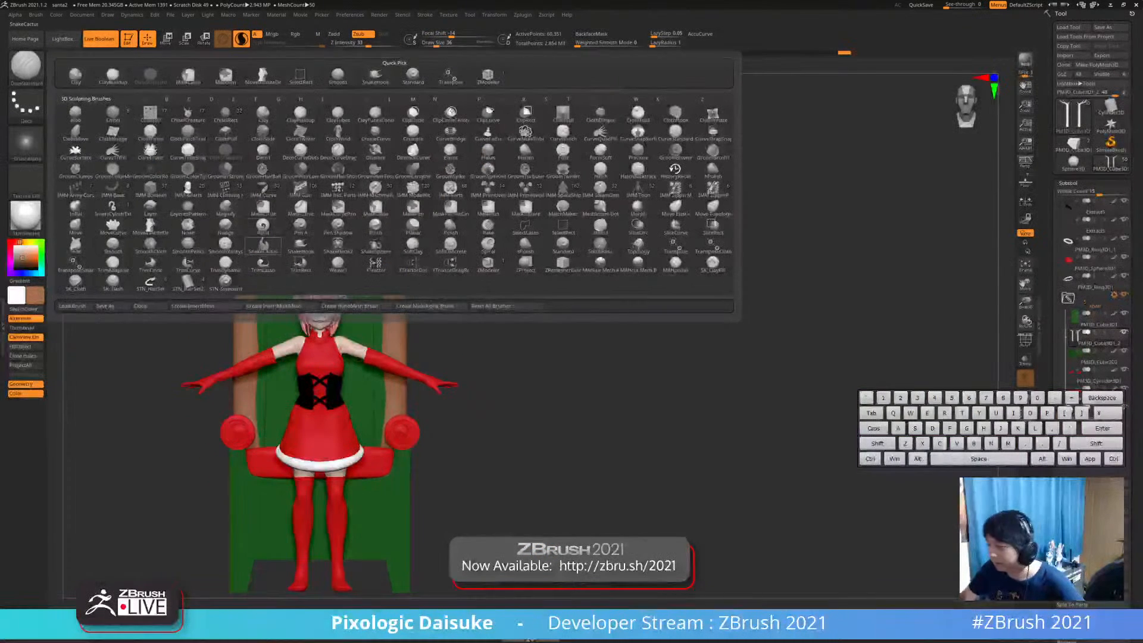
pyautogui.click(113, 75)
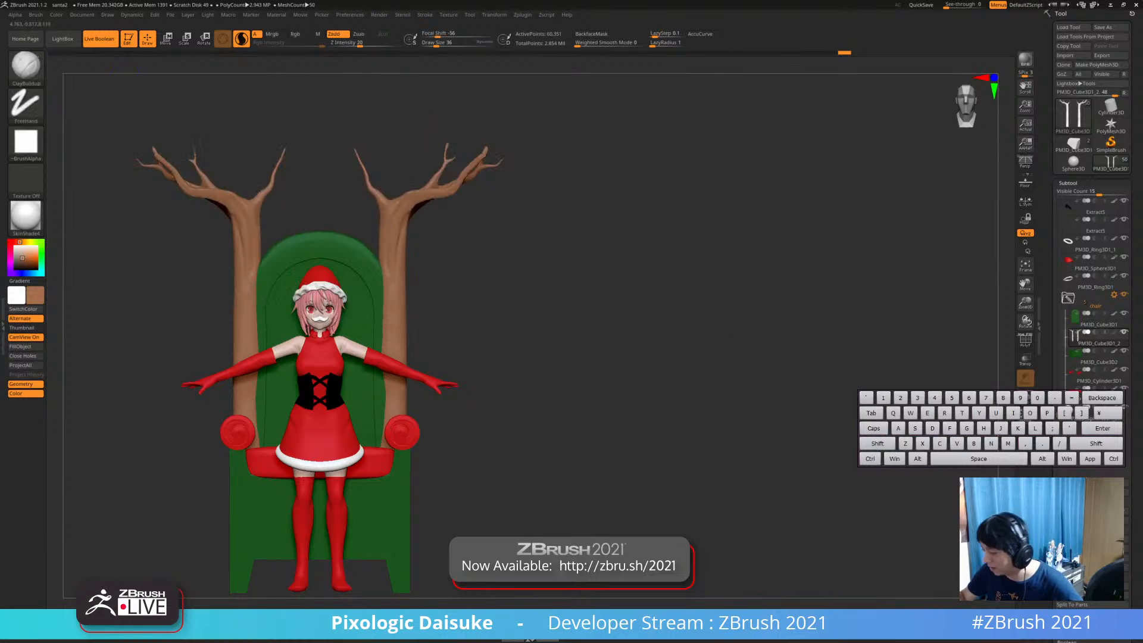
pyautogui.hotkey('ctrl', 'shift', 'z')
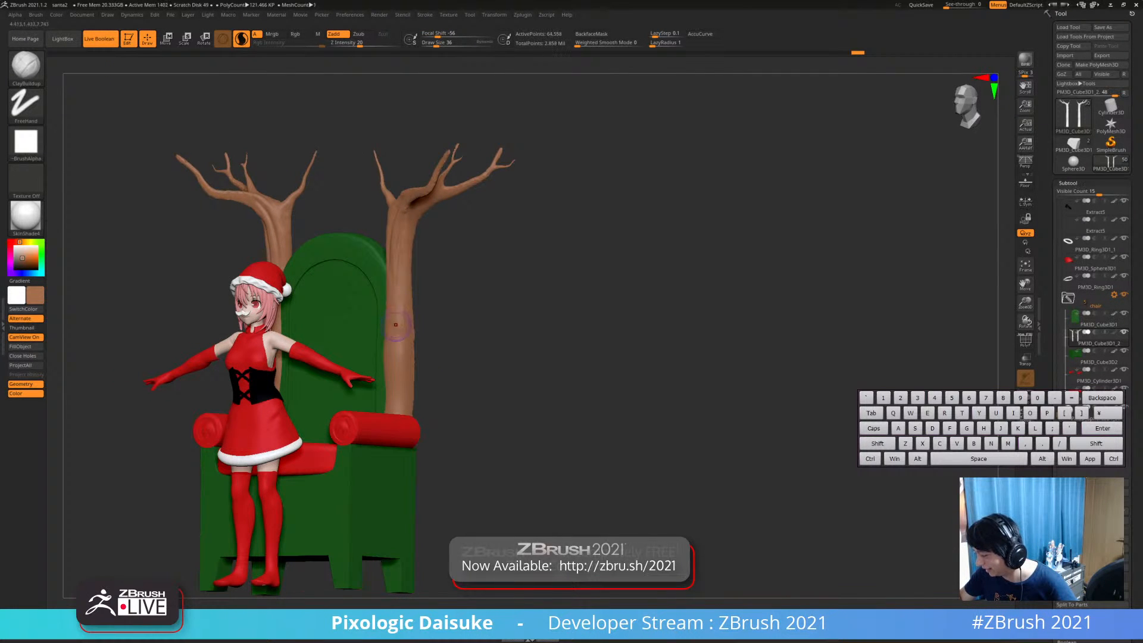
pyautogui.hotkey('ctrl', 'shift', 'z')
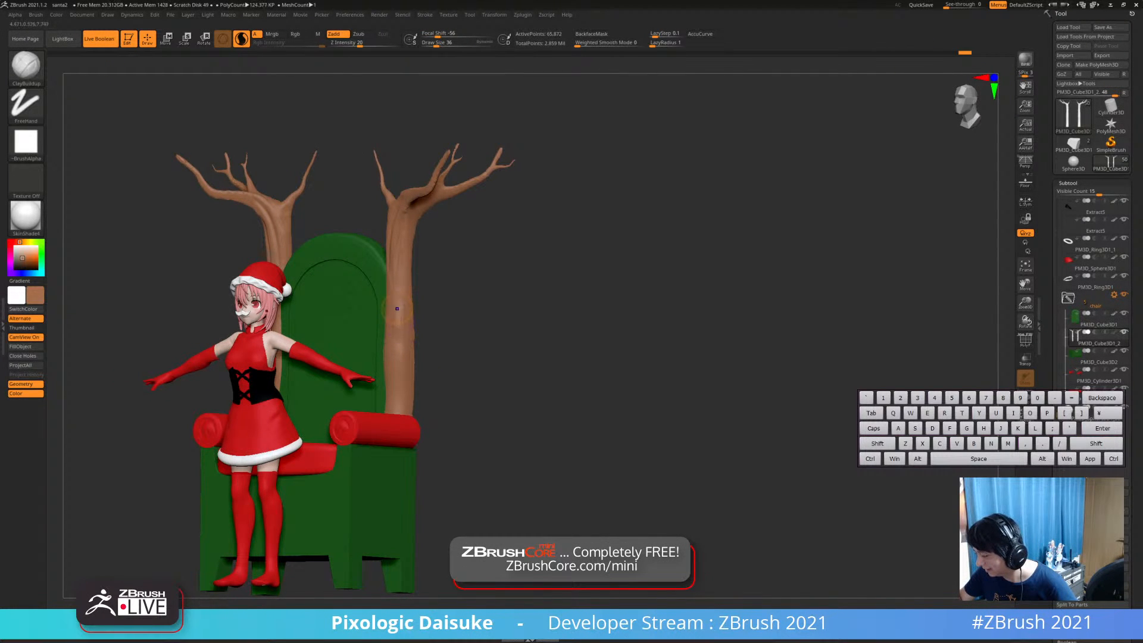
pyautogui.hotkey('ctrl', 'z')
pyautogui.press('shift')
pyautogui.hotkey('ctrl', 'shift', 'z')
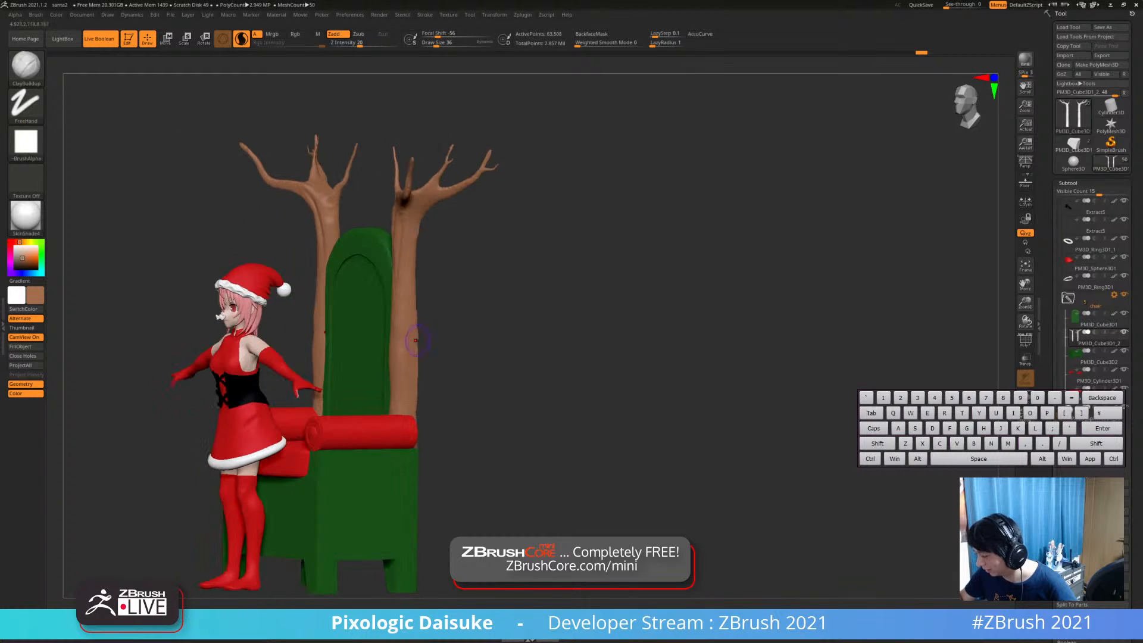
pyautogui.hotkey('ctrl', 'shift', 'z')
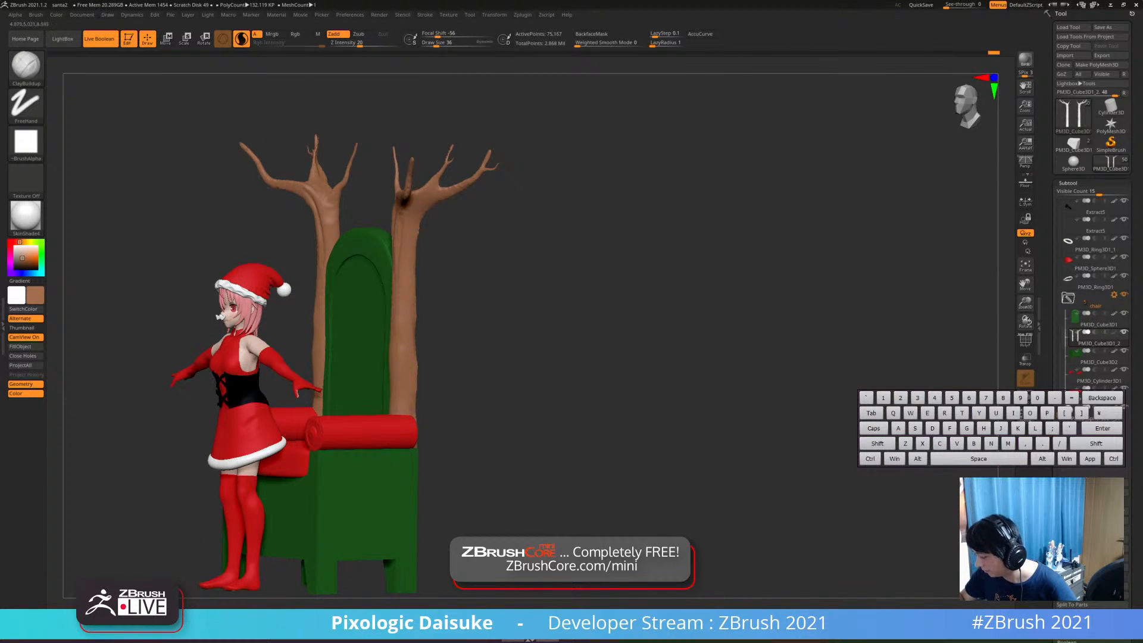
pyautogui.hotkey('ctrl', 'z')
# Add uneven bumps and hollows with ClayBuildup to the lower trunks just above the armrests
pyautogui.keyDown('alt'); pyautogui.moveTo(391, 345); pyautogui.dragTo(391, 360); pyautogui.keyUp('alt')
pyautogui.moveTo(391, 360); pyautogui.dragTo(423, 362, button='right')
pyautogui.keyDown('alt'); pyautogui.moveTo(395, 357); pyautogui.dragTo(388, 401); pyautogui.keyUp('alt')
pyautogui.moveTo(389, 405)
pyautogui.mouseDown(button='right')
pyautogui.moveTo(417, 408)
pyautogui.moveTo(390, 405)
pyautogui.mouseUp(button='right')
pyautogui.keyDown('alt'); pyautogui.moveTo(387, 435); pyautogui.dragTo(388, 397); pyautogui.keyUp('alt')
pyautogui.moveTo(405, 435)
pyautogui.mouseDown(button='right')
pyautogui.moveTo(400, 401)
pyautogui.moveTo(381, 445)
pyautogui.moveTo(392, 394)
pyautogui.mouseUp(button='right')
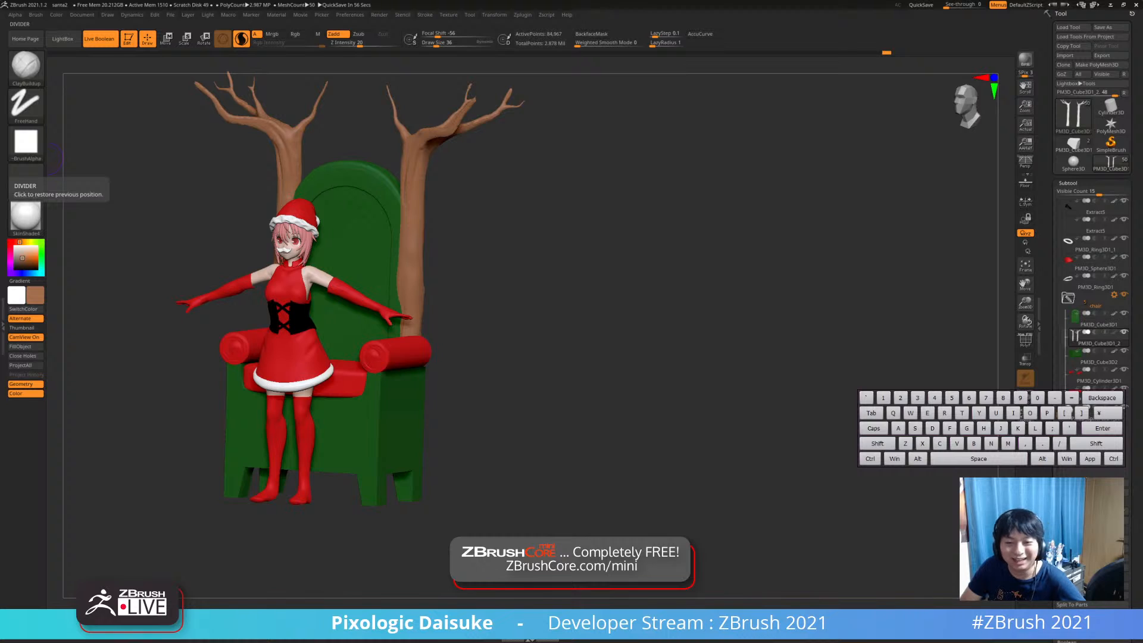
# Turn off Sculptris Pro and save the project as santa3_prepose
pyautogui.press('alt')
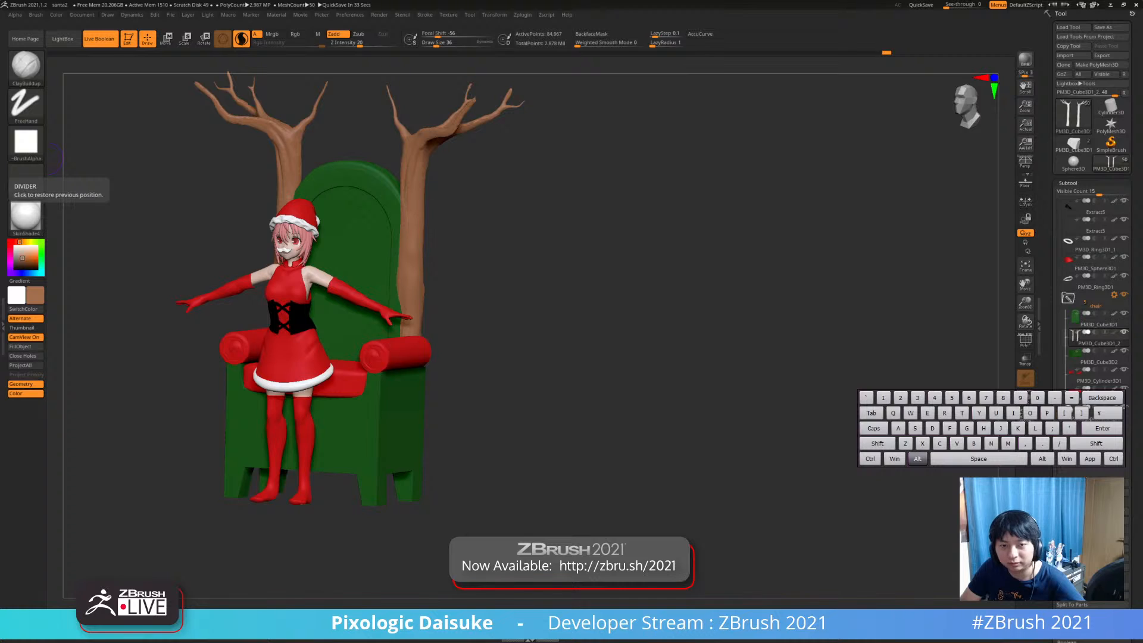
pyautogui.keyDown('shift'); pyautogui.moveTo(476, 297); pyautogui.dragTo(476, 333); pyautogui.keyUp('shift')
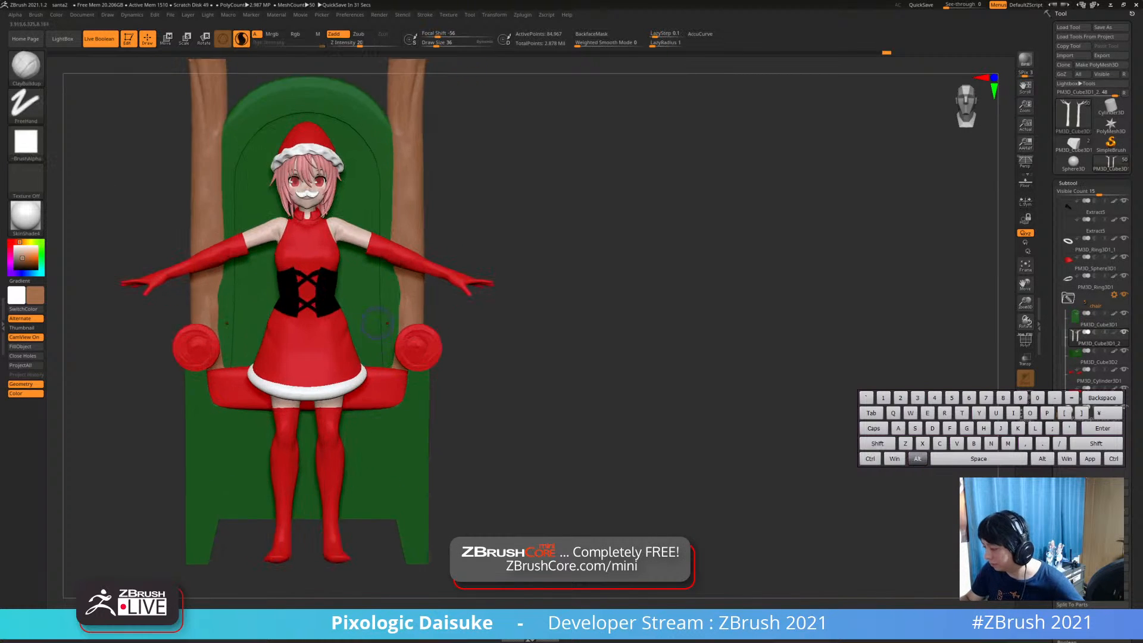
pyautogui.keyDown('alt'); pyautogui.moveTo(377, 323); pyautogui.dragTo(390, 363, button='right'); pyautogui.keyUp('alt')
pyautogui.keyDown('ctrl'); pyautogui.moveTo(389, 363); pyautogui.dragTo(443, 297, button='right'); pyautogui.keyUp('ctrl')
pyautogui.moveTo(438, 369); pyautogui.dragTo(384, 438, button='right')
pyautogui.moveTo(384, 437)
pyautogui.mouseDown(button='right')
pyautogui.moveTo(426, 434)
pyautogui.moveTo(372, 435)
pyautogui.moveTo(455, 439)
pyautogui.moveTo(390, 447)
pyautogui.moveTo(417, 446)
pyautogui.mouseUp(button='right')
pyautogui.click(241, 39)
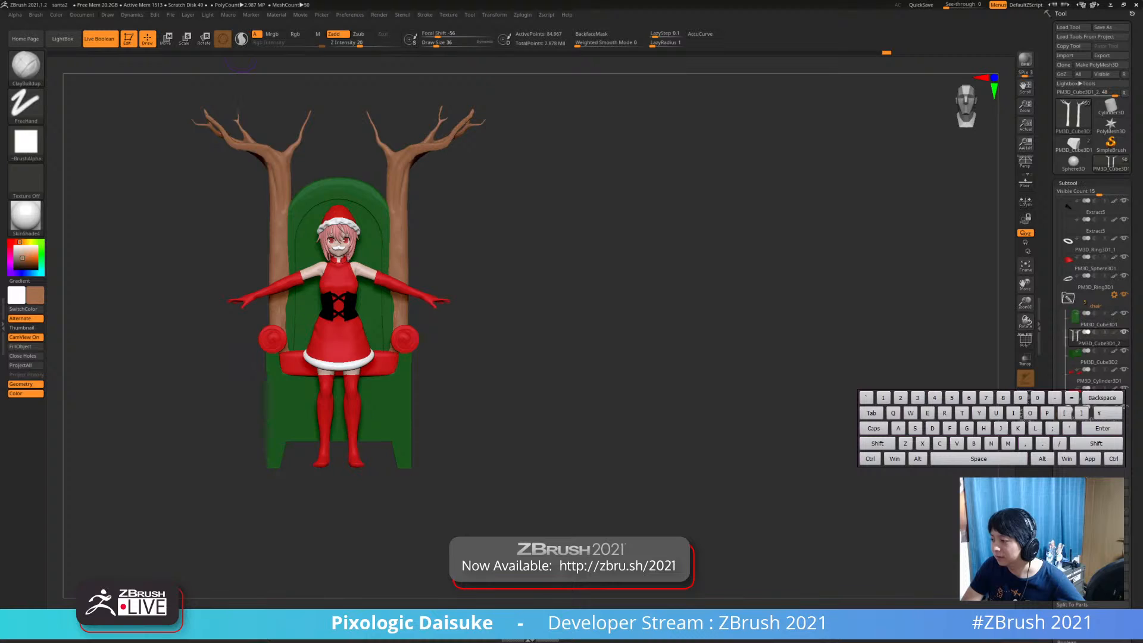
pyautogui.click(170, 14)
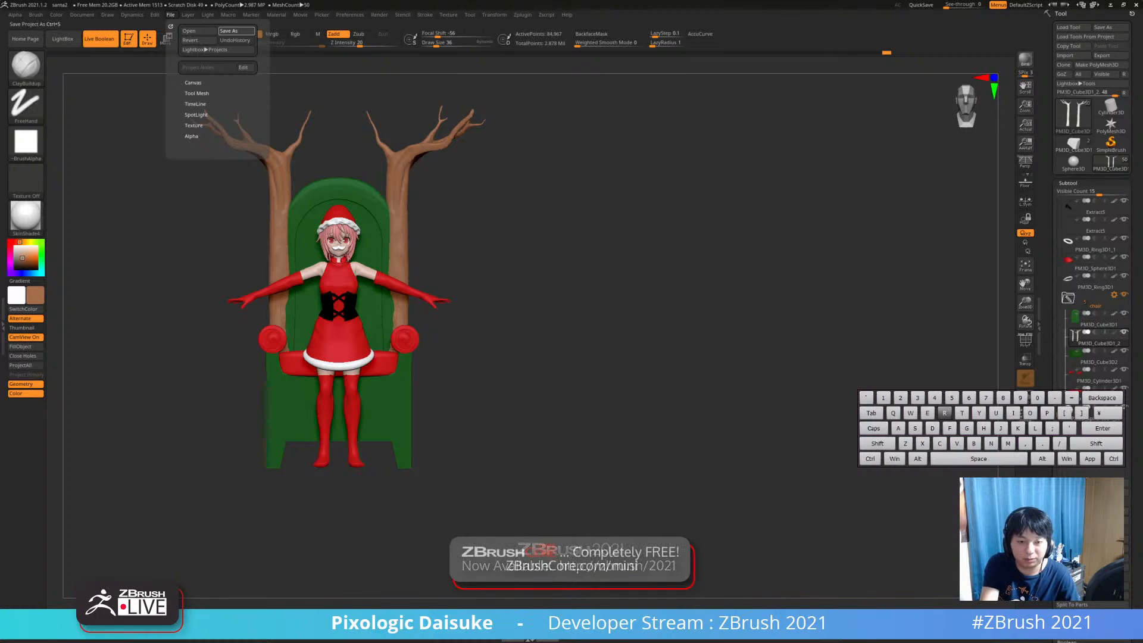
pyautogui.press('Return')
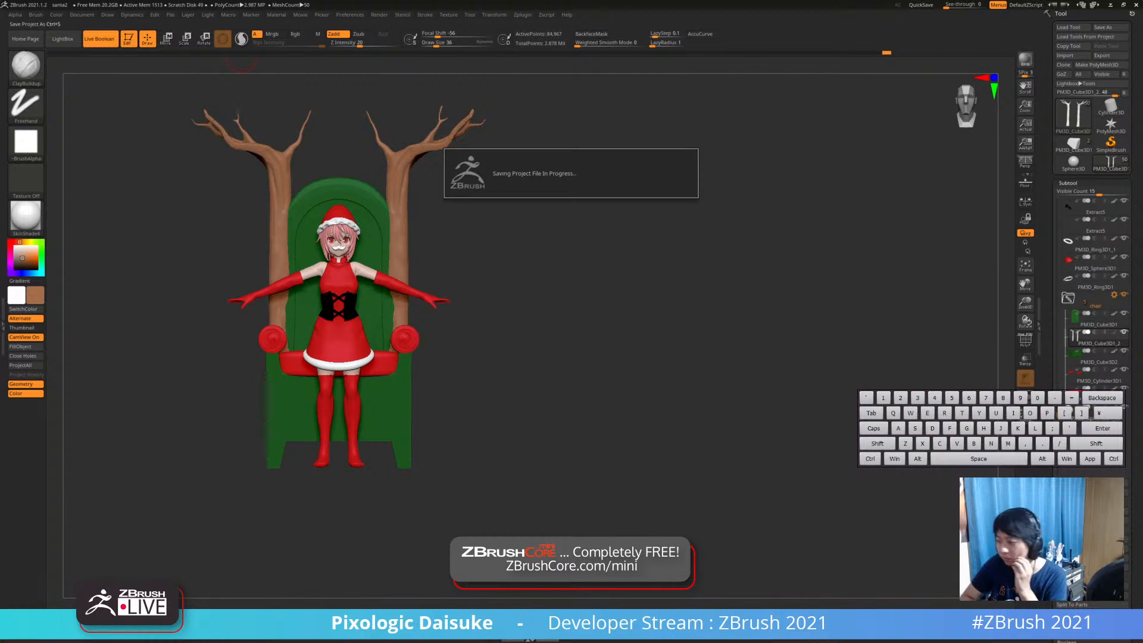
# Make the girl's long red gloves the active subtool
pyautogui.moveTo(535, 256)
pyautogui.mouseDown(button='right')
pyautogui.moveTo(648, 256)
pyautogui.moveTo(524, 259)
pyautogui.moveTo(536, 256)
pyautogui.mouseUp(button='right')
pyautogui.keyDown('ctrl'); pyautogui.moveTo(535, 256); pyautogui.dragTo(536, 309, button='right'); pyautogui.keyUp('ctrl')
pyautogui.keyDown('alt'); pyautogui.click(353, 228); pyautogui.keyUp('alt')
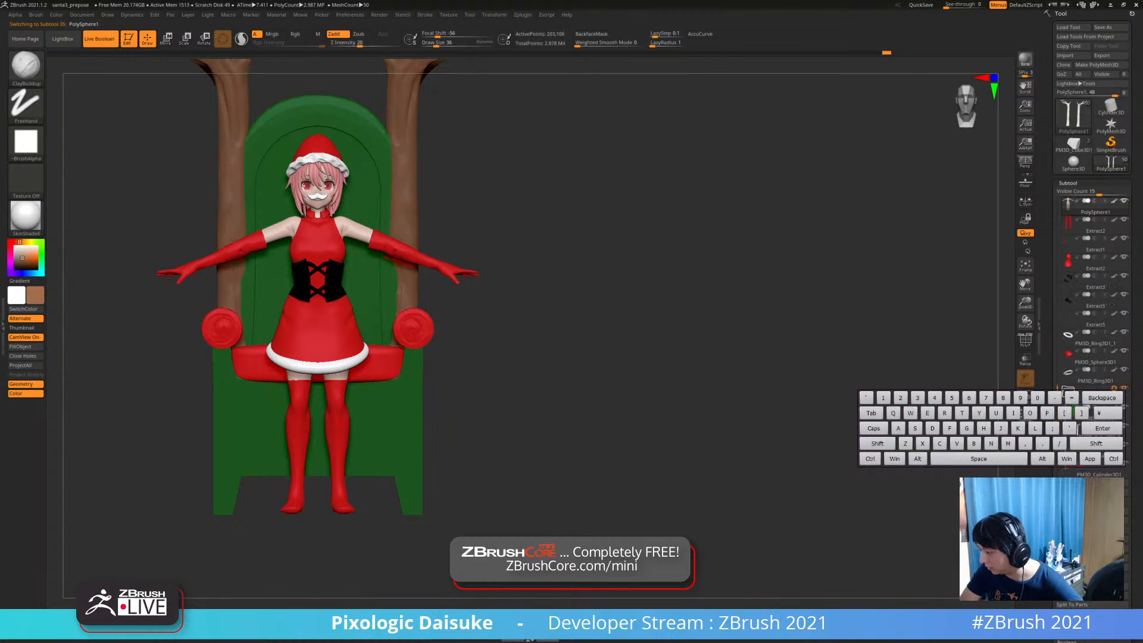
pyautogui.keyDown('alt'); pyautogui.moveTo(548, 259); pyautogui.dragTo(571, 292, button='right'); pyautogui.keyUp('alt')
pyautogui.keyDown('alt'); pyautogui.click(467, 292); pyautogui.keyUp('alt')
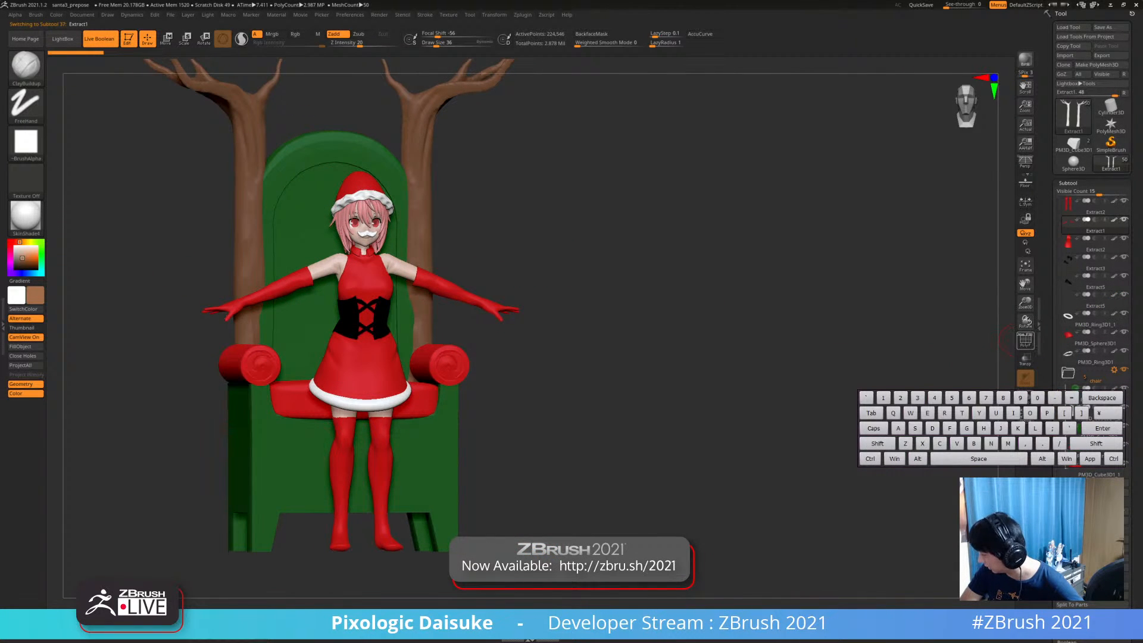
# Display the polygon wireframe and remesh the long red gloves to a lighter mesh
pyautogui.click(1021, 340)
pyautogui.keyDown('ctrl'); pyautogui.moveTo(714, 297); pyautogui.dragTo(694, 381, button='right'); pyautogui.keyUp('ctrl')
pyautogui.hotkey('shift', 'd')
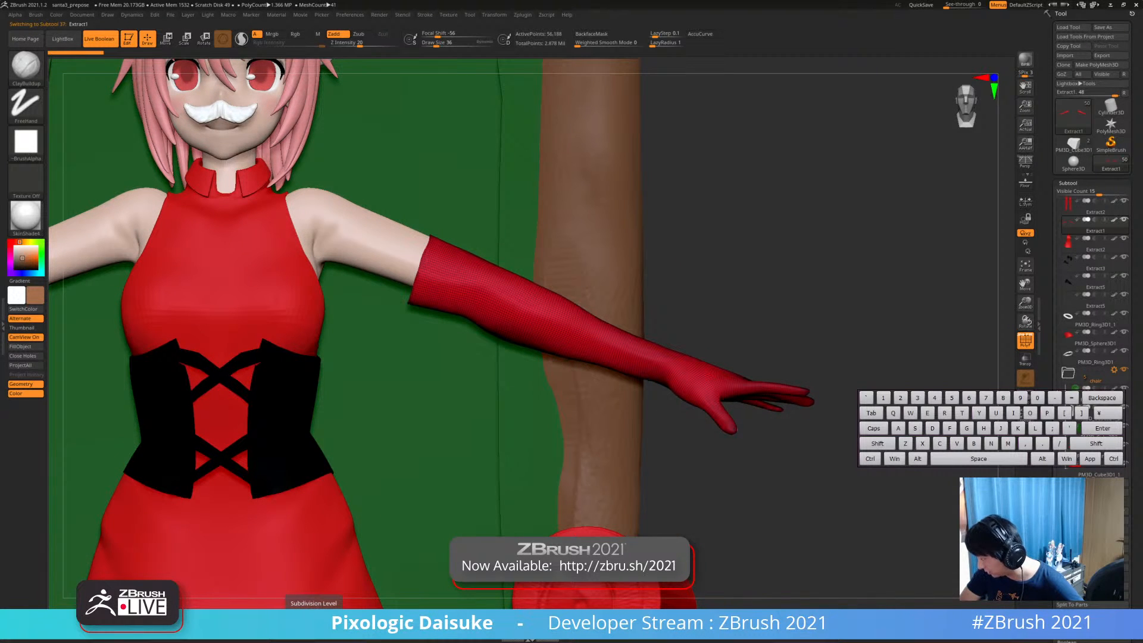
pyautogui.press('d')
pyautogui.moveTo(694, 381)
pyautogui.keyDown('ctrl'); pyautogui.mouseDown(button='right')
pyautogui.moveTo(694, 250)
pyautogui.moveTo(694, 321)
pyautogui.moveTo(852, 251)
pyautogui.mouseUp(button='right'); pyautogui.keyUp('ctrl')
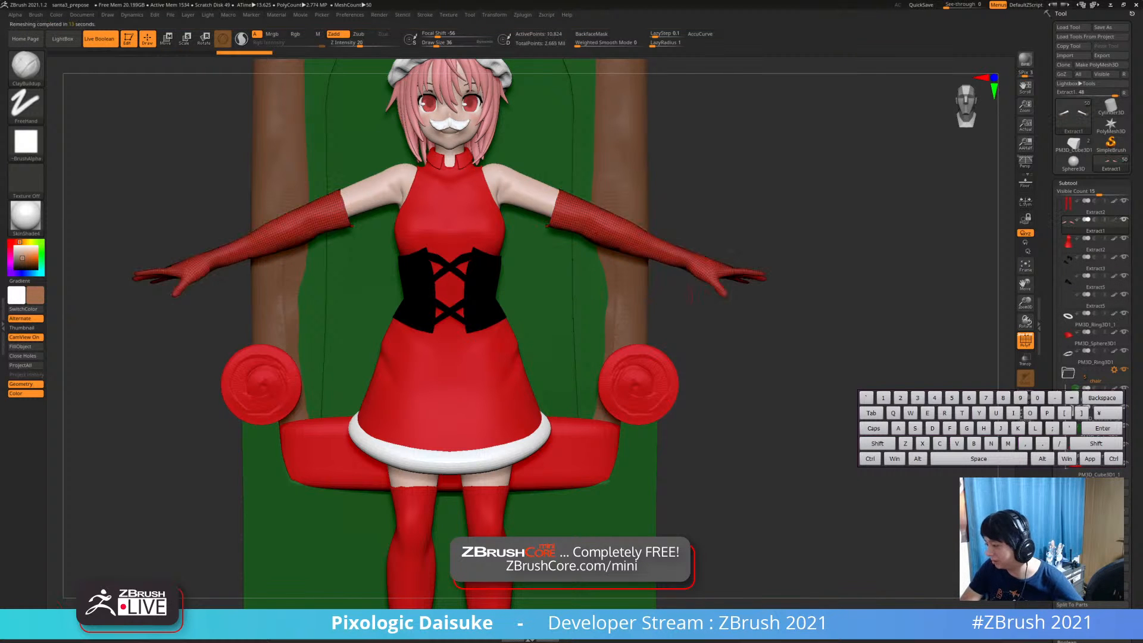
# Switch the sculpting brush to SnakeHook
pyautogui.moveTo(691, 292); pyautogui.dragTo(723, 404)
pyautogui.moveTo(199, 339); pyautogui.dragTo(297, 308)
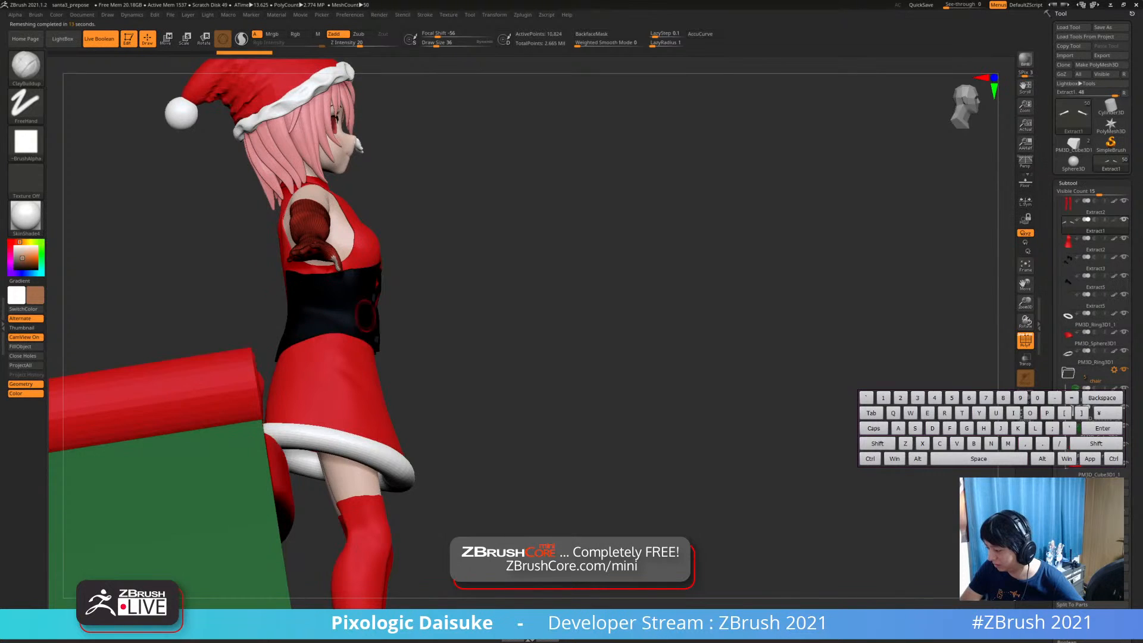
pyautogui.moveTo(365, 315); pyautogui.dragTo(171, 329)
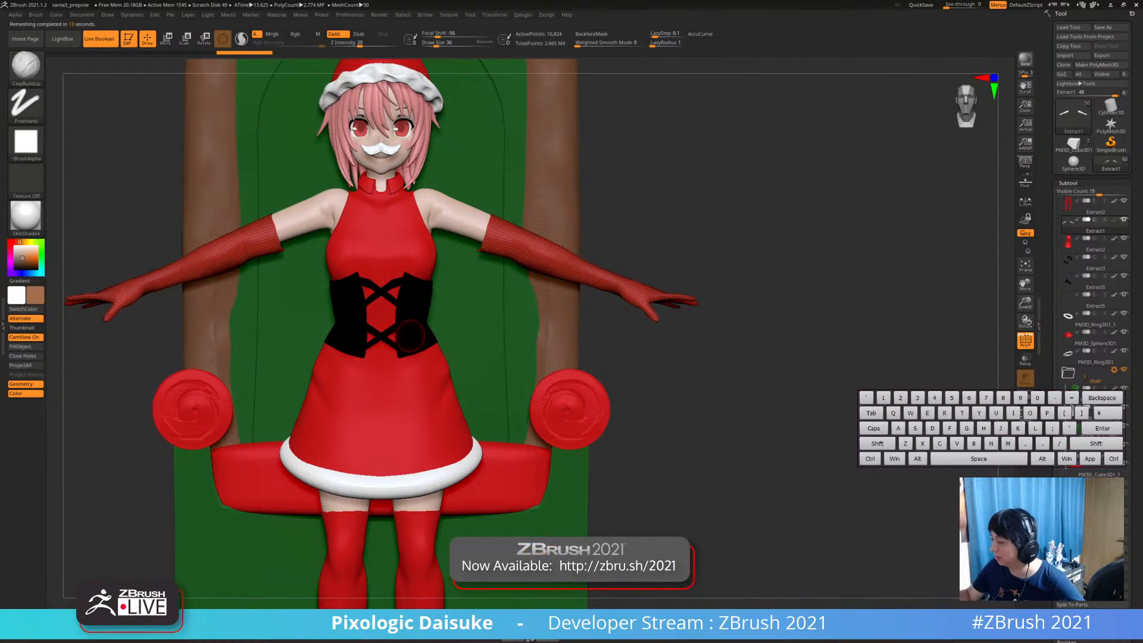
pyautogui.press('b')
pyautogui.press('s')
pyautogui.press('h')
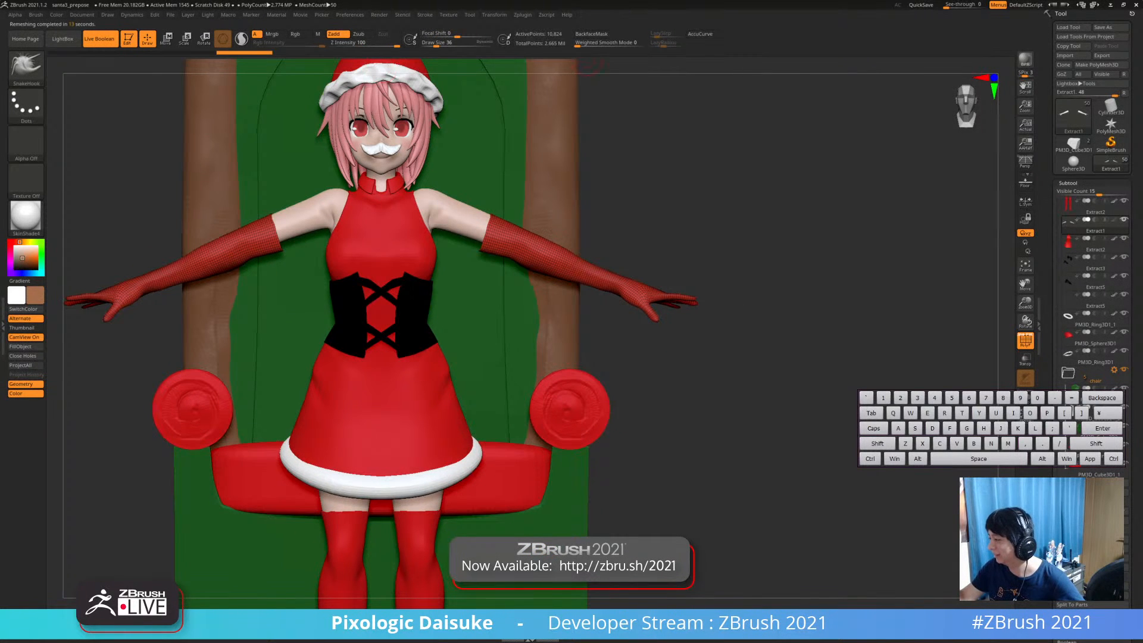
# Pick the girl's long gloves again as the active subtool
pyautogui.moveTo(646, 202); pyautogui.dragTo(689, 204)
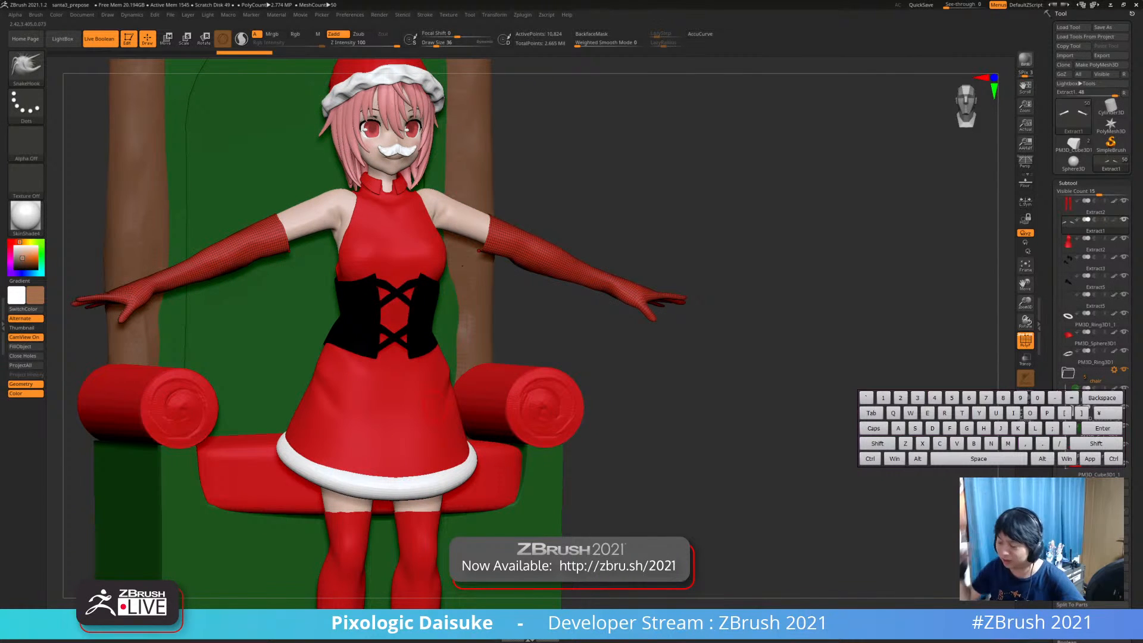
pyautogui.moveTo(463, 265); pyautogui.dragTo(423, 264)
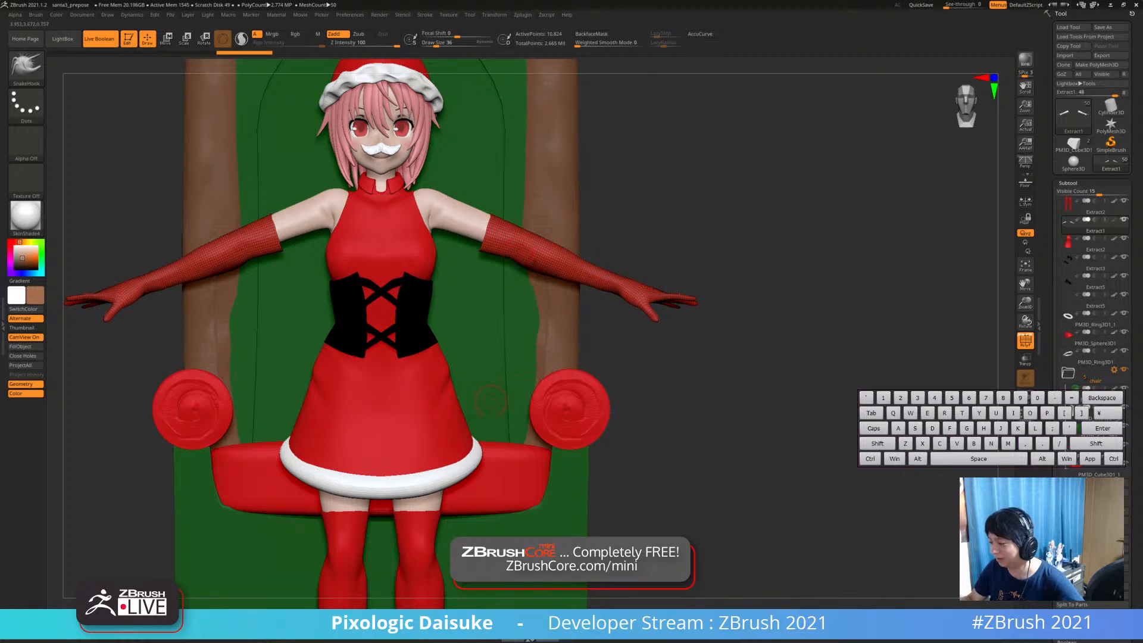
pyautogui.keyDown('alt'); pyautogui.click(469, 220); pyautogui.keyUp('alt')
pyautogui.keyDown('alt'); pyautogui.click(517, 250); pyautogui.keyUp('alt')
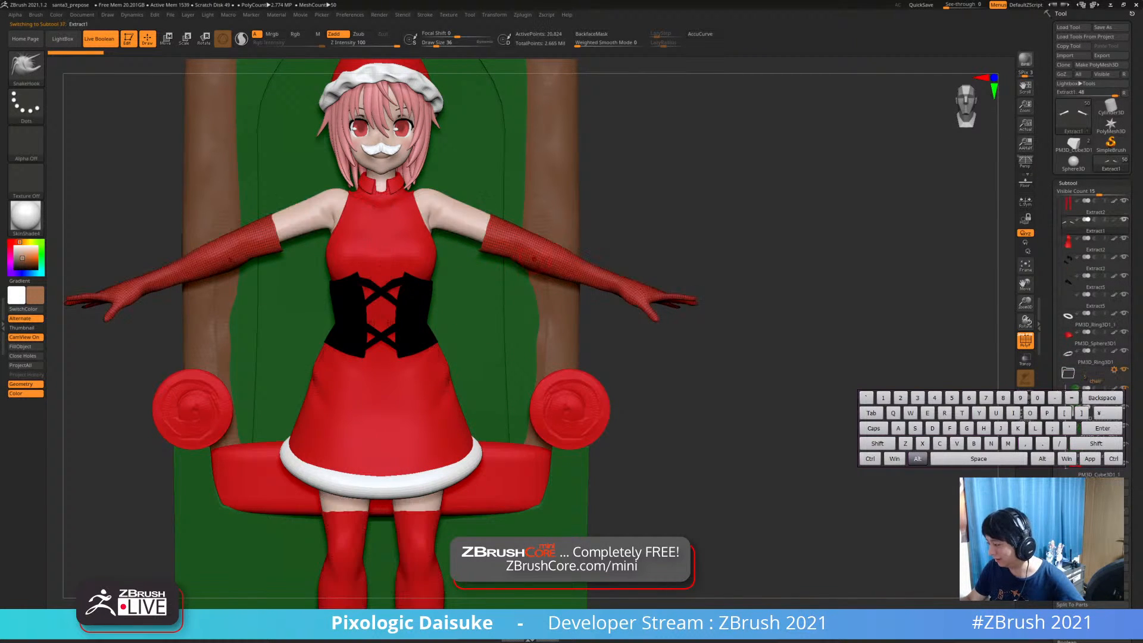
pyautogui.keyDown('alt'); pyautogui.moveTo(467, 337); pyautogui.dragTo(475, 381, button='right'); pyautogui.keyUp('alt')
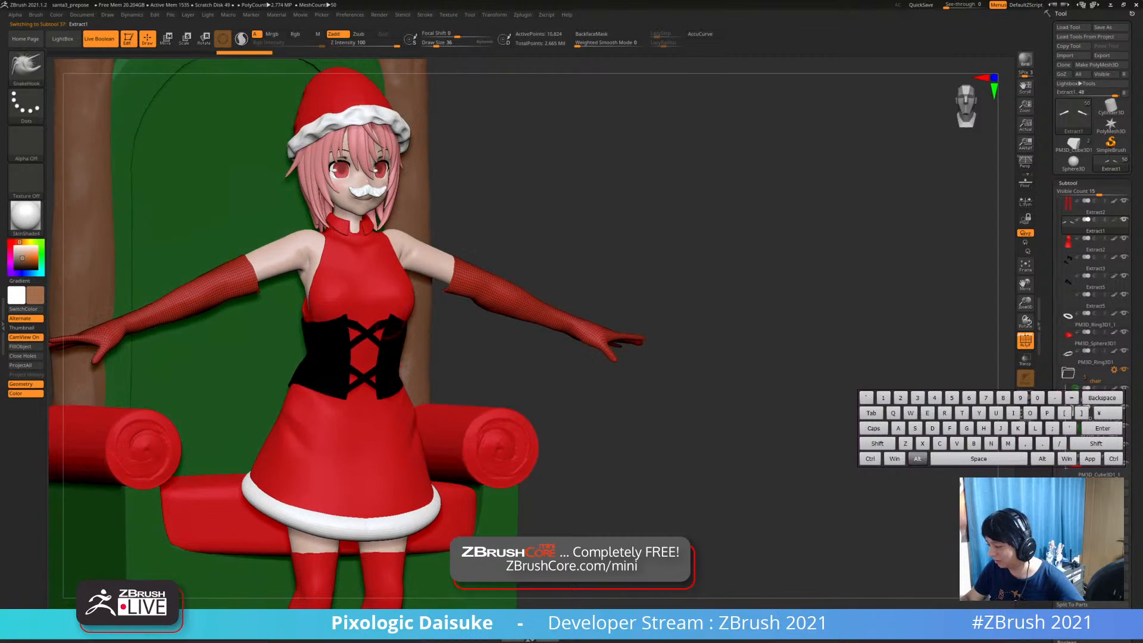
# Delete the criss-cross lacing subtool on the front of the girl's black corset
pyautogui.keyDown('alt'); pyautogui.click(379, 411); pyautogui.keyUp('alt')
pyautogui.keyDown('ctrl'); pyautogui.moveTo(439, 322); pyautogui.dragTo(443, 279, button='right'); pyautogui.keyUp('ctrl')
pyautogui.moveTo(458, 372); pyautogui.dragTo(404, 433, button='right')
pyautogui.hotkey('alt', 's')
pyautogui.moveTo(404, 432); pyautogui.dragTo(422, 304, button='right')
pyautogui.hotkey('alt', 's')
pyautogui.moveTo(333, 324); pyautogui.dragTo(907, 372, button='right')
pyautogui.keyDown('alt'); pyautogui.click(389, 327); pyautogui.keyUp('alt')
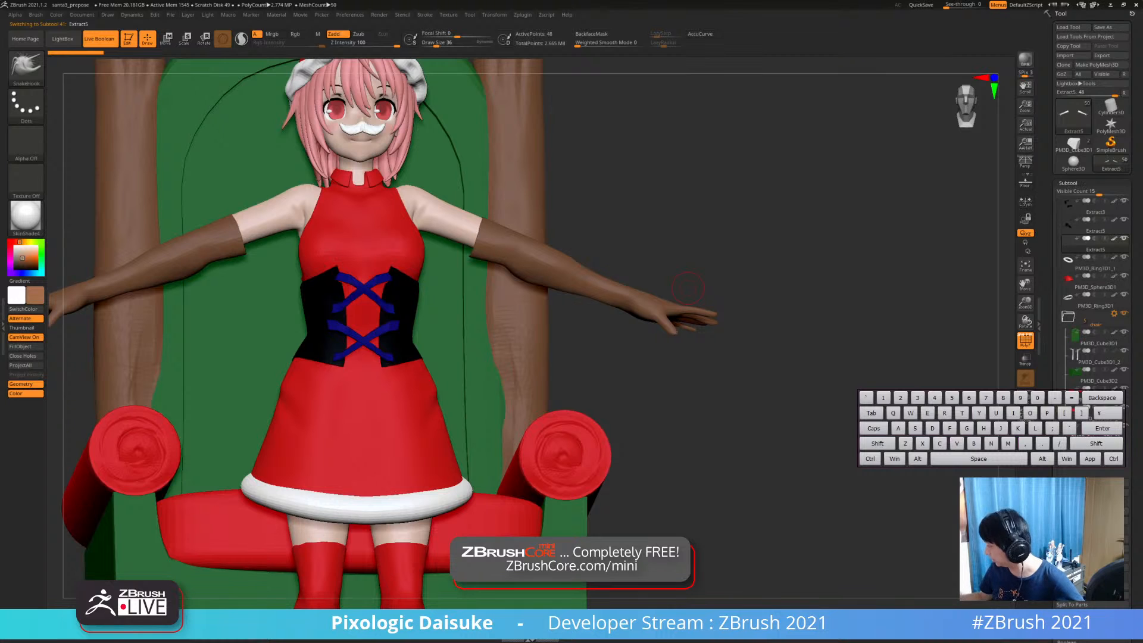
pyautogui.click(1071, 548)
pyautogui.click(976, 585)
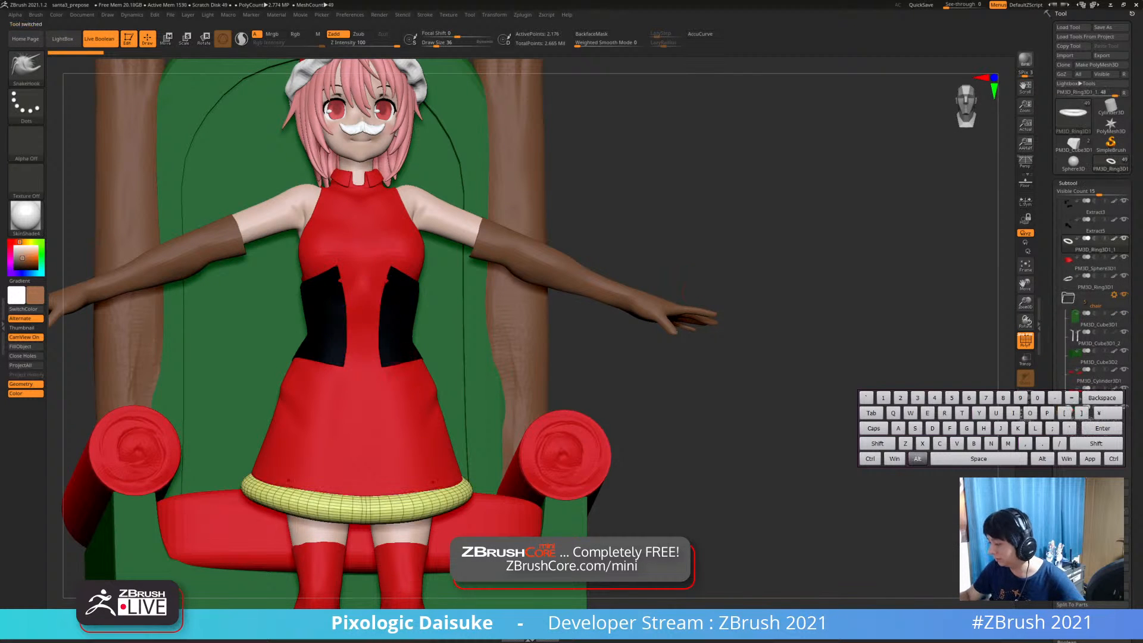
# Check the polygon wireframe of the red dress and the black corset panels by activating each subtool
pyautogui.keyDown('alt'); pyautogui.click(433, 480); pyautogui.keyUp('alt')
pyautogui.keyDown('alt'); pyautogui.click(421, 295); pyautogui.keyUp('alt')
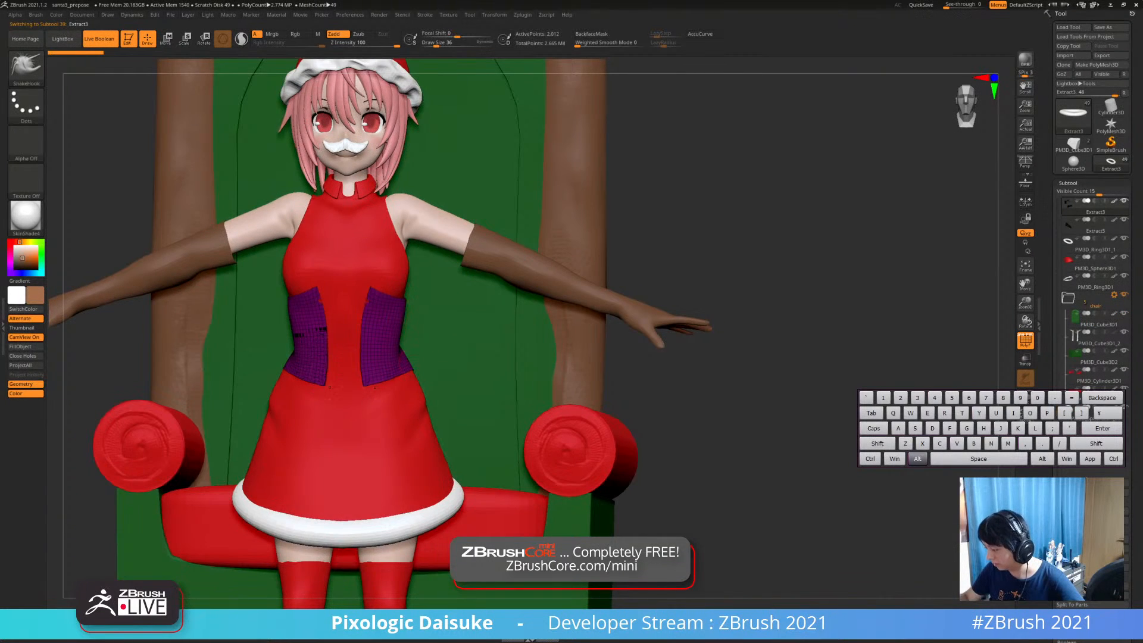
pyautogui.keyDown('alt'); pyautogui.moveTo(375, 388); pyautogui.dragTo(369, 326, button='right'); pyautogui.keyUp('alt')
# Activate the pink hair strands one after another under the hat to check their polygon wireframes
pyautogui.keyDown('alt'); pyautogui.click(368, 128); pyautogui.keyUp('alt')
pyautogui.keyDown('alt'); pyautogui.click(356, 101); pyautogui.keyUp('alt')
pyautogui.keyDown('alt'); pyautogui.moveTo(360, 78); pyautogui.dragTo(364, 178, button='right'); pyautogui.keyUp('alt')
pyautogui.keyDown('alt'); pyautogui.click(387, 152); pyautogui.keyUp('alt')
pyautogui.keyDown('alt'); pyautogui.click(385, 124); pyautogui.keyUp('alt')
pyautogui.keyDown('alt'); pyautogui.click(381, 119); pyautogui.keyUp('alt')
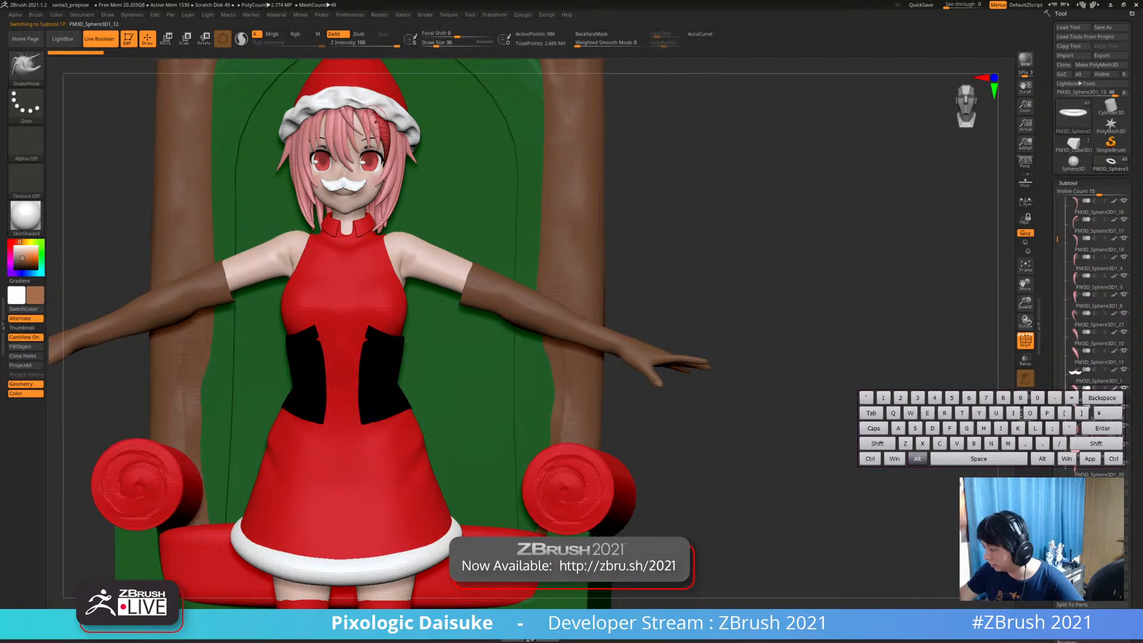
pyautogui.keyDown('alt'); pyautogui.click(370, 114); pyautogui.keyUp('alt')
pyautogui.keyDown('alt'); pyautogui.click(360, 113); pyautogui.keyUp('alt')
pyautogui.keyDown('alt'); pyautogui.click(348, 115); pyautogui.keyUp('alt')
pyautogui.keyDown('alt'); pyautogui.click(342, 116); pyautogui.keyUp('alt')
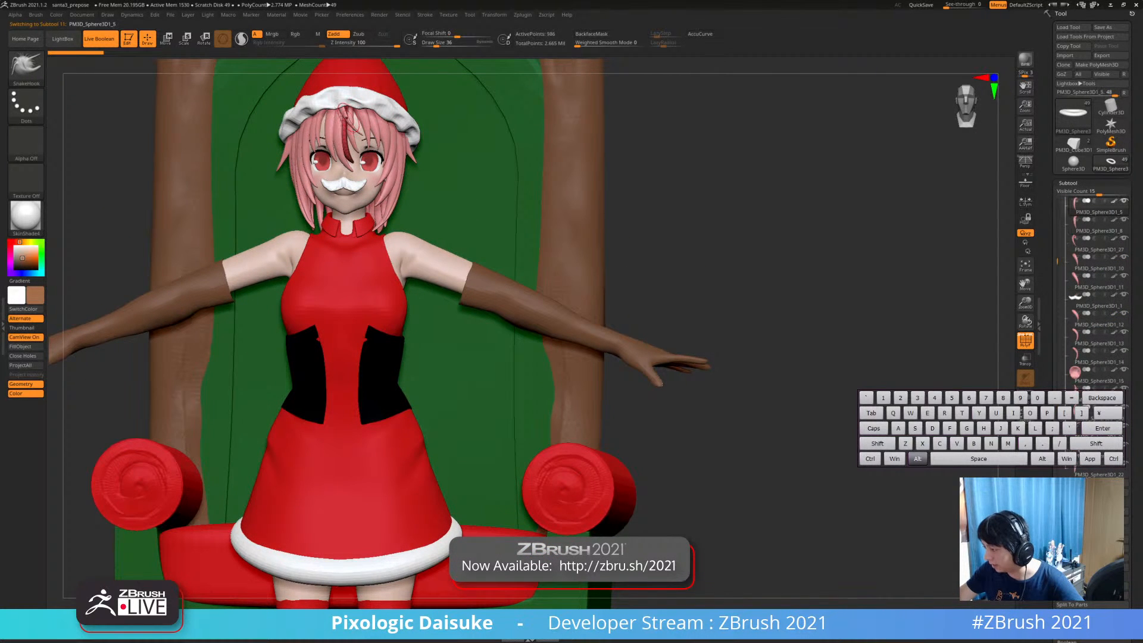
pyautogui.keyDown('alt'); pyautogui.click(337, 117); pyautogui.keyUp('alt')
pyautogui.keyDown('alt'); pyautogui.click(331, 119); pyautogui.keyUp('alt')
pyautogui.keyDown('alt'); pyautogui.click(324, 121); pyautogui.keyUp('alt')
pyautogui.keyDown('alt'); pyautogui.click(319, 123); pyautogui.keyUp('alt')
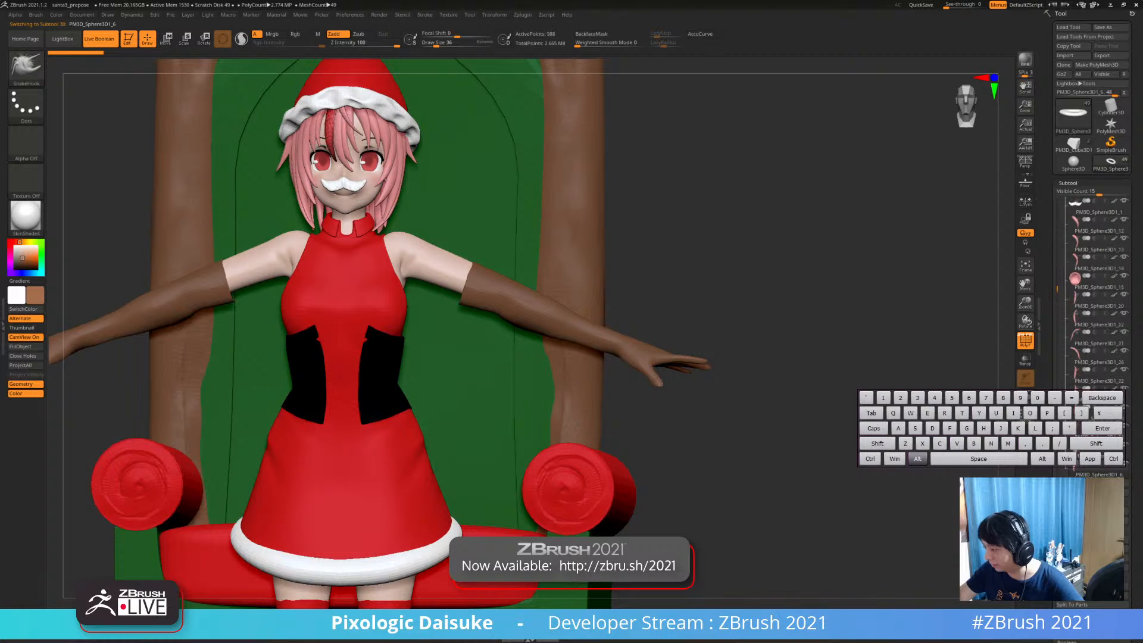
pyautogui.keyDown('alt'); pyautogui.click(315, 126); pyautogui.keyUp('alt')
pyautogui.keyDown('alt'); pyautogui.click(309, 130); pyautogui.keyUp('alt')
pyautogui.keyDown('alt'); pyautogui.click(302, 137); pyautogui.keyUp('alt')
pyautogui.keyDown('alt'); pyautogui.click(299, 143); pyautogui.keyUp('alt')
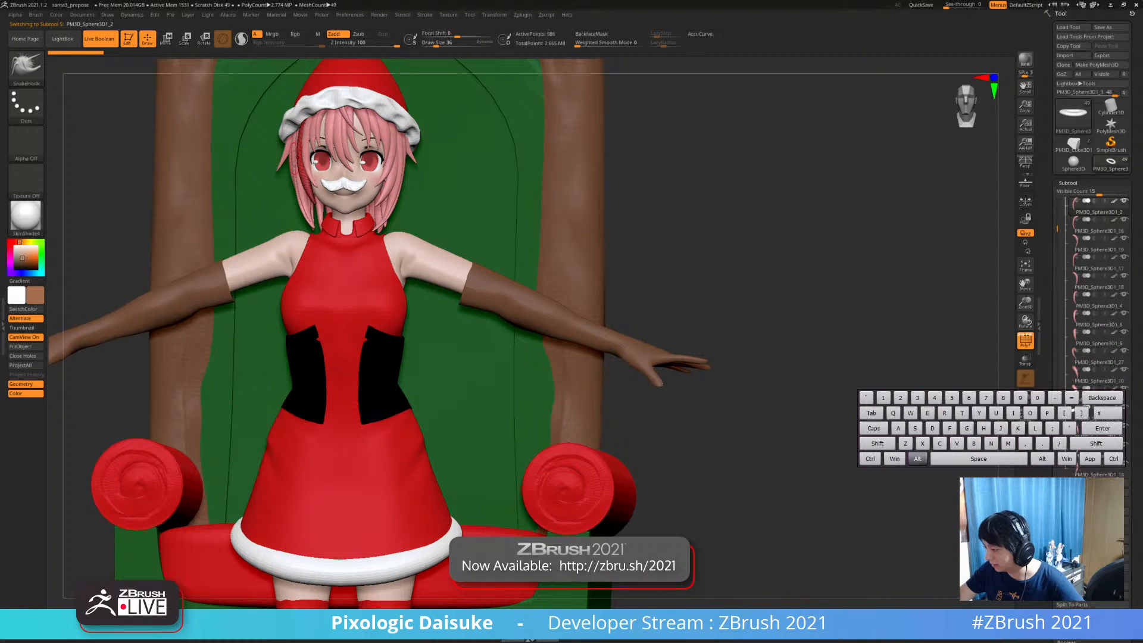
pyautogui.keyDown('alt'); pyautogui.click(296, 149); pyautogui.keyUp('alt')
pyautogui.keyDown('alt'); pyautogui.click(295, 153); pyautogui.keyUp('alt')
pyautogui.keyDown('alt'); pyautogui.click(294, 158); pyautogui.keyUp('alt')
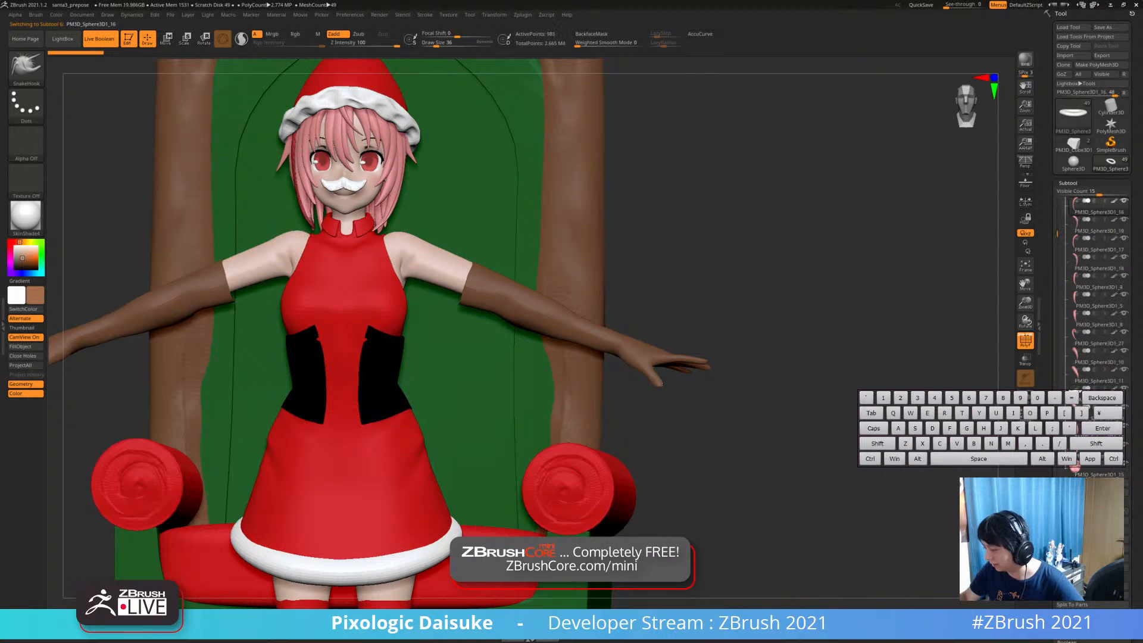
# Check the mesh density of the white moustache, the hat's ruffled trim and the red hat by activating each subtool
pyautogui.moveTo(380, 332); pyautogui.dragTo(438, 335)
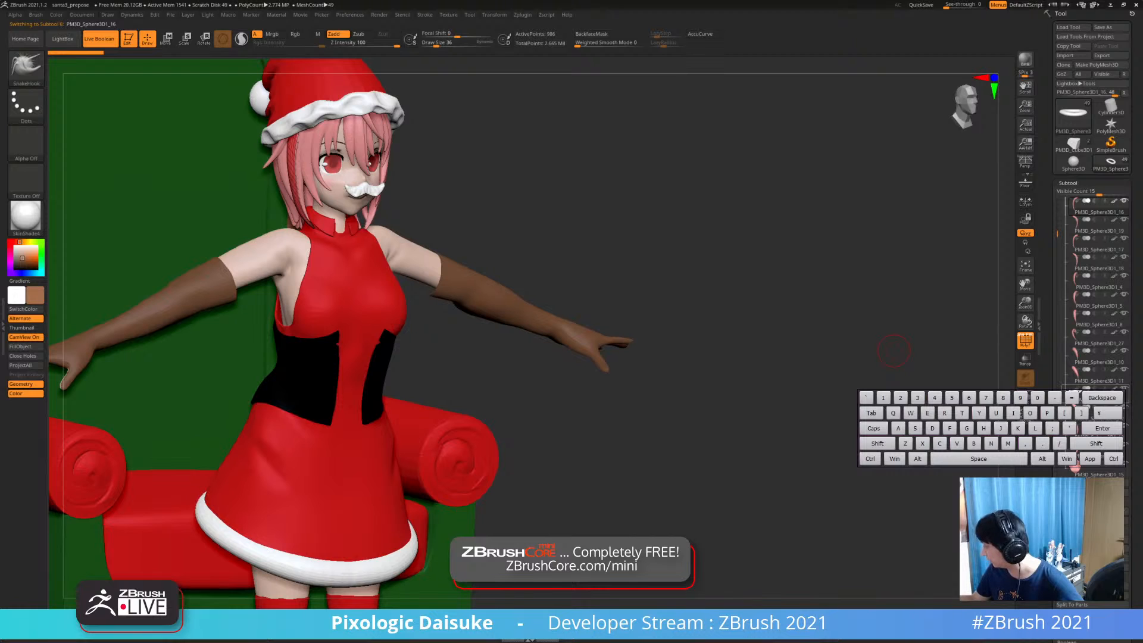
pyautogui.keyDown('alt'); pyautogui.click(365, 191); pyautogui.keyUp('alt')
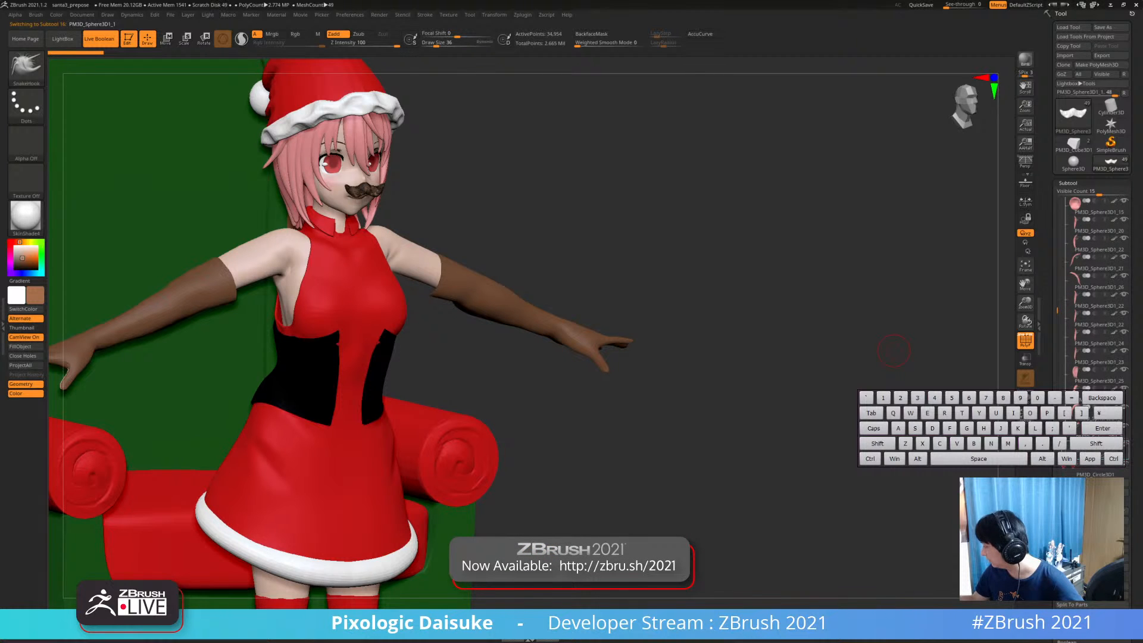
pyautogui.moveTo(813, 400); pyautogui.dragTo(706, 402)
pyautogui.keyDown('alt'); pyautogui.click(394, 114); pyautogui.keyUp('alt')
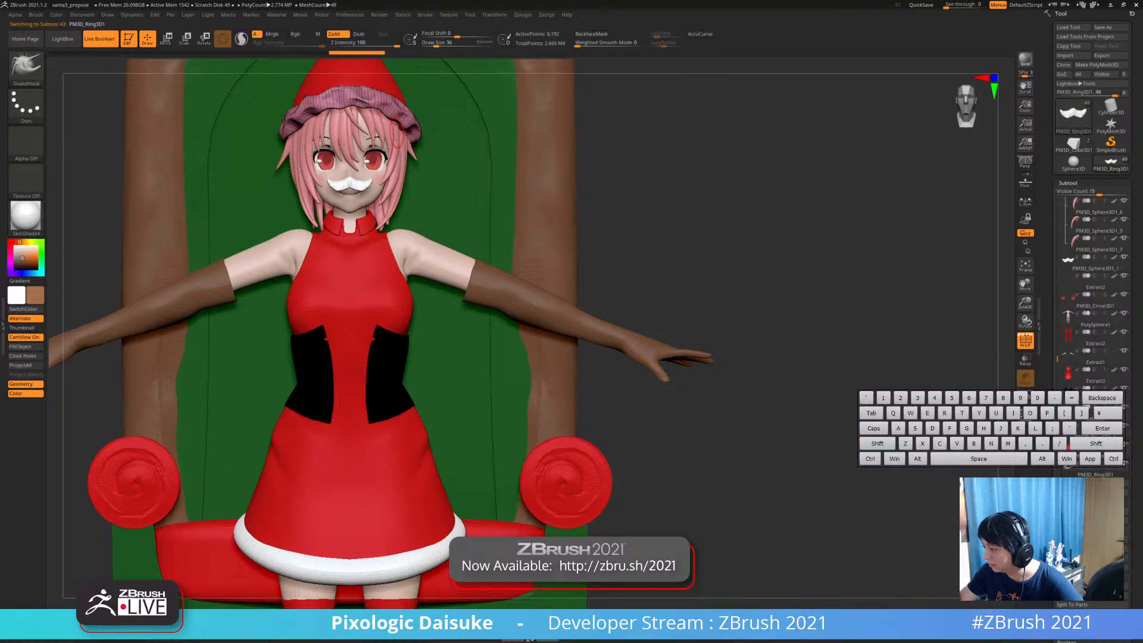
pyautogui.keyDown('alt'); pyautogui.moveTo(649, 172); pyautogui.dragTo(645, 247); pyautogui.keyUp('alt')
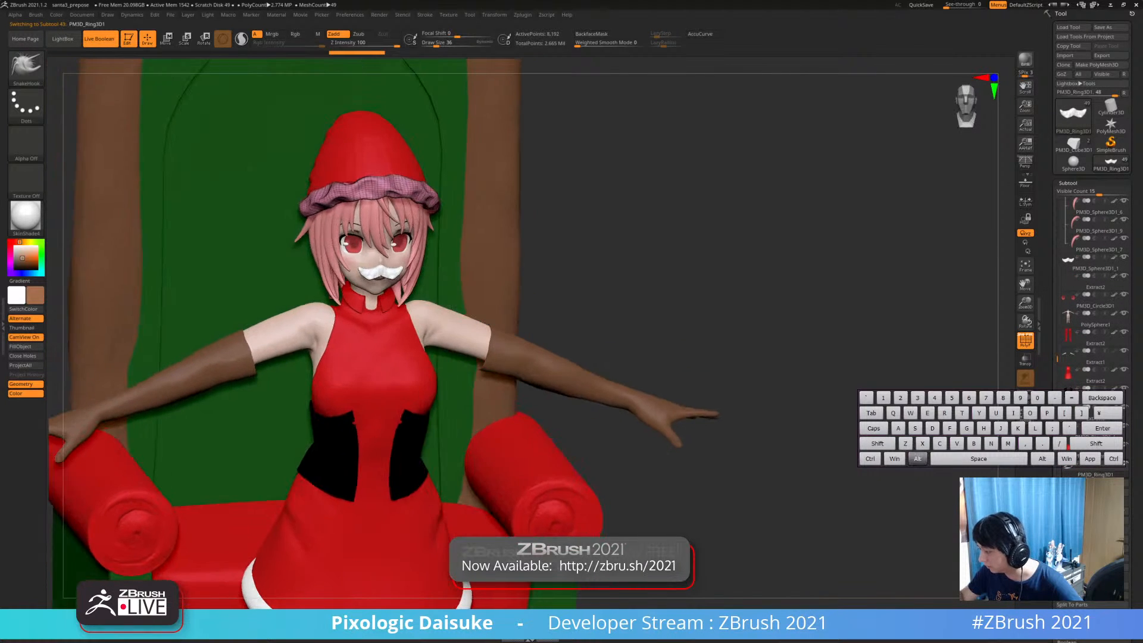
pyautogui.keyDown('alt'); pyautogui.click(381, 158); pyautogui.keyUp('alt')
pyautogui.keyDown('ctrl'); pyautogui.moveTo(512, 244); pyautogui.dragTo(524, 161, button='right'); pyautogui.keyUp('ctrl')
pyautogui.moveTo(643, 238); pyautogui.dragTo(649, 170)
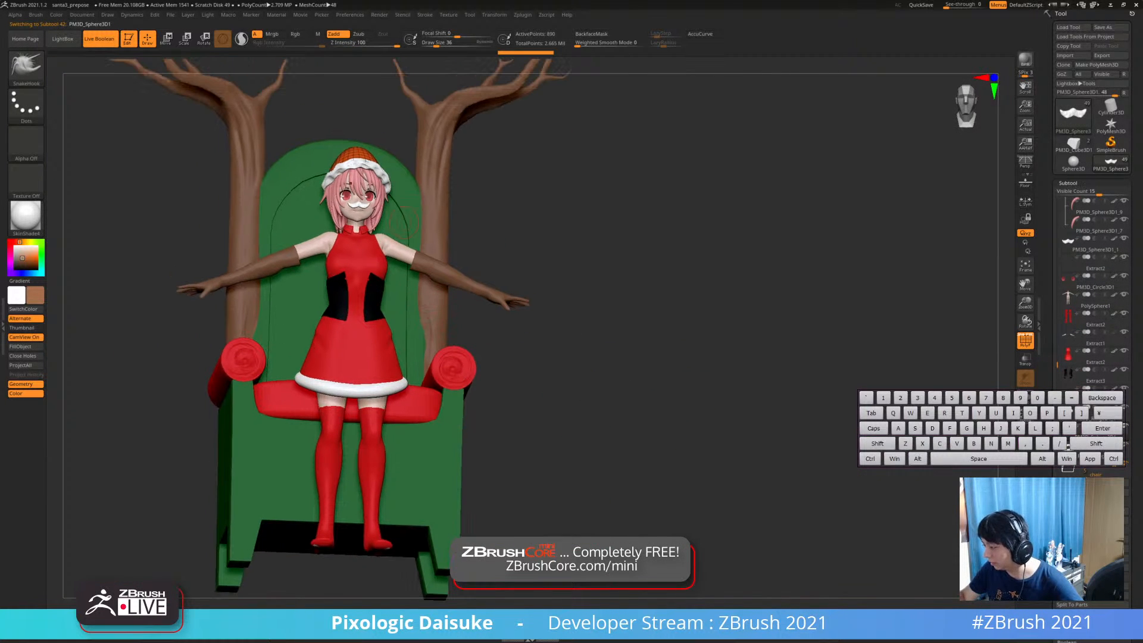
pyautogui.keyDown('alt'); pyautogui.click(396, 181); pyautogui.keyUp('alt')
pyautogui.keyDown('shift'); pyautogui.moveTo(631, 239); pyautogui.dragTo(597, 251); pyautogui.keyUp('shift')
# Activate the girl's long red stockings and remesh them to a lighter mesh
pyautogui.keyDown('alt'); pyautogui.click(368, 416); pyautogui.keyUp('alt')
pyautogui.keyDown('ctrl'); pyautogui.moveTo(432, 409); pyautogui.dragTo(348, 527, button='right'); pyautogui.keyUp('ctrl')
pyautogui.hotkey('ctrl', 'shift', 'r')
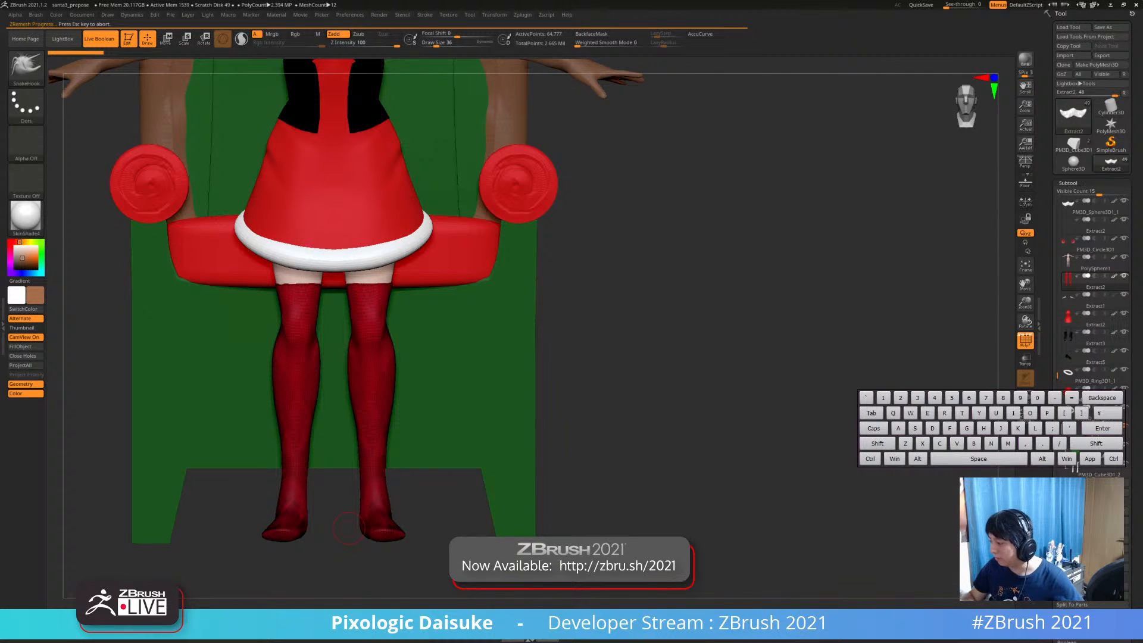
# Enable the Move gizmo and, in side view, multi-select only the chair and its tree posts, leaving the girl out
pyautogui.keyDown('ctrl'); pyautogui.moveTo(433, 565); pyautogui.dragTo(384, 464, button='right'); pyautogui.keyUp('ctrl')
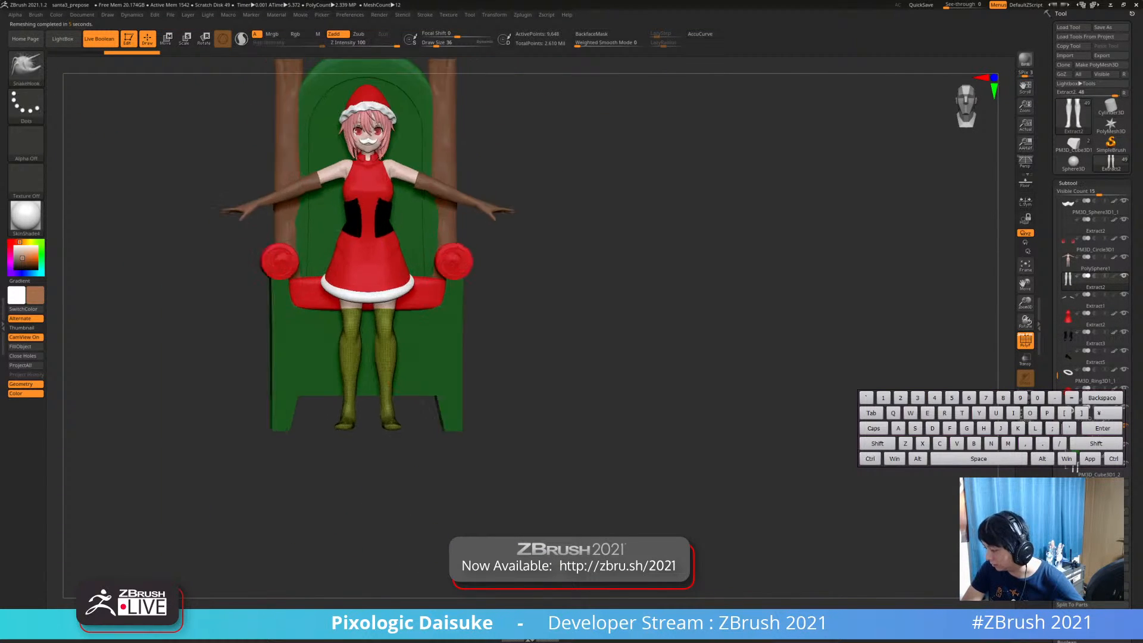
pyautogui.moveTo(285, 333); pyautogui.dragTo(357, 328, button='right')
pyautogui.keyDown('alt'); pyautogui.moveTo(358, 327); pyautogui.dragTo(357, 458, button='right'); pyautogui.keyUp('alt')
pyautogui.moveTo(250, 440)
pyautogui.keyDown('shift'); pyautogui.mouseDown(button='right')
pyautogui.moveTo(315, 432)
pyautogui.moveTo(362, 394)
pyautogui.mouseUp(button='right'); pyautogui.keyUp('shift')
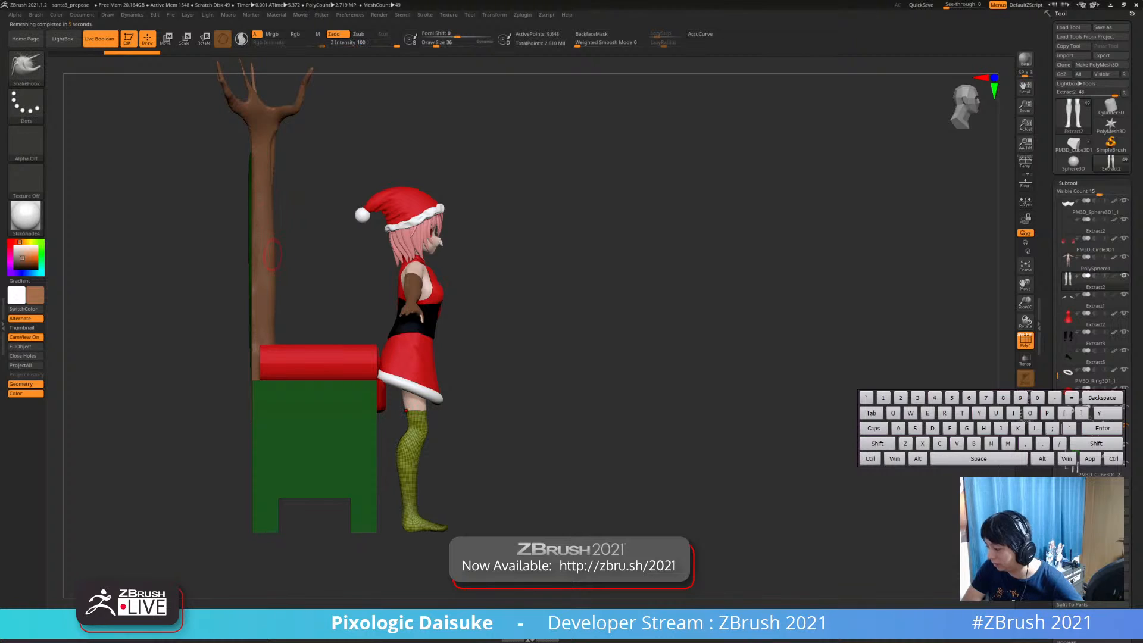
pyautogui.click(166, 39)
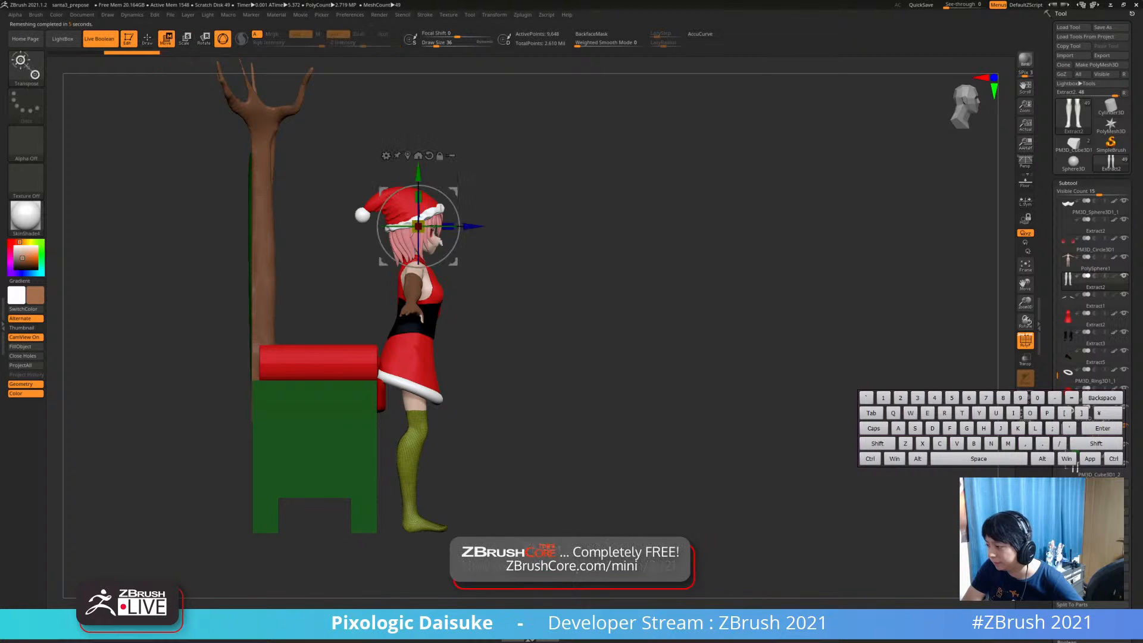
pyautogui.keyDown('ctrl'); pyautogui.moveTo(280, 238); pyautogui.dragTo(271, 184, button='right'); pyautogui.keyUp('ctrl')
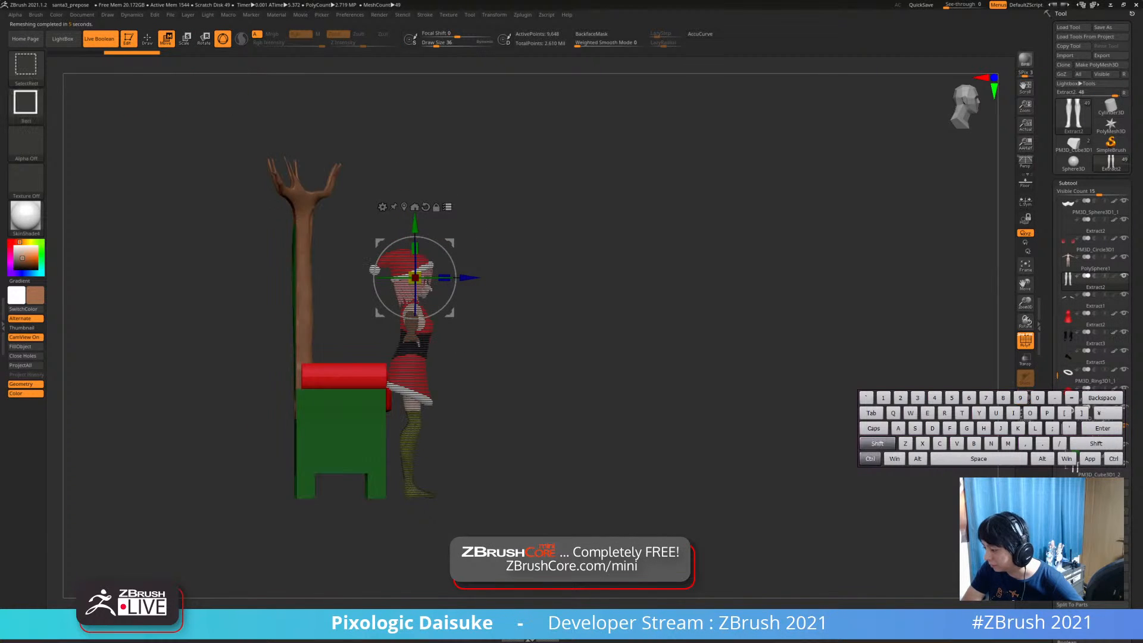
pyautogui.keyDown('ctrl'); pyautogui.keyDown('shift'); pyautogui.moveTo(234, 120); pyautogui.dragTo(346, 520); pyautogui.keyUp('shift'); pyautogui.keyUp('ctrl')
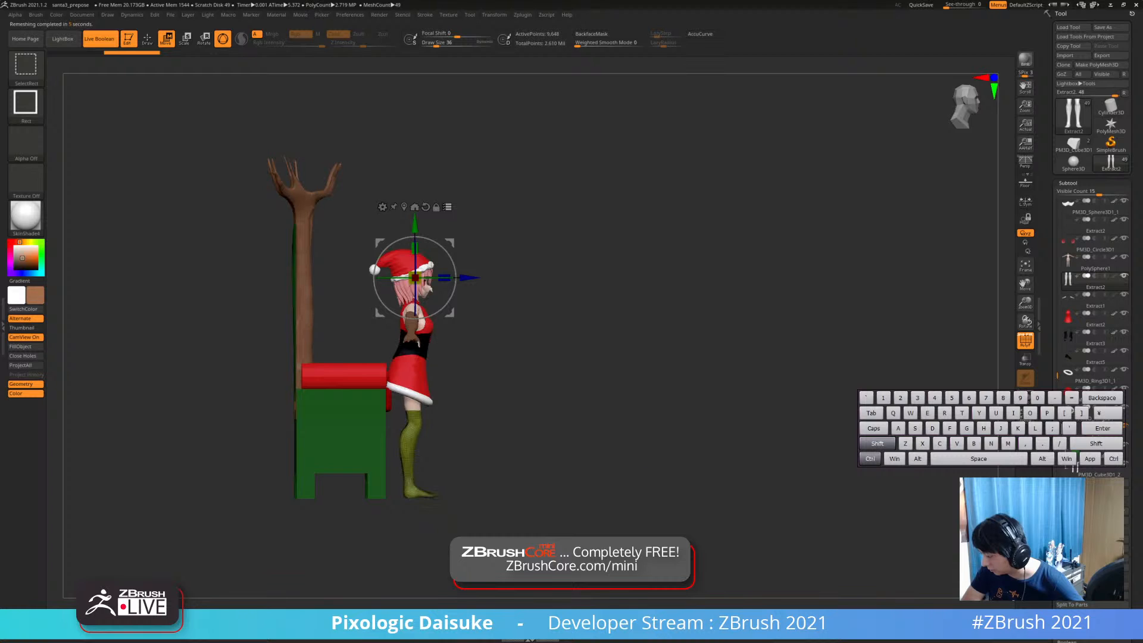
pyautogui.keyDown('ctrl'); pyautogui.keyDown('shift'); pyautogui.moveTo(208, 121); pyautogui.dragTo(364, 534); pyautogui.keyUp('shift'); pyautogui.keyUp('ctrl')
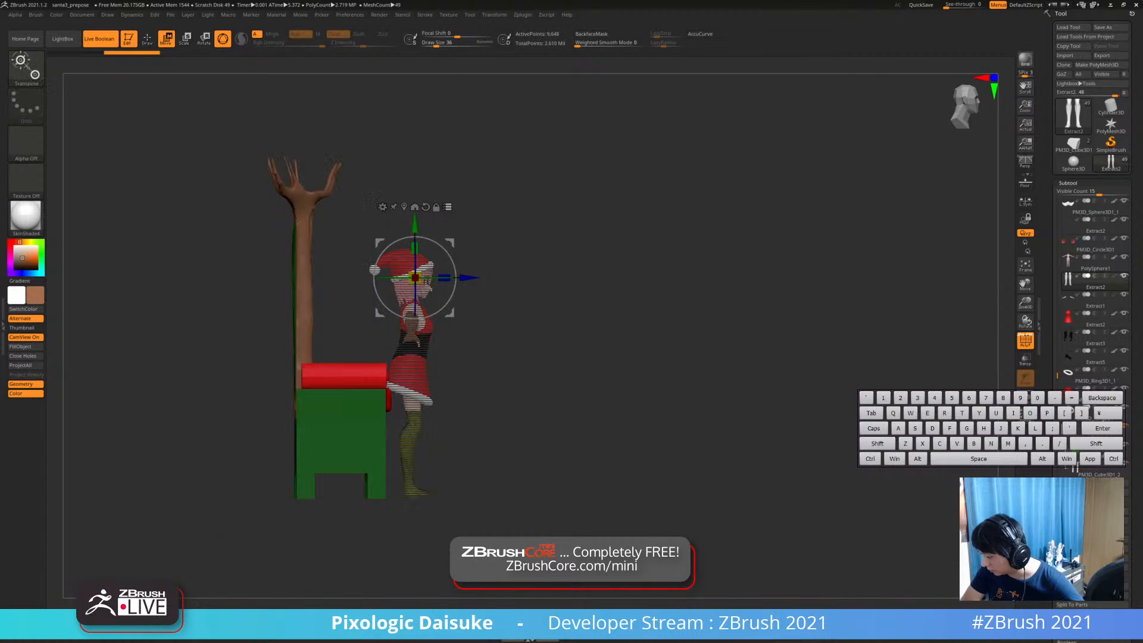
pyautogui.moveTo(571, 410); pyautogui.dragTo(693, 377)
pyautogui.moveTo(693, 377); pyautogui.dragTo(649, 377)
pyautogui.moveTo(648, 376); pyautogui.dragTo(369, 333, button='right')
pyautogui.keyDown('ctrl'); pyautogui.moveTo(369, 333); pyautogui.dragTo(369, 372, button='right'); pyautogui.keyUp('ctrl')
pyautogui.keyDown('alt'); pyautogui.moveTo(369, 372); pyautogui.dragTo(619, 434, button='right'); pyautogui.keyUp('alt')
pyautogui.keyDown('ctrl'); pyautogui.keyDown('shift'); pyautogui.moveTo(205, 109); pyautogui.dragTo(328, 487); pyautogui.keyUp('shift'); pyautogui.keyUp('ctrl')
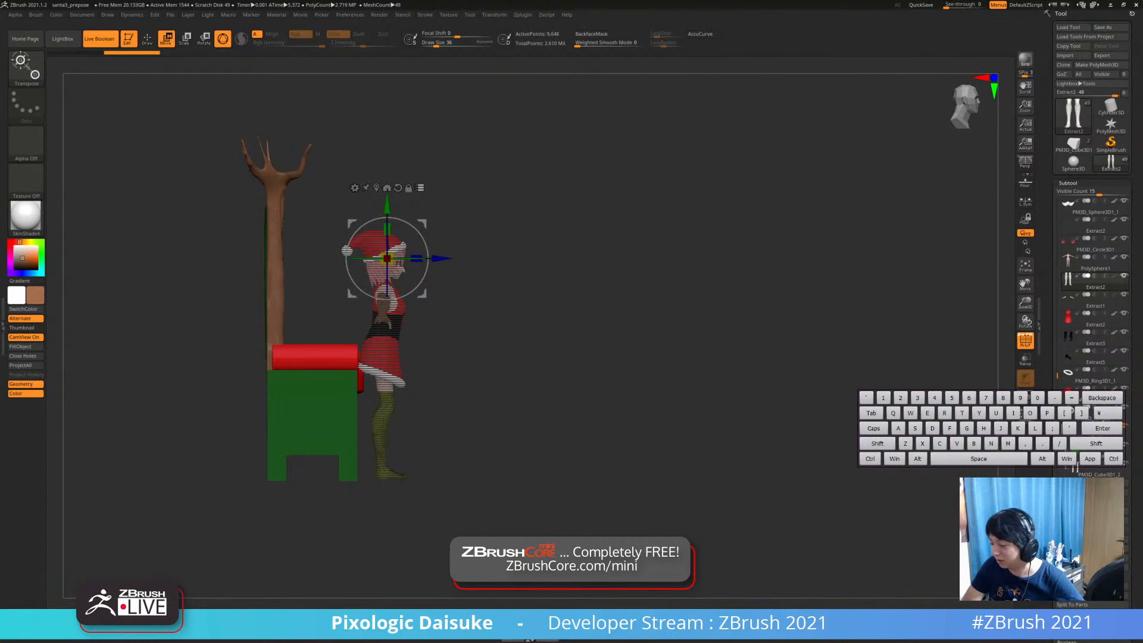
# Group the selected chair subtools in a new folder named chair and find it in the subtool list
pyautogui.moveTo(524, 435); pyautogui.dragTo(497, 443, button='right')
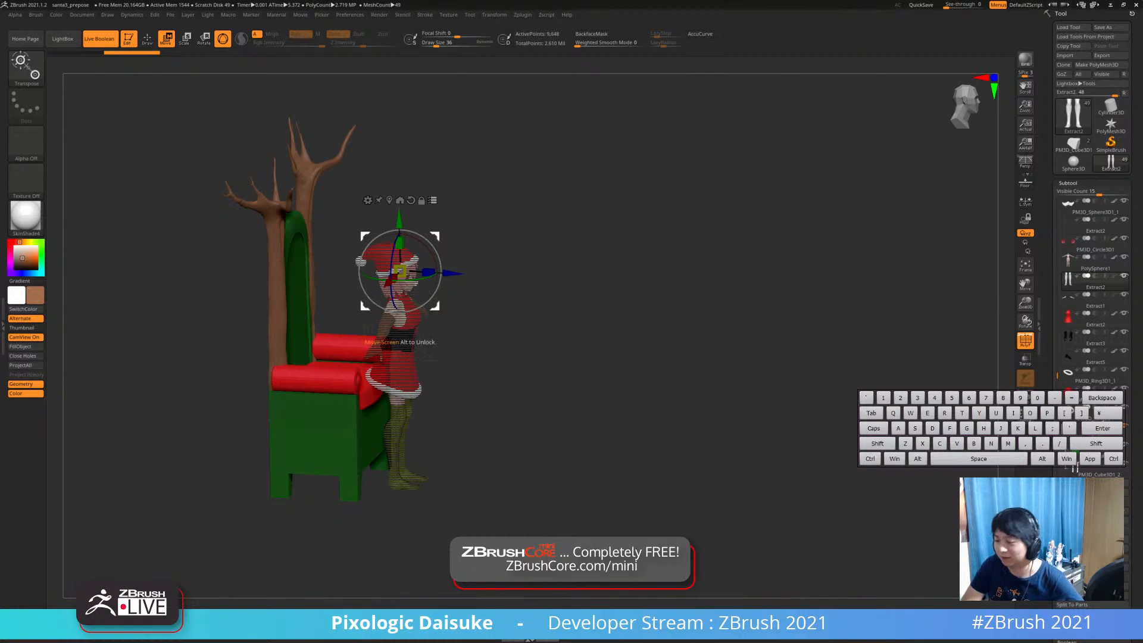
pyautogui.moveTo(515, 443)
pyautogui.keyDown('shift'); pyautogui.mouseDown(button='right')
pyautogui.moveTo(458, 444)
pyautogui.moveTo(497, 444)
pyautogui.mouseUp(button='right'); pyautogui.keyUp('shift')
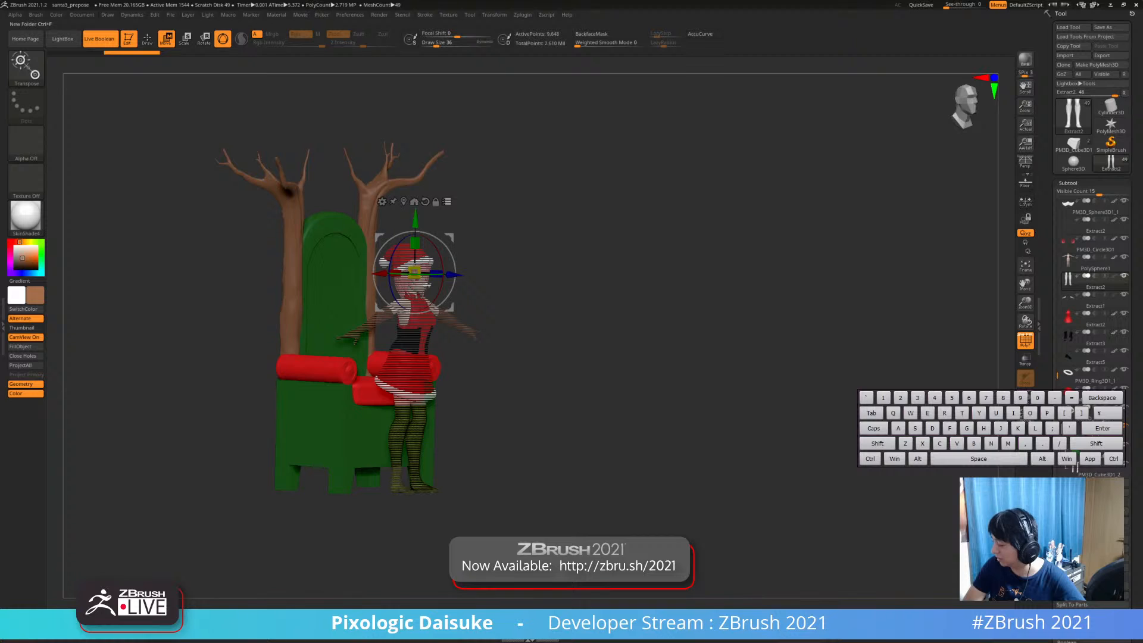
pyautogui.click(1073, 494)
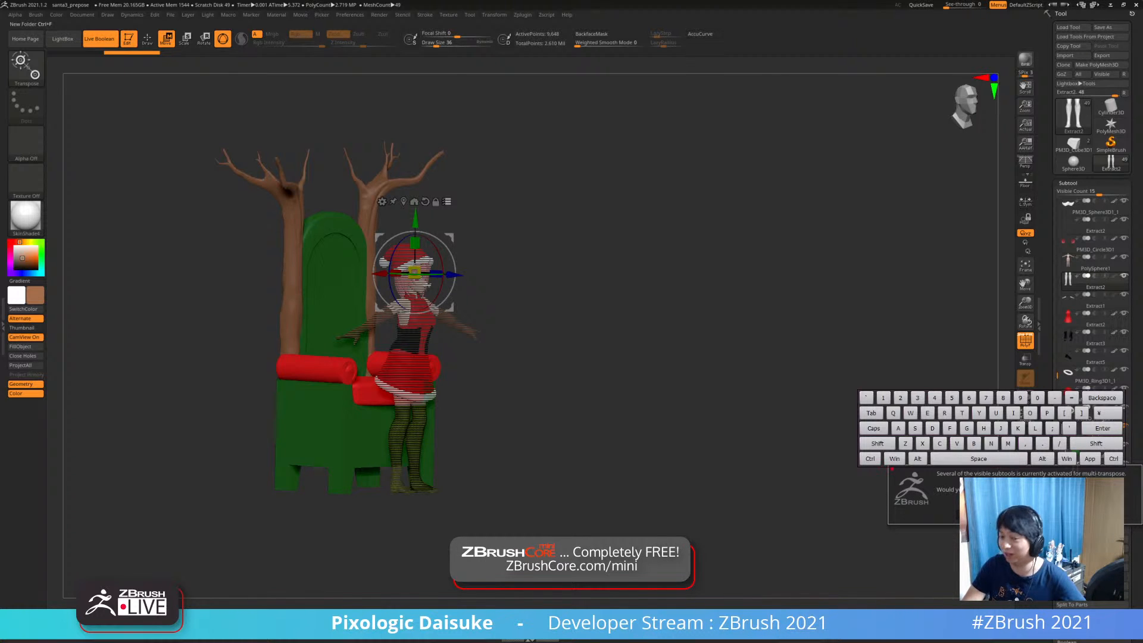
pyautogui.click(976, 515)
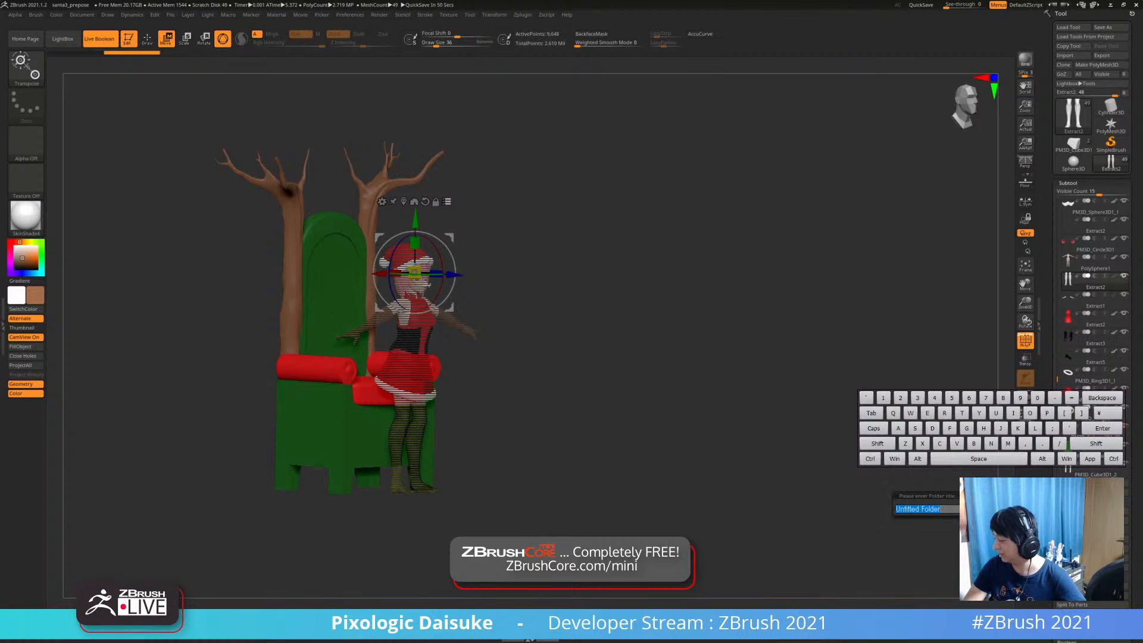
pyautogui.write('chair')
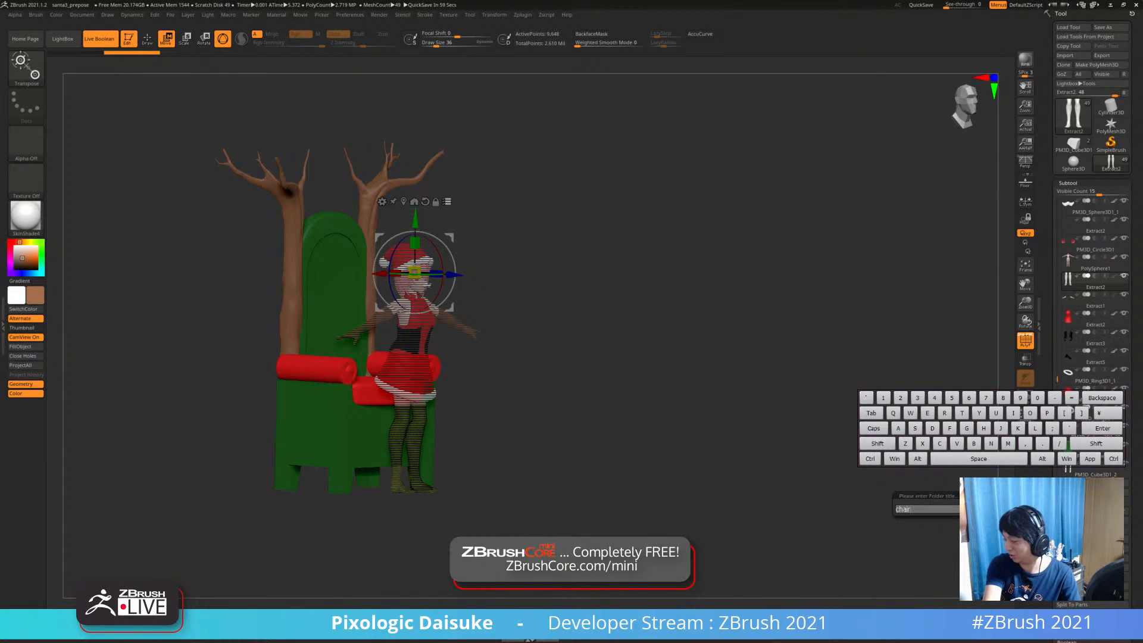
pyautogui.press('Return')
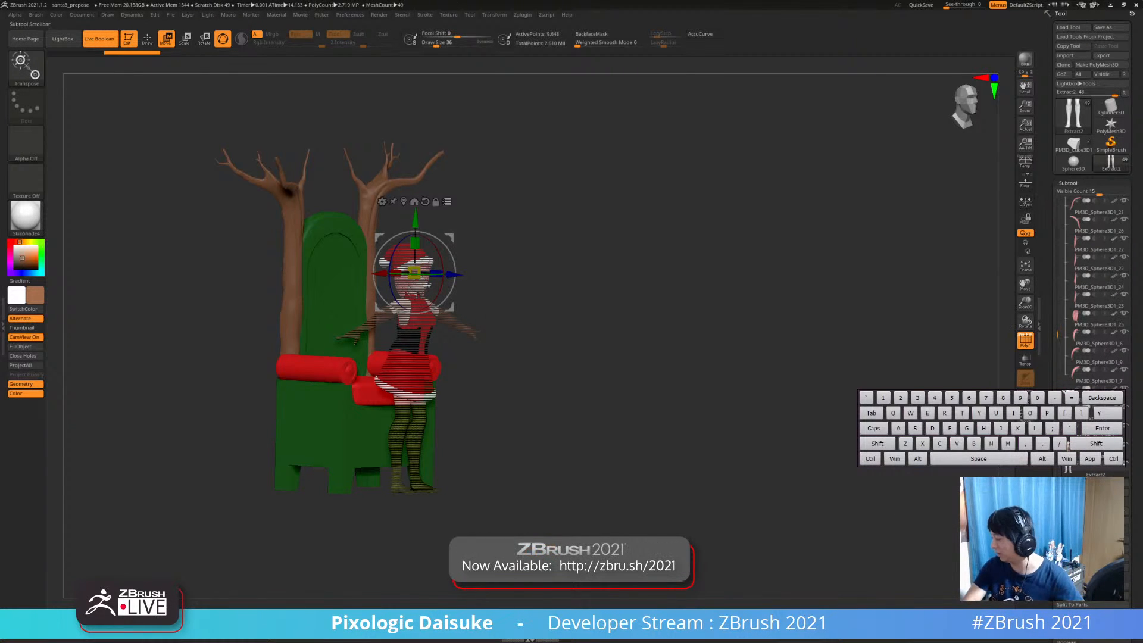
pyautogui.moveTo(1057, 334); pyautogui.dragTo(1057, 446)
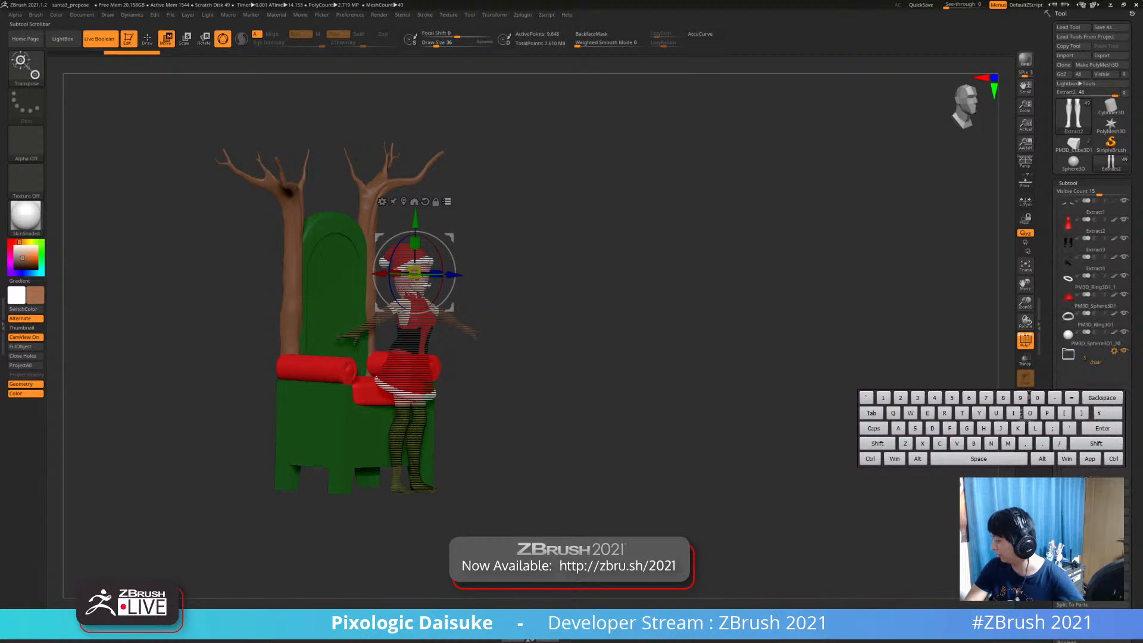
# Select the chair folder and switch its visibility off and on repeatedly
pyautogui.click(1089, 356)
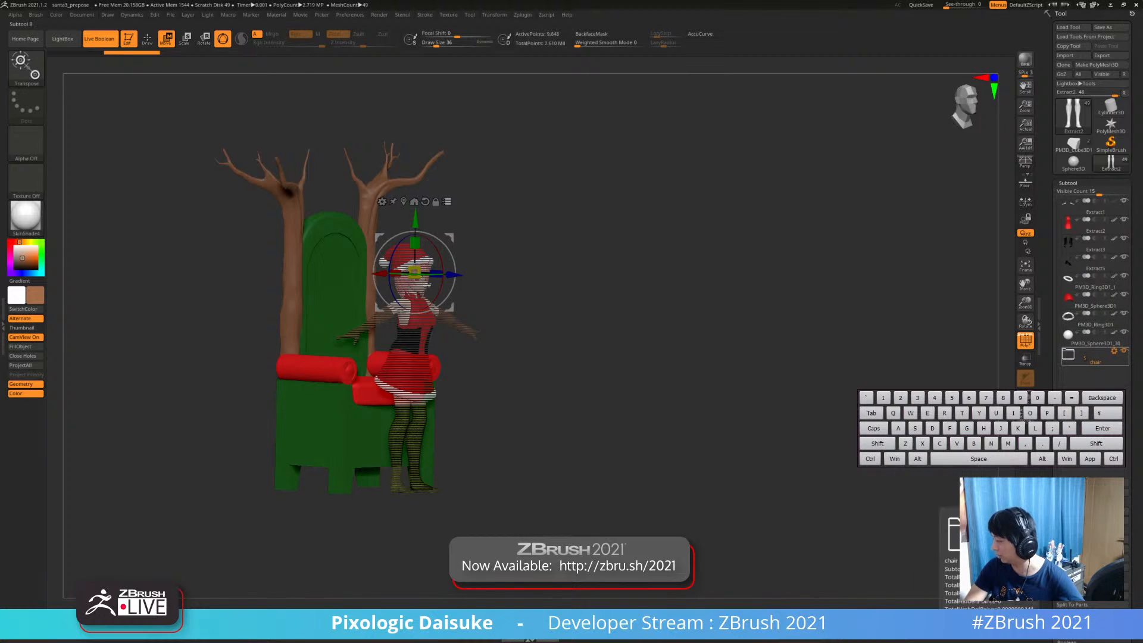
pyautogui.click(1123, 351)
pyautogui.click(1124, 351)
pyautogui.click(1123, 351)
pyautogui.click(1123, 351)
pyautogui.click(1124, 351)
pyautogui.click(1123, 351)
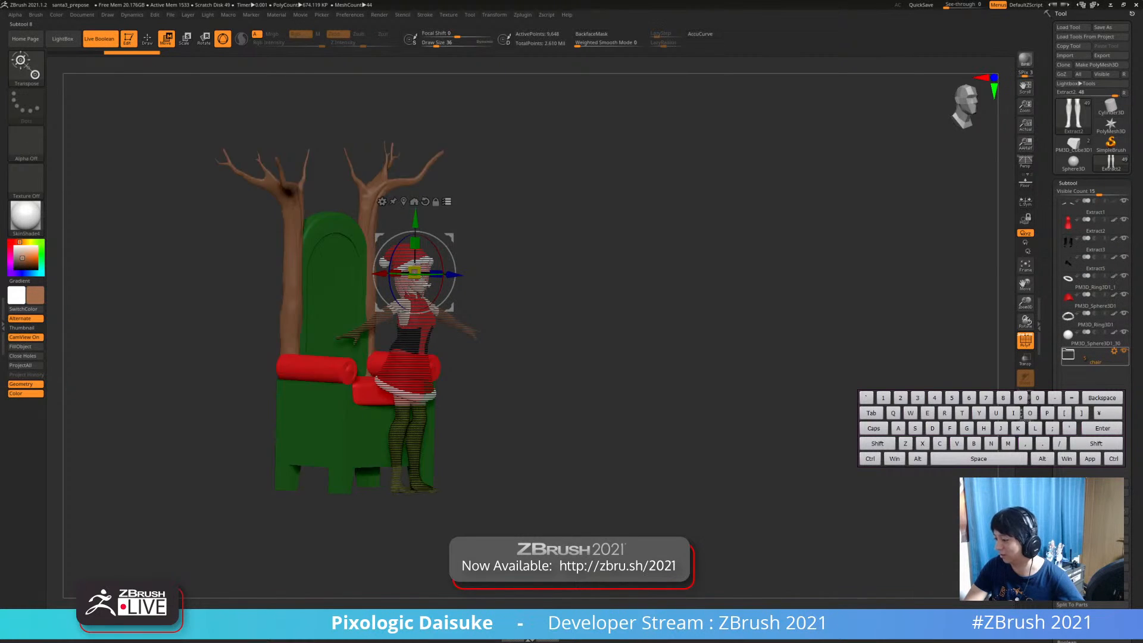
pyautogui.click(1123, 351)
pyautogui.click(1123, 352)
pyautogui.click(1123, 351)
pyautogui.click(1123, 351)
pyautogui.click(1124, 351)
pyautogui.click(1124, 351)
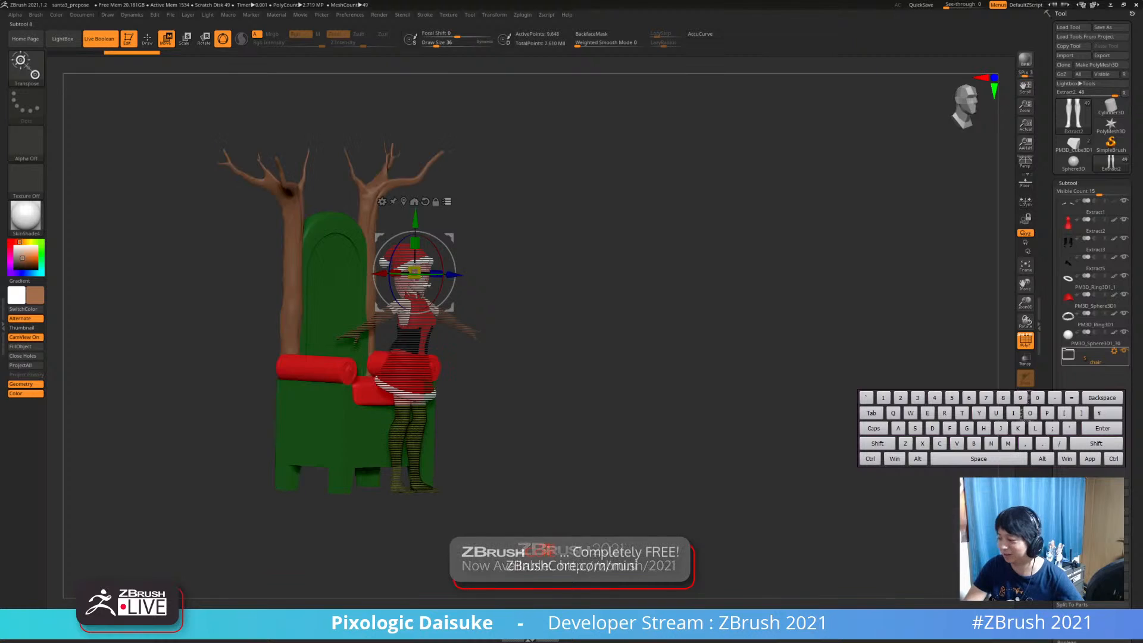
# Return to Draw mode, face the character and chair from the front, and save the project
pyautogui.keyDown('shift'); pyautogui.moveTo(595, 381); pyautogui.dragTo(714, 381); pyautogui.keyUp('shift')
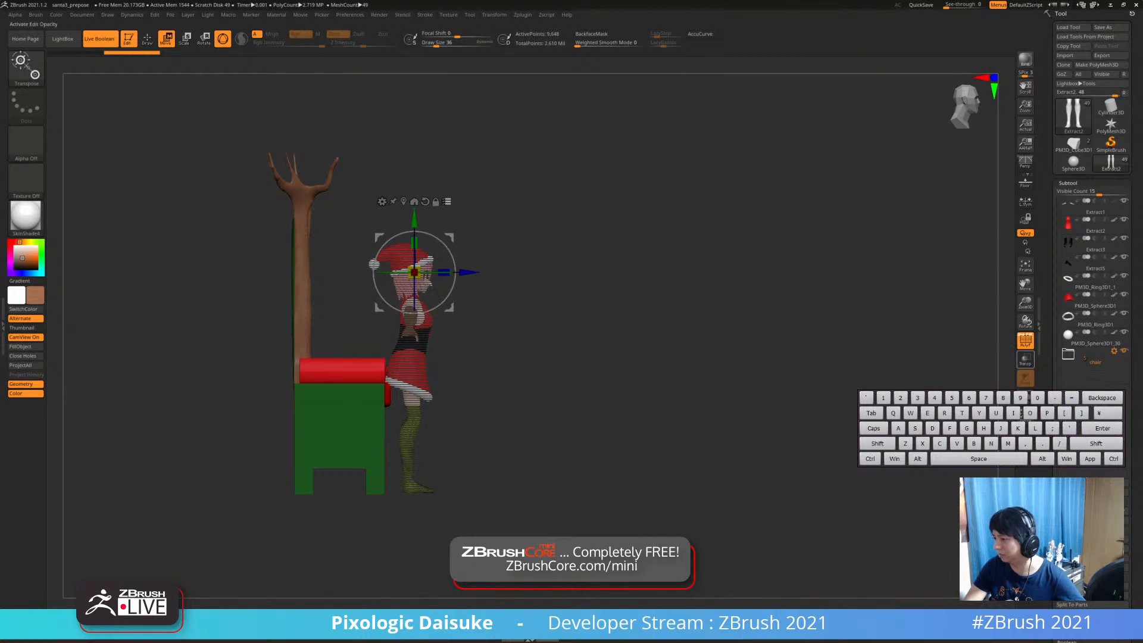
pyautogui.click(147, 39)
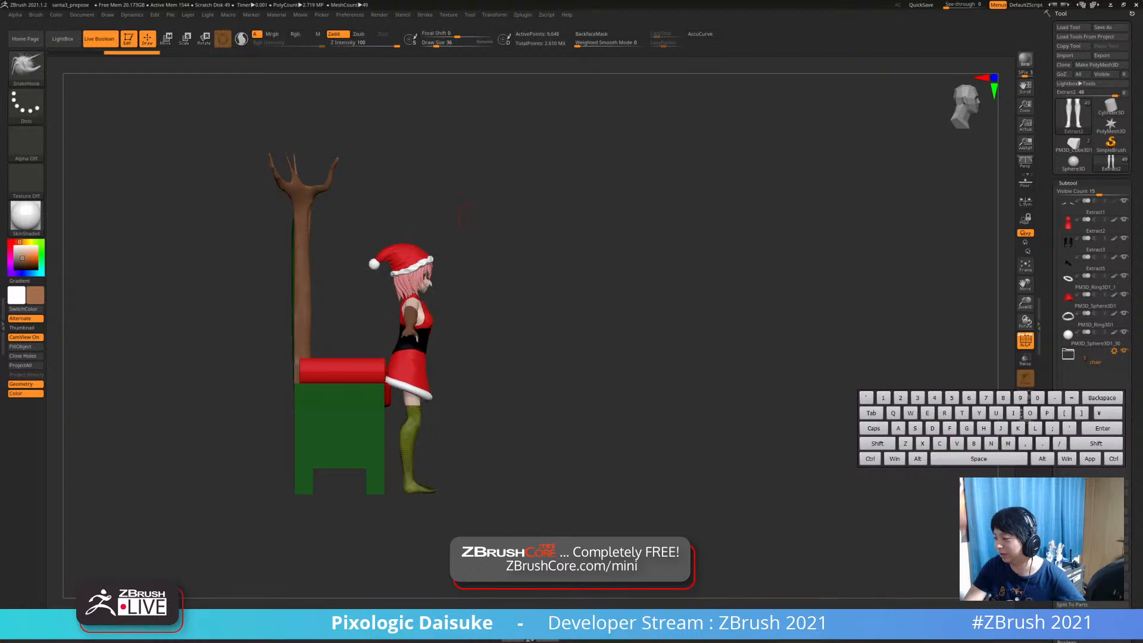
pyautogui.moveTo(483, 213)
pyautogui.mouseDown()
pyautogui.moveTo(393, 219)
pyautogui.moveTo(472, 225)
pyautogui.moveTo(337, 330)
pyautogui.mouseUp()
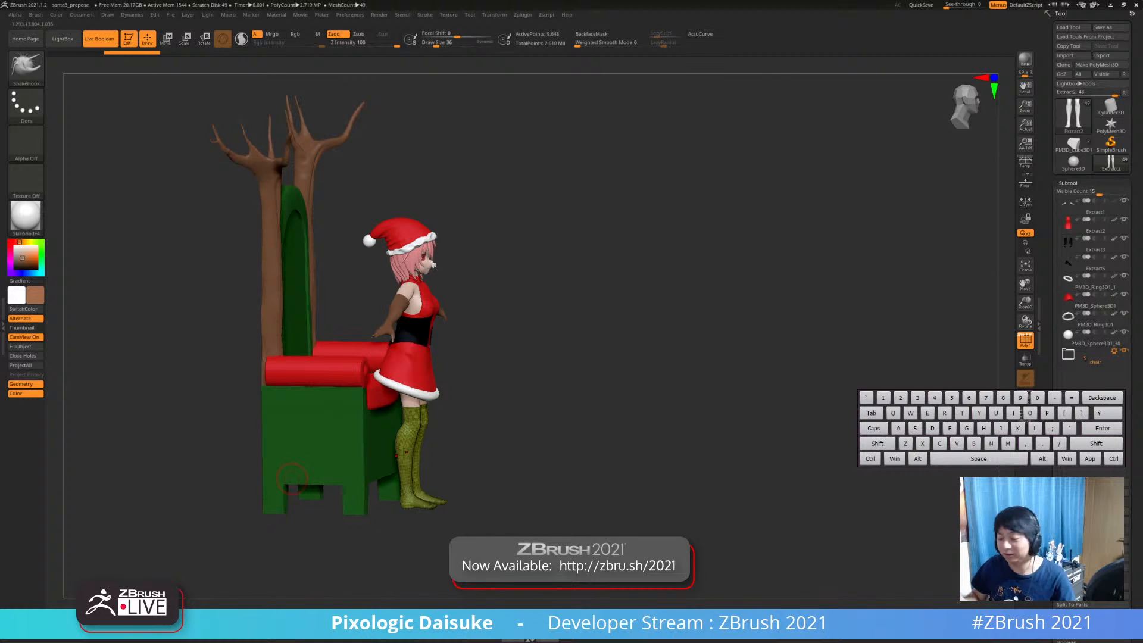
pyautogui.moveTo(479, 311); pyautogui.dragTo(411, 319)
pyautogui.moveTo(554, 321); pyautogui.dragTo(631, 322)
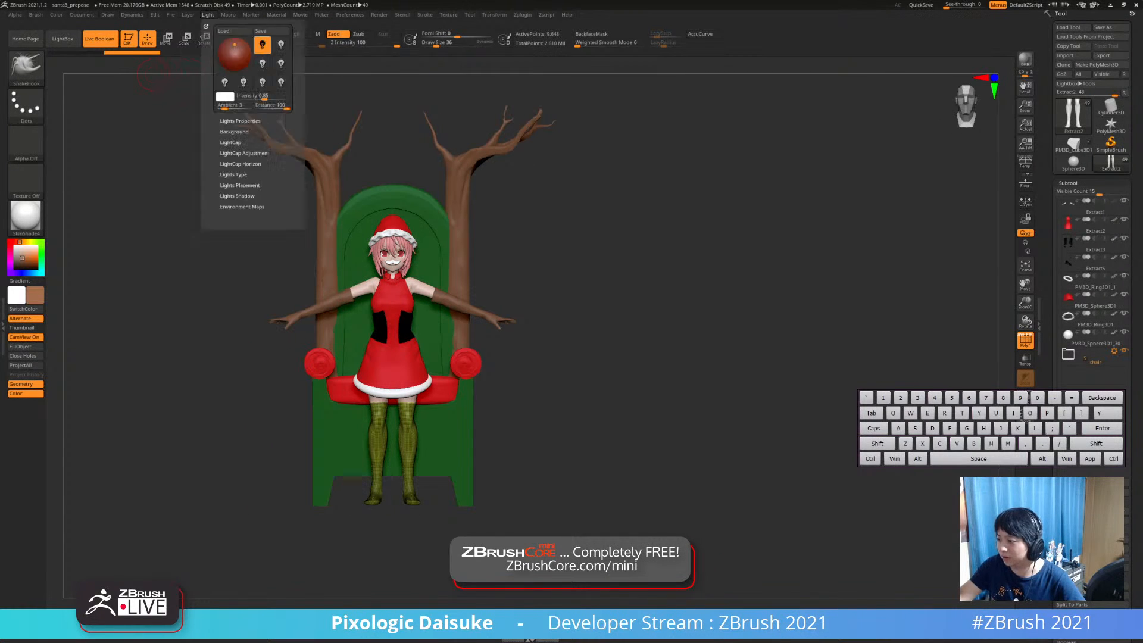
pyautogui.moveTo(170, 14)
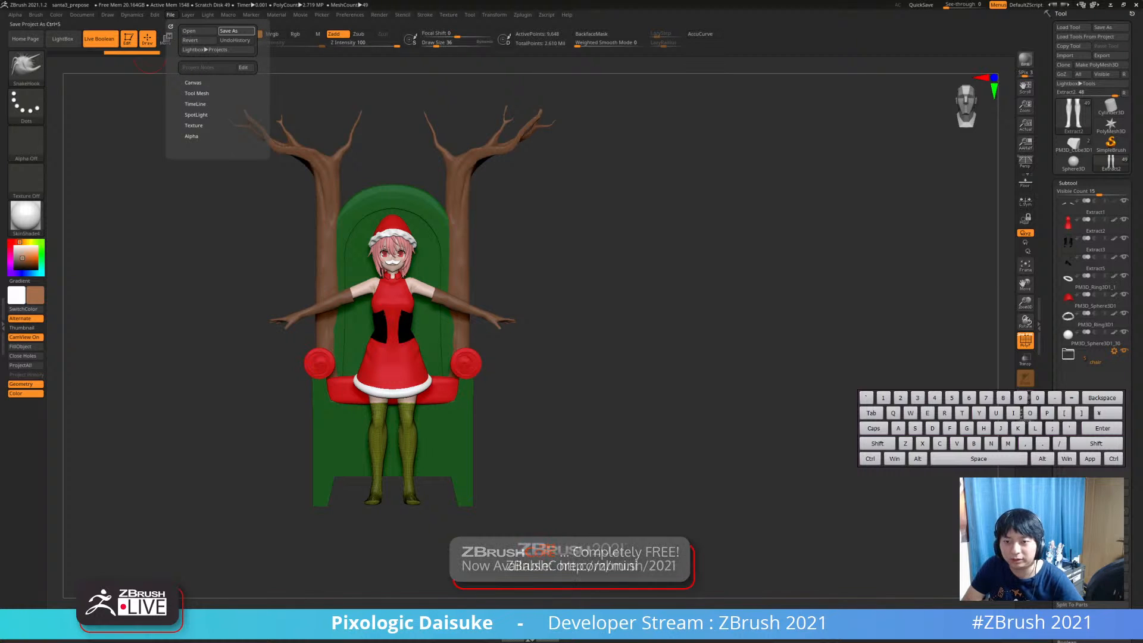
pyautogui.click(237, 31)
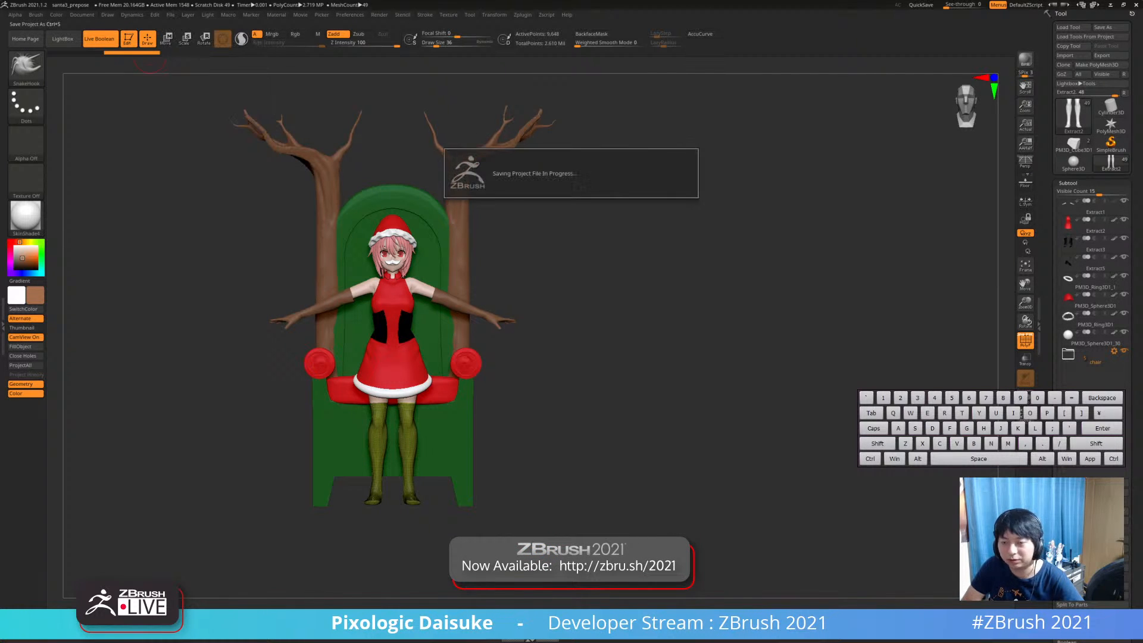
# Create a combined posing mesh of the character and chair with Transpose Master's TPoseMesh
pyautogui.click(523, 15)
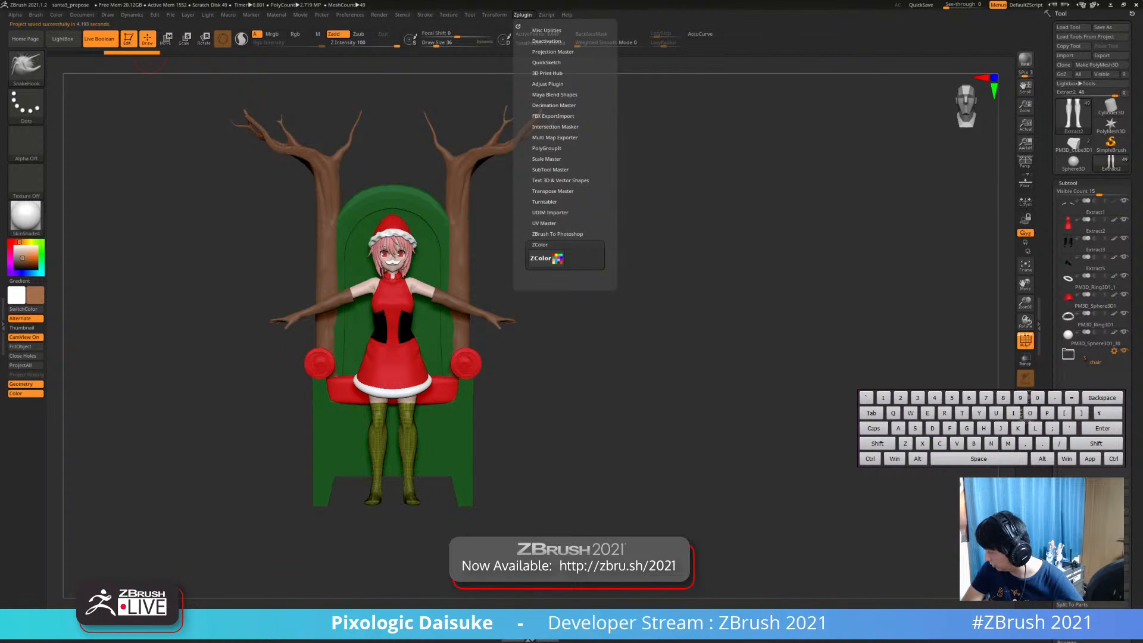
pyautogui.click(552, 191)
pyautogui.click(544, 205)
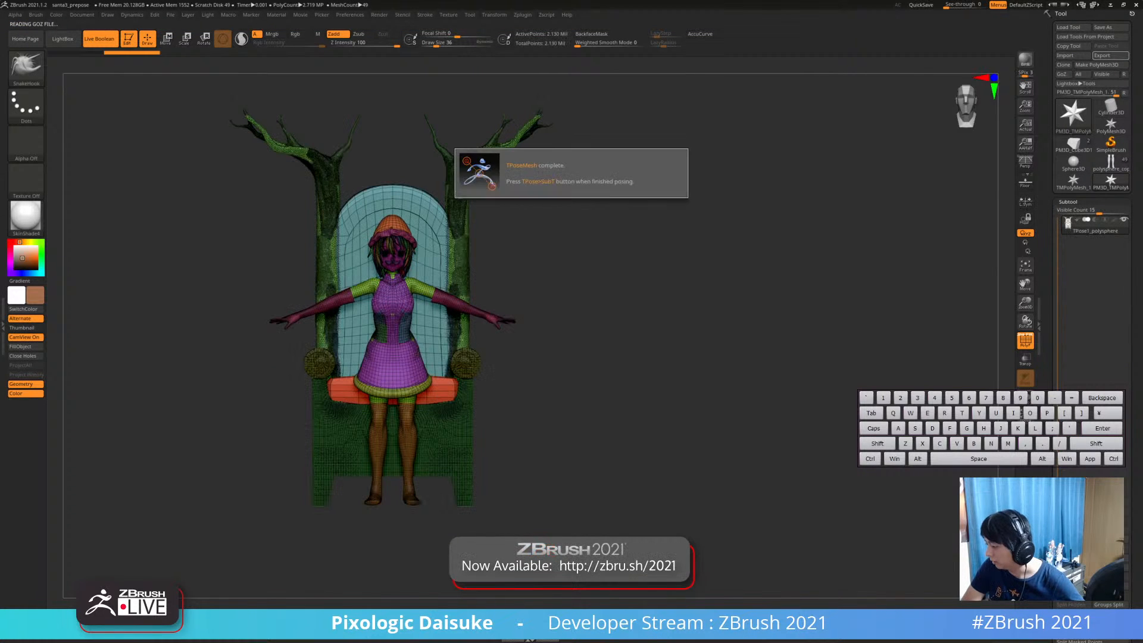
# Hide the chair base, seat, armrests, backrest and trees by polygroup so only the character shows
pyautogui.moveTo(583, 309)
pyautogui.mouseDown(button='right')
pyautogui.moveTo(655, 316)
pyautogui.moveTo(655, 381)
pyautogui.mouseUp(button='right')
pyautogui.keyDown('alt'); pyautogui.moveTo(232, 489); pyautogui.dragTo(291, 400, button='right'); pyautogui.keyUp('alt')
pyautogui.keyDown('ctrl'); pyautogui.keyDown('shift'); pyautogui.click(304, 399); pyautogui.keyUp('shift'); pyautogui.keyUp('ctrl')
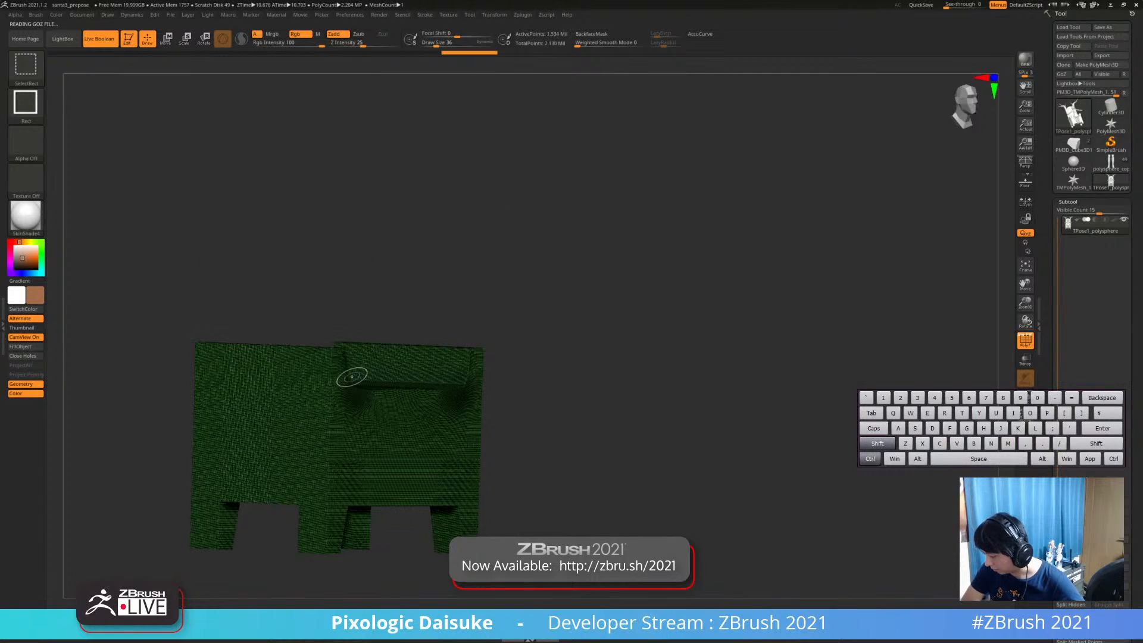
pyautogui.keyDown('ctrl'); pyautogui.keyDown('shift'); pyautogui.moveTo(633, 406); pyautogui.dragTo(630, 384); pyautogui.keyUp('shift'); pyautogui.keyUp('ctrl')
pyautogui.keyDown('ctrl'); pyautogui.keyDown('shift'); pyautogui.click(377, 380); pyautogui.keyUp('shift'); pyautogui.keyUp('ctrl')
pyautogui.keyDown('ctrl'); pyautogui.keyDown('shift'); pyautogui.click(318, 329); pyautogui.keyUp('shift'); pyautogui.keyUp('ctrl')
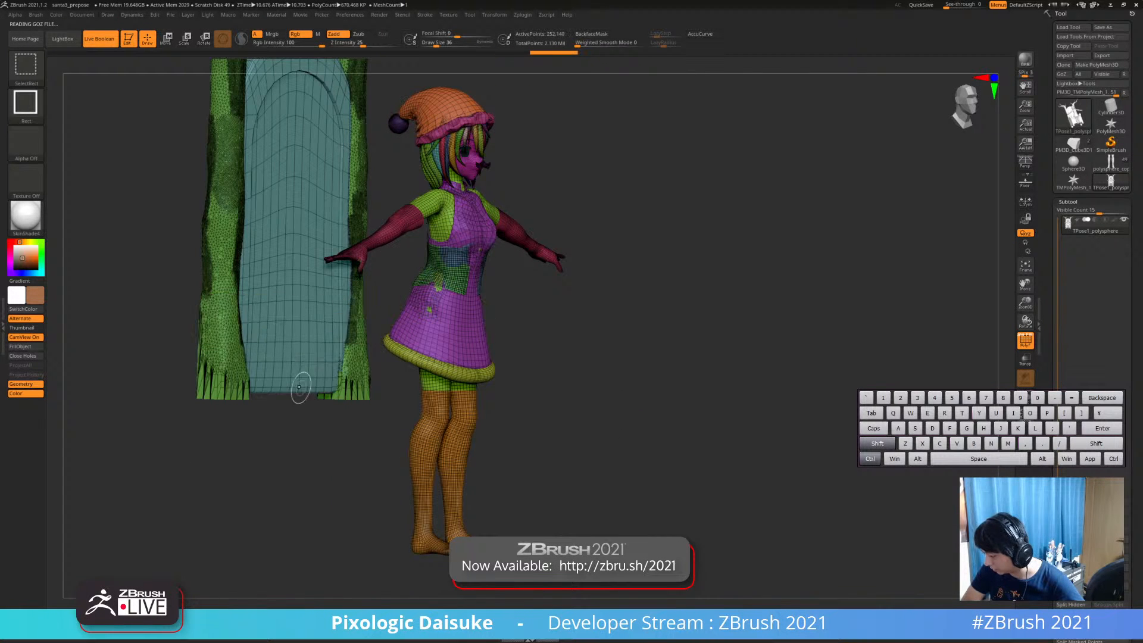
pyautogui.keyDown('ctrl'); pyautogui.keyDown('shift'); pyautogui.click(302, 388); pyautogui.keyUp('shift'); pyautogui.keyUp('ctrl')
pyautogui.keyDown('ctrl'); pyautogui.keyDown('shift'); pyautogui.click(239, 363); pyautogui.keyUp('shift'); pyautogui.keyUp('ctrl')
pyautogui.keyDown('ctrl'); pyautogui.moveTo(331, 347); pyautogui.dragTo(396, 311, button='right'); pyautogui.keyUp('ctrl')
pyautogui.keyDown('alt'); pyautogui.moveTo(395, 311); pyautogui.dragTo(279, 296, button='right'); pyautogui.keyUp('alt')
pyautogui.keyDown('ctrl'); pyautogui.moveTo(470, 206); pyautogui.dragTo(503, 253, button='right'); pyautogui.keyUp('ctrl')
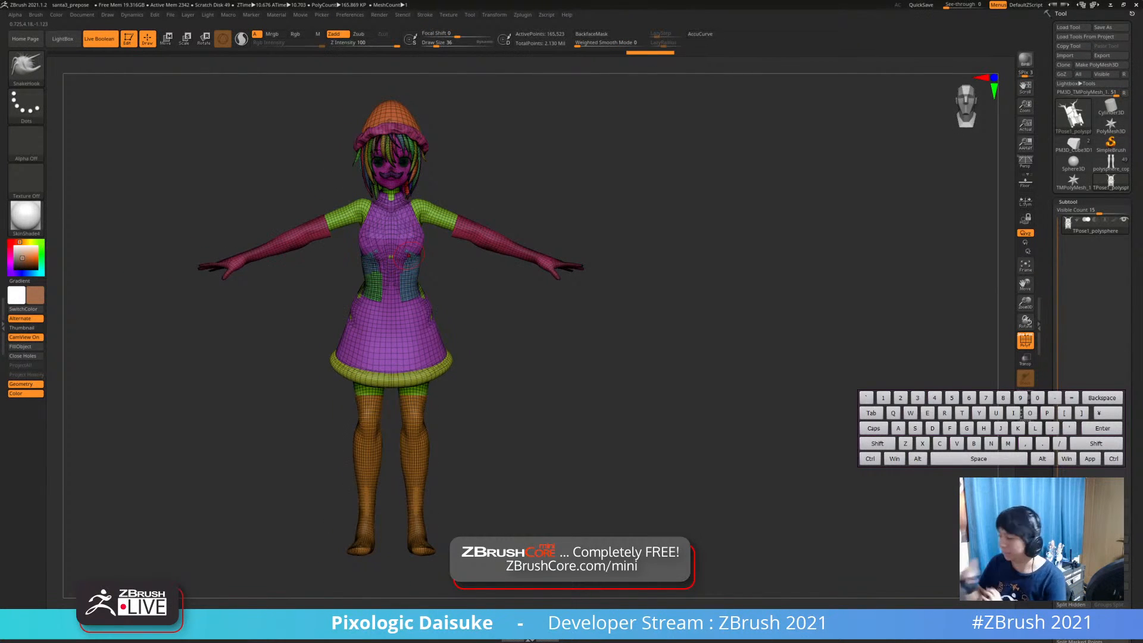
# Turn off the polyframe display and set the active colour to white
pyautogui.click(1025, 340)
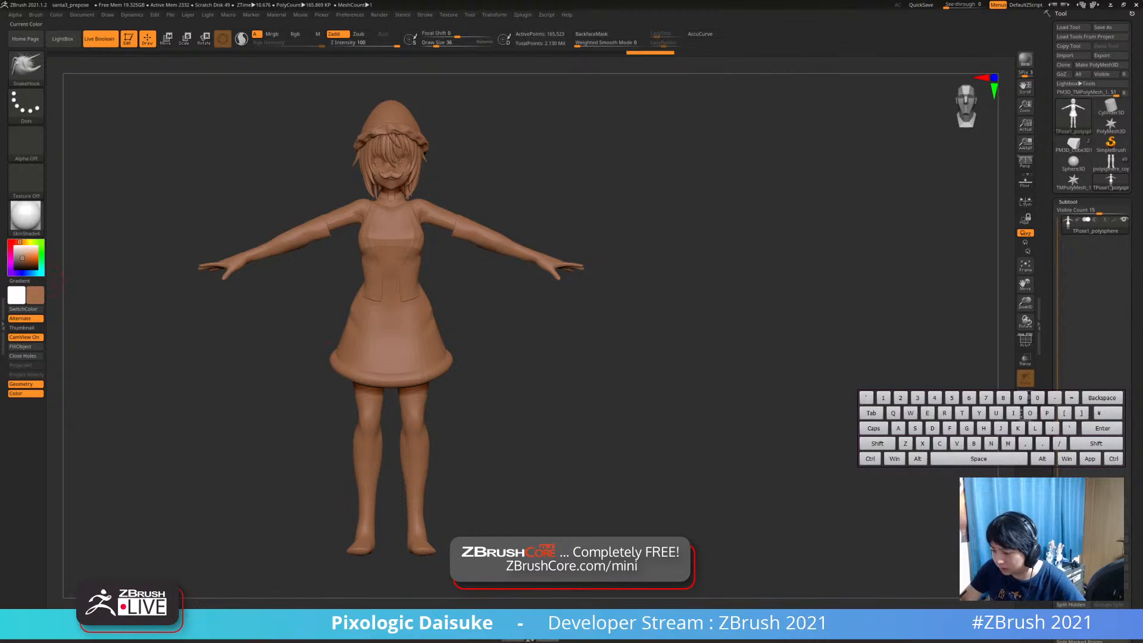
pyautogui.click(14, 245)
pyautogui.moveTo(470, 331)
pyautogui.mouseDown(button='right')
pyautogui.moveTo(439, 337)
pyautogui.moveTo(430, 361)
pyautogui.moveTo(442, 365)
pyautogui.moveTo(434, 340)
pyautogui.moveTo(461, 347)
pyautogui.mouseUp(button='right')
# Unhide the whole mesh and, in side view, hide every chair part again to isolate the character
pyautogui.hotkey('ctrl', 'shift')
pyautogui.keyDown('ctrl'); pyautogui.keyDown('shift'); pyautogui.click(443, 364); pyautogui.keyUp('shift'); pyautogui.keyUp('ctrl')
pyautogui.keyDown('shift'); pyautogui.moveTo(461, 346); pyautogui.dragTo(438, 342, button='right'); pyautogui.keyUp('shift')
pyautogui.keyDown('alt'); pyautogui.moveTo(417, 351); pyautogui.dragTo(385, 359, button='right'); pyautogui.keyUp('alt')
pyautogui.hotkey('ctrl', 'shift')
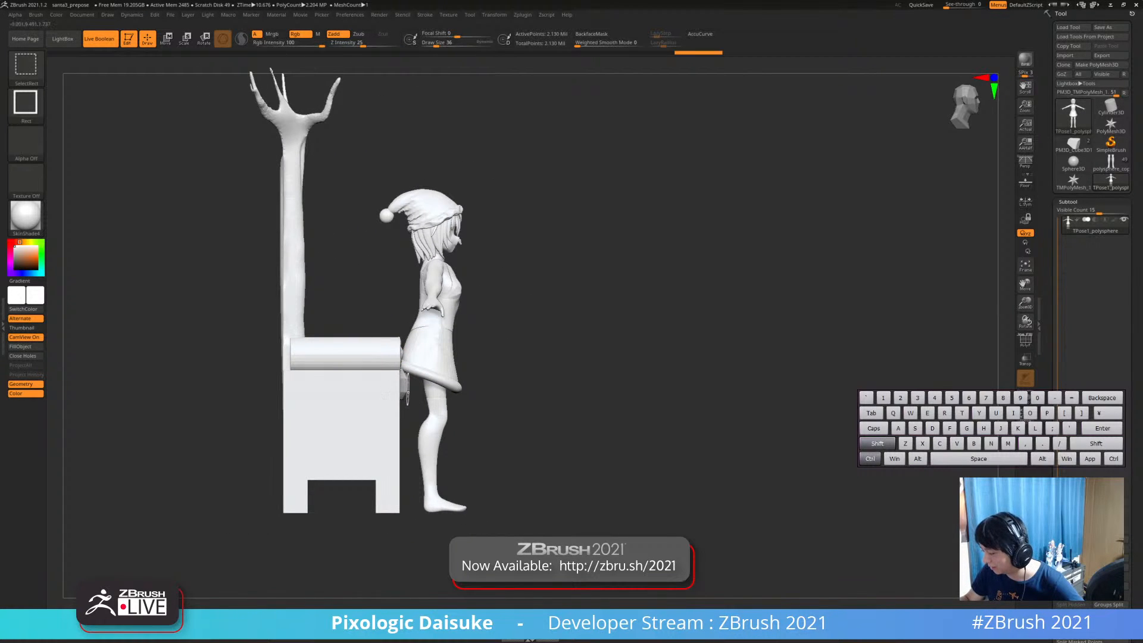
pyautogui.keyDown('ctrl'); pyautogui.keyDown('shift'); pyautogui.click(404, 382); pyautogui.keyUp('shift'); pyautogui.keyUp('ctrl')
pyautogui.keyDown('ctrl'); pyautogui.keyDown('shift'); pyautogui.moveTo(531, 334); pyautogui.dragTo(548, 351); pyautogui.keyUp('shift'); pyautogui.keyUp('ctrl')
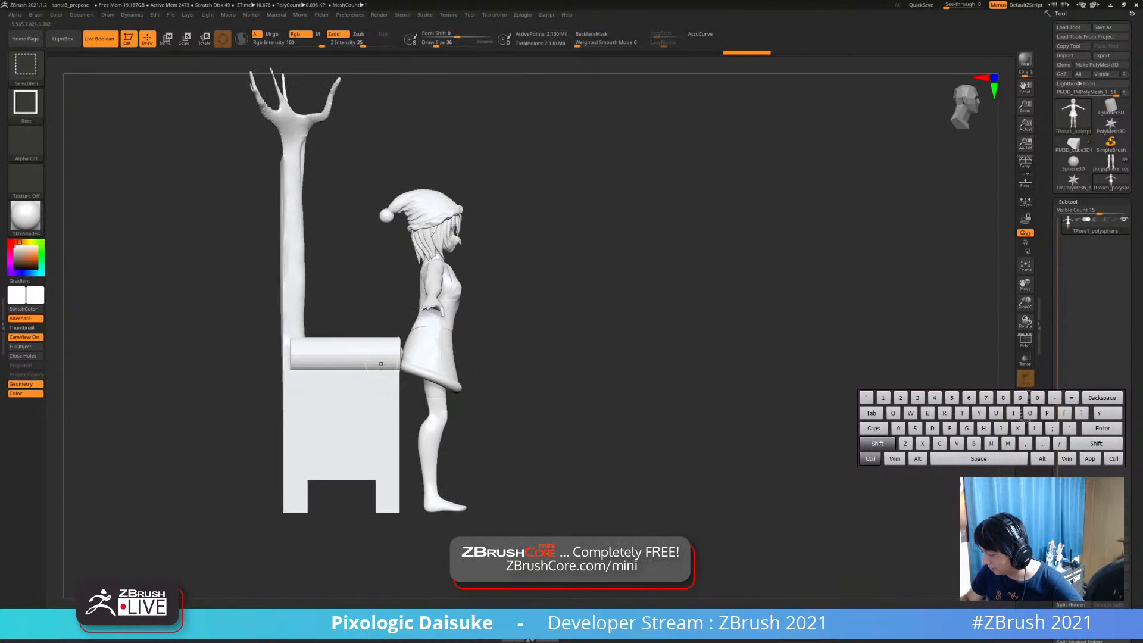
pyautogui.keyDown('ctrl'); pyautogui.keyDown('shift'); pyautogui.click(391, 354); pyautogui.keyUp('shift'); pyautogui.keyUp('ctrl')
pyautogui.keyDown('ctrl'); pyautogui.keyDown('shift'); pyautogui.click(381, 382); pyautogui.keyUp('shift'); pyautogui.keyUp('ctrl')
pyautogui.keyDown('ctrl'); pyautogui.keyDown('shift'); pyautogui.click(301, 321); pyautogui.keyUp('shift'); pyautogui.keyUp('ctrl')
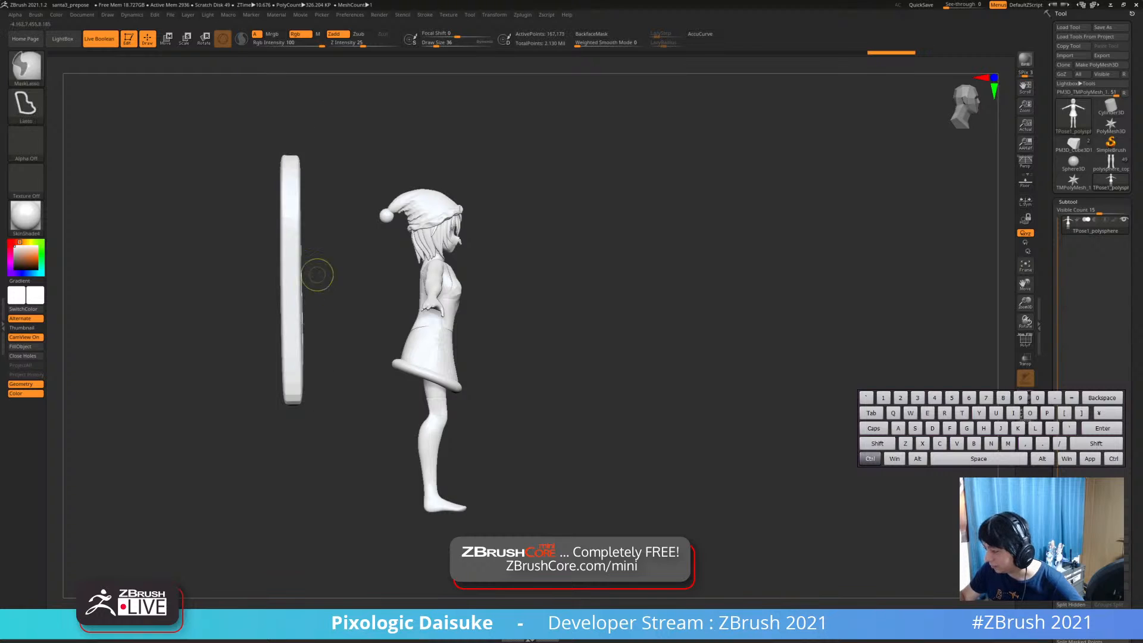
pyautogui.keyDown('ctrl'); pyautogui.keyDown('shift'); pyautogui.click(299, 235); pyautogui.keyUp('shift'); pyautogui.keyUp('ctrl')
pyautogui.moveTo(396, 213)
pyautogui.keyDown('ctrl'); pyautogui.mouseDown(button='right')
pyautogui.moveTo(400, 198)
pyautogui.moveTo(373, 229)
pyautogui.mouseUp(button='right'); pyautogui.keyUp('ctrl')
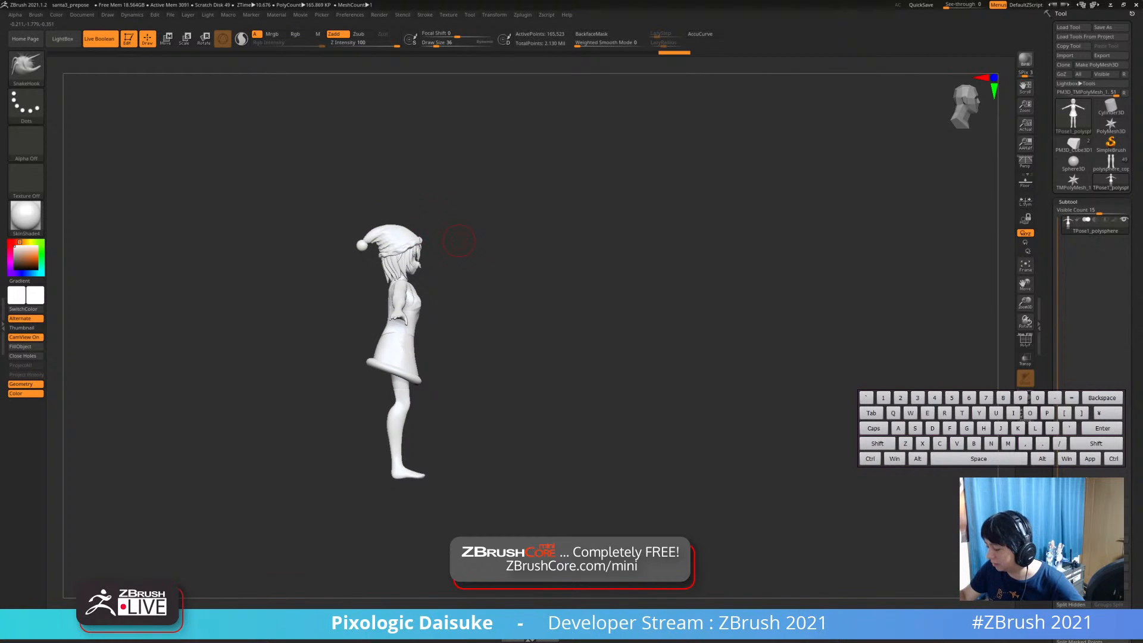
# Unhide all parts and isolate the character's bare body in front view
pyautogui.keyDown('ctrl'); pyautogui.keyDown('shift'); pyautogui.click(478, 368); pyautogui.keyUp('shift'); pyautogui.keyUp('ctrl')
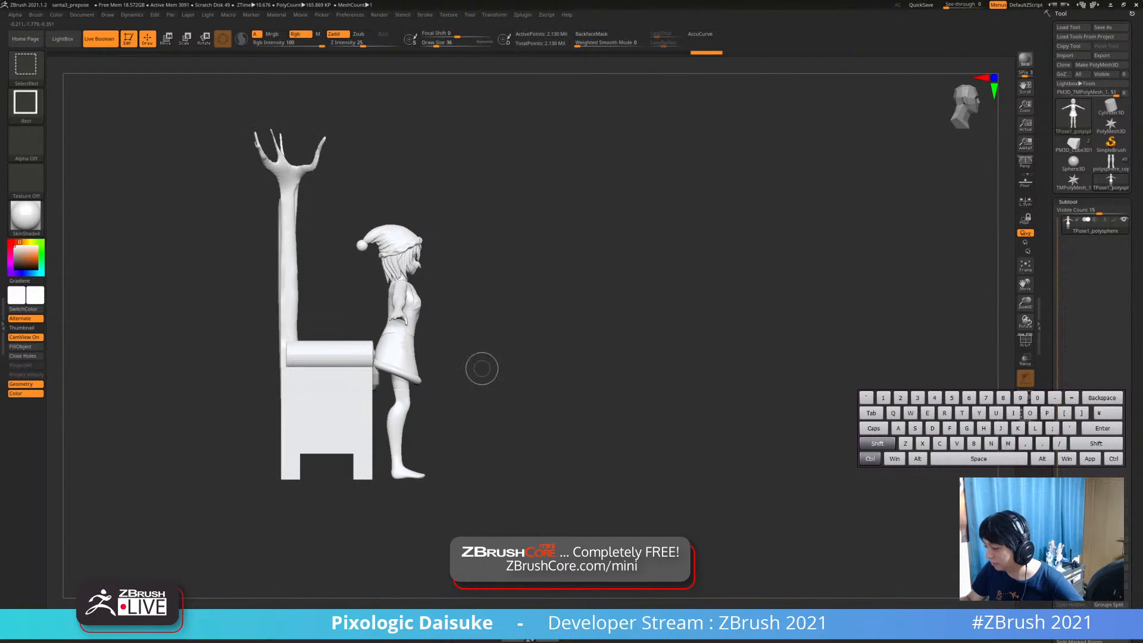
pyautogui.moveTo(482, 366); pyautogui.dragTo(524, 366, button='right')
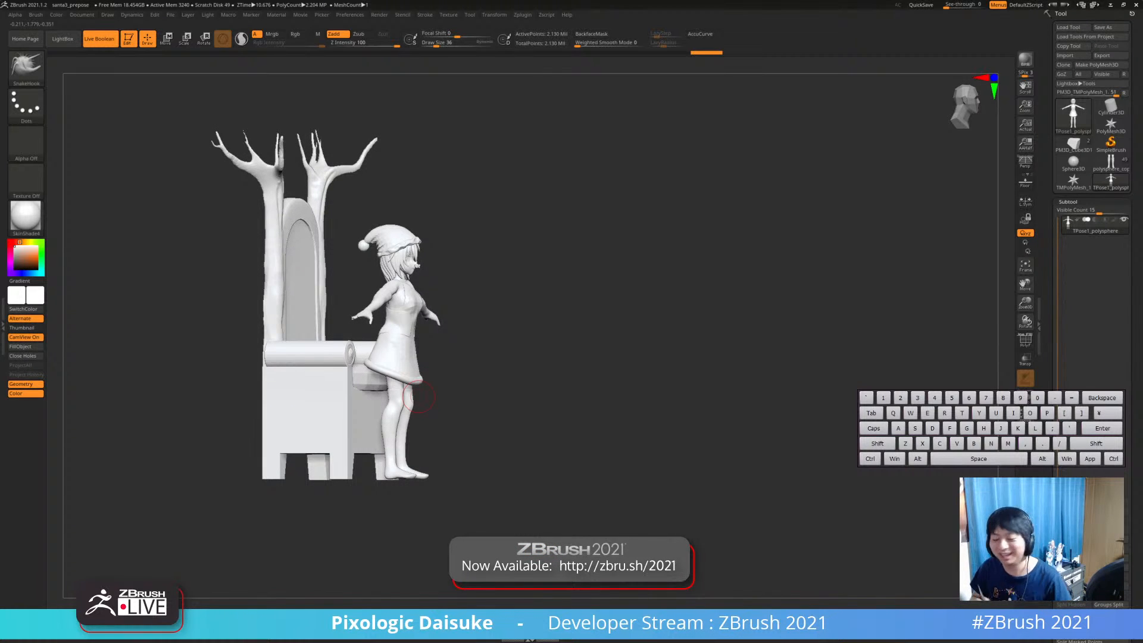
pyautogui.moveTo(419, 396); pyautogui.dragTo(370, 398, button='right')
pyautogui.keyDown('ctrl'); pyautogui.moveTo(370, 398); pyautogui.dragTo(387, 372, button='right'); pyautogui.keyUp('ctrl')
pyautogui.keyDown('ctrl'); pyautogui.keyDown('shift'); pyautogui.click(409, 434); pyautogui.keyUp('shift'); pyautogui.keyUp('ctrl')
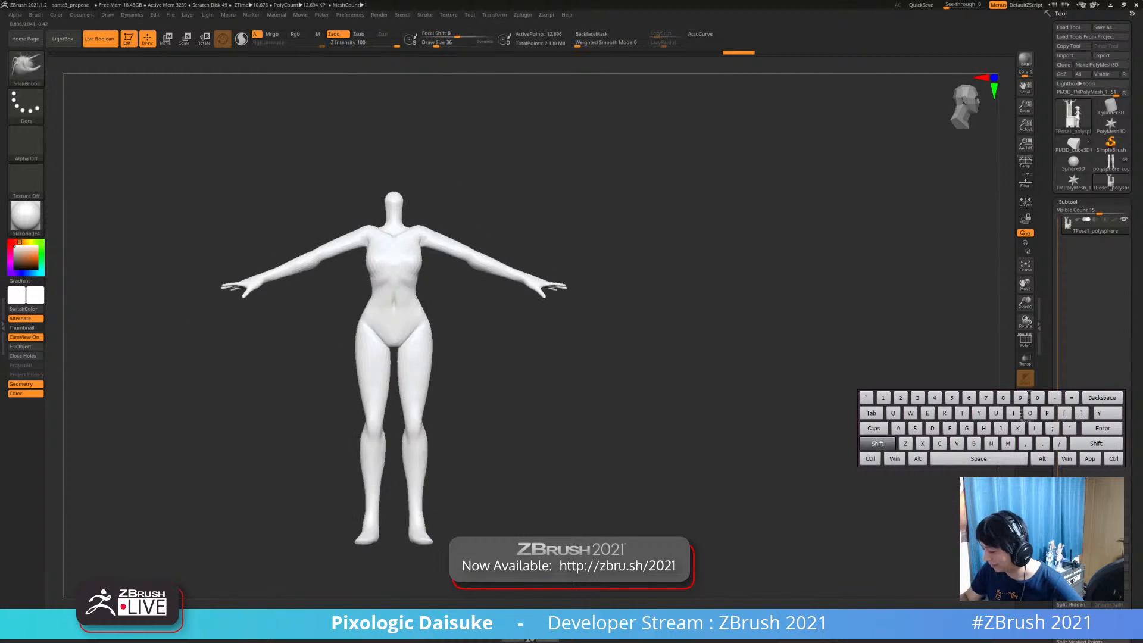
# Mask the isolated body above the waist and unhide the rest of the mesh
pyautogui.moveTo(341, 300)
pyautogui.keyDown('ctrl'); pyautogui.mouseDown()
pyautogui.moveTo(499, 536)
pyautogui.moveTo(315, 586)
pyautogui.mouseUp(); pyautogui.keyUp('ctrl')
pyautogui.keyDown('ctrl'); pyautogui.click(445, 360); pyautogui.keyUp('ctrl')
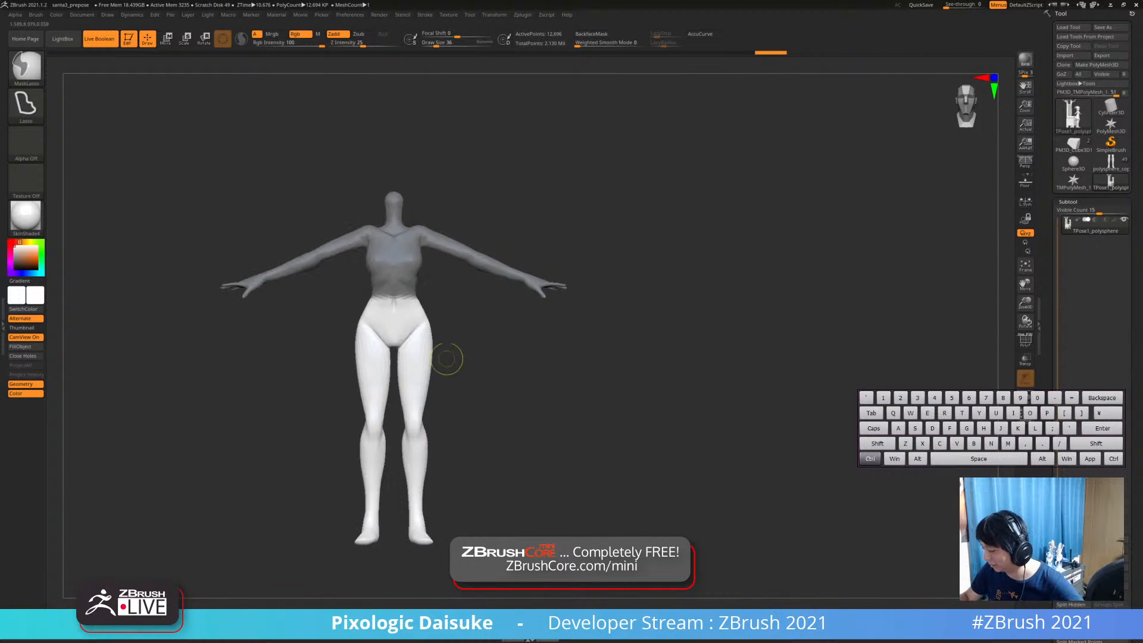
pyautogui.keyDown('ctrl'); pyautogui.keyDown('shift'); pyautogui.click(478, 325); pyautogui.keyUp('shift'); pyautogui.keyUp('ctrl')
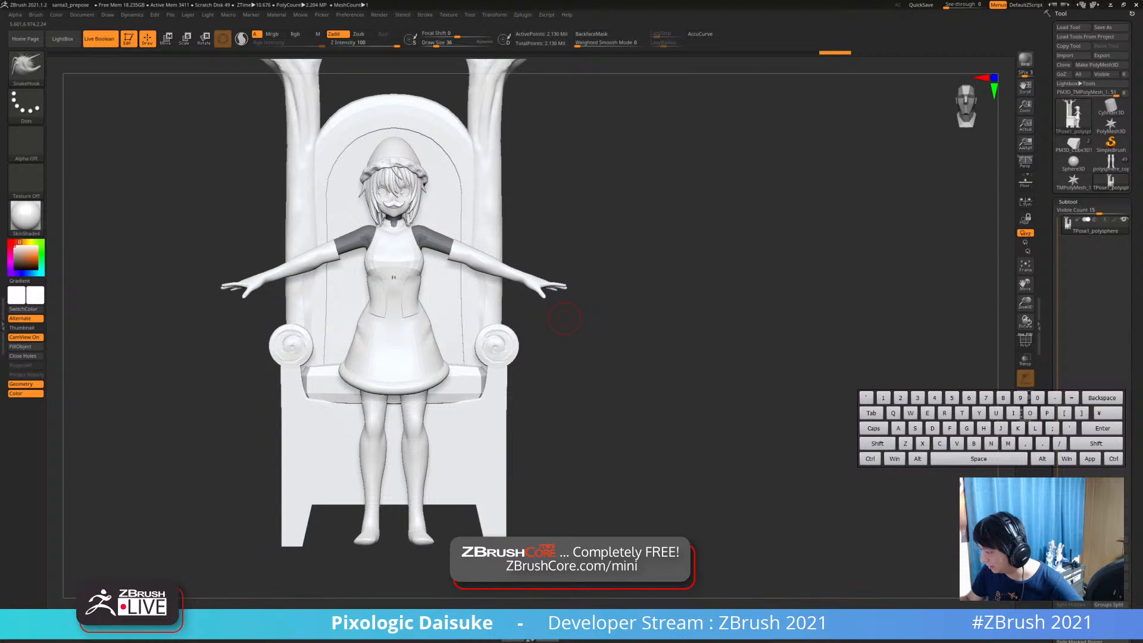
# Hide the chair's seat, base, armrests, backrest and trees, leaving only the clothed character displayed
pyautogui.press('ctrl')
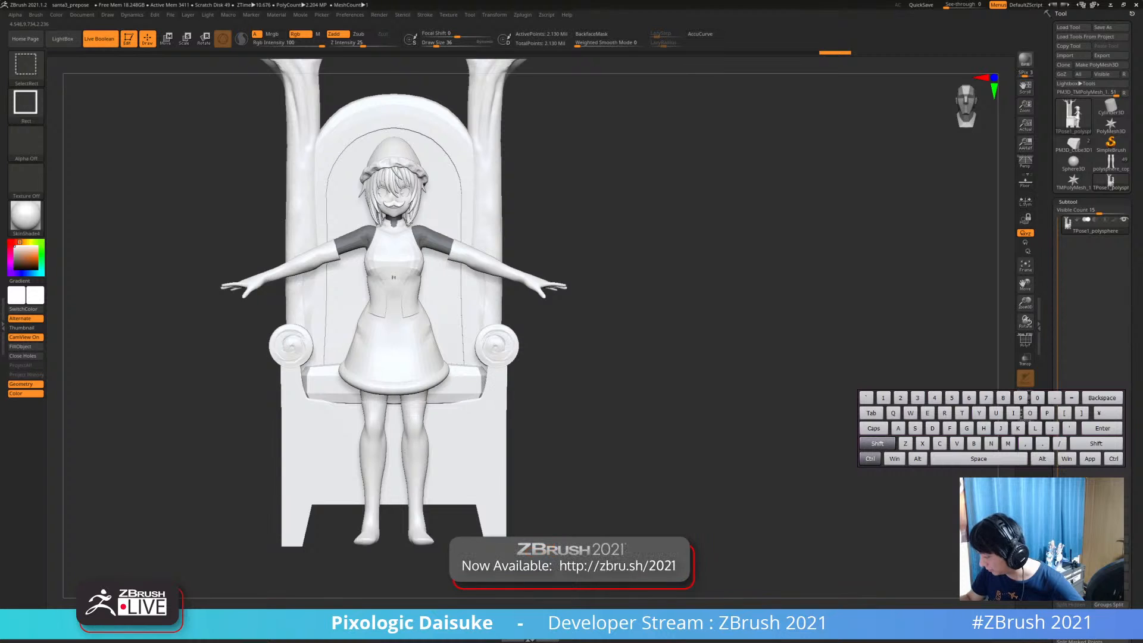
pyautogui.keyDown('ctrl'); pyautogui.keyDown('shift'); pyautogui.click(467, 383); pyautogui.keyUp('shift'); pyautogui.keyUp('ctrl')
pyautogui.keyDown('ctrl'); pyautogui.keyDown('shift'); pyautogui.click(441, 376); pyautogui.keyUp('shift'); pyautogui.keyUp('ctrl')
pyautogui.keyDown('ctrl'); pyautogui.keyDown('shift'); pyautogui.click(471, 382); pyautogui.keyUp('shift'); pyautogui.keyUp('ctrl')
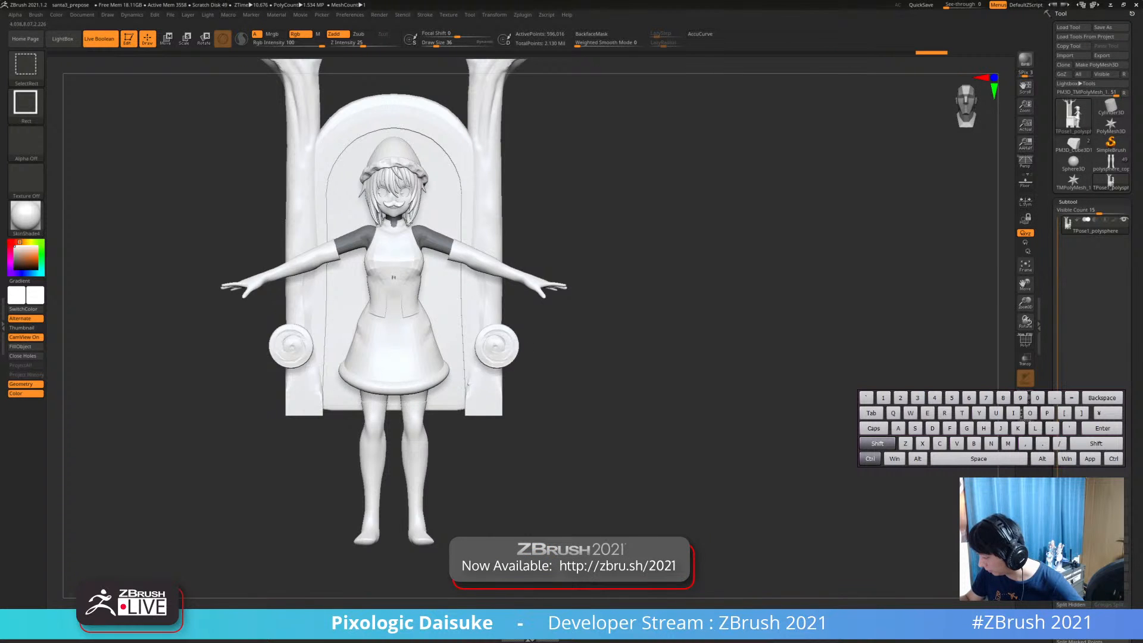
pyautogui.keyDown('ctrl'); pyautogui.keyDown('shift'); pyautogui.click(496, 346); pyautogui.keyUp('shift'); pyautogui.keyUp('ctrl')
pyautogui.keyDown('ctrl'); pyautogui.keyDown('shift'); pyautogui.click(493, 322); pyautogui.keyUp('shift'); pyautogui.keyUp('ctrl')
pyautogui.keyDown('ctrl'); pyautogui.keyDown('shift'); pyautogui.click(497, 320); pyautogui.keyUp('shift'); pyautogui.keyUp('ctrl')
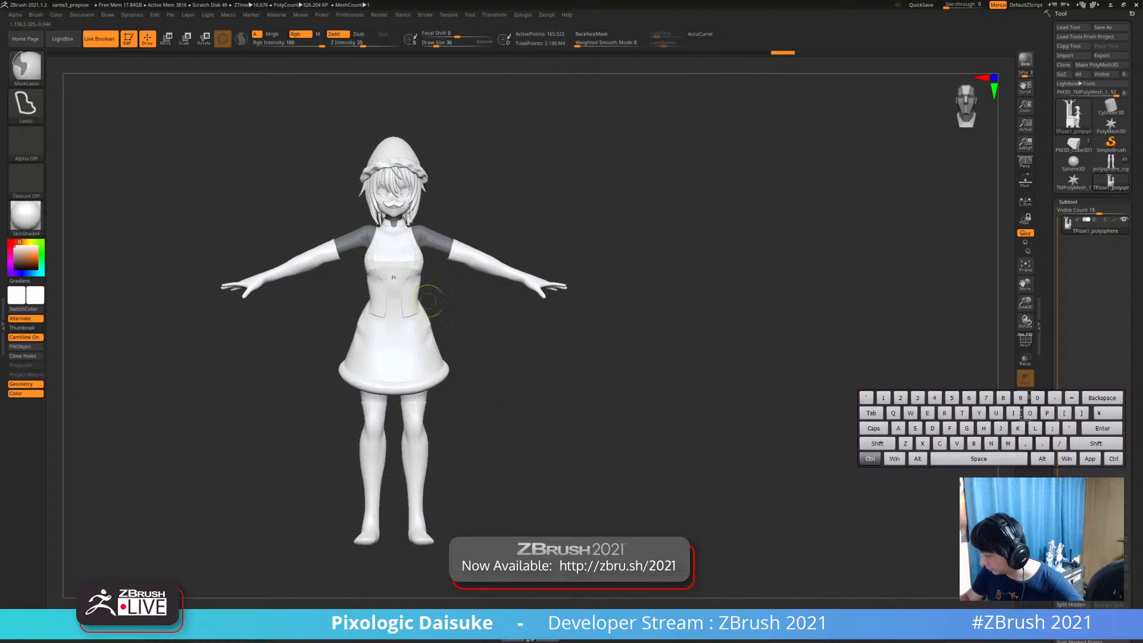
# Try masking the skirt and legs below the waist, undo it, and invert the remaining mask back and forth
pyautogui.moveTo(428, 300)
pyautogui.keyDown('ctrl'); pyautogui.mouseDown()
pyautogui.moveTo(301, 349)
pyautogui.moveTo(333, 551)
pyautogui.moveTo(488, 524)
pyautogui.moveTo(463, 308)
pyautogui.moveTo(497, 322)
pyautogui.moveTo(467, 309)
pyautogui.mouseUp(); pyautogui.keyUp('ctrl')
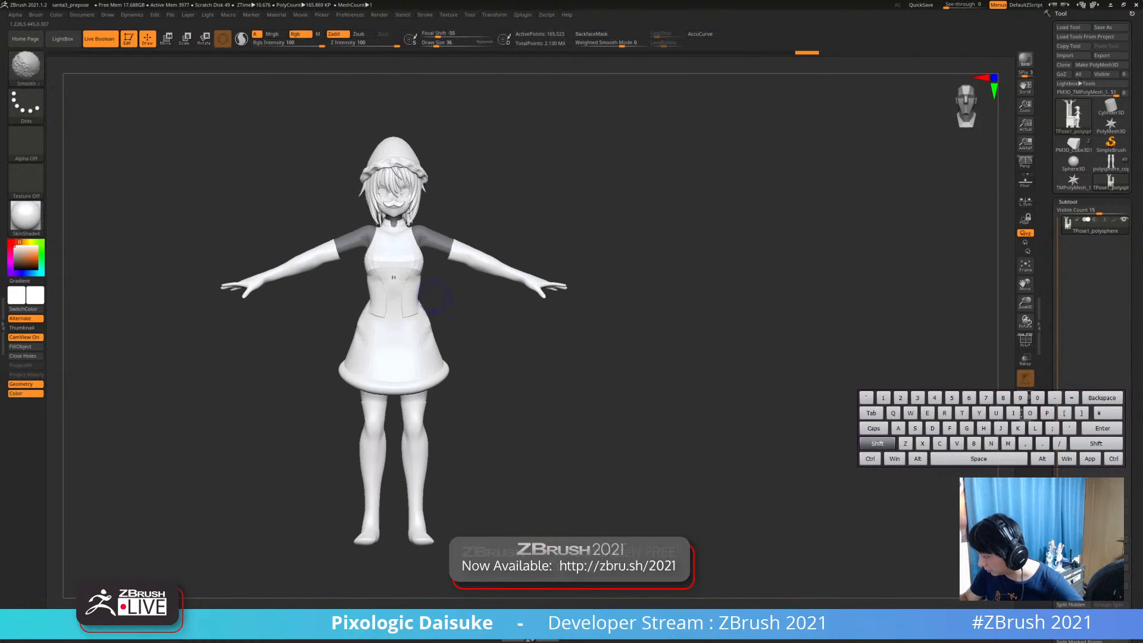
pyautogui.moveTo(359, 300)
pyautogui.keyDown('ctrl'); pyautogui.mouseDown()
pyautogui.moveTo(449, 537)
pyautogui.moveTo(315, 405)
pyautogui.mouseUp(); pyautogui.keyUp('ctrl')
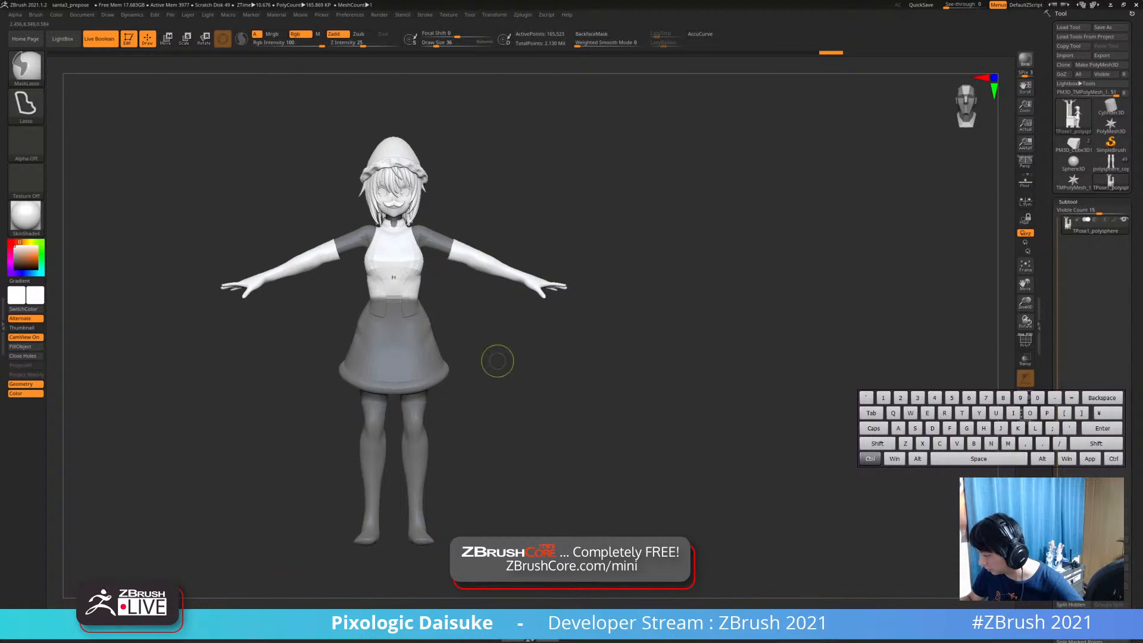
pyautogui.hotkey('ctrl', 'z')
pyautogui.keyDown('ctrl'); pyautogui.click(459, 349); pyautogui.keyUp('ctrl')
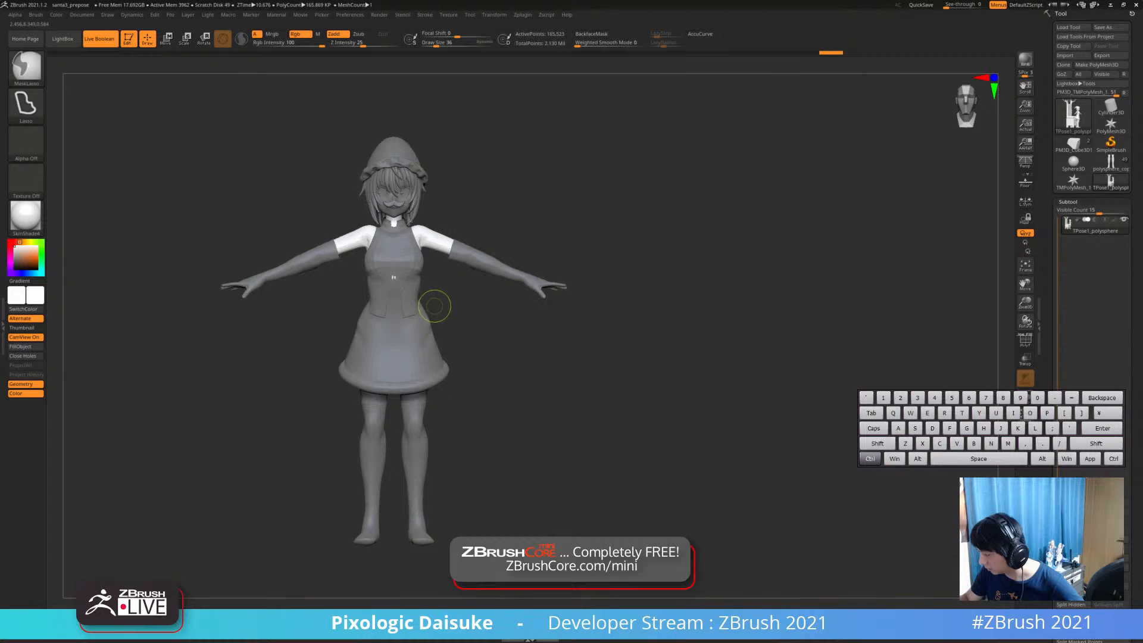
pyautogui.keyDown('ctrl'); pyautogui.click(465, 321); pyautogui.keyUp('ctrl')
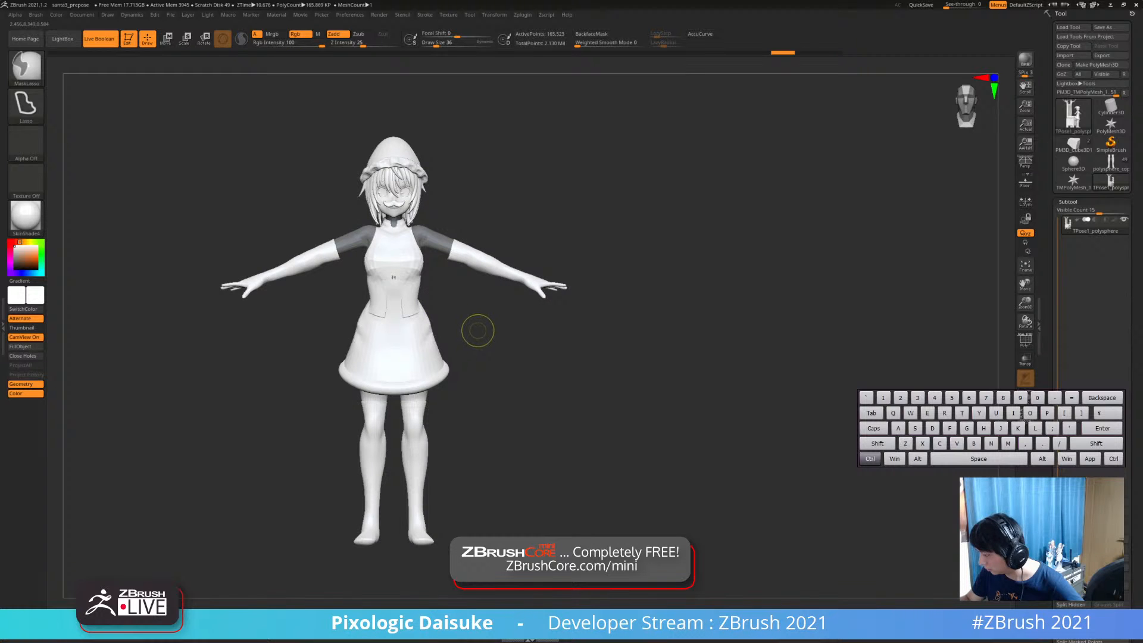
# Mask the character's skirt and legs below the waist, and invert the mask to protect the upper body
pyautogui.moveTo(400, 298)
pyautogui.keyDown('ctrl'); pyautogui.mouseDown()
pyautogui.moveTo(332, 536)
pyautogui.moveTo(494, 381)
pyautogui.moveTo(399, 304)
pyautogui.mouseUp(); pyautogui.keyUp('ctrl')
pyautogui.moveTo(595, 321)
pyautogui.mouseDown()
pyautogui.moveTo(428, 331)
pyautogui.moveTo(509, 321)
pyautogui.mouseUp()
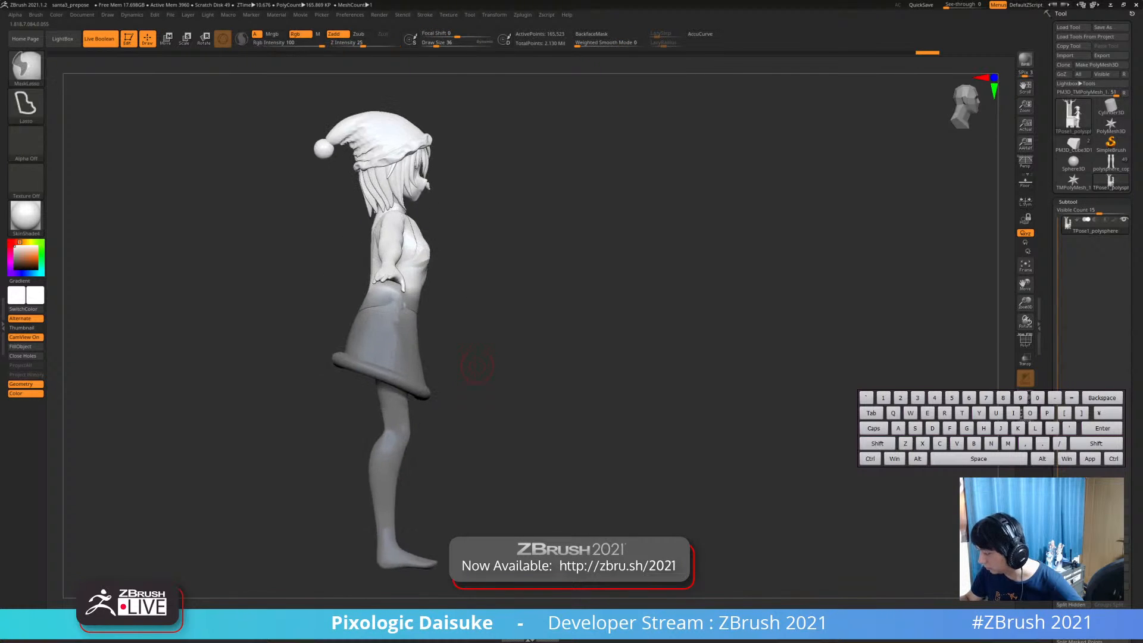
pyautogui.keyDown('ctrl'); pyautogui.click(511, 320); pyautogui.keyUp('ctrl')
# Place the Rotate gizmo's pivot at the hips, try rotating the lower body in side view, and undo the rotation
pyautogui.press('r')
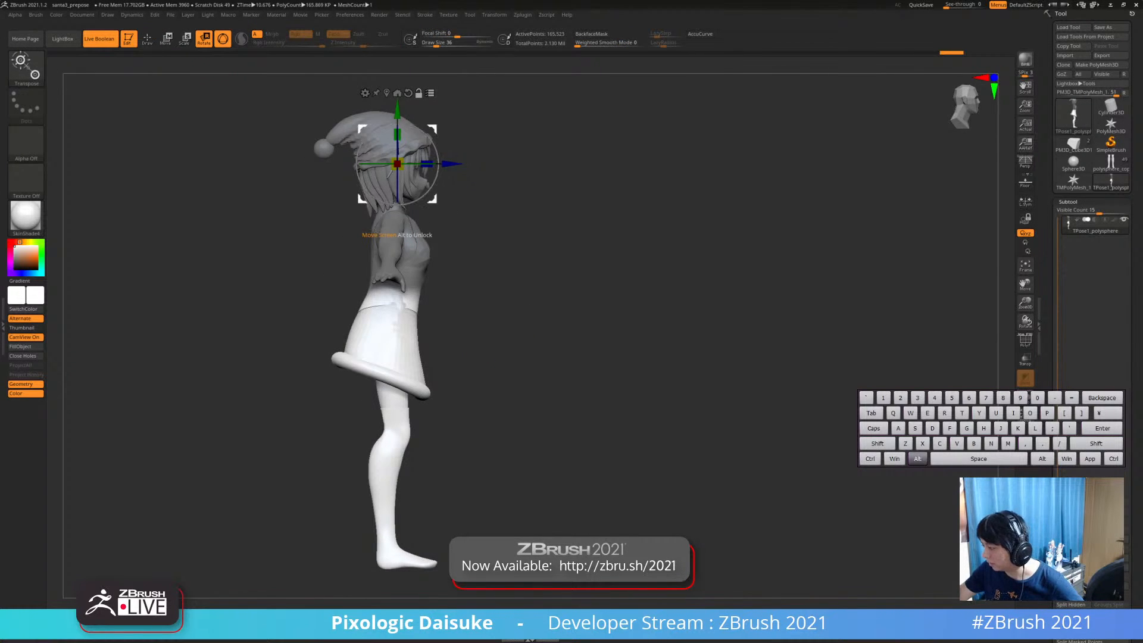
pyautogui.keyDown('alt'); pyautogui.click(394, 319); pyautogui.keyUp('alt')
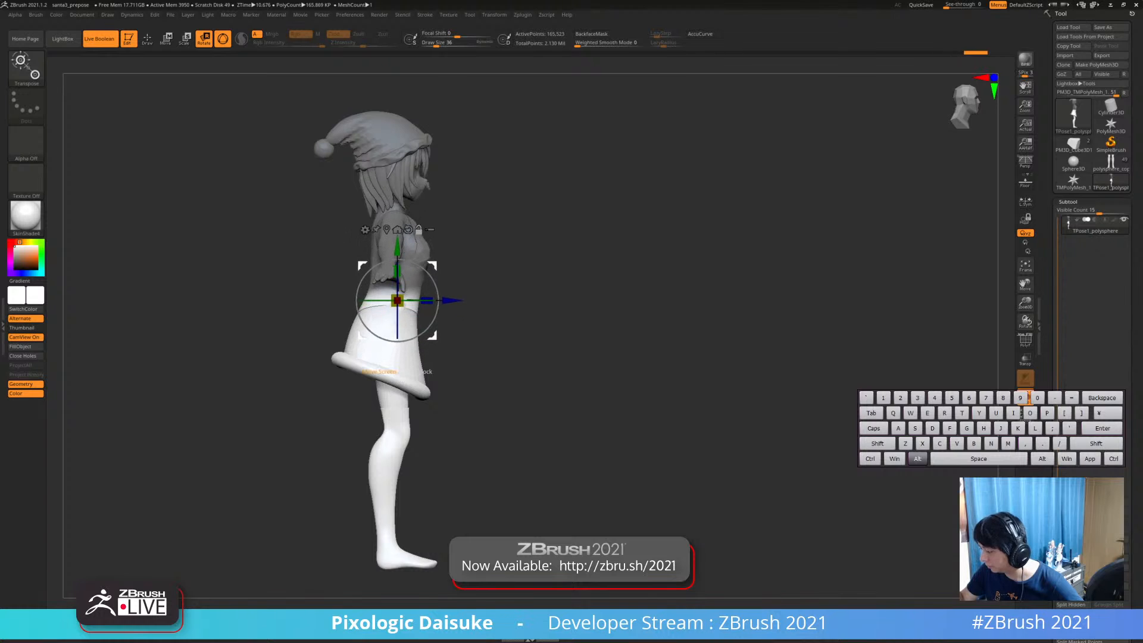
pyautogui.moveTo(413, 337); pyautogui.dragTo(443, 265)
pyautogui.hotkey('ctrl', 'z')
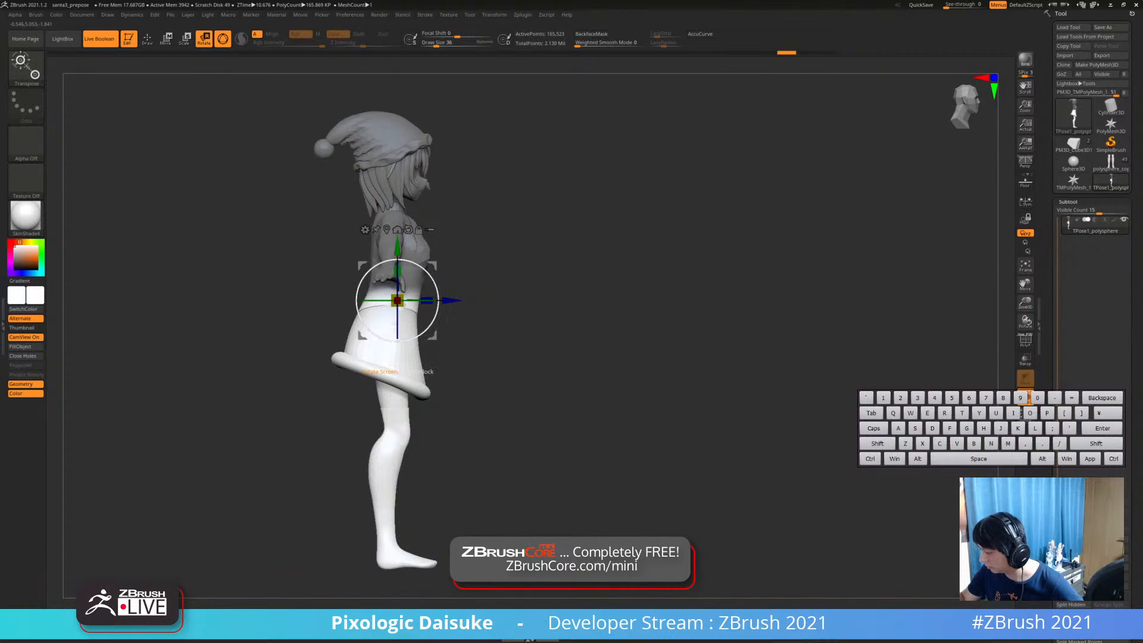
# Undo the latest lower-body transforms and clear the mask from the character
pyautogui.hotkey('ctrl', 'z')
pyautogui.hotkey('ctrl', 'z')
pyautogui.hotkey('ctrl', 'z')
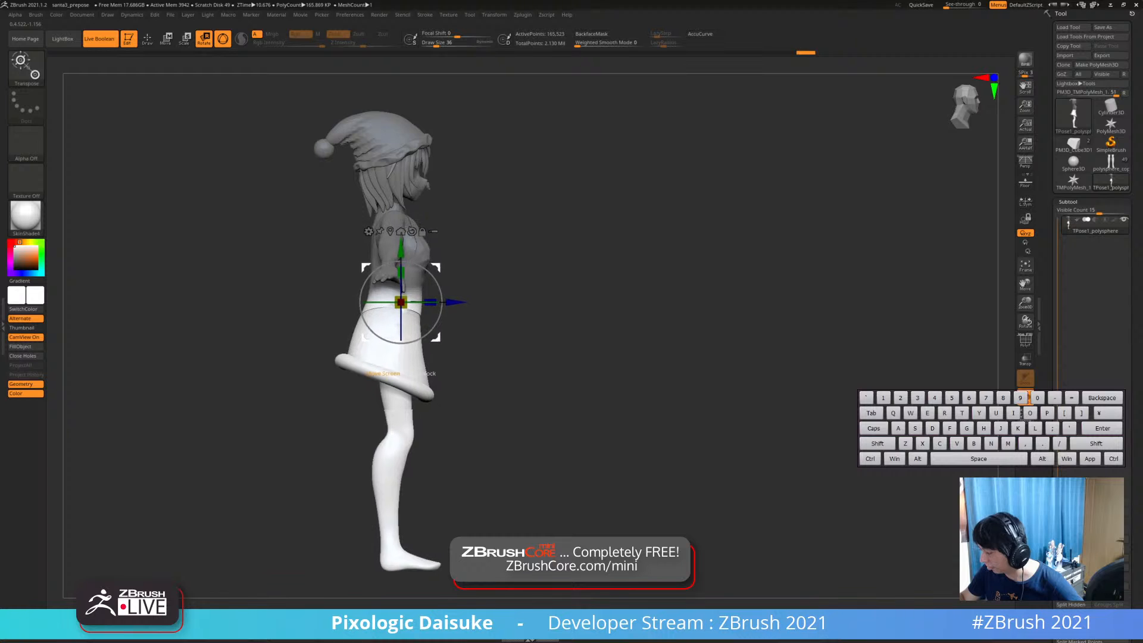
pyautogui.hotkey('ctrl', 'z')
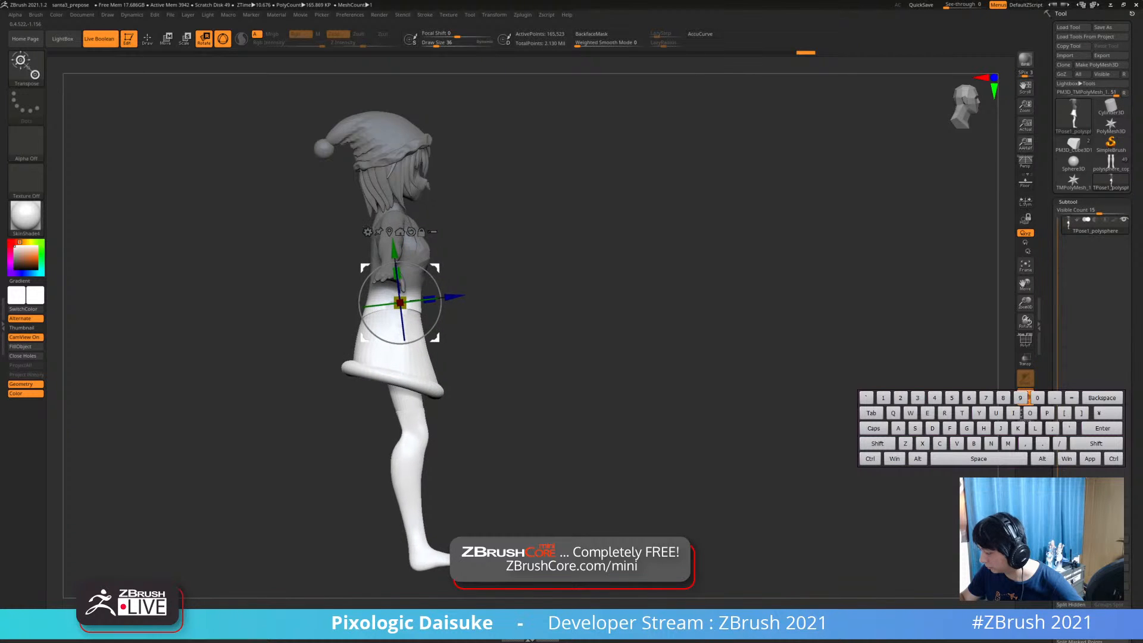
pyautogui.keyDown('ctrl'); pyautogui.moveTo(535, 333); pyautogui.dragTo(536, 303, button='right'); pyautogui.keyUp('ctrl')
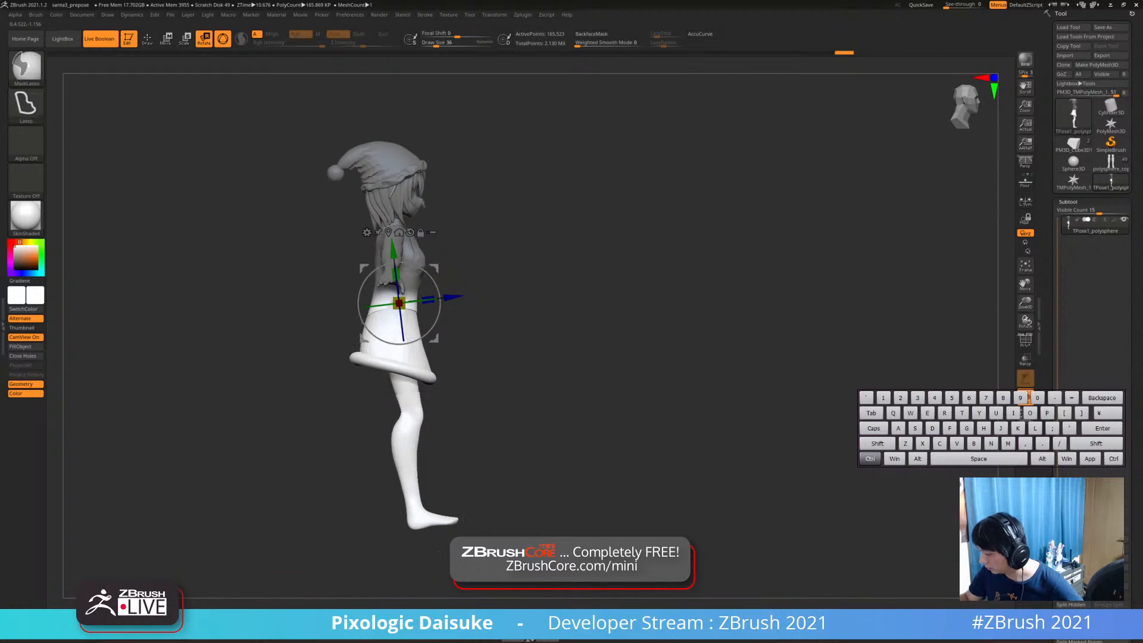
pyautogui.keyDown('ctrl'); pyautogui.moveTo(536, 297); pyautogui.dragTo(565, 328); pyautogui.keyUp('ctrl')
pyautogui.keyDown('alt'); pyautogui.moveTo(535, 333); pyautogui.dragTo(631, 286, button='right'); pyautogui.keyUp('alt')
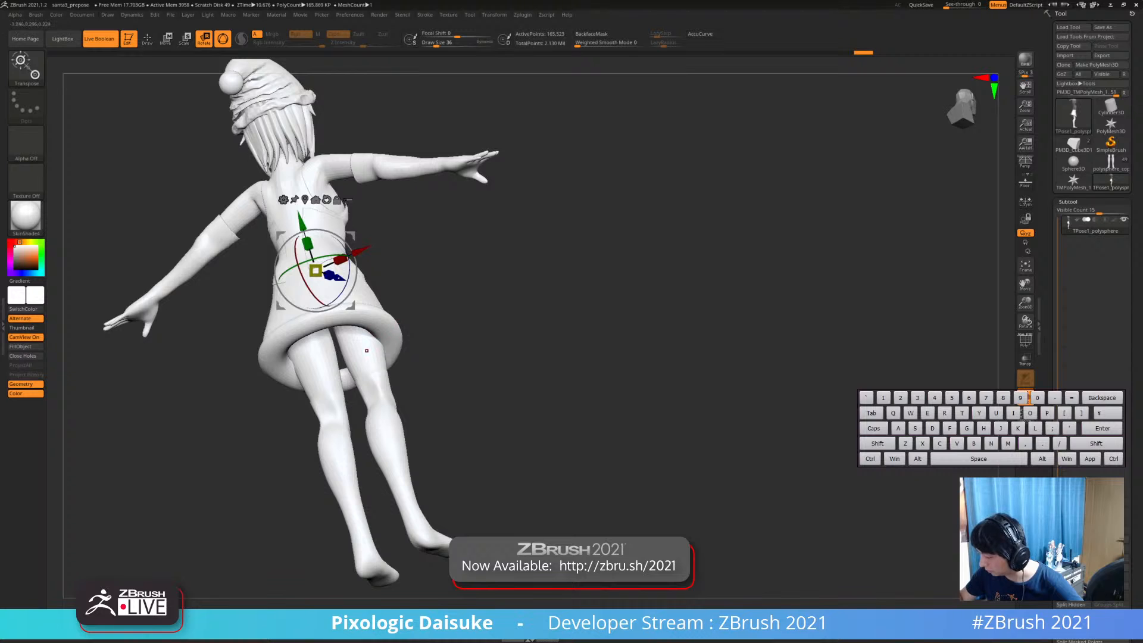
# Isolate the character's body polygroup, hiding the clothes, hair and chair
pyautogui.moveTo(367, 351); pyautogui.dragTo(518, 354, button='right')
pyautogui.keyDown('ctrl'); pyautogui.keyDown('shift'); pyautogui.click(538, 320); pyautogui.keyUp('shift'); pyautogui.keyUp('ctrl')
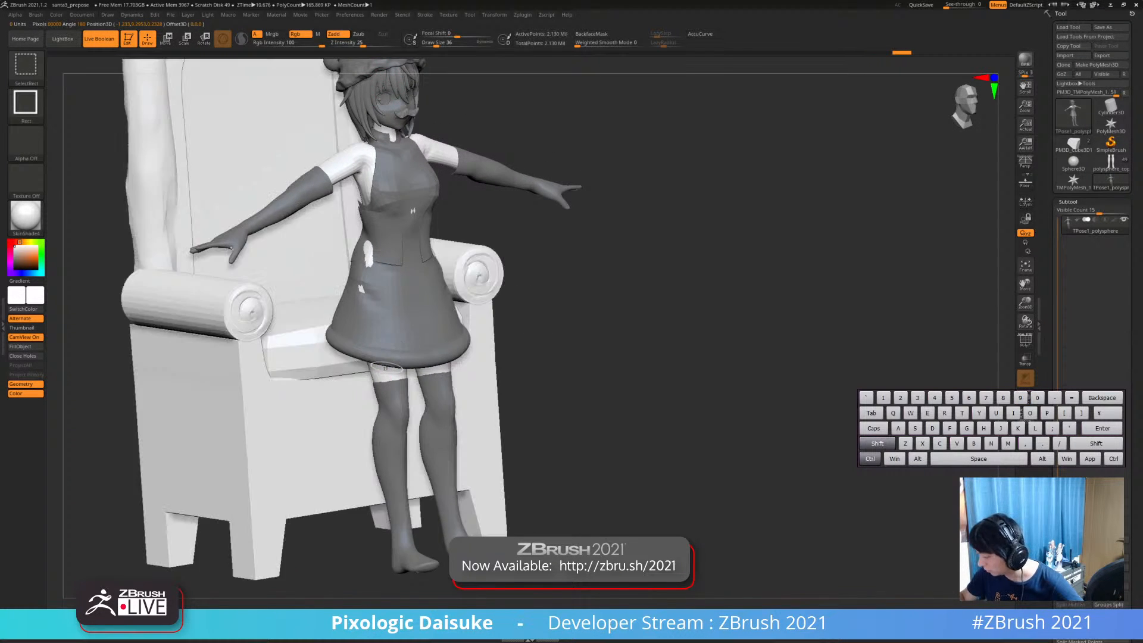
pyautogui.keyDown('ctrl'); pyautogui.keyDown('shift'); pyautogui.click(387, 376); pyautogui.keyUp('shift'); pyautogui.keyUp('ctrl')
pyautogui.keyDown('shift'); pyautogui.moveTo(431, 349); pyautogui.dragTo(387, 333, button='right'); pyautogui.keyUp('shift')
pyautogui.keyDown('alt'); pyautogui.moveTo(381, 285); pyautogui.dragTo(354, 284, button='right'); pyautogui.keyUp('alt')
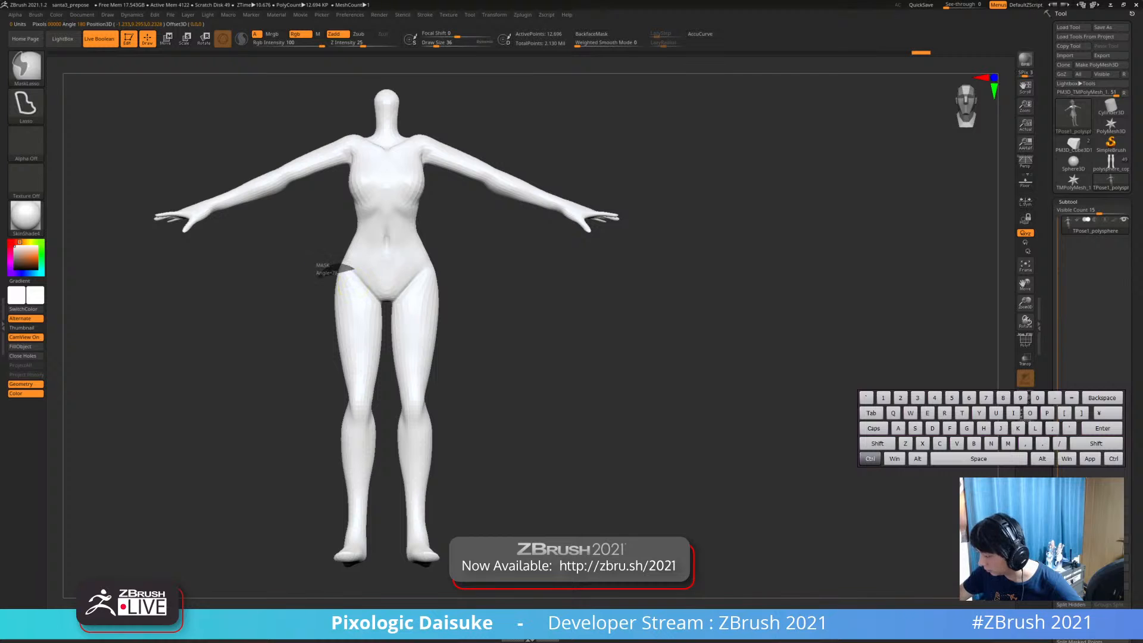
# Lasso-mask both legs up to the hip creases on the isolated body
pyautogui.moveTo(326, 269)
pyautogui.keyDown('ctrl'); pyautogui.mouseDown()
pyautogui.moveTo(324, 440)
pyautogui.moveTo(357, 592)
pyautogui.moveTo(381, 589)
pyautogui.mouseUp(); pyautogui.keyUp('ctrl')
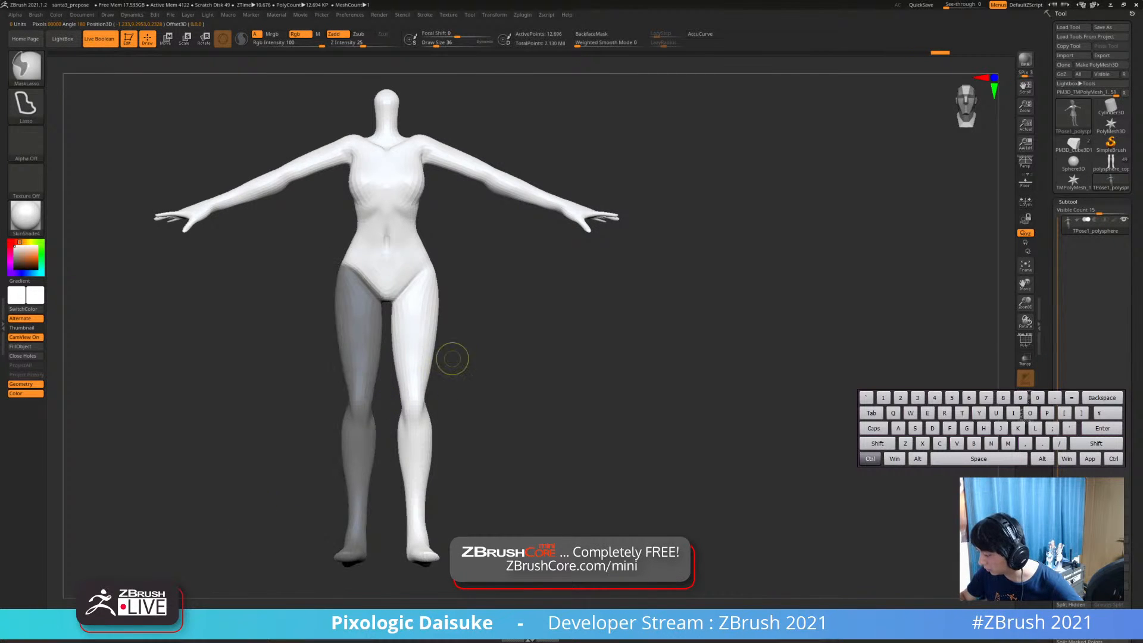
pyautogui.keyDown('ctrl'); pyautogui.moveTo(448, 275); pyautogui.dragTo(452, 283); pyautogui.keyUp('ctrl')
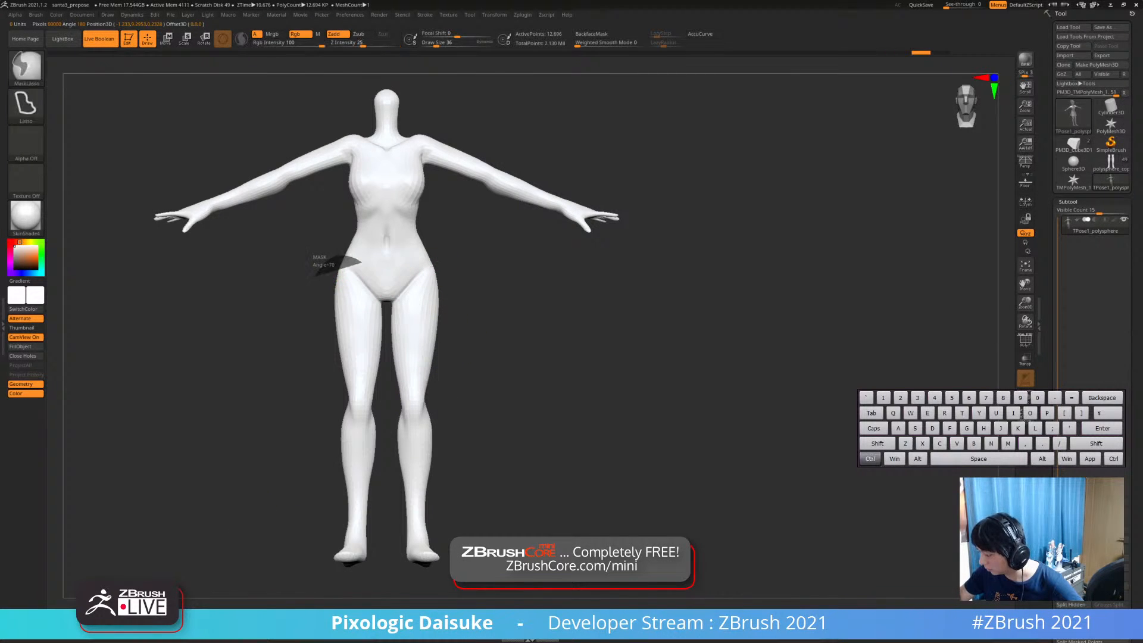
pyautogui.moveTo(390, 351)
pyautogui.keyDown('ctrl'); pyautogui.mouseDown()
pyautogui.moveTo(315, 595)
pyautogui.moveTo(311, 536)
pyautogui.mouseUp(); pyautogui.keyUp('ctrl')
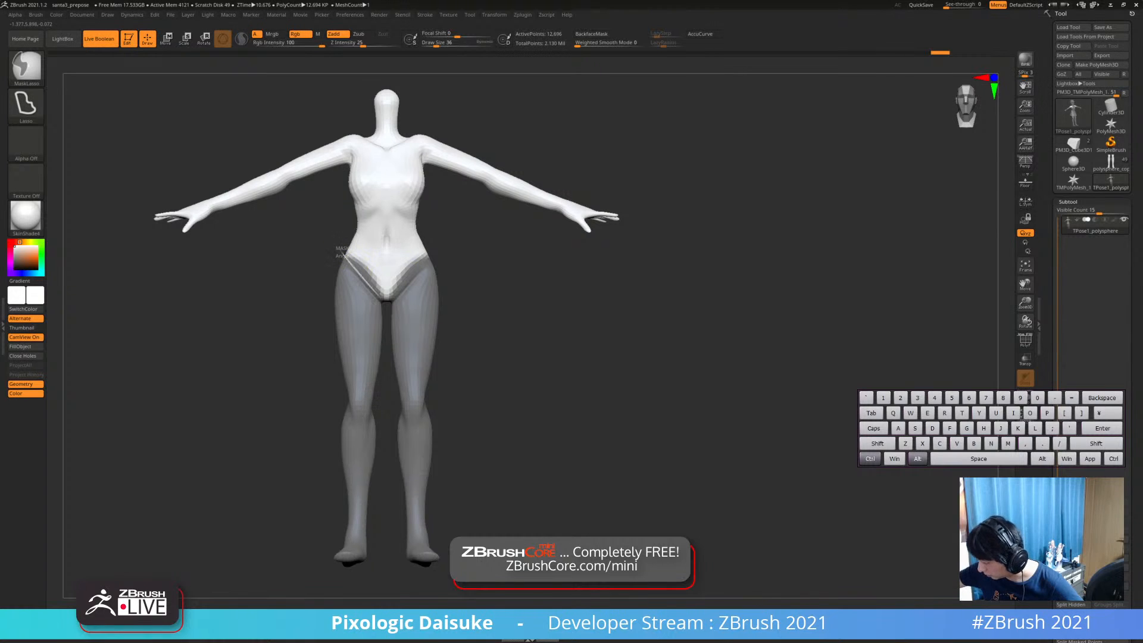
# Redisplay the full model and invert the masks so the torso and clothes are protected and the thighs stay free
pyautogui.press('f')
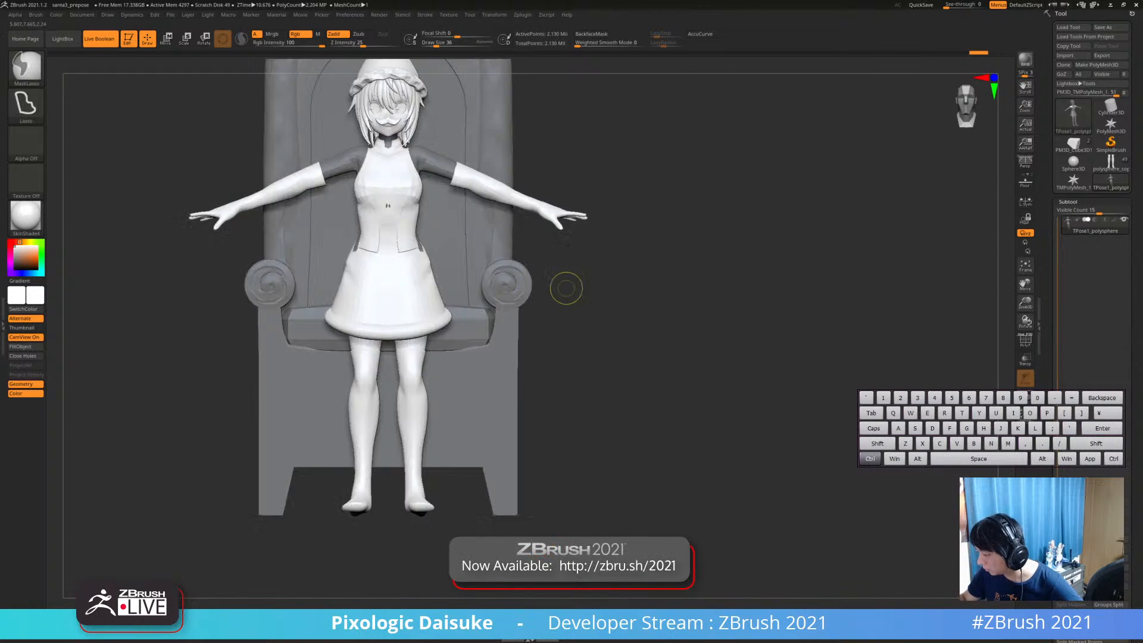
pyautogui.moveTo(567, 286); pyautogui.dragTo(559, 308)
pyautogui.keyDown('ctrl'); pyautogui.click(585, 298); pyautogui.keyUp('ctrl')
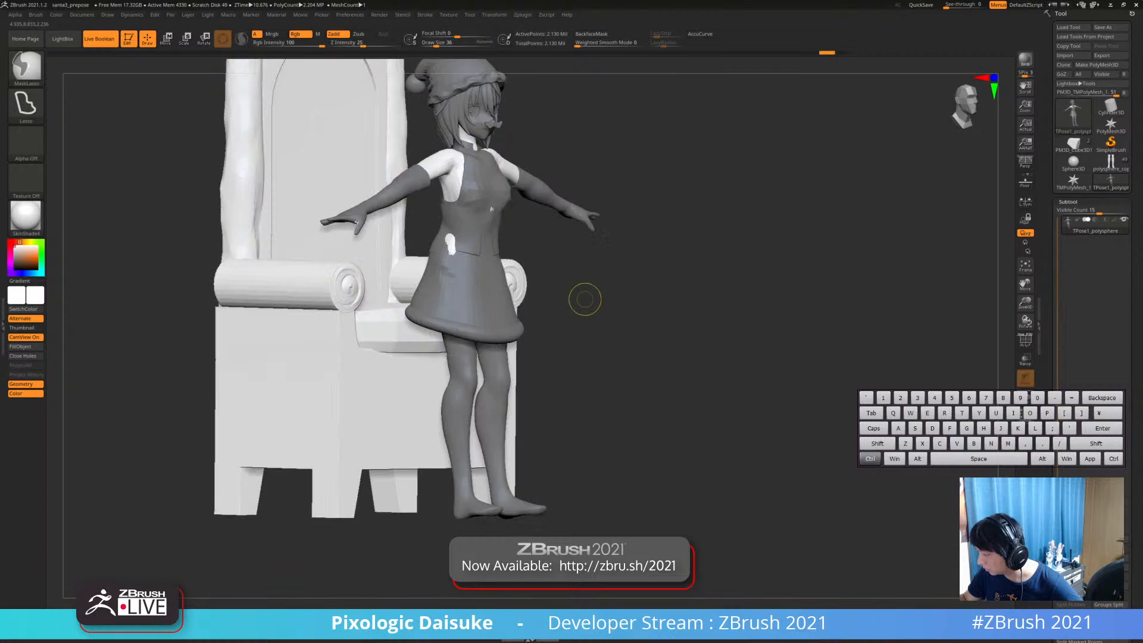
pyautogui.hotkey('ctrl', 'z')
pyautogui.hotkey('ctrl', 'z')
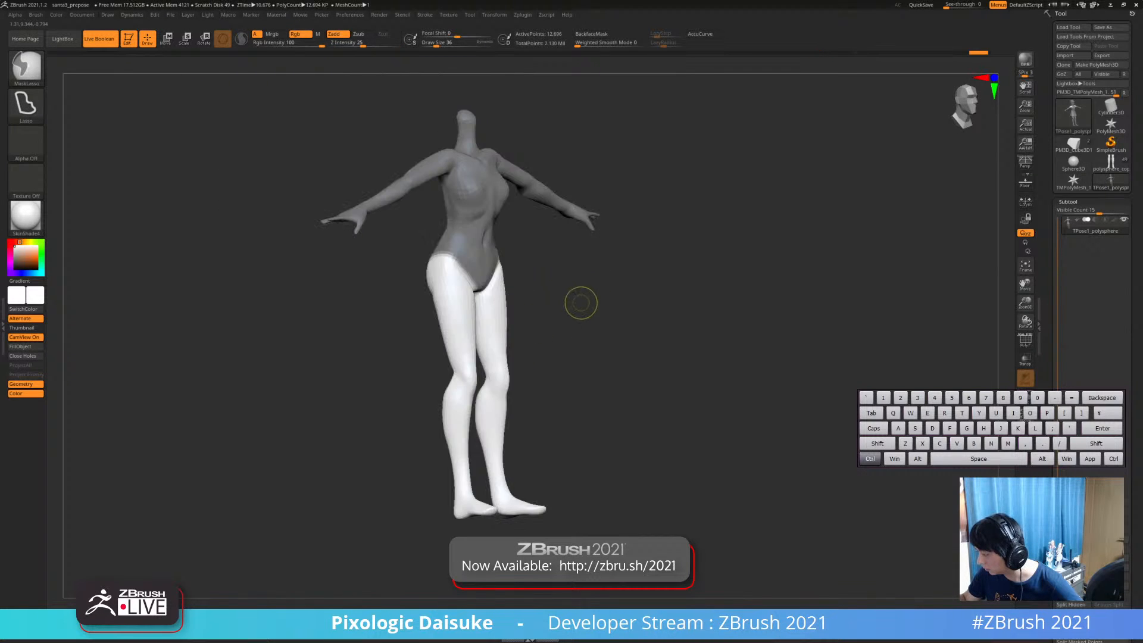
pyautogui.hotkey('ctrl', 'shift', 'z')
pyautogui.hotkey('ctrl', 'shift', 'z')
pyautogui.hotkey('ctrl', 'shift', 'z')
# Hide the chair parts around the character and unmask the legs below the skirt in side view
pyautogui.moveTo(441, 271)
pyautogui.mouseDown(button='right')
pyautogui.moveTo(416, 291)
pyautogui.moveTo(441, 279)
pyautogui.moveTo(464, 345)
pyautogui.mouseUp(button='right')
pyautogui.keyDown('ctrl'); pyautogui.keyDown('shift'); pyautogui.click(468, 354); pyautogui.keyUp('shift'); pyautogui.keyUp('ctrl')
pyautogui.keyDown('ctrl'); pyautogui.keyDown('shift'); pyautogui.click(498, 365); pyautogui.keyUp('shift'); pyautogui.keyUp('ctrl')
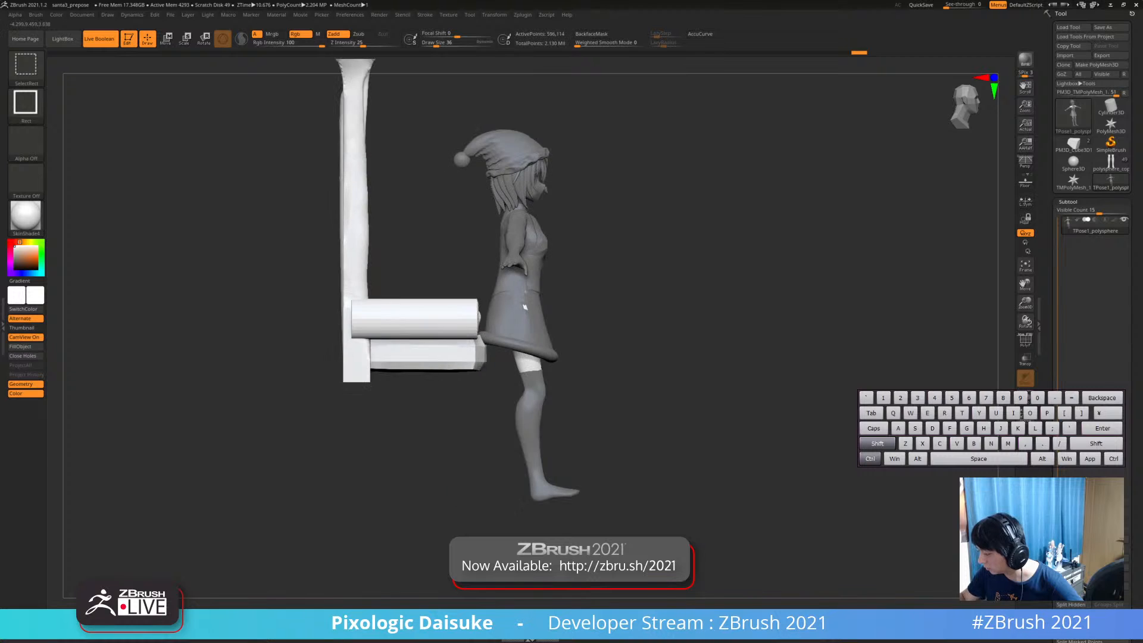
pyautogui.keyDown('alt'); pyautogui.moveTo(408, 319); pyautogui.dragTo(362, 367, button='right'); pyautogui.keyUp('alt')
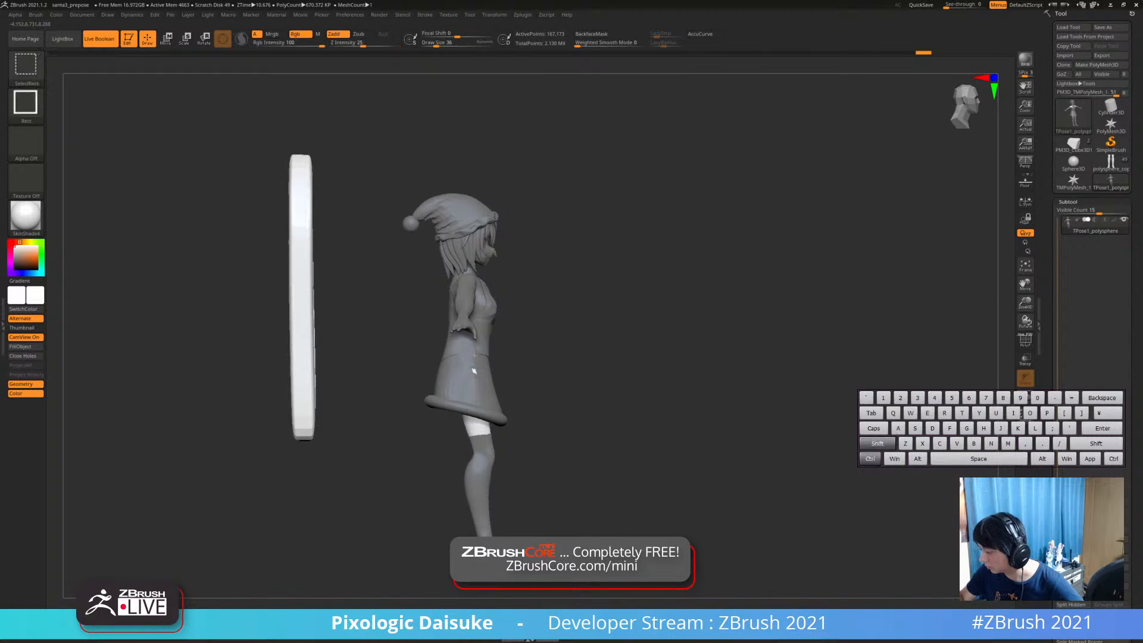
pyautogui.keyDown('ctrl'); pyautogui.keyDown('shift'); pyautogui.click(302, 403); pyautogui.keyUp('shift'); pyautogui.keyUp('ctrl')
pyautogui.moveTo(471, 387); pyautogui.dragTo(381, 363, button='right')
pyautogui.keyDown('shift'); pyautogui.moveTo(381, 363); pyautogui.dragTo(407, 379, button='right'); pyautogui.keyUp('shift')
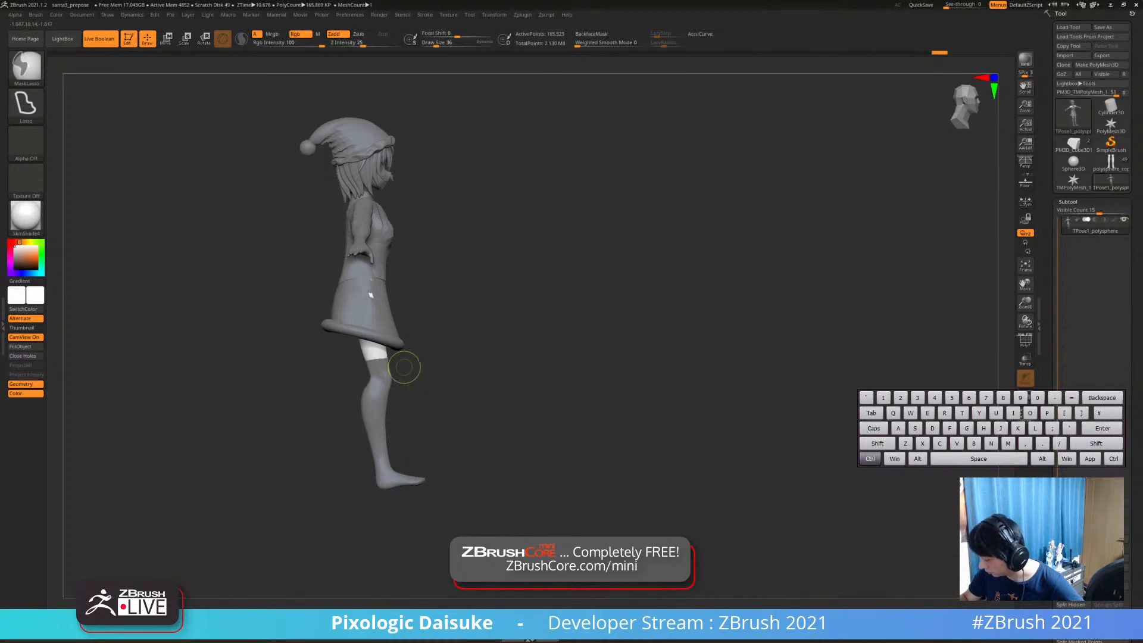
pyautogui.moveTo(387, 351)
pyautogui.keyDown('ctrl'); pyautogui.keyDown('alt'); pyautogui.mouseDown()
pyautogui.moveTo(411, 534)
pyautogui.moveTo(420, 524)
pyautogui.mouseUp(); pyautogui.keyUp('alt'); pyautogui.keyUp('ctrl')
pyautogui.keyDown('ctrl'); pyautogui.moveTo(490, 454); pyautogui.dragTo(490, 506, button='right'); pyautogui.keyUp('ctrl')
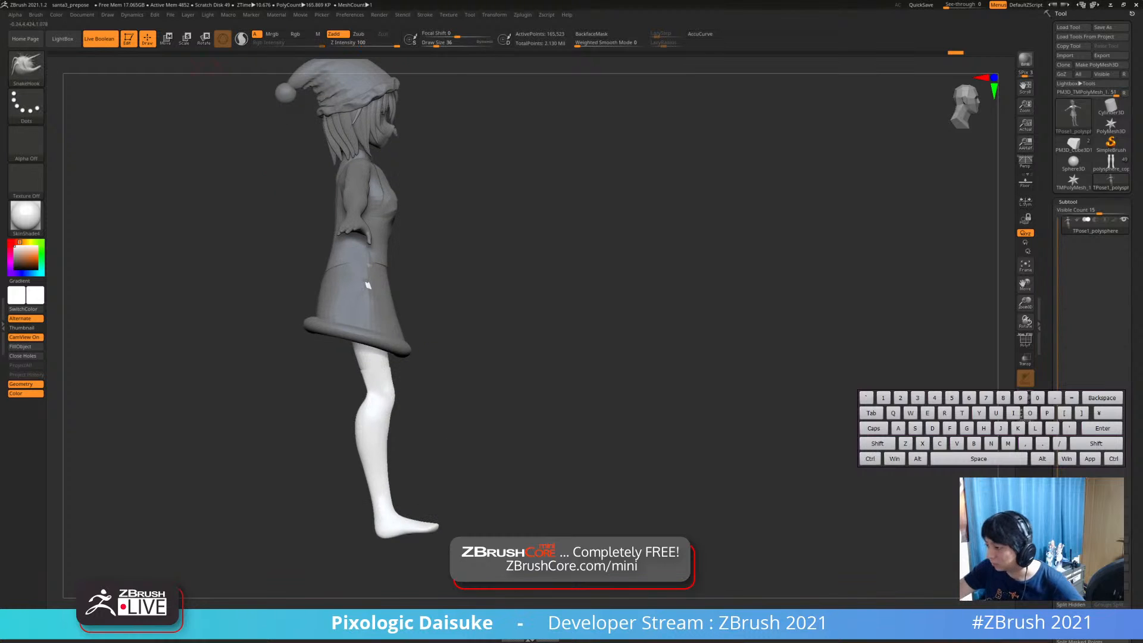
# Try rotating both legs forward about the hips and clearing the mask, and undo both
pyautogui.press('r')
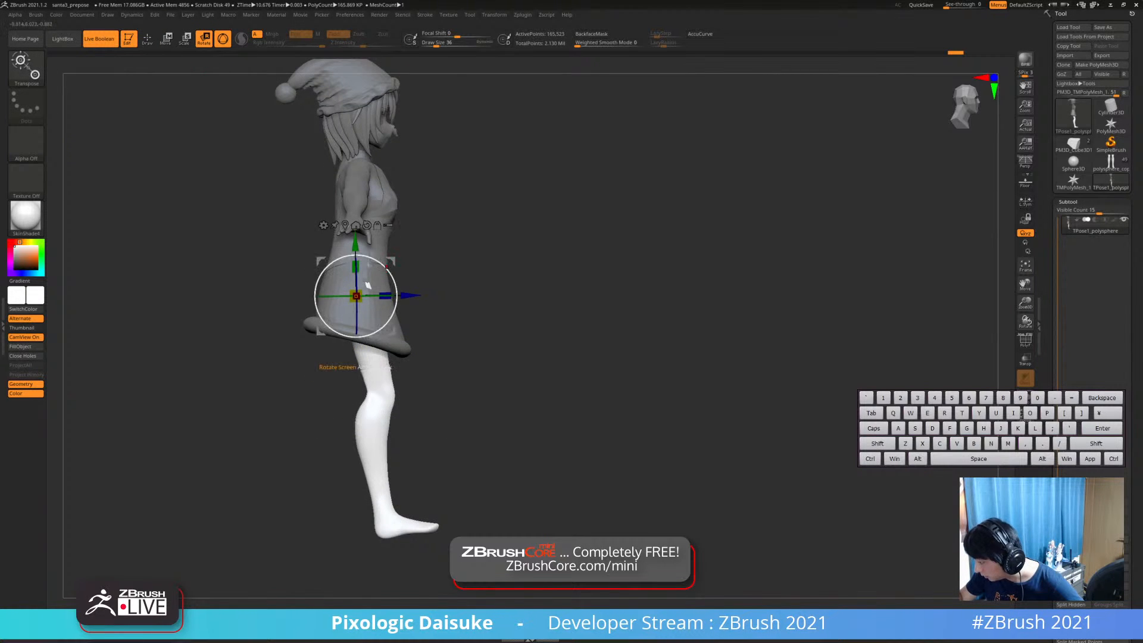
pyautogui.moveTo(386, 268); pyautogui.dragTo(334, 285)
pyautogui.hotkey('ctrl', 'z')
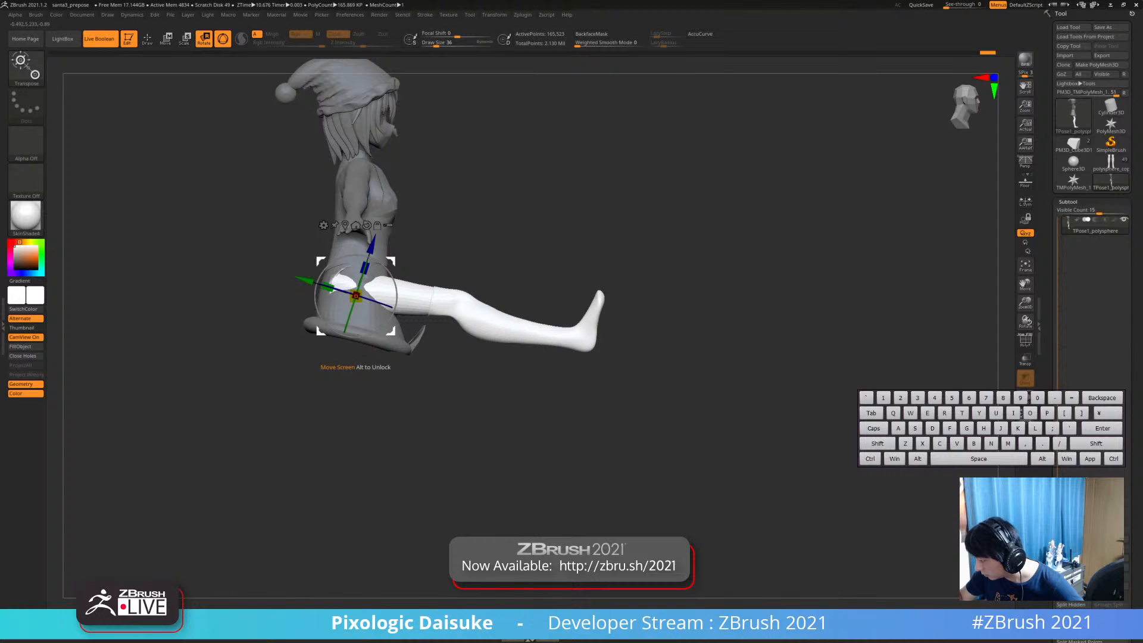
pyautogui.keyDown('ctrl'); pyautogui.moveTo(476, 416); pyautogui.dragTo(500, 443); pyautogui.keyUp('ctrl')
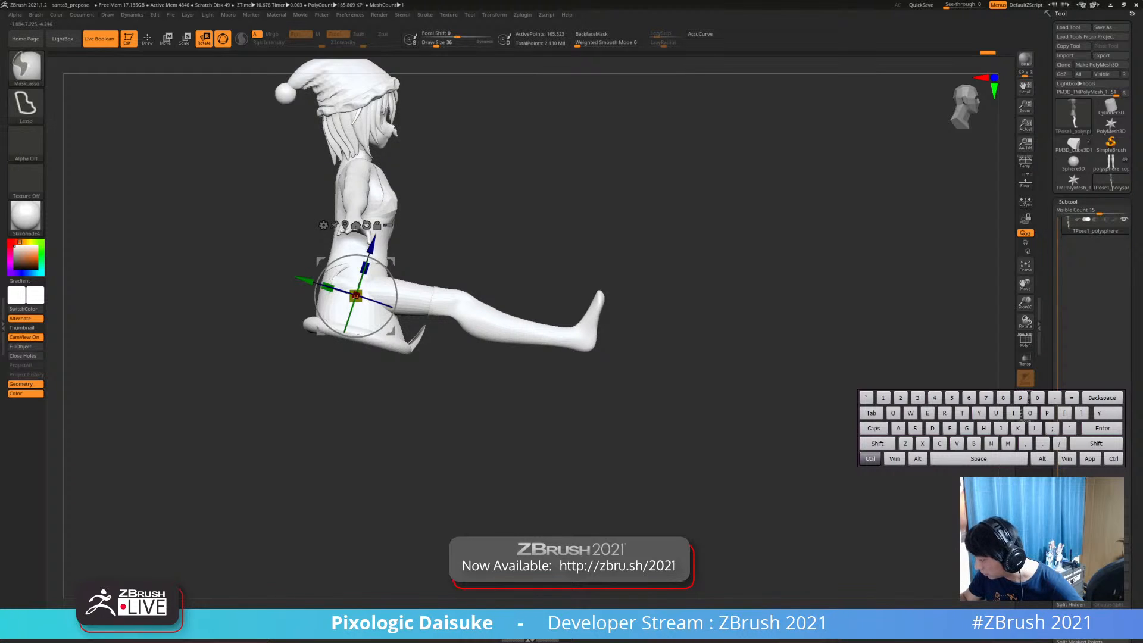
pyautogui.hotkey('ctrl', 'z')
pyautogui.hotkey('ctrl', 'z')
pyautogui.hotkey('ctrl', 'z')
pyautogui.hotkey('ctrl', 'z')
pyautogui.hotkey('ctrl', 'z')
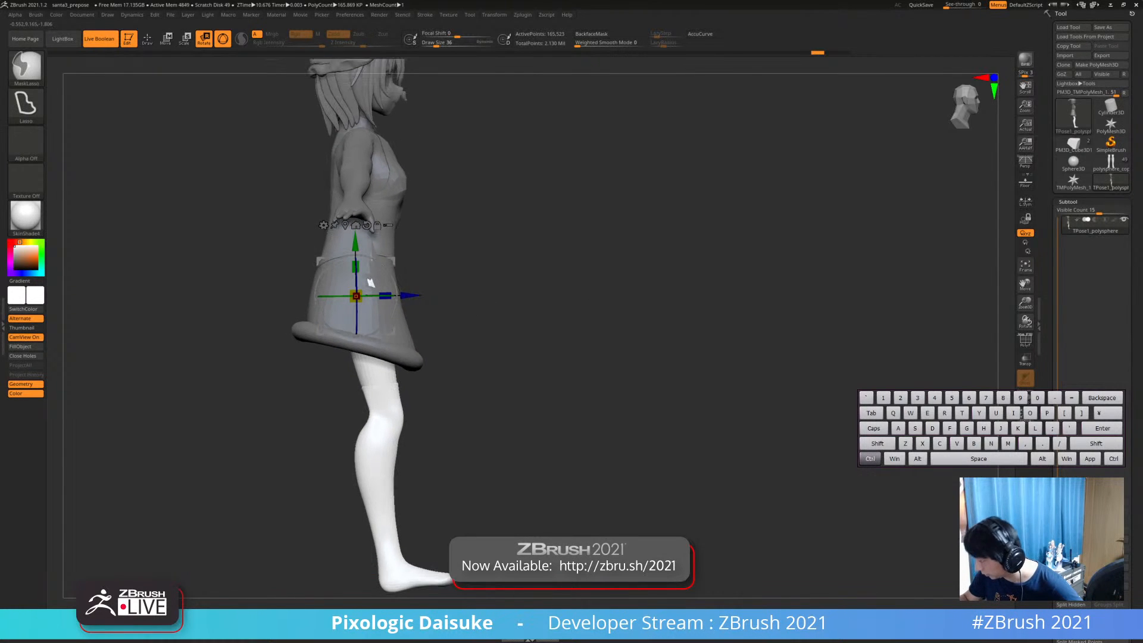
# Unmask the skirt and hips below the waist, try rotating the lower body forward, and undo the rotation
pyautogui.keyDown('ctrl'); pyautogui.keyDown('alt'); pyautogui.moveTo(316, 264); pyautogui.dragTo(431, 447); pyautogui.keyUp('alt'); pyautogui.keyUp('ctrl')
pyautogui.moveTo(391, 273); pyautogui.dragTo(361, 230)
pyautogui.moveTo(356, 296); pyautogui.dragTo(368, 296)
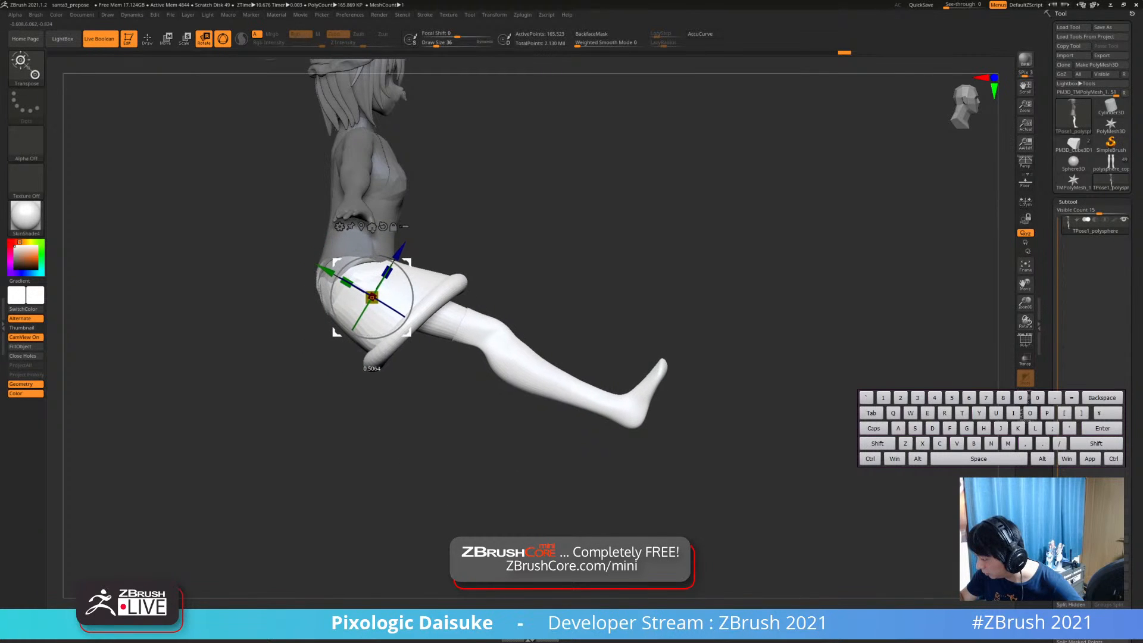
pyautogui.moveTo(506, 220)
pyautogui.mouseDown()
pyautogui.moveTo(622, 200)
pyautogui.moveTo(538, 217)
pyautogui.mouseUp()
pyautogui.hotkey('ctrl', 'z')
pyautogui.hotkey('ctrl', 'z')
pyautogui.hotkey('ctrl', 'z')
pyautogui.hotkey('ctrl', 'z')
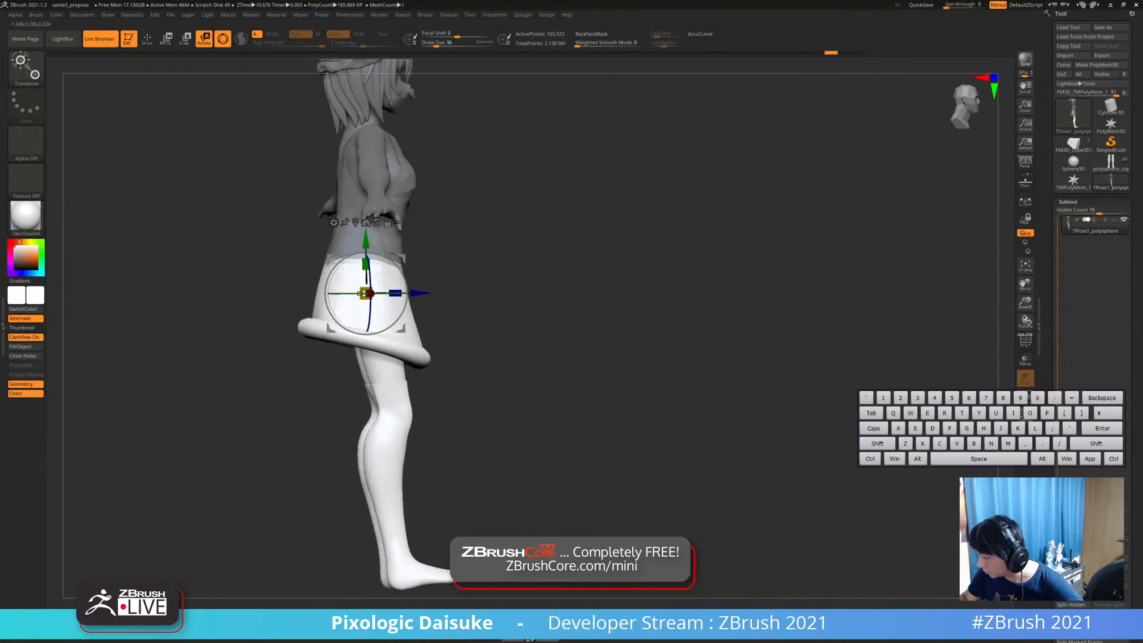
# Return to Draw mode, toggle the skirt's visibility, and display the polygroup wireframe on the waist from behind
pyautogui.press('q')
pyautogui.hotkey('ctrl', 'shift')
pyautogui.hotkey('ctrl', 'shift', 'z')
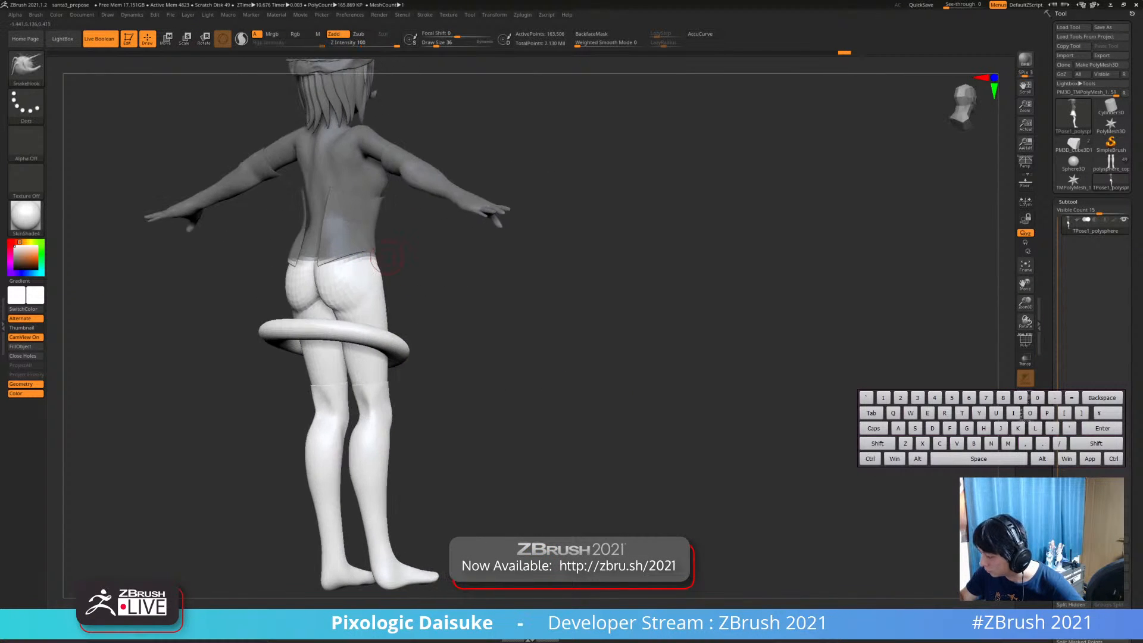
pyautogui.hotkey('ctrl', 'z')
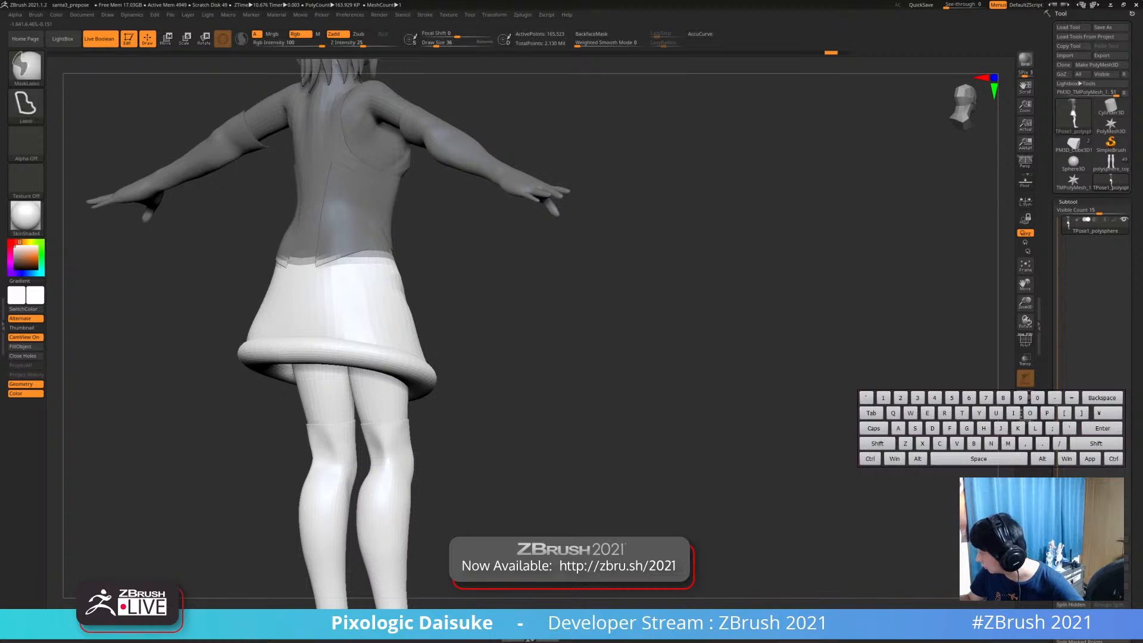
pyautogui.keyDown('ctrl'); pyautogui.moveTo(595, 333); pyautogui.dragTo(607, 286, button='right'); pyautogui.keyUp('ctrl')
pyautogui.keyDown('ctrl'); pyautogui.moveTo(416, 238); pyautogui.dragTo(416, 297, button='right'); pyautogui.keyUp('ctrl')
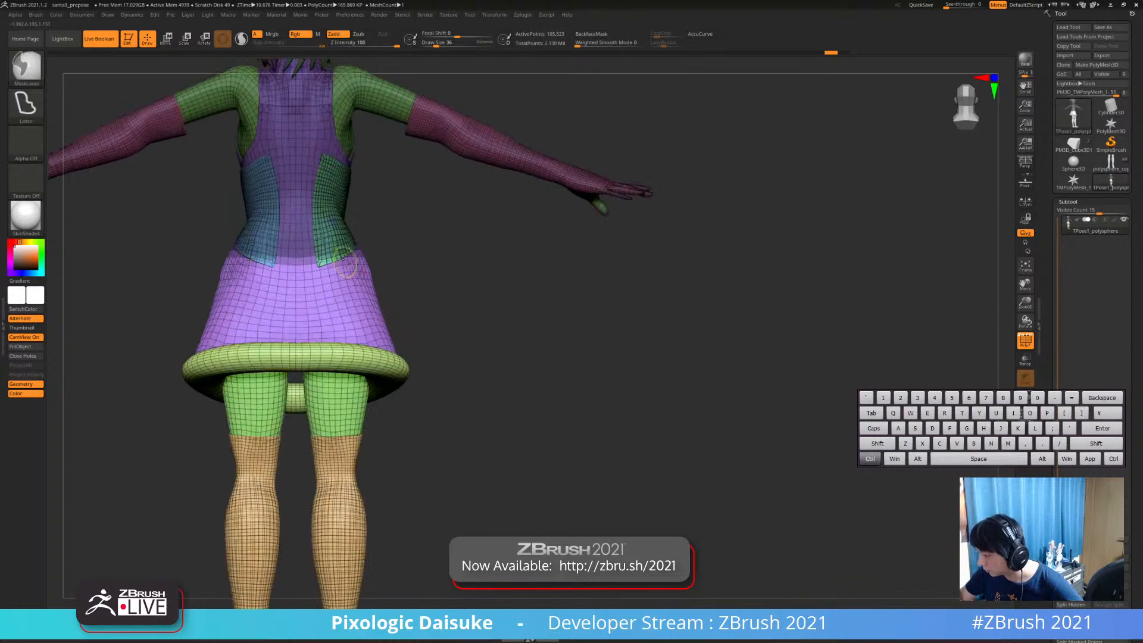
# Hide the top's side panels at the waist, isolating pieces and inverting the visibility to sort them out
pyautogui.hotkey('ctrl', 'shift', 'z')
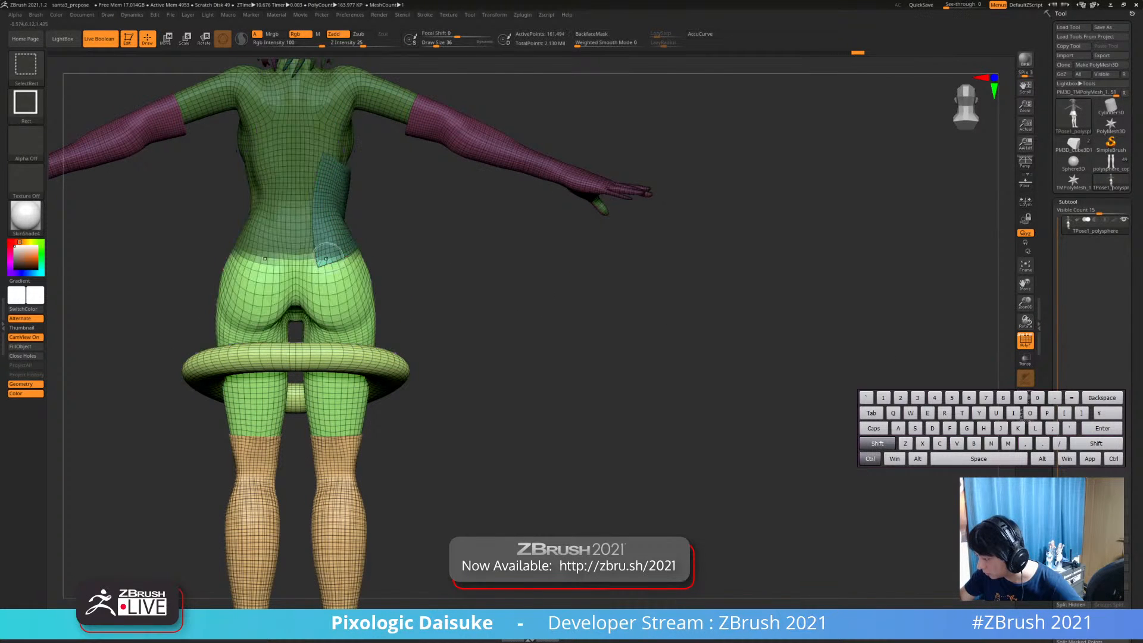
pyautogui.hotkey('ctrl', 'shift', 'z')
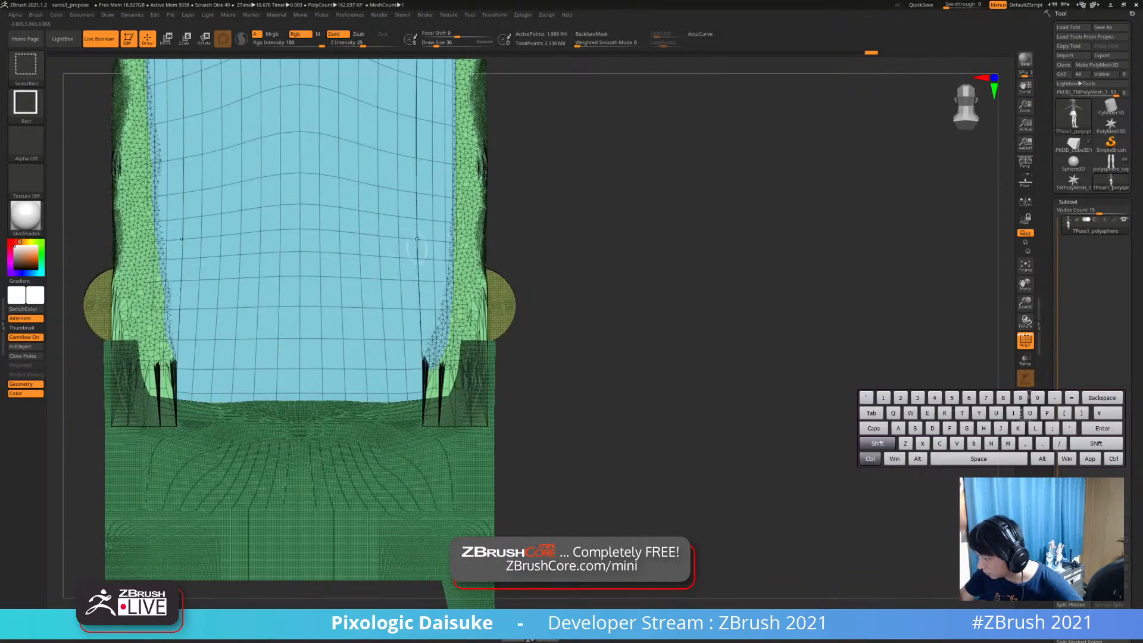
pyautogui.keyDown('ctrl'); pyautogui.keyDown('shift'); pyautogui.click(515, 266); pyautogui.keyUp('shift'); pyautogui.keyUp('ctrl')
pyautogui.moveTo(528, 265)
pyautogui.mouseDown(button='right')
pyautogui.moveTo(440, 241)
pyautogui.moveTo(402, 268)
pyautogui.moveTo(417, 303)
pyautogui.moveTo(256, 292)
pyautogui.moveTo(417, 280)
pyautogui.moveTo(399, 304)
pyautogui.moveTo(523, 312)
pyautogui.mouseUp(button='right')
pyautogui.hotkey('ctrl', 'shift')
pyautogui.keyDown('ctrl'); pyautogui.keyDown('shift'); pyautogui.click(417, 281); pyautogui.keyUp('shift'); pyautogui.keyUp('ctrl')
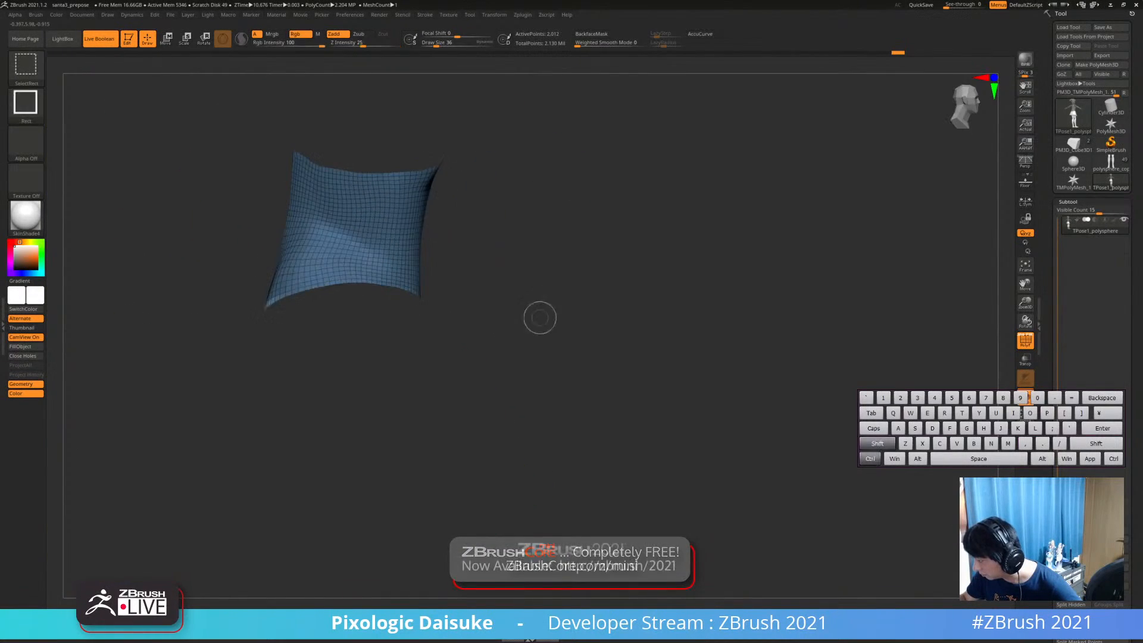
pyautogui.moveTo(539, 315)
pyautogui.keyDown('ctrl'); pyautogui.keyDown('shift'); pyautogui.mouseDown()
pyautogui.moveTo(547, 291)
pyautogui.moveTo(529, 315)
pyautogui.mouseUp(); pyautogui.keyUp('shift'); pyautogui.keyUp('ctrl')
pyautogui.moveTo(529, 315)
pyautogui.mouseDown(button='right')
pyautogui.moveTo(492, 343)
pyautogui.moveTo(444, 339)
pyautogui.moveTo(437, 279)
pyautogui.moveTo(494, 276)
pyautogui.moveTo(488, 238)
pyautogui.mouseUp(button='right')
# Hide the chair's base, armrests, side posts and backrest, leaving the character in side view
pyautogui.hotkey('ctrl', 'shift')
pyautogui.keyDown('ctrl'); pyautogui.keyDown('shift'); pyautogui.click(260, 404); pyautogui.keyUp('shift'); pyautogui.keyUp('ctrl')
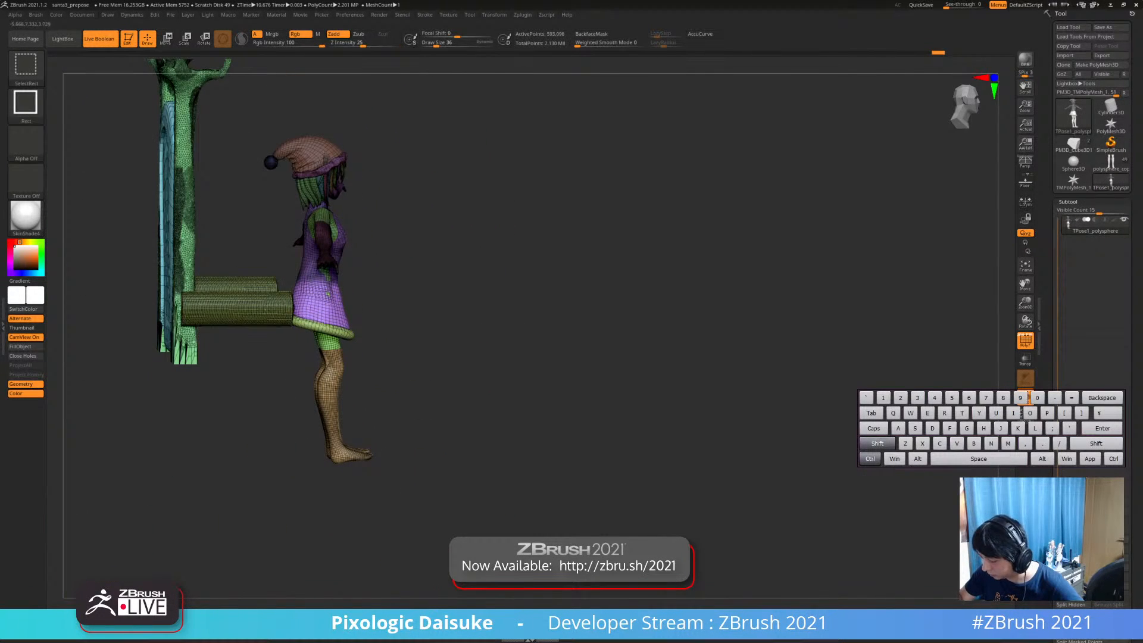
pyautogui.keyDown('ctrl'); pyautogui.keyDown('shift'); pyautogui.click(186, 209); pyautogui.keyUp('shift'); pyautogui.keyUp('ctrl')
pyautogui.keyDown('ctrl'); pyautogui.keyDown('shift'); pyautogui.click(172, 226); pyautogui.keyUp('shift'); pyautogui.keyUp('ctrl')
pyautogui.keyDown('alt'); pyautogui.moveTo(440, 267); pyautogui.dragTo(399, 315, button='right'); pyautogui.keyUp('alt')
pyautogui.keyDown('ctrl'); pyautogui.moveTo(399, 315); pyautogui.dragTo(351, 270, button='right'); pyautogui.keyUp('ctrl')
pyautogui.keyDown('shift'); pyautogui.moveTo(292, 308); pyautogui.dragTo(387, 250, button='right'); pyautogui.keyUp('shift')
# Rotate the unmasked skirt and legs about the hips until the legs extend forward roughly horizontally
pyautogui.press('r')
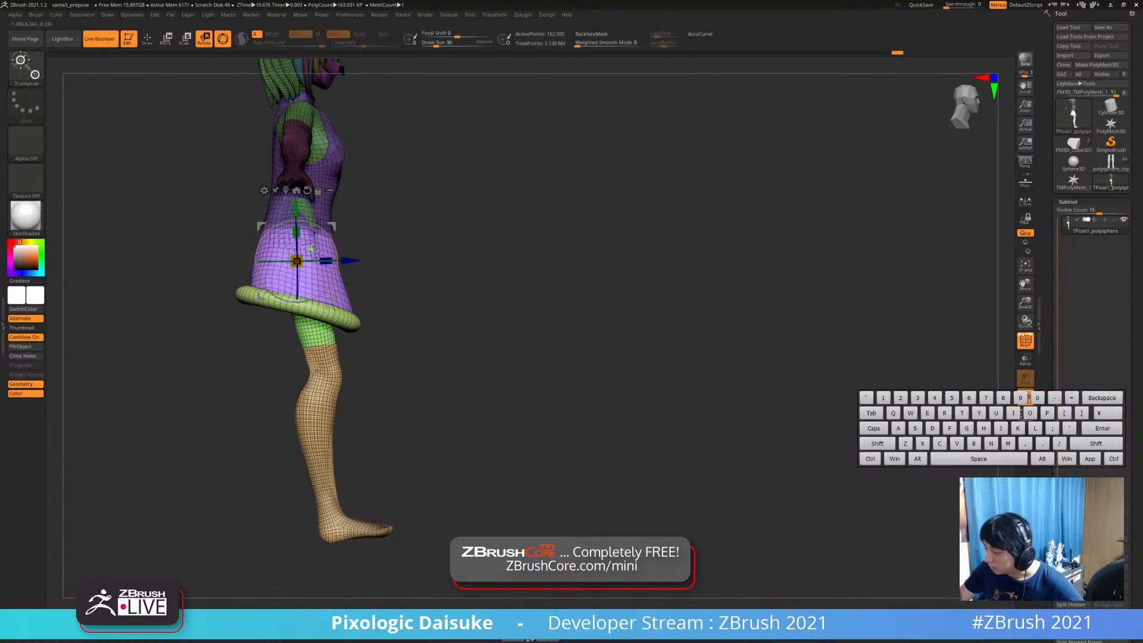
pyautogui.moveTo(333, 239); pyautogui.dragTo(331, 235)
pyautogui.hotkey('ctrl', 'z')
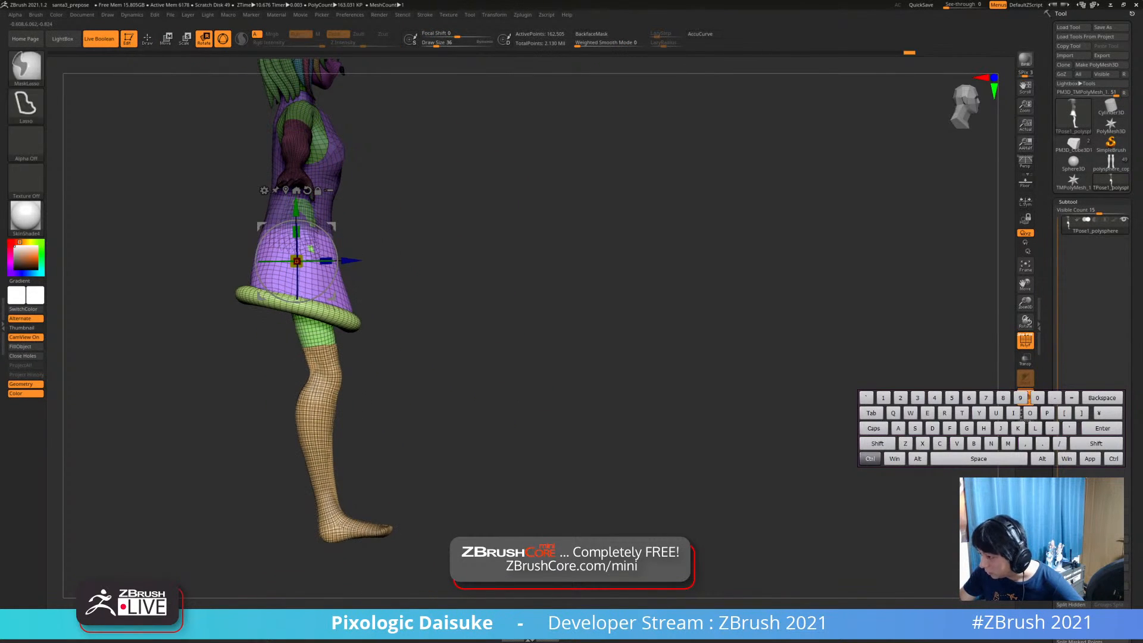
pyautogui.click(147, 39)
pyautogui.click(204, 39)
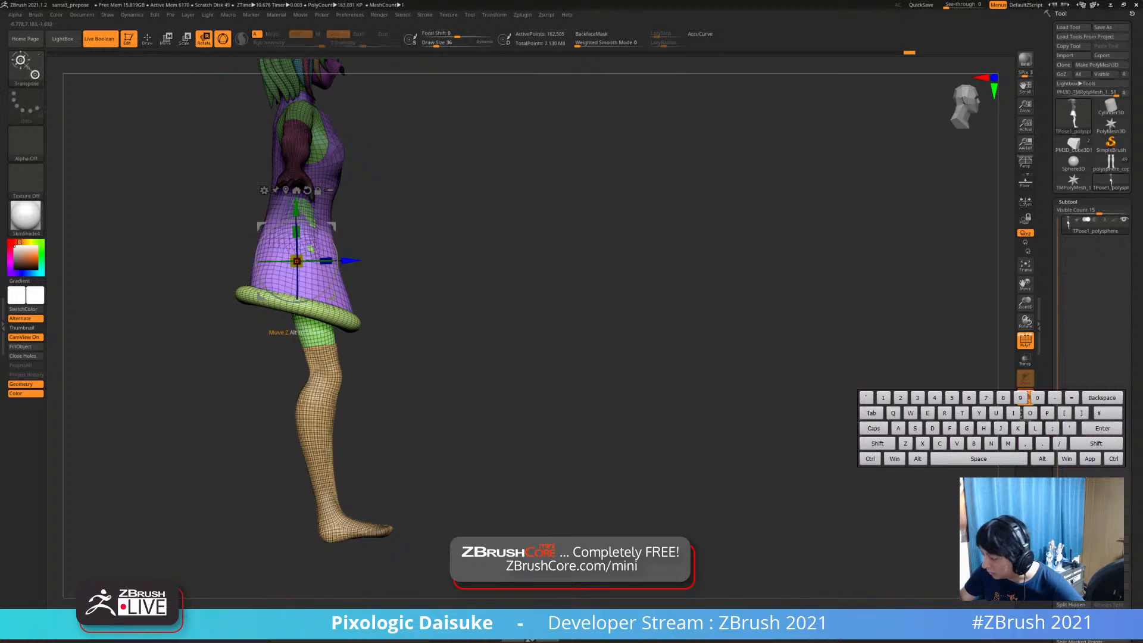
pyautogui.moveTo(333, 239)
pyautogui.mouseDown()
pyautogui.moveTo(314, 223)
pyautogui.moveTo(351, 226)
pyautogui.moveTo(333, 224)
pyautogui.mouseUp()
pyautogui.moveTo(351, 226); pyautogui.dragTo(355, 228)
pyautogui.moveTo(440, 185)
pyautogui.mouseDown()
pyautogui.moveTo(366, 149)
pyautogui.moveTo(439, 184)
pyautogui.mouseUp()
pyautogui.click(148, 39)
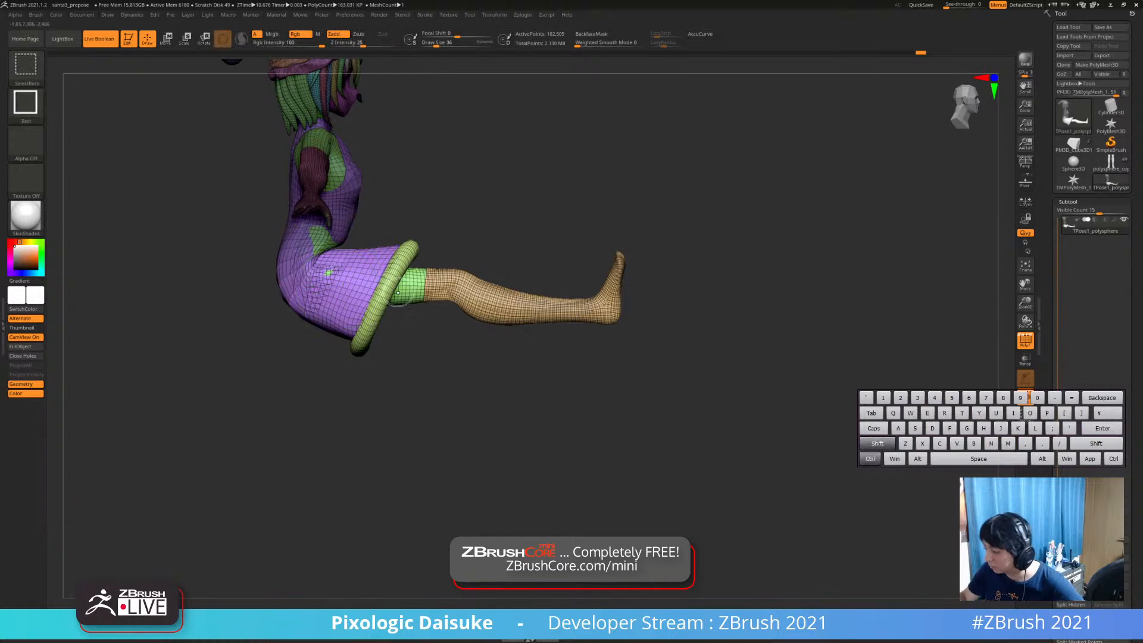
# Isolate the character's body polygroup for work on the bent hips and thighs
pyautogui.keyDown('ctrl'); pyautogui.keyDown('shift'); pyautogui.click(412, 292); pyautogui.keyUp('shift'); pyautogui.keyUp('ctrl')
pyautogui.keyDown('ctrl'); pyautogui.keyDown('shift'); pyautogui.click(425, 357); pyautogui.keyUp('shift'); pyautogui.keyUp('ctrl')
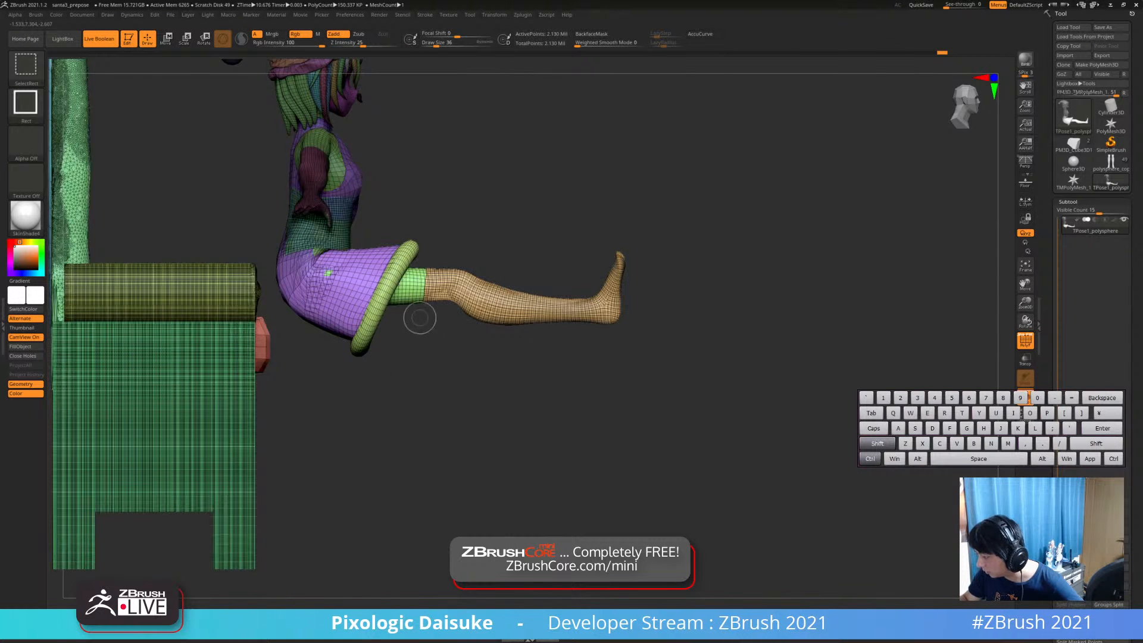
pyautogui.keyDown('ctrl'); pyautogui.keyDown('shift'); pyautogui.click(411, 290); pyautogui.keyUp('shift'); pyautogui.keyUp('ctrl')
pyautogui.moveTo(444, 369)
pyautogui.mouseDown()
pyautogui.moveTo(378, 375)
pyautogui.moveTo(392, 376)
pyautogui.moveTo(395, 357)
pyautogui.mouseUp()
pyautogui.keyDown('ctrl'); pyautogui.moveTo(395, 347); pyautogui.dragTo(344, 297, button='right'); pyautogui.keyUp('ctrl')
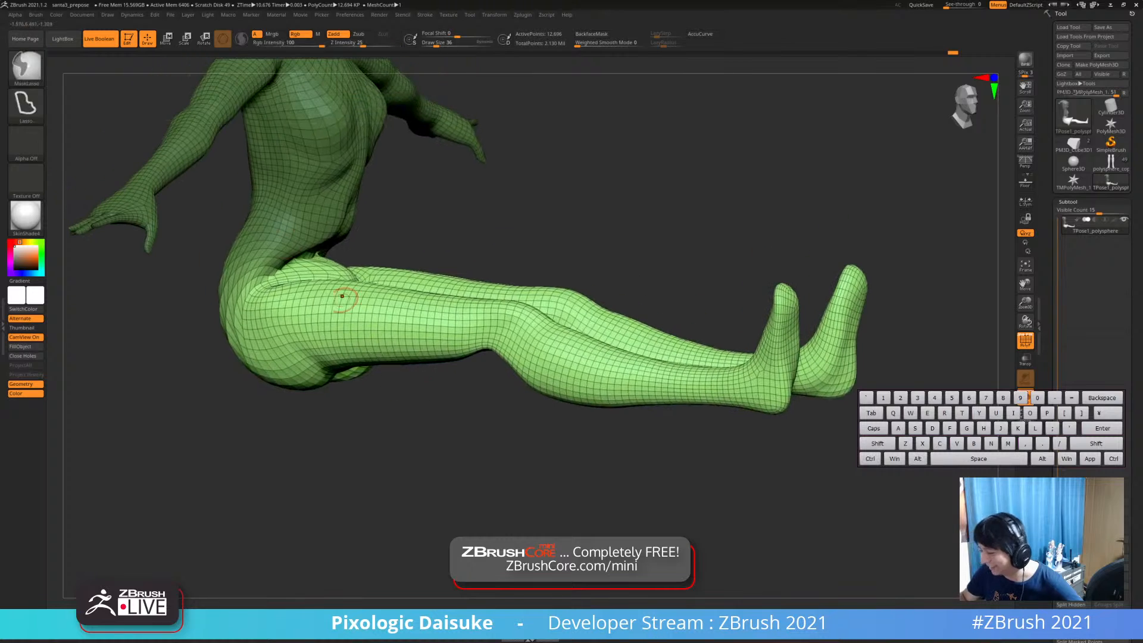
# Reshape the bent hips and upper thighs of the isolated body with the SnakeHook brush at draw size 161
pyautogui.click(28, 75)
pyautogui.click(450, 44)
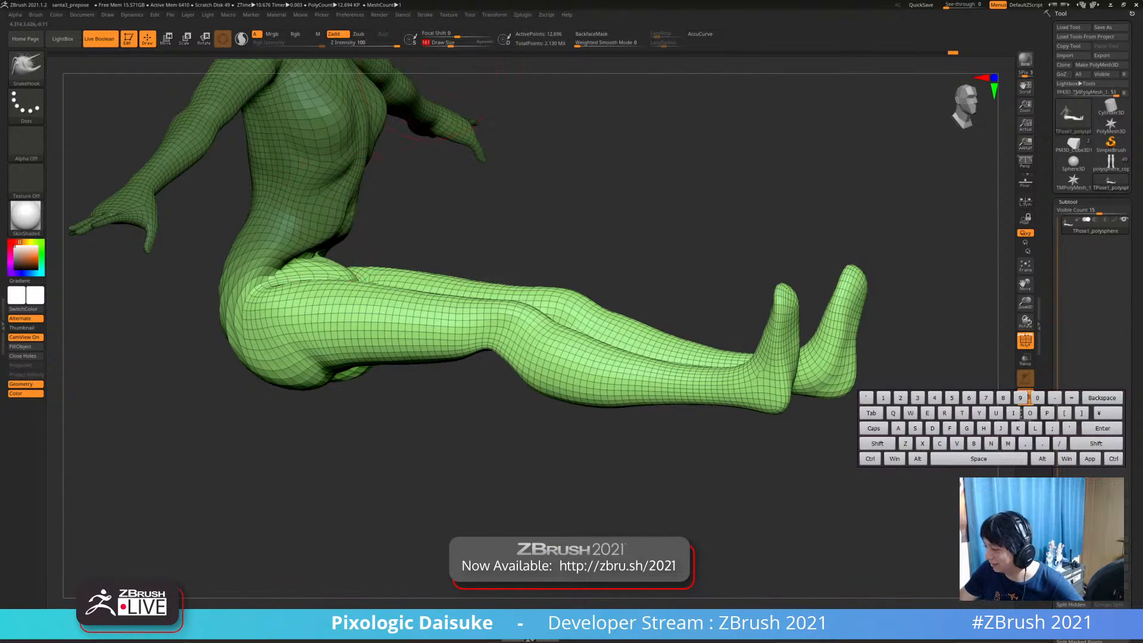
pyautogui.moveTo(342, 249)
pyautogui.keyDown('ctrl'); pyautogui.mouseDown(button='right')
pyautogui.moveTo(429, 298)
pyautogui.moveTo(387, 321)
pyautogui.moveTo(326, 235)
pyautogui.moveTo(381, 264)
pyautogui.moveTo(349, 271)
pyautogui.moveTo(387, 304)
pyautogui.moveTo(381, 238)
pyautogui.moveTo(362, 261)
pyautogui.mouseUp(button='right'); pyautogui.keyUp('ctrl')
pyautogui.moveTo(363, 232); pyautogui.dragTo(385, 259)
pyautogui.moveTo(384, 262)
pyautogui.mouseDown(button='right')
pyautogui.moveTo(365, 286)
pyautogui.moveTo(386, 271)
pyautogui.moveTo(382, 238)
pyautogui.mouseUp(button='right')
pyautogui.moveTo(396, 232); pyautogui.dragTo(387, 244)
pyautogui.keyDown('ctrl'); pyautogui.moveTo(384, 244); pyautogui.dragTo(357, 196, button='right'); pyautogui.keyUp('ctrl')
# Smooth and refine the crease where the belly meets the thighs on the isolated body
pyautogui.keyDown('shift'); pyautogui.moveTo(363, 241); pyautogui.dragTo(358, 250); pyautogui.keyUp('shift')
pyautogui.moveTo(359, 247)
pyautogui.mouseDown(button='right')
pyautogui.moveTo(343, 237)
pyautogui.moveTo(354, 247)
pyautogui.mouseUp(button='right')
pyautogui.moveTo(354, 247)
pyautogui.mouseDown(button='right')
pyautogui.moveTo(381, 268)
pyautogui.moveTo(362, 275)
pyautogui.moveTo(358, 259)
pyautogui.mouseUp(button='right')
pyautogui.moveTo(357, 258); pyautogui.dragTo(345, 268)
pyautogui.moveTo(345, 268)
pyautogui.mouseDown(button='right')
pyautogui.moveTo(339, 250)
pyautogui.moveTo(351, 262)
pyautogui.mouseUp(button='right')
pyautogui.moveTo(351, 262)
pyautogui.keyDown('shift'); pyautogui.mouseDown()
pyautogui.moveTo(351, 284)
pyautogui.moveTo(353, 271)
pyautogui.mouseUp(); pyautogui.keyUp('shift')
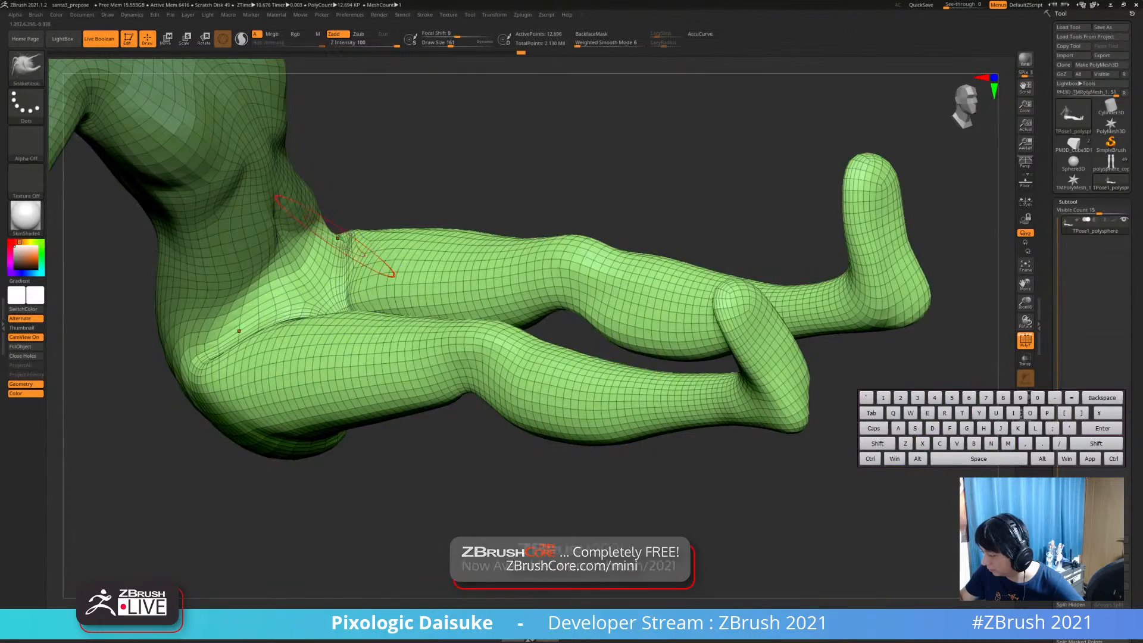
# Show the whole model again and mask everything except the lower legs from the knees down
pyautogui.moveTo(377, 265)
pyautogui.mouseDown(button='right')
pyautogui.moveTo(348, 241)
pyautogui.moveTo(351, 280)
pyautogui.moveTo(335, 299)
pyautogui.moveTo(335, 204)
pyautogui.moveTo(345, 237)
pyautogui.moveTo(422, 263)
pyautogui.moveTo(413, 298)
pyautogui.moveTo(480, 319)
pyautogui.moveTo(577, 303)
pyautogui.moveTo(468, 333)
pyautogui.moveTo(446, 319)
pyautogui.moveTo(452, 270)
pyautogui.mouseUp(button='right')
pyautogui.moveTo(452, 271)
pyautogui.mouseDown(button='right')
pyautogui.moveTo(515, 305)
pyautogui.moveTo(506, 315)
pyautogui.moveTo(557, 256)
pyautogui.moveTo(565, 286)
pyautogui.moveTo(732, 333)
pyautogui.moveTo(595, 360)
pyautogui.mouseUp(button='right')
pyautogui.keyDown('ctrl'); pyautogui.keyDown('shift'); pyautogui.click(563, 280); pyautogui.keyUp('shift'); pyautogui.keyUp('ctrl')
pyautogui.moveTo(595, 360); pyautogui.dragTo(545, 332, button='right')
pyautogui.keyDown('alt'); pyautogui.moveTo(545, 333); pyautogui.dragTo(507, 331, button='right'); pyautogui.keyUp('alt')
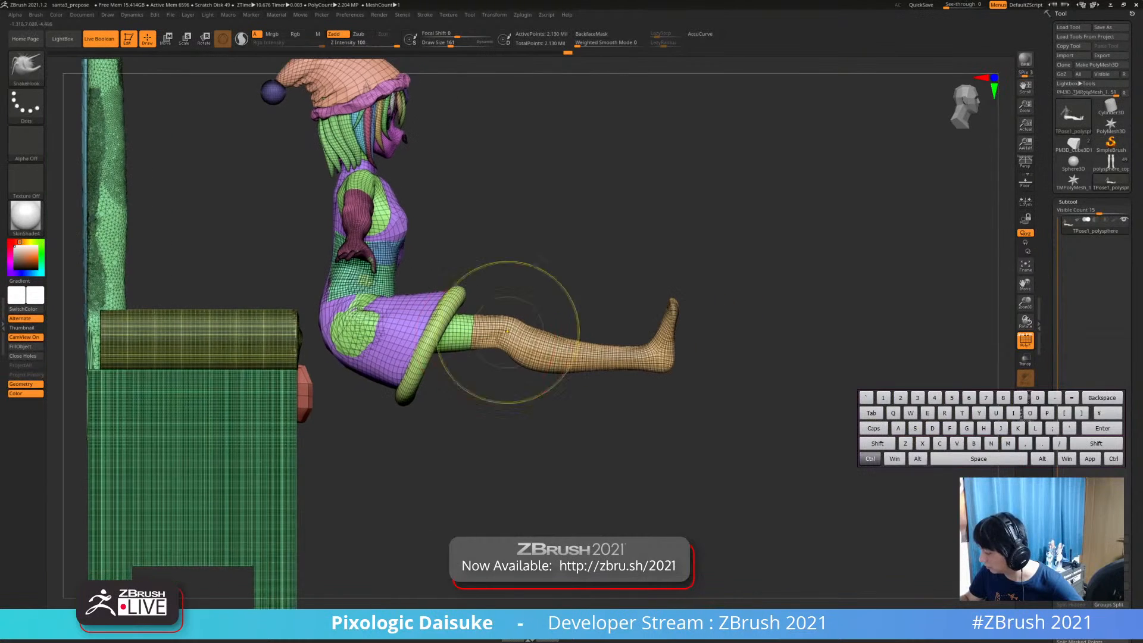
pyautogui.moveTo(504, 307)
pyautogui.keyDown('ctrl'); pyautogui.mouseDown()
pyautogui.moveTo(660, 417)
pyautogui.moveTo(593, 301)
pyautogui.mouseUp(); pyautogui.keyUp('ctrl')
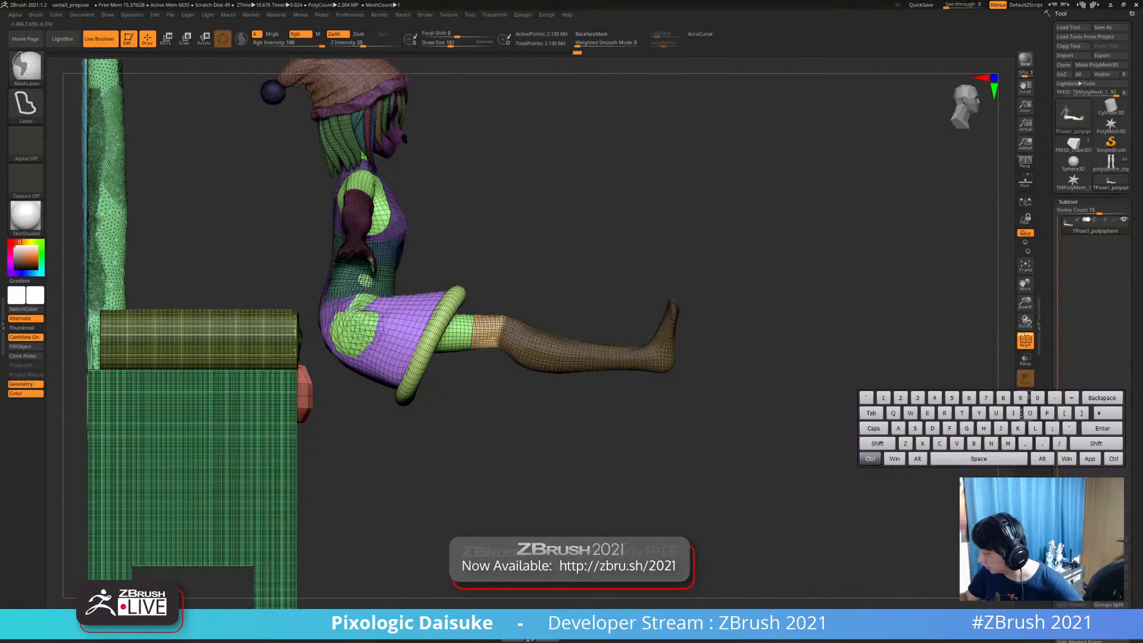
pyautogui.keyDown('alt'); pyautogui.moveTo(570, 286); pyautogui.dragTo(415, 223, button='right'); pyautogui.keyUp('alt')
pyautogui.keyDown('ctrl'); pyautogui.click(530, 267); pyautogui.keyUp('ctrl')
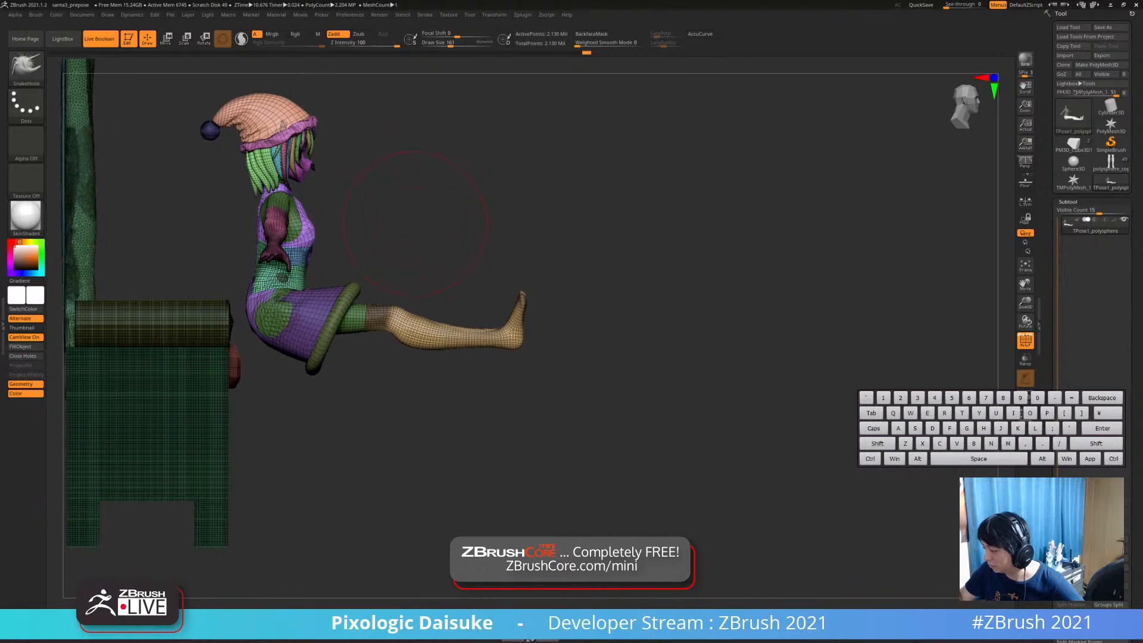
pyautogui.moveTo(194, 87)
pyautogui.keyDown('ctrl'); pyautogui.mouseDown()
pyautogui.moveTo(352, 277)
pyautogui.moveTo(303, 351)
pyautogui.moveTo(234, 331)
pyautogui.mouseUp(); pyautogui.keyUp('ctrl')
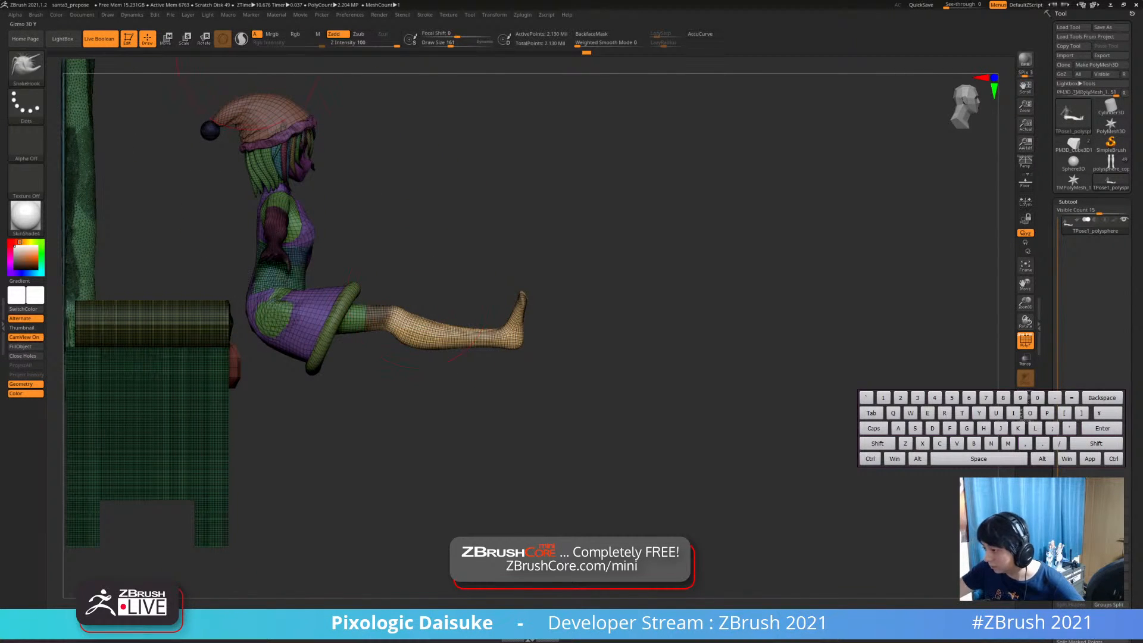
# Rotate the unmasked lower legs down about the knees until the shins hang nearly vertically
pyautogui.press('r')
pyautogui.click(397, 320)
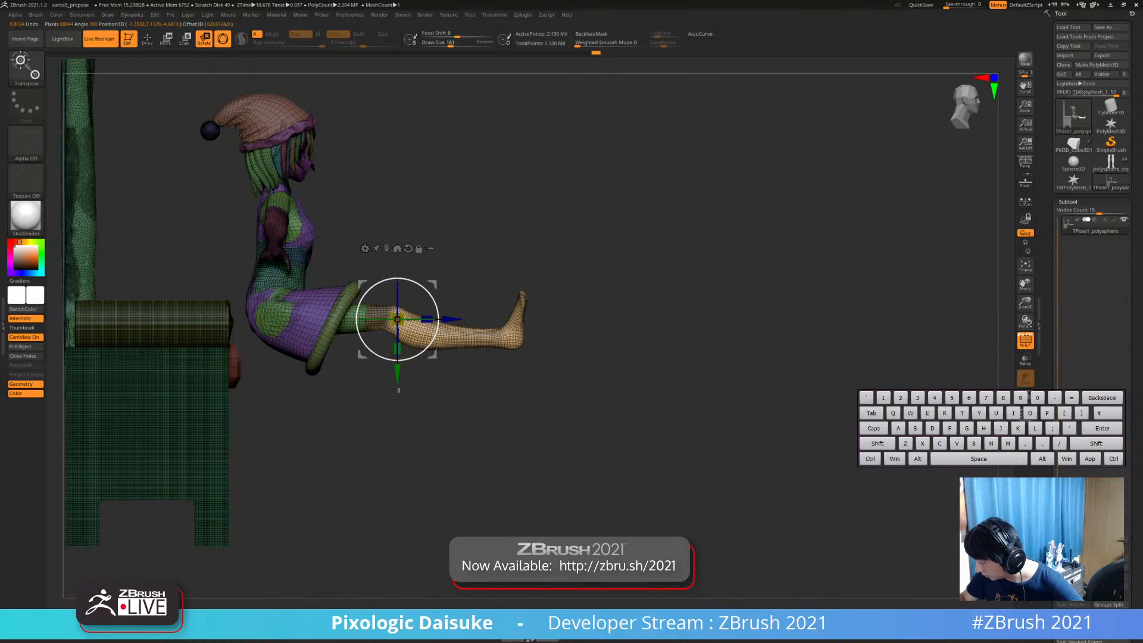
pyautogui.moveTo(426, 290); pyautogui.dragTo(427, 362)
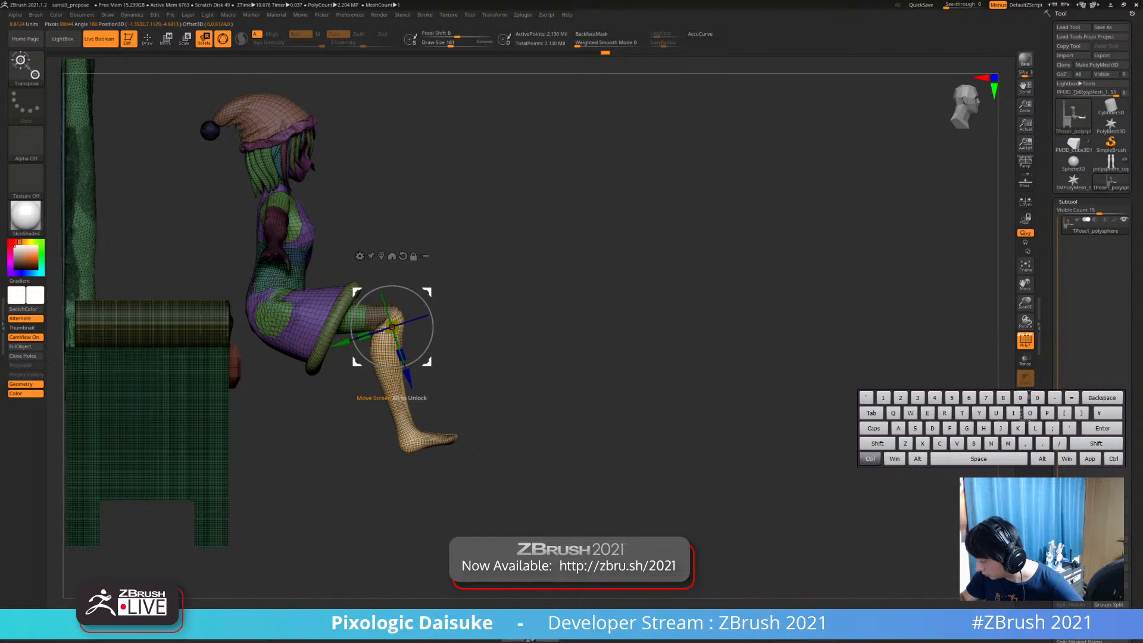
# Clear the mask and mask the whole character from hat to feet, leaving the chair unmasked
pyautogui.moveTo(619, 345); pyautogui.dragTo(511, 357)
pyautogui.keyDown('alt'); pyautogui.moveTo(703, 333); pyautogui.dragTo(863, 336); pyautogui.keyUp('alt')
pyautogui.keyDown('alt'); pyautogui.moveTo(744, 333); pyautogui.dragTo(705, 334); pyautogui.keyUp('alt')
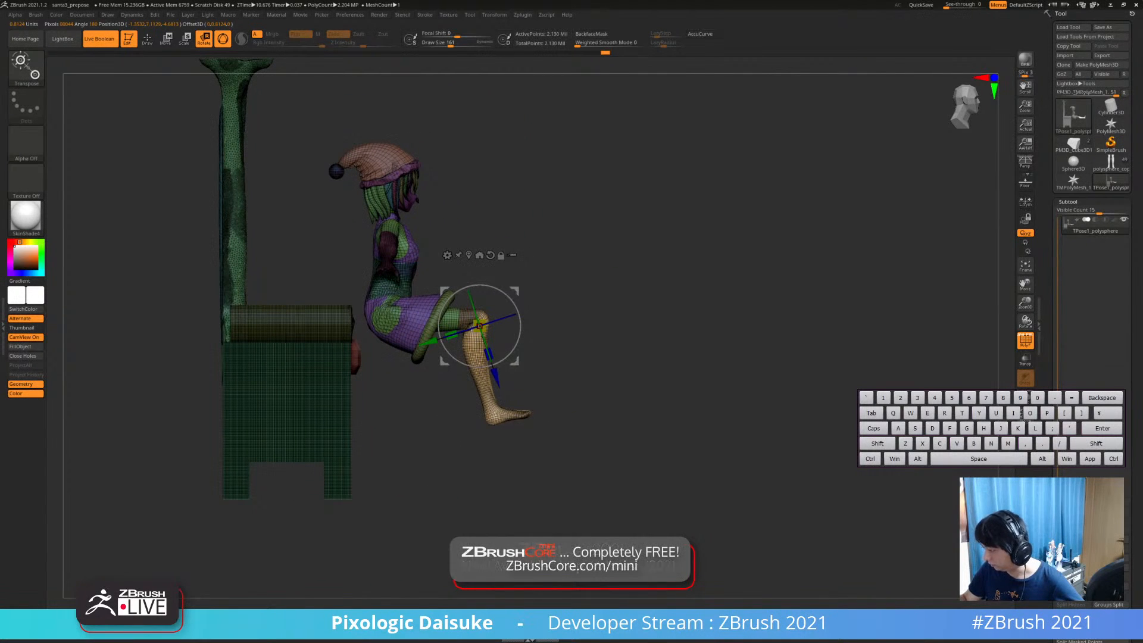
pyautogui.press('ctrl')
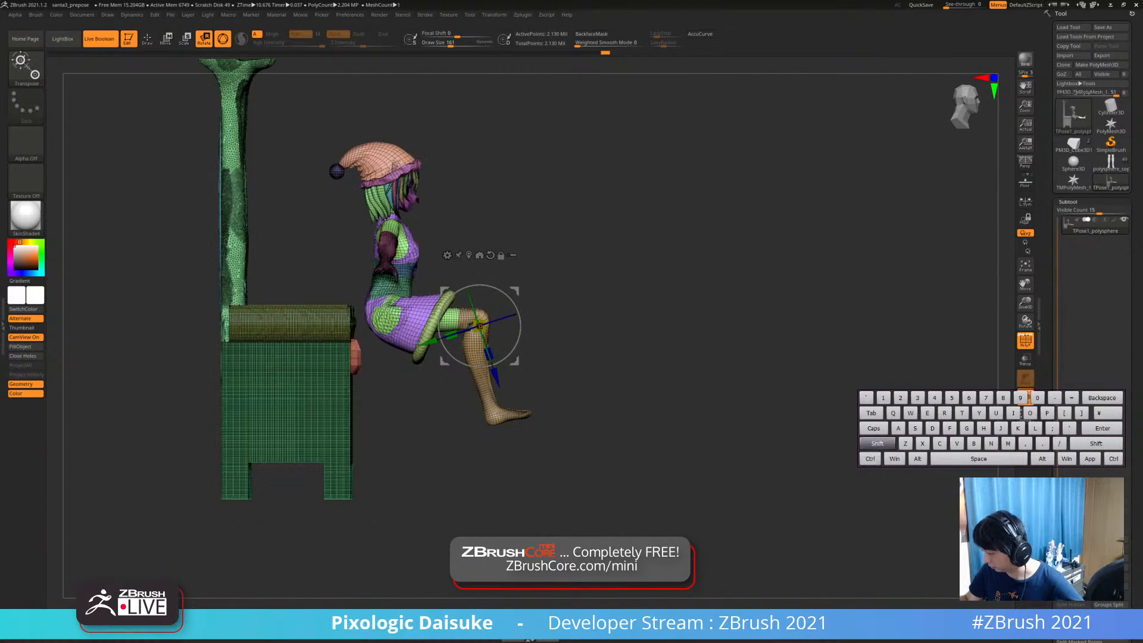
pyautogui.moveTo(447, 116)
pyautogui.keyDown('ctrl'); pyautogui.mouseDown()
pyautogui.moveTo(309, 116)
pyautogui.moveTo(350, 245)
pyautogui.mouseUp(); pyautogui.keyUp('ctrl')
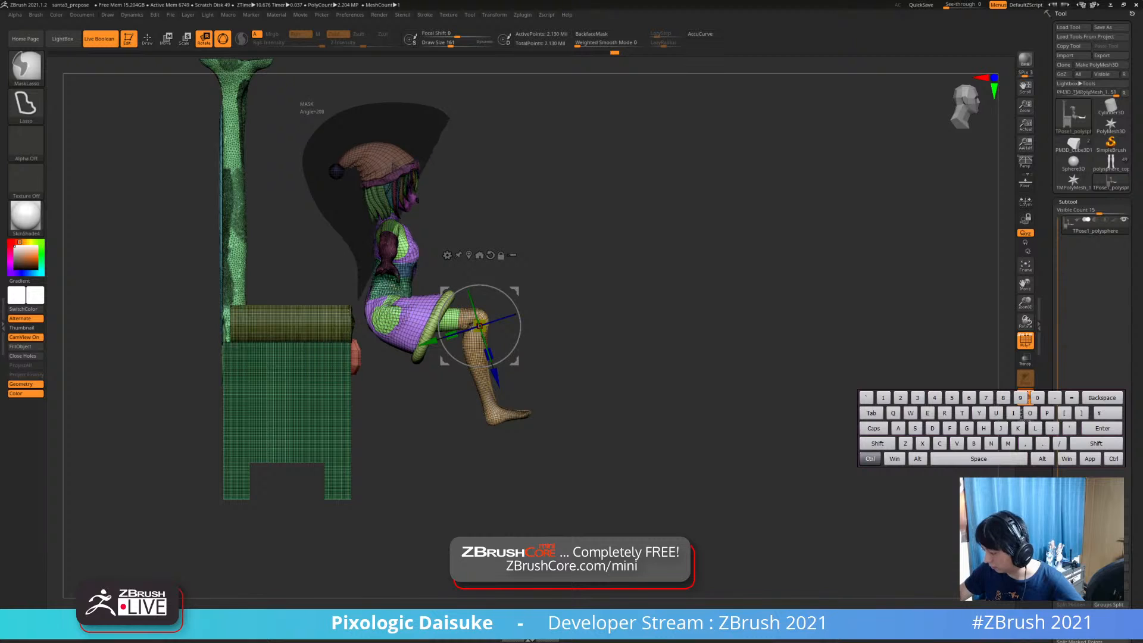
pyautogui.moveTo(439, 443)
pyautogui.keyDown('ctrl'); pyautogui.mouseDown()
pyautogui.moveTo(574, 580)
pyautogui.moveTo(536, 536)
pyautogui.mouseUp(); pyautogui.keyUp('ctrl')
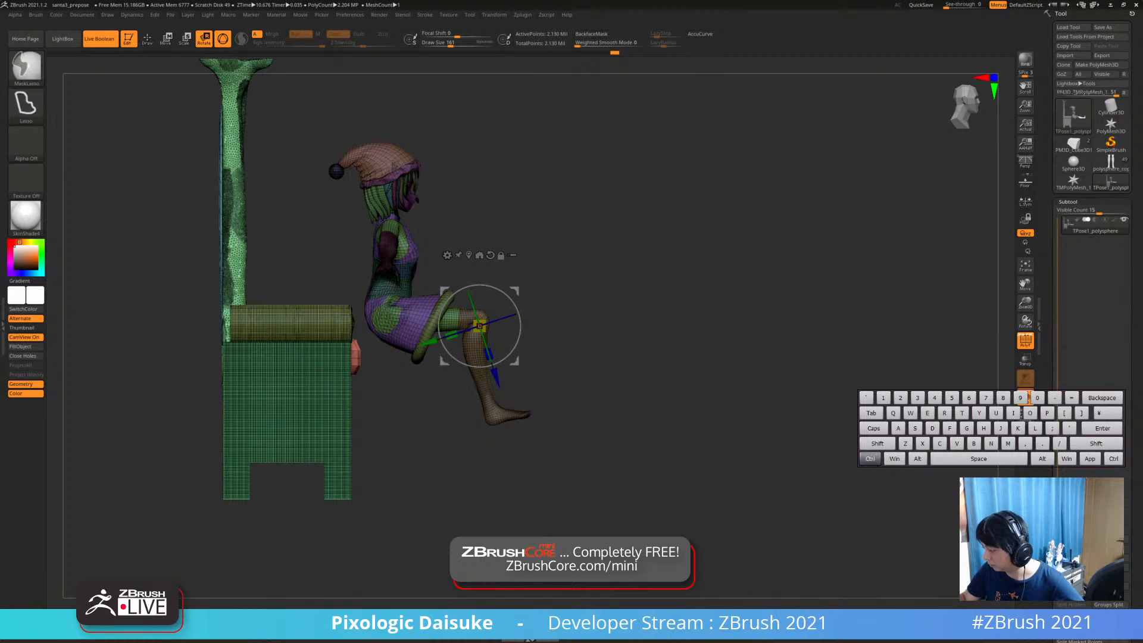
# Invert the mask to protect the chair, move the character back onto the seat cushion, and clear the mask
pyautogui.moveTo(479, 325)
pyautogui.mouseDown()
pyautogui.moveTo(447, 303)
pyautogui.moveTo(371, 308)
pyautogui.moveTo(372, 337)
pyautogui.mouseUp()
pyautogui.moveTo(642, 285); pyautogui.dragTo(459, 315)
pyautogui.keyDown('ctrl'); pyautogui.moveTo(458, 262); pyautogui.dragTo(458, 294, button='right'); pyautogui.keyUp('ctrl')
pyautogui.keyDown('alt'); pyautogui.moveTo(458, 294); pyautogui.dragTo(436, 269, button='right'); pyautogui.keyUp('alt')
pyautogui.moveTo(470, 333); pyautogui.dragTo(483, 364, button='right')
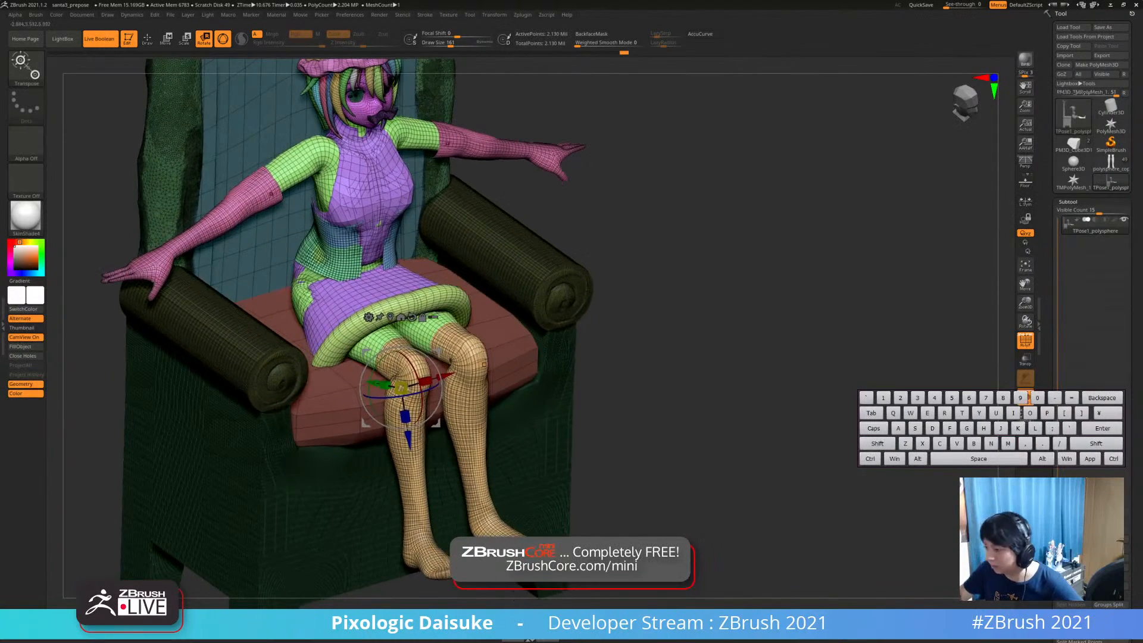
pyautogui.press('q')
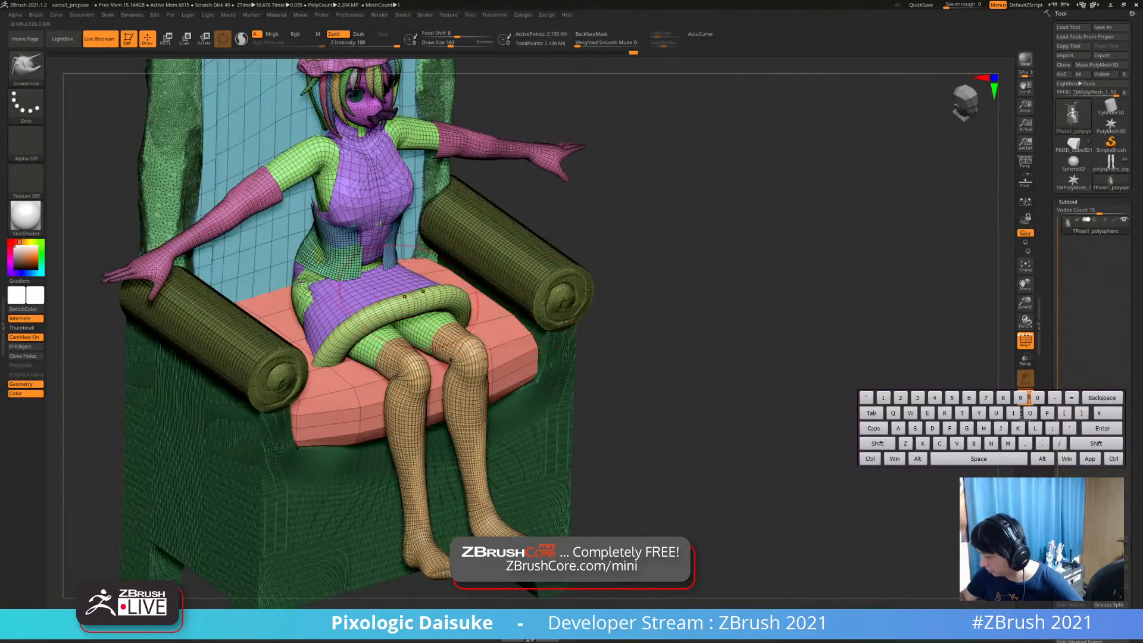
# Isolate the purple dress, smooth its sharp fold at the waist, and show the whole model again
pyautogui.keyDown('ctrl'); pyautogui.keyDown('shift'); pyautogui.click(382, 286); pyautogui.keyUp('shift'); pyautogui.keyUp('ctrl')
pyautogui.moveTo(382, 286)
pyautogui.mouseDown(button='right')
pyautogui.moveTo(420, 284)
pyautogui.moveTo(392, 294)
pyautogui.mouseUp(button='right')
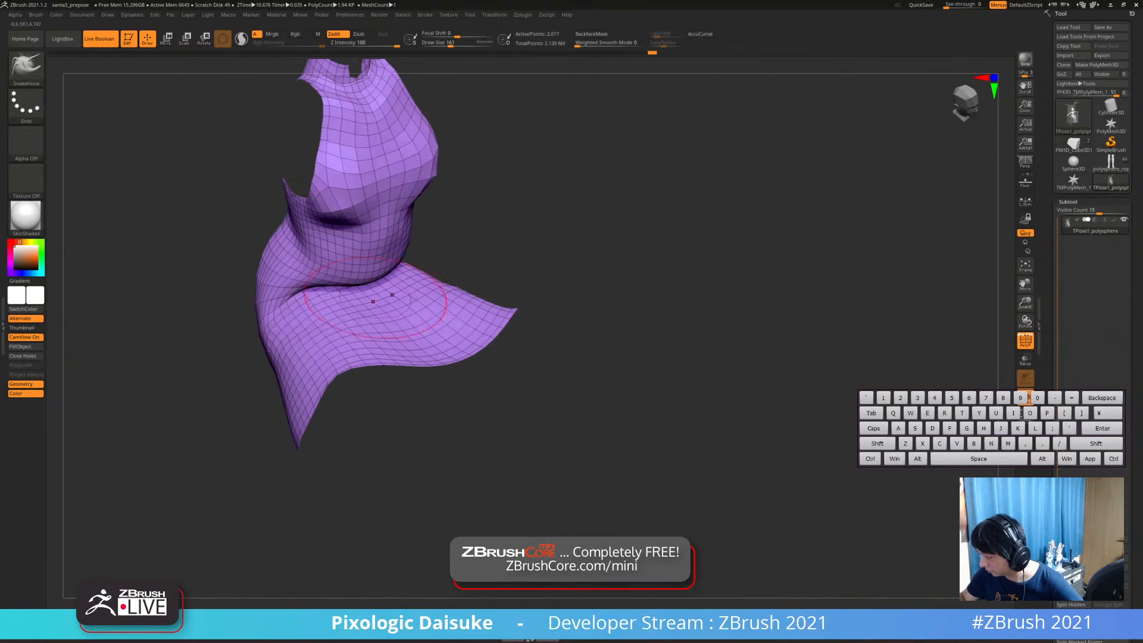
pyautogui.keyDown('shift'); pyautogui.moveTo(367, 285); pyautogui.dragTo(357, 279); pyautogui.keyUp('shift')
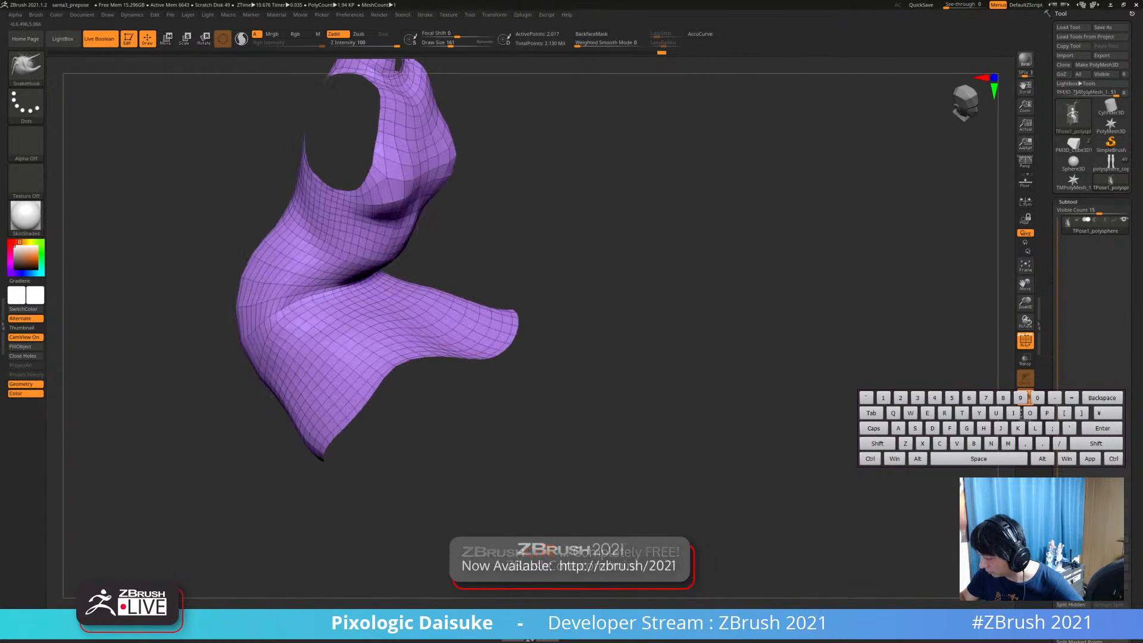
pyautogui.moveTo(374, 270); pyautogui.dragTo(443, 227, button='right')
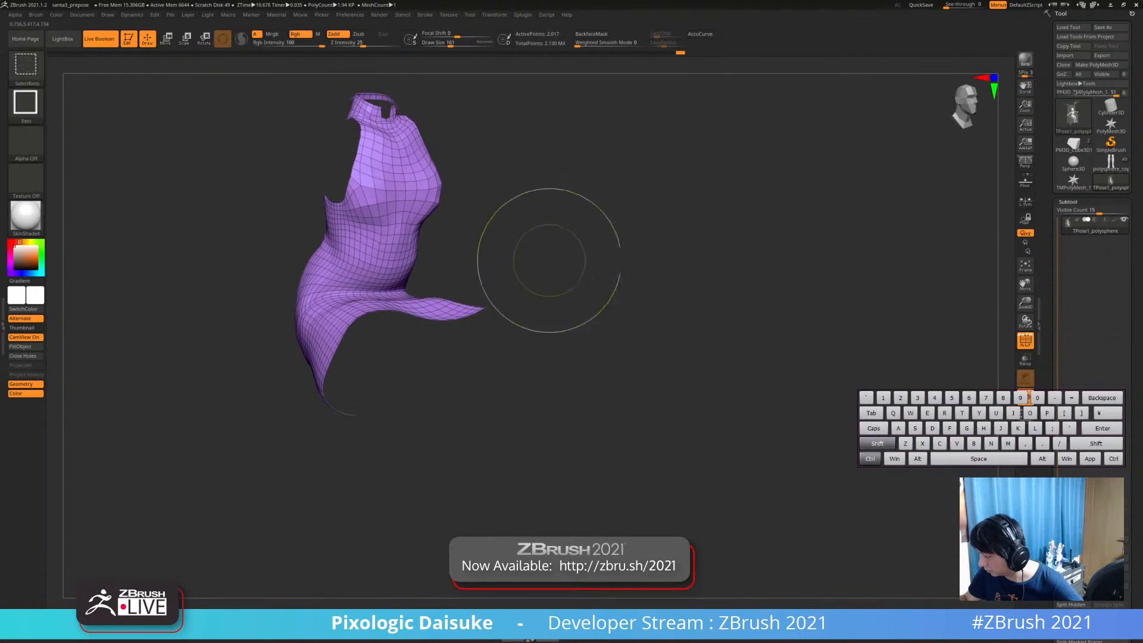
pyautogui.keyDown('ctrl'); pyautogui.keyDown('shift'); pyautogui.click(583, 260); pyautogui.keyUp('shift'); pyautogui.keyUp('ctrl')
pyautogui.moveTo(453, 291); pyautogui.dragTo(411, 329, button='right')
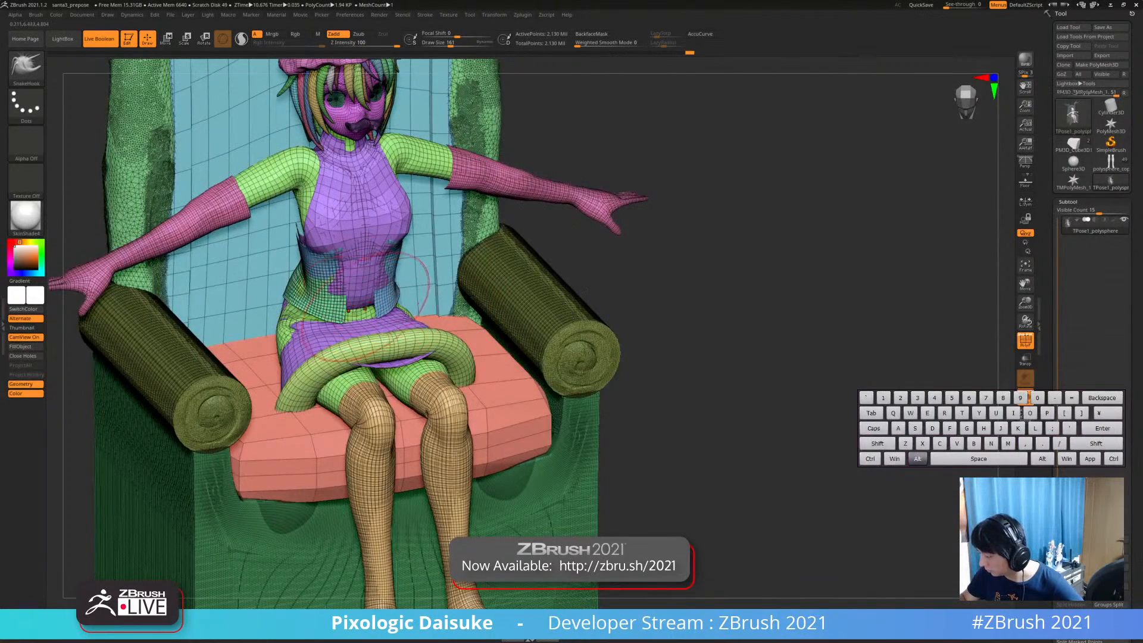
# Isolate the dress again and reshape its waist to cover the body, also isolating the blue side panels briefly
pyautogui.moveTo(347, 309)
pyautogui.mouseDown(button='right')
pyautogui.moveTo(357, 324)
pyautogui.moveTo(472, 230)
pyautogui.moveTo(400, 291)
pyautogui.mouseUp(button='right')
pyautogui.keyDown('ctrl'); pyautogui.keyDown('shift'); pyautogui.click(360, 325); pyautogui.keyUp('shift'); pyautogui.keyUp('ctrl')
pyautogui.keyDown('ctrl'); pyautogui.keyDown('shift'); pyautogui.click(472, 230); pyautogui.keyUp('shift'); pyautogui.keyUp('ctrl')
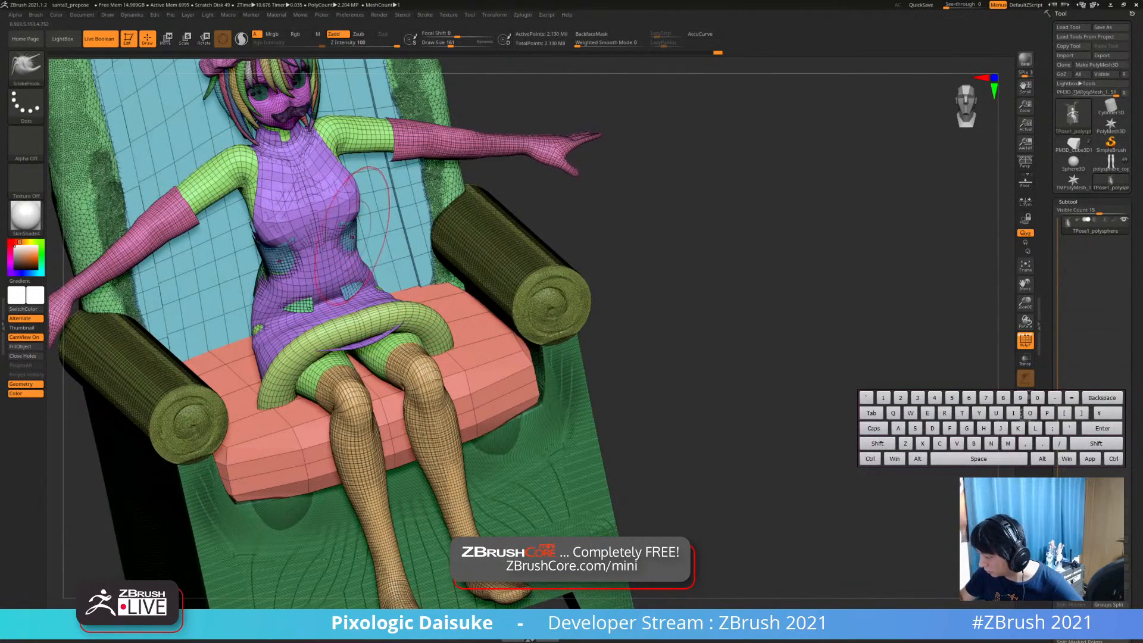
pyautogui.moveTo(345, 214)
pyautogui.keyDown('ctrl'); pyautogui.keyDown('shift'); pyautogui.mouseDown()
pyautogui.moveTo(330, 191)
pyautogui.moveTo(326, 205)
pyautogui.mouseUp(); pyautogui.keyUp('shift'); pyautogui.keyUp('ctrl')
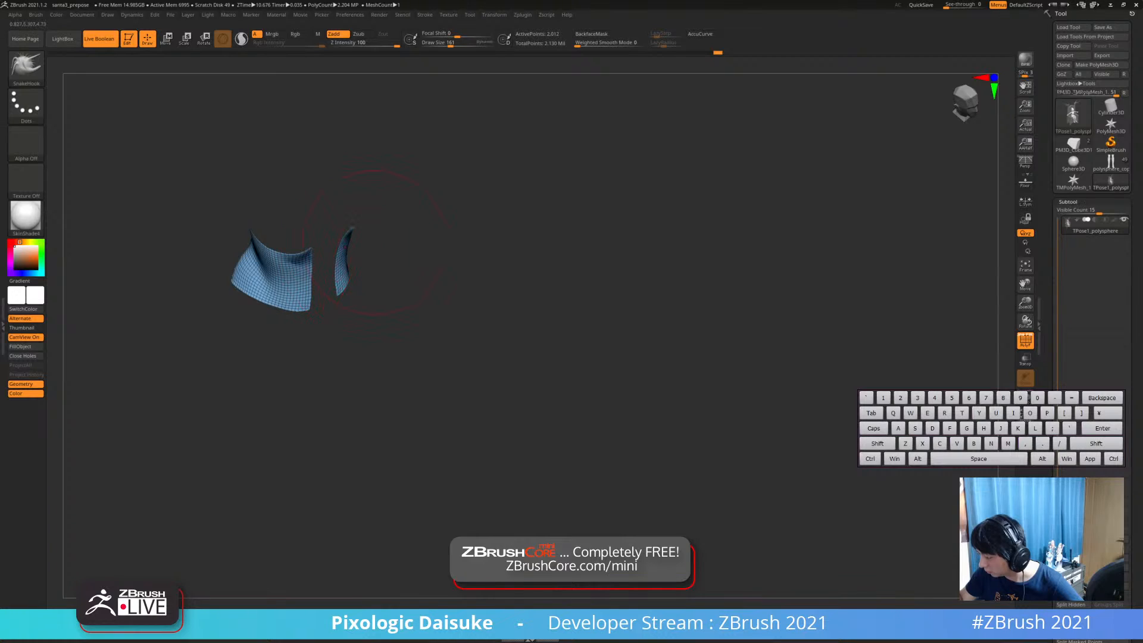
pyautogui.keyDown('ctrl'); pyautogui.keyDown('shift'); pyautogui.click(410, 344); pyautogui.keyUp('shift'); pyautogui.keyUp('ctrl')
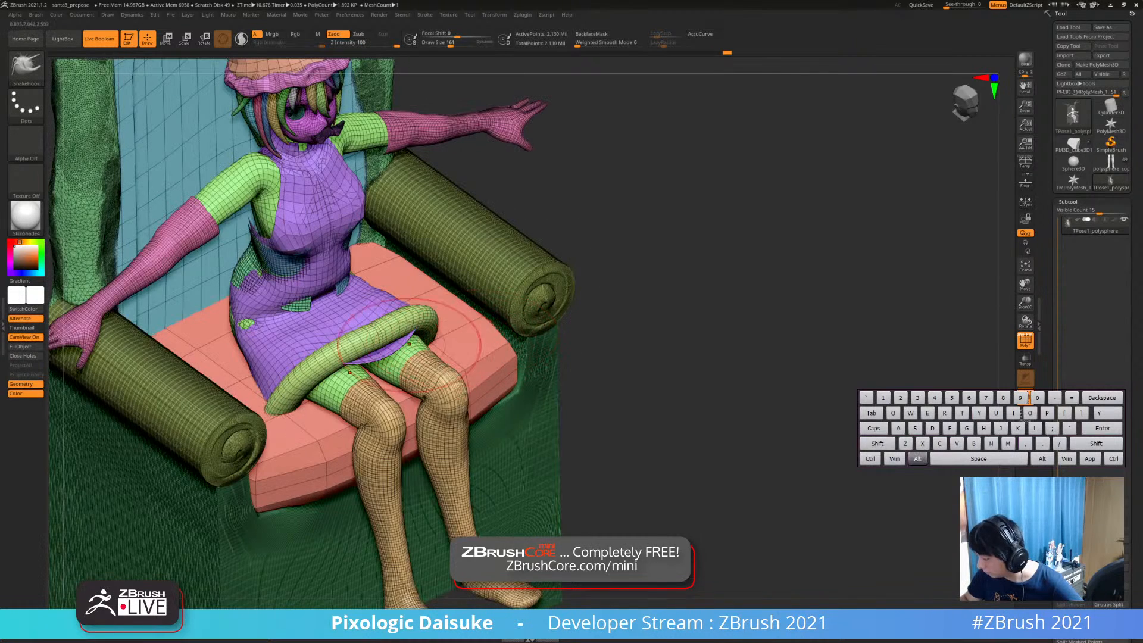
# Bend the skirt's thick hem trim over the thighs with the Move Topological brush, undoing the last stroke
pyautogui.moveTo(396, 338); pyautogui.dragTo(386, 328, button='right')
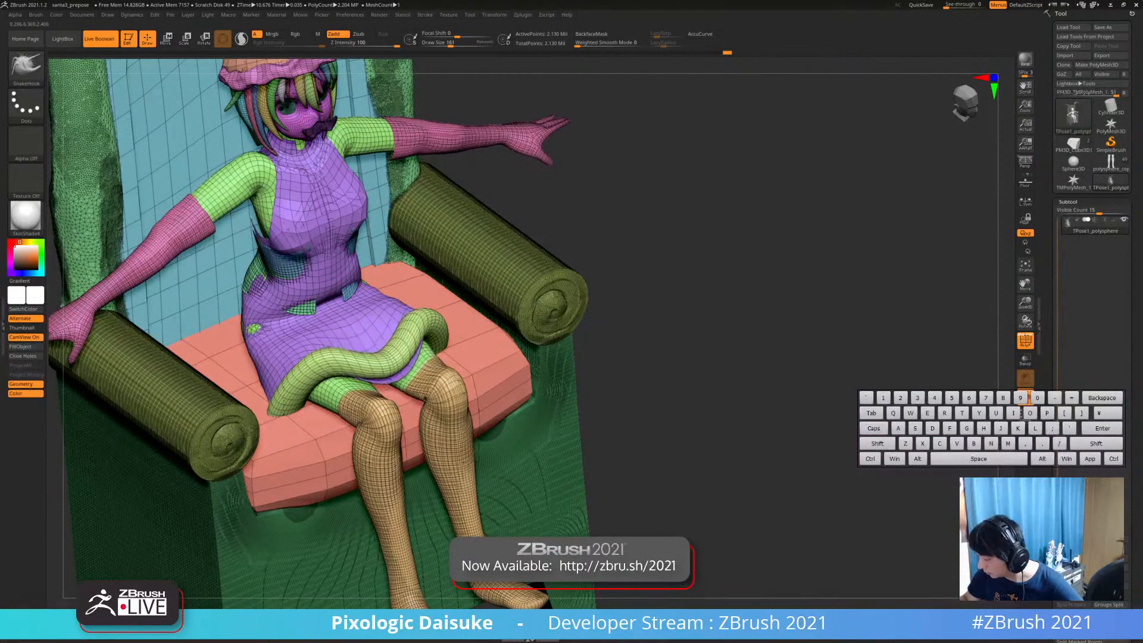
pyautogui.press('b')
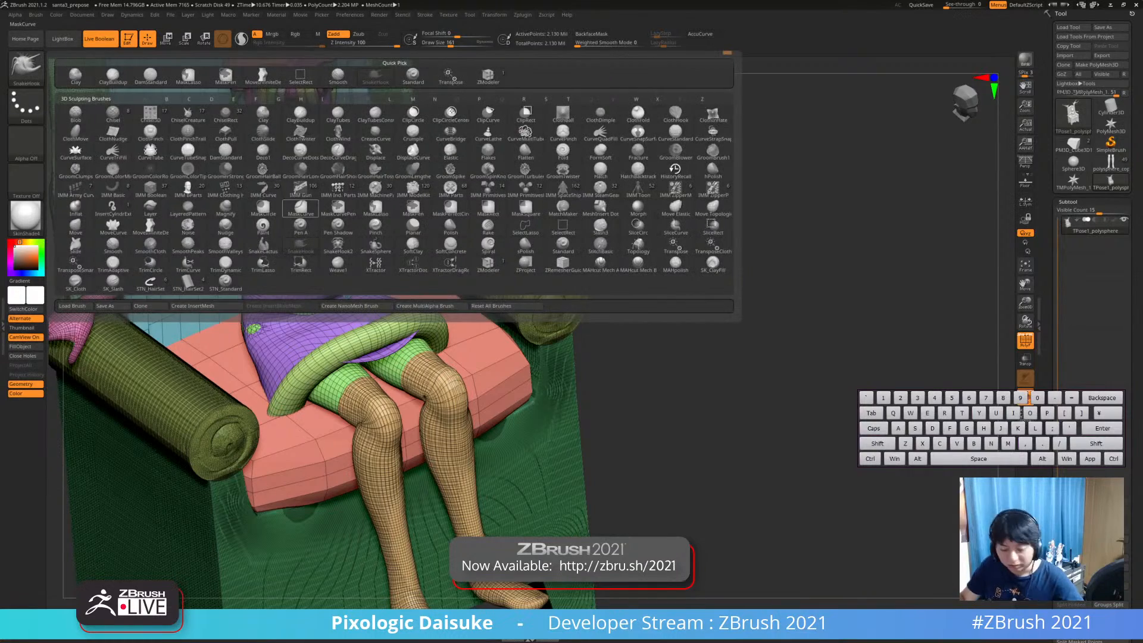
pyautogui.press('m')
pyautogui.press('t')
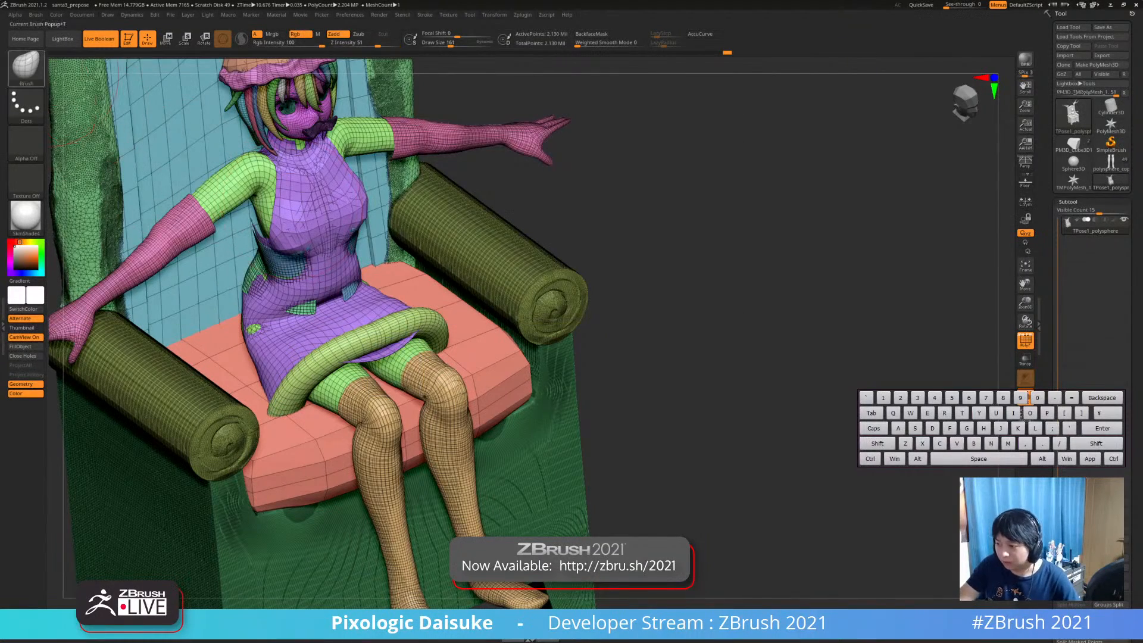
pyautogui.press('b')
pyautogui.press('m')
pyautogui.press('t')
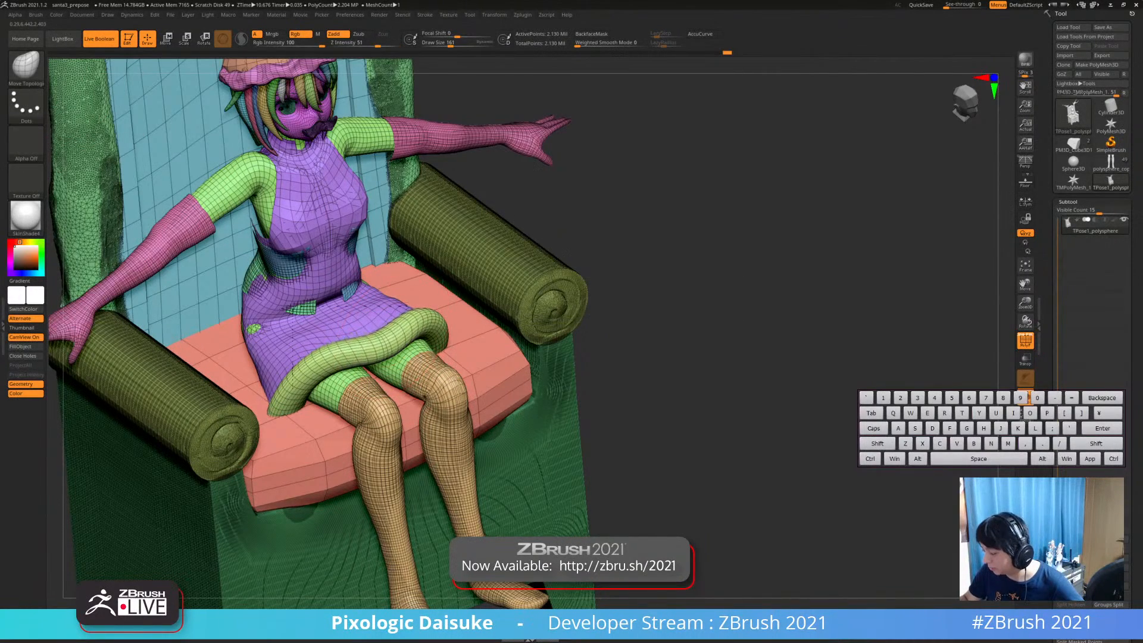
pyautogui.moveTo(390, 300)
pyautogui.mouseDown(button='right')
pyautogui.moveTo(408, 340)
pyautogui.moveTo(494, 313)
pyautogui.moveTo(440, 308)
pyautogui.moveTo(470, 303)
pyautogui.moveTo(313, 244)
pyautogui.mouseUp(button='right')
pyautogui.moveTo(301, 205)
pyautogui.mouseDown(button='right')
pyautogui.moveTo(280, 244)
pyautogui.moveTo(325, 223)
pyautogui.moveTo(307, 196)
pyautogui.mouseUp(button='right')
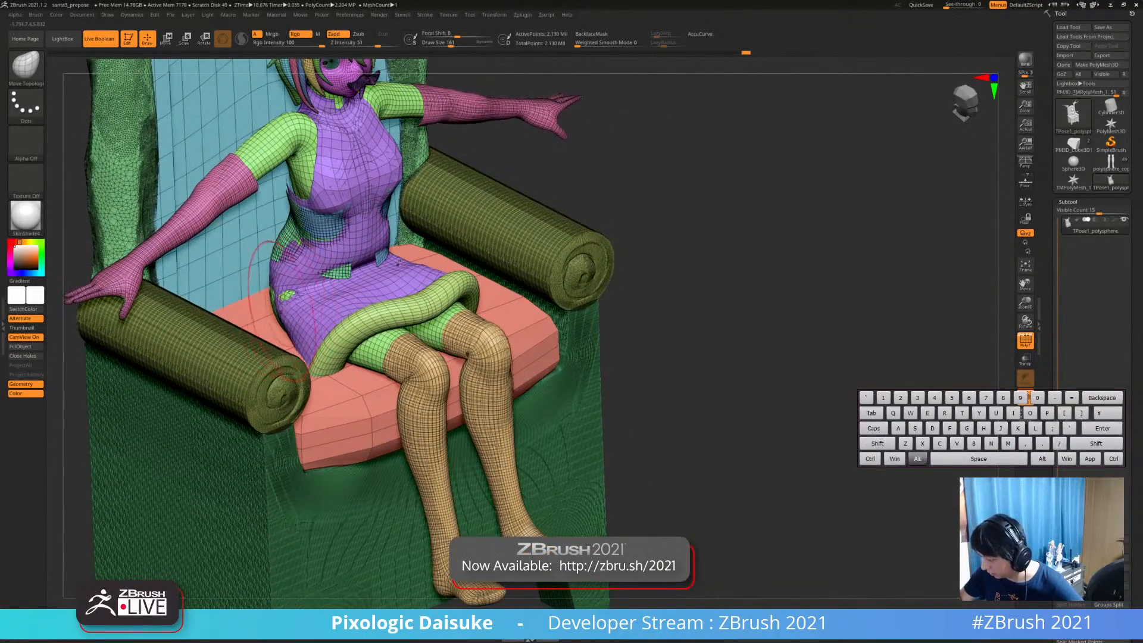
pyautogui.moveTo(241, 283); pyautogui.dragTo(279, 330, button='right')
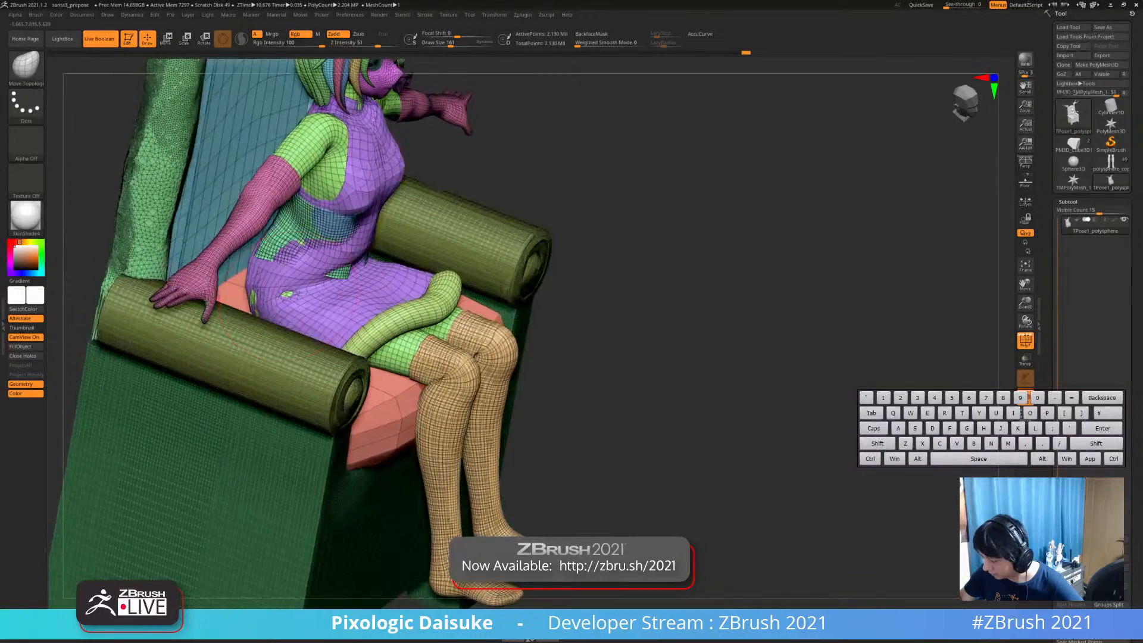
pyautogui.moveTo(286, 225); pyautogui.dragTo(379, 357, button='right')
pyautogui.hotkey('ctrl', 'z')
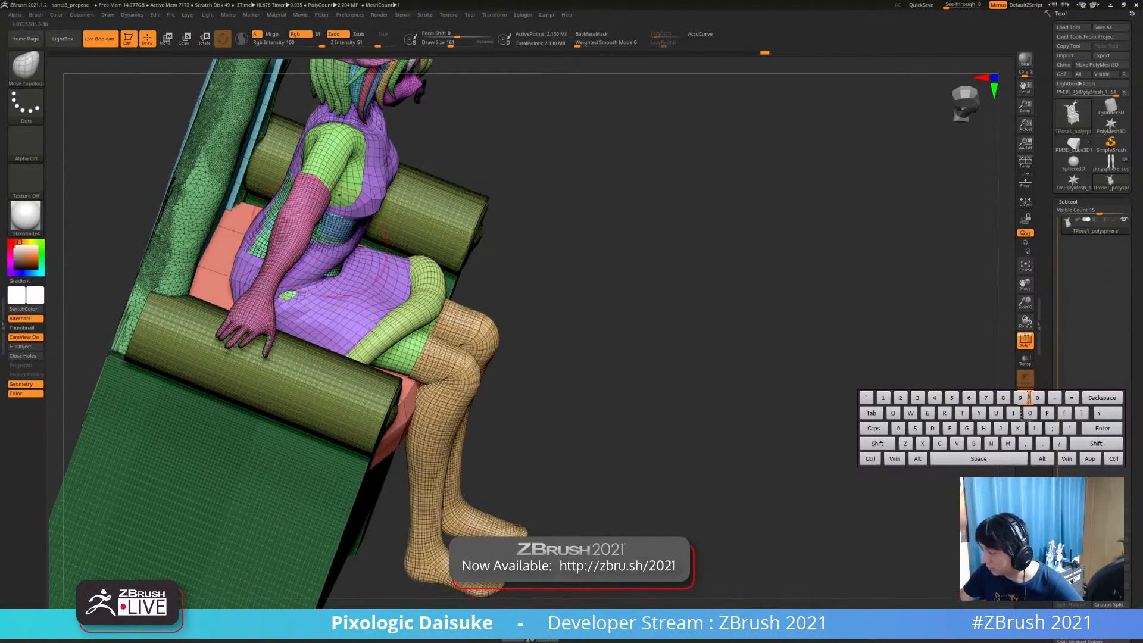
# Topologically mask from the shoulder, and isolate the long gloves to unmask them so both full arms are free
pyautogui.moveTo(357, 253); pyautogui.dragTo(437, 272, button='right')
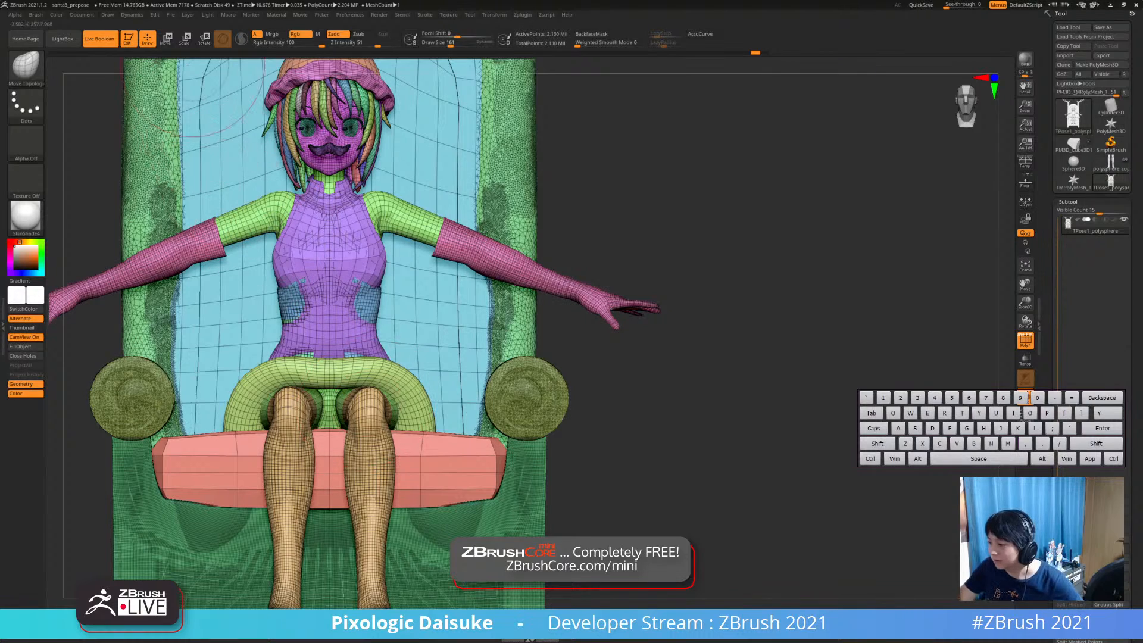
pyautogui.press('w')
pyautogui.moveTo(277, 207)
pyautogui.keyDown('ctrl'); pyautogui.mouseDown()
pyautogui.moveTo(264, 212)
pyautogui.moveTo(277, 208)
pyautogui.mouseUp(); pyautogui.keyUp('ctrl')
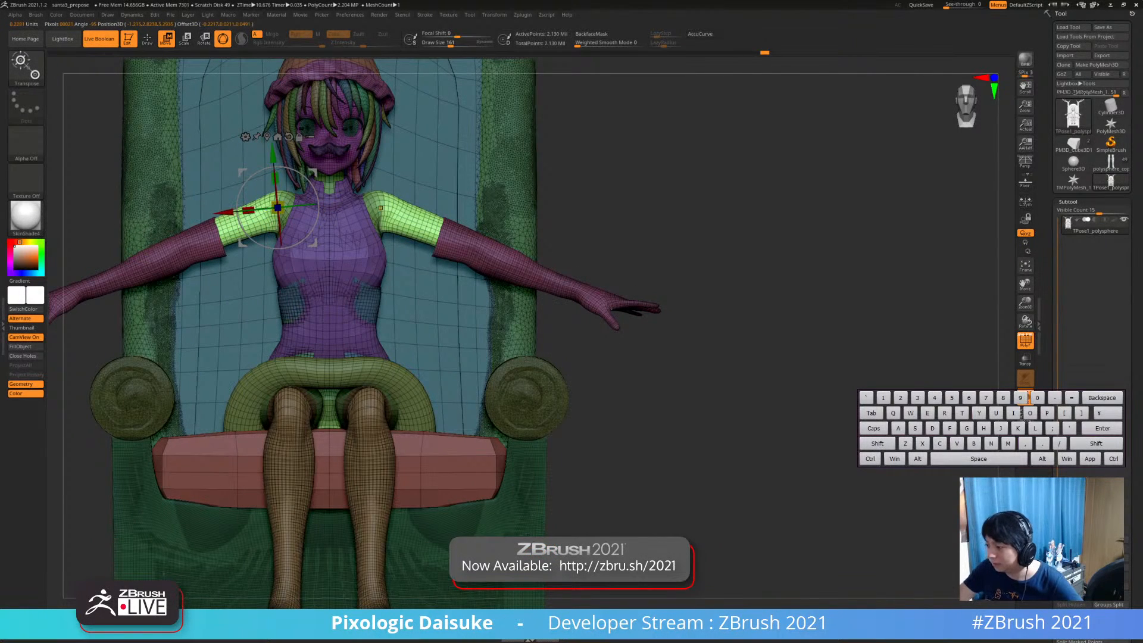
pyautogui.moveTo(221, 272); pyautogui.dragTo(199, 357, button='right')
pyautogui.press('q')
pyautogui.keyDown('ctrl'); pyautogui.keyDown('shift'); pyautogui.click(194, 338); pyautogui.keyUp('shift'); pyautogui.keyUp('ctrl')
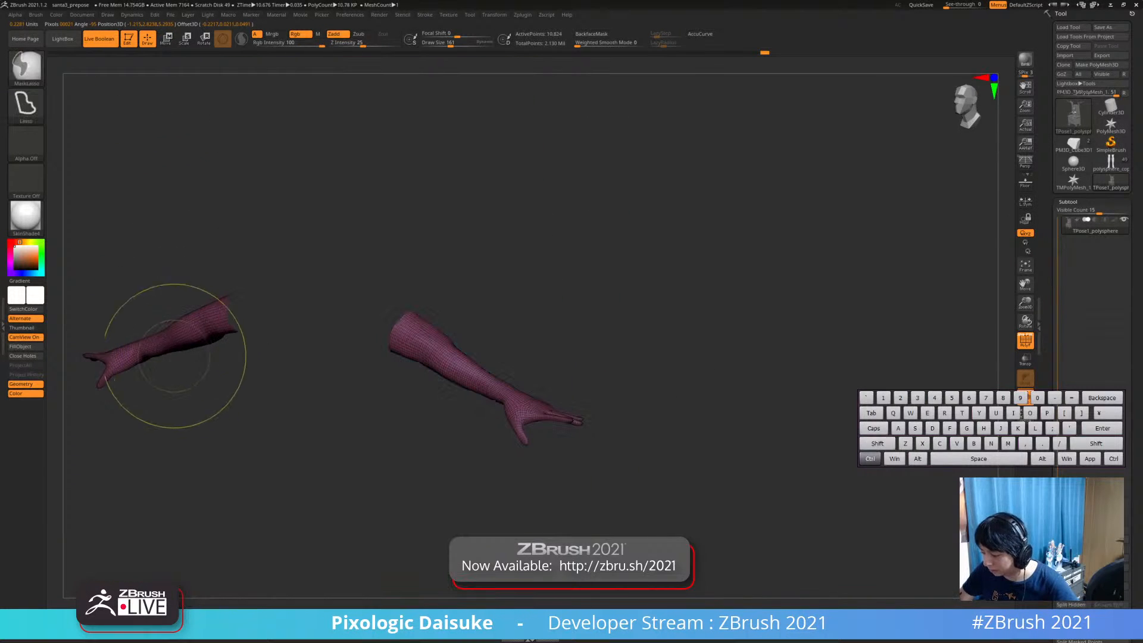
pyautogui.moveTo(73, 262)
pyautogui.keyDown('ctrl'); pyautogui.mouseDown()
pyautogui.moveTo(293, 319)
pyautogui.moveTo(102, 409)
pyautogui.moveTo(78, 310)
pyautogui.mouseUp(); pyautogui.keyUp('ctrl')
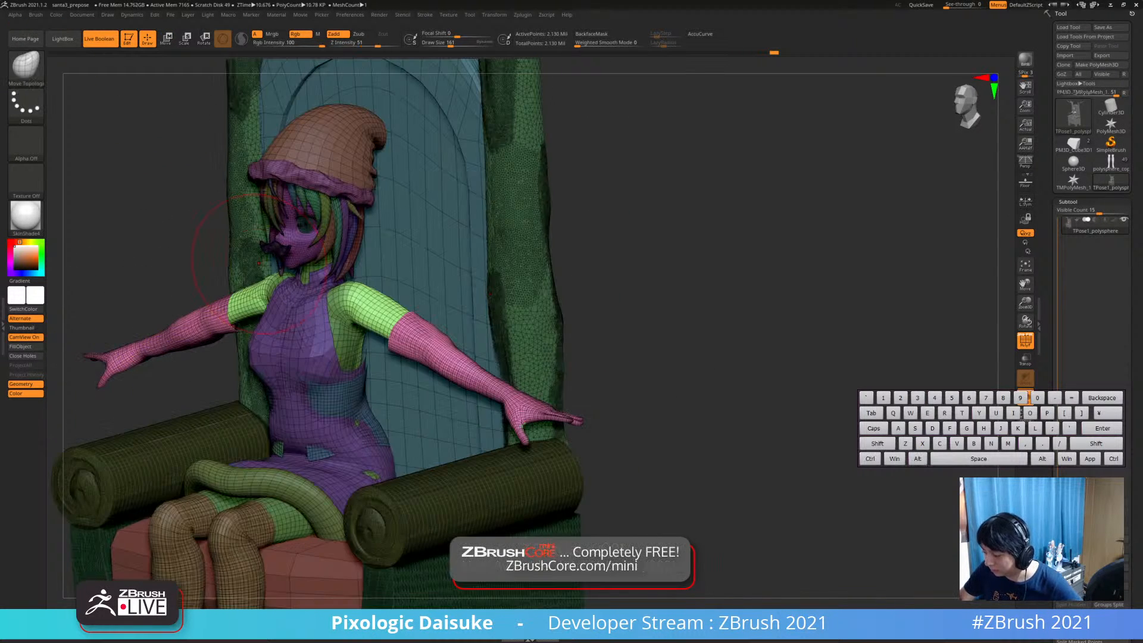
# Rotate both unmasked arms down about the shoulders, lowering the hands towards the chair's armrests
pyautogui.moveTo(286, 238)
pyautogui.mouseDown(button='right')
pyautogui.moveTo(396, 229)
pyautogui.moveTo(351, 226)
pyautogui.mouseUp(button='right')
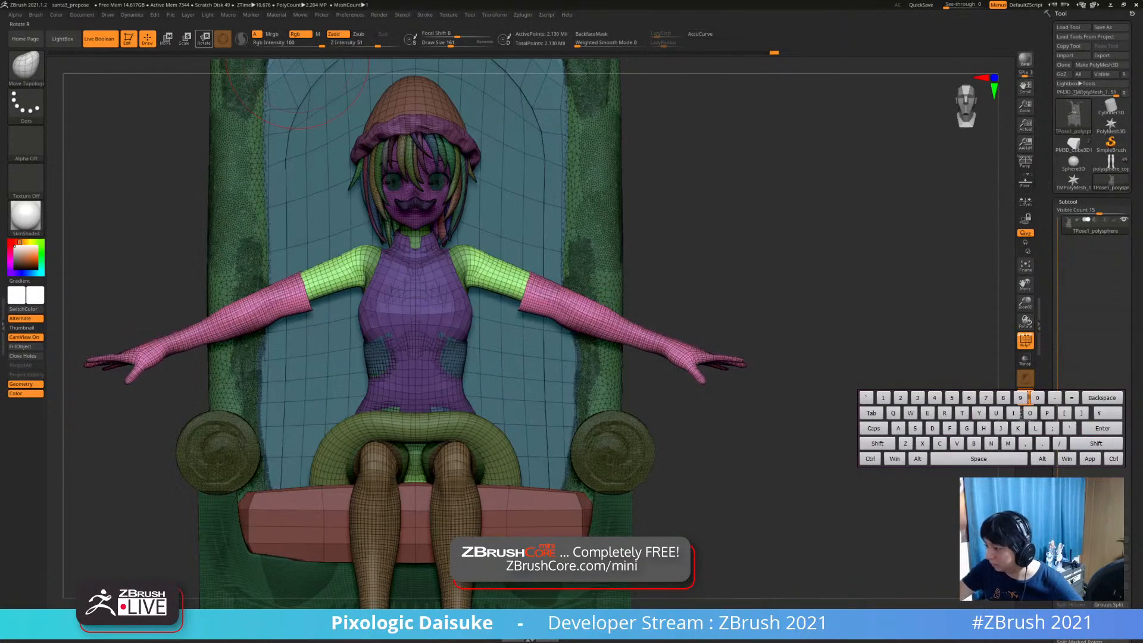
pyautogui.press('ctrl')
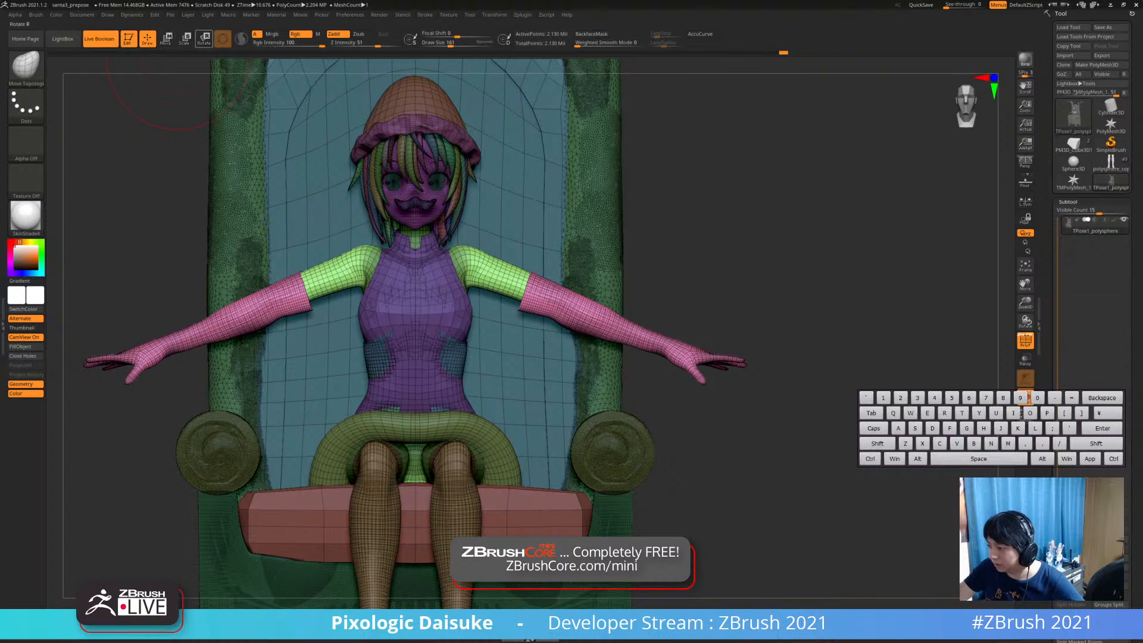
pyautogui.click(203, 38)
pyautogui.moveTo(400, 237); pyautogui.dragTo(394, 230)
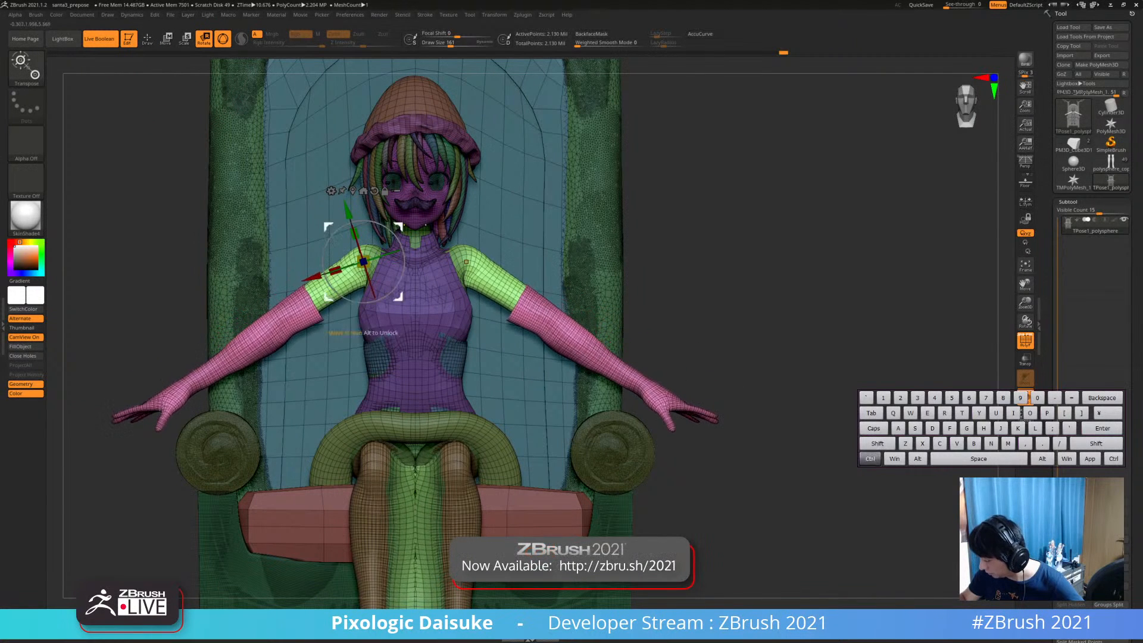
# Undo the last arm rotation and rotate both arms more steeply down about the shoulders, bringing the hands beside the armrests
pyautogui.hotkey('ctrl', 'z')
pyautogui.keyDown('alt'); pyautogui.moveTo(428, 268); pyautogui.dragTo(441, 213, button='right'); pyautogui.keyUp('alt')
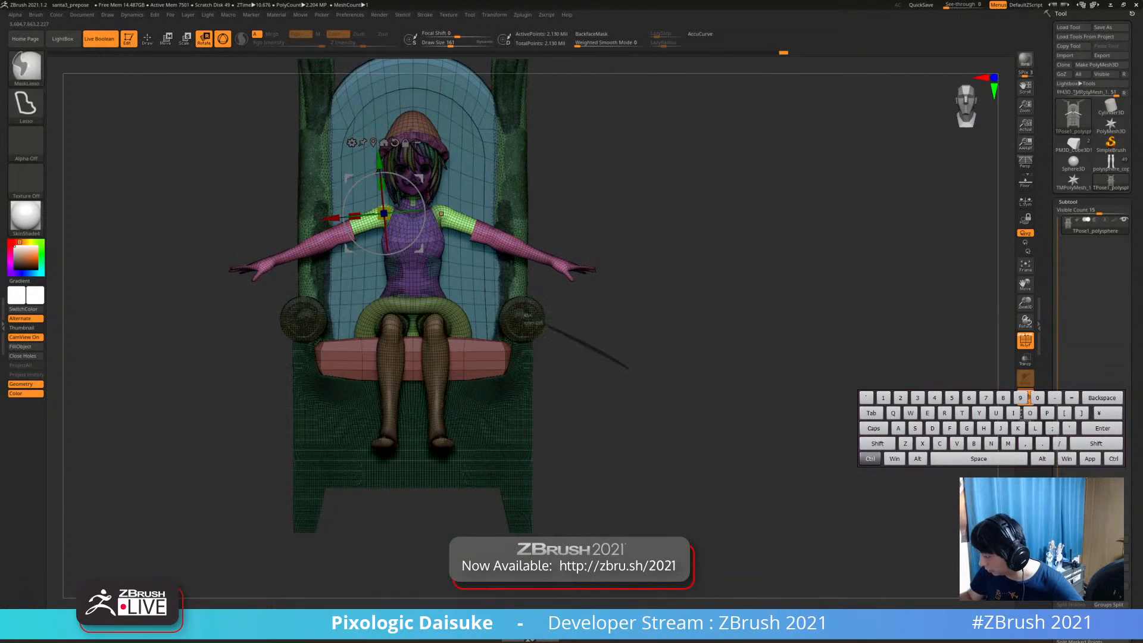
pyautogui.moveTo(524, 314)
pyautogui.keyDown('ctrl'); pyautogui.mouseDown()
pyautogui.moveTo(266, 455)
pyautogui.moveTo(635, 417)
pyautogui.mouseUp(); pyautogui.keyUp('ctrl')
pyautogui.keyDown('alt'); pyautogui.moveTo(407, 206); pyautogui.dragTo(410, 238, button='right'); pyautogui.keyUp('alt')
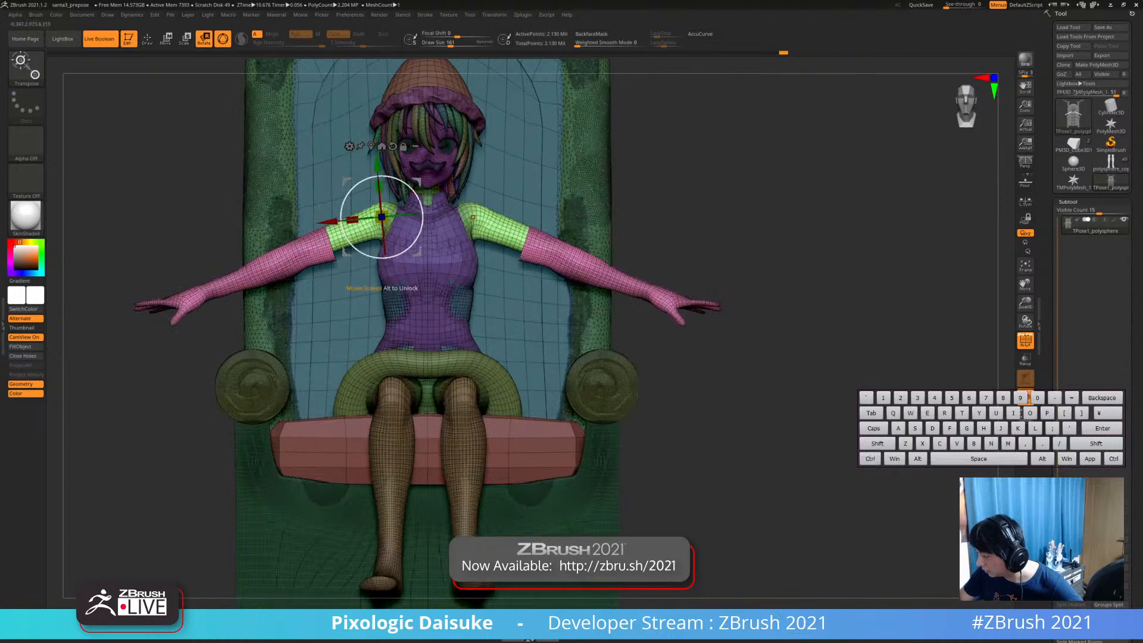
pyautogui.moveTo(411, 238); pyautogui.dragTo(388, 264)
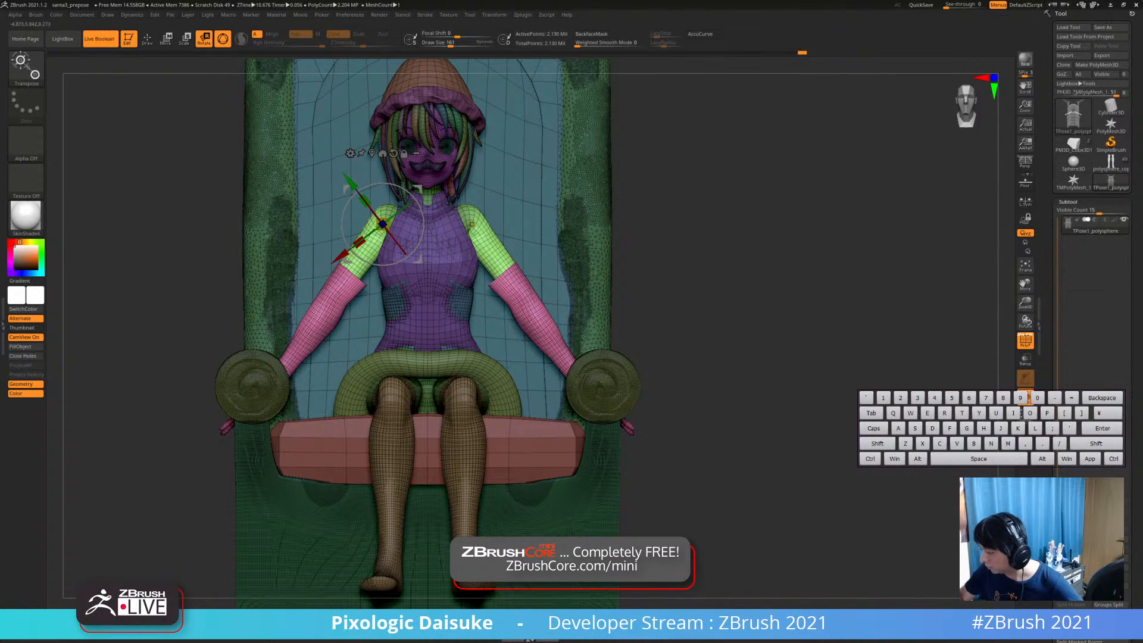
# Mask both upper arms down to the elbows, leaving the gloved forearms free, and undo a trial forearm rotation
pyautogui.press('q')
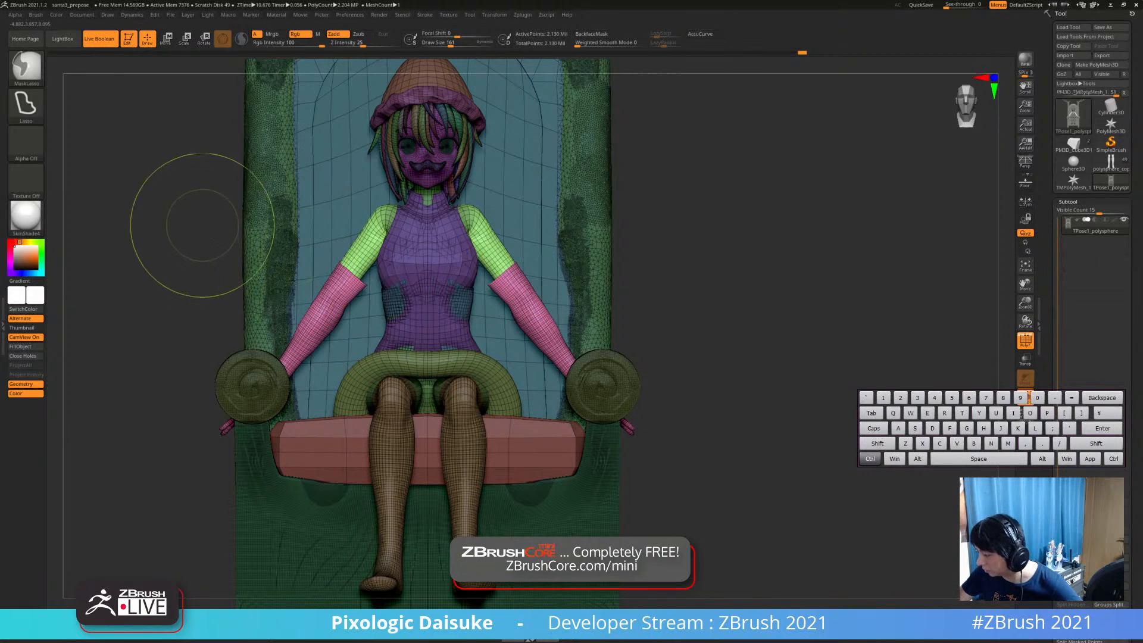
pyautogui.moveTo(327, 275)
pyautogui.keyDown('ctrl'); pyautogui.mouseDown()
pyautogui.moveTo(381, 301)
pyautogui.moveTo(346, 166)
pyautogui.mouseUp(); pyautogui.keyUp('ctrl')
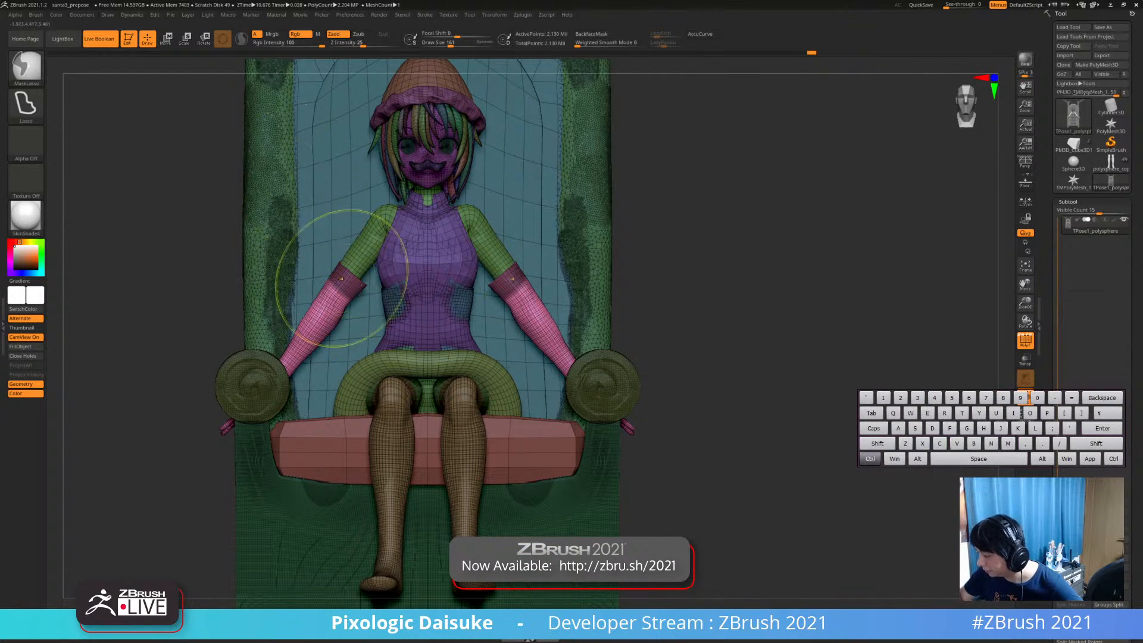
pyautogui.moveTo(314, 272)
pyautogui.keyDown('ctrl'); pyautogui.mouseDown()
pyautogui.moveTo(364, 314)
pyautogui.moveTo(354, 280)
pyautogui.mouseUp(); pyautogui.keyUp('ctrl')
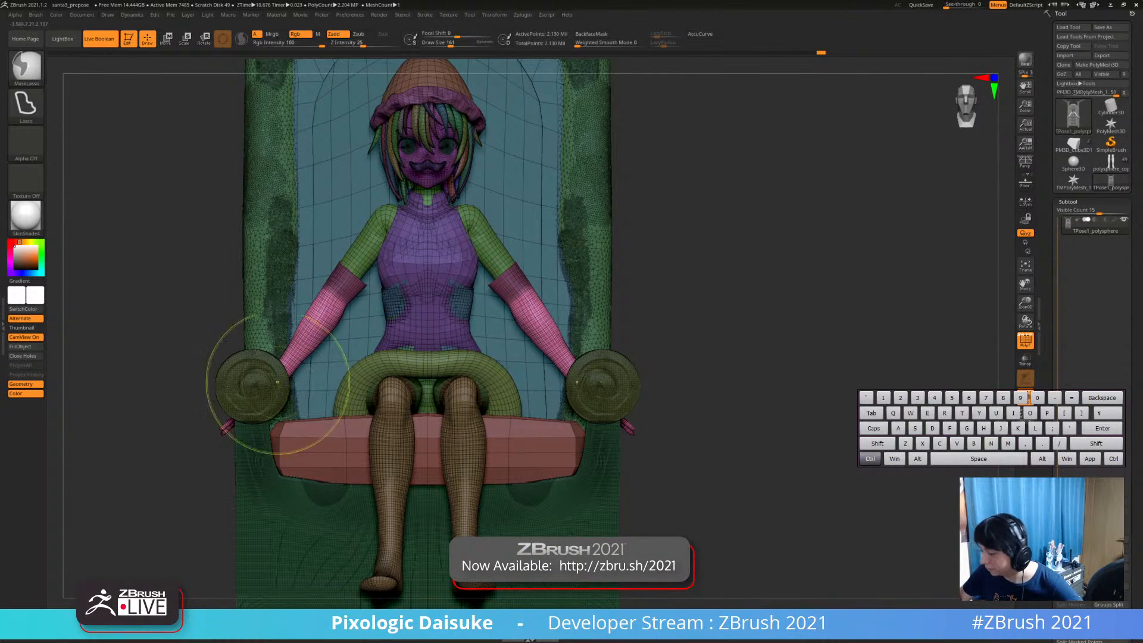
pyautogui.press('r')
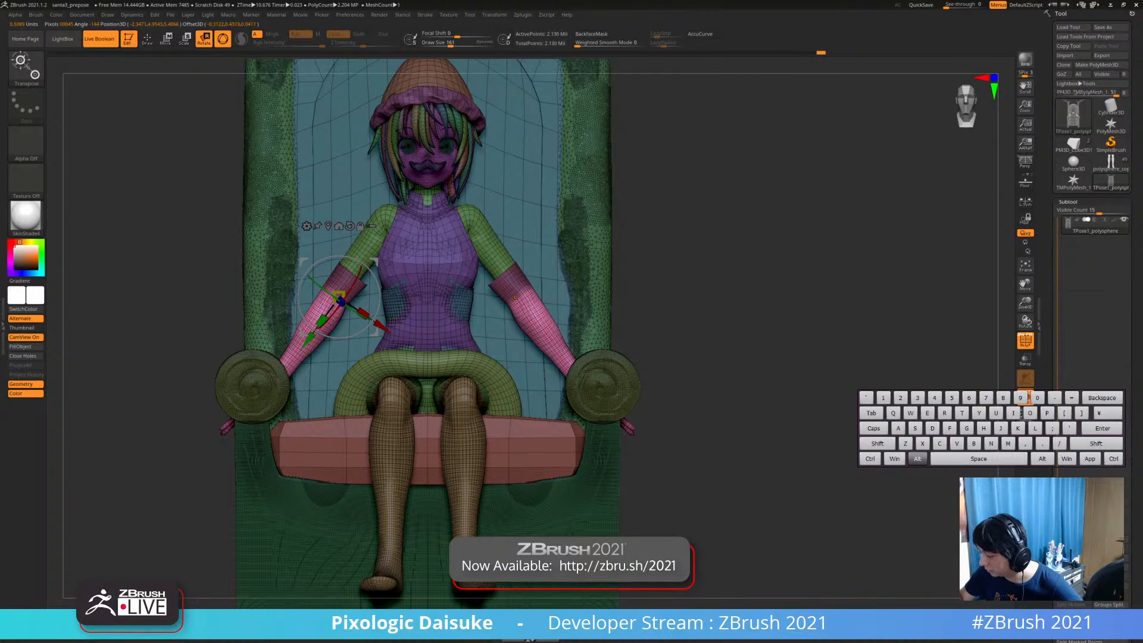
pyautogui.moveTo(355, 285); pyautogui.dragTo(397, 357)
pyautogui.hotkey('ctrl', 'z')
pyautogui.press('q')
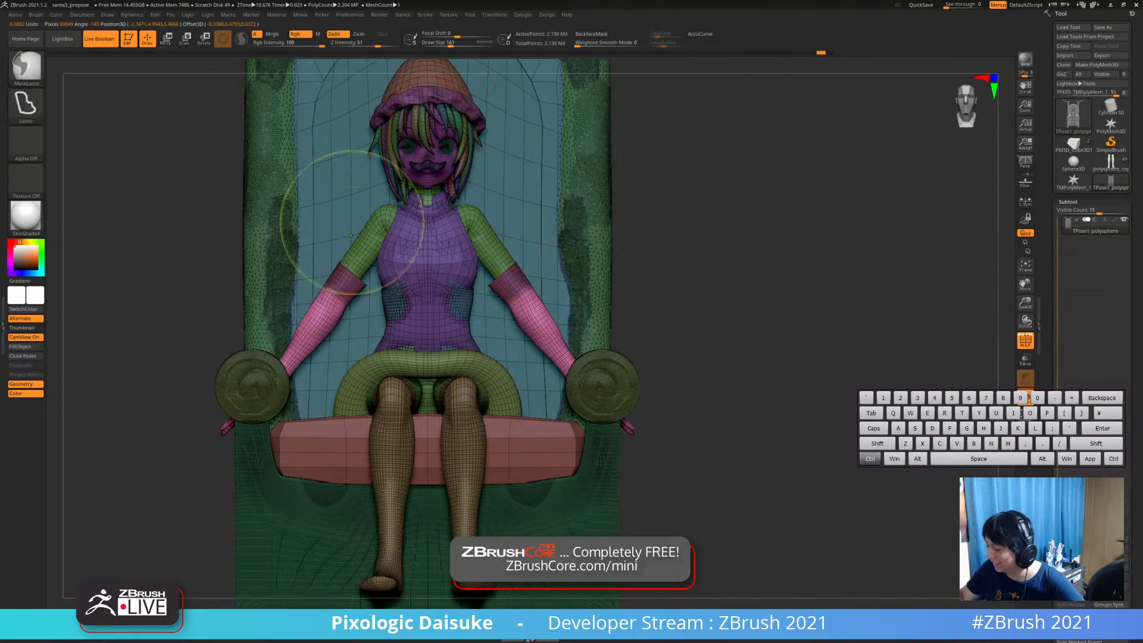
pyautogui.moveTo(372, 255)
pyautogui.keyDown('ctrl'); pyautogui.mouseDown()
pyautogui.moveTo(418, 390)
pyautogui.moveTo(350, 399)
pyautogui.mouseUp(); pyautogui.keyUp('ctrl')
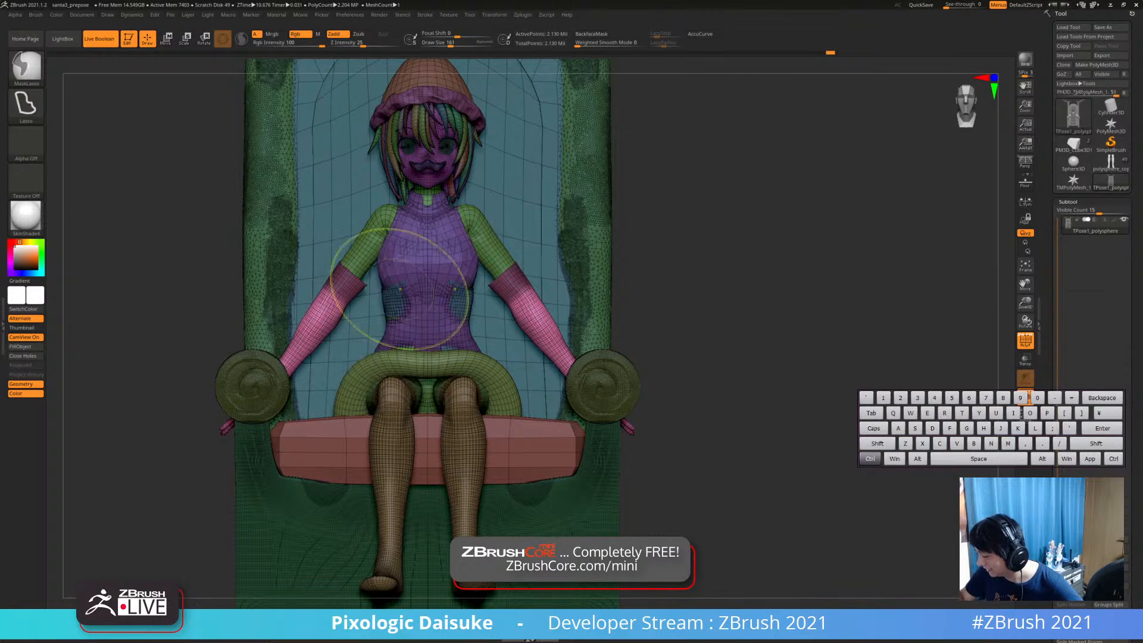
# Try to rotate the unmasked forearms up about the elbows from the front view, bringing the hands together under the chin
pyautogui.press('r')
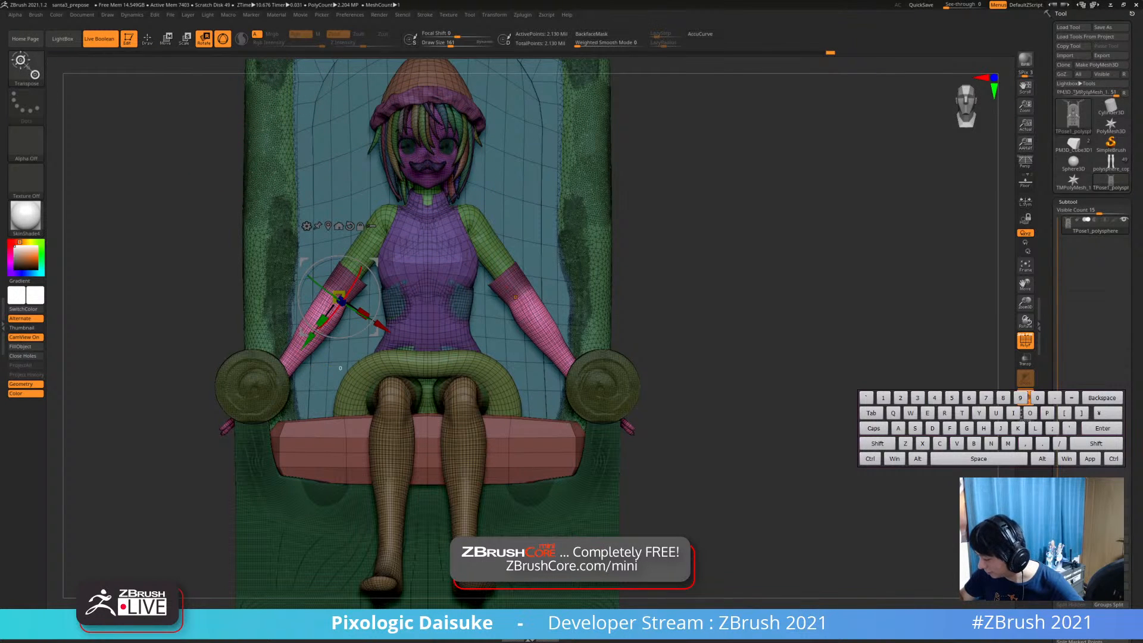
pyautogui.moveTo(351, 291); pyautogui.dragTo(366, 235)
pyautogui.hotkey('ctrl', 'z')
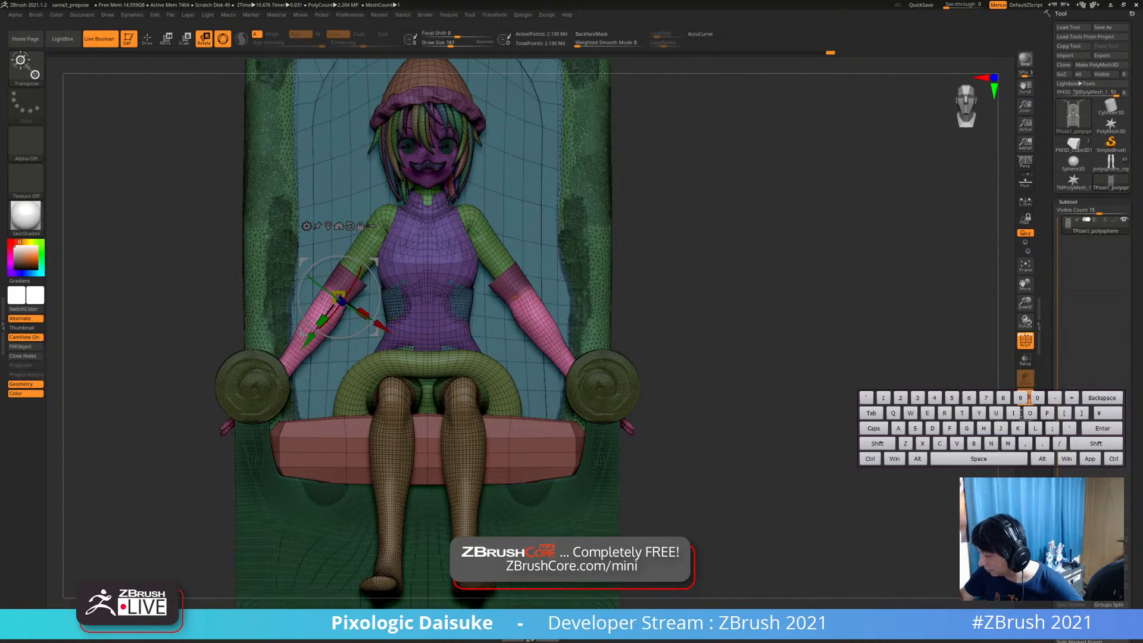
pyautogui.press('q')
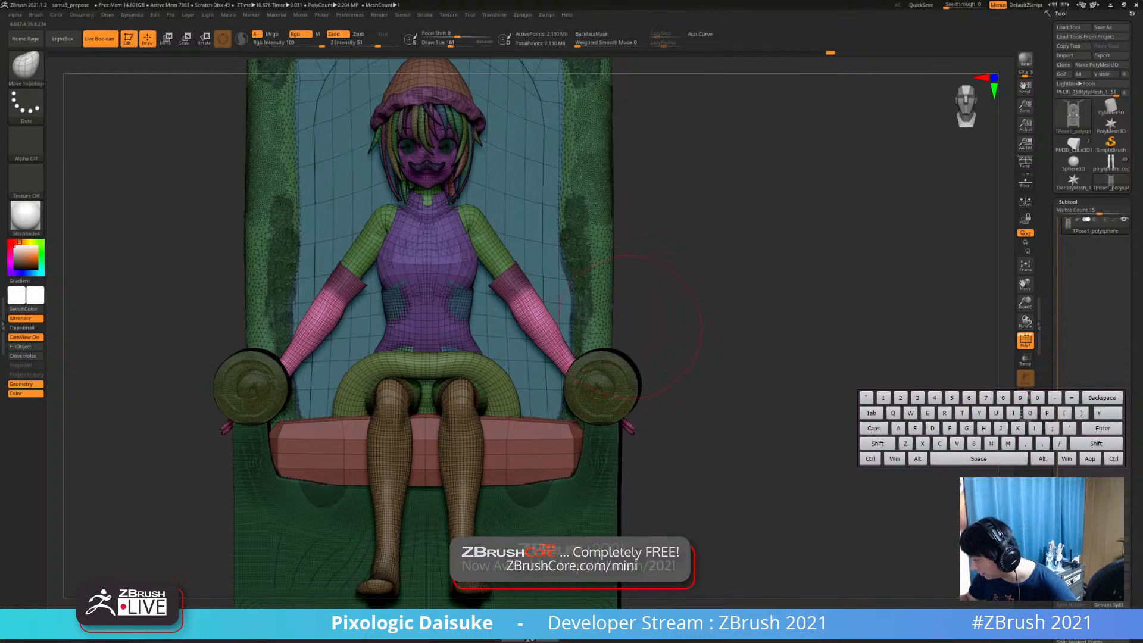
pyautogui.moveTo(590, 211)
pyautogui.mouseDown(button='right')
pyautogui.moveTo(661, 250)
pyautogui.moveTo(567, 267)
pyautogui.moveTo(458, 238)
pyautogui.mouseUp(button='right')
pyautogui.moveTo(489, 207)
pyautogui.keyDown('ctrl'); pyautogui.mouseDown()
pyautogui.moveTo(463, 216)
pyautogui.moveTo(489, 336)
pyautogui.moveTo(542, 241)
pyautogui.moveTo(539, 226)
pyautogui.mouseUp(); pyautogui.keyUp('ctrl')
pyautogui.moveTo(619, 238); pyautogui.dragTo(645, 233, button='right')
pyautogui.keyDown('alt'); pyautogui.moveTo(409, 81); pyautogui.dragTo(327, 117, button='right'); pyautogui.keyUp('alt')
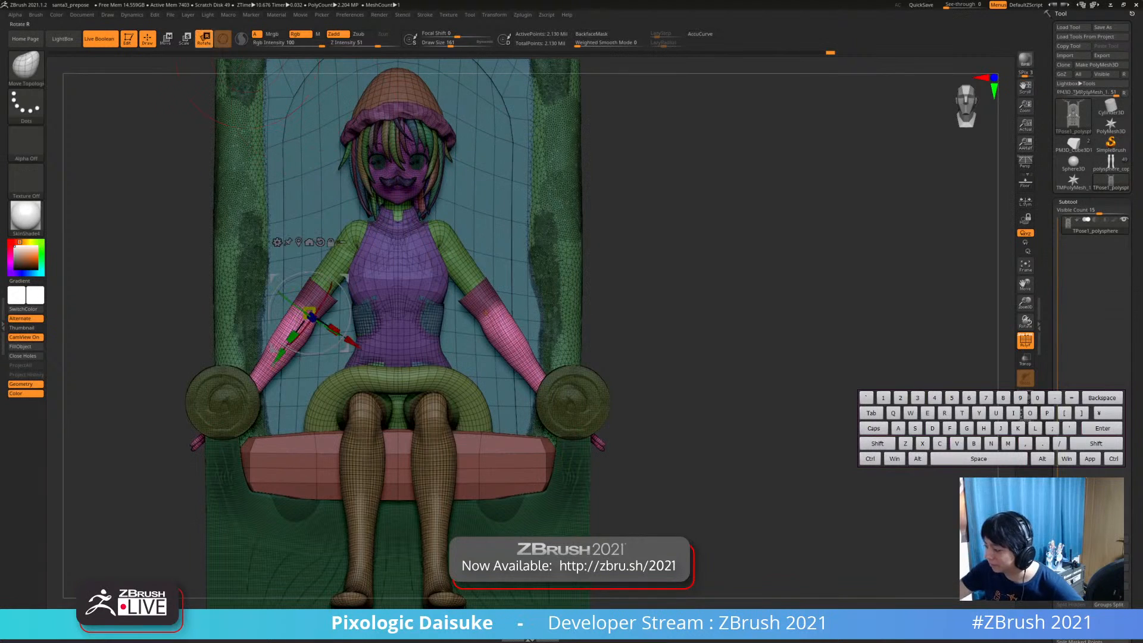
pyautogui.moveTo(296, 336); pyautogui.dragTo(338, 273)
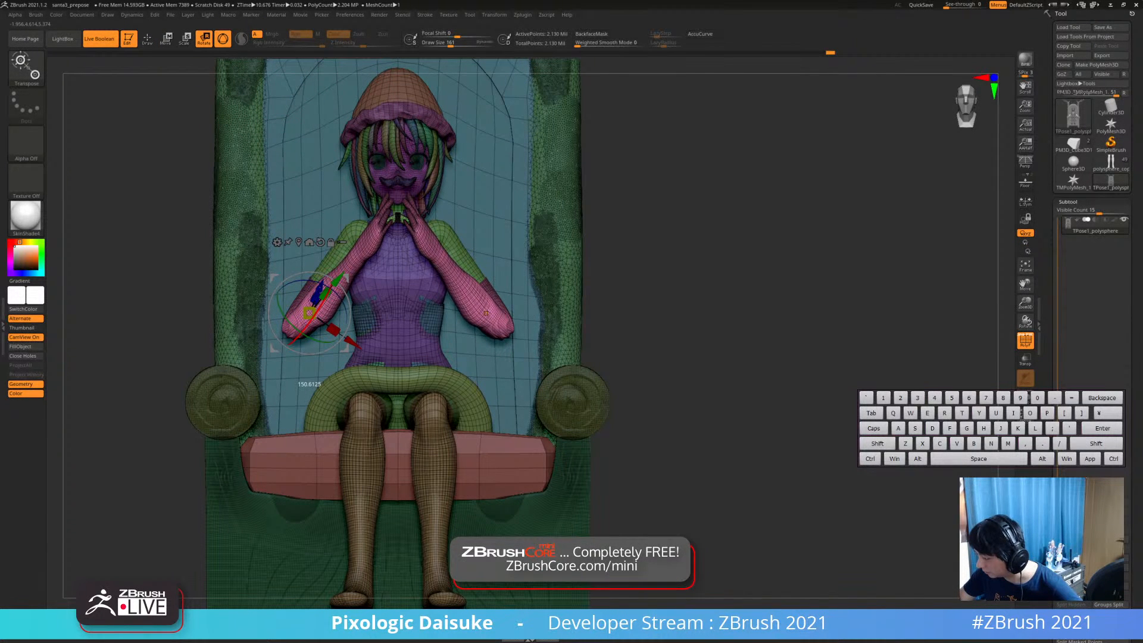
pyautogui.moveTo(338, 273); pyautogui.dragTo(446, 304, button='right')
pyautogui.hotkey('ctrl', 'z')
# Try to swing the forearms forward about the elbows from the side view
pyautogui.moveTo(357, 300); pyautogui.dragTo(365, 350, button='right')
pyautogui.keyDown('alt'); pyautogui.moveTo(340, 326); pyautogui.dragTo(329, 311); pyautogui.keyUp('alt')
pyautogui.keyDown('shift'); pyautogui.moveTo(331, 324); pyautogui.dragTo(339, 343, button='right'); pyautogui.keyUp('shift')
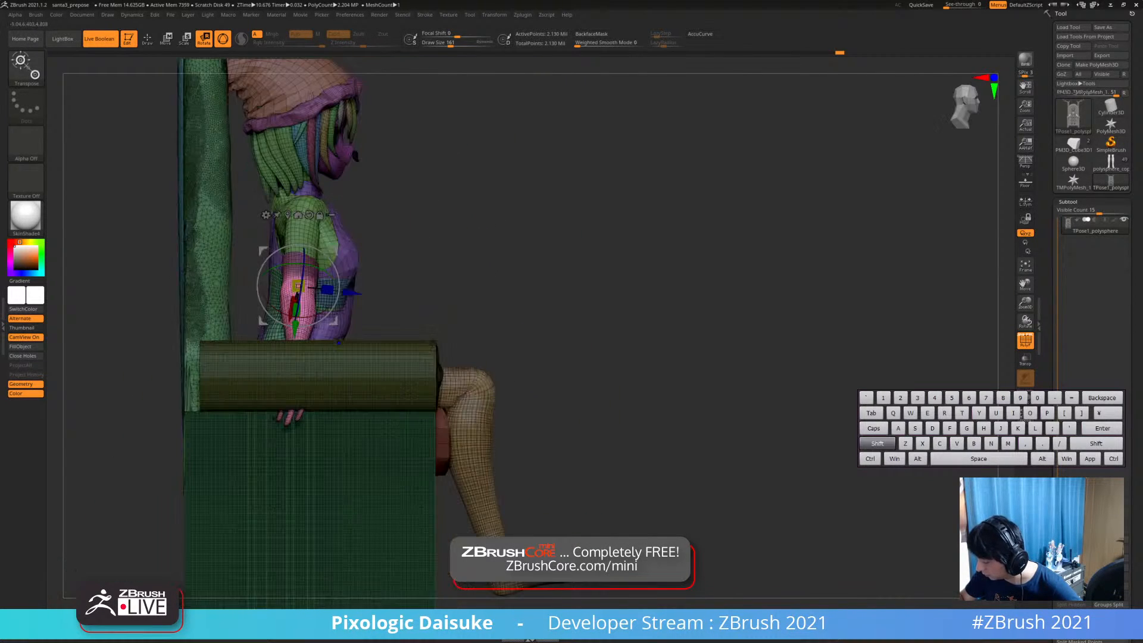
pyautogui.moveTo(310, 317); pyautogui.dragTo(326, 247)
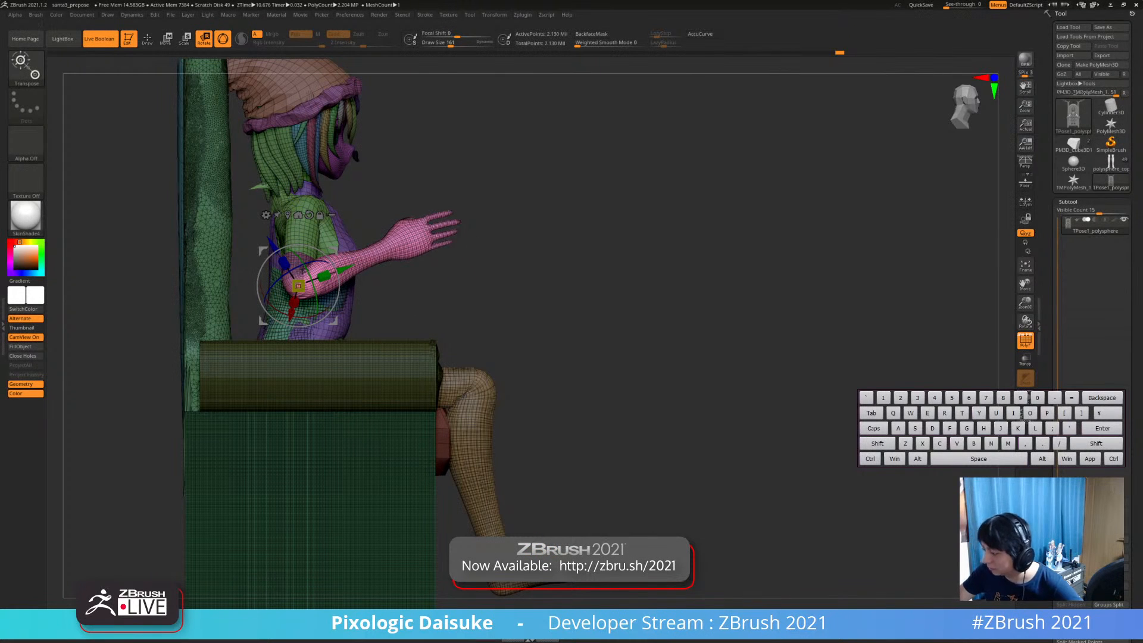
pyautogui.click(147, 40)
pyautogui.hotkey('ctrl', 'z')
# Rotate the forearms up about the elbows from the side view, raising the hands to face height, and undo the extra twists
pyautogui.moveTo(250, 201)
pyautogui.keyDown('ctrl'); pyautogui.mouseDown()
pyautogui.moveTo(319, 148)
pyautogui.moveTo(288, 229)
pyautogui.moveTo(252, 208)
pyautogui.mouseUp(); pyautogui.keyUp('ctrl')
pyautogui.press('r')
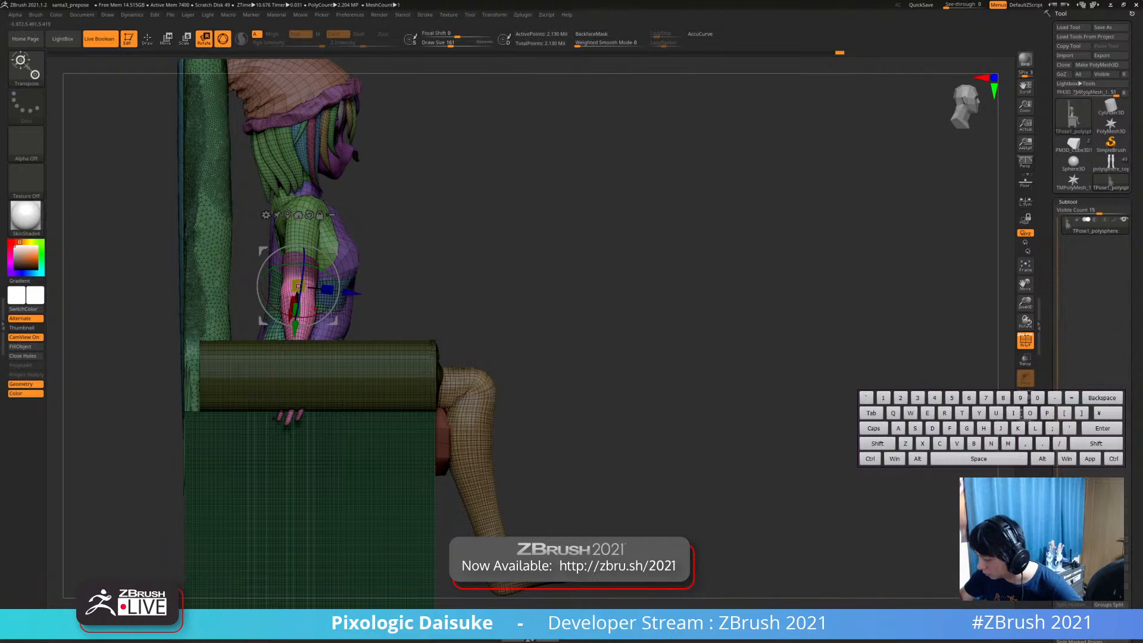
pyautogui.moveTo(312, 317); pyautogui.dragTo(321, 254)
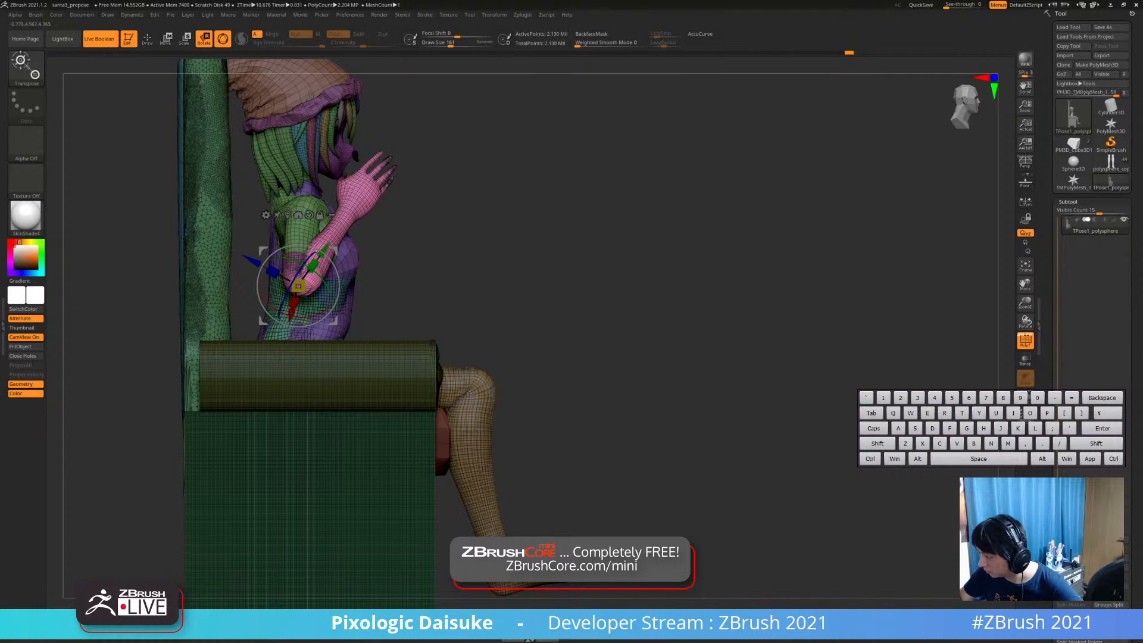
pyautogui.moveTo(684, 310); pyautogui.dragTo(518, 321)
pyautogui.hotkey('ctrl', 'z')
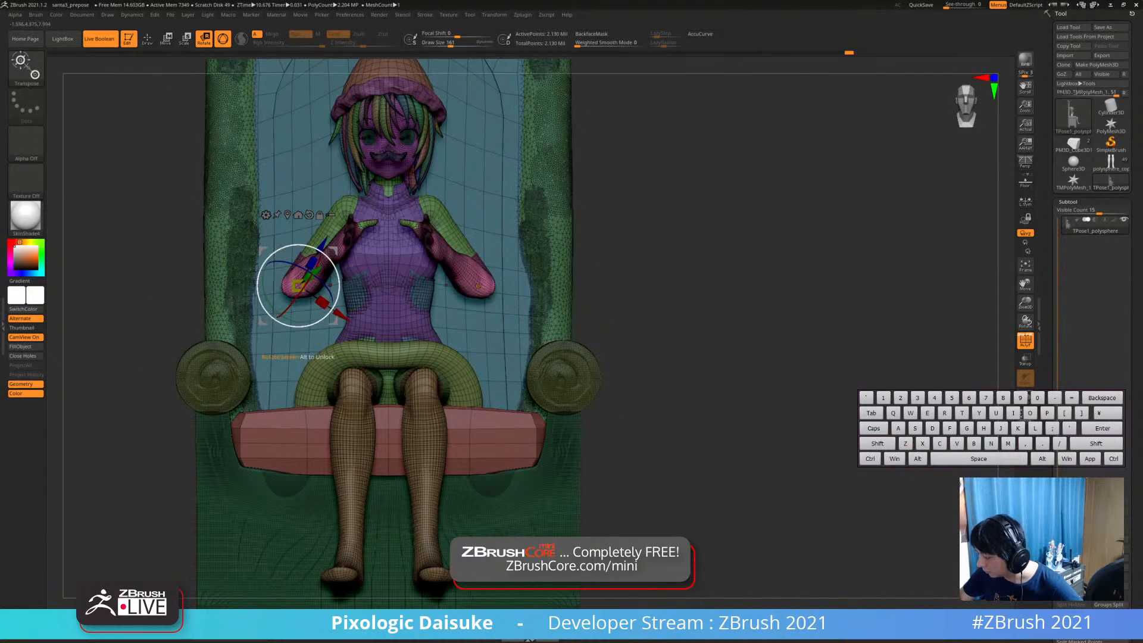
pyautogui.moveTo(313, 273)
pyautogui.mouseDown()
pyautogui.moveTo(318, 260)
pyautogui.moveTo(330, 283)
pyautogui.moveTo(319, 260)
pyautogui.mouseUp()
pyautogui.hotkey('ctrl', 'z')
pyautogui.moveTo(327, 258); pyautogui.dragTo(410, 286, button='right')
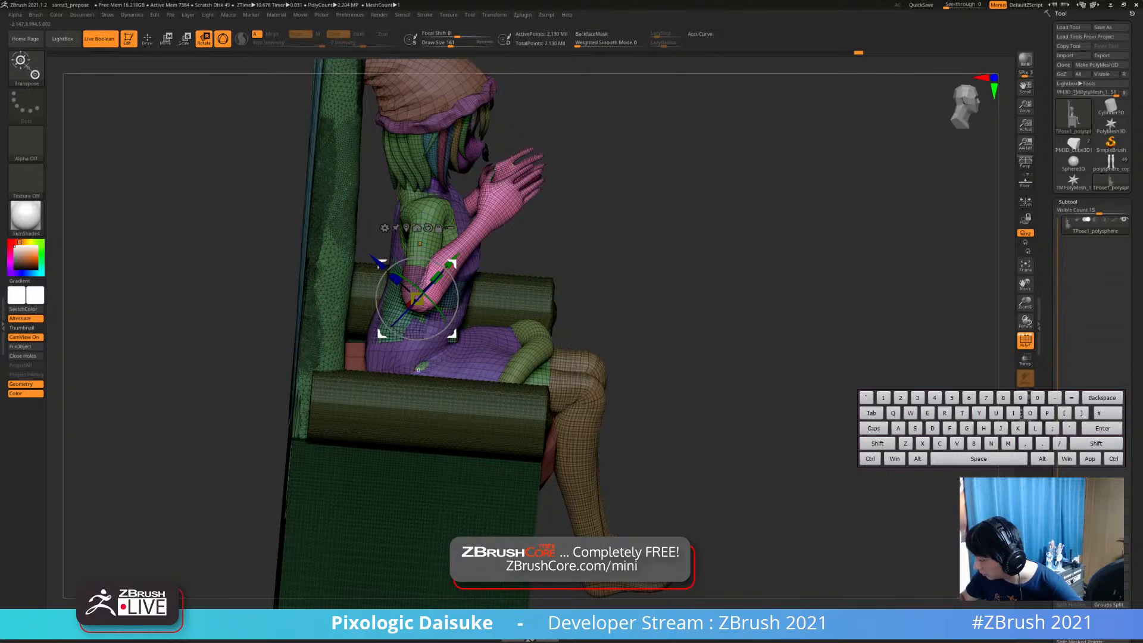
# Shift the bent forearms slightly back and rotate them outward so the hands rest beside the cheeks
pyautogui.moveTo(416, 299); pyautogui.dragTo(385, 278)
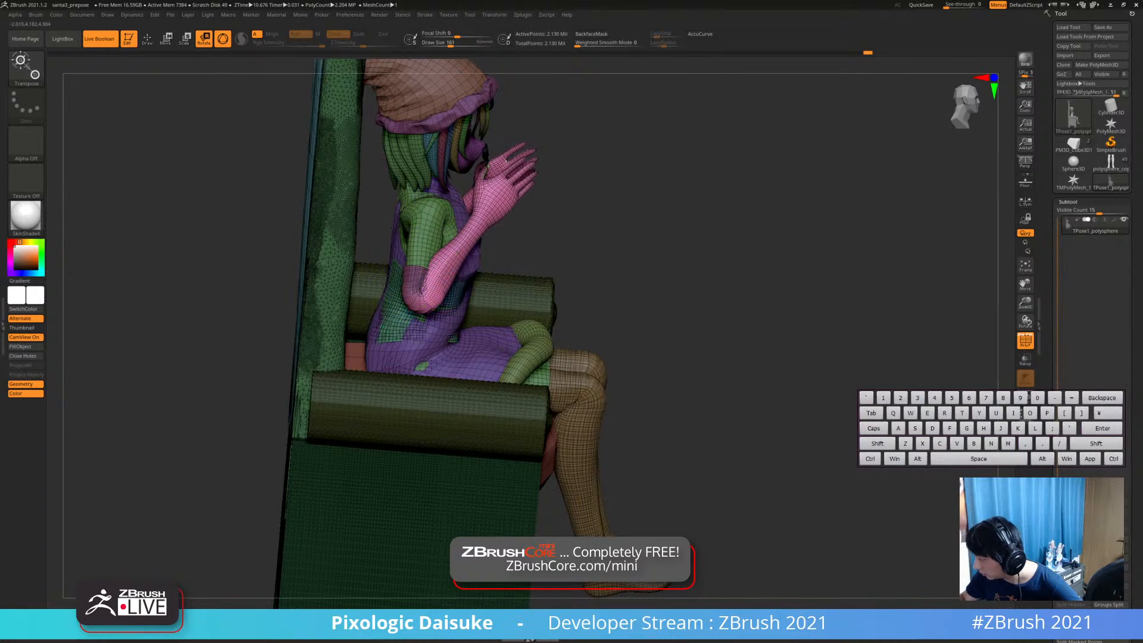
pyautogui.moveTo(385, 278); pyautogui.dragTo(319, 264, button='right')
pyautogui.keyDown('alt'); pyautogui.moveTo(490, 257); pyautogui.dragTo(413, 287, button='right'); pyautogui.keyUp('alt')
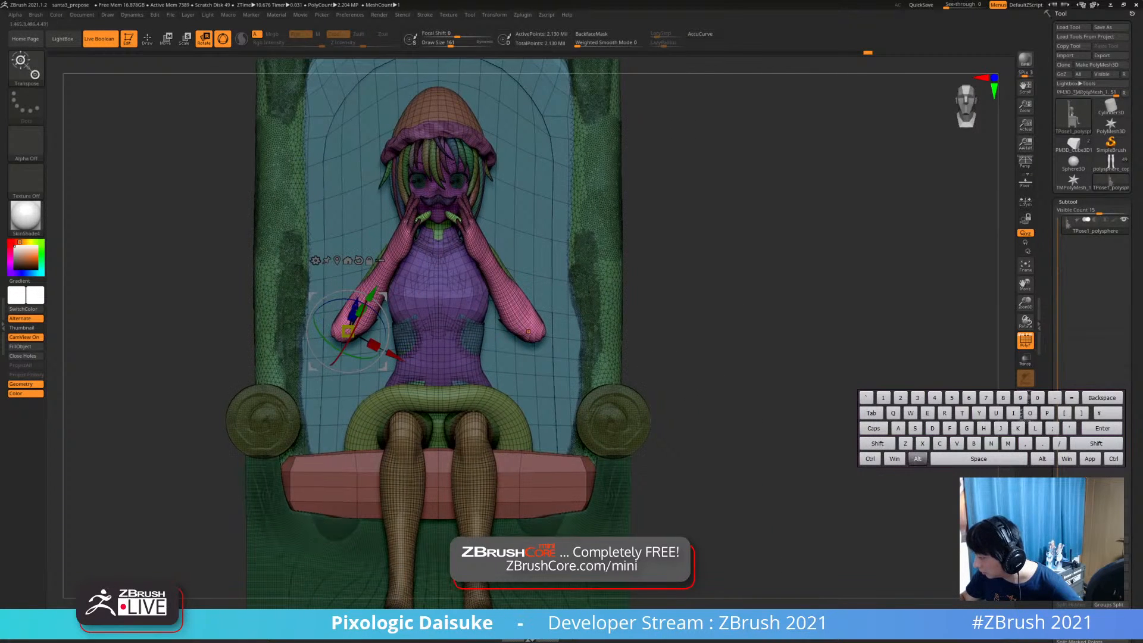
pyautogui.keyDown('alt'); pyautogui.moveTo(381, 325); pyautogui.dragTo(361, 327, button='right'); pyautogui.keyUp('alt')
pyautogui.moveTo(363, 326); pyautogui.dragTo(361, 321)
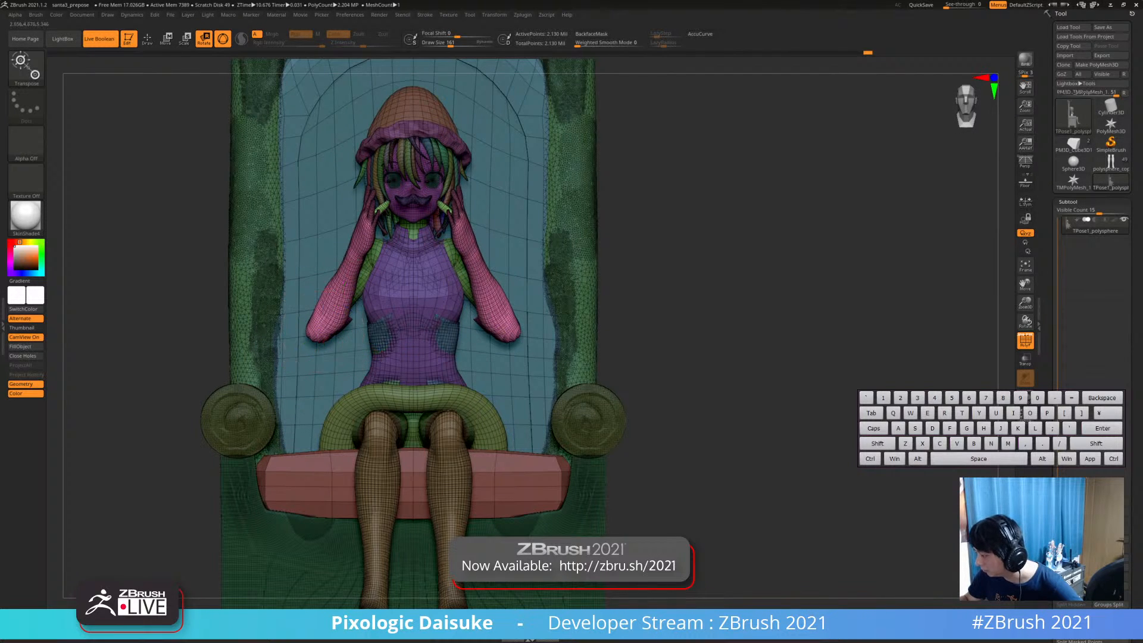
pyautogui.moveTo(322, 322); pyautogui.dragTo(268, 320, button='right')
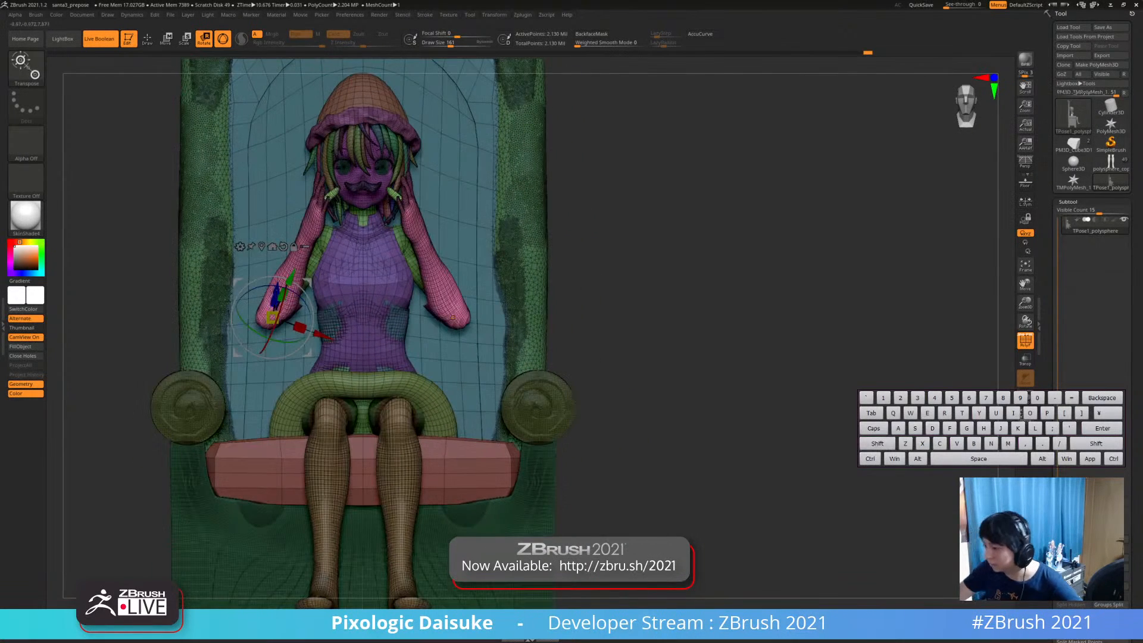
# Invert the mask to protect the gloved forearms, and hide the chair parts so only the character is shown
pyautogui.click(147, 39)
pyautogui.keyDown('ctrl'); pyautogui.click(599, 289); pyautogui.keyUp('ctrl')
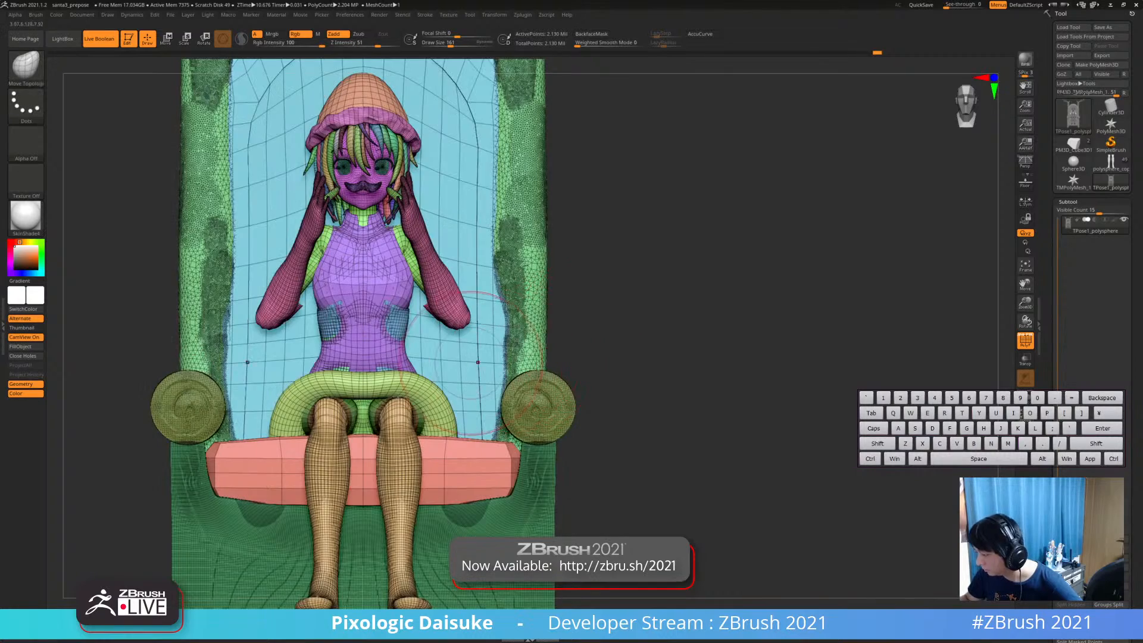
pyautogui.moveTo(464, 365)
pyautogui.mouseDown(button='right')
pyautogui.moveTo(499, 371)
pyautogui.moveTo(510, 390)
pyautogui.moveTo(485, 368)
pyautogui.mouseUp(button='right')
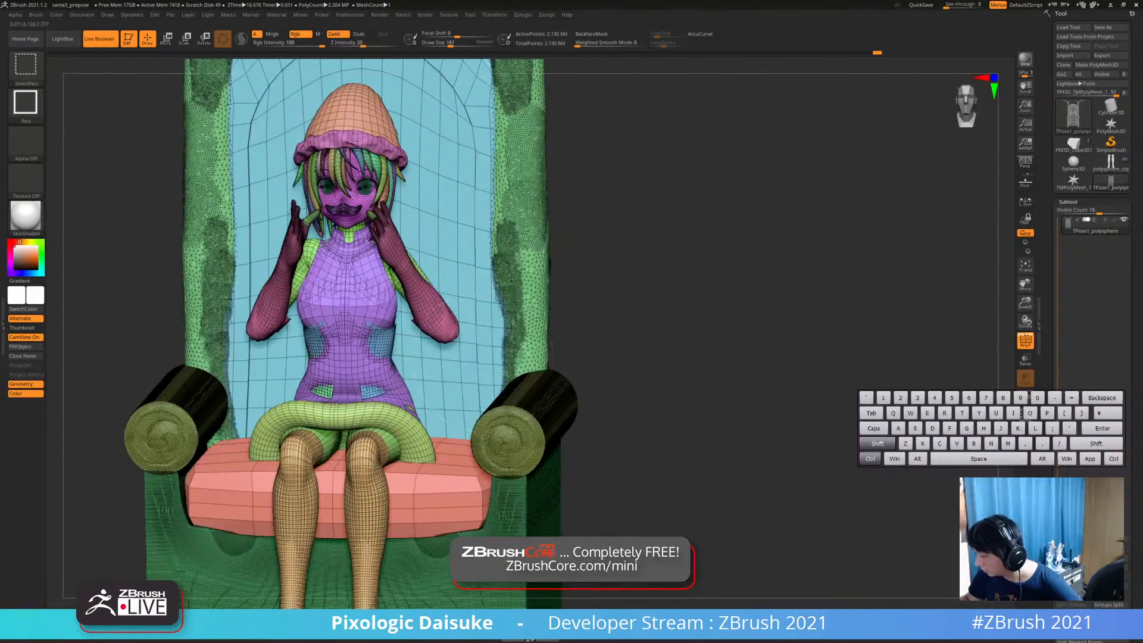
pyautogui.keyDown('ctrl'); pyautogui.keyDown('shift'); pyautogui.click(544, 338); pyautogui.keyUp('shift'); pyautogui.keyUp('ctrl')
pyautogui.keyDown('ctrl'); pyautogui.keyDown('shift'); pyautogui.moveTo(587, 306); pyautogui.dragTo(594, 328); pyautogui.keyUp('shift'); pyautogui.keyUp('ctrl')
pyautogui.keyDown('ctrl'); pyautogui.keyDown('shift'); pyautogui.click(516, 360); pyautogui.keyUp('shift'); pyautogui.keyUp('ctrl')
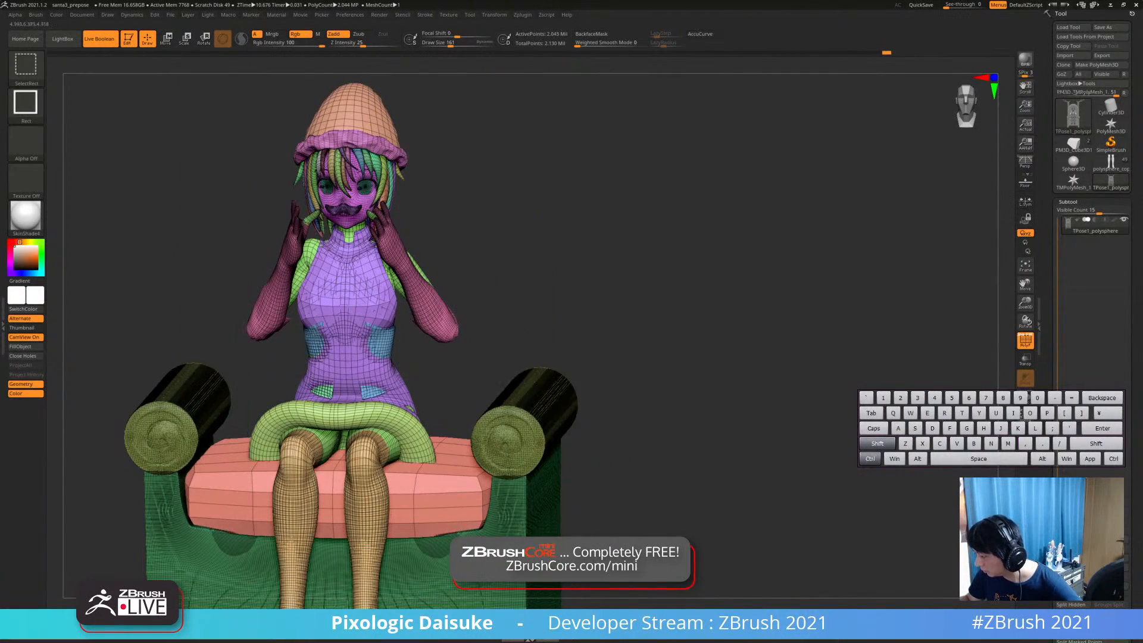
pyautogui.keyDown('ctrl'); pyautogui.keyDown('shift'); pyautogui.click(527, 400); pyautogui.keyUp('shift'); pyautogui.keyUp('ctrl')
pyautogui.keyDown('ctrl'); pyautogui.keyDown('shift'); pyautogui.click(519, 479); pyautogui.keyUp('shift'); pyautogui.keyUp('ctrl')
pyautogui.keyDown('ctrl'); pyautogui.keyDown('shift'); pyautogui.click(511, 477); pyautogui.keyUp('shift'); pyautogui.keyUp('ctrl')
pyautogui.moveTo(513, 474)
pyautogui.keyDown('shift'); pyautogui.mouseDown(button='right')
pyautogui.moveTo(535, 395)
pyautogui.moveTo(541, 403)
pyautogui.mouseUp(button='right'); pyautogui.keyUp('shift')
# Try masking the skirt and legs below the waist, with the rotation gizmo placed at the waist
pyautogui.moveTo(208, 155)
pyautogui.keyDown('ctrl'); pyautogui.mouseDown()
pyautogui.moveTo(441, 143)
pyautogui.moveTo(416, 387)
pyautogui.moveTo(250, 396)
pyautogui.moveTo(205, 179)
pyautogui.mouseUp(); pyautogui.keyUp('ctrl')
pyautogui.keyDown('ctrl'); pyautogui.moveTo(199, 78); pyautogui.dragTo(205, 90); pyautogui.keyUp('ctrl')
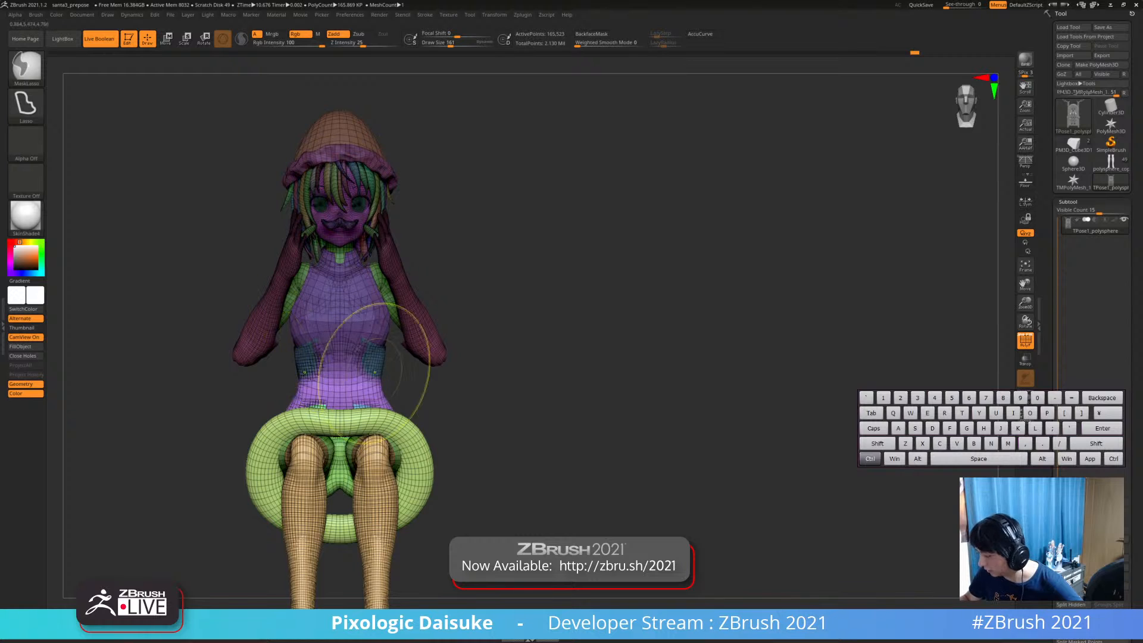
pyautogui.hotkey('ctrl', 'i')
pyautogui.moveTo(417, 376)
pyautogui.keyDown('alt'); pyautogui.mouseDown()
pyautogui.moveTo(416, 357)
pyautogui.moveTo(377, 335)
pyautogui.moveTo(387, 339)
pyautogui.mouseUp(); pyautogui.keyUp('alt')
pyautogui.click(203, 39)
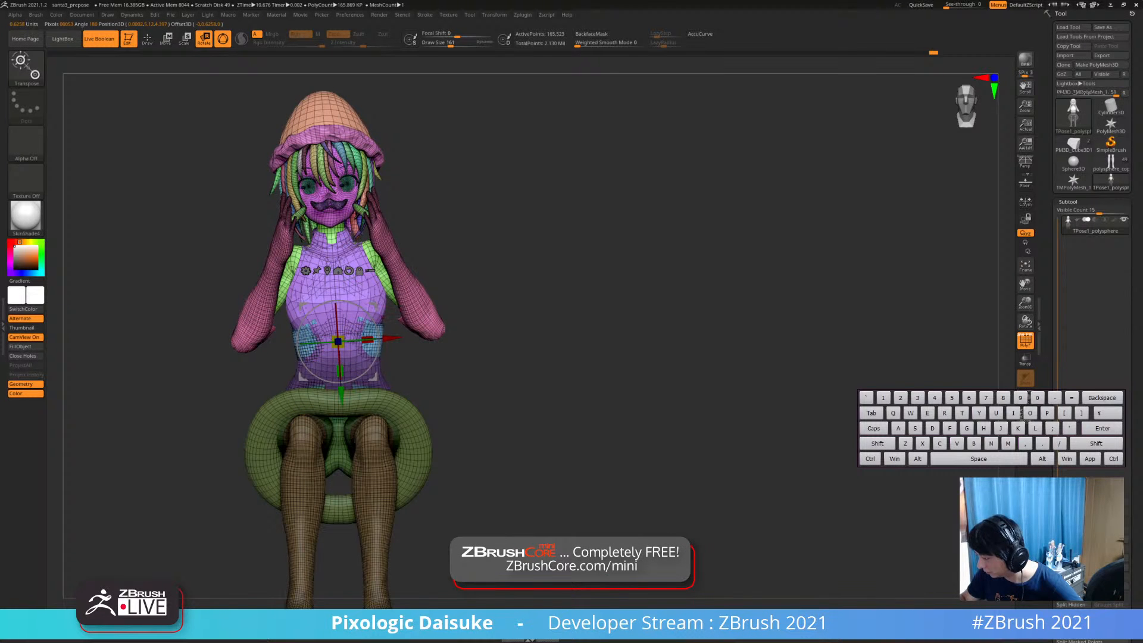
pyautogui.press('q')
pyautogui.keyDown('ctrl'); pyautogui.moveTo(492, 235); pyautogui.dragTo(506, 251); pyautogui.keyUp('ctrl')
# Bring the hidden chair back into view, isolate its tree trunks and invert the visibility to hide them
pyautogui.keyDown('alt'); pyautogui.moveTo(350, 234); pyautogui.dragTo(358, 334, button='right'); pyautogui.keyUp('alt')
pyautogui.keyDown('alt'); pyautogui.moveTo(298, 267); pyautogui.dragTo(318, 281, button='right'); pyautogui.keyUp('alt')
pyautogui.hotkey('ctrl', 'shift')
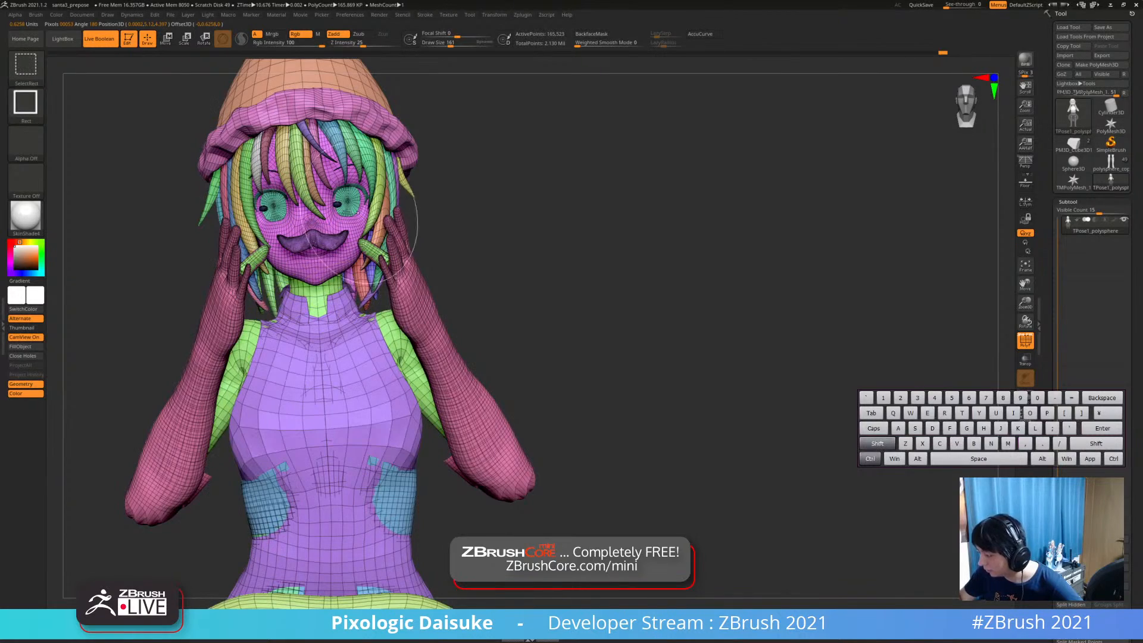
pyautogui.keyDown('alt'); pyautogui.moveTo(357, 146); pyautogui.dragTo(373, 209, button='right'); pyautogui.keyUp('alt')
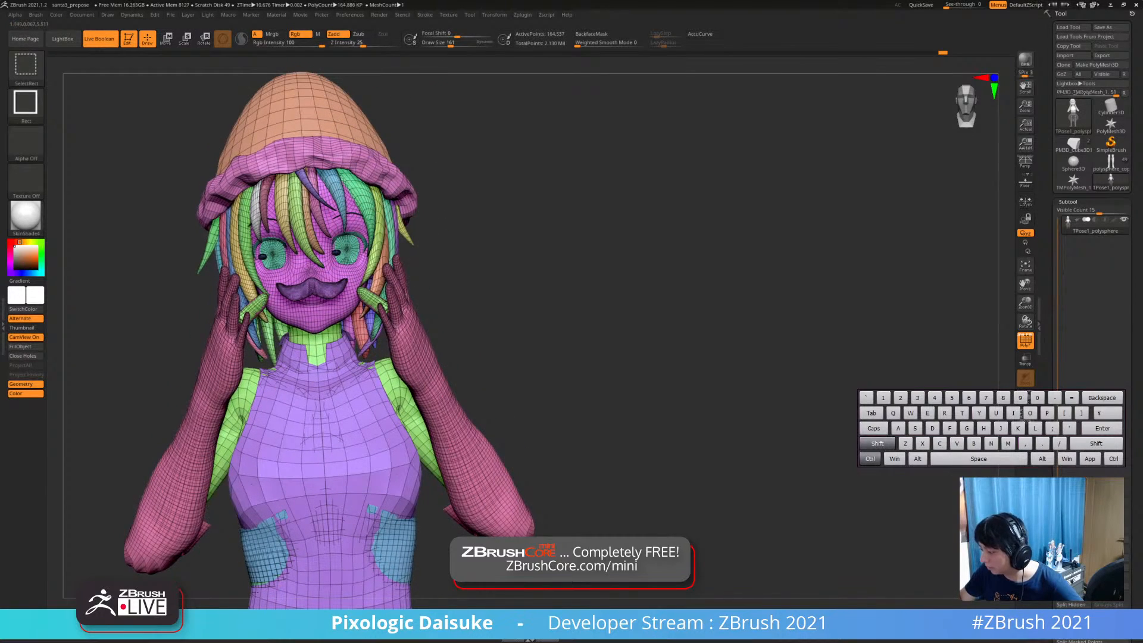
pyautogui.keyDown('ctrl'); pyautogui.keyDown('shift'); pyautogui.click(449, 212); pyautogui.keyUp('shift'); pyautogui.keyUp('ctrl')
pyautogui.keyDown('ctrl'); pyautogui.moveTo(536, 386); pyautogui.dragTo(513, 290, button='right'); pyautogui.keyUp('ctrl')
pyautogui.keyDown('ctrl'); pyautogui.keyDown('shift'); pyautogui.click(484, 259); pyautogui.keyUp('shift'); pyautogui.keyUp('ctrl')
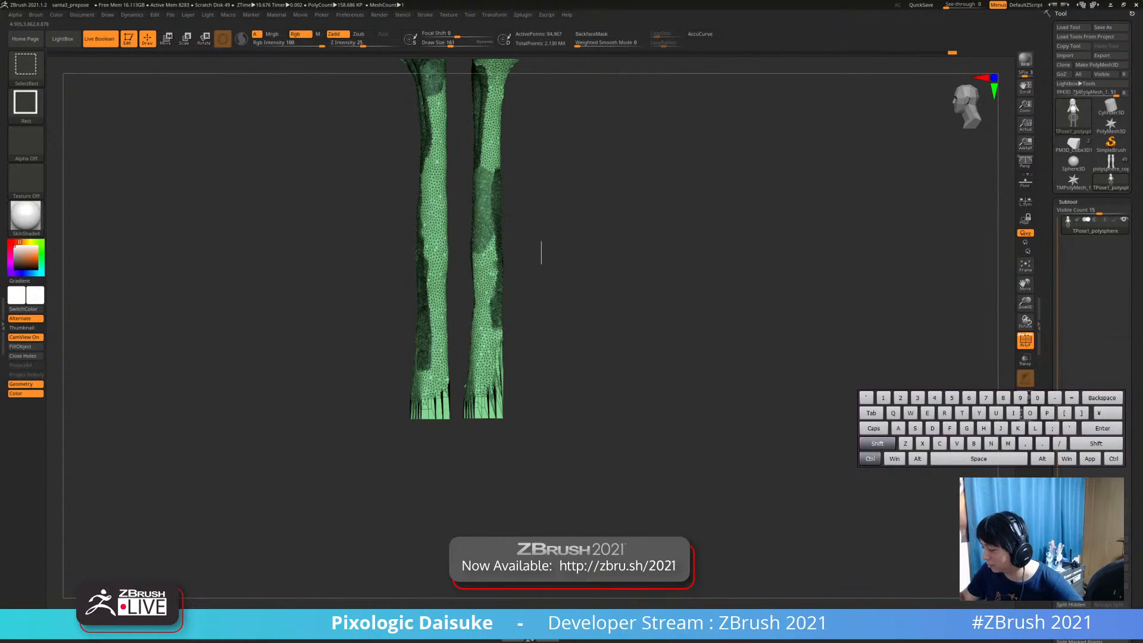
pyautogui.keyDown('ctrl'); pyautogui.keyDown('shift'); pyautogui.moveTo(541, 242); pyautogui.dragTo(541, 263); pyautogui.keyUp('shift'); pyautogui.keyUp('ctrl')
# Isolate the complete chair, group it into a single polygroup and show the whole model again
pyautogui.keyDown('ctrl'); pyautogui.keyDown('shift'); pyautogui.click(489, 214); pyautogui.keyUp('shift'); pyautogui.keyUp('ctrl')
pyautogui.keyDown('ctrl'); pyautogui.keyDown('shift'); pyautogui.click(467, 411); pyautogui.keyUp('shift'); pyautogui.keyUp('ctrl')
pyautogui.keyDown('ctrl'); pyautogui.keyDown('shift'); pyautogui.click(465, 352); pyautogui.keyUp('shift'); pyautogui.keyUp('ctrl')
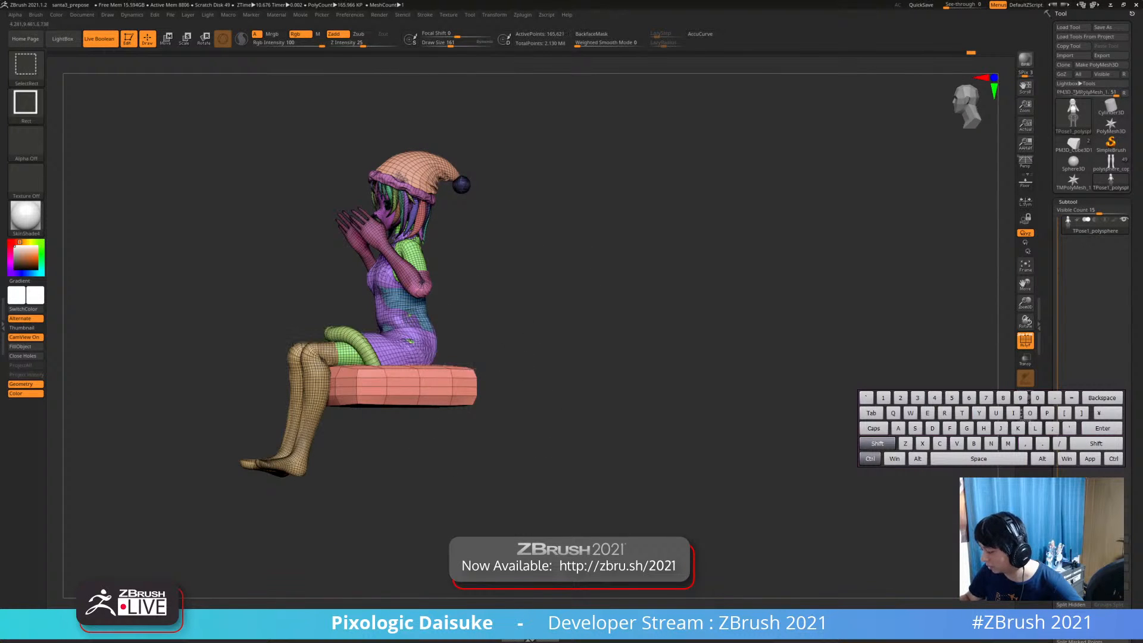
pyautogui.keyDown('ctrl'); pyautogui.keyDown('shift'); pyautogui.click(464, 387); pyautogui.keyUp('shift'); pyautogui.keyUp('ctrl')
pyautogui.moveTo(582, 313)
pyautogui.keyDown('ctrl'); pyautogui.keyDown('shift'); pyautogui.mouseDown()
pyautogui.moveTo(582, 348)
pyautogui.moveTo(574, 339)
pyautogui.mouseUp(); pyautogui.keyUp('shift'); pyautogui.keyUp('ctrl')
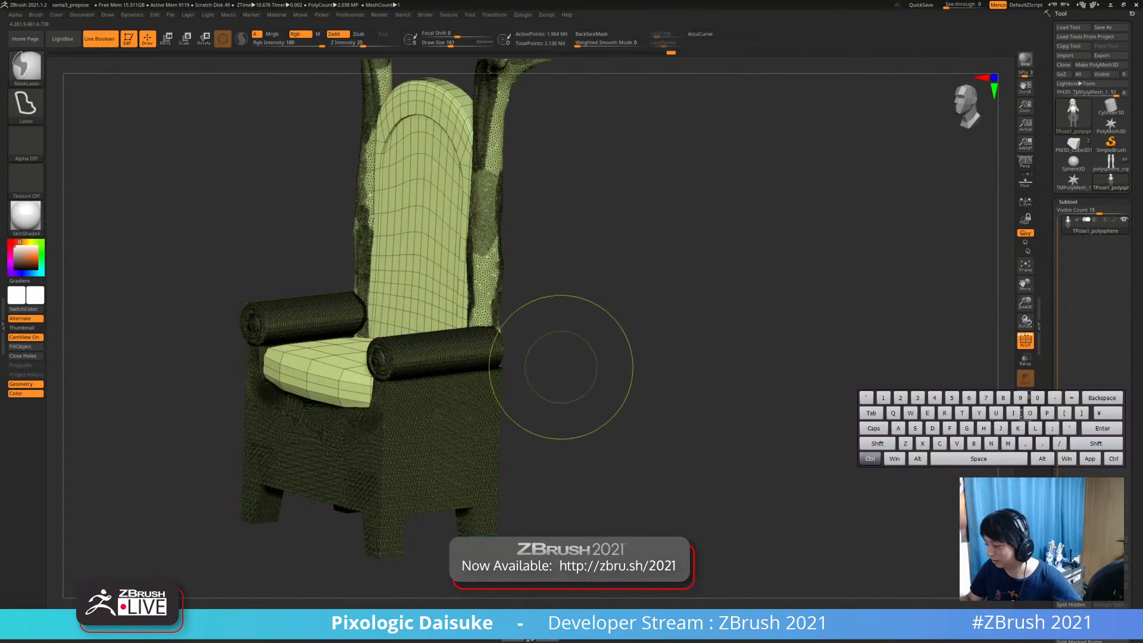
pyautogui.keyDown('alt'); pyautogui.moveTo(561, 367); pyautogui.dragTo(554, 339, button='right'); pyautogui.keyUp('alt')
pyautogui.keyDown('ctrl'); pyautogui.keyDown('shift'); pyautogui.click(553, 340); pyautogui.keyUp('shift'); pyautogui.keyUp('ctrl')
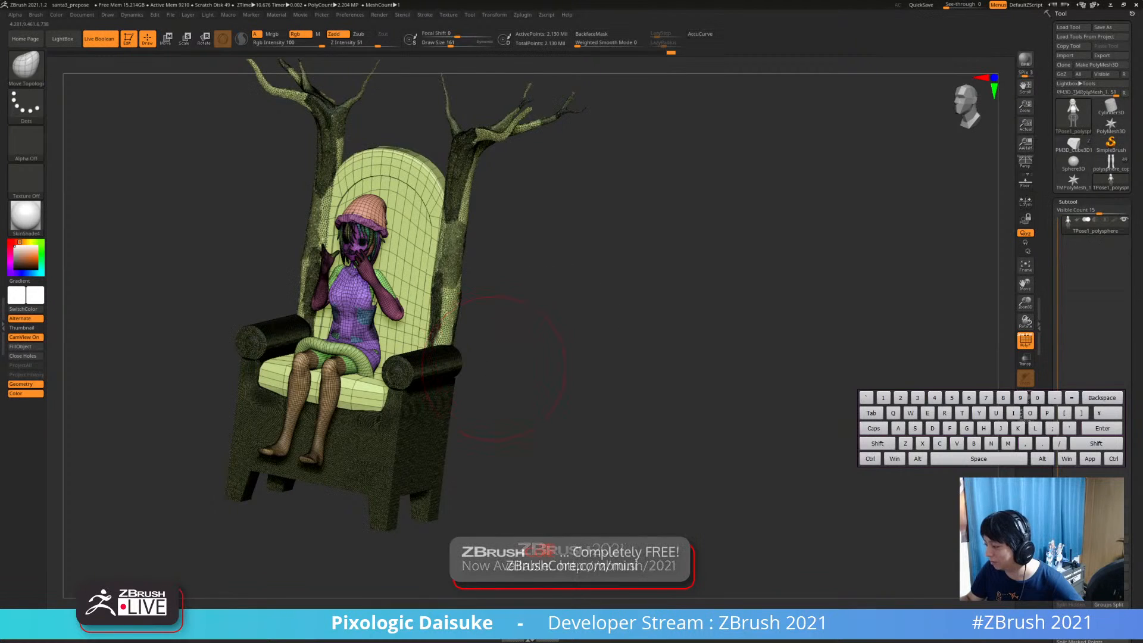
# Isolate the complete Santa hat in side view, including its cone, ruffled trim and pompom
pyautogui.keyDown('ctrl'); pyautogui.keyDown('shift'); pyautogui.click(418, 411); pyautogui.keyUp('shift'); pyautogui.keyUp('ctrl')
pyautogui.keyDown('ctrl'); pyautogui.keyDown('shift'); pyautogui.click(510, 395); pyautogui.keyUp('shift'); pyautogui.keyUp('ctrl')
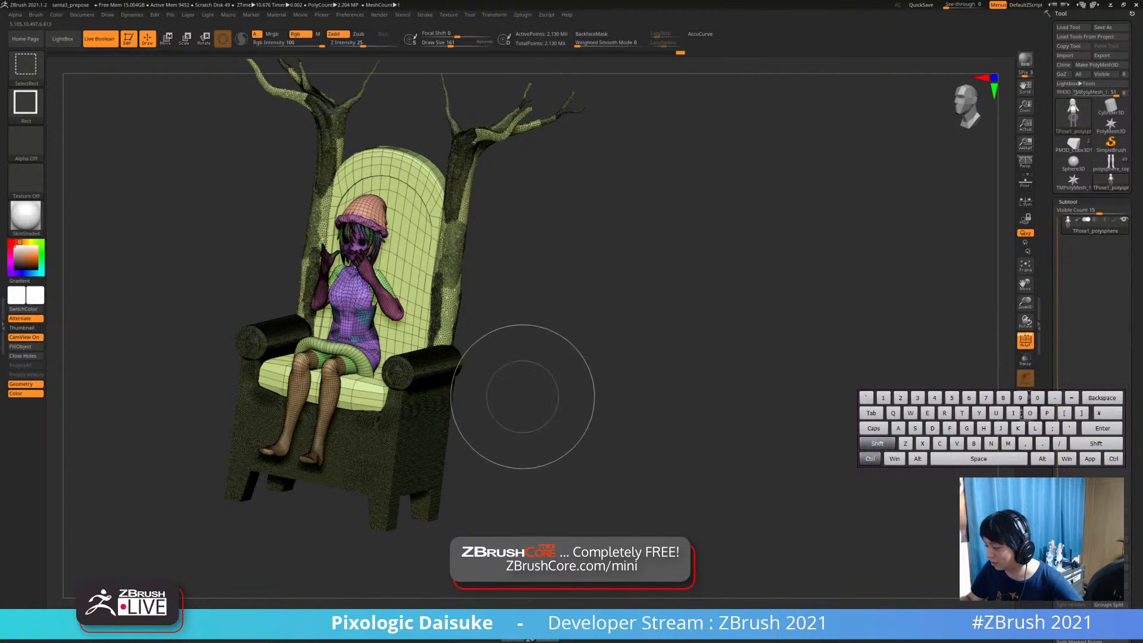
pyautogui.moveTo(510, 396); pyautogui.dragTo(465, 390)
pyautogui.keyDown('shift'); pyautogui.moveTo(464, 390); pyautogui.dragTo(428, 384, button='right'); pyautogui.keyUp('shift')
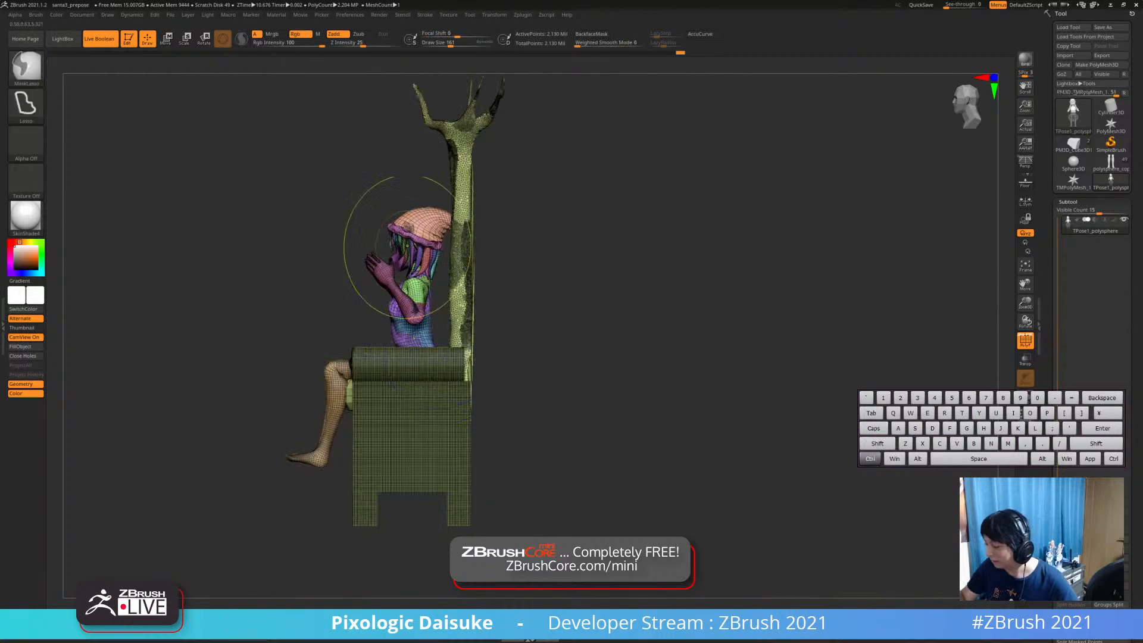
pyautogui.keyDown('ctrl'); pyautogui.moveTo(396, 248); pyautogui.dragTo(416, 292, button='right'); pyautogui.keyUp('ctrl')
pyautogui.keyDown('ctrl'); pyautogui.keyDown('shift'); pyautogui.click(447, 234); pyautogui.keyUp('shift'); pyautogui.keyUp('ctrl')
pyautogui.keyDown('ctrl'); pyautogui.moveTo(446, 237); pyautogui.dragTo(464, 274, button='right'); pyautogui.keyUp('ctrl')
pyautogui.hotkey('ctrl', 'shift')
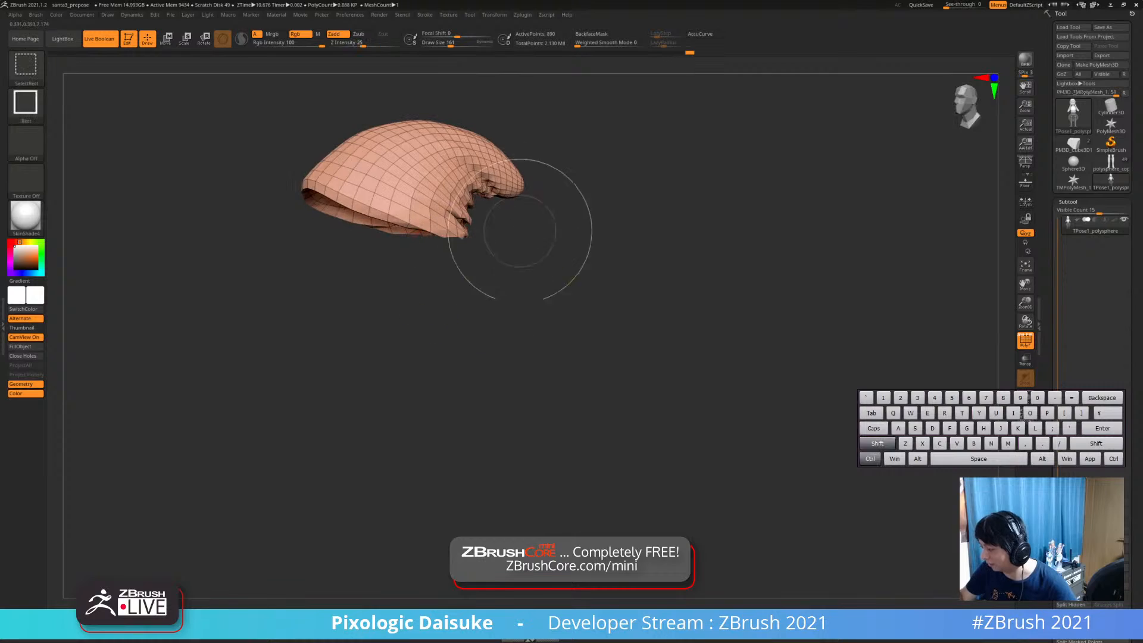
pyautogui.keyDown('ctrl'); pyautogui.keyDown('shift'); pyautogui.click(516, 235); pyautogui.keyUp('shift'); pyautogui.keyUp('ctrl')
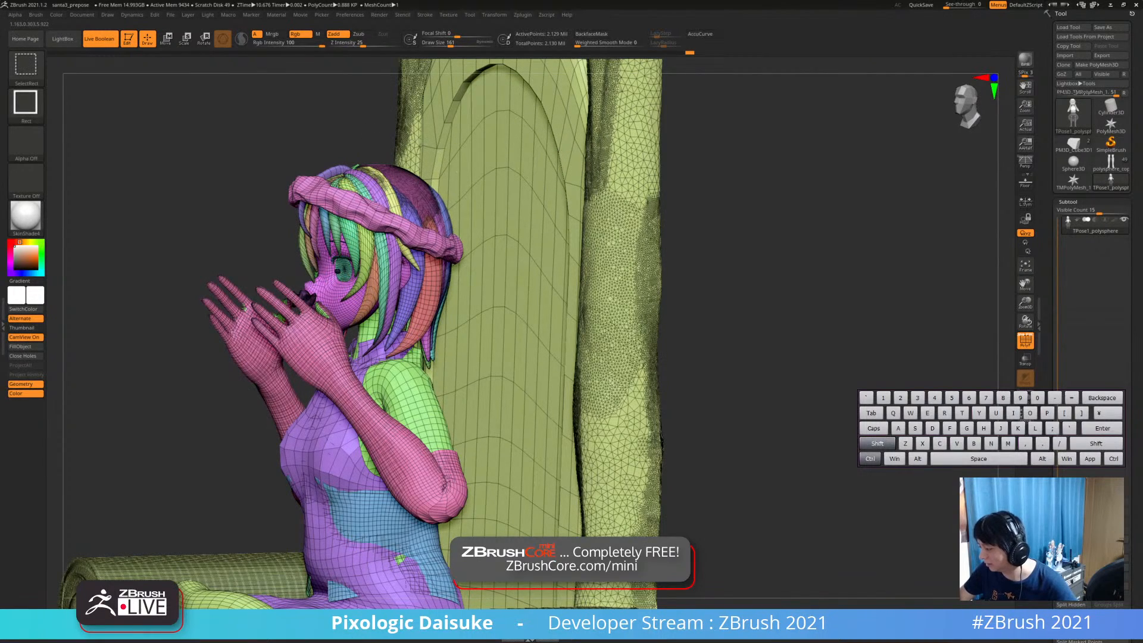
pyautogui.keyDown('ctrl'); pyautogui.keyDown('shift'); pyautogui.click(411, 232); pyautogui.keyUp('shift'); pyautogui.keyUp('ctrl')
pyautogui.keyDown('ctrl'); pyautogui.moveTo(500, 255); pyautogui.dragTo(458, 219, button='right'); pyautogui.keyUp('ctrl')
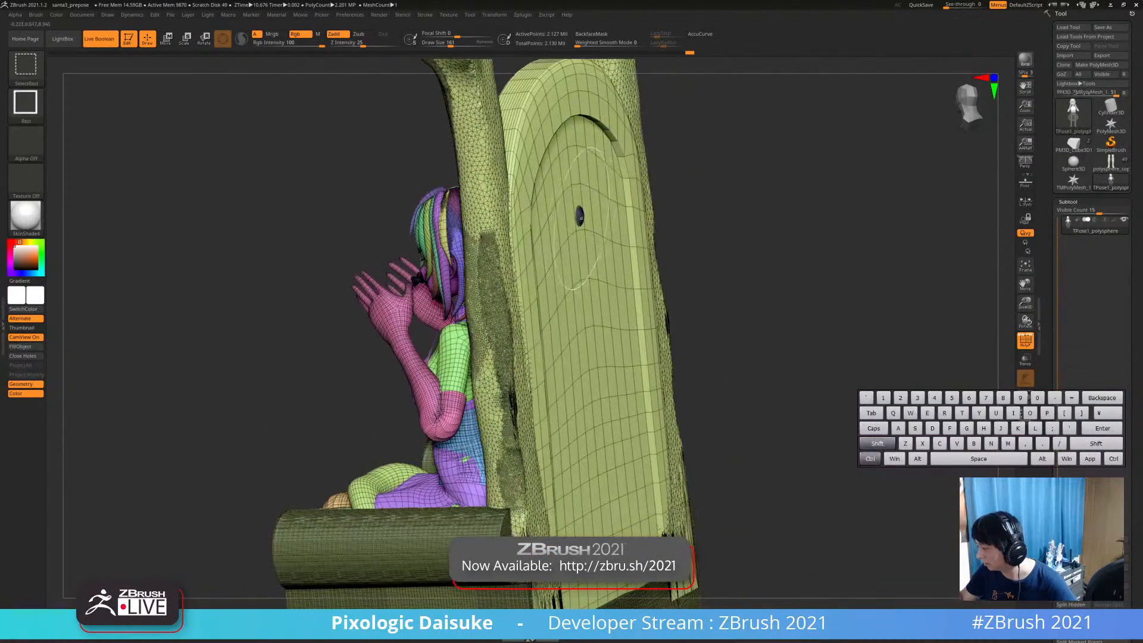
pyautogui.moveTo(256, 202); pyautogui.dragTo(345, 193, button='right')
pyautogui.keyDown('ctrl'); pyautogui.keyDown('shift'); pyautogui.moveTo(298, 128); pyautogui.dragTo(313, 110); pyautogui.keyUp('shift'); pyautogui.keyUp('ctrl')
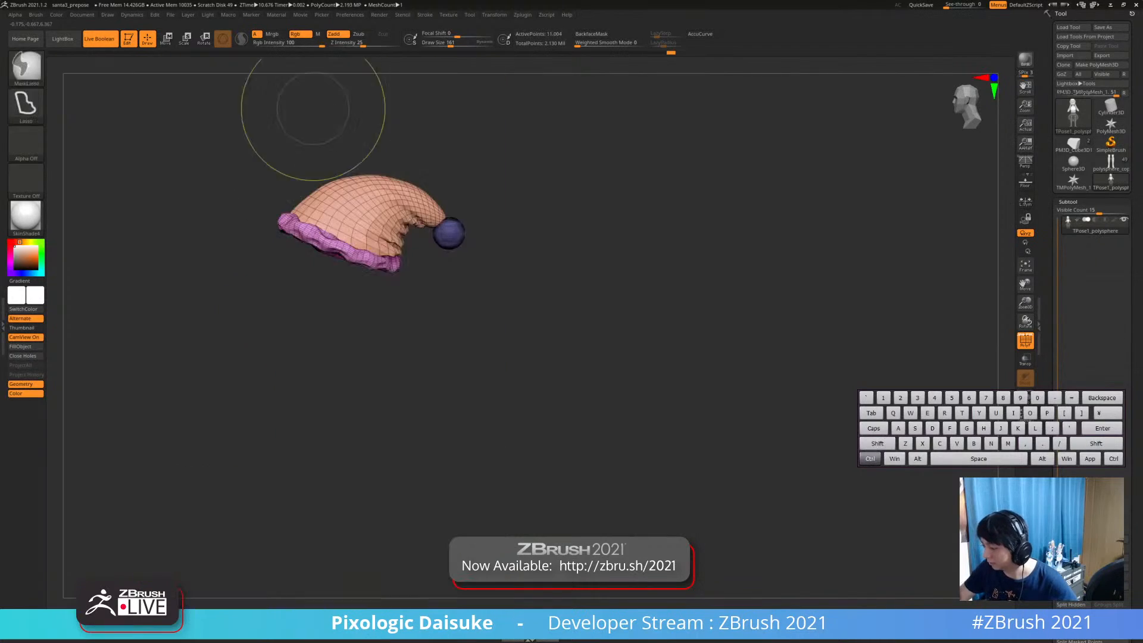
# Group the hat, trim and pompom into a single polygroup and show the whole model again
pyautogui.hotkey('ctrl', 'w')
pyautogui.keyDown('ctrl'); pyautogui.keyDown('shift'); pyautogui.click(432, 256); pyautogui.keyUp('shift'); pyautogui.keyUp('ctrl')
pyautogui.keyDown('ctrl'); pyautogui.keyDown('shift'); pyautogui.click(357, 220); pyautogui.keyUp('shift'); pyautogui.keyUp('ctrl')
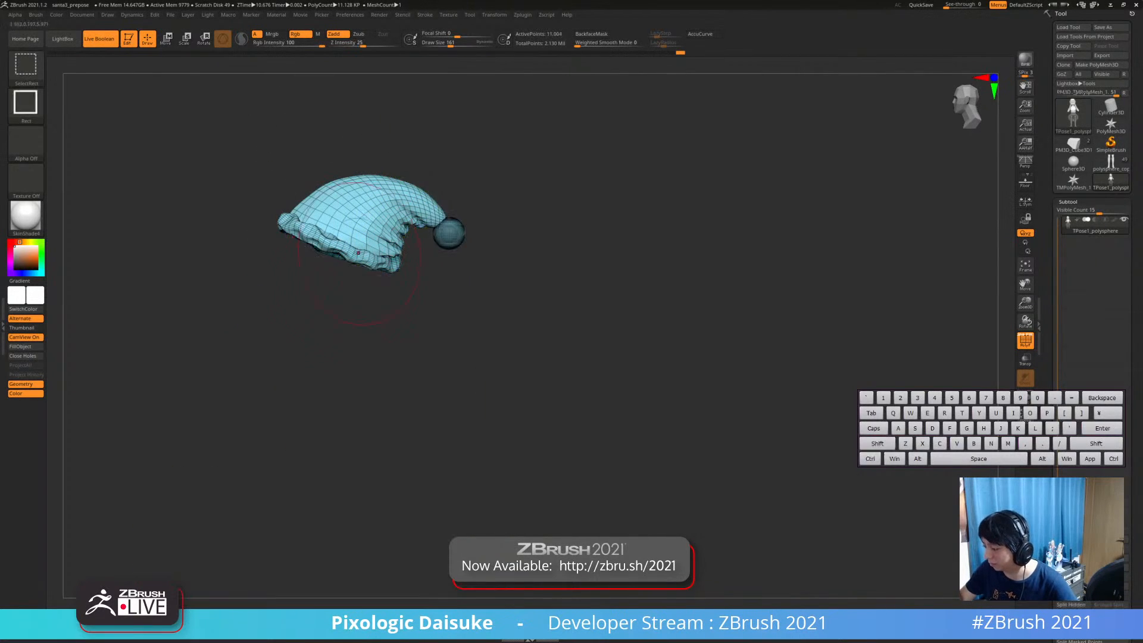
pyautogui.keyDown('ctrl'); pyautogui.keyDown('shift'); pyautogui.click(260, 214); pyautogui.keyUp('shift'); pyautogui.keyUp('ctrl')
pyautogui.moveTo(268, 217); pyautogui.dragTo(326, 257, button='right')
# Try hiding the front hair strands polygroup by polygroup, and undo the visibility changes
pyautogui.keyDown('ctrl'); pyautogui.keyDown('shift'); pyautogui.click(347, 282); pyautogui.keyUp('shift'); pyautogui.keyUp('ctrl')
pyautogui.keyDown('ctrl'); pyautogui.keyDown('shift'); pyautogui.click(417, 268); pyautogui.keyUp('shift'); pyautogui.keyUp('ctrl')
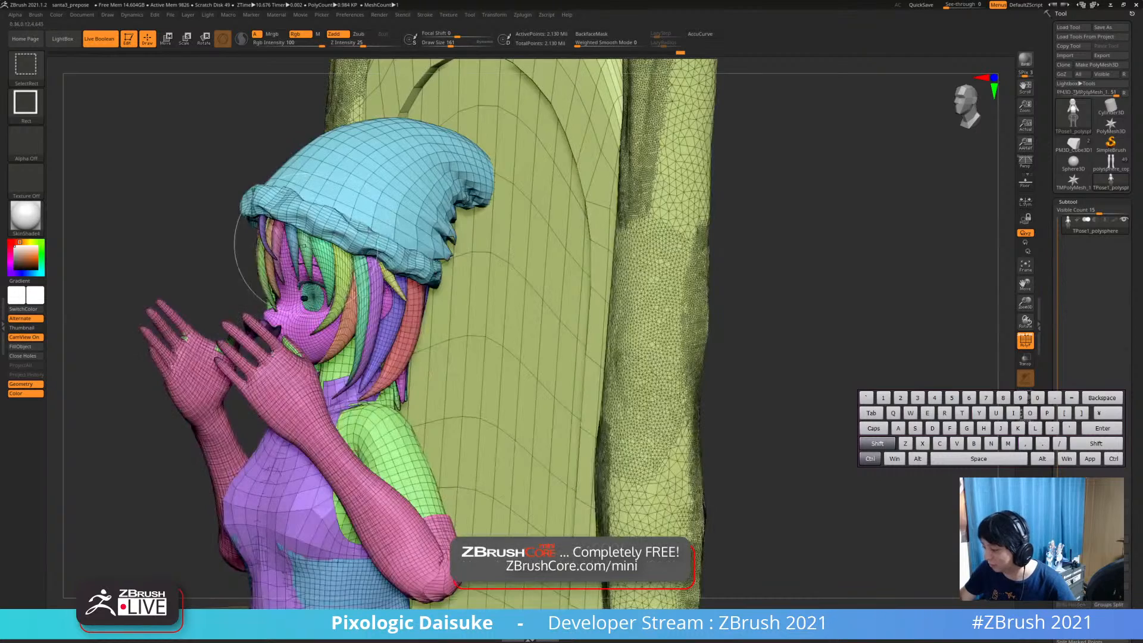
pyautogui.keyDown('ctrl'); pyautogui.keyDown('shift'); pyautogui.click(303, 245); pyautogui.keyUp('shift'); pyautogui.keyUp('ctrl')
pyautogui.keyDown('ctrl'); pyautogui.keyDown('shift'); pyautogui.click(214, 210); pyautogui.keyUp('shift'); pyautogui.keyUp('ctrl')
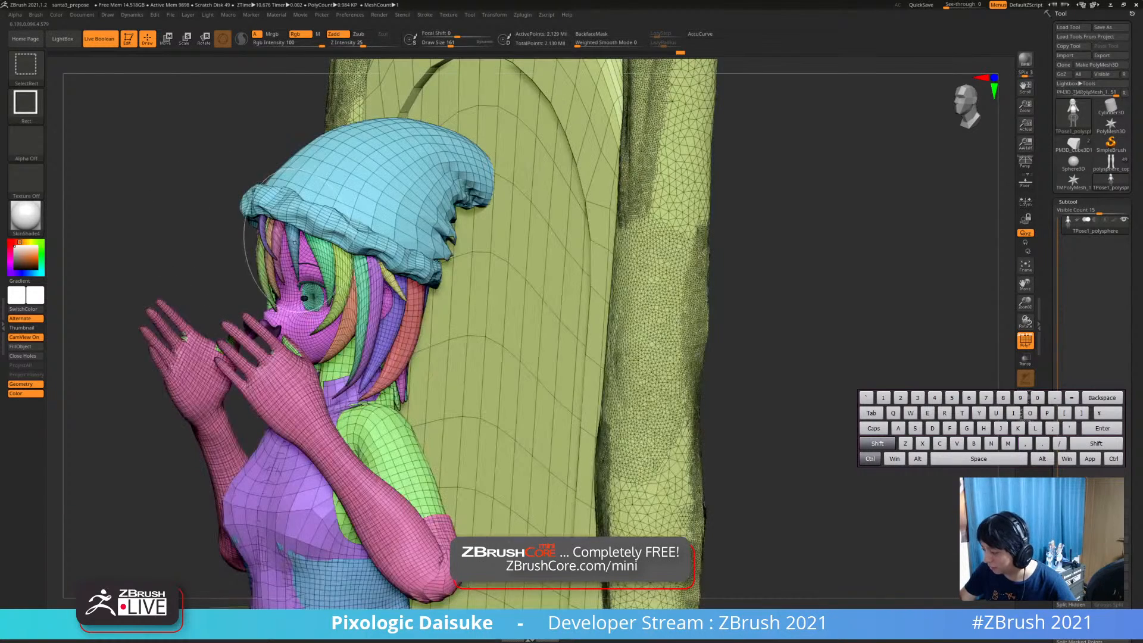
pyautogui.keyDown('ctrl'); pyautogui.keyDown('shift'); pyautogui.click(292, 249); pyautogui.keyUp('shift'); pyautogui.keyUp('ctrl')
pyautogui.keyDown('ctrl'); pyautogui.keyDown('shift'); pyautogui.click(279, 256); pyautogui.keyUp('shift'); pyautogui.keyUp('ctrl')
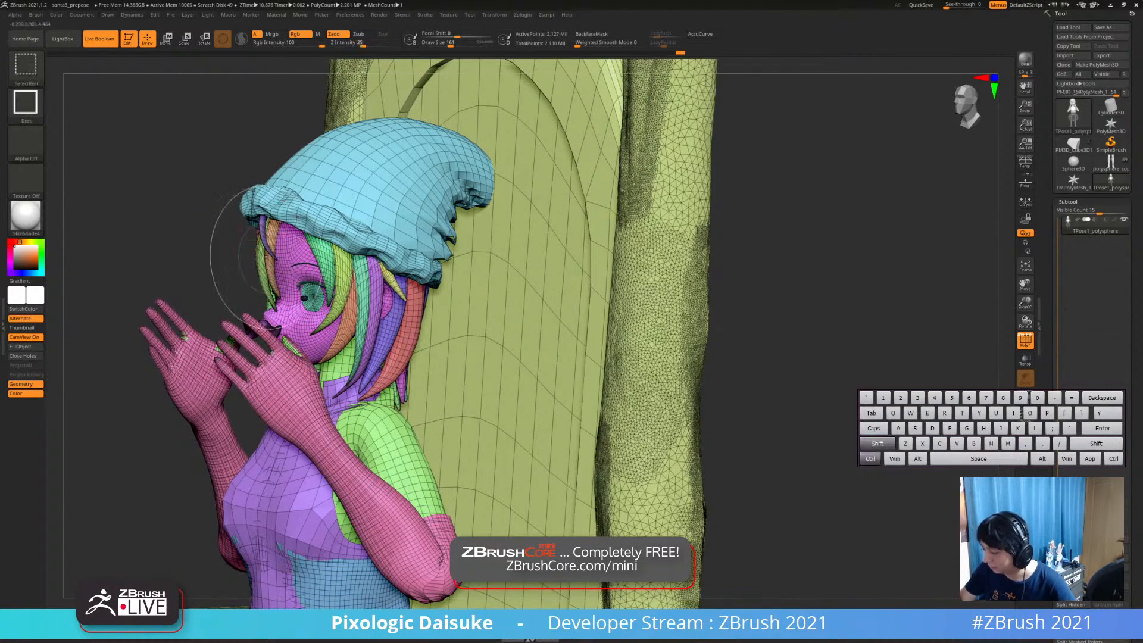
pyautogui.moveTo(211, 232); pyautogui.dragTo(279, 243, button='right')
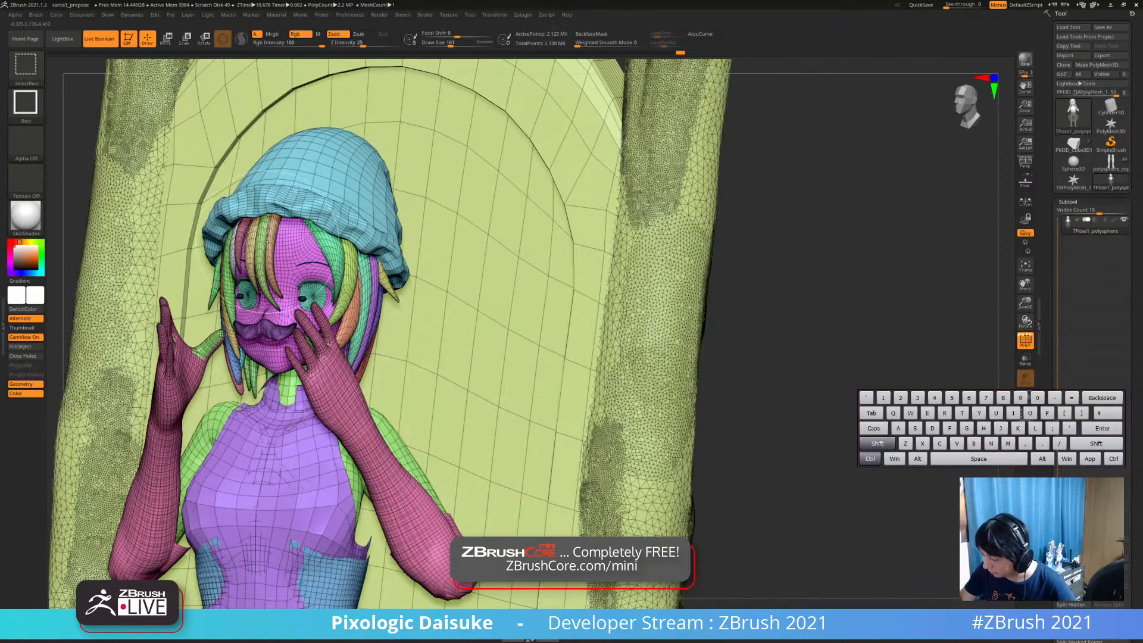
pyautogui.keyDown('ctrl'); pyautogui.keyDown('shift'); pyautogui.click(257, 243); pyautogui.keyUp('shift'); pyautogui.keyUp('ctrl')
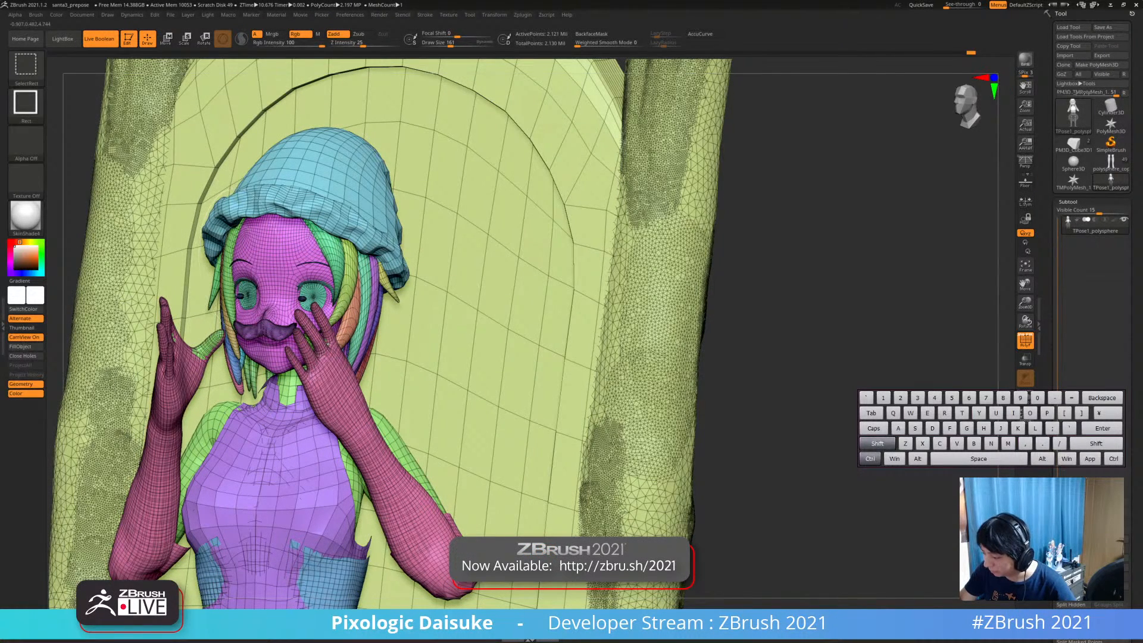
pyautogui.moveTo(477, 310); pyautogui.dragTo(619, 291, button='right')
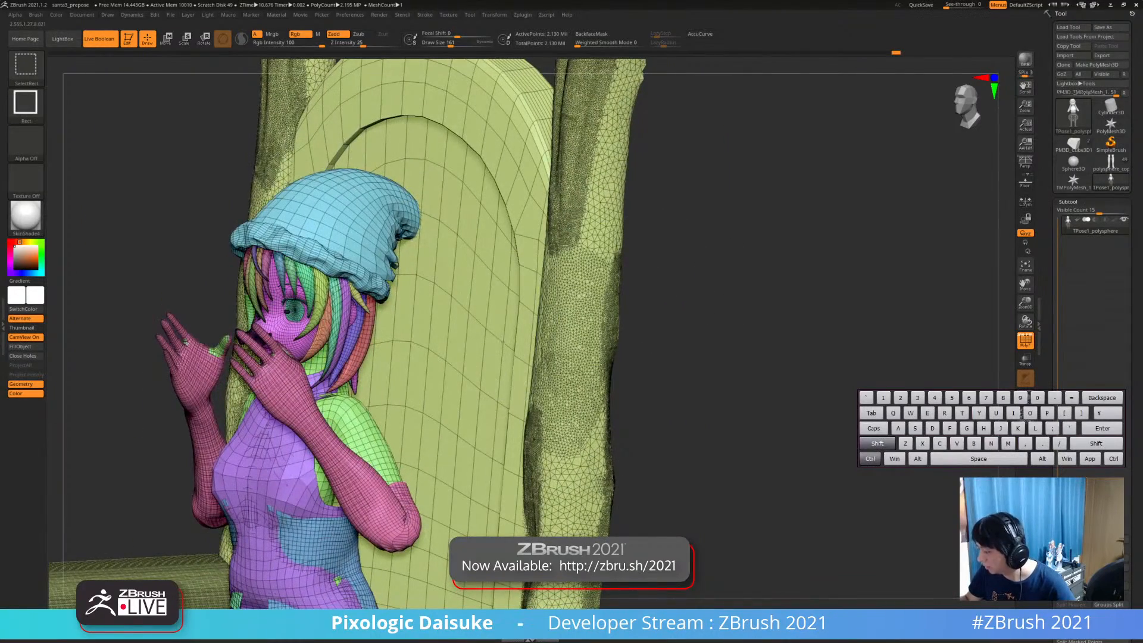
pyautogui.hotkey('ctrl', 'z')
pyautogui.hotkey('ctrl', 'z')
pyautogui.hotkey('ctrl', 'z')
pyautogui.hotkey('ctrl', 'z')
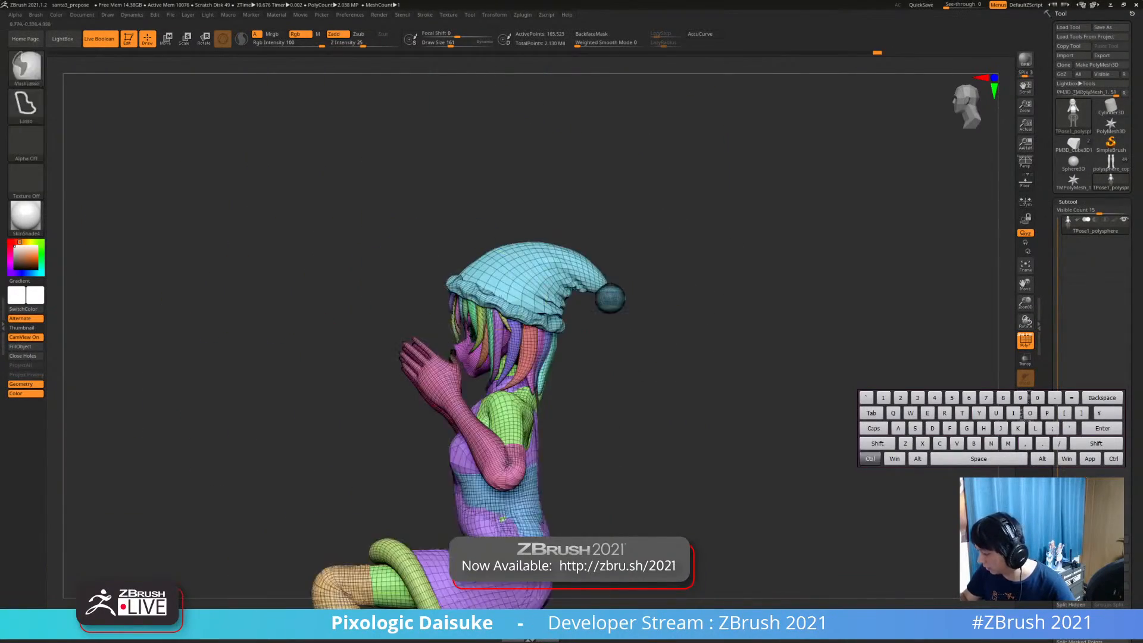
# Hide the arms, neck and dress polygroups around the head so the head, hair and hat stand apart
pyautogui.keyDown('ctrl'); pyautogui.moveTo(607, 357); pyautogui.dragTo(595, 333, button='right'); pyautogui.keyUp('ctrl')
pyautogui.moveTo(595, 334)
pyautogui.mouseDown(button='right')
pyautogui.moveTo(631, 339)
pyautogui.moveTo(616, 341)
pyautogui.mouseUp(button='right')
pyautogui.keyDown('ctrl'); pyautogui.keyDown('shift'); pyautogui.click(419, 394); pyautogui.keyUp('shift'); pyautogui.keyUp('ctrl')
pyautogui.moveTo(483, 366); pyautogui.dragTo(423, 396, button='right')
pyautogui.hotkey('ctrl', 'z')
pyautogui.hotkey('ctrl', 'shift', 'z')
pyautogui.keyDown('ctrl'); pyautogui.keyDown('alt'); pyautogui.keyDown('shift'); pyautogui.click(417, 441); pyautogui.keyUp('shift'); pyautogui.keyUp('alt'); pyautogui.keyUp('ctrl')
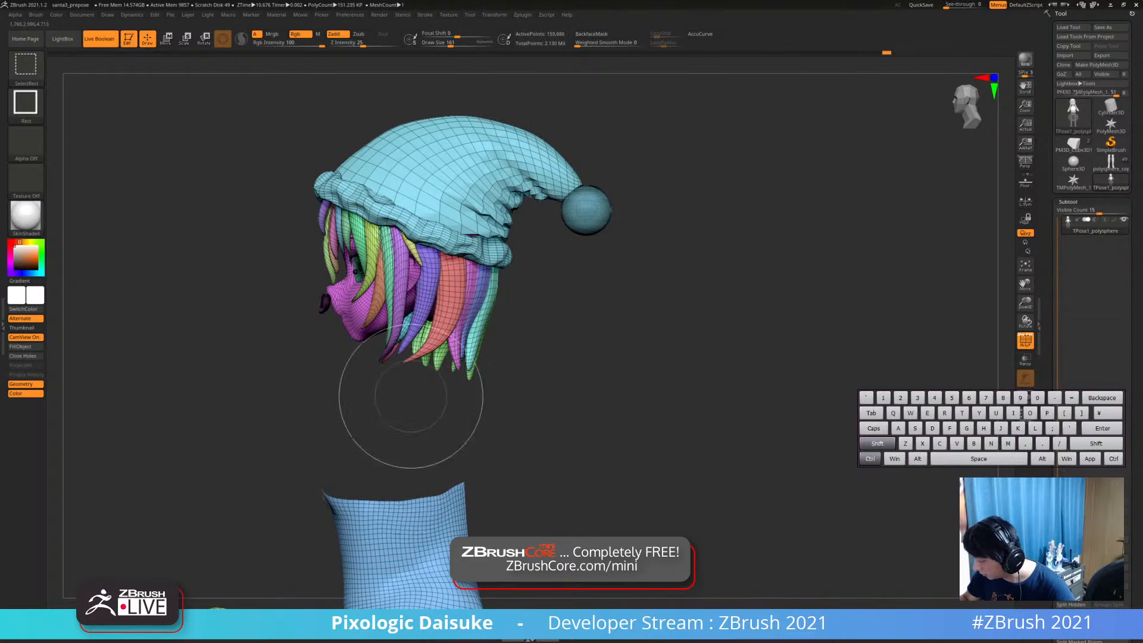
# Mask the head, hair and hat, group them into a single polygroup and show the whole model again
pyautogui.moveTo(563, 96)
pyautogui.keyDown('ctrl'); pyautogui.mouseDown()
pyautogui.moveTo(490, 399)
pyautogui.moveTo(569, 350)
pyautogui.mouseUp(); pyautogui.keyUp('ctrl')
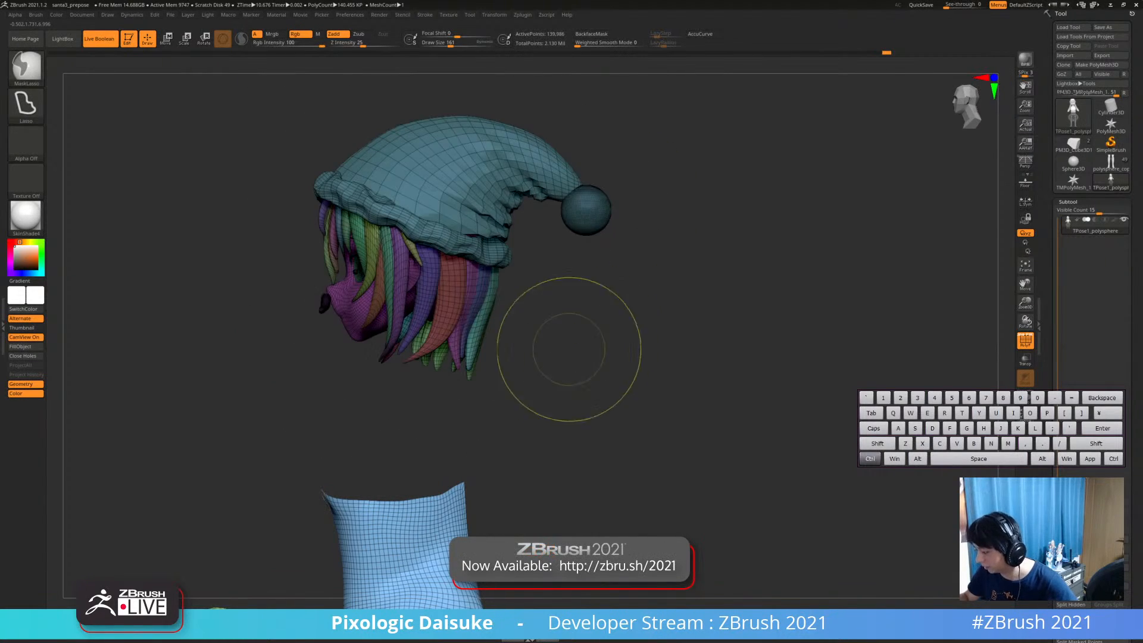
pyautogui.hotkey('ctrl', 'w')
pyautogui.moveTo(534, 351)
pyautogui.mouseDown(button='right')
pyautogui.moveTo(602, 355)
pyautogui.moveTo(631, 321)
pyautogui.moveTo(667, 328)
pyautogui.mouseUp(button='right')
pyautogui.keyDown('ctrl'); pyautogui.keyDown('shift'); pyautogui.click(601, 357); pyautogui.keyUp('shift'); pyautogui.keyUp('ctrl')
pyautogui.moveTo(450, 318); pyautogui.dragTo(501, 315, button='right')
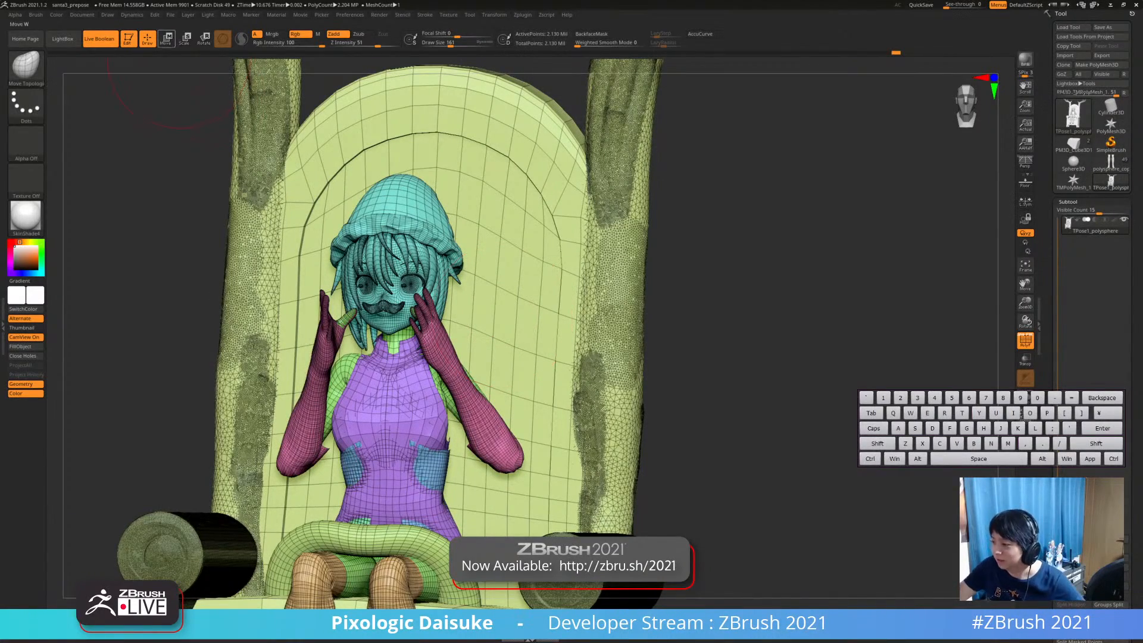
# Mask everything except the head polygroup, with the Move gizmo placed at the face
pyautogui.click(167, 39)
pyautogui.keyDown('ctrl'); pyautogui.moveTo(390, 238); pyautogui.dragTo(360, 295, button='right'); pyautogui.keyUp('ctrl')
pyautogui.keyDown('ctrl'); pyautogui.click(383, 288); pyautogui.keyUp('ctrl')
pyautogui.click(380, 285)
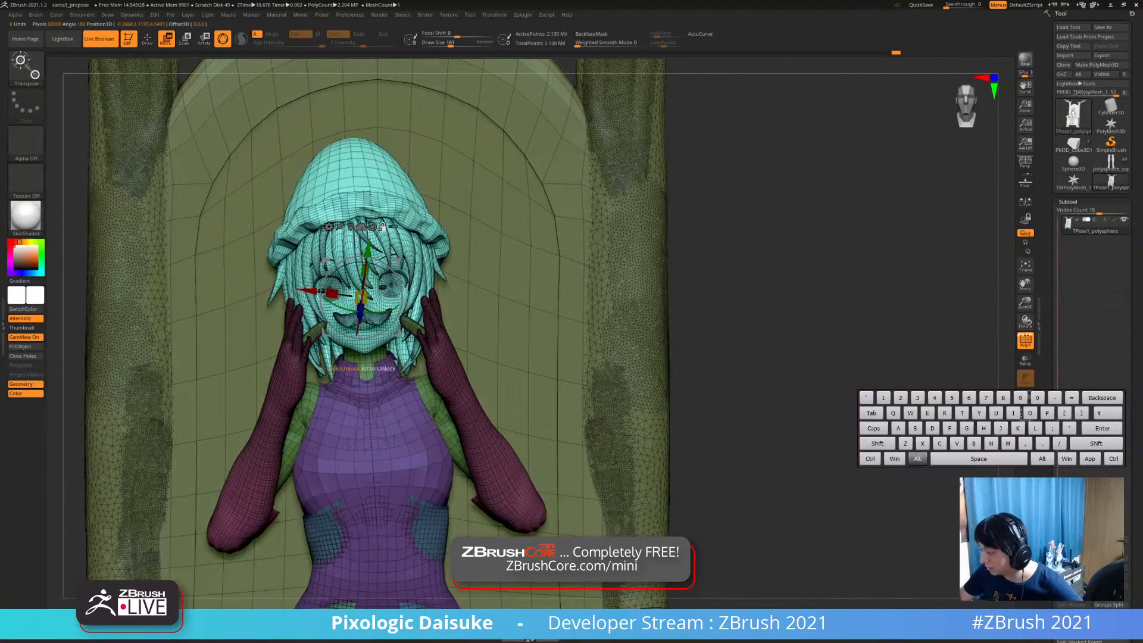
# Tilt the unmasked head slightly sideways toward the character's right shoulder
pyautogui.moveTo(358, 331); pyautogui.dragTo(360, 357)
pyautogui.keyDown('alt'); pyautogui.moveTo(361, 357); pyautogui.dragTo(352, 305, button='right'); pyautogui.keyUp('alt')
pyautogui.hotkey('ctrl', 'z')
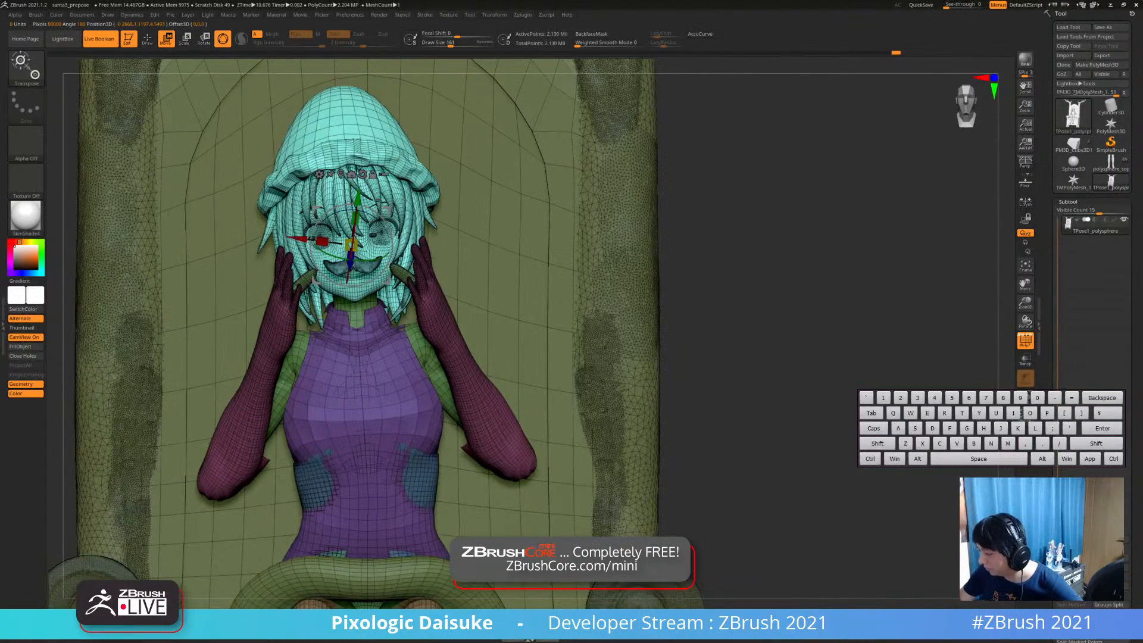
pyautogui.moveTo(382, 219); pyautogui.dragTo(380, 218)
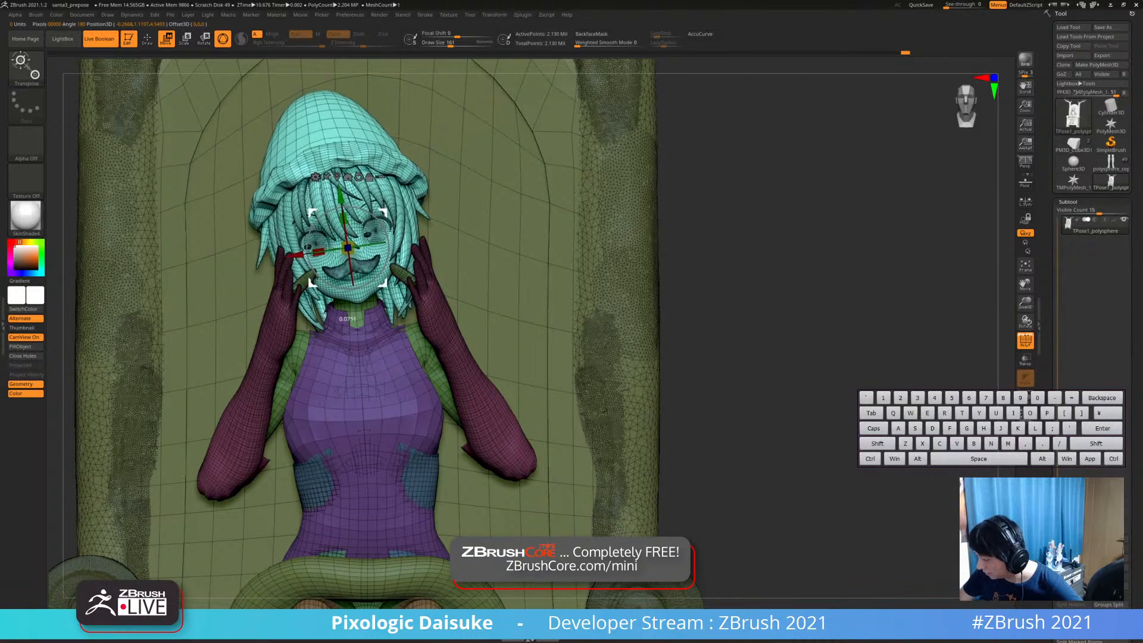
pyautogui.moveTo(383, 286); pyautogui.dragTo(382, 285)
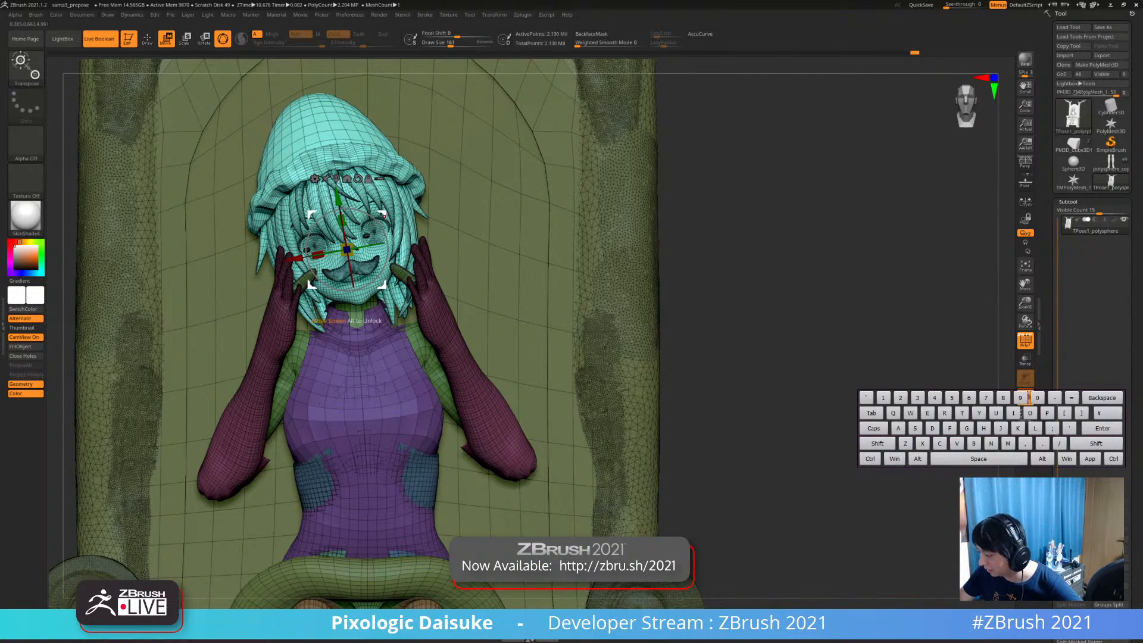
pyautogui.moveTo(425, 506)
pyautogui.mouseDown(button='right')
pyautogui.moveTo(536, 500)
pyautogui.moveTo(410, 500)
pyautogui.moveTo(441, 499)
pyautogui.mouseUp(button='right')
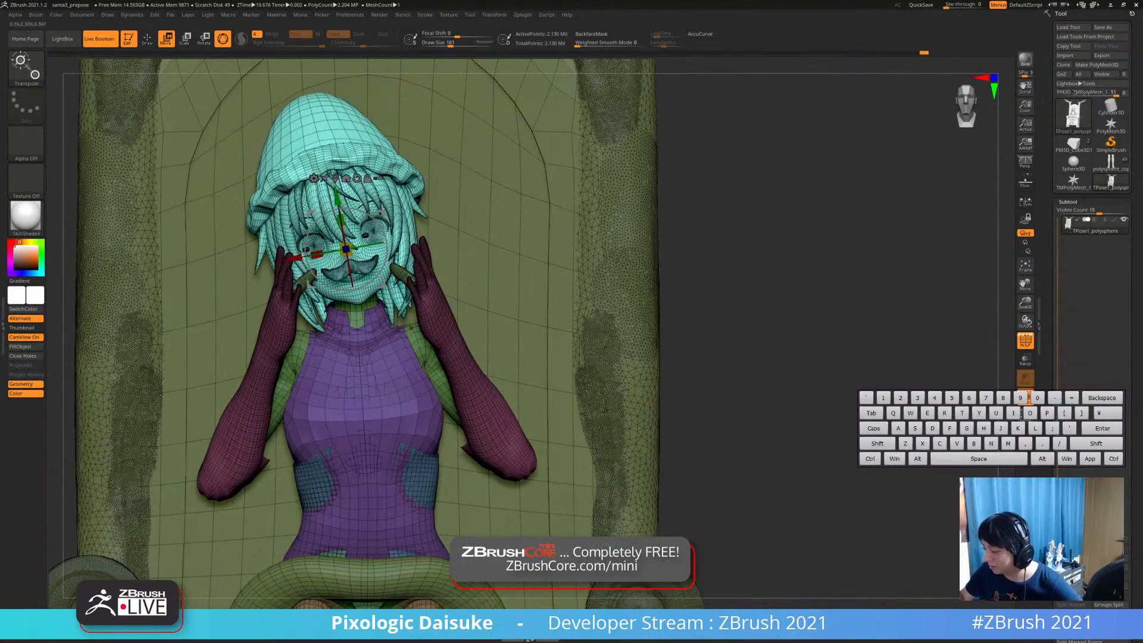
pyautogui.moveTo(347, 321)
pyautogui.mouseDown(button='right')
pyautogui.moveTo(380, 321)
pyautogui.moveTo(330, 324)
pyautogui.moveTo(329, 357)
pyautogui.mouseUp(button='right')
# Clear the mask and check the tilted head with the chair hidden and with it shown again
pyautogui.click(147, 39)
pyautogui.keyDown('ctrl'); pyautogui.moveTo(571, 441); pyautogui.dragTo(566, 286, button='right'); pyautogui.keyUp('ctrl')
pyautogui.keyDown('ctrl'); pyautogui.click(566, 277); pyautogui.keyUp('ctrl')
pyautogui.moveTo(559, 330); pyautogui.dragTo(524, 315, button='right')
pyautogui.keyDown('ctrl'); pyautogui.keyDown('shift'); pyautogui.click(523, 312); pyautogui.keyUp('shift'); pyautogui.keyUp('ctrl')
pyautogui.keyDown('ctrl'); pyautogui.keyDown('shift'); pyautogui.moveTo(608, 277); pyautogui.dragTo(604, 298); pyautogui.keyUp('shift'); pyautogui.keyUp('ctrl')
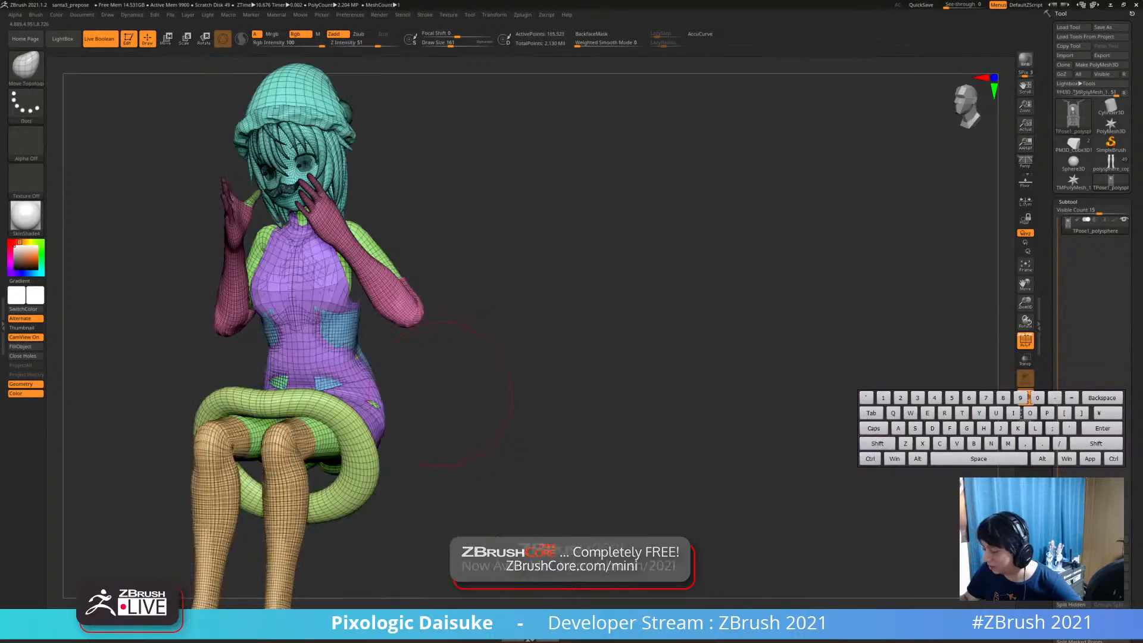
pyautogui.keyDown('ctrl'); pyautogui.keyDown('shift'); pyautogui.click(517, 336); pyautogui.keyUp('shift'); pyautogui.keyUp('ctrl')
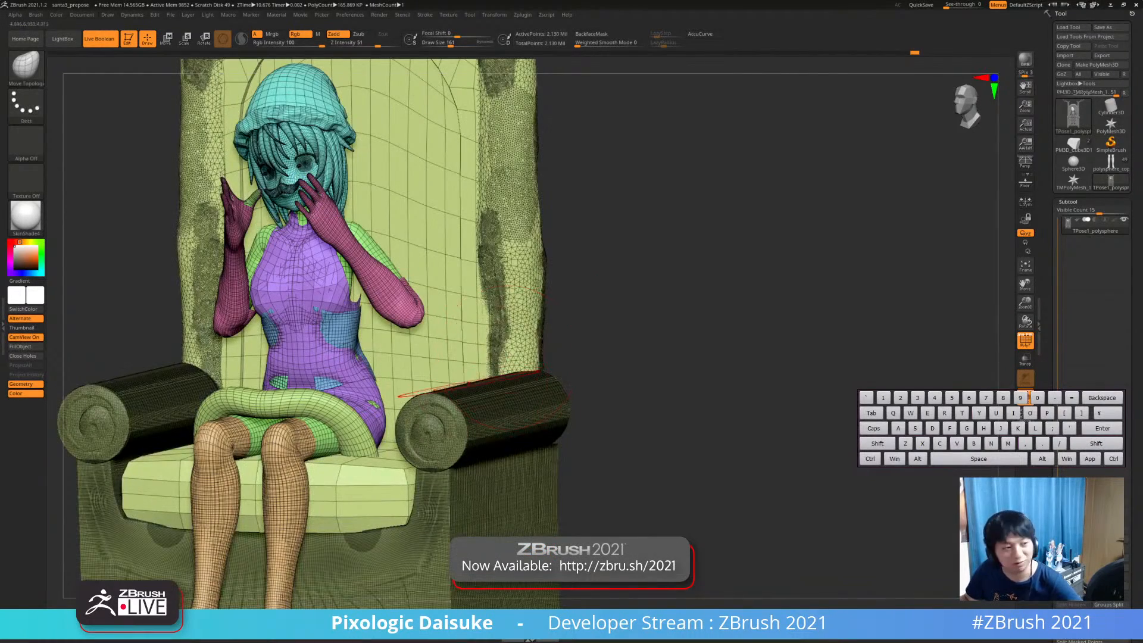
pyautogui.moveTo(495, 349); pyautogui.dragTo(531, 347, button='right')
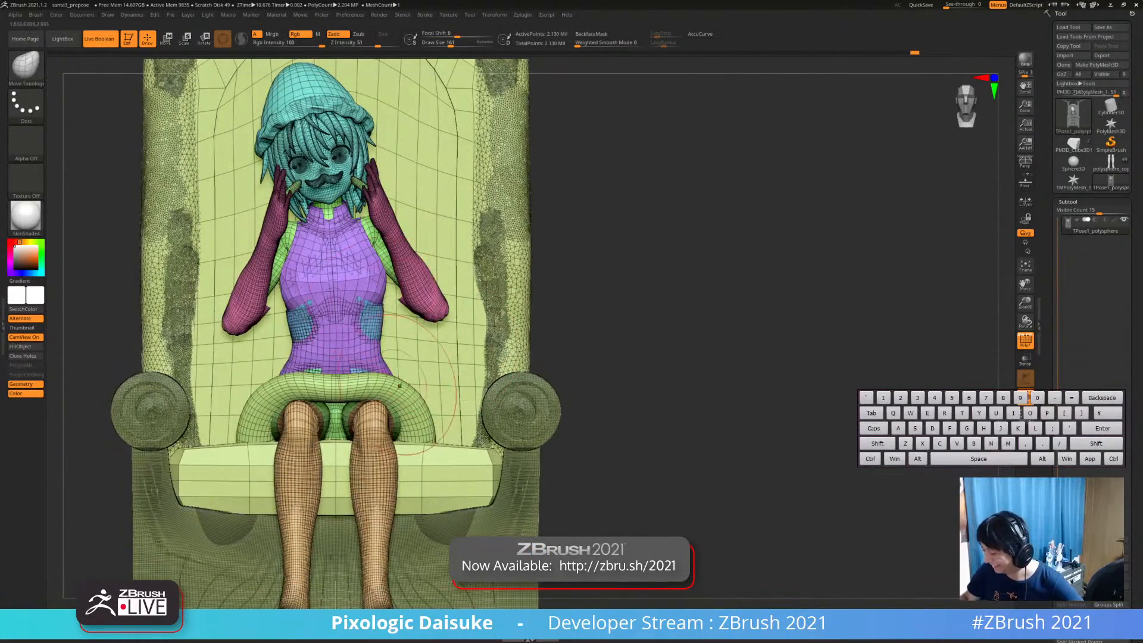
pyautogui.moveTo(400, 385); pyautogui.dragTo(449, 382, button='right')
# Isolate the two side panels at the waist, group them into one polygroup and show the whole model again
pyautogui.keyDown('ctrl'); pyautogui.keyDown('shift'); pyautogui.click(357, 321); pyautogui.keyUp('shift'); pyautogui.keyUp('ctrl')
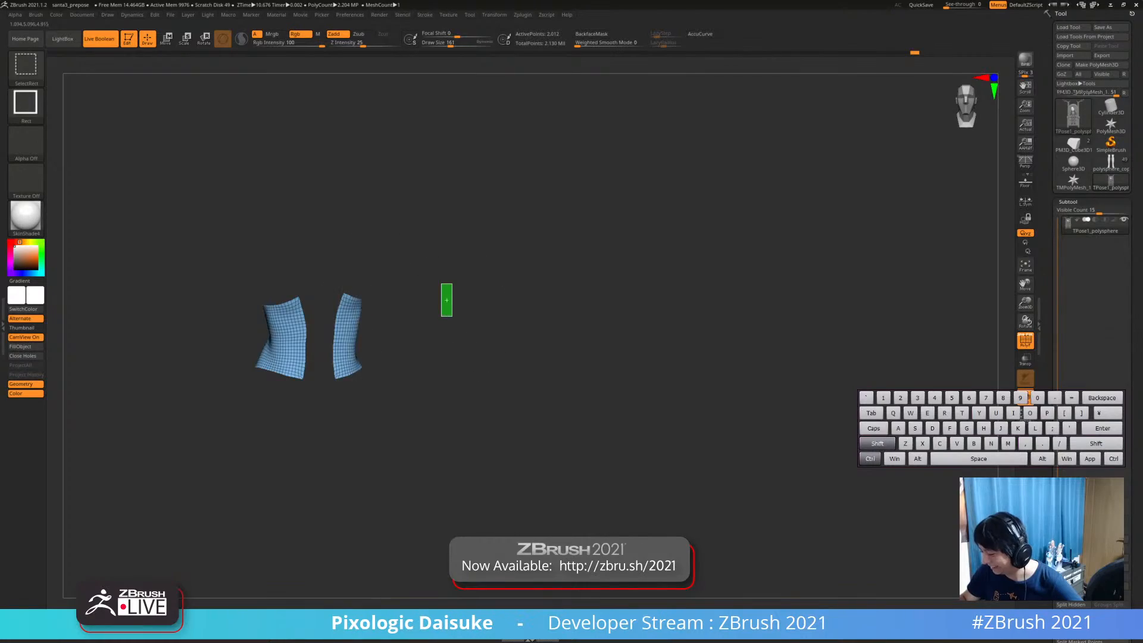
pyautogui.keyDown('ctrl'); pyautogui.keyDown('shift'); pyautogui.moveTo(452, 316); pyautogui.dragTo(451, 315); pyautogui.keyUp('shift'); pyautogui.keyUp('ctrl')
pyautogui.keyDown('ctrl'); pyautogui.keyDown('shift'); pyautogui.click(280, 323); pyautogui.keyUp('shift'); pyautogui.keyUp('ctrl')
pyautogui.moveTo(523, 307)
pyautogui.mouseDown(button='right')
pyautogui.moveTo(586, 309)
pyautogui.moveTo(562, 333)
pyautogui.moveTo(529, 317)
pyautogui.mouseUp(button='right')
pyautogui.keyDown('ctrl'); pyautogui.keyDown('shift'); pyautogui.moveTo(529, 317); pyautogui.dragTo(542, 300); pyautogui.keyUp('shift'); pyautogui.keyUp('ctrl')
pyautogui.hotkey('ctrl', 'w')
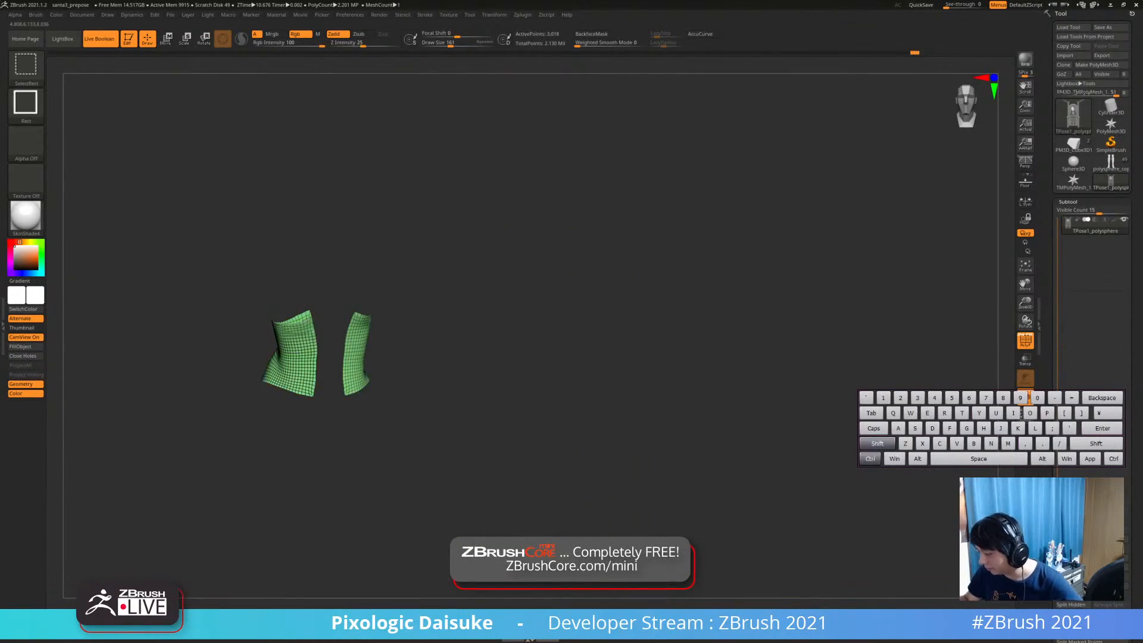
pyautogui.keyDown('ctrl'); pyautogui.keyDown('shift'); pyautogui.click(535, 311); pyautogui.keyUp('shift'); pyautogui.keyUp('ctrl')
pyautogui.moveTo(534, 311); pyautogui.dragTo(490, 279, button='right')
pyautogui.keyDown('alt'); pyautogui.moveTo(324, 419); pyautogui.dragTo(329, 459, button='right'); pyautogui.keyUp('alt')
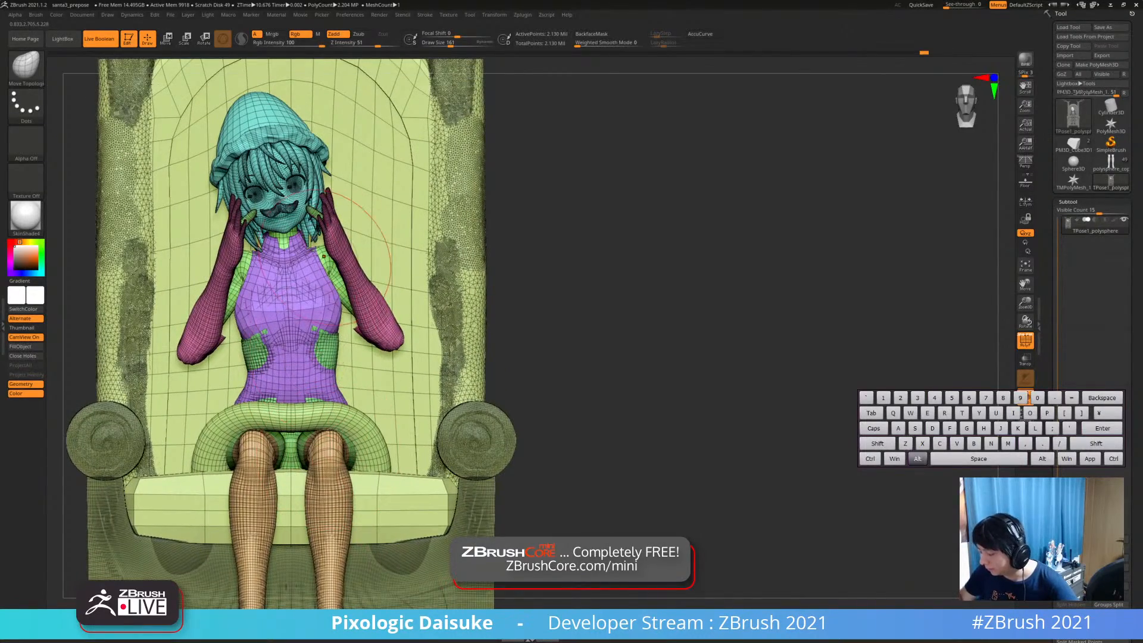
# Hide the chair and mask the character from the waist down, leaving the torso, arms and head unmasked
pyautogui.moveTo(373, 218)
pyautogui.keyDown('ctrl'); pyautogui.mouseDown(button='right')
pyautogui.moveTo(308, 315)
pyautogui.moveTo(288, 318)
pyautogui.moveTo(324, 300)
pyautogui.moveTo(369, 233)
pyautogui.mouseUp(button='right'); pyautogui.keyUp('ctrl')
pyautogui.keyDown('ctrl'); pyautogui.keyDown('shift'); pyautogui.click(413, 364); pyautogui.keyUp('shift'); pyautogui.keyUp('ctrl')
pyautogui.keyDown('ctrl'); pyautogui.keyDown('shift'); pyautogui.moveTo(551, 306); pyautogui.dragTo(560, 278); pyautogui.keyUp('shift'); pyautogui.keyUp('ctrl')
pyautogui.moveTo(318, 110)
pyautogui.keyDown('ctrl'); pyautogui.mouseDown()
pyautogui.moveTo(113, 330)
pyautogui.moveTo(148, 447)
pyautogui.moveTo(196, 461)
pyautogui.moveTo(369, 440)
pyautogui.moveTo(422, 208)
pyautogui.mouseUp(); pyautogui.keyUp('ctrl')
pyautogui.keyDown('ctrl'); pyautogui.moveTo(363, 89); pyautogui.dragTo(324, 108); pyautogui.keyUp('ctrl')
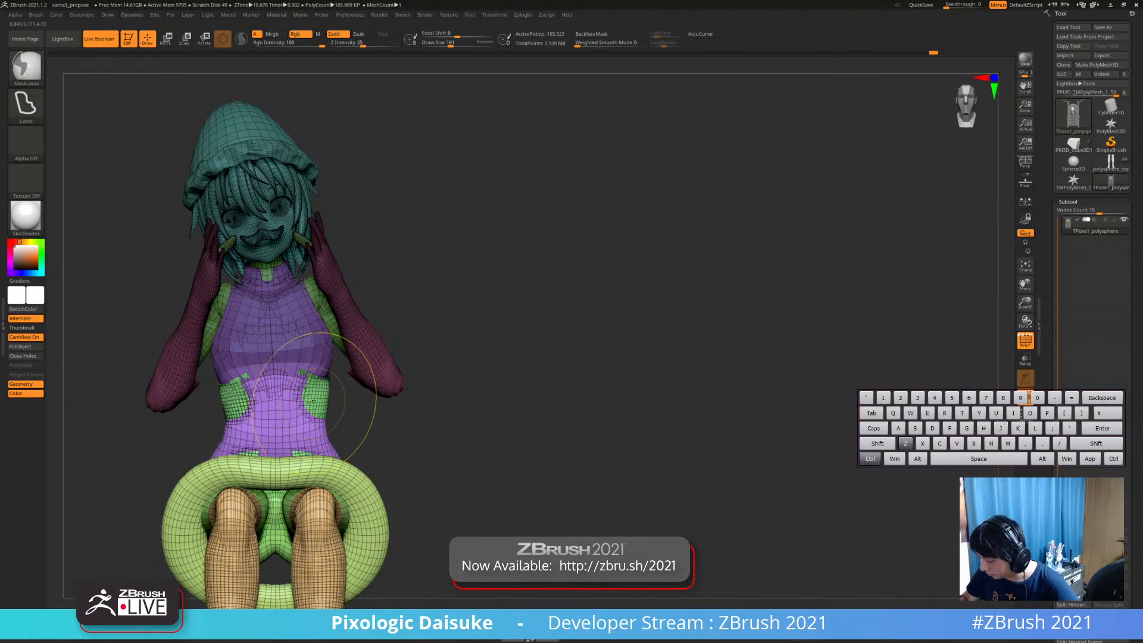
pyautogui.keyDown('ctrl'); pyautogui.moveTo(345, 398); pyautogui.dragTo(354, 409); pyautogui.keyUp('ctrl')
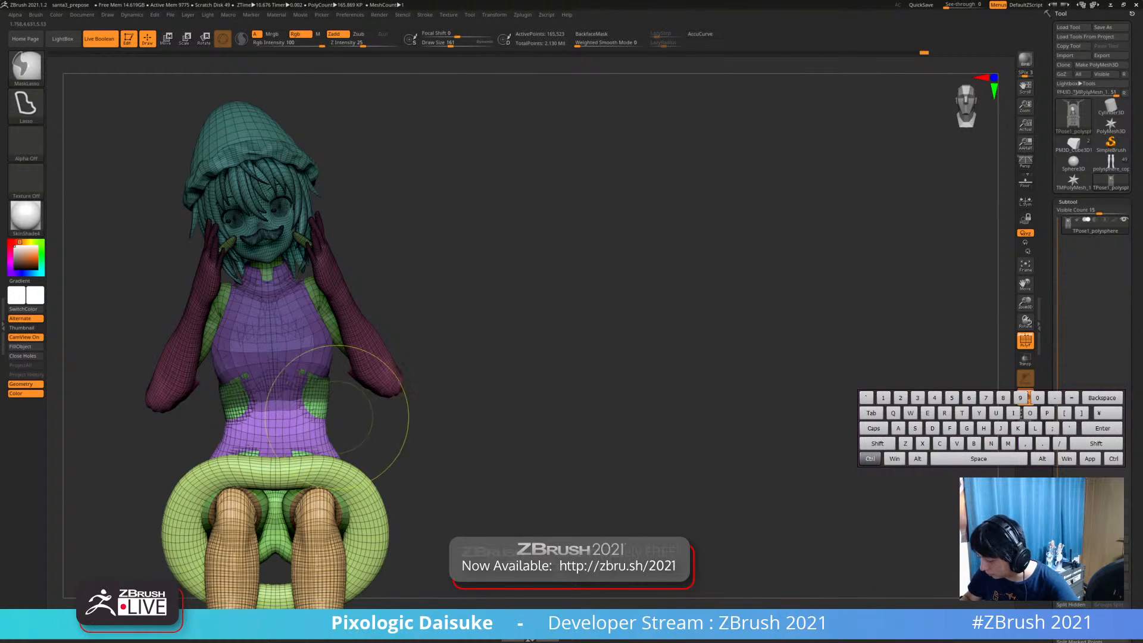
pyautogui.keyDown('ctrl'); pyautogui.click(460, 291); pyautogui.keyUp('ctrl')
# Place the rotation gizmo at the waist and lean the upper body slightly toward the character's right side
pyautogui.press('r')
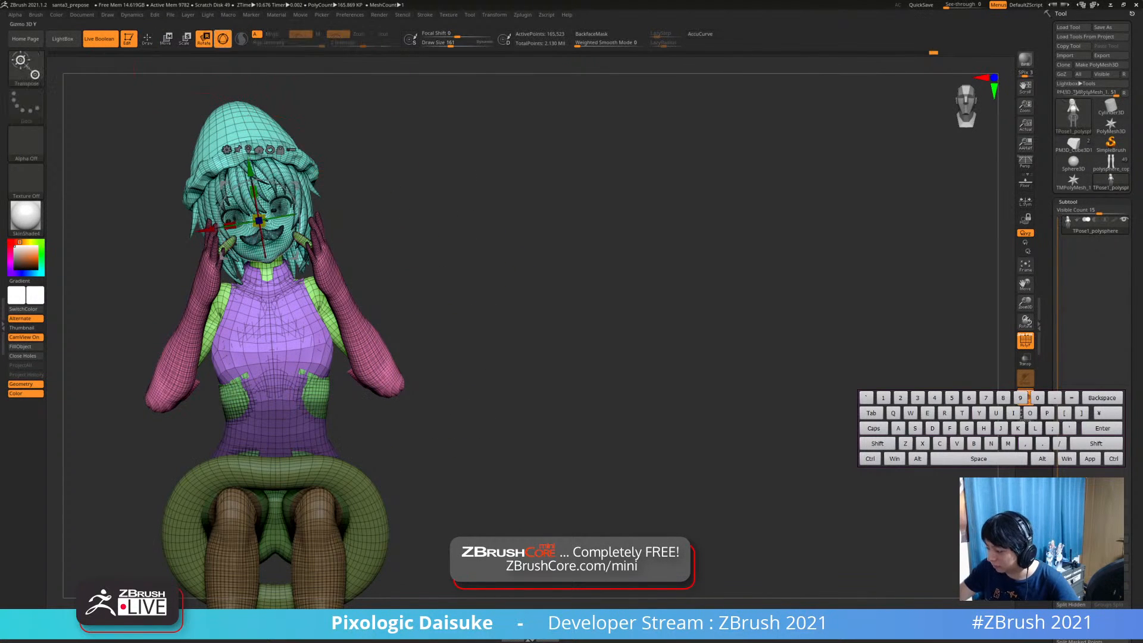
pyautogui.keyDown('alt'); pyautogui.moveTo(273, 377); pyautogui.dragTo(277, 420); pyautogui.keyUp('alt')
pyautogui.moveTo(308, 353); pyautogui.dragTo(316, 347)
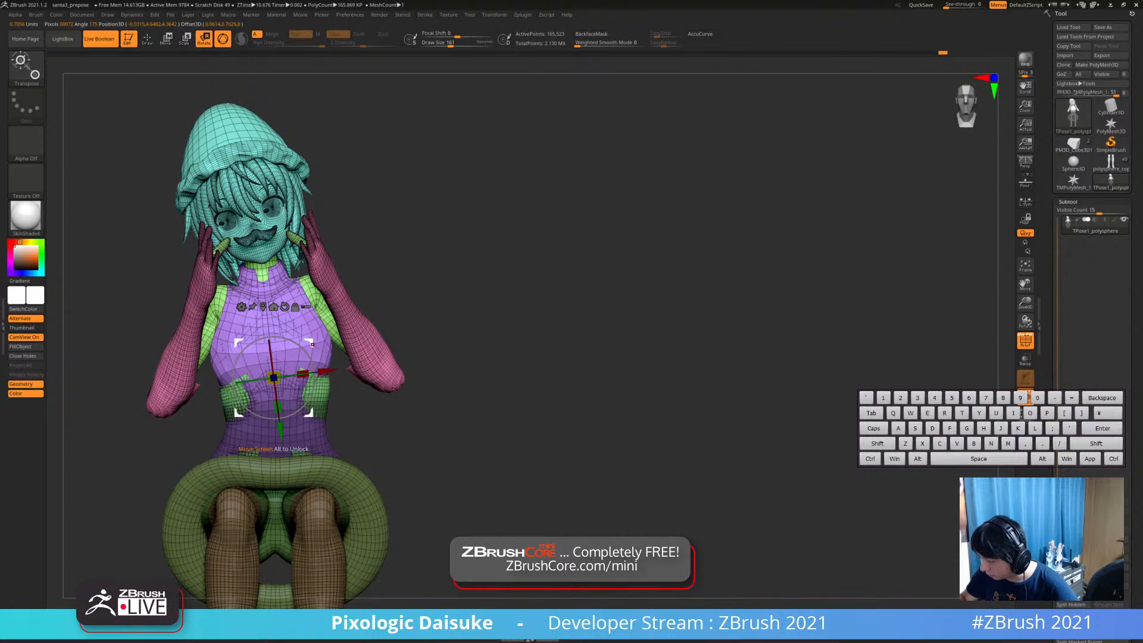
# Return to Draw mode, clear the mask and bring the chair back to show the whole seated figure
pyautogui.press('q')
pyautogui.moveTo(424, 301)
pyautogui.keyDown('ctrl'); pyautogui.mouseDown()
pyautogui.moveTo(431, 331)
pyautogui.moveTo(455, 283)
pyautogui.moveTo(497, 316)
pyautogui.moveTo(455, 318)
pyautogui.moveTo(467, 337)
pyautogui.moveTo(538, 340)
pyautogui.moveTo(470, 339)
pyautogui.moveTo(505, 315)
pyautogui.moveTo(476, 300)
pyautogui.moveTo(485, 351)
pyautogui.moveTo(509, 384)
pyautogui.mouseUp(); pyautogui.keyUp('ctrl')
pyautogui.keyDown('ctrl'); pyautogui.keyDown('shift'); pyautogui.click(475, 302); pyautogui.keyUp('shift'); pyautogui.keyUp('ctrl')
pyautogui.keyDown('alt'); pyautogui.moveTo(509, 384); pyautogui.dragTo(459, 307); pyautogui.keyUp('alt')
pyautogui.keyDown('alt'); pyautogui.moveTo(458, 307); pyautogui.dragTo(442, 378); pyautogui.keyUp('alt')
pyautogui.moveTo(441, 378)
pyautogui.keyDown('alt'); pyautogui.mouseDown(button='right')
pyautogui.moveTo(440, 322)
pyautogui.moveTo(417, 381)
pyautogui.moveTo(424, 411)
pyautogui.moveTo(389, 420)
pyautogui.mouseUp(button='right'); pyautogui.keyUp('alt')
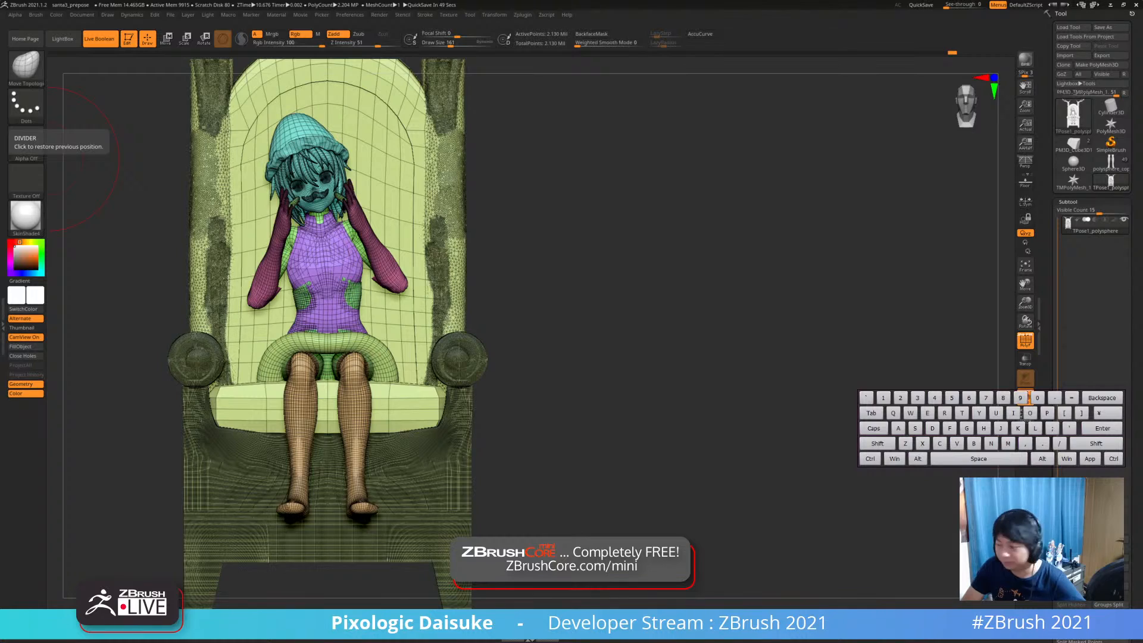
# Transfer the finished pose back to the original subtools with Transpose Master's TPose|SubT
pyautogui.moveTo(107, 172)
pyautogui.mouseDown()
pyautogui.moveTo(134, 184)
pyautogui.moveTo(116, 200)
pyautogui.moveTo(62, 193)
pyautogui.moveTo(110, 178)
pyautogui.mouseUp()
pyautogui.click(546, 14)
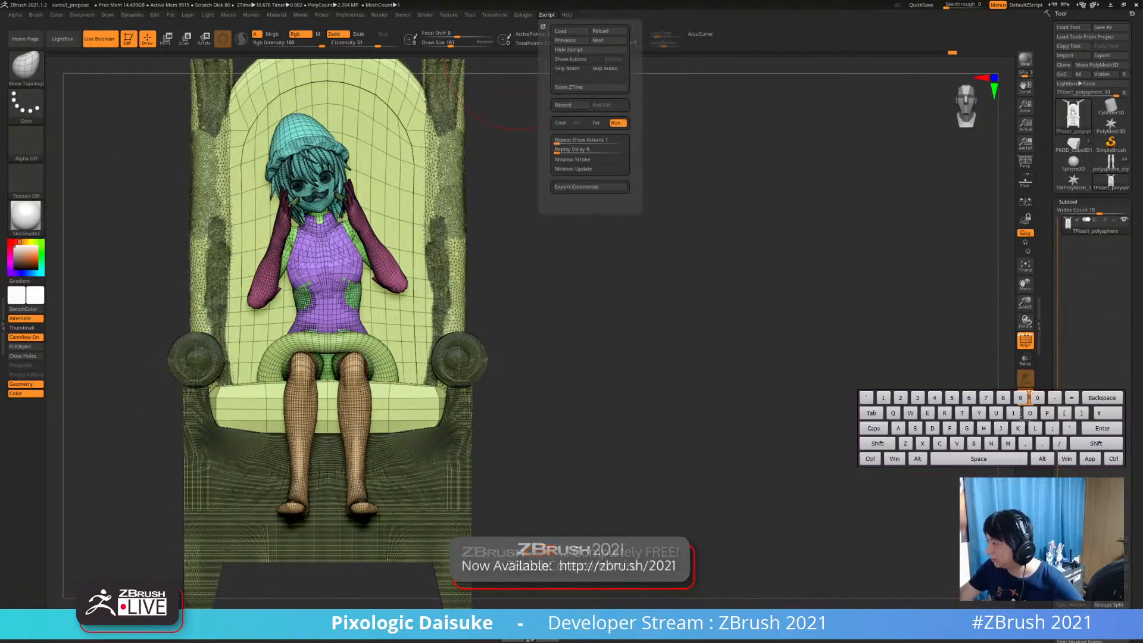
pyautogui.moveTo(522, 15)
pyautogui.click(583, 205)
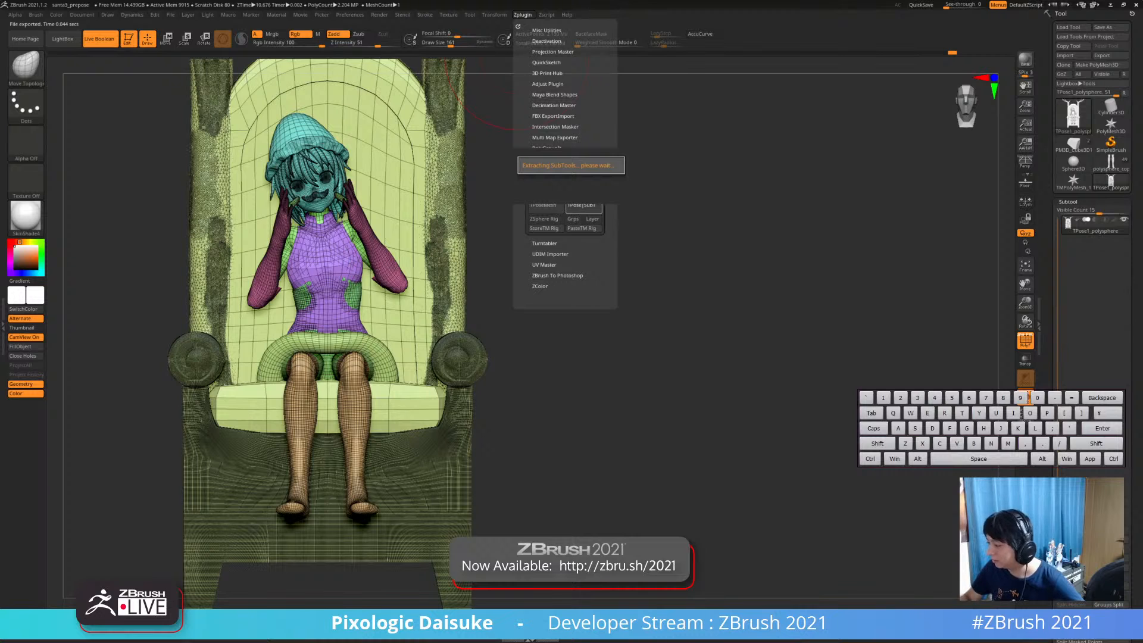
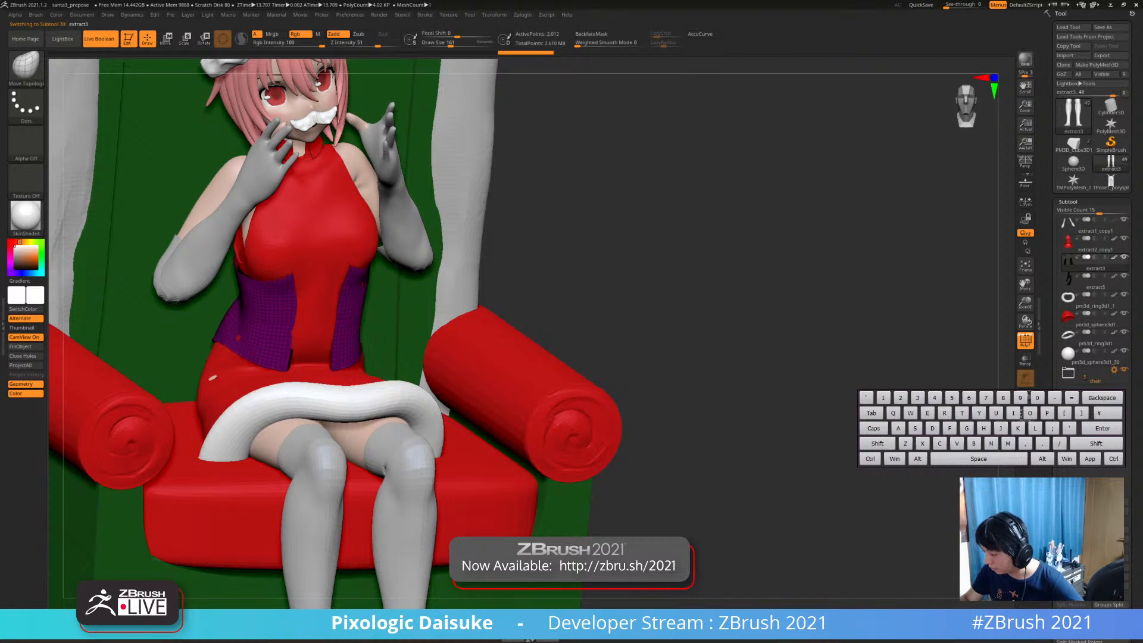
# Check the dress and glove subtools, then select the body subtool (polysphere1) and isolate it from the others
pyautogui.moveTo(410, 347); pyautogui.dragTo(353, 347, button='right')
pyautogui.keyDown('alt'); pyautogui.click(339, 372); pyautogui.keyUp('alt')
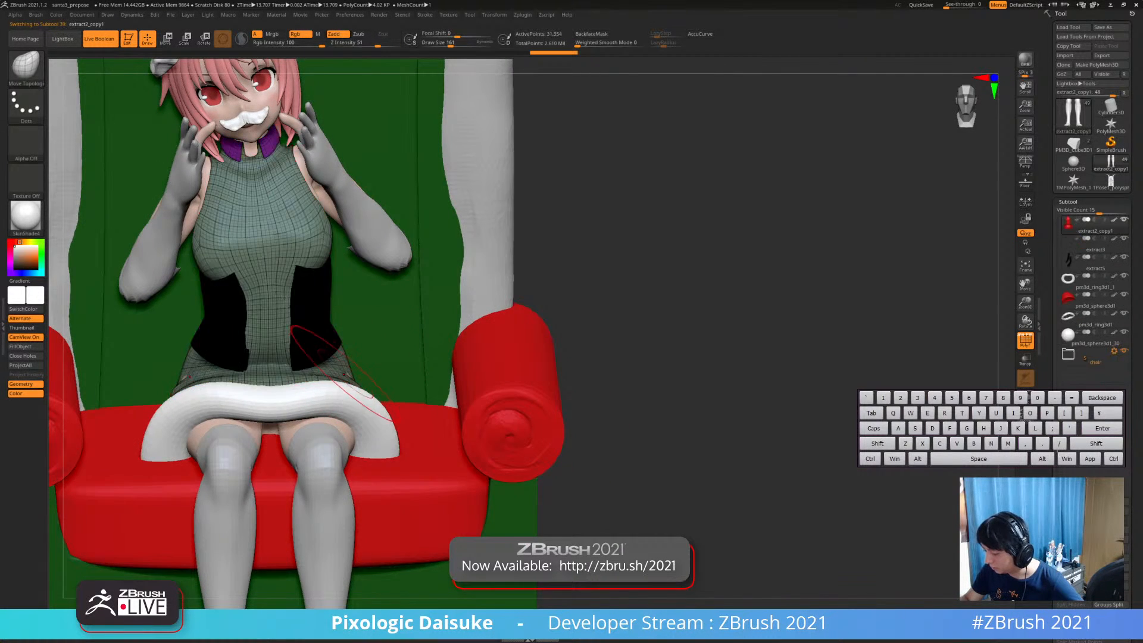
pyautogui.keyDown('ctrl'); pyautogui.moveTo(362, 362); pyautogui.dragTo(381, 215, button='right'); pyautogui.keyUp('ctrl')
pyautogui.keyDown('alt'); pyautogui.click(381, 283); pyautogui.keyUp('alt')
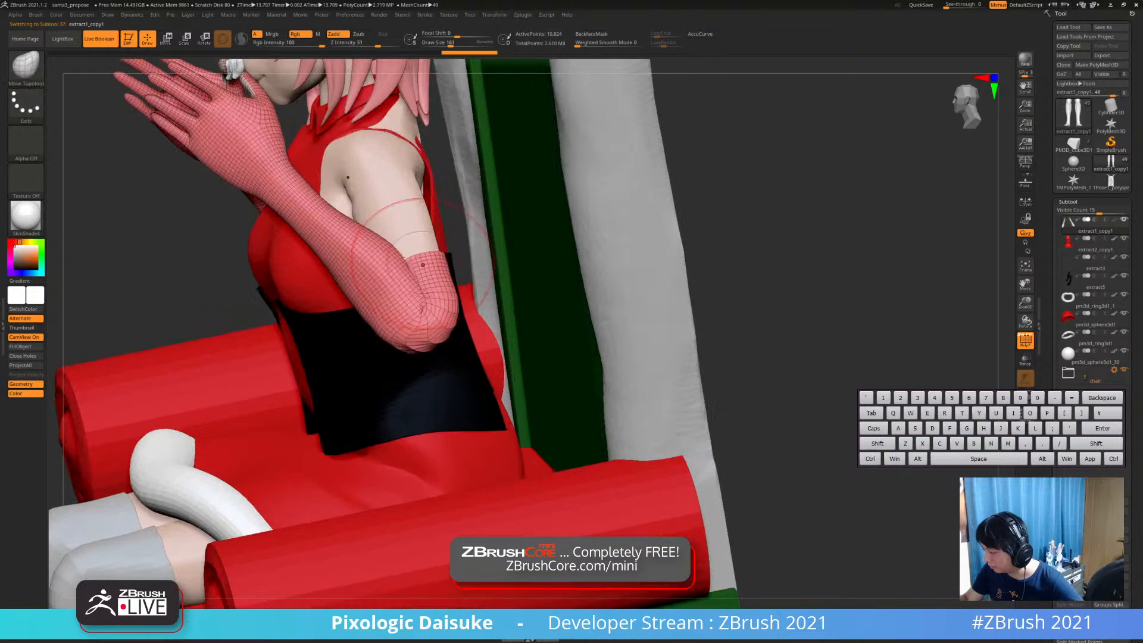
pyautogui.keyDown('alt'); pyautogui.click(420, 143); pyautogui.keyUp('alt')
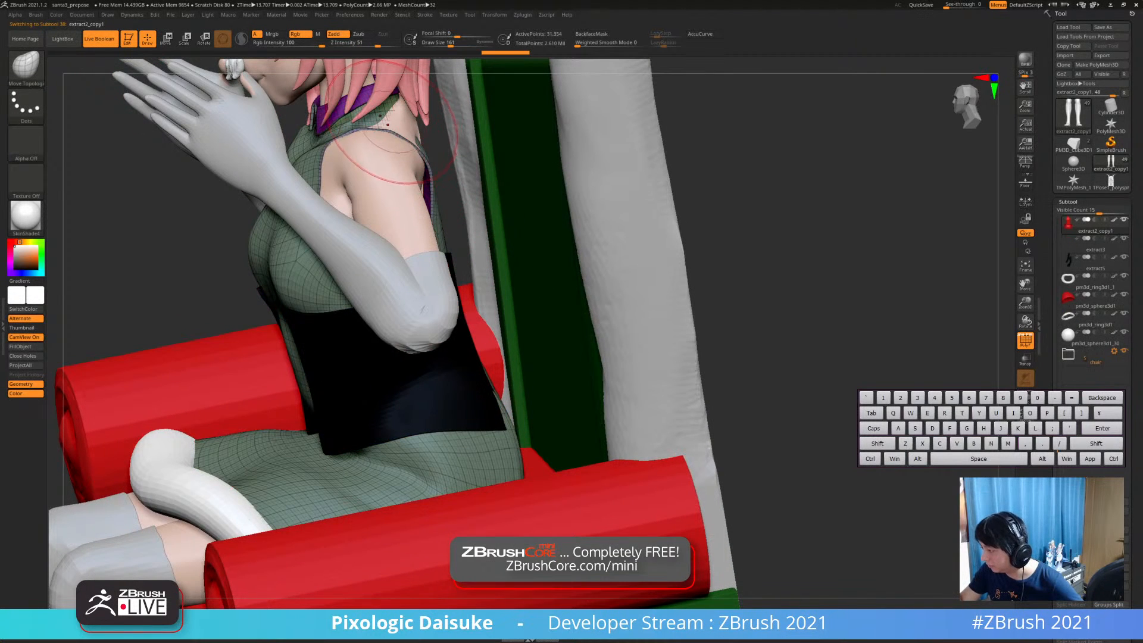
pyautogui.keyDown('alt'); pyautogui.click(384, 162); pyautogui.keyUp('alt')
pyautogui.hotkey('ctrl', 'shift', 's')
# Smooth out the sharp crease running down the middle of the body's back to the waist
pyautogui.keyDown('alt'); pyautogui.moveTo(415, 142); pyautogui.dragTo(390, 220, button='right'); pyautogui.keyUp('alt')
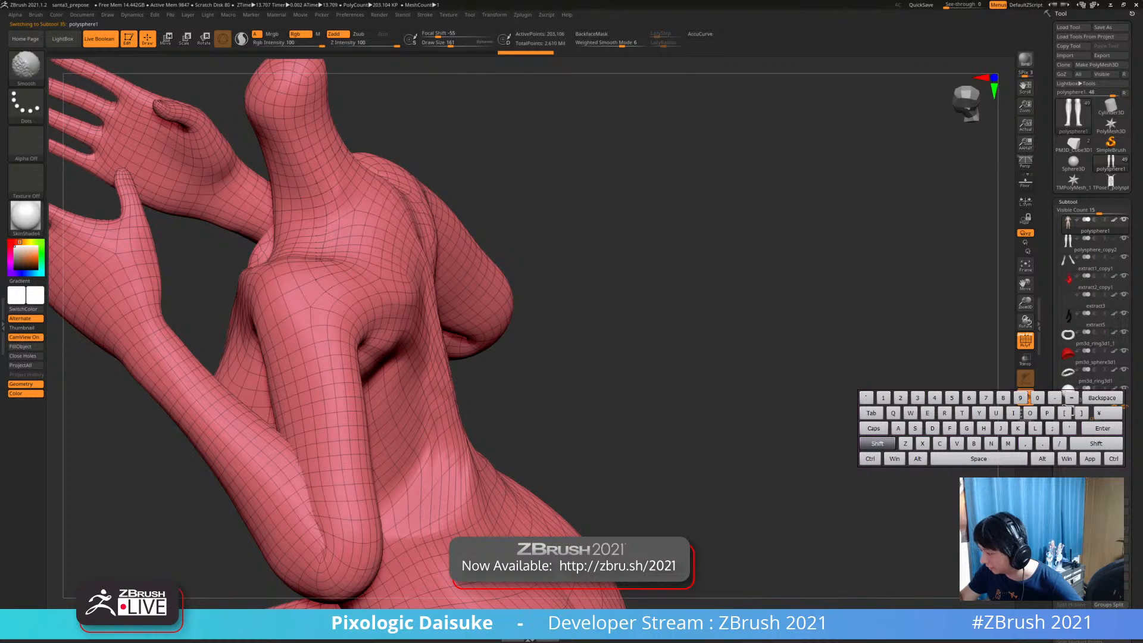
pyautogui.moveTo(387, 199); pyautogui.dragTo(434, 203, button='right')
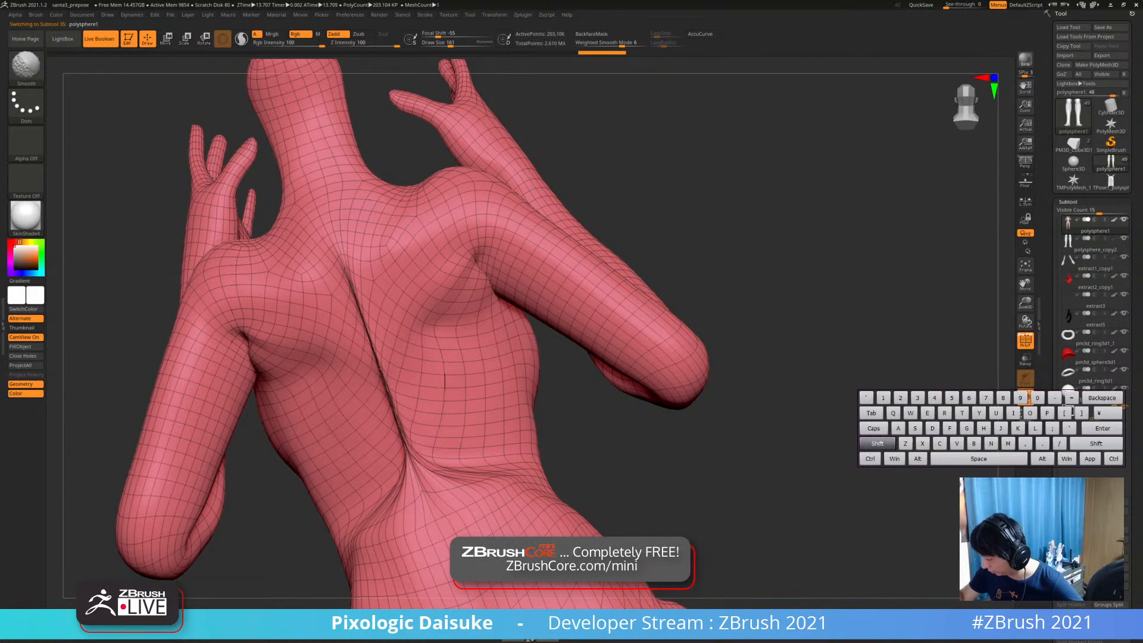
pyautogui.keyDown('shift'); pyautogui.moveTo(396, 410); pyautogui.dragTo(428, 494); pyautogui.keyUp('shift')
pyautogui.moveTo(393, 417)
pyautogui.keyDown('shift'); pyautogui.mouseDown()
pyautogui.moveTo(441, 500)
pyautogui.moveTo(397, 434)
pyautogui.moveTo(402, 467)
pyautogui.moveTo(394, 422)
pyautogui.moveTo(400, 446)
pyautogui.moveTo(431, 458)
pyautogui.moveTo(408, 437)
pyautogui.mouseUp(); pyautogui.keyUp('shift')
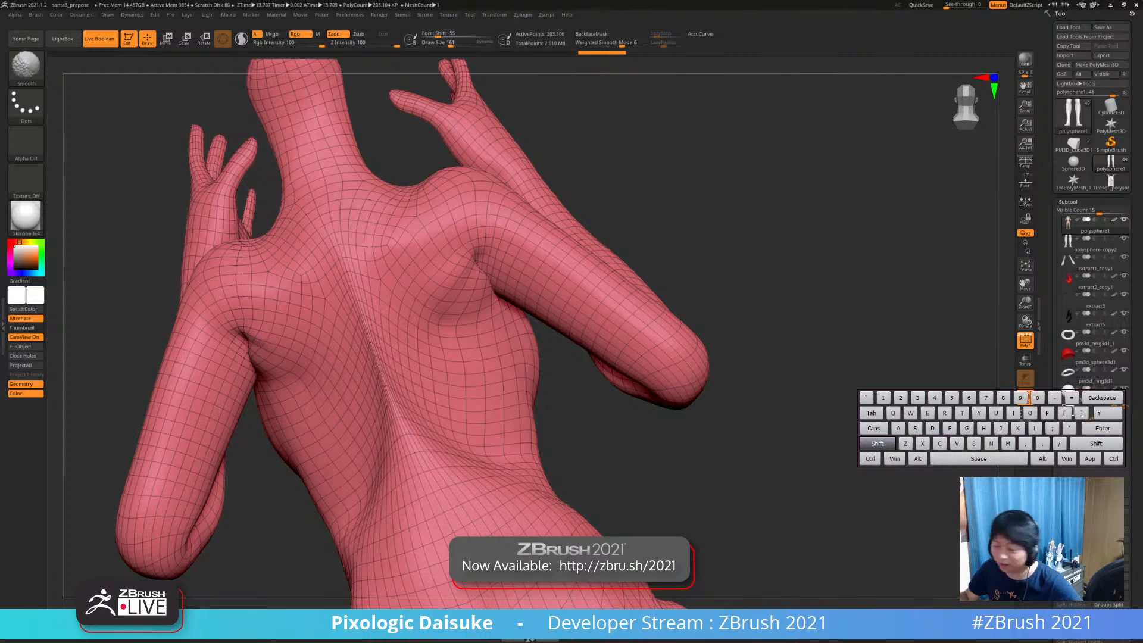
# Smooth the pinched mesh around the body's waist and lower back with the Smooth brush
pyautogui.keyDown('ctrl'); pyautogui.moveTo(464, 357); pyautogui.dragTo(459, 309, button='right'); pyautogui.keyUp('ctrl')
pyautogui.moveTo(458, 309); pyautogui.dragTo(416, 285, button='right')
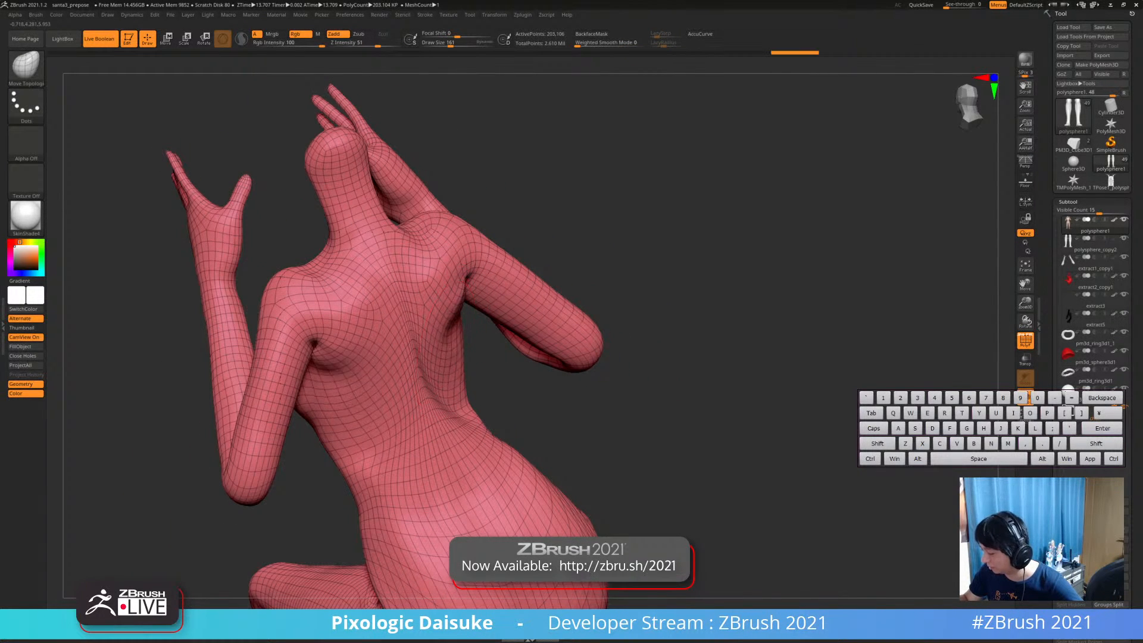
pyautogui.press('shift')
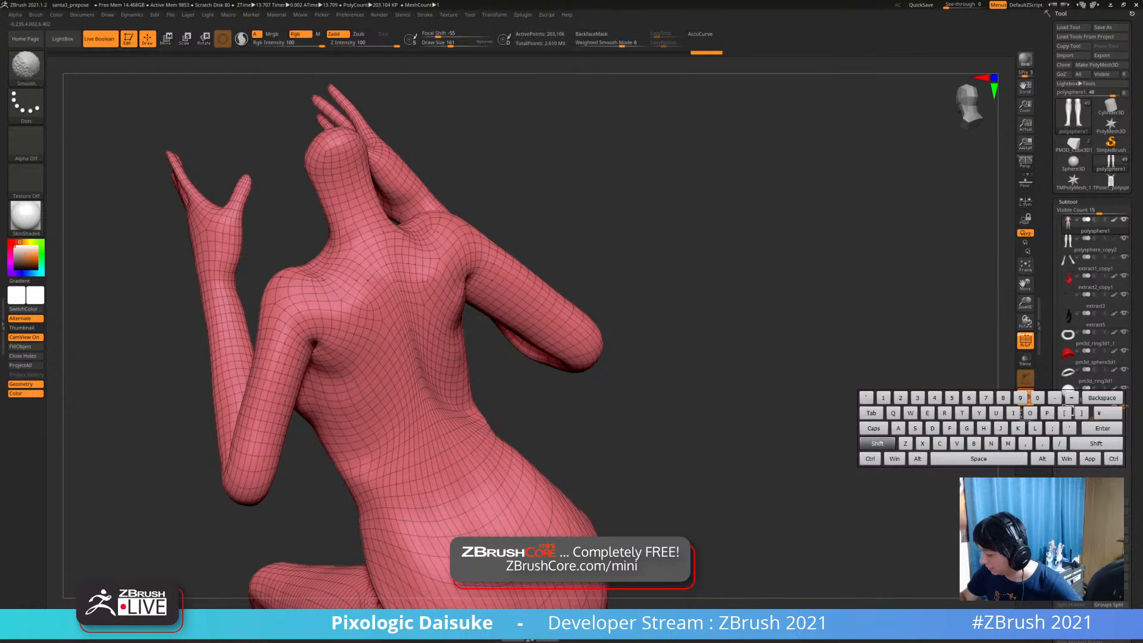
pyautogui.moveTo(452, 357); pyautogui.dragTo(411, 345, button='right')
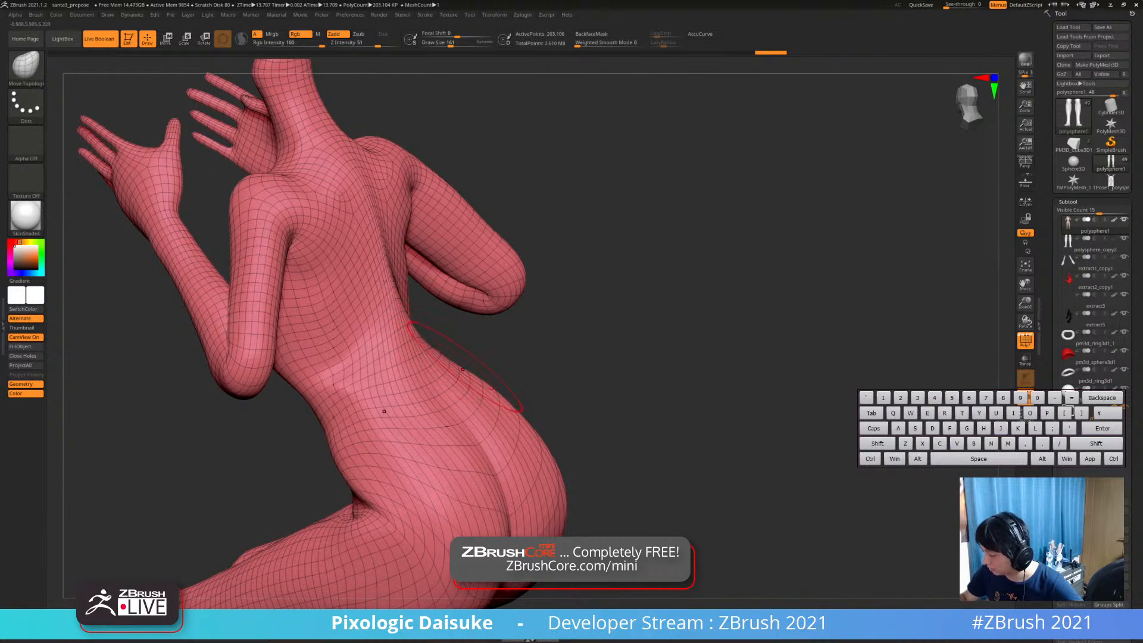
pyautogui.press('shift')
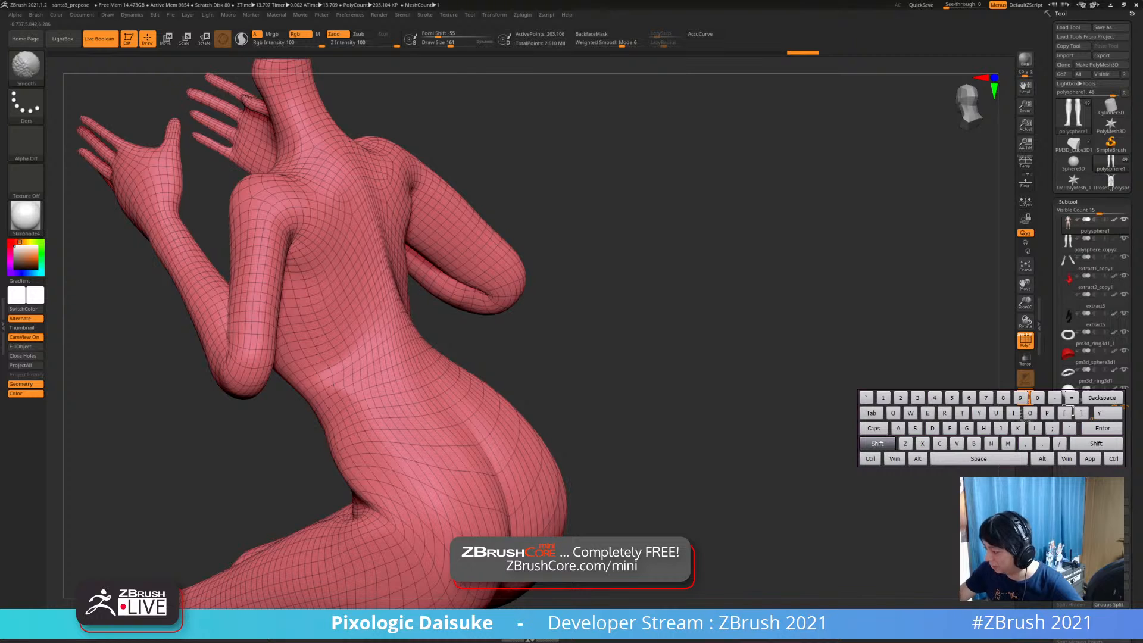
# With the DamStandard brush and symmetry off, carve a spine groove from the upper back down to the buttocks
pyautogui.keyDown('shift'); pyautogui.moveTo(411, 345); pyautogui.dragTo(392, 345, button='right'); pyautogui.keyUp('shift')
pyautogui.press('b')
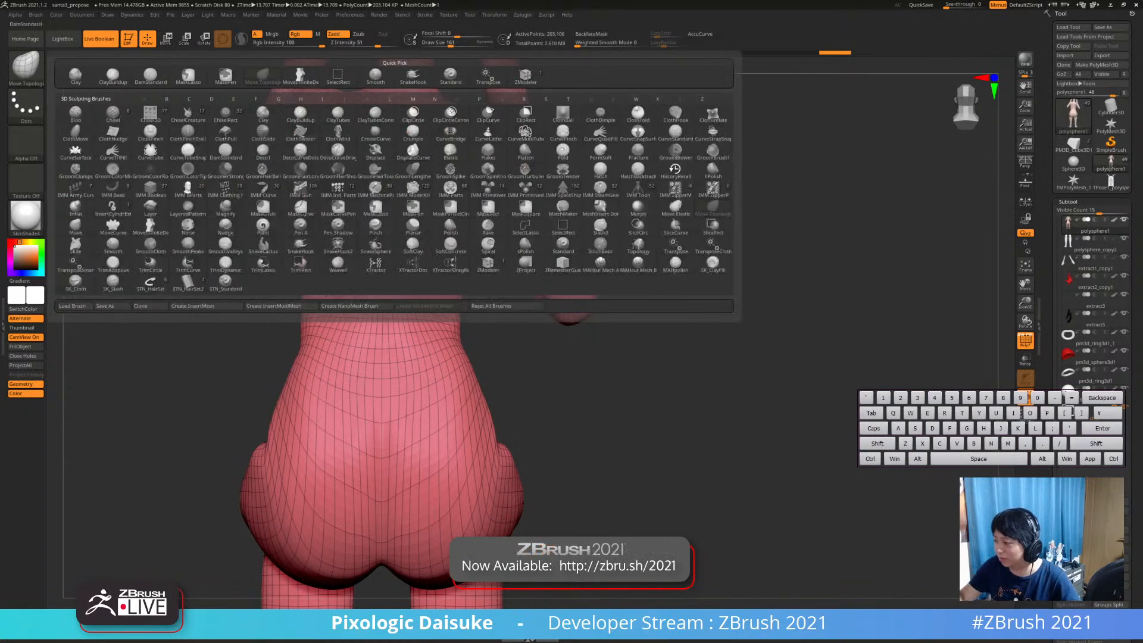
pyautogui.press('d')
pyautogui.press('s')
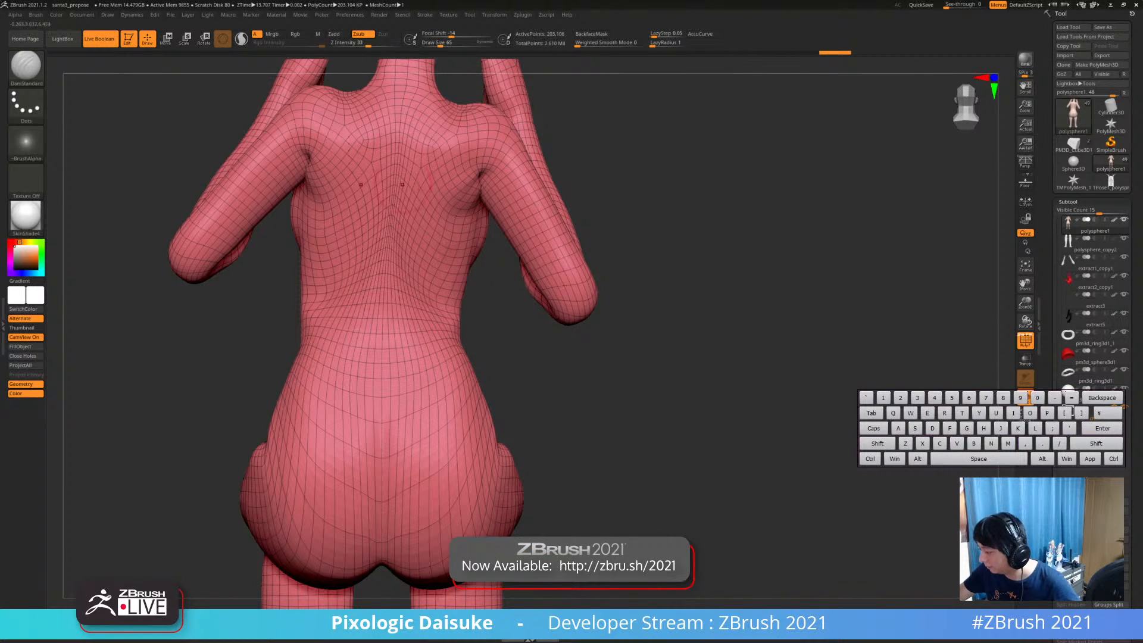
pyautogui.press('x')
pyautogui.moveTo(401, 128); pyautogui.dragTo(399, 187)
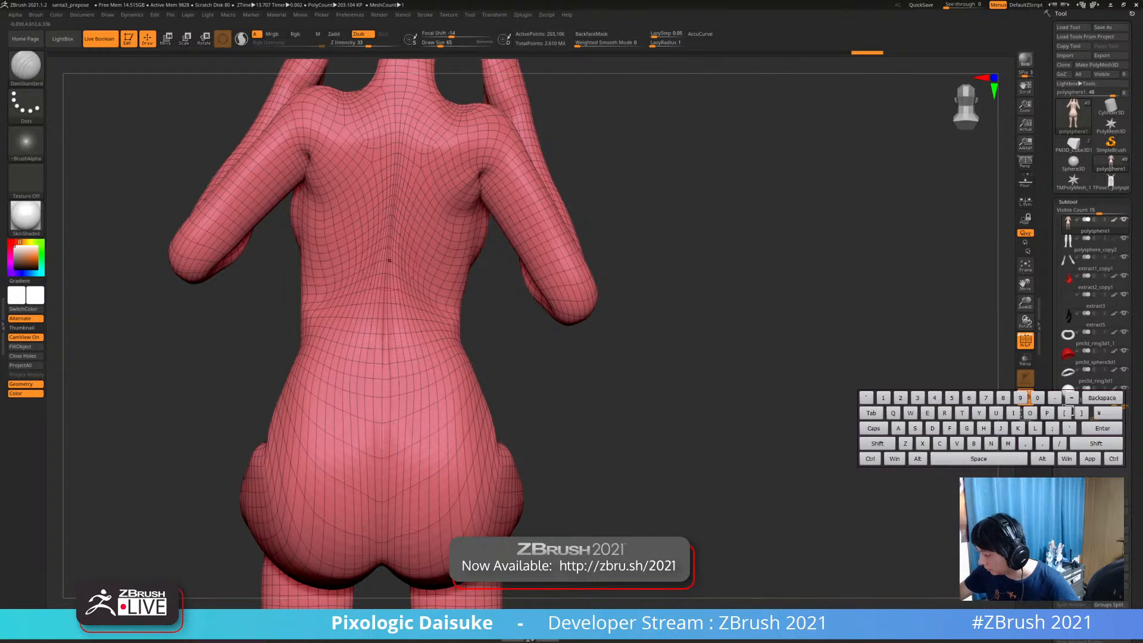
pyautogui.moveTo(384, 345); pyautogui.dragTo(383, 468)
pyautogui.moveTo(384, 417); pyautogui.dragTo(398, 260, button='right')
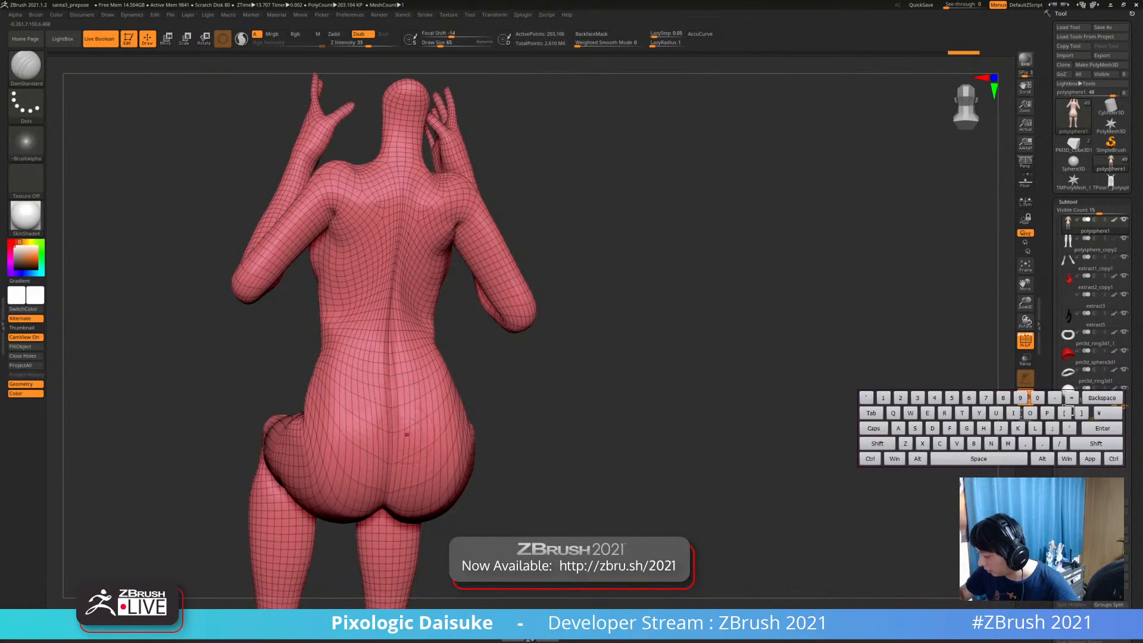
pyautogui.moveTo(395, 267); pyautogui.dragTo(389, 366)
pyautogui.moveTo(390, 369); pyautogui.dragTo(500, 363, button='right')
pyautogui.moveTo(476, 297); pyautogui.dragTo(408, 285, button='right')
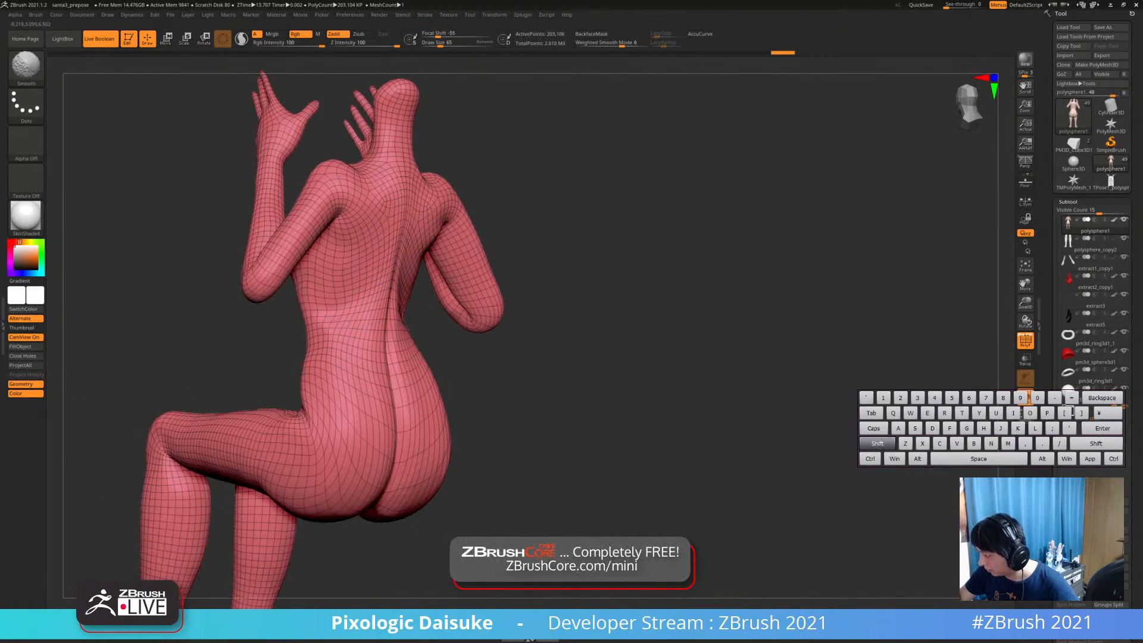
# Reshape the curve of the waist and lower back using the SnakeHook brush at a draw size of 177
pyautogui.press('b')
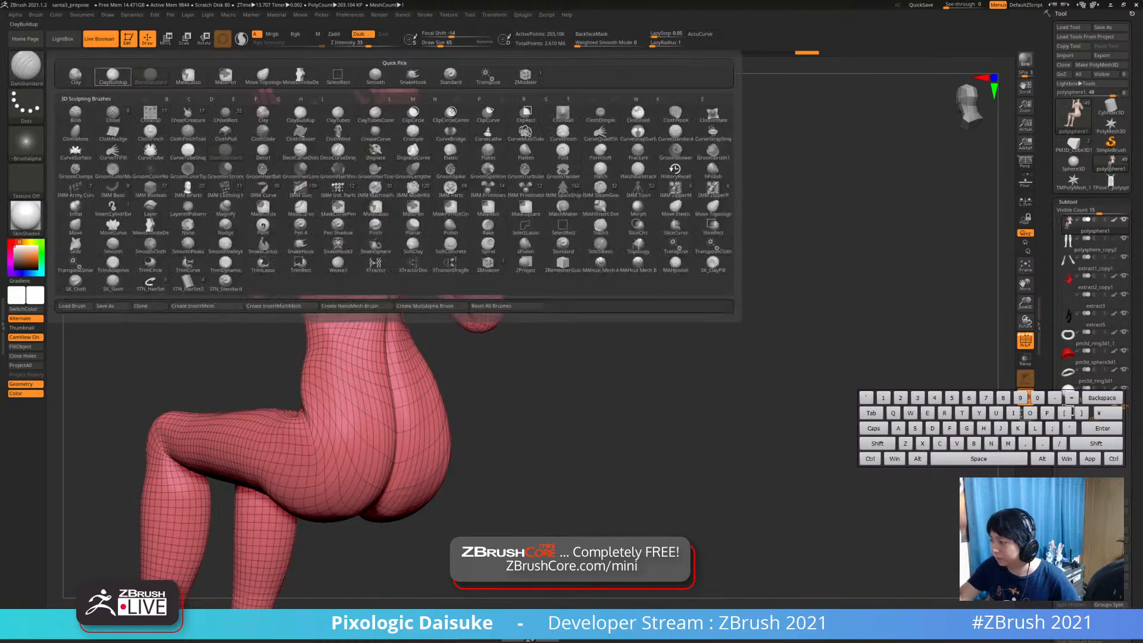
pyautogui.press('s')
pyautogui.press('h')
pyautogui.moveTo(595, 297); pyautogui.dragTo(631, 297, button='right')
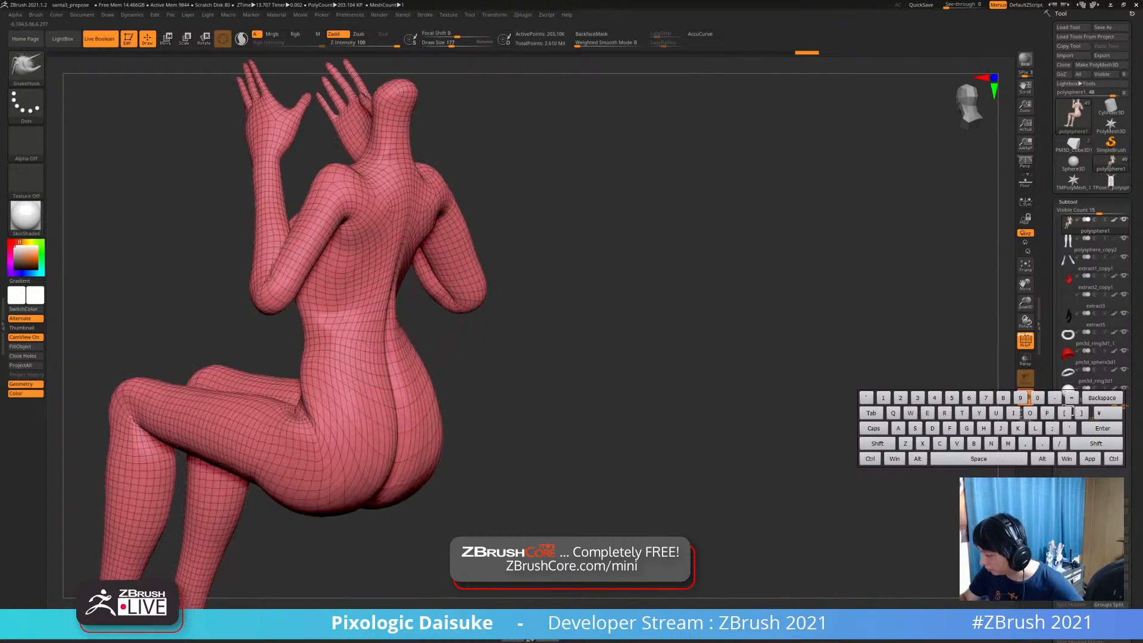
pyautogui.moveTo(390, 311); pyautogui.dragTo(333, 319, button='right')
pyautogui.moveTo(389, 333); pyautogui.dragTo(402, 315)
pyautogui.moveTo(333, 315); pyautogui.dragTo(428, 286, button='right')
pyautogui.moveTo(406, 203); pyautogui.dragTo(407, 232, button='right')
pyautogui.moveTo(404, 295); pyautogui.dragTo(416, 294)
pyautogui.moveTo(452, 291)
pyautogui.mouseDown(button='right')
pyautogui.moveTo(357, 294)
pyautogui.moveTo(369, 286)
pyautogui.mouseUp(button='right')
pyautogui.press('ctrl')
# Pull the right elbow into a more pointed shape with SnakeHook at draw size 99 and smooth the upper arm
pyautogui.moveTo(833, 282); pyautogui.dragTo(548, 303, button='right')
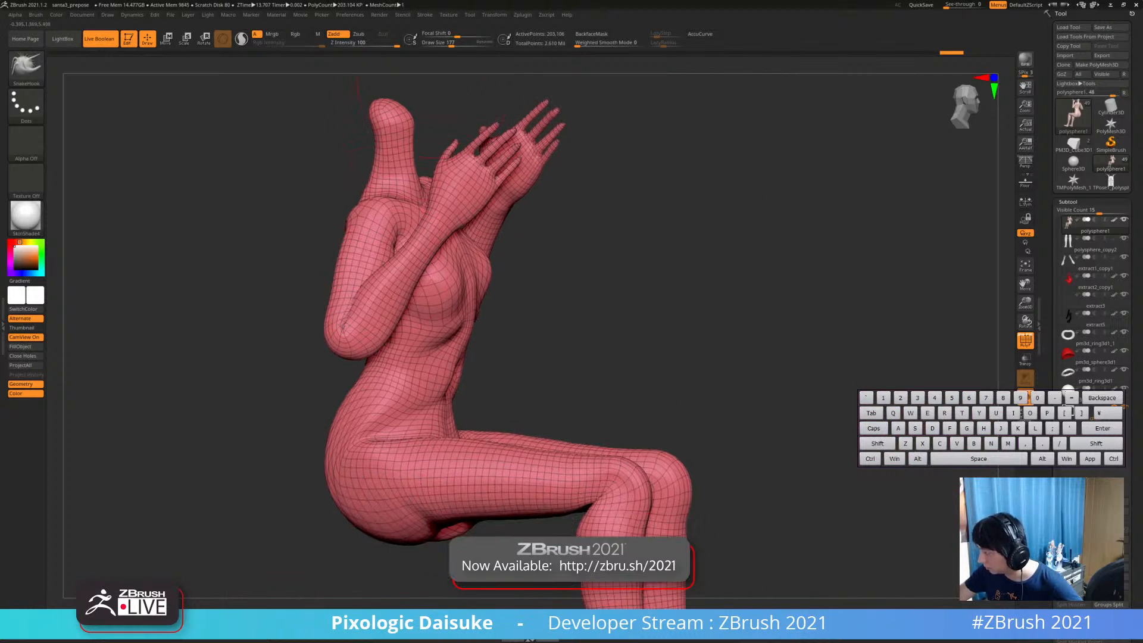
pyautogui.click(444, 44)
pyautogui.keyDown('ctrl'); pyautogui.moveTo(416, 125); pyautogui.dragTo(418, 149, button='right'); pyautogui.keyUp('ctrl')
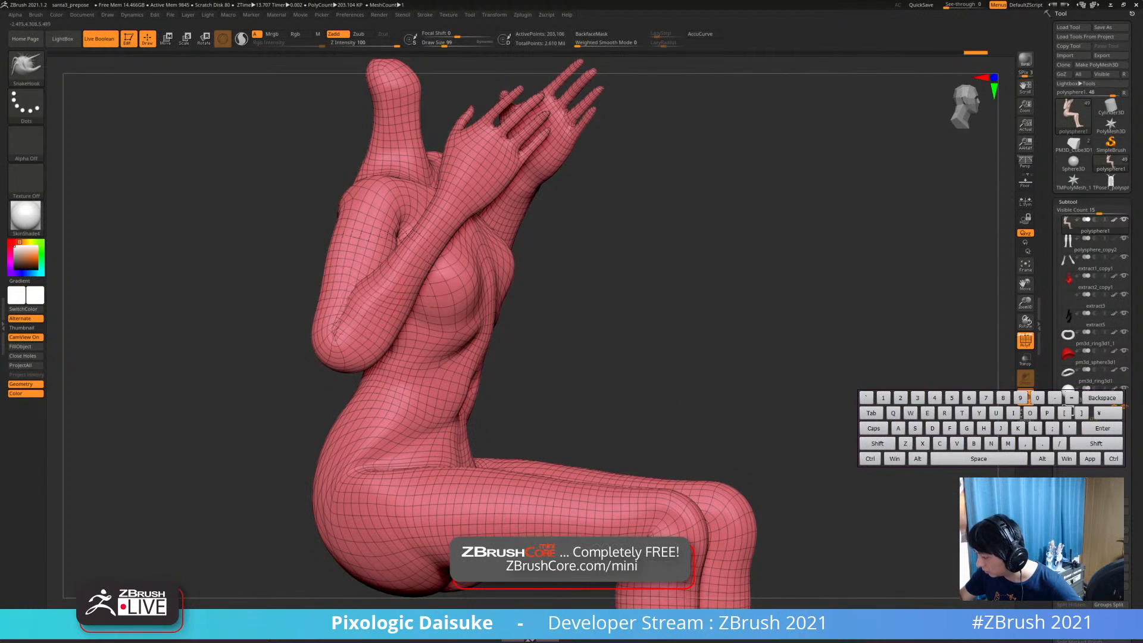
pyautogui.moveTo(393, 260); pyautogui.dragTo(391, 272)
pyautogui.moveTo(364, 348); pyautogui.dragTo(354, 364)
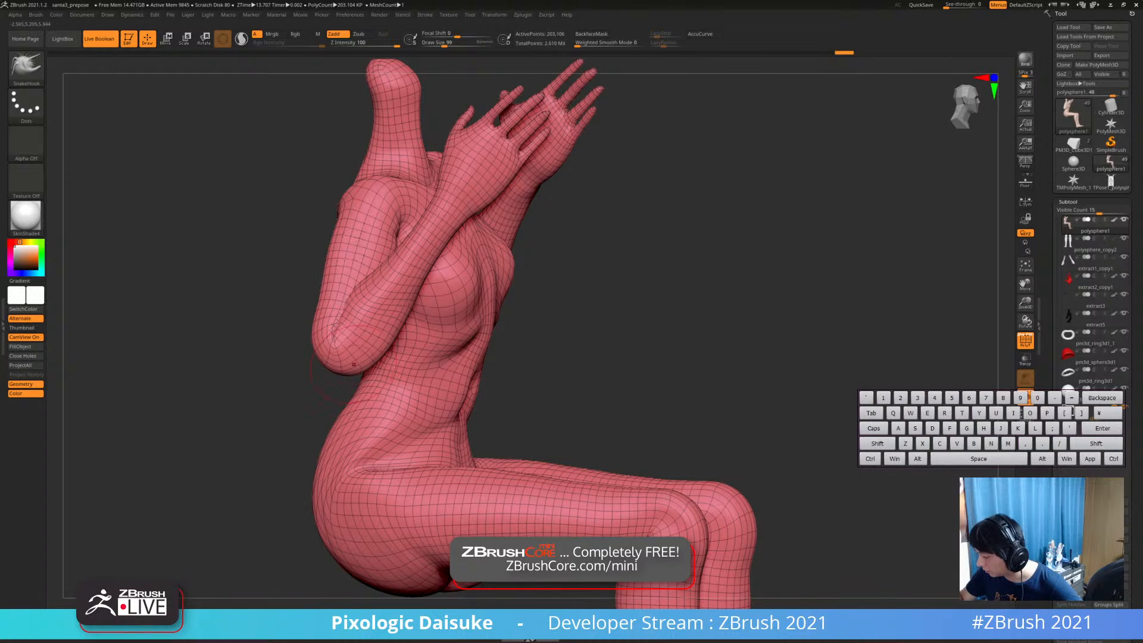
pyautogui.press('shift')
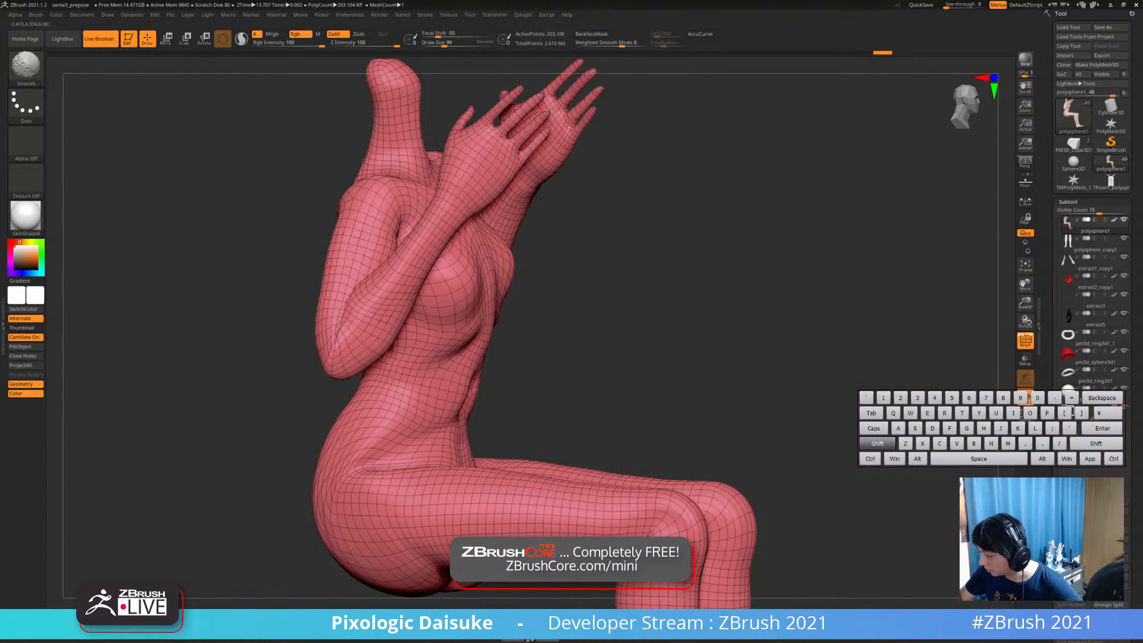
pyautogui.keyDown('shift'); pyautogui.moveTo(372, 310); pyautogui.dragTo(357, 275); pyautogui.keyUp('shift')
pyautogui.moveTo(349, 258); pyautogui.dragTo(395, 283, button='right')
pyautogui.keyDown('shift'); pyautogui.moveTo(369, 215); pyautogui.dragTo(368, 271); pyautogui.keyUp('shift')
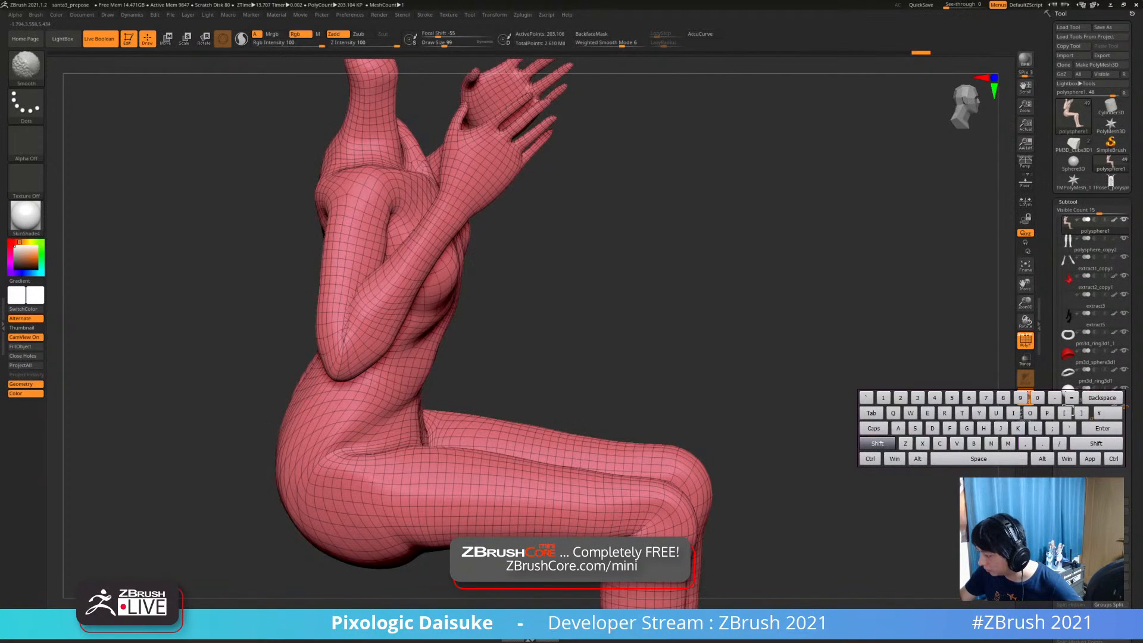
# Pull the back of the right shoulder outward with SnakeHook and smooth the shoulder area
pyautogui.moveTo(378, 193); pyautogui.dragTo(367, 202, button='right')
pyautogui.moveTo(365, 189); pyautogui.dragTo(352, 177)
pyautogui.moveTo(416, 179); pyautogui.dragTo(279, 192, button='right')
pyautogui.moveTo(316, 174); pyautogui.dragTo(299, 180)
pyautogui.keyDown('alt'); pyautogui.moveTo(299, 180); pyautogui.dragTo(307, 231, button='right'); pyautogui.keyUp('alt')
pyautogui.moveTo(309, 205)
pyautogui.keyDown('shift'); pyautogui.mouseDown()
pyautogui.moveTo(348, 207)
pyautogui.moveTo(377, 247)
pyautogui.mouseUp(); pyautogui.keyUp('shift')
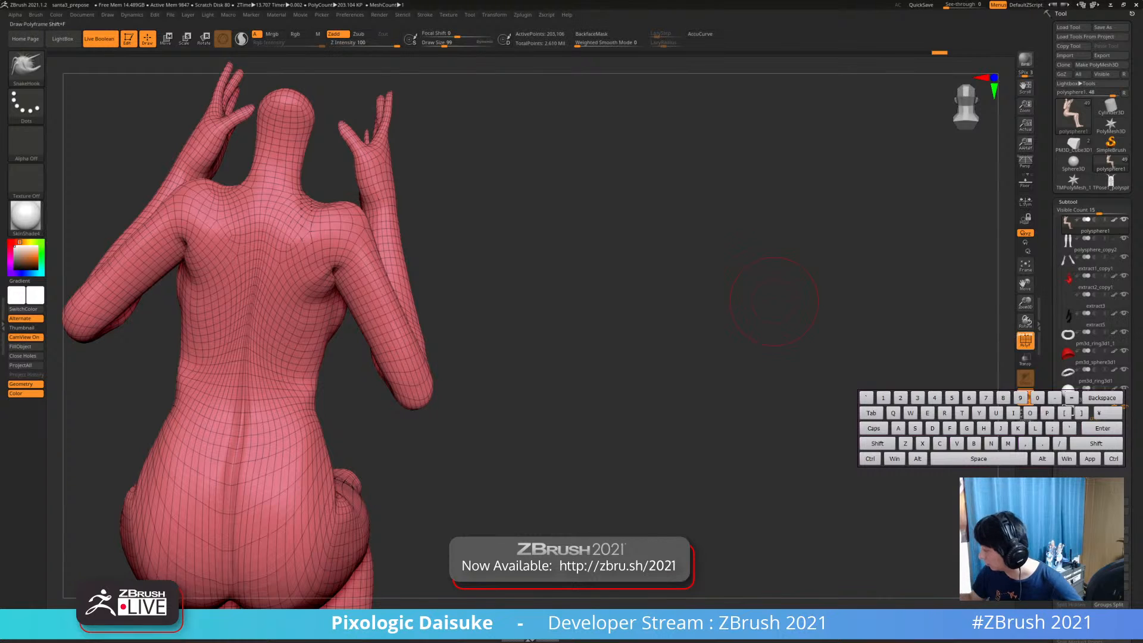
# Turn off the polyframe and polypaint display and switch the material to MatCap Red Wax
pyautogui.click(1024, 341)
pyautogui.keyDown('alt'); pyautogui.moveTo(351, 227); pyautogui.dragTo(359, 248, button='right'); pyautogui.keyUp('alt')
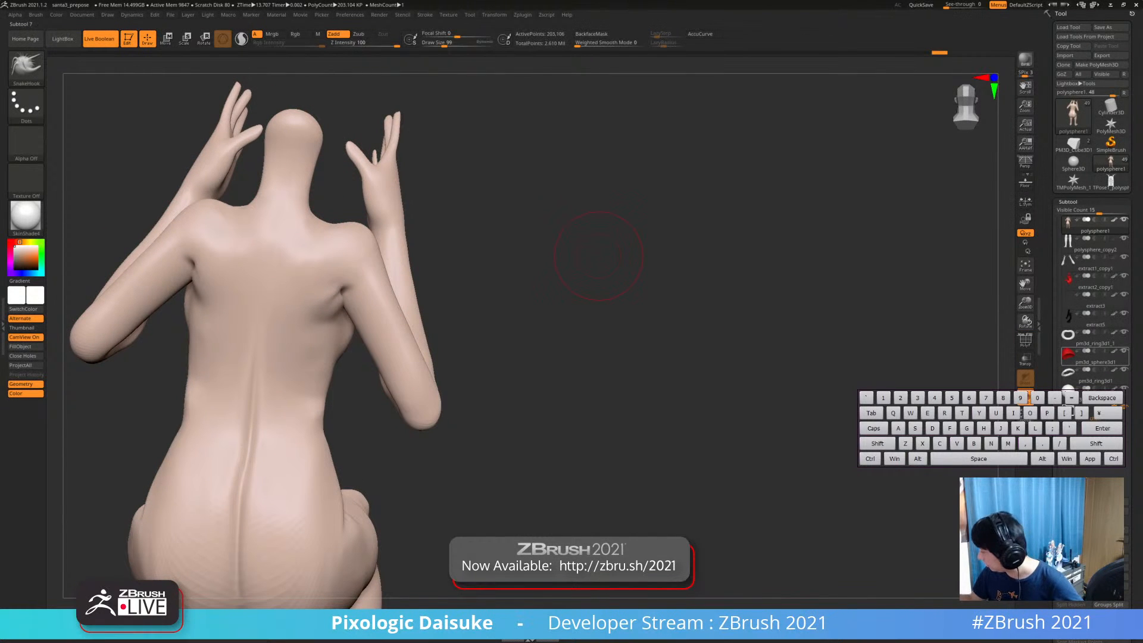
pyautogui.keyDown('shift'); pyautogui.click(1113, 220); pyautogui.keyUp('shift')
pyautogui.click(25, 216)
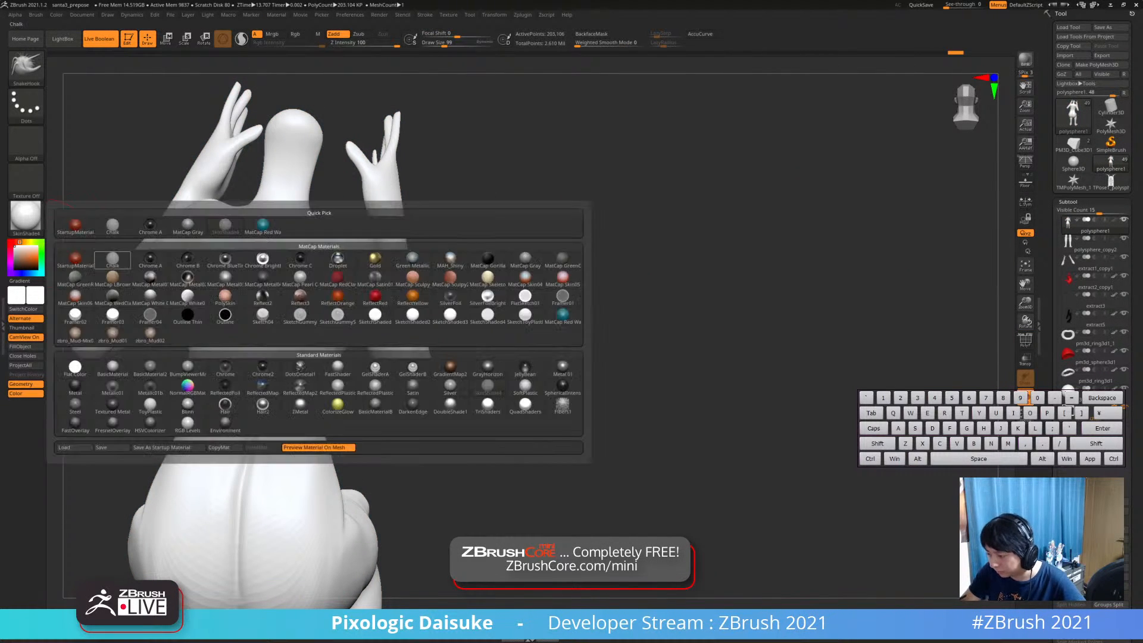
pyautogui.click(262, 226)
# Smooth the back of the right shoulder and nudge the area below the right shoulder blade with SnakeHook
pyautogui.moveTo(338, 231); pyautogui.dragTo(296, 223, button='right')
pyautogui.keyDown('shift'); pyautogui.moveTo(351, 233); pyautogui.dragTo(371, 240); pyautogui.keyUp('shift')
pyautogui.moveTo(381, 253)
pyautogui.mouseDown(button='right')
pyautogui.moveTo(359, 266)
pyautogui.moveTo(382, 276)
pyautogui.moveTo(363, 279)
pyautogui.moveTo(308, 253)
pyautogui.mouseUp(button='right')
pyautogui.moveTo(300, 324); pyautogui.dragTo(291, 333)
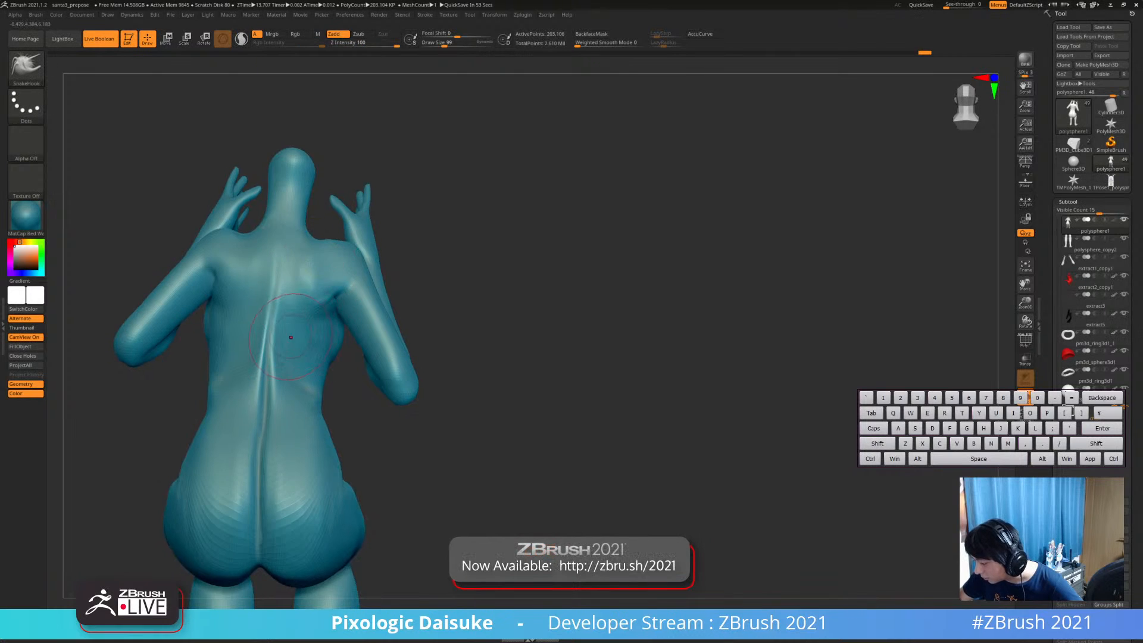
# Adjust the spine groove at the waist and lower back with short SnakeHook strokes
pyautogui.moveTo(291, 334); pyautogui.dragTo(301, 357, button='right')
pyautogui.moveTo(279, 359); pyautogui.dragTo(275, 375)
pyautogui.keyDown('alt'); pyautogui.moveTo(275, 375); pyautogui.dragTo(262, 324, button='right'); pyautogui.keyUp('alt')
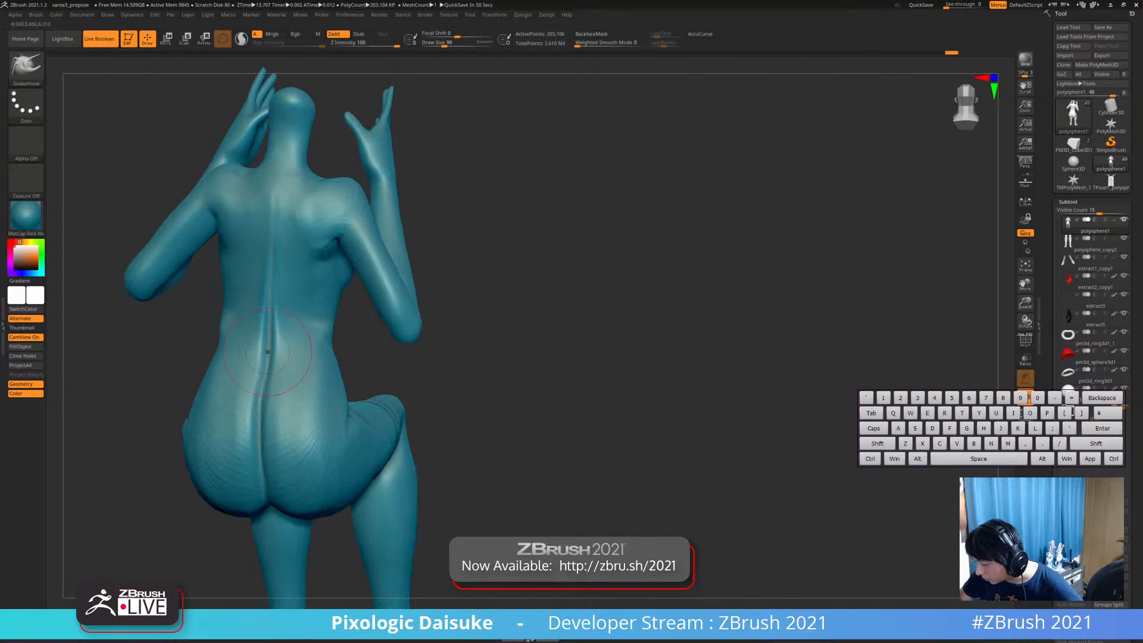
pyautogui.moveTo(275, 336); pyautogui.dragTo(276, 353)
pyautogui.moveTo(256, 357); pyautogui.dragTo(276, 370, button='right')
pyautogui.moveTo(274, 360); pyautogui.dragTo(268, 330)
pyautogui.moveTo(285, 333)
pyautogui.mouseDown(button='right')
pyautogui.moveTo(134, 312)
pyautogui.moveTo(163, 301)
pyautogui.mouseUp(button='right')
pyautogui.keyDown('alt'); pyautogui.moveTo(164, 301); pyautogui.dragTo(163, 332, button='right'); pyautogui.keyUp('alt')
# Nudge the shoulder area upward with two small SnakeHook strokes and check the body from the front
pyautogui.moveTo(256, 302); pyautogui.dragTo(303, 297, button='right')
pyautogui.moveTo(330, 262); pyautogui.dragTo(327, 247)
pyautogui.moveTo(256, 286)
pyautogui.mouseDown(button='right')
pyautogui.moveTo(280, 289)
pyautogui.moveTo(288, 324)
pyautogui.mouseUp(button='right')
pyautogui.moveTo(332, 237); pyautogui.dragTo(326, 225)
pyautogui.keyDown('ctrl'); pyautogui.moveTo(333, 229); pyautogui.dragTo(330, 194, button='right'); pyautogui.keyUp('ctrl')
pyautogui.moveTo(331, 193); pyautogui.dragTo(268, 191, button='right')
pyautogui.keyDown('alt'); pyautogui.moveTo(267, 190); pyautogui.dragTo(261, 205, button='right'); pyautogui.keyUp('alt')
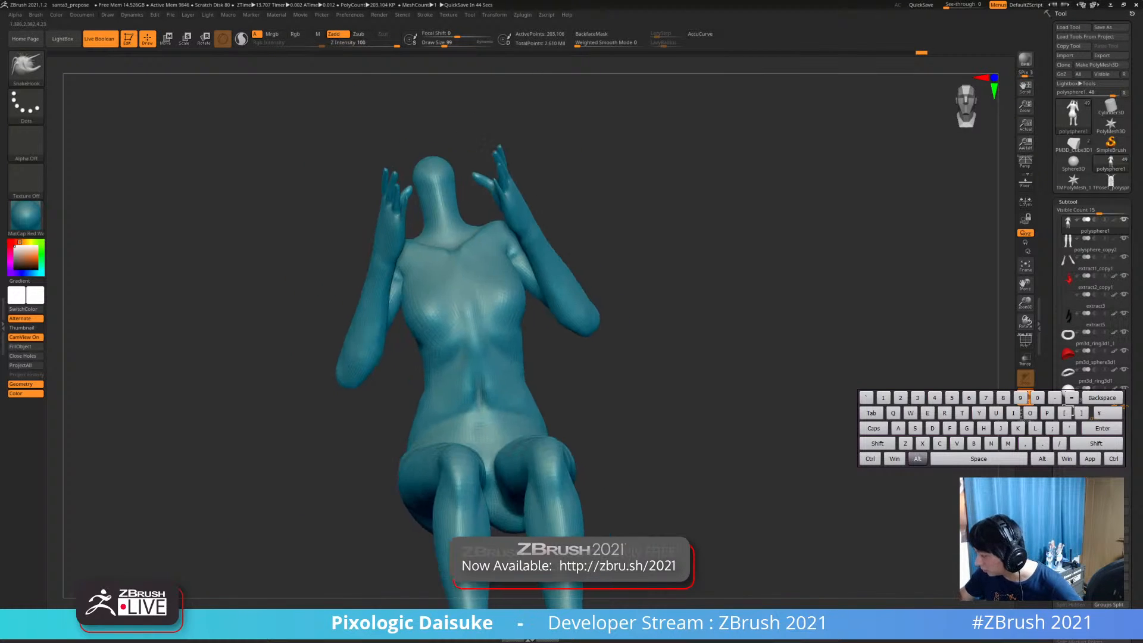
# Reshape the left shoulder and the top of the left shoulder blade with SnakeHook strokes from several angles
pyautogui.moveTo(532, 208); pyautogui.dragTo(479, 256, button='right')
pyautogui.moveTo(572, 253)
pyautogui.mouseDown(button='right')
pyautogui.moveTo(479, 258)
pyautogui.moveTo(531, 262)
pyautogui.mouseUp(button='right')
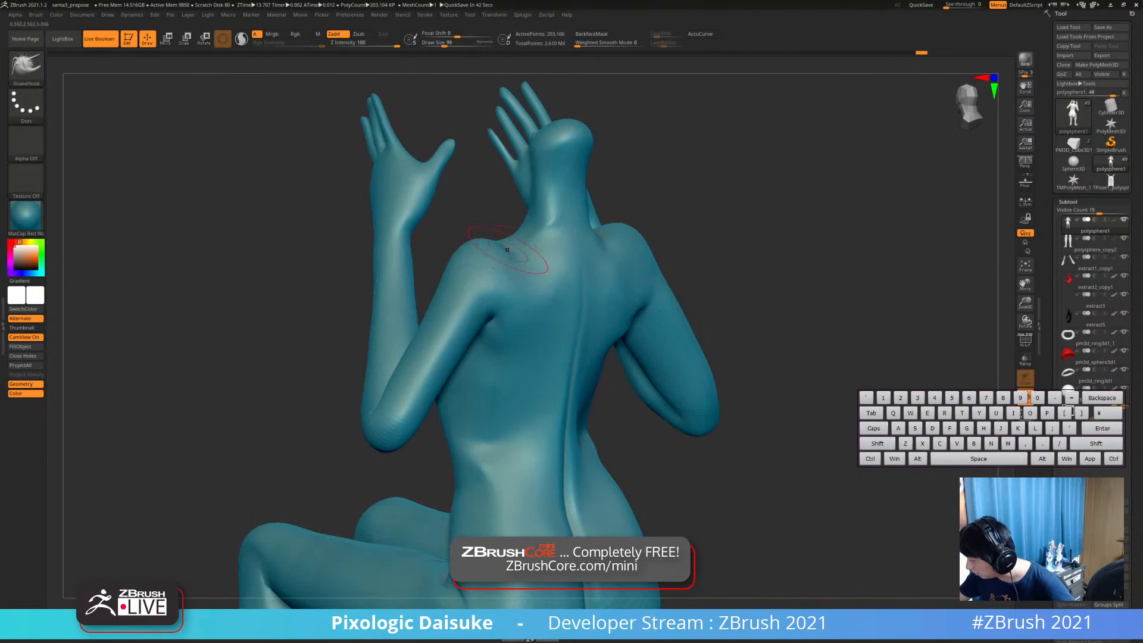
pyautogui.moveTo(531, 261); pyautogui.dragTo(503, 253)
pyautogui.moveTo(503, 254)
pyautogui.keyDown('alt'); pyautogui.mouseDown(button='right')
pyautogui.moveTo(435, 212)
pyautogui.moveTo(415, 226)
pyautogui.mouseUp(button='right'); pyautogui.keyUp('alt')
pyautogui.moveTo(404, 225); pyautogui.dragTo(385, 235)
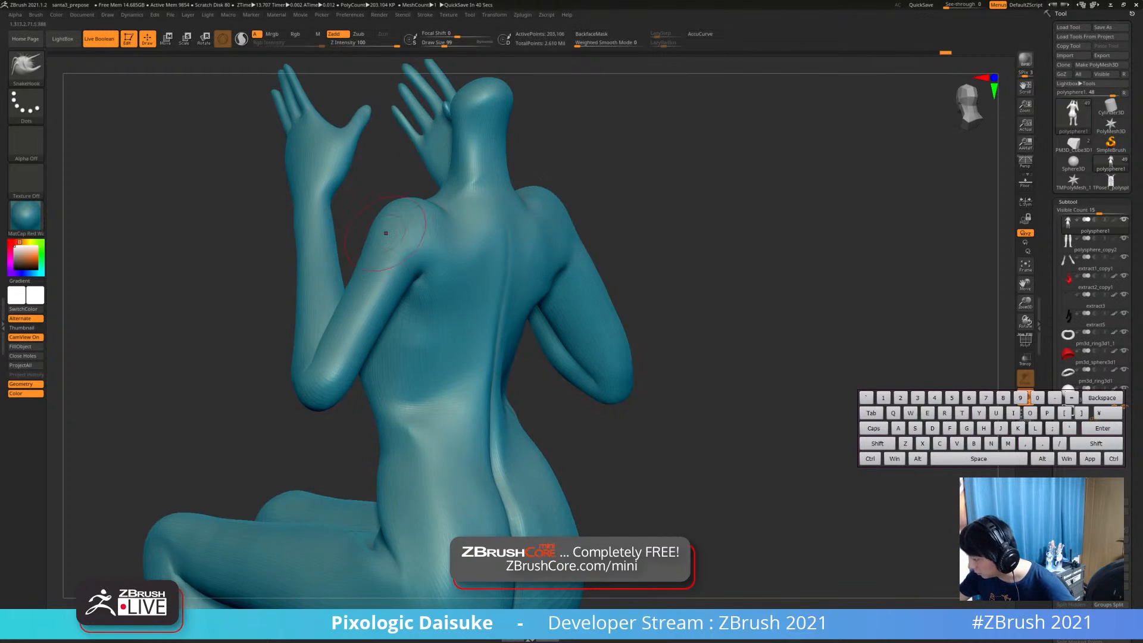
pyautogui.moveTo(327, 236); pyautogui.dragTo(381, 261, button='right')
pyautogui.moveTo(361, 244); pyautogui.dragTo(380, 242)
pyautogui.moveTo(382, 242); pyautogui.dragTo(330, 221, button='right')
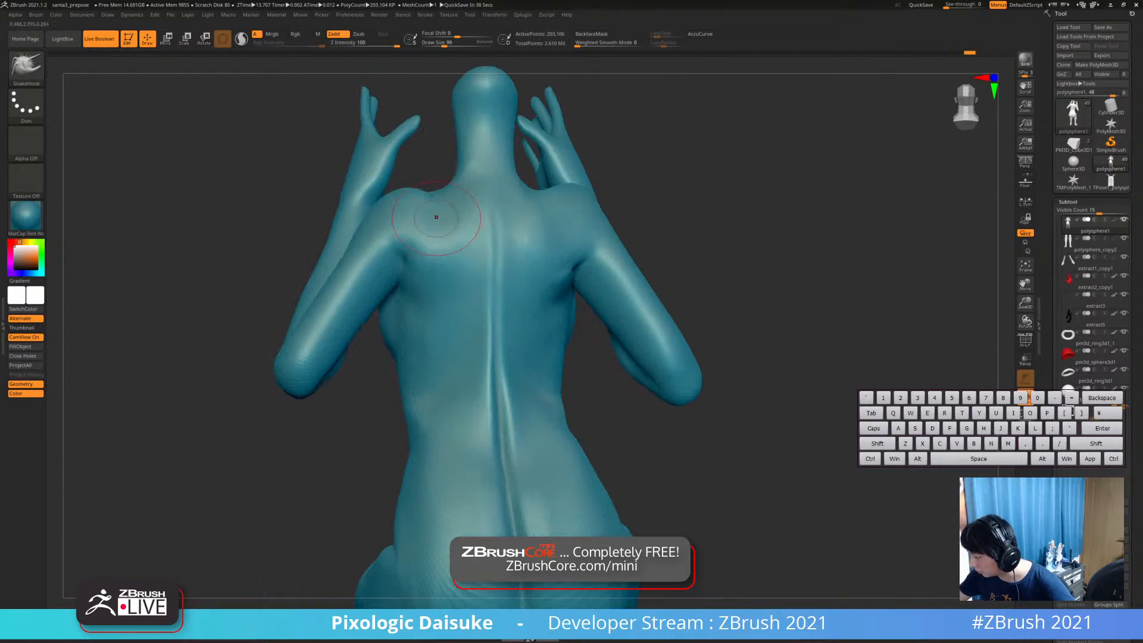
pyautogui.moveTo(434, 218); pyautogui.dragTo(439, 216)
pyautogui.keyDown('alt'); pyautogui.moveTo(439, 216); pyautogui.dragTo(378, 161, button='right'); pyautogui.keyUp('alt')
# Build up the fold between the left armpit and shoulder blade with ClayBuildup at draw size 38, then smooth it
pyautogui.click(27, 66)
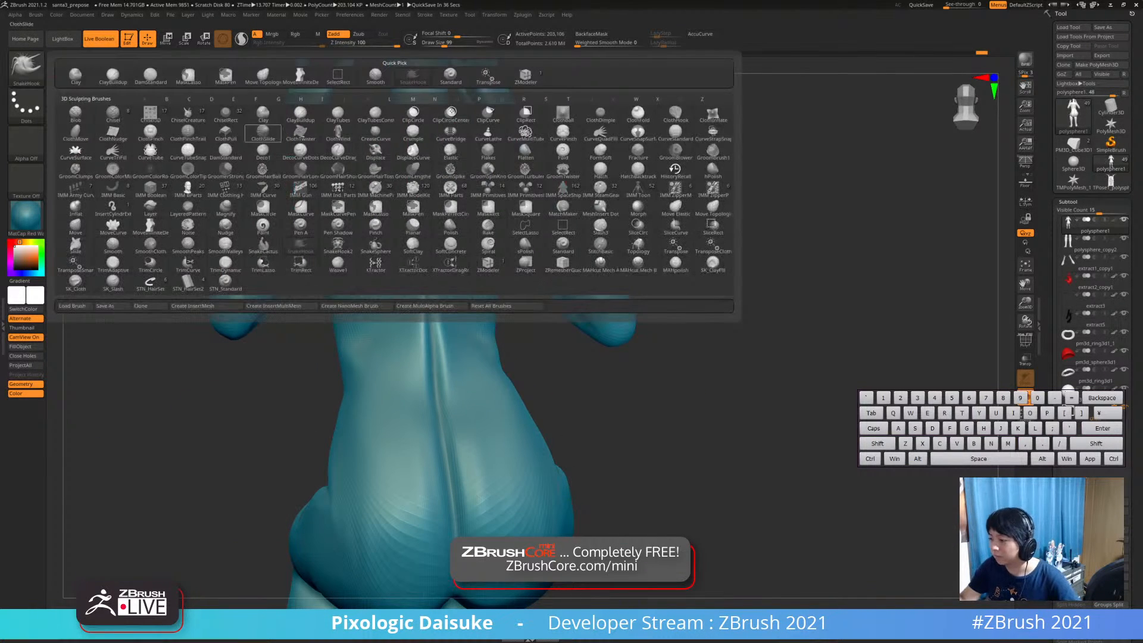
pyautogui.click(150, 76)
pyautogui.click(436, 44)
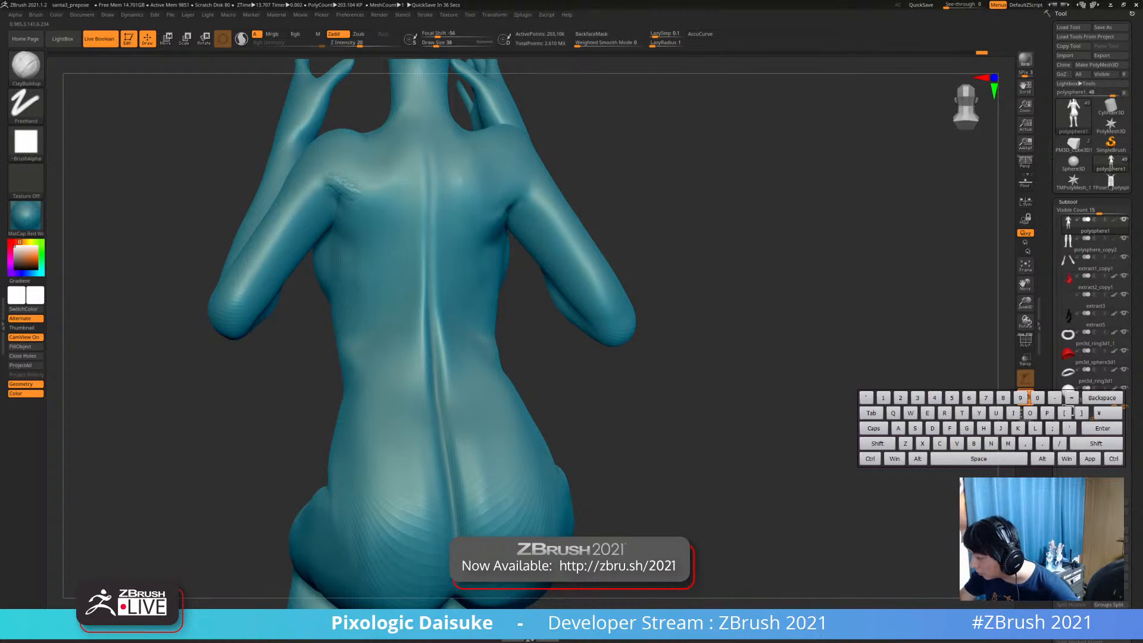
pyautogui.moveTo(353, 194); pyautogui.dragTo(330, 184)
pyautogui.keyDown('ctrl'); pyautogui.moveTo(356, 192); pyautogui.dragTo(358, 169, button='right'); pyautogui.keyUp('ctrl')
pyautogui.keyDown('shift'); pyautogui.moveTo(335, 181); pyautogui.dragTo(364, 195); pyautogui.keyUp('shift')
pyautogui.keyDown('alt'); pyautogui.moveTo(368, 207); pyautogui.dragTo(334, 238, button='right'); pyautogui.keyUp('alt')
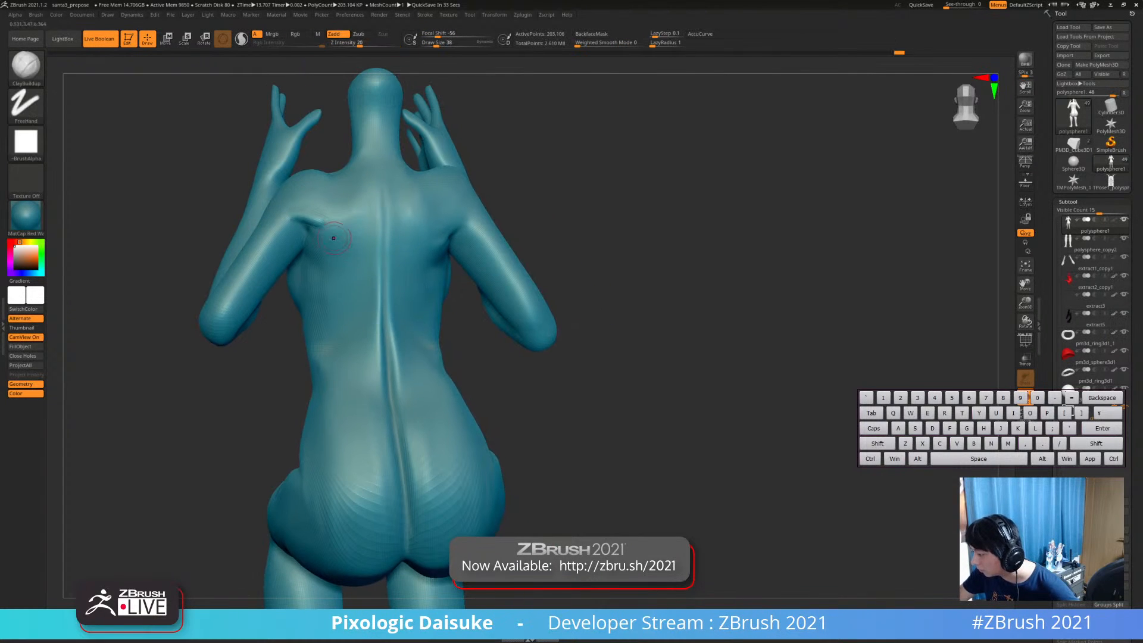
# Build up the inner edge of the left shoulder blade below the armpit with ClayBuildup at draw size 38 and smooth it
pyautogui.moveTo(312, 226)
pyautogui.keyDown('shift'); pyautogui.mouseDown()
pyautogui.moveTo(337, 222)
pyautogui.moveTo(326, 222)
pyautogui.mouseUp(); pyautogui.keyUp('shift')
pyautogui.click(443, 44)
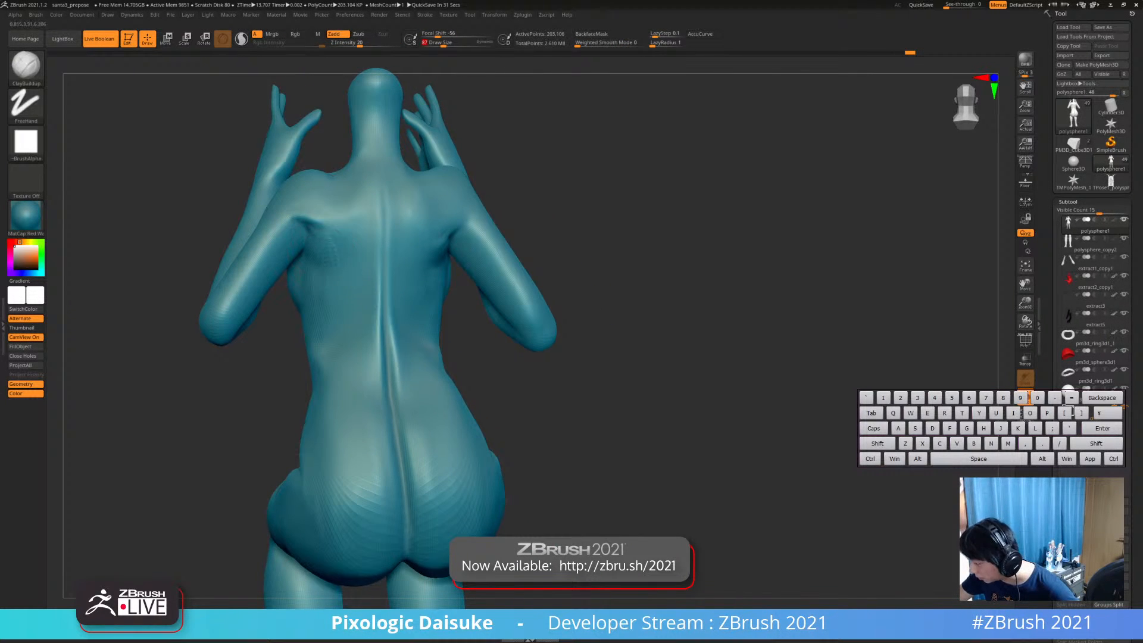
pyautogui.click(436, 44)
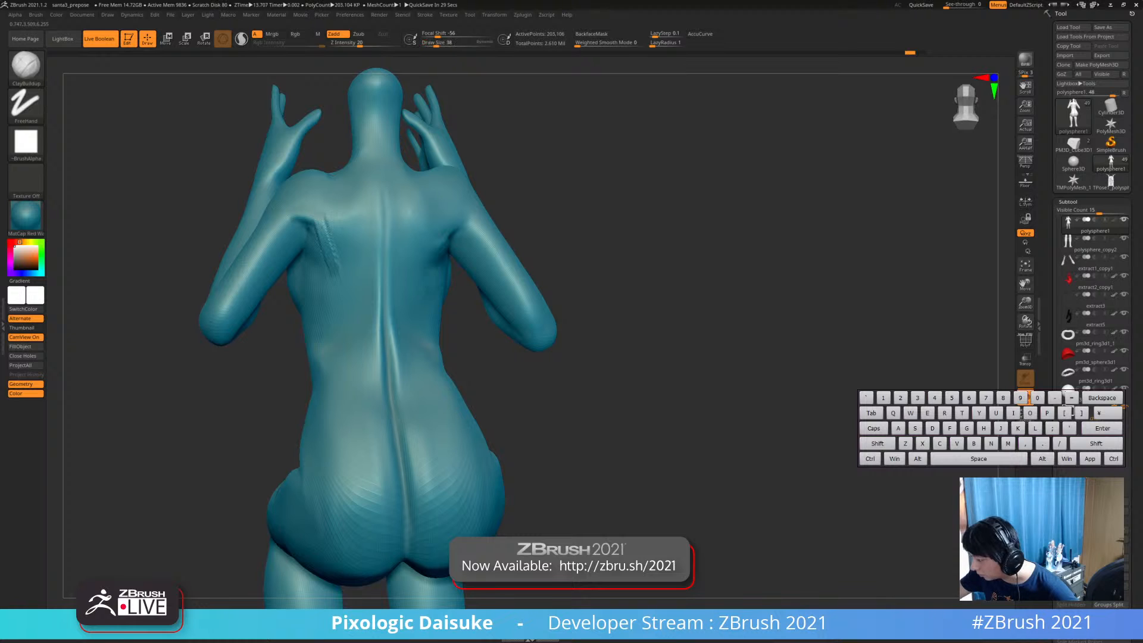
pyautogui.keyDown('shift'); pyautogui.moveTo(327, 224); pyautogui.dragTo(345, 274); pyautogui.keyUp('shift')
pyautogui.moveTo(351, 241)
pyautogui.keyDown('alt'); pyautogui.mouseDown(button='right')
pyautogui.moveTo(351, 274)
pyautogui.moveTo(336, 242)
pyautogui.mouseUp(button='right'); pyautogui.keyUp('alt')
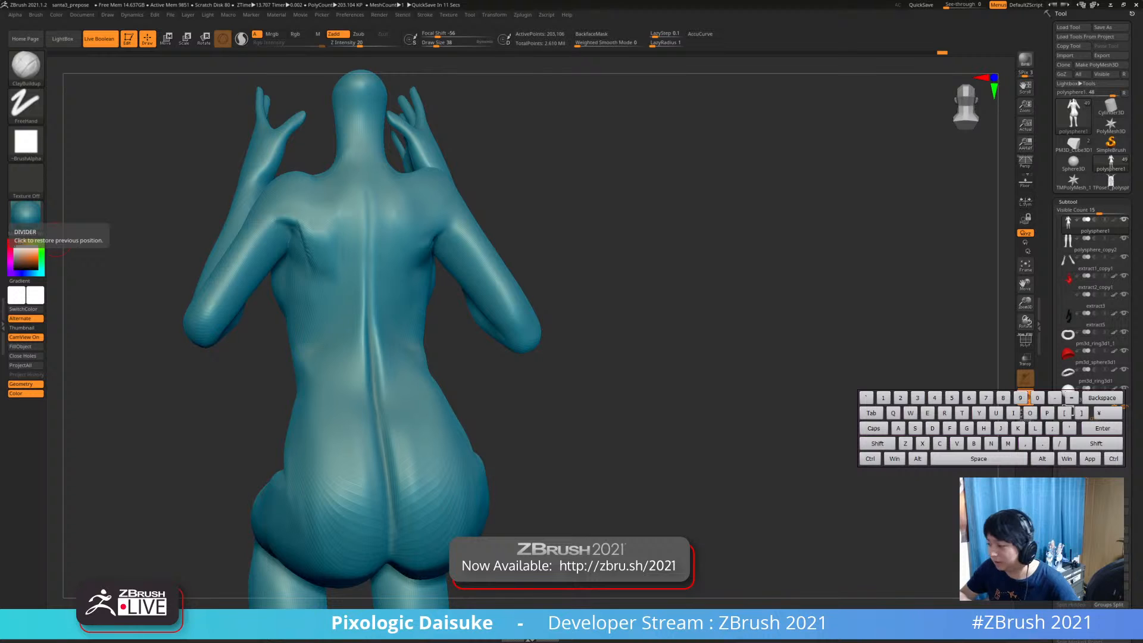
pyautogui.moveTo(53, 239); pyautogui.dragTo(113, 239)
pyautogui.keyDown('shift'); pyautogui.moveTo(301, 204); pyautogui.dragTo(309, 235); pyautogui.keyUp('shift')
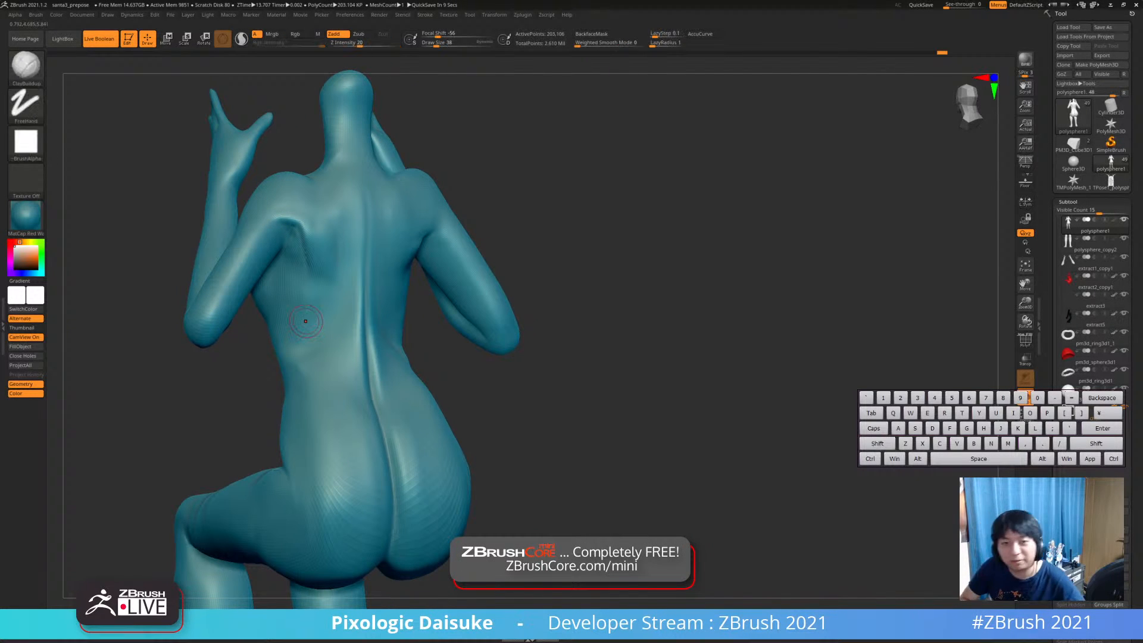
pyautogui.hotkey('alt', 'Tab')
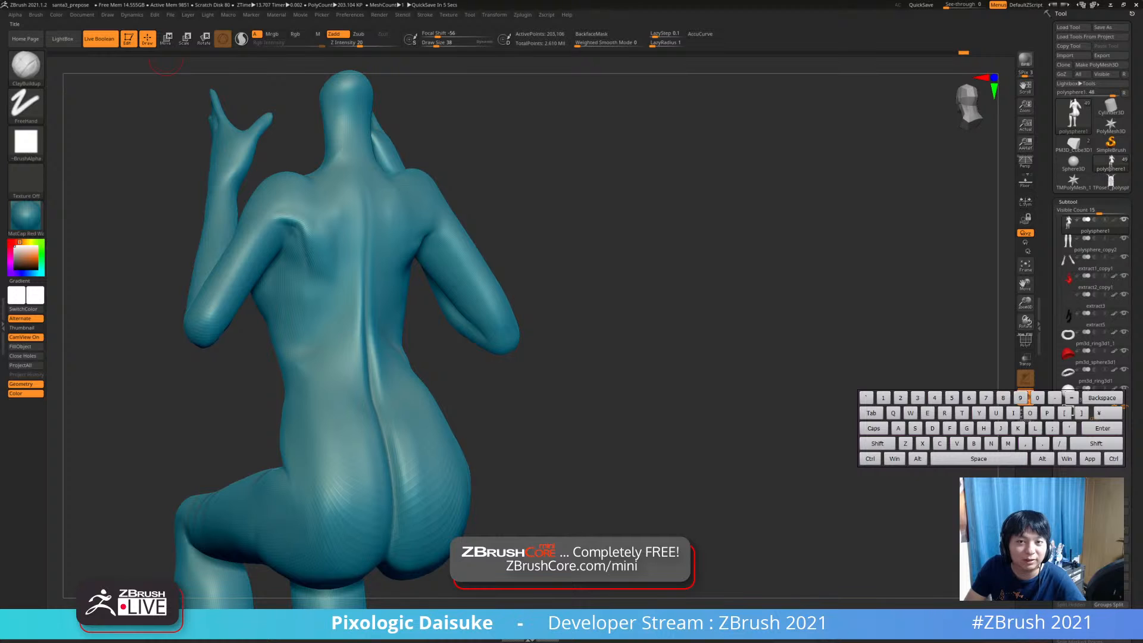
pyautogui.press('b')
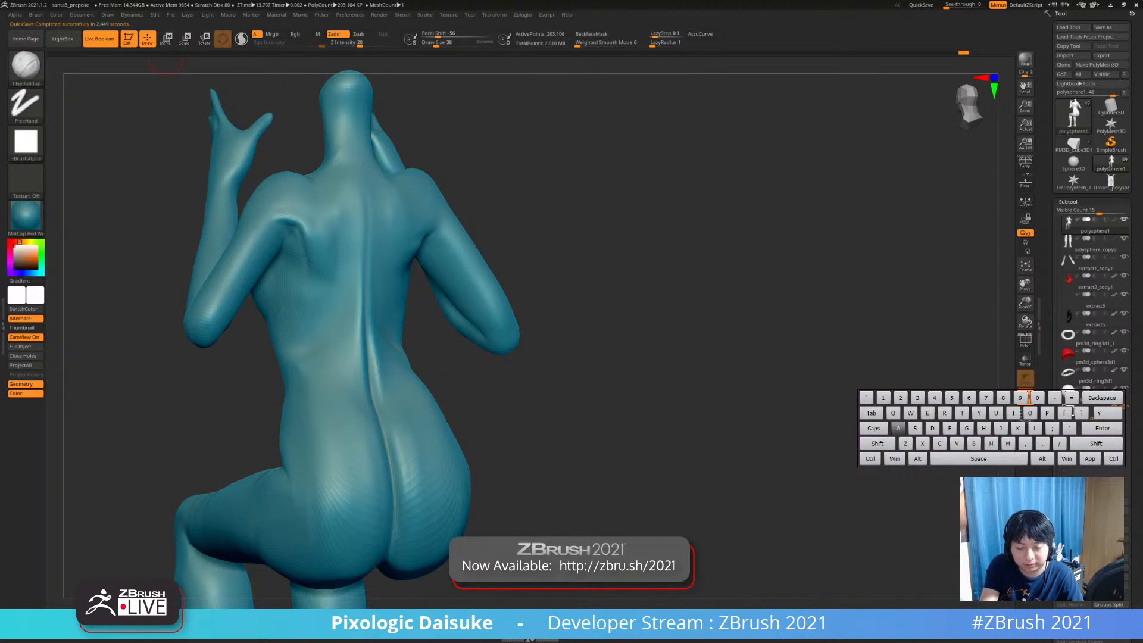
pyautogui.press('s')
pyautogui.press('space')
pyautogui.press('a')
pyautogui.press('i')
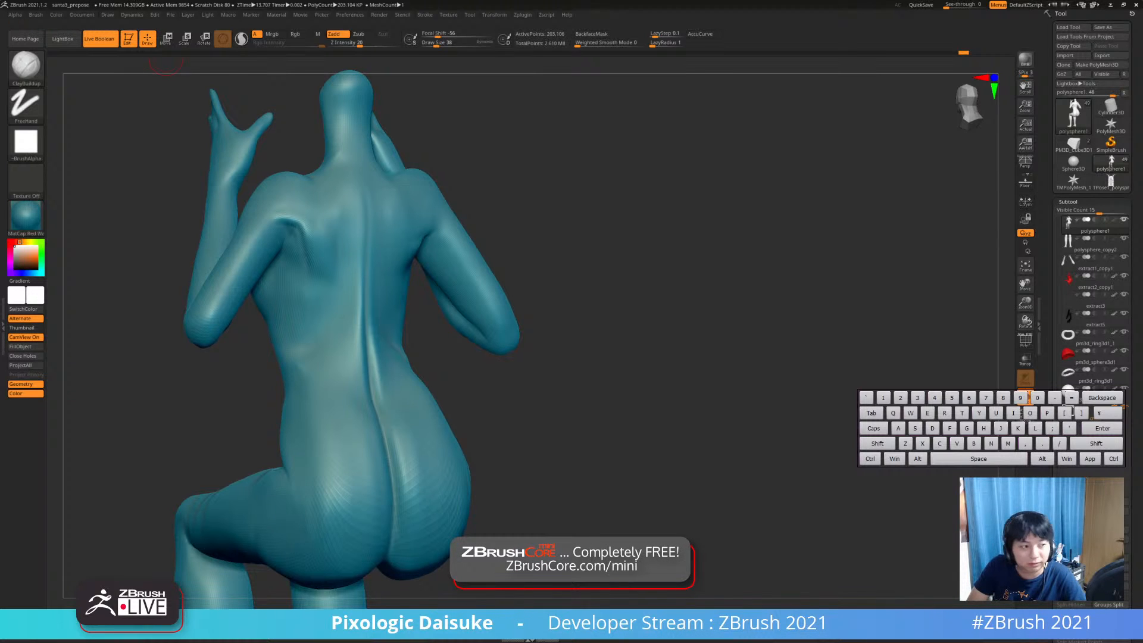
pyautogui.hotkey('ctrl', 'v')
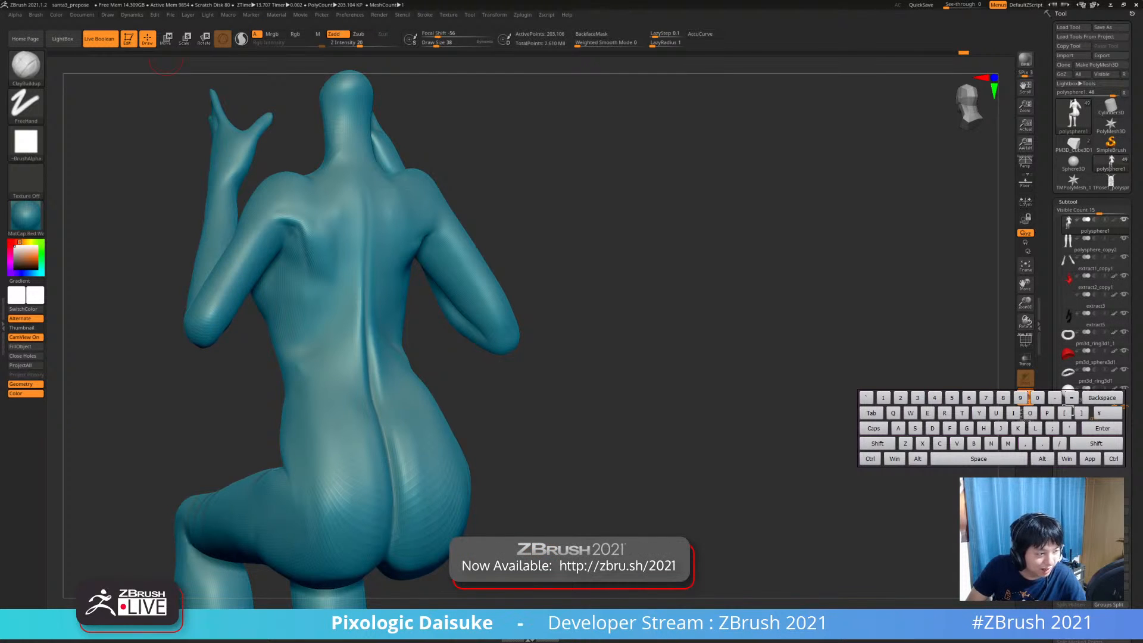
pyautogui.hotkey('ctrl', 'c')
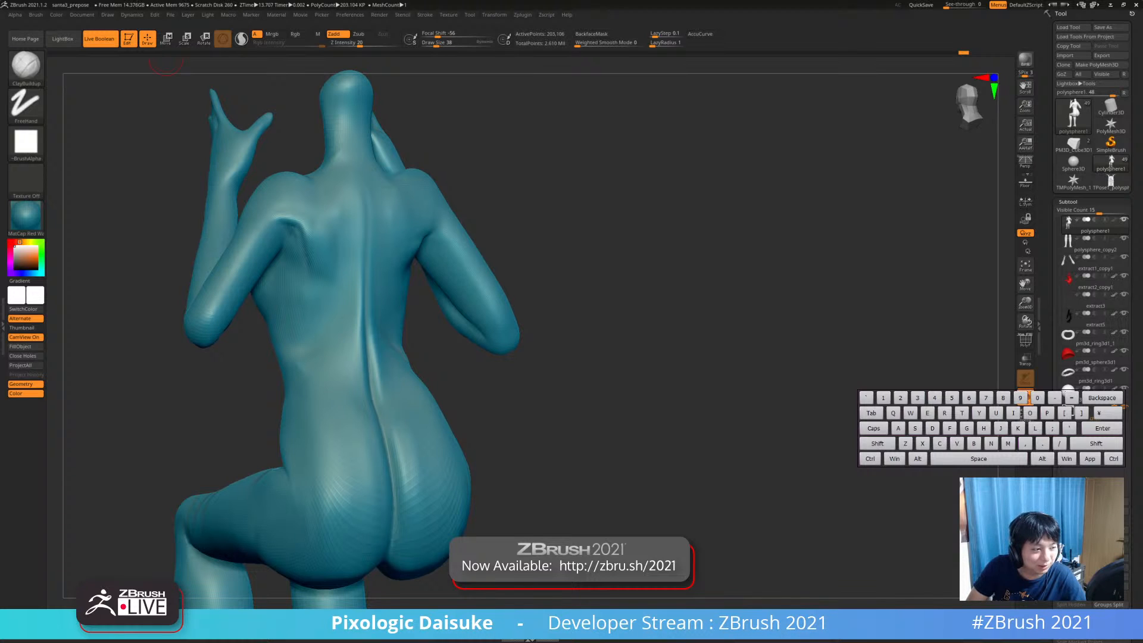
pyautogui.press('ctrl')
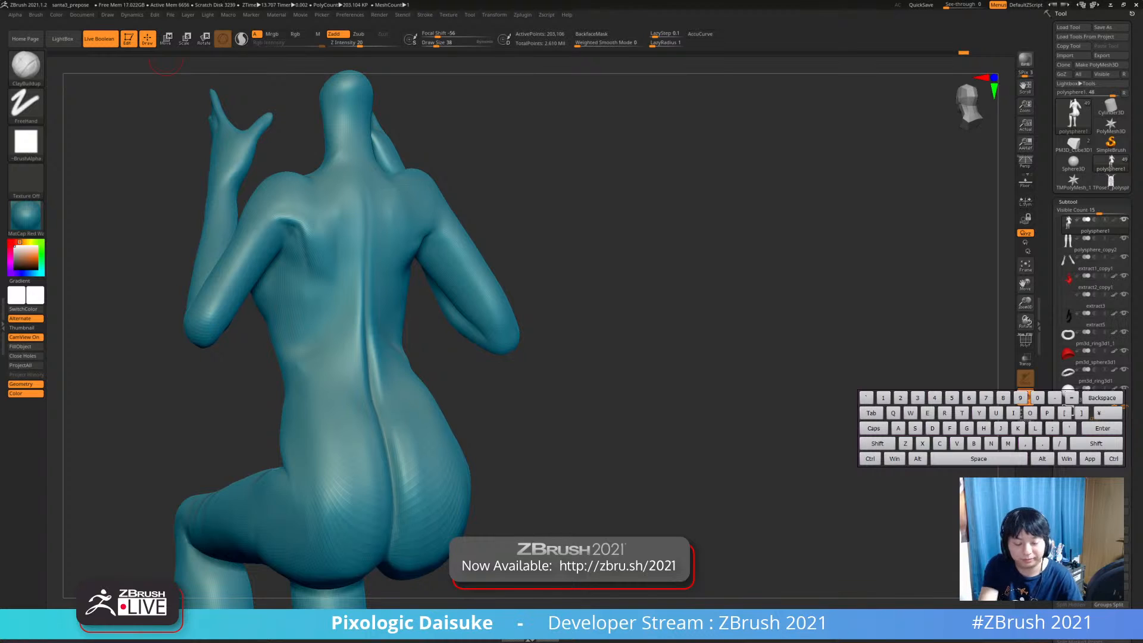
pyautogui.write('otb')
pyautogui.press('Return')
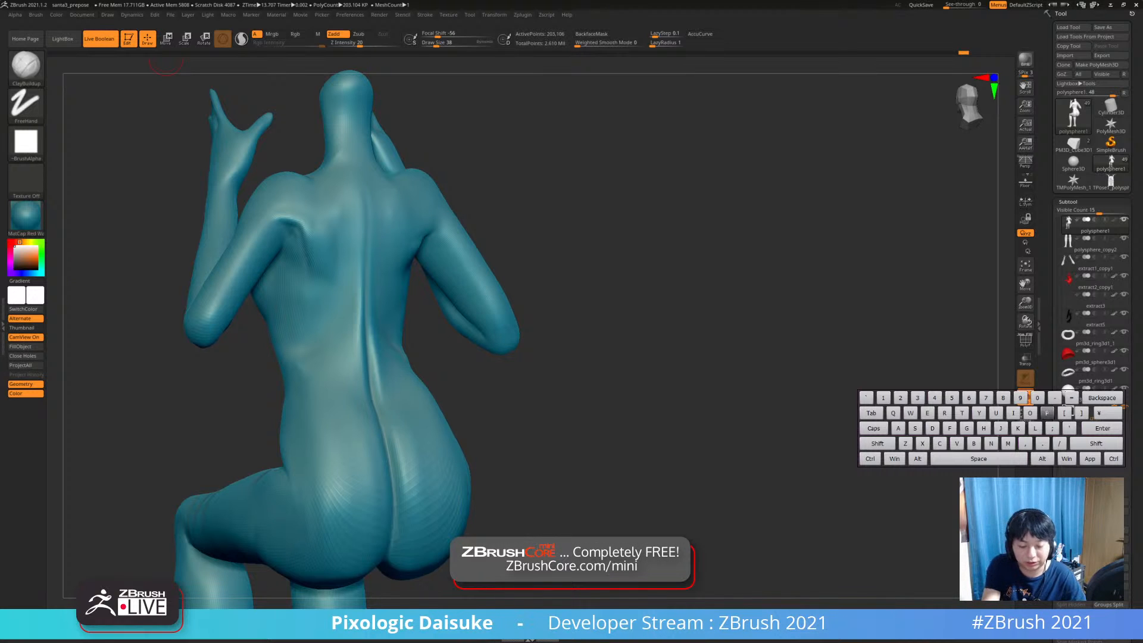
pyautogui.press('i')
pyautogui.press('o')
pyautogui.press('i')
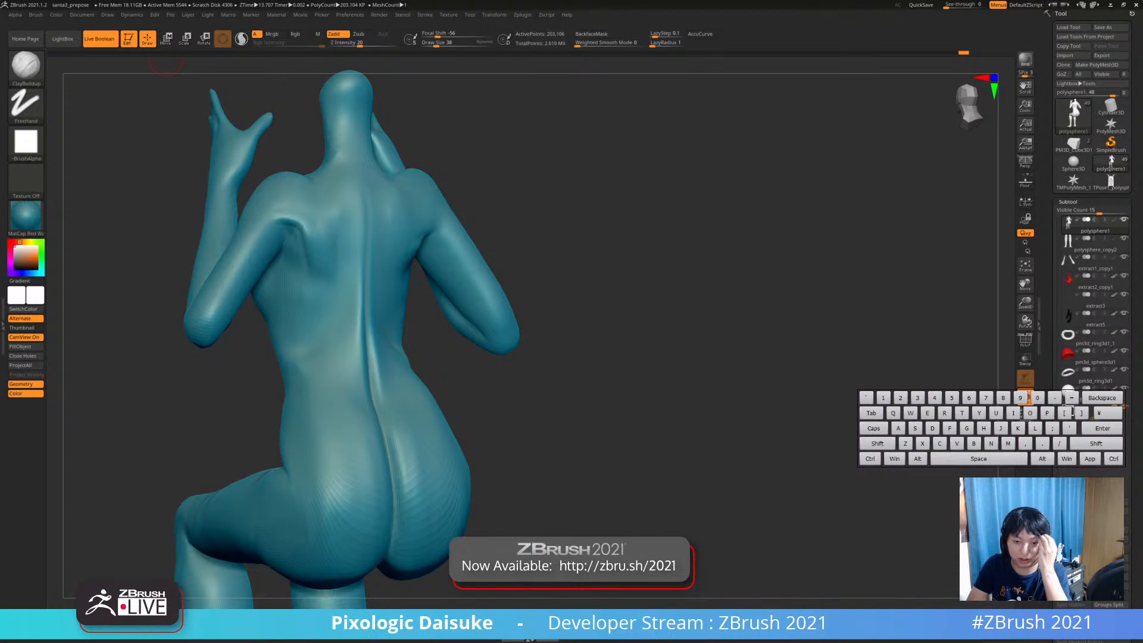
# Build up the right shoulder blade with ClayBuildup strokes and smooth its edge into the back
pyautogui.moveTo(166, 58)
pyautogui.mouseDown()
pyautogui.moveTo(280, 68)
pyautogui.moveTo(89, 65)
pyautogui.moveTo(149, 65)
pyautogui.mouseUp()
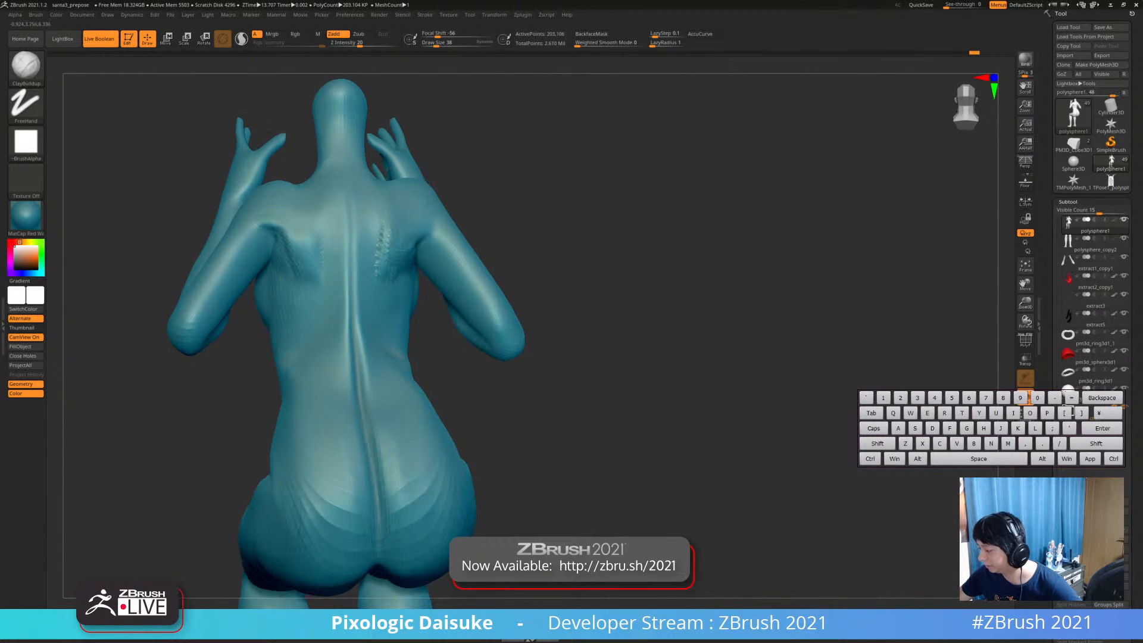
pyautogui.moveTo(149, 65); pyautogui.dragTo(151, 89)
pyautogui.press('shift')
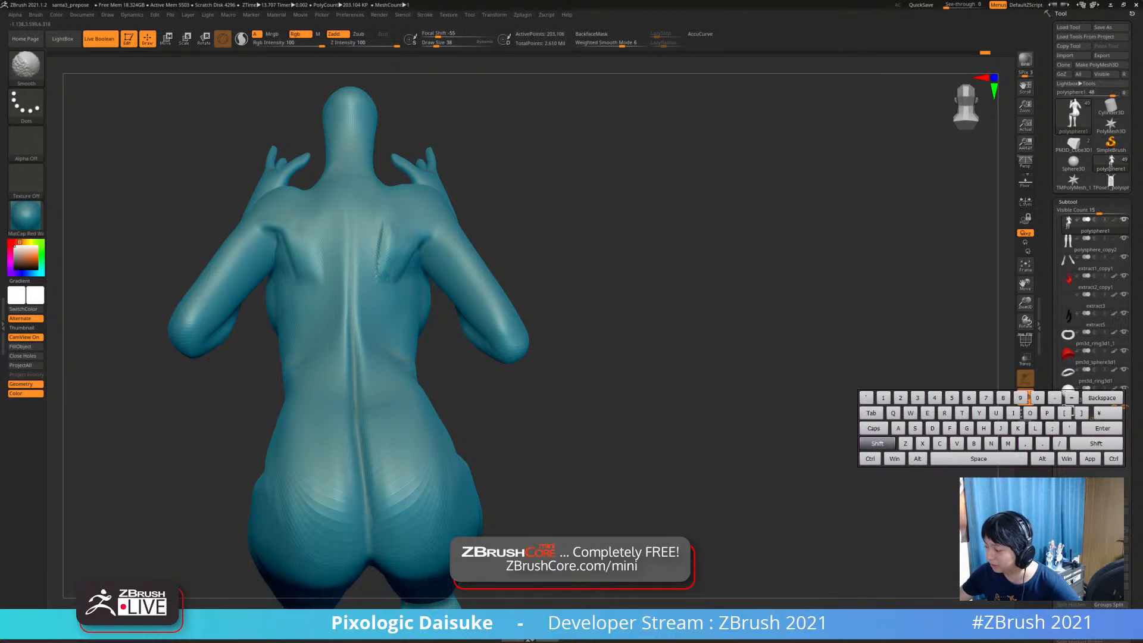
pyautogui.hotkey('ctrl', 'z')
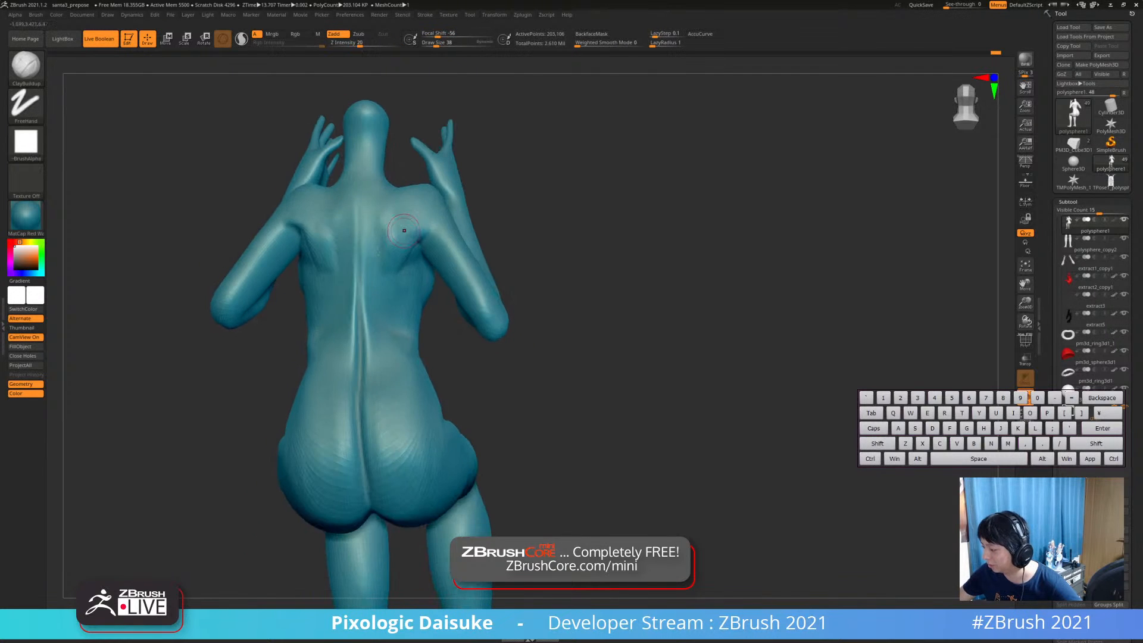
pyautogui.keyDown('shift'); pyautogui.moveTo(406, 219); pyautogui.dragTo(416, 233); pyautogui.keyUp('shift')
pyautogui.moveTo(554, 238)
pyautogui.mouseDown()
pyautogui.moveTo(535, 193)
pyautogui.moveTo(525, 204)
pyautogui.moveTo(544, 239)
pyautogui.moveTo(601, 244)
pyautogui.mouseUp()
# Build up the mid-back on both sides of the spine with ClayBuildup at draw size 95 and smooth the strokes
pyautogui.click(438, 43)
pyautogui.moveTo(311, 280); pyautogui.dragTo(299, 306)
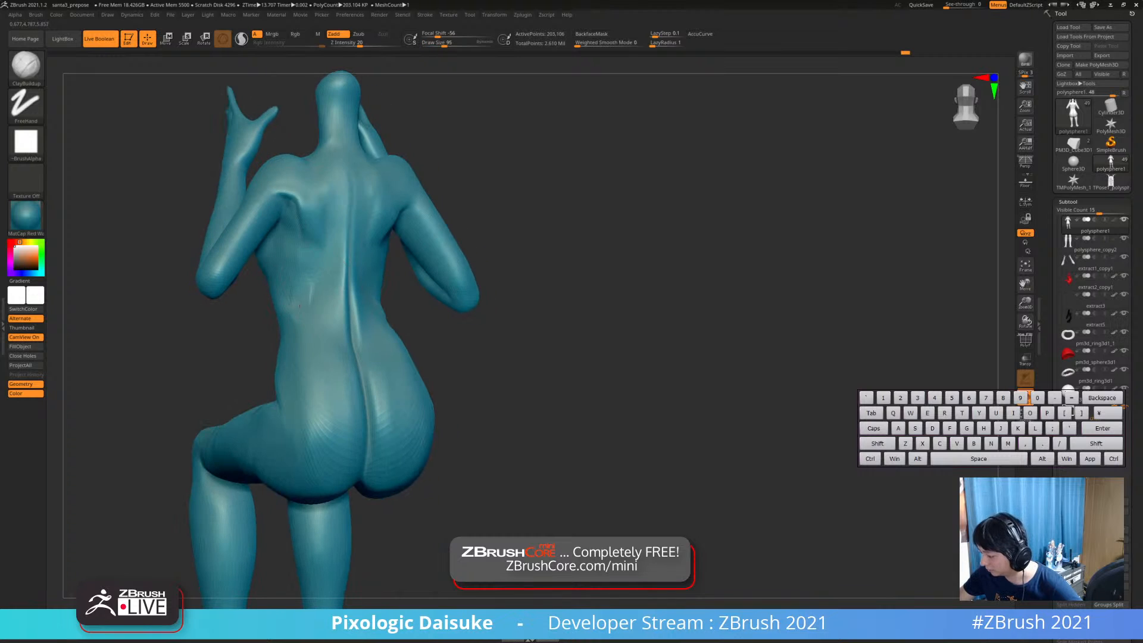
pyautogui.hotkey('ctrl', 'z')
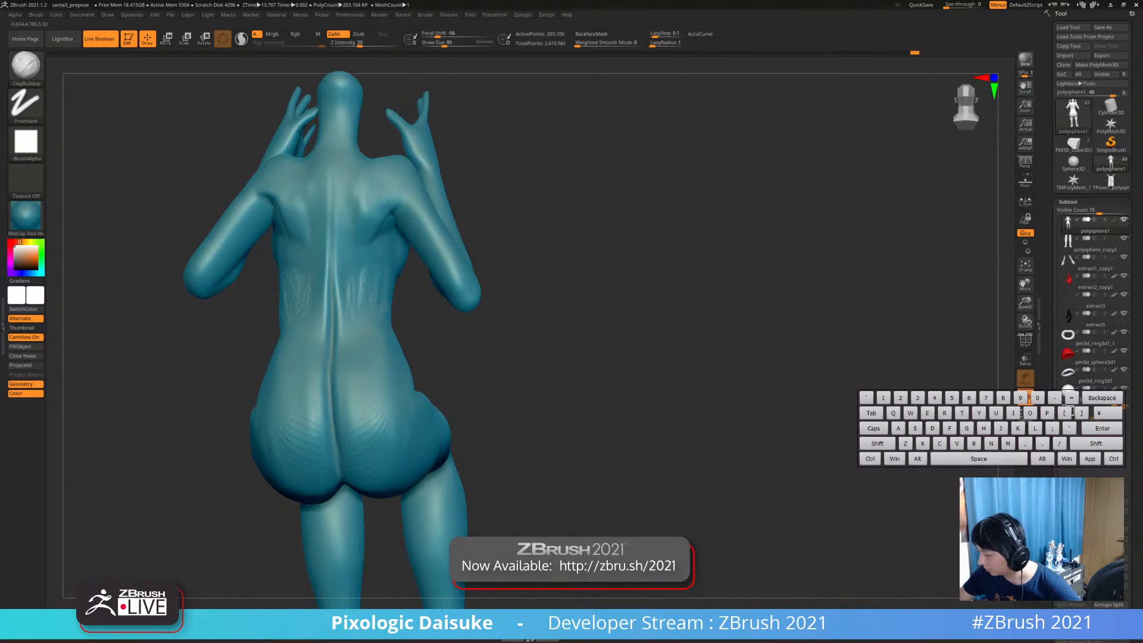
pyautogui.hotkey('ctrl', 'shift', 'z')
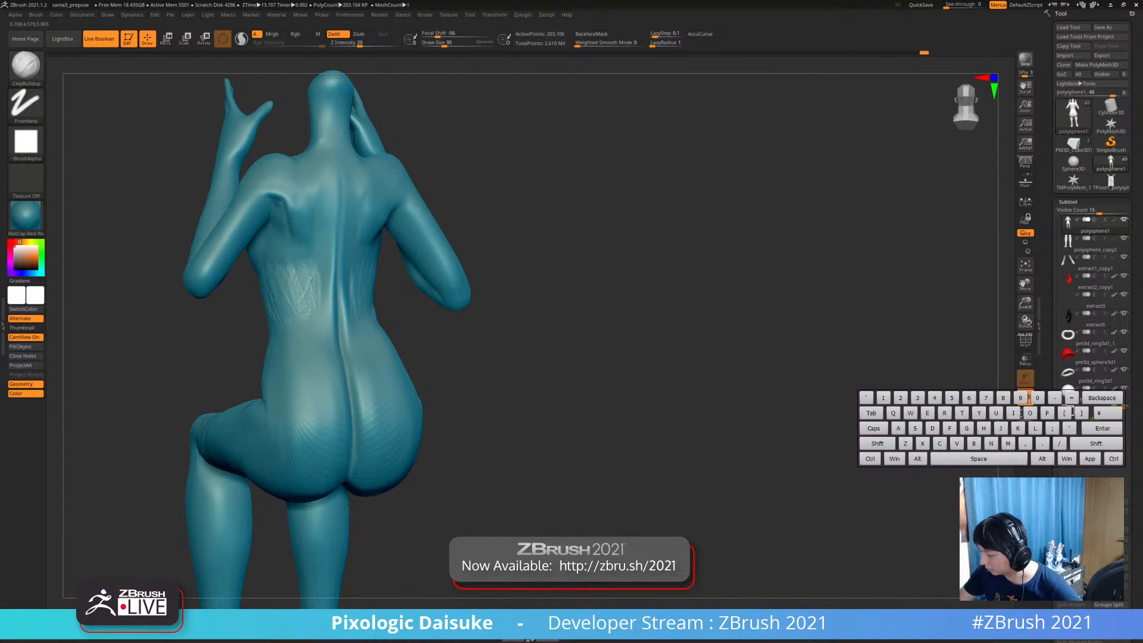
pyautogui.press('shift')
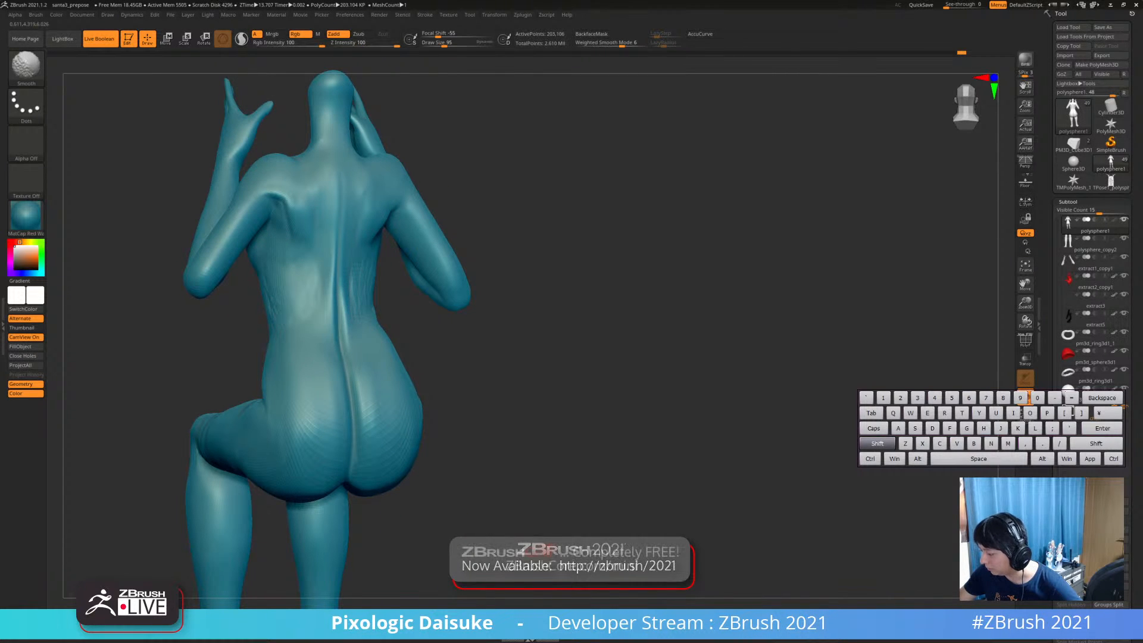
pyautogui.hotkey('ctrl', 'shift', 'z')
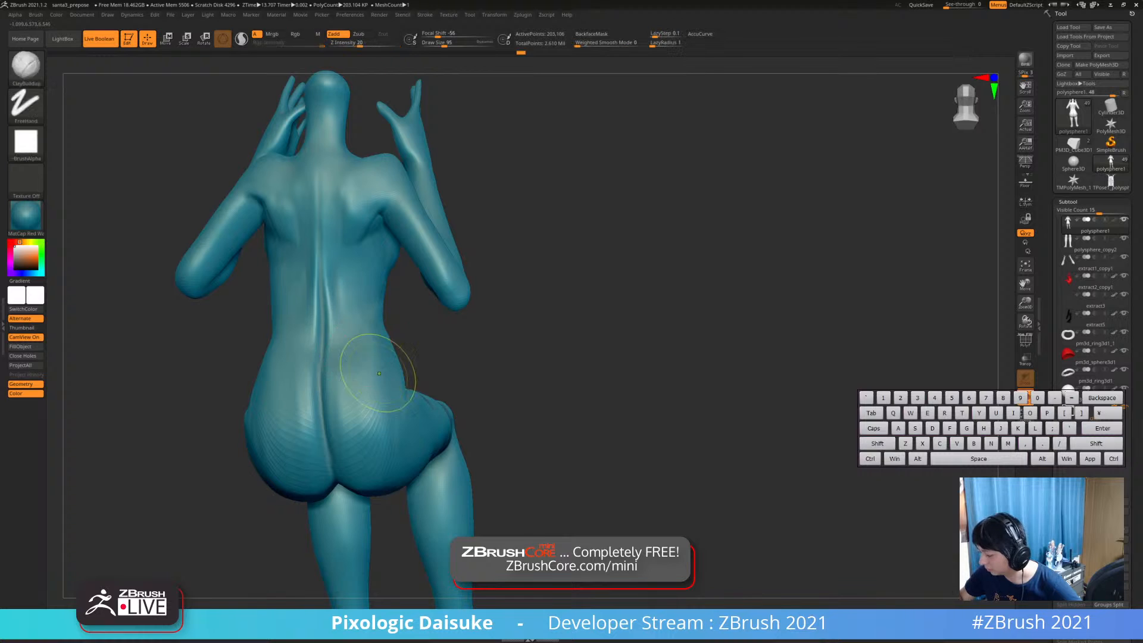
pyautogui.moveTo(382, 357)
pyautogui.mouseDown()
pyautogui.moveTo(425, 381)
pyautogui.moveTo(424, 363)
pyautogui.mouseUp()
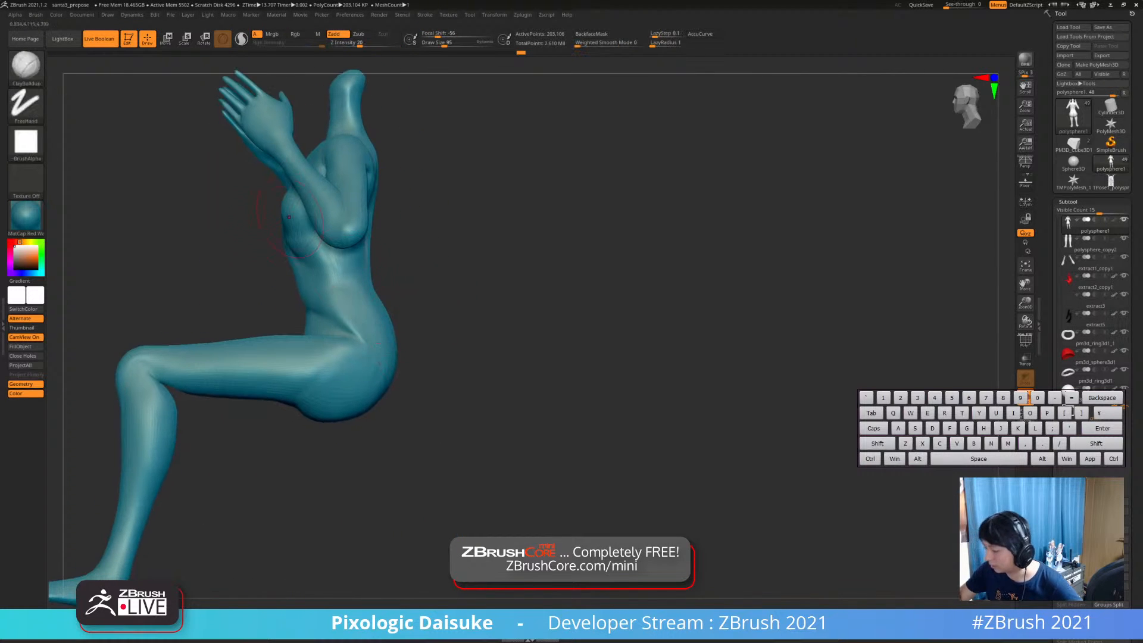
# Switch to SnakeHook, try a stroke at the hip crease with draw size 212, and undo it
pyautogui.press('b')
pyautogui.click(456, 77)
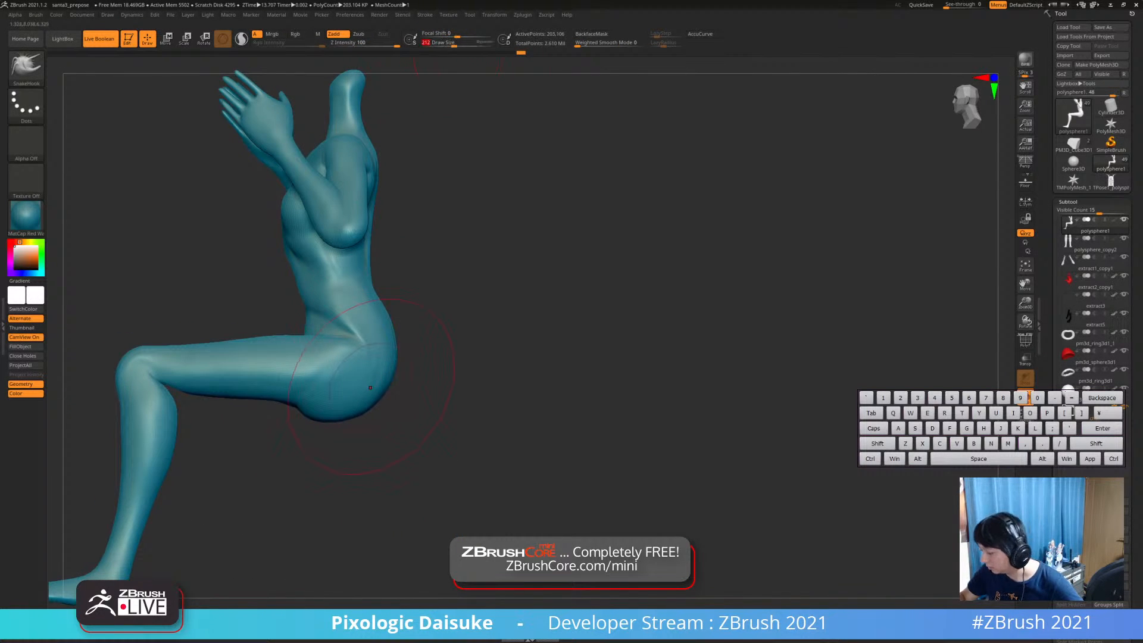
pyautogui.keyDown('ctrl'); pyautogui.moveTo(353, 325); pyautogui.dragTo(347, 341, button='right'); pyautogui.keyUp('ctrl')
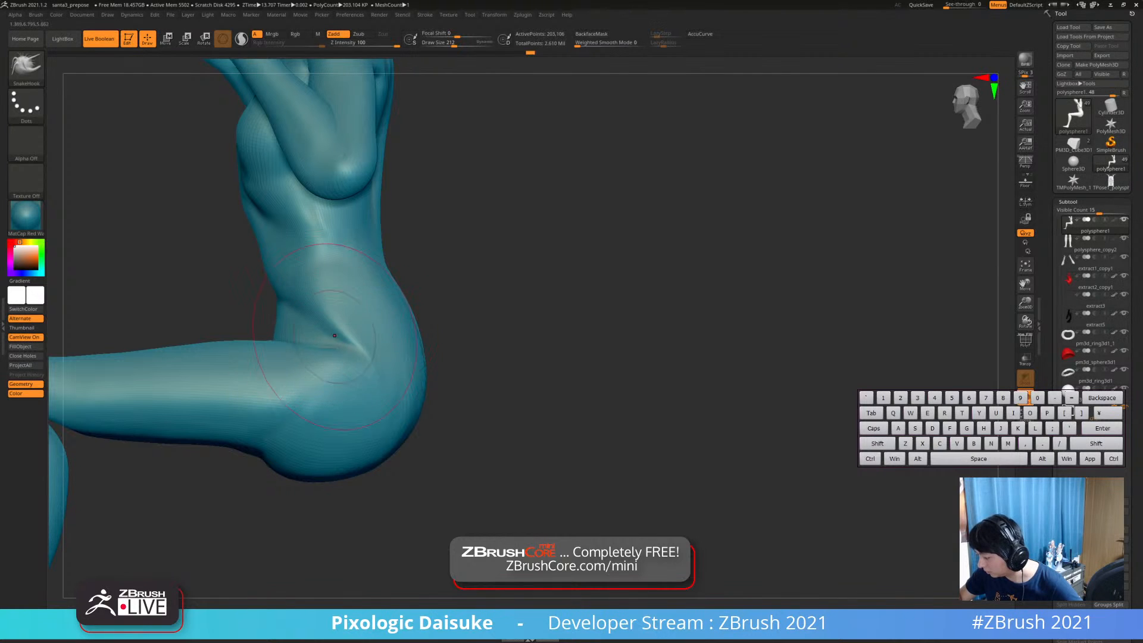
pyautogui.hotkey('ctrl', 'z')
# Reshape the lower belly between navel and groin with SnakeHook at draw size 130 and smooth the area
pyautogui.click(447, 44)
pyautogui.moveTo(155, 298); pyautogui.dragTo(289, 327, button='right')
pyautogui.moveTo(206, 298); pyautogui.dragTo(261, 300, button='right')
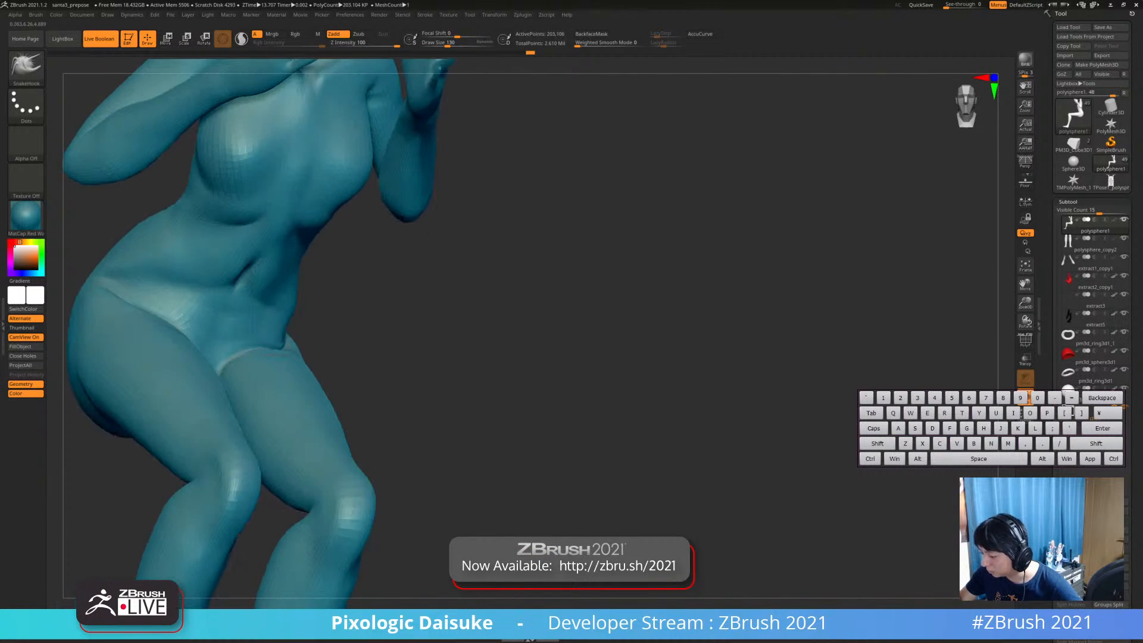
pyautogui.moveTo(198, 289); pyautogui.dragTo(191, 303)
pyautogui.moveTo(244, 289)
pyautogui.mouseDown(button='right')
pyautogui.moveTo(161, 280)
pyautogui.moveTo(203, 312)
pyautogui.mouseUp(button='right')
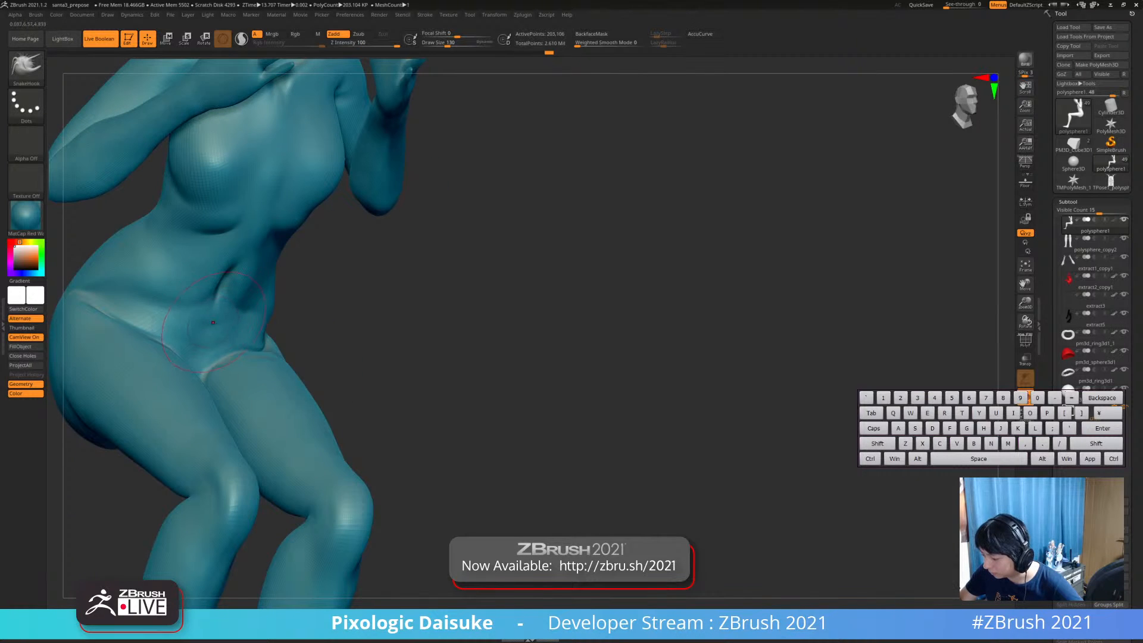
pyautogui.moveTo(213, 323); pyautogui.dragTo(211, 330)
pyautogui.moveTo(211, 329); pyautogui.dragTo(156, 314, button='right')
pyautogui.keyDown('shift'); pyautogui.moveTo(219, 309); pyautogui.dragTo(216, 327); pyautogui.keyUp('shift')
pyautogui.moveTo(215, 328)
pyautogui.mouseDown(button='right')
pyautogui.moveTo(252, 333)
pyautogui.moveTo(256, 348)
pyautogui.moveTo(202, 363)
pyautogui.moveTo(188, 334)
pyautogui.moveTo(134, 327)
pyautogui.moveTo(297, 328)
pyautogui.moveTo(476, 305)
pyautogui.mouseUp(button='right')
pyautogui.moveTo(300, 439)
pyautogui.mouseDown(button='right')
pyautogui.moveTo(295, 429)
pyautogui.moveTo(339, 426)
pyautogui.mouseUp(button='right')
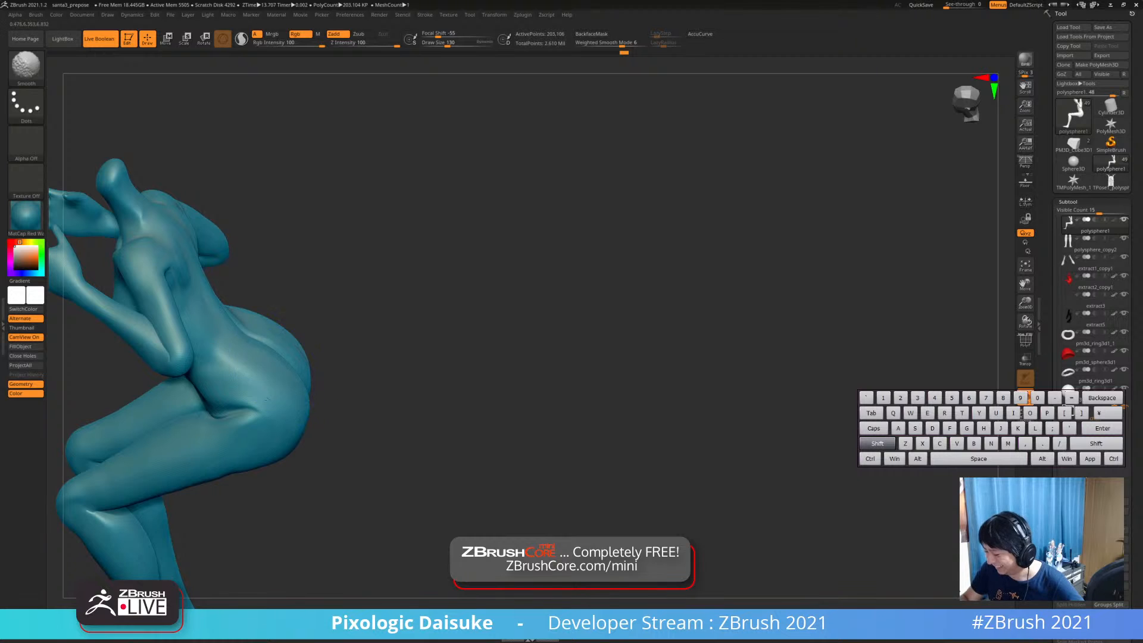
# Smooth the side of the hip and adjust the hip and buttock shape with short SnakeHook strokes from the side and back
pyautogui.keyDown('shift'); pyautogui.moveTo(266, 400); pyautogui.dragTo(269, 396); pyautogui.keyUp('shift')
pyautogui.moveTo(269, 396); pyautogui.dragTo(289, 397, button='right')
pyautogui.moveTo(298, 402); pyautogui.dragTo(304, 400)
pyautogui.moveTo(292, 400)
pyautogui.mouseDown(button='right')
pyautogui.moveTo(317, 387)
pyautogui.moveTo(337, 337)
pyautogui.mouseUp(button='right')
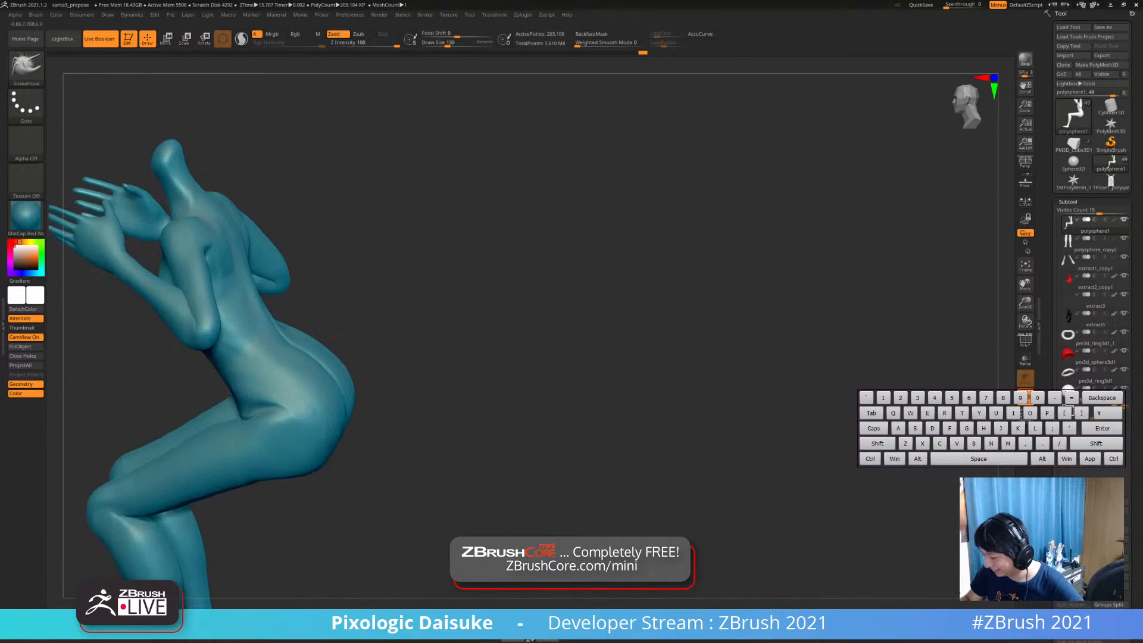
pyautogui.keyDown('shift'); pyautogui.moveTo(359, 383); pyautogui.dragTo(360, 384, button='right'); pyautogui.keyUp('shift')
pyautogui.moveTo(307, 400); pyautogui.dragTo(296, 410)
pyautogui.moveTo(296, 411)
pyautogui.mouseDown(button='right')
pyautogui.moveTo(360, 407)
pyautogui.moveTo(331, 316)
pyautogui.moveTo(294, 318)
pyautogui.mouseUp(button='right')
pyautogui.moveTo(294, 319); pyautogui.dragTo(310, 345, button='right')
pyautogui.moveTo(275, 310); pyautogui.dragTo(253, 260, button='right')
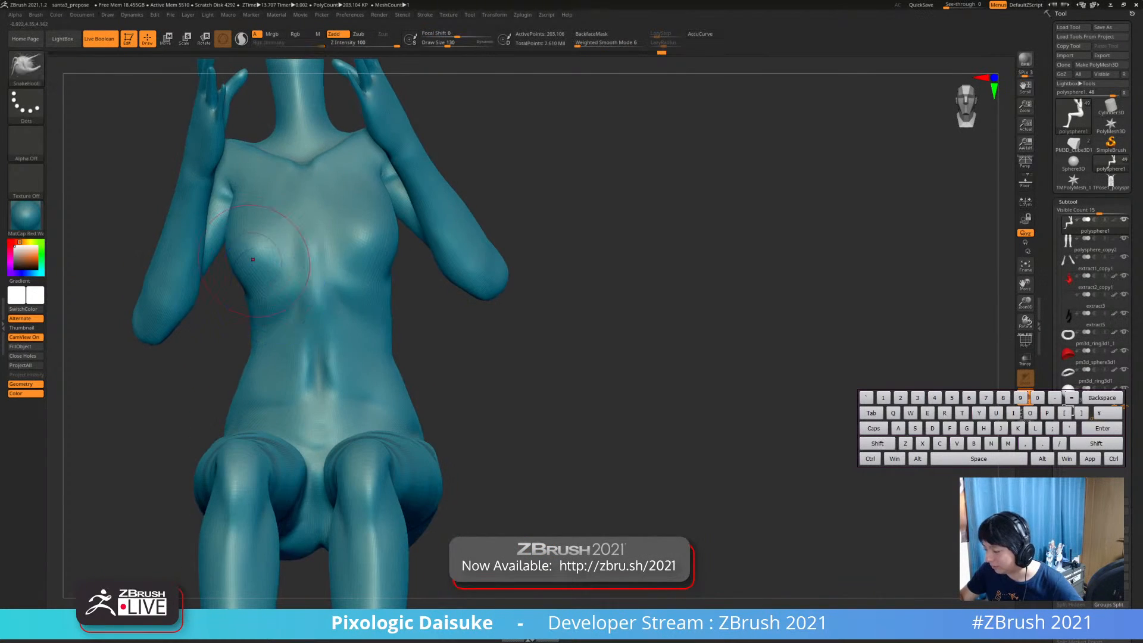
# Carve the lower edges of the rib cage on both sides of the torso with DamStandard and soften the lines
pyautogui.press('b')
pyautogui.press('d')
pyautogui.press('s')
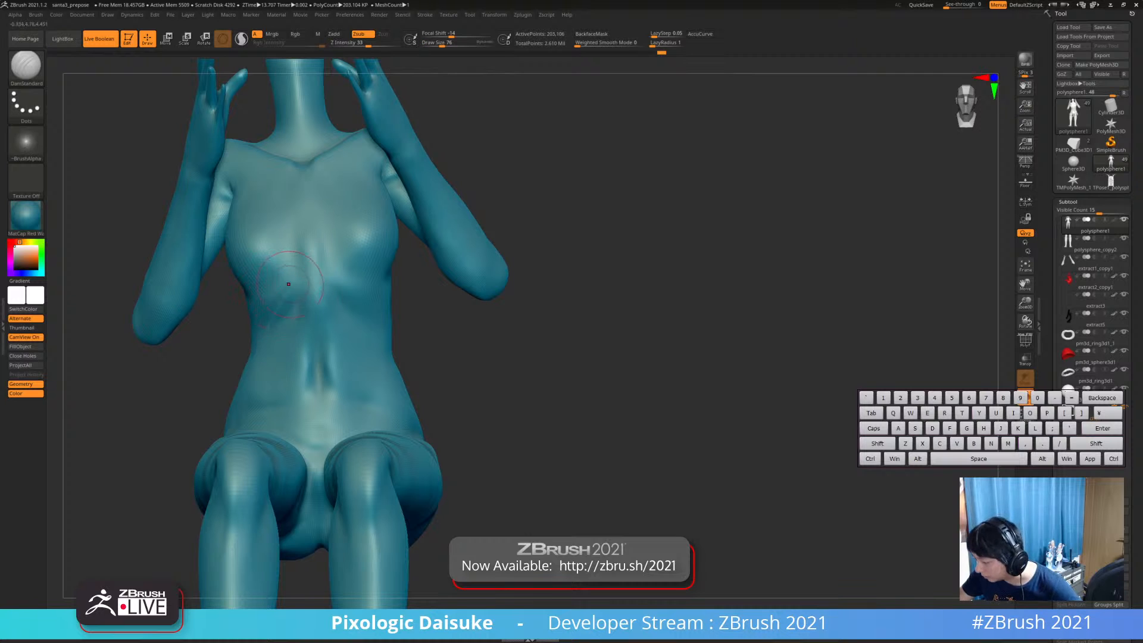
pyautogui.press('shift')
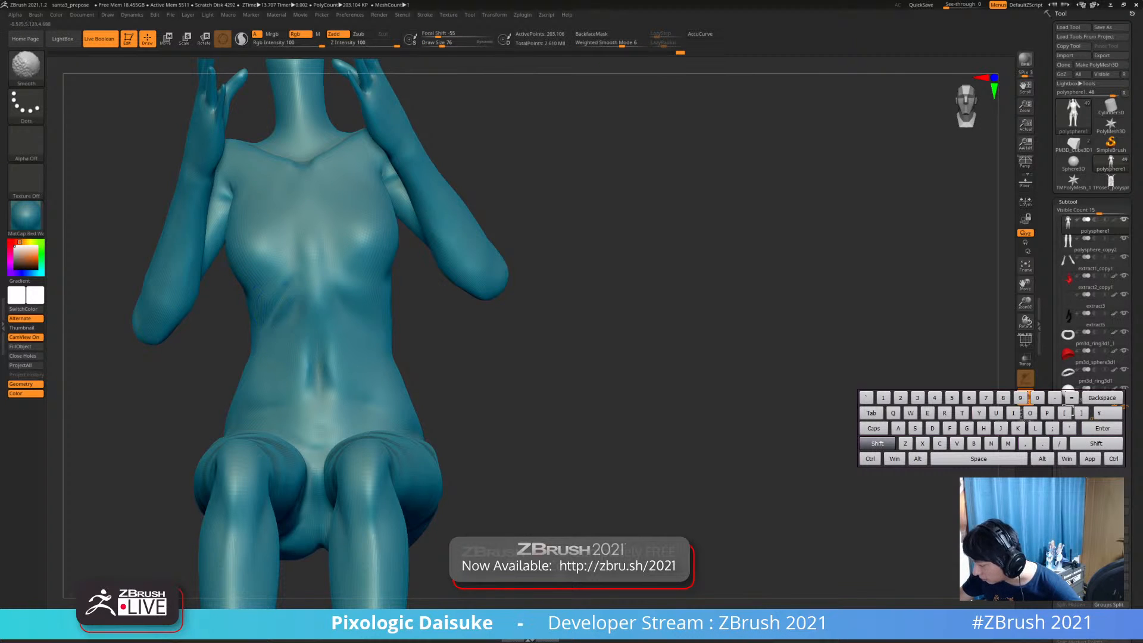
pyautogui.moveTo(288, 287); pyautogui.dragTo(265, 256, button='right')
pyautogui.moveTo(340, 288); pyautogui.dragTo(360, 302)
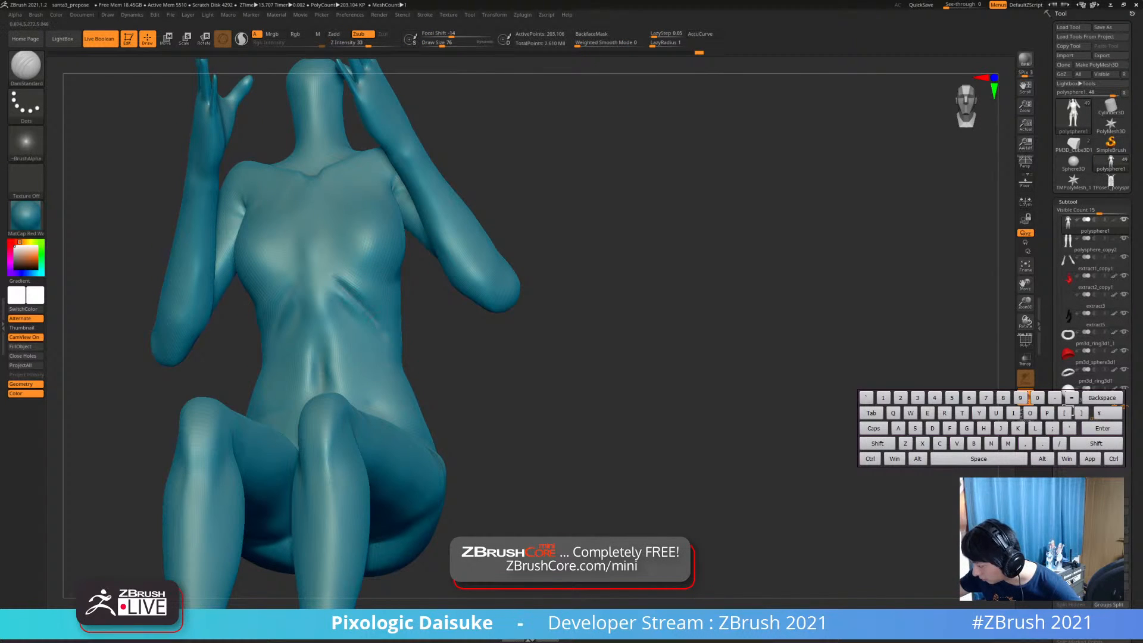
pyautogui.press('shift')
# Build up the upper abdomen below the rib cage and one side of the lower belly with ClayBuildup strokes
pyautogui.press('b')
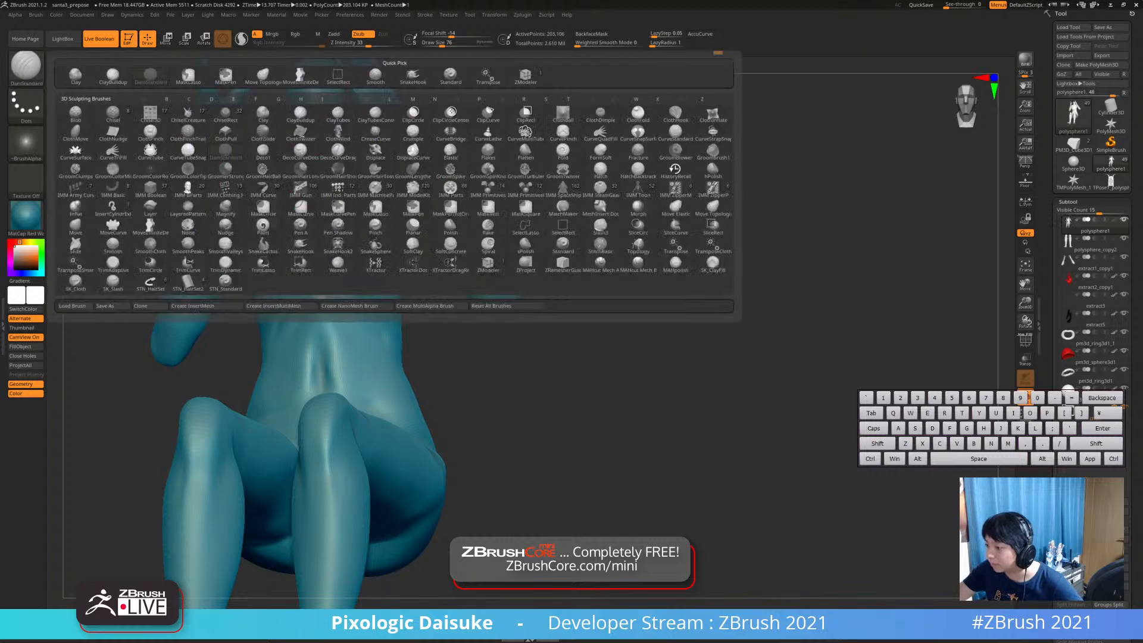
pyautogui.press('c')
pyautogui.press('b')
pyautogui.moveTo(286, 295); pyautogui.dragTo(309, 310, button='right')
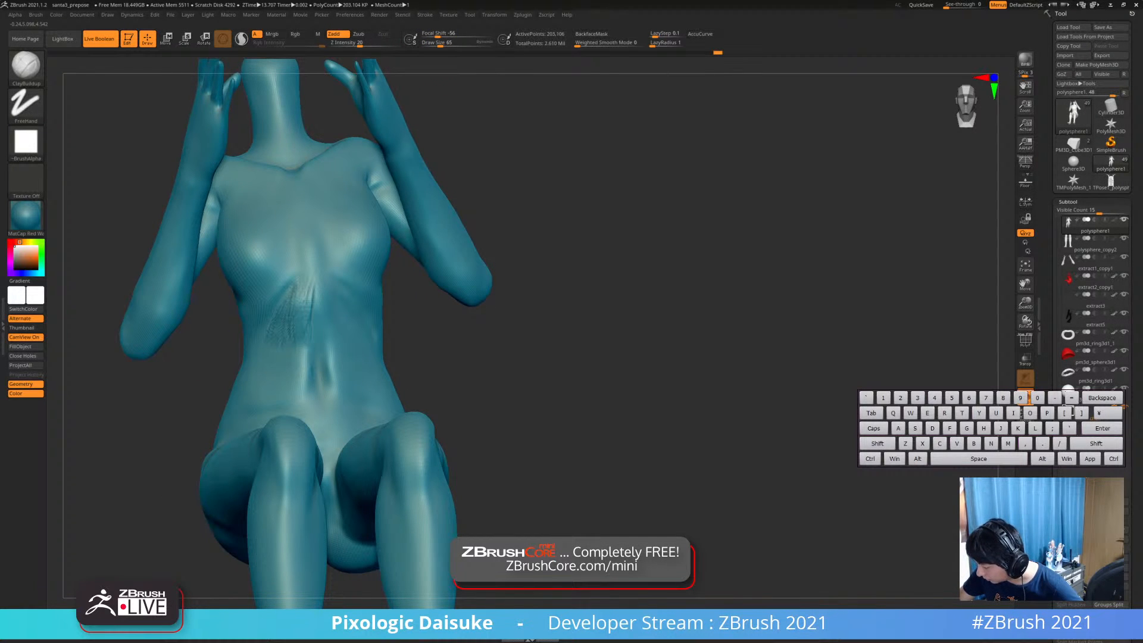
pyautogui.moveTo(305, 318); pyautogui.dragTo(334, 280, button='right')
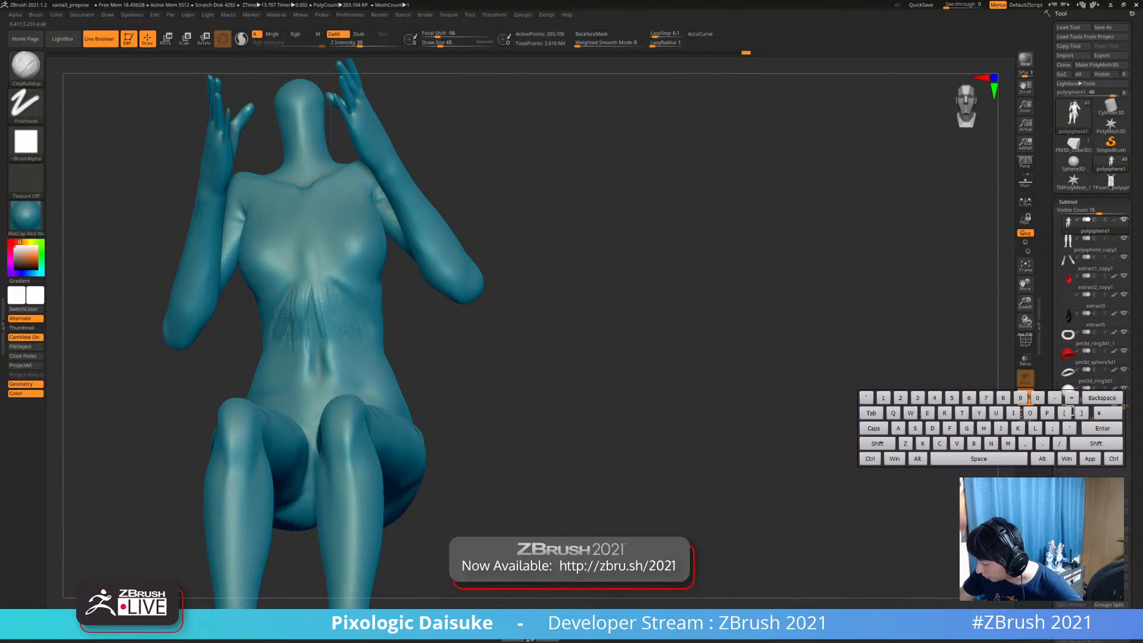
pyautogui.moveTo(339, 353); pyautogui.dragTo(347, 344, button='right')
pyautogui.moveTo(344, 388); pyautogui.dragTo(297, 409, button='right')
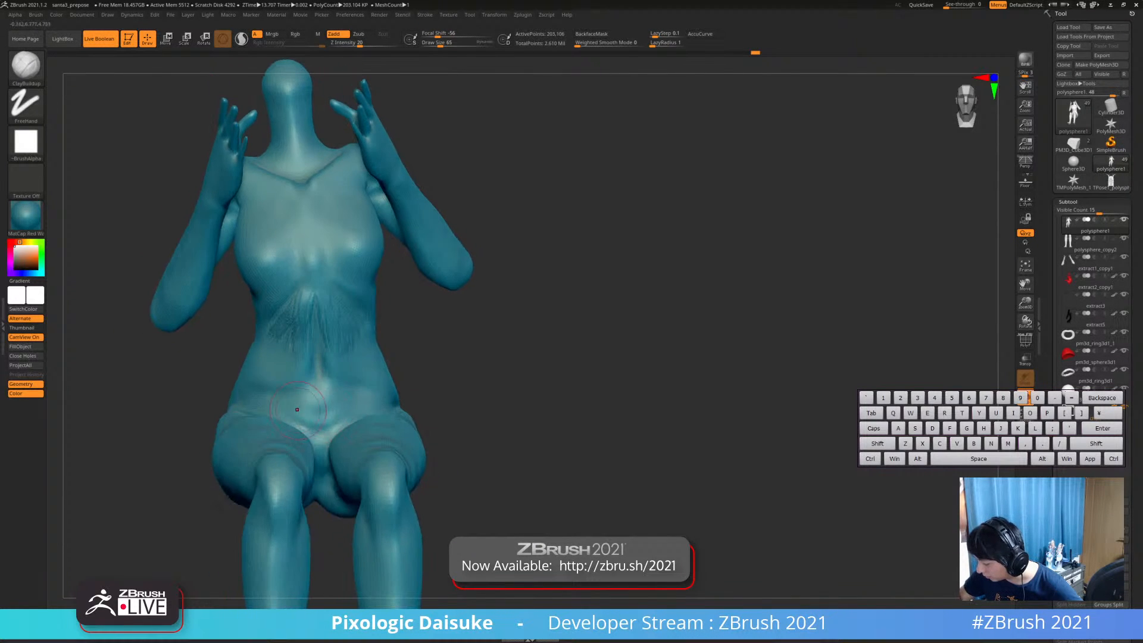
pyautogui.moveTo(299, 407); pyautogui.dragTo(289, 424)
pyautogui.moveTo(298, 411); pyautogui.dragTo(298, 434, button='right')
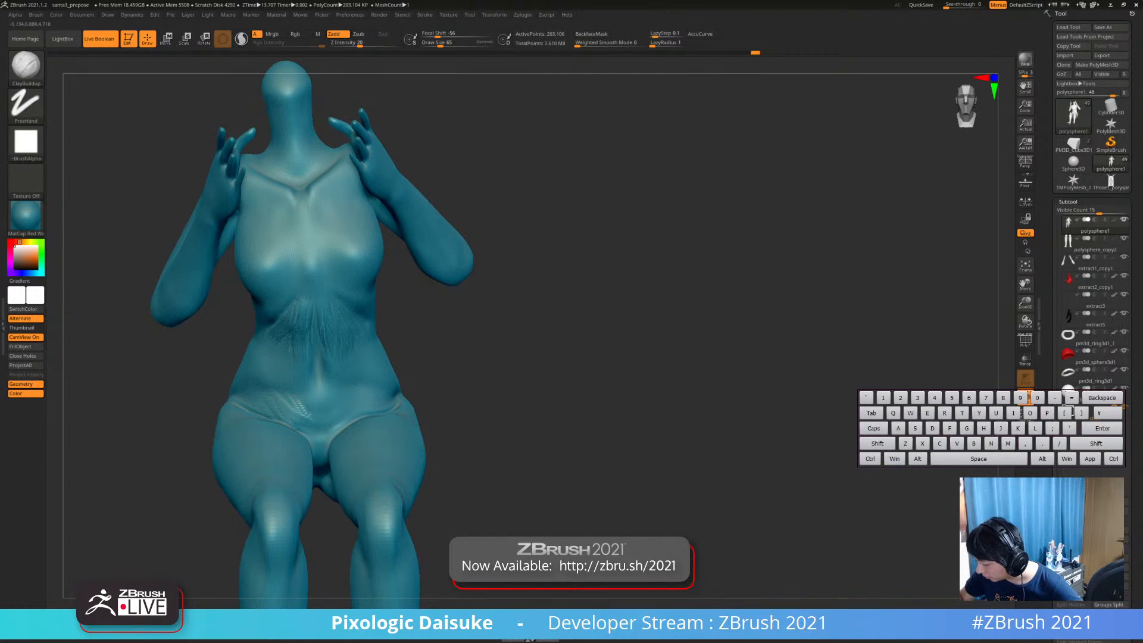
pyautogui.moveTo(457, 428); pyautogui.dragTo(457, 381, button='right')
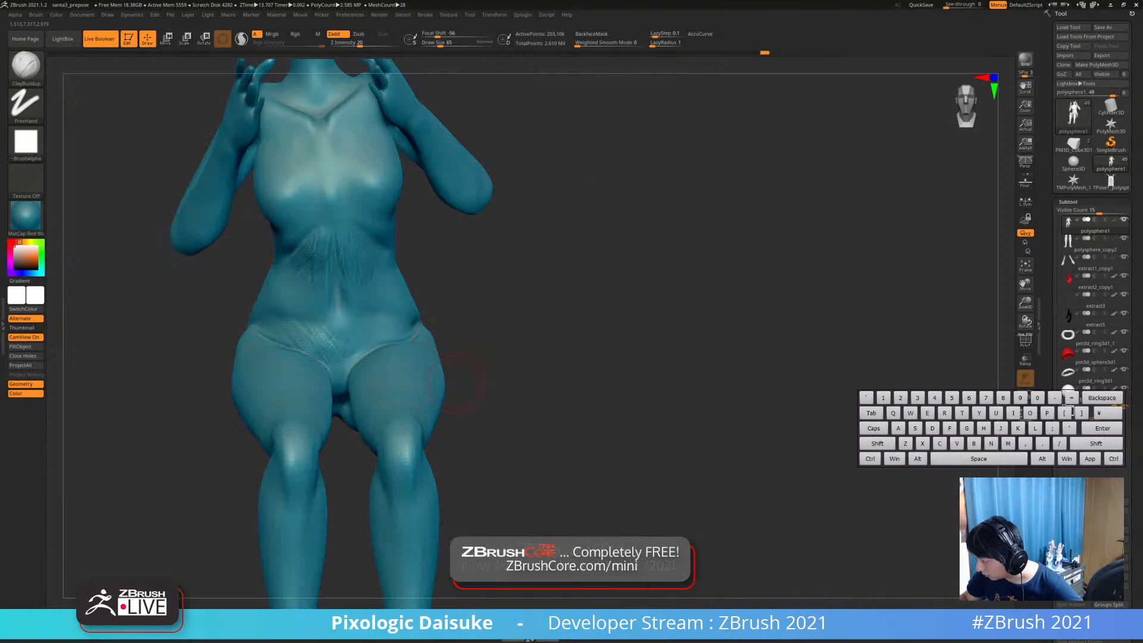
# Turn on the polygroup wireframe display and switch the body's material to SkinShade4
pyautogui.hotkey('shift', 'f')
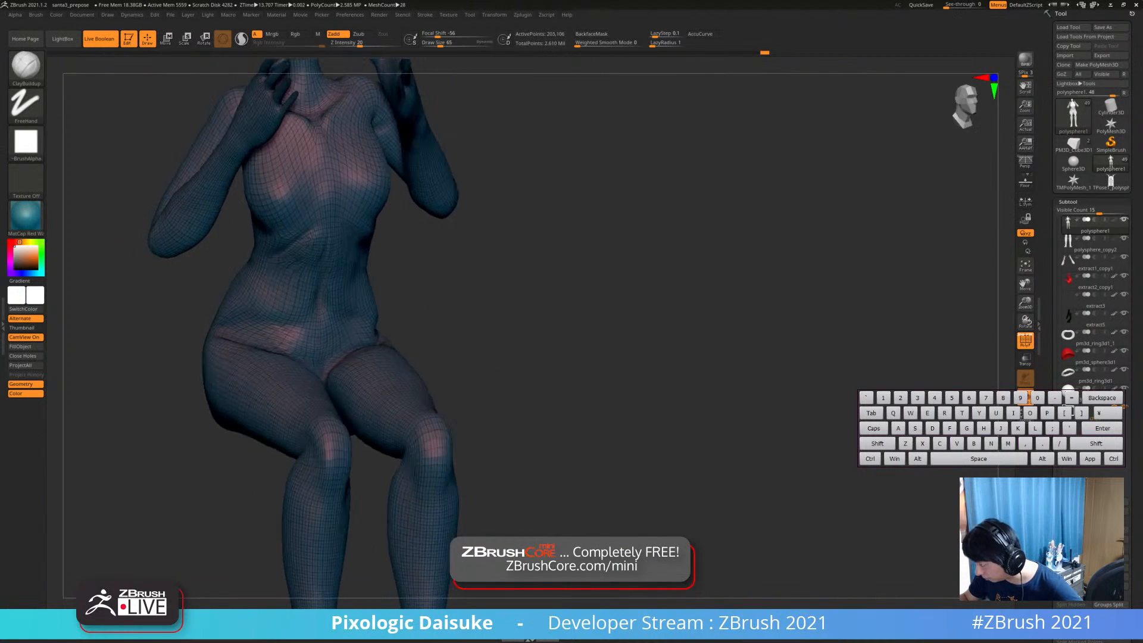
pyautogui.moveTo(492, 399)
pyautogui.mouseDown(button='right')
pyautogui.moveTo(492, 369)
pyautogui.moveTo(479, 394)
pyautogui.mouseUp(button='right')
pyautogui.moveTo(479, 394); pyautogui.dragTo(423, 381, button='right')
pyautogui.click(26, 217)
pyautogui.click(225, 225)
pyautogui.moveTo(424, 381)
pyautogui.mouseDown(button='right')
pyautogui.moveTo(391, 235)
pyautogui.moveTo(387, 292)
pyautogui.moveTo(370, 257)
pyautogui.mouseUp(button='right')
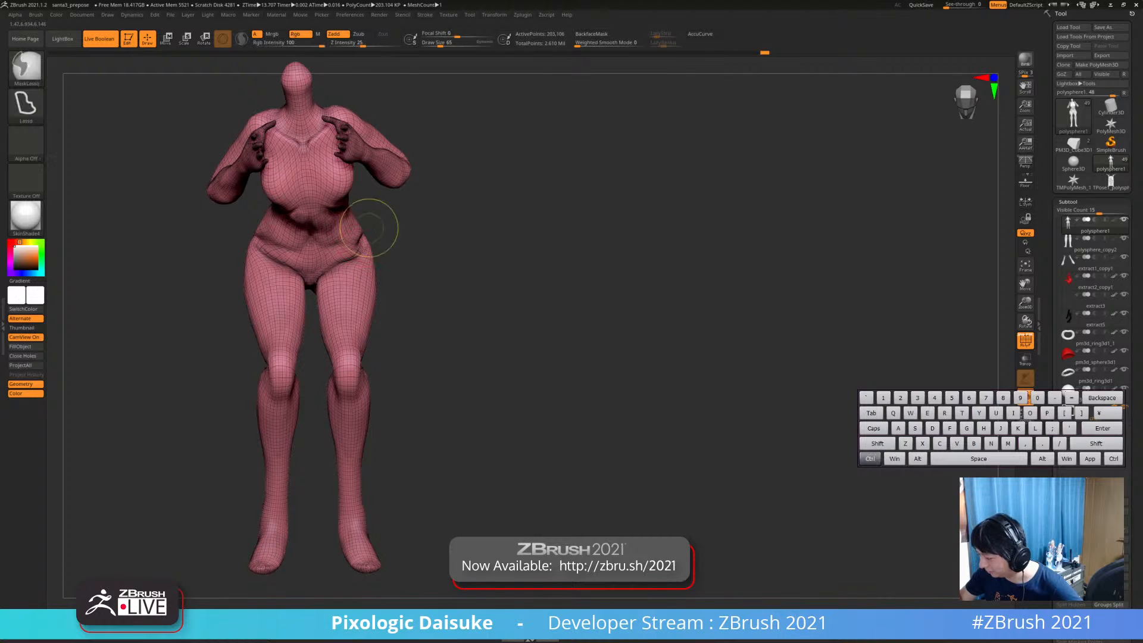
# Lasso-mask one leg from hip to foot, make it a separate polygroup and hide it
pyautogui.moveTo(318, 348)
pyautogui.keyDown('ctrl'); pyautogui.mouseDown()
pyautogui.moveTo(407, 539)
pyautogui.moveTo(431, 271)
pyautogui.mouseUp(); pyautogui.keyUp('ctrl')
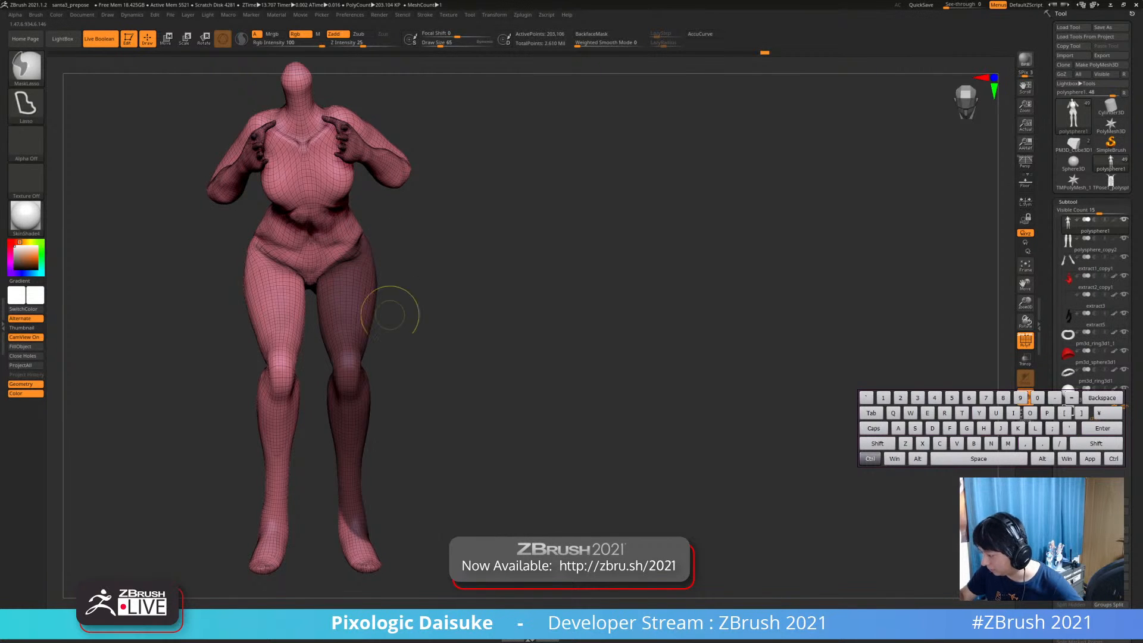
pyautogui.keyDown('alt'); pyautogui.moveTo(379, 313); pyautogui.dragTo(377, 262, button='right'); pyautogui.keyUp('alt')
pyautogui.moveTo(385, 296)
pyautogui.keyDown('ctrl'); pyautogui.mouseDown()
pyautogui.moveTo(316, 531)
pyautogui.moveTo(409, 345)
pyautogui.mouseUp(); pyautogui.keyUp('ctrl')
pyautogui.moveTo(405, 333)
pyautogui.mouseDown(button='right')
pyautogui.moveTo(268, 324)
pyautogui.moveTo(238, 375)
pyautogui.mouseUp(button='right')
pyautogui.moveTo(334, 357); pyautogui.dragTo(238, 351, button='right')
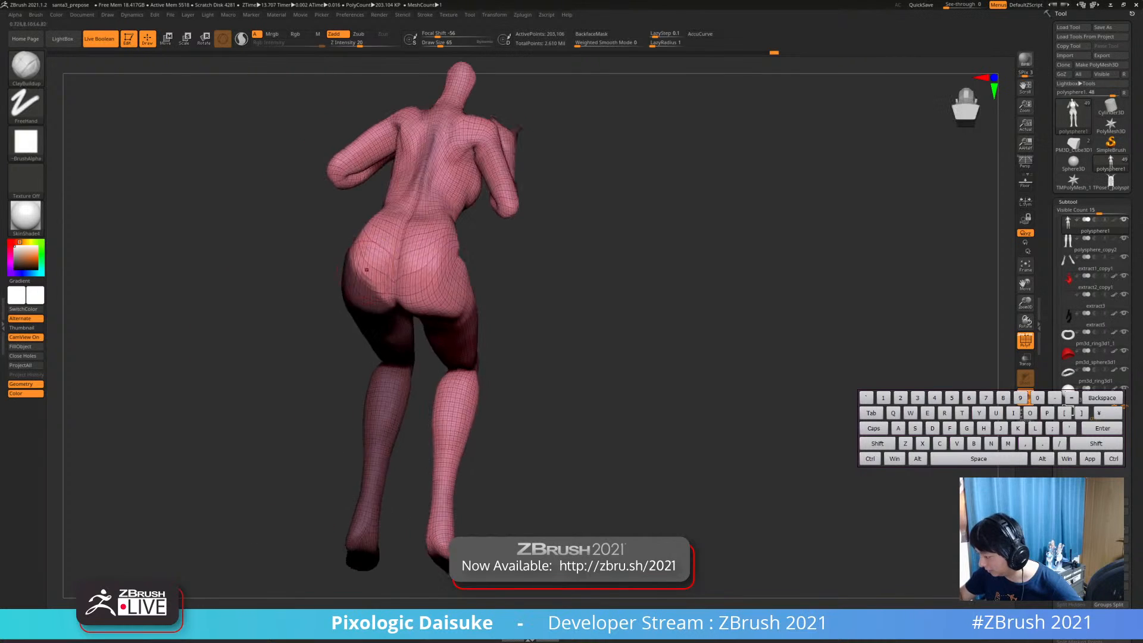
pyautogui.keyDown('ctrl'); pyautogui.moveTo(333, 286); pyautogui.dragTo(337, 339, button='right'); pyautogui.keyUp('ctrl')
pyautogui.moveTo(411, 326)
pyautogui.keyDown('ctrl'); pyautogui.mouseDown()
pyautogui.moveTo(329, 275)
pyautogui.moveTo(409, 324)
pyautogui.mouseUp(); pyautogui.keyUp('ctrl')
pyautogui.moveTo(409, 324)
pyautogui.mouseDown(button='right')
pyautogui.moveTo(486, 332)
pyautogui.moveTo(448, 310)
pyautogui.mouseUp(button='right')
pyautogui.keyDown('ctrl'); pyautogui.keyDown('shift'); pyautogui.click(363, 336); pyautogui.keyUp('shift'); pyautogui.keyUp('ctrl')
pyautogui.keyDown('ctrl'); pyautogui.keyDown('shift'); pyautogui.click(449, 305); pyautogui.keyUp('shift'); pyautogui.keyUp('ctrl')
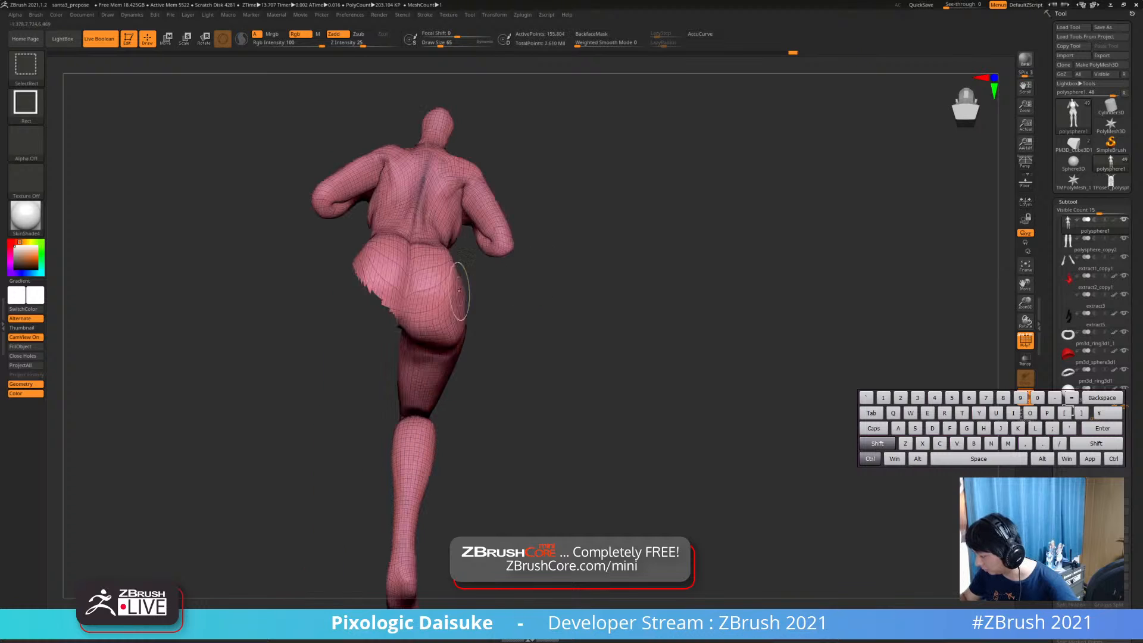
# Check the separated leg in isolation, then show the whole body at a lower subdivision level
pyautogui.moveTo(377, 418)
pyautogui.keyDown('ctrl'); pyautogui.mouseDown()
pyautogui.moveTo(396, 619)
pyautogui.moveTo(492, 512)
pyautogui.mouseUp(); pyautogui.keyUp('ctrl')
pyautogui.keyDown('ctrl'); pyautogui.moveTo(492, 512); pyautogui.dragTo(483, 385, button='right'); pyautogui.keyUp('ctrl')
pyautogui.keyDown('ctrl'); pyautogui.moveTo(483, 393); pyautogui.dragTo(450, 468); pyautogui.keyUp('ctrl')
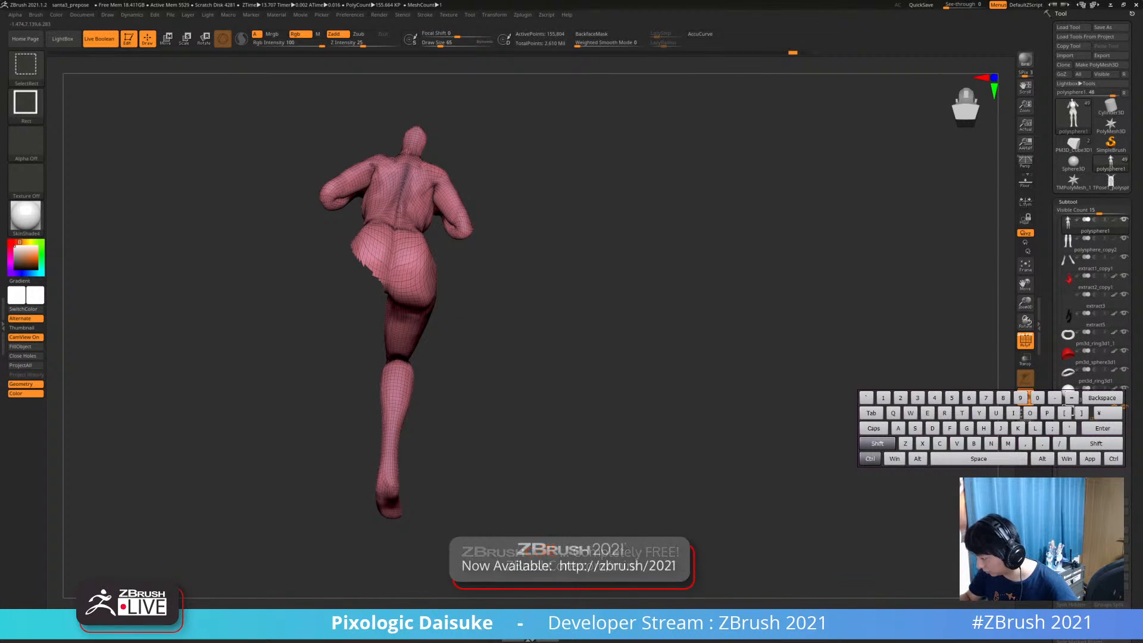
pyautogui.keyDown('ctrl'); pyautogui.keyDown('shift'); pyautogui.click(487, 404); pyautogui.keyUp('shift'); pyautogui.keyUp('ctrl')
pyautogui.hotkey('ctrl', 'z')
pyautogui.keyDown('ctrl'); pyautogui.keyDown('shift'); pyautogui.click(333, 595); pyautogui.keyUp('shift'); pyautogui.keyUp('ctrl')
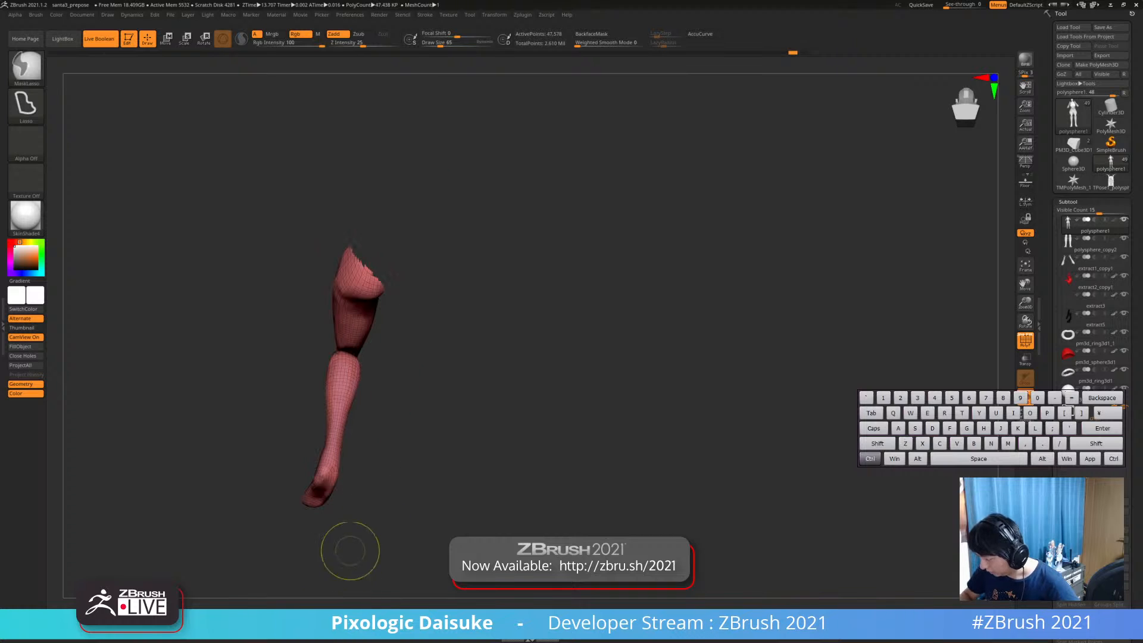
pyautogui.keyDown('ctrl'); pyautogui.keyDown('shift'); pyautogui.click(375, 536); pyautogui.keyUp('shift'); pyautogui.keyUp('ctrl')
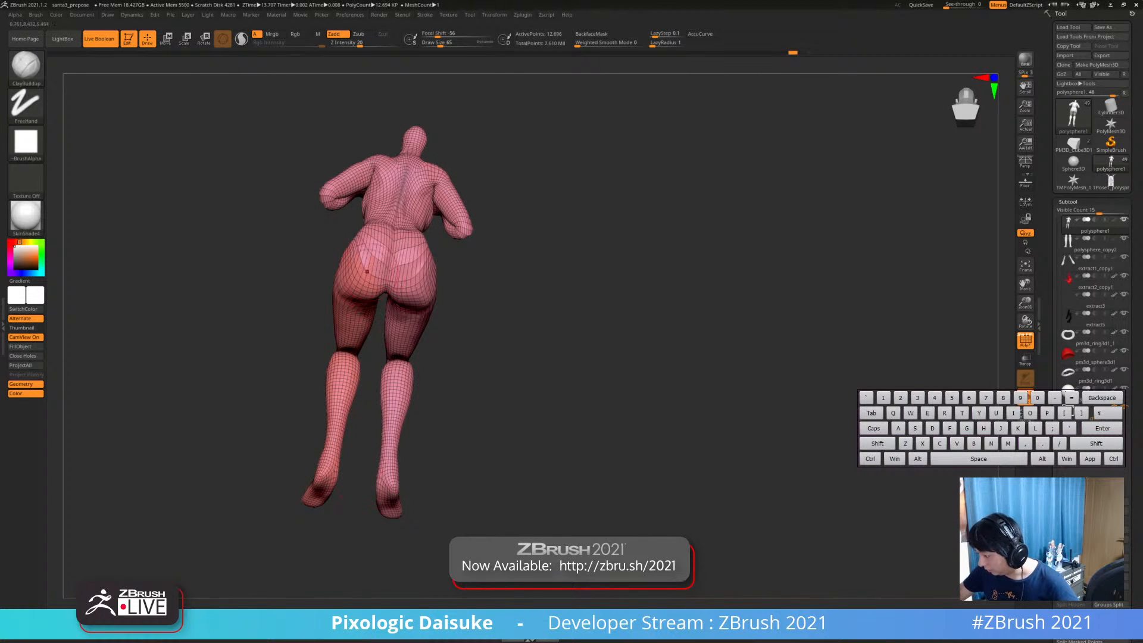
# Lasso-mask each leg from the buttock down to the foot and give each its own polygroup
pyautogui.keyDown('ctrl'); pyautogui.moveTo(351, 245); pyautogui.dragTo(351, 257, button='right'); pyautogui.keyUp('ctrl')
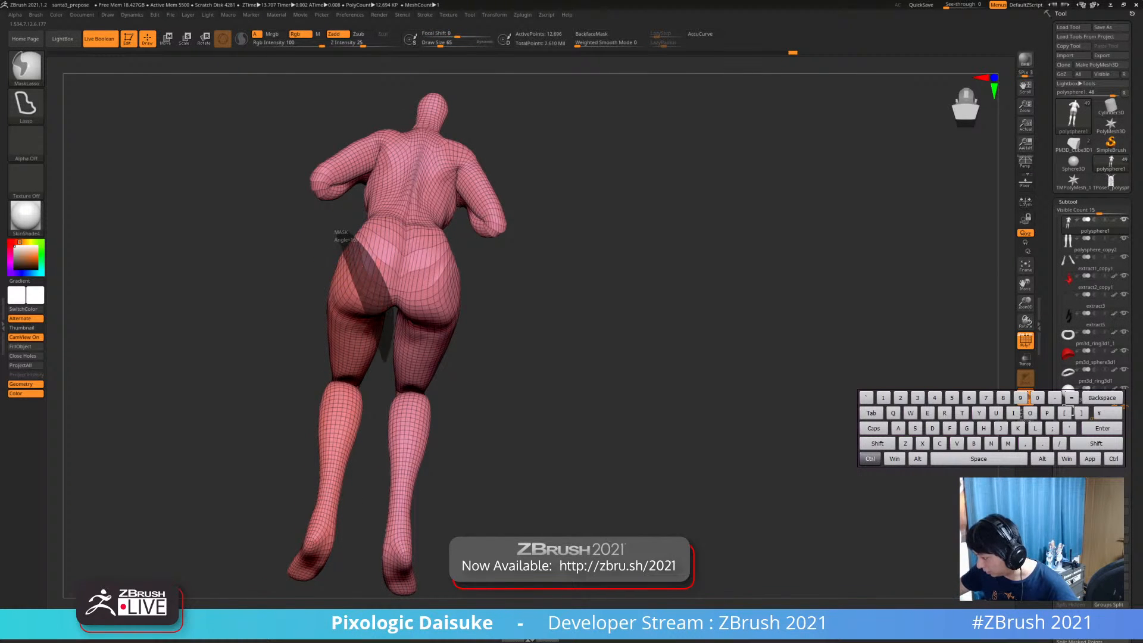
pyautogui.moveTo(385, 361)
pyautogui.keyDown('ctrl'); pyautogui.mouseDown()
pyautogui.moveTo(361, 510)
pyautogui.moveTo(230, 417)
pyautogui.moveTo(280, 256)
pyautogui.mouseUp(); pyautogui.keyUp('ctrl')
pyautogui.hotkey('ctrl', 'w')
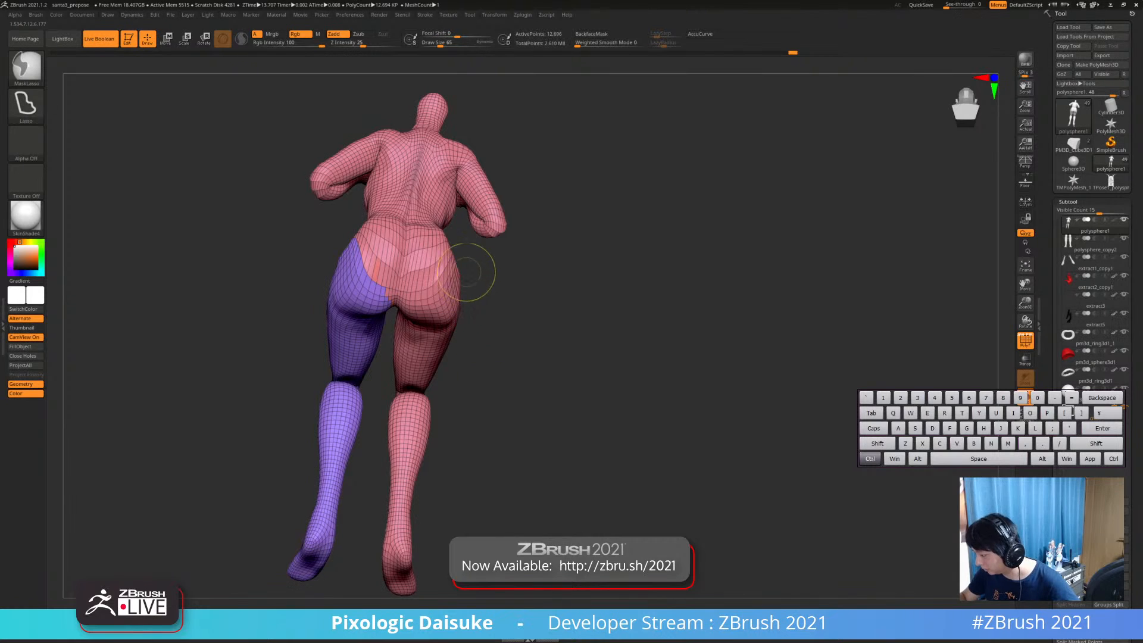
pyautogui.hotkey('ctrl', 'z')
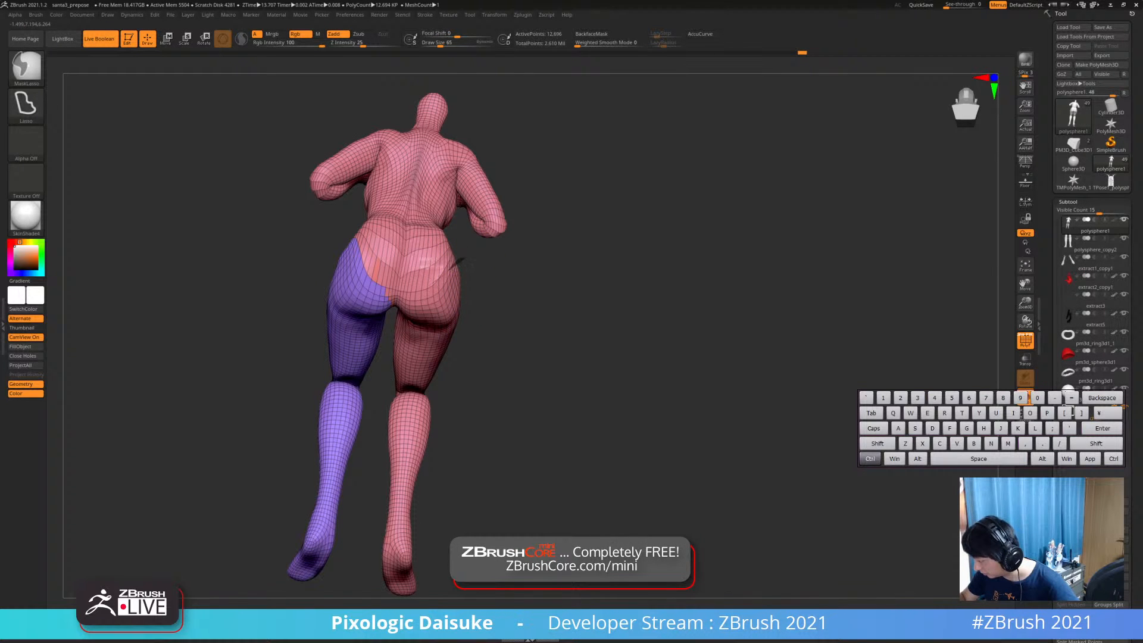
pyautogui.moveTo(463, 260)
pyautogui.keyDown('ctrl'); pyautogui.mouseDown()
pyautogui.moveTo(485, 256)
pyautogui.moveTo(498, 275)
pyautogui.moveTo(490, 315)
pyautogui.moveTo(566, 327)
pyautogui.mouseUp(); pyautogui.keyUp('ctrl')
pyautogui.hotkey('ctrl', 'w')
# Isolate one leg and split the strip of faces above the hip crease off from its polygroup
pyautogui.moveTo(479, 327); pyautogui.dragTo(467, 396)
pyautogui.keyDown('ctrl'); pyautogui.keyDown('shift'); pyautogui.click(466, 396); pyautogui.keyUp('shift'); pyautogui.keyUp('ctrl')
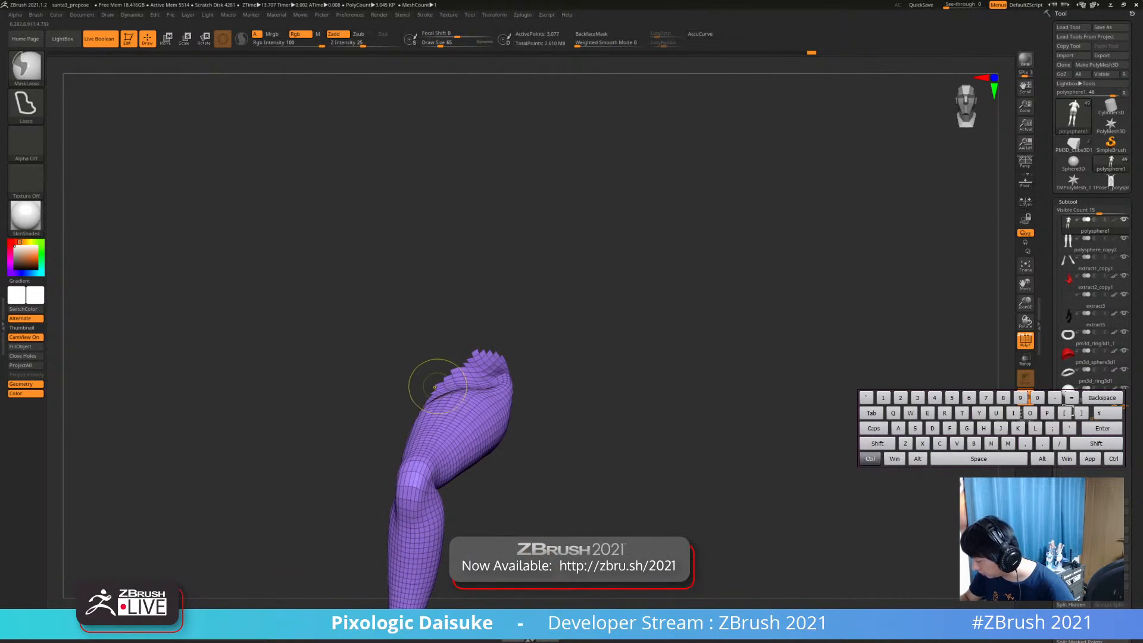
pyautogui.keyDown('ctrl'); pyautogui.keyDown('alt'); pyautogui.moveTo(424, 395); pyautogui.dragTo(453, 390); pyautogui.keyUp('alt'); pyautogui.keyUp('ctrl')
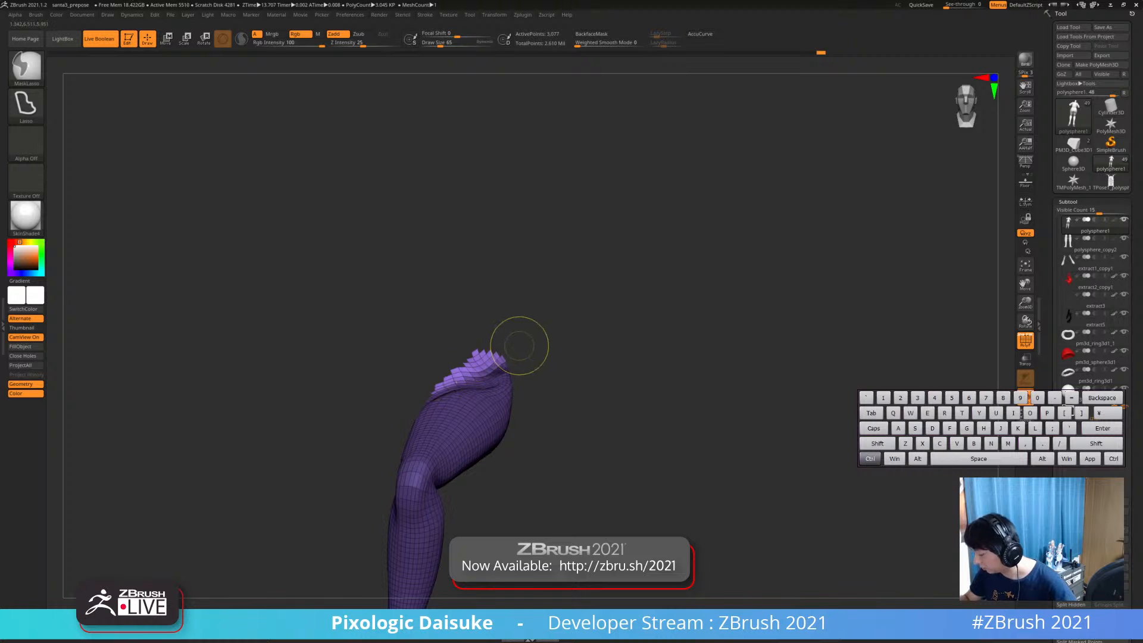
pyautogui.hotkey('ctrl', 'w')
pyautogui.keyDown('ctrl'); pyautogui.keyDown('shift'); pyautogui.click(537, 379); pyautogui.keyUp('shift'); pyautogui.keyUp('ctrl')
pyautogui.keyDown('ctrl'); pyautogui.keyDown('shift'); pyautogui.click(483, 359); pyautogui.keyUp('shift'); pyautogui.keyUp('ctrl')
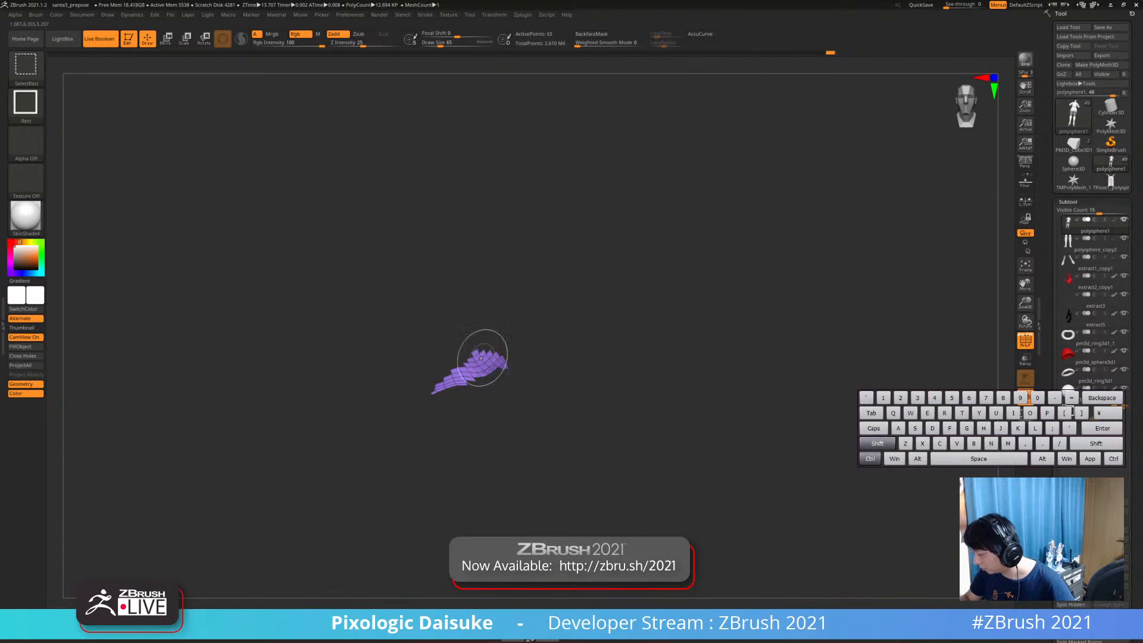
# Merge the split hip strip into the torso's polygroup and make one hand its own polygroup
pyautogui.keyDown('ctrl'); pyautogui.keyDown('shift'); pyautogui.moveTo(513, 335); pyautogui.dragTo(524, 312); pyautogui.keyUp('shift'); pyautogui.keyUp('ctrl')
pyautogui.keyDown('ctrl'); pyautogui.keyDown('shift'); pyautogui.click(478, 334); pyautogui.keyUp('shift'); pyautogui.keyUp('ctrl')
pyautogui.moveTo(515, 359)
pyautogui.keyDown('ctrl'); pyautogui.keyDown('shift'); pyautogui.mouseDown()
pyautogui.moveTo(529, 336)
pyautogui.moveTo(513, 285)
pyautogui.moveTo(470, 300)
pyautogui.moveTo(432, 273)
pyautogui.moveTo(351, 381)
pyautogui.moveTo(223, 342)
pyautogui.moveTo(256, 276)
pyautogui.mouseUp(); pyautogui.keyUp('shift'); pyautogui.keyUp('ctrl')
pyautogui.hotkey('ctrl', 'w')
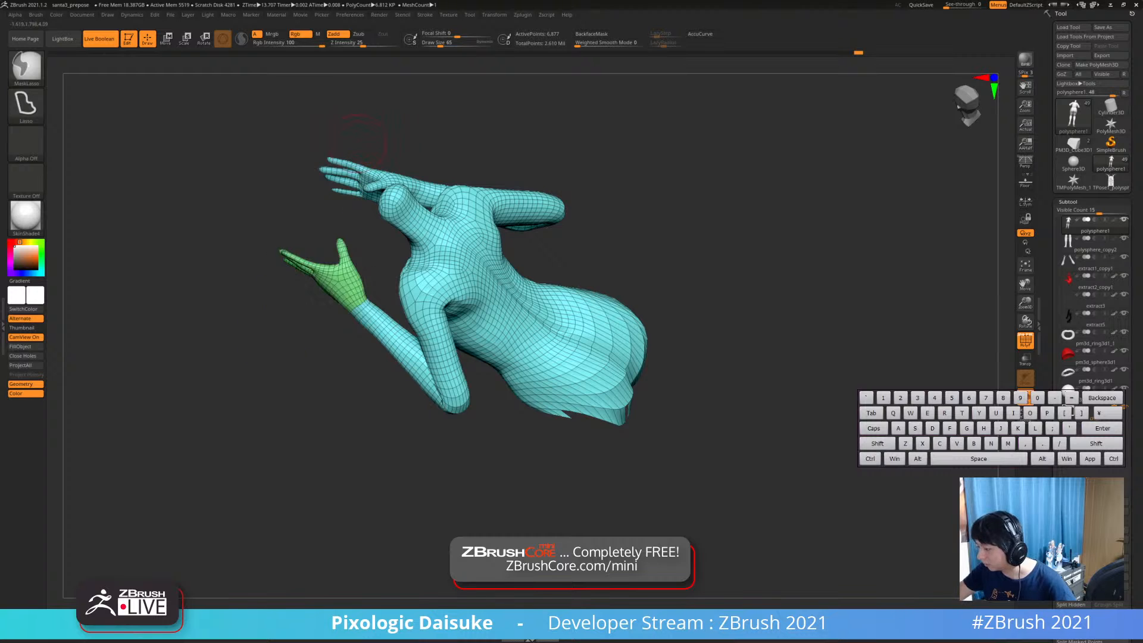
# Lasso-mask the other hand up to the wrist, make it a separate polygroup and show the whole body
pyautogui.moveTo(359, 142); pyautogui.dragTo(354, 156)
pyautogui.keyDown('alt'); pyautogui.moveTo(354, 156); pyautogui.dragTo(323, 196); pyautogui.keyUp('alt')
pyautogui.keyDown('ctrl'); pyautogui.moveTo(304, 182); pyautogui.dragTo(274, 209); pyautogui.keyUp('ctrl')
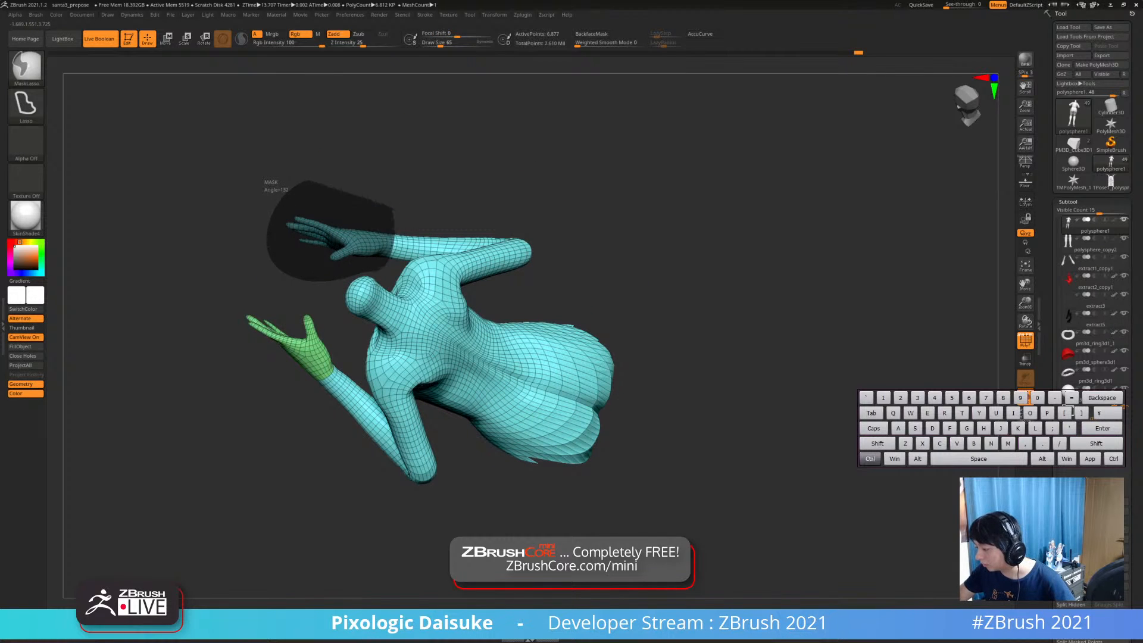
pyautogui.keyDown('ctrl'); pyautogui.moveTo(394, 210); pyautogui.dragTo(360, 173); pyautogui.keyUp('ctrl')
pyautogui.hotkey('ctrl', 'w')
pyautogui.moveTo(548, 302)
pyautogui.mouseDown()
pyautogui.moveTo(553, 262)
pyautogui.moveTo(580, 293)
pyautogui.moveTo(537, 321)
pyautogui.moveTo(530, 375)
pyautogui.moveTo(510, 241)
pyautogui.moveTo(435, 243)
pyautogui.moveTo(518, 232)
pyautogui.mouseUp()
pyautogui.keyDown('ctrl'); pyautogui.keyDown('shift'); pyautogui.click(417, 357); pyautogui.keyUp('shift'); pyautogui.keyUp('ctrl')
pyautogui.keyDown('ctrl'); pyautogui.keyDown('shift'); pyautogui.click(510, 292); pyautogui.keyUp('shift'); pyautogui.keyUp('ctrl')
pyautogui.keyDown('alt'); pyautogui.moveTo(518, 232); pyautogui.dragTo(506, 297); pyautogui.keyUp('alt')
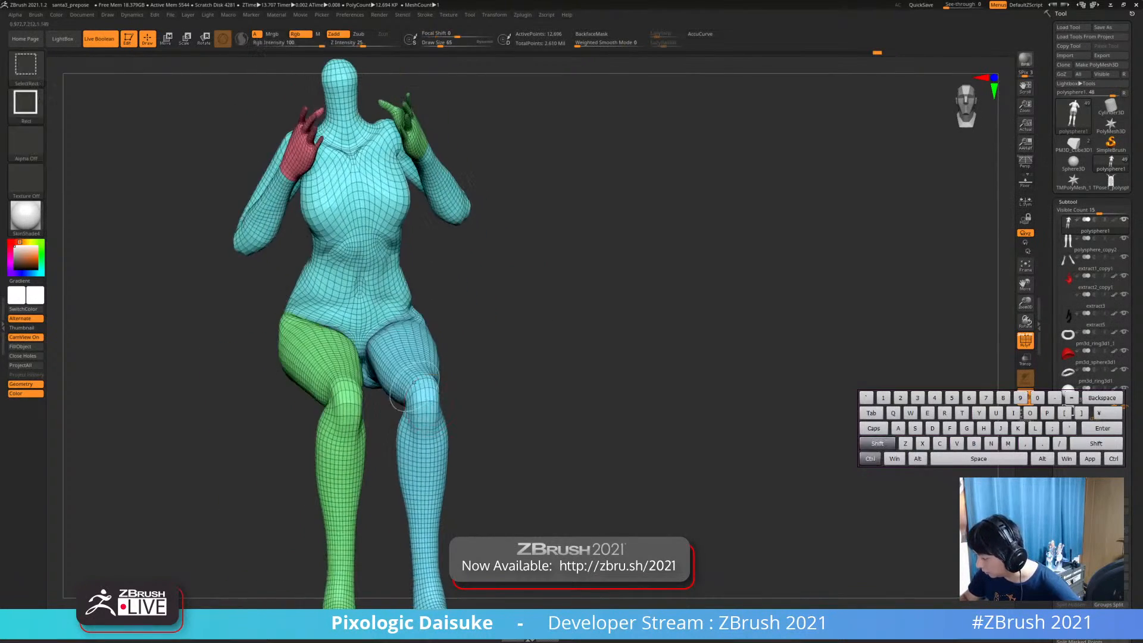
# Hide both leg polygroups so that only the torso, arms and hands are displayed
pyautogui.keyDown('ctrl'); pyautogui.keyDown('shift'); pyautogui.click(436, 335); pyautogui.keyUp('shift'); pyautogui.keyUp('ctrl')
pyautogui.keyDown('ctrl'); pyautogui.keyDown('shift'); pyautogui.click(436, 335); pyautogui.keyUp('shift'); pyautogui.keyUp('ctrl')
pyautogui.keyDown('ctrl'); pyautogui.keyDown('shift'); pyautogui.click(321, 357); pyautogui.keyUp('shift'); pyautogui.keyUp('ctrl')
pyautogui.moveTo(321, 357); pyautogui.dragTo(362, 345)
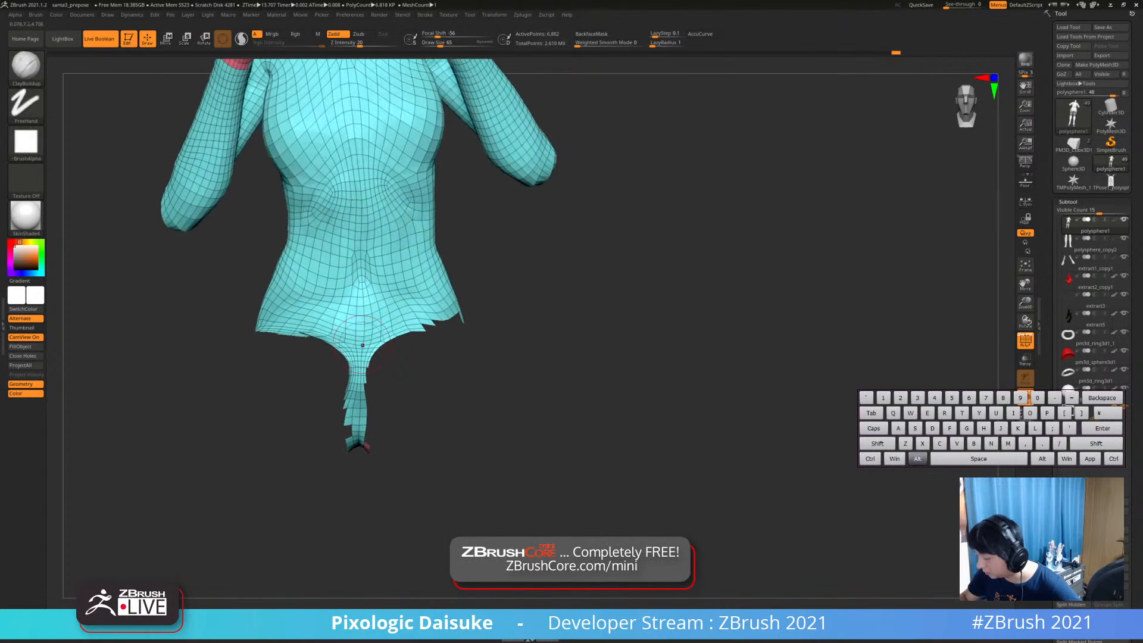
# Reshape the crotch, abdomen and lower rib cage of the isolated torso with SnakeHook at draw size 172
pyautogui.press('b')
pyautogui.click(412, 75)
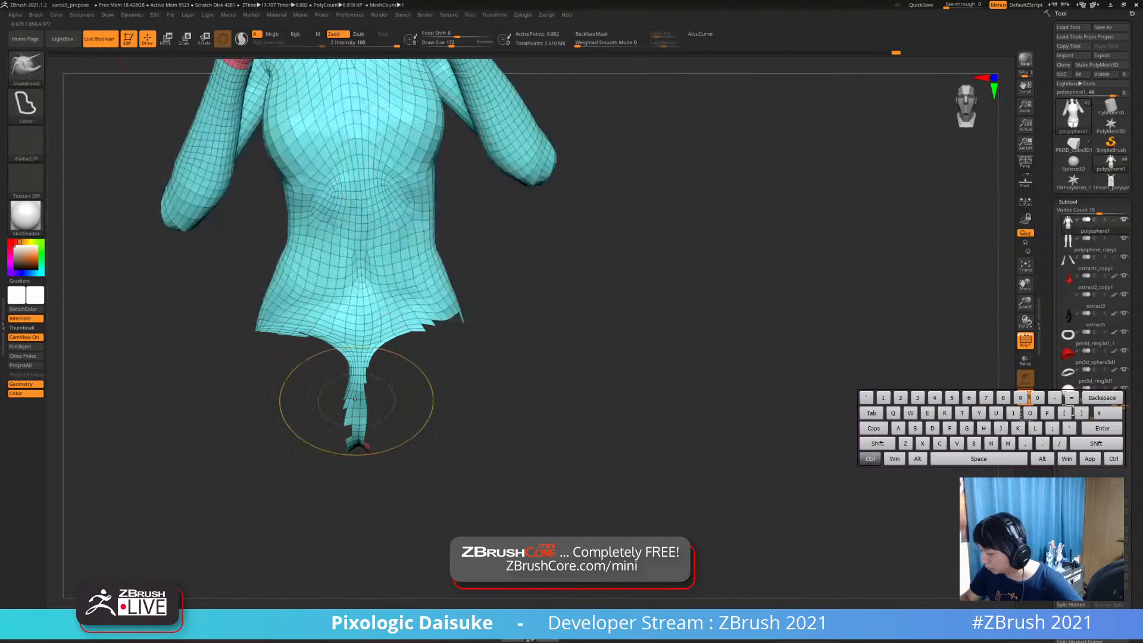
pyautogui.moveTo(383, 401); pyautogui.dragTo(381, 419)
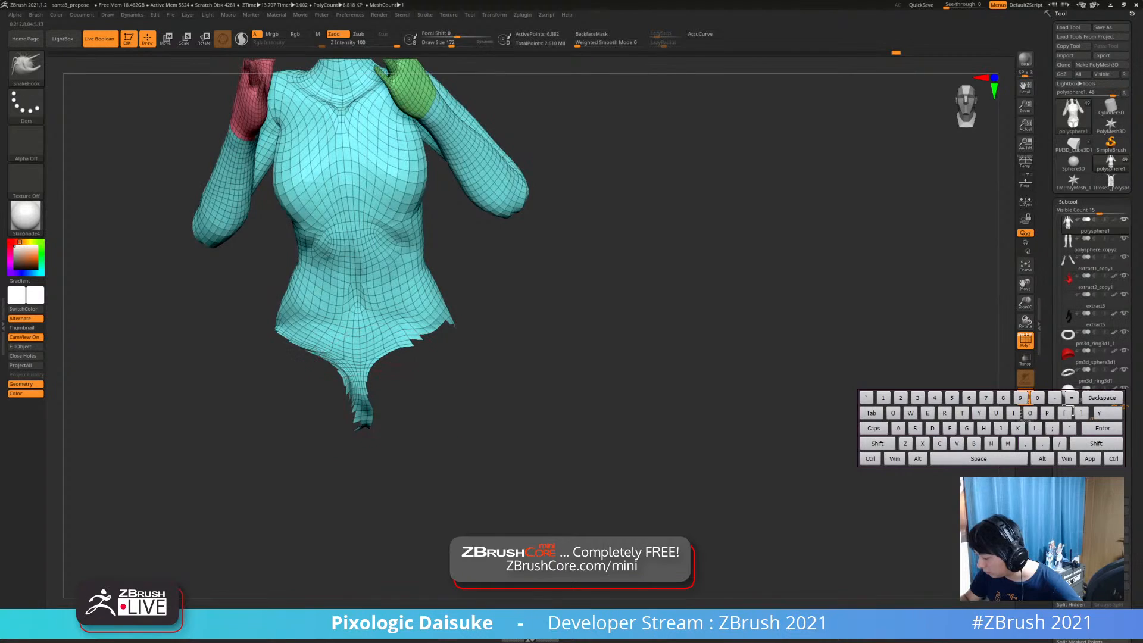
pyautogui.moveTo(382, 380); pyautogui.dragTo(417, 321, button='right')
pyautogui.moveTo(416, 321)
pyautogui.keyDown('ctrl'); pyautogui.mouseDown(button='right')
pyautogui.moveTo(331, 364)
pyautogui.moveTo(405, 280)
pyautogui.mouseUp(button='right'); pyautogui.keyUp('ctrl')
pyautogui.moveTo(410, 319); pyautogui.dragTo(350, 335, button='right')
pyautogui.keyDown('ctrl'); pyautogui.moveTo(345, 411); pyautogui.dragTo(381, 384, button='right'); pyautogui.keyUp('ctrl')
pyautogui.moveTo(458, 223)
pyautogui.keyDown('alt'); pyautogui.mouseDown(button='right')
pyautogui.moveTo(470, 298)
pyautogui.moveTo(506, 279)
pyautogui.moveTo(465, 285)
pyautogui.mouseUp(button='right'); pyautogui.keyUp('alt')
pyautogui.moveTo(381, 333); pyautogui.dragTo(375, 319)
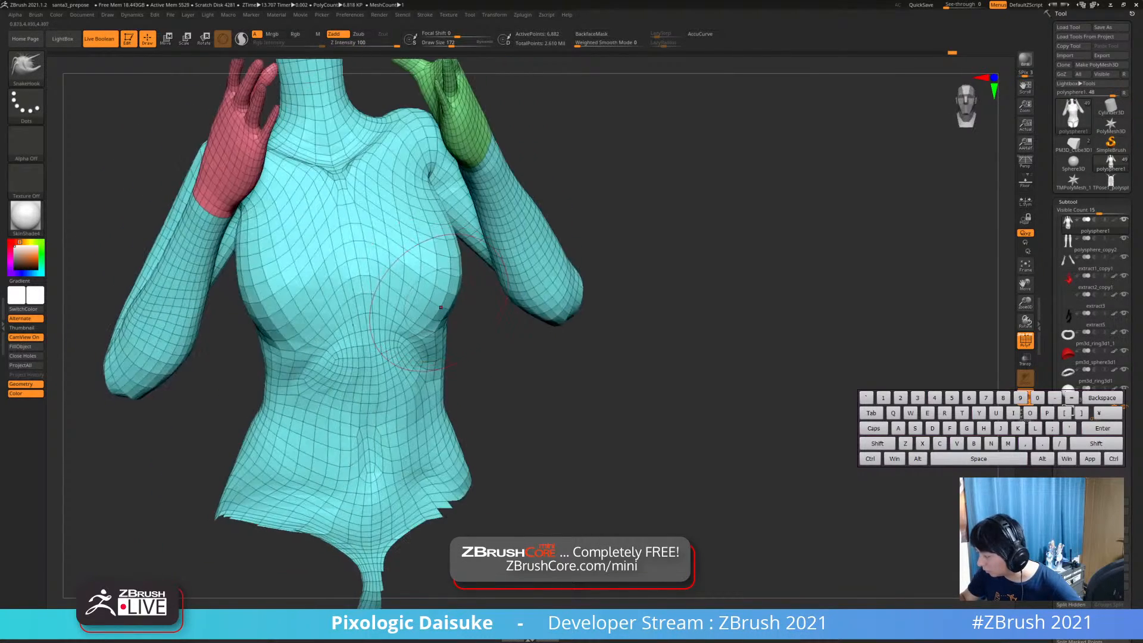
pyautogui.moveTo(477, 268); pyautogui.dragTo(454, 256, button='right')
pyautogui.moveTo(339, 333); pyautogui.dragTo(363, 339, button='right')
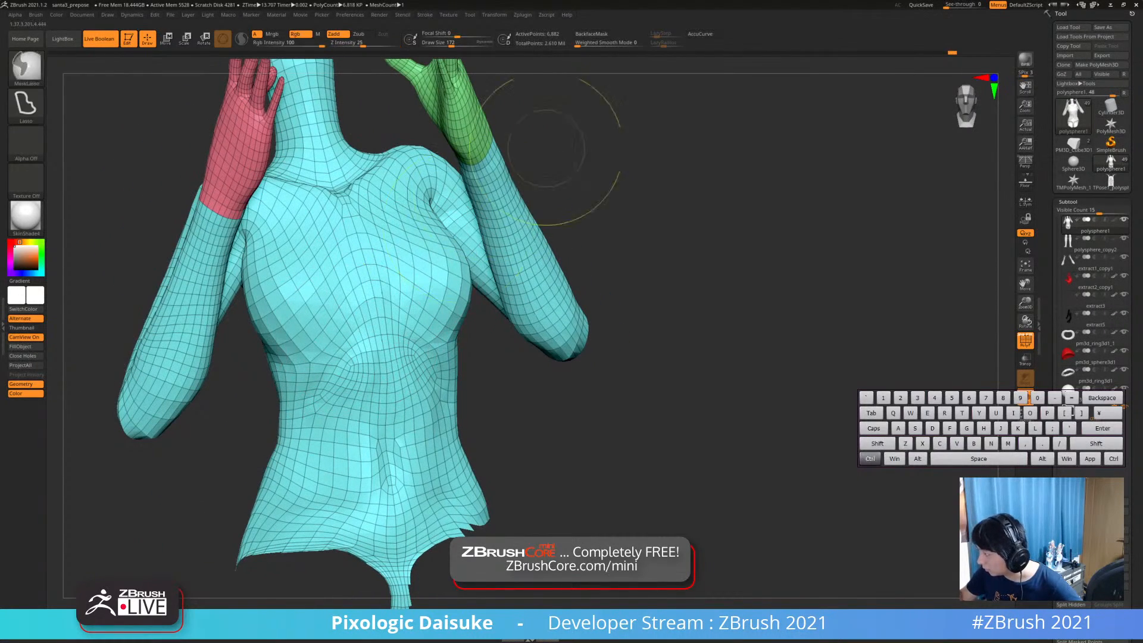
pyautogui.moveTo(472, 280)
pyautogui.mouseDown(button='right')
pyautogui.moveTo(446, 307)
pyautogui.moveTo(334, 293)
pyautogui.moveTo(337, 346)
pyautogui.moveTo(385, 461)
pyautogui.mouseUp(button='right')
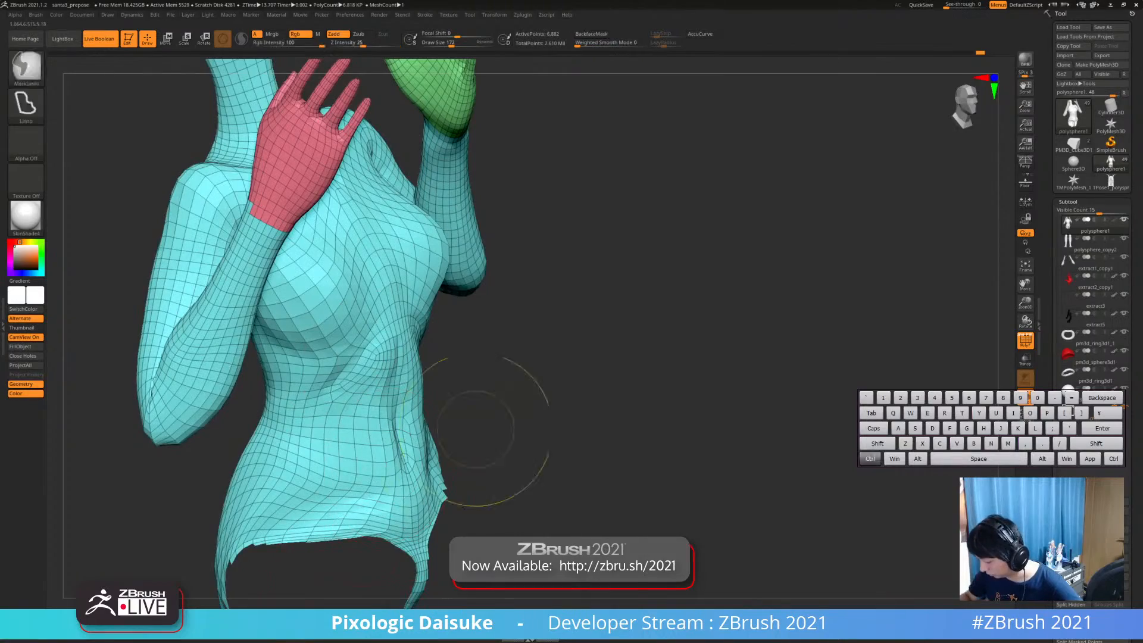
# Show the hidden legs again, return to the highest subdivision level and turn on BackfaceMask
pyautogui.keyDown('ctrl'); pyautogui.keyDown('shift'); pyautogui.click(477, 430); pyautogui.keyUp('shift'); pyautogui.keyUp('ctrl')
pyautogui.keyDown('ctrl'); pyautogui.moveTo(443, 322); pyautogui.dragTo(464, 345, button='right'); pyautogui.keyUp('ctrl')
pyautogui.moveTo(464, 345); pyautogui.dragTo(364, 299, button='right')
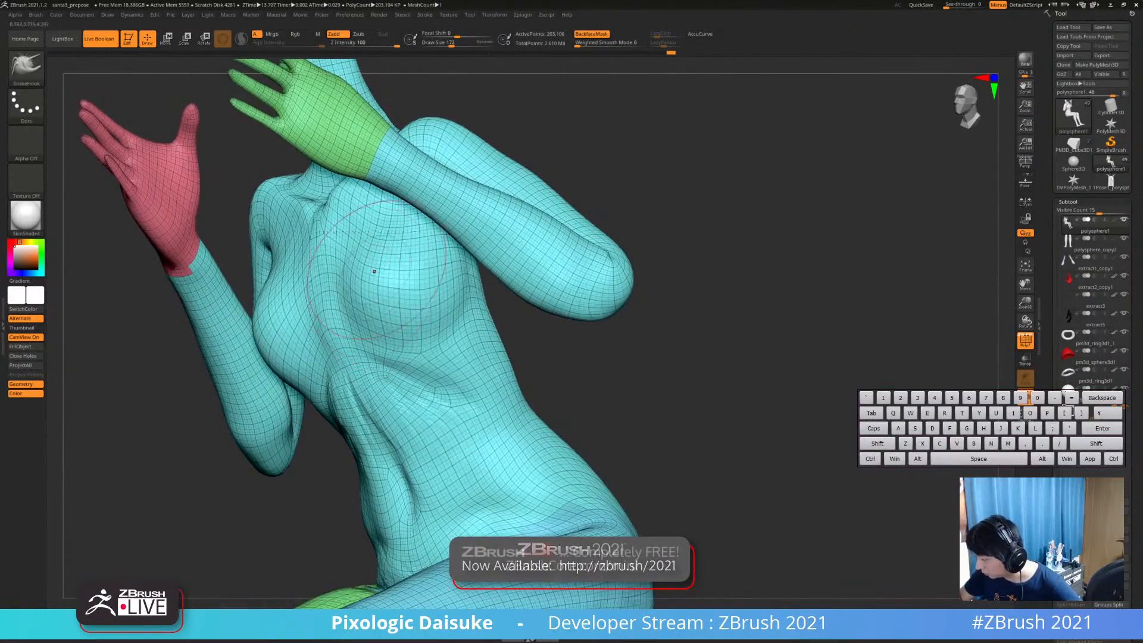
# Adjust the breast shape with SnakeHook and compare the body against the clothed character
pyautogui.moveTo(375, 270); pyautogui.dragTo(382, 257)
pyautogui.moveTo(382, 257); pyautogui.dragTo(458, 267, button='right')
pyautogui.hotkey('alt', 's')
pyautogui.keyDown('ctrl'); pyautogui.moveTo(379, 277); pyautogui.dragTo(363, 297, button='right'); pyautogui.keyUp('ctrl')
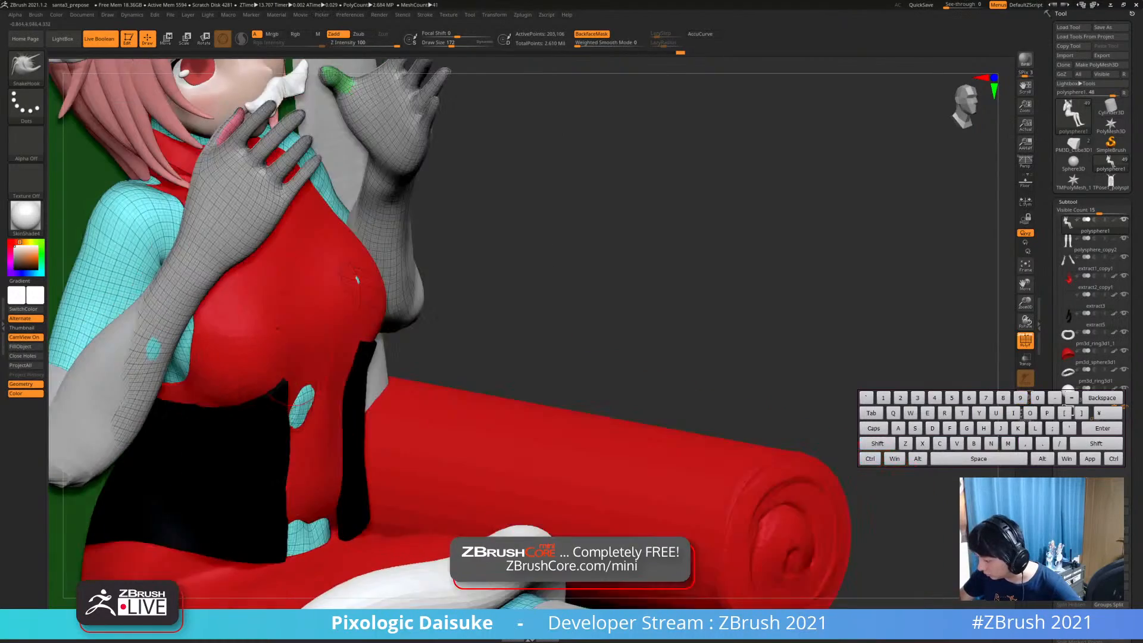
pyautogui.hotkey('alt', 's')
# Refine the area under the breasts with SnakeHook and check the torso from several sides
pyautogui.moveTo(270, 360); pyautogui.dragTo(265, 380)
pyautogui.moveTo(297, 357); pyautogui.dragTo(369, 309, button='right')
pyautogui.moveTo(429, 309)
pyautogui.mouseDown(button='right')
pyautogui.moveTo(384, 334)
pyautogui.moveTo(408, 333)
pyautogui.moveTo(410, 376)
pyautogui.moveTo(424, 358)
pyautogui.mouseUp(button='right')
pyautogui.moveTo(381, 291)
pyautogui.keyDown('ctrl'); pyautogui.mouseDown(button='right')
pyautogui.moveTo(369, 333)
pyautogui.moveTo(401, 316)
pyautogui.moveTo(361, 387)
pyautogui.mouseUp(button='right'); pyautogui.keyUp('ctrl')
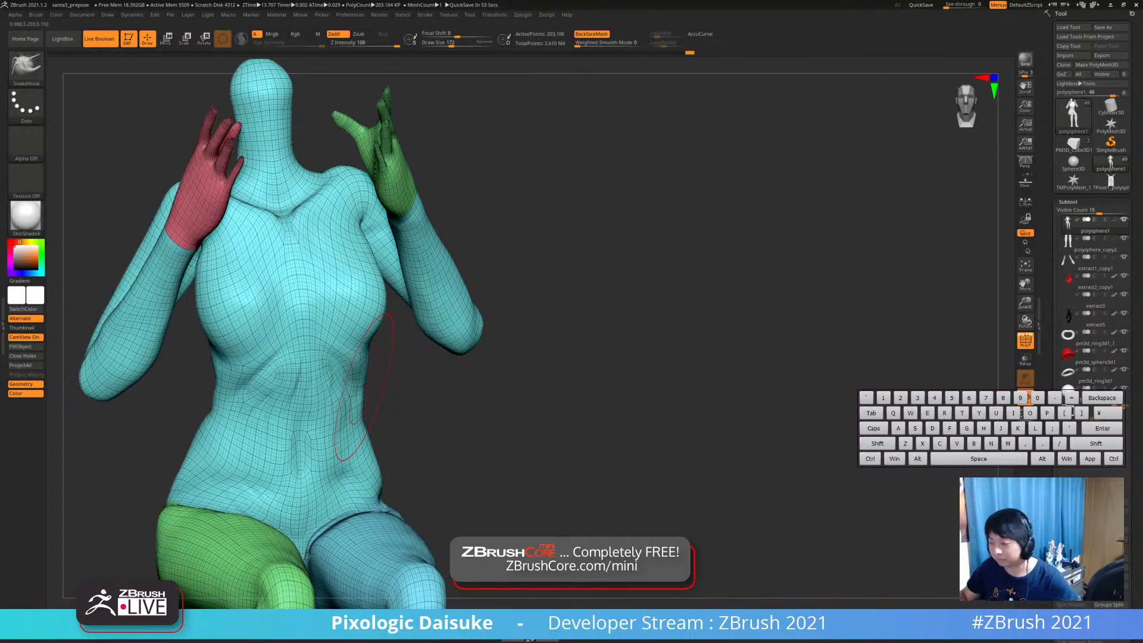
pyautogui.moveTo(392, 391); pyautogui.dragTo(360, 345, button='right')
pyautogui.moveTo(388, 256)
pyautogui.keyDown('ctrl'); pyautogui.mouseDown(button='right')
pyautogui.moveTo(389, 309)
pyautogui.moveTo(354, 327)
pyautogui.moveTo(352, 297)
pyautogui.moveTo(404, 315)
pyautogui.moveTo(363, 319)
pyautogui.mouseUp(button='right'); pyautogui.keyUp('ctrl')
# Show all subtools and make the red dress, extract2_copy1, the active subtool
pyautogui.press('ctrl')
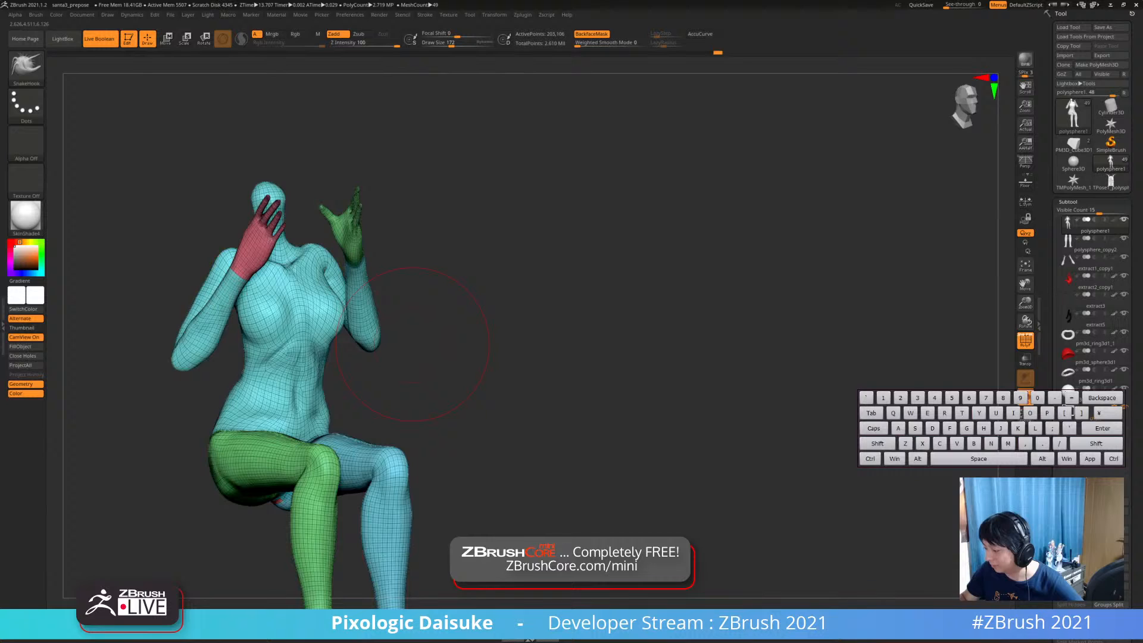
pyautogui.click(413, 344)
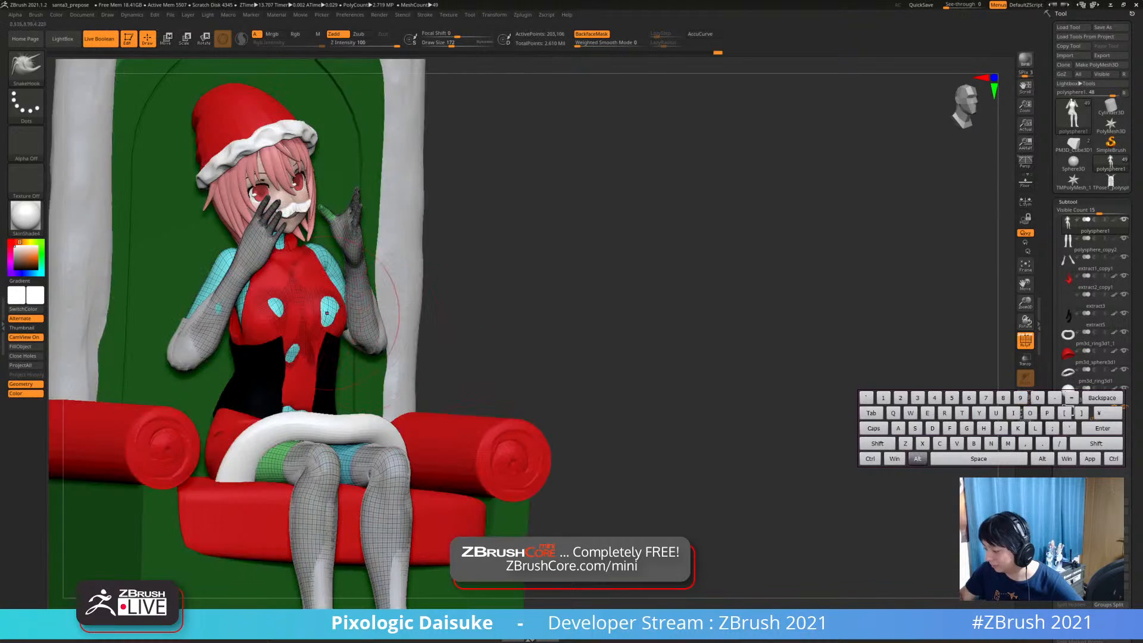
pyautogui.keyDown('alt'); pyautogui.click(310, 310); pyautogui.keyUp('alt')
pyautogui.keyDown('ctrl'); pyautogui.moveTo(357, 309); pyautogui.dragTo(352, 381, button='right'); pyautogui.keyUp('ctrl')
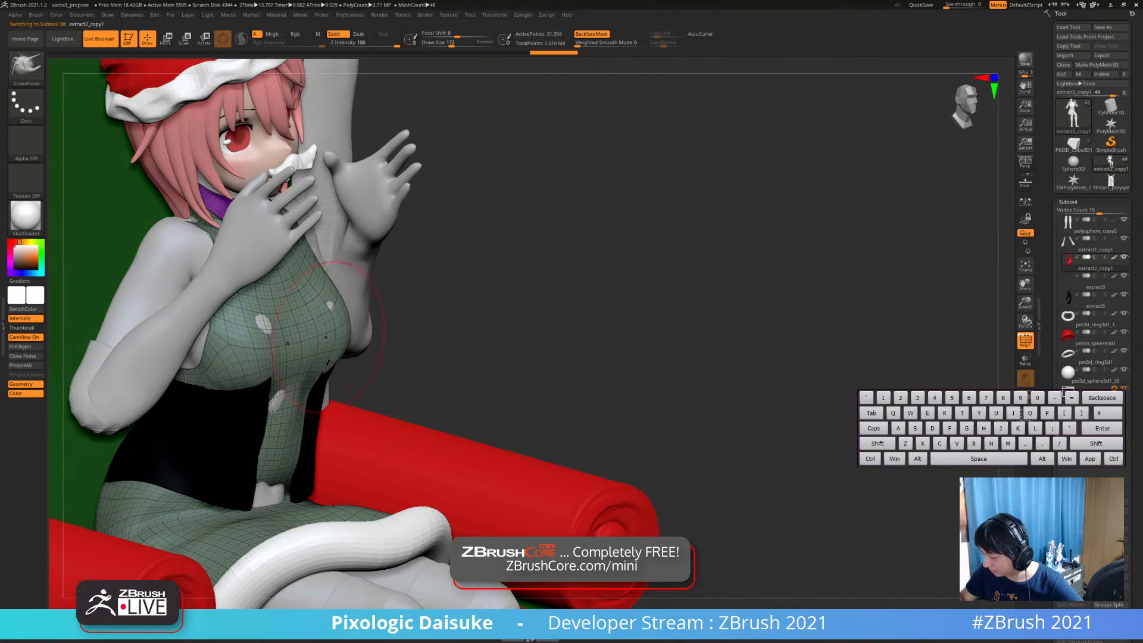
# Reshape the red dress over the chest and belly with SnakeHook, with BackfaceMask off, until it covers the body and waist pieces
pyautogui.moveTo(328, 336)
pyautogui.mouseDown(button='right')
pyautogui.moveTo(323, 316)
pyautogui.moveTo(280, 414)
pyautogui.mouseUp(button='right')
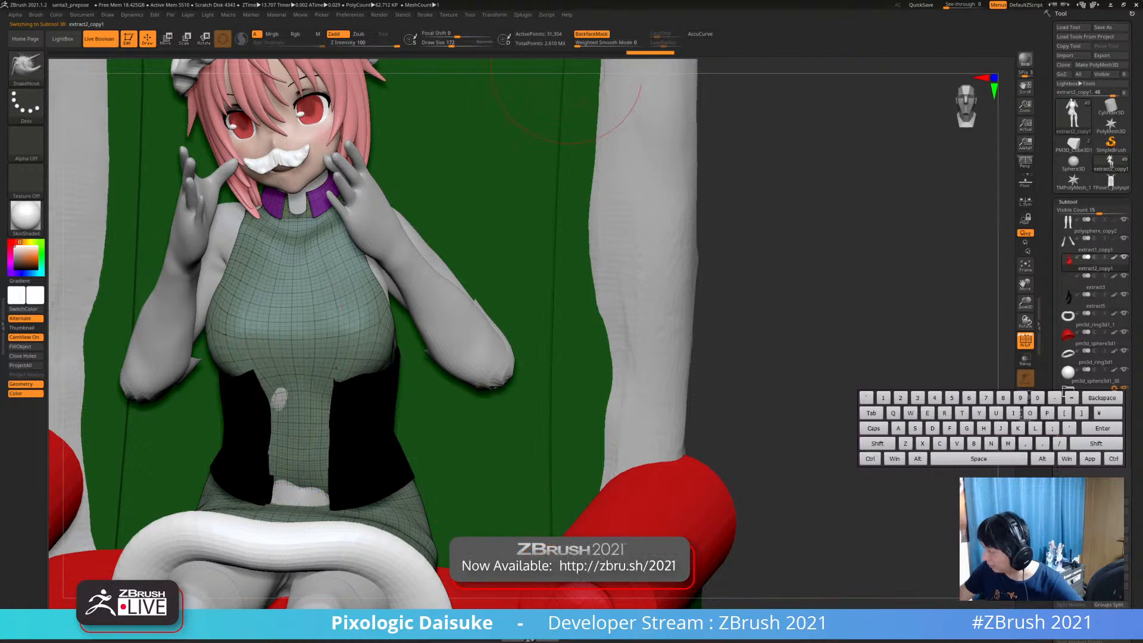
pyautogui.moveTo(504, 128); pyautogui.dragTo(268, 408, button='right')
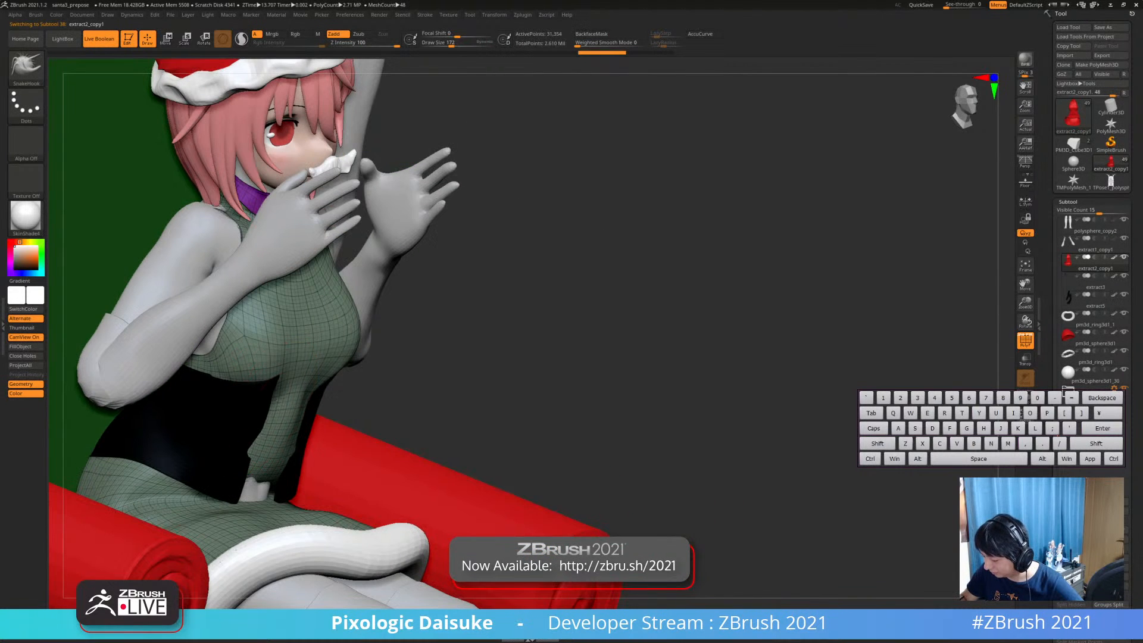
pyautogui.moveTo(255, 484); pyautogui.dragTo(257, 441, button='right')
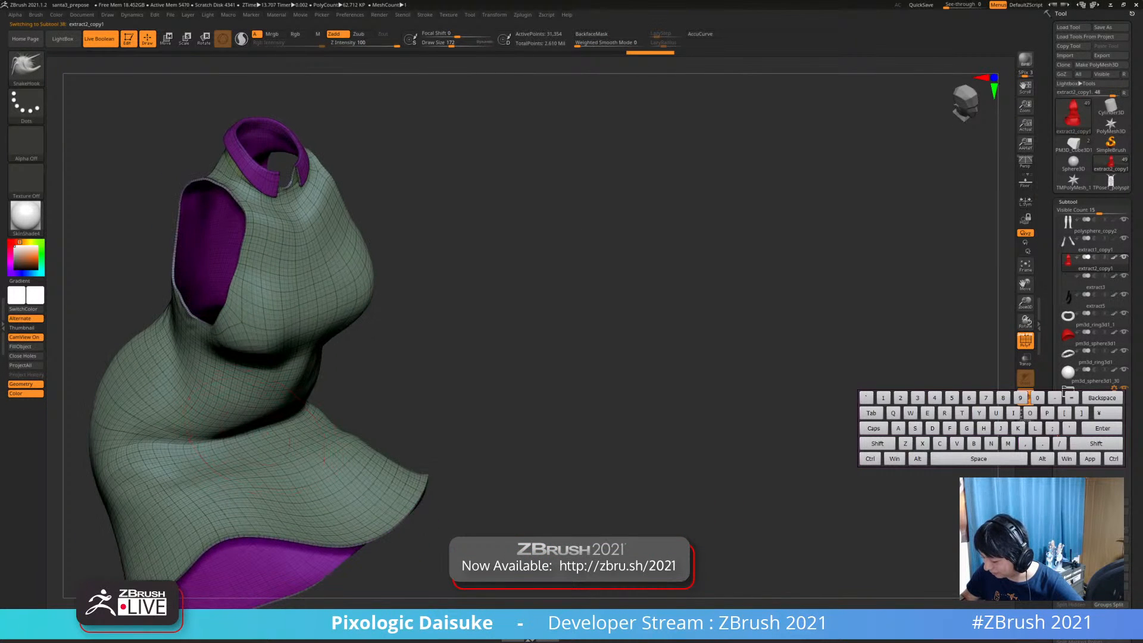
pyautogui.moveTo(357, 380); pyautogui.dragTo(267, 494, button='right')
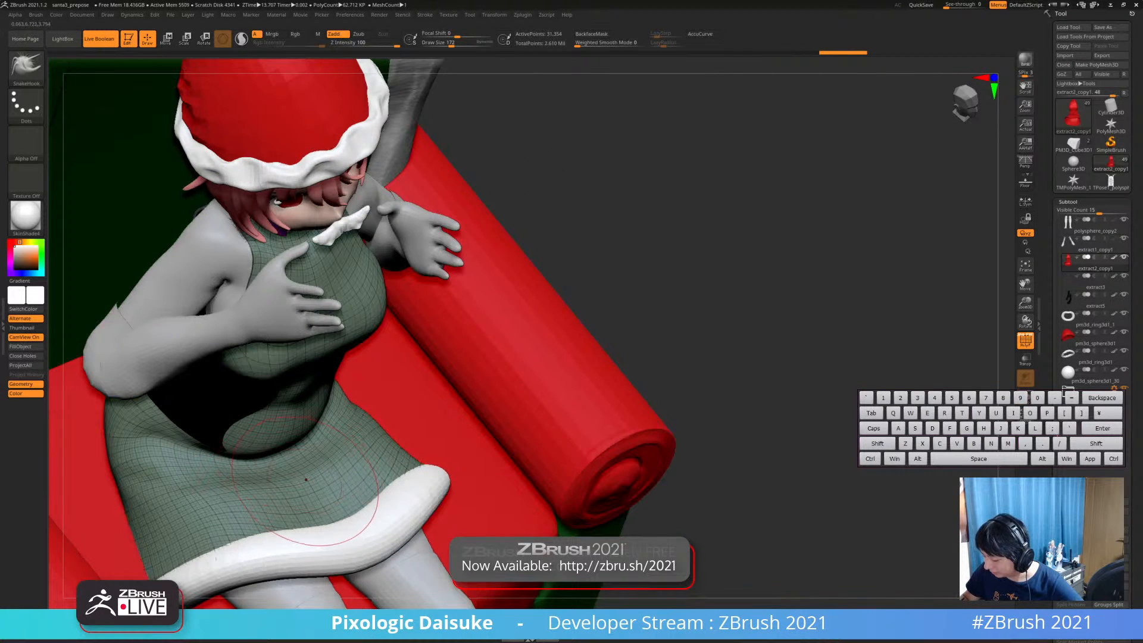
pyautogui.press('shift')
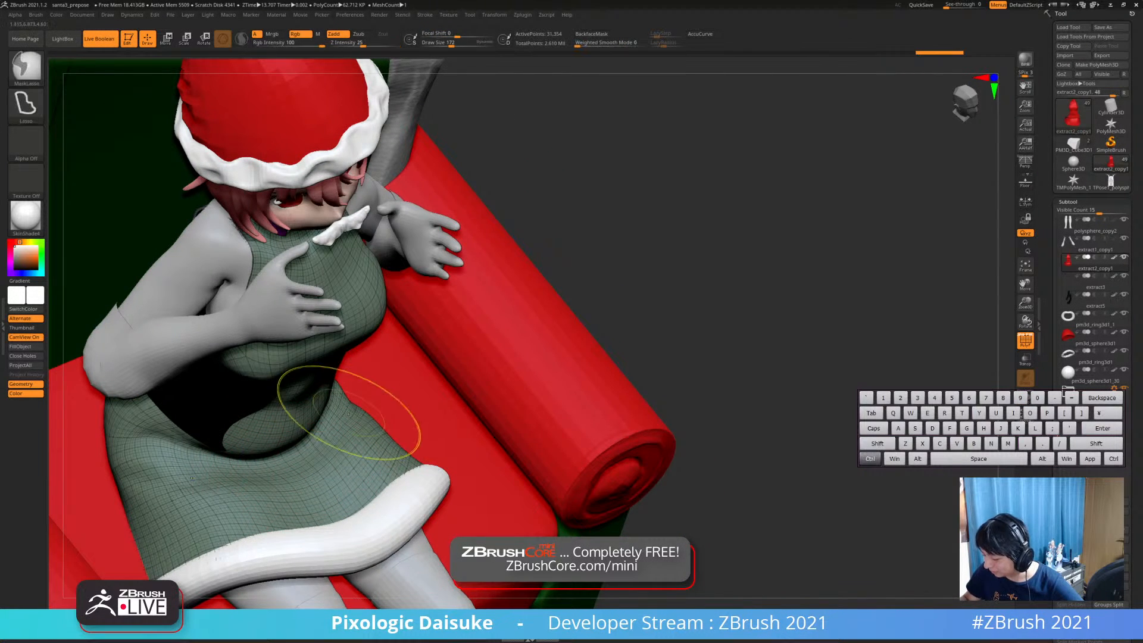
pyautogui.keyDown('ctrl'); pyautogui.moveTo(349, 413); pyautogui.dragTo(342, 363, button='right'); pyautogui.keyUp('ctrl')
pyautogui.moveTo(381, 423); pyautogui.dragTo(322, 413, button='right')
# Make the skirt's white fur trim, pm3d_ring3d1_1, the active subtool and adjust its drape over the thighs with SnakeHook
pyautogui.keyDown('alt'); pyautogui.click(319, 415); pyautogui.keyUp('alt')
pyautogui.moveTo(343, 407); pyautogui.dragTo(355, 421)
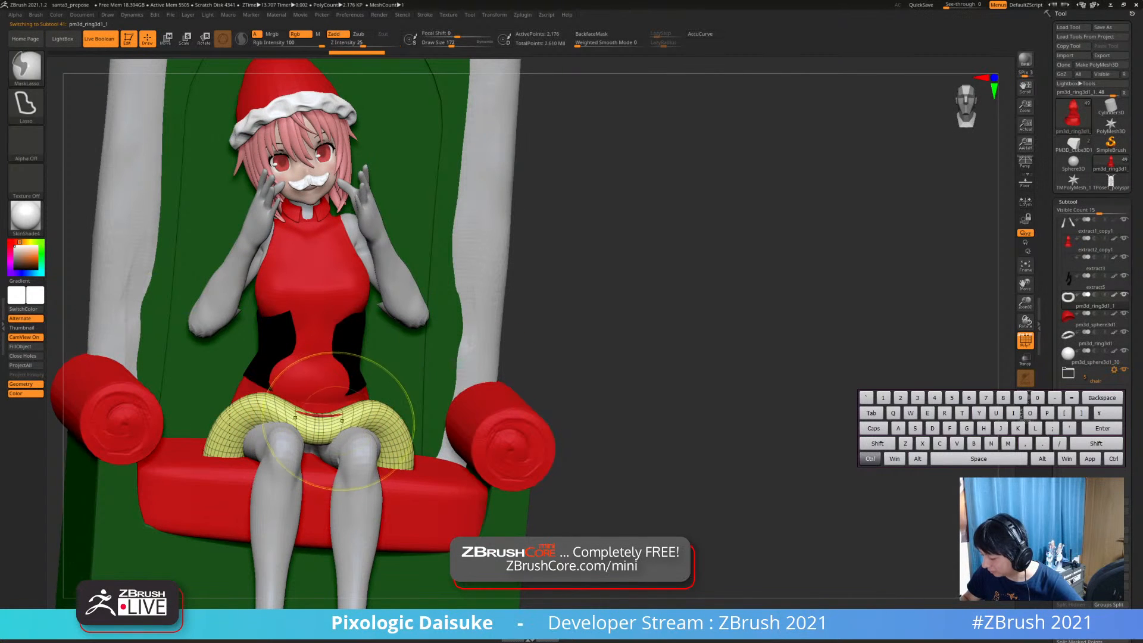
pyautogui.hotkey('ctrl', 'z')
pyautogui.moveTo(351, 411); pyautogui.dragTo(387, 431, button='right')
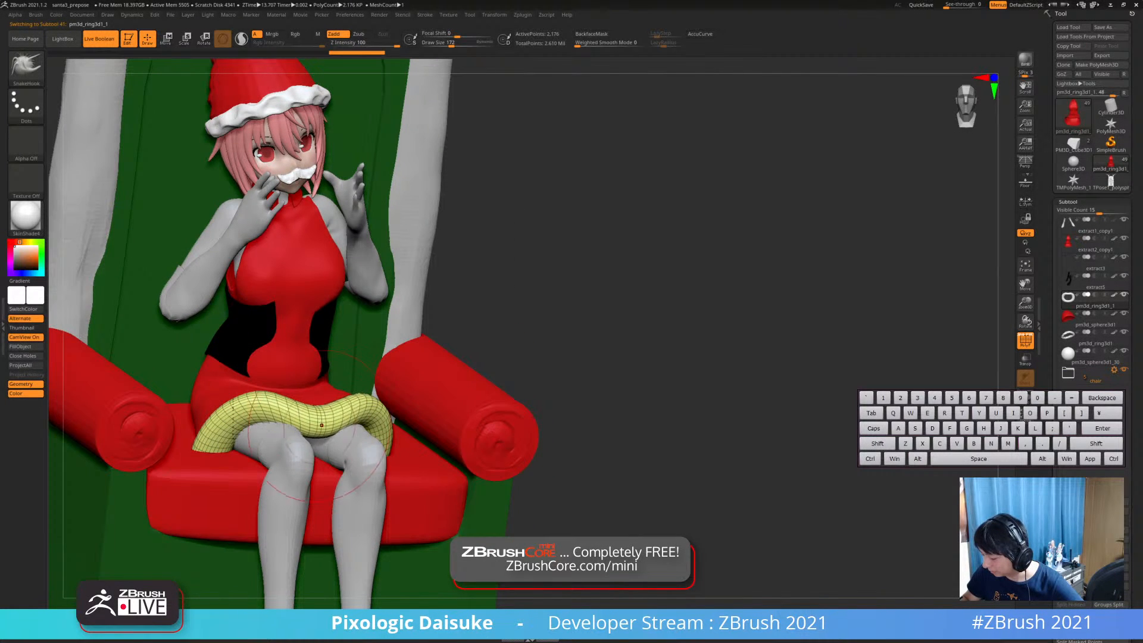
pyautogui.moveTo(251, 403)
pyautogui.mouseDown()
pyautogui.moveTo(256, 420)
pyautogui.moveTo(245, 413)
pyautogui.mouseUp()
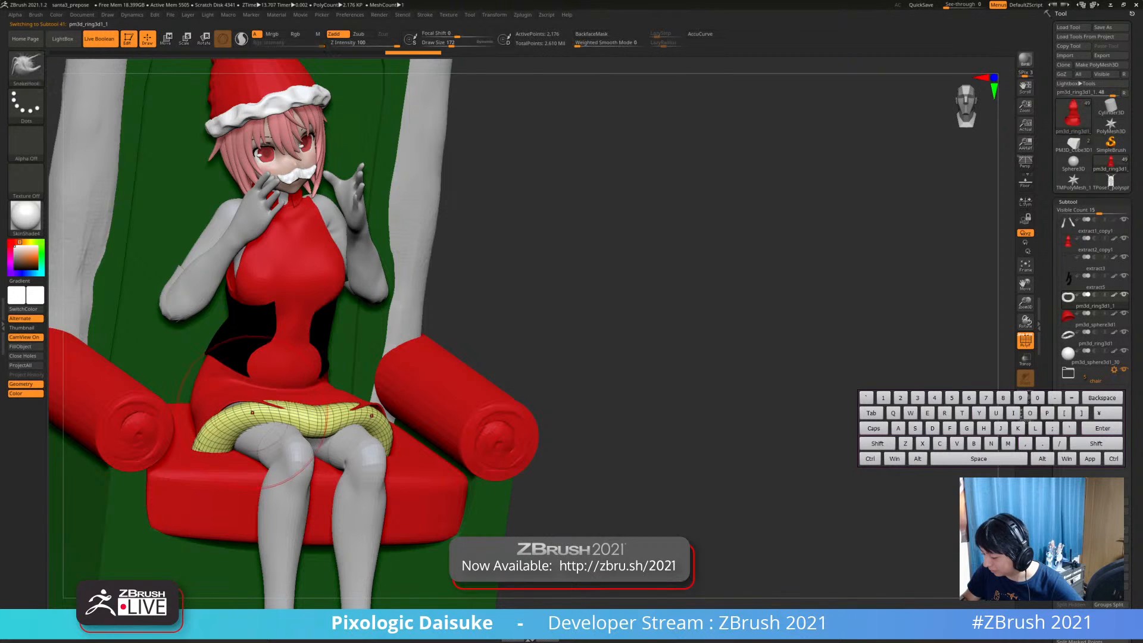
pyautogui.moveTo(245, 413)
pyautogui.mouseDown(button='right')
pyautogui.moveTo(186, 411)
pyautogui.moveTo(229, 407)
pyautogui.moveTo(209, 405)
pyautogui.mouseUp(button='right')
pyautogui.moveTo(205, 416); pyautogui.dragTo(216, 402)
pyautogui.keyDown('ctrl'); pyautogui.moveTo(215, 402); pyautogui.dragTo(321, 357, button='right'); pyautogui.keyUp('ctrl')
# Make the hat's fur trim, pm3d_ring3d1, the active subtool and check the seated figure from the front
pyautogui.keyDown('alt'); pyautogui.click(328, 440); pyautogui.keyUp('alt')
pyautogui.keyDown('alt'); pyautogui.moveTo(283, 193); pyautogui.dragTo(322, 232, button='right'); pyautogui.keyUp('alt')
pyautogui.keyDown('alt'); pyautogui.click(319, 208); pyautogui.keyUp('alt')
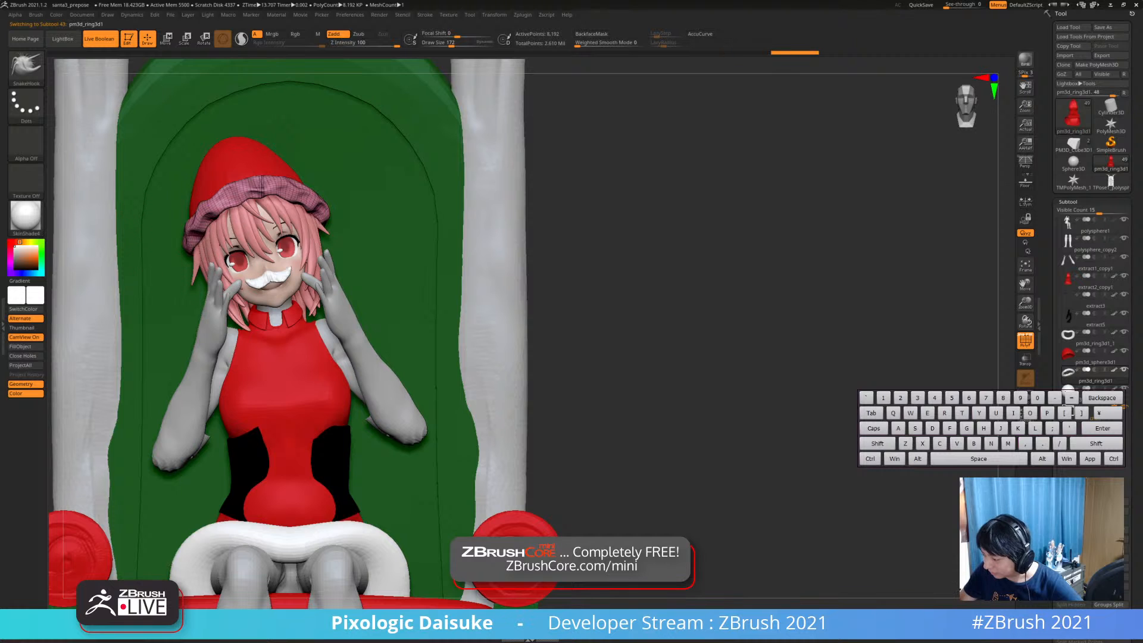
pyautogui.keyDown('alt'); pyautogui.moveTo(374, 476); pyautogui.dragTo(394, 436, button='right'); pyautogui.keyUp('alt')
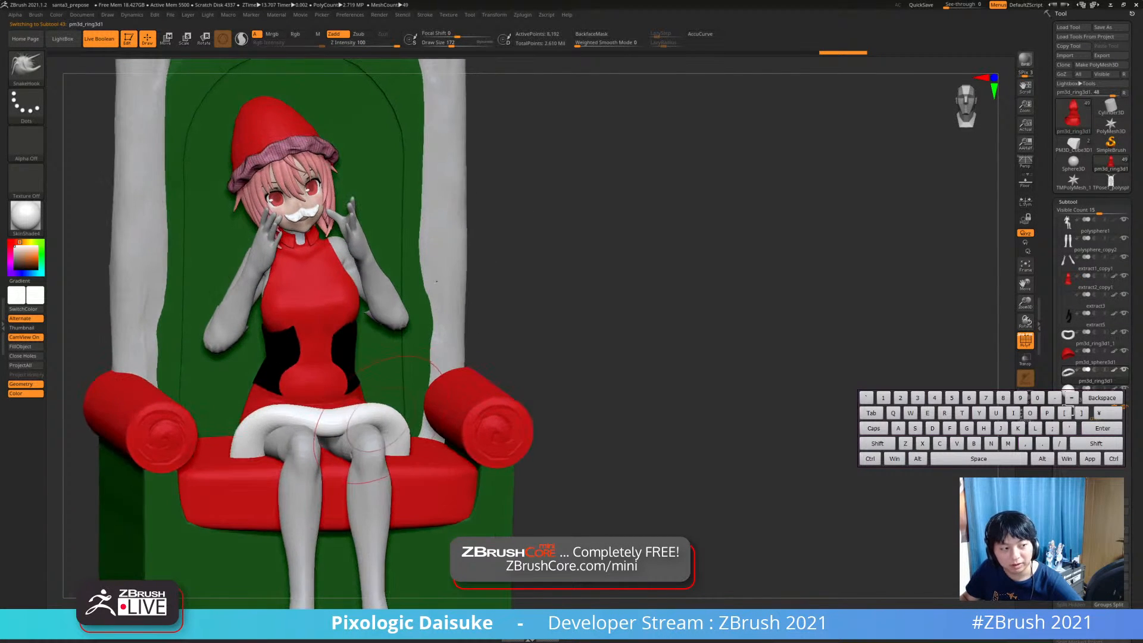
# Make the red seat cushion active, isolate it, reshape its top with SnakeHook, and show all subtools again
pyautogui.keyDown('alt'); pyautogui.click(331, 466); pyautogui.keyUp('alt')
pyautogui.moveTo(332, 466)
pyautogui.keyDown('ctrl'); pyautogui.mouseDown(button='right')
pyautogui.moveTo(328, 442)
pyautogui.moveTo(321, 485)
pyautogui.mouseUp(button='right'); pyautogui.keyUp('ctrl')
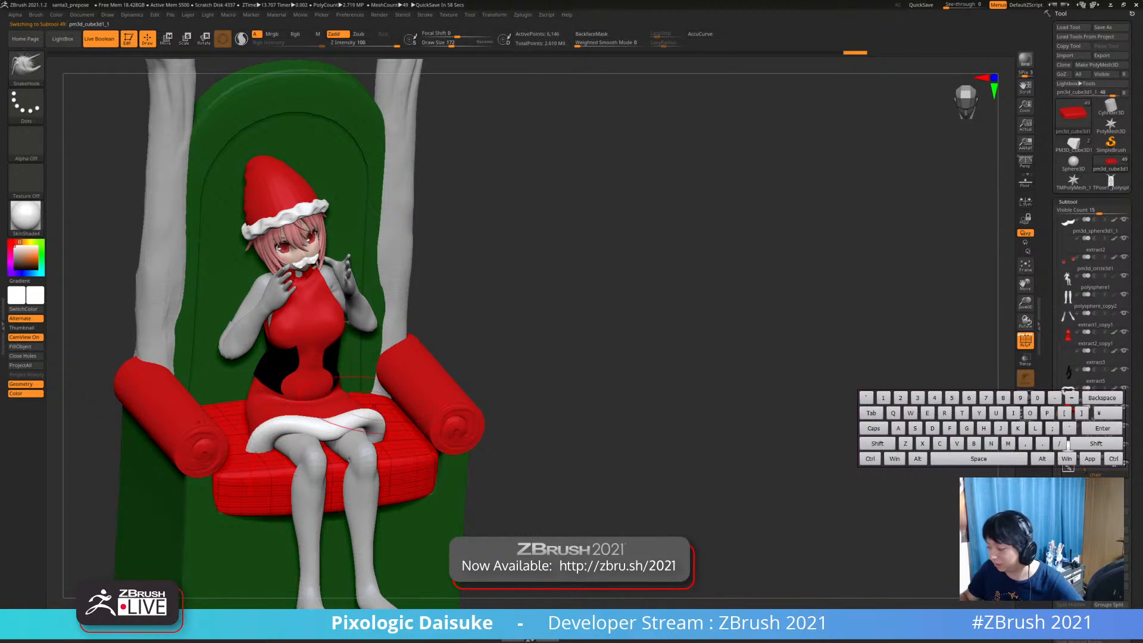
pyautogui.moveTo(354, 405); pyautogui.dragTo(314, 415, button='right')
pyautogui.click(472, 384)
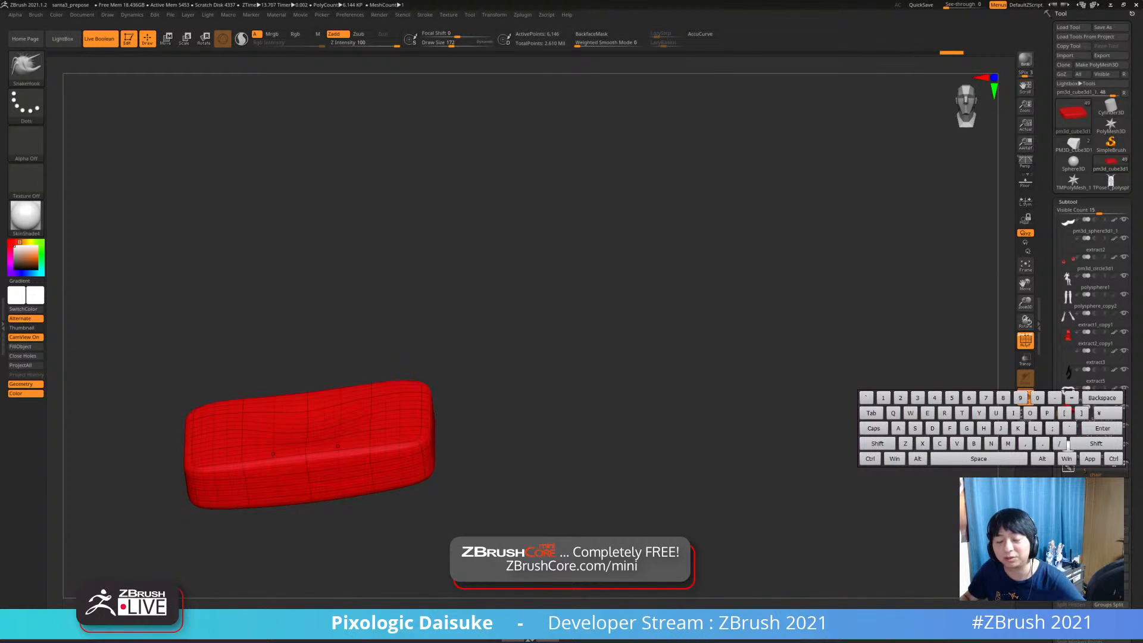
pyautogui.moveTo(326, 410); pyautogui.dragTo(331, 446, button='right')
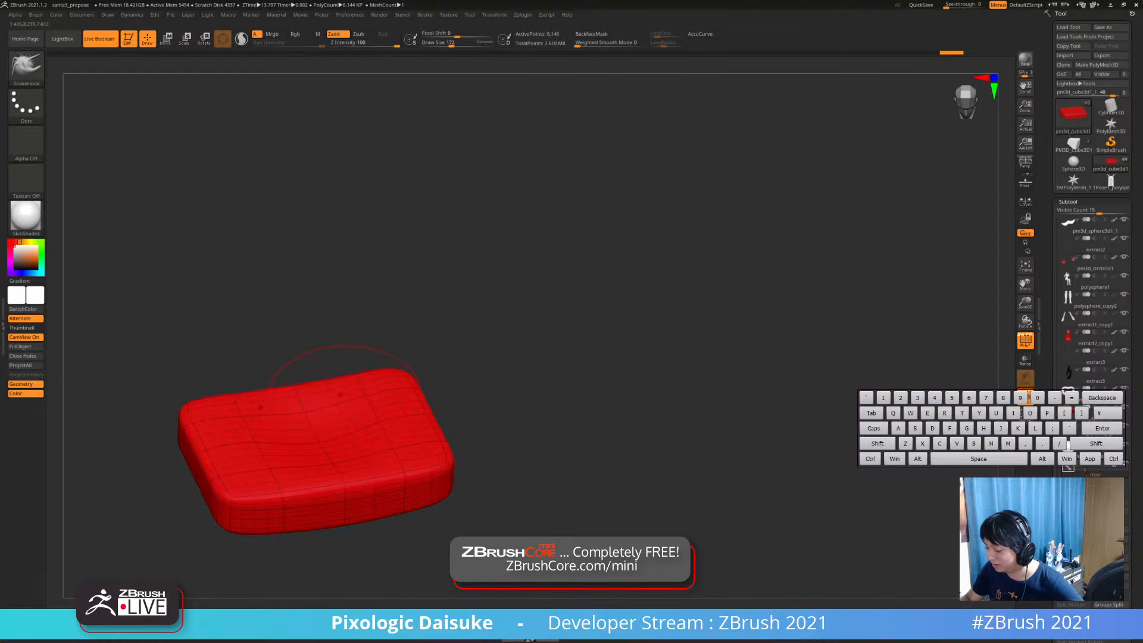
pyautogui.moveTo(340, 394); pyautogui.dragTo(292, 439, button='right')
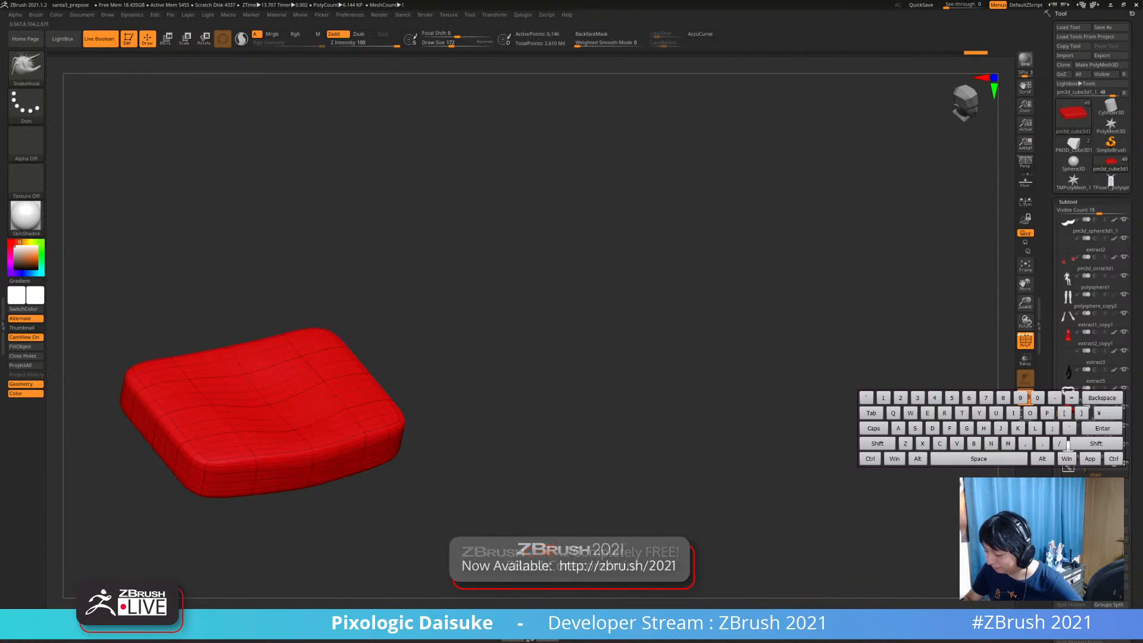
pyautogui.moveTo(393, 420); pyautogui.dragTo(306, 426, button='right')
pyautogui.hotkey('alt', 's')
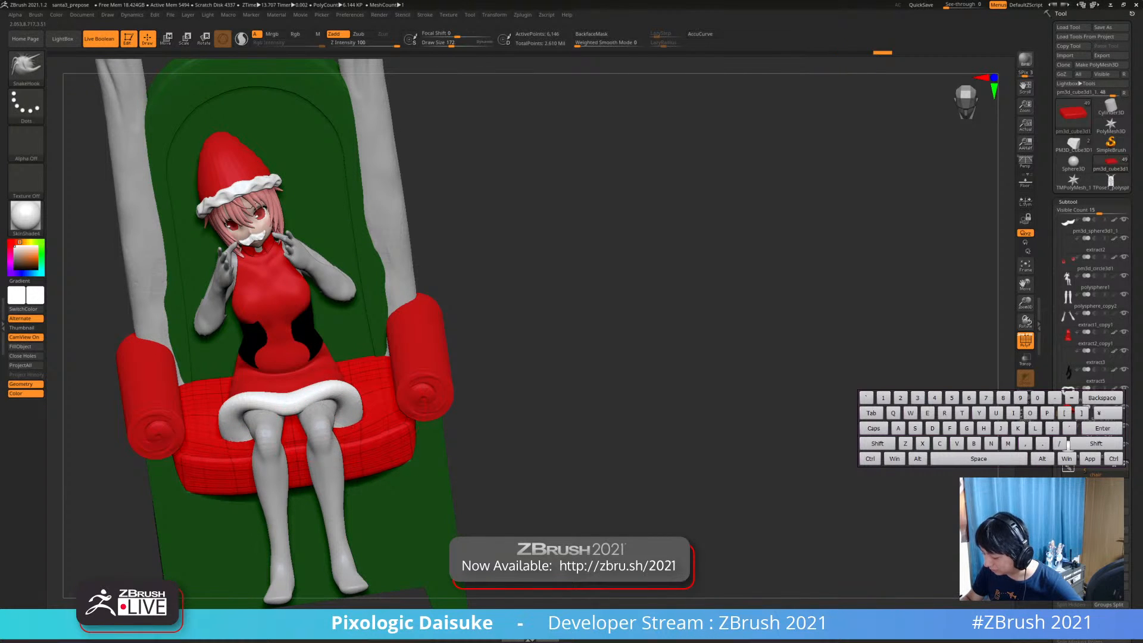
# Isolate the skirt's fur trim, smooth and even out its ring shape, and bring the other subtools back
pyautogui.moveTo(315, 431); pyautogui.dragTo(320, 411, button='right')
pyautogui.keyDown('alt'); pyautogui.click(352, 413); pyautogui.keyUp('alt')
pyautogui.hotkey('alt', 's')
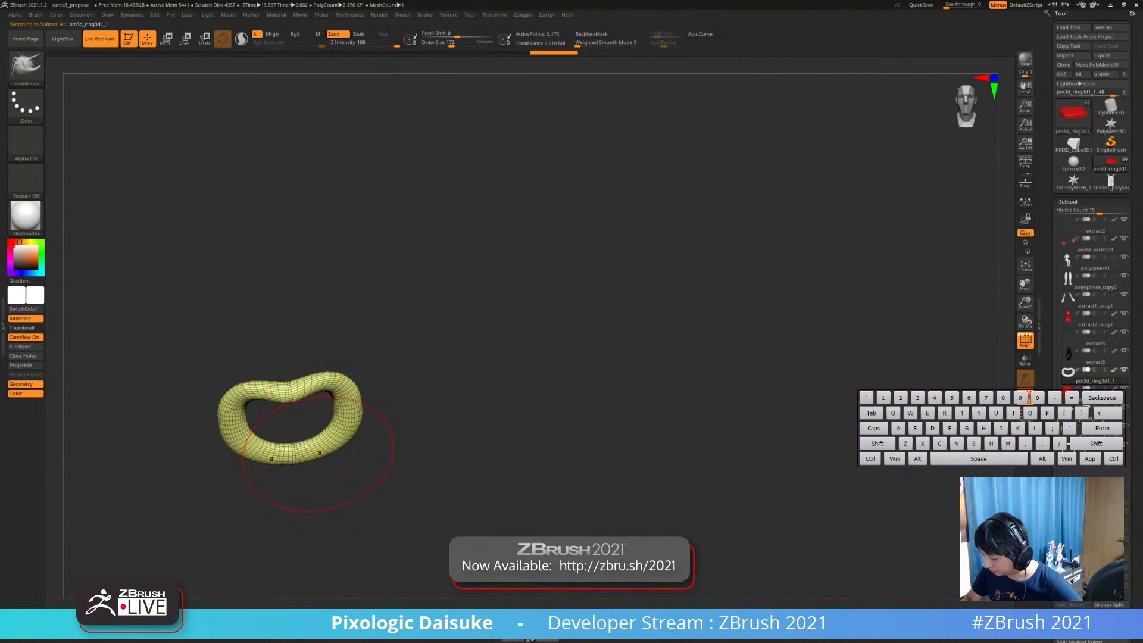
pyautogui.moveTo(320, 453); pyautogui.dragTo(333, 432, button='right')
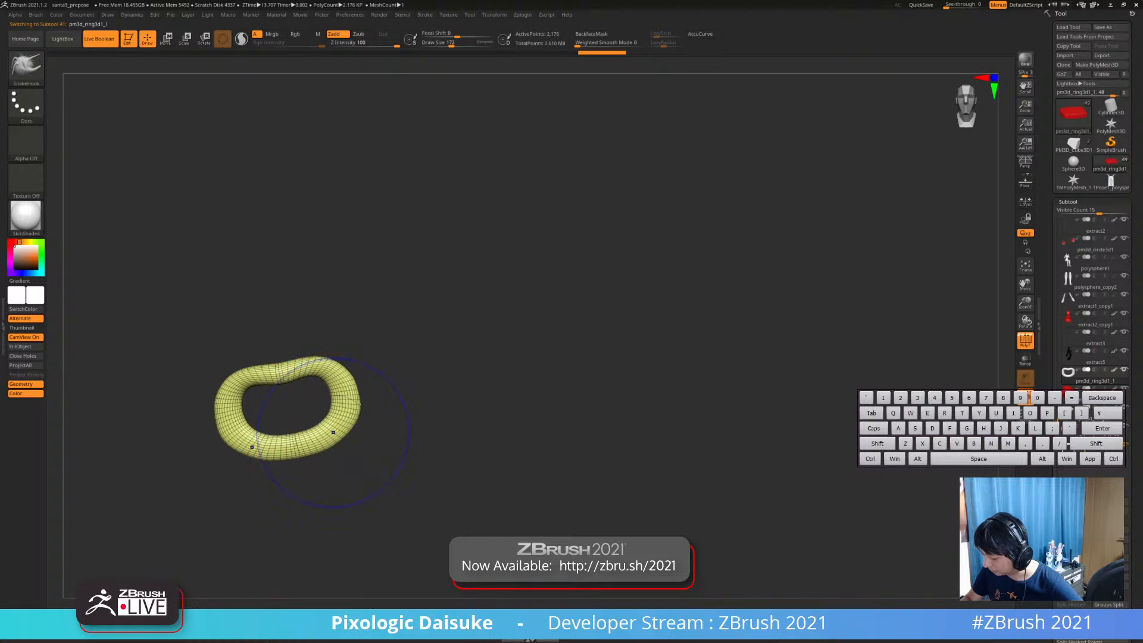
pyautogui.moveTo(333, 432)
pyautogui.keyDown('shift'); pyautogui.mouseDown()
pyautogui.moveTo(324, 440)
pyautogui.moveTo(350, 395)
pyautogui.mouseUp(); pyautogui.keyUp('shift')
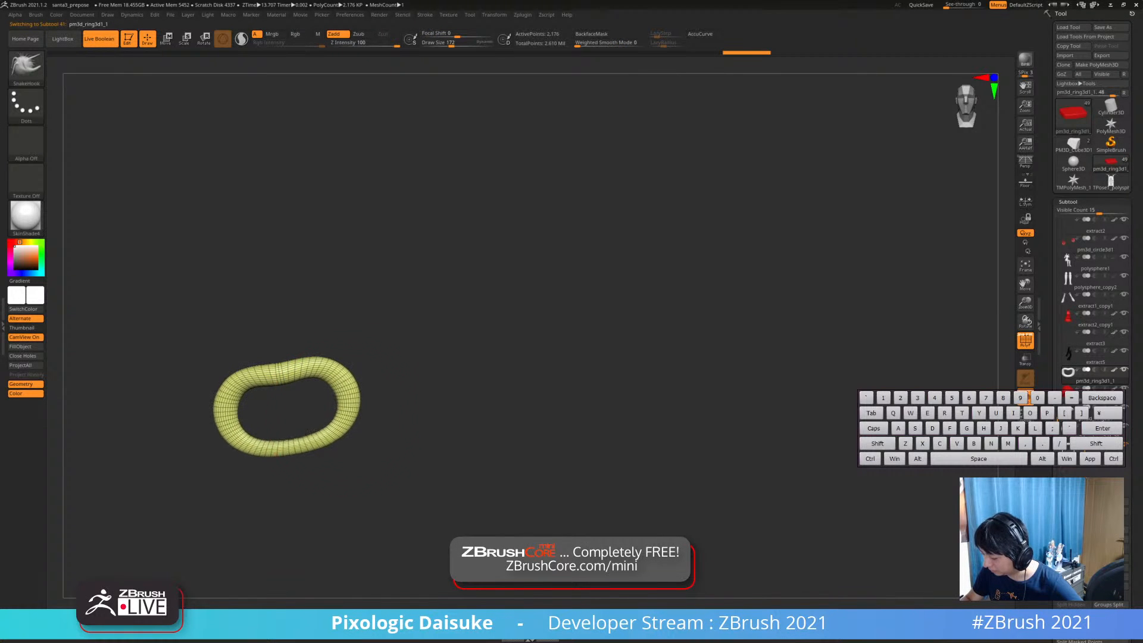
pyautogui.moveTo(339, 436); pyautogui.dragTo(428, 432, button='right')
pyautogui.hotkey('alt', 's')
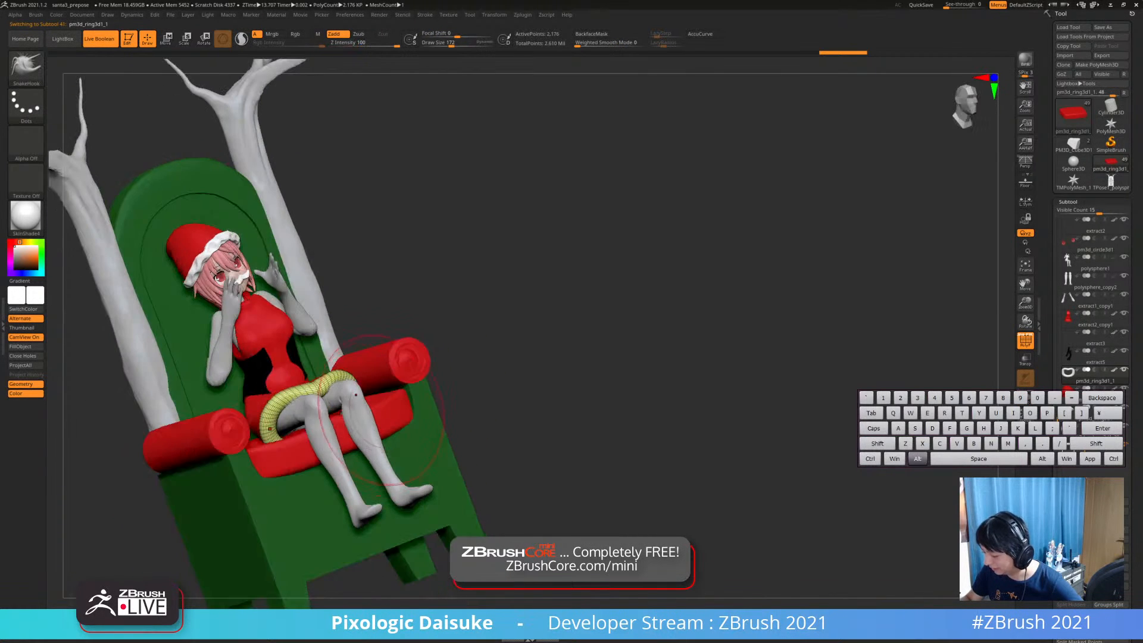
# Make the body, polysphere1, the active subtool, isolate it and turn on BackfaceMask
pyautogui.keyDown('alt'); pyautogui.click(298, 462); pyautogui.keyUp('alt')
pyautogui.moveTo(310, 461)
pyautogui.mouseDown(button='right')
pyautogui.moveTo(345, 452)
pyautogui.moveTo(339, 424)
pyautogui.moveTo(300, 440)
pyautogui.mouseUp(button='right')
pyautogui.keyDown('alt'); pyautogui.click(342, 424); pyautogui.keyUp('alt')
pyautogui.hotkey('alt', 's')
pyautogui.moveTo(300, 440); pyautogui.dragTo(363, 348, button='right')
pyautogui.click(591, 34)
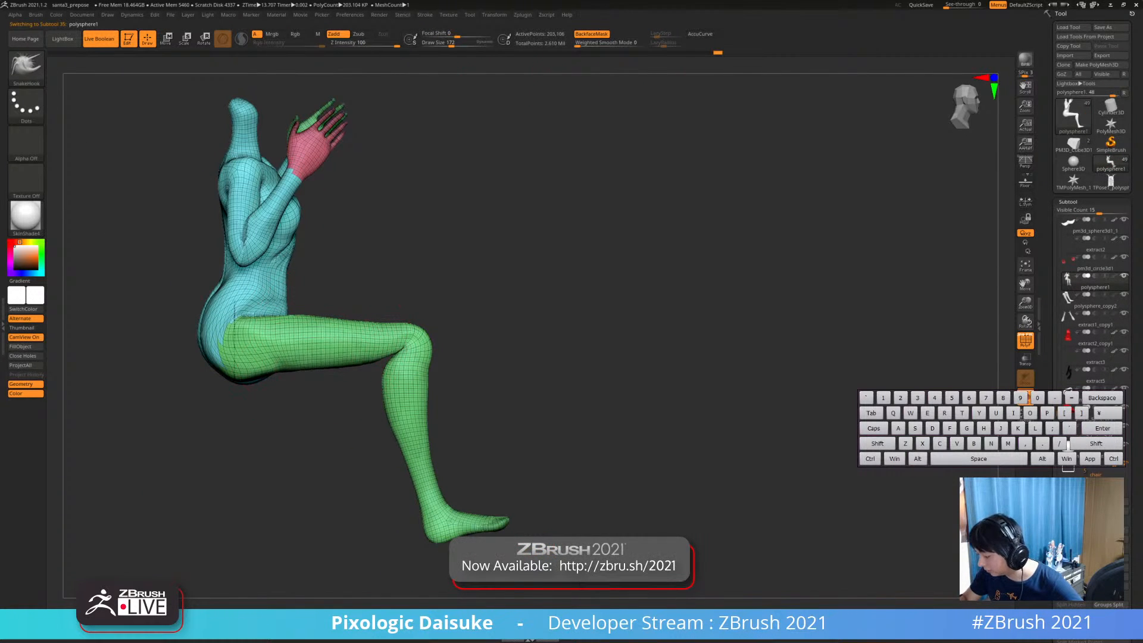
# Examine the isolated body from several sides and compare it with the clothed figure seated on the chair
pyautogui.keyDown('alt'); pyautogui.moveTo(341, 368); pyautogui.dragTo(344, 425, button='right'); pyautogui.keyUp('alt')
pyautogui.keyDown('alt'); pyautogui.moveTo(398, 345); pyautogui.dragTo(346, 269, button='right'); pyautogui.keyUp('alt')
pyautogui.moveTo(346, 269); pyautogui.dragTo(194, 303, button='right')
pyautogui.moveTo(194, 304); pyautogui.dragTo(191, 320, button='right')
pyautogui.moveTo(478, 325); pyautogui.dragTo(462, 363, button='right')
pyautogui.moveTo(462, 363)
pyautogui.mouseDown(button='right')
pyautogui.moveTo(466, 336)
pyautogui.moveTo(456, 342)
pyautogui.mouseUp(button='right')
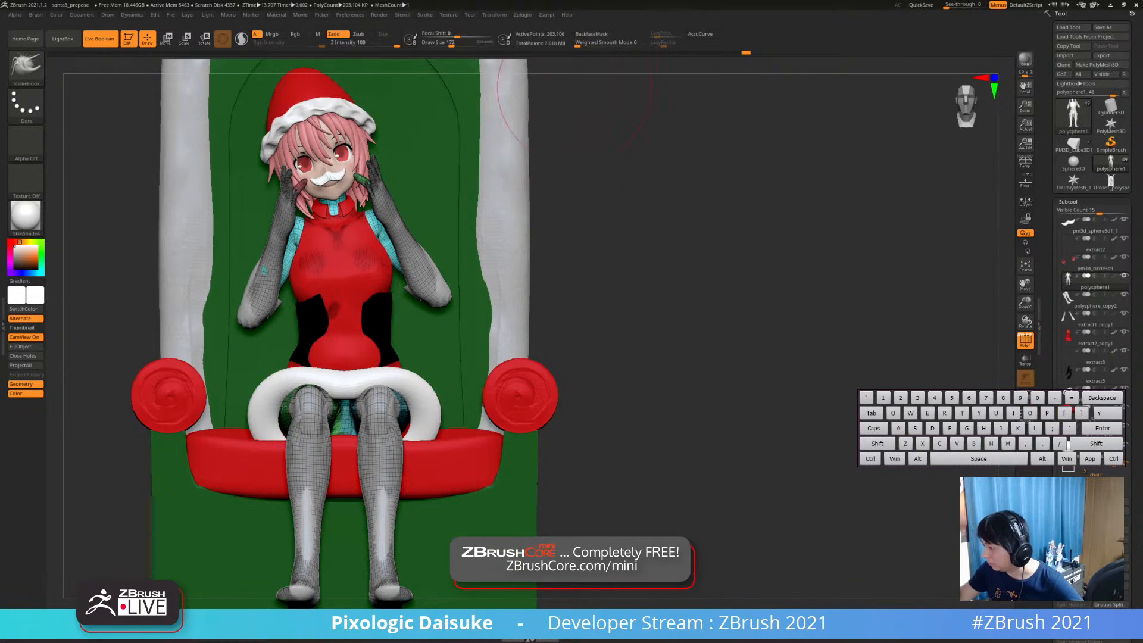
pyautogui.click(595, 219)
pyautogui.keyDown('alt'); pyautogui.moveTo(471, 336); pyautogui.dragTo(468, 365, button='right'); pyautogui.keyUp('alt')
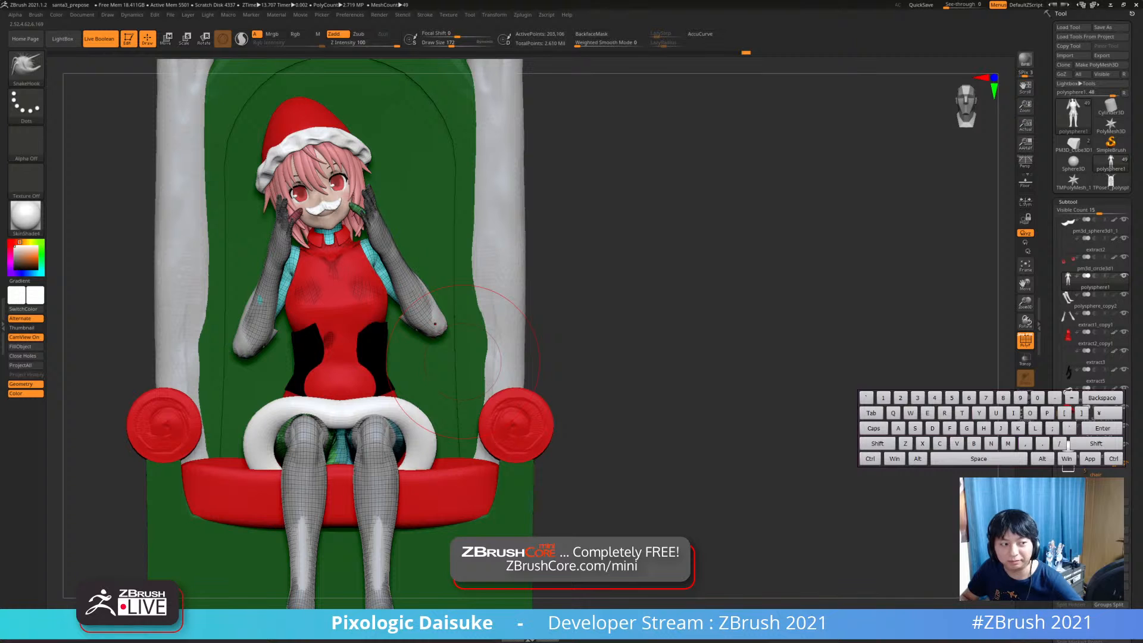
# Isolate the gloves, extract1_copy1, mask both hands down to the wrists, and undo the polygroup made from the mask
pyautogui.keyDown('alt'); pyautogui.click(284, 250); pyautogui.keyUp('alt')
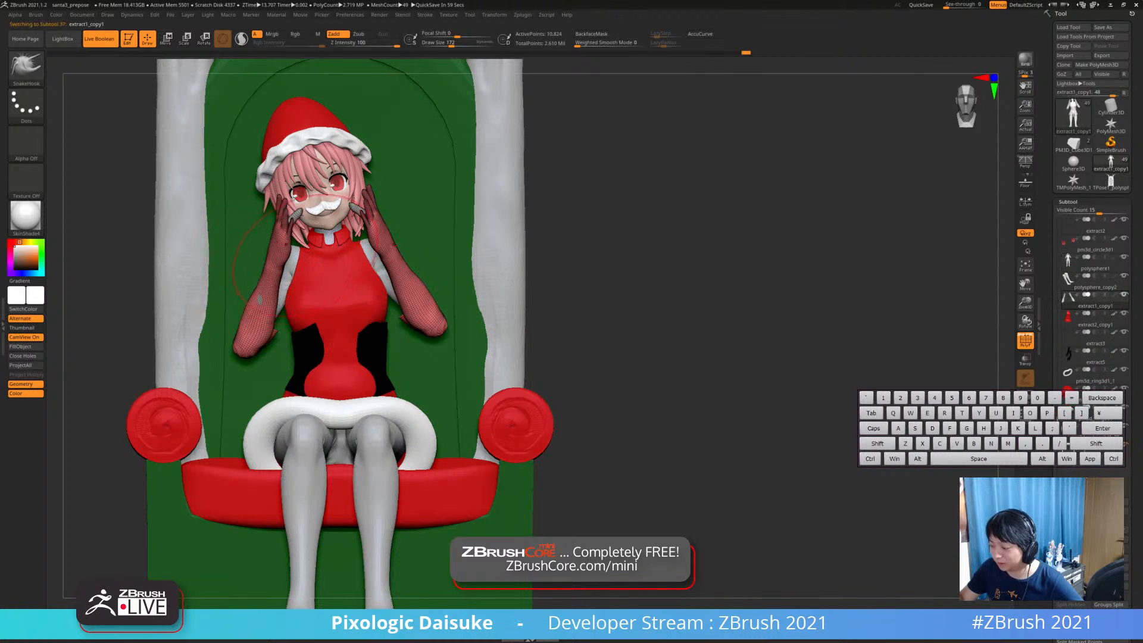
pyautogui.moveTo(351, 271); pyautogui.dragTo(420, 279, button='right')
pyautogui.click(547, 271)
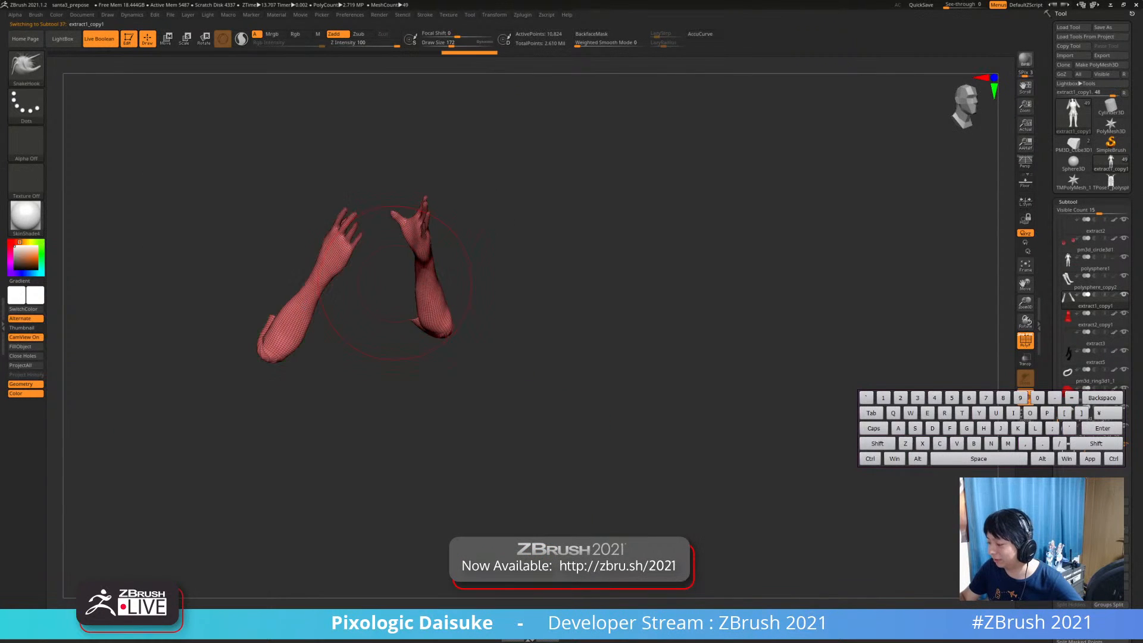
pyautogui.keyDown('ctrl'); pyautogui.moveTo(349, 229); pyautogui.dragTo(353, 276, button='right'); pyautogui.keyUp('ctrl')
pyautogui.moveTo(266, 179)
pyautogui.keyDown('ctrl'); pyautogui.mouseDown()
pyautogui.moveTo(363, 262)
pyautogui.moveTo(298, 357)
pyautogui.moveTo(274, 191)
pyautogui.mouseUp(); pyautogui.keyUp('ctrl')
pyautogui.hotkey('ctrl', 'w')
pyautogui.hotkey('ctrl', 'z')
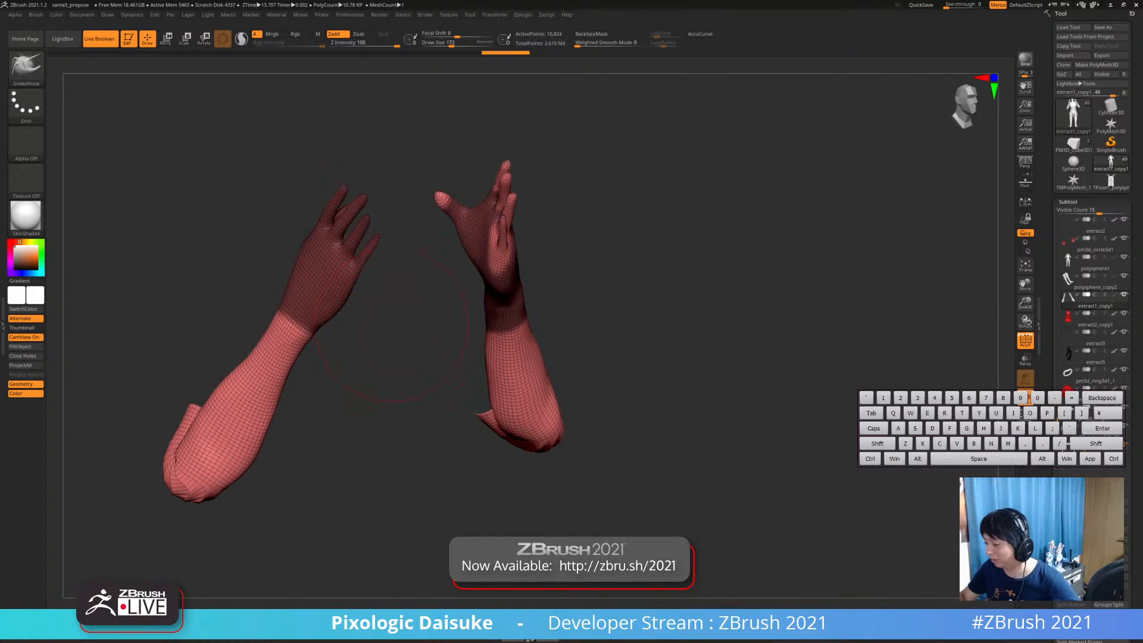
# Correct the glove mask so it fully covers both hands, including the thumbs
pyautogui.moveTo(394, 322); pyautogui.dragTo(339, 274, button='right')
pyautogui.keyDown('ctrl'); pyautogui.moveTo(539, 246); pyautogui.dragTo(537, 227, button='right'); pyautogui.keyUp('ctrl')
pyautogui.keyDown('alt'); pyautogui.moveTo(537, 227); pyautogui.dragTo(487, 241, button='right'); pyautogui.keyUp('alt')
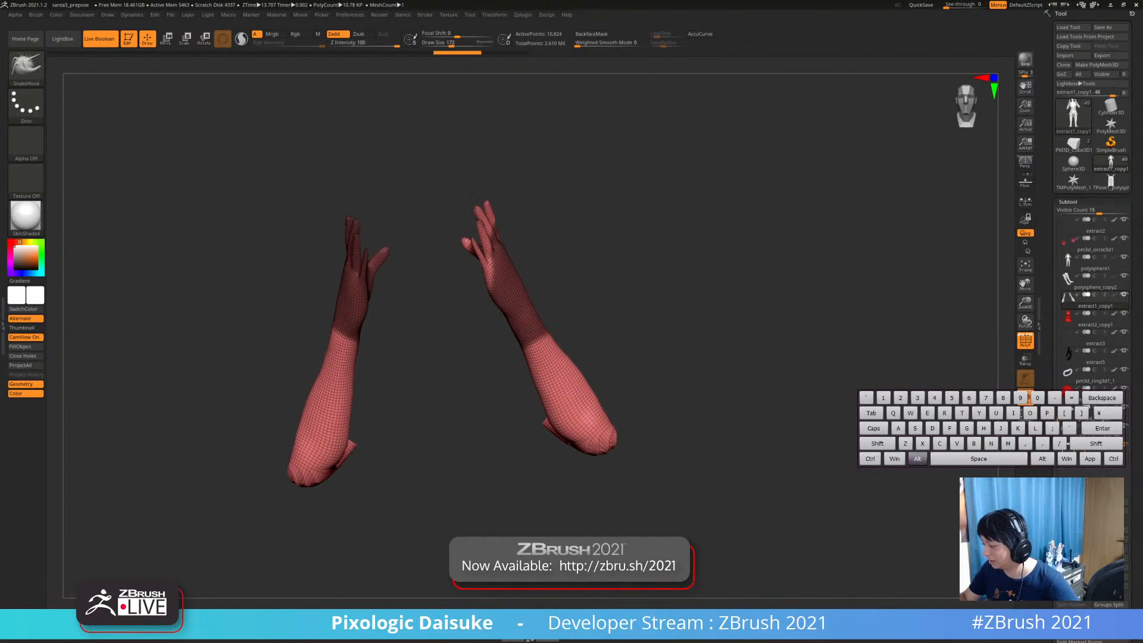
pyautogui.moveTo(512, 172)
pyautogui.keyDown('ctrl'); pyautogui.keyDown('alt'); pyautogui.mouseDown()
pyautogui.moveTo(507, 363)
pyautogui.moveTo(580, 238)
pyautogui.mouseUp(); pyautogui.keyUp('alt'); pyautogui.keyUp('ctrl')
pyautogui.keyDown('ctrl'); pyautogui.moveTo(531, 253); pyautogui.dragTo(529, 269, button='right'); pyautogui.keyUp('ctrl')
pyautogui.moveTo(526, 330)
pyautogui.keyDown('ctrl'); pyautogui.mouseDown()
pyautogui.moveTo(460, 158)
pyautogui.moveTo(488, 169)
pyautogui.mouseUp(); pyautogui.keyUp('ctrl')
pyautogui.moveTo(515, 362)
pyautogui.keyDown('ctrl'); pyautogui.mouseDown(button='right')
pyautogui.moveTo(513, 331)
pyautogui.moveTo(503, 361)
pyautogui.moveTo(445, 406)
pyautogui.mouseUp(button='right'); pyautogui.keyUp('ctrl')
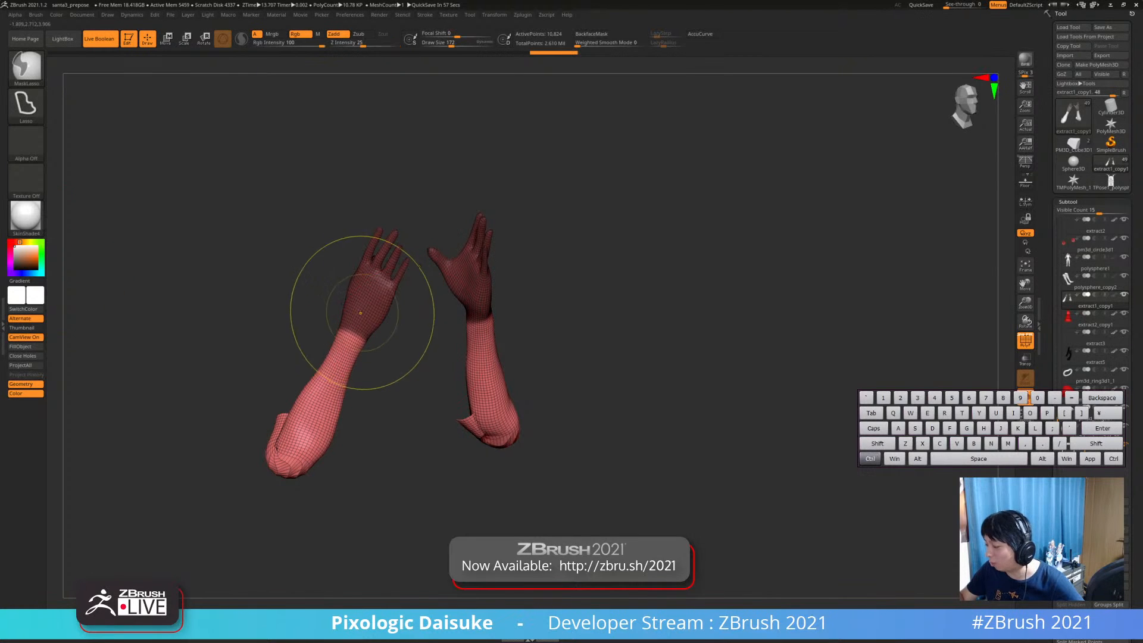
# Redo the mask edge at the wrist and leave only the character's right gloved hand unmasked
pyautogui.keyDown('ctrl'); pyautogui.moveTo(361, 311); pyautogui.dragTo(341, 339, button='right'); pyautogui.keyUp('ctrl')
pyautogui.moveTo(315, 331)
pyautogui.keyDown('ctrl'); pyautogui.mouseDown()
pyautogui.moveTo(351, 359)
pyautogui.moveTo(388, 325)
pyautogui.mouseUp(); pyautogui.keyUp('ctrl')
pyautogui.hotkey('ctrl', 'z')
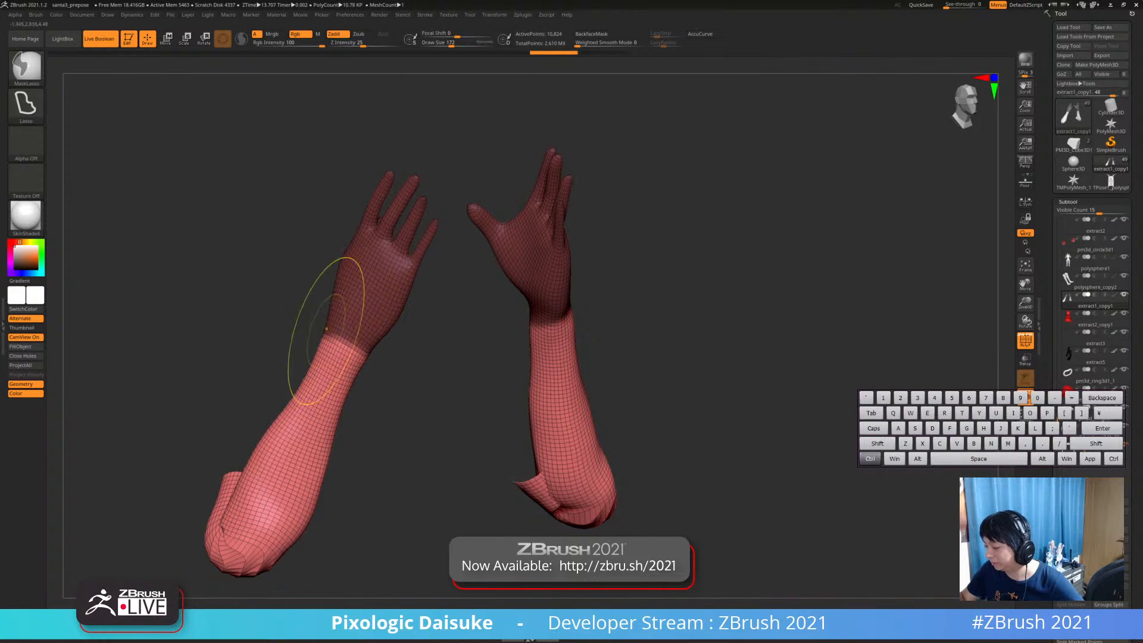
pyautogui.keyDown('ctrl'); pyautogui.moveTo(306, 322); pyautogui.dragTo(391, 320); pyautogui.keyUp('ctrl')
pyautogui.moveTo(410, 324)
pyautogui.keyDown('ctrl'); pyautogui.mouseDown(button='right')
pyautogui.moveTo(439, 352)
pyautogui.moveTo(413, 391)
pyautogui.moveTo(468, 381)
pyautogui.moveTo(431, 379)
pyautogui.mouseUp(button='right'); pyautogui.keyUp('ctrl')
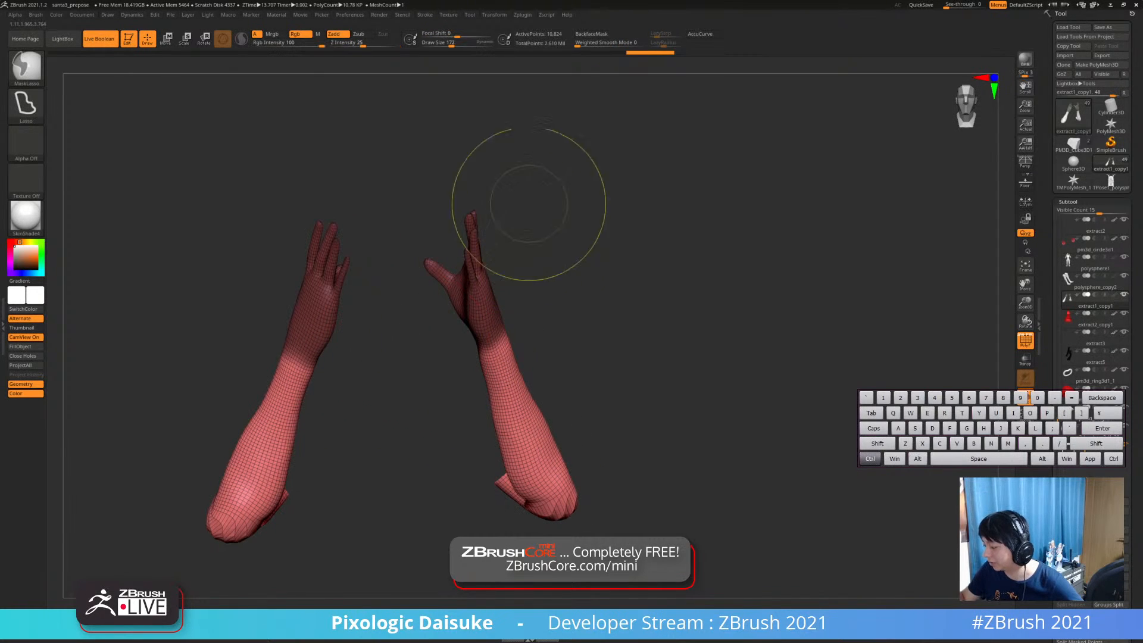
pyautogui.keyDown('ctrl'); pyautogui.keyDown('alt'); pyautogui.moveTo(528, 201); pyautogui.dragTo(515, 364); pyautogui.keyUp('alt'); pyautogui.keyUp('ctrl')
# Try rotating the right gloved hand at the wrist with the gizmo, compare it with the body, and undo the rotation
pyautogui.press('r')
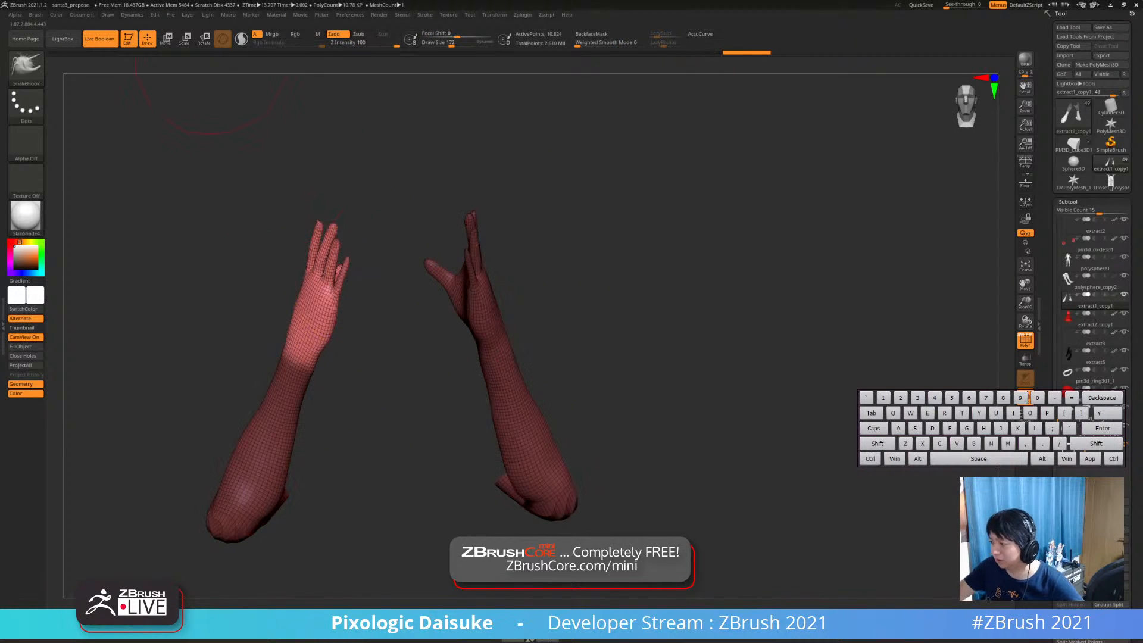
pyautogui.keyDown('alt'); pyautogui.click(295, 351); pyautogui.keyUp('alt')
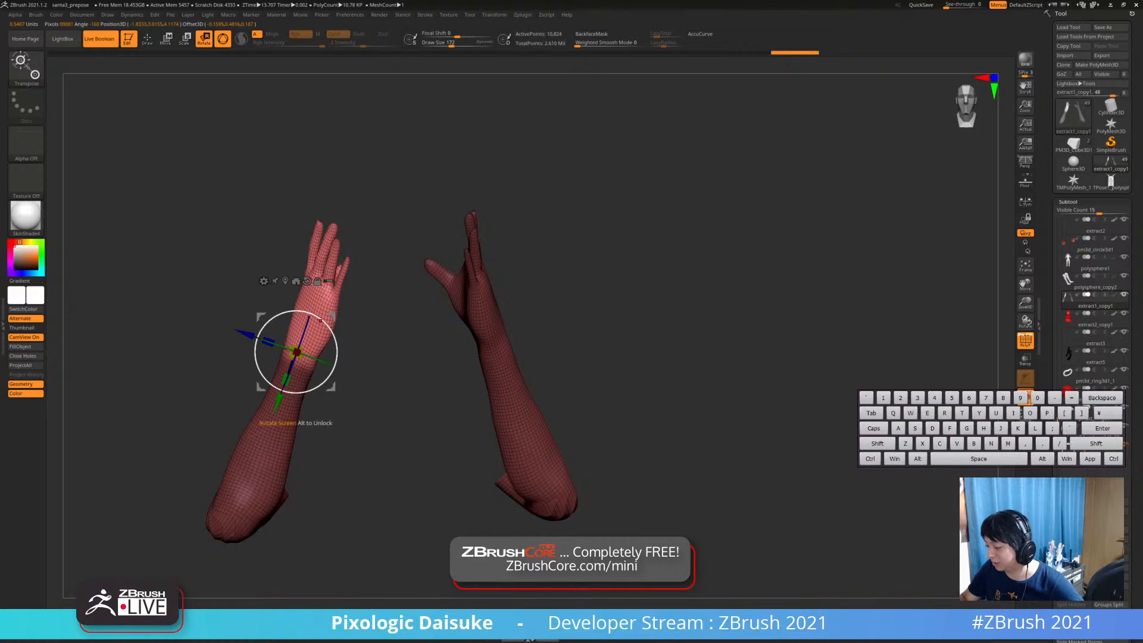
pyautogui.moveTo(325, 323); pyautogui.dragTo(335, 338)
pyautogui.moveTo(381, 358); pyautogui.dragTo(496, 423, button='right')
pyautogui.moveTo(304, 315)
pyautogui.mouseDown()
pyautogui.moveTo(301, 330)
pyautogui.moveTo(302, 312)
pyautogui.mouseUp()
pyautogui.moveTo(429, 381); pyautogui.dragTo(389, 360, button='right')
pyautogui.click(1025, 397)
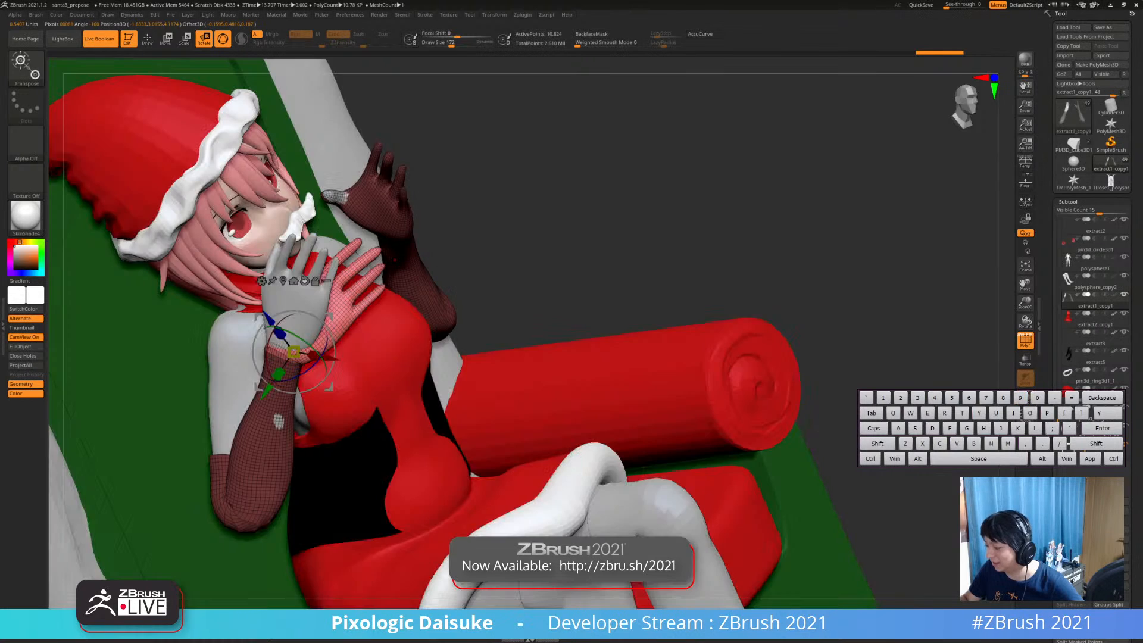
pyautogui.moveTo(381, 211); pyautogui.dragTo(286, 280, button='right')
pyautogui.hotkey('ctrl', 'z')
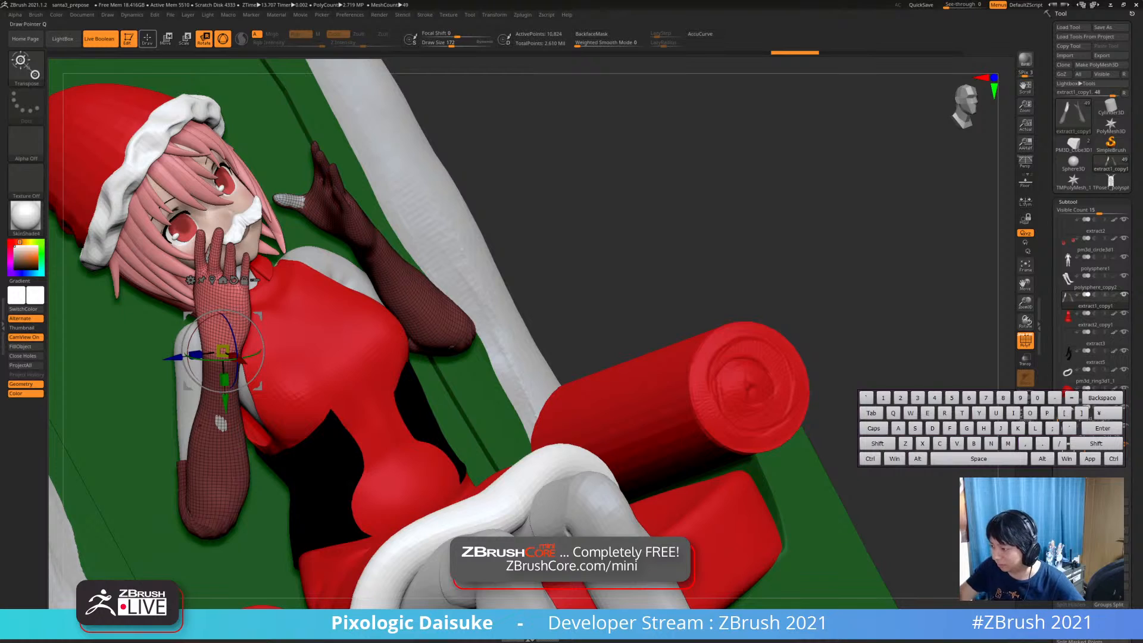
# Return to Draw mode, isolate the body polysphere1 and mask its right hand down to the wrist
pyautogui.click(147, 39)
pyautogui.keyDown('alt'); pyautogui.click(202, 399); pyautogui.keyUp('alt')
pyautogui.moveTo(208, 394); pyautogui.dragTo(270, 383, button='right')
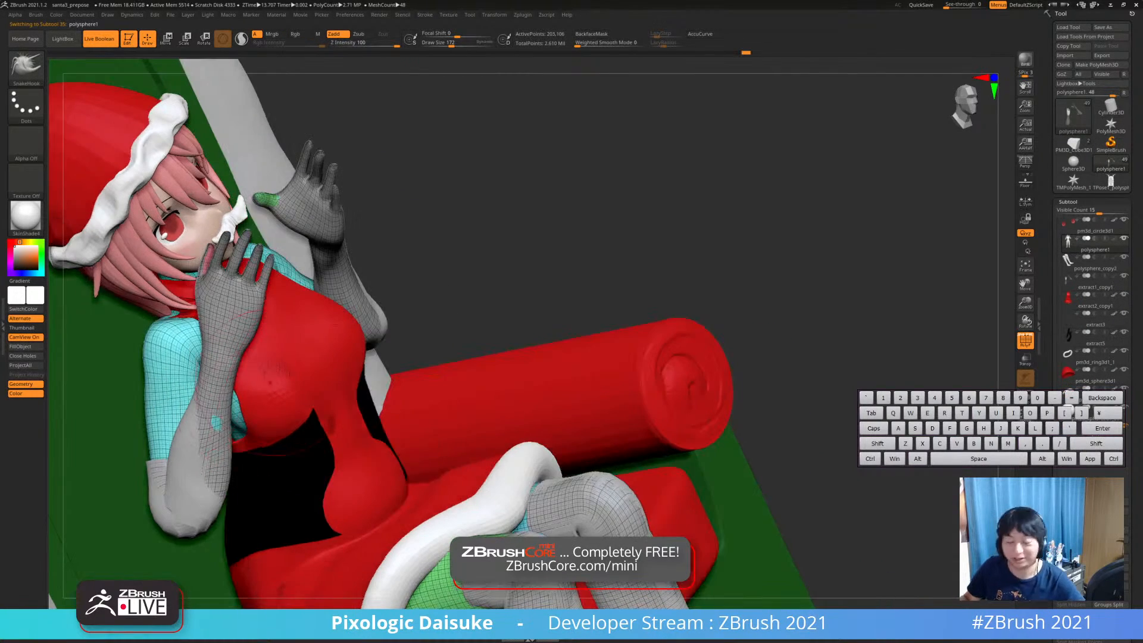
pyautogui.click(1025, 397)
pyautogui.moveTo(452, 256); pyautogui.dragTo(210, 266, button='right')
pyautogui.moveTo(127, 249)
pyautogui.keyDown('ctrl'); pyautogui.mouseDown()
pyautogui.moveTo(240, 253)
pyautogui.moveTo(239, 331)
pyautogui.moveTo(190, 358)
pyautogui.moveTo(178, 343)
pyautogui.mouseUp(); pyautogui.keyUp('ctrl')
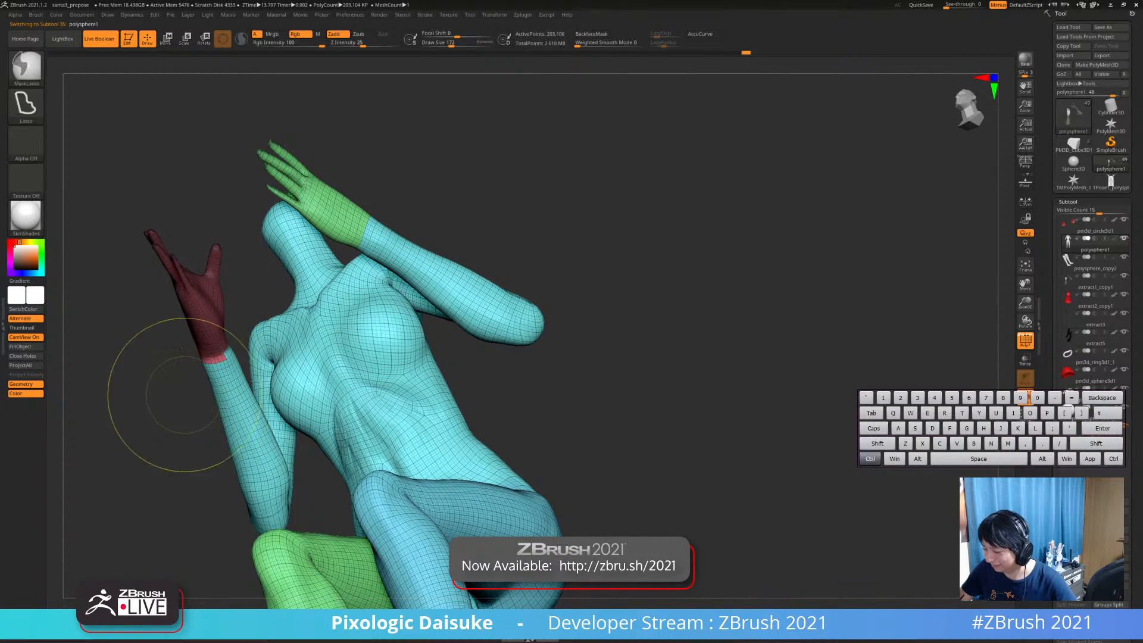
# Invert the body mask so only its right hand is free, show the whole figure and reselect the glove subtool extract1_copy1
pyautogui.keyDown('ctrl'); pyautogui.click(178, 394); pyautogui.keyUp('ctrl')
pyautogui.keyDown('ctrl'); pyautogui.keyDown('shift'); pyautogui.click(449, 180); pyautogui.keyUp('shift'); pyautogui.keyUp('ctrl')
pyautogui.moveTo(425, 186)
pyautogui.mouseDown(button='right')
pyautogui.moveTo(424, 176)
pyautogui.moveTo(495, 174)
pyautogui.mouseUp(button='right')
pyautogui.keyDown('alt'); pyautogui.click(309, 462); pyautogui.keyUp('alt')
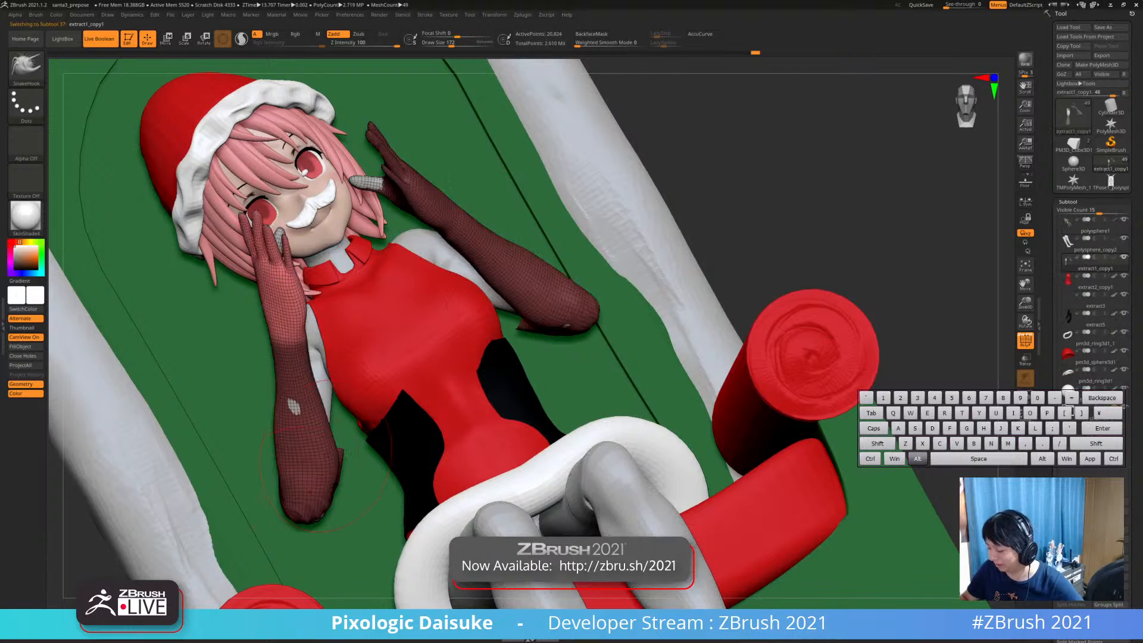
# Switch to Rotate with multi-subtool transposing enabled and add the body to the selection alongside the gloves
pyautogui.press('r')
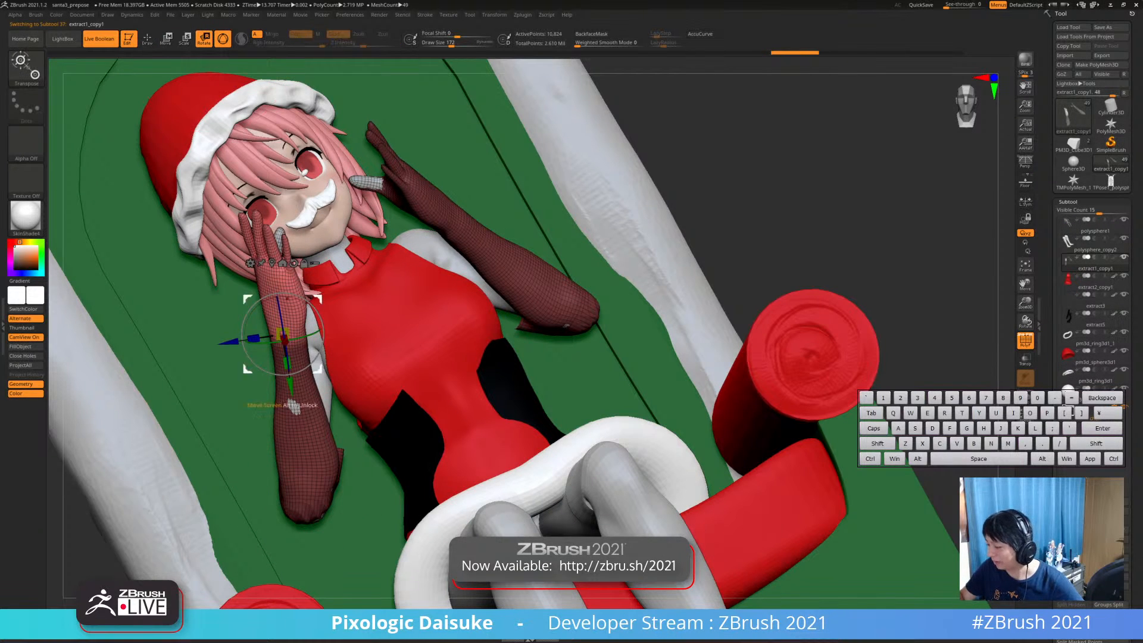
pyautogui.click(1025, 415)
pyautogui.click(1025, 415)
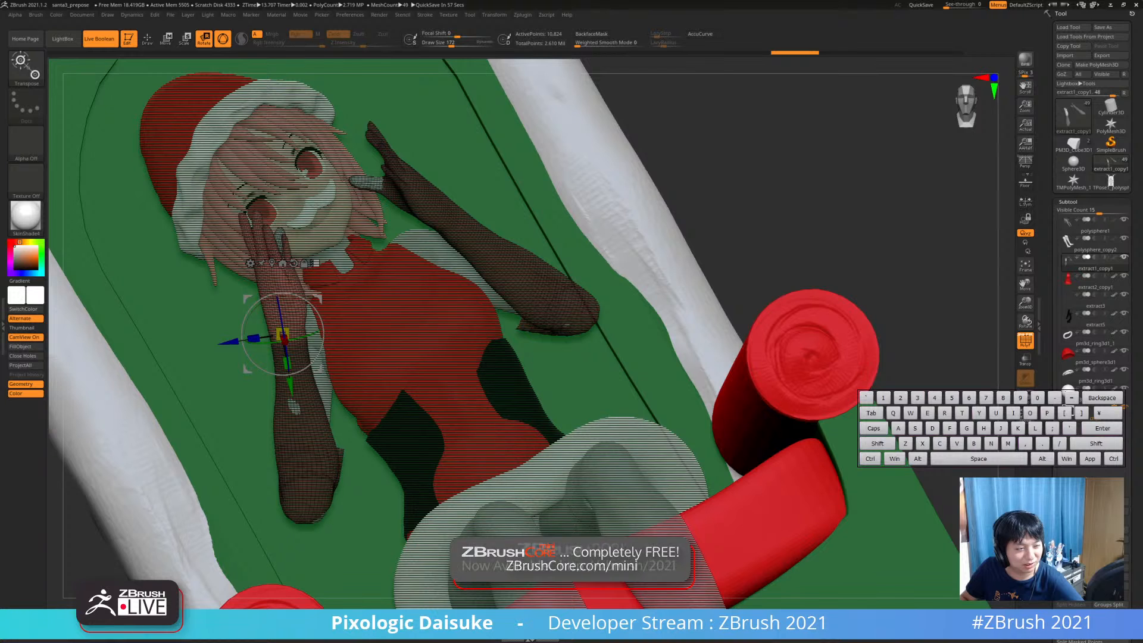
pyautogui.moveTo(863, 196); pyautogui.dragTo(791, 226)
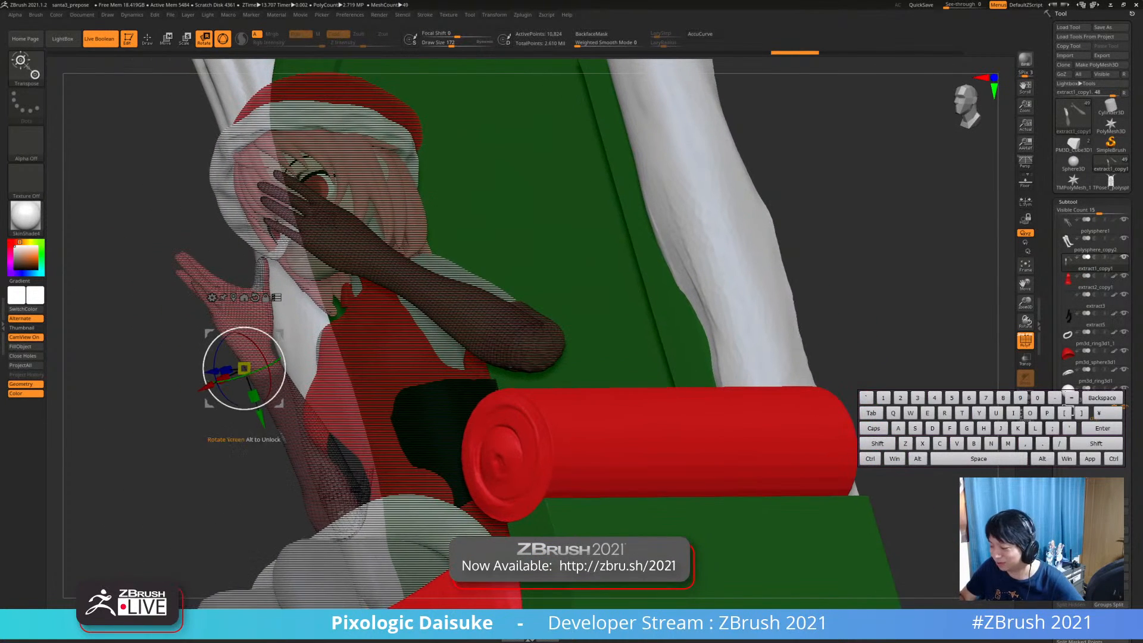
pyautogui.hotkey('ctrl', 'shift')
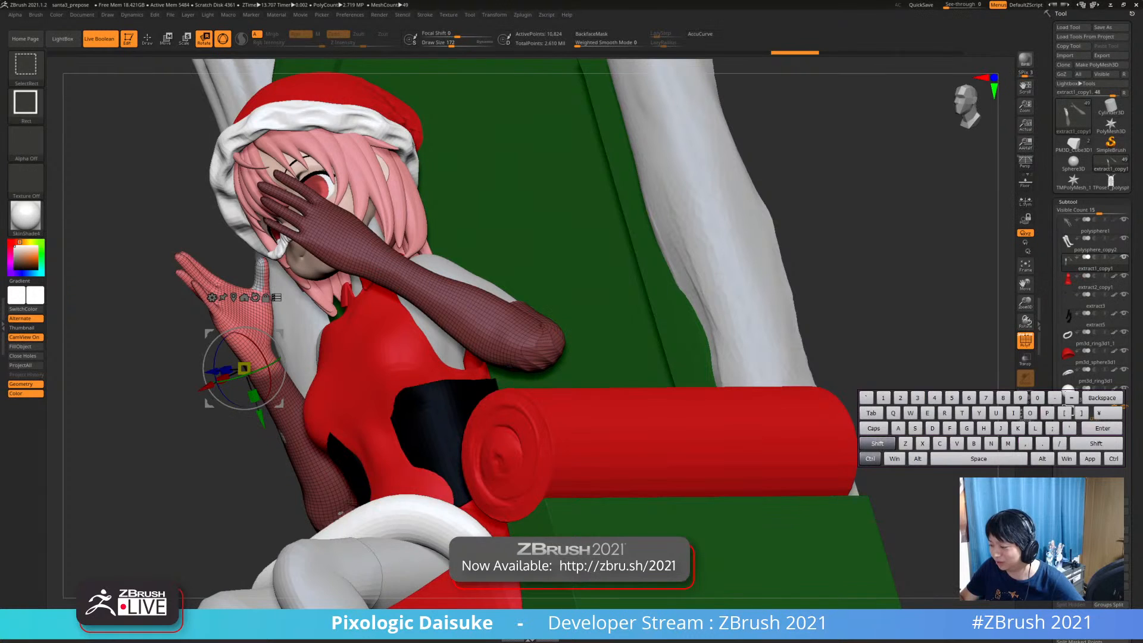
pyautogui.keyDown('ctrl'); pyautogui.keyDown('shift'); pyautogui.moveTo(182, 308); pyautogui.dragTo(238, 318); pyautogui.keyUp('shift'); pyautogui.keyUp('ctrl')
# Try rotating the right hand of the glove and body together at the wrist from several angles, undoing each attempt
pyautogui.keyDown('shift'); pyautogui.moveTo(143, 381); pyautogui.dragTo(238, 357); pyautogui.keyUp('shift')
pyautogui.keyDown('alt'); pyautogui.moveTo(238, 357); pyautogui.dragTo(204, 350); pyautogui.keyUp('alt')
pyautogui.moveTo(375, 347); pyautogui.dragTo(370, 338)
pyautogui.hotkey('ctrl', 'z')
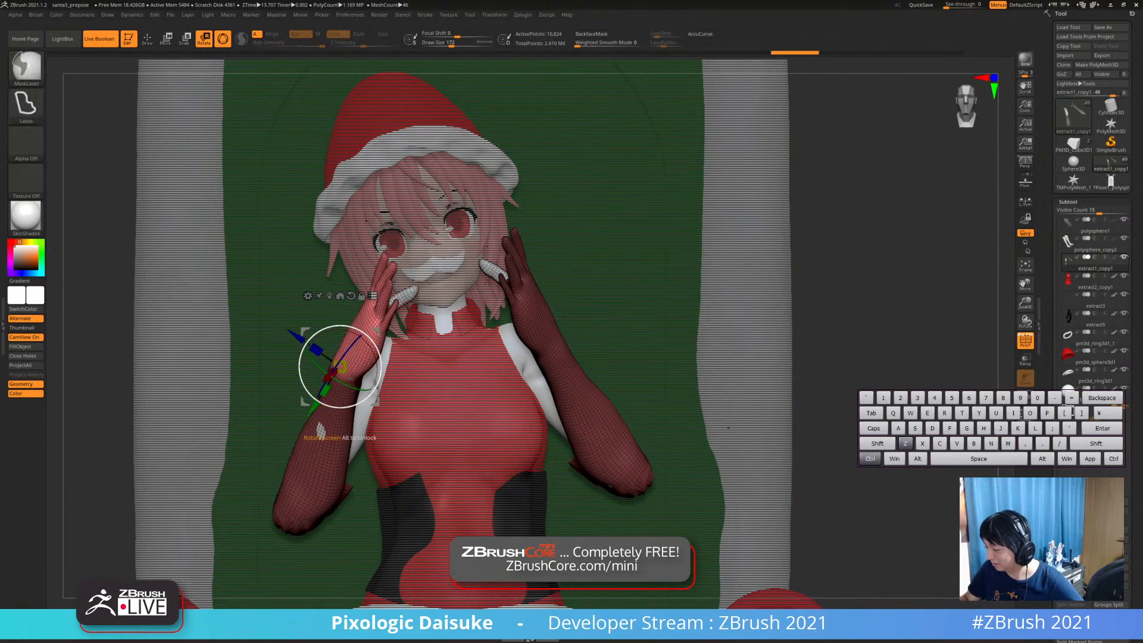
pyautogui.keyDown('alt'); pyautogui.moveTo(238, 369); pyautogui.dragTo(205, 355); pyautogui.keyUp('alt')
pyautogui.moveTo(205, 355); pyautogui.dragTo(418, 378)
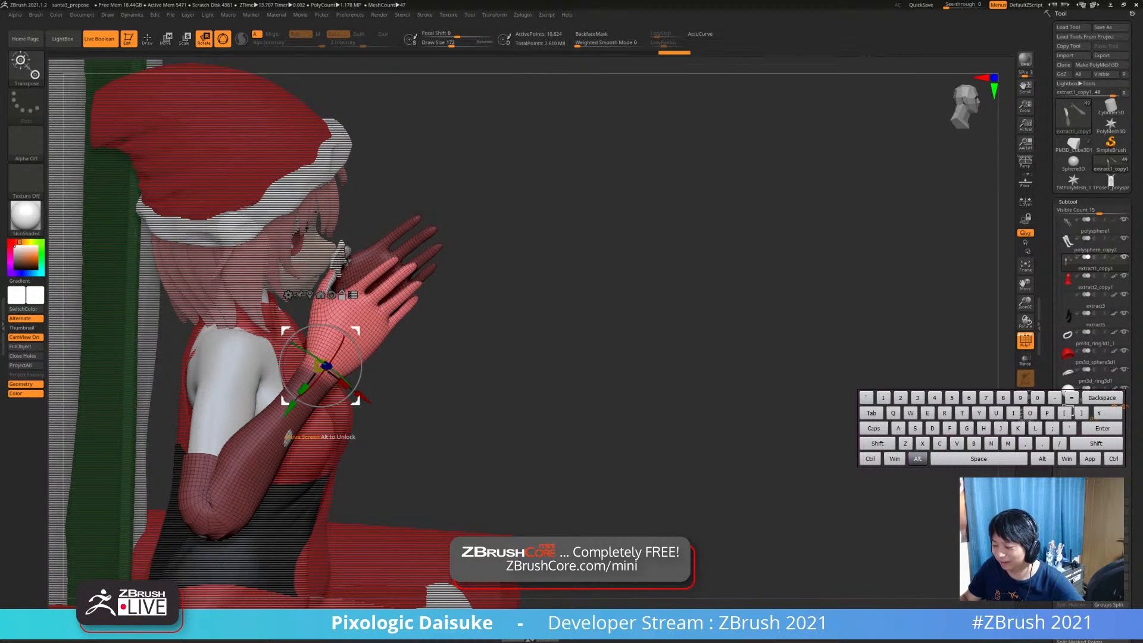
pyautogui.moveTo(418, 378); pyautogui.dragTo(249, 358)
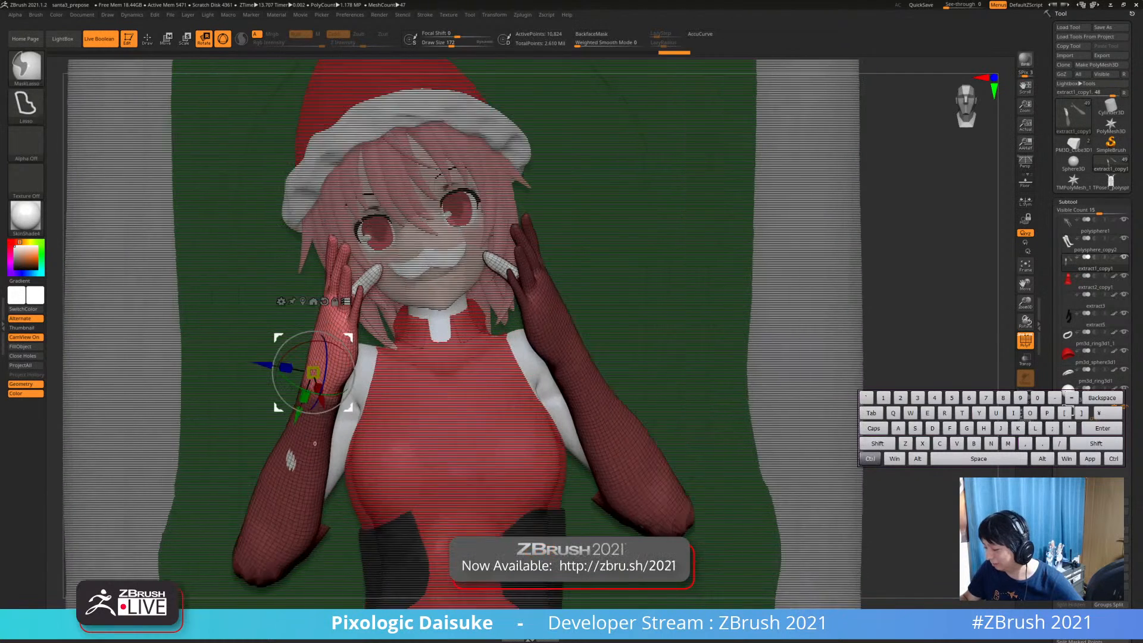
pyautogui.keyDown('ctrl'); pyautogui.moveTo(250, 357); pyautogui.dragTo(267, 372, button='right'); pyautogui.keyUp('ctrl')
pyautogui.moveTo(324, 350)
pyautogui.mouseDown()
pyautogui.moveTo(349, 377)
pyautogui.moveTo(337, 356)
pyautogui.mouseUp()
pyautogui.hotkey('ctrl', 'z')
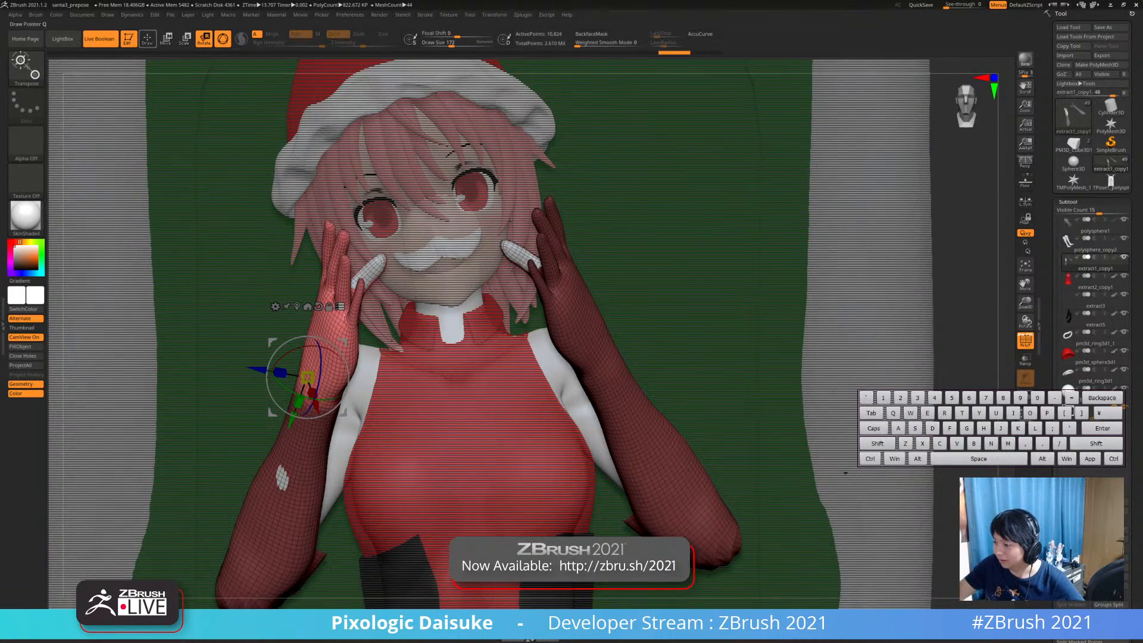
# Rotate the right hand and its glove inward at the wrist so the fingers reach toward the mouth
pyautogui.press('q')
pyautogui.press('r')
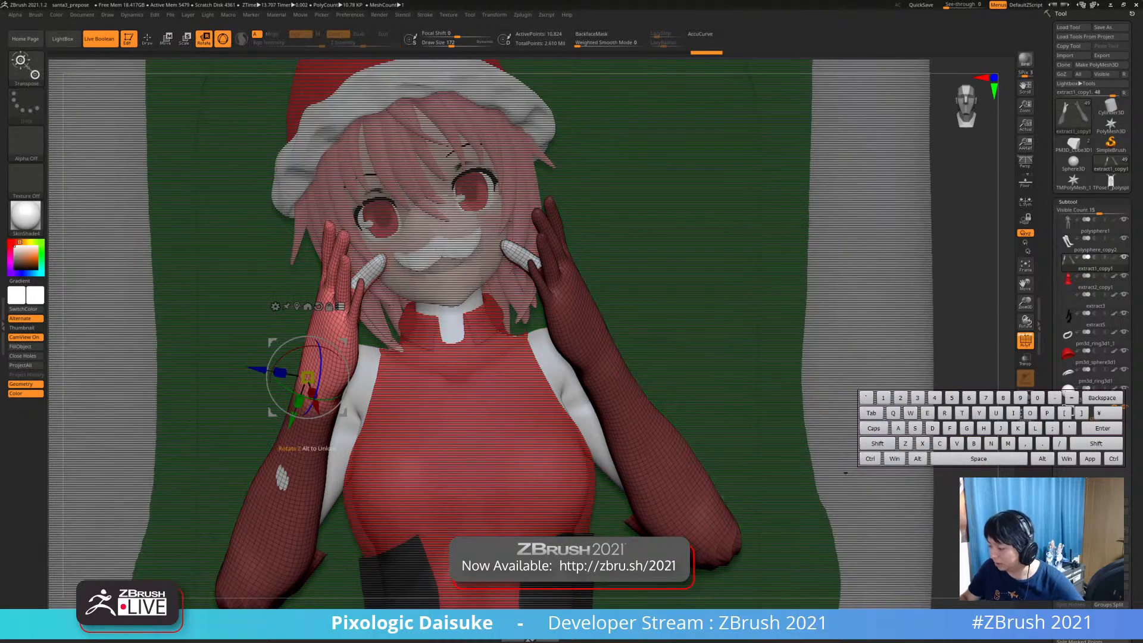
pyautogui.moveTo(300, 346); pyautogui.dragTo(320, 347)
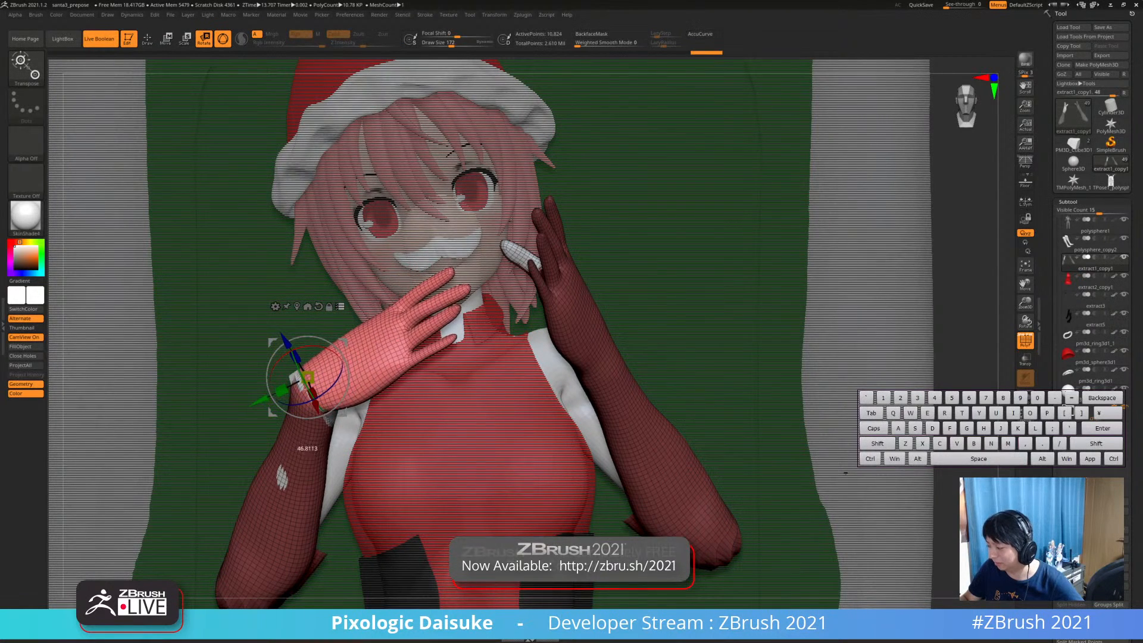
pyautogui.moveTo(845, 473); pyautogui.dragTo(673, 412)
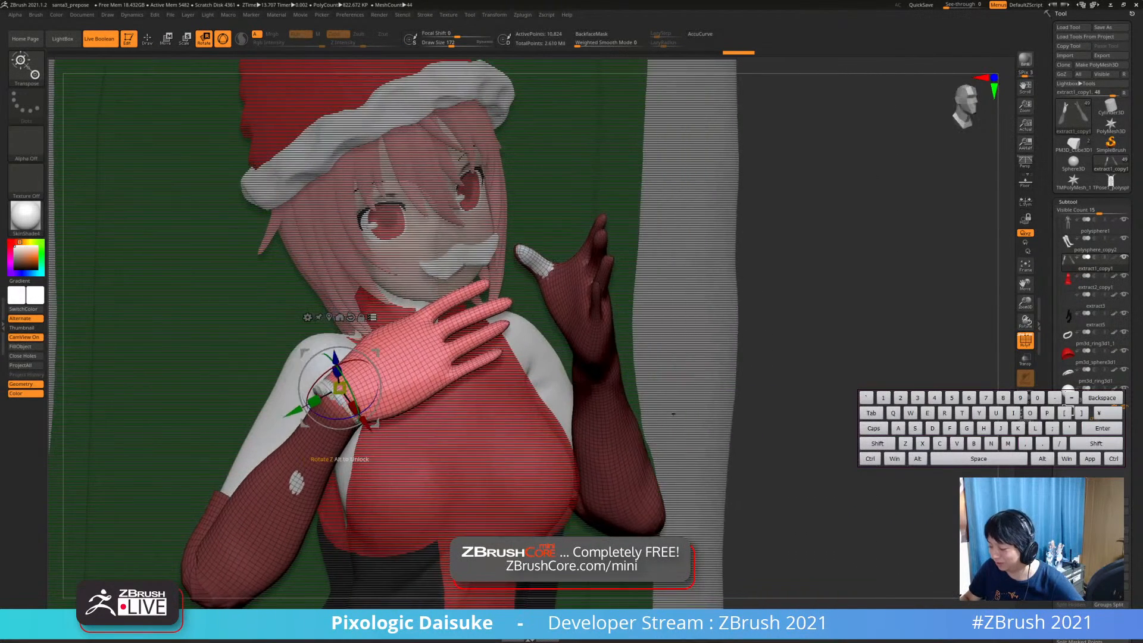
pyautogui.moveTo(376, 406); pyautogui.dragTo(381, 389)
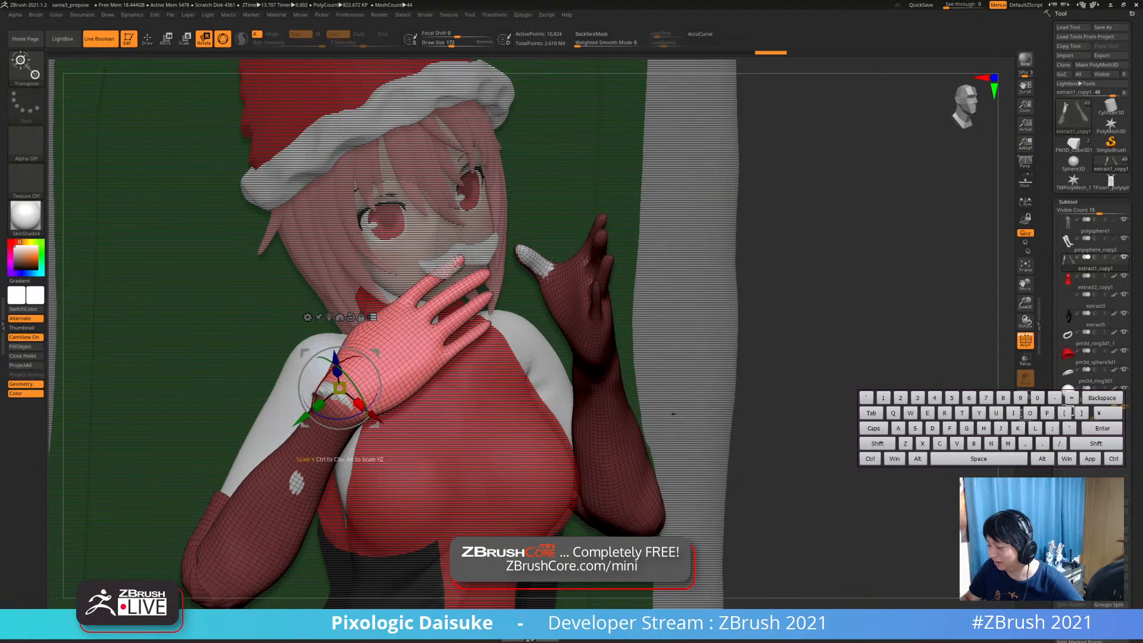
pyautogui.moveTo(684, 424); pyautogui.dragTo(924, 498)
pyautogui.moveTo(349, 459); pyautogui.dragTo(347, 459)
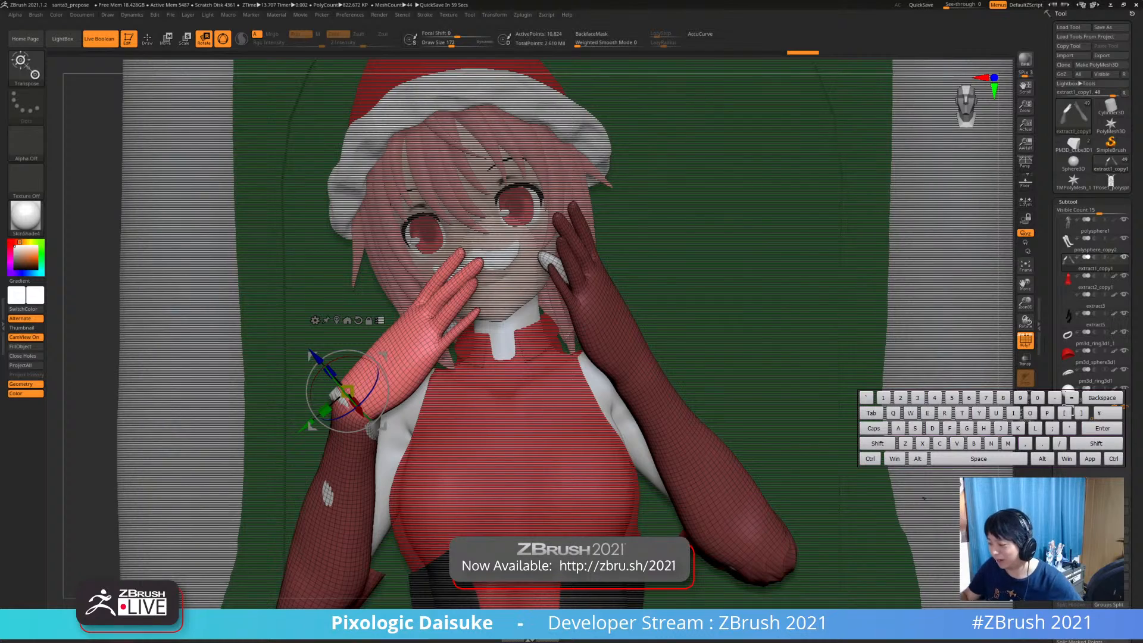
# Refine the right hand's wrist rotation so it sits naturally beside the face from front and side
pyautogui.moveTo(714, 310)
pyautogui.mouseDown()
pyautogui.moveTo(785, 310)
pyautogui.moveTo(672, 268)
pyautogui.mouseUp()
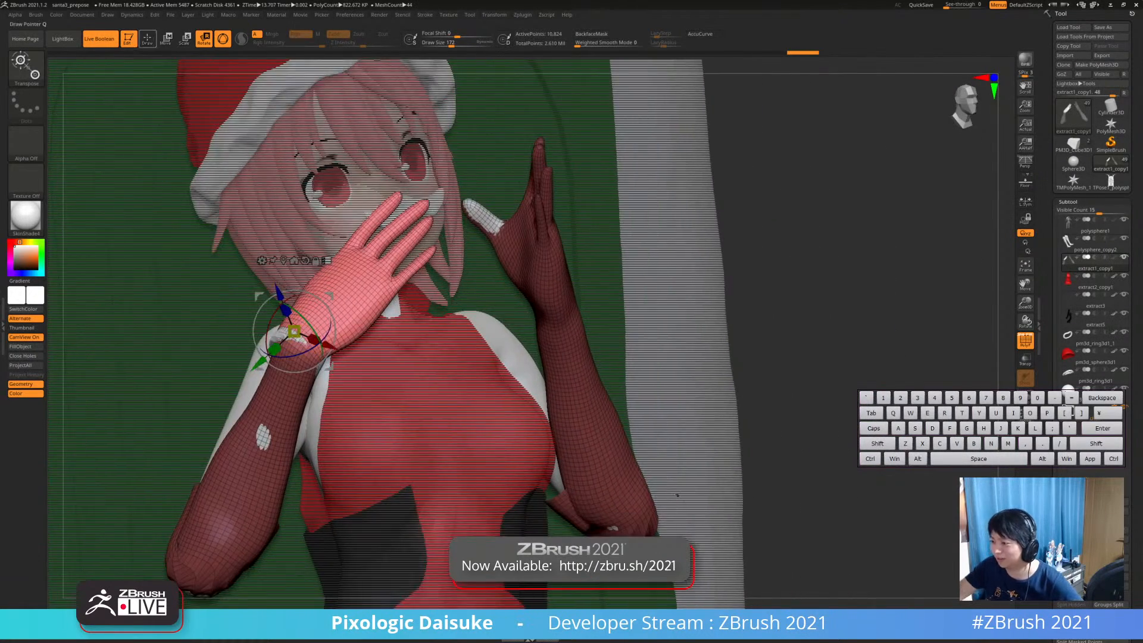
pyautogui.press('q')
pyautogui.keyDown('ctrl'); pyautogui.moveTo(474, 335); pyautogui.dragTo(416, 286, button='right'); pyautogui.keyUp('ctrl')
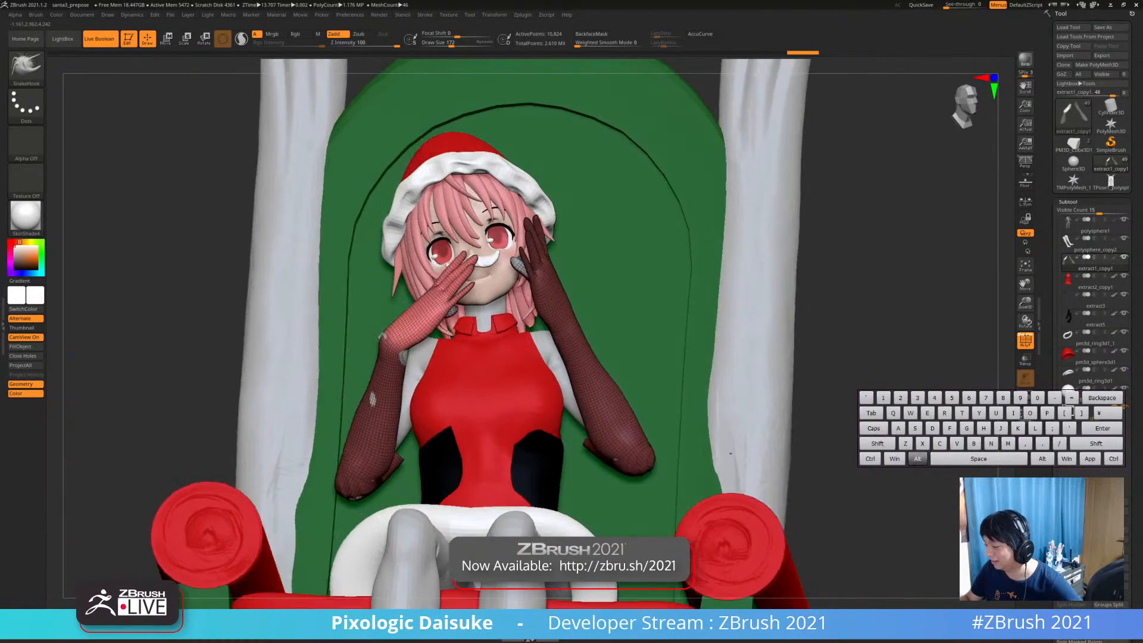
pyautogui.keyDown('alt'); pyautogui.moveTo(500, 351); pyautogui.dragTo(578, 356, button='right'); pyautogui.keyUp('alt')
pyautogui.press('r')
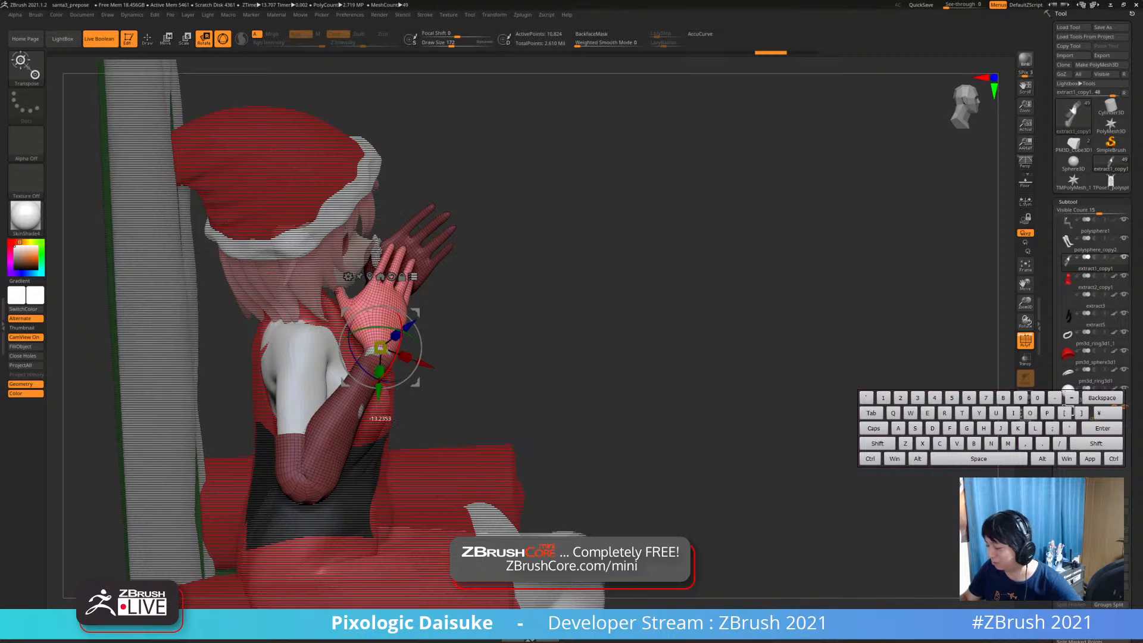
pyautogui.moveTo(578, 356); pyautogui.dragTo(446, 365, button='right')
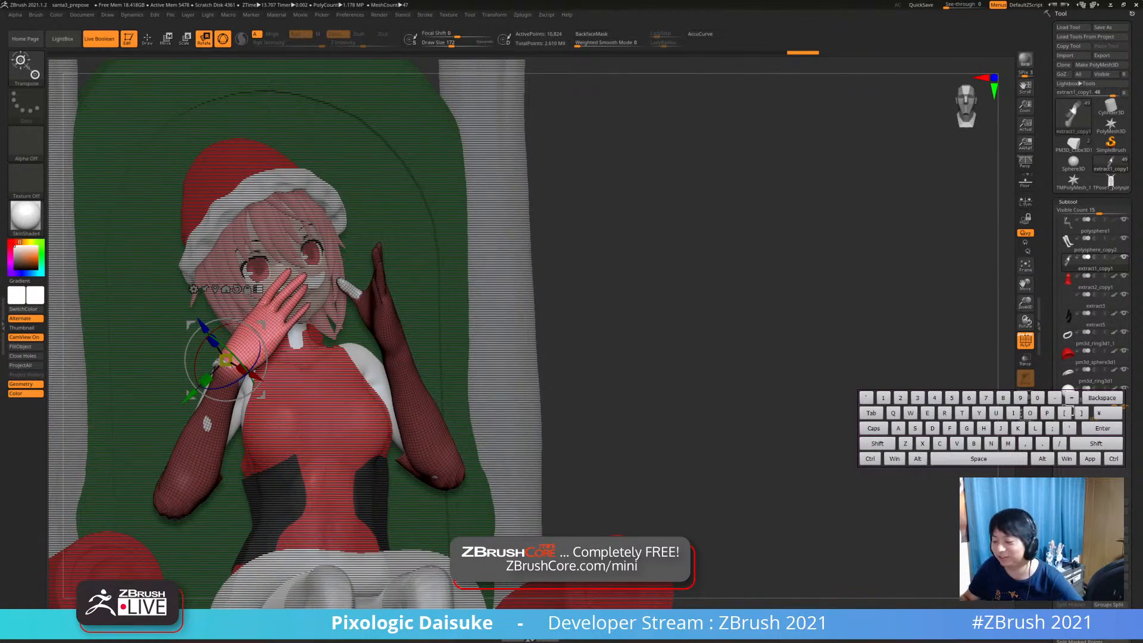
pyautogui.moveTo(596, 357); pyautogui.dragTo(547, 356, button='right')
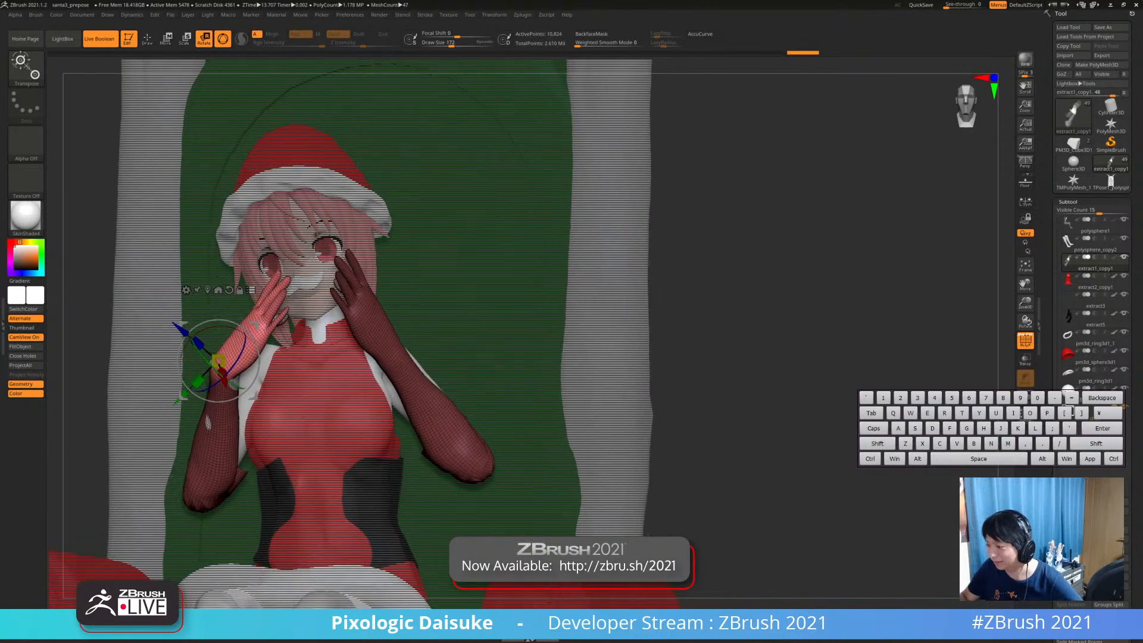
# Return to Draw mode, clear the glove mask and mask the left gloved hand down to the wrist
pyautogui.press('q')
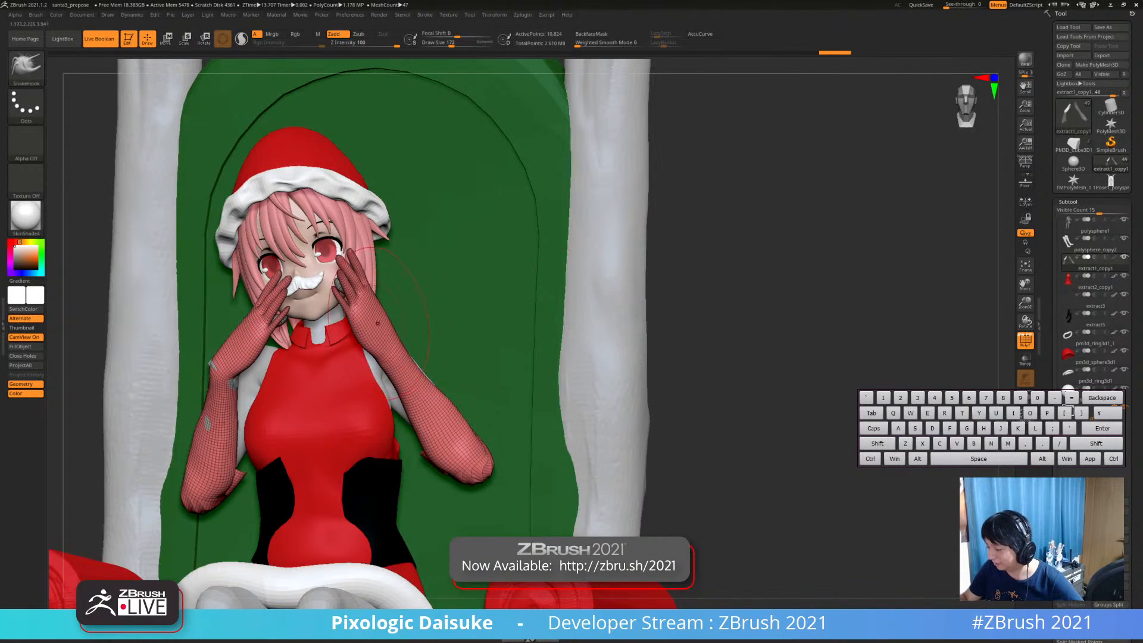
pyautogui.moveTo(378, 323)
pyautogui.mouseDown(button='right')
pyautogui.moveTo(405, 332)
pyautogui.moveTo(408, 268)
pyautogui.moveTo(411, 284)
pyautogui.moveTo(444, 264)
pyautogui.moveTo(447, 253)
pyautogui.moveTo(405, 251)
pyautogui.moveTo(425, 217)
pyautogui.mouseUp(button='right')
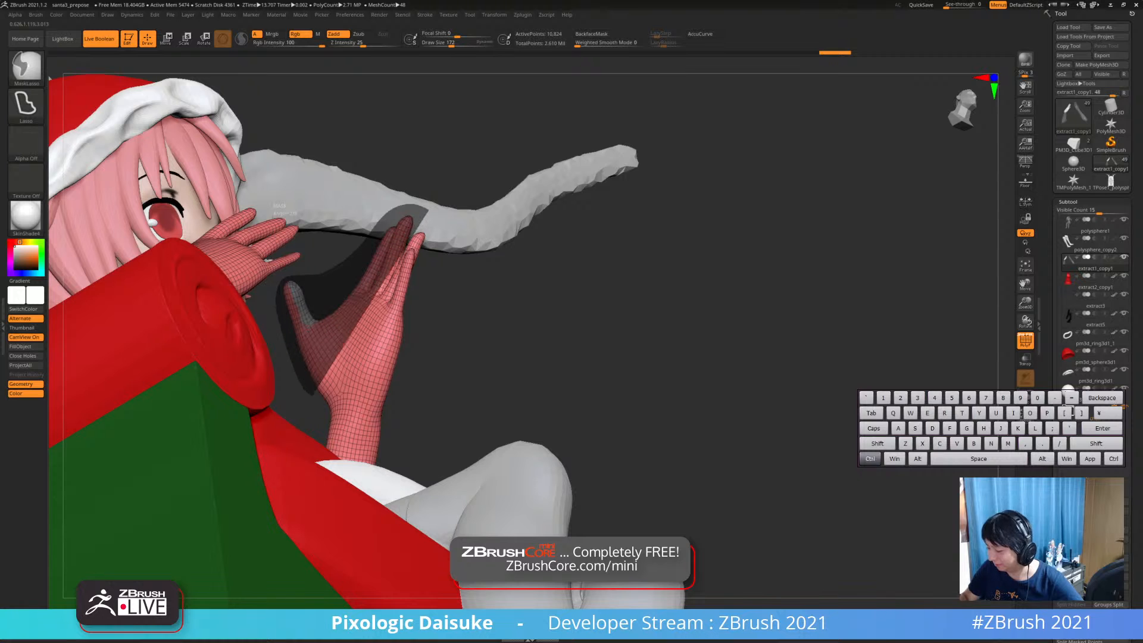
pyautogui.keyDown('ctrl'); pyautogui.moveTo(427, 214); pyautogui.dragTo(428, 210); pyautogui.keyUp('ctrl')
pyautogui.keyDown('alt'); pyautogui.moveTo(327, 330); pyautogui.dragTo(330, 308, button='right'); pyautogui.keyUp('alt')
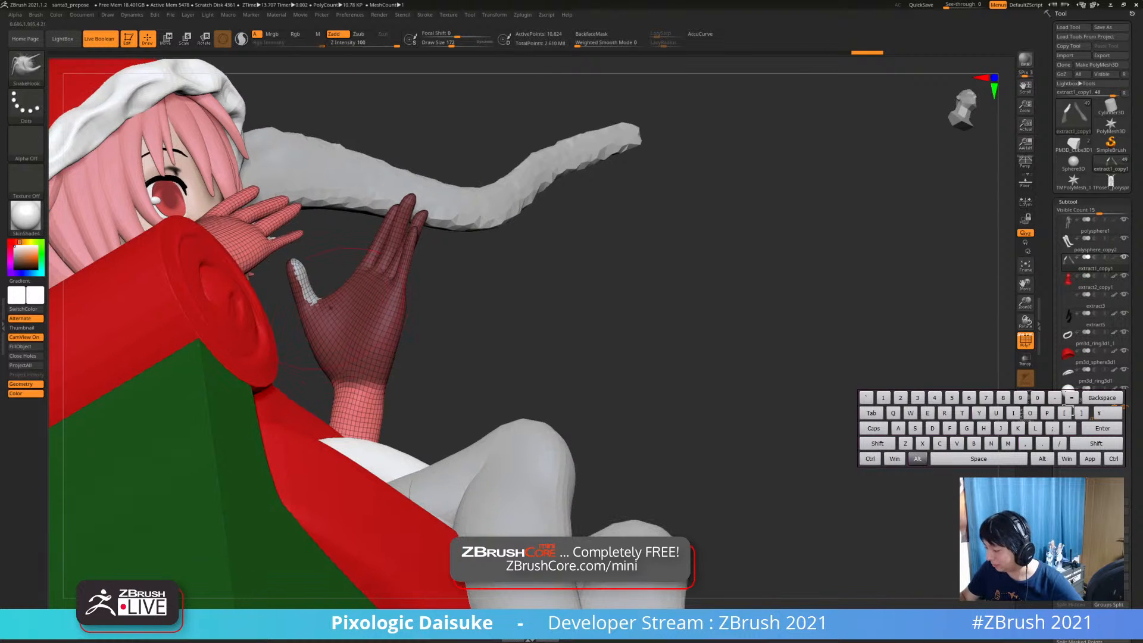
# Isolate the body polysphere1, mask its left hand down to the wrist and show all subtools again
pyautogui.keyDown('alt'); pyautogui.click(311, 289); pyautogui.keyUp('alt')
pyautogui.moveTo(405, 298)
pyautogui.keyDown('ctrl'); pyautogui.mouseDown(button='right')
pyautogui.moveTo(426, 317)
pyautogui.moveTo(476, 270)
pyautogui.mouseUp(button='right'); pyautogui.keyUp('ctrl')
pyautogui.hotkey('alt', 'v')
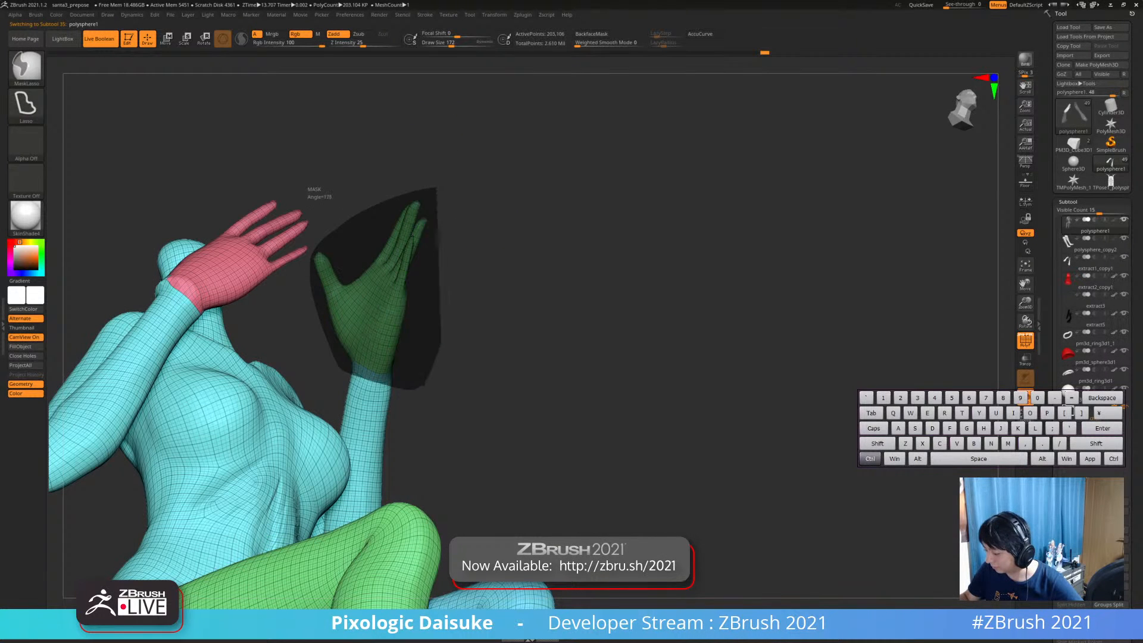
pyautogui.keyDown('ctrl'); pyautogui.moveTo(439, 357); pyautogui.dragTo(439, 319); pyautogui.keyUp('ctrl')
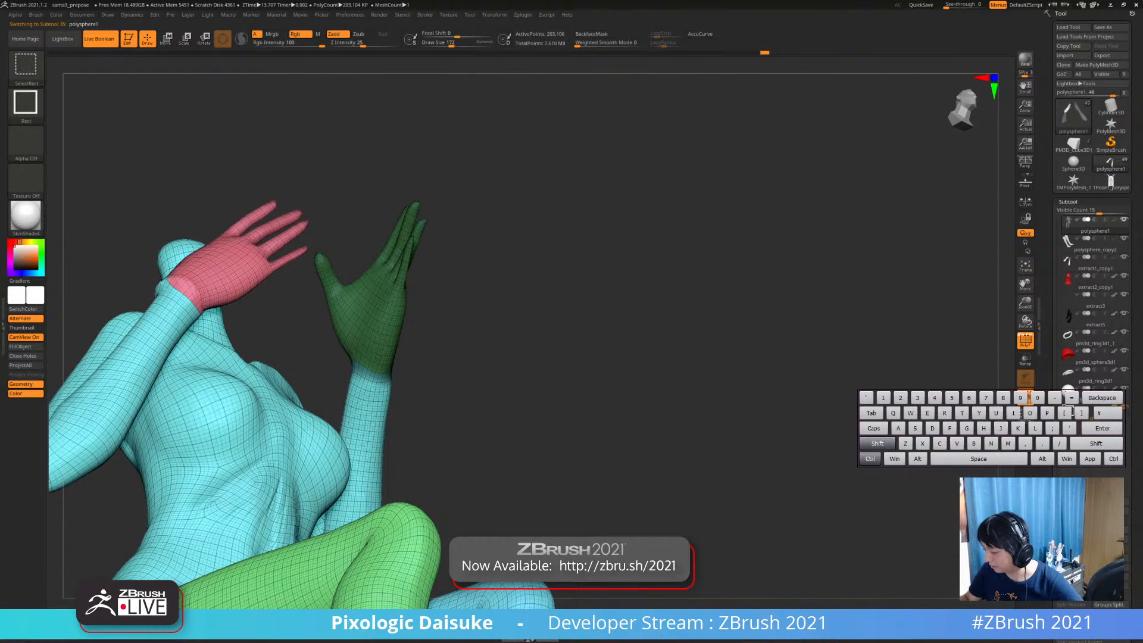
pyautogui.keyDown('ctrl'); pyautogui.keyDown('shift'); pyautogui.click(434, 359); pyautogui.keyUp('shift'); pyautogui.keyUp('ctrl')
# Reselect the glove, leave only its left hand unmasked and place the Rotate gizmo at the left wrist
pyautogui.keyDown('alt'); pyautogui.click(389, 342); pyautogui.keyUp('alt')
pyautogui.keyDown('ctrl'); pyautogui.click(415, 357); pyautogui.keyUp('ctrl')
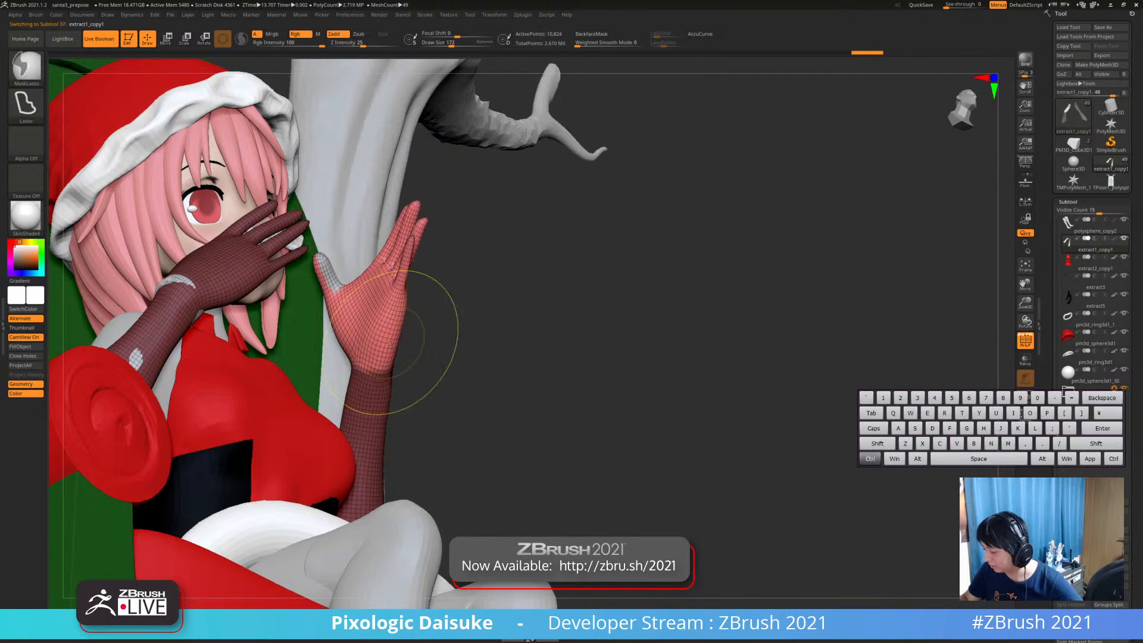
pyautogui.keyDown('ctrl'); pyautogui.click(389, 339); pyautogui.keyUp('ctrl')
pyautogui.keyDown('shift'); pyautogui.moveTo(426, 348); pyautogui.dragTo(647, 452, button='right'); pyautogui.keyUp('shift')
pyautogui.press('r')
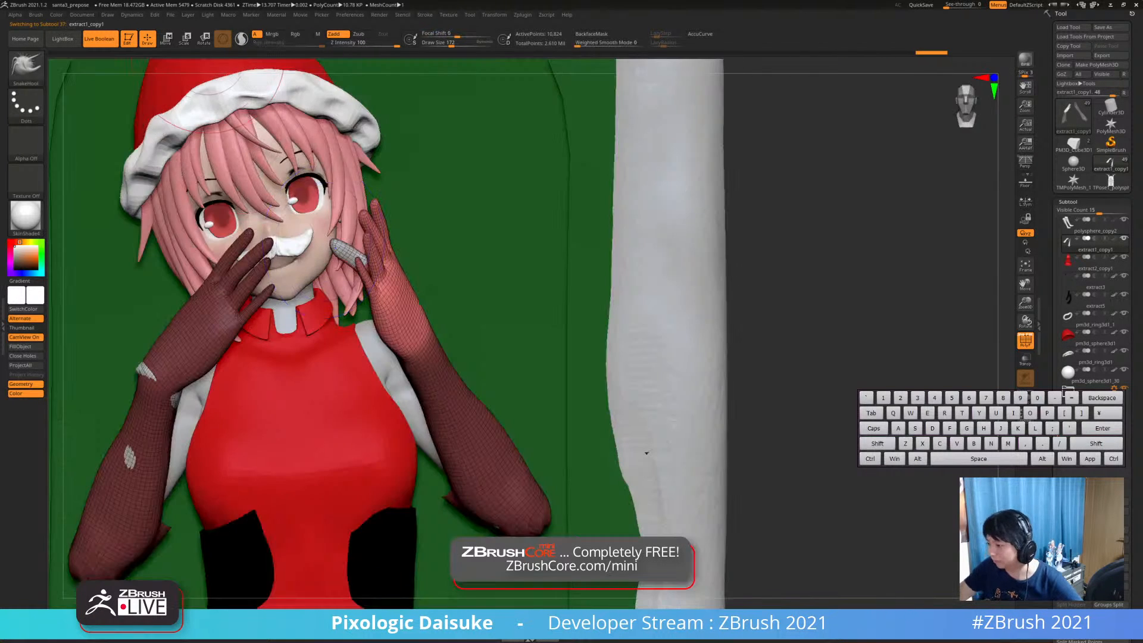
pyautogui.keyDown('alt'); pyautogui.click(415, 327); pyautogui.keyUp('alt')
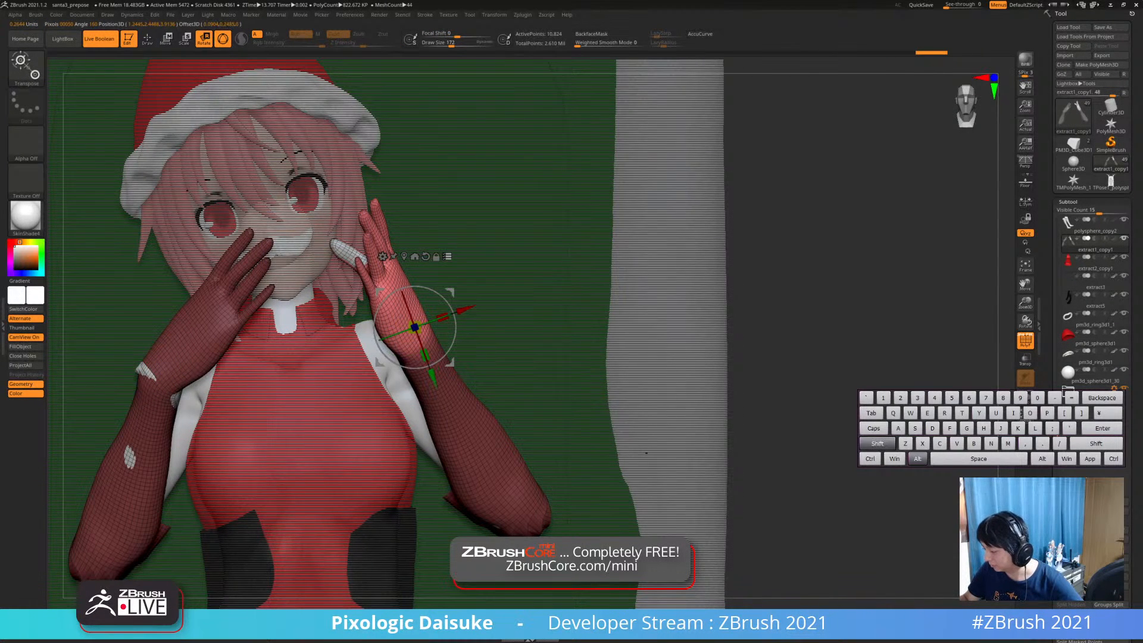
pyautogui.hotkey('ctrl', 'z')
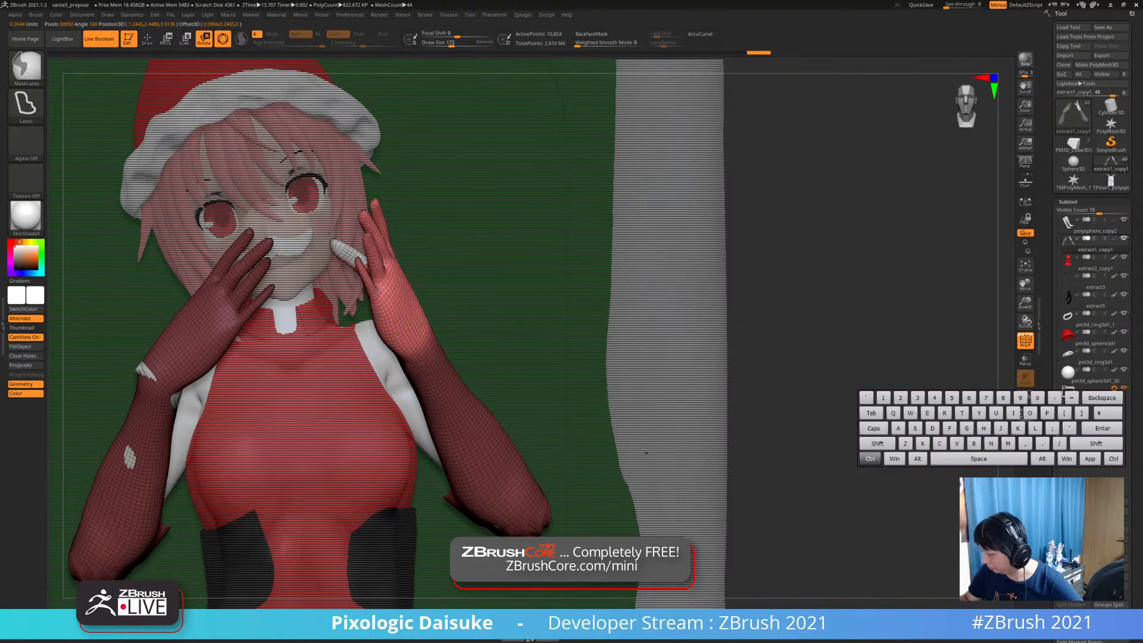
pyautogui.keyDown('alt'); pyautogui.moveTo(414, 327); pyautogui.dragTo(389, 256, button='right'); pyautogui.keyUp('alt')
# Invert the body mask so only its left hand is free, and make the glove the active subtool again
pyautogui.keyDown('alt'); pyautogui.click(363, 303); pyautogui.keyUp('alt')
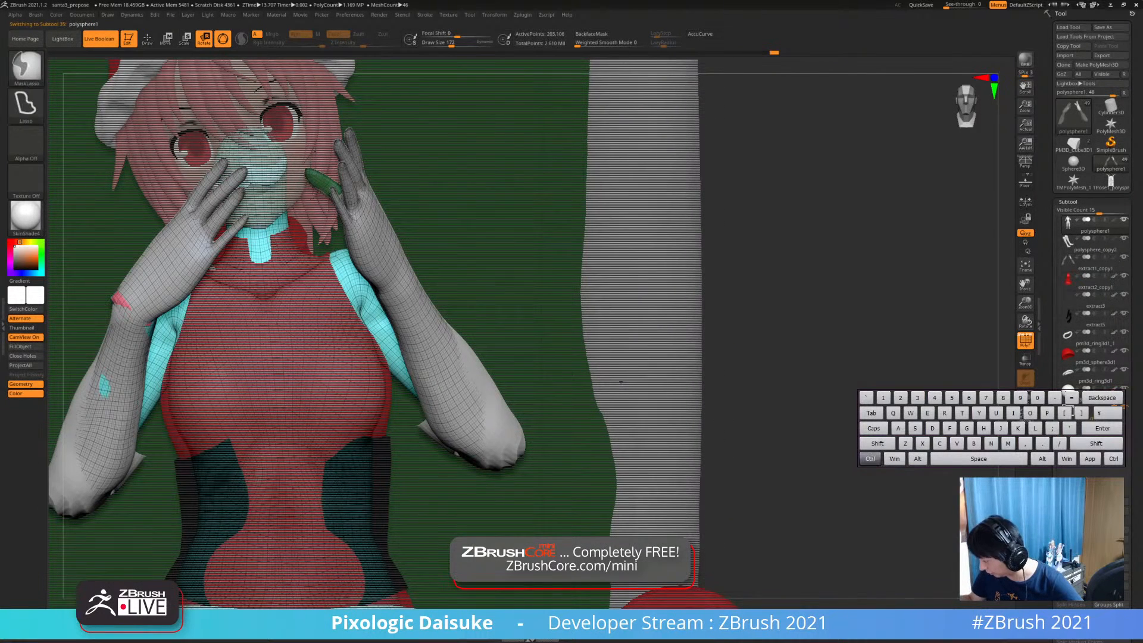
pyautogui.keyDown('ctrl'); pyautogui.click(512, 310); pyautogui.keyUp('ctrl')
pyautogui.keyDown('alt'); pyautogui.click(411, 316); pyautogui.keyUp('alt')
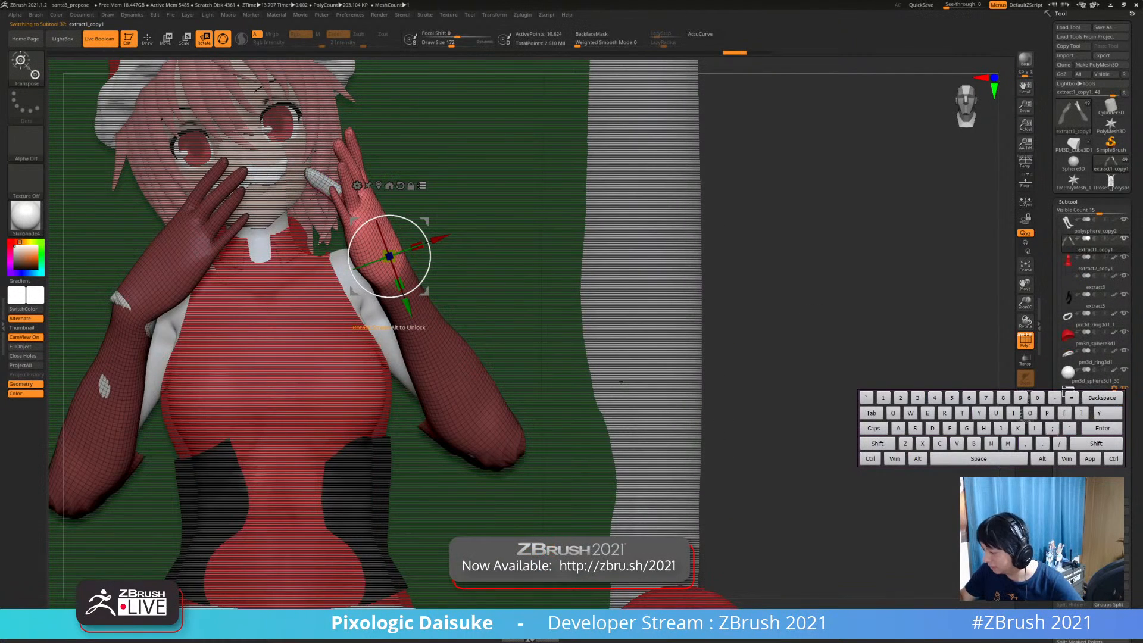
# Rotate the left hand and glove inward toward the chin and shift them slightly to line up with the wrist
pyautogui.moveTo(425, 277); pyautogui.dragTo(430, 259)
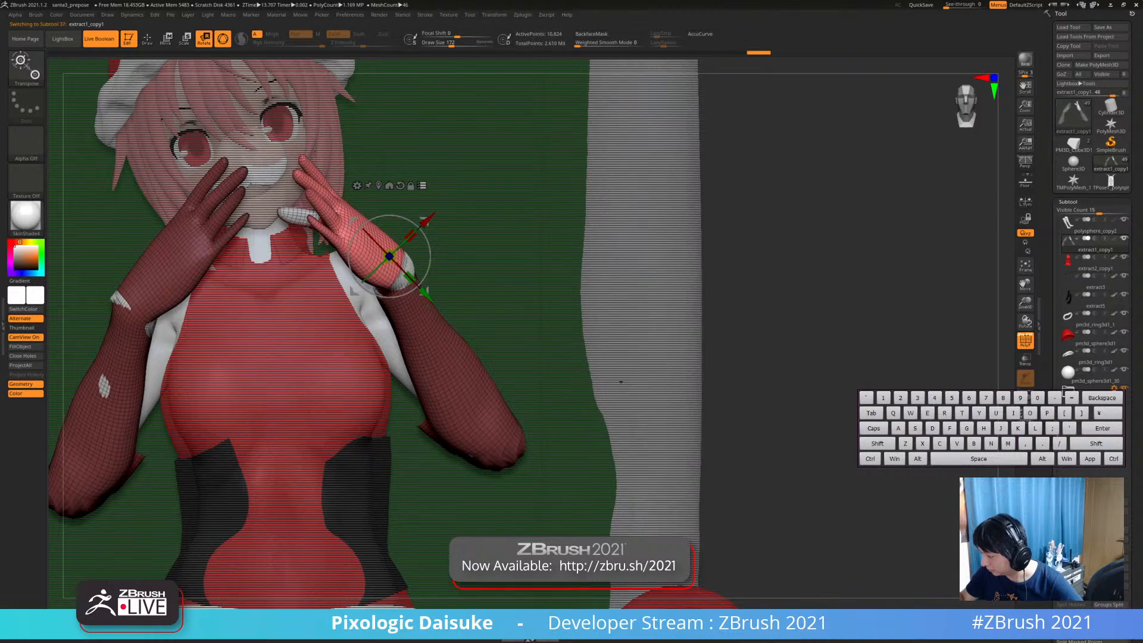
pyautogui.keyDown('alt'); pyautogui.moveTo(417, 262); pyautogui.dragTo(443, 463, button='right'); pyautogui.keyUp('alt')
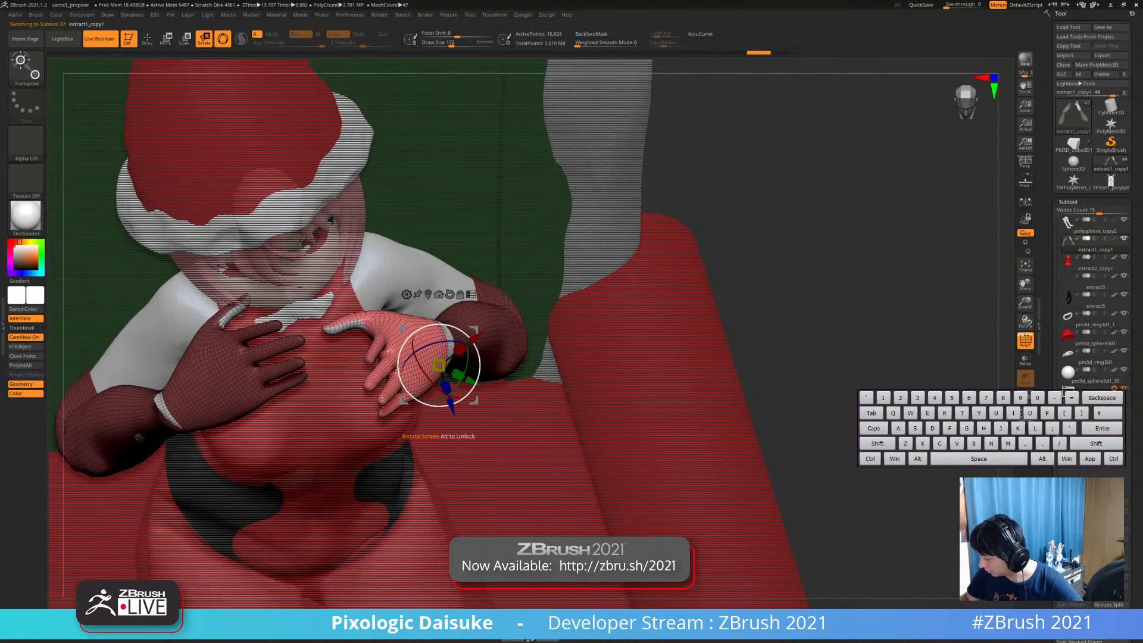
pyautogui.moveTo(478, 353); pyautogui.dragTo(428, 363)
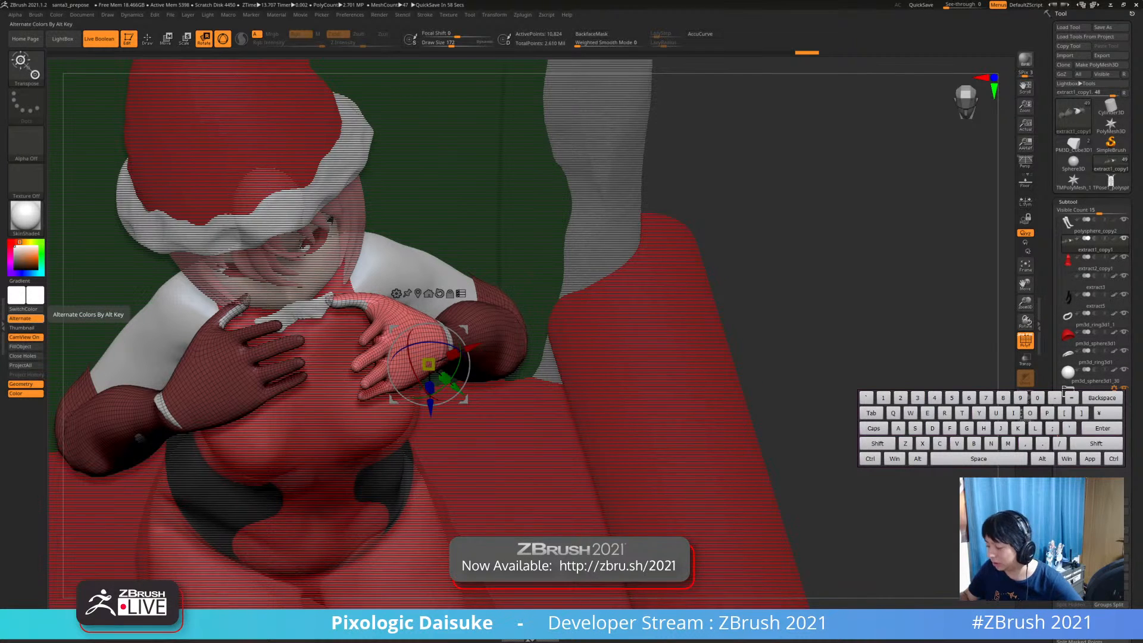
pyautogui.moveTo(383, 363); pyautogui.dragTo(369, 271, button='right')
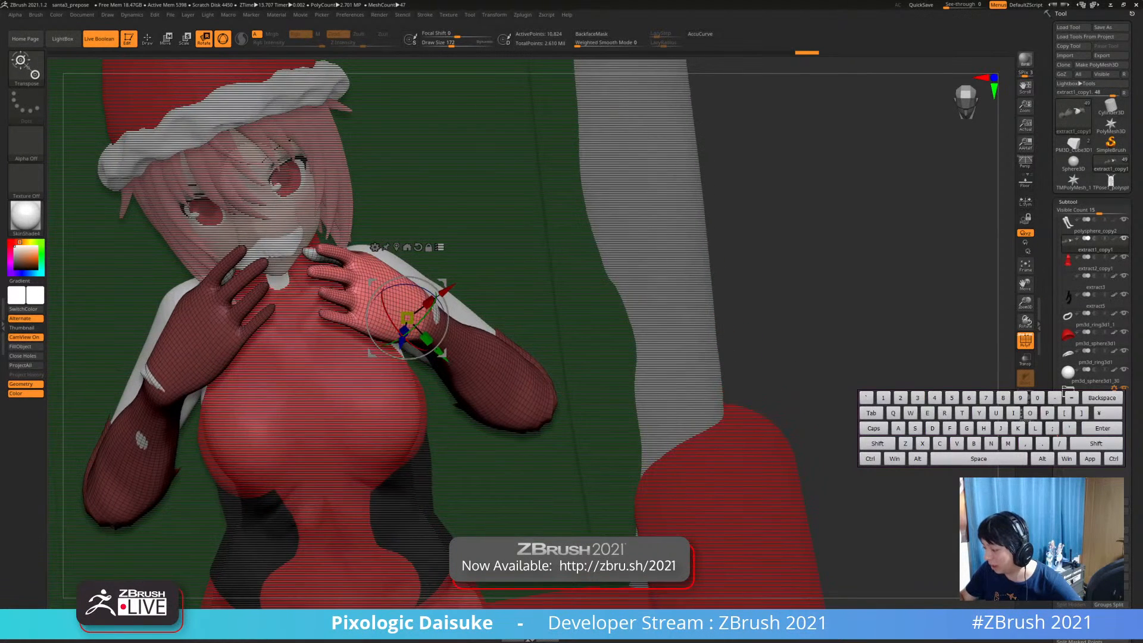
# Rotate the unmasked gloved hand at its wrist in small increments, checking its pose toward the cheek from several angles
pyautogui.moveTo(380, 289)
pyautogui.mouseDown()
pyautogui.moveTo(383, 303)
pyautogui.moveTo(386, 285)
pyautogui.mouseUp()
pyautogui.hotkey('ctrl', 'z')
pyautogui.moveTo(383, 357); pyautogui.dragTo(429, 315, button='right')
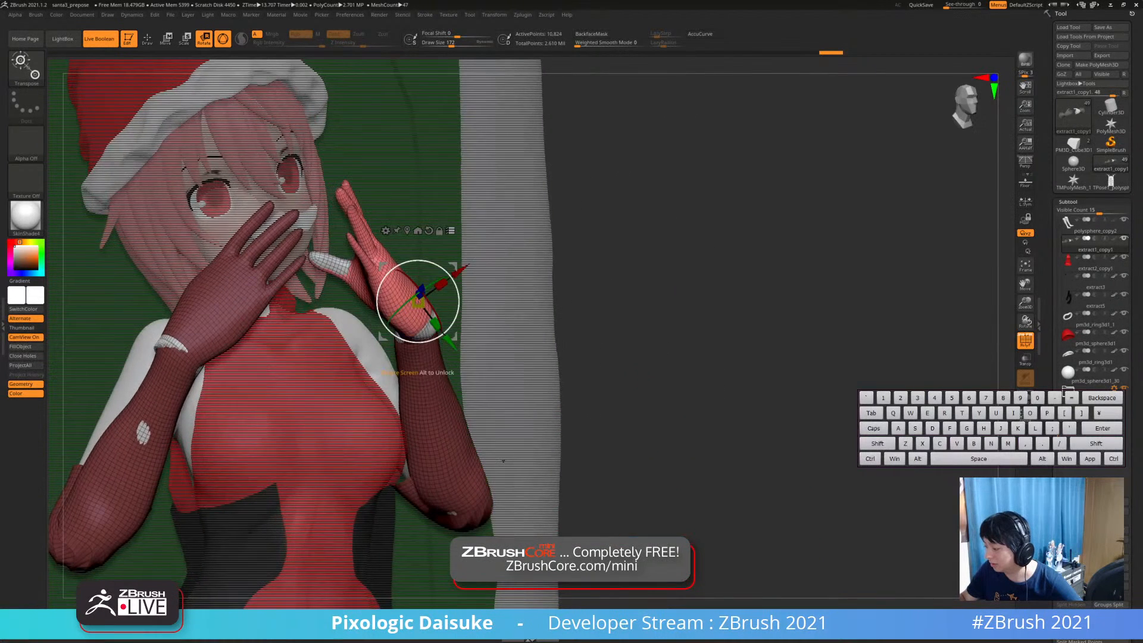
pyautogui.moveTo(389, 271); pyautogui.dragTo(387, 273)
pyautogui.moveTo(417, 324)
pyautogui.mouseDown(button='right')
pyautogui.moveTo(387, 449)
pyautogui.moveTo(408, 340)
pyautogui.mouseUp(button='right')
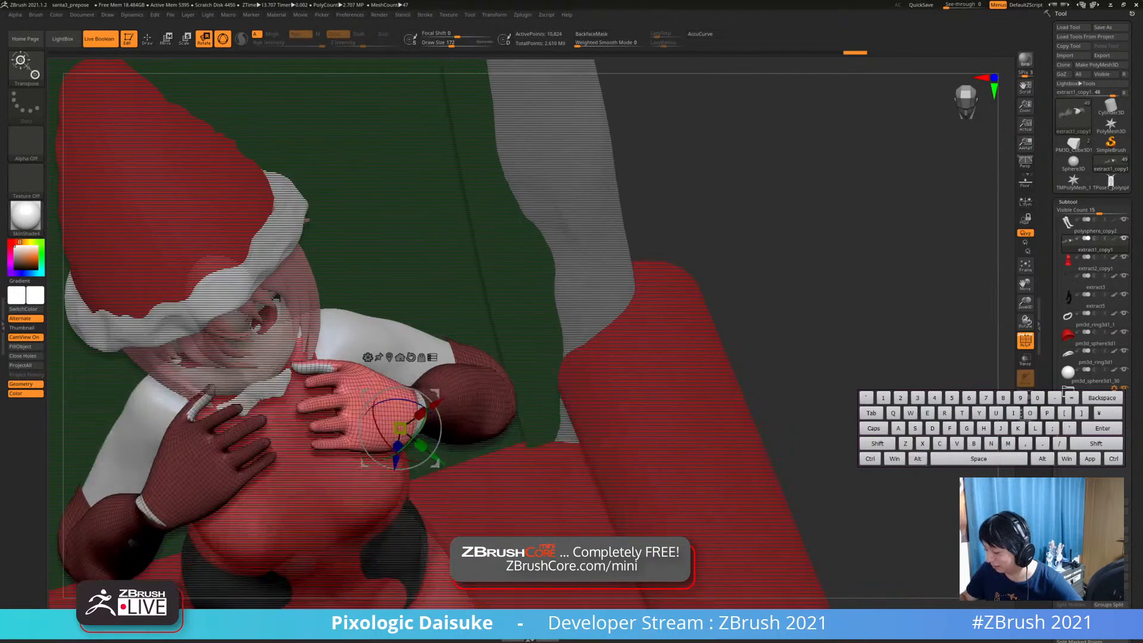
pyautogui.moveTo(435, 393); pyautogui.dragTo(433, 390)
pyautogui.moveTo(397, 419); pyautogui.dragTo(400, 313, button='right')
pyautogui.moveTo(400, 491)
pyautogui.mouseDown(button='right')
pyautogui.moveTo(611, 509)
pyautogui.moveTo(625, 466)
pyautogui.moveTo(727, 488)
pyautogui.mouseUp(button='right')
# Clear the mask on the gloves subtool and smooth the bent wrist between the hand and forearm
pyautogui.press('q')
pyautogui.keyDown('alt'); pyautogui.click(430, 360); pyautogui.keyUp('alt')
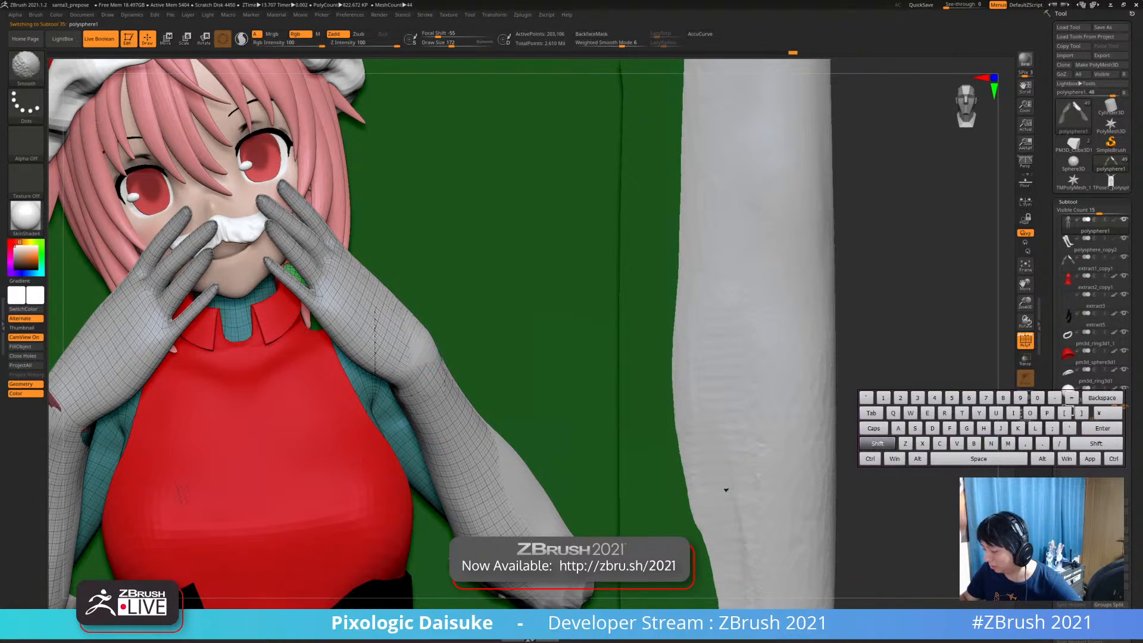
pyautogui.moveTo(727, 488)
pyautogui.keyDown('ctrl'); pyautogui.mouseDown(button='right')
pyautogui.moveTo(544, 458)
pyautogui.moveTo(583, 406)
pyautogui.moveTo(581, 437)
pyautogui.moveTo(637, 470)
pyautogui.mouseUp(button='right'); pyautogui.keyUp('ctrl')
pyautogui.keyDown('alt'); pyautogui.click(309, 333); pyautogui.keyUp('alt')
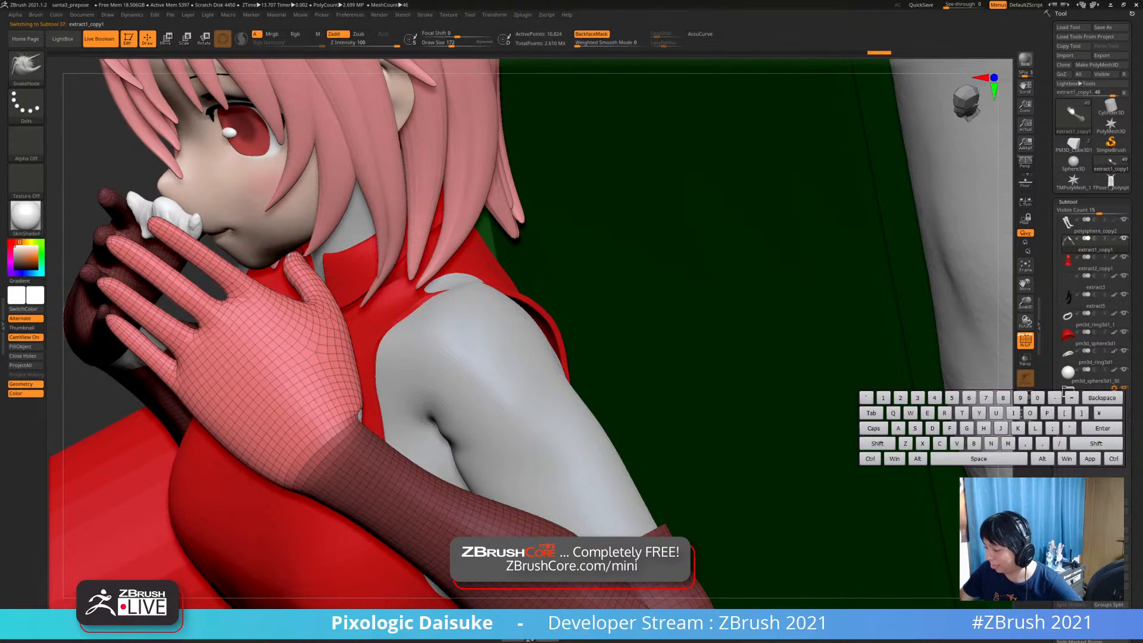
pyautogui.moveTo(595, 470); pyautogui.dragTo(598, 441, button='right')
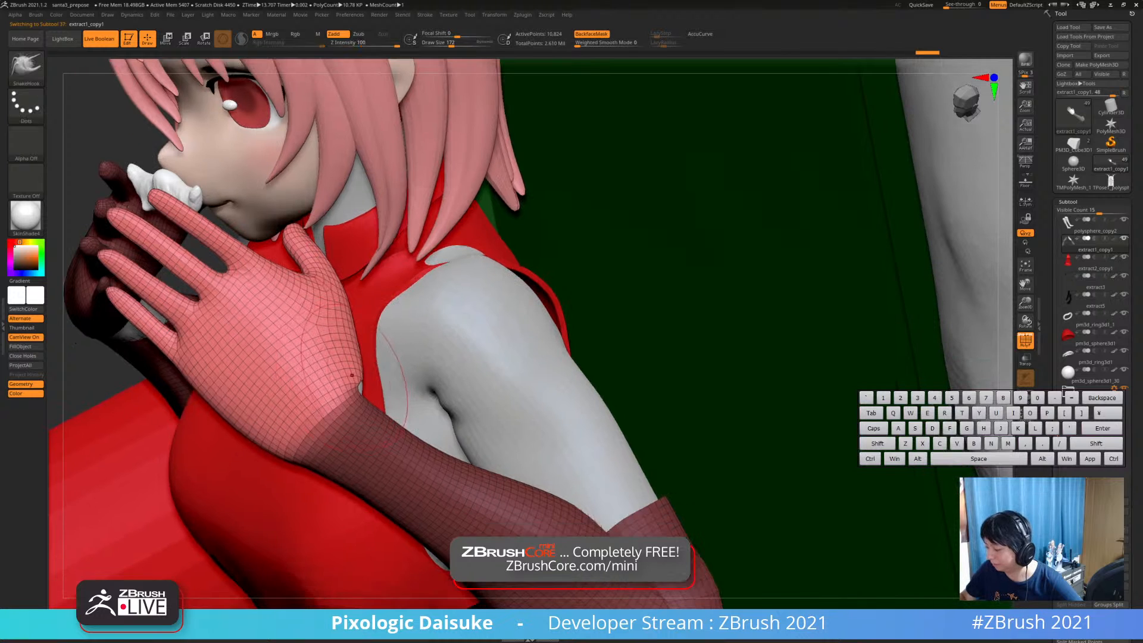
pyautogui.keyDown('shift'); pyautogui.moveTo(357, 386); pyautogui.dragTo(359, 397); pyautogui.keyUp('shift')
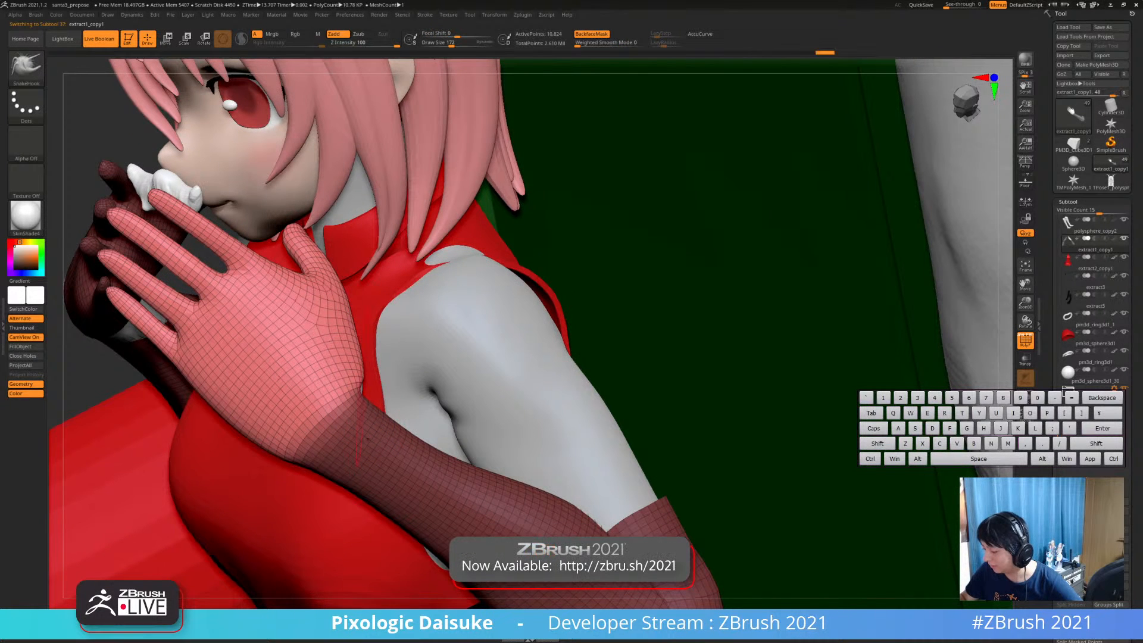
pyautogui.keyDown('ctrl'); pyautogui.moveTo(617, 262); pyautogui.dragTo(634, 285); pyautogui.keyUp('ctrl')
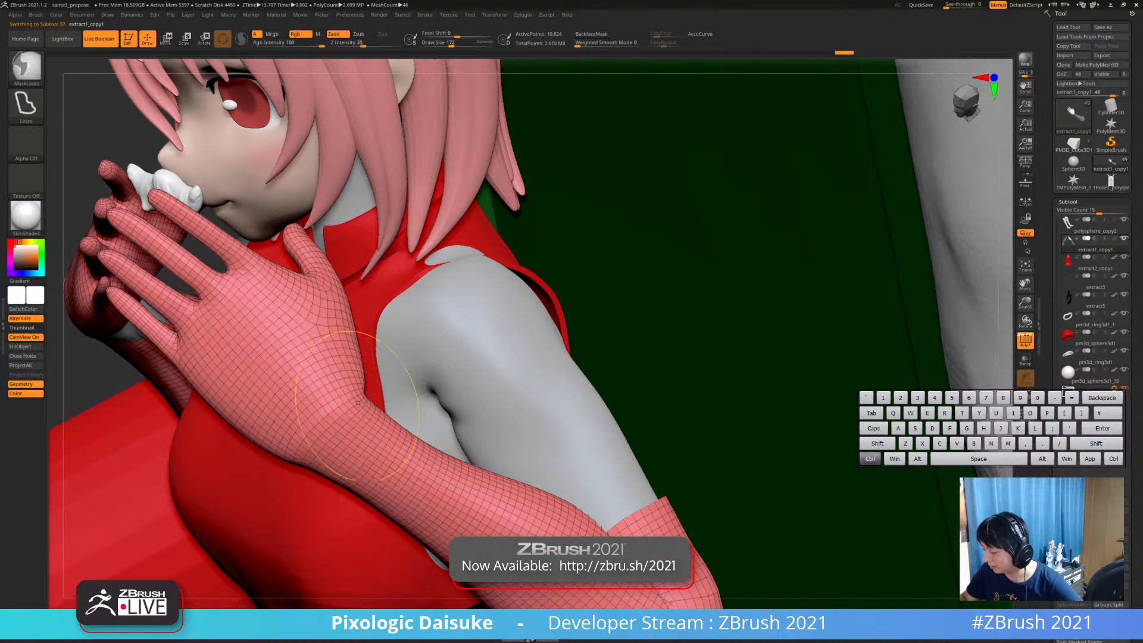
pyautogui.keyDown('ctrl'); pyautogui.moveTo(367, 429); pyautogui.dragTo(367, 392, button='right'); pyautogui.keyUp('ctrl')
pyautogui.keyDown('shift'); pyautogui.moveTo(362, 404); pyautogui.dragTo(367, 422); pyautogui.keyUp('shift')
pyautogui.moveTo(367, 423); pyautogui.dragTo(714, 488, button='right')
# Recentre the gizmo on the isolated mustache and nudge the mustache slightly in depth relative to the face
pyautogui.keyDown('alt'); pyautogui.click(771, 551); pyautogui.keyUp('alt')
pyautogui.moveTo(772, 551)
pyautogui.mouseDown(button='right')
pyautogui.moveTo(827, 381)
pyautogui.moveTo(822, 518)
pyautogui.moveTo(898, 492)
pyautogui.moveTo(771, 550)
pyautogui.moveTo(798, 583)
pyautogui.moveTo(863, 581)
pyautogui.moveTo(819, 512)
pyautogui.moveTo(819, 523)
pyautogui.mouseUp(button='right')
pyautogui.press('w')
pyautogui.click(1024, 396)
pyautogui.keyDown('alt'); pyautogui.click(341, 281); pyautogui.keyUp('alt')
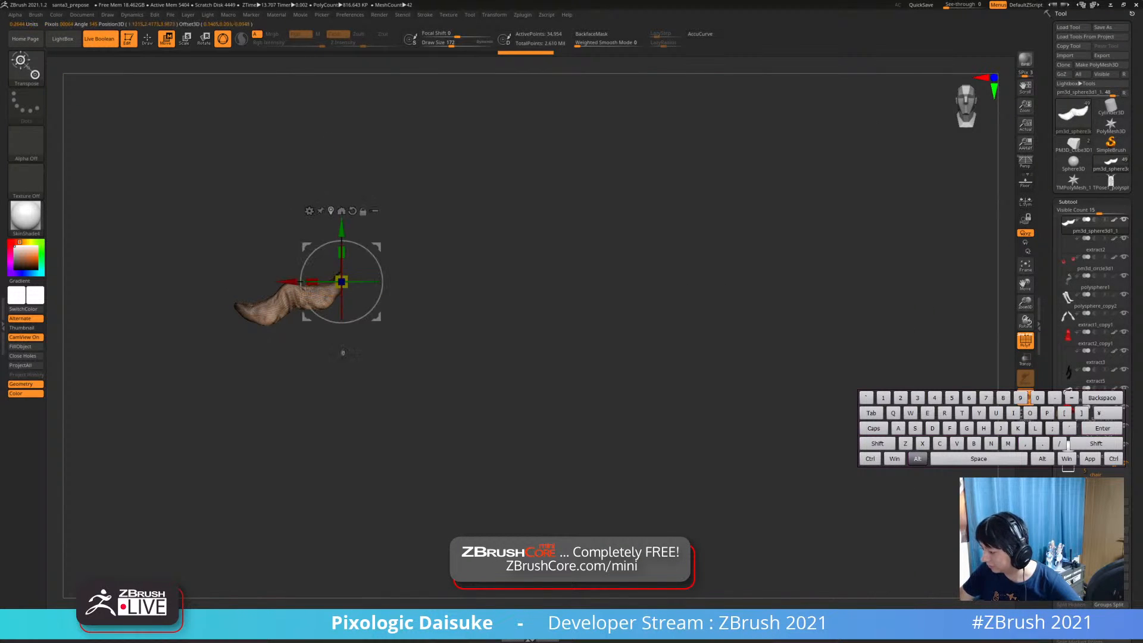
pyautogui.click(1025, 396)
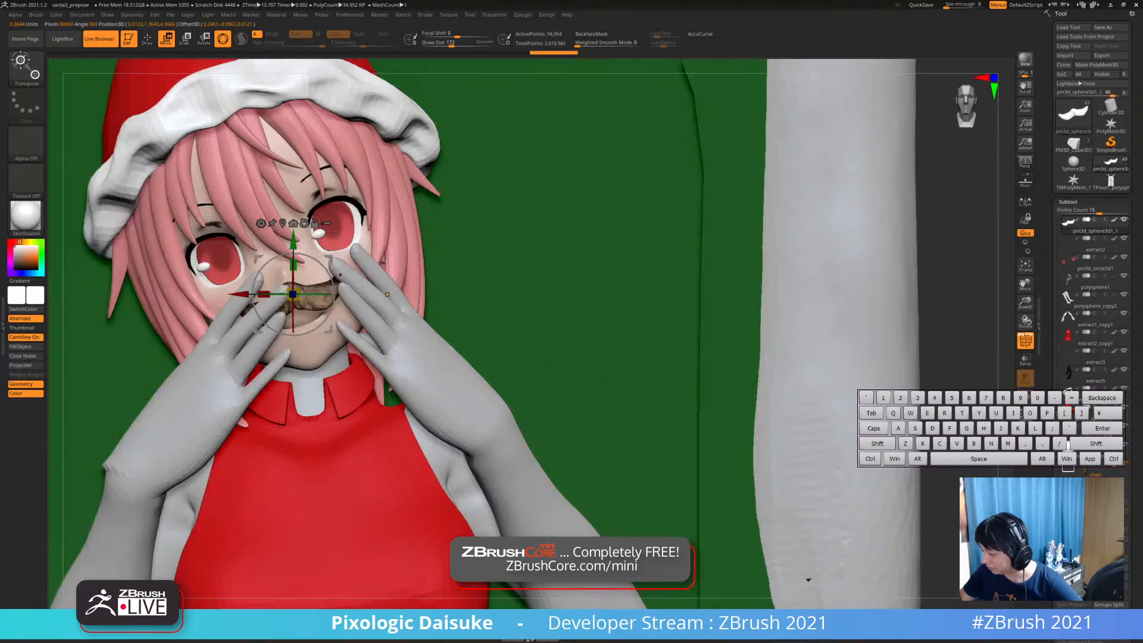
pyautogui.moveTo(723, 541); pyautogui.dragTo(800, 541, button='right')
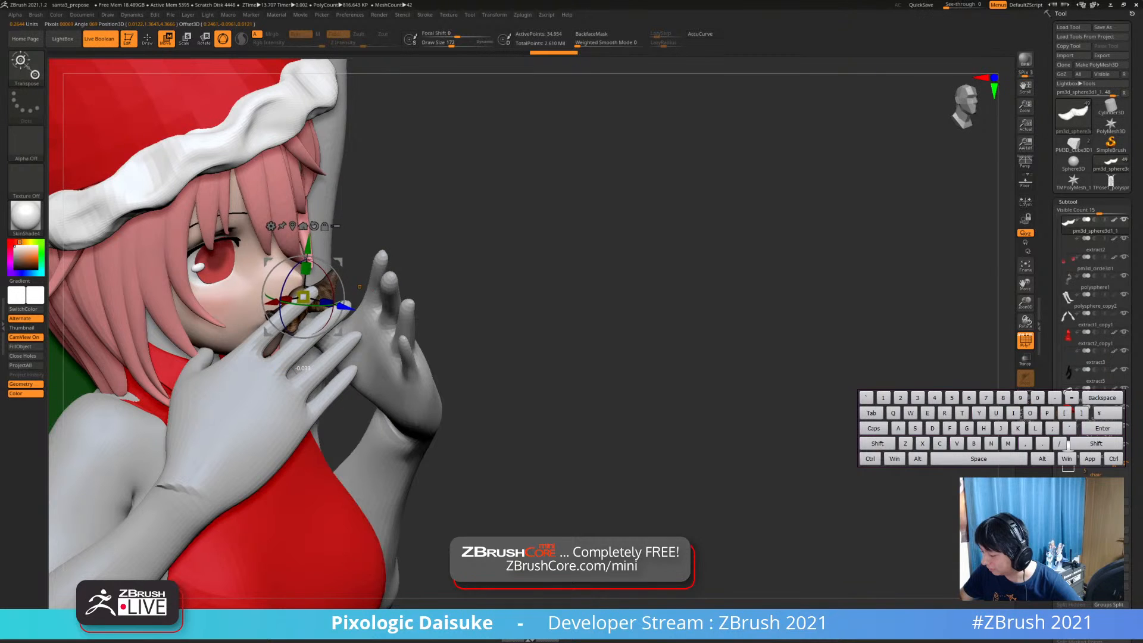
pyautogui.moveTo(362, 288); pyautogui.dragTo(358, 287)
pyautogui.moveTo(828, 577)
pyautogui.mouseDown(button='right')
pyautogui.moveTo(744, 599)
pyautogui.moveTo(810, 582)
pyautogui.mouseUp(button='right')
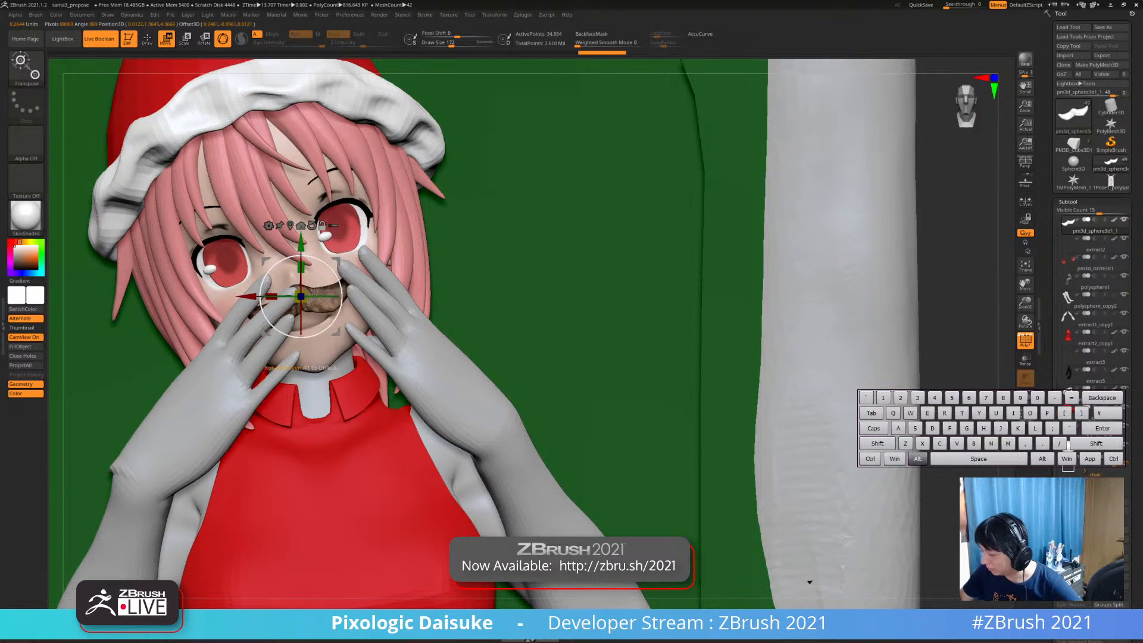
# Smooth the body's wrist where it pokes through the glove and reselect the gloves subtool
pyautogui.keyDown('alt'); pyautogui.click(364, 337); pyautogui.keyUp('alt')
pyautogui.press('q')
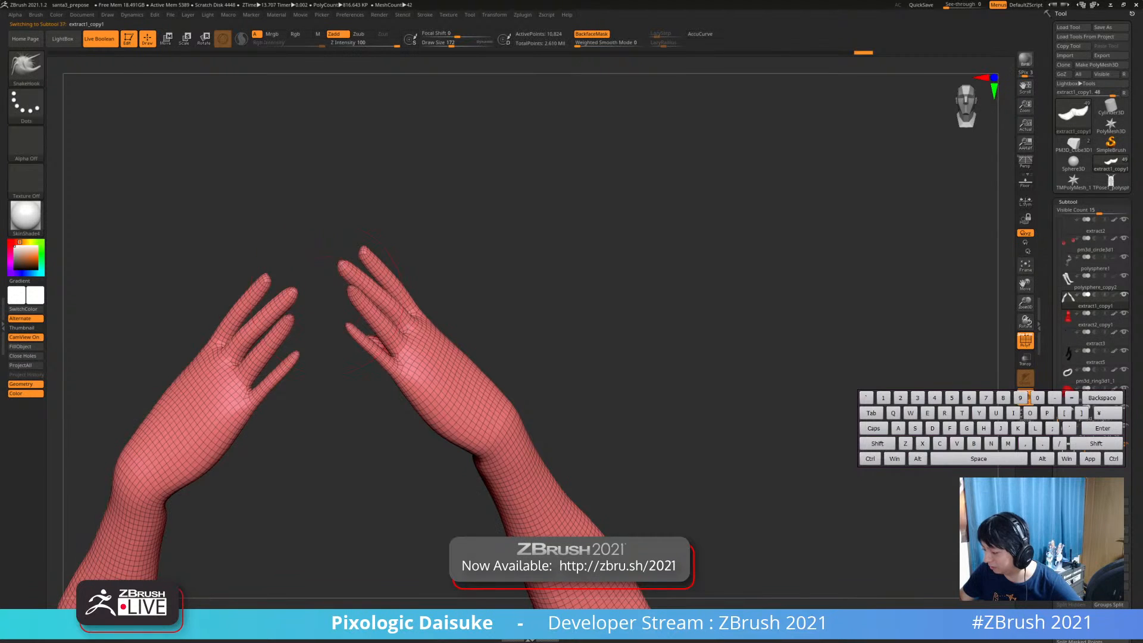
pyautogui.keyDown('alt'); pyautogui.click(330, 297); pyautogui.keyUp('alt')
pyautogui.keyDown('ctrl'); pyautogui.moveTo(305, 260); pyautogui.dragTo(309, 161, button='right'); pyautogui.keyUp('ctrl')
pyautogui.moveTo(196, 357); pyautogui.dragTo(245, 361, button='right')
pyautogui.keyDown('alt'); pyautogui.click(185, 386); pyautogui.keyUp('alt')
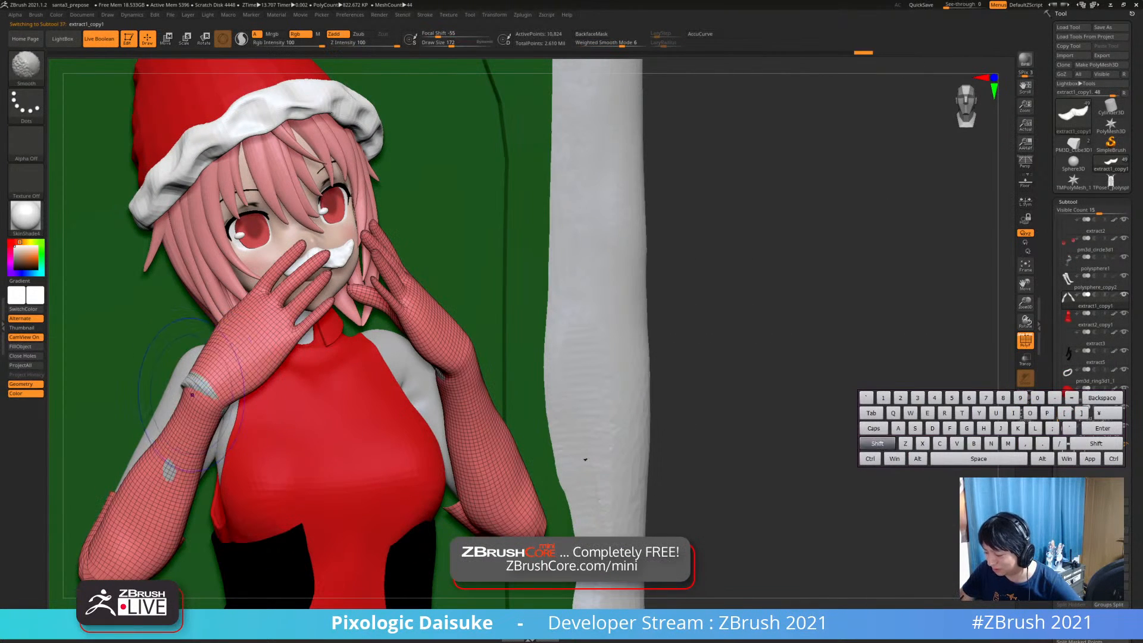
pyautogui.keyDown('alt'); pyautogui.click(195, 387); pyautogui.keyUp('alt')
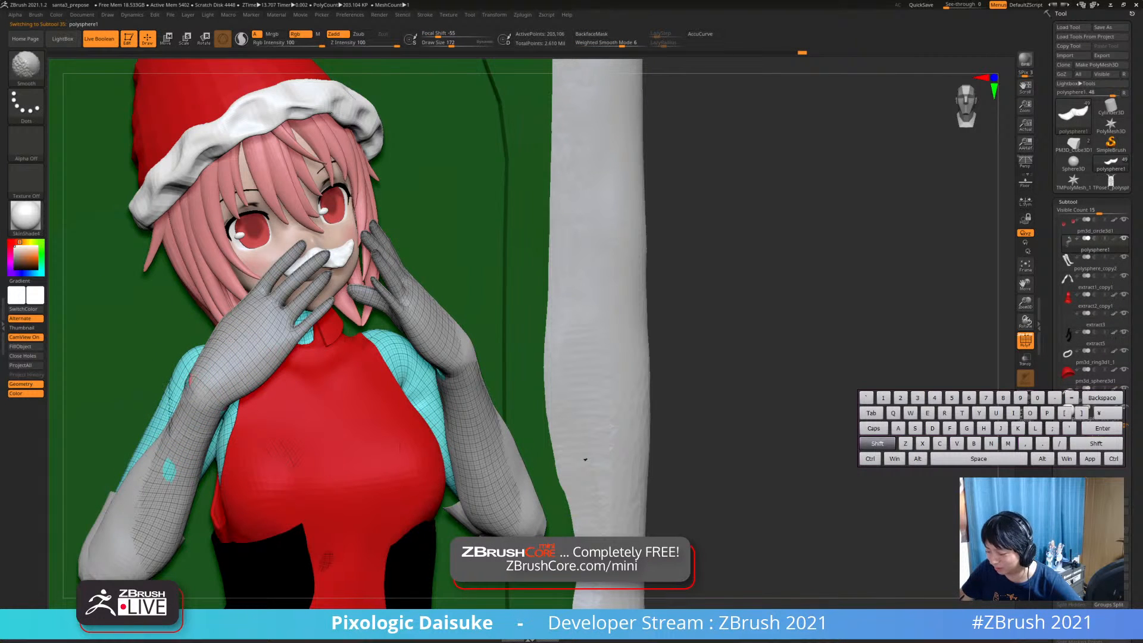
pyautogui.moveTo(191, 411)
pyautogui.keyDown('ctrl'); pyautogui.mouseDown(button='right')
pyautogui.moveTo(189, 381)
pyautogui.moveTo(206, 411)
pyautogui.moveTo(183, 415)
pyautogui.mouseUp(button='right'); pyautogui.keyUp('ctrl')
pyautogui.keyDown('alt'); pyautogui.click(190, 396); pyautogui.keyUp('alt')
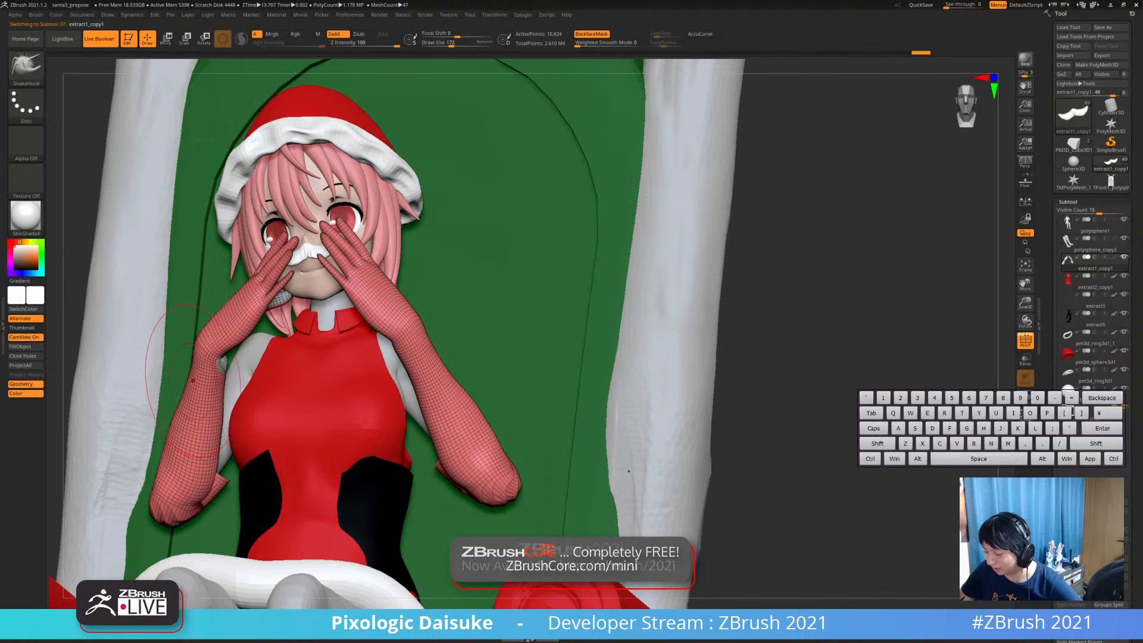
# Select the body subtool and smooth its forearm just below the wrist
pyautogui.moveTo(158, 335); pyautogui.dragTo(206, 348, button='right')
pyautogui.keyDown('alt'); pyautogui.click(218, 367); pyautogui.keyUp('alt')
pyautogui.keyDown('ctrl'); pyautogui.moveTo(588, 468); pyautogui.dragTo(762, 523, button='right'); pyautogui.keyUp('ctrl')
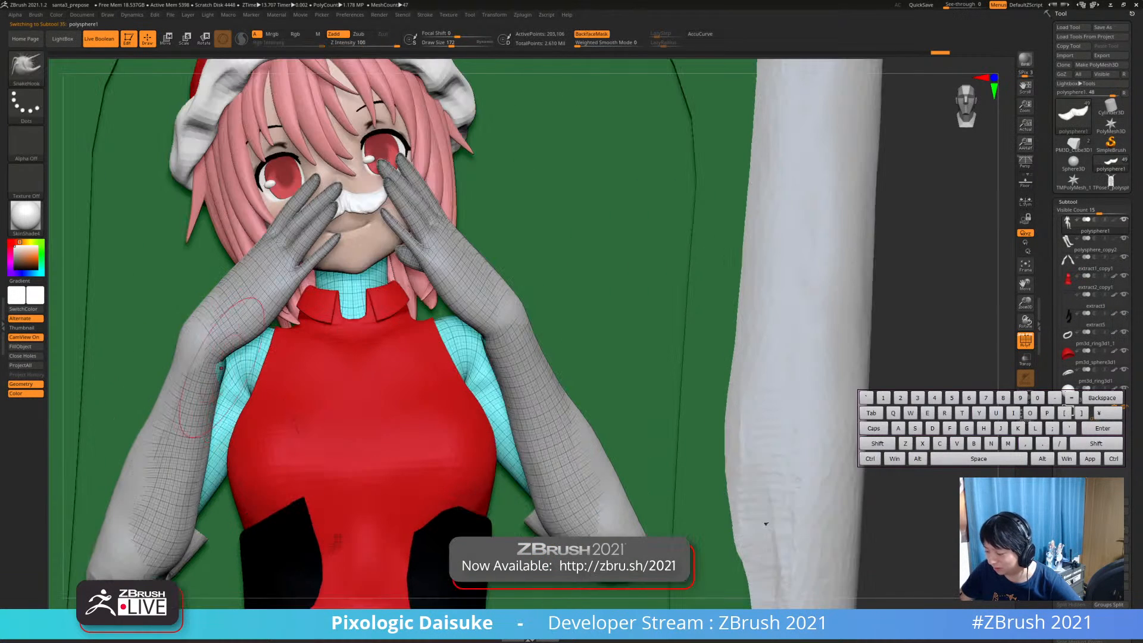
pyautogui.press('shift')
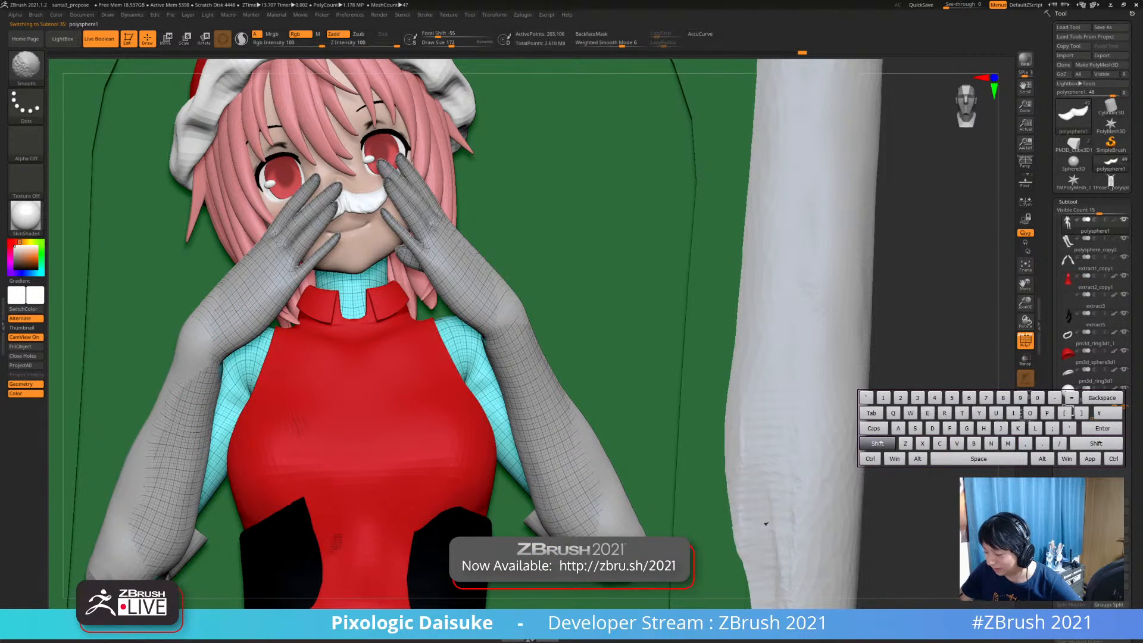
# Select the gloves subtool and smooth its forearm around the patch where the arm shows through
pyautogui.moveTo(199, 395)
pyautogui.keyDown('ctrl'); pyautogui.mouseDown(button='right')
pyautogui.moveTo(202, 364)
pyautogui.moveTo(173, 390)
pyautogui.mouseUp(button='right'); pyautogui.keyUp('ctrl')
pyautogui.keyDown('alt'); pyautogui.click(192, 437); pyautogui.keyUp('alt')
pyautogui.keyDown('shift'); pyautogui.moveTo(206, 393); pyautogui.dragTo(199, 424); pyautogui.keyUp('shift')
pyautogui.keyDown('shift'); pyautogui.moveTo(221, 368); pyautogui.dragTo(216, 388); pyautogui.keyUp('shift')
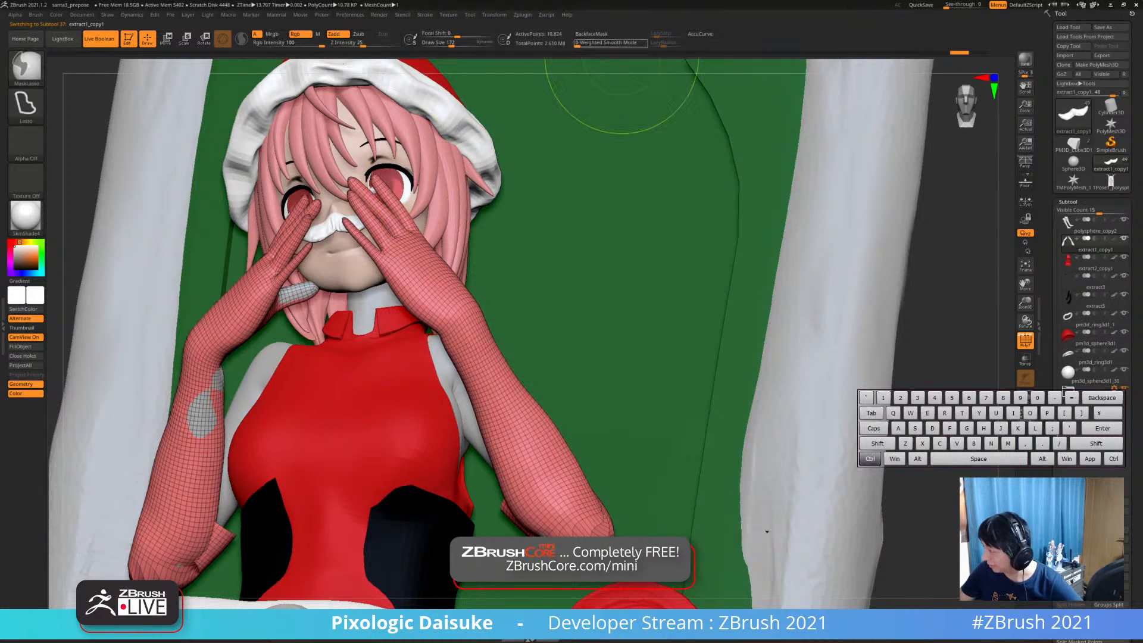
pyautogui.click(591, 34)
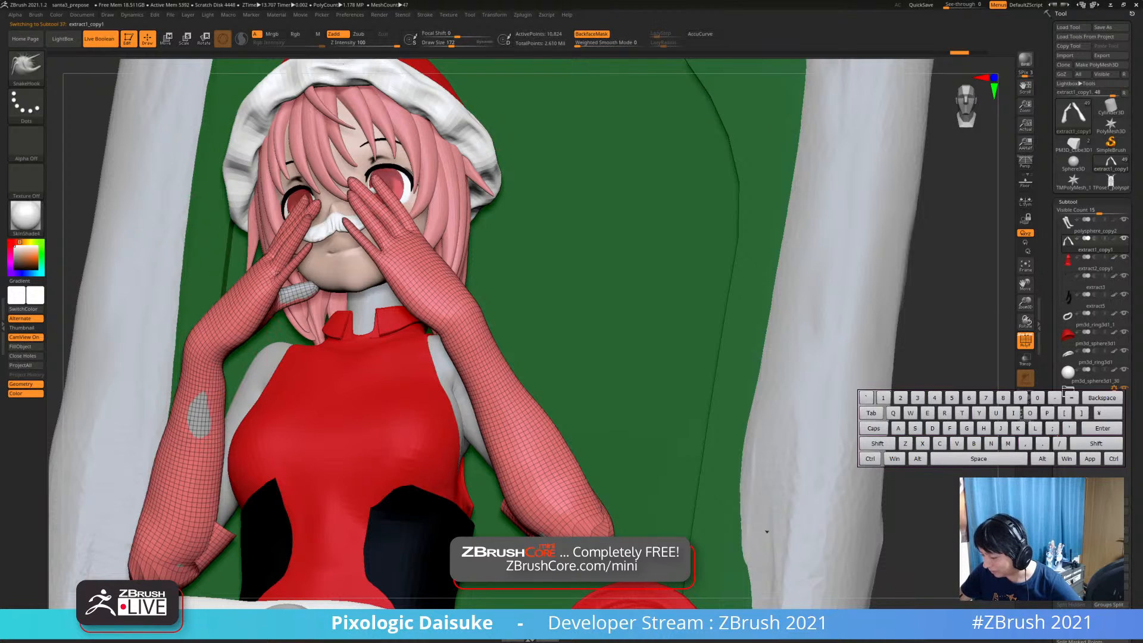
pyautogui.keyDown('shift'); pyautogui.moveTo(199, 411); pyautogui.dragTo(197, 434); pyautogui.keyUp('shift')
pyautogui.moveTo(198, 414); pyautogui.dragTo(244, 421, button='right')
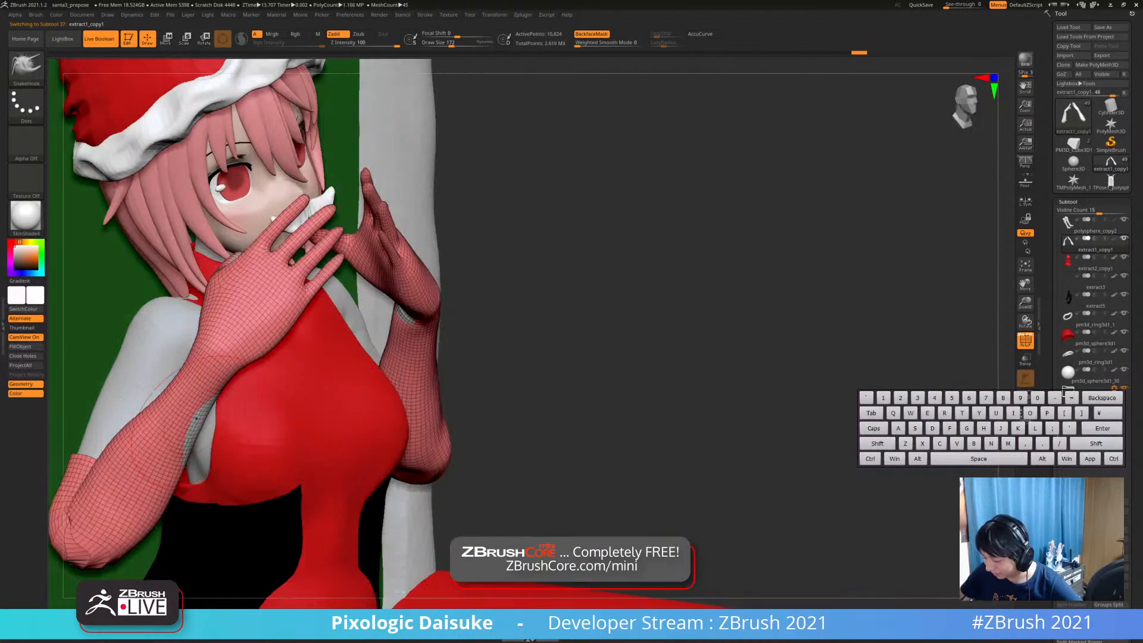
# Delete the black side-panel subtools from the waist of the dress
pyautogui.keyDown('ctrl'); pyautogui.moveTo(565, 417); pyautogui.dragTo(530, 352, button='right'); pyautogui.keyUp('ctrl')
pyautogui.keyDown('alt'); pyautogui.moveTo(550, 358); pyautogui.dragTo(569, 334, button='right'); pyautogui.keyUp('alt')
pyautogui.keyDown('alt'); pyautogui.moveTo(535, 351); pyautogui.dragTo(545, 309, button='right'); pyautogui.keyUp('alt')
pyautogui.moveTo(377, 217); pyautogui.dragTo(396, 256, button='right')
pyautogui.keyDown('alt'); pyautogui.click(381, 351); pyautogui.keyUp('alt')
pyautogui.moveTo(618, 393); pyautogui.dragTo(639, 357, button='right')
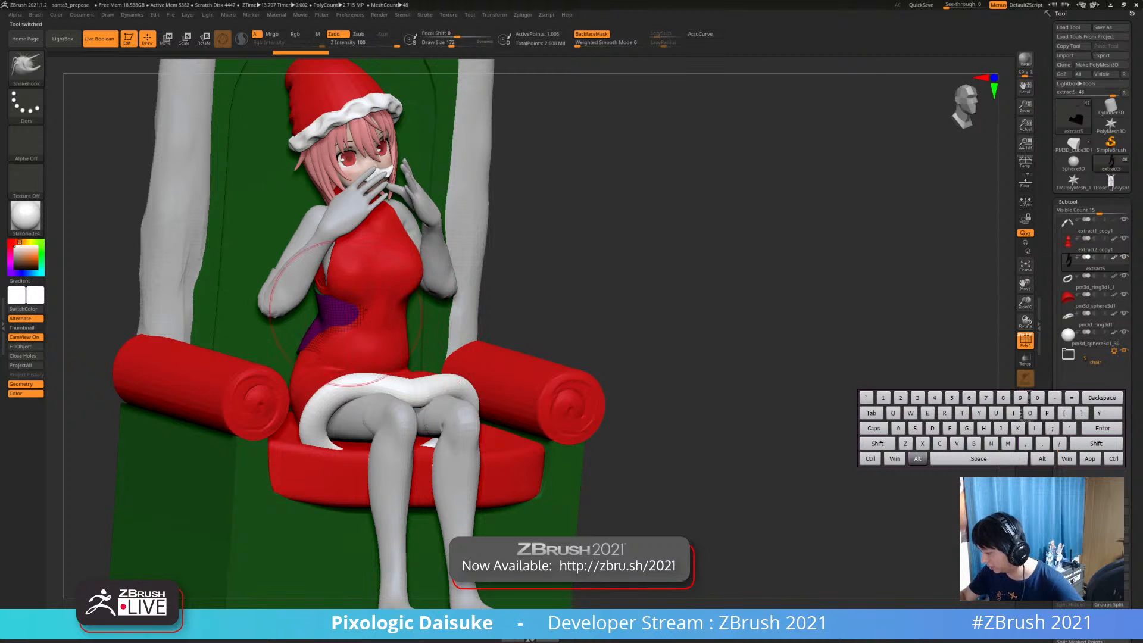
pyautogui.moveTo(523, 357); pyautogui.dragTo(564, 365)
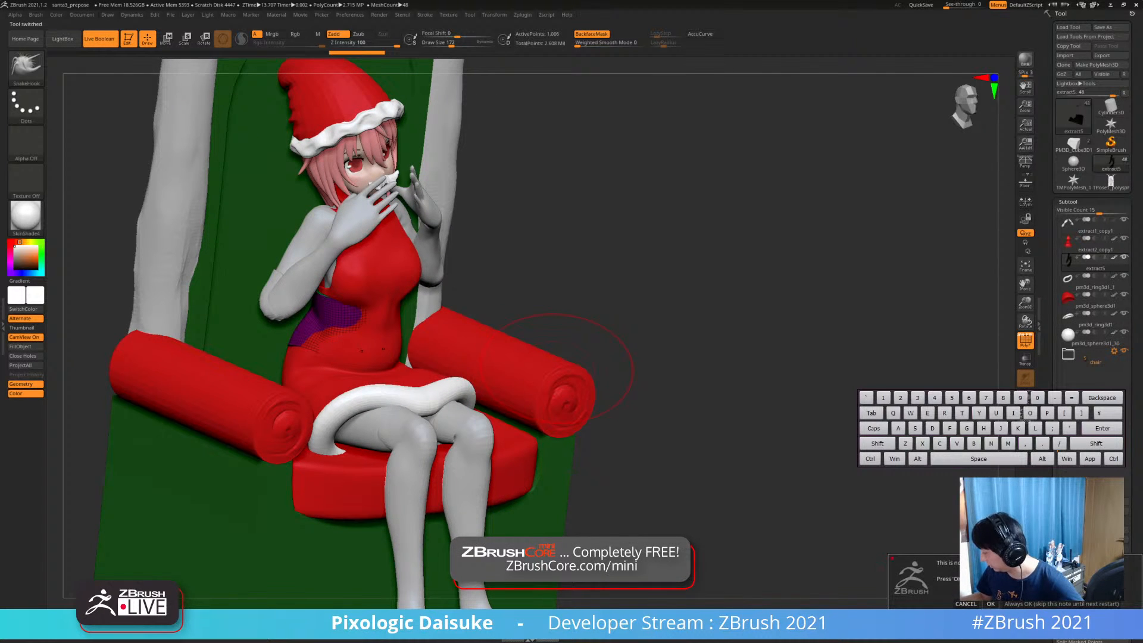
pyautogui.click(990, 604)
# Select the red dress and turn off BackfaceMask for the SnakeHook brush
pyautogui.keyDown('alt'); pyautogui.click(387, 297); pyautogui.keyUp('alt')
pyautogui.moveTo(470, 268)
pyautogui.mouseDown(button='right')
pyautogui.moveTo(410, 247)
pyautogui.moveTo(432, 397)
pyautogui.moveTo(511, 432)
pyautogui.moveTo(577, 438)
pyautogui.mouseUp(button='right')
pyautogui.moveTo(366, 363)
pyautogui.mouseDown()
pyautogui.moveTo(387, 420)
pyautogui.moveTo(366, 380)
pyautogui.mouseUp()
pyautogui.hotkey('ctrl', 'z')
pyautogui.click(591, 33)
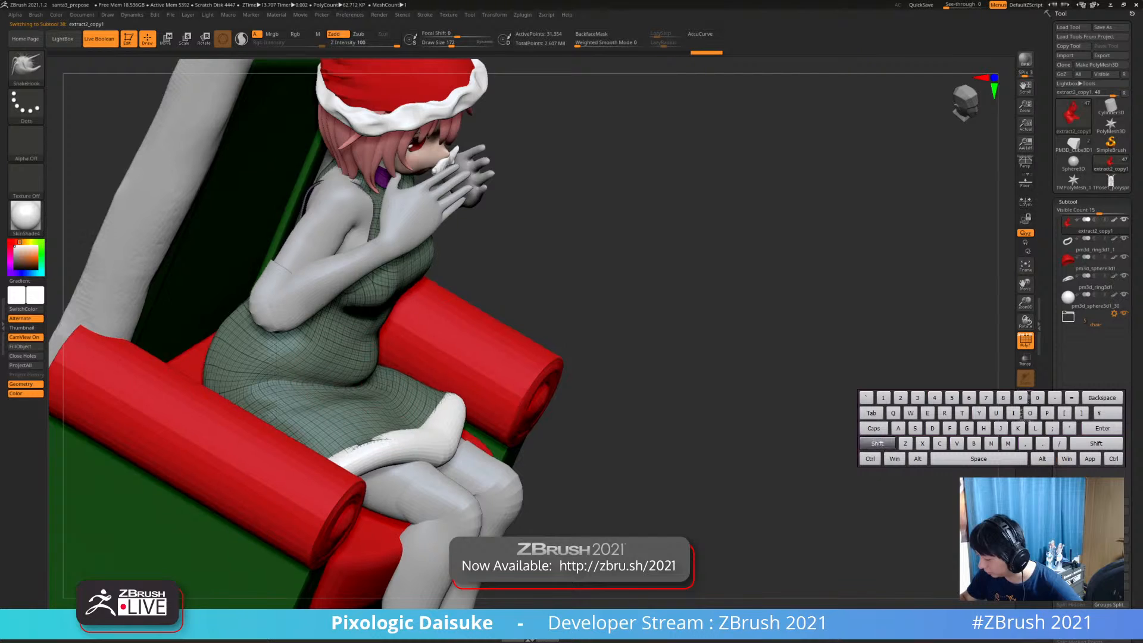
# Smooth the dress across the hips and adjust its side contour with SnakeHook
pyautogui.moveTo(476, 381); pyautogui.dragTo(364, 357, button='right')
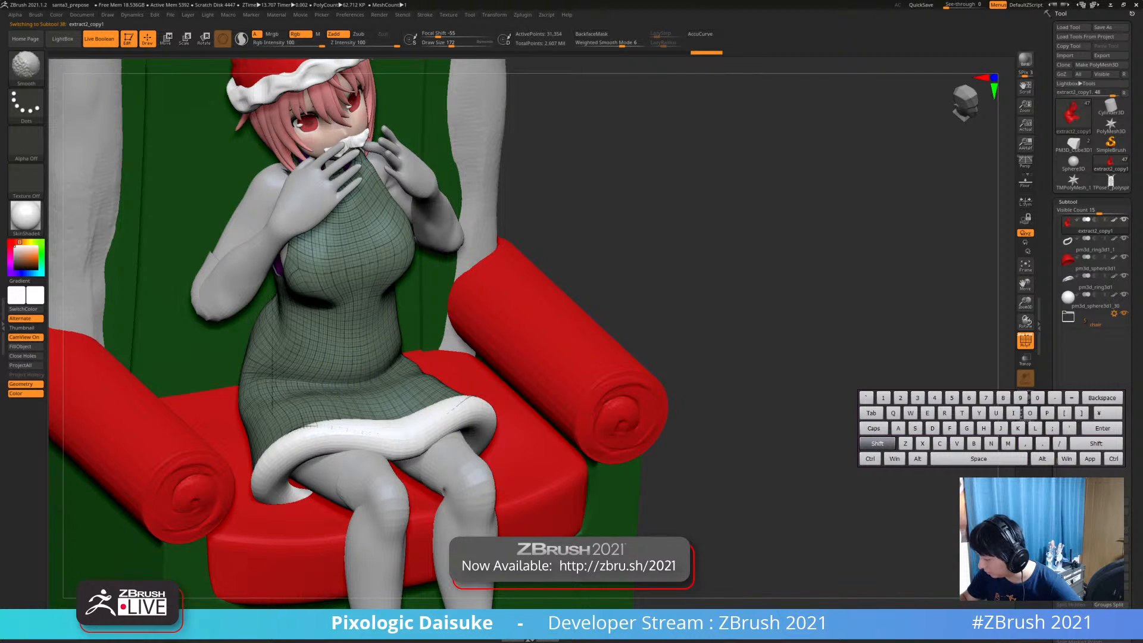
pyautogui.keyDown('shift'); pyautogui.moveTo(348, 375); pyautogui.dragTo(374, 373); pyautogui.keyUp('shift')
pyautogui.moveTo(375, 374); pyautogui.dragTo(494, 417, button='right')
pyautogui.moveTo(268, 389); pyautogui.dragTo(283, 376)
pyautogui.moveTo(418, 369)
pyautogui.mouseDown(button='right')
pyautogui.moveTo(309, 345)
pyautogui.moveTo(322, 315)
pyautogui.mouseUp(button='right')
# Isolate the gloves subtool and delete it
pyautogui.keyDown('alt'); pyautogui.click(372, 380); pyautogui.keyUp('alt')
pyautogui.moveTo(377, 428); pyautogui.dragTo(565, 376, button='right')
pyautogui.keyDown('alt'); pyautogui.click(393, 280); pyautogui.keyUp('alt')
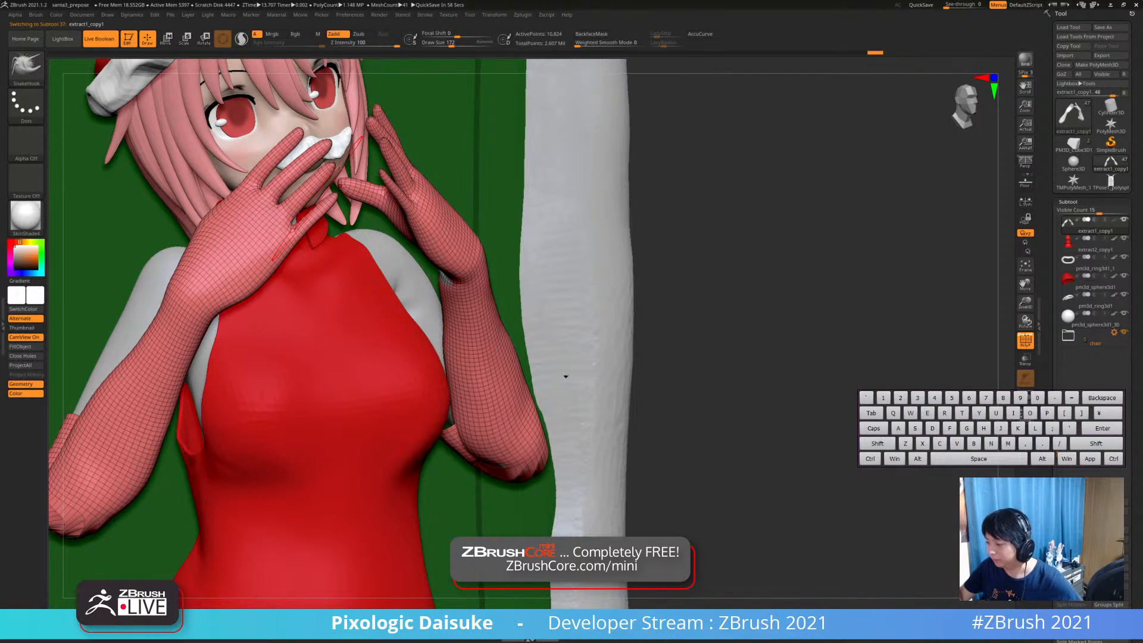
pyautogui.keyDown('ctrl'); pyautogui.keyDown('shift'); pyautogui.click(292, 233); pyautogui.keyUp('shift'); pyautogui.keyUp('ctrl')
pyautogui.moveTo(291, 233)
pyautogui.mouseDown(button='right')
pyautogui.moveTo(442, 383)
pyautogui.moveTo(550, 363)
pyautogui.mouseUp(button='right')
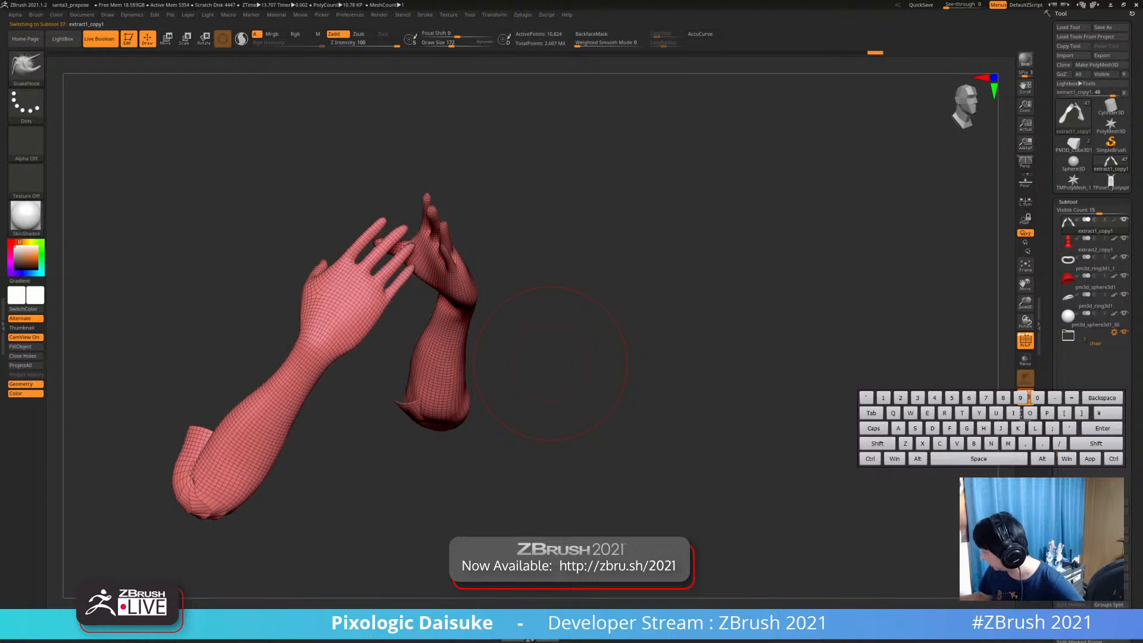
pyautogui.click(1072, 577)
pyautogui.click(988, 589)
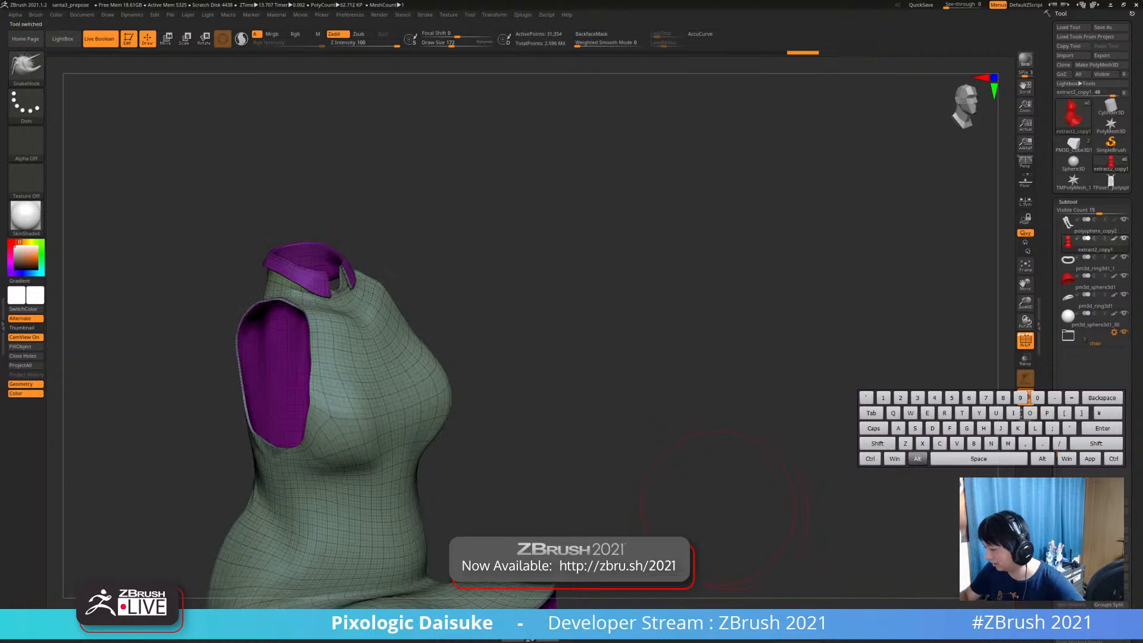
# Isolate the body subtool and set the brush Draw Size to 87
pyautogui.click(1024, 396)
pyautogui.keyDown('alt'); pyautogui.click(455, 286); pyautogui.keyUp('alt')
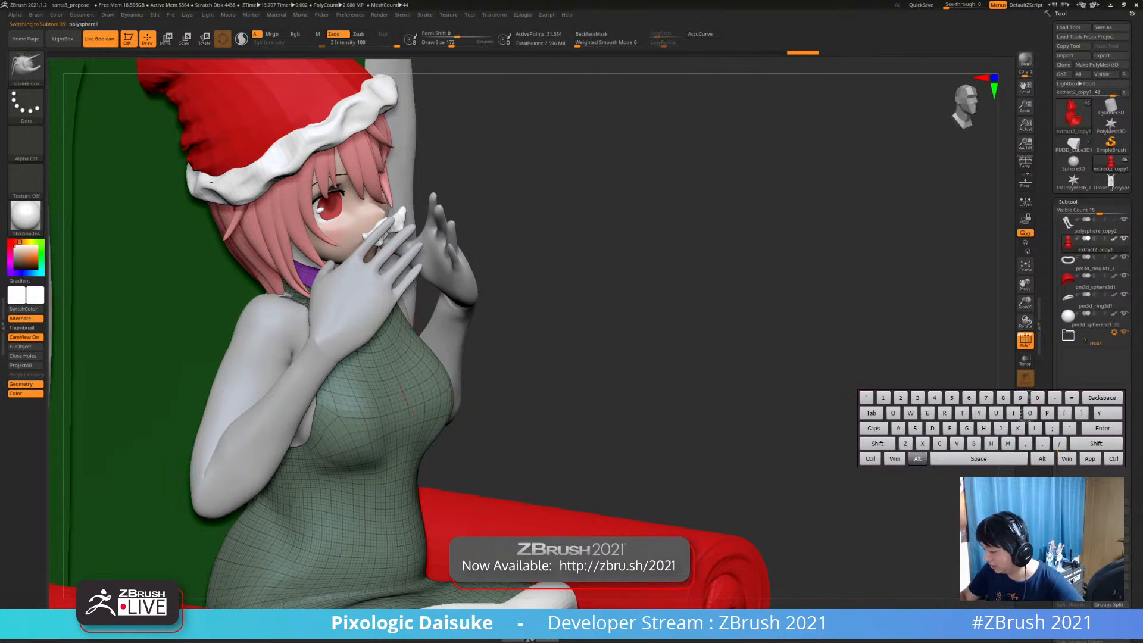
pyautogui.moveTo(744, 357); pyautogui.dragTo(342, 463, button='right')
pyautogui.moveTo(342, 463); pyautogui.dragTo(381, 524, button='right')
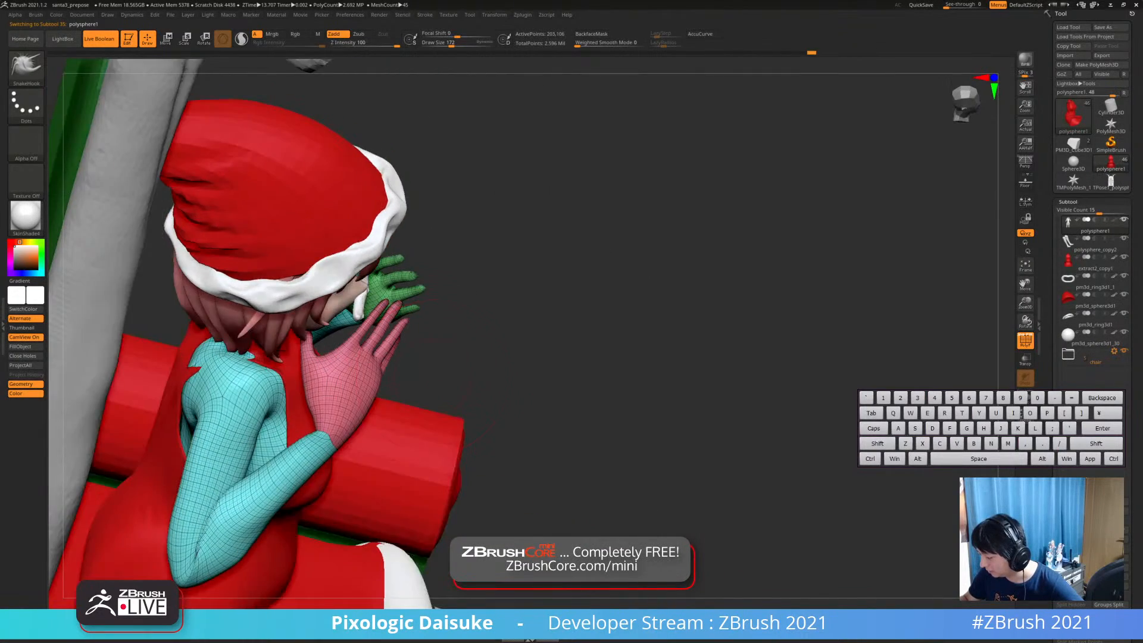
pyautogui.click(1025, 396)
pyautogui.keyDown('ctrl'); pyautogui.moveTo(368, 375); pyautogui.dragTo(377, 350, button='right'); pyautogui.keyUp('ctrl')
pyautogui.click(443, 44)
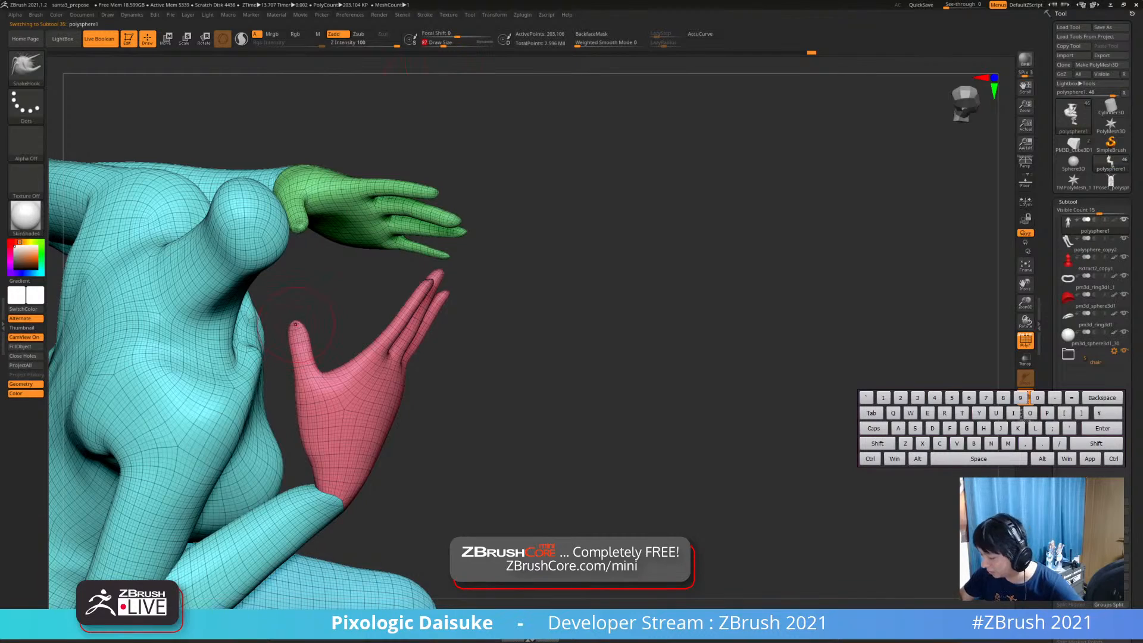
# Reshape the inner contour of the body's red-polygroup wrist with short SnakeHook strokes
pyautogui.moveTo(301, 220); pyautogui.dragTo(357, 366, button='right')
pyautogui.moveTo(357, 366); pyautogui.dragTo(356, 298, button='right')
pyautogui.moveTo(357, 350); pyautogui.dragTo(336, 405, button='right')
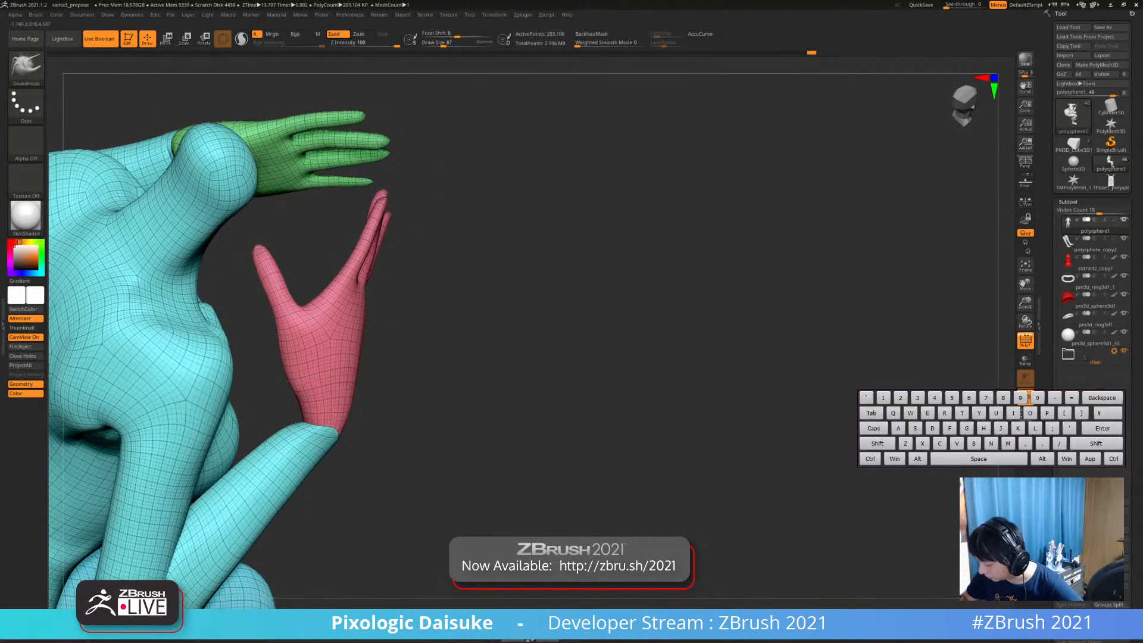
pyautogui.moveTo(292, 417); pyautogui.dragTo(298, 425)
pyautogui.keyDown('ctrl'); pyautogui.moveTo(297, 426); pyautogui.dragTo(300, 470, button='right'); pyautogui.keyUp('ctrl')
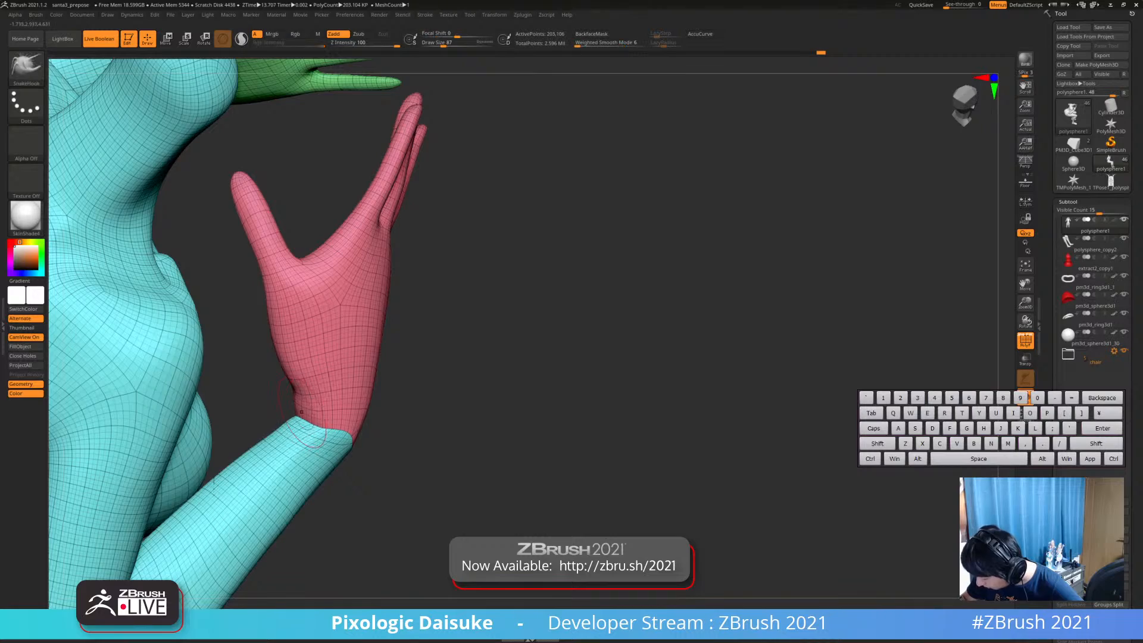
pyautogui.moveTo(297, 428); pyautogui.dragTo(287, 397, button='right')
pyautogui.moveTo(312, 406); pyautogui.dragTo(315, 404)
pyautogui.moveTo(315, 404)
pyautogui.mouseDown(button='right')
pyautogui.moveTo(241, 389)
pyautogui.moveTo(208, 426)
pyautogui.moveTo(247, 396)
pyautogui.mouseUp(button='right')
pyautogui.moveTo(286, 429); pyautogui.dragTo(377, 372, button='right')
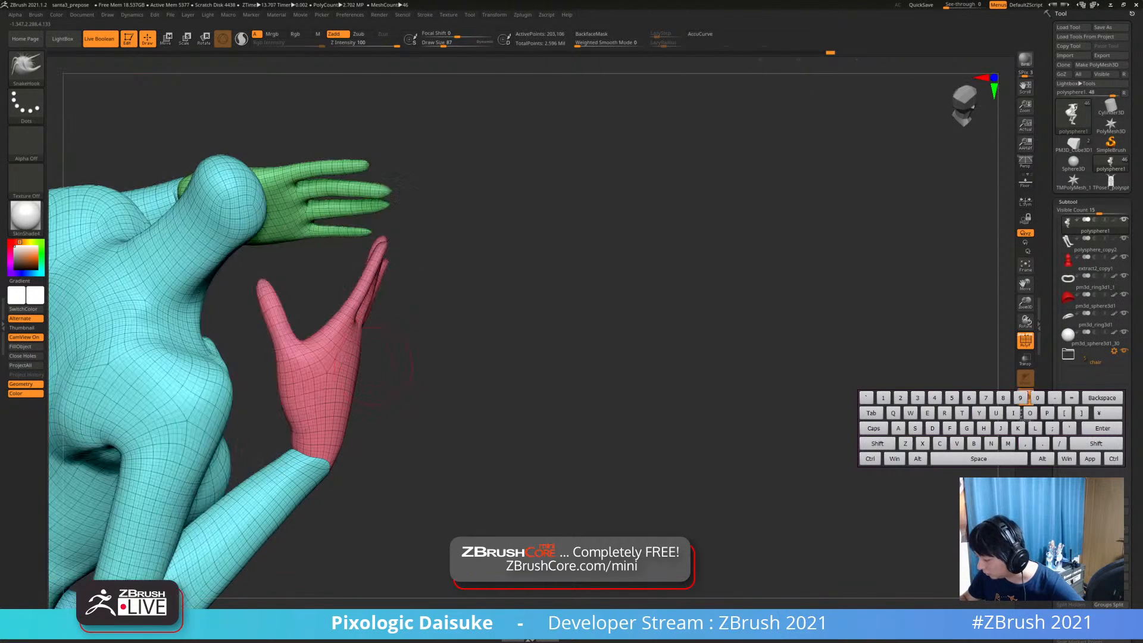
# Bring the hidden subtools back into view and examine the pose of both hands from the front
pyautogui.moveTo(557, 325); pyautogui.dragTo(427, 329, button='right')
pyautogui.moveTo(427, 329); pyautogui.dragTo(357, 375, button='right')
pyautogui.hotkey('ctrl', 'shift', 's')
pyautogui.moveTo(411, 345)
pyautogui.mouseDown(button='right')
pyautogui.moveTo(384, 256)
pyautogui.moveTo(339, 250)
pyautogui.mouseUp(button='right')
pyautogui.keyDown('alt'); pyautogui.moveTo(485, 320); pyautogui.dragTo(448, 308, button='right'); pyautogui.keyUp('alt')
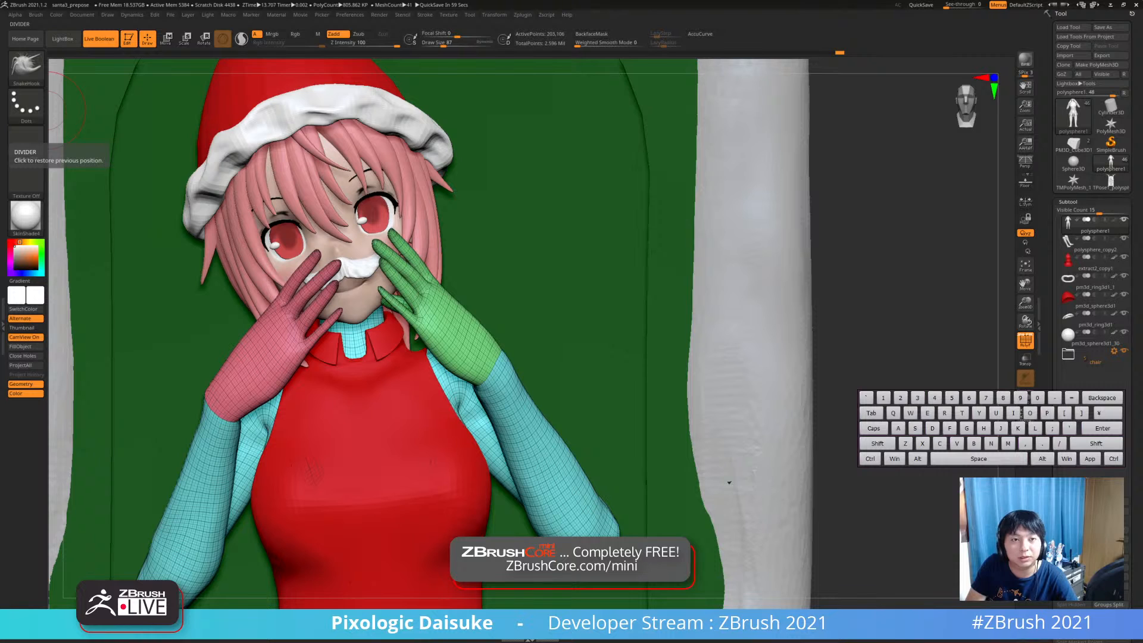
pyautogui.write('s')
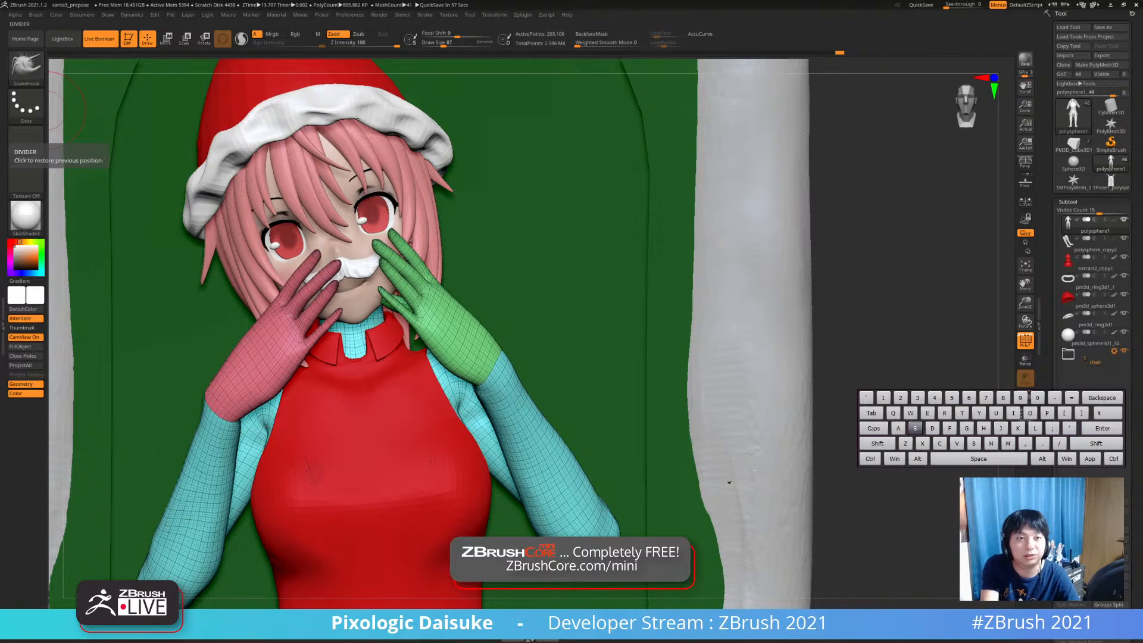
pyautogui.write('sce')
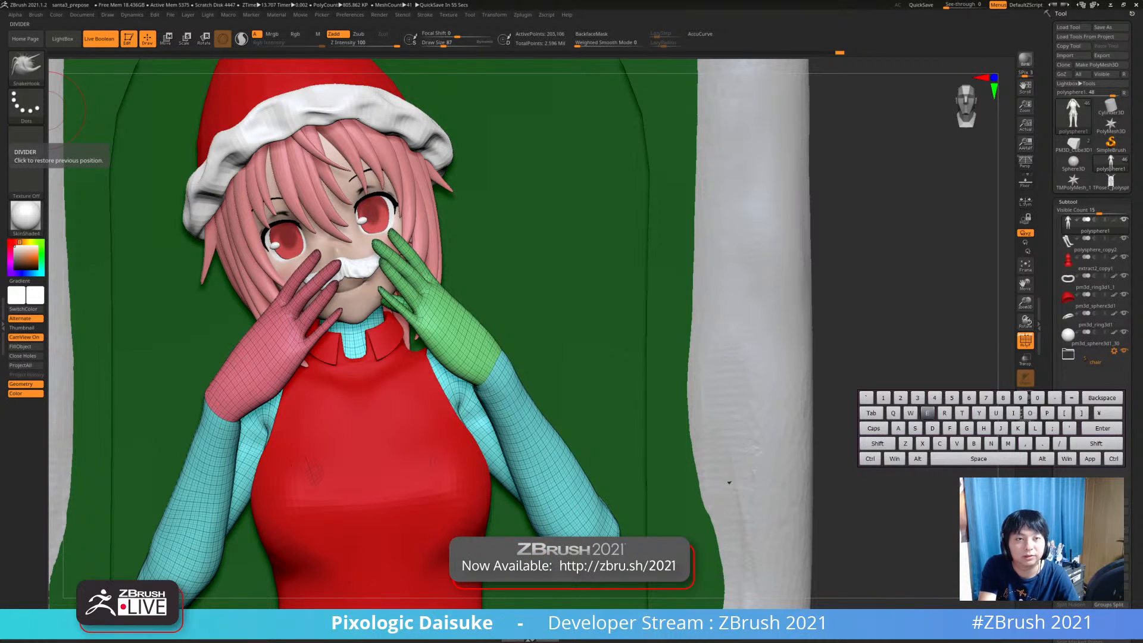
pyautogui.write('tr')
pyautogui.press('Return')
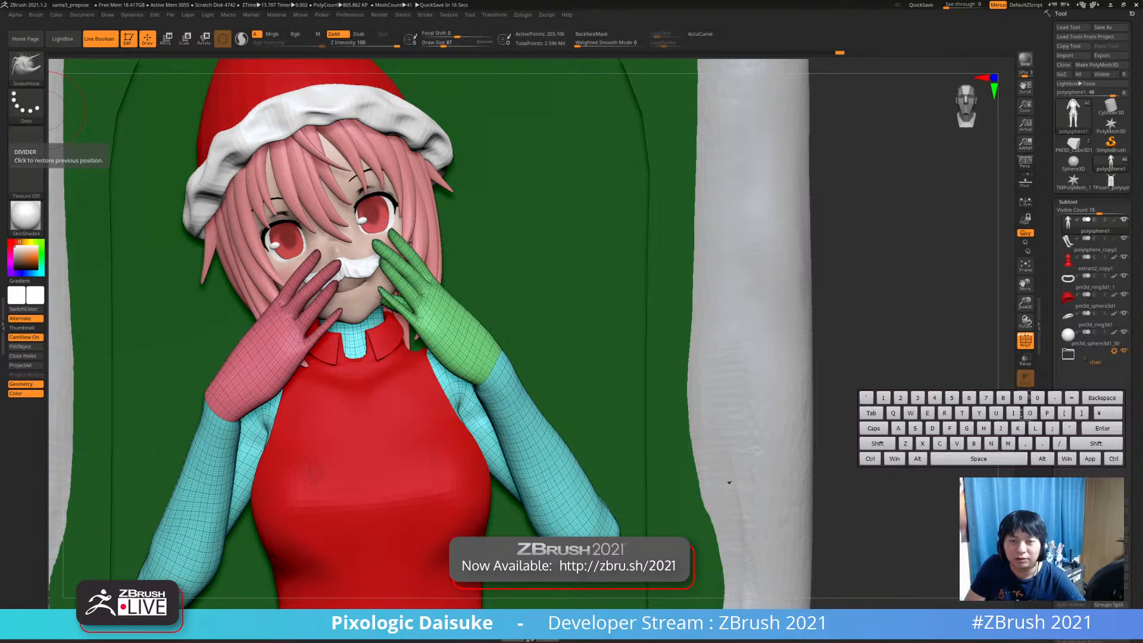
pyautogui.hotkey('ctrl', 'c')
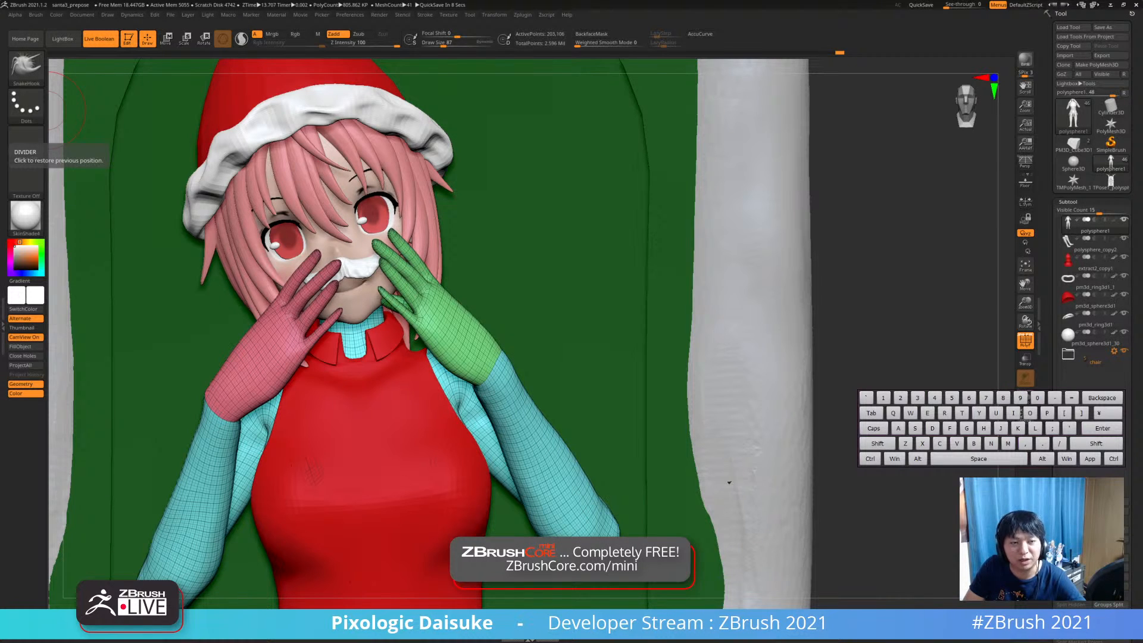
pyautogui.press('ctrl')
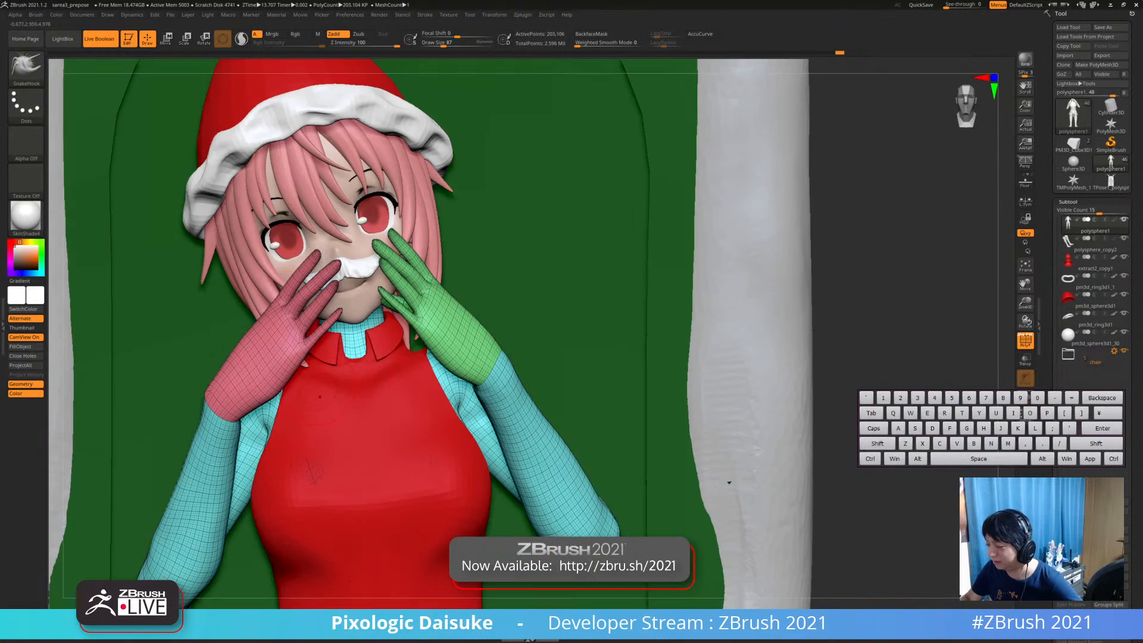
# Mask the body's red-polygroup hand and everything else apart from the thumb, leaving only the thumb free to pose
pyautogui.moveTo(319, 388); pyautogui.dragTo(355, 389, button='right')
pyautogui.moveTo(665, 484); pyautogui.dragTo(788, 524, button='right')
pyautogui.click(1025, 397)
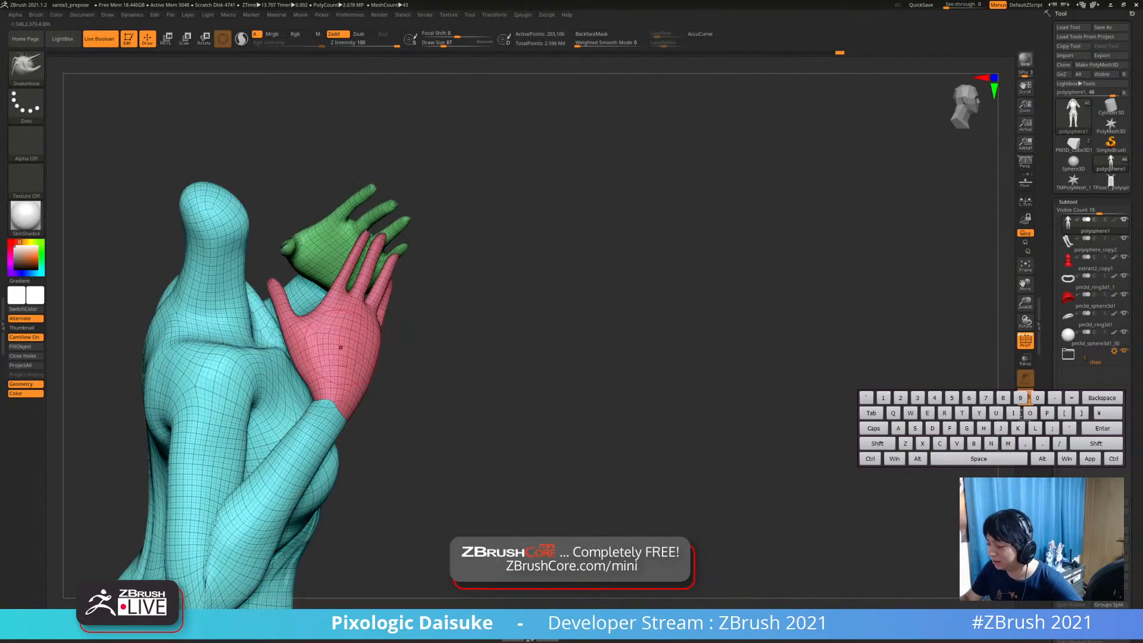
pyautogui.moveTo(714, 452); pyautogui.dragTo(652, 477, button='right')
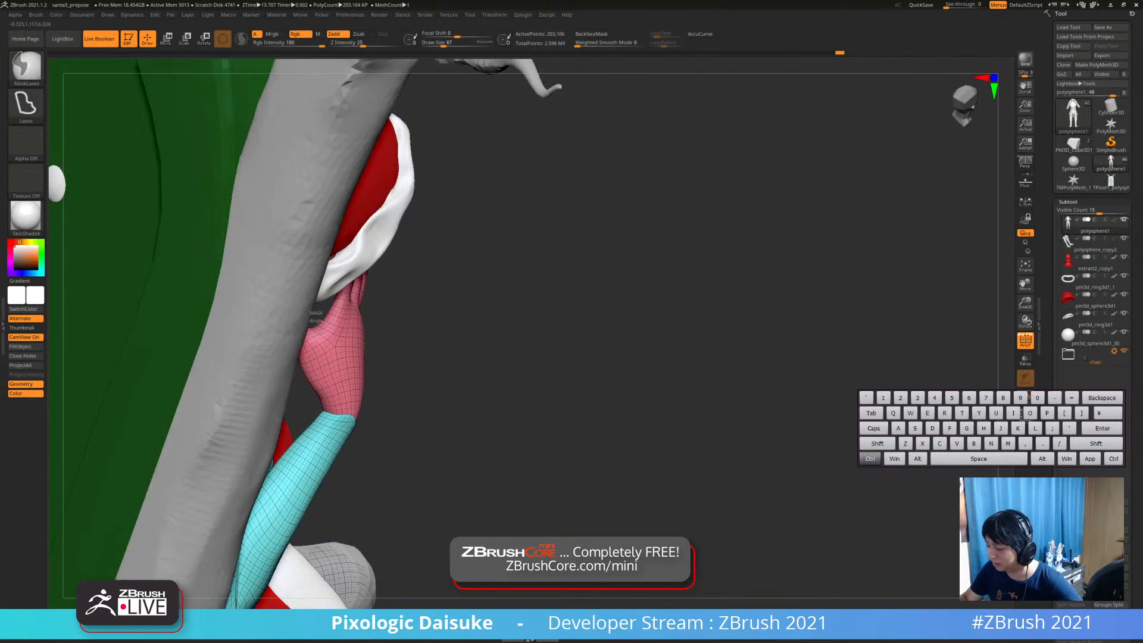
pyautogui.press('ctrl')
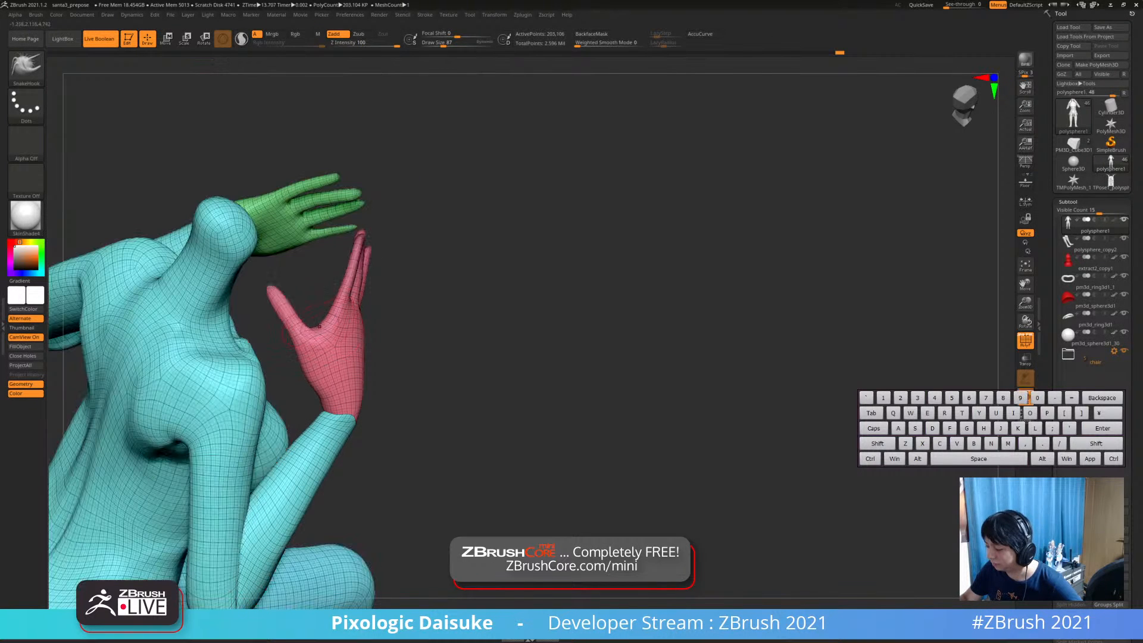
pyautogui.press('ctrl')
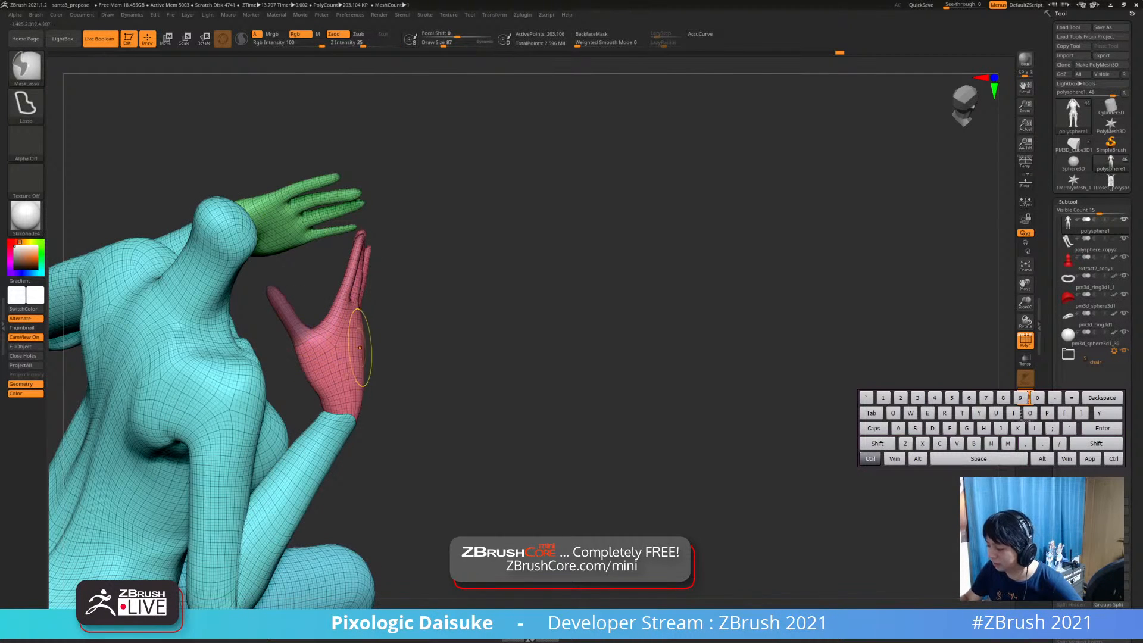
pyautogui.keyDown('ctrl'); pyautogui.click(421, 338); pyautogui.keyUp('ctrl')
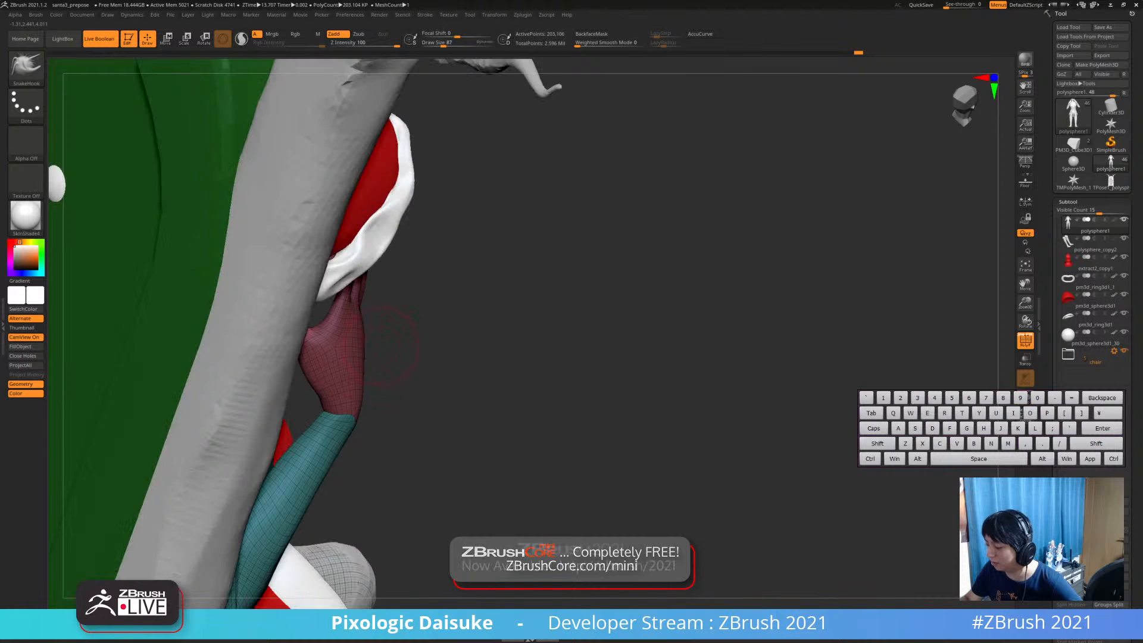
pyautogui.moveTo(418, 303); pyautogui.dragTo(414, 326)
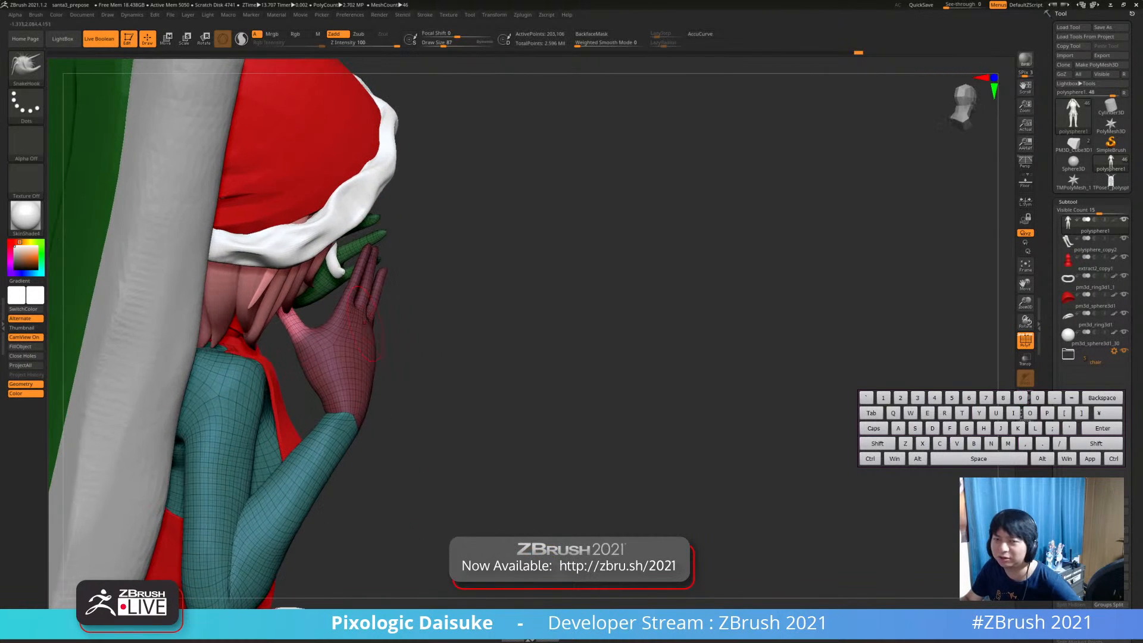
# Rotate the red hand's thumb about its base closer to the index finger and clear the mask
pyautogui.click(204, 39)
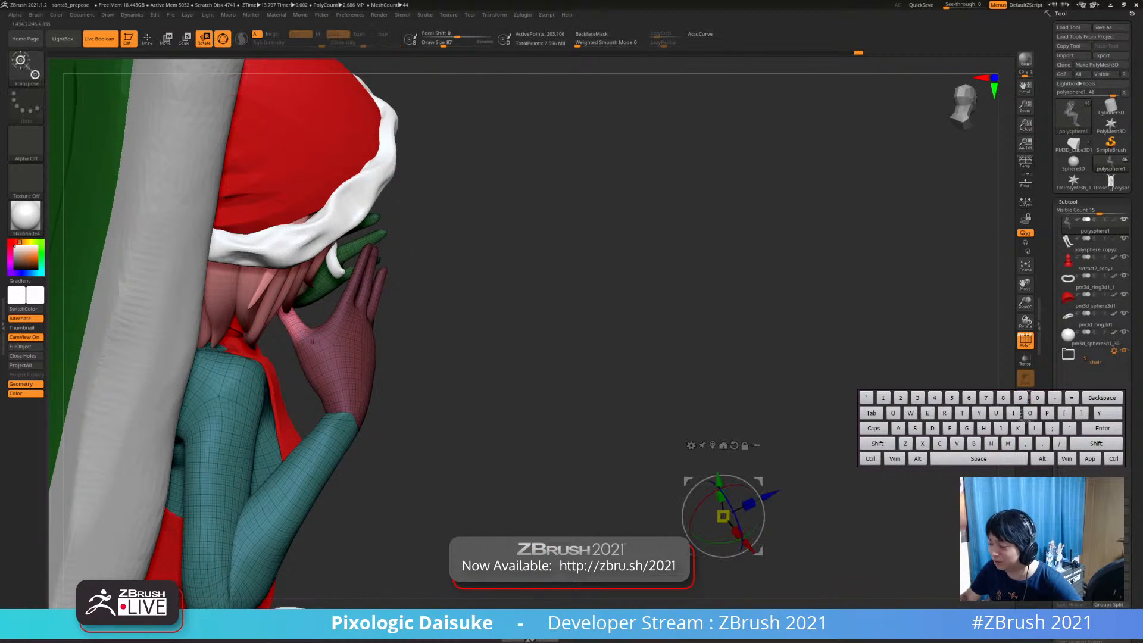
pyautogui.keyDown('alt'); pyautogui.click(303, 337); pyautogui.keyUp('alt')
pyautogui.moveTo(343, 326); pyautogui.dragTo(342, 370)
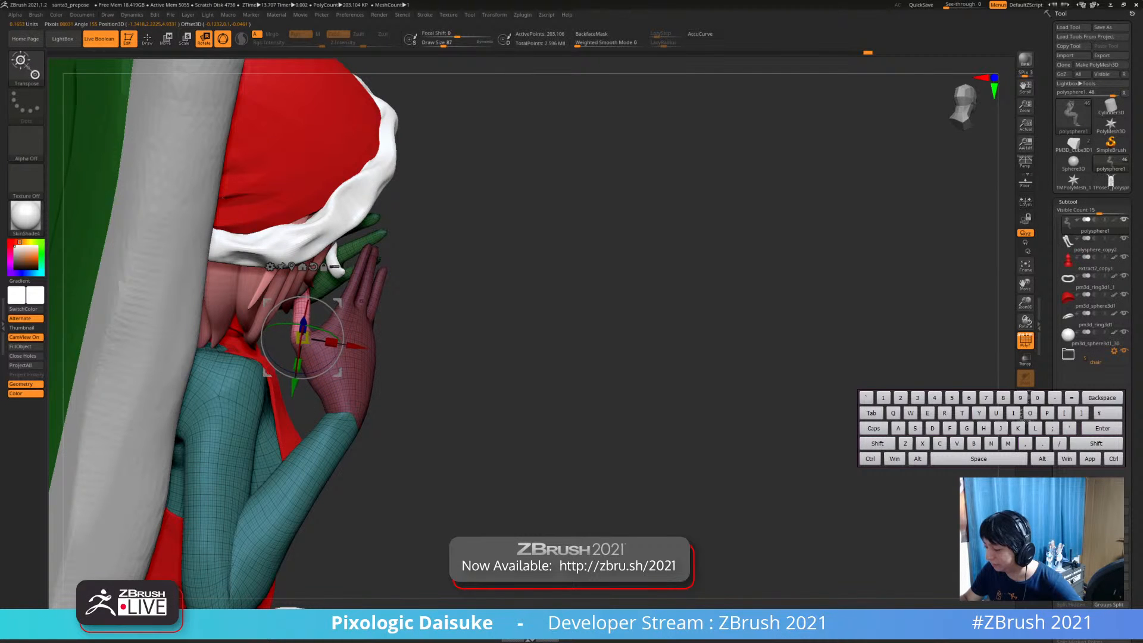
pyautogui.keyDown('ctrl'); pyautogui.moveTo(453, 357); pyautogui.dragTo(476, 381); pyautogui.keyUp('ctrl')
# Isolate the body subtool and lasso-mask the index finger of the red-polygroup hand
pyautogui.moveTo(572, 357); pyautogui.dragTo(369, 360)
pyautogui.moveTo(572, 333); pyautogui.dragTo(564, 310)
pyautogui.click(1025, 396)
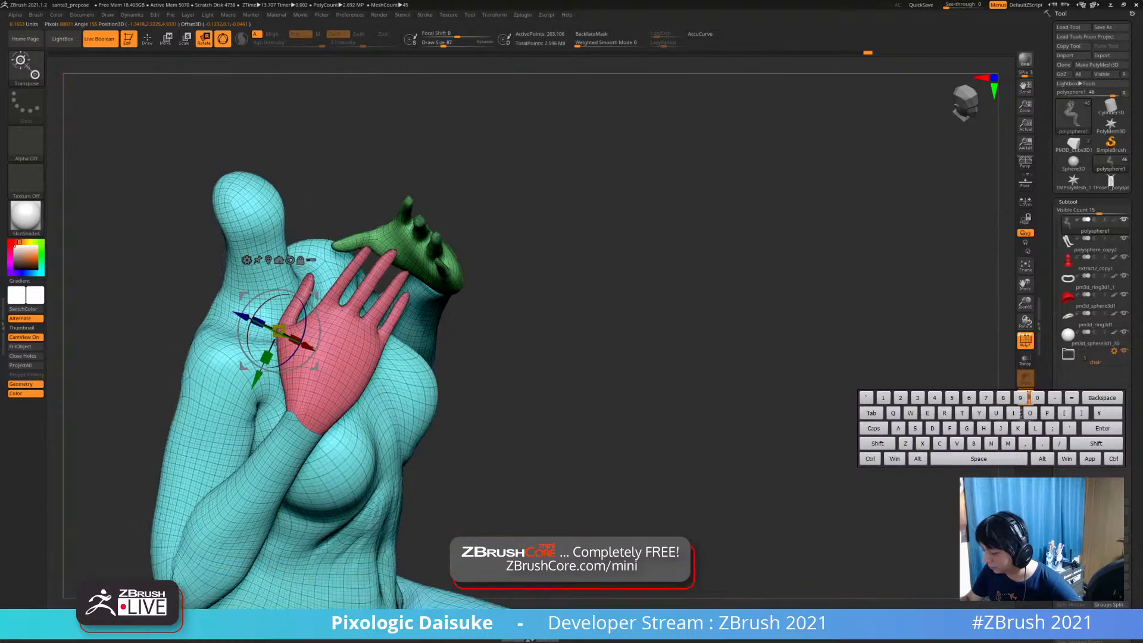
pyautogui.moveTo(571, 357); pyautogui.dragTo(673, 306)
pyautogui.keyDown('ctrl'); pyautogui.moveTo(364, 241); pyautogui.dragTo(338, 264); pyautogui.keyUp('ctrl')
pyautogui.hotkey('ctrl', 'z')
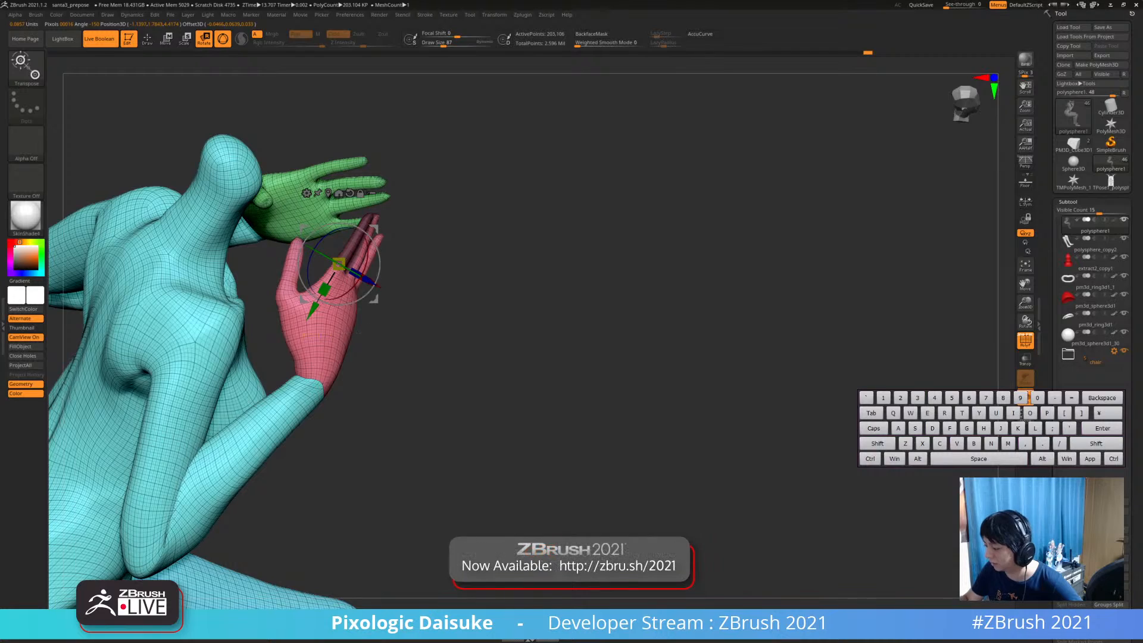
pyautogui.moveTo(571, 333); pyautogui.dragTo(506, 380, button='right')
pyautogui.moveTo(387, 184); pyautogui.dragTo(317, 218, button='right')
pyautogui.moveTo(316, 217); pyautogui.dragTo(328, 217, button='right')
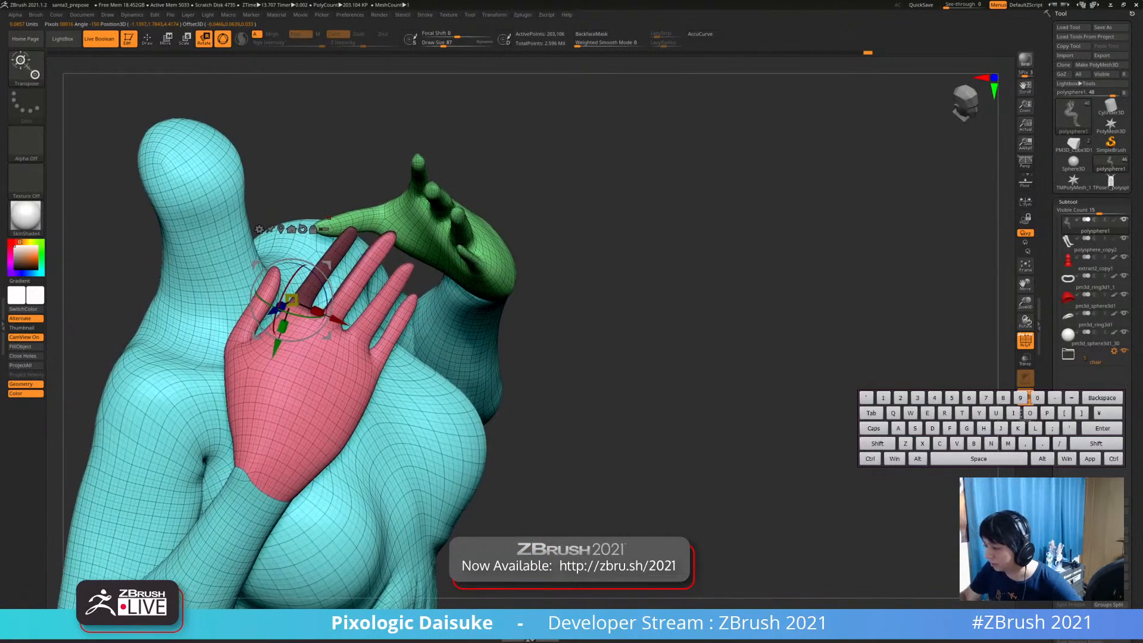
# Trim the mask spill around the index finger and palm, and invert the mask so only that finger stays free
pyautogui.press('q')
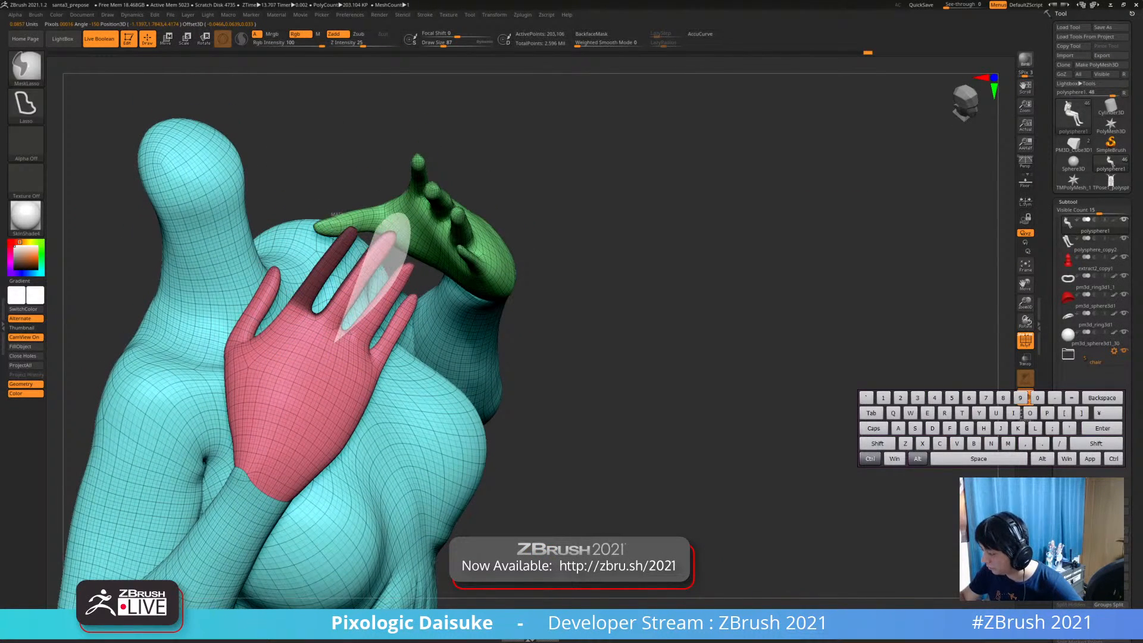
pyautogui.keyDown('ctrl'); pyautogui.keyDown('alt'); pyautogui.moveTo(336, 339); pyautogui.dragTo(334, 341); pyautogui.keyUp('alt'); pyautogui.keyUp('ctrl')
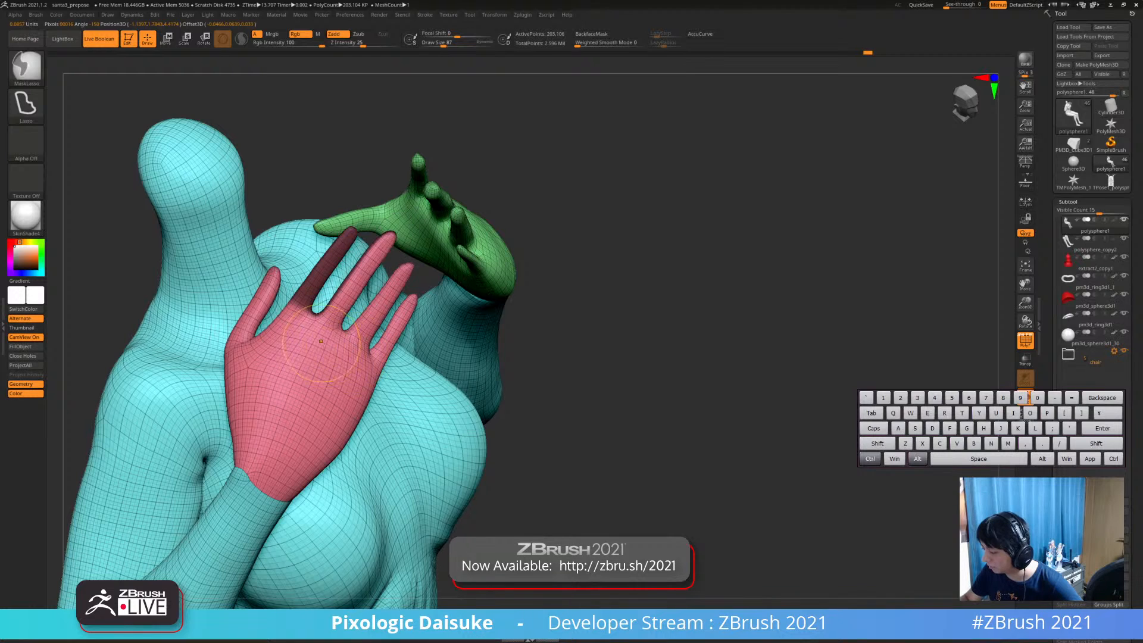
pyautogui.keyDown('ctrl'); pyautogui.keyDown('alt'); pyautogui.moveTo(321, 315); pyautogui.dragTo(322, 331); pyautogui.keyUp('alt'); pyautogui.keyUp('ctrl')
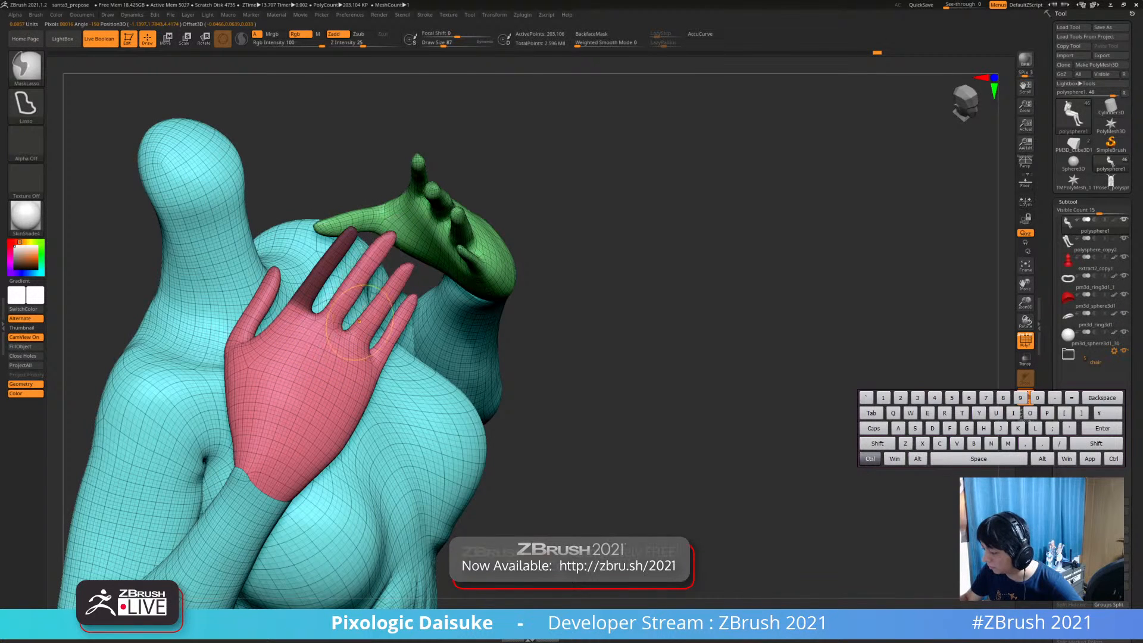
pyautogui.keyDown('ctrl'); pyautogui.moveTo(506, 345); pyautogui.dragTo(504, 314, button='right'); pyautogui.keyUp('ctrl')
pyautogui.moveTo(380, 331); pyautogui.dragTo(470, 309, button='right')
pyautogui.keyDown('ctrl'); pyautogui.click(477, 307); pyautogui.keyUp('ctrl')
# Try to rotate the freed index finger of the red hand about its base
pyautogui.press('r')
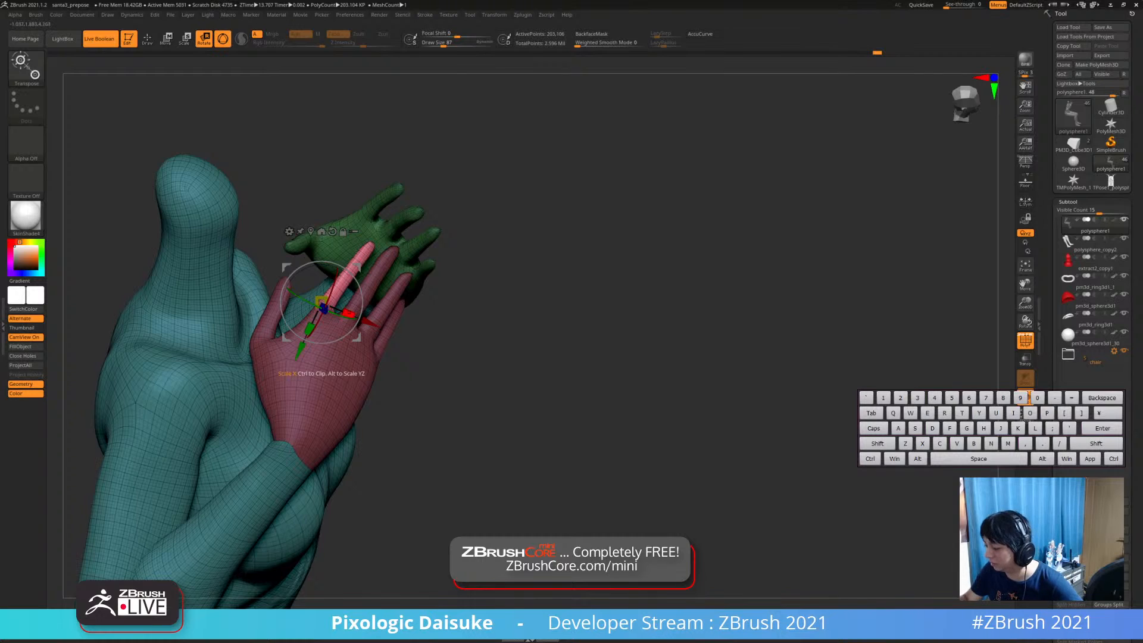
pyautogui.moveTo(350, 313); pyautogui.dragTo(383, 304, button='right')
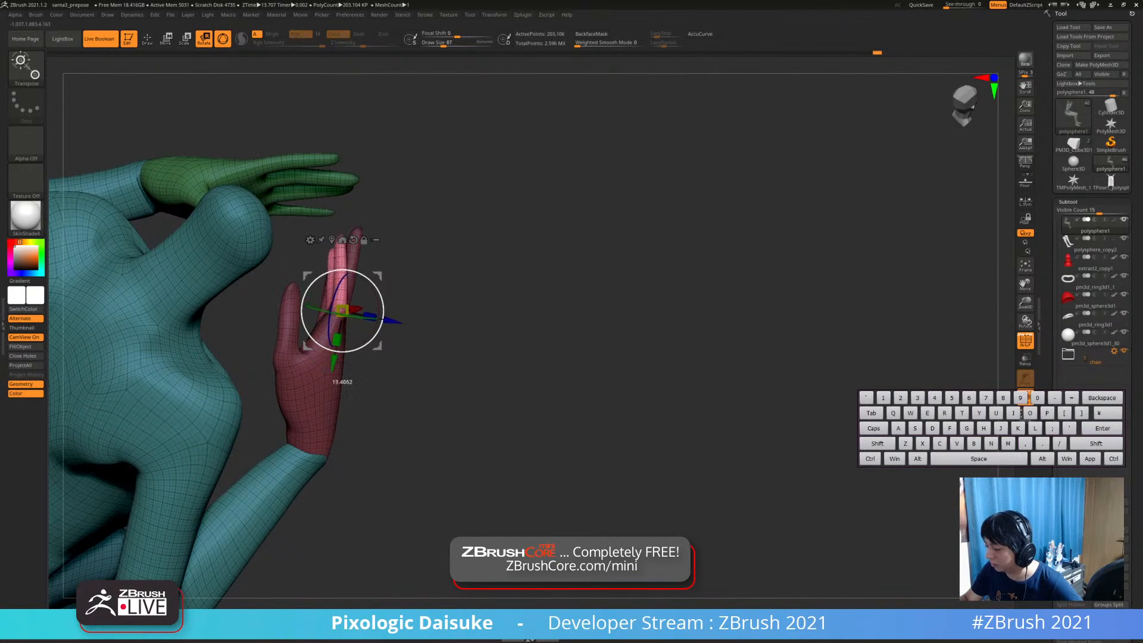
pyautogui.hotkey('ctrl', 'z')
# Mask the stray unmasked areas on the fingers next to the red hand's index finger
pyautogui.moveTo(352, 392)
pyautogui.mouseDown(button='right')
pyautogui.moveTo(295, 378)
pyautogui.moveTo(348, 410)
pyautogui.moveTo(366, 443)
pyautogui.mouseUp(button='right')
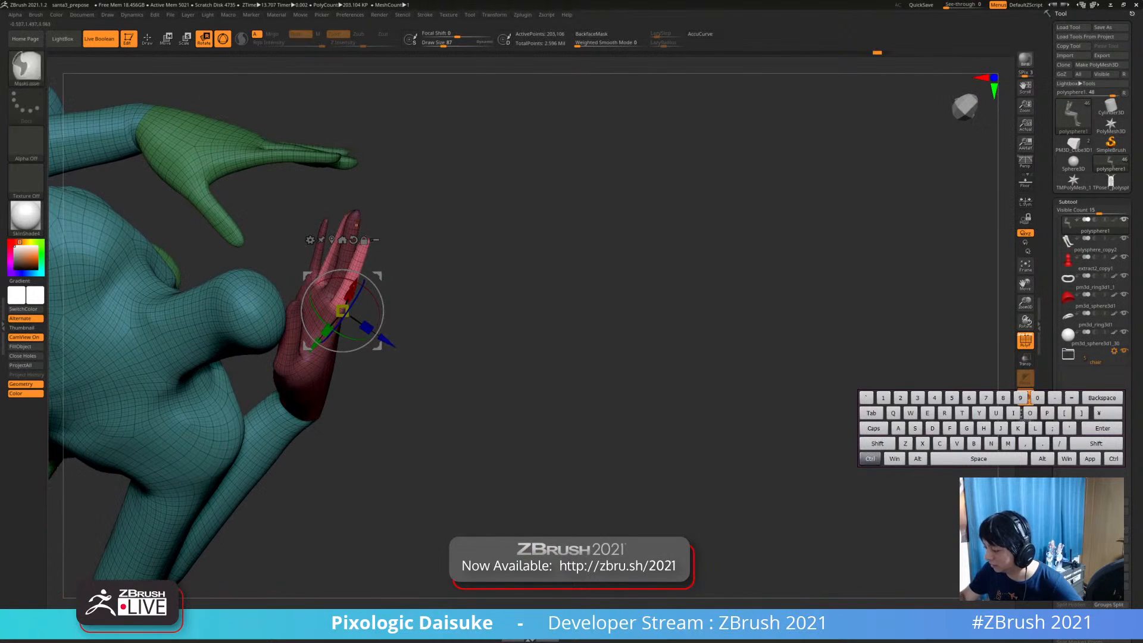
pyautogui.moveTo(316, 230)
pyautogui.keyDown('ctrl'); pyautogui.mouseDown()
pyautogui.moveTo(370, 206)
pyautogui.moveTo(343, 264)
pyautogui.mouseUp(); pyautogui.keyUp('ctrl')
pyautogui.keyDown('ctrl'); pyautogui.moveTo(293, 296); pyautogui.dragTo(294, 291); pyautogui.keyUp('ctrl')
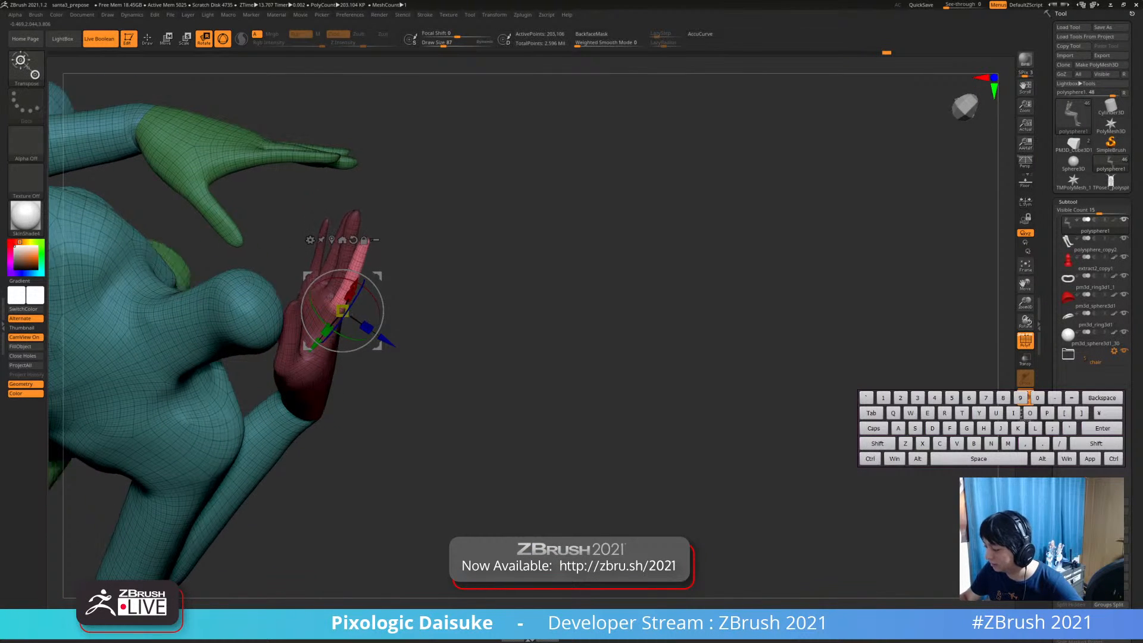
# Adjust the angle of the red hand's index finger at its base and clear the mask
pyautogui.moveTo(363, 410)
pyautogui.mouseDown(button='right')
pyautogui.moveTo(357, 344)
pyautogui.moveTo(335, 337)
pyautogui.moveTo(357, 339)
pyautogui.moveTo(315, 340)
pyautogui.mouseUp(button='right')
pyautogui.moveTo(311, 340); pyautogui.dragTo(309, 342)
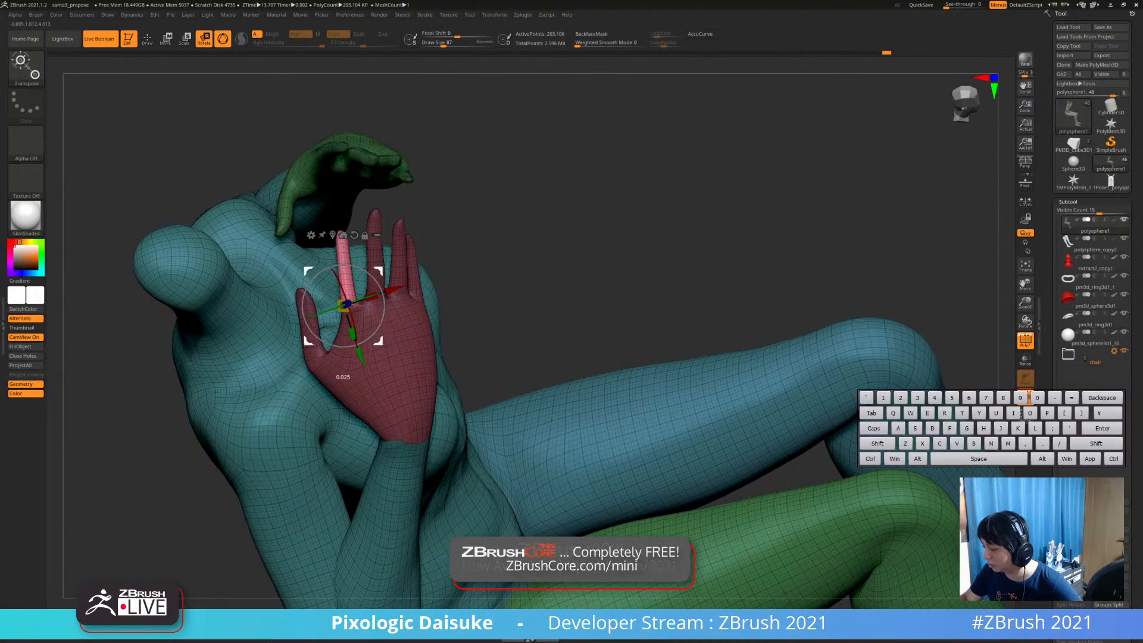
pyautogui.hotkey('ctrl', 'z')
pyautogui.press('q')
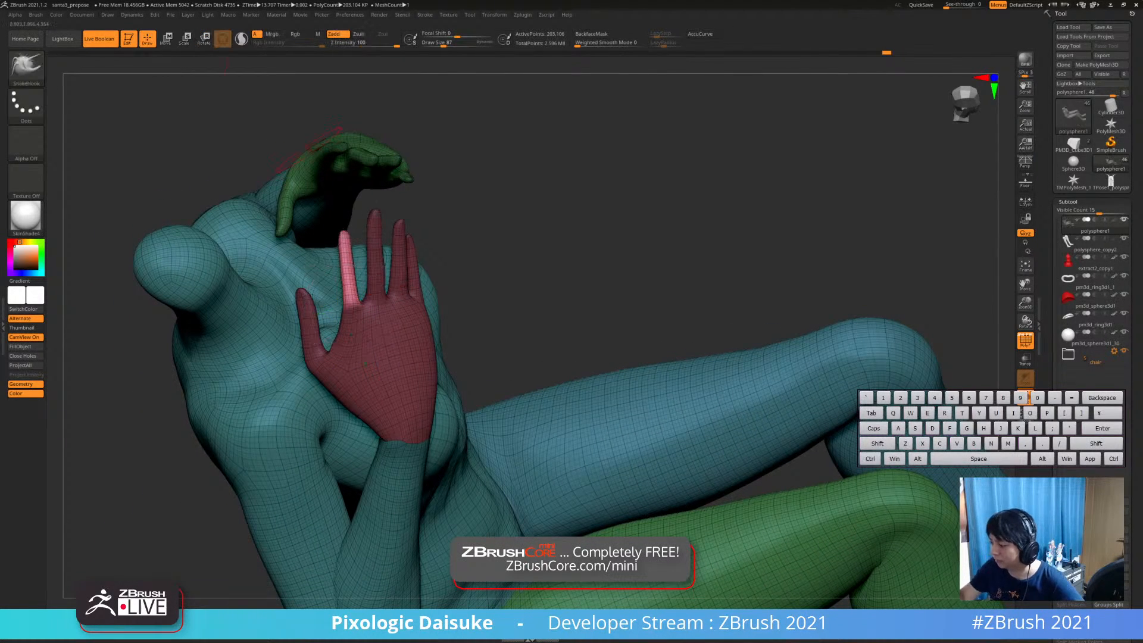
pyautogui.keyDown('ctrl'); pyautogui.moveTo(482, 268); pyautogui.dragTo(497, 283); pyautogui.keyUp('ctrl')
# Hide every polygroup of the body subtool except the red hand, with the other subtools shown
pyautogui.moveTo(497, 282)
pyautogui.mouseDown(button='right')
pyautogui.moveTo(499, 319)
pyautogui.moveTo(481, 342)
pyautogui.moveTo(469, 327)
pyautogui.mouseUp(button='right')
pyautogui.moveTo(438, 309); pyautogui.dragTo(443, 341, button='right')
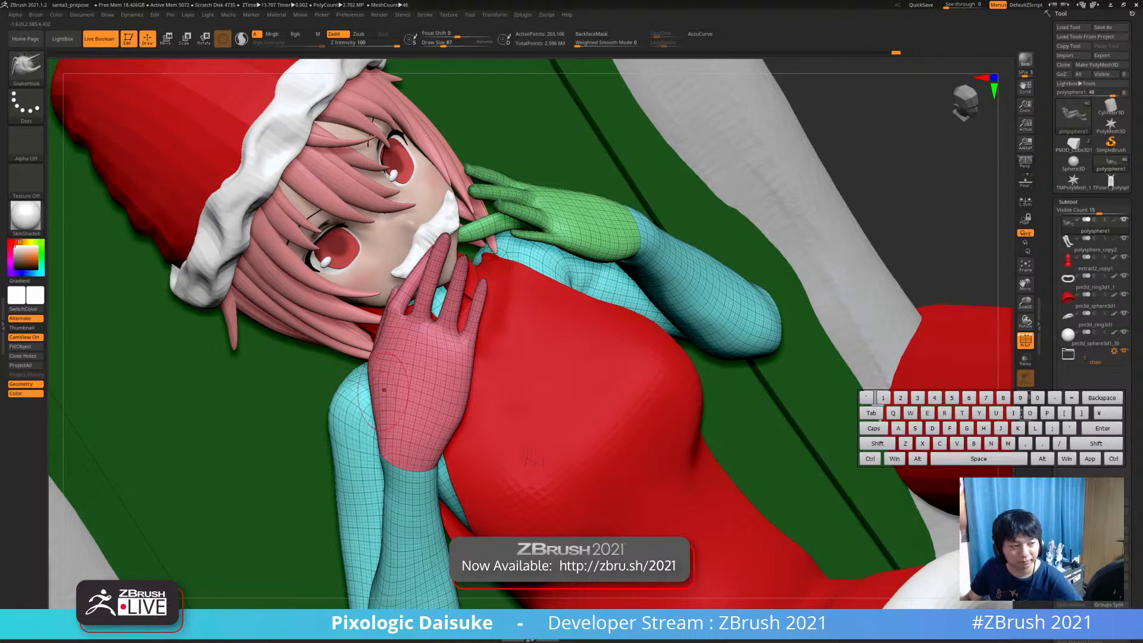
pyautogui.moveTo(383, 393); pyautogui.dragTo(405, 371, button='right')
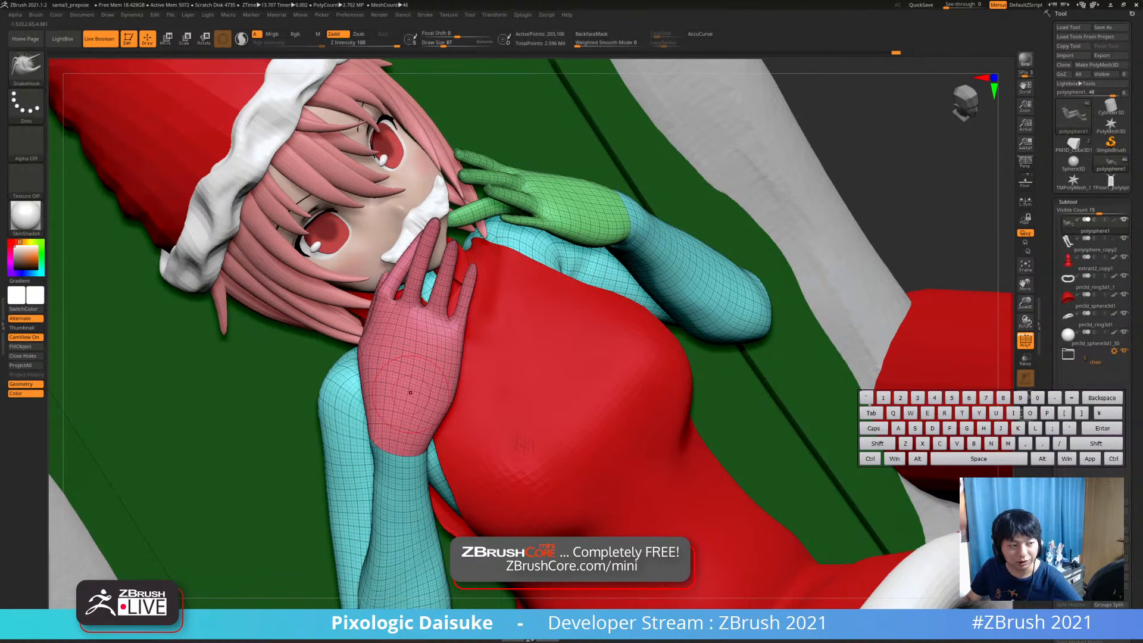
pyautogui.keyDown('ctrl'); pyautogui.keyDown('shift'); pyautogui.click(410, 395); pyautogui.keyUp('shift'); pyautogui.keyUp('ctrl')
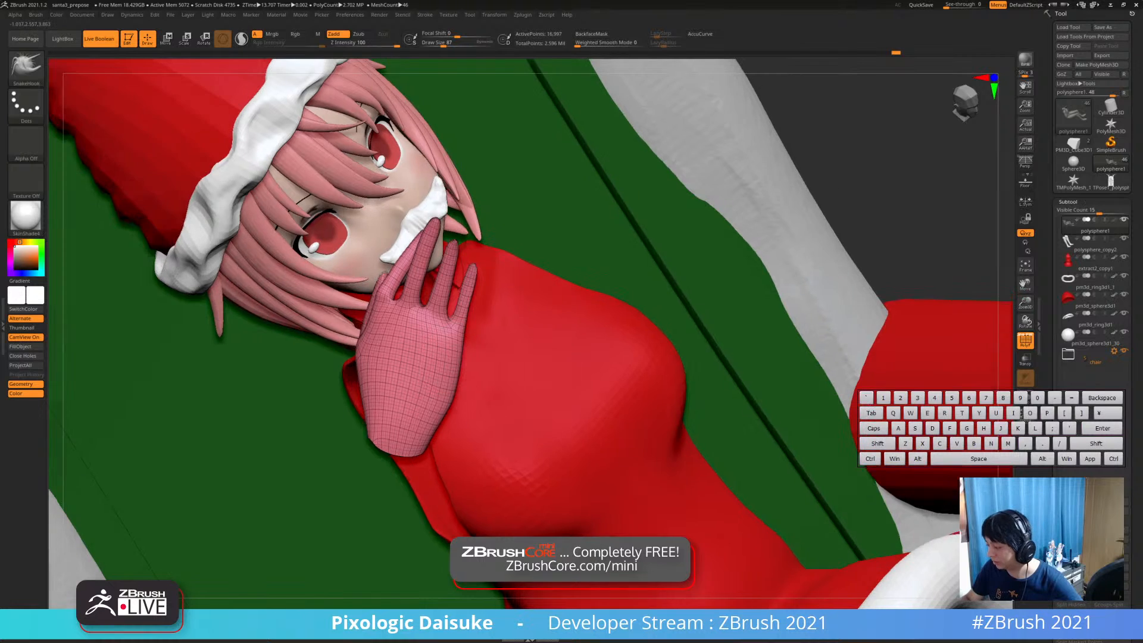
# Mask the red hand except for its index finger and rotate that finger about its base toward the face
pyautogui.moveTo(409, 395); pyautogui.dragTo(393, 232, button='right')
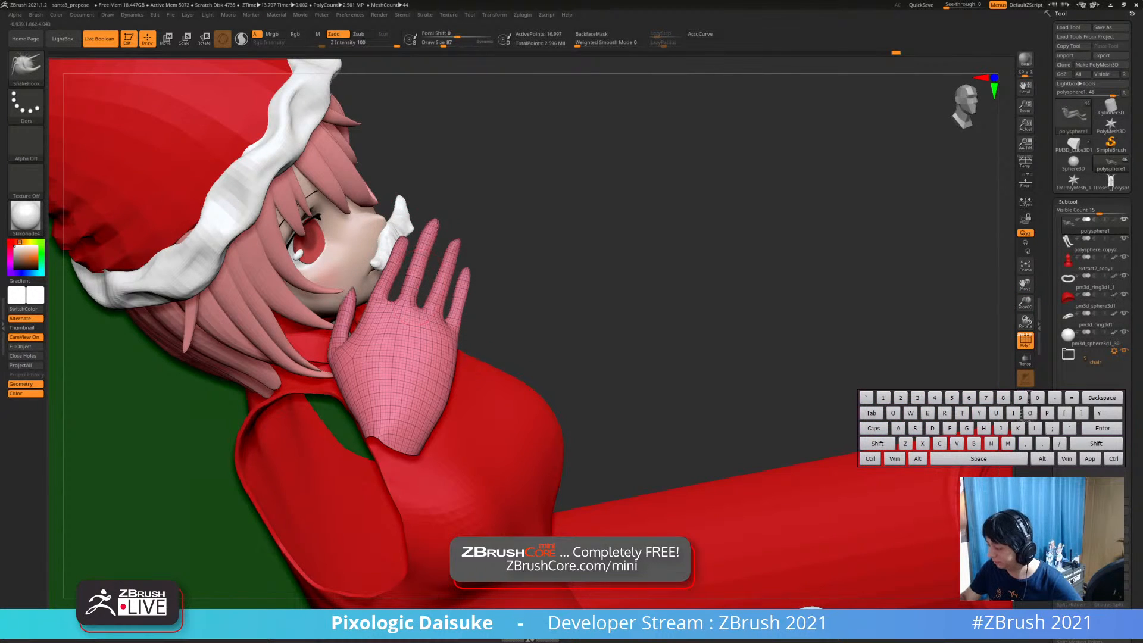
pyautogui.moveTo(446, 184)
pyautogui.mouseDown(button='right')
pyautogui.moveTo(381, 220)
pyautogui.moveTo(416, 178)
pyautogui.moveTo(438, 181)
pyautogui.mouseUp(button='right')
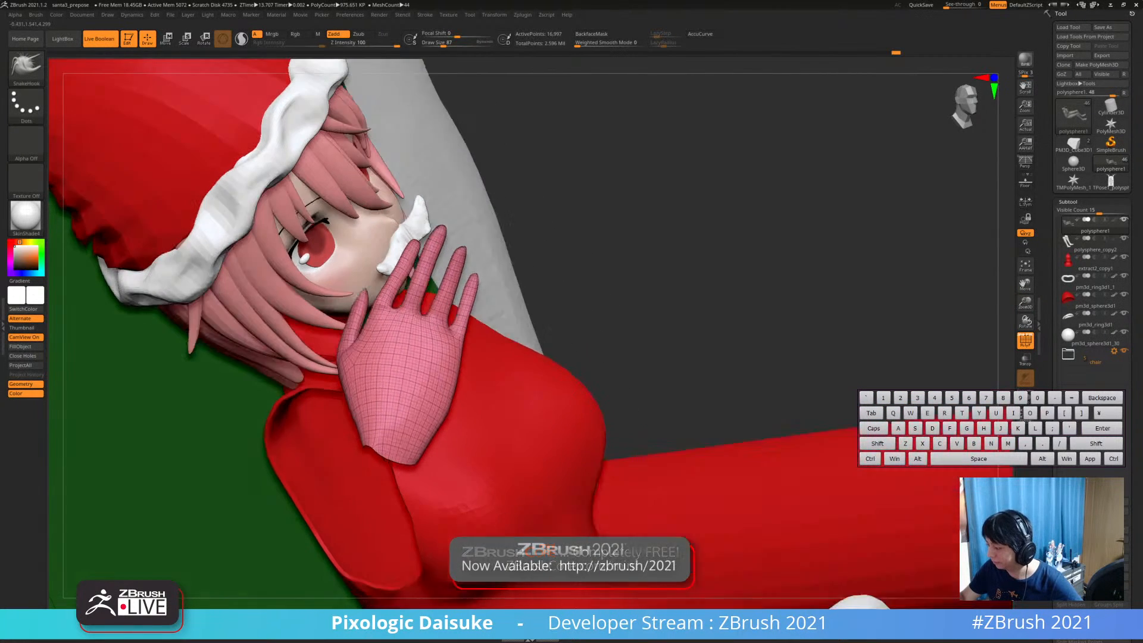
pyautogui.moveTo(381, 209); pyautogui.dragTo(415, 223, button='right')
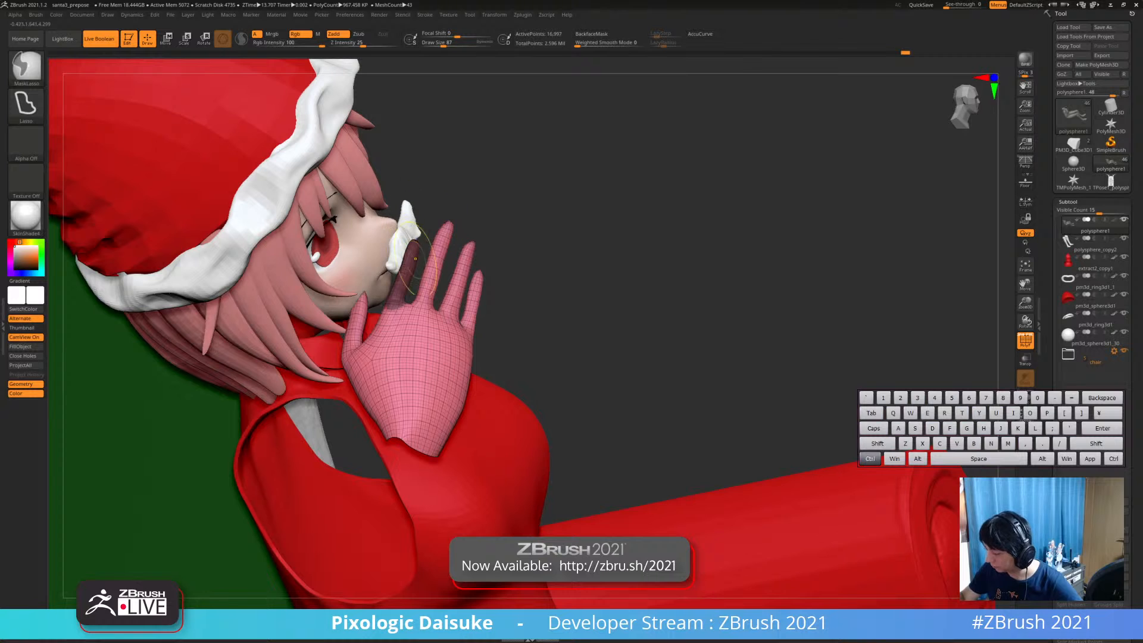
pyautogui.keyDown('ctrl'); pyautogui.click(436, 140); pyautogui.keyUp('ctrl')
pyautogui.press('r')
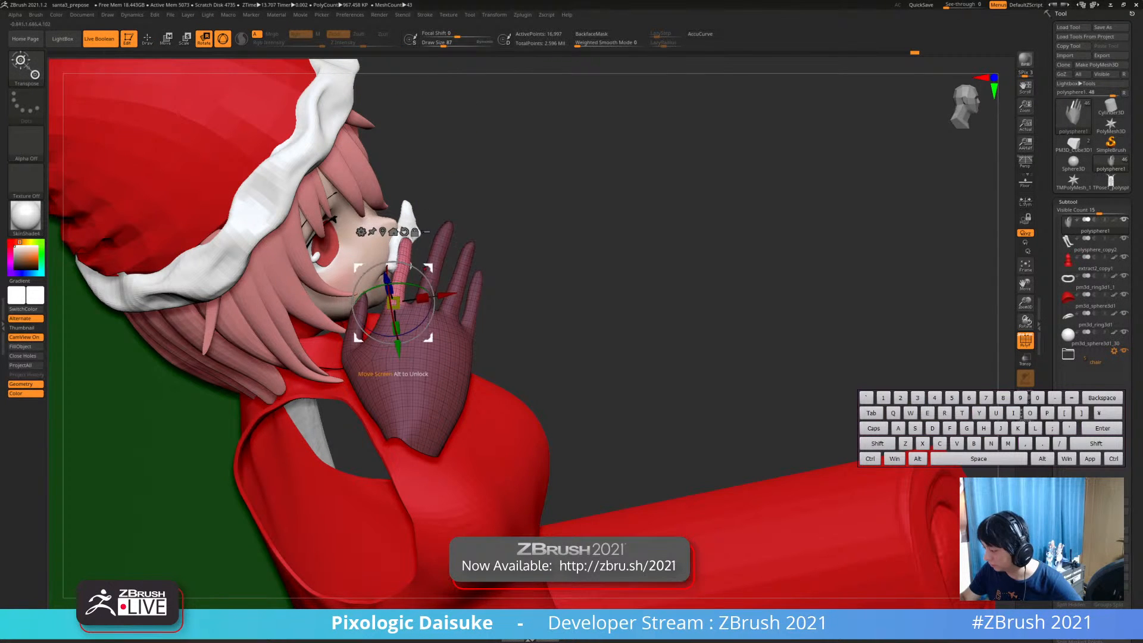
pyautogui.moveTo(410, 267); pyautogui.dragTo(334, 278, button='right')
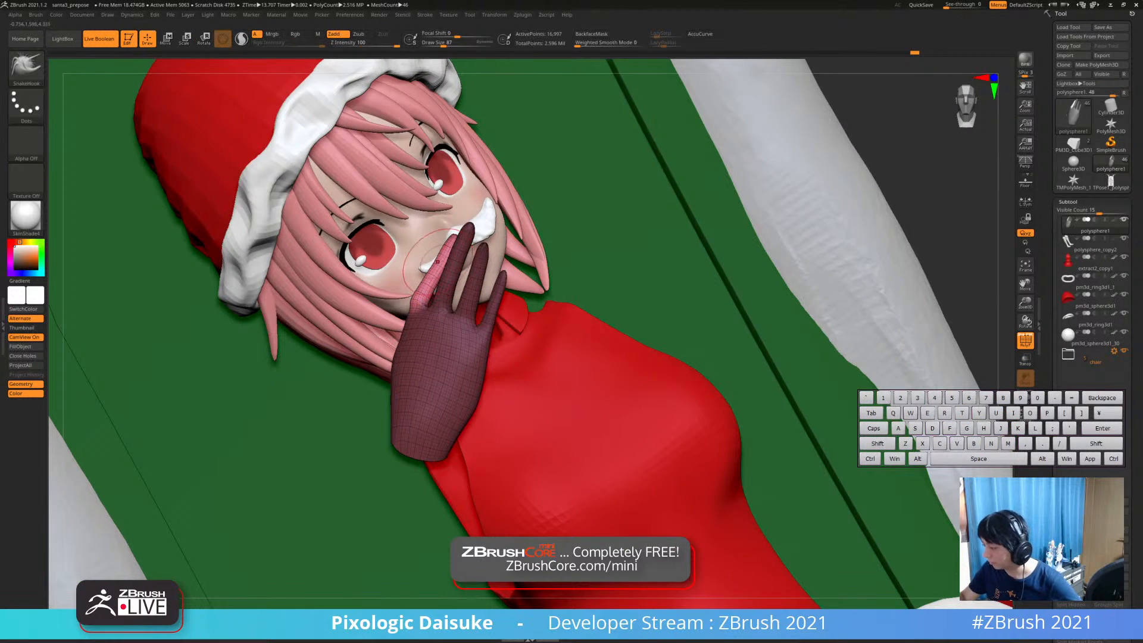
# Mask part of the red hand's index finger, bend its outer segment at the middle joint, and clear the mask
pyautogui.moveTo(414, 267)
pyautogui.mouseDown(button='right')
pyautogui.moveTo(443, 255)
pyautogui.moveTo(429, 270)
pyautogui.mouseUp(button='right')
pyautogui.keyDown('ctrl'); pyautogui.moveTo(390, 189); pyautogui.dragTo(427, 264, button='right'); pyautogui.keyUp('ctrl')
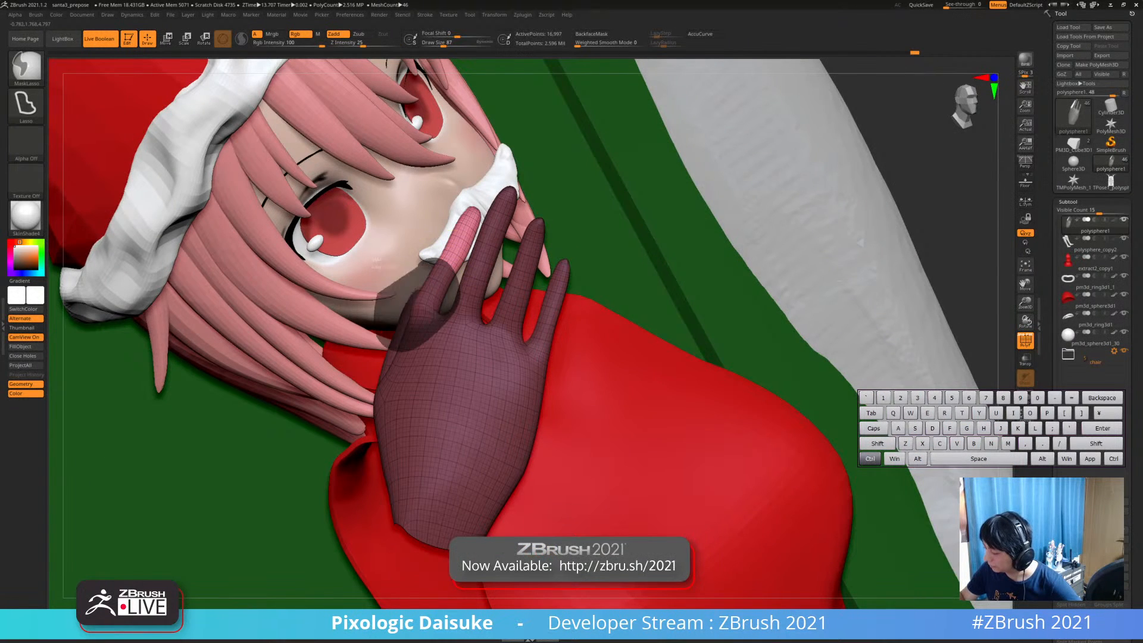
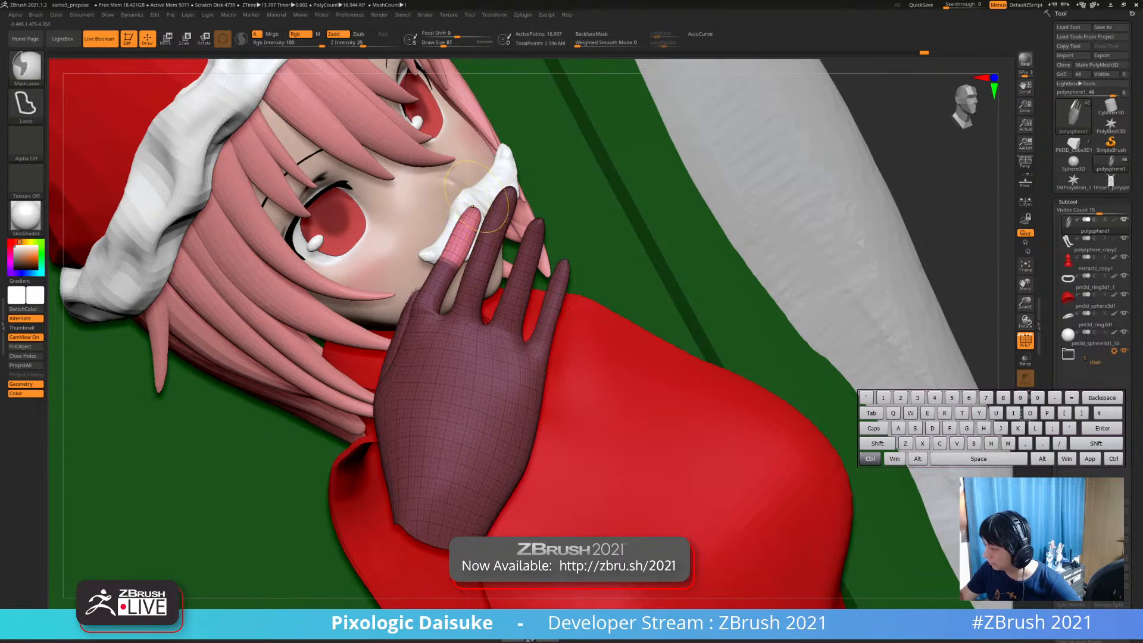
pyautogui.press('r')
pyautogui.keyDown('alt'); pyautogui.click(451, 256); pyautogui.keyUp('alt')
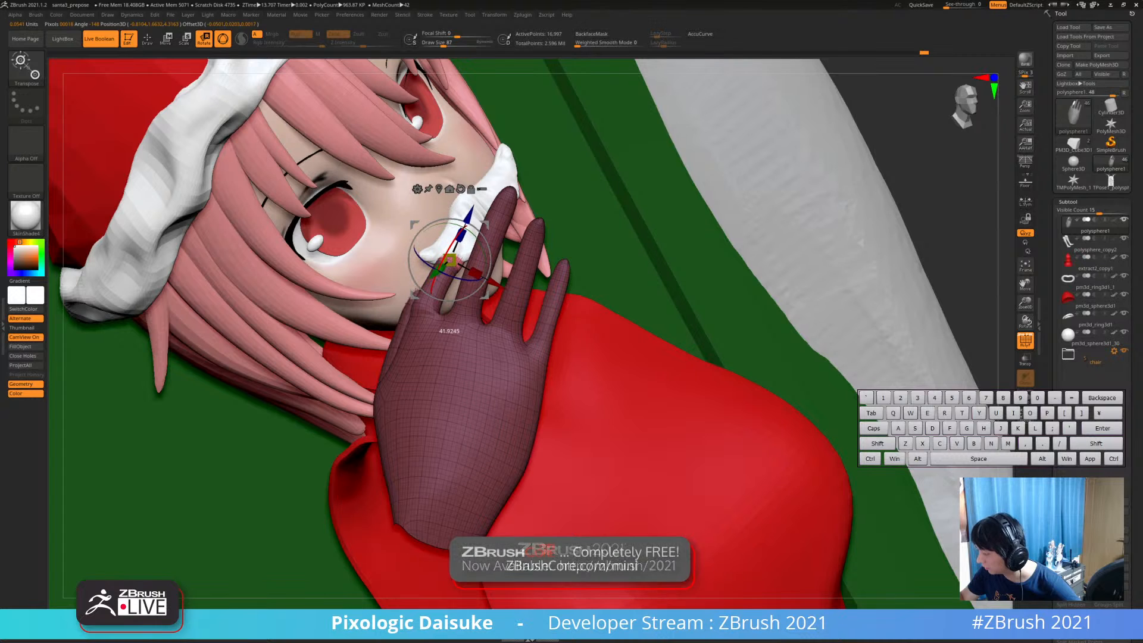
pyautogui.keyDown('ctrl'); pyautogui.moveTo(452, 333); pyautogui.dragTo(452, 268, button='right'); pyautogui.keyUp('ctrl')
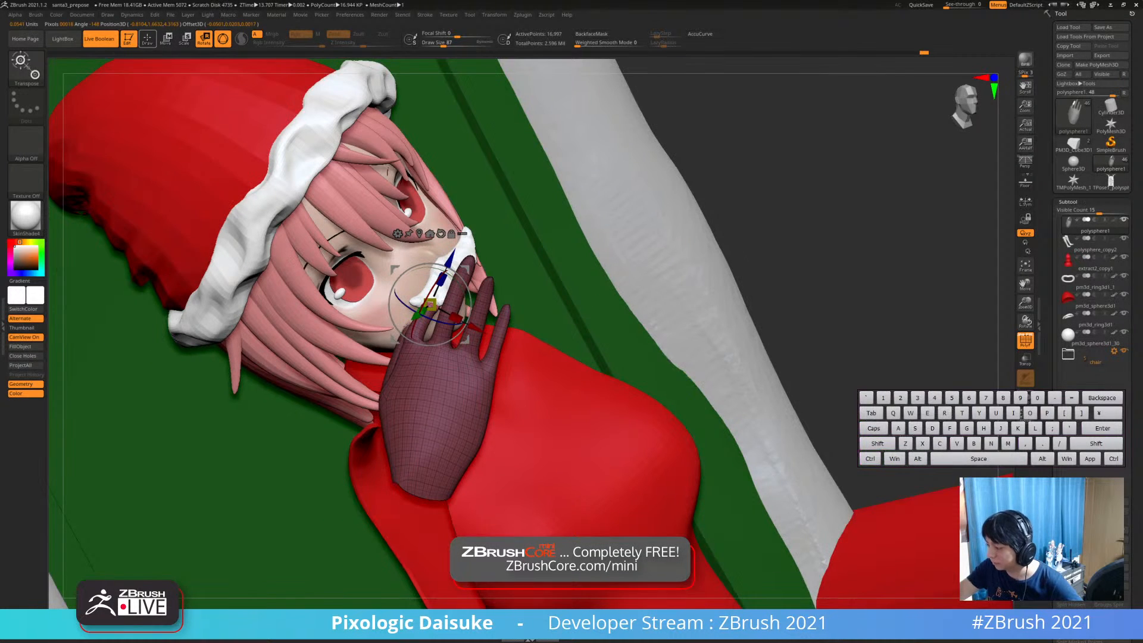
pyautogui.keyDown('ctrl'); pyautogui.moveTo(547, 268); pyautogui.dragTo(571, 297); pyautogui.keyUp('ctrl')
# Mask the index finger, unmask the stray areas on the middle and ring fingers and palm, and invert the mask
pyautogui.moveTo(357, 315); pyautogui.dragTo(417, 346, button='right')
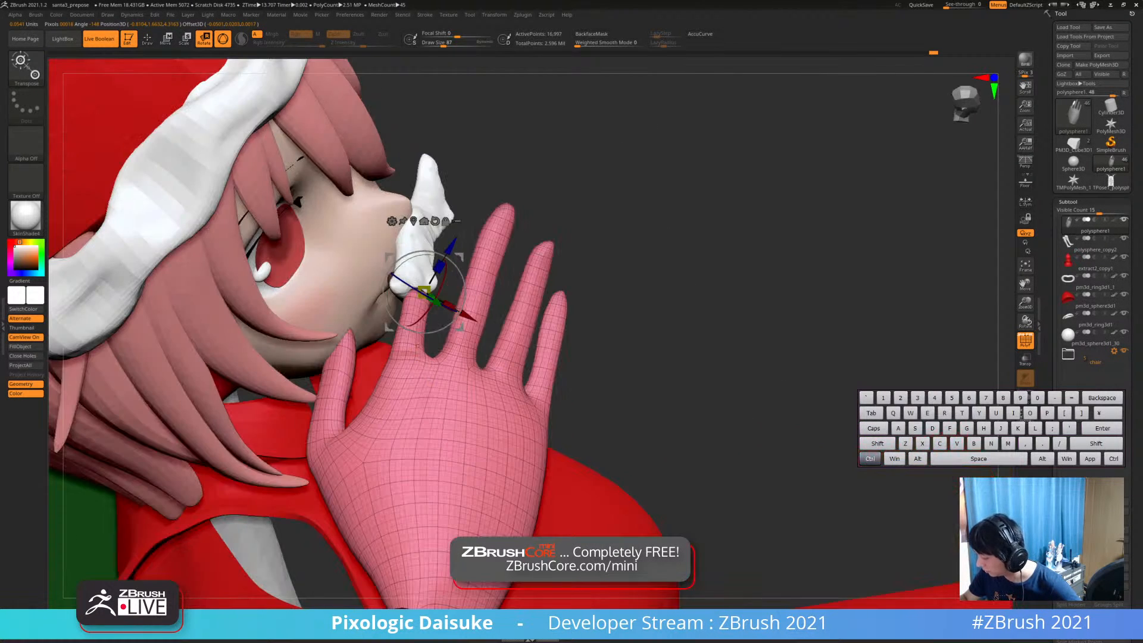
pyautogui.moveTo(408, 351)
pyautogui.keyDown('ctrl'); pyautogui.mouseDown()
pyautogui.moveTo(404, 388)
pyautogui.moveTo(430, 375)
pyautogui.moveTo(408, 377)
pyautogui.moveTo(403, 393)
pyautogui.mouseUp(); pyautogui.keyUp('ctrl')
pyautogui.hotkey('ctrl', 'z')
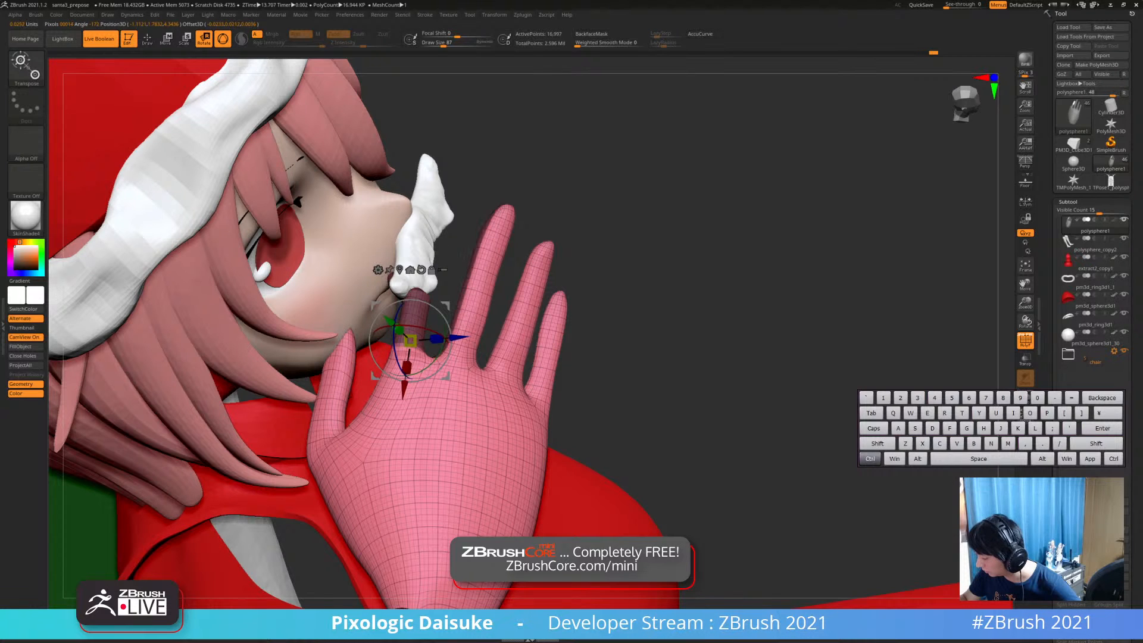
pyautogui.keyDown('ctrl'); pyautogui.moveTo(409, 349); pyautogui.dragTo(412, 348); pyautogui.keyUp('ctrl')
pyautogui.hotkey('ctrl', 'z')
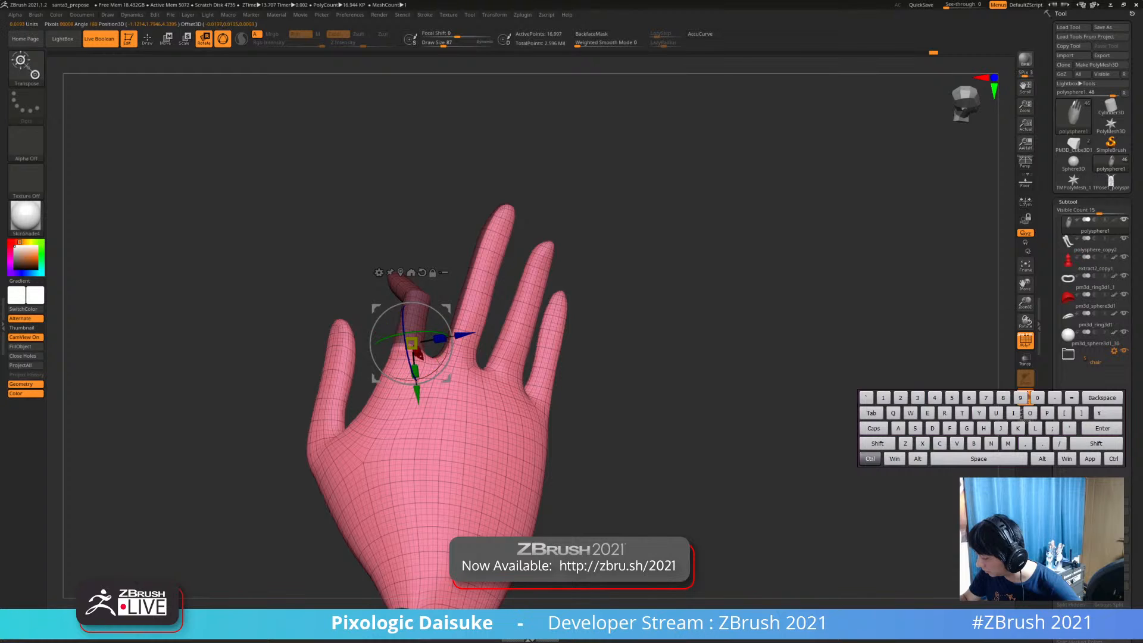
pyautogui.moveTo(547, 181)
pyautogui.keyDown('ctrl'); pyautogui.mouseDown()
pyautogui.moveTo(469, 212)
pyautogui.moveTo(424, 381)
pyautogui.moveTo(525, 316)
pyautogui.mouseUp(); pyautogui.keyUp('ctrl')
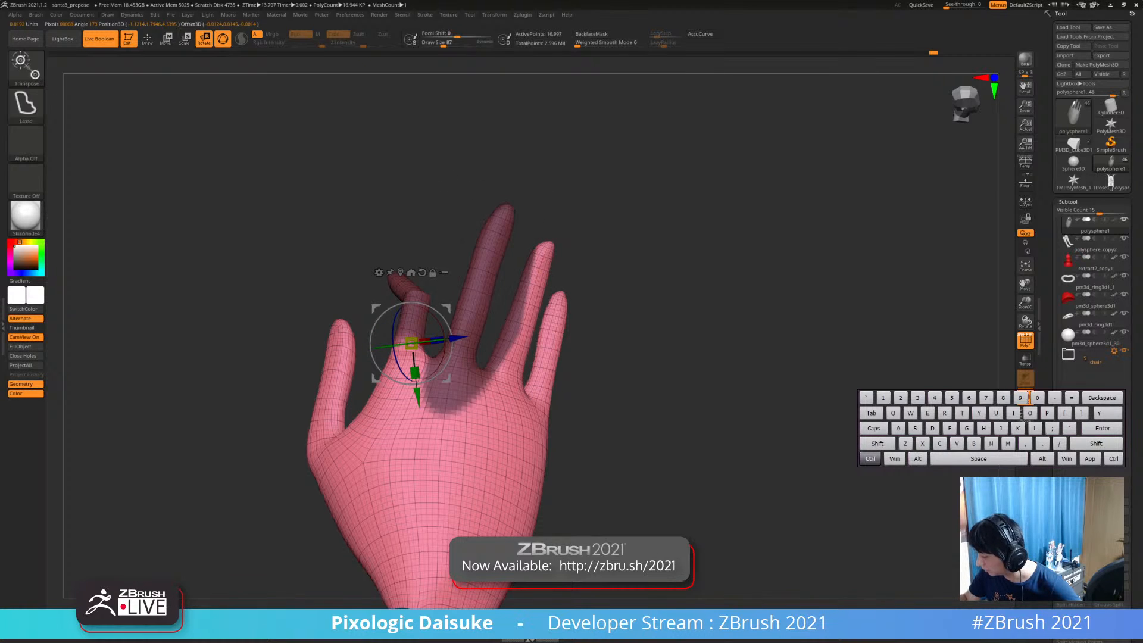
pyautogui.moveTo(538, 198)
pyautogui.keyDown('ctrl'); pyautogui.keyDown('alt'); pyautogui.mouseDown()
pyautogui.moveTo(452, 315)
pyautogui.moveTo(482, 402)
pyautogui.moveTo(506, 356)
pyautogui.mouseUp(); pyautogui.keyUp('alt'); pyautogui.keyUp('ctrl')
pyautogui.moveTo(601, 363)
pyautogui.mouseDown()
pyautogui.moveTo(643, 381)
pyautogui.moveTo(732, 381)
pyautogui.moveTo(797, 336)
pyautogui.mouseUp()
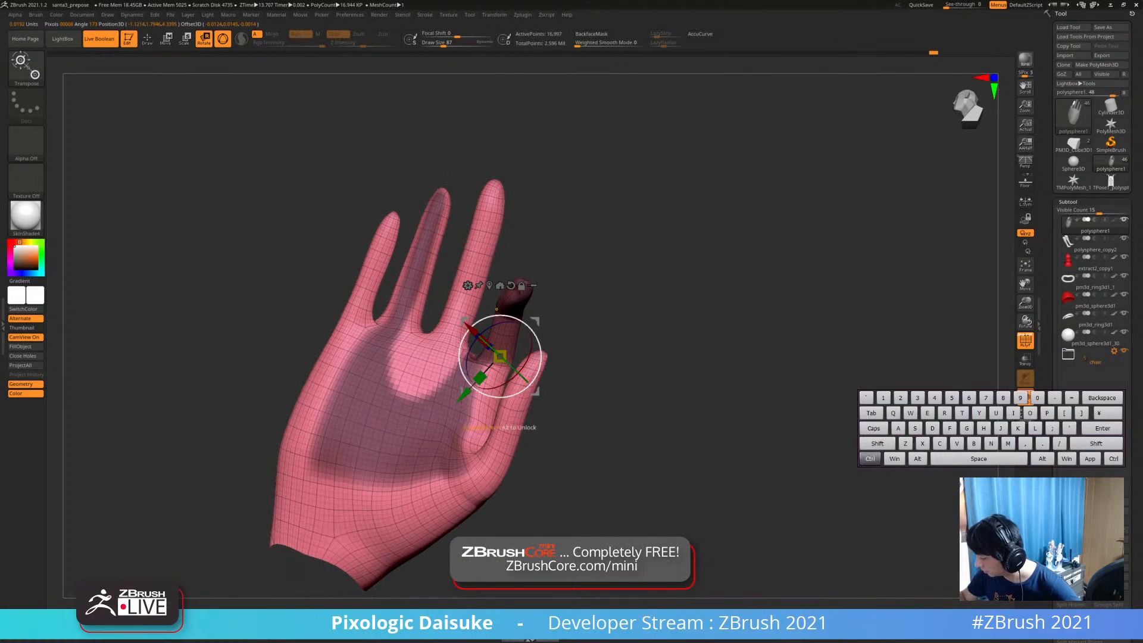
pyautogui.moveTo(440, 156)
pyautogui.keyDown('ctrl'); pyautogui.keyDown('alt'); pyautogui.mouseDown()
pyautogui.moveTo(470, 277)
pyautogui.moveTo(289, 476)
pyautogui.moveTo(372, 190)
pyautogui.mouseUp(); pyautogui.keyUp('alt'); pyautogui.keyUp('ctrl')
pyautogui.moveTo(768, 357); pyautogui.dragTo(624, 366)
pyautogui.keyDown('ctrl'); pyautogui.click(684, 357); pyautogui.keyUp('ctrl')
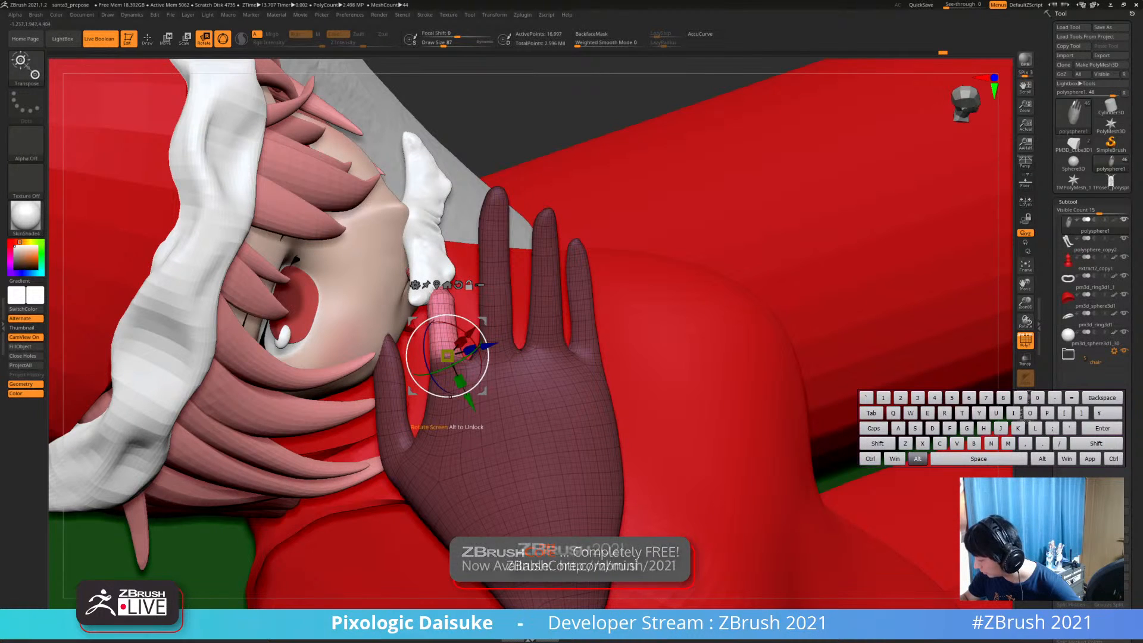
# Align the gizmo at the index finger's base and rotate the finger toward the face
pyautogui.keyDown('alt'); pyautogui.moveTo(479, 380); pyautogui.dragTo(467, 391); pyautogui.keyUp('alt')
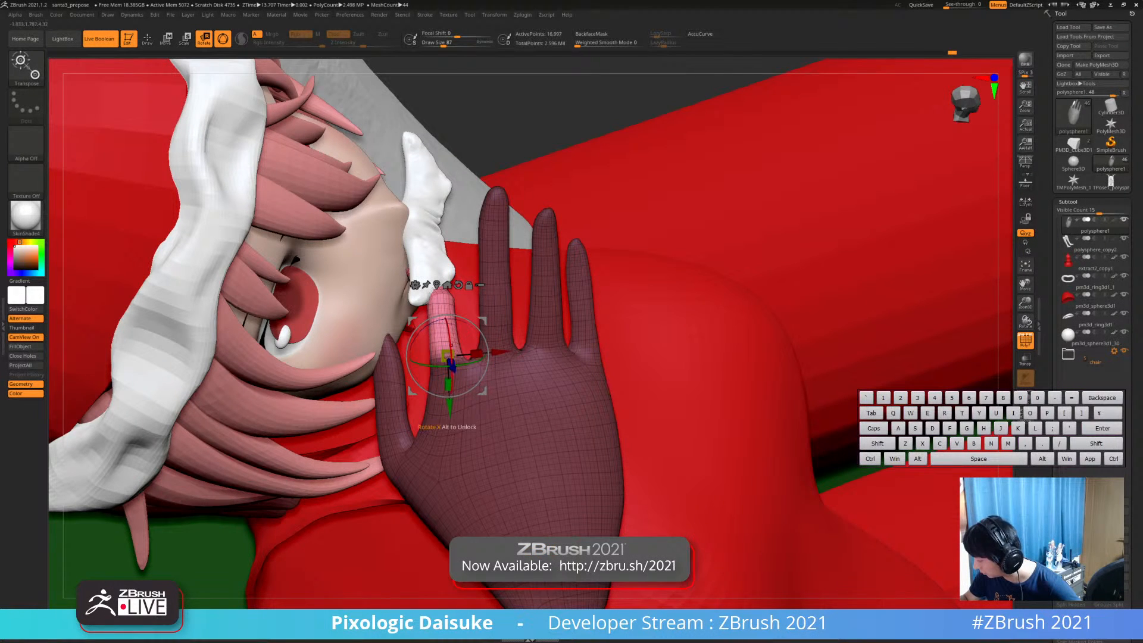
pyautogui.moveTo(477, 353)
pyautogui.mouseDown(button='right')
pyautogui.moveTo(519, 369)
pyautogui.moveTo(559, 363)
pyautogui.moveTo(459, 352)
pyautogui.mouseUp(button='right')
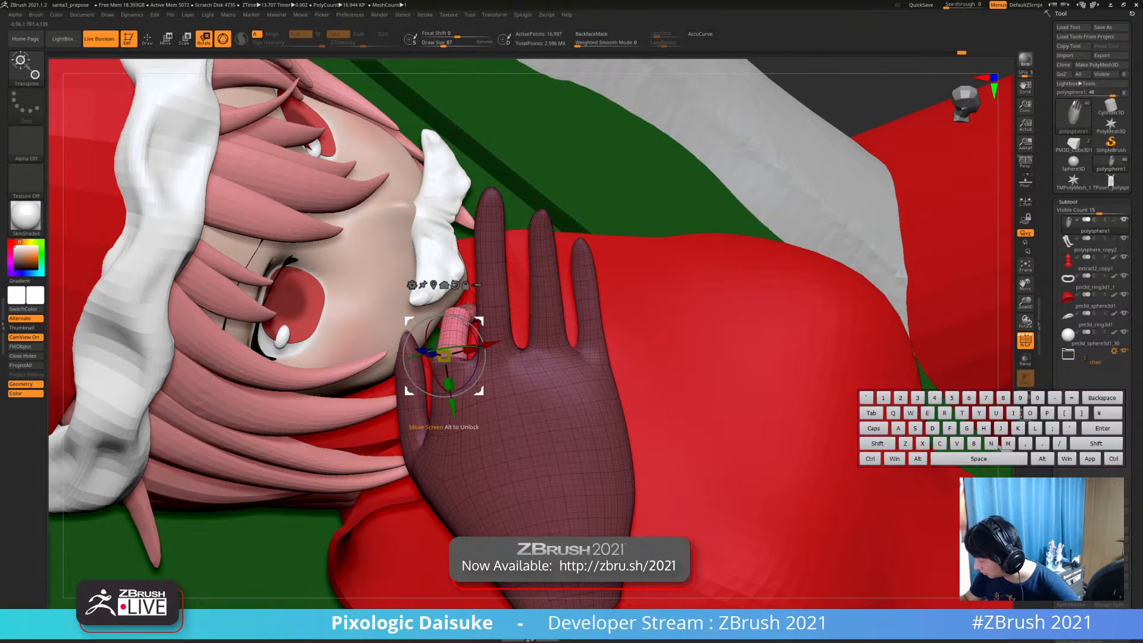
pyautogui.moveTo(477, 331); pyautogui.dragTo(482, 322)
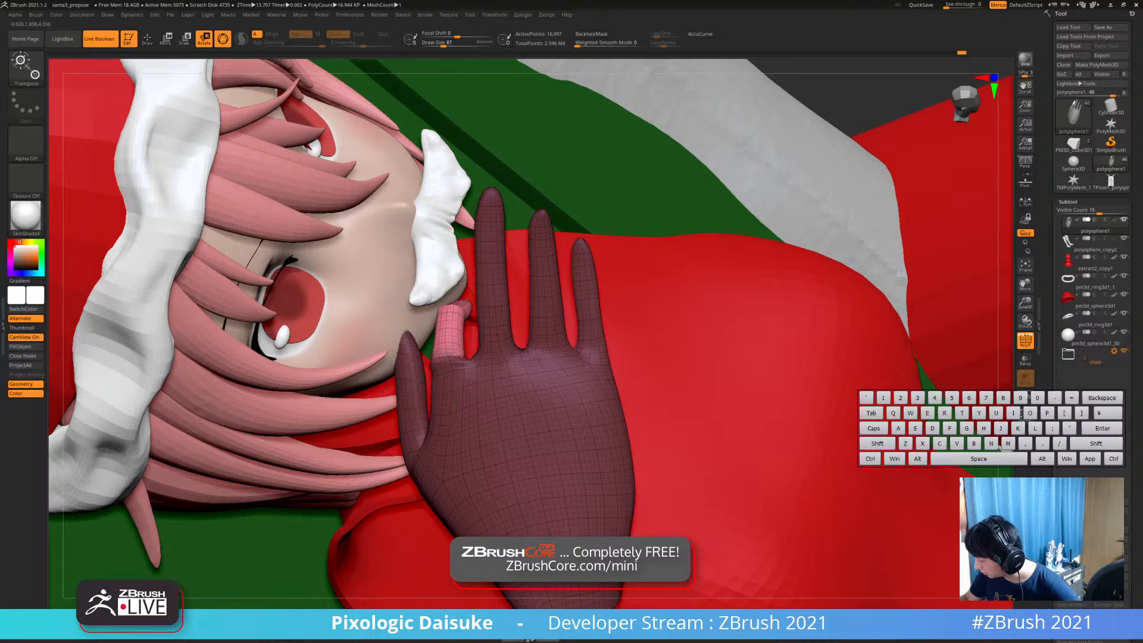
pyautogui.hotkey('ctrl', 'z')
pyautogui.moveTo(554, 428); pyautogui.dragTo(485, 334, button='right')
pyautogui.moveTo(553, 321); pyautogui.dragTo(502, 326, button='right')
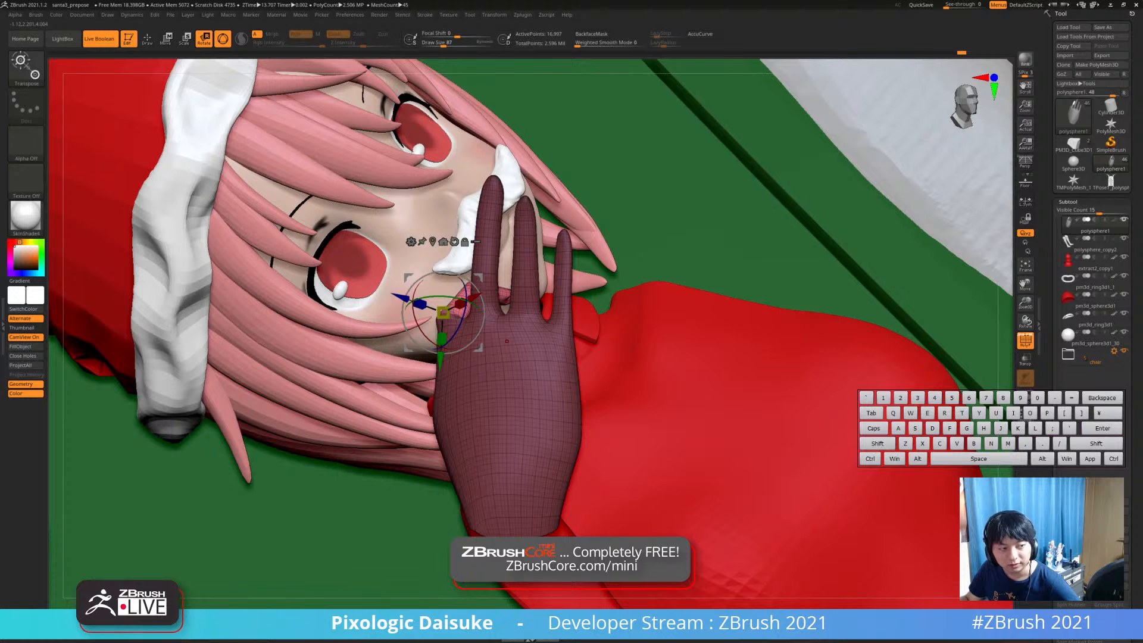
pyautogui.moveTo(503, 326); pyautogui.dragTo(547, 315, button='right')
# Isolate the hand and reshape the bent index finger's outer segment with the Smooth and Snake Hook brushes
pyautogui.click(1025, 396)
pyautogui.moveTo(773, 322); pyautogui.dragTo(426, 333, button='right')
pyautogui.press('q')
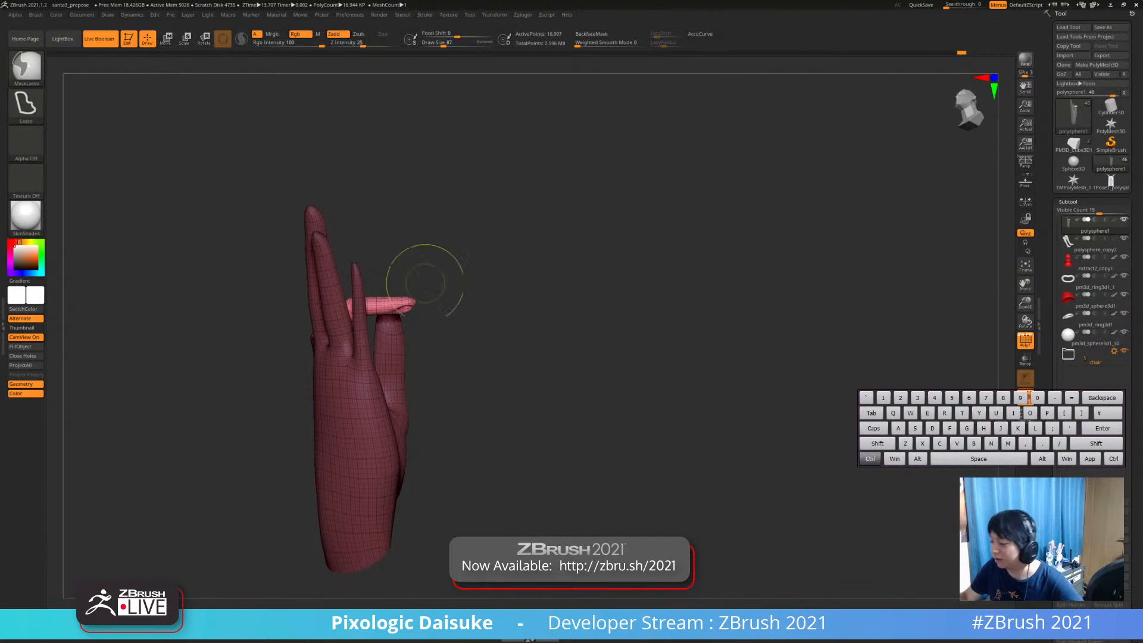
pyautogui.keyDown('ctrl'); pyautogui.moveTo(420, 268); pyautogui.dragTo(470, 291, button='right'); pyautogui.keyUp('ctrl')
pyautogui.press('shift')
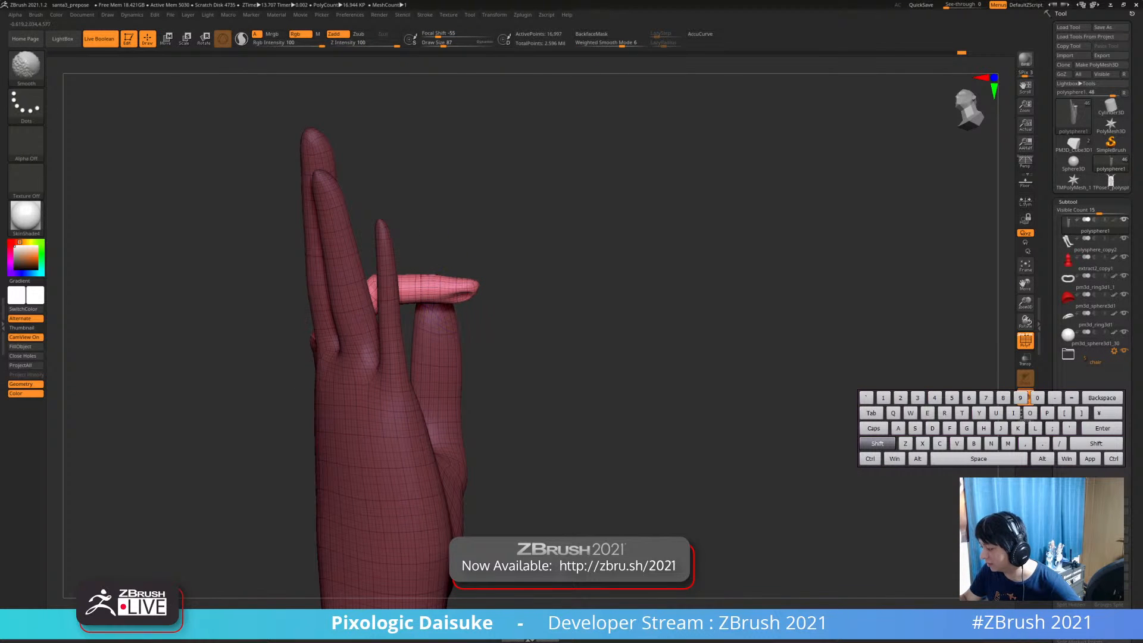
pyautogui.keyDown('shift'); pyautogui.moveTo(456, 297); pyautogui.dragTo(458, 300); pyautogui.keyUp('shift')
pyautogui.moveTo(458, 301); pyautogui.dragTo(479, 315, button='right')
pyautogui.moveTo(468, 287); pyautogui.dragTo(464, 293)
pyautogui.moveTo(467, 294); pyautogui.dragTo(435, 333, button='right')
pyautogui.moveTo(434, 333); pyautogui.dragTo(427, 358, button='right')
pyautogui.moveTo(426, 336); pyautogui.dragTo(427, 344)
pyautogui.moveTo(440, 340)
pyautogui.mouseDown(button='right')
pyautogui.moveTo(494, 333)
pyautogui.moveTo(572, 351)
pyautogui.moveTo(506, 303)
pyautogui.mouseUp(button='right')
# Smooth the sharp fold at the index finger's base on the back of the hand
pyautogui.press('shift')
pyautogui.moveTo(394, 383); pyautogui.dragTo(389, 387, button='right')
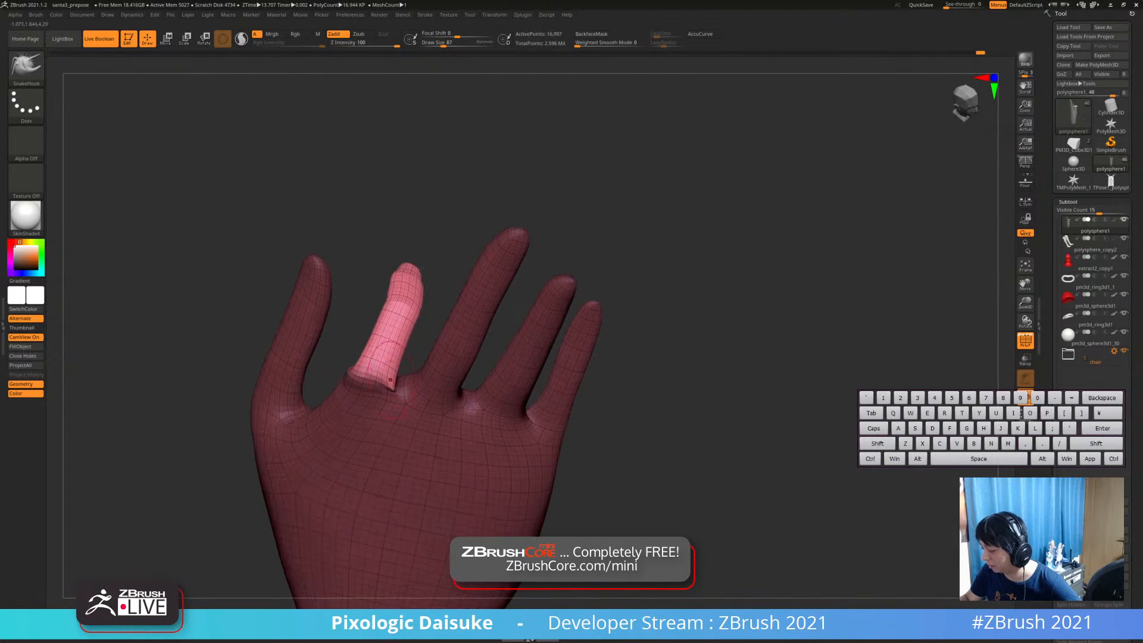
pyautogui.press('shift')
pyautogui.keyDown('shift'); pyautogui.moveTo(357, 365); pyautogui.dragTo(433, 328); pyautogui.keyUp('shift')
pyautogui.moveTo(433, 329); pyautogui.dragTo(372, 357, button='right')
pyautogui.press('shift')
pyautogui.keyDown('shift'); pyautogui.moveTo(331, 391); pyautogui.dragTo(351, 382); pyautogui.keyUp('shift')
pyautogui.moveTo(351, 382)
pyautogui.mouseDown(button='right')
pyautogui.moveTo(332, 357)
pyautogui.moveTo(352, 310)
pyautogui.moveTo(325, 289)
pyautogui.mouseUp(button='right')
# Smooth the inner crease at the index finger's middle joint and clear the remaining mask
pyautogui.press('shift')
pyautogui.press('shift')
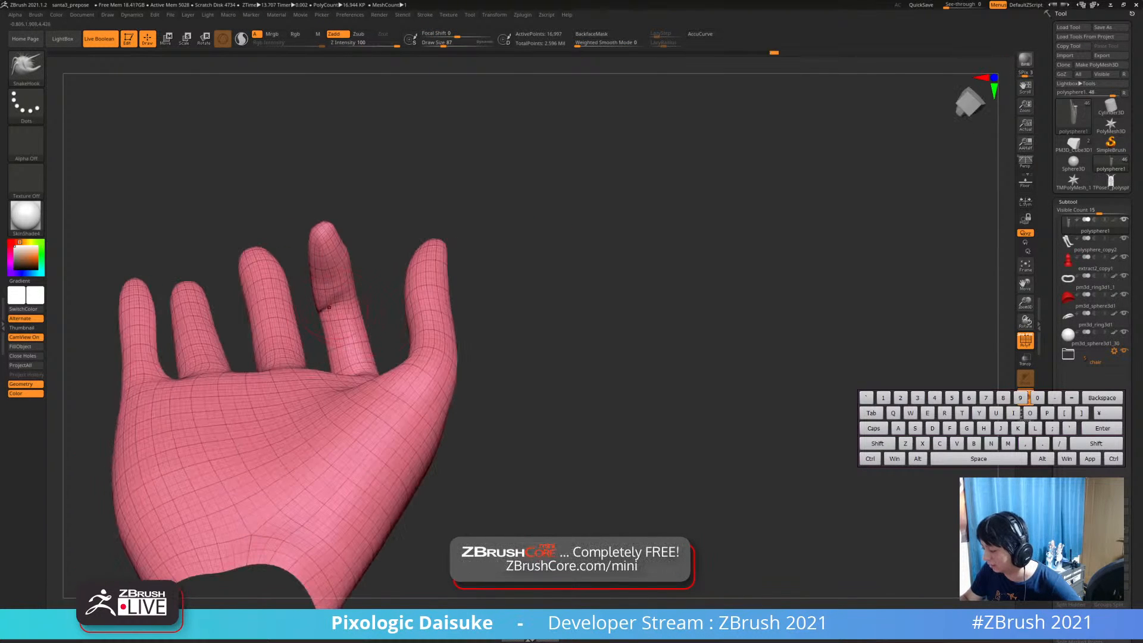
pyautogui.keyDown('shift'); pyautogui.moveTo(334, 288); pyautogui.dragTo(344, 311); pyautogui.keyUp('shift')
pyautogui.moveTo(351, 319); pyautogui.dragTo(344, 351, button='right')
pyautogui.moveTo(352, 304); pyautogui.dragTo(390, 328, button='right')
pyautogui.keyDown('ctrl'); pyautogui.moveTo(390, 328); pyautogui.dragTo(387, 313, button='right'); pyautogui.keyUp('ctrl')
pyautogui.moveTo(443, 286); pyautogui.dragTo(456, 262, button='right')
pyautogui.moveTo(456, 260)
pyautogui.keyDown('ctrl'); pyautogui.mouseDown()
pyautogui.moveTo(397, 292)
pyautogui.moveTo(383, 402)
pyautogui.moveTo(456, 260)
pyautogui.mouseUp(); pyautogui.keyUp('ctrl')
# Mask the hand except for its middle finger and place the gizmo at that finger's base knuckle
pyautogui.moveTo(431, 227); pyautogui.dragTo(447, 226, button='right')
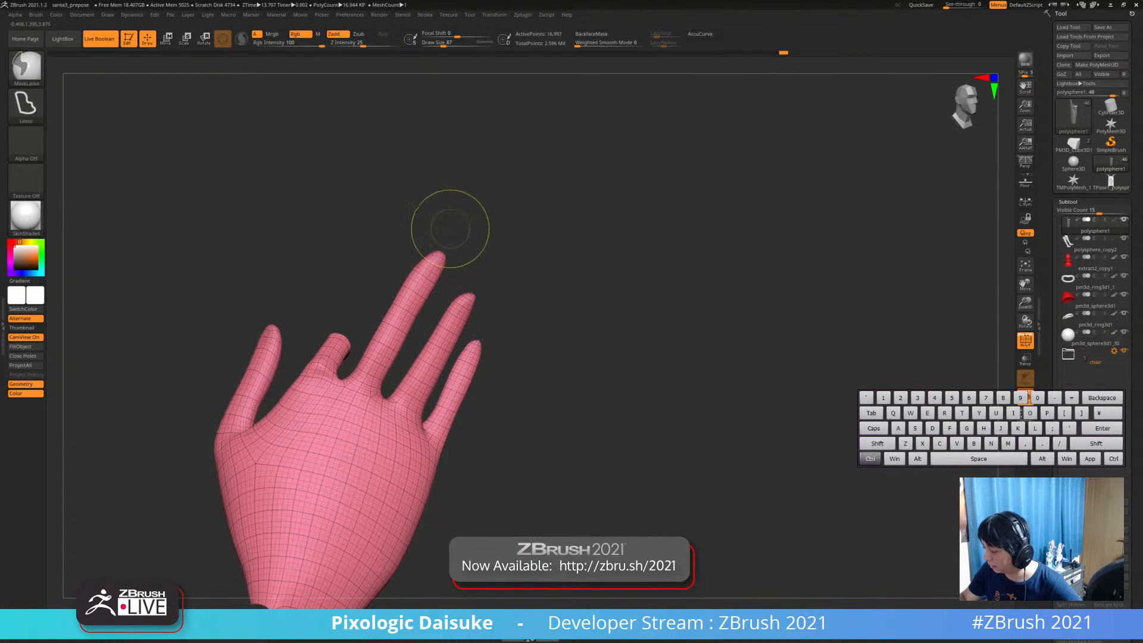
pyautogui.keyDown('ctrl'); pyautogui.moveTo(449, 228); pyautogui.dragTo(459, 262); pyautogui.keyUp('ctrl')
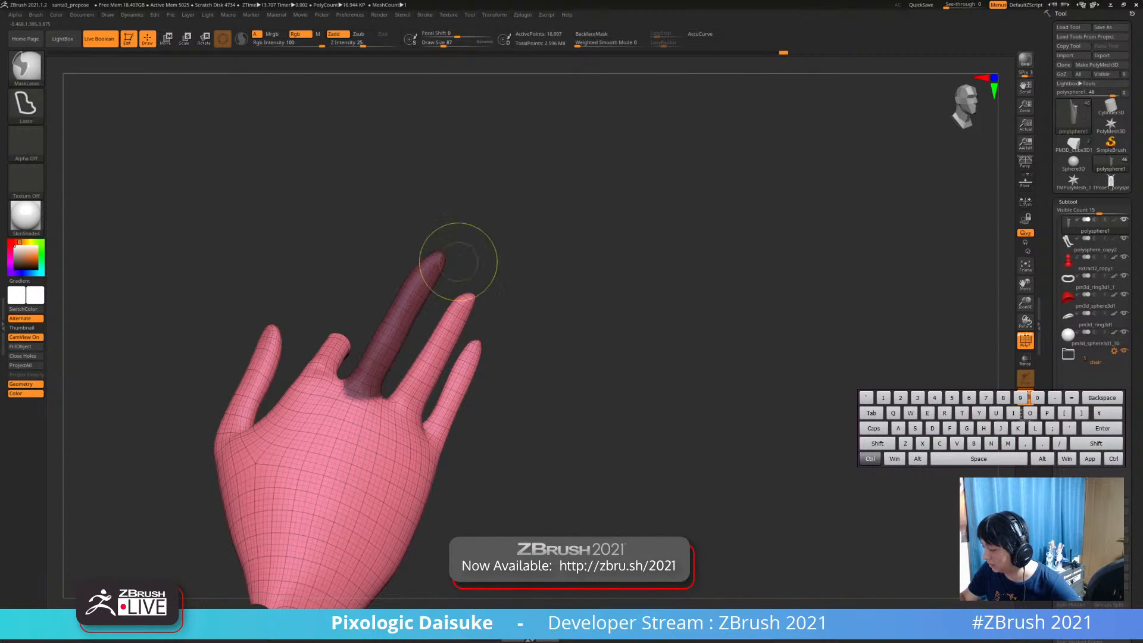
pyautogui.hotkey('ctrl', 'i')
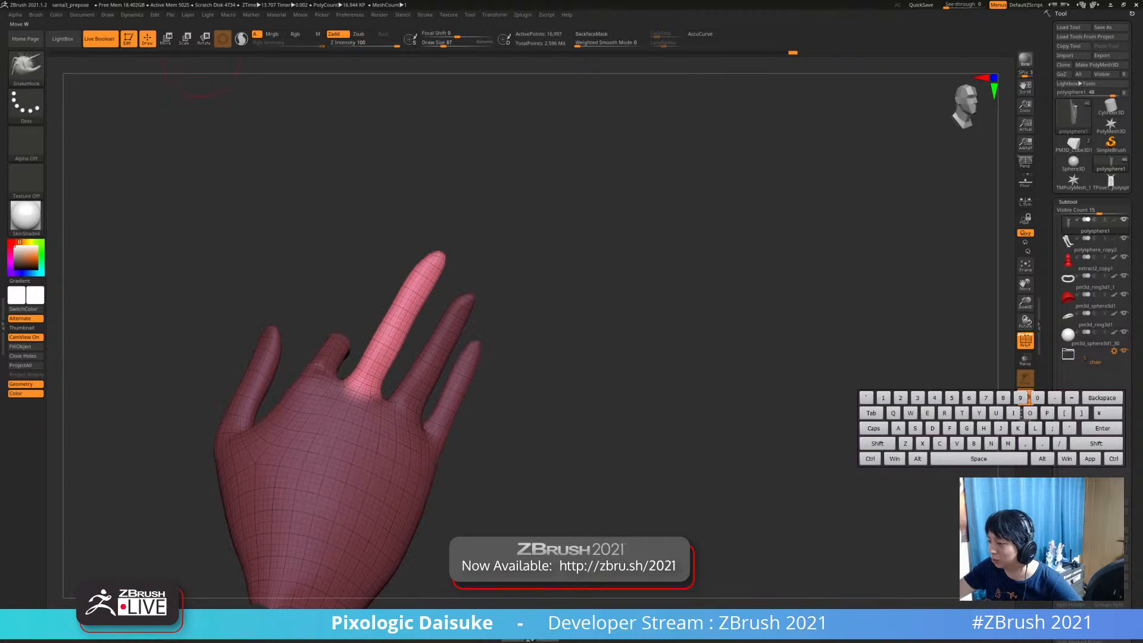
pyautogui.press('w')
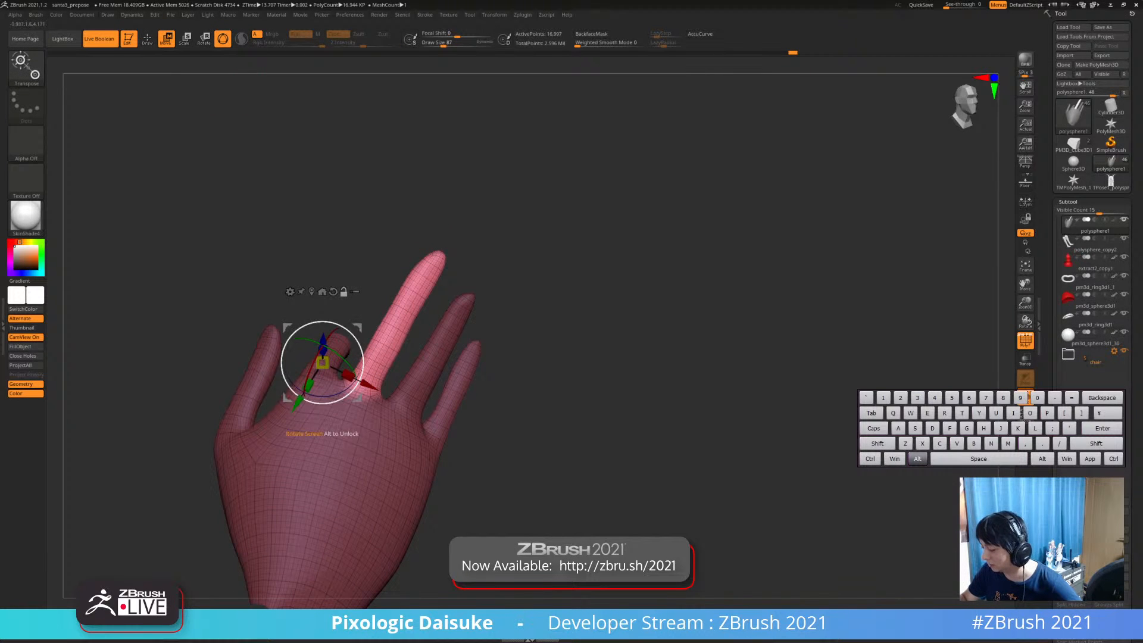
pyautogui.keyDown('alt'); pyautogui.moveTo(399, 364); pyautogui.dragTo(398, 359); pyautogui.keyUp('alt')
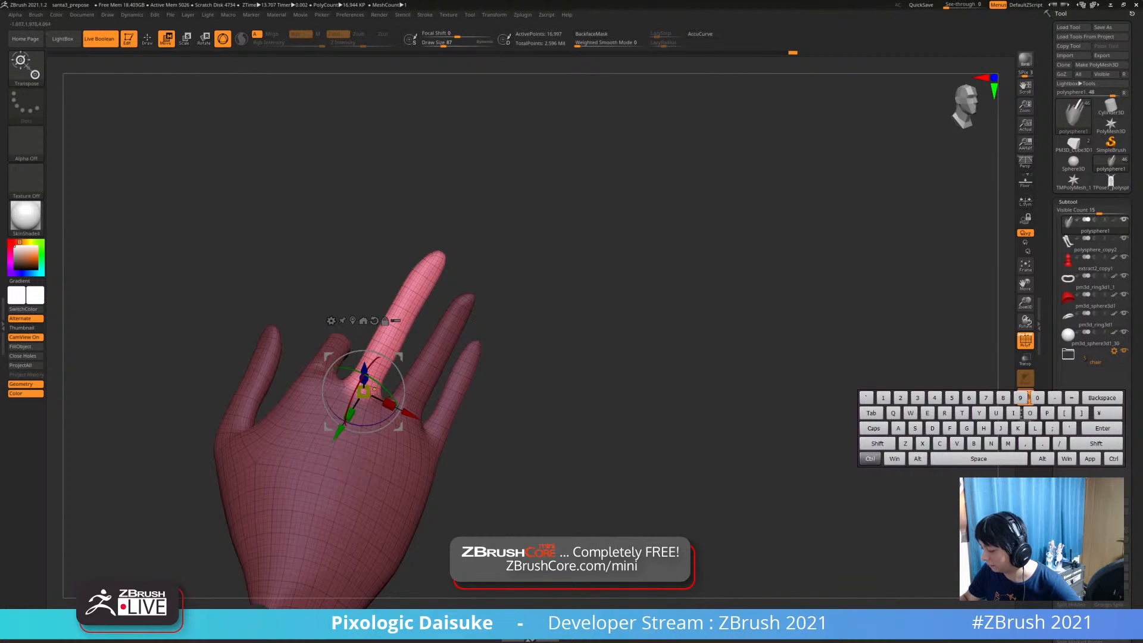
pyautogui.keyDown('ctrl'); pyautogui.moveTo(374, 389); pyautogui.dragTo(357, 404, button='right'); pyautogui.keyUp('ctrl')
pyautogui.keyDown('ctrl'); pyautogui.moveTo(359, 361); pyautogui.dragTo(353, 348, button='right'); pyautogui.keyUp('ctrl')
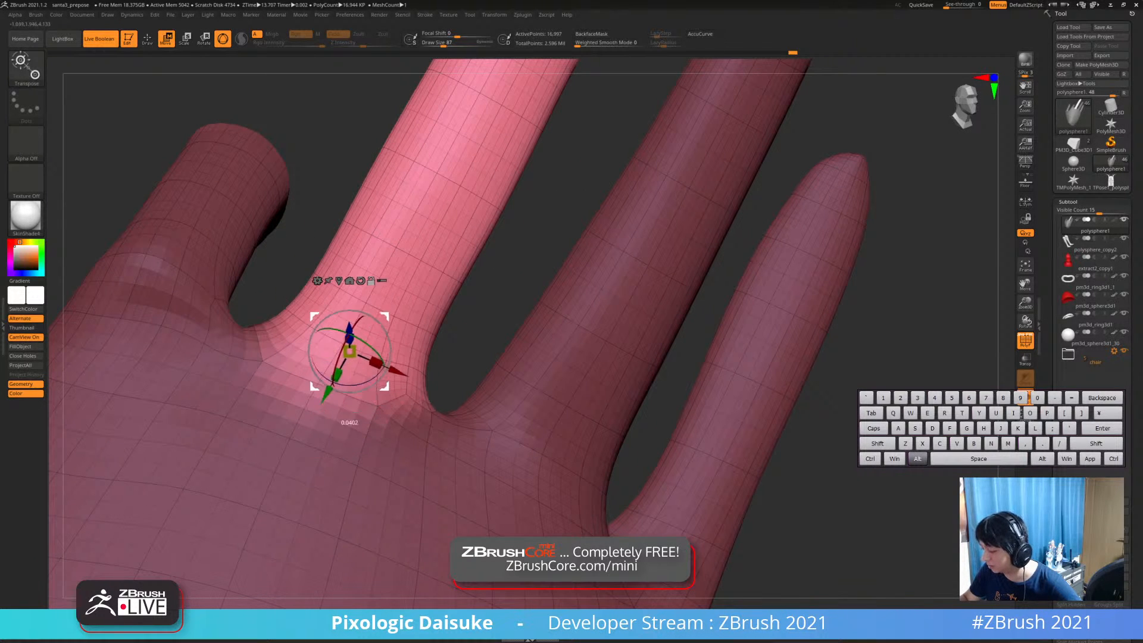
pyautogui.moveTo(349, 351)
pyautogui.keyDown('alt'); pyautogui.mouseDown()
pyautogui.moveTo(383, 326)
pyautogui.moveTo(339, 352)
pyautogui.moveTo(364, 368)
pyautogui.mouseUp(); pyautogui.keyUp('alt')
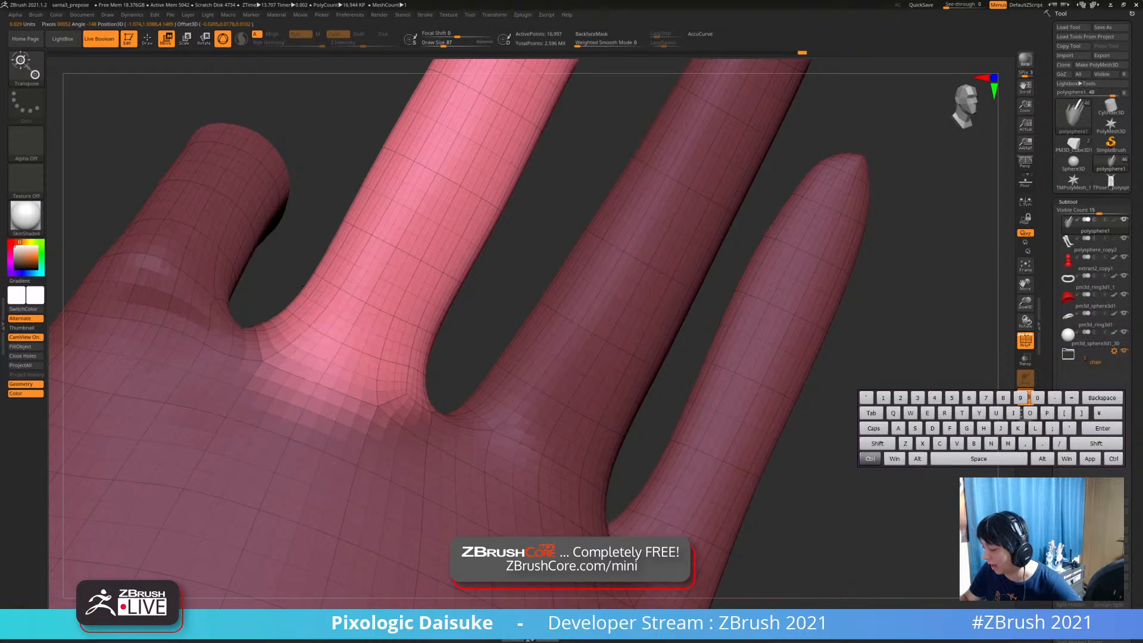
# Rotate the middle finger about its base knuckle to adjust its angle and spread, and clear the mask
pyautogui.keyDown('ctrl'); pyautogui.moveTo(364, 369); pyautogui.dragTo(388, 380, button='right'); pyautogui.keyUp('ctrl')
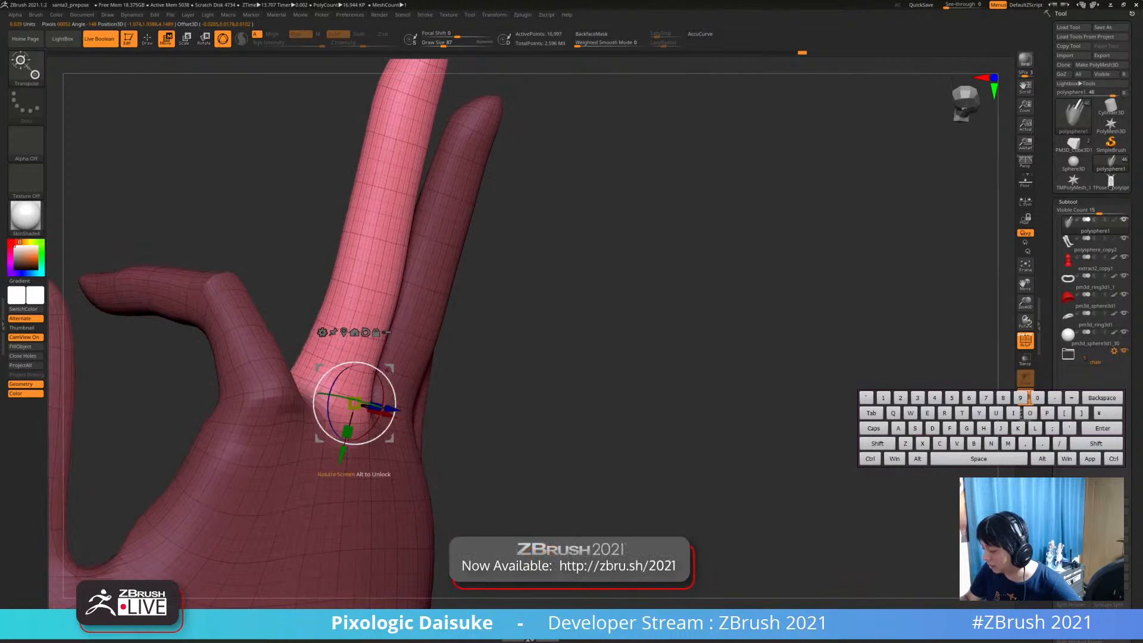
pyautogui.moveTo(388, 379); pyautogui.dragTo(363, 363)
pyautogui.moveTo(363, 364)
pyautogui.mouseDown(button='right')
pyautogui.moveTo(371, 389)
pyautogui.moveTo(366, 377)
pyautogui.mouseUp(button='right')
pyautogui.moveTo(336, 375); pyautogui.dragTo(337, 362)
pyautogui.moveTo(369, 372); pyautogui.dragTo(396, 376, button='right')
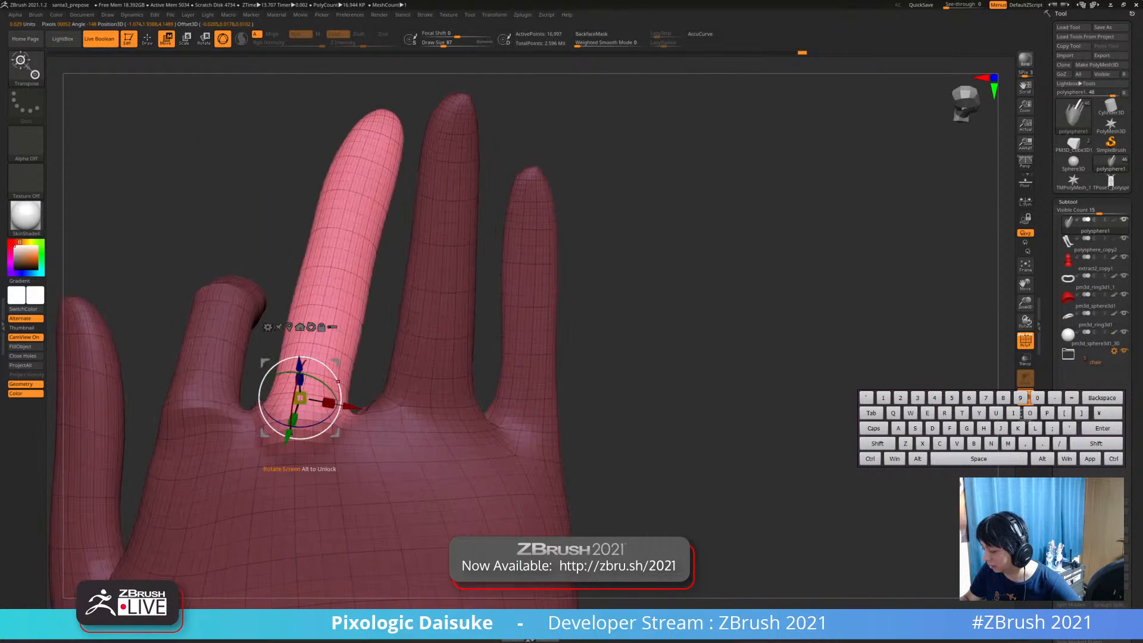
pyautogui.moveTo(338, 381); pyautogui.dragTo(334, 372)
pyautogui.moveTo(336, 363); pyautogui.dragTo(337, 360)
pyautogui.keyDown('ctrl'); pyautogui.moveTo(337, 381); pyautogui.dragTo(327, 360, button='right'); pyautogui.keyUp('ctrl')
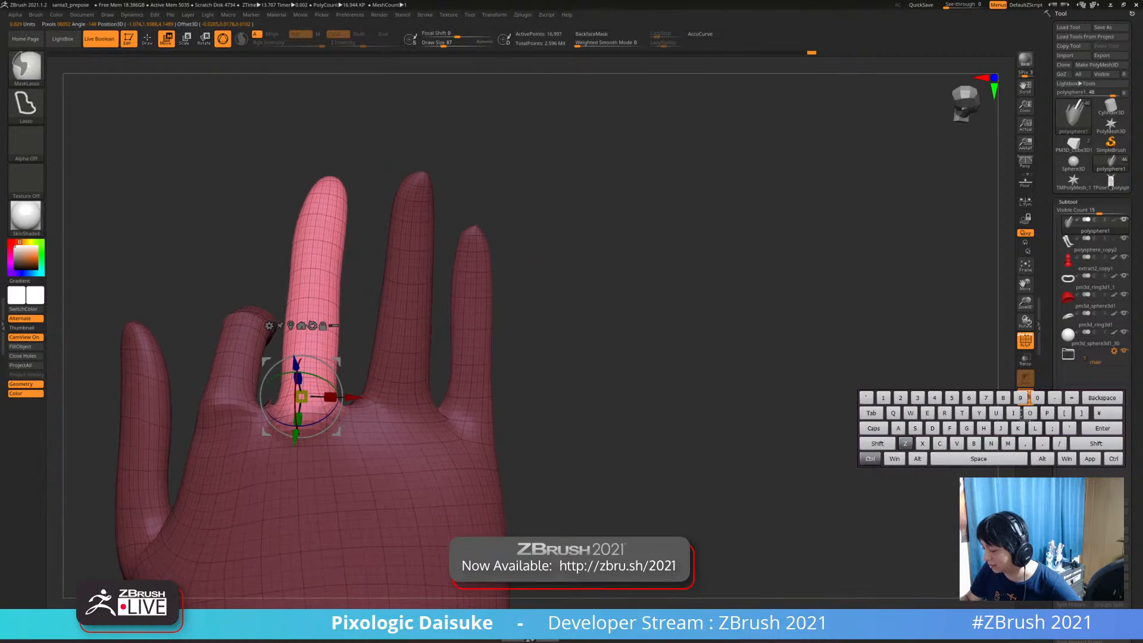
pyautogui.keyDown('ctrl'); pyautogui.moveTo(543, 274); pyautogui.dragTo(556, 286); pyautogui.keyUp('ctrl')
# Smooth the mesh around the middle finger's base knuckle
pyautogui.keyDown('shift'); pyautogui.moveTo(274, 404); pyautogui.dragTo(318, 419); pyautogui.keyUp('shift')
pyautogui.moveTo(321, 410); pyautogui.dragTo(351, 406, button='right')
pyautogui.moveTo(156, 407); pyautogui.dragTo(301, 428, button='right')
pyautogui.moveTo(301, 428); pyautogui.dragTo(494, 393, button='right')
pyautogui.keyDown('alt'); pyautogui.moveTo(345, 364); pyautogui.dragTo(457, 396, button='right'); pyautogui.keyUp('alt')
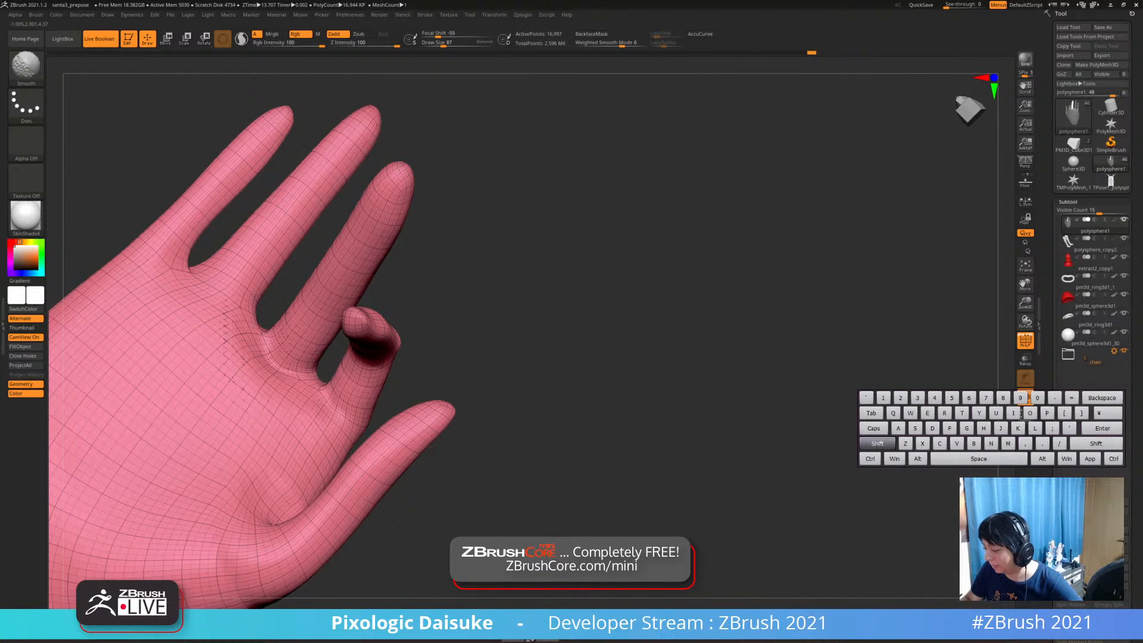
# Mask the hand except for the middle finger's outer part, softening the mask edge at the joint
pyautogui.moveTo(257, 333)
pyautogui.keyDown('ctrl'); pyautogui.mouseDown(button='right')
pyautogui.moveTo(259, 268)
pyautogui.moveTo(309, 381)
pyautogui.moveTo(307, 425)
pyautogui.moveTo(217, 393)
pyautogui.moveTo(184, 363)
pyautogui.moveTo(181, 410)
pyautogui.mouseUp(button='right'); pyautogui.keyUp('ctrl')
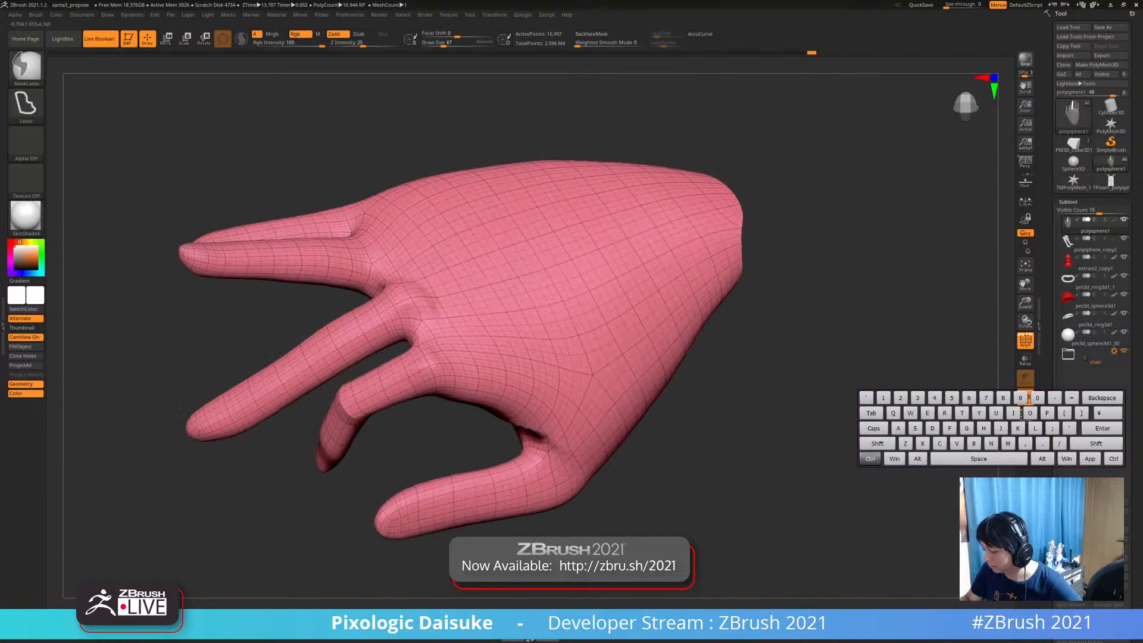
pyautogui.keyDown('ctrl'); pyautogui.moveTo(281, 437); pyautogui.dragTo(128, 344); pyautogui.keyUp('ctrl')
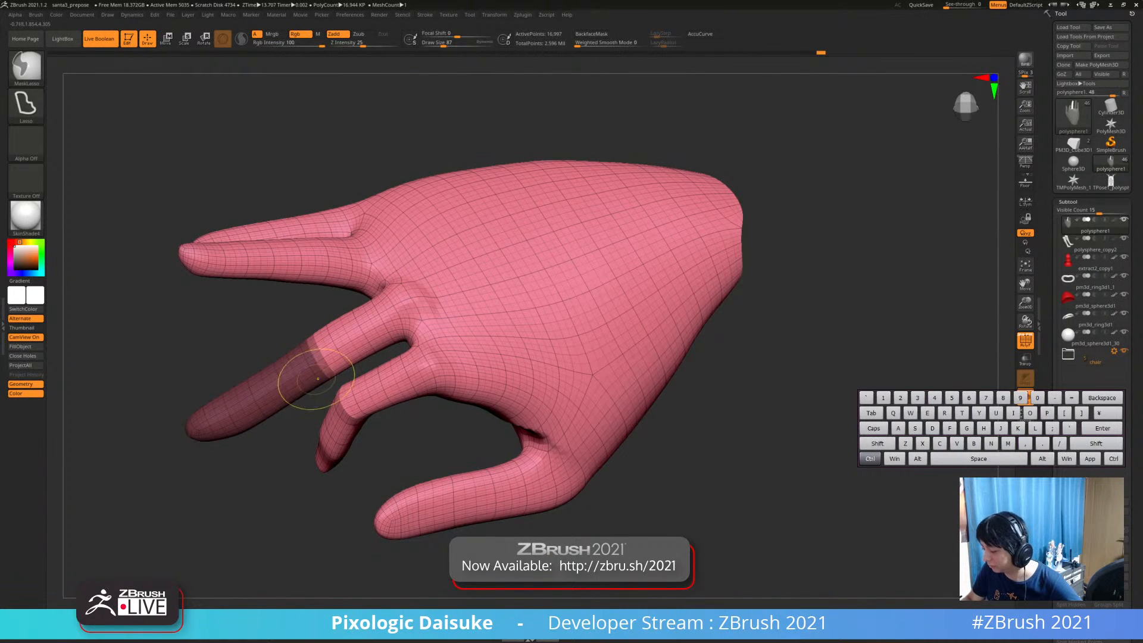
pyautogui.keyDown('ctrl'); pyautogui.click(314, 378); pyautogui.keyUp('ctrl')
pyautogui.keyDown('ctrl'); pyautogui.moveTo(350, 527); pyautogui.dragTo(339, 408, button='right'); pyautogui.keyUp('ctrl')
pyautogui.keyDown('ctrl'); pyautogui.click(349, 478); pyautogui.keyUp('ctrl')
# Place the gizmo at the middle finger's middle knuckle and rotate the unmasked outer part about it
pyautogui.press('w')
pyautogui.keyDown('ctrl'); pyautogui.moveTo(339, 408); pyautogui.dragTo(355, 368, button='right'); pyautogui.keyUp('ctrl')
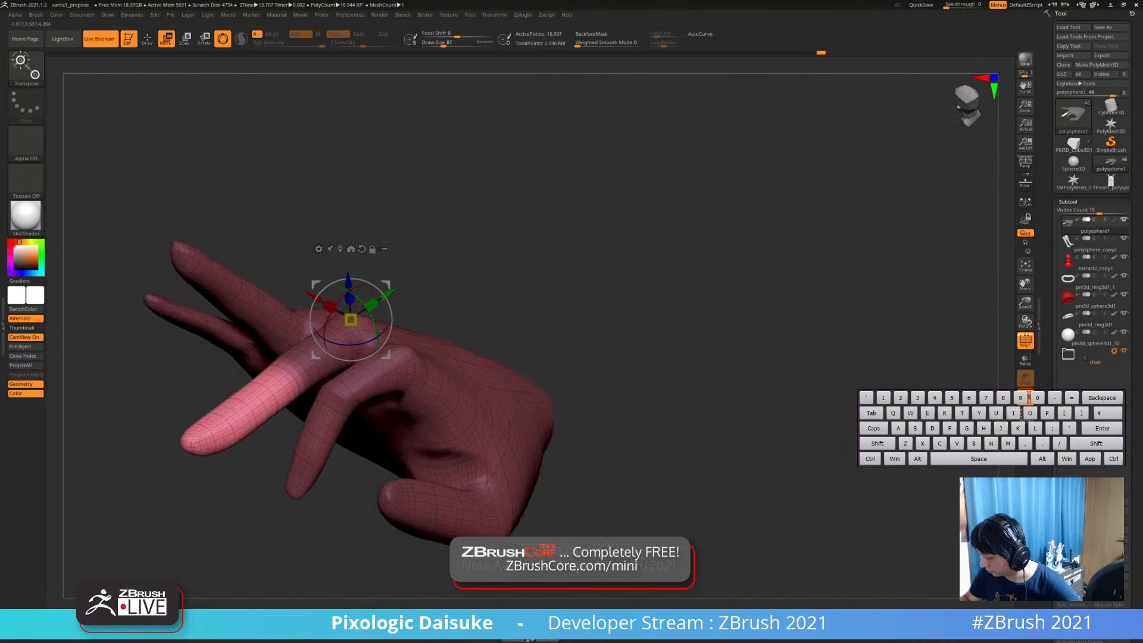
pyautogui.click(351, 249)
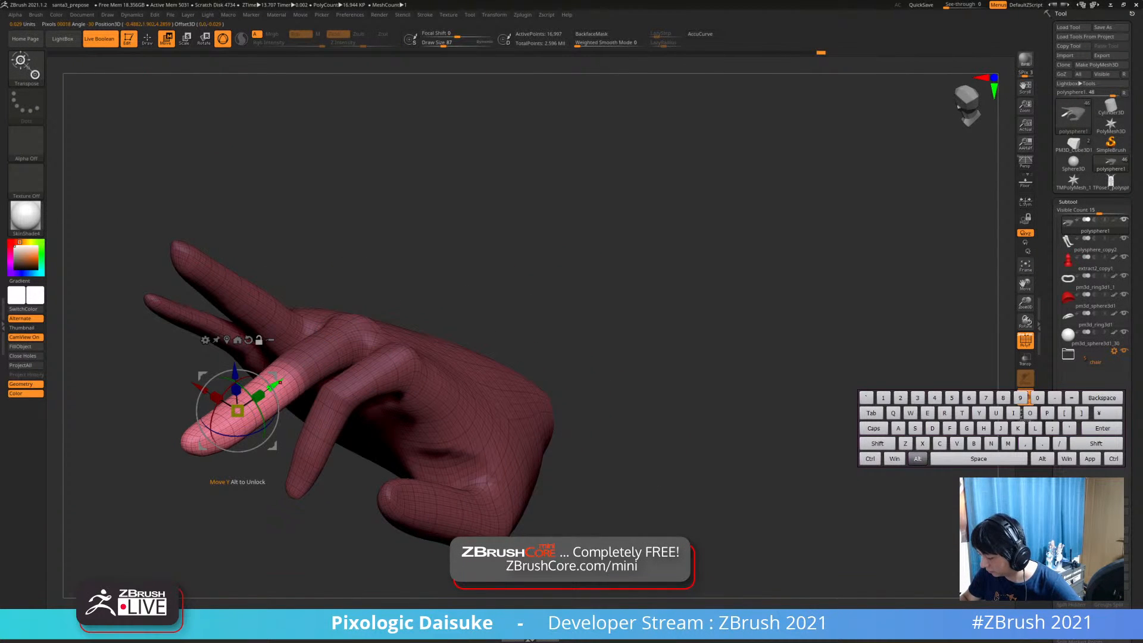
pyautogui.moveTo(302, 324); pyautogui.dragTo(293, 394, button='right')
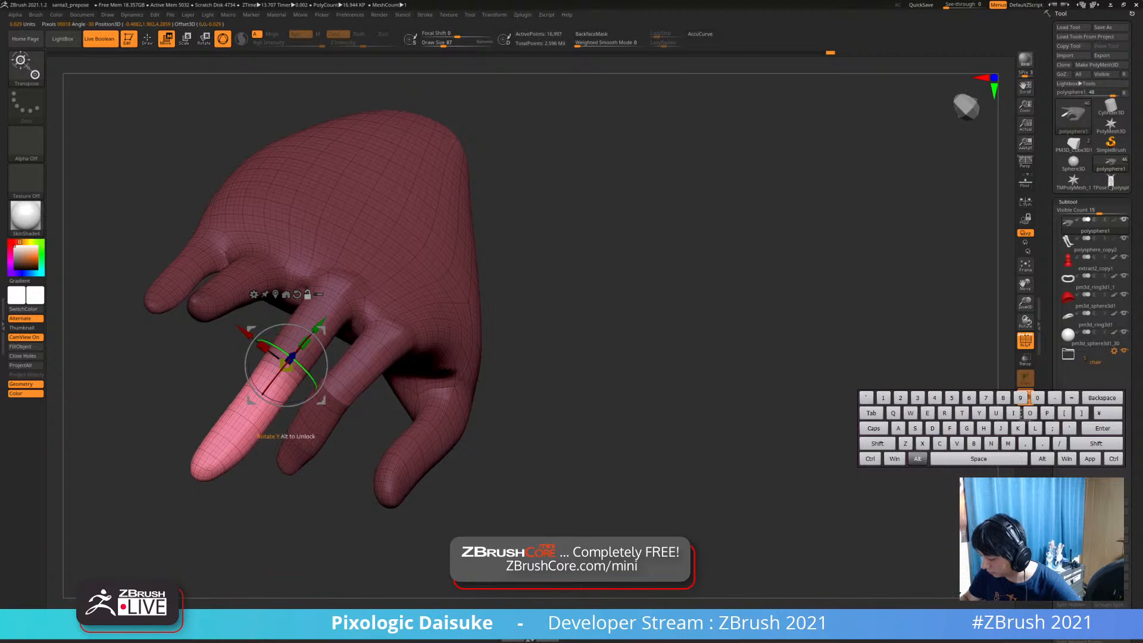
pyautogui.moveTo(293, 397); pyautogui.dragTo(310, 393)
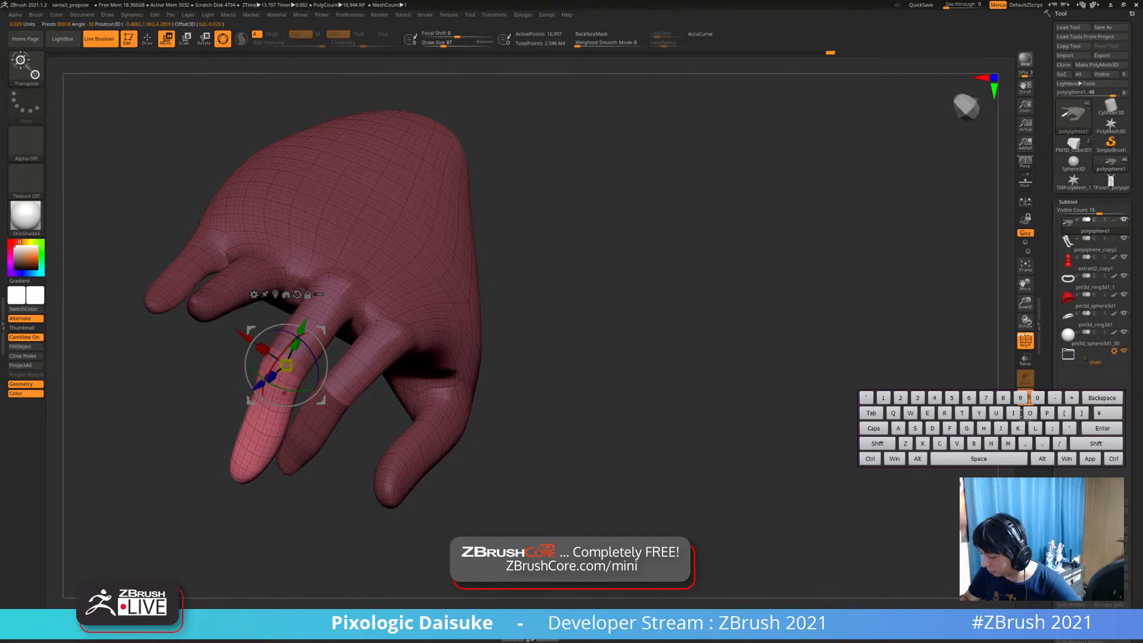
# Refine the bend and direction of the middle finger's outer part about its middle knuckle
pyautogui.moveTo(309, 394); pyautogui.dragTo(321, 365, button='right')
pyautogui.moveTo(322, 365); pyautogui.dragTo(318, 382)
pyautogui.moveTo(318, 382); pyautogui.dragTo(342, 457, button='right')
pyautogui.moveTo(273, 342); pyautogui.dragTo(260, 331, button='right')
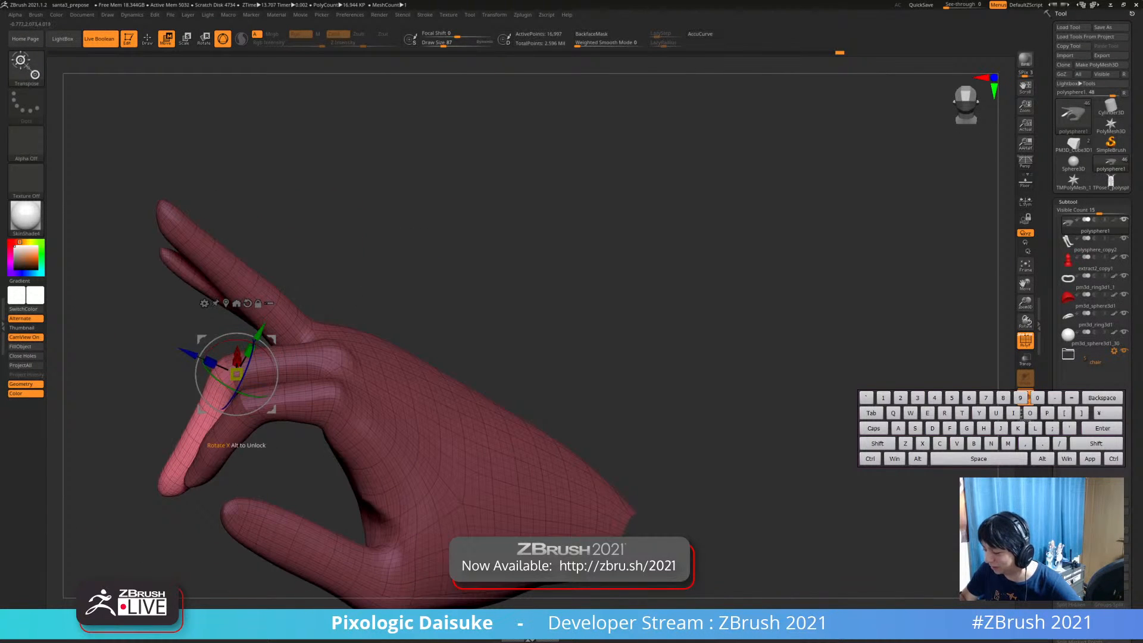
pyautogui.moveTo(261, 347); pyautogui.dragTo(257, 345)
pyautogui.moveTo(297, 381); pyautogui.dragTo(355, 334, button='right')
pyautogui.moveTo(355, 335); pyautogui.dragTo(374, 390, button='right')
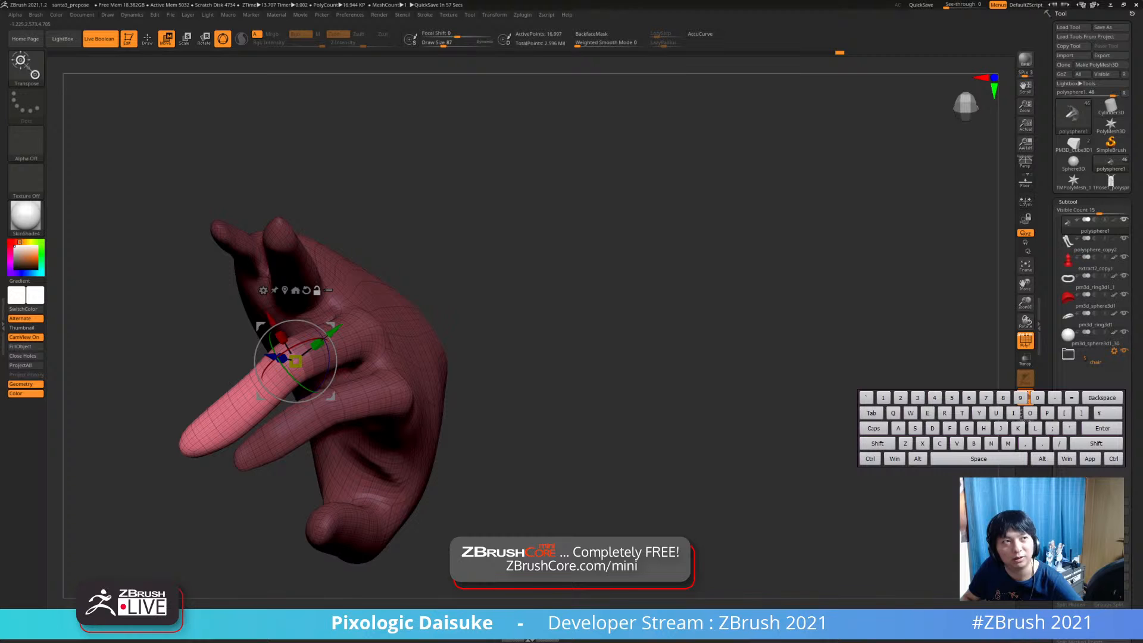
# Extend the mask so only the middle finger's tip segment stays free, and place the gizmo at its last joint
pyautogui.click(316, 290)
pyautogui.moveTo(321, 322); pyautogui.dragTo(387, 326, button='right')
pyautogui.moveTo(315, 294)
pyautogui.keyDown('ctrl'); pyautogui.mouseDown()
pyautogui.moveTo(230, 374)
pyautogui.moveTo(280, 439)
pyautogui.mouseUp(); pyautogui.keyUp('ctrl')
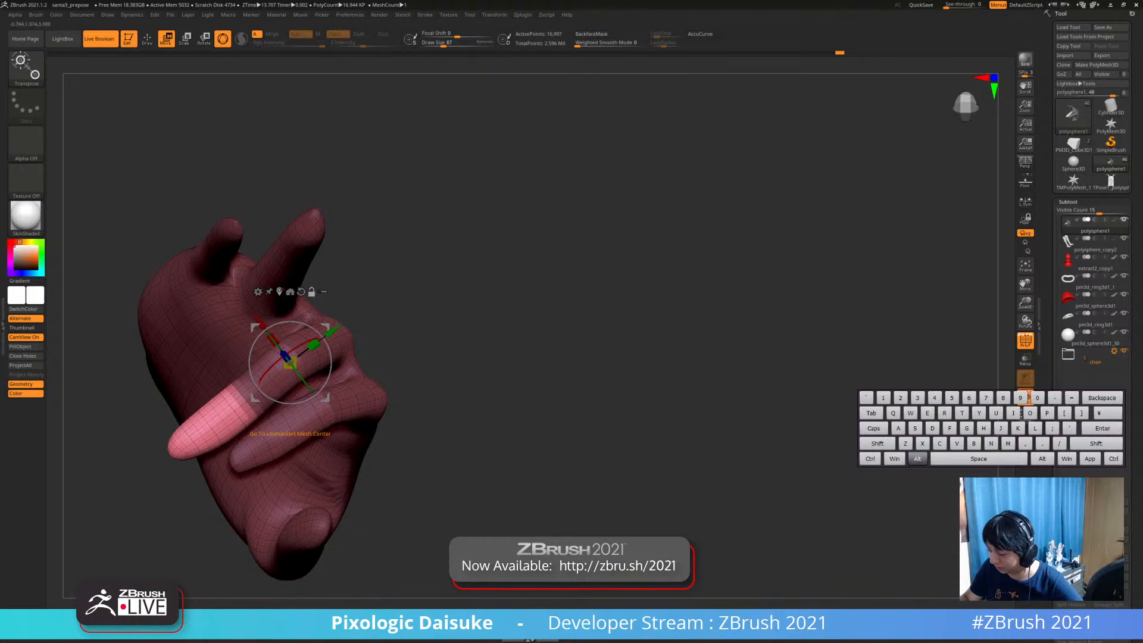
pyautogui.click(290, 291)
pyautogui.keyDown('alt'); pyautogui.moveTo(254, 398); pyautogui.dragTo(225, 411); pyautogui.keyUp('alt')
# Bend the middle fingertip slightly about its last joint and clear the mask
pyautogui.moveTo(571, 381); pyautogui.dragTo(578, 298)
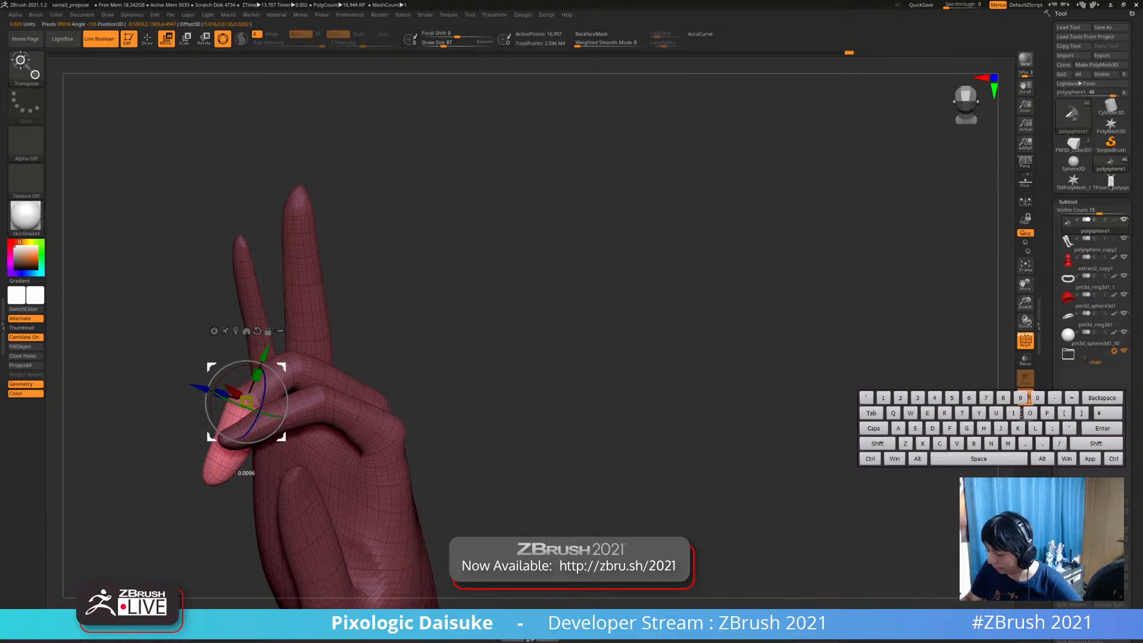
pyautogui.moveTo(214, 473); pyautogui.dragTo(235, 476)
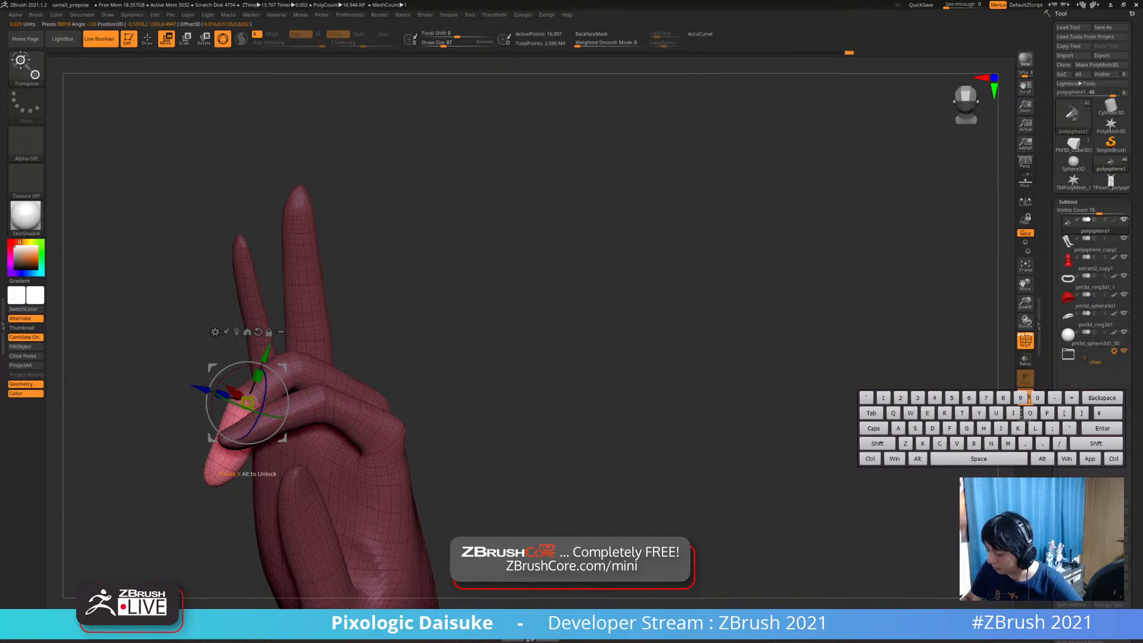
pyautogui.moveTo(381, 333)
pyautogui.keyDown('ctrl'); pyautogui.mouseDown()
pyautogui.moveTo(405, 357)
pyautogui.moveTo(334, 363)
pyautogui.moveTo(257, 296)
pyautogui.mouseUp(); pyautogui.keyUp('ctrl')
pyautogui.keyDown('alt'); pyautogui.moveTo(476, 334); pyautogui.dragTo(473, 308); pyautogui.keyUp('alt')
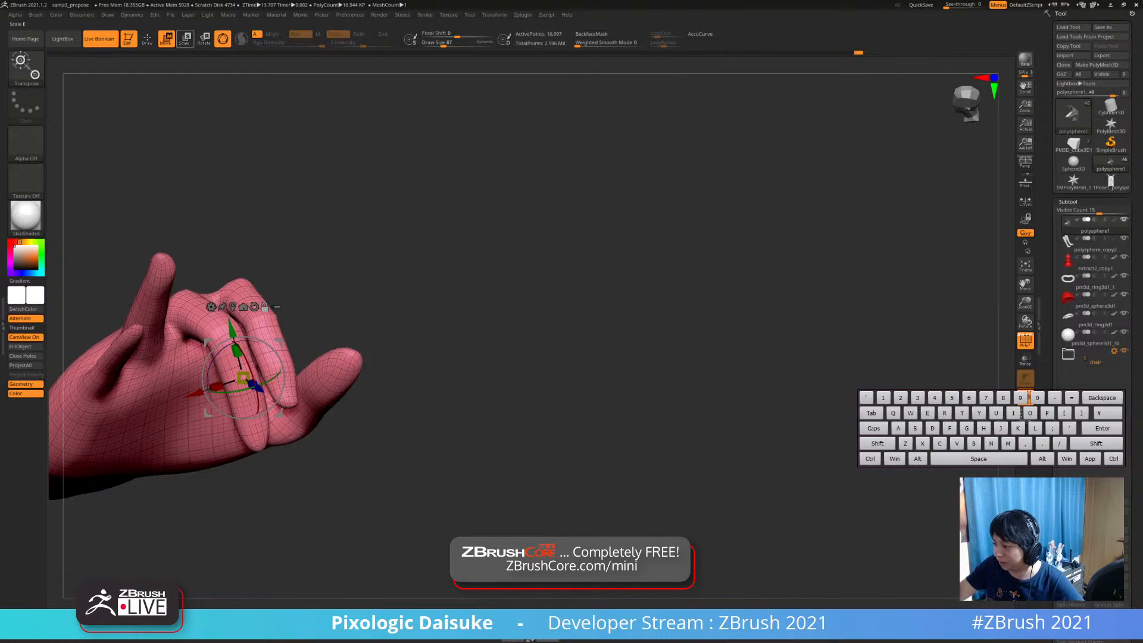
# Reshape the bent middle finger with the SnakeHook brush, with BackfaceMask turned on
pyautogui.click(147, 39)
pyautogui.moveTo(339, 459)
pyautogui.mouseDown()
pyautogui.moveTo(279, 446)
pyautogui.moveTo(369, 443)
pyautogui.mouseUp()
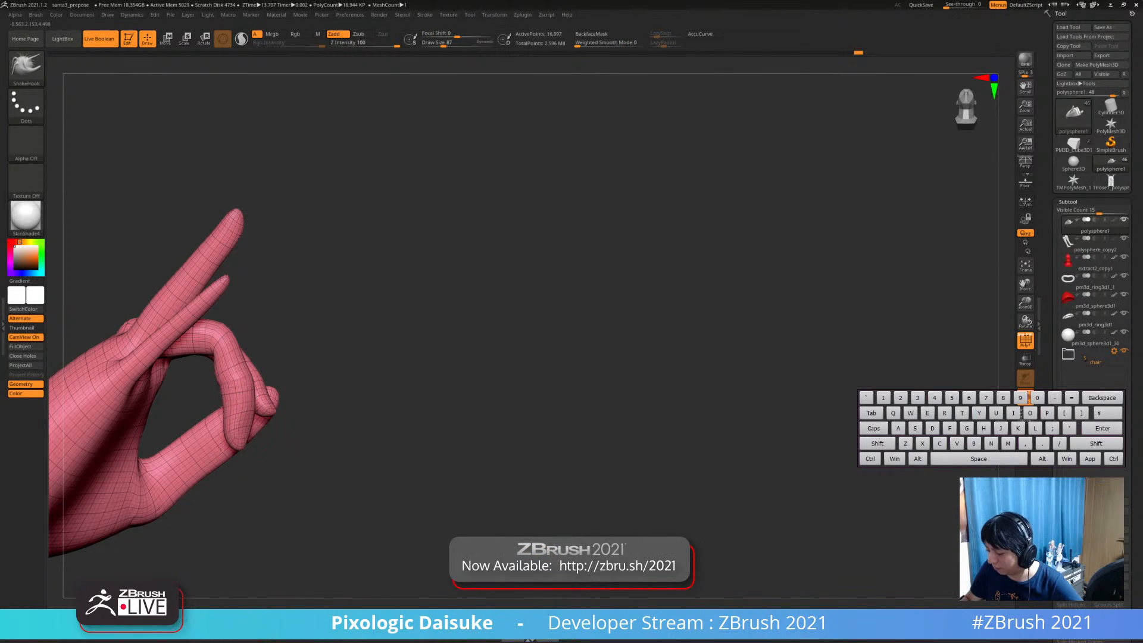
pyautogui.moveTo(238, 452); pyautogui.dragTo(369, 437)
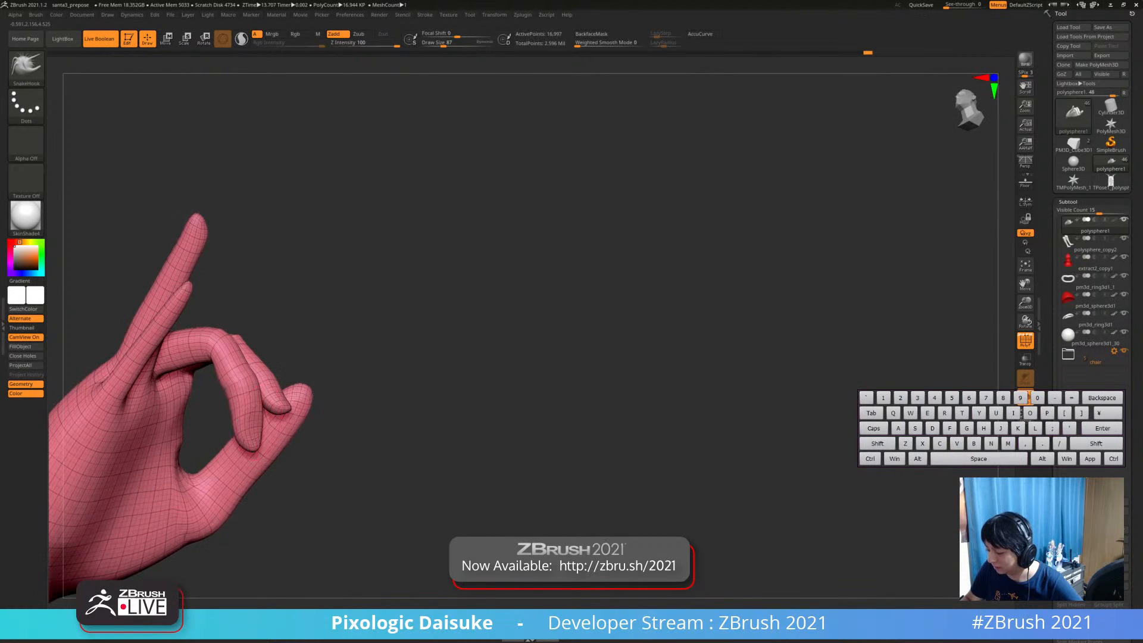
pyautogui.moveTo(216, 376); pyautogui.dragTo(219, 353)
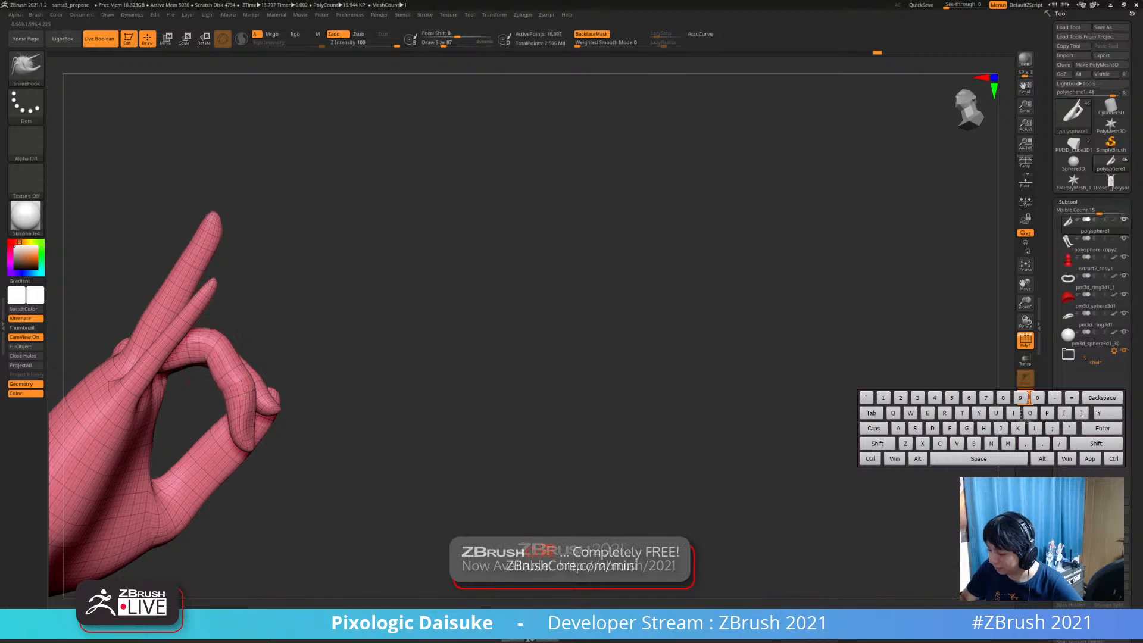
pyautogui.moveTo(220, 360)
pyautogui.mouseDown()
pyautogui.moveTo(274, 354)
pyautogui.moveTo(220, 360)
pyautogui.moveTo(299, 436)
pyautogui.moveTo(271, 440)
pyautogui.mouseUp()
# Examine the hand's pose against the character's face, alternating between the whole scene and the isolated hand
pyautogui.moveTo(395, 452)
pyautogui.mouseDown()
pyautogui.moveTo(398, 428)
pyautogui.moveTo(338, 416)
pyautogui.moveTo(381, 392)
pyautogui.moveTo(353, 354)
pyautogui.moveTo(414, 294)
pyautogui.moveTo(548, 375)
pyautogui.moveTo(583, 321)
pyautogui.moveTo(577, 174)
pyautogui.mouseUp()
pyautogui.hotkey('alt', 's')
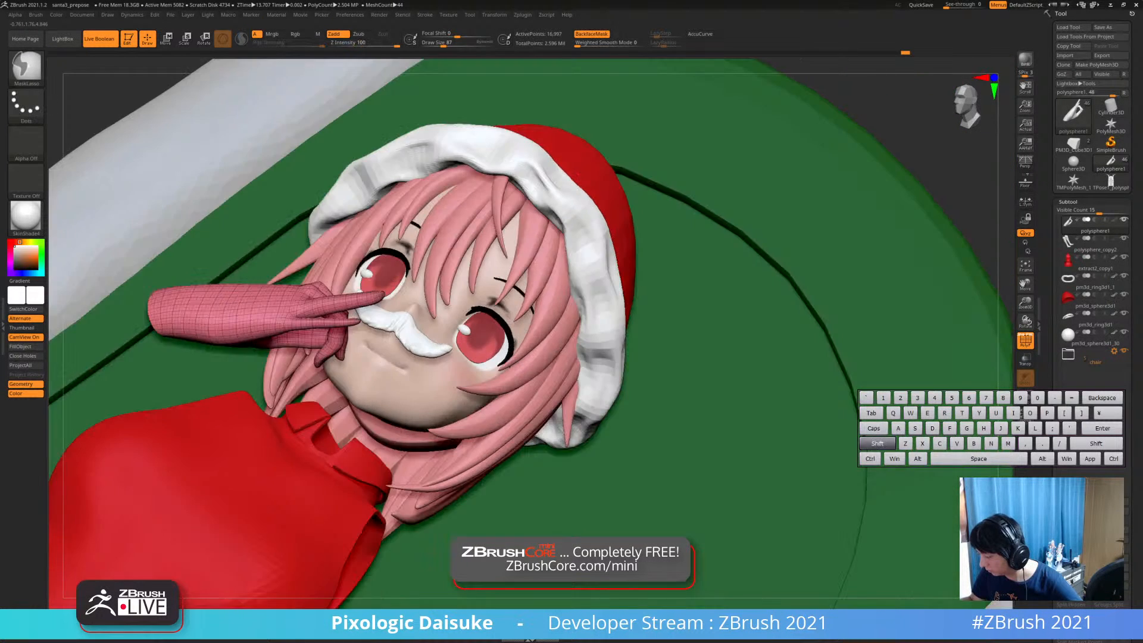
pyautogui.keyDown('shift'); pyautogui.moveTo(577, 175); pyautogui.dragTo(590, 256, button='right'); pyautogui.keyUp('shift')
pyautogui.keyDown('alt'); pyautogui.moveTo(610, 452); pyautogui.dragTo(596, 398, button='right'); pyautogui.keyUp('alt')
pyautogui.hotkey('alt', 's')
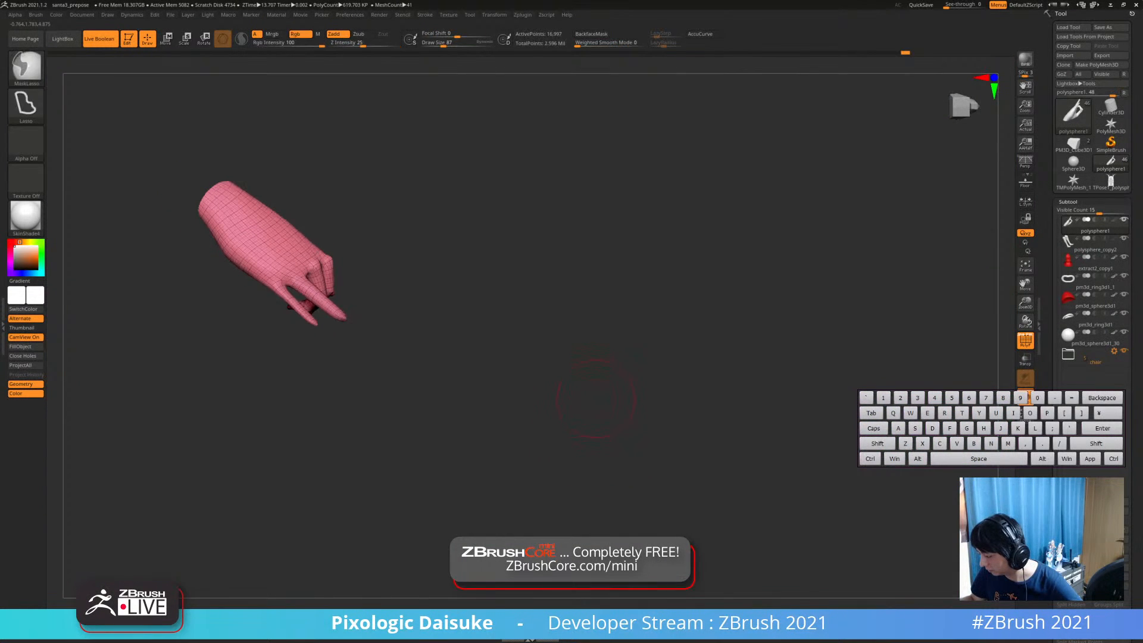
pyautogui.hotkey('alt', 's')
pyautogui.moveTo(306, 278)
pyautogui.keyDown('ctrl'); pyautogui.mouseDown(button='right')
pyautogui.moveTo(318, 347)
pyautogui.moveTo(310, 375)
pyautogui.moveTo(315, 337)
pyautogui.mouseUp(button='right'); pyautogui.keyUp('ctrl')
pyautogui.hotkey('alt', 's')
# Mask the hand except for its ring finger and place the gizmo at that finger's base knuckle
pyautogui.press('ctrl')
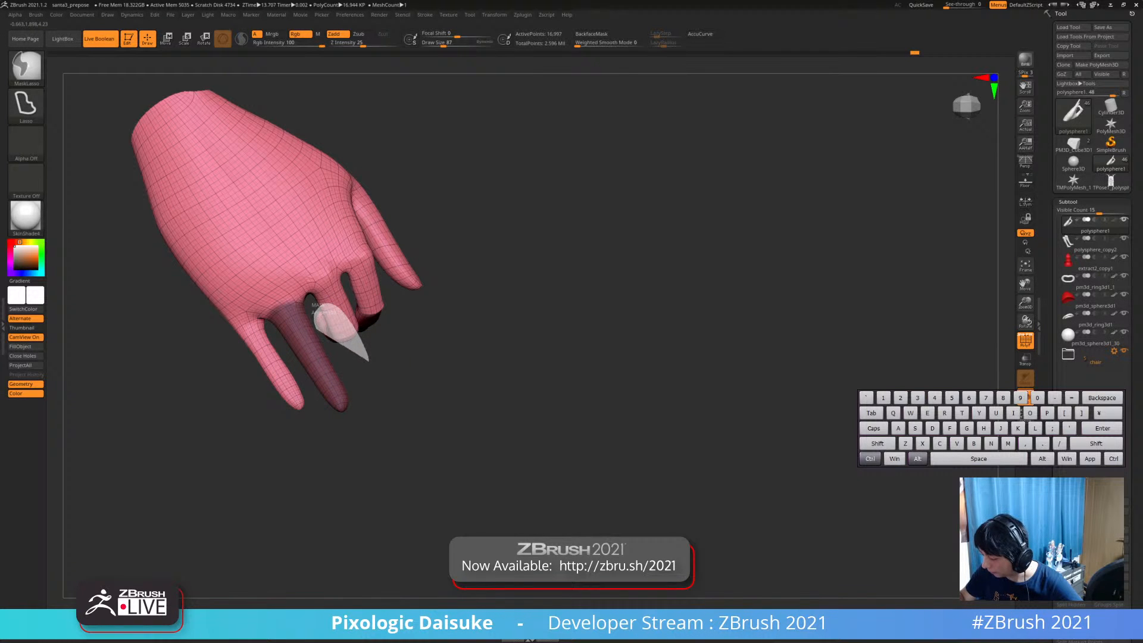
pyautogui.keyDown('alt'); pyautogui.moveTo(347, 353); pyautogui.dragTo(365, 378, button='right'); pyautogui.keyUp('alt')
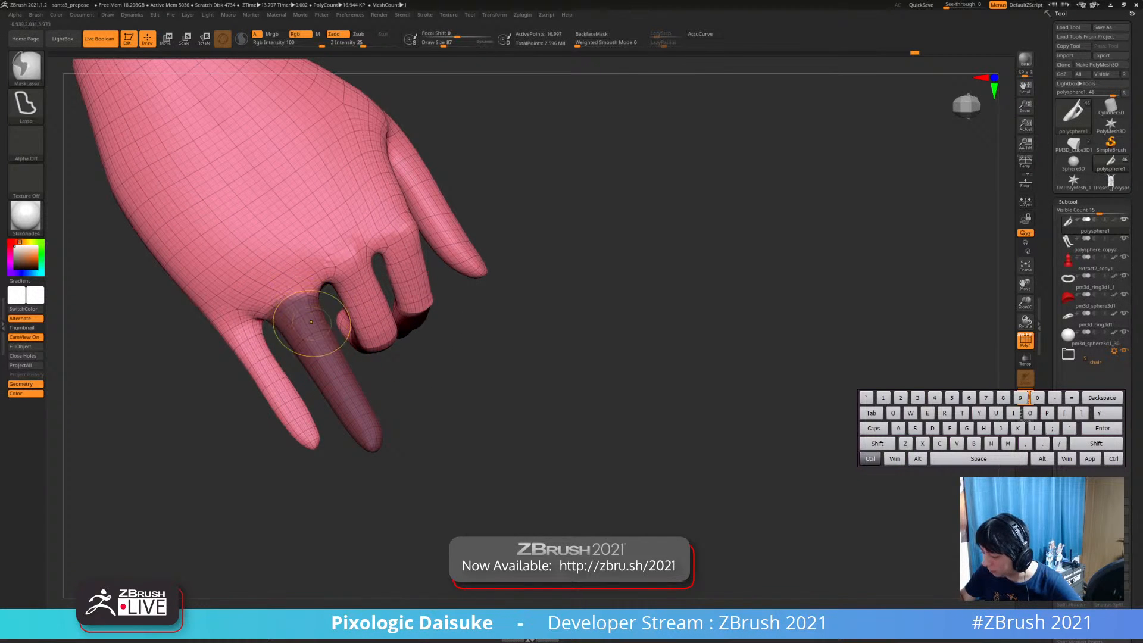
pyautogui.moveTo(326, 332)
pyautogui.keyDown('ctrl'); pyautogui.mouseDown(button='right')
pyautogui.moveTo(379, 349)
pyautogui.moveTo(392, 282)
pyautogui.moveTo(369, 351)
pyautogui.mouseUp(button='right'); pyautogui.keyUp('ctrl')
pyautogui.keyDown('ctrl'); pyautogui.click(386, 353); pyautogui.keyUp('ctrl')
pyautogui.press('r')
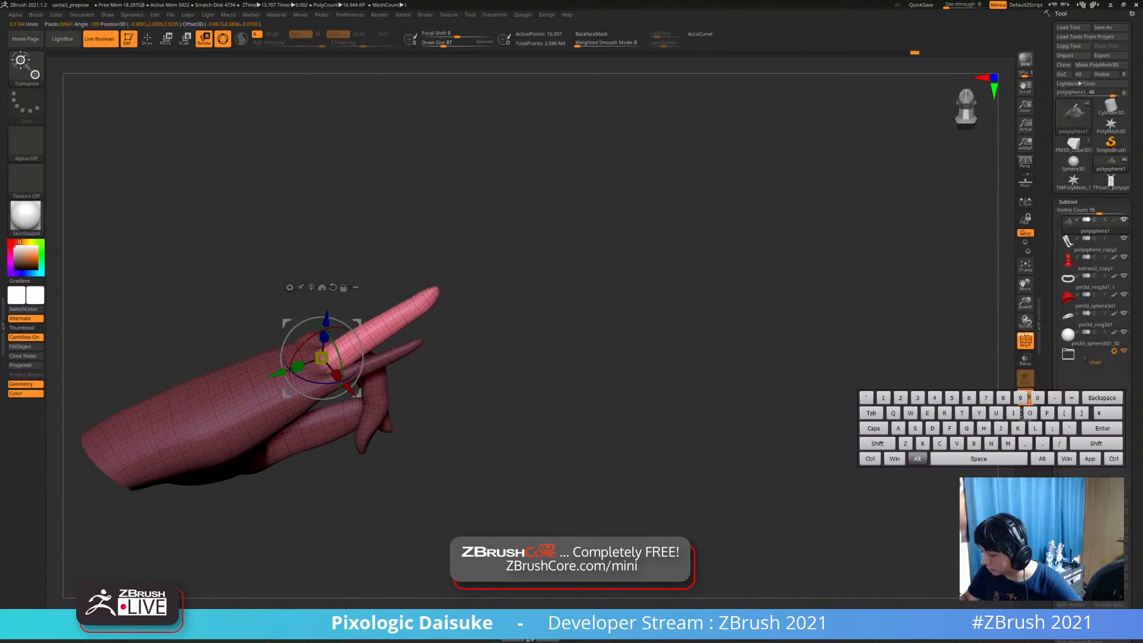
# Rotate the ring finger about its base knuckle to adjust its angle relative to the neighbouring fingers
pyautogui.moveTo(351, 300); pyautogui.dragTo(354, 376, button='right')
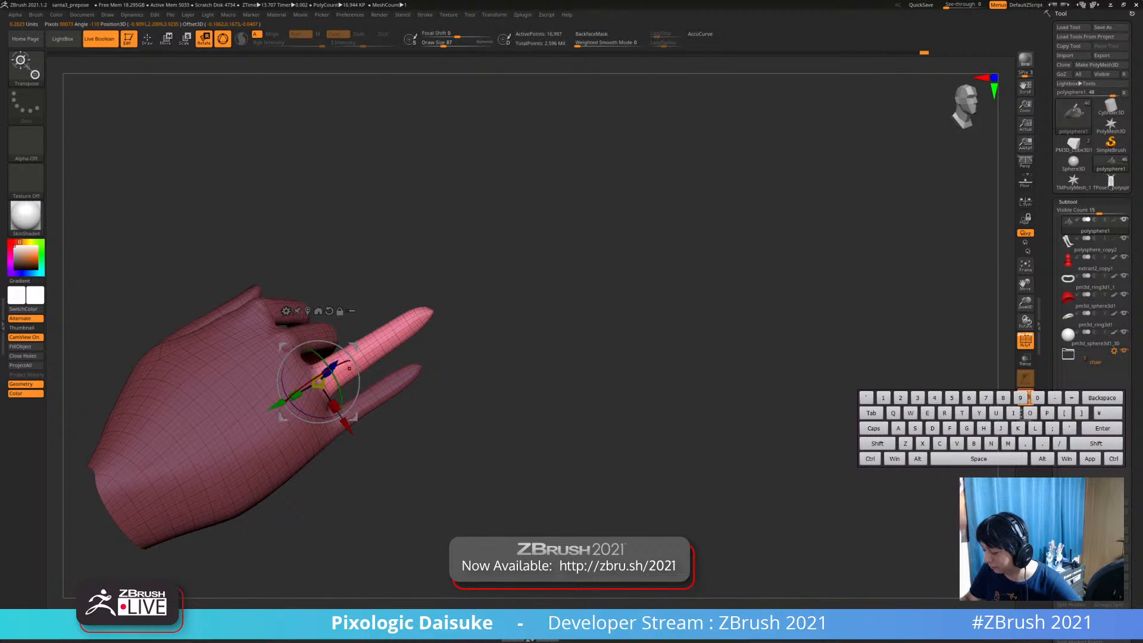
pyautogui.hotkey('ctrl', 'z')
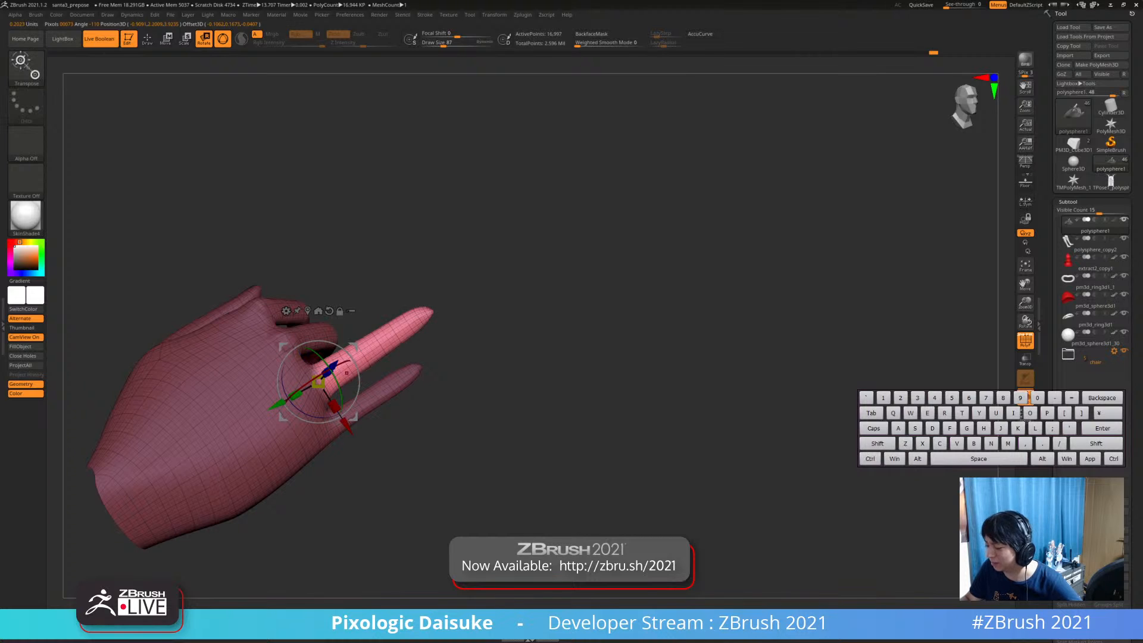
pyautogui.moveTo(363, 387); pyautogui.dragTo(334, 352, button='right')
pyautogui.moveTo(309, 348); pyautogui.dragTo(338, 350)
pyautogui.moveTo(345, 378)
pyautogui.keyDown('alt'); pyautogui.mouseDown(button='right')
pyautogui.moveTo(317, 342)
pyautogui.moveTo(324, 414)
pyautogui.moveTo(372, 399)
pyautogui.moveTo(379, 386)
pyautogui.moveTo(359, 373)
pyautogui.mouseUp(button='right'); pyautogui.keyUp('alt')
# Mask the outer part of the ring finger from its middle knuckle to the tip
pyautogui.moveTo(316, 353)
pyautogui.keyDown('ctrl'); pyautogui.mouseDown()
pyautogui.moveTo(306, 351)
pyautogui.moveTo(316, 320)
pyautogui.mouseUp(); pyautogui.keyUp('ctrl')
pyautogui.hotkey('ctrl', 'z')
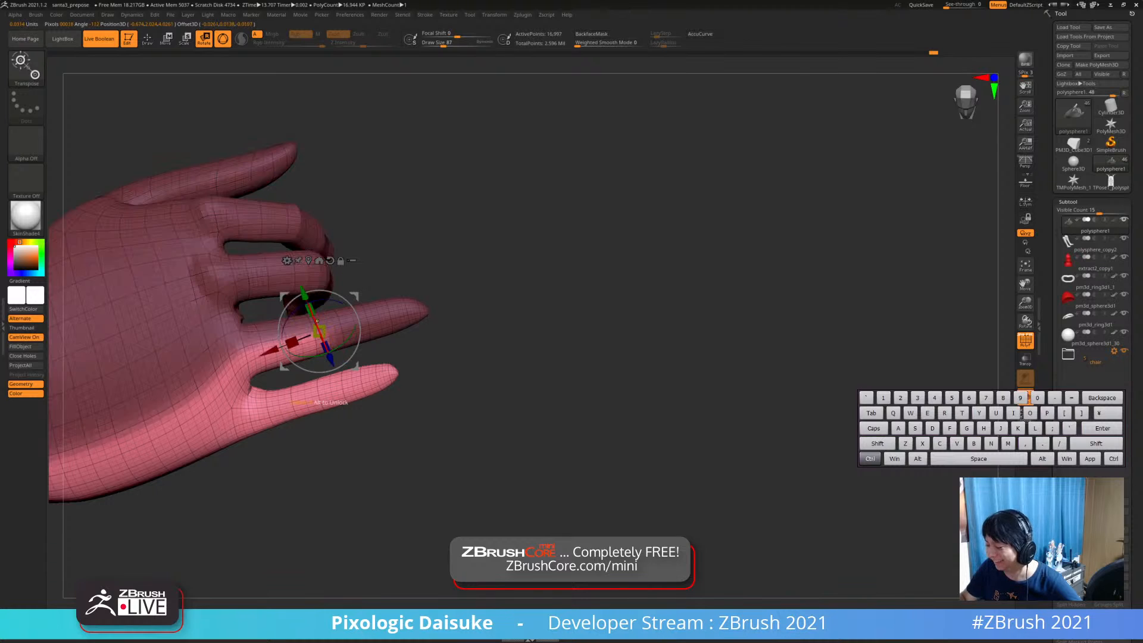
pyautogui.moveTo(349, 308); pyautogui.dragTo(346, 314, button='right')
pyautogui.hotkey('ctrl', 'z')
pyautogui.keyDown('ctrl'); pyautogui.moveTo(326, 332); pyautogui.dragTo(317, 331); pyautogui.keyUp('ctrl')
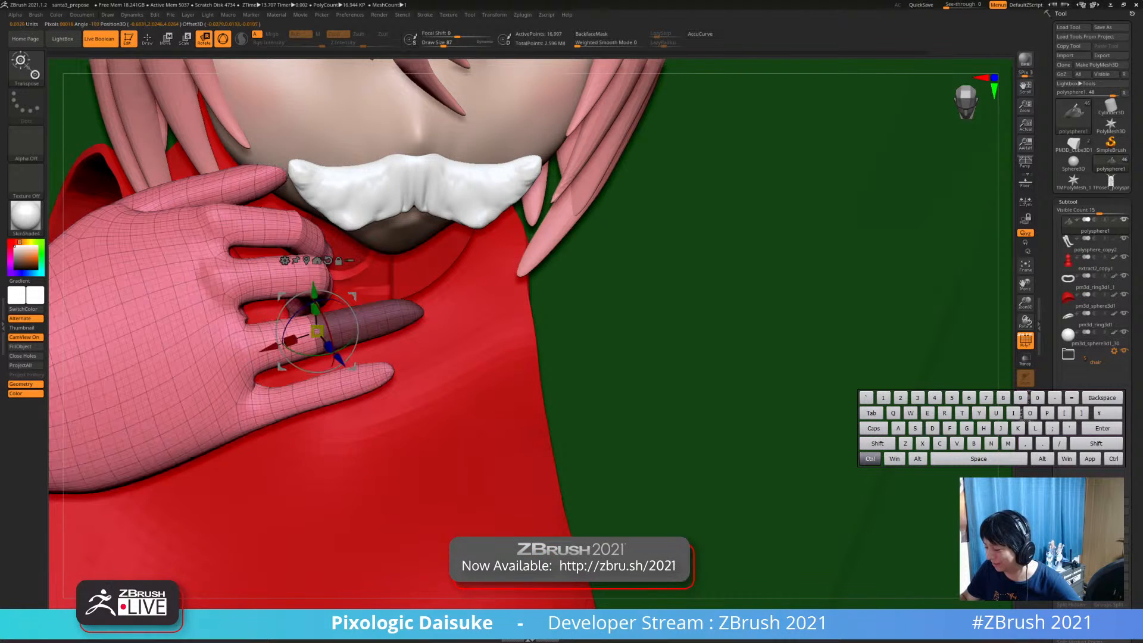
# Invert the mask so only the ring finger's outer part stays editable, and isolate the hand
pyautogui.keyDown('ctrl'); pyautogui.moveTo(372, 324); pyautogui.dragTo(331, 239, button='right'); pyautogui.keyUp('ctrl')
pyautogui.keyDown('ctrl'); pyautogui.click(329, 241); pyautogui.keyUp('ctrl')
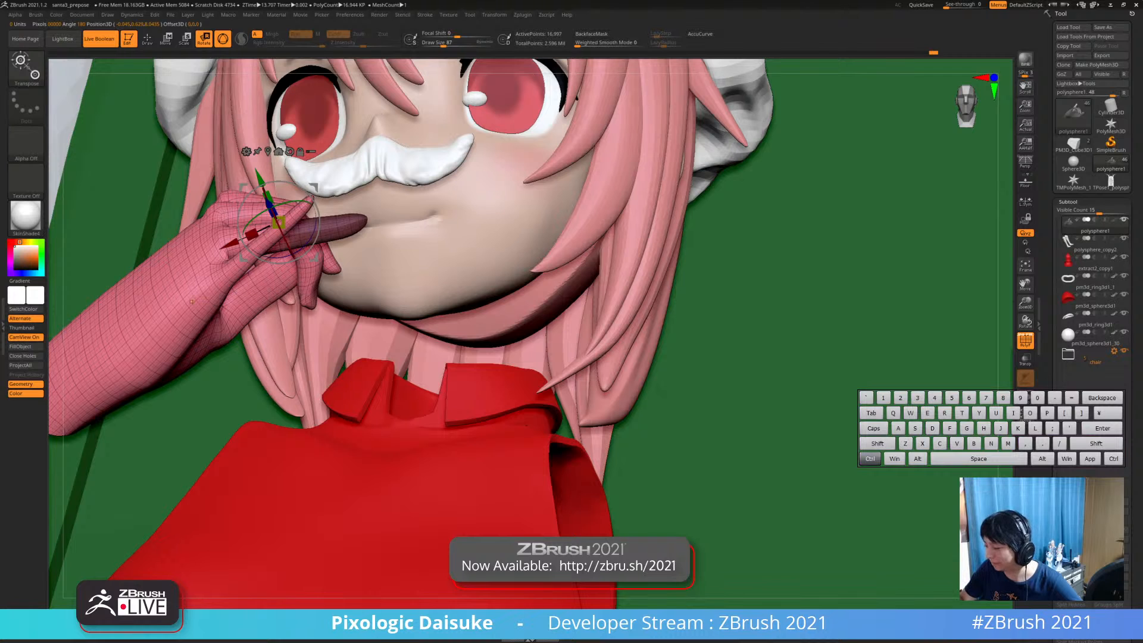
pyautogui.hotkey('ctrl', 'z')
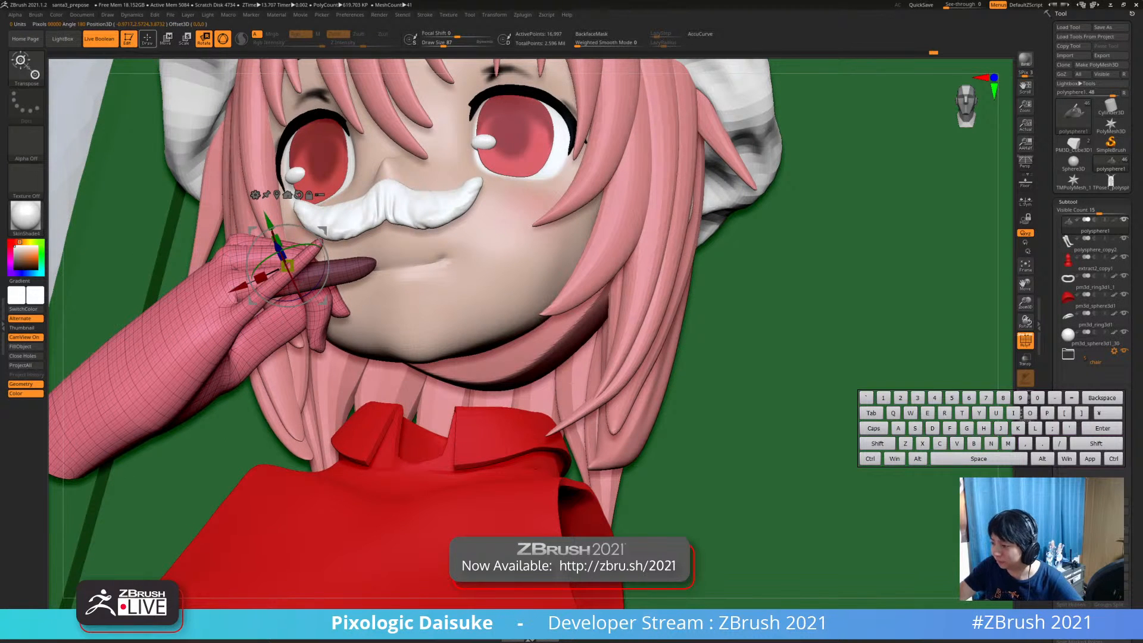
pyautogui.hotkey('ctrl', 'z')
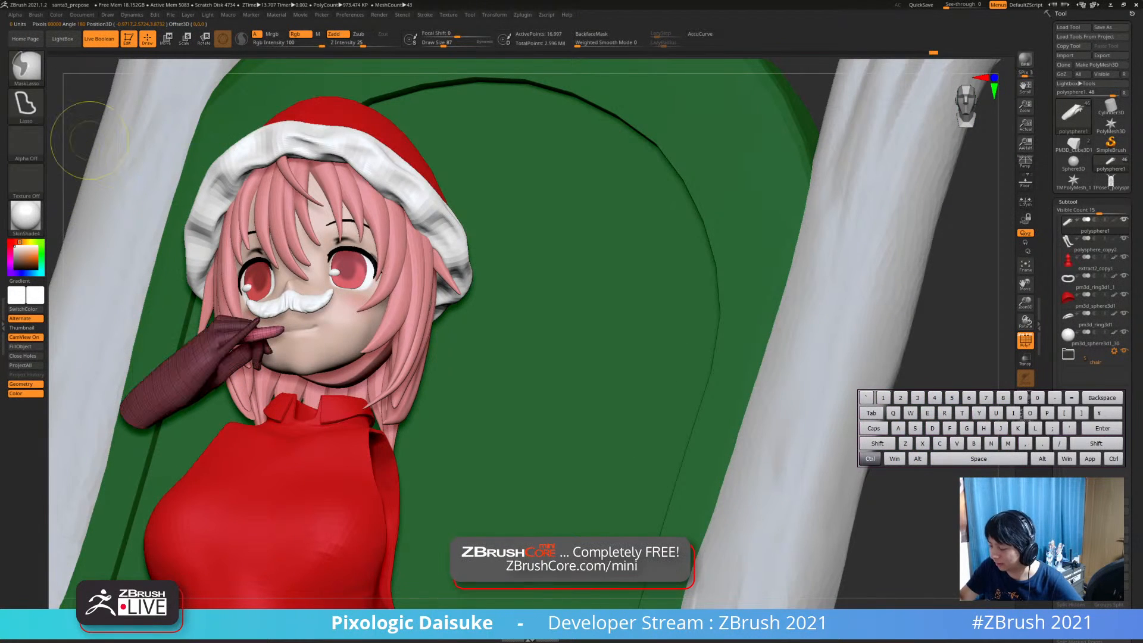
pyautogui.keyDown('ctrl'); pyautogui.moveTo(89, 140); pyautogui.dragTo(139, 99, button='right'); pyautogui.keyUp('ctrl')
pyautogui.keyDown('alt'); pyautogui.moveTo(140, 98); pyautogui.dragTo(223, 58, button='right'); pyautogui.keyUp('alt')
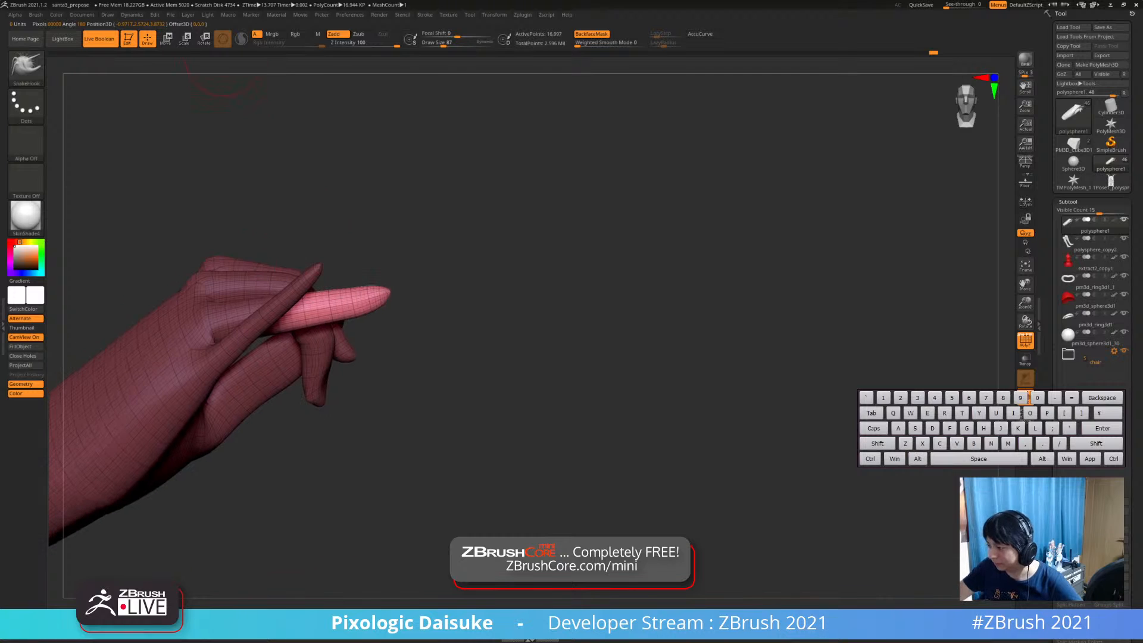
# Place the gizmo at the ring finger's middle knuckle and bend the finger's outer part about it
pyautogui.press('r')
pyautogui.keyDown('alt'); pyautogui.moveTo(278, 297); pyautogui.dragTo(279, 304); pyautogui.keyUp('alt')
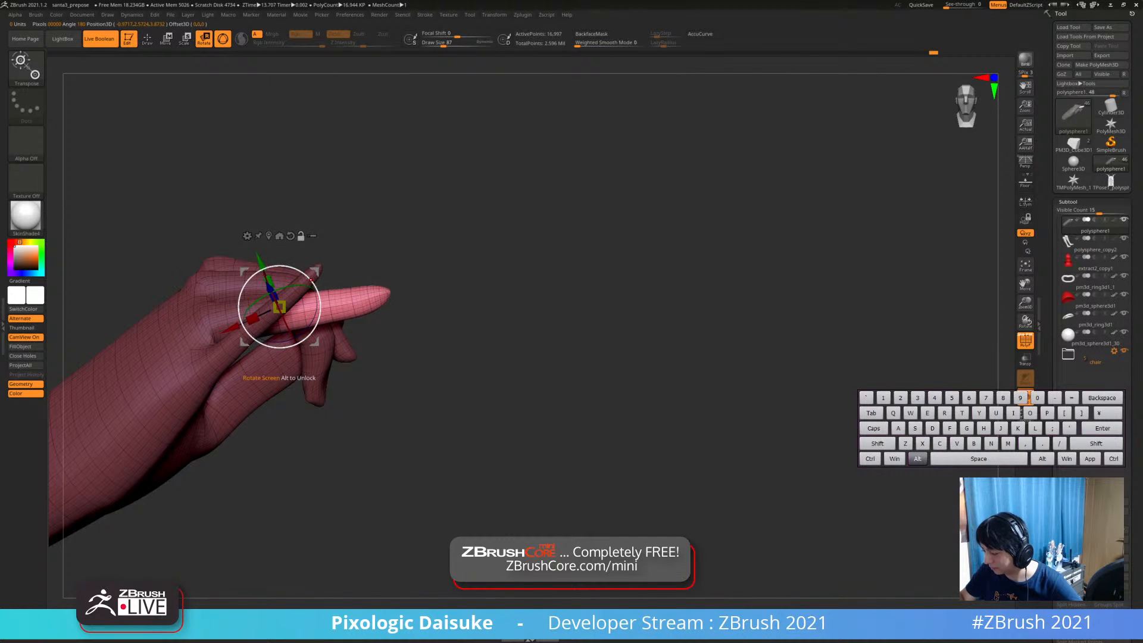
pyautogui.moveTo(315, 325); pyautogui.dragTo(328, 285, button='right')
pyautogui.moveTo(341, 339); pyautogui.dragTo(303, 291)
pyautogui.moveTo(303, 322); pyautogui.dragTo(334, 326, button='right')
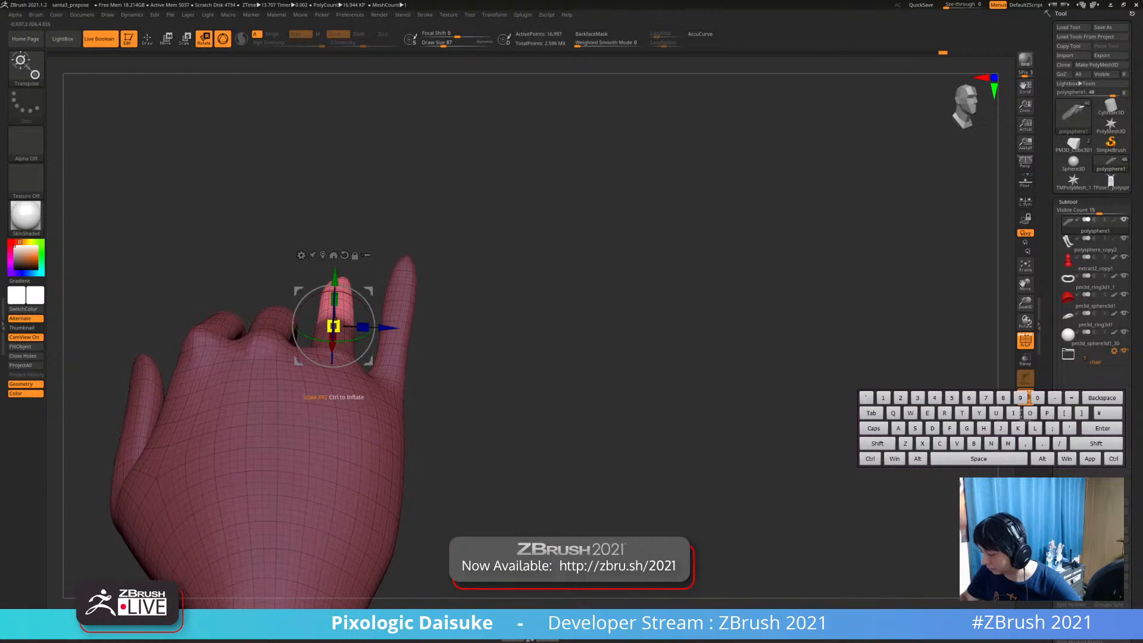
pyautogui.moveTo(342, 326); pyautogui.dragTo(353, 324)
pyautogui.hotkey('ctrl', 'z')
# Fine-tune the rotation of the ring finger's outer part and clear the mask
pyautogui.moveTo(357, 328); pyautogui.dragTo(334, 347, button='right')
pyautogui.moveTo(337, 353); pyautogui.dragTo(328, 313)
pyautogui.moveTo(333, 319); pyautogui.dragTo(299, 328, button='right')
pyautogui.moveTo(286, 307); pyautogui.dragTo(288, 306)
pyautogui.keyDown('ctrl'); pyautogui.moveTo(297, 333); pyautogui.dragTo(319, 287, button='right'); pyautogui.keyUp('ctrl')
pyautogui.moveTo(319, 287); pyautogui.dragTo(351, 297, button='right')
pyautogui.keyDown('ctrl'); pyautogui.moveTo(387, 381); pyautogui.dragTo(410, 405); pyautogui.keyUp('ctrl')
# Mask the hand except for the little finger's outer part and place the gizmo at its middle knuckle
pyautogui.moveTo(357, 352); pyautogui.dragTo(406, 337, button='right')
pyautogui.keyDown('ctrl'); pyautogui.moveTo(406, 338); pyautogui.dragTo(408, 369, button='right'); pyautogui.keyUp('ctrl')
pyautogui.keyDown('ctrl'); pyautogui.moveTo(432, 191); pyautogui.dragTo(351, 272); pyautogui.keyUp('ctrl')
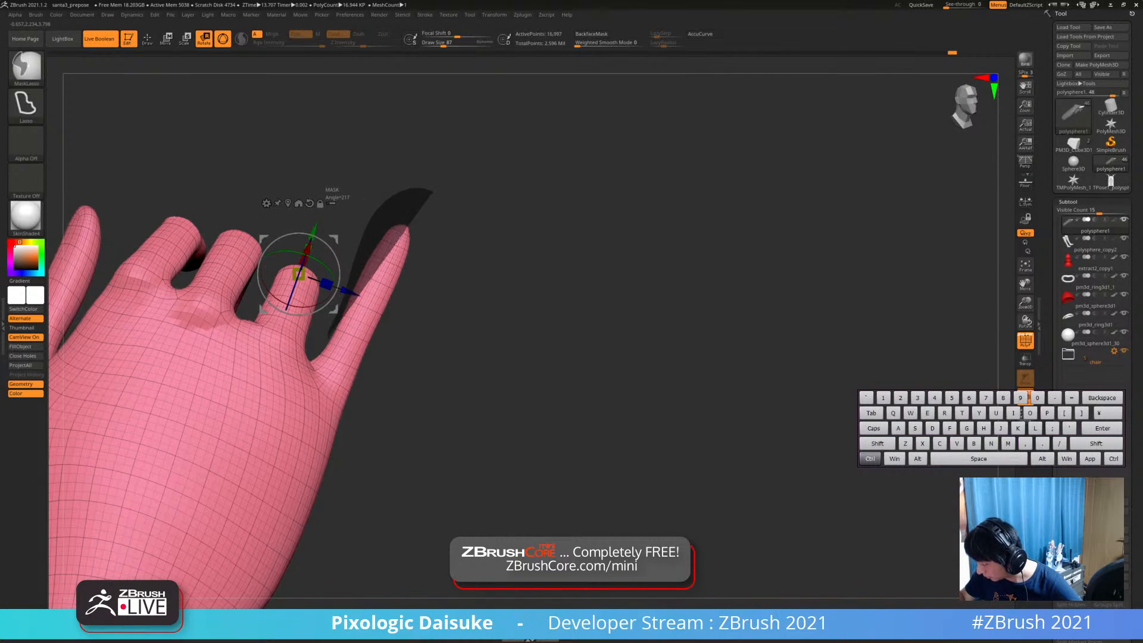
pyautogui.moveTo(331, 336)
pyautogui.keyDown('ctrl'); pyautogui.mouseDown()
pyautogui.moveTo(435, 241)
pyautogui.moveTo(434, 208)
pyautogui.moveTo(375, 225)
pyautogui.mouseUp(); pyautogui.keyUp('ctrl')
pyautogui.hotkey('ctrl', 'z')
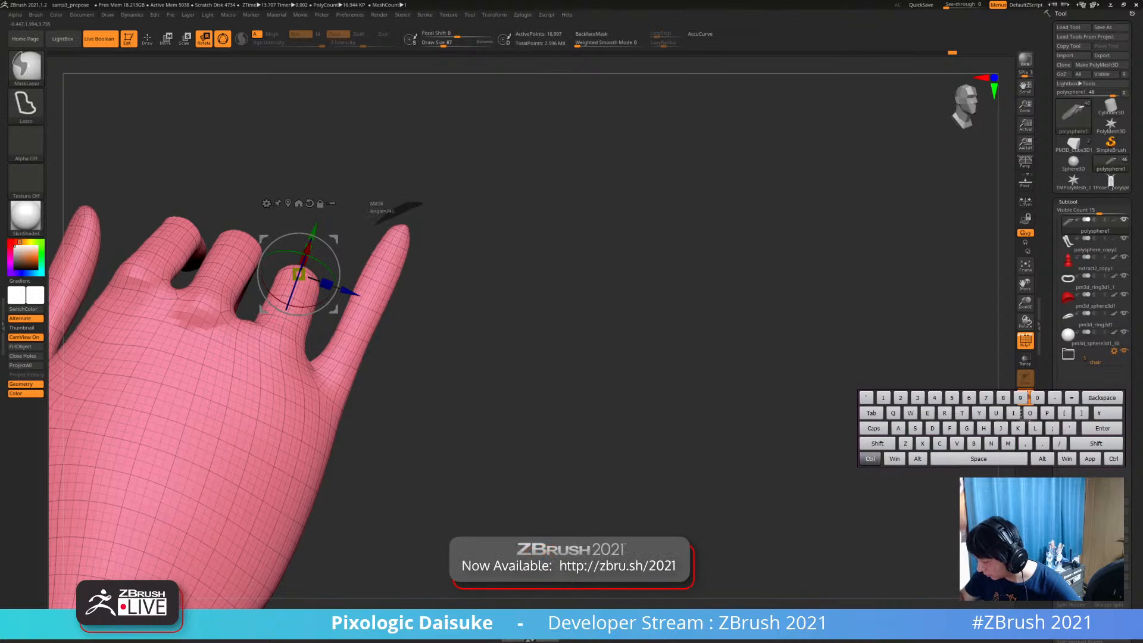
pyautogui.keyDown('ctrl'); pyautogui.moveTo(409, 260); pyautogui.dragTo(423, 209); pyautogui.keyUp('ctrl')
pyautogui.keyDown('ctrl'); pyautogui.moveTo(411, 357); pyautogui.dragTo(363, 341, button='right'); pyautogui.keyUp('ctrl')
pyautogui.keyDown('alt'); pyautogui.click(350, 313); pyautogui.keyUp('alt')
pyautogui.keyDown('ctrl'); pyautogui.click(417, 336); pyautogui.keyUp('ctrl')
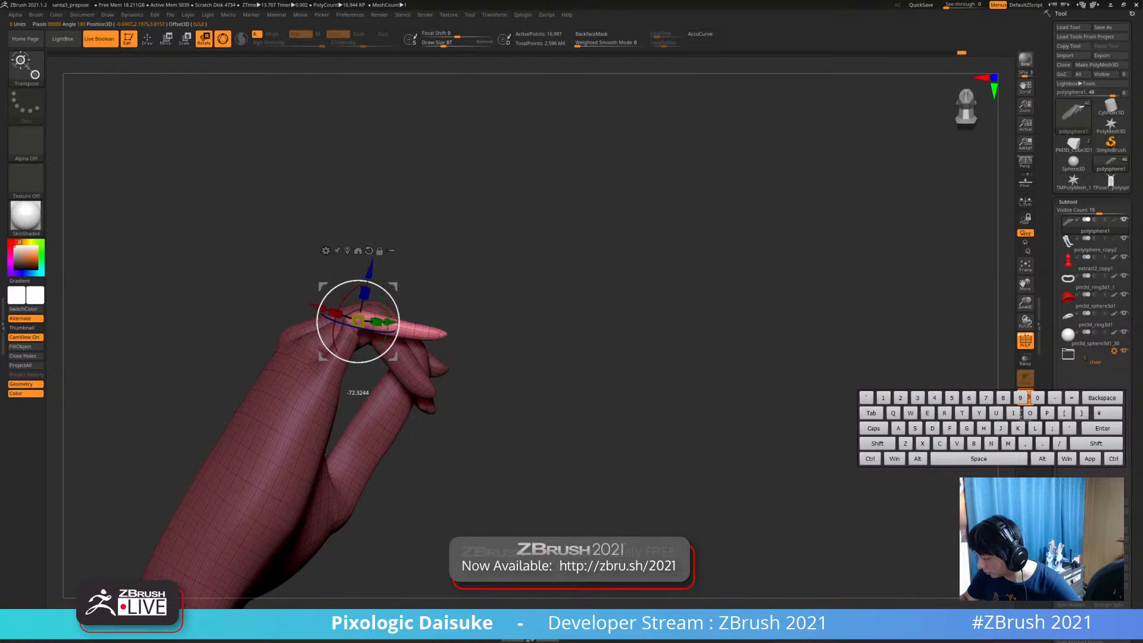
# Bend the little finger's outer part inward about its middle knuckle and clear the mask
pyautogui.moveTo(399, 319); pyautogui.dragTo(397, 358)
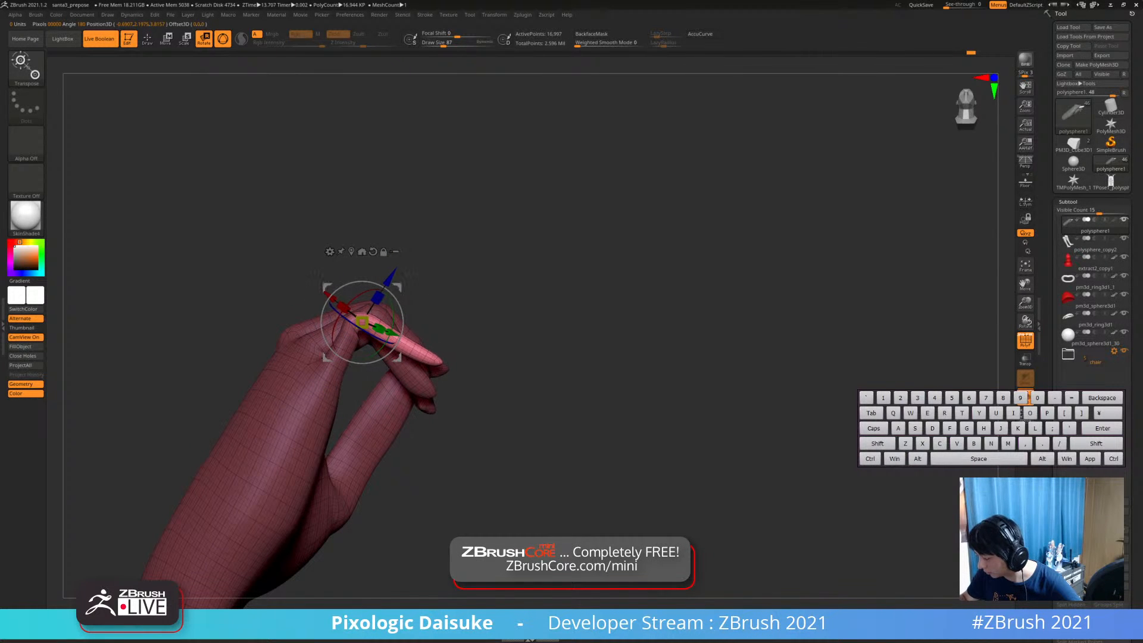
pyautogui.keyDown('ctrl'); pyautogui.moveTo(458, 268); pyautogui.dragTo(476, 289); pyautogui.keyUp('ctrl')
pyautogui.click(147, 39)
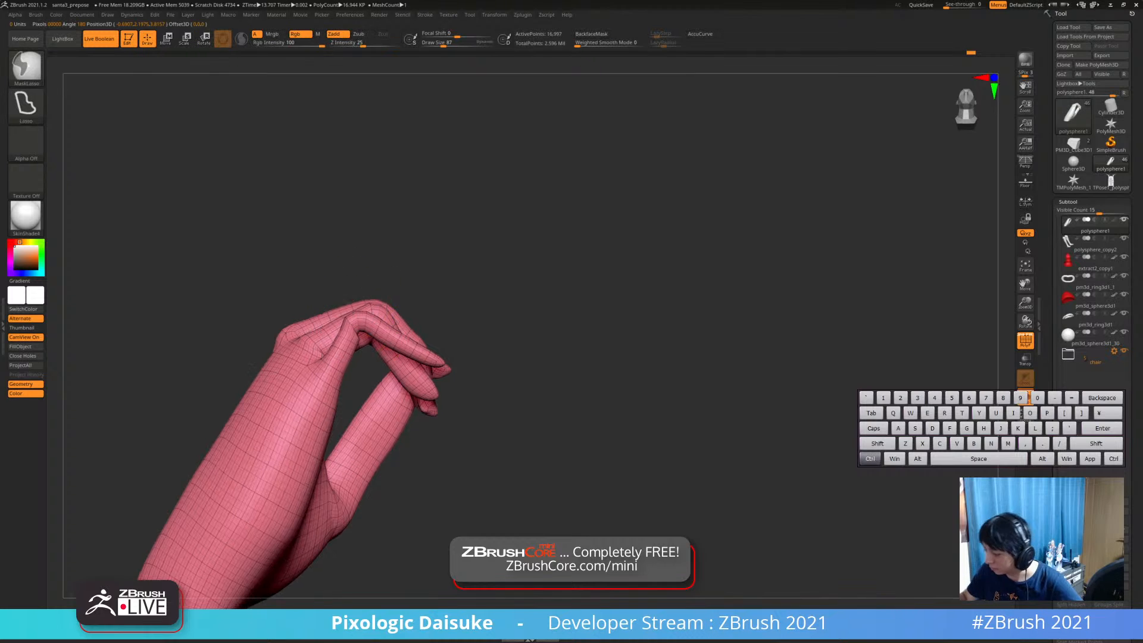
# Smooth the mesh around the little finger's base and middle knuckle
pyautogui.keyDown('ctrl'); pyautogui.moveTo(252, 365); pyautogui.dragTo(256, 399, button='right'); pyautogui.keyUp('ctrl')
pyautogui.press('shift')
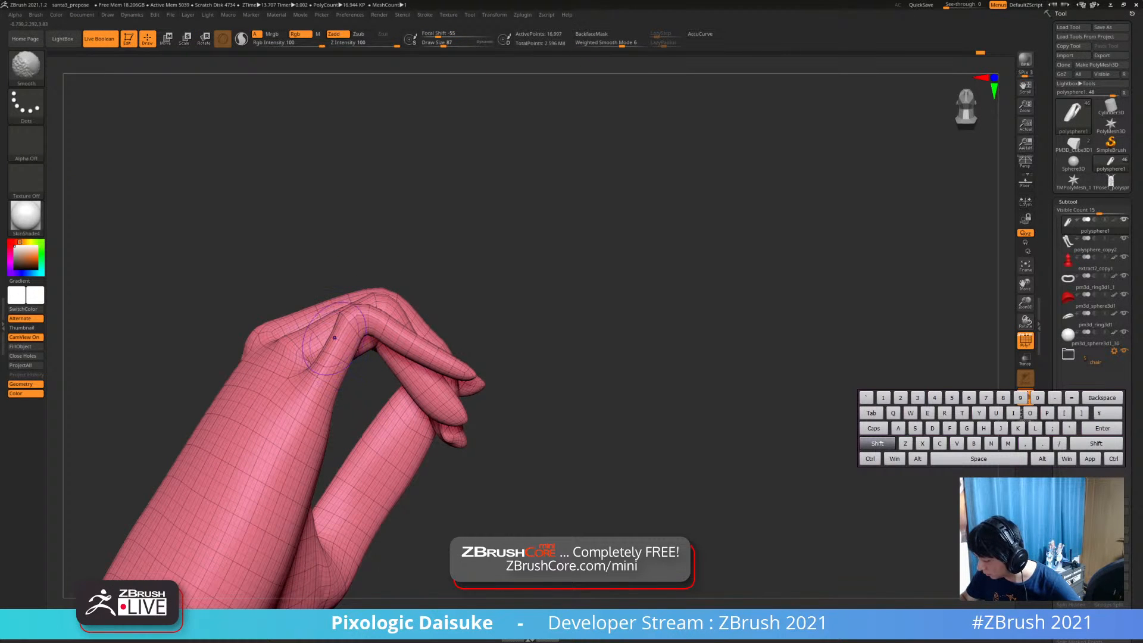
pyautogui.keyDown('ctrl'); pyautogui.moveTo(335, 337); pyautogui.dragTo(330, 315, button='right'); pyautogui.keyUp('ctrl')
pyautogui.moveTo(330, 357)
pyautogui.mouseDown(button='right')
pyautogui.moveTo(319, 369)
pyautogui.moveTo(315, 262)
pyautogui.mouseUp(button='right')
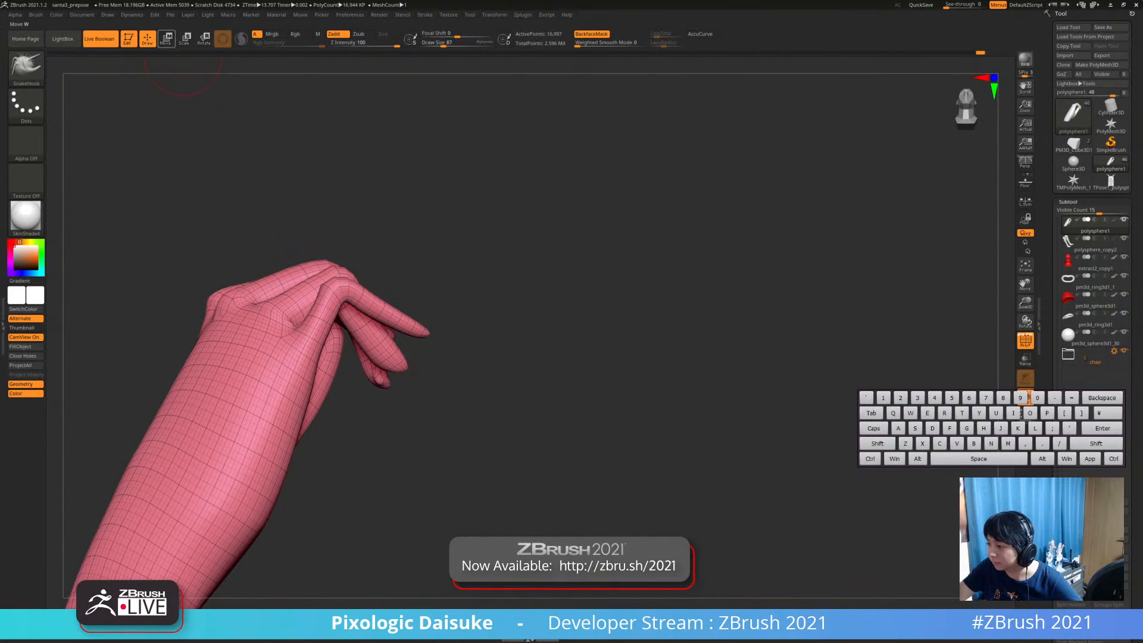
pyautogui.click(167, 40)
pyautogui.keyDown('ctrl'); pyautogui.moveTo(335, 327); pyautogui.dragTo(324, 334); pyautogui.keyUp('ctrl')
pyautogui.hotkey('ctrl', 'z')
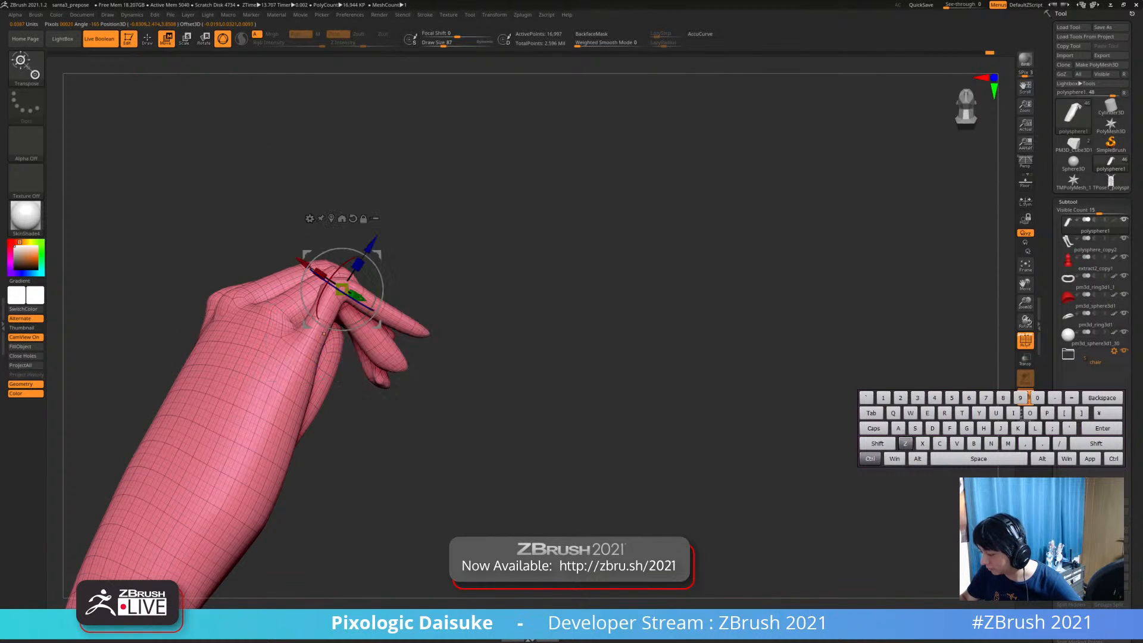
pyautogui.moveTo(324, 333); pyautogui.dragTo(336, 381, button='right')
pyautogui.keyDown('ctrl'); pyautogui.moveTo(345, 377); pyautogui.dragTo(344, 378); pyautogui.keyUp('ctrl')
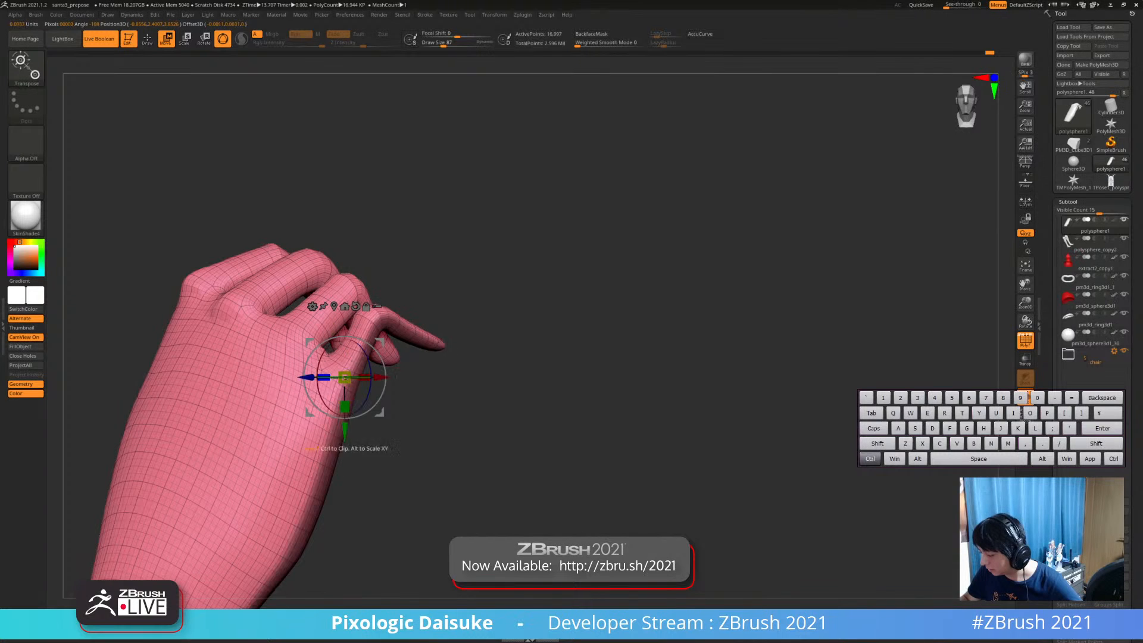
pyautogui.hotkey('ctrl', 'z')
# Mask the hand except for the whole little finger and place the gizmo at the finger's base knuckle
pyautogui.moveTo(381, 363)
pyautogui.mouseDown(button='right')
pyautogui.moveTo(446, 405)
pyautogui.moveTo(411, 359)
pyautogui.mouseUp(button='right')
pyautogui.keyDown('ctrl'); pyautogui.moveTo(486, 305); pyautogui.dragTo(431, 285); pyautogui.keyUp('ctrl')
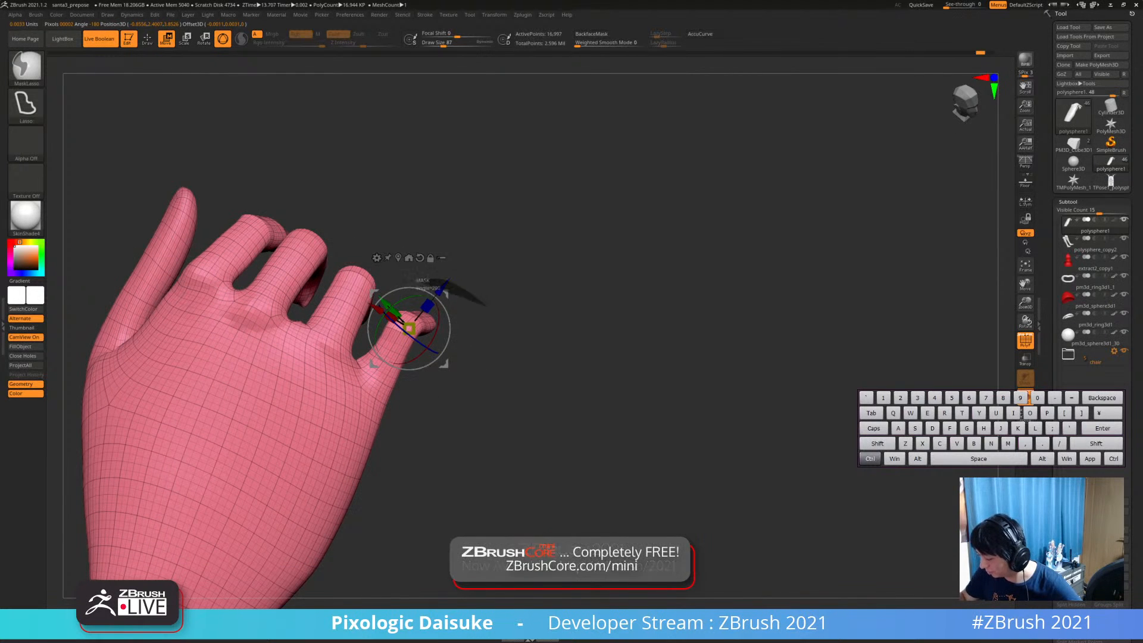
pyautogui.moveTo(369, 338)
pyautogui.keyDown('ctrl'); pyautogui.mouseDown()
pyautogui.moveTo(409, 393)
pyautogui.moveTo(417, 388)
pyautogui.mouseUp(); pyautogui.keyUp('ctrl')
pyautogui.keyDown('alt'); pyautogui.click(384, 395); pyautogui.keyUp('alt')
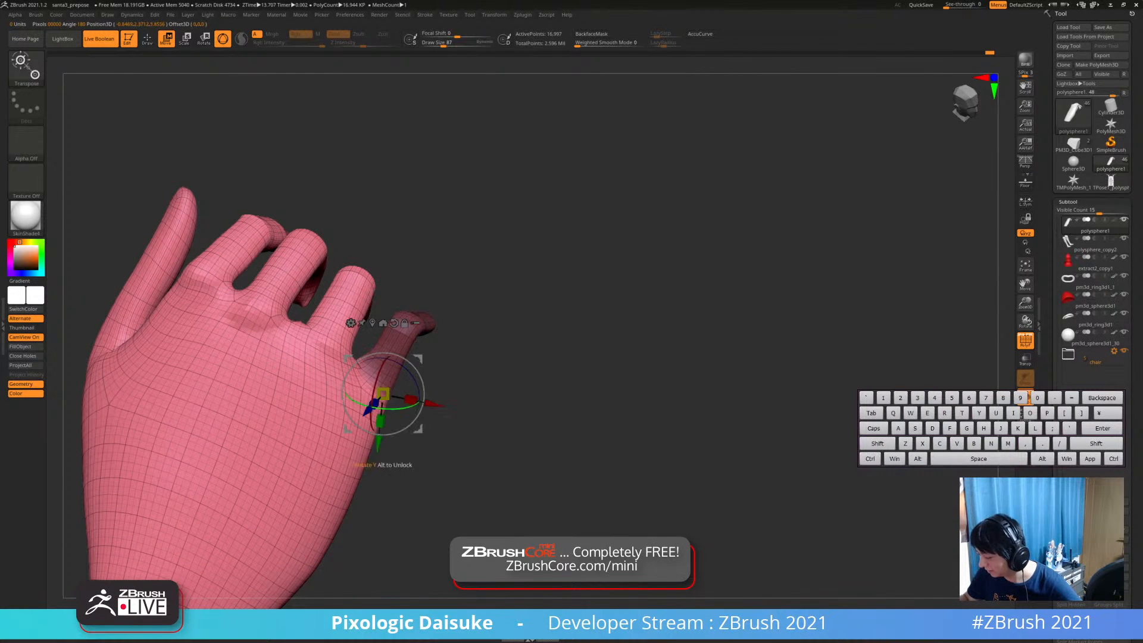
pyautogui.moveTo(384, 396); pyautogui.dragTo(398, 373, button='right')
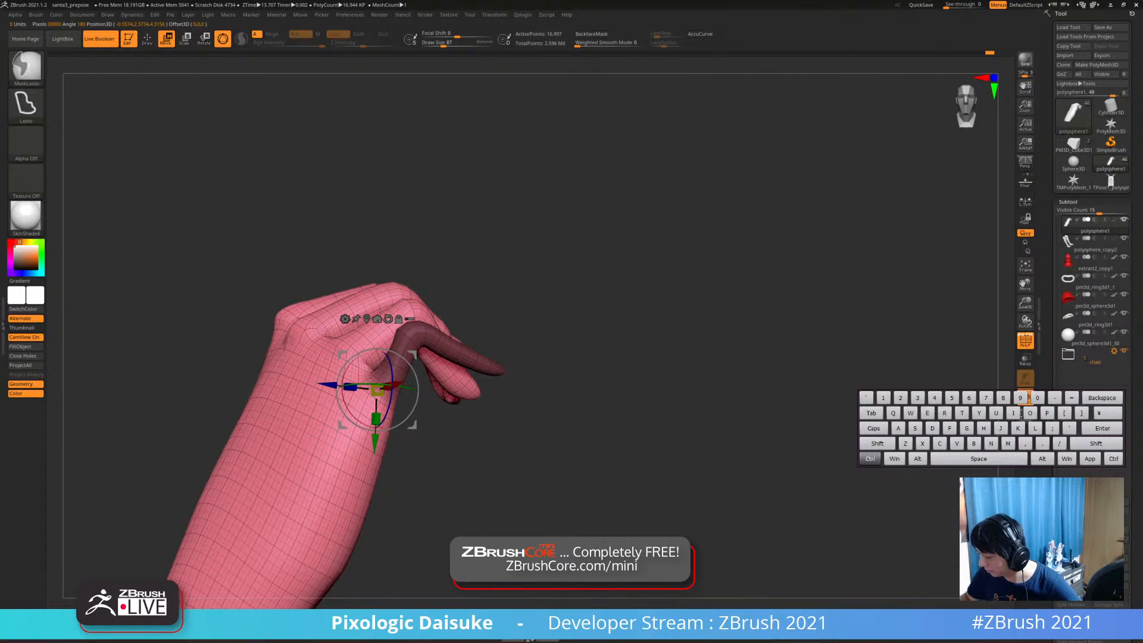
pyautogui.keyDown('ctrl'); pyautogui.click(404, 413); pyautogui.keyUp('ctrl')
pyautogui.moveTo(405, 418); pyautogui.dragTo(411, 367, button='right')
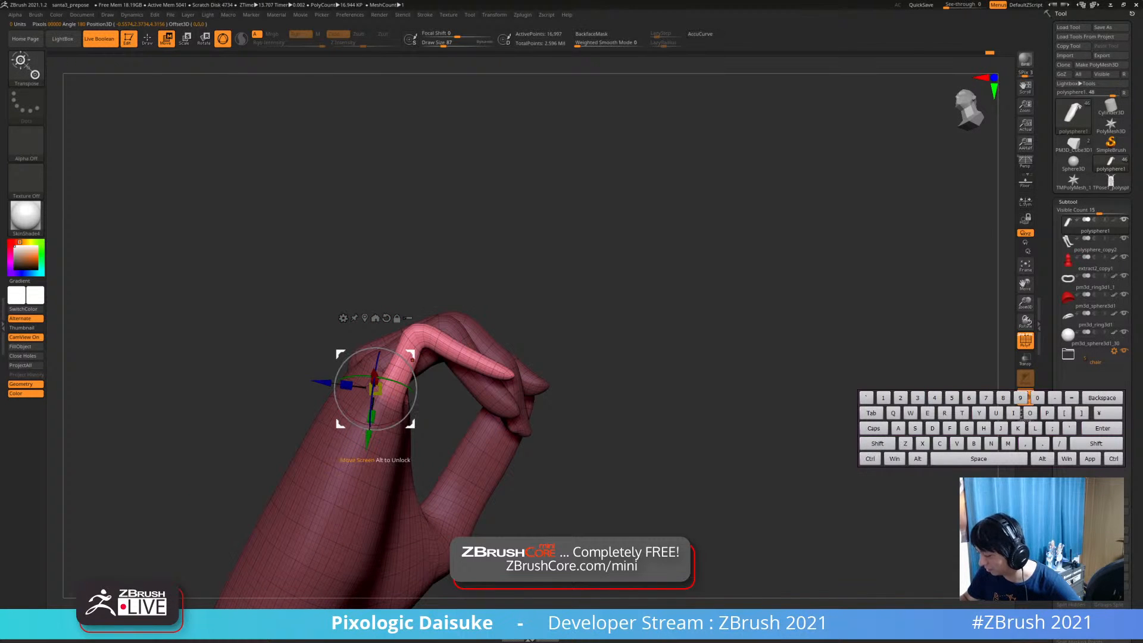
# Bend the whole little finger inward about its base knuckle and shift it slightly to fit the hand
pyautogui.keyDown('alt'); pyautogui.moveTo(427, 365); pyautogui.dragTo(433, 397); pyautogui.keyUp('alt')
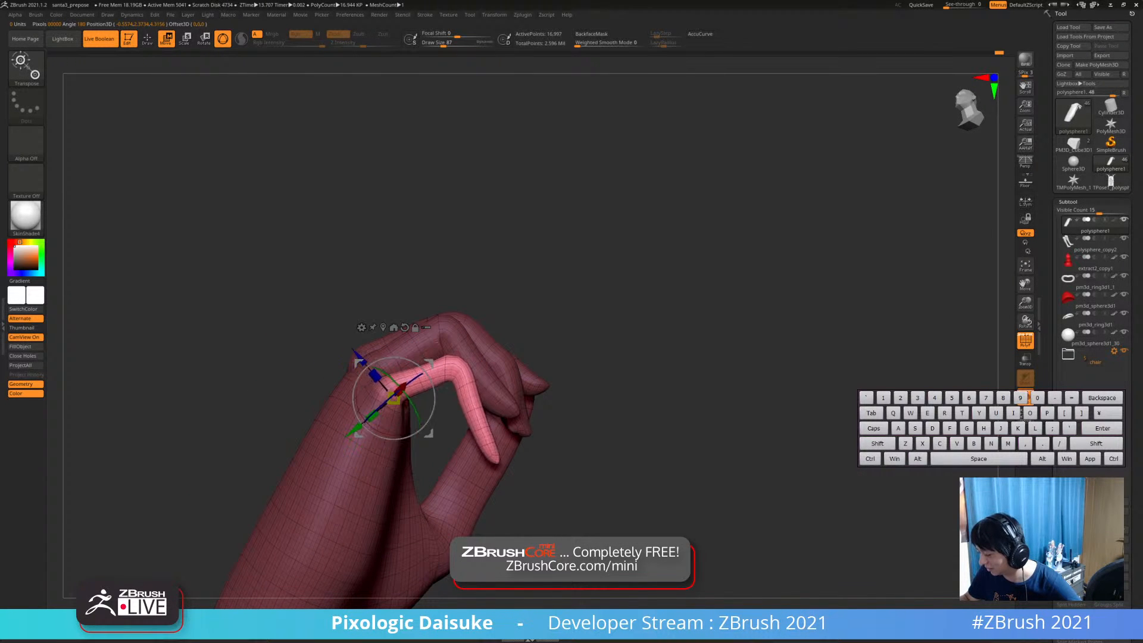
pyautogui.keyDown('alt'); pyautogui.moveTo(433, 397); pyautogui.dragTo(489, 381, button='right'); pyautogui.keyUp('alt')
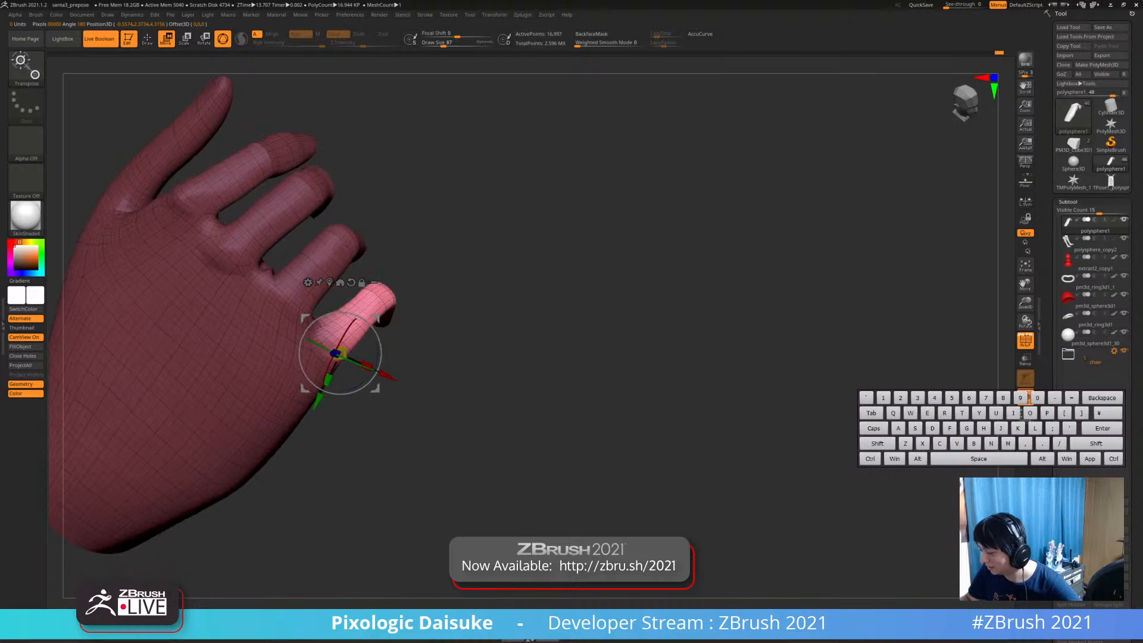
pyautogui.moveTo(380, 363); pyautogui.dragTo(380, 363)
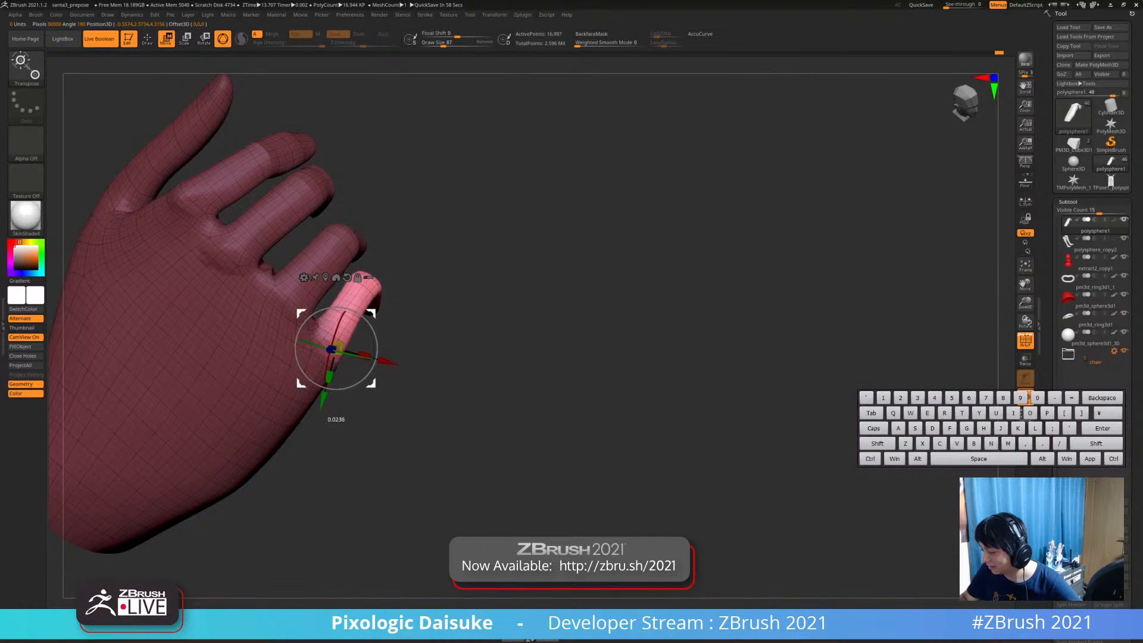
# Clear the mask and smooth the mesh around the little finger's base with the other subtools shown
pyautogui.press('q')
pyautogui.moveTo(389, 360)
pyautogui.keyDown('ctrl'); pyautogui.mouseDown(button='right')
pyautogui.moveTo(388, 332)
pyautogui.moveTo(363, 364)
pyautogui.mouseUp(button='right'); pyautogui.keyUp('ctrl')
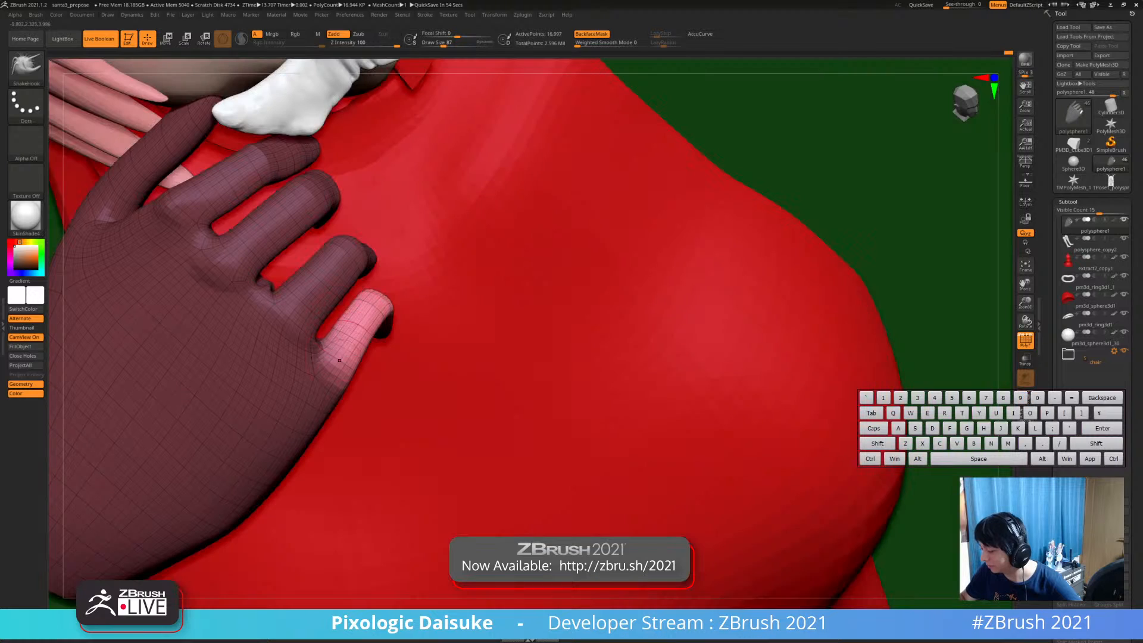
pyautogui.keyDown('ctrl'); pyautogui.moveTo(411, 366); pyautogui.dragTo(425, 380); pyautogui.keyUp('ctrl')
pyautogui.moveTo(340, 353)
pyautogui.keyDown('shift'); pyautogui.mouseDown()
pyautogui.moveTo(331, 341)
pyautogui.moveTo(334, 361)
pyautogui.mouseUp(); pyautogui.keyUp('shift')
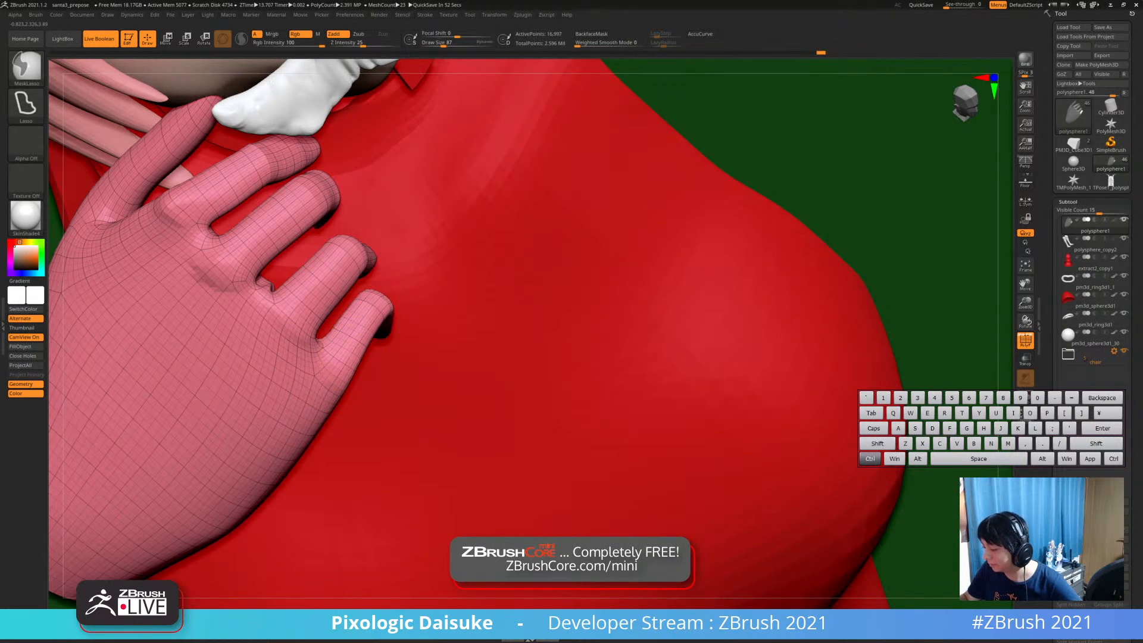
# Bring back the hidden arms, torso and second hand of the body mesh
pyautogui.keyDown('ctrl'); pyautogui.moveTo(381, 342); pyautogui.dragTo(410, 283, button='right'); pyautogui.keyUp('ctrl')
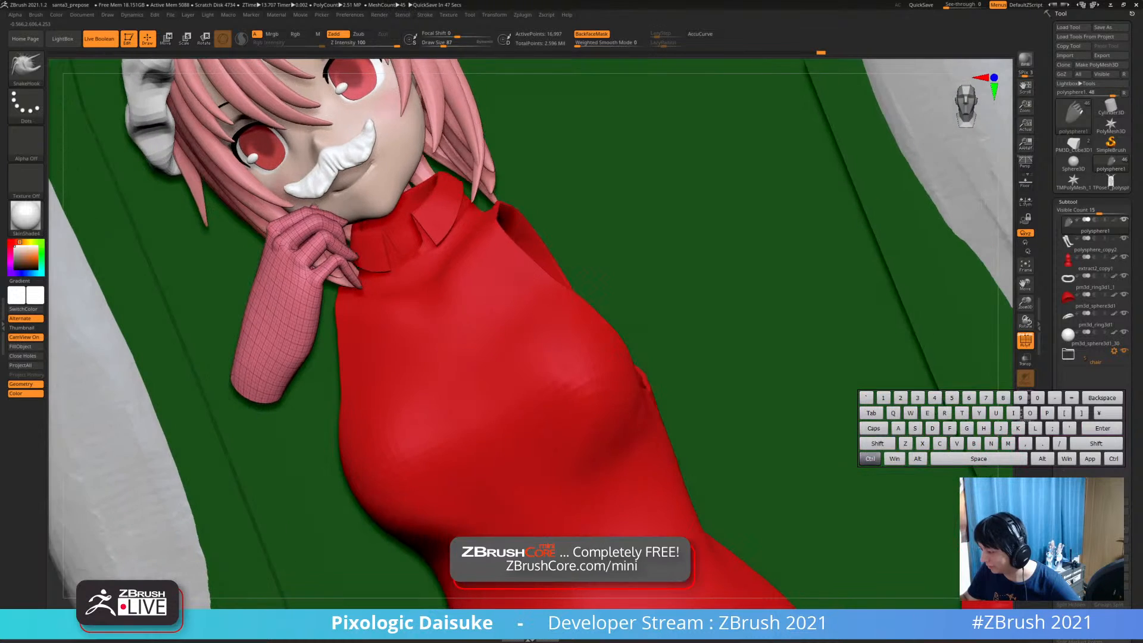
pyautogui.keyDown('ctrl'); pyautogui.moveTo(595, 280); pyautogui.dragTo(687, 255, button='right'); pyautogui.keyUp('ctrl')
pyautogui.hotkey('shift', 'alt', 's')
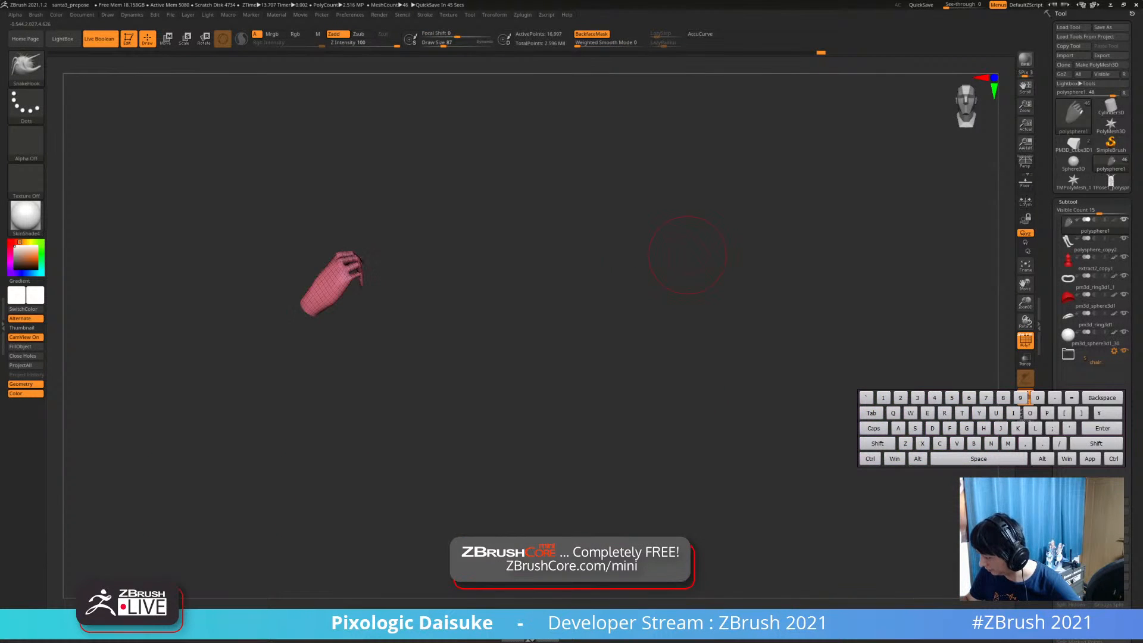
pyautogui.hotkey('shift', 'alt', 's')
pyautogui.keyDown('ctrl'); pyautogui.keyDown('shift'); pyautogui.click(684, 252); pyautogui.keyUp('shift'); pyautogui.keyUp('ctrl')
pyautogui.keyDown('ctrl'); pyautogui.moveTo(333, 250); pyautogui.dragTo(316, 302, button='right'); pyautogui.keyUp('ctrl')
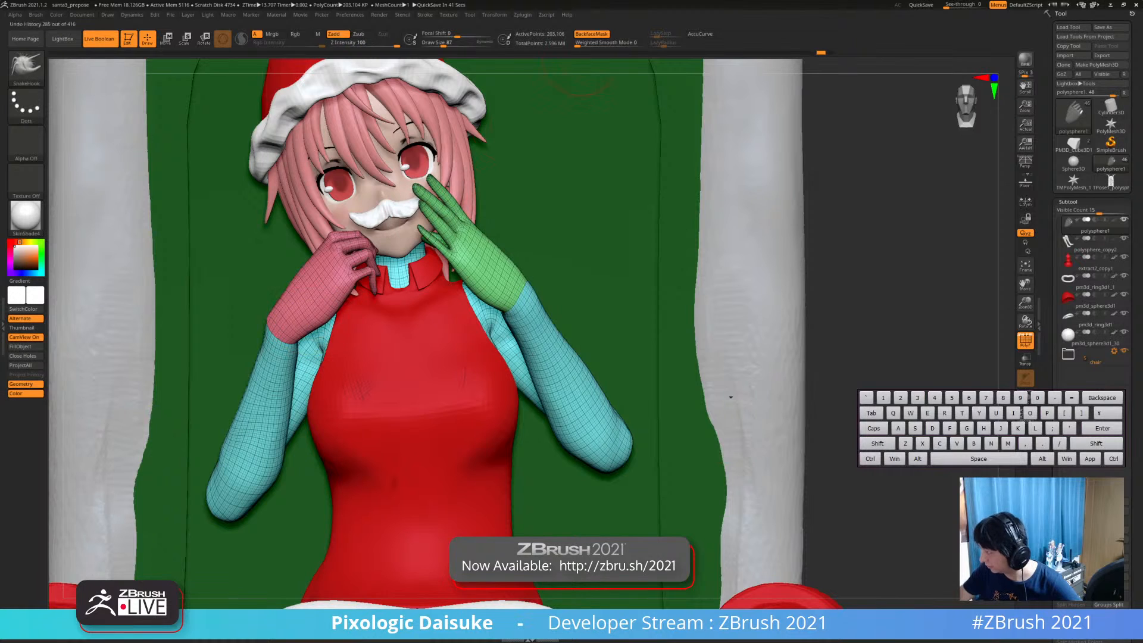
pyautogui.hotkey('ctrl', 'z')
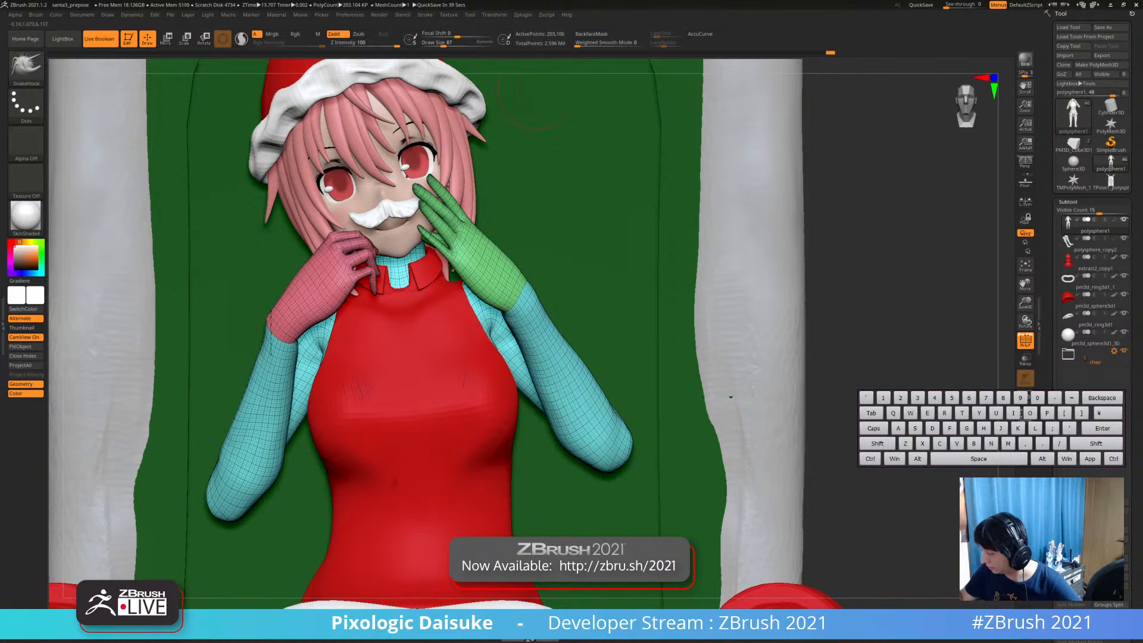
# Set the draw size to 121 and smooth and reshape the bent-finger hand's forearm from wrist to elbow
pyautogui.click(590, 34)
pyautogui.click(447, 44)
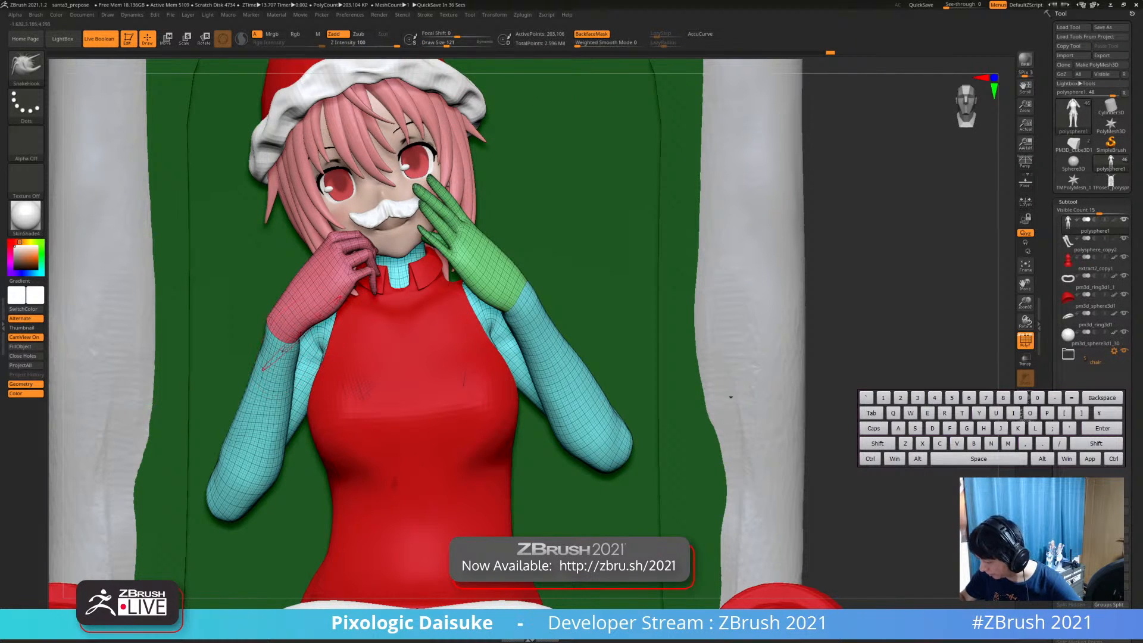
pyautogui.press('shift')
pyautogui.moveTo(289, 347); pyautogui.dragTo(316, 352, button='right')
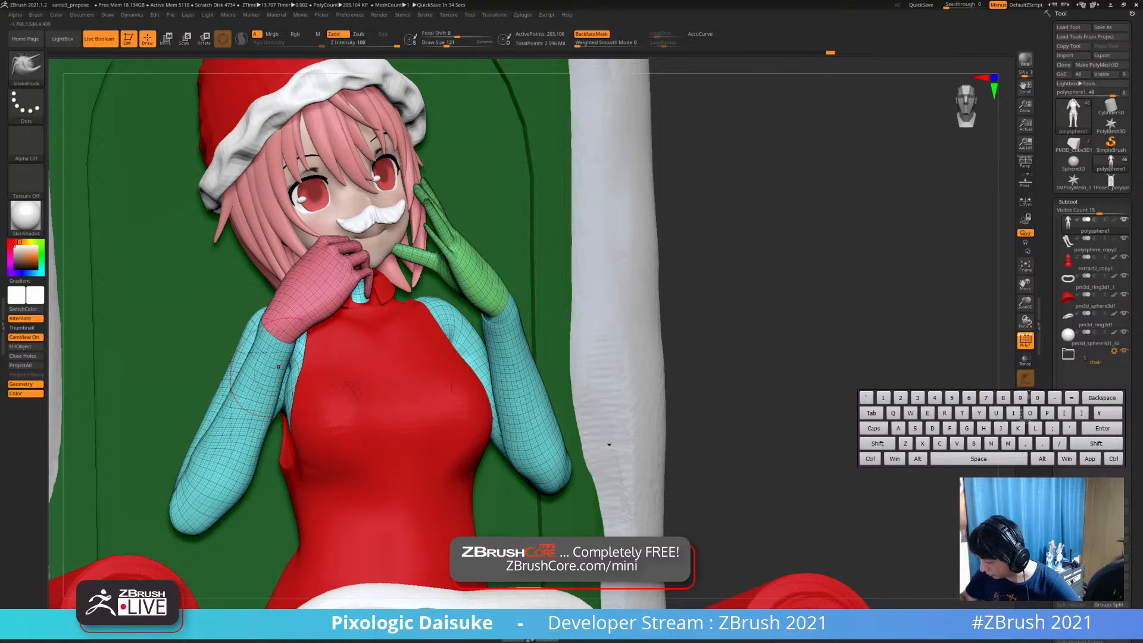
pyautogui.keyDown('shift'); pyautogui.moveTo(266, 389); pyautogui.dragTo(229, 415); pyautogui.keyUp('shift')
pyautogui.moveTo(228, 418); pyautogui.dragTo(219, 417, button='right')
pyautogui.moveTo(614, 446)
pyautogui.keyDown('shift'); pyautogui.mouseDown()
pyautogui.moveTo(681, 494)
pyautogui.moveTo(678, 506)
pyautogui.mouseUp(); pyautogui.keyUp('shift')
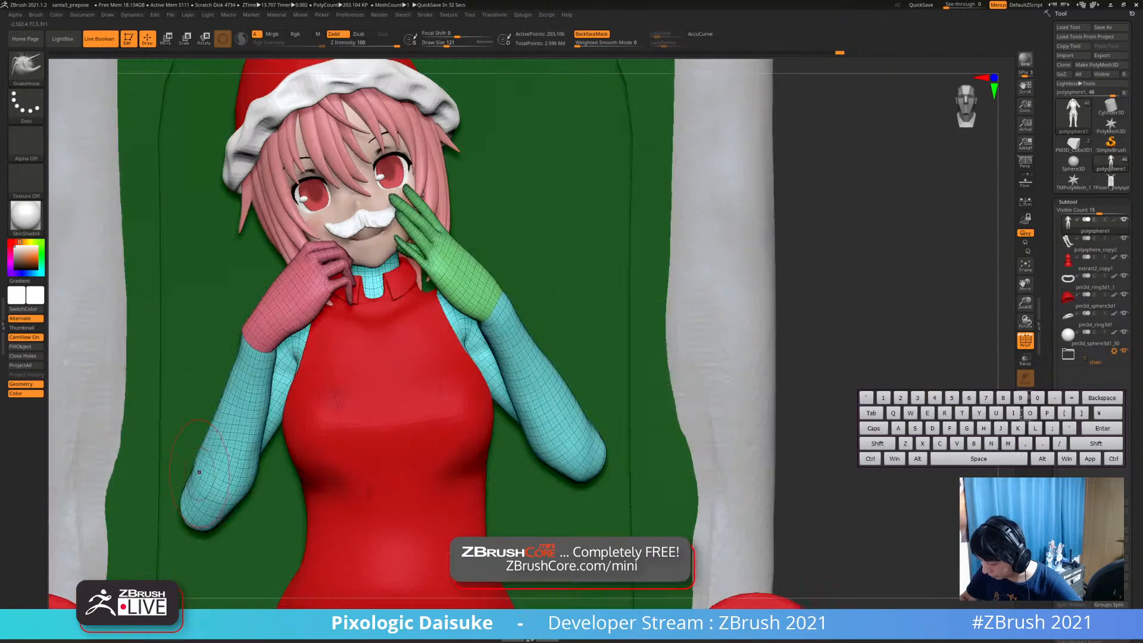
pyautogui.moveTo(229, 433)
pyautogui.mouseDown()
pyautogui.moveTo(206, 450)
pyautogui.moveTo(194, 508)
pyautogui.moveTo(196, 489)
pyautogui.mouseUp()
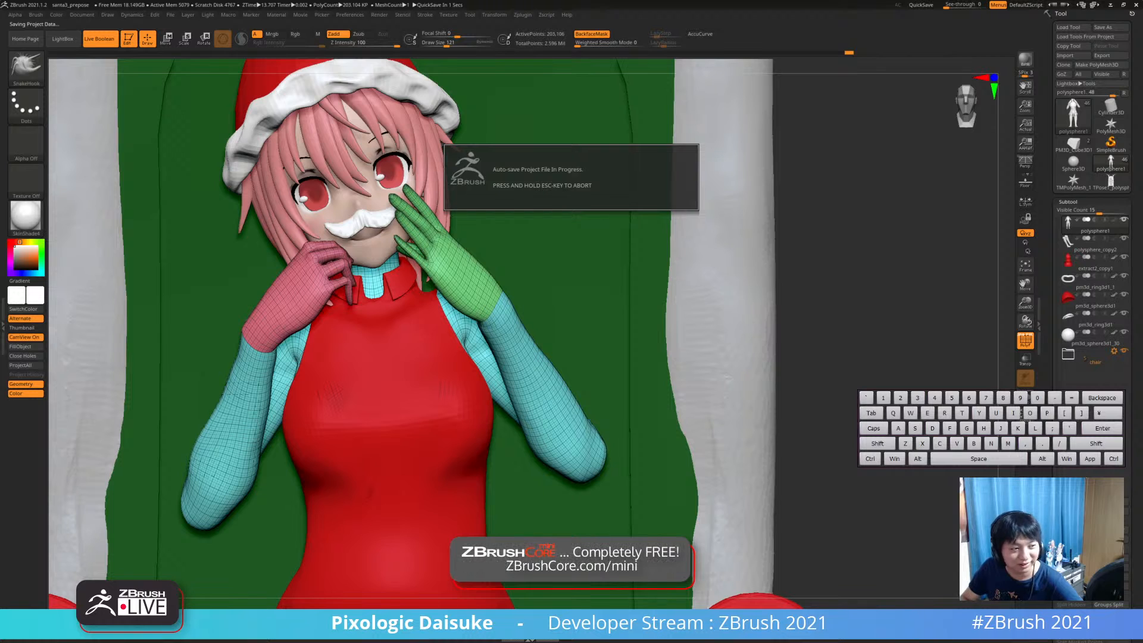
pyautogui.moveTo(221, 61); pyautogui.dragTo(263, 61)
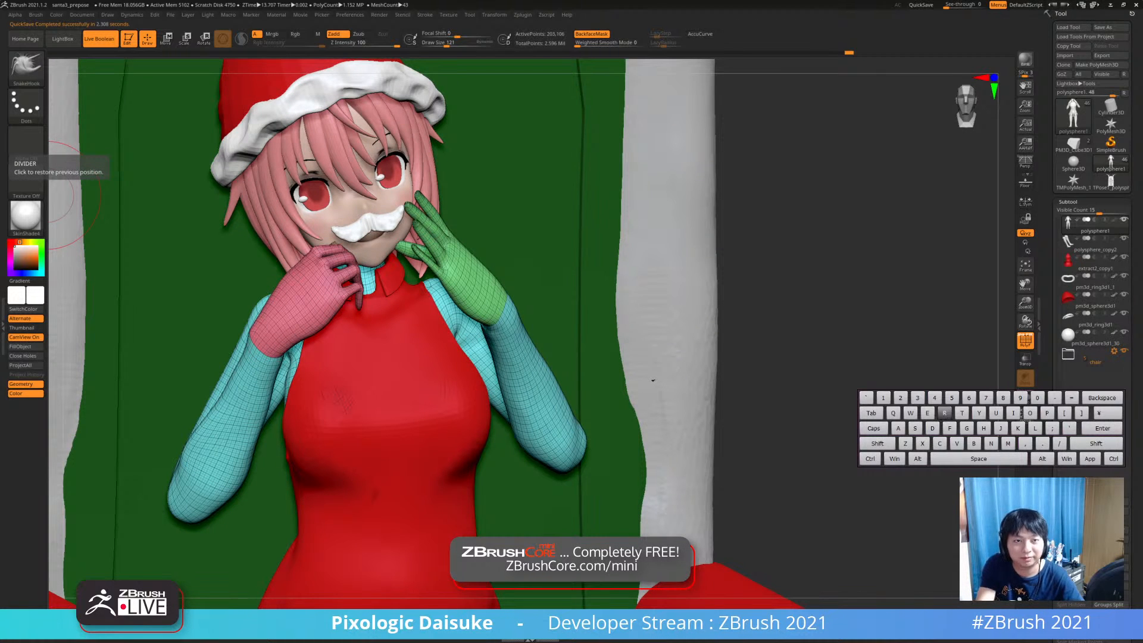
pyautogui.press('BackSpace')
pyautogui.press('i')
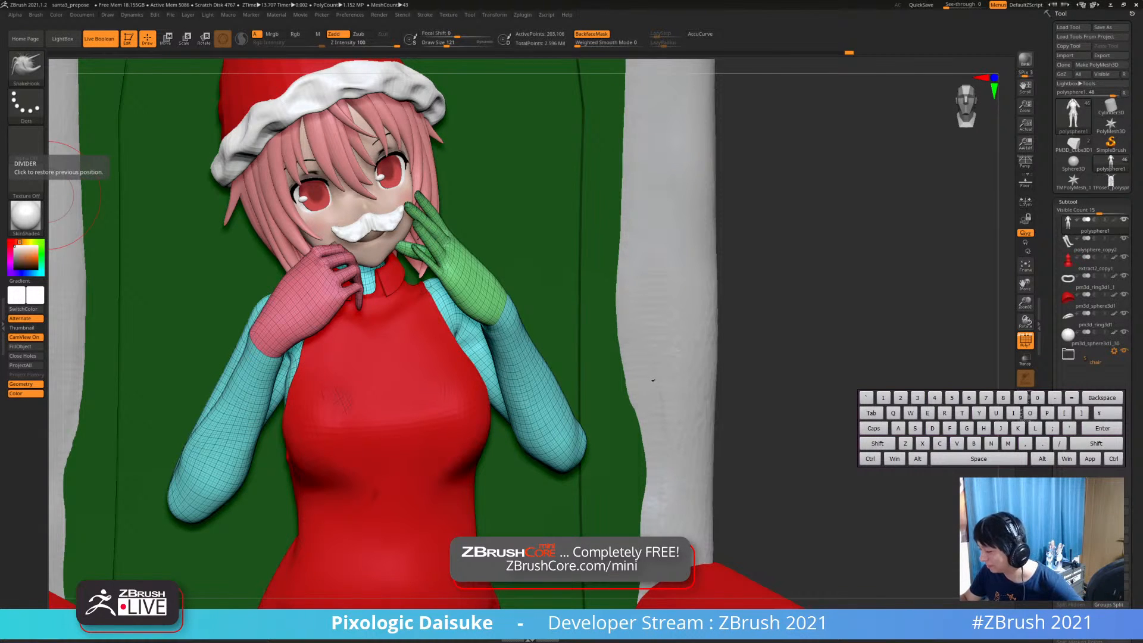
# Isolate the body mesh and mask everything except the tip section of the little finger on the bent-finger hand
pyautogui.moveTo(653, 380); pyautogui.dragTo(536, 351, button='right')
pyautogui.keyDown('ctrl'); pyautogui.moveTo(358, 253); pyautogui.dragTo(249, 205, button='right'); pyautogui.keyUp('ctrl')
pyautogui.hotkey('shift', 's')
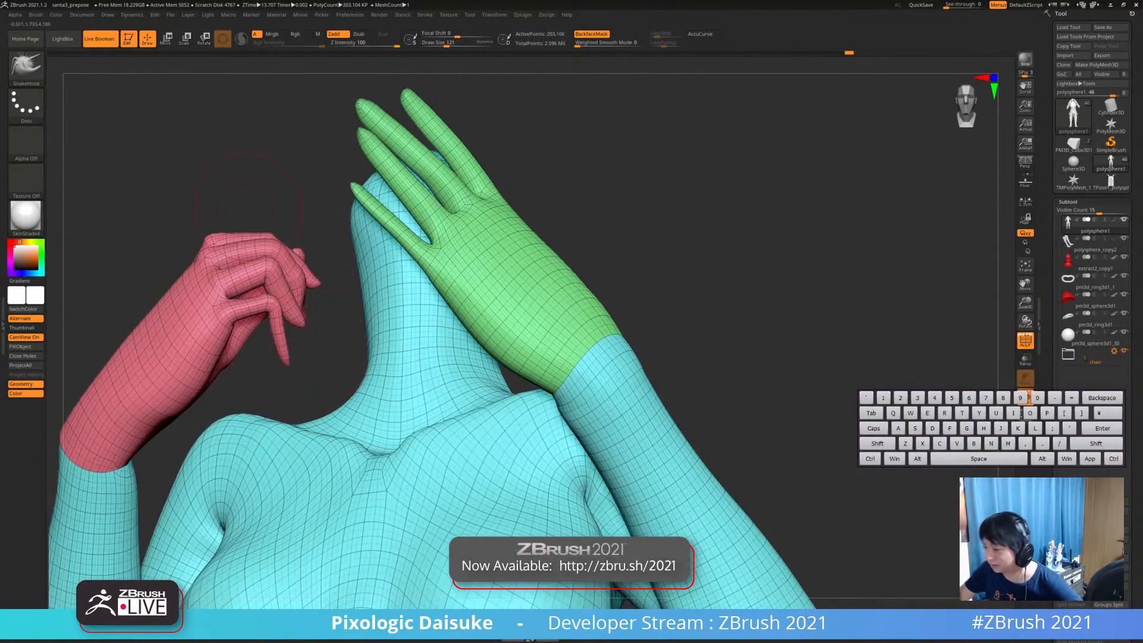
pyautogui.press('w')
pyautogui.keyDown('ctrl'); pyautogui.moveTo(284, 283); pyautogui.dragTo(284, 327, button='right'); pyautogui.keyUp('ctrl')
pyautogui.keyDown('ctrl'); pyautogui.moveTo(288, 300); pyautogui.dragTo(312, 340); pyautogui.keyUp('ctrl')
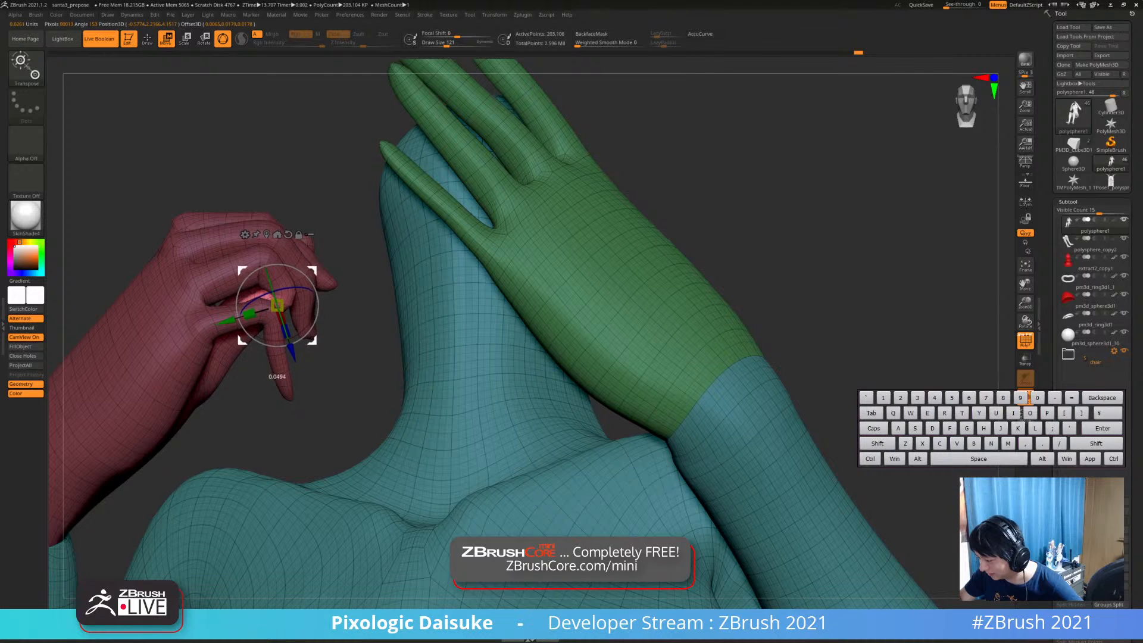
pyautogui.hotkey('ctrl', 'shift', 'a')
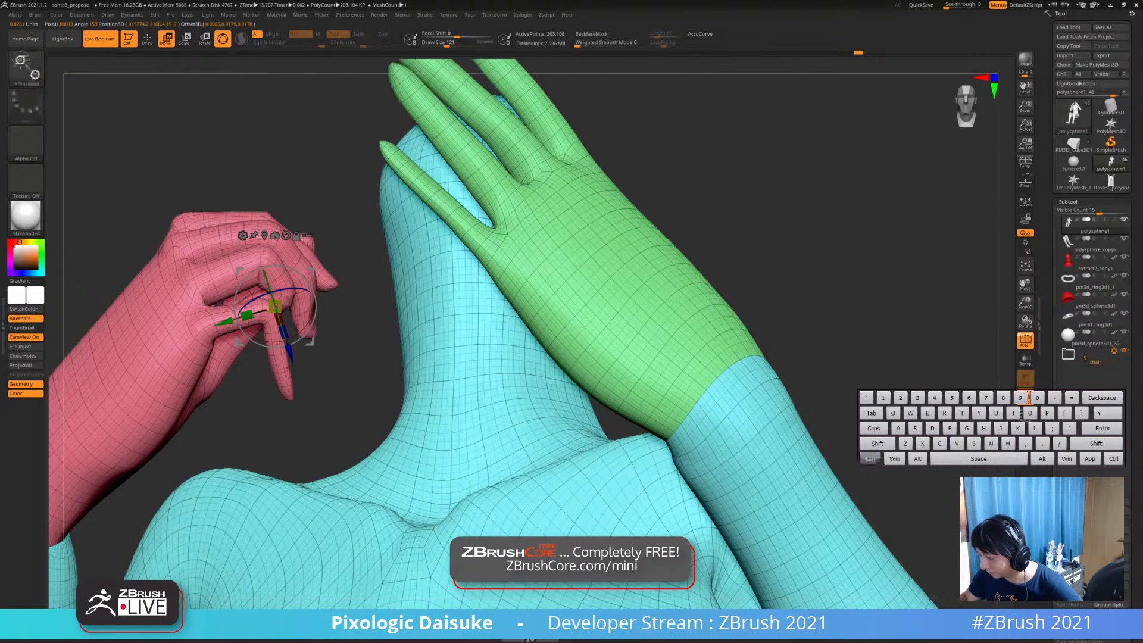
pyautogui.keyDown('ctrl'); pyautogui.click(275, 355); pyautogui.keyUp('ctrl')
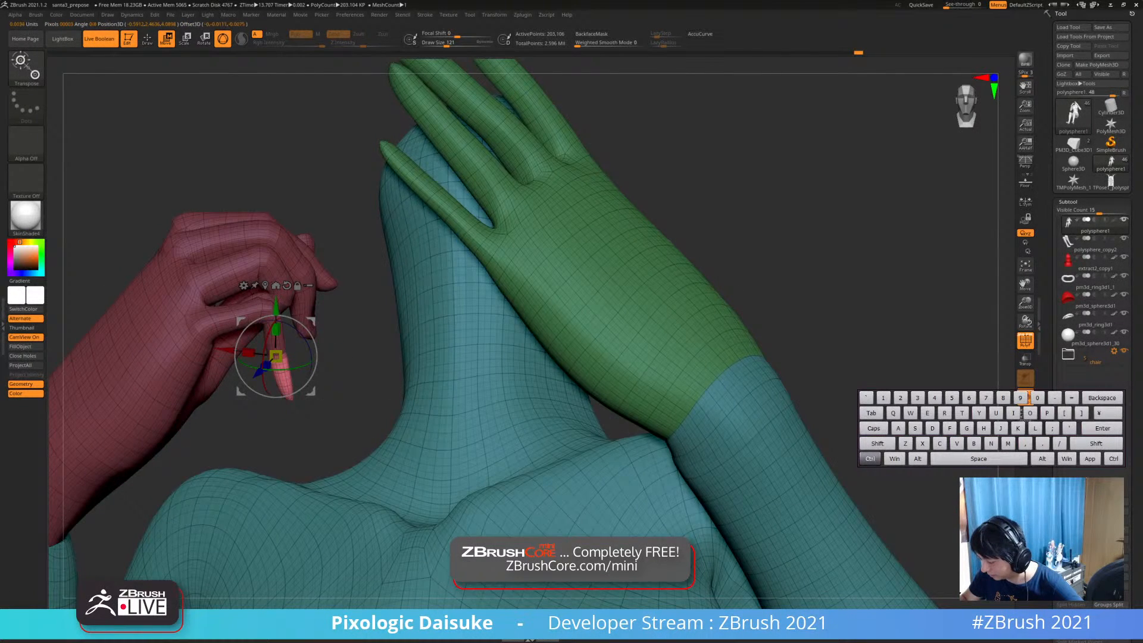
# Fold the little finger's tip section inward toward the palm about its last joint and clear the mask
pyautogui.hotkey('ctrl', 'i')
pyautogui.keyDown('alt'); pyautogui.moveTo(316, 360); pyautogui.dragTo(312, 323); pyautogui.keyUp('alt')
pyautogui.hotkey('ctrl', 'i')
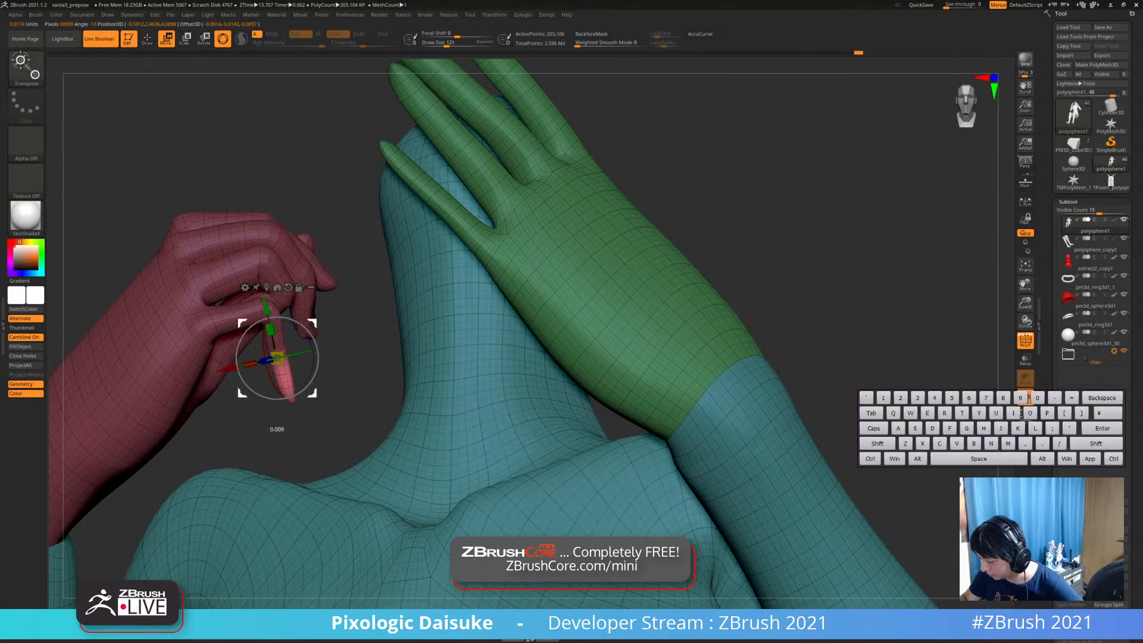
pyautogui.hotkey('ctrl', 'z')
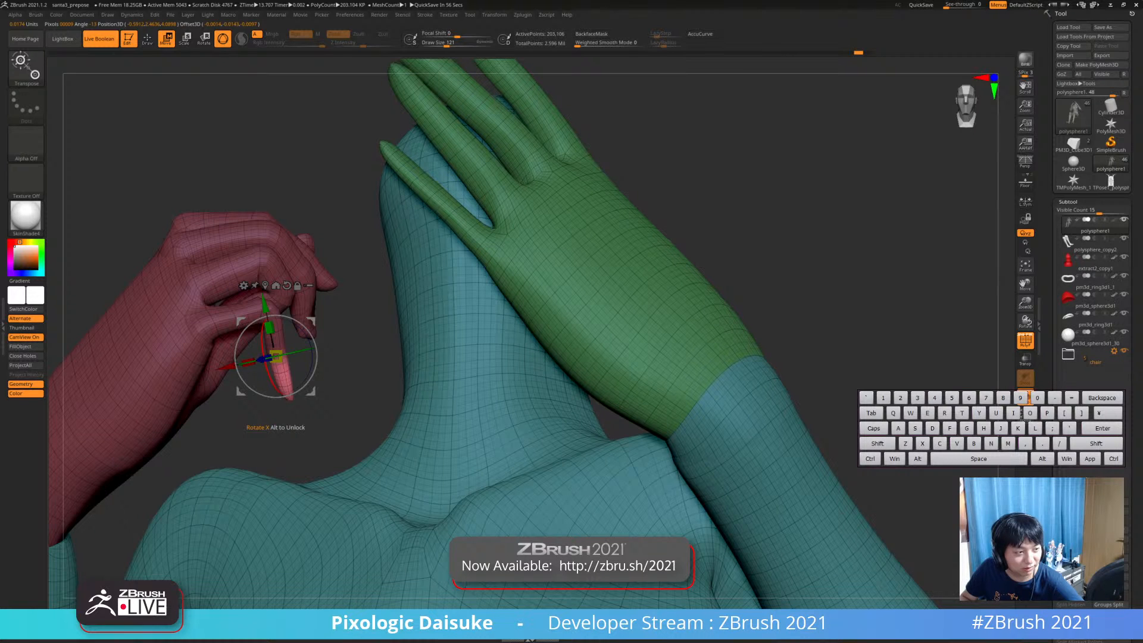
pyautogui.moveTo(271, 381); pyautogui.dragTo(274, 317, button='right')
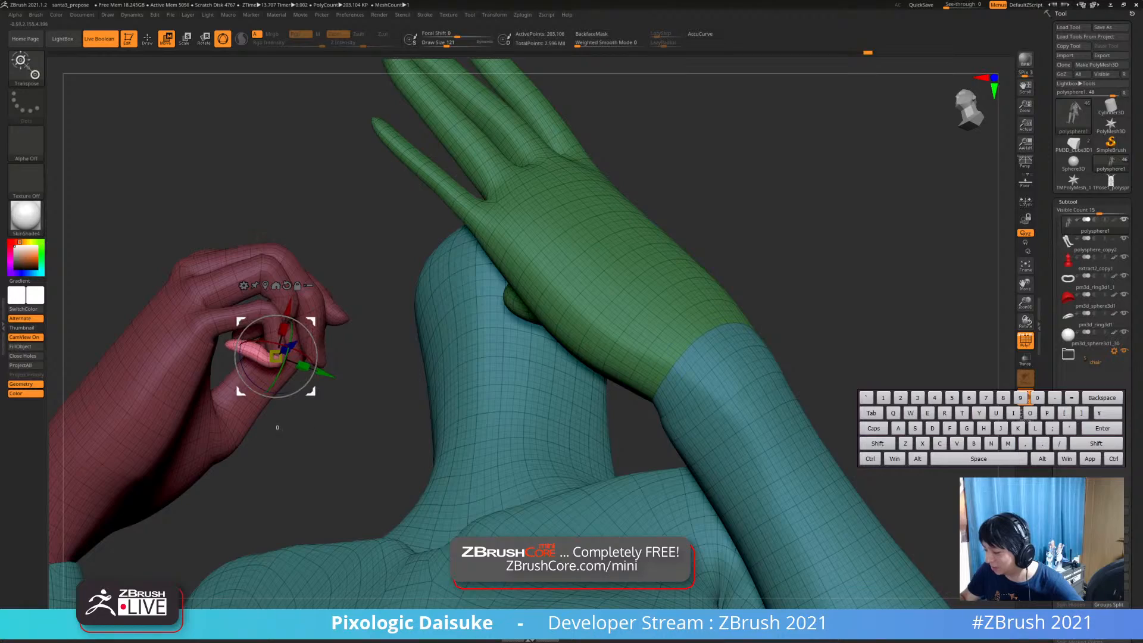
pyautogui.keyDown('ctrl'); pyautogui.moveTo(377, 359); pyautogui.dragTo(387, 370); pyautogui.keyUp('ctrl')
pyautogui.moveTo(387, 370); pyautogui.dragTo(360, 425, button='right')
pyautogui.keyDown('ctrl'); pyautogui.click(202, 322); pyautogui.keyUp('ctrl')
pyautogui.keyDown('ctrl'); pyautogui.moveTo(204, 316); pyautogui.dragTo(244, 301); pyautogui.keyUp('ctrl')
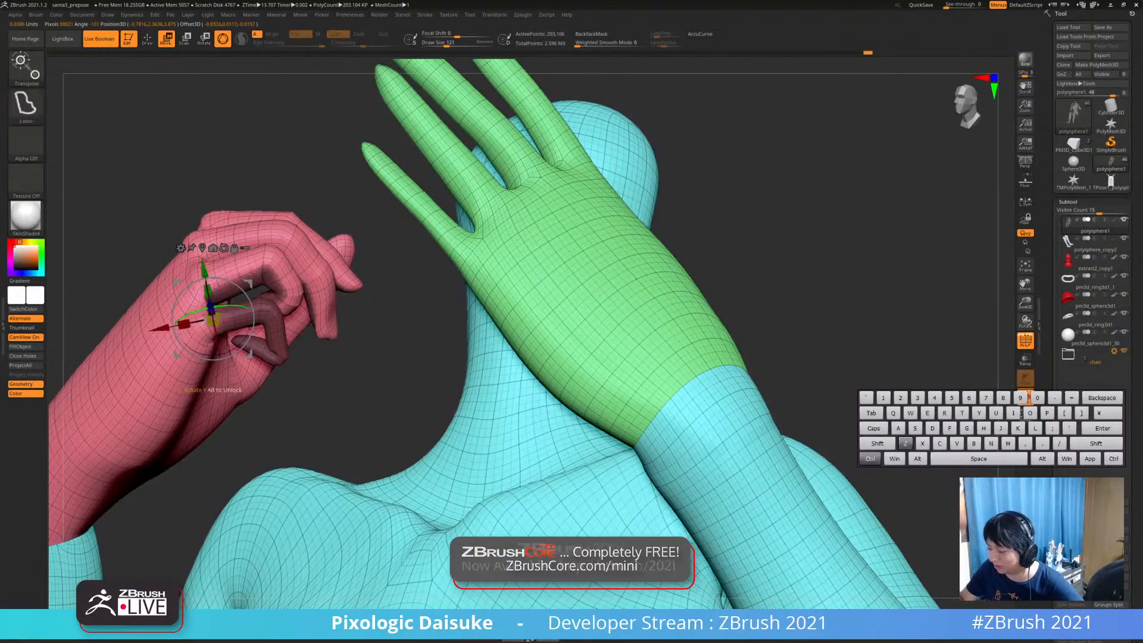
pyautogui.hotkey('ctrl', 'z')
pyautogui.moveTo(363, 387); pyautogui.dragTo(511, 322, button='right')
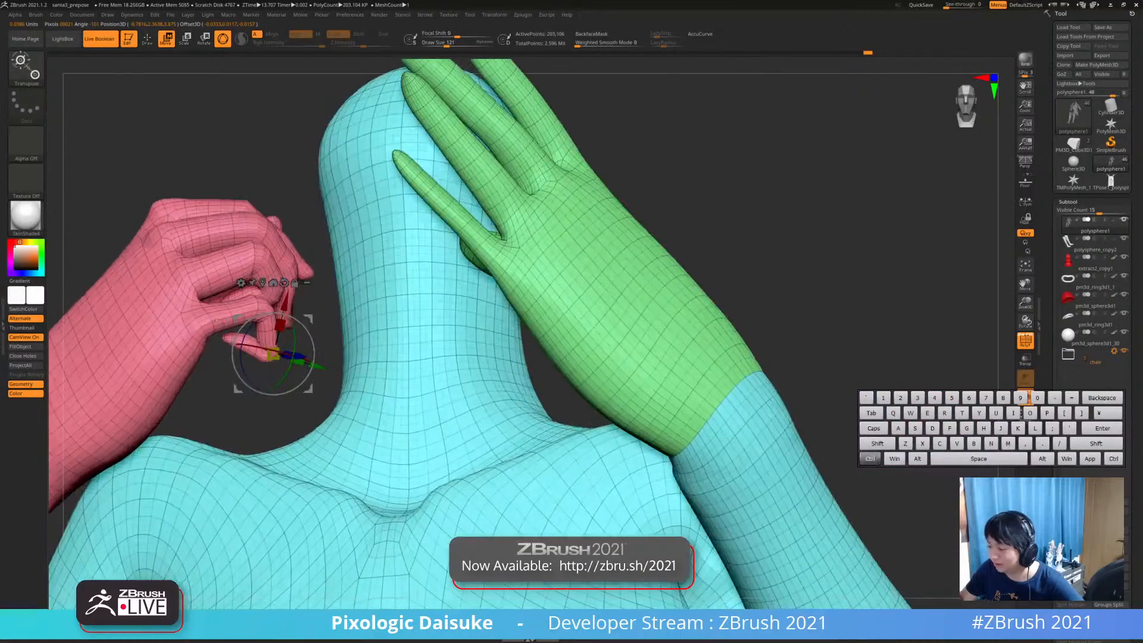
pyautogui.keyDown('ctrl'); pyautogui.moveTo(207, 313); pyautogui.dragTo(195, 315); pyautogui.keyUp('ctrl')
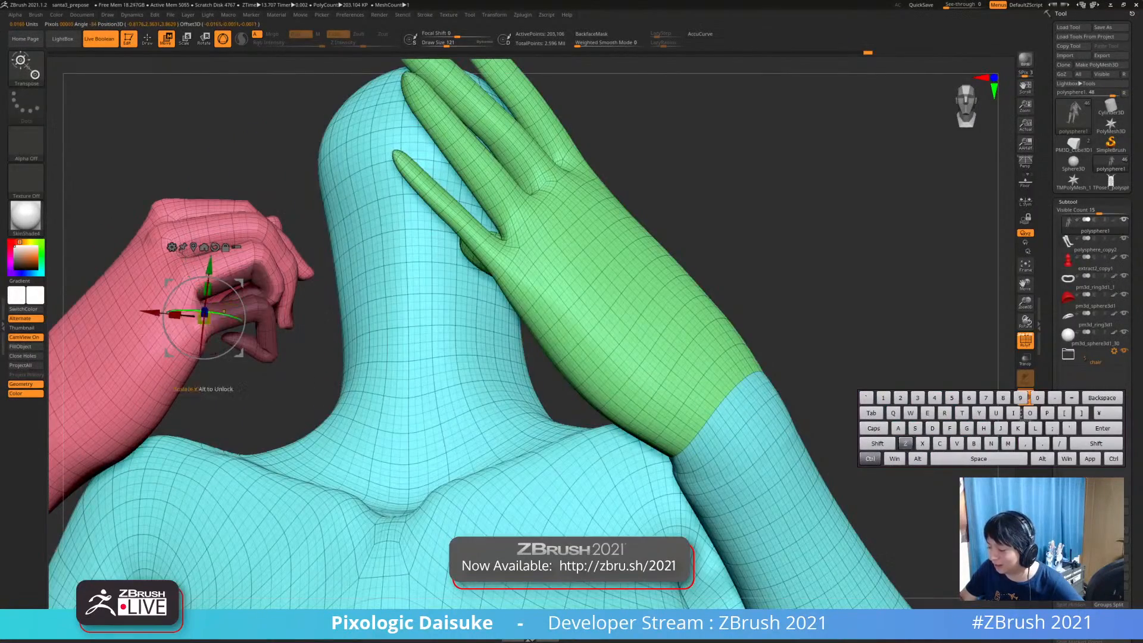
pyautogui.hotkey('ctrl', 'z')
# Isolate the bent-finger hand with everything except its little finger masked, and place the rotation gizmo at that finger's base
pyautogui.press('q')
pyautogui.moveTo(271, 298)
pyautogui.mouseDown(button='right')
pyautogui.moveTo(268, 339)
pyautogui.moveTo(262, 357)
pyautogui.moveTo(247, 351)
pyautogui.moveTo(245, 379)
pyautogui.mouseUp(button='right')
pyautogui.keyDown('ctrl'); pyautogui.keyDown('shift'); pyautogui.click(241, 333); pyautogui.keyUp('shift'); pyautogui.keyUp('ctrl')
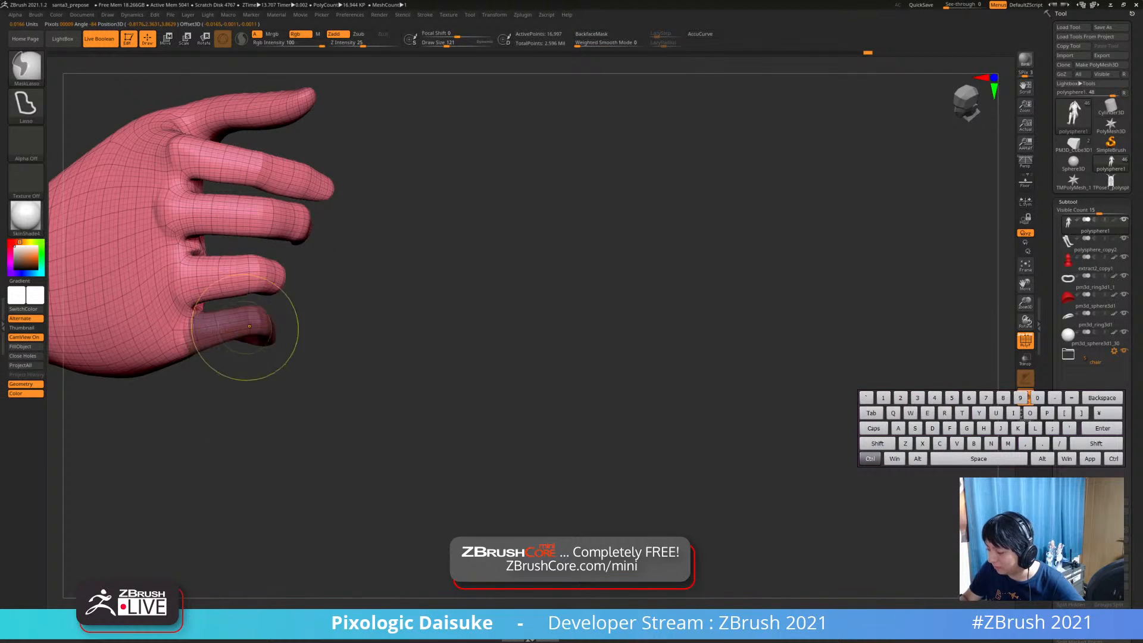
pyautogui.moveTo(250, 327)
pyautogui.mouseDown(button='right')
pyautogui.moveTo(318, 331)
pyautogui.moveTo(333, 268)
pyautogui.mouseUp(button='right')
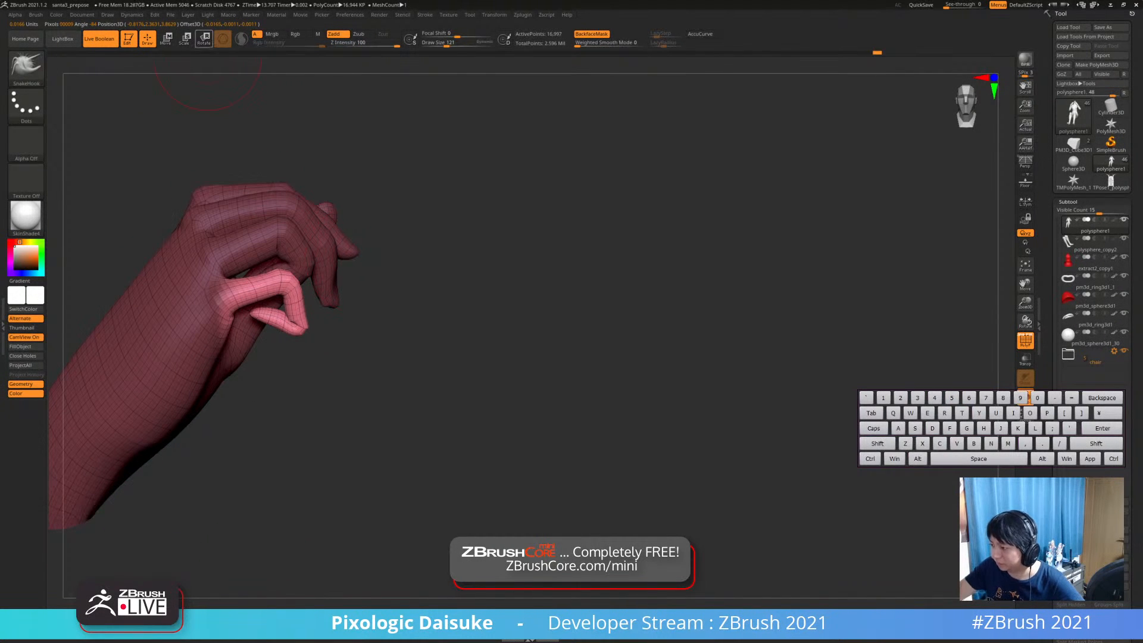
pyautogui.press('ctrl')
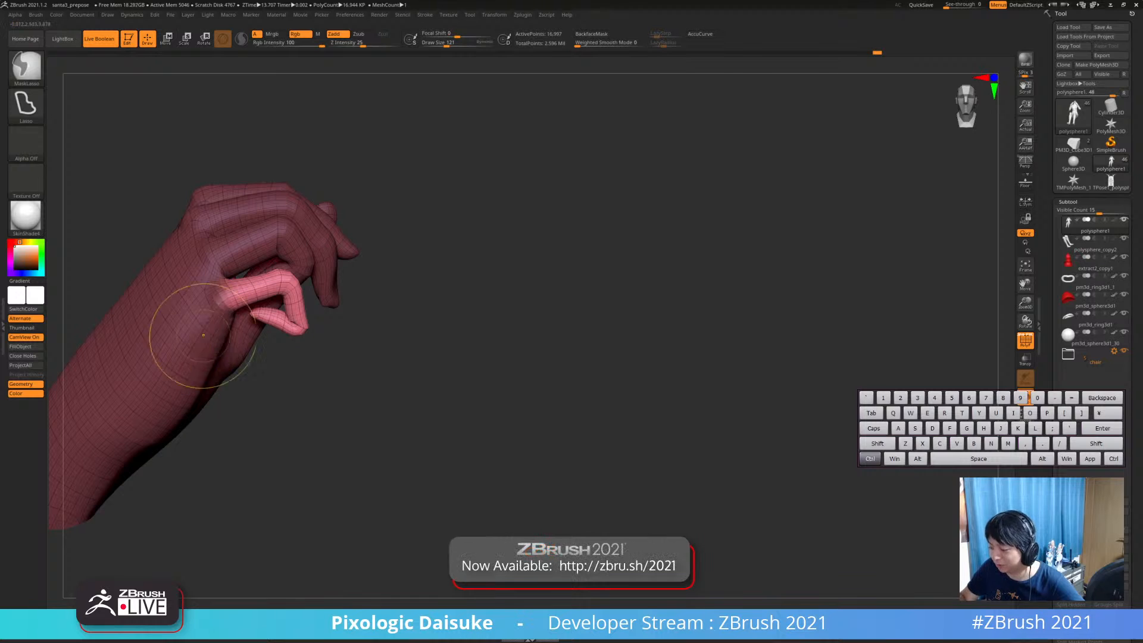
pyautogui.press('r')
pyautogui.keyDown('alt'); pyautogui.moveTo(229, 299); pyautogui.dragTo(257, 291); pyautogui.keyUp('alt')
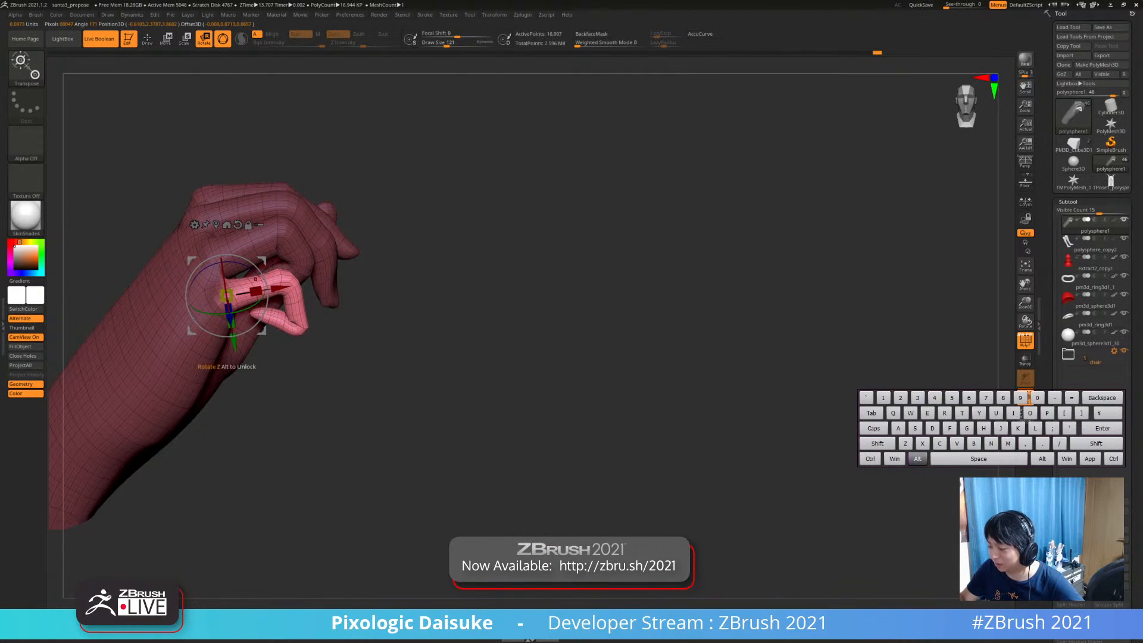
# Rotate the bent hand's little finger inward toward the palm about its base joint and clear the mask
pyautogui.moveTo(256, 291); pyautogui.dragTo(260, 252, button='right')
pyautogui.moveTo(245, 224); pyautogui.dragTo(244, 225)
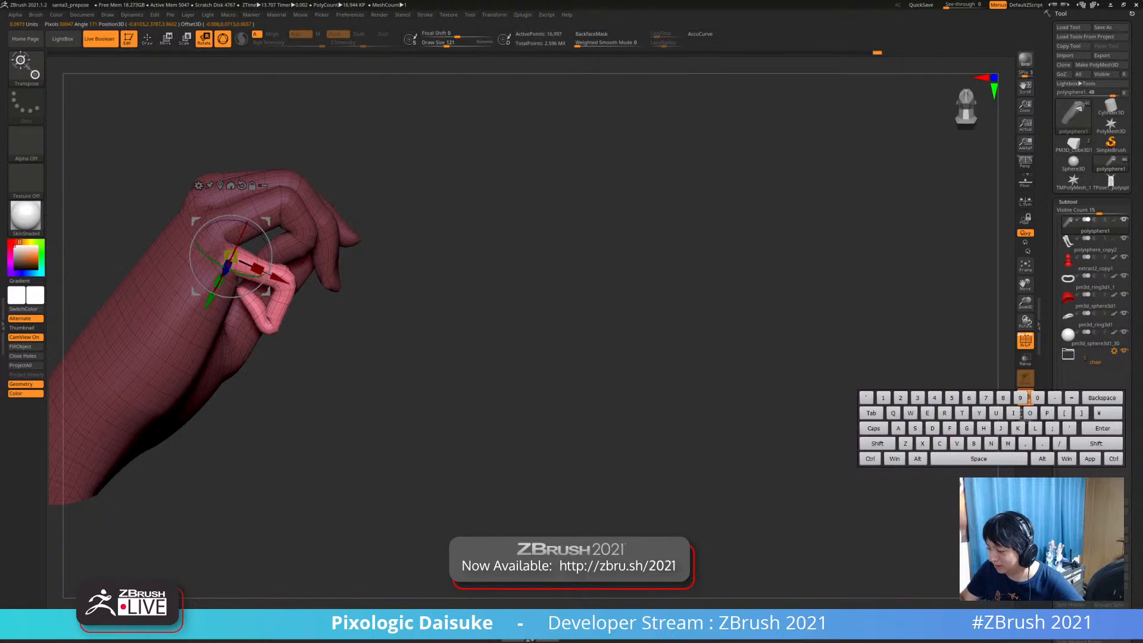
pyautogui.press('q')
pyautogui.keyDown('ctrl'); pyautogui.moveTo(333, 383); pyautogui.dragTo(351, 396); pyautogui.keyUp('ctrl')
pyautogui.moveTo(316, 357); pyautogui.dragTo(255, 275, button='right')
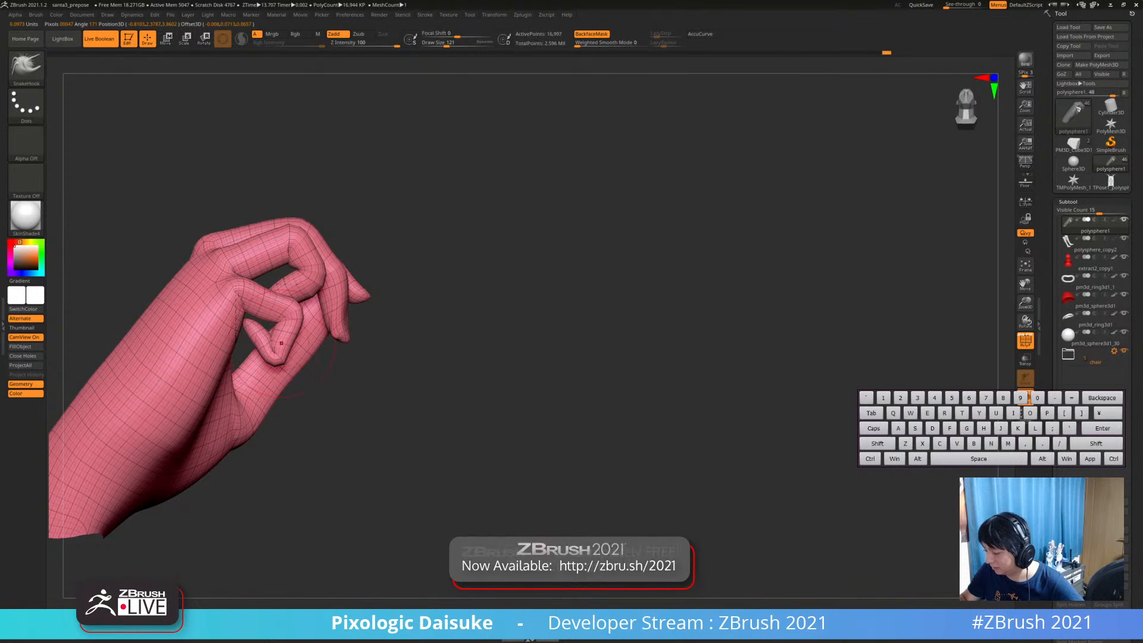
# Mask everything on the bent-finger hand except the ring finger, with the transform gizmo at that finger's base
pyautogui.moveTo(281, 343)
pyautogui.mouseDown(button='right')
pyautogui.moveTo(270, 351)
pyautogui.moveTo(300, 369)
pyautogui.moveTo(364, 377)
pyautogui.moveTo(375, 411)
pyautogui.moveTo(263, 357)
pyautogui.moveTo(296, 327)
pyautogui.moveTo(345, 351)
pyautogui.mouseUp(button='right')
pyautogui.moveTo(345, 351)
pyautogui.keyDown('alt'); pyautogui.mouseDown(button='right')
pyautogui.moveTo(361, 369)
pyautogui.moveTo(377, 365)
pyautogui.mouseUp(button='right'); pyautogui.keyUp('alt')
pyautogui.press('w')
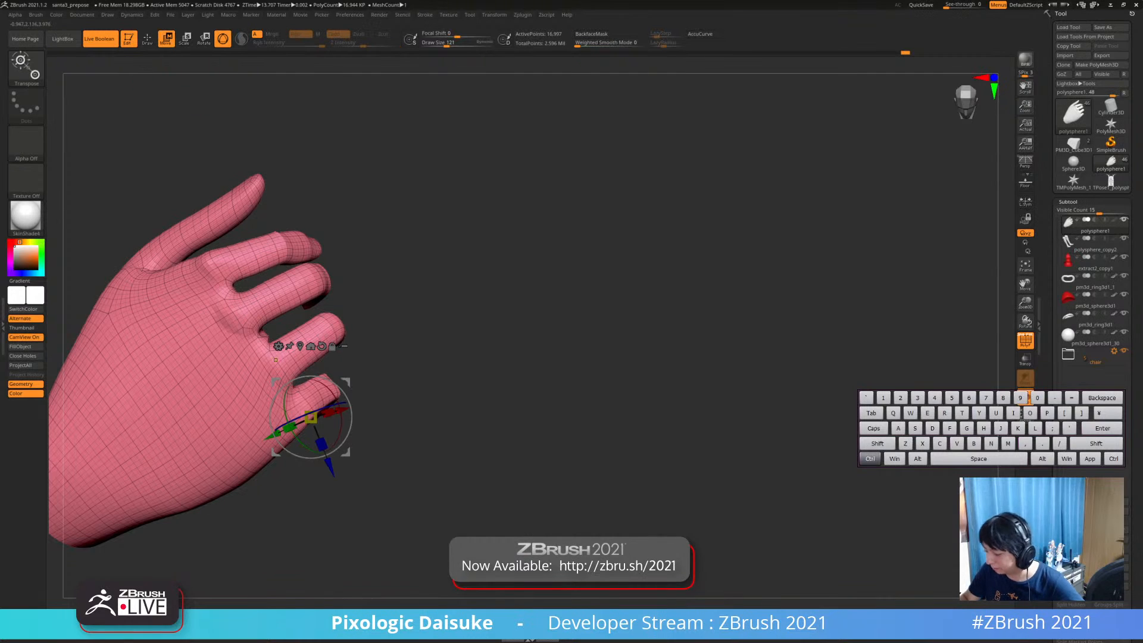
pyautogui.keyDown('ctrl'); pyautogui.moveTo(331, 329); pyautogui.dragTo(281, 361); pyautogui.keyUp('ctrl')
pyautogui.hotkey('ctrl', 'z')
pyautogui.keyDown('ctrl'); pyautogui.moveTo(283, 360); pyautogui.dragTo(284, 383, button='right'); pyautogui.keyUp('ctrl')
pyautogui.keyDown('ctrl'); pyautogui.moveTo(301, 349); pyautogui.dragTo(296, 354); pyautogui.keyUp('ctrl')
pyautogui.keyDown('ctrl'); pyautogui.moveTo(297, 353); pyautogui.dragTo(322, 307, button='right'); pyautogui.keyUp('ctrl')
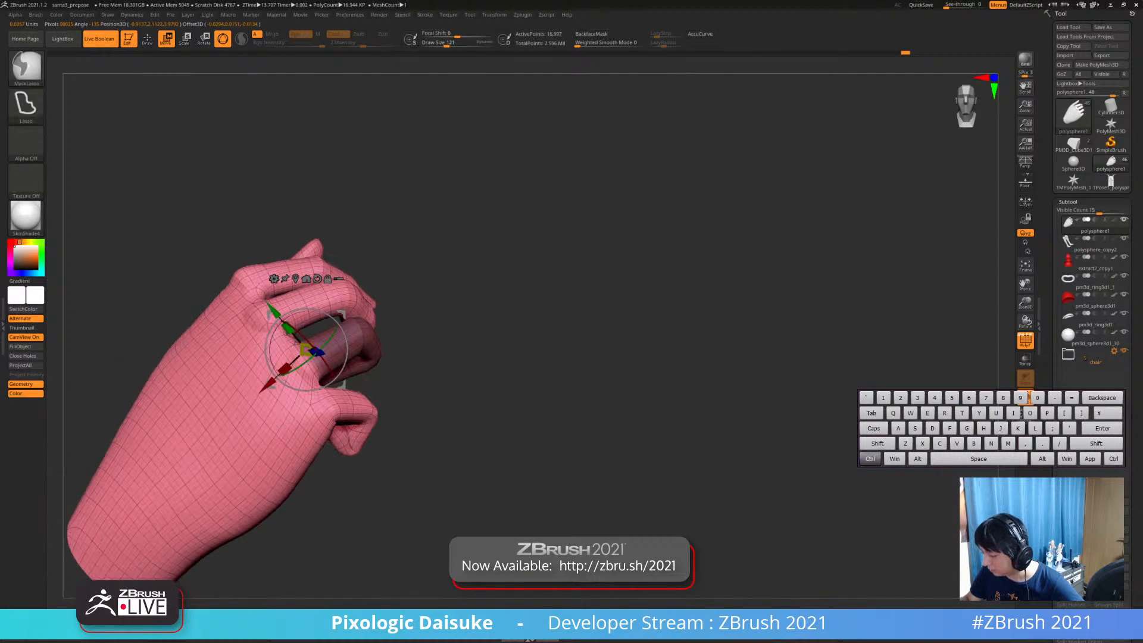
pyautogui.keyDown('ctrl'); pyautogui.click(384, 342); pyautogui.keyUp('ctrl')
# Realign the gizmo at the ring finger's base, adjust the finger's bend and clear the mask
pyautogui.moveTo(380, 345); pyautogui.dragTo(357, 284, button='right')
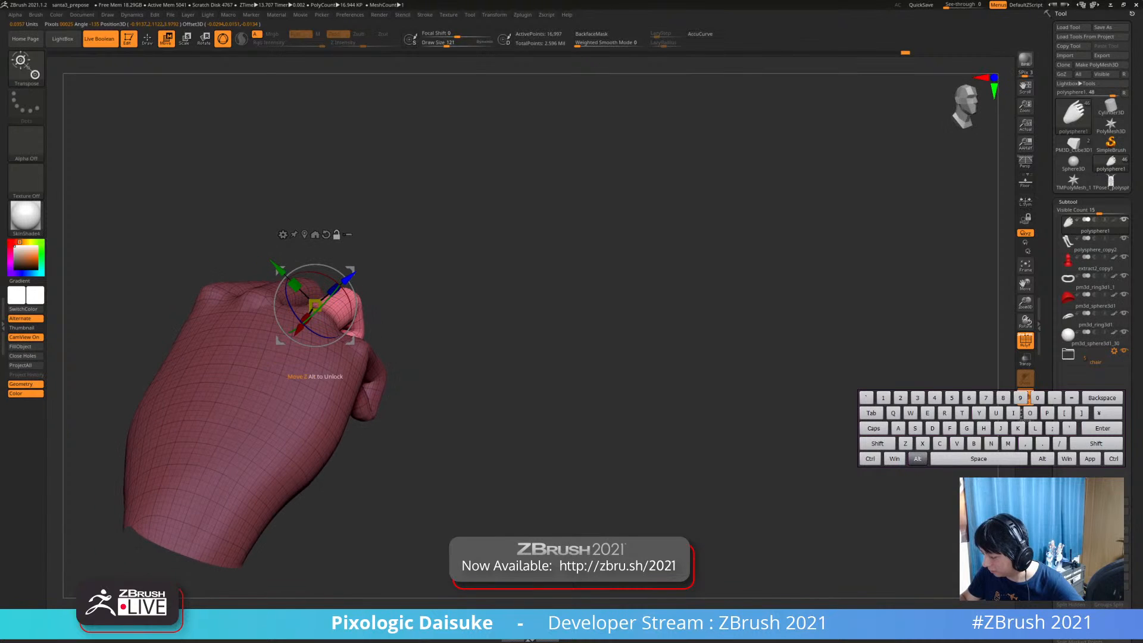
pyautogui.keyDown('alt'); pyautogui.moveTo(345, 286); pyautogui.dragTo(313, 272); pyautogui.keyUp('alt')
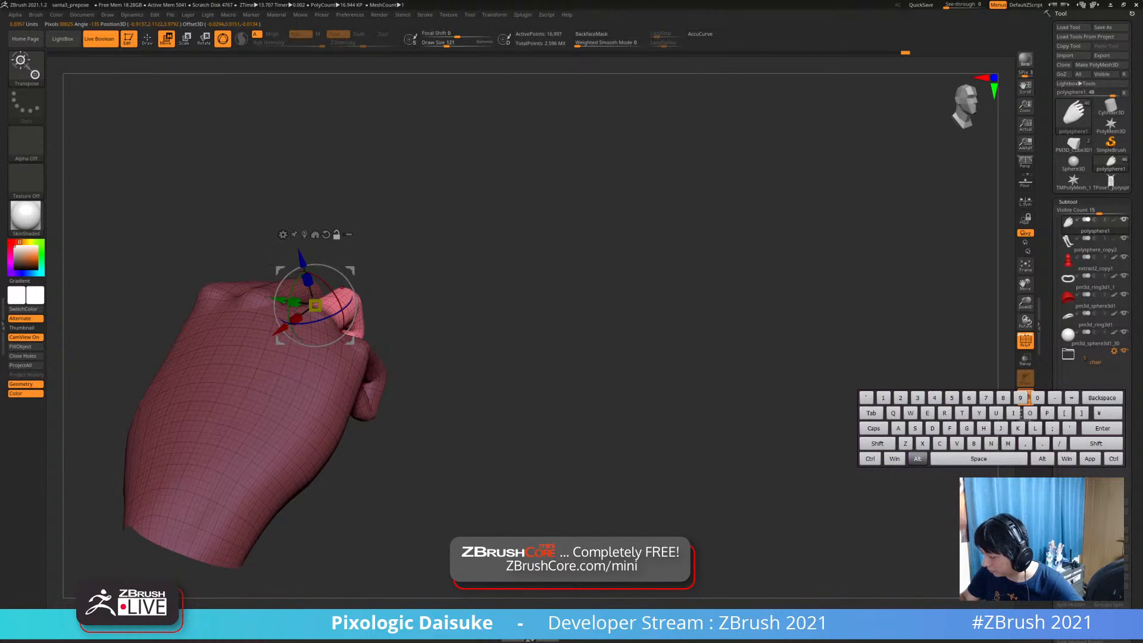
pyautogui.moveTo(351, 338)
pyautogui.mouseDown(button='right')
pyautogui.moveTo(311, 338)
pyautogui.moveTo(336, 299)
pyautogui.moveTo(351, 363)
pyautogui.moveTo(334, 339)
pyautogui.mouseUp(button='right')
pyautogui.keyDown('ctrl'); pyautogui.moveTo(429, 298); pyautogui.dragTo(456, 324); pyautogui.keyUp('ctrl')
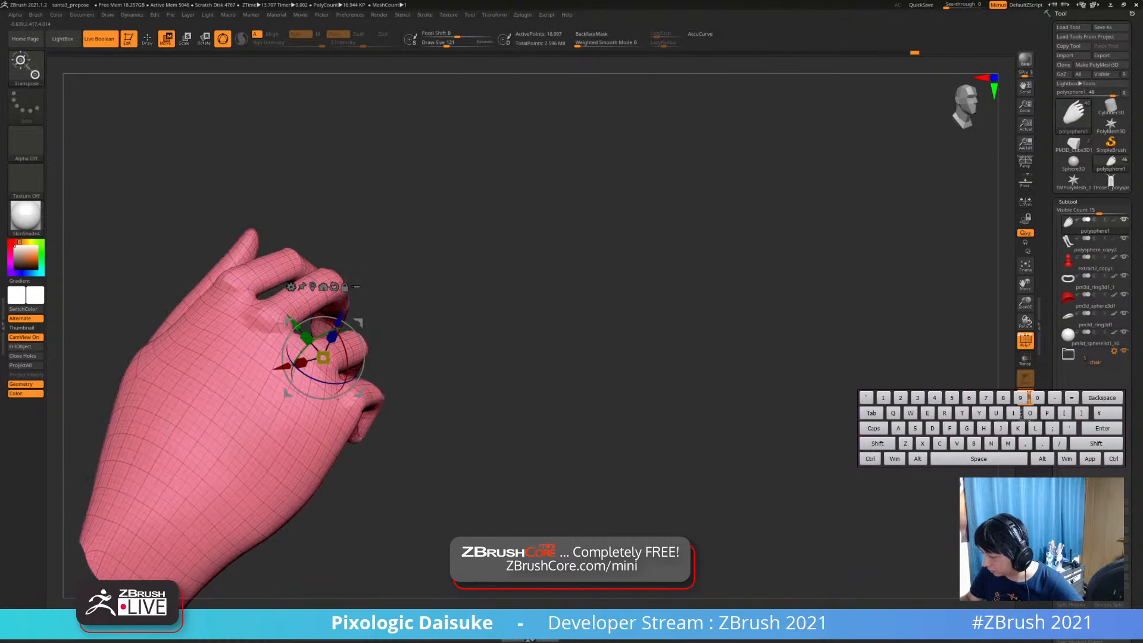
# Bring the rest of the figure back into view and examine the bent-finger hand's pose against the face from several angles
pyautogui.moveTo(346, 357)
pyautogui.mouseDown(button='right')
pyautogui.moveTo(336, 309)
pyautogui.moveTo(308, 359)
pyautogui.mouseUp(button='right')
pyautogui.press('q')
pyautogui.hotkey('alt', 's')
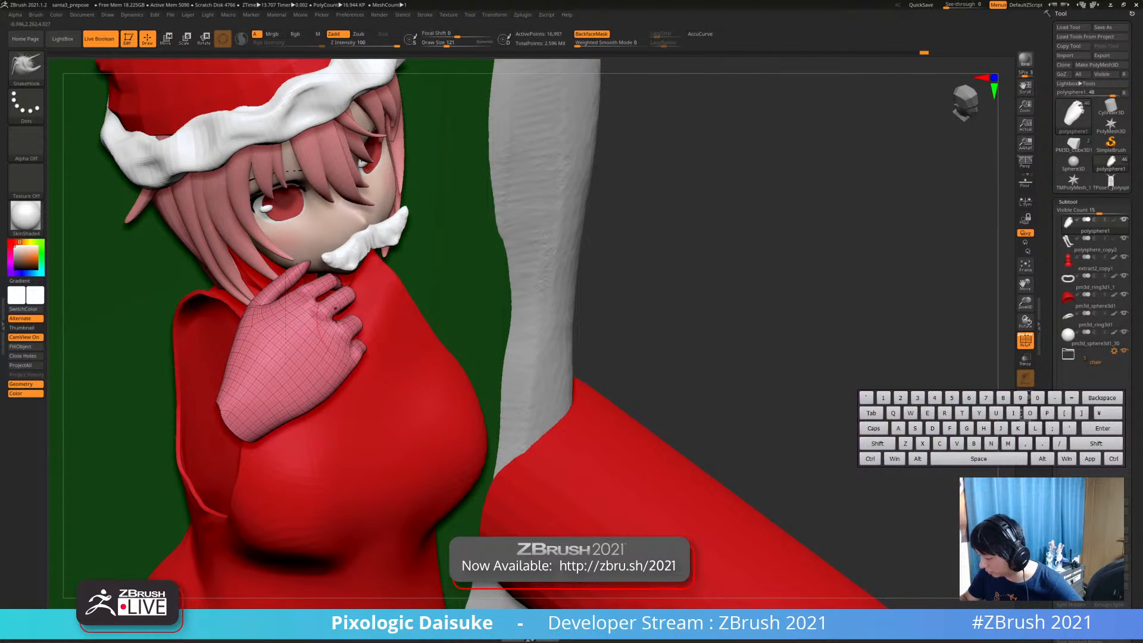
pyautogui.moveTo(335, 308); pyautogui.dragTo(287, 328, button='right')
pyautogui.hotkey('alt', 's')
pyautogui.hotkey('alt', 's')
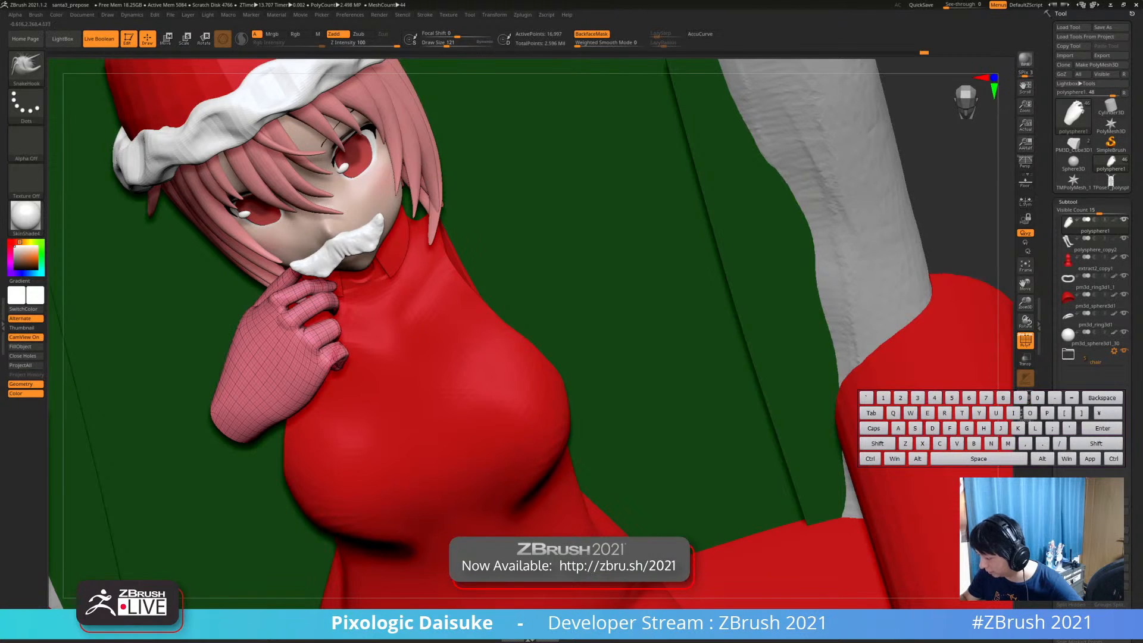
pyautogui.moveTo(342, 352); pyautogui.dragTo(423, 306, button='right')
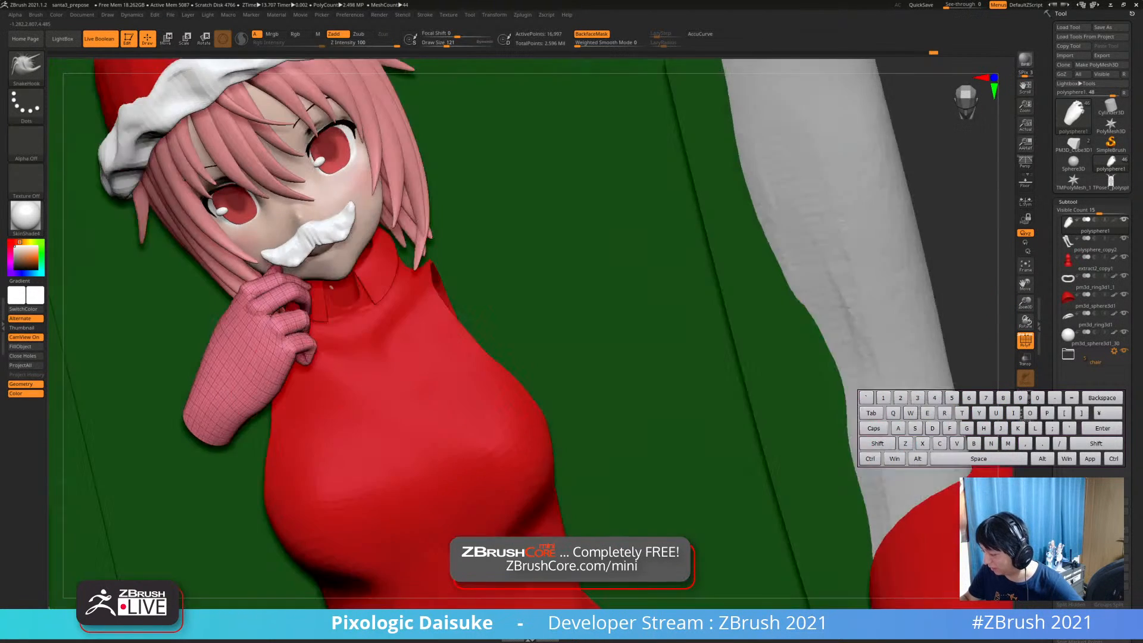
pyautogui.moveTo(535, 298); pyautogui.dragTo(488, 312, button='right')
# Unhide the whole body mesh, smooth the arm near the bent-finger side's elbow, and turn off backface masking
pyautogui.keyDown('ctrl'); pyautogui.moveTo(149, 519); pyautogui.dragTo(162, 476, button='right'); pyautogui.keyUp('ctrl')
pyautogui.click(148, 504)
pyautogui.keyDown('ctrl'); pyautogui.keyDown('shift'); pyautogui.click(139, 506); pyautogui.keyUp('shift'); pyautogui.keyUp('ctrl')
pyautogui.moveTo(162, 477); pyautogui.dragTo(113, 482, button='right')
pyautogui.keyDown('alt'); pyautogui.moveTo(113, 482); pyautogui.dragTo(128, 493, button='right'); pyautogui.keyUp('alt')
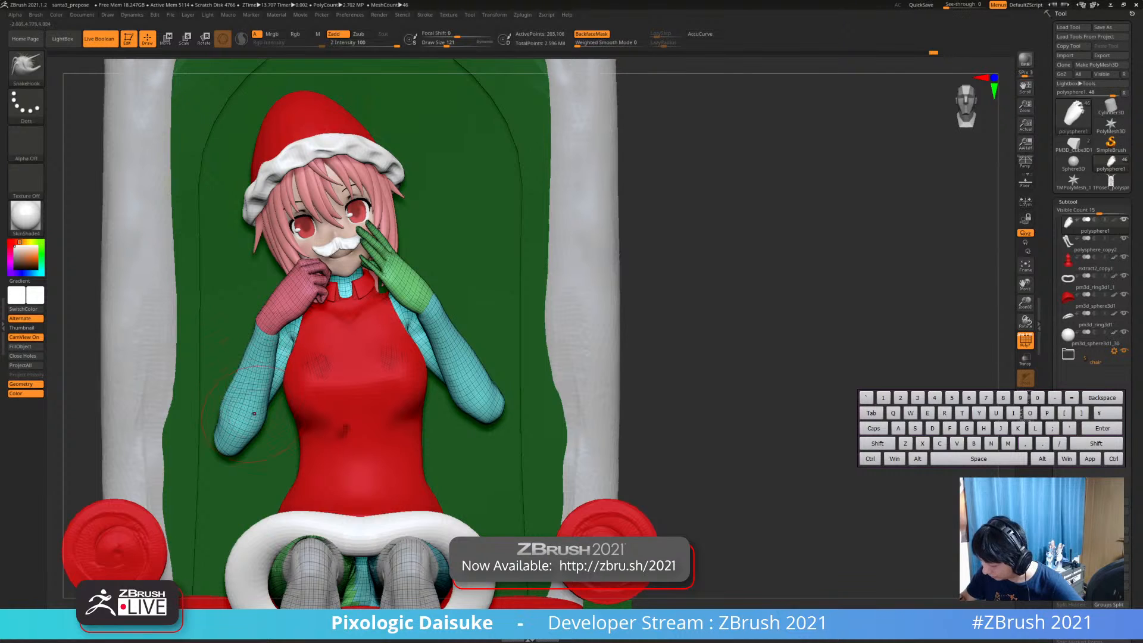
pyautogui.keyDown('shift'); pyautogui.moveTo(254, 413); pyautogui.dragTo(243, 417); pyautogui.keyUp('shift')
pyautogui.click(590, 35)
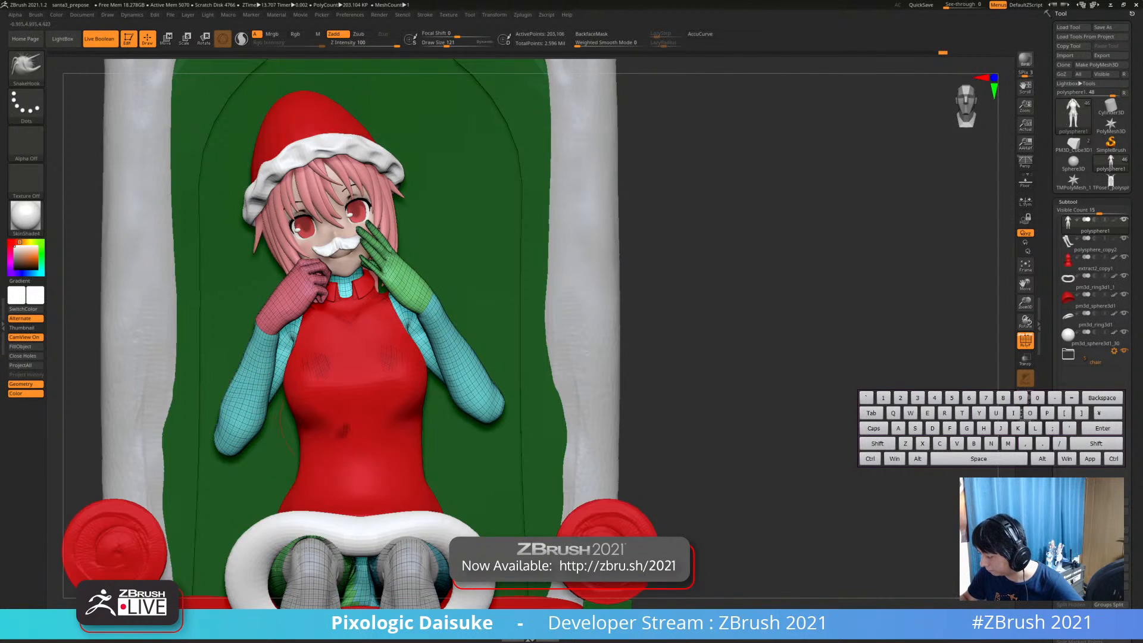
# Turn off dynamic subdivision on the red dress and make the body mesh active again
pyautogui.moveTo(179, 488); pyautogui.dragTo(411, 476, button='right')
pyautogui.moveTo(285, 447); pyautogui.dragTo(178, 452, button='right')
pyautogui.keyDown('alt'); pyautogui.moveTo(360, 316); pyautogui.dragTo(399, 339, button='right'); pyautogui.keyUp('alt')
pyautogui.keyDown('alt'); pyautogui.click(336, 363); pyautogui.keyUp('alt')
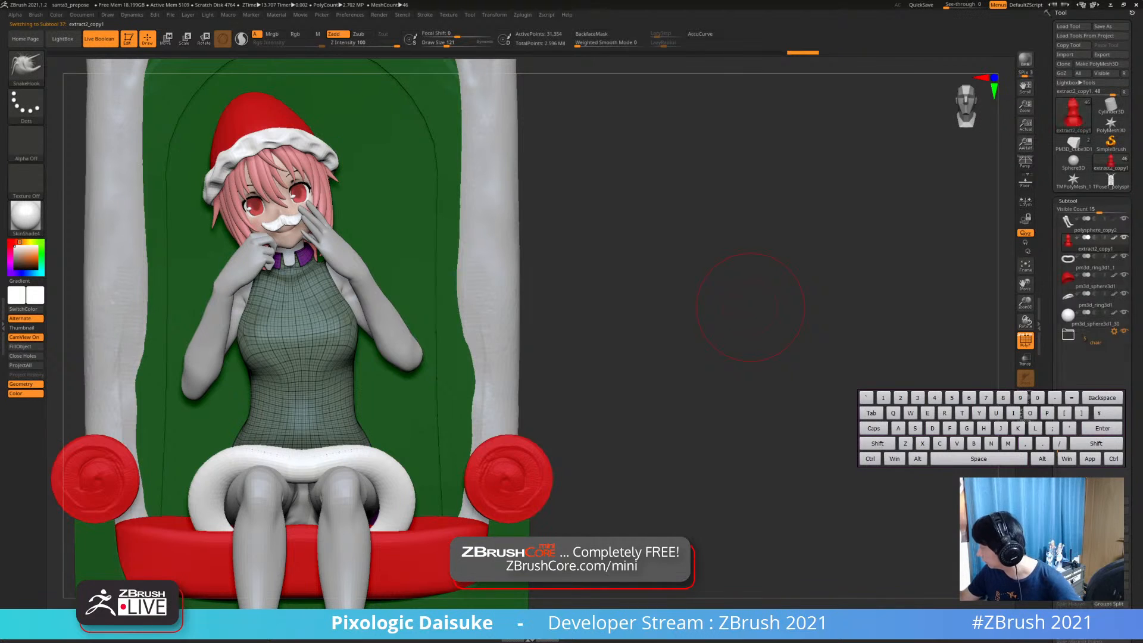
pyautogui.click(1067, 202)
pyautogui.click(1070, 211)
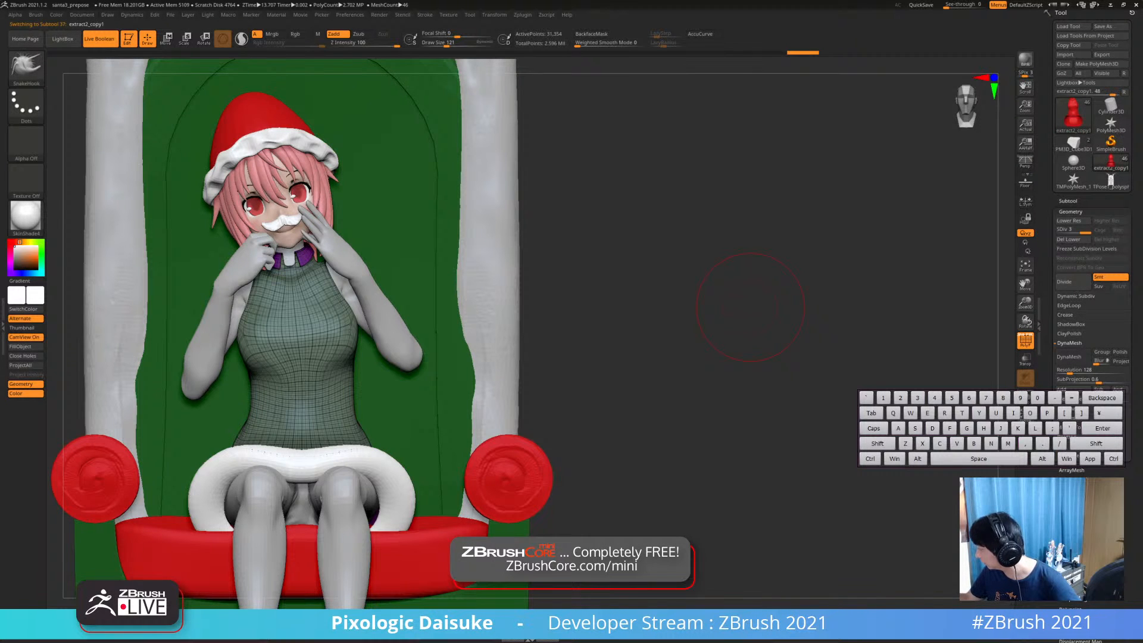
pyautogui.click(1075, 296)
pyautogui.click(1067, 305)
pyautogui.keyDown('alt'); pyautogui.click(371, 327); pyautogui.keyUp('alt')
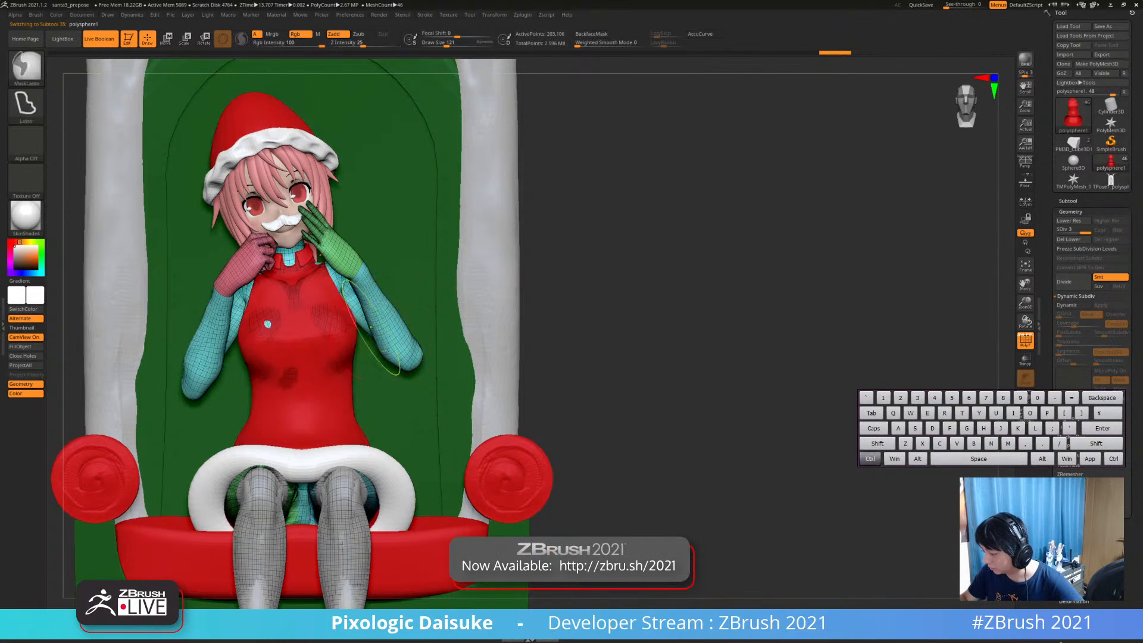
pyautogui.keyDown('ctrl'); pyautogui.moveTo(371, 327); pyautogui.dragTo(389, 324, button='right'); pyautogui.keyUp('ctrl')
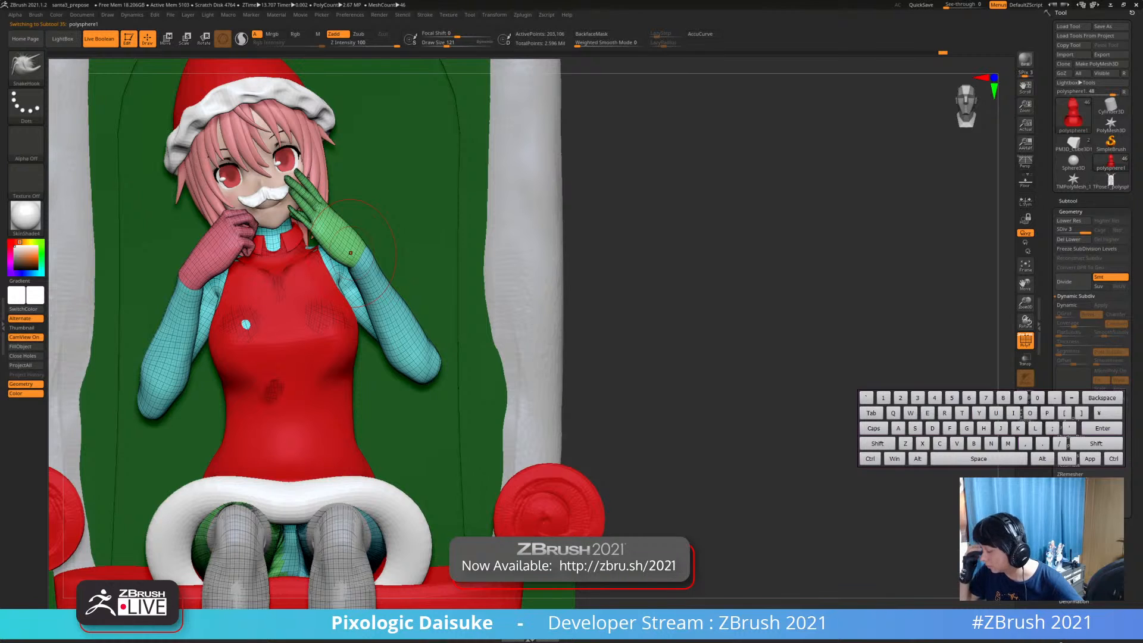
# Reposition the moustache on the face and tilt it so its end beside the open hand sits higher
pyautogui.keyDown('alt'); pyautogui.moveTo(338, 245); pyautogui.dragTo(358, 282, button='right'); pyautogui.keyUp('alt')
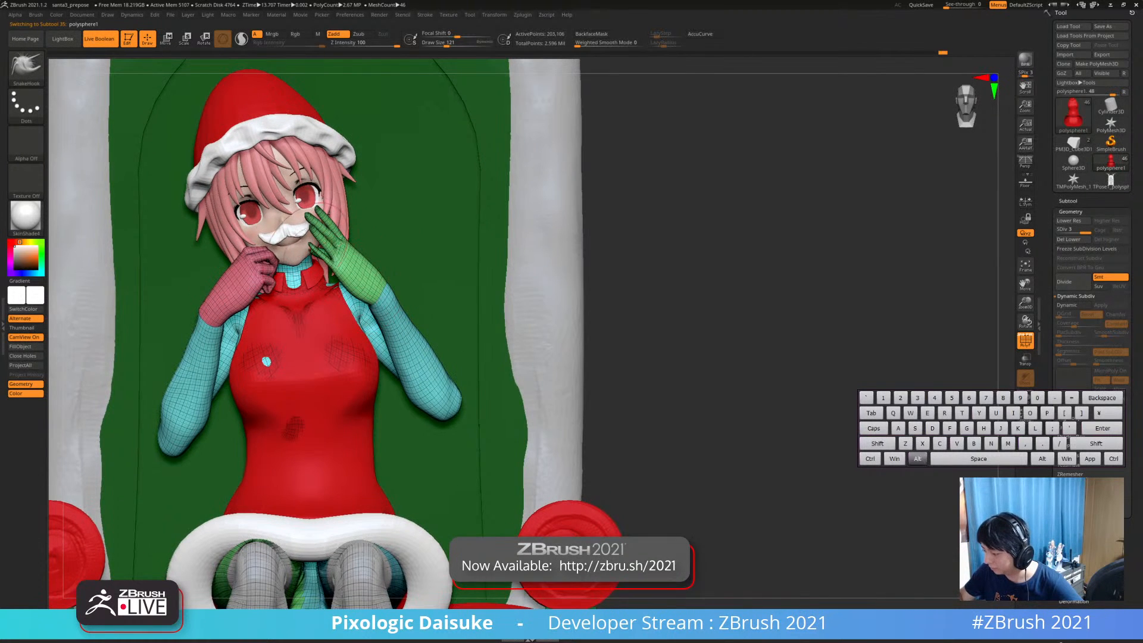
pyautogui.keyDown('alt'); pyautogui.click(293, 234); pyautogui.keyUp('alt')
pyautogui.keyDown('ctrl'); pyautogui.moveTo(285, 235); pyautogui.dragTo(269, 57, button='right'); pyautogui.keyUp('ctrl')
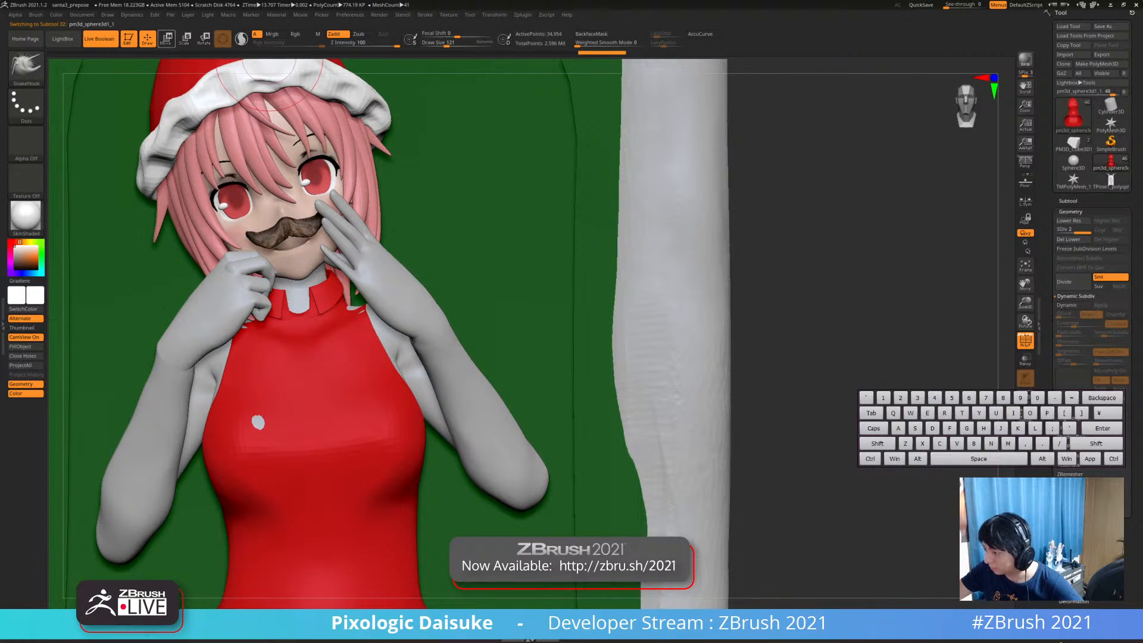
pyautogui.press('w')
pyautogui.moveTo(324, 212); pyautogui.dragTo(326, 213)
pyautogui.moveTo(291, 283); pyautogui.dragTo(291, 287)
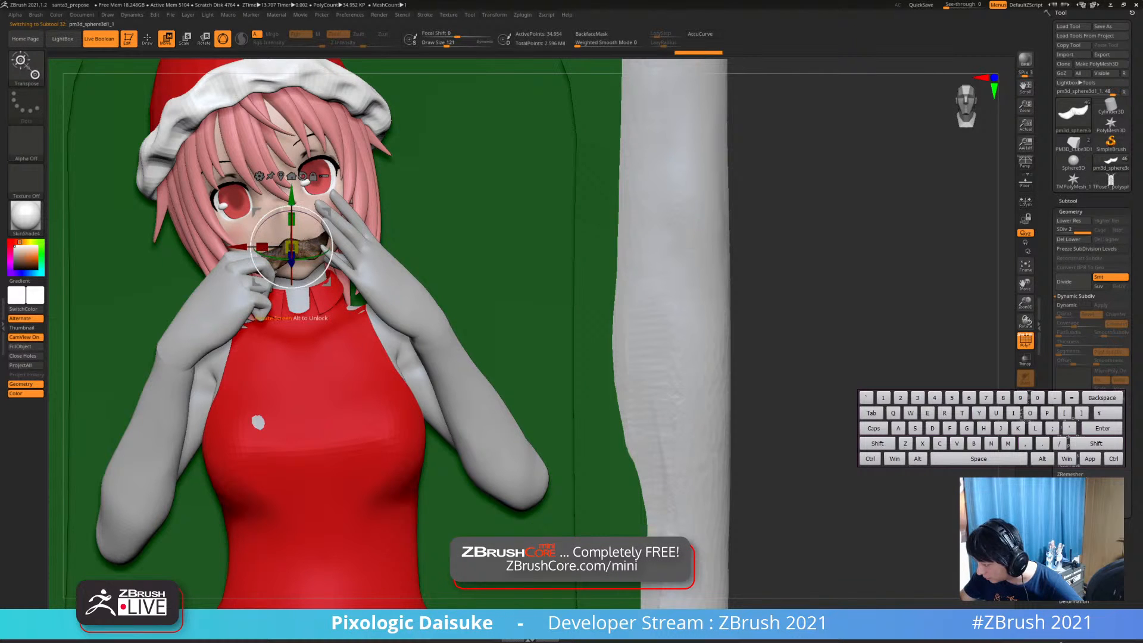
pyautogui.moveTo(322, 220); pyautogui.dragTo(321, 218)
pyautogui.moveTo(325, 212); pyautogui.dragTo(320, 202)
pyautogui.moveTo(318, 209); pyautogui.dragTo(316, 206)
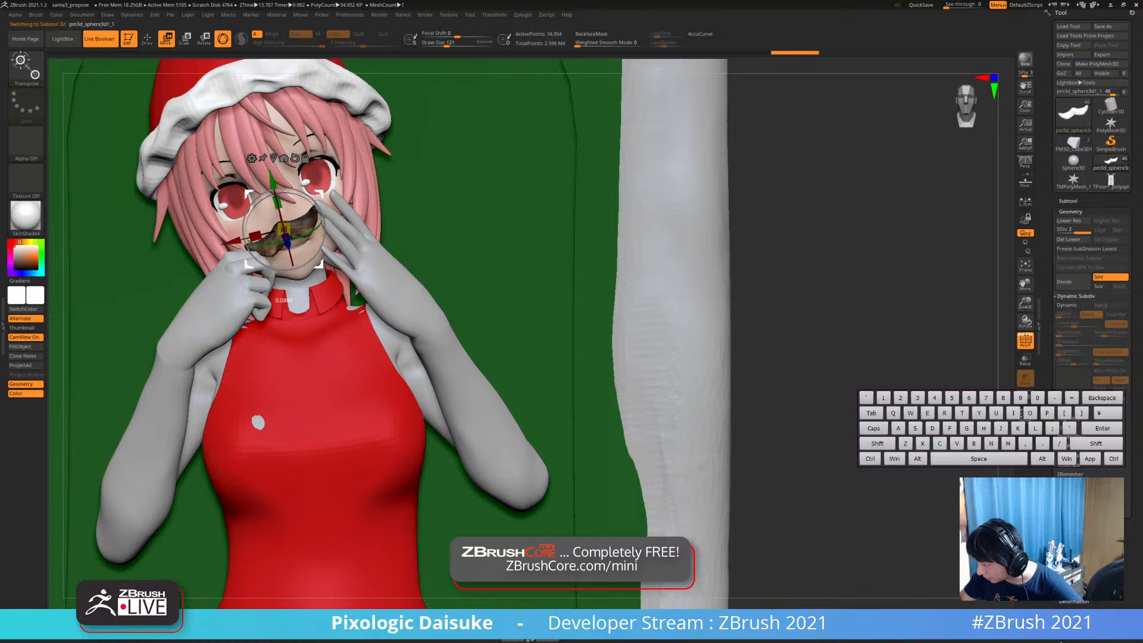
pyautogui.moveTo(319, 193); pyautogui.dragTo(319, 195)
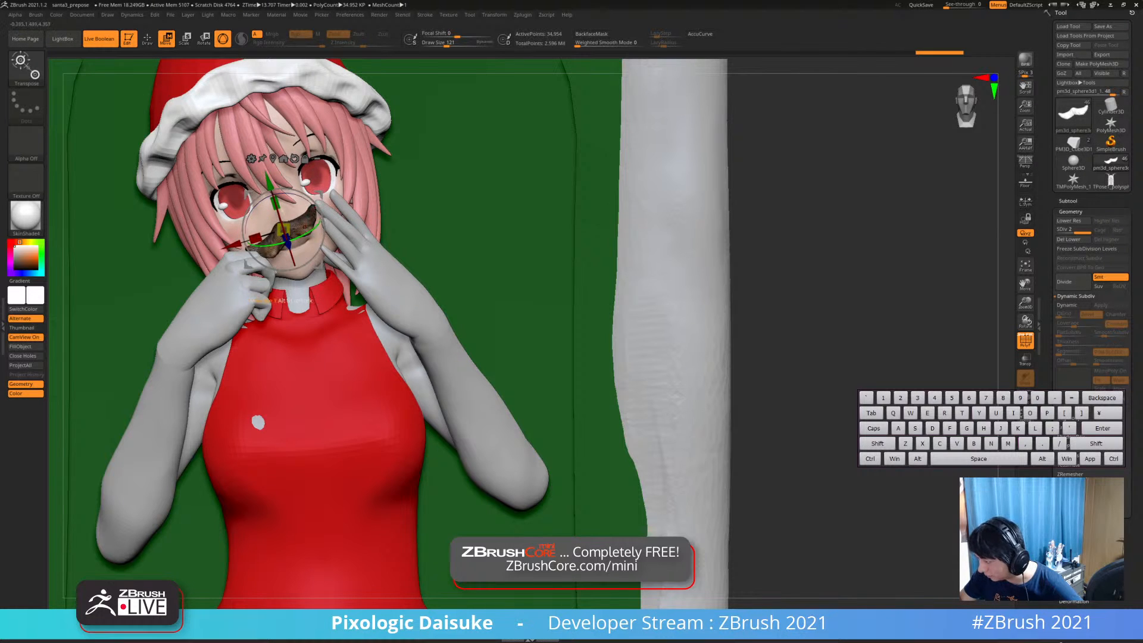
pyautogui.click(147, 40)
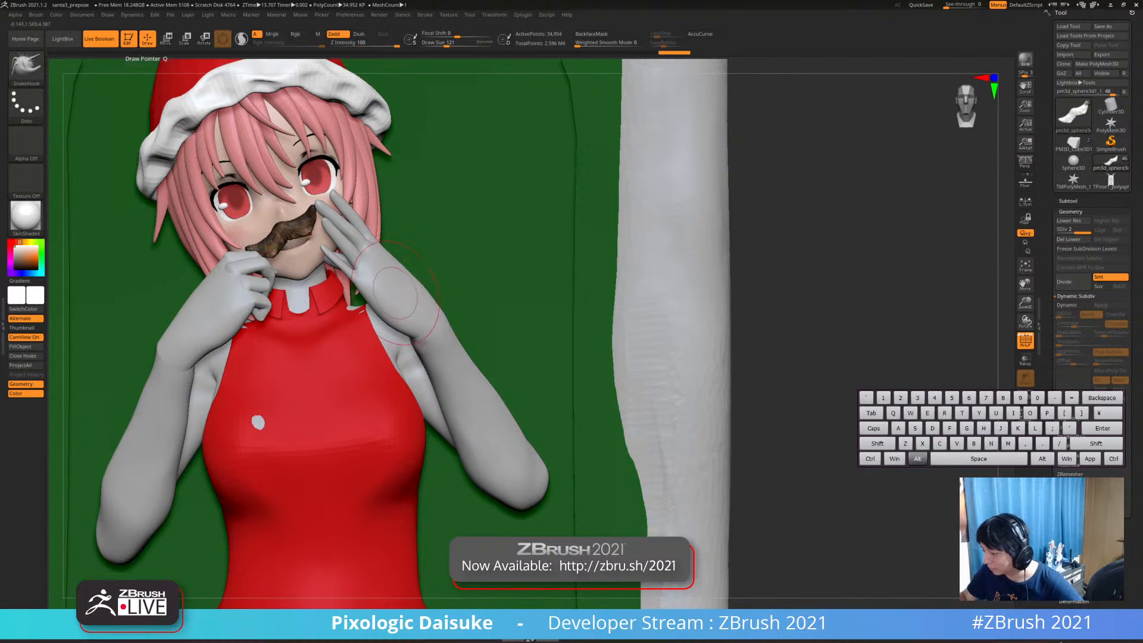
# Isolate the open hand of the body mesh and show the transform gizmo
pyautogui.keyDown('alt'); pyautogui.click(433, 355); pyautogui.keyUp('alt')
pyautogui.keyDown('ctrl'); pyautogui.moveTo(433, 354); pyautogui.dragTo(424, 327, button='right'); pyautogui.keyUp('ctrl')
pyautogui.moveTo(415, 367)
pyautogui.keyDown('alt'); pyautogui.mouseDown(button='right')
pyautogui.moveTo(400, 344)
pyautogui.moveTo(463, 349)
pyautogui.moveTo(358, 346)
pyautogui.moveTo(382, 338)
pyautogui.mouseUp(button='right'); pyautogui.keyUp('alt')
pyautogui.keyDown('ctrl'); pyautogui.keyDown('shift'); pyautogui.click(396, 285); pyautogui.keyUp('shift'); pyautogui.keyUp('ctrl')
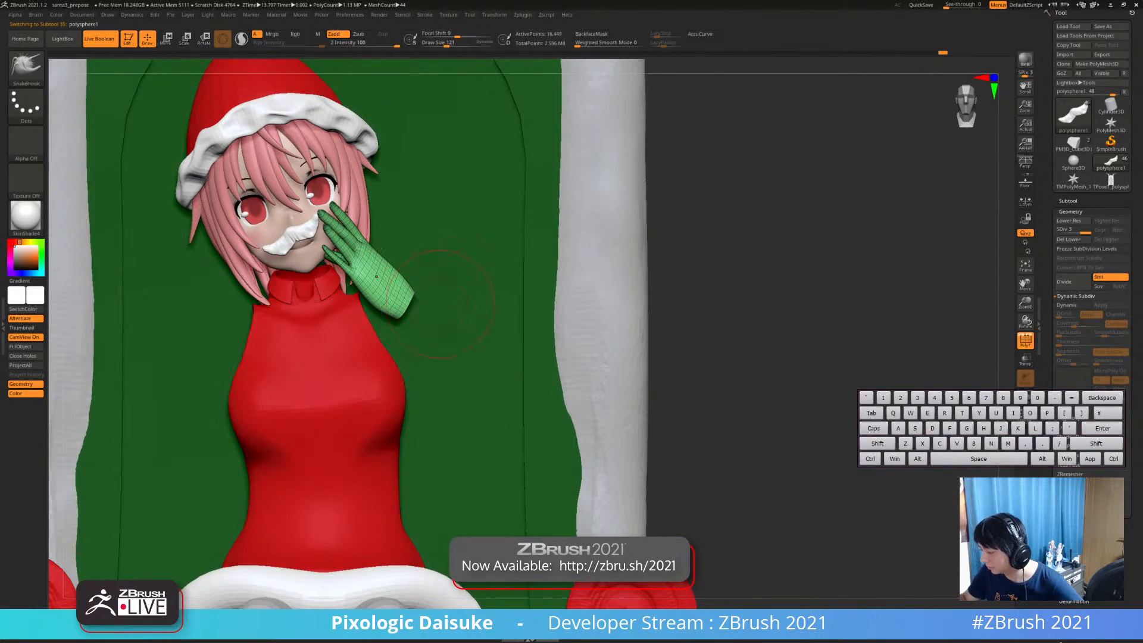
pyautogui.moveTo(428, 298); pyautogui.dragTo(390, 324, button='right')
pyautogui.click(166, 39)
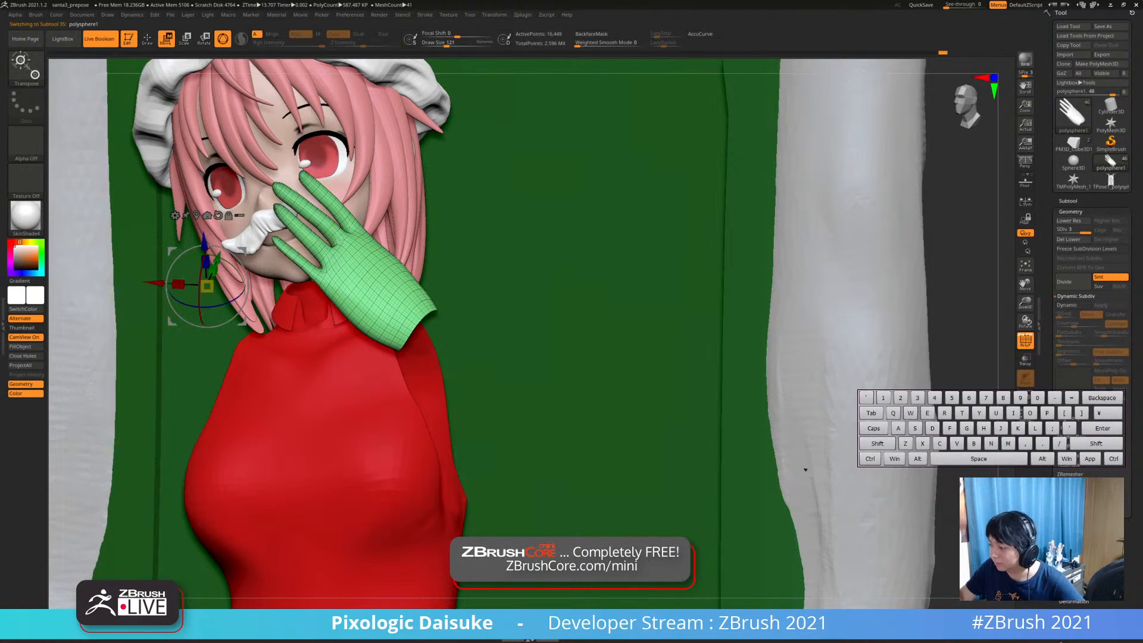
# Mask everything on the open hand except the index finger, and place the rotation gizmo at that finger's base
pyautogui.keyDown('ctrl'); pyautogui.moveTo(357, 262); pyautogui.dragTo(364, 316, button='right'); pyautogui.keyUp('ctrl')
pyautogui.keyDown('ctrl'); pyautogui.moveTo(332, 204); pyautogui.dragTo(352, 233); pyautogui.keyUp('ctrl')
pyautogui.moveTo(352, 231)
pyautogui.keyDown('ctrl'); pyautogui.mouseDown(button='right')
pyautogui.moveTo(351, 210)
pyautogui.moveTo(352, 229)
pyautogui.mouseUp(button='right'); pyautogui.keyUp('ctrl')
pyautogui.hotkey('ctrl', 'z')
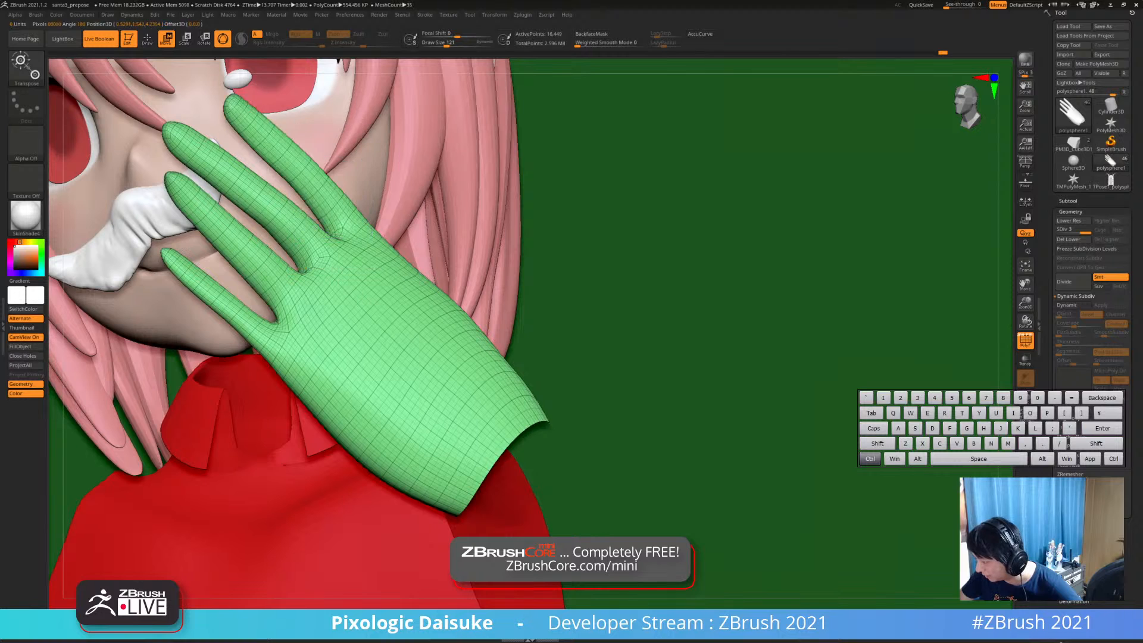
pyautogui.keyDown('ctrl'); pyautogui.moveTo(339, 214); pyautogui.dragTo(350, 235); pyautogui.keyUp('ctrl')
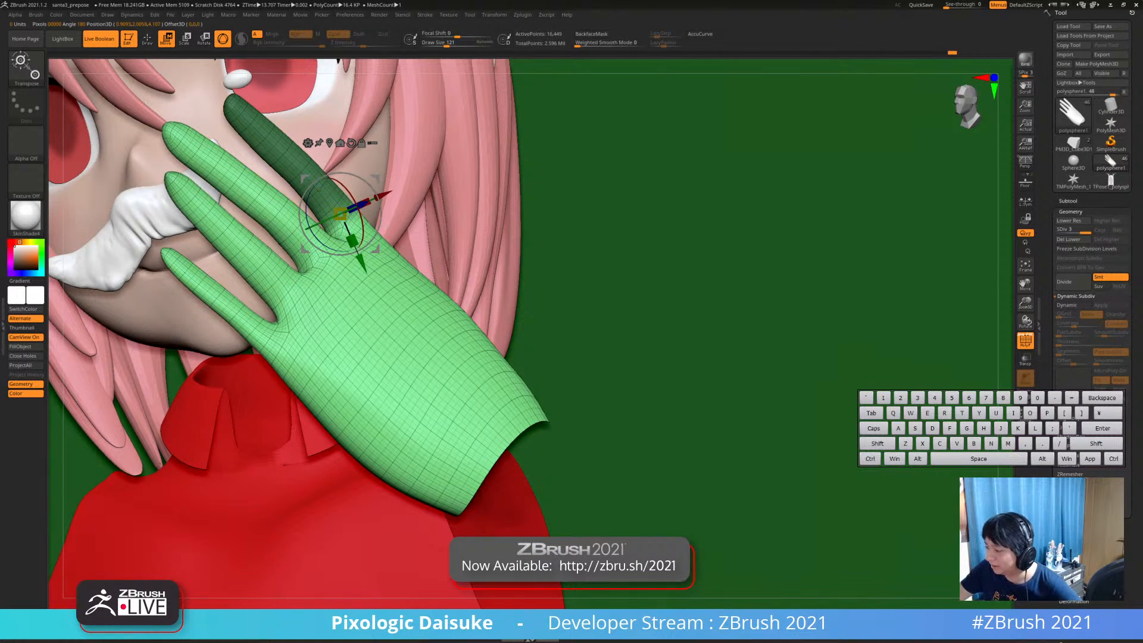
pyautogui.press('q')
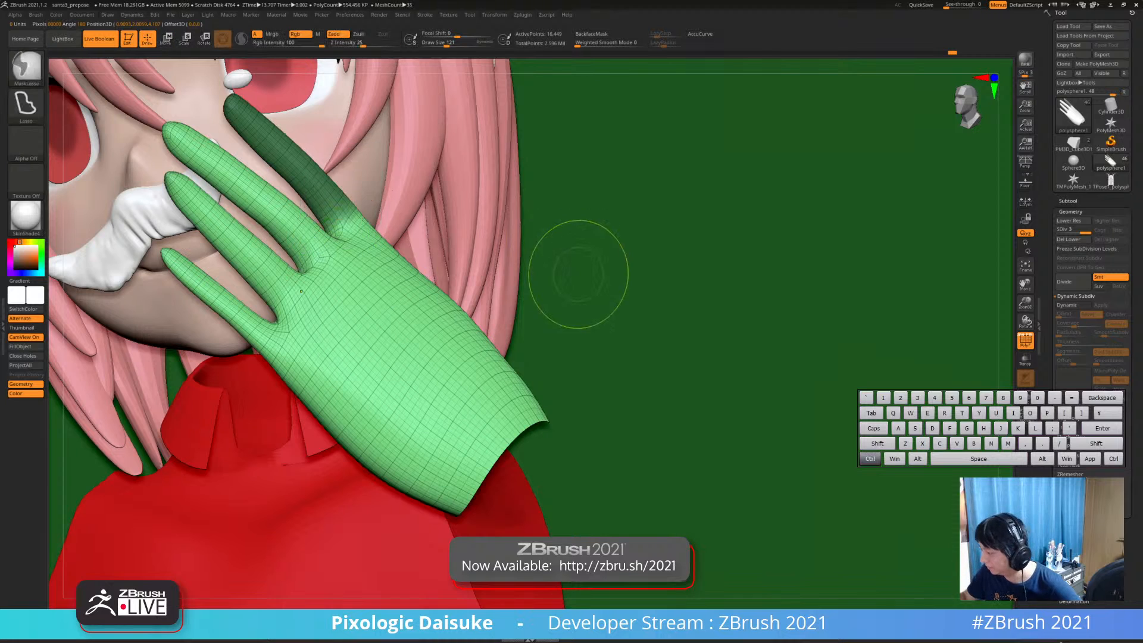
pyautogui.keyDown('ctrl'); pyautogui.moveTo(578, 274); pyautogui.dragTo(466, 308, button='right'); pyautogui.keyUp('ctrl')
pyautogui.keyDown('ctrl'); pyautogui.moveTo(229, 262); pyautogui.dragTo(228, 348, button='right'); pyautogui.keyUp('ctrl')
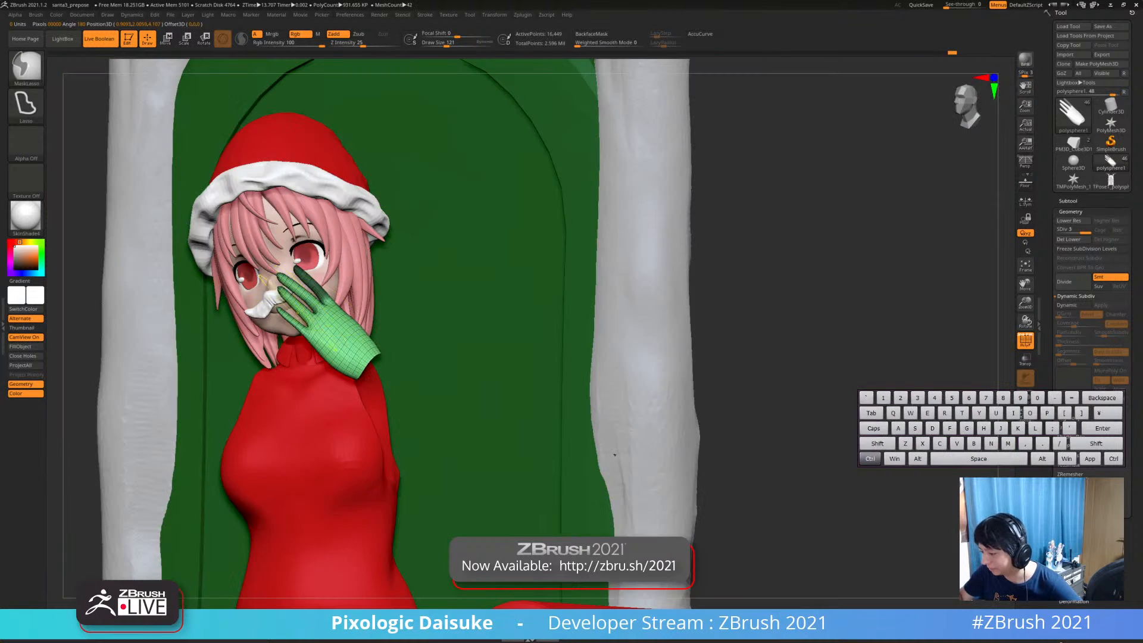
pyautogui.keyDown('ctrl'); pyautogui.click(87, 285); pyautogui.keyUp('ctrl')
pyautogui.keyDown('ctrl'); pyautogui.moveTo(206, 154); pyautogui.dragTo(210, 101, button='right'); pyautogui.keyUp('ctrl')
pyautogui.press('r')
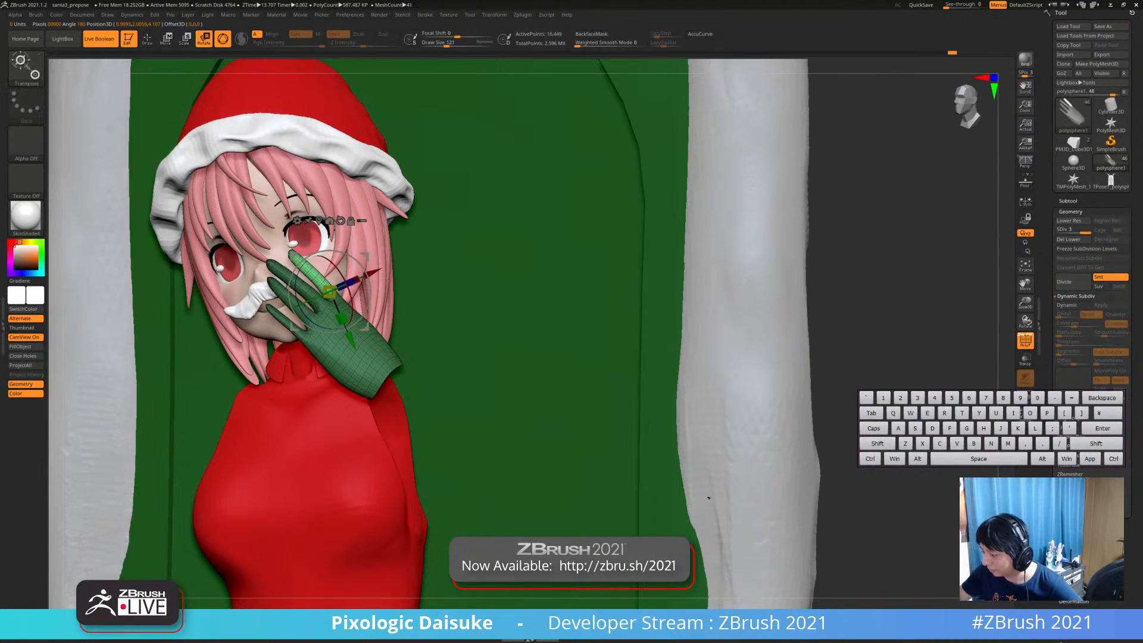
# Bend the open hand's index finger inward toward the palm about its base joint, realigning the gizmo to the finger
pyautogui.moveTo(262, 179); pyautogui.dragTo(206, 104, button='right')
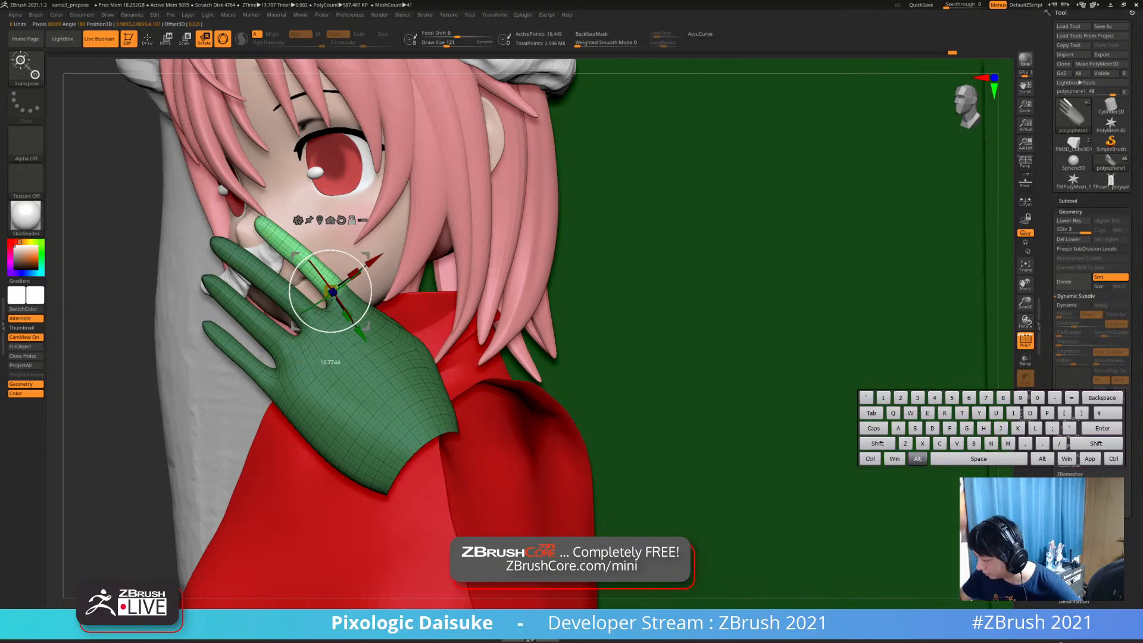
pyautogui.keyDown('alt'); pyautogui.moveTo(366, 327); pyautogui.dragTo(370, 324); pyautogui.keyUp('alt')
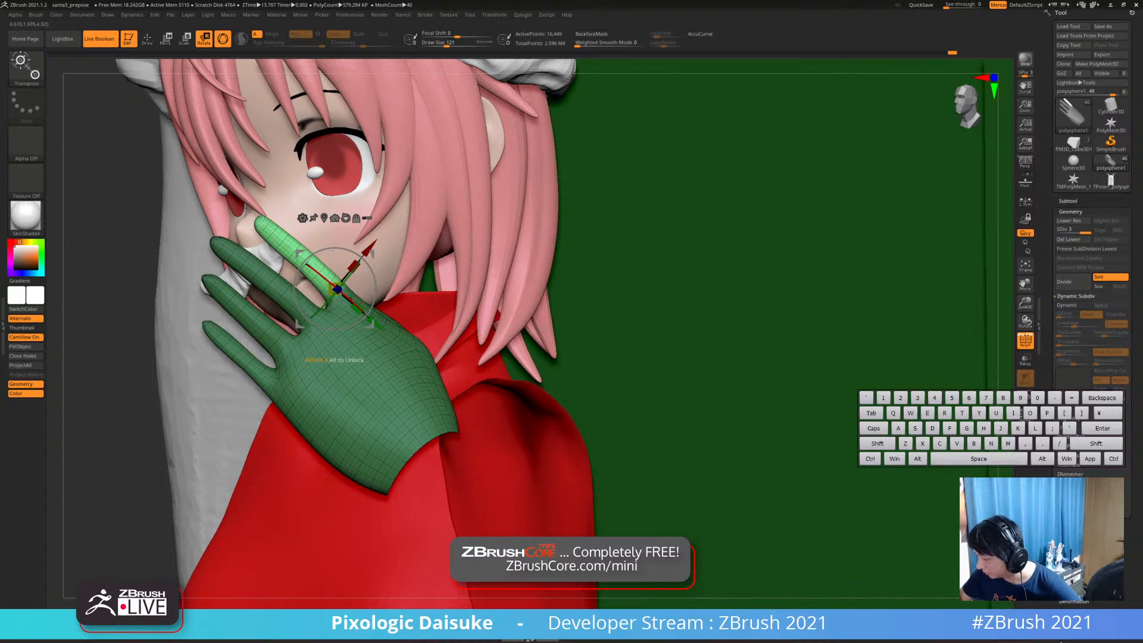
pyautogui.moveTo(134, 405); pyautogui.dragTo(228, 398, button='right')
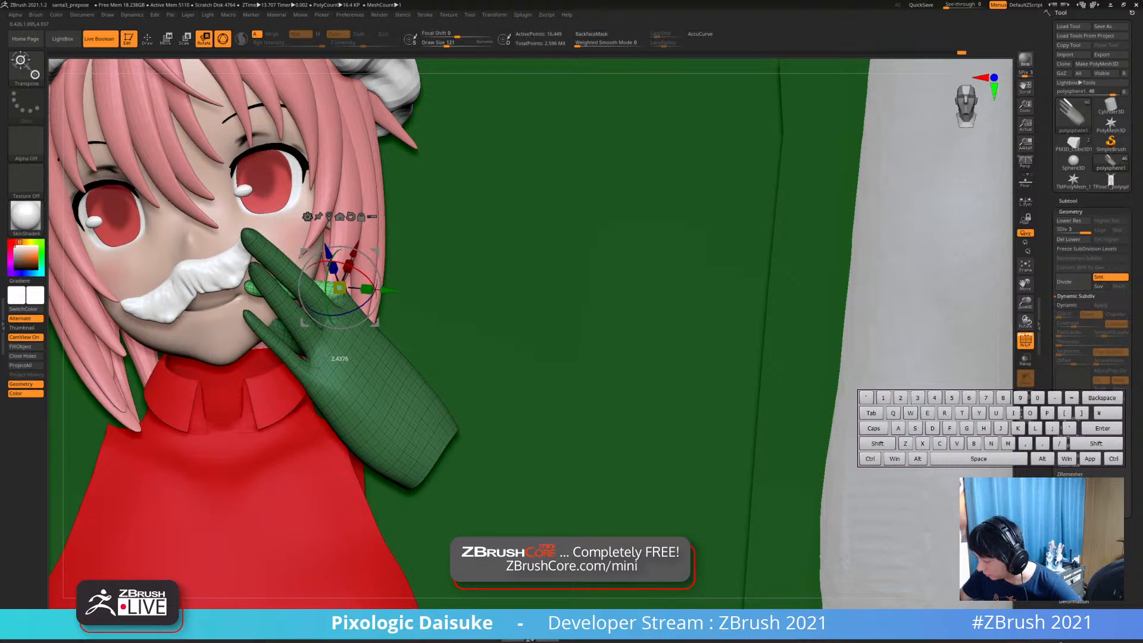
pyautogui.moveTo(328, 338); pyautogui.dragTo(322, 426, button='right')
pyautogui.moveTo(321, 427); pyautogui.dragTo(301, 411)
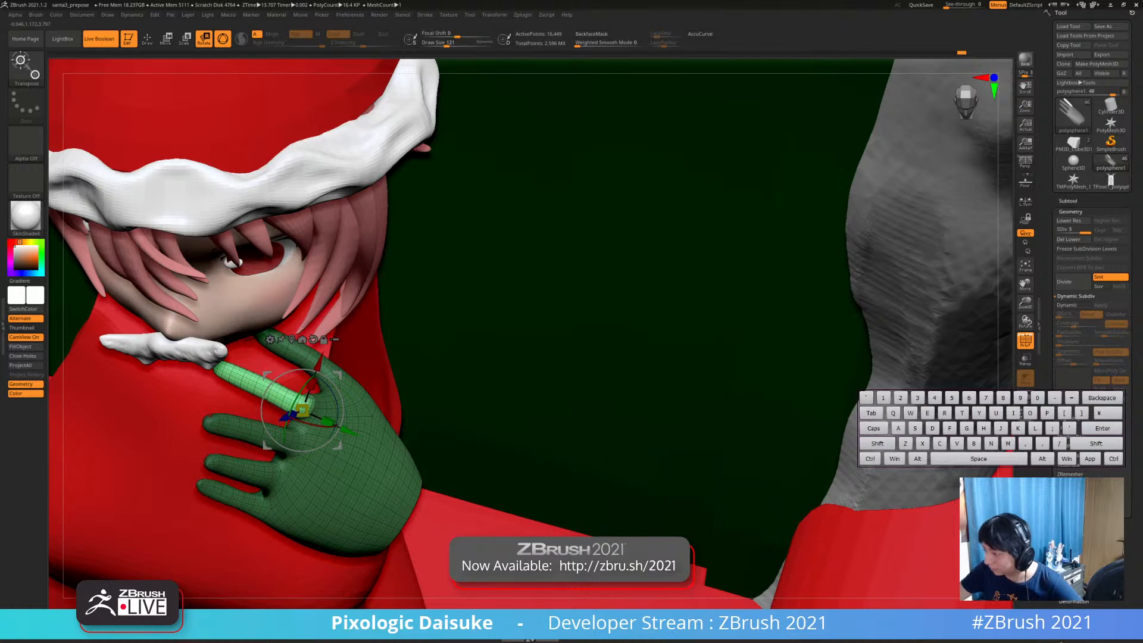
pyautogui.click(147, 39)
pyautogui.keyDown('shift'); pyautogui.moveTo(554, 334); pyautogui.dragTo(581, 303); pyautogui.keyUp('shift')
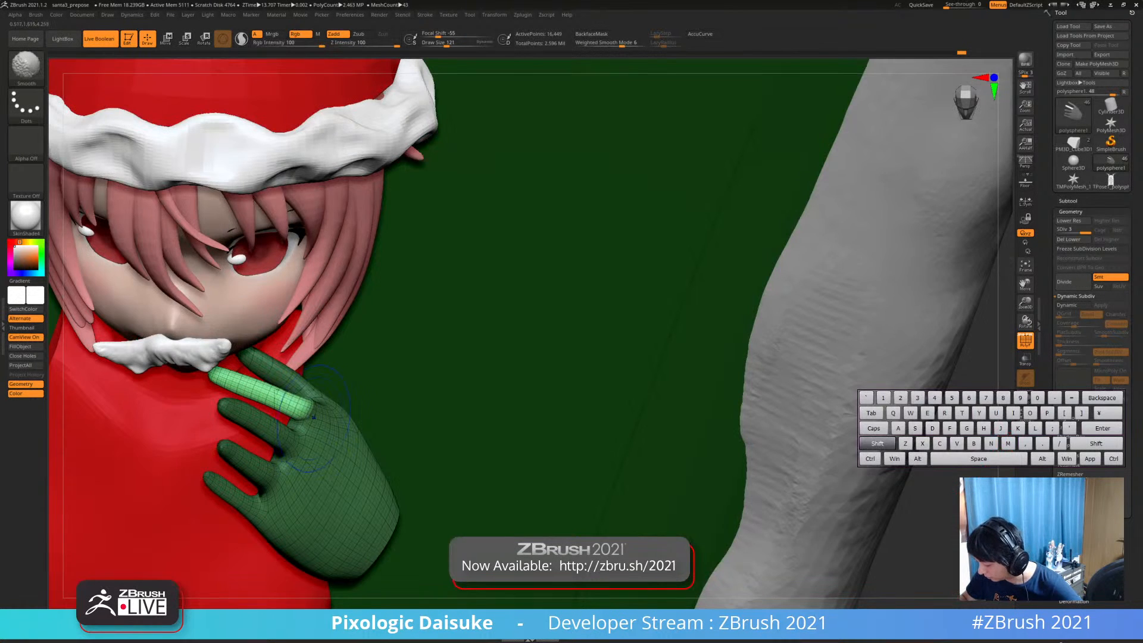
pyautogui.moveTo(306, 476); pyautogui.dragTo(305, 410, button='right')
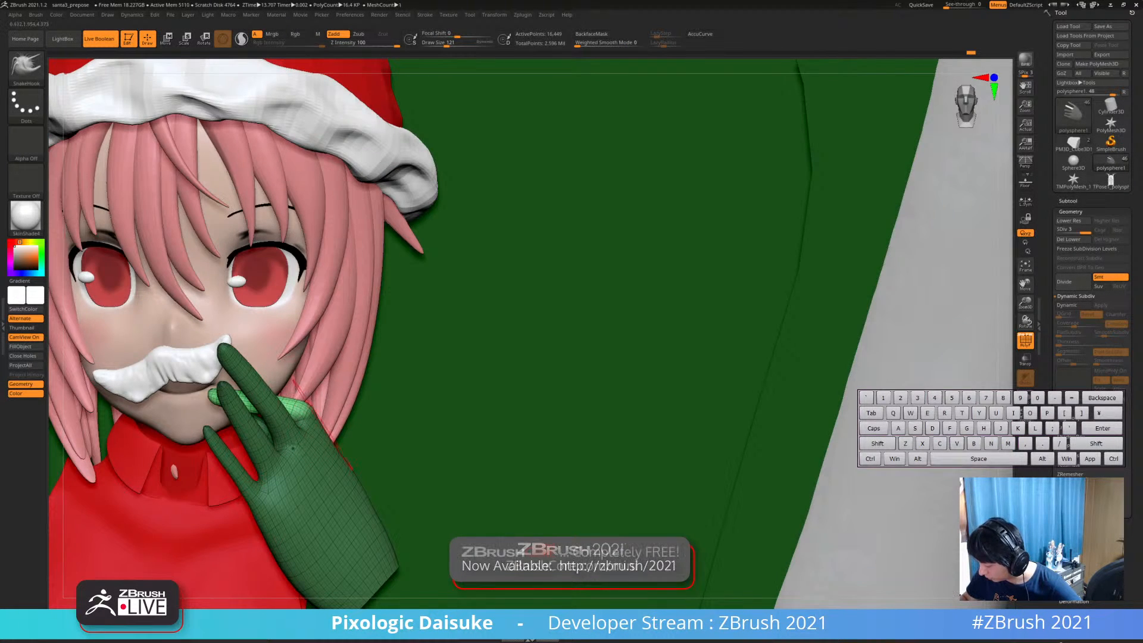
# Mask the base segment of the open hand's index finger and place the transform gizmo at its middle joint
pyautogui.moveTo(333, 566)
pyautogui.keyDown('ctrl'); pyautogui.mouseDown(button='right')
pyautogui.moveTo(340, 499)
pyautogui.moveTo(381, 384)
pyautogui.moveTo(369, 381)
pyautogui.moveTo(363, 453)
pyautogui.mouseUp(button='right'); pyautogui.keyUp('ctrl')
pyautogui.moveTo(313, 306)
pyautogui.mouseDown(button='right')
pyautogui.moveTo(326, 273)
pyautogui.moveTo(357, 274)
pyautogui.moveTo(345, 267)
pyautogui.mouseUp(button='right')
pyautogui.moveTo(341, 271)
pyautogui.keyDown('ctrl'); pyautogui.mouseDown()
pyautogui.moveTo(361, 356)
pyautogui.moveTo(386, 310)
pyautogui.mouseUp(); pyautogui.keyUp('ctrl')
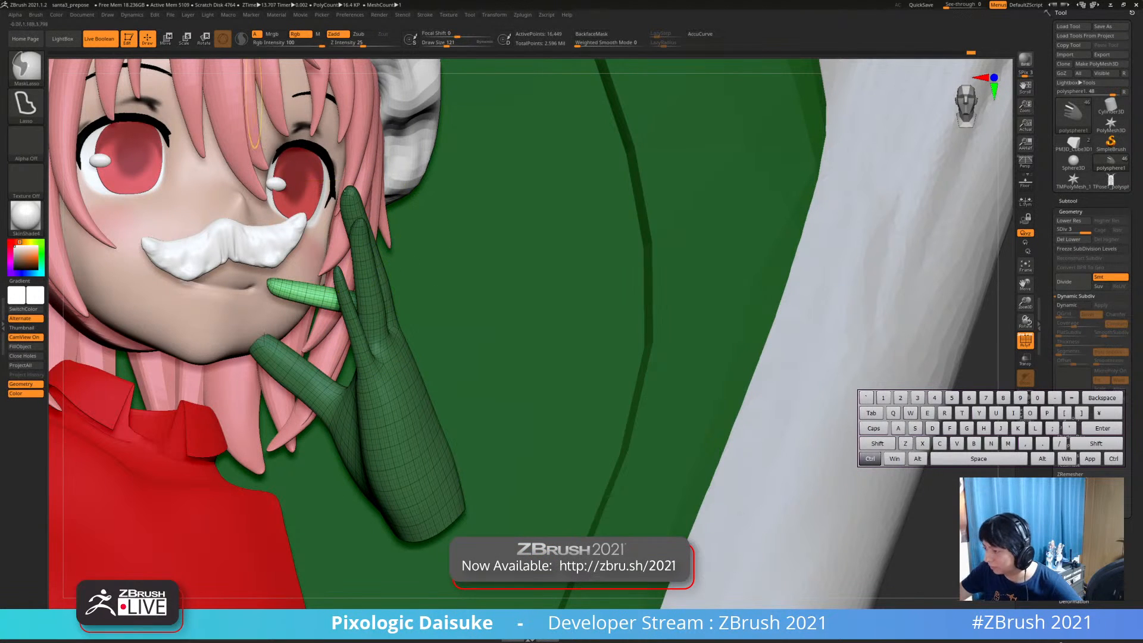
pyautogui.press('w')
pyautogui.keyDown('ctrl'); pyautogui.moveTo(332, 303); pyautogui.dragTo(298, 293); pyautogui.keyUp('ctrl')
pyautogui.click(333, 296)
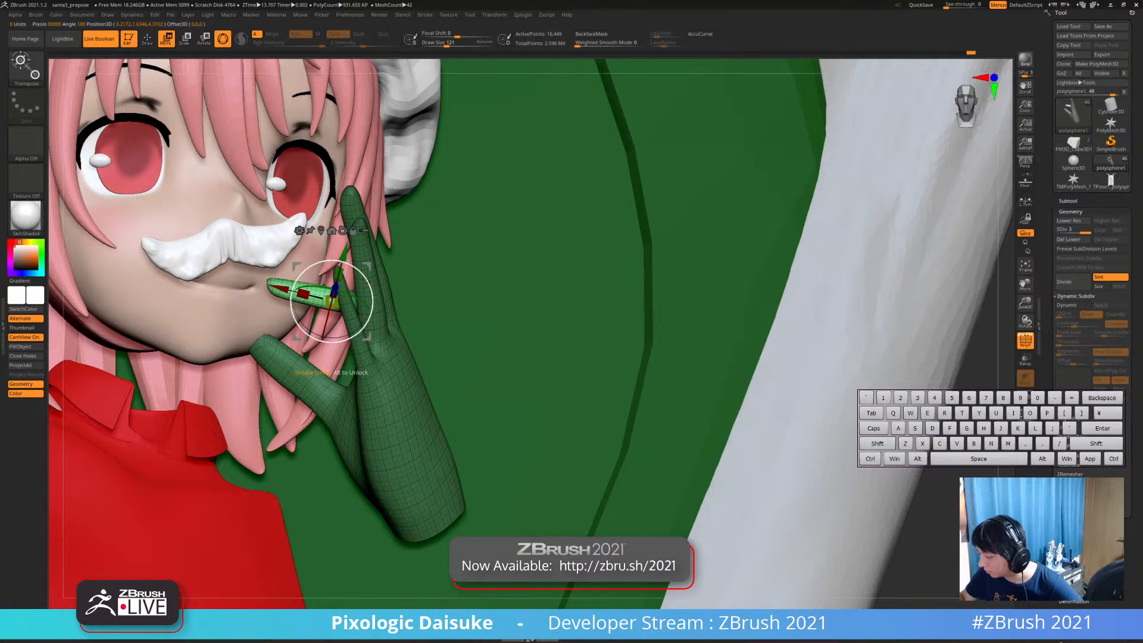
pyautogui.moveTo(367, 282); pyautogui.dragTo(316, 263)
pyautogui.hotkey('ctrl', 'z')
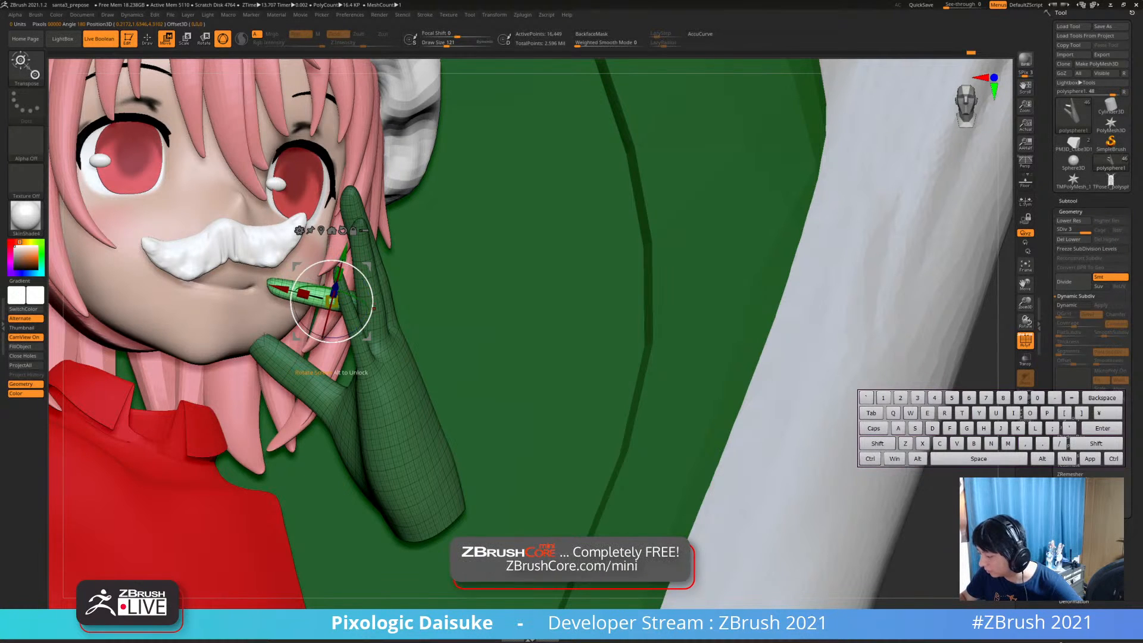
pyautogui.press('q')
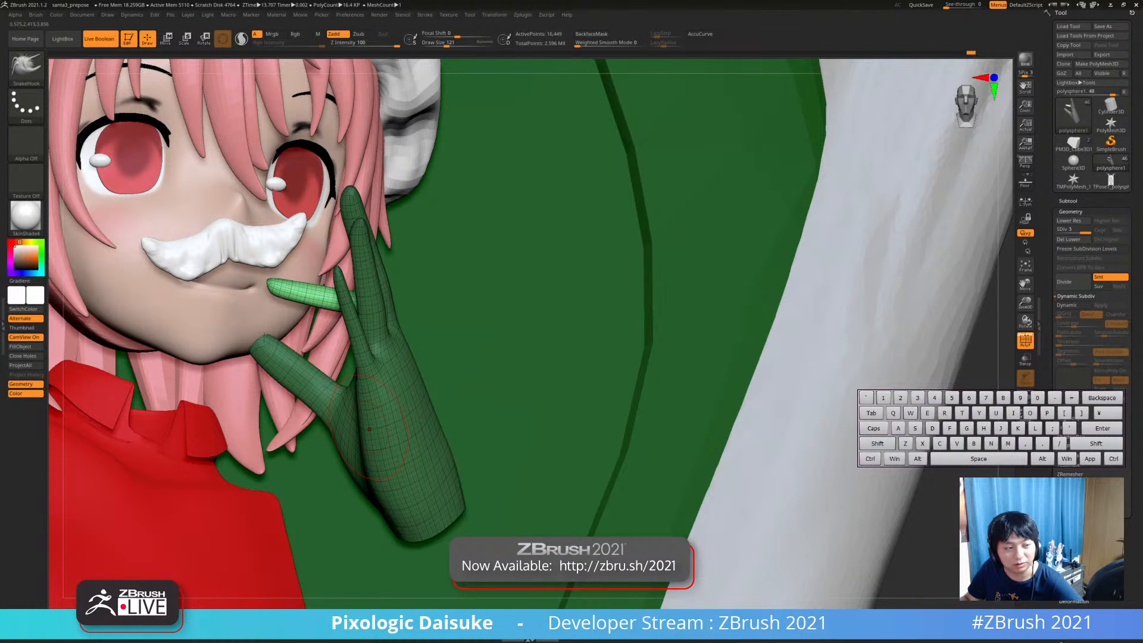
# Realign the gizmo to the index finger and bend the finger down toward the thumb at its middle joint
pyautogui.press('r')
pyautogui.moveTo(345, 312); pyautogui.dragTo(419, 329, button='right')
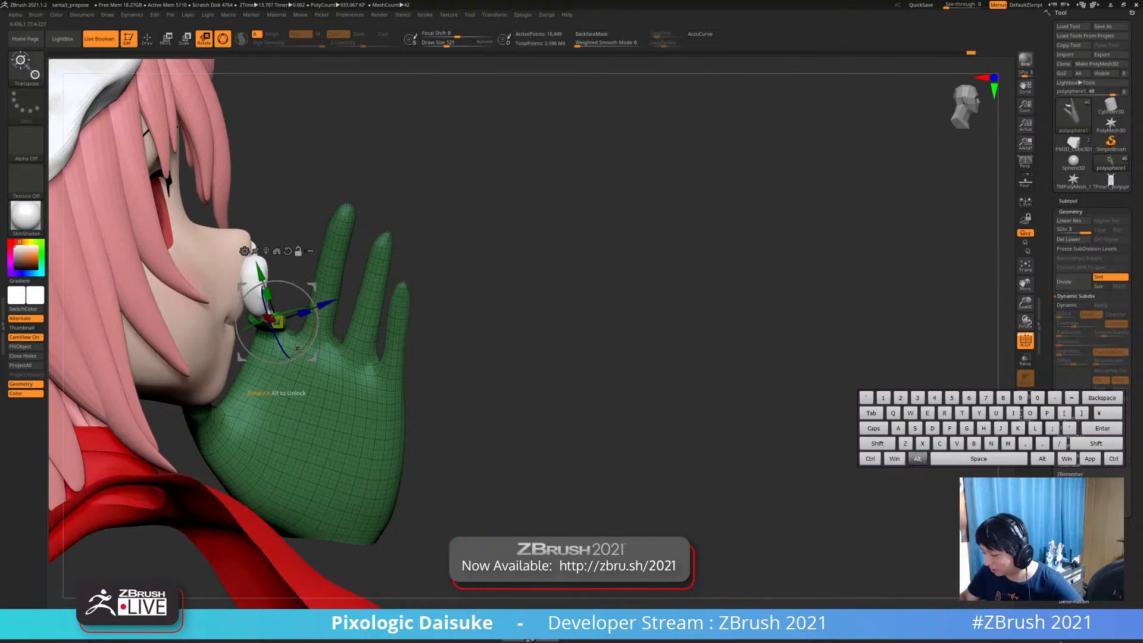
pyautogui.moveTo(311, 323)
pyautogui.keyDown('alt'); pyautogui.mouseDown()
pyautogui.moveTo(301, 347)
pyautogui.moveTo(316, 338)
pyautogui.mouseUp(); pyautogui.keyUp('alt')
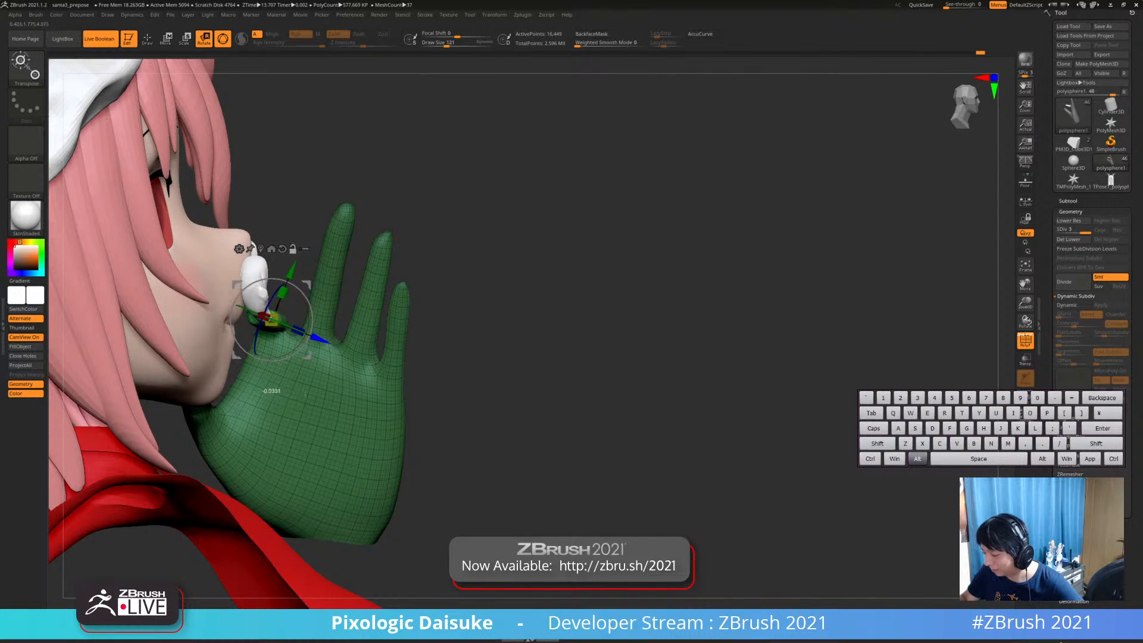
pyautogui.moveTo(416, 319); pyautogui.dragTo(309, 292, button='right')
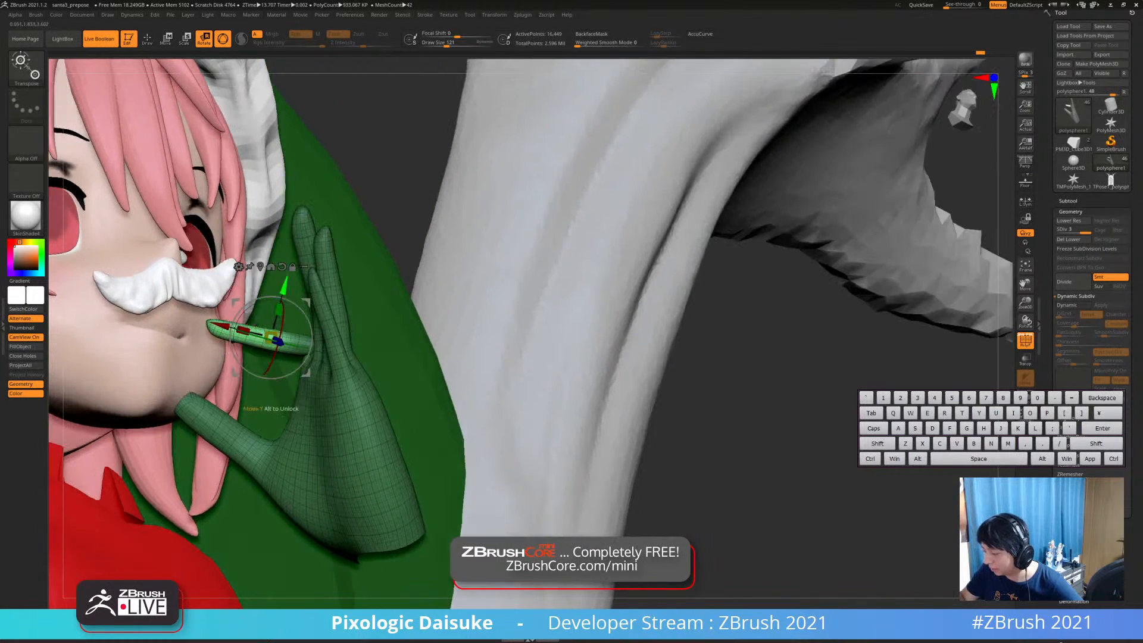
pyautogui.moveTo(273, 299); pyautogui.dragTo(239, 317)
pyautogui.moveTo(339, 305); pyautogui.dragTo(332, 305, button='right')
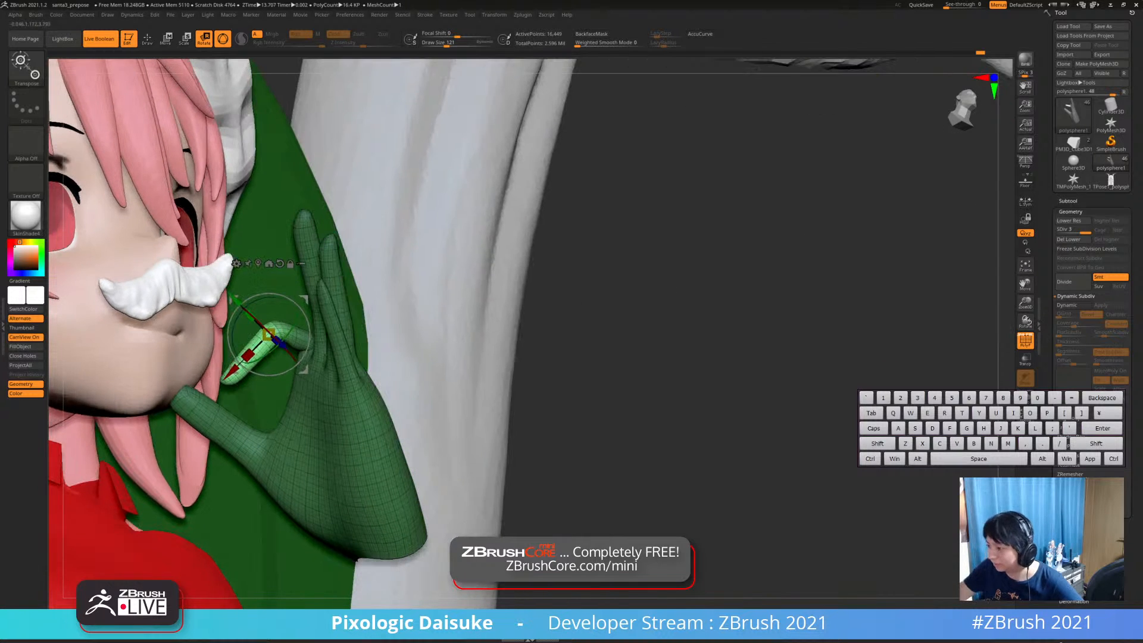
pyautogui.press('q')
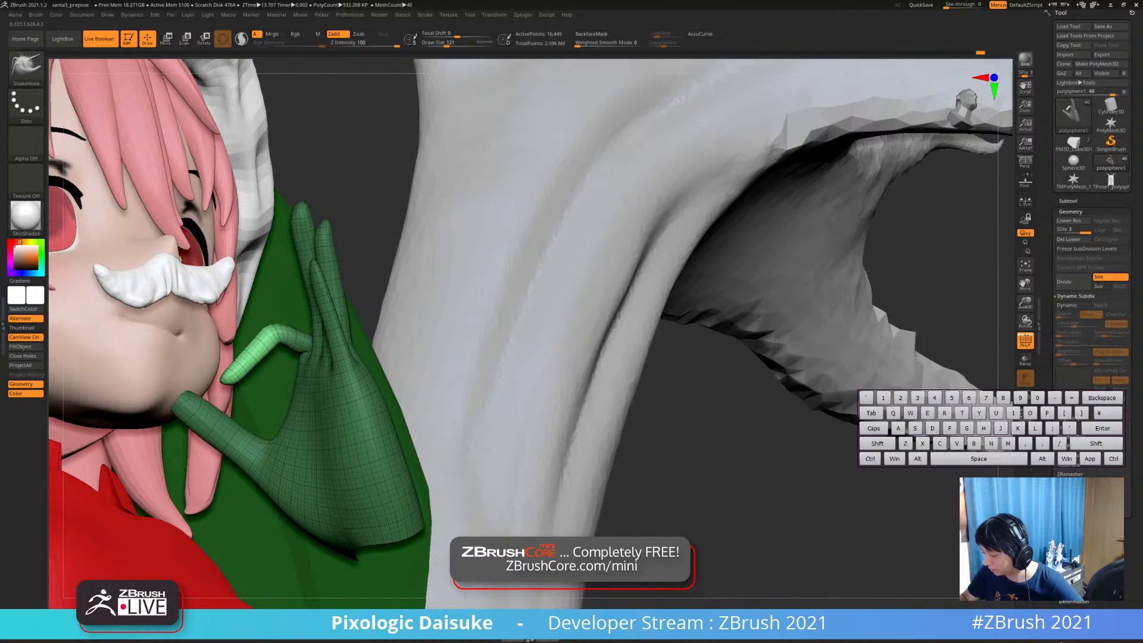
# Turn on BackfaceMask, then mask the index finger up to its last joint with the gizmo placed there
pyautogui.click(592, 34)
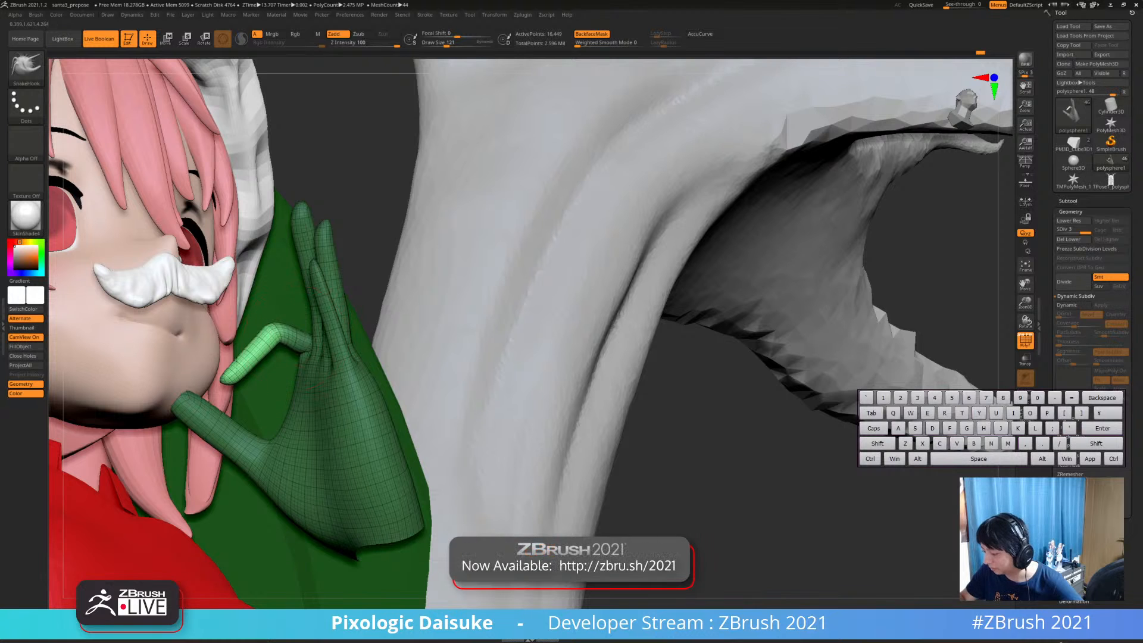
pyautogui.moveTo(308, 347); pyautogui.dragTo(300, 417, button='right')
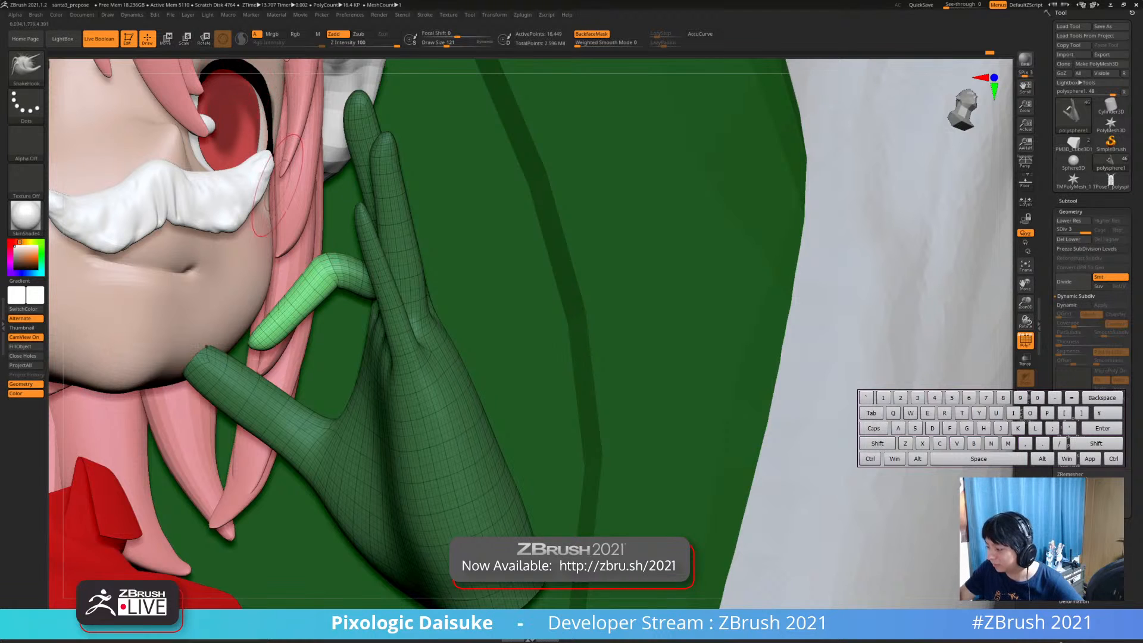
pyautogui.click(166, 38)
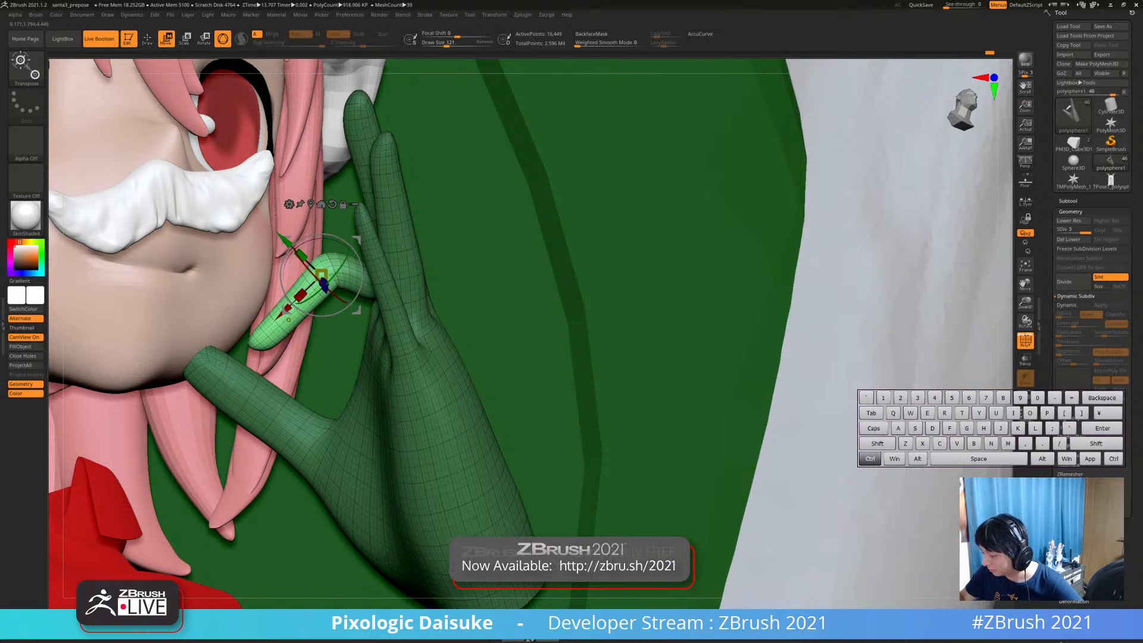
pyautogui.keyDown('ctrl'); pyautogui.moveTo(288, 319); pyautogui.dragTo(283, 470, button='right'); pyautogui.keyUp('ctrl')
pyautogui.keyDown('ctrl'); pyautogui.moveTo(303, 309); pyautogui.dragTo(275, 335); pyautogui.keyUp('ctrl')
pyautogui.keyDown('ctrl'); pyautogui.moveTo(279, 334); pyautogui.dragTo(279, 268, button='right'); pyautogui.keyUp('ctrl')
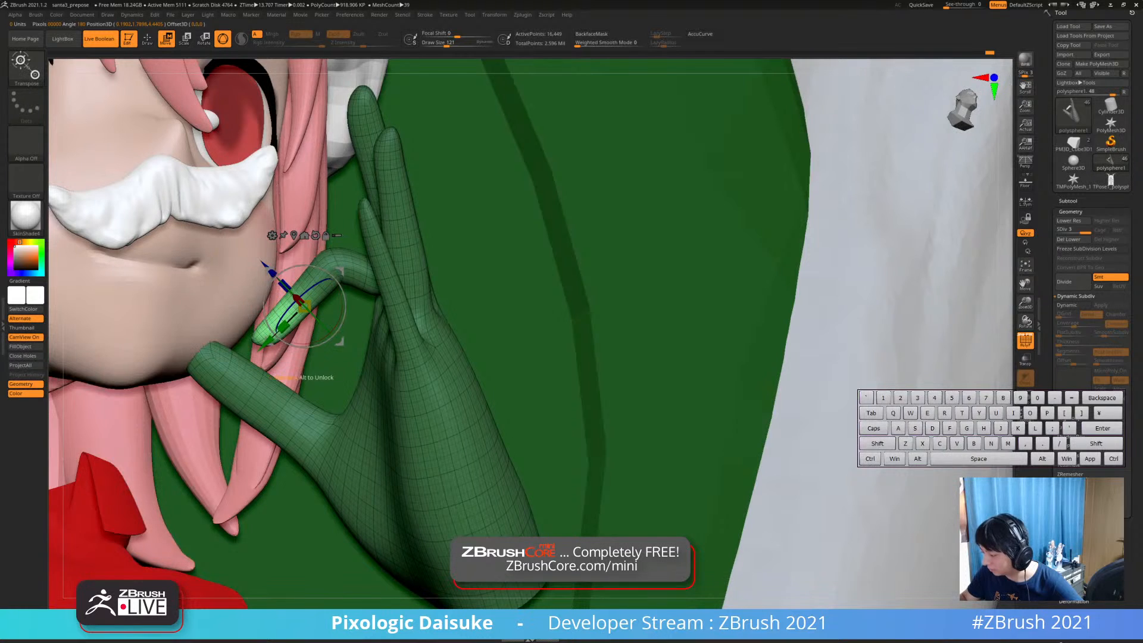
# Curl the index fingertip inward about its last joint and clear the mask from the open hand
pyautogui.moveTo(256, 307); pyautogui.dragTo(337, 313, button='right')
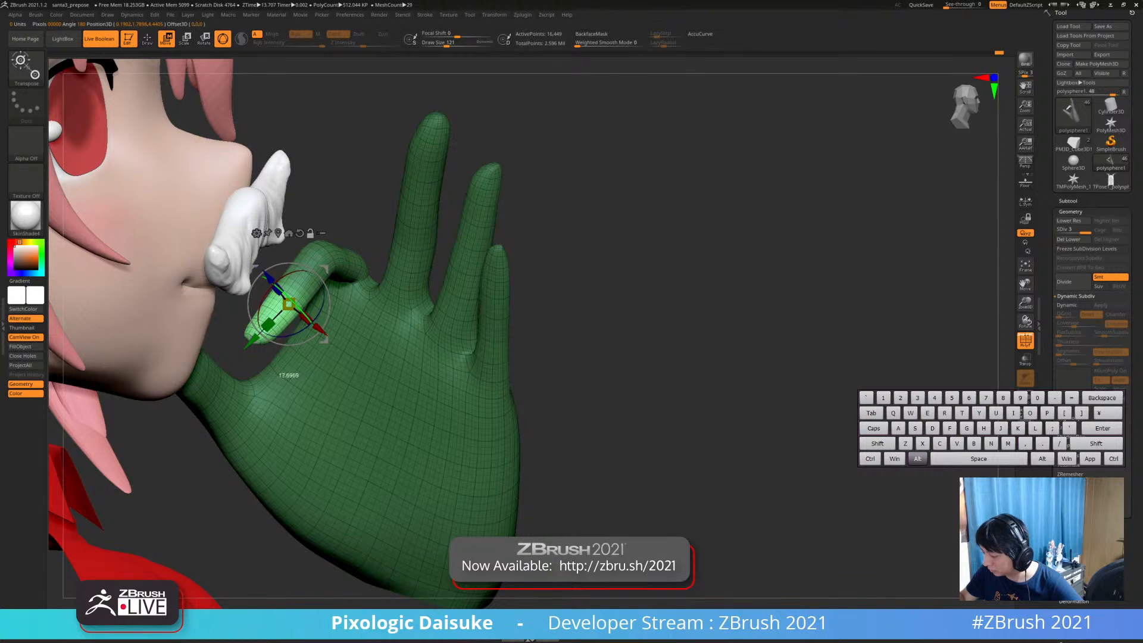
pyautogui.moveTo(287, 290); pyautogui.dragTo(260, 289, button='right')
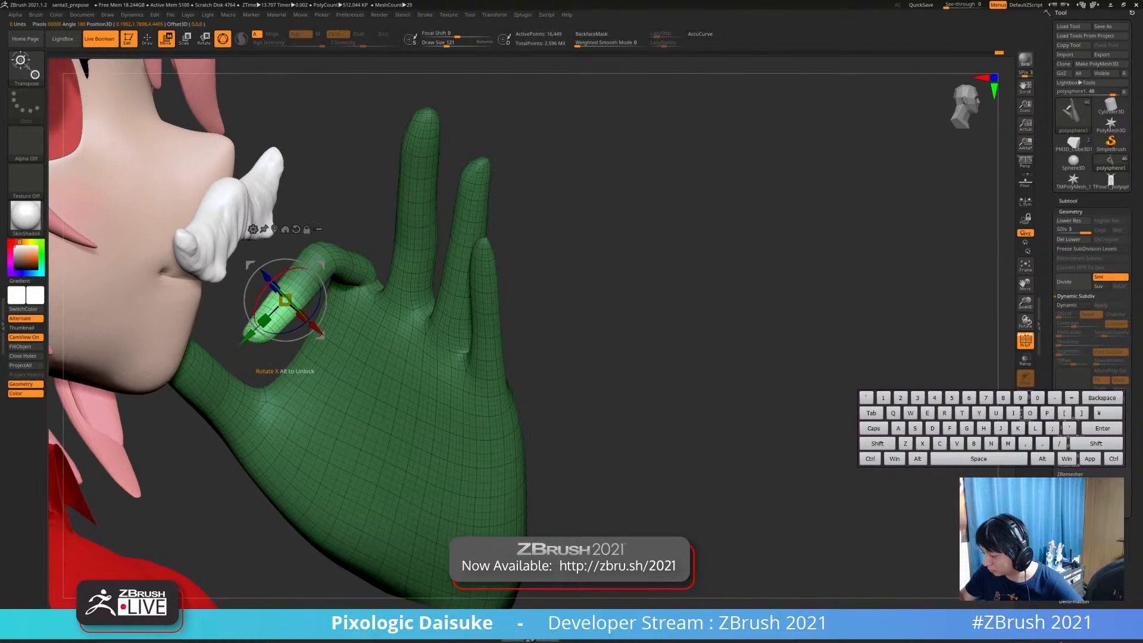
pyautogui.moveTo(356, 282); pyautogui.dragTo(322, 269, button='right')
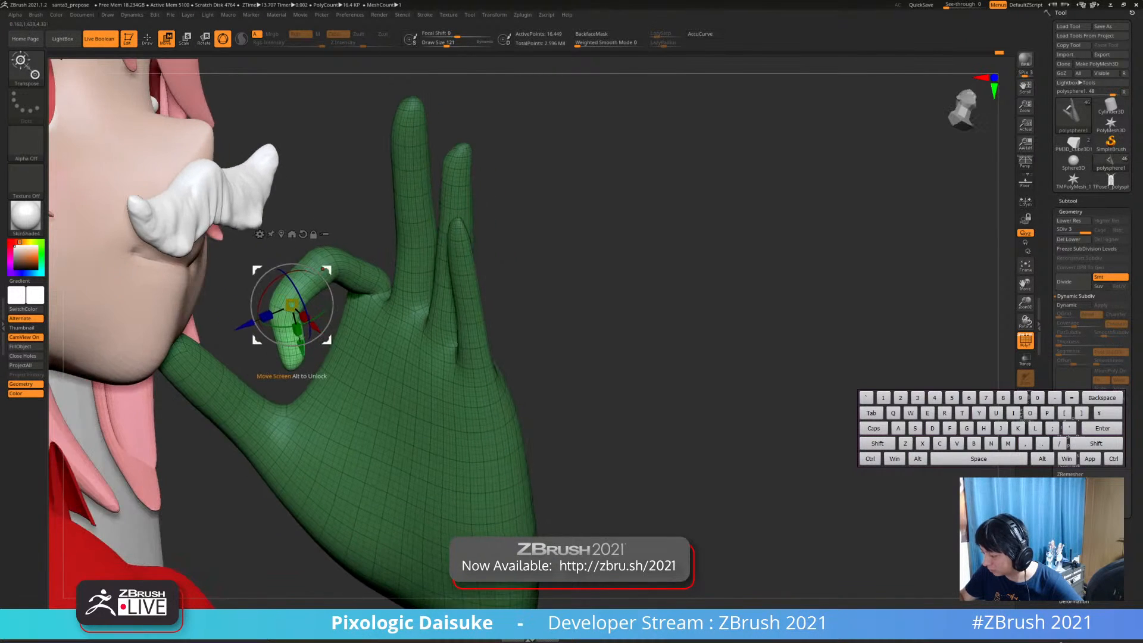
pyautogui.press('q')
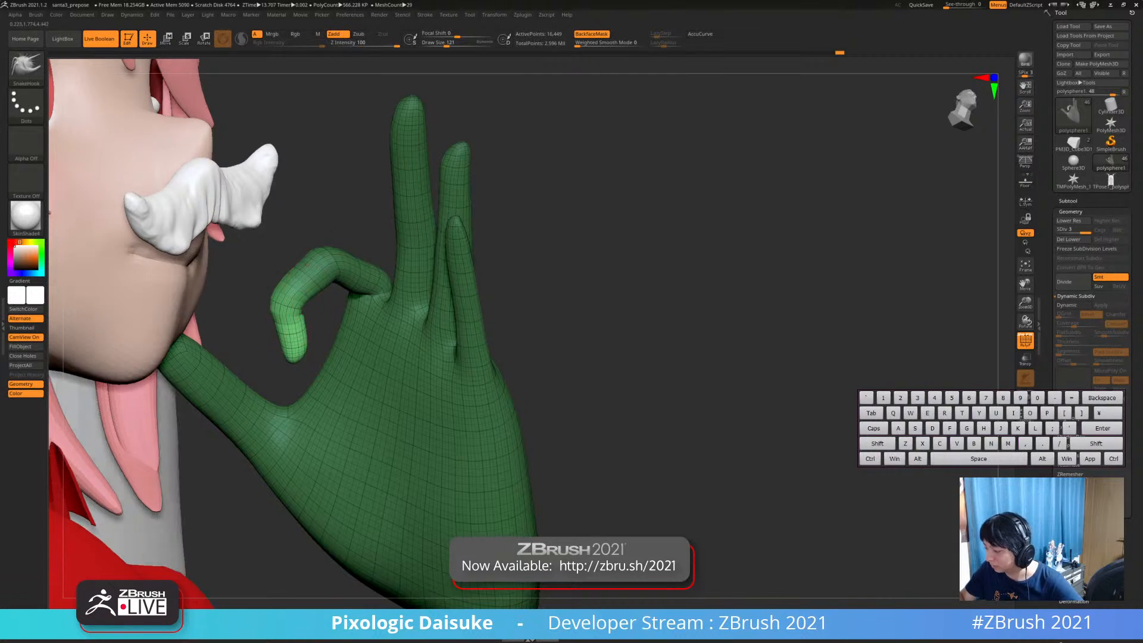
pyautogui.moveTo(296, 369)
pyautogui.keyDown('ctrl'); pyautogui.mouseDown(button='right')
pyautogui.moveTo(293, 322)
pyautogui.moveTo(305, 325)
pyautogui.mouseUp(button='right'); pyautogui.keyUp('ctrl')
pyautogui.moveTo(269, 377)
pyautogui.mouseDown(button='right')
pyautogui.moveTo(319, 389)
pyautogui.moveTo(345, 462)
pyautogui.moveTo(324, 423)
pyautogui.moveTo(389, 286)
pyautogui.mouseUp(button='right')
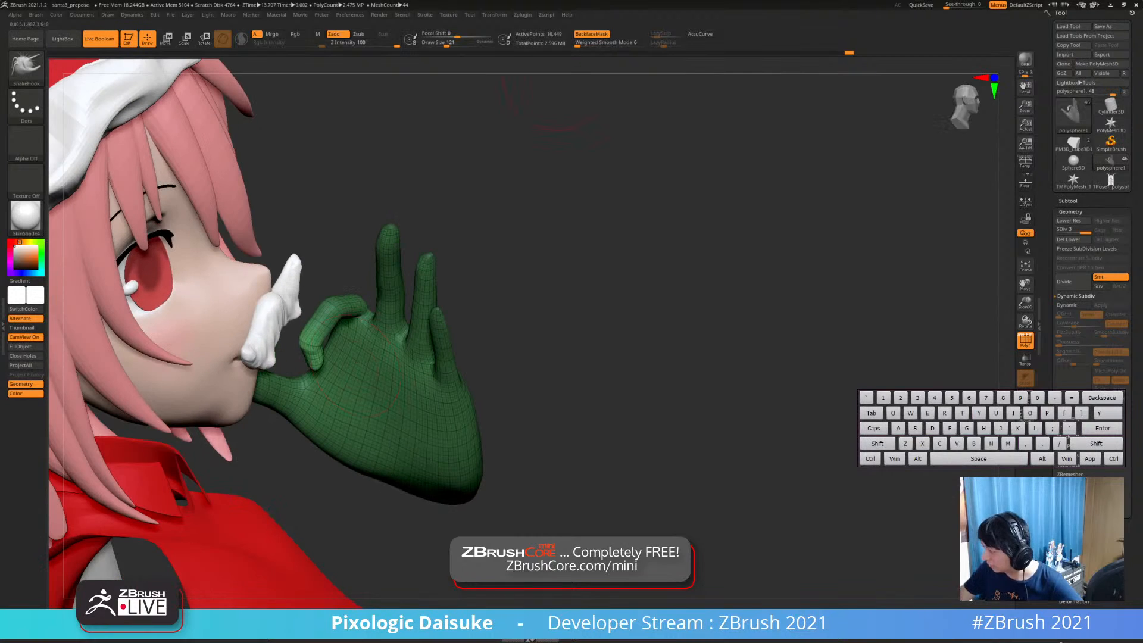
pyautogui.keyDown('ctrl'); pyautogui.moveTo(513, 238); pyautogui.dragTo(526, 253); pyautogui.keyUp('ctrl')
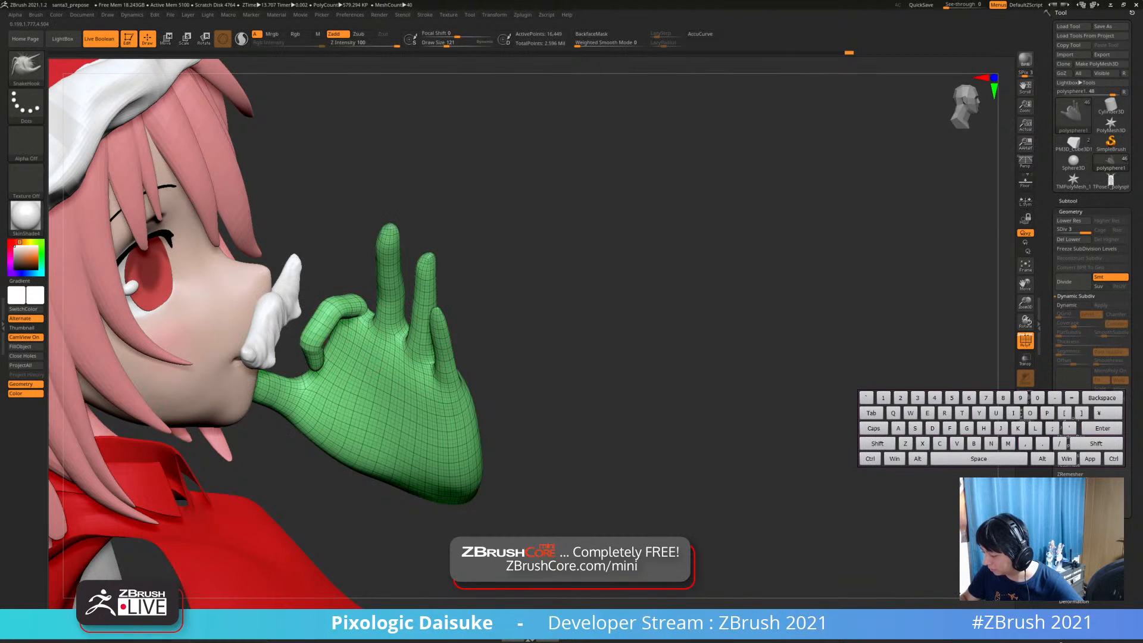
# Mask everything on the open hand except the middle finger, with the gizmo placed at that finger's base
pyautogui.moveTo(329, 310); pyautogui.dragTo(190, 256, button='right')
pyautogui.keyDown('alt'); pyautogui.moveTo(345, 333); pyautogui.dragTo(315, 280, button='right'); pyautogui.keyUp('alt')
pyautogui.moveTo(315, 280); pyautogui.dragTo(241, 280, button='right')
pyautogui.moveTo(345, 346)
pyautogui.keyDown('alt'); pyautogui.mouseDown(button='right')
pyautogui.moveTo(330, 315)
pyautogui.moveTo(440, 328)
pyautogui.moveTo(369, 292)
pyautogui.moveTo(387, 295)
pyautogui.mouseUp(button='right'); pyautogui.keyUp('alt')
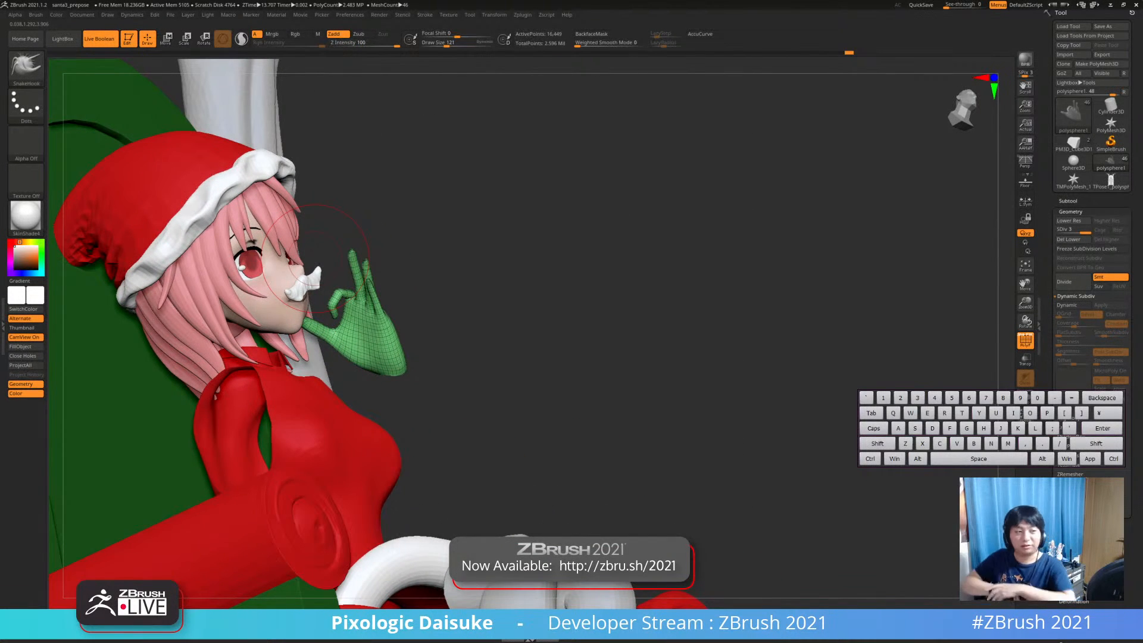
pyautogui.keyDown('ctrl'); pyautogui.moveTo(315, 258); pyautogui.dragTo(315, 304, button='right'); pyautogui.keyUp('ctrl')
pyautogui.press('w')
pyautogui.keyDown('ctrl'); pyautogui.moveTo(345, 255); pyautogui.dragTo(346, 259); pyautogui.keyUp('ctrl')
pyautogui.moveTo(347, 260); pyautogui.dragTo(411, 267, button='right')
pyautogui.keyDown('ctrl'); pyautogui.click(476, 259); pyautogui.keyUp('ctrl')
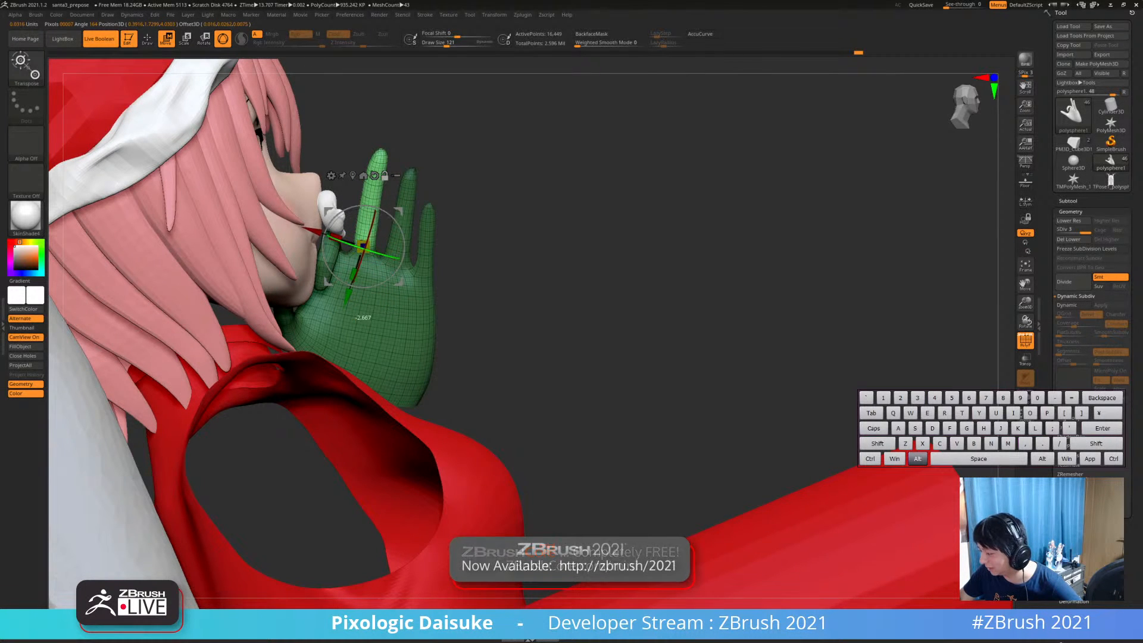
# Align the gizmo to the middle finger and bend the whole finger forward over the palm at its base joint
pyautogui.keyDown('alt'); pyautogui.moveTo(401, 230); pyautogui.dragTo(400, 227); pyautogui.keyUp('alt')
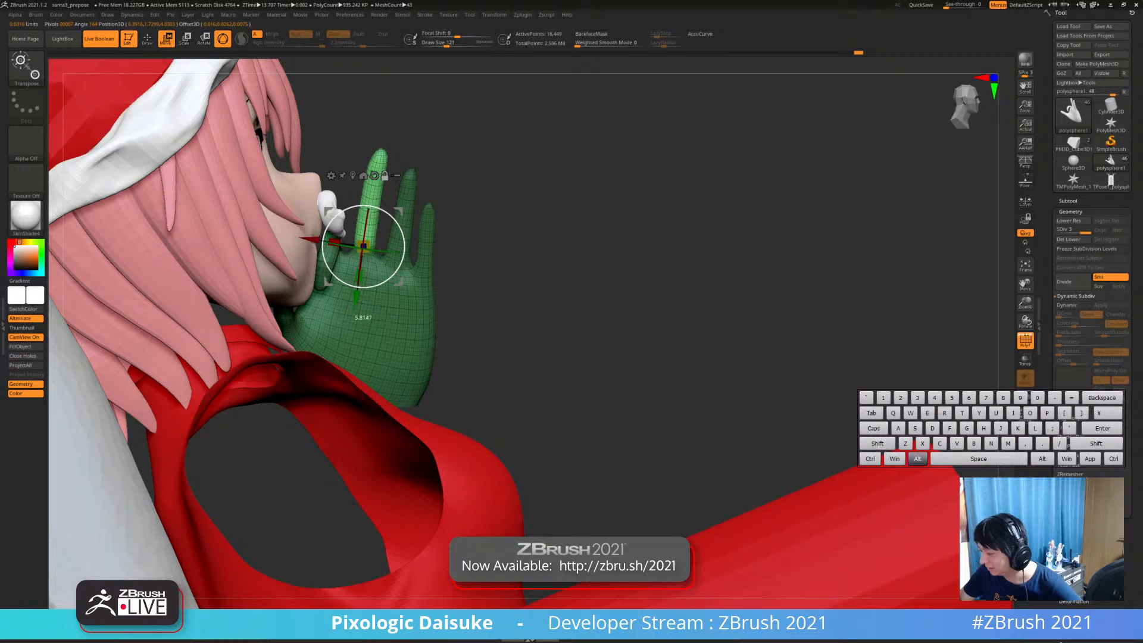
pyautogui.moveTo(360, 279); pyautogui.dragTo(359, 284)
pyautogui.moveTo(359, 285); pyautogui.dragTo(320, 269, button='right')
pyautogui.moveTo(358, 254); pyautogui.dragTo(364, 268)
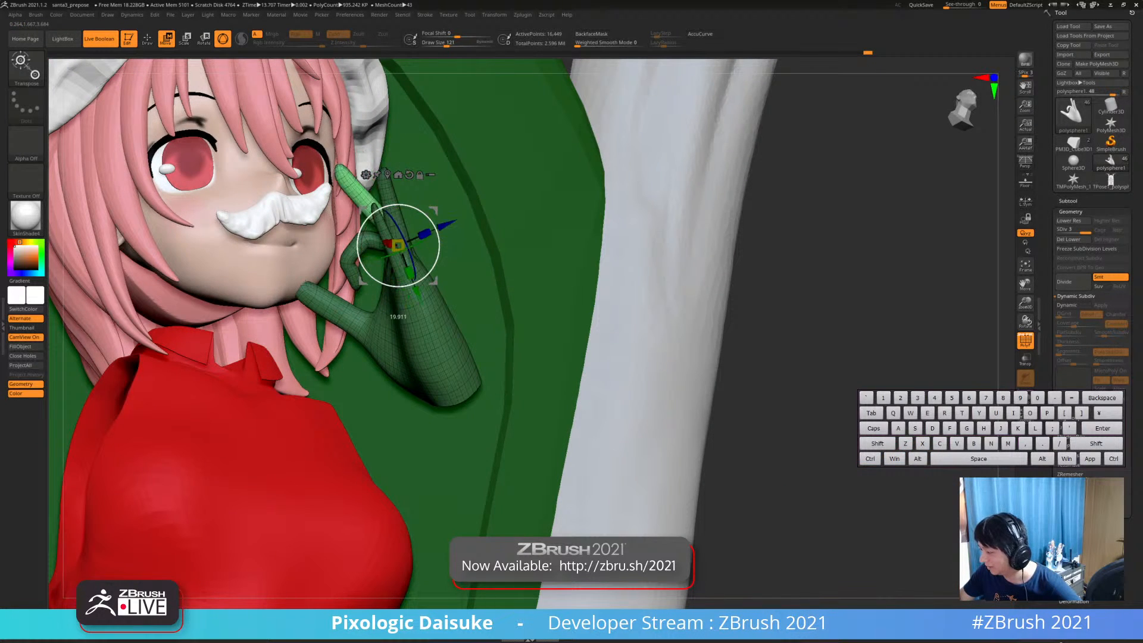
pyautogui.moveTo(375, 214)
pyautogui.mouseDown(button='right')
pyautogui.moveTo(418, 218)
pyautogui.moveTo(361, 213)
pyautogui.mouseUp(button='right')
pyautogui.moveTo(374, 244); pyautogui.dragTo(369, 244)
pyautogui.moveTo(369, 244); pyautogui.dragTo(387, 232, button='right')
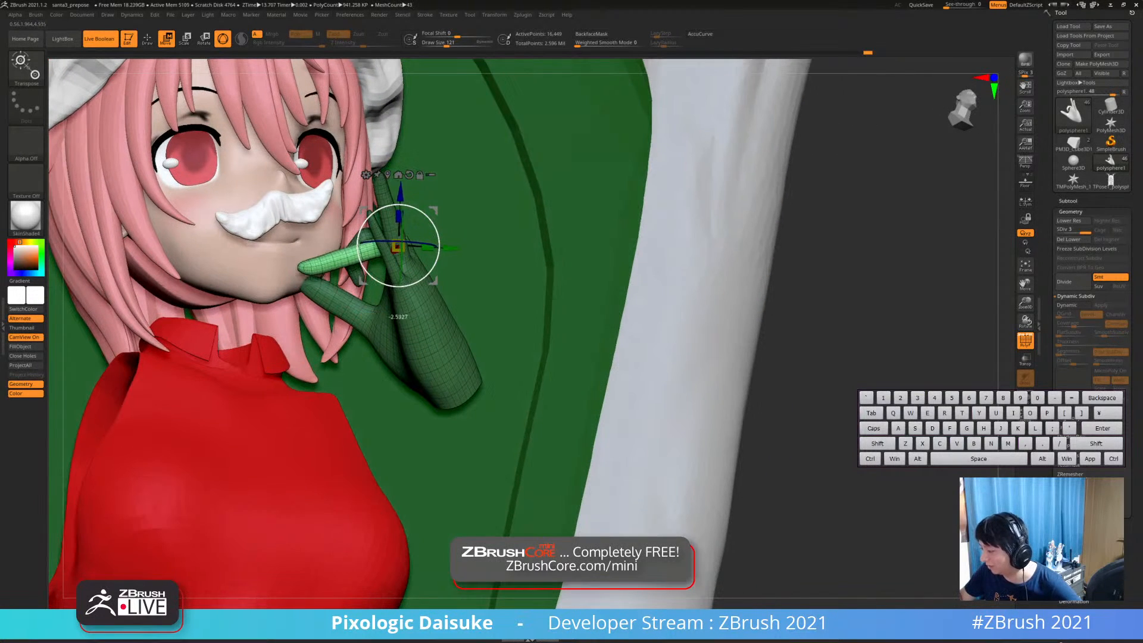
# Mask the middle finger's base segment and bend the rest of the finger down at its middle joint
pyautogui.keyDown('ctrl'); pyautogui.moveTo(367, 246); pyautogui.dragTo(359, 248); pyautogui.keyUp('ctrl')
pyautogui.moveTo(382, 317); pyautogui.dragTo(500, 333, button='right')
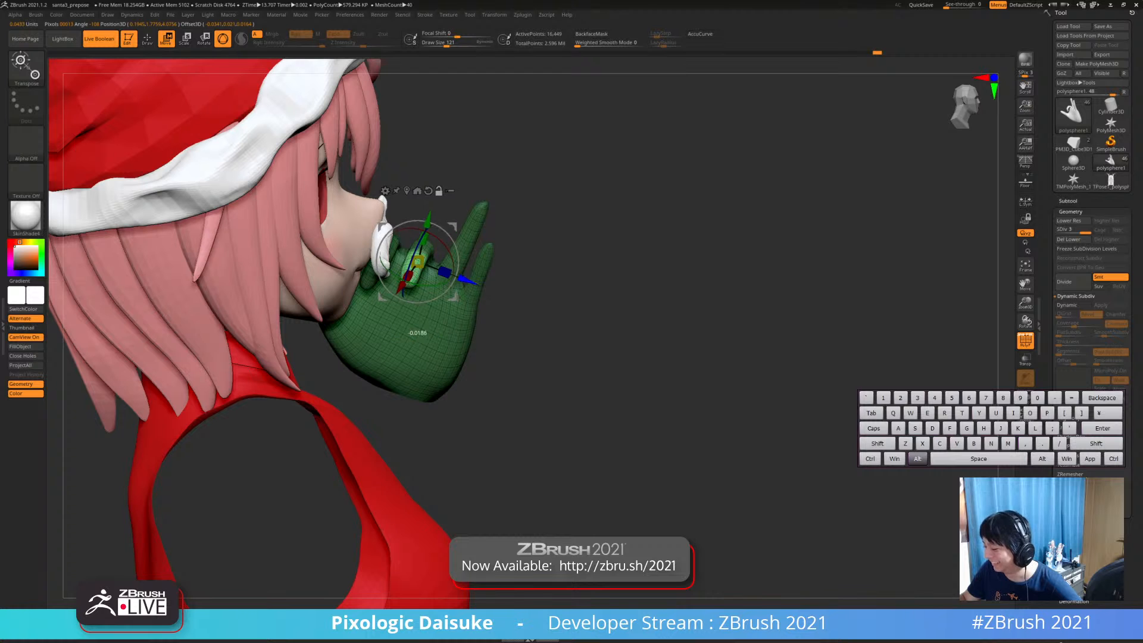
pyautogui.moveTo(455, 277); pyautogui.dragTo(497, 313, button='right')
pyautogui.moveTo(503, 315); pyautogui.dragTo(499, 318)
pyautogui.moveTo(499, 319); pyautogui.dragTo(387, 281, button='right')
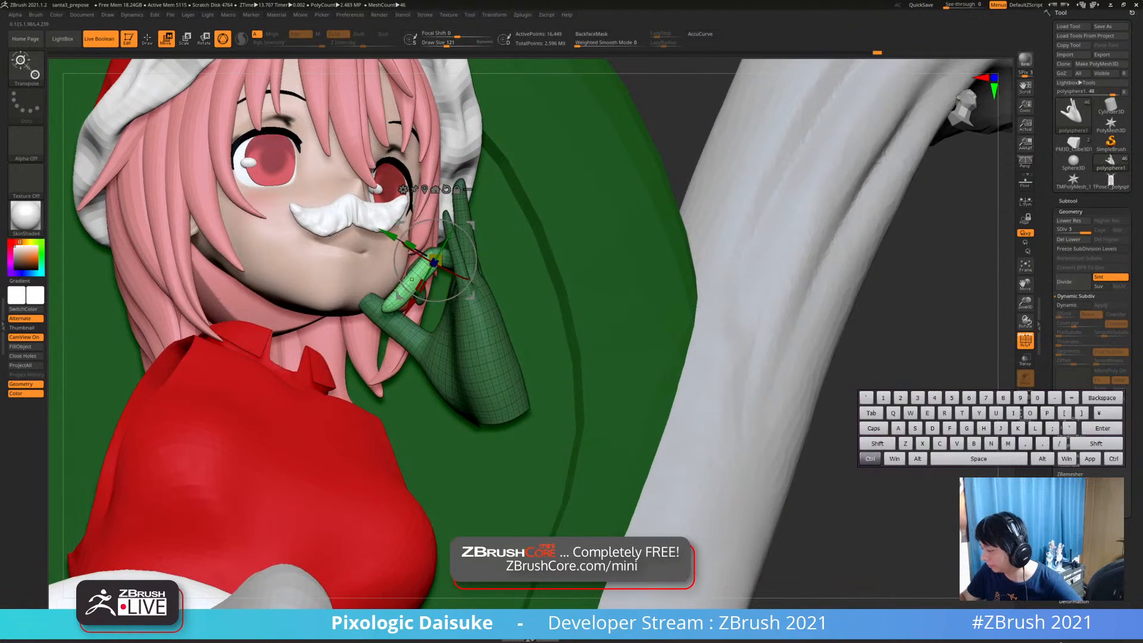
# Mask the middle finger up to its last joint and bend the fingertip down toward the palm
pyautogui.keyDown('ctrl'); pyautogui.moveTo(413, 280); pyautogui.dragTo(407, 287); pyautogui.keyUp('ctrl')
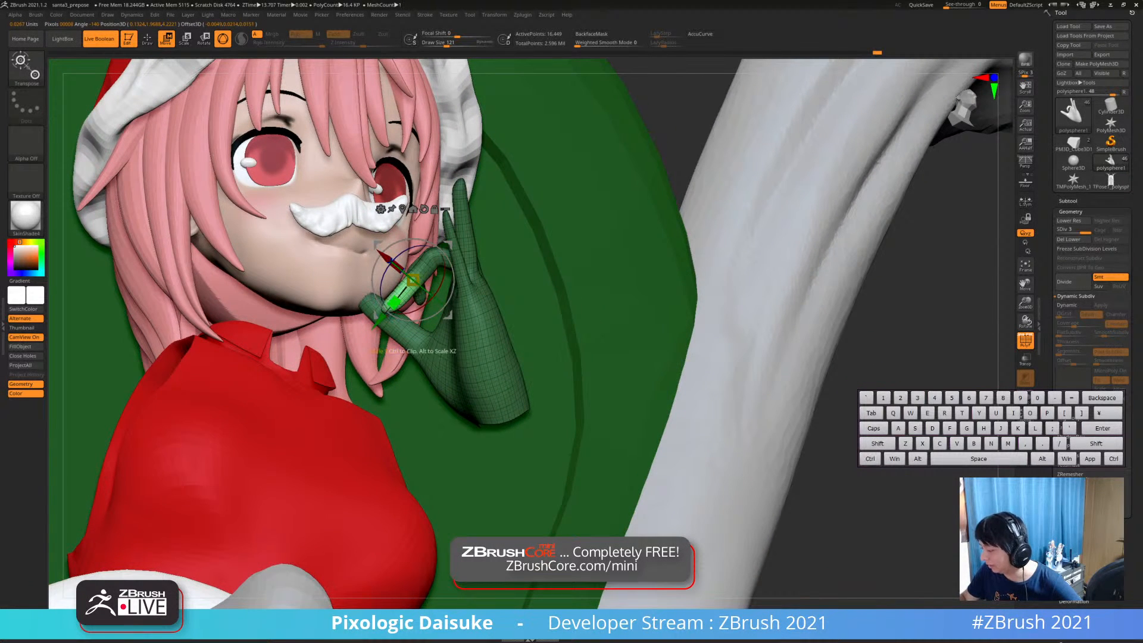
pyautogui.moveTo(406, 332); pyautogui.dragTo(488, 319, button='right')
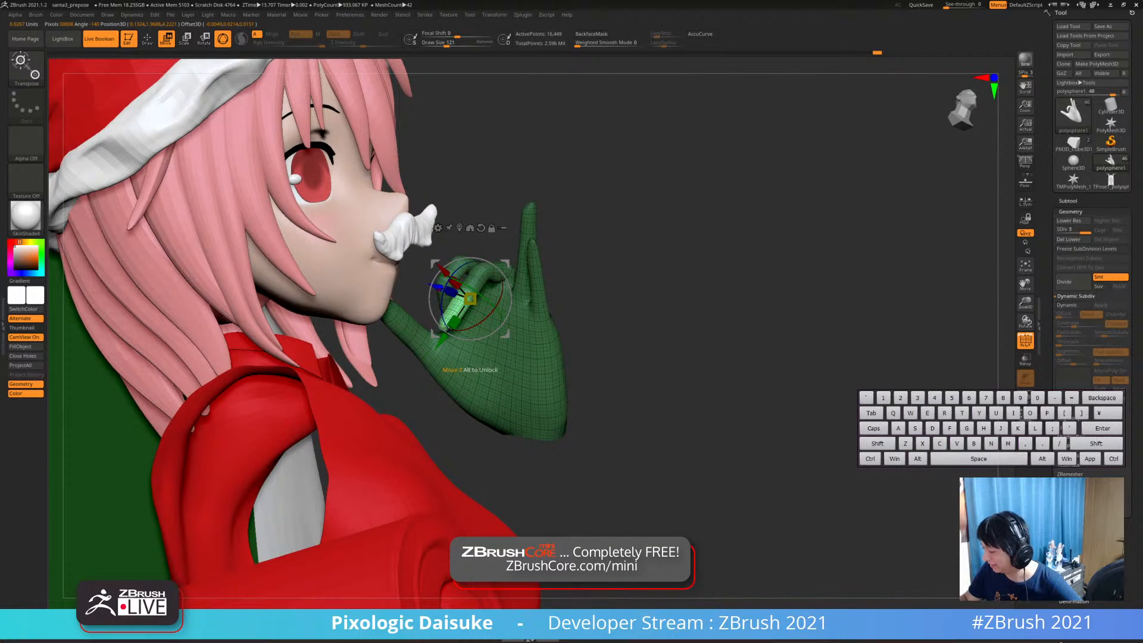
pyautogui.moveTo(438, 288); pyautogui.dragTo(435, 287)
pyautogui.hotkey('ctrl', 'z')
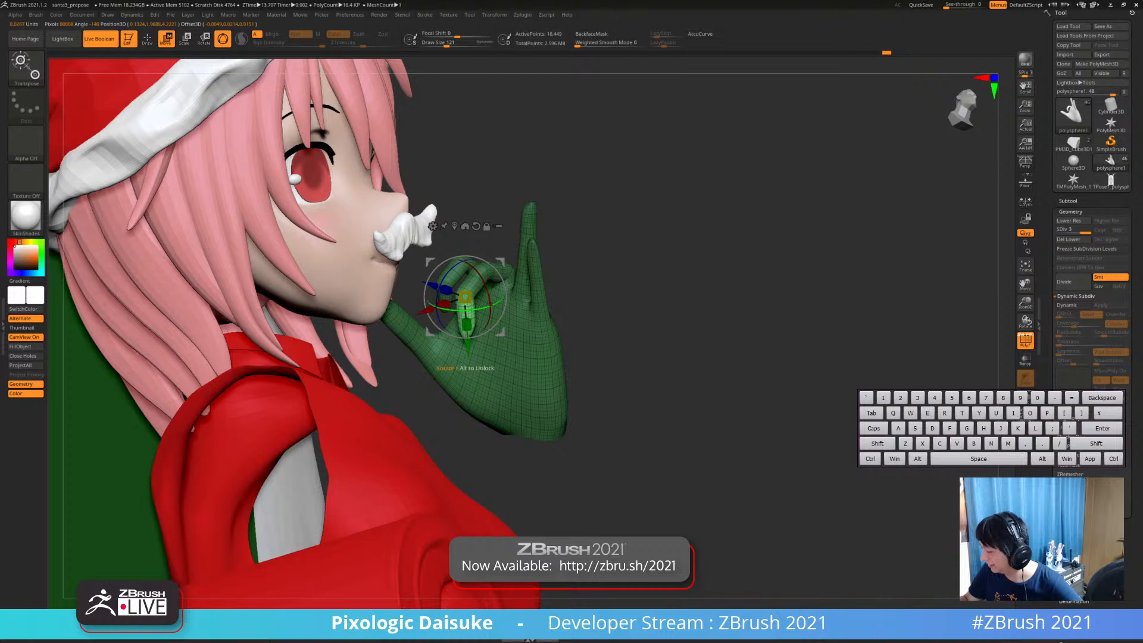
pyautogui.moveTo(443, 307); pyautogui.dragTo(491, 304, button='right')
pyautogui.moveTo(513, 284); pyautogui.dragTo(515, 302)
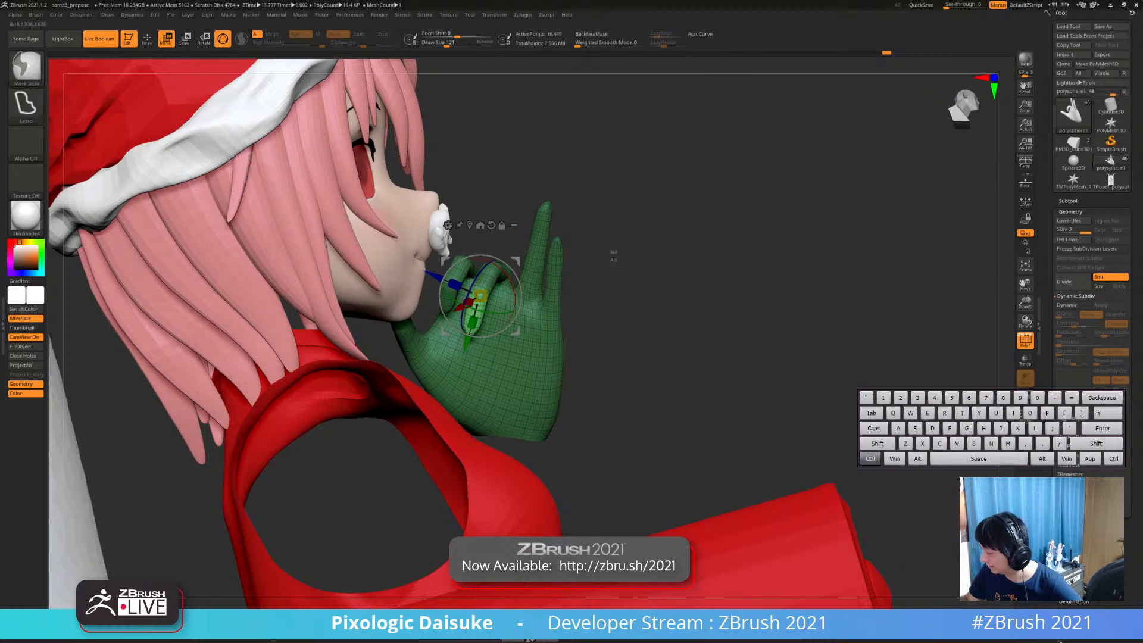
pyautogui.keyDown('ctrl'); pyautogui.moveTo(614, 256); pyautogui.dragTo(623, 267); pyautogui.keyUp('ctrl')
pyautogui.moveTo(622, 273); pyautogui.dragTo(533, 310, button='right')
pyautogui.hotkey('ctrl', 'z')
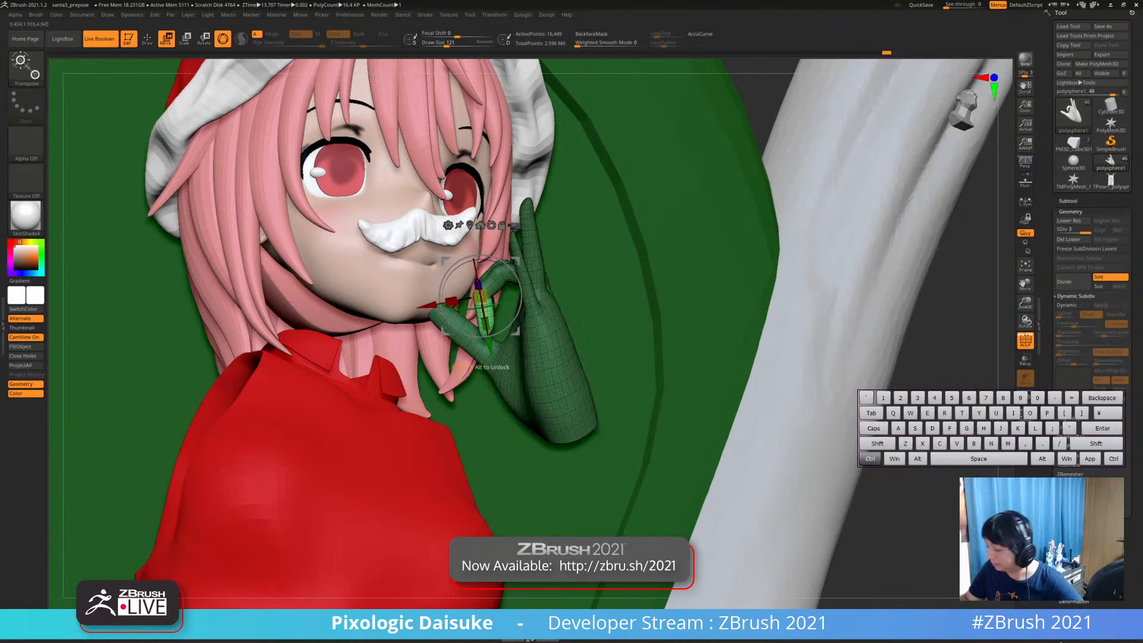
# Curl the middle fingertip further inward toward the palm and clear the mask from the open hand
pyautogui.moveTo(516, 304); pyautogui.dragTo(513, 281)
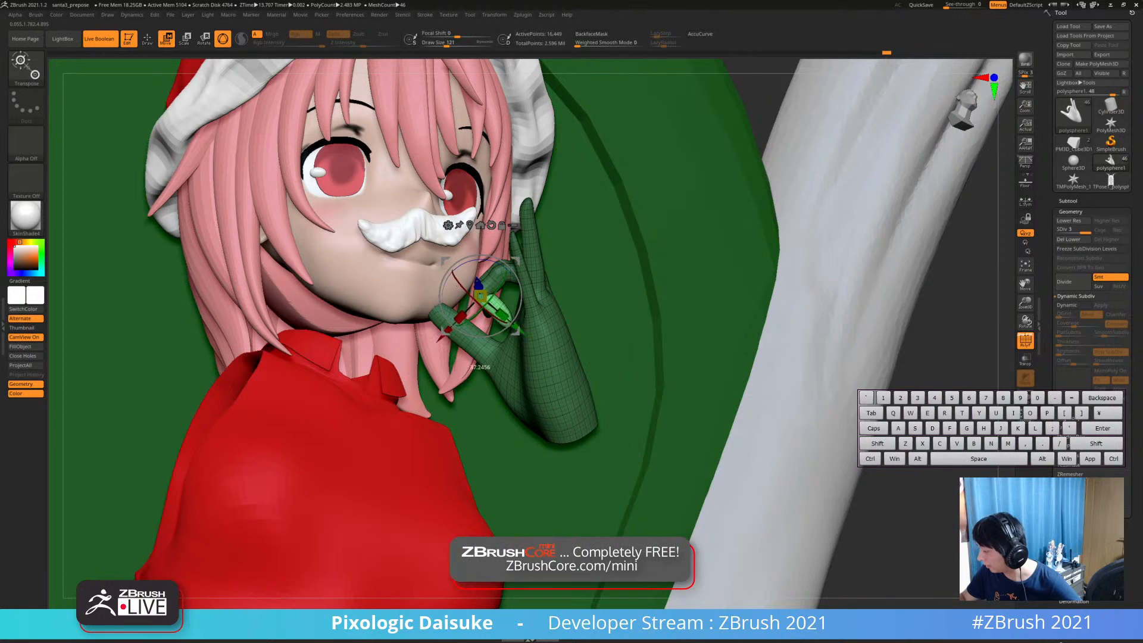
pyautogui.press('q')
pyautogui.press('ctrl')
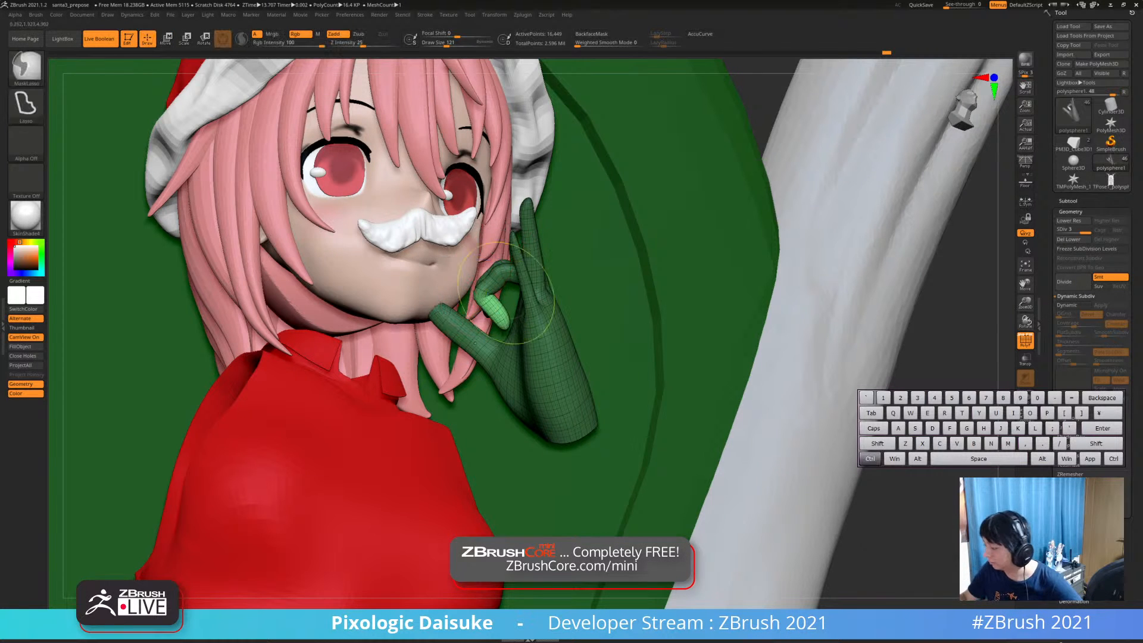
pyautogui.keyDown('ctrl'); pyautogui.moveTo(410, 338); pyautogui.dragTo(537, 336, button='right'); pyautogui.keyUp('ctrl')
pyautogui.keyDown('ctrl'); pyautogui.moveTo(852, 342); pyautogui.dragTo(891, 372); pyautogui.keyUp('ctrl')
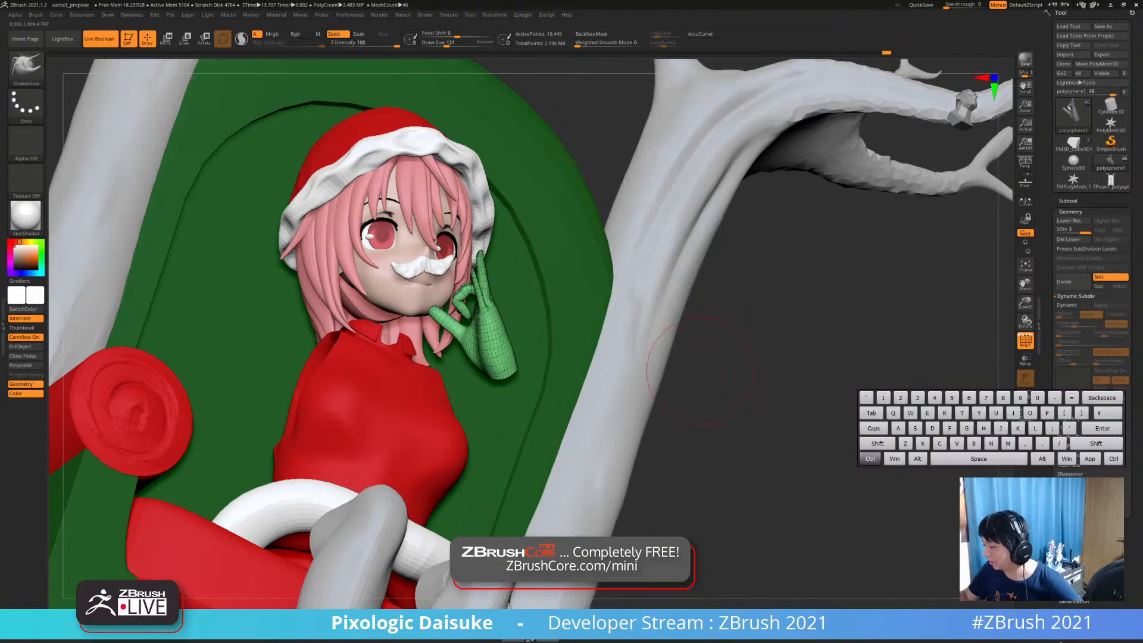
# Refine the shape of the curled middle finger on the open hand with the SnakeHook brush
pyautogui.moveTo(857, 357)
pyautogui.keyDown('ctrl'); pyautogui.mouseDown(button='right')
pyautogui.moveTo(797, 381)
pyautogui.moveTo(731, 383)
pyautogui.mouseUp(button='right'); pyautogui.keyUp('ctrl')
pyautogui.moveTo(504, 283); pyautogui.dragTo(497, 286)
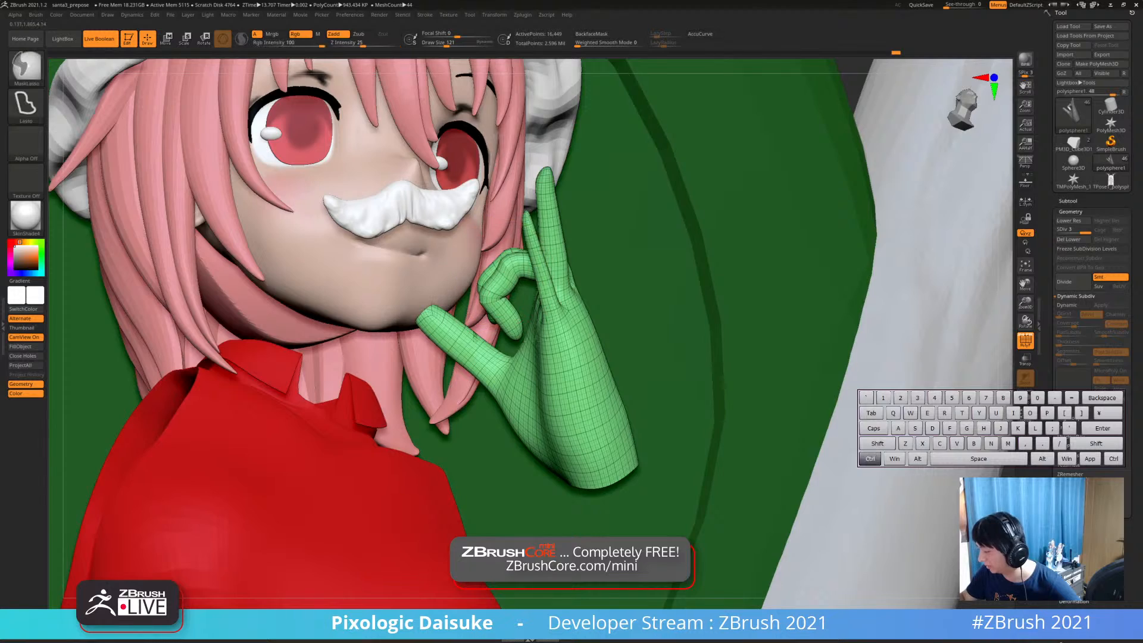
pyautogui.keyDown('ctrl'); pyautogui.moveTo(498, 286); pyautogui.dragTo(536, 309, button='right'); pyautogui.keyUp('ctrl')
pyautogui.moveTo(498, 286); pyautogui.dragTo(537, 235)
pyautogui.keyDown('ctrl'); pyautogui.moveTo(537, 262); pyautogui.dragTo(601, 226, button='right'); pyautogui.keyUp('ctrl')
pyautogui.moveTo(601, 226)
pyautogui.mouseDown(button='right')
pyautogui.moveTo(714, 232)
pyautogui.moveTo(616, 274)
pyautogui.moveTo(569, 256)
pyautogui.moveTo(607, 298)
pyautogui.mouseUp(button='right')
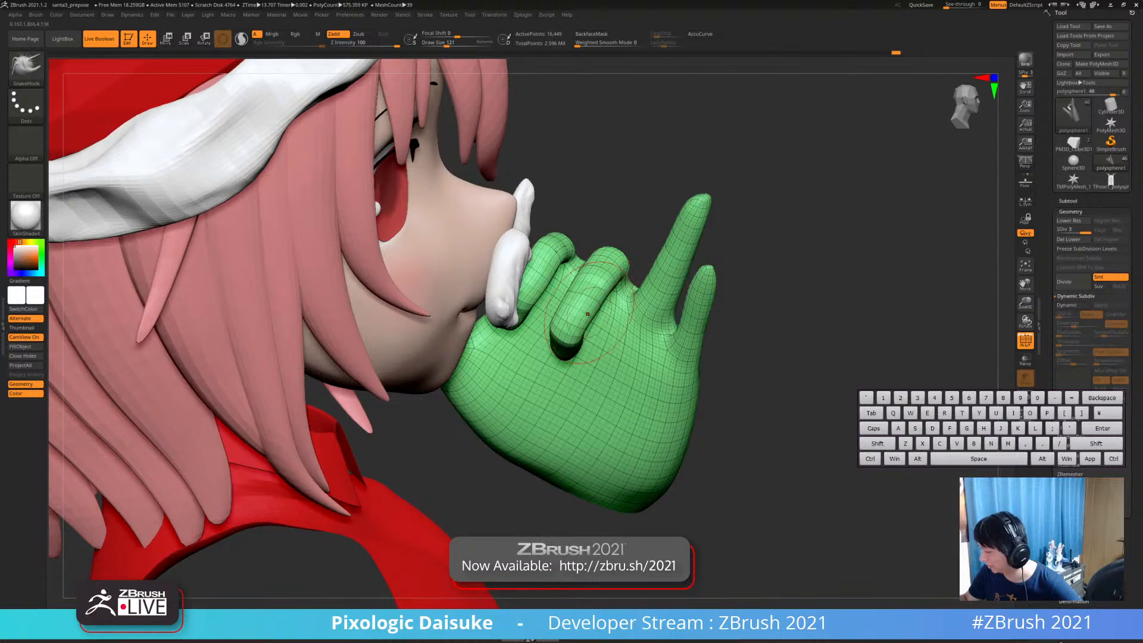
pyautogui.moveTo(590, 316); pyautogui.dragTo(579, 332)
pyautogui.moveTo(582, 334)
pyautogui.keyDown('ctrl'); pyautogui.mouseDown(button='right')
pyautogui.moveTo(640, 352)
pyautogui.moveTo(485, 339)
pyautogui.moveTo(433, 366)
pyautogui.mouseUp(button='right'); pyautogui.keyUp('ctrl')
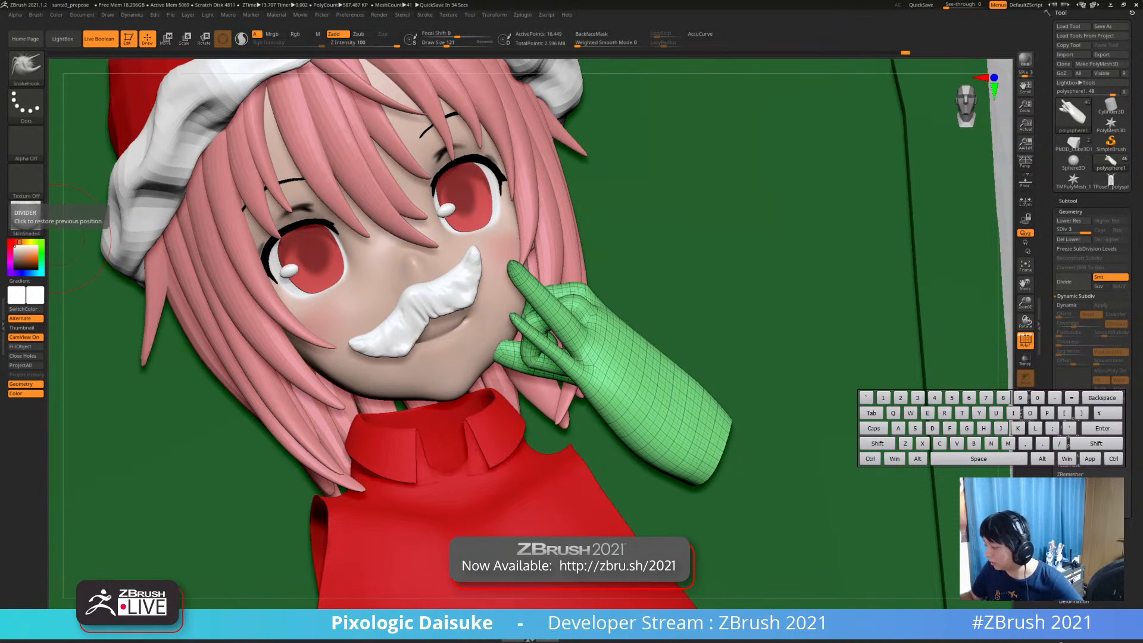
# Mask the whole open hand except the straight ring finger, with the gizmo placed at its base joint
pyautogui.keyDown('alt'); pyautogui.moveTo(628, 329); pyautogui.dragTo(470, 352, button='right'); pyautogui.keyUp('alt')
pyautogui.moveTo(401, 383); pyautogui.dragTo(262, 381, button='right')
pyautogui.press('r')
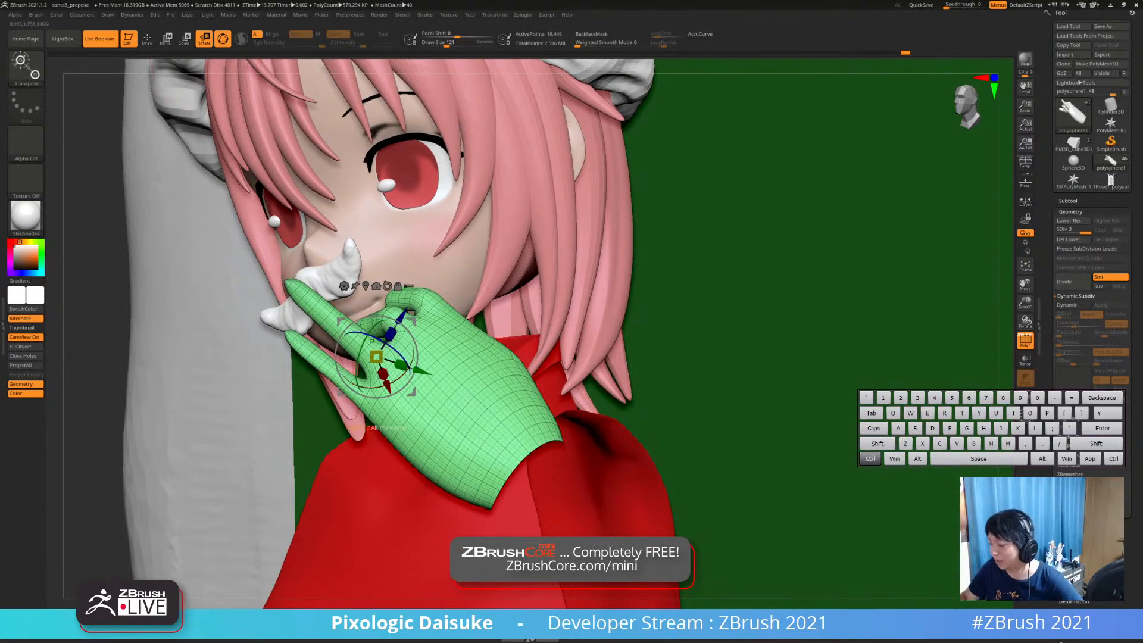
pyautogui.keyDown('ctrl'); pyautogui.moveTo(376, 357); pyautogui.dragTo(376, 398, button='right'); pyautogui.keyUp('ctrl')
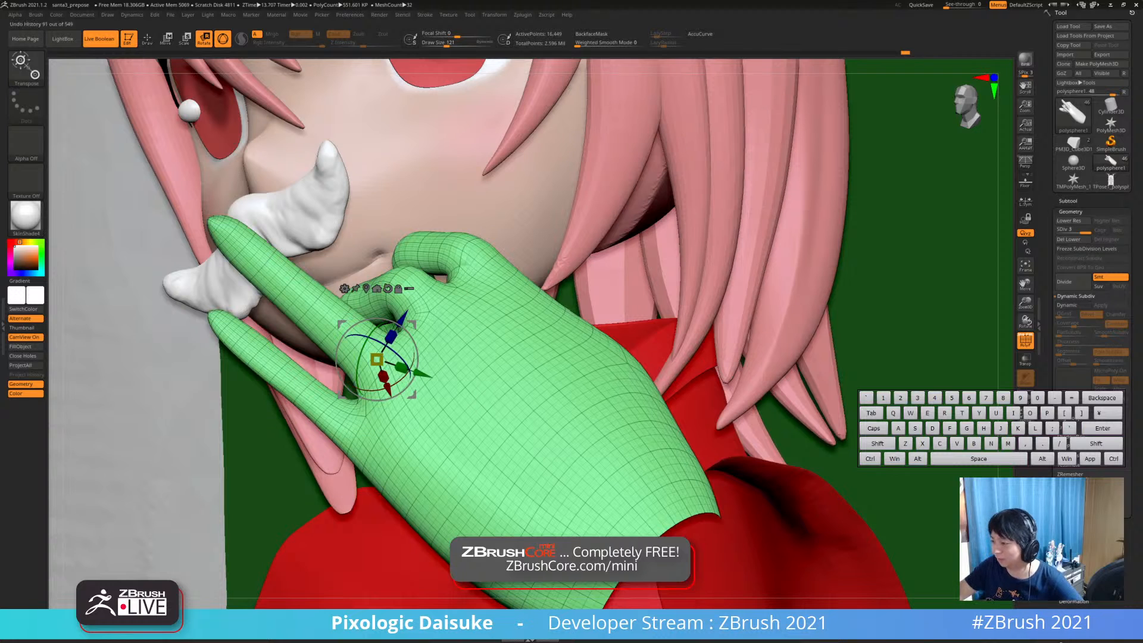
pyautogui.moveTo(378, 363); pyautogui.dragTo(474, 354, button='right')
pyautogui.moveTo(444, 318)
pyautogui.keyDown('ctrl'); pyautogui.mouseDown()
pyautogui.moveTo(429, 309)
pyautogui.moveTo(441, 317)
pyautogui.mouseUp(); pyautogui.keyUp('ctrl')
pyautogui.moveTo(456, 301)
pyautogui.keyDown('ctrl'); pyautogui.mouseDown(button='right')
pyautogui.moveTo(456, 265)
pyautogui.moveTo(456, 301)
pyautogui.mouseUp(button='right'); pyautogui.keyUp('ctrl')
pyautogui.hotkey('ctrl', 'z')
pyautogui.keyDown('ctrl'); pyautogui.moveTo(452, 311); pyautogui.dragTo(443, 299); pyautogui.keyUp('ctrl')
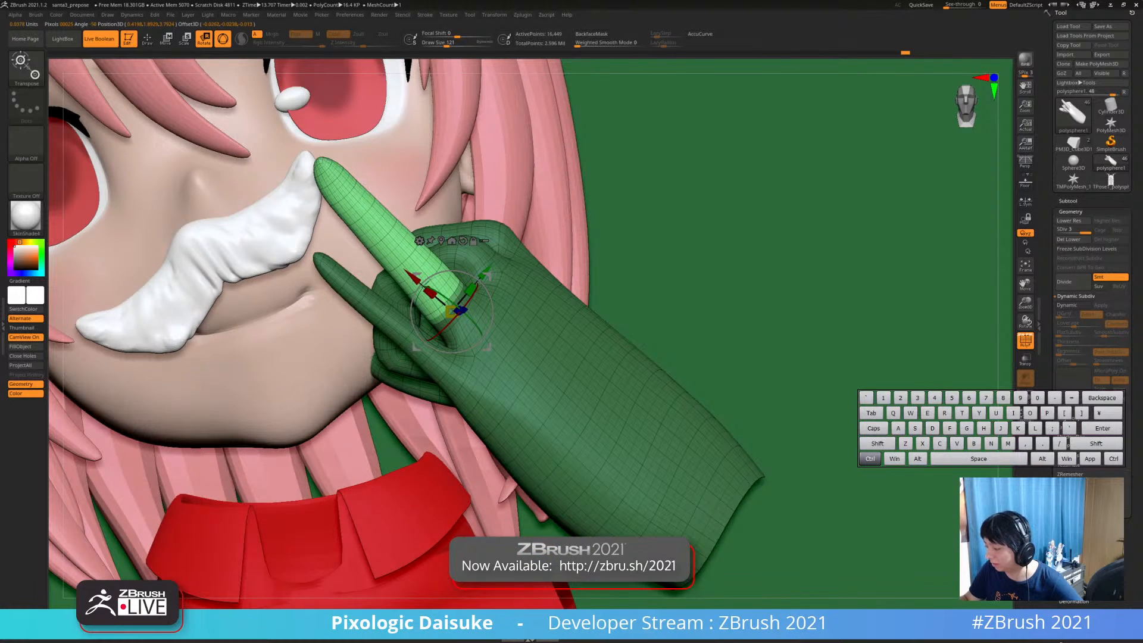
pyautogui.keyDown('ctrl'); pyautogui.moveTo(444, 320); pyautogui.dragTo(445, 285, button='right'); pyautogui.keyUp('ctrl')
# Align the gizmo to the ring finger and bend the whole finger forward over the palm at its base joint
pyautogui.moveTo(445, 284); pyautogui.dragTo(498, 267, button='right')
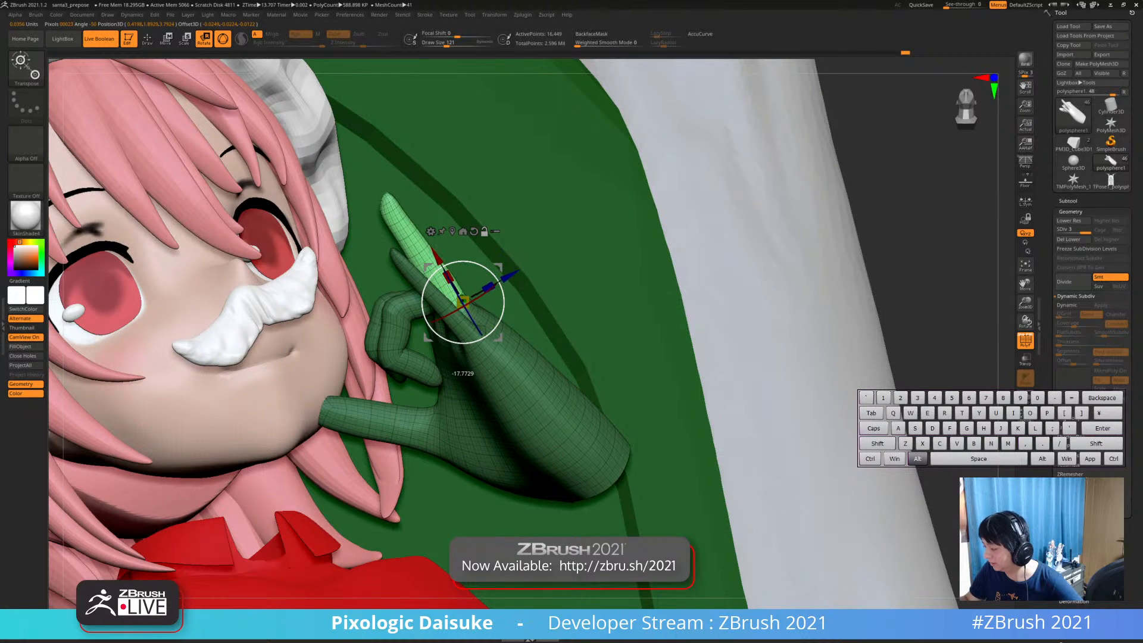
pyautogui.keyDown('alt'); pyautogui.moveTo(497, 267); pyautogui.dragTo(491, 272); pyautogui.keyUp('alt')
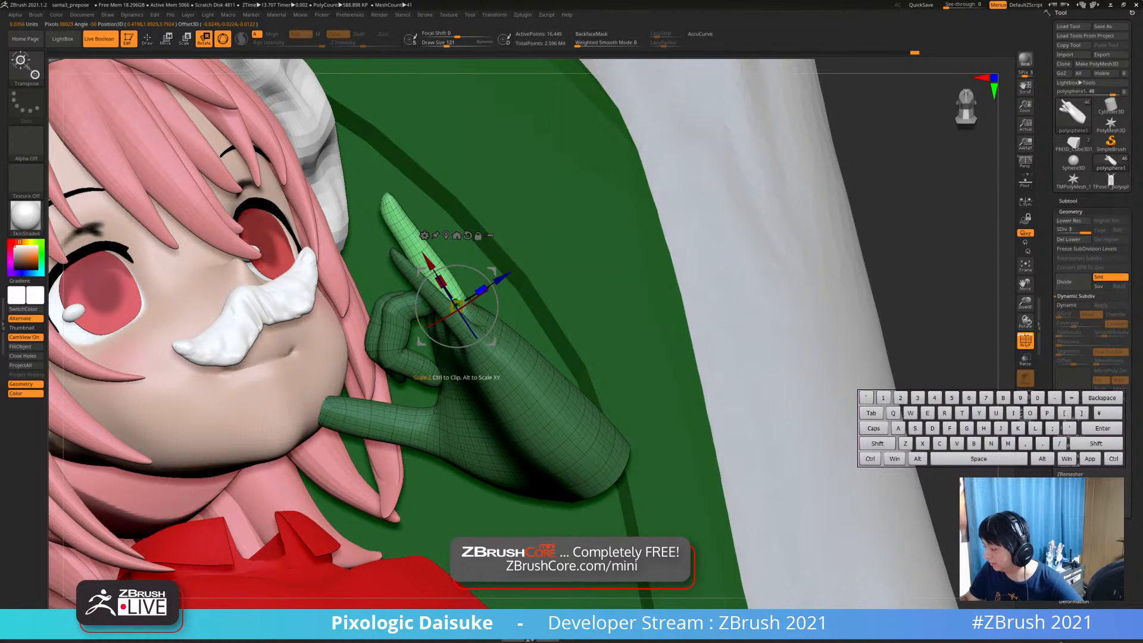
pyautogui.moveTo(491, 272); pyautogui.dragTo(446, 381, button='right')
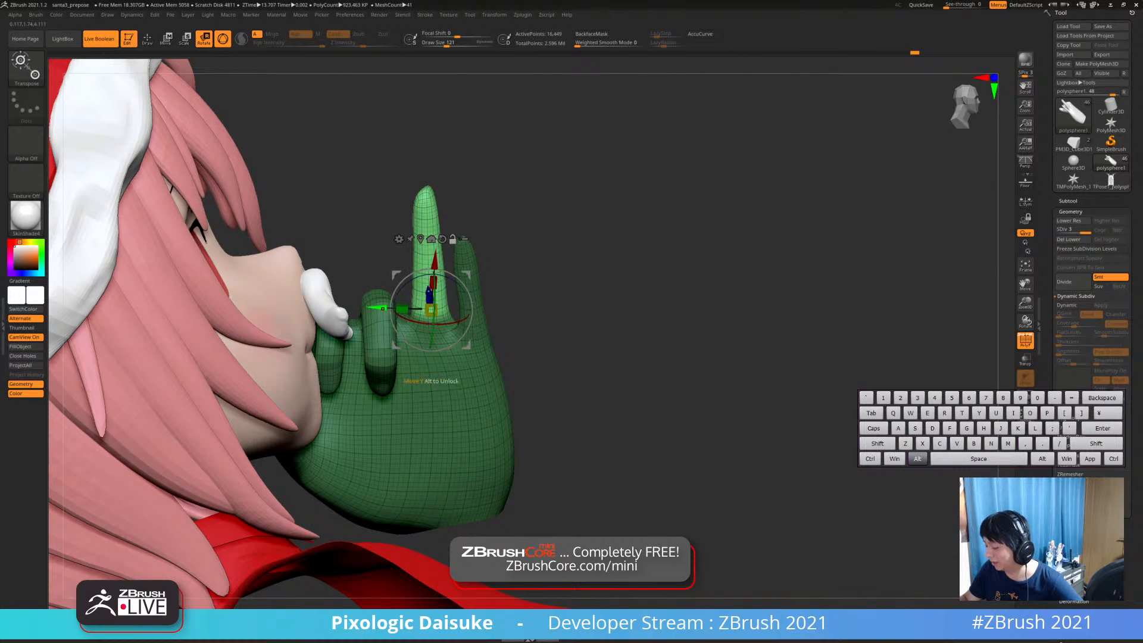
pyautogui.moveTo(441, 325); pyautogui.dragTo(419, 322)
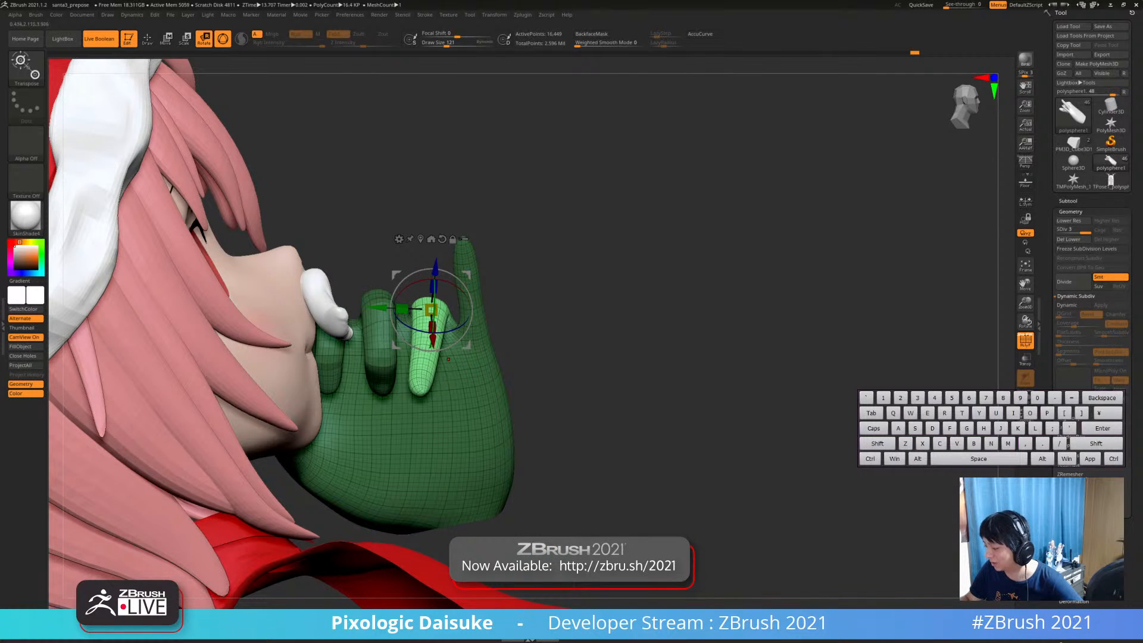
pyautogui.moveTo(448, 359); pyautogui.dragTo(425, 380, button='right')
pyautogui.moveTo(429, 340)
pyautogui.mouseDown()
pyautogui.moveTo(446, 379)
pyautogui.moveTo(428, 345)
pyautogui.mouseUp()
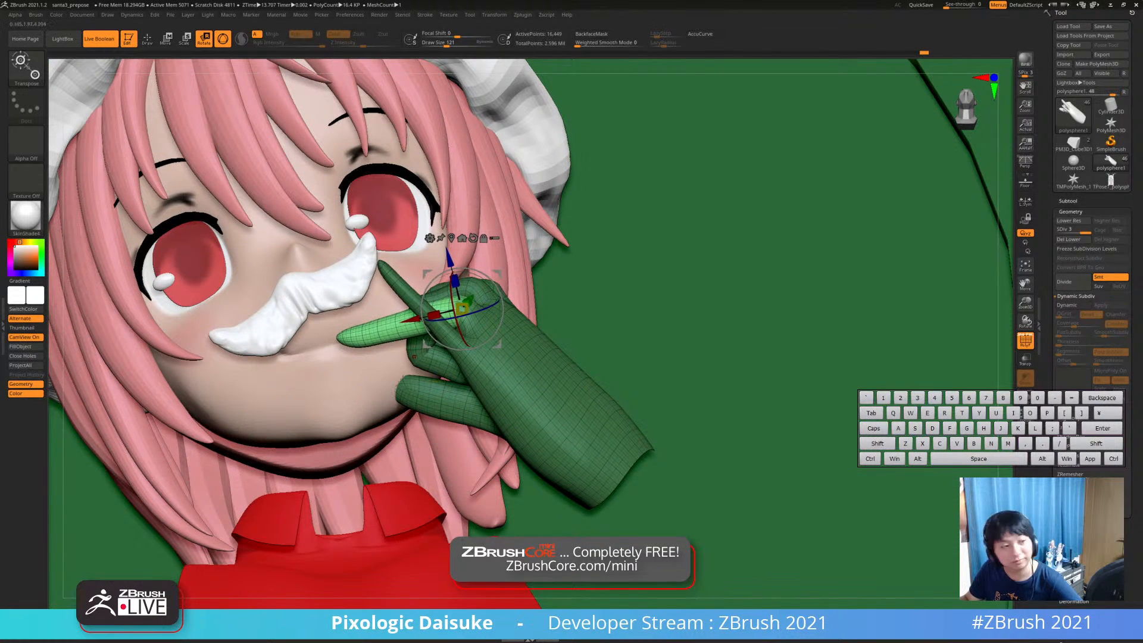
pyautogui.keyDown('alt'); pyautogui.moveTo(475, 394); pyautogui.dragTo(451, 351, button='right'); pyautogui.keyUp('alt')
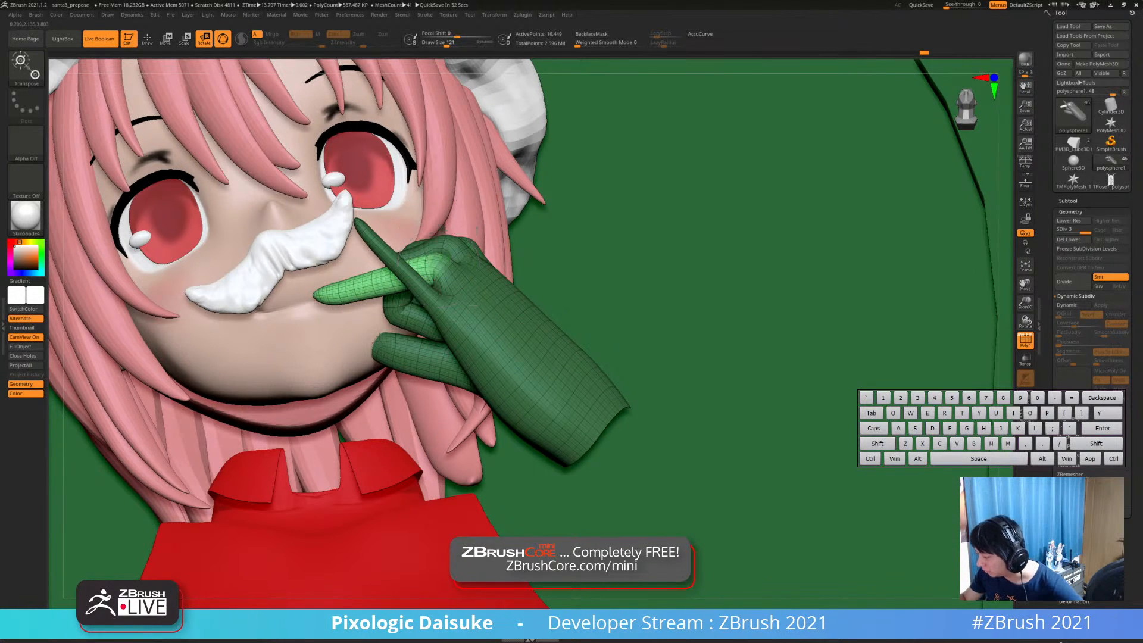
pyautogui.moveTo(437, 357); pyautogui.dragTo(367, 303)
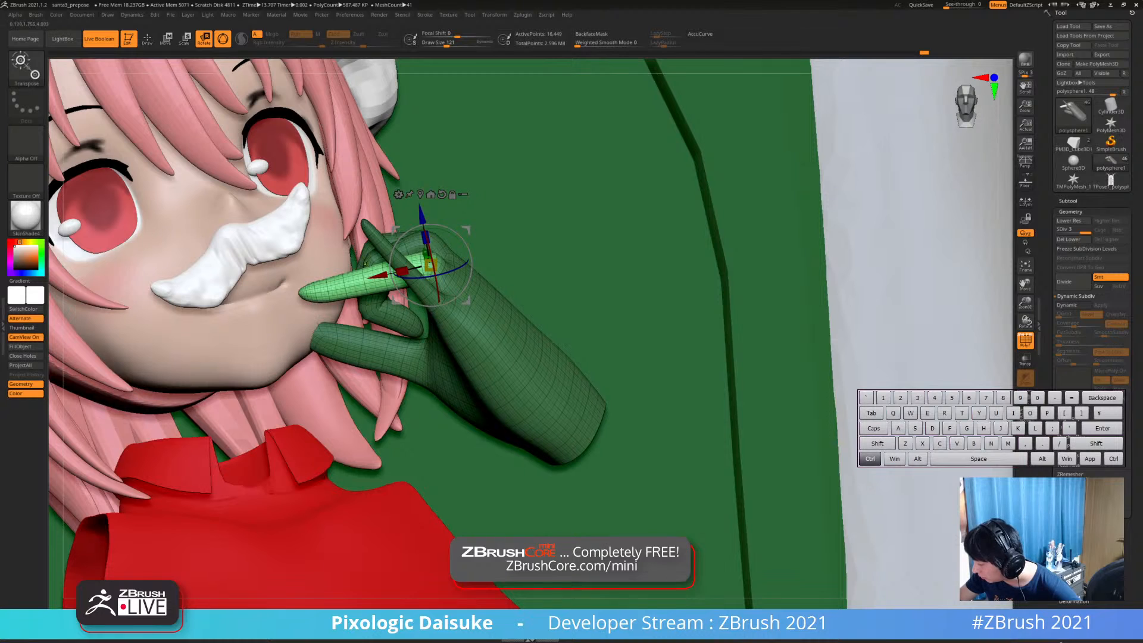
pyautogui.keyDown('ctrl'); pyautogui.moveTo(365, 263); pyautogui.dragTo(416, 321); pyautogui.keyUp('ctrl')
pyautogui.hotkey('ctrl', 'z')
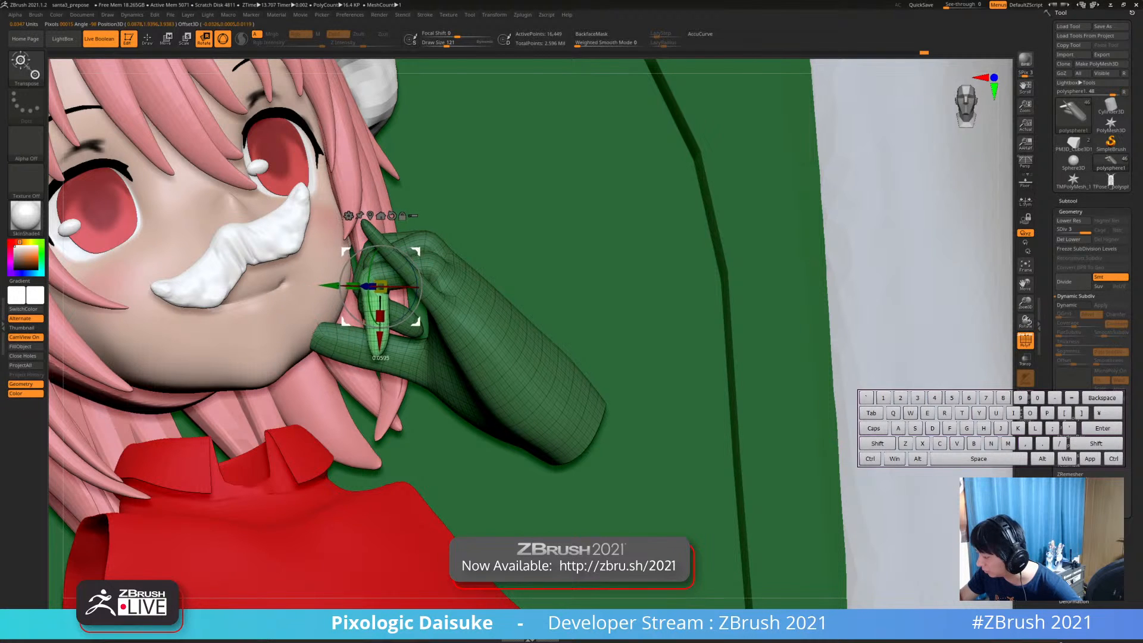
pyautogui.hotkey('ctrl', 'z')
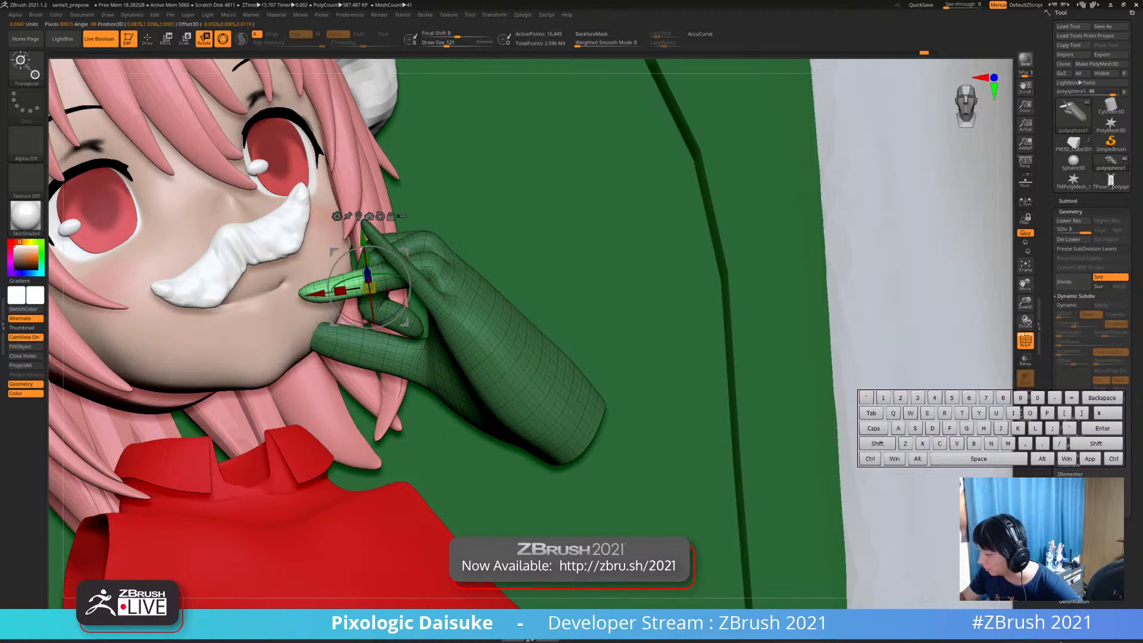
# Mask the ring finger's base segment and bend the rest of the finger down at its middle joint
pyautogui.keyDown('ctrl'); pyautogui.moveTo(386, 291); pyautogui.dragTo(386, 333, button='right'); pyautogui.keyUp('ctrl')
pyautogui.keyDown('ctrl'); pyautogui.moveTo(375, 284); pyautogui.dragTo(355, 286); pyautogui.keyUp('ctrl')
pyautogui.keyDown('ctrl'); pyautogui.moveTo(417, 274); pyautogui.dragTo(422, 260, button='right'); pyautogui.keyUp('ctrl')
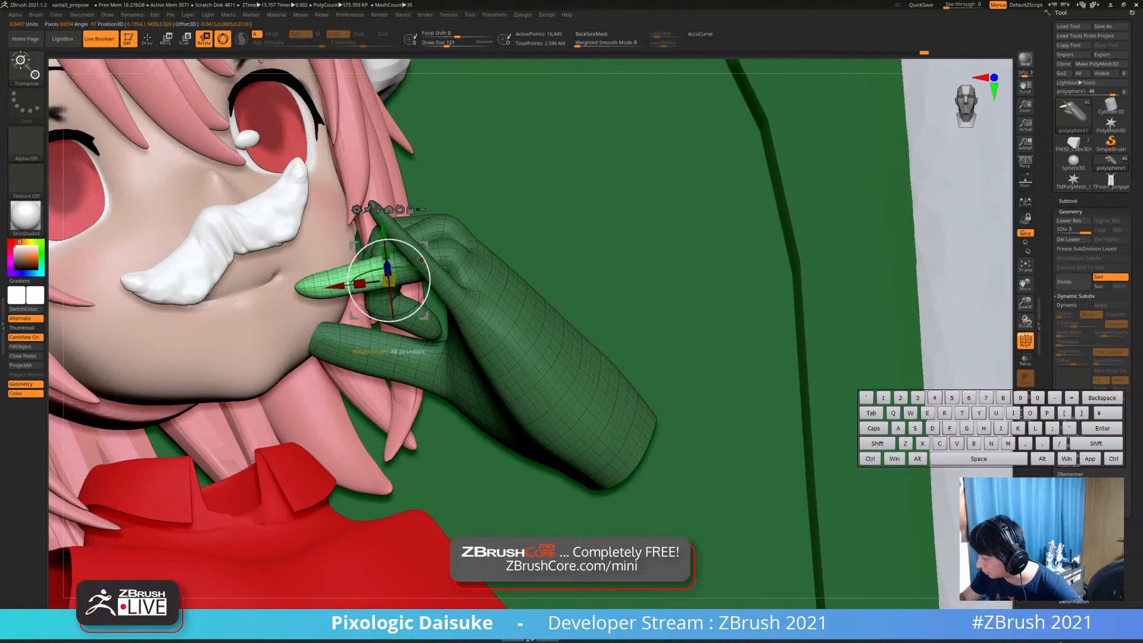
pyautogui.moveTo(416, 250); pyautogui.dragTo(385, 239)
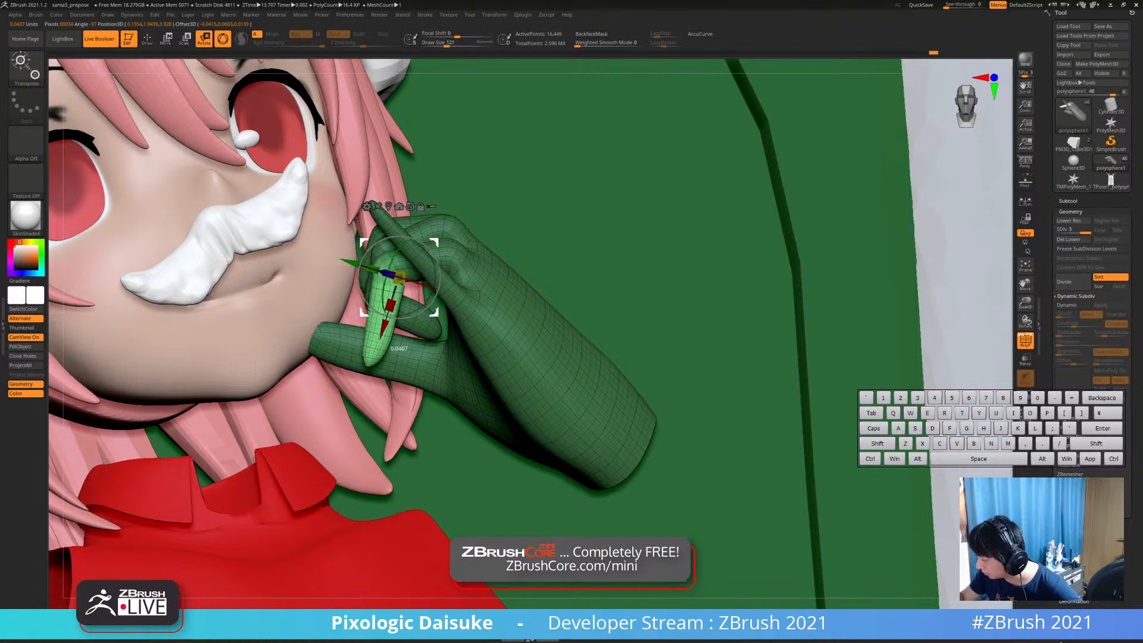
pyautogui.moveTo(441, 257)
pyautogui.mouseDown(button='right')
pyautogui.moveTo(483, 273)
pyautogui.moveTo(417, 262)
pyautogui.moveTo(349, 190)
pyautogui.mouseUp(button='right')
# Mask the ring finger up to its last joint, bend the fingertip toward the palm and clear the mask
pyautogui.press('q')
pyautogui.press('ctrl')
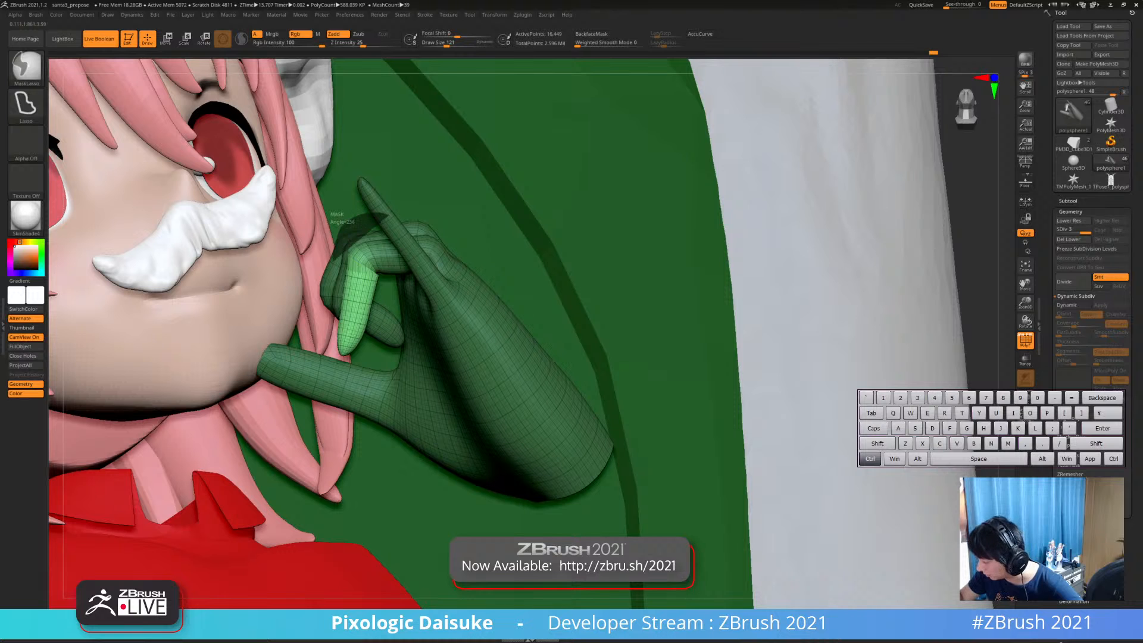
pyautogui.keyDown('ctrl'); pyautogui.moveTo(390, 215); pyautogui.dragTo(390, 218); pyautogui.keyUp('ctrl')
pyautogui.moveTo(387, 256)
pyautogui.keyDown('ctrl'); pyautogui.mouseDown(button='right')
pyautogui.moveTo(381, 223)
pyautogui.moveTo(384, 257)
pyautogui.mouseUp(button='right'); pyautogui.keyUp('ctrl')
pyautogui.press('r')
pyautogui.keyDown('alt'); pyautogui.moveTo(384, 257); pyautogui.dragTo(375, 274); pyautogui.keyUp('alt')
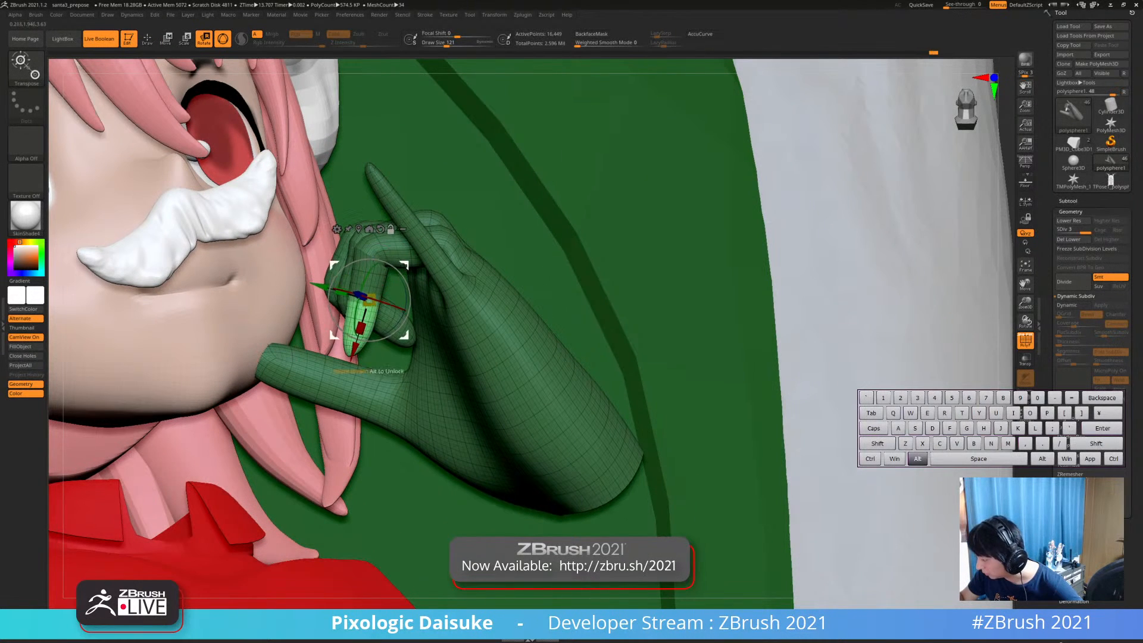
pyautogui.moveTo(333, 282); pyautogui.dragTo(420, 279, button='right')
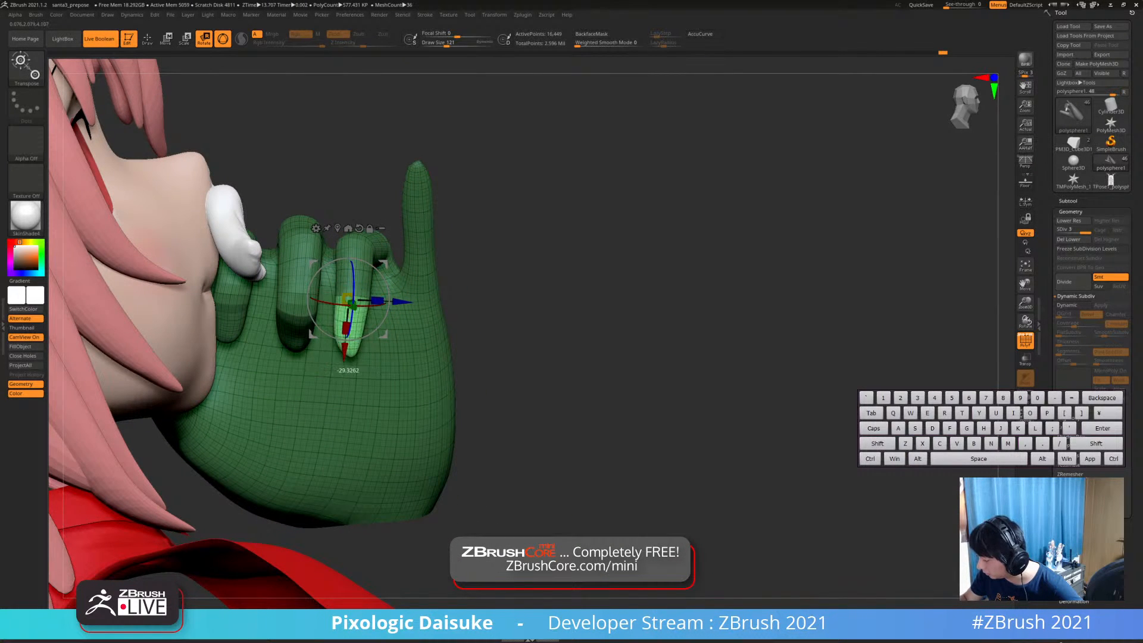
pyautogui.moveTo(506, 306); pyautogui.dragTo(426, 229, button='right')
pyautogui.keyDown('ctrl'); pyautogui.moveTo(760, 232); pyautogui.dragTo(769, 240); pyautogui.keyUp('ctrl')
pyautogui.moveTo(408, 344); pyautogui.dragTo(410, 299, button='right')
# Unhide the rest of the body mesh and isolate the body from the other subtools around the open hand
pyautogui.press('q')
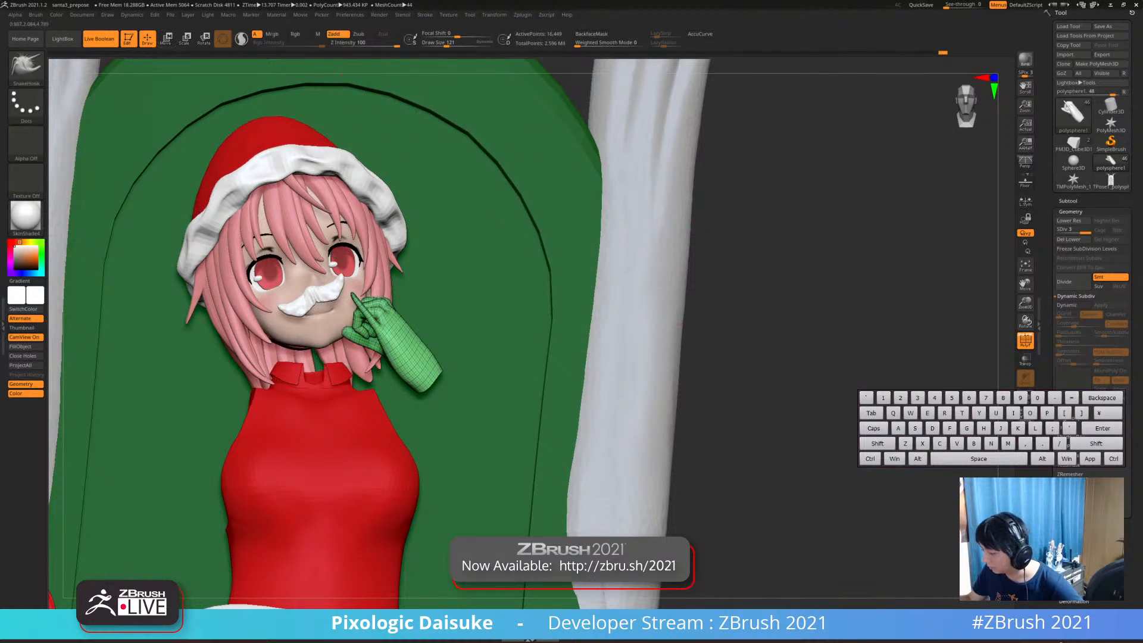
pyautogui.click(1025, 396)
pyautogui.click(1025, 397)
pyautogui.moveTo(622, 317)
pyautogui.mouseDown(button='right')
pyautogui.moveTo(645, 316)
pyautogui.moveTo(619, 315)
pyautogui.mouseUp(button='right')
pyautogui.keyDown('ctrl'); pyautogui.keyDown('shift'); pyautogui.click(644, 315); pyautogui.keyUp('shift'); pyautogui.keyUp('ctrl')
pyautogui.moveTo(613, 370); pyautogui.dragTo(633, 357, button='right')
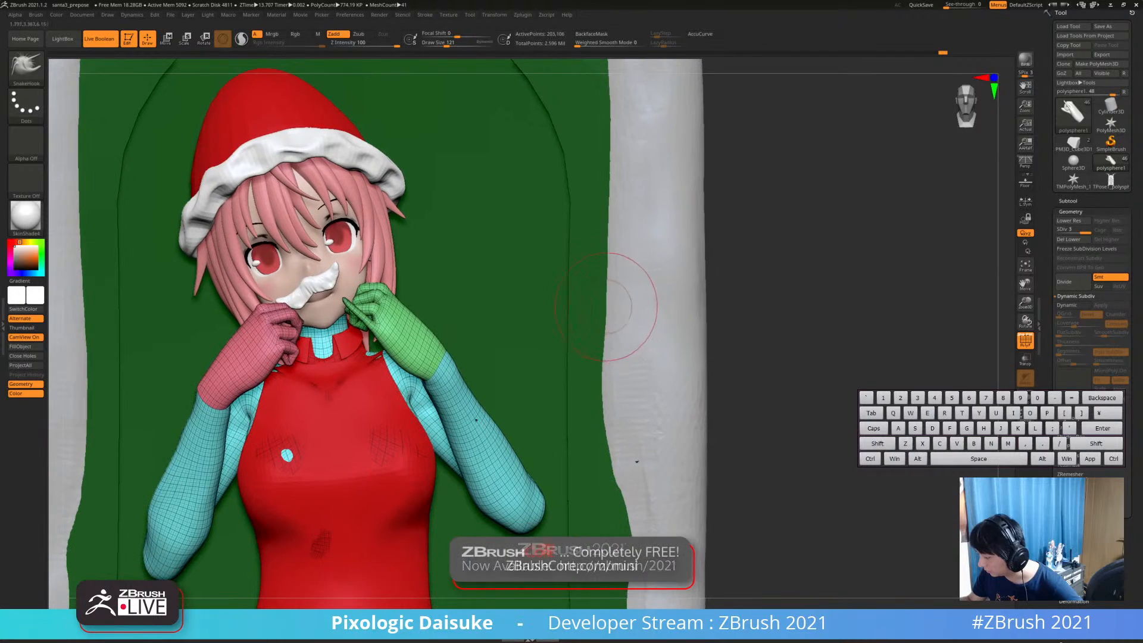
pyautogui.moveTo(689, 305); pyautogui.dragTo(702, 303, button='right')
pyautogui.click(1025, 397)
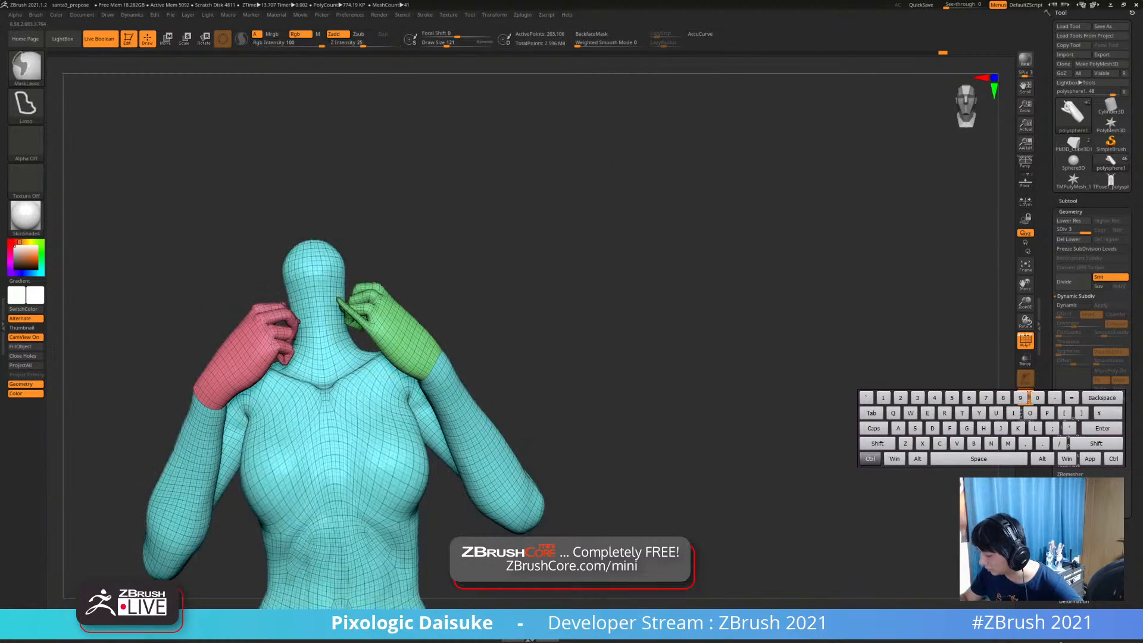
pyautogui.keyDown('ctrl'); pyautogui.moveTo(666, 267); pyautogui.dragTo(667, 309, button='right'); pyautogui.keyUp('ctrl')
pyautogui.moveTo(667, 309)
pyautogui.mouseDown(button='right')
pyautogui.moveTo(630, 298)
pyautogui.moveTo(645, 232)
pyautogui.moveTo(613, 217)
pyautogui.mouseUp(button='right')
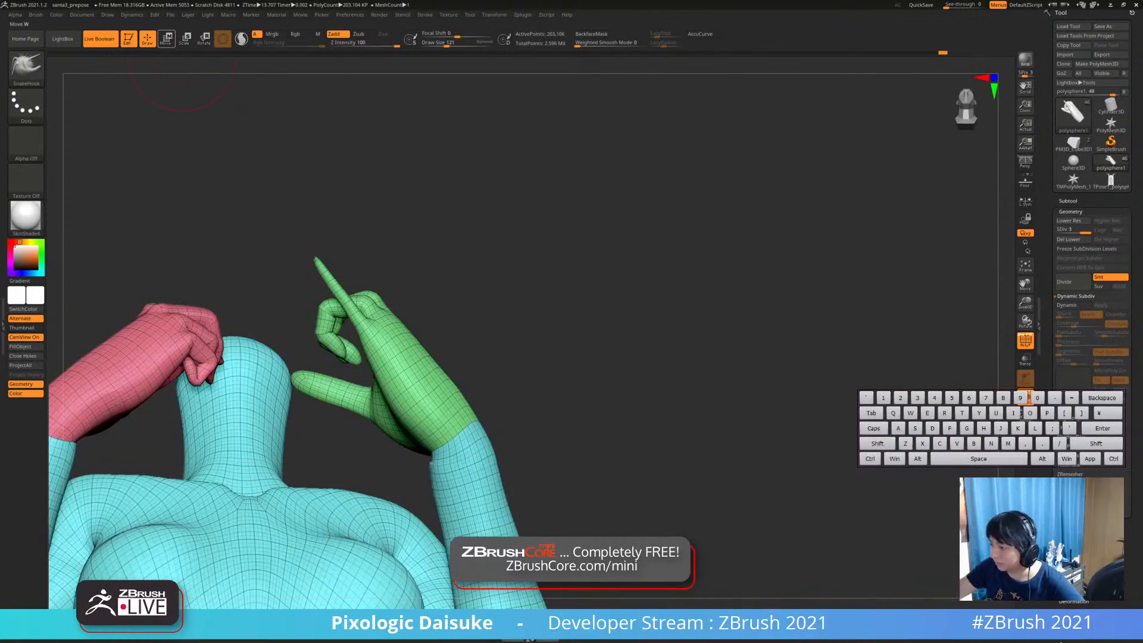
# Mask the entire body except the straight little finger, with rotation set up at its base joint
pyautogui.click(167, 39)
pyautogui.keyDown('ctrl'); pyautogui.moveTo(256, 178); pyautogui.dragTo(271, 223, button='right'); pyautogui.keyUp('ctrl')
pyautogui.keyDown('ctrl'); pyautogui.moveTo(353, 318); pyautogui.dragTo(310, 349); pyautogui.keyUp('ctrl')
pyautogui.keyDown('ctrl'); pyautogui.moveTo(311, 349); pyautogui.dragTo(305, 381, button='right'); pyautogui.keyUp('ctrl')
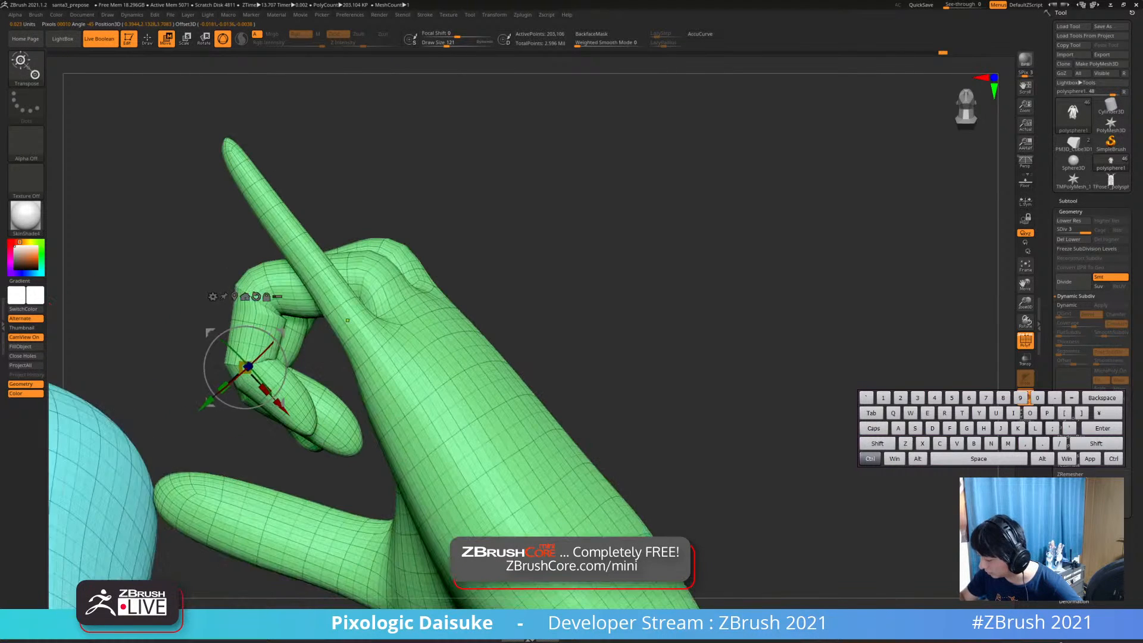
pyautogui.keyDown('ctrl'); pyautogui.moveTo(336, 306); pyautogui.dragTo(349, 324); pyautogui.keyUp('ctrl')
pyautogui.keyDown('ctrl'); pyautogui.moveTo(342, 357); pyautogui.dragTo(340, 315, button='right'); pyautogui.keyUp('ctrl')
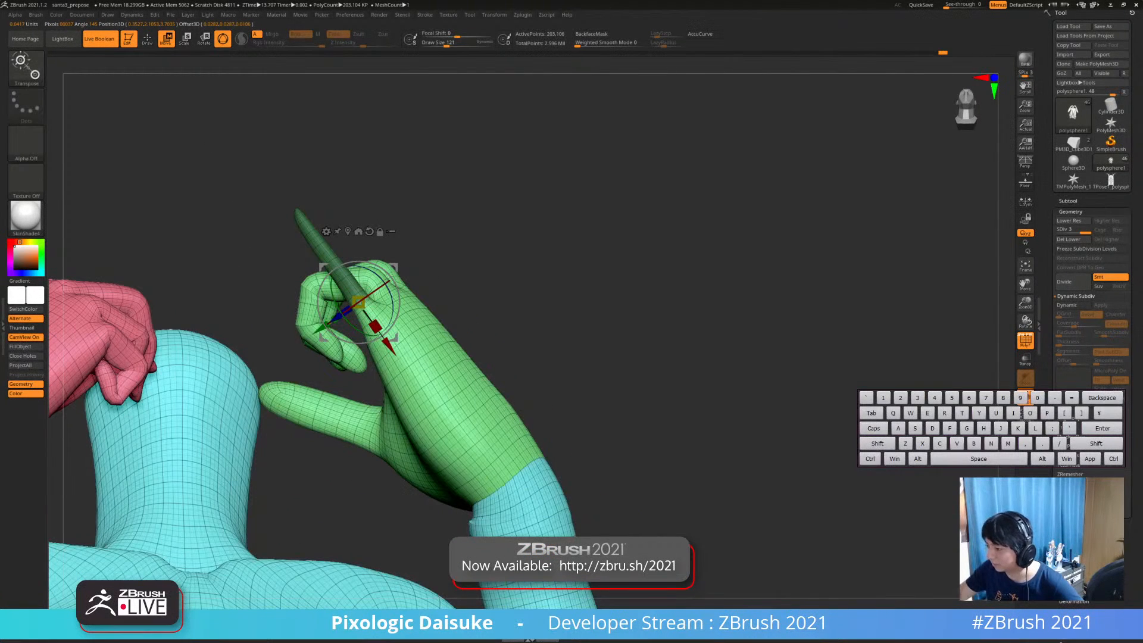
pyautogui.click(204, 39)
pyautogui.keyDown('ctrl'); pyautogui.click(333, 381); pyautogui.keyUp('ctrl')
# Bend the little finger forward at its base and down at its middle joint
pyautogui.keyDown('ctrl'); pyautogui.moveTo(334, 357); pyautogui.dragTo(331, 387, button='right'); pyautogui.keyUp('ctrl')
pyautogui.moveTo(322, 280); pyautogui.dragTo(298, 362)
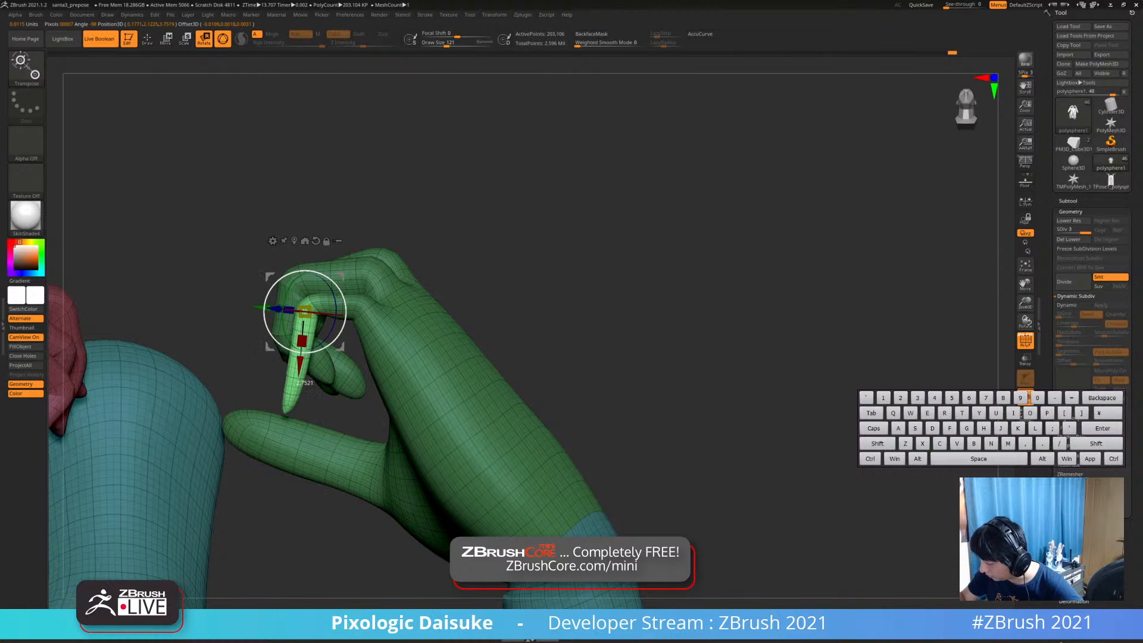
pyautogui.moveTo(264, 314); pyautogui.dragTo(267, 351)
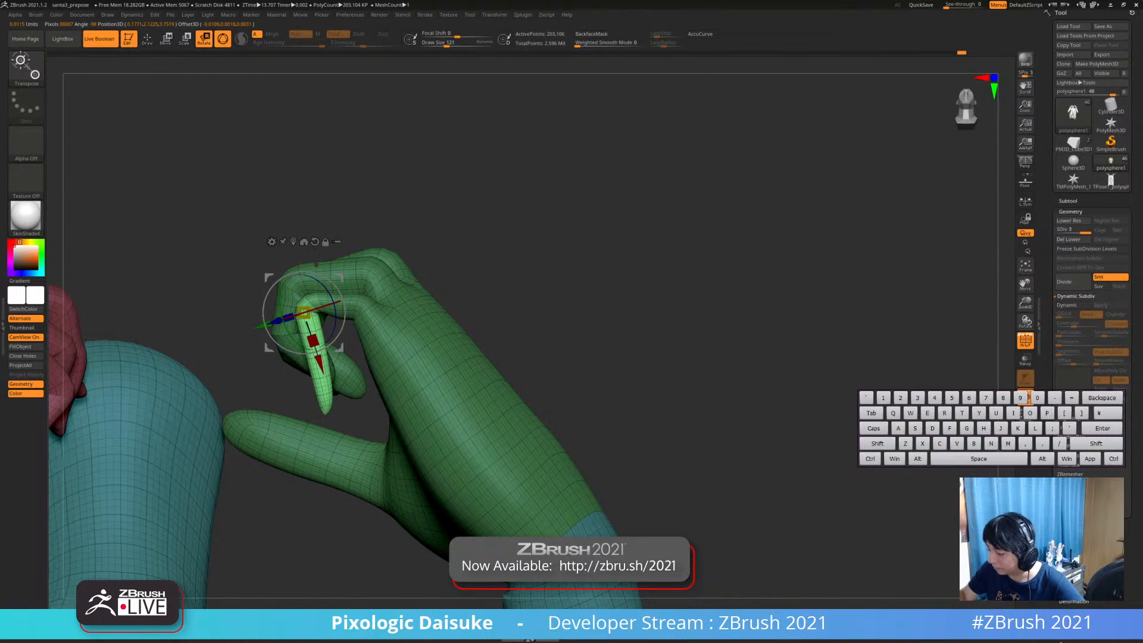
# Mask the little finger up to its last joint, fold the fingertip in toward the palm and clear the mask
pyautogui.keyDown('ctrl'); pyautogui.moveTo(327, 354); pyautogui.dragTo(325, 351, button='right'); pyautogui.keyUp('ctrl')
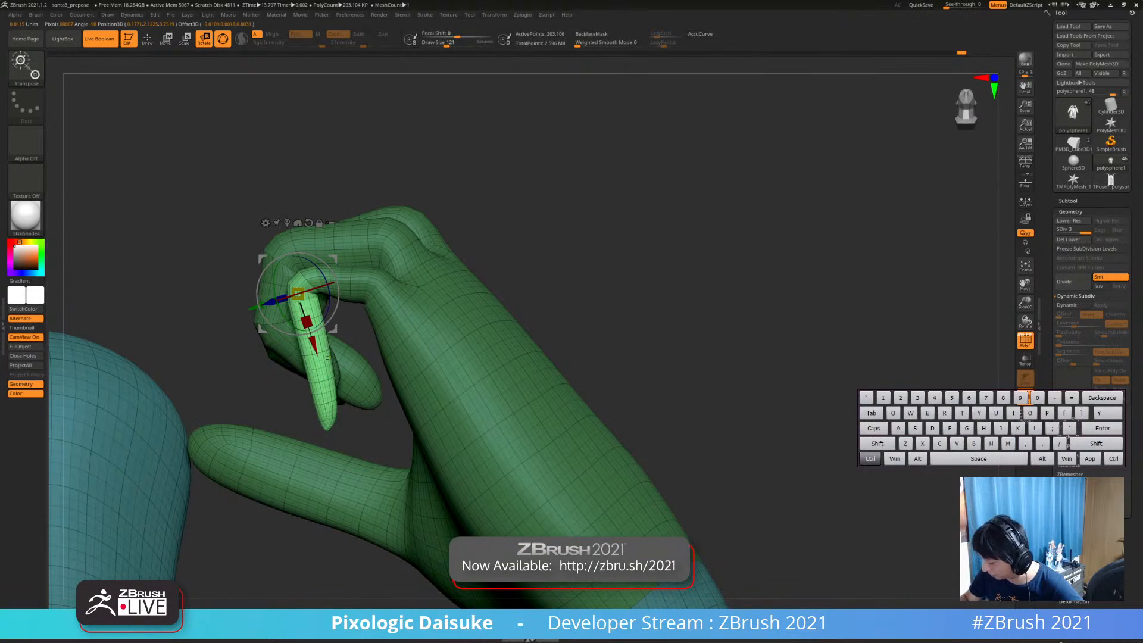
pyautogui.keyDown('ctrl'); pyautogui.moveTo(322, 357); pyautogui.dragTo(355, 340); pyautogui.keyUp('ctrl')
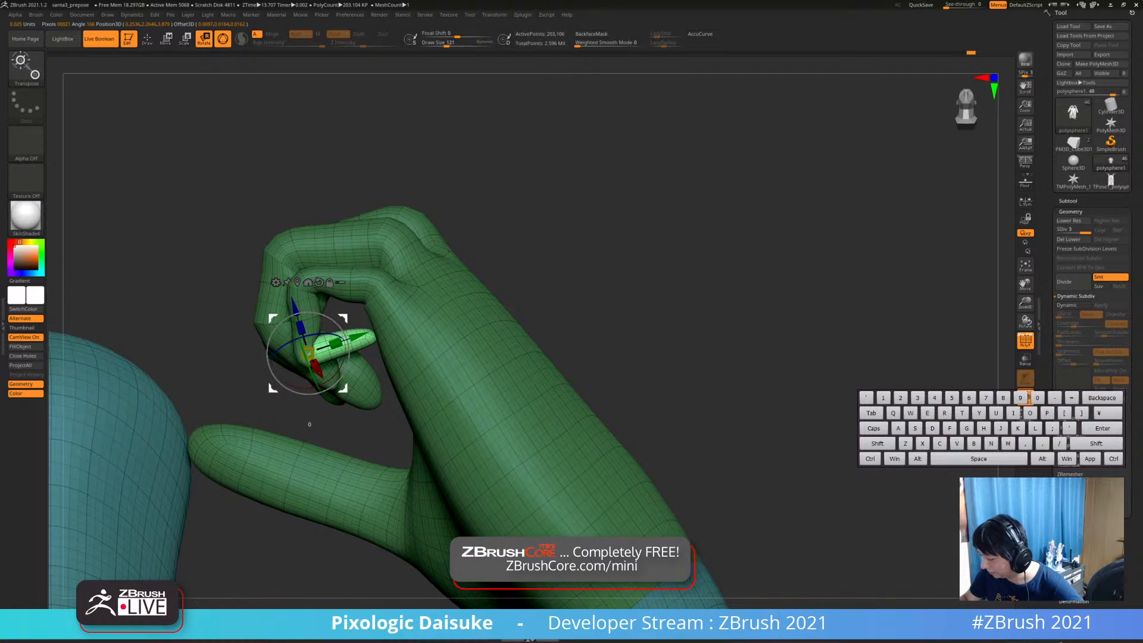
pyautogui.press('q')
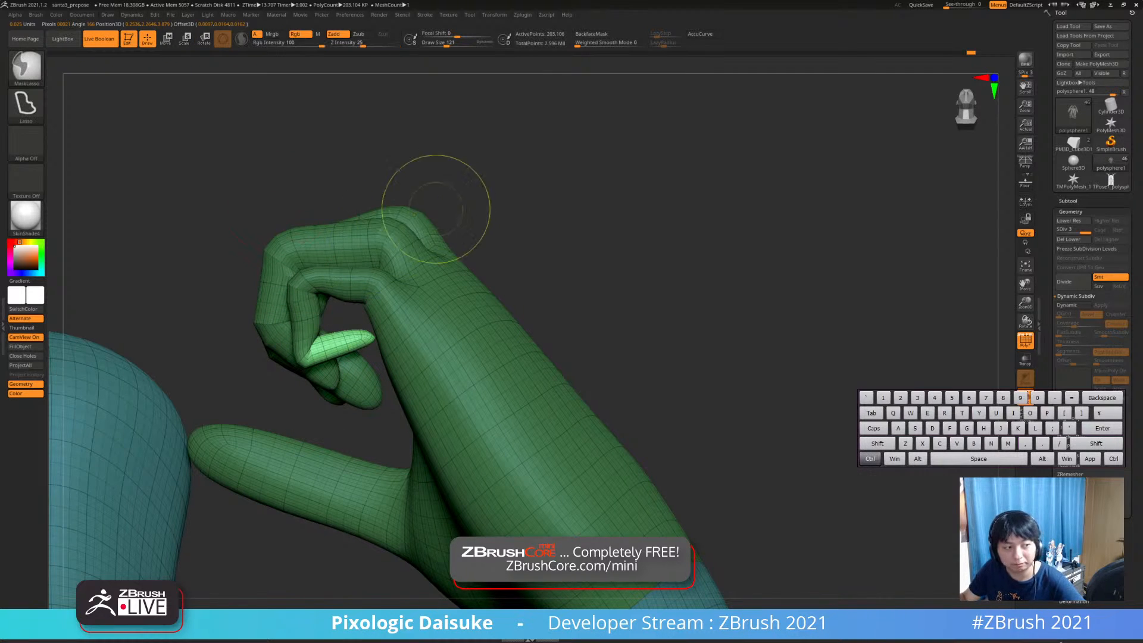
pyautogui.moveTo(435, 209)
pyautogui.keyDown('ctrl'); pyautogui.mouseDown()
pyautogui.moveTo(499, 164)
pyautogui.moveTo(430, 206)
pyautogui.mouseUp(); pyautogui.keyUp('ctrl')
# Turn on BackfaceMask and reshape the little finger near its base knuckle with the SnakeHook brush
pyautogui.click(25, 67)
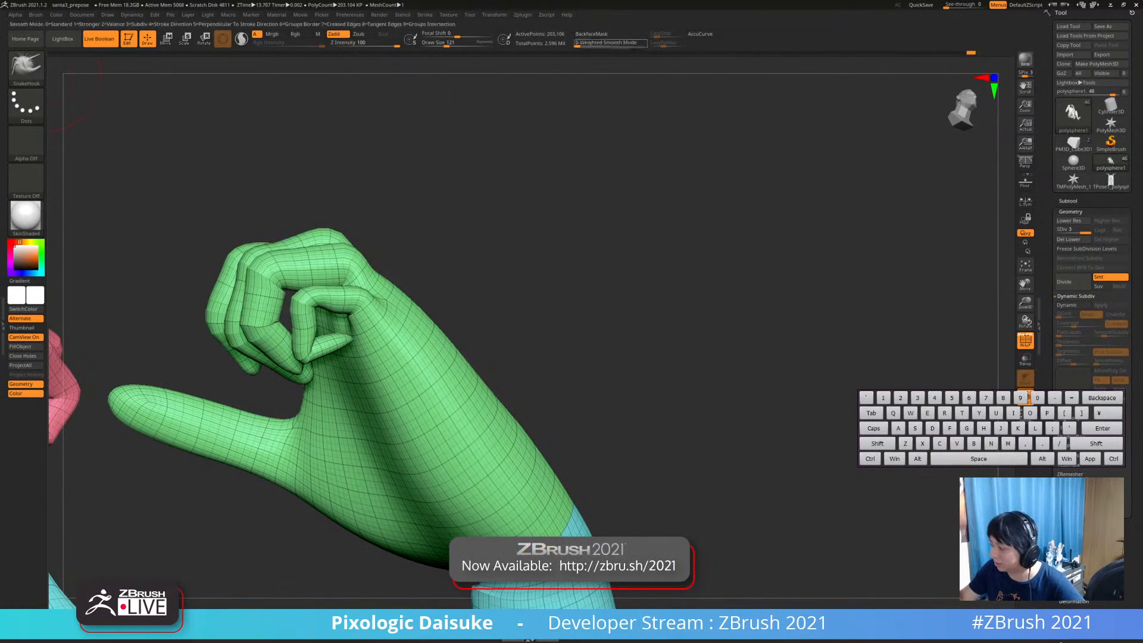
pyautogui.hotkey('ctrl', 'z')
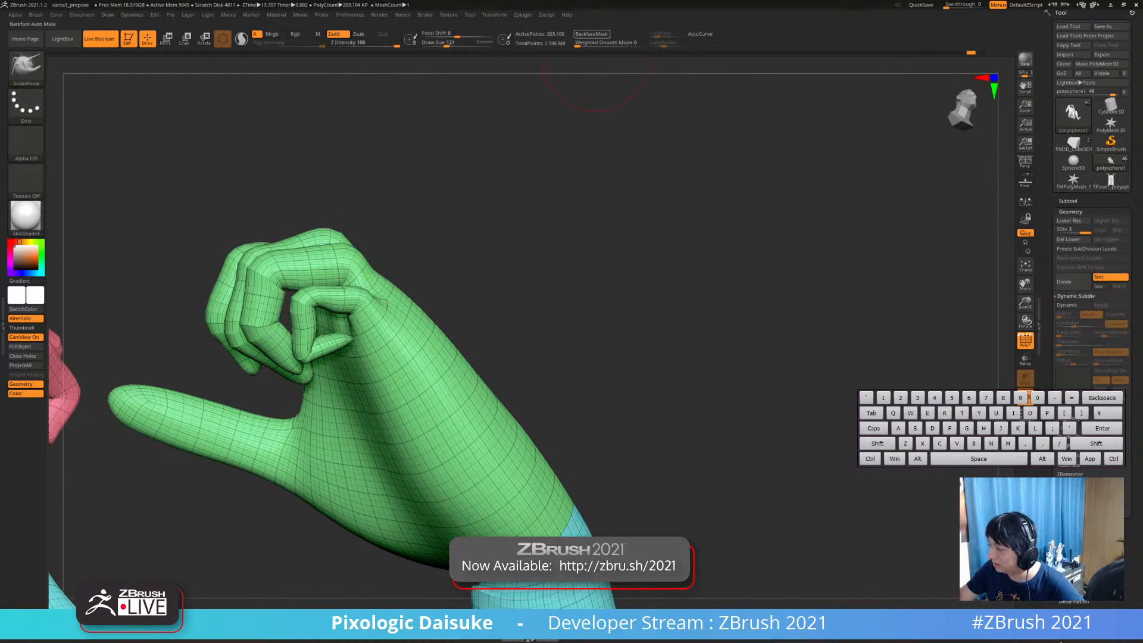
pyautogui.click(591, 34)
pyautogui.moveTo(536, 173); pyautogui.dragTo(435, 170)
pyautogui.moveTo(351, 300); pyautogui.dragTo(357, 292)
pyautogui.moveTo(434, 179); pyautogui.dragTo(471, 182)
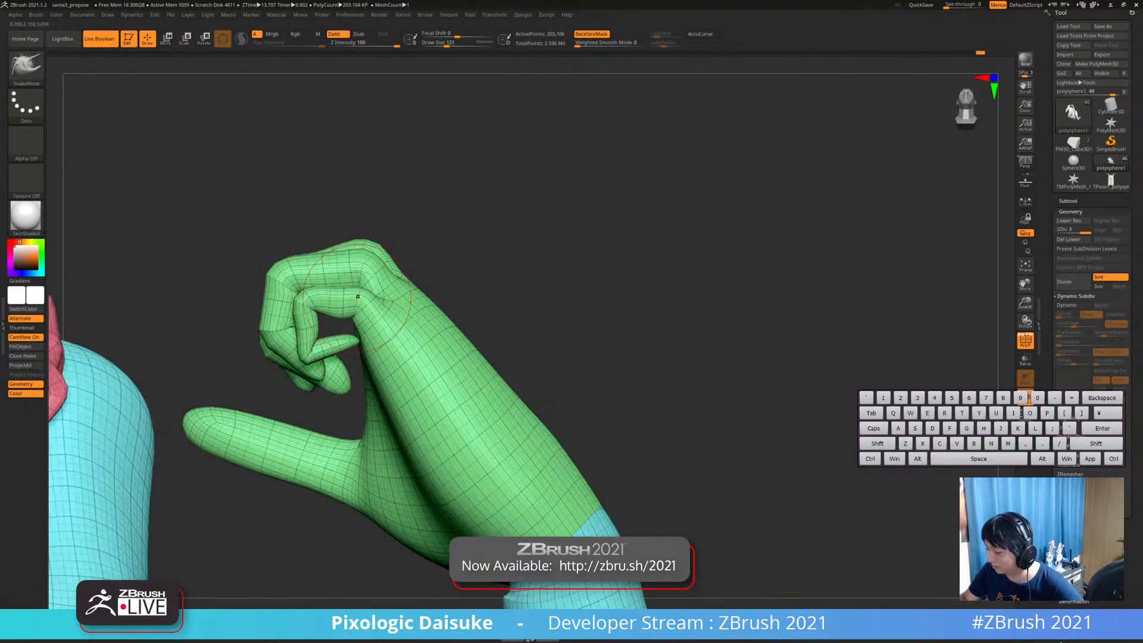
pyautogui.moveTo(383, 300)
pyautogui.mouseDown(button='right')
pyautogui.moveTo(426, 292)
pyautogui.moveTo(346, 305)
pyautogui.moveTo(347, 324)
pyautogui.moveTo(382, 314)
pyautogui.moveTo(375, 348)
pyautogui.moveTo(329, 359)
pyautogui.moveTo(348, 342)
pyautogui.moveTo(425, 339)
pyautogui.mouseUp(button='right')
# Bring back the full Santa figure and its chair, with the polygroup wireframe display turned off
pyautogui.press('ctrl')
pyautogui.moveTo(426, 339)
pyautogui.mouseDown(button='right')
pyautogui.moveTo(477, 338)
pyautogui.moveTo(482, 318)
pyautogui.moveTo(459, 325)
pyautogui.moveTo(456, 356)
pyautogui.mouseUp(button='right')
pyautogui.hotkey('ctrl', 'shift', 's')
pyautogui.moveTo(566, 311)
pyautogui.keyDown('ctrl'); pyautogui.mouseDown(button='right')
pyautogui.moveTo(536, 301)
pyautogui.moveTo(358, 397)
pyautogui.moveTo(357, 340)
pyautogui.moveTo(357, 357)
pyautogui.moveTo(379, 356)
pyautogui.moveTo(367, 341)
pyautogui.mouseUp(button='right'); pyautogui.keyUp('ctrl')
pyautogui.hotkey('ctrl', 'shift', 's')
pyautogui.hotkey('ctrl', 'shift', 's')
# Select the moustache and move and rotate it in front of the mouth so its ends meet the fingers of both hands
pyautogui.keyDown('alt'); pyautogui.click(350, 265); pyautogui.keyUp('alt')
pyautogui.click(204, 39)
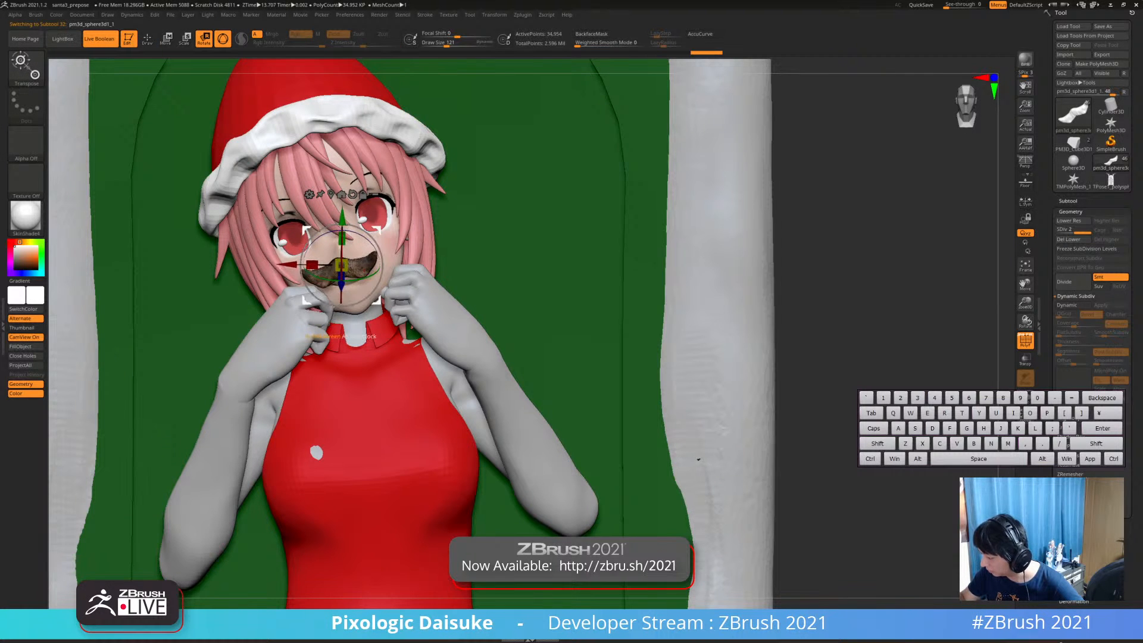
pyautogui.moveTo(698, 458); pyautogui.dragTo(767, 485, button='right')
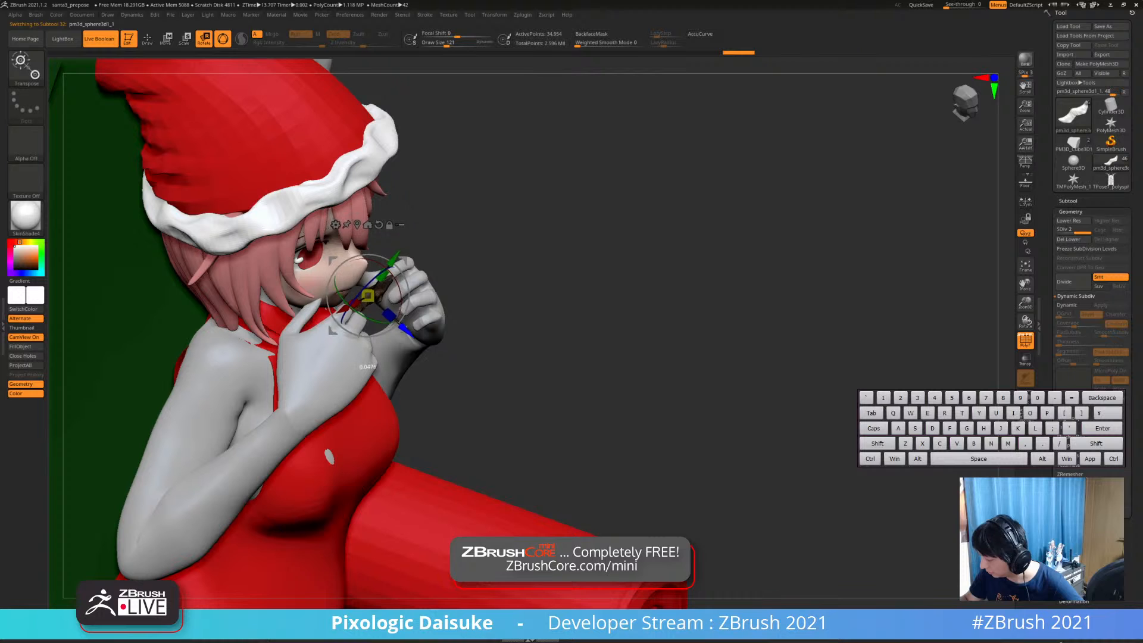
pyautogui.moveTo(401, 325); pyautogui.dragTo(402, 326)
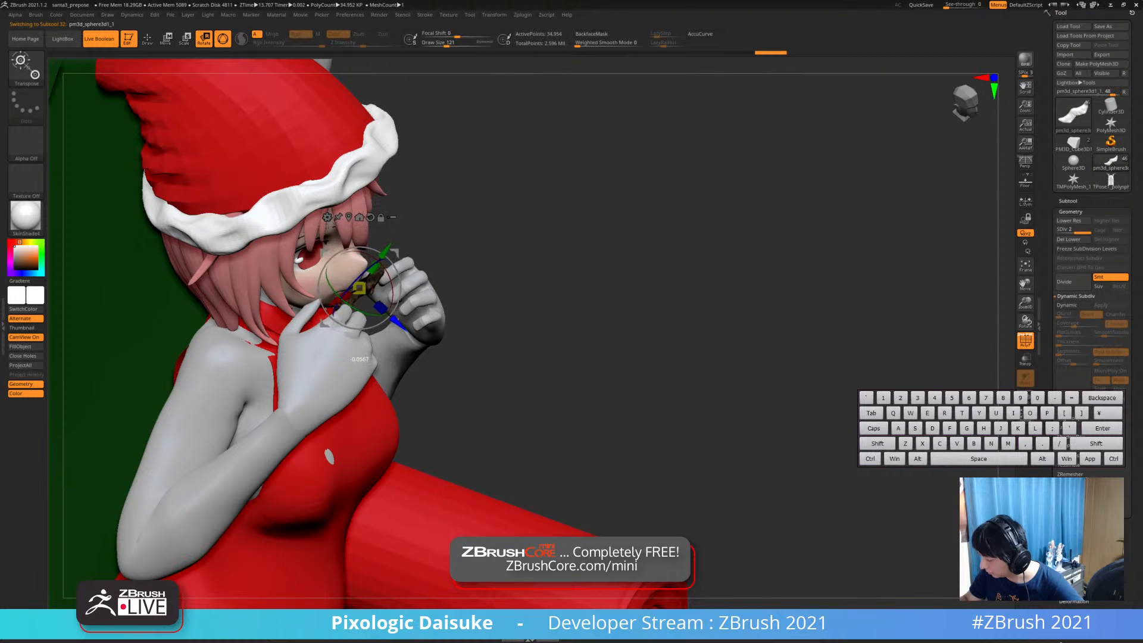
pyautogui.moveTo(726, 497); pyautogui.dragTo(704, 466, button='right')
pyautogui.moveTo(359, 290); pyautogui.dragTo(374, 288)
pyautogui.moveTo(395, 325)
pyautogui.mouseDown()
pyautogui.moveTo(395, 308)
pyautogui.moveTo(395, 321)
pyautogui.mouseUp()
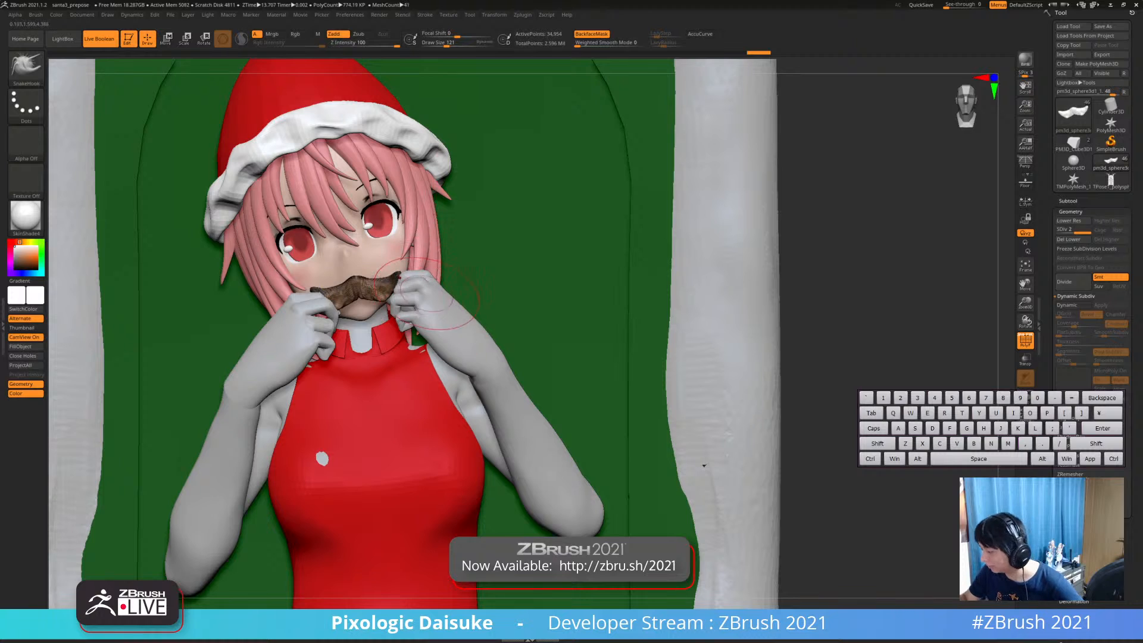
# Isolate the body's pink hand polygroup and mask the whole hand except its thumb
pyautogui.moveTo(411, 286); pyautogui.dragTo(572, 292, button='right')
pyautogui.moveTo(309, 292); pyautogui.dragTo(348, 381, button='right')
pyautogui.keyDown('alt'); pyautogui.click(335, 376); pyautogui.keyUp('alt')
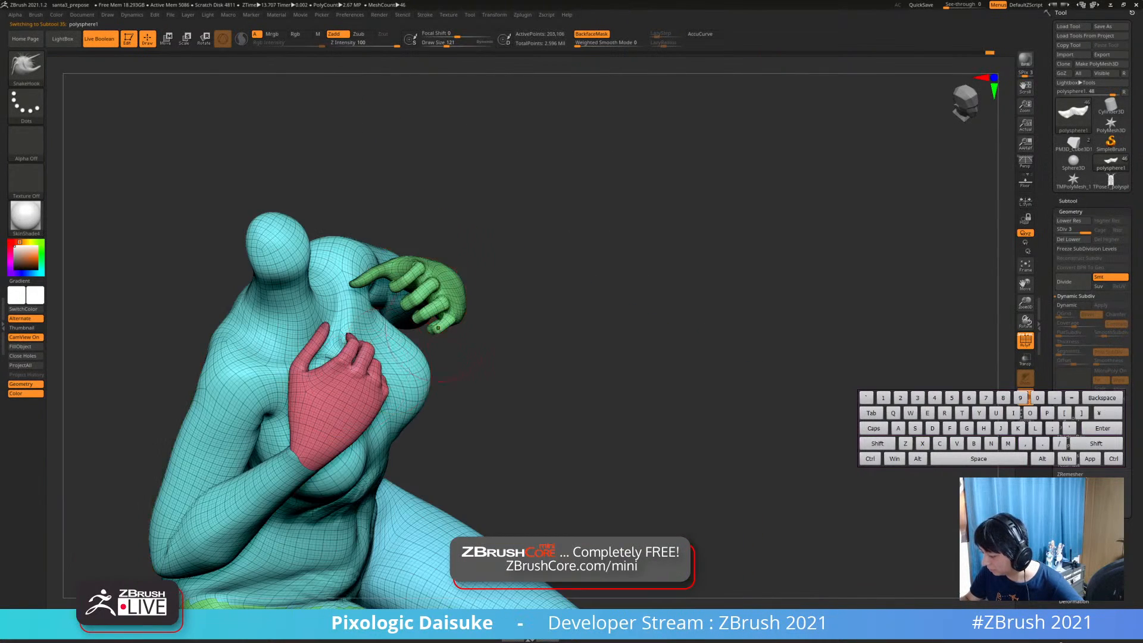
pyautogui.keyDown('ctrl'); pyautogui.keyDown('shift'); pyautogui.click(335, 376); pyautogui.keyUp('shift'); pyautogui.keyUp('ctrl')
pyautogui.keyDown('alt'); pyautogui.moveTo(335, 366); pyautogui.dragTo(339, 351, button='right'); pyautogui.keyUp('alt')
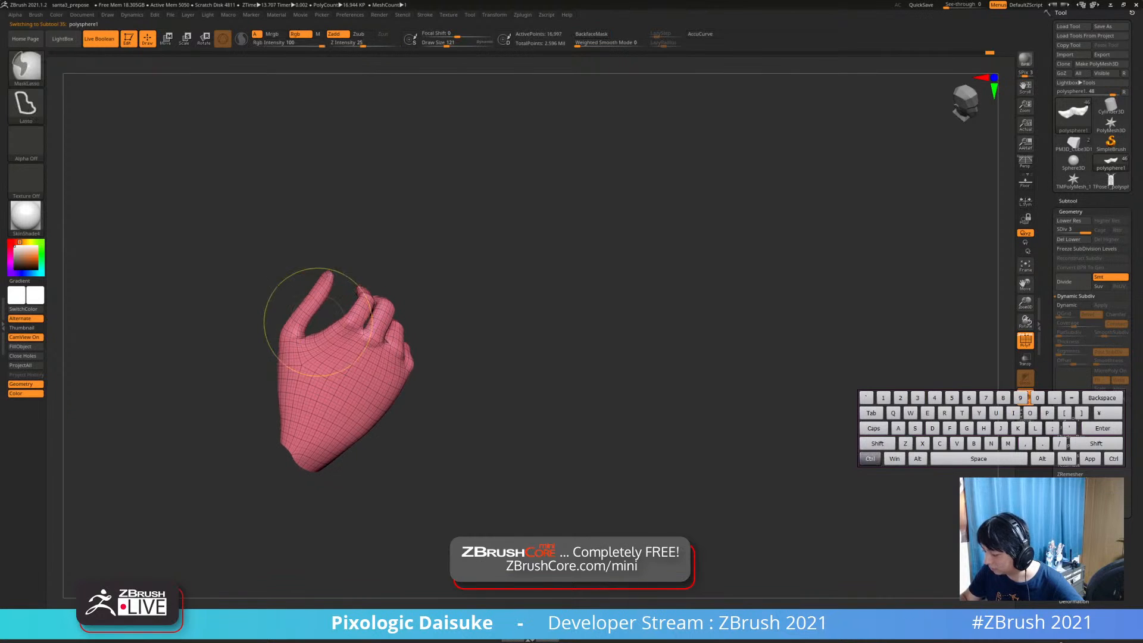
pyautogui.moveTo(318, 333)
pyautogui.keyDown('ctrl'); pyautogui.mouseDown()
pyautogui.moveTo(237, 386)
pyautogui.moveTo(340, 315)
pyautogui.mouseUp(); pyautogui.keyUp('ctrl')
pyautogui.moveTo(299, 351)
pyautogui.mouseDown(button='right')
pyautogui.moveTo(290, 332)
pyautogui.moveTo(421, 332)
pyautogui.moveTo(415, 324)
pyautogui.mouseUp(button='right')
pyautogui.keyDown('ctrl'); pyautogui.click(429, 334); pyautogui.keyUp('ctrl')
# Bring back the surrounding figure and tilt the pink hand's unmasked thumb from its base toward the moustache tip
pyautogui.press('b')
pyautogui.press('s')
pyautogui.press('h')
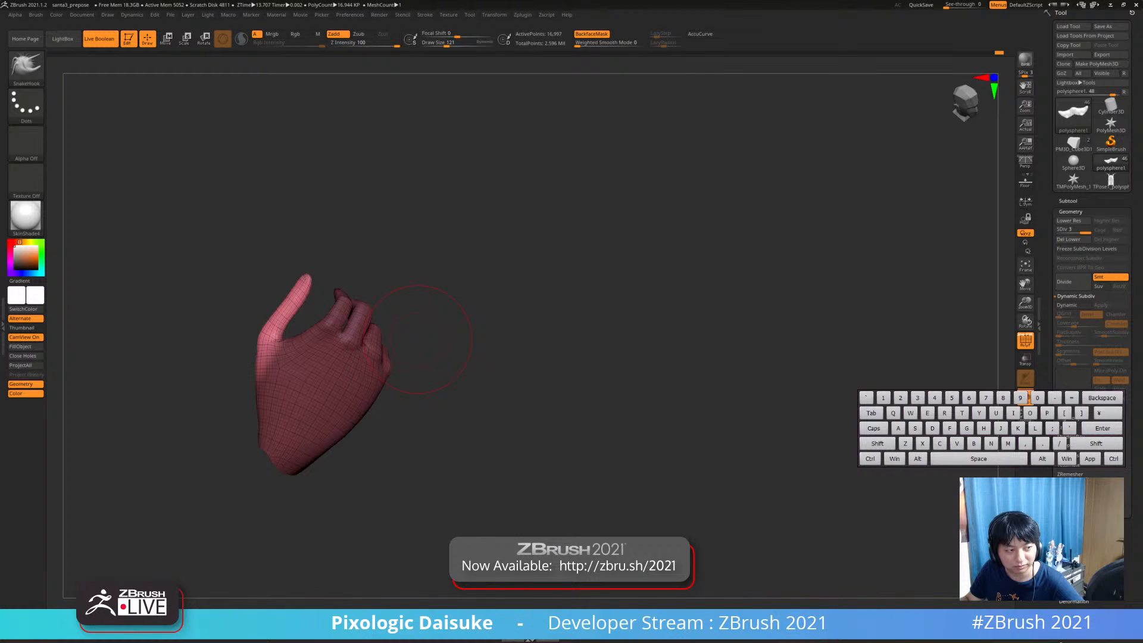
pyautogui.click(1027, 399)
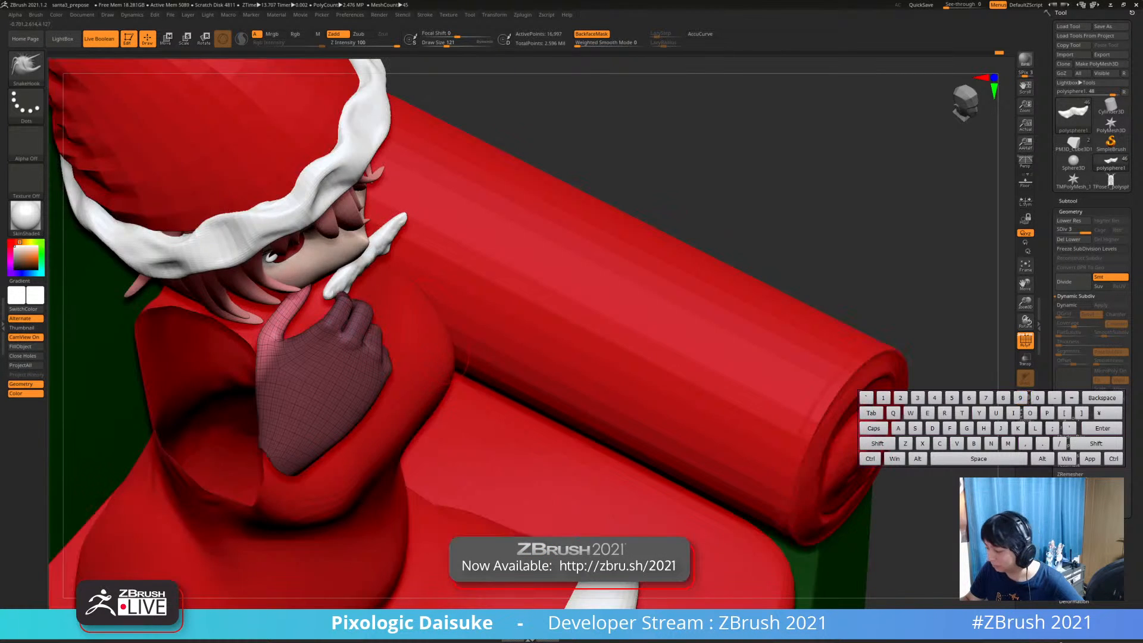
pyautogui.press('w')
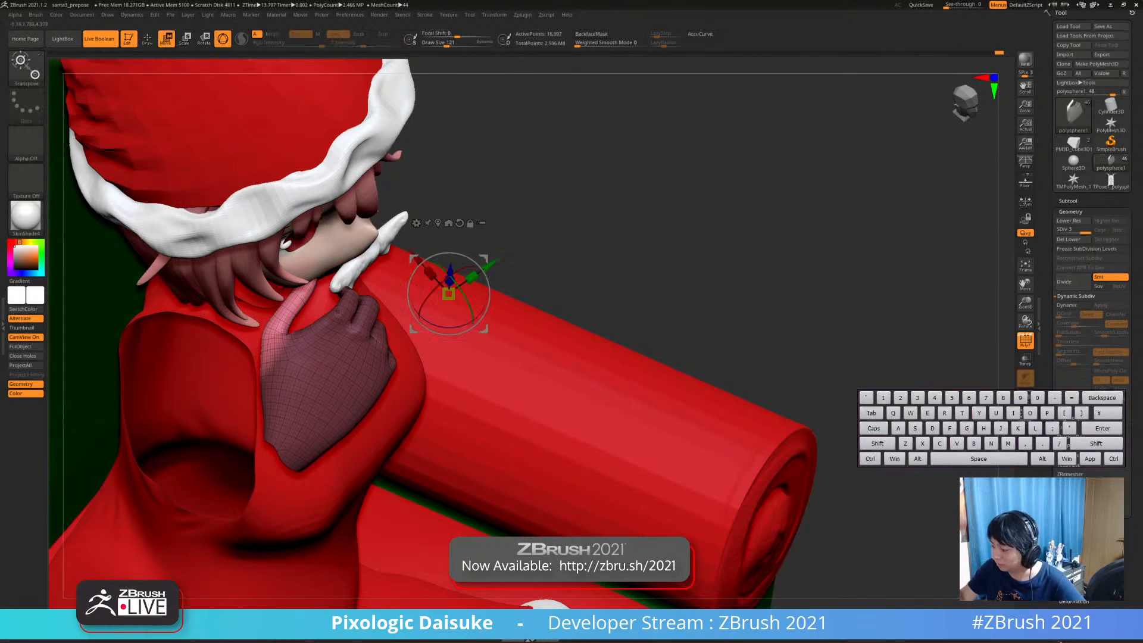
pyautogui.keyDown('alt'); pyautogui.click(280, 336); pyautogui.keyUp('alt')
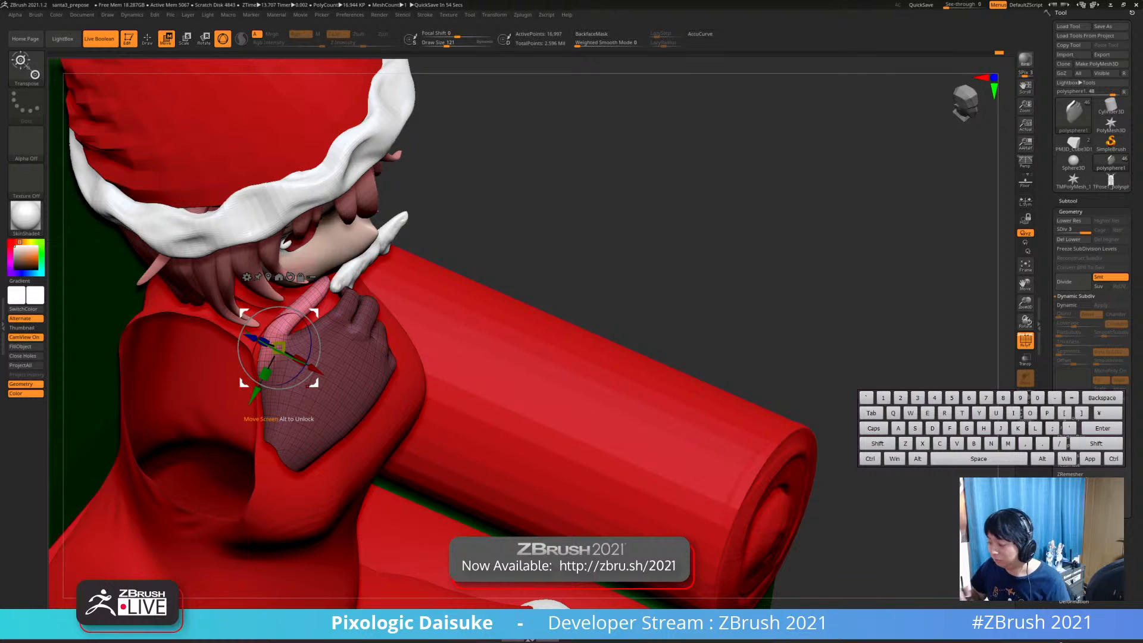
pyautogui.moveTo(317, 378); pyautogui.dragTo(320, 326, button='right')
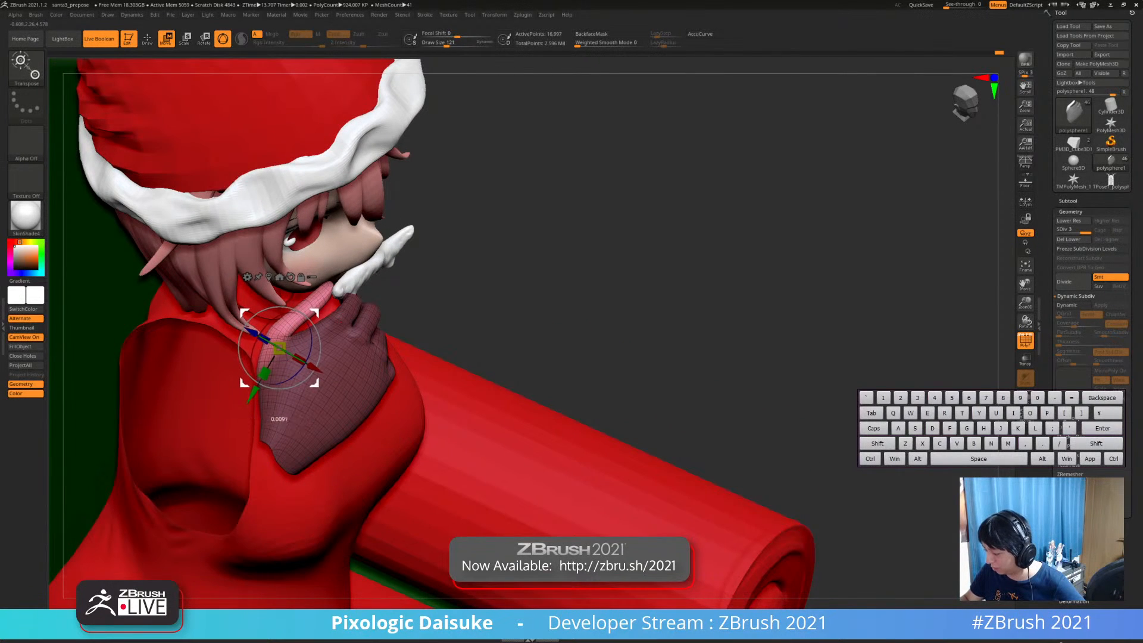
pyautogui.moveTo(315, 313); pyautogui.dragTo(318, 313)
# Clear the mask on the pink hand and unhide the rest of the body
pyautogui.click(147, 39)
pyautogui.moveTo(357, 179); pyautogui.dragTo(433, 295, button='right')
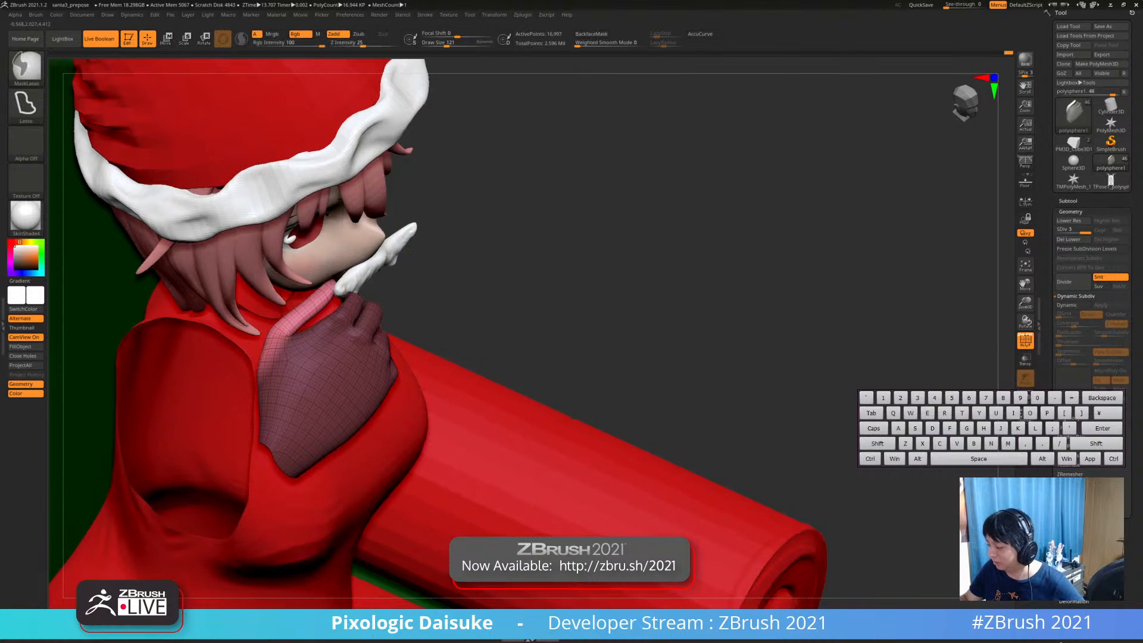
pyautogui.keyDown('shift'); pyautogui.moveTo(605, 258); pyautogui.dragTo(165, 345, button='right'); pyautogui.keyUp('shift')
pyautogui.keyDown('ctrl'); pyautogui.keyDown('shift'); pyautogui.click(830, 268); pyautogui.keyUp('shift'); pyautogui.keyUp('ctrl')
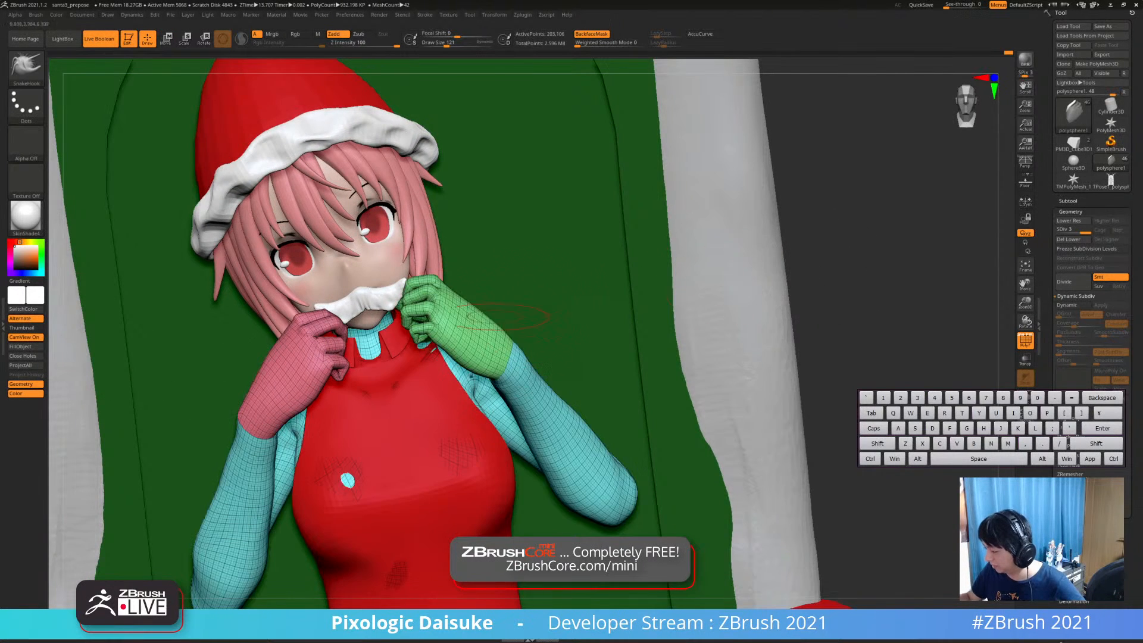
# Isolate the green hand polygroup and mask all of it except the thumb
pyautogui.moveTo(469, 315); pyautogui.dragTo(363, 333, button='right')
pyautogui.hotkey('alt', 's')
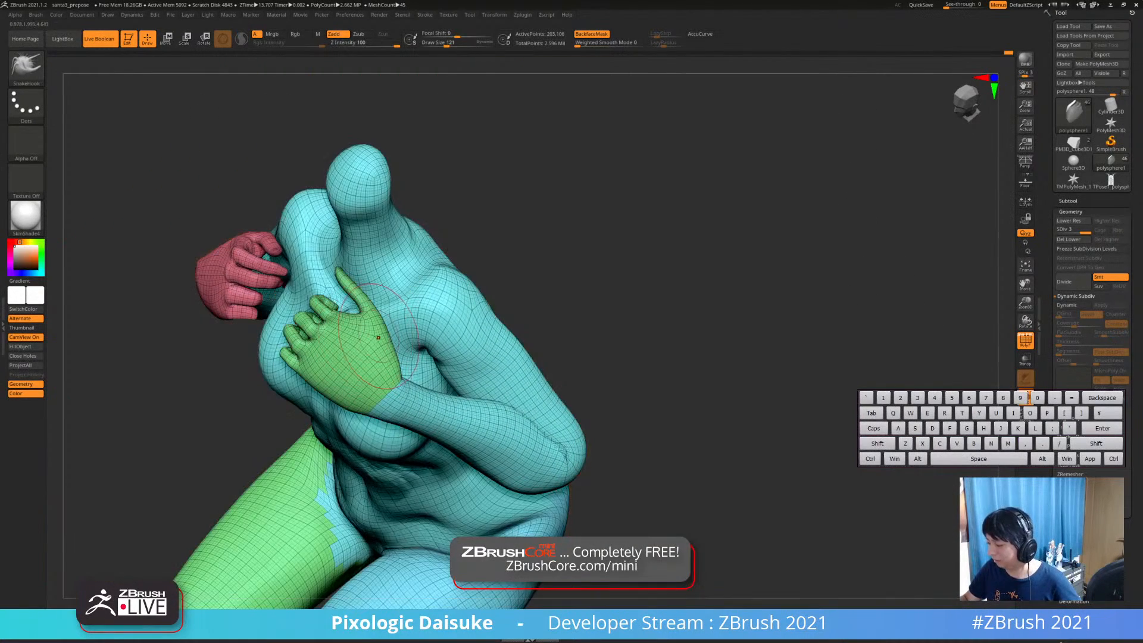
pyautogui.keyDown('ctrl'); pyautogui.keyDown('shift'); pyautogui.click(381, 340); pyautogui.keyUp('shift'); pyautogui.keyUp('ctrl')
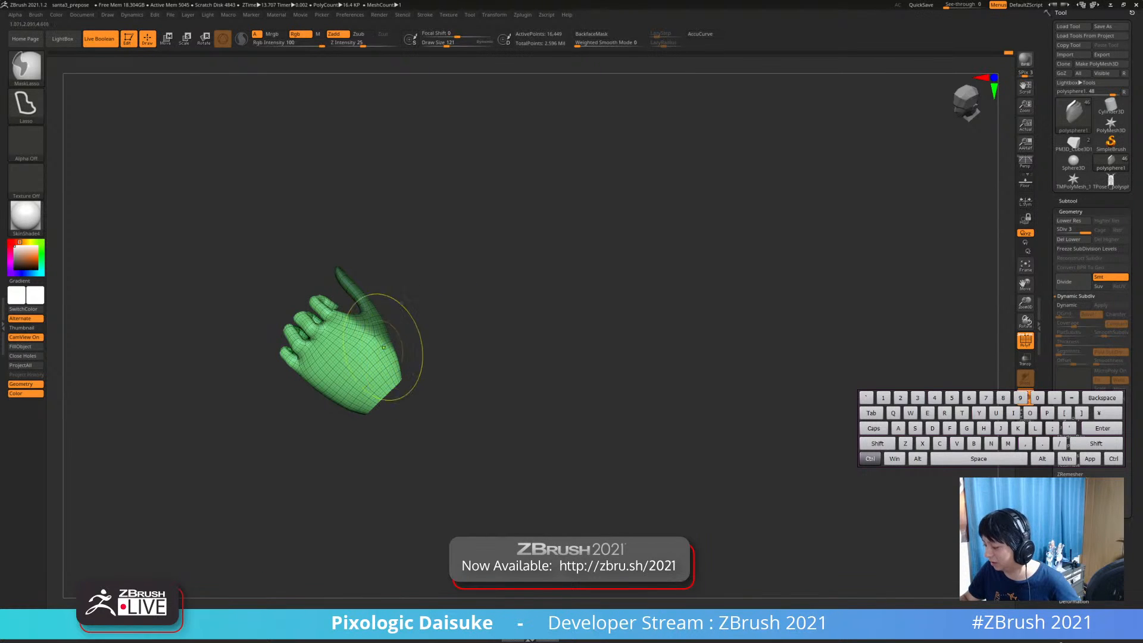
pyautogui.moveTo(383, 360); pyautogui.dragTo(357, 381, button='right')
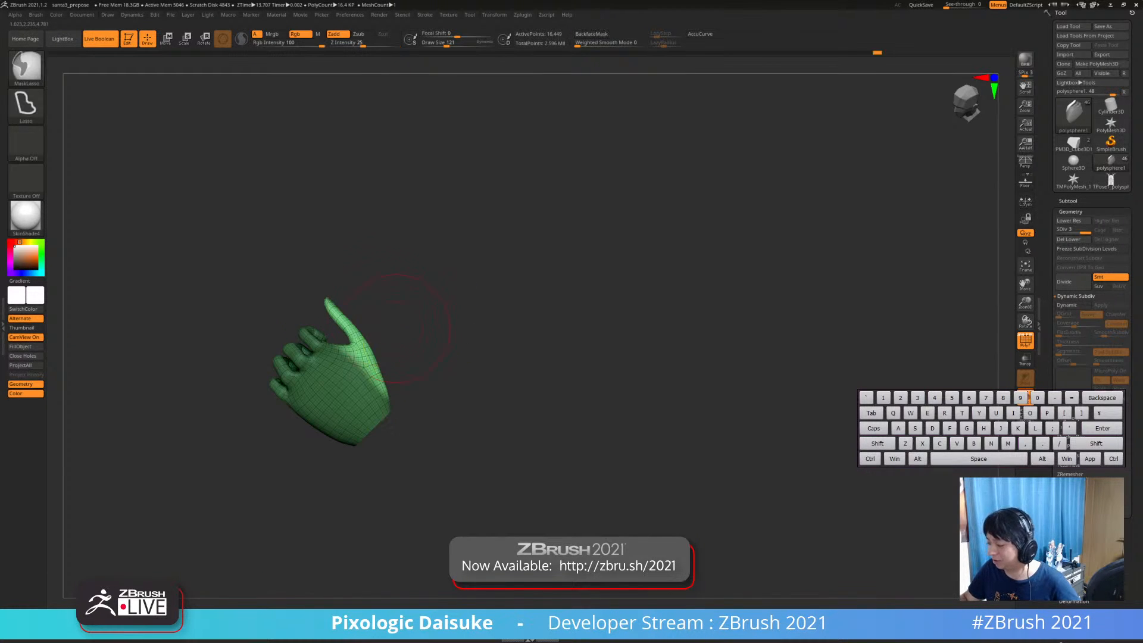
# Place the gizmo at the green hand's thumb base and adjust the thumb's angle with the surrounding figure shown
pyautogui.press('r')
pyautogui.keyDown('alt'); pyautogui.click(361, 350); pyautogui.keyUp('alt')
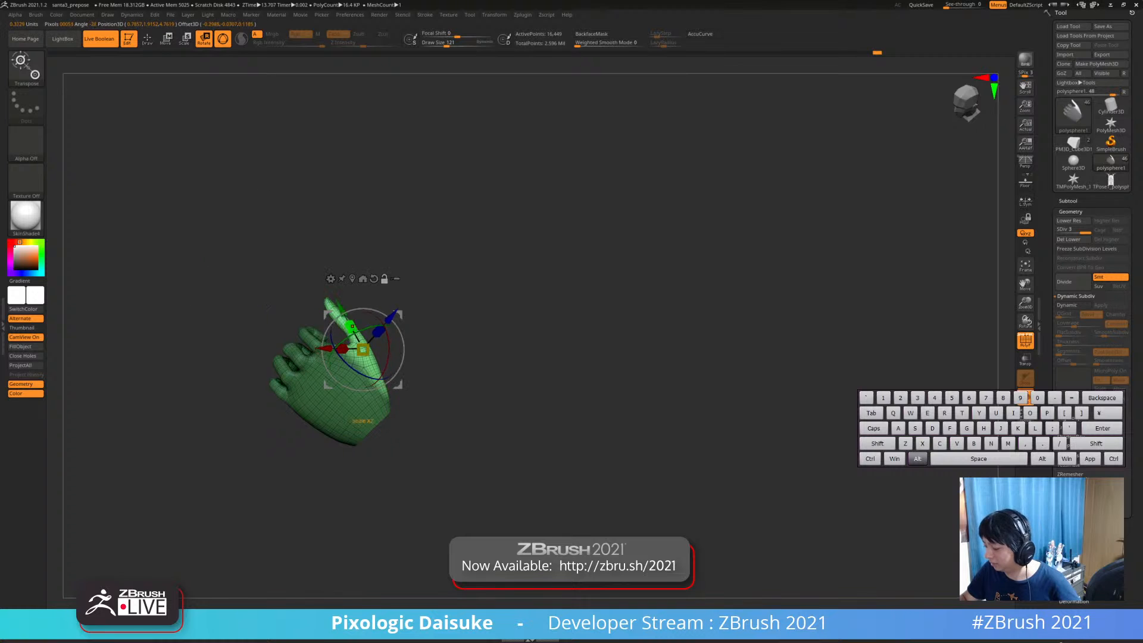
pyautogui.hotkey('alt', 's')
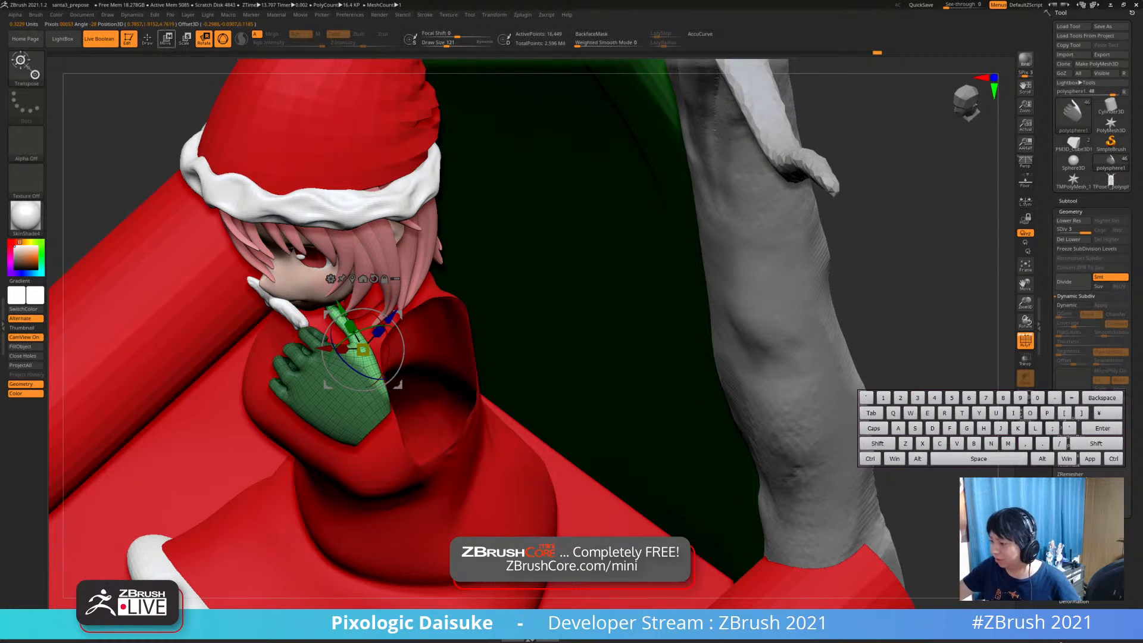
# Extend the mask over the thumb's base and rotate the outer thumb in toward the green hand's index finger
pyautogui.click(147, 39)
pyautogui.keyDown('ctrl'); pyautogui.moveTo(337, 351); pyautogui.dragTo(340, 314); pyautogui.keyUp('ctrl')
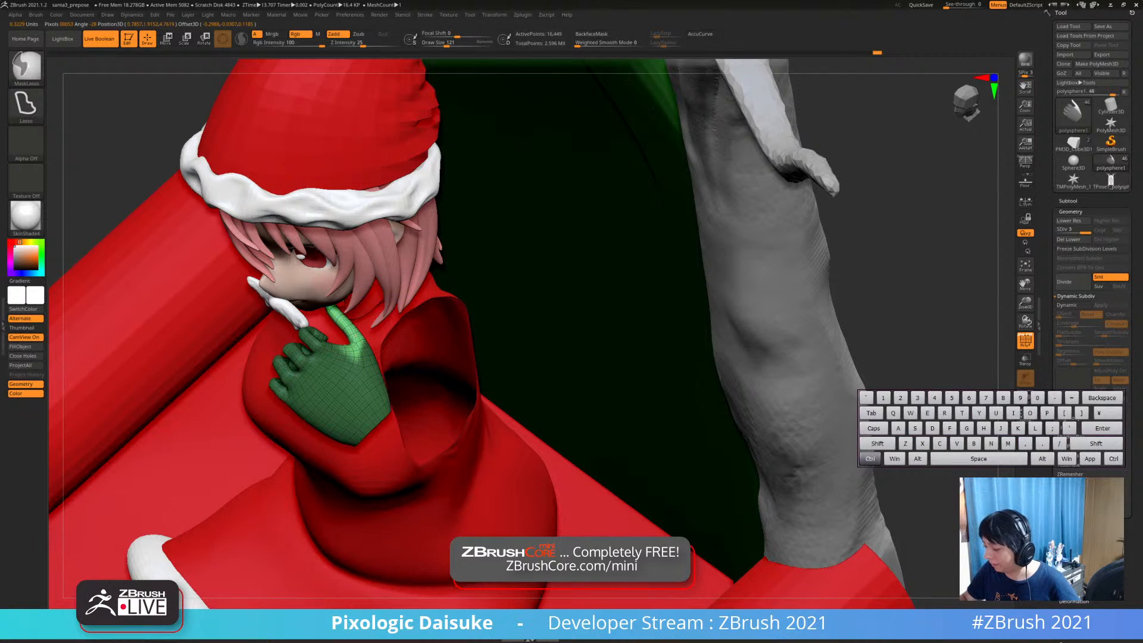
pyautogui.keyDown('ctrl'); pyautogui.moveTo(365, 356); pyautogui.dragTo(357, 337); pyautogui.keyUp('ctrl')
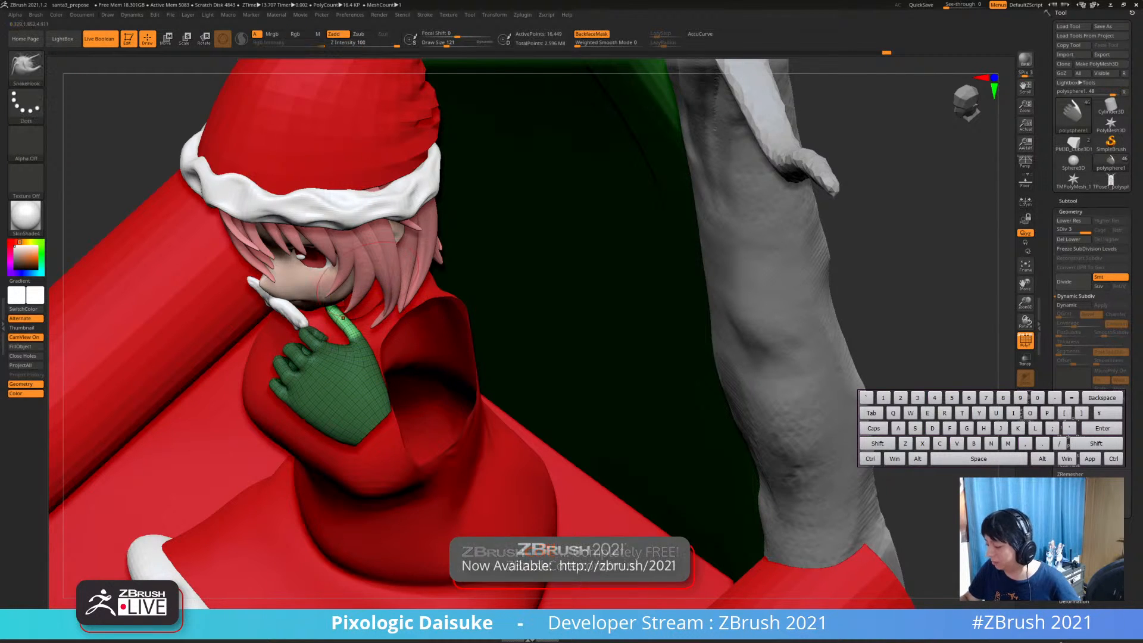
pyautogui.press('r')
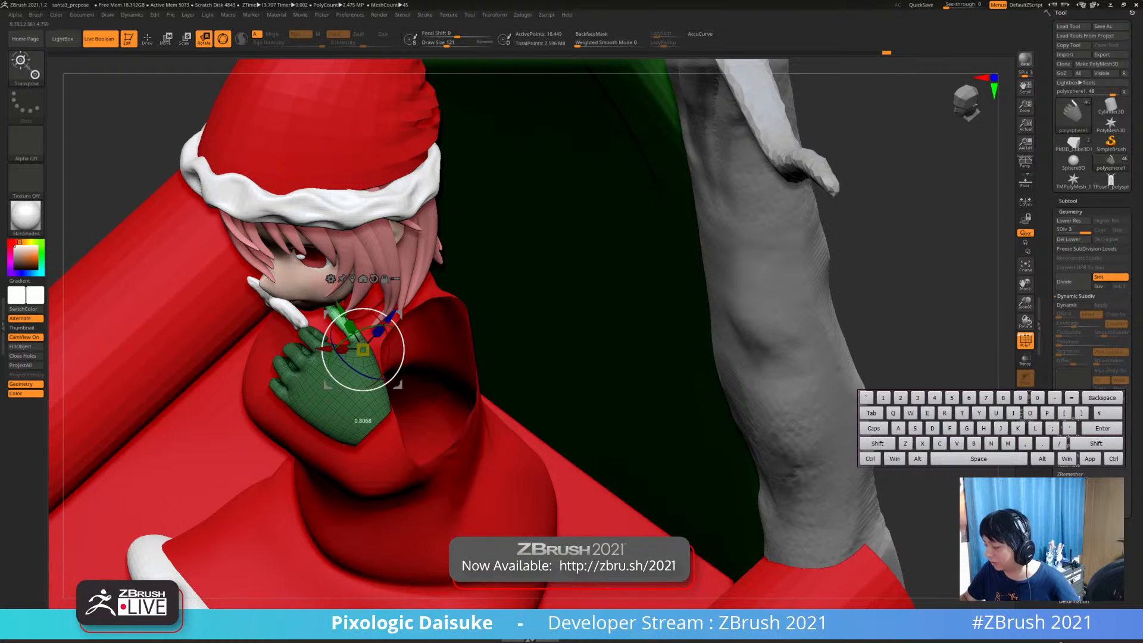
pyautogui.press('q')
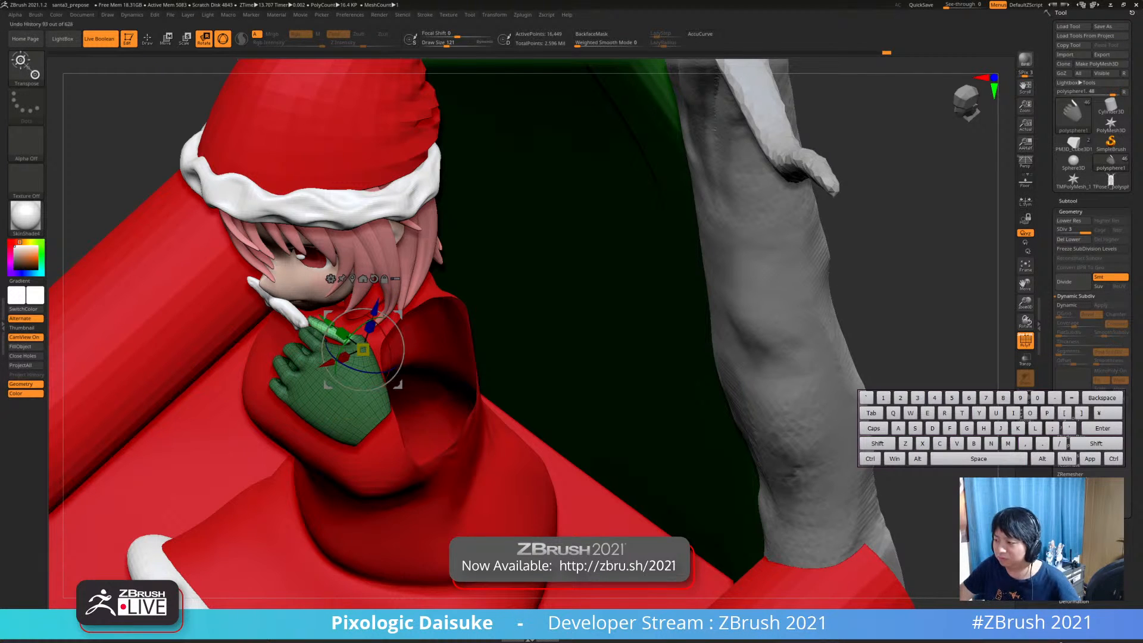
pyautogui.hotkey('ctrl', 'z')
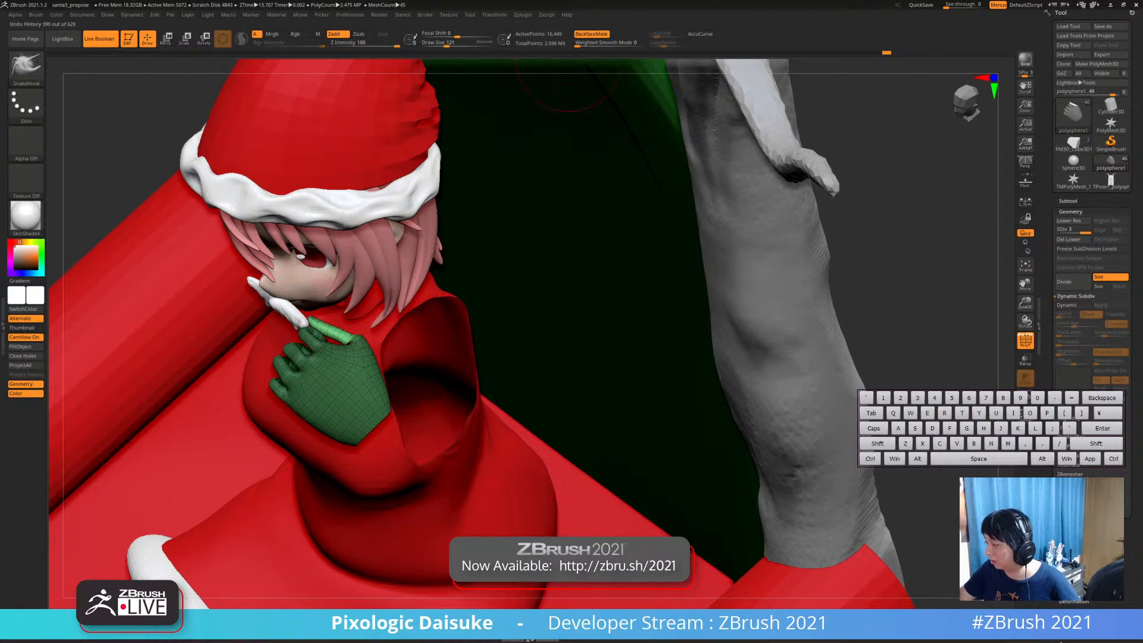
# Reshape the bent thumb with the SnakeHook brush so it curves toward the index fingertip and the moustache end
pyautogui.hotkey('ctrl', 'z')
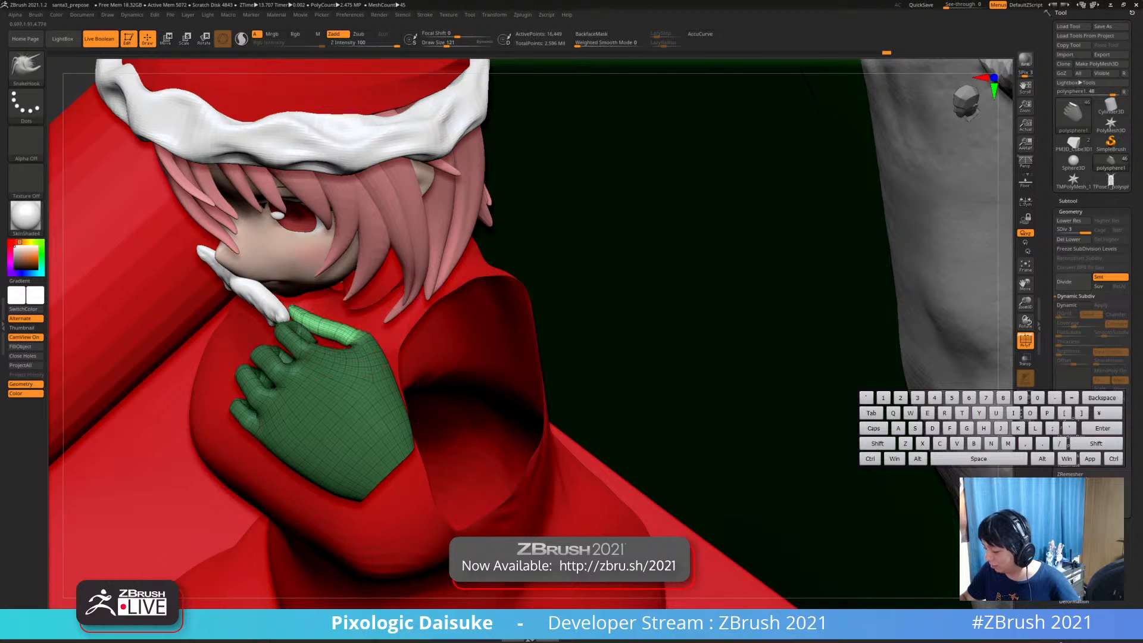
pyautogui.hotkey('ctrl', 'z')
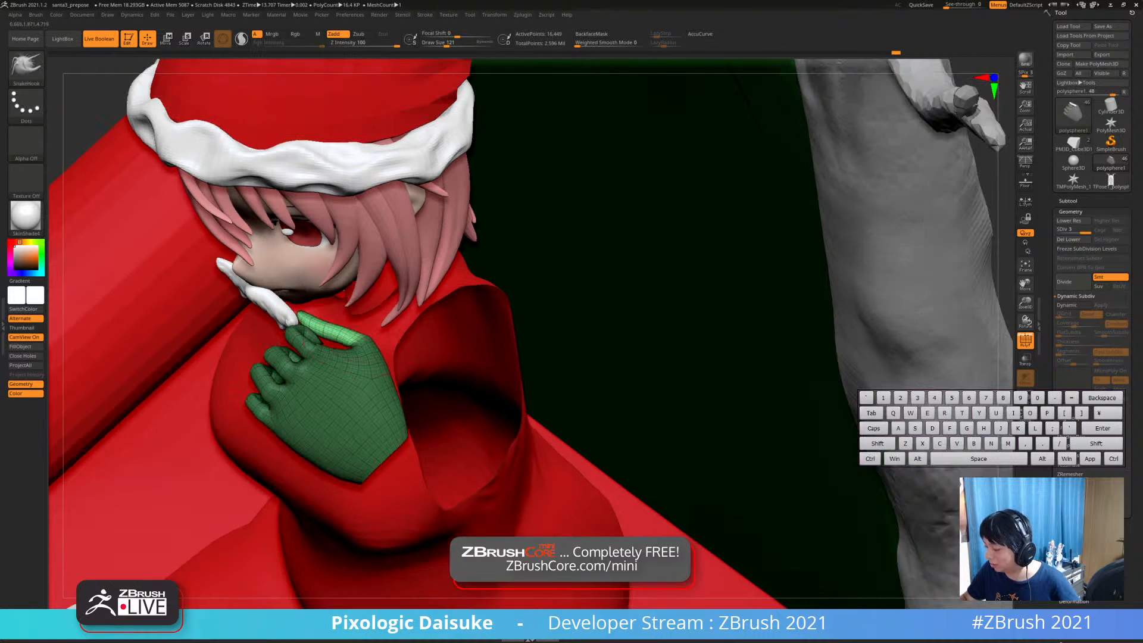
pyautogui.hotkey('ctrl', 'z')
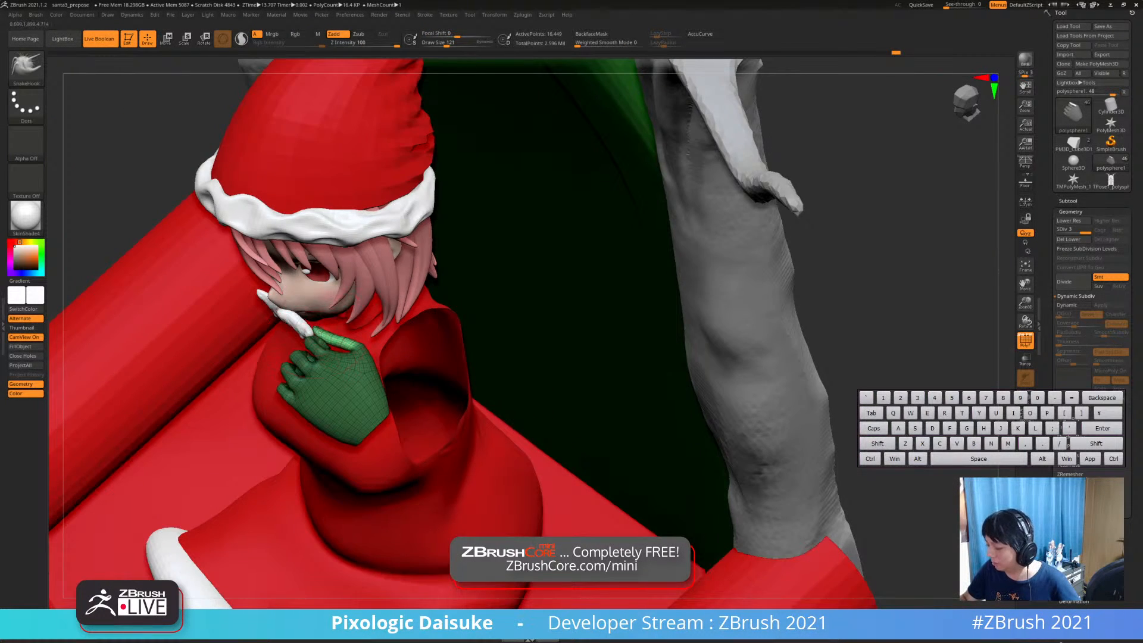
pyautogui.hotkey('ctrl', 'z')
pyautogui.hotkey('ctrl', 'z')
pyautogui.hotkey('ctrl', 'z')
pyautogui.hotkey('ctrl', 'z')
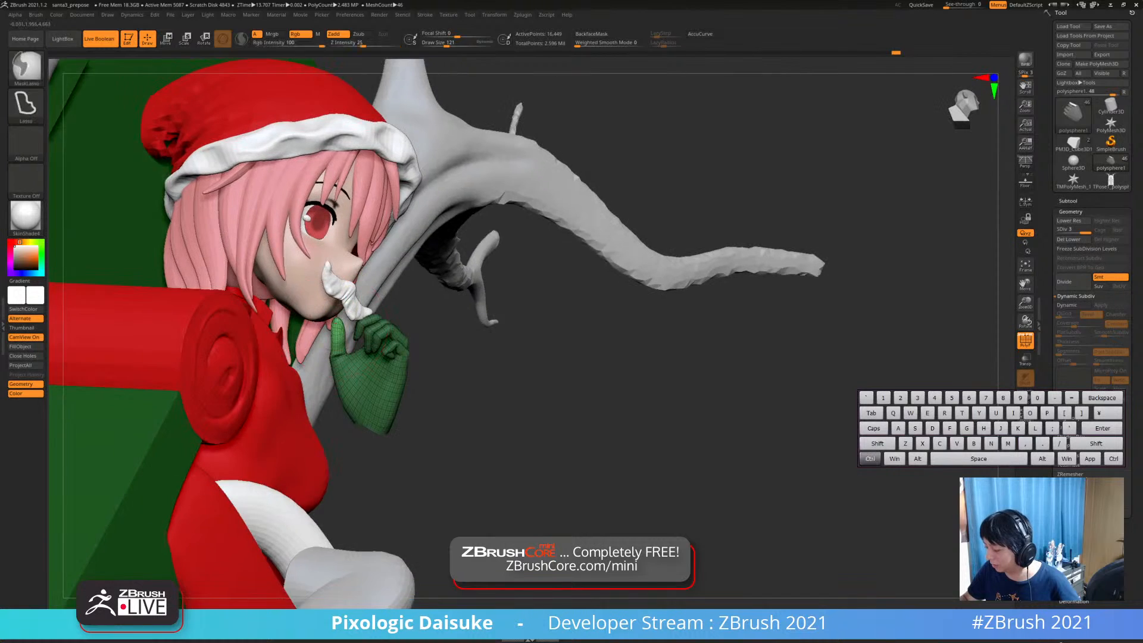
# Clear the mask from the green hand's palm and fingers
pyautogui.hotkey('ctrl', 'z')
pyautogui.hotkey('ctrl', 'z')
pyautogui.hotkey('ctrl', 'z')
pyautogui.hotkey('ctrl', 'z')
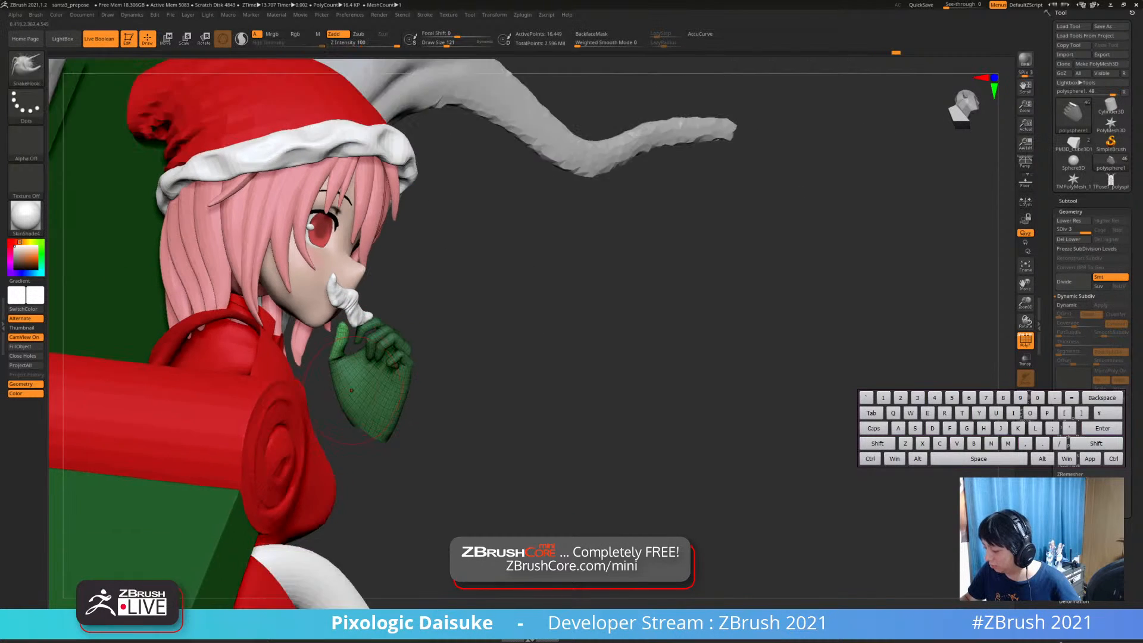
pyautogui.hotkey('ctrl', 'z')
pyautogui.hotkey('ctrl', 'z')
pyautogui.hotkey('ctrl', 'z')
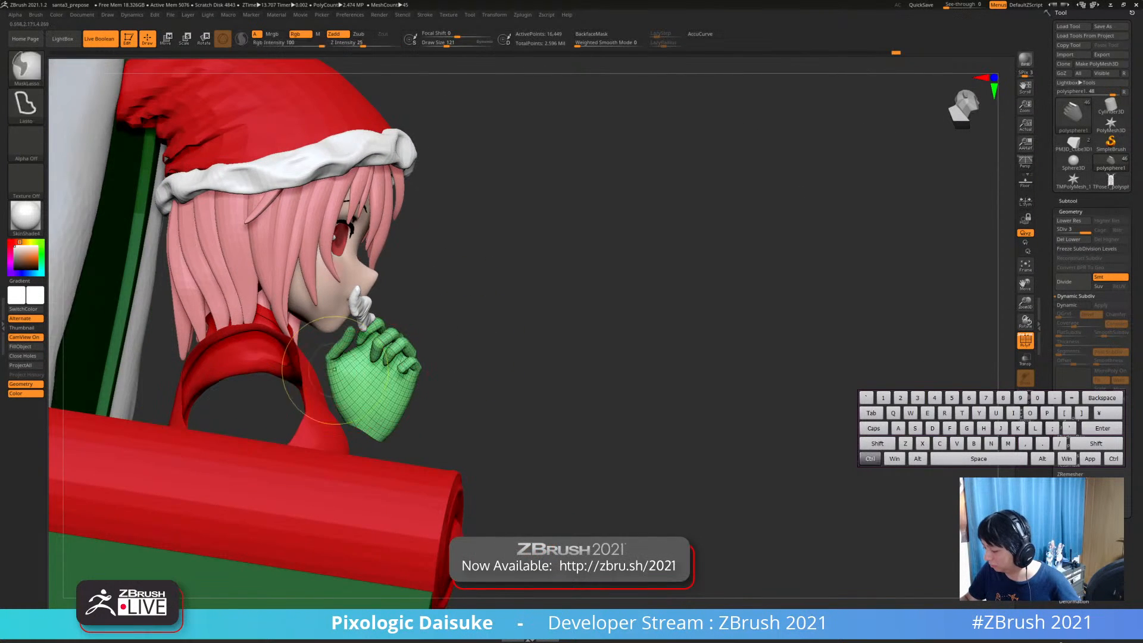
pyautogui.hotkey('ctrl', 'z')
pyautogui.hotkey('ctrl', 'z')
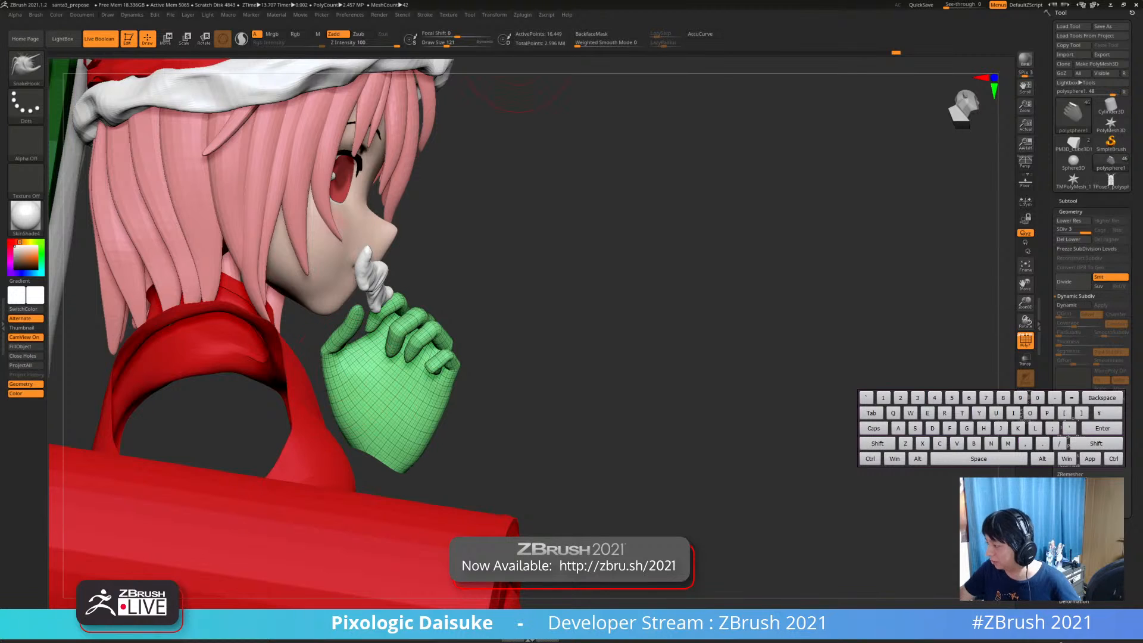
# Reposition the green hand's thumb with the SnakeHook brush and smooth the surface around its base
pyautogui.hotkey('ctrl', 'z')
pyautogui.hotkey('ctrl', 'z')
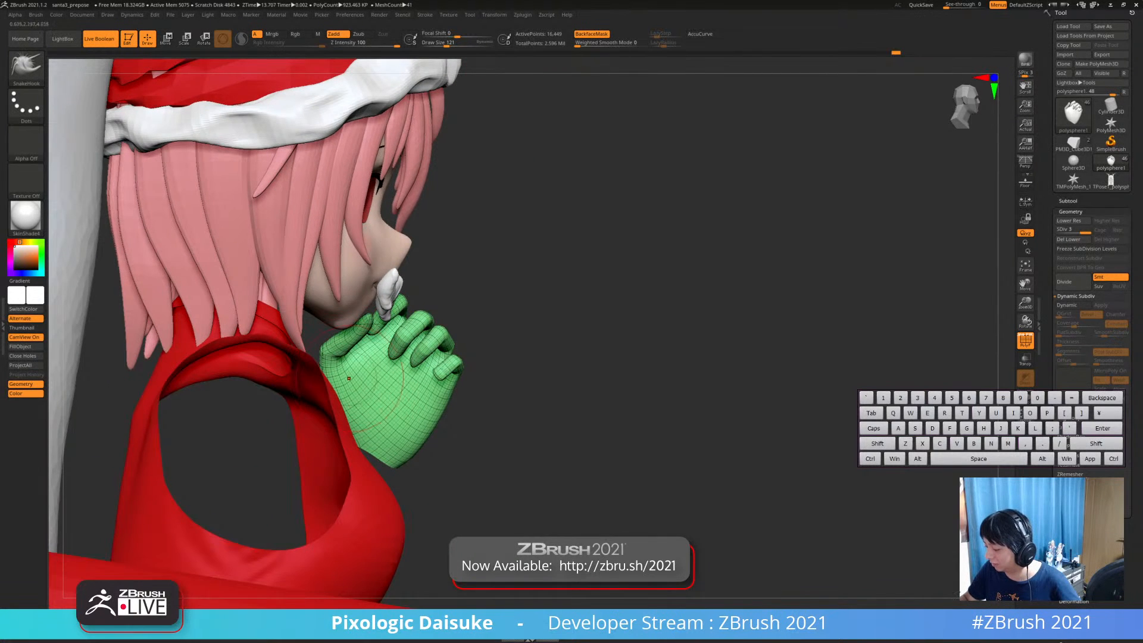
pyautogui.hotkey('ctrl', 'shift', 'z')
pyautogui.hotkey('ctrl', 'shift', 'z')
pyautogui.hotkey('ctrl', 'shift', 'z')
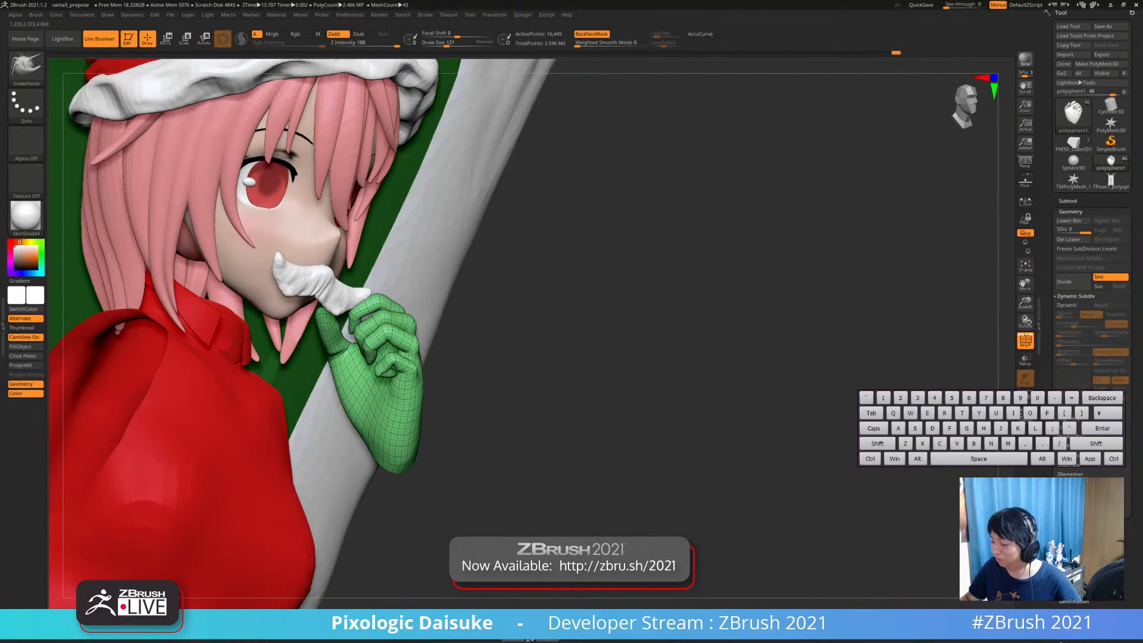
pyautogui.hotkey('ctrl', 'shift', 'z')
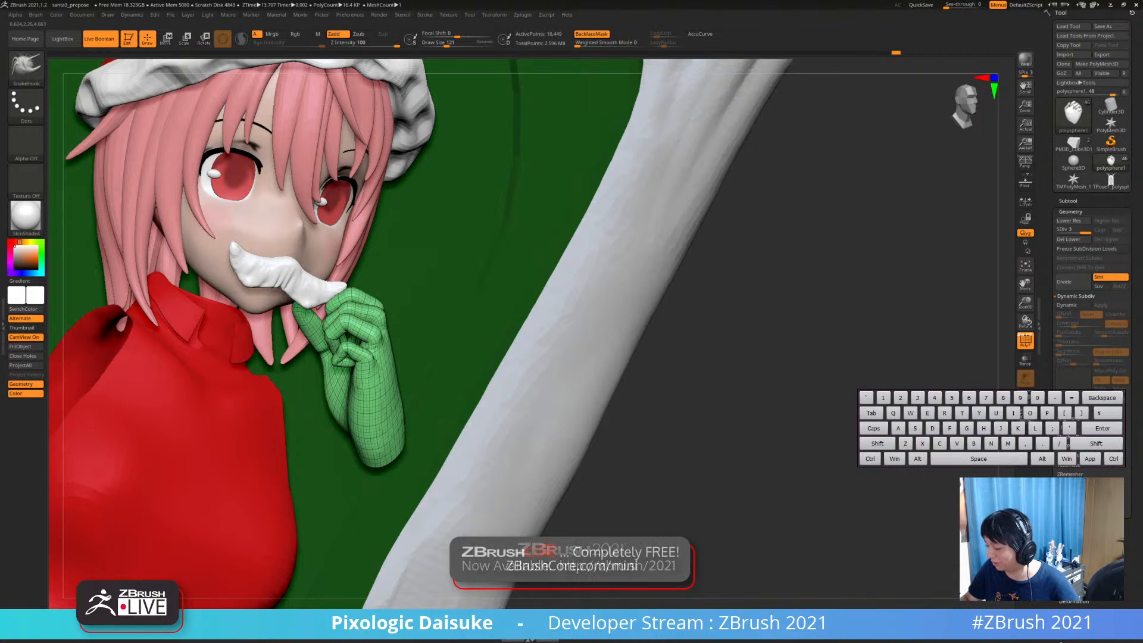
pyautogui.hotkey('ctrl', 'shift', 'z')
pyautogui.hotkey('ctrl', 'shift', 'z')
pyautogui.hotkey('ctrl', 'shift', 'z')
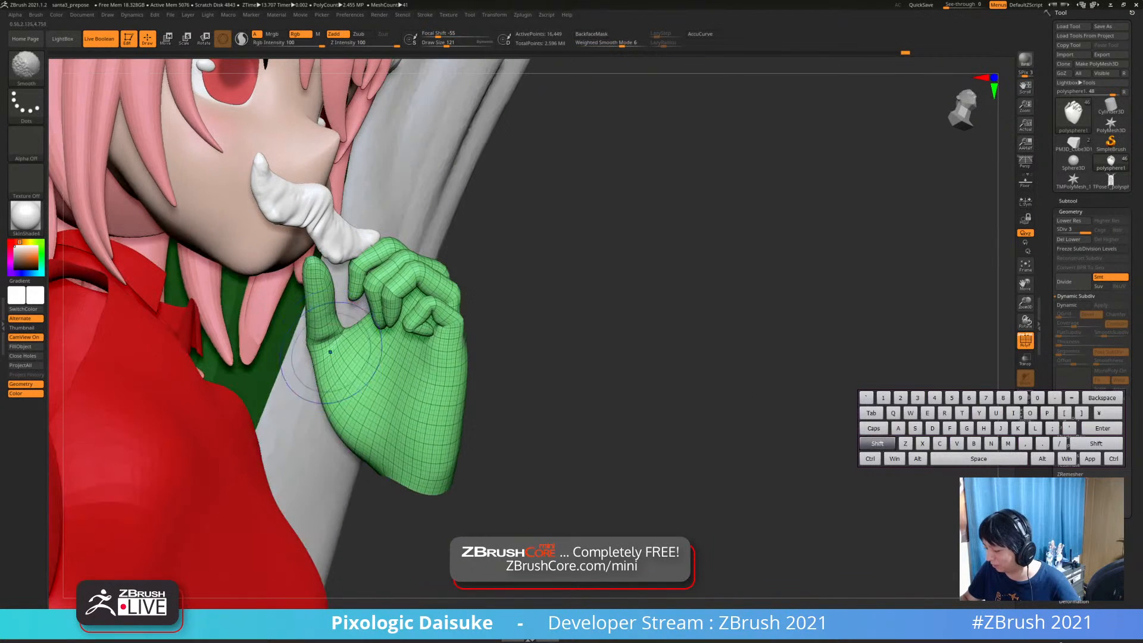
pyautogui.hotkey('ctrl', 'shift', 'z')
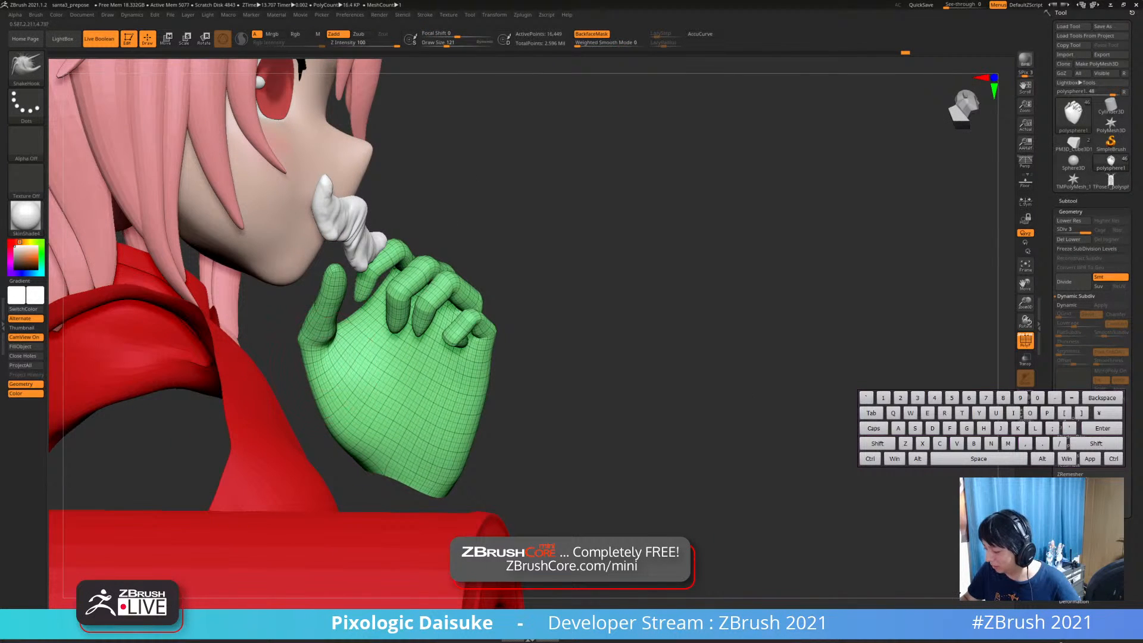
# Redo the latest edits on the green hand and check its grip on the moustache from several angles
pyautogui.press('shift')
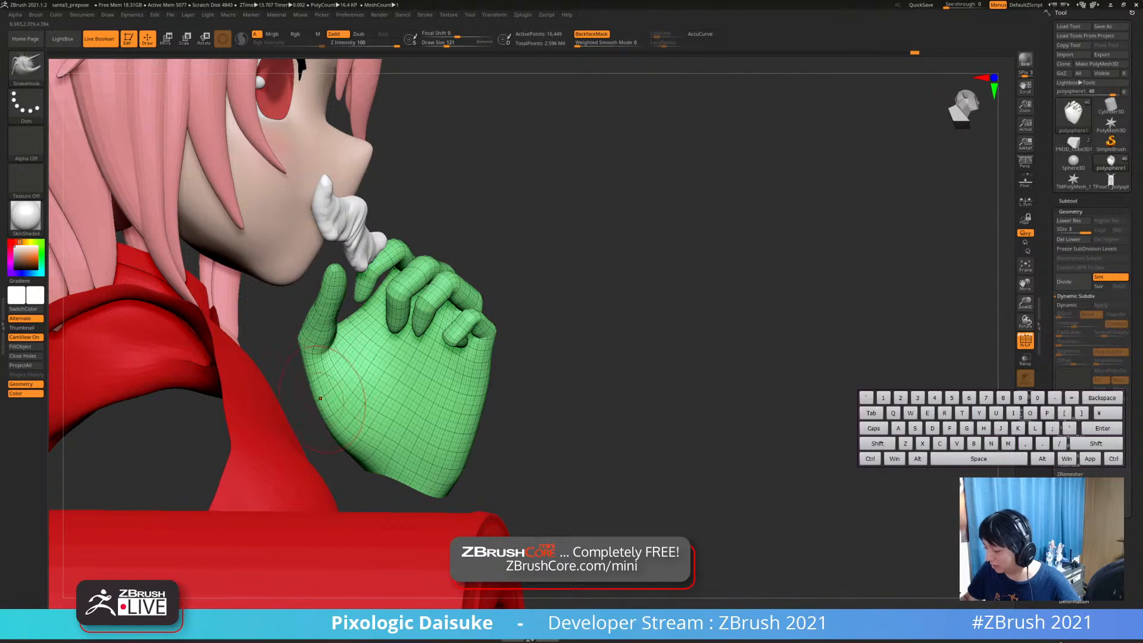
pyautogui.hotkey('ctrl', 'shift', 'z')
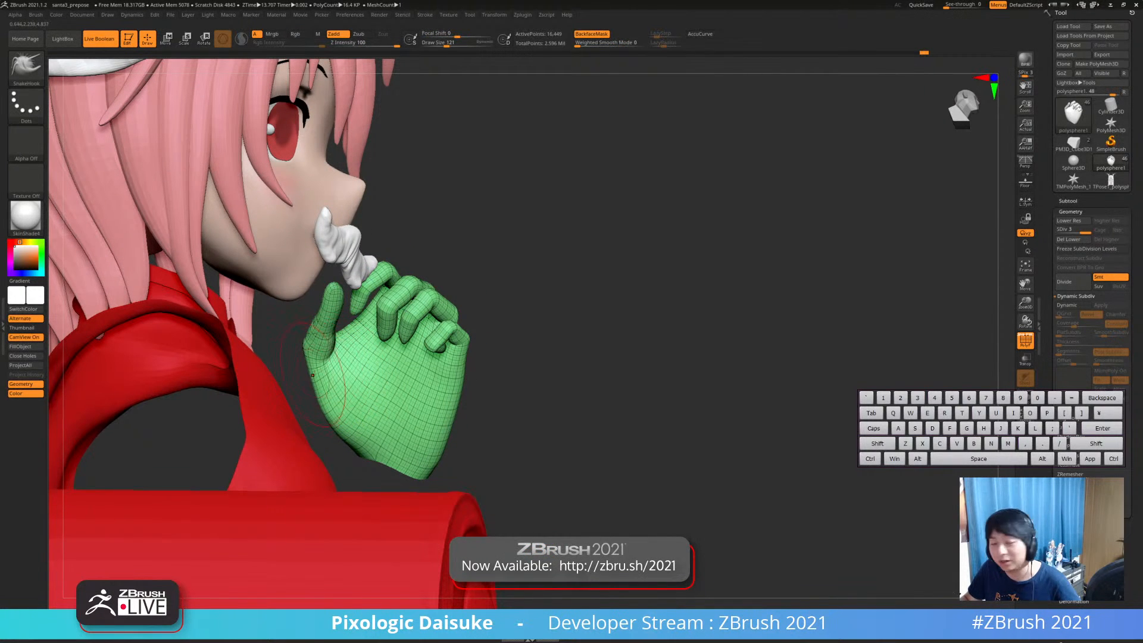
pyautogui.hotkey('ctrl', 'shift', 'z')
pyautogui.hotkey('ctrl', 'shift', 'z')
pyautogui.hotkey('ctrl', 'shift', 'z')
pyautogui.hotkey('ctrl', 'shift', 'z')
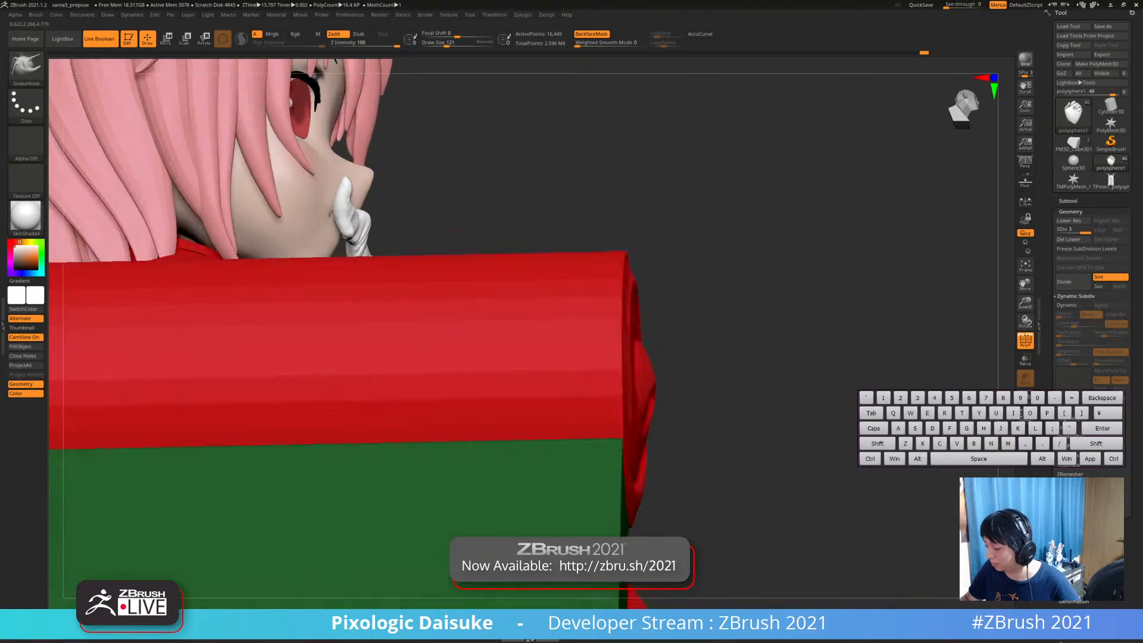
pyautogui.hotkey('ctrl', 'shift', 'z')
pyautogui.hotkey('ctrl', 'shift', 'z')
pyautogui.hotkey('ctrl', 'shift', 'z')
pyautogui.hotkey('ctrl', 'shift', 'z')
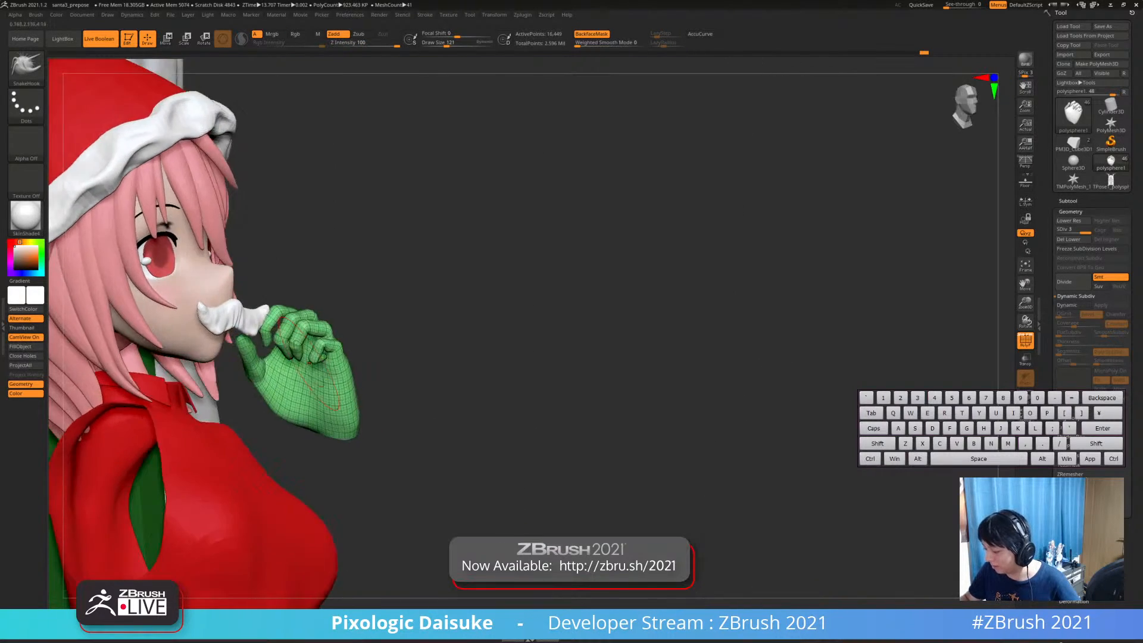
pyautogui.keyDown('ctrl'); pyautogui.moveTo(309, 363); pyautogui.dragTo(372, 334, button='right'); pyautogui.keyUp('ctrl')
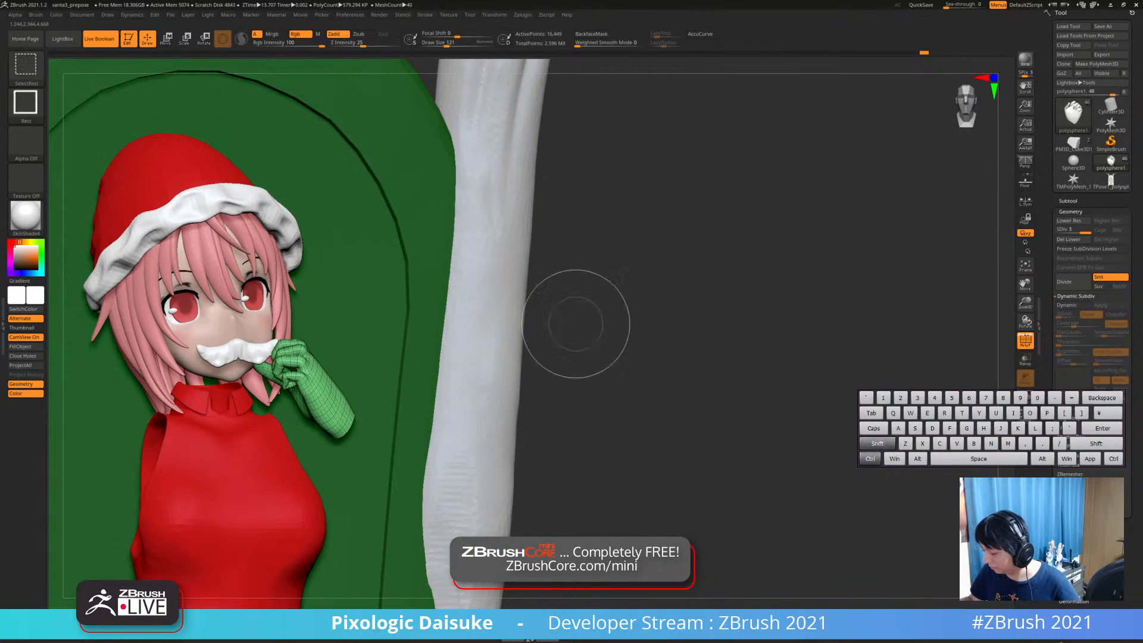
# Unhide the rest of the body mesh and turn off backface masking
pyautogui.keyDown('ctrl'); pyautogui.keyDown('shift'); pyautogui.click(575, 324); pyautogui.keyUp('shift'); pyautogui.keyUp('ctrl')
pyautogui.moveTo(574, 298); pyautogui.dragTo(572, 104, button='right')
pyautogui.click(591, 34)
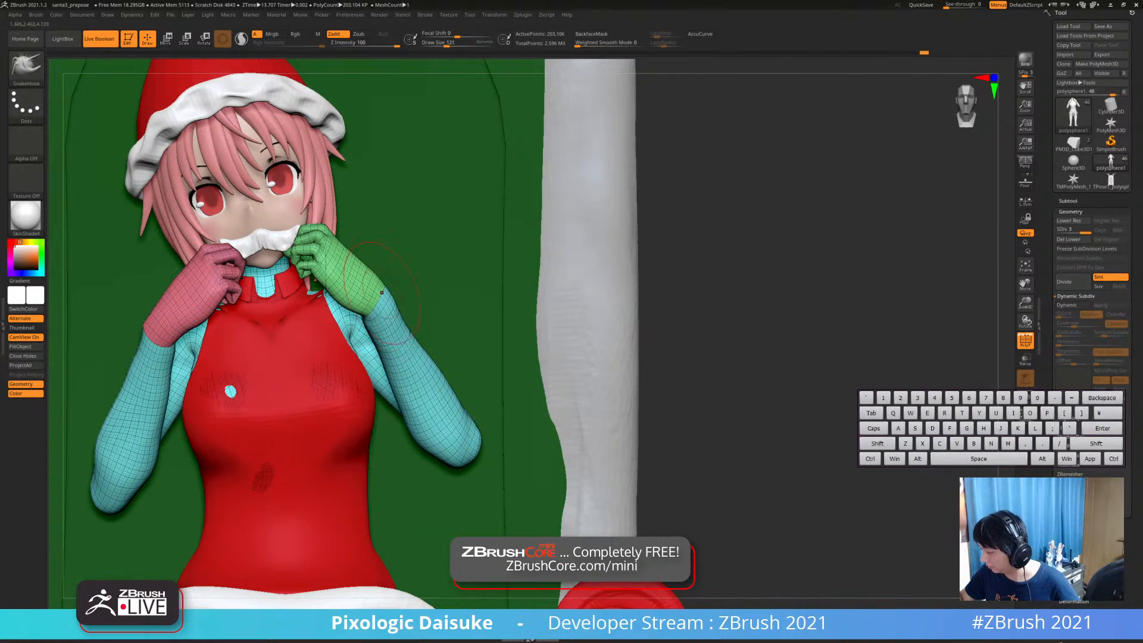
pyautogui.keyDown('ctrl'); pyautogui.moveTo(382, 292); pyautogui.dragTo(376, 268, button='right'); pyautogui.keyUp('ctrl')
pyautogui.keyDown('ctrl'); pyautogui.moveTo(529, 385); pyautogui.dragTo(551, 413, button='right'); pyautogui.keyUp('ctrl')
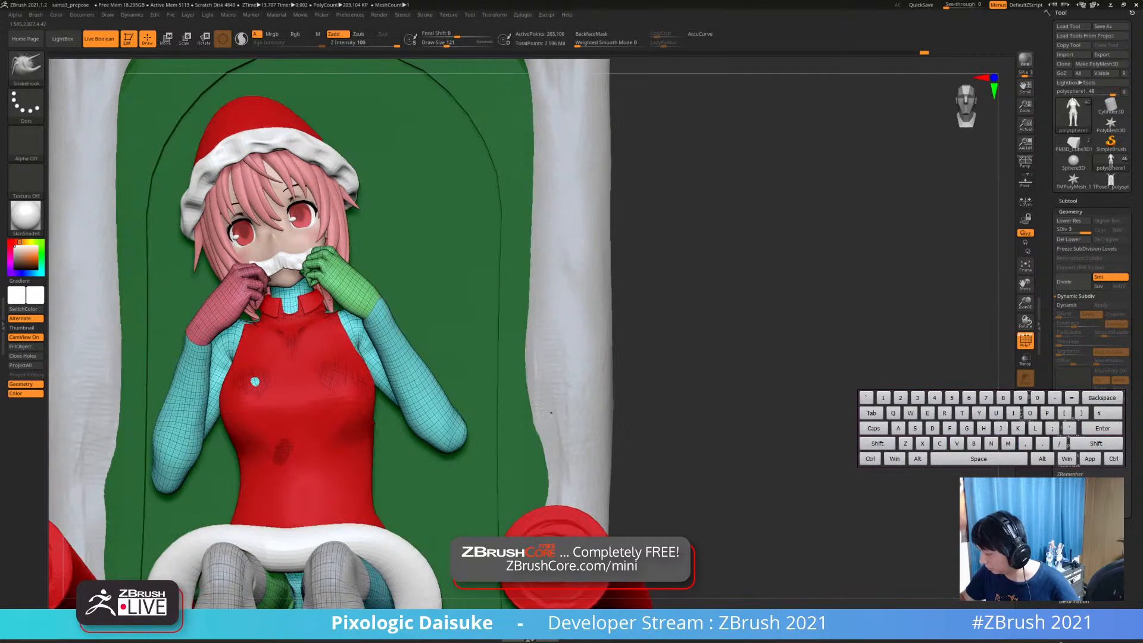
# Smooth the elbow and forearm of the green-handed arm, isolating the body from the other subtools
pyautogui.moveTo(411, 351)
pyautogui.keyDown('shift'); pyautogui.mouseDown()
pyautogui.moveTo(400, 330)
pyautogui.moveTo(416, 357)
pyautogui.mouseUp(); pyautogui.keyUp('shift')
pyautogui.keyDown('alt'); pyautogui.moveTo(419, 342); pyautogui.dragTo(409, 310, button='right'); pyautogui.keyUp('alt')
pyautogui.keyDown('alt'); pyautogui.moveTo(244, 350); pyautogui.dragTo(246, 334, button='right'); pyautogui.keyUp('alt')
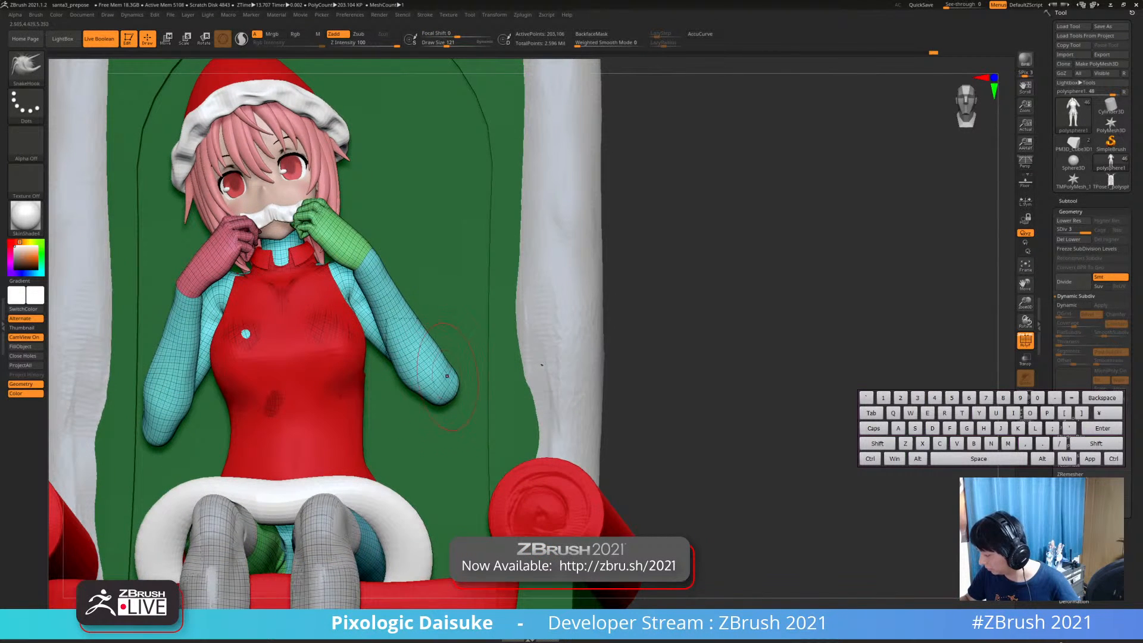
pyautogui.hotkey('alt', 's')
pyautogui.keyDown('ctrl'); pyautogui.moveTo(454, 398); pyautogui.dragTo(446, 428, button='right'); pyautogui.keyUp('ctrl')
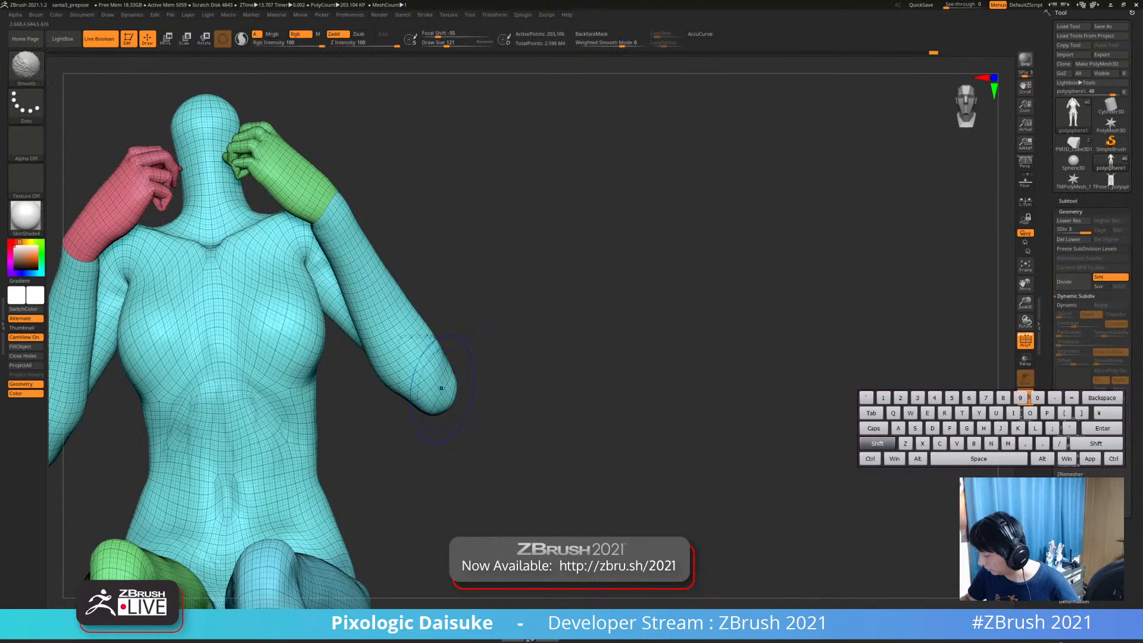
pyautogui.keyDown('shift'); pyautogui.moveTo(437, 381); pyautogui.dragTo(421, 390); pyautogui.keyUp('shift')
pyautogui.keyDown('ctrl'); pyautogui.moveTo(419, 393); pyautogui.dragTo(426, 369, button='right'); pyautogui.keyUp('ctrl')
pyautogui.moveTo(463, 402)
pyautogui.keyDown('alt'); pyautogui.mouseDown(button='right')
pyautogui.moveTo(441, 367)
pyautogui.moveTo(435, 323)
pyautogui.moveTo(447, 331)
pyautogui.moveTo(467, 310)
pyautogui.moveTo(419, 383)
pyautogui.moveTo(366, 344)
pyautogui.moveTo(365, 311)
pyautogui.moveTo(418, 365)
pyautogui.moveTo(375, 331)
pyautogui.moveTo(404, 388)
pyautogui.moveTo(400, 357)
pyautogui.moveTo(244, 349)
pyautogui.mouseUp(button='right'); pyautogui.keyUp('alt')
pyautogui.moveTo(433, 355); pyautogui.dragTo(500, 367, button='right')
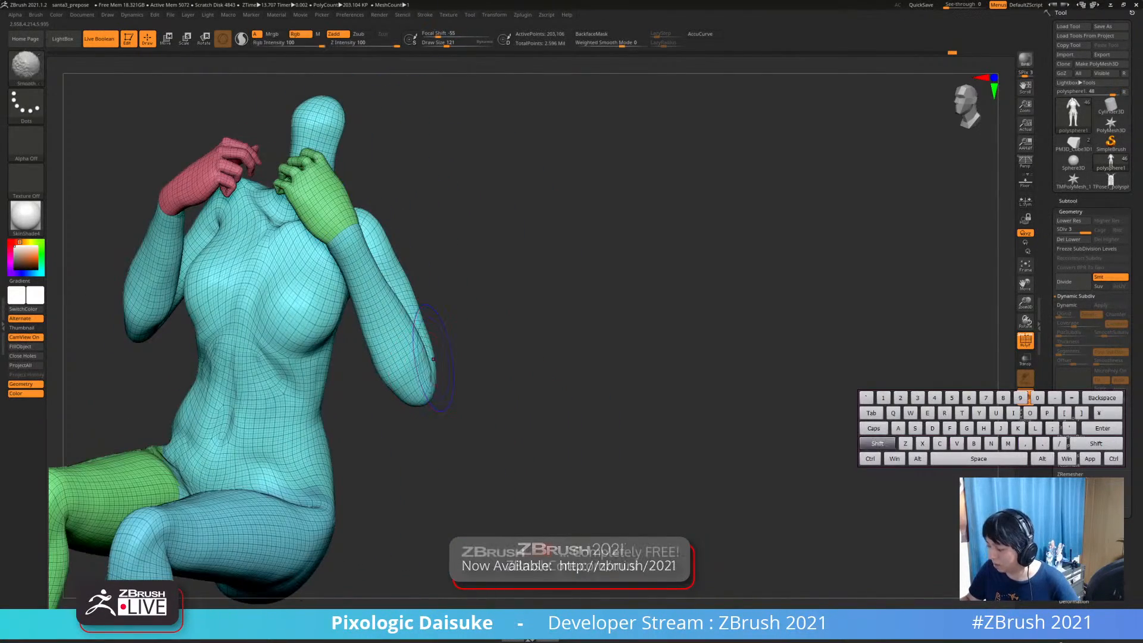
pyautogui.press('shift')
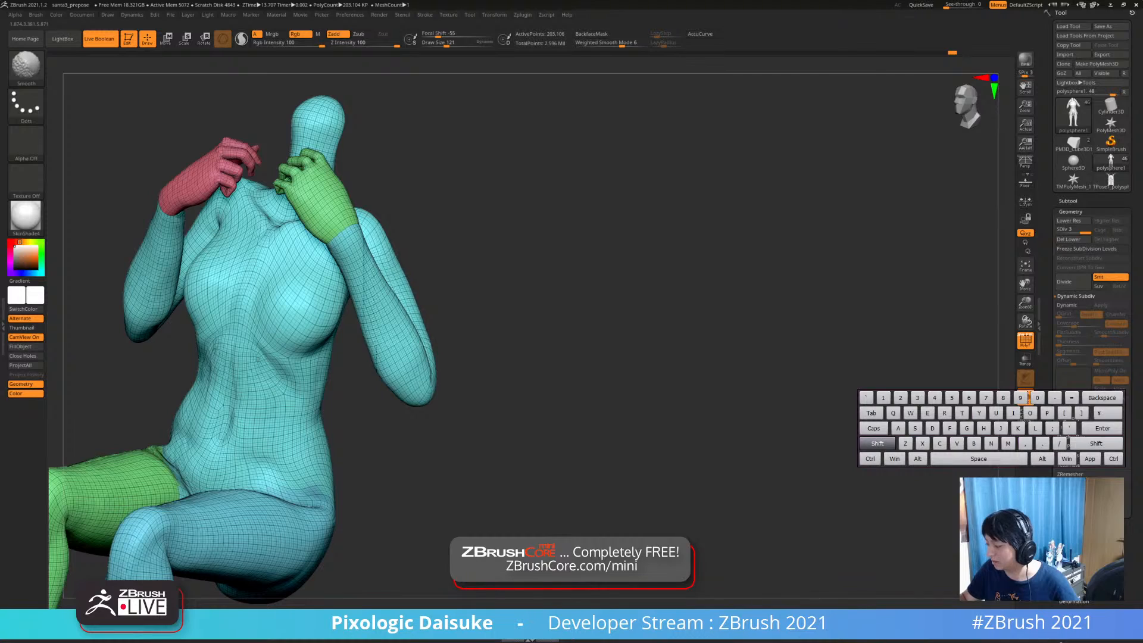
# Check the bent arm from the side, turn backface masking on and show the other subtools again
pyautogui.moveTo(424, 327)
pyautogui.mouseDown(button='right')
pyautogui.moveTo(342, 285)
pyautogui.moveTo(324, 291)
pyautogui.moveTo(370, 331)
pyautogui.mouseUp(button='right')
pyautogui.moveTo(256, 238); pyautogui.dragTo(315, 231, button='right')
pyautogui.moveTo(225, 224)
pyautogui.mouseDown(button='right')
pyautogui.moveTo(257, 232)
pyautogui.moveTo(252, 181)
pyautogui.mouseUp(button='right')
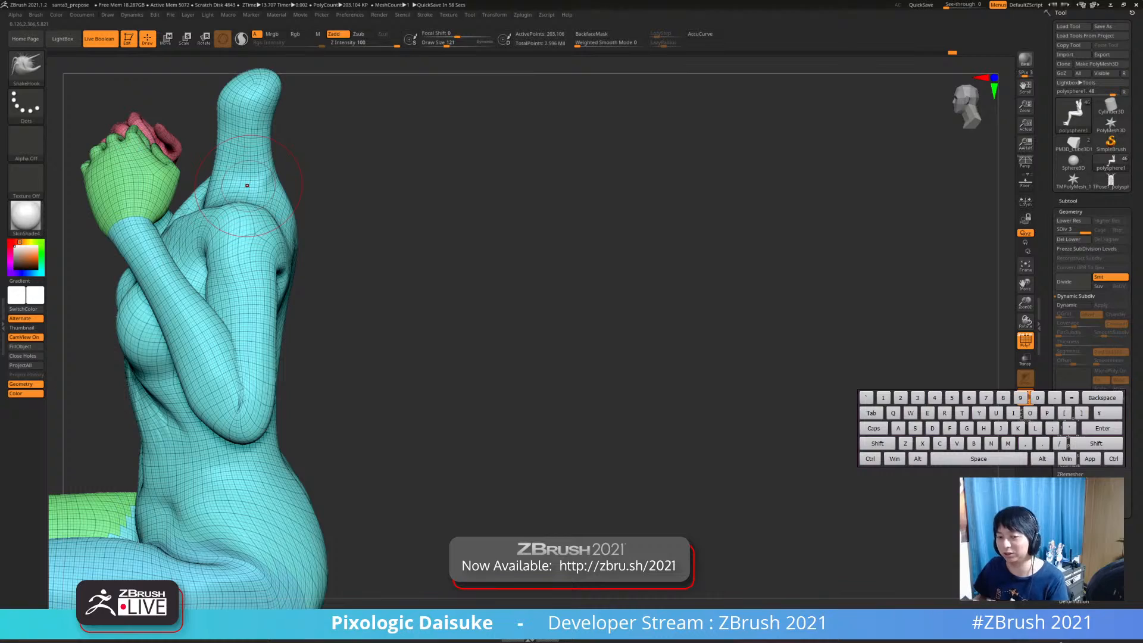
pyautogui.moveTo(247, 185)
pyautogui.mouseDown(button='right')
pyautogui.moveTo(234, 210)
pyautogui.moveTo(256, 247)
pyautogui.moveTo(266, 244)
pyautogui.moveTo(263, 210)
pyautogui.moveTo(352, 217)
pyautogui.moveTo(357, 274)
pyautogui.moveTo(381, 286)
pyautogui.moveTo(381, 270)
pyautogui.moveTo(290, 208)
pyautogui.moveTo(293, 179)
pyautogui.moveTo(215, 197)
pyautogui.moveTo(229, 194)
pyautogui.moveTo(325, 369)
pyautogui.moveTo(331, 339)
pyautogui.moveTo(340, 361)
pyautogui.moveTo(410, 336)
pyautogui.mouseUp(button='right')
pyautogui.click(591, 34)
pyautogui.moveTo(410, 298); pyautogui.dragTo(583, 351, button='right')
pyautogui.keyDown('alt'); pyautogui.moveTo(362, 361); pyautogui.dragTo(411, 358, button='right'); pyautogui.keyUp('alt')
pyautogui.moveTo(411, 358)
pyautogui.keyDown('ctrl'); pyautogui.mouseDown(button='right')
pyautogui.moveTo(406, 381)
pyautogui.moveTo(410, 294)
pyautogui.mouseUp(button='right'); pyautogui.keyUp('ctrl')
pyautogui.hotkey('alt', 's')
pyautogui.keyDown('ctrl'); pyautogui.moveTo(484, 319); pyautogui.dragTo(480, 286, button='right'); pyautogui.keyUp('ctrl')
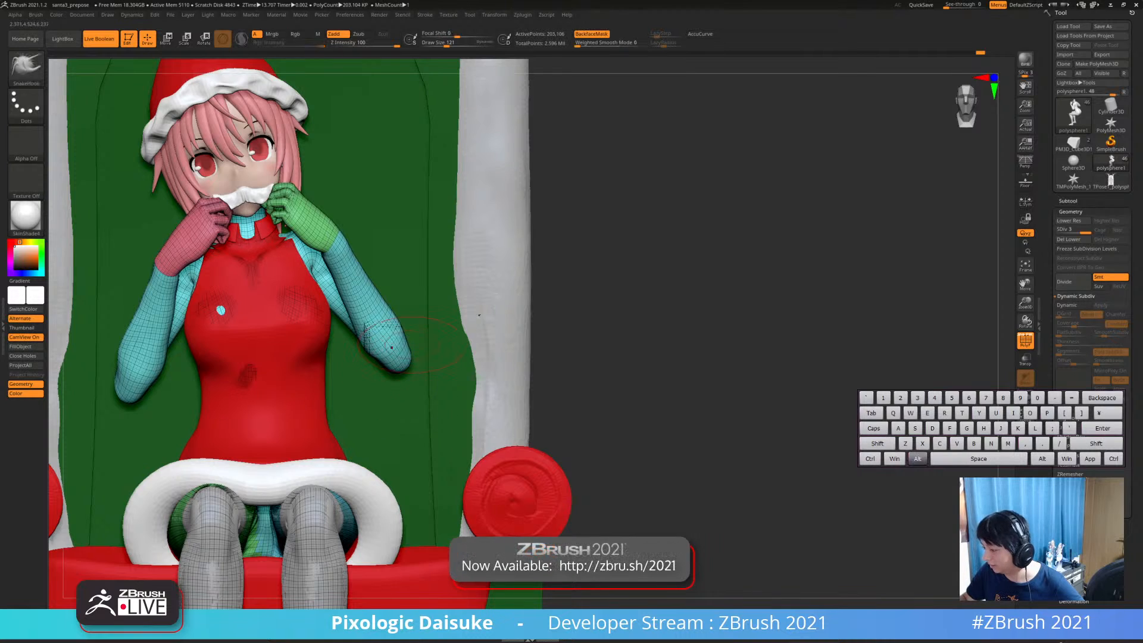
# Select the dress subtool and smooth its surface across the chest
pyautogui.keyDown('alt'); pyautogui.moveTo(261, 351); pyautogui.dragTo(275, 340, button='right'); pyautogui.keyUp('alt')
pyautogui.keyDown('alt'); pyautogui.click(275, 340); pyautogui.keyUp('alt')
pyautogui.moveTo(232, 298)
pyautogui.mouseDown(button='right')
pyautogui.moveTo(268, 321)
pyautogui.moveTo(215, 375)
pyautogui.mouseUp(button='right')
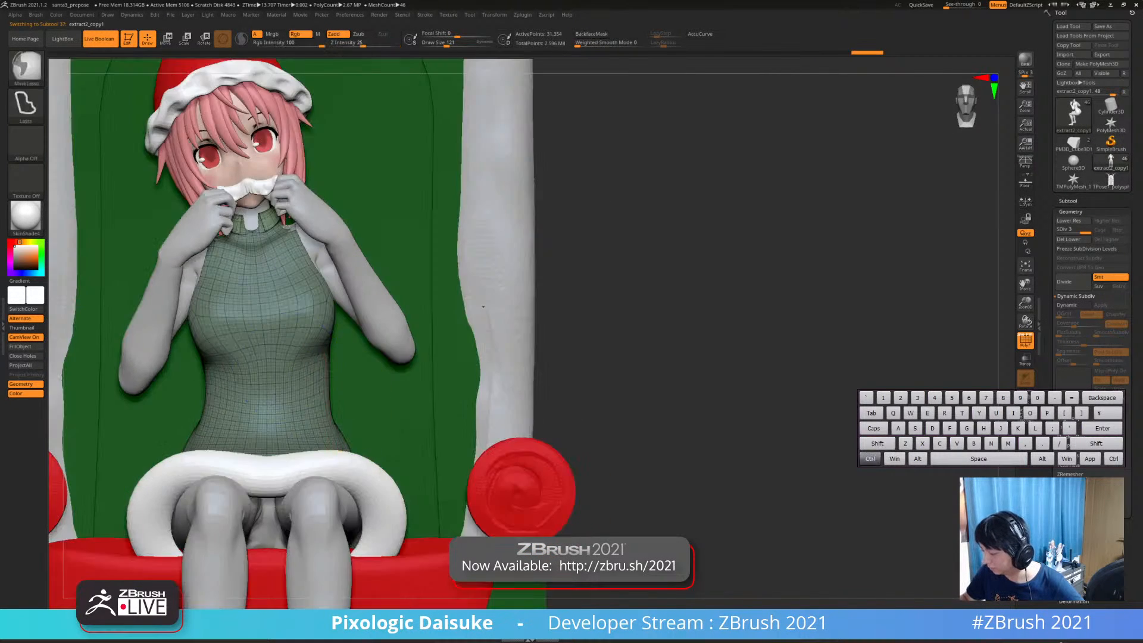
pyautogui.keyDown('alt'); pyautogui.moveTo(321, 443); pyautogui.dragTo(315, 418, button='right'); pyautogui.keyUp('alt')
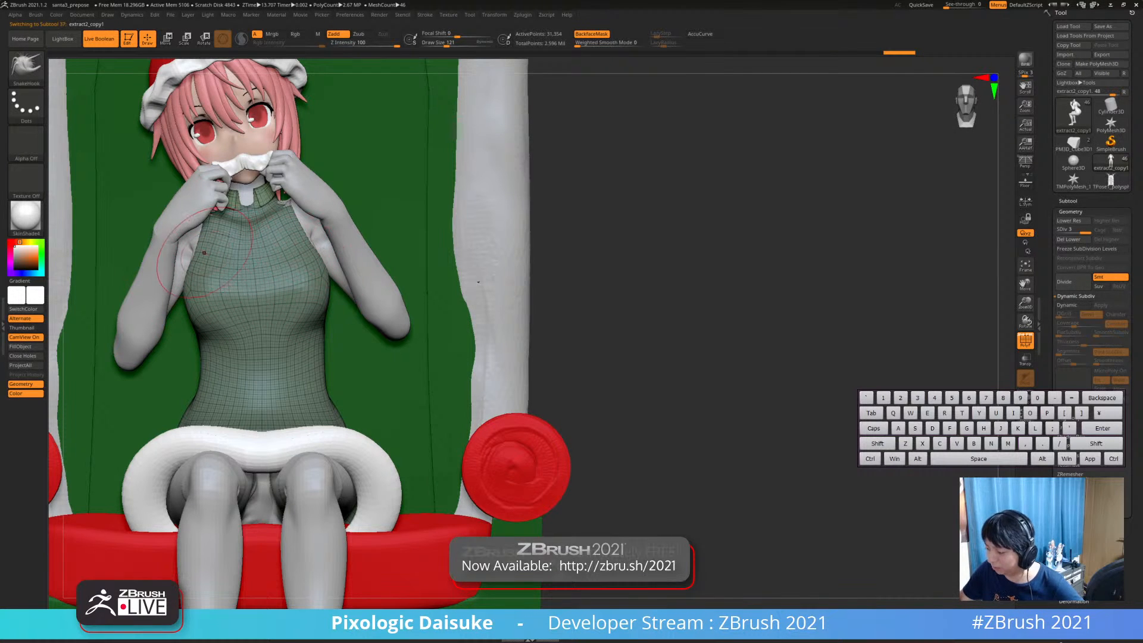
pyautogui.keyDown('ctrl'); pyautogui.moveTo(203, 267); pyautogui.dragTo(201, 235, button='right'); pyautogui.keyUp('ctrl')
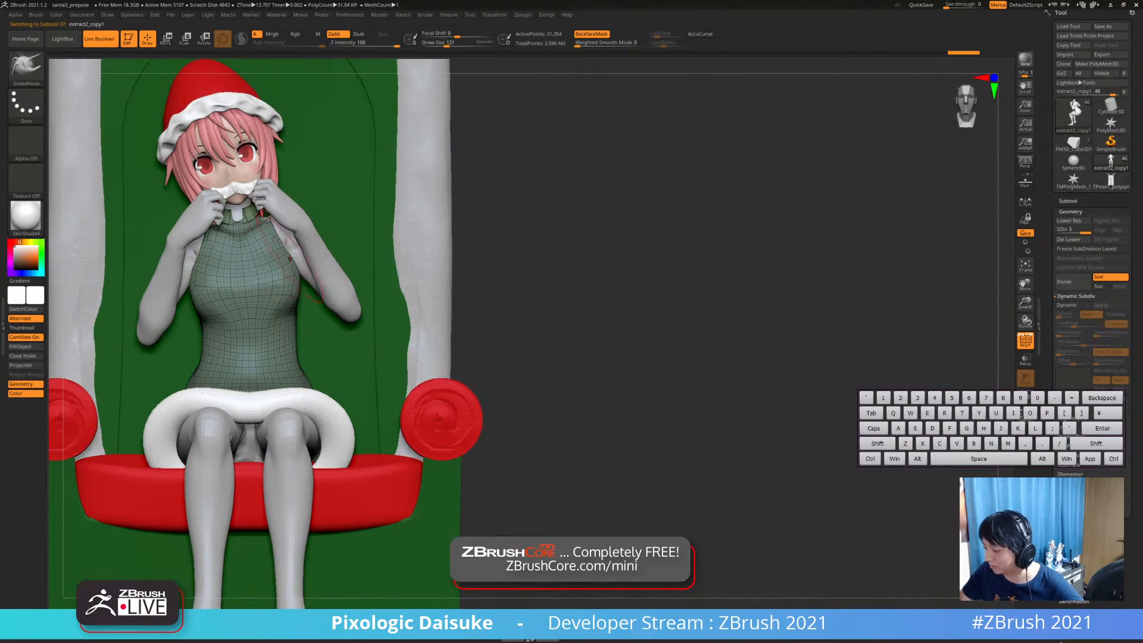
pyautogui.keyDown('shift'); pyautogui.moveTo(265, 271); pyautogui.dragTo(220, 286); pyautogui.keyUp('shift')
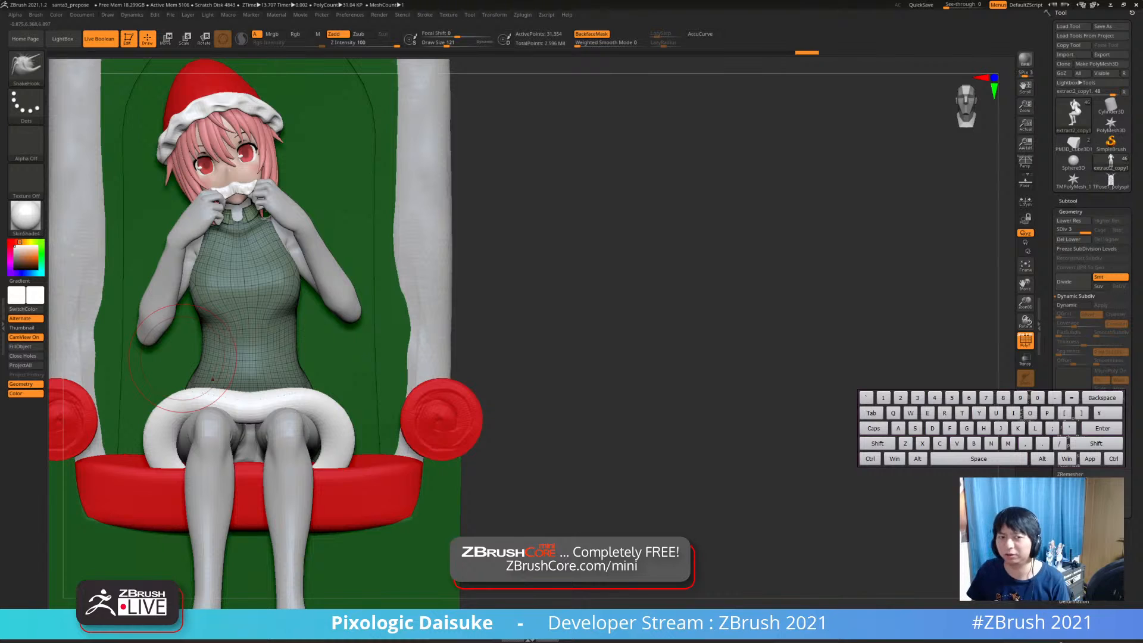
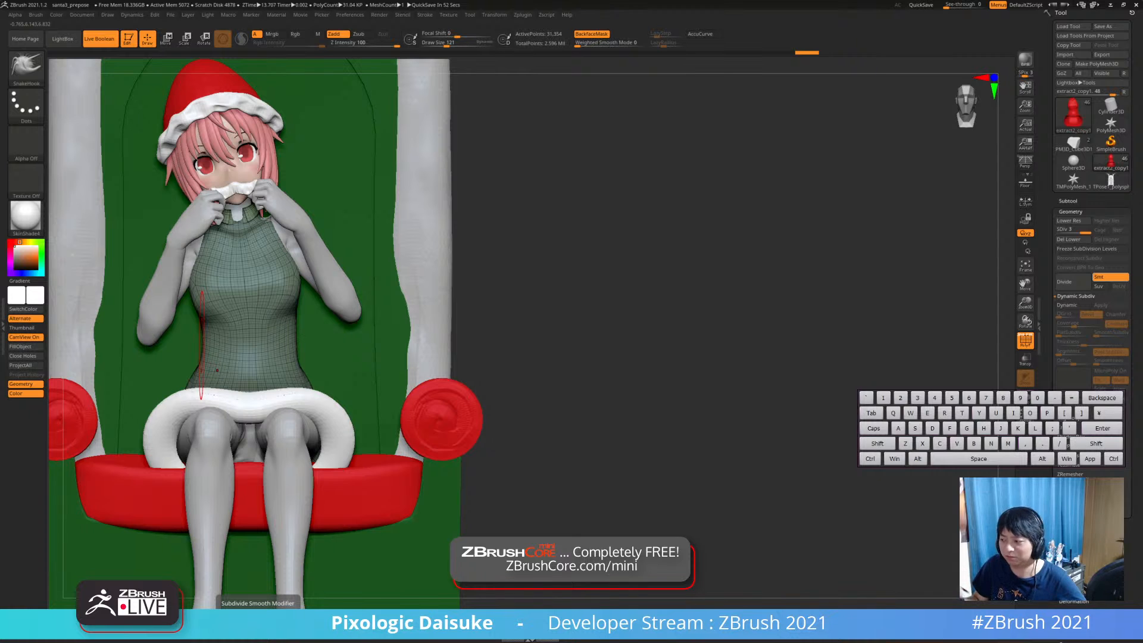
# Examine the whole seated figure with the chair and tree posts from the front and both sides
pyautogui.press('ctrl')
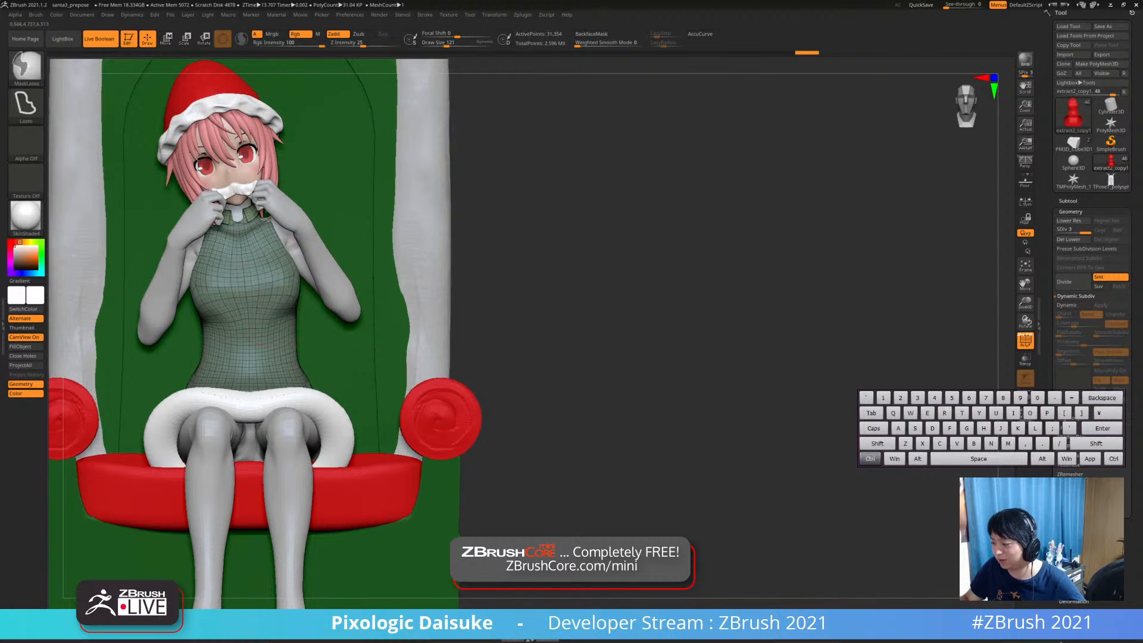
pyautogui.moveTo(268, 305)
pyautogui.keyDown('ctrl'); pyautogui.mouseDown(button='right')
pyautogui.moveTo(267, 244)
pyautogui.moveTo(357, 247)
pyautogui.moveTo(190, 250)
pyautogui.mouseUp(button='right'); pyautogui.keyUp('ctrl')
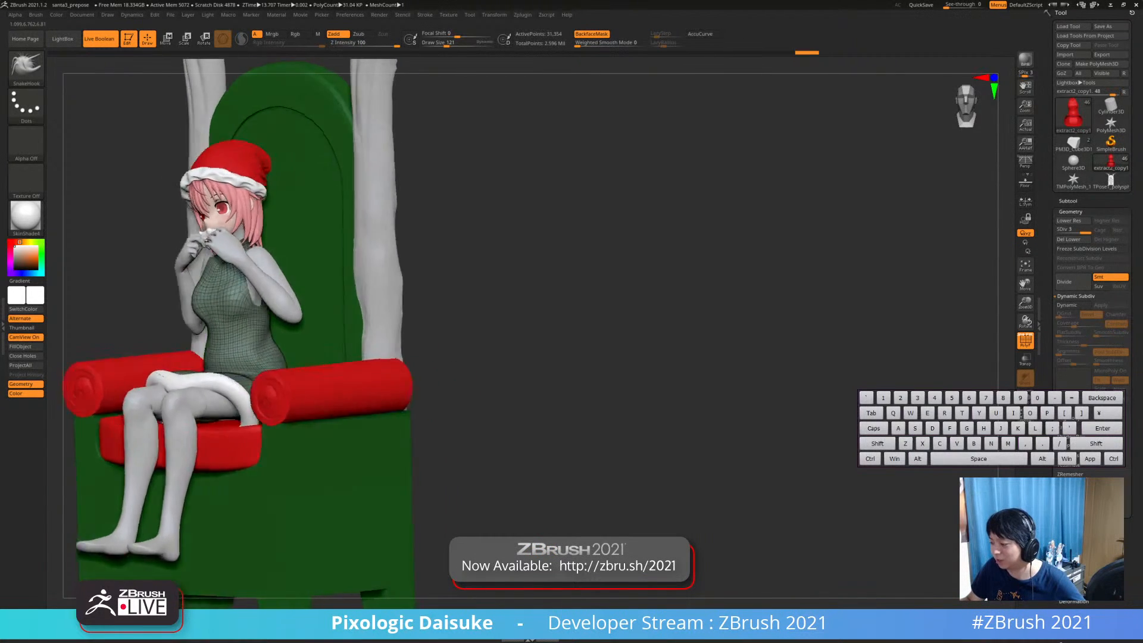
pyautogui.moveTo(274, 357)
pyautogui.mouseDown(button='right')
pyautogui.moveTo(220, 358)
pyautogui.moveTo(328, 362)
pyautogui.mouseUp(button='right')
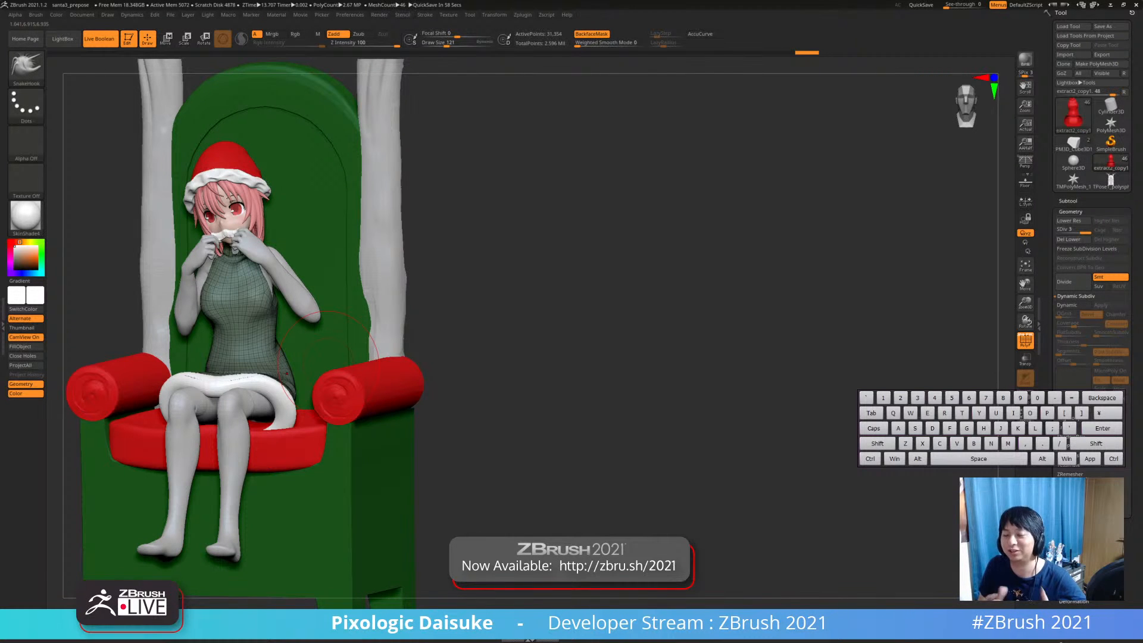
pyautogui.moveTo(327, 351)
pyautogui.mouseDown(button='right')
pyautogui.moveTo(357, 350)
pyautogui.moveTo(339, 339)
pyautogui.moveTo(324, 277)
pyautogui.moveTo(256, 269)
pyautogui.moveTo(316, 271)
pyautogui.moveTo(369, 304)
pyautogui.mouseUp(button='right')
pyautogui.press('ctrl')
pyautogui.keyDown('alt'); pyautogui.click(308, 262); pyautogui.keyUp('alt')
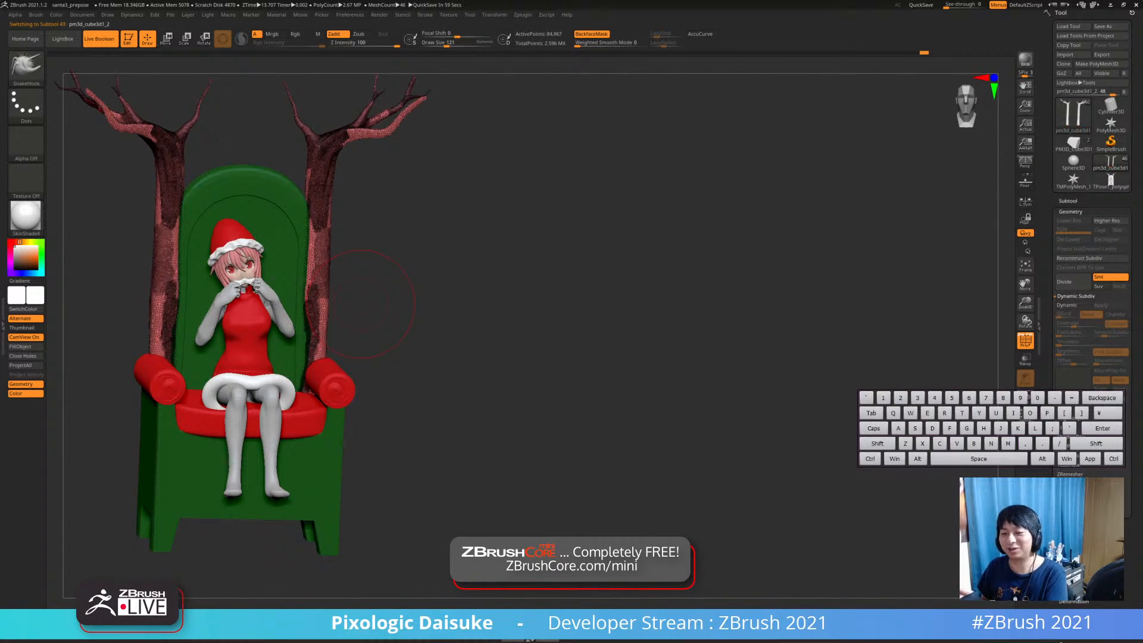
pyautogui.keyDown('alt'); pyautogui.click(291, 256); pyautogui.keyUp('alt')
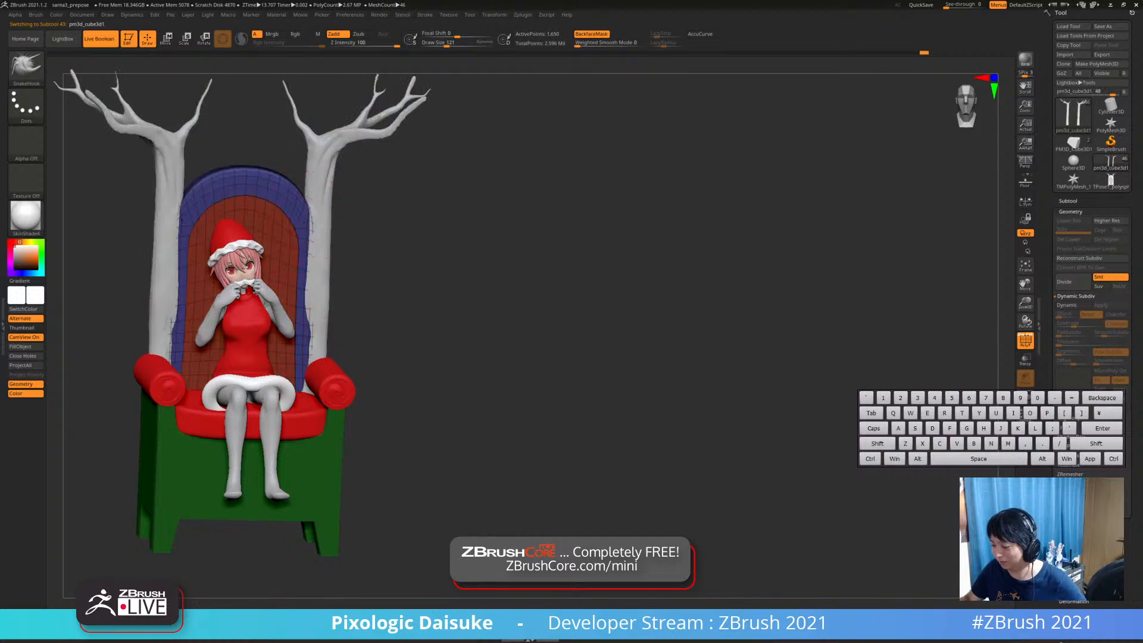
pyautogui.moveTo(334, 267); pyautogui.dragTo(347, 434, button='right')
pyautogui.keyDown('alt'); pyautogui.click(347, 229); pyautogui.keyUp('alt')
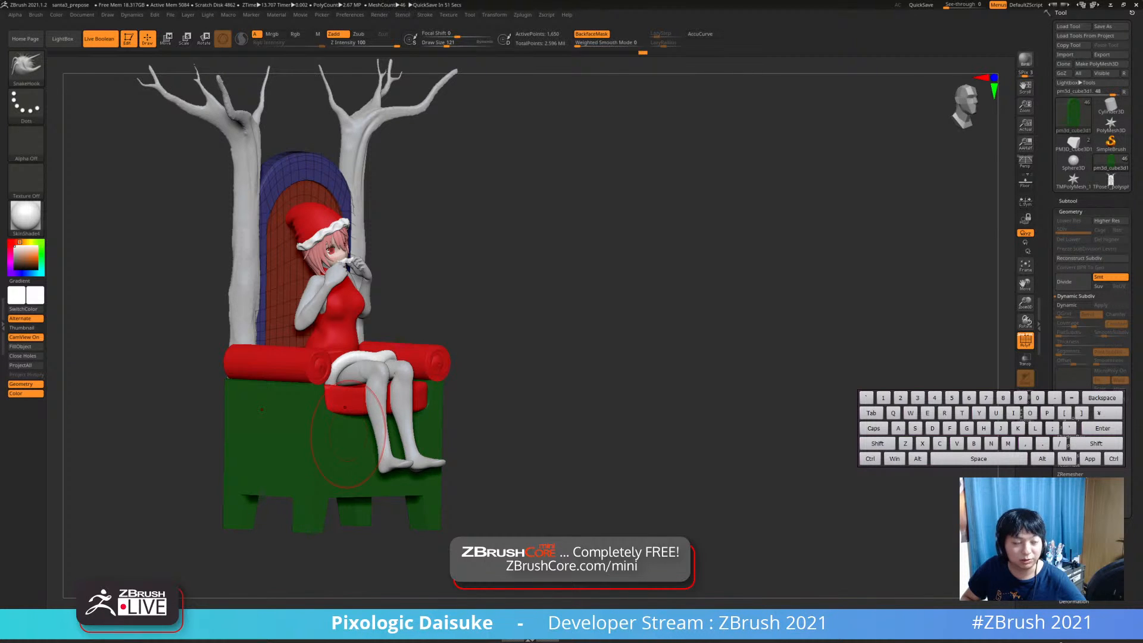
# Reselect the dress, isolate it to smooth the area around the neck and armhole, and show the full scene again
pyautogui.keyDown('alt'); pyautogui.click(351, 314); pyautogui.keyUp('alt')
pyautogui.keyDown('ctrl'); pyautogui.moveTo(352, 315); pyautogui.dragTo(361, 334, button='right'); pyautogui.keyUp('ctrl')
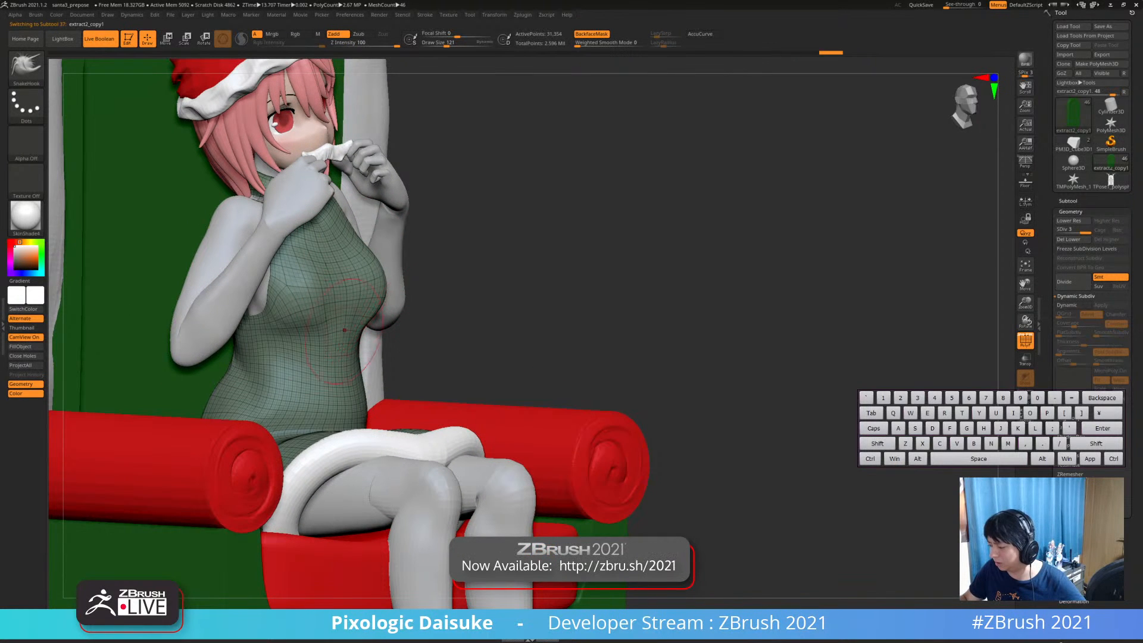
pyautogui.moveTo(301, 304); pyautogui.dragTo(288, 113, button='right')
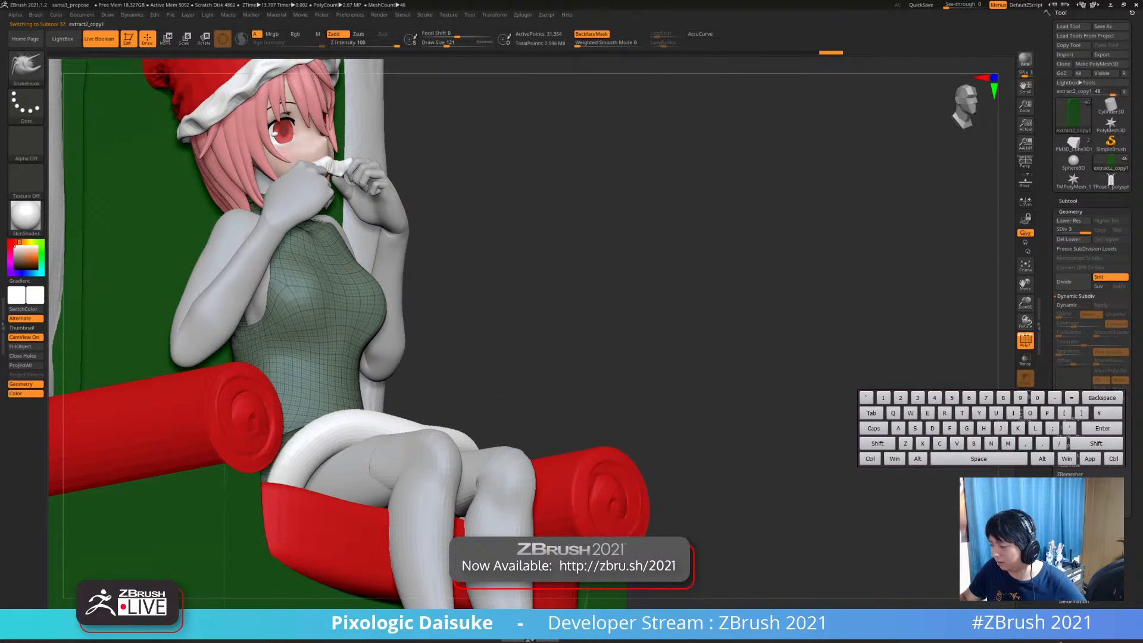
pyautogui.moveTo(305, 312)
pyautogui.mouseDown(button='right')
pyautogui.moveTo(350, 357)
pyautogui.moveTo(307, 305)
pyautogui.mouseUp(button='right')
pyautogui.moveTo(319, 347); pyautogui.dragTo(240, 390, button='right')
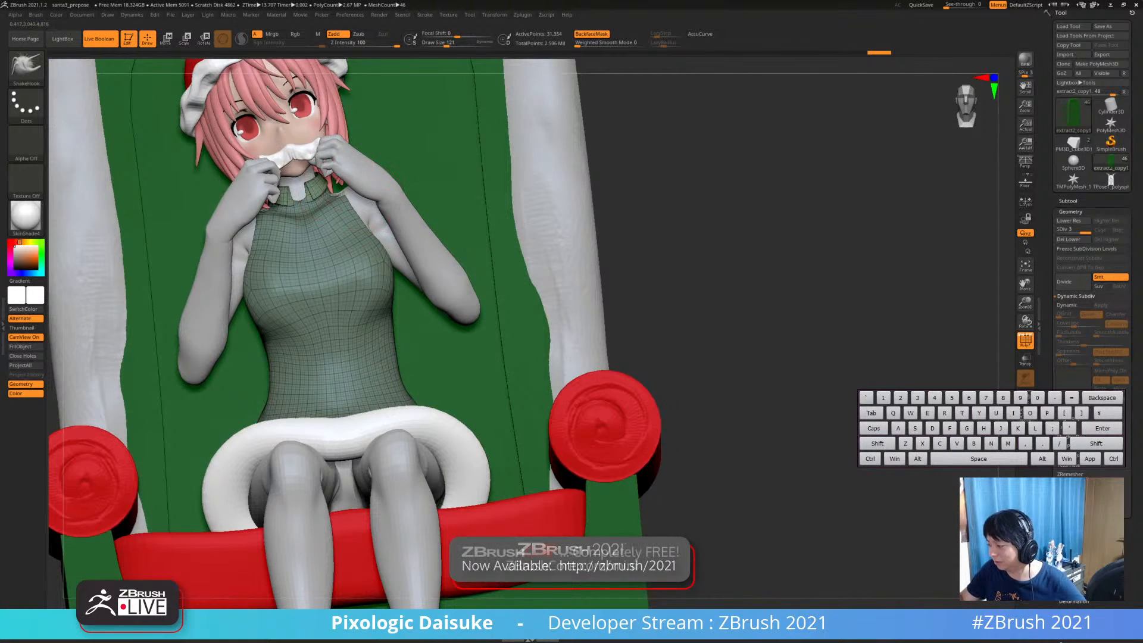
pyautogui.moveTo(335, 231)
pyautogui.mouseDown(button='right')
pyautogui.moveTo(354, 196)
pyautogui.moveTo(416, 229)
pyautogui.moveTo(616, 223)
pyautogui.moveTo(395, 208)
pyautogui.moveTo(387, 222)
pyautogui.moveTo(384, 191)
pyautogui.moveTo(363, 251)
pyautogui.moveTo(367, 176)
pyautogui.moveTo(286, 185)
pyautogui.mouseUp(button='right')
pyautogui.click(1025, 397)
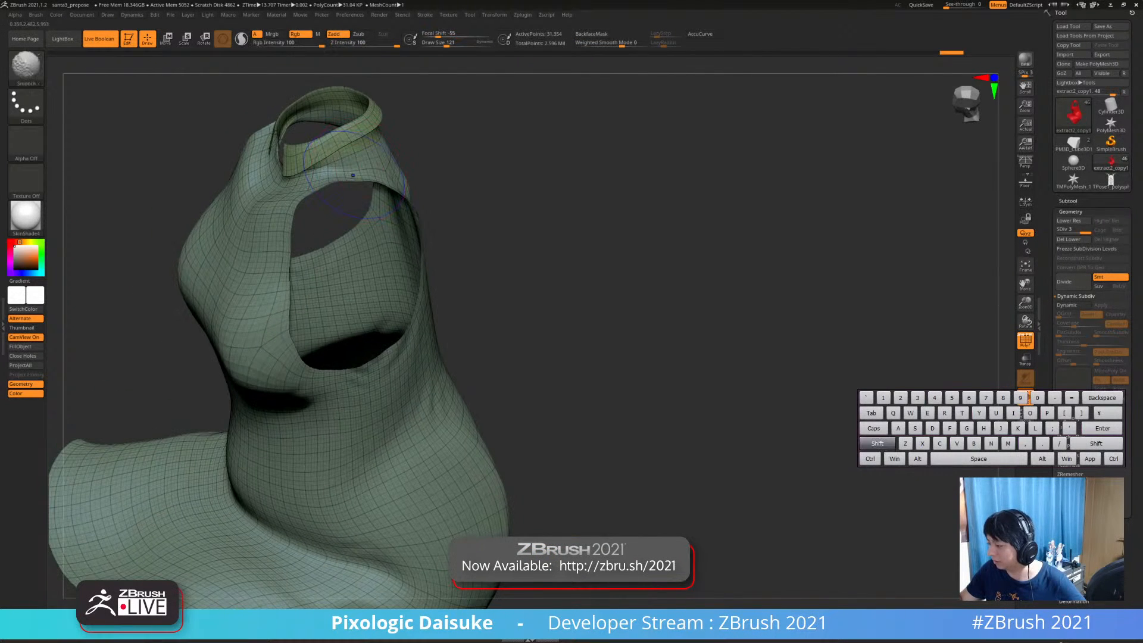
pyautogui.keyDown('alt'); pyautogui.moveTo(387, 170); pyautogui.dragTo(360, 184, button='right'); pyautogui.keyUp('alt')
pyautogui.moveTo(360, 184); pyautogui.dragTo(399, 156, button='right')
pyautogui.click(1025, 397)
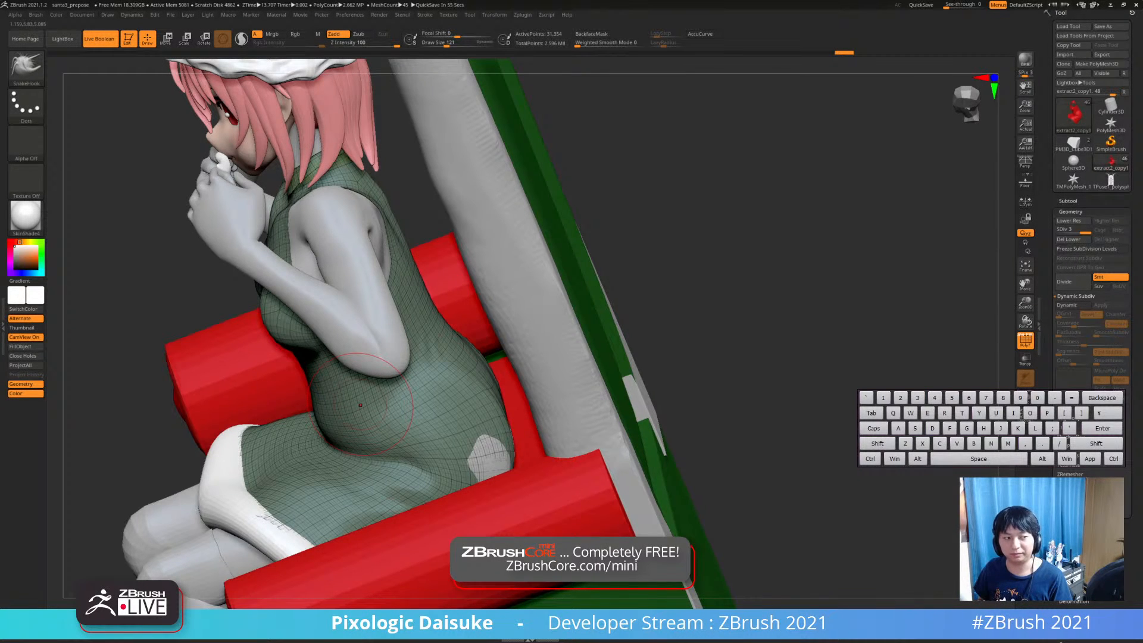
# Pull the dress fabric outward around the hip with the SnakeHook brush
pyautogui.moveTo(378, 327)
pyautogui.mouseDown(button='right')
pyautogui.moveTo(423, 406)
pyautogui.moveTo(411, 357)
pyautogui.moveTo(262, 411)
pyautogui.mouseUp(button='right')
pyautogui.moveTo(315, 442); pyautogui.dragTo(330, 442)
pyautogui.keyDown('alt'); pyautogui.moveTo(304, 474); pyautogui.dragTo(367, 411, button='right'); pyautogui.keyUp('alt')
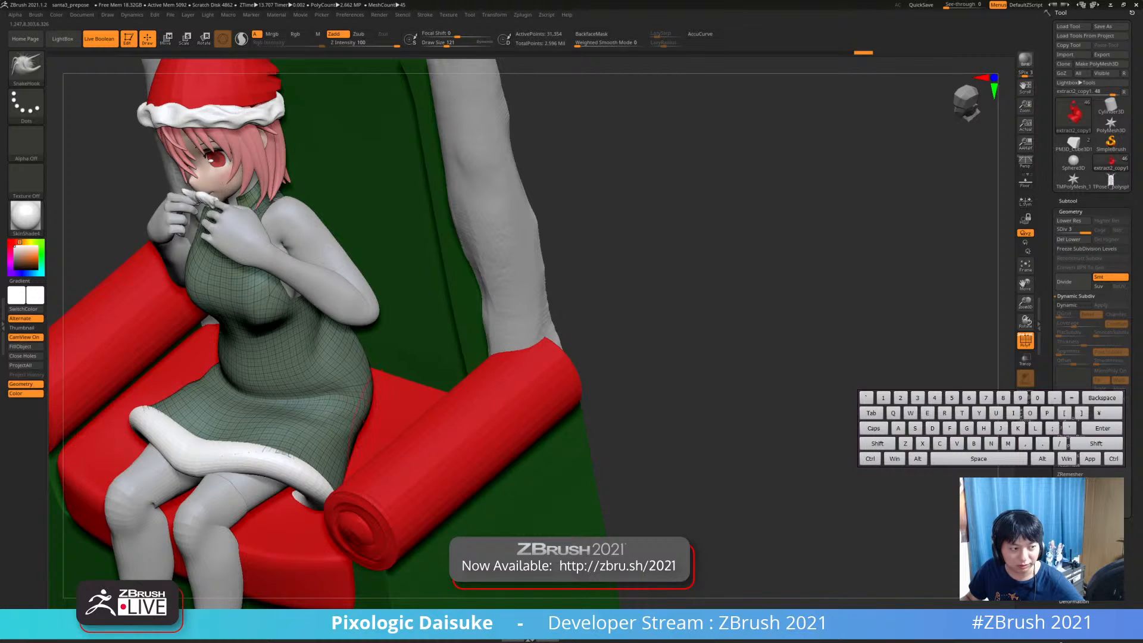
pyautogui.moveTo(320, 333)
pyautogui.mouseDown(button='right')
pyautogui.moveTo(283, 335)
pyautogui.moveTo(350, 332)
pyautogui.mouseUp(button='right')
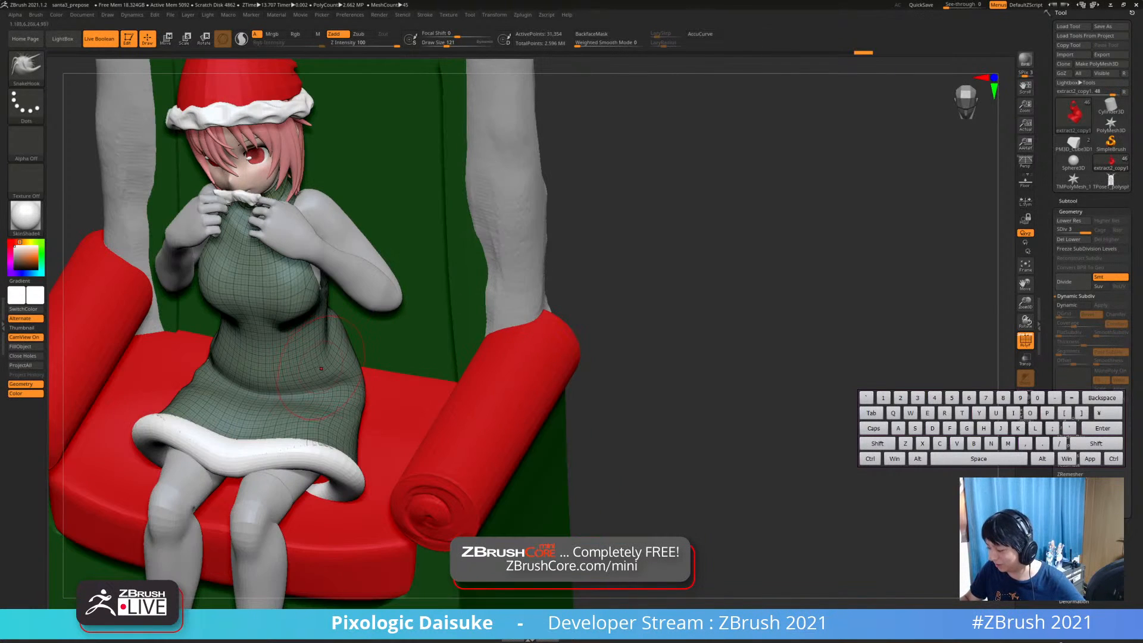
# Carve a crease from the side of the dress's waist diagonally toward the lap with the DamStandard brush at draw size 108
pyautogui.click(25, 67)
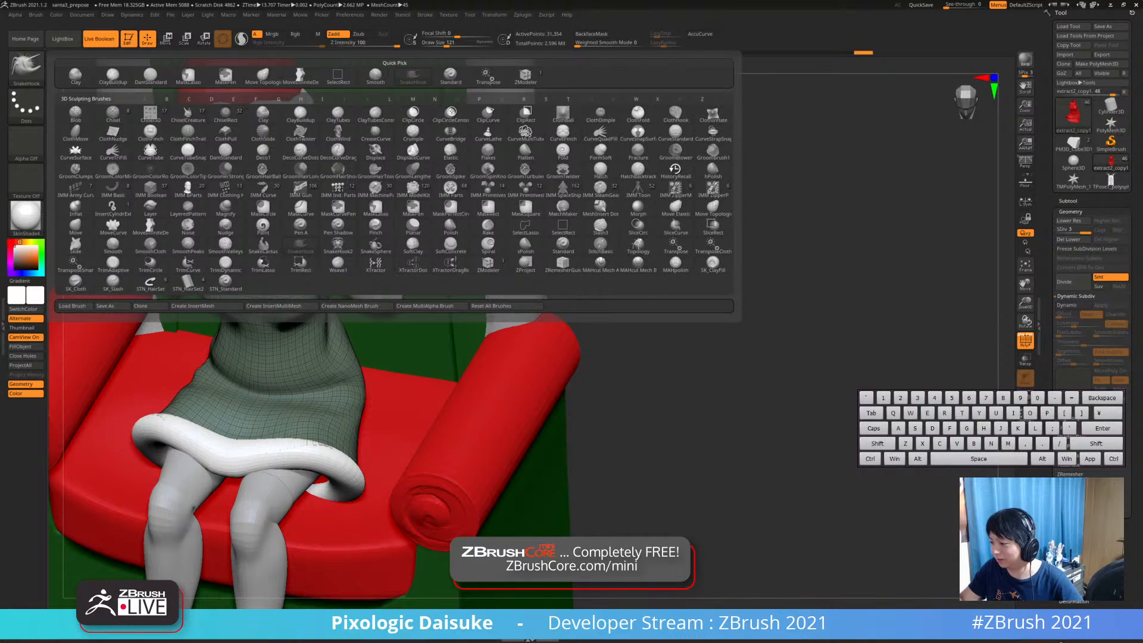
pyautogui.click(151, 75)
pyautogui.moveTo(446, 44); pyautogui.dragTo(444, 43)
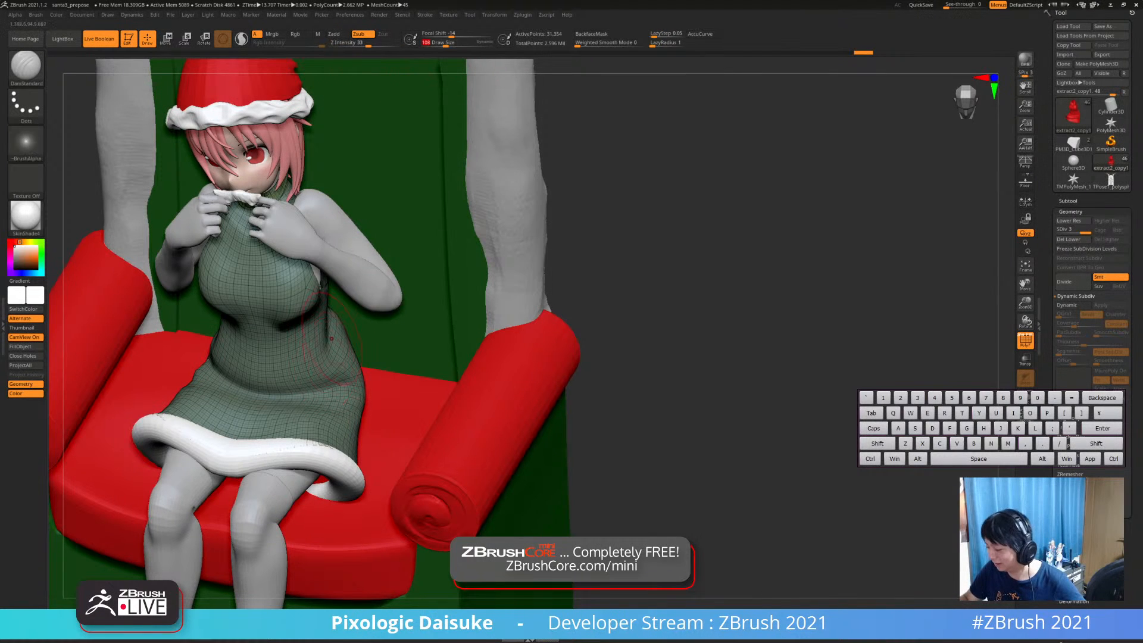
pyautogui.moveTo(329, 341); pyautogui.dragTo(282, 393)
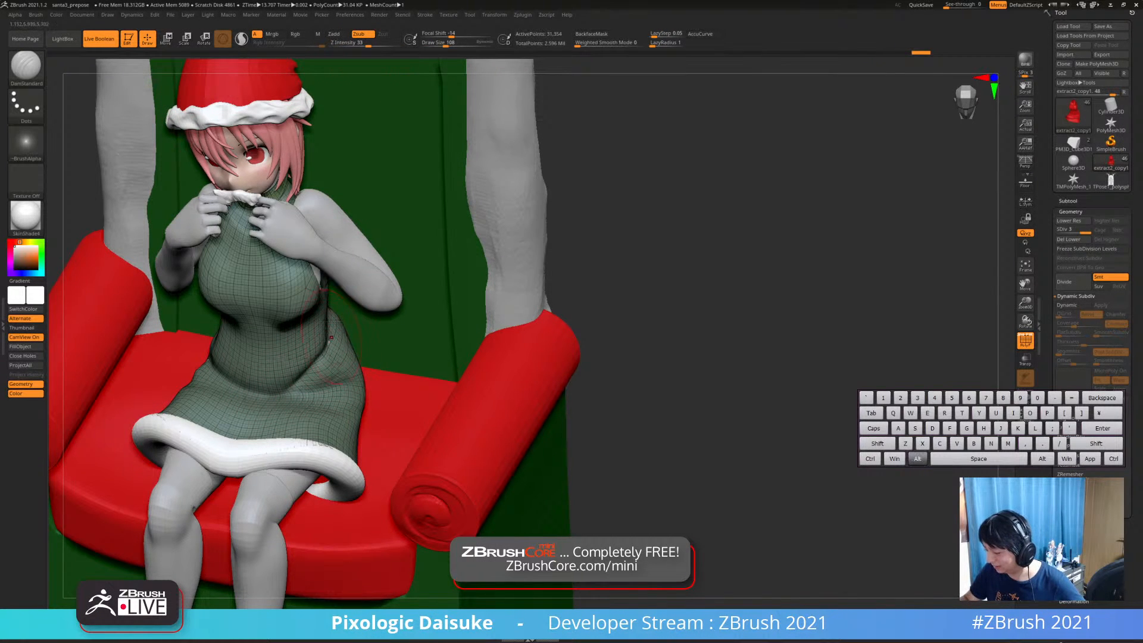
pyautogui.keyDown('alt'); pyautogui.moveTo(328, 341); pyautogui.dragTo(297, 382); pyautogui.keyUp('alt')
pyautogui.moveTo(327, 351); pyautogui.dragTo(322, 351, button='right')
# Hide the wireframe display and smooth the fold on the opposite hip of the dress
pyautogui.keyDown('shift'); pyautogui.moveTo(602, 316); pyautogui.dragTo(600, 281); pyautogui.keyUp('shift')
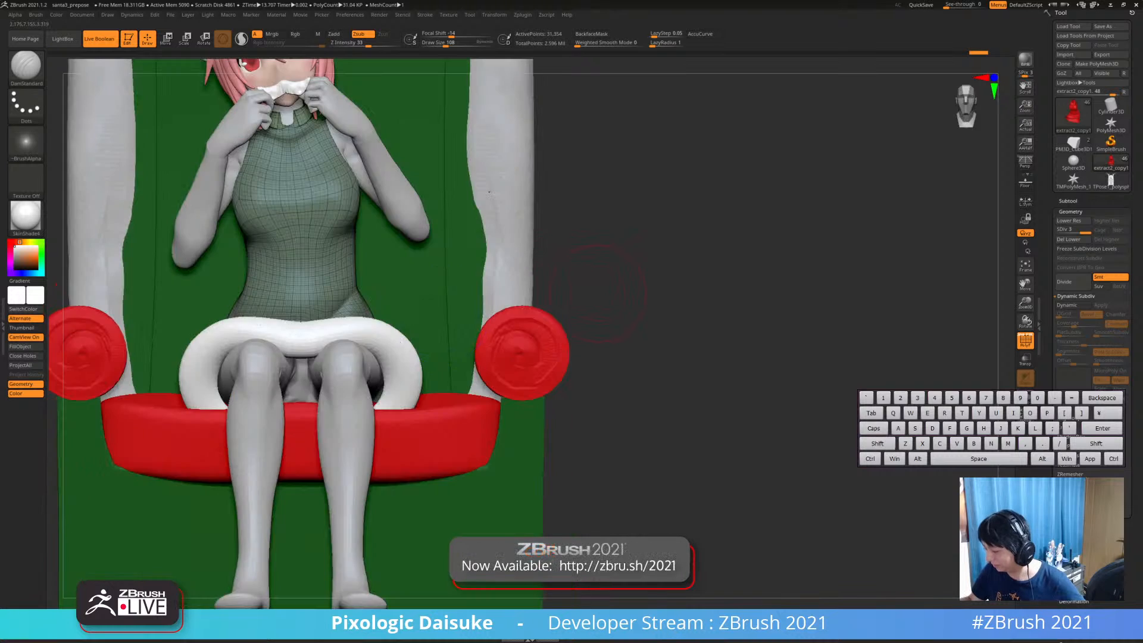
pyautogui.hotkey('alt', 's')
pyautogui.hotkey('alt', 's')
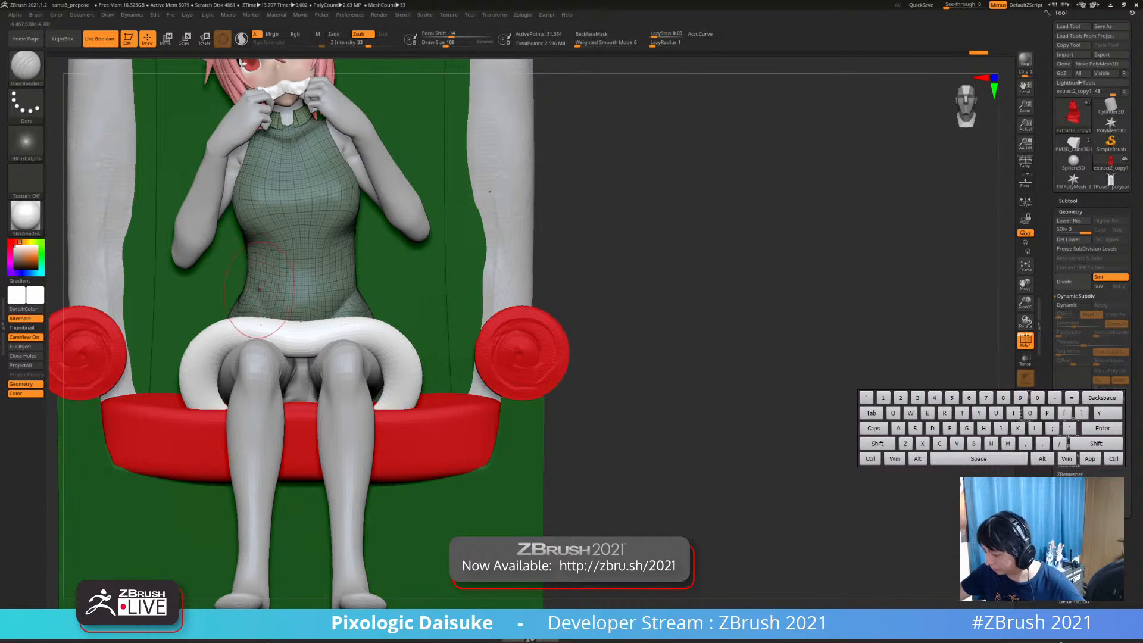
pyautogui.hotkey('shift', 'f')
pyautogui.keyDown('alt'); pyautogui.moveTo(442, 291); pyautogui.dragTo(495, 362, button='right'); pyautogui.keyUp('alt')
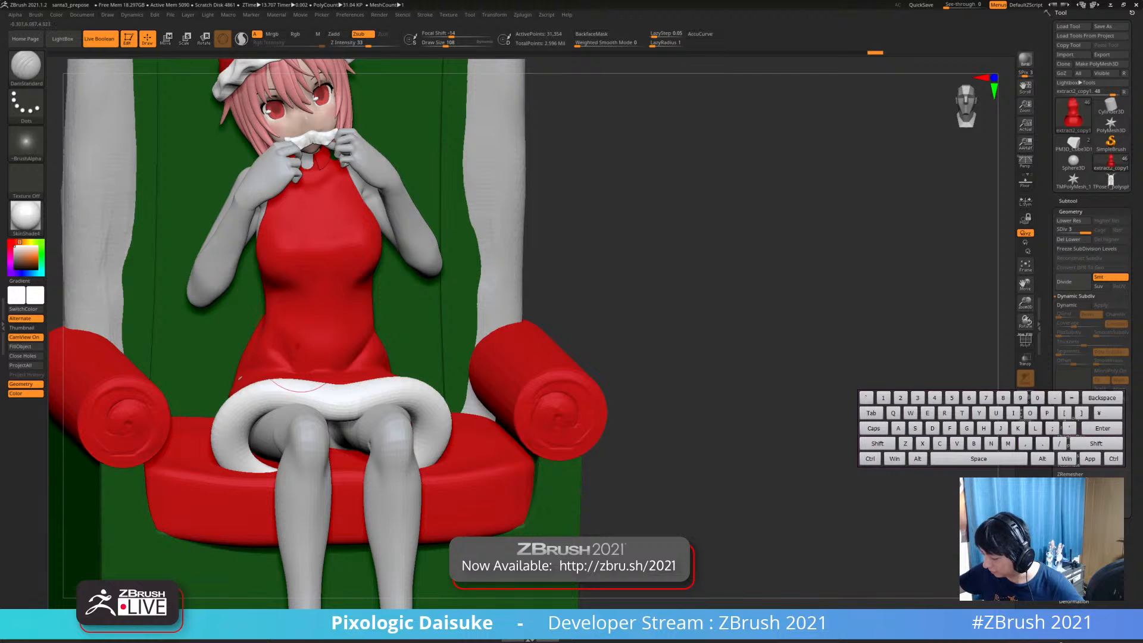
pyautogui.moveTo(283, 353)
pyautogui.keyDown('shift'); pyautogui.mouseDown()
pyautogui.moveTo(303, 358)
pyautogui.moveTo(253, 373)
pyautogui.moveTo(275, 365)
pyautogui.mouseUp(); pyautogui.keyUp('shift')
pyautogui.moveTo(237, 394); pyautogui.dragTo(189, 397, button='right')
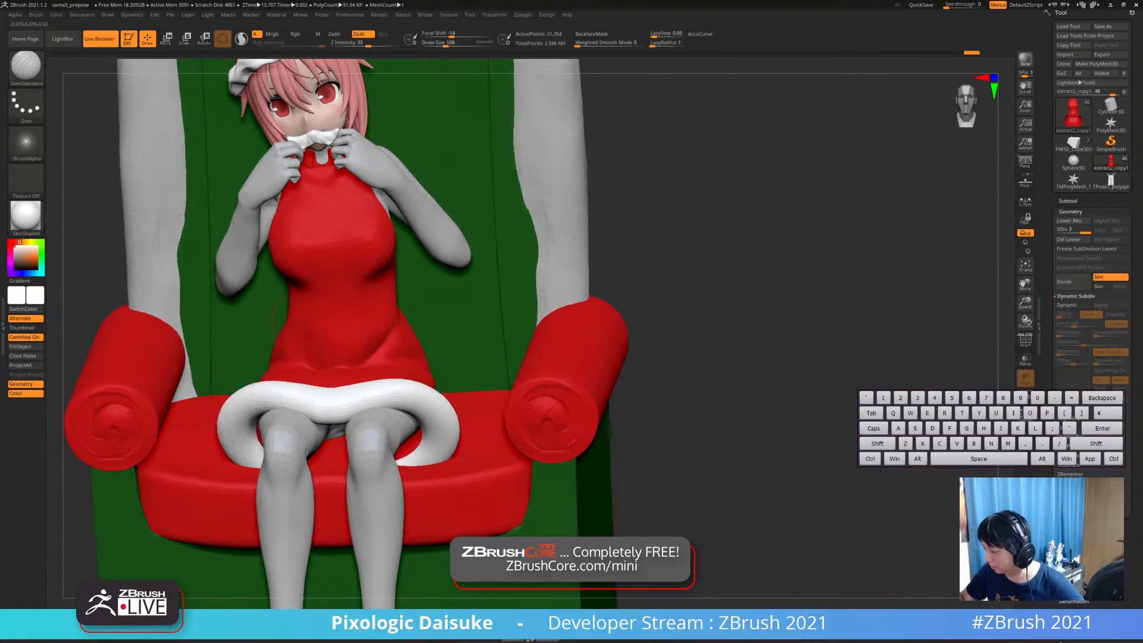
# Carve fold creases across the waist of the red dress with DamStandard at Draw Size 72 and smooth them
pyautogui.moveTo(506, 277); pyautogui.dragTo(528, 233, button='right')
pyautogui.moveTo(391, 269)
pyautogui.mouseDown()
pyautogui.moveTo(364, 290)
pyautogui.moveTo(388, 272)
pyautogui.mouseUp()
pyautogui.click(441, 44)
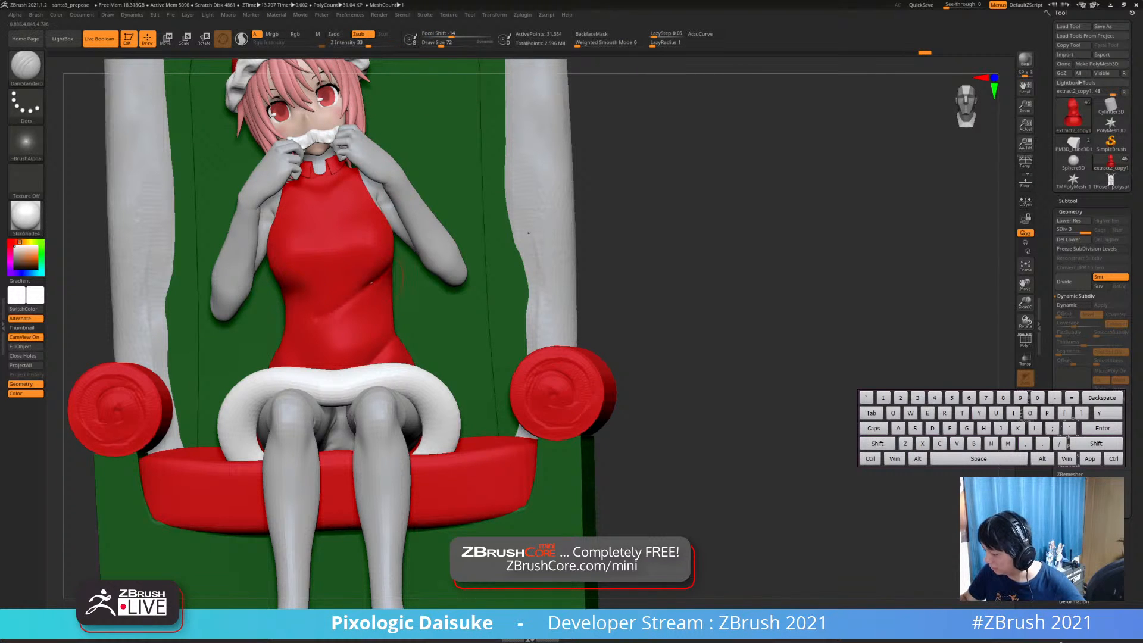
pyautogui.moveTo(340, 307)
pyautogui.keyDown('shift'); pyautogui.mouseDown()
pyautogui.moveTo(369, 285)
pyautogui.moveTo(326, 311)
pyautogui.moveTo(348, 300)
pyautogui.mouseUp(); pyautogui.keyUp('shift')
pyautogui.keyDown('ctrl'); pyautogui.moveTo(294, 296); pyautogui.dragTo(295, 253, button='right'); pyautogui.keyUp('ctrl')
pyautogui.keyDown('shift'); pyautogui.moveTo(417, 357); pyautogui.dragTo(487, 383, button='right'); pyautogui.keyUp('shift')
# Make the body the active subtool, reshape the wrist of one raised arm with SnakeHook, and smooth the back of its hand
pyautogui.keyDown('alt'); pyautogui.click(290, 235); pyautogui.keyUp('alt')
pyautogui.moveTo(703, 244)
pyautogui.keyDown('ctrl'); pyautogui.mouseDown(button='right')
pyautogui.moveTo(702, 288)
pyautogui.moveTo(653, 294)
pyautogui.moveTo(666, 322)
pyautogui.mouseUp(button='right'); pyautogui.keyUp('ctrl')
pyautogui.press('b')
pyautogui.press('s')
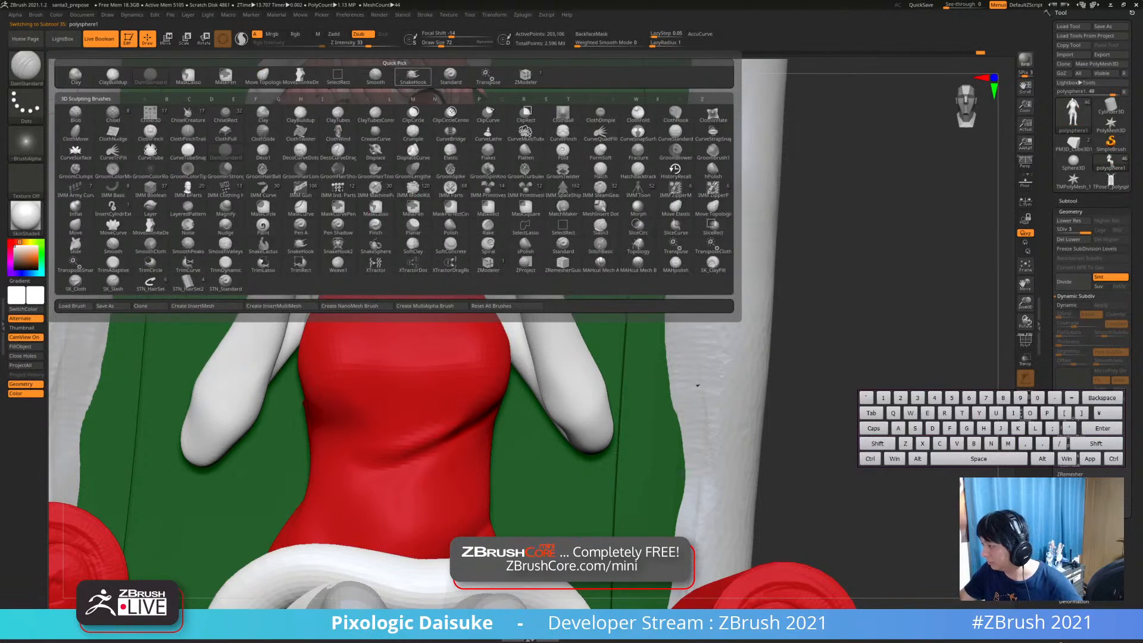
pyautogui.press('h')
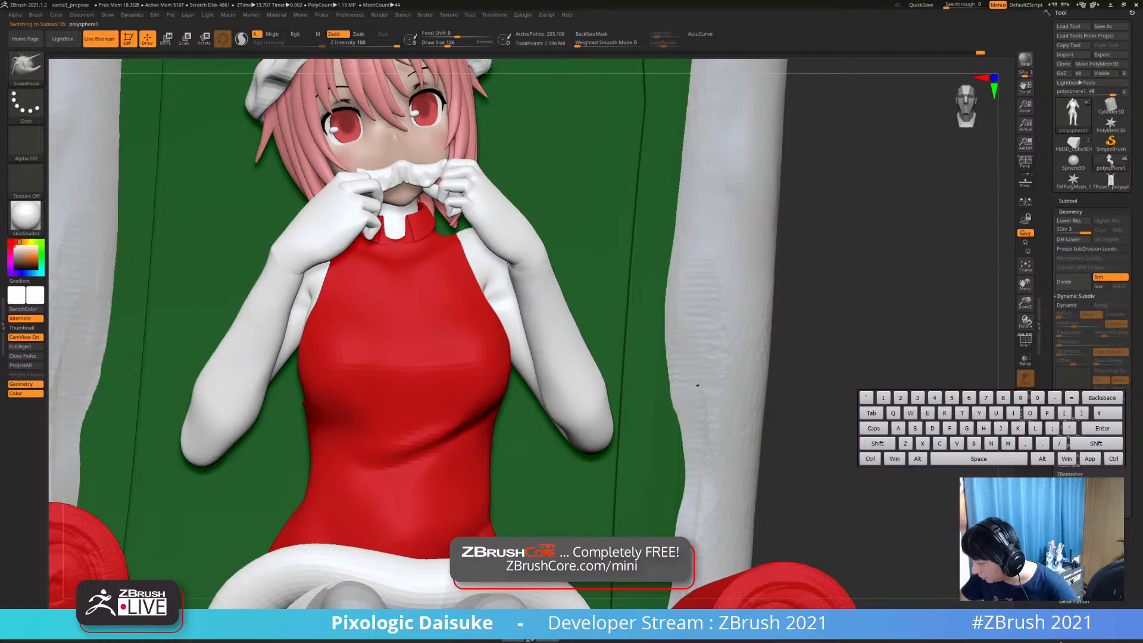
pyautogui.moveTo(287, 305); pyautogui.dragTo(440, 267, button='right')
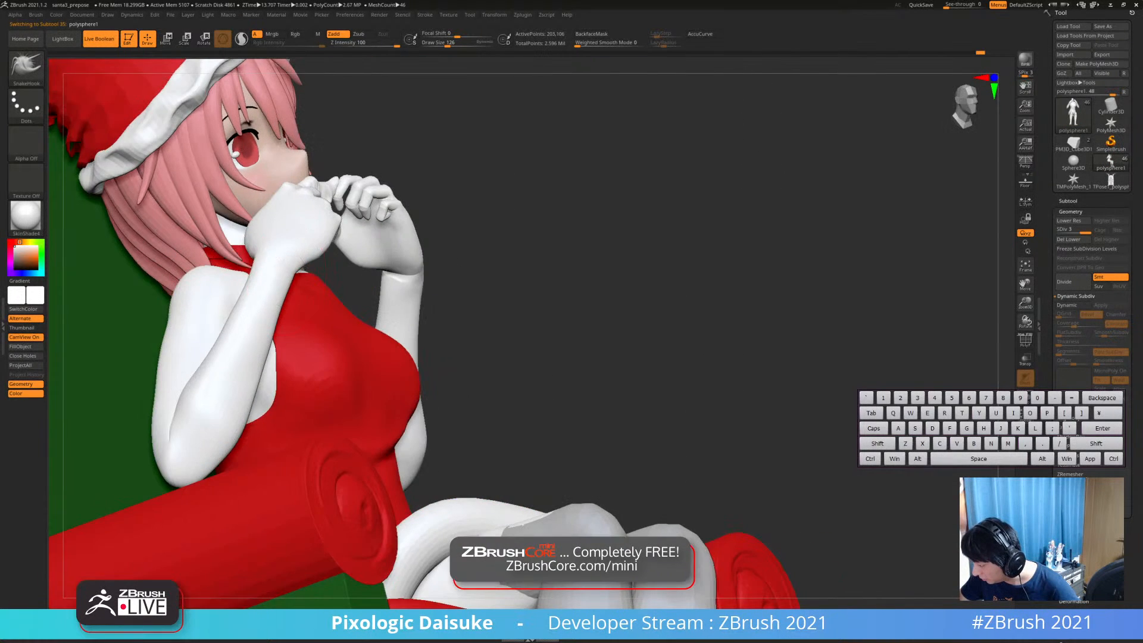
pyautogui.moveTo(292, 265)
pyautogui.mouseDown(button='right')
pyautogui.moveTo(334, 255)
pyautogui.moveTo(305, 260)
pyautogui.mouseUp(button='right')
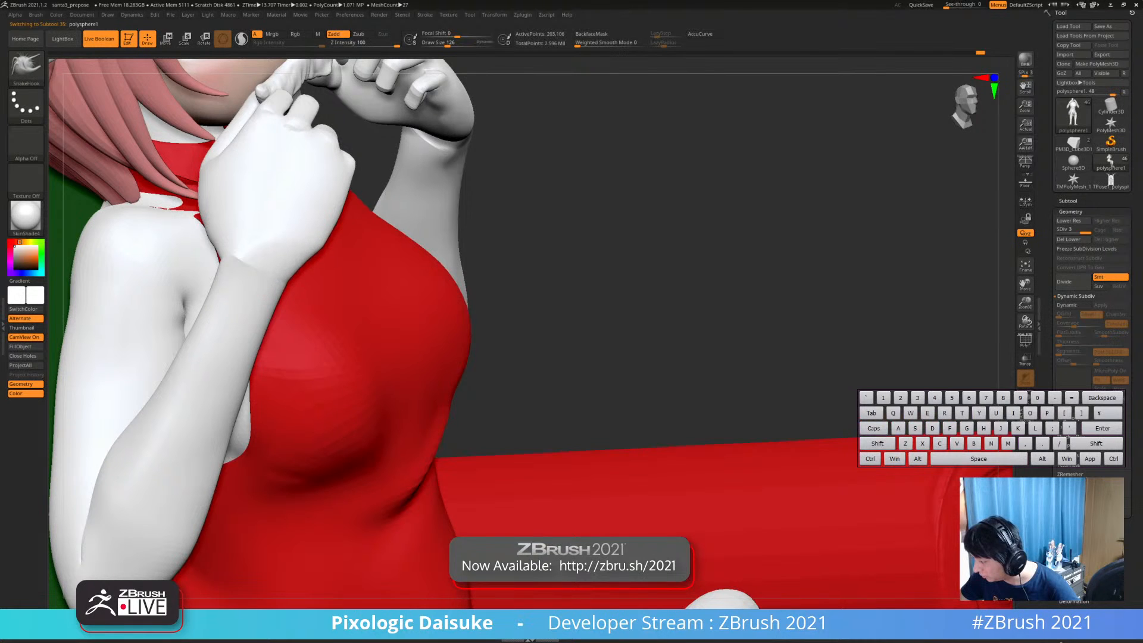
pyautogui.moveTo(304, 286); pyautogui.dragTo(301, 280)
pyautogui.moveTo(301, 280)
pyautogui.keyDown('ctrl'); pyautogui.mouseDown(button='right')
pyautogui.moveTo(309, 238)
pyautogui.moveTo(280, 202)
pyautogui.mouseUp(button='right'); pyautogui.keyUp('ctrl')
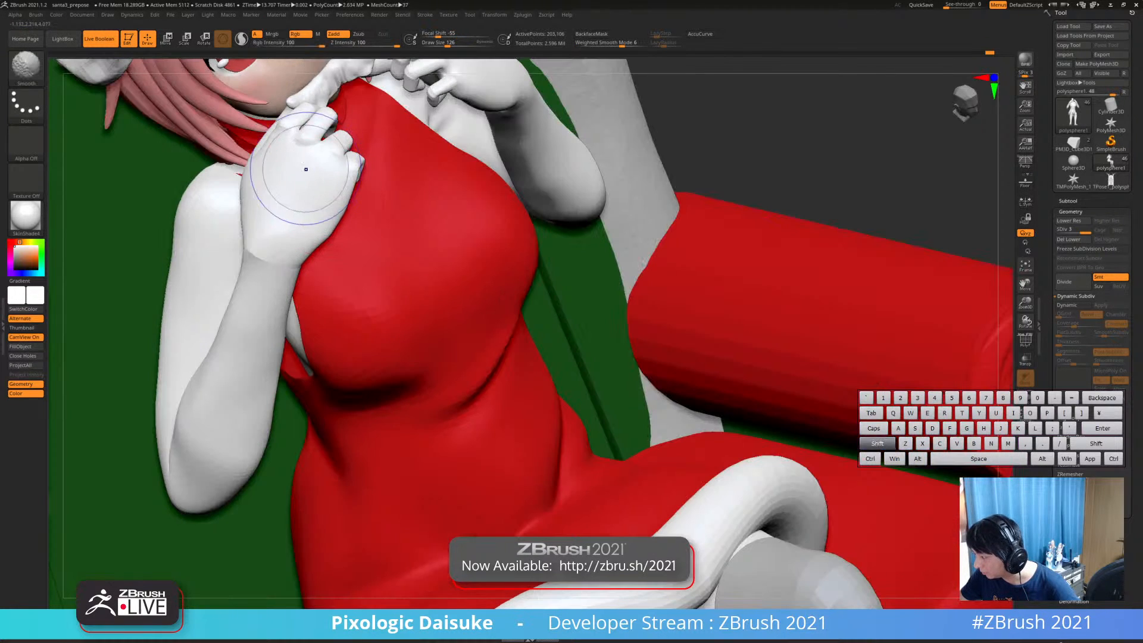
pyautogui.moveTo(306, 170)
pyautogui.keyDown('shift'); pyautogui.mouseDown()
pyautogui.moveTo(307, 156)
pyautogui.moveTo(288, 155)
pyautogui.mouseUp(); pyautogui.keyUp('shift')
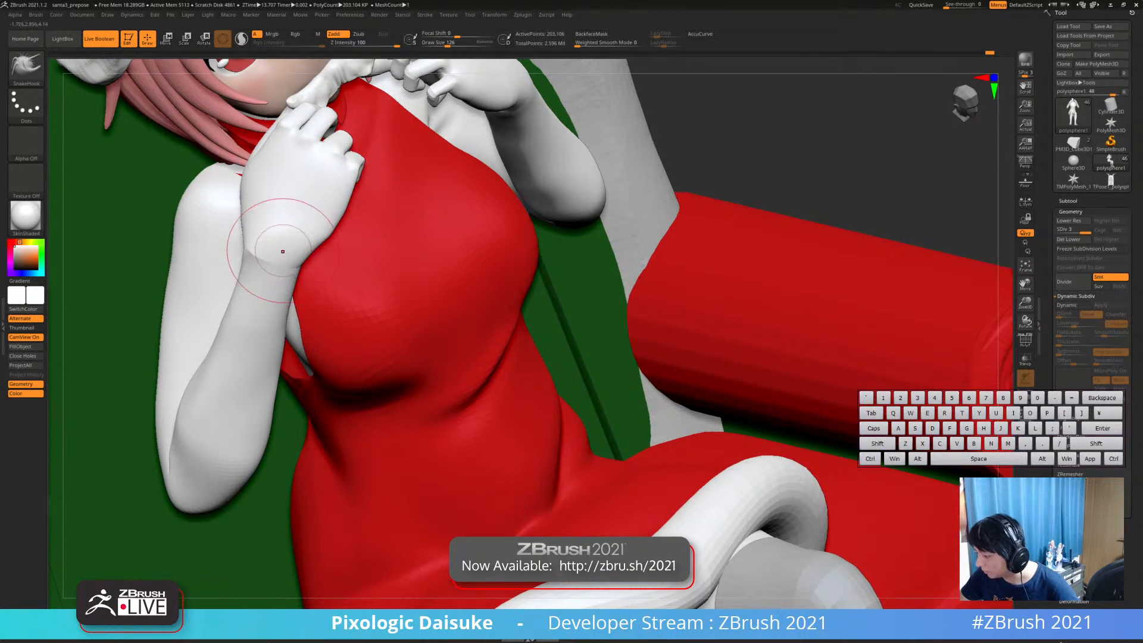
pyautogui.moveTo(280, 250); pyautogui.dragTo(280, 265, button='right')
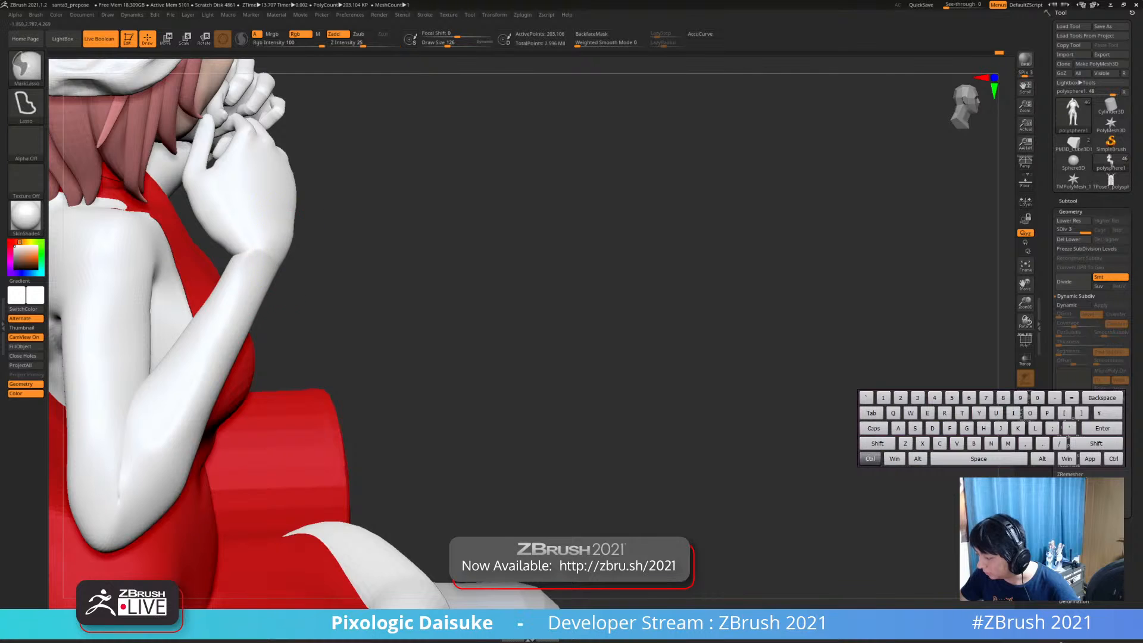
# Isolate the body and pull the other raised arm's wrist into shape with SnakeHook, smoothing the transition to the forearm
pyautogui.moveTo(792, 511)
pyautogui.keyDown('ctrl'); pyautogui.mouseDown(button='right')
pyautogui.moveTo(789, 470)
pyautogui.moveTo(657, 481)
pyautogui.moveTo(623, 462)
pyautogui.mouseUp(button='right'); pyautogui.keyUp('ctrl')
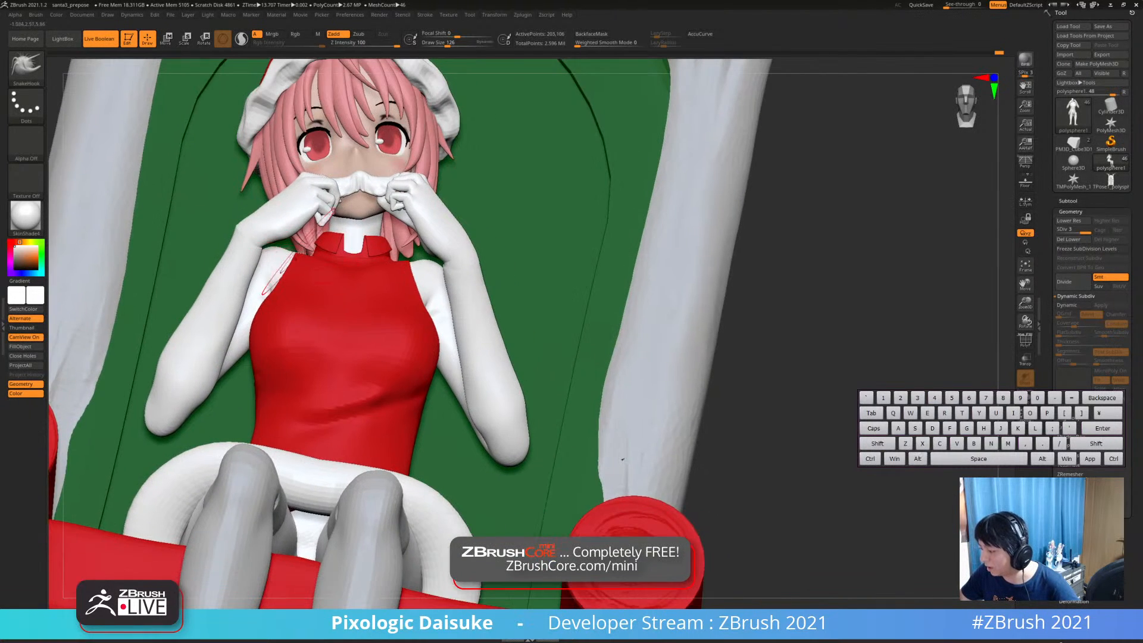
pyautogui.moveTo(244, 223); pyautogui.dragTo(186, 275, button='right')
pyautogui.keyDown('alt'); pyautogui.moveTo(186, 275); pyautogui.dragTo(155, 269, button='right'); pyautogui.keyUp('alt')
pyautogui.moveTo(381, 240)
pyautogui.mouseDown(button='right')
pyautogui.moveTo(423, 244)
pyautogui.moveTo(419, 224)
pyautogui.moveTo(440, 280)
pyautogui.moveTo(438, 230)
pyautogui.mouseUp(button='right')
pyautogui.press('shift')
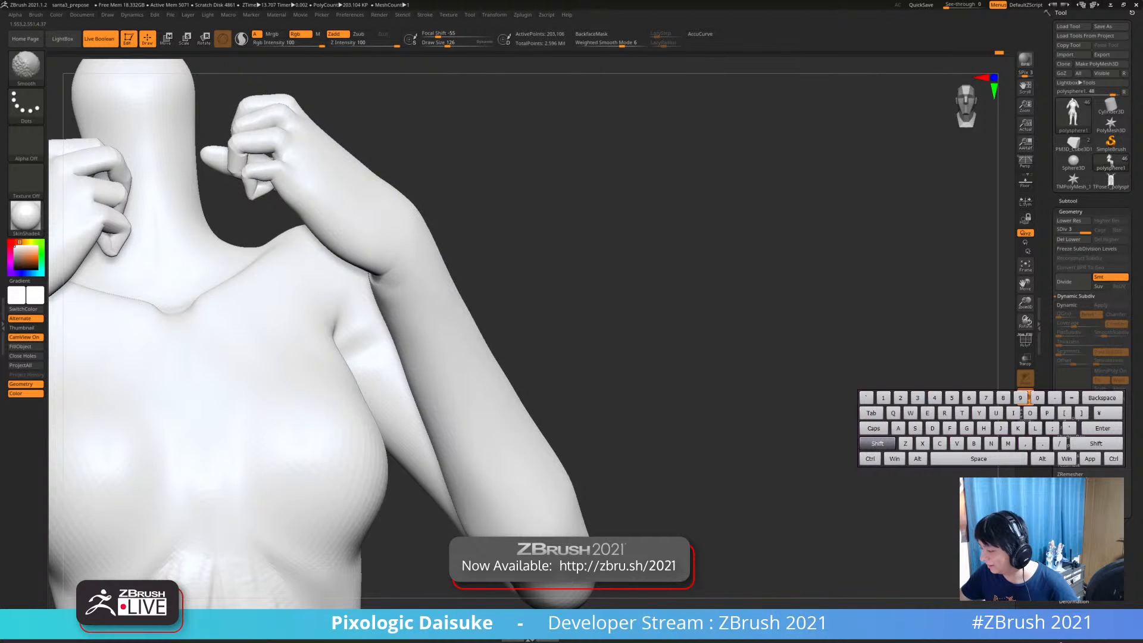
pyautogui.moveTo(395, 191)
pyautogui.mouseDown(button='right')
pyautogui.moveTo(381, 184)
pyautogui.moveTo(388, 170)
pyautogui.moveTo(361, 165)
pyautogui.moveTo(357, 202)
pyautogui.moveTo(331, 196)
pyautogui.moveTo(363, 173)
pyautogui.moveTo(332, 150)
pyautogui.moveTo(398, 221)
pyautogui.mouseUp(button='right')
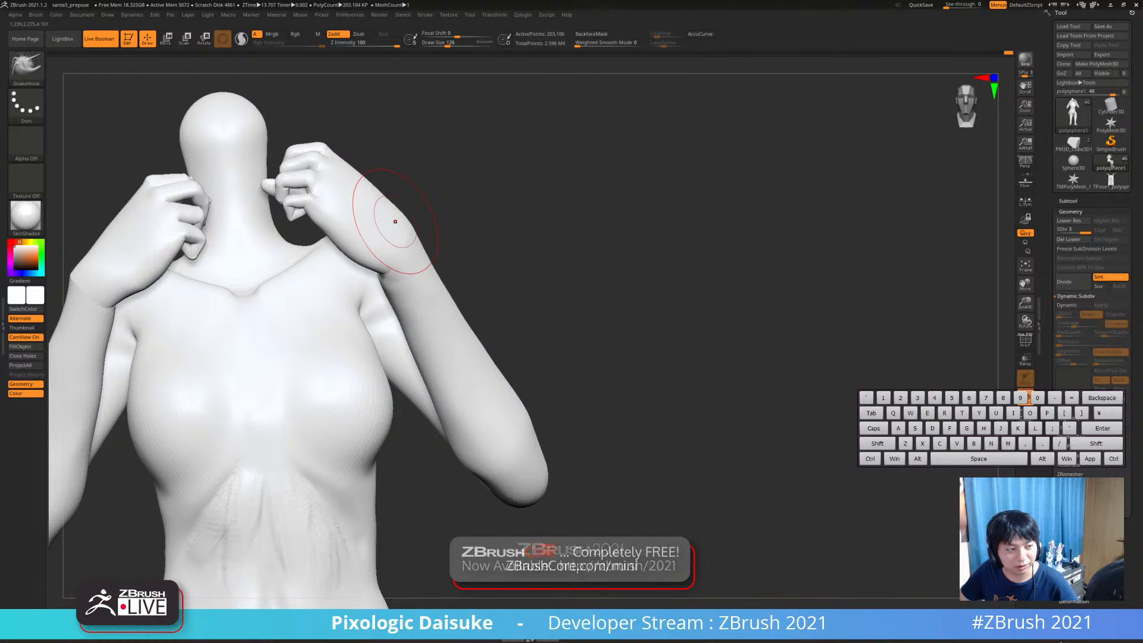
pyautogui.moveTo(381, 214)
pyautogui.mouseDown(button='right')
pyautogui.moveTo(357, 217)
pyautogui.moveTo(388, 231)
pyautogui.mouseUp(button='right')
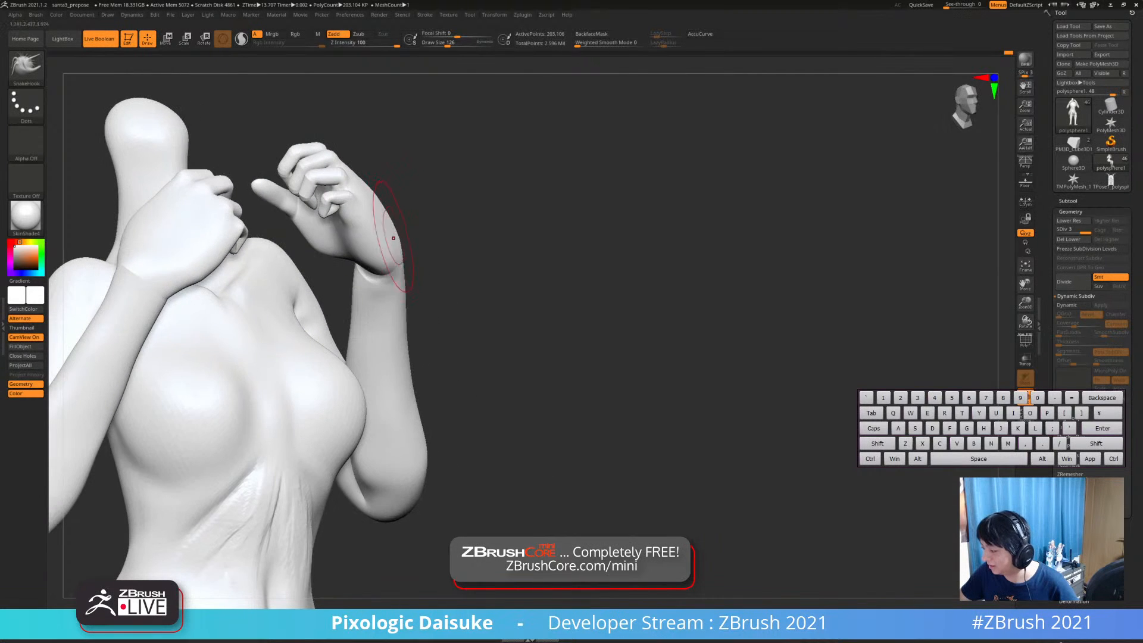
pyautogui.moveTo(390, 233); pyautogui.dragTo(397, 231)
pyautogui.moveTo(405, 235)
pyautogui.mouseDown(button='right')
pyautogui.moveTo(384, 237)
pyautogui.moveTo(381, 265)
pyautogui.moveTo(398, 272)
pyautogui.moveTo(396, 253)
pyautogui.moveTo(401, 262)
pyautogui.mouseUp(button='right')
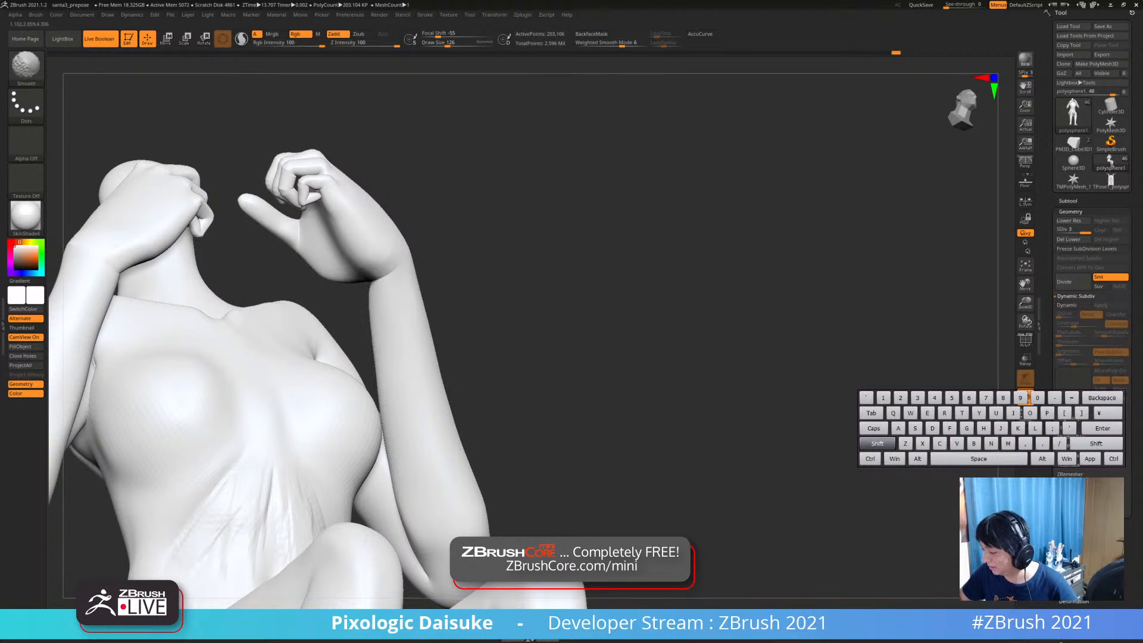
pyautogui.moveTo(396, 357)
pyautogui.mouseDown(button='right')
pyautogui.moveTo(400, 399)
pyautogui.moveTo(398, 357)
pyautogui.moveTo(453, 360)
pyautogui.moveTo(416, 381)
pyautogui.mouseUp(button='right')
pyautogui.click(419, 381)
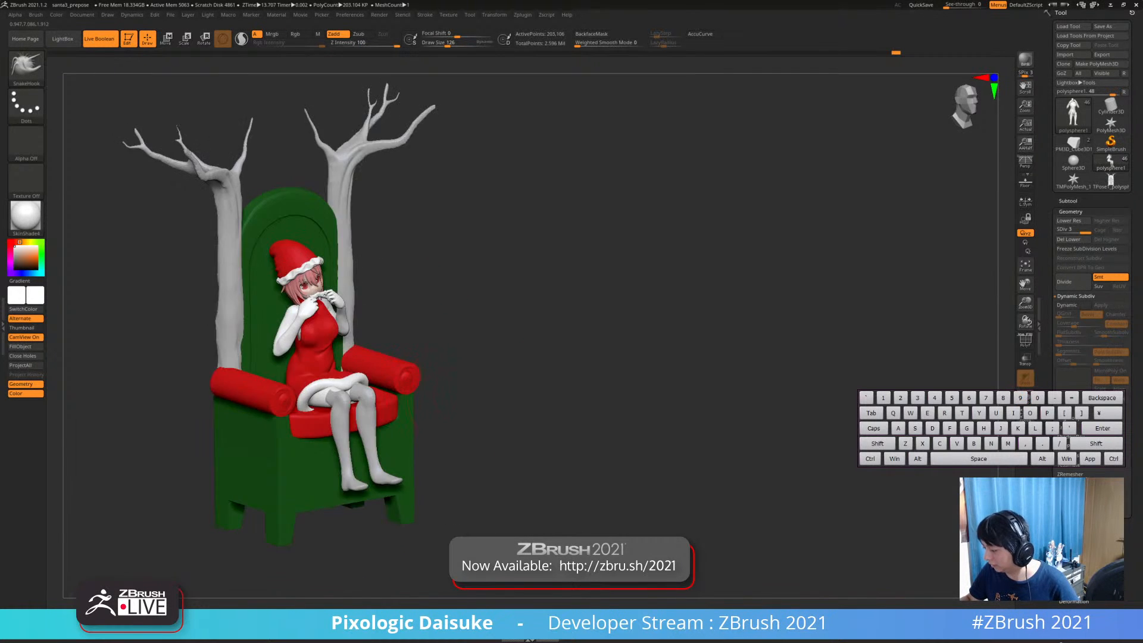
# Save the project under the new name santa3_afterpose
pyautogui.moveTo(491, 380); pyautogui.dragTo(449, 382, button='right')
pyautogui.click(170, 14)
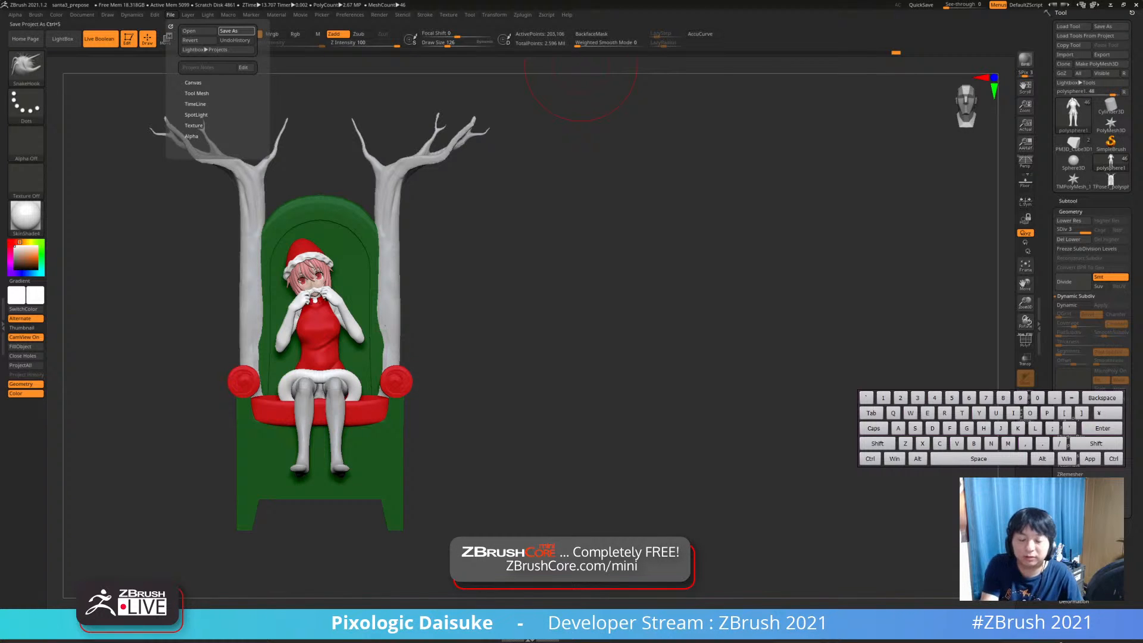
pyautogui.press('BackSpace')
pyautogui.write('tr')
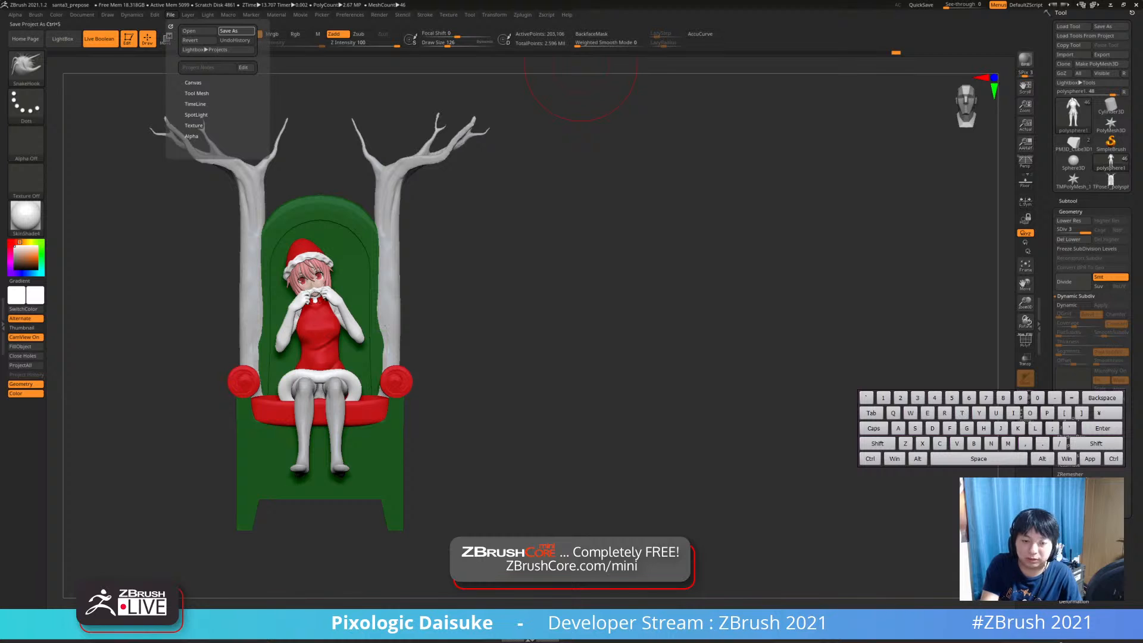
pyautogui.write('_pose')
pyautogui.press('Return')
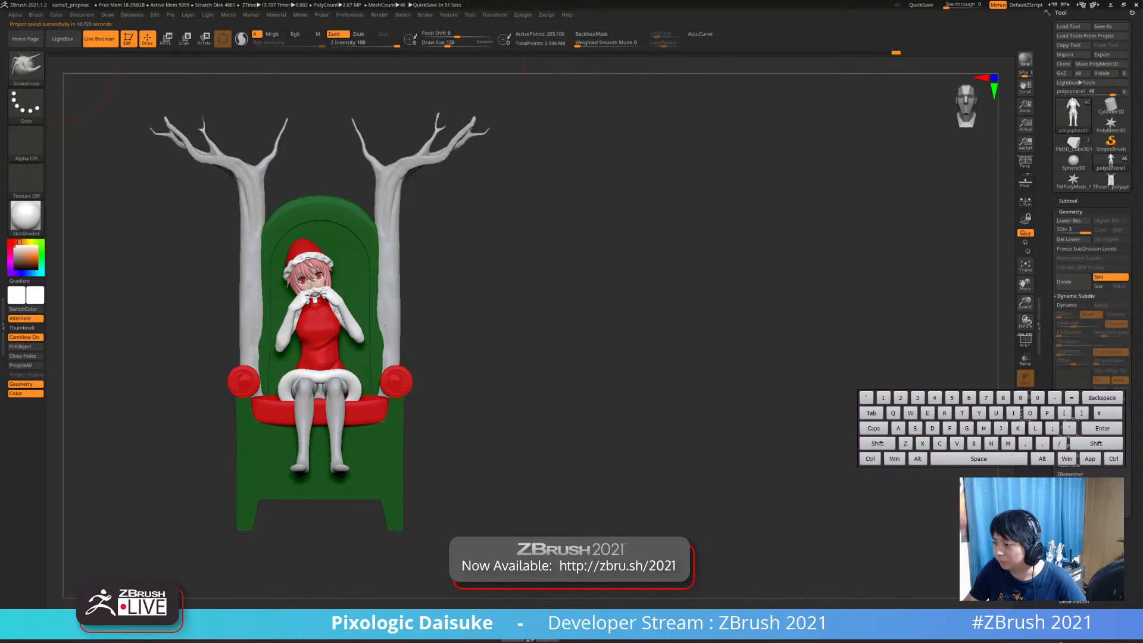
# Open the Saten_uniform13_fin project from the recent files without saving changes to the current one
pyautogui.click(62, 38)
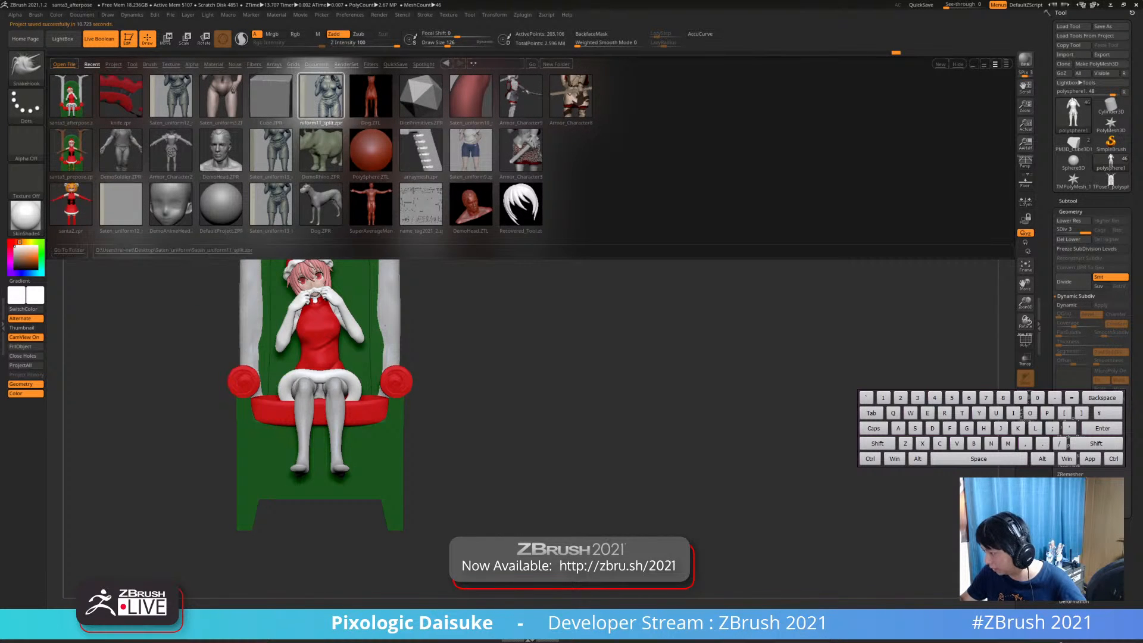
pyautogui.doubleClick(271, 204)
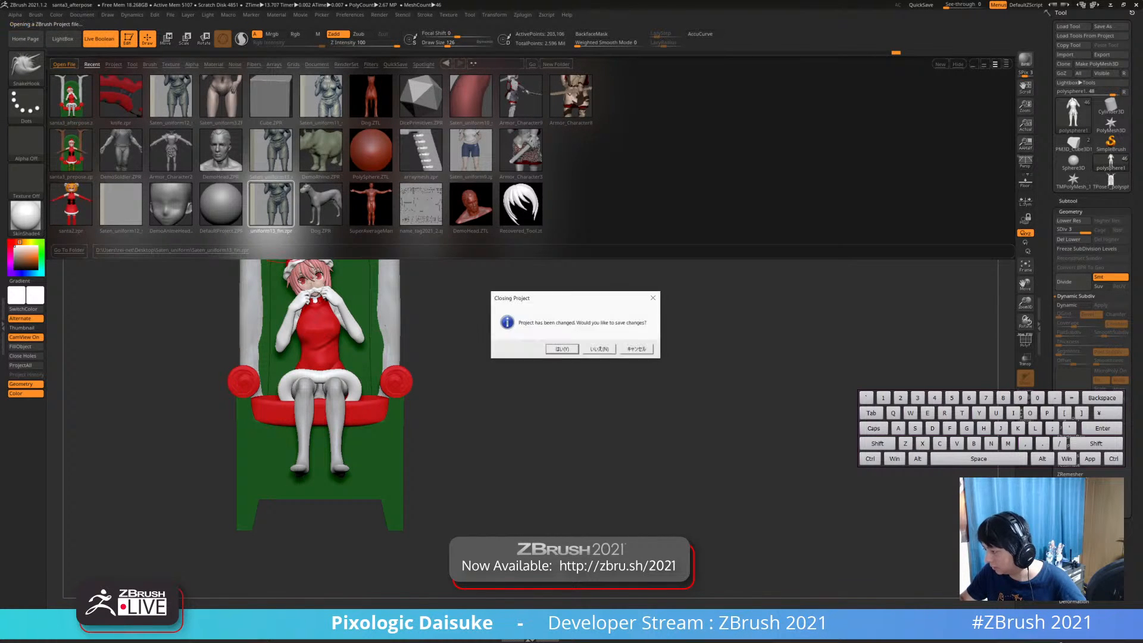
pyautogui.click(599, 349)
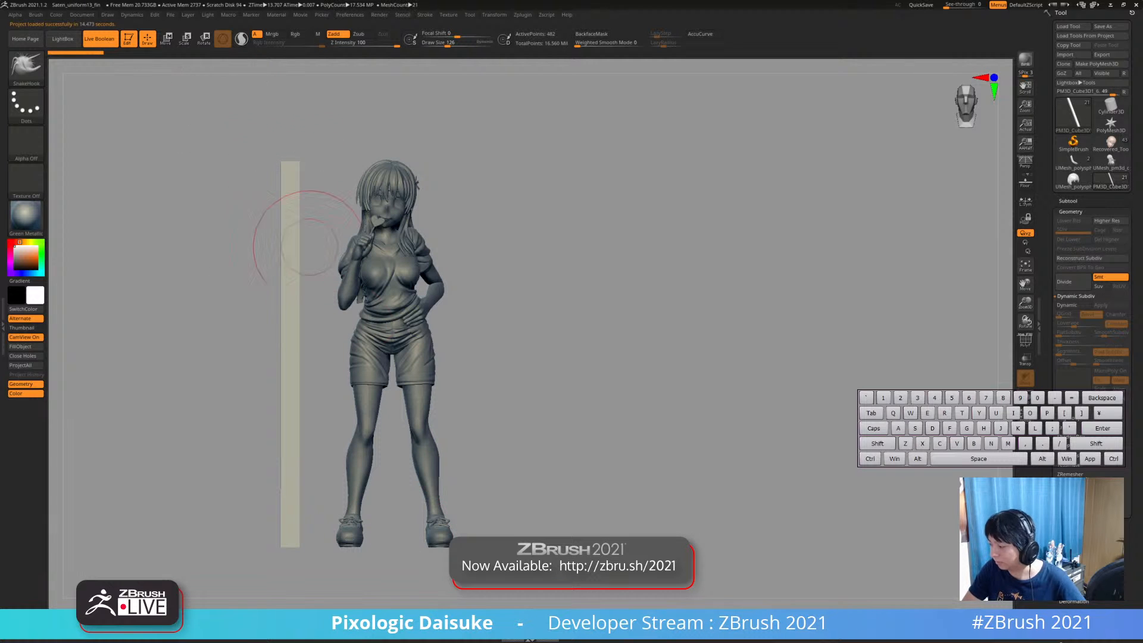
# Try the SkinShade4 material on the standing figure and switch back to Green Metallic
pyautogui.moveTo(420, 298)
pyautogui.keyDown('shift'); pyautogui.mouseDown(button='right')
pyautogui.moveTo(285, 280)
pyautogui.moveTo(280, 304)
pyautogui.mouseUp(button='right'); pyautogui.keyUp('shift')
pyautogui.click(27, 218)
pyautogui.click(525, 409)
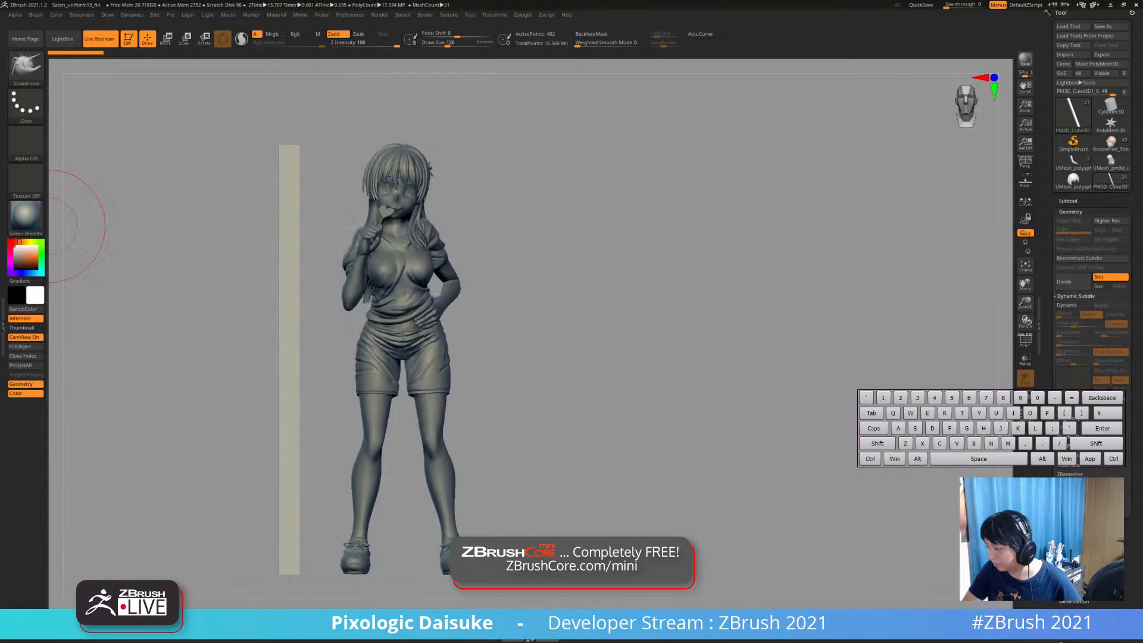
pyautogui.moveTo(664, 379); pyautogui.dragTo(571, 379)
pyautogui.click(26, 216)
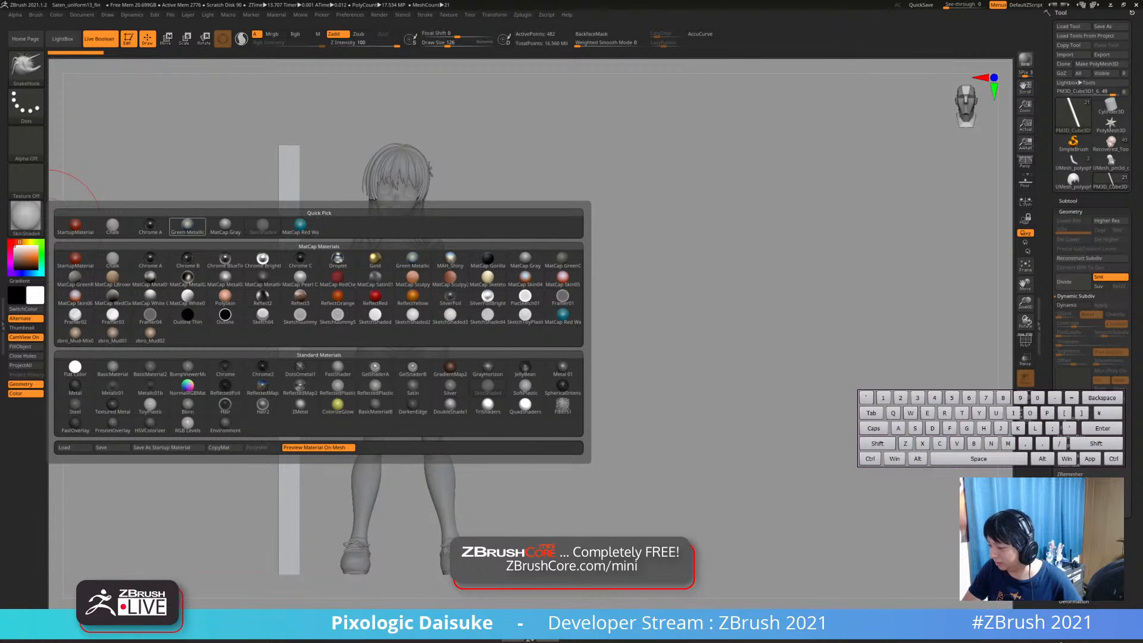
pyautogui.click(187, 226)
pyautogui.moveTo(384, 289)
pyautogui.mouseDown()
pyautogui.moveTo(452, 316)
pyautogui.moveTo(441, 321)
pyautogui.moveTo(583, 297)
pyautogui.moveTo(673, 304)
pyautogui.moveTo(619, 304)
pyautogui.mouseUp()
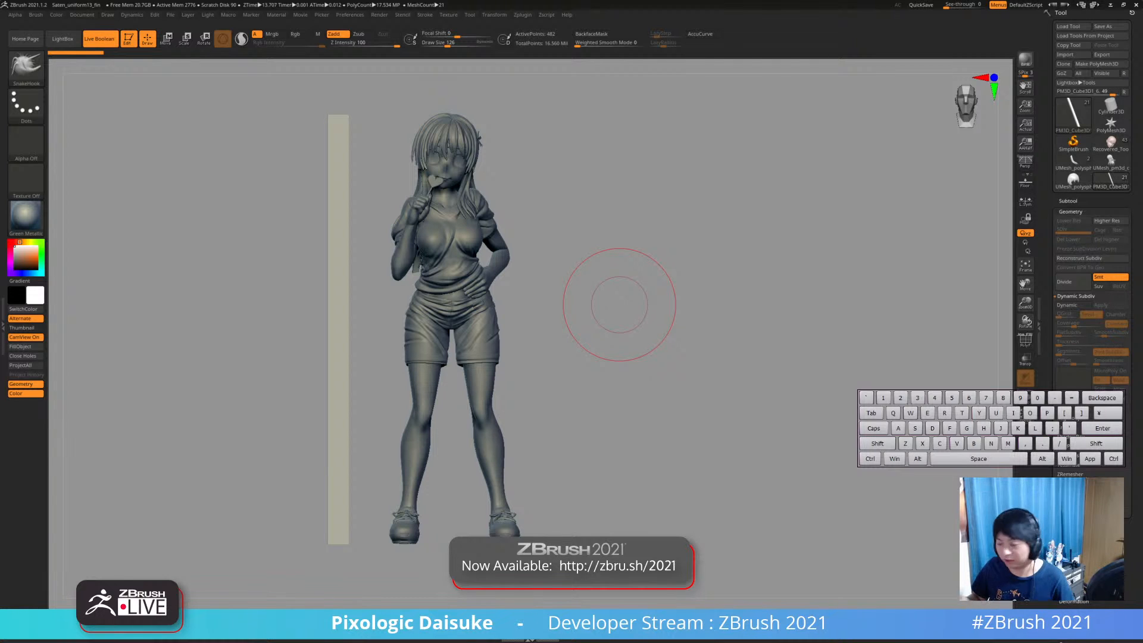
# Examine how the standing figure is split into parts by isolating one leg and selecting the other leg and the shorts
pyautogui.keyDown('alt'); pyautogui.click(396, 379); pyautogui.keyUp('alt')
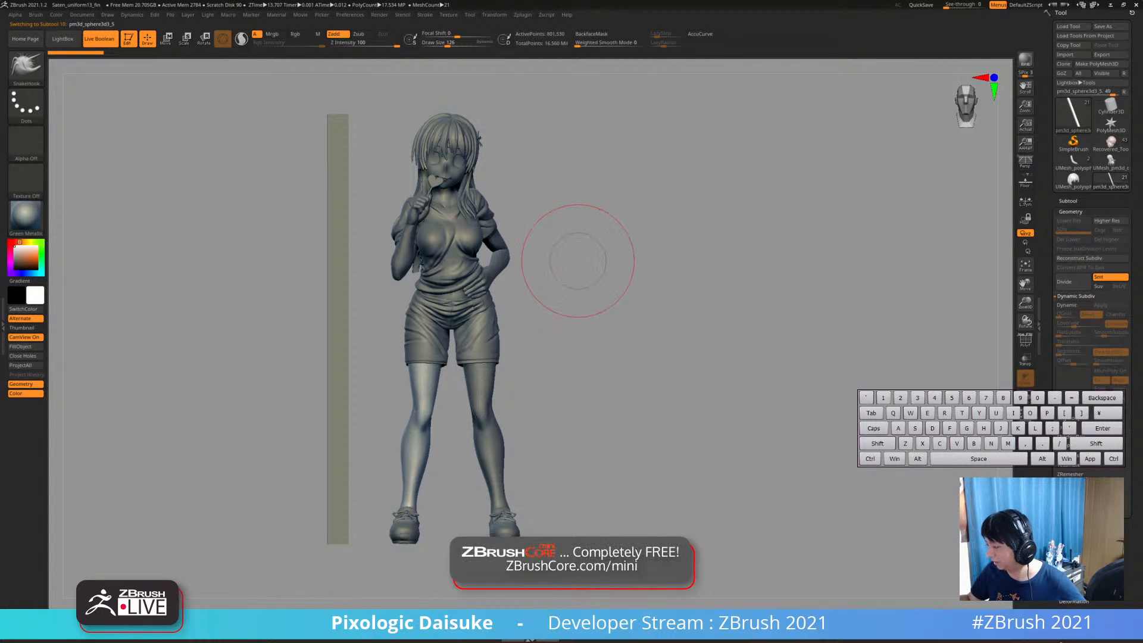
pyautogui.keyDown('alt'); pyautogui.moveTo(578, 262); pyautogui.dragTo(511, 235); pyautogui.keyUp('alt')
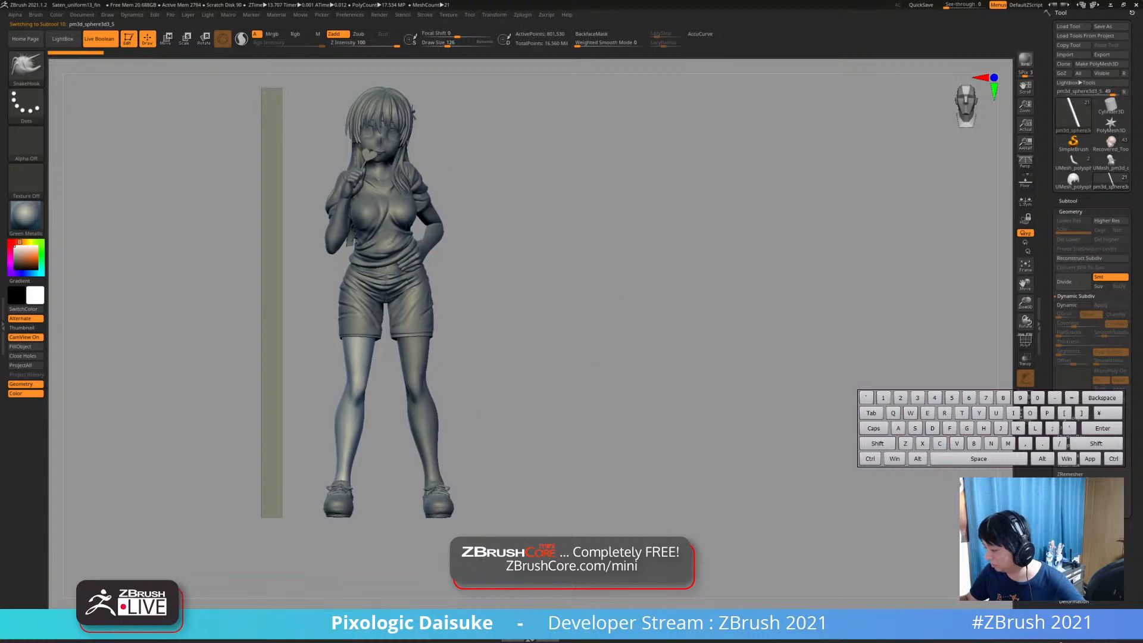
pyautogui.click(510, 339)
pyautogui.moveTo(510, 339); pyautogui.dragTo(542, 370)
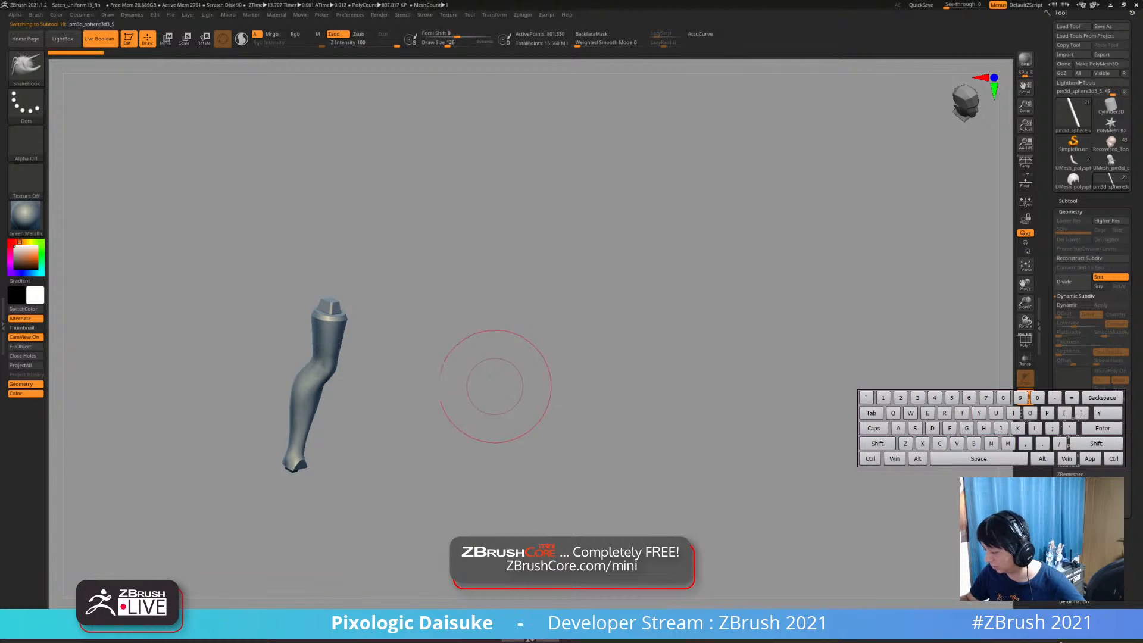
pyautogui.keyDown('shift'); pyautogui.moveTo(347, 433); pyautogui.dragTo(375, 411); pyautogui.keyUp('shift')
pyautogui.keyDown('alt'); pyautogui.click(406, 381); pyautogui.keyUp('alt')
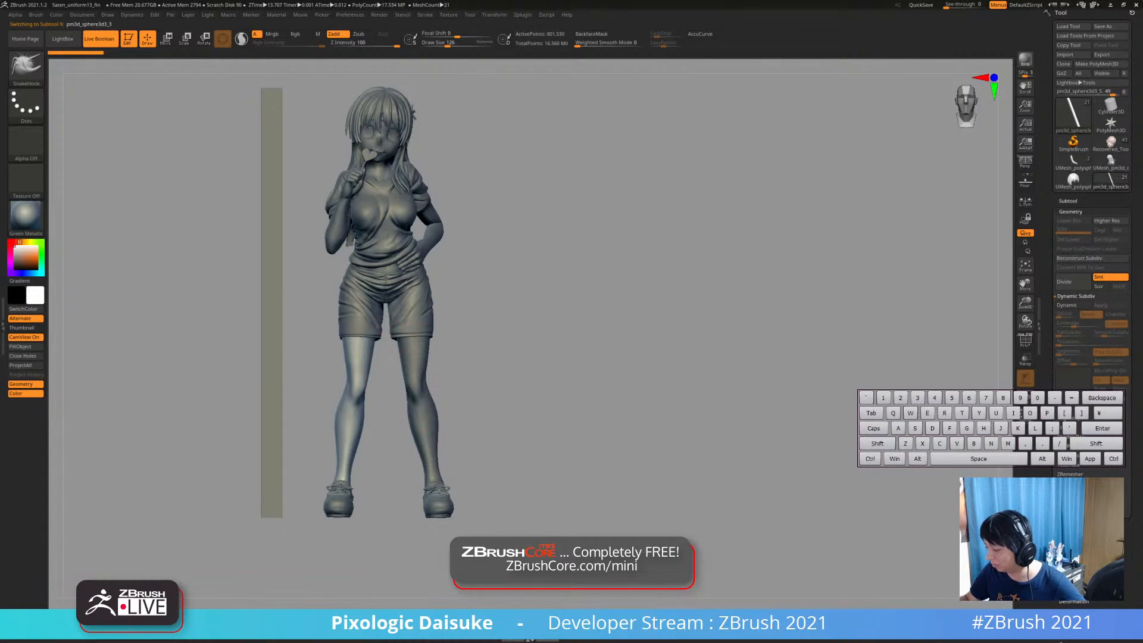
pyautogui.moveTo(503, 344); pyautogui.dragTo(566, 386)
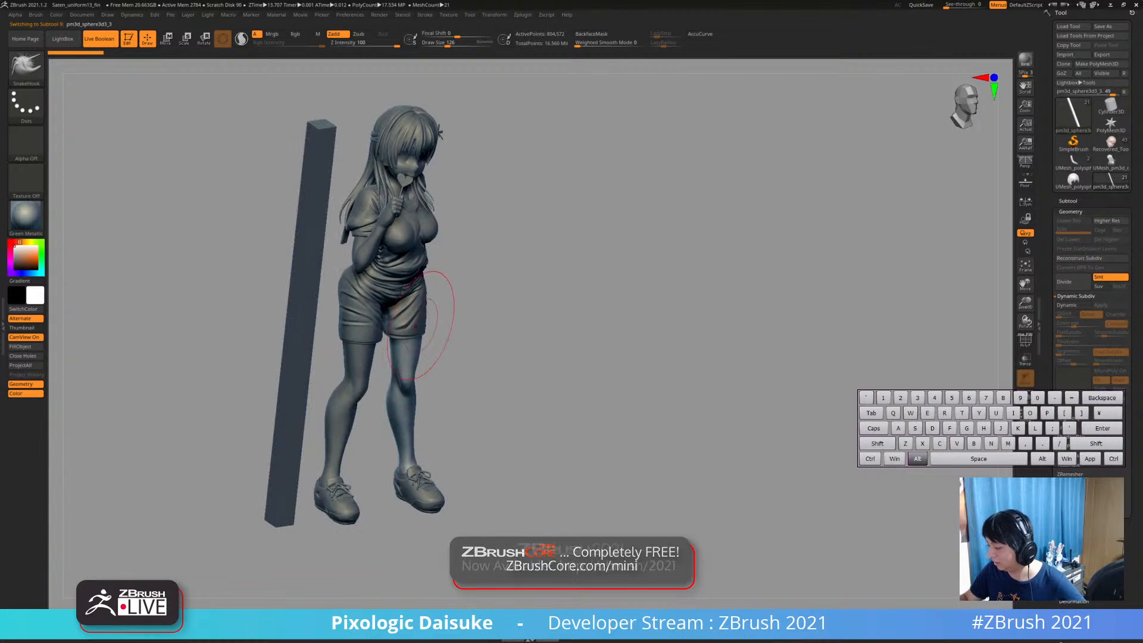
pyautogui.keyDown('alt'); pyautogui.click(416, 326); pyautogui.keyUp('alt')
pyautogui.keyDown('shift'); pyautogui.moveTo(461, 323); pyautogui.dragTo(467, 375); pyautogui.keyUp('shift')
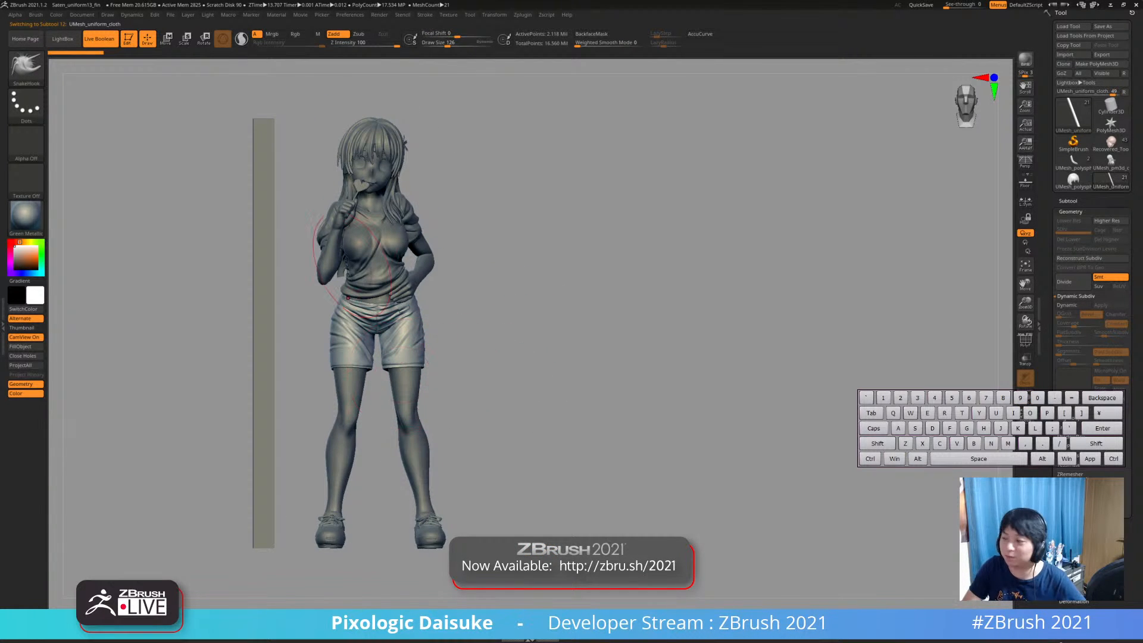
# Reopen the santa3_afterpose project from the recent files without saving changes to the standing figure's project
pyautogui.click(63, 39)
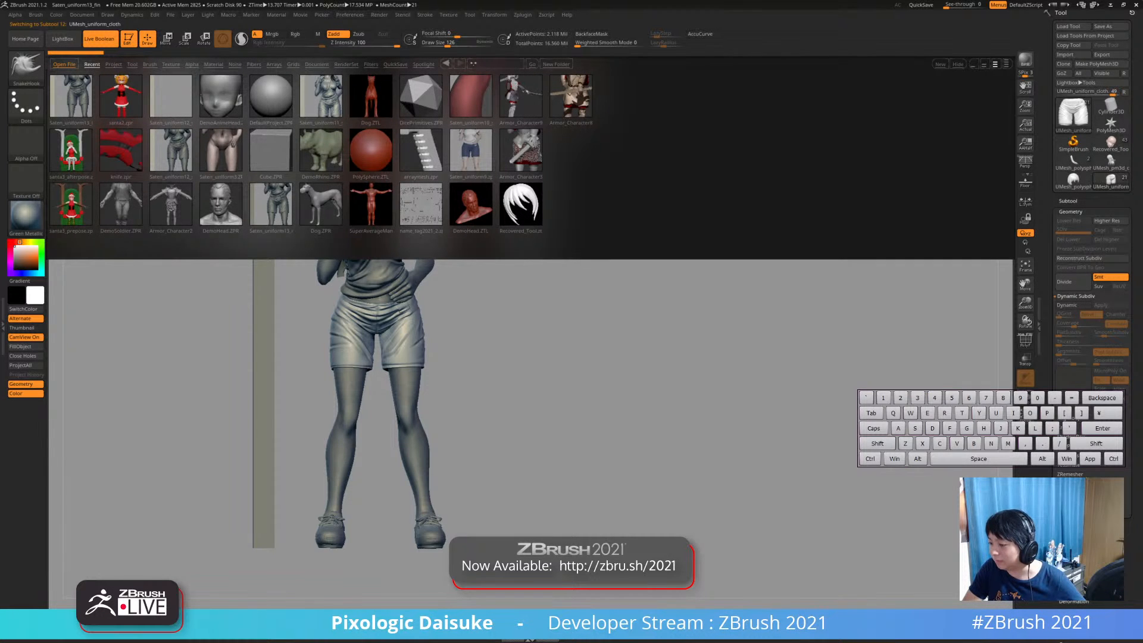
pyautogui.doubleClick(71, 150)
pyautogui.click(599, 349)
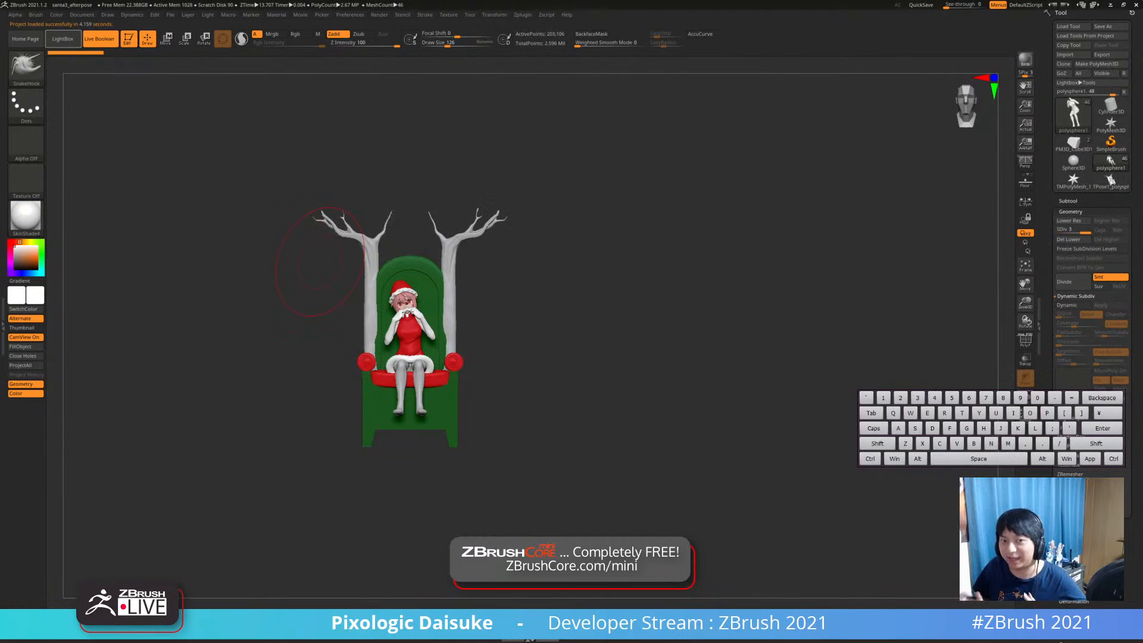
pyautogui.click(63, 39)
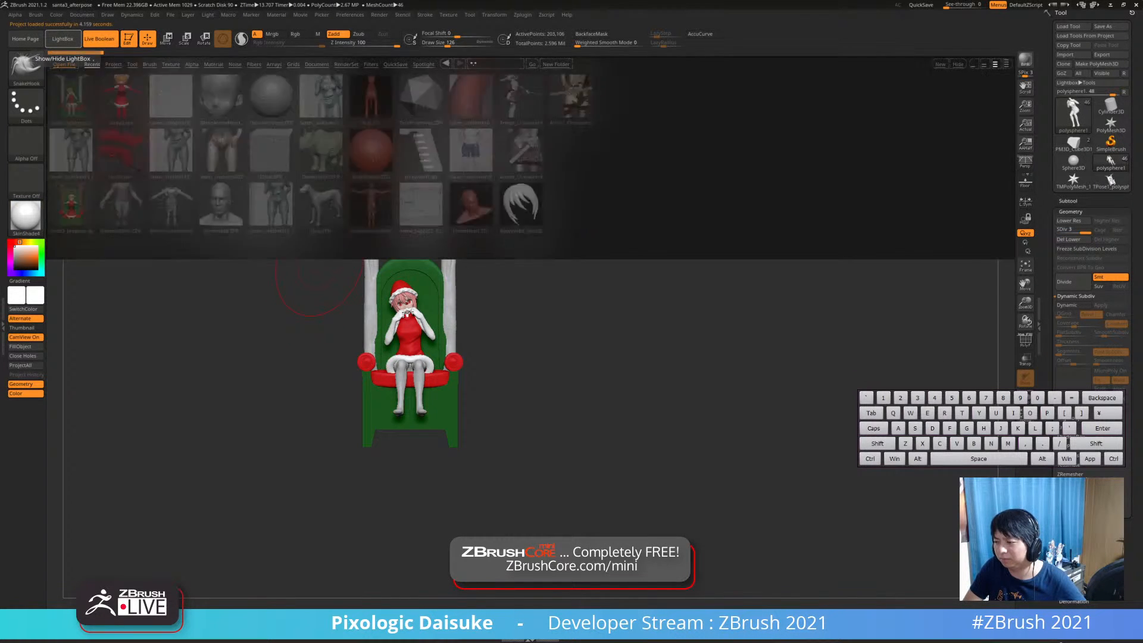
pyautogui.click(63, 39)
# Make the body the active subtool again and refine the wrist of the raised arm with SnakeHook
pyautogui.keyDown('alt'); pyautogui.click(406, 354); pyautogui.keyUp('alt')
pyautogui.moveTo(407, 353)
pyautogui.keyDown('ctrl'); pyautogui.mouseDown(button='right')
pyautogui.moveTo(381, 312)
pyautogui.moveTo(491, 339)
pyautogui.moveTo(506, 357)
pyautogui.moveTo(420, 351)
pyautogui.moveTo(390, 312)
pyautogui.mouseUp(button='right'); pyautogui.keyUp('ctrl')
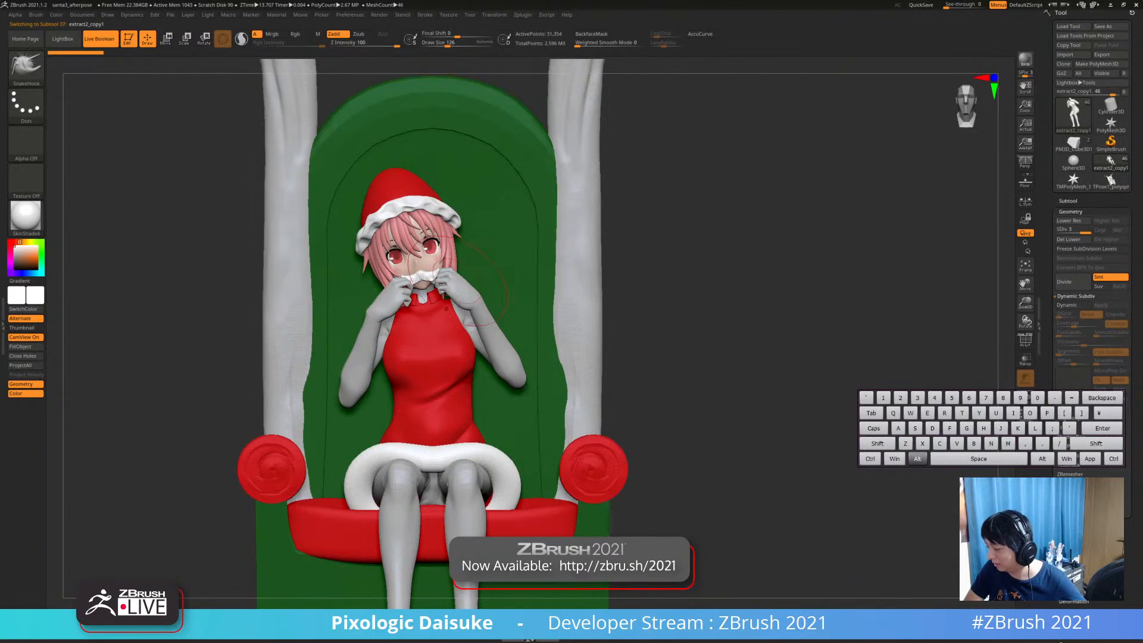
pyautogui.keyDown('alt'); pyautogui.click(475, 327); pyautogui.keyUp('alt')
pyautogui.keyDown('ctrl'); pyautogui.moveTo(475, 331); pyautogui.dragTo(479, 395, button='right'); pyautogui.keyUp('ctrl')
pyautogui.moveTo(673, 411)
pyautogui.keyDown('alt'); pyautogui.mouseDown()
pyautogui.moveTo(652, 386)
pyautogui.moveTo(845, 470)
pyautogui.moveTo(732, 541)
pyautogui.moveTo(679, 484)
pyautogui.moveTo(798, 454)
pyautogui.moveTo(860, 498)
pyautogui.mouseUp(); pyautogui.keyUp('alt')
pyautogui.press('ctrl')
pyautogui.moveTo(463, 276)
pyautogui.mouseDown()
pyautogui.moveTo(464, 291)
pyautogui.moveTo(472, 278)
pyautogui.mouseUp()
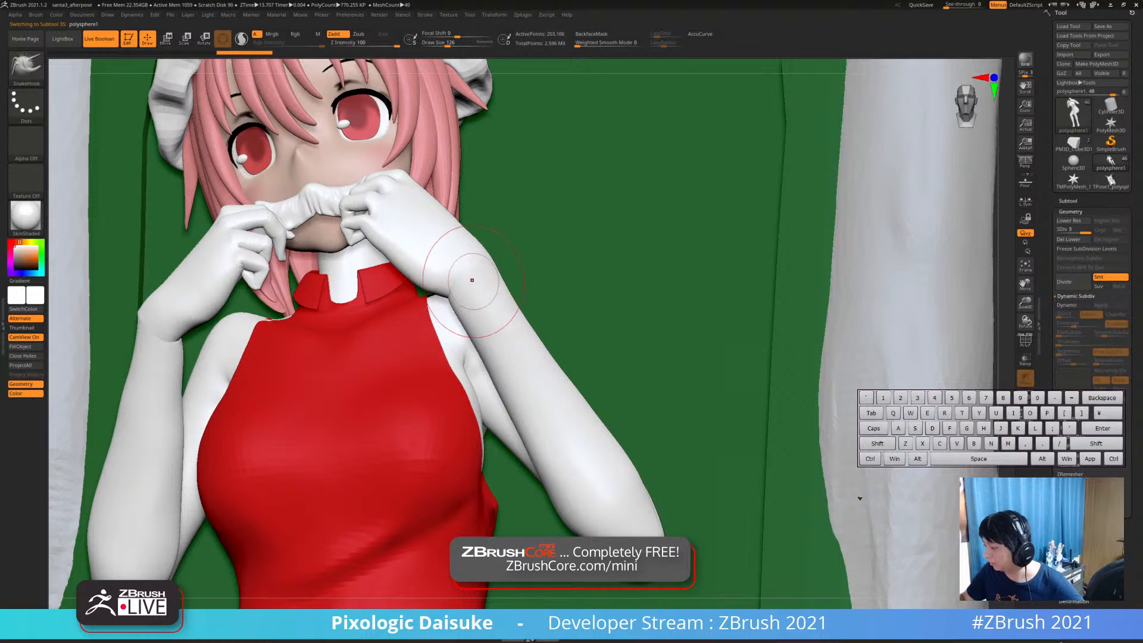
pyautogui.moveTo(533, 505); pyautogui.dragTo(802, 503)
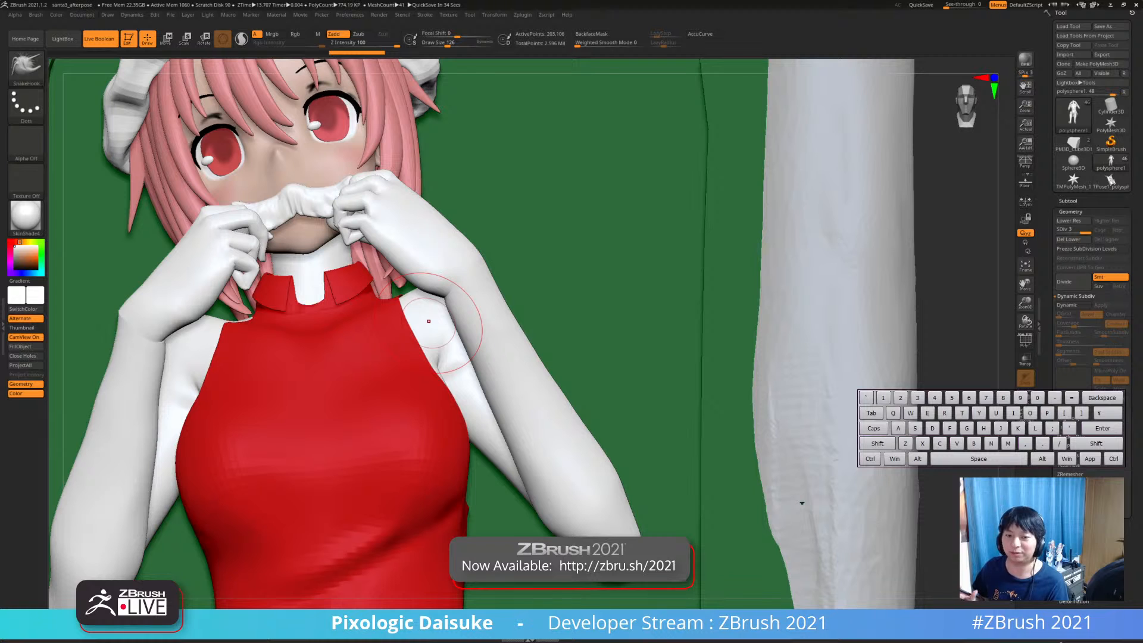
# Make the moustache the active subtool, set the draw size to 62, and reshape its middle with SnakeHook
pyautogui.moveTo(298, 233); pyautogui.dragTo(347, 256, button='right')
pyautogui.keyDown('alt'); pyautogui.click(295, 195); pyautogui.keyUp('alt')
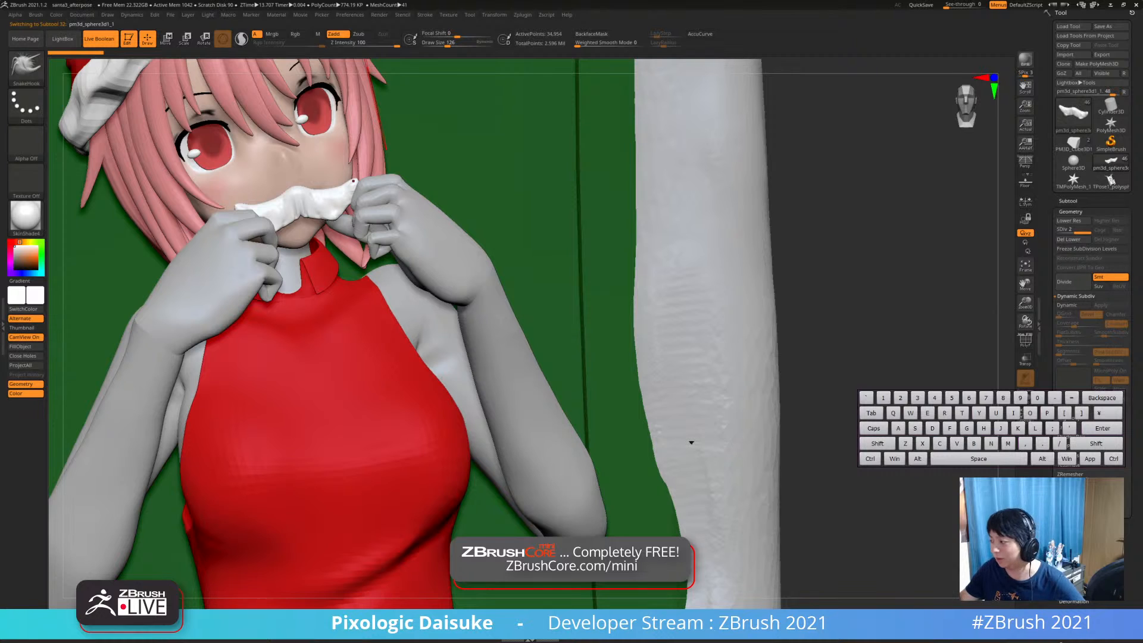
pyautogui.click(440, 44)
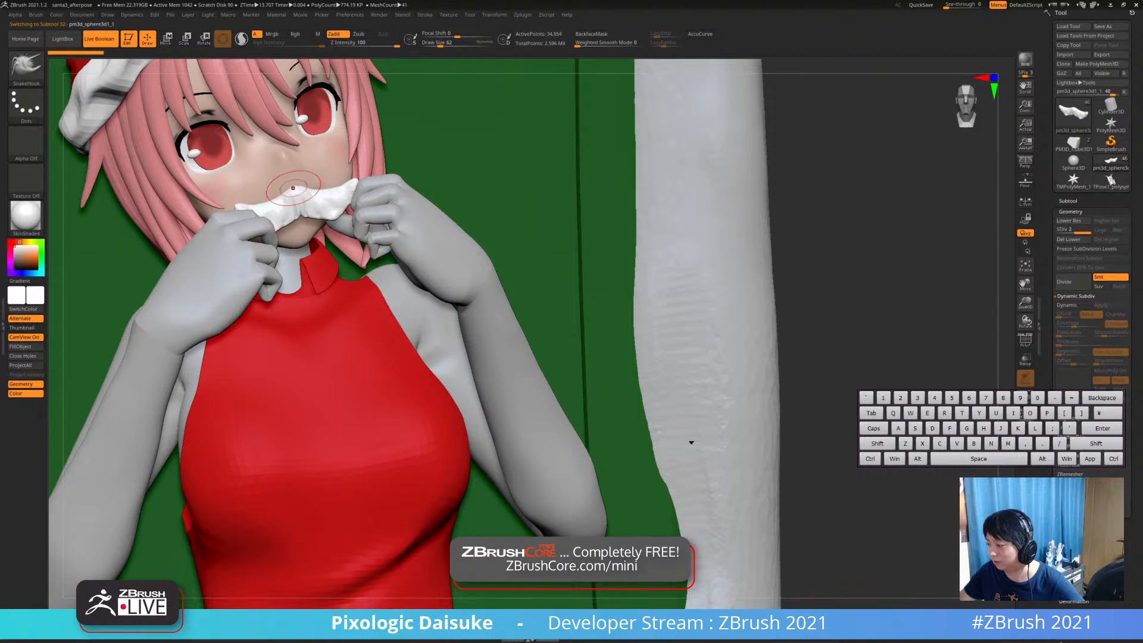
pyautogui.moveTo(296, 188); pyautogui.dragTo(280, 190, button='right')
pyautogui.moveTo(315, 191)
pyautogui.mouseDown()
pyautogui.moveTo(328, 187)
pyautogui.moveTo(279, 204)
pyautogui.mouseUp()
pyautogui.moveTo(321, 193)
pyautogui.keyDown('alt'); pyautogui.mouseDown(button='right')
pyautogui.moveTo(313, 219)
pyautogui.moveTo(328, 225)
pyautogui.mouseUp(button='right'); pyautogui.keyUp('alt')
pyautogui.moveTo(301, 238); pyautogui.dragTo(284, 238)
pyautogui.keyDown('ctrl'); pyautogui.moveTo(283, 236); pyautogui.dragTo(277, 258, button='right'); pyautogui.keyUp('ctrl')
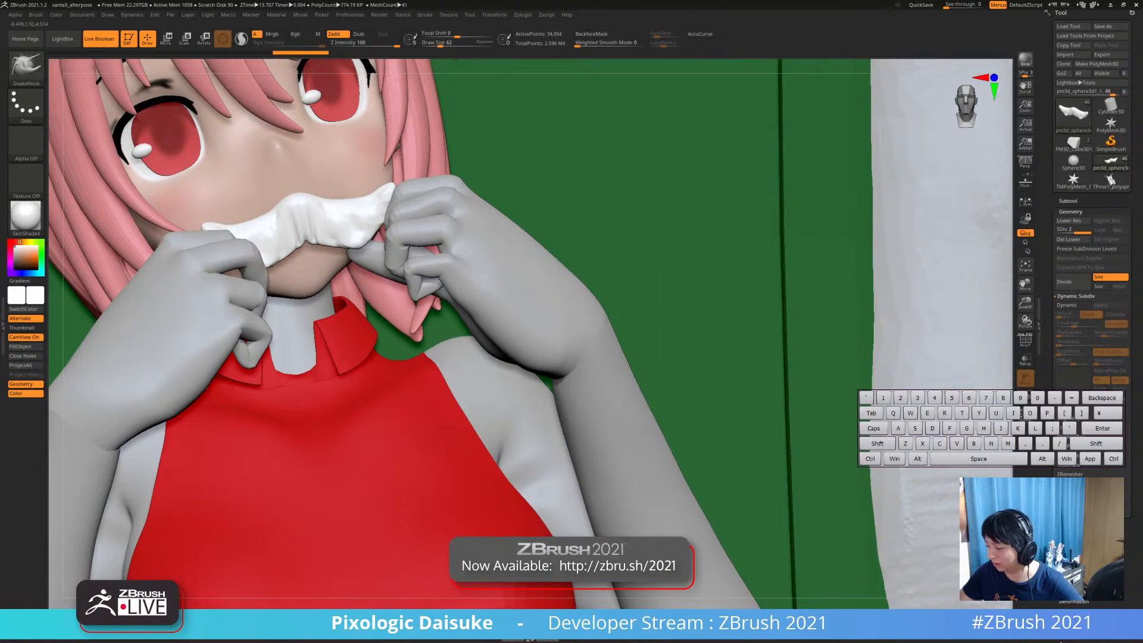
# Refine the moustache's upper edge and the end beside the raised hand with short SnakeHook strokes
pyautogui.moveTo(300, 189); pyautogui.dragTo(303, 185)
pyautogui.keyDown('ctrl'); pyautogui.moveTo(312, 223); pyautogui.dragTo(317, 205, button='right'); pyautogui.keyUp('ctrl')
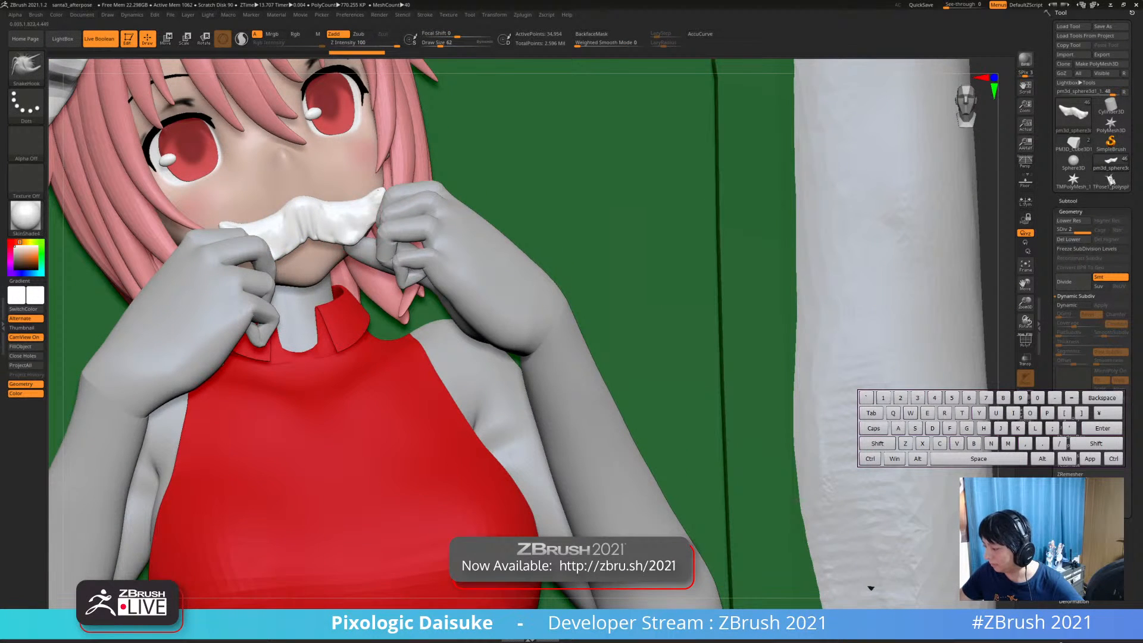
pyautogui.moveTo(378, 190); pyautogui.dragTo(382, 195)
pyautogui.keyDown('ctrl'); pyautogui.moveTo(383, 208); pyautogui.dragTo(386, 189, button='right'); pyautogui.keyUp('ctrl')
pyautogui.moveTo(368, 220); pyautogui.dragTo(369, 213)
pyautogui.moveTo(375, 223)
pyautogui.keyDown('ctrl'); pyautogui.mouseDown(button='right')
pyautogui.moveTo(381, 191)
pyautogui.moveTo(395, 201)
pyautogui.moveTo(393, 169)
pyautogui.moveTo(408, 196)
pyautogui.mouseUp(button='right'); pyautogui.keyUp('ctrl')
# Move the moustache slightly upward on the face with the Move gizmo
pyautogui.keyDown('alt'); pyautogui.click(344, 203); pyautogui.keyUp('alt')
pyautogui.click(166, 39)
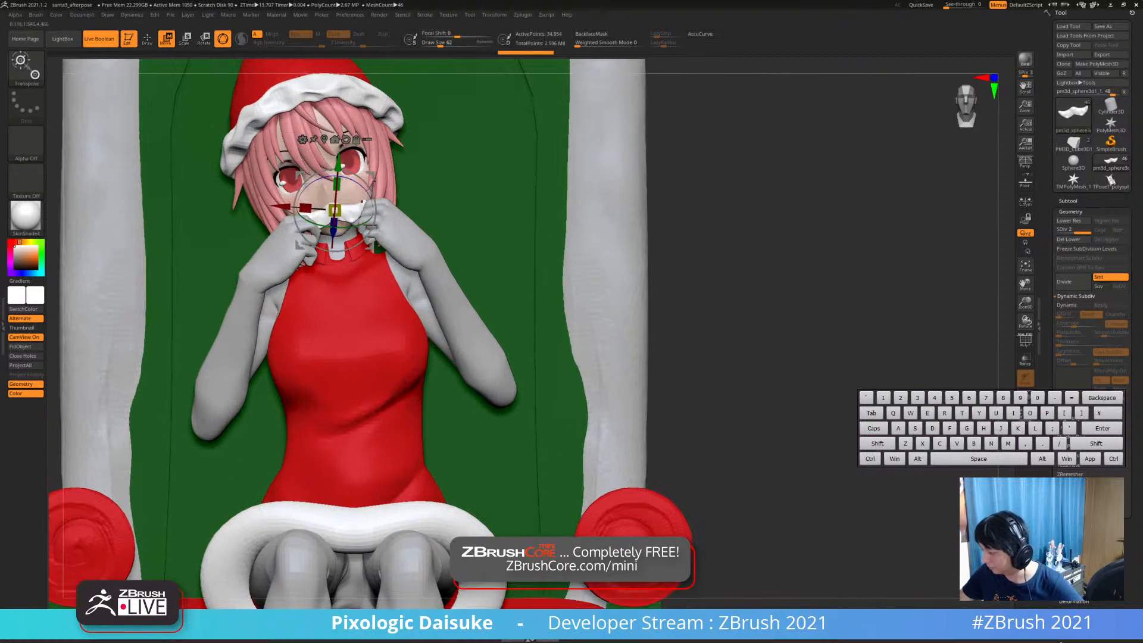
pyautogui.moveTo(369, 173); pyautogui.dragTo(367, 162)
# Make the body the active subtool, return to Draw mode, and inspect the raised arms and wrists
pyautogui.keyDown('alt'); pyautogui.click(275, 272); pyautogui.keyUp('alt')
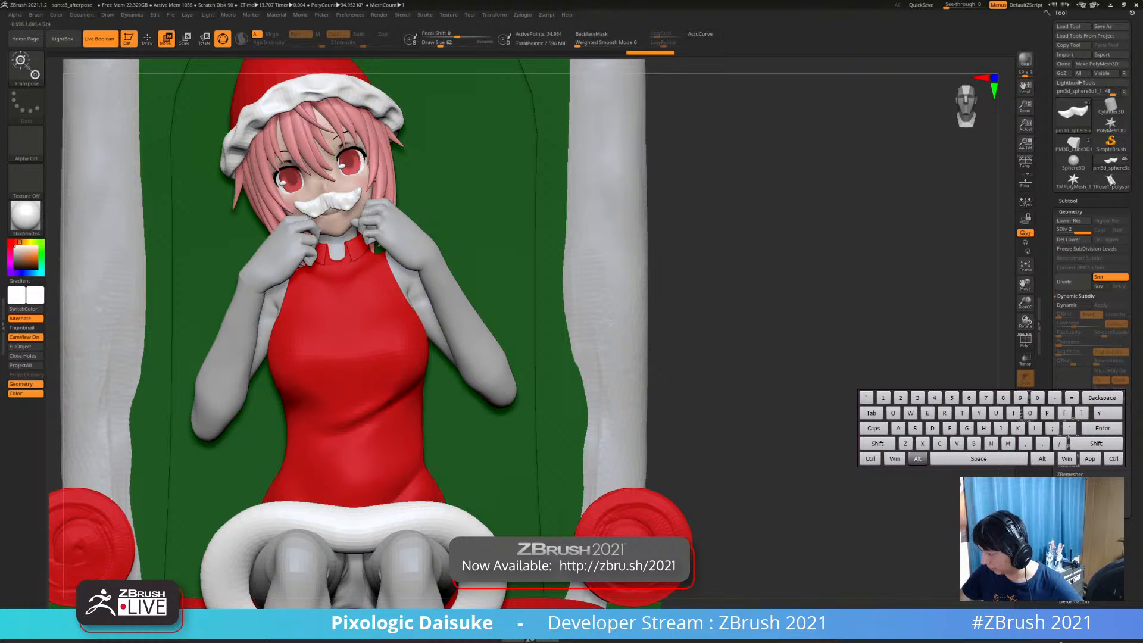
pyautogui.moveTo(310, 257)
pyautogui.mouseDown(button='right')
pyautogui.moveTo(375, 262)
pyautogui.moveTo(291, 256)
pyautogui.mouseUp(button='right')
pyautogui.press('q')
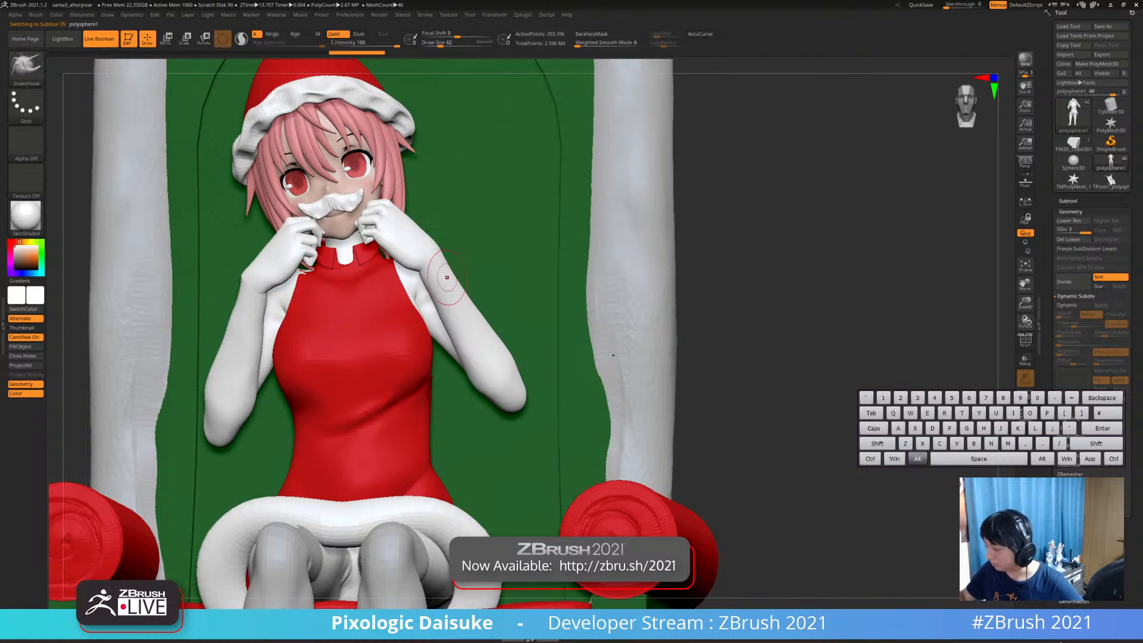
pyautogui.moveTo(613, 355)
pyautogui.keyDown('alt'); pyautogui.mouseDown(button='right')
pyautogui.moveTo(591, 341)
pyautogui.moveTo(649, 368)
pyautogui.moveTo(579, 386)
pyautogui.moveTo(423, 326)
pyautogui.moveTo(435, 360)
pyautogui.mouseUp(button='right'); pyautogui.keyUp('alt')
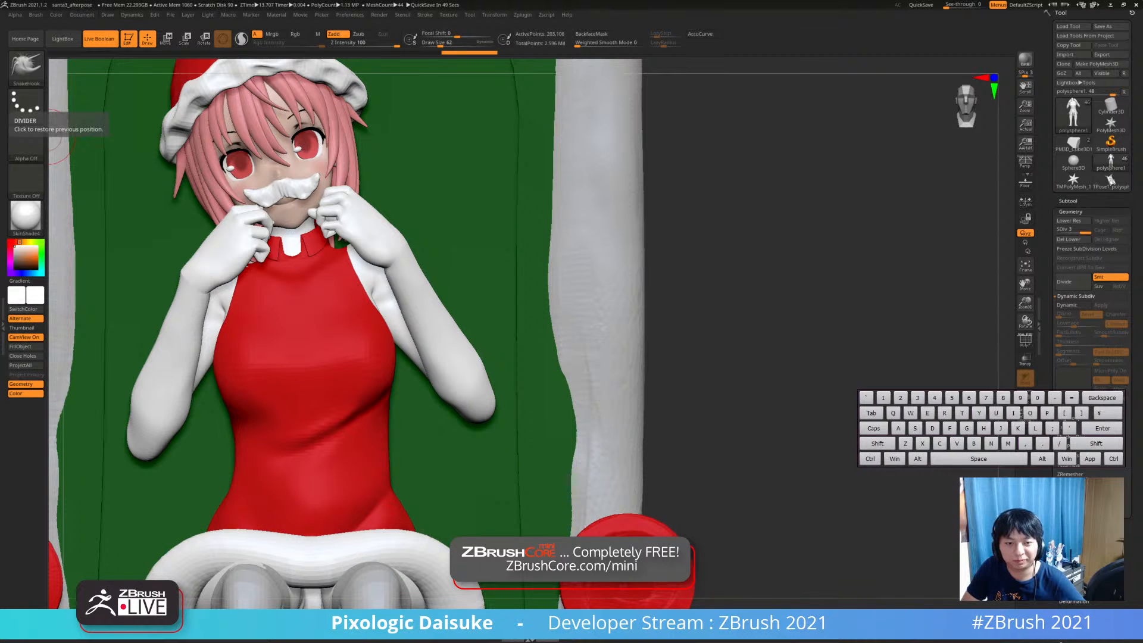
pyautogui.moveTo(52, 140); pyautogui.dragTo(403, 238)
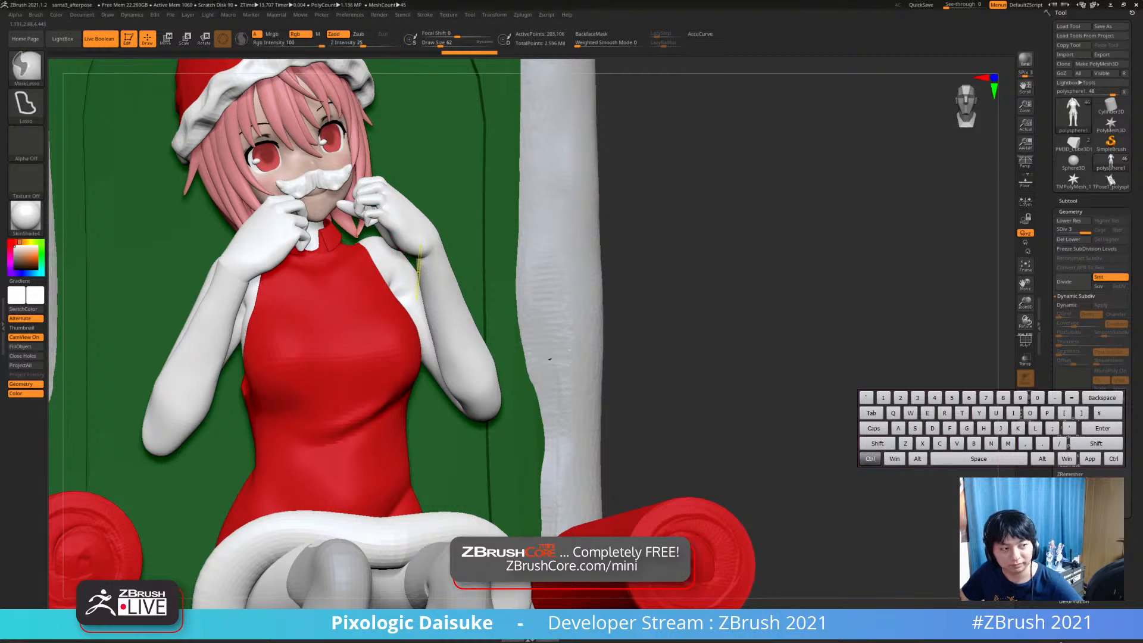
# Make the dress the active subtool, subdivide it to level 5, and carve and smooth waist folds with DamStandard
pyautogui.keyDown('ctrl'); pyautogui.moveTo(382, 253); pyautogui.dragTo(392, 380, button='right'); pyautogui.keyUp('ctrl')
pyautogui.keyDown('alt'); pyautogui.moveTo(393, 381); pyautogui.dragTo(384, 350, button='right'); pyautogui.keyUp('alt')
pyautogui.keyDown('alt'); pyautogui.click(384, 350); pyautogui.keyUp('alt')
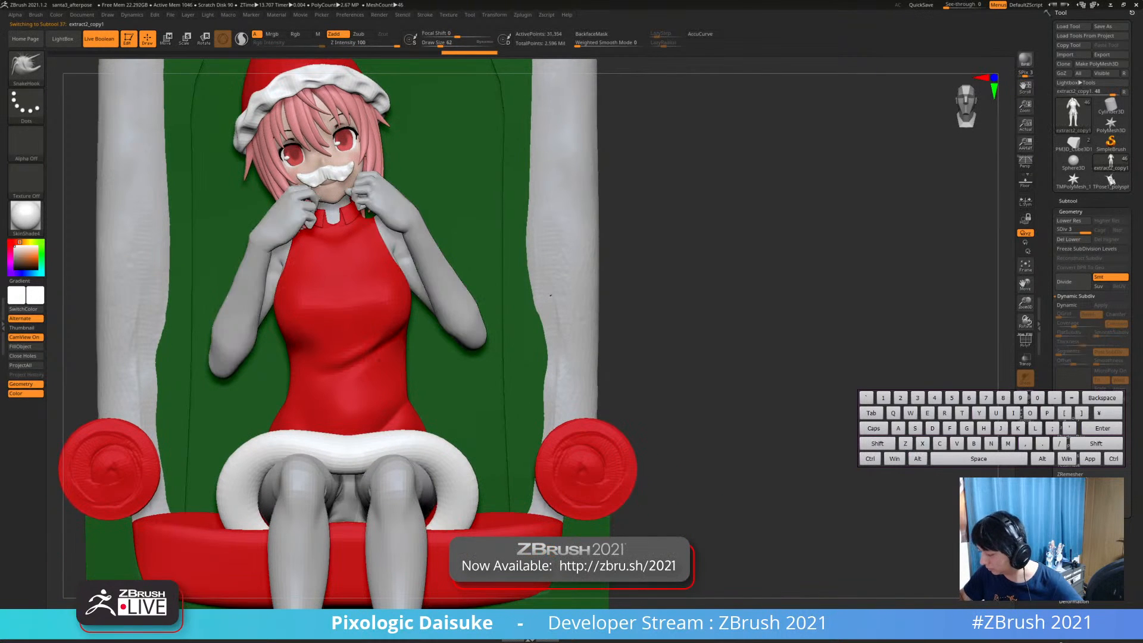
pyautogui.press('b')
pyautogui.press('d')
pyautogui.press('s')
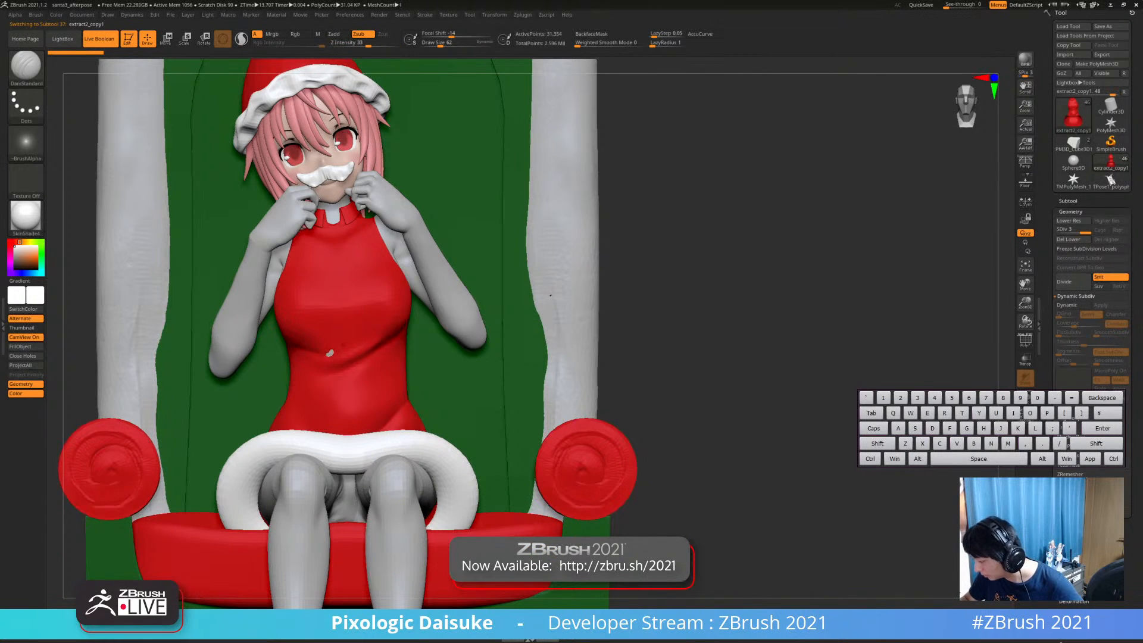
pyautogui.hotkey('ctrl', 'd')
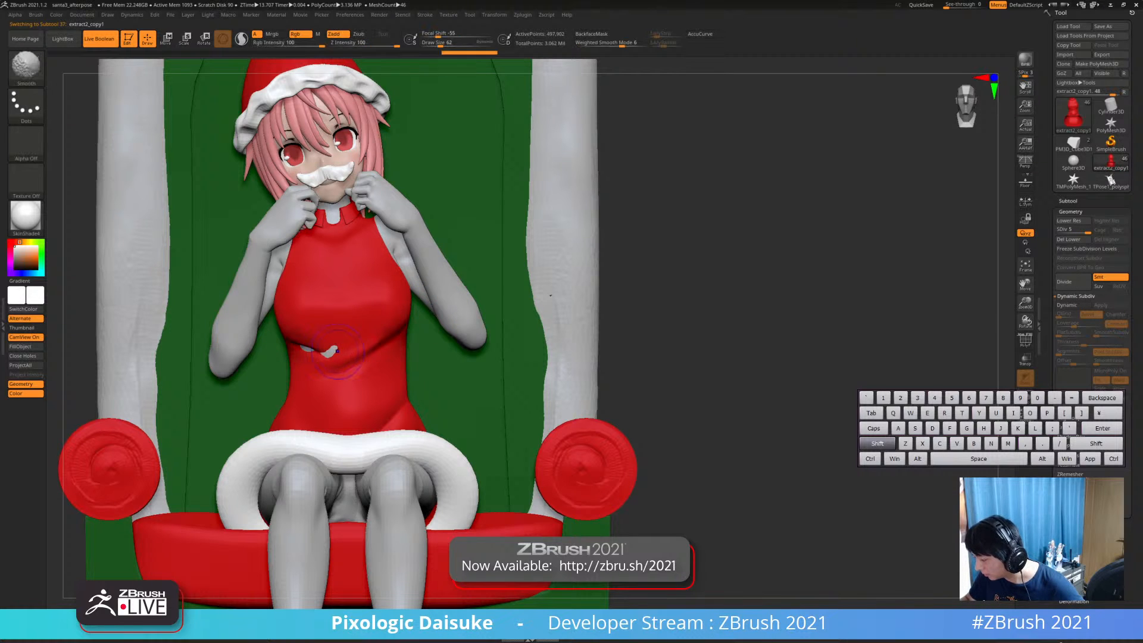
pyautogui.press('shift')
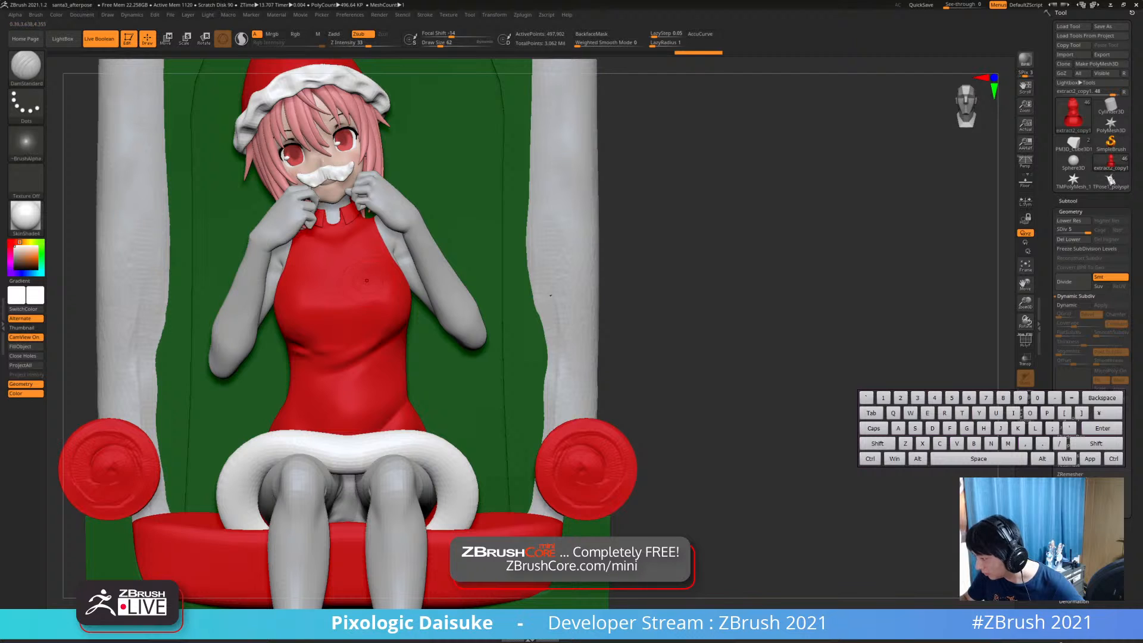
pyautogui.keyDown('alt'); pyautogui.moveTo(366, 280); pyautogui.dragTo(398, 244, button='right'); pyautogui.keyUp('alt')
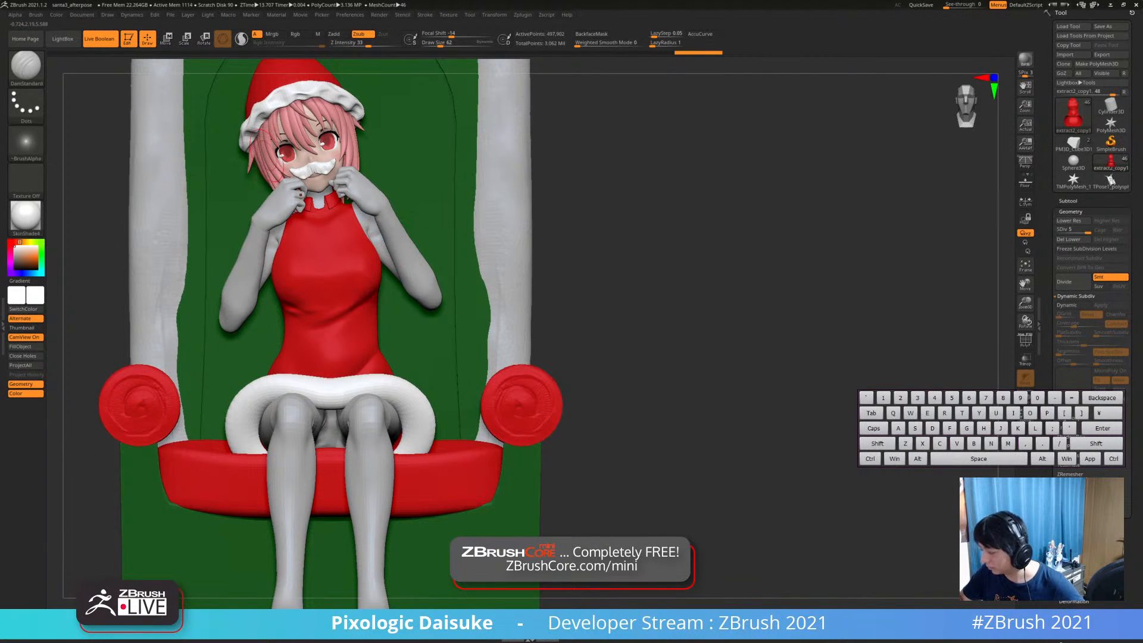
# Switch to the SnakeHook brush and inspect the dress's bust and waist from the side
pyautogui.click(25, 64)
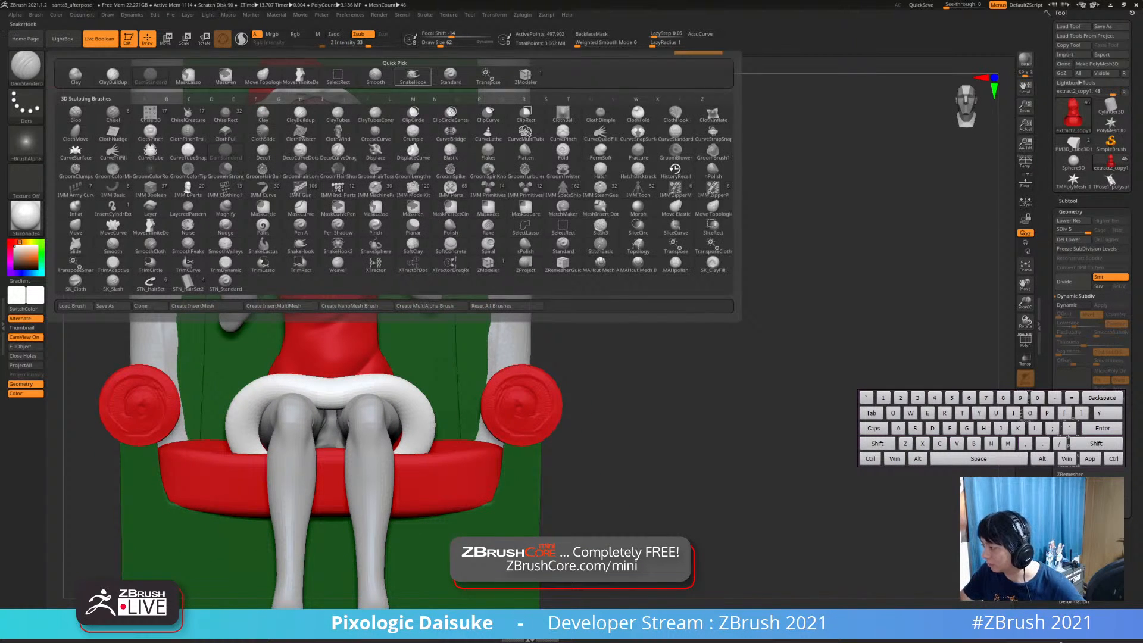
pyautogui.click(412, 76)
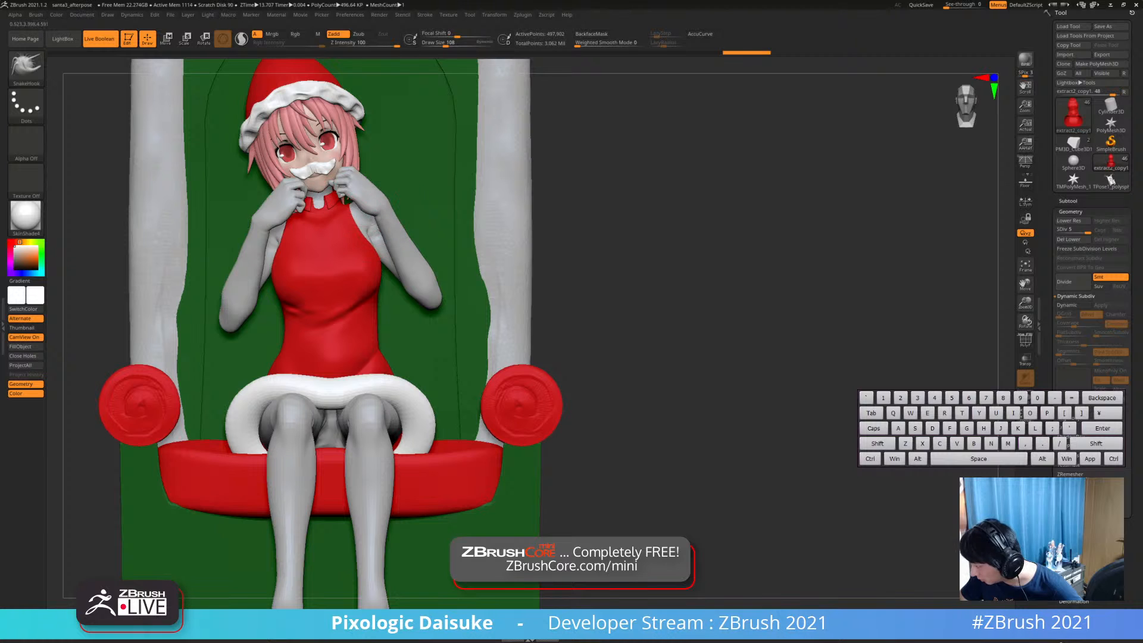
pyautogui.moveTo(362, 245); pyautogui.dragTo(334, 351, button='right')
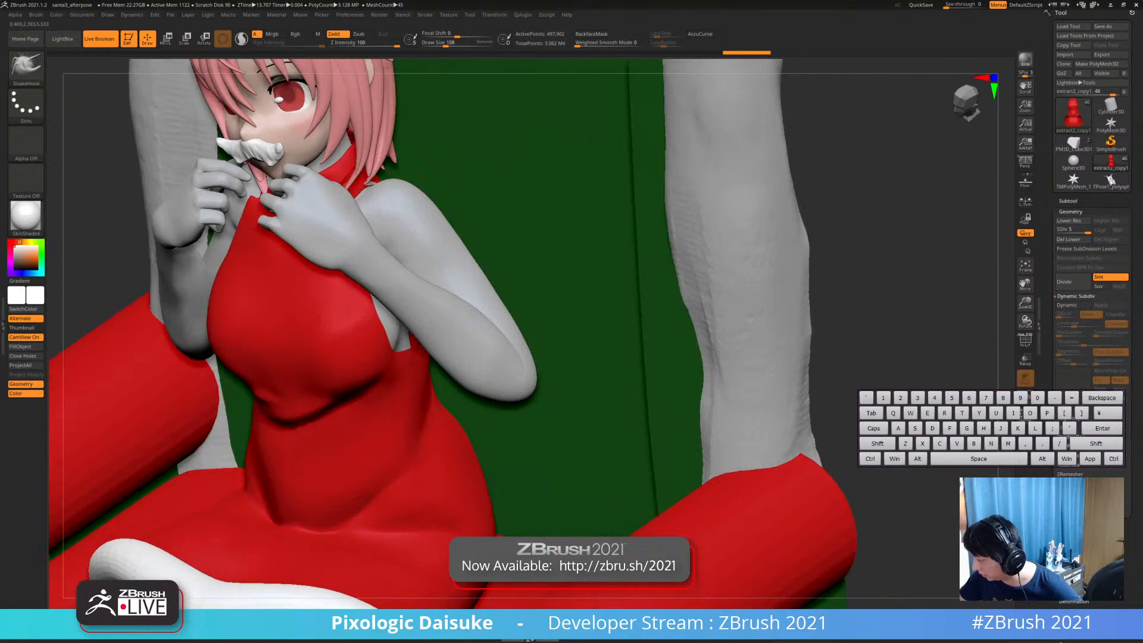
pyautogui.moveTo(381, 196); pyautogui.dragTo(393, 202, button='right')
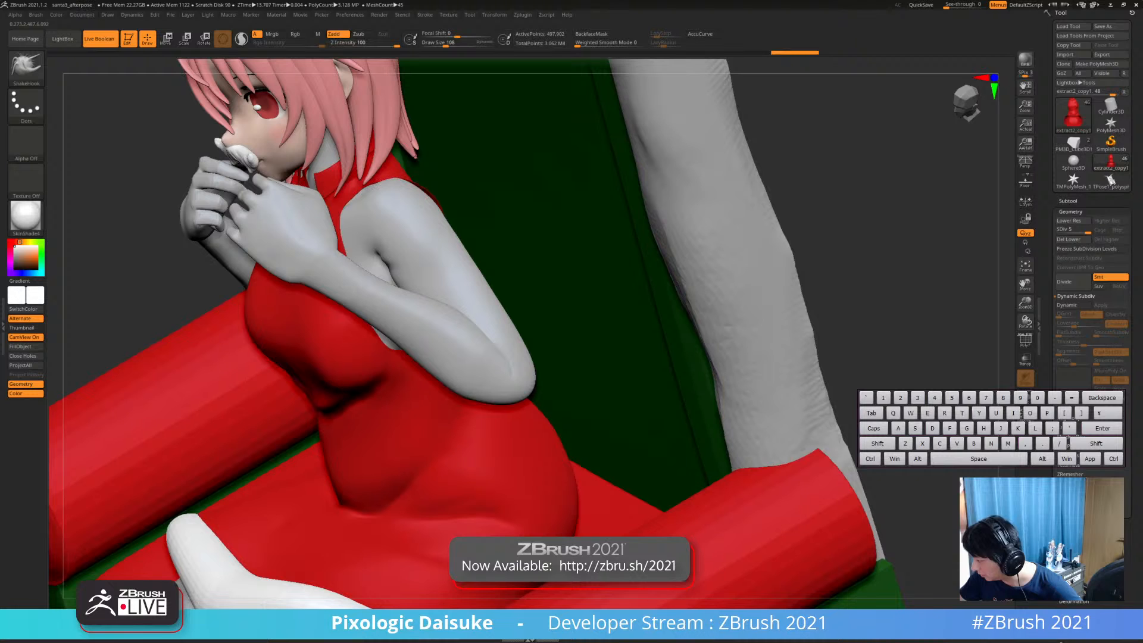
pyautogui.moveTo(357, 357)
pyautogui.keyDown('ctrl'); pyautogui.mouseDown(button='right')
pyautogui.moveTo(356, 291)
pyautogui.moveTo(405, 274)
pyautogui.mouseUp(button='right'); pyautogui.keyUp('ctrl')
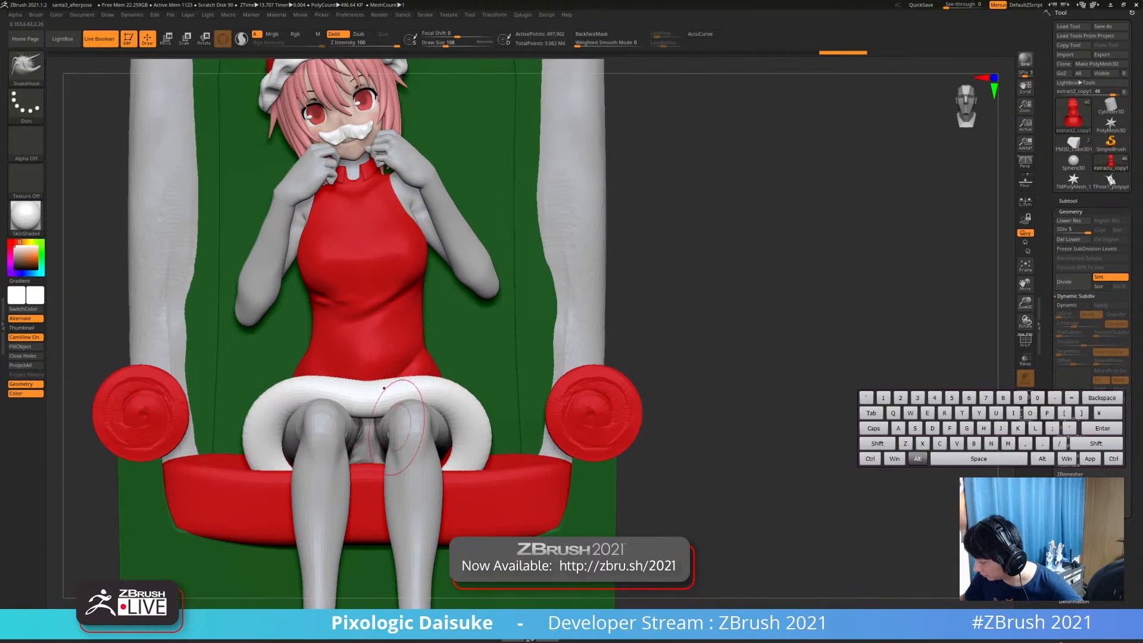
# Make the body under the dress the active subtool and show it alone
pyautogui.keyDown('alt'); pyautogui.click(384, 387); pyautogui.keyUp('alt')
pyautogui.moveTo(384, 388); pyautogui.dragTo(323, 369, button='right')
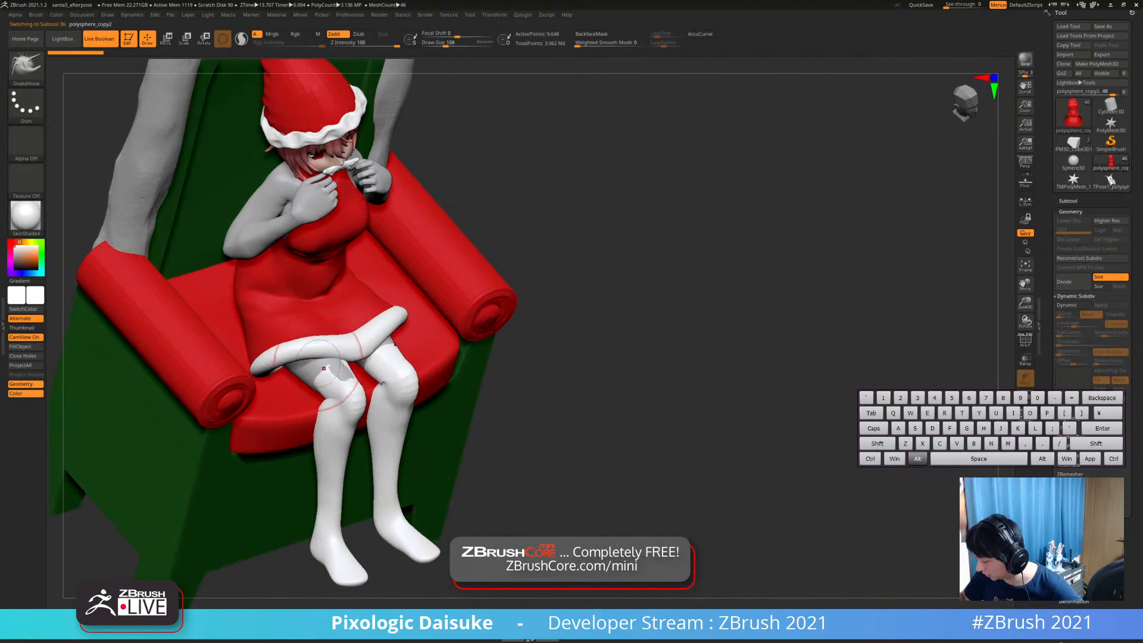
pyautogui.keyDown('alt'); pyautogui.click(323, 368); pyautogui.keyUp('alt')
pyautogui.press('s')
pyautogui.moveTo(405, 394)
pyautogui.mouseDown(button='right')
pyautogui.moveTo(440, 410)
pyautogui.moveTo(369, 322)
pyautogui.moveTo(342, 250)
pyautogui.moveTo(300, 223)
pyautogui.moveTo(286, 250)
pyautogui.moveTo(292, 265)
pyautogui.moveTo(321, 250)
pyautogui.moveTo(334, 310)
pyautogui.moveTo(318, 324)
pyautogui.moveTo(309, 286)
pyautogui.mouseUp(button='right')
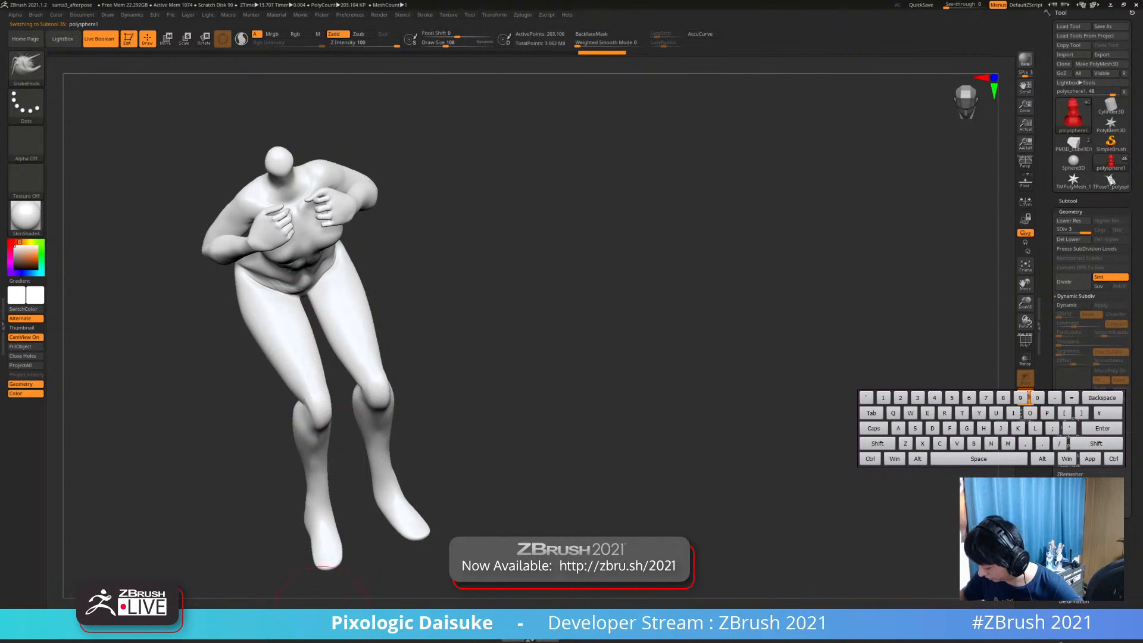
# Lower the body by two subdivision levels and mask the figure's right leg
pyautogui.hotkey('shift', 'd')
pyautogui.hotkey('shift', 'd')
pyautogui.press('ctrl')
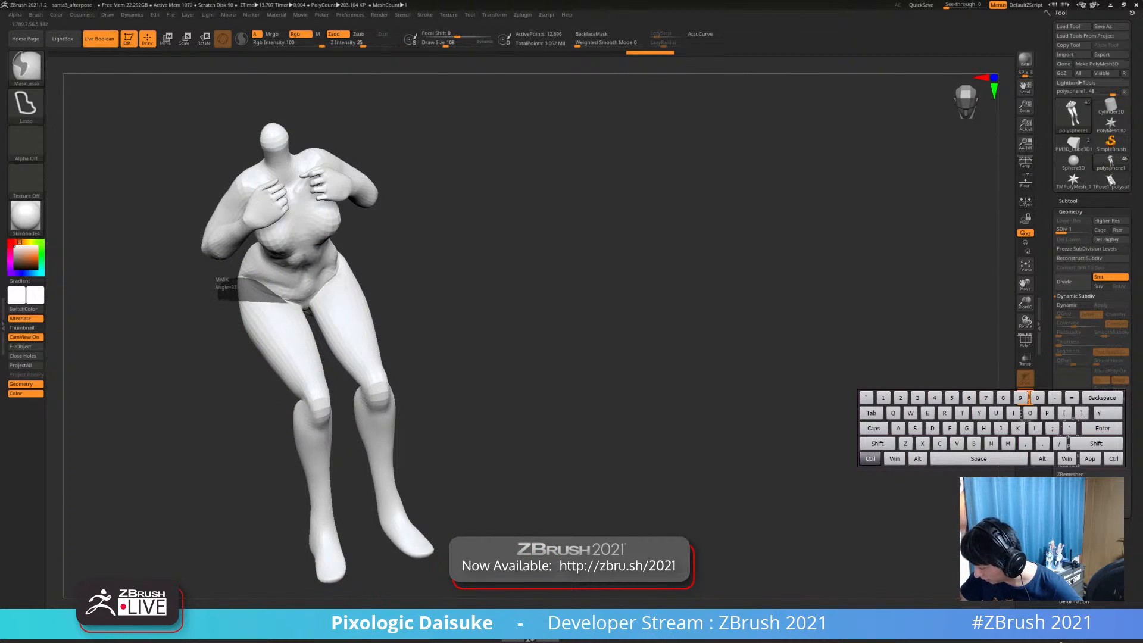
pyautogui.moveTo(218, 291)
pyautogui.mouseDown()
pyautogui.moveTo(315, 440)
pyautogui.moveTo(340, 571)
pyautogui.moveTo(229, 310)
pyautogui.mouseUp()
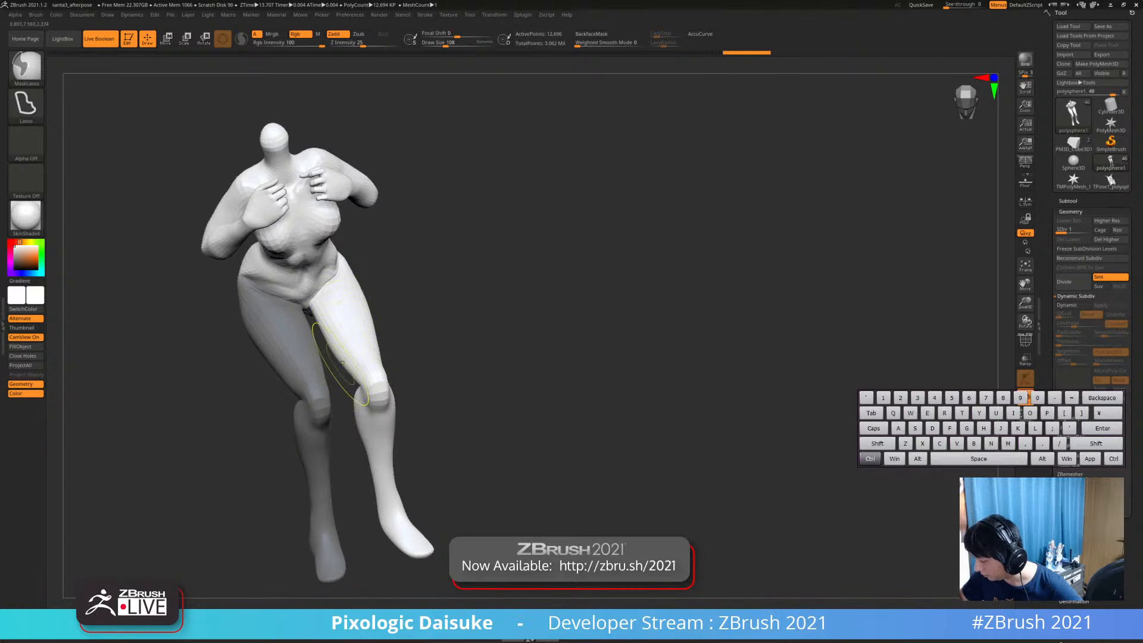
# Delete the duplicate legs subtool polysphere_copy2 and isolate the body again
pyautogui.keyDown('alt'); pyautogui.click(345, 356); pyautogui.keyUp('alt')
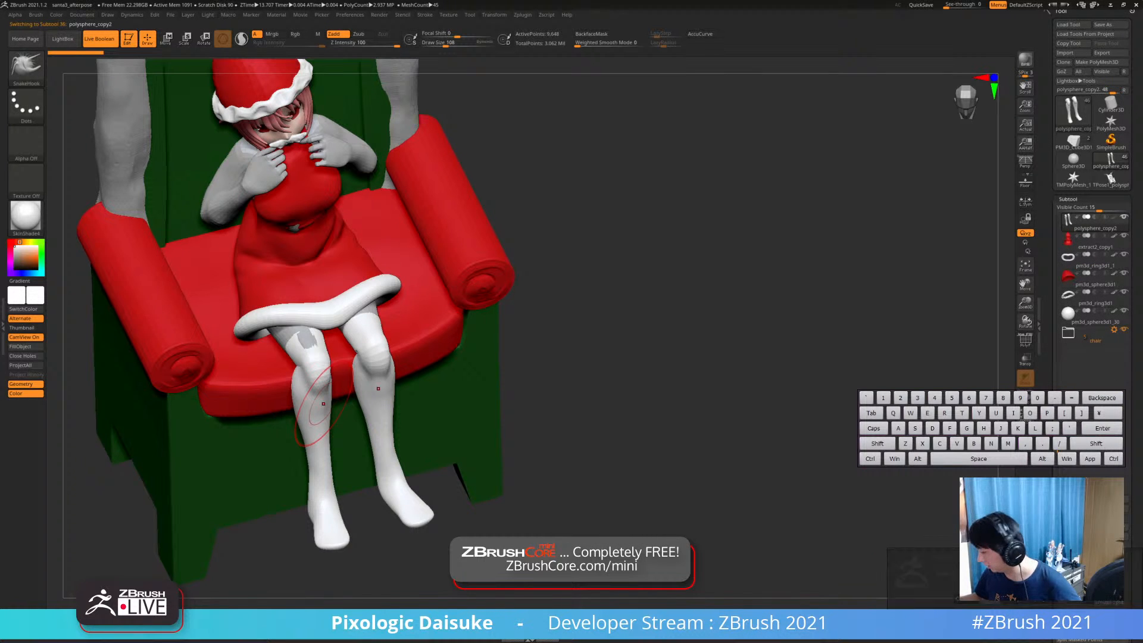
pyautogui.click(982, 595)
pyautogui.keyDown('alt'); pyautogui.click(368, 372); pyautogui.keyUp('alt')
pyautogui.click(1025, 397)
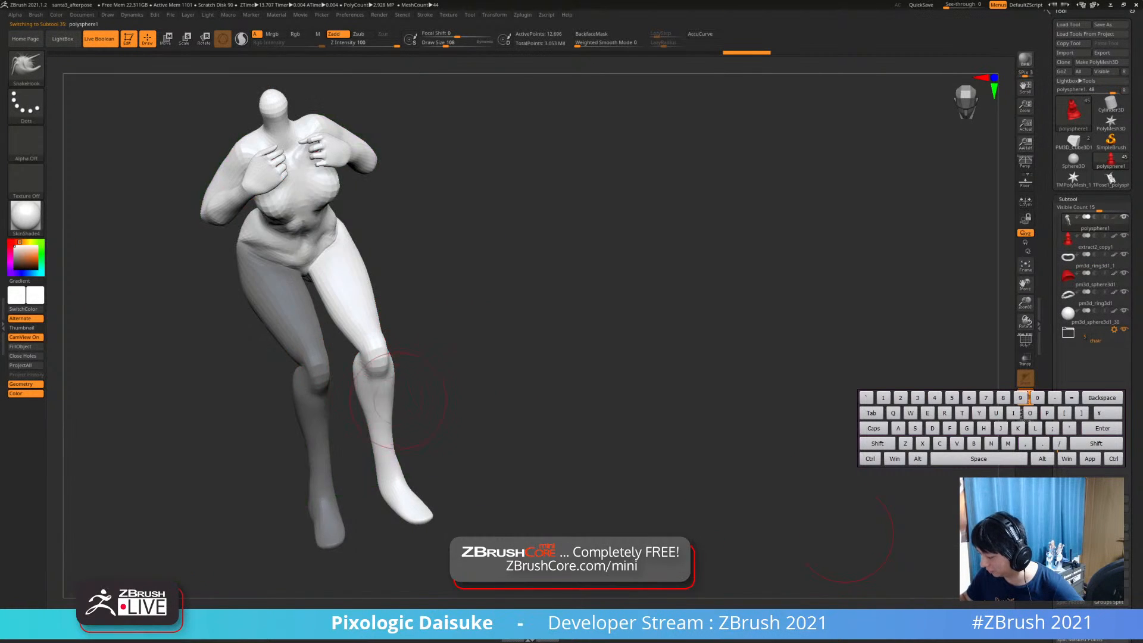
# Invert the mask to free the figure's right leg, place the gizmo at its hip, and rotate the leg
pyautogui.moveTo(398, 400); pyautogui.dragTo(378, 390)
pyautogui.keyDown('ctrl'); pyautogui.click(390, 304); pyautogui.keyUp('ctrl')
pyautogui.press('r')
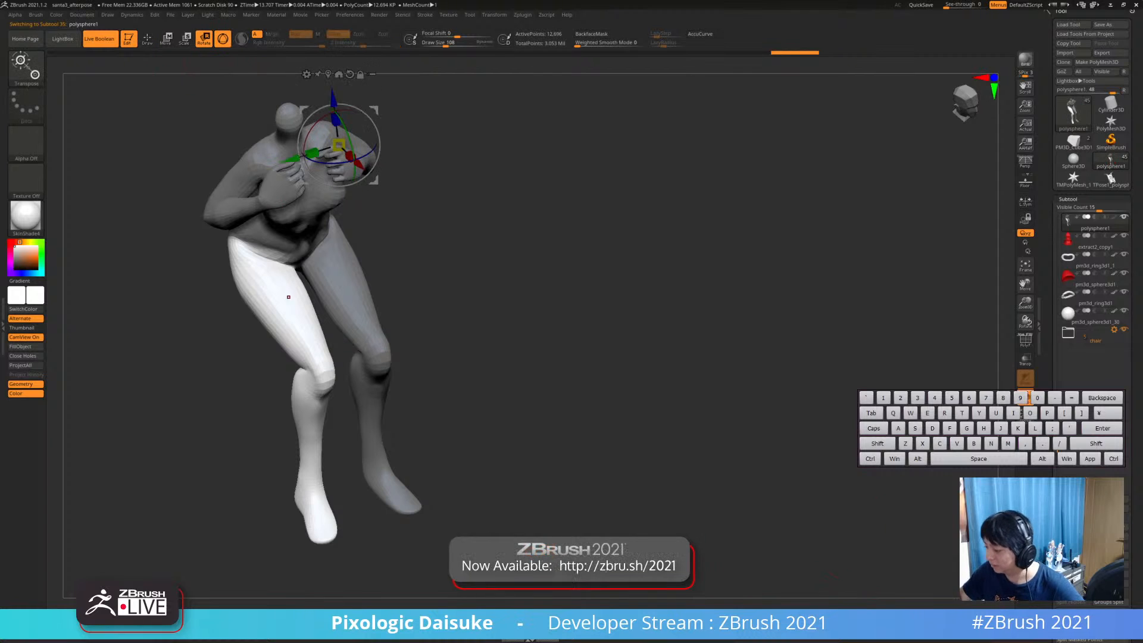
pyautogui.keyDown('alt'); pyautogui.moveTo(255, 250); pyautogui.dragTo(296, 314); pyautogui.keyUp('alt')
pyautogui.keyDown('shift'); pyautogui.moveTo(429, 333); pyautogui.dragTo(512, 333); pyautogui.keyUp('shift')
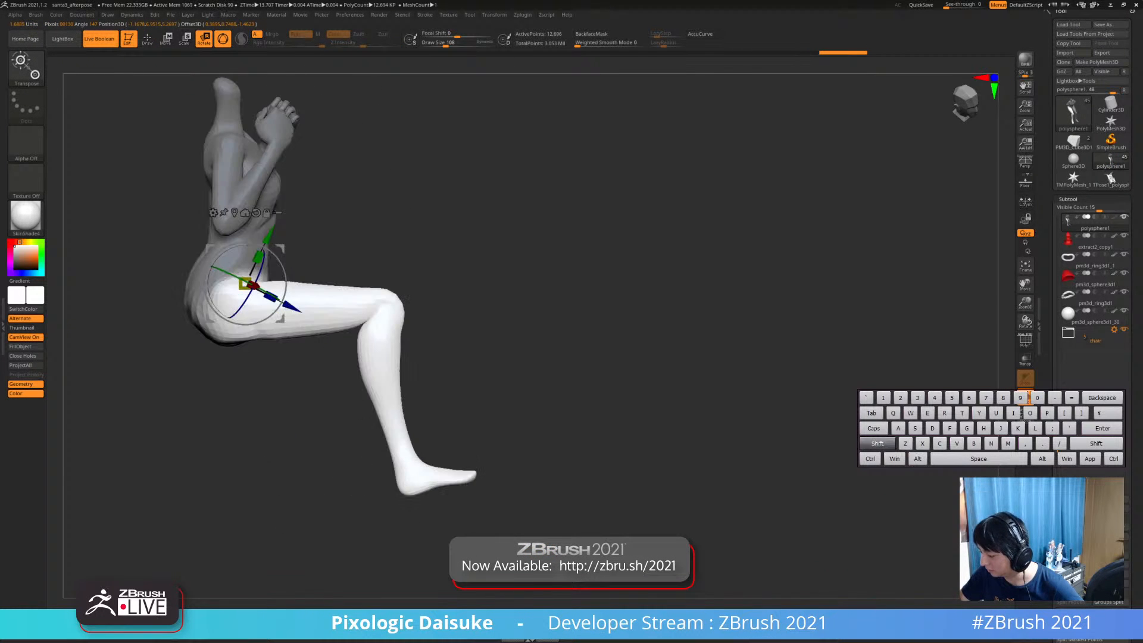
pyautogui.moveTo(281, 319)
pyautogui.keyDown('alt'); pyautogui.mouseDown()
pyautogui.moveTo(269, 348)
pyautogui.moveTo(275, 312)
pyautogui.mouseUp(); pyautogui.keyUp('alt')
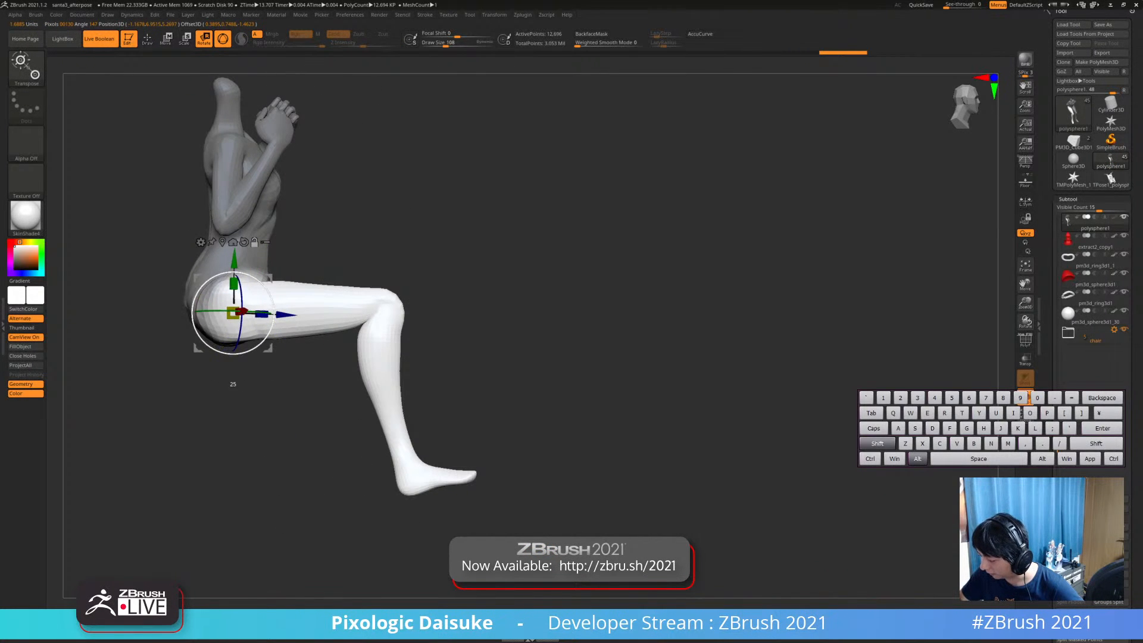
pyautogui.moveTo(298, 381); pyautogui.dragTo(352, 416)
pyautogui.moveTo(231, 325); pyautogui.dragTo(247, 324)
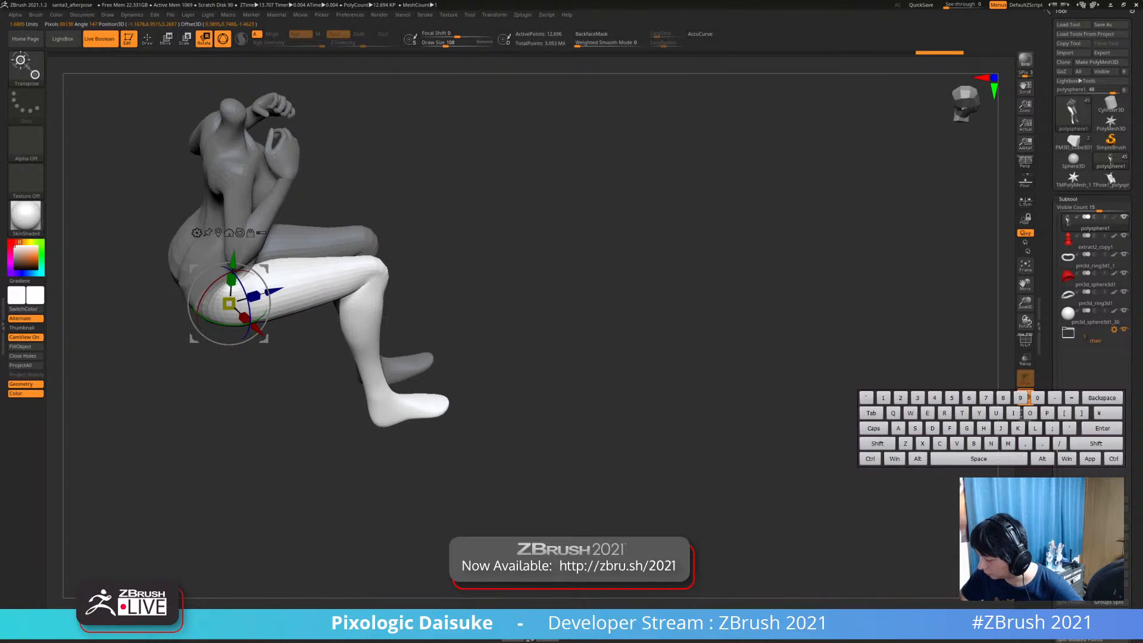
# Clear the mask and mask everything on the body except the figure's left leg
pyautogui.keyDown('ctrl'); pyautogui.click(298, 387); pyautogui.keyUp('ctrl')
pyautogui.moveTo(298, 387); pyautogui.dragTo(301, 506)
pyautogui.keyDown('ctrl'); pyautogui.moveTo(310, 428); pyautogui.dragTo(363, 450); pyautogui.keyUp('ctrl')
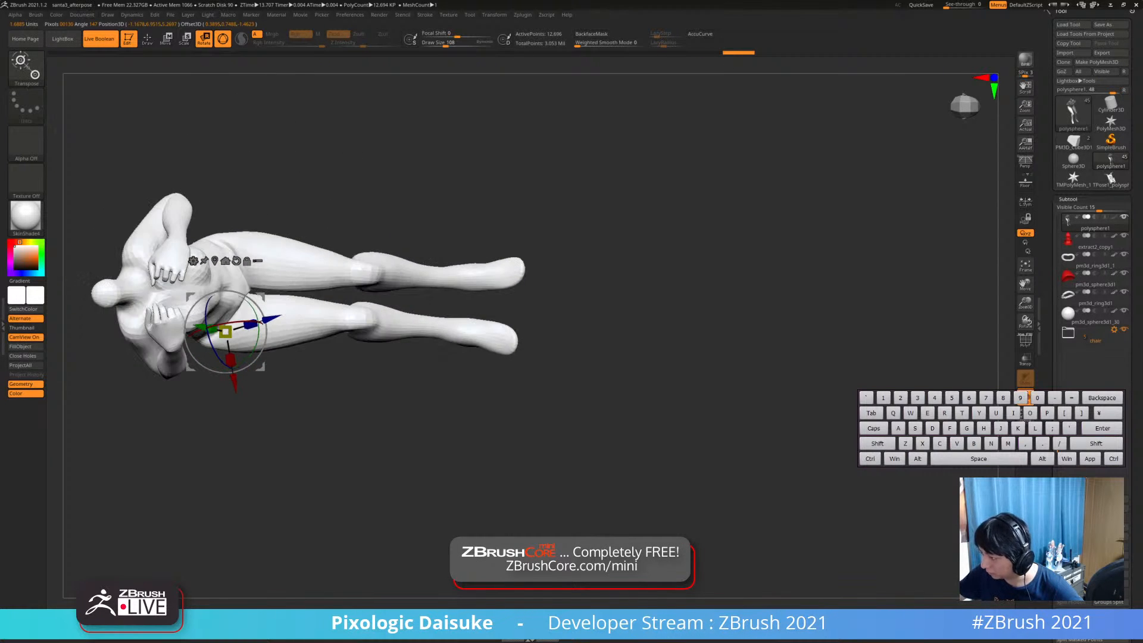
pyautogui.moveTo(357, 393); pyautogui.dragTo(382, 489)
pyautogui.click(147, 39)
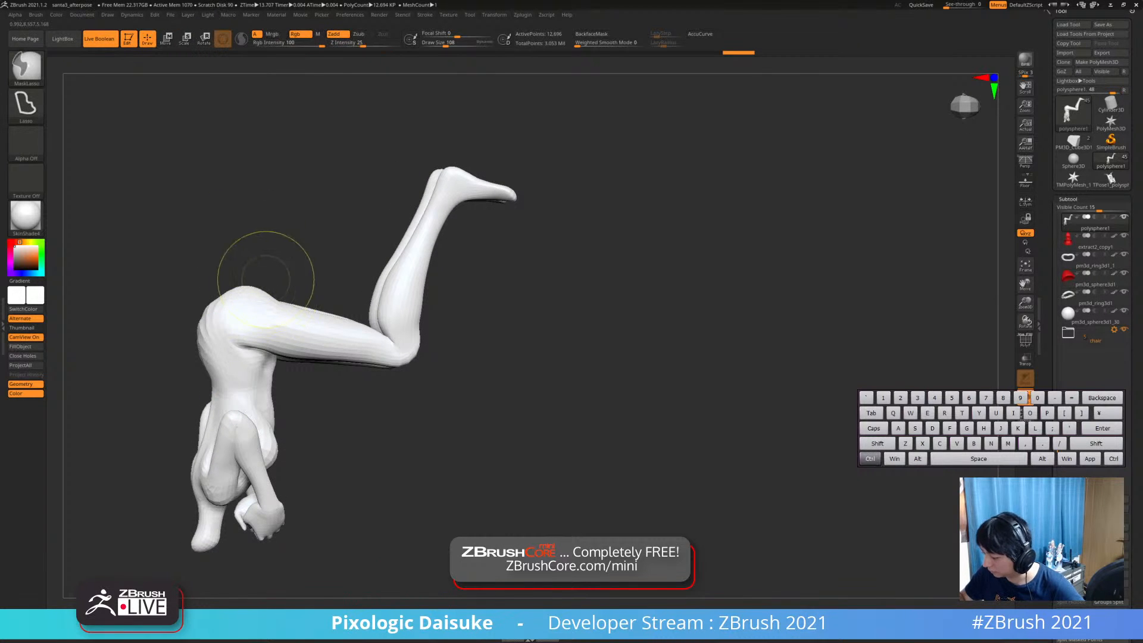
pyautogui.moveTo(351, 376)
pyautogui.keyDown('ctrl'); pyautogui.mouseDown()
pyautogui.moveTo(520, 188)
pyautogui.moveTo(390, 134)
pyautogui.mouseUp(); pyautogui.keyUp('ctrl')
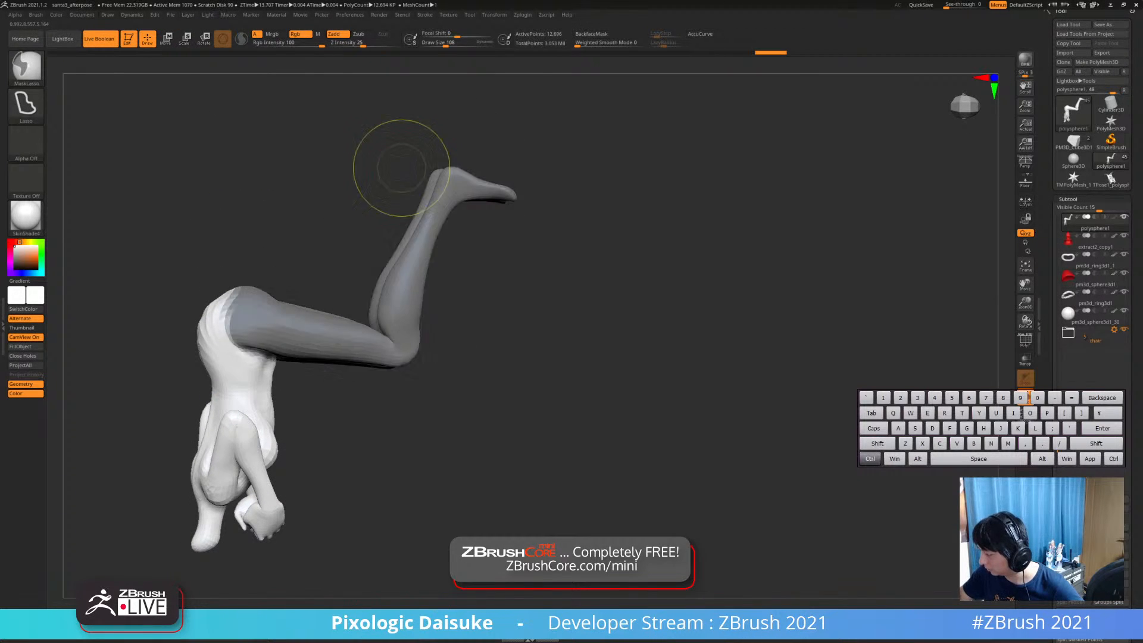
pyautogui.moveTo(464, 345)
pyautogui.mouseDown()
pyautogui.moveTo(454, 300)
pyautogui.moveTo(405, 240)
pyautogui.moveTo(455, 285)
pyautogui.mouseUp()
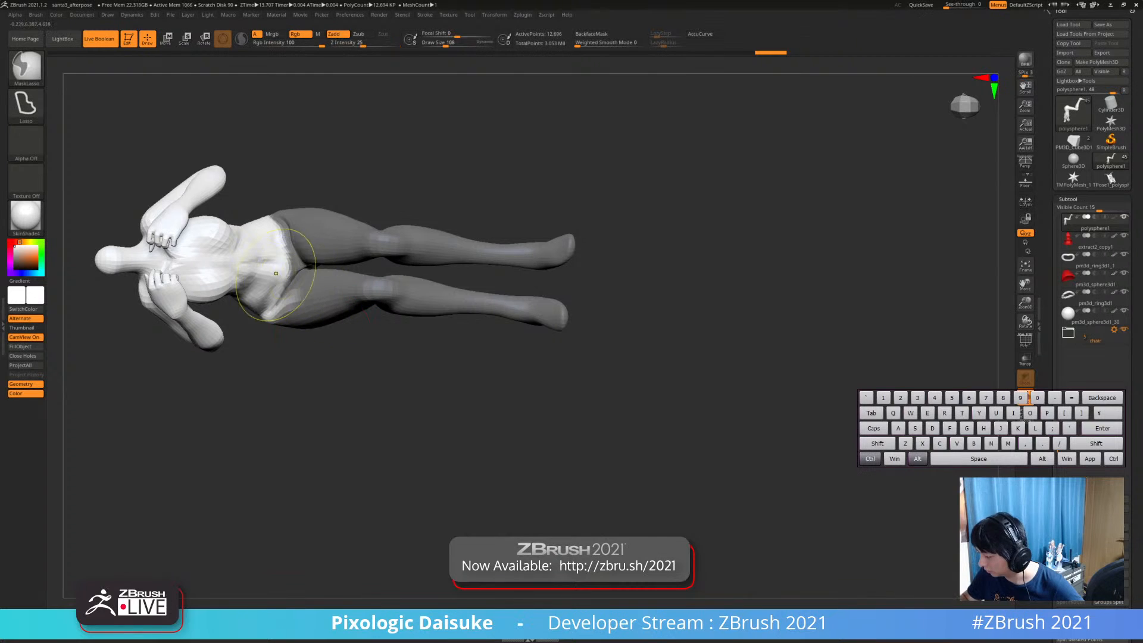
pyautogui.moveTo(343, 270)
pyautogui.keyDown('ctrl'); pyautogui.keyDown('alt'); pyautogui.mouseDown()
pyautogui.moveTo(521, 289)
pyautogui.moveTo(405, 414)
pyautogui.moveTo(205, 381)
pyautogui.mouseUp(); pyautogui.keyUp('alt'); pyautogui.keyUp('ctrl')
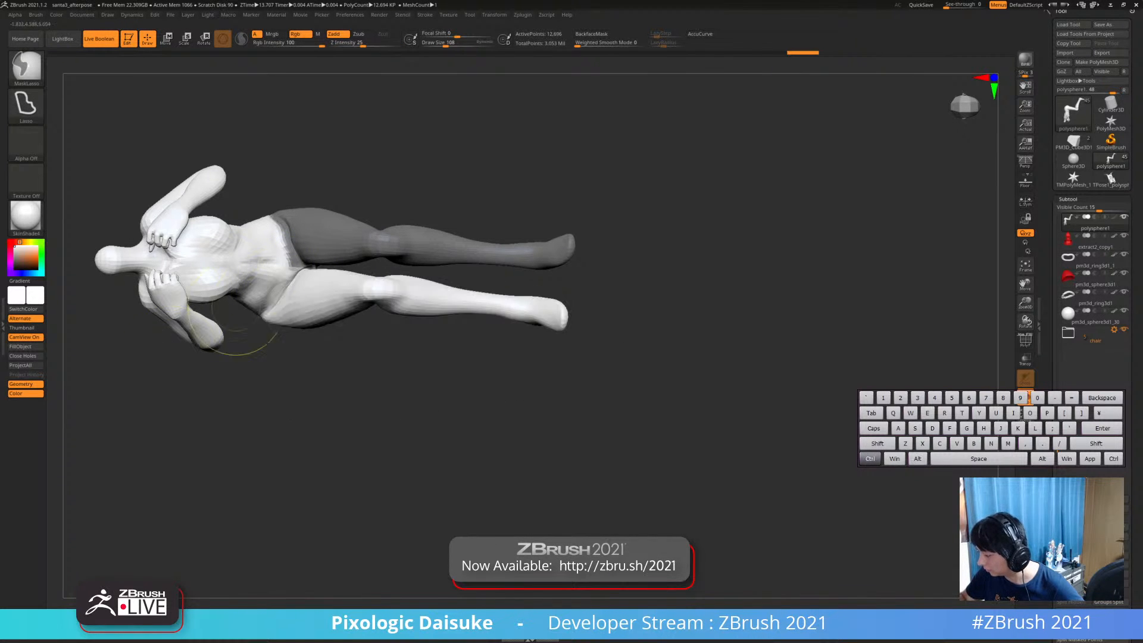
pyautogui.moveTo(324, 190)
pyautogui.mouseDown()
pyautogui.moveTo(267, 192)
pyautogui.moveTo(381, 192)
pyautogui.mouseUp()
pyautogui.moveTo(390, 258)
pyautogui.keyDown('ctrl'); pyautogui.mouseDown()
pyautogui.moveTo(491, 253)
pyautogui.moveTo(417, 190)
pyautogui.moveTo(384, 221)
pyautogui.mouseUp(); pyautogui.keyUp('ctrl')
pyautogui.keyDown('ctrl'); pyautogui.click(411, 196); pyautogui.keyUp('ctrl')
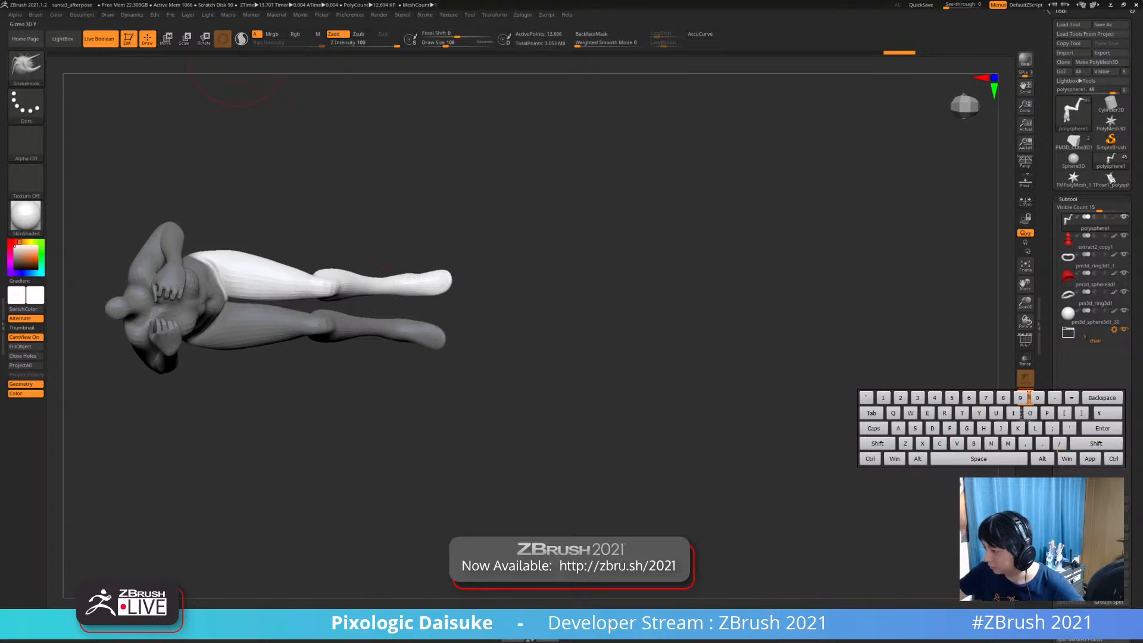
# Place the rotate gizmo at the figure's left hip, rotate the left leg, and clear the mask
pyautogui.click(204, 39)
pyautogui.moveTo(321, 238)
pyautogui.keyDown('shift'); pyautogui.mouseDown()
pyautogui.moveTo(312, 310)
pyautogui.moveTo(290, 324)
pyautogui.mouseUp(); pyautogui.keyUp('shift')
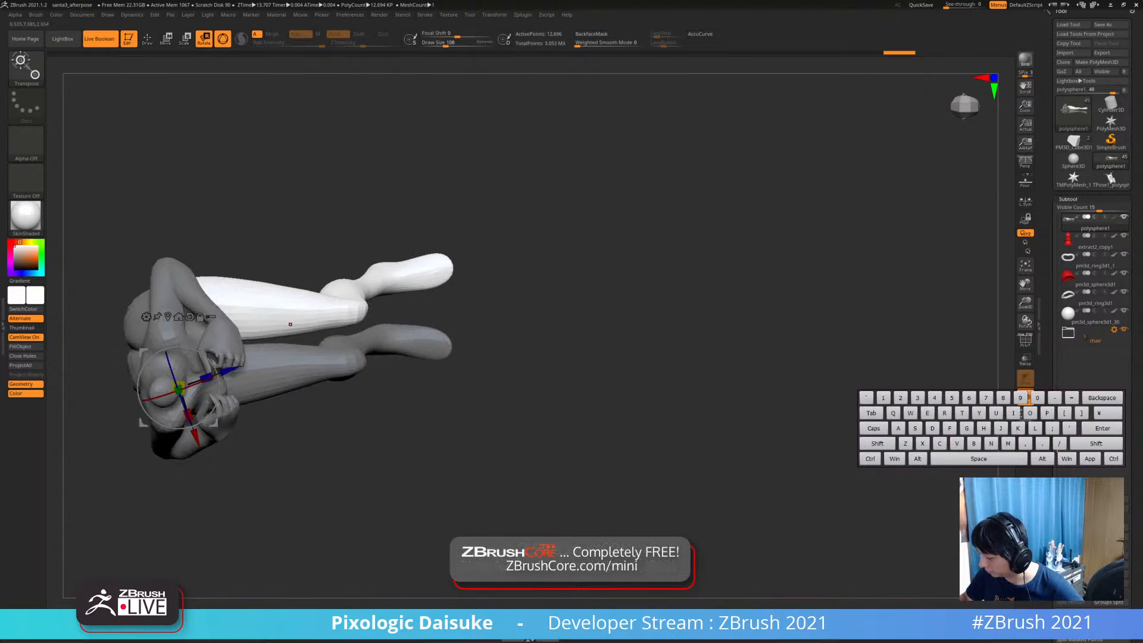
pyautogui.keyDown('alt'); pyautogui.click(290, 324); pyautogui.keyUp('alt')
pyautogui.moveTo(309, 209); pyautogui.dragTo(203, 271)
pyautogui.moveTo(262, 399); pyautogui.dragTo(218, 317)
pyautogui.moveTo(241, 279); pyautogui.dragTo(243, 286)
pyautogui.moveTo(334, 411); pyautogui.dragTo(262, 322)
pyautogui.moveTo(262, 321)
pyautogui.keyDown('alt'); pyautogui.mouseDown()
pyautogui.moveTo(303, 364)
pyautogui.moveTo(329, 330)
pyautogui.moveTo(354, 381)
pyautogui.mouseUp(); pyautogui.keyUp('alt')
pyautogui.moveTo(351, 375)
pyautogui.keyDown('alt'); pyautogui.mouseDown()
pyautogui.moveTo(362, 345)
pyautogui.moveTo(361, 387)
pyautogui.moveTo(381, 343)
pyautogui.mouseUp(); pyautogui.keyUp('alt')
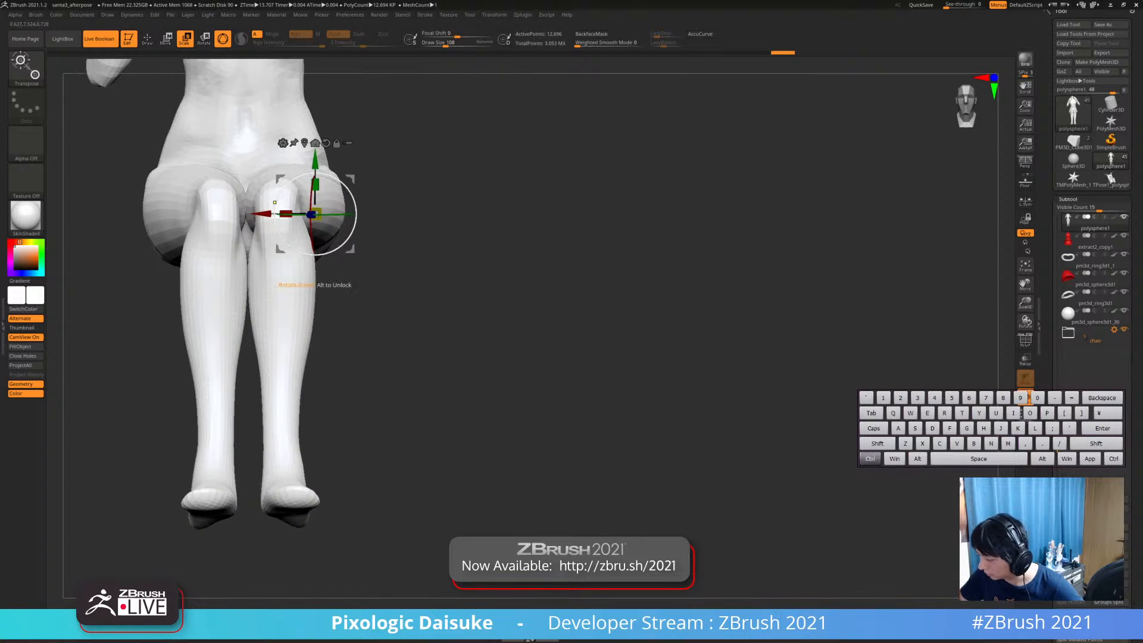
# Mask everything except the left lower leg and rotate it outward at the knee
pyautogui.keyDown('ctrl'); pyautogui.moveTo(279, 199); pyautogui.dragTo(281, 215); pyautogui.keyUp('ctrl')
pyautogui.keyDown('ctrl'); pyautogui.moveTo(280, 215); pyautogui.dragTo(280, 184, button='right'); pyautogui.keyUp('ctrl')
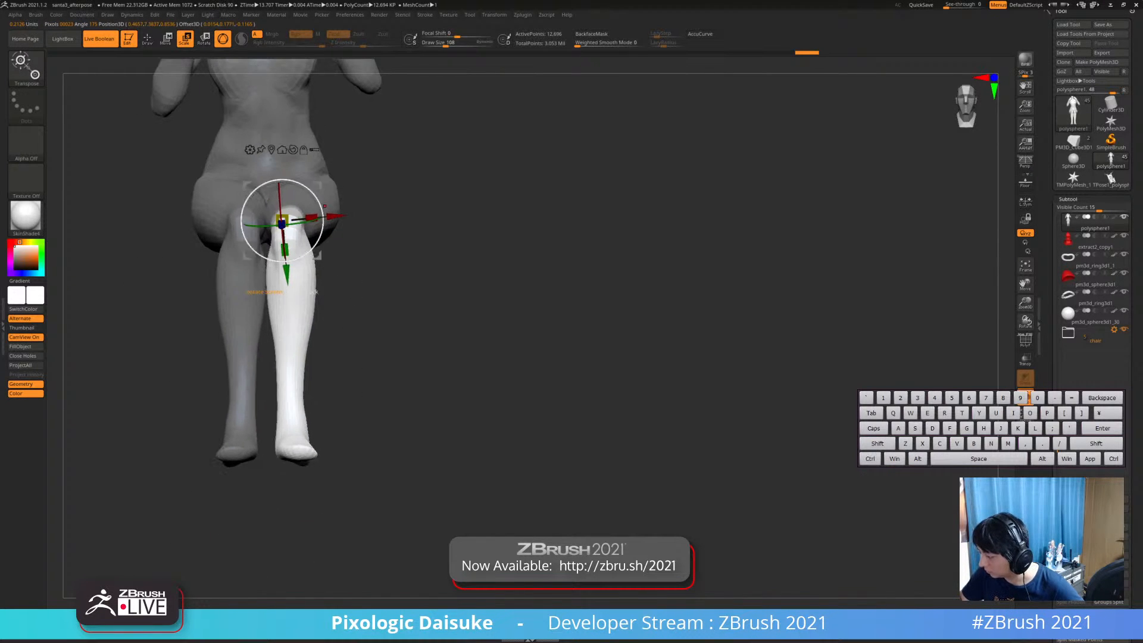
pyautogui.moveTo(322, 229); pyautogui.dragTo(323, 221)
pyautogui.hotkey('ctrl', 'z')
pyautogui.moveTo(323, 221); pyautogui.dragTo(323, 208, button='right')
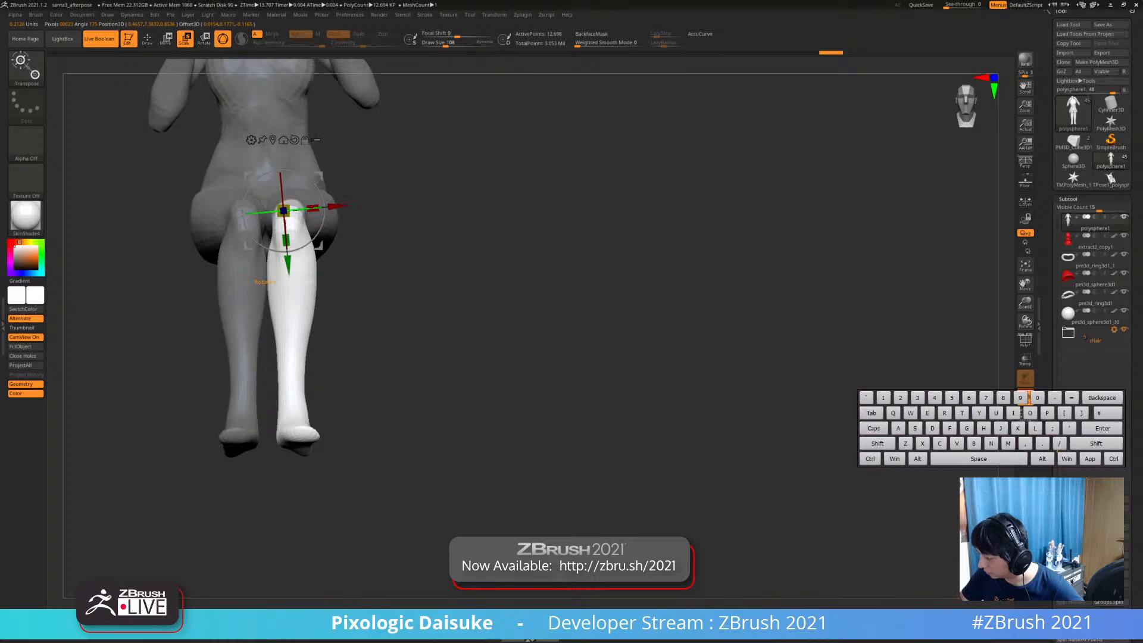
pyautogui.moveTo(302, 213); pyautogui.dragTo(325, 221)
pyautogui.keyDown('alt'); pyautogui.moveTo(324, 221); pyautogui.dragTo(331, 230, button='right'); pyautogui.keyUp('alt')
pyautogui.hotkey('ctrl', 'z')
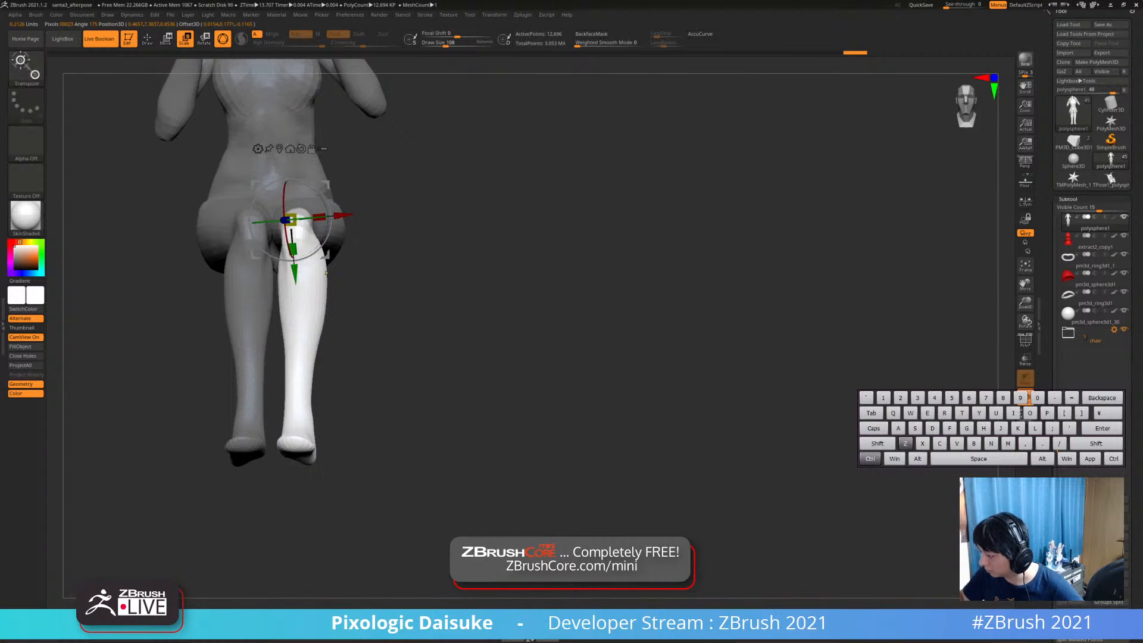
pyautogui.moveTo(329, 231); pyautogui.dragTo(375, 220)
# Isolate the right lower leg with a mask, rotate it outward at the knee, and clear the mask
pyautogui.moveTo(243, 226)
pyautogui.keyDown('ctrl'); pyautogui.mouseDown()
pyautogui.moveTo(231, 227)
pyautogui.moveTo(253, 231)
pyautogui.mouseUp(); pyautogui.keyUp('ctrl')
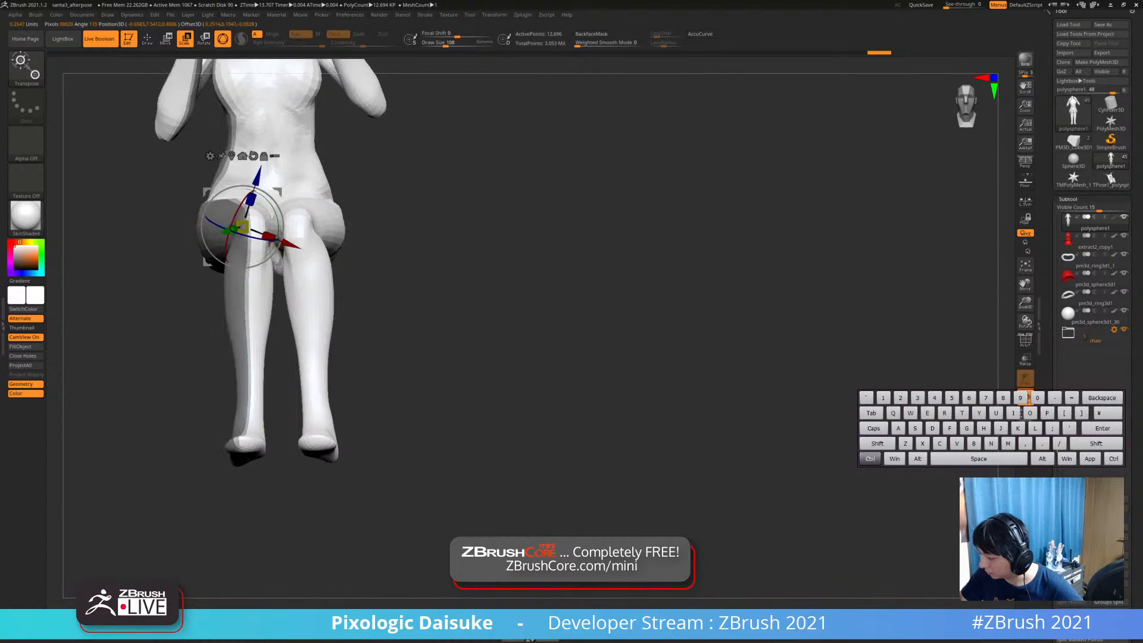
pyautogui.hotkey('ctrl', 'z')
pyautogui.moveTo(255, 235); pyautogui.dragTo(351, 238, button='right')
pyautogui.moveTo(289, 240)
pyautogui.keyDown('ctrl'); pyautogui.mouseDown()
pyautogui.moveTo(291, 250)
pyautogui.moveTo(300, 243)
pyautogui.mouseUp(); pyautogui.keyUp('ctrl')
pyautogui.keyDown('ctrl'); pyautogui.moveTo(305, 250); pyautogui.dragTo(329, 230, button='right'); pyautogui.keyUp('ctrl')
pyautogui.moveTo(330, 232); pyautogui.dragTo(330, 239)
pyautogui.moveTo(333, 240); pyautogui.dragTo(253, 240, button='right')
pyautogui.moveTo(293, 235); pyautogui.dragTo(377, 291)
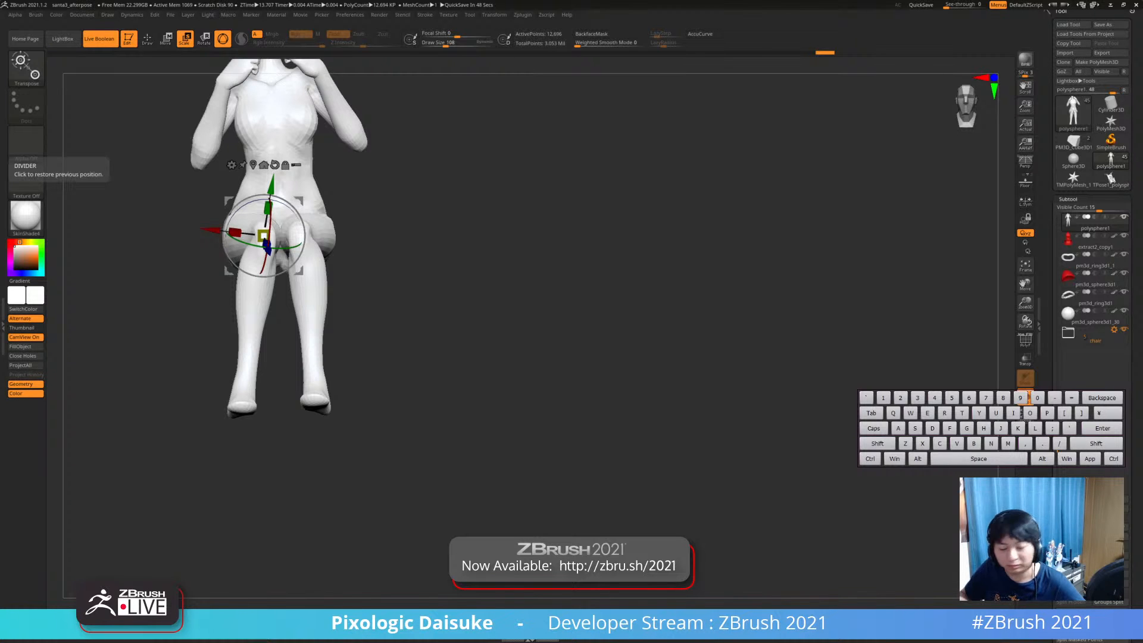
# Show all subtools again and reshape the white hem ring around the thighs with the SnakeHook brush
pyautogui.press('q')
pyautogui.keyDown('alt'); pyautogui.moveTo(387, 256); pyautogui.dragTo(400, 318); pyautogui.keyUp('alt')
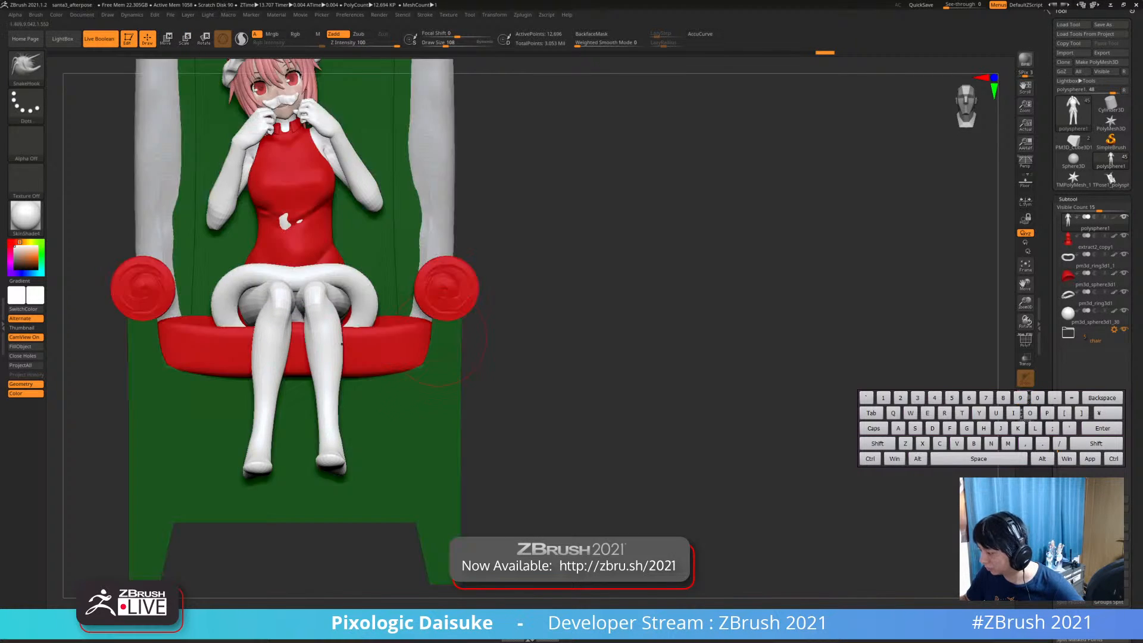
pyautogui.moveTo(476, 309); pyautogui.dragTo(553, 304)
pyautogui.moveTo(333, 289); pyautogui.dragTo(300, 281, button='right')
pyautogui.keyDown('alt'); pyautogui.click(299, 282); pyautogui.keyUp('alt')
pyautogui.keyDown('ctrl'); pyautogui.moveTo(256, 224); pyautogui.dragTo(297, 298, button='right'); pyautogui.keyUp('ctrl')
pyautogui.keyDown('alt'); pyautogui.click(303, 332); pyautogui.keyUp('alt')
pyautogui.moveTo(286, 351)
pyautogui.mouseDown(button='right')
pyautogui.moveTo(292, 328)
pyautogui.moveTo(279, 333)
pyautogui.mouseUp(button='right')
pyautogui.keyDown('alt'); pyautogui.click(291, 319); pyautogui.keyUp('alt')
pyautogui.moveTo(321, 329); pyautogui.dragTo(320, 318)
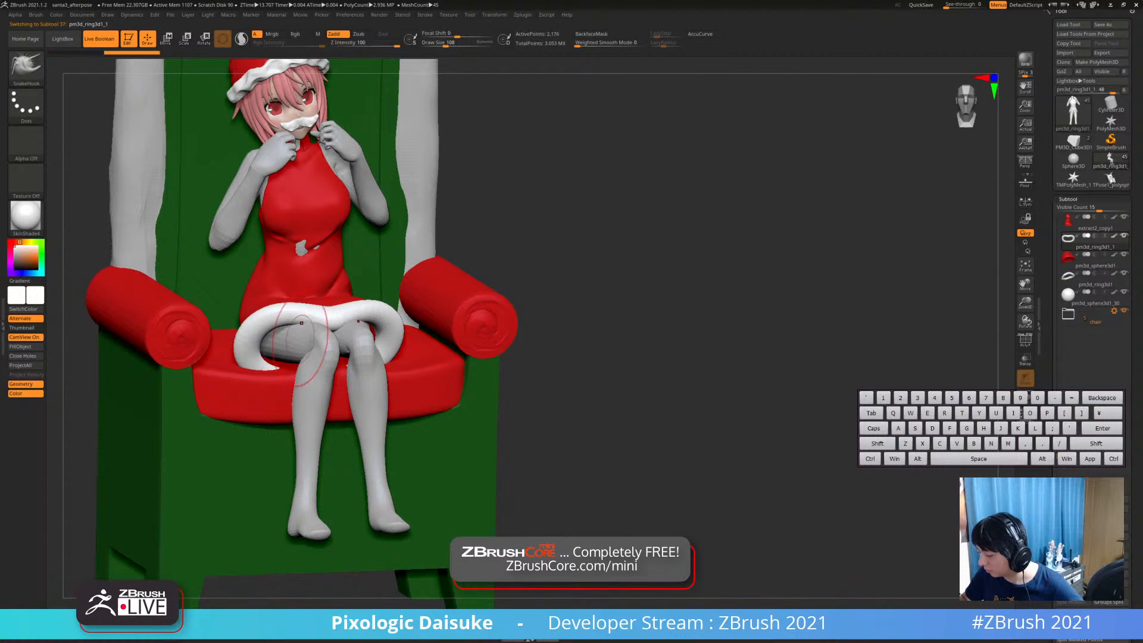
pyautogui.moveTo(317, 337); pyautogui.dragTo(363, 342, button='right')
pyautogui.moveTo(336, 323); pyautogui.dragTo(340, 335)
pyautogui.moveTo(340, 334); pyautogui.dragTo(310, 351, button='right')
pyautogui.moveTo(345, 308); pyautogui.dragTo(347, 317)
pyautogui.moveTo(346, 316); pyautogui.dragTo(312, 265, button='right')
# Select the body subtool polysphere1, raise it to a higher subdivision level, and isolate it
pyautogui.keyDown('alt'); pyautogui.click(277, 271); pyautogui.keyUp('alt')
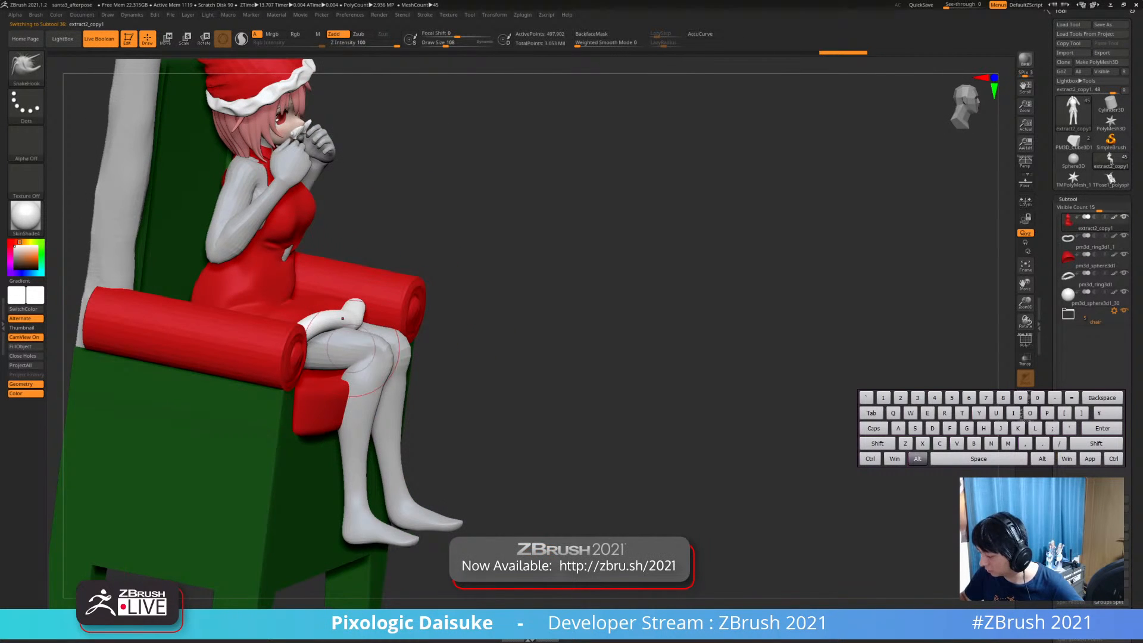
pyautogui.keyDown('alt'); pyautogui.click(342, 318); pyautogui.keyUp('alt')
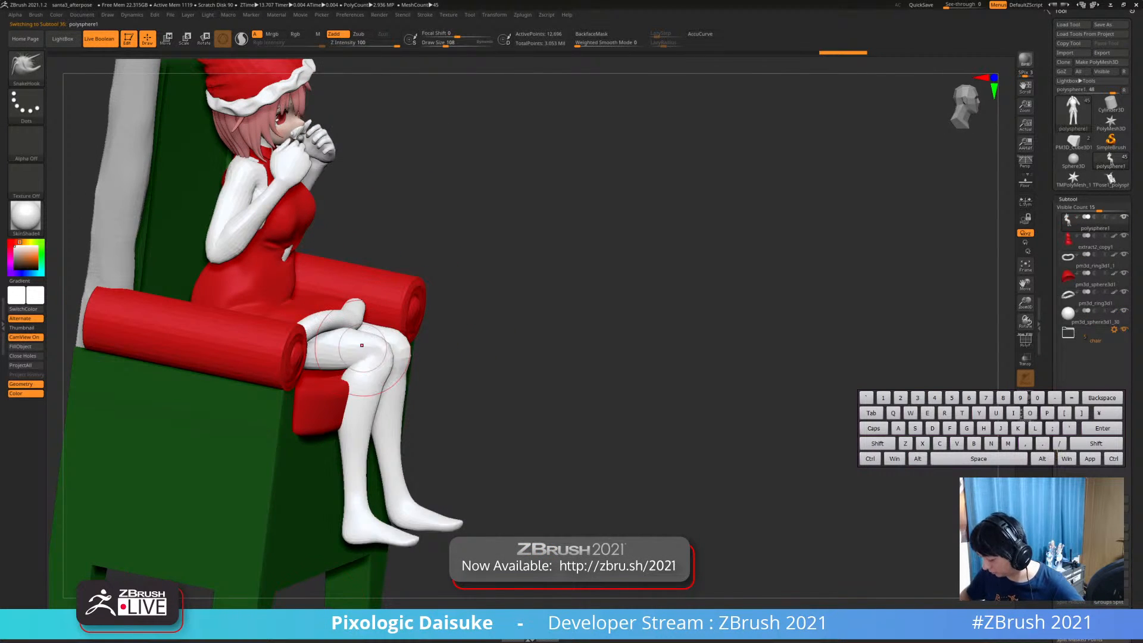
pyautogui.keyDown('alt'); pyautogui.click(309, 244); pyautogui.keyUp('alt')
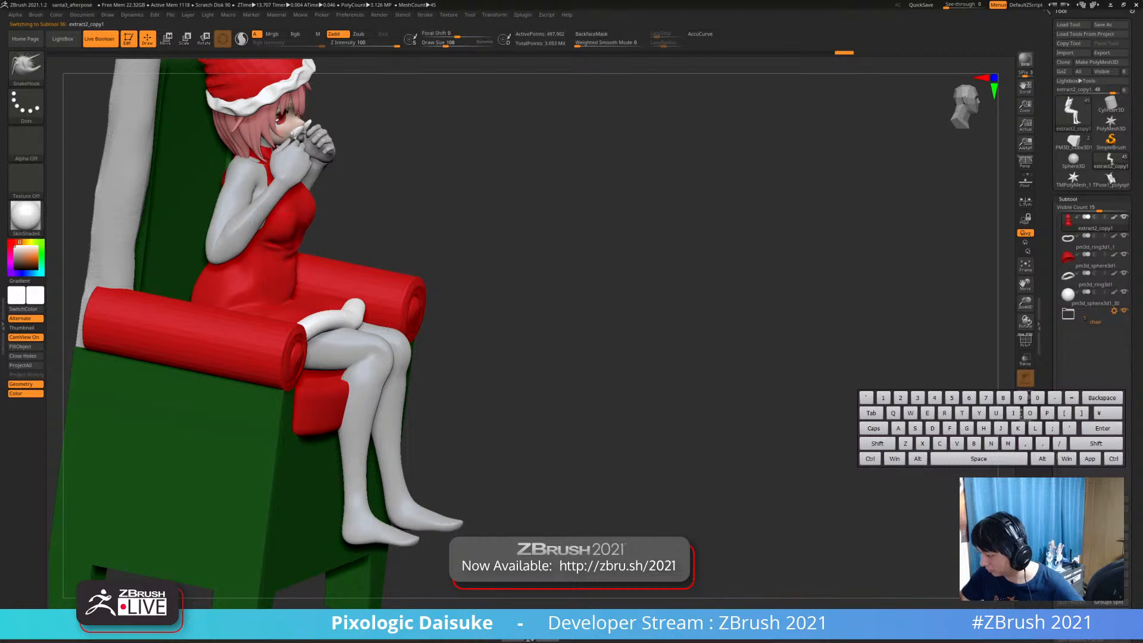
pyautogui.keyDown('alt'); pyautogui.click(345, 318); pyautogui.keyUp('alt')
pyautogui.moveTo(316, 248)
pyautogui.keyDown('ctrl'); pyautogui.mouseDown(button='right')
pyautogui.moveTo(327, 316)
pyautogui.moveTo(382, 230)
pyautogui.moveTo(369, 178)
pyautogui.mouseUp(button='right'); pyautogui.keyUp('ctrl')
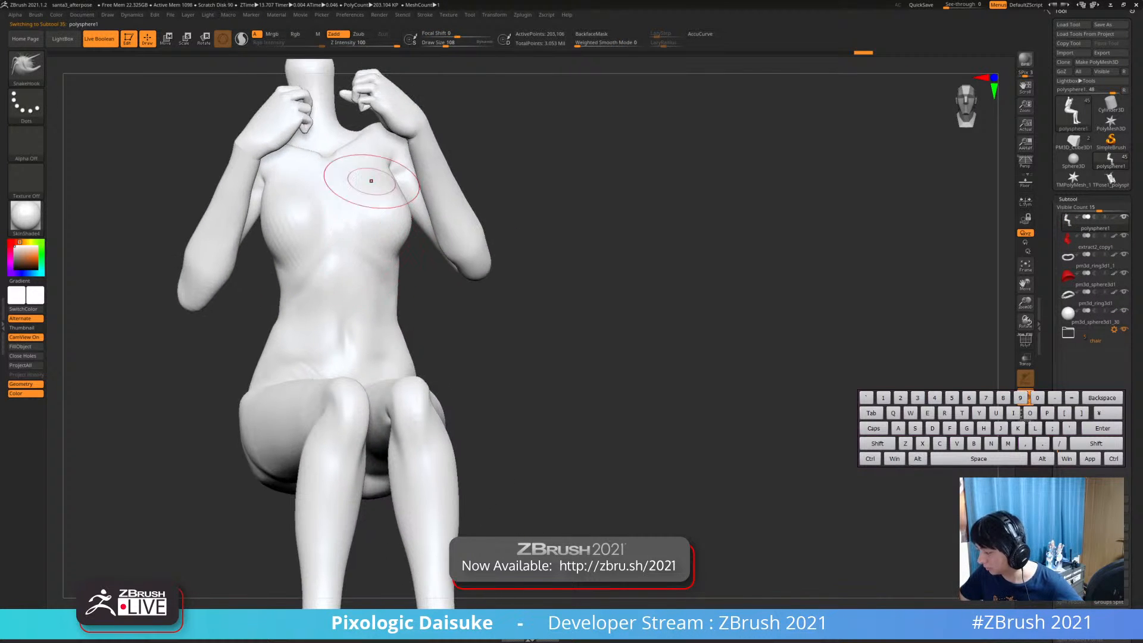
# Try MatCap Gray and BasicMaterial2 on the body, and settle on BasicMaterial for sculpting
pyautogui.click(26, 215)
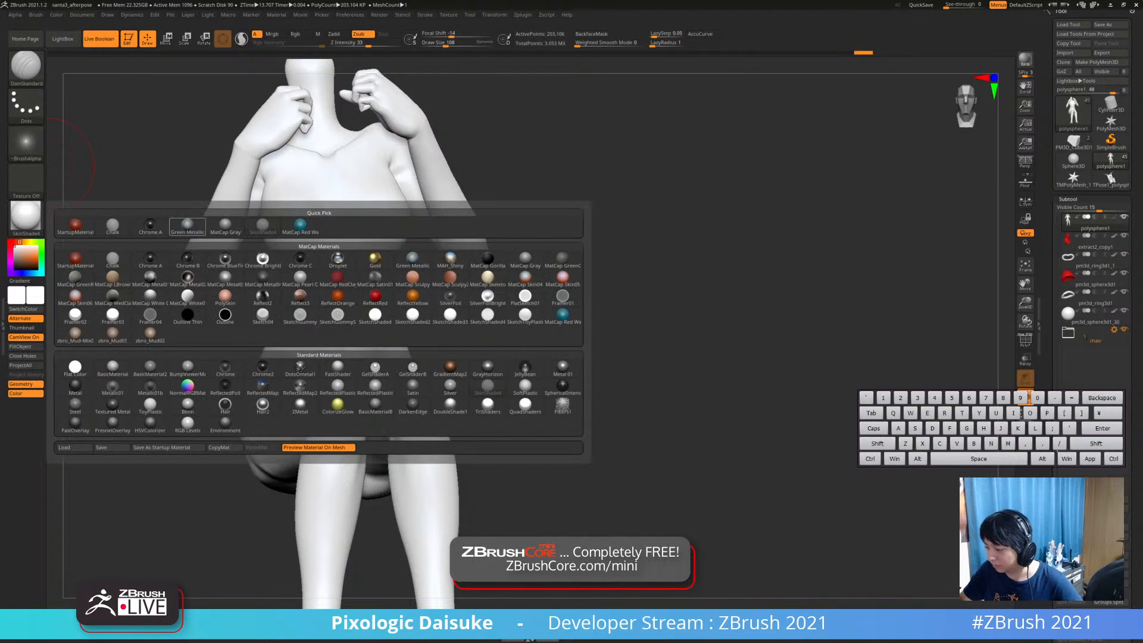
pyautogui.click(225, 225)
pyautogui.click(26, 215)
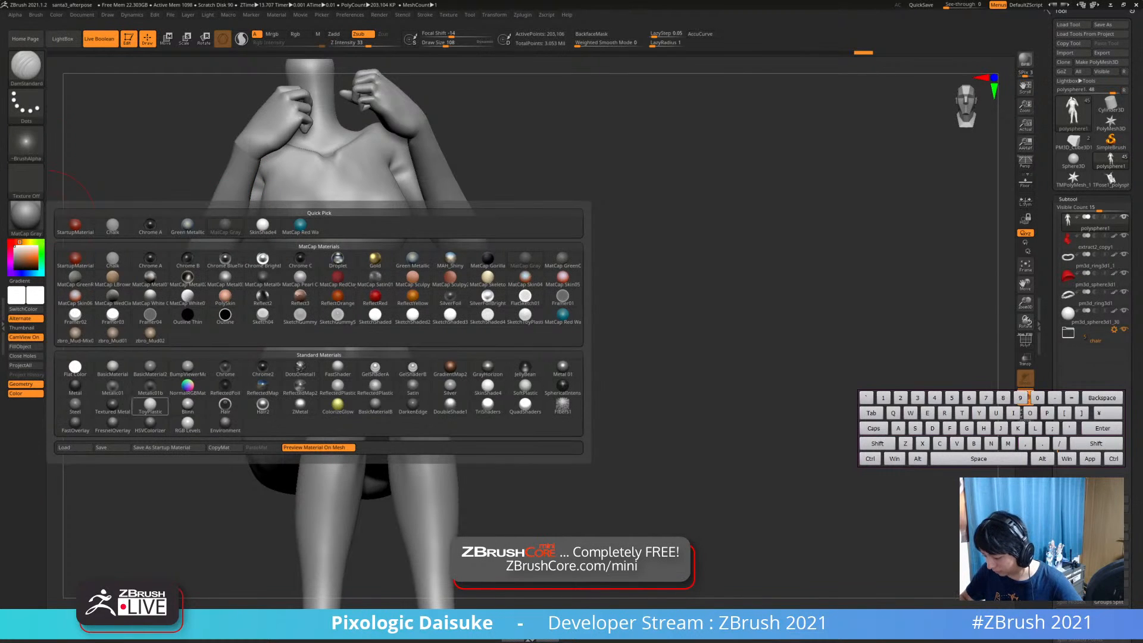
pyautogui.click(150, 366)
pyautogui.click(25, 216)
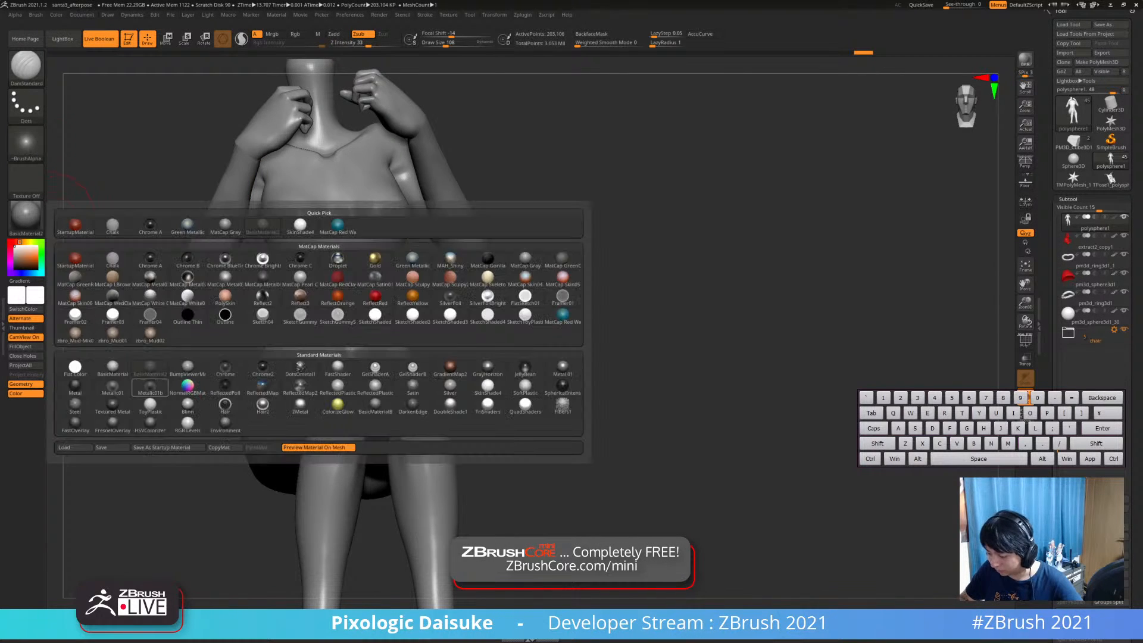
pyautogui.click(113, 366)
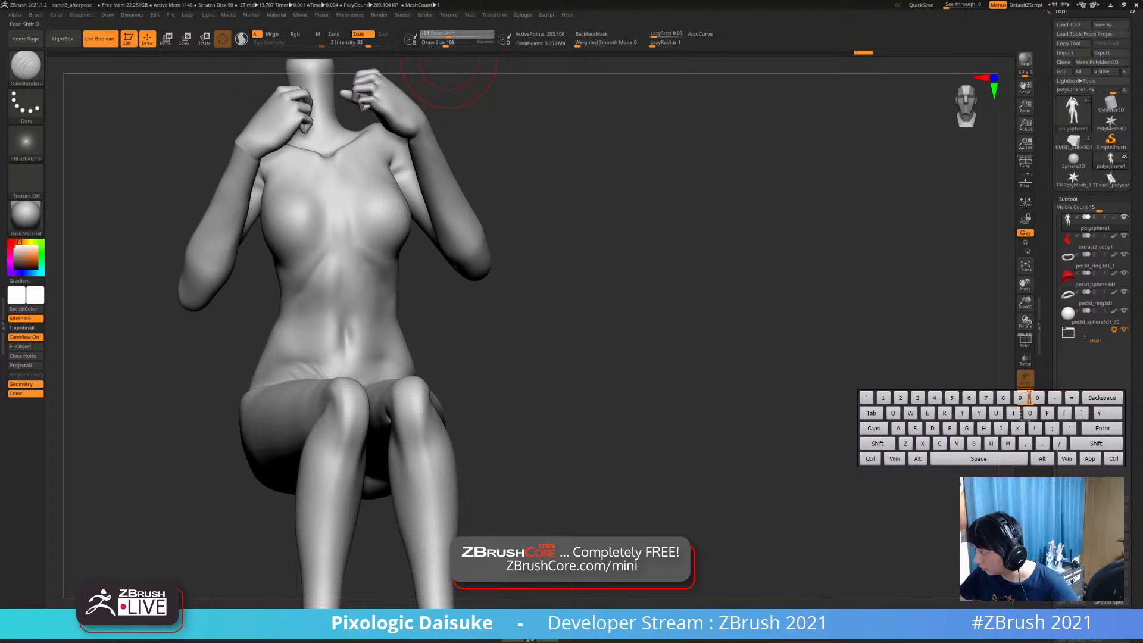
# Build up the lower abdomen between the hips with the ClayBuildup brush at draw size 55
pyautogui.click(442, 43)
pyautogui.moveTo(339, 280)
pyautogui.mouseDown(button='right')
pyautogui.moveTo(300, 256)
pyautogui.moveTo(301, 277)
pyautogui.mouseUp(button='right')
pyautogui.press('b')
pyautogui.press('c')
pyautogui.press('b')
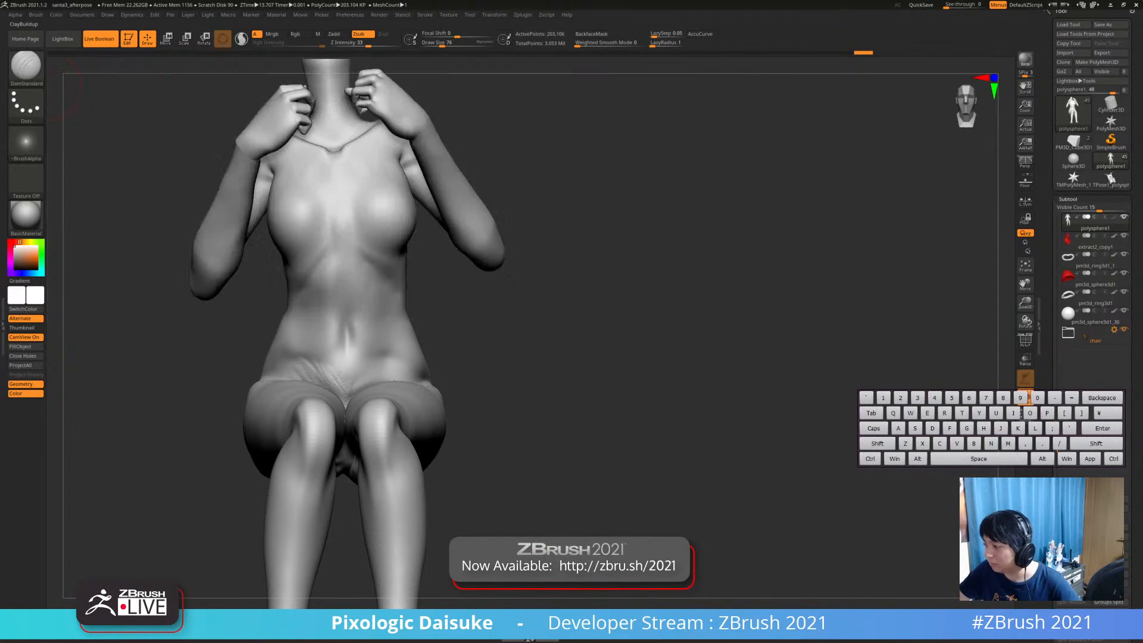
pyautogui.moveTo(320, 358); pyautogui.dragTo(330, 393, button='right')
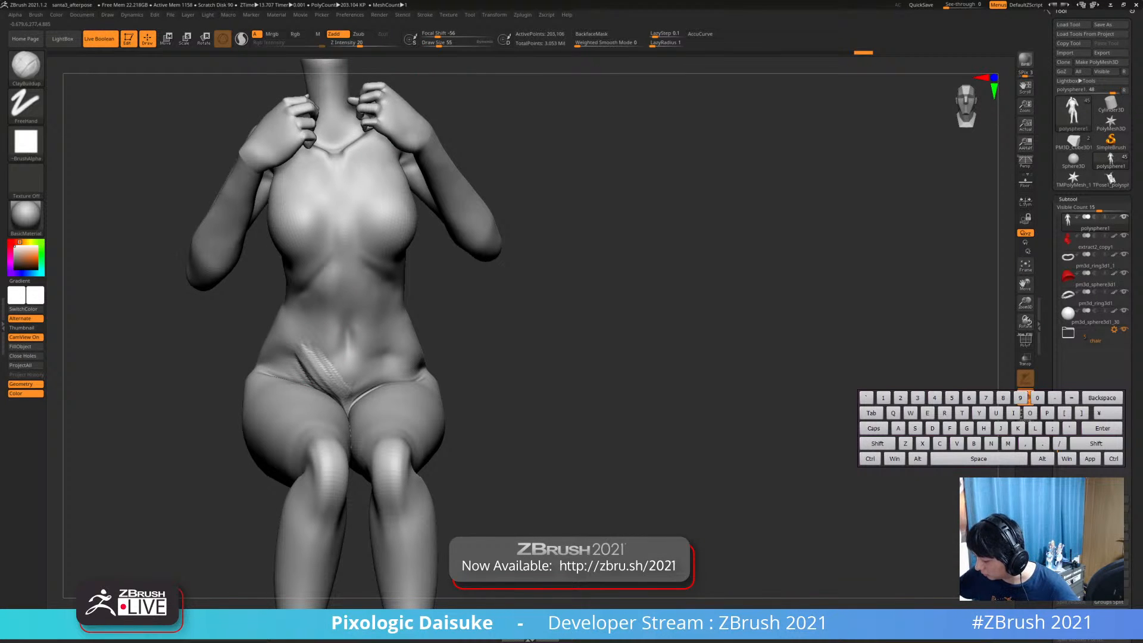
pyautogui.moveTo(360, 382)
pyautogui.mouseDown(button='right')
pyautogui.moveTo(334, 361)
pyautogui.moveTo(351, 344)
pyautogui.mouseUp(button='right')
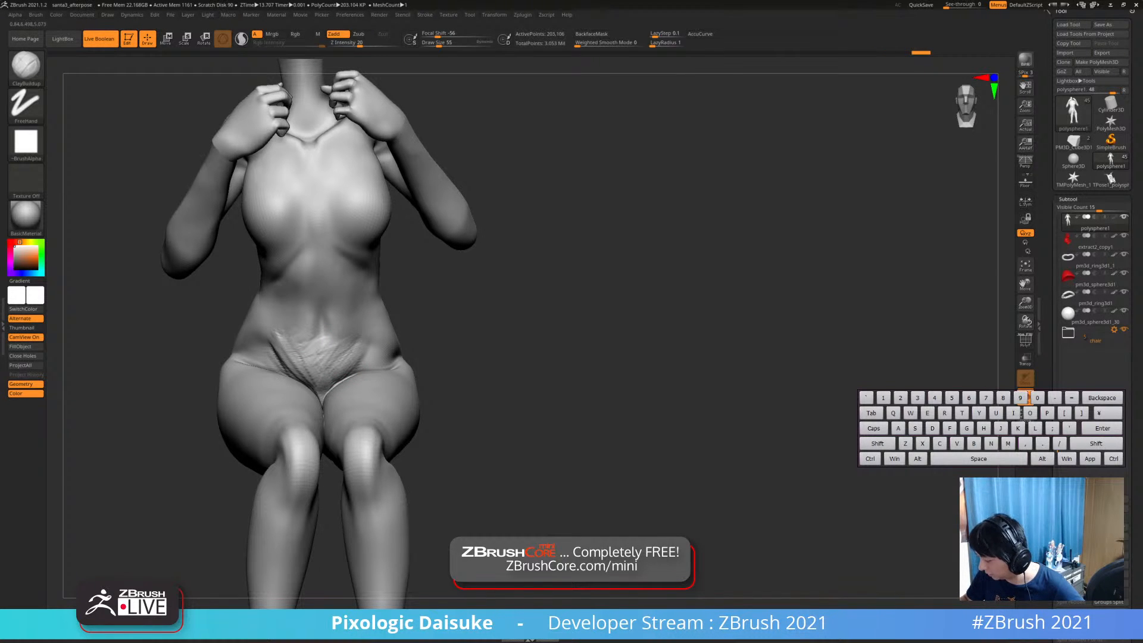
pyautogui.moveTo(348, 338)
pyautogui.mouseDown(button='right')
pyautogui.moveTo(328, 332)
pyautogui.moveTo(335, 349)
pyautogui.mouseUp(button='right')
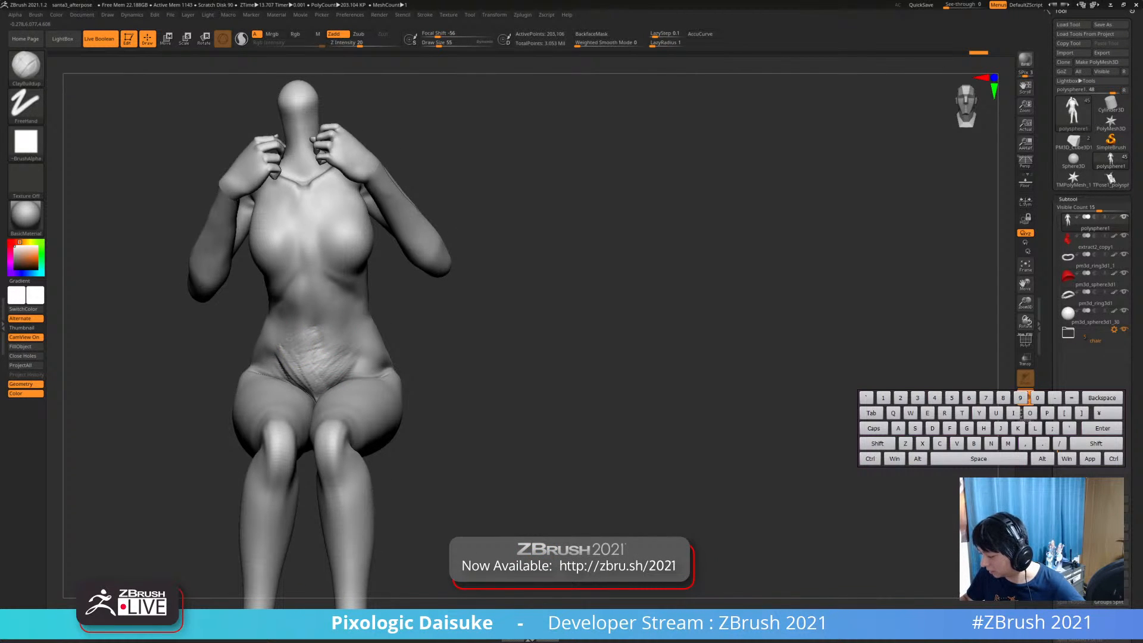
pyautogui.moveTo(321, 388)
pyautogui.mouseDown(button='right')
pyautogui.moveTo(310, 383)
pyautogui.moveTo(350, 342)
pyautogui.moveTo(285, 250)
pyautogui.moveTo(350, 228)
pyautogui.mouseUp(button='right')
pyautogui.keyDown('ctrl'); pyautogui.keyDown('shift'); pyautogui.click(350, 228); pyautogui.keyUp('shift'); pyautogui.keyUp('ctrl')
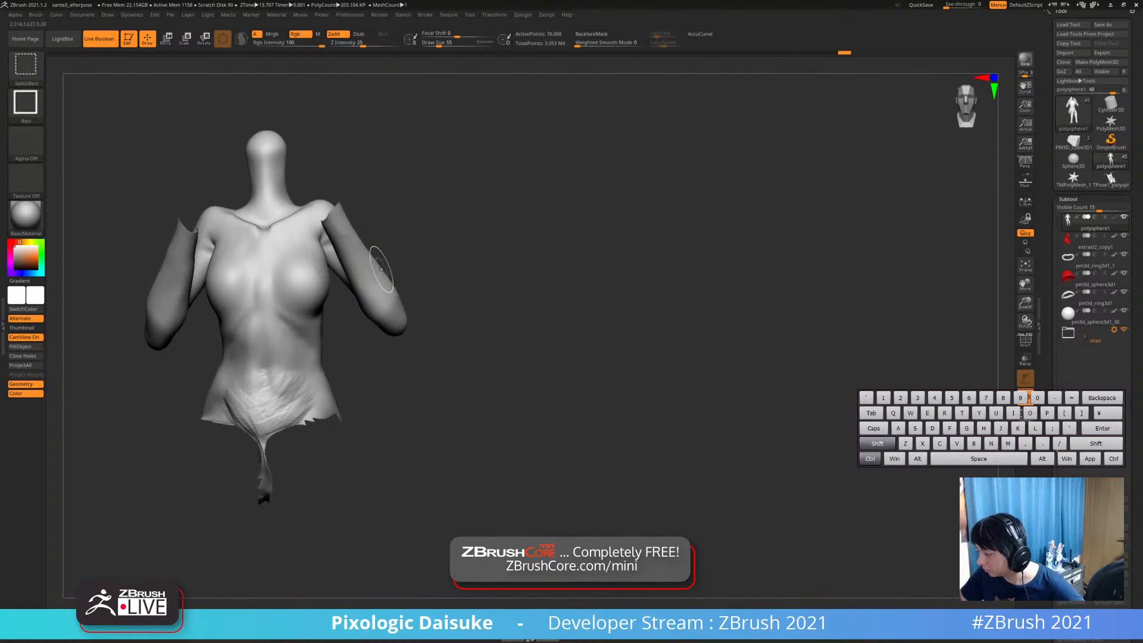
pyautogui.keyDown('ctrl'); pyautogui.keyDown('shift'); pyautogui.click(383, 268); pyautogui.keyUp('shift'); pyautogui.keyUp('ctrl')
pyautogui.keyDown('ctrl'); pyautogui.keyDown('shift'); pyautogui.moveTo(383, 268); pyautogui.dragTo(384, 265); pyautogui.keyUp('shift'); pyautogui.keyUp('ctrl')
pyautogui.moveTo(437, 265); pyautogui.dragTo(337, 288, button='right')
pyautogui.click(167, 39)
pyautogui.moveTo(292, 234); pyautogui.dragTo(266, 225, button='right')
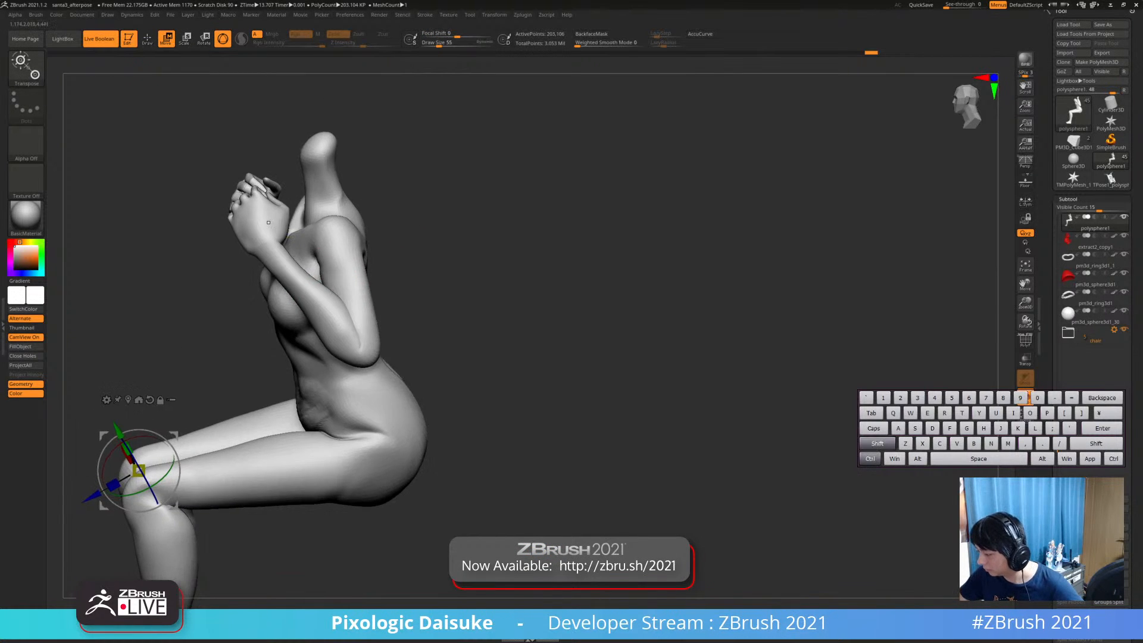
pyautogui.keyDown('ctrl'); pyautogui.keyDown('shift'); pyautogui.click(262, 224); pyautogui.keyUp('shift'); pyautogui.keyUp('ctrl')
pyautogui.click(147, 39)
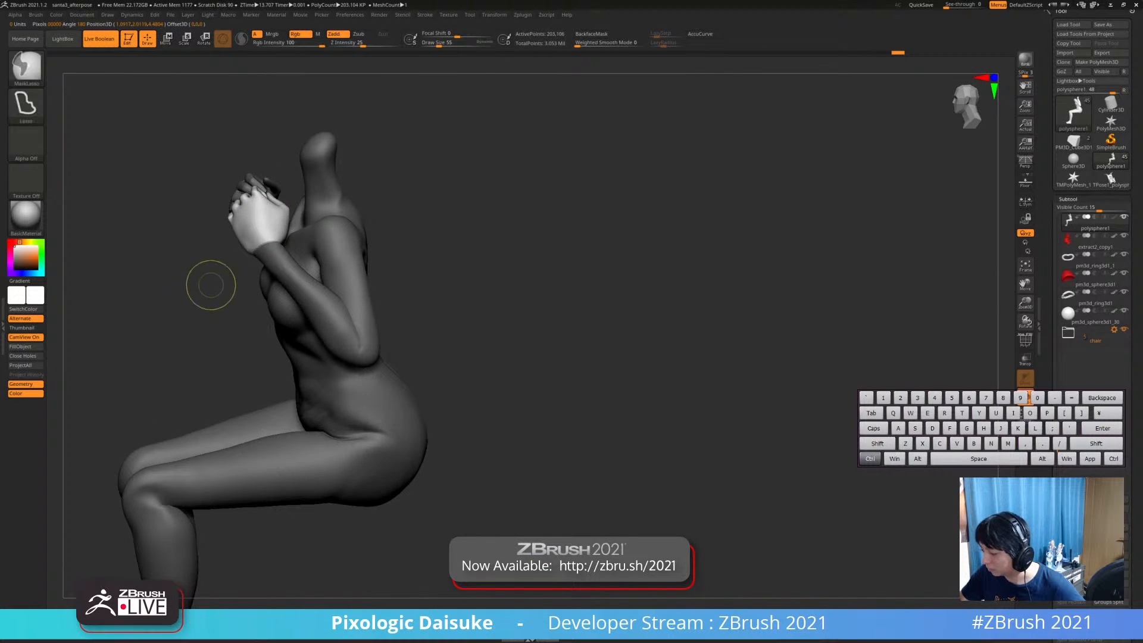
pyautogui.keyDown('ctrl'); pyautogui.moveTo(211, 286); pyautogui.dragTo(222, 295); pyautogui.keyUp('ctrl')
# Hide both hands, mask everything except the figure's left arm, and make that arm its own polygroup
pyautogui.keyDown('ctrl'); pyautogui.keyDown('shift'); pyautogui.click(256, 199); pyautogui.keyUp('shift'); pyautogui.keyUp('ctrl')
pyautogui.keyDown('ctrl'); pyautogui.keyDown('shift'); pyautogui.click(256, 187); pyautogui.keyUp('shift'); pyautogui.keyUp('ctrl')
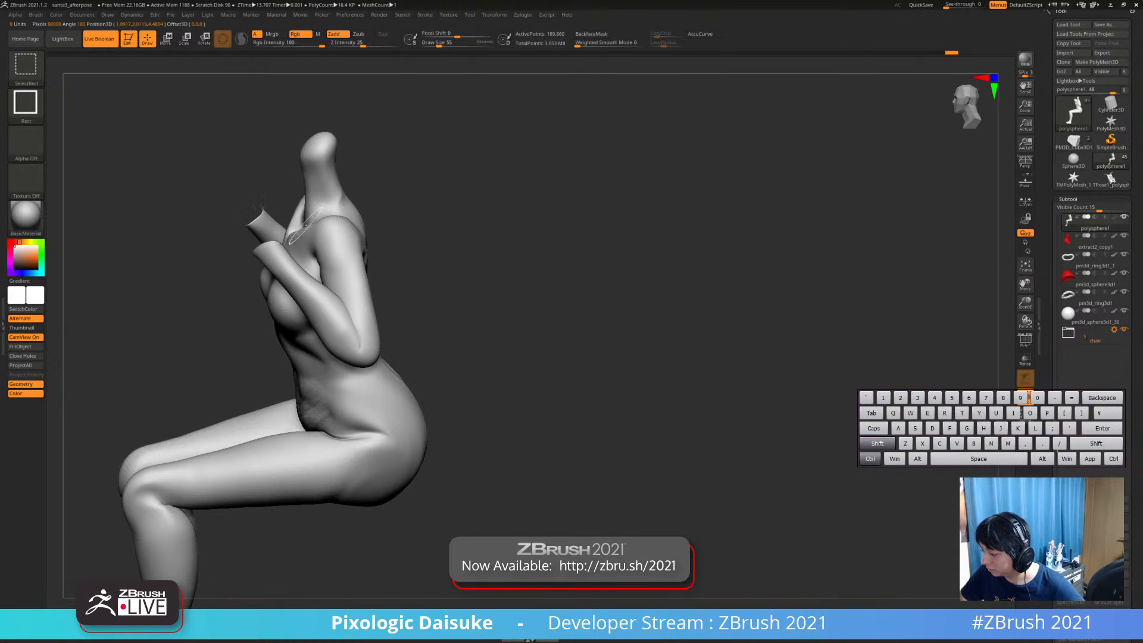
pyautogui.moveTo(306, 225)
pyautogui.mouseDown(button='right')
pyautogui.moveTo(312, 240)
pyautogui.moveTo(271, 234)
pyautogui.mouseUp(button='right')
pyautogui.click(166, 40)
pyautogui.keyDown('ctrl'); pyautogui.moveTo(324, 468); pyautogui.dragTo(329, 455); pyautogui.keyUp('ctrl')
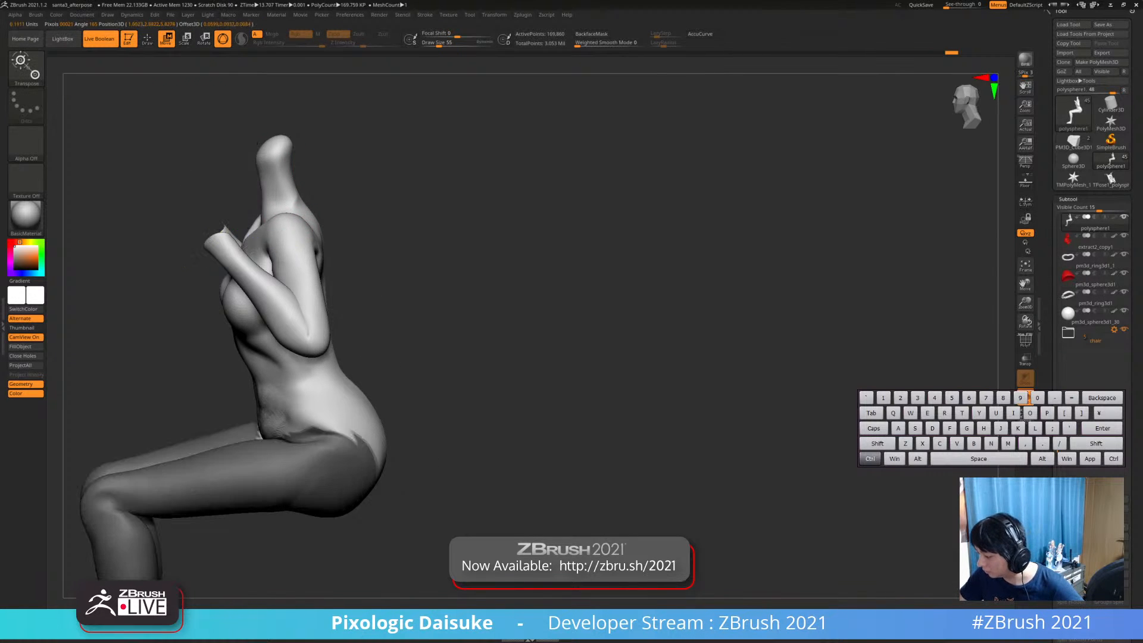
pyautogui.keyDown('ctrl'); pyautogui.click(280, 279); pyautogui.keyUp('ctrl')
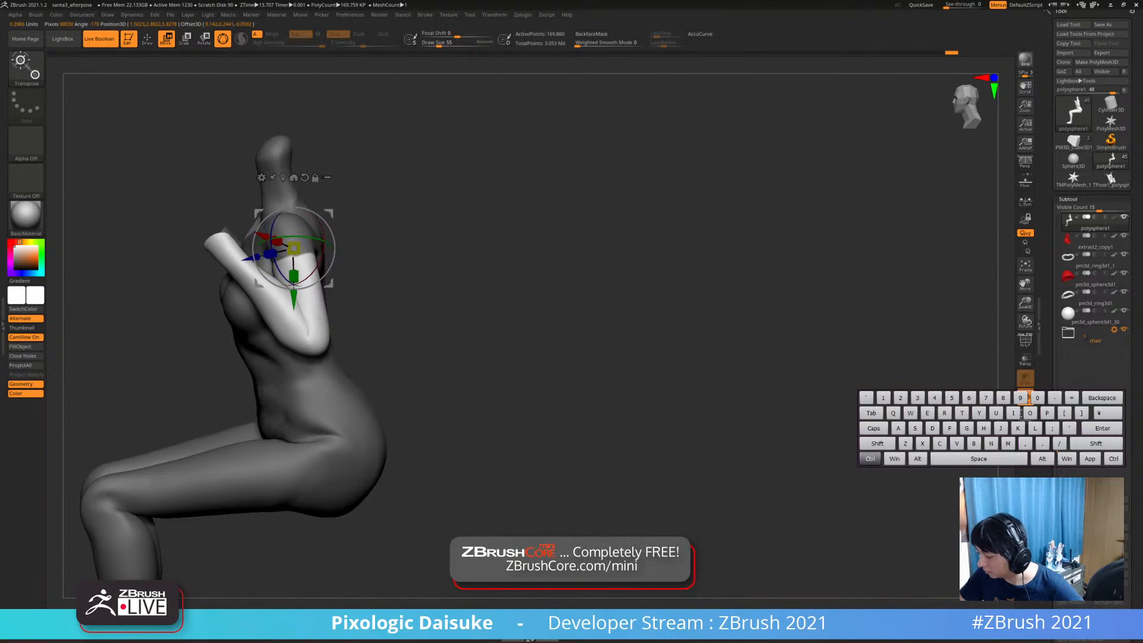
pyautogui.hotkey('ctrl', 'w')
# Mask off the figure's right arm and turn it into a separate polygroup
pyautogui.moveTo(179, 268)
pyautogui.mouseDown(button='right')
pyautogui.moveTo(280, 280)
pyautogui.moveTo(327, 243)
pyautogui.mouseUp(button='right')
pyautogui.click(147, 40)
pyautogui.press('w')
pyautogui.keyDown('alt'); pyautogui.moveTo(309, 298); pyautogui.dragTo(309, 256, button='right'); pyautogui.keyUp('alt')
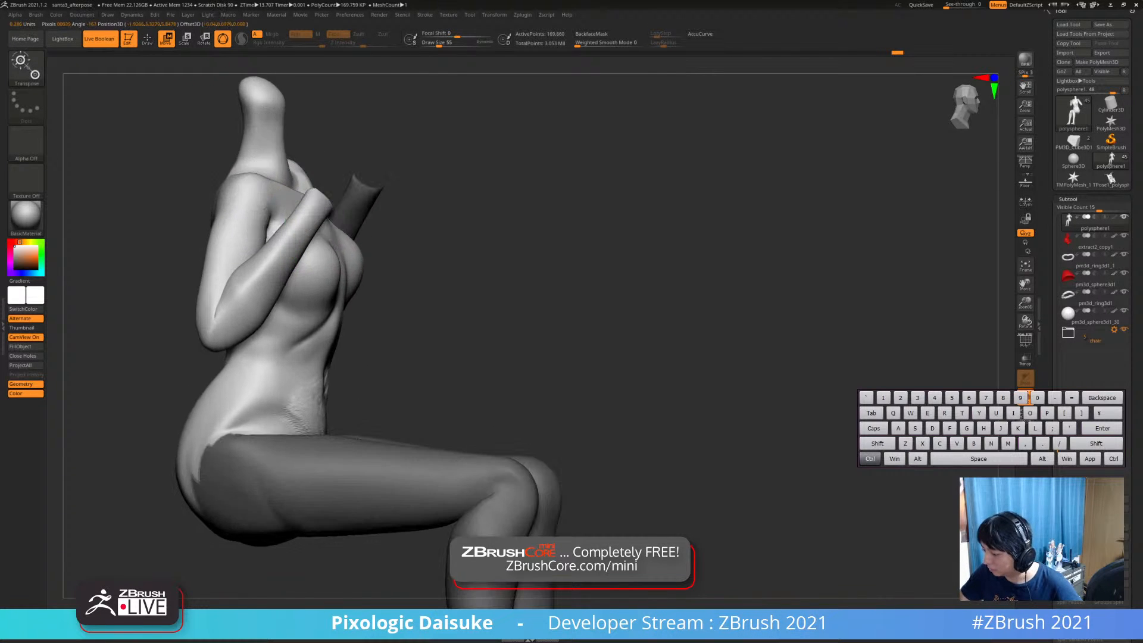
pyautogui.keyDown('ctrl'); pyautogui.click(229, 255); pyautogui.keyUp('ctrl')
pyautogui.keyDown('ctrl'); pyautogui.click(506, 179); pyautogui.keyUp('ctrl')
pyautogui.hotkey('ctrl', 'w')
pyautogui.keyDown('ctrl'); pyautogui.moveTo(505, 179); pyautogui.dragTo(504, 98, button='right'); pyautogui.keyUp('ctrl')
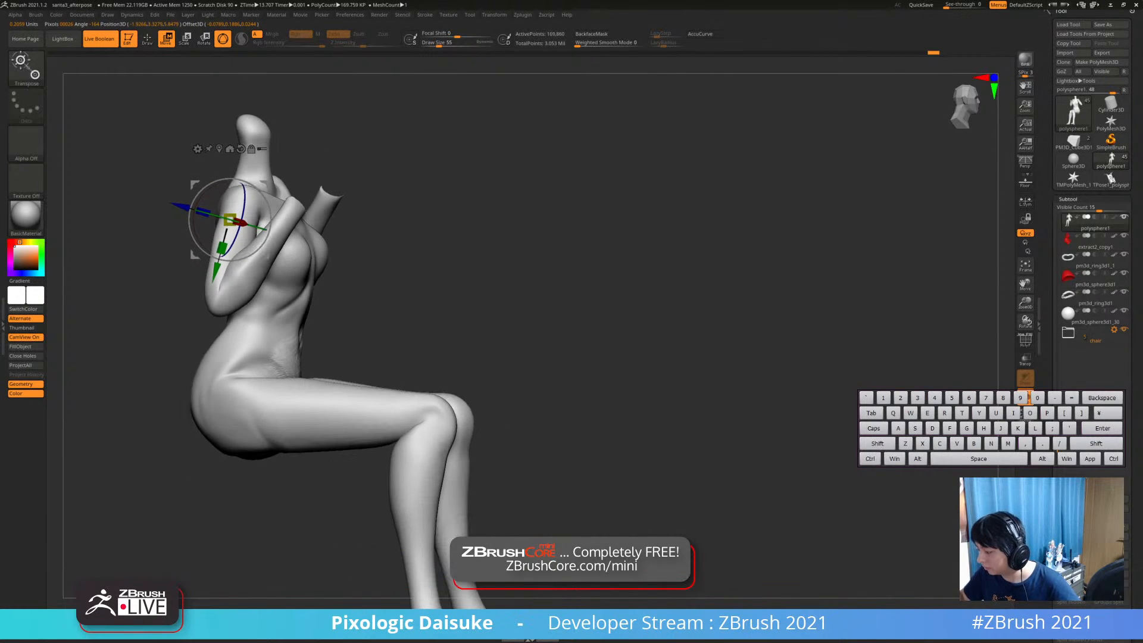
# Hide both arm polygroups to expose the front and sides of the torso
pyautogui.press('q')
pyautogui.keyDown('ctrl'); pyautogui.keyDown('shift'); pyautogui.click(285, 238); pyautogui.keyUp('shift'); pyautogui.keyUp('ctrl')
pyautogui.moveTo(380, 238); pyautogui.dragTo(253, 229, button='right')
pyautogui.keyDown('ctrl'); pyautogui.moveTo(252, 229); pyautogui.dragTo(250, 262, button='right'); pyautogui.keyUp('ctrl')
pyautogui.moveTo(179, 220); pyautogui.dragTo(209, 210, button='right')
# Carve the navel into the center of the abdomen with the ClayBuildup brush
pyautogui.press('b')
pyautogui.press('Escape')
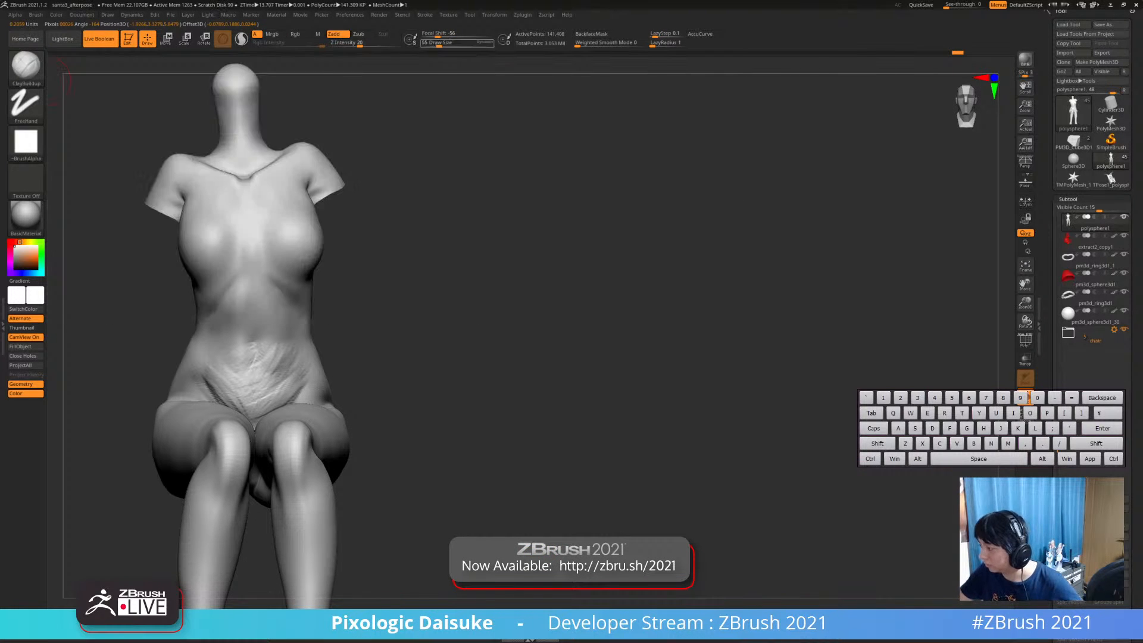
pyautogui.moveTo(249, 339)
pyautogui.mouseDown(button='right')
pyautogui.moveTo(250, 267)
pyautogui.moveTo(252, 308)
pyautogui.mouseUp(button='right')
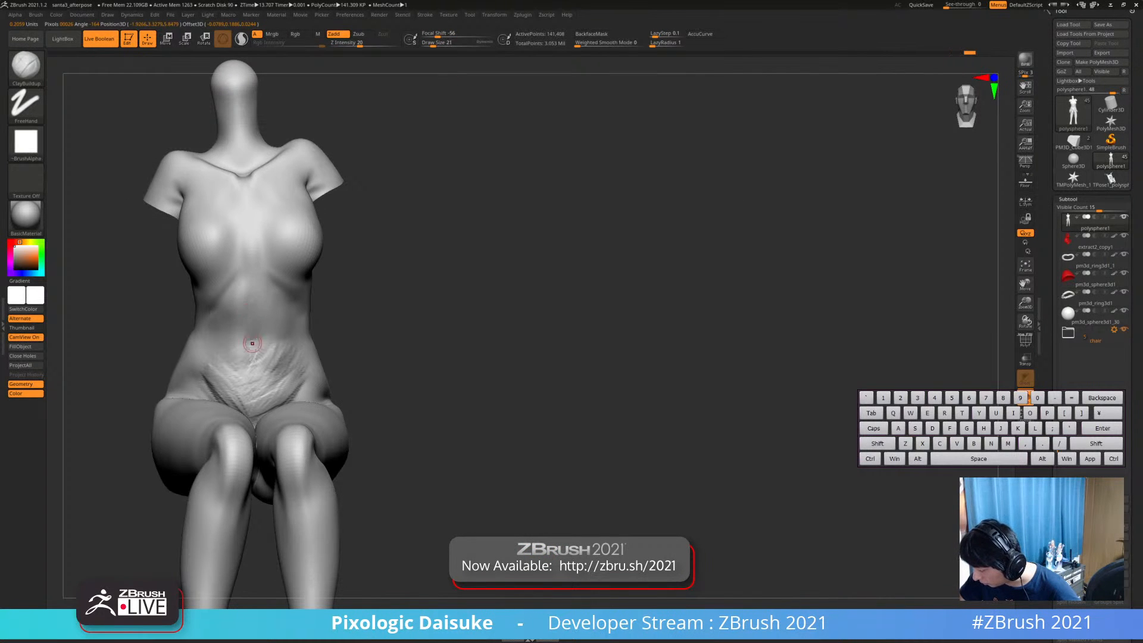
pyautogui.press('b')
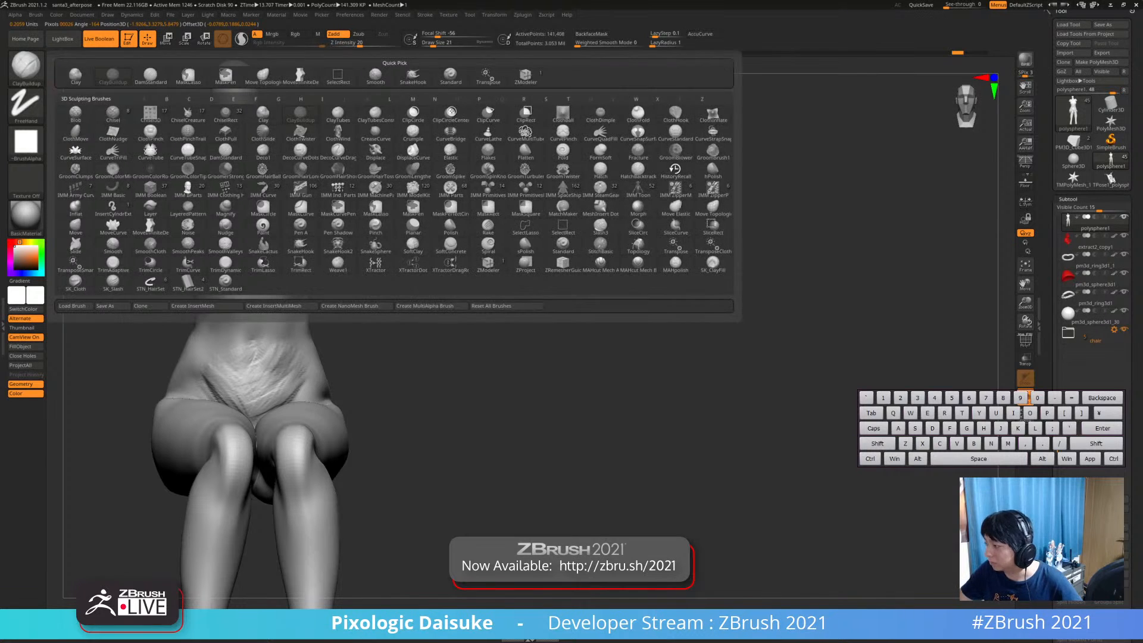
pyautogui.press('Escape')
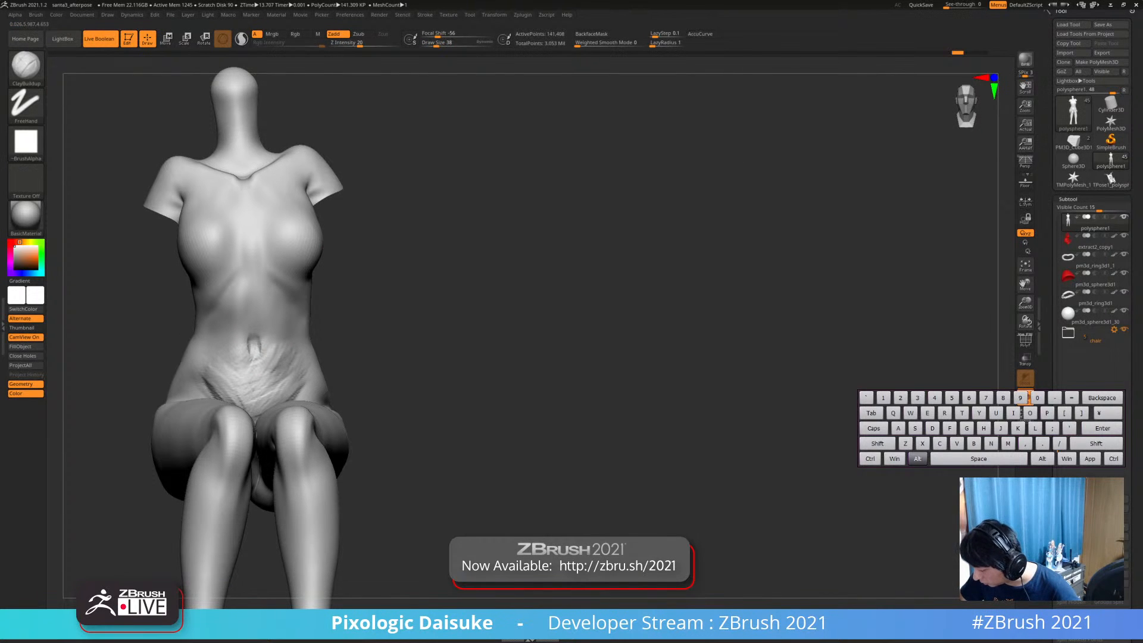
# Carve the side of the chest below the figure's right armpit with ClayBuildup and smooth the strokes
pyautogui.moveTo(250, 267); pyautogui.dragTo(189, 255, button='right')
pyautogui.press('alt')
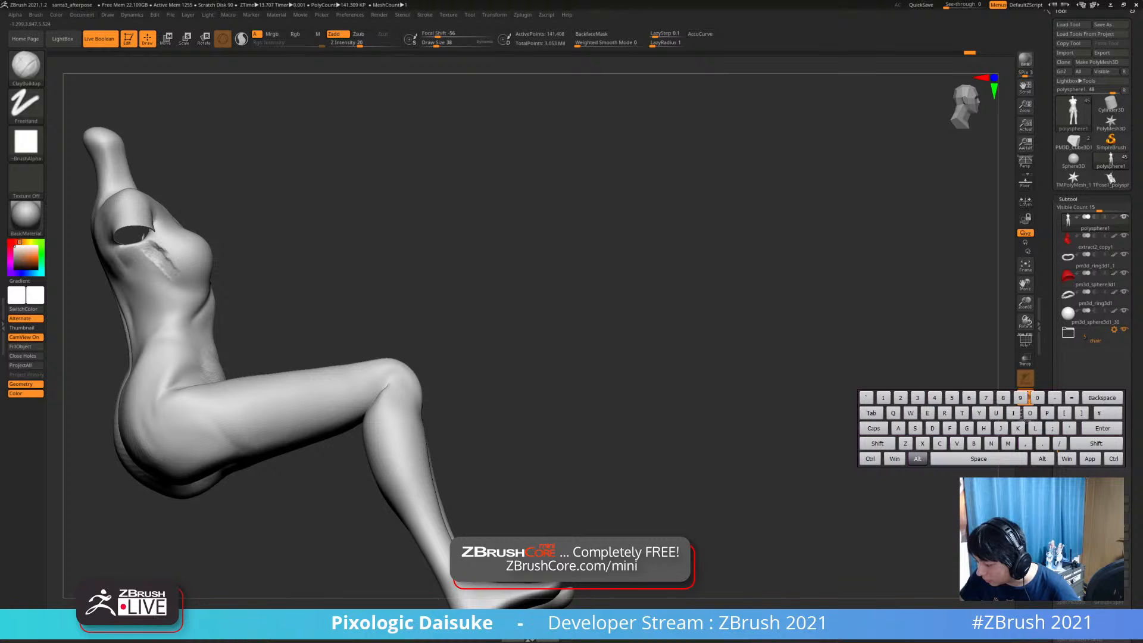
pyautogui.keyDown('alt'); pyautogui.moveTo(156, 242); pyautogui.dragTo(188, 269); pyautogui.keyUp('alt')
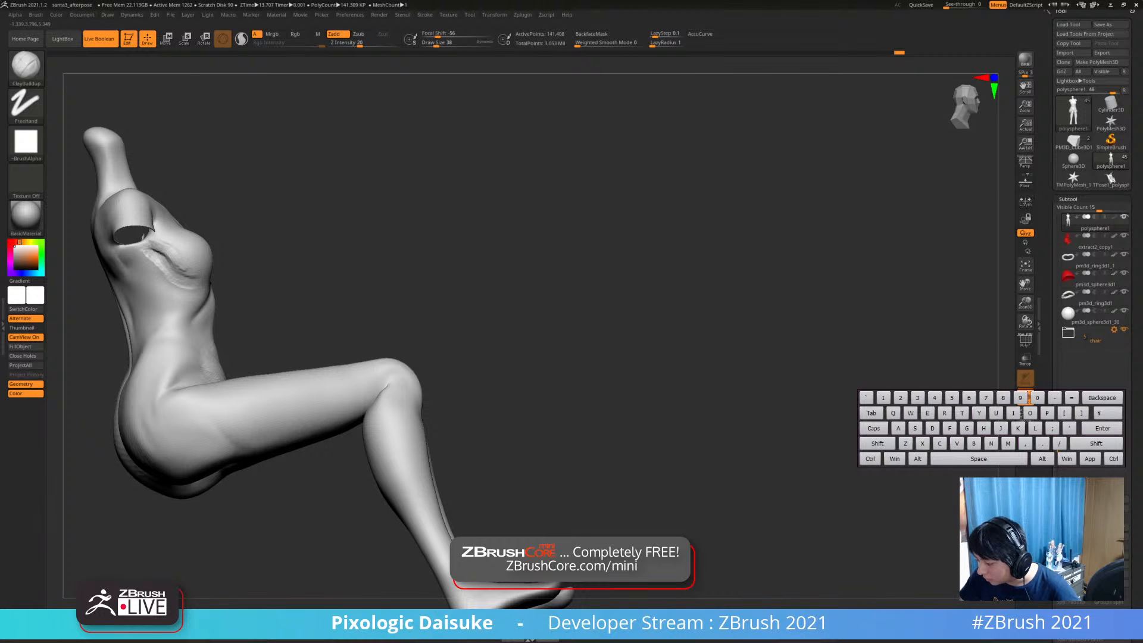
pyautogui.moveTo(196, 271); pyautogui.dragTo(169, 272, button='right')
pyautogui.keyDown('shift'); pyautogui.moveTo(168, 239); pyautogui.dragTo(178, 257); pyautogui.keyUp('shift')
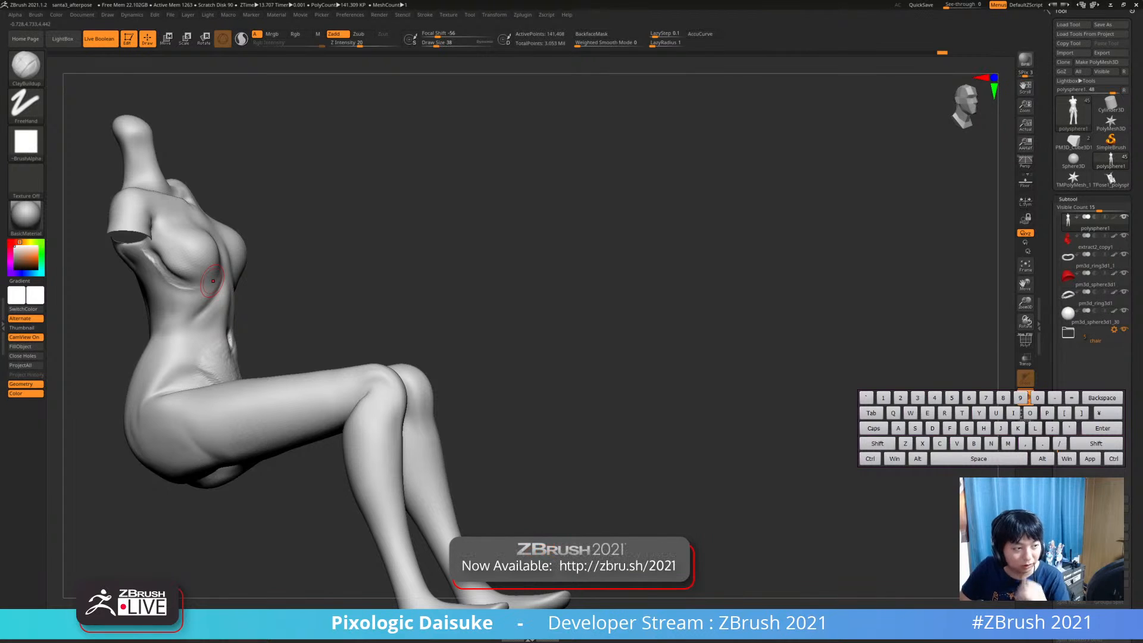
# Carve the side of the chest from the figure's left armpit to beneath the breast with ClayBuildup, and smooth it
pyautogui.moveTo(417, 260); pyautogui.dragTo(225, 224, button='right')
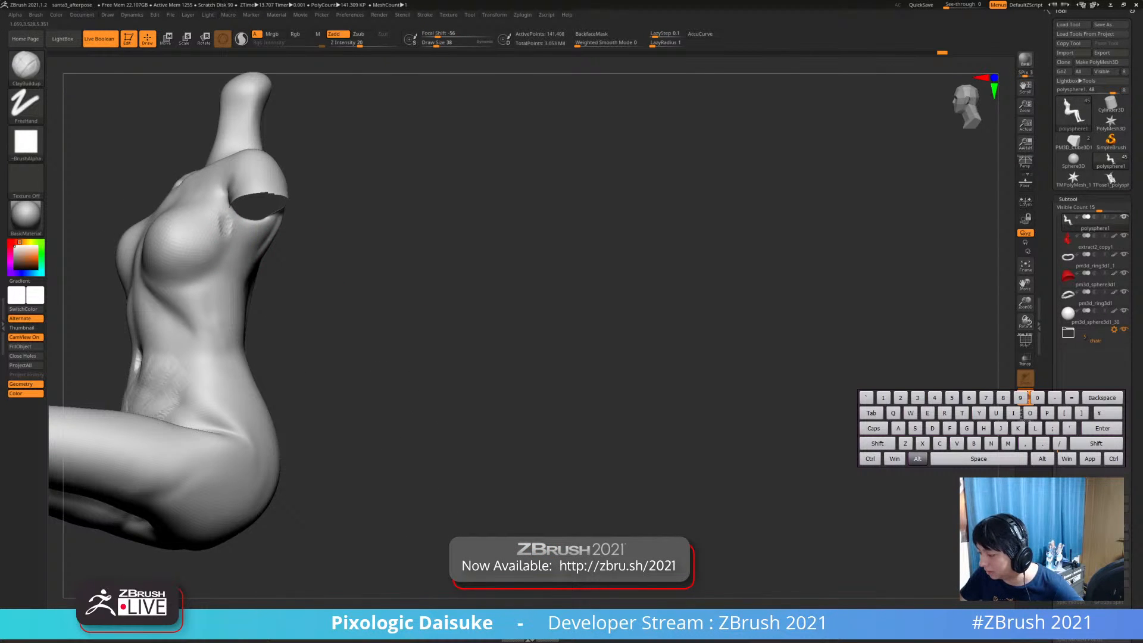
pyautogui.keyDown('alt'); pyautogui.moveTo(231, 225); pyautogui.dragTo(181, 282); pyautogui.keyUp('alt')
pyautogui.keyDown('ctrl'); pyautogui.moveTo(184, 277); pyautogui.dragTo(209, 235, button='right'); pyautogui.keyUp('ctrl')
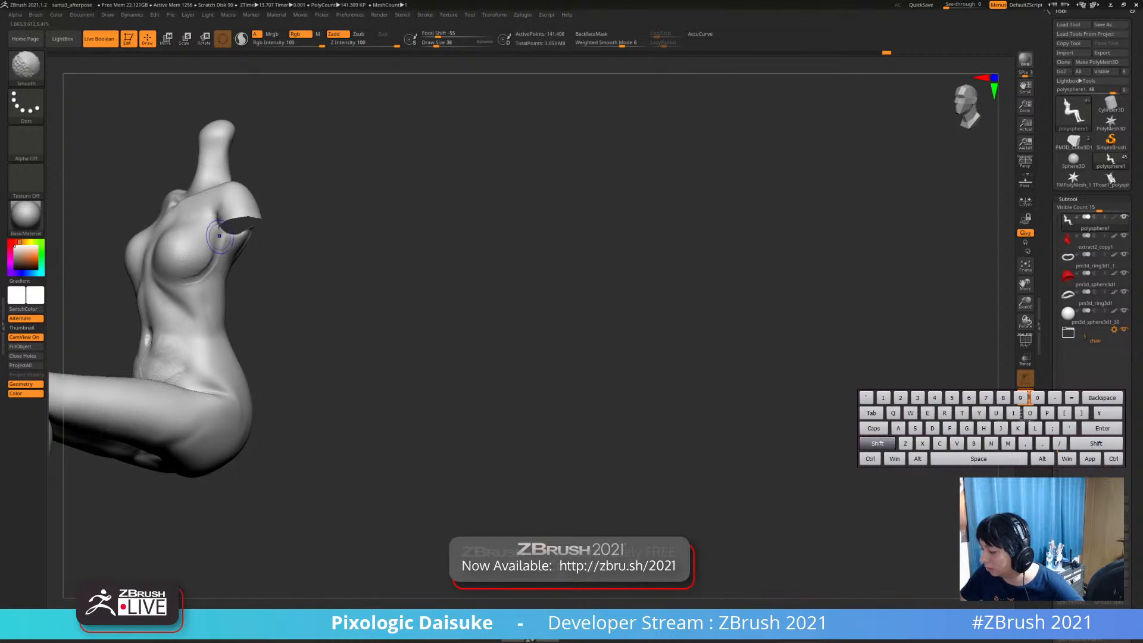
pyautogui.press('shift')
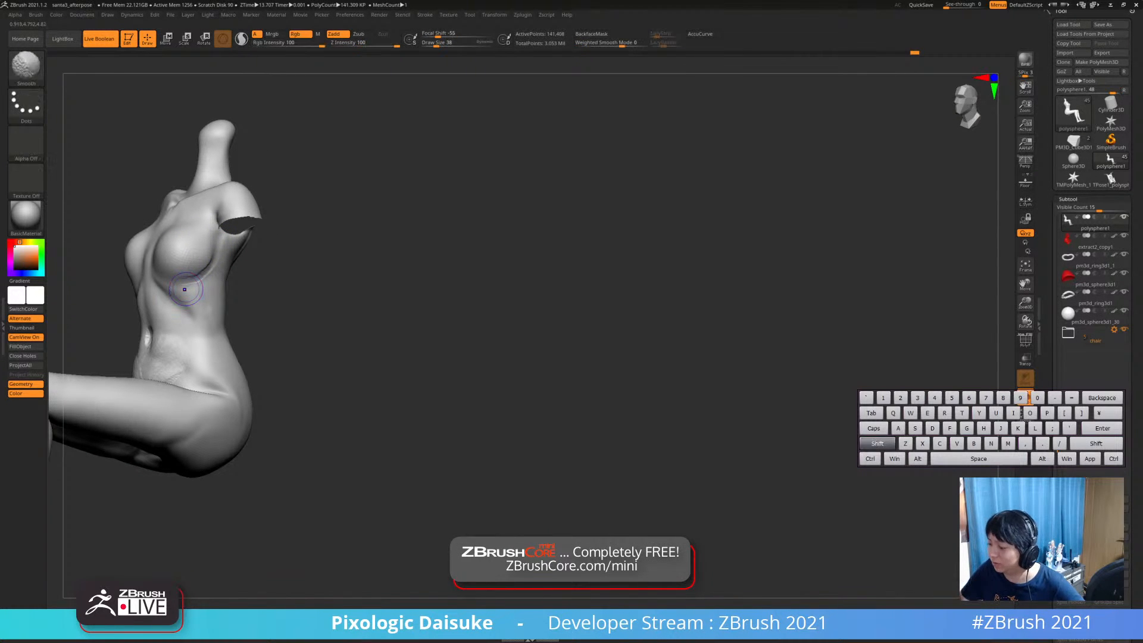
pyautogui.keyDown('shift'); pyautogui.moveTo(199, 270); pyautogui.dragTo(244, 235); pyautogui.keyUp('shift')
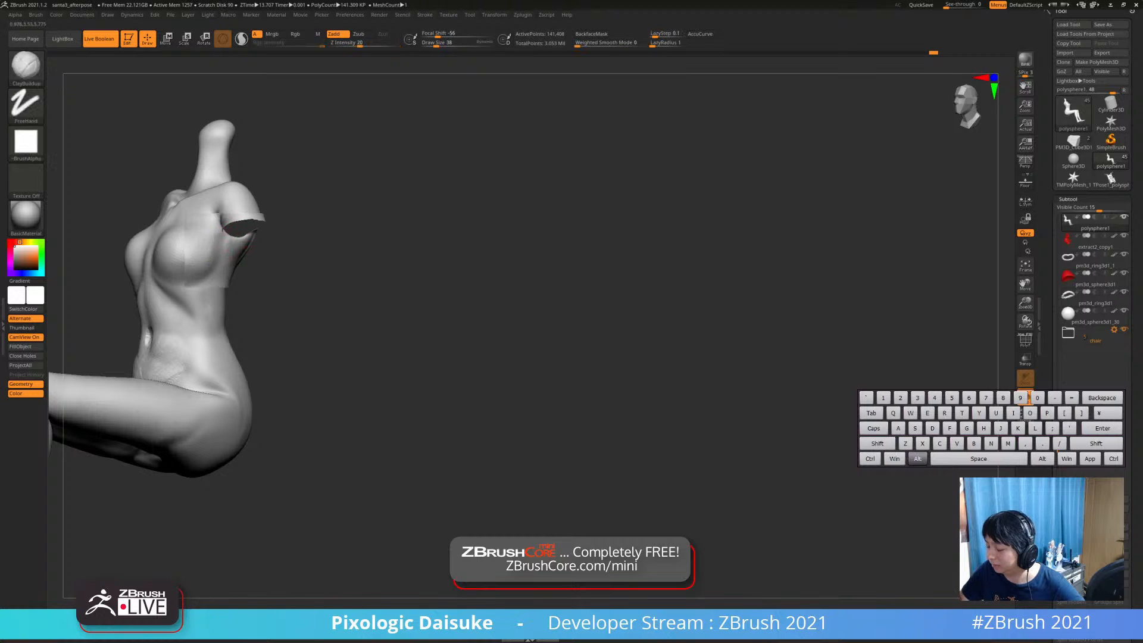
# Show the whole scene, select the red dress, and turn on Dynamic Subdiv for it
pyautogui.keyDown('alt'); pyautogui.moveTo(255, 289); pyautogui.dragTo(316, 317, button='right'); pyautogui.keyUp('alt')
pyautogui.moveTo(317, 317); pyautogui.dragTo(382, 350, button='right')
pyautogui.click(384, 352)
pyautogui.keyDown('alt'); pyautogui.moveTo(270, 321); pyautogui.dragTo(285, 305, button='right'); pyautogui.keyUp('alt')
pyautogui.keyDown('alt'); pyautogui.click(286, 306); pyautogui.keyUp('alt')
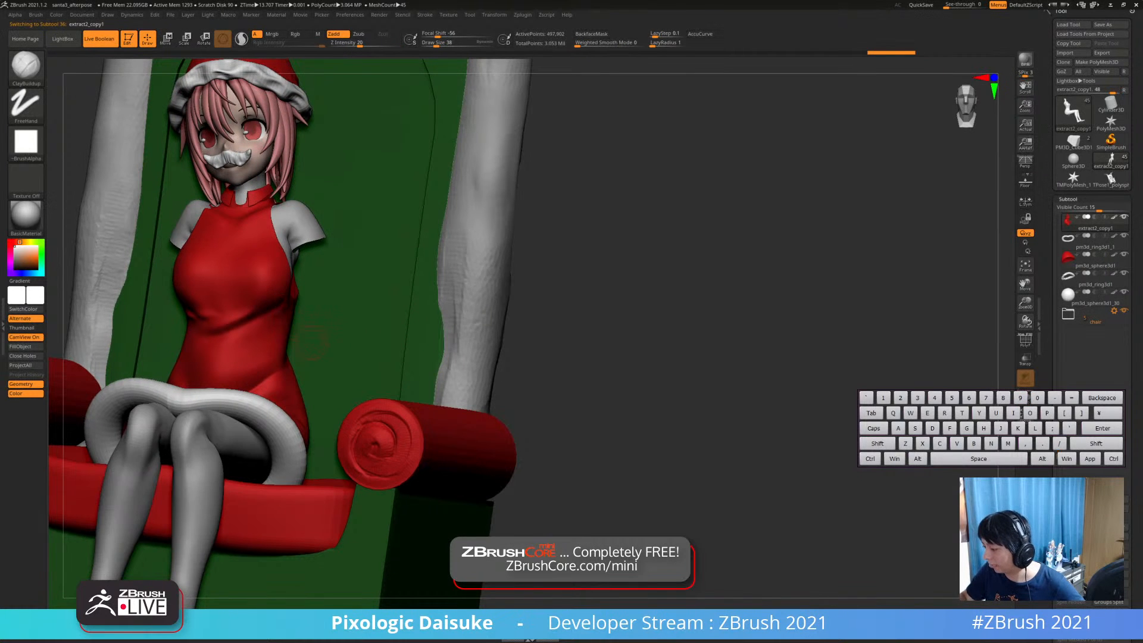
pyautogui.moveTo(232, 188)
pyautogui.keyDown('ctrl'); pyautogui.mouseDown(button='right')
pyautogui.moveTo(266, 206)
pyautogui.moveTo(239, 207)
pyautogui.moveTo(285, 250)
pyautogui.moveTo(357, 297)
pyautogui.moveTo(351, 316)
pyautogui.moveTo(298, 324)
pyautogui.moveTo(253, 291)
pyautogui.moveTo(319, 301)
pyautogui.moveTo(295, 311)
pyautogui.moveTo(254, 209)
pyautogui.mouseUp(button='right'); pyautogui.keyUp('ctrl')
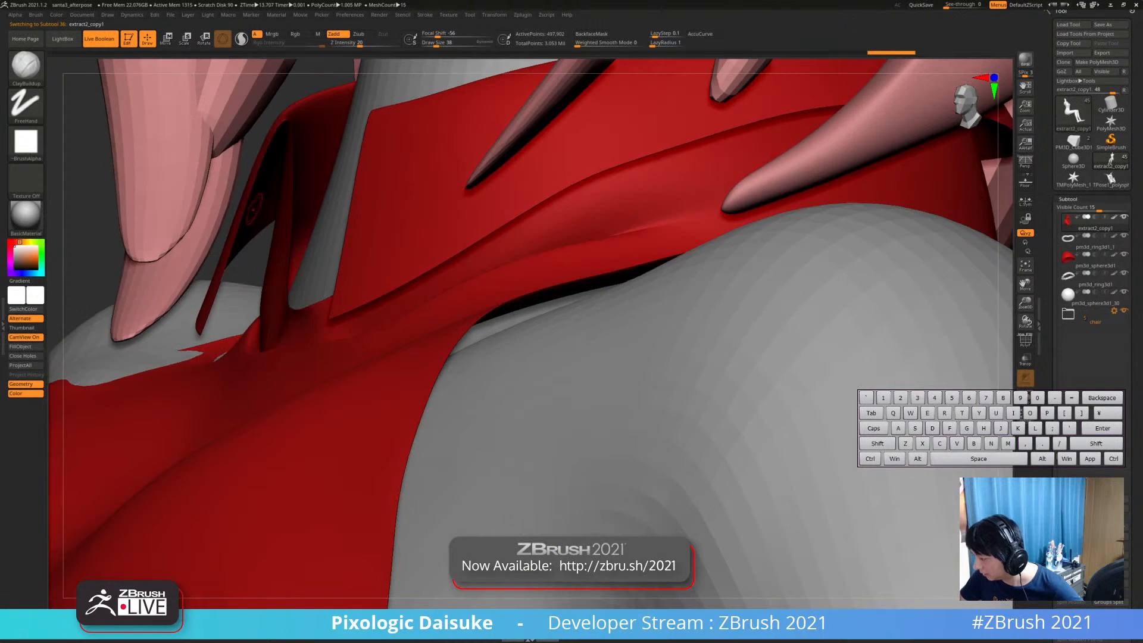
pyautogui.click(1068, 199)
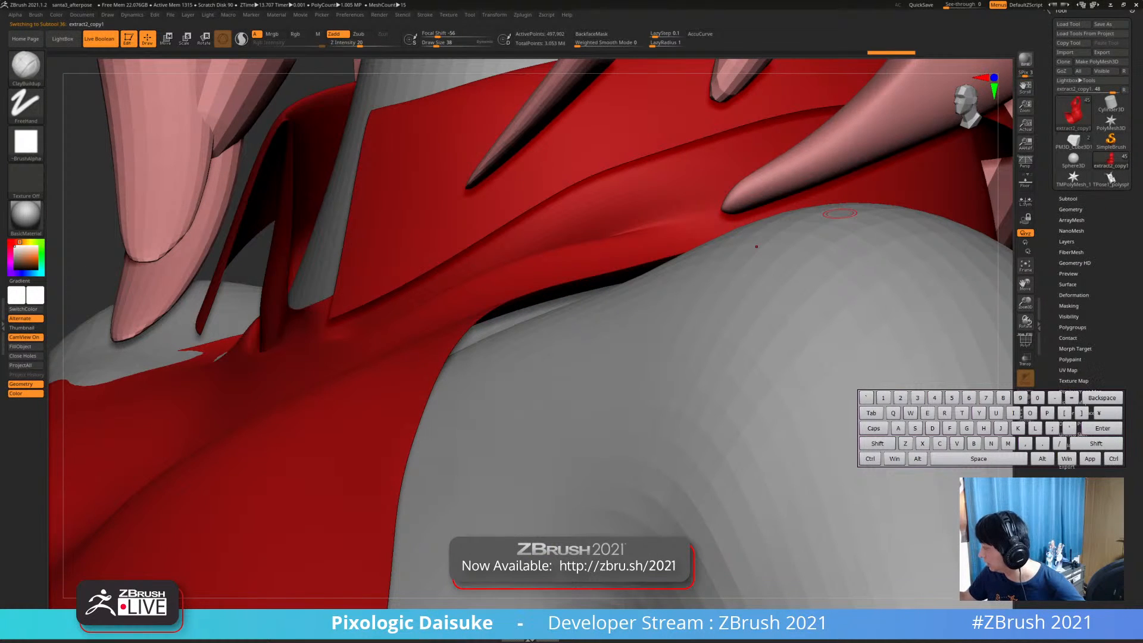
pyautogui.click(1071, 209)
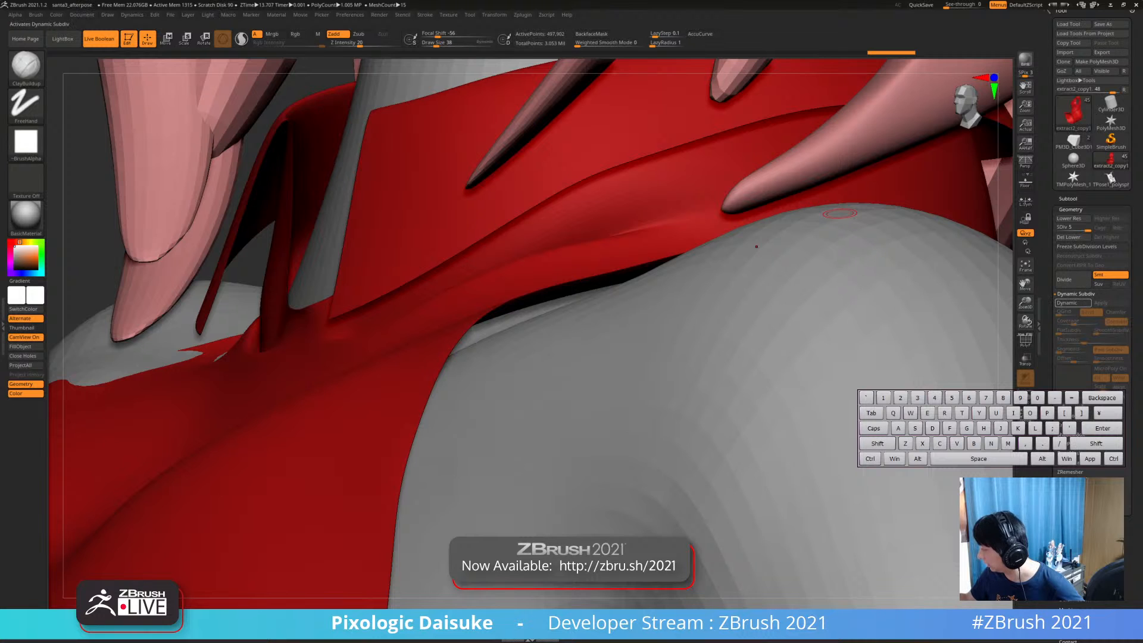
pyautogui.click(1073, 303)
# Check the thickened dress from the side and front, and turn its Dynamic Subdiv off
pyautogui.moveTo(385, 365)
pyautogui.keyDown('ctrl'); pyautogui.mouseDown(button='right')
pyautogui.moveTo(353, 262)
pyautogui.moveTo(348, 178)
pyautogui.mouseUp(button='right'); pyautogui.keyUp('ctrl')
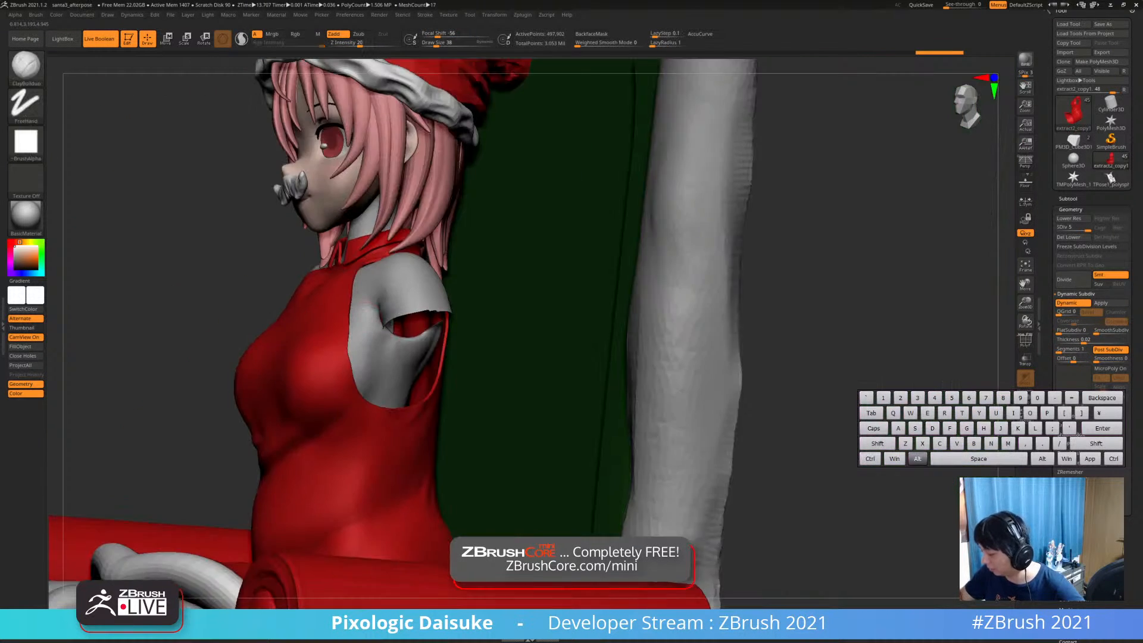
pyautogui.moveTo(357, 333)
pyautogui.keyDown('alt'); pyautogui.mouseDown(button='right')
pyautogui.moveTo(351, 220)
pyautogui.moveTo(476, 226)
pyautogui.moveTo(475, 197)
pyautogui.mouseUp(button='right'); pyautogui.keyUp('alt')
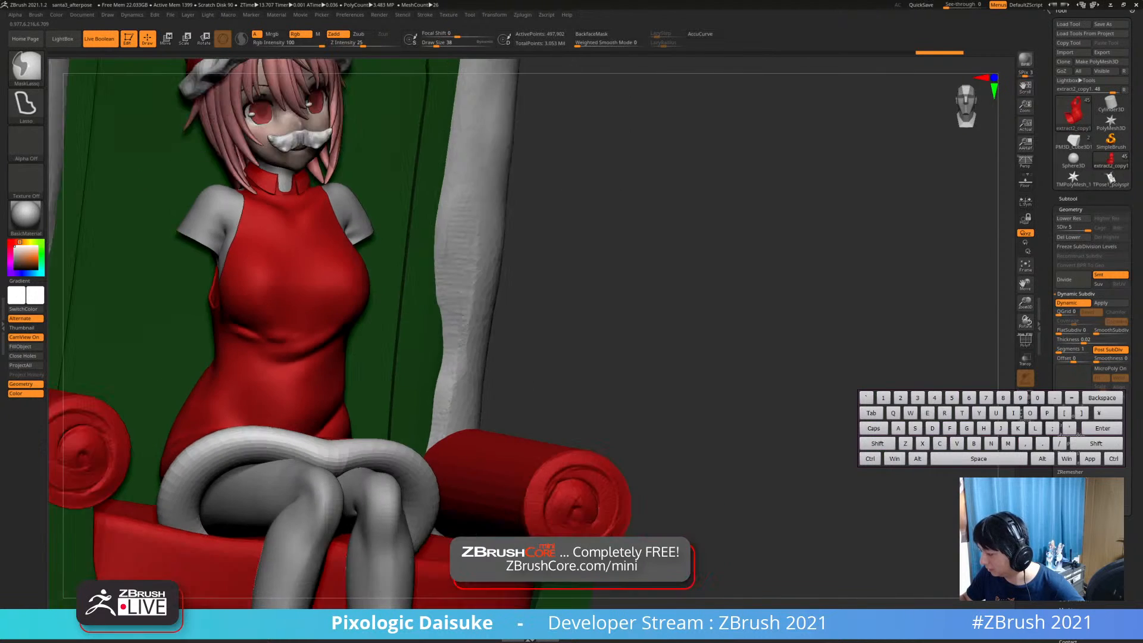
pyautogui.moveTo(417, 333)
pyautogui.mouseDown(button='right')
pyautogui.moveTo(400, 363)
pyautogui.moveTo(350, 385)
pyautogui.mouseUp(button='right')
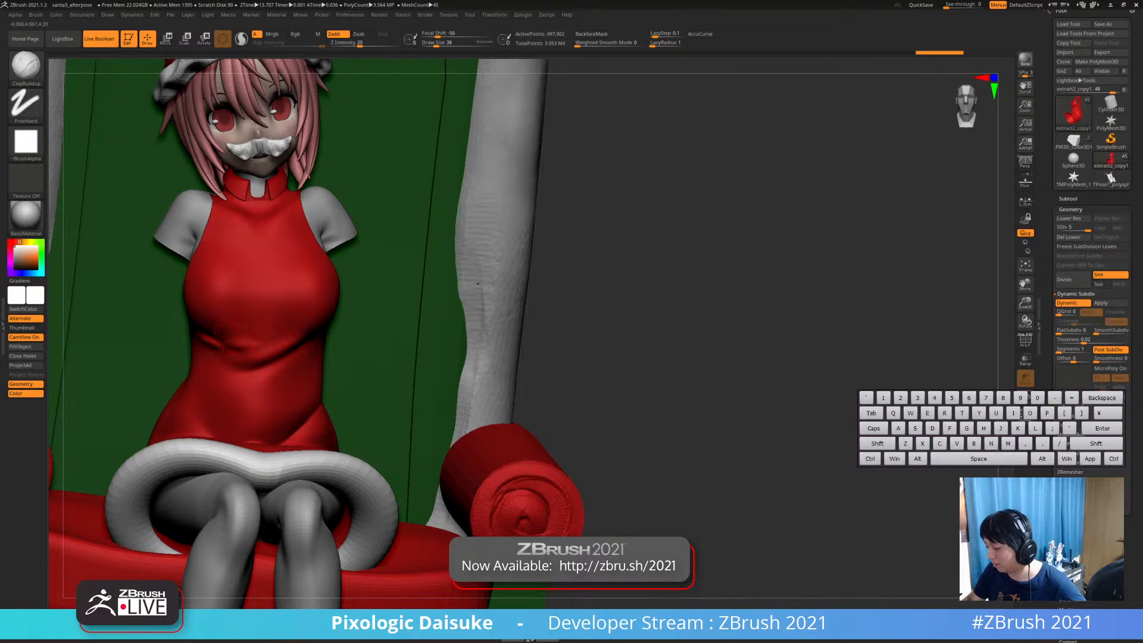
pyautogui.hotkey('shift', 'd')
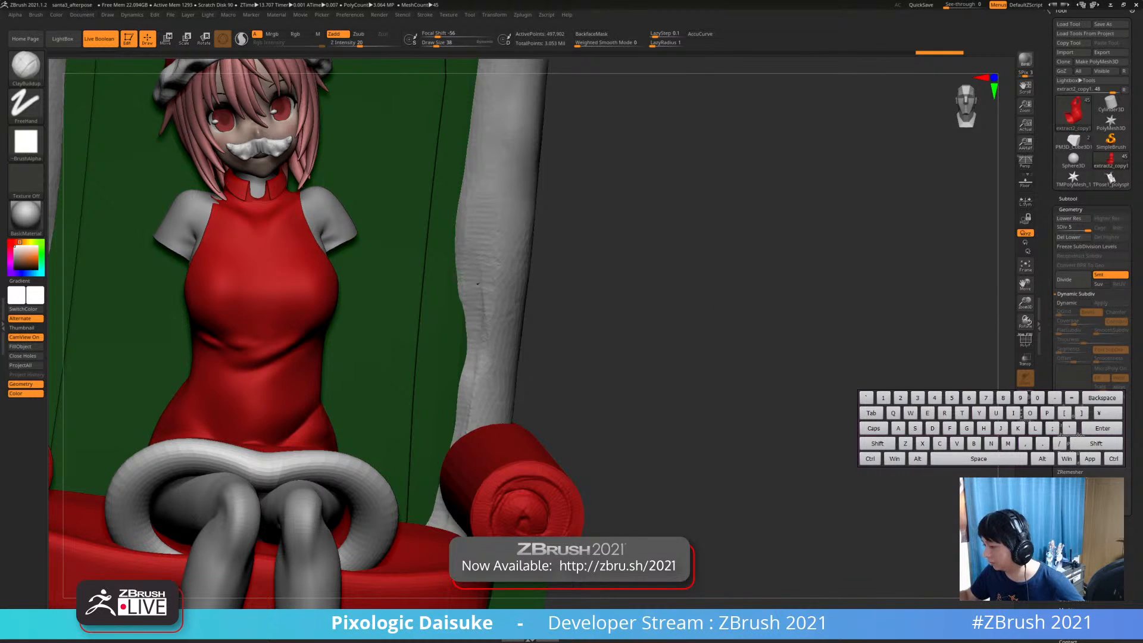
# Select the body subtool and isolate it from the dress, hair and throne
pyautogui.keyDown('alt'); pyautogui.click(310, 505); pyautogui.keyUp('alt')
pyautogui.moveTo(358, 339); pyautogui.dragTo(350, 381, button='right')
pyautogui.click(367, 435)
pyautogui.click(368, 430)
pyautogui.click(358, 427)
pyautogui.moveTo(350, 381); pyautogui.dragTo(345, 351, button='right')
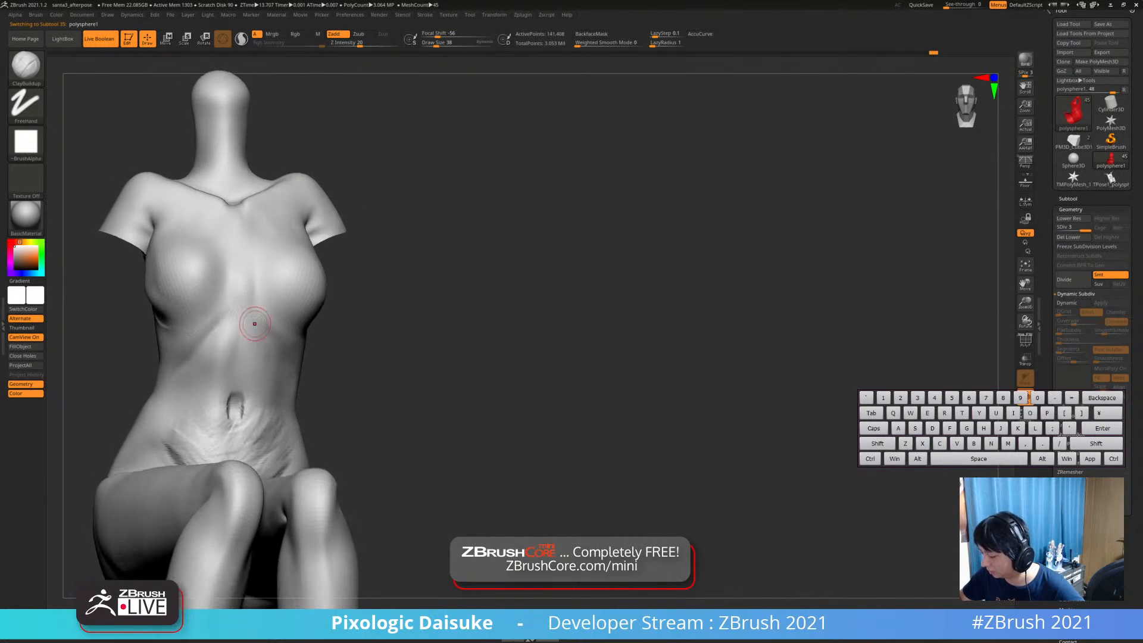
# Sculpt the abdominal muscles above the navel and the lower edge of the rib cage with ClayBuildup
pyautogui.moveTo(246, 335)
pyautogui.mouseDown(button='right')
pyautogui.moveTo(280, 336)
pyautogui.moveTo(202, 344)
pyautogui.mouseUp(button='right')
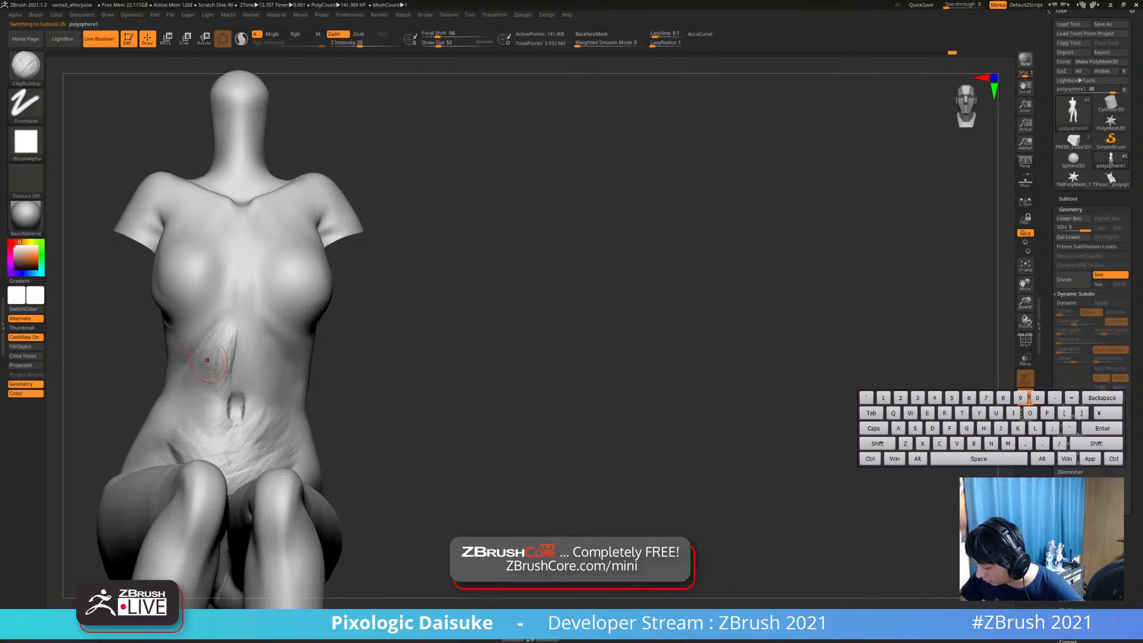
pyautogui.moveTo(266, 331); pyautogui.dragTo(260, 346, button='right')
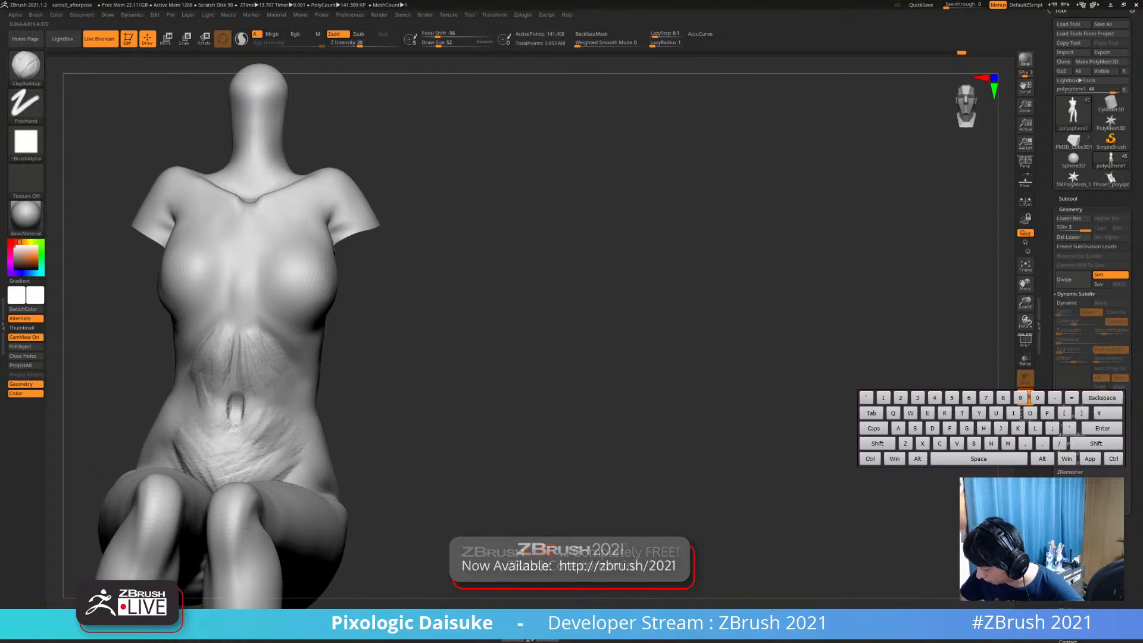
pyautogui.moveTo(254, 357)
pyautogui.mouseDown()
pyautogui.moveTo(255, 398)
pyautogui.moveTo(243, 400)
pyautogui.mouseUp()
pyautogui.moveTo(261, 369)
pyautogui.keyDown('alt'); pyautogui.mouseDown(button='right')
pyautogui.moveTo(243, 304)
pyautogui.moveTo(252, 284)
pyautogui.mouseUp(button='right'); pyautogui.keyUp('alt')
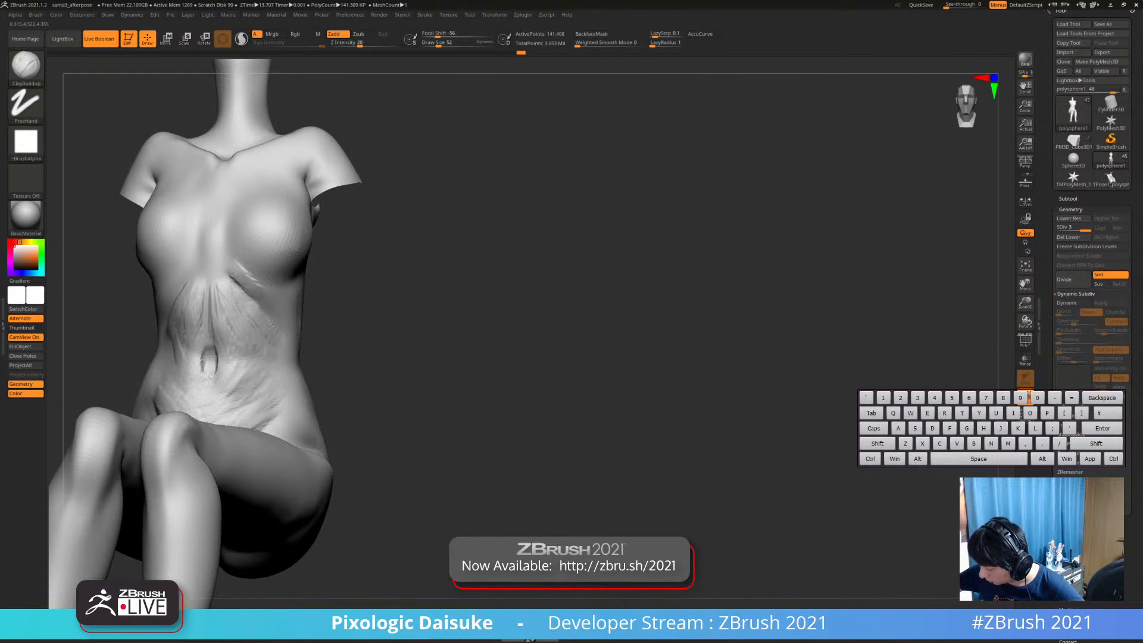
pyautogui.moveTo(301, 326)
pyautogui.mouseDown(button='right')
pyautogui.moveTo(205, 278)
pyautogui.moveTo(213, 259)
pyautogui.moveTo(275, 290)
pyautogui.mouseUp(button='right')
pyautogui.moveTo(306, 245); pyautogui.dragTo(305, 271, button='right')
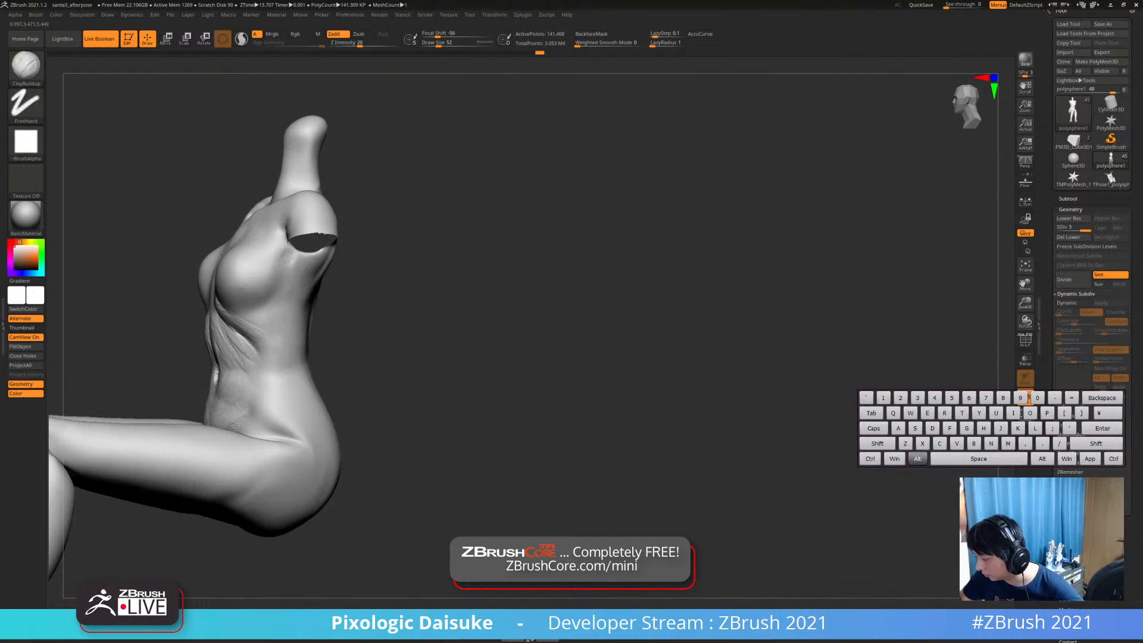
# Switch to the DamStandard brush and sharpen the crease beneath the figure's left breast
pyautogui.press('b')
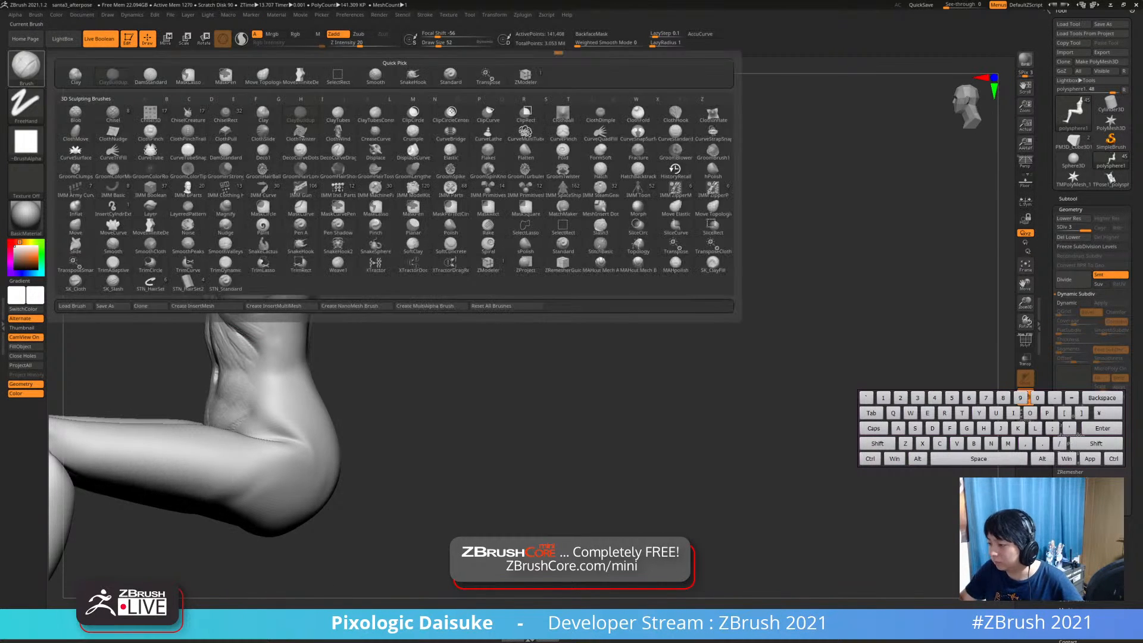
pyautogui.press('d')
pyautogui.press('s')
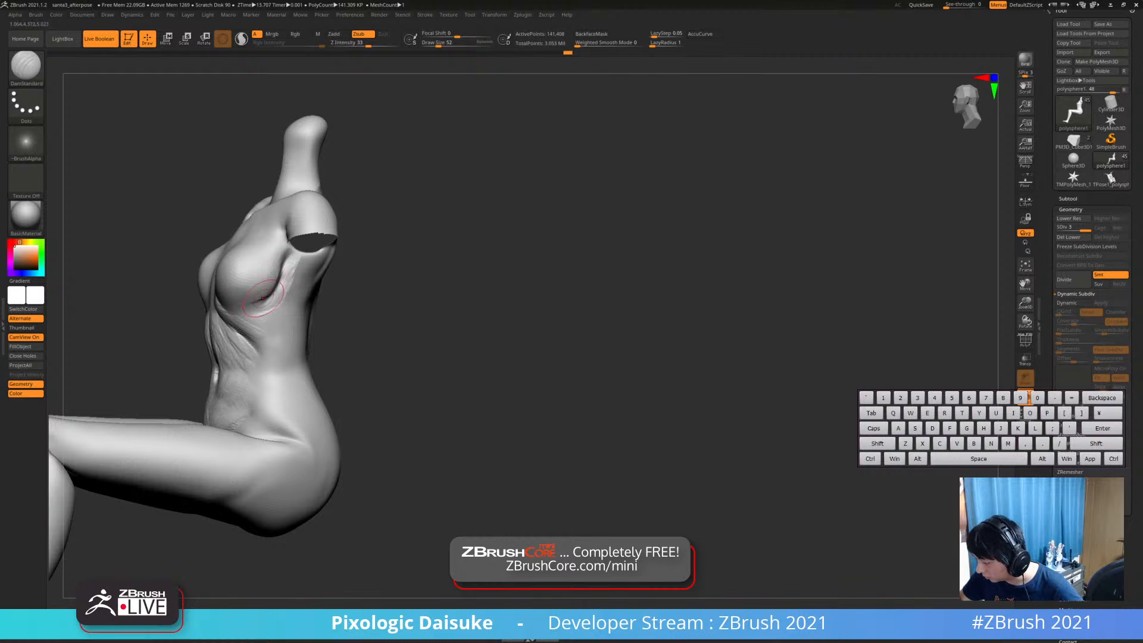
pyautogui.moveTo(277, 267); pyautogui.dragTo(236, 219, button='right')
pyautogui.keyDown('shift'); pyautogui.moveTo(235, 219); pyautogui.dragTo(228, 226); pyautogui.keyUp('shift')
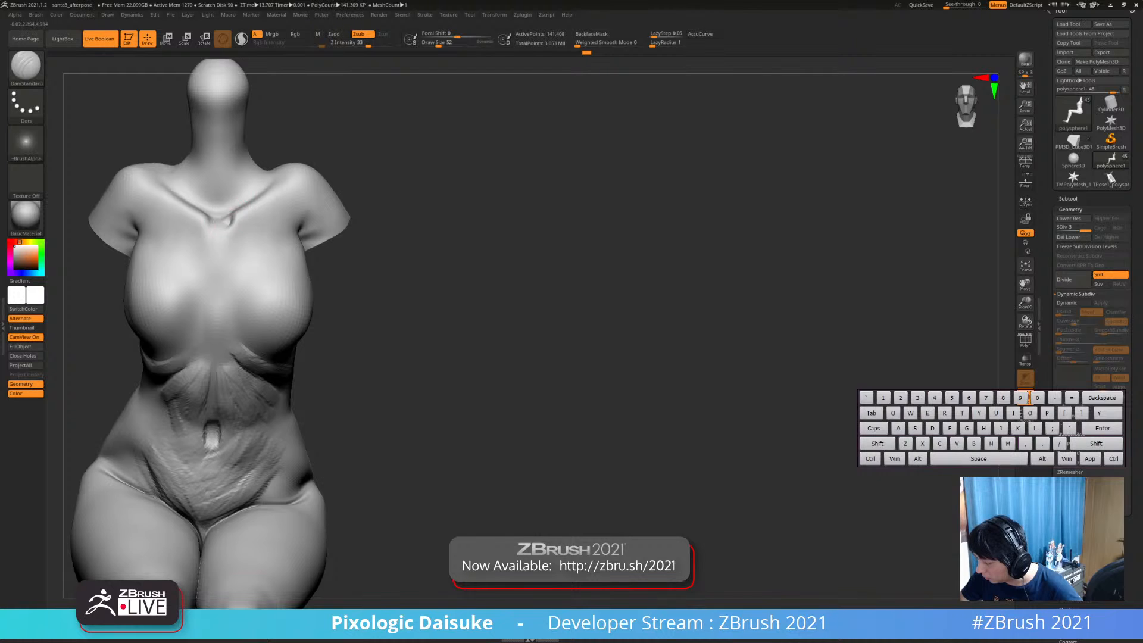
# Carve the lines of both collarbones from the base of the neck toward the shoulders with DamStandard
pyautogui.moveTo(231, 208); pyautogui.dragTo(229, 232, button='right')
pyautogui.moveTo(233, 209)
pyautogui.mouseDown()
pyautogui.moveTo(228, 224)
pyautogui.moveTo(275, 180)
pyautogui.mouseUp()
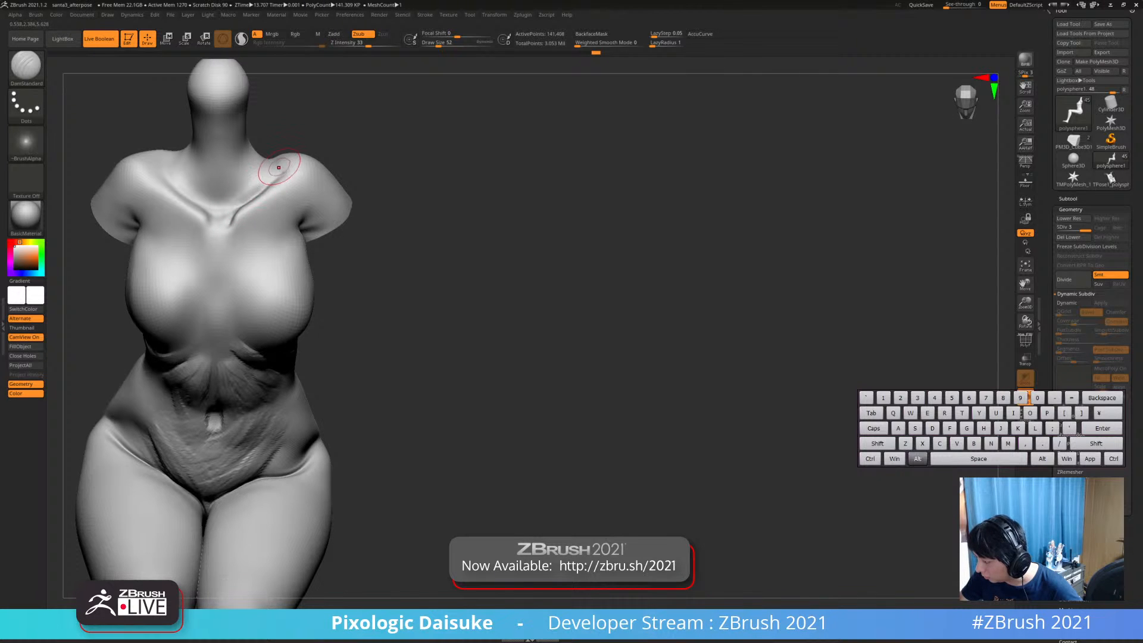
pyautogui.keyDown('alt'); pyautogui.moveTo(278, 171); pyautogui.dragTo(286, 194, button='right'); pyautogui.keyUp('alt')
pyautogui.moveTo(286, 194); pyautogui.dragTo(273, 212, button='right')
pyautogui.moveTo(171, 207); pyautogui.dragTo(180, 218)
pyautogui.moveTo(229, 233); pyautogui.dragTo(218, 245, button='right')
pyautogui.moveTo(218, 245); pyautogui.dragTo(207, 241)
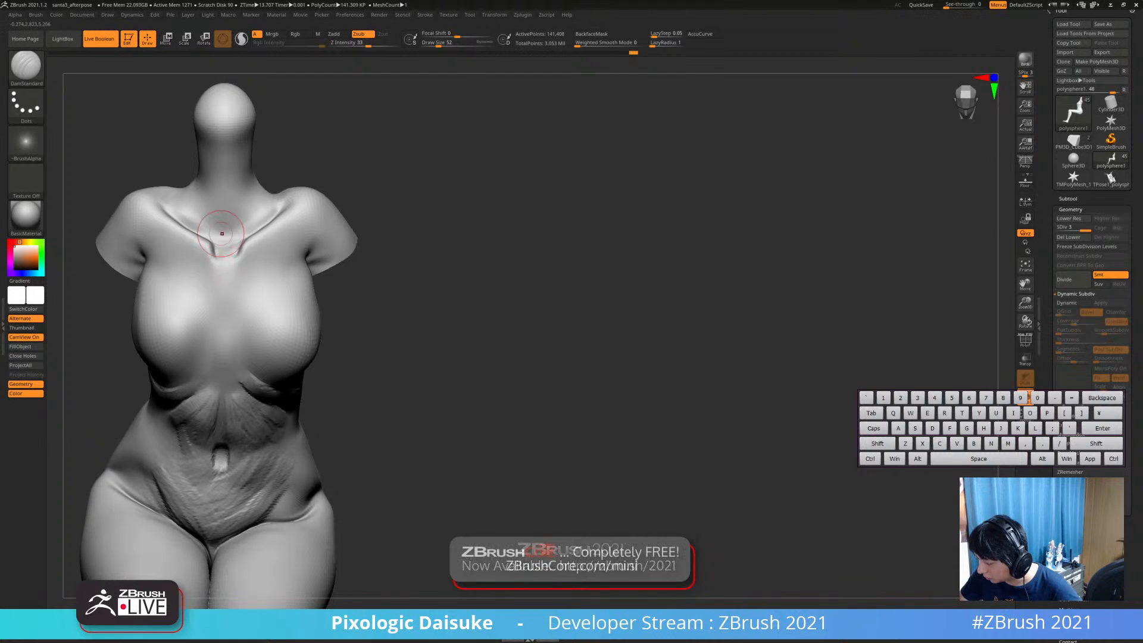
# Refine the notch between the collarbones with DamStandard and switch to the SnakeHook brush to reshape it
pyautogui.moveTo(219, 252); pyautogui.dragTo(218, 236, button='right')
pyautogui.moveTo(207, 238)
pyautogui.mouseDown()
pyautogui.moveTo(214, 251)
pyautogui.moveTo(242, 260)
pyautogui.moveTo(244, 250)
pyautogui.mouseUp()
pyautogui.click(29, 70)
pyautogui.click(412, 77)
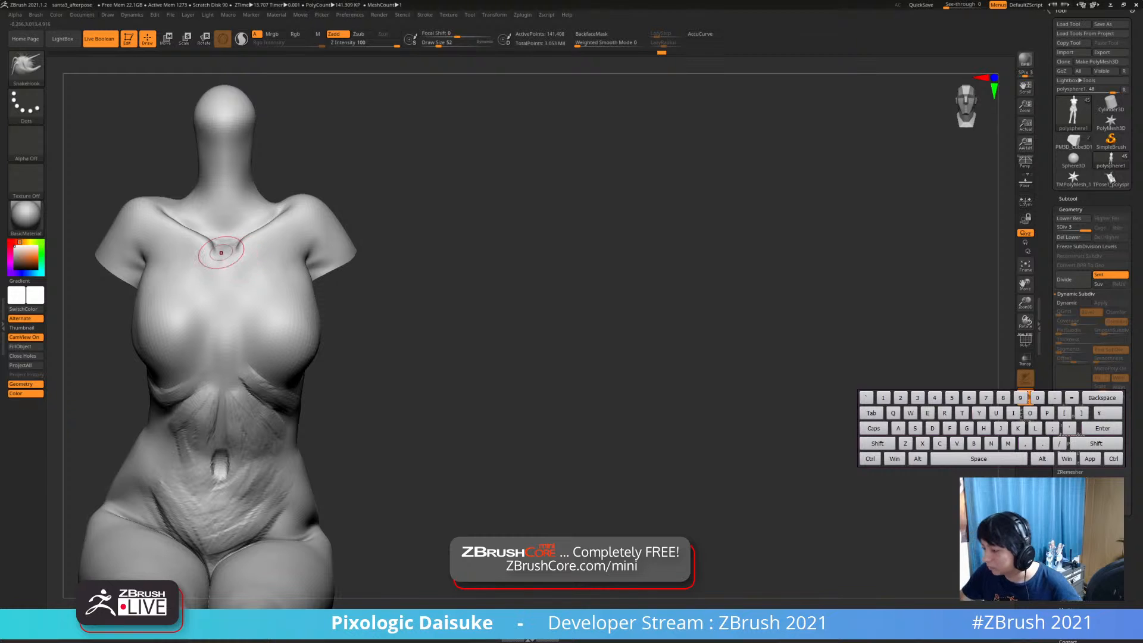
# Carve the creases between the chest and both shoulders at the armpits with DamStandard, and smooth them
pyautogui.press('b')
pyautogui.press('d')
pyautogui.press('s')
pyautogui.moveTo(291, 253); pyautogui.dragTo(309, 241, button='right')
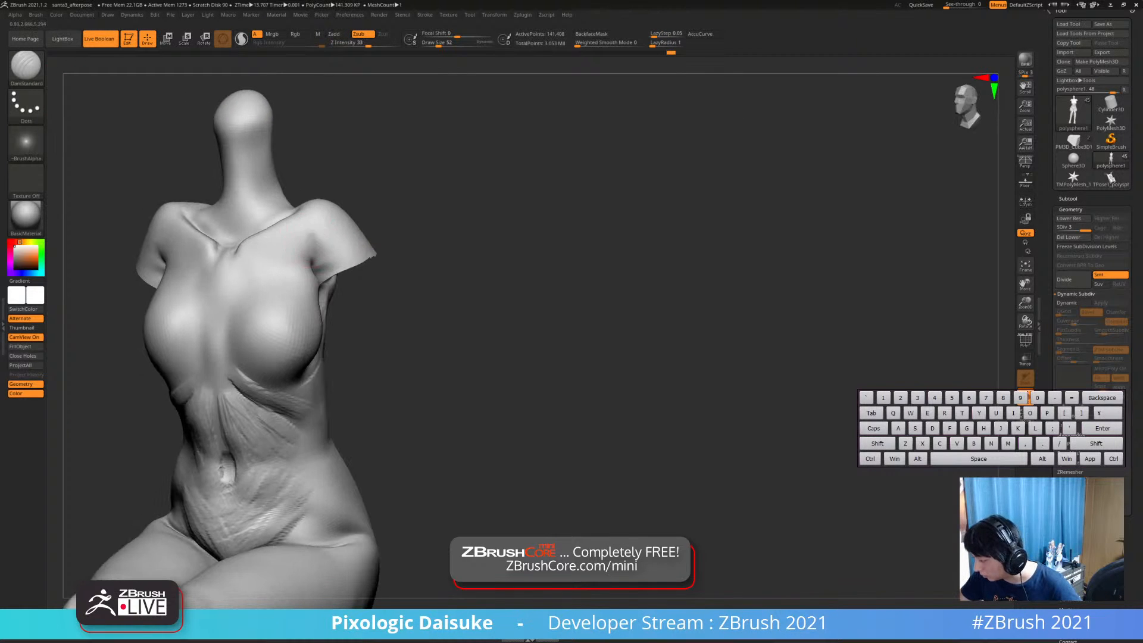
pyautogui.moveTo(311, 266)
pyautogui.mouseDown()
pyautogui.moveTo(310, 238)
pyautogui.moveTo(308, 259)
pyautogui.mouseUp()
pyautogui.moveTo(314, 272)
pyautogui.keyDown('alt'); pyautogui.mouseDown(button='right')
pyautogui.moveTo(296, 269)
pyautogui.moveTo(306, 220)
pyautogui.moveTo(146, 234)
pyautogui.moveTo(179, 268)
pyautogui.mouseUp(button='right'); pyautogui.keyUp('alt')
pyautogui.press('shift')
pyautogui.press('shift')
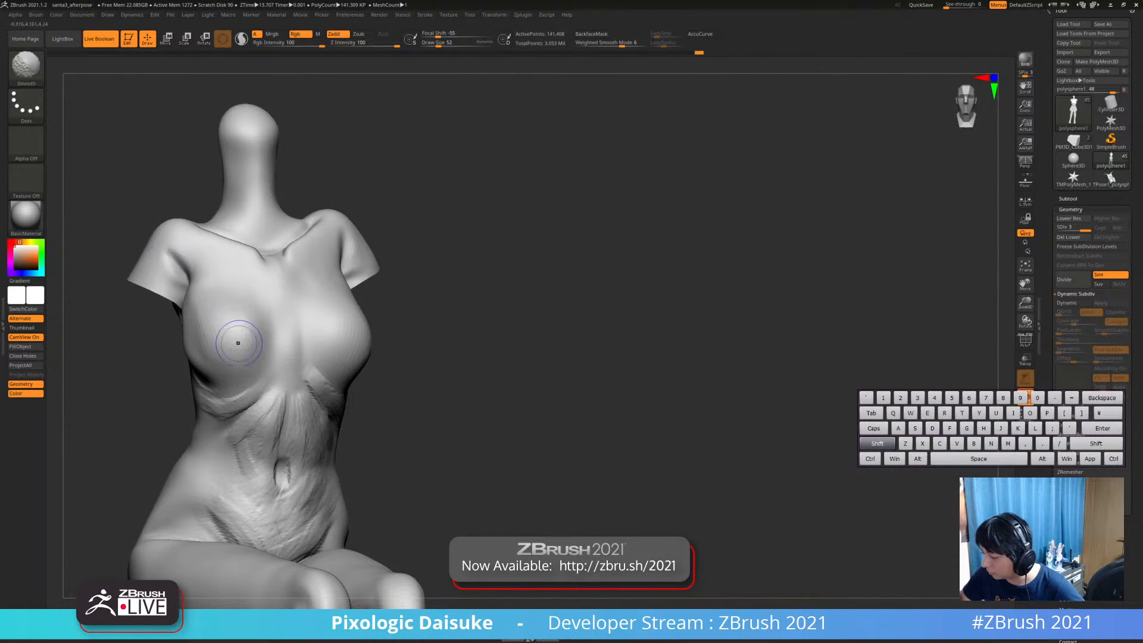
# Unhide the arms and hands to review the complete figure wearing the dress
pyautogui.keyDown('ctrl'); pyautogui.keyDown('shift'); pyautogui.click(458, 311); pyautogui.keyUp('shift'); pyautogui.keyUp('ctrl')
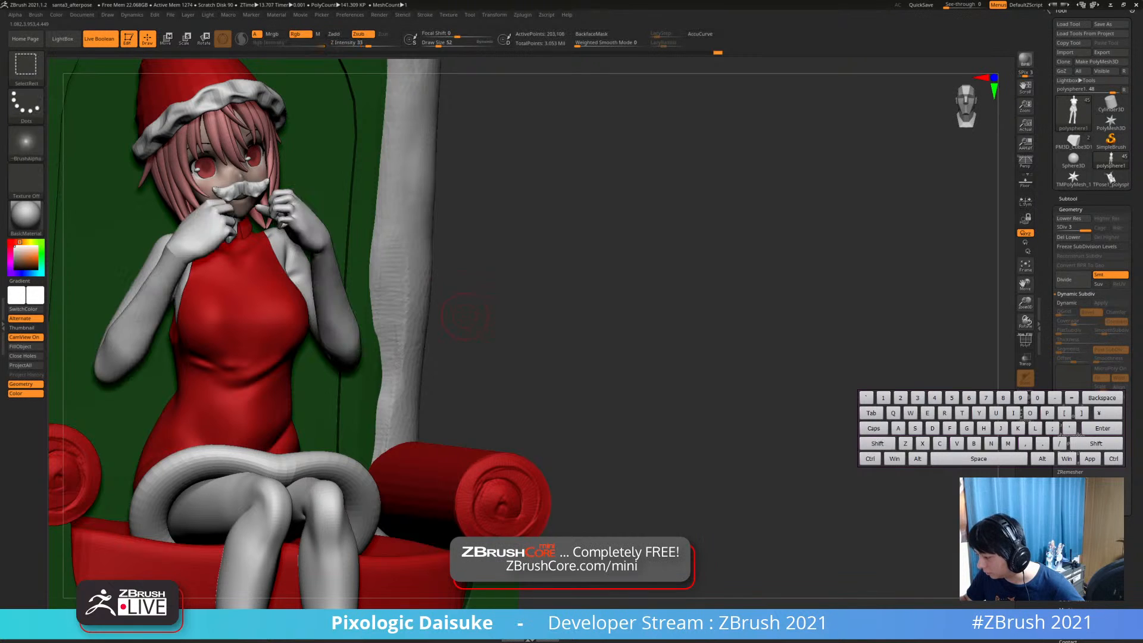
pyautogui.moveTo(503, 319); pyautogui.dragTo(511, 251, button='right')
pyautogui.keyDown('ctrl'); pyautogui.keyDown('shift'); pyautogui.click(468, 326); pyautogui.keyUp('shift'); pyautogui.keyUp('ctrl')
pyautogui.keyDown('ctrl'); pyautogui.keyDown('shift'); pyautogui.click(473, 323); pyautogui.keyUp('shift'); pyautogui.keyUp('ctrl')
pyautogui.keyDown('ctrl'); pyautogui.keyDown('shift'); pyautogui.click(473, 322); pyautogui.keyUp('shift'); pyautogui.keyUp('ctrl')
# Hide the polygroups of both arms and hands again, keeping the torso and legs visible
pyautogui.keyDown('ctrl'); pyautogui.keyDown('shift'); pyautogui.click(390, 219); pyautogui.keyUp('shift'); pyautogui.keyUp('ctrl')
pyautogui.keyDown('ctrl'); pyautogui.keyDown('shift'); pyautogui.click(384, 250); pyautogui.keyUp('shift'); pyautogui.keyUp('ctrl')
pyautogui.keyDown('ctrl'); pyautogui.keyDown('shift'); pyautogui.click(357, 277); pyautogui.keyUp('shift'); pyautogui.keyUp('ctrl')
pyautogui.keyDown('ctrl'); pyautogui.keyDown('shift'); pyautogui.click(358, 289); pyautogui.keyUp('shift'); pyautogui.keyUp('ctrl')
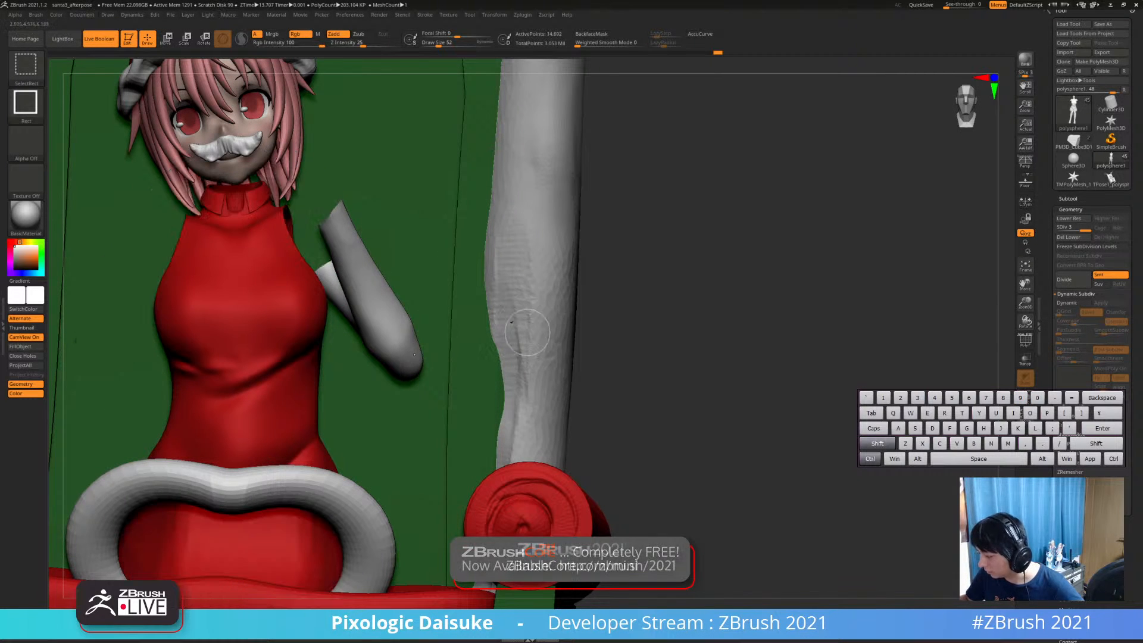
pyautogui.keyDown('ctrl'); pyautogui.keyDown('shift'); pyautogui.click(357, 292); pyautogui.keyUp('shift'); pyautogui.keyUp('ctrl')
pyautogui.keyDown('ctrl'); pyautogui.keyDown('shift'); pyautogui.click(116, 312); pyautogui.keyUp('shift'); pyautogui.keyUp('ctrl')
pyautogui.keyDown('ctrl'); pyautogui.keyDown('shift'); pyautogui.click(299, 184); pyautogui.keyUp('shift'); pyautogui.keyUp('ctrl')
pyautogui.keyDown('ctrl'); pyautogui.keyDown('shift'); pyautogui.click(174, 199); pyautogui.keyUp('shift'); pyautogui.keyUp('ctrl')
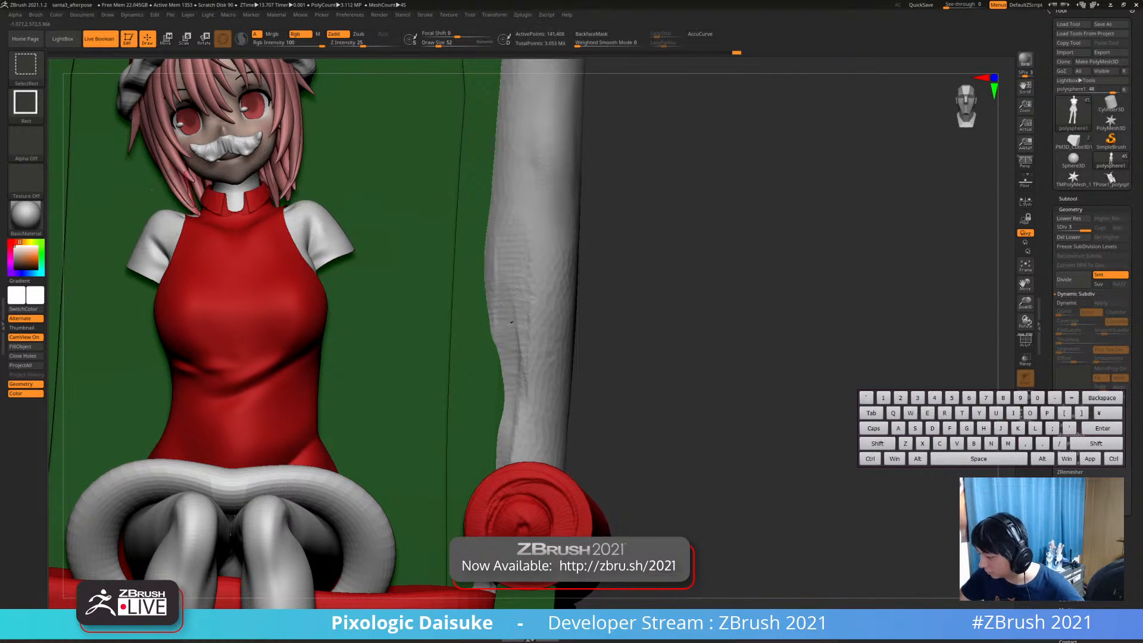
# Isolate the body and smooth the crease between the figure's left breast and armpit
pyautogui.moveTo(345, 297); pyautogui.dragTo(258, 268, button='right')
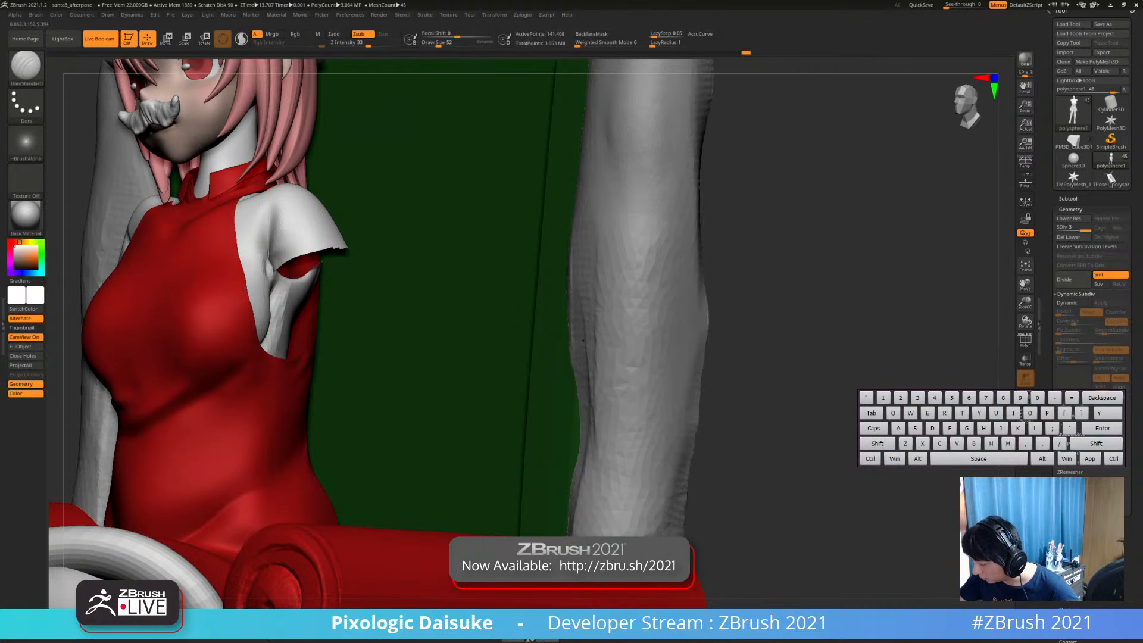
pyautogui.press('b')
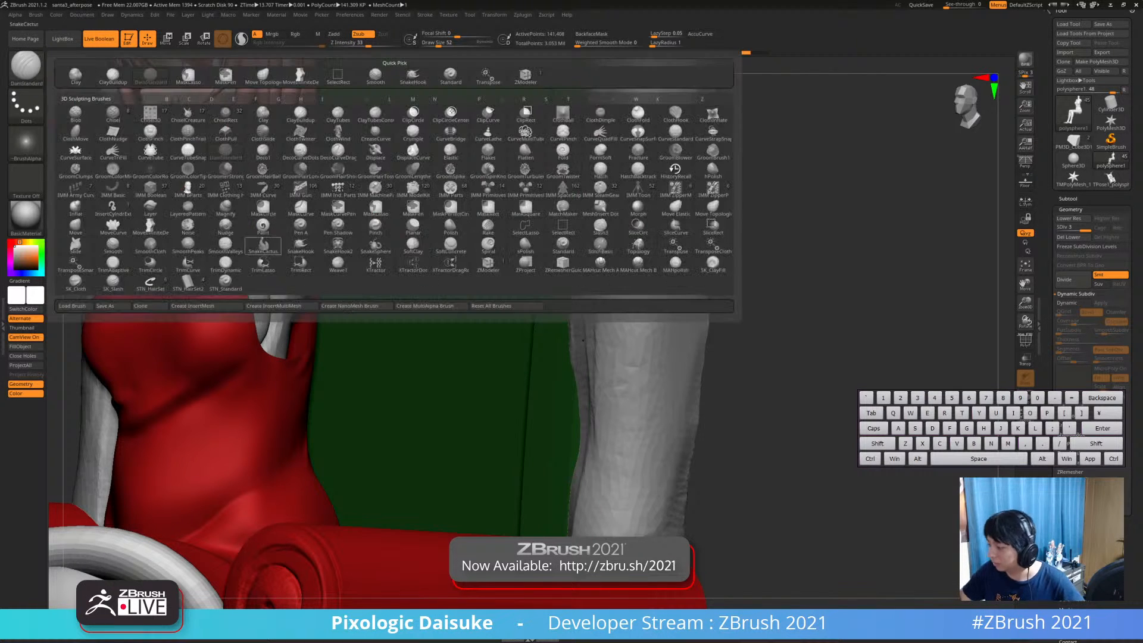
pyautogui.hotkey('alt', 's')
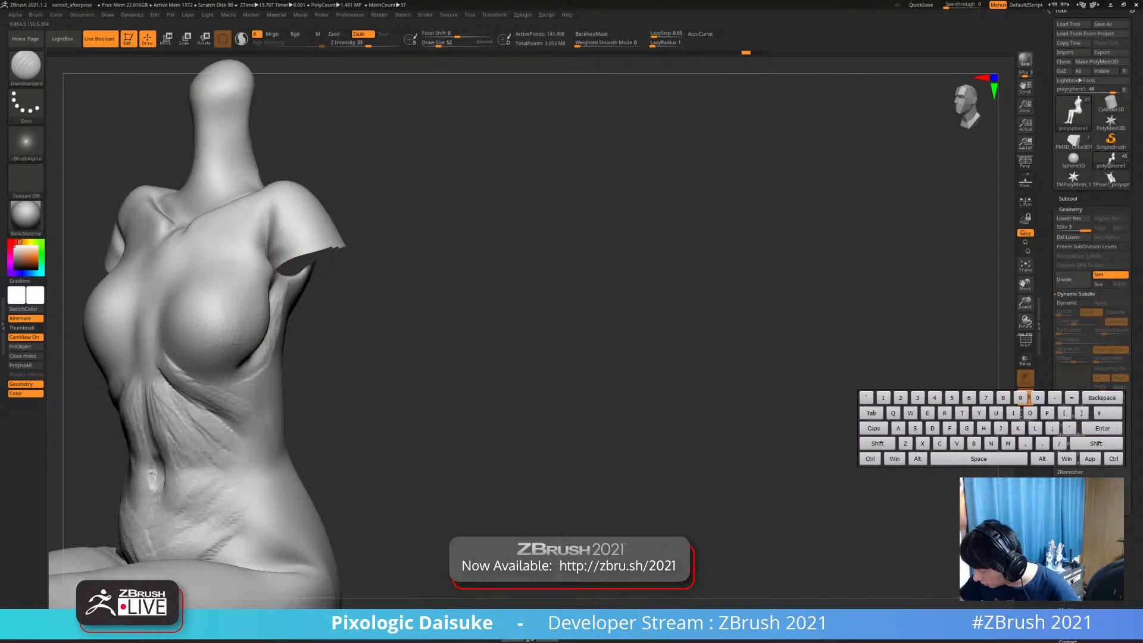
pyautogui.press('shift')
pyautogui.keyDown('shift'); pyautogui.moveTo(276, 280); pyautogui.dragTo(274, 298); pyautogui.keyUp('shift')
pyautogui.moveTo(369, 310); pyautogui.dragTo(411, 311)
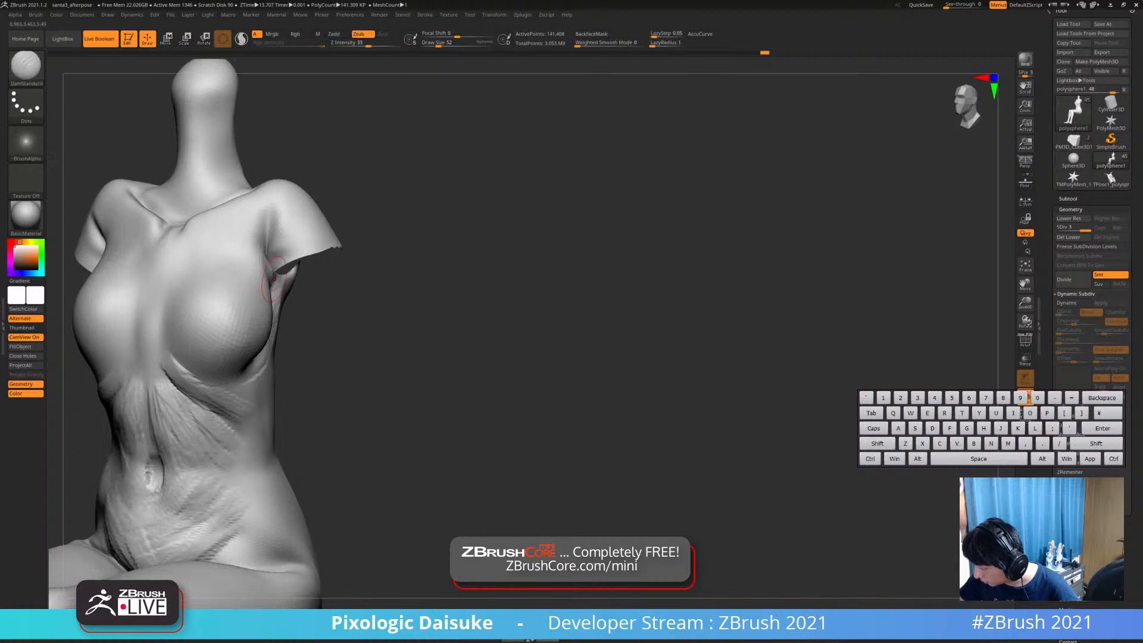
# Smooth the armpit creases on both sides of the chest and the fold beside the figure's right breast
pyautogui.keyDown('shift'); pyautogui.moveTo(274, 285); pyautogui.dragTo(275, 298); pyautogui.keyUp('shift')
pyautogui.moveTo(266, 224); pyautogui.dragTo(321, 229, button='right')
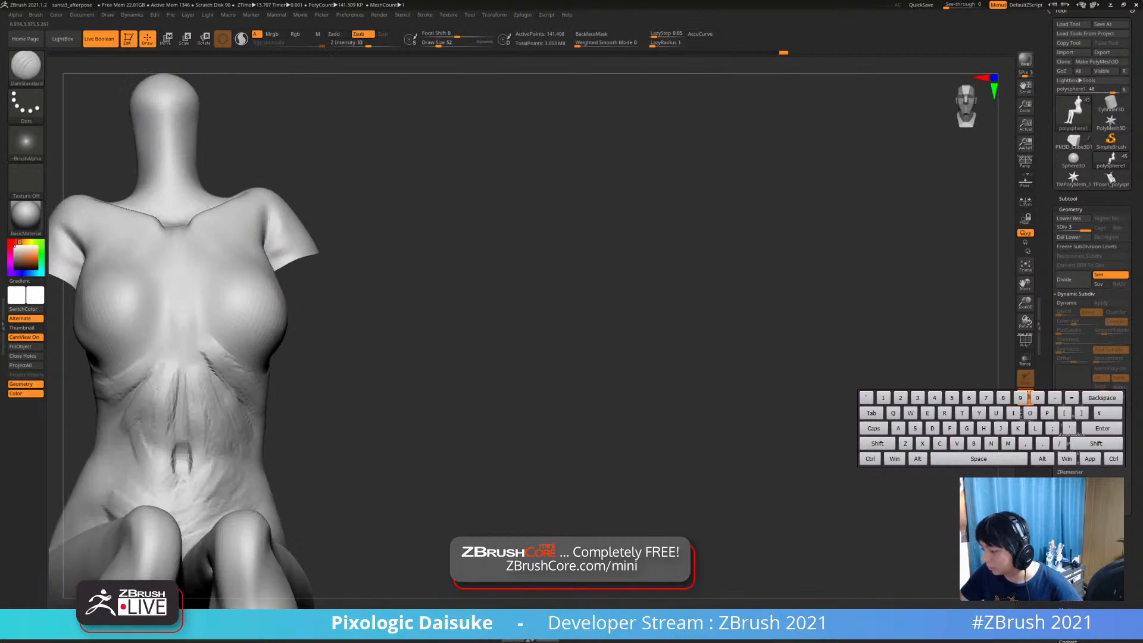
pyautogui.keyDown('alt'); pyautogui.moveTo(124, 250); pyautogui.dragTo(235, 276, button='right'); pyautogui.keyUp('alt')
pyautogui.moveTo(137, 280); pyautogui.dragTo(221, 286, button='right')
pyautogui.moveTo(173, 315); pyautogui.dragTo(206, 313, button='right')
pyautogui.keyDown('shift'); pyautogui.moveTo(177, 322); pyautogui.dragTo(176, 298); pyautogui.keyUp('shift')
pyautogui.press('shift')
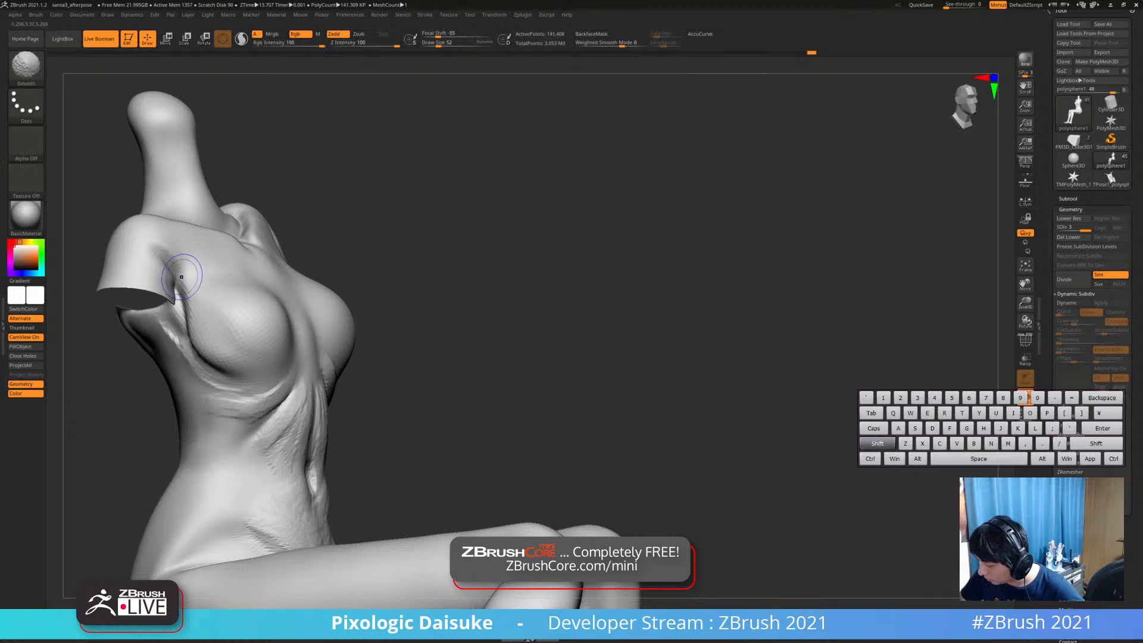
pyautogui.keyDown('shift'); pyautogui.moveTo(193, 345); pyautogui.dragTo(178, 263); pyautogui.keyUp('shift')
pyautogui.moveTo(179, 263)
pyautogui.keyDown('ctrl'); pyautogui.mouseDown(button='right')
pyautogui.moveTo(201, 262)
pyautogui.moveTo(173, 273)
pyautogui.mouseUp(button='right'); pyautogui.keyUp('ctrl')
pyautogui.keyDown('shift'); pyautogui.moveTo(205, 318); pyautogui.dragTo(221, 332); pyautogui.keyUp('shift')
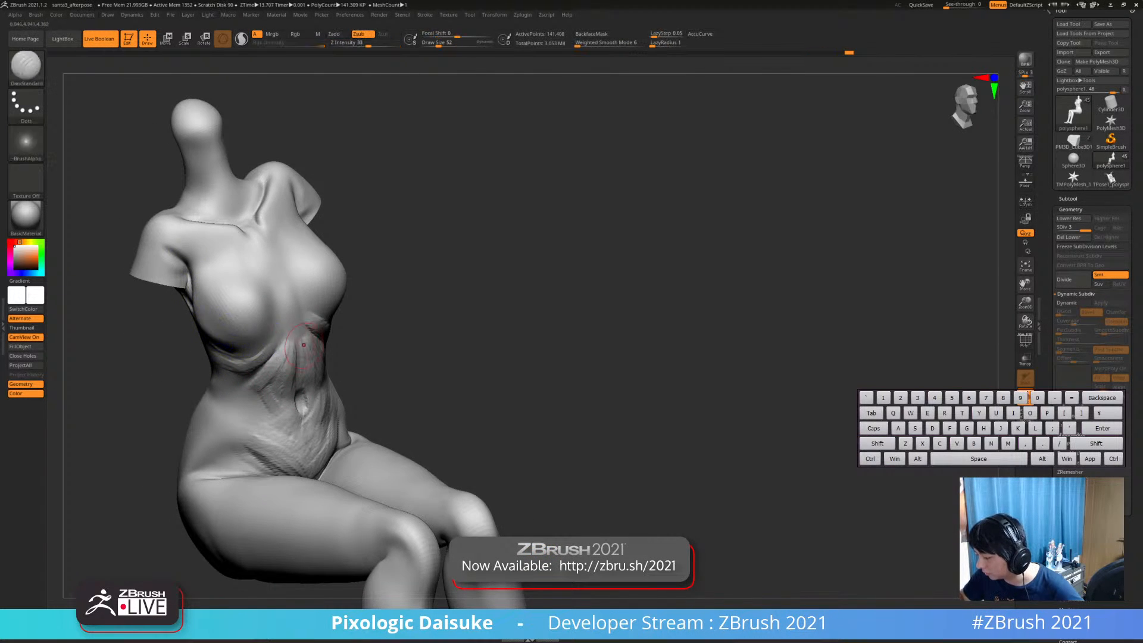
# Smooth the ridges along the ribcage below the figure's right armpit and breast
pyautogui.moveTo(216, 315); pyautogui.dragTo(240, 276, button='right')
pyautogui.press('ctrl')
pyautogui.moveTo(242, 334); pyautogui.dragTo(220, 321, button='right')
pyautogui.press('shift')
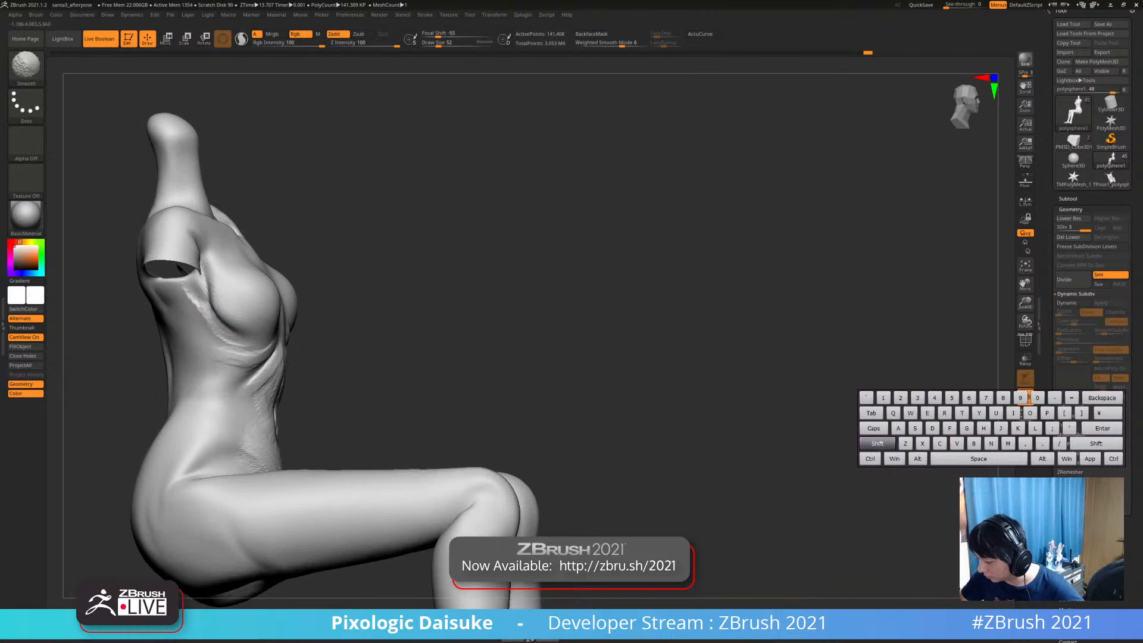
pyautogui.keyDown('shift'); pyautogui.moveTo(218, 328); pyautogui.dragTo(209, 324); pyautogui.keyUp('shift')
pyautogui.moveTo(238, 326); pyautogui.dragTo(191, 327, button='right')
# Smooth the rough rib folds below the figure's left breast and across the upper abdomen
pyautogui.keyDown('shift'); pyautogui.moveTo(292, 333); pyautogui.dragTo(306, 349); pyautogui.keyUp('shift')
pyautogui.moveTo(306, 349); pyautogui.dragTo(256, 349, button='right')
pyautogui.keyDown('alt'); pyautogui.moveTo(352, 352); pyautogui.dragTo(280, 353, button='right'); pyautogui.keyUp('alt')
pyautogui.keyDown('shift'); pyautogui.moveTo(340, 283); pyautogui.dragTo(332, 304); pyautogui.keyUp('shift')
pyautogui.moveTo(333, 304); pyautogui.dragTo(339, 271, button='right')
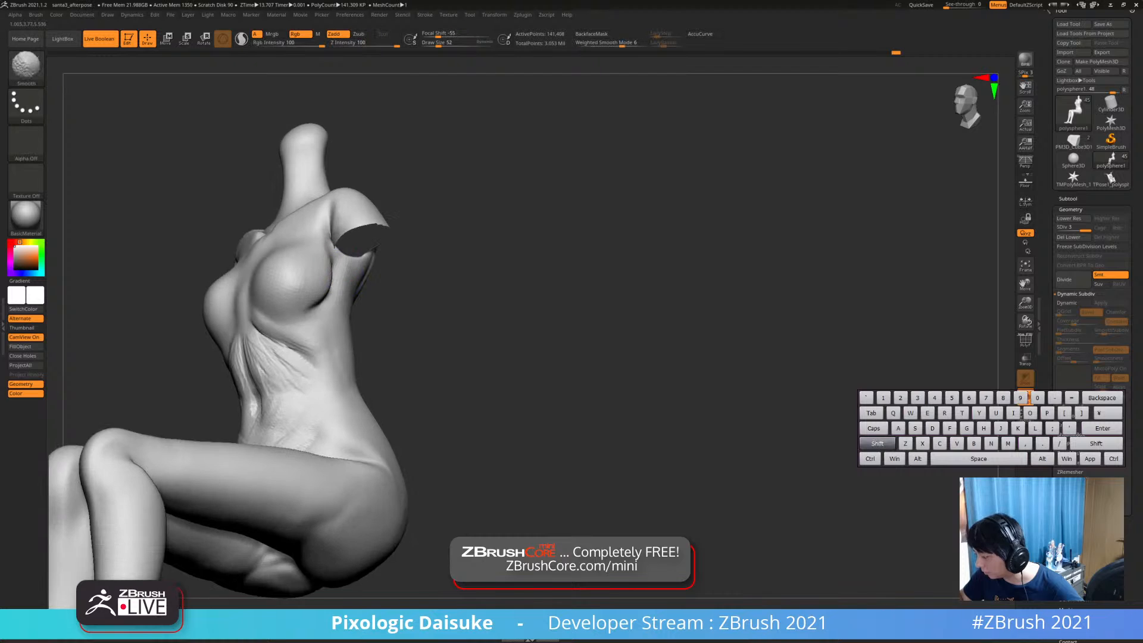
pyautogui.keyDown('shift'); pyautogui.moveTo(324, 313); pyautogui.dragTo(291, 327); pyautogui.keyUp('shift')
pyautogui.moveTo(229, 332); pyautogui.dragTo(267, 342, button='right')
pyautogui.keyDown('shift'); pyautogui.moveTo(253, 327); pyautogui.dragTo(262, 333); pyautogui.keyUp('shift')
pyautogui.moveTo(262, 333); pyautogui.dragTo(232, 324, button='right')
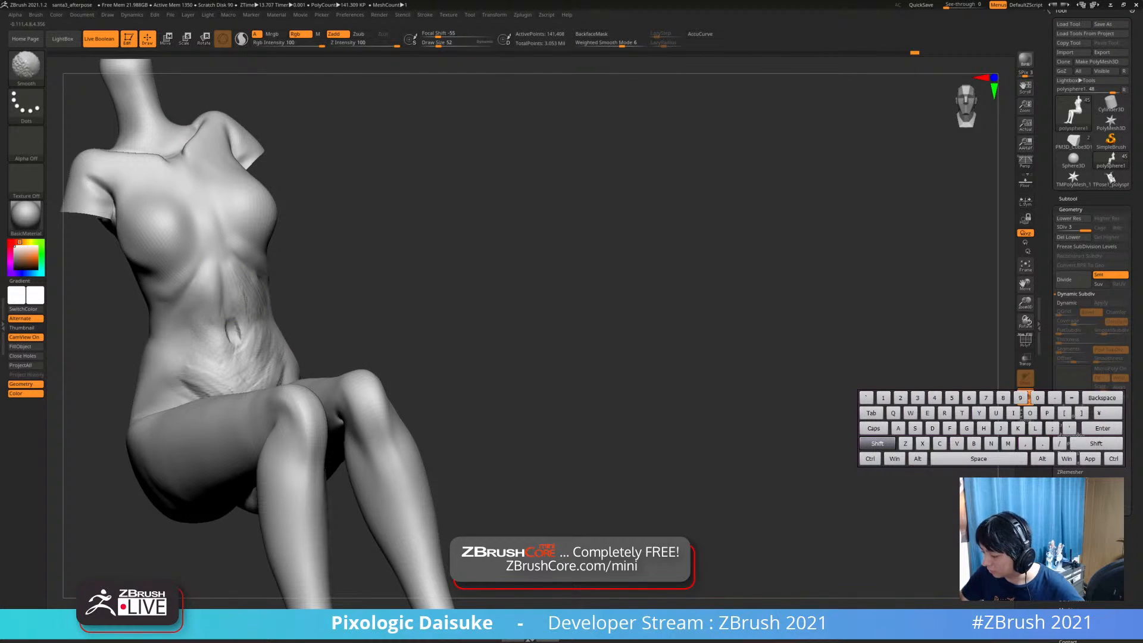
# Smooth the wrinkled surface around the navel and lower belly down to the hip creases
pyautogui.keyDown('shift'); pyautogui.moveTo(229, 282); pyautogui.dragTo(234, 300); pyautogui.keyUp('shift')
pyautogui.moveTo(233, 297); pyautogui.dragTo(200, 272, button='right')
pyautogui.moveTo(217, 271)
pyautogui.mouseDown()
pyautogui.moveTo(228, 322)
pyautogui.moveTo(229, 304)
pyautogui.mouseUp()
pyautogui.hotkey('ctrl', 'z')
pyautogui.moveTo(231, 335)
pyautogui.mouseDown(button='right')
pyautogui.moveTo(247, 345)
pyautogui.moveTo(240, 283)
pyautogui.mouseUp(button='right')
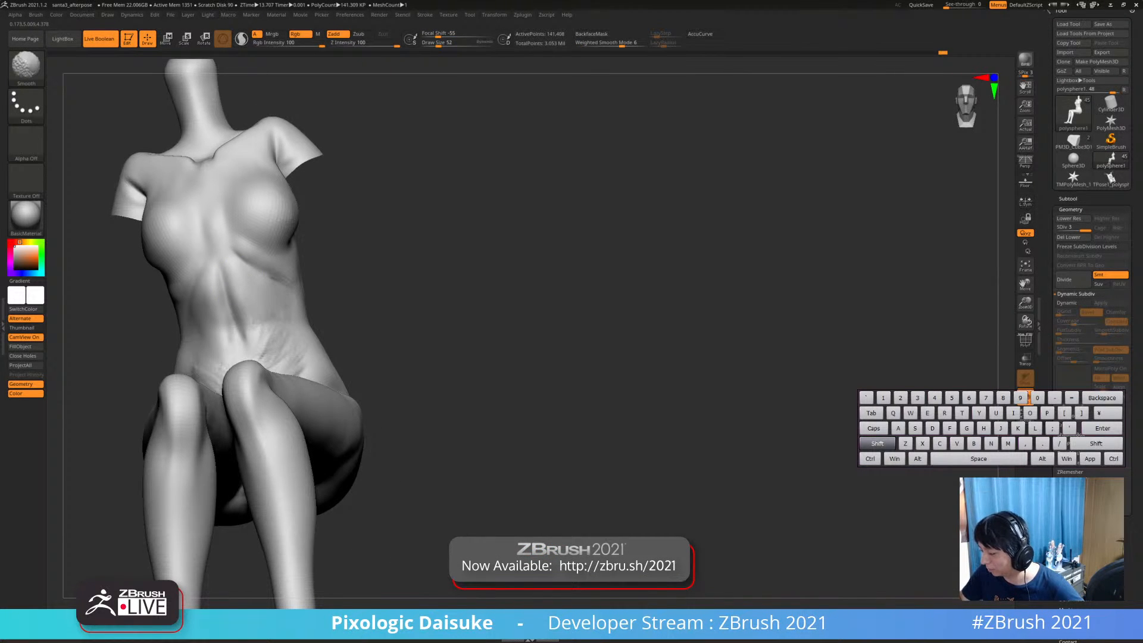
pyautogui.moveTo(260, 284); pyautogui.dragTo(262, 333, button='right')
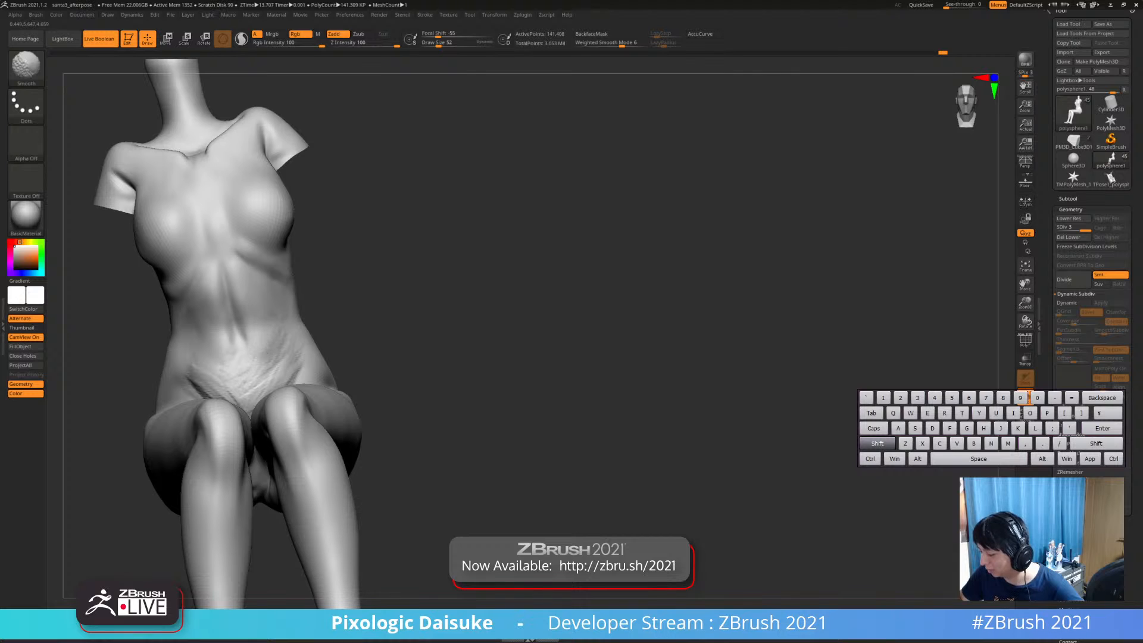
pyautogui.moveTo(269, 229)
pyautogui.mouseDown(button='right')
pyautogui.moveTo(276, 255)
pyautogui.moveTo(301, 268)
pyautogui.mouseUp(button='right')
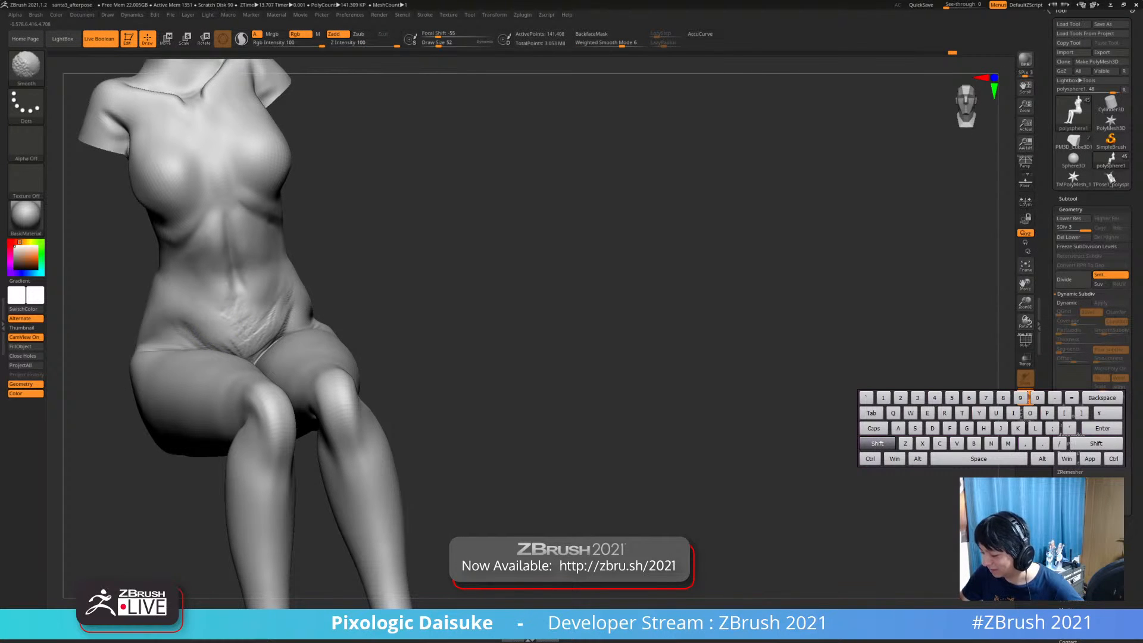
pyautogui.moveTo(200, 339)
pyautogui.keyDown('shift'); pyautogui.mouseDown(button='right')
pyautogui.moveTo(244, 340)
pyautogui.moveTo(245, 368)
pyautogui.mouseUp(button='right'); pyautogui.keyUp('shift')
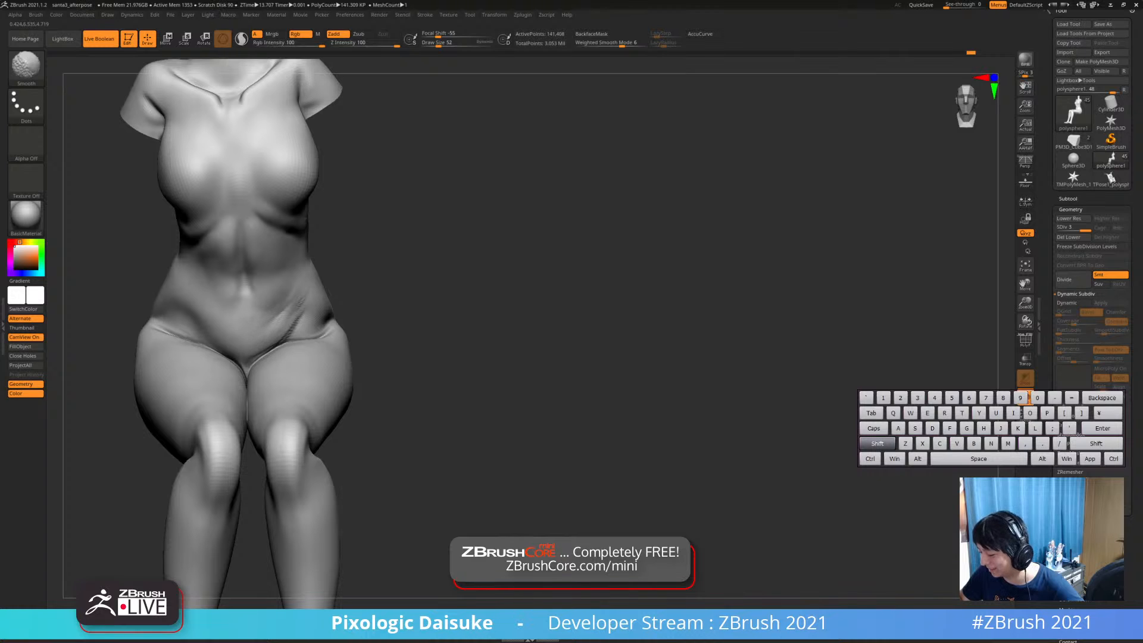
pyautogui.moveTo(245, 369)
pyautogui.mouseDown(button='right')
pyautogui.moveTo(233, 299)
pyautogui.moveTo(251, 226)
pyautogui.moveTo(240, 288)
pyautogui.moveTo(191, 161)
pyautogui.moveTo(207, 176)
pyautogui.moveTo(236, 293)
pyautogui.mouseUp(button='right')
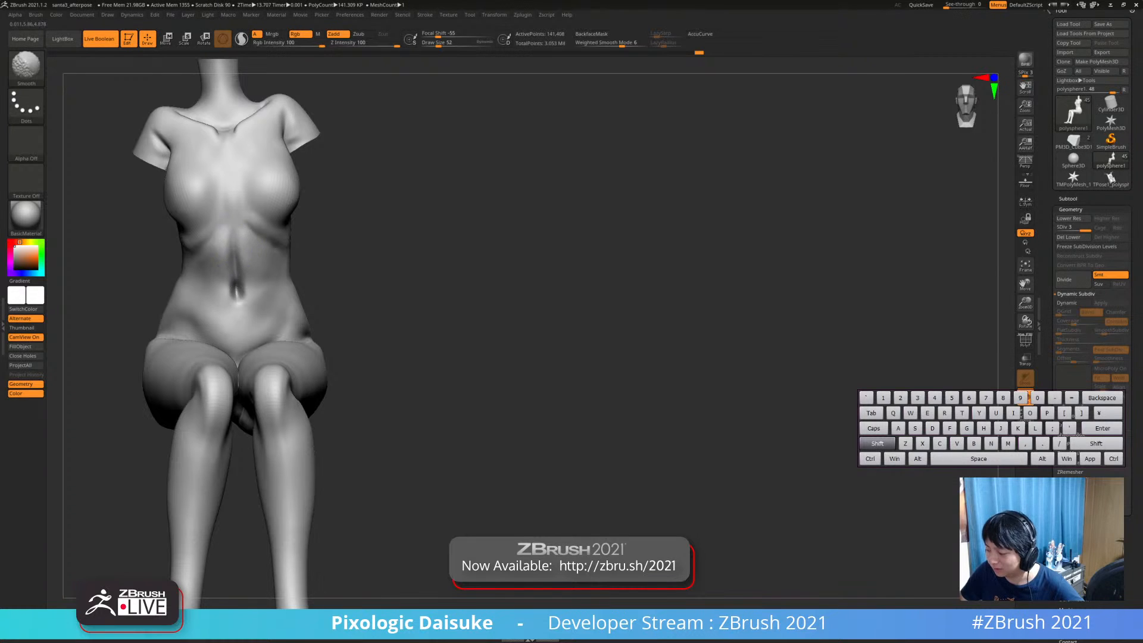
# Carve the vertical abdominal midline from below the chest to the navel with DamStandard, and smooth its upper end
pyautogui.moveTo(238, 307); pyautogui.dragTo(232, 226, button='right')
pyautogui.moveTo(232, 226); pyautogui.dragTo(236, 265)
pyautogui.hotkey('ctrl', 'z')
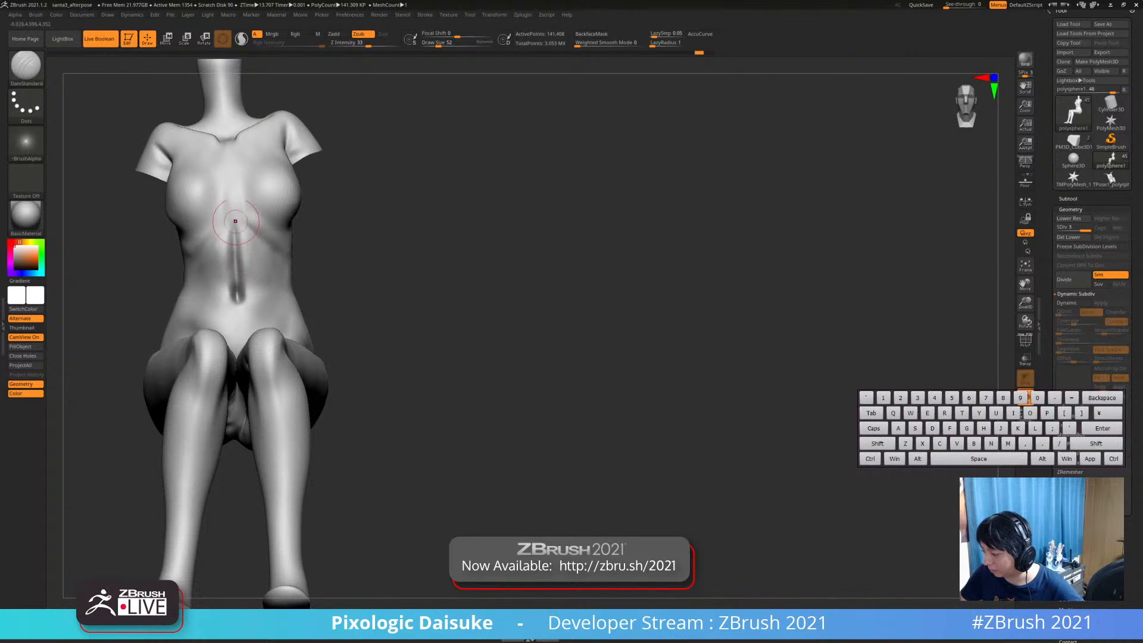
pyautogui.moveTo(234, 202)
pyautogui.keyDown('shift'); pyautogui.mouseDown()
pyautogui.moveTo(233, 219)
pyautogui.moveTo(232, 200)
pyautogui.mouseUp(); pyautogui.keyUp('shift')
pyautogui.moveTo(231, 203); pyautogui.dragTo(283, 210, button='right')
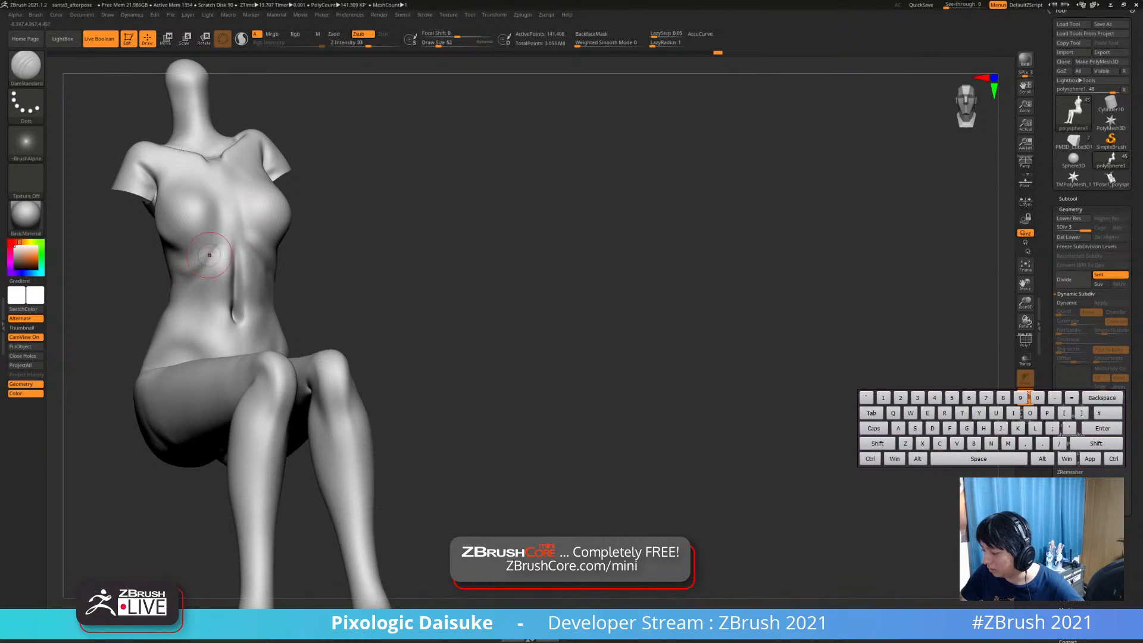
# Carve the rib edge running diagonally beneath the figure's left breast with DamStandard, and soften it
pyautogui.moveTo(188, 282)
pyautogui.mouseDown(button='right')
pyautogui.moveTo(178, 278)
pyautogui.moveTo(210, 233)
pyautogui.mouseUp(button='right')
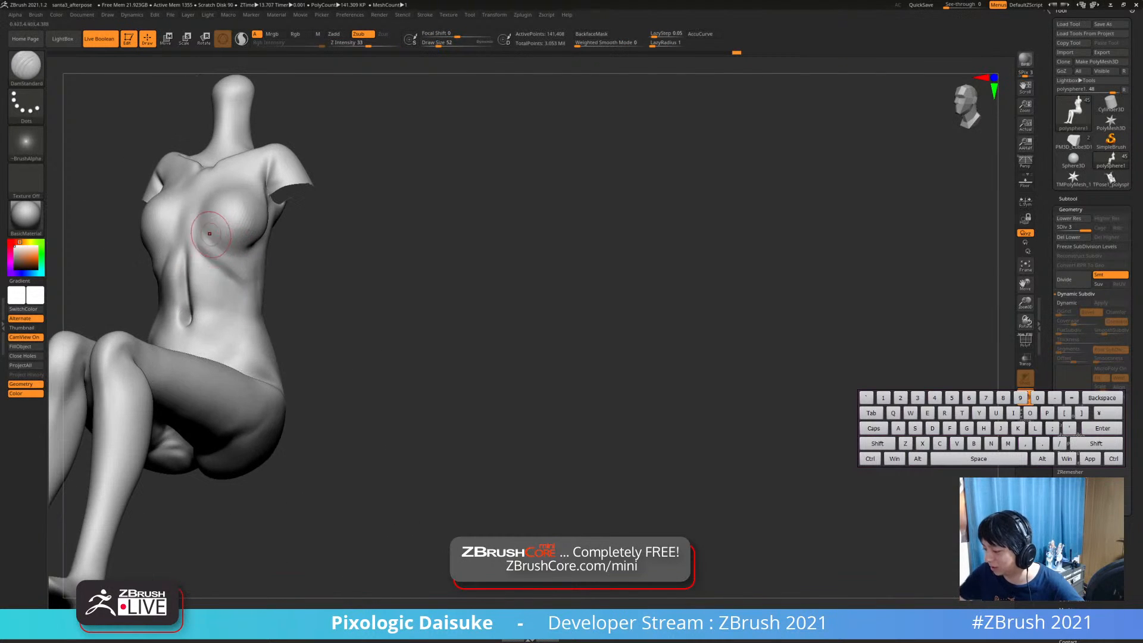
pyautogui.hotkey('ctrl', 'z')
pyautogui.moveTo(198, 241); pyautogui.dragTo(243, 278)
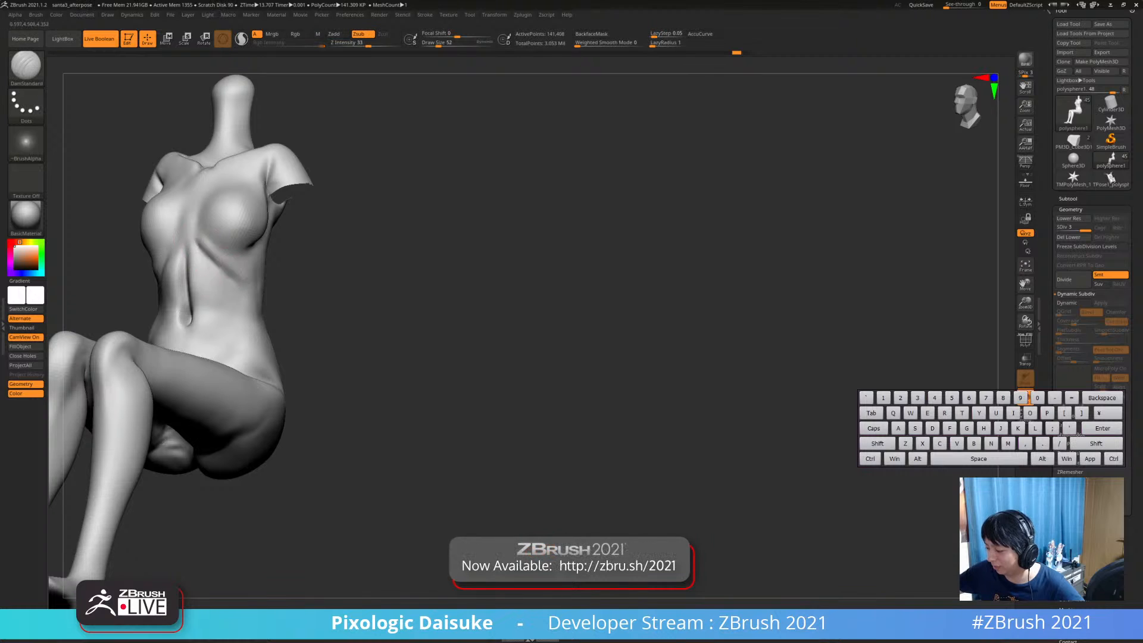
pyautogui.press('shift')
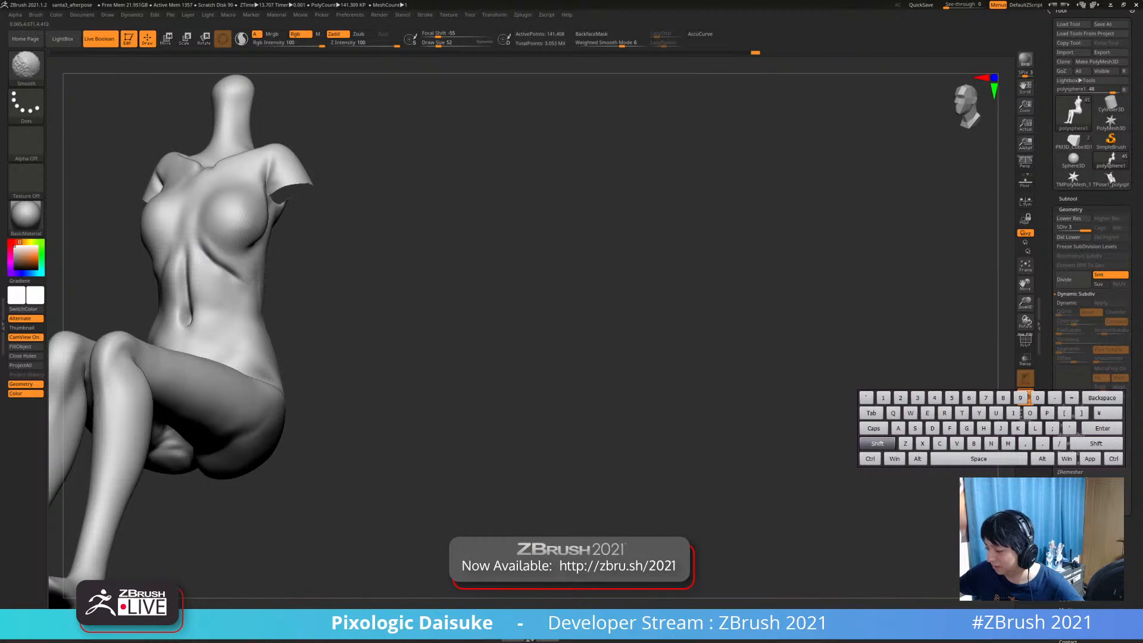
# Build up the inner thigh beside the gap between the legs with an enlarged ClayBuildup brush, and smooth it
pyautogui.moveTo(266, 309)
pyautogui.keyDown('shift'); pyautogui.mouseDown(button='right')
pyautogui.moveTo(253, 266)
pyautogui.moveTo(260, 273)
pyautogui.moveTo(271, 245)
pyautogui.mouseUp(button='right'); pyautogui.keyUp('shift')
pyautogui.press('b')
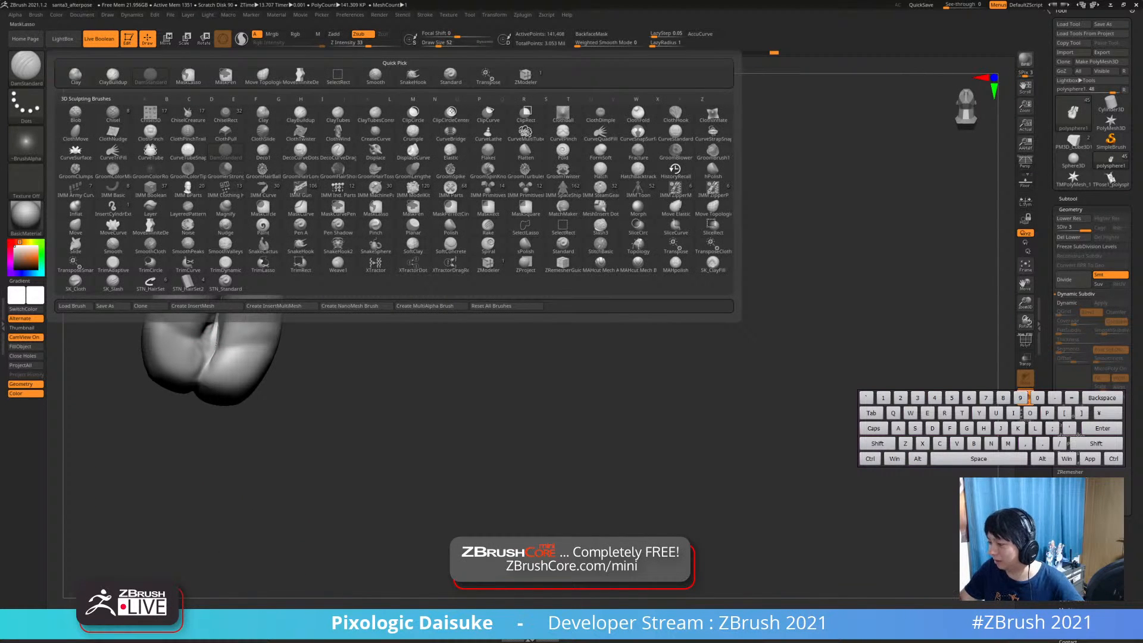
pyautogui.click(113, 76)
pyautogui.click(450, 43)
pyautogui.moveTo(207, 312)
pyautogui.keyDown('ctrl'); pyautogui.mouseDown(button='right')
pyautogui.moveTo(202, 365)
pyautogui.moveTo(207, 339)
pyautogui.mouseUp(button='right'); pyautogui.keyUp('ctrl')
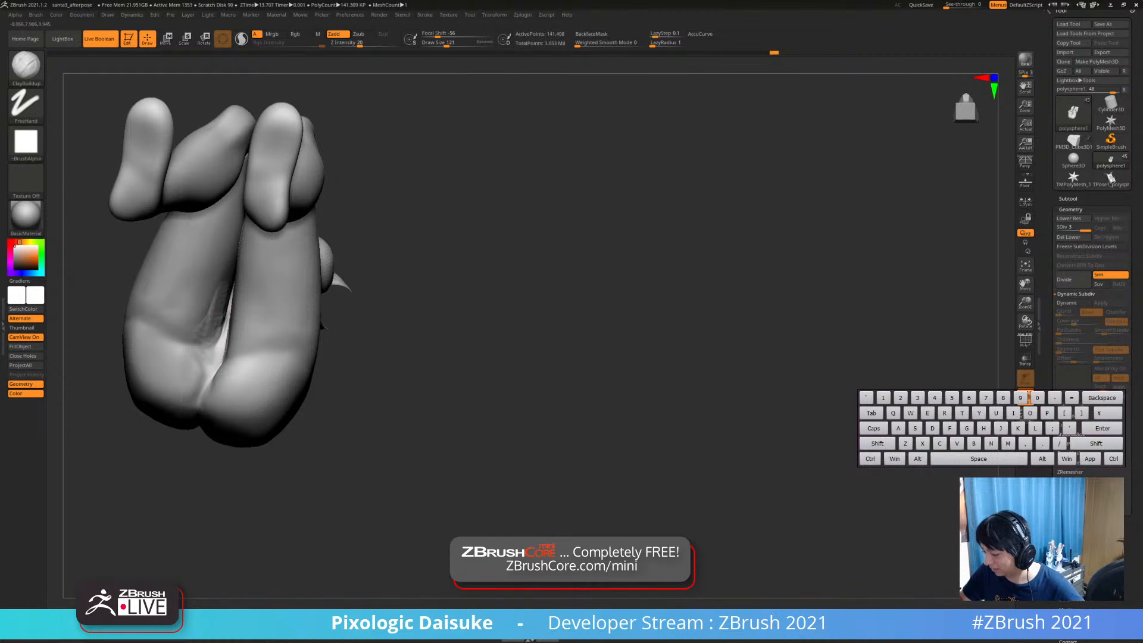
pyautogui.press('shift')
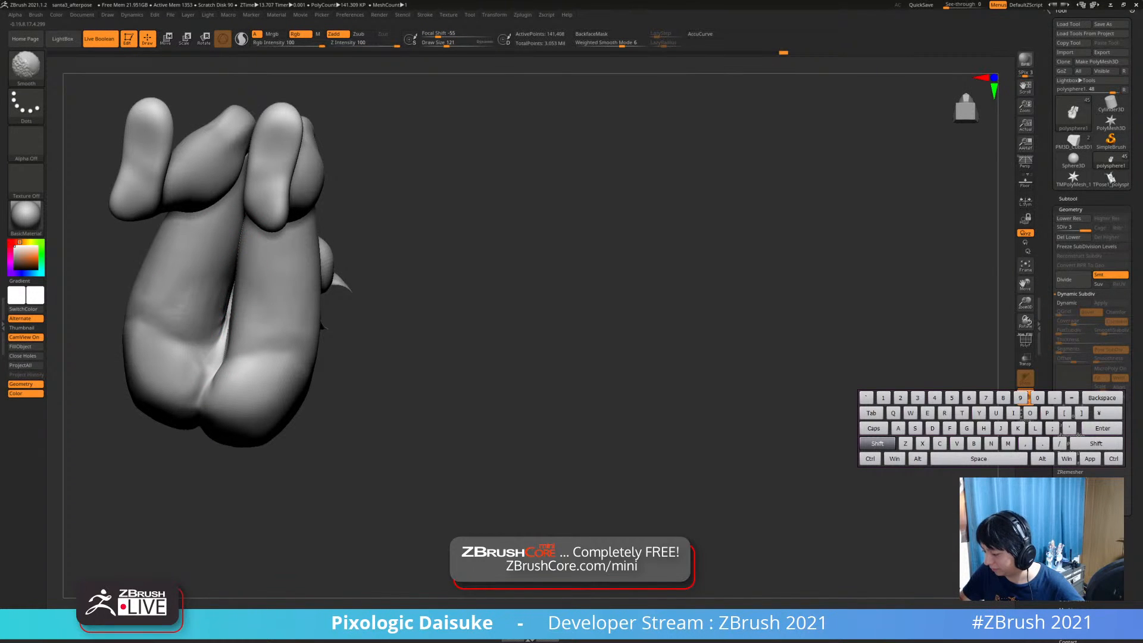
pyautogui.moveTo(220, 310); pyautogui.dragTo(225, 274, button='right')
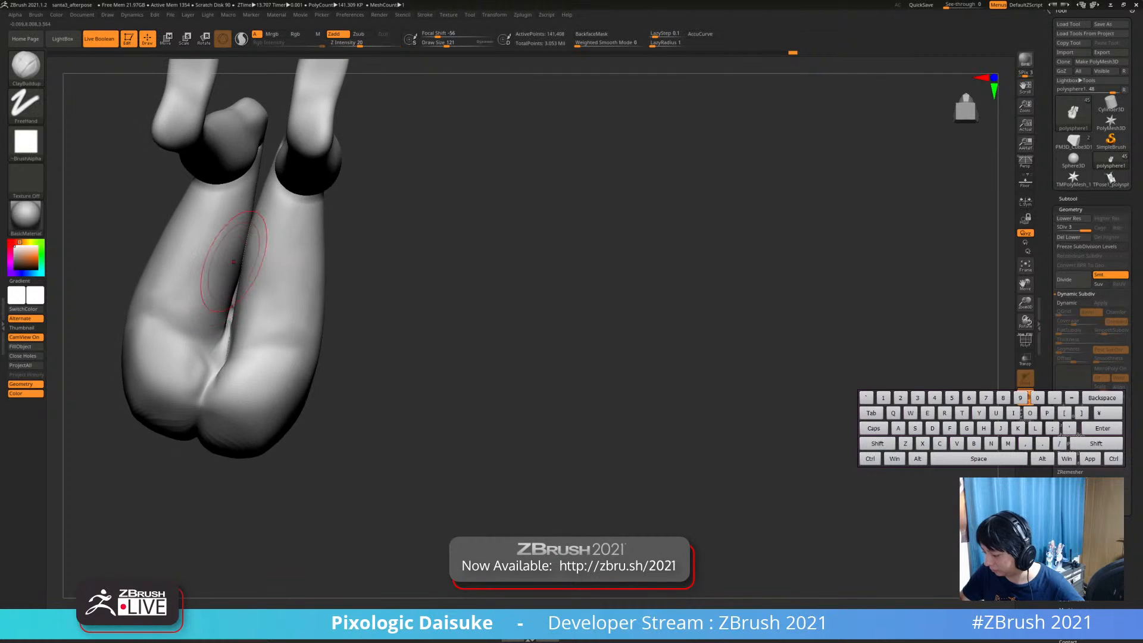
pyautogui.press('shift')
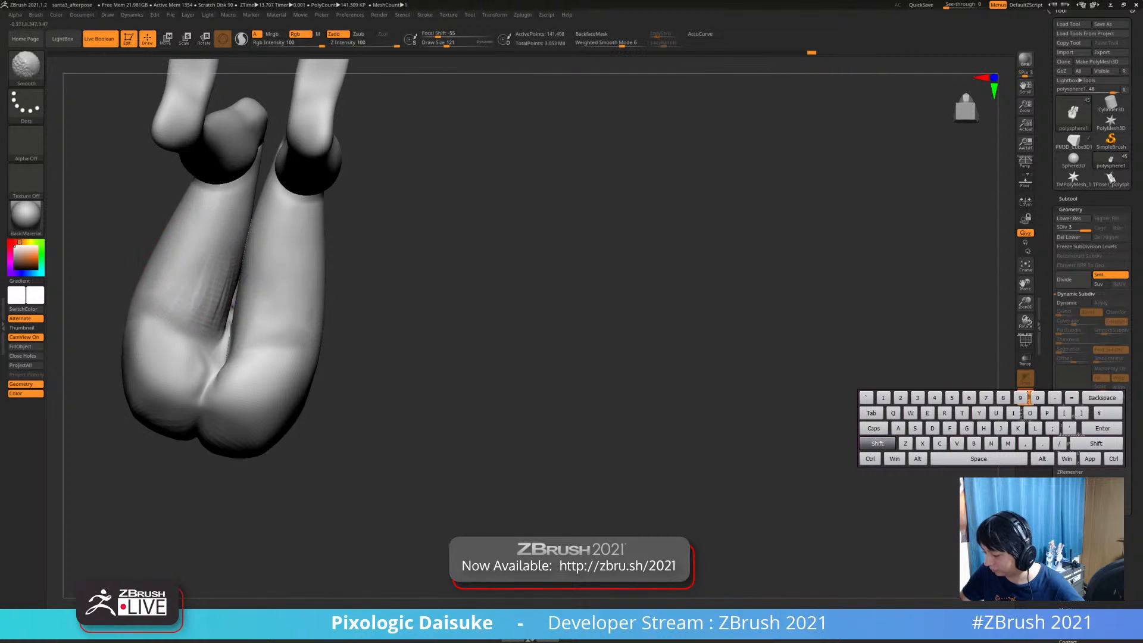
pyautogui.moveTo(232, 248)
pyautogui.mouseDown(button='right')
pyautogui.moveTo(237, 300)
pyautogui.moveTo(258, 260)
pyautogui.mouseUp(button='right')
pyautogui.press('shift')
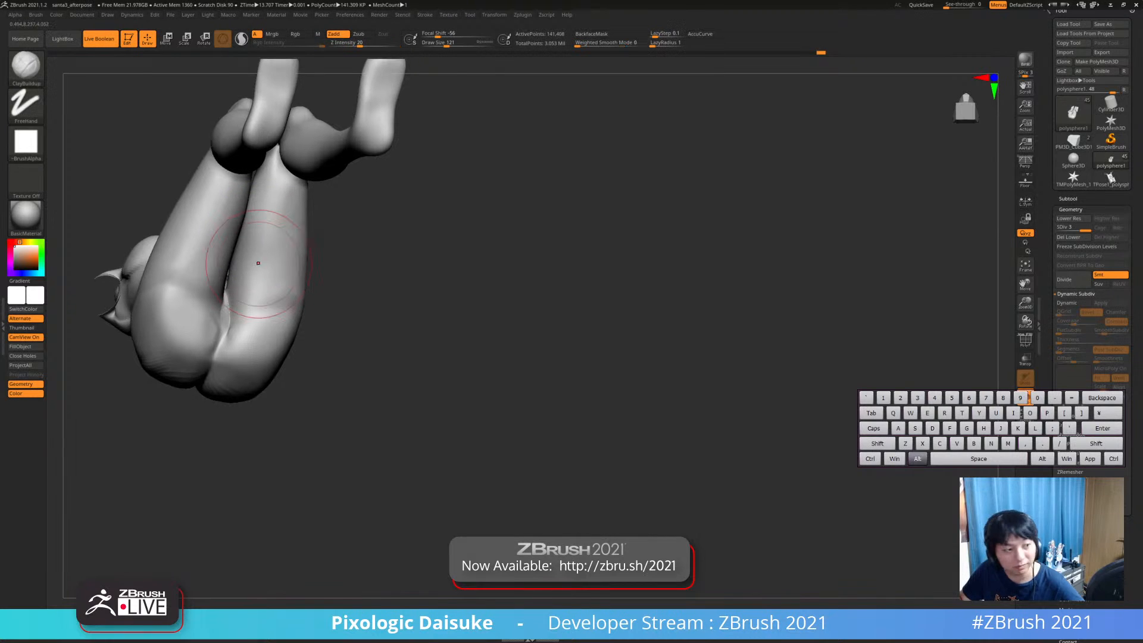
# Carve back the inner thigh where it meets the buttocks with ClayBuildup
pyautogui.keyDown('alt'); pyautogui.moveTo(241, 307); pyautogui.dragTo(220, 316, button='right'); pyautogui.keyUp('alt')
pyautogui.keyDown('alt'); pyautogui.moveTo(219, 316); pyautogui.dragTo(226, 313); pyautogui.keyUp('alt')
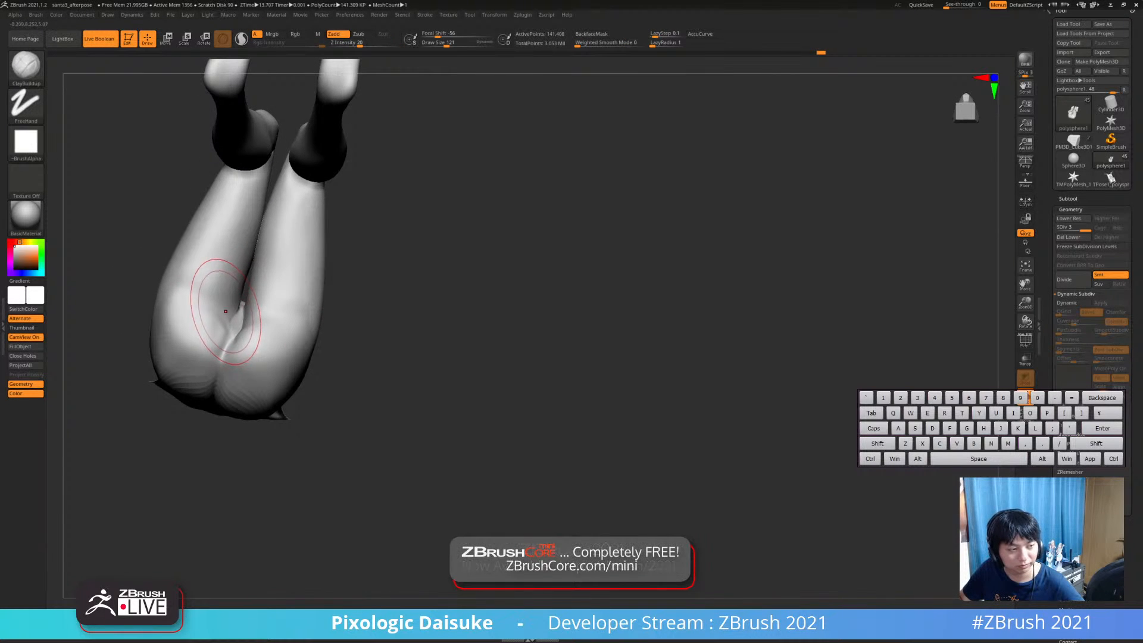
pyautogui.moveTo(225, 306); pyautogui.dragTo(239, 288, button='right')
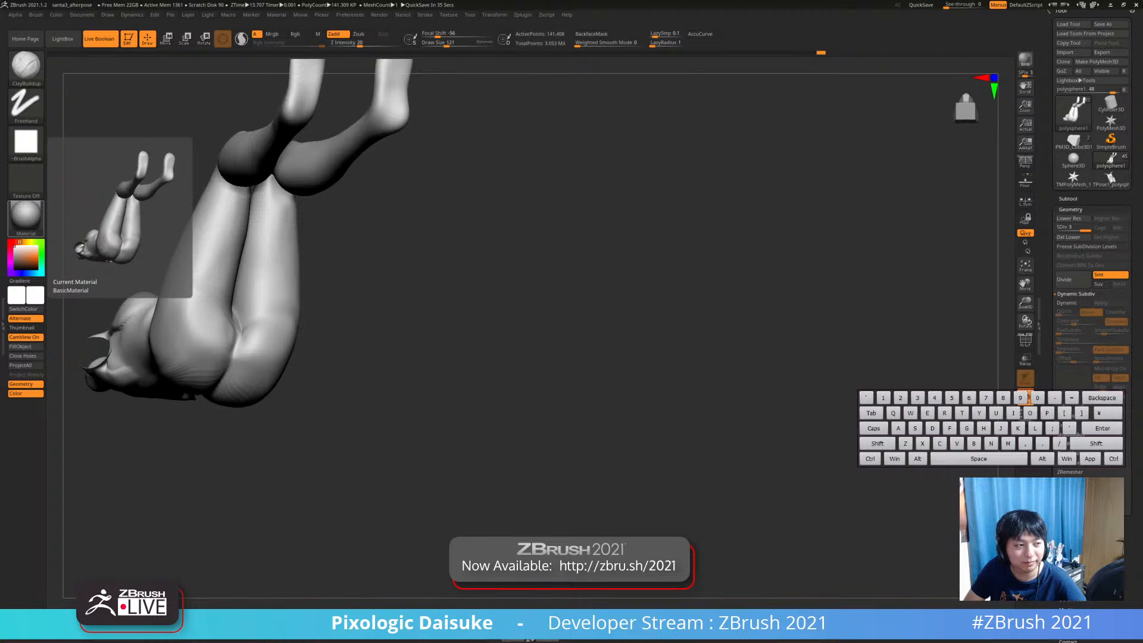
# Reshape the outer hip and buttock contour with SnakeHook, and smooth the area
pyautogui.moveTo(128, 244)
pyautogui.mouseDown()
pyautogui.moveTo(196, 268)
pyautogui.moveTo(280, 324)
pyautogui.moveTo(303, 321)
pyautogui.mouseUp()
pyautogui.click(27, 65)
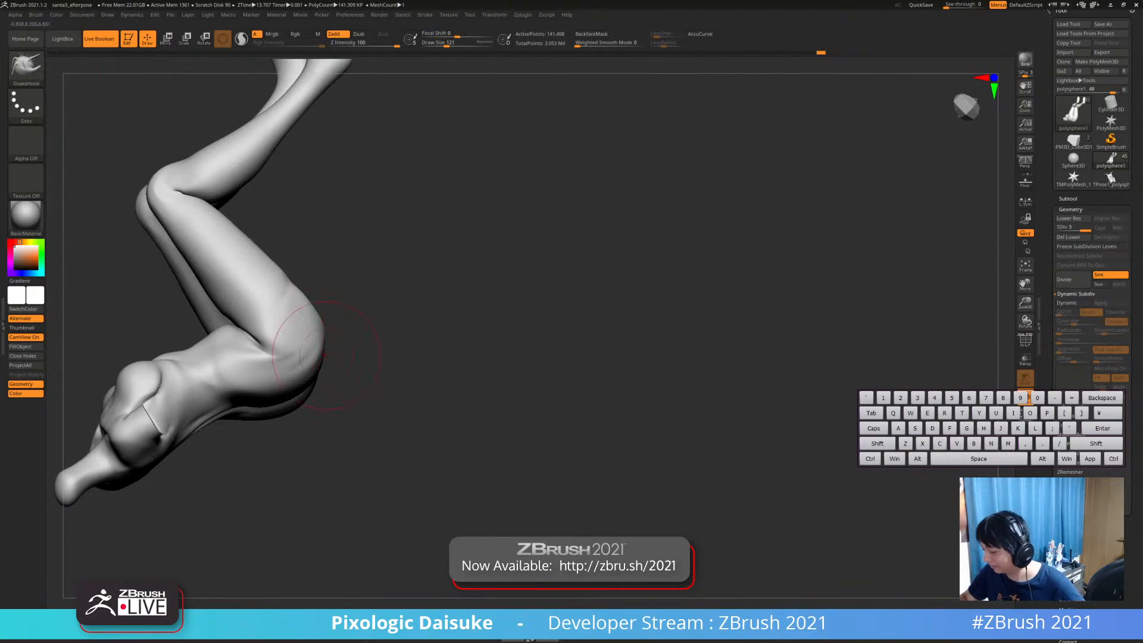
pyautogui.press('shift')
pyautogui.keyDown('shift'); pyautogui.moveTo(276, 358); pyautogui.dragTo(284, 375); pyautogui.keyUp('shift')
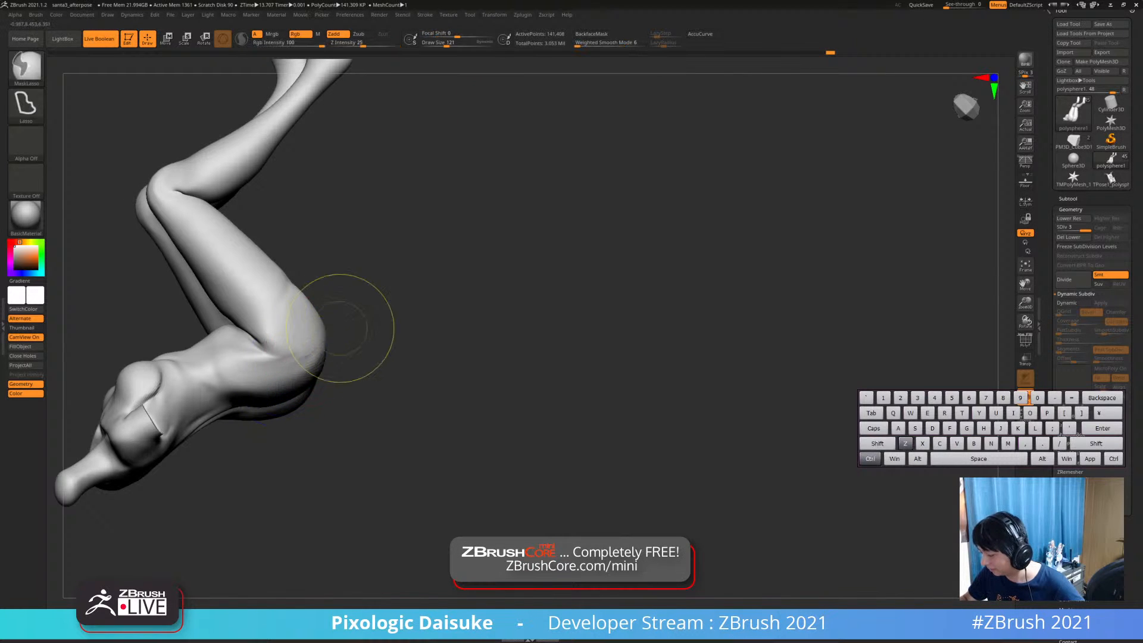
pyautogui.press('shift')
pyautogui.keyDown('shift'); pyautogui.moveTo(595, 43); pyautogui.dragTo(574, 44); pyautogui.keyUp('shift')
pyautogui.moveTo(289, 337)
pyautogui.keyDown('shift'); pyautogui.mouseDown()
pyautogui.moveTo(300, 348)
pyautogui.moveTo(286, 351)
pyautogui.mouseUp(); pyautogui.keyUp('shift')
pyautogui.moveTo(357, 351)
pyautogui.mouseDown()
pyautogui.moveTo(369, 410)
pyautogui.moveTo(411, 381)
pyautogui.moveTo(351, 449)
pyautogui.mouseUp()
pyautogui.press('shift')
pyautogui.moveTo(336, 390); pyautogui.dragTo(372, 349, button='right')
pyautogui.press('shift')
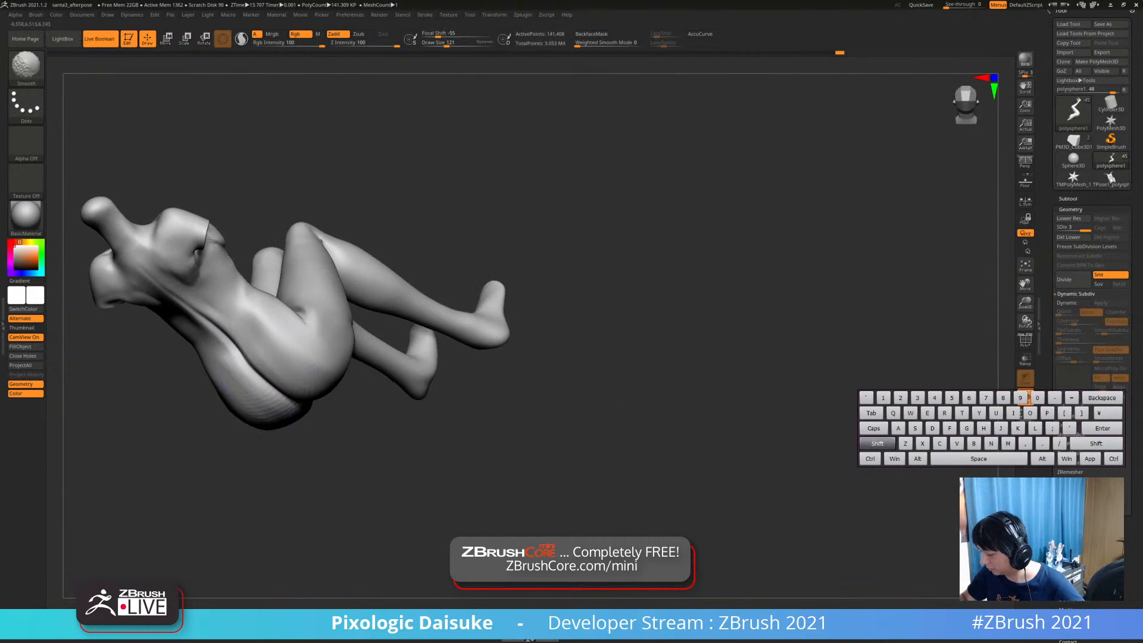
# Smooth the buttocks and their transition into the lower back
pyautogui.moveTo(286, 381); pyautogui.dragTo(256, 339, button='right')
pyautogui.keyDown('shift'); pyautogui.moveTo(241, 336); pyautogui.dragTo(245, 363); pyautogui.keyUp('shift')
pyautogui.moveTo(351, 410); pyautogui.dragTo(417, 357)
pyautogui.keyDown('shift'); pyautogui.moveTo(255, 390); pyautogui.dragTo(229, 360); pyautogui.keyUp('shift')
pyautogui.moveTo(281, 387); pyautogui.dragTo(280, 351, button='right')
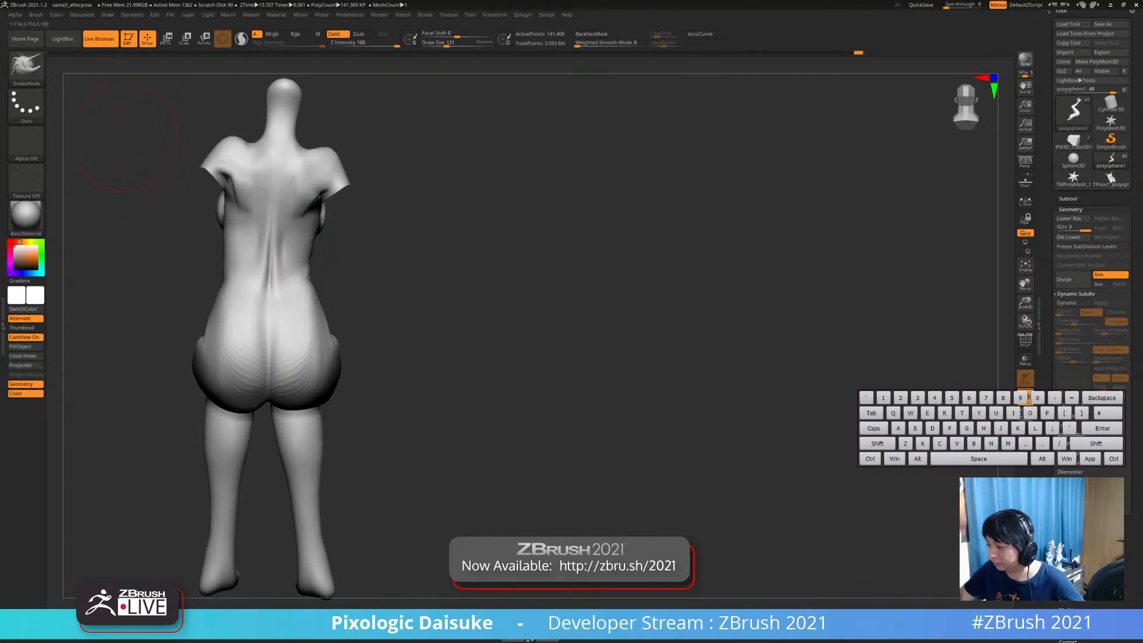
# Sculpt the sacrum form at the base of the spine using ClayBuildup with a reduced brush size
pyautogui.press('b')
pyautogui.press('d')
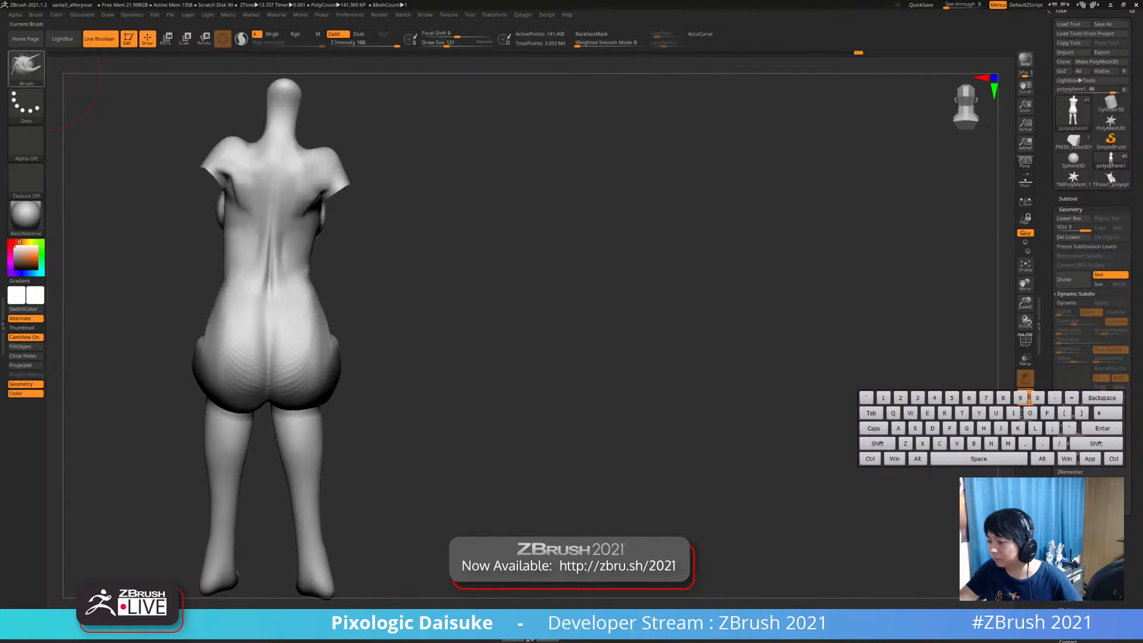
pyautogui.click(29, 62)
pyautogui.click(151, 77)
pyautogui.moveTo(259, 290)
pyautogui.keyDown('alt'); pyautogui.mouseDown(button='right')
pyautogui.moveTo(263, 274)
pyautogui.moveTo(288, 275)
pyautogui.mouseUp(button='right'); pyautogui.keyUp('alt')
pyautogui.moveTo(270, 272)
pyautogui.keyDown('shift'); pyautogui.mouseDown()
pyautogui.moveTo(264, 310)
pyautogui.moveTo(267, 289)
pyautogui.mouseUp(); pyautogui.keyUp('shift')
pyautogui.click(437, 45)
pyautogui.hotkey('ctrl', 'z')
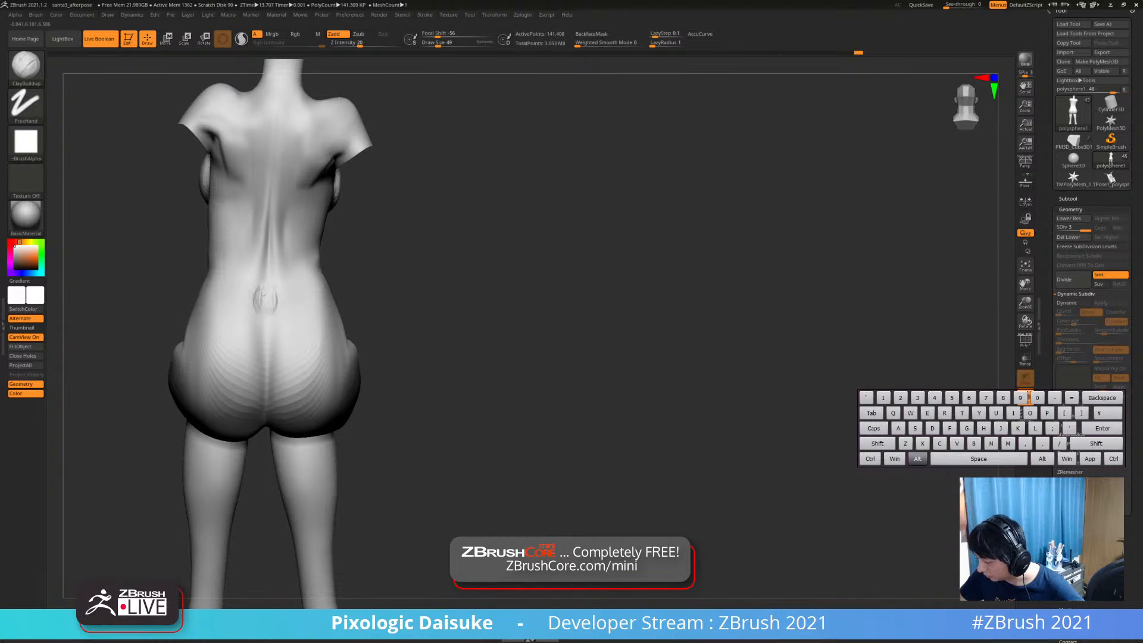
pyautogui.keyDown('ctrl'); pyautogui.moveTo(265, 324); pyautogui.dragTo(262, 309, button='right'); pyautogui.keyUp('ctrl')
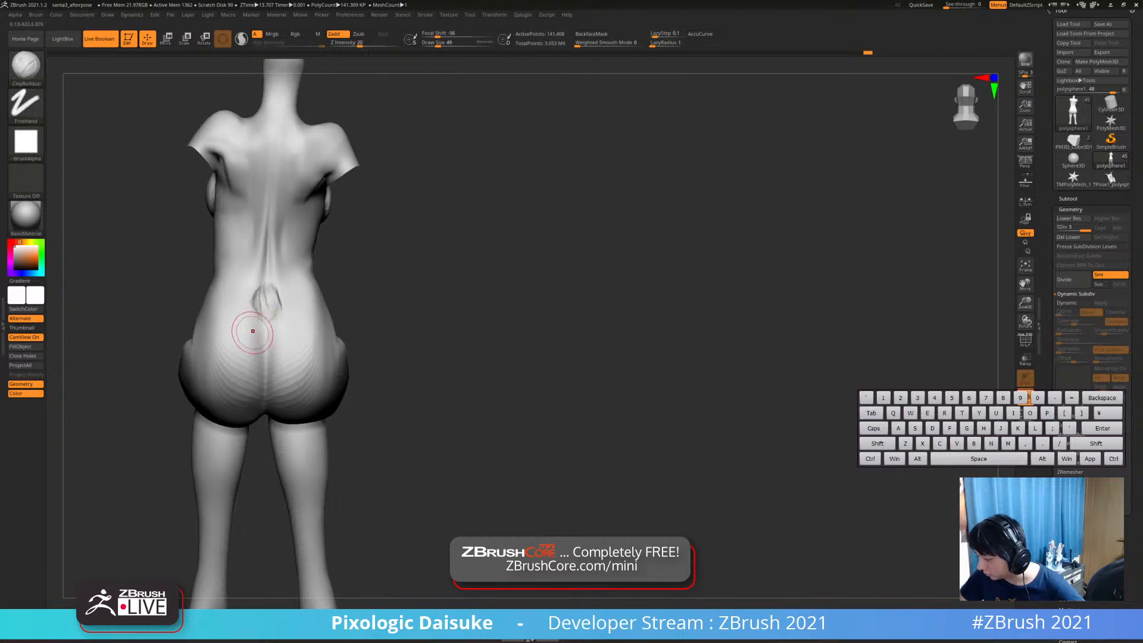
# Shape and smooth the dimples on both sides of the sacrum, and refine the spine groove up the back with ClayBuildup
pyautogui.moveTo(252, 326)
pyautogui.mouseDown()
pyautogui.moveTo(273, 342)
pyautogui.moveTo(278, 328)
pyautogui.mouseUp()
pyautogui.hotkey('ctrl', 'z')
pyautogui.press('shift')
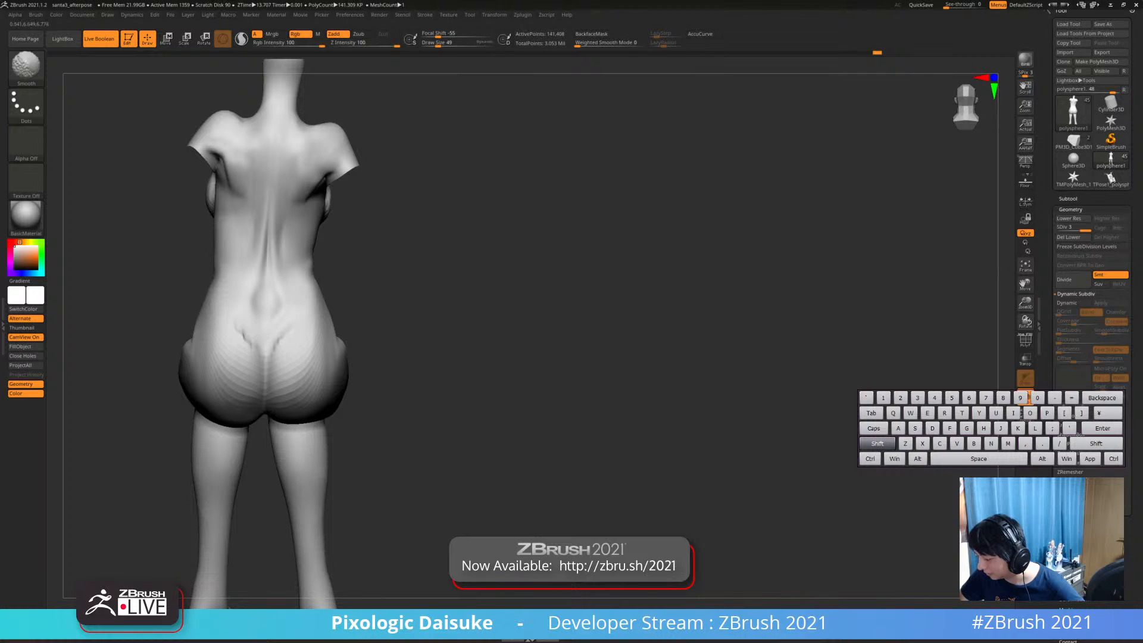
pyautogui.keyDown('shift'); pyautogui.moveTo(239, 326); pyautogui.dragTo(279, 348); pyautogui.keyUp('shift')
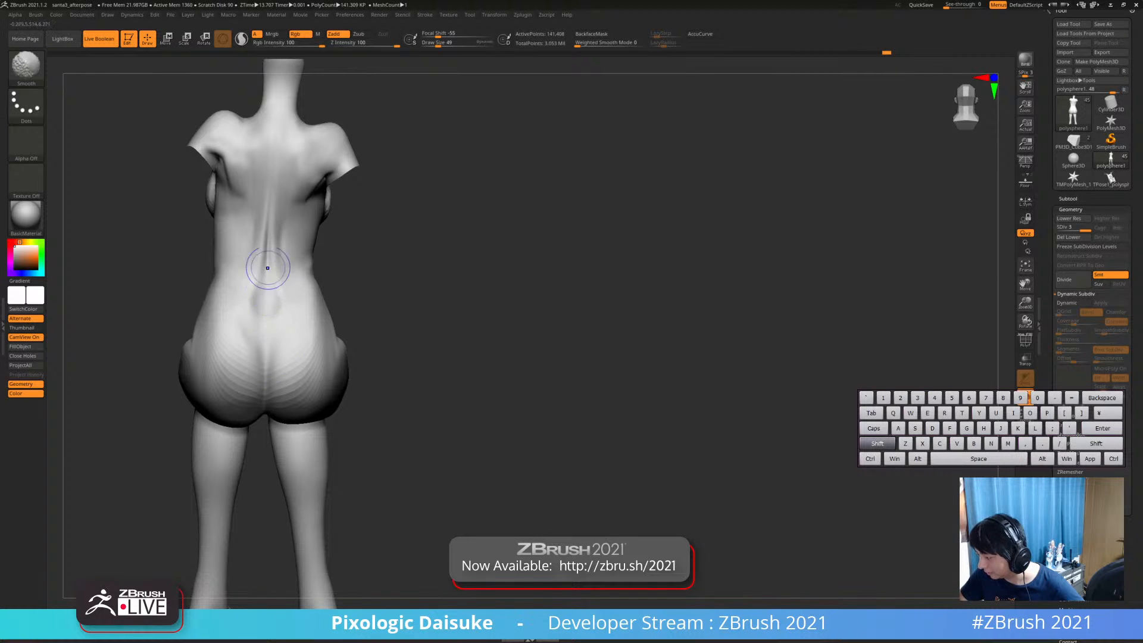
pyautogui.moveTo(267, 256); pyautogui.dragTo(290, 153, button='right')
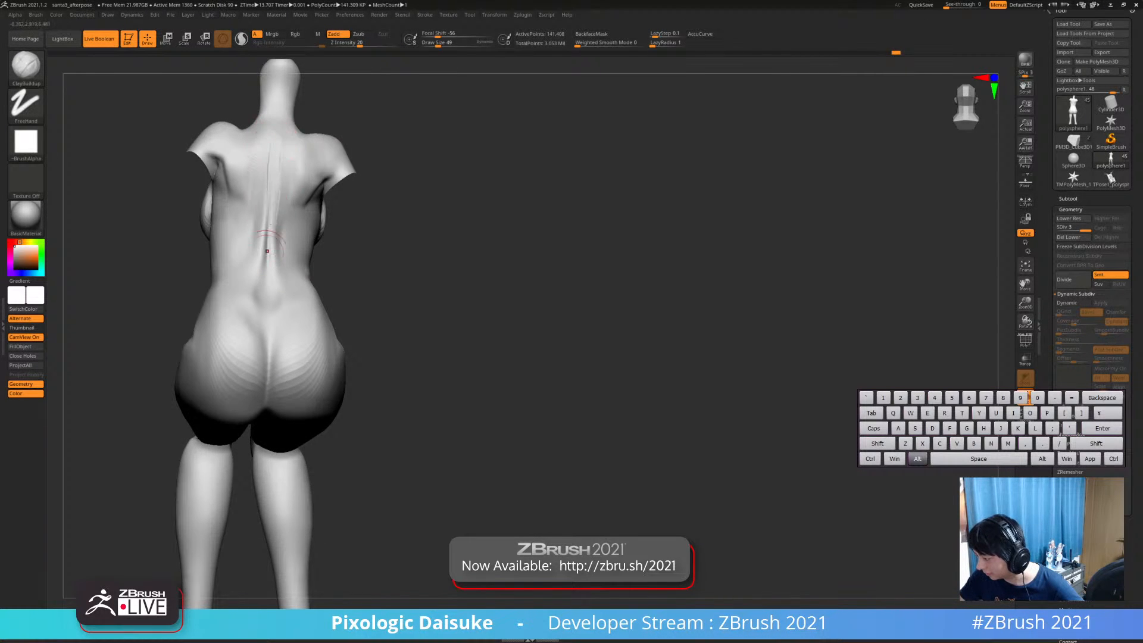
pyautogui.press('shift')
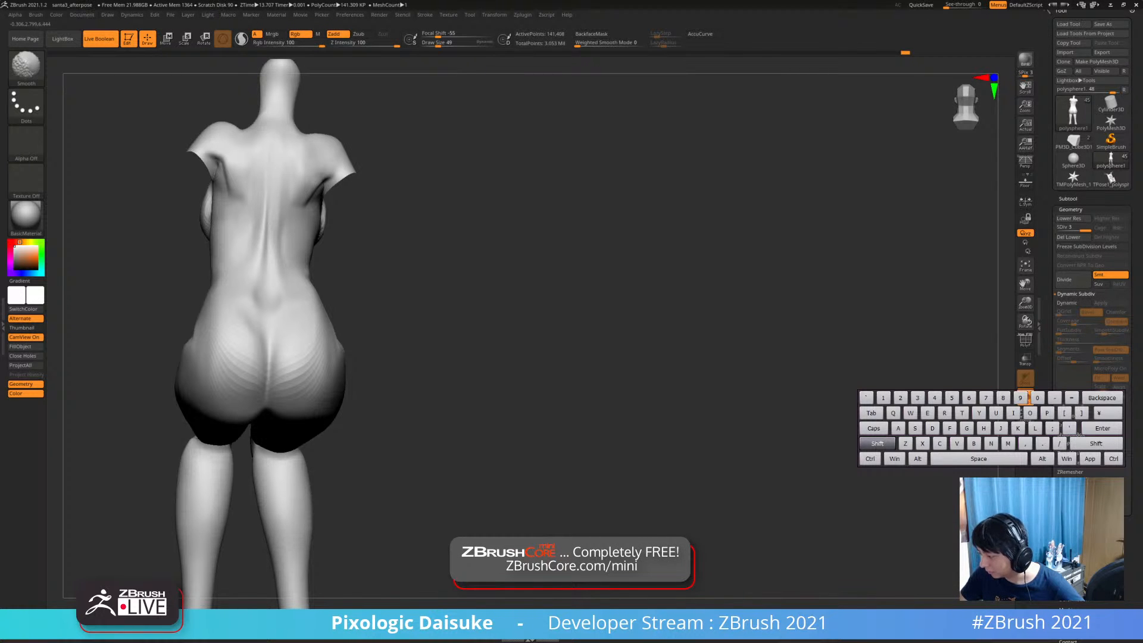
# Smooth the spine groove and the middle of the back, and undo the last stroke
pyautogui.moveTo(252, 204); pyautogui.dragTo(245, 249)
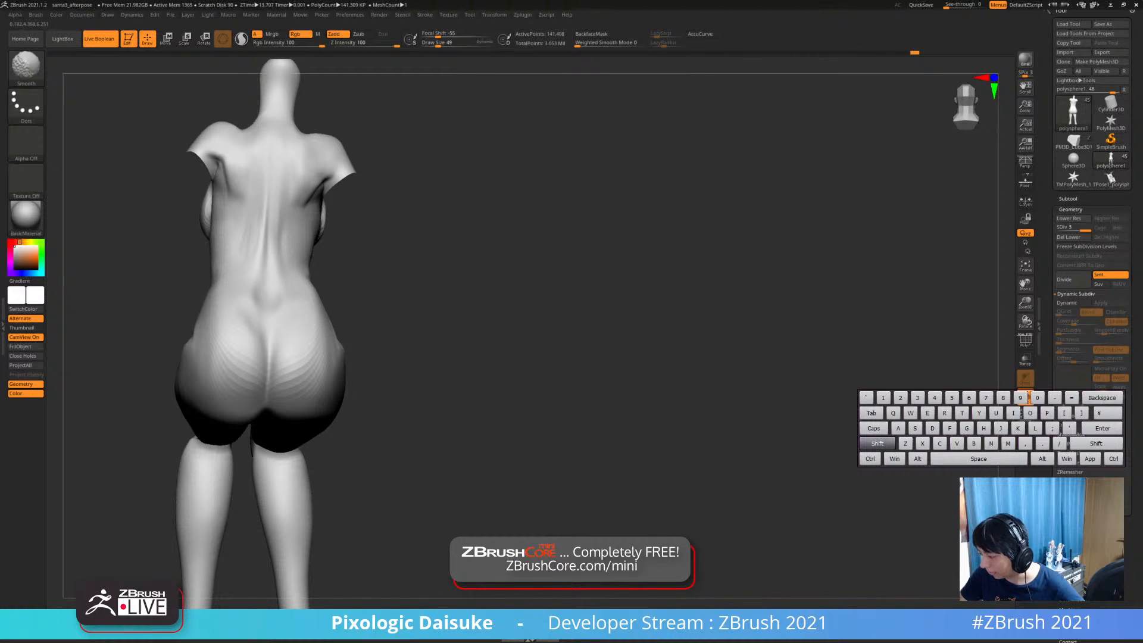
pyautogui.moveTo(288, 280); pyautogui.dragTo(283, 222, button='right')
pyautogui.moveTo(282, 221); pyautogui.dragTo(284, 257)
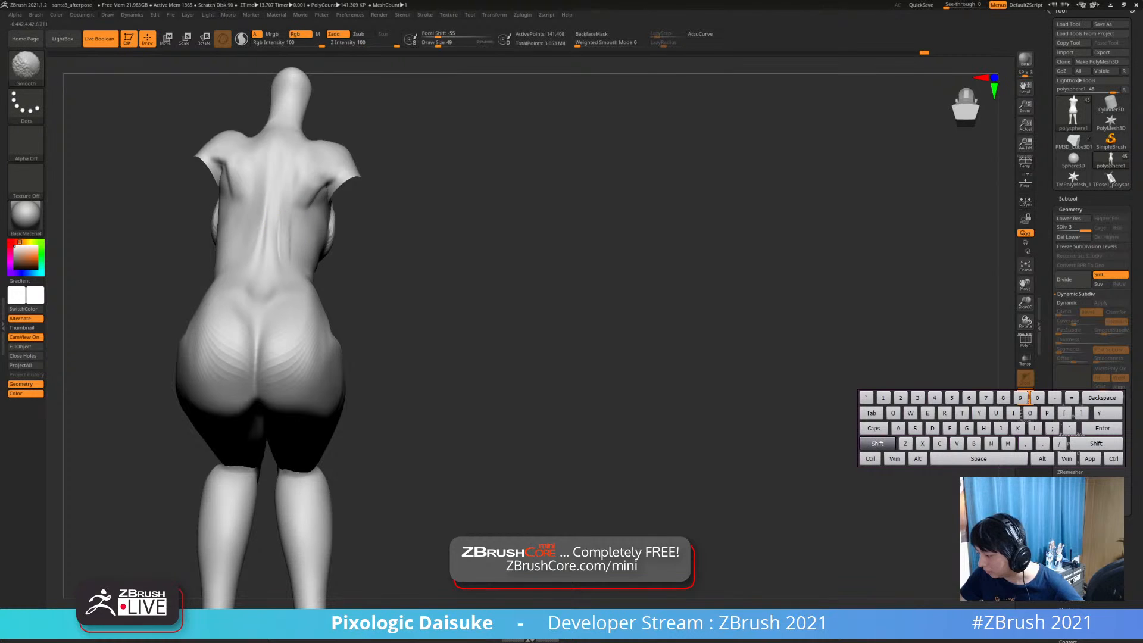
pyautogui.keyDown('ctrl'); pyautogui.moveTo(333, 330); pyautogui.dragTo(349, 371, button='right'); pyautogui.keyUp('ctrl')
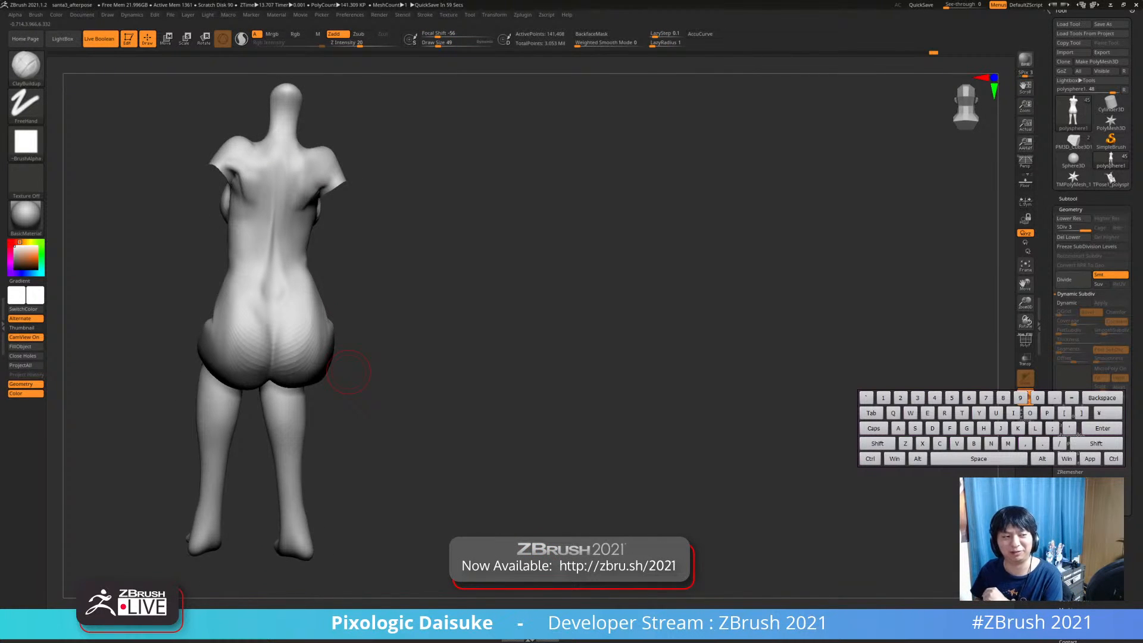
pyautogui.moveTo(349, 371); pyautogui.dragTo(339, 343, button='right')
pyautogui.hotkey('ctrl', 'z')
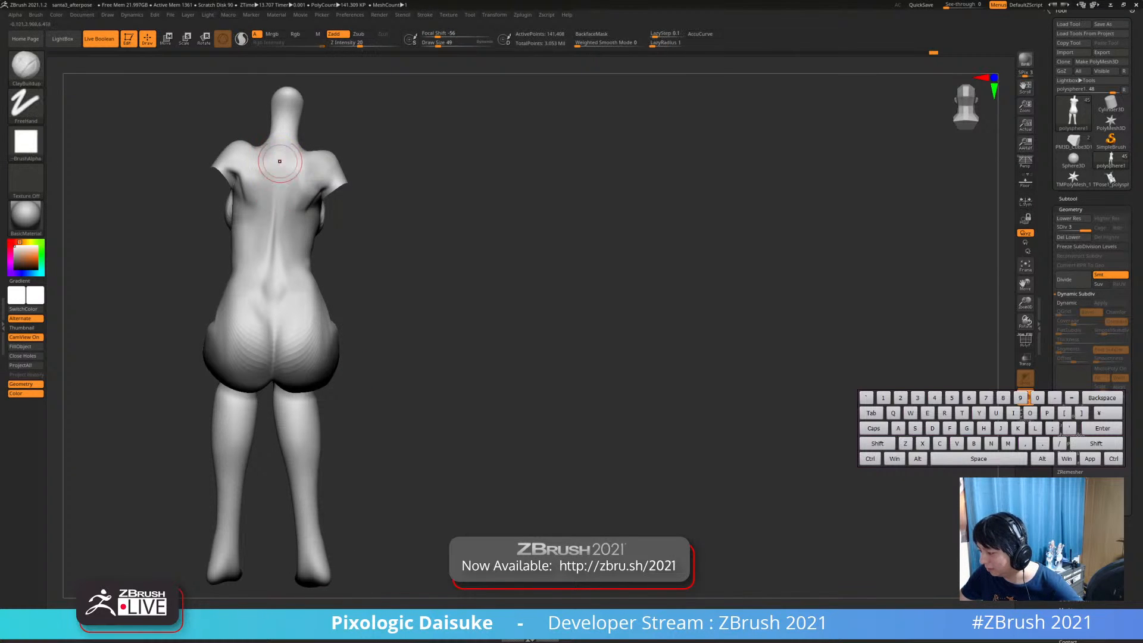
# Build up the upper spine between the shoulder blades and into the nape with ClayBuildup, and smooth the strokes
pyautogui.press('shift')
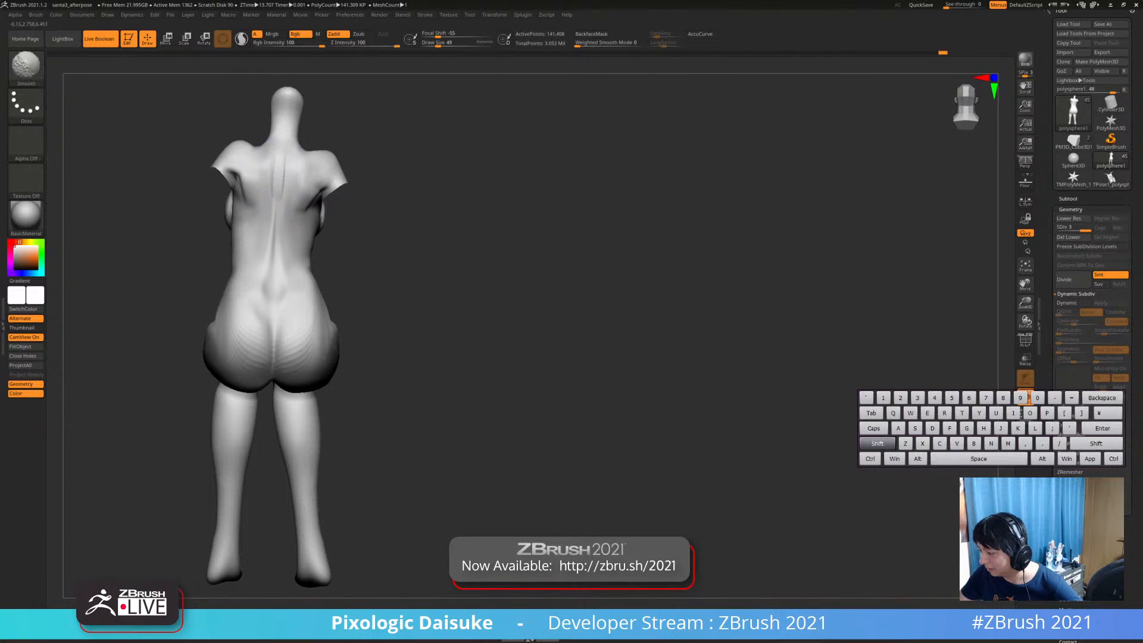
pyautogui.keyDown('alt'); pyautogui.moveTo(286, 179); pyautogui.dragTo(286, 161, button='right'); pyautogui.keyUp('alt')
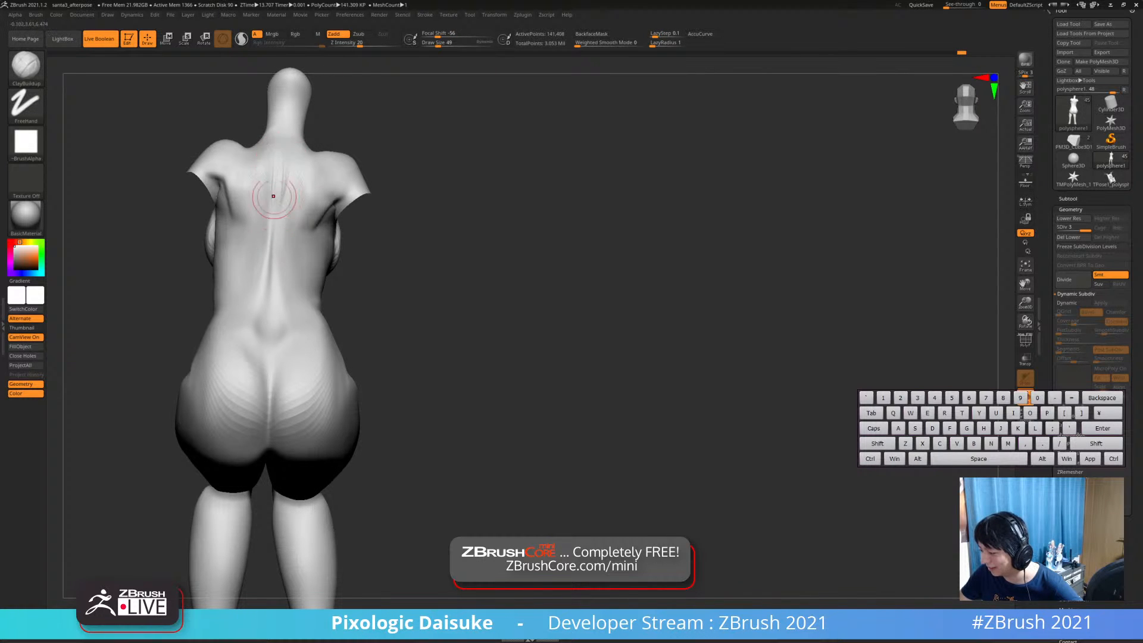
pyautogui.press('shift')
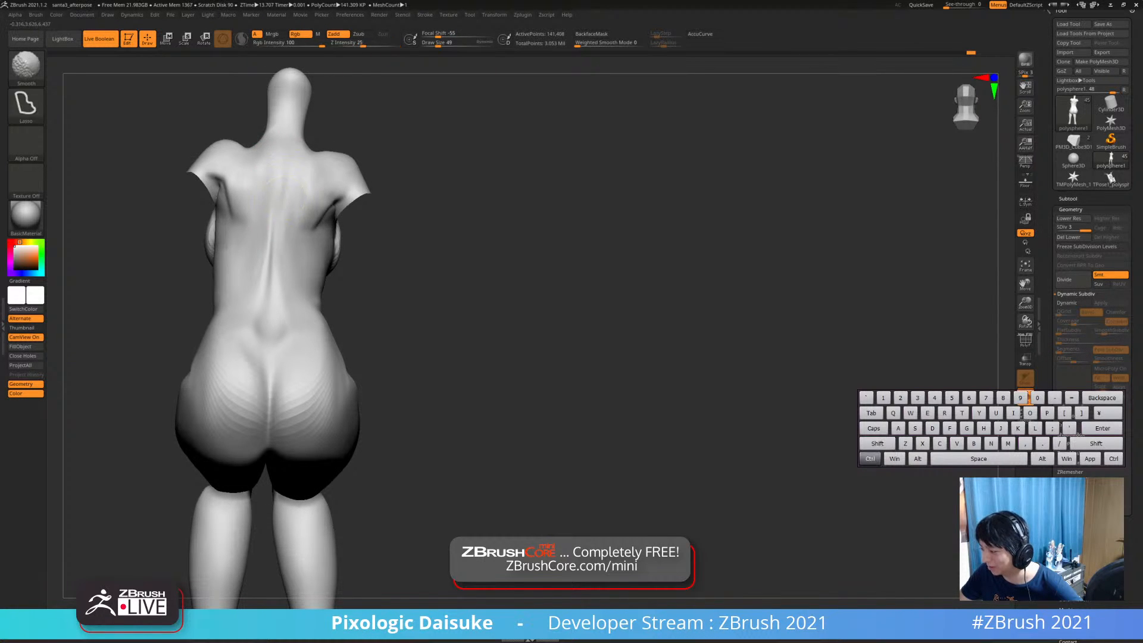
pyautogui.keyDown('ctrl'); pyautogui.moveTo(289, 182); pyautogui.dragTo(289, 166, button='right'); pyautogui.keyUp('ctrl')
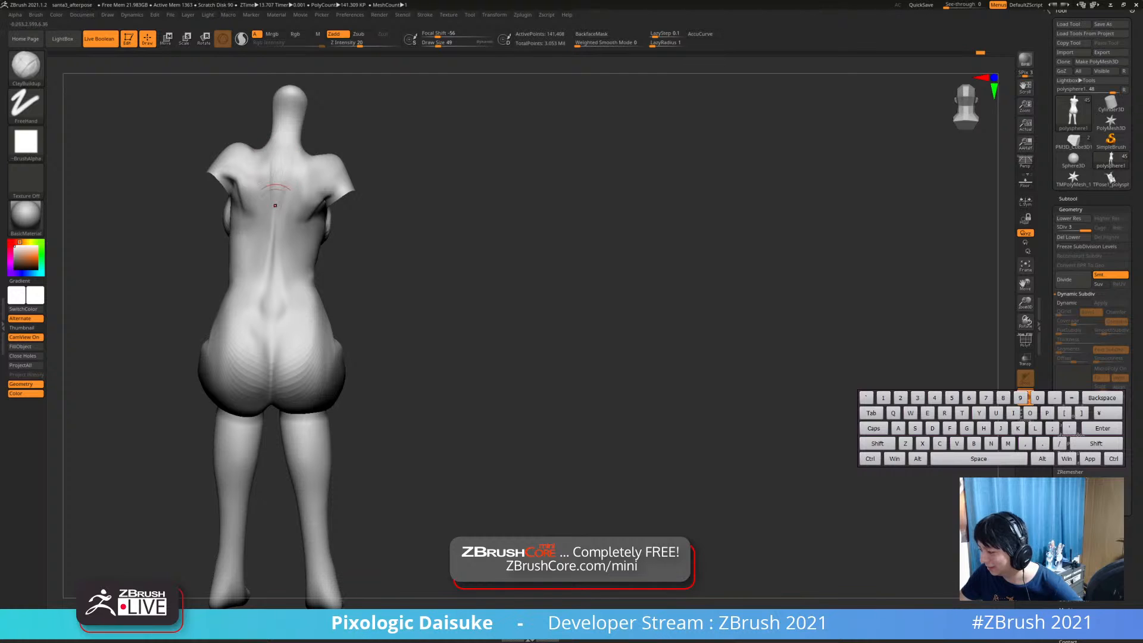
pyautogui.press('shift')
pyautogui.moveTo(292, 168)
pyautogui.keyDown('ctrl'); pyautogui.mouseDown(button='right')
pyautogui.moveTo(292, 152)
pyautogui.moveTo(405, 154)
pyautogui.moveTo(294, 157)
pyautogui.mouseUp(button='right'); pyautogui.keyUp('ctrl')
pyautogui.moveTo(278, 211); pyautogui.dragTo(241, 205, button='right')
pyautogui.moveTo(241, 206)
pyautogui.keyDown('ctrl'); pyautogui.mouseDown(button='right')
pyautogui.moveTo(241, 221)
pyautogui.moveTo(238, 194)
pyautogui.moveTo(284, 186)
pyautogui.mouseUp(button='right'); pyautogui.keyUp('ctrl')
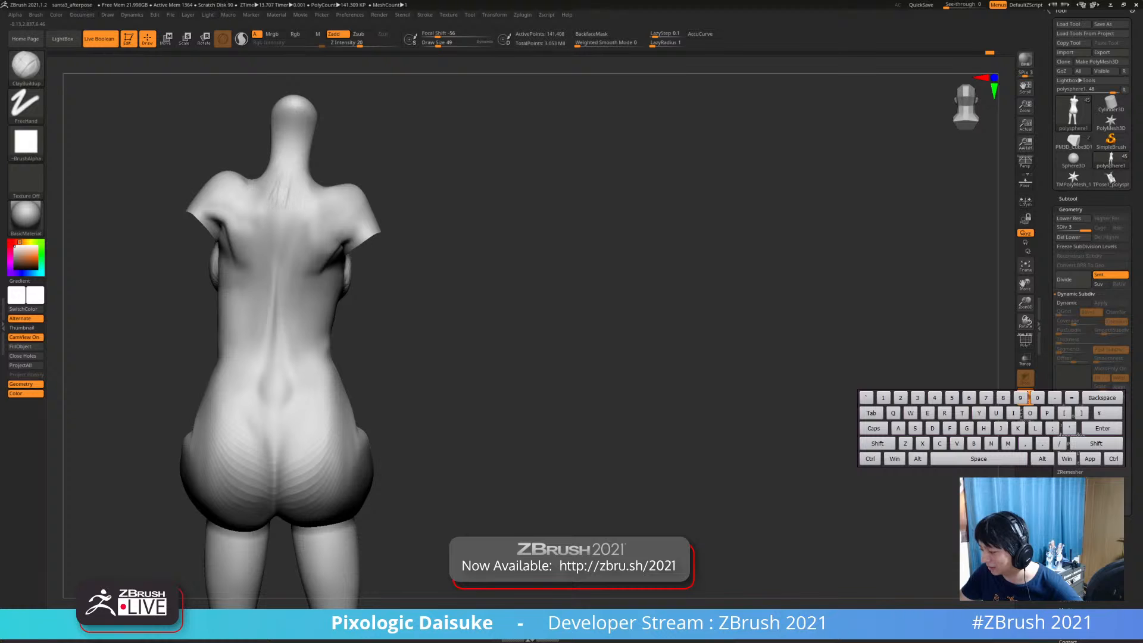
pyautogui.press('shift')
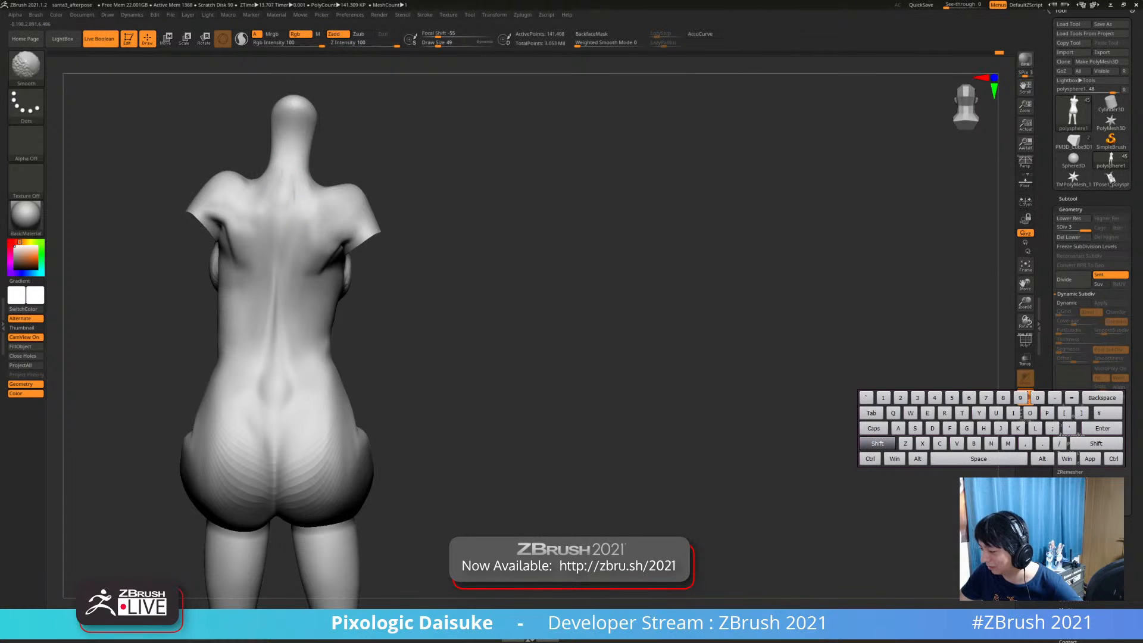
# Refine the collarbones and the tops of the shoulders with ClayBuildup, and smooth the area
pyautogui.moveTo(267, 222)
pyautogui.mouseDown(button='right')
pyautogui.moveTo(345, 207)
pyautogui.moveTo(286, 131)
pyautogui.mouseUp(button='right')
pyautogui.press('ctrl')
pyautogui.moveTo(285, 131)
pyautogui.mouseDown(button='right')
pyautogui.moveTo(357, 178)
pyautogui.moveTo(339, 220)
pyautogui.moveTo(316, 238)
pyautogui.mouseUp(button='right')
pyautogui.press('shift')
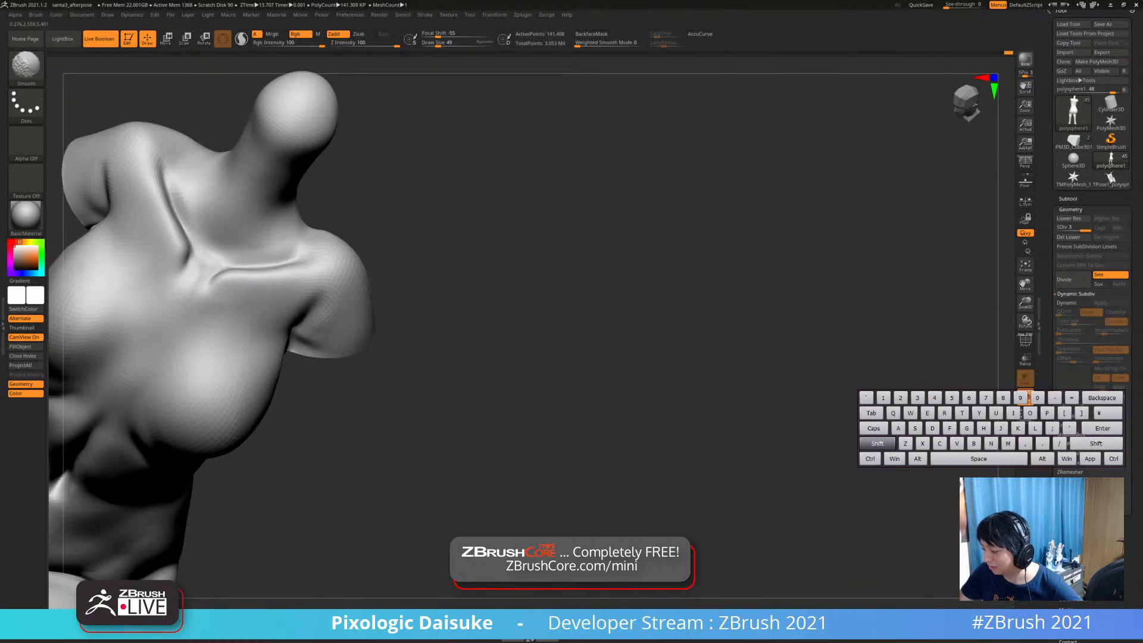
pyautogui.moveTo(238, 275)
pyautogui.mouseDown(button='right')
pyautogui.moveTo(223, 194)
pyautogui.moveTo(199, 216)
pyautogui.mouseUp(button='right')
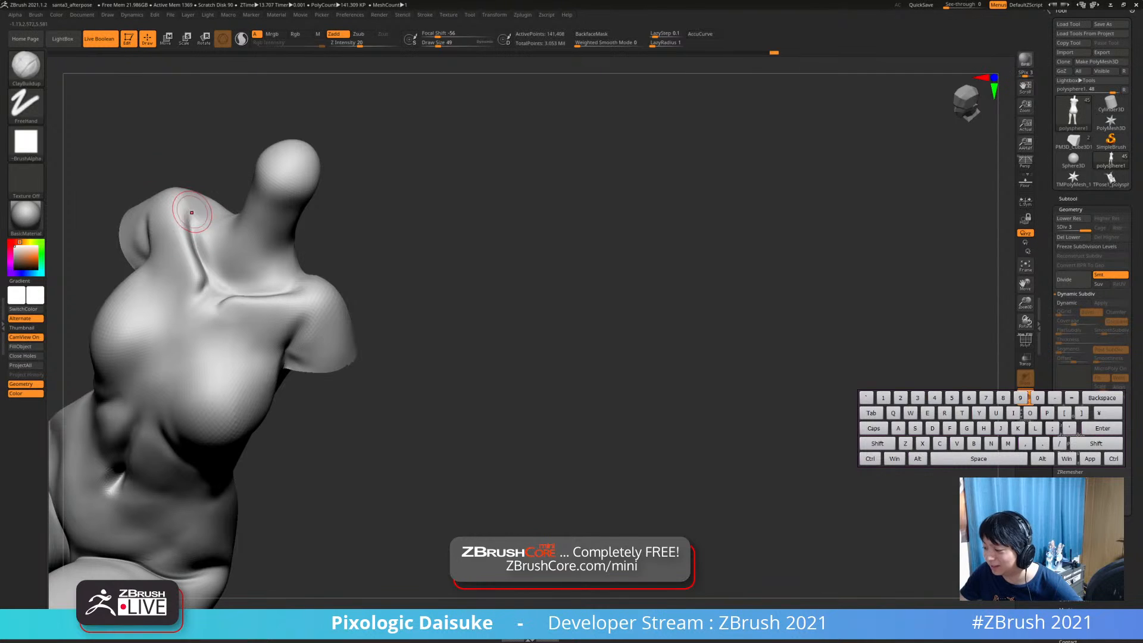
pyautogui.moveTo(200, 217)
pyautogui.mouseDown(button='right')
pyautogui.moveTo(195, 238)
pyautogui.moveTo(199, 198)
pyautogui.mouseUp(button='right')
pyautogui.press('shift')
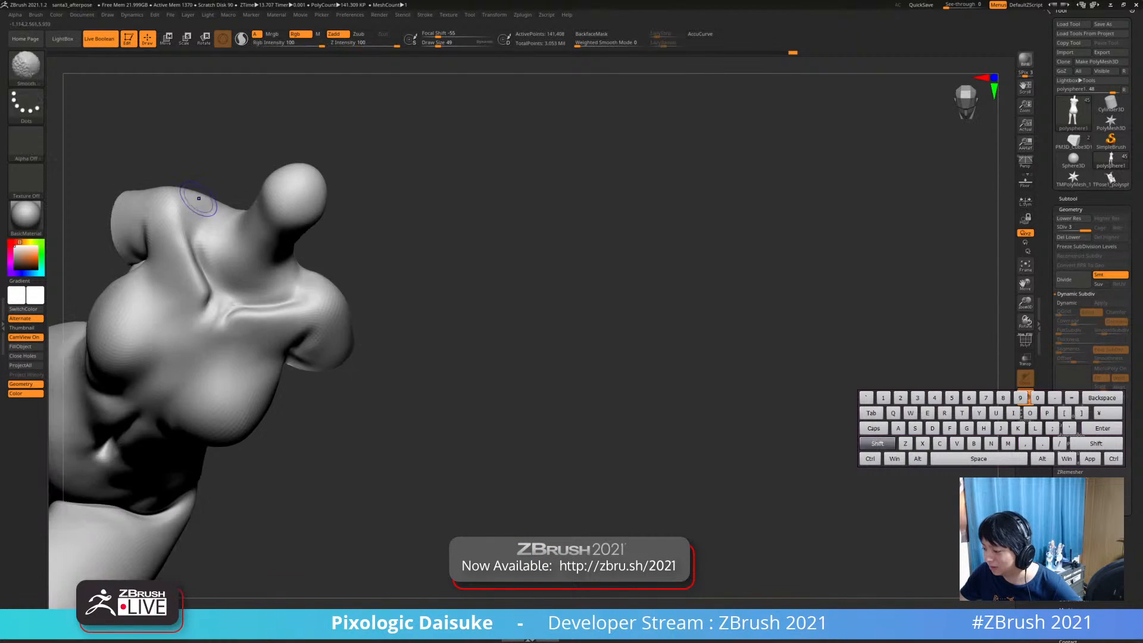
# Reshape the breasts and their outer contour with SnakeHook at a large brush size, and smooth the surface
pyautogui.moveTo(286, 148)
pyautogui.mouseDown(button='right')
pyautogui.moveTo(224, 235)
pyautogui.moveTo(231, 243)
pyautogui.moveTo(267, 232)
pyautogui.moveTo(244, 241)
pyautogui.moveTo(297, 214)
pyautogui.moveTo(266, 270)
pyautogui.moveTo(238, 283)
pyautogui.moveTo(316, 268)
pyautogui.moveTo(374, 226)
pyautogui.moveTo(324, 212)
pyautogui.moveTo(244, 274)
pyautogui.moveTo(221, 325)
pyautogui.moveTo(234, 309)
pyautogui.mouseUp(button='right')
pyautogui.press('b')
pyautogui.press('s')
pyautogui.press('h')
pyautogui.press('ctrl')
pyautogui.press('shift')
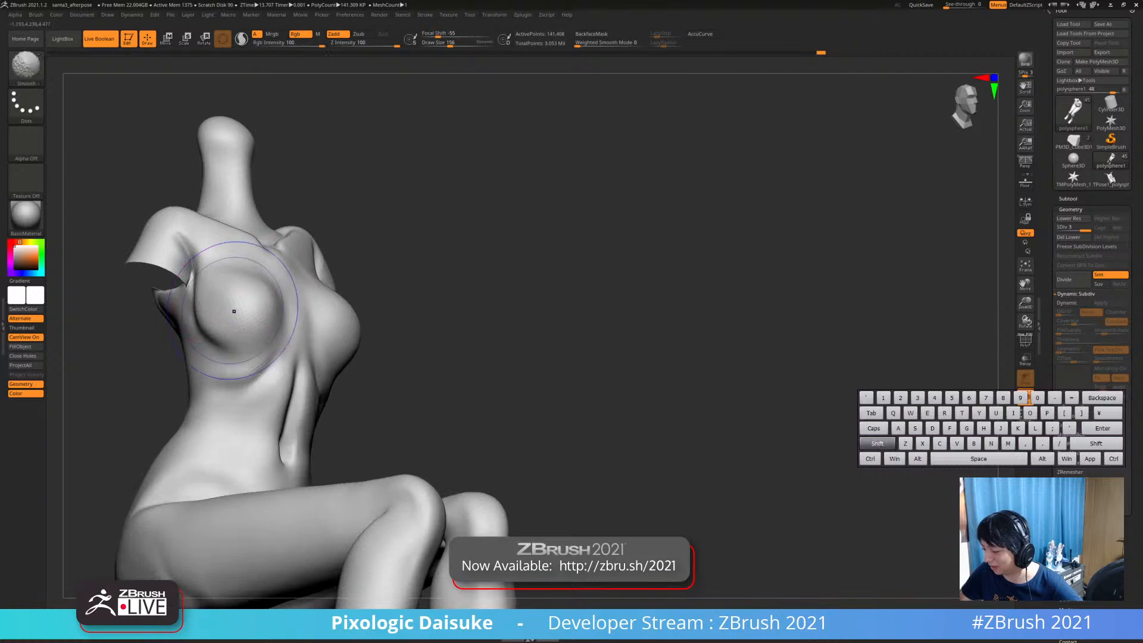
pyautogui.moveTo(309, 301)
pyautogui.keyDown('alt'); pyautogui.mouseDown(button='right')
pyautogui.moveTo(318, 265)
pyautogui.moveTo(339, 319)
pyautogui.mouseUp(button='right'); pyautogui.keyUp('alt')
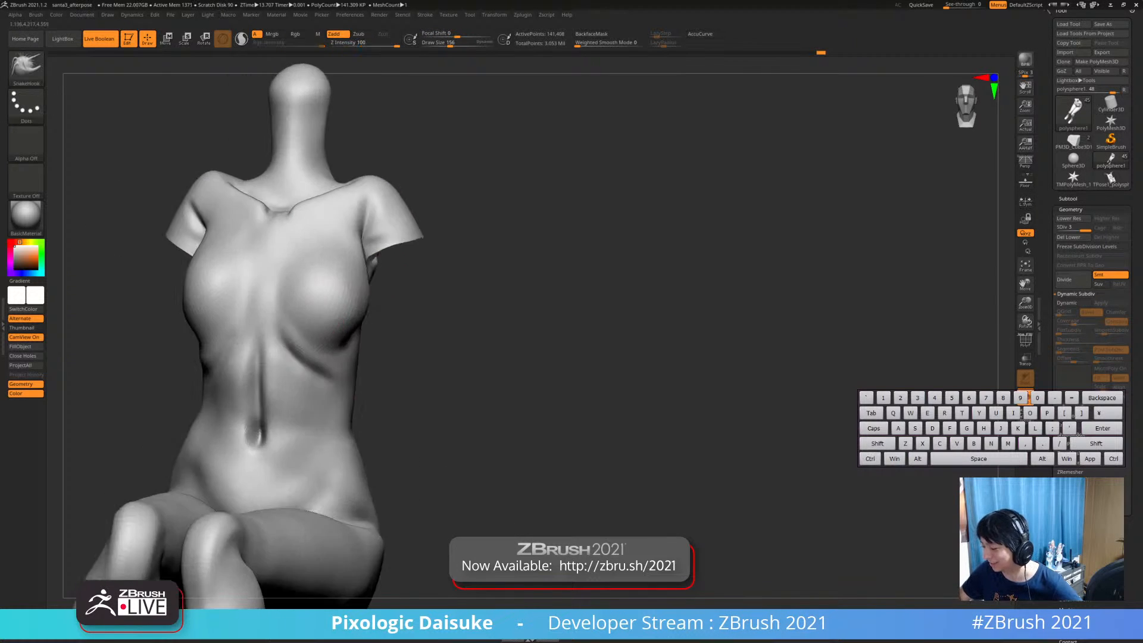
pyautogui.moveTo(410, 301)
pyautogui.mouseDown(button='right')
pyautogui.moveTo(357, 305)
pyautogui.moveTo(396, 304)
pyautogui.mouseUp(button='right')
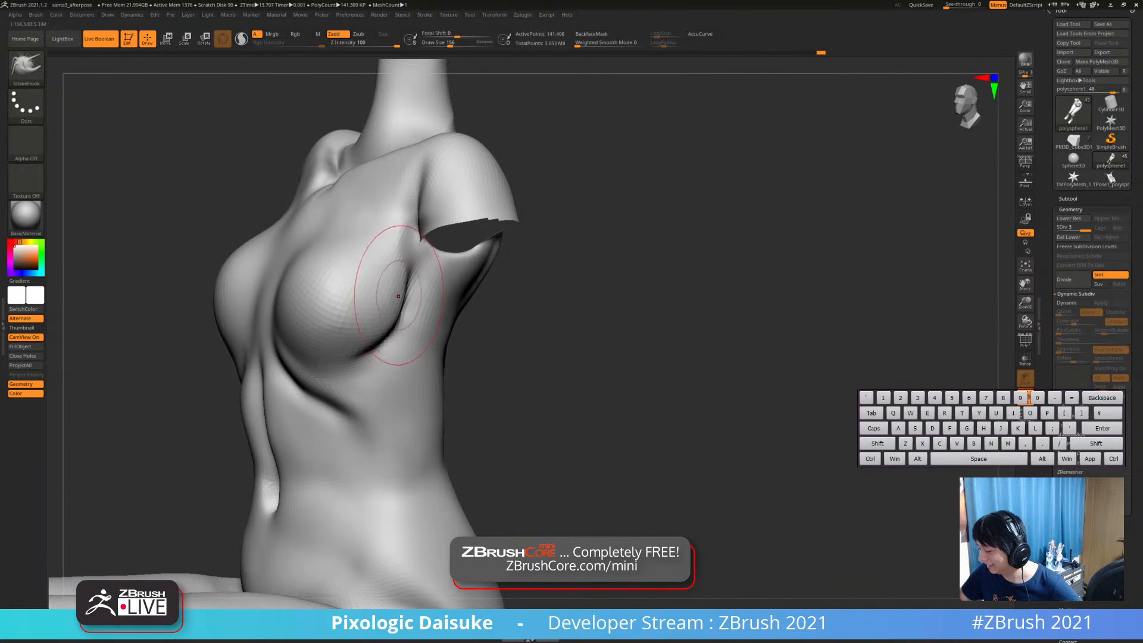
pyautogui.moveTo(402, 295)
pyautogui.keyDown('shift'); pyautogui.mouseDown()
pyautogui.moveTo(390, 249)
pyautogui.moveTo(351, 350)
pyautogui.moveTo(299, 289)
pyautogui.mouseUp(); pyautogui.keyUp('shift')
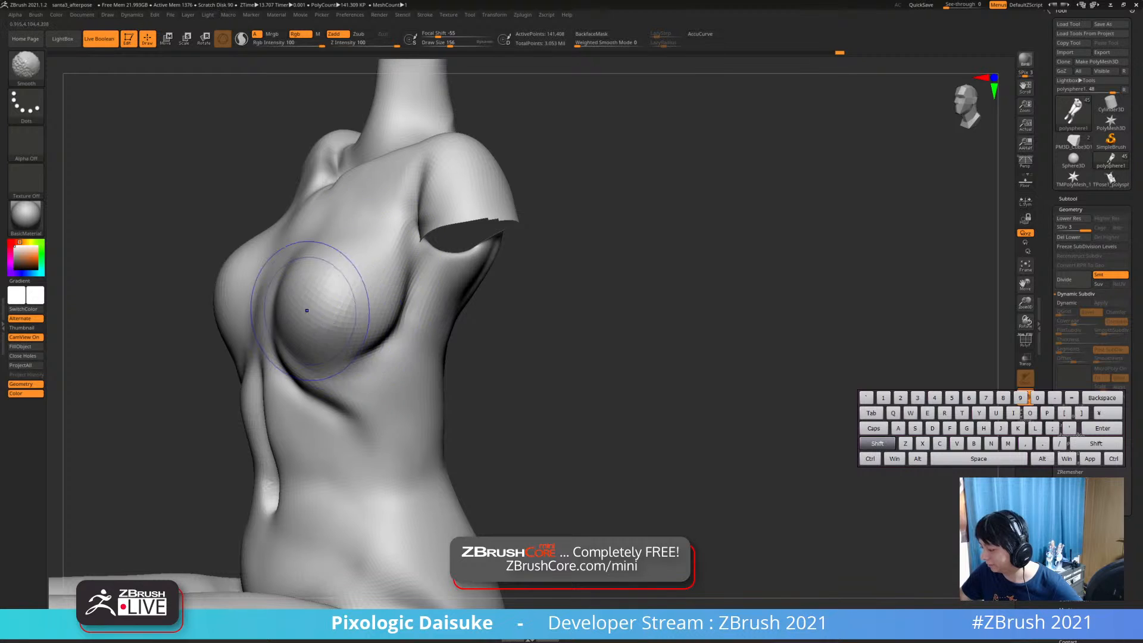
pyautogui.moveTo(298, 289)
pyautogui.mouseDown(button='right')
pyautogui.moveTo(369, 295)
pyautogui.moveTo(348, 277)
pyautogui.mouseUp(button='right')
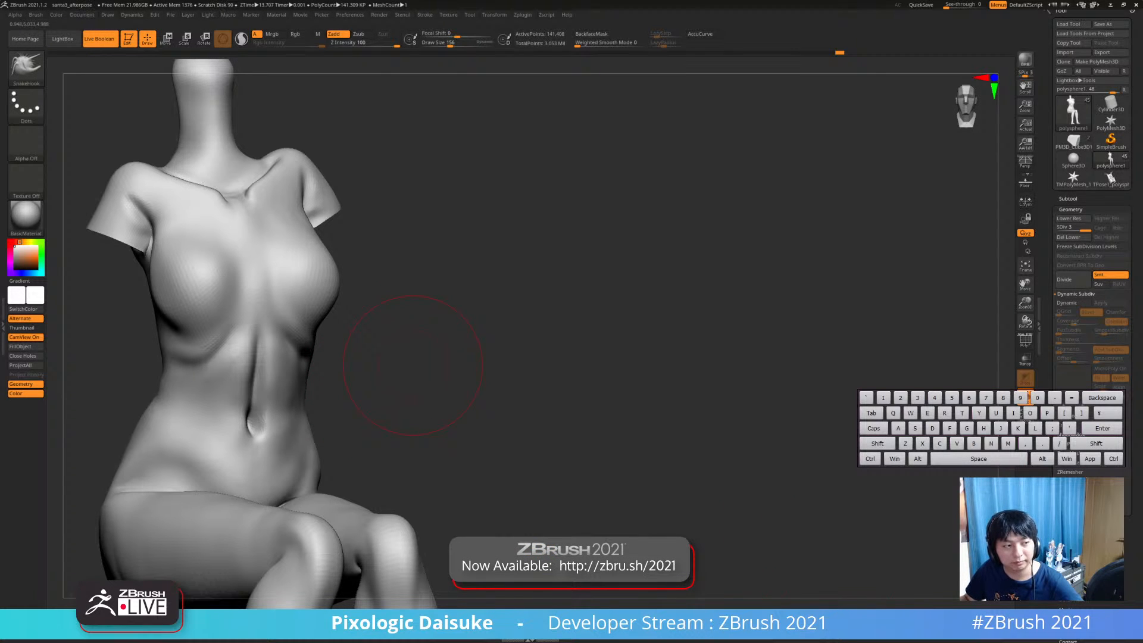
# Adjust the collarbones and upper chest with SnakeHook at draw size 76, and smooth the area
pyautogui.moveTo(412, 365); pyautogui.dragTo(429, 337, button='right')
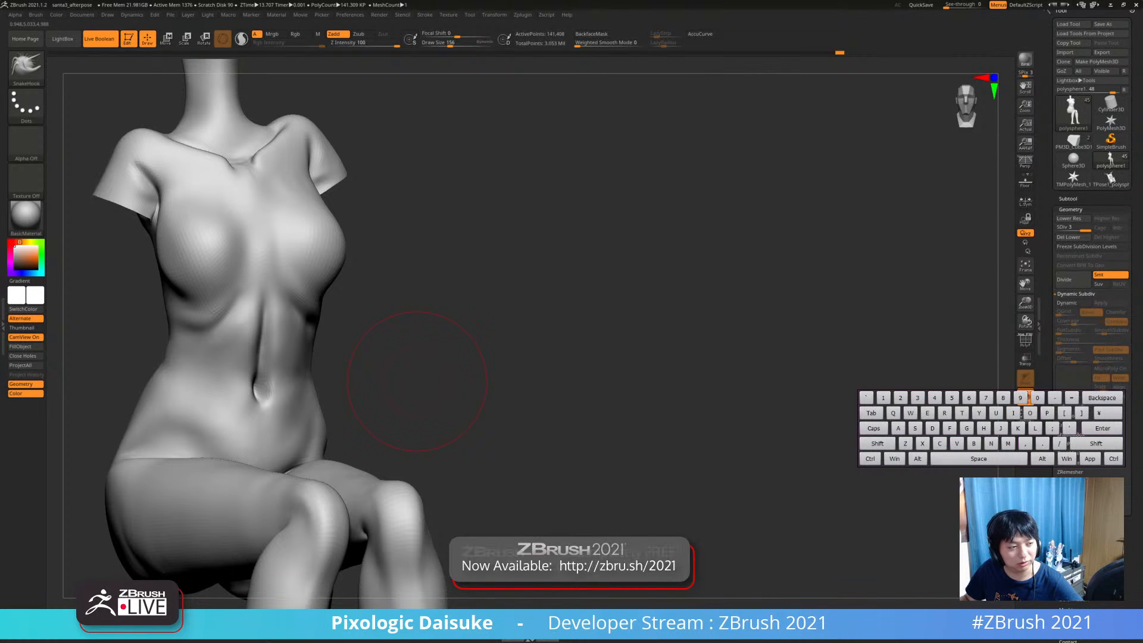
pyautogui.moveTo(418, 376); pyautogui.dragTo(366, 357)
pyautogui.click(26, 68)
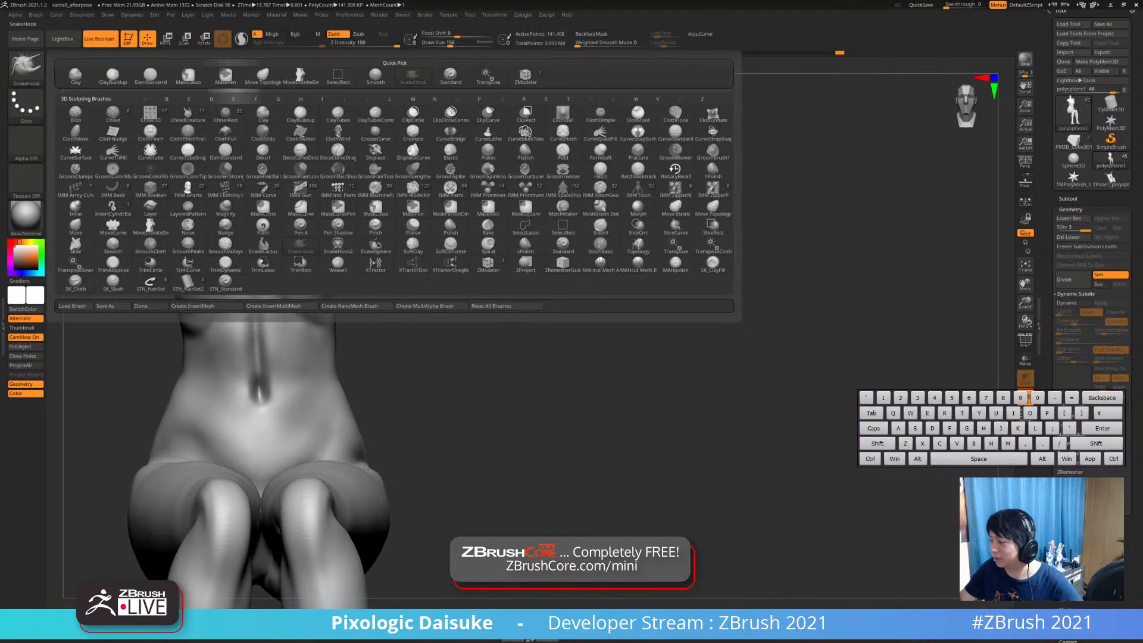
pyautogui.click(442, 44)
pyautogui.keyDown('ctrl'); pyautogui.moveTo(333, 131); pyautogui.dragTo(310, 194, button='right'); pyautogui.keyUp('ctrl')
pyautogui.moveTo(309, 194)
pyautogui.mouseDown(button='right')
pyautogui.moveTo(266, 171)
pyautogui.moveTo(247, 186)
pyautogui.moveTo(273, 165)
pyautogui.moveTo(270, 178)
pyautogui.mouseUp(button='right')
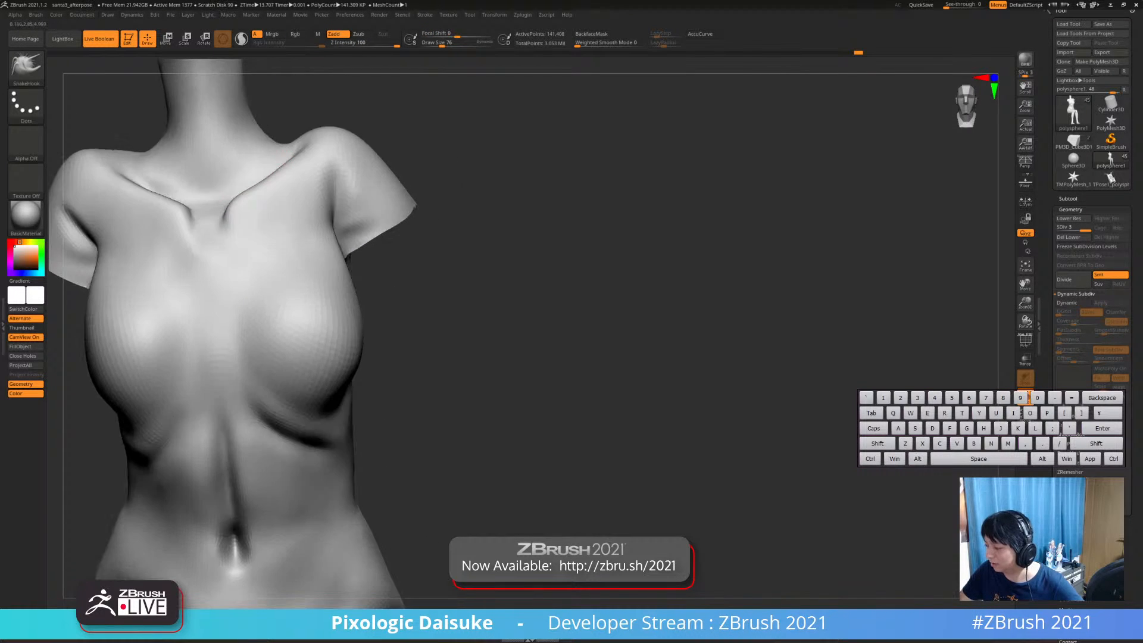
pyautogui.press('shift')
pyautogui.keyDown('shift'); pyautogui.moveTo(269, 181); pyautogui.dragTo(203, 233); pyautogui.keyUp('shift')
pyautogui.moveTo(202, 235)
pyautogui.mouseDown(button='right')
pyautogui.moveTo(190, 252)
pyautogui.moveTo(204, 243)
pyautogui.mouseUp(button='right')
pyautogui.moveTo(215, 287)
pyautogui.keyDown('ctrl'); pyautogui.mouseDown(button='right')
pyautogui.moveTo(230, 249)
pyautogui.moveTo(244, 298)
pyautogui.moveTo(251, 241)
pyautogui.mouseUp(button='right'); pyautogui.keyUp('ctrl')
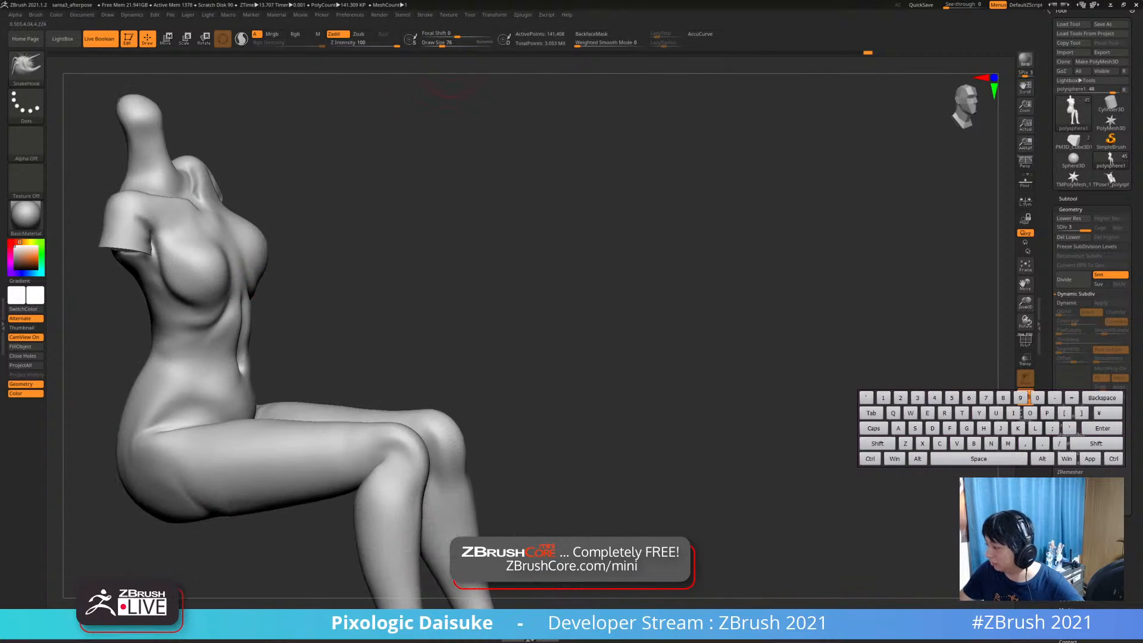
# Adjust the side profile of the chest and ribcage with SnakeHook at draw size 121
pyautogui.click(446, 44)
pyautogui.moveTo(345, 163)
pyautogui.keyDown('ctrl'); pyautogui.mouseDown(button='right')
pyautogui.moveTo(342, 208)
pyautogui.moveTo(363, 205)
pyautogui.mouseUp(button='right'); pyautogui.keyUp('ctrl')
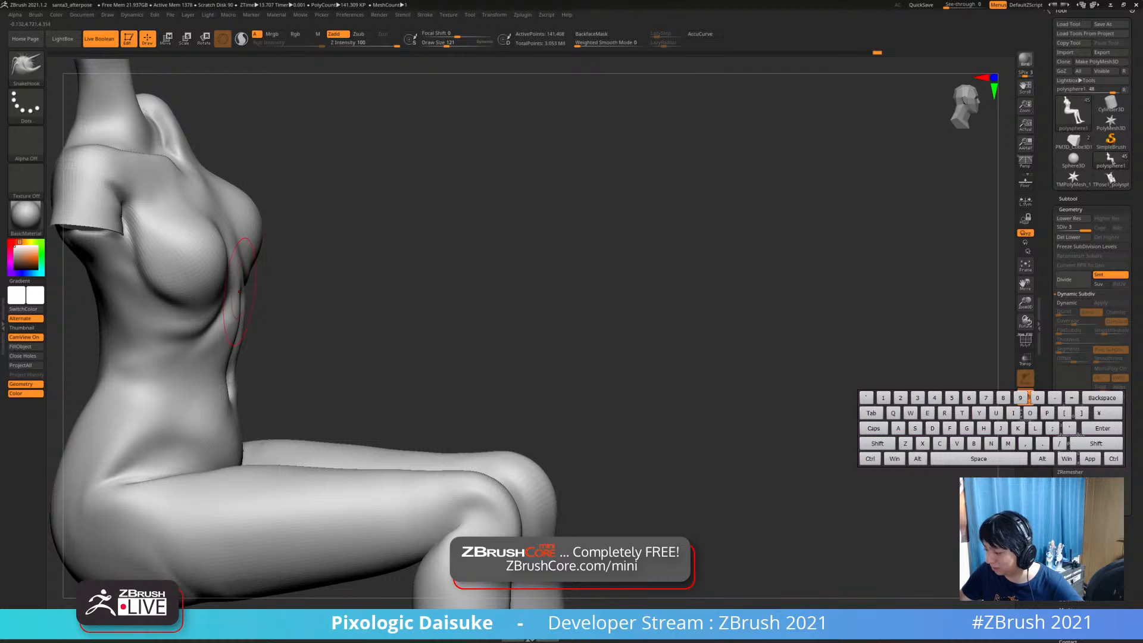
pyautogui.moveTo(238, 292)
pyautogui.mouseDown(button='right')
pyautogui.moveTo(247, 229)
pyautogui.moveTo(230, 235)
pyautogui.moveTo(228, 262)
pyautogui.moveTo(161, 256)
pyautogui.moveTo(303, 267)
pyautogui.moveTo(298, 243)
pyautogui.moveTo(262, 288)
pyautogui.moveTo(265, 261)
pyautogui.mouseUp(button='right')
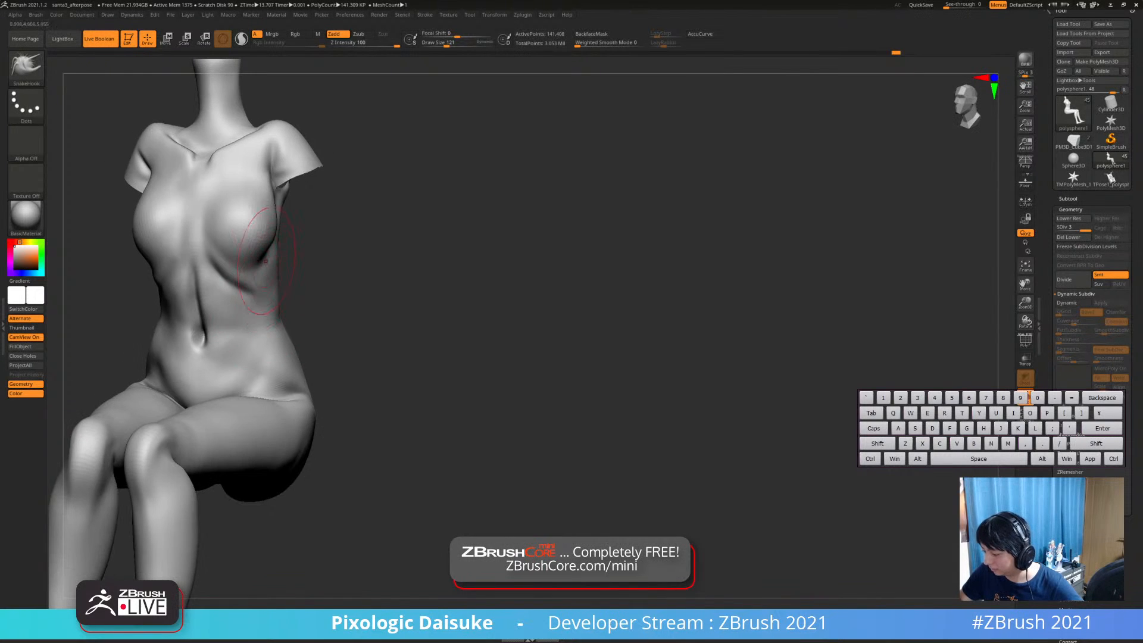
# Sculpt the rib muscles on the side of the torso below the armpit with ClayBuildup at draw size 72, and smooth them
pyautogui.press('b')
pyautogui.press('d')
pyautogui.press('s')
pyautogui.moveTo(261, 312); pyautogui.dragTo(256, 292, button='right')
pyautogui.press('b')
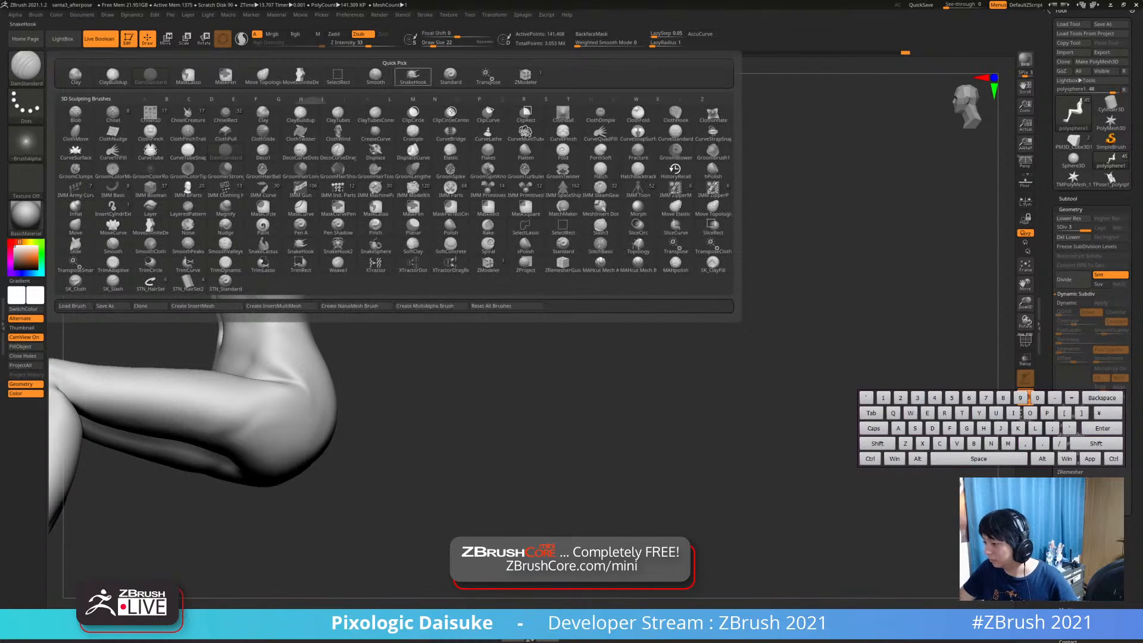
pyautogui.click(112, 76)
pyautogui.click(441, 44)
pyautogui.moveTo(333, 262); pyautogui.dragTo(301, 256, button='right')
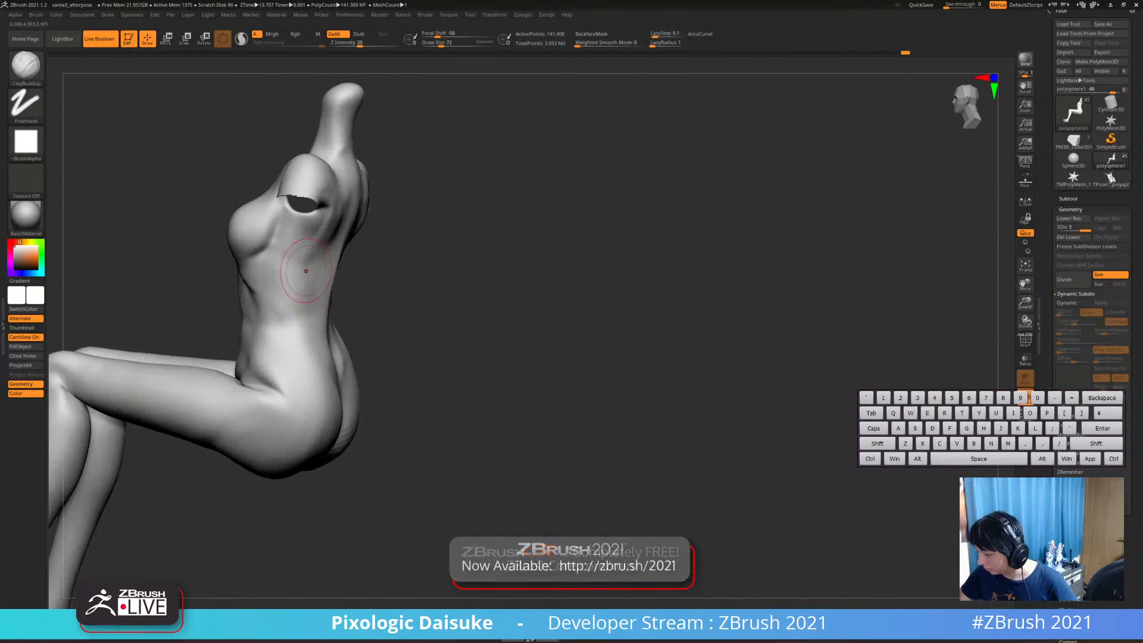
pyautogui.moveTo(305, 253); pyautogui.dragTo(293, 287)
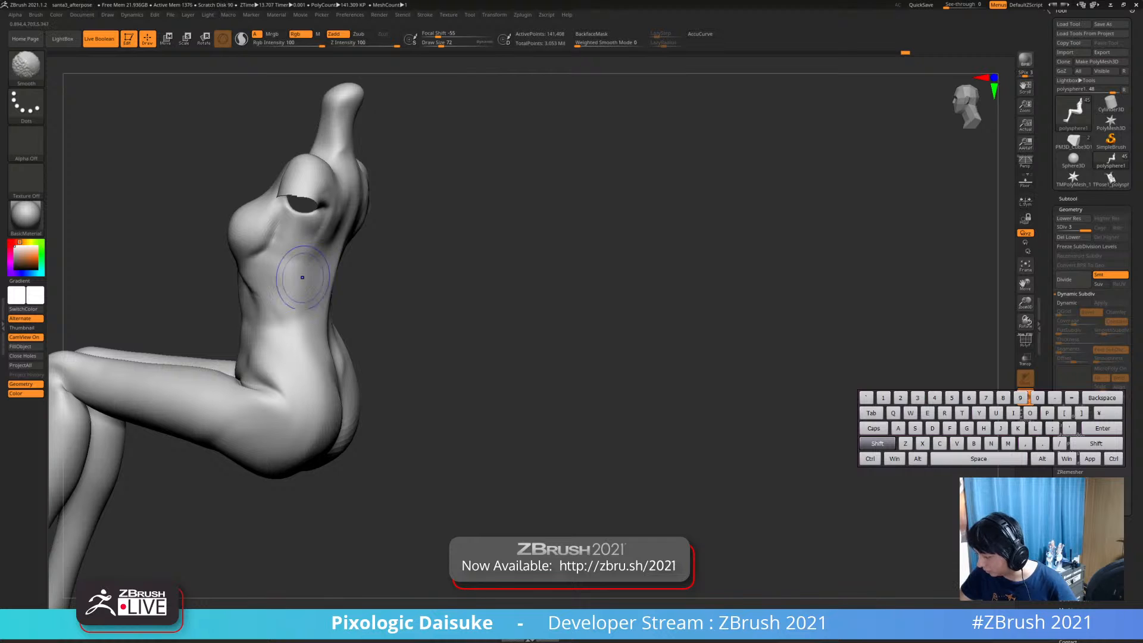
pyautogui.moveTo(302, 278); pyautogui.dragTo(287, 282, button='right')
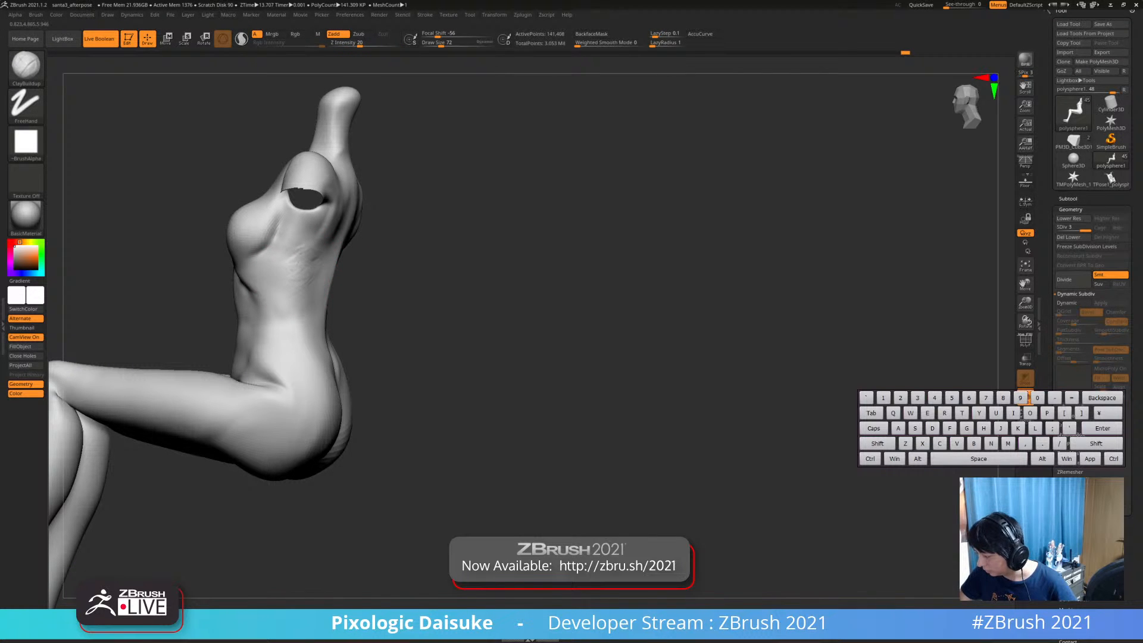
pyautogui.press('shift')
# Refine the back around the shoulder blades and down to the hips with ClayBuildup, and smooth the transitions
pyautogui.moveTo(311, 261); pyautogui.dragTo(266, 231, button='right')
pyautogui.press('shift')
pyautogui.moveTo(324, 196)
pyautogui.mouseDown(button='right')
pyautogui.moveTo(322, 226)
pyautogui.moveTo(345, 228)
pyautogui.mouseUp(button='right')
pyautogui.press('shift')
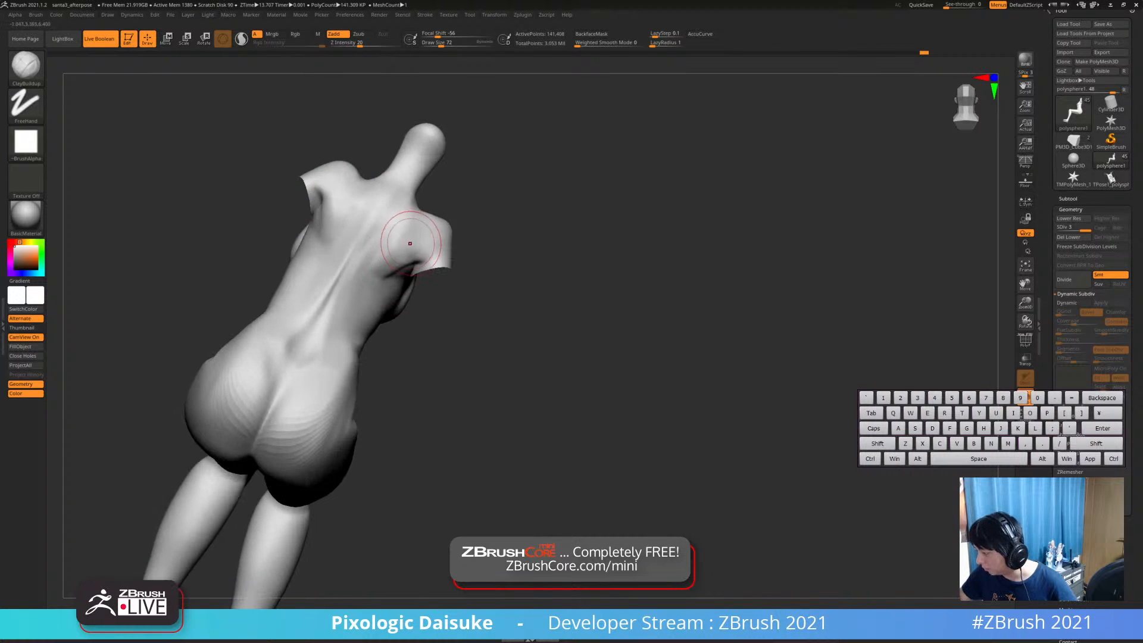
pyautogui.keyDown('shift'); pyautogui.moveTo(395, 243); pyautogui.dragTo(341, 333); pyautogui.keyUp('shift')
pyautogui.moveTo(301, 362); pyautogui.dragTo(298, 372, button='right')
pyautogui.moveTo(260, 361)
pyautogui.keyDown('alt'); pyautogui.mouseDown()
pyautogui.moveTo(292, 397)
pyautogui.moveTo(268, 361)
pyautogui.moveTo(266, 371)
pyautogui.mouseUp(); pyautogui.keyUp('alt')
pyautogui.hotkey('ctrl', 'z')
pyautogui.moveTo(359, 371)
pyautogui.mouseDown(button='right')
pyautogui.moveTo(451, 344)
pyautogui.moveTo(405, 333)
pyautogui.mouseUp(button='right')
pyautogui.moveTo(381, 250)
pyautogui.mouseDown(button='right')
pyautogui.moveTo(337, 236)
pyautogui.moveTo(355, 337)
pyautogui.mouseUp(button='right')
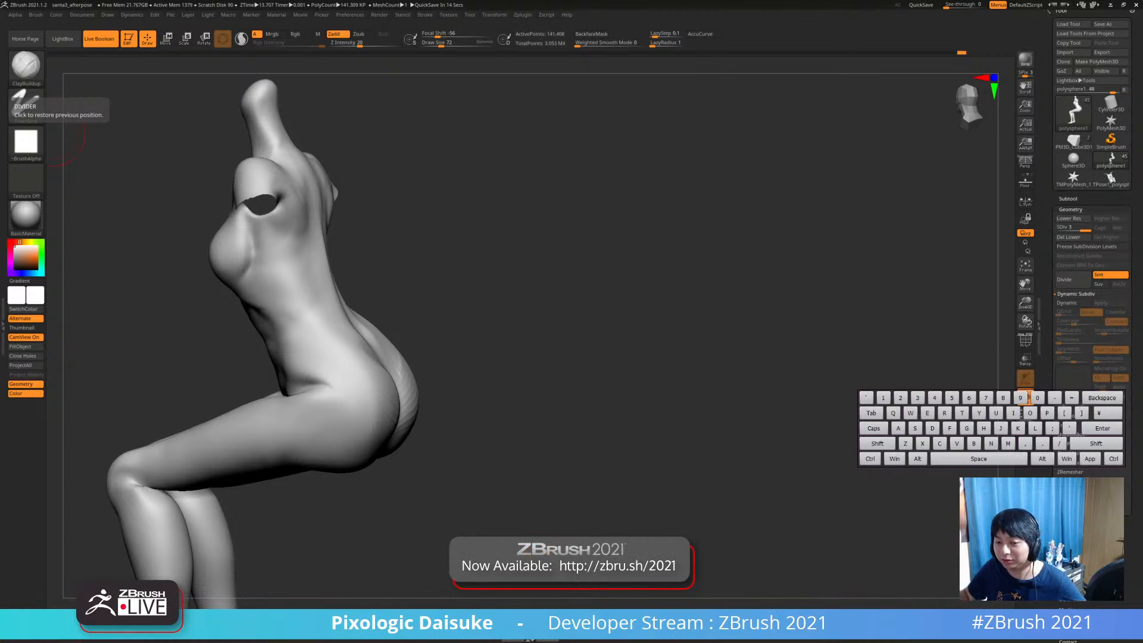
# Unhide the arms of the body mesh
pyautogui.moveTo(131, 262)
pyautogui.mouseDown()
pyautogui.moveTo(507, 301)
pyautogui.moveTo(464, 300)
pyautogui.mouseUp()
pyautogui.keyDown('ctrl'); pyautogui.keyDown('shift'); pyautogui.click(508, 301); pyautogui.keyUp('shift'); pyautogui.keyUp('ctrl')
pyautogui.moveTo(464, 301)
pyautogui.mouseDown(button='right')
pyautogui.moveTo(390, 292)
pyautogui.moveTo(326, 301)
pyautogui.moveTo(396, 298)
pyautogui.mouseUp(button='right')
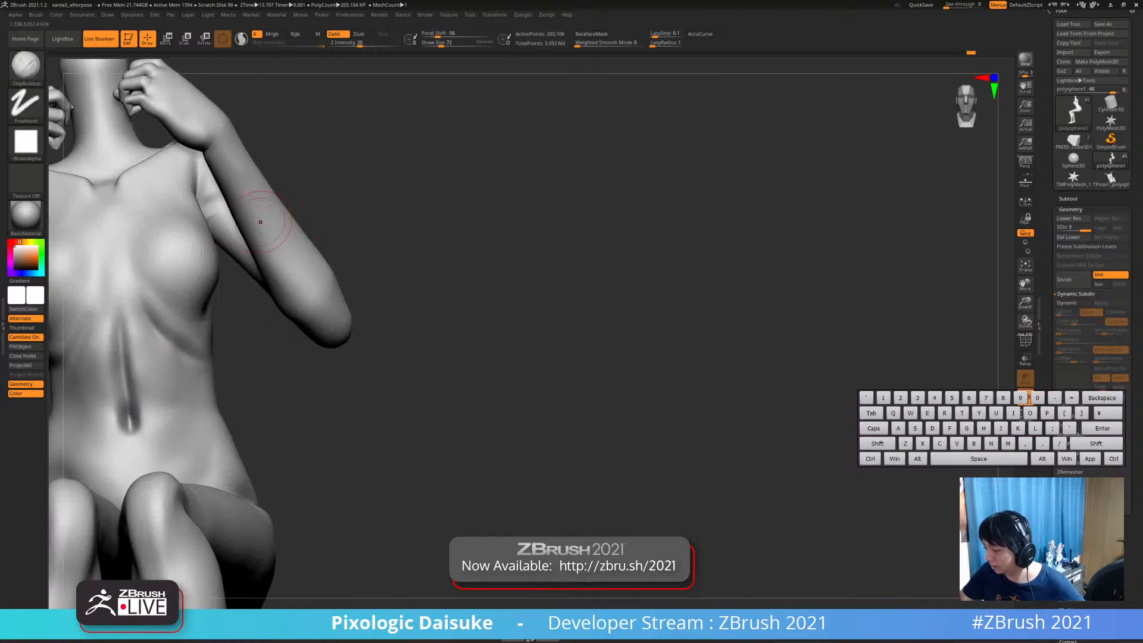
# Smooth the armpit transitions where the upper arms meet the chest and the back at draw size 72
pyautogui.moveTo(238, 267)
pyautogui.keyDown('ctrl'); pyautogui.mouseDown(button='right')
pyautogui.moveTo(250, 232)
pyautogui.moveTo(316, 286)
pyautogui.mouseUp(button='right'); pyautogui.keyUp('ctrl')
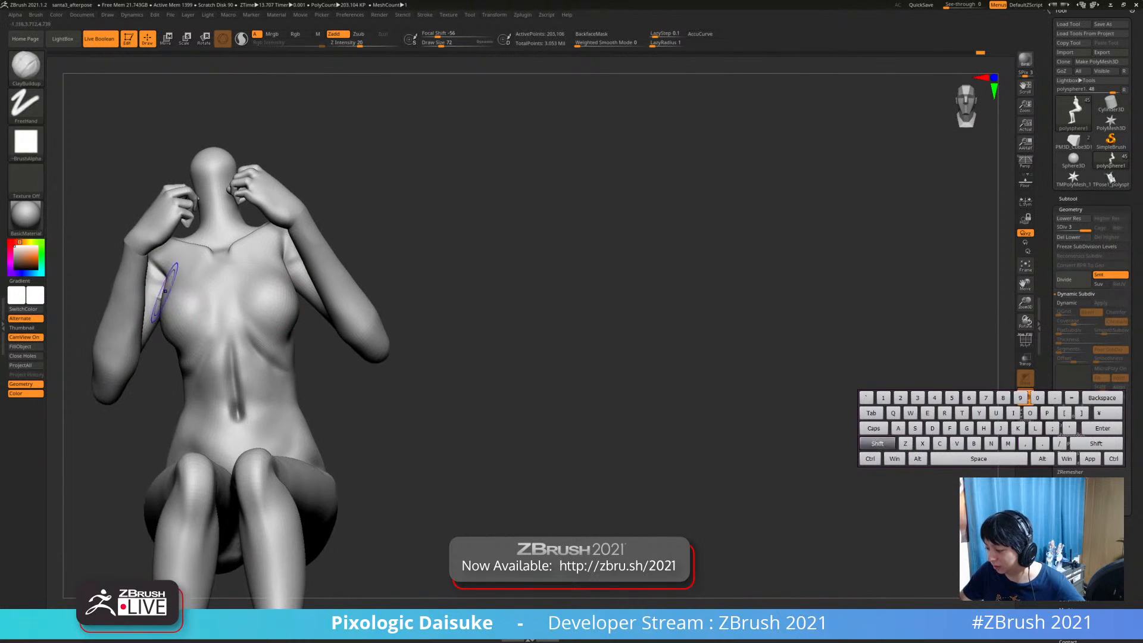
pyautogui.keyDown('shift'); pyautogui.moveTo(167, 285); pyautogui.dragTo(156, 302); pyautogui.keyUp('shift')
pyautogui.moveTo(132, 337)
pyautogui.mouseDown(button='right')
pyautogui.moveTo(201, 307)
pyautogui.moveTo(357, 280)
pyautogui.mouseUp(button='right')
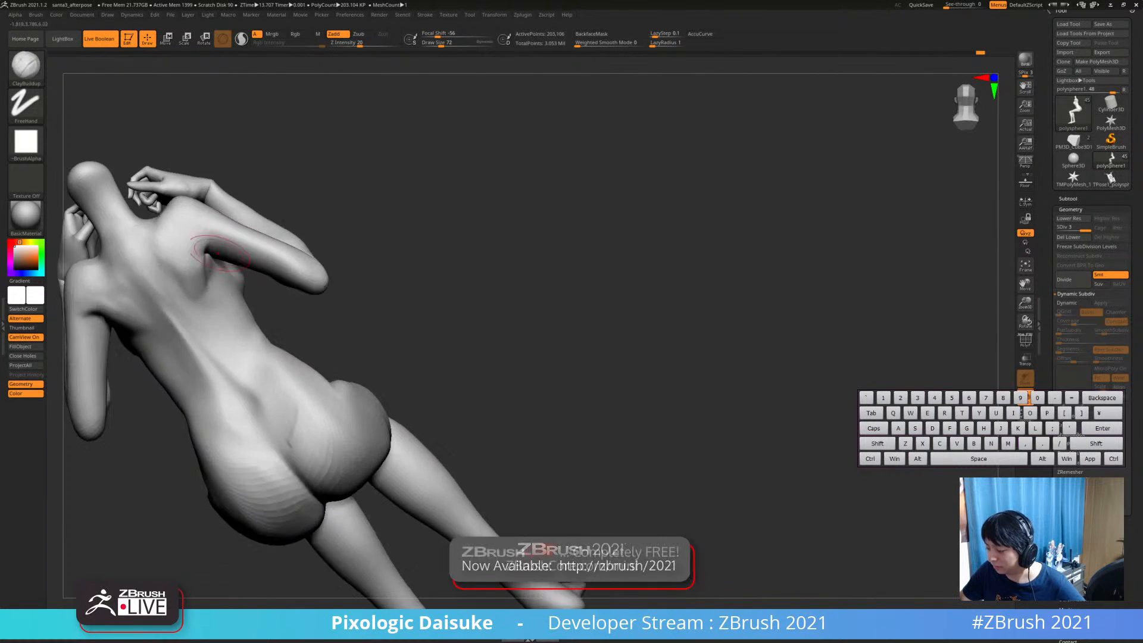
pyautogui.keyDown('shift'); pyautogui.moveTo(208, 250); pyautogui.dragTo(210, 273); pyautogui.keyUp('shift')
pyautogui.moveTo(209, 273)
pyautogui.mouseDown(button='right')
pyautogui.moveTo(268, 283)
pyautogui.moveTo(253, 318)
pyautogui.mouseUp(button='right')
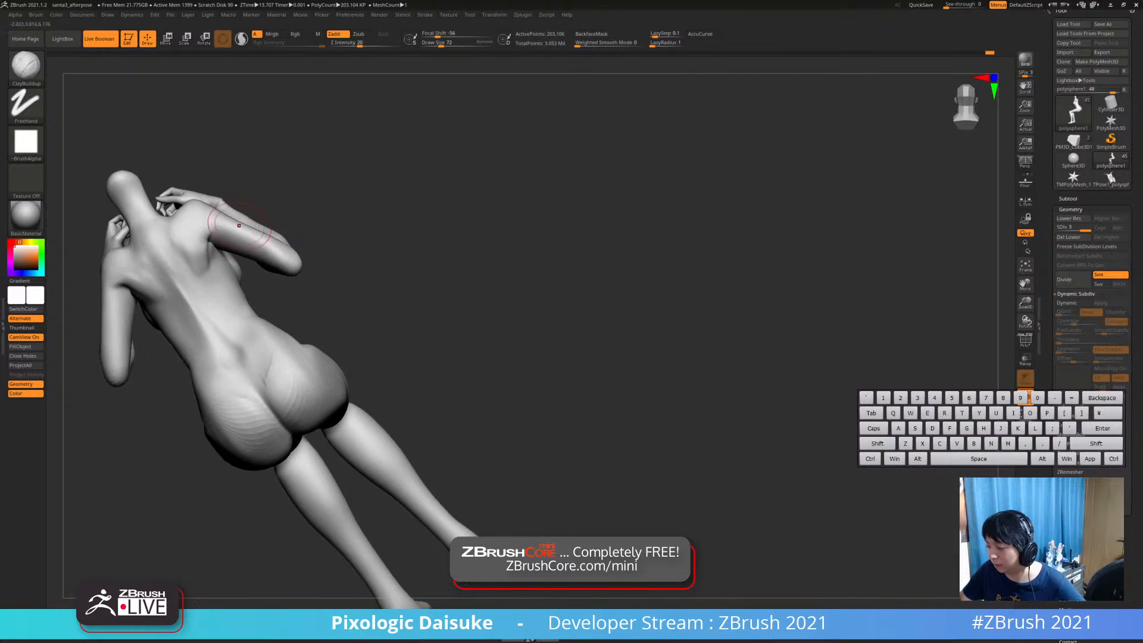
pyautogui.moveTo(235, 226)
pyautogui.keyDown('ctrl'); pyautogui.mouseDown(button='right')
pyautogui.moveTo(208, 248)
pyautogui.moveTo(241, 252)
pyautogui.mouseUp(button='right'); pyautogui.keyUp('ctrl')
# Carve the crease between the right upper arm and shoulder blade with DamStandard, and smooth its edges
pyautogui.press('b')
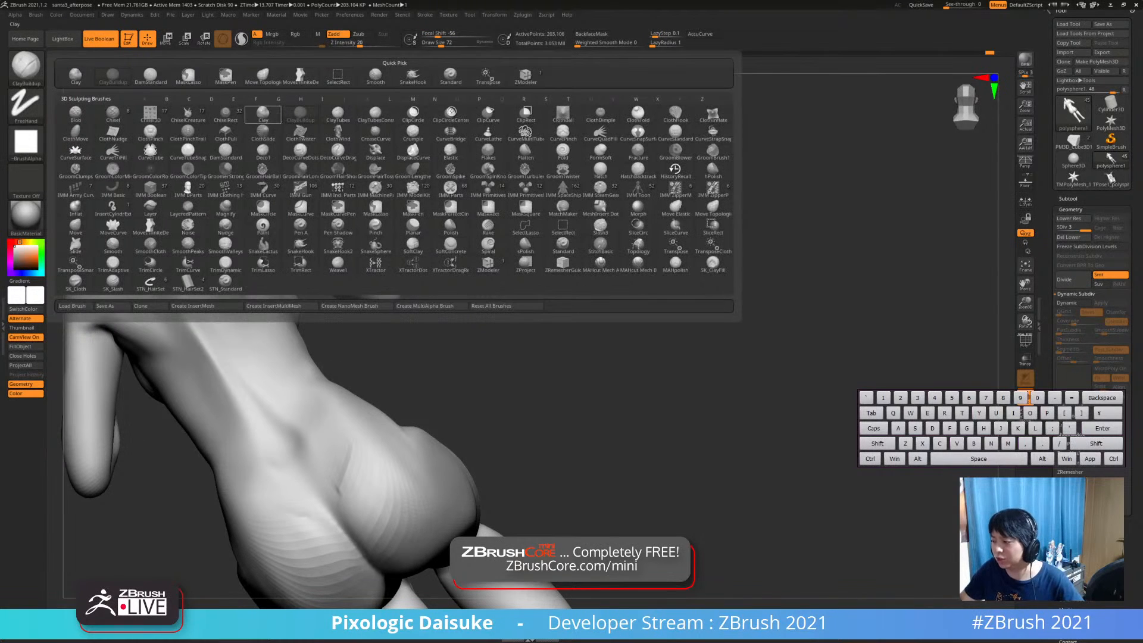
pyautogui.click(26, 68)
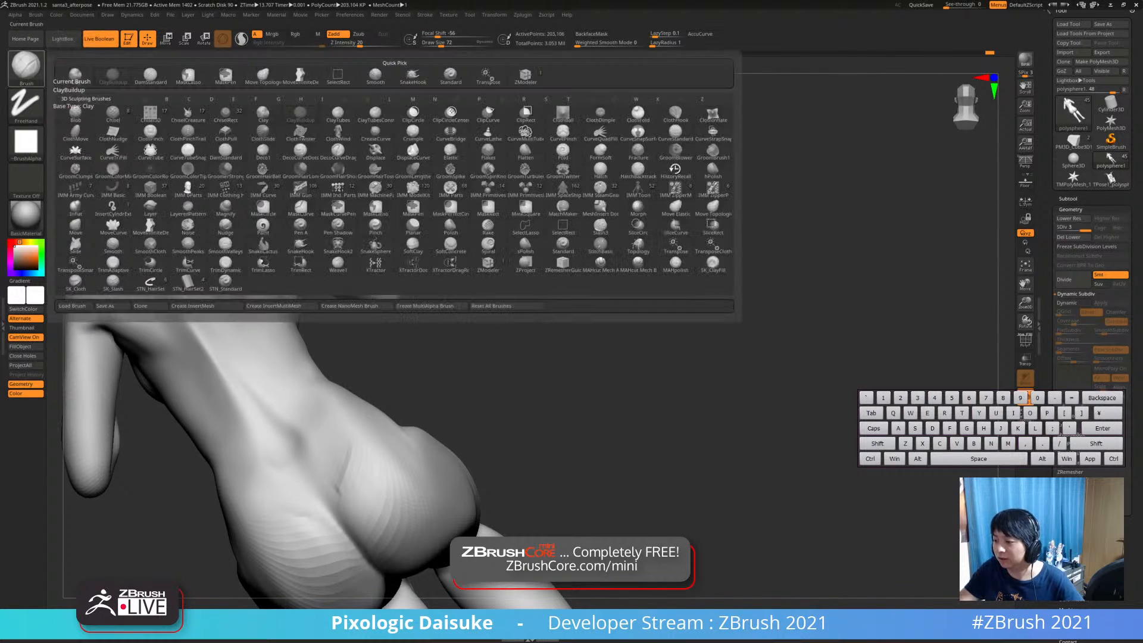
pyautogui.click(26, 68)
pyautogui.click(150, 76)
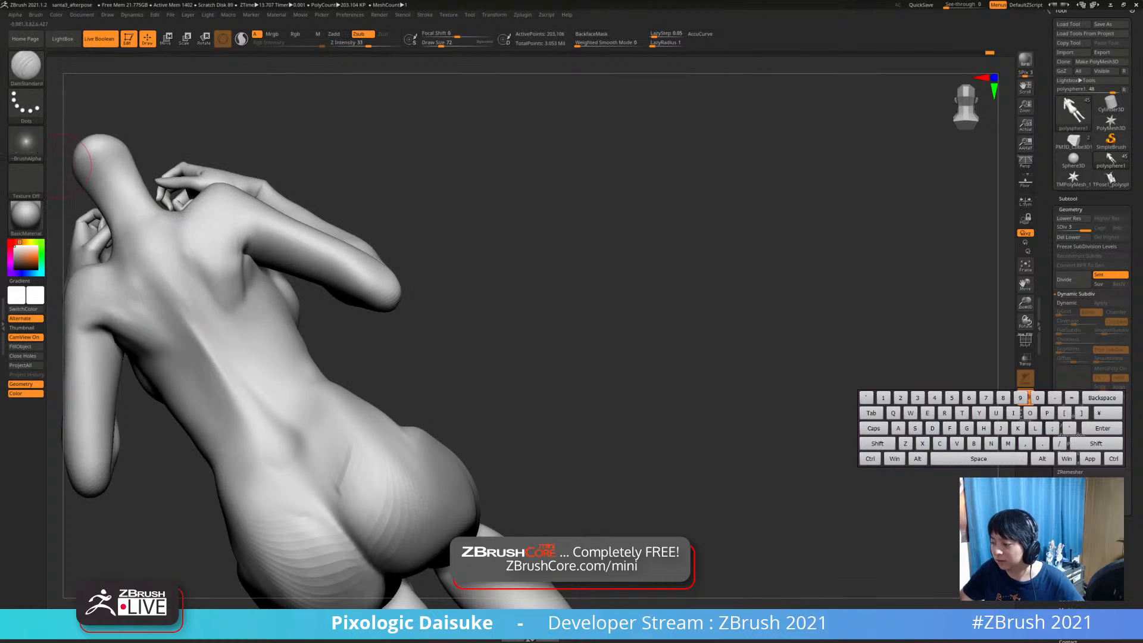
pyautogui.press('shift')
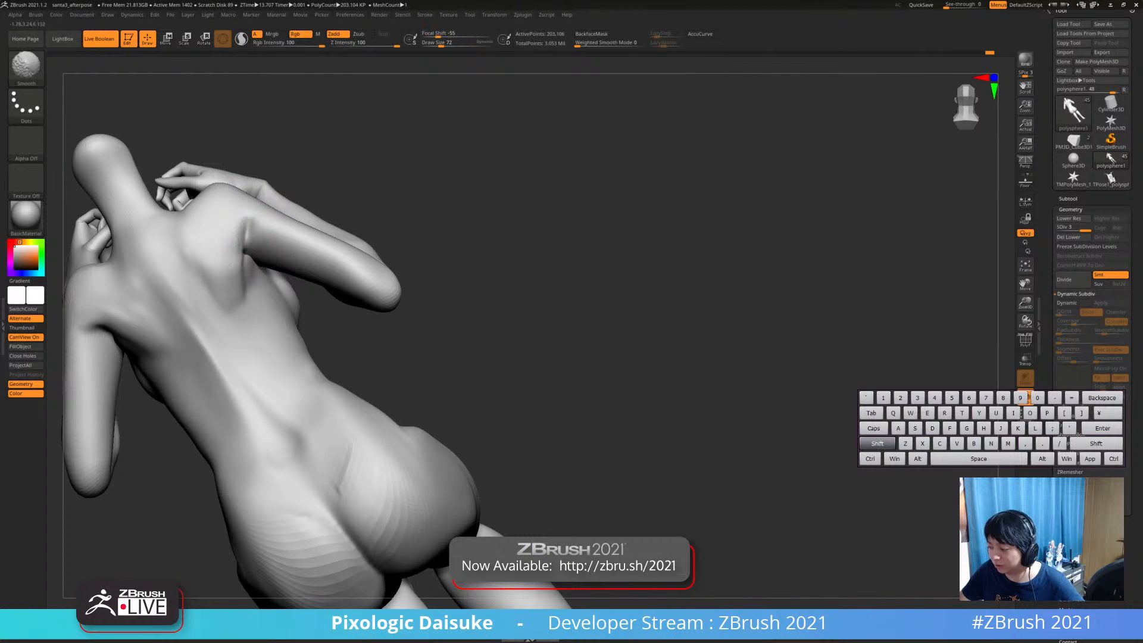
pyautogui.moveTo(247, 225)
pyautogui.keyDown('alt'); pyautogui.mouseDown(button='right')
pyautogui.moveTo(268, 191)
pyautogui.moveTo(310, 220)
pyautogui.moveTo(290, 226)
pyautogui.moveTo(289, 245)
pyautogui.moveTo(277, 241)
pyautogui.mouseUp(button='right'); pyautogui.keyUp('alt')
pyautogui.press('shift')
pyautogui.press('shift')
pyautogui.moveTo(277, 241)
pyautogui.keyDown('ctrl'); pyautogui.mouseDown(button='right')
pyautogui.moveTo(292, 254)
pyautogui.moveTo(291, 208)
pyautogui.mouseUp(button='right'); pyautogui.keyUp('ctrl')
pyautogui.moveTo(290, 209); pyautogui.dragTo(292, 198, button='right')
pyautogui.press('shift')
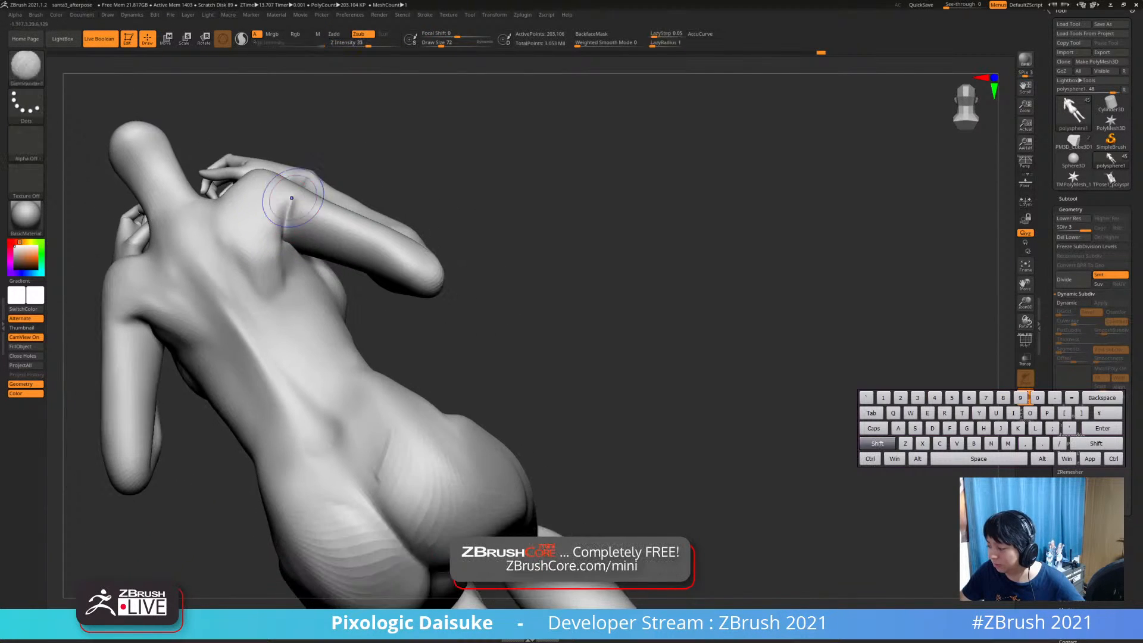
pyautogui.keyDown('shift'); pyautogui.moveTo(292, 198); pyautogui.dragTo(268, 262); pyautogui.keyUp('shift')
# Extend the crease over the back of the right shoulder with DamStandard and soften it toward the armpit
pyautogui.keyDown('ctrl'); pyautogui.moveTo(288, 219); pyautogui.dragTo(290, 199, button='right'); pyautogui.keyUp('ctrl')
pyautogui.moveTo(291, 199)
pyautogui.mouseDown(button='right')
pyautogui.moveTo(317, 183)
pyautogui.moveTo(328, 190)
pyautogui.mouseUp(button='right')
pyautogui.keyDown('ctrl'); pyautogui.moveTo(328, 189); pyautogui.dragTo(329, 205, button='right'); pyautogui.keyUp('ctrl')
pyautogui.moveTo(321, 215); pyautogui.dragTo(334, 192)
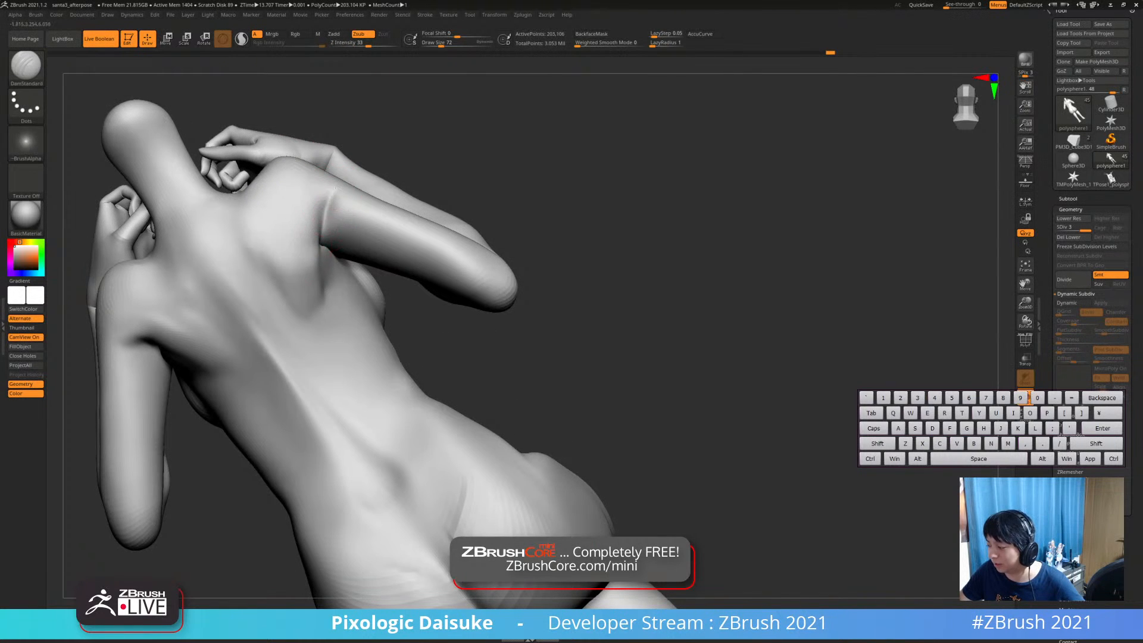
pyautogui.keyDown('ctrl'); pyautogui.moveTo(335, 202); pyautogui.dragTo(335, 188, button='right'); pyautogui.keyUp('ctrl')
pyautogui.keyDown('shift'); pyautogui.moveTo(318, 213); pyautogui.dragTo(299, 253); pyautogui.keyUp('shift')
# Smooth the lower back around the sacrum and the top of the cleft between the buttocks
pyautogui.moveTo(345, 279)
pyautogui.keyDown('ctrl'); pyautogui.mouseDown(button='right')
pyautogui.moveTo(351, 257)
pyautogui.moveTo(374, 256)
pyautogui.moveTo(387, 238)
pyautogui.moveTo(383, 331)
pyautogui.moveTo(337, 303)
pyautogui.moveTo(325, 326)
pyautogui.mouseUp(button='right'); pyautogui.keyUp('ctrl')
pyautogui.keyDown('shift'); pyautogui.moveTo(326, 311); pyautogui.dragTo(313, 301); pyautogui.keyUp('shift')
pyautogui.moveTo(312, 301)
pyautogui.keyDown('ctrl'); pyautogui.mouseDown(button='right')
pyautogui.moveTo(319, 325)
pyautogui.moveTo(329, 317)
pyautogui.mouseUp(button='right'); pyautogui.keyUp('ctrl')
pyautogui.press('shift')
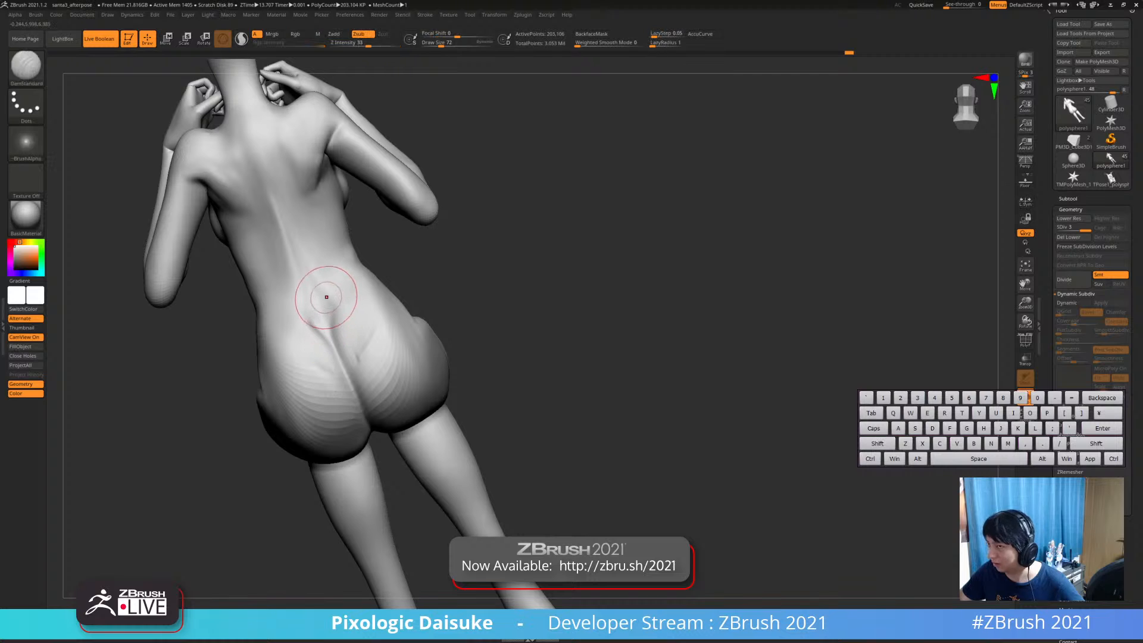
pyautogui.keyDown('shift'); pyautogui.moveTo(331, 307); pyautogui.dragTo(313, 310); pyautogui.keyUp('shift')
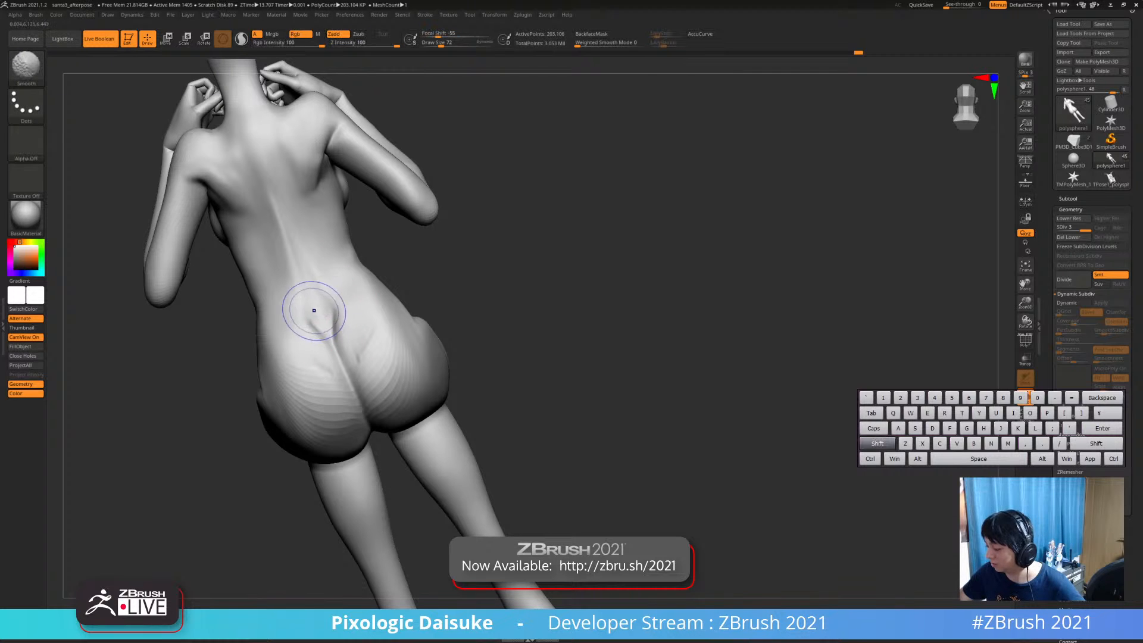
pyautogui.keyDown('ctrl'); pyautogui.moveTo(334, 342); pyautogui.dragTo(332, 322, button='right'); pyautogui.keyUp('ctrl')
pyautogui.keyDown('shift'); pyautogui.moveTo(328, 312); pyautogui.dragTo(334, 322); pyautogui.keyUp('shift')
# Smooth the stepped surface on the upper part of the right buttock
pyautogui.moveTo(334, 322); pyautogui.dragTo(360, 340, button='right')
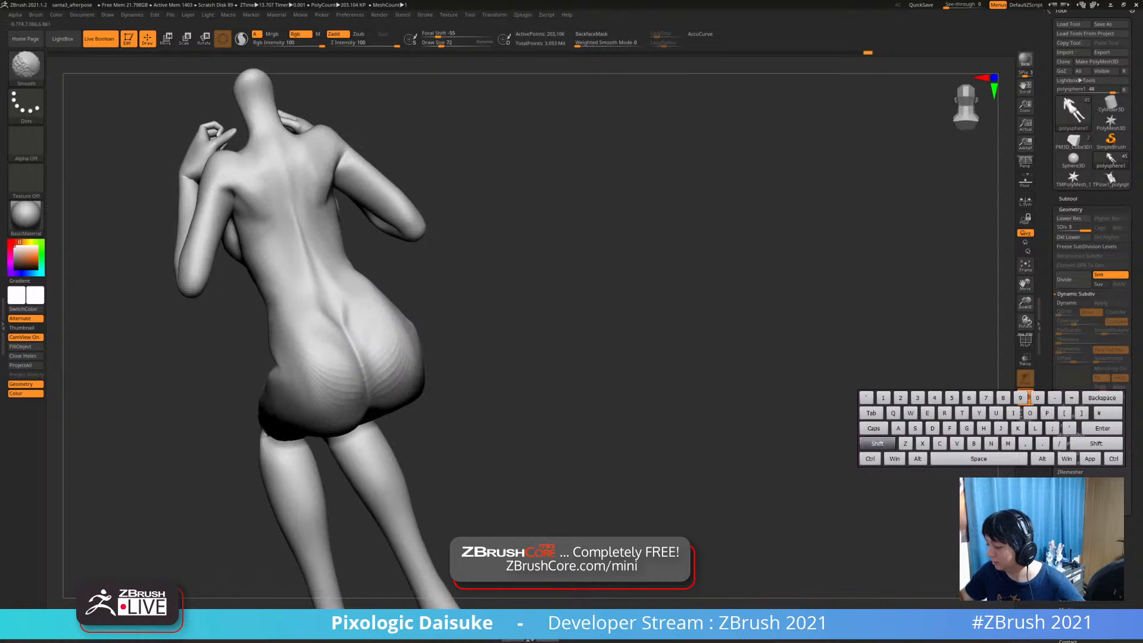
pyautogui.keyDown('shift'); pyautogui.moveTo(381, 334); pyautogui.dragTo(389, 354); pyautogui.keyUp('shift')
pyautogui.moveTo(398, 325); pyautogui.dragTo(382, 301, button='right')
pyautogui.keyDown('shift'); pyautogui.moveTo(383, 333); pyautogui.dragTo(395, 357); pyautogui.keyUp('shift')
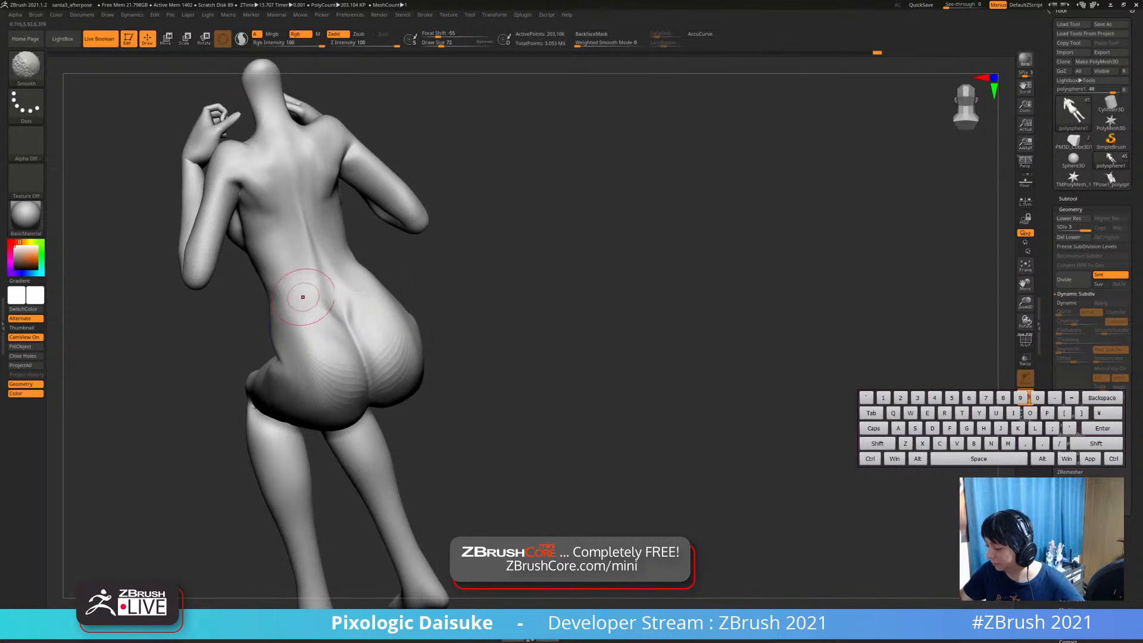
# Smooth the hip crease between the lower abdomen and the thigh on the front of the body
pyautogui.moveTo(301, 298)
pyautogui.mouseDown(button='right')
pyautogui.moveTo(335, 341)
pyautogui.moveTo(310, 319)
pyautogui.moveTo(213, 344)
pyautogui.mouseUp(button='right')
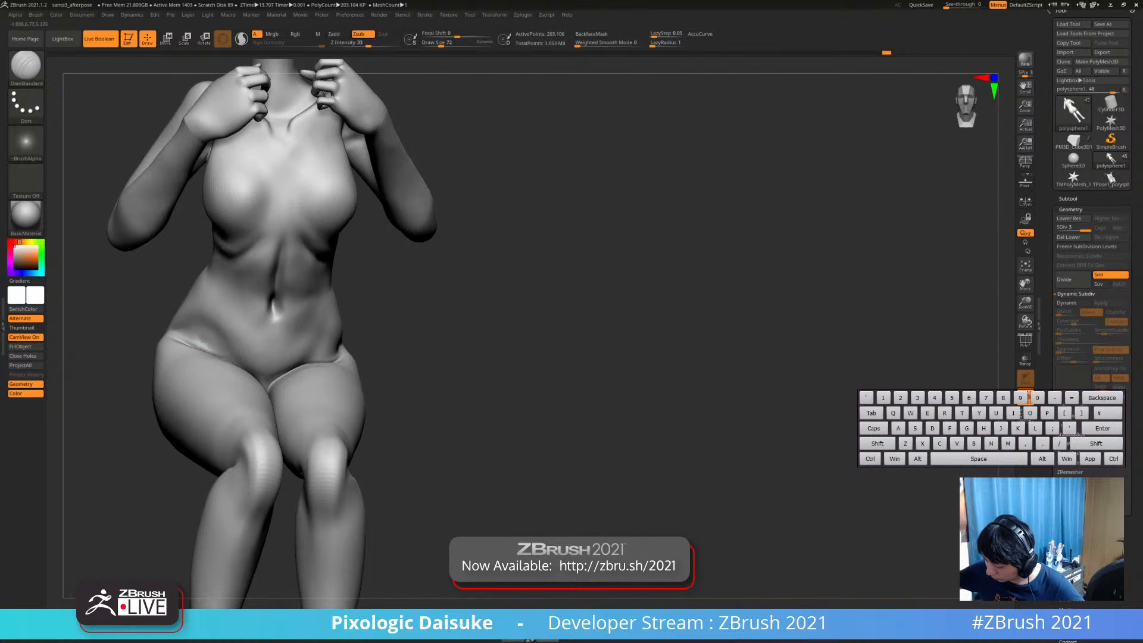
pyautogui.press('shift')
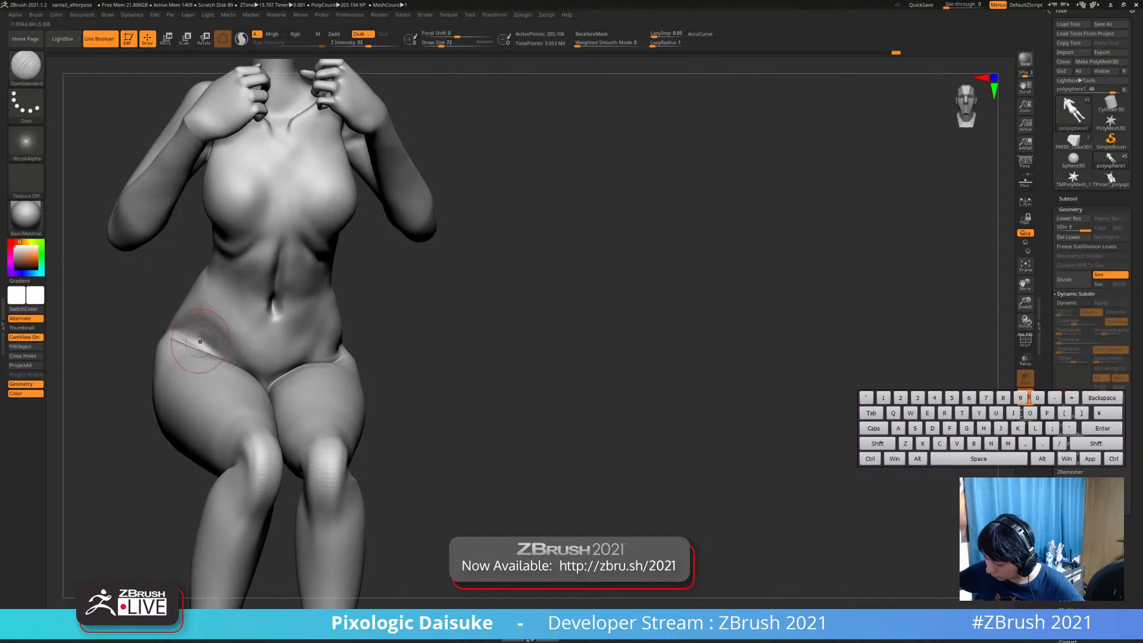
pyautogui.press('shift')
pyautogui.moveTo(200, 342); pyautogui.dragTo(197, 249, button='right')
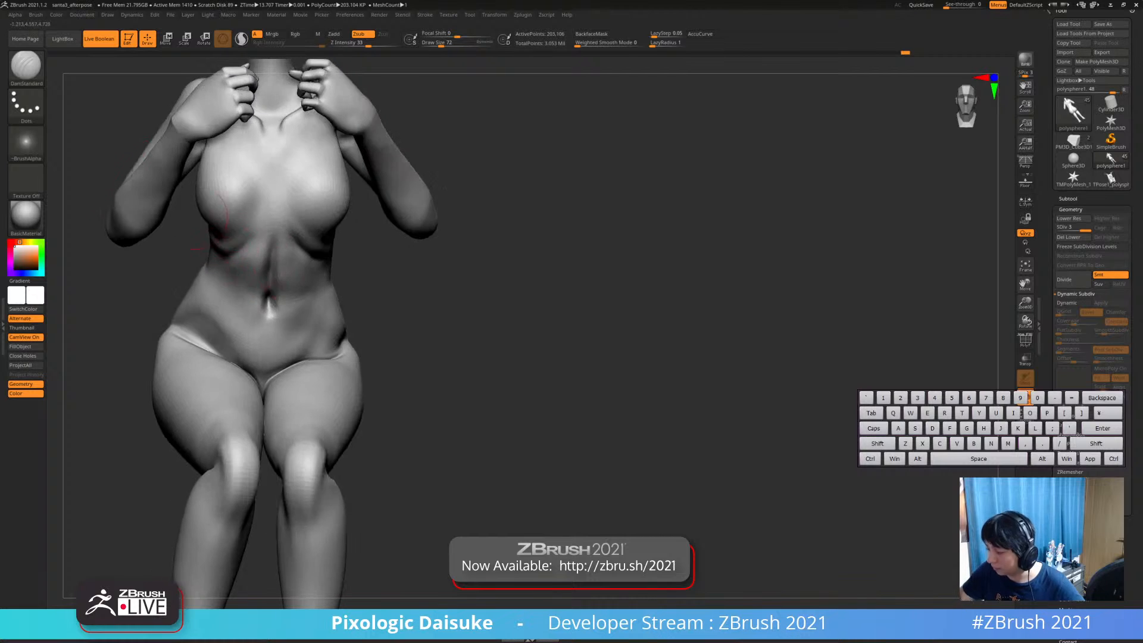
# Adjust the lower abdomen beside the hip with SnakeHook at draw size 79, and smooth the surface
pyautogui.press('b')
pyautogui.press('s')
pyautogui.press('h')
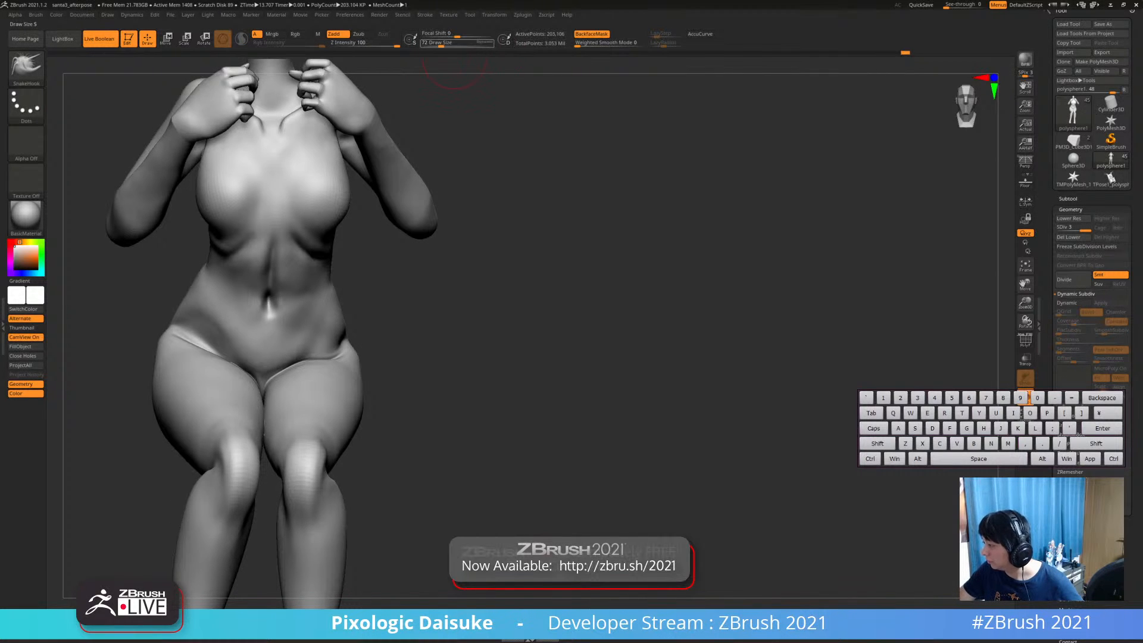
pyautogui.moveTo(441, 45); pyautogui.dragTo(442, 46)
pyautogui.moveTo(237, 322); pyautogui.dragTo(220, 326)
pyautogui.press('shift')
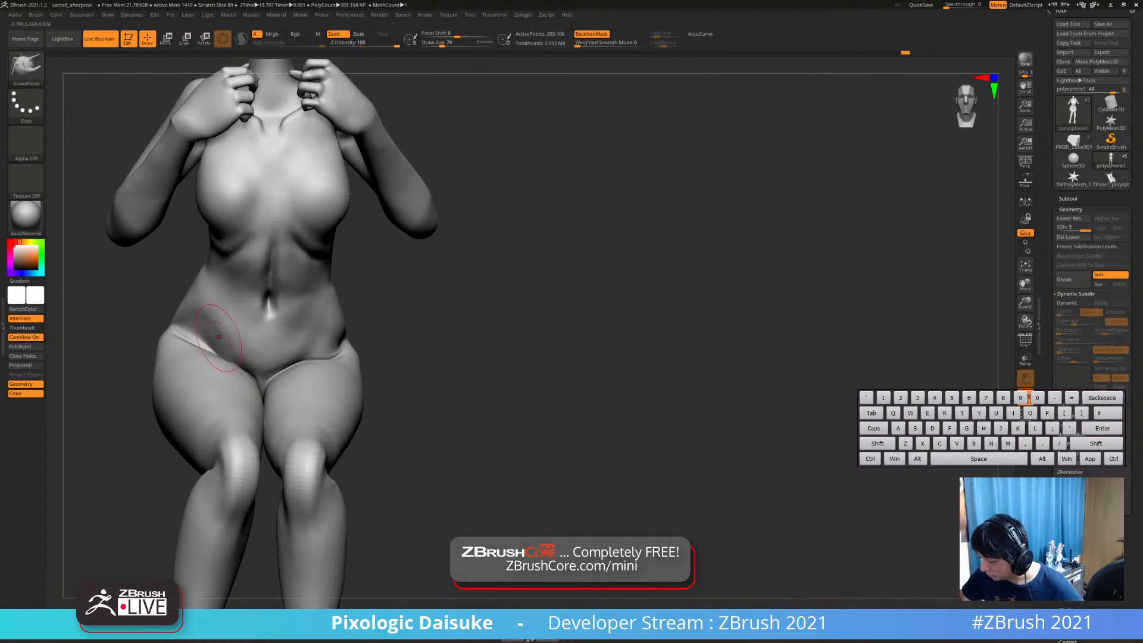
pyautogui.press('shift')
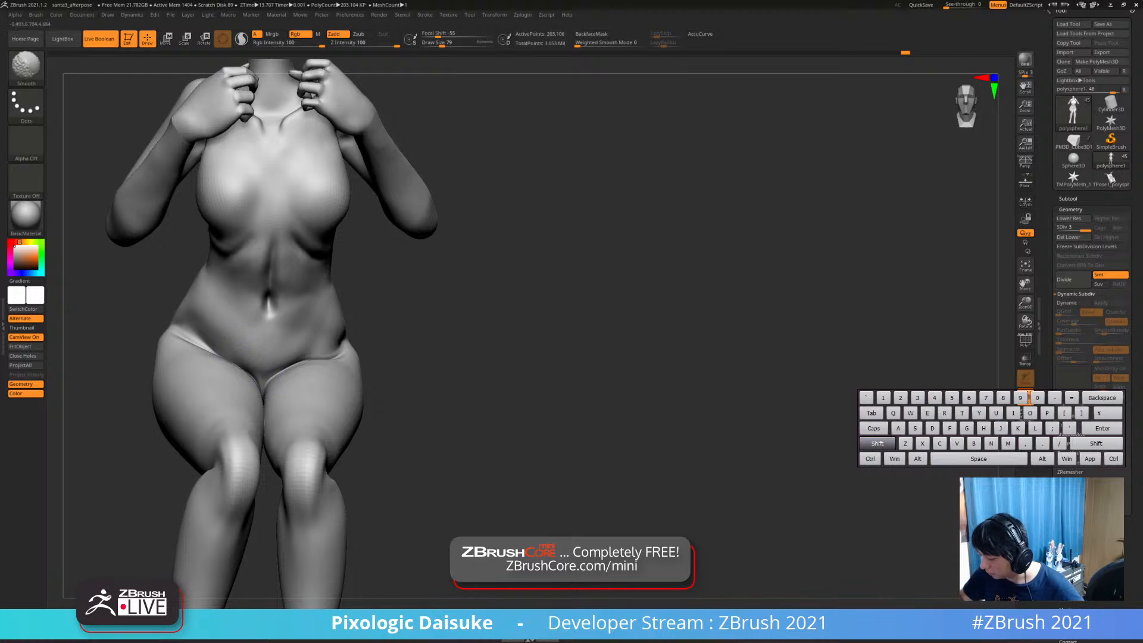
pyautogui.moveTo(268, 387); pyautogui.dragTo(261, 410, button='right')
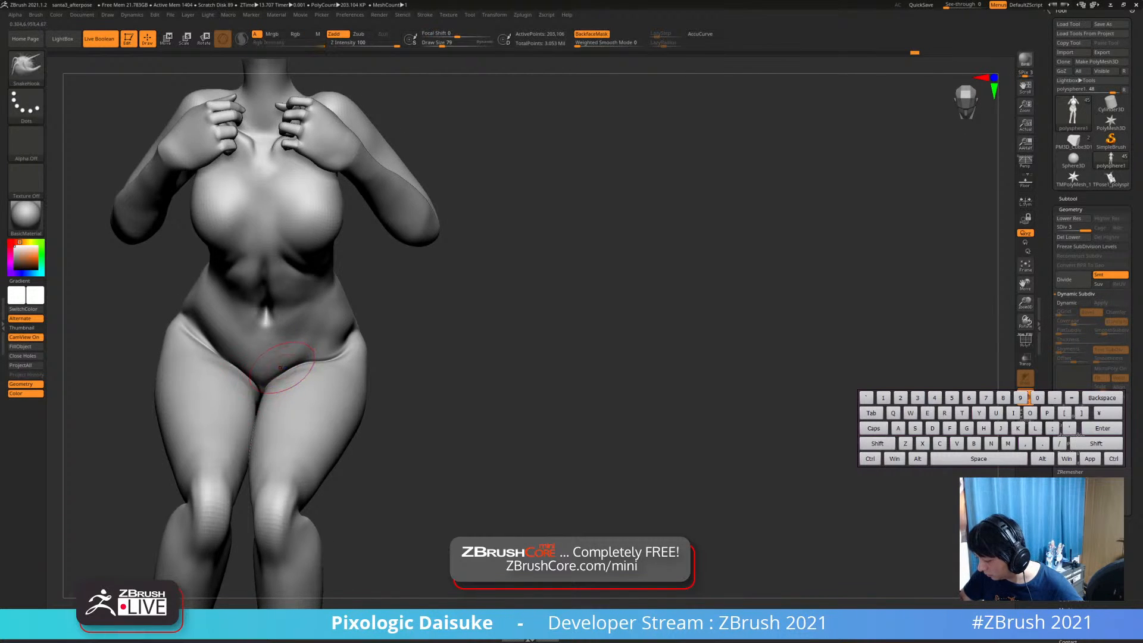
# Check the body together with the dress and chair in the full scene, selecting the dress and returning to the isolated body
pyautogui.moveTo(279, 367)
pyautogui.mouseDown(button='right')
pyautogui.moveTo(297, 376)
pyautogui.moveTo(249, 416)
pyautogui.moveTo(356, 321)
pyautogui.moveTo(398, 347)
pyautogui.mouseUp(button='right')
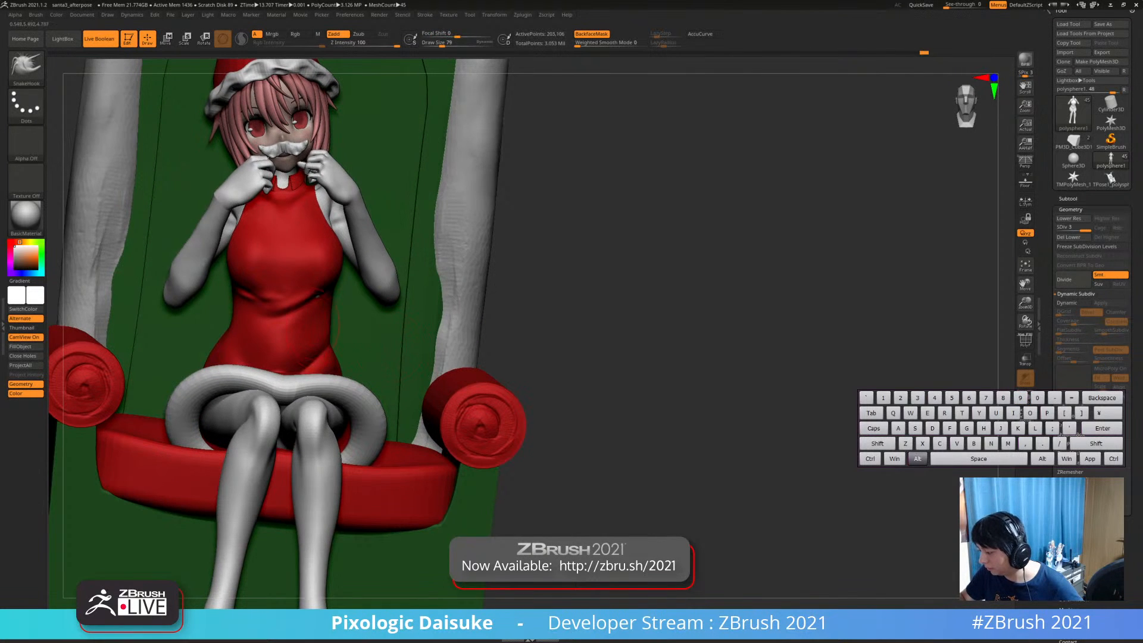
pyautogui.keyDown('alt'); pyautogui.click(337, 324); pyautogui.keyUp('alt')
pyautogui.moveTo(337, 324); pyautogui.dragTo(328, 301, button='right')
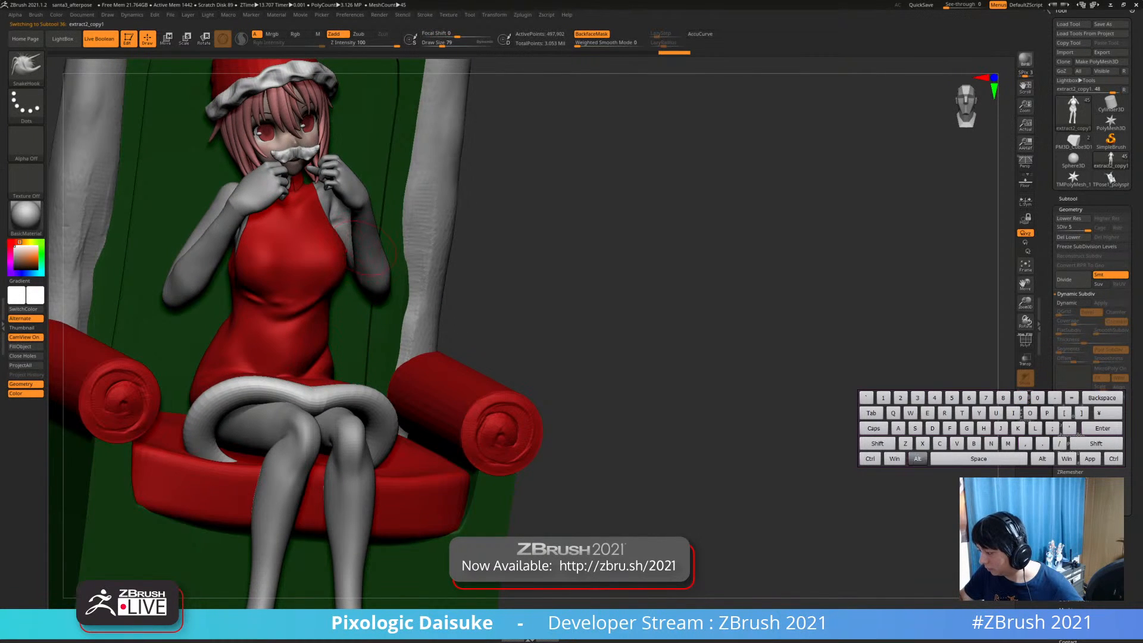
pyautogui.keyDown('alt'); pyautogui.click(367, 248); pyautogui.keyUp('alt')
pyautogui.moveTo(370, 250); pyautogui.dragTo(536, 268, button='right')
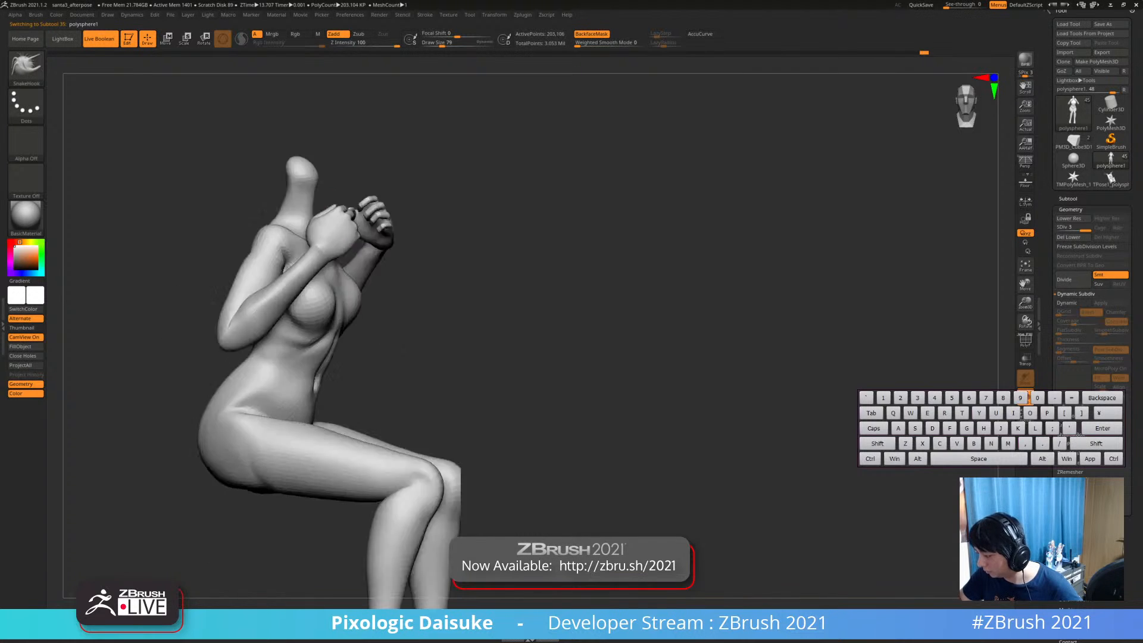
# Turn off BackfaceMask for SnakeHook and smooth the top of the right shoulder blade
pyautogui.moveTo(250, 268)
pyautogui.mouseDown(button='right')
pyautogui.moveTo(345, 250)
pyautogui.moveTo(347, 280)
pyautogui.moveTo(318, 274)
pyautogui.moveTo(330, 270)
pyautogui.moveTo(298, 244)
pyautogui.moveTo(269, 291)
pyautogui.mouseUp(button='right')
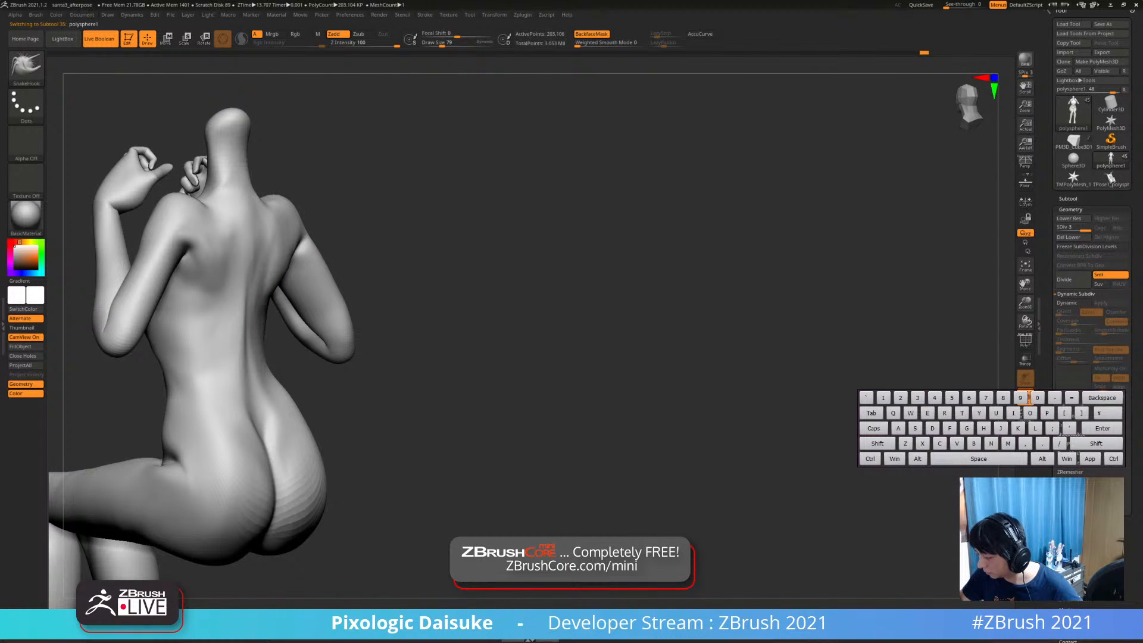
pyautogui.moveTo(233, 257); pyautogui.dragTo(182, 270, button='right')
pyautogui.moveTo(235, 229)
pyautogui.mouseDown(button='right')
pyautogui.moveTo(316, 217)
pyautogui.moveTo(315, 233)
pyautogui.moveTo(334, 198)
pyautogui.moveTo(360, 184)
pyautogui.mouseUp(button='right')
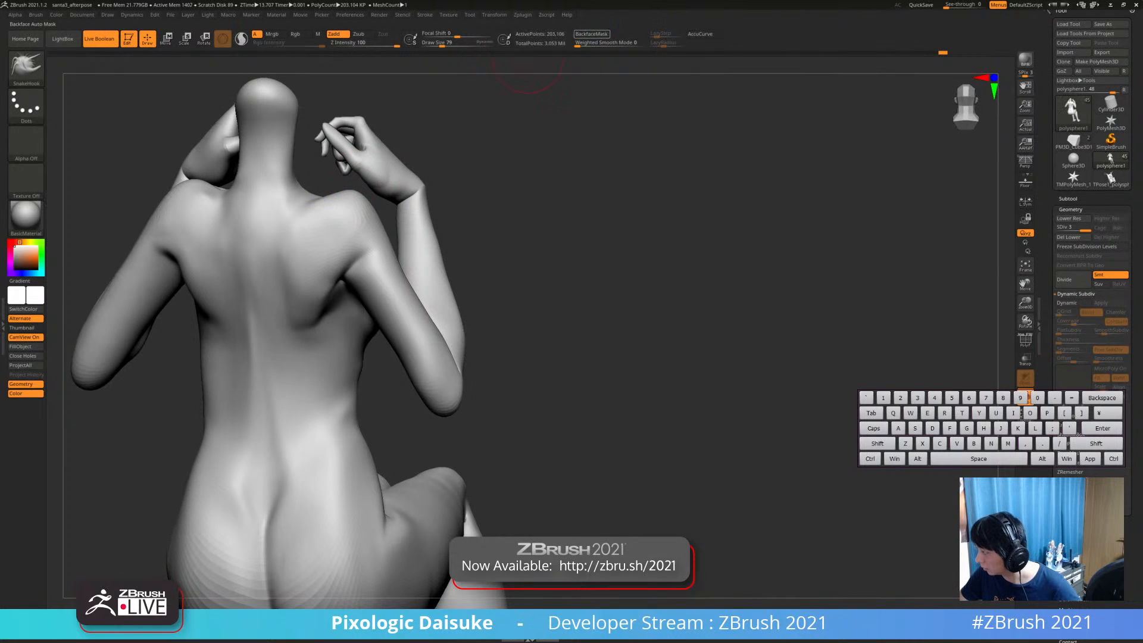
pyautogui.keyDown('shift'); pyautogui.moveTo(356, 194); pyautogui.dragTo(342, 220); pyautogui.keyUp('shift')
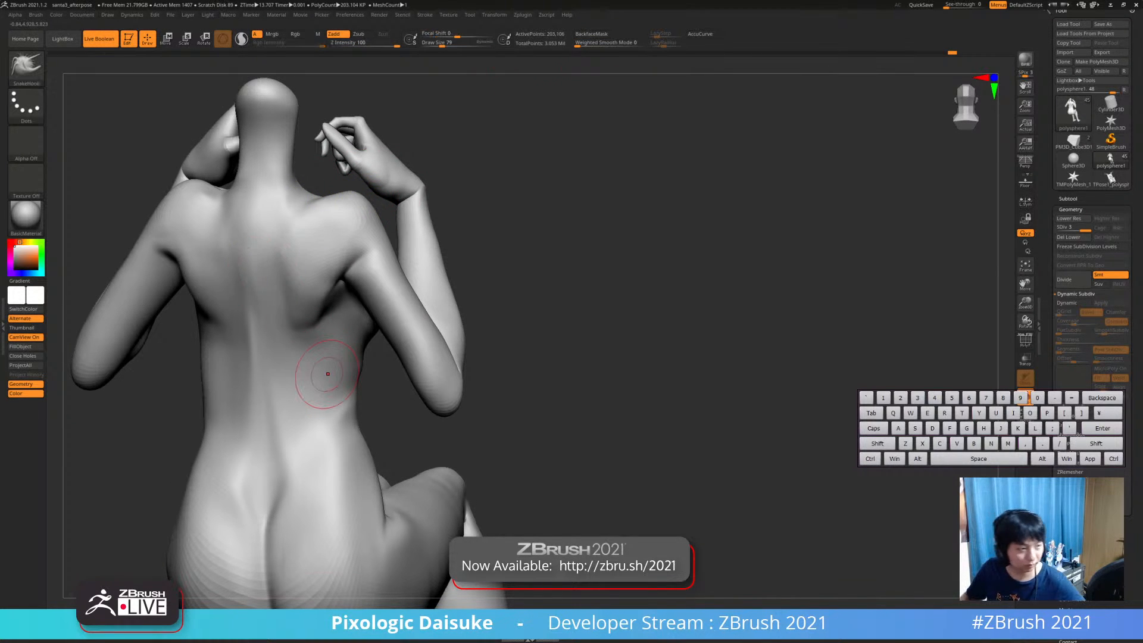
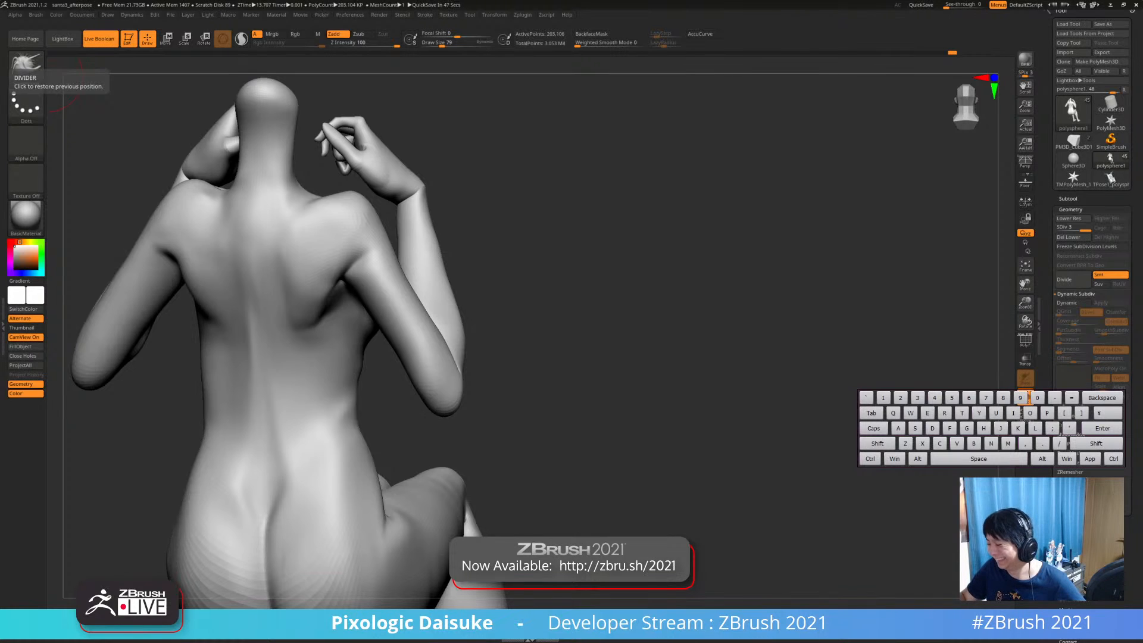
# Define the upper back beside the spine and the inner shoulder blade with DamStandard, and smooth the strokes
pyautogui.moveTo(357, 270); pyautogui.dragTo(326, 274, button='right')
pyautogui.keyDown('shift'); pyautogui.moveTo(326, 274); pyautogui.dragTo(316, 280, button='right'); pyautogui.keyUp('shift')
pyautogui.keyDown('alt'); pyautogui.moveTo(315, 279); pyautogui.dragTo(329, 245, button='right'); pyautogui.keyUp('alt')
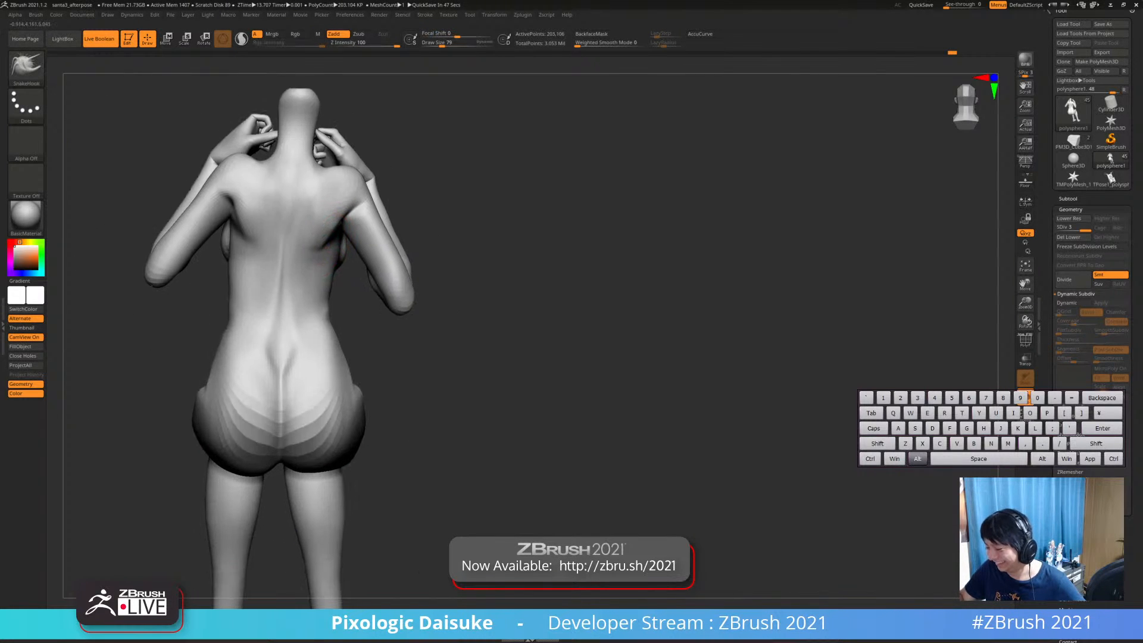
pyautogui.press('b')
pyautogui.press('d')
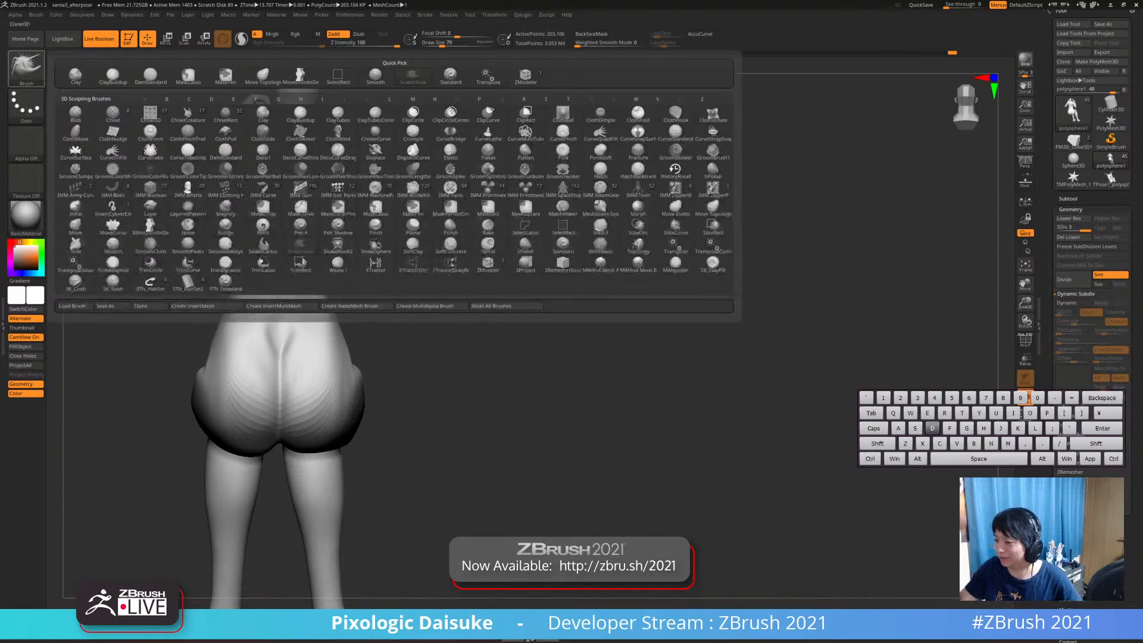
pyautogui.press('s')
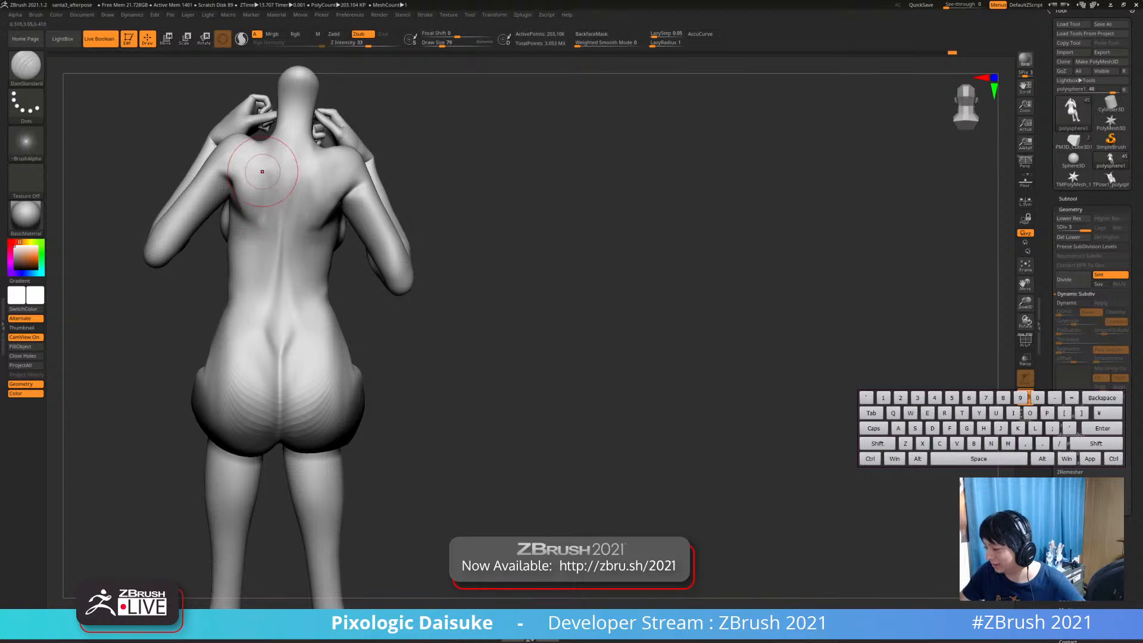
pyautogui.press('shift')
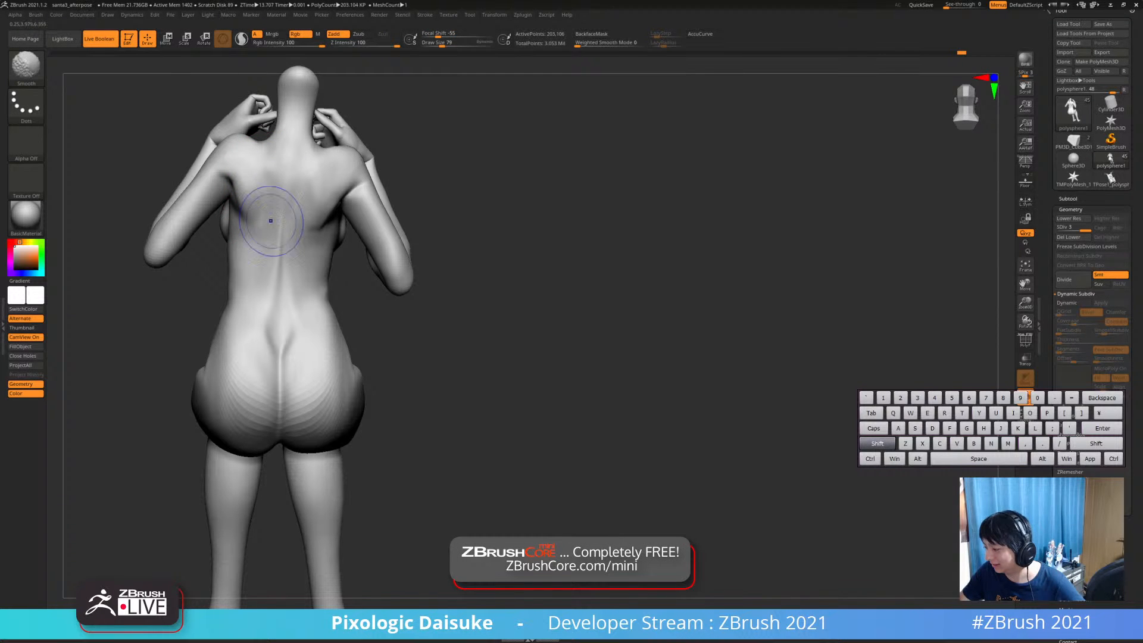
pyautogui.moveTo(316, 161); pyautogui.dragTo(310, 209)
pyautogui.moveTo(290, 146); pyautogui.dragTo(297, 211)
pyautogui.press('shift')
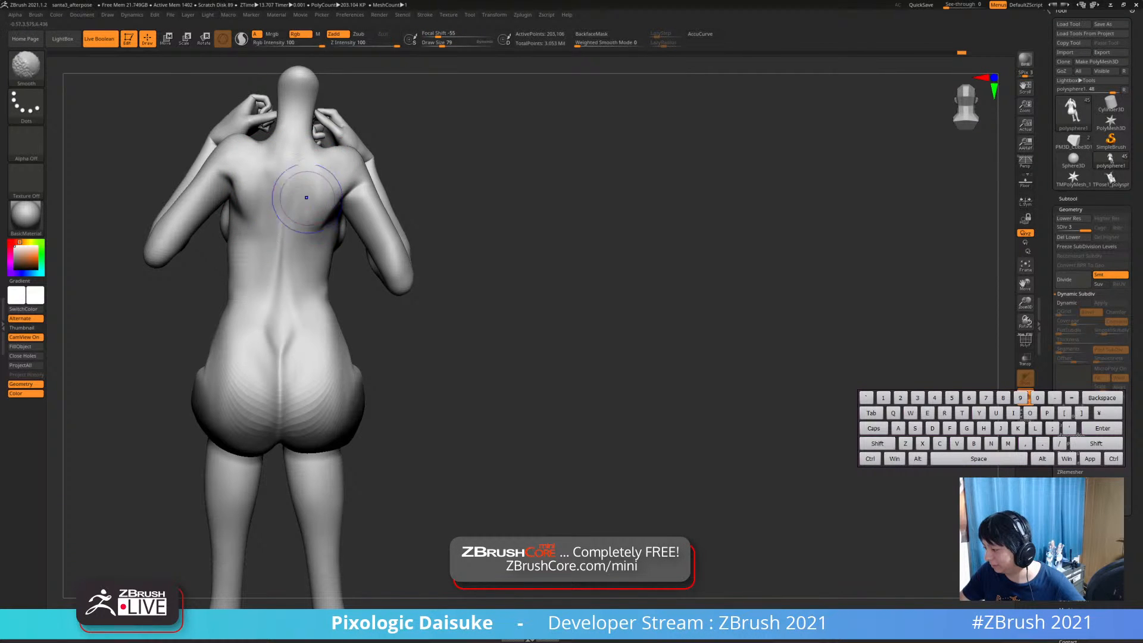
# Rework the groove between the spine and the right shoulder blade with DamStandard strokes, and blend it
pyautogui.moveTo(307, 197); pyautogui.dragTo(308, 170, button='right')
pyautogui.moveTo(308, 177); pyautogui.dragTo(306, 229)
pyautogui.press('shift')
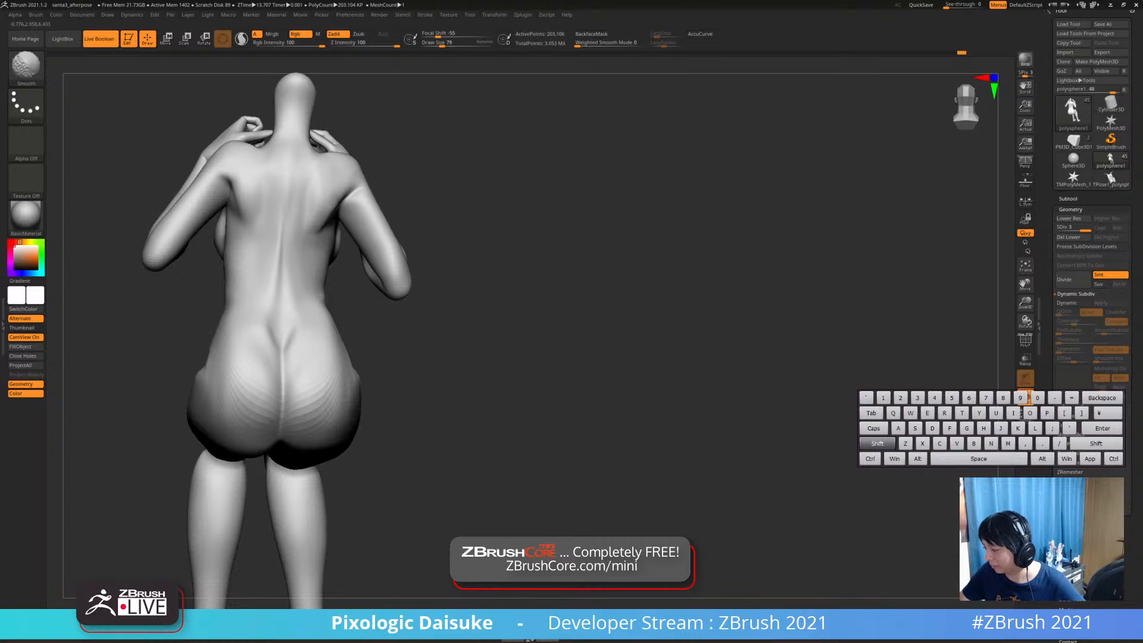
pyautogui.moveTo(307, 181); pyautogui.dragTo(306, 221)
pyautogui.press('shift')
# Smooth the remaining marks around both shoulder blades on the upper back
pyautogui.moveTo(301, 250)
pyautogui.keyDown('ctrl'); pyautogui.mouseDown(button='right')
pyautogui.moveTo(301, 187)
pyautogui.moveTo(261, 173)
pyautogui.mouseUp(button='right'); pyautogui.keyUp('ctrl')
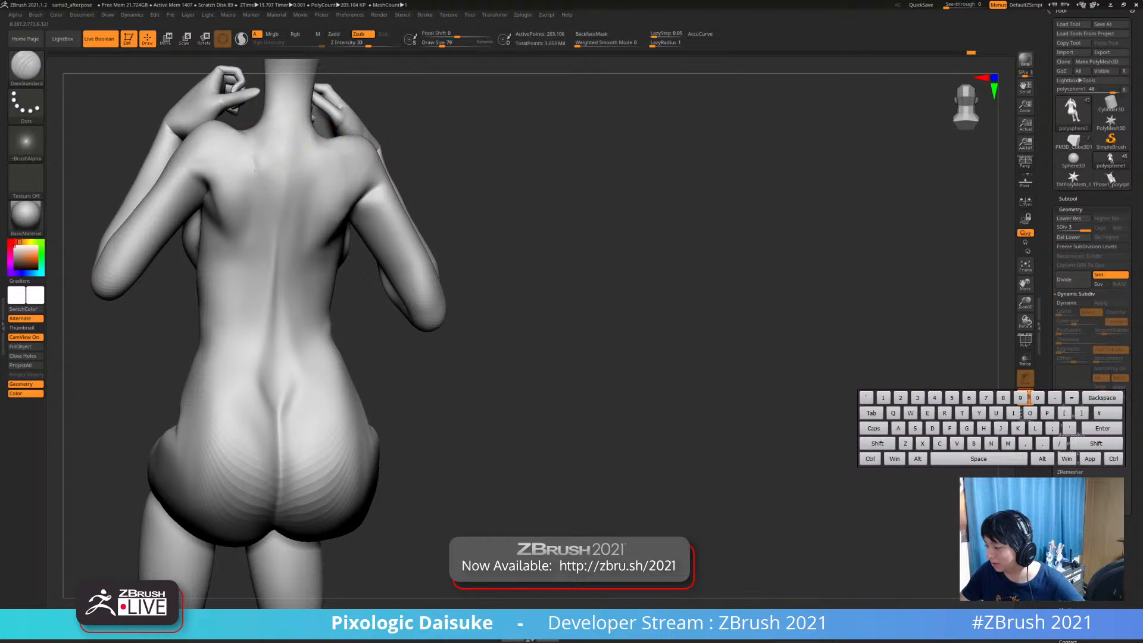
pyautogui.press('shift')
pyautogui.moveTo(327, 164); pyautogui.dragTo(311, 169, button='right')
pyautogui.press('shift')
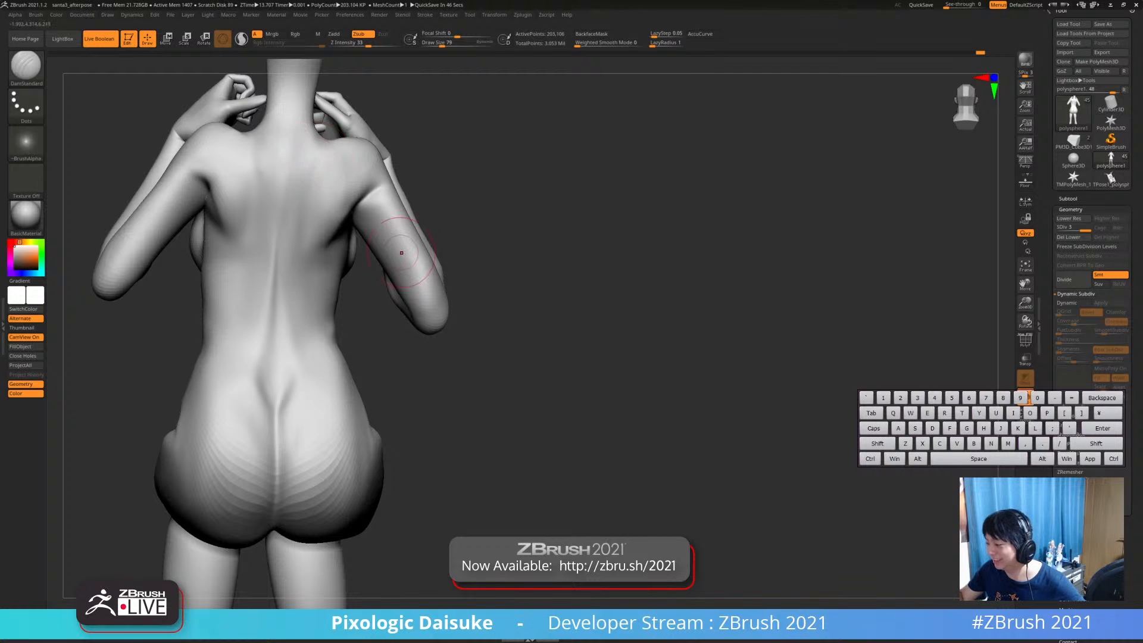
# Rework the spine groove and the creases above the buttocks with DamStandard strokes, and smooth the lower back
pyautogui.moveTo(401, 253); pyautogui.dragTo(387, 226, button='right')
pyautogui.moveTo(277, 225)
pyautogui.keyDown('alt'); pyautogui.mouseDown(button='right')
pyautogui.moveTo(271, 247)
pyautogui.moveTo(291, 272)
pyautogui.moveTo(278, 276)
pyautogui.moveTo(278, 235)
pyautogui.mouseUp(button='right'); pyautogui.keyUp('alt')
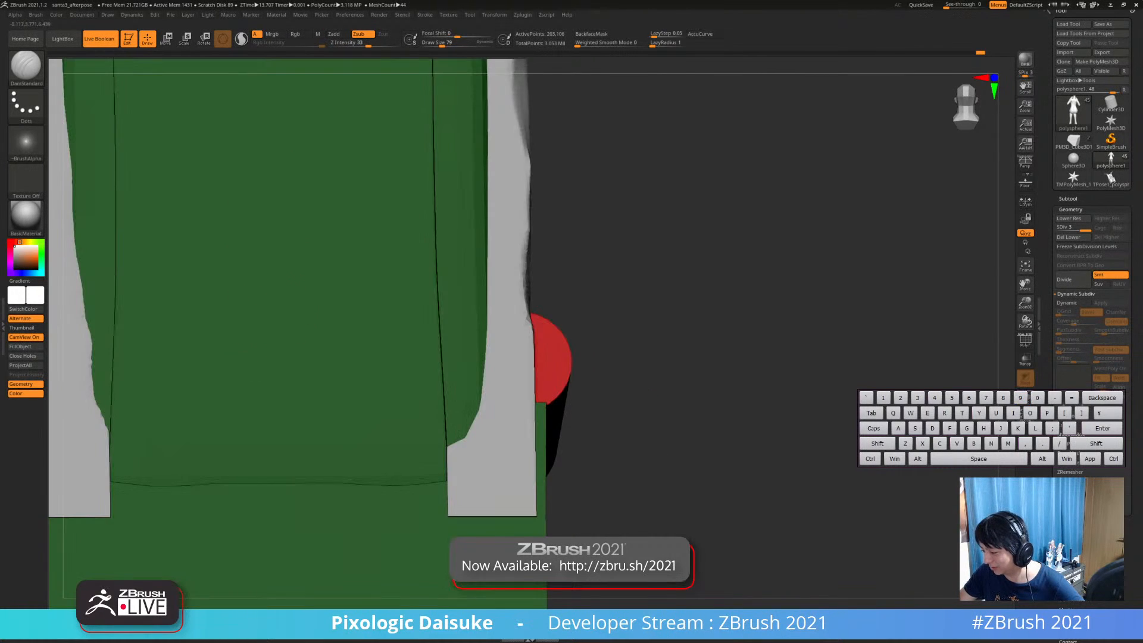
pyautogui.click(1024, 397)
pyautogui.moveTo(278, 222); pyautogui.dragTo(266, 304)
pyautogui.moveTo(280, 195)
pyautogui.mouseDown()
pyautogui.moveTo(273, 266)
pyautogui.moveTo(275, 226)
pyautogui.mouseUp()
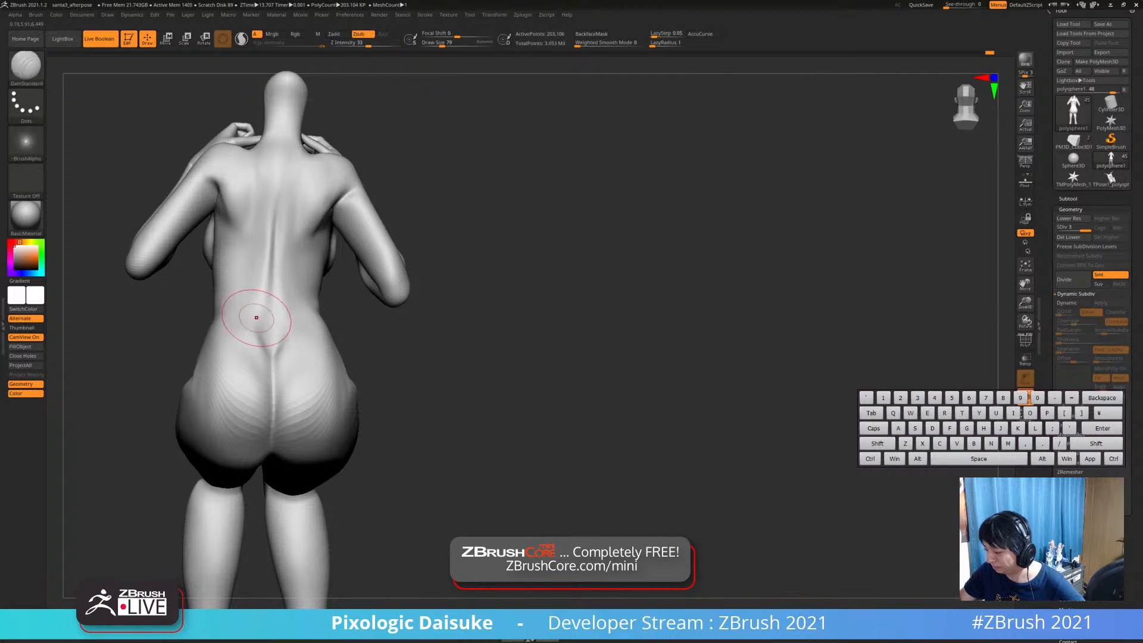
pyautogui.keyDown('shift'); pyautogui.moveTo(262, 324); pyautogui.dragTo(270, 338); pyautogui.keyUp('shift')
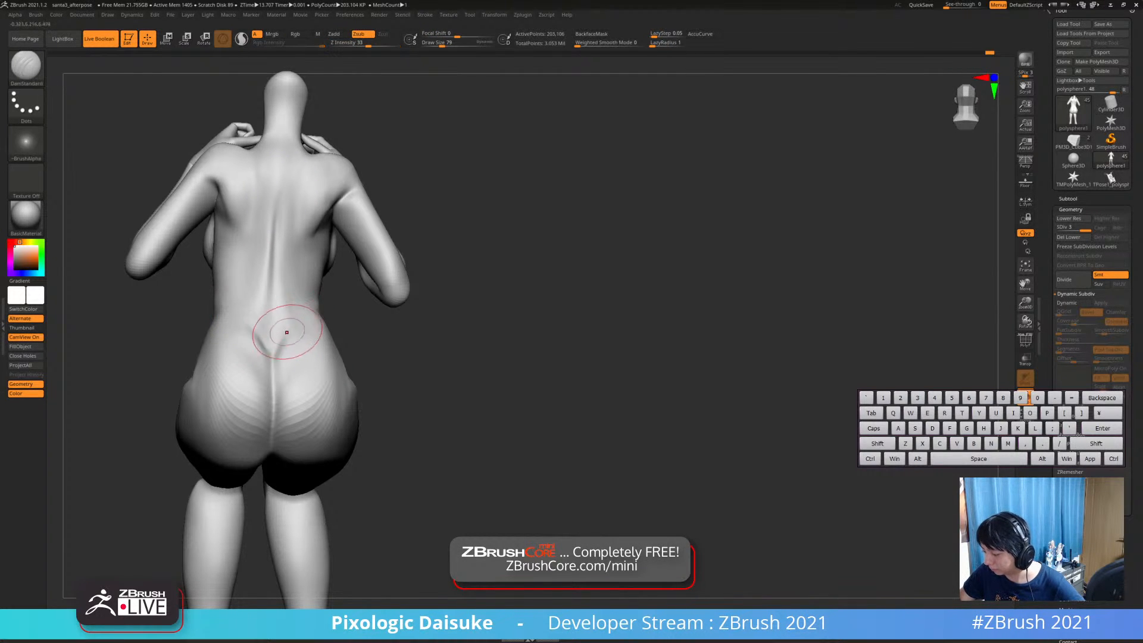
pyautogui.press('shift')
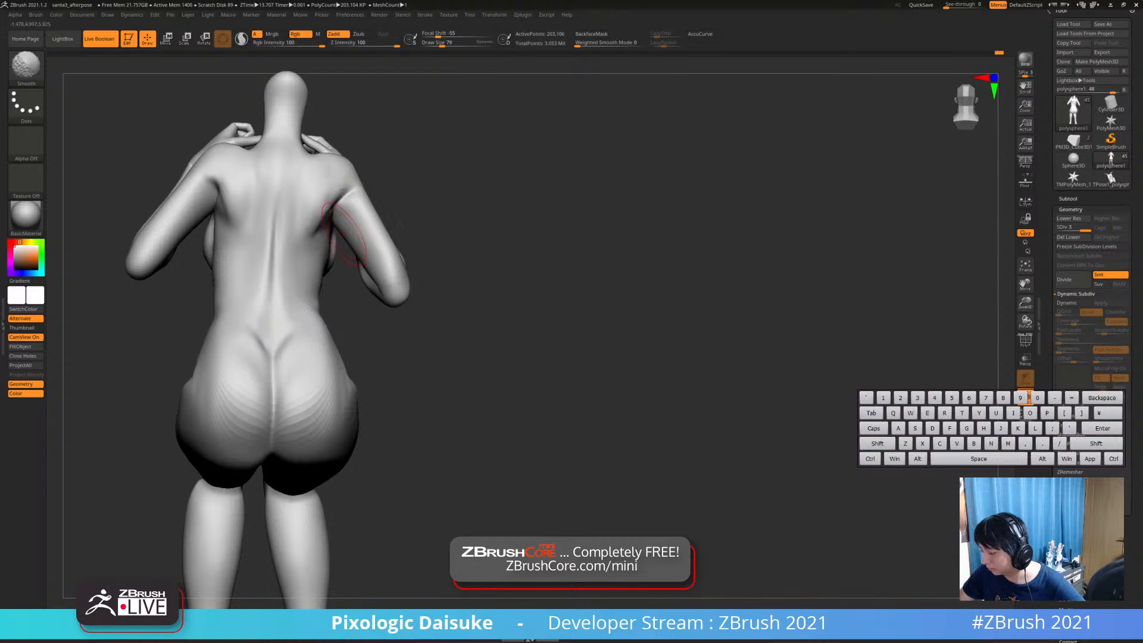
pyautogui.moveTo(390, 238)
pyautogui.mouseDown()
pyautogui.moveTo(381, 271)
pyautogui.moveTo(309, 298)
pyautogui.moveTo(386, 286)
pyautogui.moveTo(390, 253)
pyautogui.mouseUp()
# Reshape the hips and the outer contours of the buttocks with SnakeHook, and smooth their surfaces
pyautogui.click(25, 67)
pyautogui.click(413, 76)
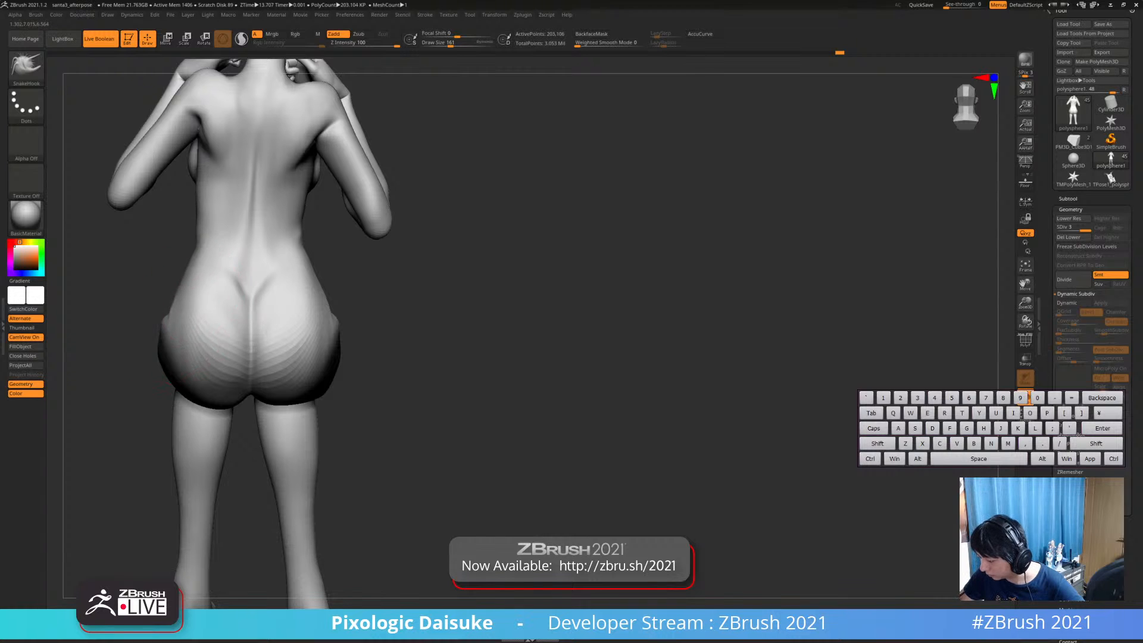
pyautogui.moveTo(128, 387); pyautogui.dragTo(229, 272)
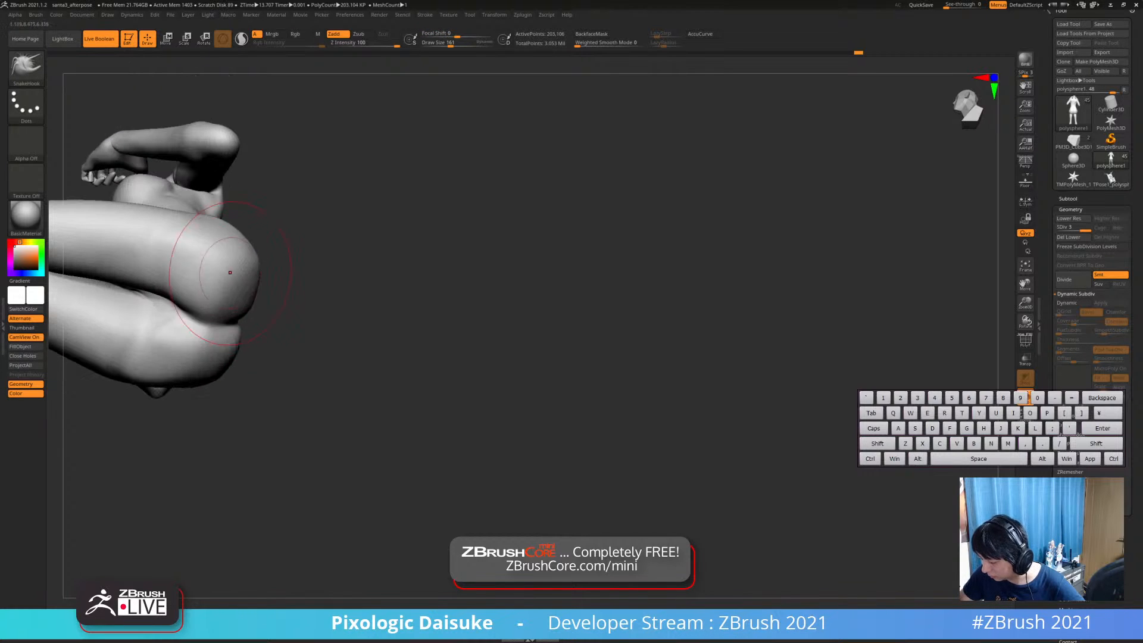
pyautogui.moveTo(190, 227); pyautogui.dragTo(196, 179, button='right')
pyautogui.keyDown('alt'); pyautogui.moveTo(194, 321); pyautogui.dragTo(255, 244, button='right'); pyautogui.keyUp('alt')
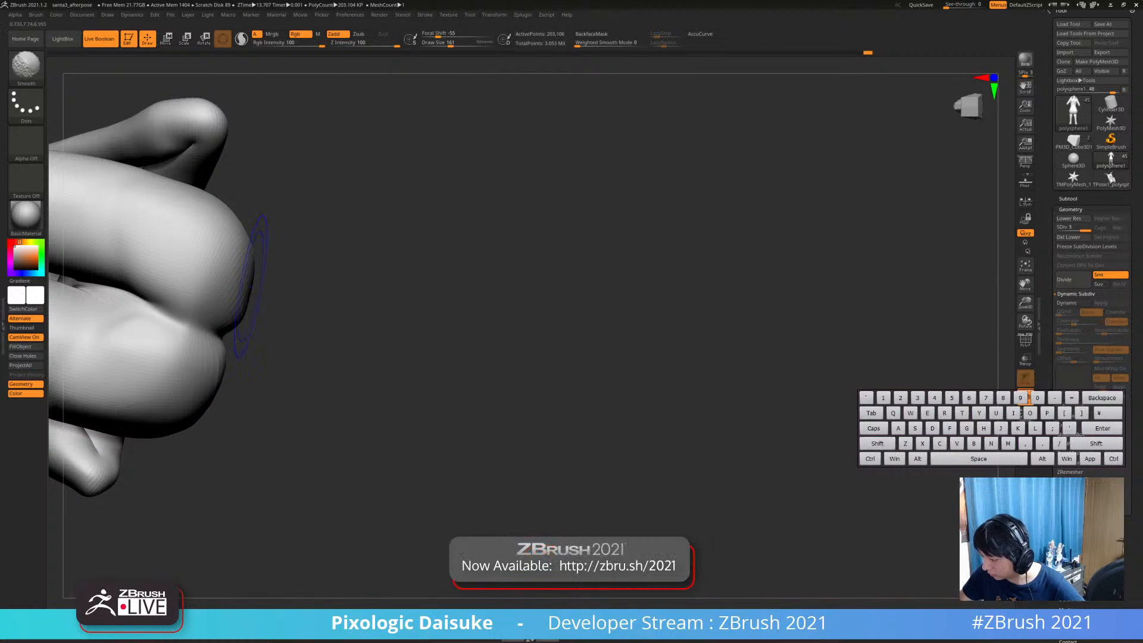
pyautogui.keyDown('ctrl'); pyautogui.moveTo(255, 274); pyautogui.dragTo(226, 281, button='right'); pyautogui.keyUp('ctrl')
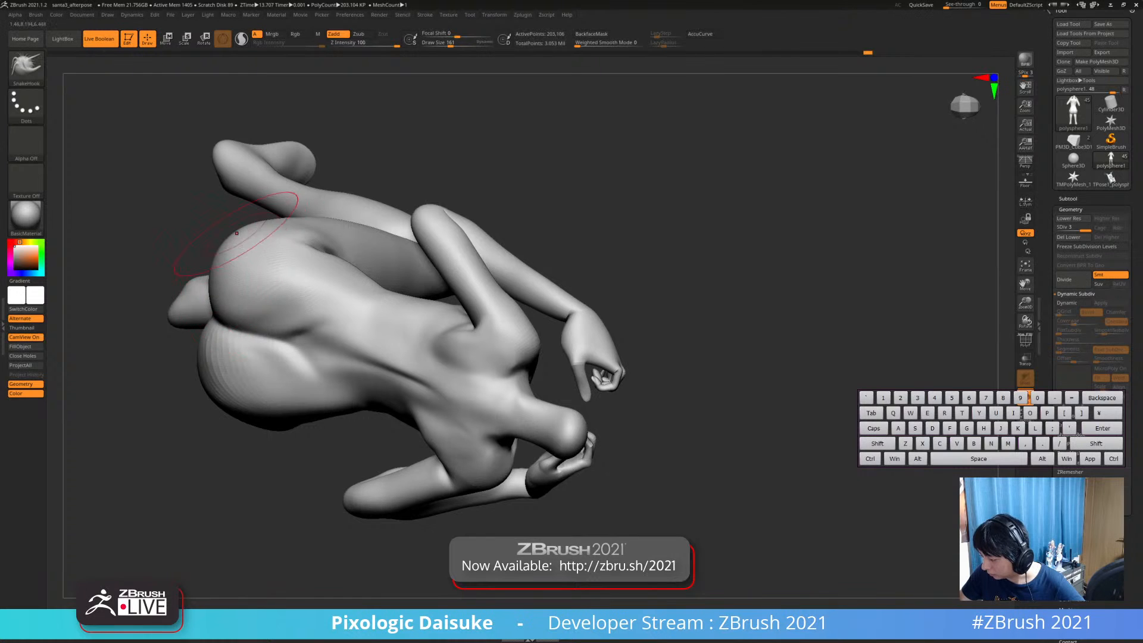
pyautogui.moveTo(296, 212)
pyautogui.mouseDown(button='right')
pyautogui.moveTo(298, 232)
pyautogui.moveTo(333, 250)
pyautogui.moveTo(238, 387)
pyautogui.moveTo(229, 363)
pyautogui.moveTo(250, 351)
pyautogui.moveTo(209, 408)
pyautogui.moveTo(231, 440)
pyautogui.mouseUp(button='right')
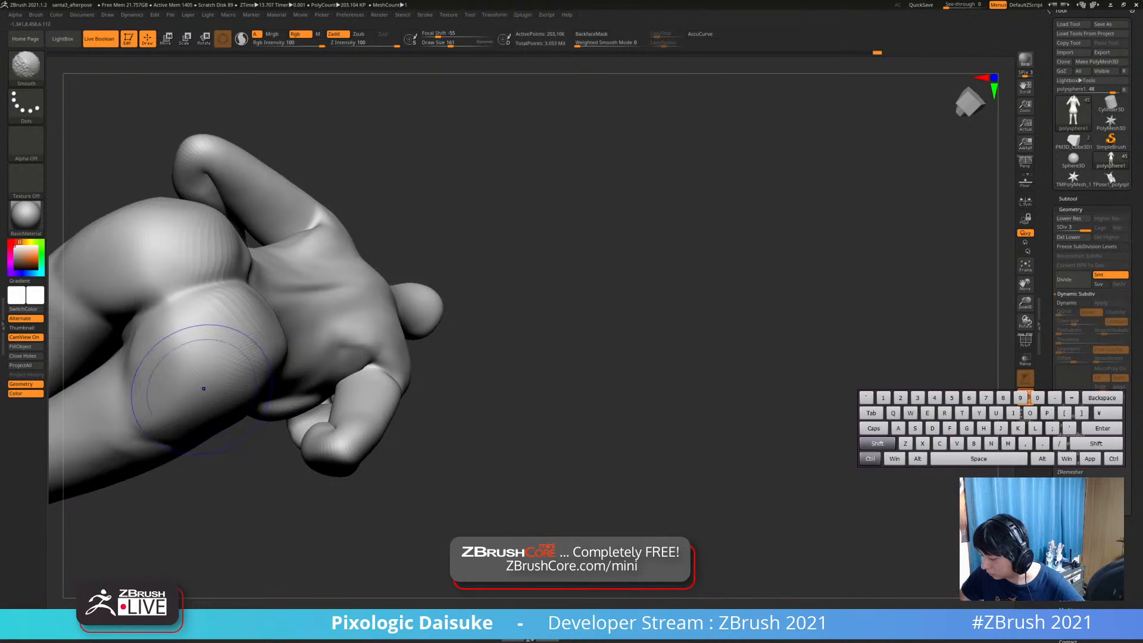
pyautogui.moveTo(204, 389)
pyautogui.keyDown('ctrl'); pyautogui.mouseDown(button='right')
pyautogui.moveTo(250, 233)
pyautogui.moveTo(441, 277)
pyautogui.moveTo(429, 253)
pyautogui.moveTo(376, 377)
pyautogui.moveTo(388, 364)
pyautogui.moveTo(390, 387)
pyautogui.moveTo(317, 259)
pyautogui.mouseUp(button='right'); pyautogui.keyUp('ctrl')
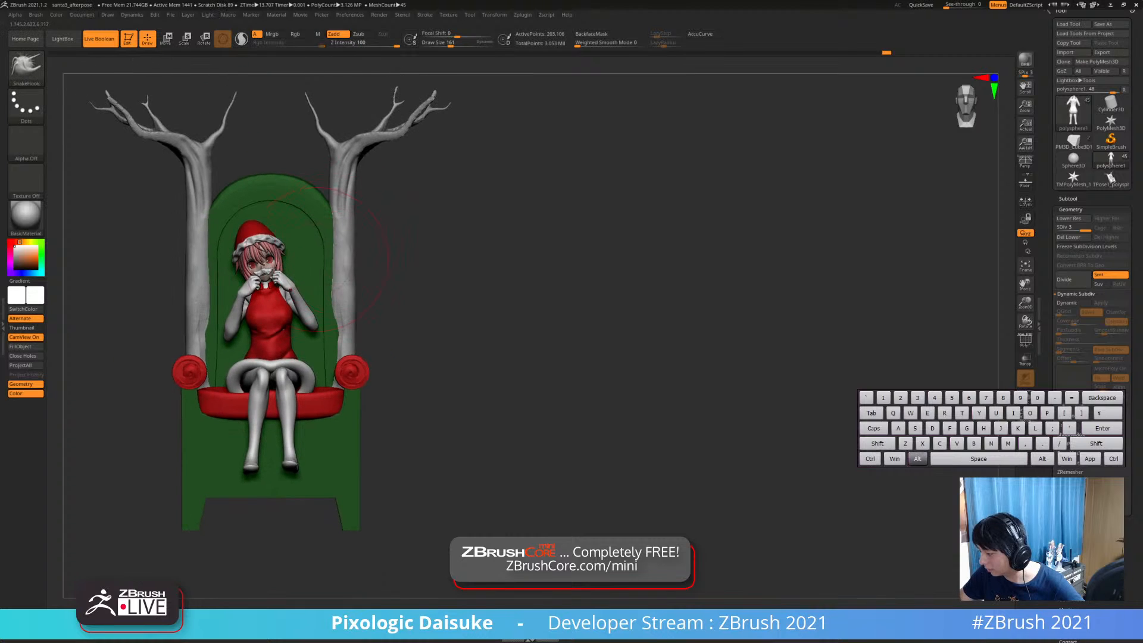
# Select the fur trim of the skirt and set up the Rotate gizmo to transform all selected subtools together
pyautogui.keyDown('ctrl'); pyautogui.moveTo(319, 367); pyautogui.dragTo(344, 381, button='right'); pyautogui.keyUp('ctrl')
pyautogui.keyDown('alt'); pyautogui.click(326, 376); pyautogui.keyUp('alt')
pyautogui.moveTo(392, 329)
pyautogui.mouseDown(button='right')
pyautogui.moveTo(439, 342)
pyautogui.moveTo(364, 363)
pyautogui.moveTo(394, 376)
pyautogui.mouseUp(button='right')
pyautogui.keyDown('alt'); pyautogui.moveTo(322, 454); pyautogui.dragTo(341, 444, button='right'); pyautogui.keyUp('alt')
pyautogui.click(204, 39)
pyautogui.click(328, 307)
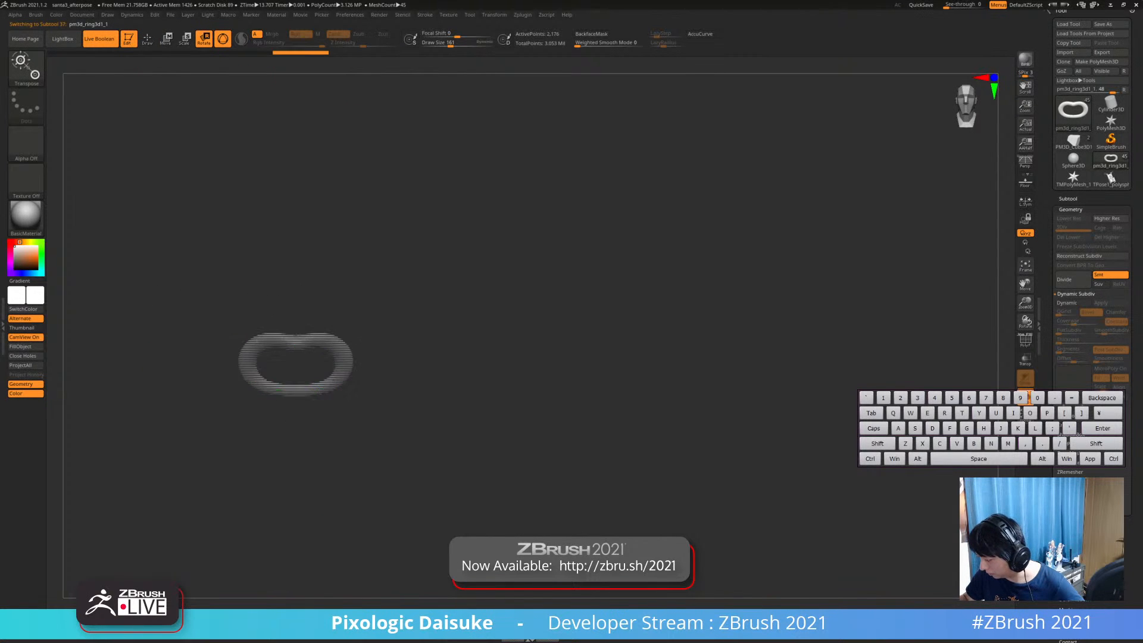
pyautogui.keyDown('ctrl'); pyautogui.keyDown('shift'); pyautogui.moveTo(485, 287); pyautogui.dragTo(499, 318); pyautogui.keyUp('shift'); pyautogui.keyUp('ctrl')
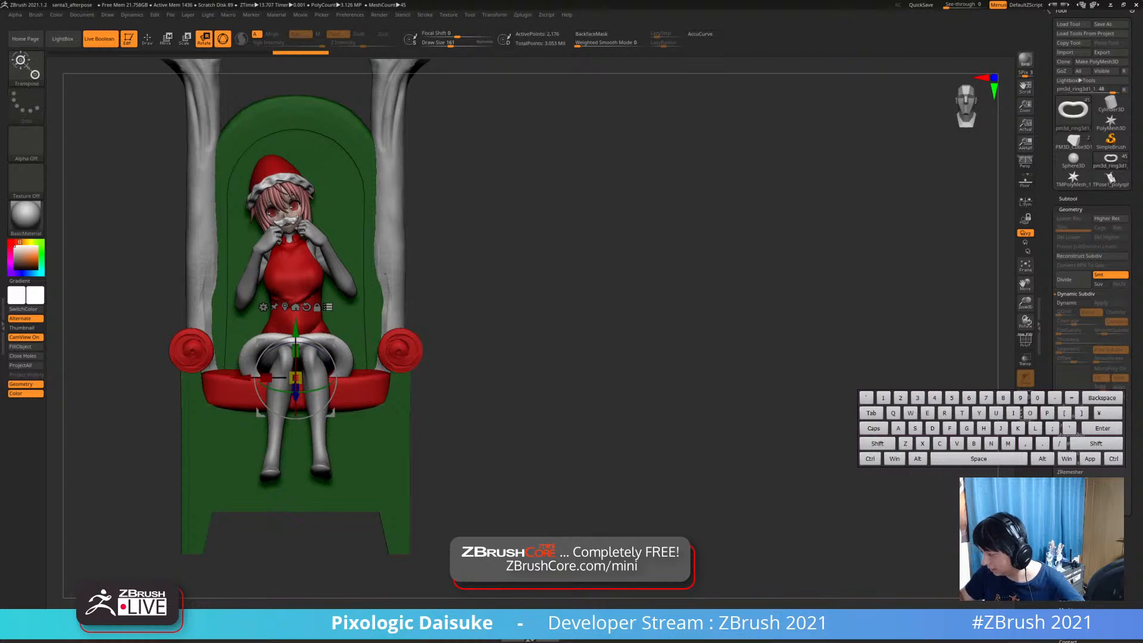
# Limit the multi-subtool selection to the girl and her clothing, excluding the chair parts, and adjust their placement with the gizmo
pyautogui.moveTo(499, 318); pyautogui.dragTo(505, 380, button='right')
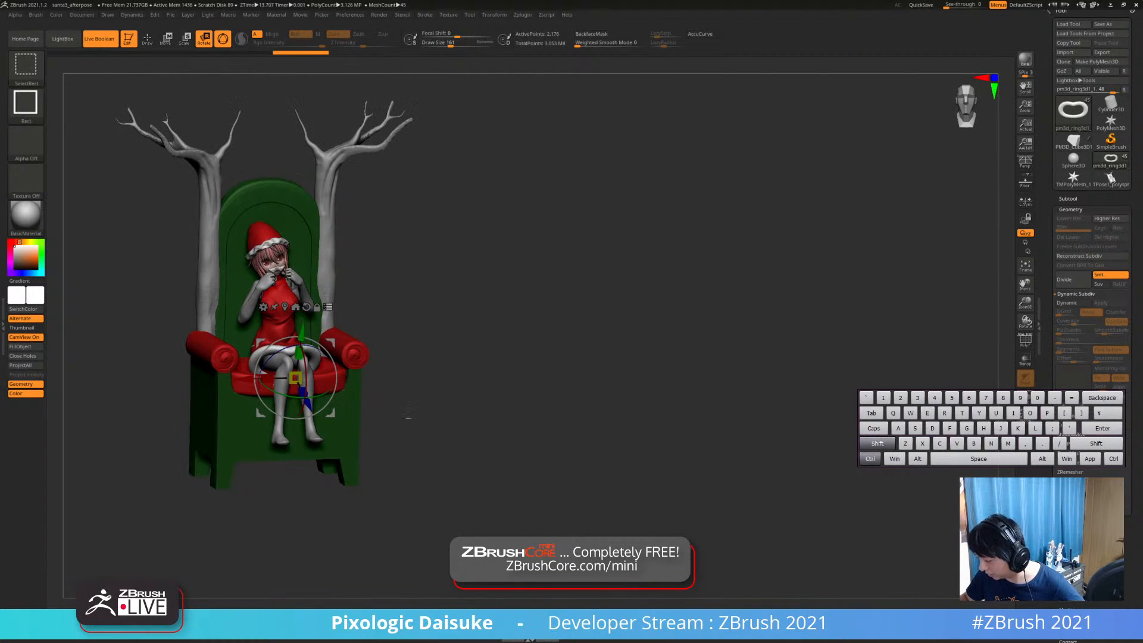
pyautogui.keyDown('ctrl'); pyautogui.keyDown('shift'); pyautogui.moveTo(410, 418); pyautogui.dragTo(331, 313); pyautogui.keyUp('shift'); pyautogui.keyUp('ctrl')
pyautogui.keyDown('shift'); pyautogui.moveTo(441, 334); pyautogui.dragTo(455, 334, button='right'); pyautogui.keyUp('shift')
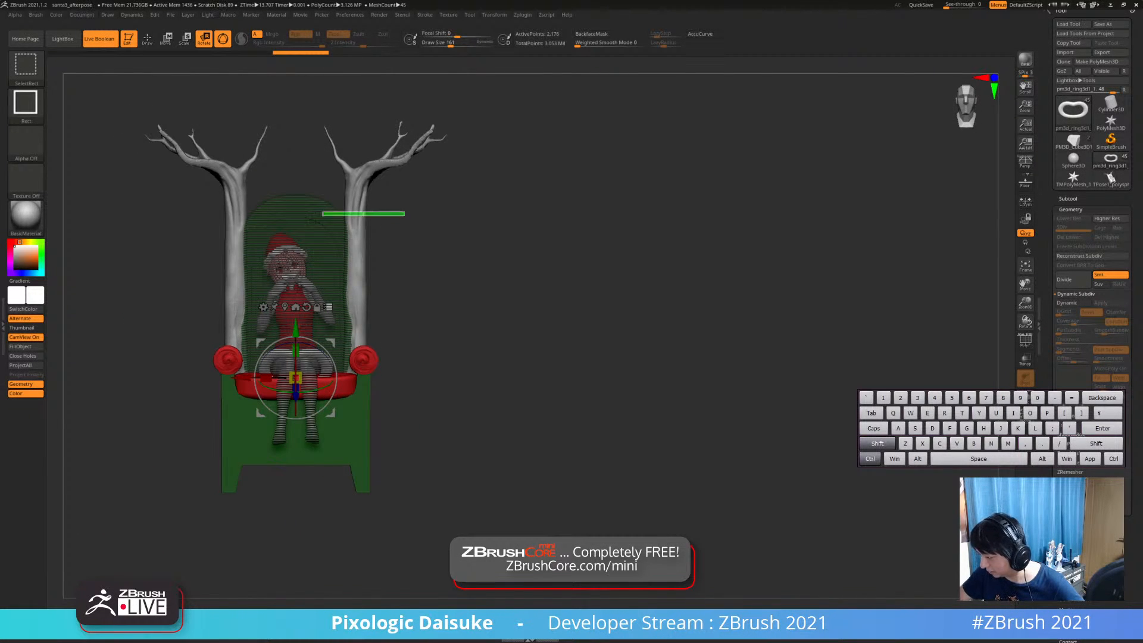
pyautogui.keyDown('ctrl'); pyautogui.keyDown('shift'); pyautogui.moveTo(322, 216); pyautogui.dragTo(318, 217); pyautogui.keyUp('shift'); pyautogui.keyUp('ctrl')
pyautogui.keyDown('ctrl'); pyautogui.moveTo(328, 355); pyautogui.dragTo(322, 416, button='right'); pyautogui.keyUp('ctrl')
pyautogui.keyDown('ctrl'); pyautogui.keyDown('shift'); pyautogui.click(441, 381); pyautogui.keyUp('shift'); pyautogui.keyUp('ctrl')
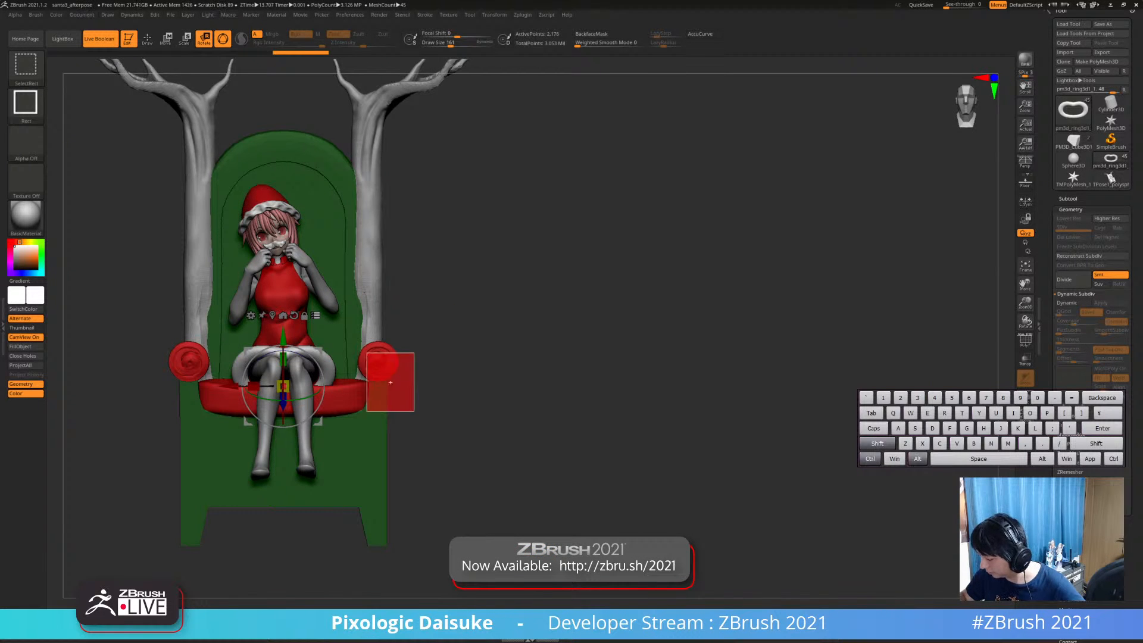
pyautogui.keyDown('ctrl'); pyautogui.keyDown('alt'); pyautogui.keyDown('shift'); pyautogui.moveTo(367, 352); pyautogui.dragTo(350, 326); pyautogui.keyUp('shift'); pyautogui.keyUp('alt'); pyautogui.keyUp('ctrl')
pyautogui.moveTo(317, 364); pyautogui.dragTo(321, 370)
# Carve a depression into the seat cushion beneath the girl with the ClayBuildup brush at draw size 72
pyautogui.click(147, 39)
pyautogui.keyDown('alt'); pyautogui.click(332, 408); pyautogui.keyUp('alt')
pyautogui.moveTo(332, 409)
pyautogui.keyDown('ctrl'); pyautogui.mouseDown(button='right')
pyautogui.moveTo(328, 344)
pyautogui.moveTo(342, 351)
pyautogui.moveTo(252, 384)
pyautogui.mouseUp(button='right'); pyautogui.keyUp('ctrl')
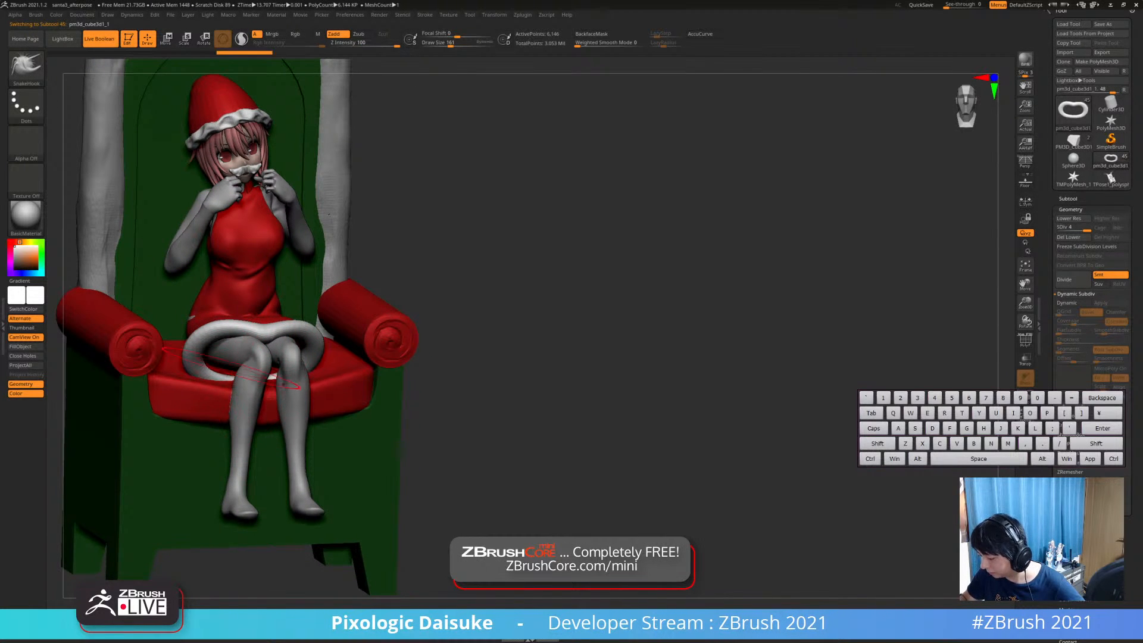
pyautogui.click(27, 67)
pyautogui.click(149, 76)
pyautogui.click(27, 66)
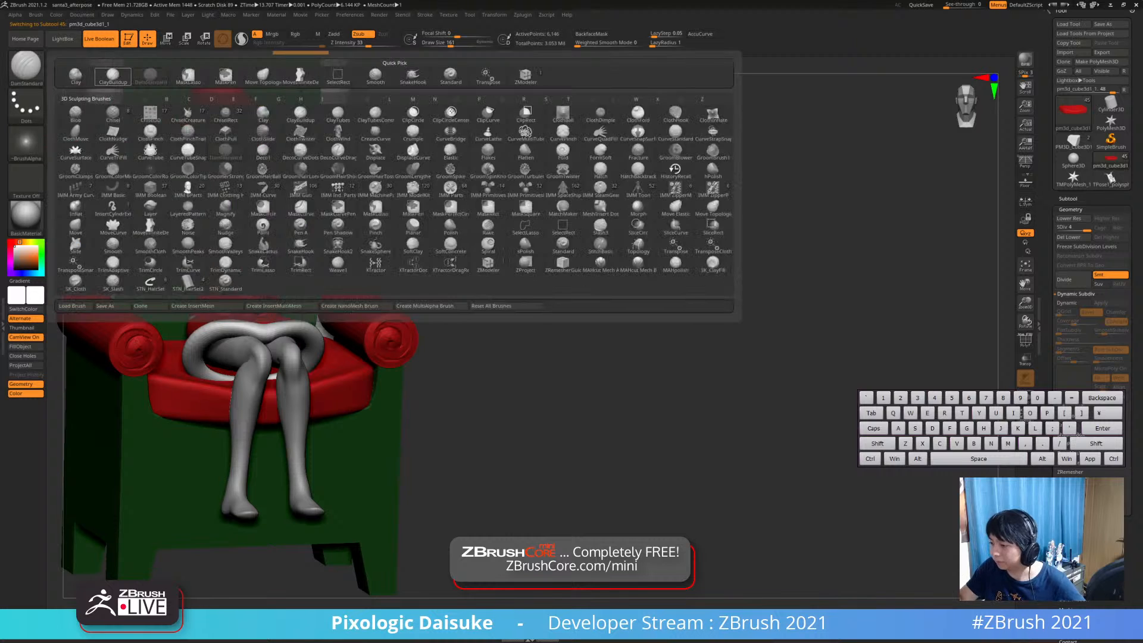
pyautogui.click(138, 71)
pyautogui.click(441, 43)
pyautogui.moveTo(355, 307)
pyautogui.mouseDown(button='right')
pyautogui.moveTo(365, 386)
pyautogui.moveTo(245, 375)
pyautogui.mouseUp(button='right')
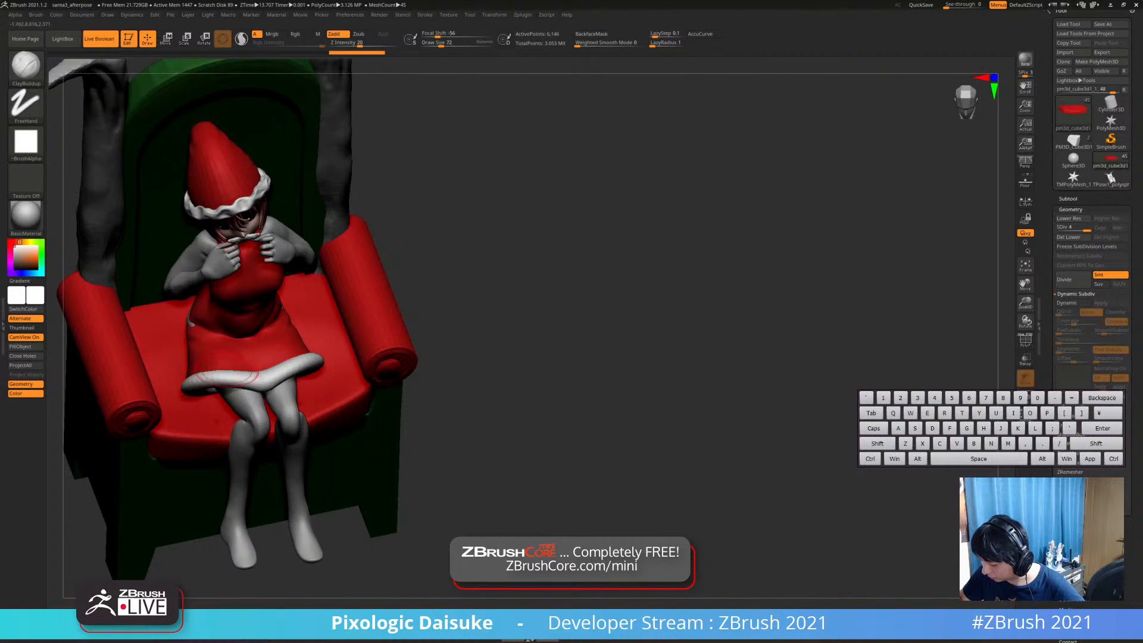
pyautogui.press('F1')
pyautogui.moveTo(259, 315)
pyautogui.keyDown('alt'); pyautogui.mouseDown()
pyautogui.moveTo(229, 311)
pyautogui.moveTo(273, 351)
pyautogui.moveTo(241, 359)
pyautogui.mouseUp(); pyautogui.keyUp('alt')
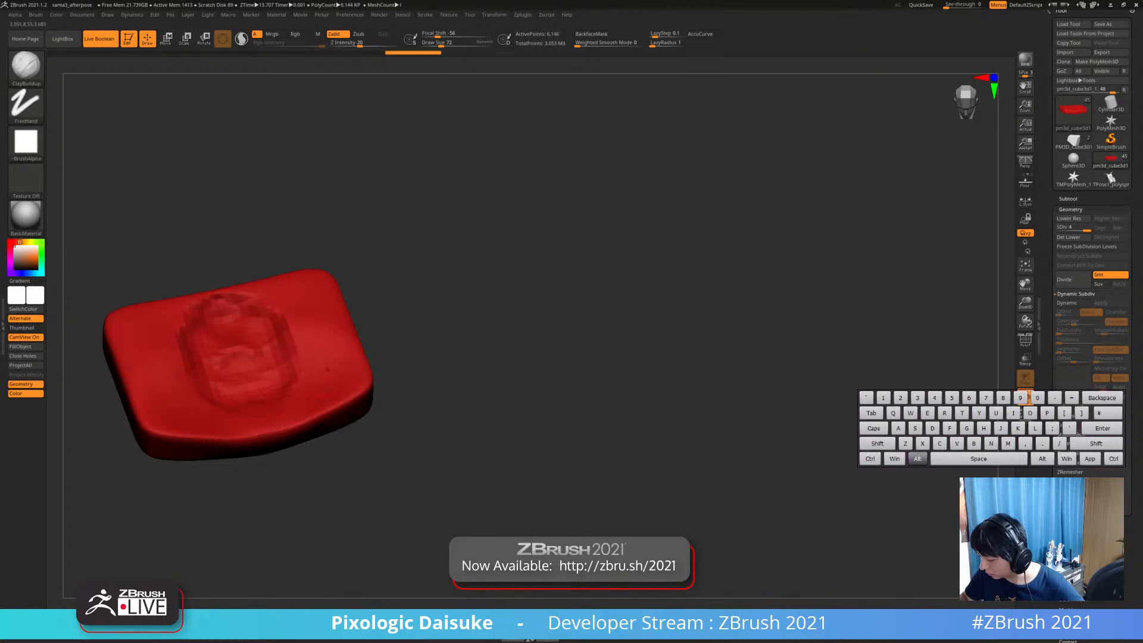
pyautogui.moveTo(326, 369); pyautogui.dragTo(316, 337, button='right')
pyautogui.press('F1')
# Pull the side of the dress over the exposed hip with SnakeHook at draw size 140
pyautogui.keyDown('alt'); pyautogui.click(280, 333); pyautogui.keyUp('alt')
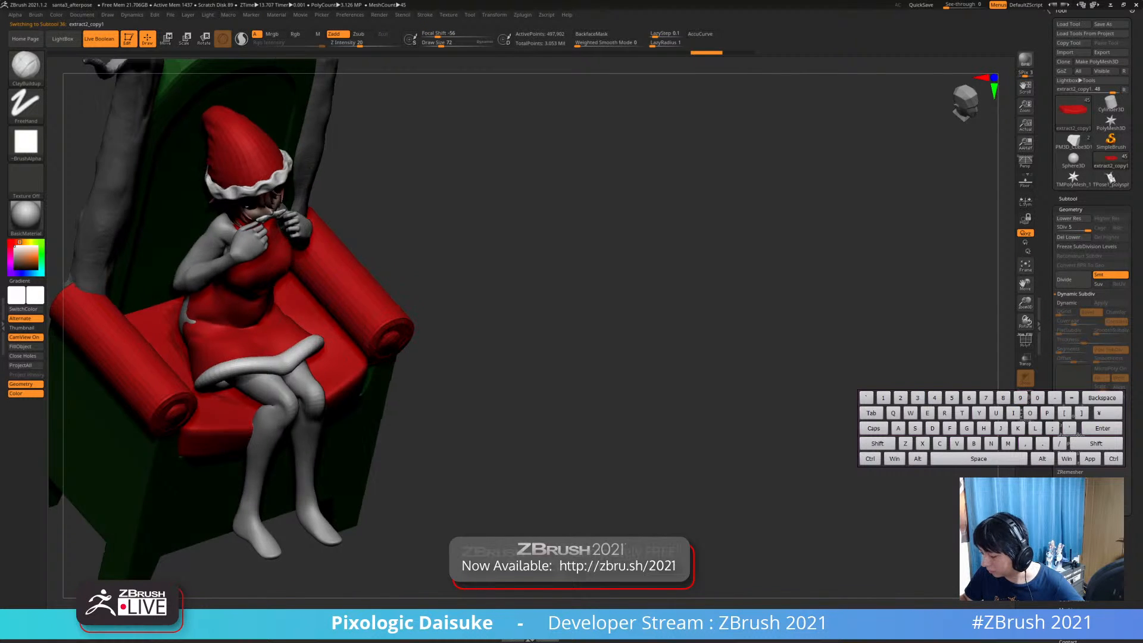
pyautogui.press('b')
pyautogui.click(413, 75)
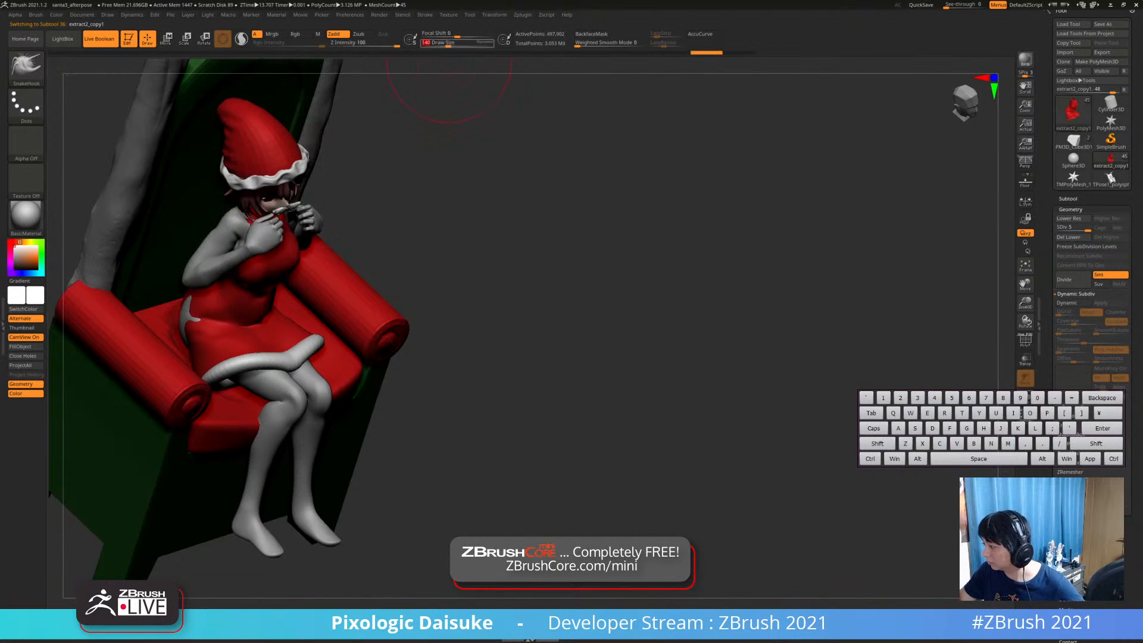
pyautogui.moveTo(290, 297); pyautogui.dragTo(181, 286, button='right')
pyautogui.moveTo(253, 256); pyautogui.dragTo(269, 329, button='right')
pyautogui.keyDown('alt'); pyautogui.click(251, 312); pyautogui.keyUp('alt')
pyautogui.moveTo(223, 285); pyautogui.dragTo(263, 304, button='right')
pyautogui.moveTo(506, 268); pyautogui.dragTo(560, 294)
pyautogui.keyDown('alt'); pyautogui.click(244, 116); pyautogui.keyUp('alt')
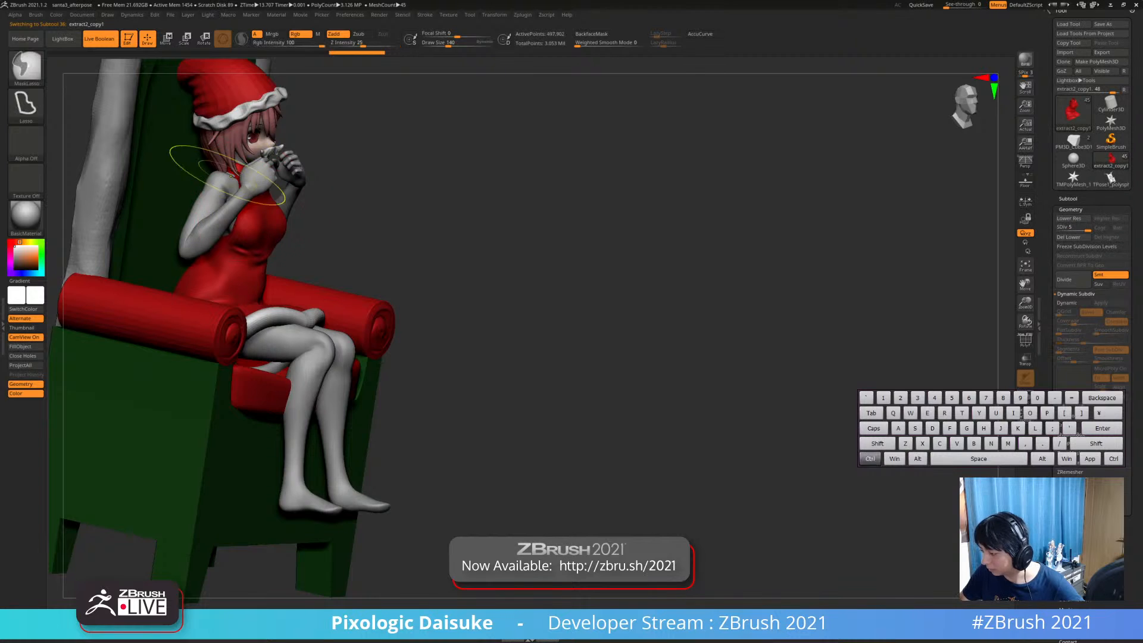
# Isolate the dress to examine its collar, armholes and chest, and restore the full figure with the body selected
pyautogui.keyDown('ctrl'); pyautogui.moveTo(225, 156); pyautogui.dragTo(158, 211, button='right'); pyautogui.keyUp('ctrl')
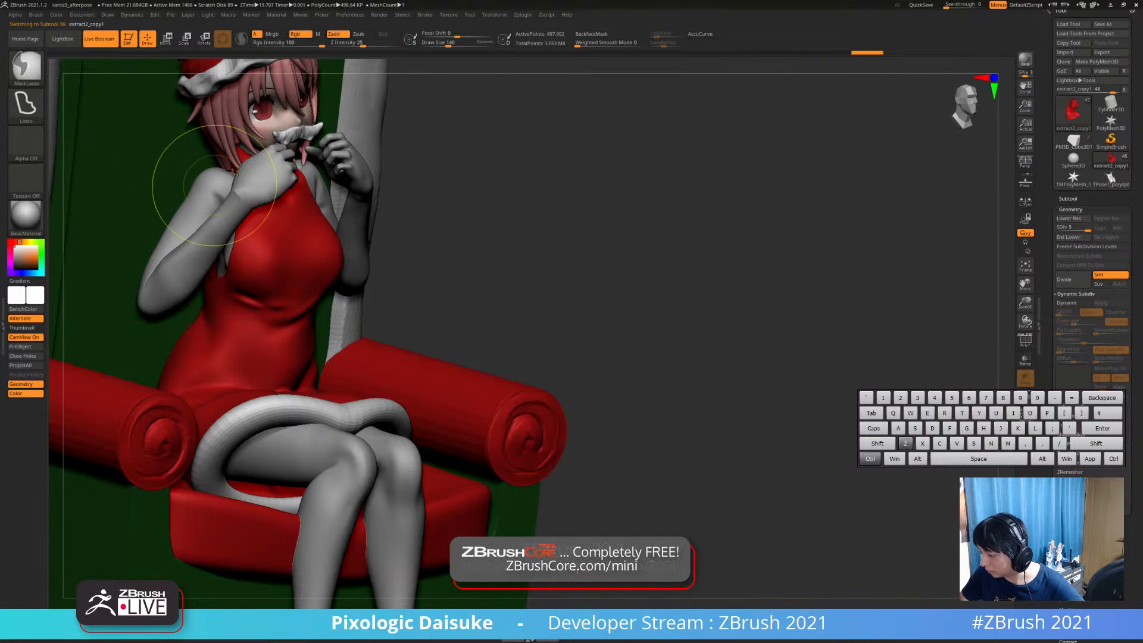
pyautogui.click(1025, 397)
pyautogui.keyDown('ctrl'); pyautogui.moveTo(358, 256); pyautogui.dragTo(336, 223, button='right'); pyautogui.keyUp('ctrl')
pyautogui.moveTo(337, 223)
pyautogui.keyDown('ctrl'); pyautogui.mouseDown(button='right')
pyautogui.moveTo(342, 286)
pyautogui.moveTo(372, 201)
pyautogui.moveTo(340, 179)
pyautogui.moveTo(384, 182)
pyautogui.mouseUp(button='right'); pyautogui.keyUp('ctrl')
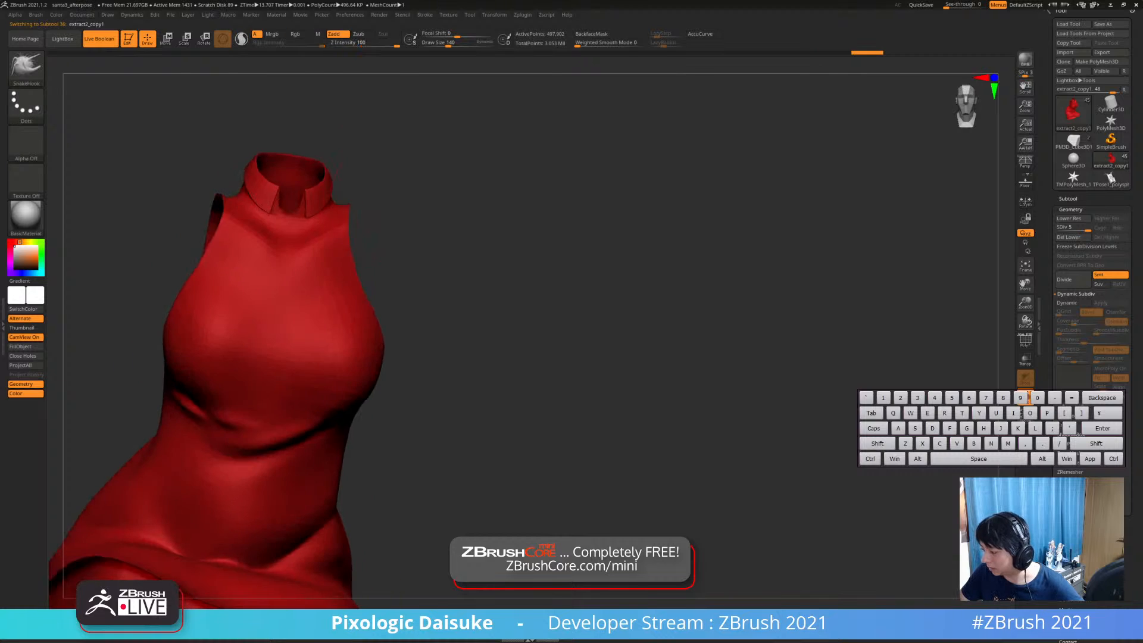
pyautogui.click(1025, 397)
pyautogui.moveTo(128, 194); pyautogui.dragTo(238, 172, button='right')
pyautogui.keyDown('alt'); pyautogui.click(340, 247); pyautogui.keyUp('alt')
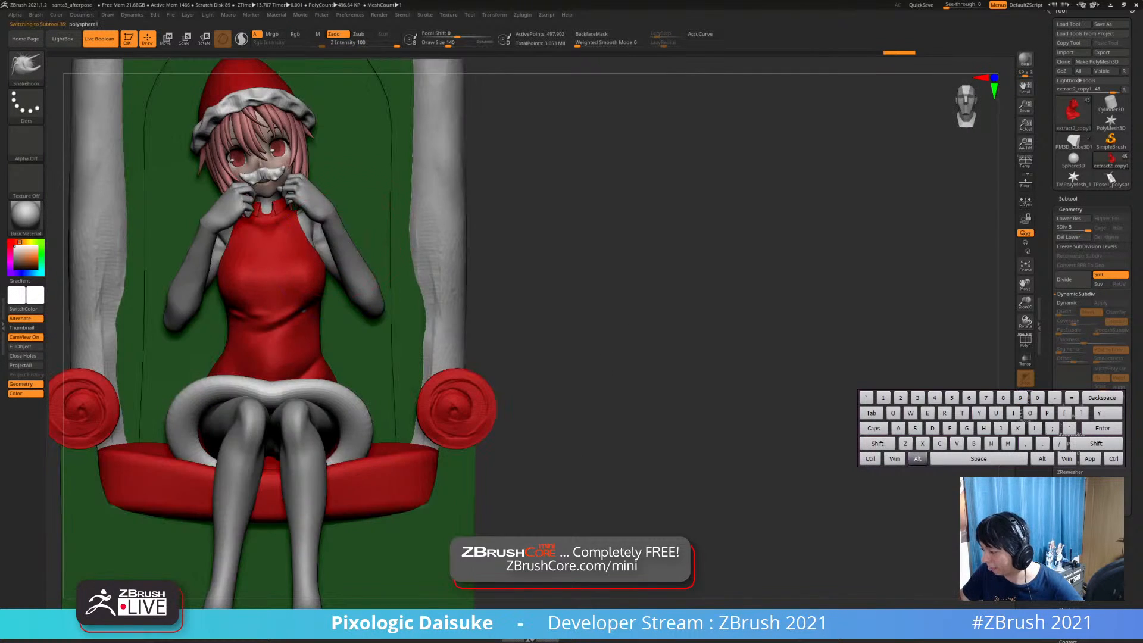
pyautogui.keyDown('alt'); pyautogui.moveTo(340, 246); pyautogui.dragTo(325, 248, button='right'); pyautogui.keyUp('alt')
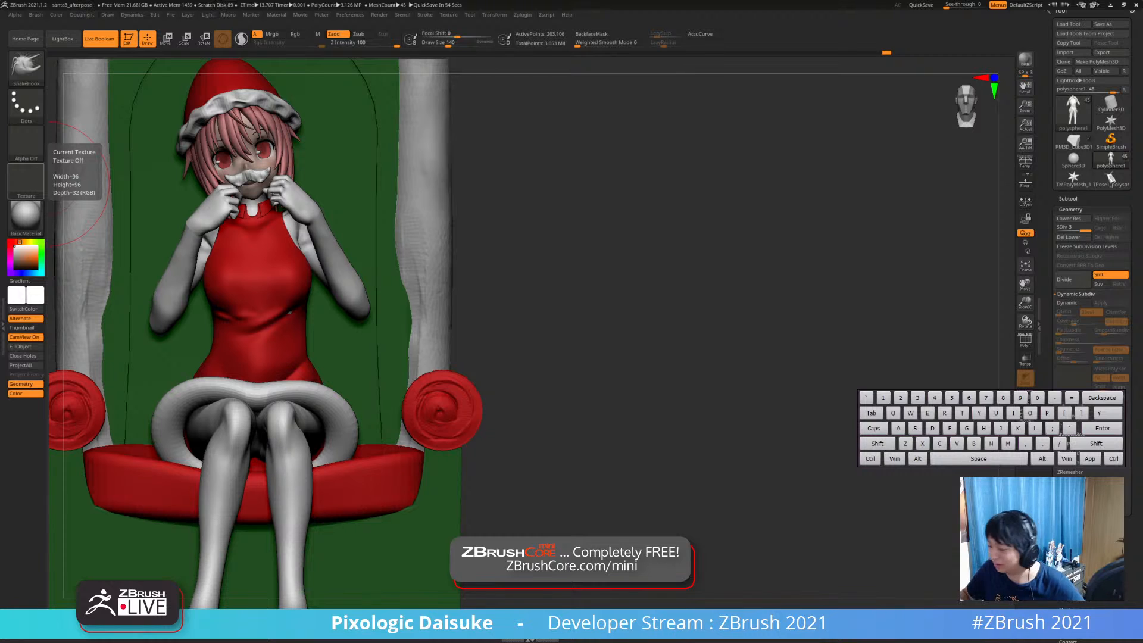
pyautogui.moveTo(179, 262); pyautogui.dragTo(311, 317, button='right')
pyautogui.keyDown('alt'); pyautogui.click(256, 297); pyautogui.keyUp('alt')
pyautogui.moveTo(402, 249)
pyautogui.keyDown('ctrl'); pyautogui.mouseDown(button='right')
pyautogui.moveTo(388, 235)
pyautogui.moveTo(382, 259)
pyautogui.mouseUp(button='right'); pyautogui.keyUp('ctrl')
pyautogui.click(166, 40)
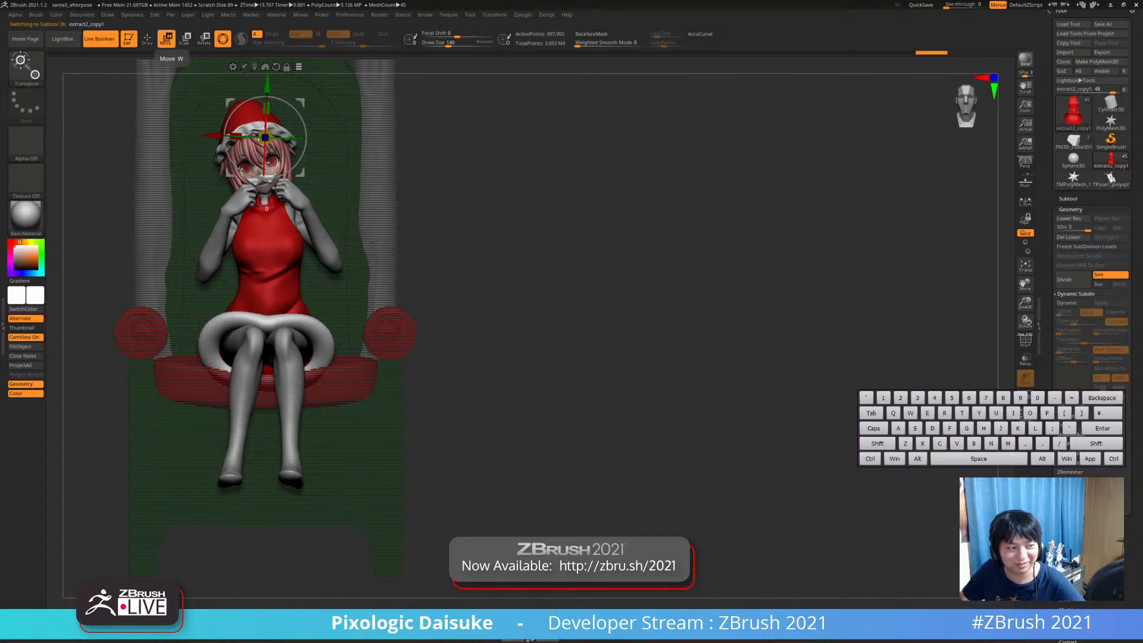
pyautogui.press('q')
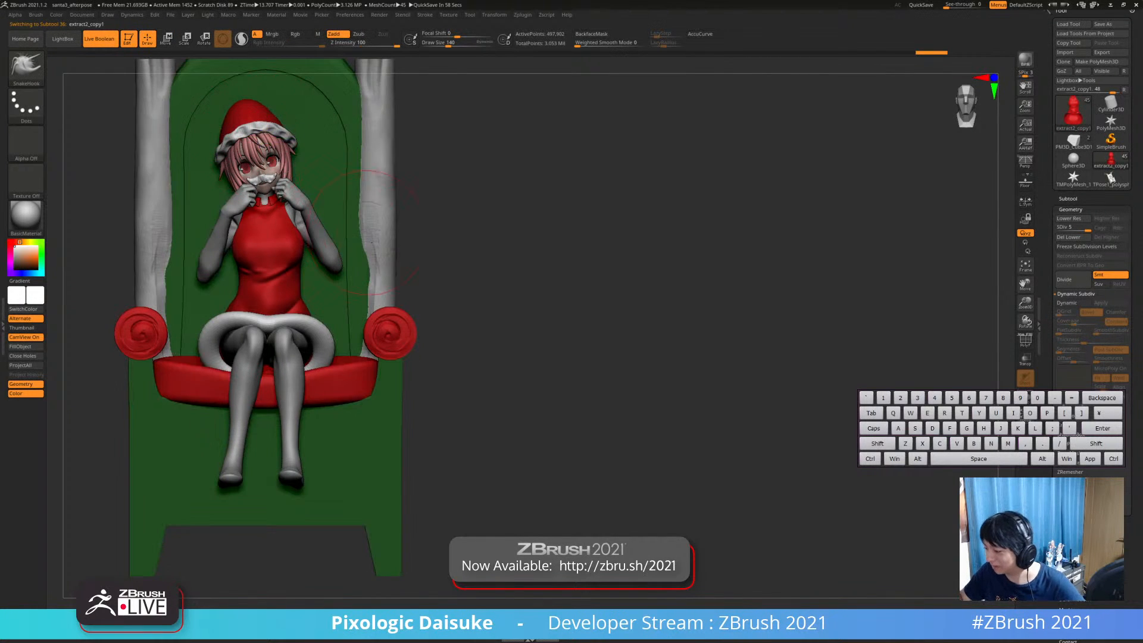
pyautogui.keyDown('alt'); pyautogui.click(290, 138); pyautogui.keyUp('alt')
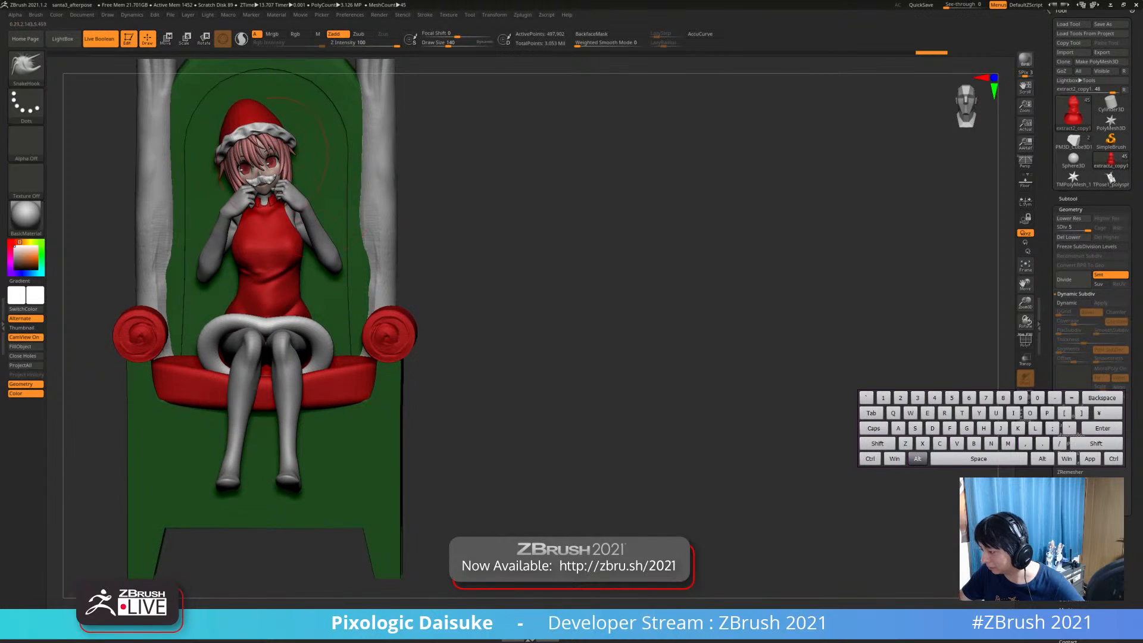
pyautogui.keyDown('ctrl'); pyautogui.moveTo(301, 119); pyautogui.dragTo(430, 341, button='right'); pyautogui.keyUp('ctrl')
# Select the head, set the SnakeHook draw size to 69, and examine the face and mustache up close
pyautogui.keyDown('alt'); pyautogui.click(376, 349); pyautogui.keyUp('alt')
pyautogui.moveTo(321, 345); pyautogui.dragTo(138, 150, button='right')
pyautogui.click(26, 67)
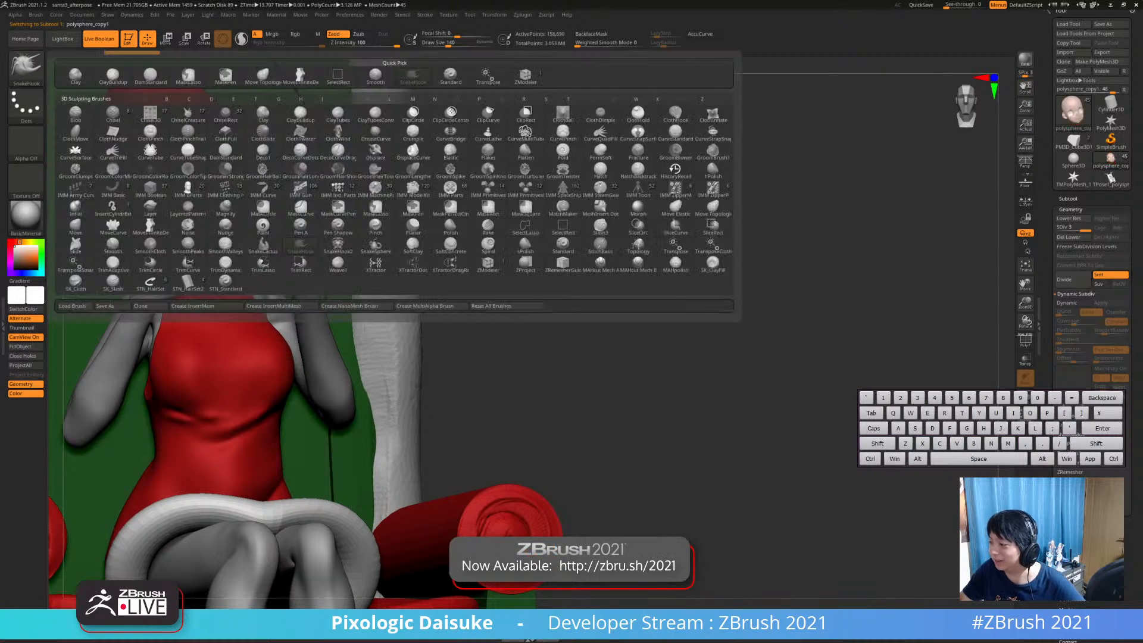
pyautogui.moveTo(450, 44); pyautogui.dragTo(441, 44)
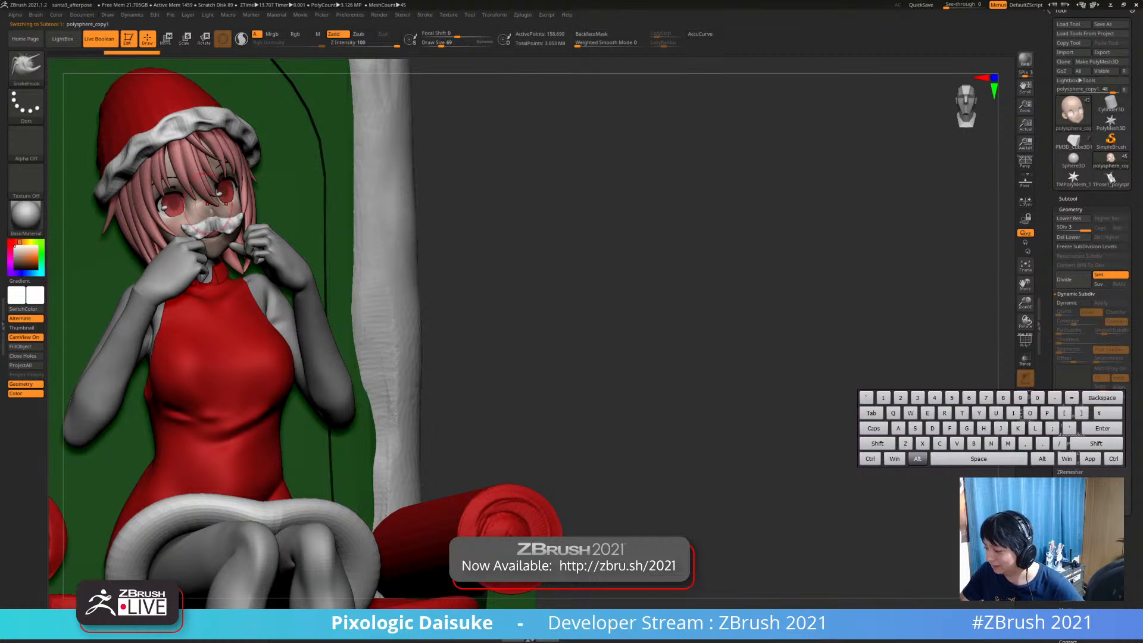
pyautogui.hotkey('alt', 'shift', 's')
pyautogui.keyDown('ctrl'); pyautogui.moveTo(235, 220); pyautogui.dragTo(239, 244, button='right'); pyautogui.keyUp('ctrl')
pyautogui.keyDown('alt'); pyautogui.moveTo(197, 169); pyautogui.dragTo(272, 168, button='right'); pyautogui.keyUp('alt')
pyautogui.moveTo(273, 168); pyautogui.dragTo(251, 212, button='right')
pyautogui.hotkey('alt', 'shift', 's')
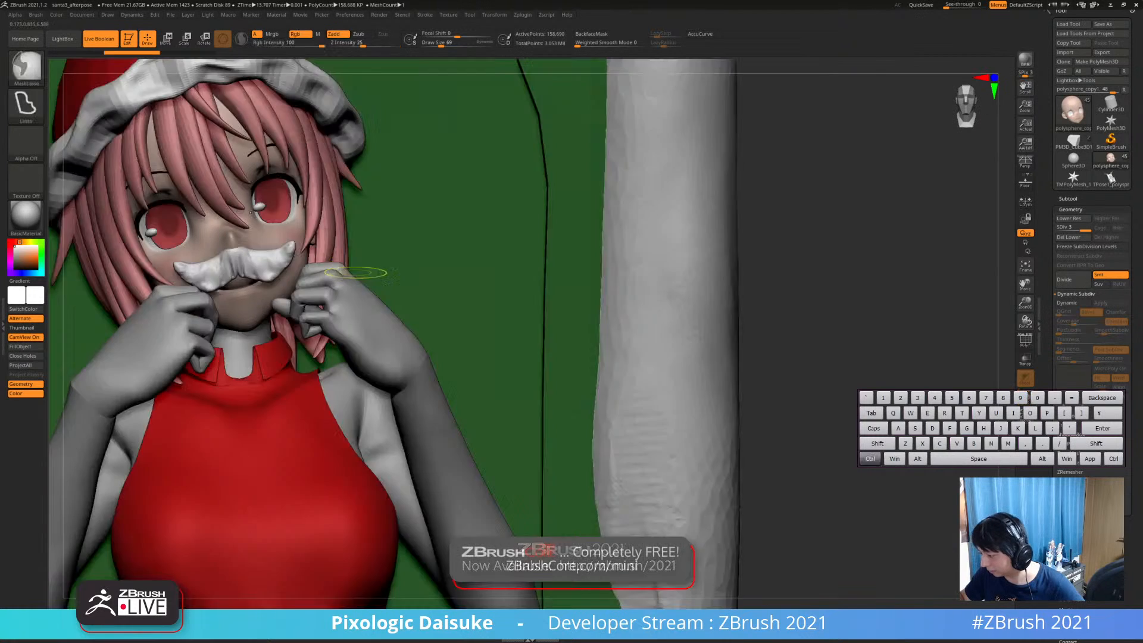
pyautogui.moveTo(355, 273)
pyautogui.keyDown('ctrl'); pyautogui.mouseDown(button='right')
pyautogui.moveTo(355, 226)
pyautogui.moveTo(375, 262)
pyautogui.moveTo(434, 284)
pyautogui.mouseUp(button='right'); pyautogui.keyUp('ctrl')
# Show the body's skin-coloured polypaint through the subtool list, and select the hair strand over the face
pyautogui.click(1067, 199)
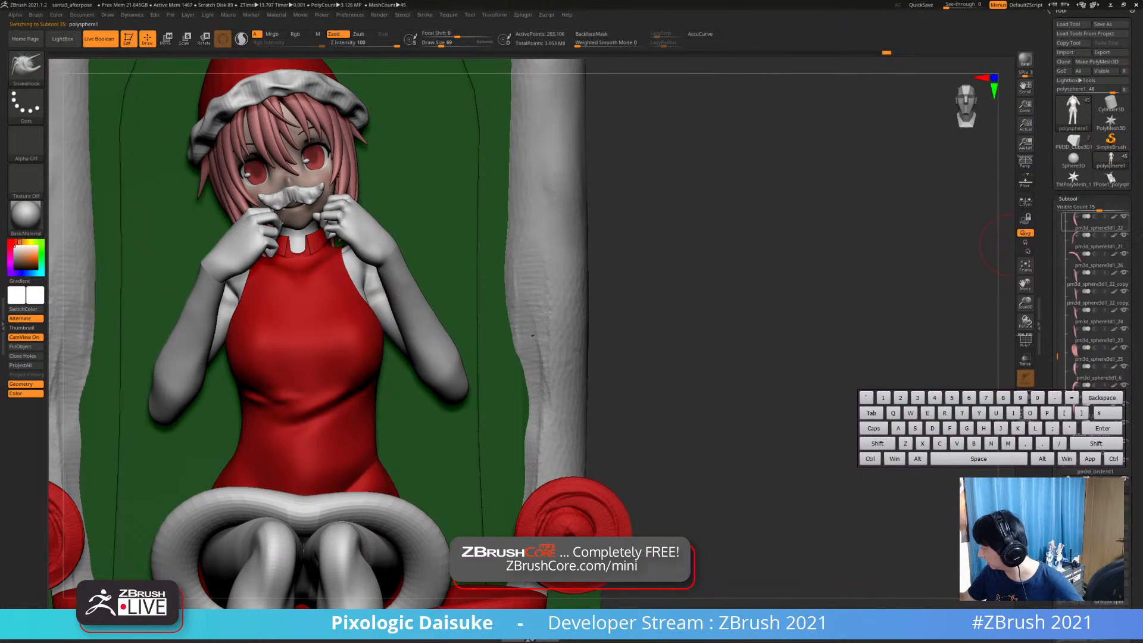
pyautogui.press('shift')
pyautogui.press('shift')
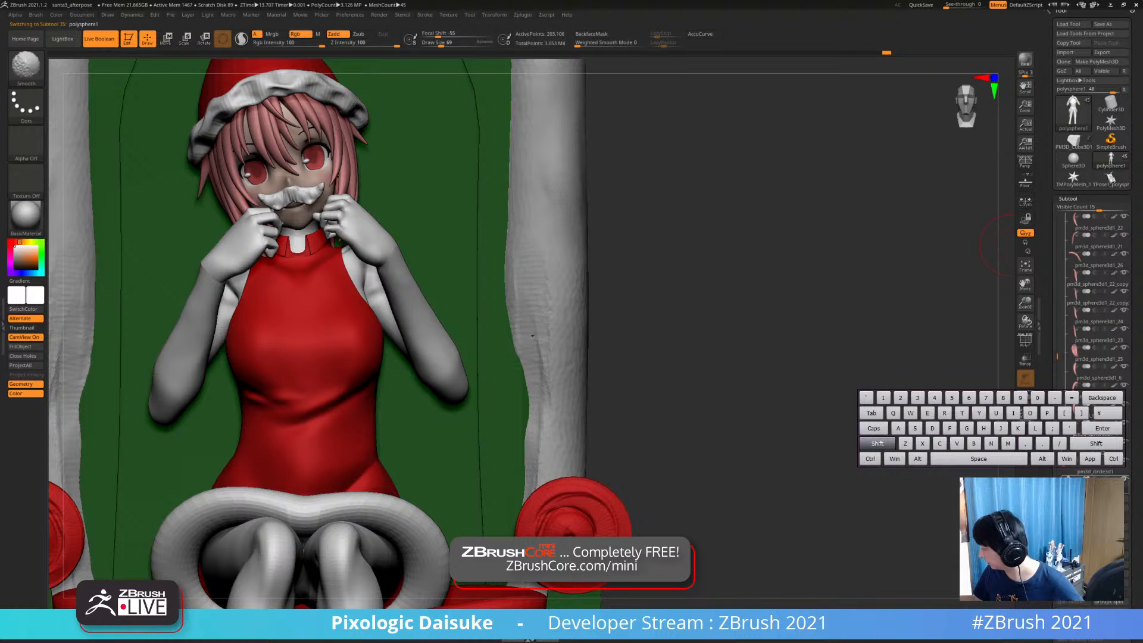
pyautogui.moveTo(531, 336)
pyautogui.keyDown('alt'); pyautogui.mouseDown(button='right')
pyautogui.moveTo(256, 357)
pyautogui.moveTo(474, 290)
pyautogui.moveTo(417, 271)
pyautogui.mouseUp(button='right'); pyautogui.keyUp('alt')
pyautogui.keyDown('alt'); pyautogui.click(298, 171); pyautogui.keyUp('alt')
pyautogui.keyDown('ctrl'); pyautogui.moveTo(298, 137); pyautogui.dragTo(287, 171, button='right'); pyautogui.keyUp('ctrl')
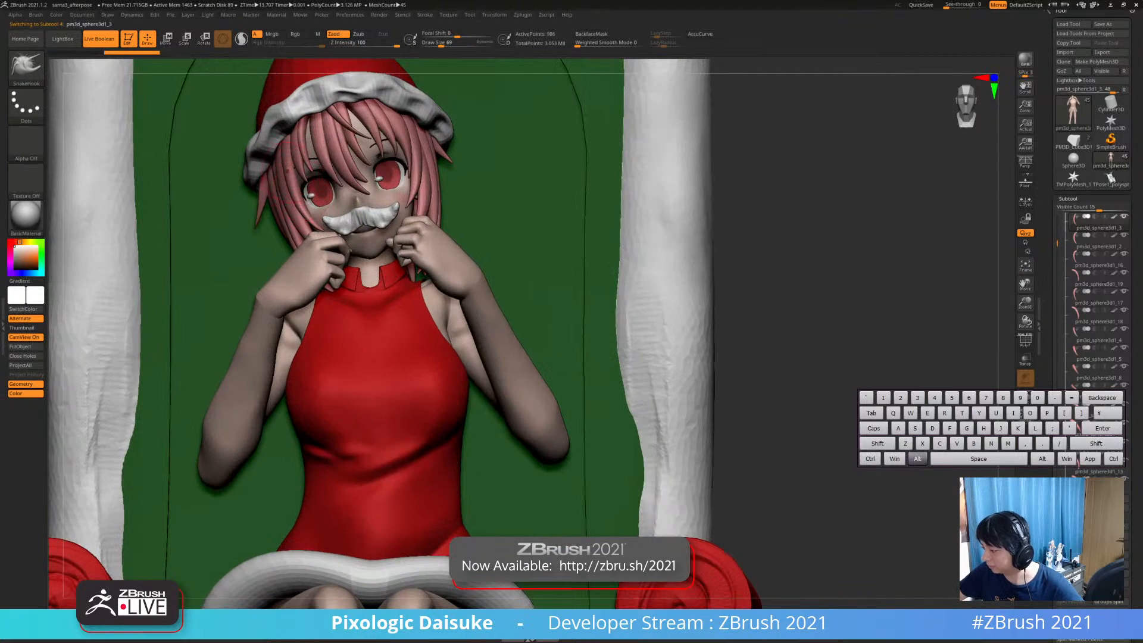
# Switch to the DamStandard brush and turn on BackfaceMask while inspecting the selected hair strand up close
pyautogui.press('b')
pyautogui.press('d')
pyautogui.press('s')
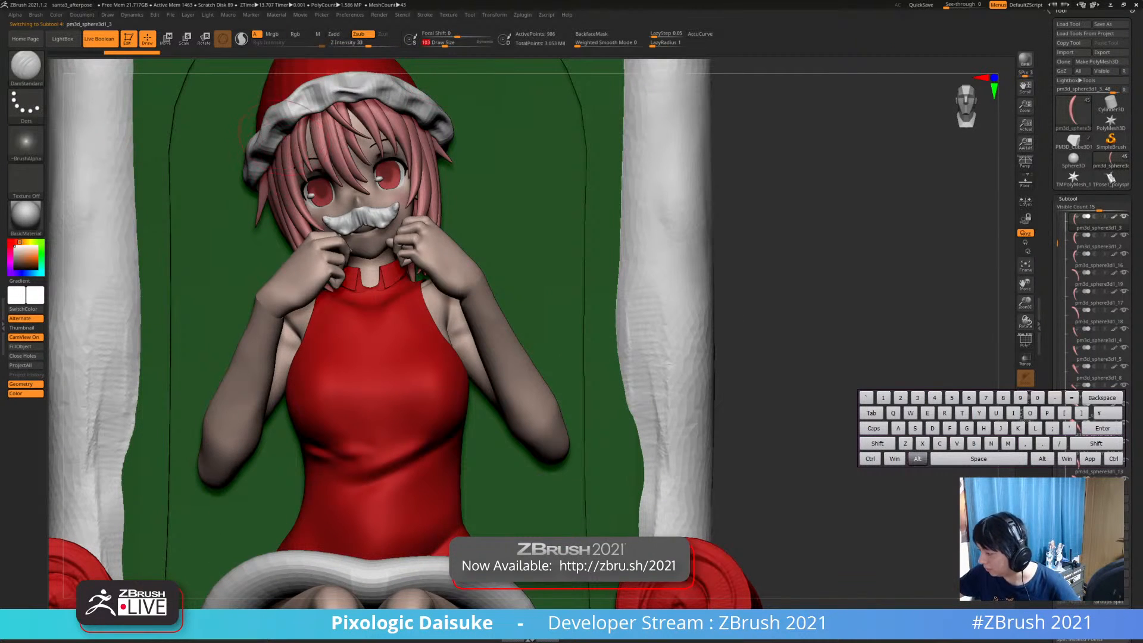
pyautogui.click(519, 96)
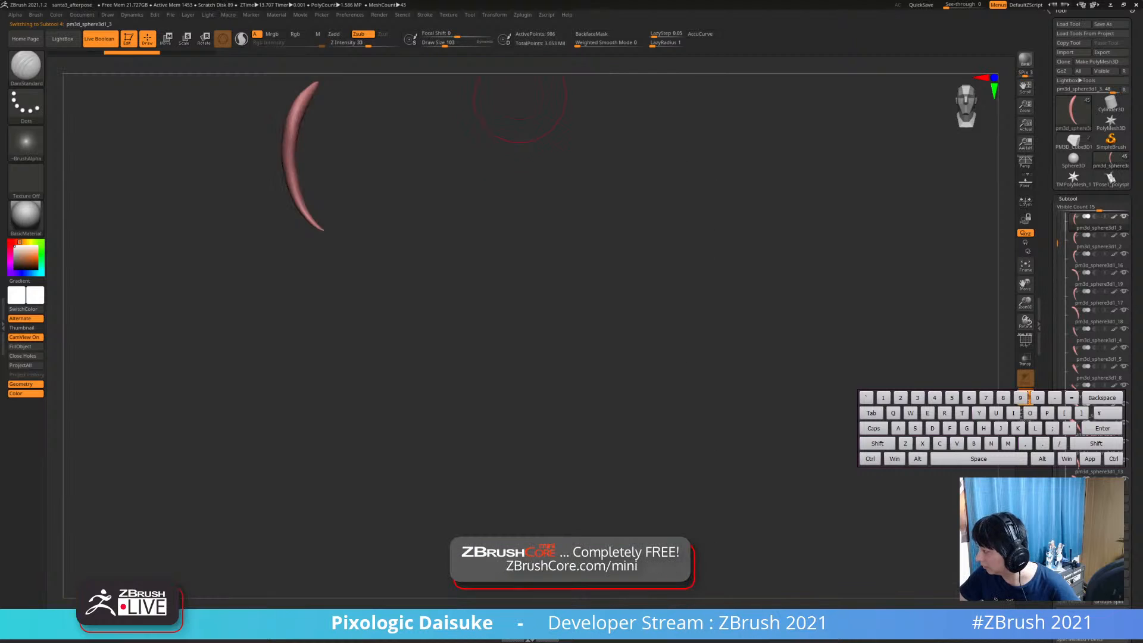
pyautogui.keyDown('alt'); pyautogui.moveTo(520, 96); pyautogui.dragTo(463, 187, button='right'); pyautogui.keyUp('alt')
pyautogui.keyDown('ctrl'); pyautogui.moveTo(463, 188); pyautogui.dragTo(458, 221, button='right'); pyautogui.keyUp('ctrl')
pyautogui.moveTo(458, 222); pyautogui.dragTo(489, 215, button='right')
pyautogui.click(591, 35)
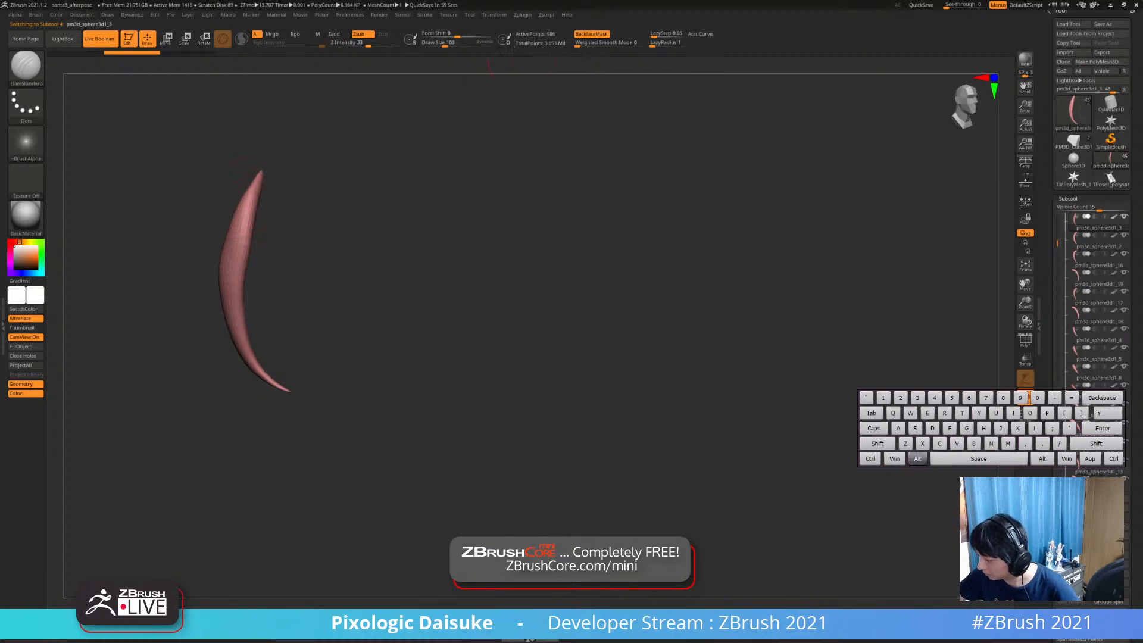
pyautogui.moveTo(257, 197)
pyautogui.keyDown('alt'); pyautogui.mouseDown()
pyautogui.moveTo(243, 328)
pyautogui.moveTo(265, 374)
pyautogui.moveTo(253, 303)
pyautogui.mouseUp(); pyautogui.keyUp('alt')
pyautogui.click(302, 286)
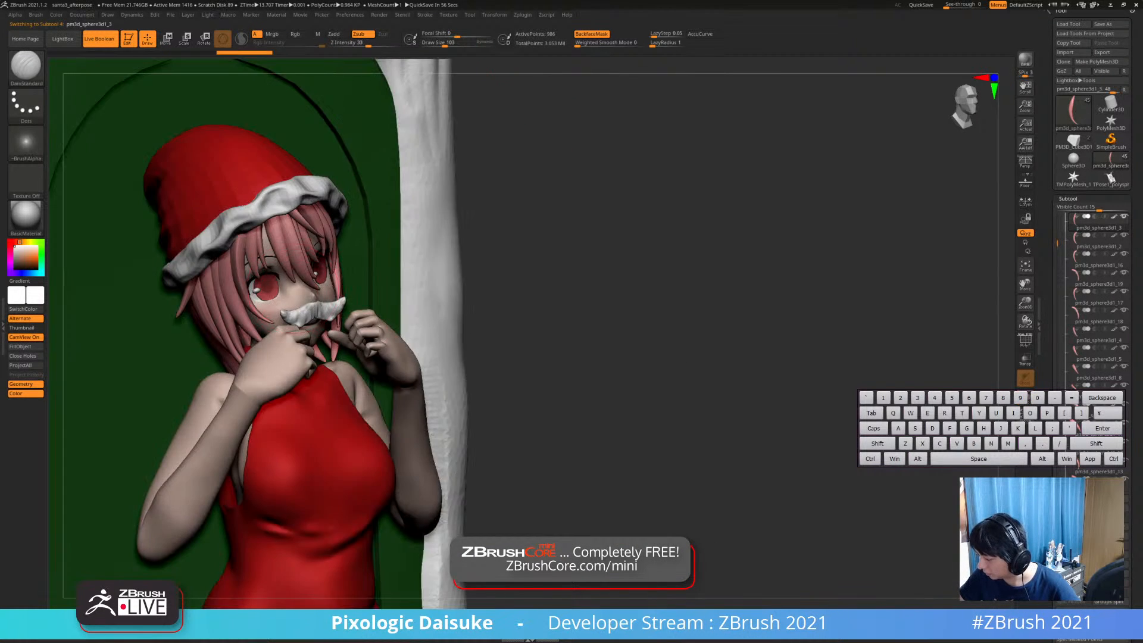
# Subdivide the selected hair strand twice, and select another hair strand
pyautogui.moveTo(322, 280); pyautogui.dragTo(277, 271, button='right')
pyautogui.hotkey('ctrl', 'd')
pyautogui.hotkey('ctrl', 'd')
pyautogui.keyDown('ctrl'); pyautogui.moveTo(394, 298); pyautogui.dragTo(387, 238, button='right'); pyautogui.keyUp('ctrl')
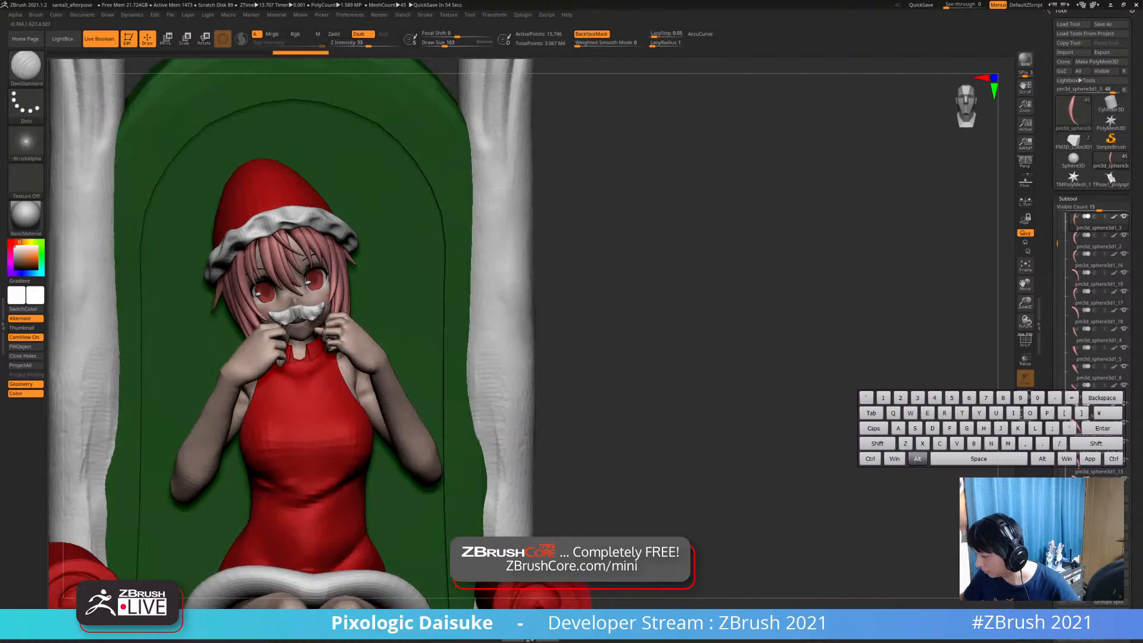
pyautogui.moveTo(229, 285)
pyautogui.mouseDown(button='right')
pyautogui.moveTo(355, 322)
pyautogui.moveTo(241, 294)
pyautogui.mouseUp(button='right')
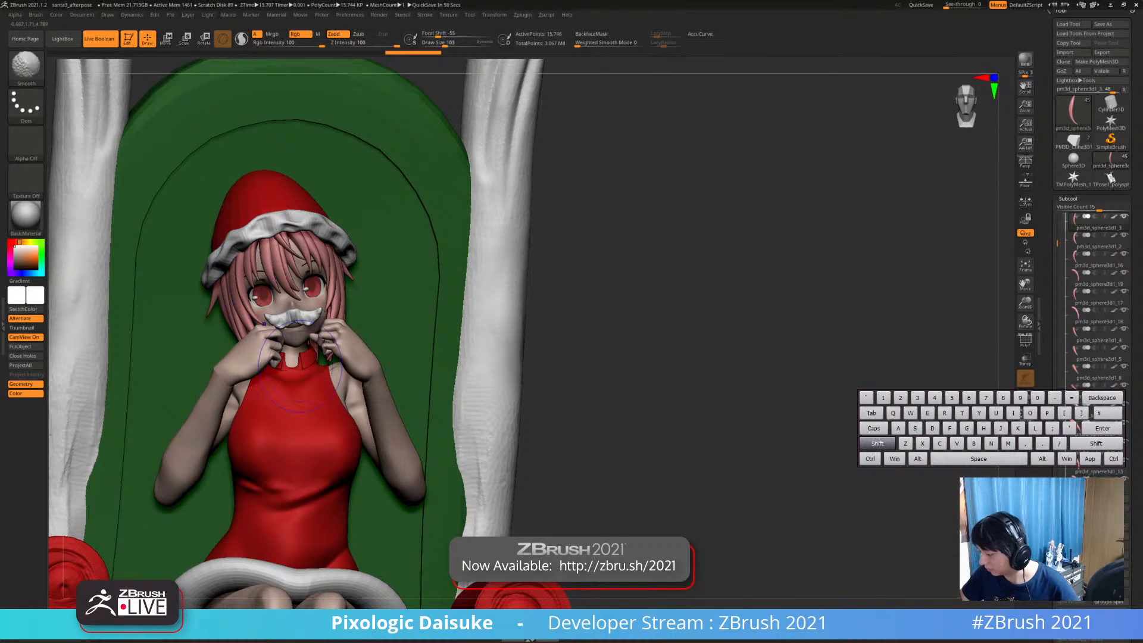
pyautogui.keyDown('alt'); pyautogui.moveTo(300, 366); pyautogui.dragTo(300, 245, button='right'); pyautogui.keyUp('alt')
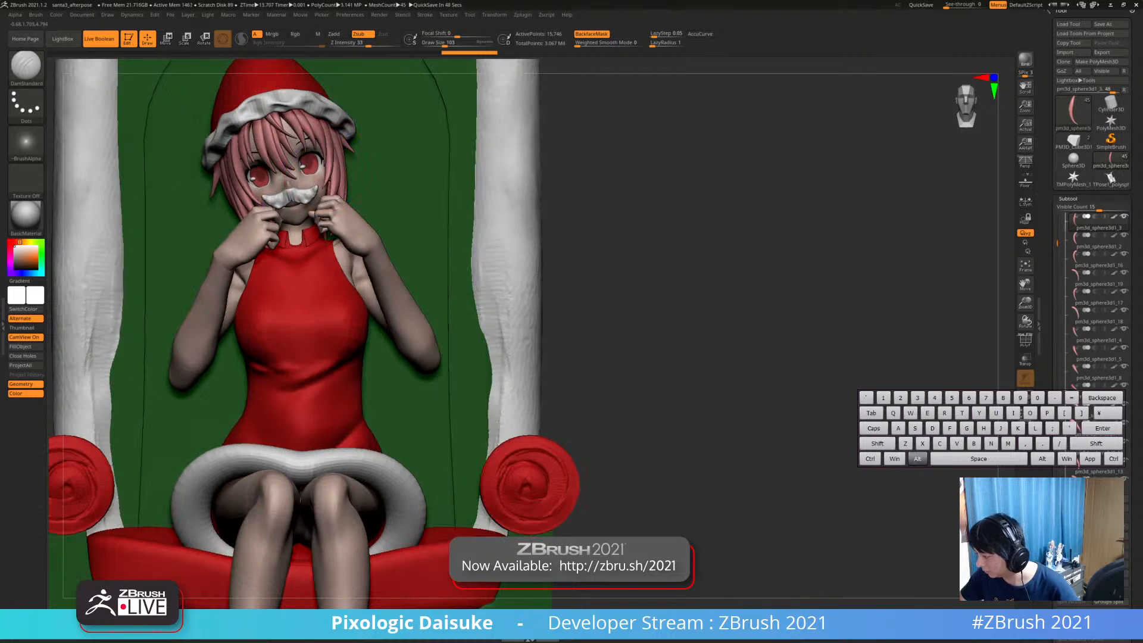
pyautogui.keyDown('alt'); pyautogui.click(459, 353); pyautogui.keyUp('alt')
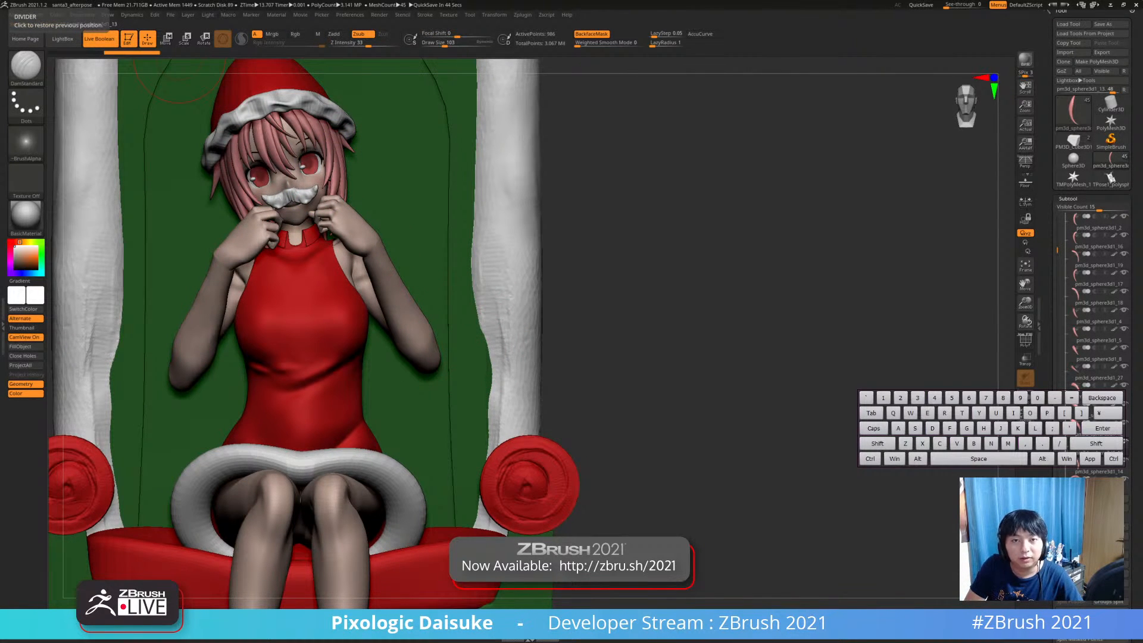
# Examine the whole seated figure on the chair, selecting the body and a hair strand
pyautogui.hotkey('alt', 'Tab')
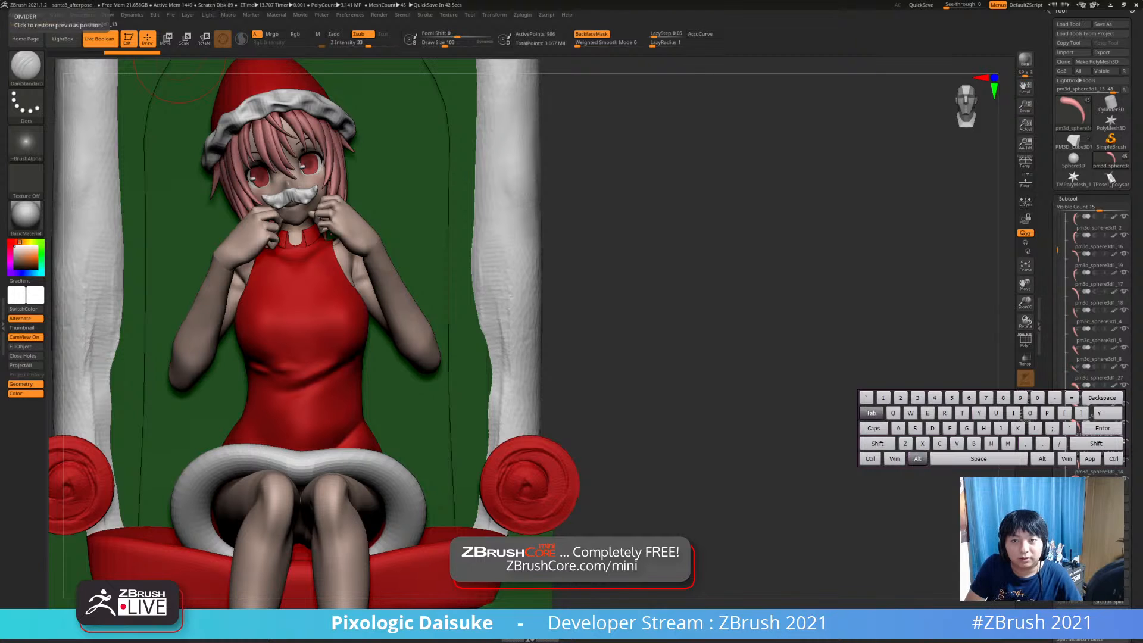
pyautogui.hotkey('alt', 'Tab')
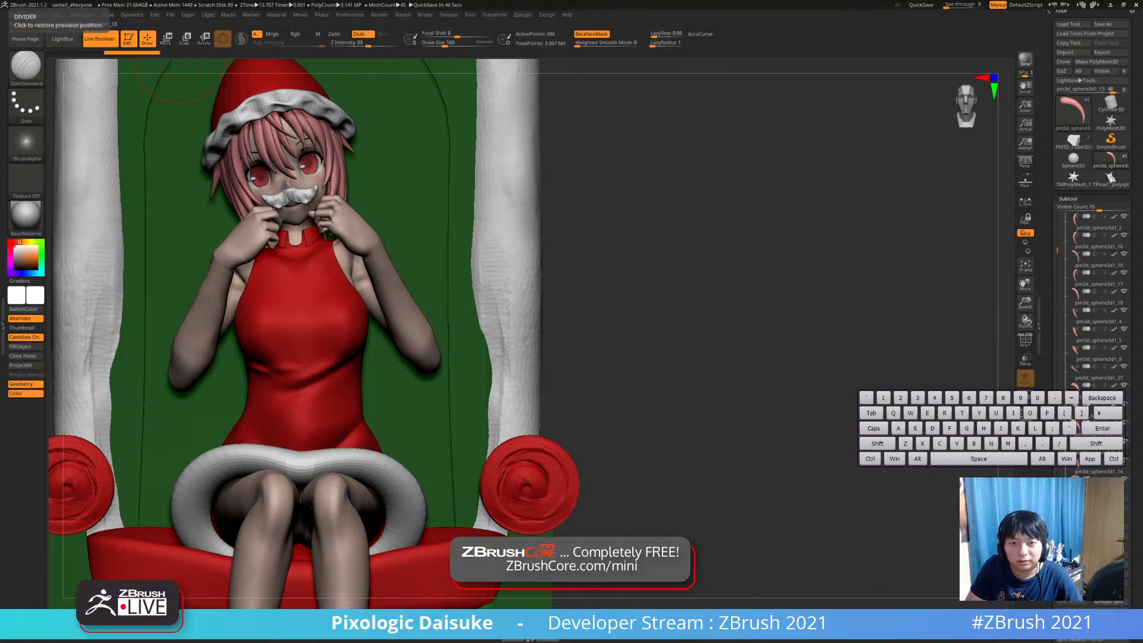
pyautogui.moveTo(564, 226); pyautogui.dragTo(581, 203, button='right')
pyautogui.keyDown('alt'); pyautogui.moveTo(463, 276); pyautogui.dragTo(478, 284, button='right'); pyautogui.keyUp('alt')
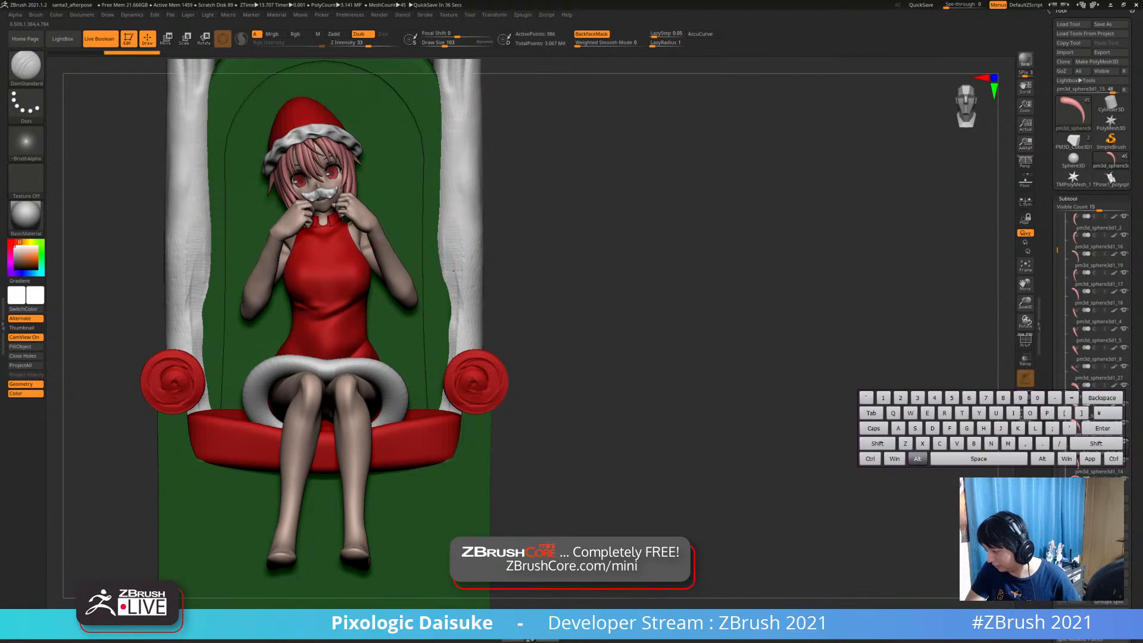
pyautogui.keyDown('alt'); pyautogui.click(478, 285); pyautogui.keyUp('alt')
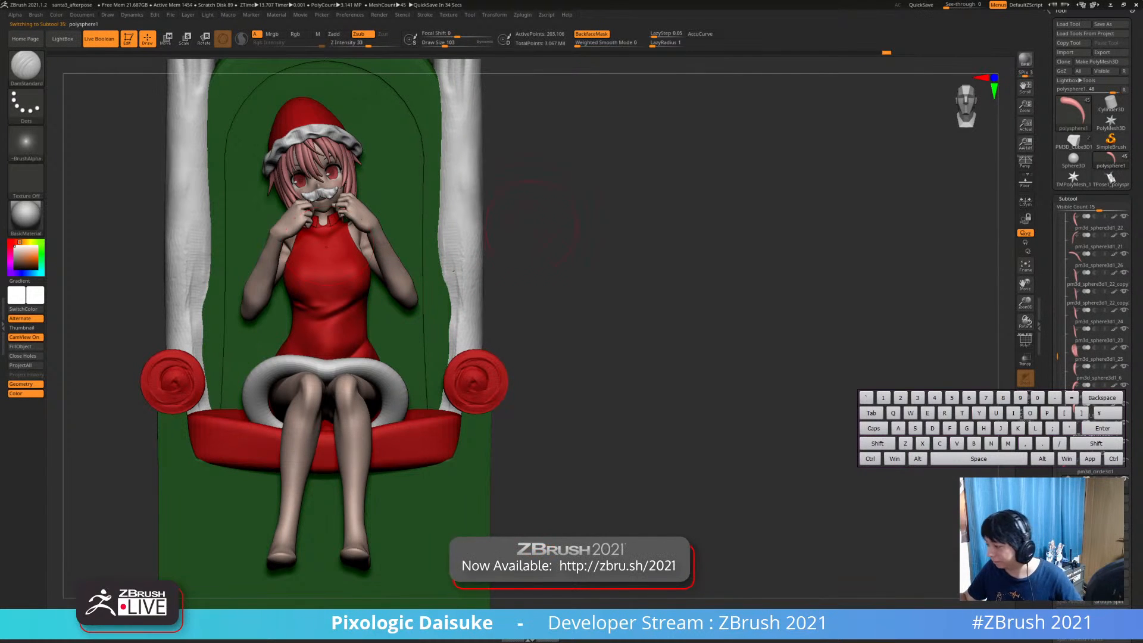
pyautogui.moveTo(533, 223); pyautogui.dragTo(455, 202, button='right')
pyautogui.keyDown('alt'); pyautogui.click(313, 149); pyautogui.keyUp('alt')
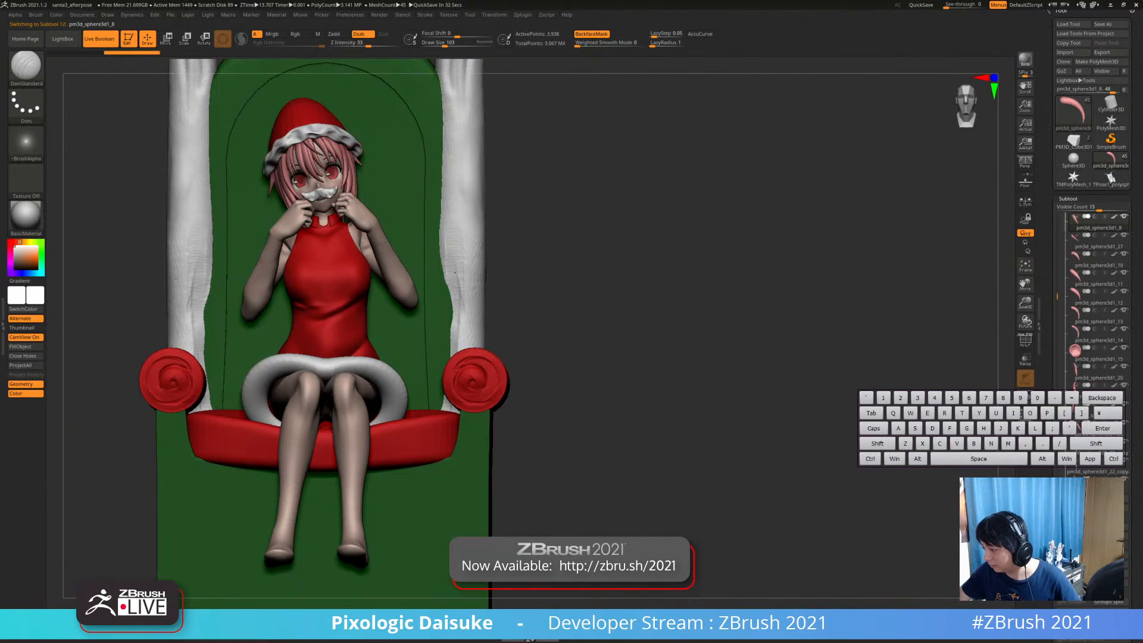
# Hide the Santa hat and its fur brim, keep the skirt's fur trim shown, and select a hair strand on the head
pyautogui.click(533, 238)
pyautogui.keyDown('alt'); pyautogui.click(387, 378); pyautogui.keyUp('alt')
pyautogui.keyDown('alt'); pyautogui.moveTo(535, 357); pyautogui.dragTo(553, 400); pyautogui.keyUp('alt')
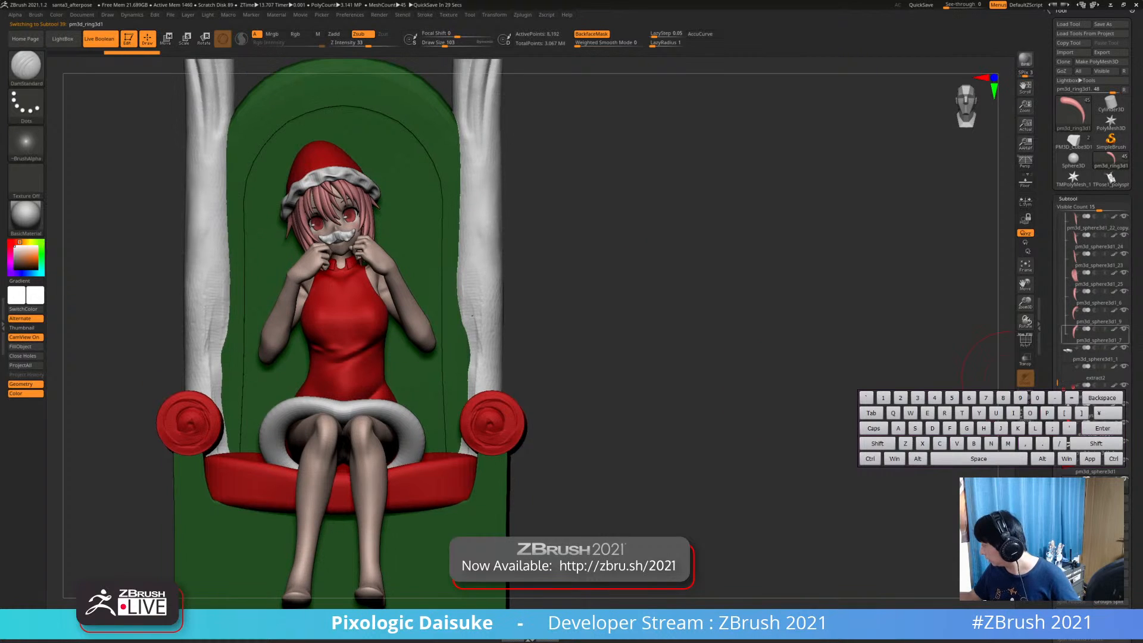
pyautogui.click(1123, 460)
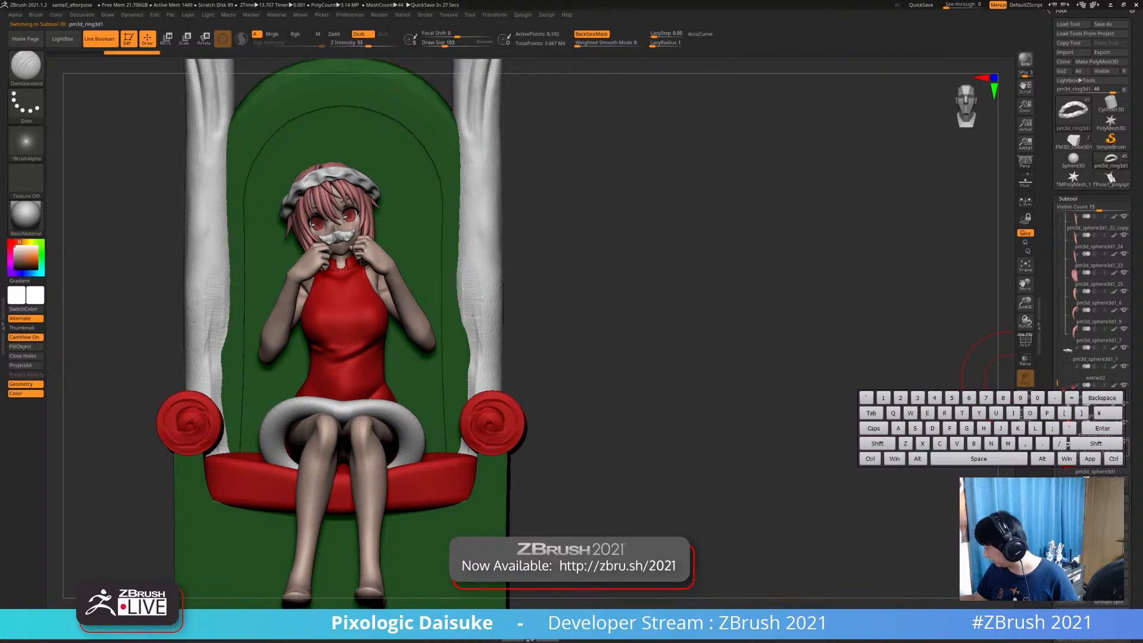
pyautogui.click(1127, 446)
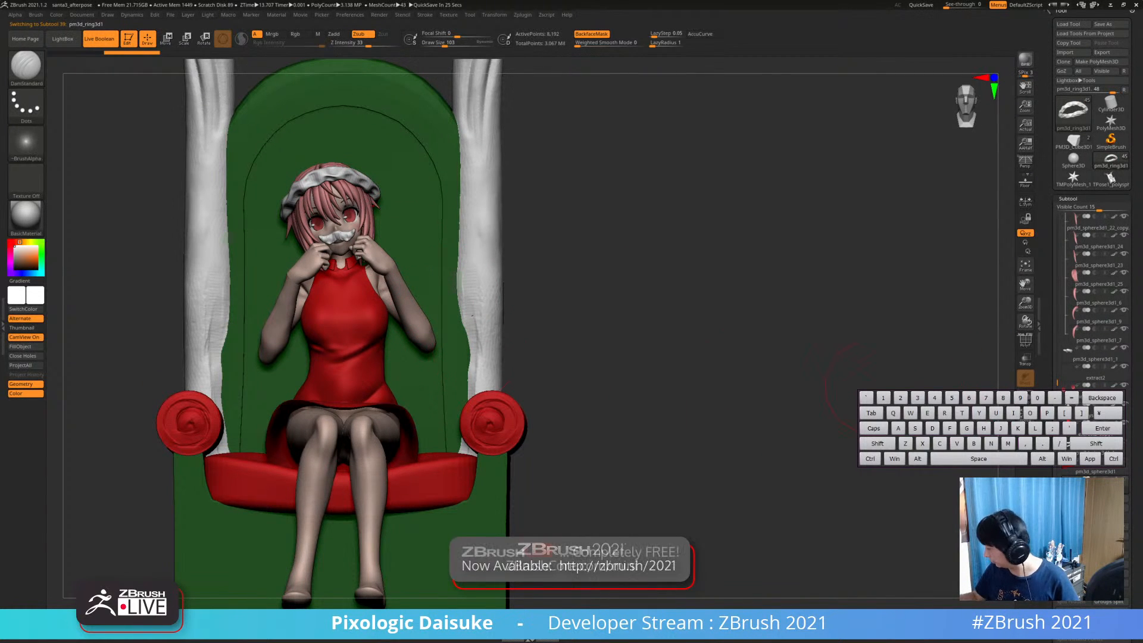
pyautogui.click(1127, 447)
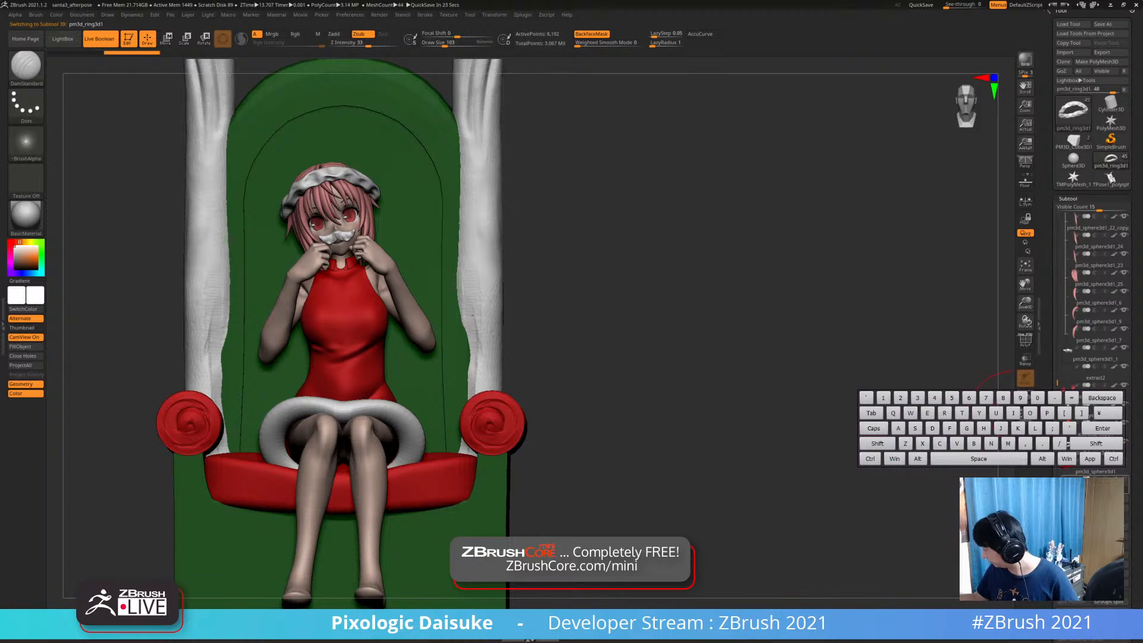
pyautogui.scroll(-4, 1092, 358)
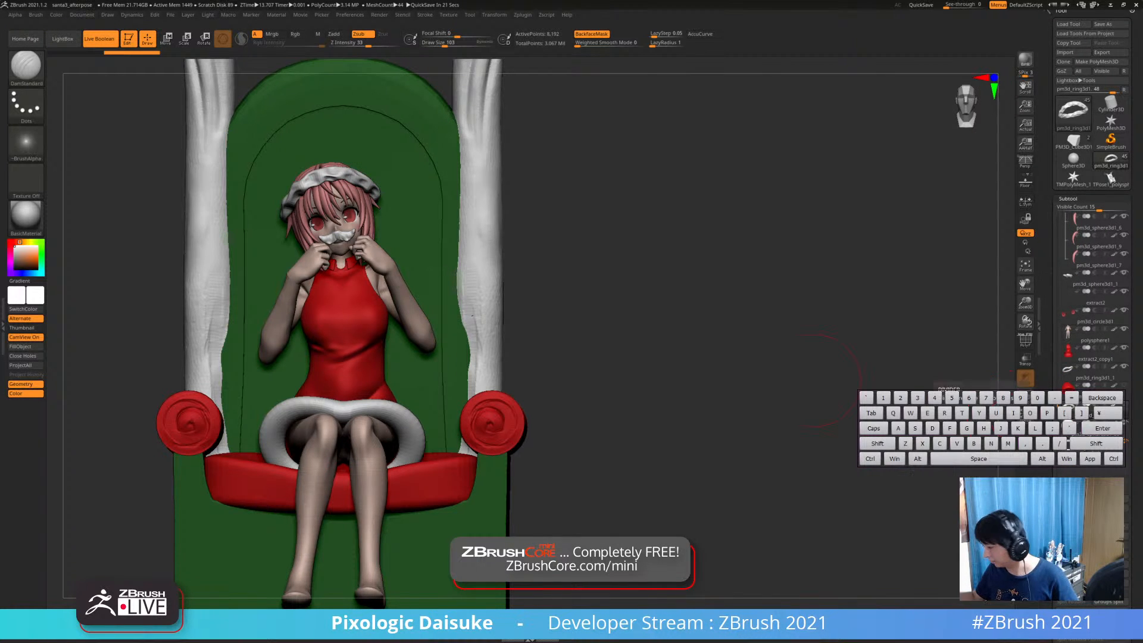
pyautogui.keyDown('alt'); pyautogui.click(351, 192); pyautogui.keyUp('alt')
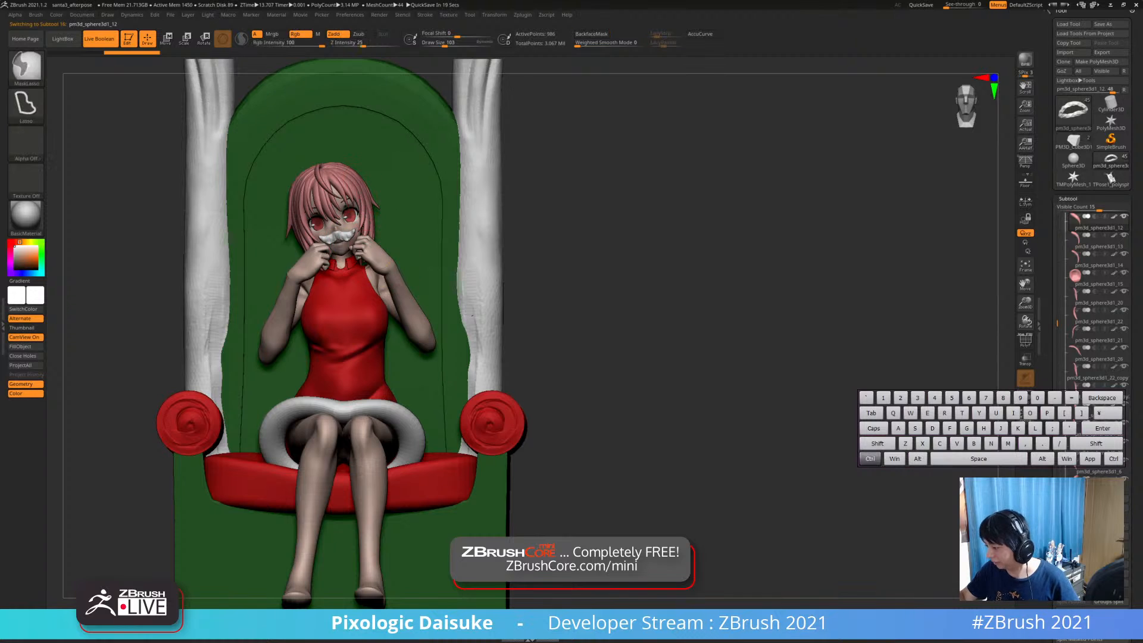
# Switch to the STN_HairSet brush, select a hair strand, and duplicate it as a new subtool
pyautogui.keyDown('ctrl'); pyautogui.moveTo(348, 192); pyautogui.dragTo(320, 242, button='right'); pyautogui.keyUp('ctrl')
pyautogui.press('b')
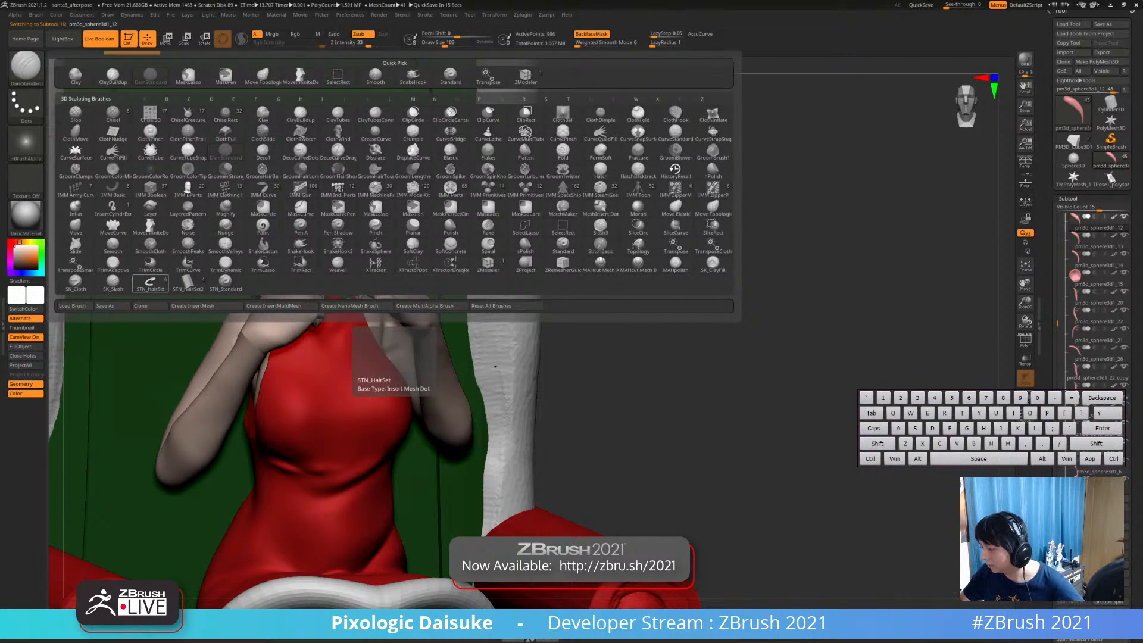
pyautogui.click(150, 283)
pyautogui.keyDown('alt'); pyautogui.click(532, 357); pyautogui.keyUp('alt')
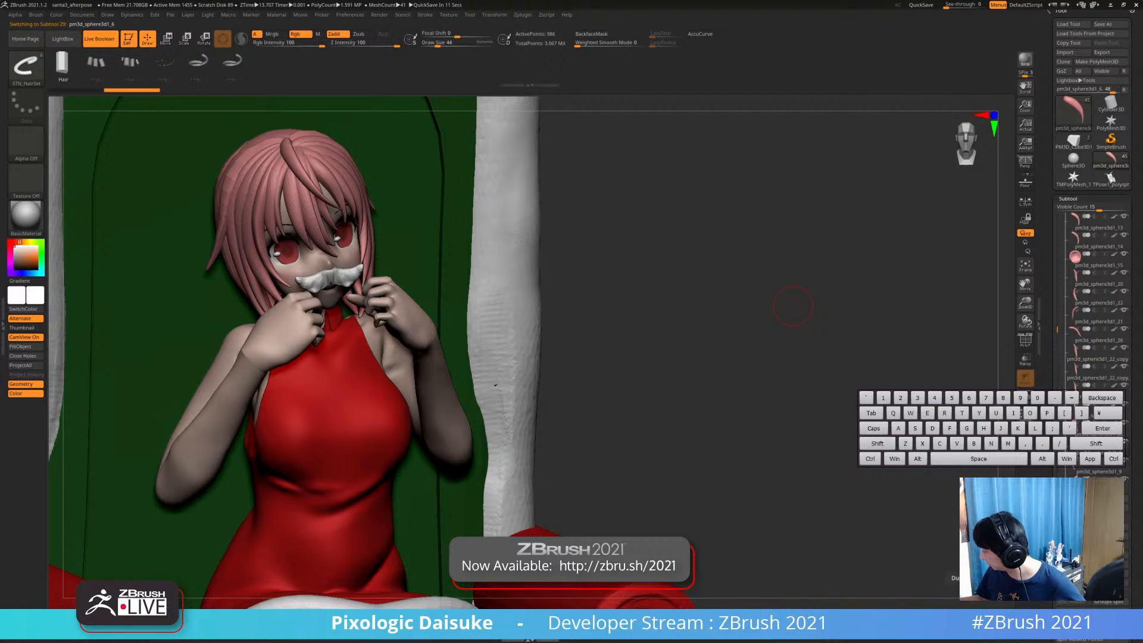
pyautogui.click(1069, 546)
# Try to insert a hair strand over the forehead with STN_HairSet at draw size 24, and undo it
pyautogui.moveTo(496, 385)
pyautogui.mouseDown(button='right')
pyautogui.moveTo(410, 399)
pyautogui.moveTo(380, 369)
pyautogui.mouseUp(button='right')
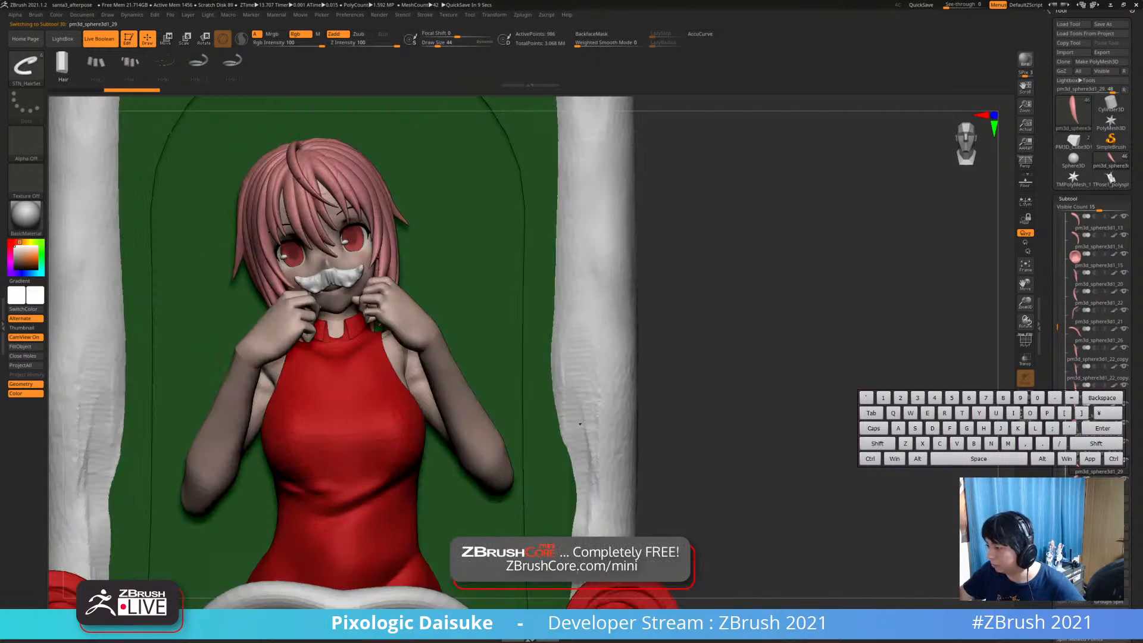
pyautogui.keyDown('ctrl'); pyautogui.moveTo(255, 110); pyautogui.dragTo(257, 157, button='right'); pyautogui.keyUp('ctrl')
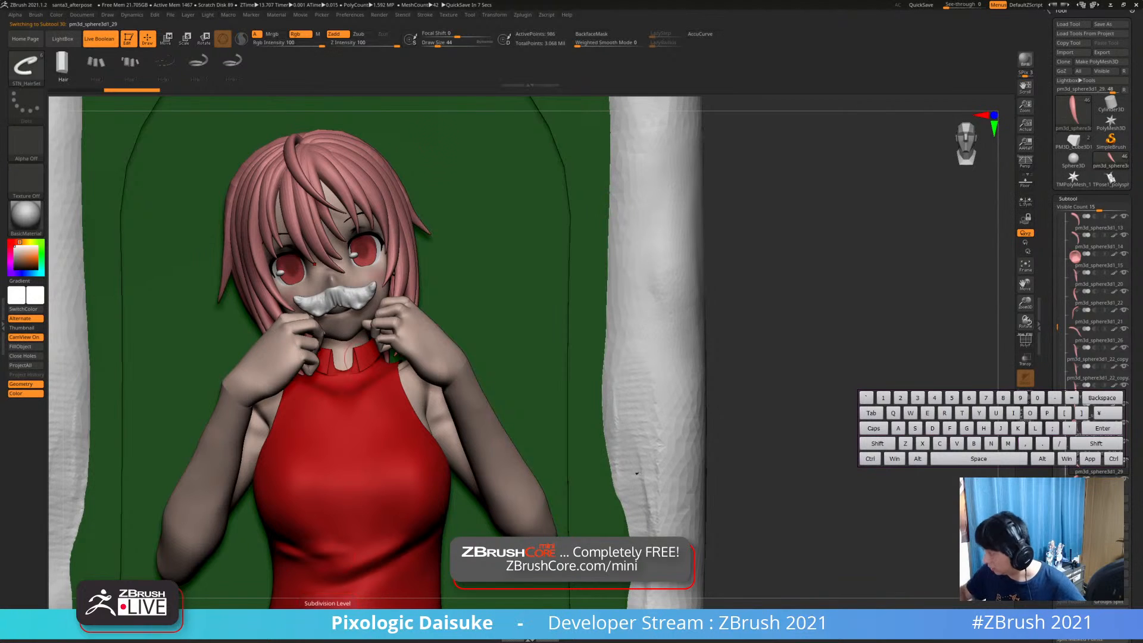
pyautogui.moveTo(441, 197); pyautogui.dragTo(510, 208, button='right')
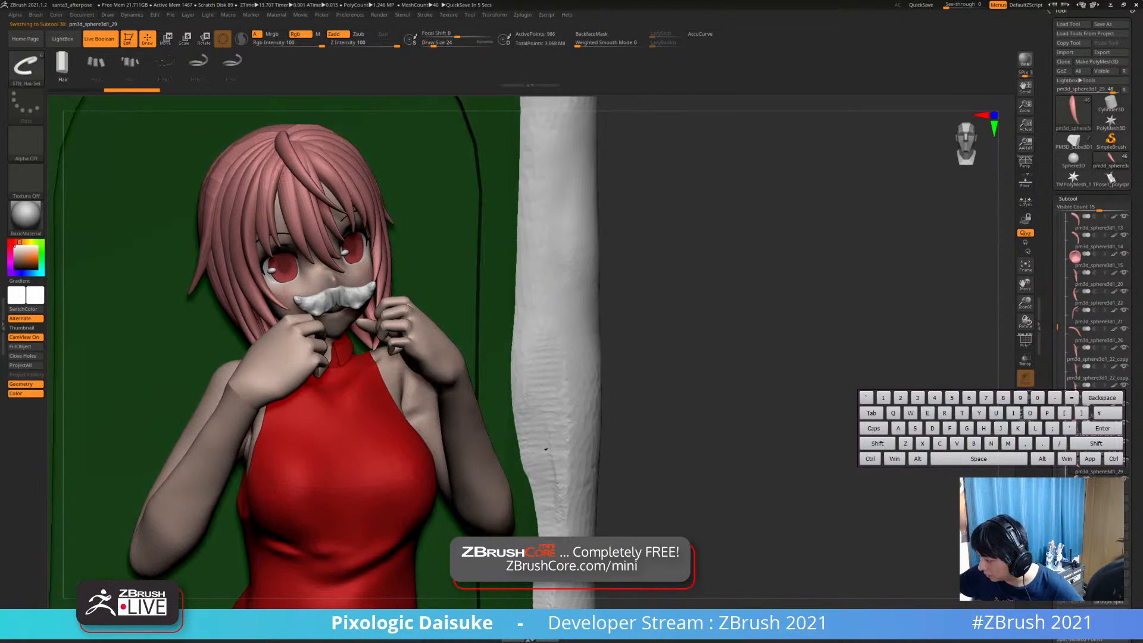
pyautogui.moveTo(301, 232); pyautogui.dragTo(311, 241)
pyautogui.hotkey('ctrl', 'z')
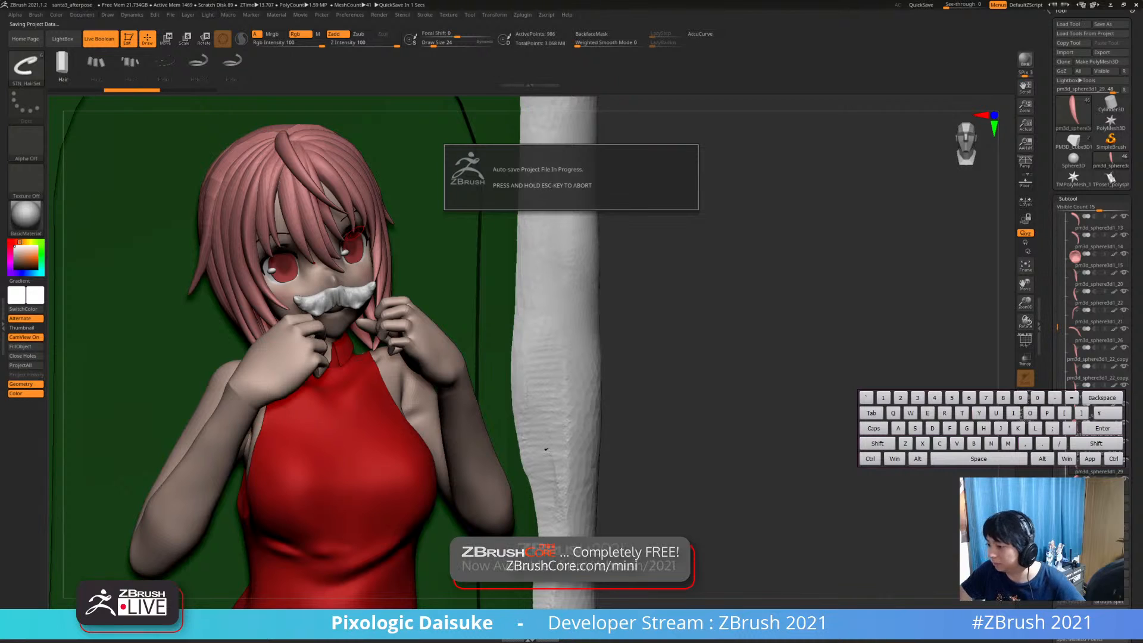
# Insert an STN_Flat hair strand over the forehead with the STN_HairSet2 brush at draw size 22
pyautogui.click(26, 66)
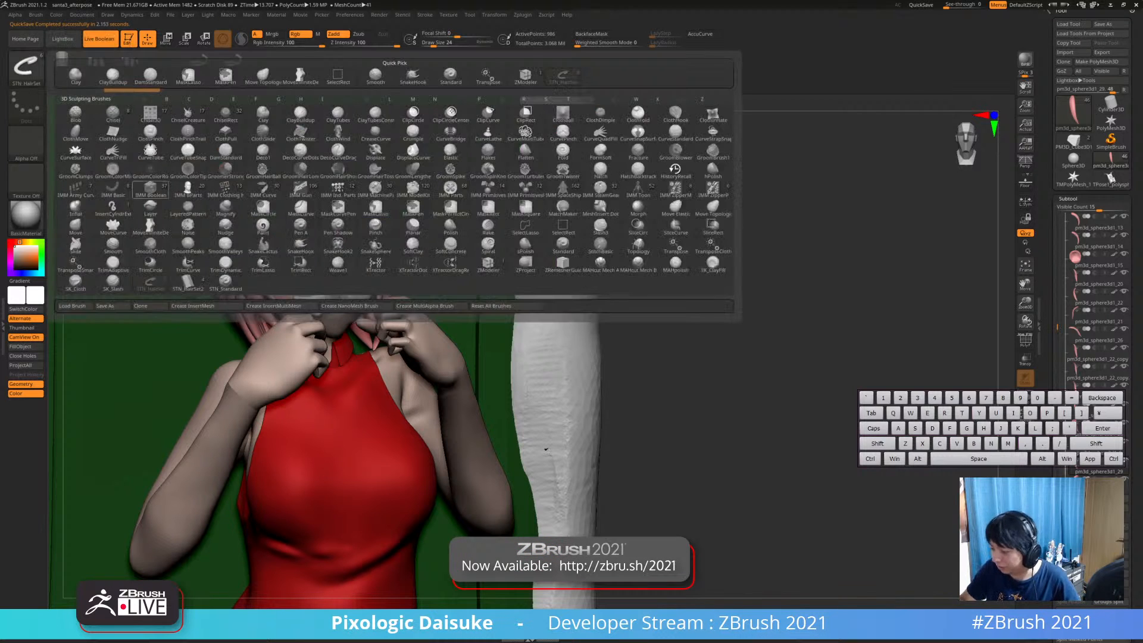
pyautogui.click(26, 66)
pyautogui.click(188, 282)
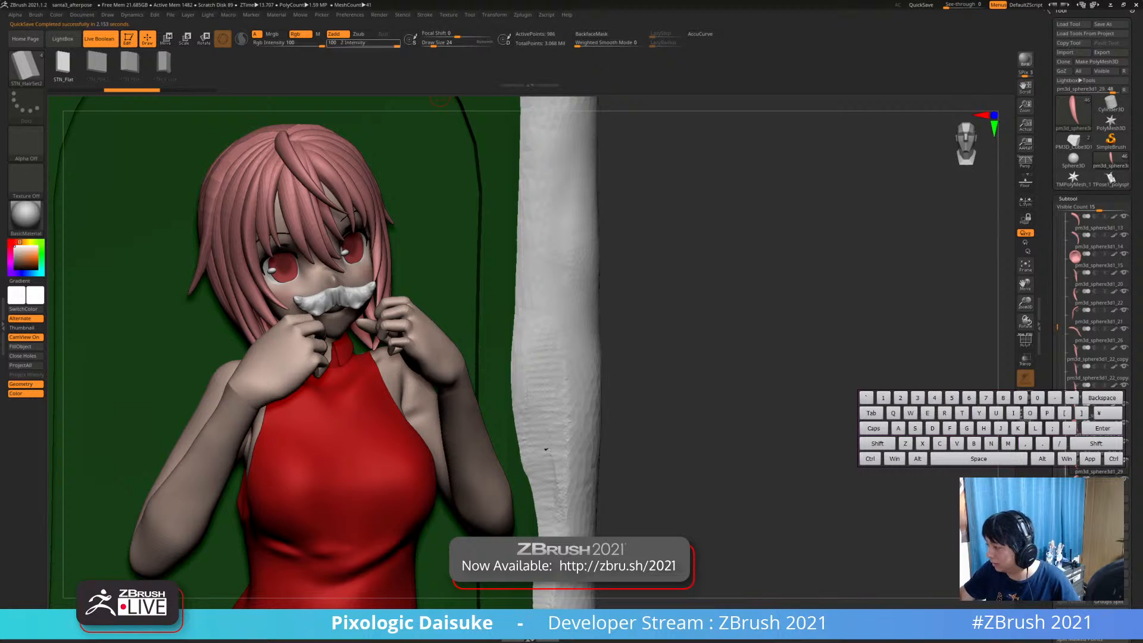
pyautogui.click(433, 44)
pyautogui.keyDown('ctrl'); pyautogui.moveTo(292, 190); pyautogui.dragTo(285, 166, button='right'); pyautogui.keyUp('ctrl')
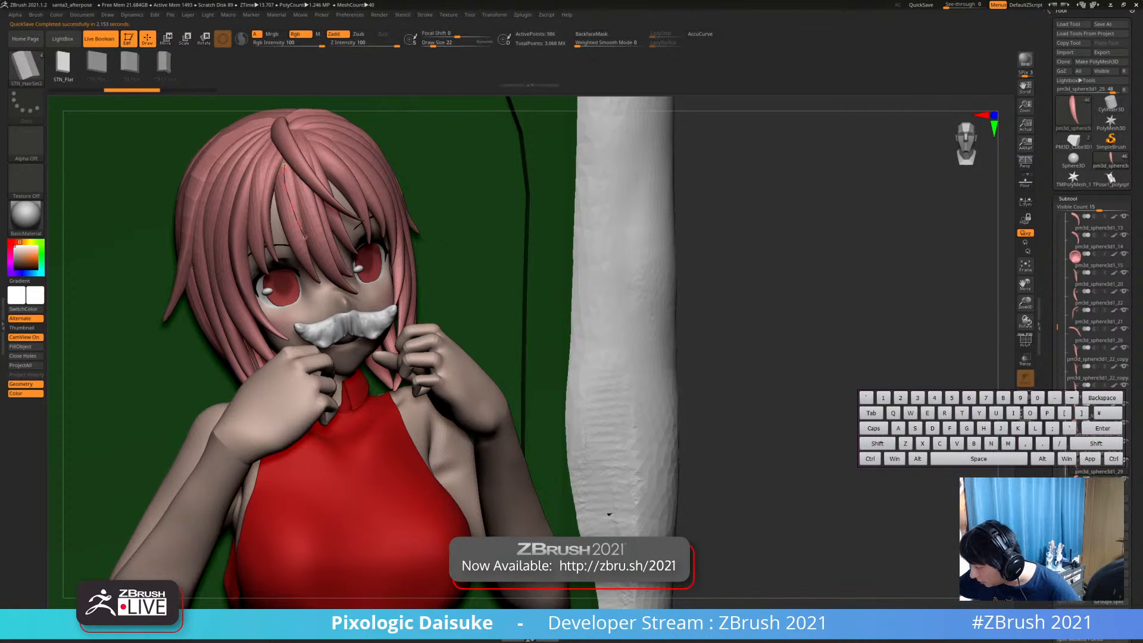
pyautogui.moveTo(305, 237); pyautogui.dragTo(316, 254)
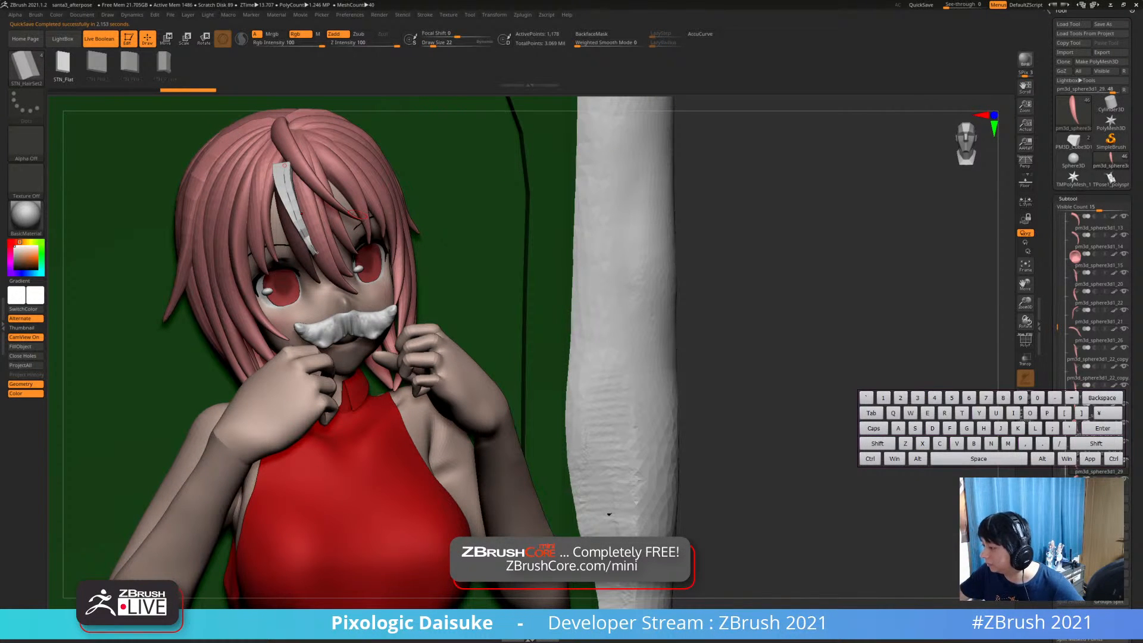
pyautogui.moveTo(357, 213)
pyautogui.keyDown('ctrl'); pyautogui.mouseDown(button='right')
pyautogui.moveTo(376, 199)
pyautogui.moveTo(359, 203)
pyautogui.mouseUp(button='right'); pyautogui.keyUp('ctrl')
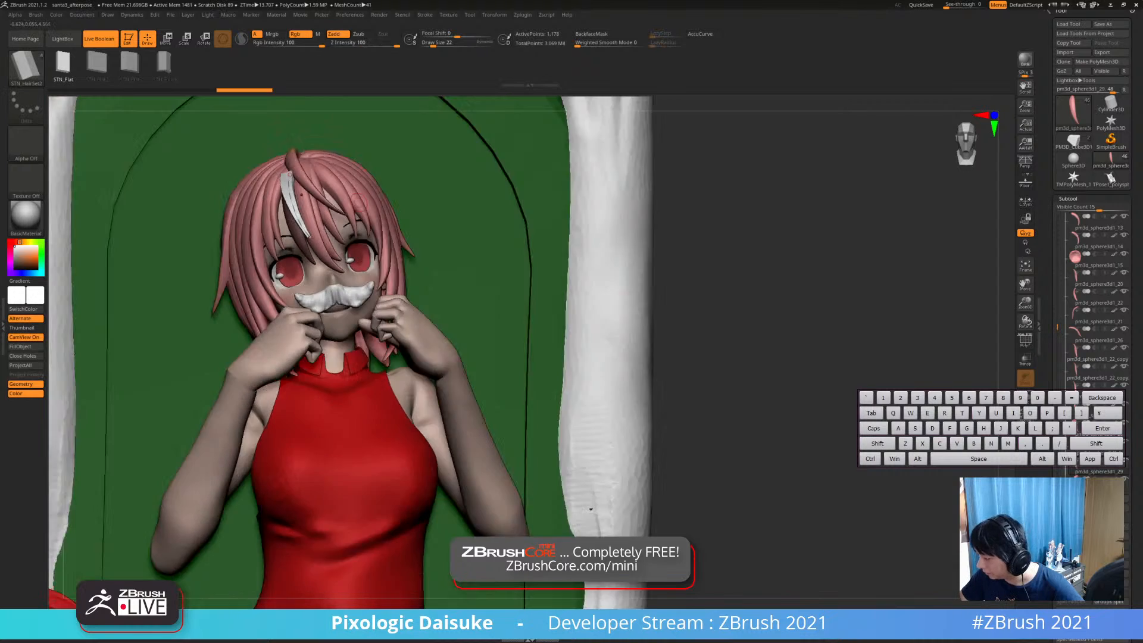
# Separate the newly inserted flat hair strand into its own subtool with Split Unmasked Points
pyautogui.hotkey('alt', 'shift', 's')
pyautogui.hotkey('alt', 'shift', 's')
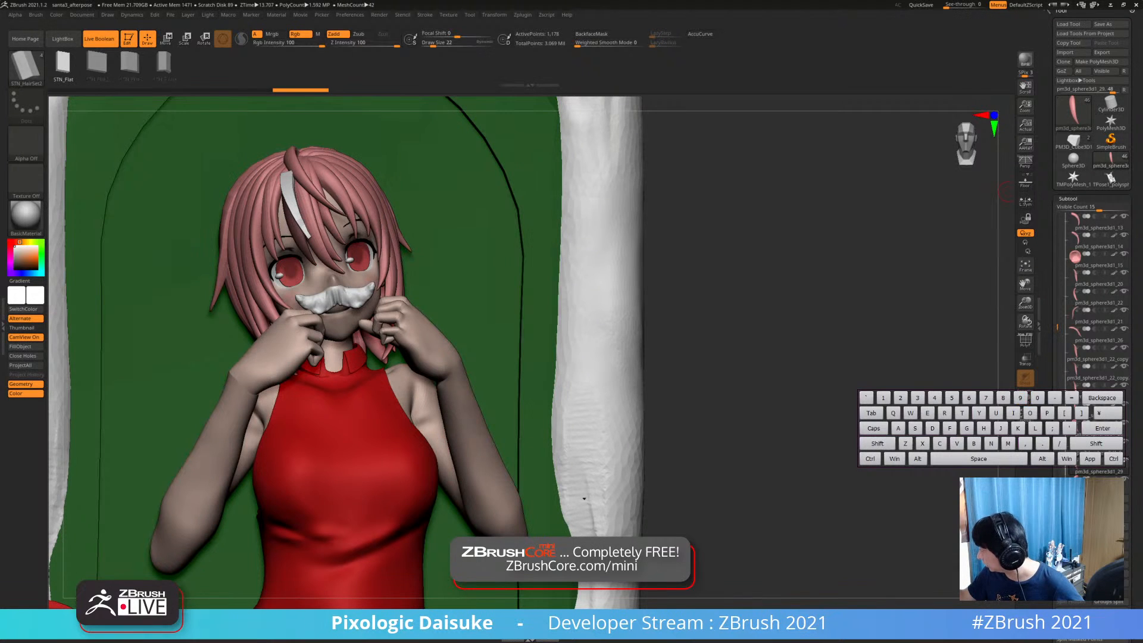
pyautogui.click(1068, 199)
pyautogui.click(1070, 208)
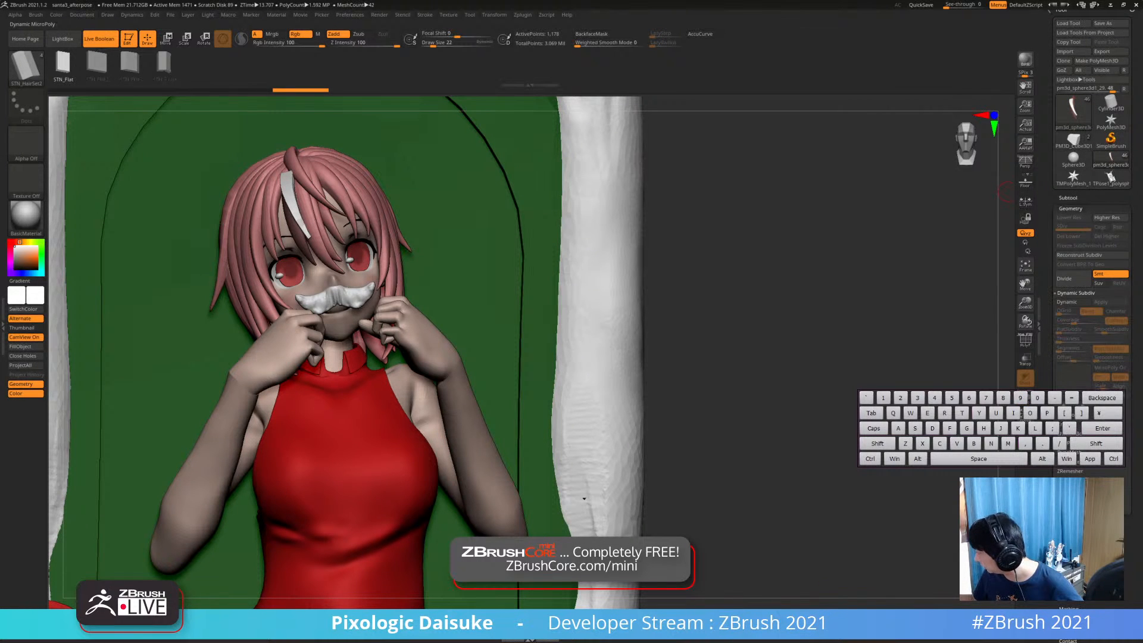
pyautogui.click(1068, 198)
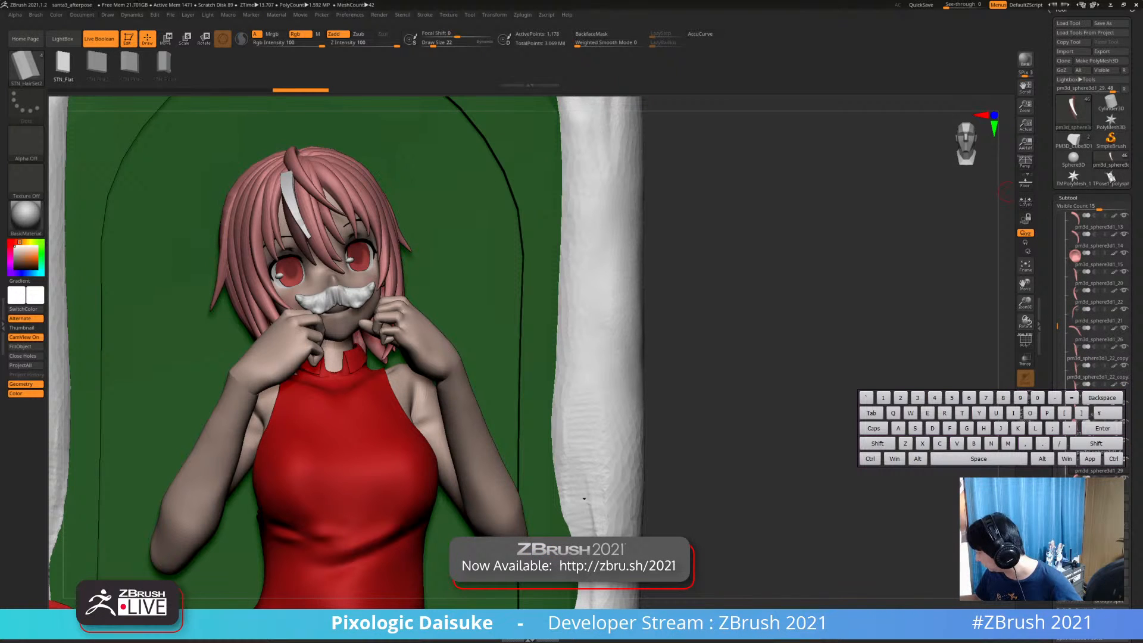
pyautogui.moveTo(1133, 309); pyautogui.dragTo(1133, 197)
pyautogui.click(1111, 526)
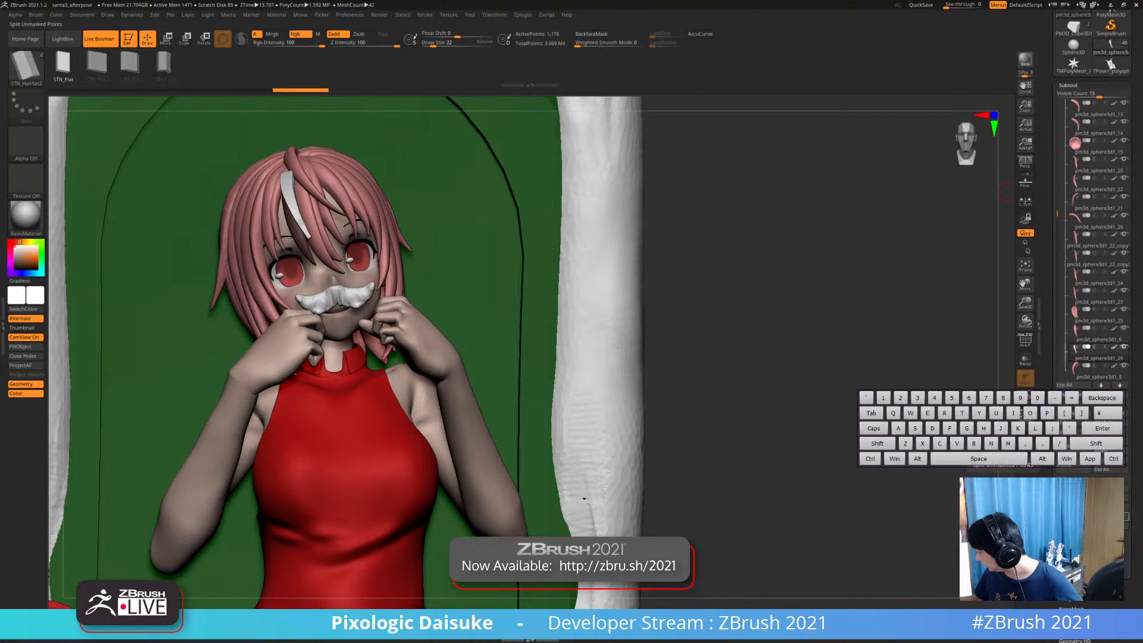
pyautogui.click(1022, 470)
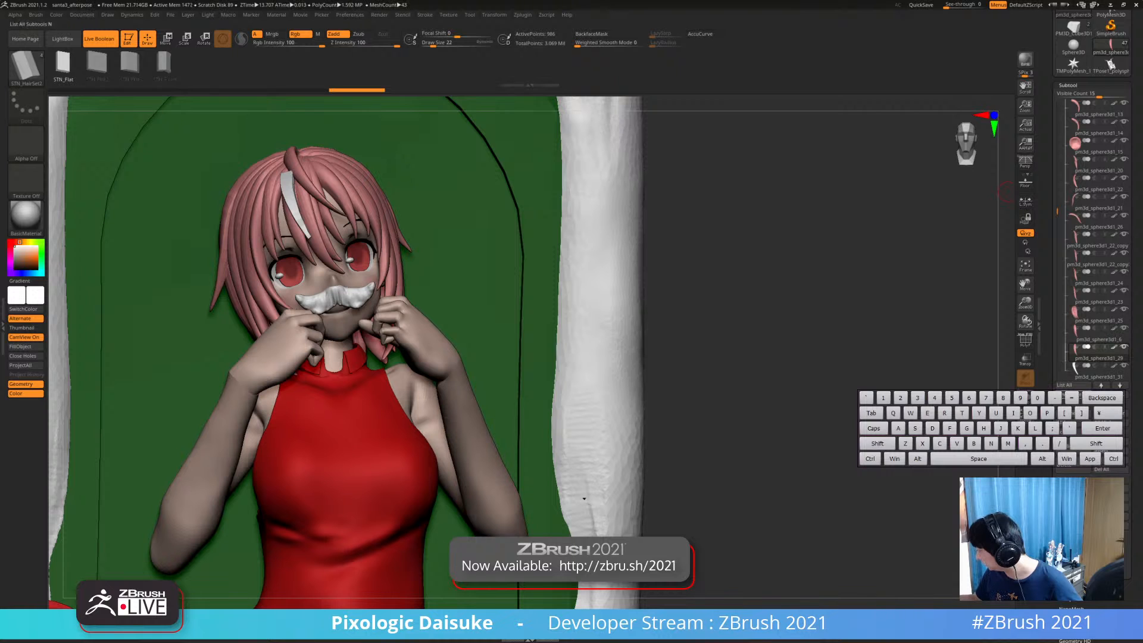
# Delete the leftover duplicate hair strand subtool above the newly split forehead strand
pyautogui.click(1072, 467)
pyautogui.click(1022, 469)
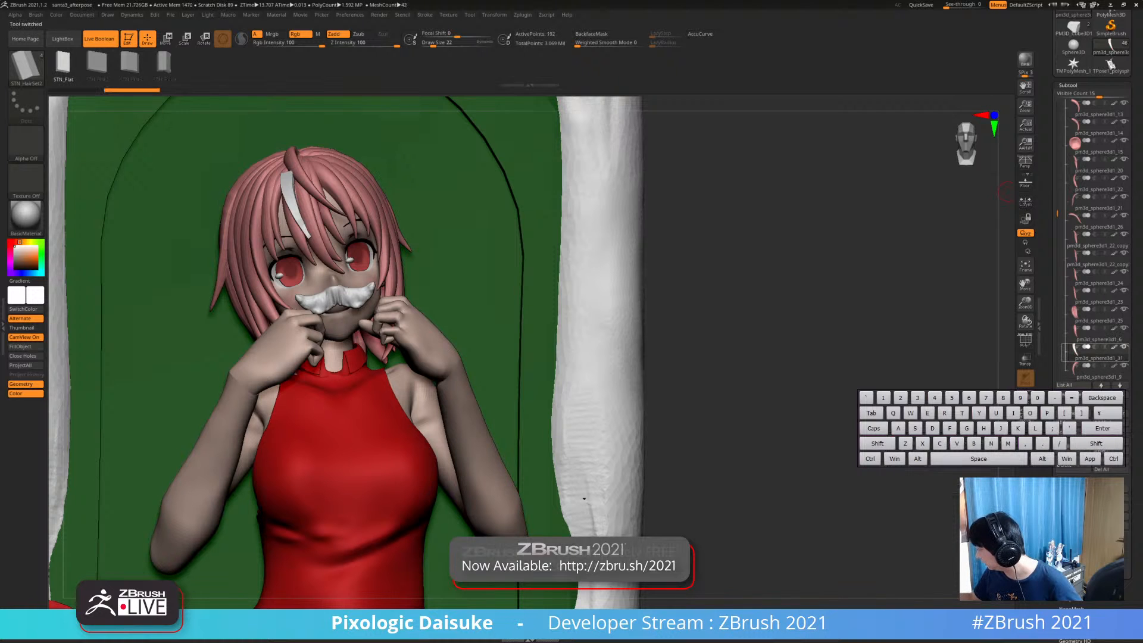
# Try to insert and smooth a wide flat hair strand along the side of the head, and undo it
pyautogui.moveTo(555, 347); pyautogui.dragTo(518, 358)
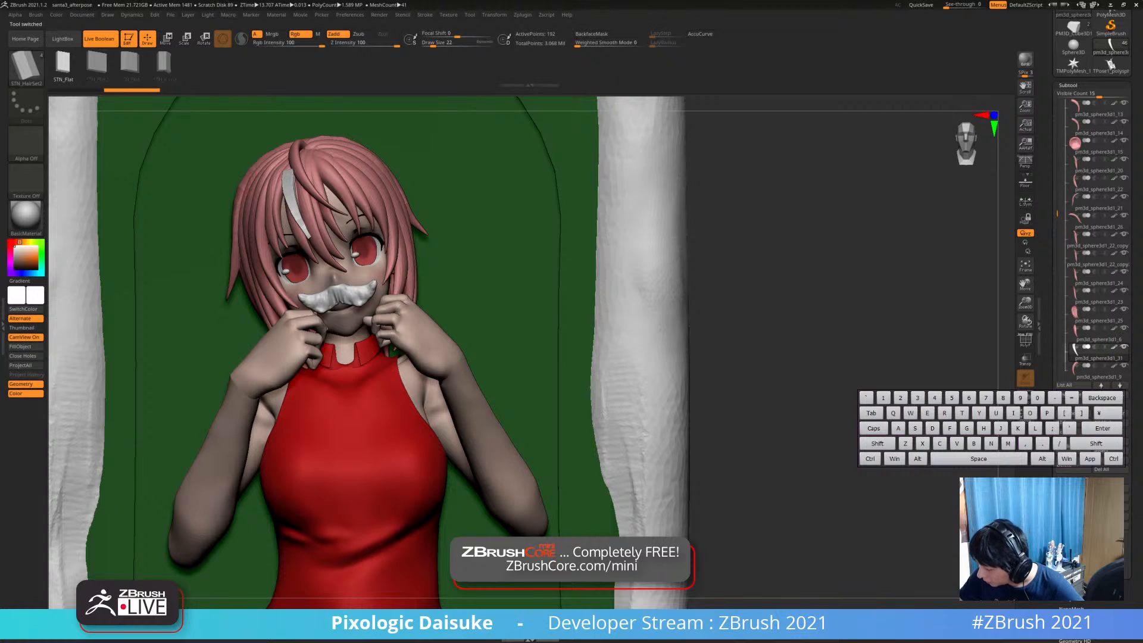
pyautogui.moveTo(242, 302); pyautogui.dragTo(257, 320)
pyautogui.moveTo(178, 333); pyautogui.dragTo(221, 331)
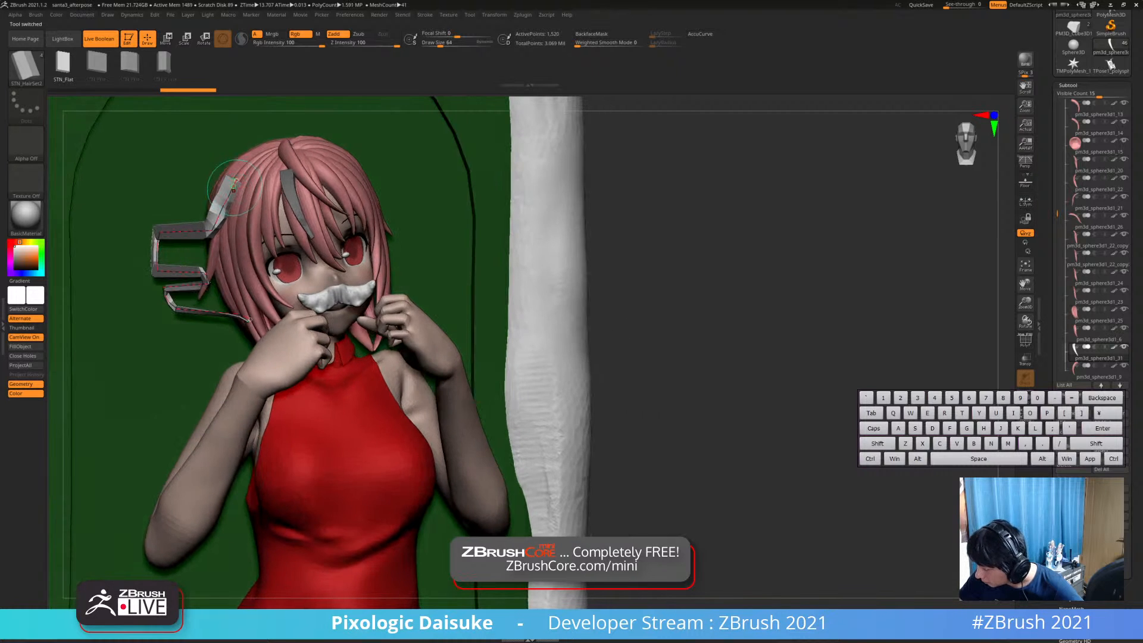
pyautogui.moveTo(172, 297)
pyautogui.keyDown('shift'); pyautogui.mouseDown()
pyautogui.moveTo(194, 286)
pyautogui.moveTo(223, 332)
pyautogui.moveTo(247, 332)
pyautogui.mouseUp(); pyautogui.keyUp('shift')
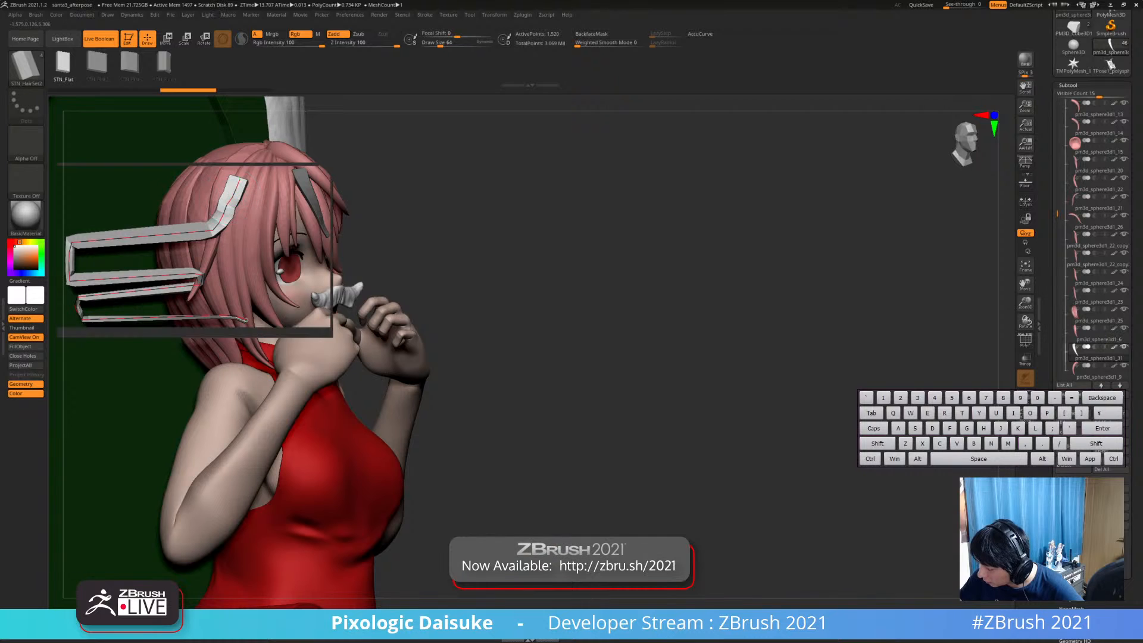
pyautogui.moveTo(203, 229)
pyautogui.keyDown('shift'); pyautogui.mouseDown()
pyautogui.moveTo(143, 277)
pyautogui.moveTo(170, 238)
pyautogui.moveTo(154, 232)
pyautogui.moveTo(128, 286)
pyautogui.mouseUp(); pyautogui.keyUp('shift')
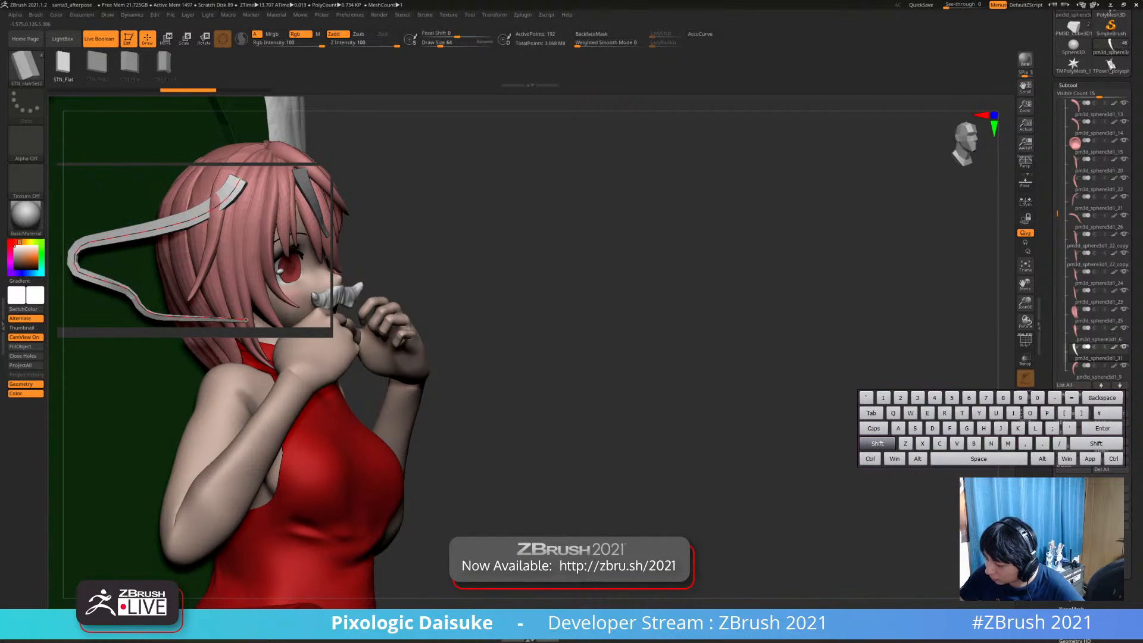
pyautogui.hotkey('ctrl', 'z')
pyautogui.hotkey('ctrl', 'z')
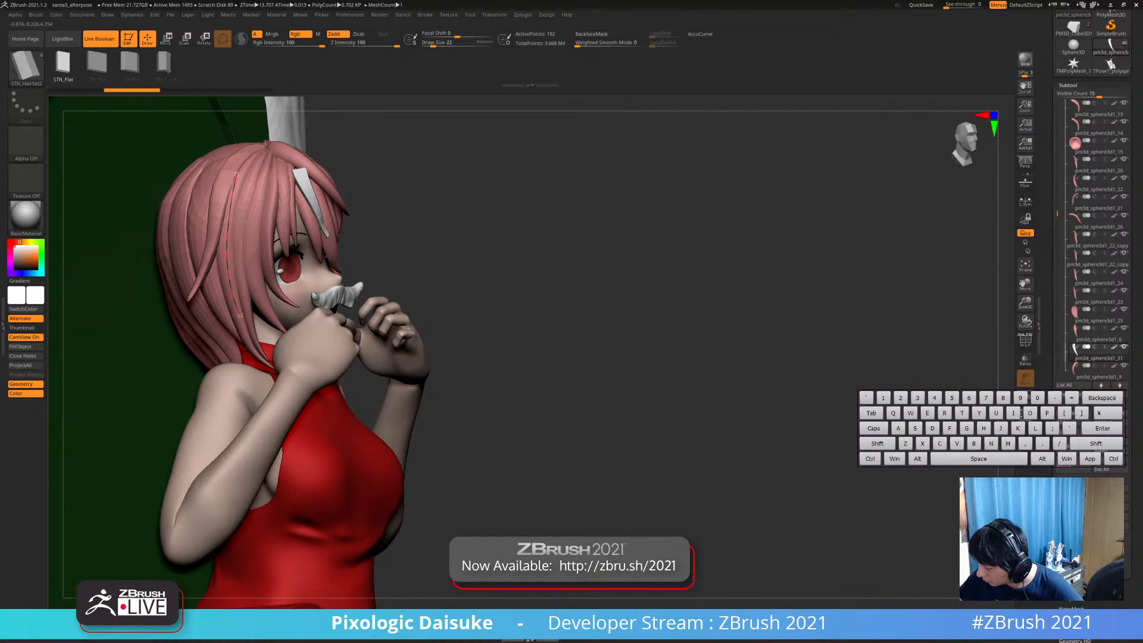
# Insert a long STN_Flat hair strand down the side of the head with the STN_HairSet2 brush
pyautogui.moveTo(240, 315); pyautogui.dragTo(250, 334)
pyautogui.moveTo(768, 456); pyautogui.dragTo(617, 461)
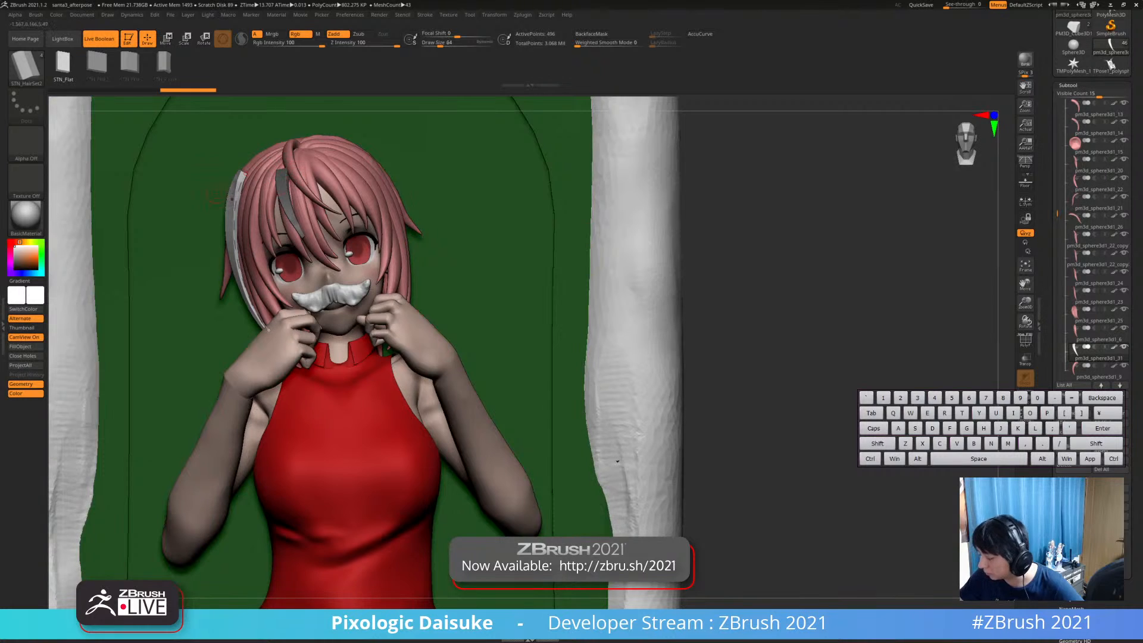
pyautogui.click(235, 191)
# Reshape the root of the side hair strand into a point with the SnakeHook brush at draw size 140
pyautogui.click(26, 66)
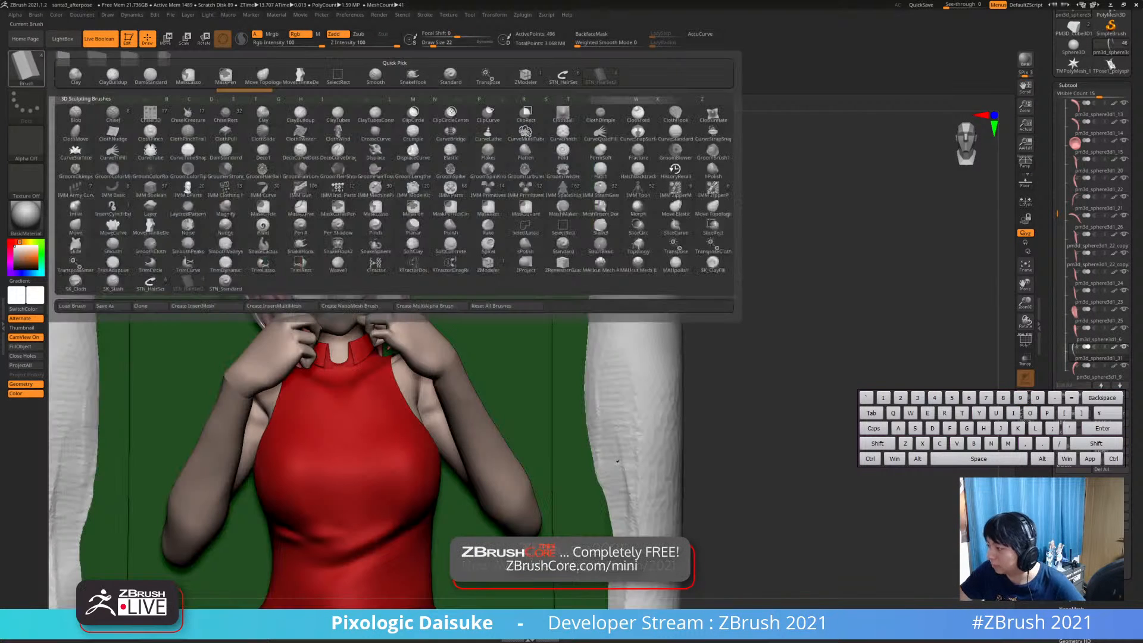
pyautogui.click(413, 76)
pyautogui.moveTo(228, 199); pyautogui.dragTo(236, 192)
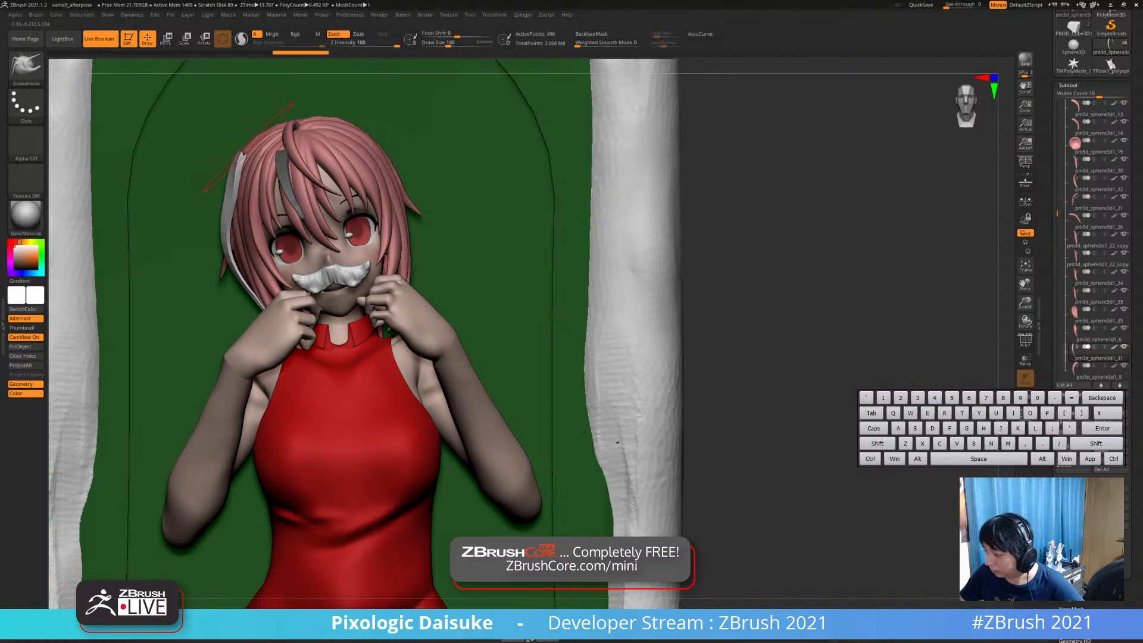
pyautogui.moveTo(239, 157); pyautogui.dragTo(246, 153)
pyautogui.moveTo(738, 357); pyautogui.dragTo(890, 361)
pyautogui.press('shift')
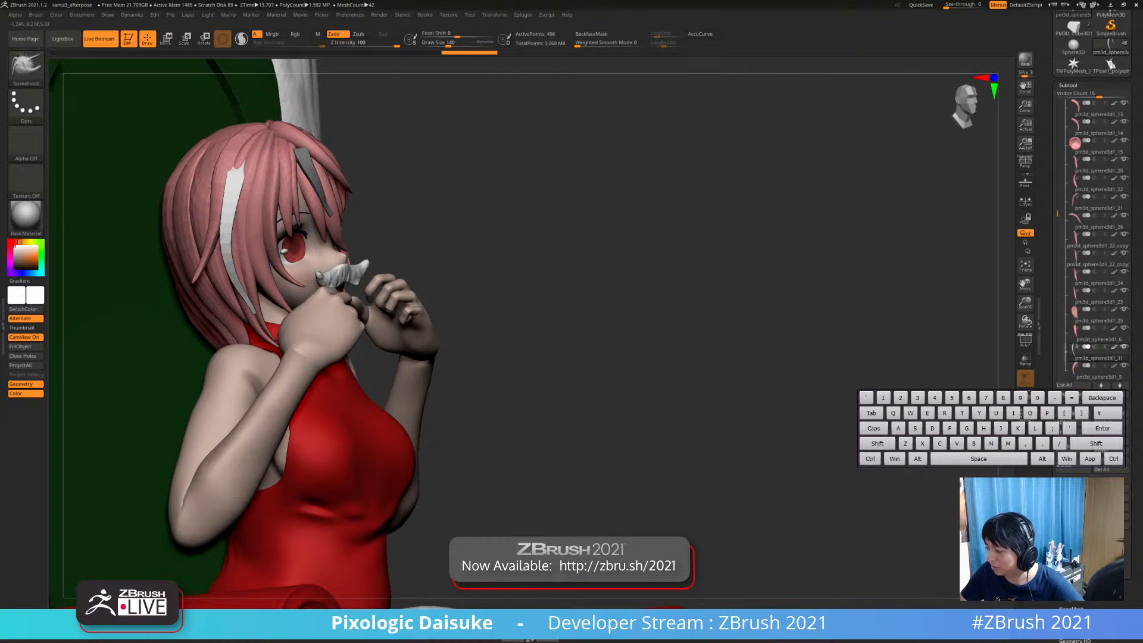
pyautogui.moveTo(237, 157); pyautogui.dragTo(243, 167)
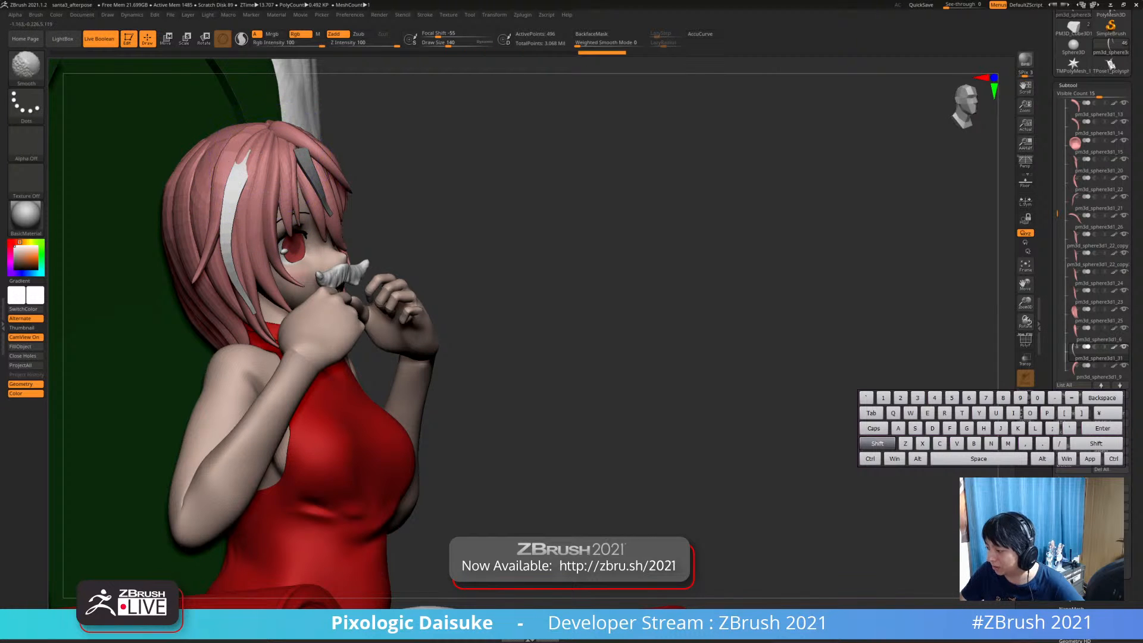
# Pull the lower tip of the side hair strand into place and smooth it
pyautogui.moveTo(774, 357); pyautogui.dragTo(744, 360)
pyautogui.moveTo(278, 314); pyautogui.dragTo(288, 325)
pyautogui.moveTo(774, 358); pyautogui.dragTo(708, 361)
pyautogui.keyDown('shift'); pyautogui.moveTo(273, 326); pyautogui.dragTo(262, 312); pyautogui.keyUp('shift')
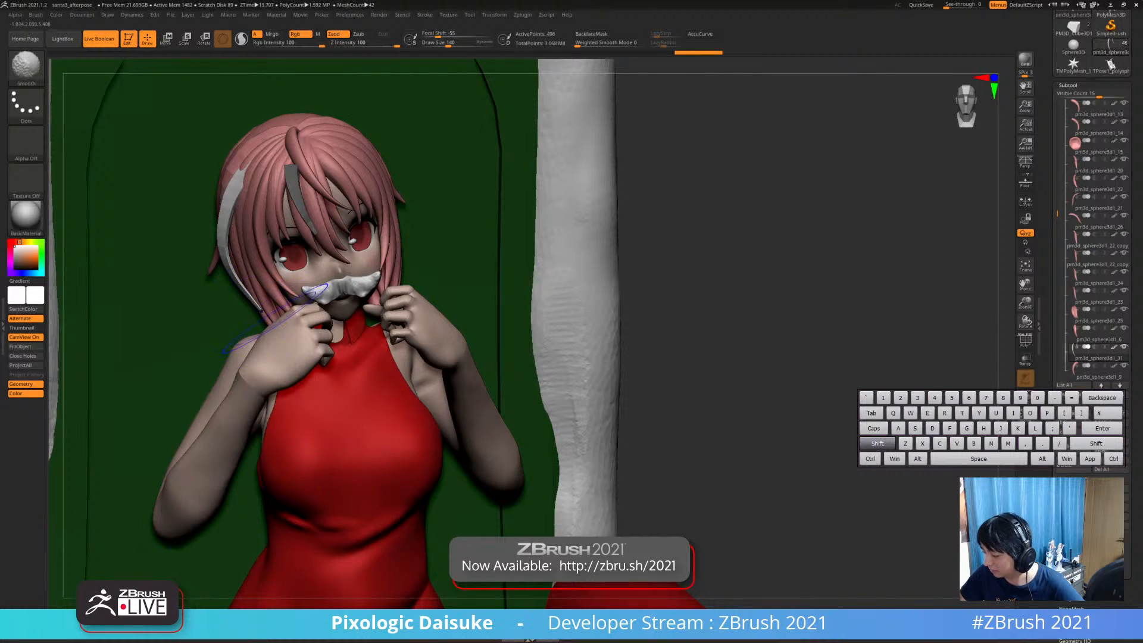
# Adjust the outer curve and upper end of the side hair strand with the SnakeHook brush
pyautogui.moveTo(744, 359); pyautogui.dragTo(735, 359)
pyautogui.moveTo(333, 262); pyautogui.dragTo(417, 260)
pyautogui.moveTo(255, 238); pyautogui.dragTo(261, 248)
pyautogui.moveTo(417, 260); pyautogui.dragTo(291, 256)
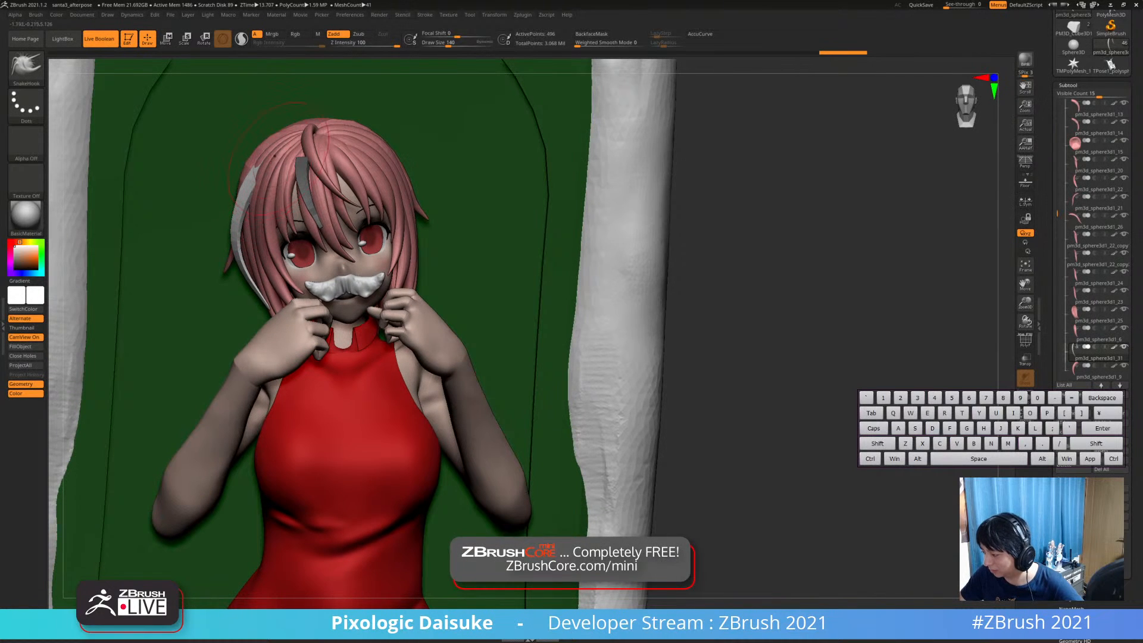
pyautogui.moveTo(268, 167)
pyautogui.mouseDown()
pyautogui.moveTo(276, 153)
pyautogui.moveTo(245, 208)
pyautogui.mouseUp()
pyautogui.moveTo(696, 439); pyautogui.dragTo(620, 441)
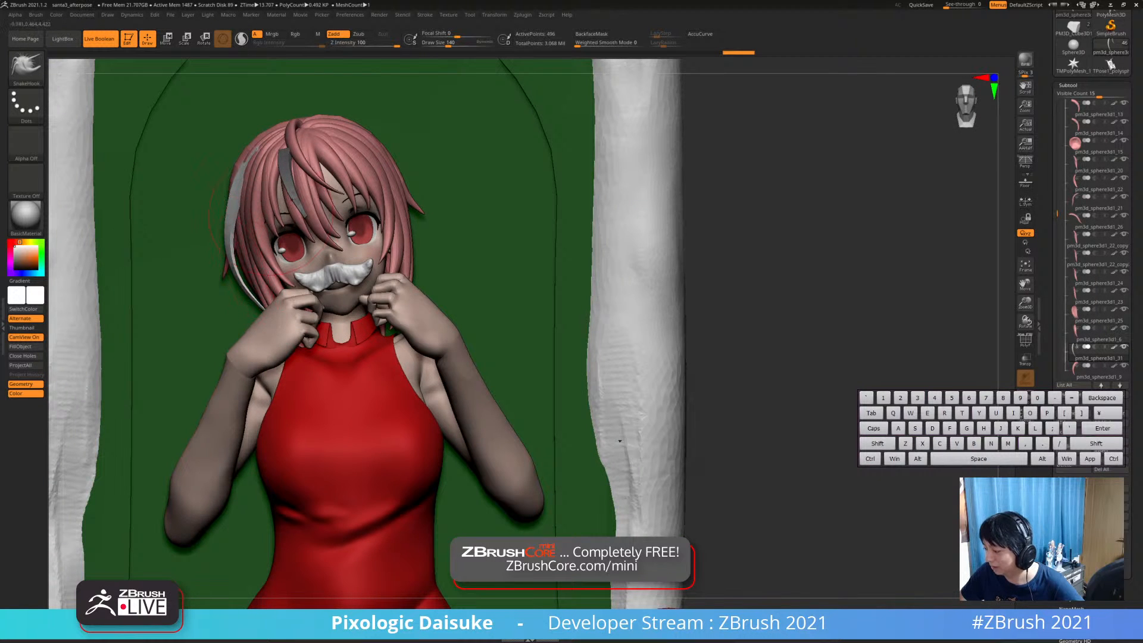
pyautogui.moveTo(620, 441)
pyautogui.mouseDown()
pyautogui.moveTo(536, 443)
pyautogui.moveTo(241, 185)
pyautogui.mouseUp()
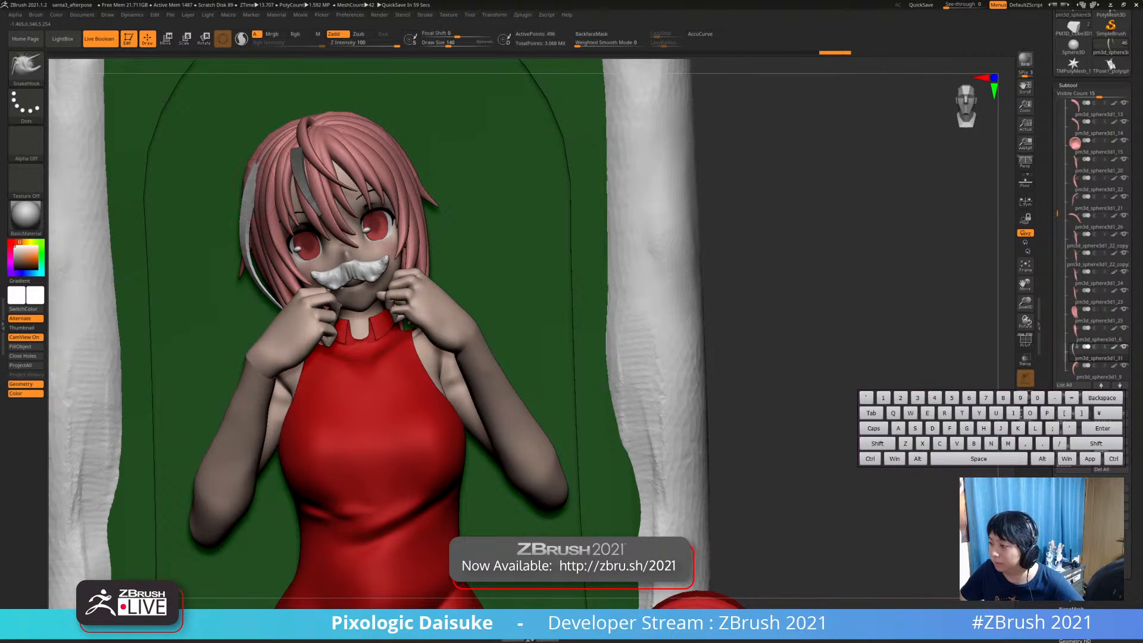
pyautogui.moveTo(391, 298)
pyautogui.mouseDown()
pyautogui.moveTo(271, 280)
pyautogui.moveTo(280, 286)
pyautogui.mouseUp()
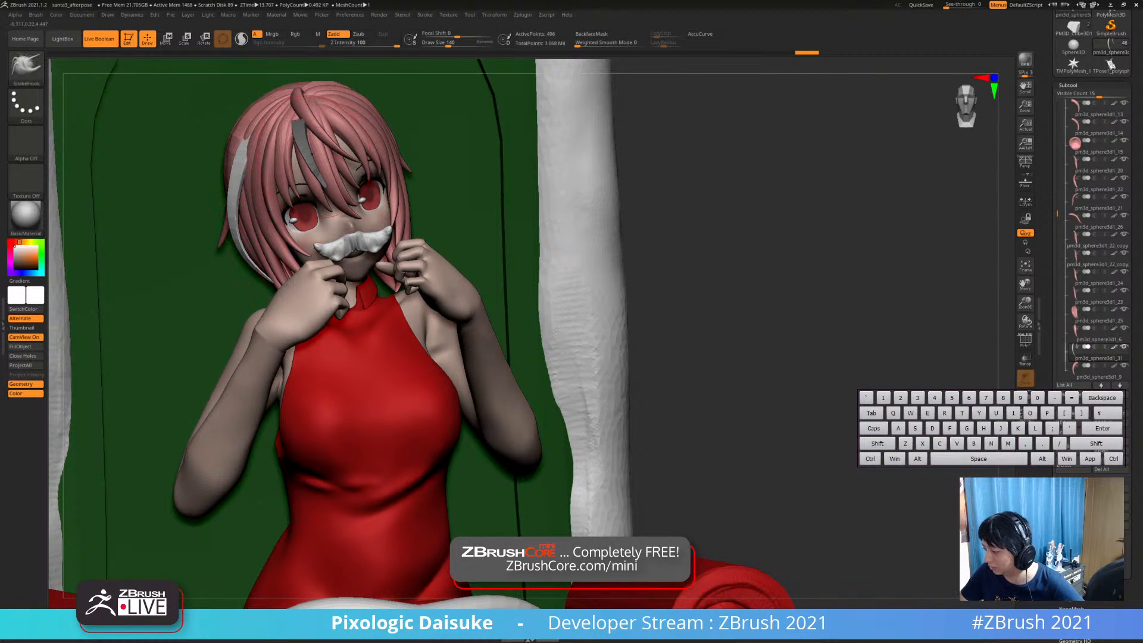
# Clear the mask on the forehead hair strand and sculpt it into a slimmer, curved lock with the SnakeHook brush
pyautogui.keyDown('alt'); pyautogui.moveTo(311, 154); pyautogui.dragTo(339, 167, button='right'); pyautogui.keyUp('alt')
pyautogui.keyDown('ctrl'); pyautogui.moveTo(429, 226); pyautogui.dragTo(587, 222, button='right'); pyautogui.keyUp('ctrl')
pyautogui.moveTo(302, 146)
pyautogui.keyDown('ctrl'); pyautogui.mouseDown(button='right')
pyautogui.moveTo(328, 98)
pyautogui.moveTo(307, 136)
pyautogui.moveTo(313, 166)
pyautogui.mouseUp(button='right'); pyautogui.keyUp('ctrl')
pyautogui.press('shift')
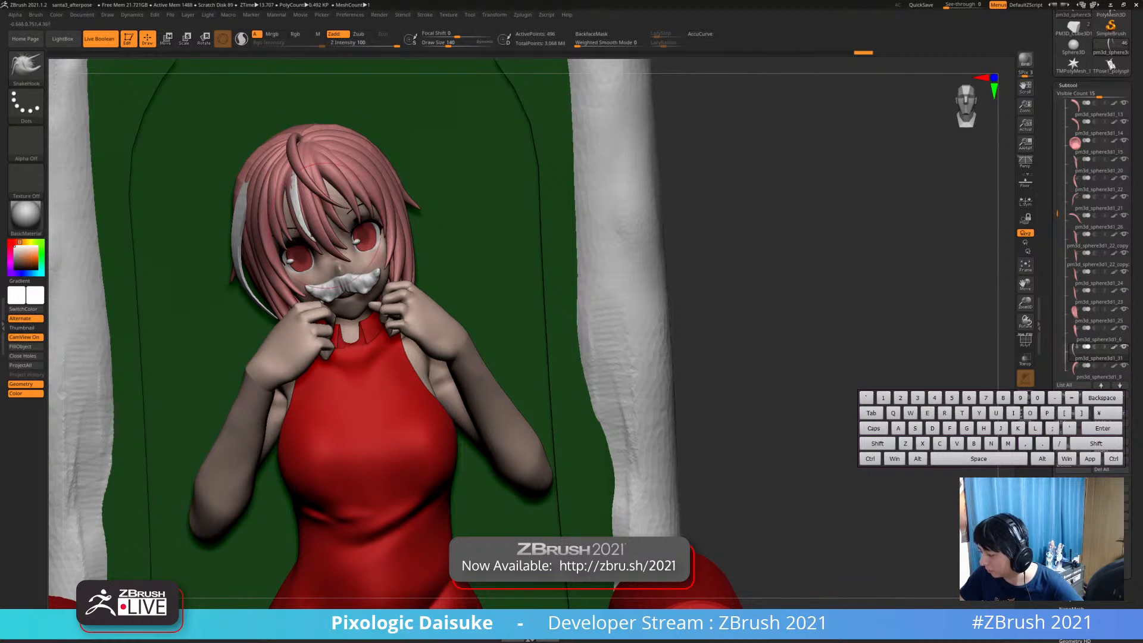
pyautogui.press('ctrl')
pyautogui.moveTo(321, 143); pyautogui.dragTo(381, 142, button='right')
pyautogui.moveTo(286, 232); pyautogui.dragTo(317, 244, button='right')
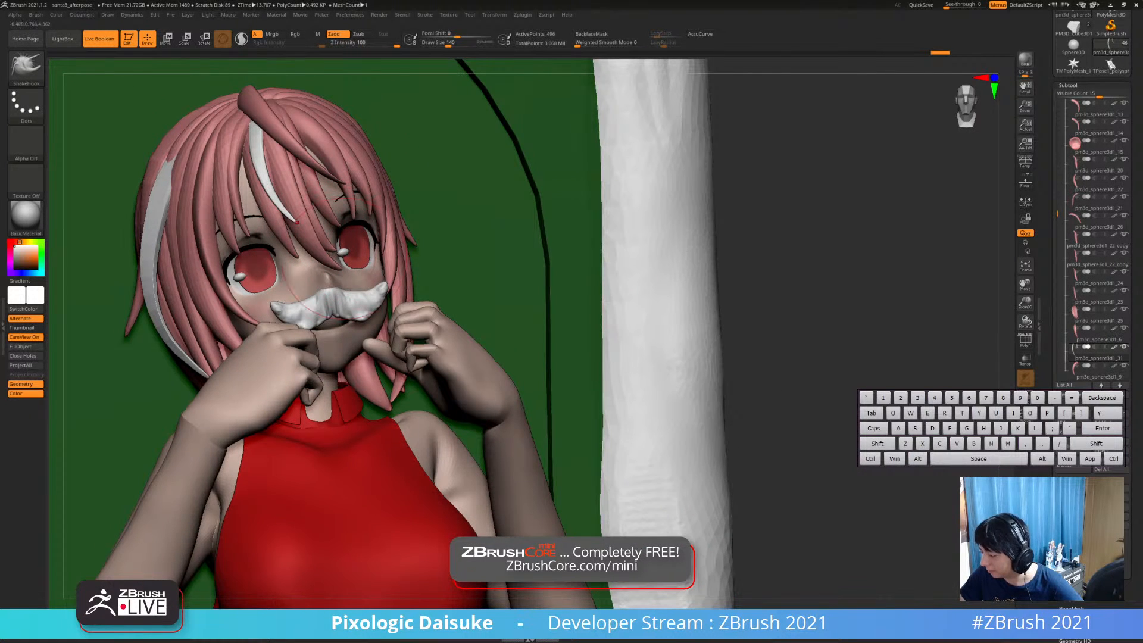
pyautogui.moveTo(306, 226); pyautogui.dragTo(705, 512, button='right')
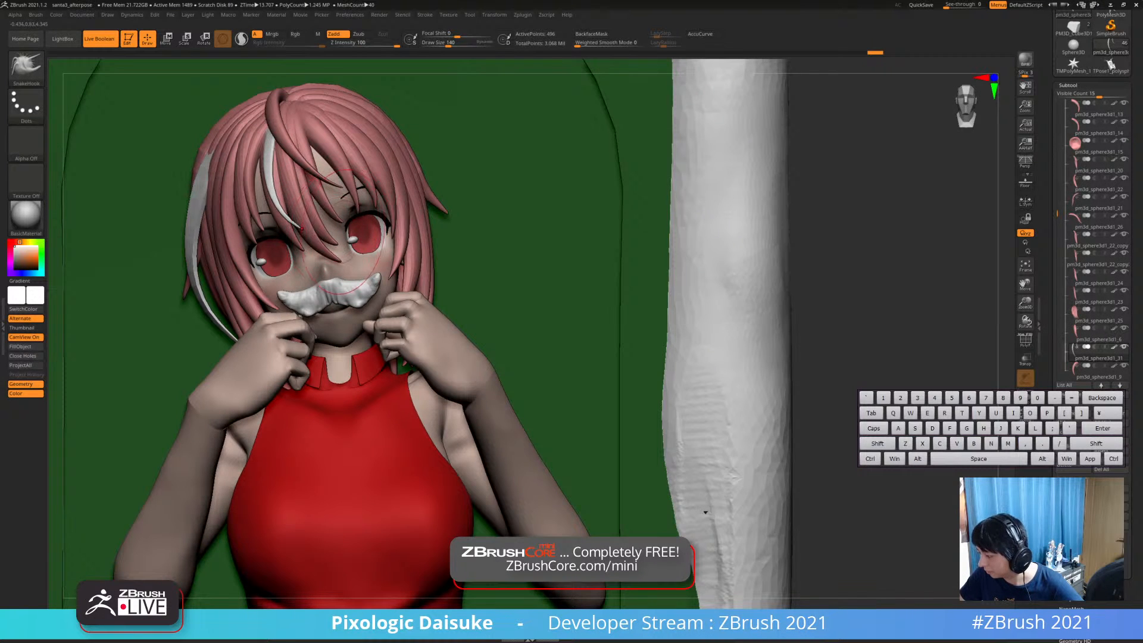
pyautogui.moveTo(273, 164); pyautogui.dragTo(200, 143, button='right')
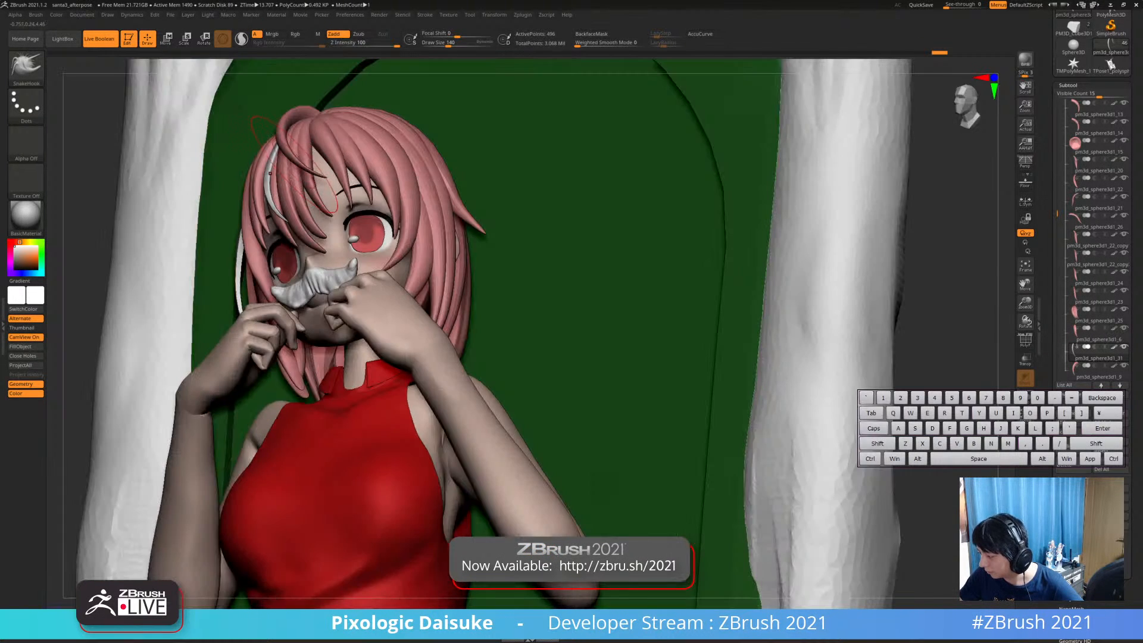
# Turn on BackfaceMask and adjust how the forehead and side strands sit against the surrounding hair
pyautogui.click(591, 34)
pyautogui.moveTo(316, 179); pyautogui.dragTo(286, 173, button='right')
pyautogui.moveTo(275, 174); pyautogui.dragTo(263, 157)
pyautogui.moveTo(257, 154)
pyautogui.mouseDown(button='right')
pyautogui.moveTo(440, 177)
pyautogui.moveTo(649, 181)
pyautogui.moveTo(572, 173)
pyautogui.moveTo(565, 185)
pyautogui.mouseUp(button='right')
pyautogui.moveTo(208, 174); pyautogui.dragTo(218, 199)
pyautogui.moveTo(262, 244); pyautogui.dragTo(238, 241, button='right')
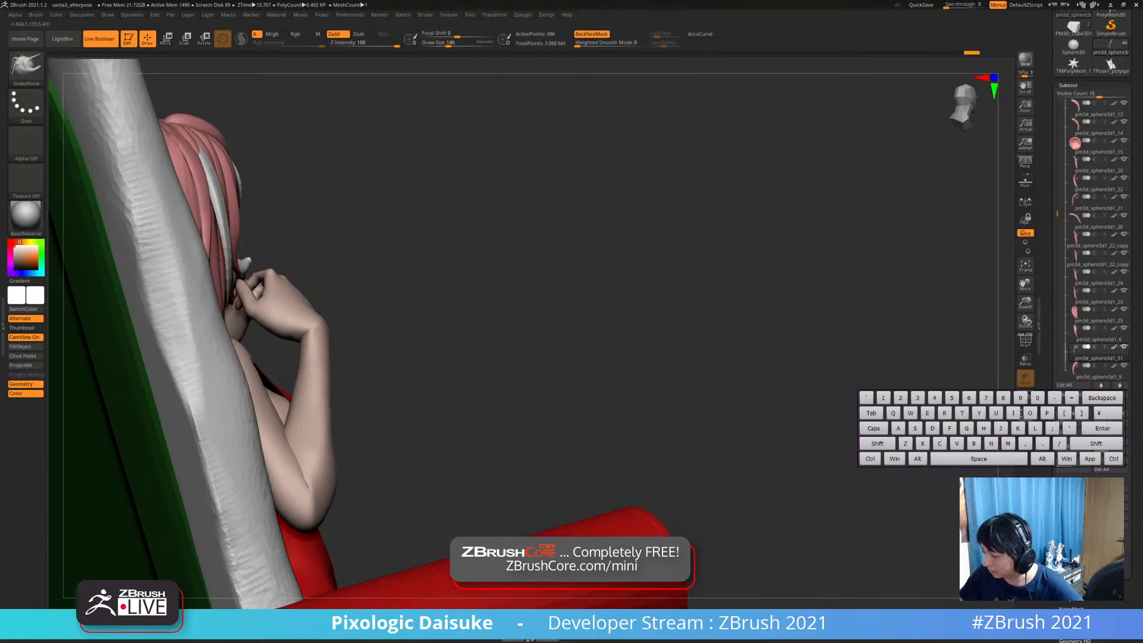
pyautogui.moveTo(225, 229); pyautogui.dragTo(222, 214)
pyautogui.moveTo(380, 224)
pyautogui.mouseDown(button='right')
pyautogui.moveTo(221, 226)
pyautogui.moveTo(286, 178)
pyautogui.mouseUp(button='right')
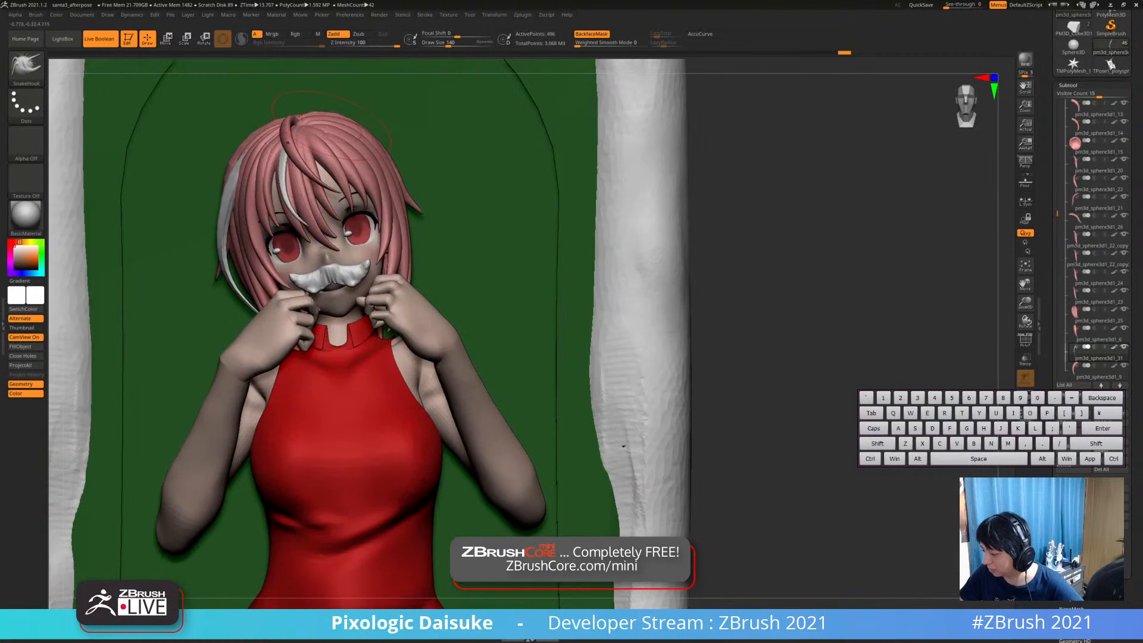
pyautogui.press('b')
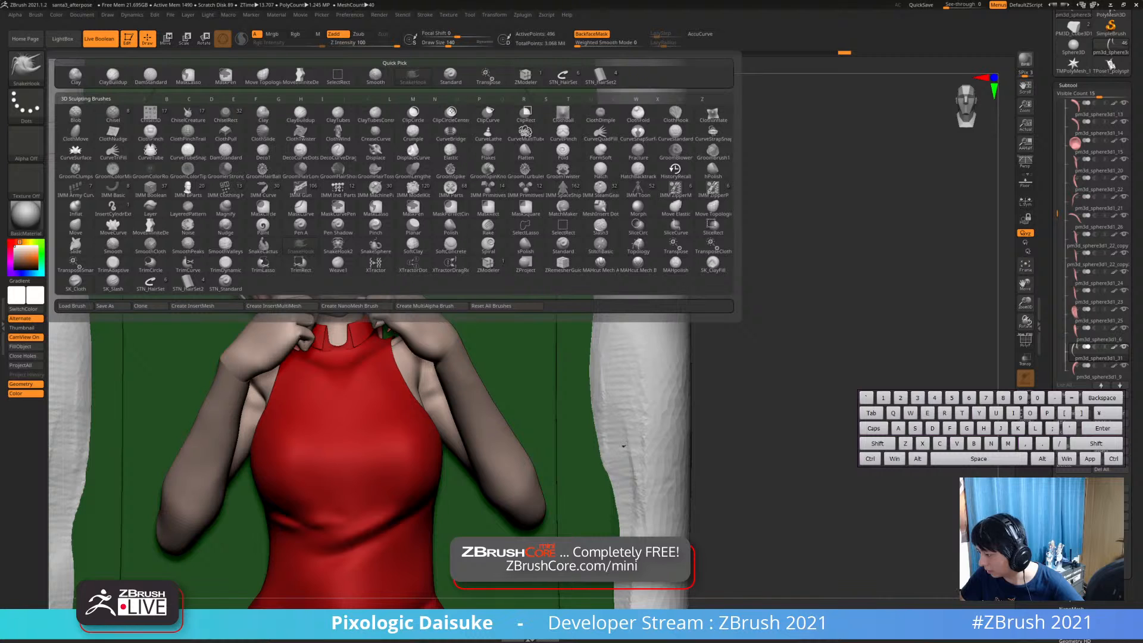
pyautogui.press('c')
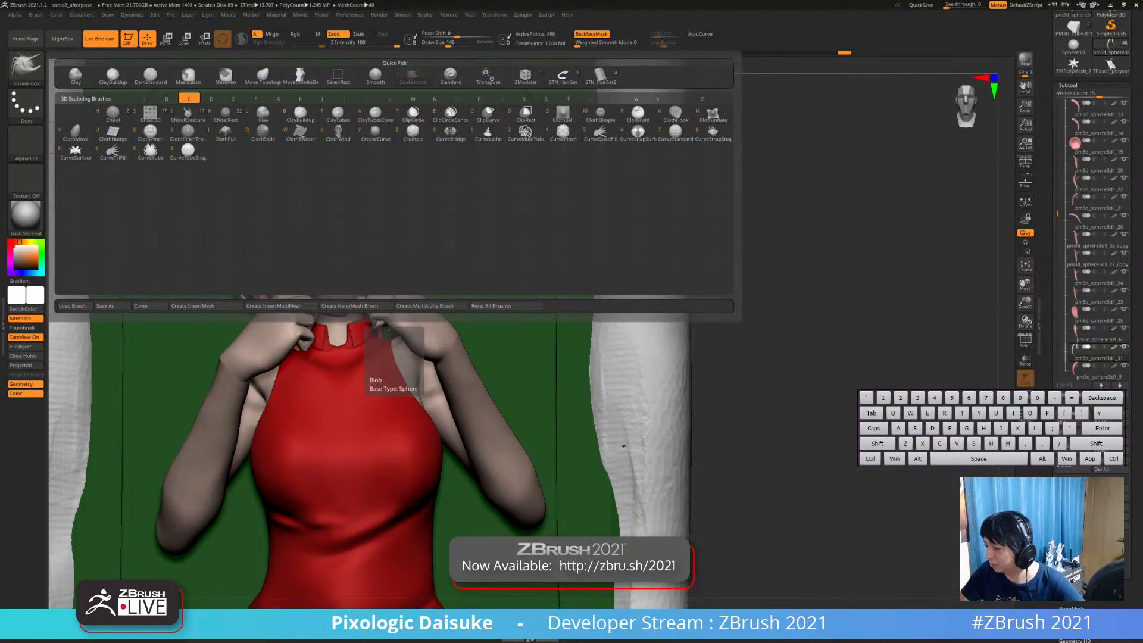
pyautogui.moveTo(173, 172)
pyautogui.mouseDown()
pyautogui.moveTo(268, 178)
pyautogui.moveTo(243, 168)
pyautogui.moveTo(218, 255)
pyautogui.mouseUp()
pyautogui.moveTo(297, 238)
pyautogui.keyDown('alt'); pyautogui.mouseDown()
pyautogui.moveTo(310, 178)
pyautogui.moveTo(278, 175)
pyautogui.mouseUp(); pyautogui.keyUp('alt')
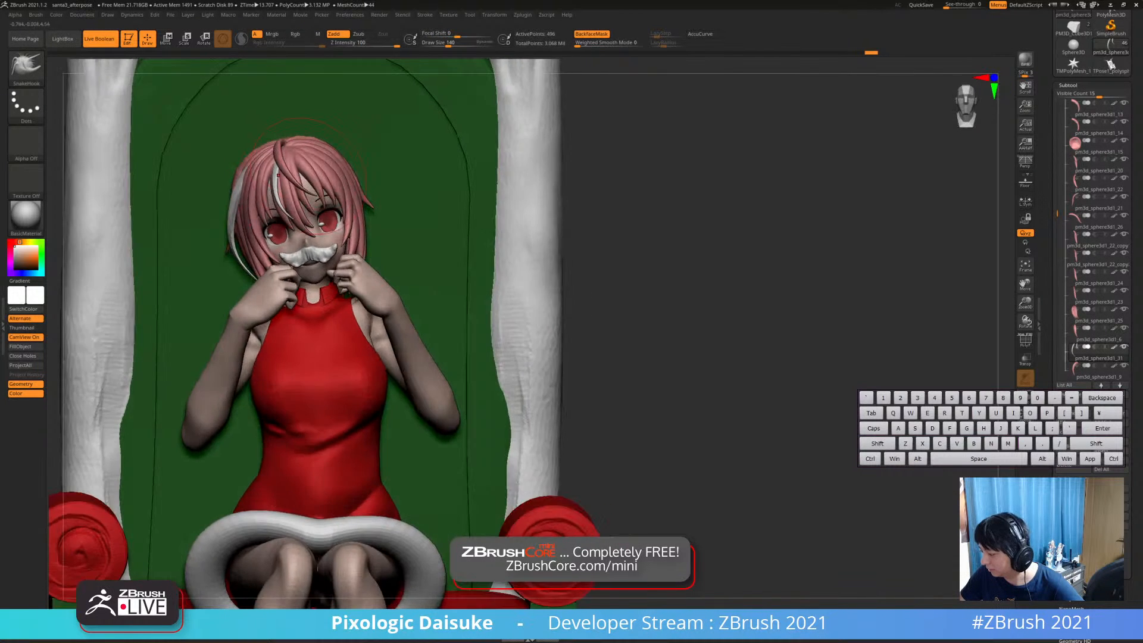
# Subdivide the new forehead and side hair strands by one level
pyautogui.keyDown('ctrl'); pyautogui.moveTo(278, 175); pyautogui.dragTo(196, 190, button='right'); pyautogui.keyUp('ctrl')
pyautogui.moveTo(196, 190); pyautogui.dragTo(381, 148, button='right')
pyautogui.hotkey('ctrl', 'd')
pyautogui.moveTo(380, 147); pyautogui.dragTo(344, 153, button='right')
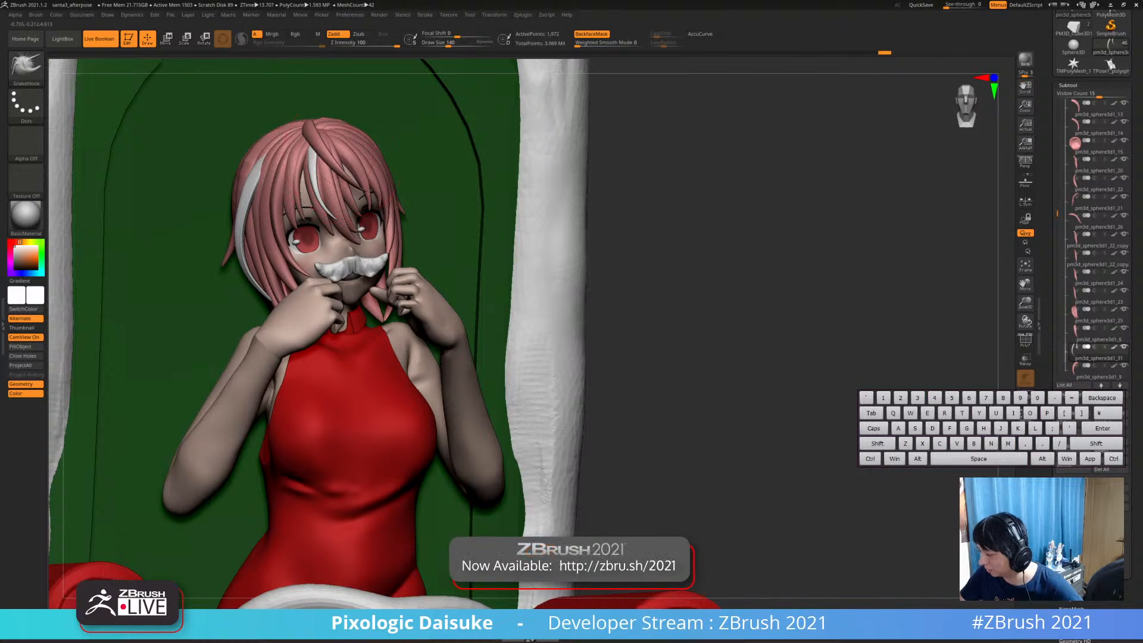
pyautogui.moveTo(337, 220); pyautogui.dragTo(293, 300, button='right')
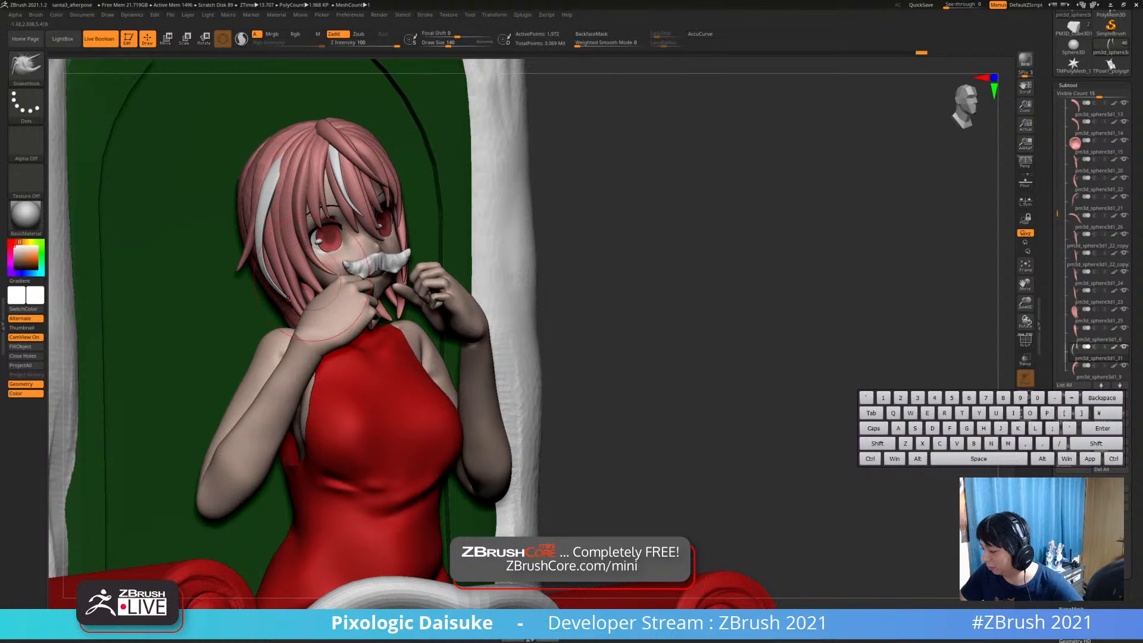
pyautogui.press('shift')
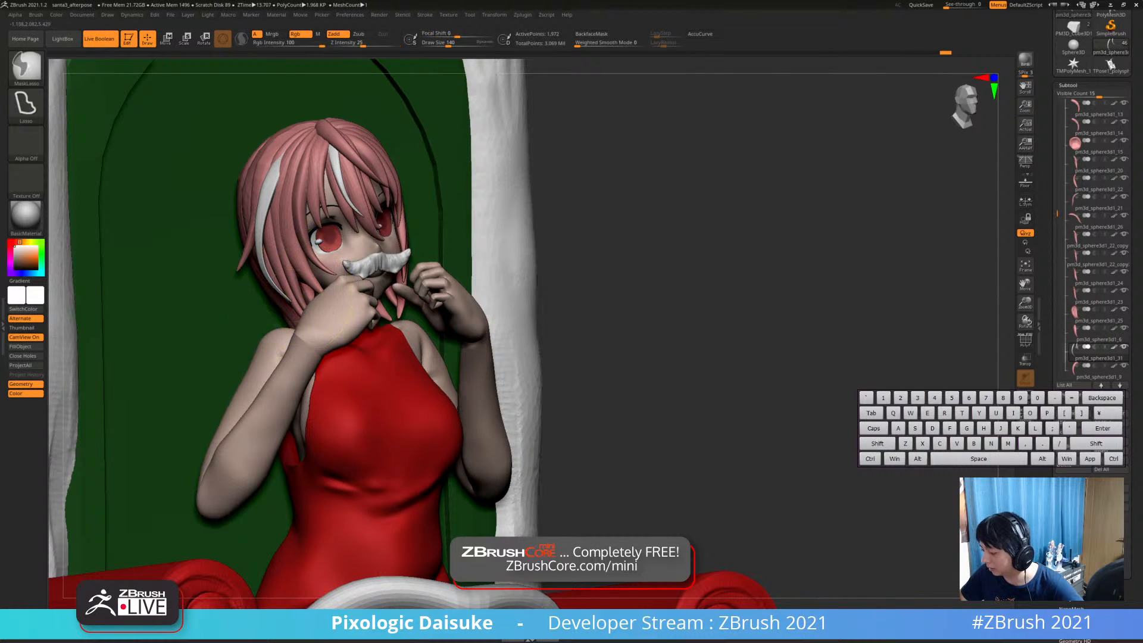
pyautogui.moveTo(291, 301)
pyautogui.keyDown('ctrl'); pyautogui.mouseDown(button='right')
pyautogui.moveTo(302, 318)
pyautogui.moveTo(364, 214)
pyautogui.moveTo(238, 321)
pyautogui.mouseUp(button='right'); pyautogui.keyUp('ctrl')
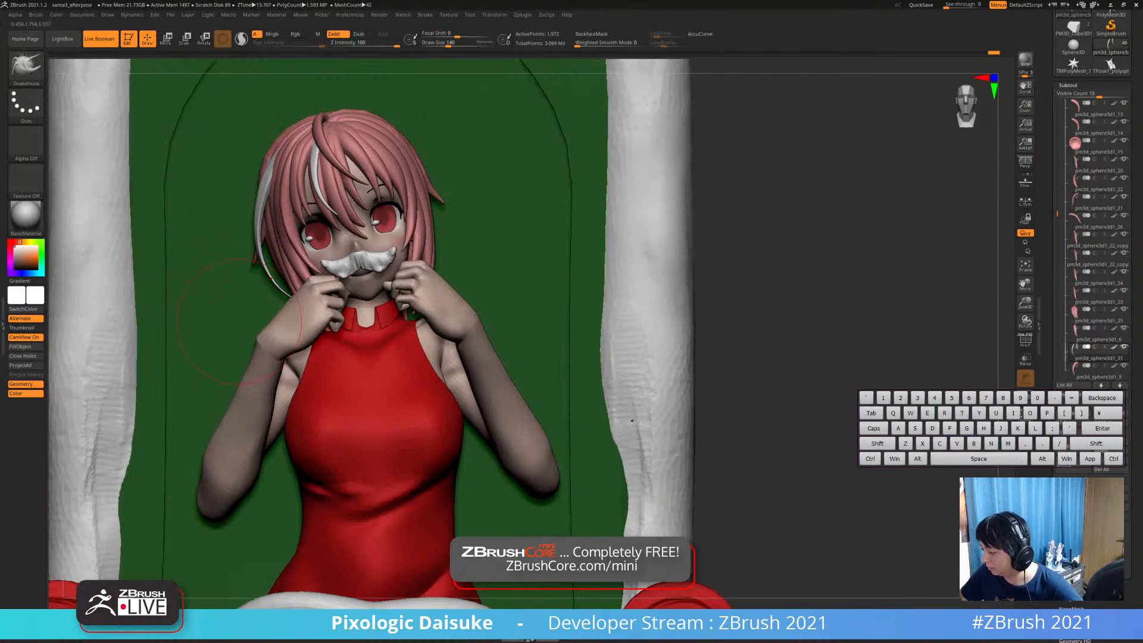
# Sample the pink colour from the existing hair and fill the new white strands with it
pyautogui.moveTo(35, 295); pyautogui.dragTo(283, 221)
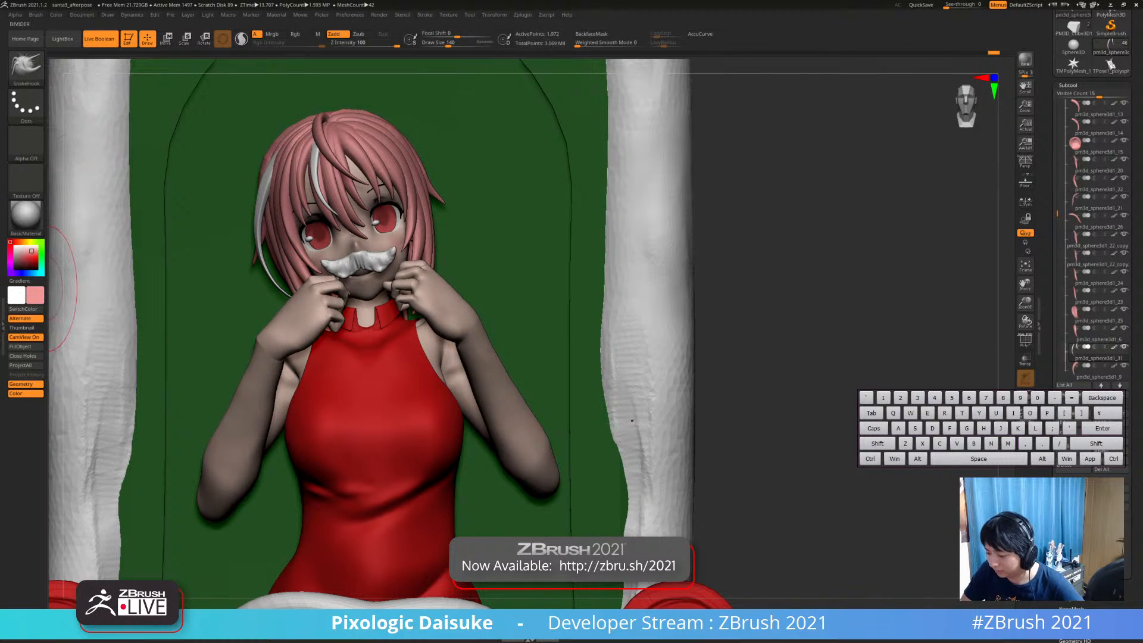
pyautogui.click(22, 346)
pyautogui.moveTo(286, 238); pyautogui.dragTo(338, 215, button='right')
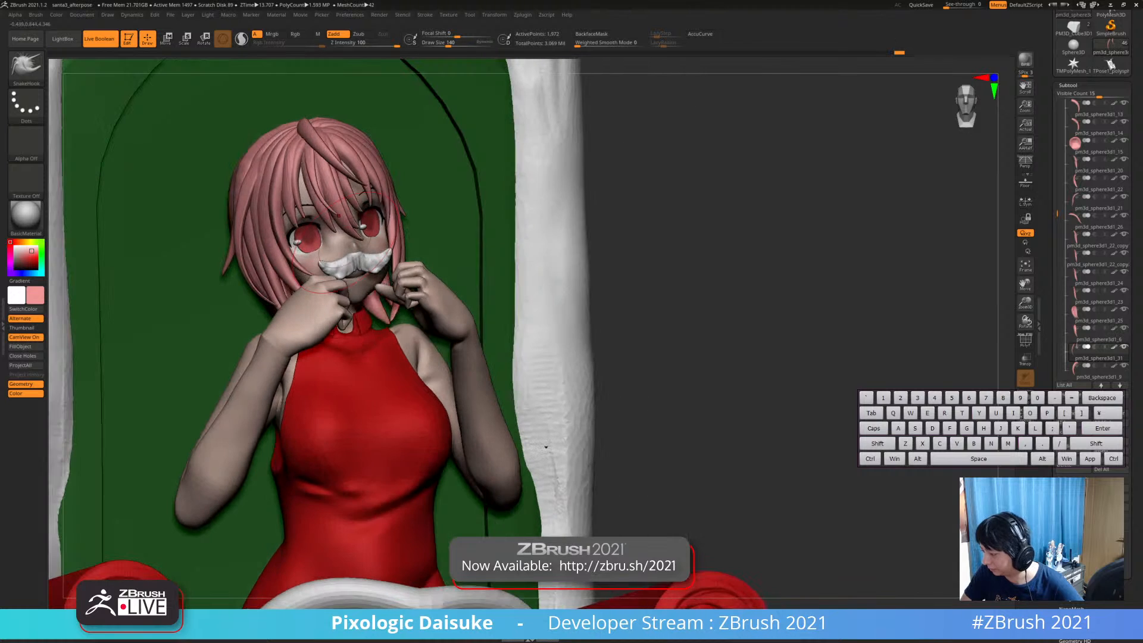
pyautogui.moveTo(546, 447); pyautogui.dragTo(576, 409, button='right')
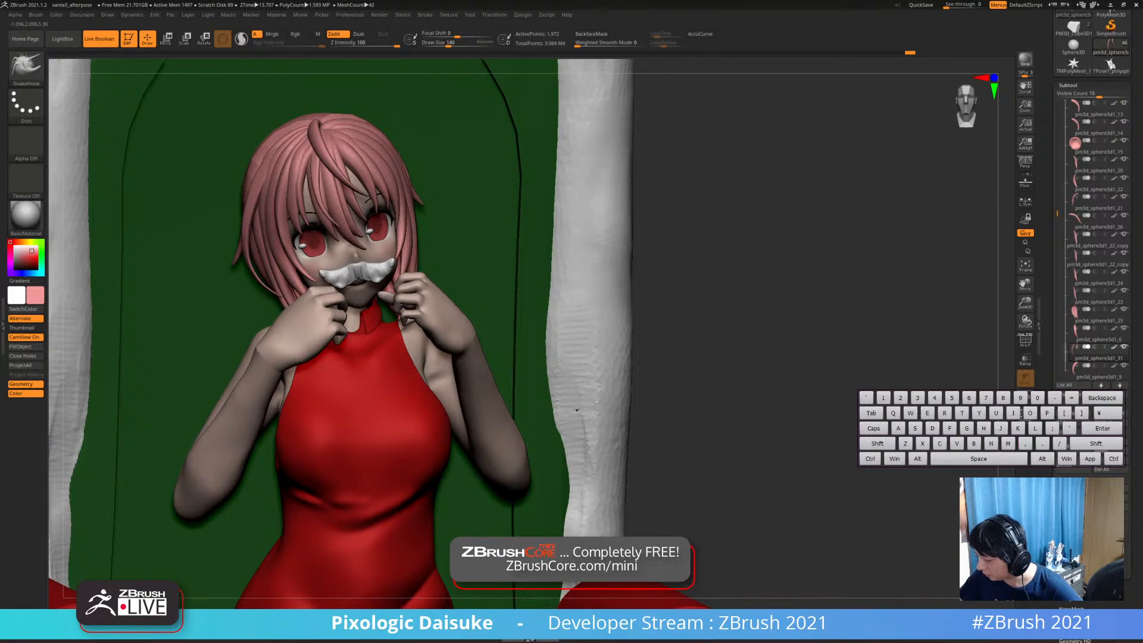
pyautogui.moveTo(576, 410)
pyautogui.mouseDown(button='right')
pyautogui.moveTo(632, 417)
pyautogui.moveTo(625, 424)
pyautogui.mouseUp(button='right')
pyautogui.moveTo(257, 241); pyautogui.dragTo(251, 247)
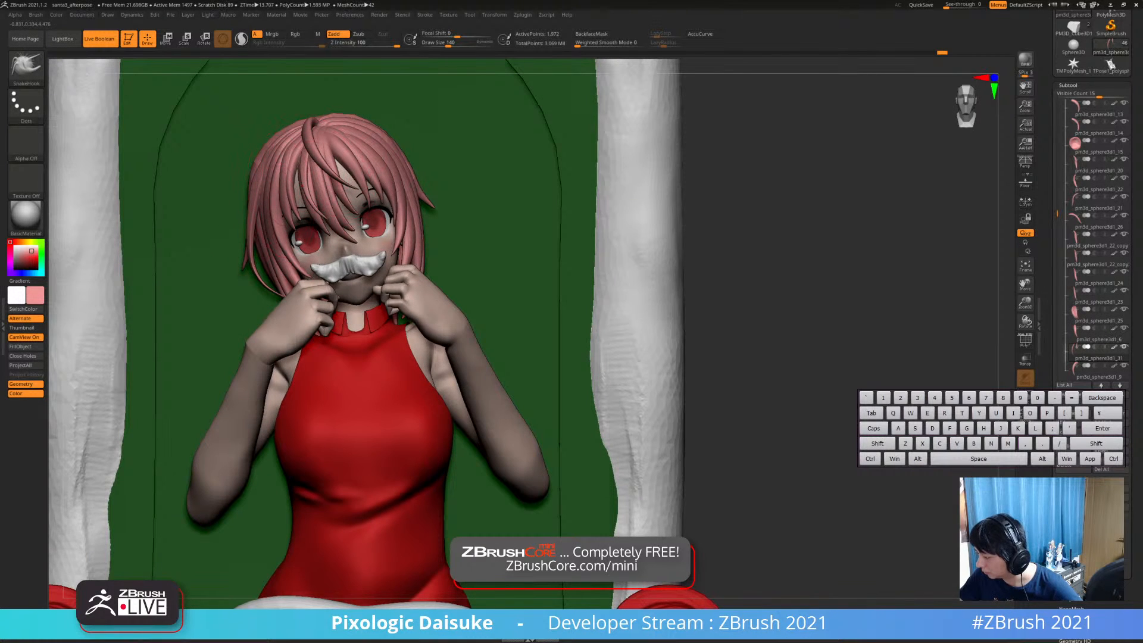
# Return the pink-filled hair strands to their lower subdivision level
pyautogui.keyDown('alt'); pyautogui.moveTo(309, 200); pyautogui.dragTo(295, 232, button='right'); pyautogui.keyUp('alt')
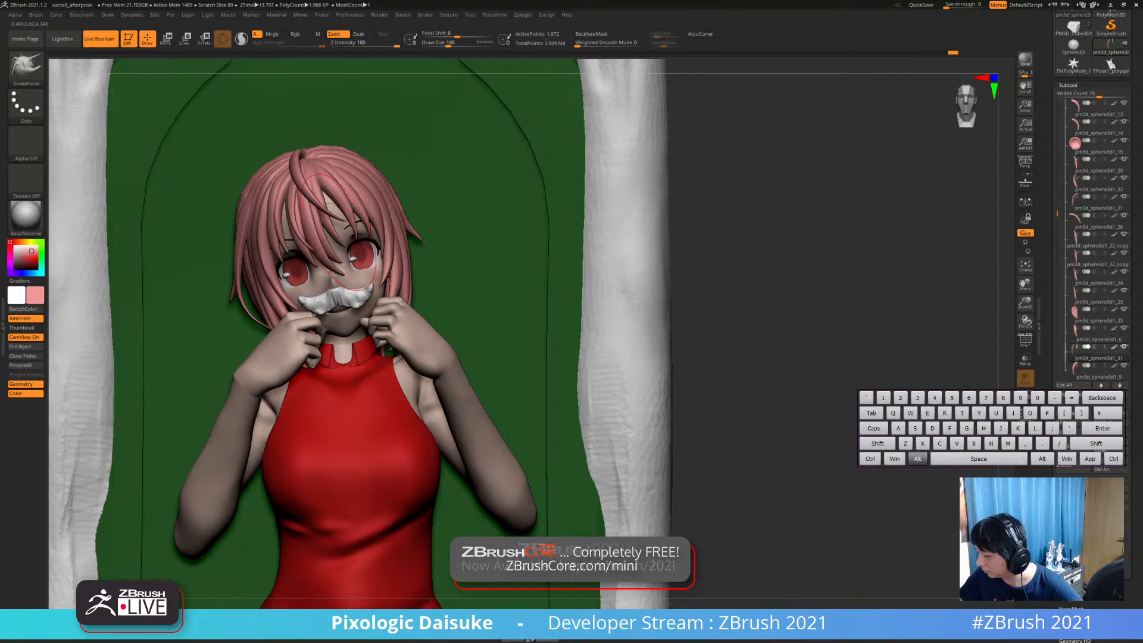
pyautogui.moveTo(334, 241)
pyautogui.keyDown('alt'); pyautogui.mouseDown(button='right')
pyautogui.moveTo(322, 208)
pyautogui.moveTo(279, 243)
pyautogui.moveTo(288, 244)
pyautogui.mouseUp(button='right'); pyautogui.keyUp('alt')
pyautogui.hotkey('ctrl', 'z')
pyautogui.keyDown('alt'); pyautogui.moveTo(288, 244); pyautogui.dragTo(286, 261, button='right'); pyautogui.keyUp('alt')
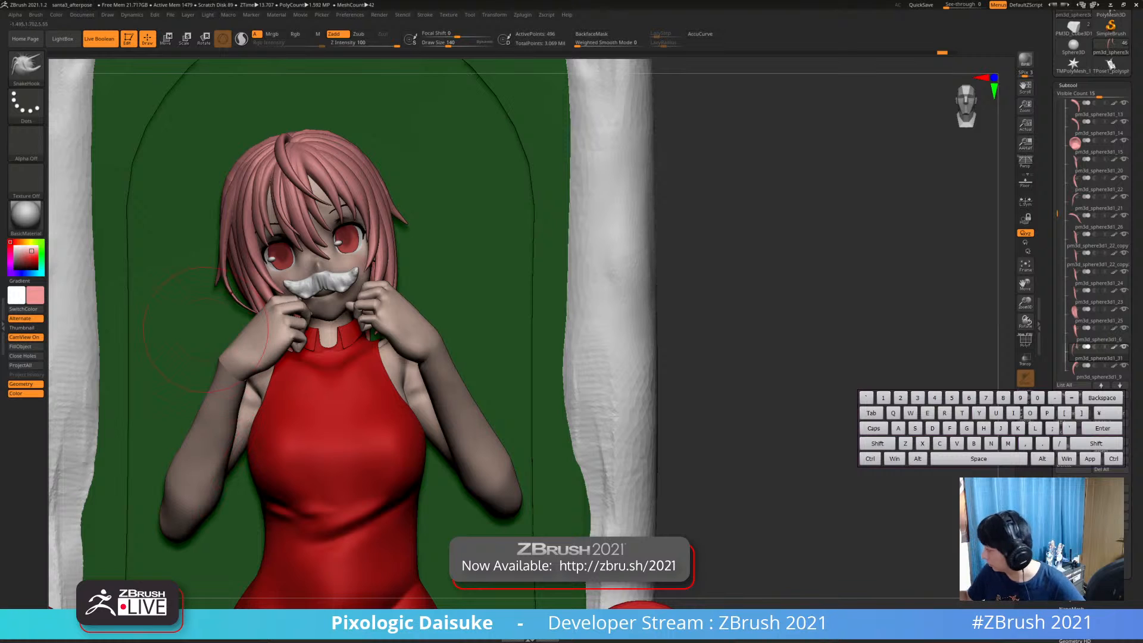
# Delete the hair strand's higher subdivision levels and set up the STN_HairSet brush with a draw size of 22
pyautogui.click(1067, 86)
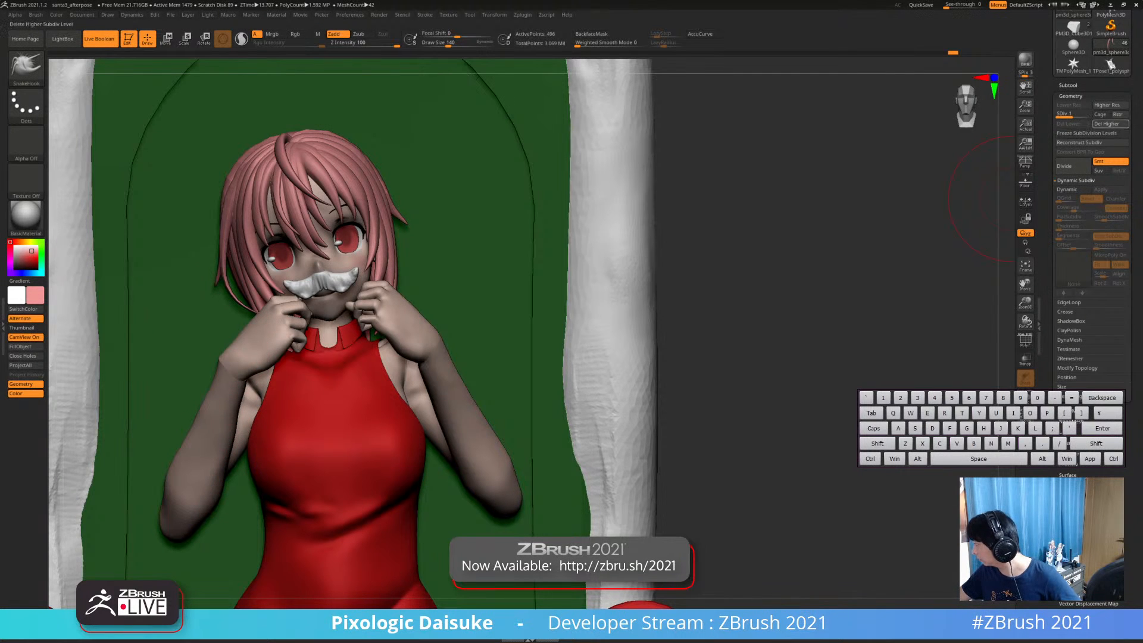
pyautogui.click(1111, 124)
pyautogui.click(25, 66)
pyautogui.click(562, 76)
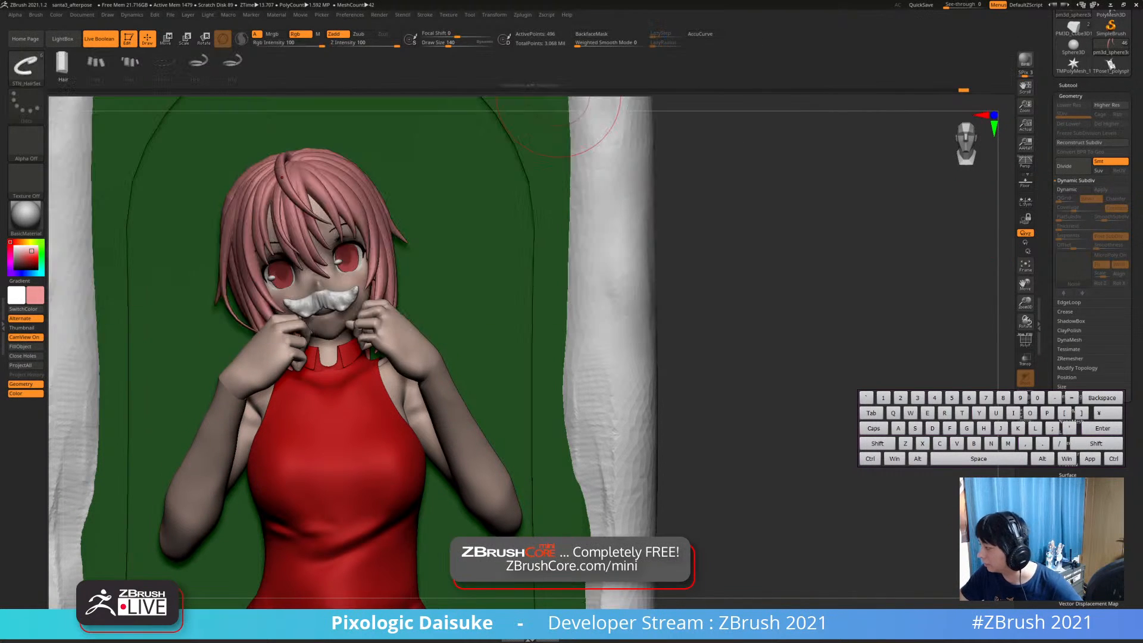
pyautogui.moveTo(448, 43); pyautogui.dragTo(434, 43)
pyautogui.keyDown('alt'); pyautogui.moveTo(380, 214); pyautogui.dragTo(354, 200, button='right'); pyautogui.keyUp('alt')
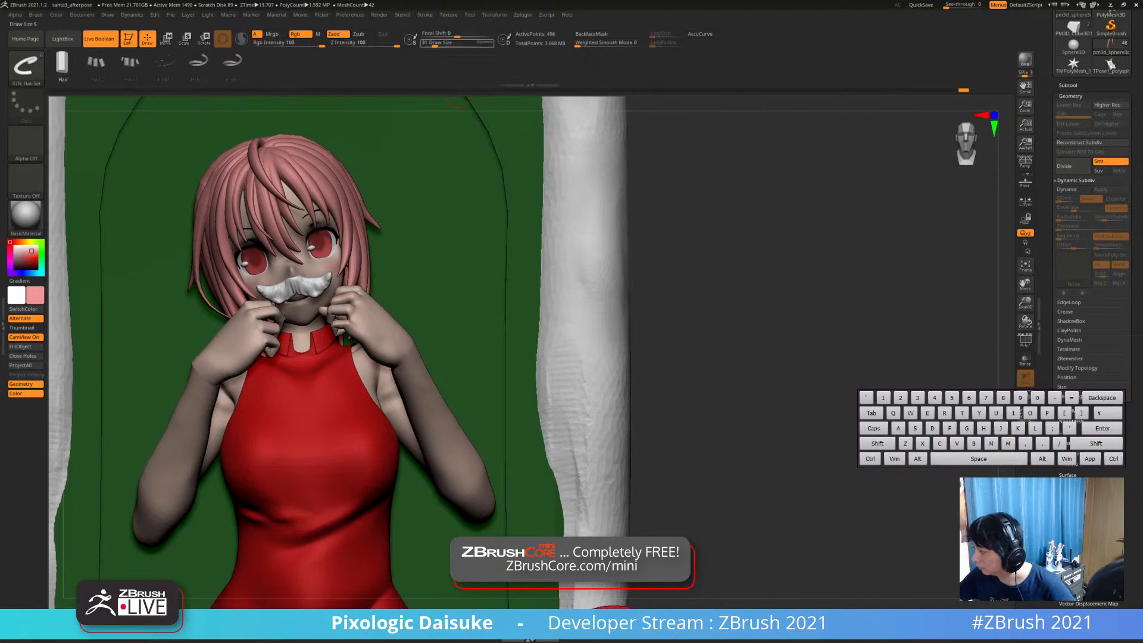
pyautogui.moveTo(434, 43); pyautogui.dragTo(432, 43)
pyautogui.moveTo(378, 181); pyautogui.dragTo(344, 177, button='right')
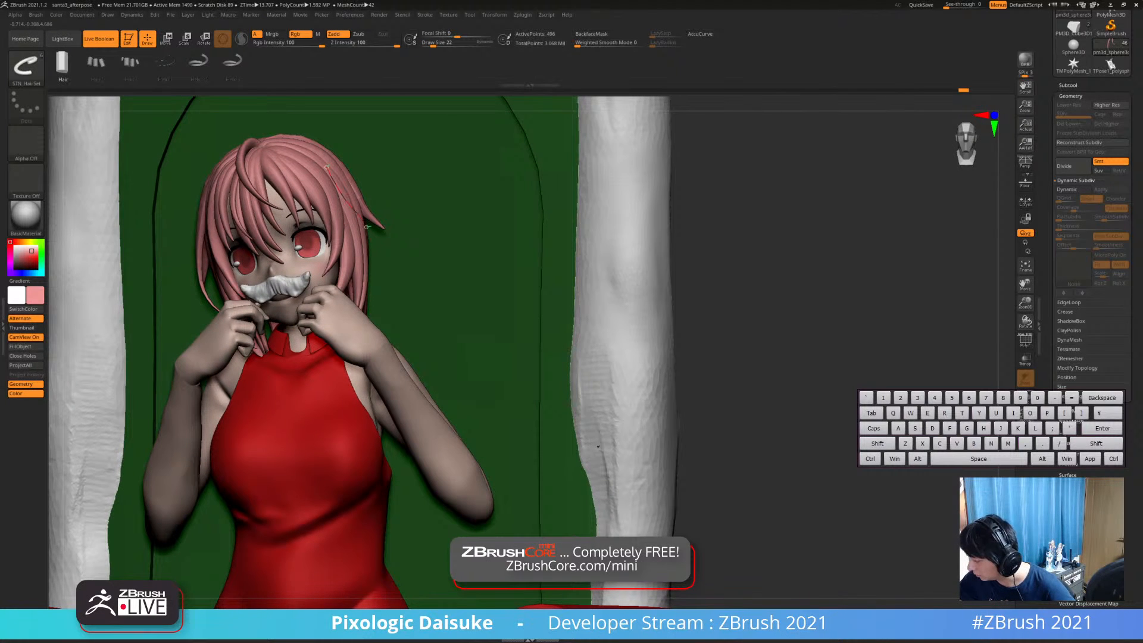
pyautogui.moveTo(365, 280); pyautogui.dragTo(365, 288)
pyautogui.moveTo(411, 185); pyautogui.dragTo(342, 179, button='right')
pyautogui.hotkey('ctrl', 'z')
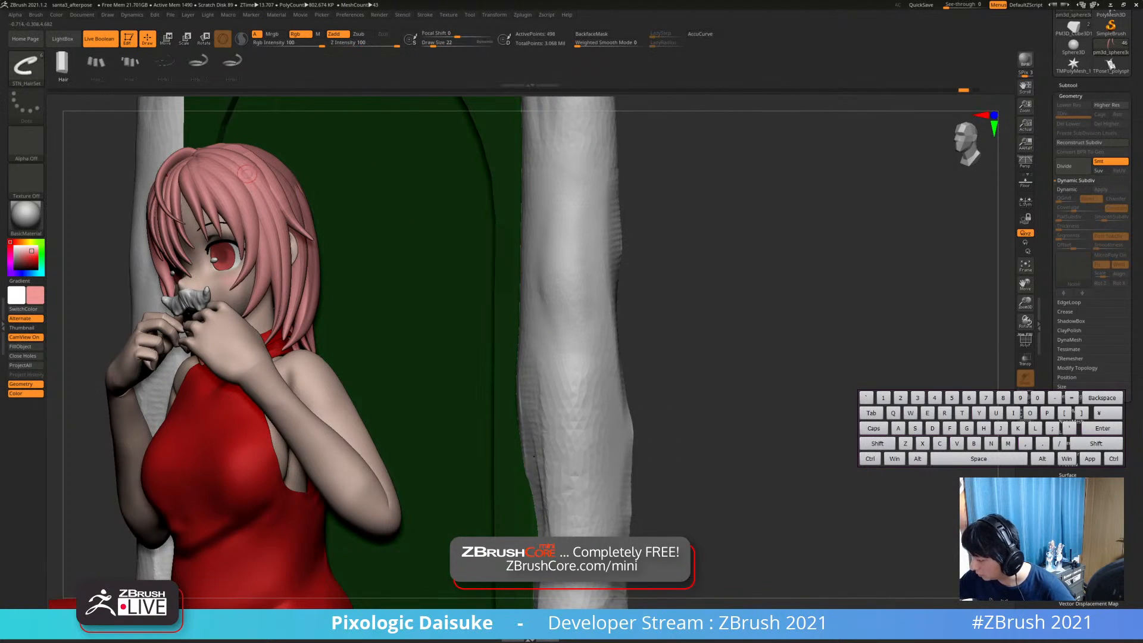
# Draw a flat hair strand down the side of the head by the character's left eye with the STN_HairSet2 brush and clear the mask
pyautogui.click(25, 67)
pyautogui.click(301, 132)
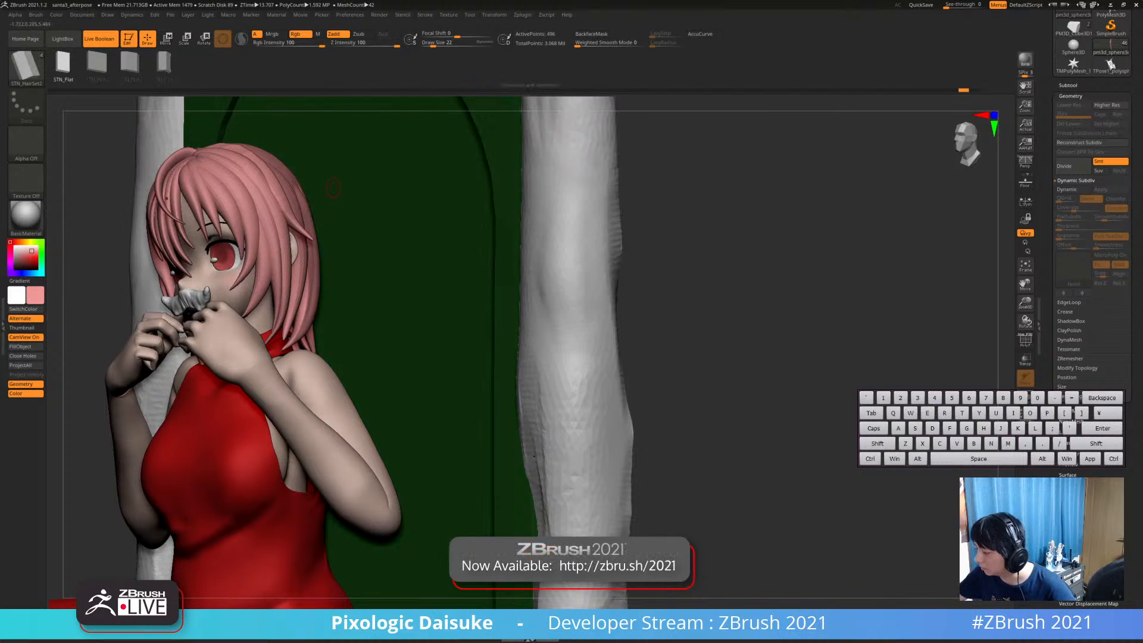
pyautogui.moveTo(278, 262); pyautogui.dragTo(278, 277)
pyautogui.moveTo(351, 199); pyautogui.dragTo(419, 203, button='right')
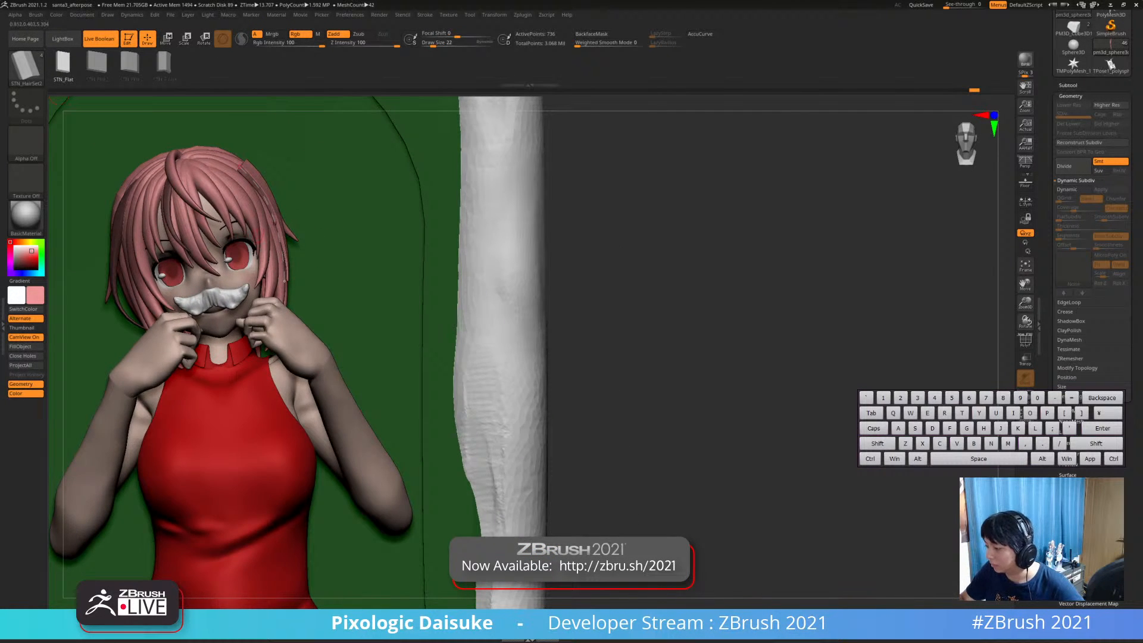
pyautogui.keyDown('ctrl'); pyautogui.moveTo(369, 208); pyautogui.dragTo(402, 244); pyautogui.keyUp('ctrl')
# Pull the new side strand along the outer edge of the hair with the SnakeHook brush at draw size 121
pyautogui.click(26, 67)
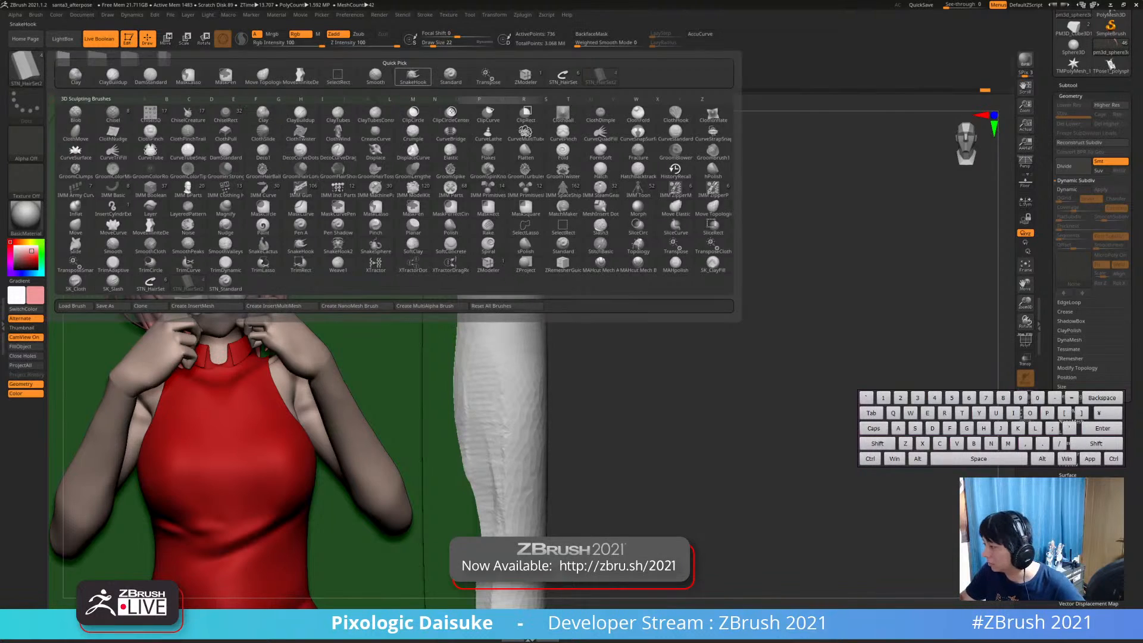
pyautogui.click(301, 247)
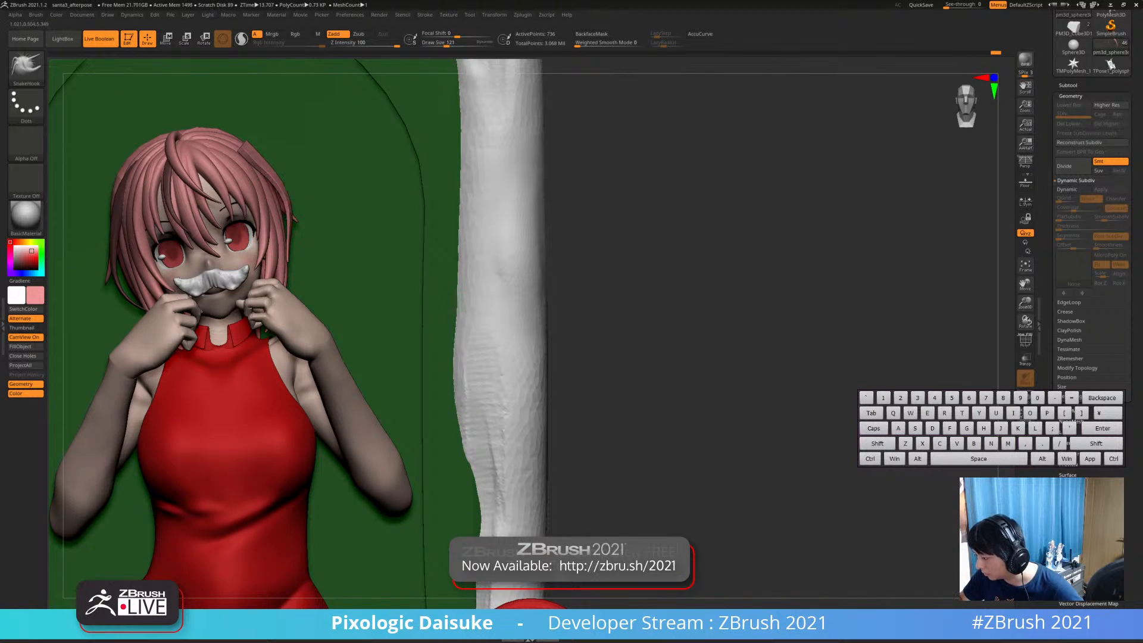
pyautogui.moveTo(287, 231); pyautogui.dragTo(291, 233)
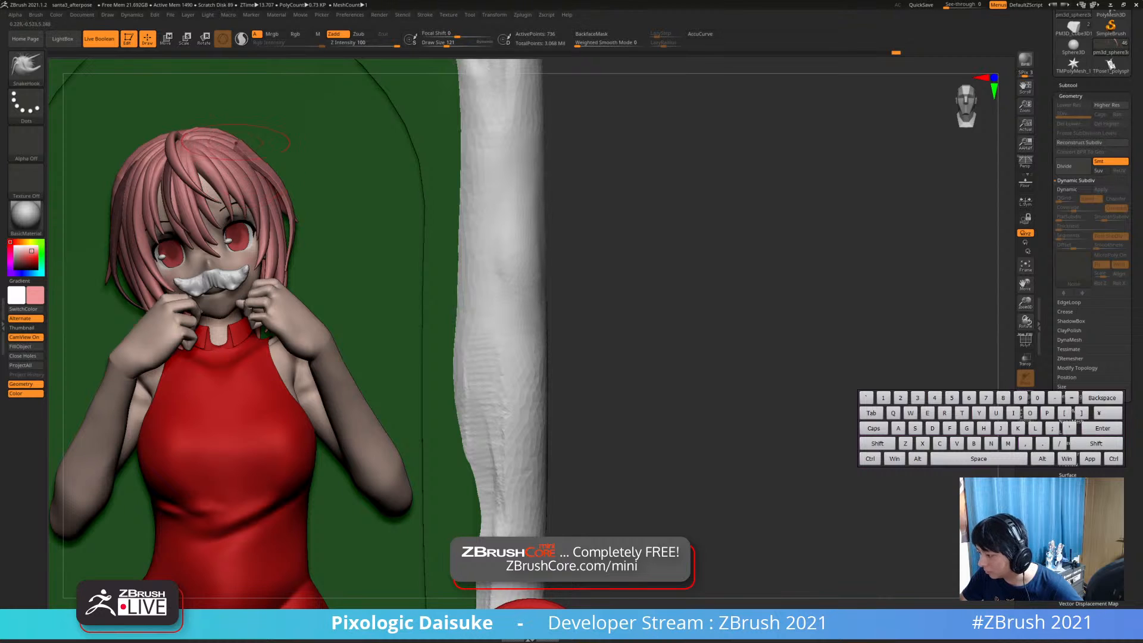
pyautogui.moveTo(247, 156); pyautogui.dragTo(215, 111)
pyautogui.moveTo(231, 148); pyautogui.dragTo(215, 141, button='right')
pyautogui.hotkey('ctrl', 'z')
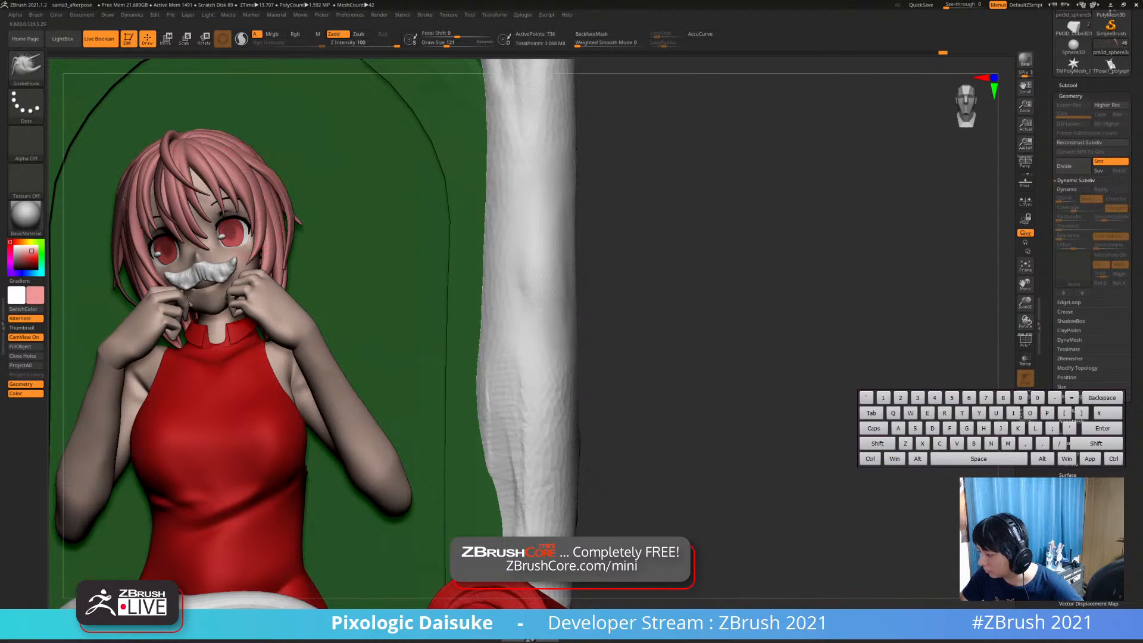
pyautogui.moveTo(284, 195); pyautogui.dragTo(285, 198)
pyautogui.moveTo(285, 208); pyautogui.dragTo(295, 222, button='right')
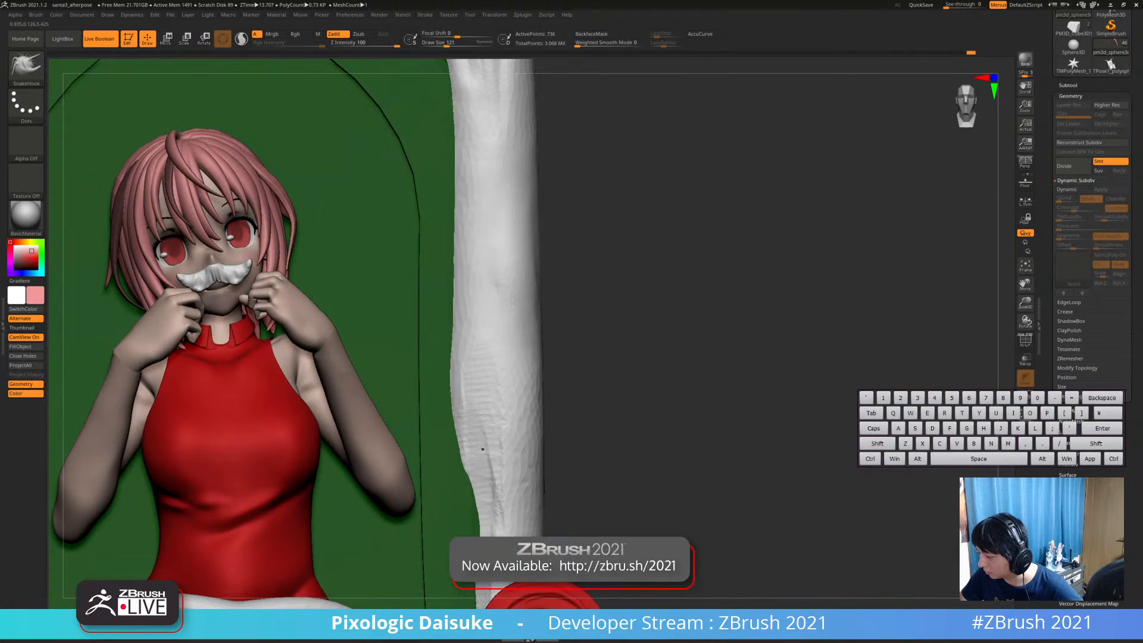
pyautogui.hotkey('ctrl', 'z')
pyautogui.hotkey('ctrl', 'z')
pyautogui.hotkey('ctrl', 'z')
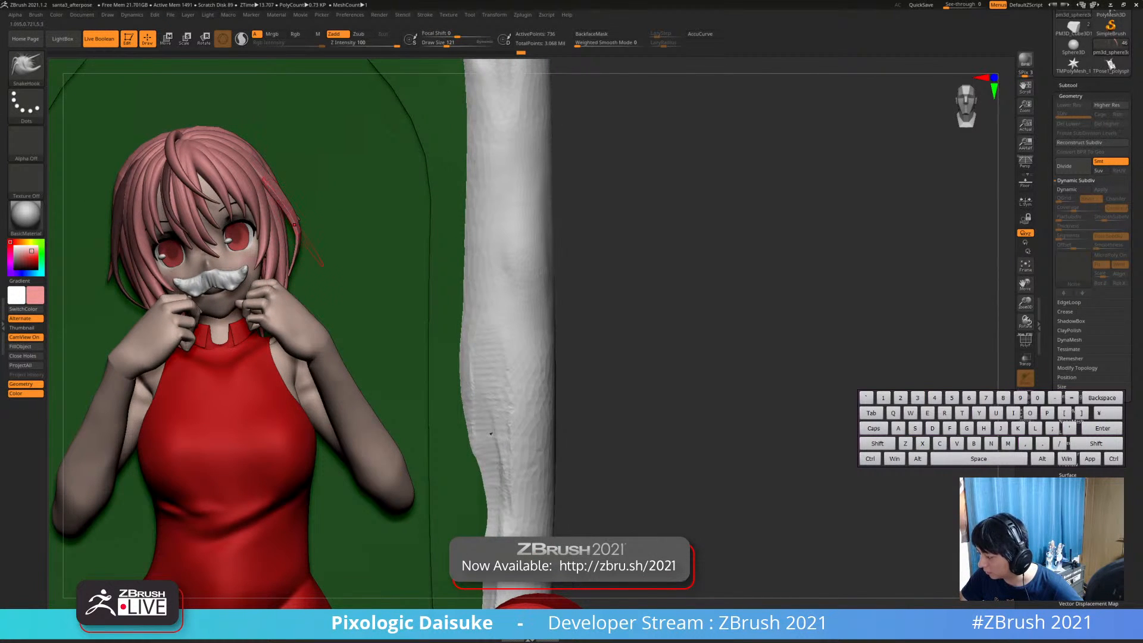
# Bend the side strand's lower end down and around the outer hair with the SnakeHook brush
pyautogui.moveTo(295, 255); pyautogui.dragTo(292, 274)
pyautogui.moveTo(270, 286)
pyautogui.mouseDown(button='right')
pyautogui.moveTo(307, 280)
pyautogui.moveTo(282, 275)
pyautogui.mouseUp(button='right')
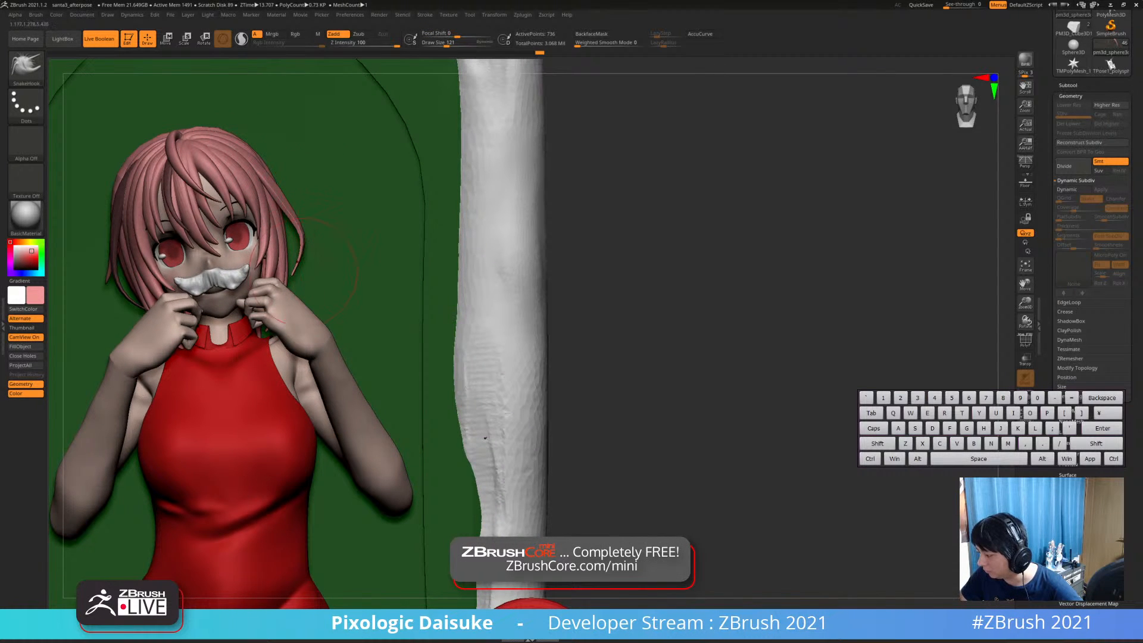
pyautogui.moveTo(300, 253); pyautogui.dragTo(296, 241)
pyautogui.moveTo(283, 204)
pyautogui.keyDown('ctrl'); pyautogui.mouseDown(button='right')
pyautogui.moveTo(280, 149)
pyautogui.moveTo(203, 151)
pyautogui.moveTo(267, 157)
pyautogui.moveTo(312, 183)
pyautogui.moveTo(308, 221)
pyautogui.mouseUp(button='right'); pyautogui.keyUp('ctrl')
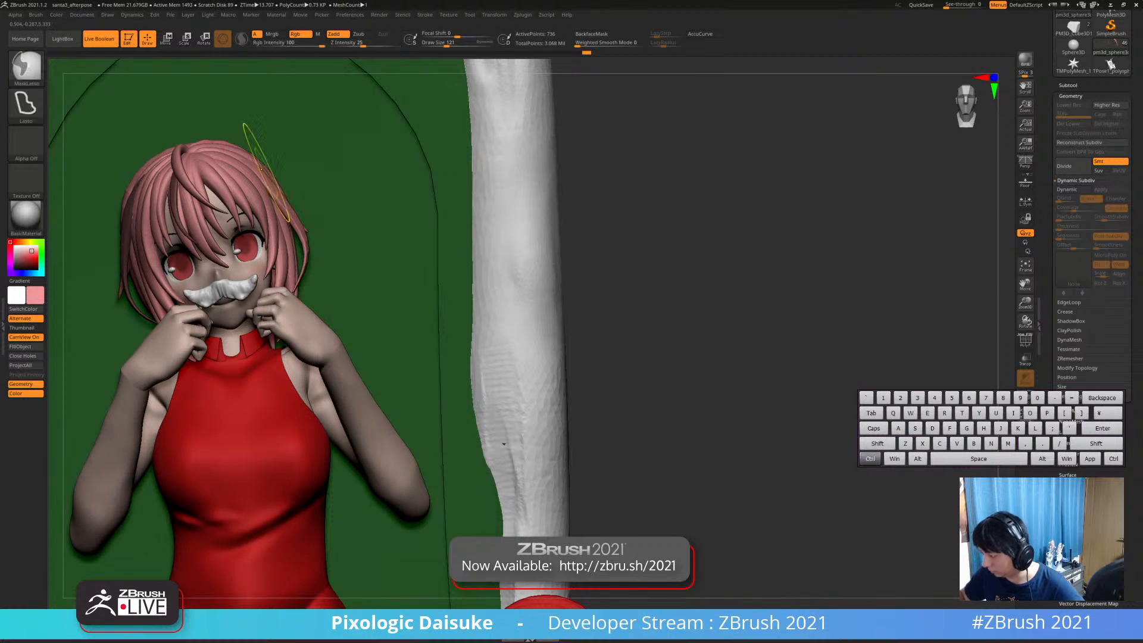
pyautogui.keyDown('ctrl'); pyautogui.moveTo(259, 171); pyautogui.dragTo(259, 119, button='right'); pyautogui.keyUp('ctrl')
pyautogui.moveTo(259, 119)
pyautogui.mouseDown(button='right')
pyautogui.moveTo(199, 122)
pyautogui.moveTo(252, 125)
pyautogui.mouseUp(button='right')
pyautogui.keyDown('shift'); pyautogui.moveTo(334, 375); pyautogui.dragTo(344, 386, button='right'); pyautogui.keyUp('shift')
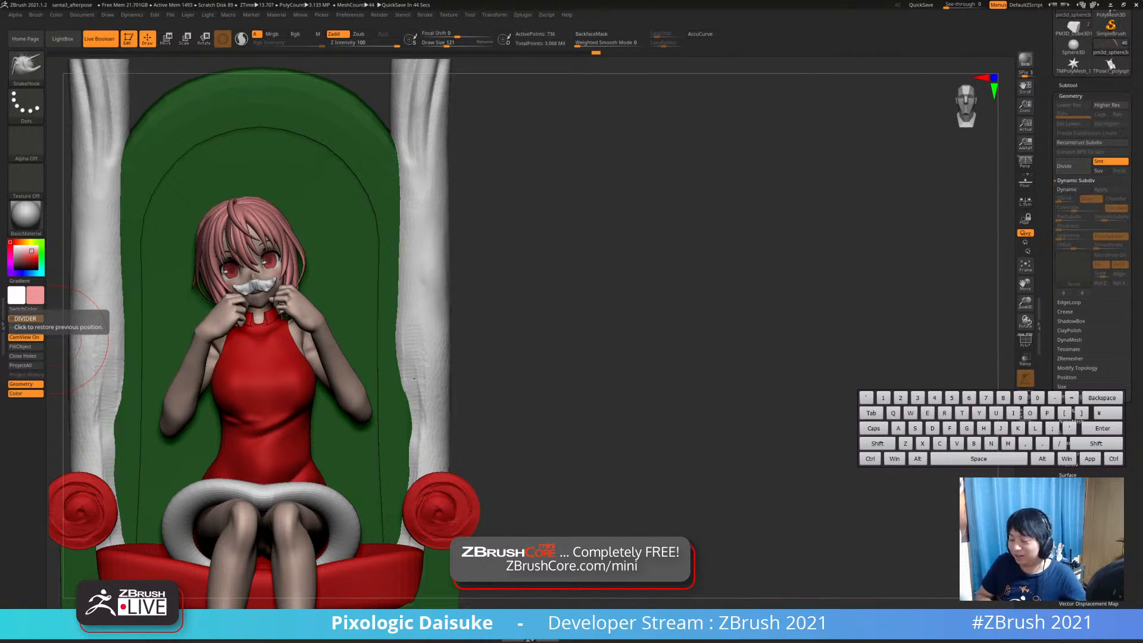
pyautogui.click(25, 318)
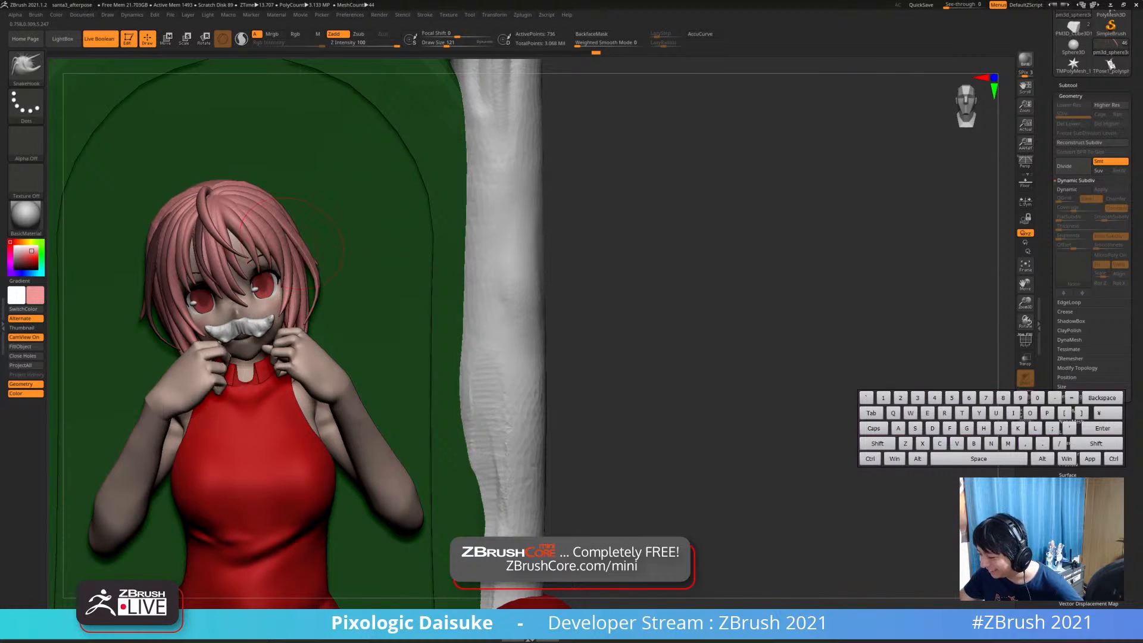
# Select the front hair subtool and draw a flat bang strand from the parting toward the left eye with STN_HairSet2 at draw size 31
pyautogui.keyDown('alt'); pyautogui.click(269, 225); pyautogui.keyUp('alt')
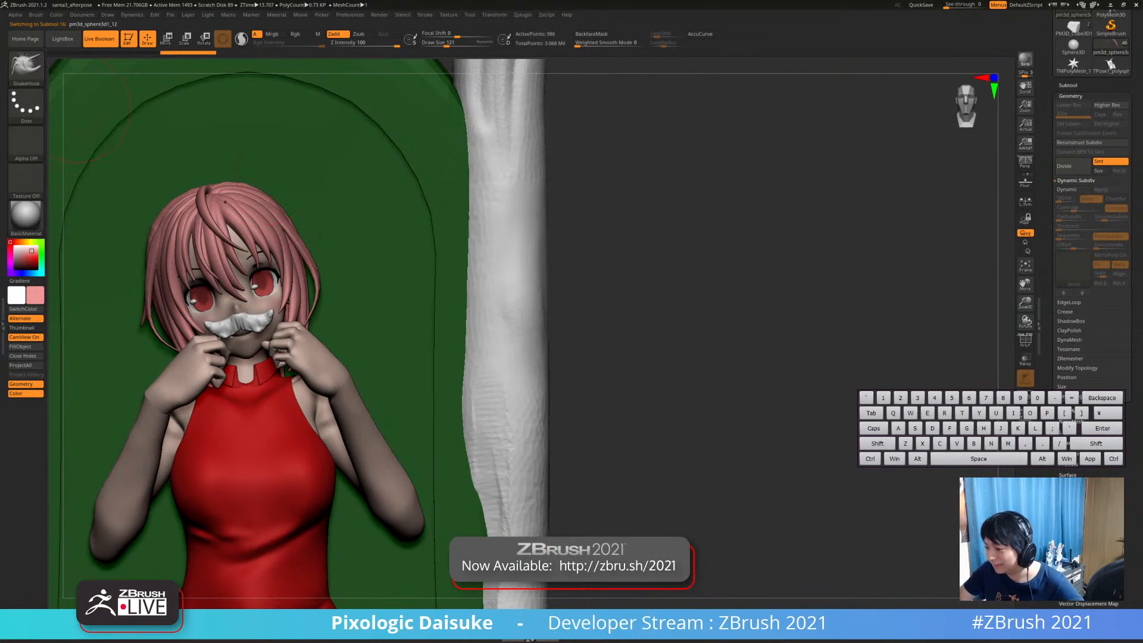
pyautogui.click(26, 67)
pyautogui.click(563, 77)
pyautogui.moveTo(447, 43); pyautogui.dragTo(434, 43)
pyautogui.keyDown('ctrl'); pyautogui.moveTo(266, 242); pyautogui.dragTo(276, 255, button='right'); pyautogui.keyUp('ctrl')
pyautogui.moveTo(241, 218); pyautogui.dragTo(253, 220, button='right')
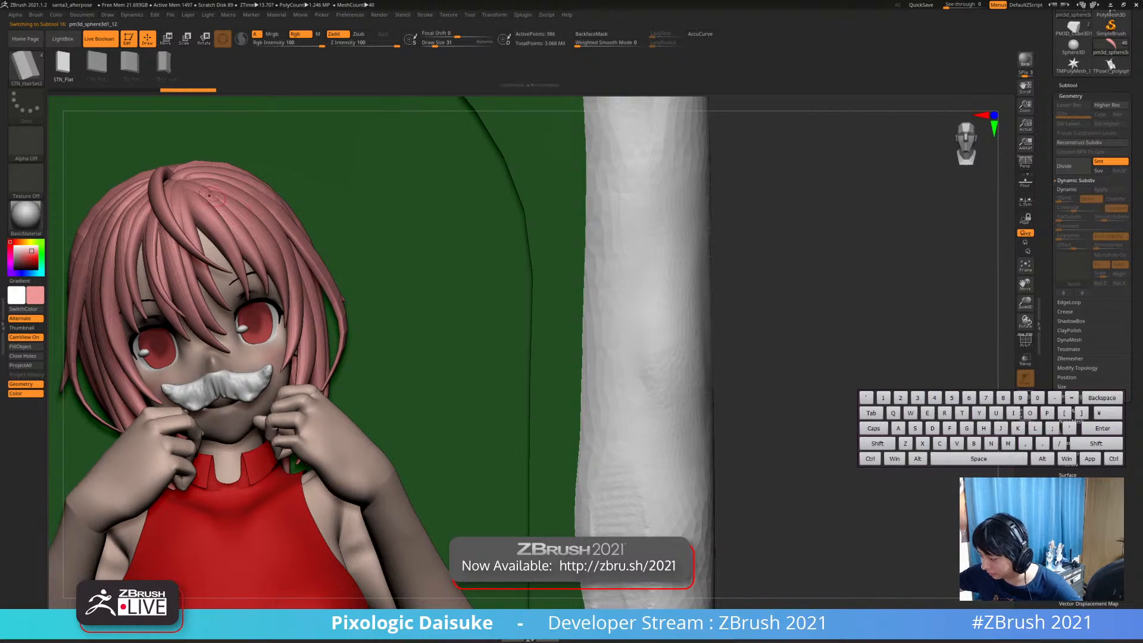
pyautogui.moveTo(189, 193); pyautogui.dragTo(191, 194)
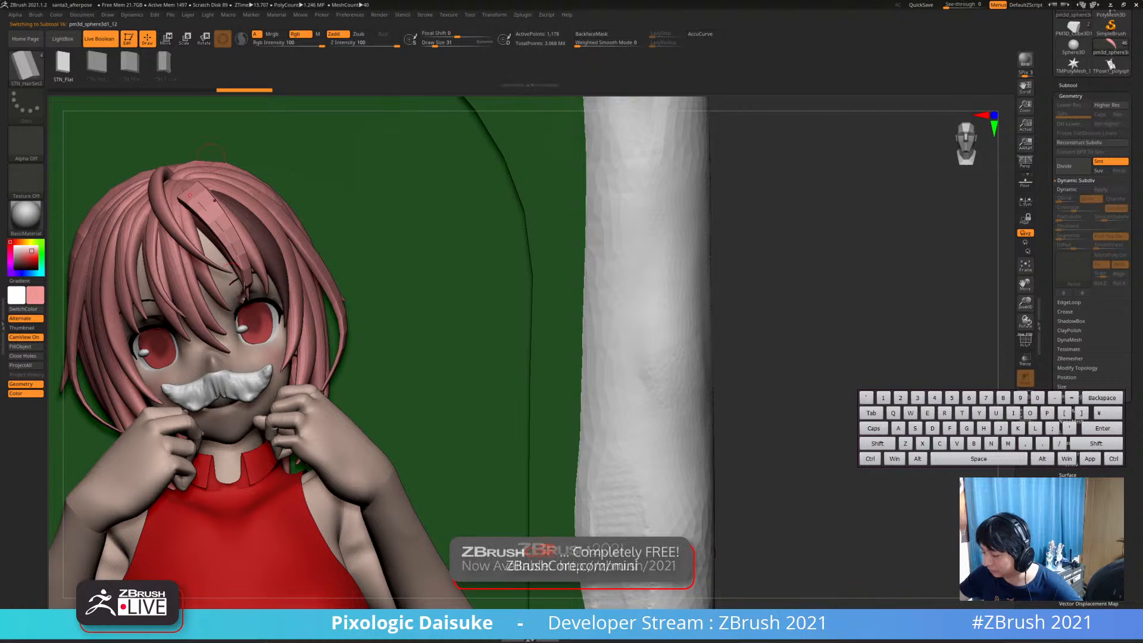
# Switch to the SnakeHook brush at draw size 87 and smooth the new bang strand from its root to its tip
pyautogui.press('b')
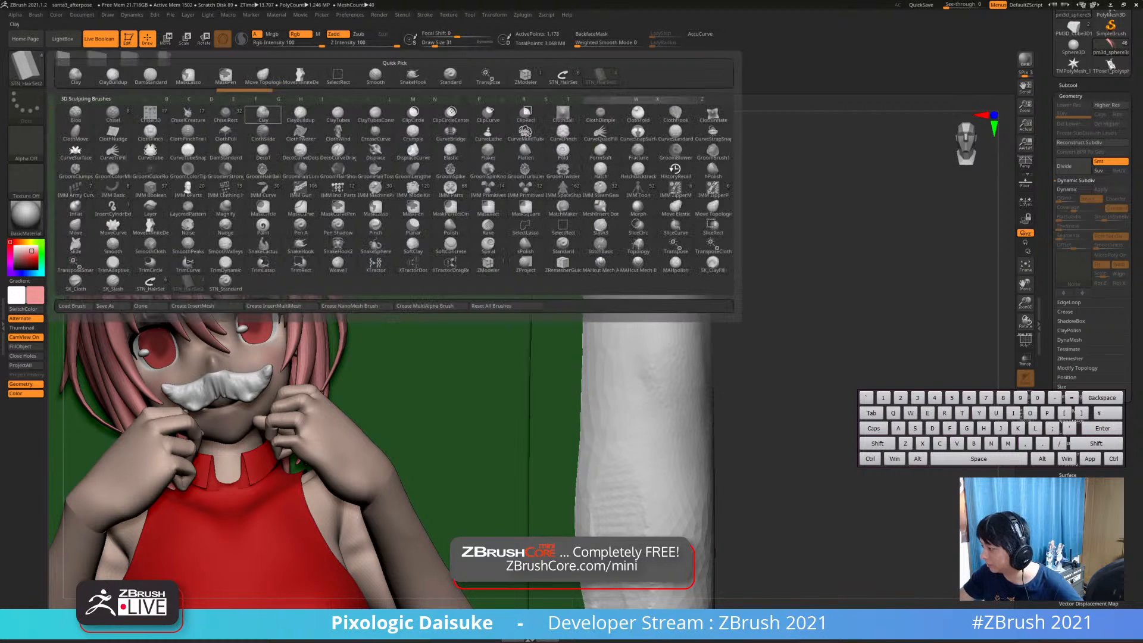
pyautogui.press('s')
pyautogui.press('h')
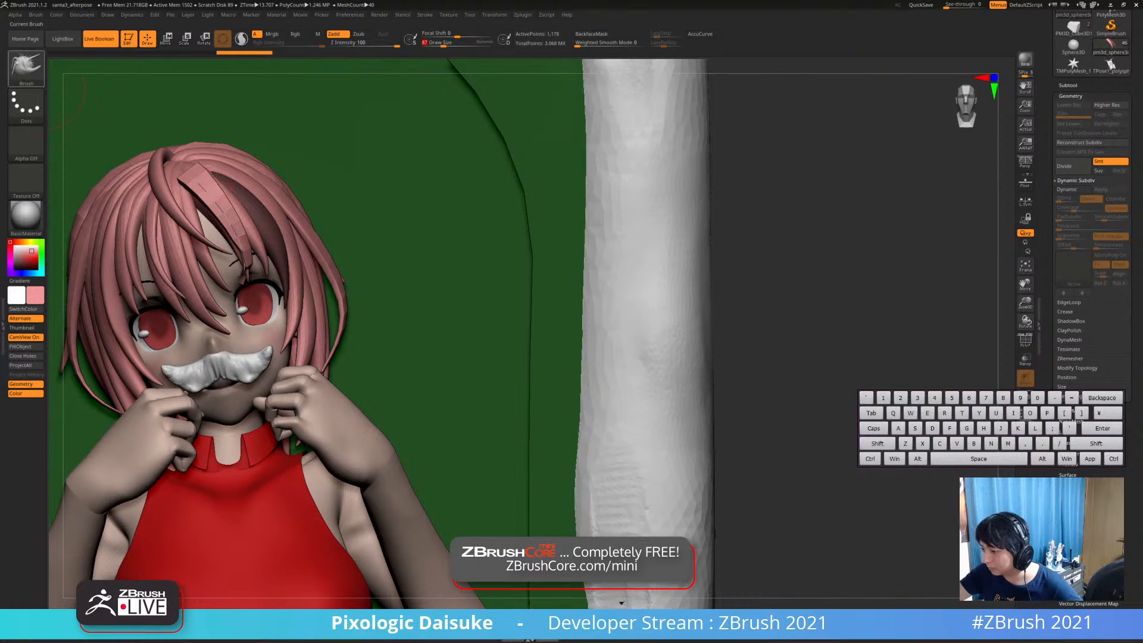
pyautogui.press('b')
pyautogui.press('s')
pyautogui.press('t')
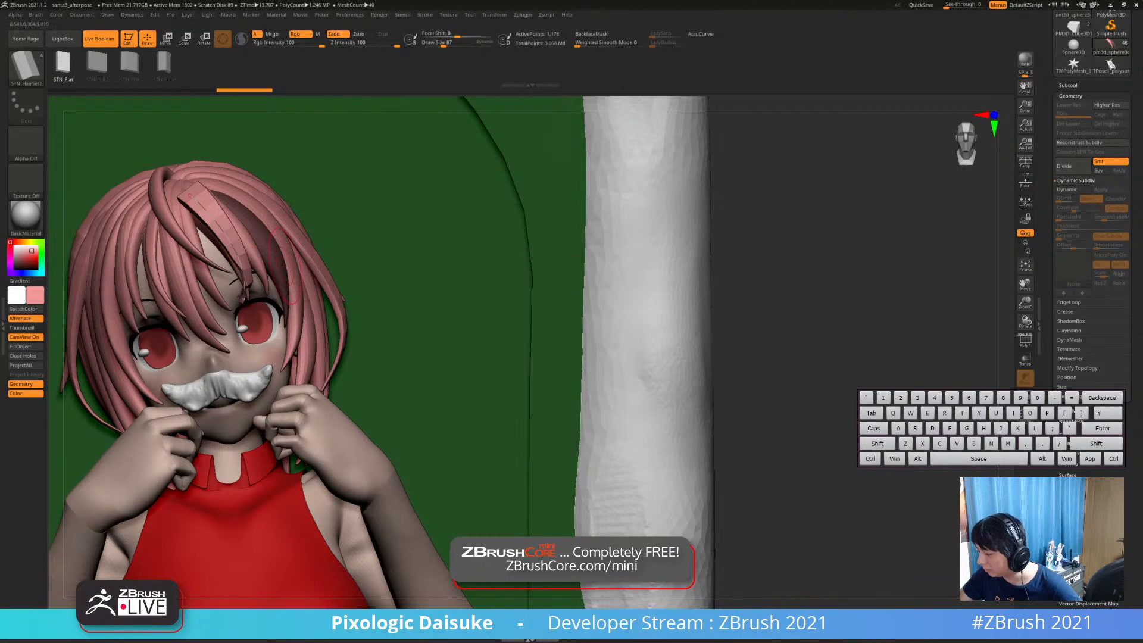
pyautogui.press('b')
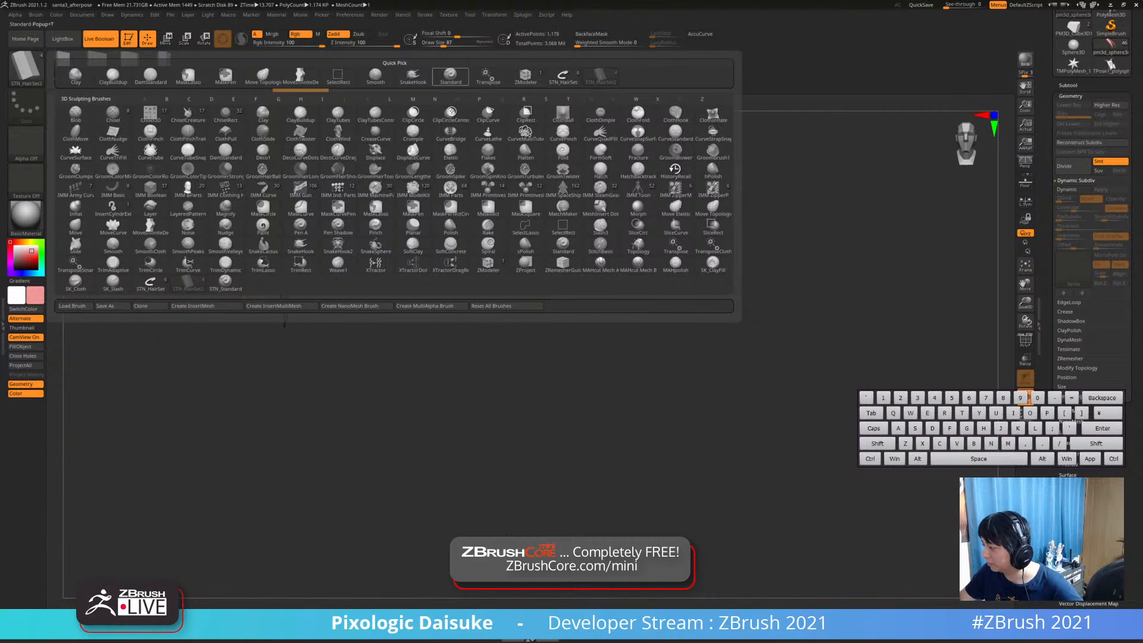
pyautogui.press('shift')
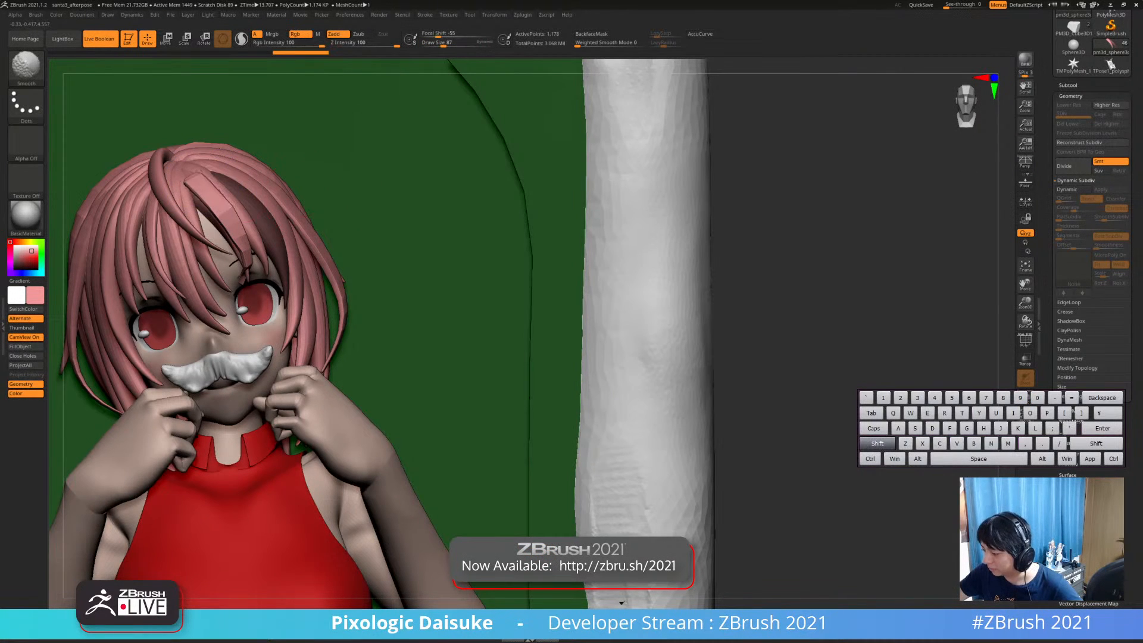
pyautogui.keyDown('shift'); pyautogui.moveTo(202, 187); pyautogui.dragTo(243, 271); pyautogui.keyUp('shift')
pyautogui.moveTo(259, 286); pyautogui.dragTo(236, 266, button='right')
pyautogui.press('shift')
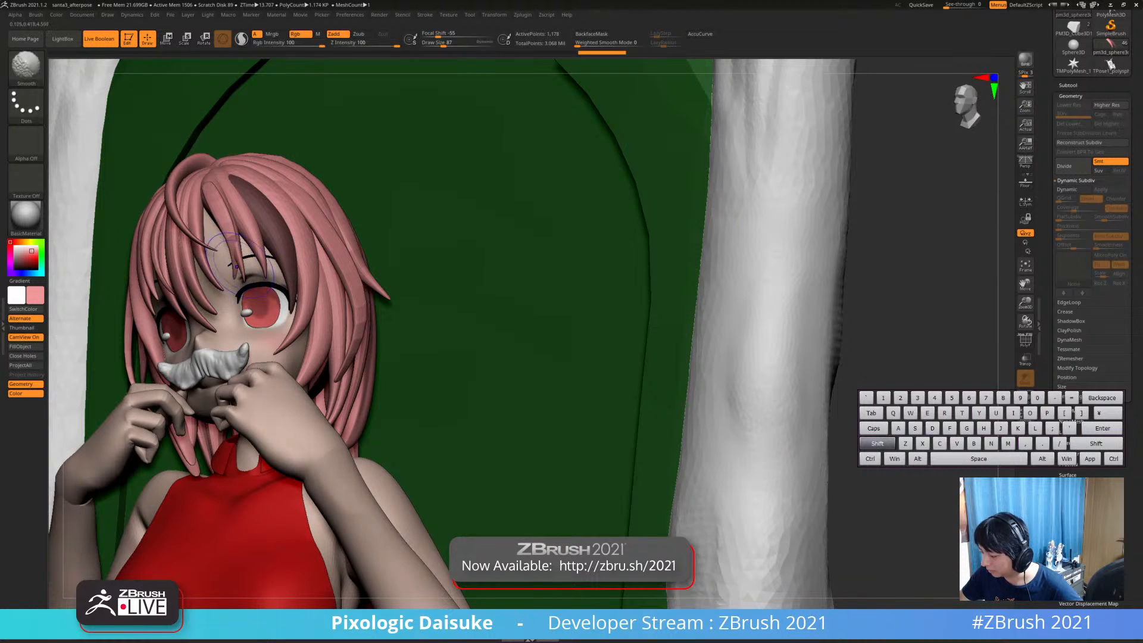
pyautogui.moveTo(235, 265)
pyautogui.mouseDown(button='right')
pyautogui.moveTo(279, 271)
pyautogui.moveTo(235, 271)
pyautogui.mouseUp(button='right')
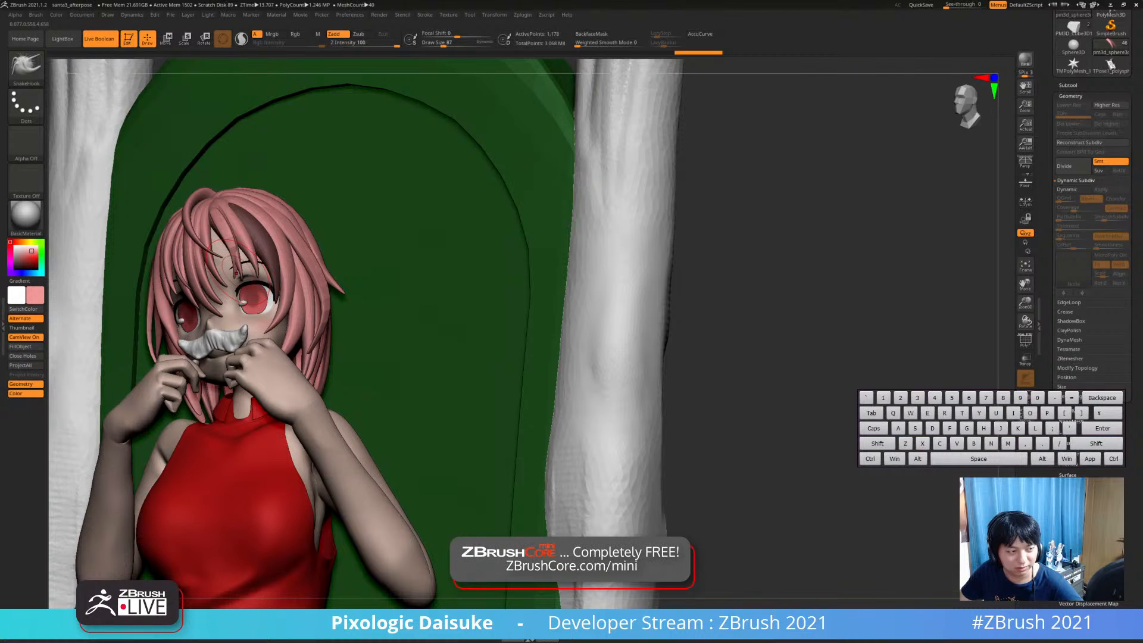
pyautogui.press('alt')
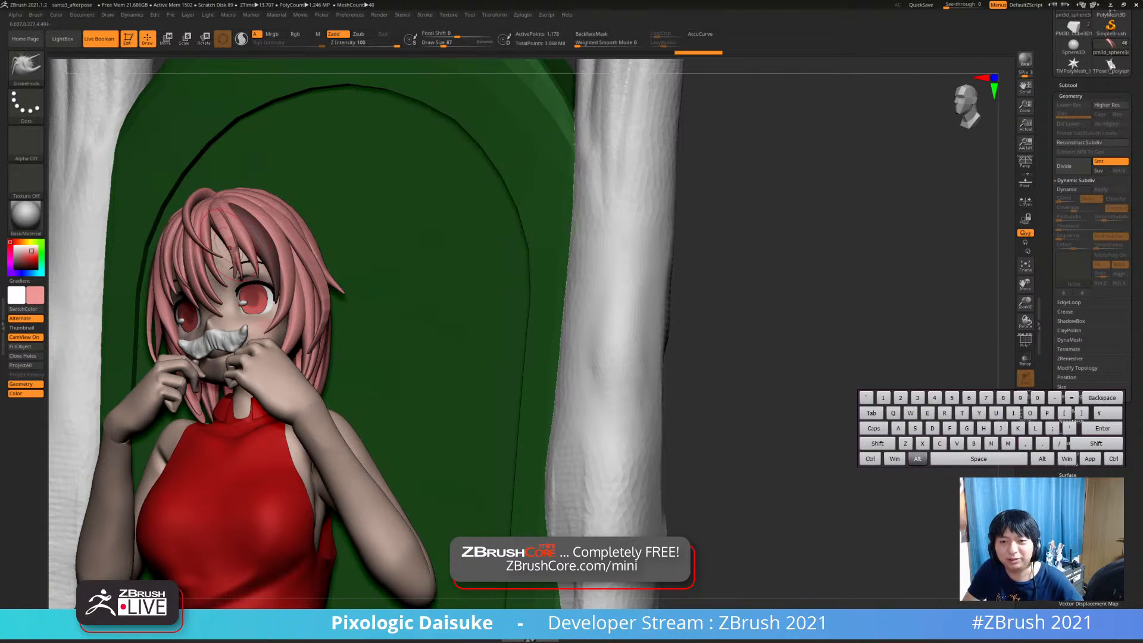
pyautogui.hotkey('alt', 'Tab')
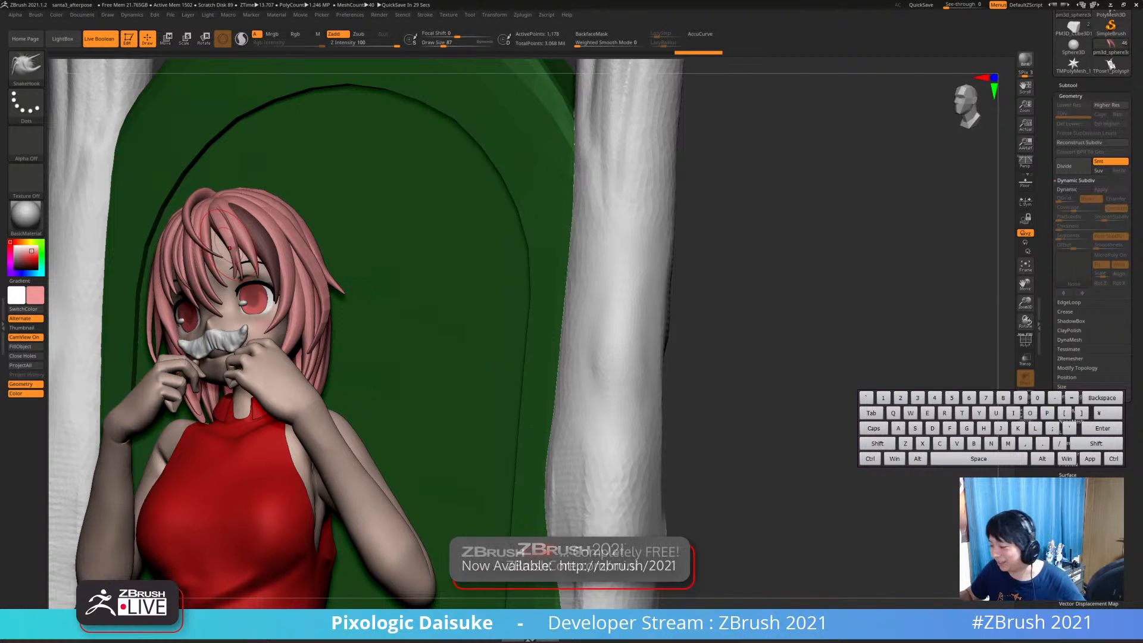
# Smooth the bang strand along its length and pull its lower end into place above the left eye
pyautogui.moveTo(230, 247); pyautogui.dragTo(282, 253, button='right')
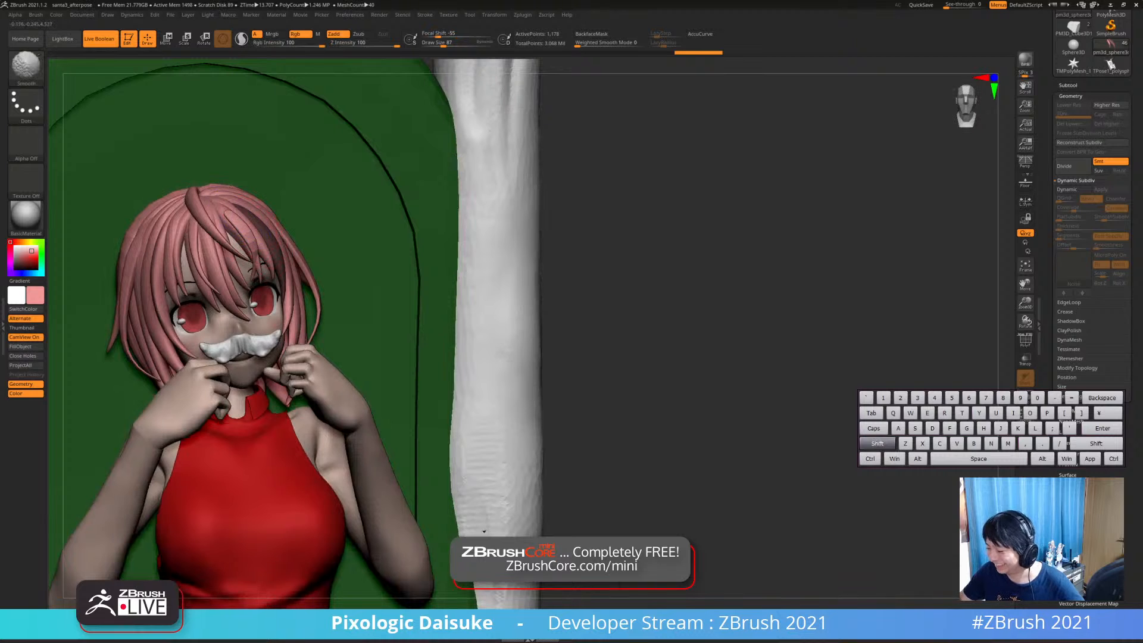
pyautogui.keyDown('shift'); pyautogui.moveTo(228, 214); pyautogui.dragTo(246, 241); pyautogui.keyUp('shift')
pyautogui.keyDown('shift'); pyautogui.moveTo(262, 281); pyautogui.dragTo(245, 268); pyautogui.keyUp('shift')
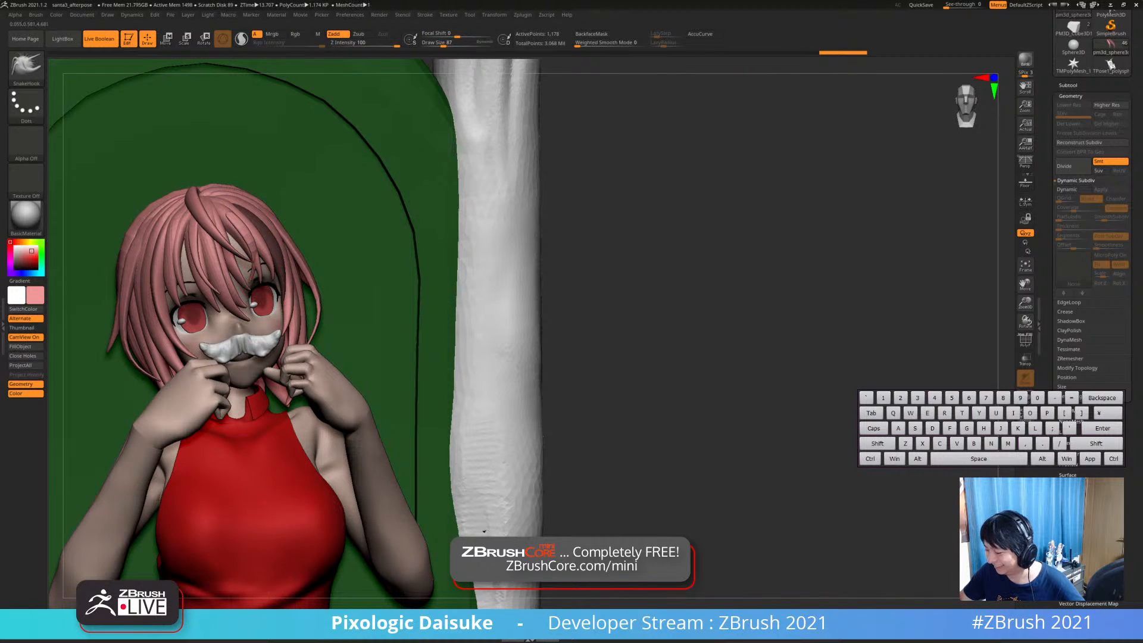
pyautogui.moveTo(287, 285); pyautogui.dragTo(256, 275, button='right')
pyautogui.moveTo(256, 262)
pyautogui.mouseDown()
pyautogui.moveTo(262, 275)
pyautogui.moveTo(245, 271)
pyautogui.mouseUp()
# Move the bang strand's upper part outward with SnakeHook and smooth its root near the parting
pyautogui.moveTo(245, 261); pyautogui.dragTo(275, 284, button='right')
pyautogui.moveTo(229, 217)
pyautogui.mouseDown()
pyautogui.moveTo(250, 238)
pyautogui.moveTo(261, 226)
pyautogui.moveTo(252, 220)
pyautogui.mouseUp()
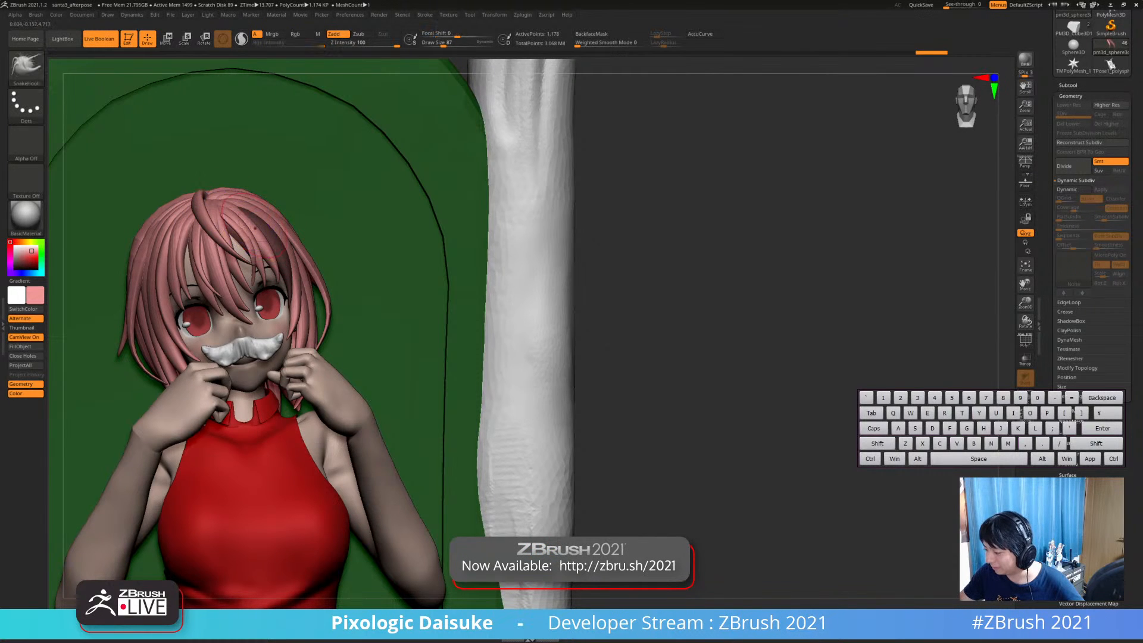
pyautogui.moveTo(253, 220)
pyautogui.mouseDown(button='right')
pyautogui.moveTo(224, 212)
pyautogui.moveTo(240, 209)
pyautogui.mouseUp(button='right')
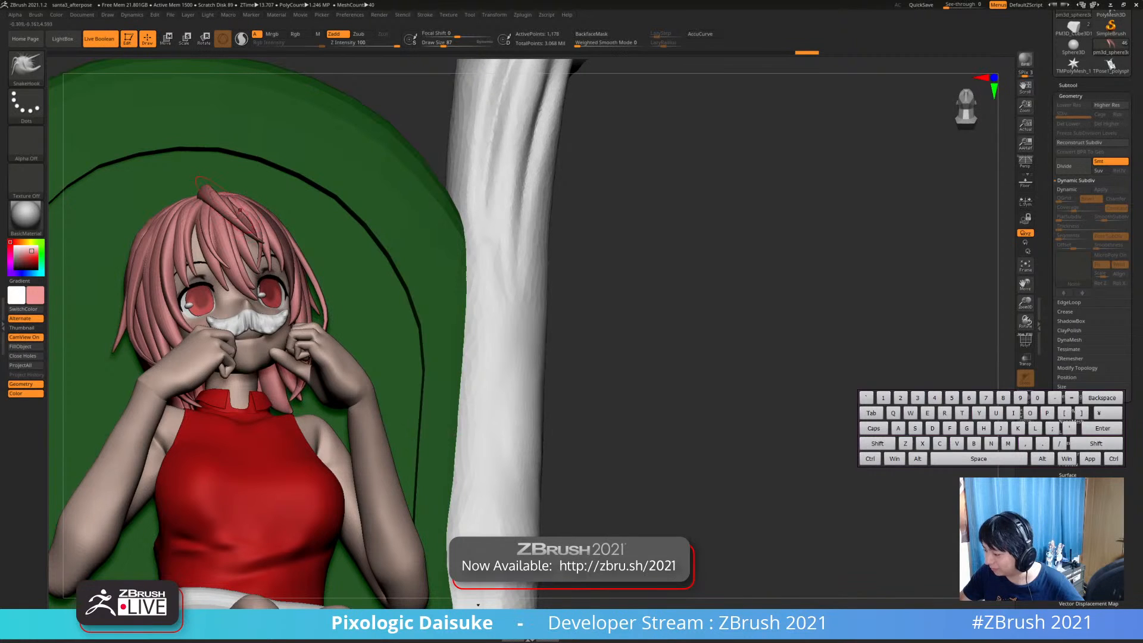
pyautogui.keyDown('shift'); pyautogui.moveTo(237, 209); pyautogui.dragTo(227, 197); pyautogui.keyUp('shift')
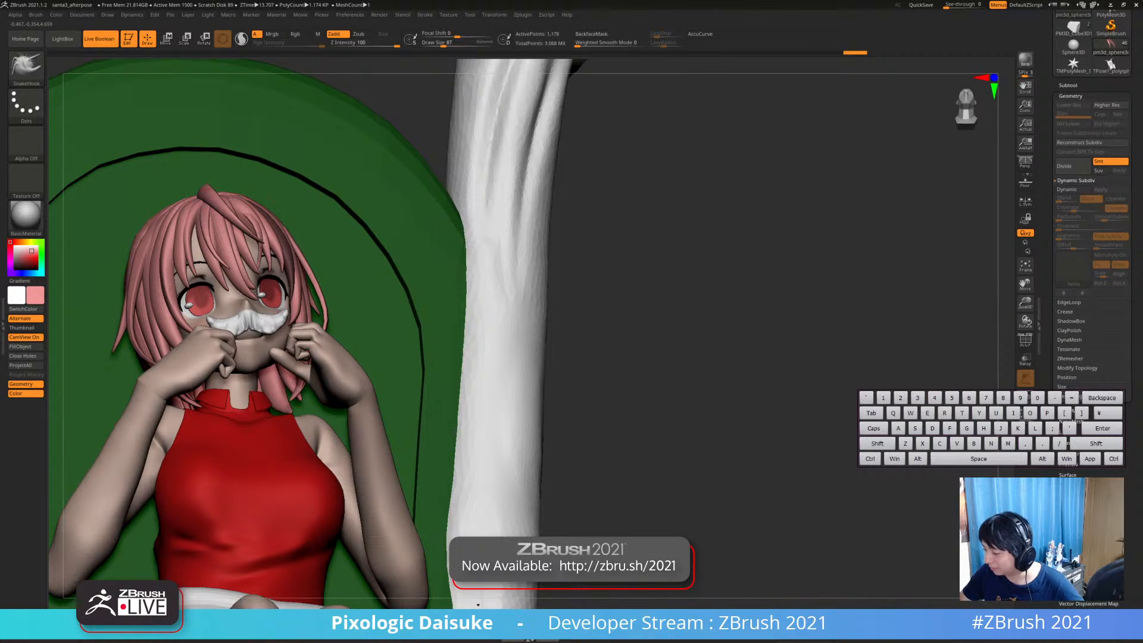
pyautogui.moveTo(238, 205); pyautogui.dragTo(247, 264, button='right')
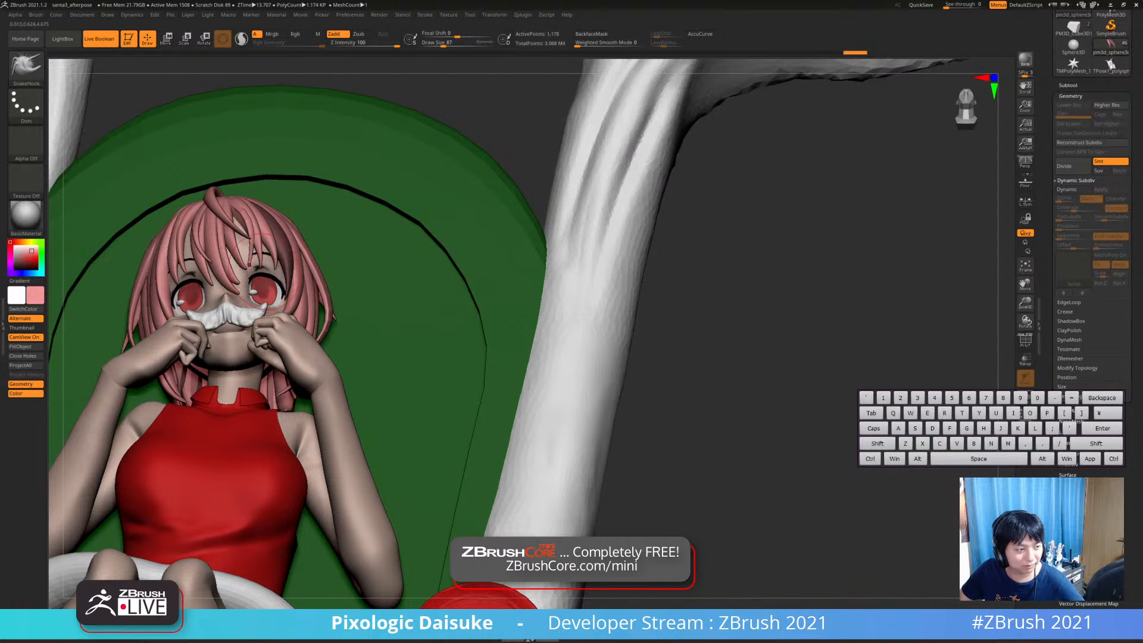
pyautogui.moveTo(253, 235); pyautogui.dragTo(232, 89, button='right')
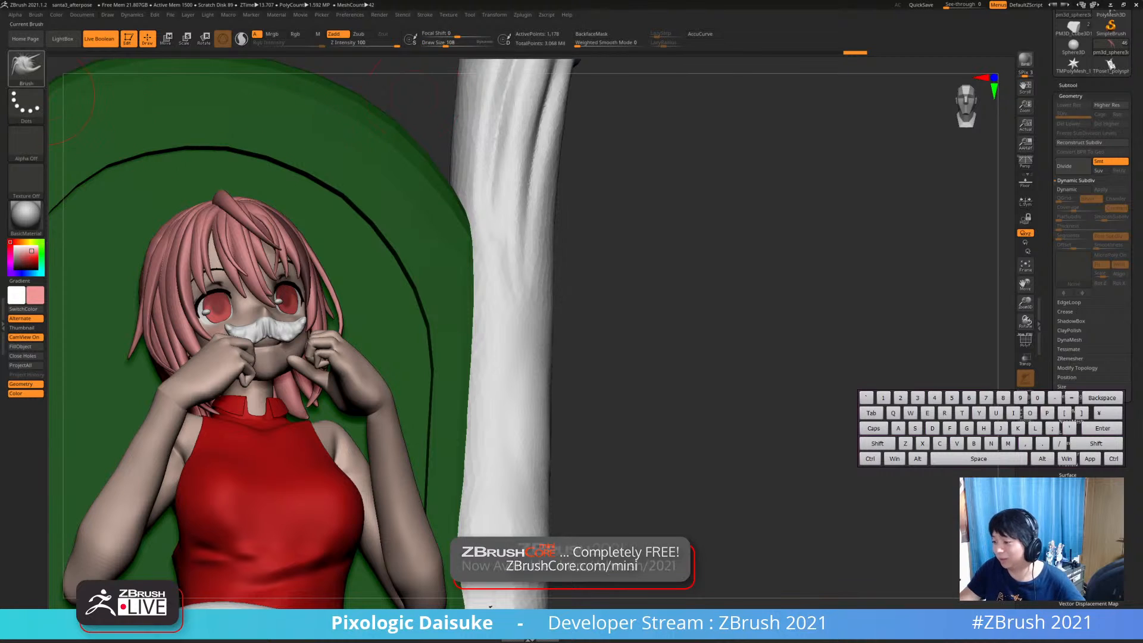
pyautogui.press('b')
pyautogui.press('c')
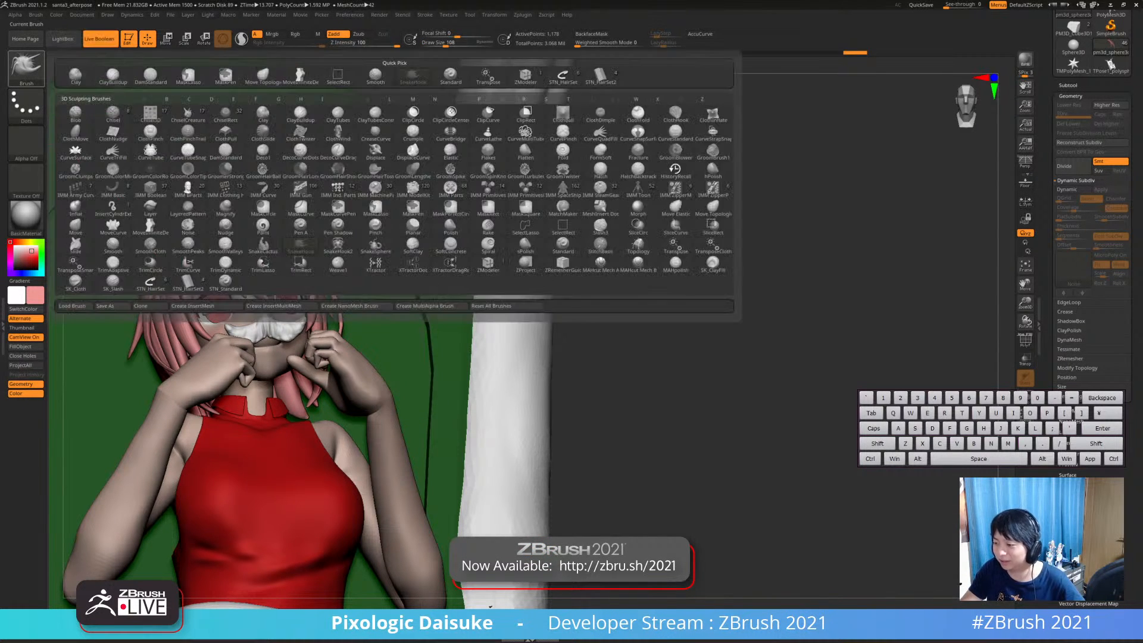
pyautogui.press('b')
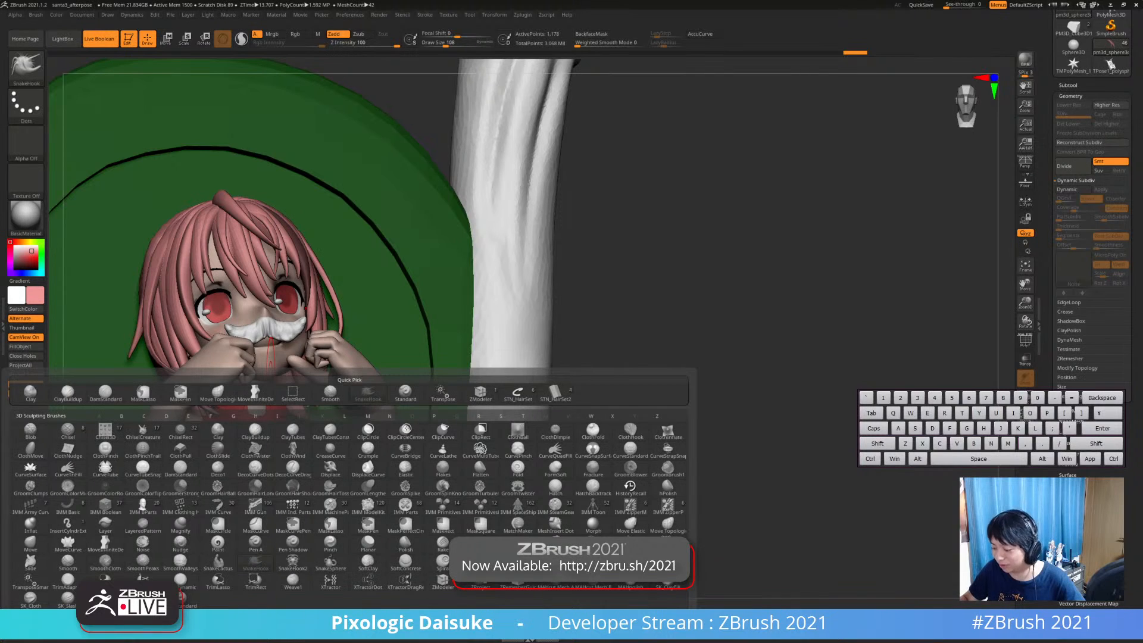
pyautogui.press('c')
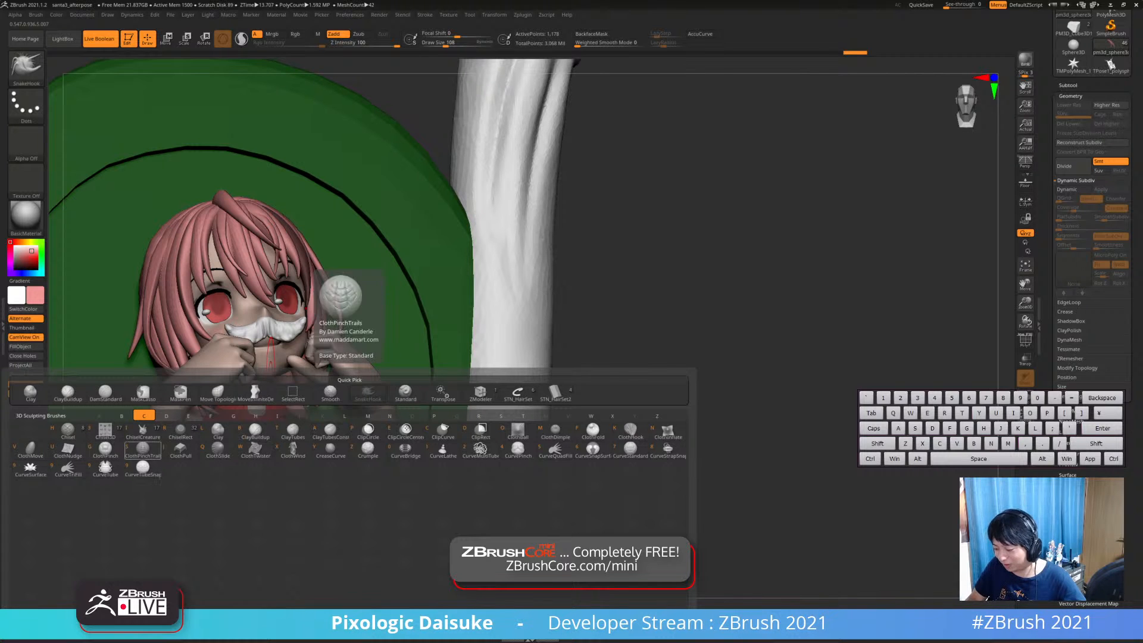
# Reshape the bang strands above the eyes with short SnakeHook strokes, switching BackfaceMask on for one stroke and off again
pyautogui.moveTo(301, 173); pyautogui.dragTo(260, 205, button='right')
pyautogui.click(591, 33)
pyautogui.moveTo(259, 206)
pyautogui.mouseDown()
pyautogui.moveTo(265, 234)
pyautogui.moveTo(259, 201)
pyautogui.moveTo(259, 220)
pyautogui.mouseUp()
pyautogui.click(591, 34)
pyautogui.moveTo(290, 221); pyautogui.dragTo(280, 256, button='right')
pyautogui.moveTo(268, 250); pyautogui.dragTo(272, 266)
pyautogui.moveTo(272, 266)
pyautogui.mouseDown(button='right')
pyautogui.moveTo(286, 275)
pyautogui.moveTo(272, 283)
pyautogui.moveTo(301, 270)
pyautogui.moveTo(287, 259)
pyautogui.mouseUp(button='right')
pyautogui.moveTo(287, 241); pyautogui.dragTo(297, 251)
pyautogui.keyDown('ctrl'); pyautogui.moveTo(319, 274); pyautogui.dragTo(316, 241, button='right'); pyautogui.keyUp('ctrl')
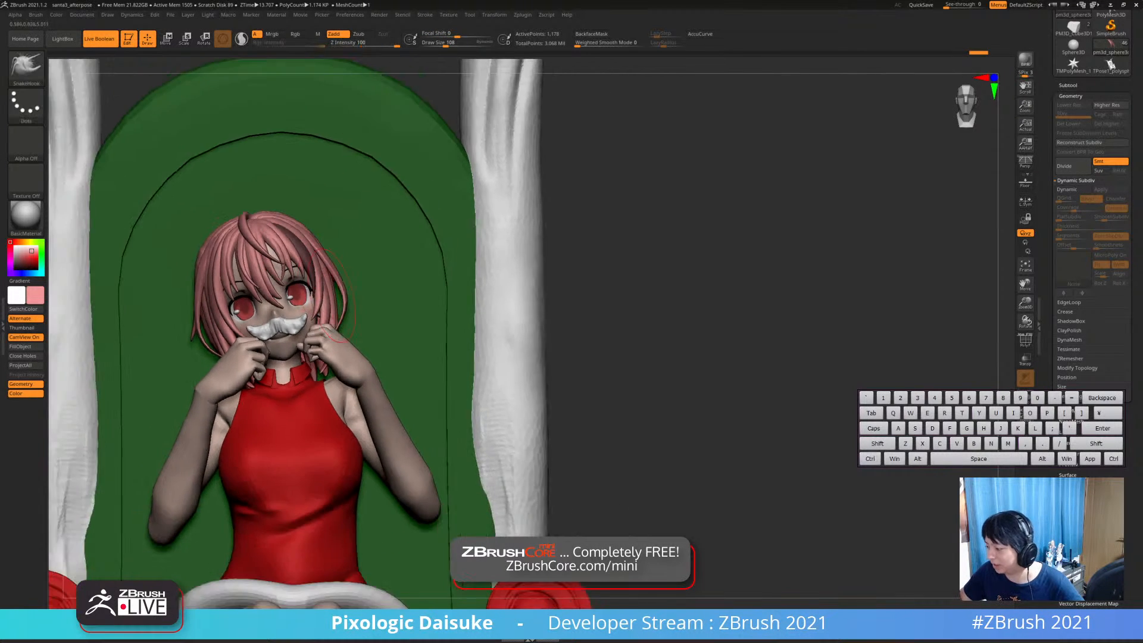
# Compare the bangs from the front and undo the last bang adjustment
pyautogui.moveTo(363, 298); pyautogui.dragTo(388, 312, button='right')
pyautogui.keyDown('ctrl'); pyautogui.moveTo(516, 286); pyautogui.dragTo(543, 298, button='right'); pyautogui.keyUp('ctrl')
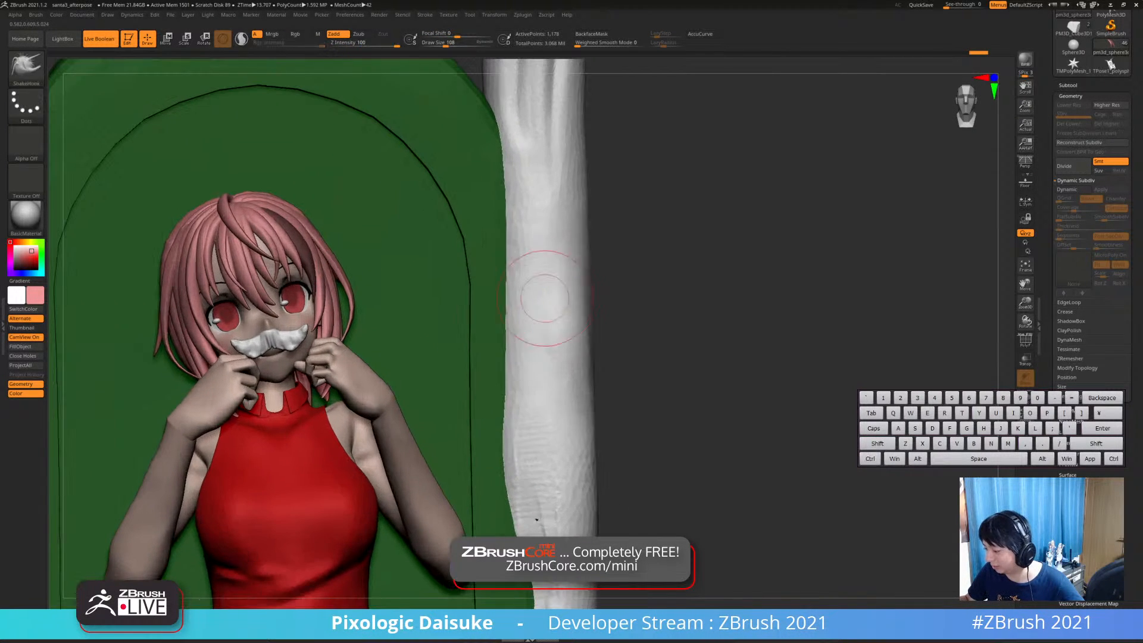
pyautogui.hotkey('ctrl', 'z')
pyautogui.keyDown('ctrl'); pyautogui.moveTo(636, 249); pyautogui.dragTo(586, 269, button='right'); pyautogui.keyUp('ctrl')
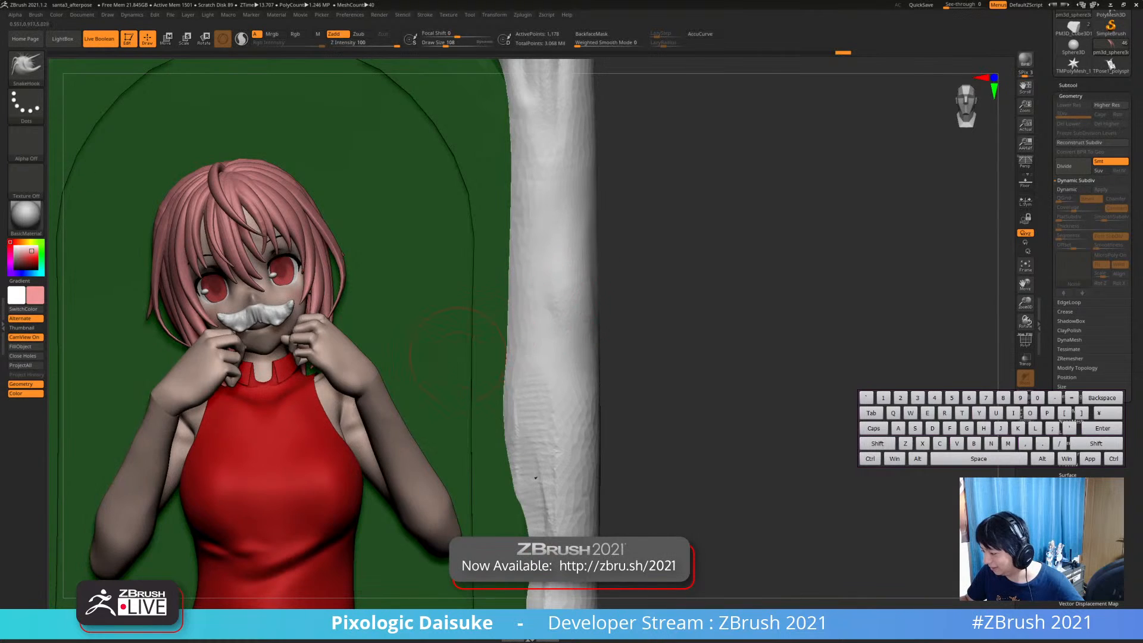
pyautogui.moveTo(397, 393); pyautogui.dragTo(404, 396, button='right')
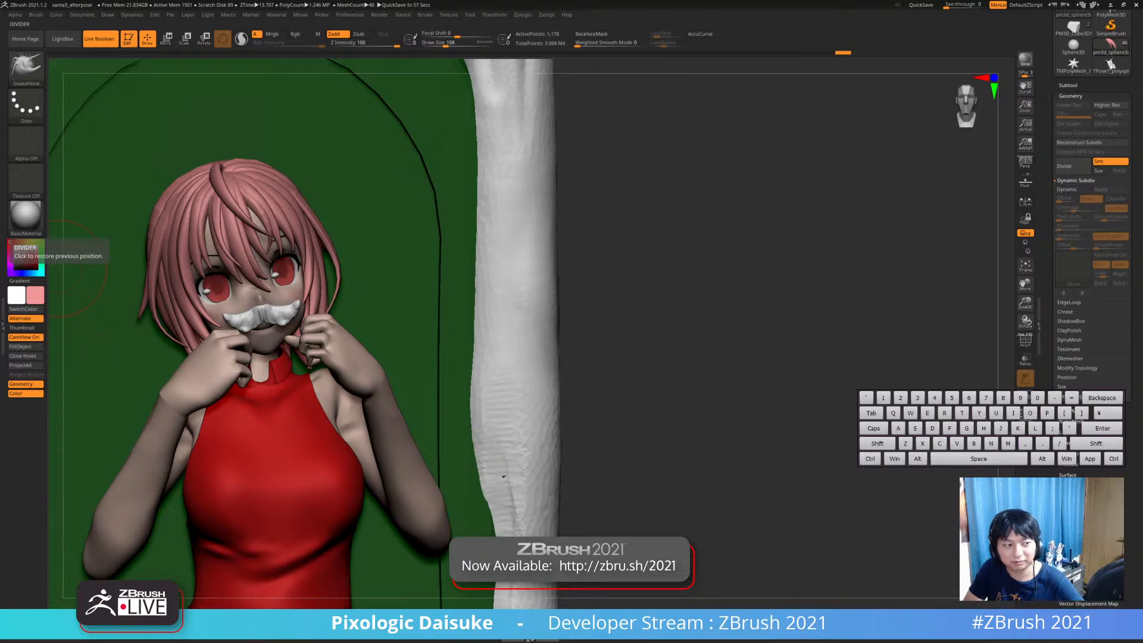
# Try to draw a round hair strand with the STN_HairSet brush from the crown down the girl's left side
pyautogui.click(25, 67)
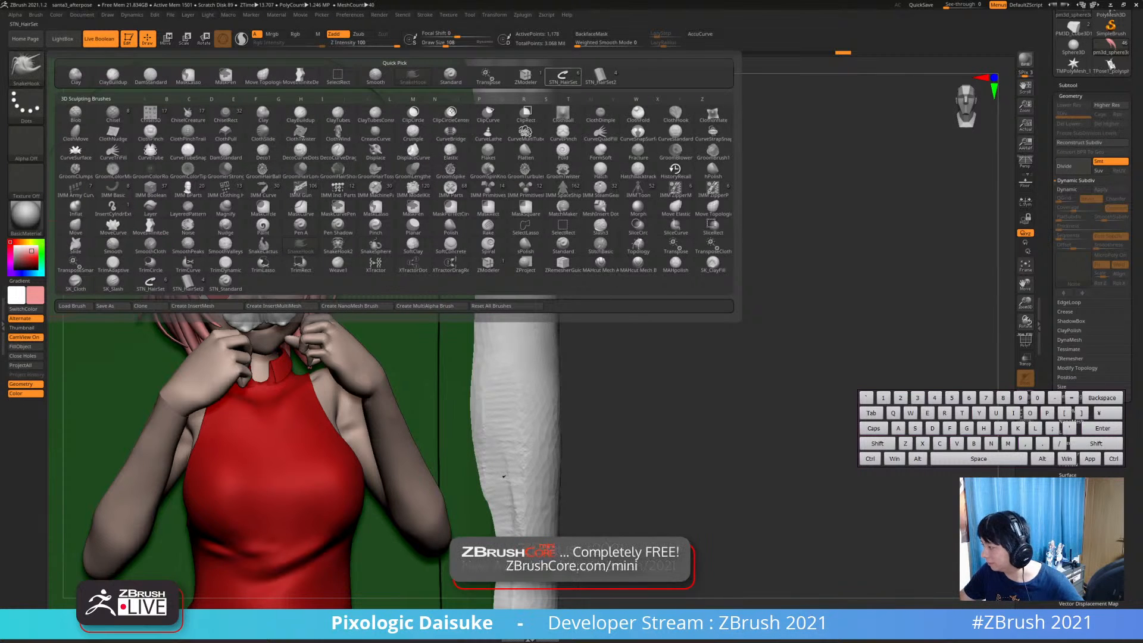
pyautogui.click(503, 74)
pyautogui.moveTo(444, 44); pyautogui.dragTo(430, 43)
pyautogui.moveTo(336, 252)
pyautogui.mouseDown(button='right')
pyautogui.moveTo(315, 253)
pyautogui.moveTo(314, 231)
pyautogui.mouseUp(button='right')
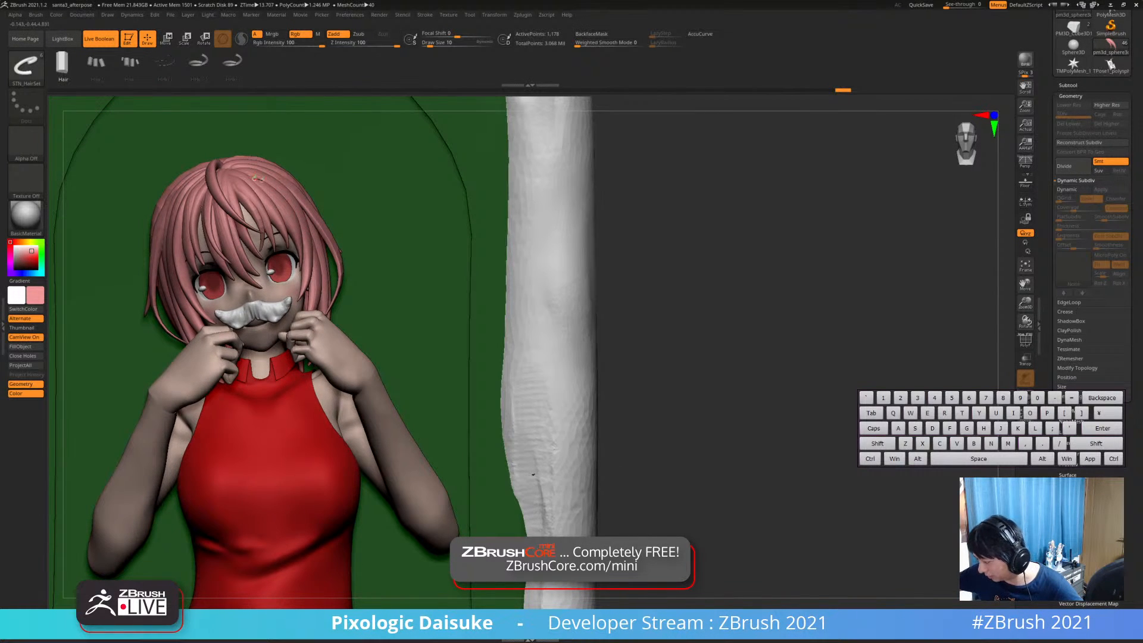
pyautogui.moveTo(256, 178); pyautogui.dragTo(358, 290)
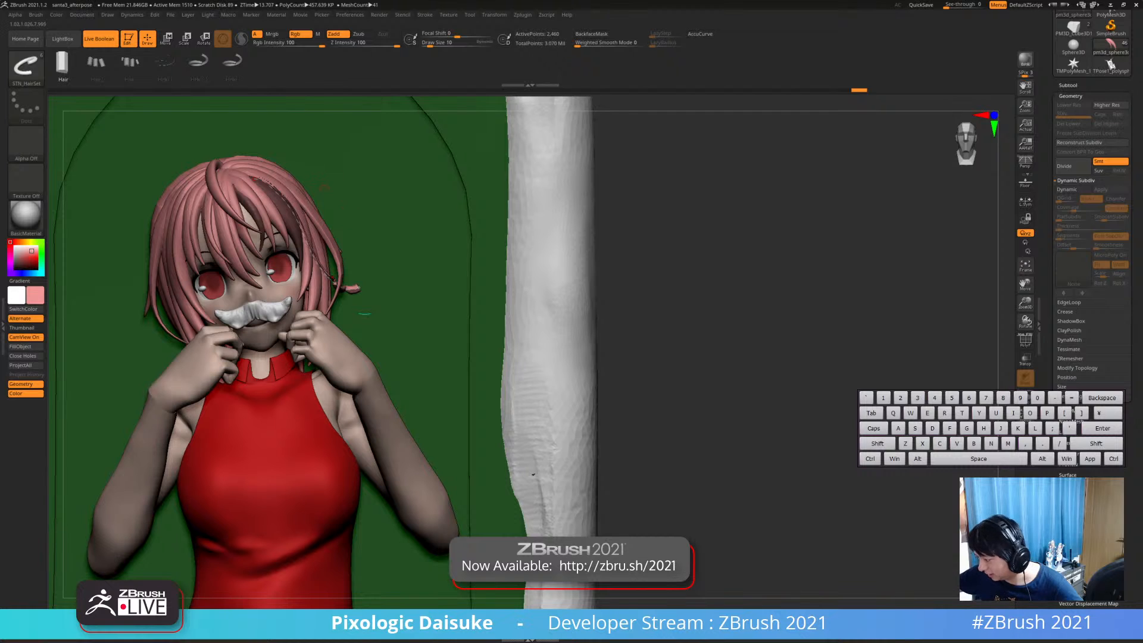
pyautogui.hotkey('ctrl', 'z')
# Draw a flat strand with the STN_HairSet2 brush from the crown down the hair on the girl's left side
pyautogui.click(25, 66)
pyautogui.click(111, 77)
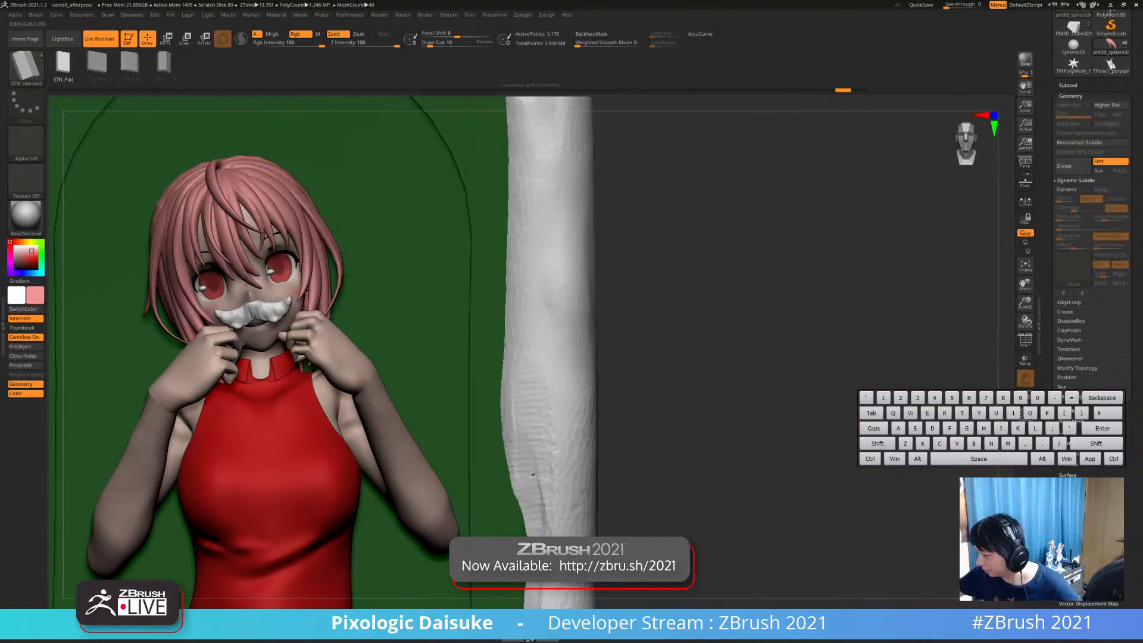
pyautogui.moveTo(533, 475); pyautogui.dragTo(467, 466)
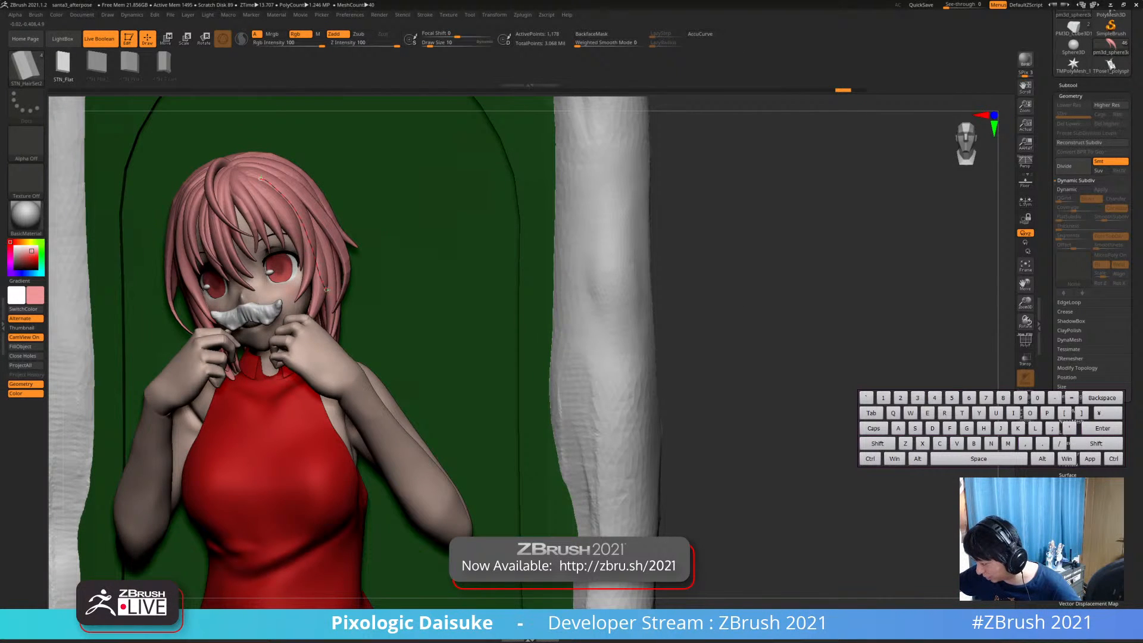
pyautogui.moveTo(326, 289); pyautogui.dragTo(330, 293)
pyautogui.moveTo(530, 444)
pyautogui.mouseDown()
pyautogui.moveTo(564, 451)
pyautogui.moveTo(507, 396)
pyautogui.moveTo(530, 374)
pyautogui.moveTo(559, 387)
pyautogui.moveTo(552, 405)
pyautogui.mouseUp()
# Switch to the SnakeHook brush and pull the new strand's lower half outward from the girl's left cheek
pyautogui.press('s')
pyautogui.press('b')
pyautogui.press('s')
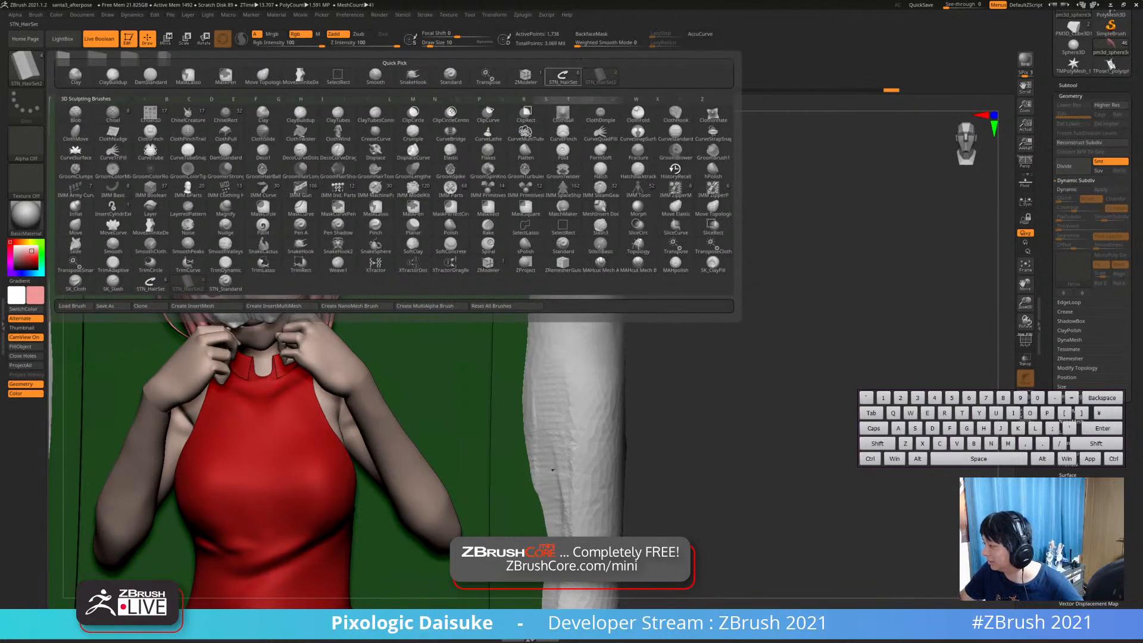
pyautogui.press('h')
pyautogui.moveTo(318, 235); pyautogui.dragTo(325, 256)
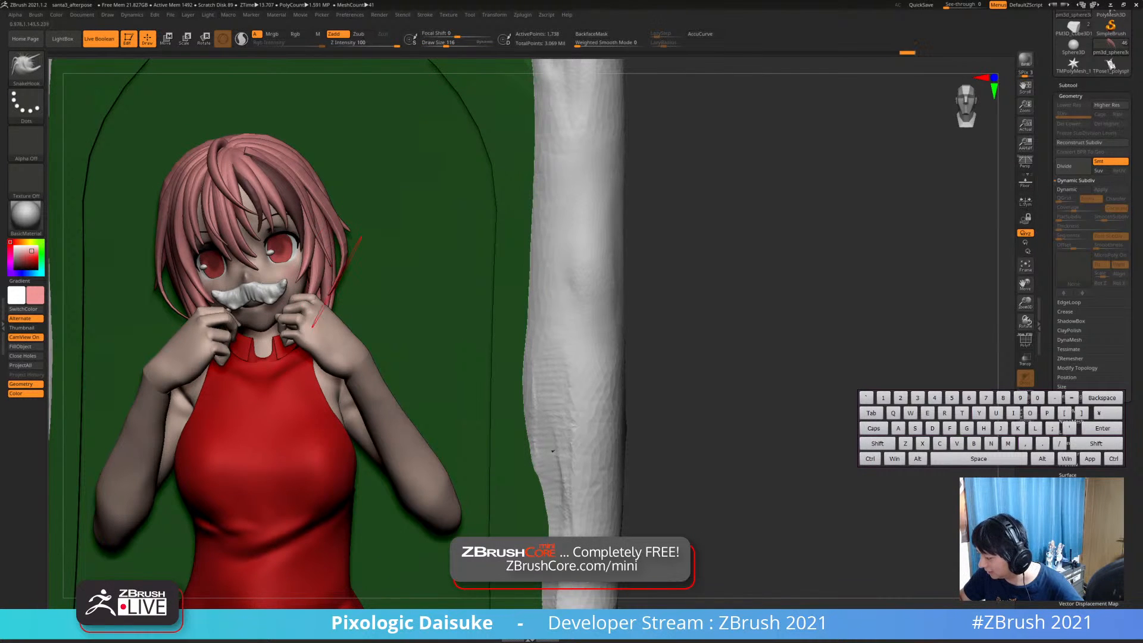
pyautogui.moveTo(387, 286); pyautogui.dragTo(399, 262)
pyautogui.moveTo(325, 244); pyautogui.dragTo(344, 258)
pyautogui.moveTo(313, 217); pyautogui.dragTo(320, 230)
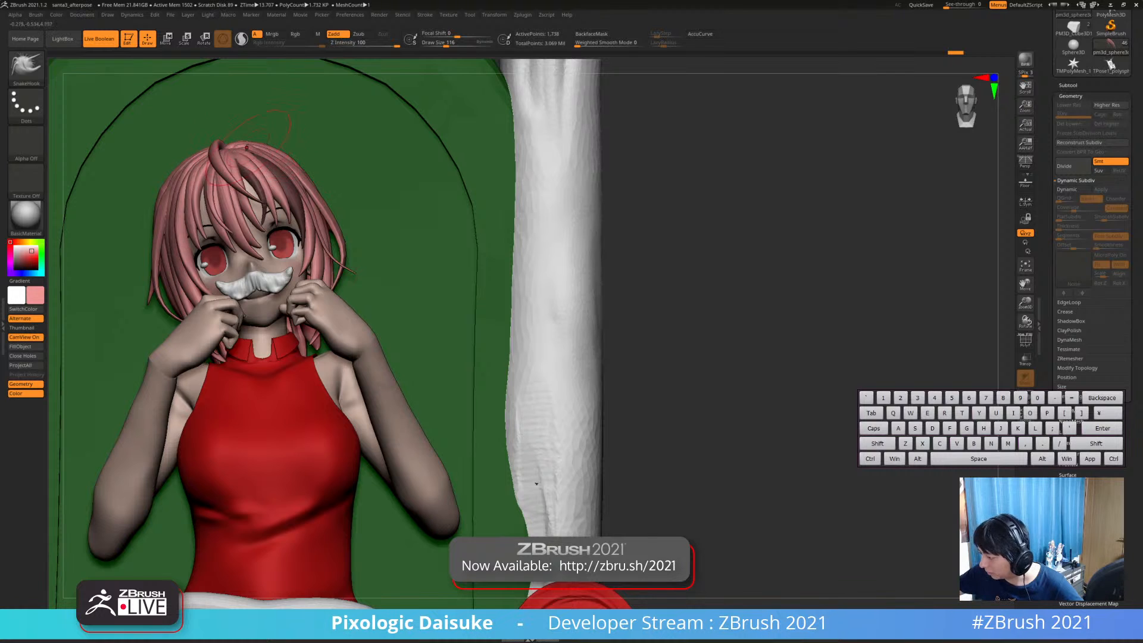
# Shape the hair strands from the crown down to the flared tips on the girl's left side with SnakeHook
pyautogui.moveTo(247, 148); pyautogui.dragTo(239, 161, button='right')
pyautogui.moveTo(220, 169); pyautogui.dragTo(231, 181)
pyautogui.moveTo(238, 178); pyautogui.dragTo(185, 178, button='right')
pyautogui.moveTo(262, 179)
pyautogui.mouseDown()
pyautogui.moveTo(281, 184)
pyautogui.moveTo(293, 226)
pyautogui.mouseUp()
pyautogui.moveTo(310, 232); pyautogui.dragTo(265, 235, button='right')
pyautogui.moveTo(336, 255); pyautogui.dragTo(340, 263)
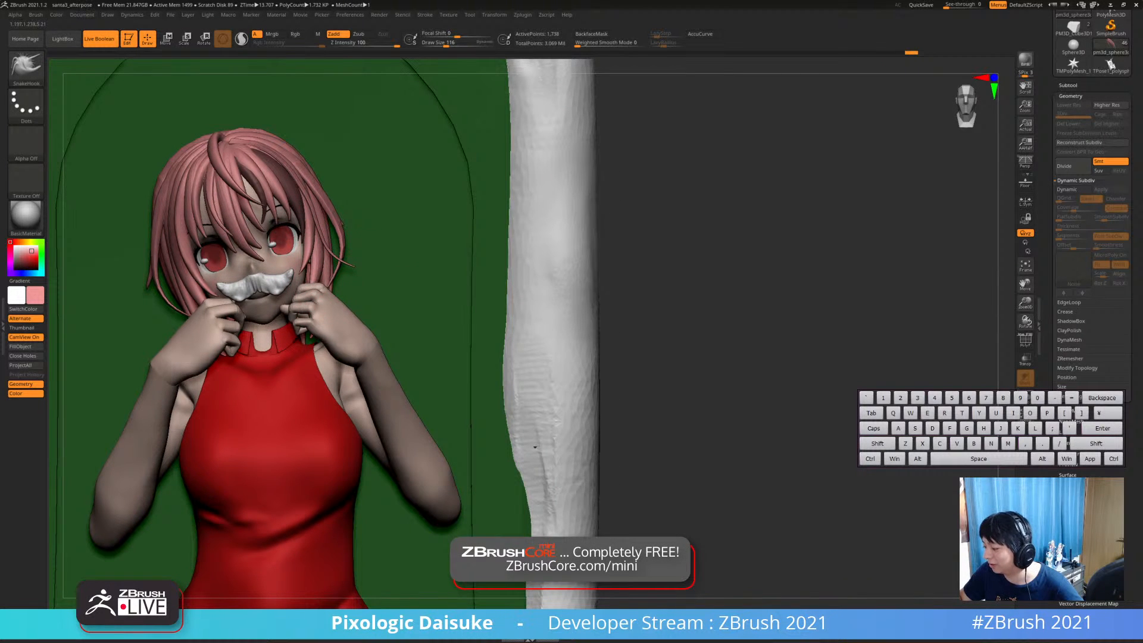
pyautogui.moveTo(325, 243); pyautogui.dragTo(332, 245)
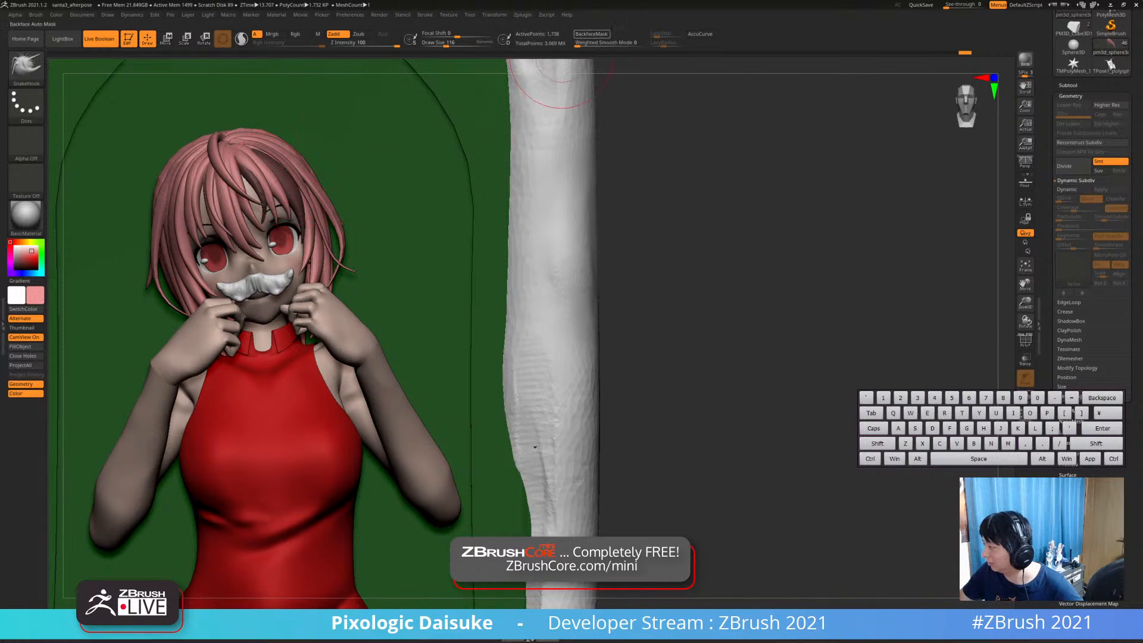
# Enable BackfaceMask, undo the last strand adjustments and rework the outer side strand beside the girl's left cheek
pyautogui.click(591, 34)
pyautogui.hotkey('ctrl', 'z')
pyautogui.hotkey('ctrl', 'z')
pyautogui.hotkey('ctrl', 'z')
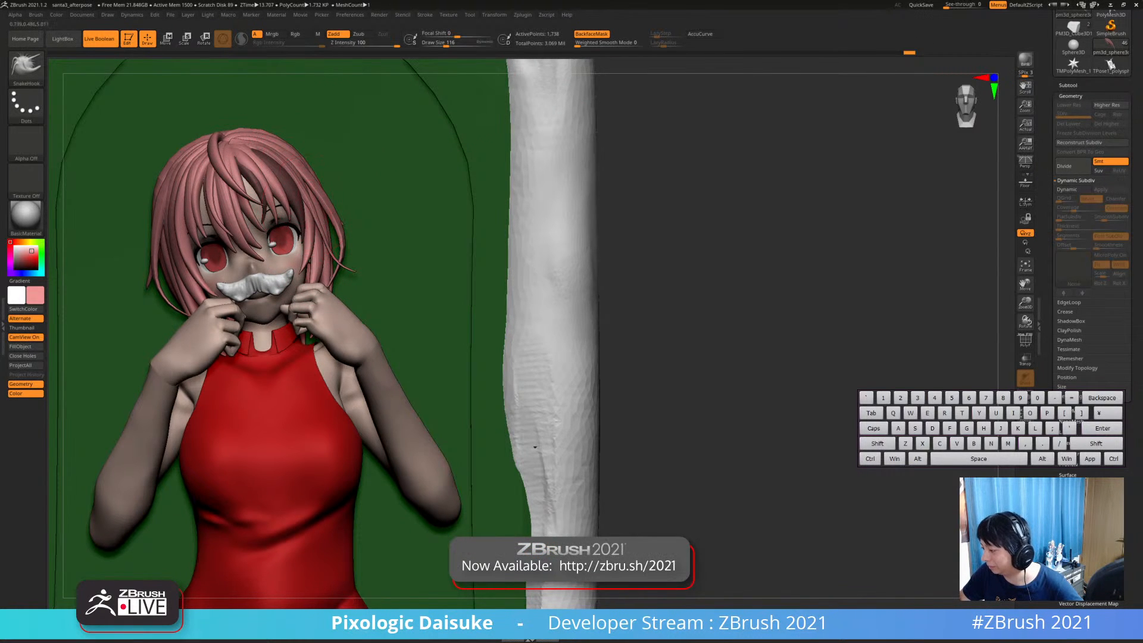
pyautogui.moveTo(316, 219); pyautogui.dragTo(325, 237)
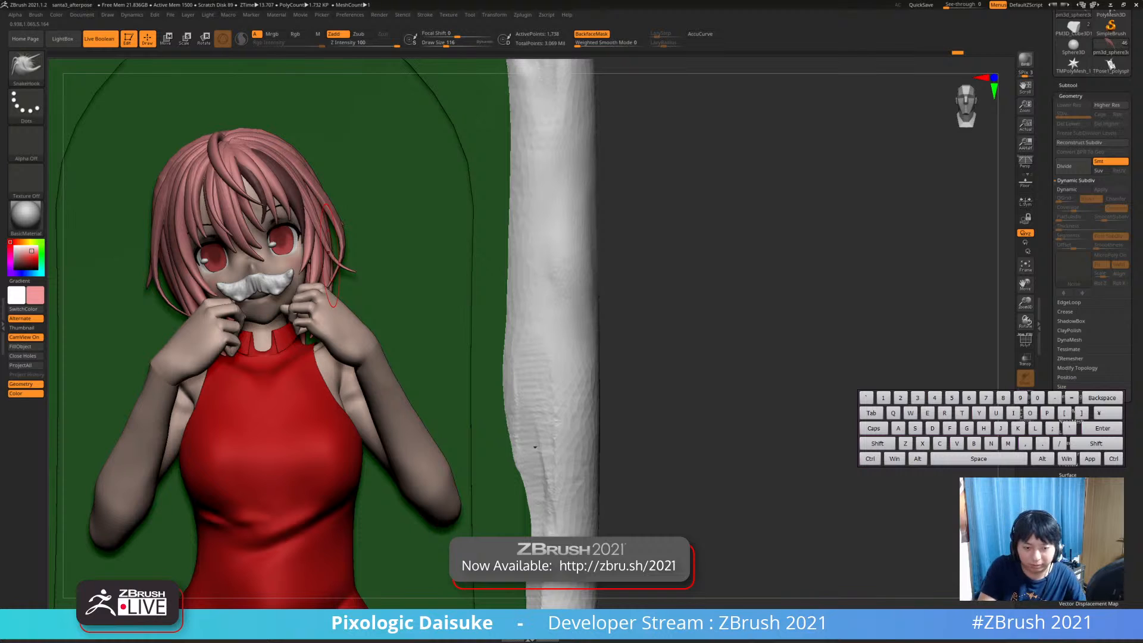
# Bring up the screen annotation tool and trace the flow of the front bang strands with blue lines
pyautogui.press('e')
pyautogui.press('p')
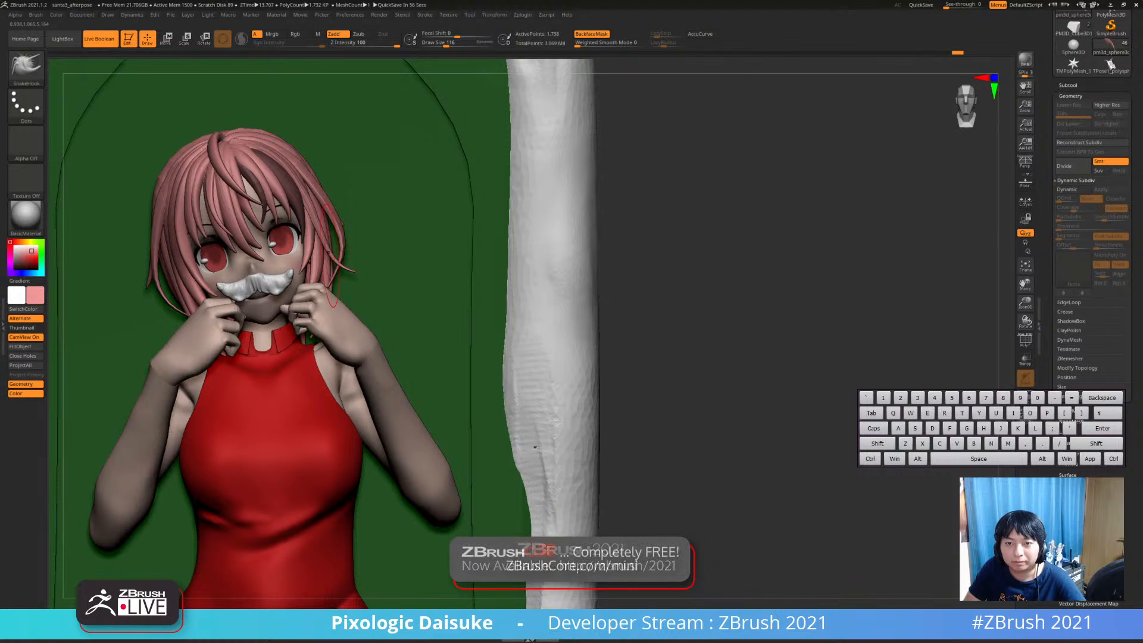
pyautogui.moveTo(212, 336); pyautogui.dragTo(81, 174)
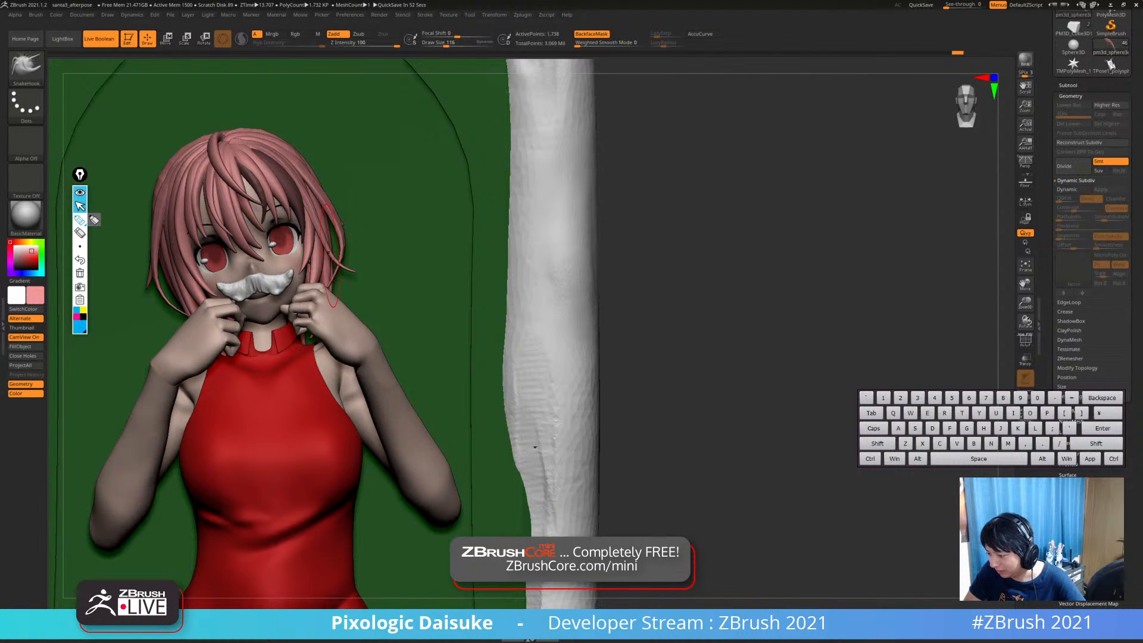
pyautogui.click(80, 220)
pyautogui.moveTo(207, 163); pyautogui.dragTo(218, 232)
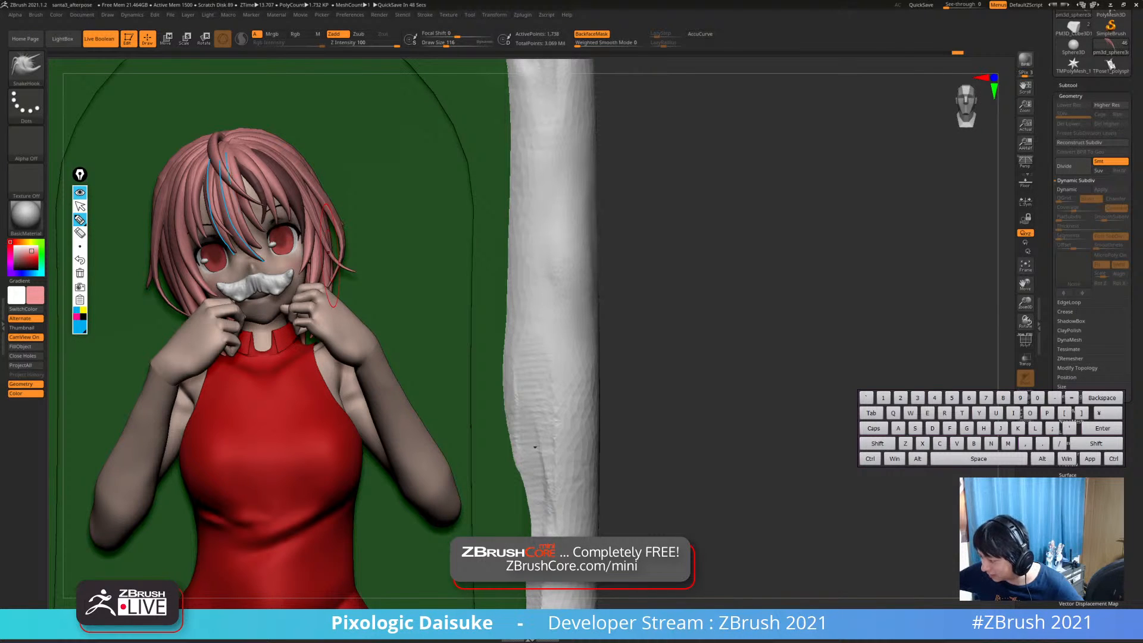
pyautogui.moveTo(230, 182); pyautogui.dragTo(261, 248)
pyautogui.moveTo(233, 153); pyautogui.dragTo(270, 237)
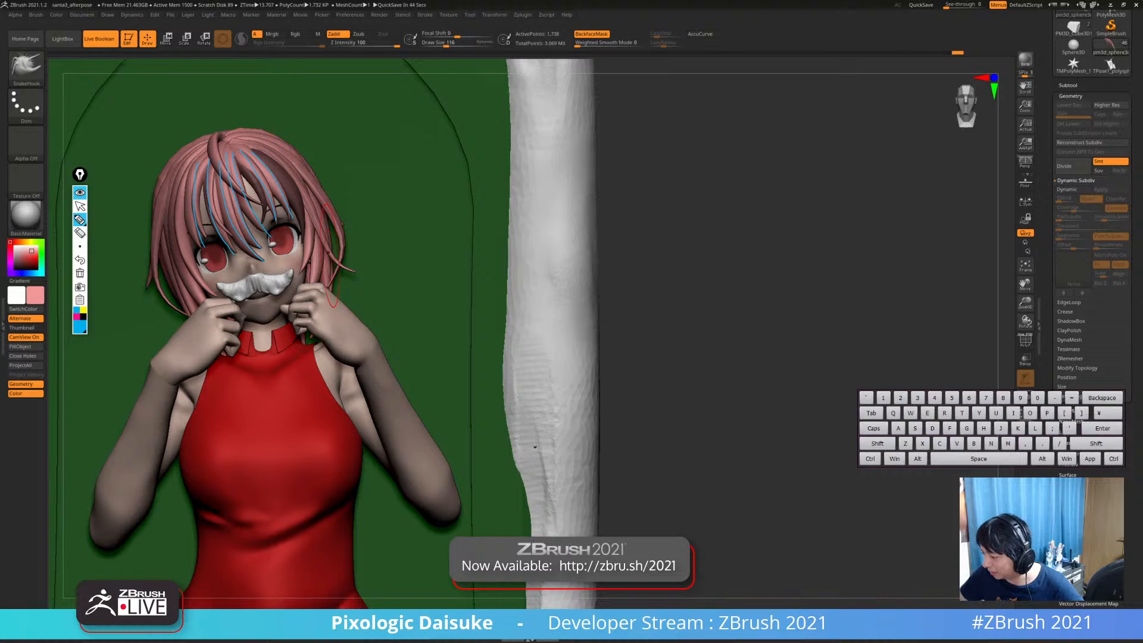
# Trace the added crossing strand and the outer side strands on both sides of the head with yellow annotation lines
pyautogui.click(83, 310)
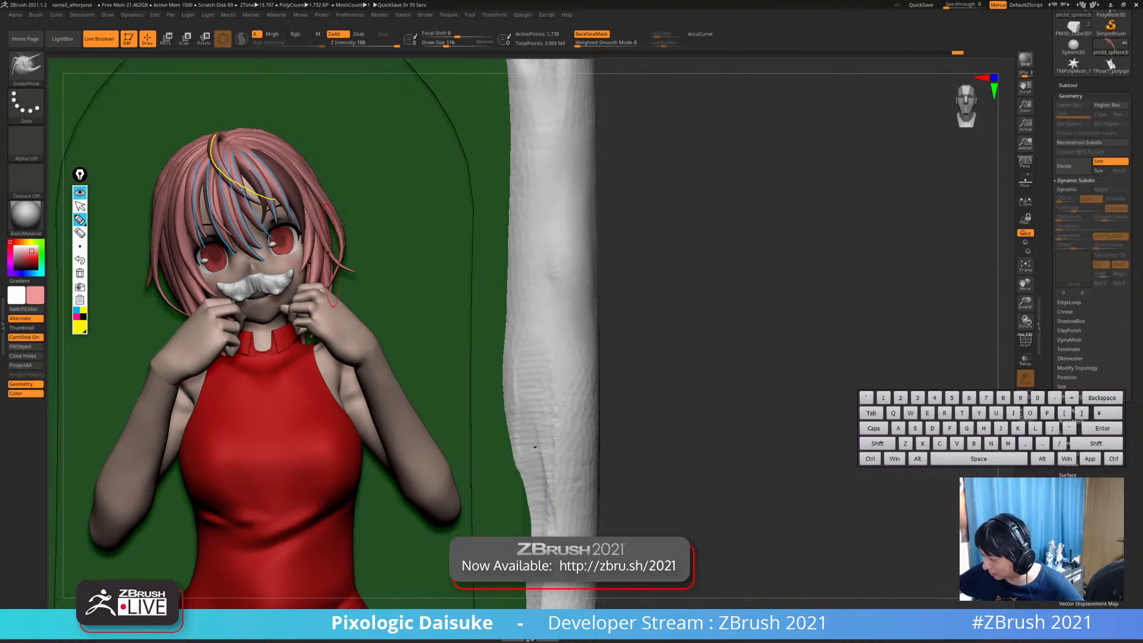
pyautogui.moveTo(257, 143); pyautogui.dragTo(361, 278)
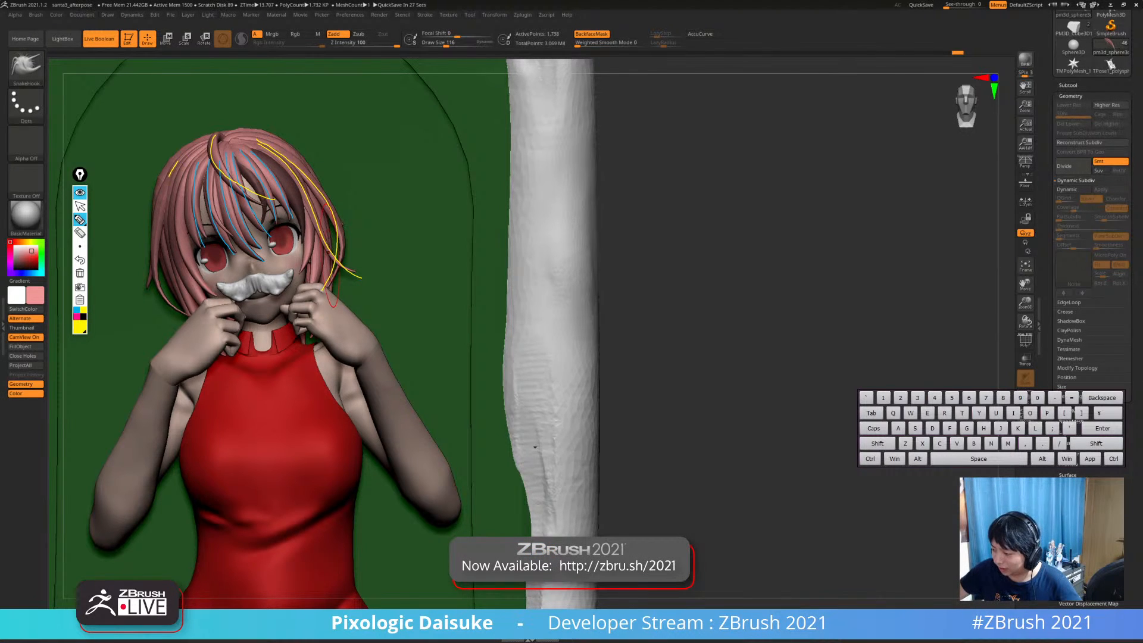
pyautogui.moveTo(159, 216); pyautogui.dragTo(156, 235)
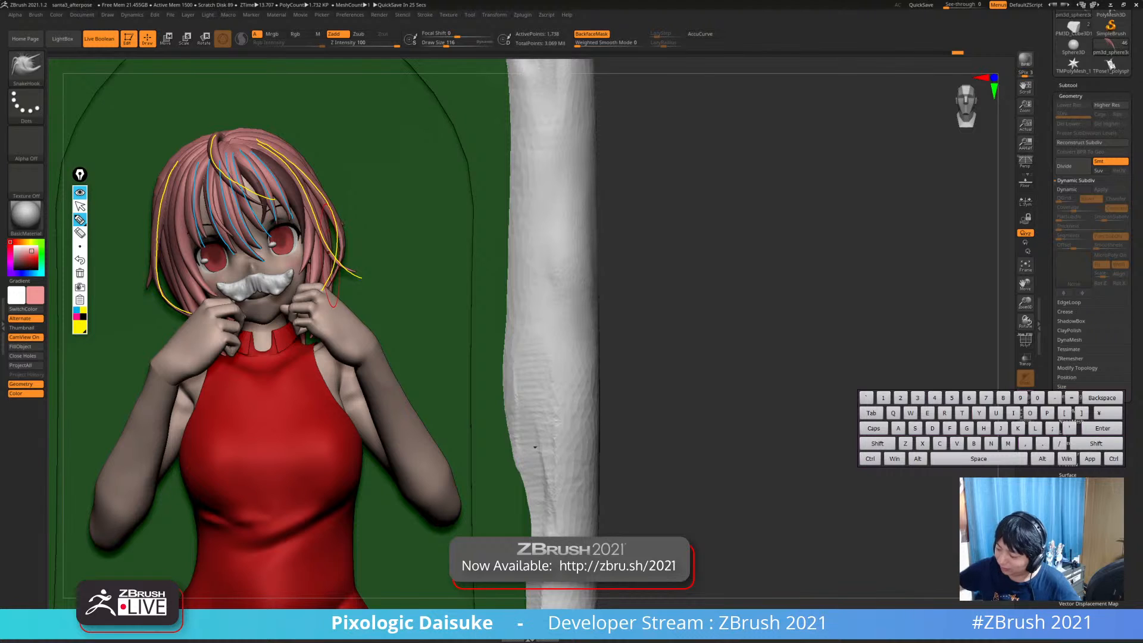
pyautogui.moveTo(155, 204); pyautogui.dragTo(150, 275)
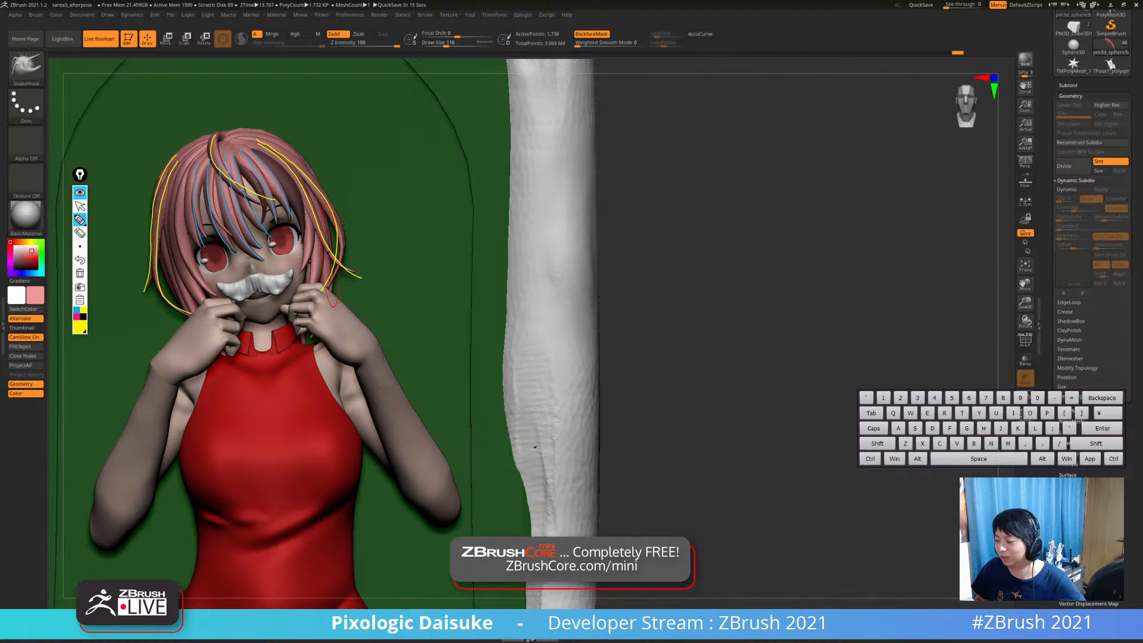
# Clear all screen annotations and return the annotation tool to cursor mode
pyautogui.click(80, 273)
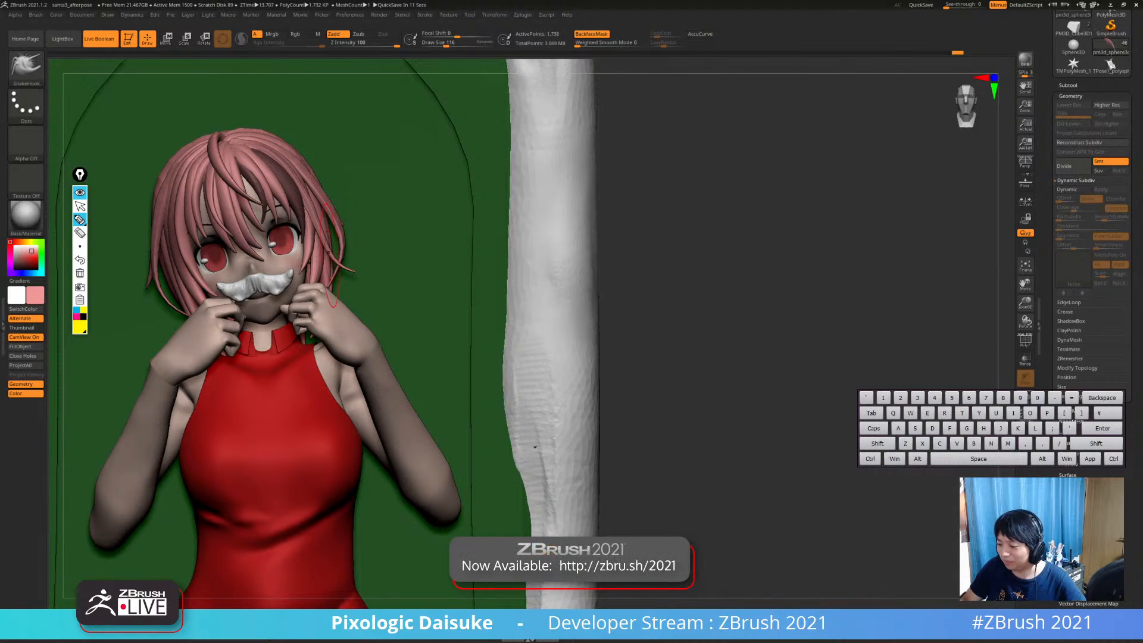
pyautogui.moveTo(80, 246)
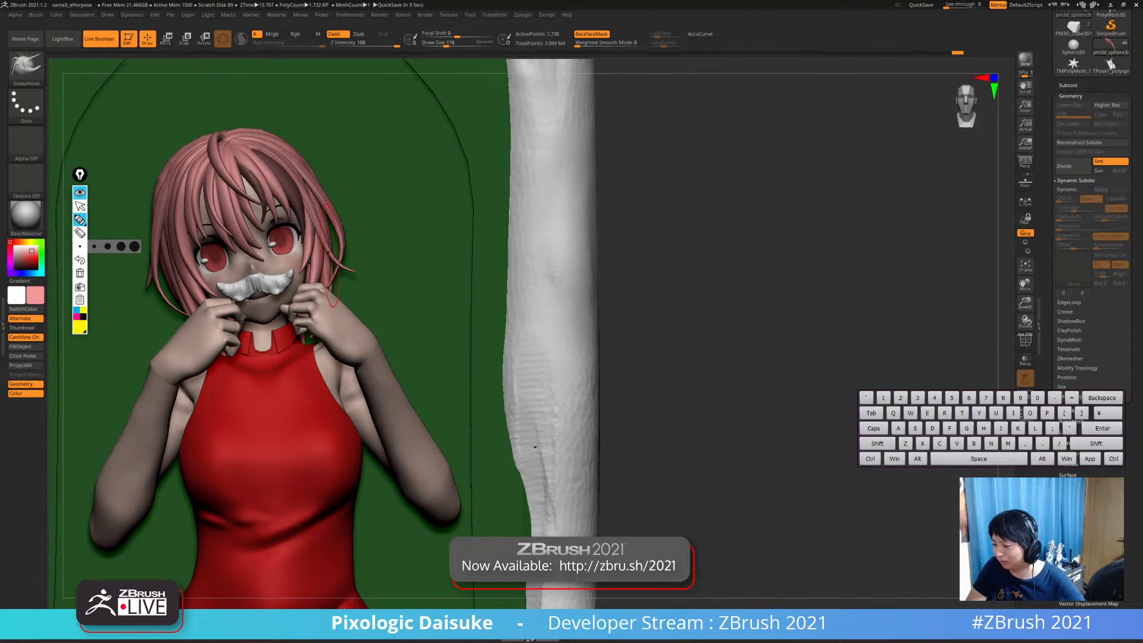
pyautogui.click(80, 206)
pyautogui.moveTo(381, 268)
pyautogui.mouseDown()
pyautogui.moveTo(476, 268)
pyautogui.moveTo(452, 268)
pyautogui.mouseUp()
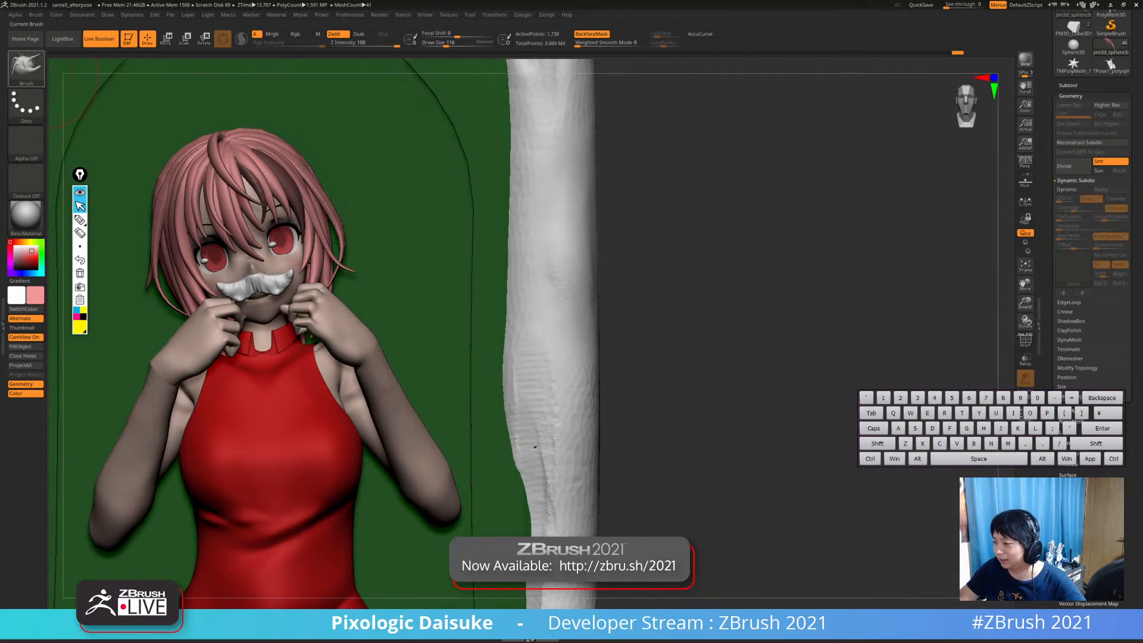
# Draw a flat strand with STN_HairSet2 from the crown down the outer hair on the girl's right side
pyautogui.moveTo(535, 447)
pyautogui.mouseDown()
pyautogui.moveTo(488, 450)
pyautogui.moveTo(500, 452)
pyautogui.mouseUp()
pyautogui.press('b')
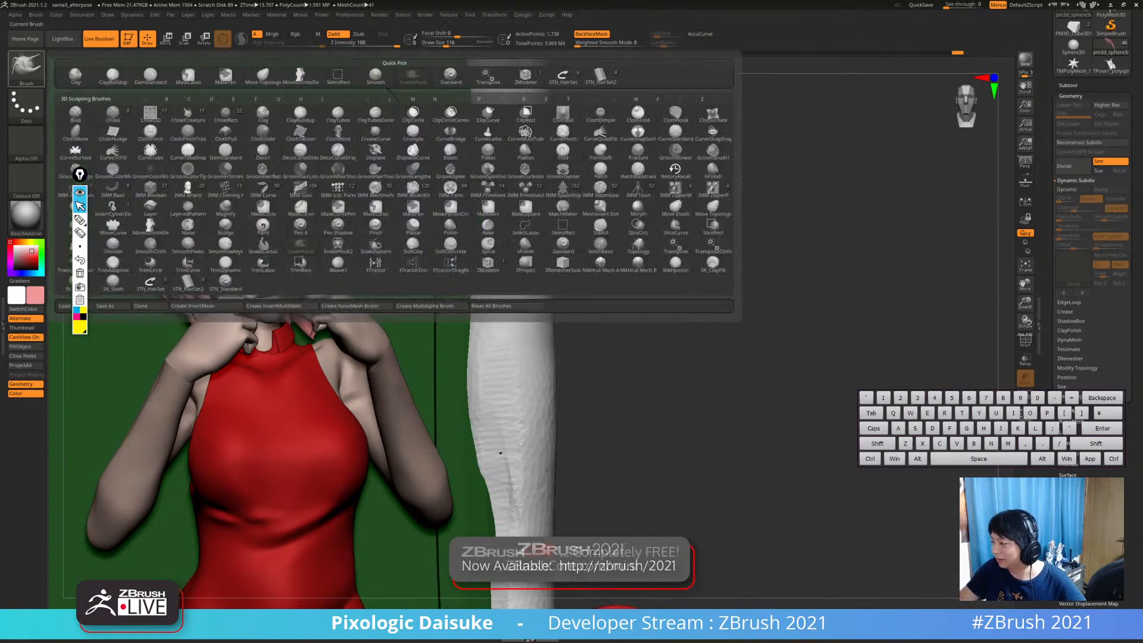
pyautogui.click(599, 75)
pyautogui.click(436, 44)
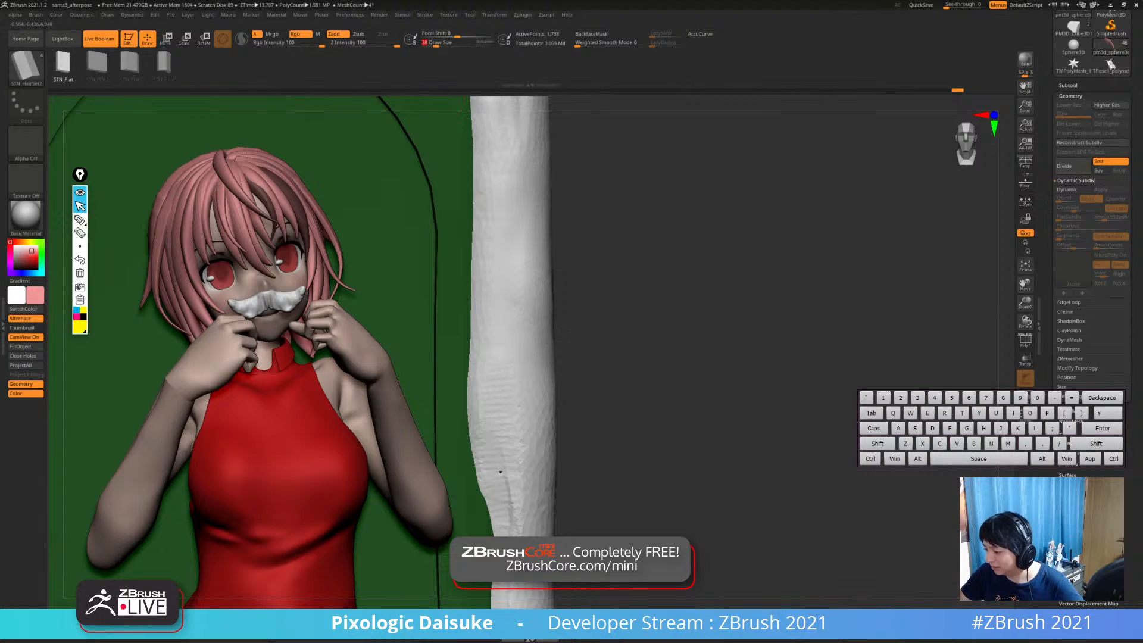
pyautogui.moveTo(500, 472); pyautogui.dragTo(452, 470)
pyautogui.moveTo(170, 213); pyautogui.dragTo(156, 301)
pyautogui.moveTo(197, 165)
pyautogui.mouseDown()
pyautogui.moveTo(158, 254)
pyautogui.moveTo(160, 328)
pyautogui.mouseUp()
# Draw another flat strand with STN_HairSet2 from the crown down the outer hair on the girl's right side
pyautogui.moveTo(440, 476)
pyautogui.mouseDown()
pyautogui.moveTo(504, 479)
pyautogui.moveTo(478, 470)
pyautogui.mouseUp()
pyautogui.moveTo(436, 45); pyautogui.dragTo(441, 45)
pyautogui.click(183, 189)
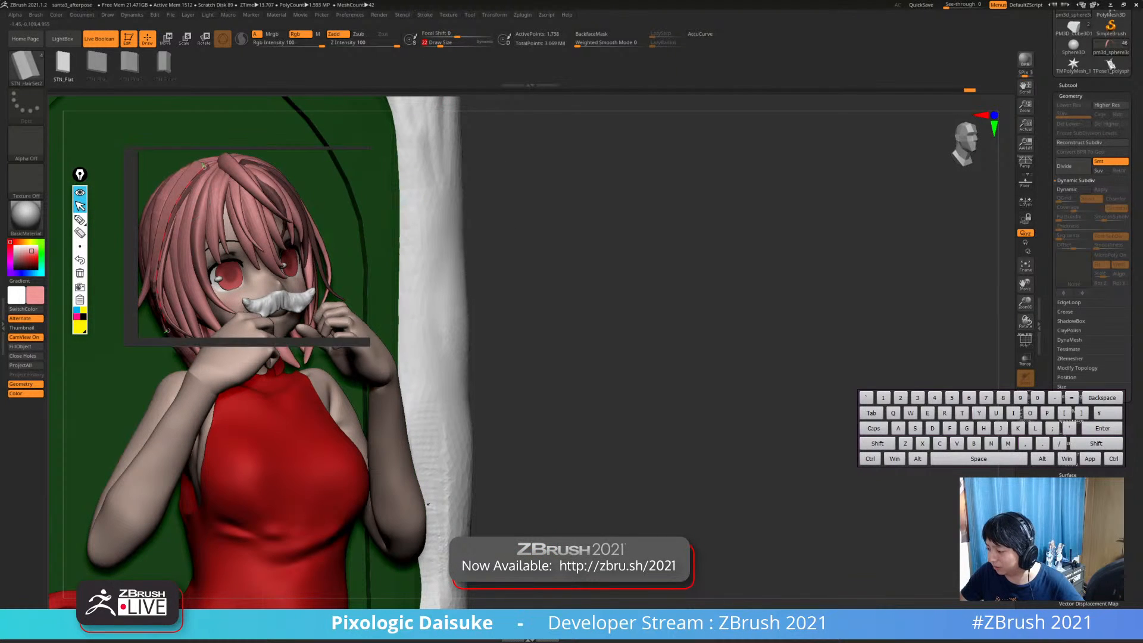
pyautogui.moveTo(427, 506)
pyautogui.mouseDown()
pyautogui.moveTo(523, 497)
pyautogui.moveTo(470, 500)
pyautogui.mouseUp()
pyautogui.moveTo(440, 44); pyautogui.dragTo(433, 45)
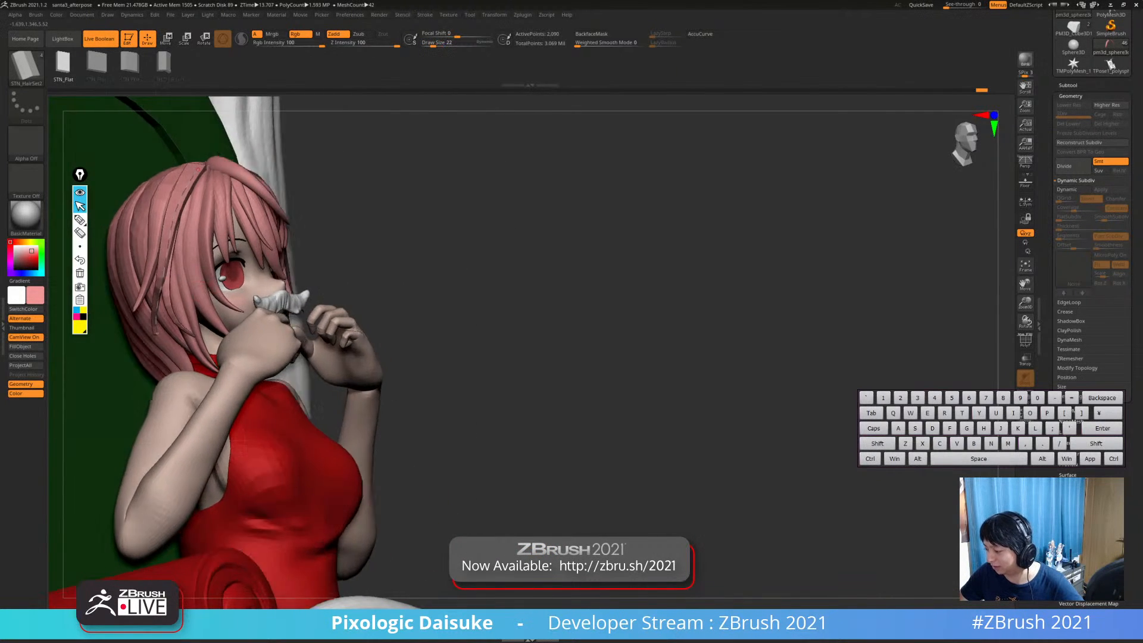
pyautogui.moveTo(470, 500); pyautogui.dragTo(321, 497)
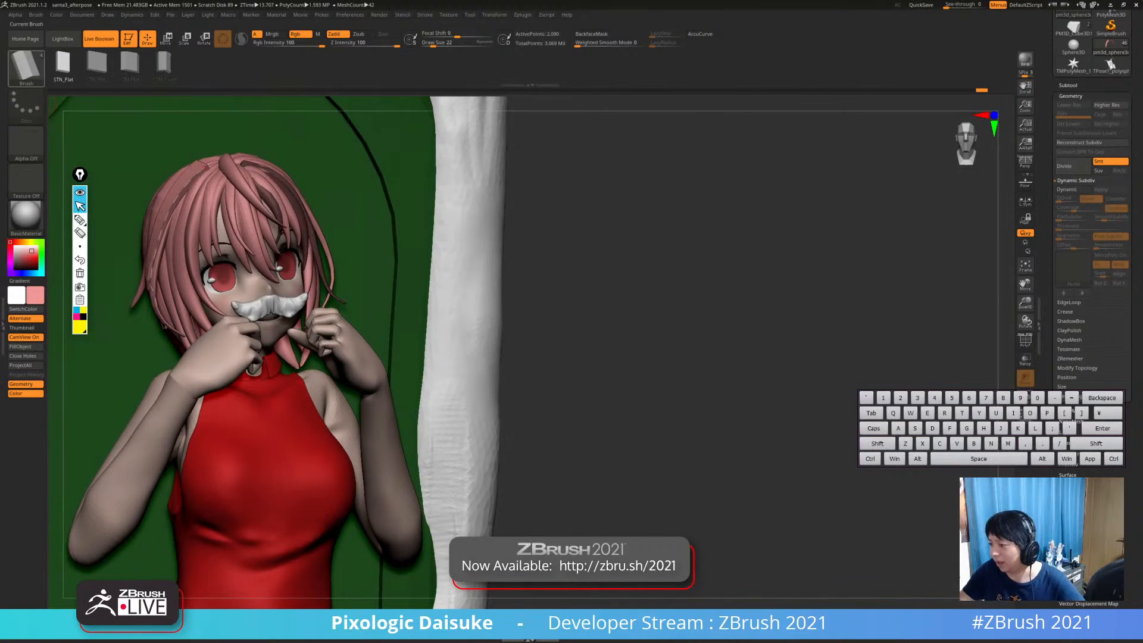
# Isolate the hair strands with Solo, smooth the lower bend of the new outer strand, and show the whole figure again
pyautogui.click(25, 67)
pyautogui.click(413, 74)
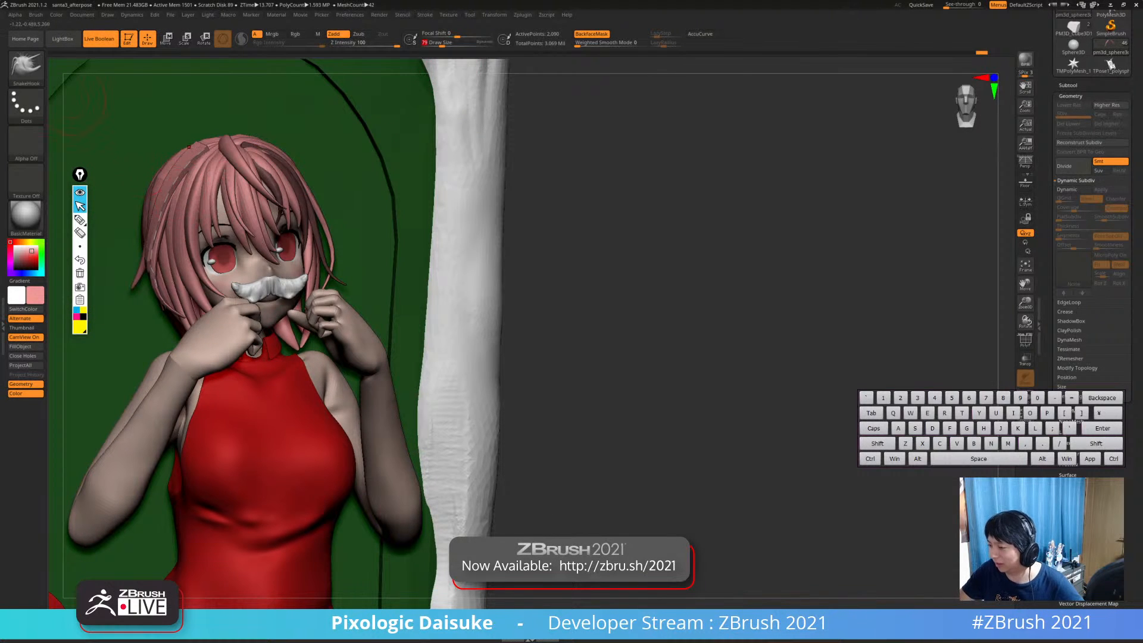
pyautogui.click(26, 67)
pyautogui.click(600, 74)
pyautogui.click(1025, 397)
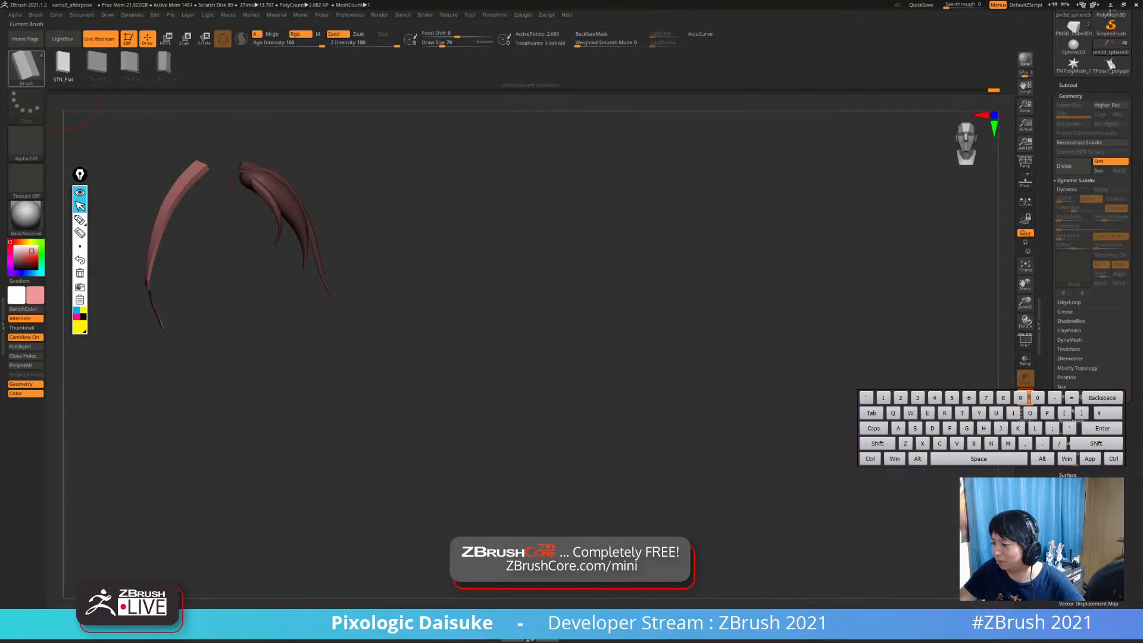
pyautogui.click(25, 67)
pyautogui.click(412, 74)
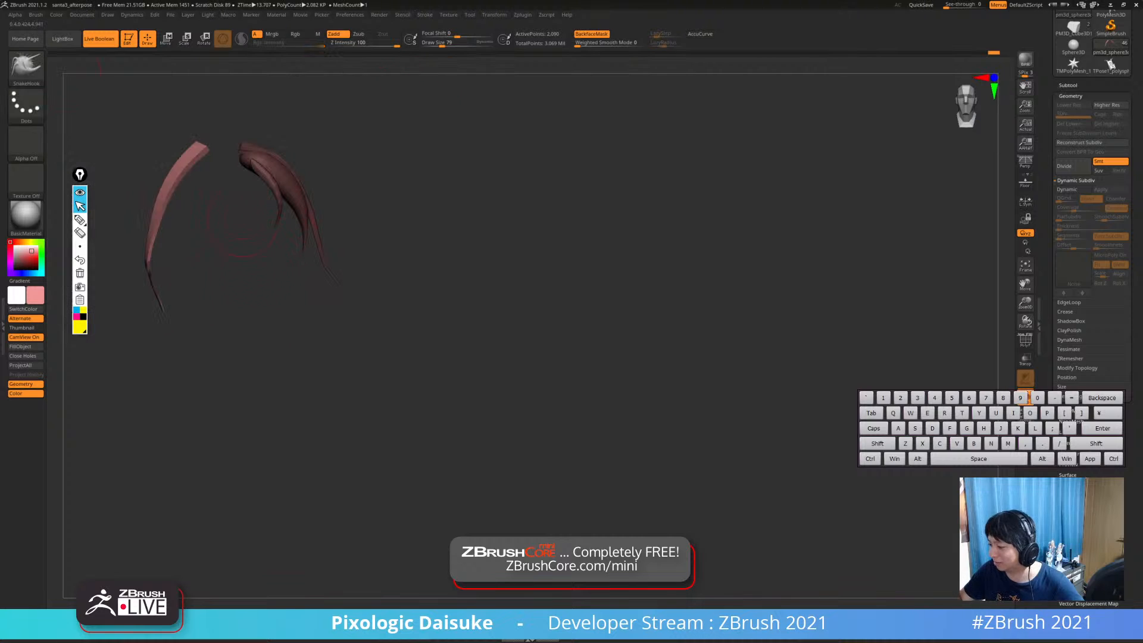
pyautogui.keyDown('shift'); pyautogui.moveTo(156, 256); pyautogui.dragTo(149, 265); pyautogui.keyUp('shift')
pyautogui.moveTo(369, 298)
pyautogui.mouseDown()
pyautogui.moveTo(544, 300)
pyautogui.moveTo(527, 333)
pyautogui.moveTo(390, 95)
pyautogui.mouseUp()
pyautogui.click(1024, 397)
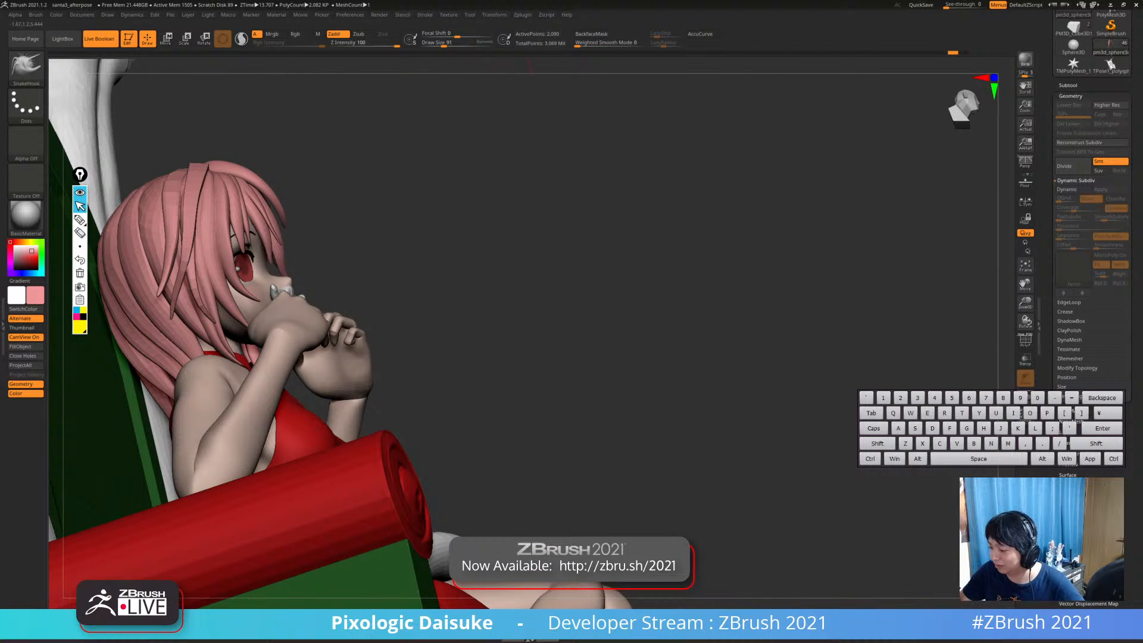
# Use SnakeHook and smoothing to fit the new outer strand's root and upper part to the crown on the girl's right side
pyautogui.moveTo(190, 243); pyautogui.dragTo(183, 238)
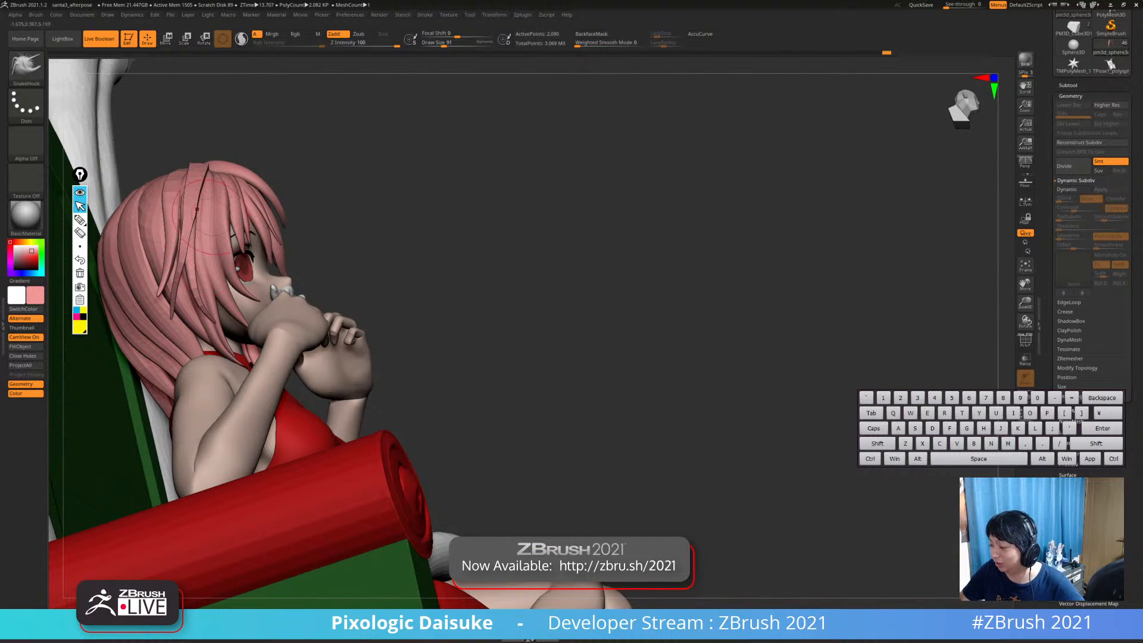
pyautogui.moveTo(524, 286); pyautogui.dragTo(417, 297)
pyautogui.moveTo(208, 170)
pyautogui.keyDown('shift'); pyautogui.mouseDown()
pyautogui.moveTo(229, 179)
pyautogui.moveTo(224, 199)
pyautogui.mouseUp(); pyautogui.keyUp('shift')
pyautogui.moveTo(535, 286); pyautogui.dragTo(441, 282)
pyautogui.moveTo(226, 176)
pyautogui.mouseDown()
pyautogui.moveTo(213, 169)
pyautogui.moveTo(218, 230)
pyautogui.mouseUp()
pyautogui.press('shift')
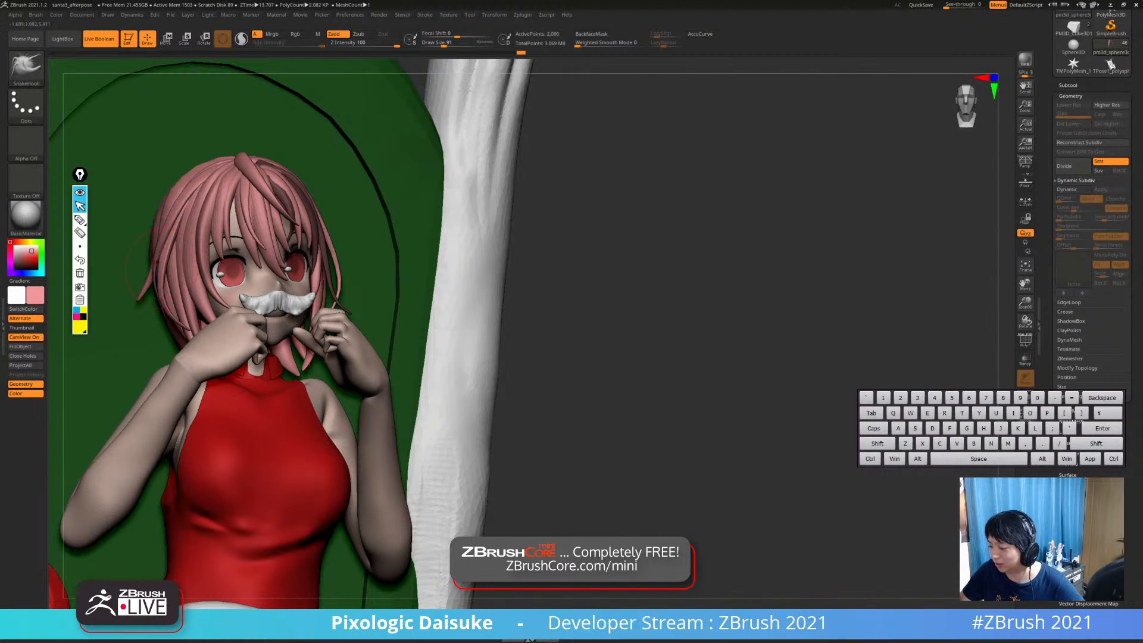
# Pull the upper middle of the right outer strand forward with SnakeHook and smooth its surface against the side hair
pyautogui.moveTo(547, 280); pyautogui.dragTo(702, 303)
pyautogui.moveTo(357, 238); pyautogui.dragTo(363, 208)
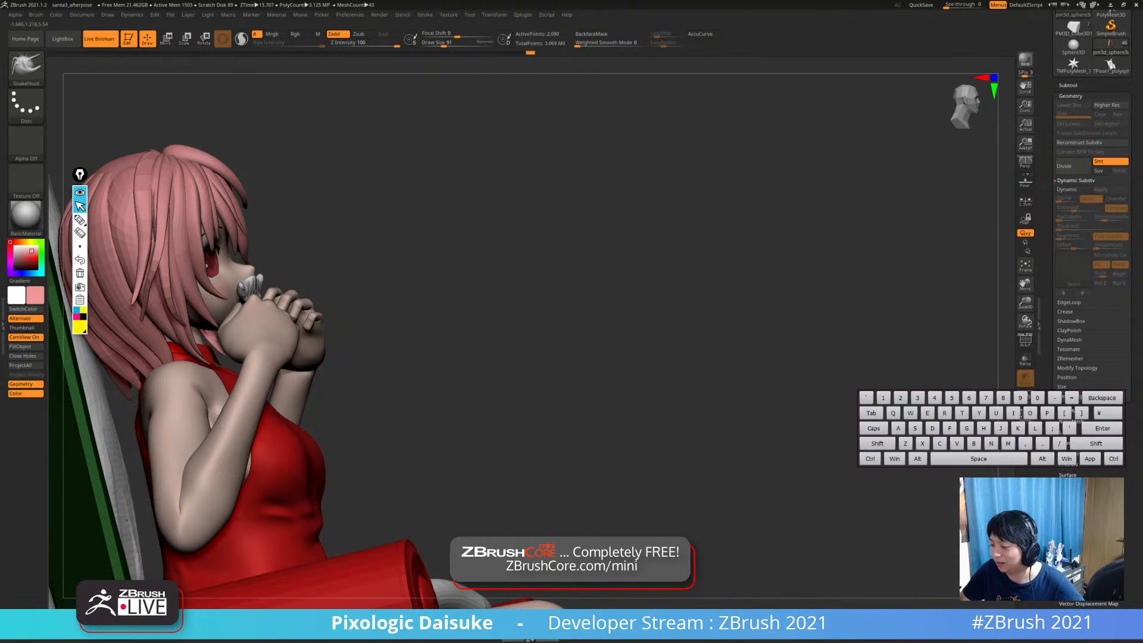
pyautogui.moveTo(158, 228)
pyautogui.mouseDown()
pyautogui.moveTo(167, 205)
pyautogui.moveTo(178, 211)
pyautogui.mouseUp()
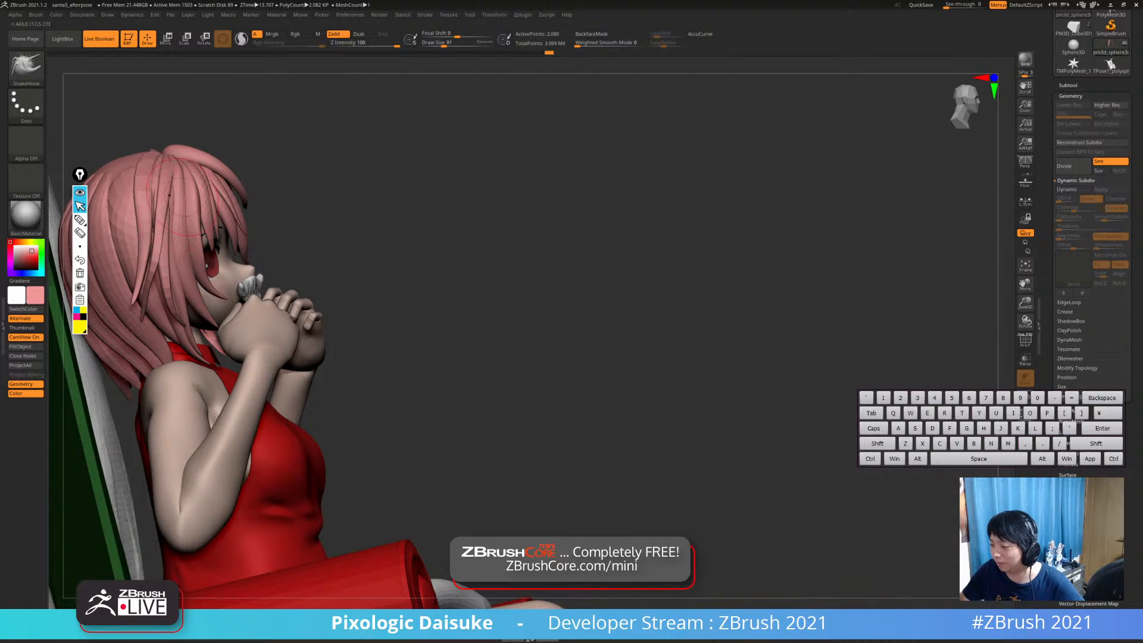
pyautogui.moveTo(381, 238); pyautogui.dragTo(310, 241)
pyautogui.press('shift')
pyautogui.keyDown('shift'); pyautogui.moveTo(191, 218); pyautogui.dragTo(163, 194); pyautogui.keyUp('shift')
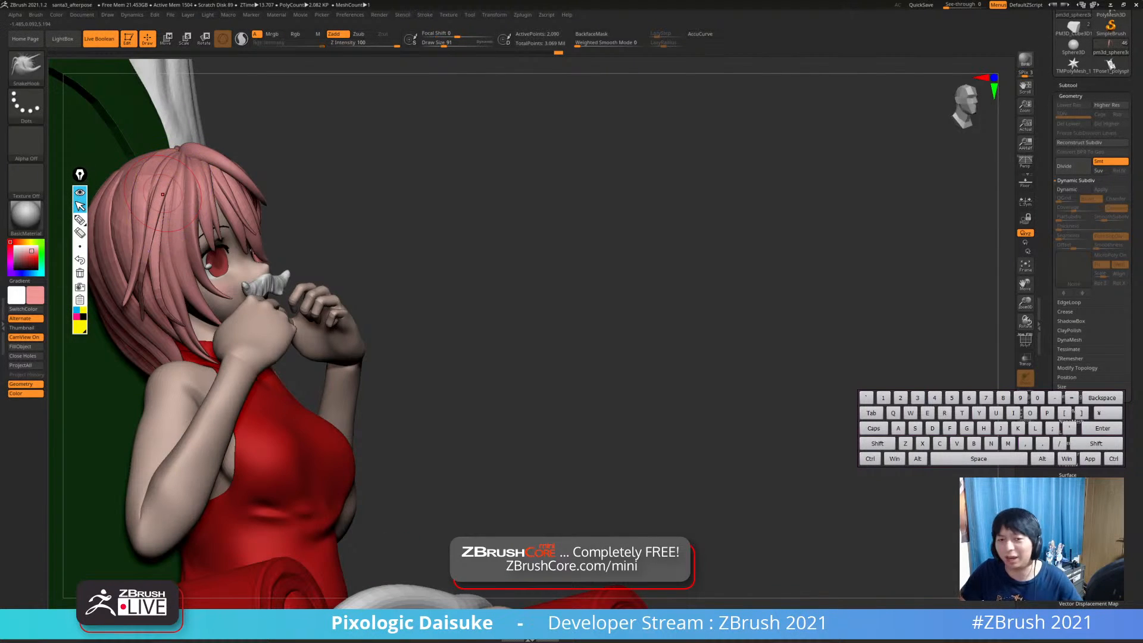
# Smooth the lower part of the right outer strand and pull its tip downward with SnakeHook
pyautogui.moveTo(143, 269); pyautogui.dragTo(177, 294, button='right')
pyautogui.press('shift')
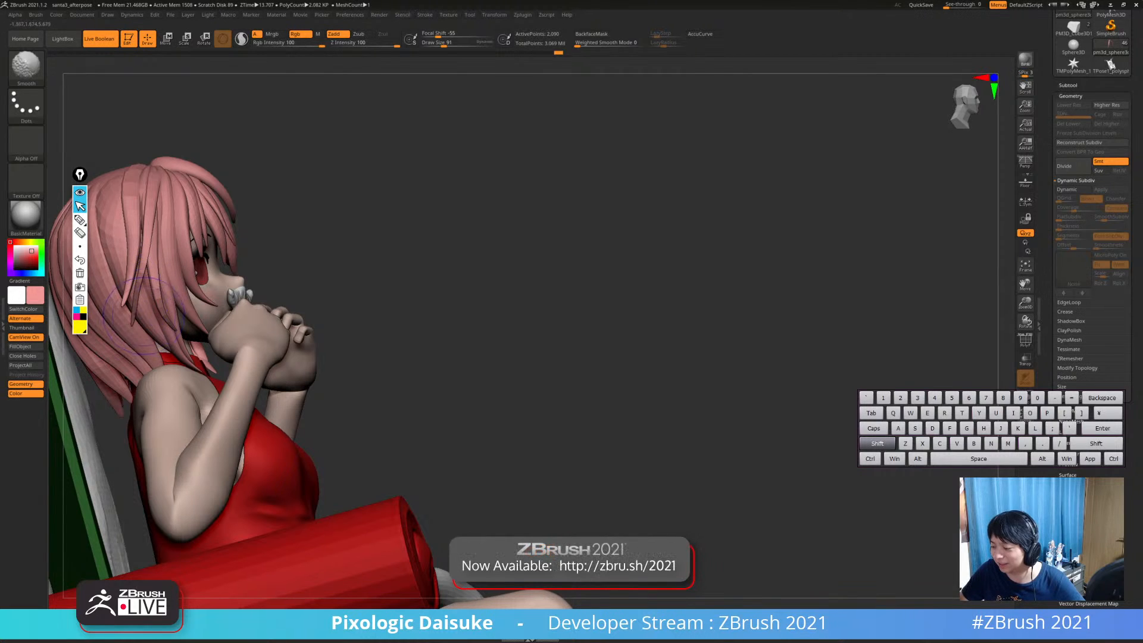
pyautogui.keyDown('shift'); pyautogui.moveTo(142, 285); pyautogui.dragTo(141, 298); pyautogui.keyUp('shift')
pyautogui.moveTo(143, 358); pyautogui.dragTo(143, 261, button='right')
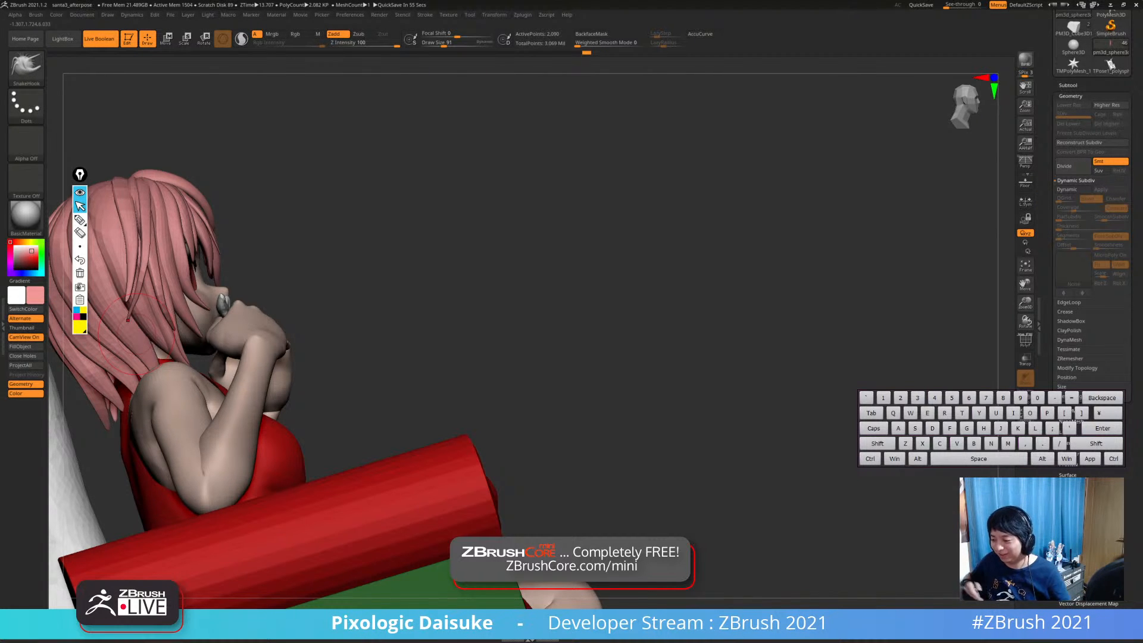
pyautogui.moveTo(128, 321); pyautogui.dragTo(131, 310, button='right')
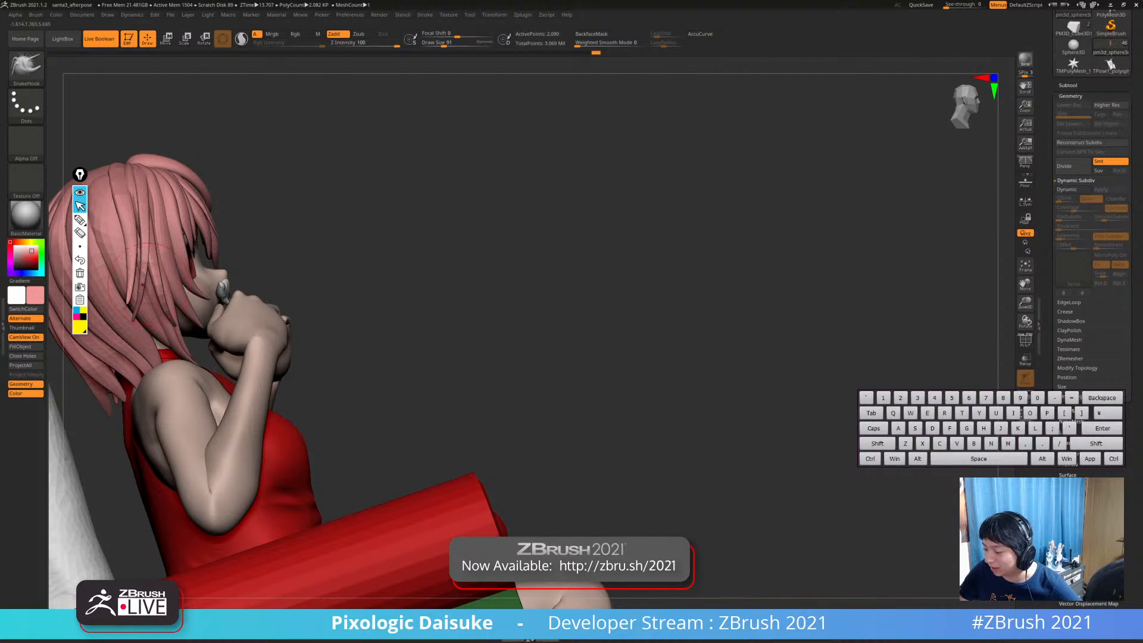
pyautogui.press('shift')
pyautogui.moveTo(144, 280)
pyautogui.keyDown('shift'); pyautogui.mouseDown()
pyautogui.moveTo(146, 247)
pyautogui.moveTo(153, 265)
pyautogui.mouseUp(); pyautogui.keyUp('shift')
pyautogui.moveTo(194, 271); pyautogui.dragTo(149, 293, button='right')
pyautogui.moveTo(143, 296); pyautogui.dragTo(140, 309)
pyautogui.moveTo(140, 309)
pyautogui.mouseDown(button='right')
pyautogui.moveTo(102, 306)
pyautogui.moveTo(113, 255)
pyautogui.moveTo(119, 273)
pyautogui.moveTo(98, 270)
pyautogui.mouseUp(button='right')
pyautogui.moveTo(294, 160); pyautogui.dragTo(308, 157, button='right')
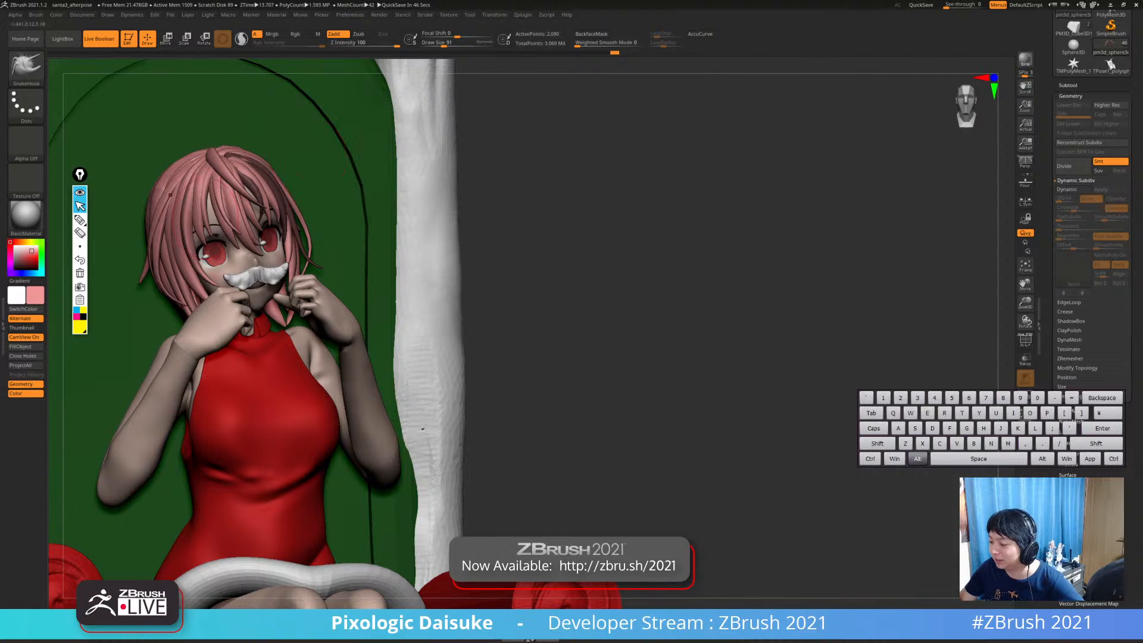
# Reselect the right outer strand's subtool and pull its middle section slightly downward in several SnakeHook strokes
pyautogui.keyDown('alt'); pyautogui.click(228, 239); pyautogui.keyUp('alt')
pyautogui.moveTo(230, 241); pyautogui.dragTo(257, 251, button='right')
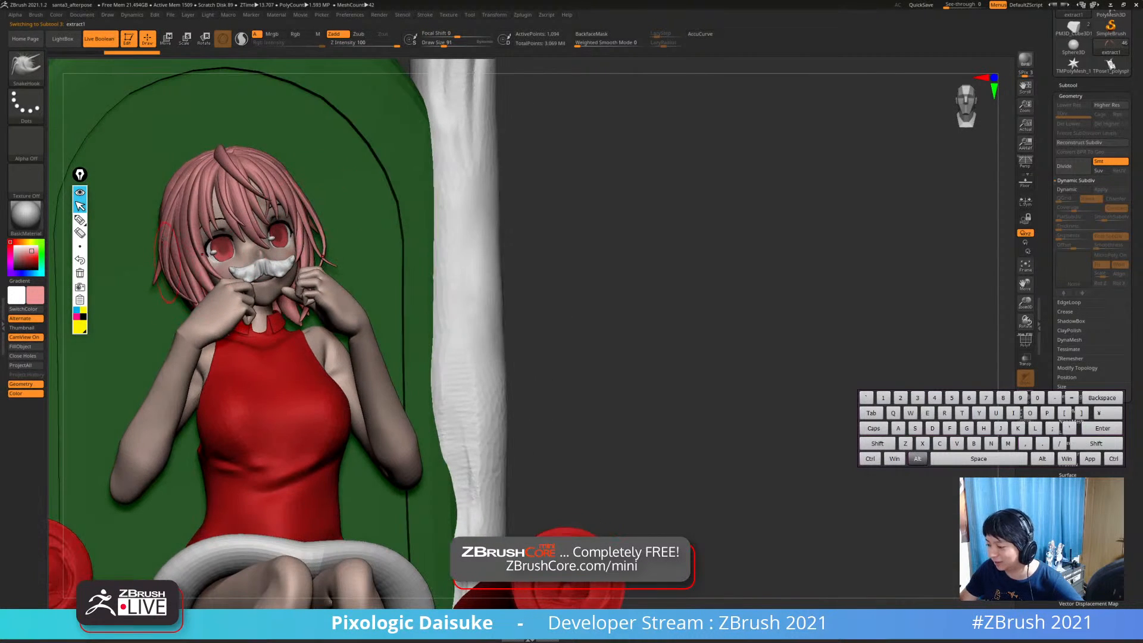
pyautogui.keyDown('alt'); pyautogui.click(178, 250); pyautogui.keyUp('alt')
pyautogui.moveTo(177, 249); pyautogui.dragTo(238, 160, button='right')
pyautogui.keyDown('alt'); pyautogui.click(169, 249); pyautogui.keyUp('alt')
pyautogui.moveTo(315, 134); pyautogui.dragTo(452, 144, button='right')
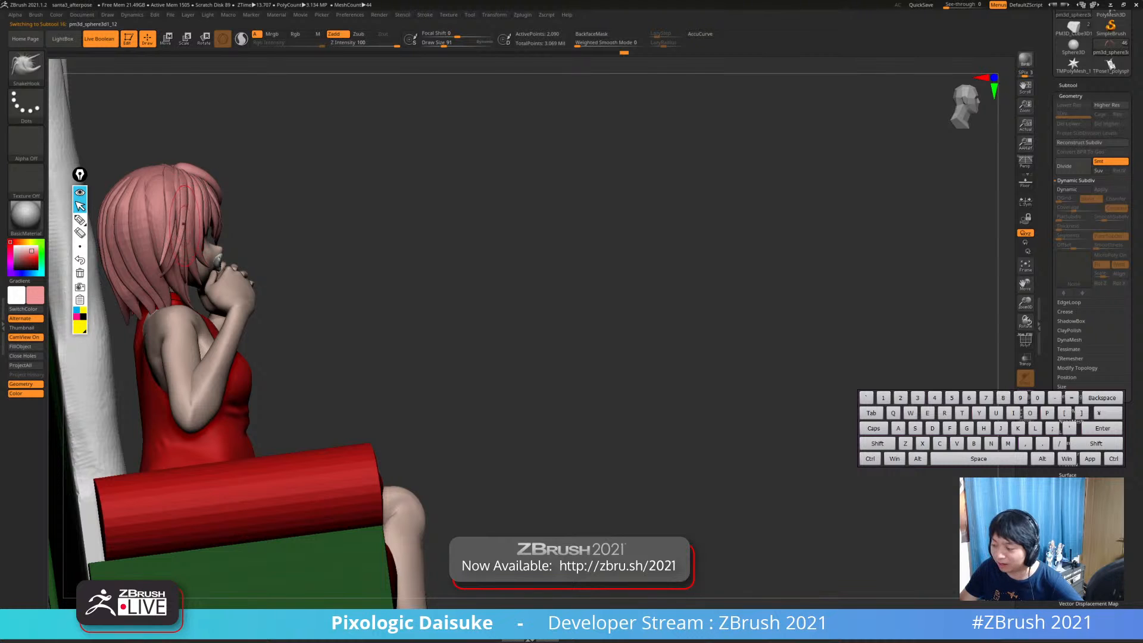
pyautogui.moveTo(173, 237); pyautogui.dragTo(174, 267)
pyautogui.moveTo(310, 197); pyautogui.dragTo(334, 197, button='right')
pyautogui.moveTo(182, 215); pyautogui.dragTo(185, 230)
pyautogui.moveTo(310, 197); pyautogui.dragTo(265, 198, button='right')
pyautogui.moveTo(189, 222); pyautogui.dragTo(192, 236)
pyautogui.moveTo(297, 179)
pyautogui.mouseDown(button='right')
pyautogui.moveTo(328, 178)
pyautogui.moveTo(238, 156)
pyautogui.moveTo(186, 162)
pyautogui.moveTo(189, 144)
pyautogui.mouseUp(button='right')
pyautogui.keyDown('ctrl'); pyautogui.moveTo(516, 186); pyautogui.dragTo(539, 208); pyautogui.keyUp('ctrl')
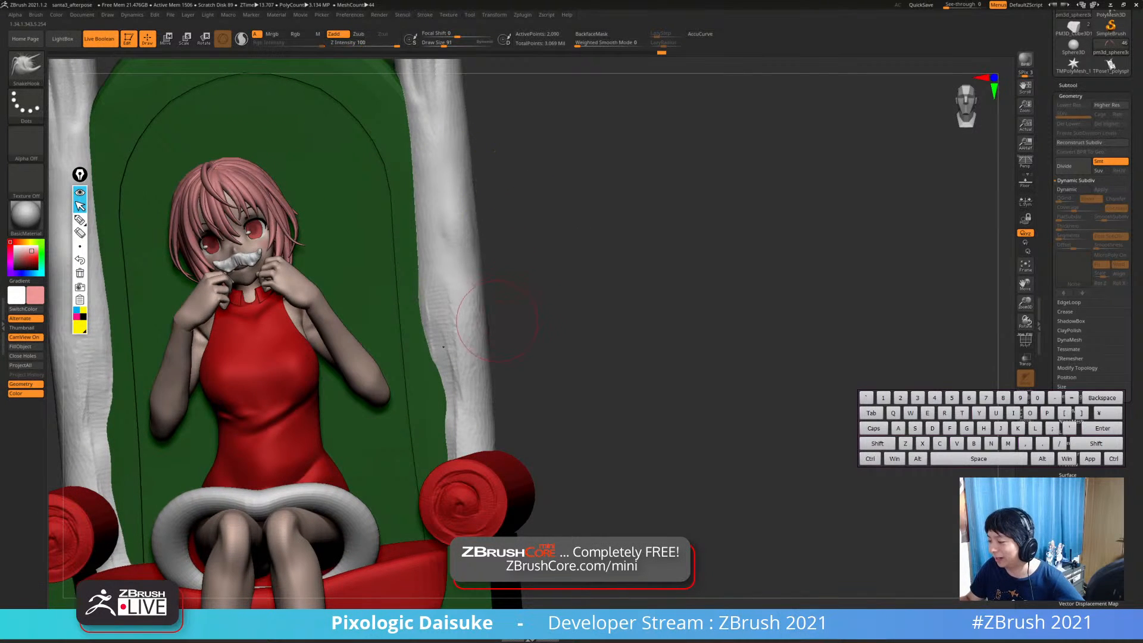
# Move the floating annotation toolbar slightly higher on the canvas
pyautogui.moveTo(506, 298); pyautogui.dragTo(492, 319, button='right')
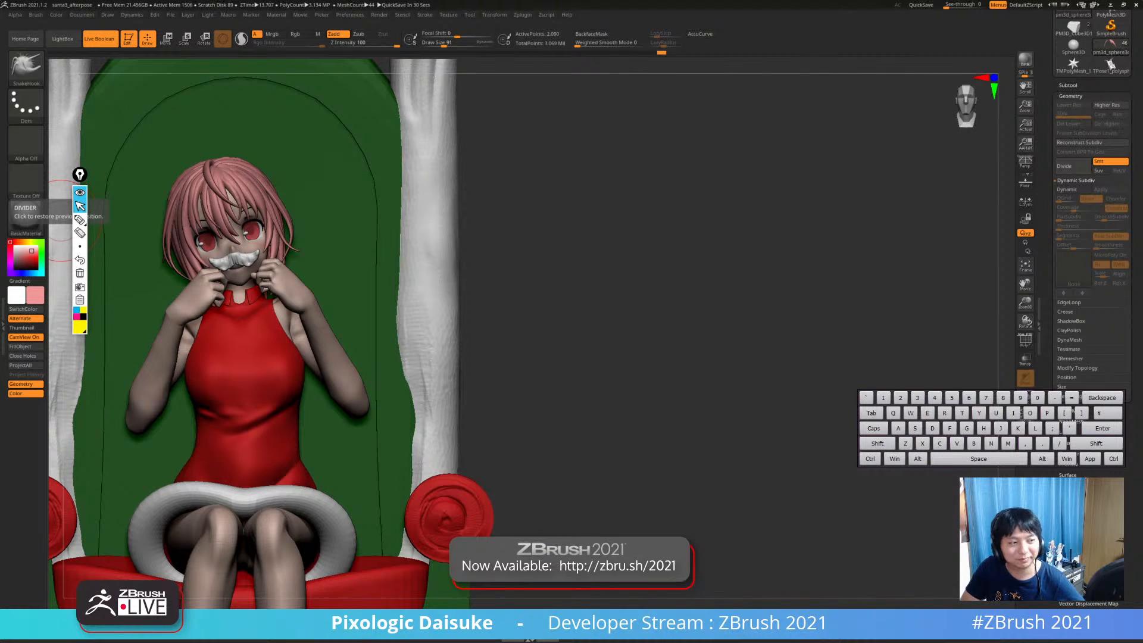
pyautogui.moveTo(61, 220); pyautogui.dragTo(223, 179)
pyautogui.keyDown('ctrl'); pyautogui.moveTo(232, 174); pyautogui.dragTo(234, 131, button='right'); pyautogui.keyUp('ctrl')
pyautogui.moveTo(233, 131); pyautogui.dragTo(238, 212, button='right')
pyautogui.moveTo(82, 180); pyautogui.dragTo(84, 153)
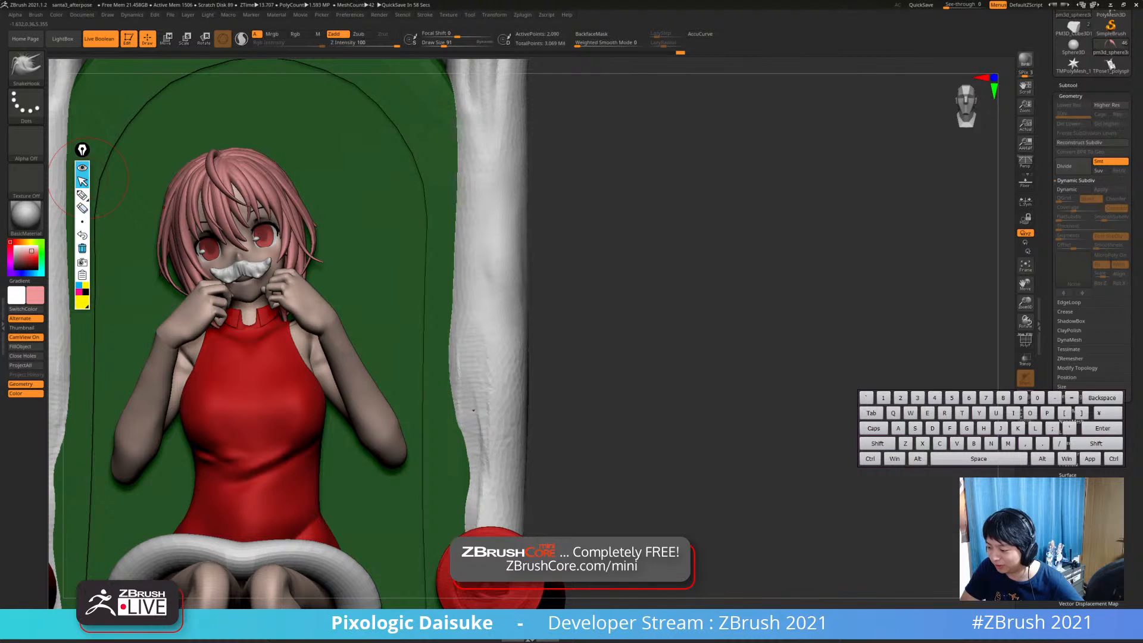
pyautogui.moveTo(83, 222)
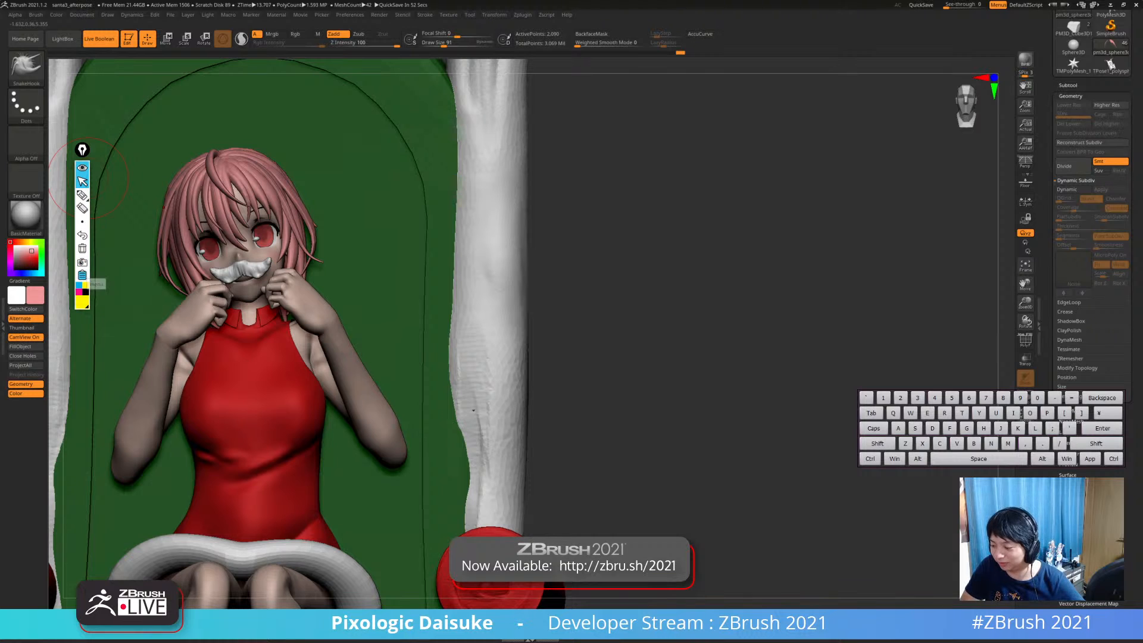
pyautogui.click(82, 275)
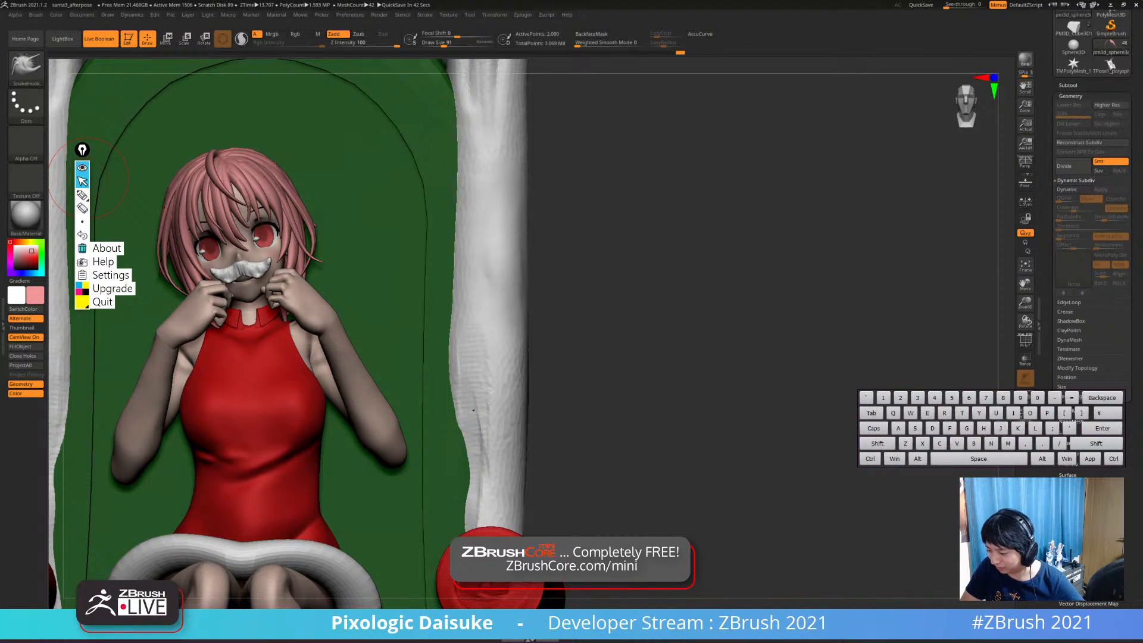
pyautogui.moveTo(82, 222)
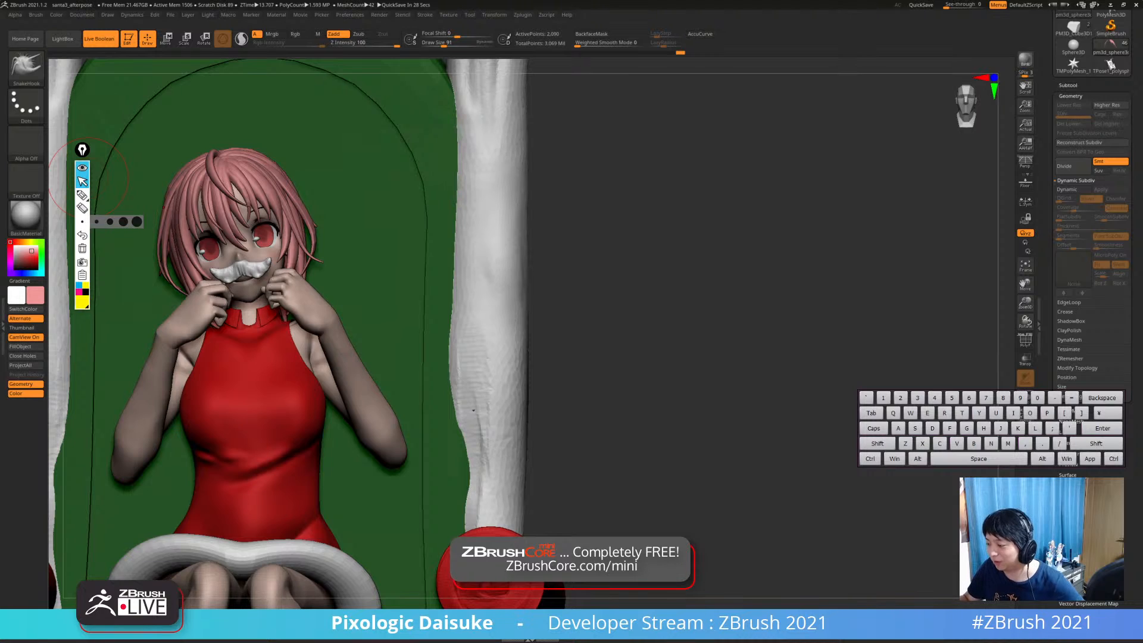
pyautogui.moveTo(88, 177)
pyautogui.mouseDown()
pyautogui.moveTo(172, 179)
pyautogui.moveTo(104, 179)
pyautogui.mouseUp()
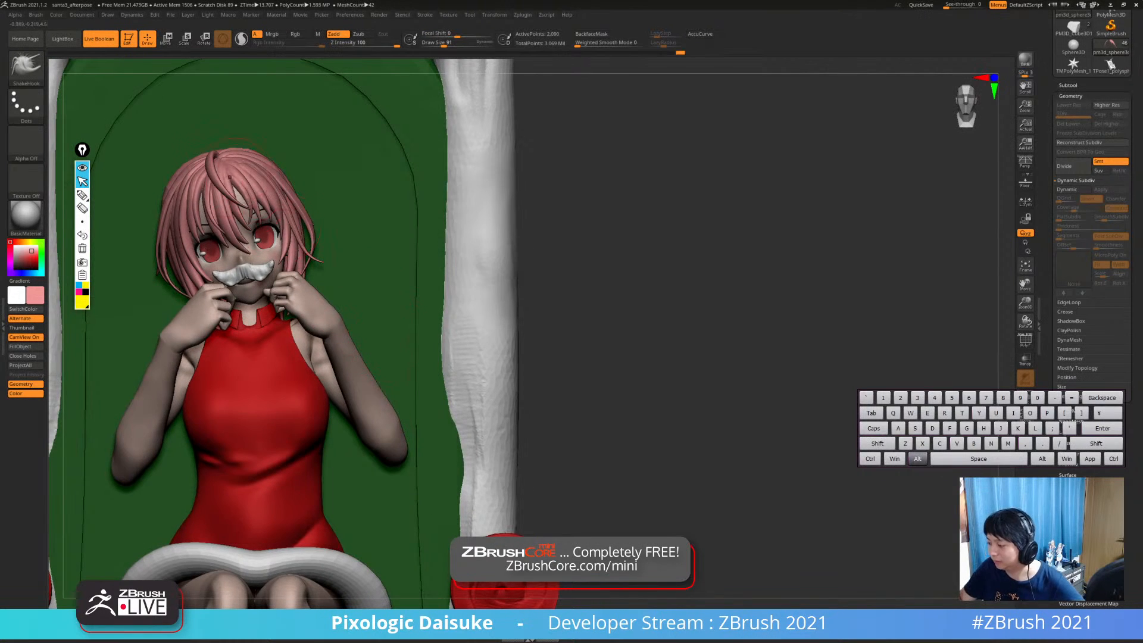
# Select the subdivided hair subtool and try to draw an STN_HairSet strand from the crown down the girl's left side
pyautogui.keyDown('alt'); pyautogui.click(230, 176); pyautogui.keyUp('alt')
pyautogui.moveTo(461, 411)
pyautogui.keyDown('alt'); pyautogui.mouseDown()
pyautogui.moveTo(470, 426)
pyautogui.moveTo(550, 427)
pyautogui.moveTo(411, 425)
pyautogui.moveTo(432, 426)
pyautogui.mouseUp(); pyautogui.keyUp('alt')
pyautogui.click(26, 67)
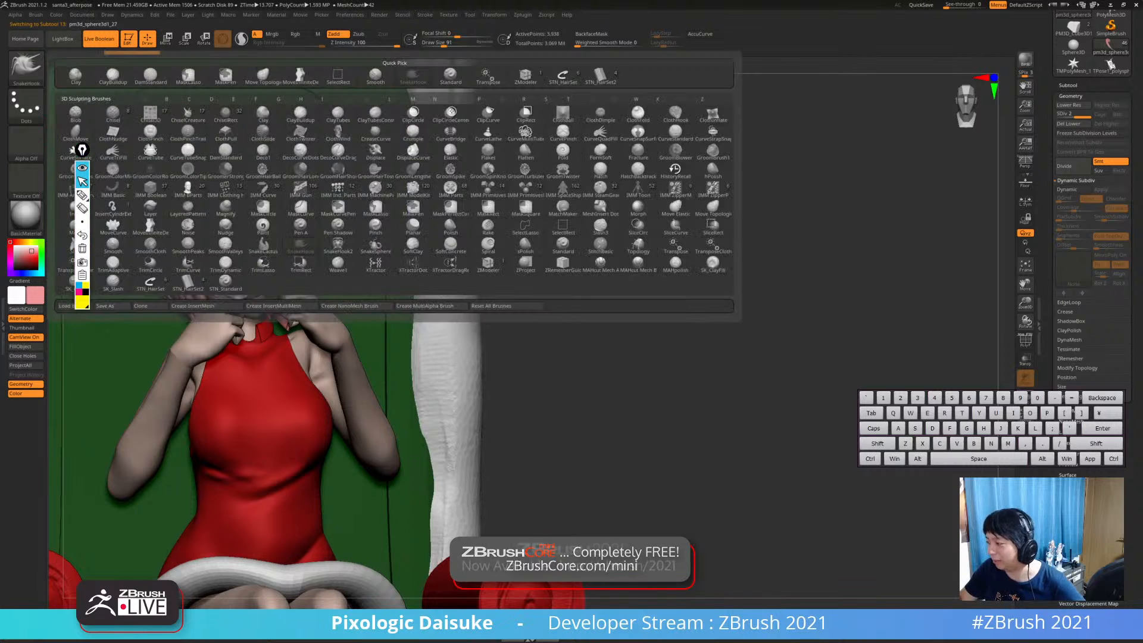
pyautogui.click(563, 76)
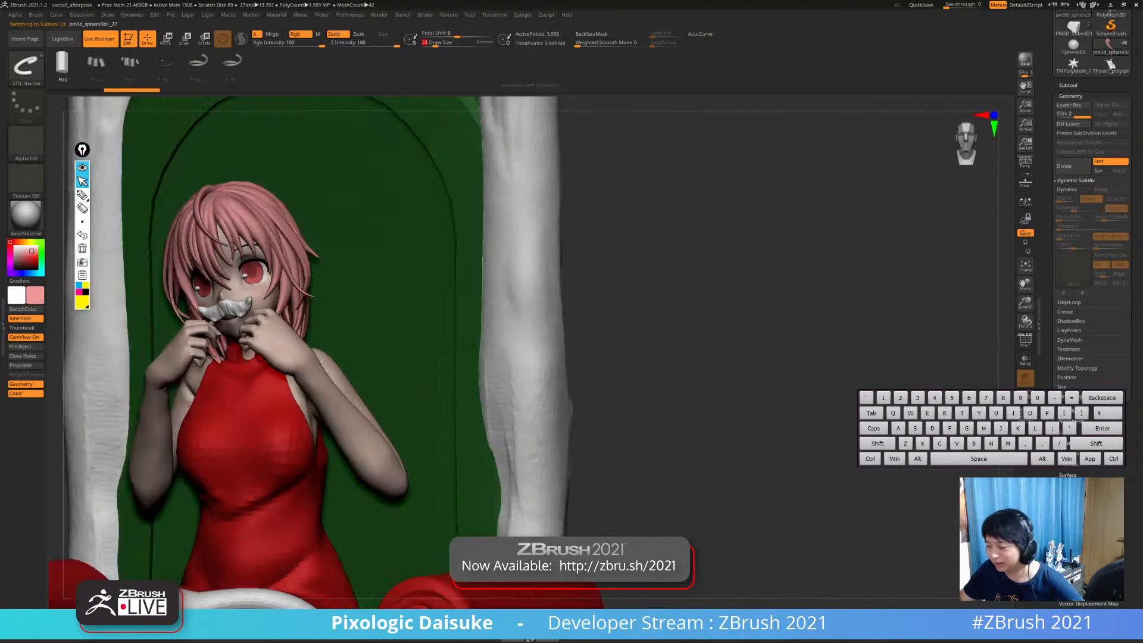
pyautogui.moveTo(703, 286)
pyautogui.mouseDown()
pyautogui.moveTo(607, 291)
pyautogui.moveTo(616, 295)
pyautogui.moveTo(589, 334)
pyautogui.mouseUp()
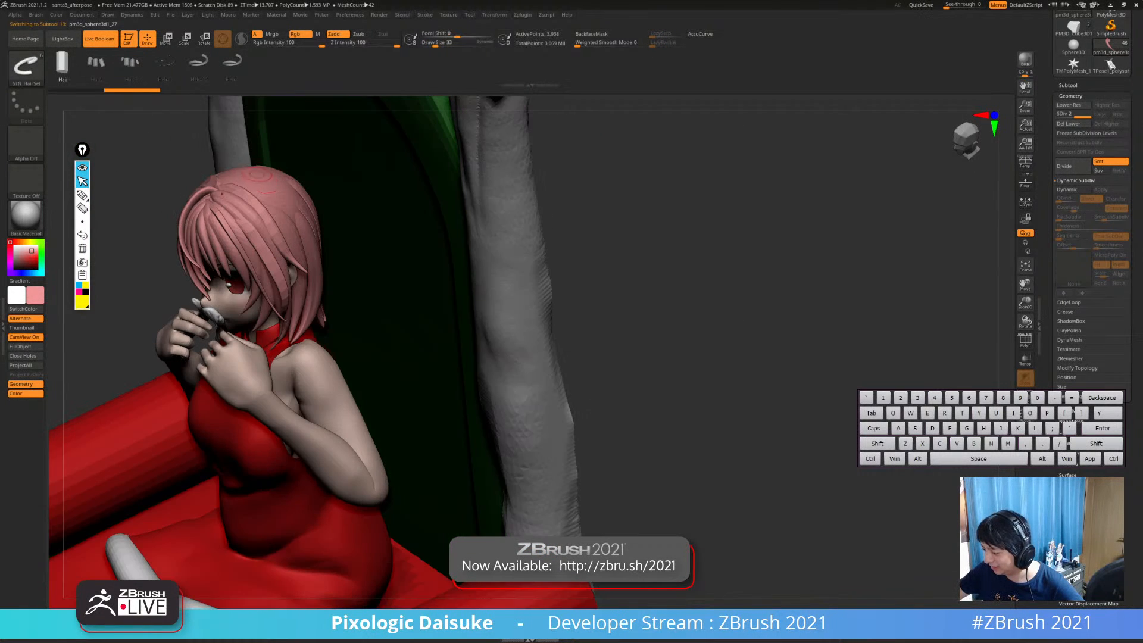
pyautogui.moveTo(322, 271); pyautogui.dragTo(318, 301)
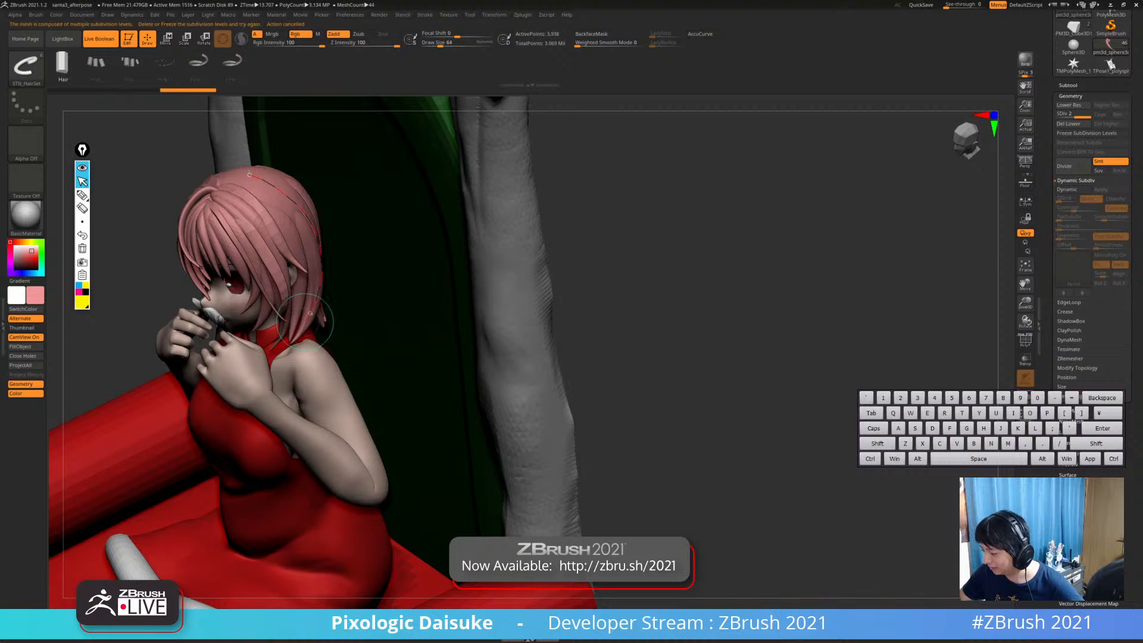
# Lower the selected hair subtool to its lowest subdivision level and delete the higher levels
pyautogui.moveTo(238, 625); pyautogui.dragTo(327, 607)
pyautogui.hotkey('shift', 'd')
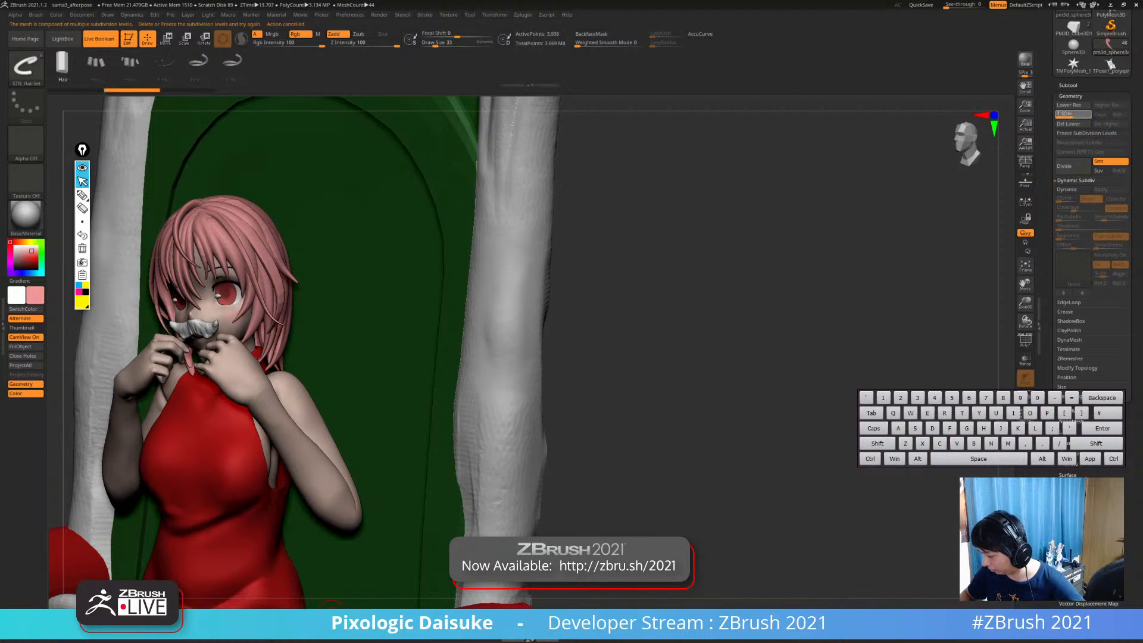
pyautogui.click(1106, 124)
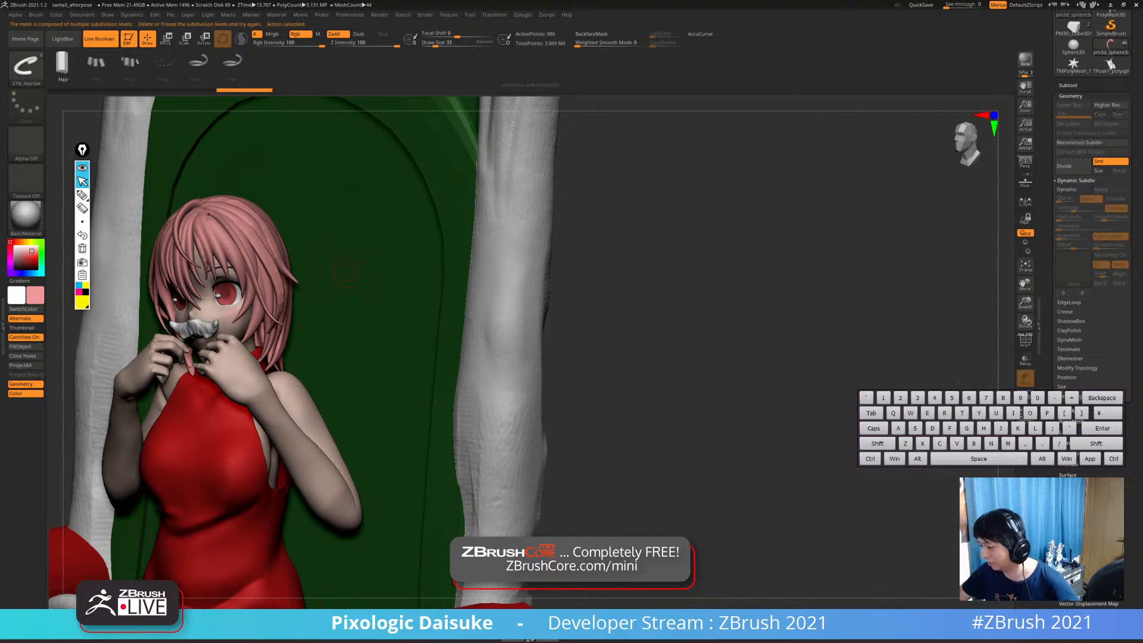
# Try an STN_HairSet strand from the crown down the outer hair on the girl's left side, and undo it
pyautogui.moveTo(714, 268); pyautogui.dragTo(642, 279)
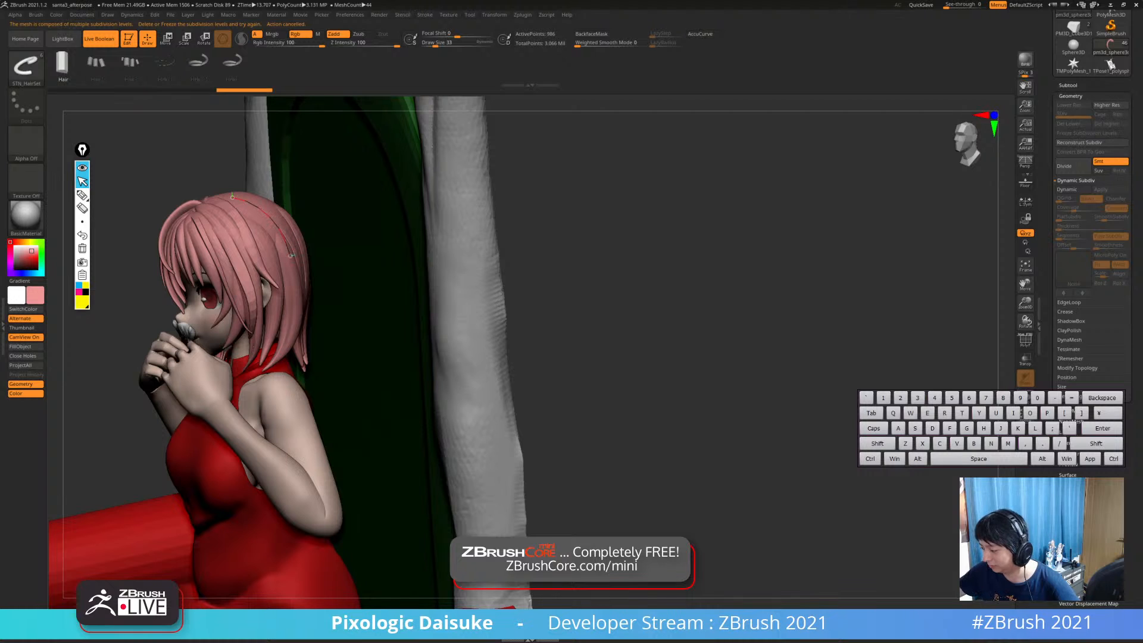
pyautogui.moveTo(294, 313); pyautogui.dragTo(298, 337)
pyautogui.moveTo(655, 286); pyautogui.dragTo(735, 283)
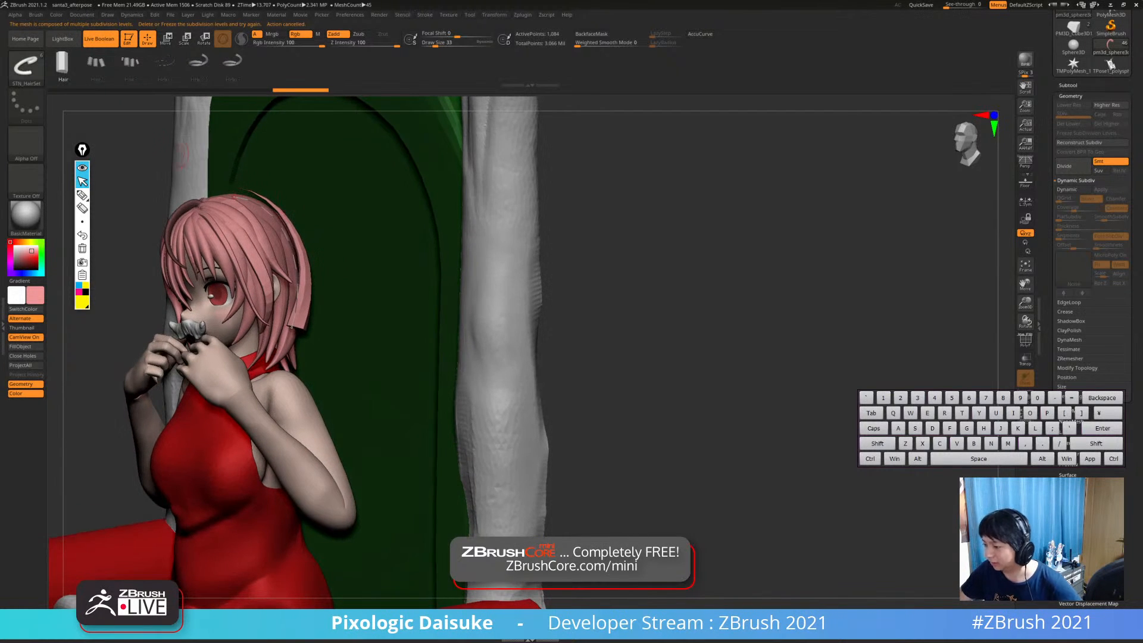
pyautogui.hotkey('ctrl', 'z')
# Draw a flat STN_Flat hair strand from the crown down the outer hair on the girl's left side
pyautogui.click(26, 67)
pyautogui.click(600, 75)
pyautogui.moveTo(382, 250); pyautogui.dragTo(266, 213, button='right')
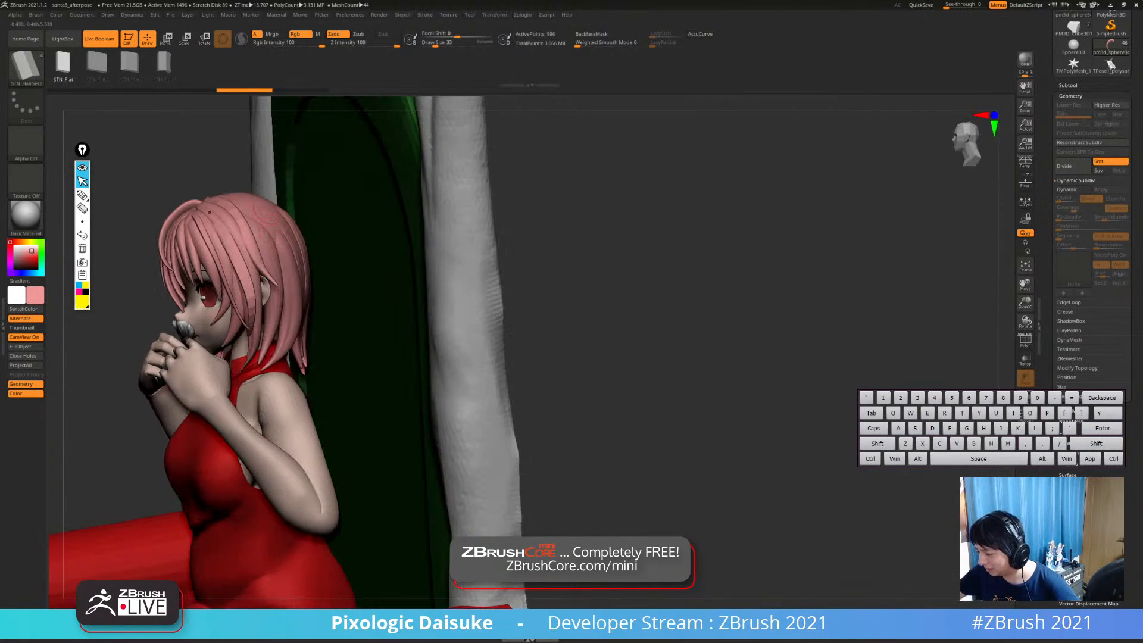
pyautogui.moveTo(297, 263); pyautogui.dragTo(301, 336)
pyautogui.moveTo(310, 268)
pyautogui.mouseDown(button='right')
pyautogui.moveTo(420, 279)
pyautogui.moveTo(300, 238)
pyautogui.mouseUp(button='right')
pyautogui.hotkey('ctrl', 'z')
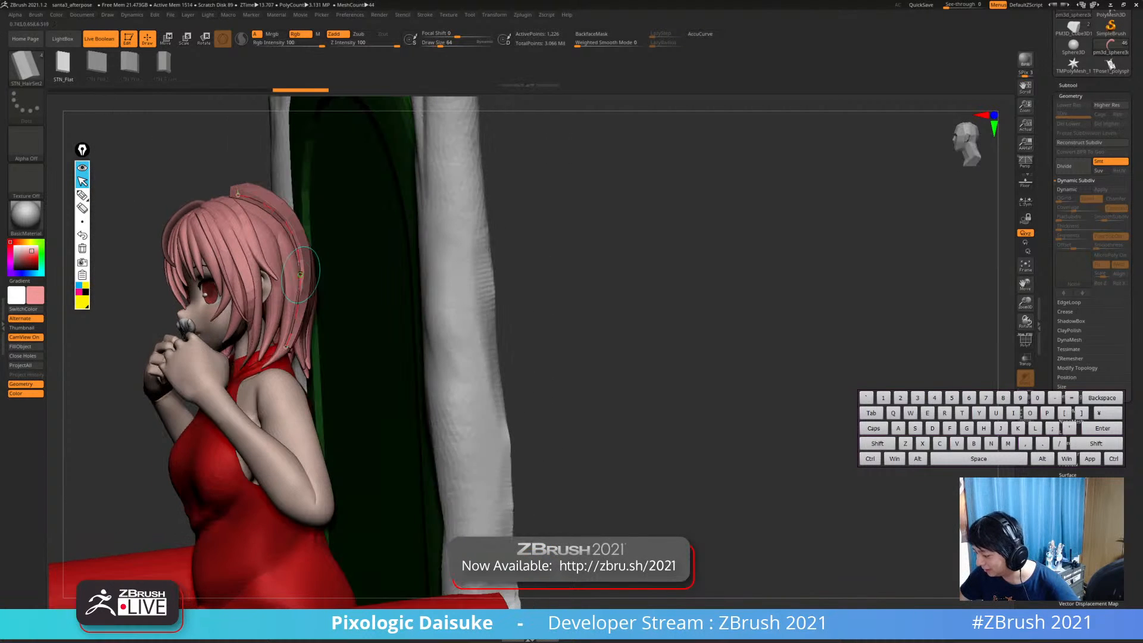
pyautogui.press('shift')
# Switch to the SnakeHook brush and smooth the new left-side strand along its length
pyautogui.click(26, 67)
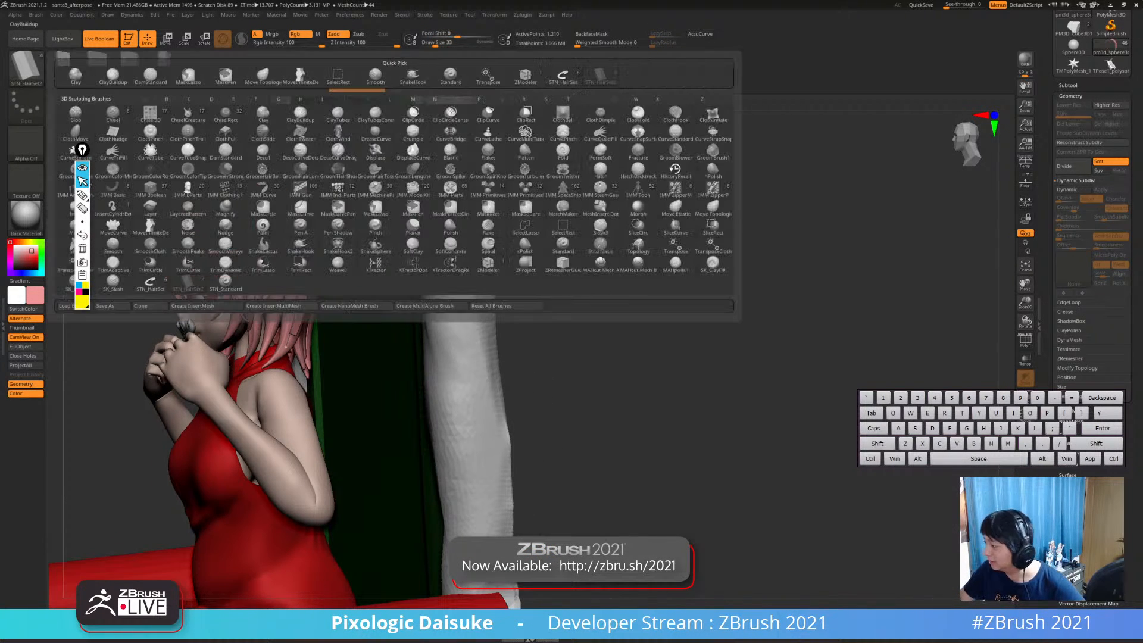
pyautogui.click(412, 76)
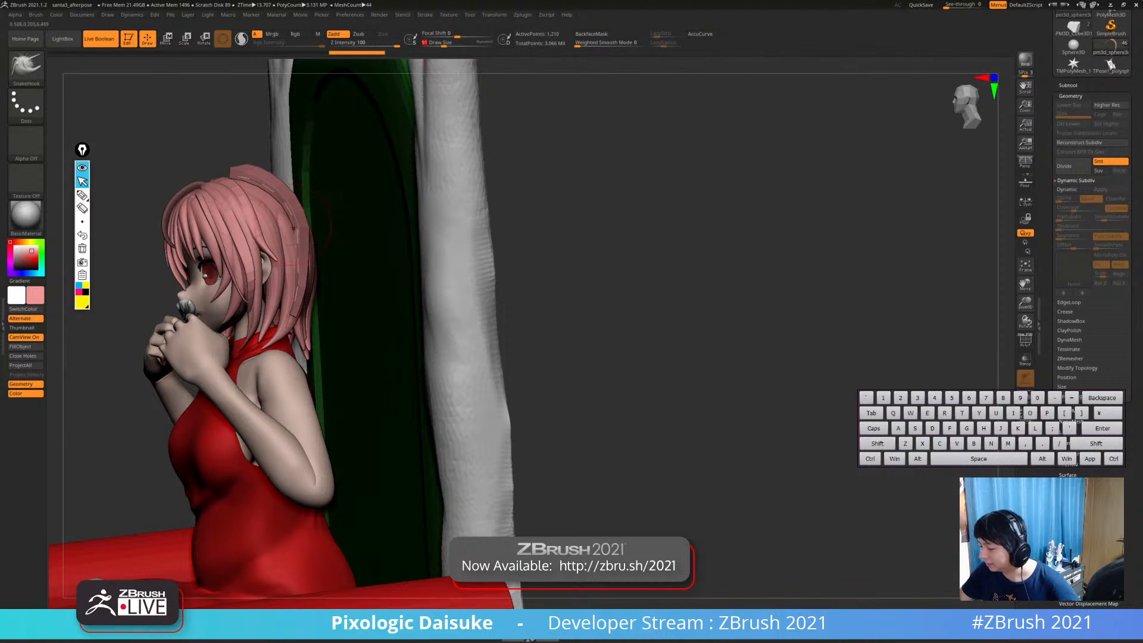
pyautogui.click(26, 66)
pyautogui.click(601, 76)
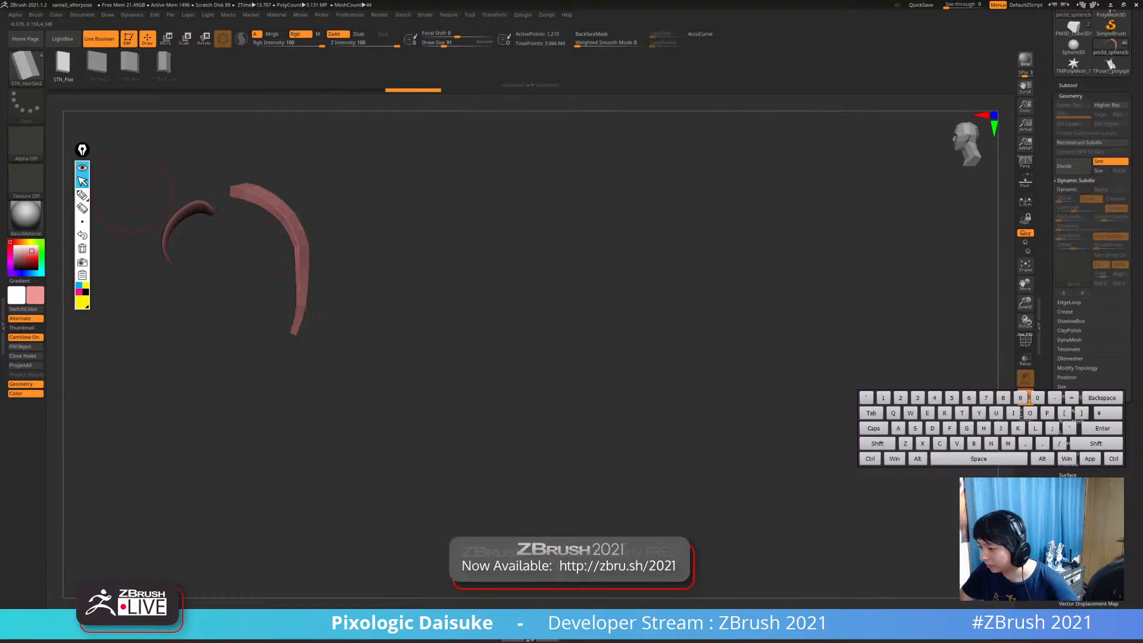
pyautogui.click(27, 66)
pyautogui.click(226, 114)
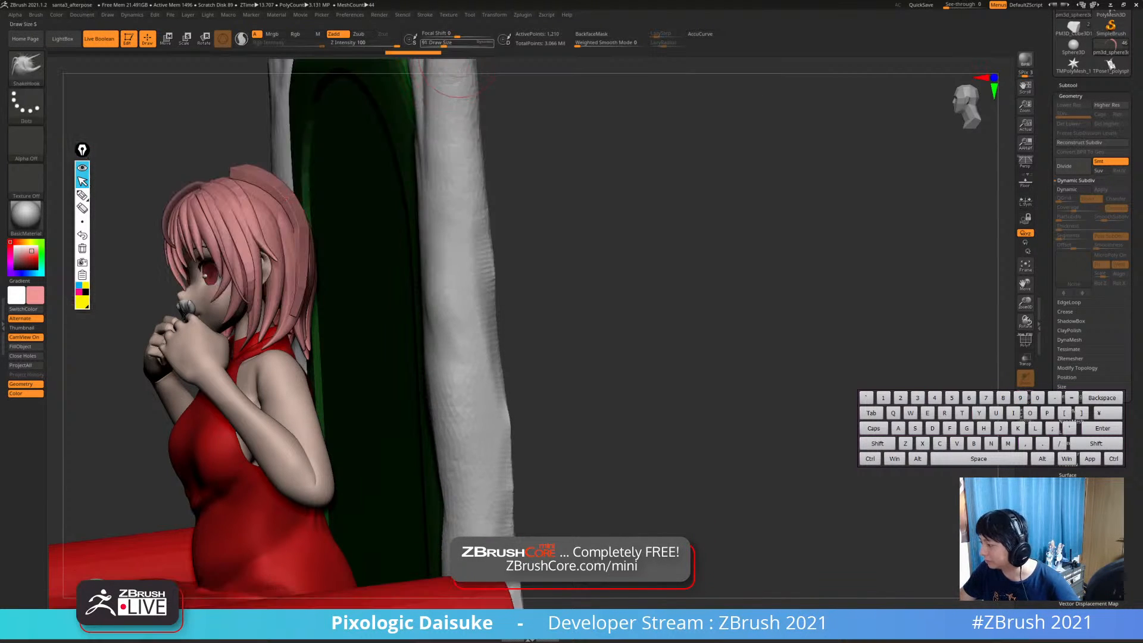
pyautogui.press('shift')
pyautogui.keyDown('shift'); pyautogui.moveTo(297, 208); pyautogui.dragTo(300, 322); pyautogui.keyUp('shift')
# Pull the new strand's root and upper half inward with SnakeHook so they sit against the girl's crown
pyautogui.moveTo(596, 298); pyautogui.dragTo(672, 295)
pyautogui.moveTo(307, 256); pyautogui.dragTo(295, 250)
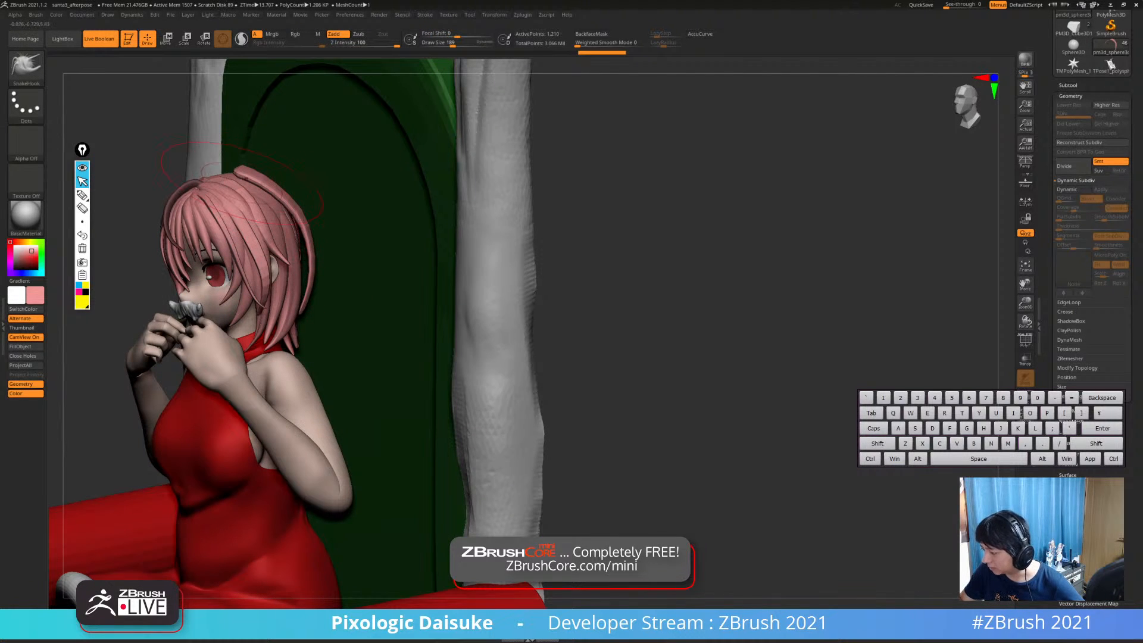
pyautogui.moveTo(279, 199); pyautogui.dragTo(267, 185)
pyautogui.moveTo(625, 298); pyautogui.dragTo(667, 303)
pyautogui.moveTo(250, 172); pyautogui.dragTo(226, 169)
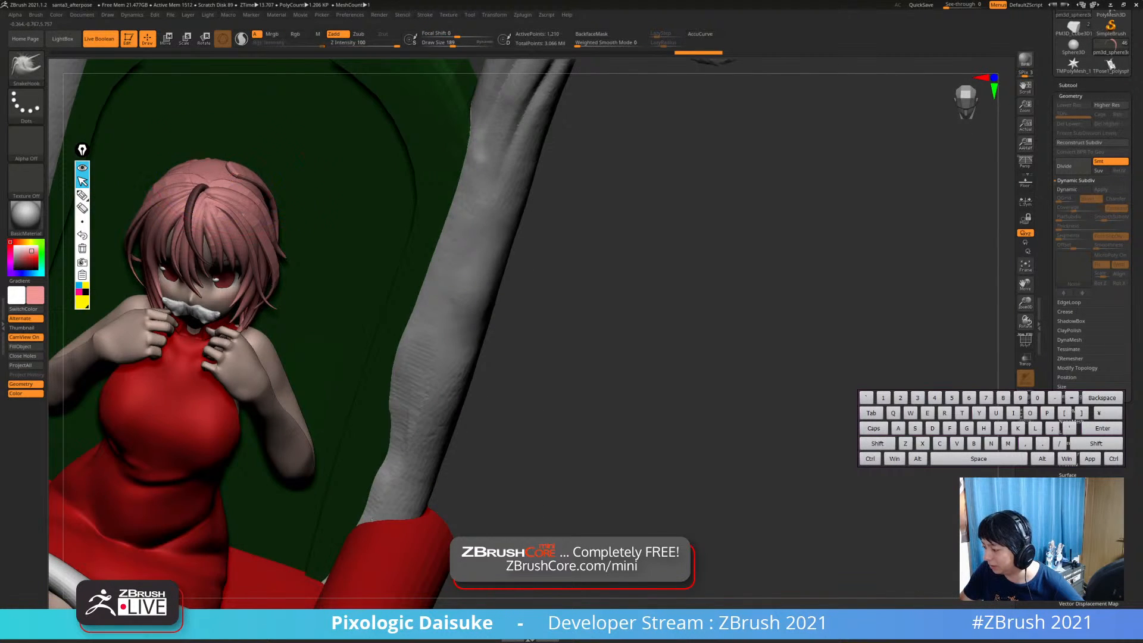
pyautogui.moveTo(666, 286)
pyautogui.mouseDown()
pyautogui.moveTo(607, 303)
pyautogui.moveTo(616, 268)
pyautogui.mouseUp()
pyautogui.moveTo(280, 196); pyautogui.dragTo(238, 169)
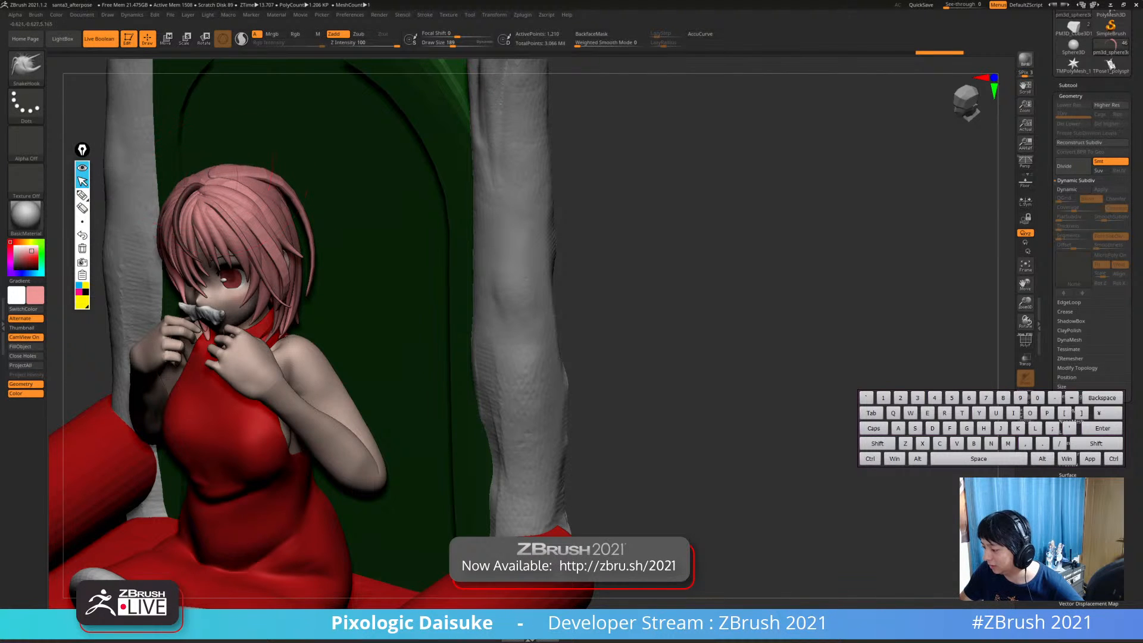
pyautogui.moveTo(631, 321); pyautogui.dragTo(627, 262)
pyautogui.moveTo(272, 186); pyautogui.dragTo(263, 178)
# Reshape the strand's outer silhouette with SnakeHook, pulling its upper and middle parts slightly outward from the hair
pyautogui.moveTo(618, 334); pyautogui.dragTo(632, 368)
pyautogui.moveTo(504, 414); pyautogui.dragTo(444, 411)
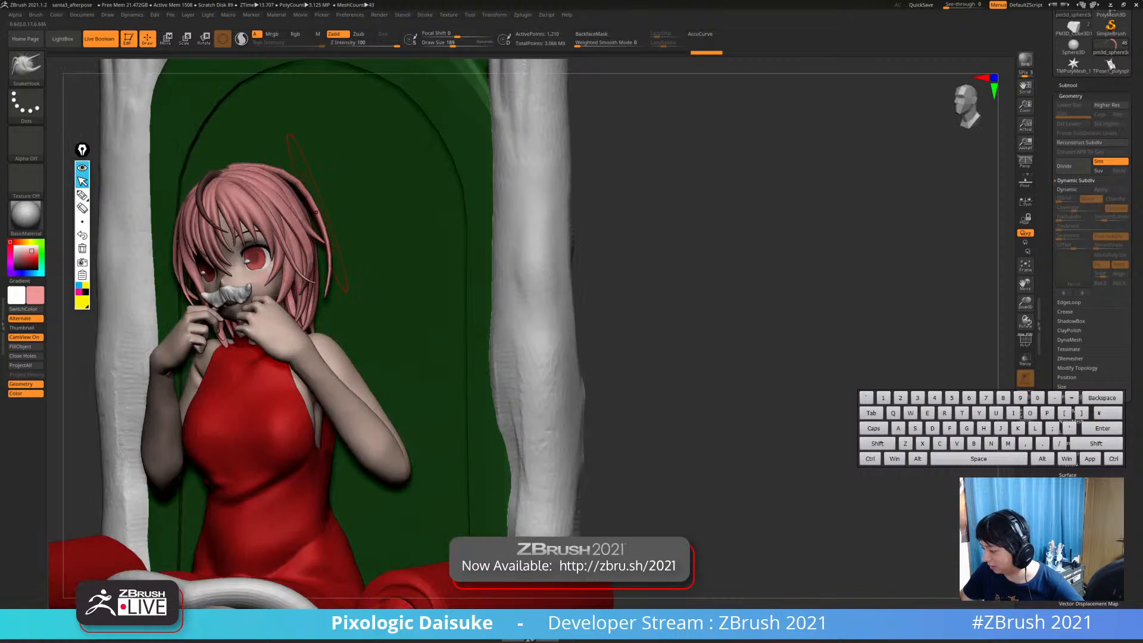
pyautogui.moveTo(293, 181); pyautogui.dragTo(307, 193)
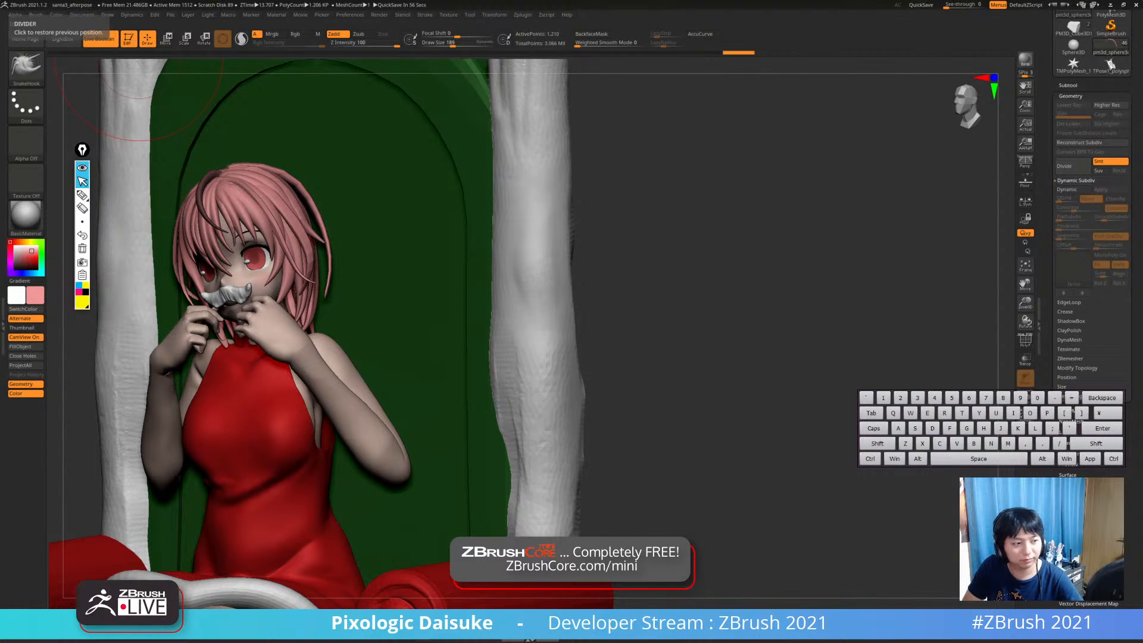
pyautogui.moveTo(333, 238); pyautogui.dragTo(410, 239, button='right')
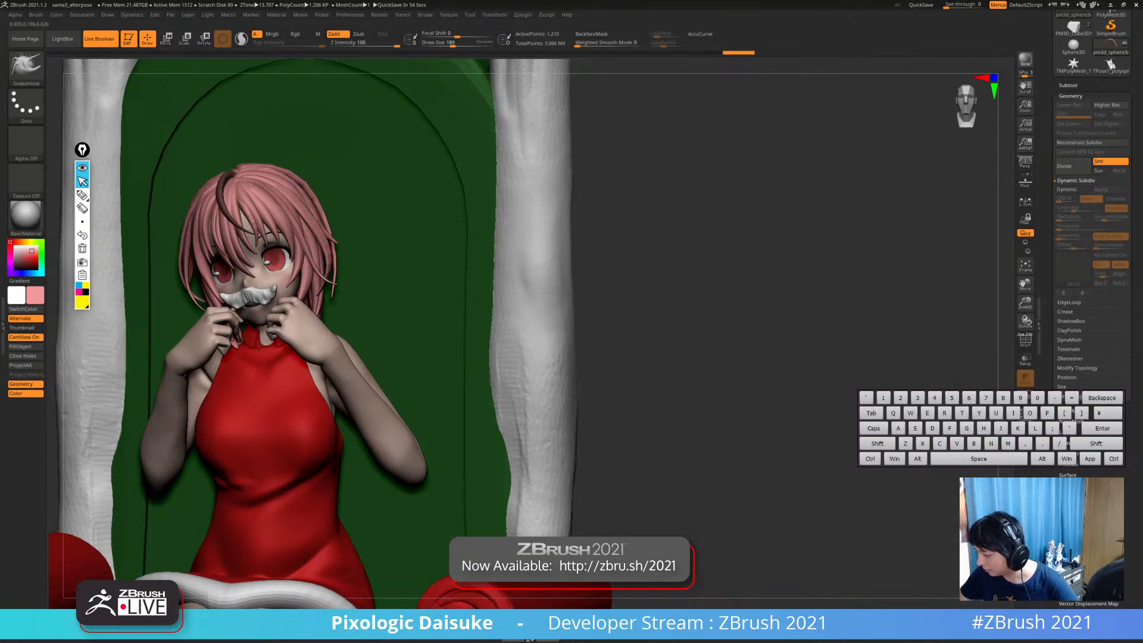
pyautogui.moveTo(317, 219); pyautogui.dragTo(330, 214)
pyautogui.moveTo(332, 255); pyautogui.dragTo(337, 254)
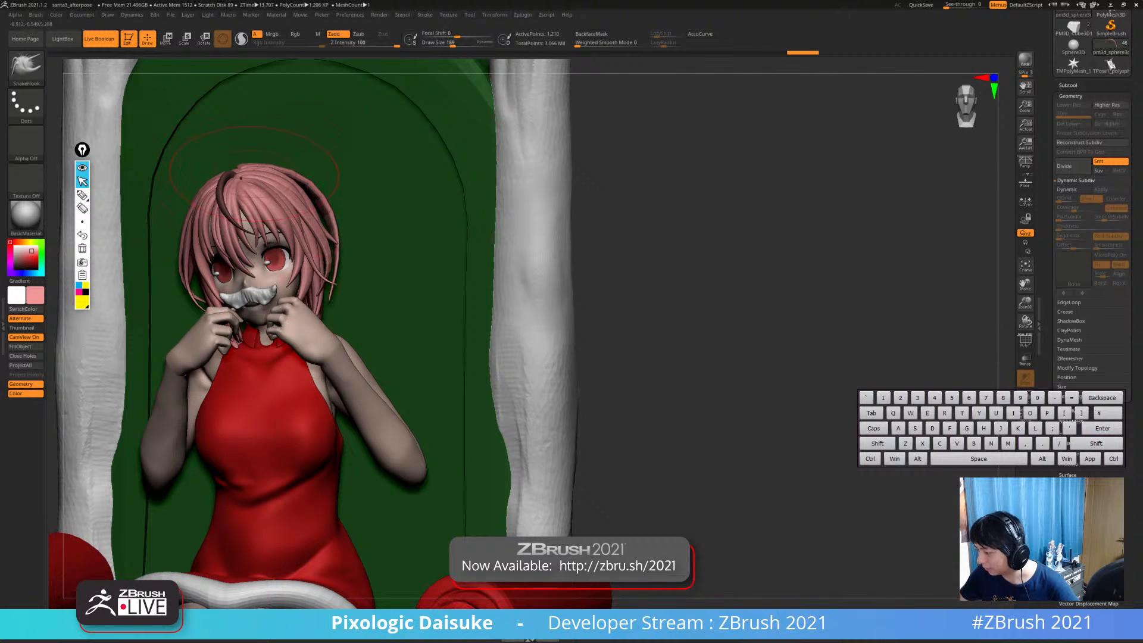
pyautogui.moveTo(299, 183); pyautogui.dragTo(303, 180)
# Smooth the left-side strand from tip to crown and refine its curve with short SnakeHook pulls
pyautogui.moveTo(351, 196); pyautogui.dragTo(292, 187, button='right')
pyautogui.moveTo(303, 187)
pyautogui.mouseDown()
pyautogui.moveTo(335, 257)
pyautogui.moveTo(294, 199)
pyautogui.moveTo(304, 205)
pyautogui.mouseUp()
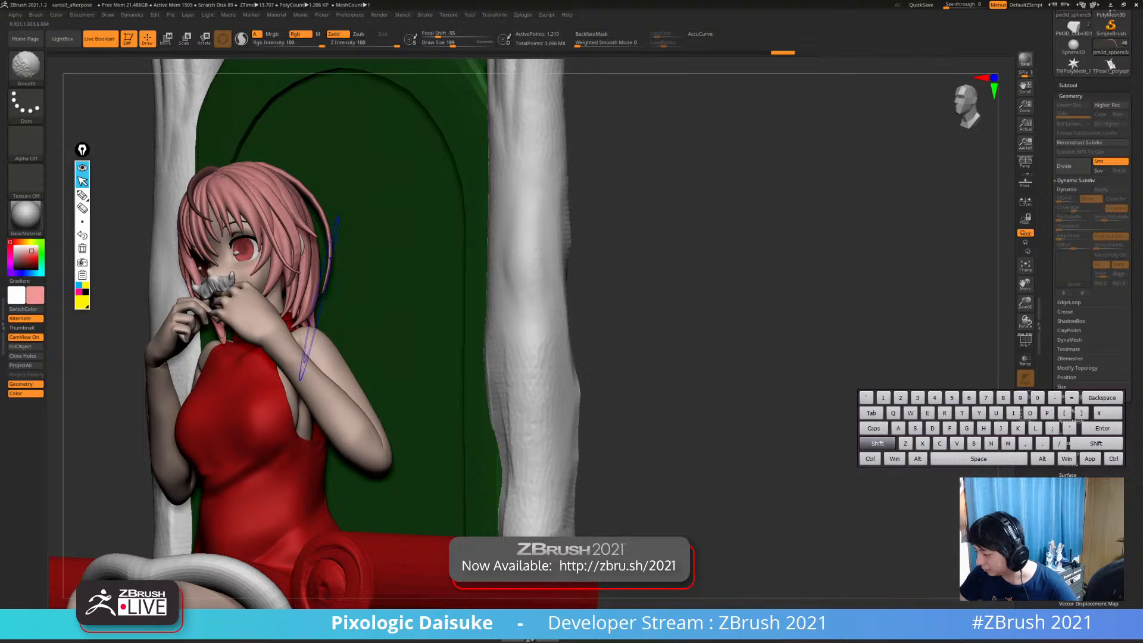
pyautogui.moveTo(322, 291)
pyautogui.keyDown('shift'); pyautogui.mouseDown()
pyautogui.moveTo(328, 250)
pyautogui.moveTo(300, 194)
pyautogui.mouseUp(); pyautogui.keyUp('shift')
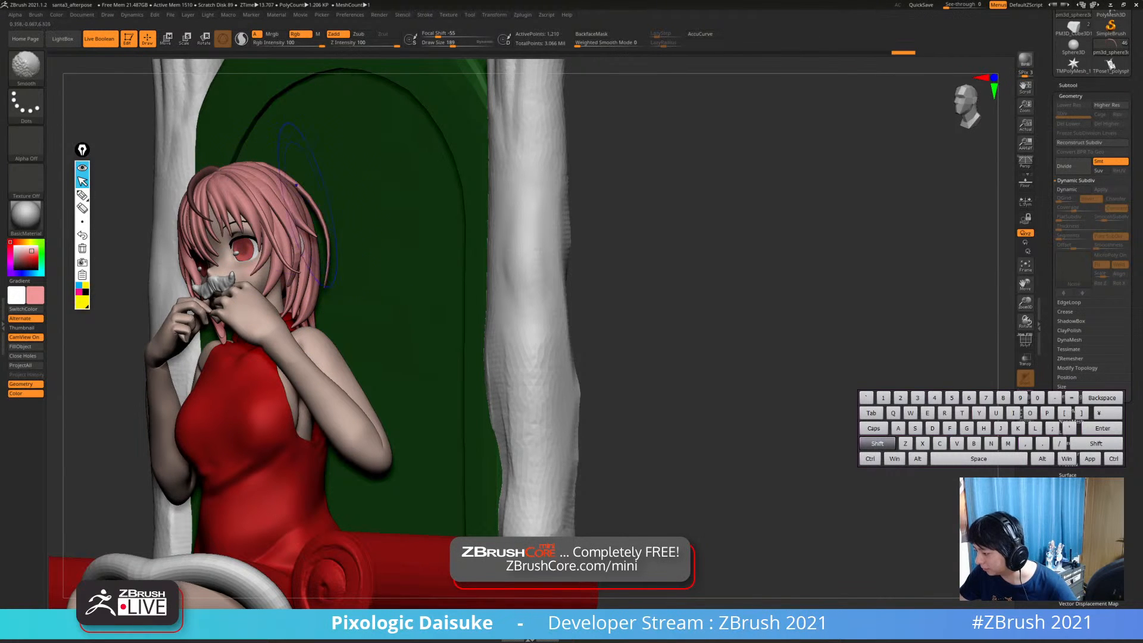
pyautogui.moveTo(288, 149)
pyautogui.mouseDown(button='right')
pyautogui.moveTo(340, 214)
pyautogui.moveTo(292, 191)
pyautogui.mouseUp(button='right')
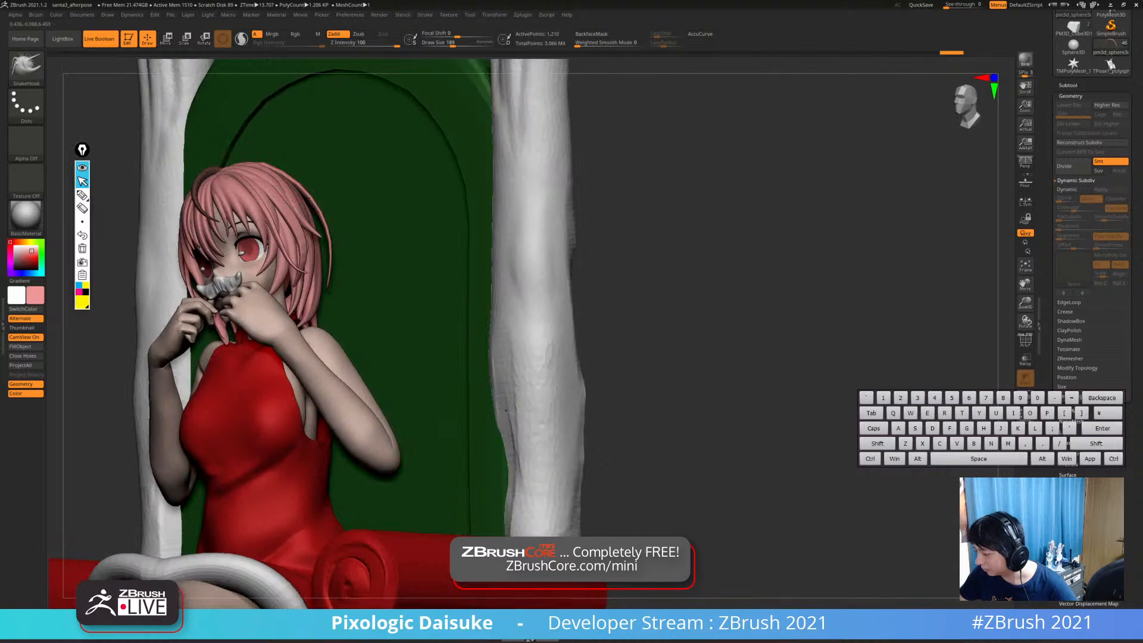
pyautogui.moveTo(313, 196); pyautogui.dragTo(324, 211)
pyautogui.moveTo(328, 261); pyautogui.dragTo(325, 250)
pyautogui.moveTo(363, 265)
pyautogui.mouseDown(button='right')
pyautogui.moveTo(310, 277)
pyautogui.moveTo(320, 273)
pyautogui.mouseUp(button='right')
pyautogui.press('shift')
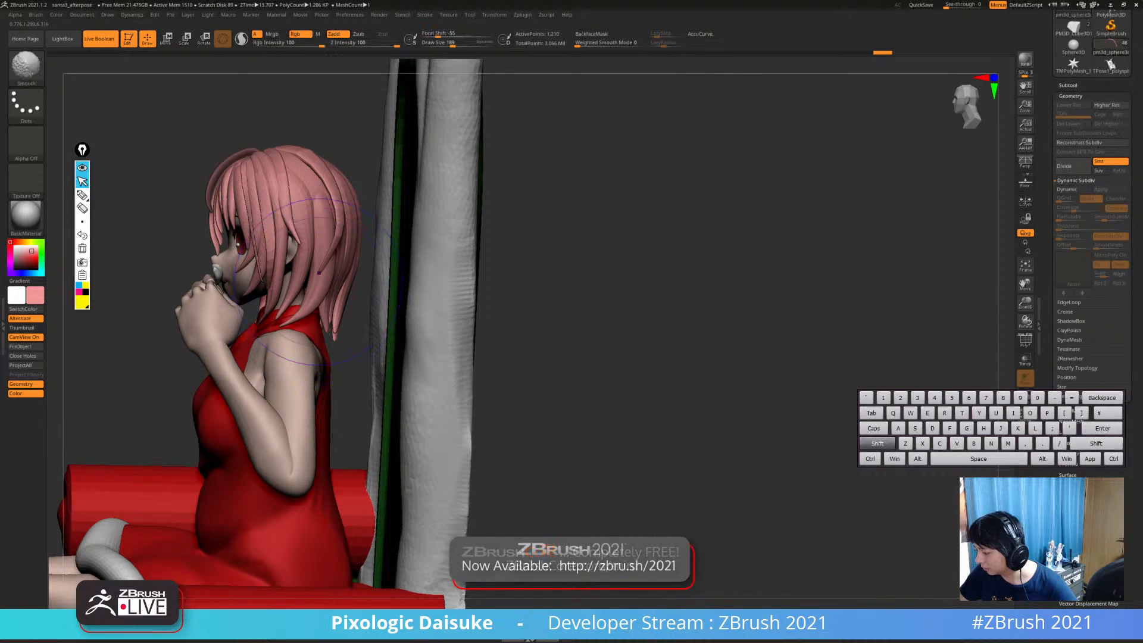
pyautogui.moveTo(327, 256); pyautogui.dragTo(331, 245)
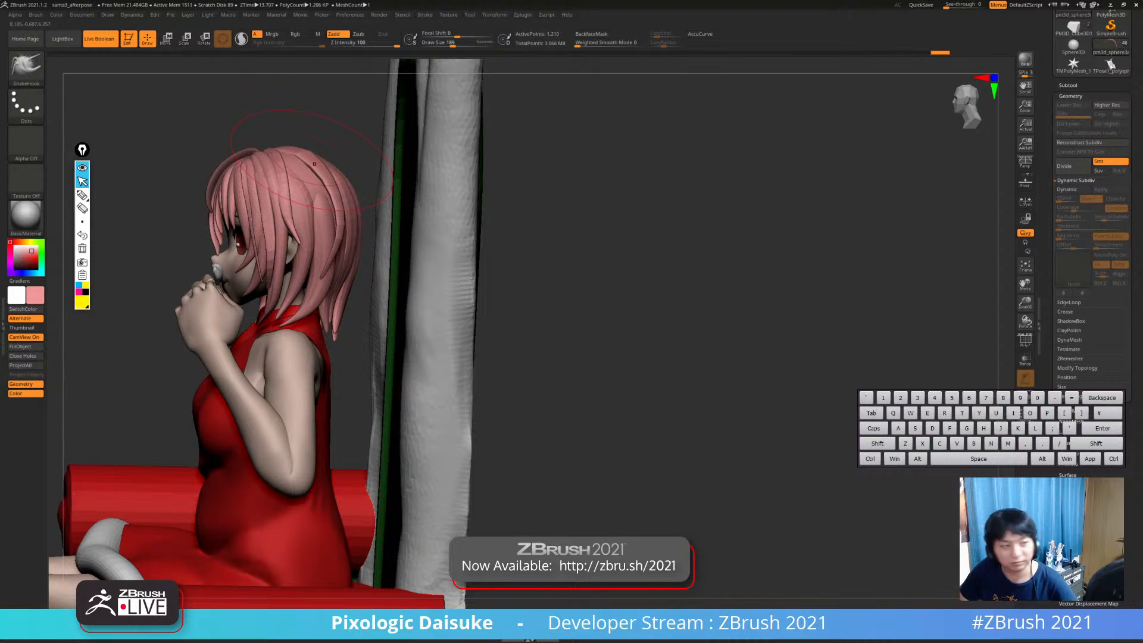
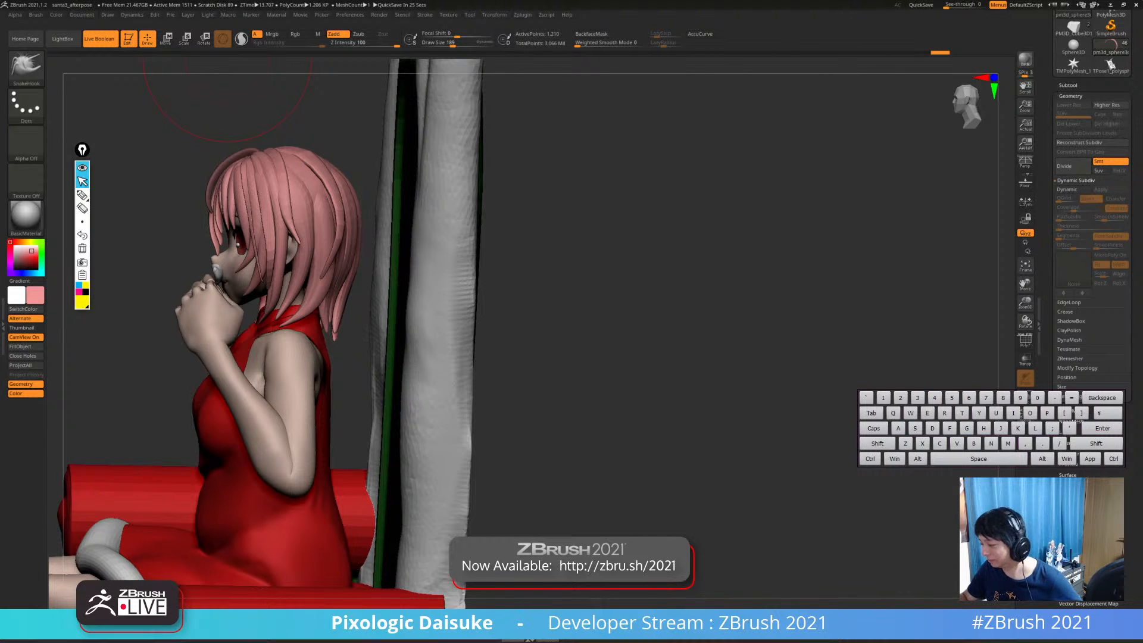
# Nudge the strand's middle and upper curve inward with SnakeHook, enabling BackfaceMask only for the upper adjustment
pyautogui.moveTo(228, 58); pyautogui.dragTo(321, 243)
pyautogui.moveTo(382, 209); pyautogui.dragTo(510, 102)
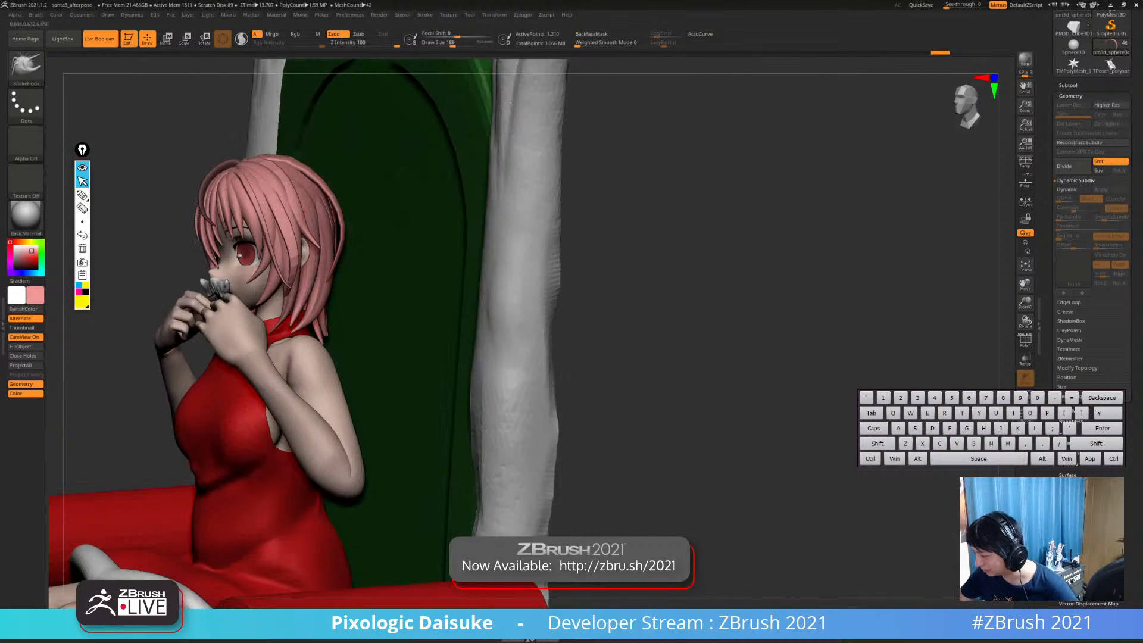
pyautogui.moveTo(341, 236); pyautogui.dragTo(331, 228)
pyautogui.moveTo(643, 196); pyautogui.dragTo(715, 185)
pyautogui.click(591, 34)
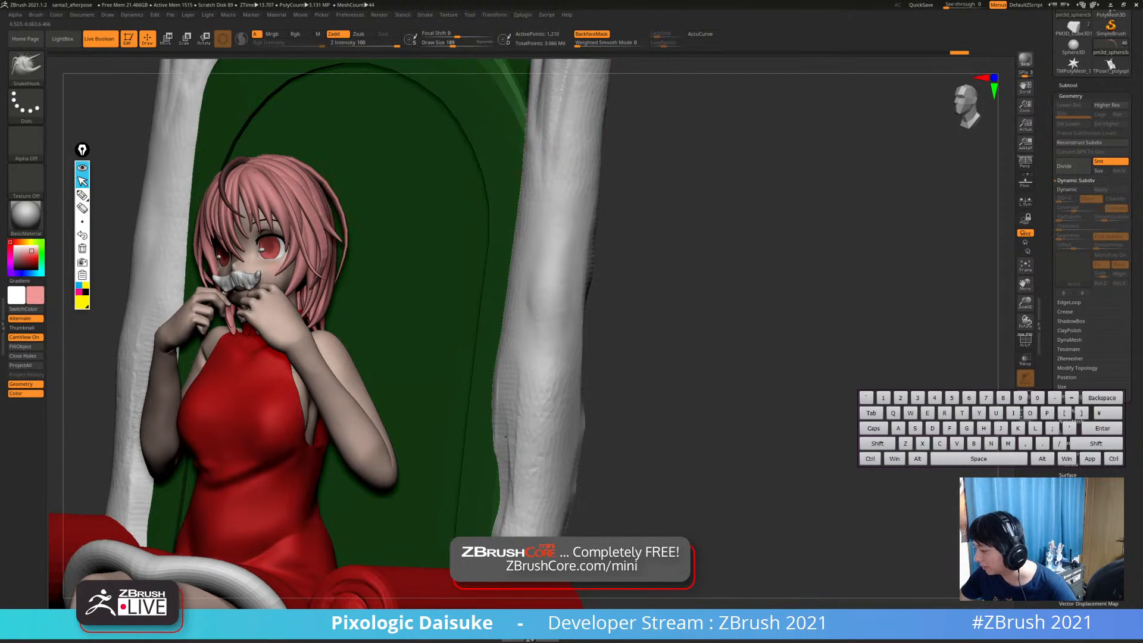
pyautogui.moveTo(334, 195); pyautogui.dragTo(325, 192)
pyautogui.moveTo(672, 238)
pyautogui.mouseDown()
pyautogui.moveTo(755, 233)
pyautogui.moveTo(744, 220)
pyautogui.moveTo(637, 238)
pyautogui.moveTo(697, 232)
pyautogui.mouseUp()
pyautogui.click(591, 34)
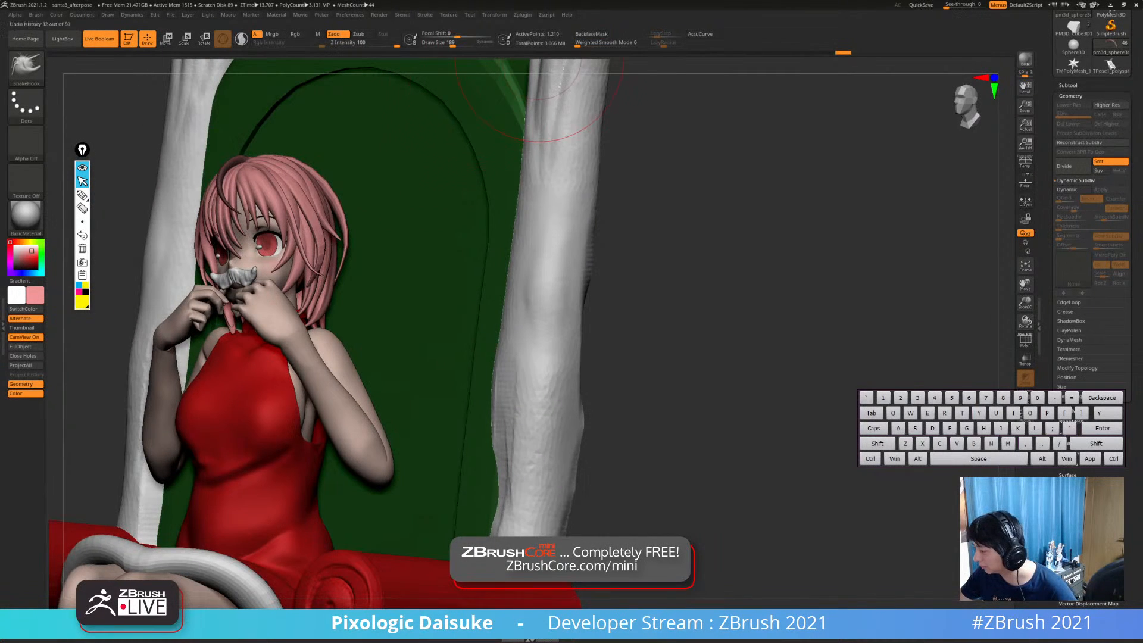
# Pull the strand's upper middle outward from the head with SnakeHook for a fuller side curve
pyautogui.moveTo(335, 198); pyautogui.dragTo(336, 228)
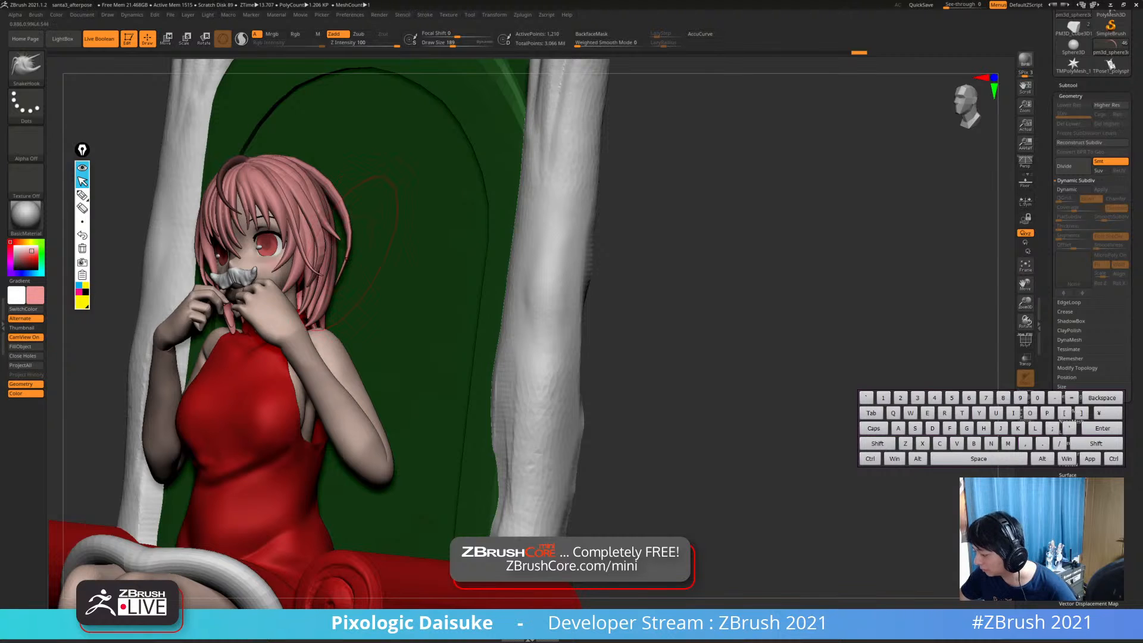
pyautogui.moveTo(672, 238)
pyautogui.mouseDown()
pyautogui.moveTo(753, 233)
pyautogui.moveTo(628, 238)
pyautogui.mouseUp()
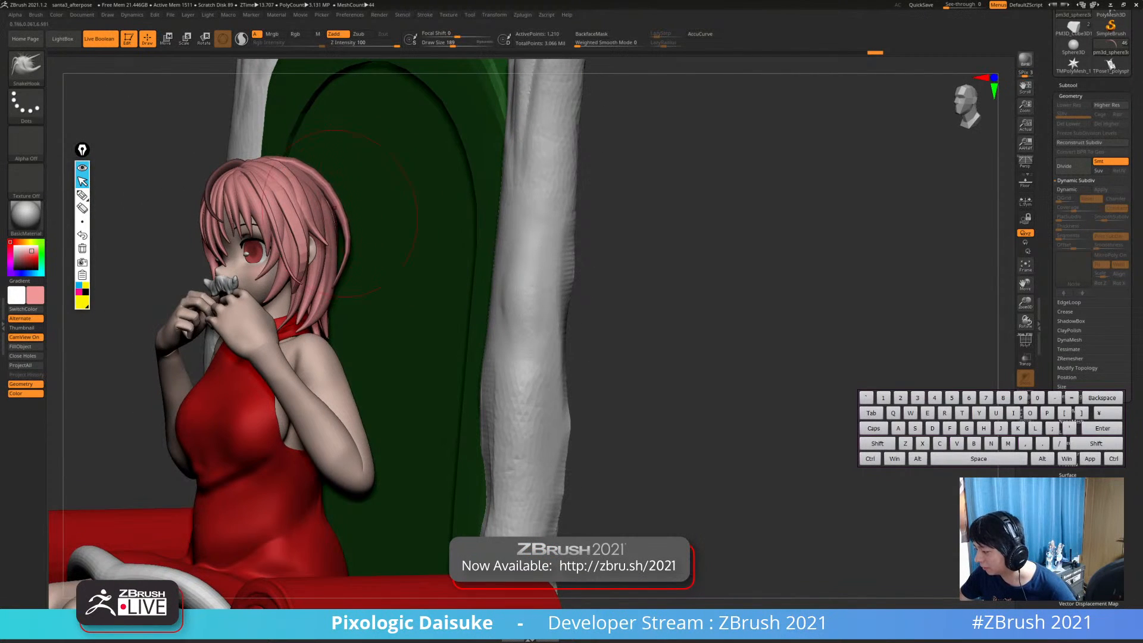
pyautogui.moveTo(334, 221)
pyautogui.mouseDown()
pyautogui.moveTo(342, 242)
pyautogui.moveTo(340, 223)
pyautogui.mouseUp()
pyautogui.moveTo(630, 250)
pyautogui.mouseDown()
pyautogui.moveTo(756, 250)
pyautogui.moveTo(637, 250)
pyautogui.mouseUp()
# Enable BackfaceMask and nudge the lower part of the left-side strand inward with SnakeHook
pyautogui.click(591, 34)
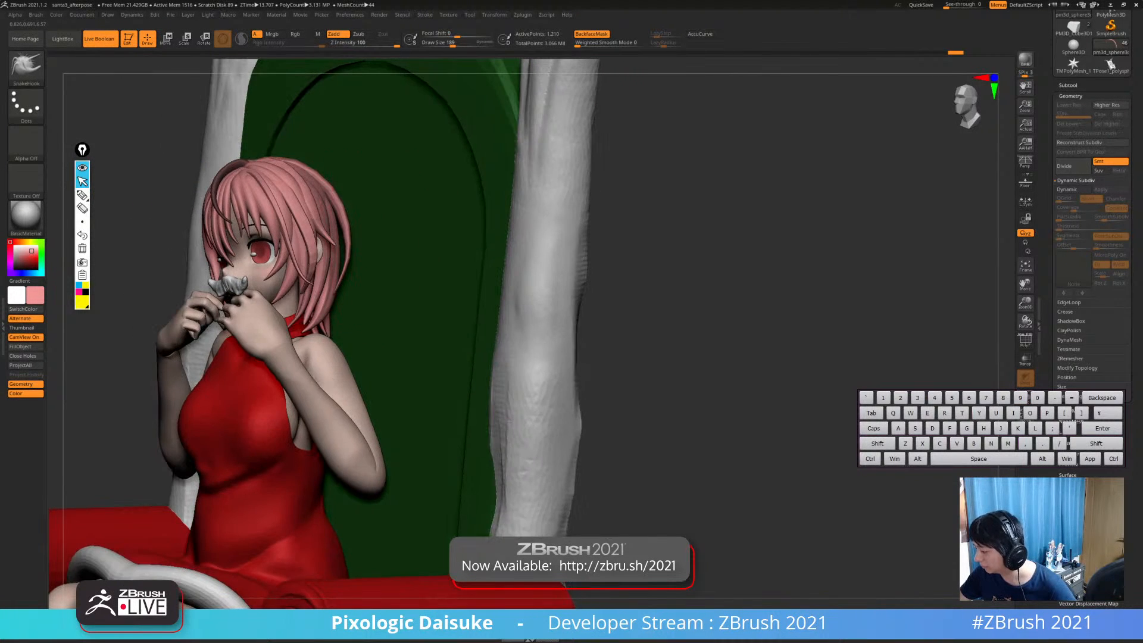
pyautogui.moveTo(345, 277); pyautogui.dragTo(339, 279)
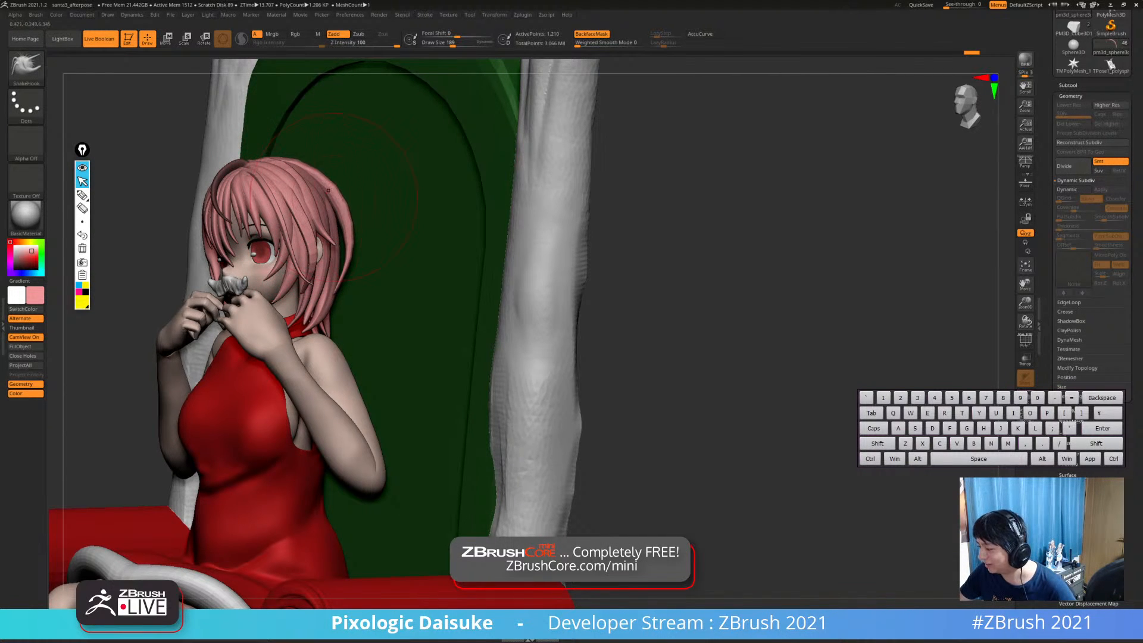
pyautogui.moveTo(637, 250); pyautogui.dragTo(720, 250)
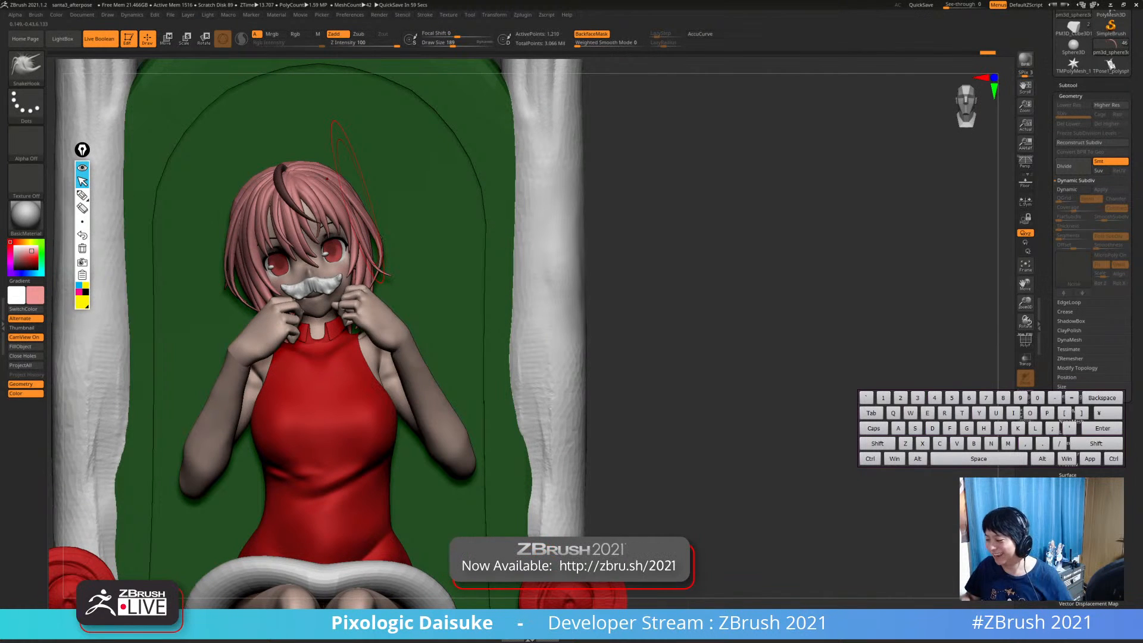
pyautogui.moveTo(404, 288); pyautogui.dragTo(346, 291)
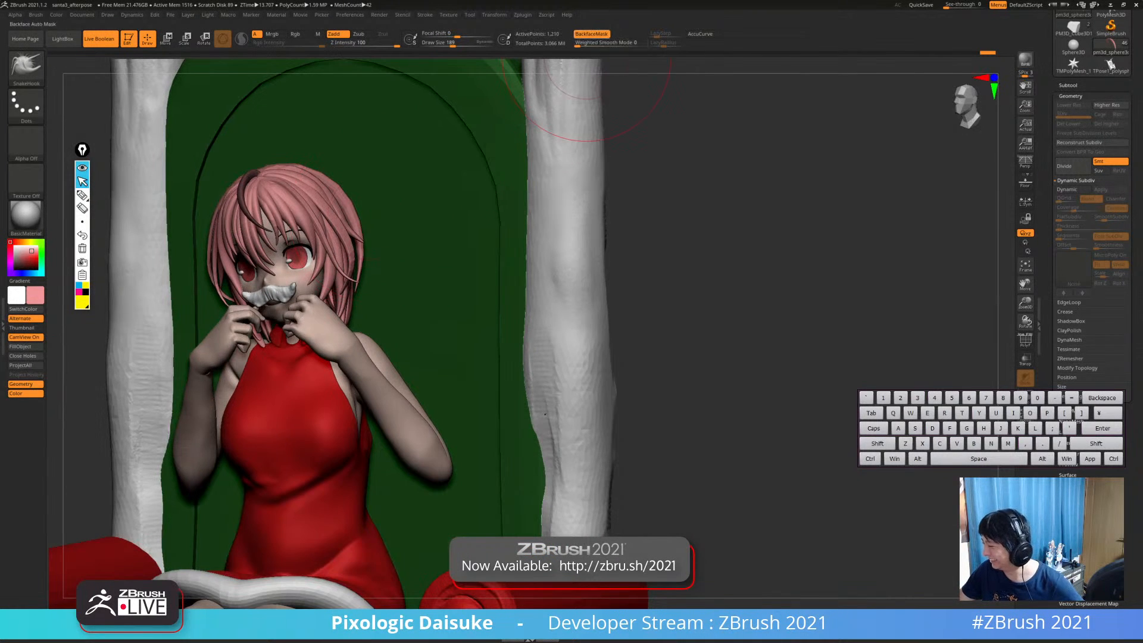
# Turn off BackfaceMask and refine the left-side strand's outer curve and lower end with SnakeHook
pyautogui.click(591, 34)
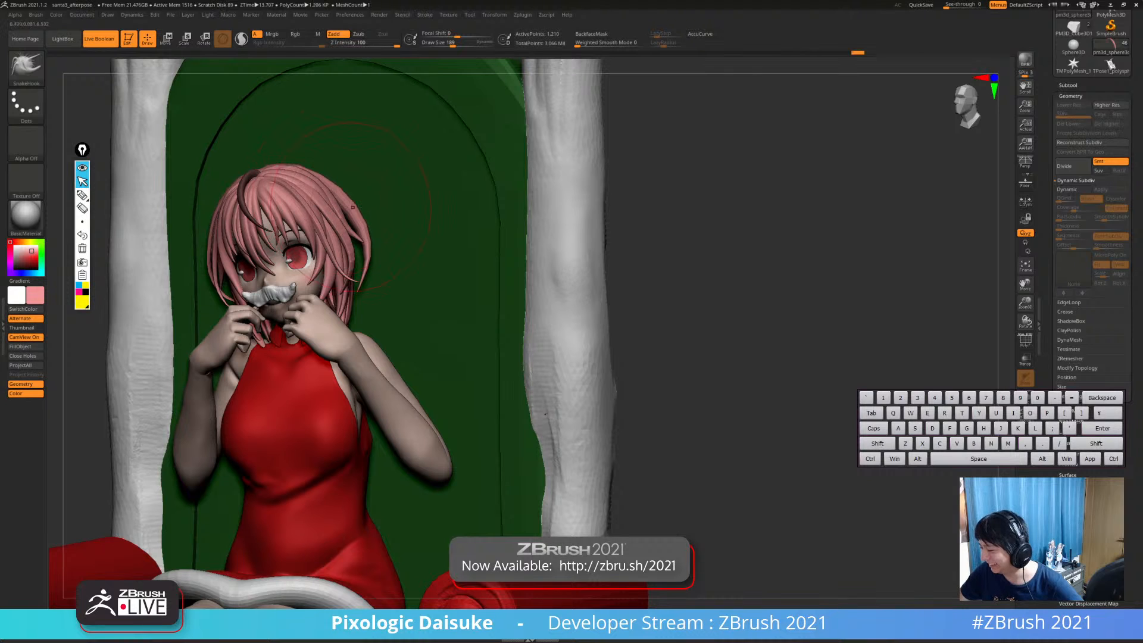
pyautogui.moveTo(369, 213)
pyautogui.mouseDown()
pyautogui.moveTo(340, 196)
pyautogui.moveTo(318, 205)
pyautogui.mouseUp()
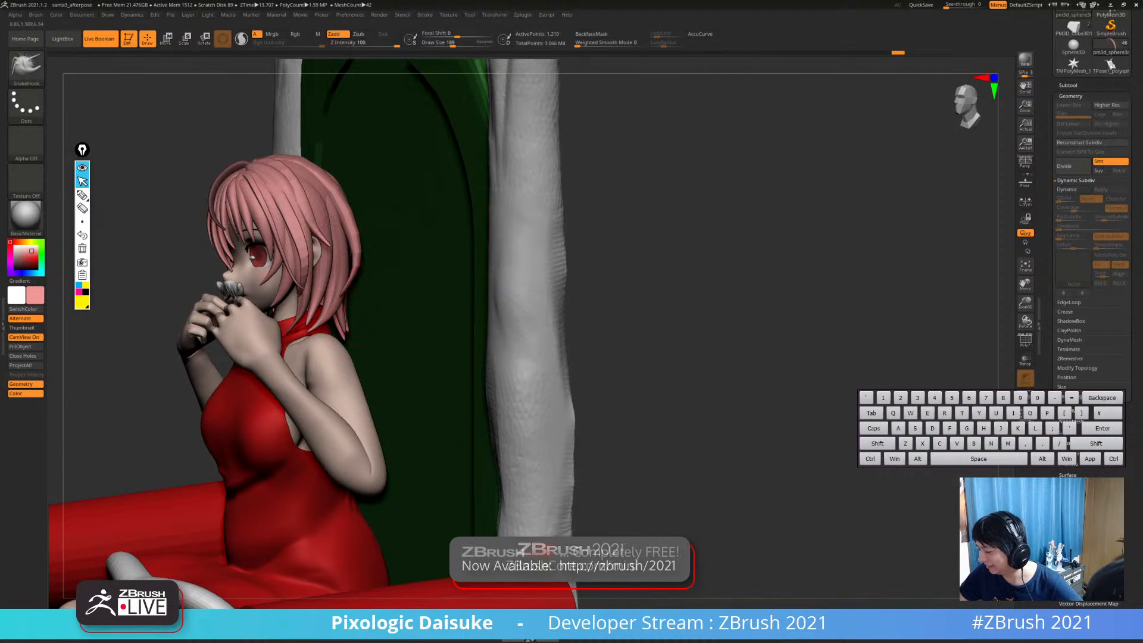
pyautogui.moveTo(357, 295); pyautogui.dragTo(360, 260)
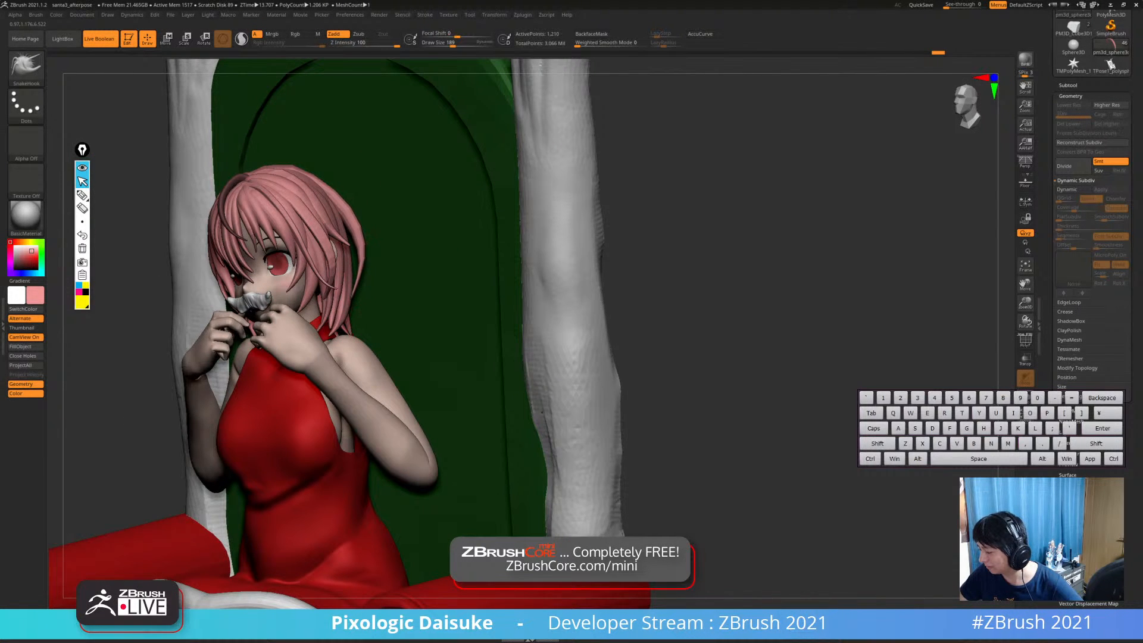
pyautogui.moveTo(345, 211)
pyautogui.keyDown('shift'); pyautogui.mouseDown(button='right')
pyautogui.moveTo(417, 214)
pyautogui.moveTo(417, 244)
pyautogui.moveTo(411, 116)
pyautogui.mouseUp(button='right'); pyautogui.keyUp('shift')
pyautogui.moveTo(342, 149)
pyautogui.mouseDown(button='right')
pyautogui.moveTo(360, 153)
pyautogui.moveTo(360, 206)
pyautogui.moveTo(310, 197)
pyautogui.moveTo(357, 199)
pyautogui.moveTo(374, 266)
pyautogui.mouseUp(button='right')
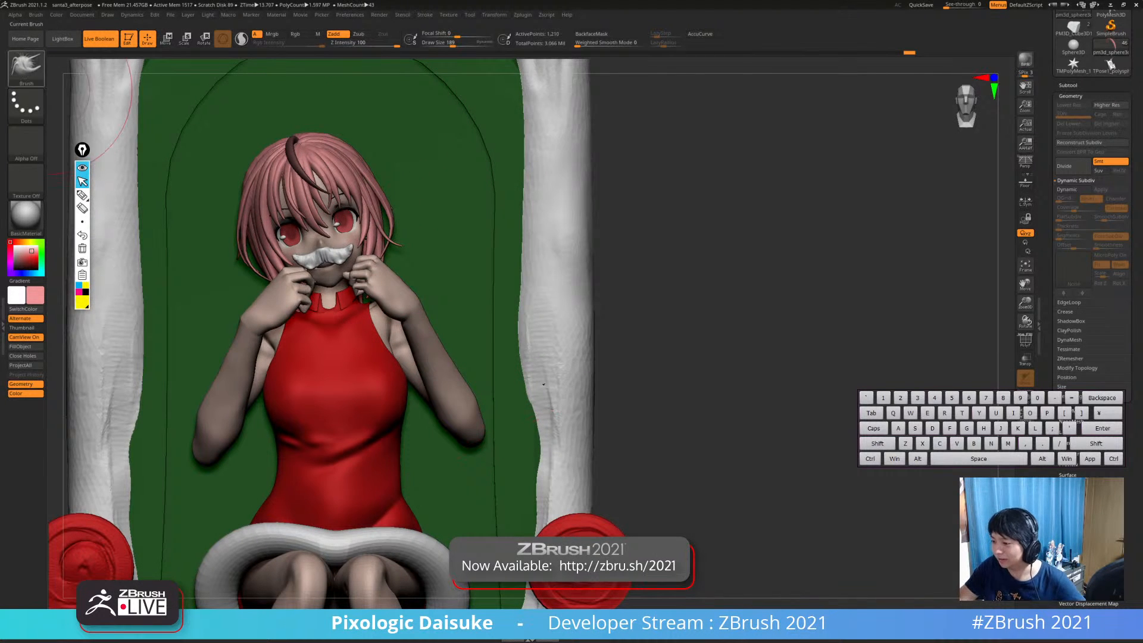
# Try a short STN_HairSet strand across the top of the bangs with a smaller brush, and undo it
pyautogui.click(26, 68)
pyautogui.click(563, 77)
pyautogui.click(435, 44)
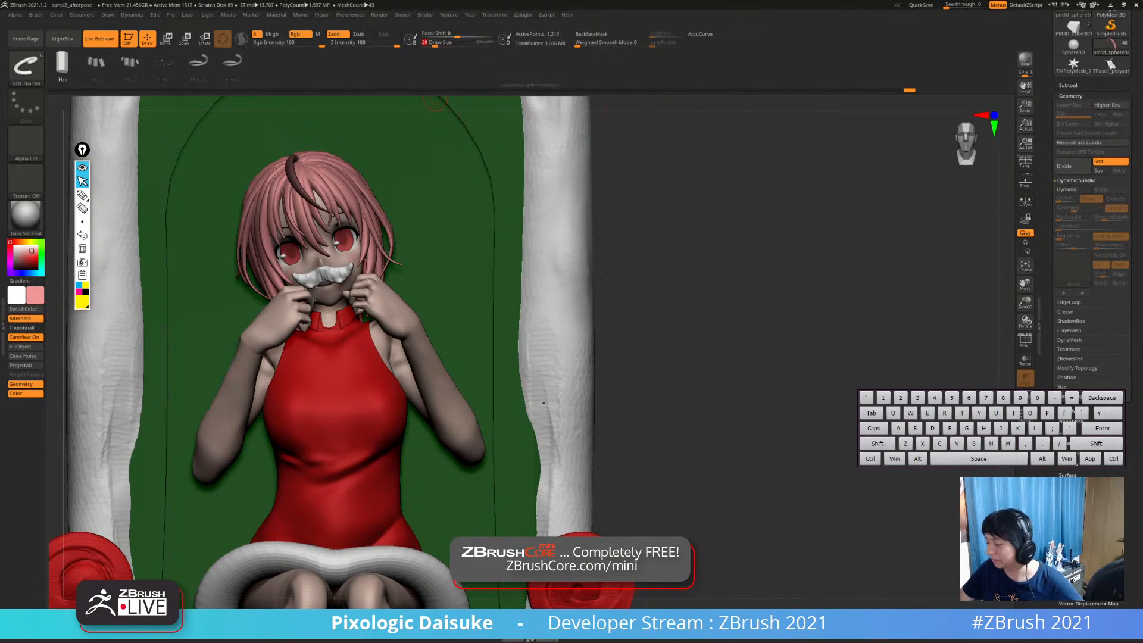
pyautogui.moveTo(340, 166)
pyautogui.keyDown('ctrl'); pyautogui.mouseDown(button='right')
pyautogui.moveTo(309, 210)
pyautogui.moveTo(283, 217)
pyautogui.moveTo(273, 195)
pyautogui.mouseUp(button='right'); pyautogui.keyUp('ctrl')
pyautogui.moveTo(276, 177); pyautogui.dragTo(269, 175, button='right')
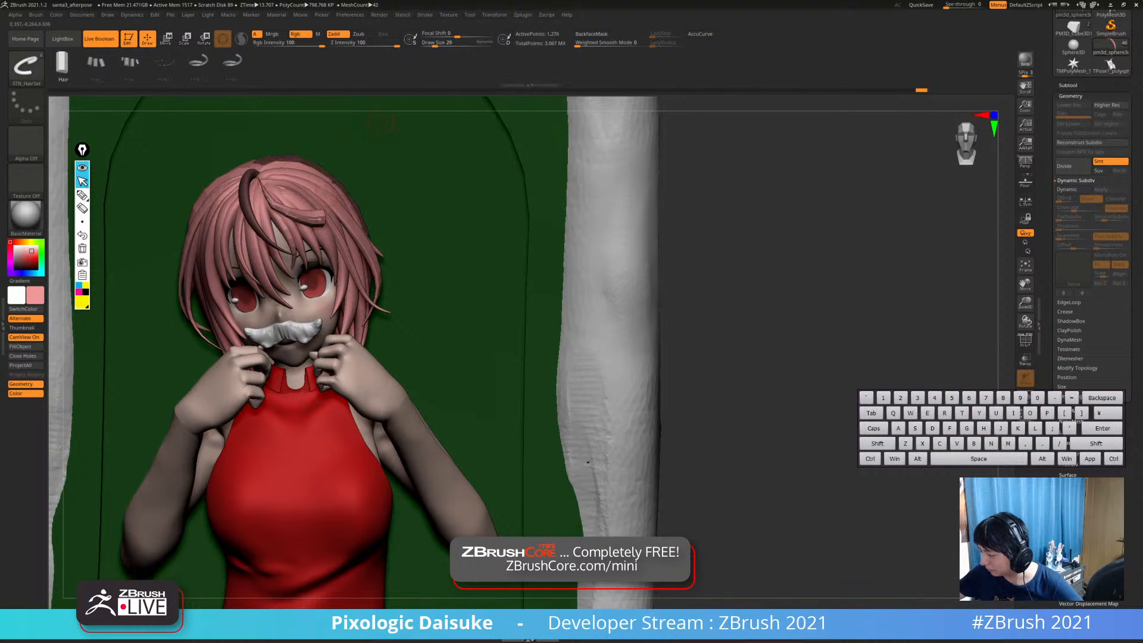
pyautogui.hotkey('ctrl', 'z')
# Flip the Curve Falloff vertically in the curve modifiers for the STN_HairSet brush
pyautogui.click(26, 67)
pyautogui.click(76, 96)
pyautogui.click(449, 14)
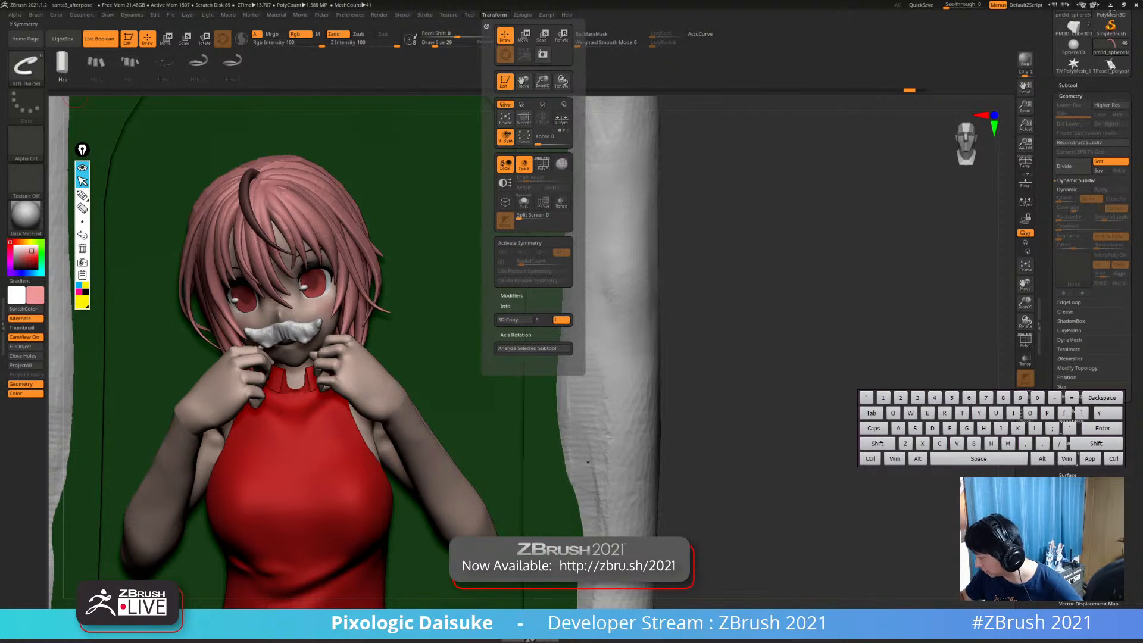
pyautogui.click(424, 15)
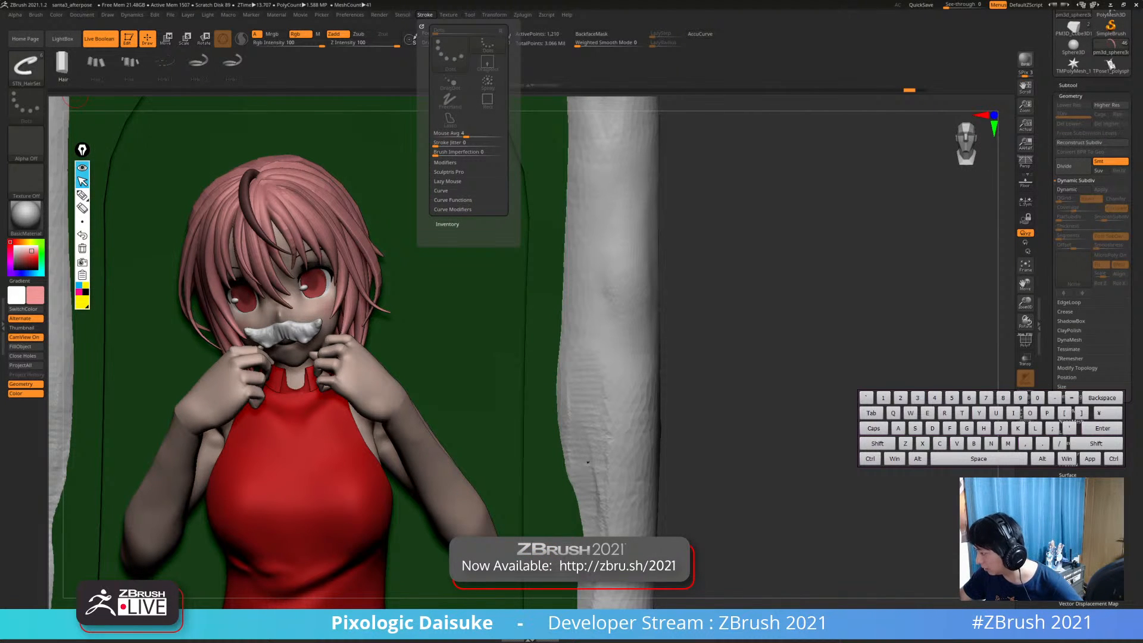
pyautogui.click(453, 200)
pyautogui.click(453, 200)
pyautogui.click(453, 209)
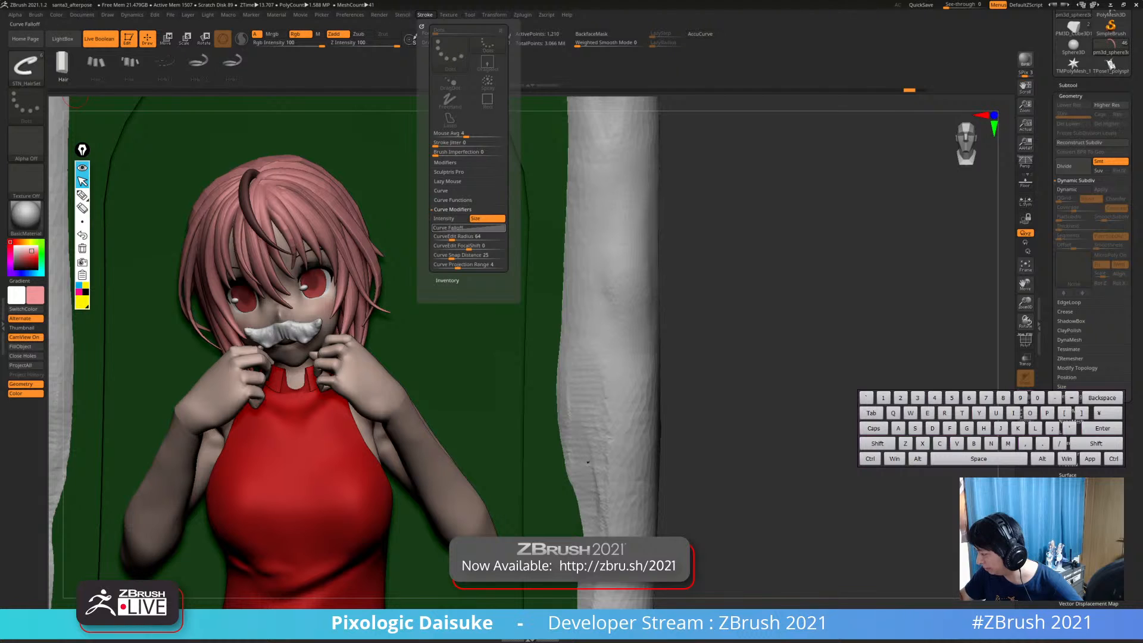
pyautogui.click(448, 227)
pyautogui.click(458, 322)
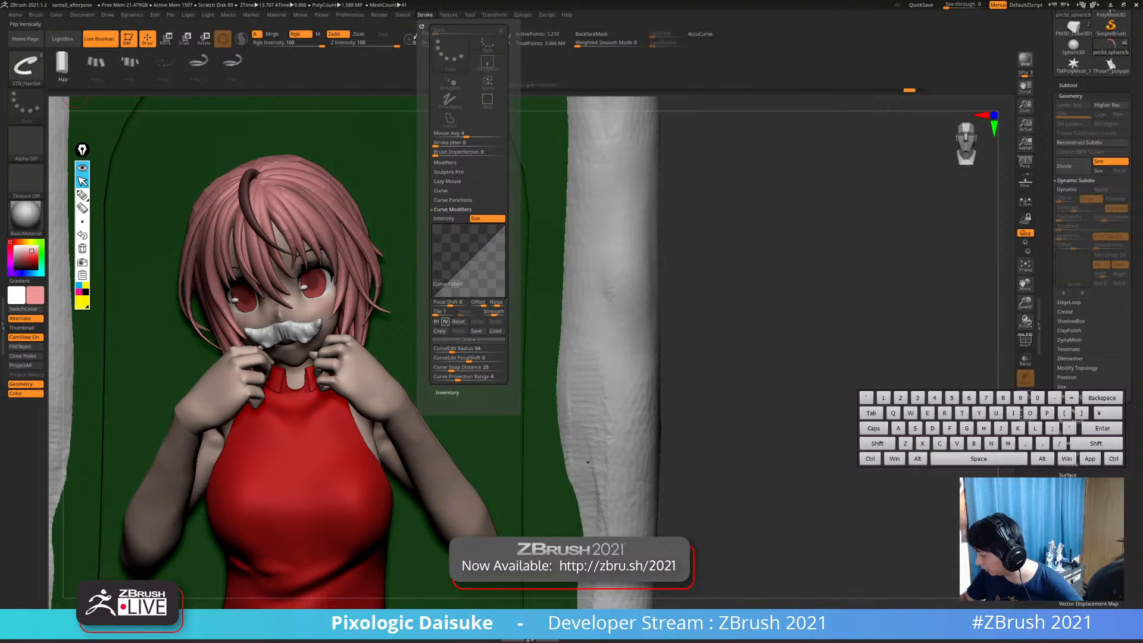
# Draw an STN_HairSet strand from the crown diagonally across the bangs, with the draw size set to 24
pyautogui.keyDown('ctrl'); pyautogui.moveTo(271, 183); pyautogui.dragTo(260, 178, button='right'); pyautogui.keyUp('ctrl')
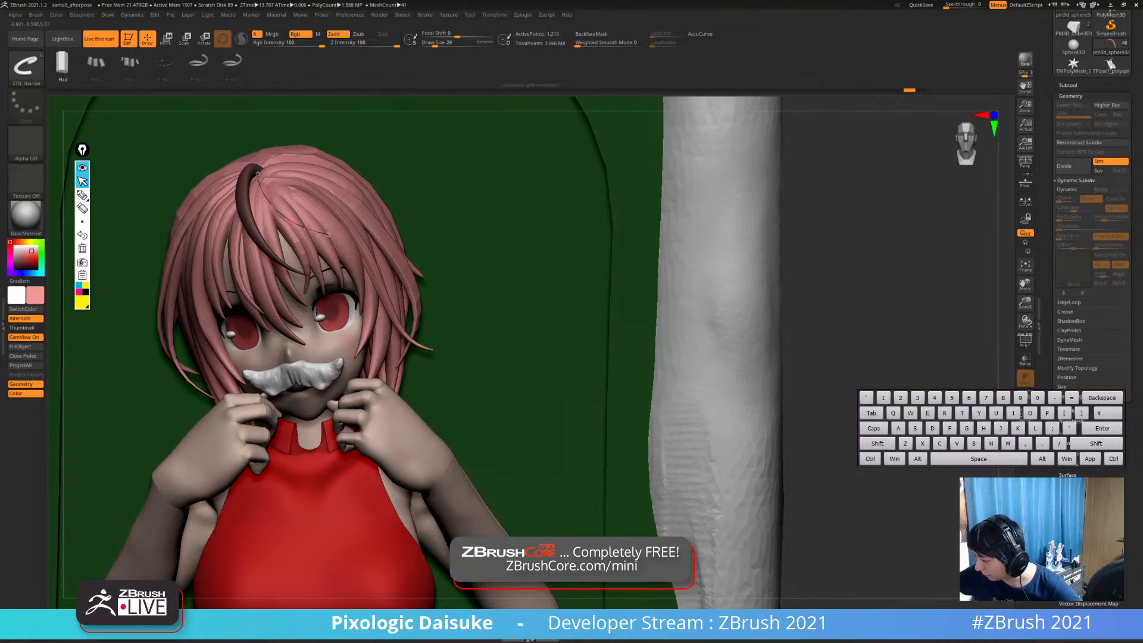
pyautogui.moveTo(328, 234); pyautogui.dragTo(329, 235)
pyautogui.moveTo(333, 229); pyautogui.dragTo(341, 261, button='right')
pyautogui.click(436, 44)
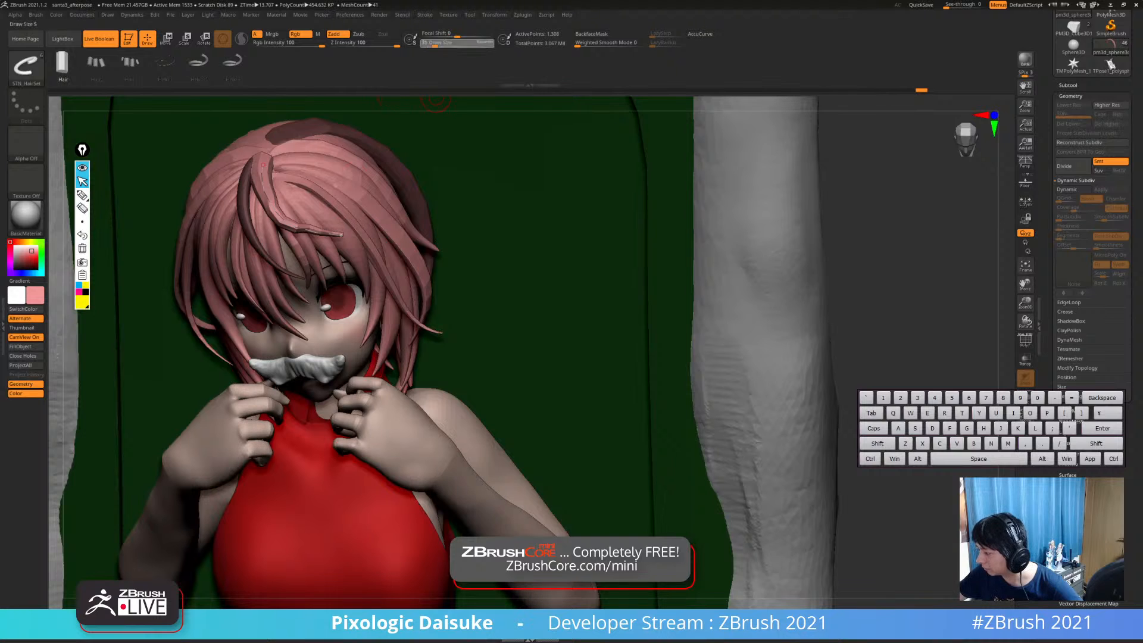
pyautogui.moveTo(436, 102); pyautogui.dragTo(431, 101)
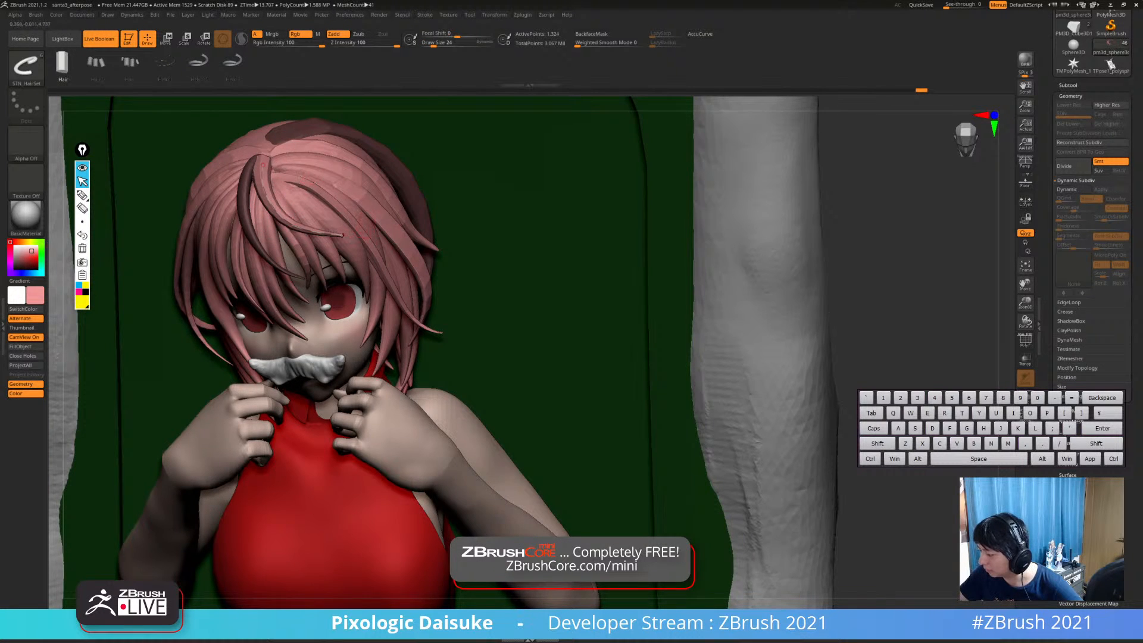
# Switch to SnakeHook and smooth the tip of the new bang strand so it blends into the hair
pyautogui.moveTo(361, 229)
pyautogui.mouseDown(button='right')
pyautogui.moveTo(345, 196)
pyautogui.moveTo(333, 199)
pyautogui.mouseUp(button='right')
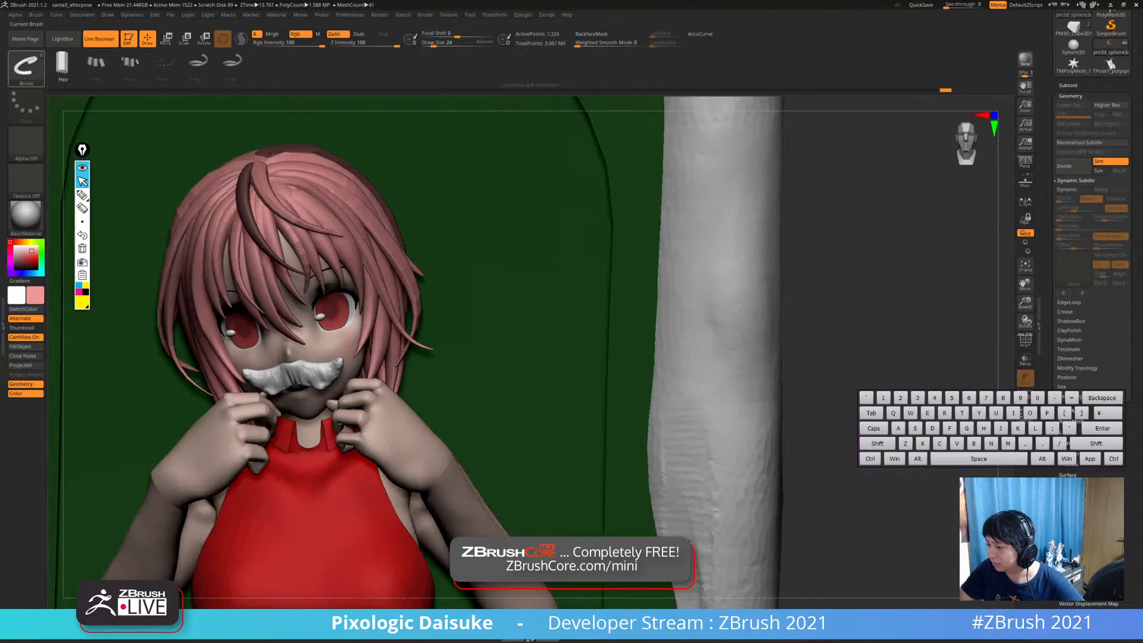
pyautogui.click(26, 68)
pyautogui.click(413, 77)
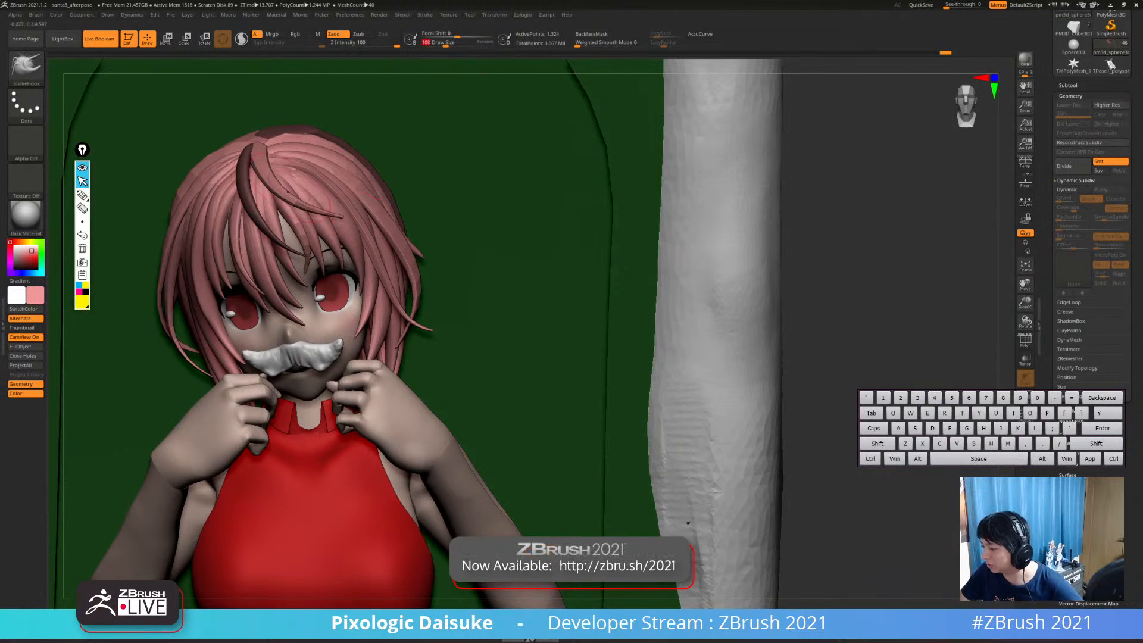
pyautogui.press('shift')
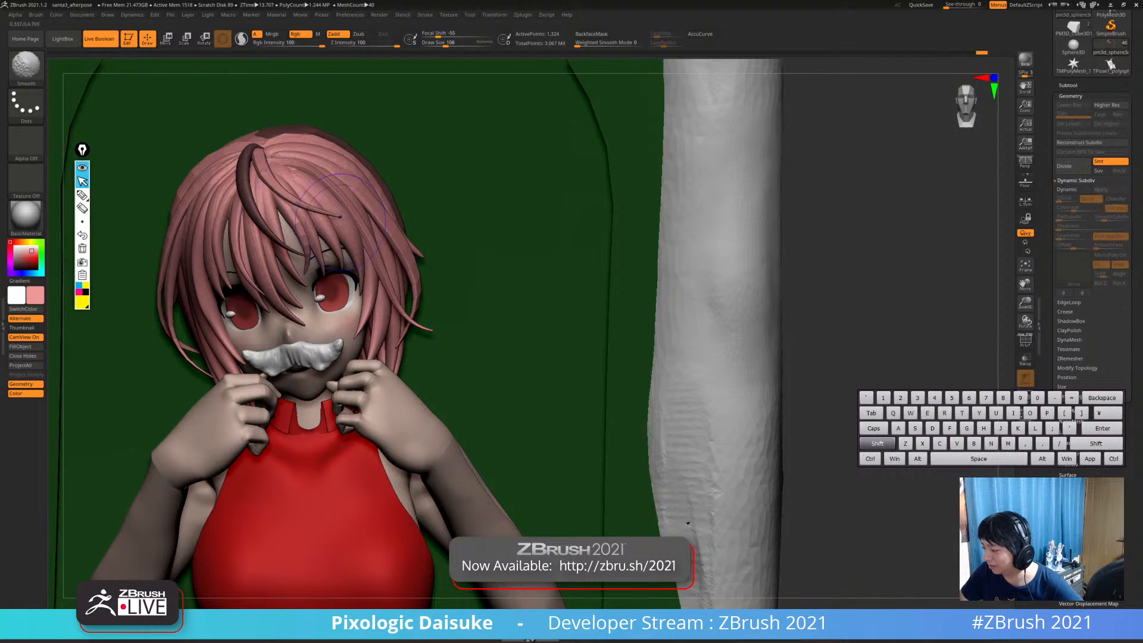
pyautogui.keyDown('shift'); pyautogui.moveTo(340, 220); pyautogui.dragTo(322, 227); pyautogui.keyUp('shift')
pyautogui.moveTo(345, 228)
pyautogui.mouseDown(button='right')
pyautogui.moveTo(356, 226)
pyautogui.moveTo(347, 233)
pyautogui.mouseUp(button='right')
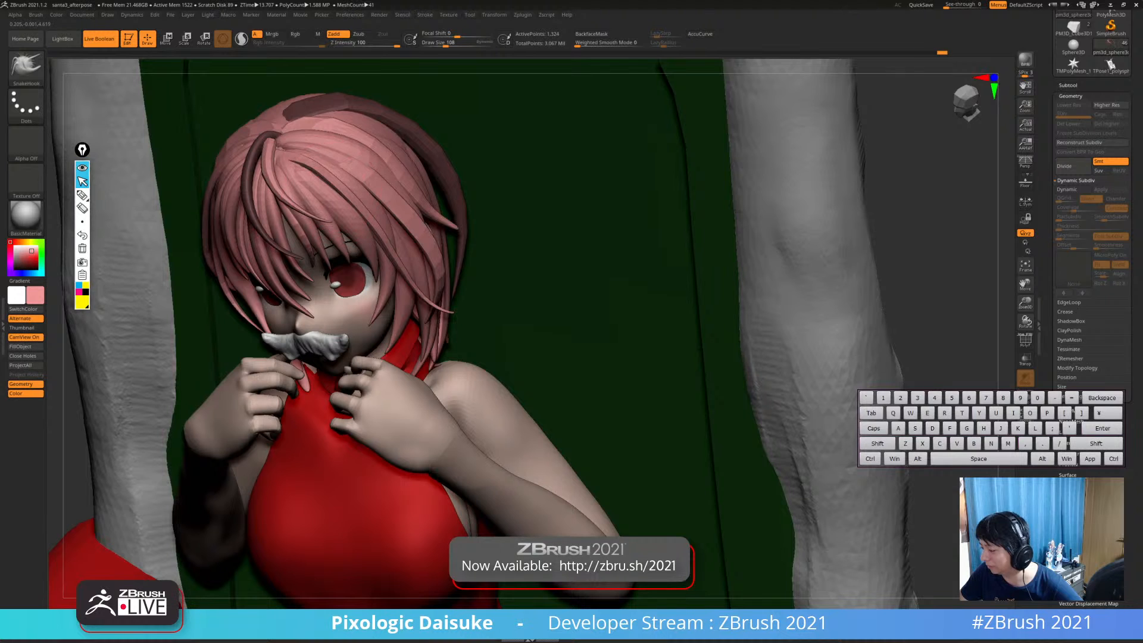
# Nudge the upper middle of the bang strand with SnakeHook and smooth its root at the crown
pyautogui.moveTo(306, 173); pyautogui.dragTo(318, 177)
pyautogui.moveTo(320, 181); pyautogui.dragTo(345, 190, button='right')
pyautogui.keyDown('shift'); pyautogui.moveTo(271, 143); pyautogui.dragTo(276, 135); pyautogui.keyUp('shift')
pyautogui.moveTo(289, 131)
pyautogui.mouseDown(button='right')
pyautogui.moveTo(280, 140)
pyautogui.moveTo(315, 130)
pyautogui.moveTo(275, 135)
pyautogui.moveTo(304, 142)
pyautogui.mouseUp(button='right')
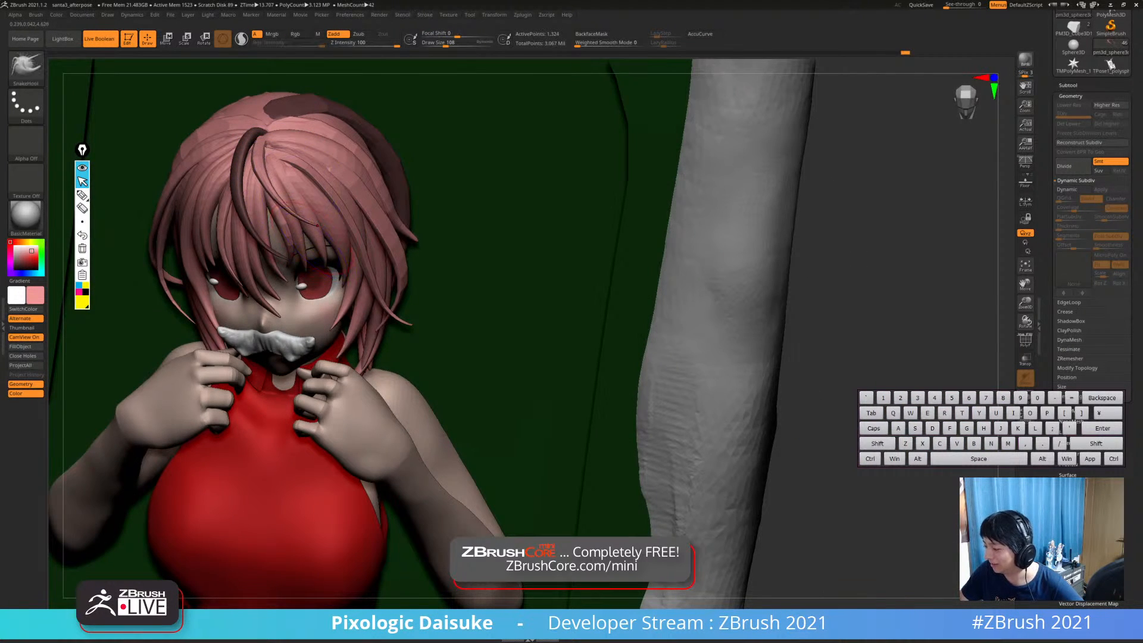
# Examine the hair silhouette on the whole seated figure, stepping back one edit to compare the bangs
pyautogui.moveTo(317, 226); pyautogui.dragTo(459, 218, button='right')
pyautogui.keyDown('shift'); pyautogui.moveTo(587, 334); pyautogui.dragTo(509, 359, button='right'); pyautogui.keyUp('shift')
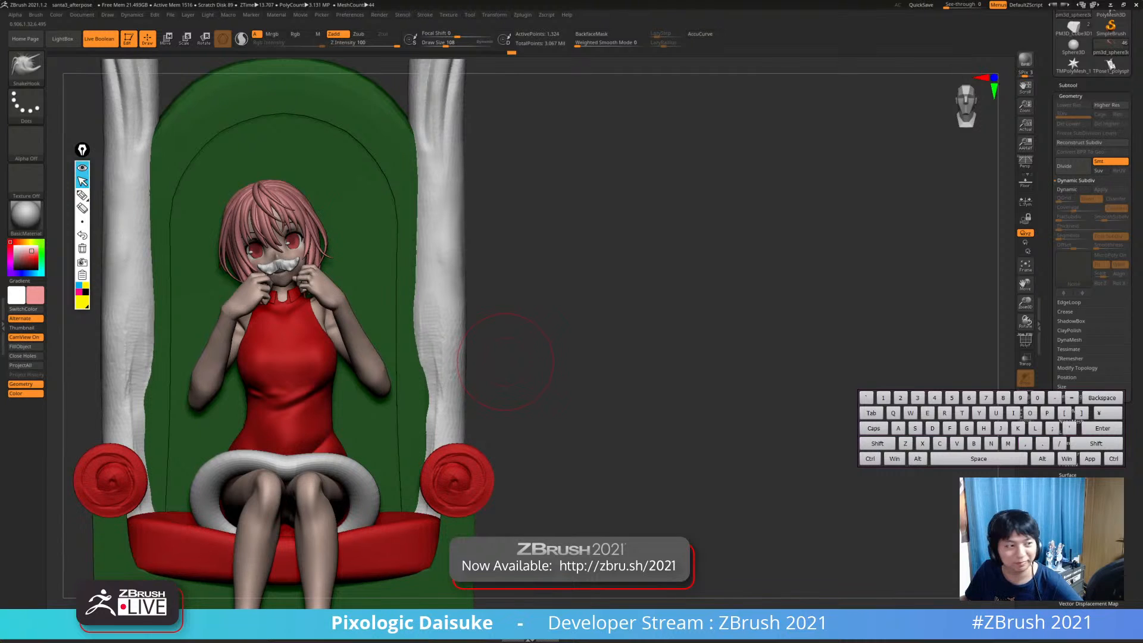
pyautogui.hotkey('ctrl', 'z')
pyautogui.keyDown('ctrl'); pyautogui.moveTo(271, 181); pyautogui.dragTo(271, 381, button='right'); pyautogui.keyUp('ctrl')
pyautogui.moveTo(270, 381); pyautogui.dragTo(161, 464, button='right')
pyautogui.moveTo(161, 464); pyautogui.dragTo(238, 381, button='right')
pyautogui.keyDown('alt'); pyautogui.moveTo(238, 381); pyautogui.dragTo(404, 238, button='right'); pyautogui.keyUp('alt')
pyautogui.keyDown('ctrl'); pyautogui.moveTo(405, 239); pyautogui.dragTo(409, 153, button='right'); pyautogui.keyUp('ctrl')
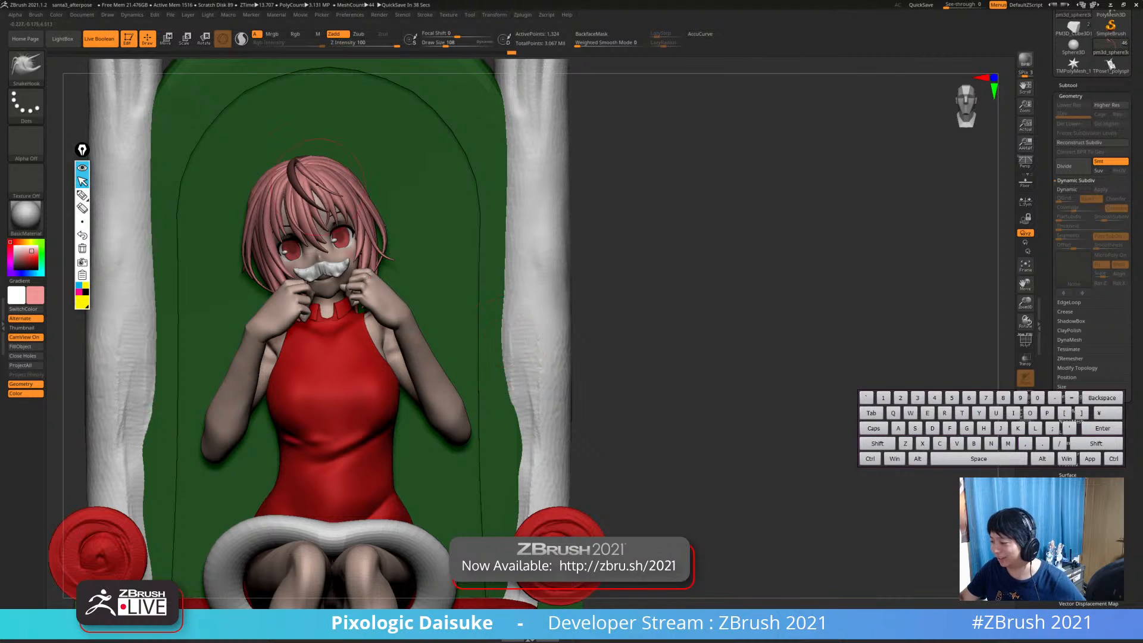
pyautogui.moveTo(642, 334); pyautogui.dragTo(607, 417)
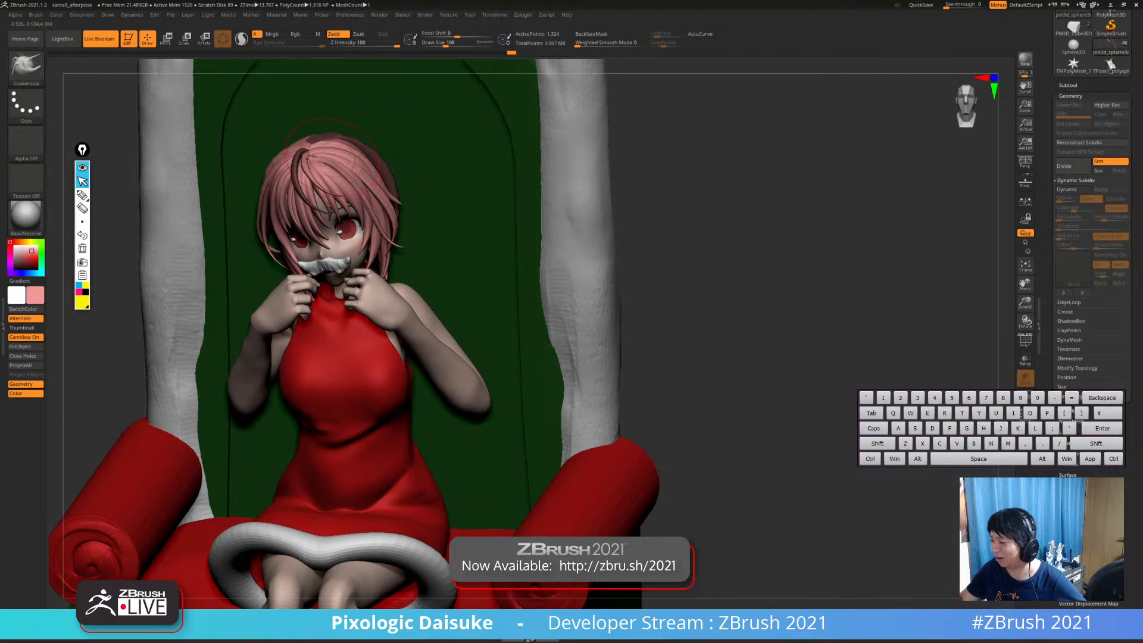
pyautogui.moveTo(637, 291); pyautogui.dragTo(592, 235)
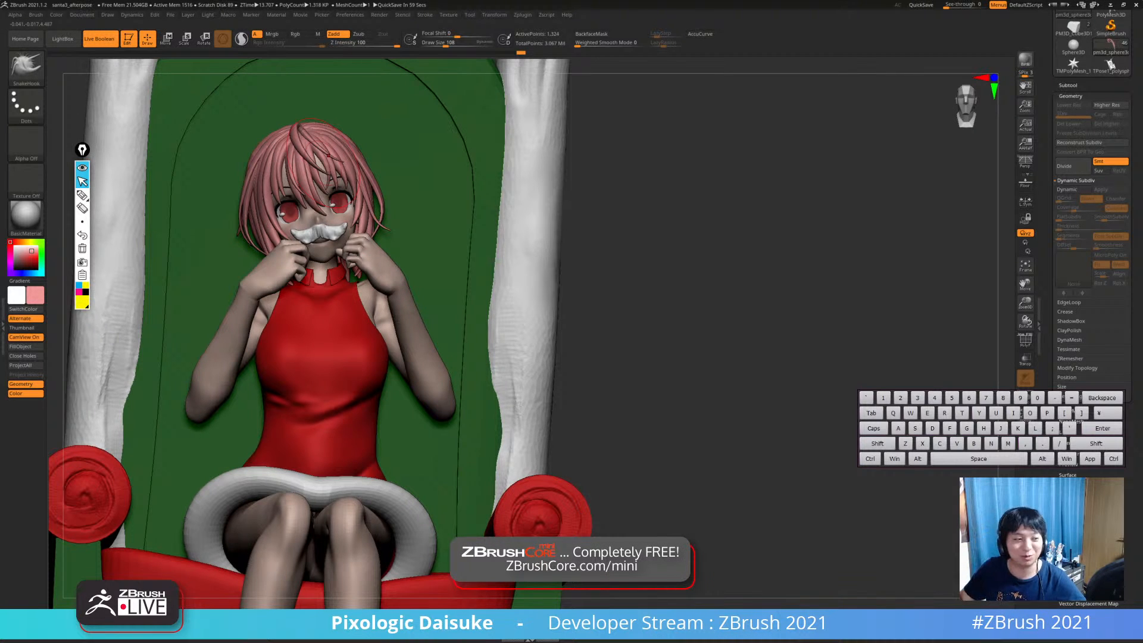
pyautogui.moveTo(631, 285); pyautogui.dragTo(616, 328)
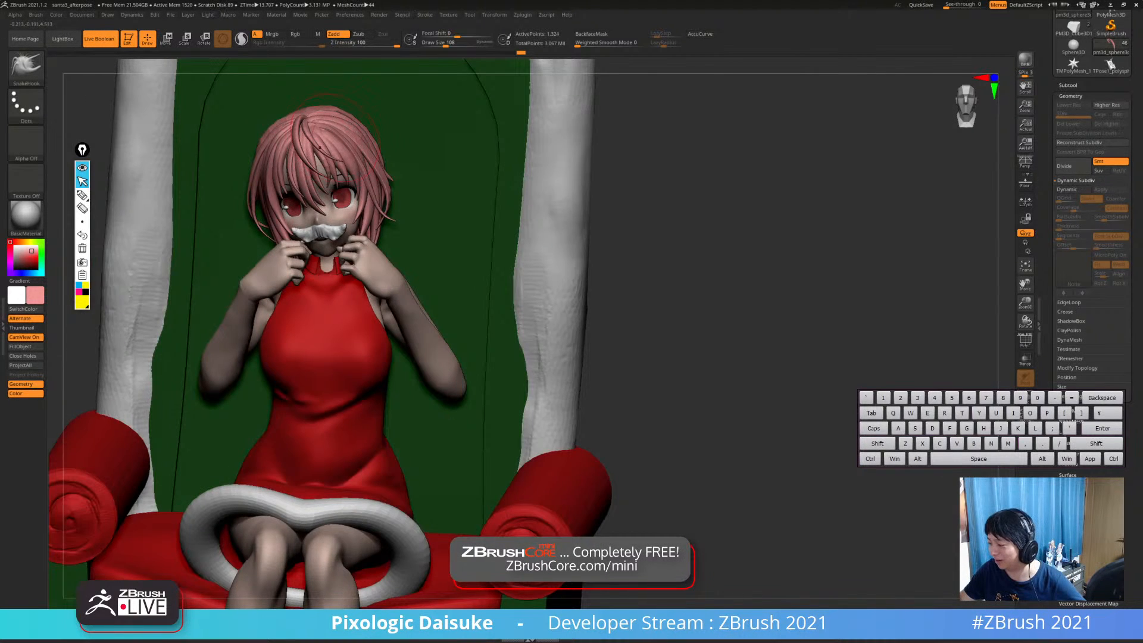
# Compare the bangs before and after the latest edits through the undo history, from raised and frontal angles
pyautogui.moveTo(337, 130); pyautogui.dragTo(314, 138, button='right')
pyautogui.hotkey('ctrl', 'z')
pyautogui.hotkey('ctrl', 'z')
pyautogui.hotkey('ctrl', 'z')
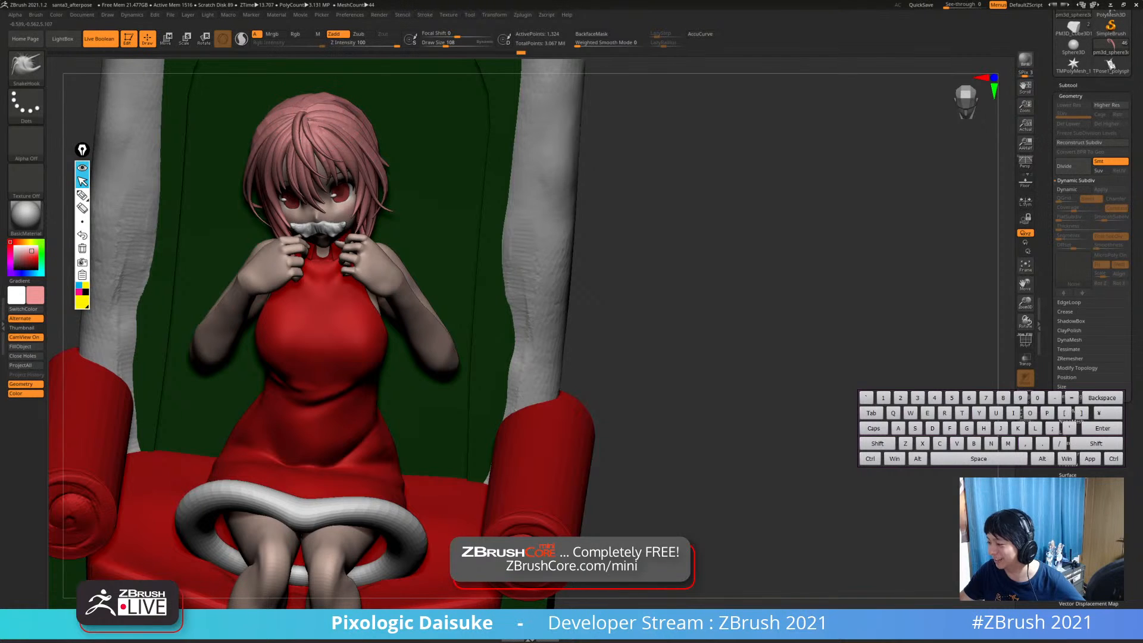
pyautogui.moveTo(613, 309); pyautogui.dragTo(607, 250, button='right')
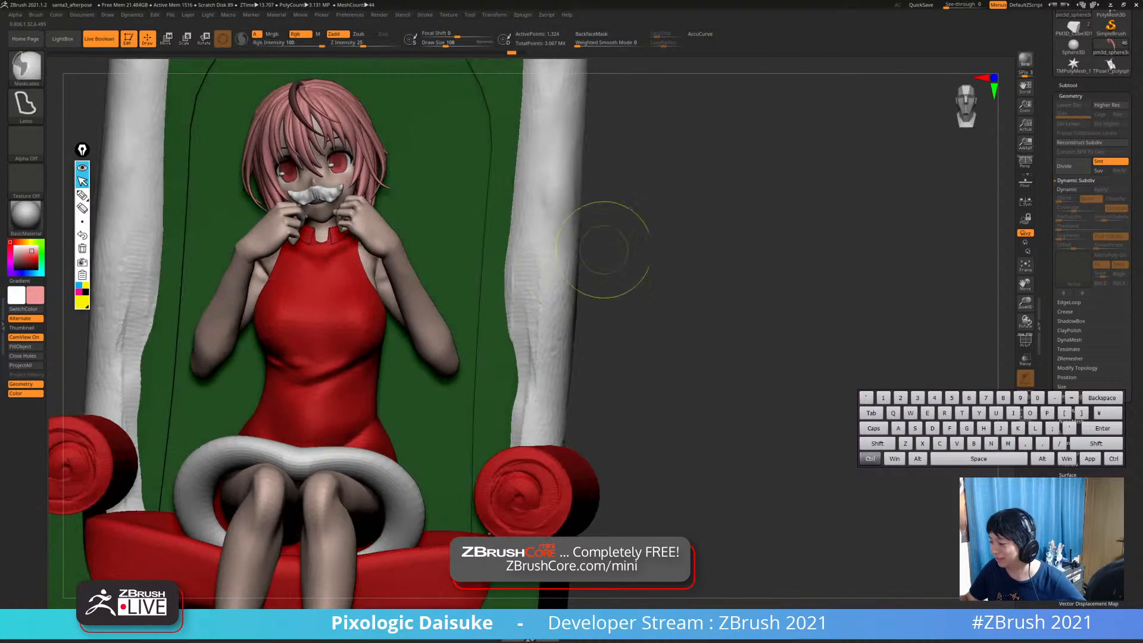
pyautogui.keyDown('ctrl'); pyautogui.moveTo(607, 250); pyautogui.dragTo(622, 268); pyautogui.keyUp('ctrl')
pyautogui.moveTo(595, 268)
pyautogui.keyDown('ctrl'); pyautogui.mouseDown(button='right')
pyautogui.moveTo(512, 262)
pyautogui.moveTo(462, 302)
pyautogui.mouseUp(button='right'); pyautogui.keyUp('ctrl')
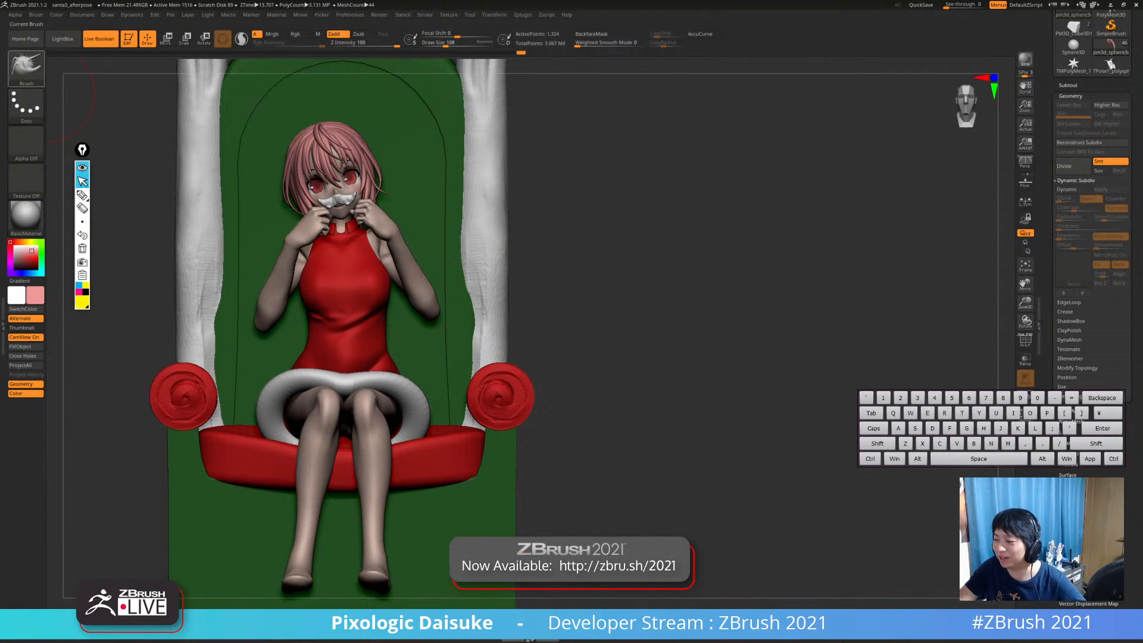
# Draw an STN_Flat strand of draw size 24 down the left side of the hair and inspect it in isolation
pyautogui.press('b')
pyautogui.click(592, 114)
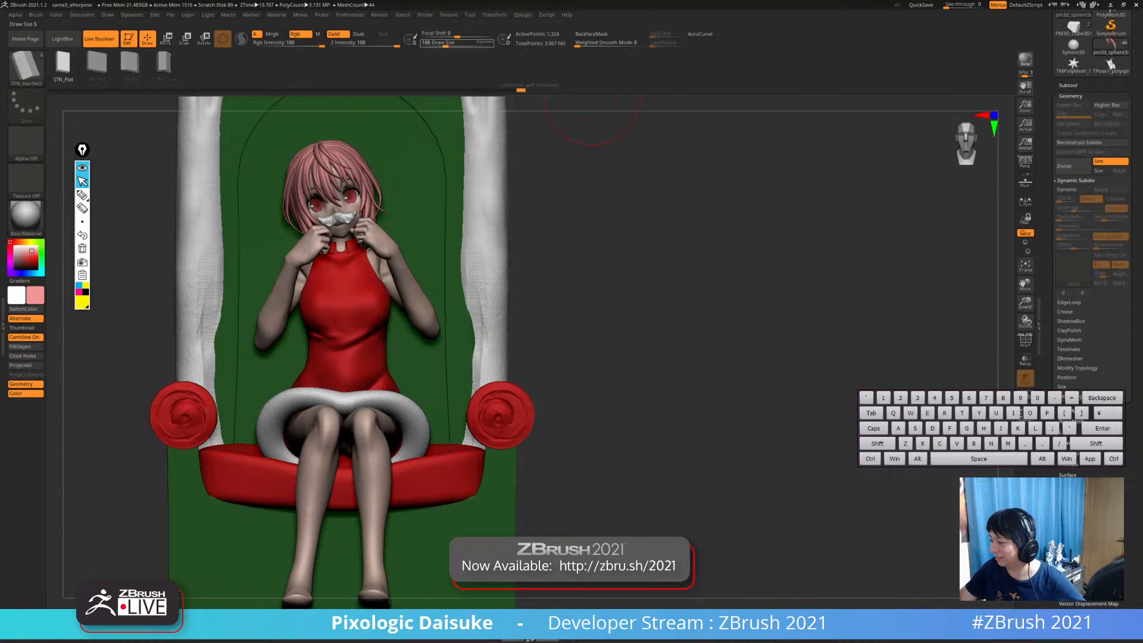
pyautogui.click(437, 45)
pyautogui.moveTo(407, 355); pyautogui.dragTo(405, 384, button='right')
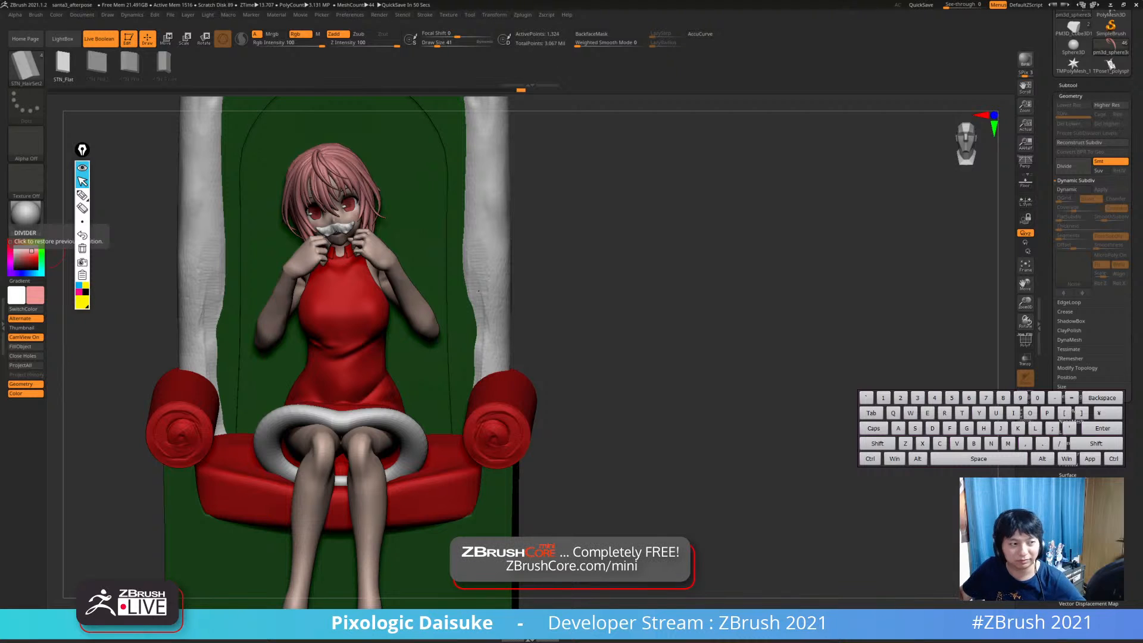
pyautogui.moveTo(179, 202)
pyautogui.mouseDown(button='right')
pyautogui.moveTo(232, 190)
pyautogui.moveTo(232, 250)
pyautogui.mouseUp(button='right')
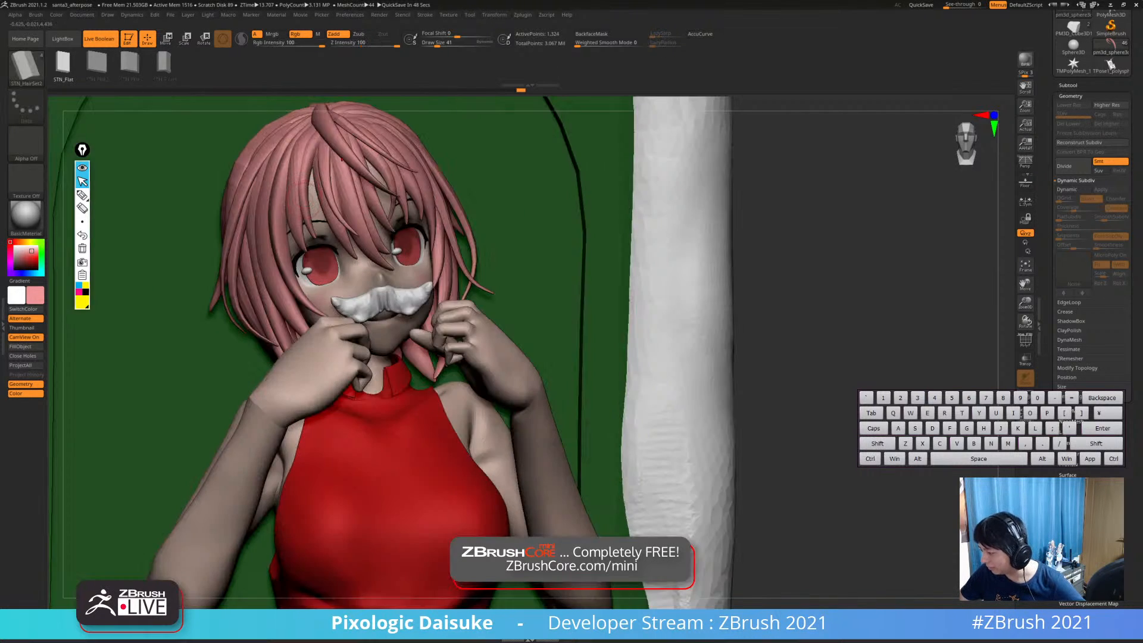
pyautogui.moveTo(208, 178); pyautogui.dragTo(260, 164, button='right')
pyautogui.click(433, 44)
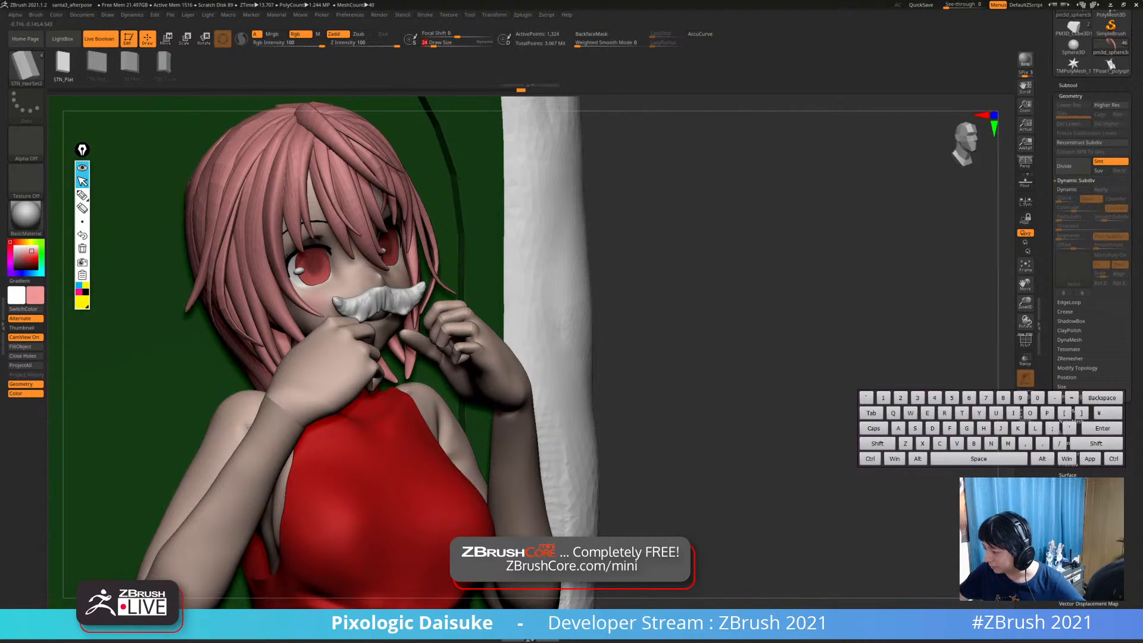
pyautogui.moveTo(269, 155); pyautogui.dragTo(256, 305)
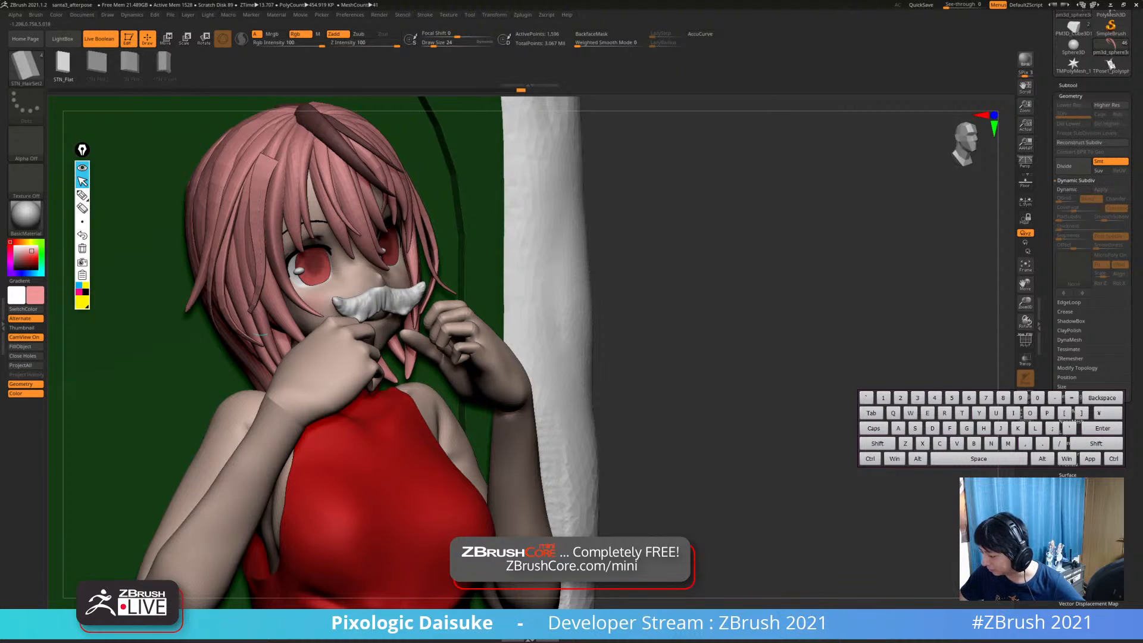
pyautogui.moveTo(260, 334)
pyautogui.mouseDown(button='right')
pyautogui.moveTo(204, 327)
pyautogui.moveTo(247, 325)
pyautogui.mouseUp(button='right')
pyautogui.hotkey('alt', 's')
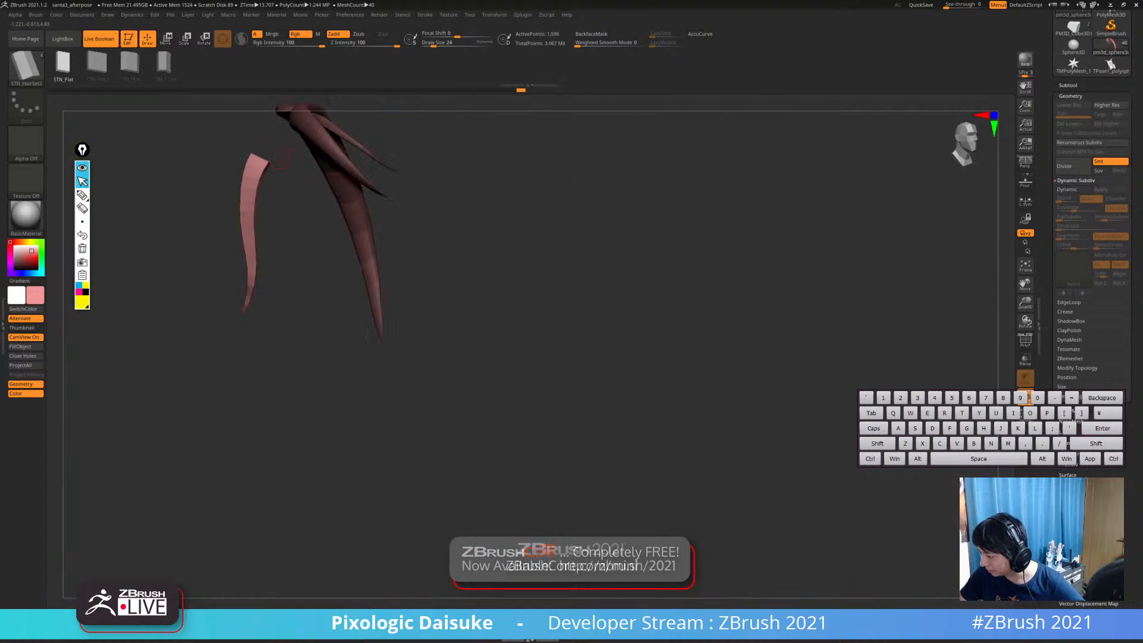
pyautogui.hotkey('alt', 's')
# Switch to SnakeHook at draw size 91 and smooth the root and upper part of the left-side flat strand
pyautogui.click(26, 66)
pyautogui.click(76, 75)
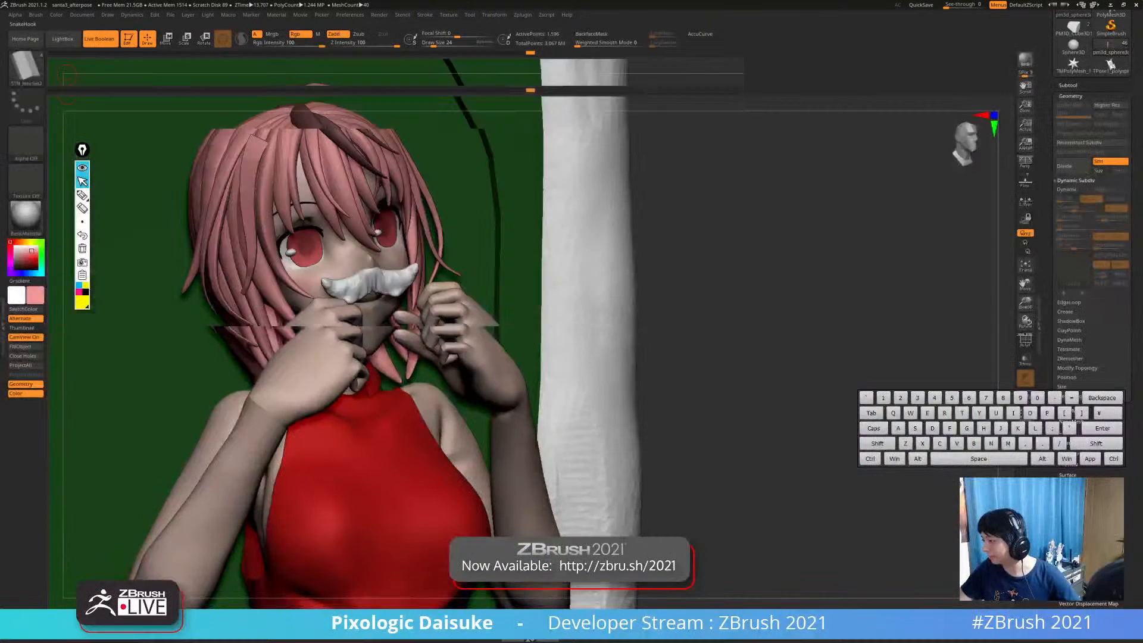
pyautogui.click(443, 44)
pyautogui.press('shift')
pyautogui.keyDown('shift'); pyautogui.moveTo(260, 149); pyautogui.dragTo(258, 147); pyautogui.keyUp('shift')
pyautogui.moveTo(259, 147); pyautogui.dragTo(212, 166, button='right')
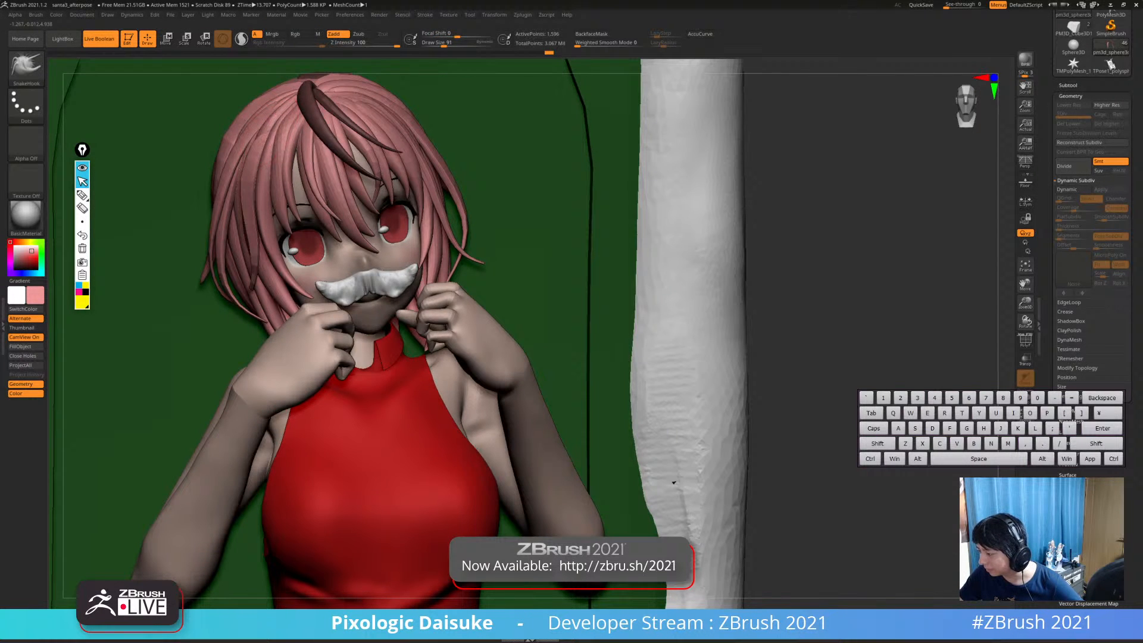
pyautogui.keyDown('shift'); pyautogui.moveTo(263, 135); pyautogui.dragTo(268, 130); pyautogui.keyUp('shift')
pyautogui.press('shift')
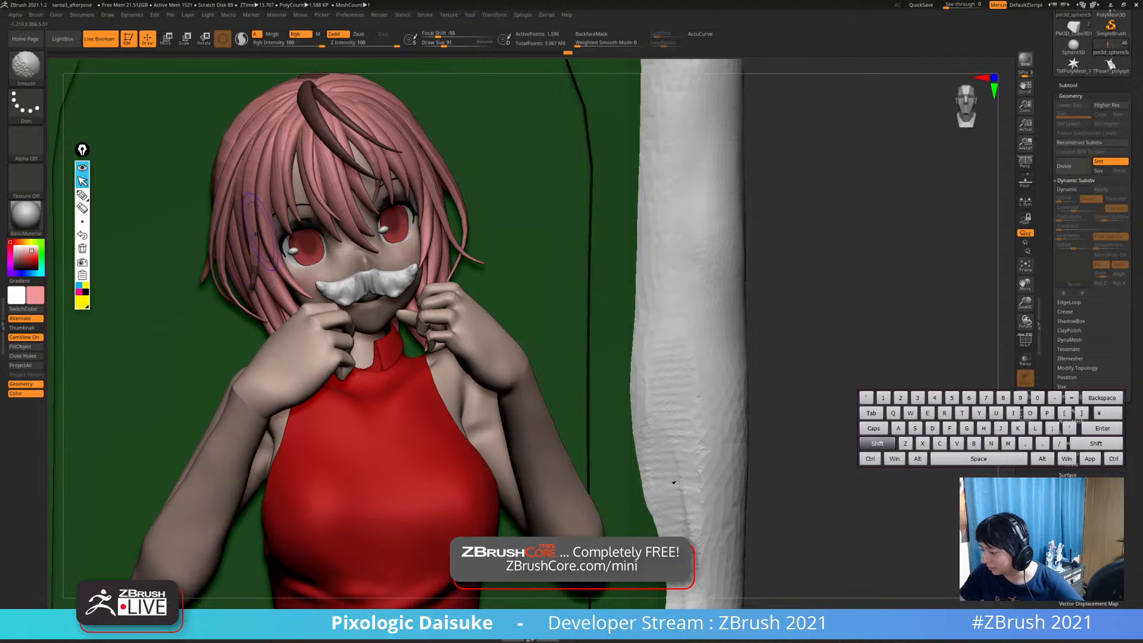
# Smooth the lower end of the left-side flat strand and enable BackfaceMask for further shaping
pyautogui.moveTo(238, 289); pyautogui.dragTo(269, 287, button='right')
pyautogui.keyDown('shift'); pyautogui.moveTo(253, 282); pyautogui.dragTo(250, 286); pyautogui.keyUp('shift')
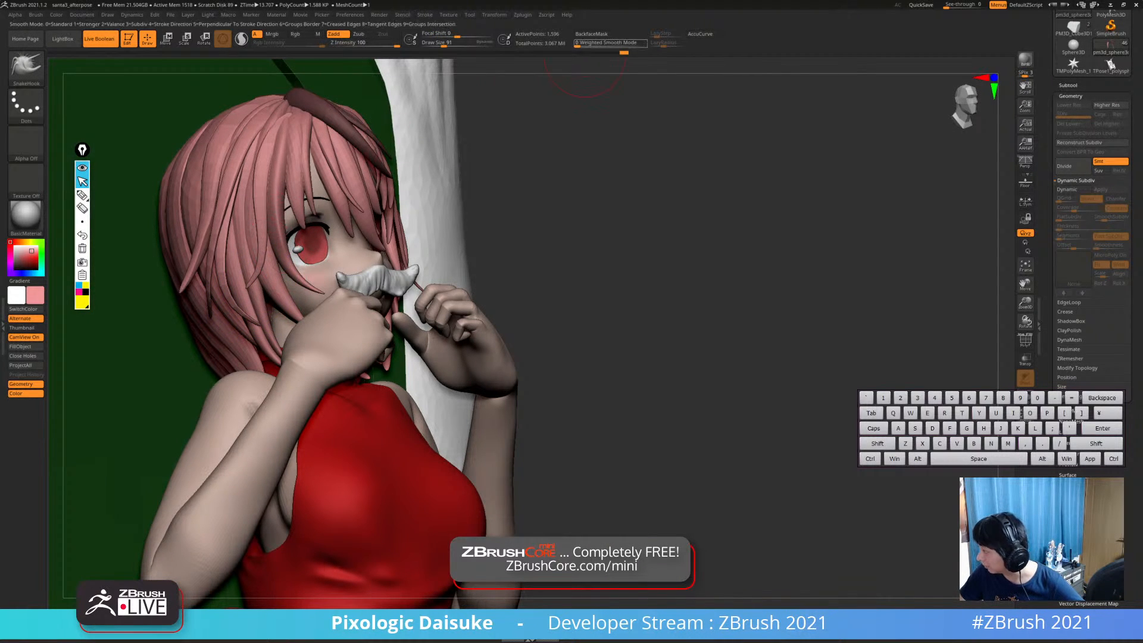
pyautogui.click(591, 34)
pyautogui.moveTo(264, 266); pyautogui.dragTo(238, 253, button='right')
pyautogui.moveTo(268, 204); pyautogui.dragTo(268, 197, button='right')
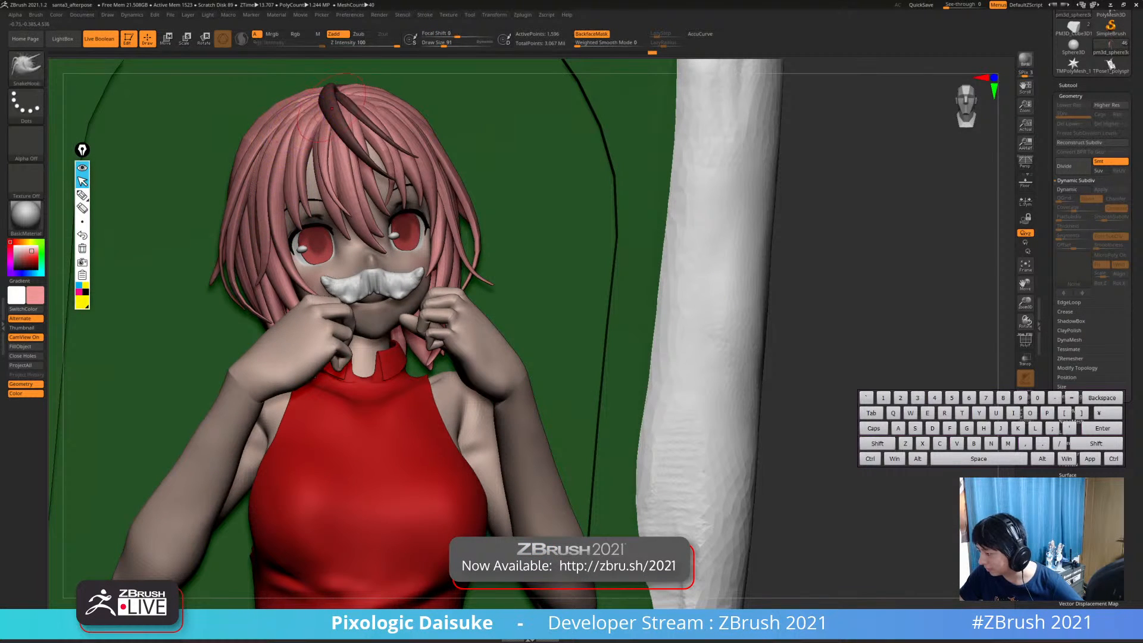
# Examine the updated hair silhouette with the whole seated figure and chair in view
pyautogui.moveTo(303, 128)
pyautogui.keyDown('ctrl'); pyautogui.mouseDown(button='right')
pyautogui.moveTo(357, 89)
pyautogui.moveTo(423, 112)
pyautogui.moveTo(439, 163)
pyautogui.moveTo(523, 302)
pyautogui.moveTo(543, 313)
pyautogui.mouseUp(button='right'); pyautogui.keyUp('ctrl')
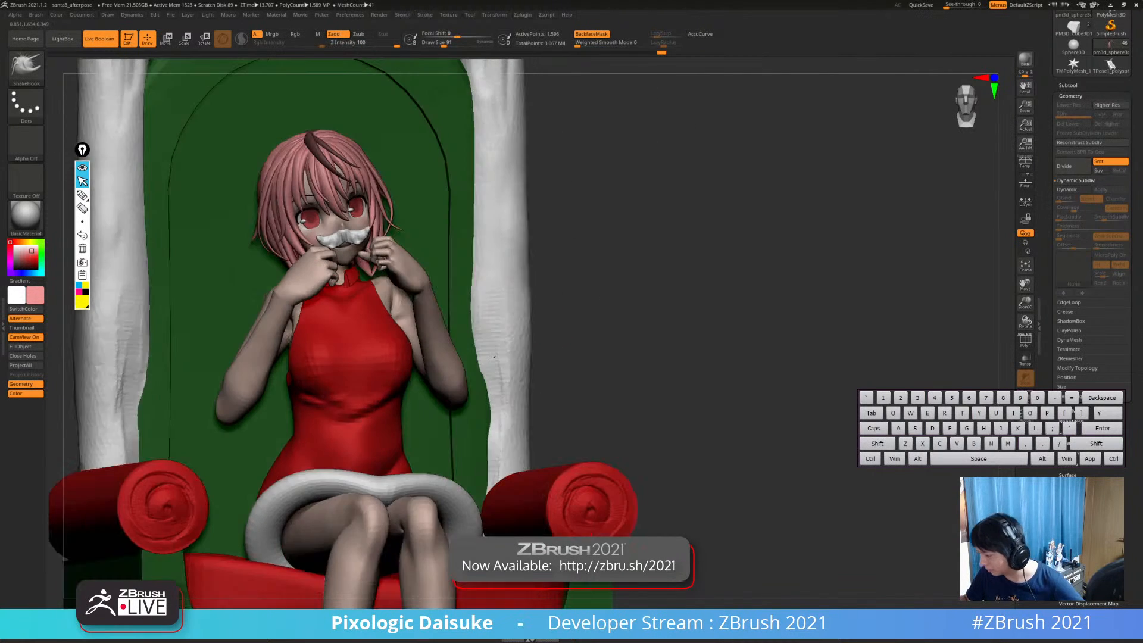
pyautogui.moveTo(494, 357); pyautogui.dragTo(523, 340, button='right')
pyautogui.moveTo(631, 310); pyautogui.dragTo(590, 300, button='right')
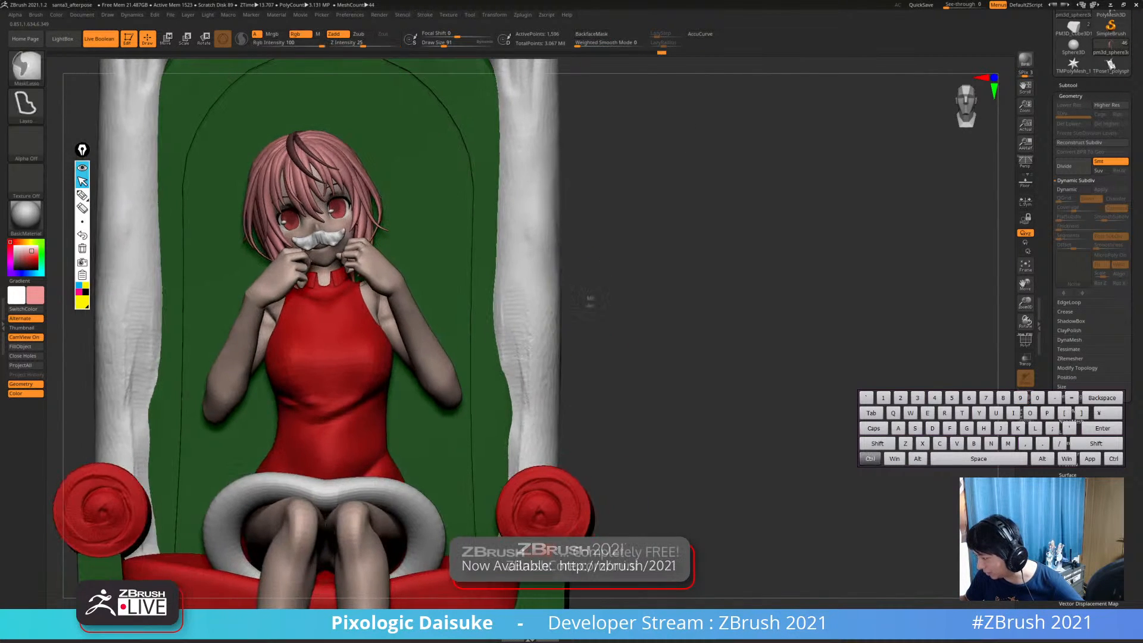
pyautogui.keyDown('ctrl'); pyautogui.moveTo(590, 300); pyautogui.dragTo(593, 303); pyautogui.keyUp('ctrl')
pyautogui.moveTo(589, 285)
pyautogui.mouseDown(button='right')
pyautogui.moveTo(596, 306)
pyautogui.moveTo(559, 306)
pyautogui.moveTo(603, 305)
pyautogui.moveTo(563, 306)
pyautogui.moveTo(599, 302)
pyautogui.moveTo(568, 304)
pyautogui.moveTo(598, 300)
pyautogui.moveTo(558, 286)
pyautogui.moveTo(561, 305)
pyautogui.moveTo(571, 300)
pyautogui.moveTo(511, 319)
pyautogui.moveTo(498, 355)
pyautogui.mouseUp(button='right')
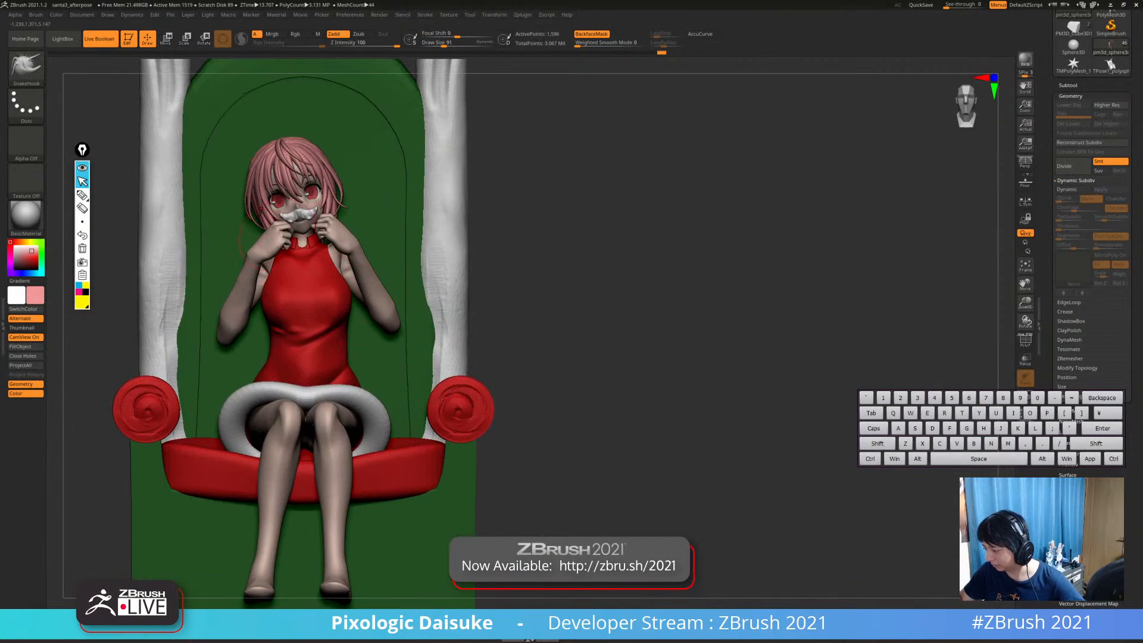
pyautogui.hotkey('alt', 's')
pyautogui.hotkey('alt', 's')
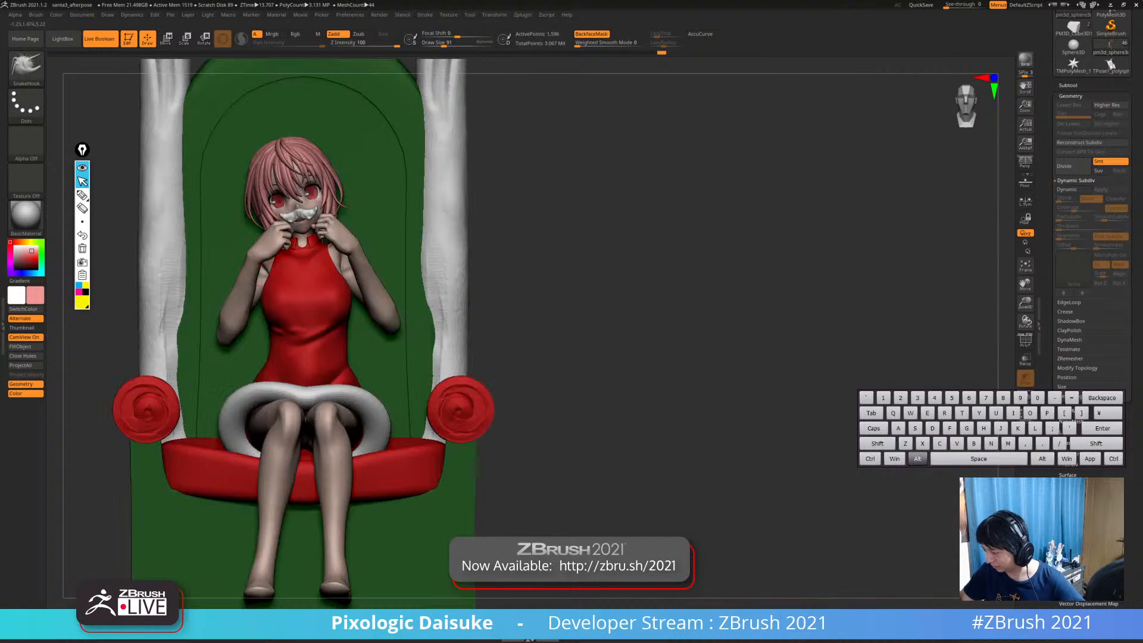
pyautogui.keyDown('alt'); pyautogui.click(267, 240); pyautogui.keyUp('alt')
pyautogui.moveTo(267, 241)
pyautogui.mouseDown(button='right')
pyautogui.moveTo(340, 249)
pyautogui.moveTo(275, 256)
pyautogui.mouseUp(button='right')
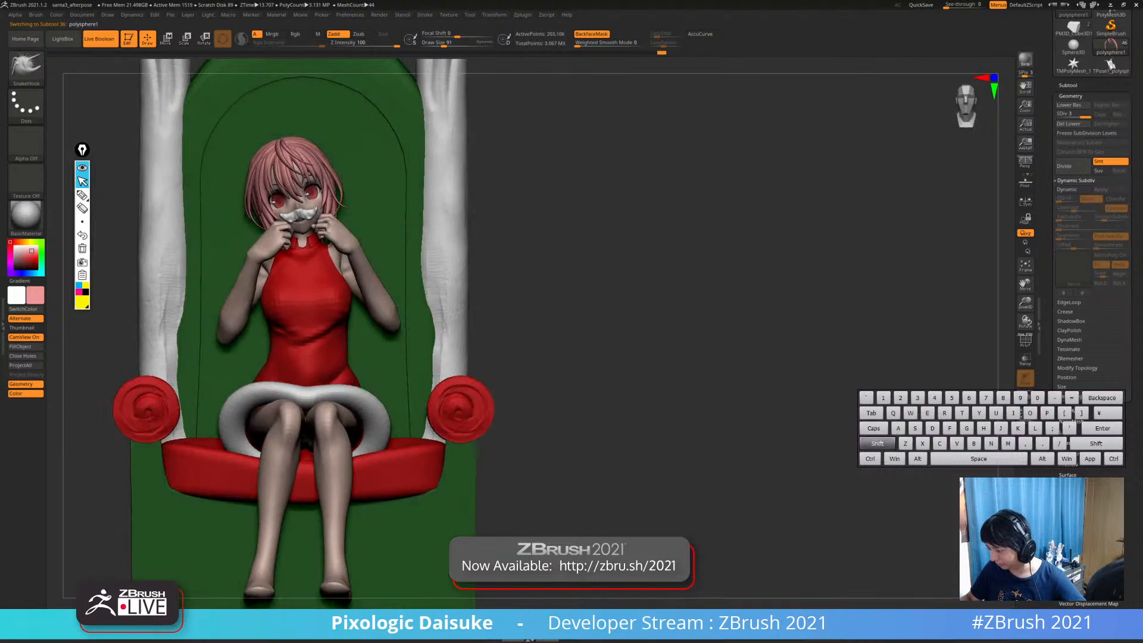
pyautogui.keyDown('alt'); pyautogui.click(256, 391); pyautogui.keyUp('alt')
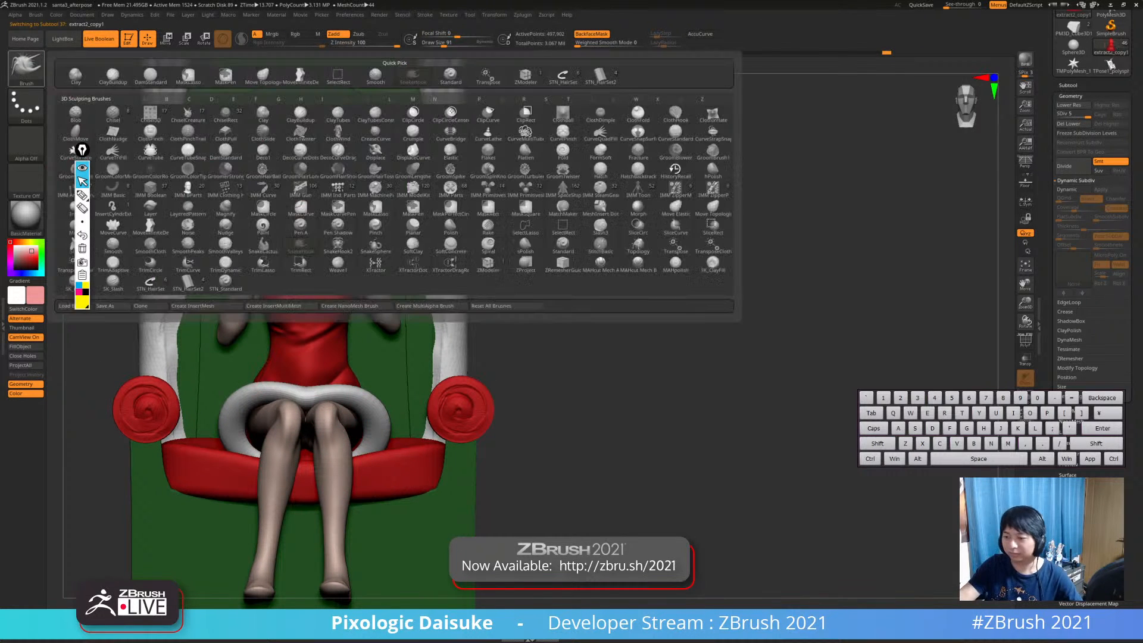
pyautogui.press('b')
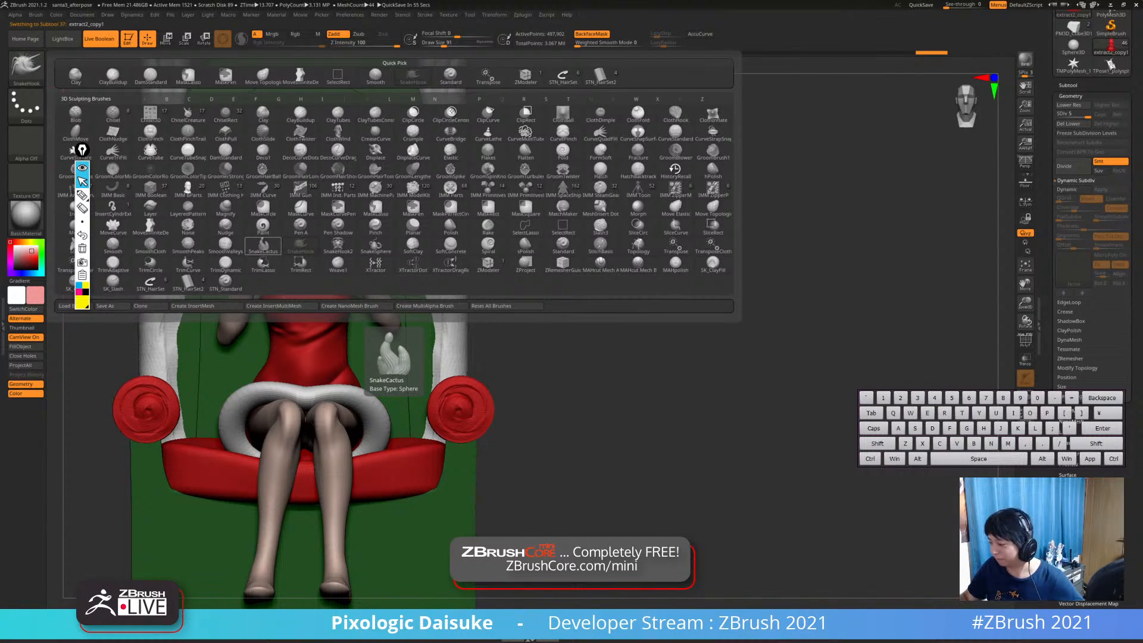
pyautogui.moveTo(387, 381)
pyautogui.mouseDown(button='right')
pyautogui.moveTo(444, 381)
pyautogui.moveTo(400, 380)
pyautogui.mouseUp(button='right')
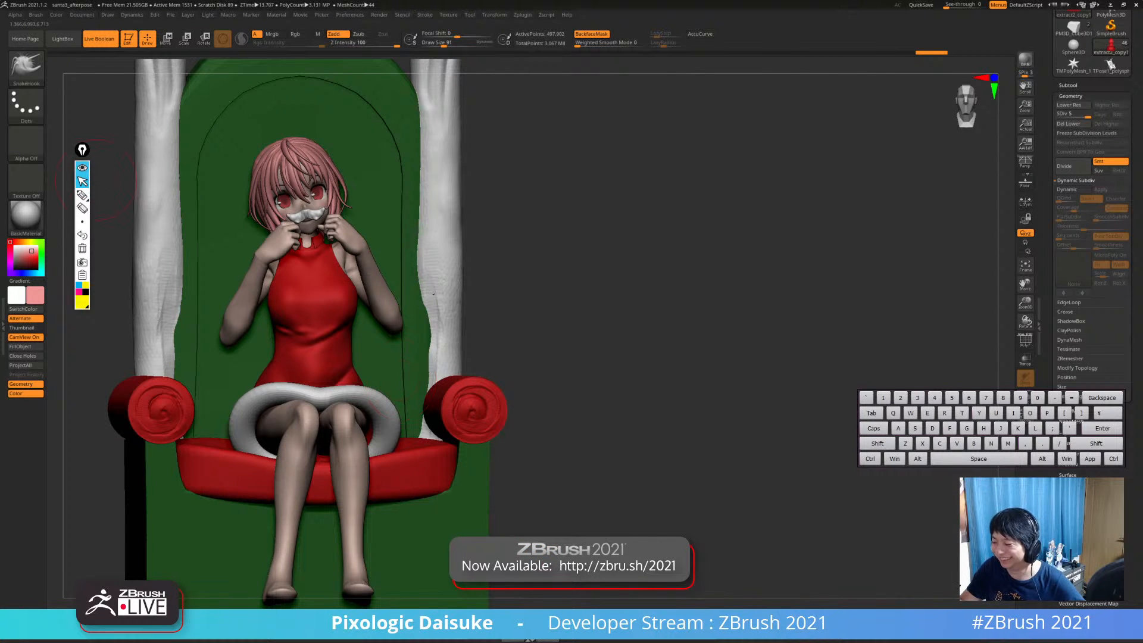
pyautogui.moveTo(82, 149); pyautogui.dragTo(81, 171)
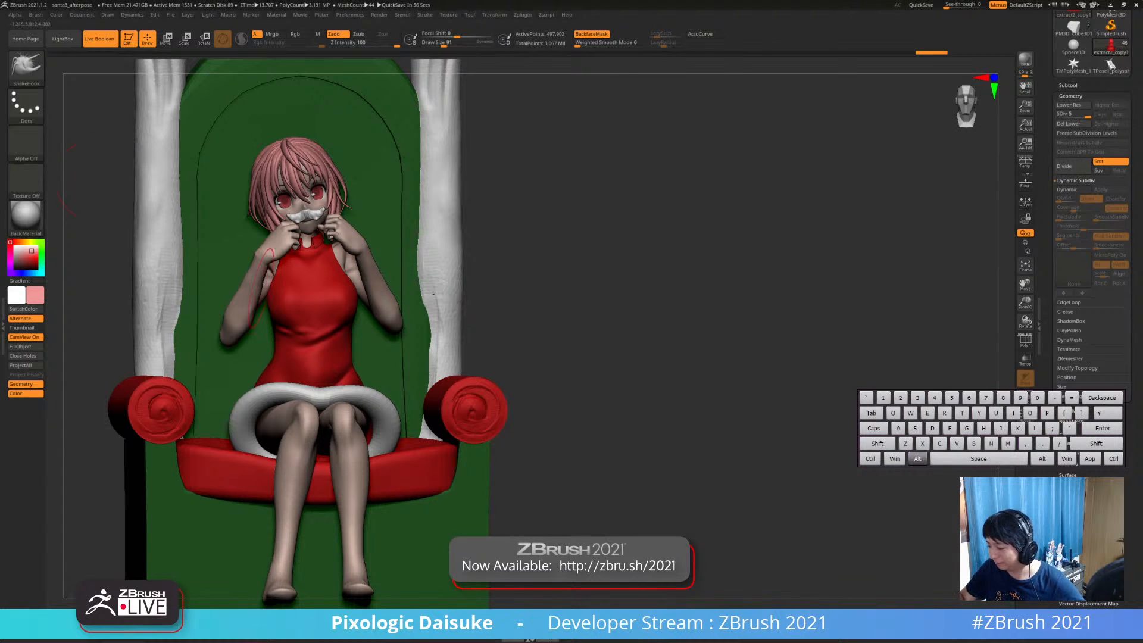
# Isolate the body subtool and lasso-mask the figure's right hand, forearm and elbow up to the lower part of the upper arm
pyautogui.keyDown('alt'); pyautogui.click(268, 253); pyautogui.keyUp('alt')
pyautogui.press('F1')
pyautogui.moveTo(256, 286)
pyautogui.keyDown('ctrl'); pyautogui.mouseDown(button='right')
pyautogui.moveTo(297, 324)
pyautogui.moveTo(369, 321)
pyautogui.moveTo(358, 297)
pyautogui.moveTo(446, 294)
pyautogui.mouseUp(button='right'); pyautogui.keyUp('ctrl')
pyautogui.moveTo(446, 294)
pyautogui.mouseDown(button='right')
pyautogui.moveTo(476, 280)
pyautogui.moveTo(473, 298)
pyautogui.mouseUp(button='right')
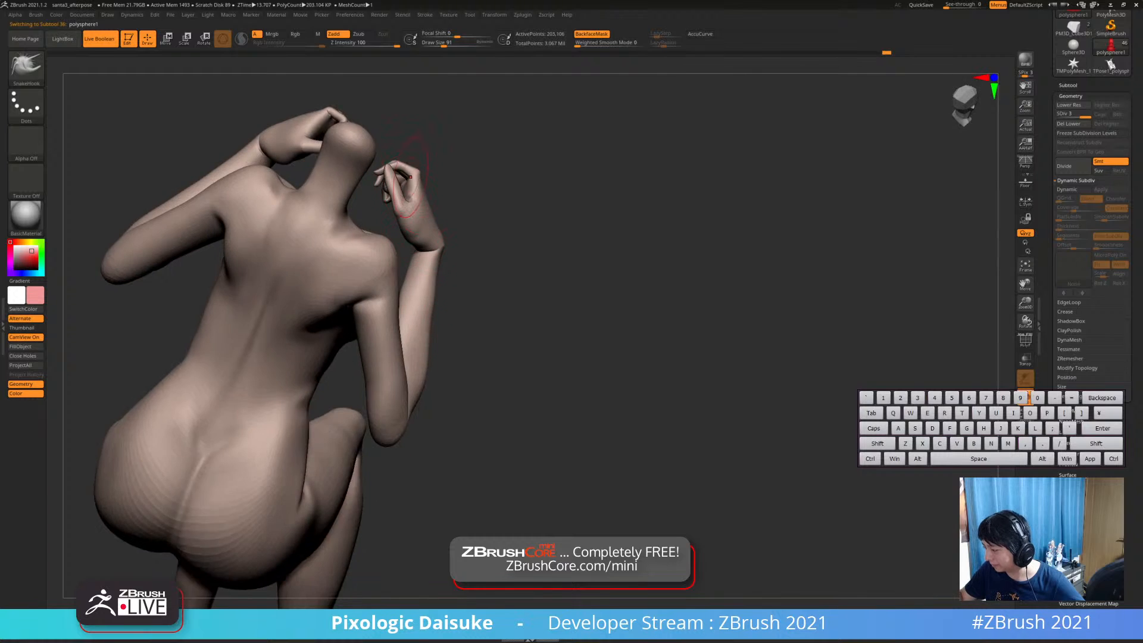
pyautogui.press('F1')
pyautogui.press('F1')
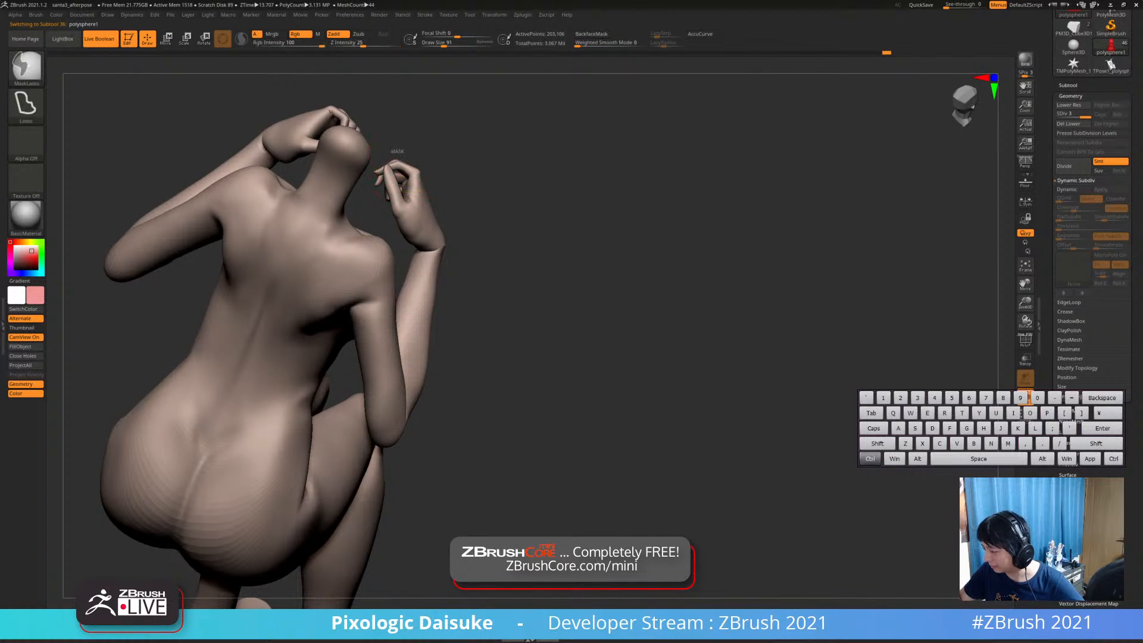
pyautogui.moveTo(406, 156)
pyautogui.keyDown('ctrl'); pyautogui.mouseDown()
pyautogui.moveTo(381, 173)
pyautogui.moveTo(404, 255)
pyautogui.moveTo(452, 315)
pyautogui.moveTo(443, 156)
pyautogui.mouseUp(); pyautogui.keyUp('ctrl')
pyautogui.moveTo(523, 285)
pyautogui.mouseDown(button='right')
pyautogui.moveTo(447, 305)
pyautogui.moveTo(396, 296)
pyautogui.moveTo(344, 330)
pyautogui.moveTo(382, 339)
pyautogui.mouseUp(button='right')
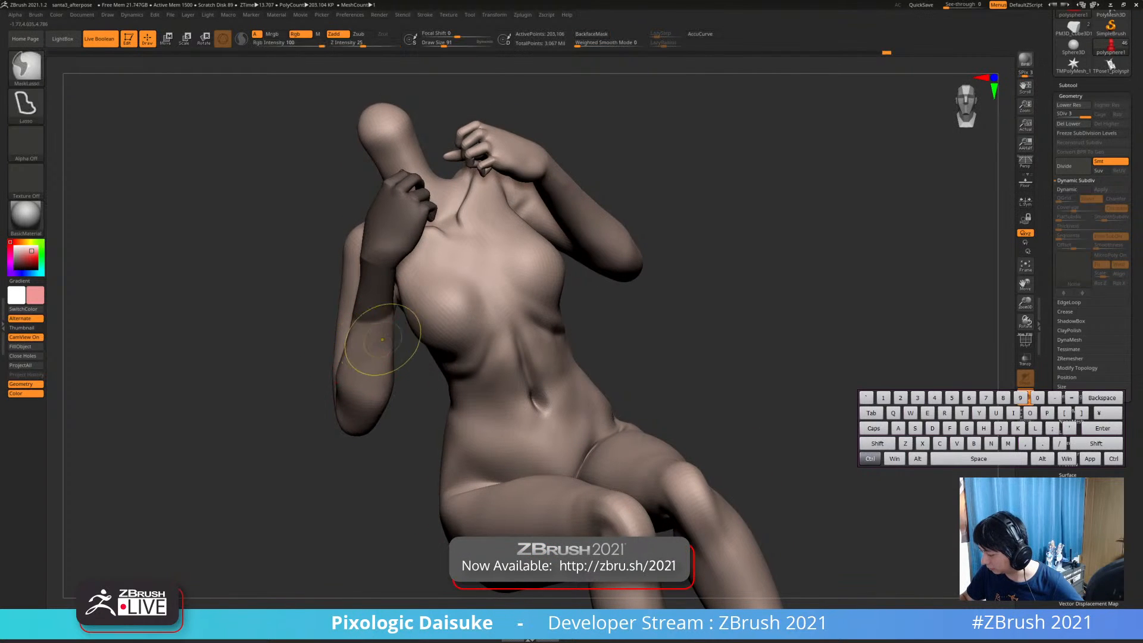
pyautogui.keyDown('ctrl'); pyautogui.moveTo(399, 342); pyautogui.dragTo(302, 407); pyautogui.keyUp('ctrl')
pyautogui.keyDown('ctrl'); pyautogui.moveTo(401, 387); pyautogui.dragTo(402, 351); pyautogui.keyUp('ctrl')
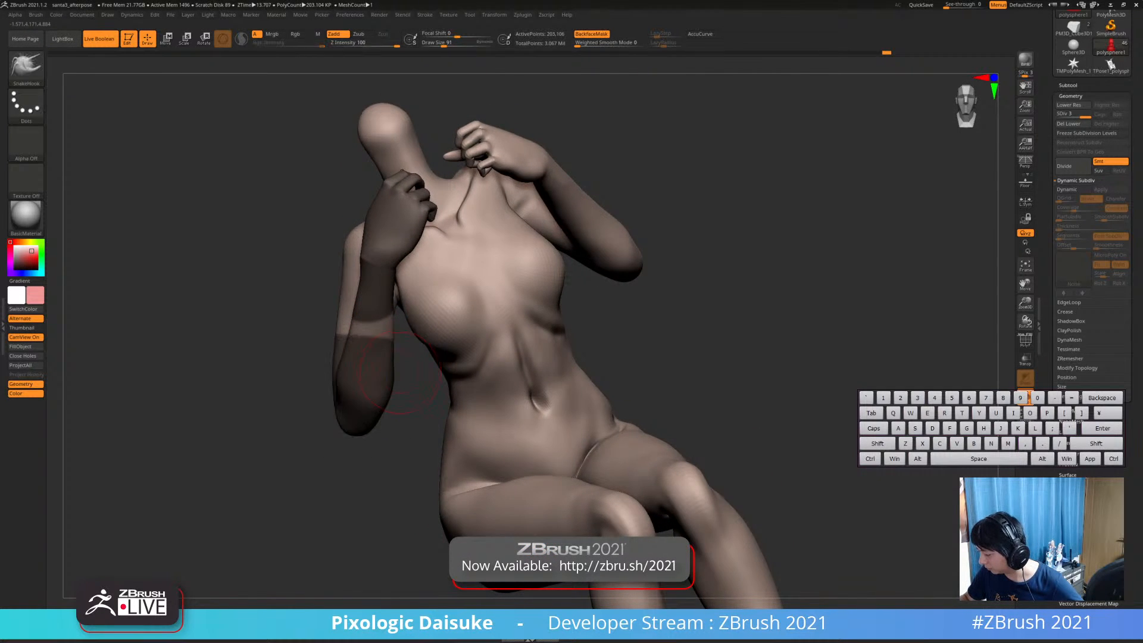
# Show only the right elbow section, complete its mask around the lower upper arm, and restore the whole body
pyautogui.moveTo(268, 369); pyautogui.dragTo(467, 360)
pyautogui.keyDown('ctrl'); pyautogui.keyDown('shift'); pyautogui.click(367, 319); pyautogui.keyUp('shift'); pyautogui.keyUp('ctrl')
pyautogui.moveTo(367, 319)
pyautogui.mouseDown(button='right')
pyautogui.moveTo(390, 343)
pyautogui.moveTo(375, 295)
pyautogui.mouseUp(button='right')
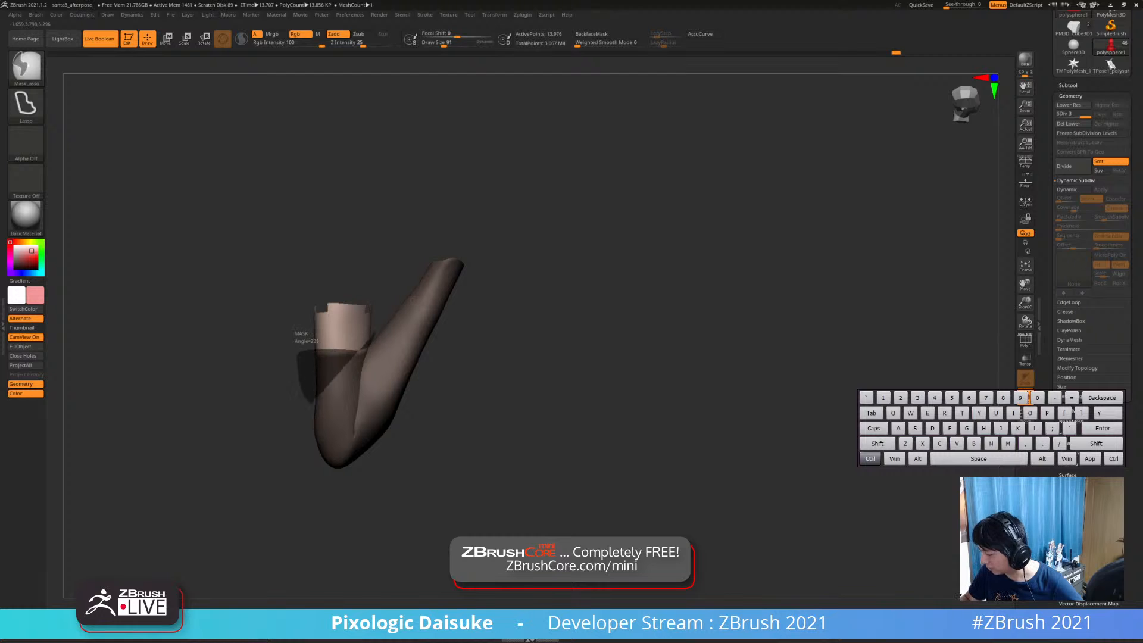
pyautogui.moveTo(375, 294)
pyautogui.mouseDown(button='right')
pyautogui.moveTo(417, 351)
pyautogui.moveTo(277, 331)
pyautogui.mouseUp(button='right')
pyautogui.keyDown('ctrl'); pyautogui.keyDown('shift'); pyautogui.click(409, 349); pyautogui.keyUp('shift'); pyautogui.keyUp('ctrl')
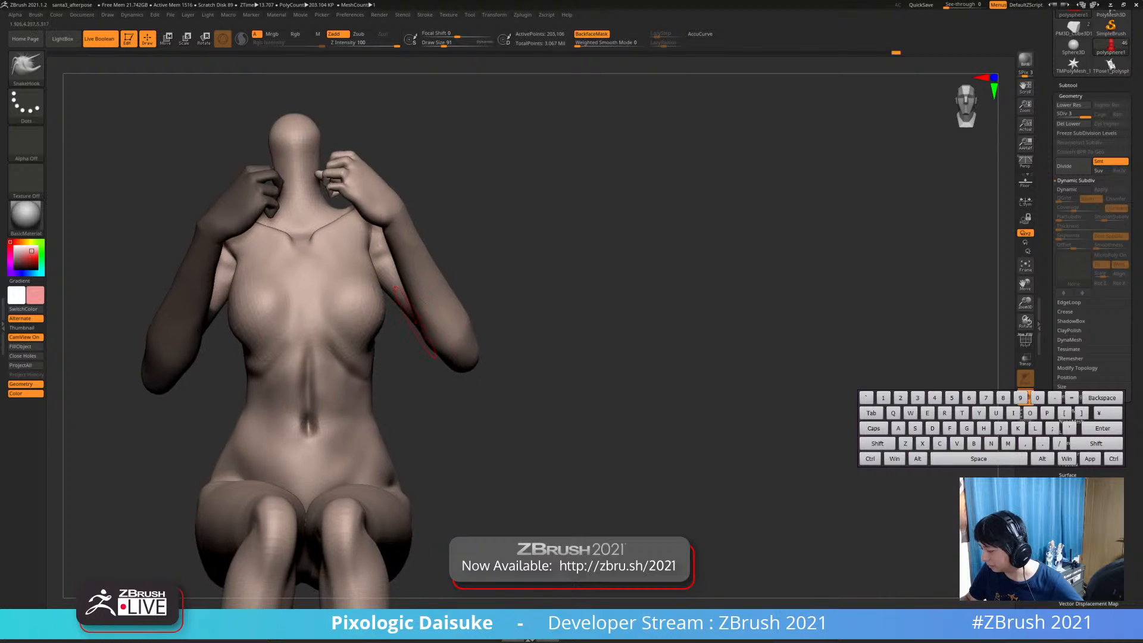
# Lasso-mask the figure's left elbow, then isolate that arm section and extend the mask over its forearm and around the lower upper arm
pyautogui.moveTo(393, 265)
pyautogui.keyDown('ctrl'); pyautogui.mouseDown()
pyautogui.moveTo(503, 375)
pyautogui.moveTo(417, 410)
pyautogui.mouseUp(); pyautogui.keyUp('ctrl')
pyautogui.moveTo(417, 411)
pyautogui.mouseDown(button='right')
pyautogui.moveTo(465, 384)
pyautogui.moveTo(398, 333)
pyautogui.moveTo(393, 310)
pyautogui.moveTo(484, 319)
pyautogui.moveTo(464, 333)
pyautogui.mouseUp(button='right')
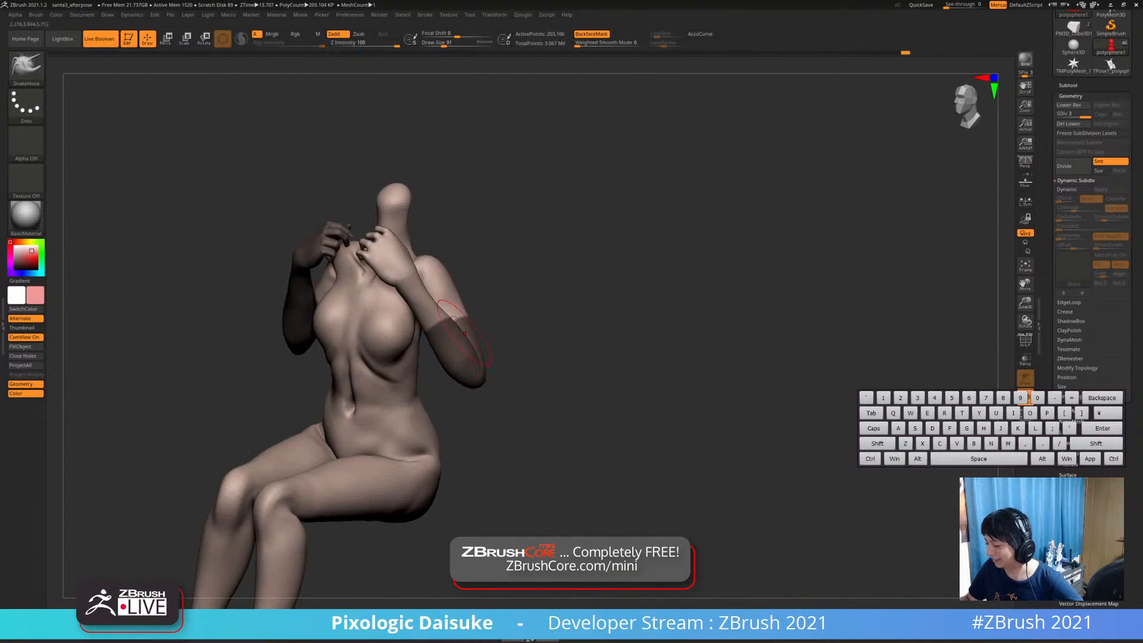
pyautogui.keyDown('ctrl'); pyautogui.keyDown('shift'); pyautogui.click(458, 333); pyautogui.keyUp('shift'); pyautogui.keyUp('ctrl')
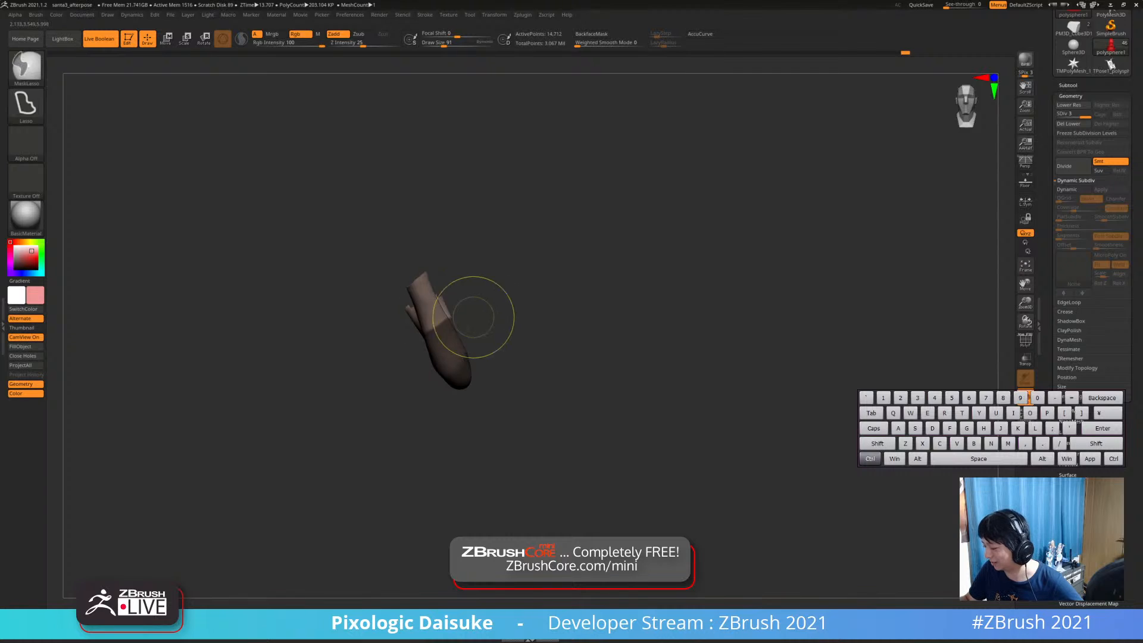
pyautogui.moveTo(440, 357); pyautogui.dragTo(411, 363, button='right')
pyautogui.moveTo(411, 363)
pyautogui.keyDown('ctrl'); pyautogui.mouseDown(button='right')
pyautogui.moveTo(416, 393)
pyautogui.moveTo(399, 369)
pyautogui.mouseUp(button='right'); pyautogui.keyUp('ctrl')
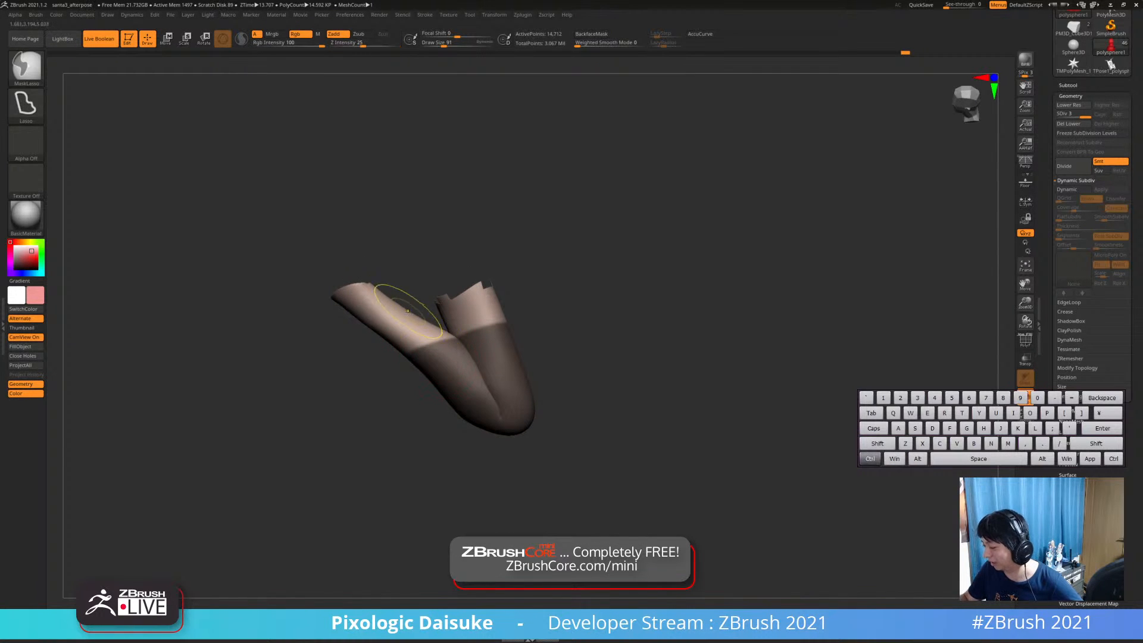
pyautogui.moveTo(367, 332)
pyautogui.keyDown('ctrl'); pyautogui.mouseDown()
pyautogui.moveTo(333, 322)
pyautogui.moveTo(315, 285)
pyautogui.mouseUp(); pyautogui.keyUp('ctrl')
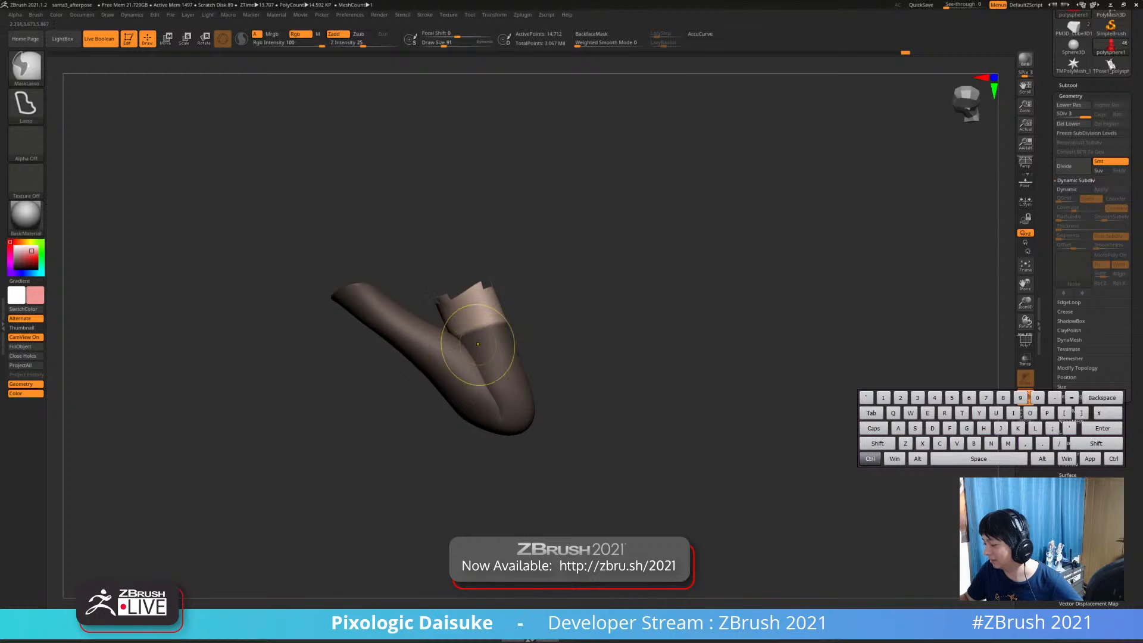
pyautogui.moveTo(444, 334)
pyautogui.keyDown('ctrl'); pyautogui.mouseDown()
pyautogui.moveTo(527, 321)
pyautogui.moveTo(533, 356)
pyautogui.moveTo(455, 327)
pyautogui.moveTo(536, 333)
pyautogui.mouseUp(); pyautogui.keyUp('ctrl')
# Isolate the left hand, mask it completely, and show the whole body again
pyautogui.keyDown('ctrl'); pyautogui.keyDown('shift'); pyautogui.click(544, 332); pyautogui.keyUp('shift'); pyautogui.keyUp('ctrl')
pyautogui.moveTo(630, 267); pyautogui.dragTo(587, 268)
pyautogui.keyDown('ctrl'); pyautogui.keyDown('shift'); pyautogui.click(312, 276); pyautogui.keyUp('shift'); pyautogui.keyUp('ctrl')
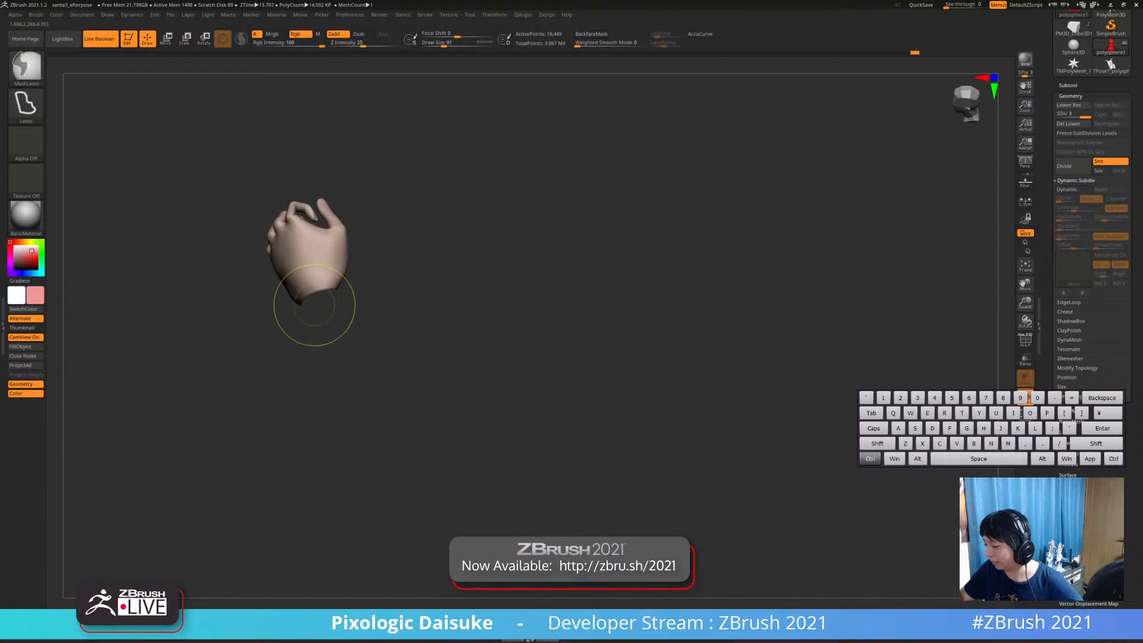
pyautogui.moveTo(249, 290)
pyautogui.keyDown('ctrl'); pyautogui.mouseDown()
pyautogui.moveTo(259, 192)
pyautogui.moveTo(255, 324)
pyautogui.mouseUp(); pyautogui.keyUp('ctrl')
pyautogui.keyDown('ctrl'); pyautogui.keyDown('shift'); pyautogui.click(503, 319); pyautogui.keyUp('shift'); pyautogui.keyUp('ctrl')
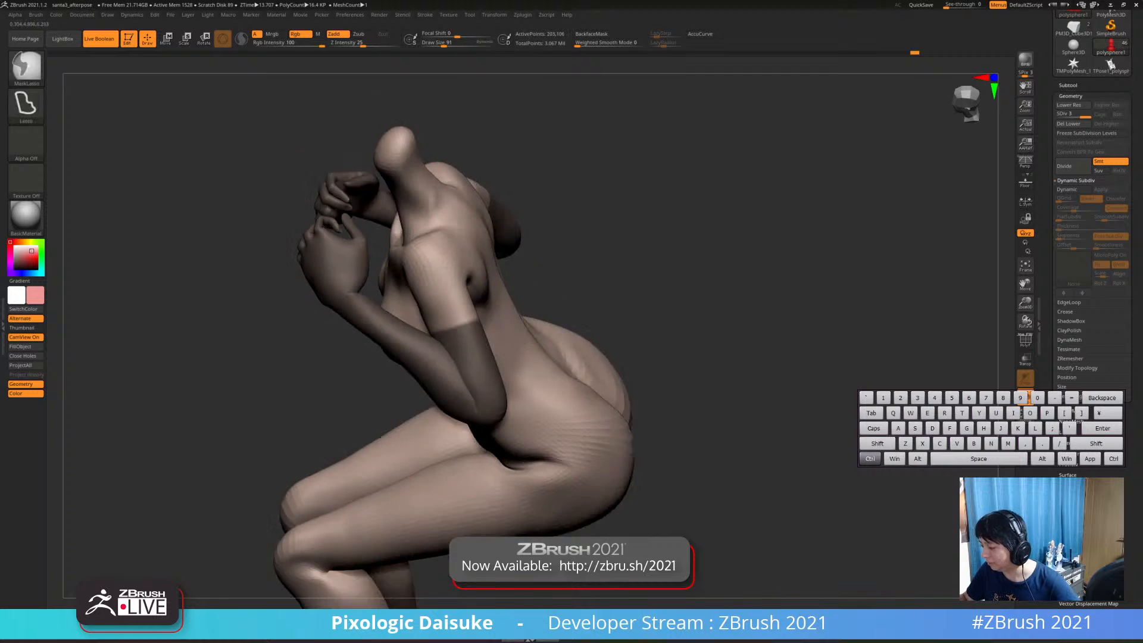
# Check both masked arms from all around, then extract them as a new glove subtool and select it
pyautogui.moveTo(512, 315)
pyautogui.mouseDown()
pyautogui.moveTo(560, 312)
pyautogui.moveTo(505, 306)
pyautogui.moveTo(438, 386)
pyautogui.mouseUp()
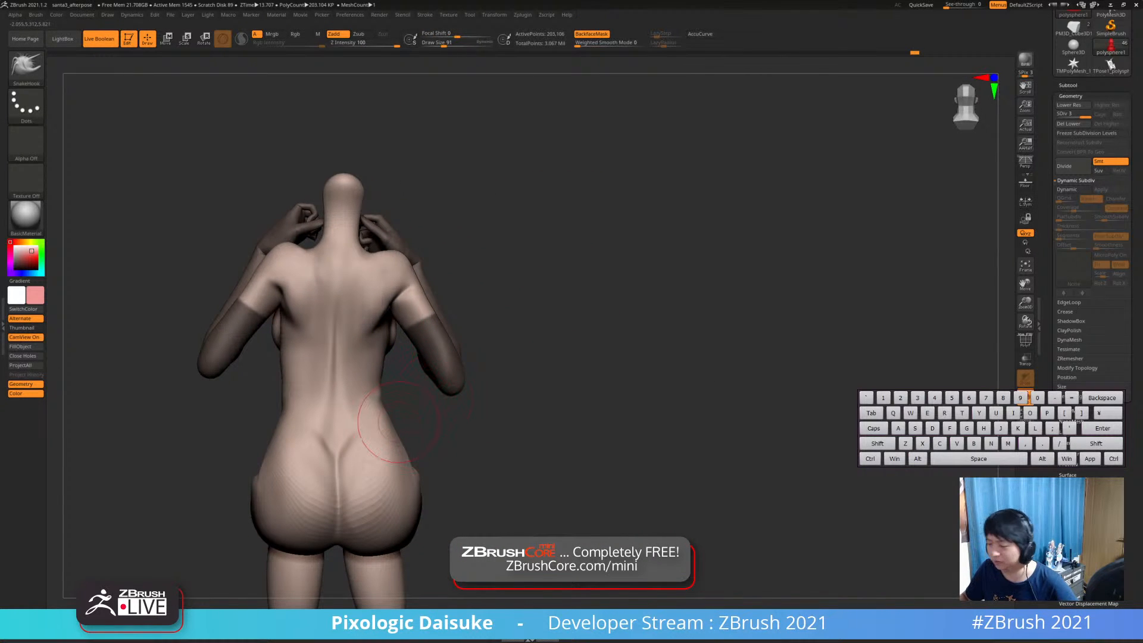
pyautogui.moveTo(399, 422); pyautogui.dragTo(441, 387)
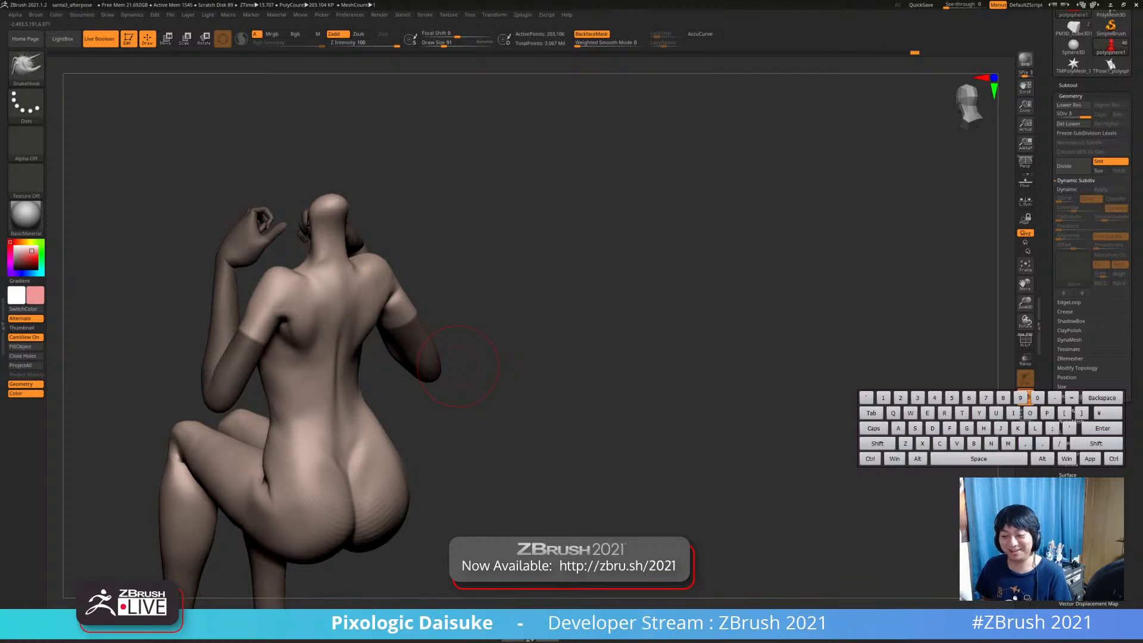
pyautogui.moveTo(746, 340); pyautogui.dragTo(1006, 179)
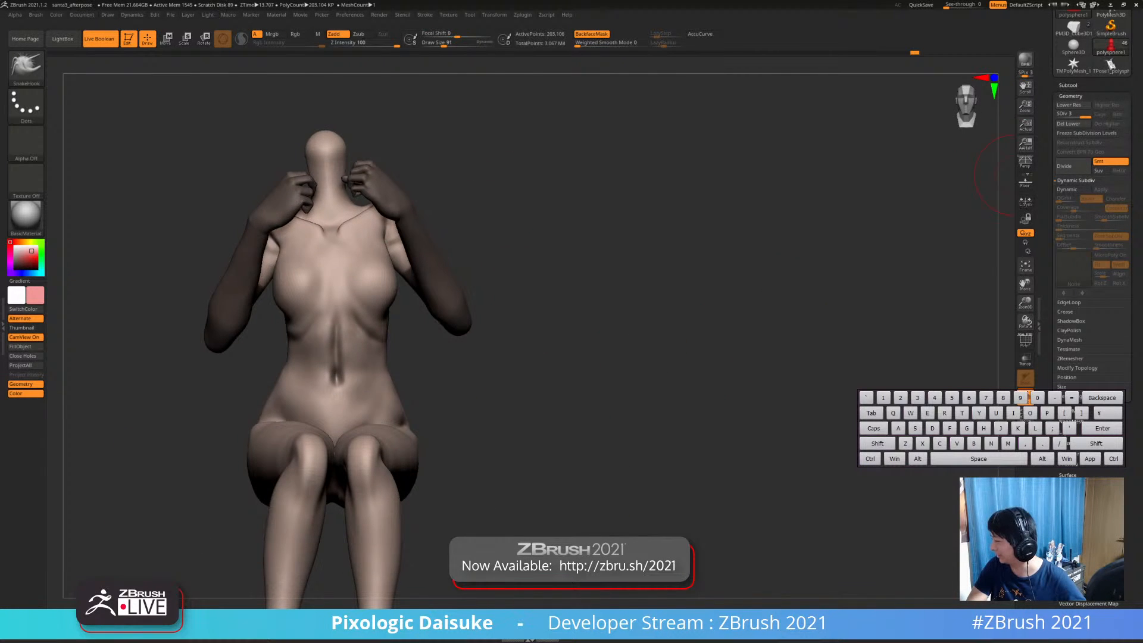
pyautogui.click(1068, 85)
pyautogui.keyDown('alt'); pyautogui.moveTo(845, 223); pyautogui.dragTo(884, 274); pyautogui.keyUp('alt')
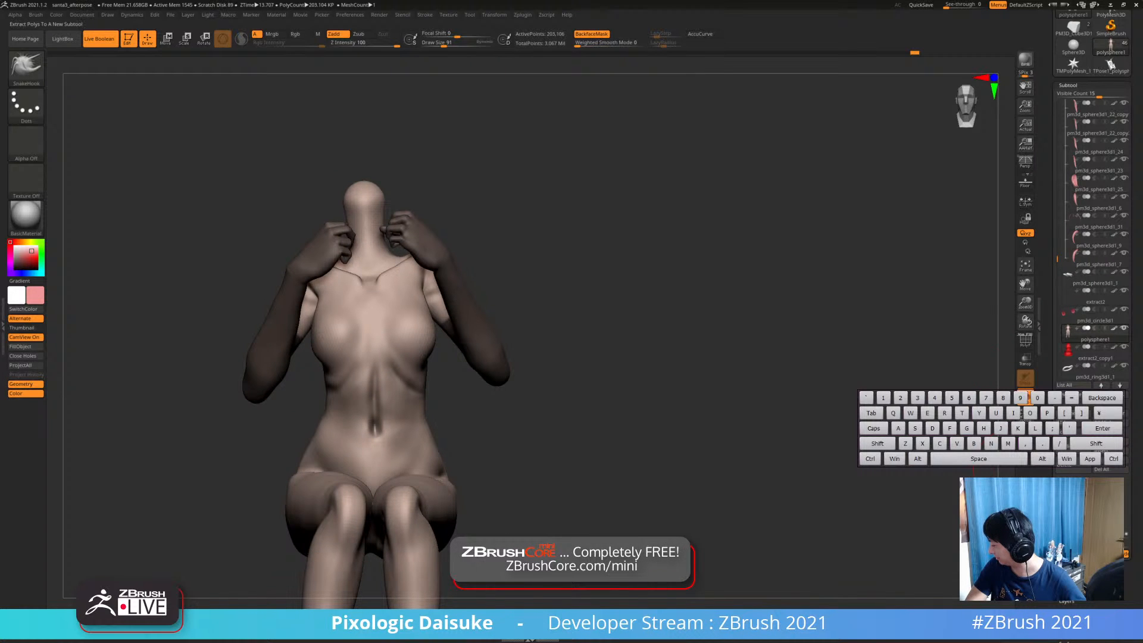
pyautogui.click(1073, 554)
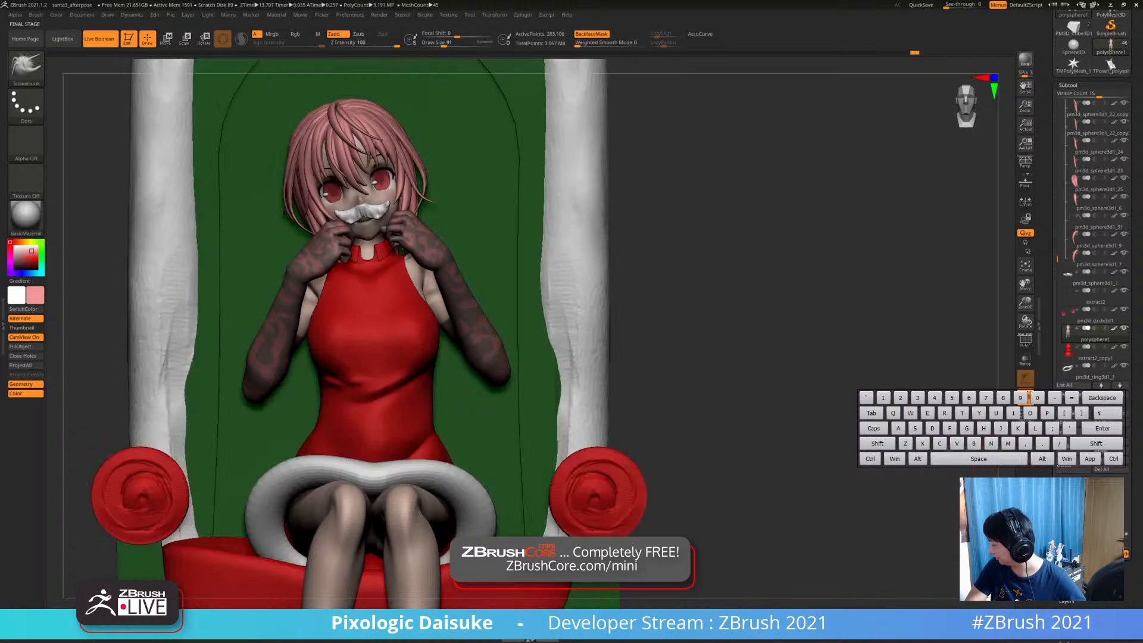
pyautogui.click(1095, 352)
# Inflate the extracted gloves slightly with the Deformation settings so they cover the skin of both arms
pyautogui.moveTo(867, 298); pyautogui.dragTo(813, 298)
pyautogui.moveTo(573, 338)
pyautogui.keyDown('ctrl'); pyautogui.mouseDown()
pyautogui.moveTo(587, 369)
pyautogui.moveTo(583, 357)
pyautogui.mouseUp(); pyautogui.keyUp('ctrl')
pyautogui.moveTo(583, 357)
pyautogui.mouseDown(button='right')
pyautogui.moveTo(554, 299)
pyautogui.moveTo(288, 368)
pyautogui.moveTo(787, 293)
pyautogui.moveTo(955, 292)
pyautogui.moveTo(881, 177)
pyautogui.mouseUp(button='right')
pyautogui.click(1068, 86)
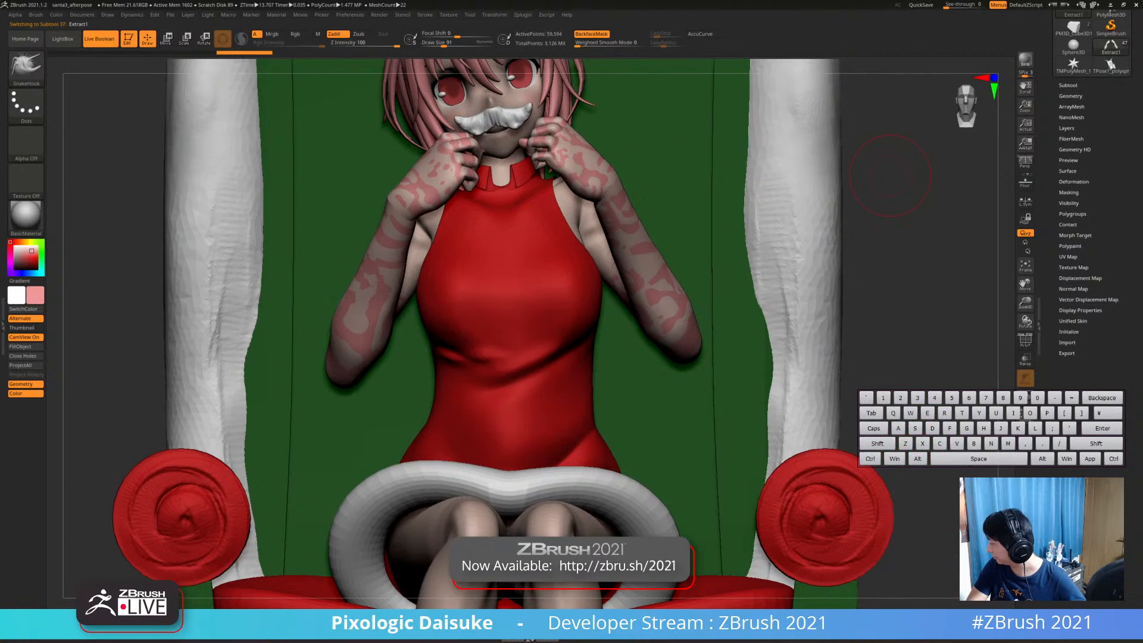
pyautogui.click(1073, 181)
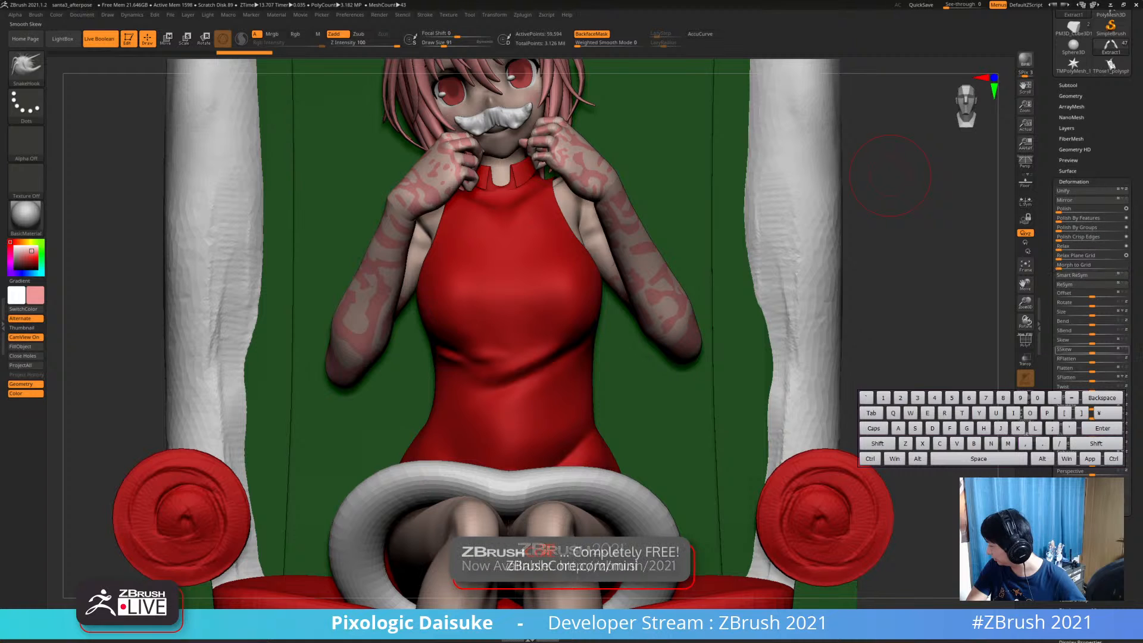
pyautogui.moveTo(1092, 435); pyautogui.dragTo(1095, 434)
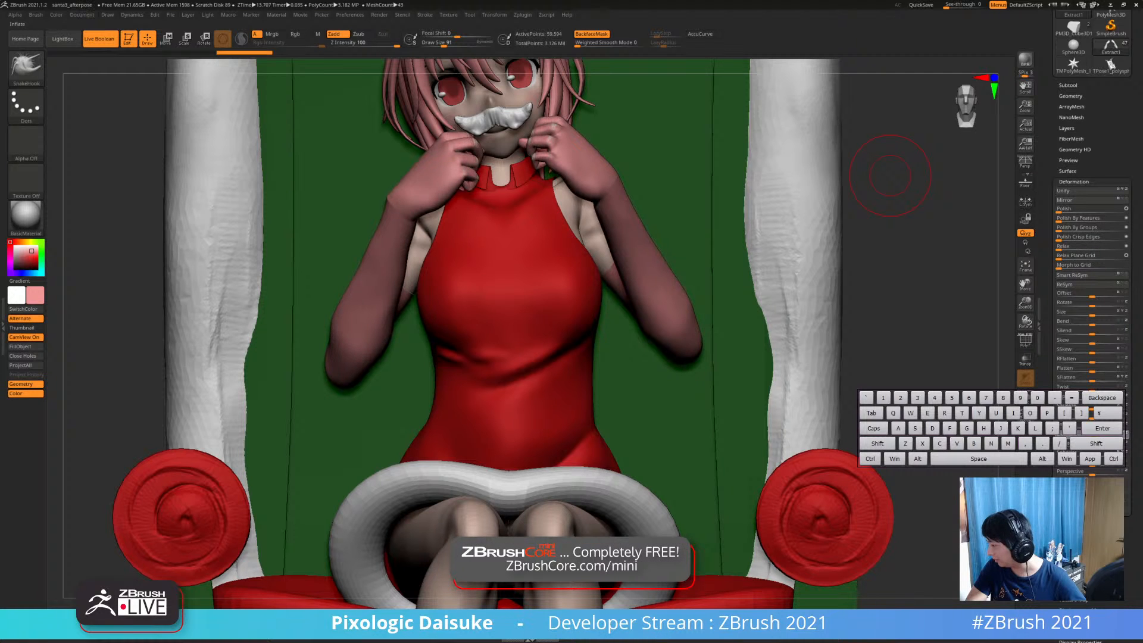
# Pull the glove surface over the skin poking through at the left hand's curled fingers with SnakeHook
pyautogui.keyDown('alt'); pyautogui.moveTo(600, 226); pyautogui.dragTo(453, 258, button='right'); pyautogui.keyUp('alt')
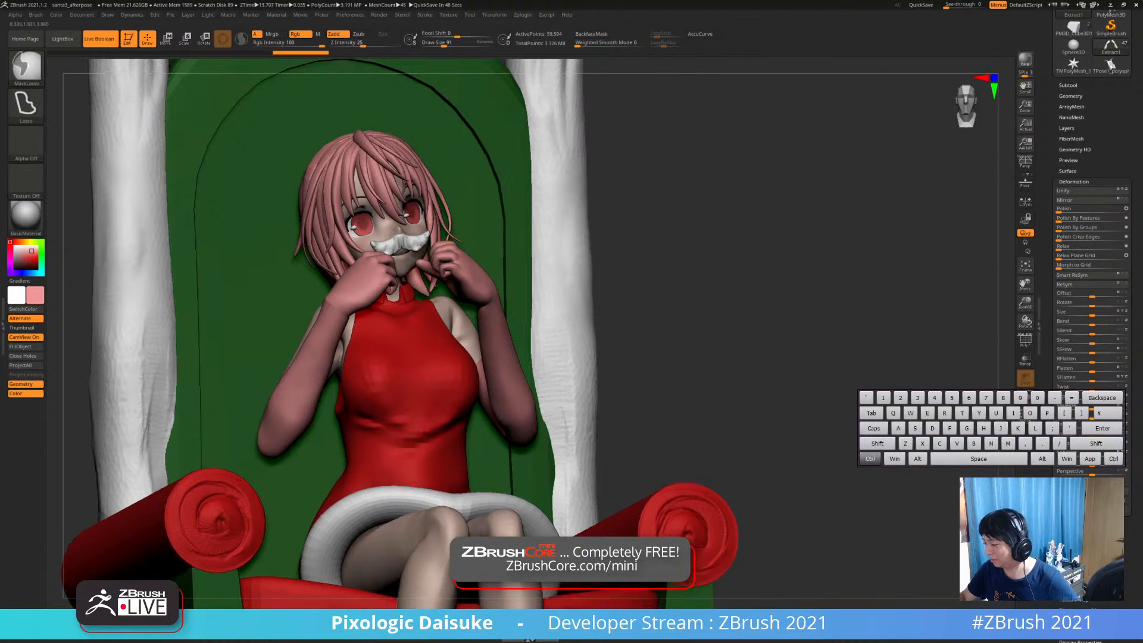
pyautogui.moveTo(454, 258)
pyautogui.keyDown('ctrl'); pyautogui.mouseDown(button='right')
pyautogui.moveTo(454, 298)
pyautogui.moveTo(455, 280)
pyautogui.mouseUp(button='right'); pyautogui.keyUp('ctrl')
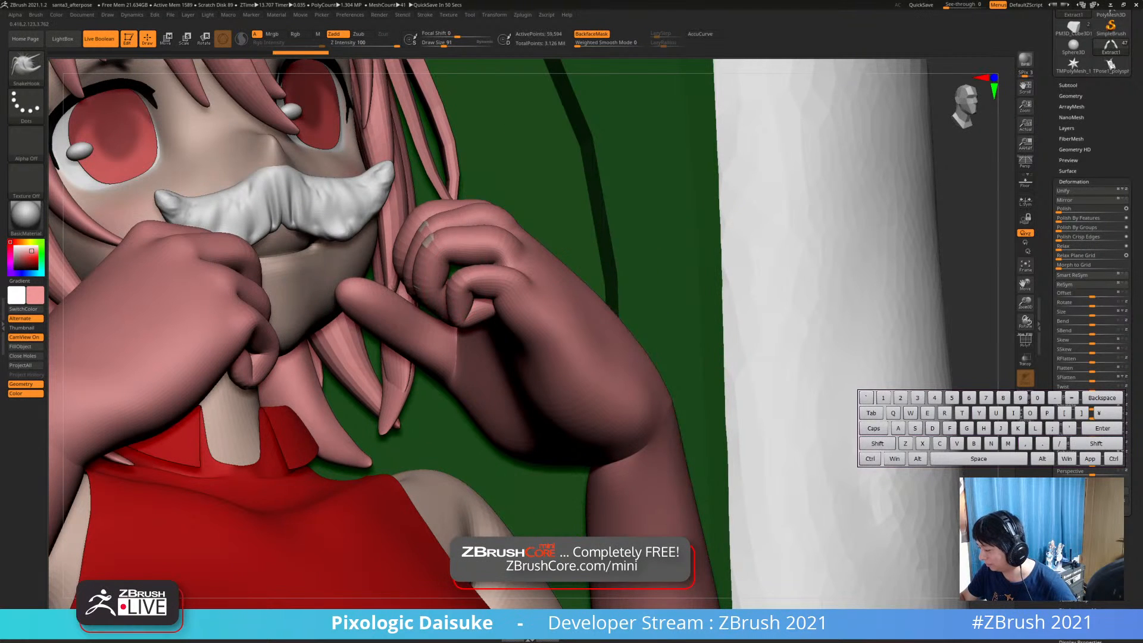
pyautogui.moveTo(418, 226); pyautogui.dragTo(423, 223)
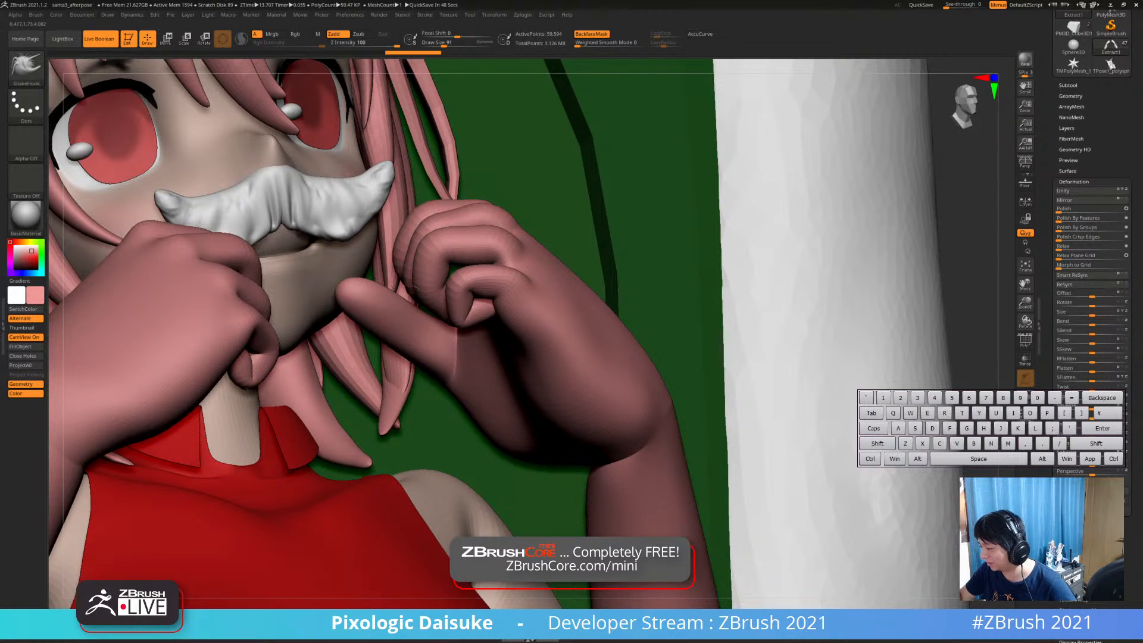
pyautogui.moveTo(416, 291); pyautogui.dragTo(418, 281)
pyautogui.keyDown('ctrl'); pyautogui.moveTo(426, 317); pyautogui.dragTo(437, 375, button='right'); pyautogui.keyUp('ctrl')
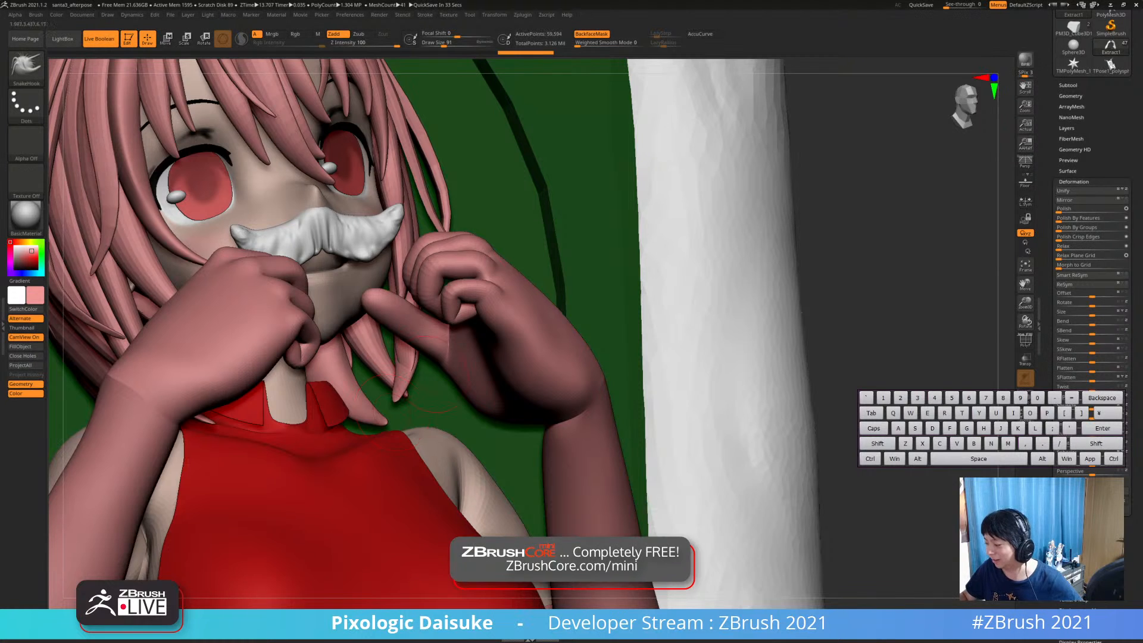
# Examine the gloves on the seated figure up close and with the whole chair in view
pyautogui.moveTo(410, 393); pyautogui.dragTo(506, 333, button='right')
pyautogui.keyDown('alt'); pyautogui.moveTo(488, 464); pyautogui.dragTo(420, 366, button='right'); pyautogui.keyUp('alt')
pyautogui.keyDown('alt'); pyautogui.moveTo(488, 476); pyautogui.dragTo(417, 280, button='right'); pyautogui.keyUp('alt')
pyautogui.press('f')
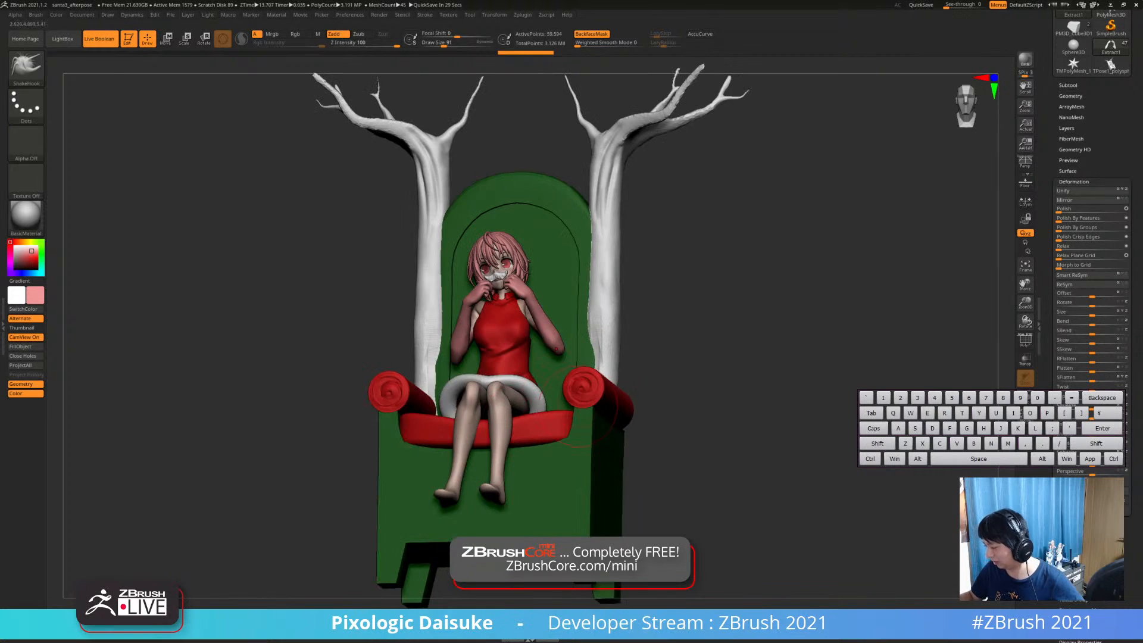
pyautogui.keyDown('alt'); pyautogui.moveTo(577, 406); pyautogui.dragTo(507, 303, button='right'); pyautogui.keyUp('alt')
pyautogui.keyDown('ctrl'); pyautogui.moveTo(507, 304); pyautogui.dragTo(517, 396, button='right'); pyautogui.keyUp('ctrl')
pyautogui.keyDown('alt'); pyautogui.moveTo(518, 396); pyautogui.dragTo(416, 415, button='right'); pyautogui.keyUp('alt')
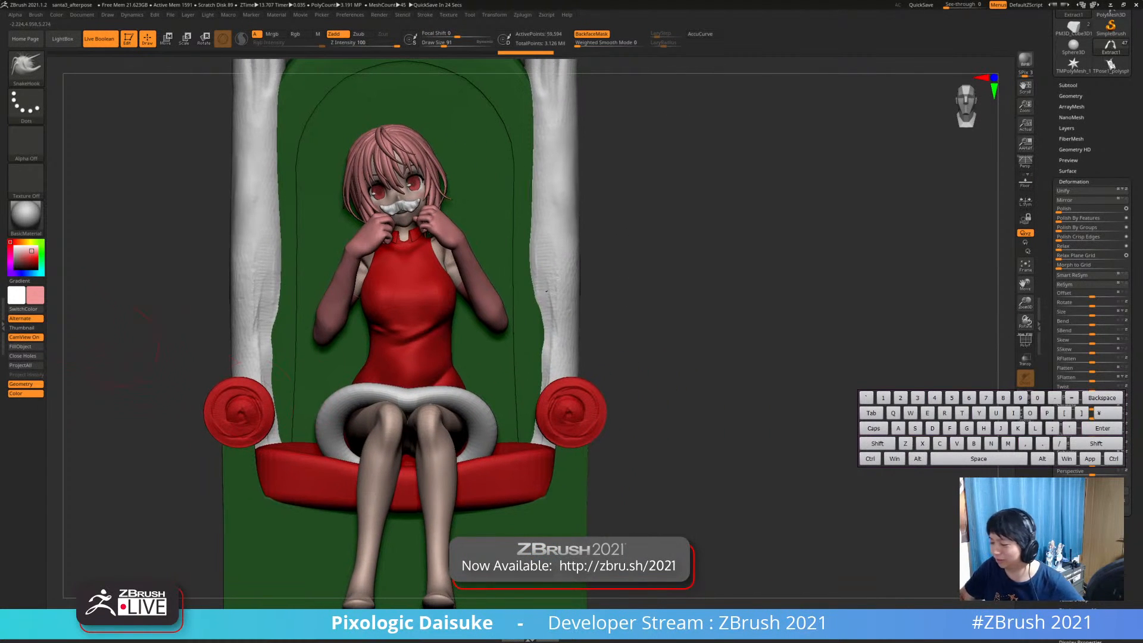
# Choose a strong red matching the dress and fill the glove subtool with it
pyautogui.click(33, 258)
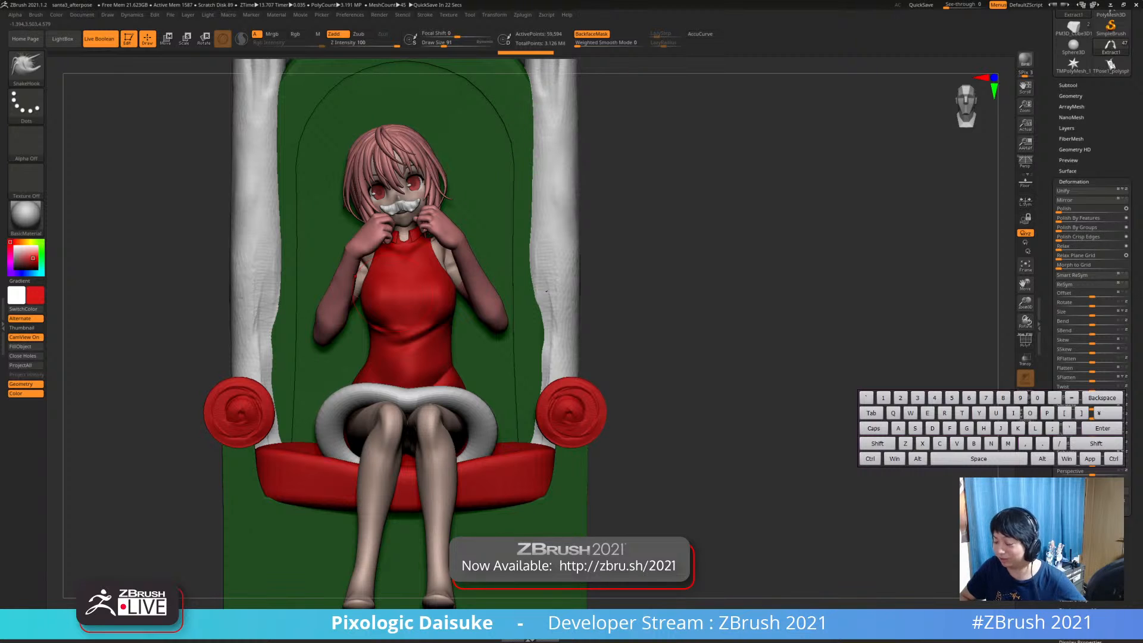
pyautogui.click(21, 346)
pyautogui.keyDown('ctrl'); pyautogui.moveTo(391, 284); pyautogui.dragTo(396, 333, button='right'); pyautogui.keyUp('ctrl')
pyautogui.moveTo(395, 333); pyautogui.dragTo(422, 340, button='right')
pyautogui.moveTo(581, 301)
pyautogui.mouseDown(button='right')
pyautogui.moveTo(602, 303)
pyautogui.moveTo(586, 303)
pyautogui.mouseUp(button='right')
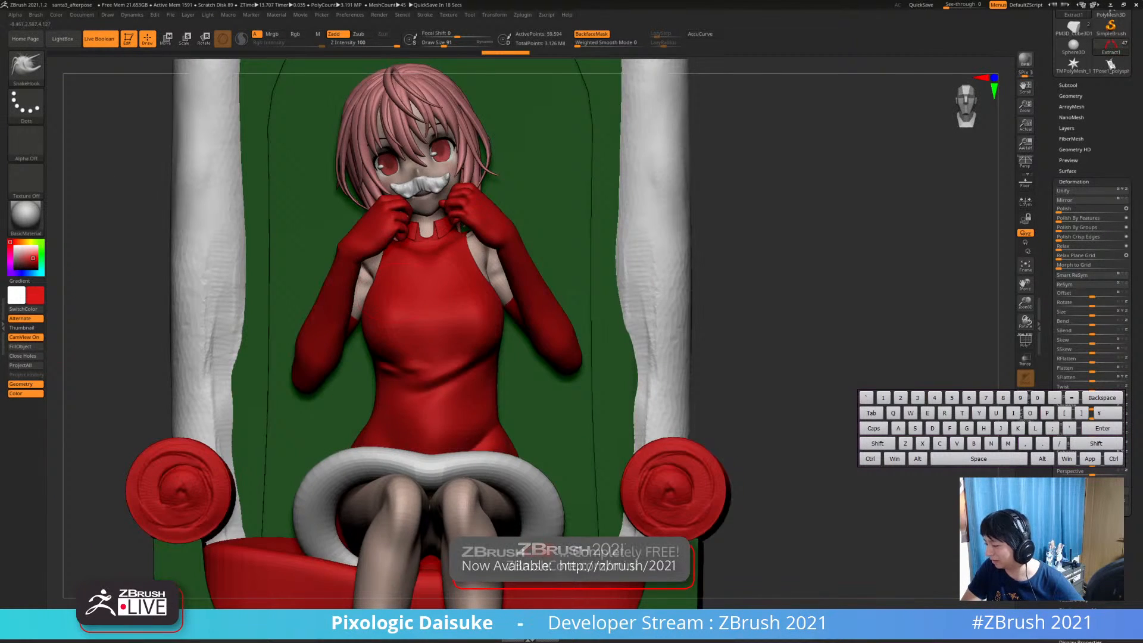
pyautogui.keyDown('alt'); pyautogui.moveTo(481, 393); pyautogui.dragTo(404, 392, button='right'); pyautogui.keyUp('alt')
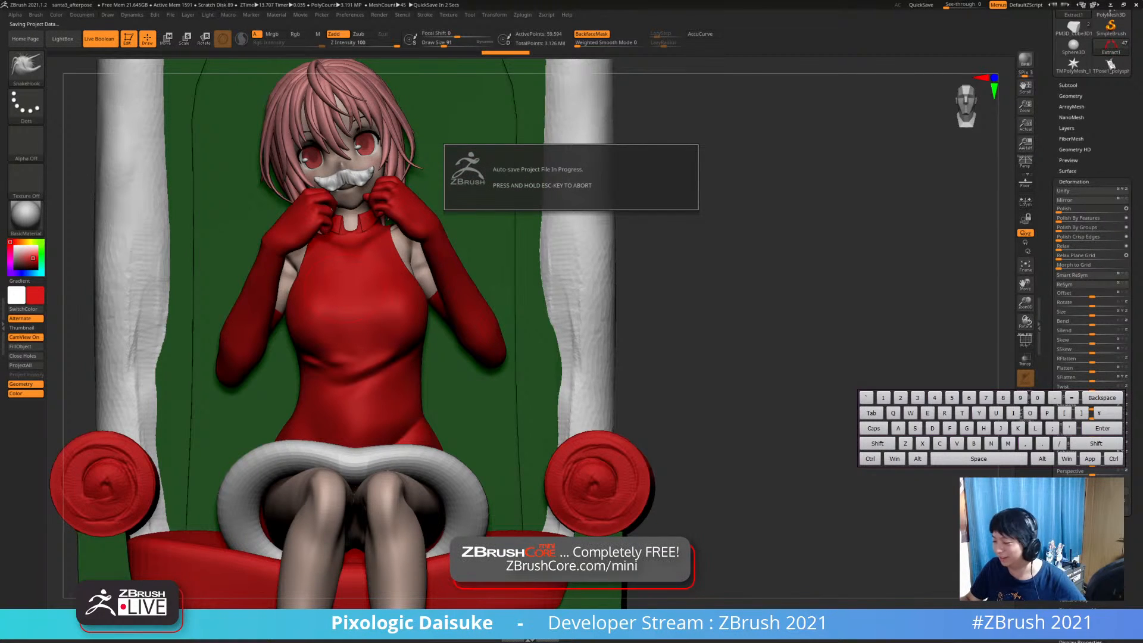
pyautogui.moveTo(369, 363); pyautogui.dragTo(432, 223, button='right')
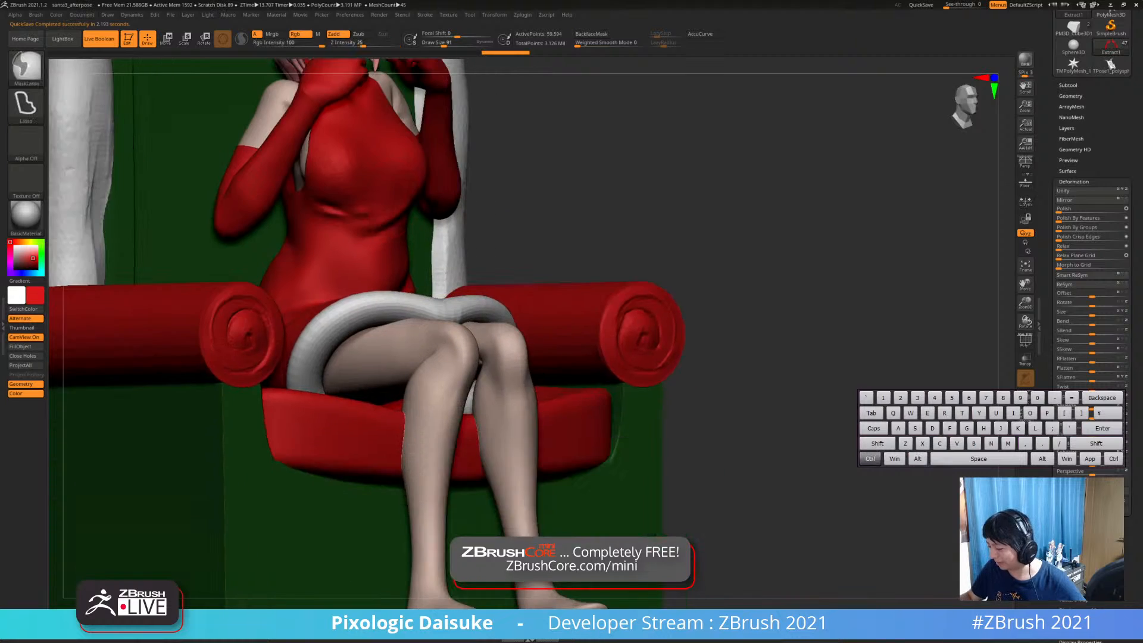
# Mask both legs of the body subtool from mid-thigh down to the feet with MaskLasso
pyautogui.keyDown('ctrl'); pyautogui.moveTo(432, 298); pyautogui.dragTo(387, 250, button='right'); pyautogui.keyUp('ctrl')
pyautogui.keyDown('shift'); pyautogui.moveTo(357, 291); pyautogui.dragTo(417, 319, button='right'); pyautogui.keyUp('shift')
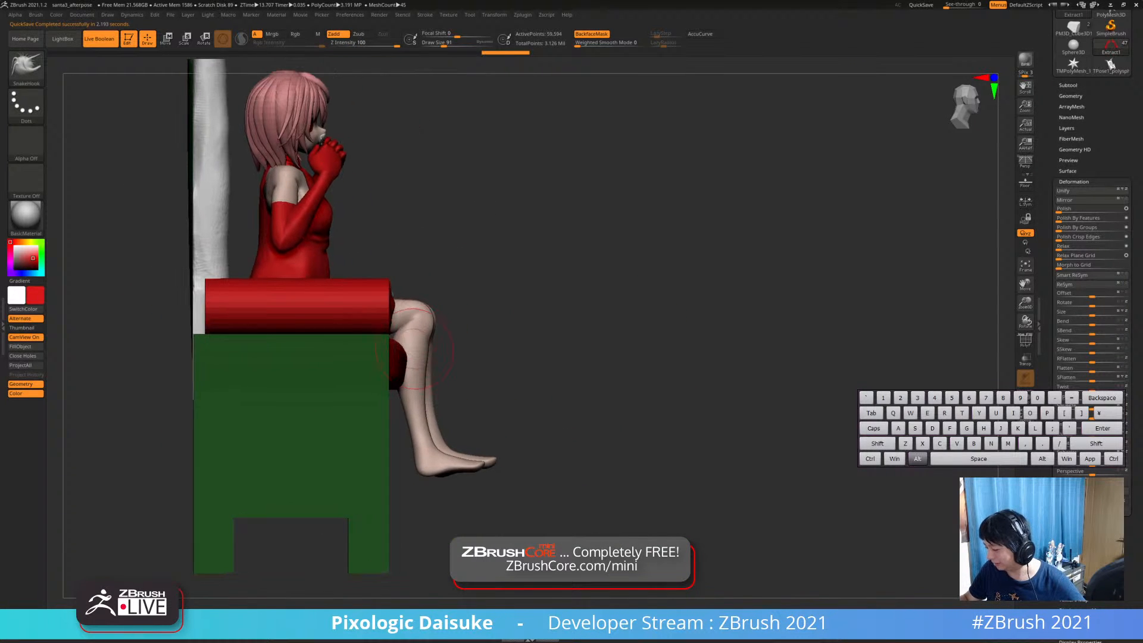
pyautogui.keyDown('alt'); pyautogui.click(416, 317); pyautogui.keyUp('alt')
pyautogui.moveTo(506, 324); pyautogui.dragTo(446, 352, button='right')
pyautogui.click(458, 343)
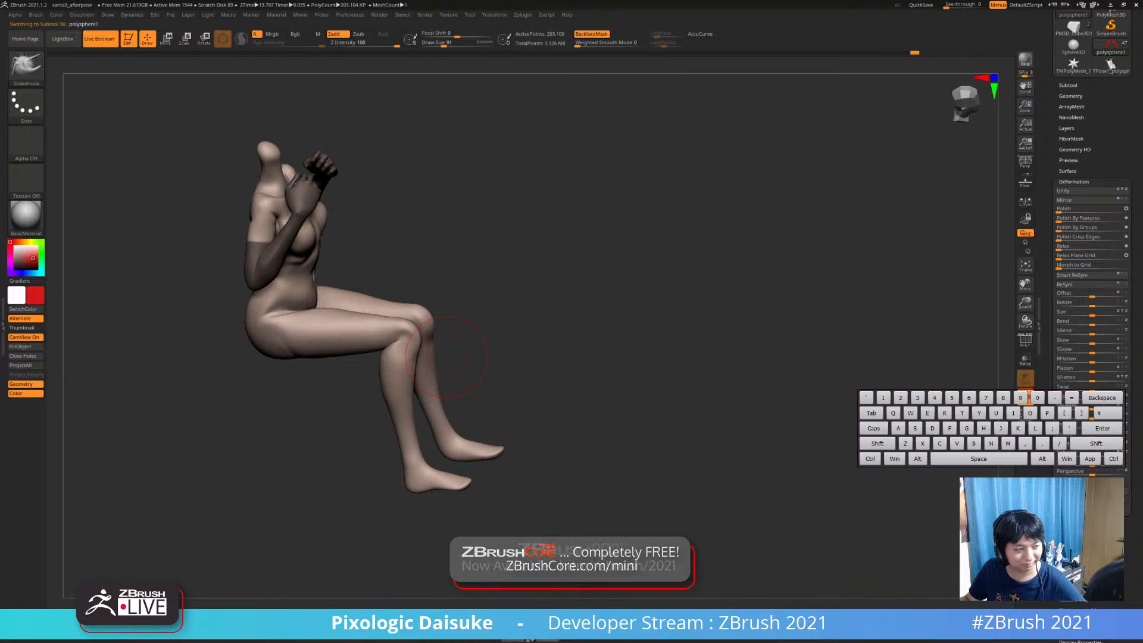
pyautogui.moveTo(445, 357)
pyautogui.keyDown('shift'); pyautogui.mouseDown(button='right')
pyautogui.moveTo(493, 333)
pyautogui.moveTo(447, 313)
pyautogui.mouseUp(button='right'); pyautogui.keyUp('shift')
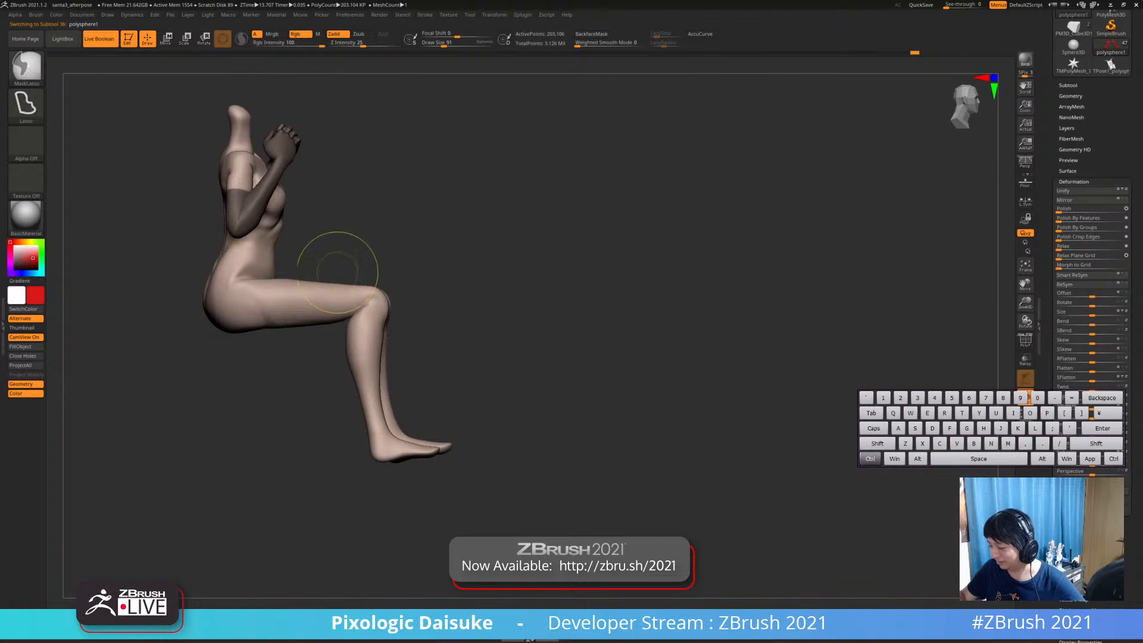
pyautogui.moveTo(314, 261)
pyautogui.keyDown('ctrl'); pyautogui.mouseDown()
pyautogui.moveTo(314, 313)
pyautogui.moveTo(408, 530)
pyautogui.mouseUp(); pyautogui.keyUp('ctrl')
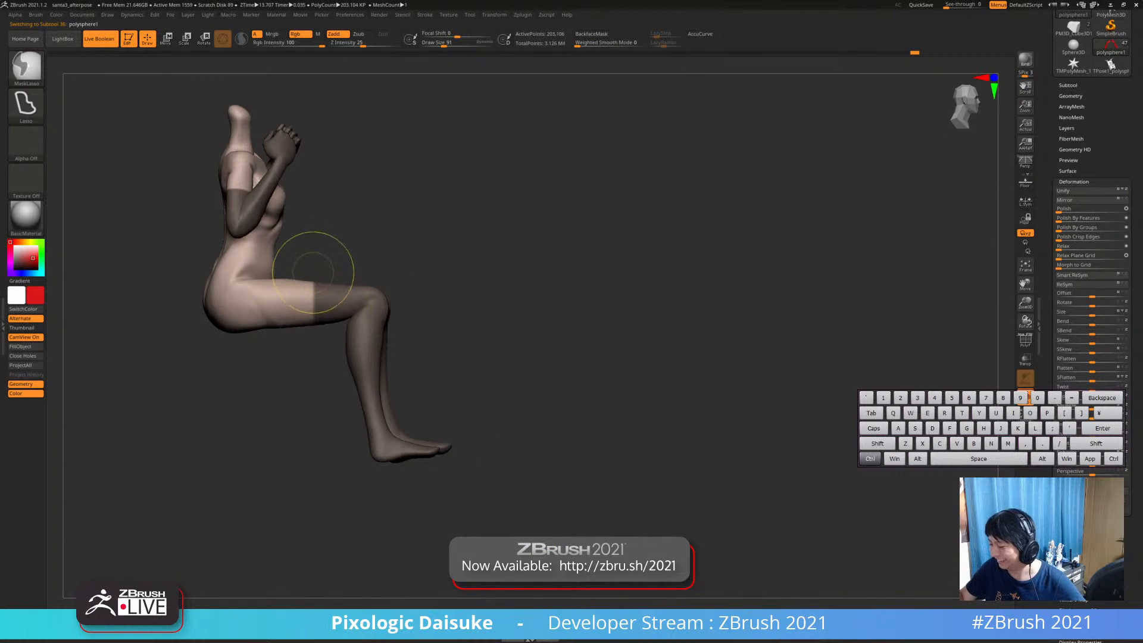
pyautogui.moveTo(313, 266)
pyautogui.keyDown('ctrl'); pyautogui.mouseDown()
pyautogui.moveTo(350, 350)
pyautogui.moveTo(340, 345)
pyautogui.mouseUp(); pyautogui.keyUp('ctrl')
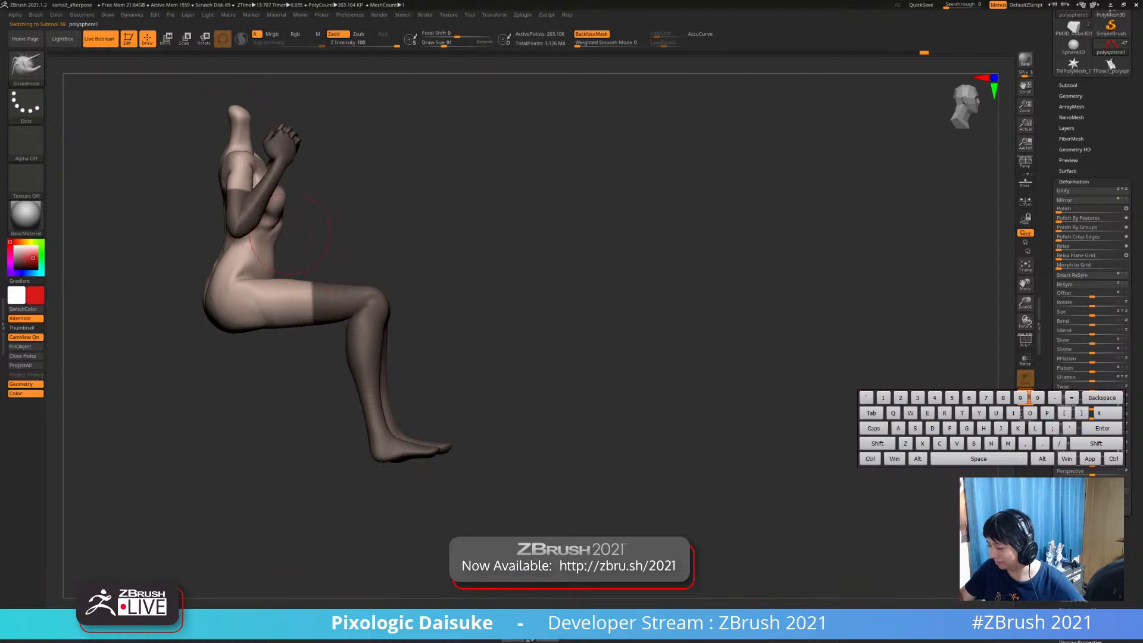
# Clear the old mask from both arms so only the legs of the body stay masked
pyautogui.keyDown('alt'); pyautogui.moveTo(336, 343); pyautogui.dragTo(327, 368, button='right'); pyautogui.keyUp('alt')
pyautogui.moveTo(147, 218)
pyautogui.keyDown('ctrl'); pyautogui.keyDown('alt'); pyautogui.mouseDown()
pyautogui.moveTo(232, 125)
pyautogui.moveTo(197, 280)
pyautogui.moveTo(149, 285)
pyautogui.mouseUp(); pyautogui.keyUp('alt'); pyautogui.keyUp('ctrl')
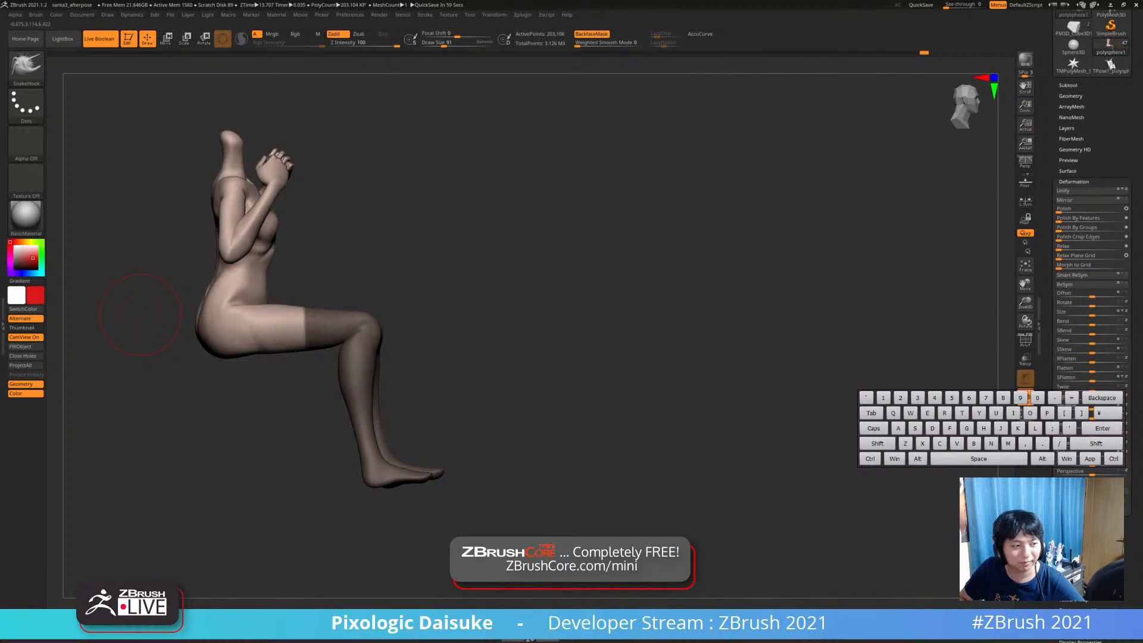
pyautogui.moveTo(407, 359); pyautogui.dragTo(411, 405)
pyautogui.moveTo(410, 333); pyautogui.dragTo(408, 387)
pyautogui.keyDown('alt'); pyautogui.moveTo(417, 310); pyautogui.dragTo(420, 280); pyautogui.keyUp('alt')
pyautogui.keyDown('alt'); pyautogui.moveTo(437, 362); pyautogui.dragTo(478, 348); pyautogui.keyUp('alt')
pyautogui.keyDown('ctrl'); pyautogui.click(466, 335); pyautogui.keyUp('ctrl')
pyautogui.keyDown('ctrl'); pyautogui.click(466, 335); pyautogui.keyUp('ctrl')
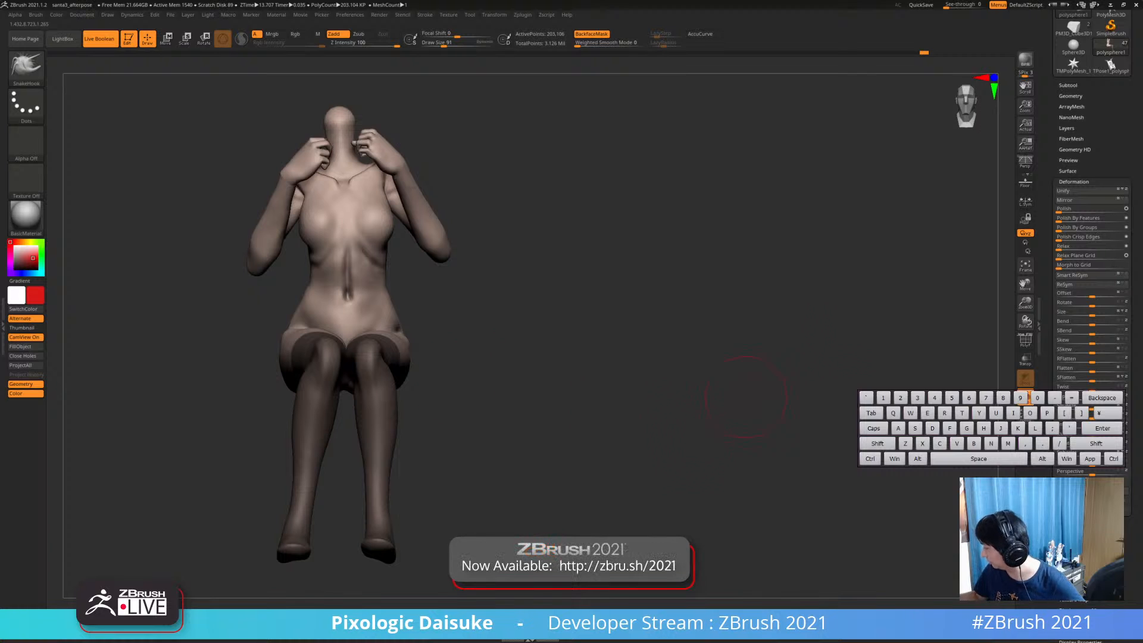
# Extract the masked legs as a separate subtool for long stockings
pyautogui.click(1068, 85)
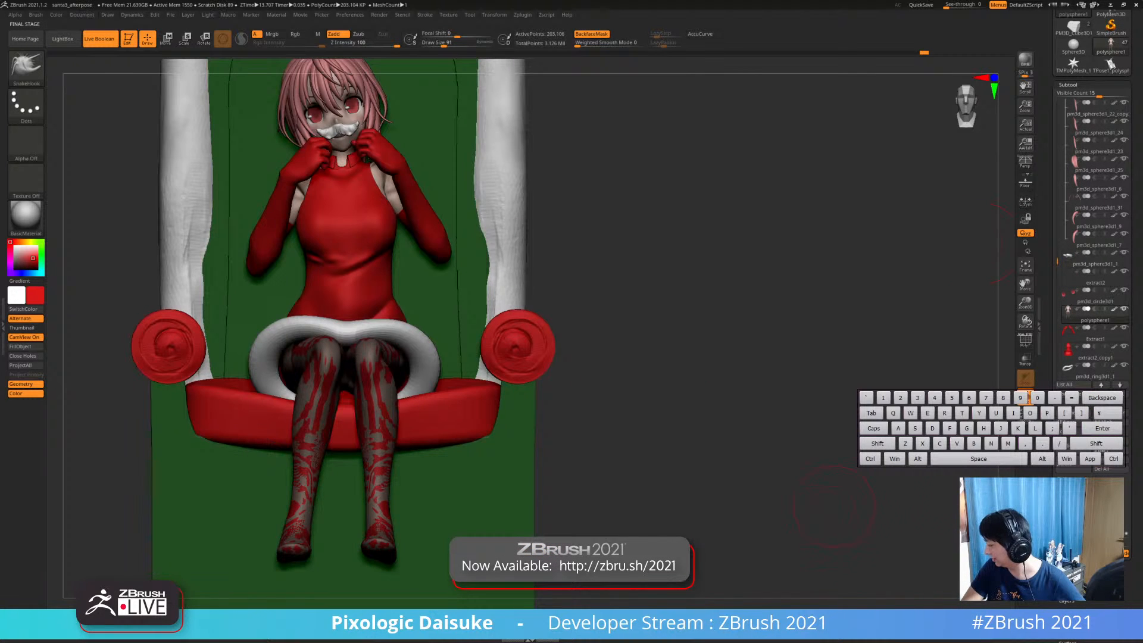
pyautogui.moveTo(668, 319)
pyautogui.keyDown('alt'); pyautogui.mouseDown()
pyautogui.moveTo(683, 275)
pyautogui.moveTo(659, 317)
pyautogui.mouseUp(); pyautogui.keyUp('alt')
pyautogui.moveTo(580, 277)
pyautogui.keyDown('alt'); pyautogui.mouseDown()
pyautogui.moveTo(625, 275)
pyautogui.moveTo(622, 293)
pyautogui.moveTo(567, 281)
pyautogui.mouseUp(); pyautogui.keyUp('alt')
pyautogui.click(1068, 85)
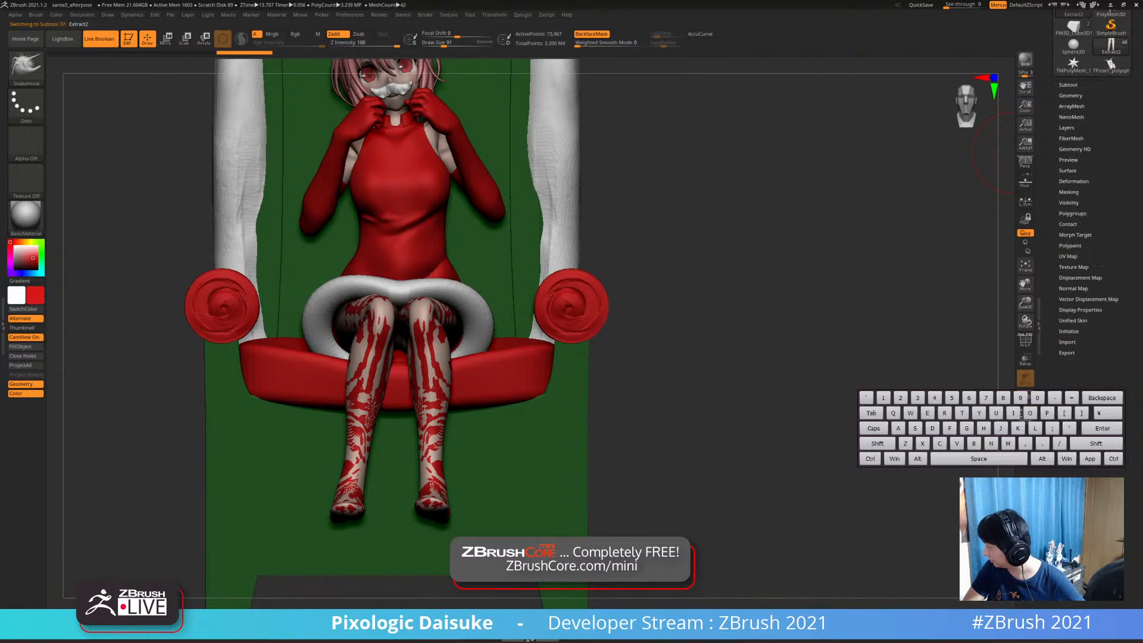
# Inflate the extracted stockings slightly with the Deformation settings so they cover the skin of both legs
pyautogui.click(1070, 95)
pyautogui.click(1070, 95)
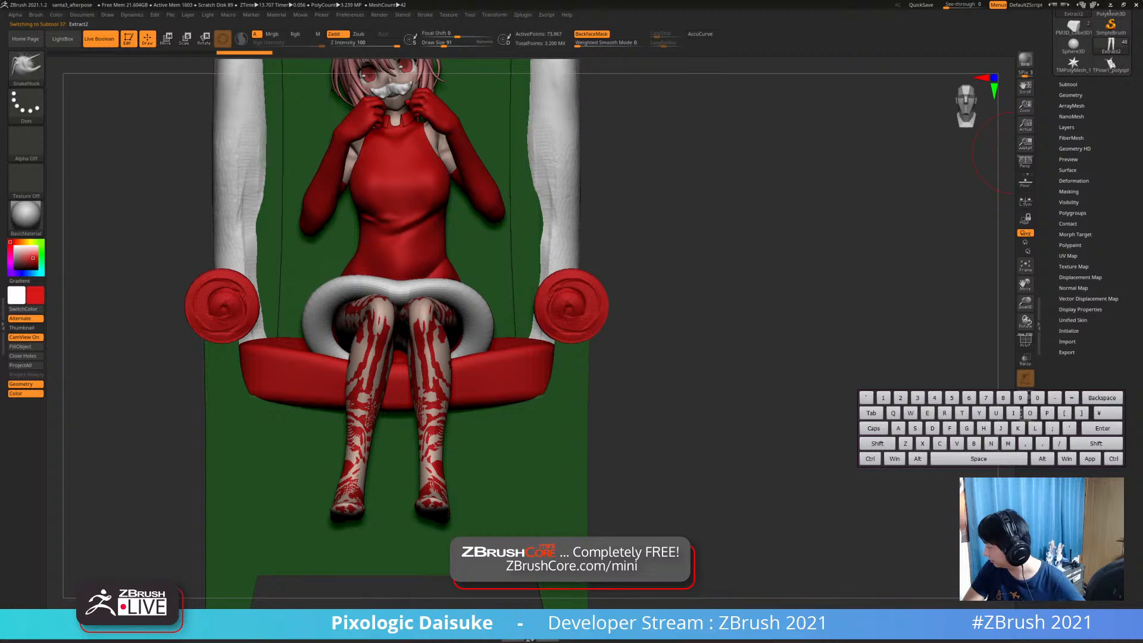
pyautogui.click(1073, 180)
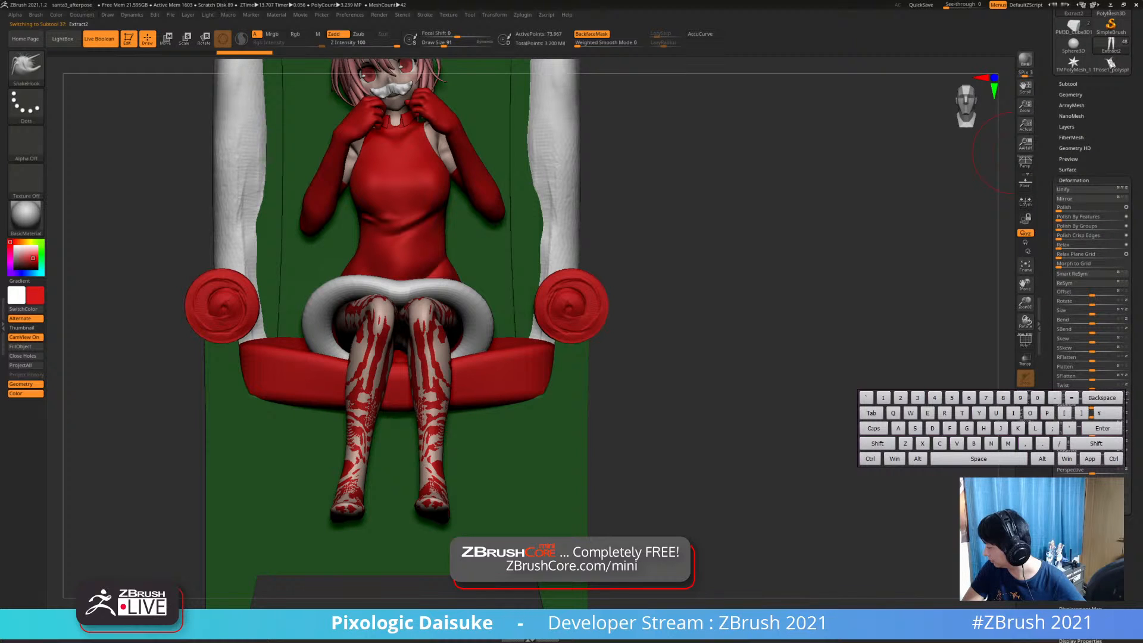
pyautogui.click(1093, 434)
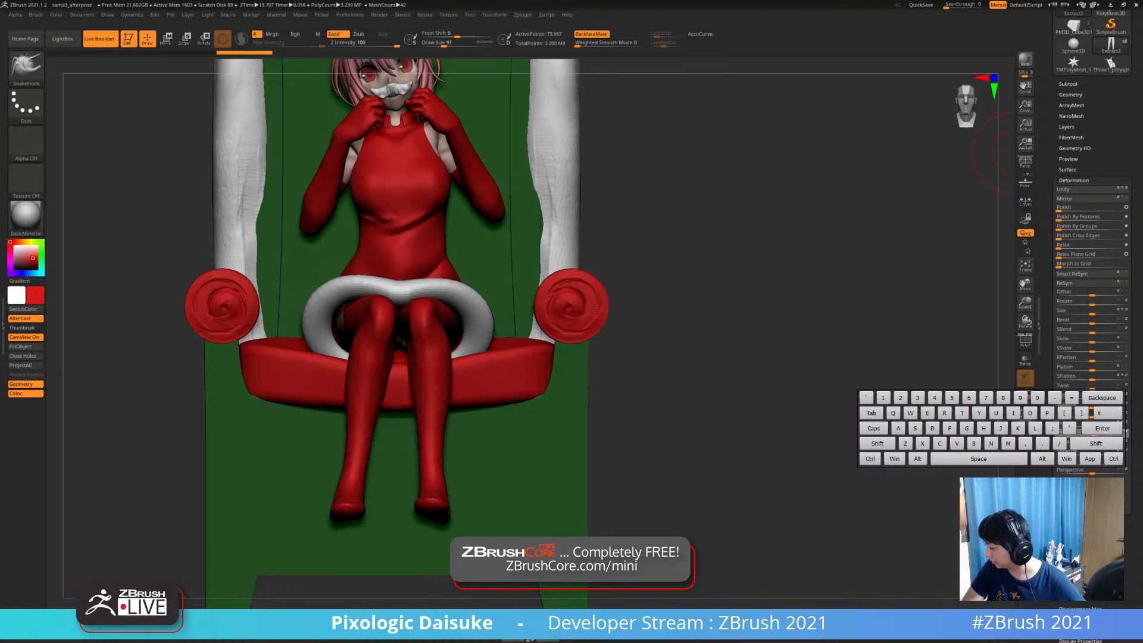
pyautogui.keyDown('alt'); pyautogui.moveTo(774, 250); pyautogui.dragTo(794, 324); pyautogui.keyUp('alt')
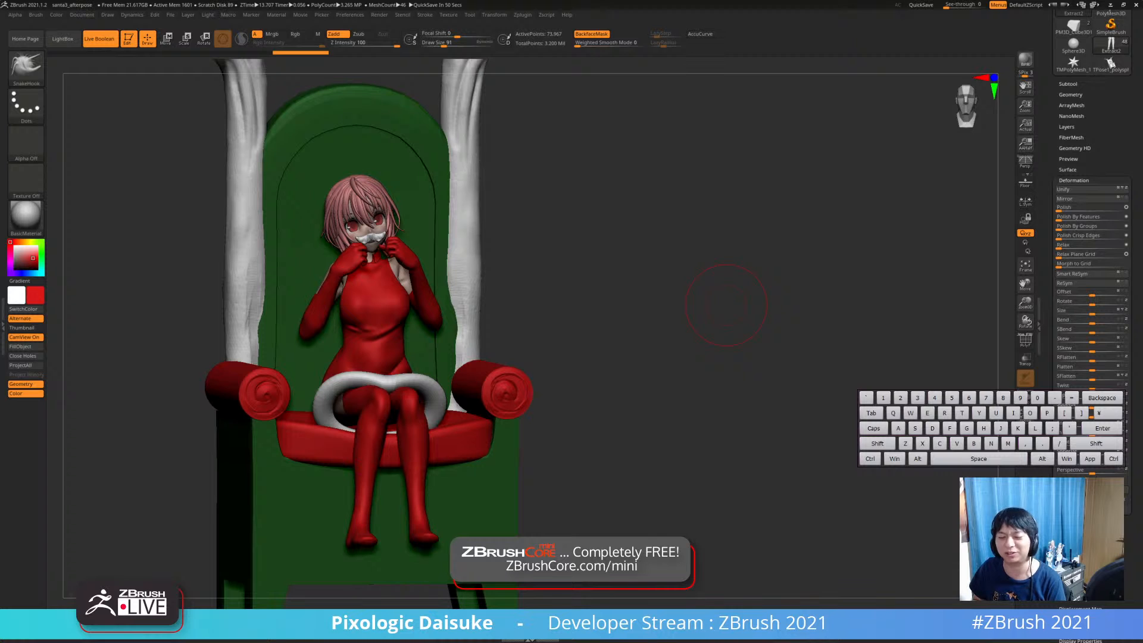
pyautogui.moveTo(726, 305); pyautogui.dragTo(503, 345)
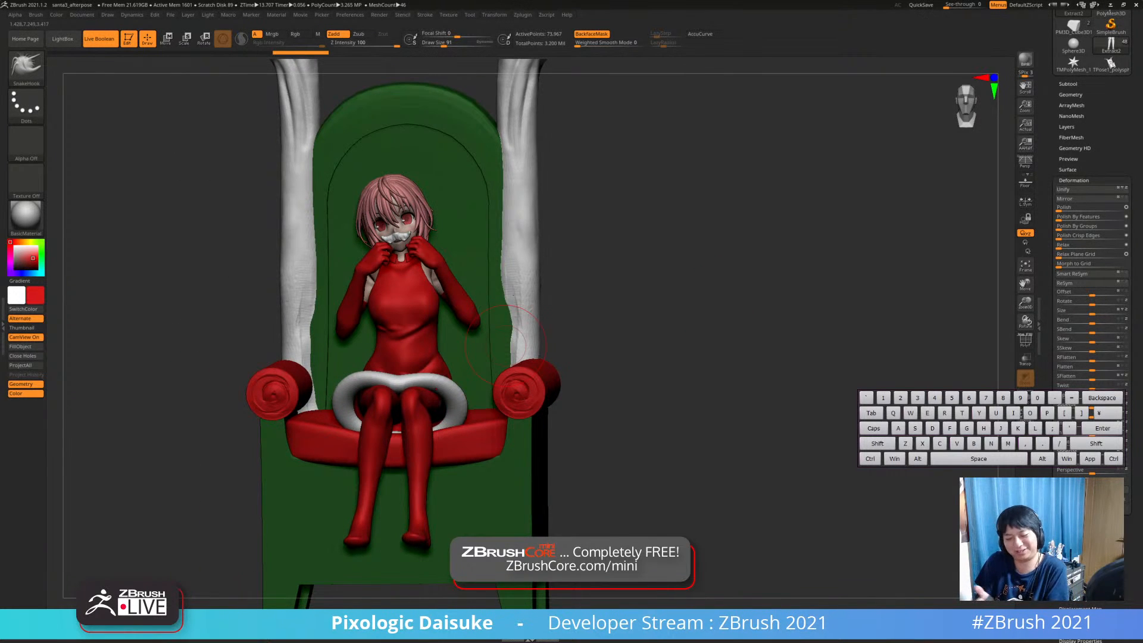
pyautogui.moveTo(478, 353); pyautogui.dragTo(411, 453, button='right')
# Turn on the visibility of the red Santa hat and its white fur trim subtools
pyautogui.click(1068, 83)
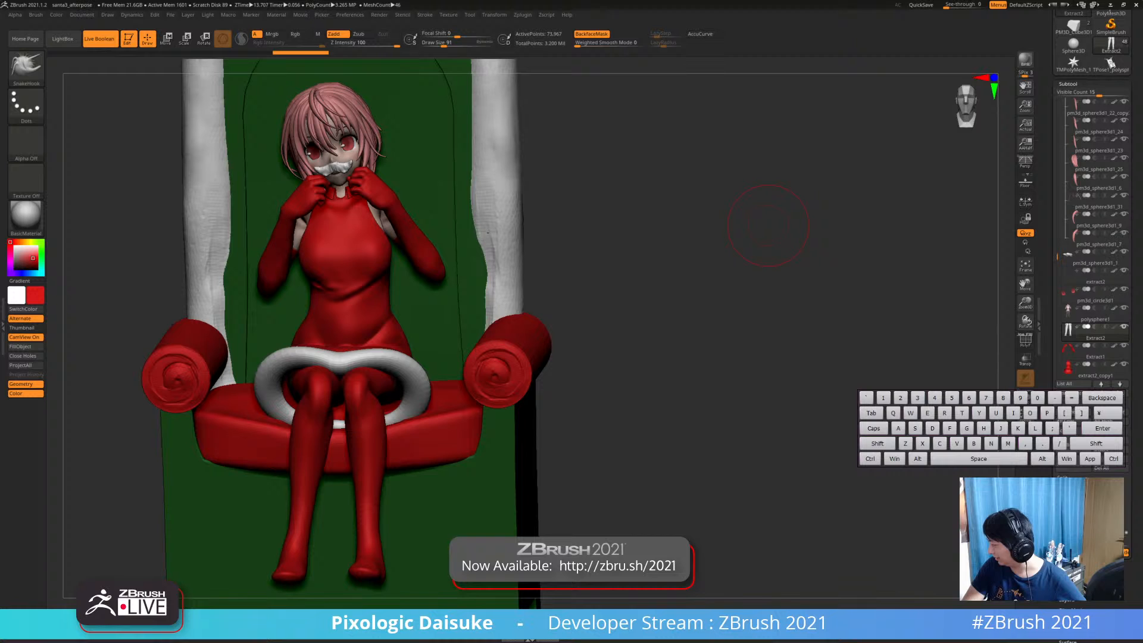
pyautogui.scroll(-5, 1089, 238)
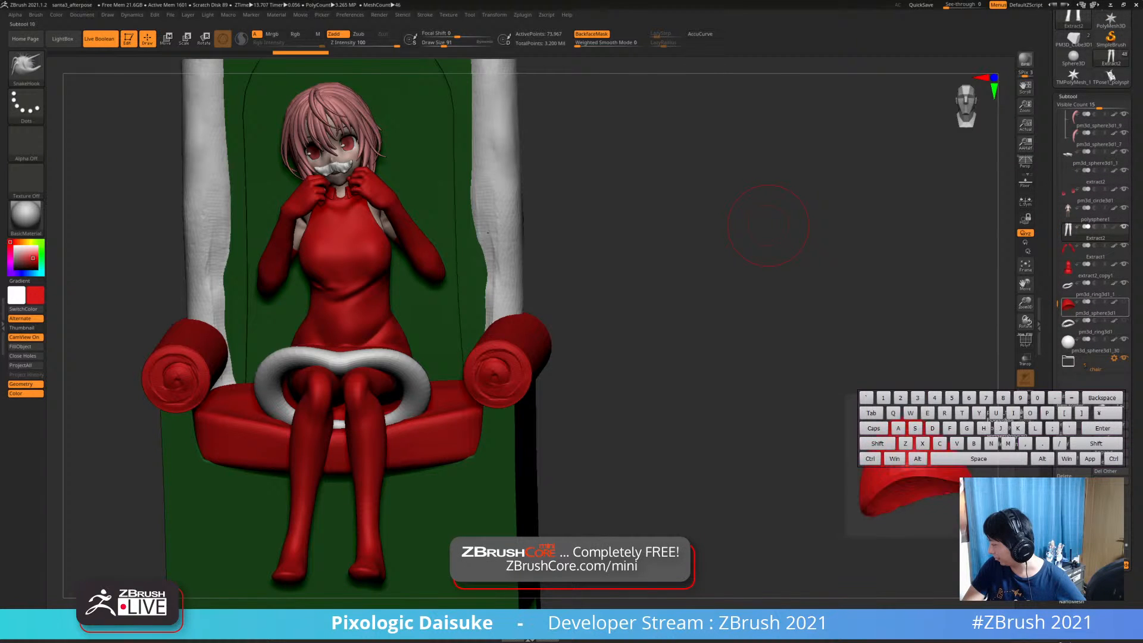
pyautogui.click(1123, 302)
pyautogui.click(1124, 321)
pyautogui.keyDown('alt'); pyautogui.moveTo(741, 236); pyautogui.dragTo(774, 291); pyautogui.keyUp('alt')
# Reshape the crown of the red Santa hat with SnakeHook from several sides and turn off BackfaceMask
pyautogui.keyDown('alt'); pyautogui.click(350, 140); pyautogui.keyUp('alt')
pyautogui.keyDown('alt'); pyautogui.moveTo(491, 152); pyautogui.dragTo(493, 136); pyautogui.keyUp('alt')
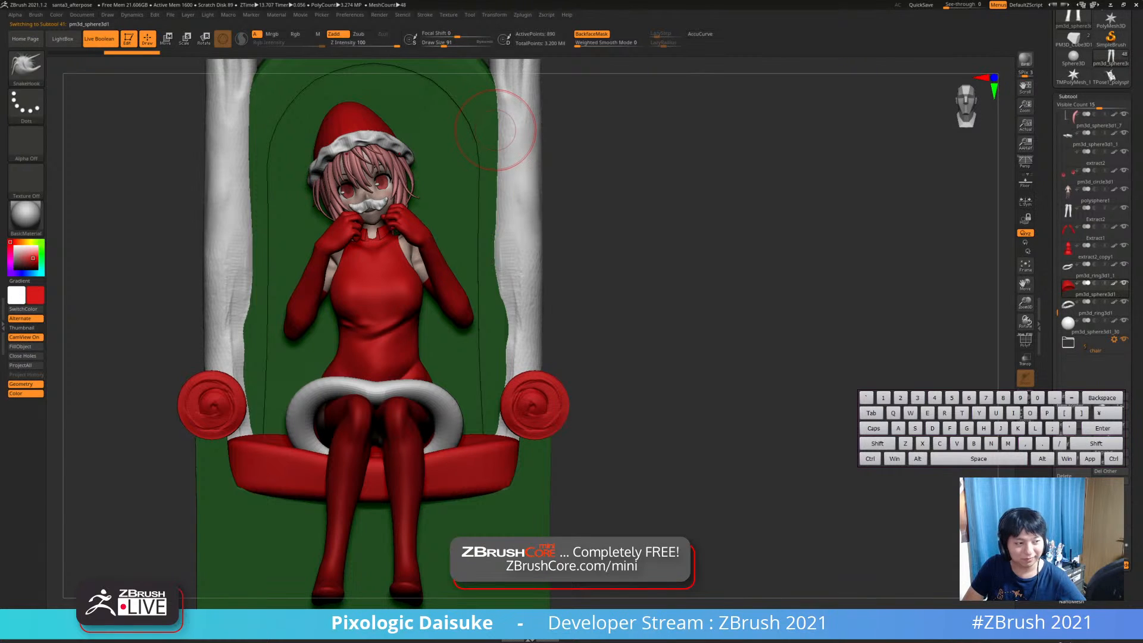
pyautogui.keyDown('alt'); pyautogui.moveTo(572, 146); pyautogui.dragTo(558, 114); pyautogui.keyUp('alt')
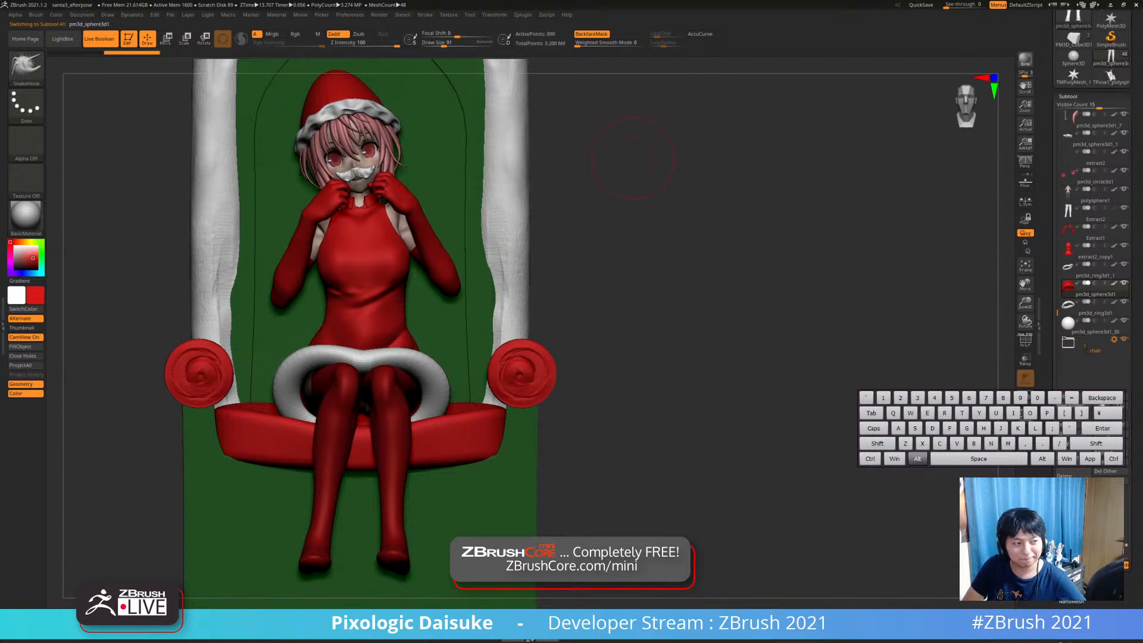
pyautogui.keyDown('alt'); pyautogui.moveTo(632, 159); pyautogui.dragTo(656, 145); pyautogui.keyUp('alt')
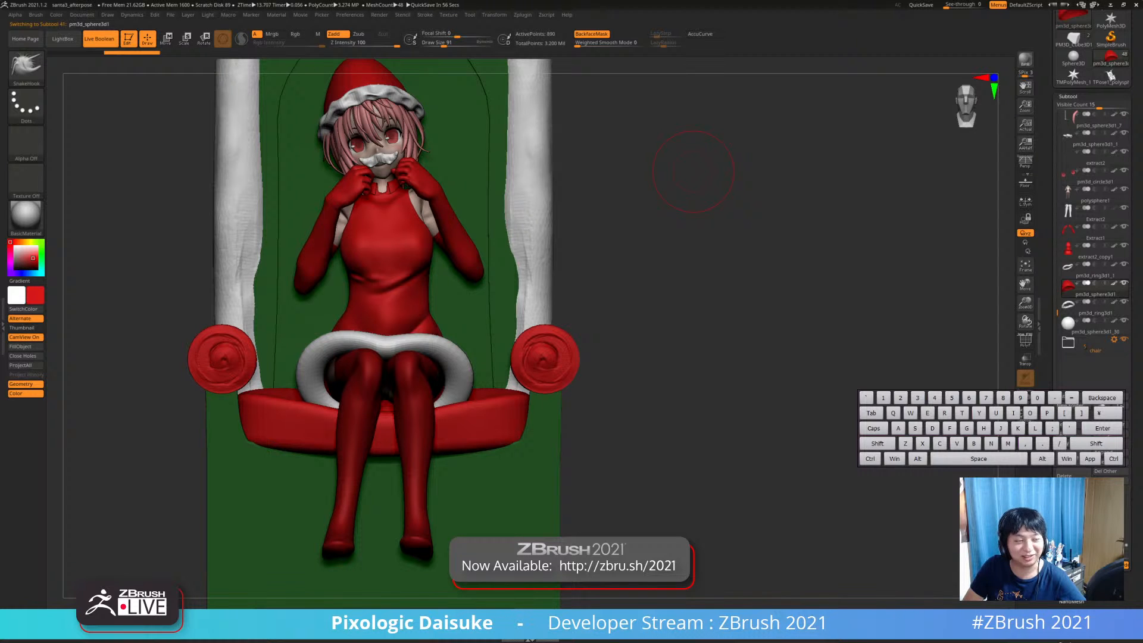
pyautogui.moveTo(570, 238)
pyautogui.mouseDown()
pyautogui.moveTo(535, 228)
pyautogui.moveTo(512, 191)
pyautogui.moveTo(479, 194)
pyautogui.moveTo(547, 199)
pyautogui.moveTo(330, 113)
pyautogui.mouseUp()
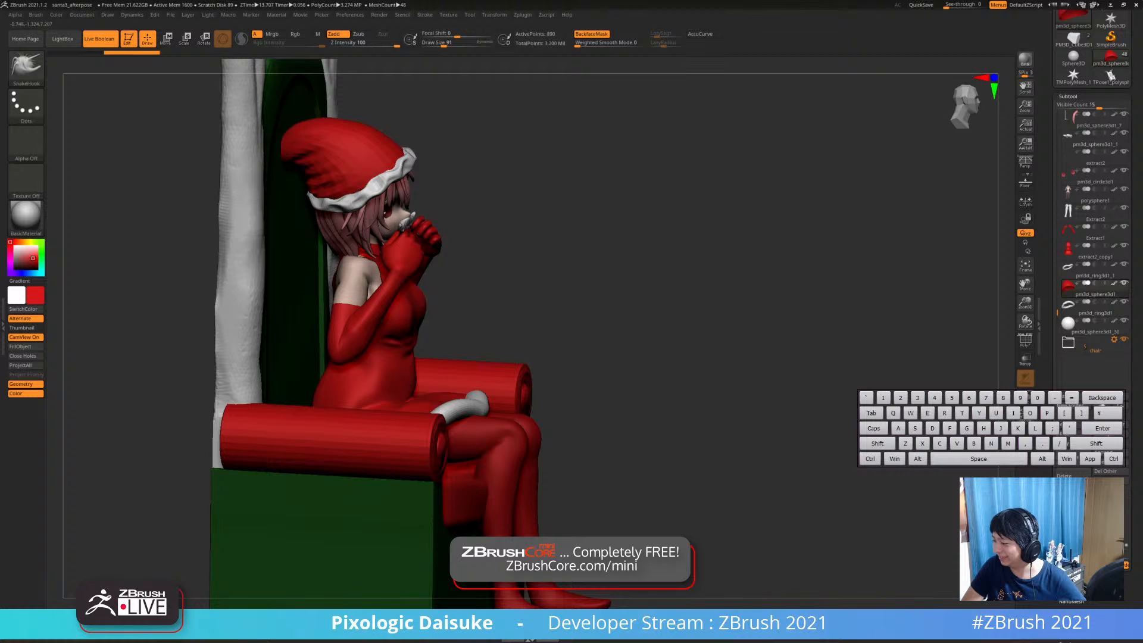
pyautogui.moveTo(330, 114)
pyautogui.mouseDown()
pyautogui.moveTo(396, 117)
pyautogui.moveTo(329, 94)
pyautogui.moveTo(387, 98)
pyautogui.moveTo(327, 104)
pyautogui.mouseUp()
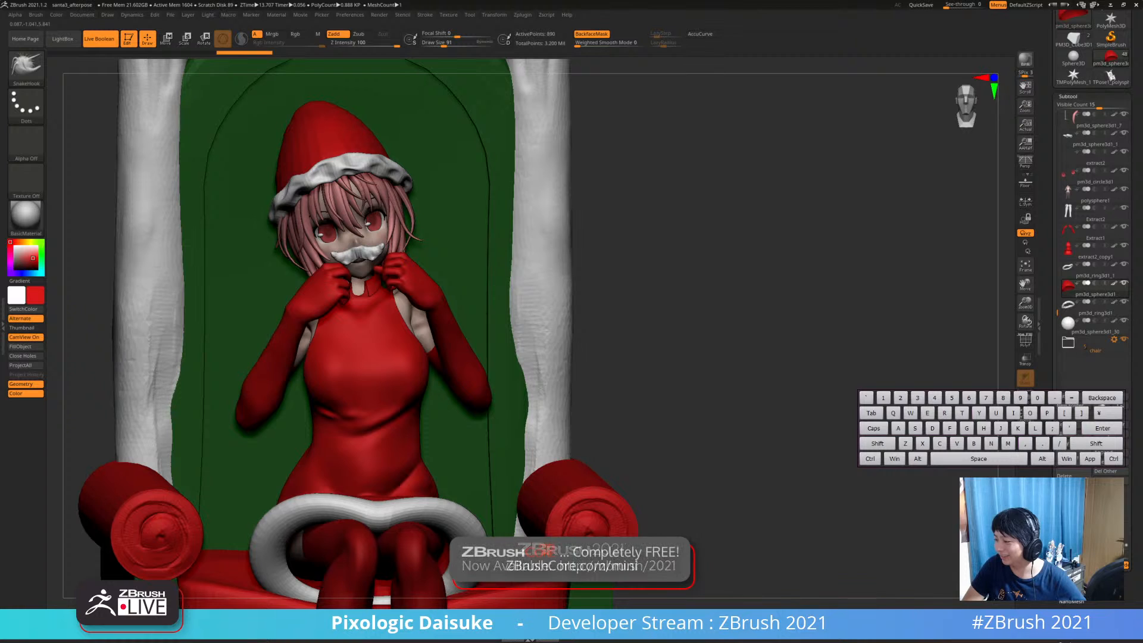
pyautogui.moveTo(391, 184); pyautogui.dragTo(365, 181)
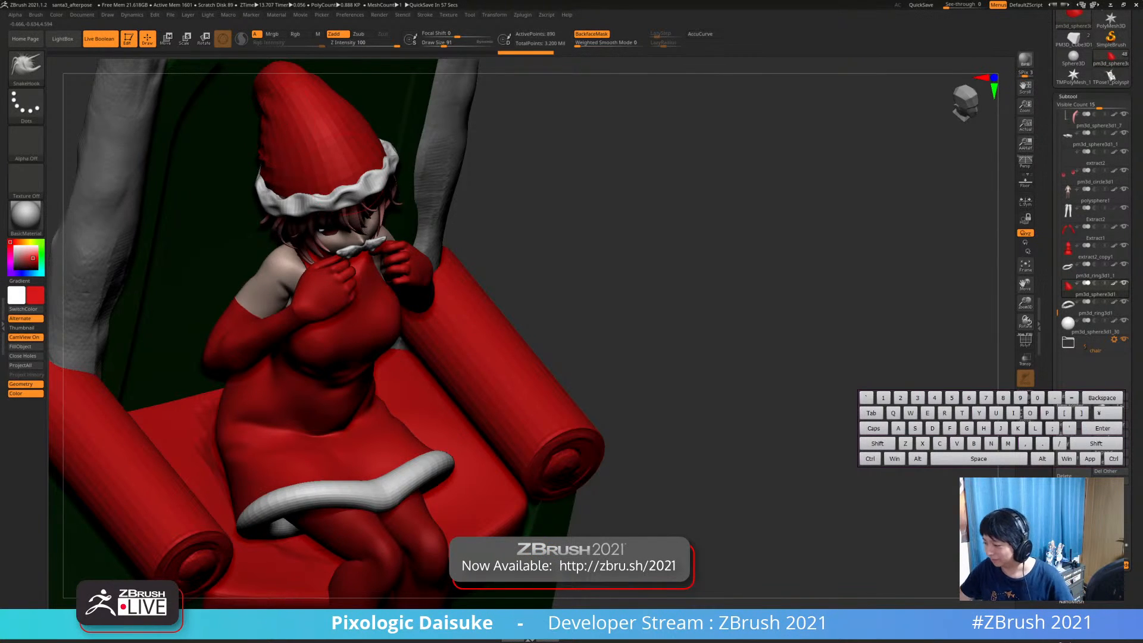
pyautogui.moveTo(511, 297); pyautogui.dragTo(343, 189)
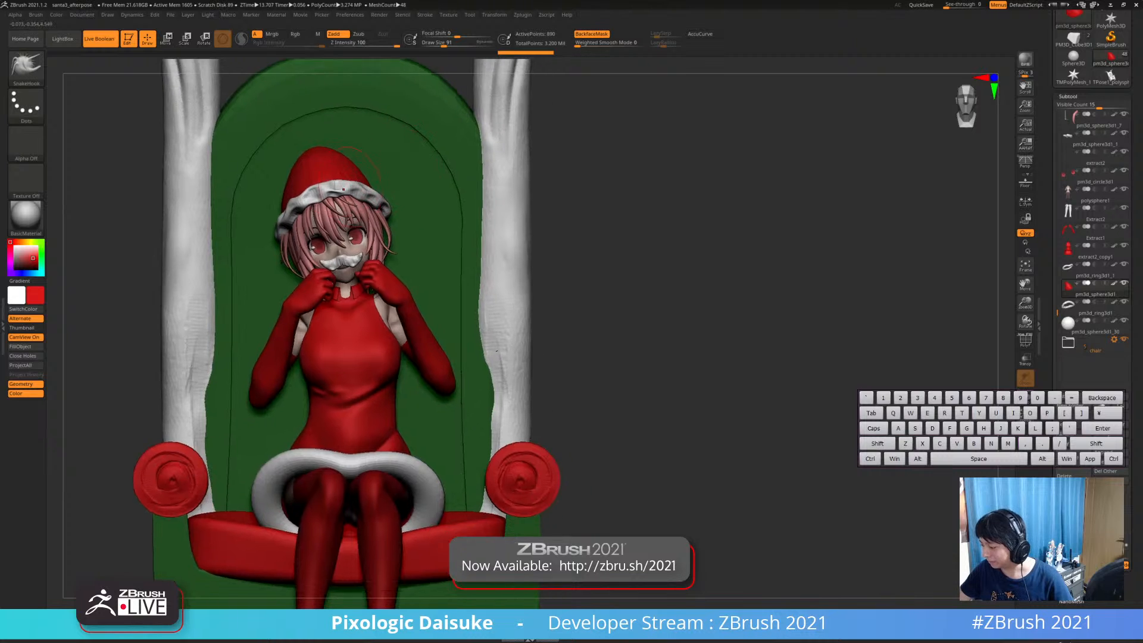
pyautogui.moveTo(344, 189)
pyautogui.mouseDown(button='right')
pyautogui.moveTo(326, 185)
pyautogui.moveTo(359, 199)
pyautogui.mouseUp(button='right')
pyautogui.click(591, 34)
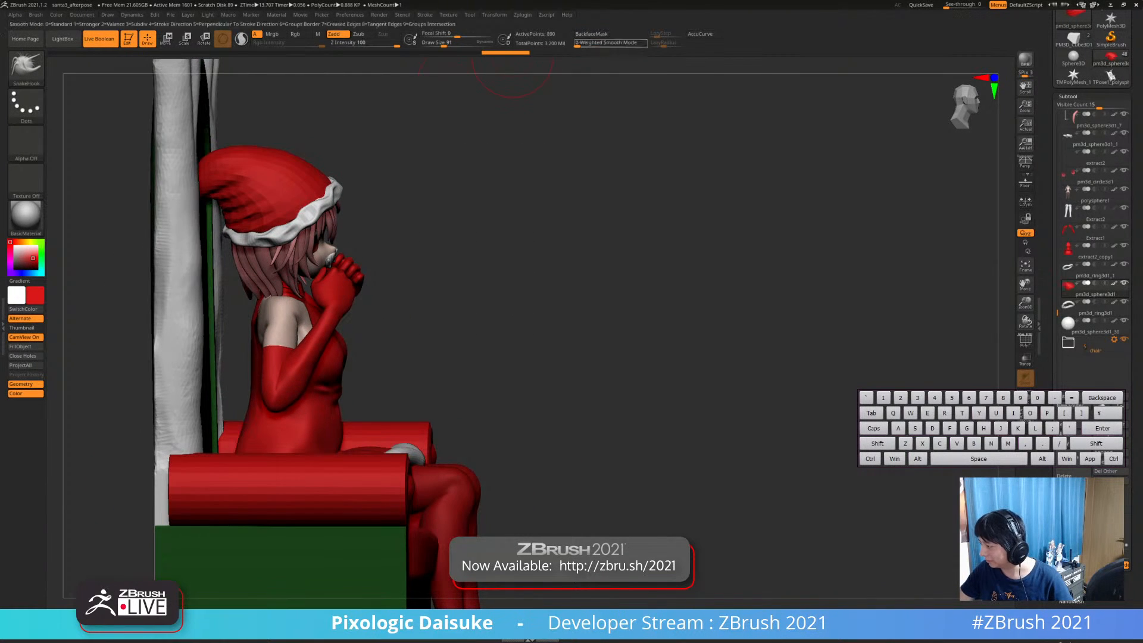
pyautogui.moveTo(268, 200); pyautogui.dragTo(142, 200, button='right')
# Carve fabric creases on the dress's chest running toward the girl's left armhole with DamStandard
pyautogui.moveTo(298, 298)
pyautogui.keyDown('alt'); pyautogui.mouseDown(button='right')
pyautogui.moveTo(298, 269)
pyautogui.moveTo(353, 228)
pyautogui.mouseUp(button='right'); pyautogui.keyUp('alt')
pyautogui.keyDown('alt'); pyautogui.click(302, 263); pyautogui.keyUp('alt')
pyautogui.press('b')
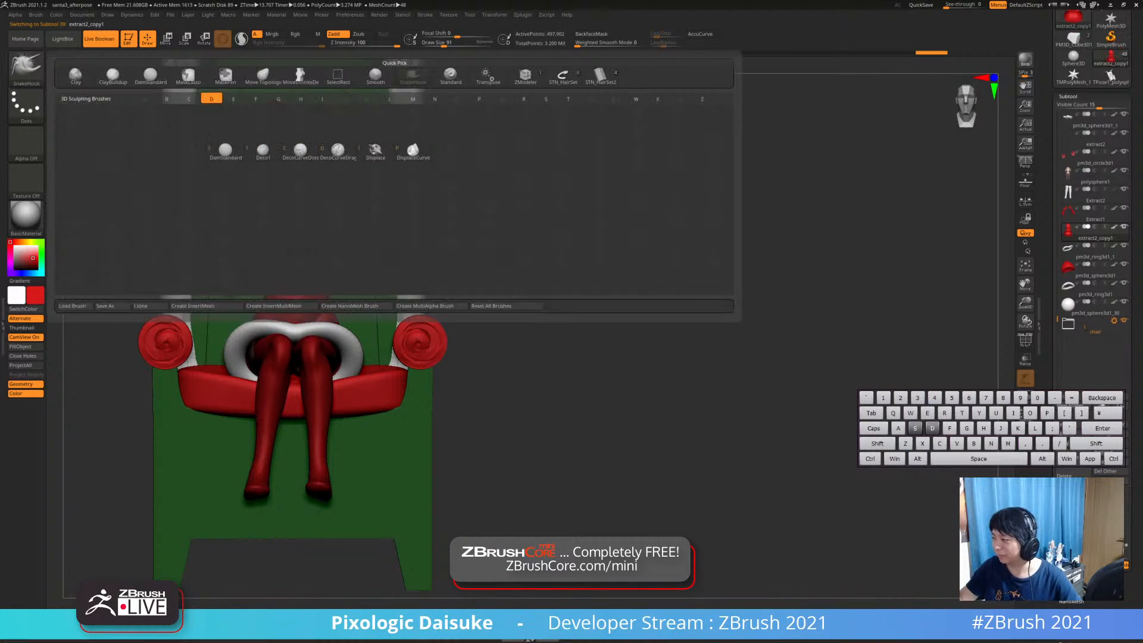
pyautogui.press('d')
pyautogui.press('s')
pyautogui.keyDown('alt'); pyautogui.moveTo(305, 280); pyautogui.dragTo(304, 256, button='right'); pyautogui.keyUp('alt')
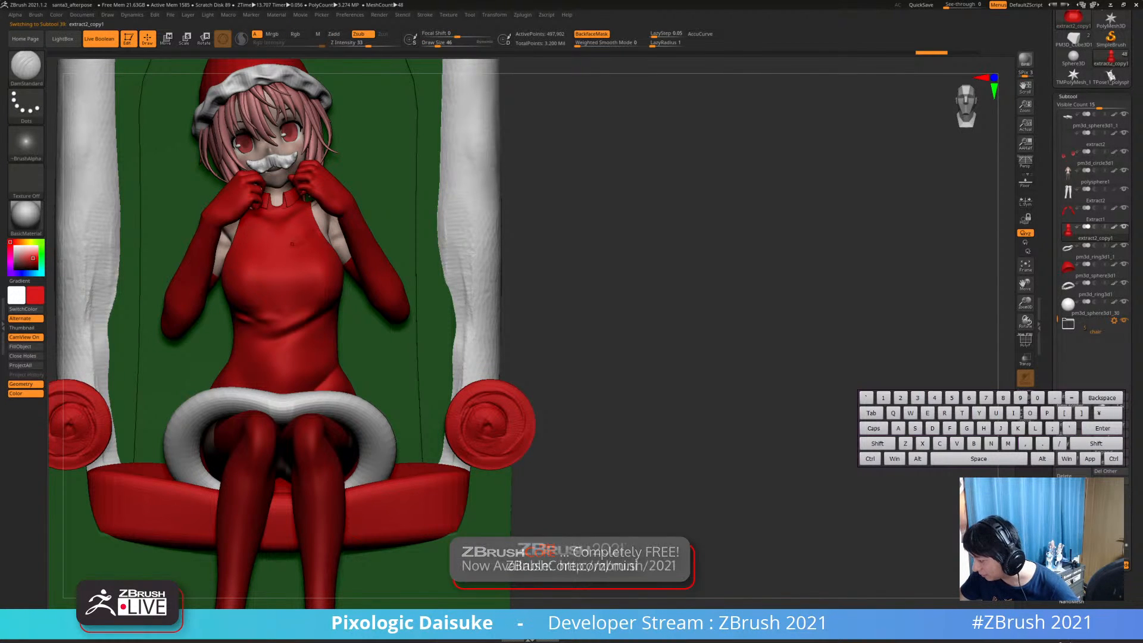
pyautogui.moveTo(310, 237); pyautogui.dragTo(310, 238, button='right')
pyautogui.press('shift')
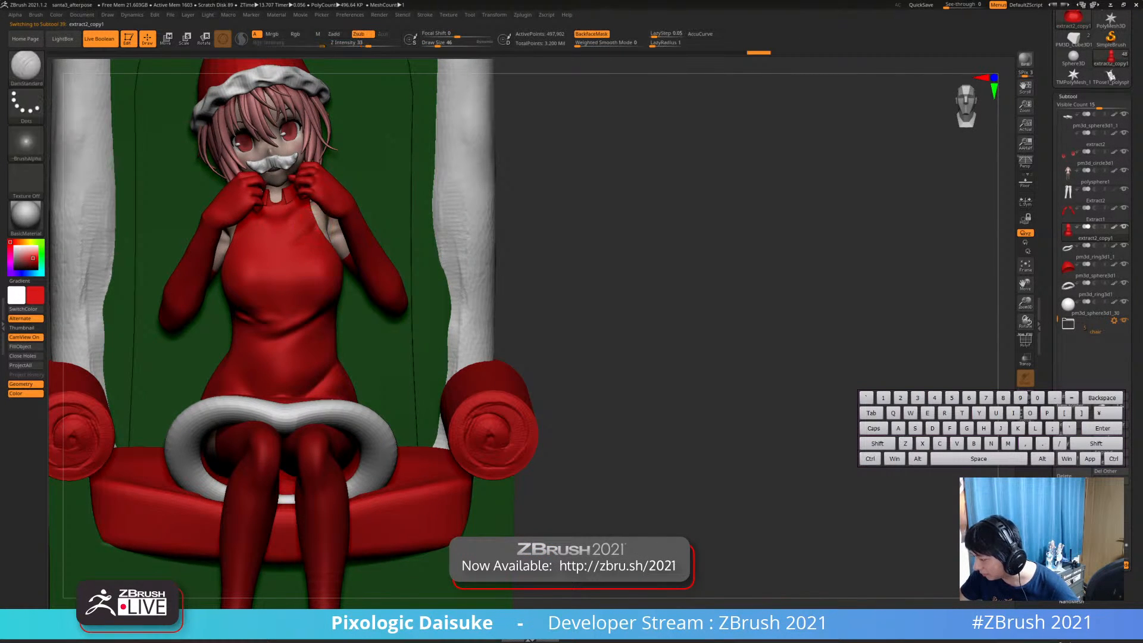
pyautogui.press('alt')
pyautogui.press('alt')
pyautogui.keyDown('shift'); pyautogui.moveTo(294, 252); pyautogui.dragTo(315, 240); pyautogui.keyUp('shift')
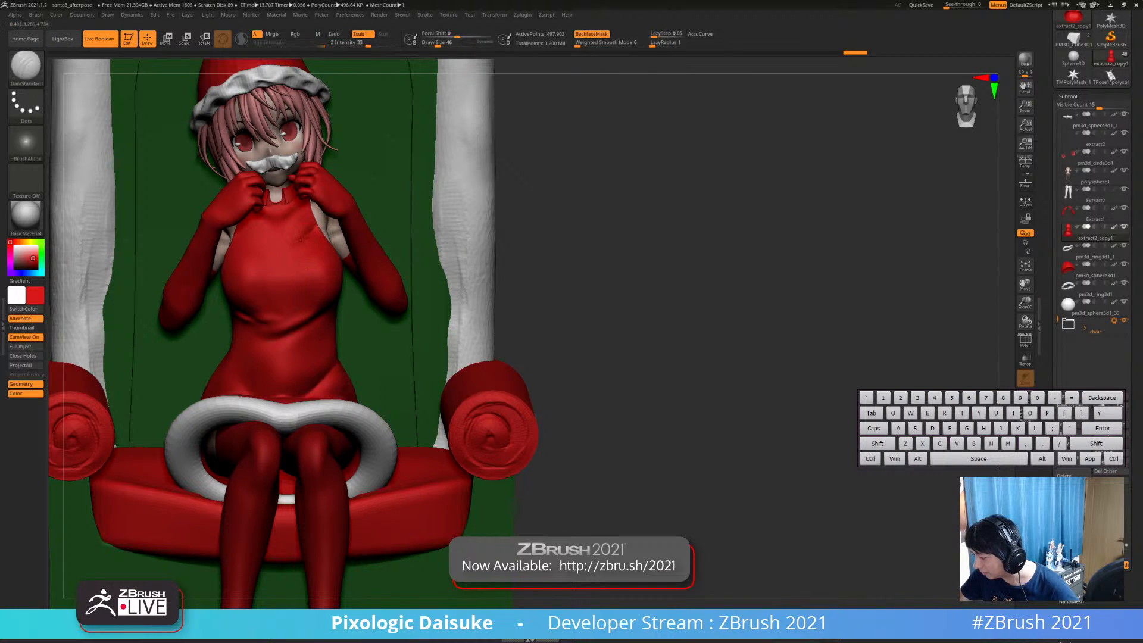
# Soften and refine the fabric creases beside both armholes of the dress with Smooth
pyautogui.keyDown('ctrl'); pyautogui.moveTo(318, 223); pyautogui.dragTo(306, 244, button='right'); pyautogui.keyUp('ctrl')
pyautogui.press('shift')
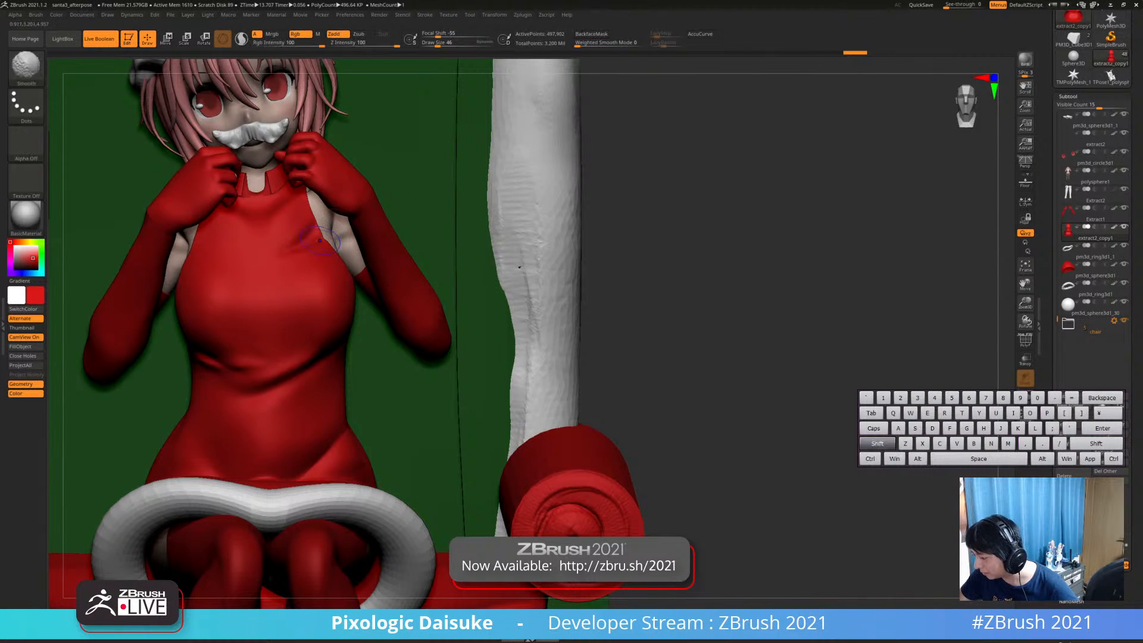
pyautogui.keyDown('shift'); pyautogui.moveTo(293, 261); pyautogui.dragTo(327, 204); pyautogui.keyUp('shift')
pyautogui.press('shift')
pyautogui.moveTo(327, 205)
pyautogui.keyDown('ctrl'); pyautogui.mouseDown(button='right')
pyautogui.moveTo(324, 157)
pyautogui.moveTo(331, 180)
pyautogui.mouseUp(button='right'); pyautogui.keyUp('ctrl')
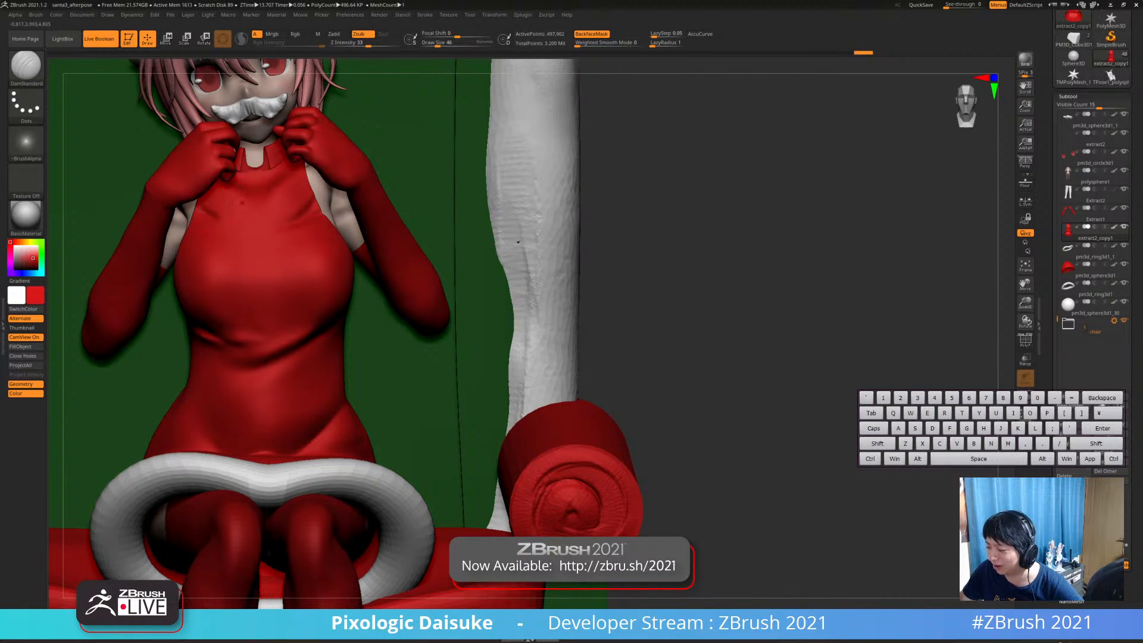
pyautogui.press('shift')
pyautogui.keyDown('shift'); pyautogui.moveTo(203, 204); pyautogui.dragTo(219, 213); pyautogui.keyUp('shift')
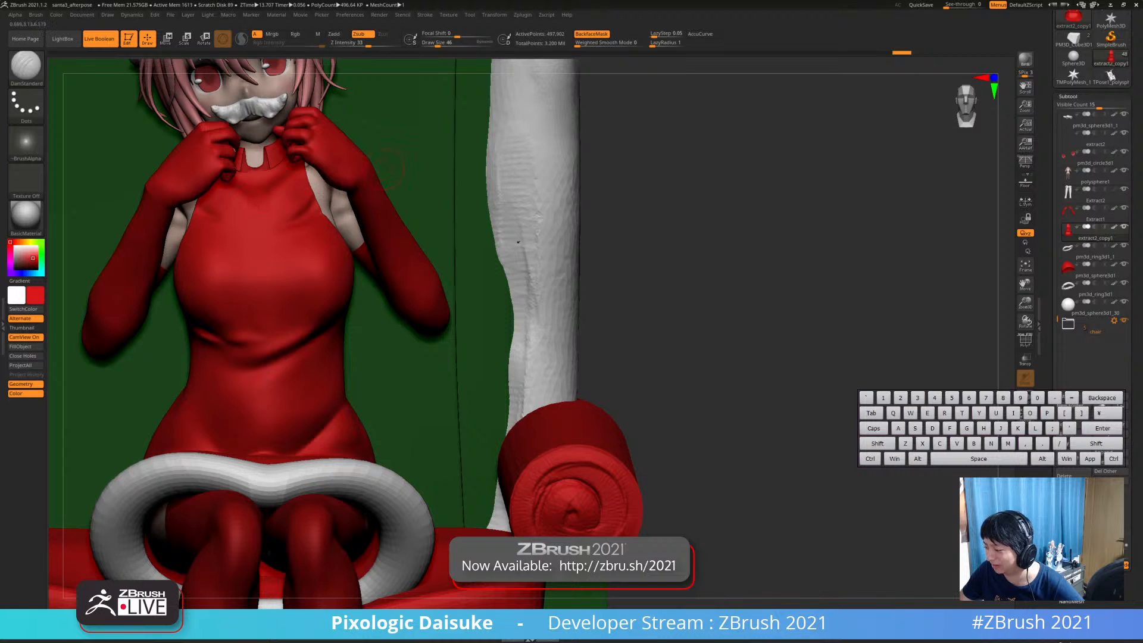
# Isolate the dress and smooth the fabric beside the girl's right armhole
pyautogui.hotkey('alt', 's')
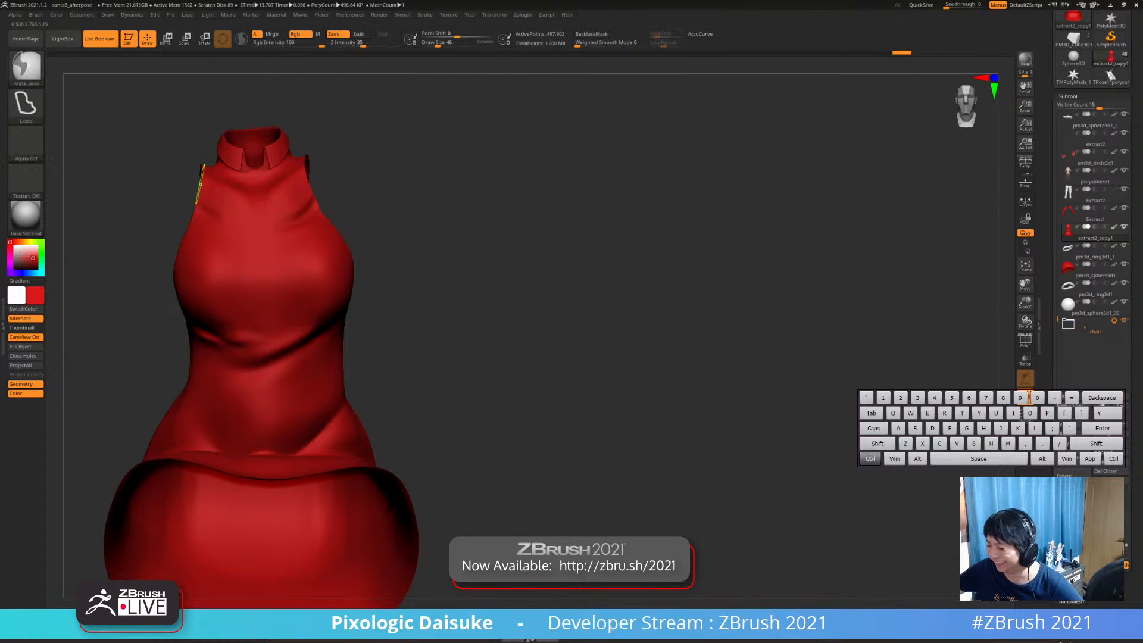
pyautogui.keyDown('ctrl'); pyautogui.moveTo(202, 184); pyautogui.dragTo(203, 206, button='right'); pyautogui.keyUp('ctrl')
pyautogui.keyDown('shift'); pyautogui.moveTo(207, 206); pyautogui.dragTo(189, 198); pyautogui.keyUp('shift')
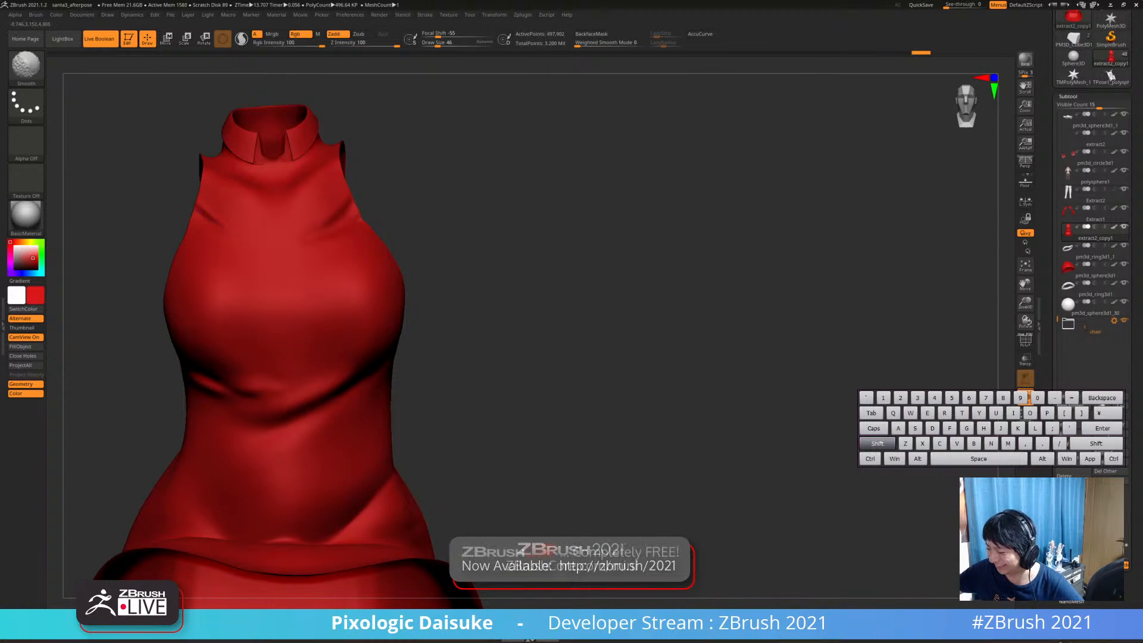
pyautogui.moveTo(211, 193)
pyautogui.keyDown('ctrl'); pyautogui.mouseDown(button='right')
pyautogui.moveTo(211, 180)
pyautogui.moveTo(260, 166)
pyautogui.moveTo(265, 185)
pyautogui.mouseUp(button='right'); pyautogui.keyUp('ctrl')
pyautogui.moveTo(264, 184)
pyautogui.mouseDown(button='right')
pyautogui.moveTo(357, 205)
pyautogui.moveTo(378, 225)
pyautogui.moveTo(355, 226)
pyautogui.mouseUp(button='right')
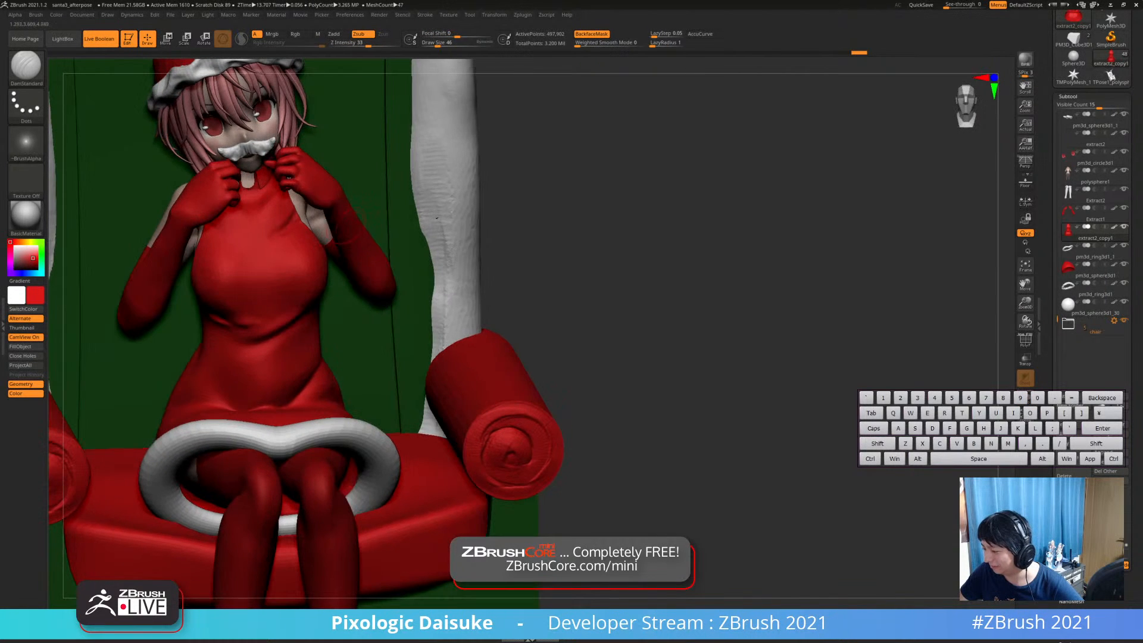
# Turn off the polypaint display for all subtools and set the active color to white
pyautogui.hotkey('alt', 's')
pyautogui.keyDown('ctrl'); pyautogui.moveTo(256, 235); pyautogui.dragTo(309, 265, button='right'); pyautogui.keyUp('ctrl')
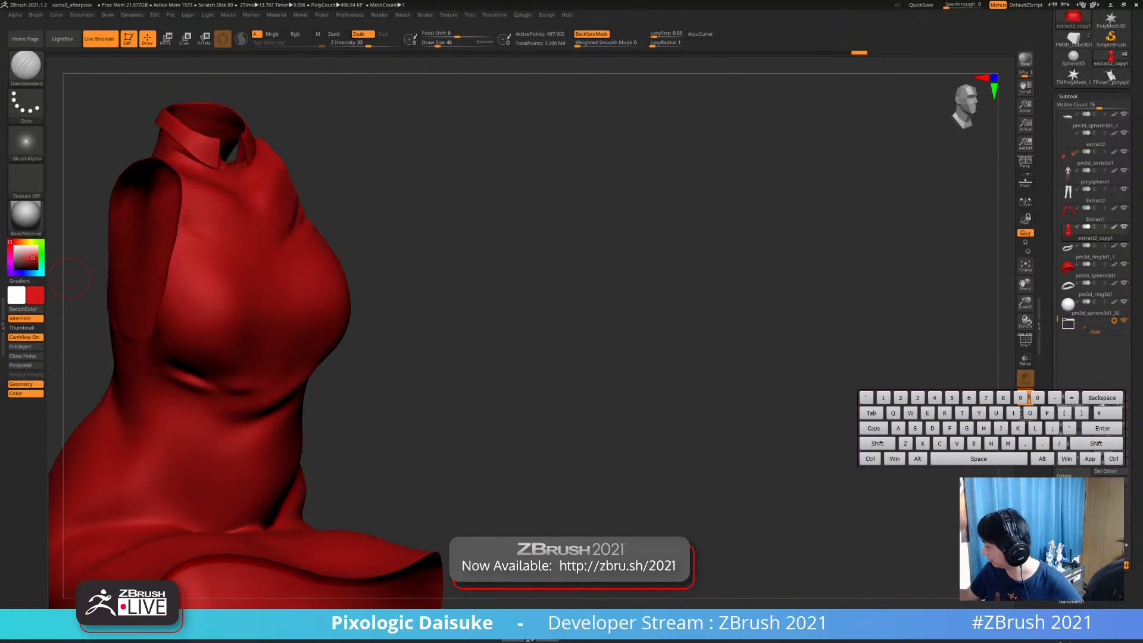
pyautogui.keyDown('shift'); pyautogui.click(1113, 227); pyautogui.keyUp('shift')
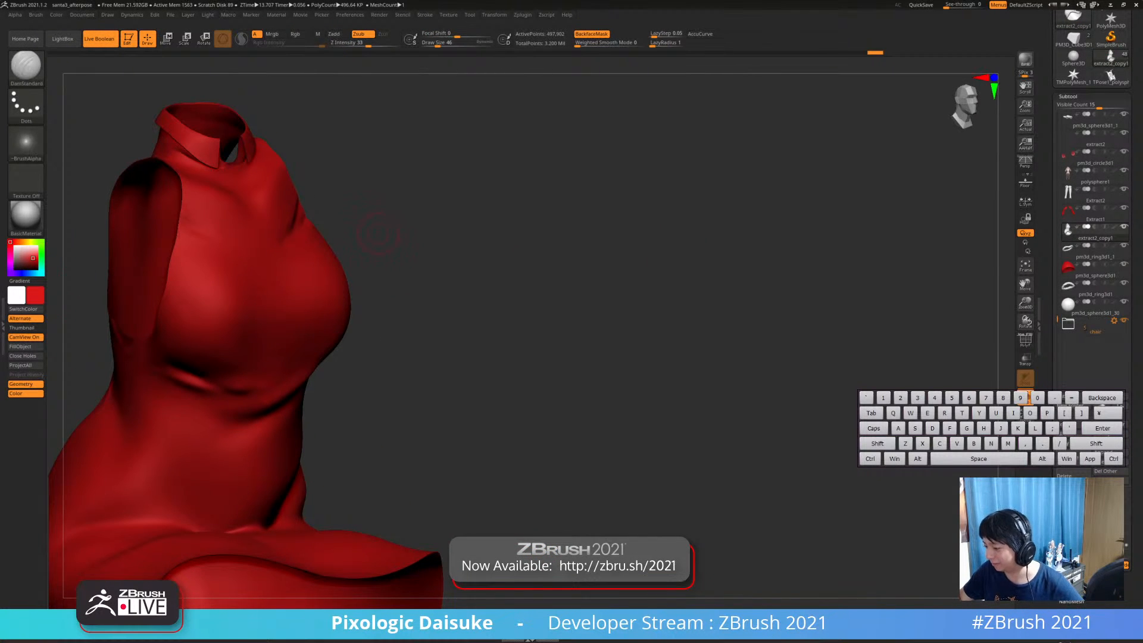
pyautogui.moveTo(379, 234); pyautogui.dragTo(355, 239, button='right')
pyautogui.hotkey('alt', 's')
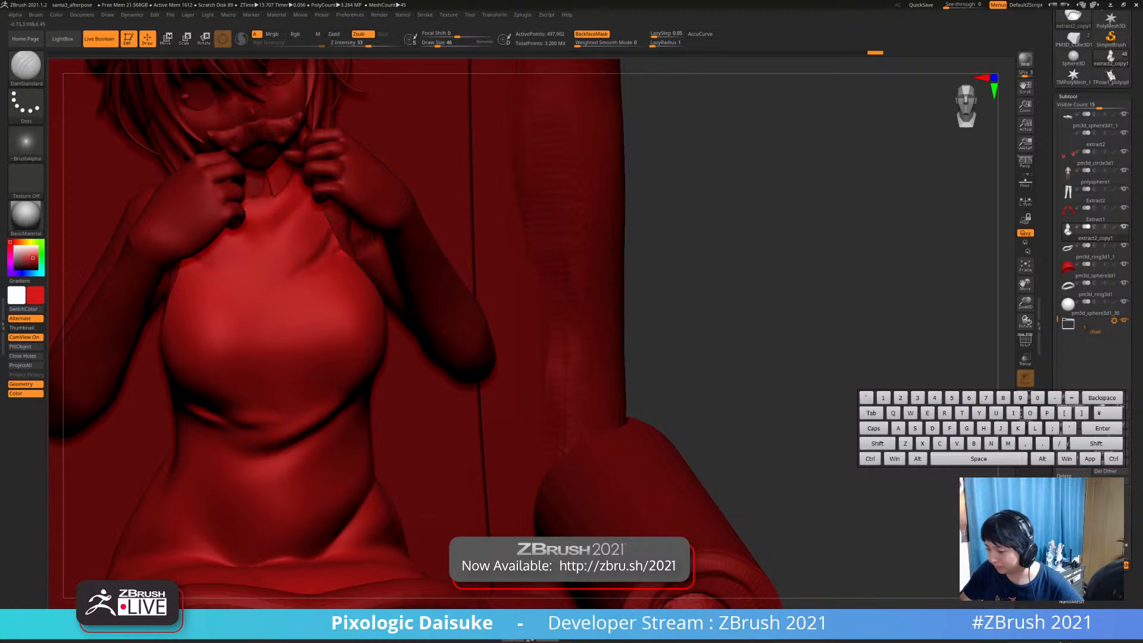
pyautogui.click(14, 245)
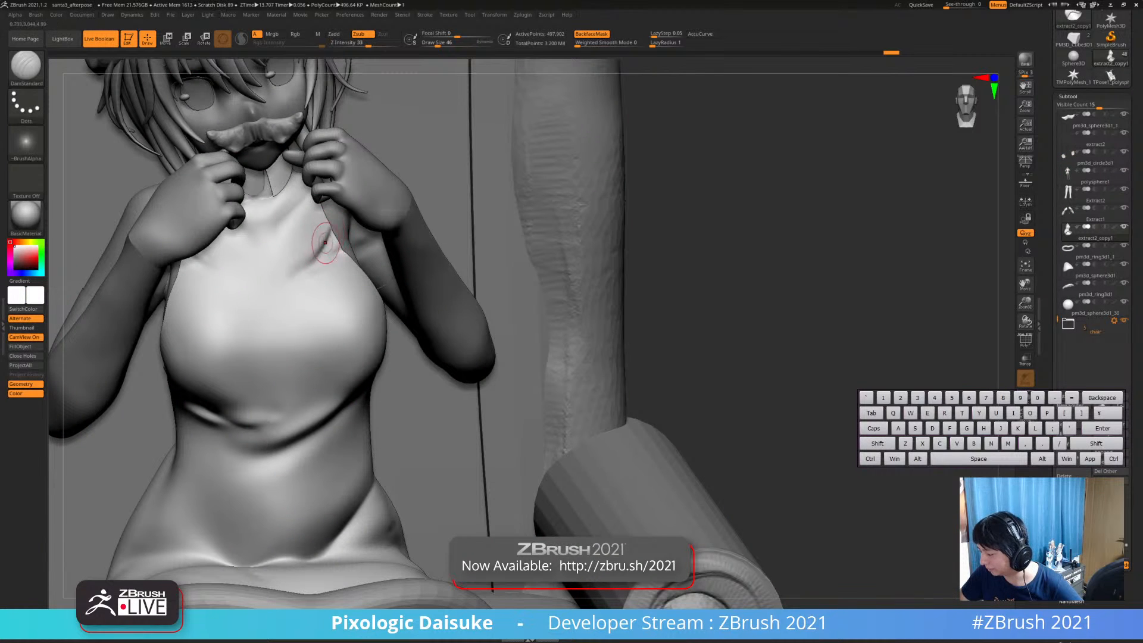
# Deepen the chest crease running from the girl's left armhole with DamStandard
pyautogui.press('shift')
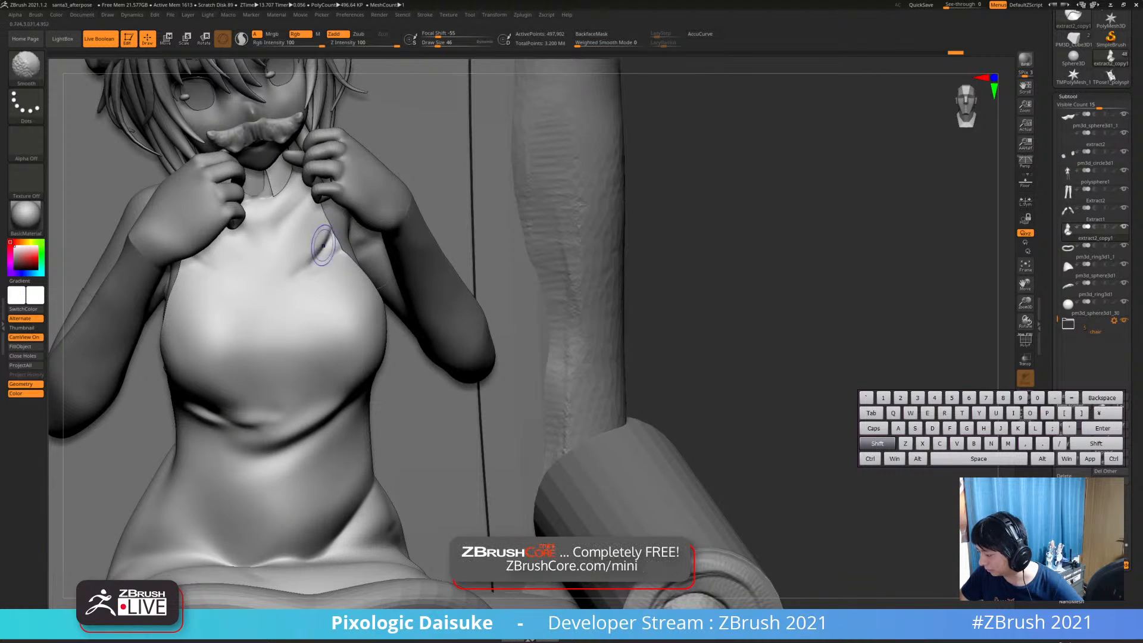
pyautogui.keyDown('ctrl'); pyautogui.moveTo(331, 262); pyautogui.dragTo(331, 232, button='right'); pyautogui.keyUp('ctrl')
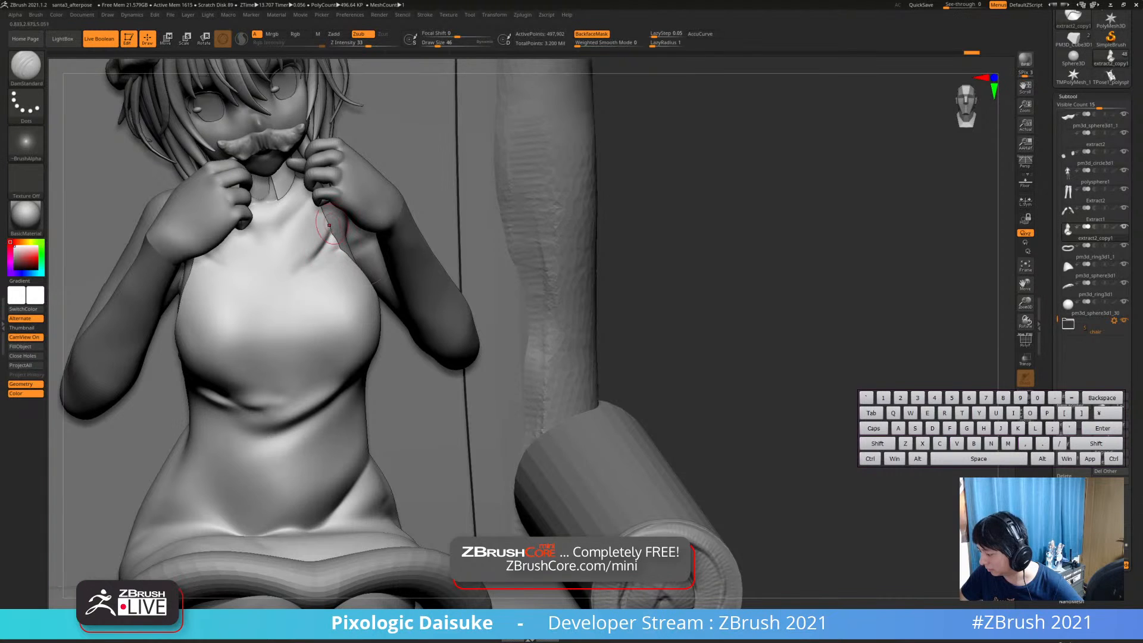
pyautogui.moveTo(329, 225); pyautogui.dragTo(306, 268)
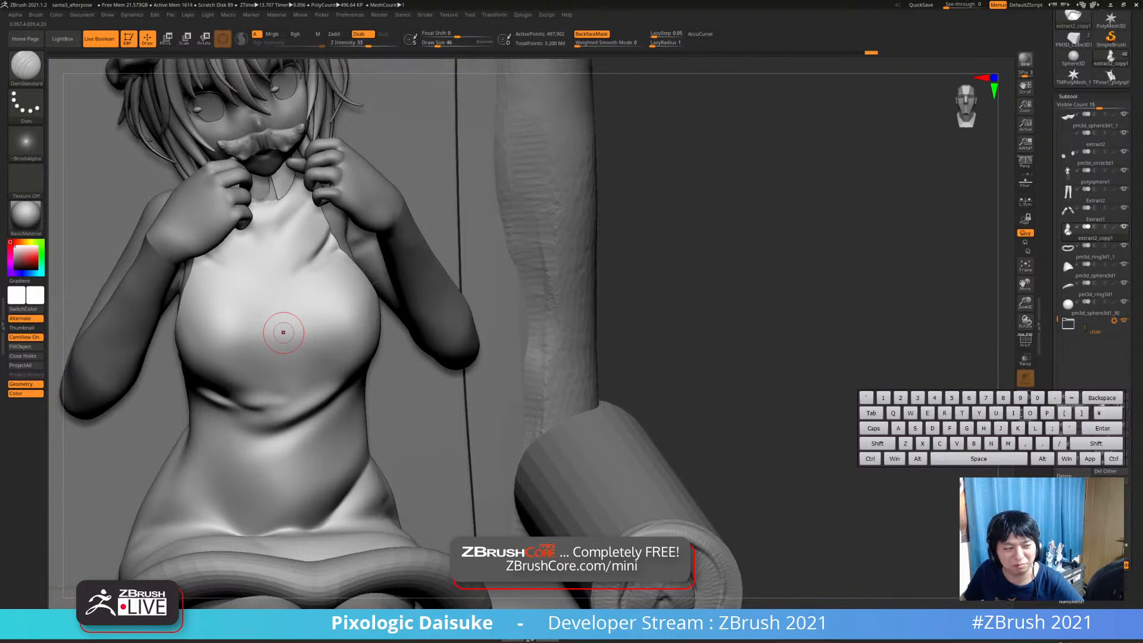
pyautogui.keyDown('alt'); pyautogui.moveTo(300, 272); pyautogui.dragTo(286, 236, button='right'); pyautogui.keyUp('alt')
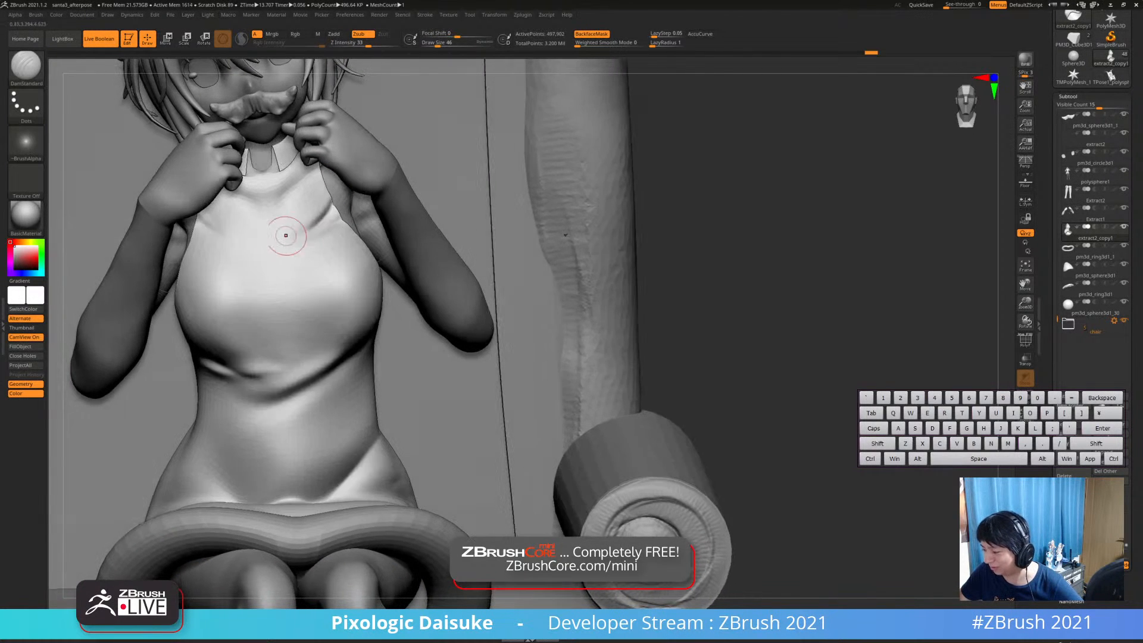
# Sculpt a matching fabric fold beside the girl's right armhole on the isolated dress and soften it with Smooth
pyautogui.keyDown('alt'); pyautogui.moveTo(204, 223); pyautogui.dragTo(243, 239); pyautogui.keyUp('alt')
pyautogui.press('9')
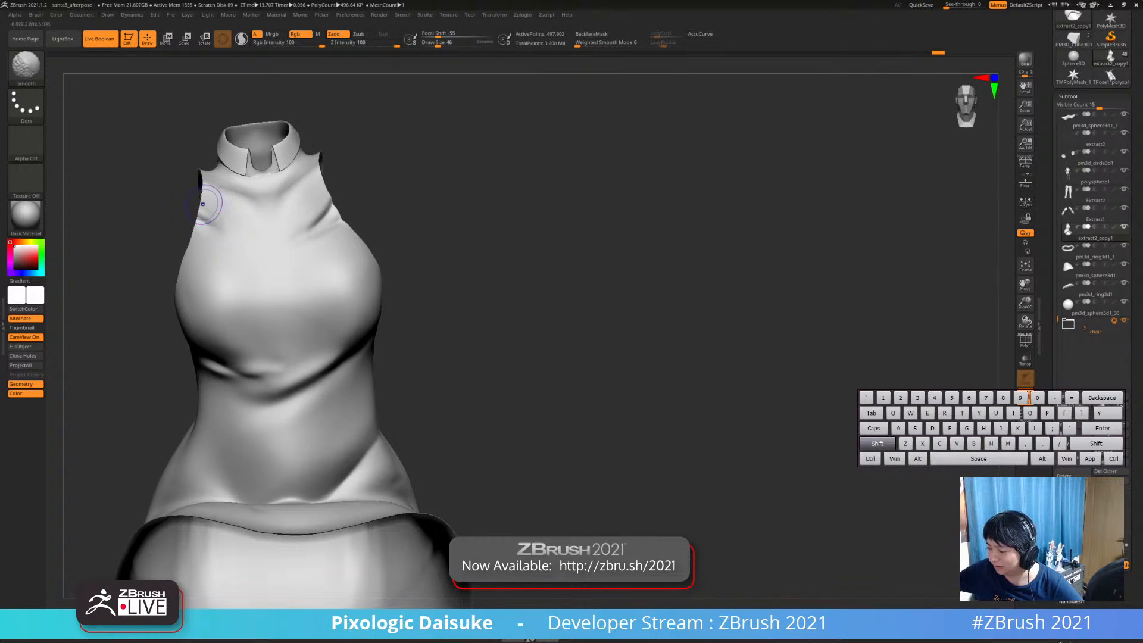
pyautogui.moveTo(200, 202); pyautogui.dragTo(222, 227)
pyautogui.keyDown('shift'); pyautogui.moveTo(208, 215); pyautogui.dragTo(228, 225); pyautogui.keyUp('shift')
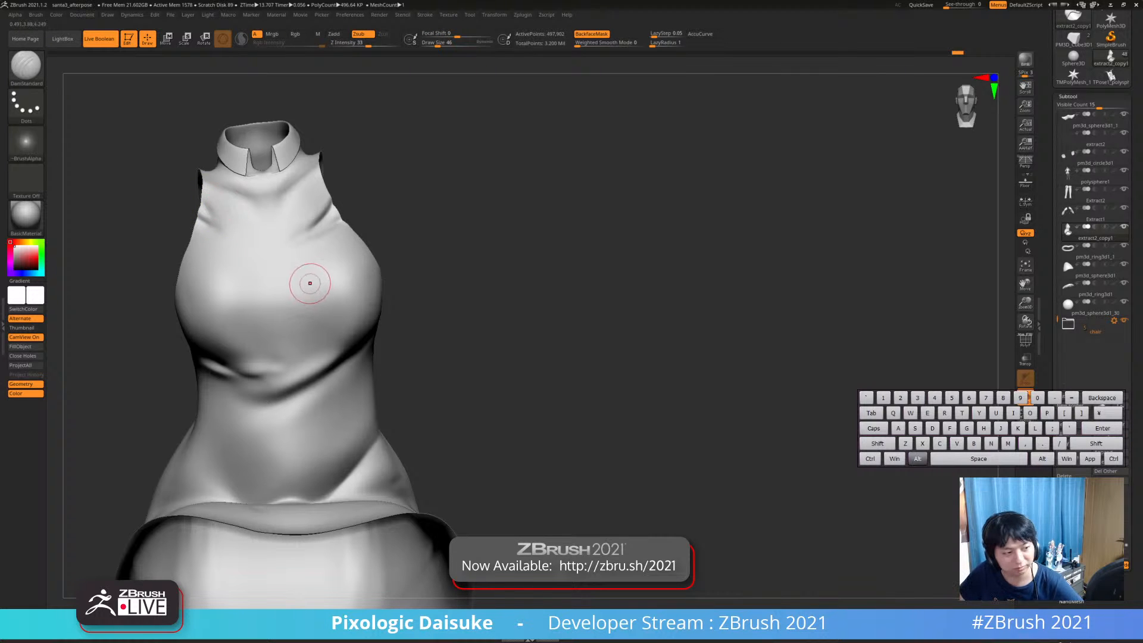
pyautogui.keyDown('alt'); pyautogui.moveTo(309, 283); pyautogui.dragTo(301, 244, button='right'); pyautogui.keyUp('alt')
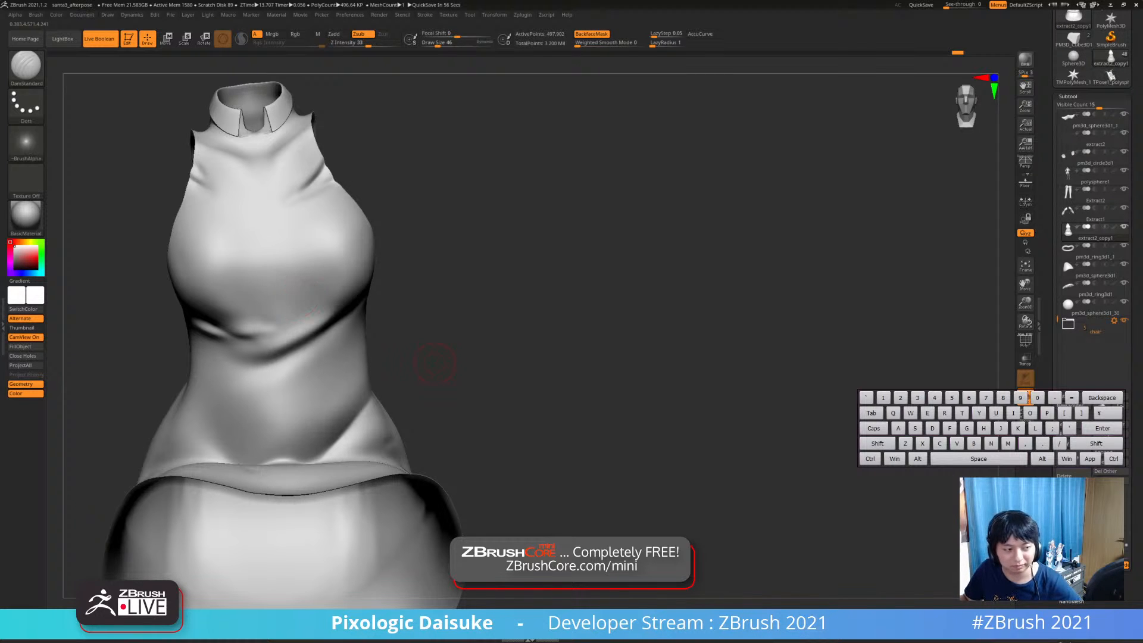
# Refine the central part of the fold under the bust with DamStandard and Smooth
pyautogui.moveTo(450, 375); pyautogui.dragTo(451, 342)
pyautogui.click(447, 351)
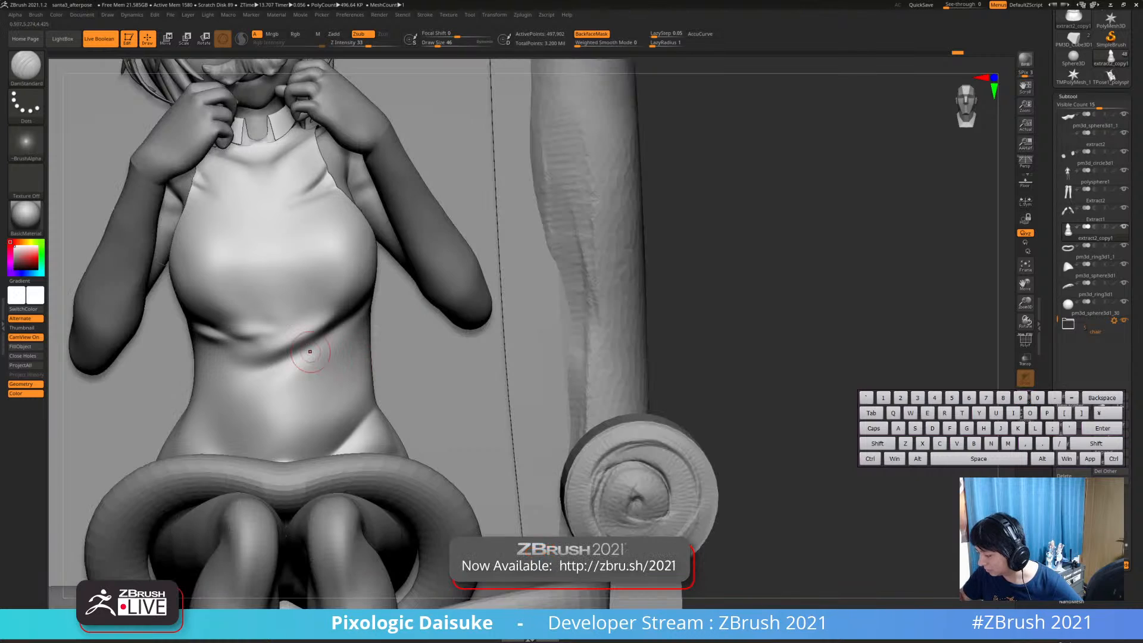
pyautogui.keyDown('alt'); pyautogui.moveTo(243, 352); pyautogui.dragTo(241, 351, button='right'); pyautogui.keyUp('alt')
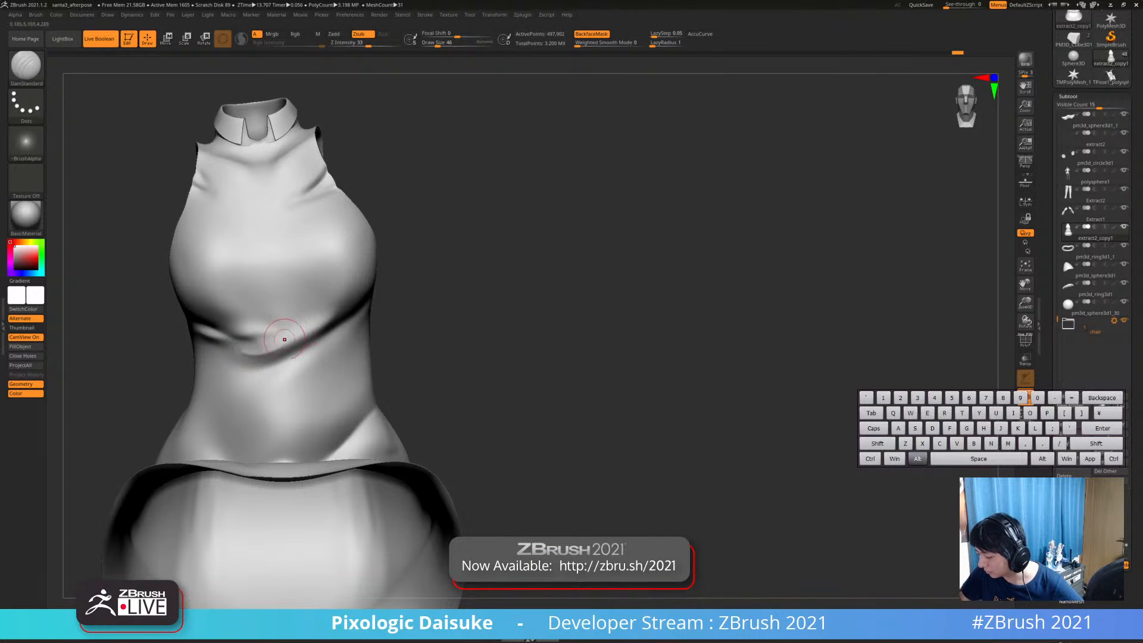
pyautogui.press('shift')
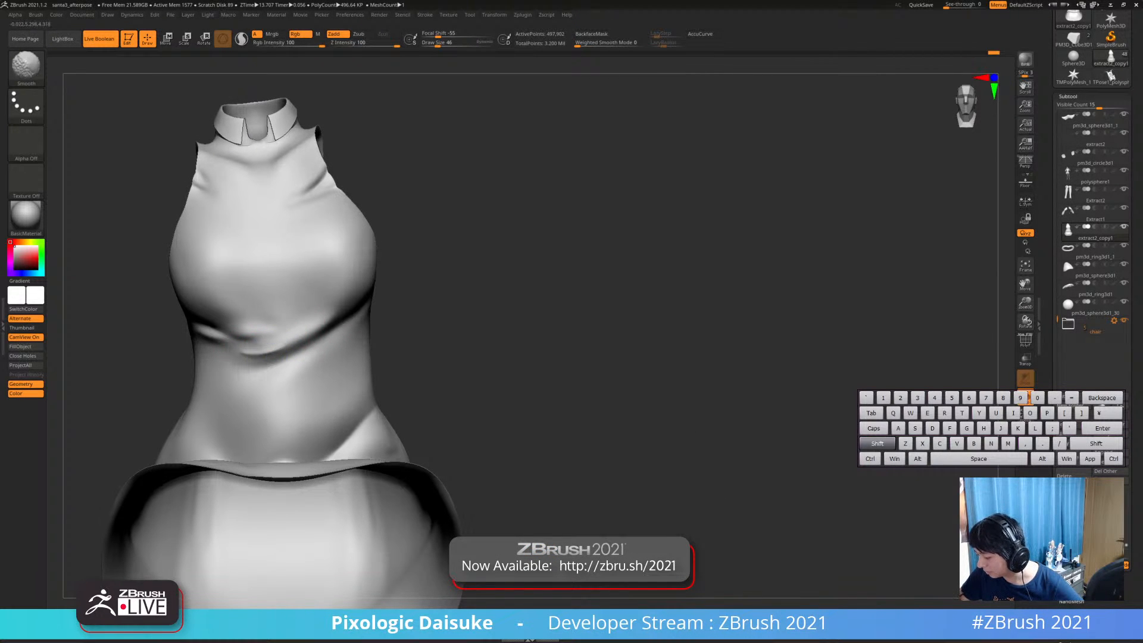
pyautogui.moveTo(243, 344); pyautogui.dragTo(296, 327)
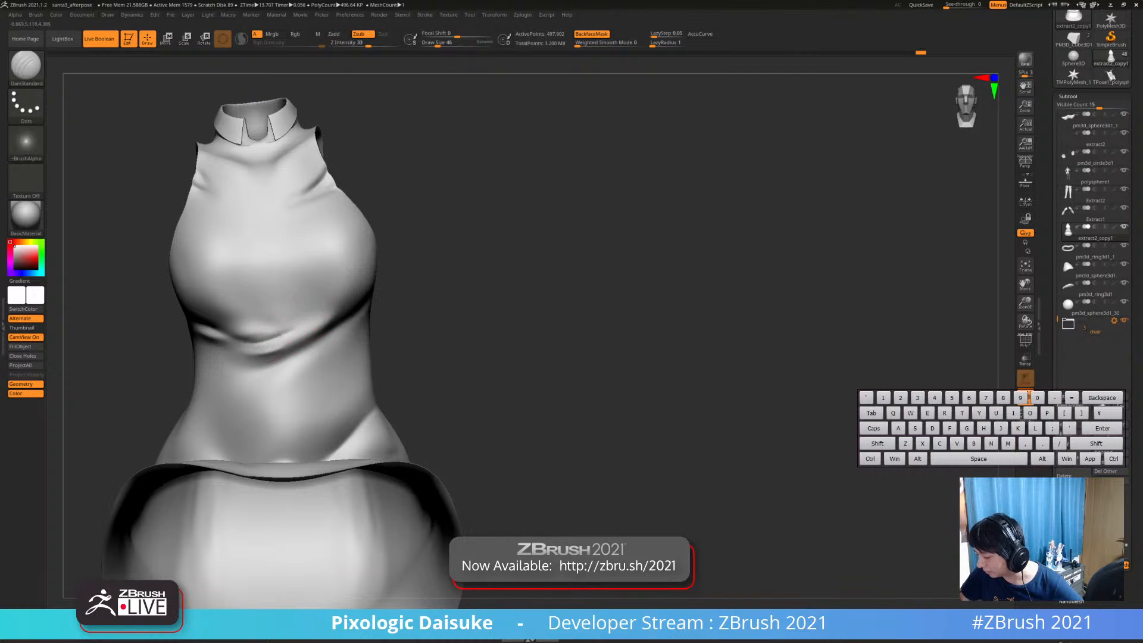
pyautogui.press('shift')
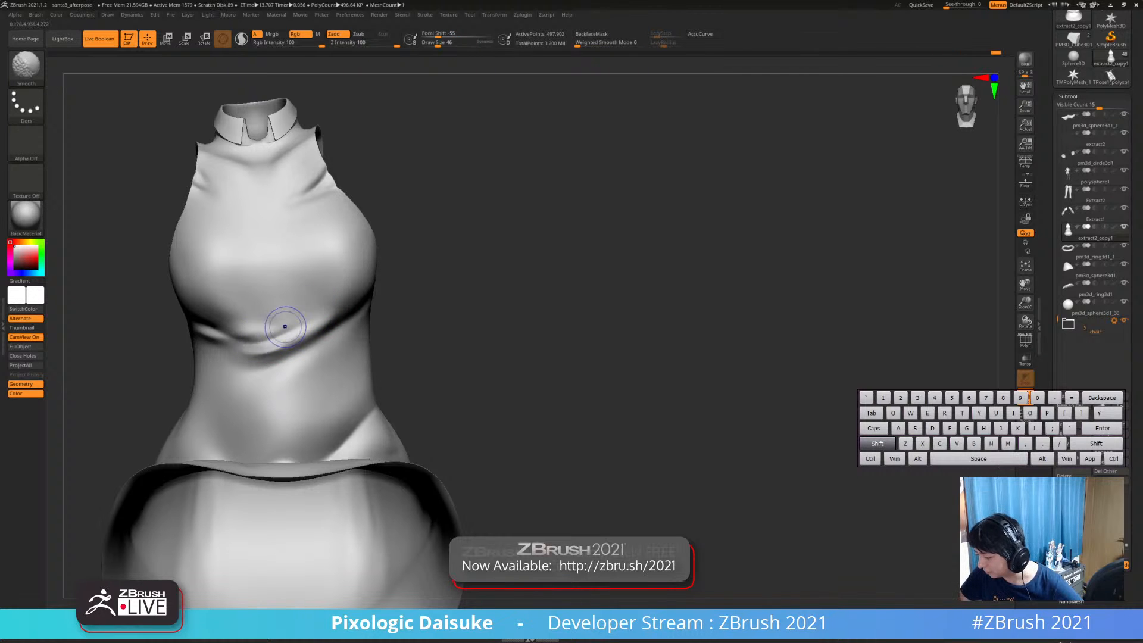
# Rework the under-bust fold from both sides of the dress with DamStandard and Smooth
pyautogui.moveTo(324, 270)
pyautogui.keyDown('ctrl'); pyautogui.mouseDown(button='right')
pyautogui.moveTo(321, 238)
pyautogui.moveTo(363, 200)
pyautogui.moveTo(338, 260)
pyautogui.mouseUp(button='right'); pyautogui.keyUp('ctrl')
pyautogui.moveTo(338, 259)
pyautogui.mouseDown(button='right')
pyautogui.moveTo(397, 271)
pyautogui.moveTo(315, 291)
pyautogui.moveTo(330, 300)
pyautogui.mouseUp(button='right')
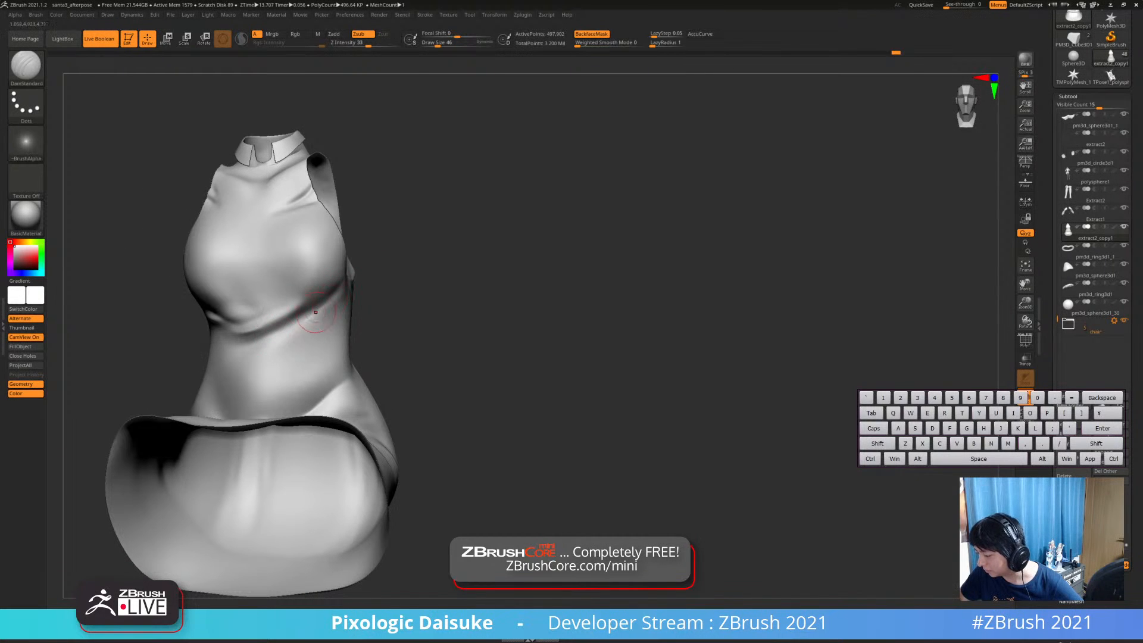
pyautogui.press('shift')
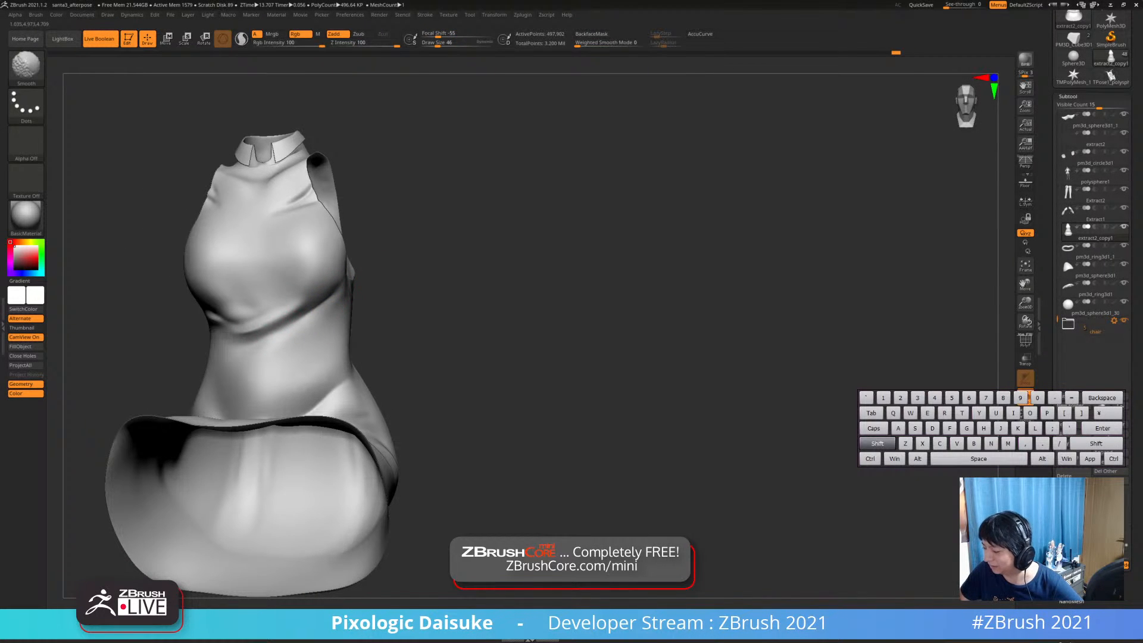
pyautogui.moveTo(297, 292); pyautogui.dragTo(388, 264, button='right')
pyautogui.moveTo(286, 262)
pyautogui.keyDown('ctrl'); pyautogui.mouseDown(button='right')
pyautogui.moveTo(288, 332)
pyautogui.moveTo(339, 329)
pyautogui.moveTo(262, 316)
pyautogui.mouseUp(button='right'); pyautogui.keyUp('ctrl')
pyautogui.press('shift')
pyautogui.moveTo(232, 316)
pyautogui.mouseDown()
pyautogui.moveTo(300, 306)
pyautogui.moveTo(270, 322)
pyautogui.mouseUp()
pyautogui.hotkey('ctrl', 'z')
pyautogui.press('shift')
pyautogui.moveTo(270, 321); pyautogui.dragTo(273, 349, button='right')
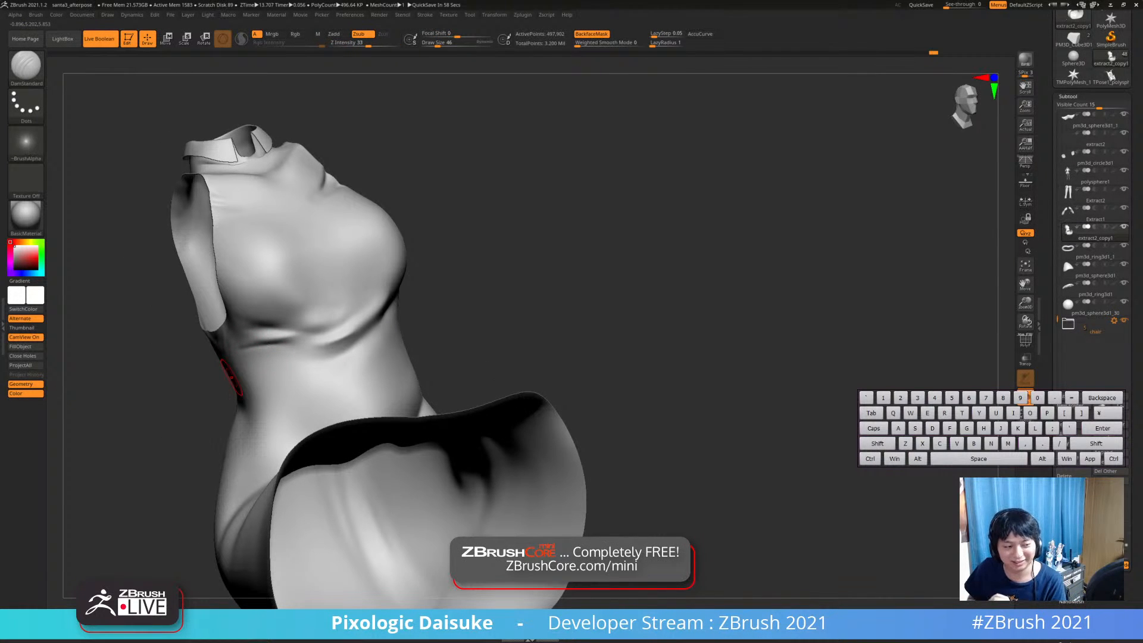
# Smooth the end of the under-bust fold below the girl's right armhole
pyautogui.moveTo(288, 355); pyautogui.dragTo(333, 354, button='right')
pyautogui.press('shift')
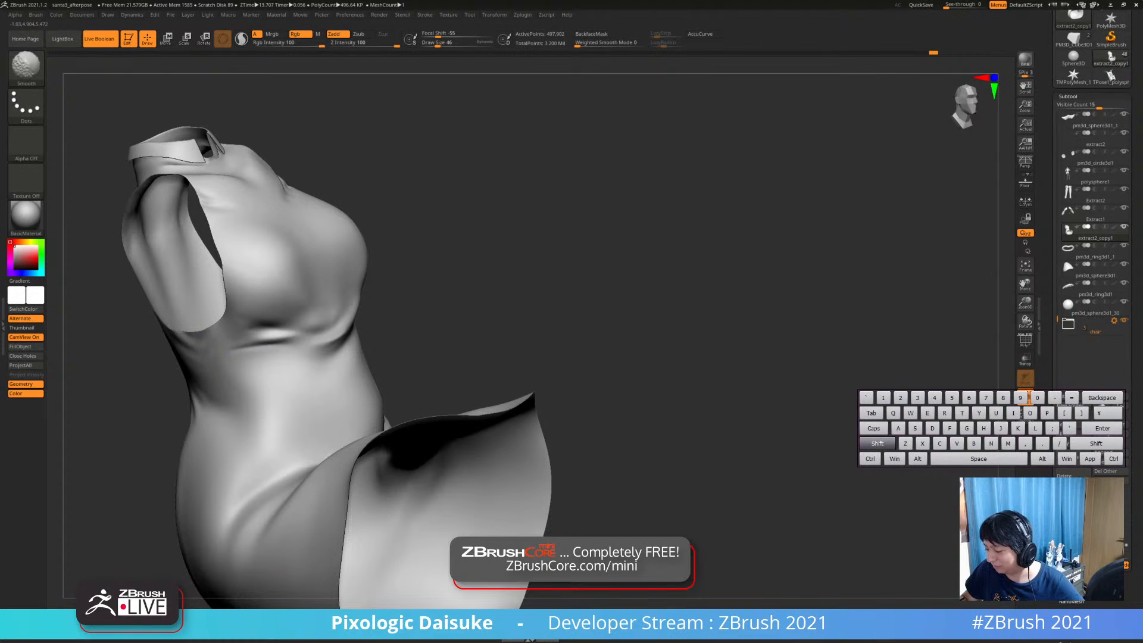
pyautogui.keyDown('shift'); pyautogui.moveTo(225, 351); pyautogui.dragTo(219, 349); pyautogui.keyUp('shift')
pyautogui.moveTo(202, 339); pyautogui.dragTo(230, 327, button='right')
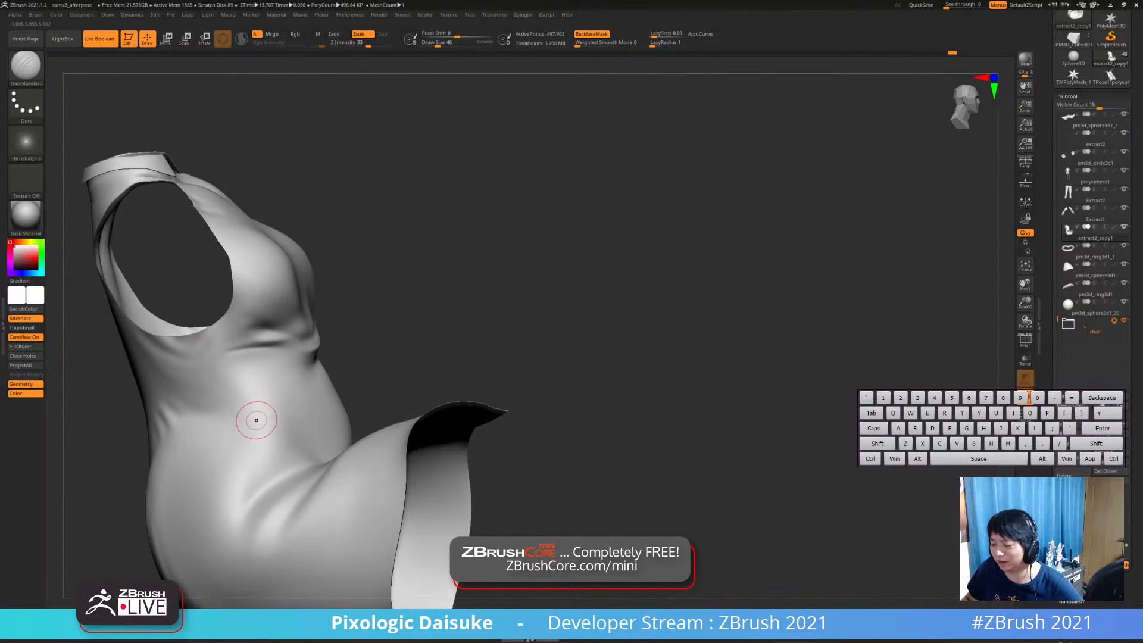
# Soften the creases at the back of the dress's waist and hip on the girl's right side with Smooth
pyautogui.moveTo(256, 420); pyautogui.dragTo(150, 416, button='right')
pyautogui.press('shift')
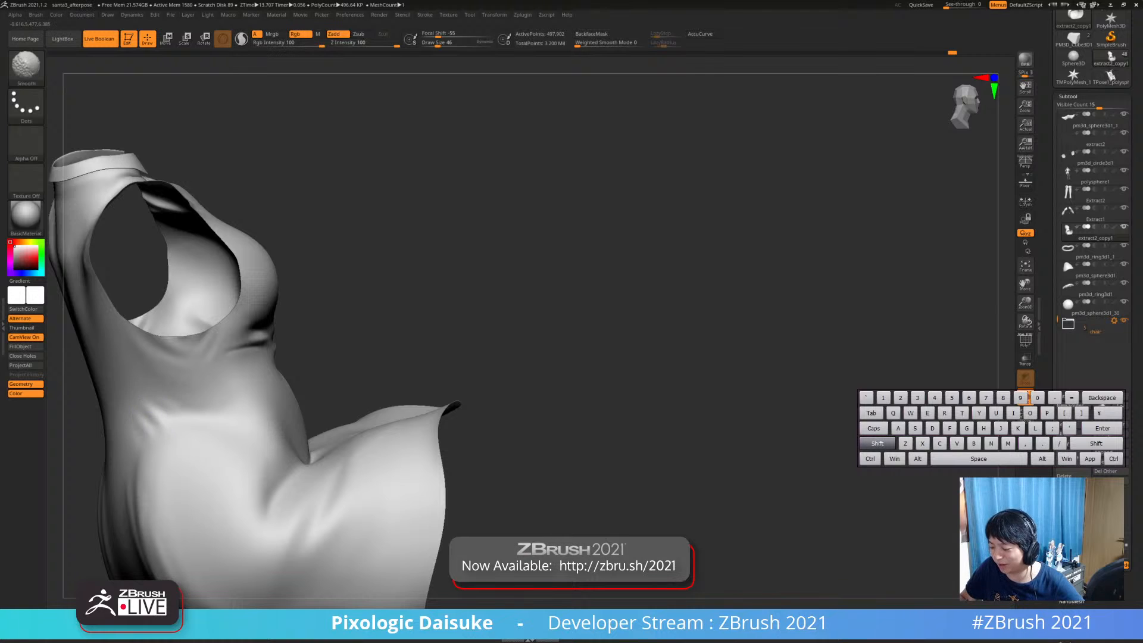
pyautogui.keyDown('shift'); pyautogui.moveTo(149, 418); pyautogui.dragTo(138, 445); pyautogui.keyUp('shift')
pyautogui.keyDown('ctrl'); pyautogui.moveTo(138, 446); pyautogui.dragTo(142, 392, button='right'); pyautogui.keyUp('ctrl')
pyautogui.moveTo(142, 393)
pyautogui.keyDown('alt'); pyautogui.mouseDown(button='right')
pyautogui.moveTo(202, 331)
pyautogui.moveTo(323, 351)
pyautogui.mouseUp(button='right'); pyautogui.keyUp('alt')
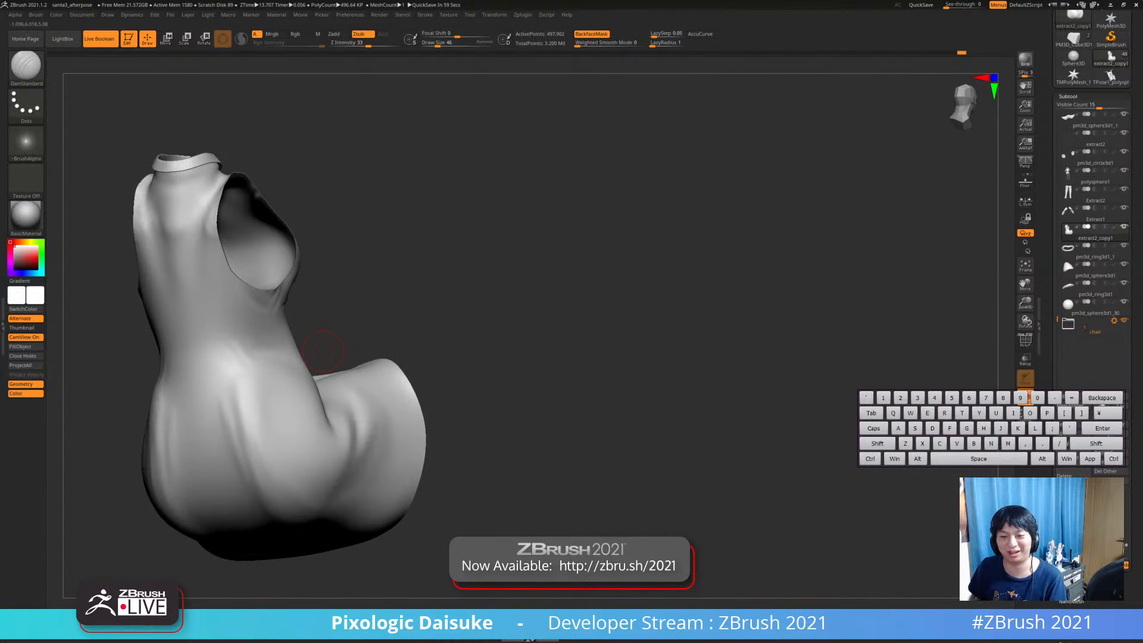
# Shape and soften the diagonal creases at the girl's right hip, where the skirt bends over the thigh
pyautogui.moveTo(369, 544); pyautogui.dragTo(334, 411, button='right')
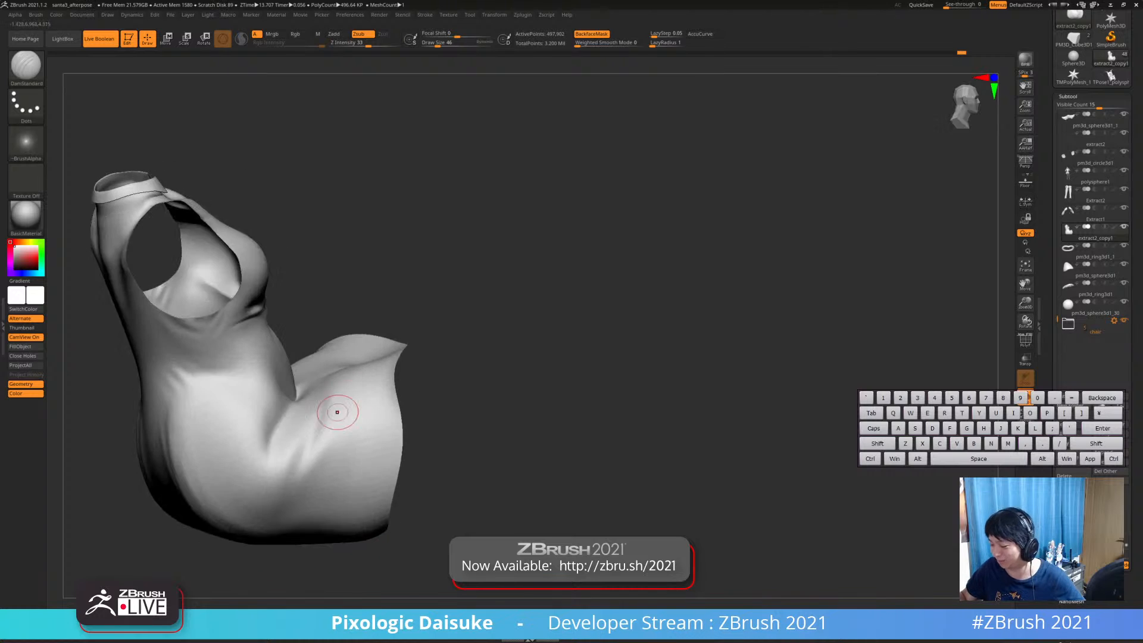
pyautogui.keyDown('alt'); pyautogui.moveTo(284, 445); pyautogui.dragTo(321, 434, button='right'); pyautogui.keyUp('alt')
pyautogui.press('shift')
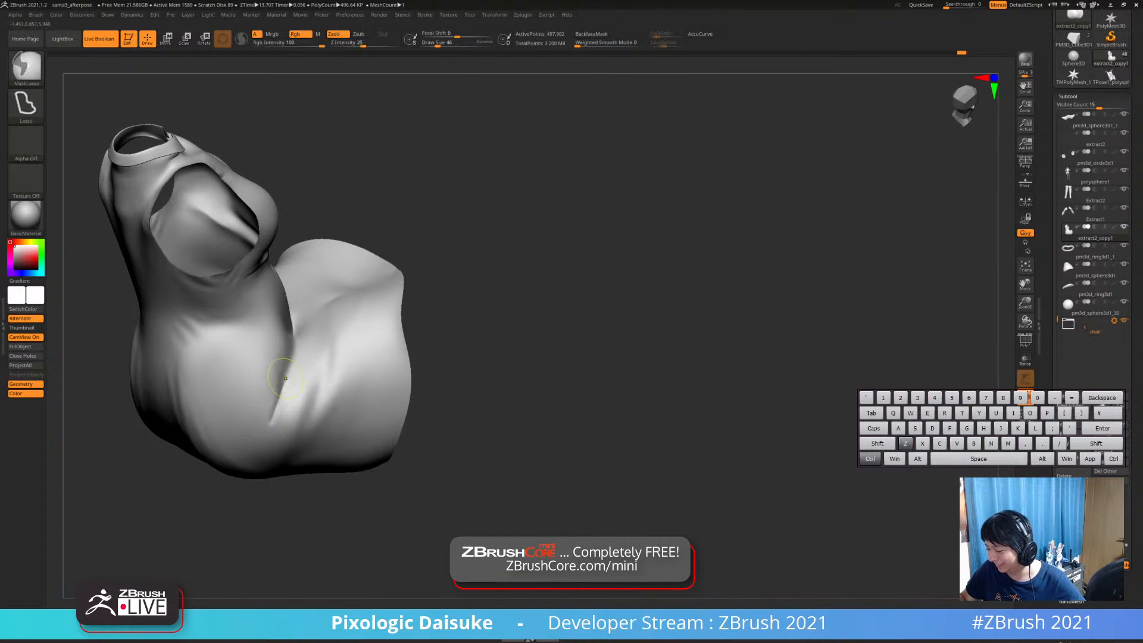
pyautogui.press('shift')
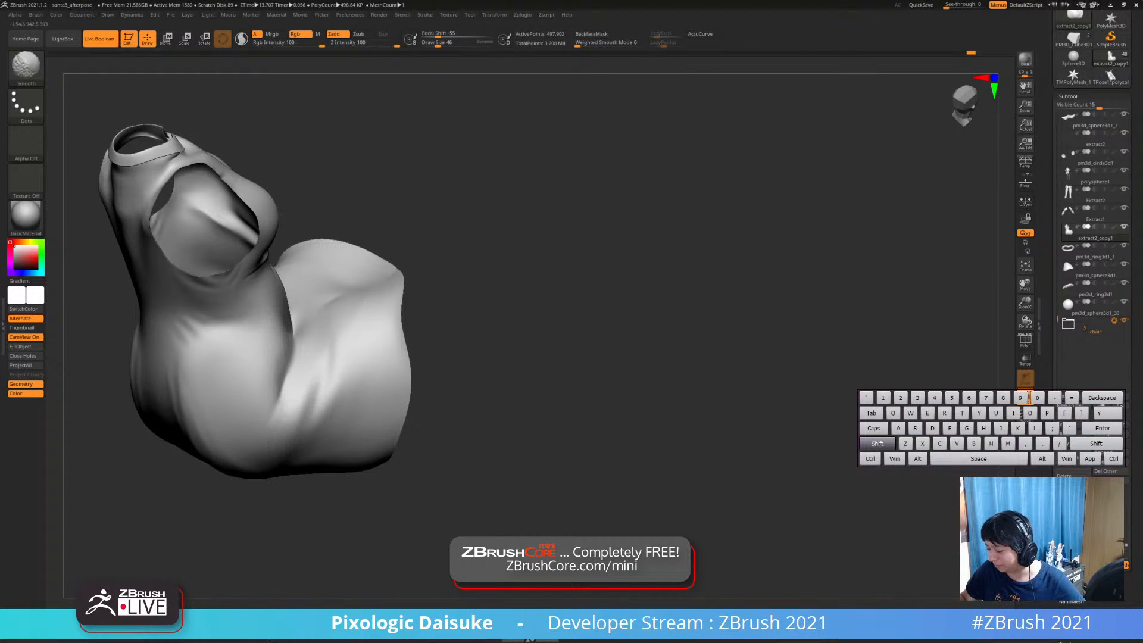
pyautogui.moveTo(280, 411)
pyautogui.keyDown('shift'); pyautogui.mouseDown()
pyautogui.moveTo(274, 398)
pyautogui.moveTo(262, 420)
pyautogui.moveTo(286, 373)
pyautogui.moveTo(274, 395)
pyautogui.moveTo(282, 386)
pyautogui.mouseUp(); pyautogui.keyUp('shift')
pyautogui.moveTo(280, 407); pyautogui.dragTo(281, 373, button='right')
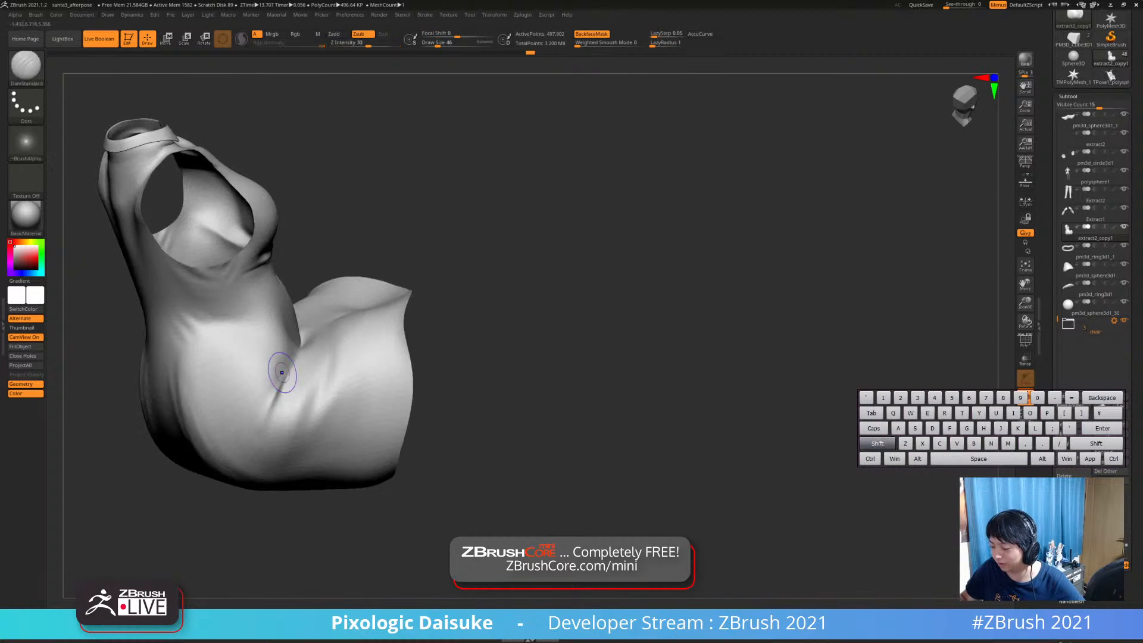
pyautogui.keyDown('shift'); pyautogui.moveTo(281, 393); pyautogui.dragTo(293, 366); pyautogui.keyUp('shift')
pyautogui.moveTo(294, 365); pyautogui.dragTo(293, 373, button='right')
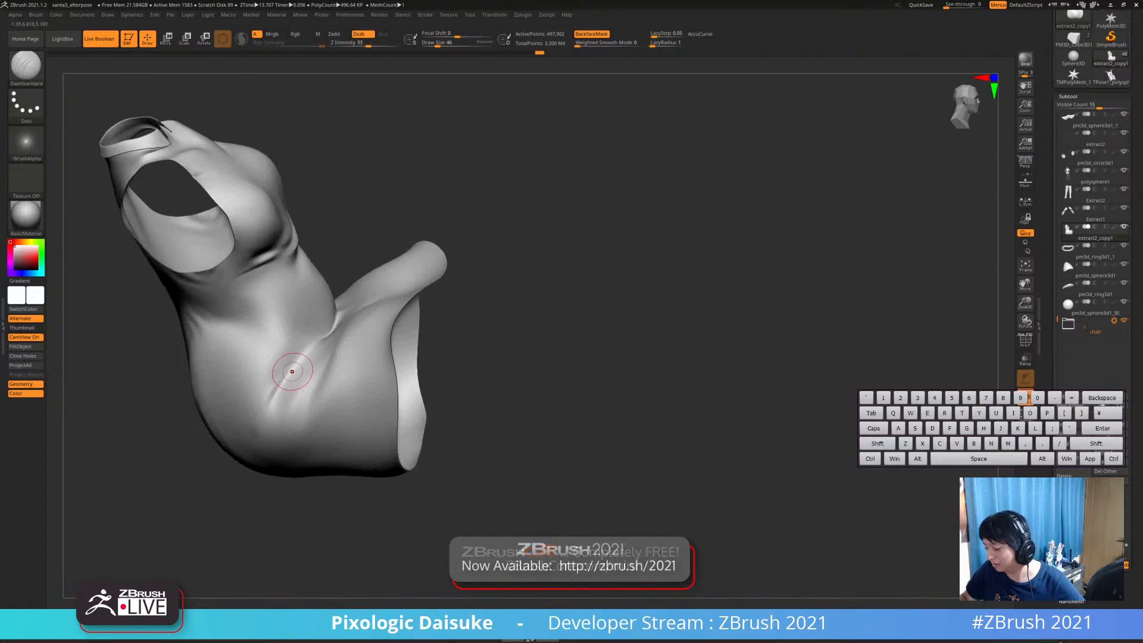
pyautogui.moveTo(287, 411); pyautogui.dragTo(288, 378, button='right')
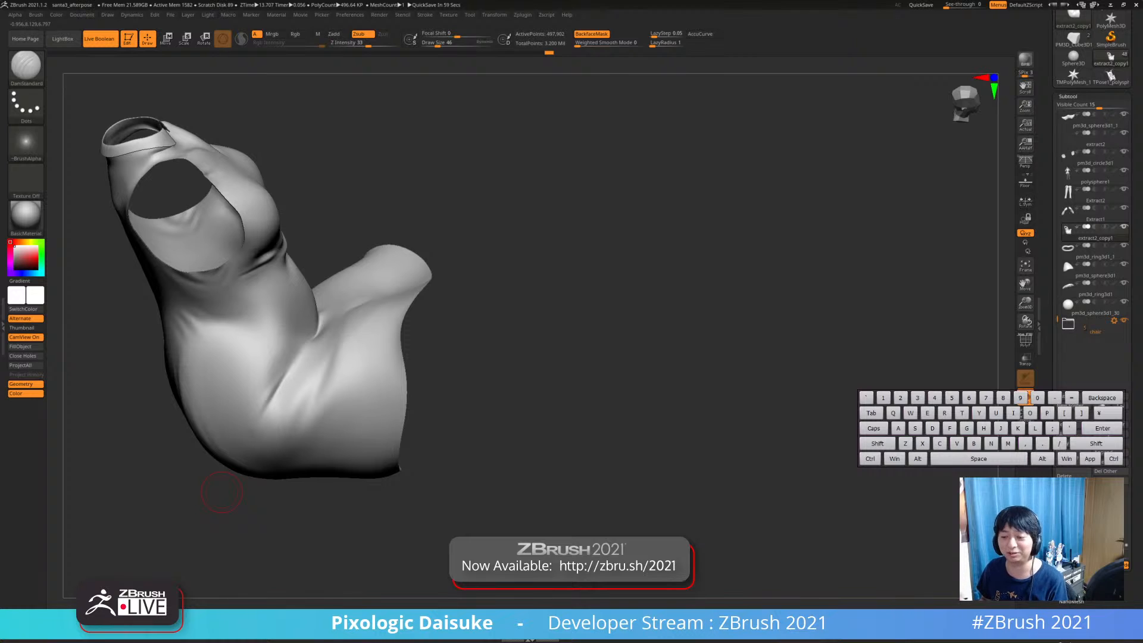
# Undo unwanted strokes on the right hip creases and resculpt the folds with DamStandard and Smooth
pyautogui.moveTo(323, 369); pyautogui.dragTo(316, 322, button='right')
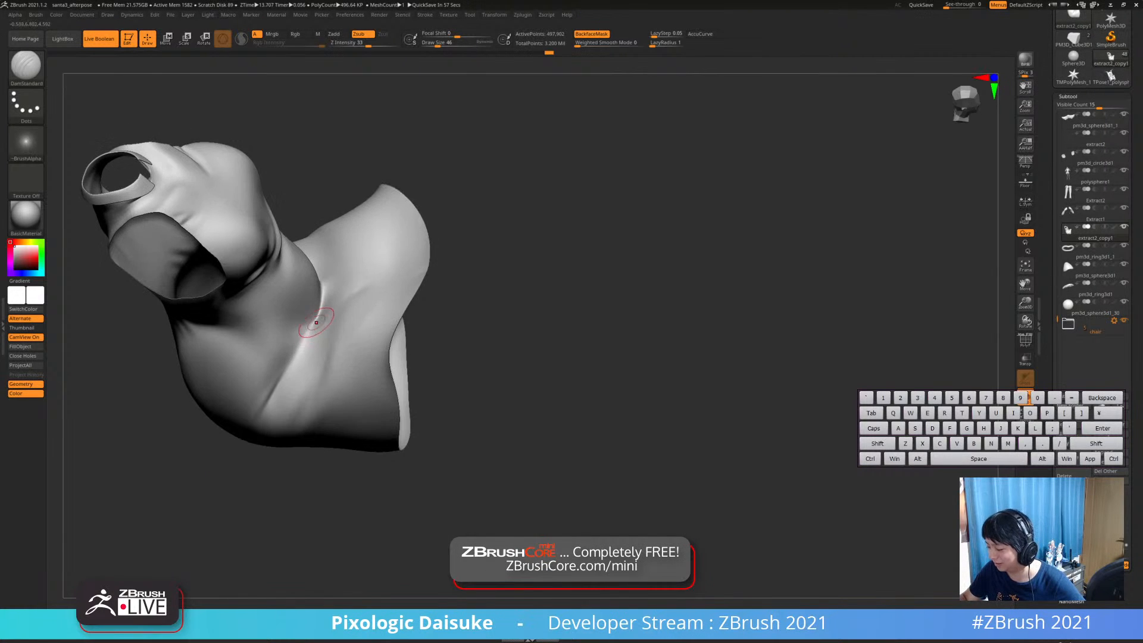
pyautogui.hotkey('ctrl', 'z')
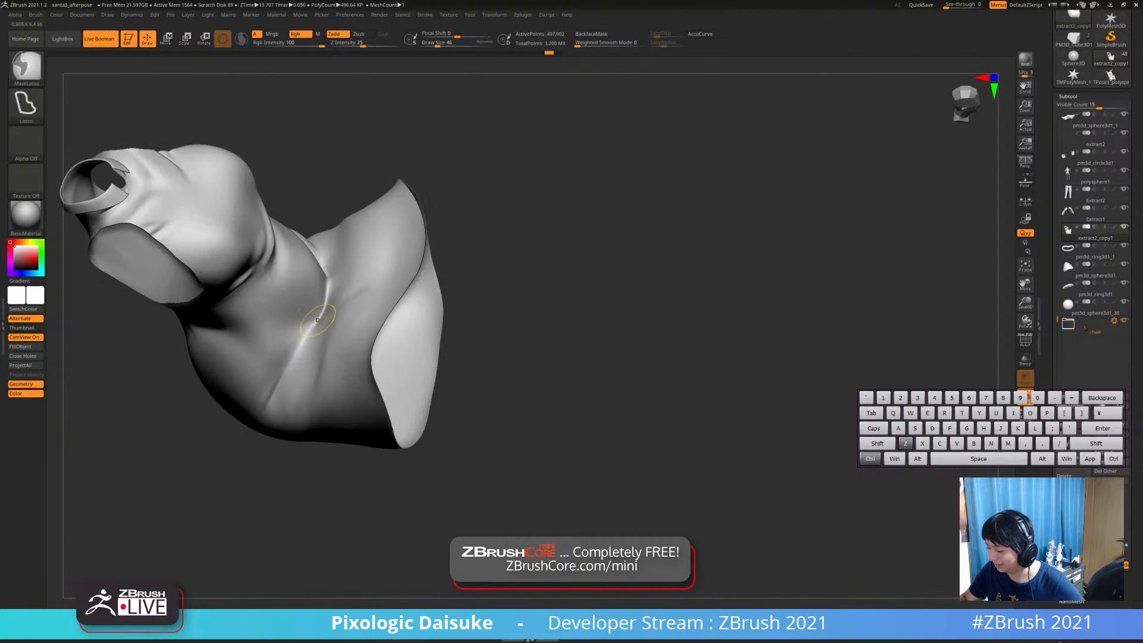
pyautogui.keyDown('shift'); pyautogui.moveTo(316, 325); pyautogui.dragTo(310, 335); pyautogui.keyUp('shift')
pyautogui.moveTo(310, 334)
pyautogui.mouseDown(button='right')
pyautogui.moveTo(279, 324)
pyautogui.moveTo(287, 364)
pyautogui.mouseUp(button='right')
pyautogui.hotkey('ctrl', 'z')
pyautogui.moveTo(328, 239); pyautogui.dragTo(329, 284)
pyautogui.keyDown('shift'); pyautogui.moveTo(324, 243); pyautogui.dragTo(325, 238); pyautogui.keyUp('shift')
pyautogui.moveTo(324, 238); pyautogui.dragTo(333, 285, button='right')
pyautogui.keyDown('shift'); pyautogui.moveTo(315, 208); pyautogui.dragTo(318, 250); pyautogui.keyUp('shift')
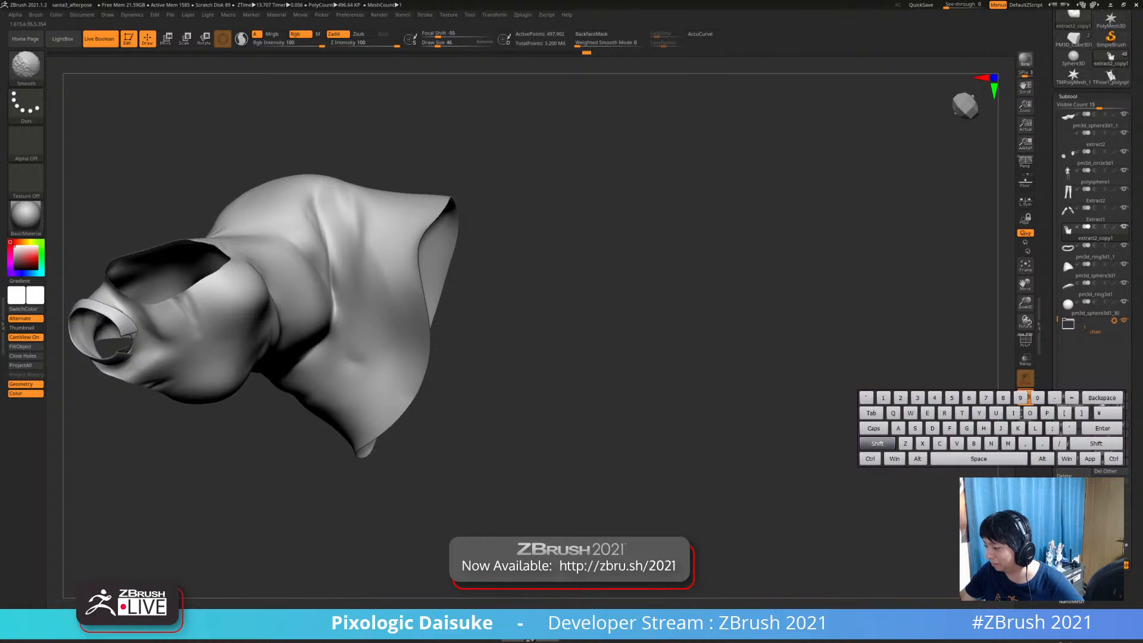
# Soften the upper ends of the diagonal creases over the side of the dress's hip with Smooth
pyautogui.moveTo(306, 184)
pyautogui.mouseDown(button='right')
pyautogui.moveTo(324, 295)
pyautogui.moveTo(341, 238)
pyautogui.mouseUp(button='right')
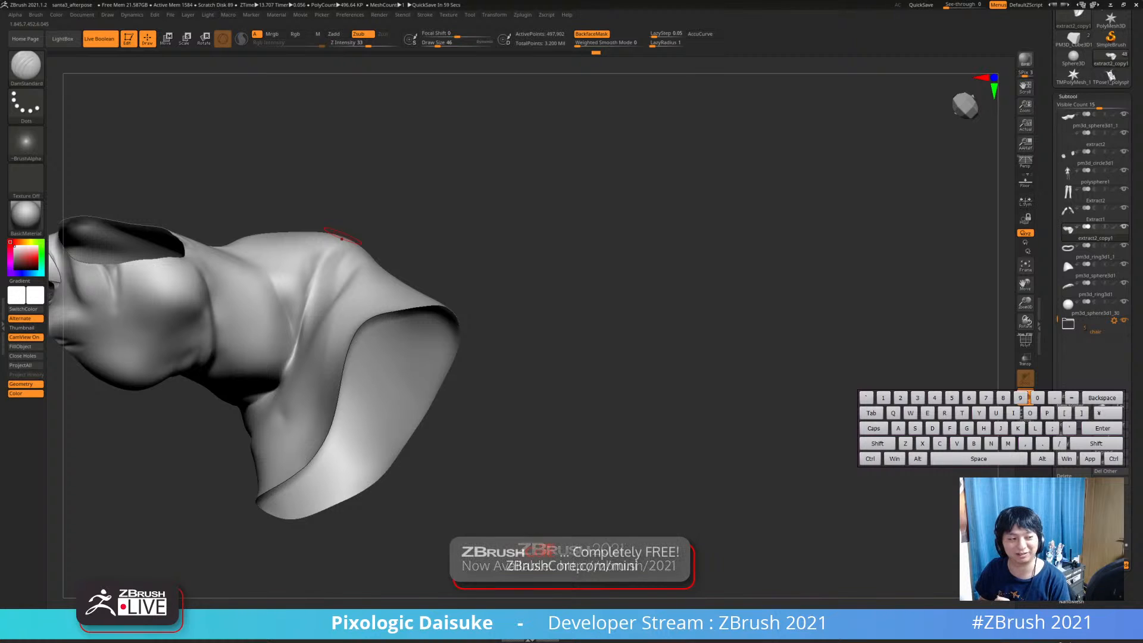
pyautogui.moveTo(341, 238); pyautogui.dragTo(317, 246, button='right')
pyautogui.press('shift')
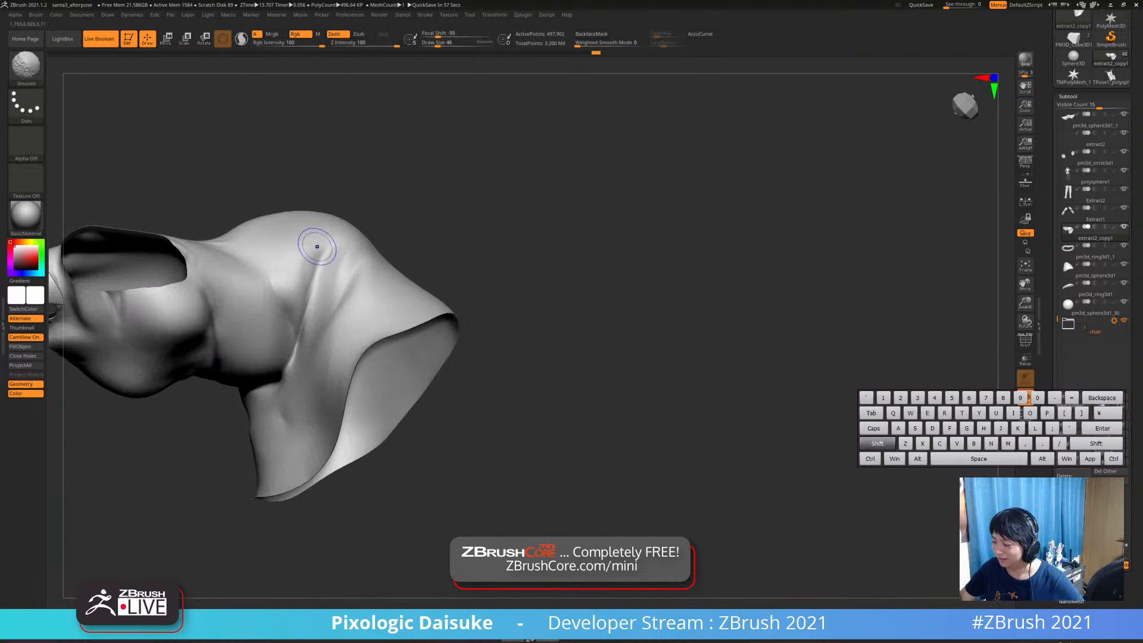
pyautogui.keyDown('shift'); pyautogui.moveTo(324, 248); pyautogui.dragTo(331, 235); pyautogui.keyUp('shift')
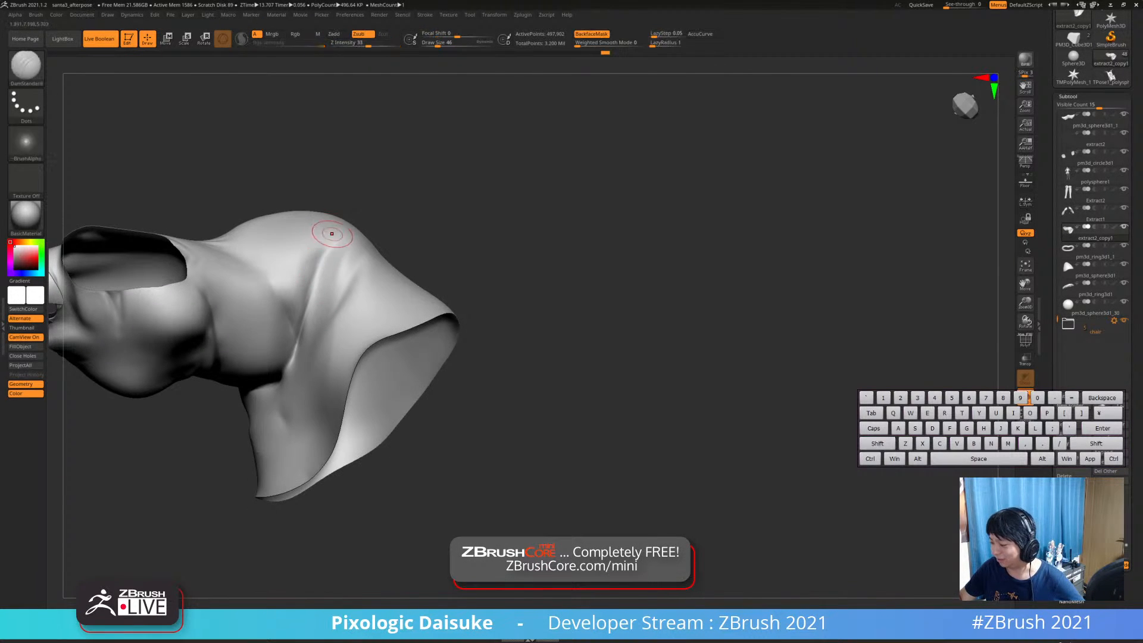
pyautogui.keyDown('ctrl'); pyautogui.moveTo(332, 234); pyautogui.dragTo(329, 226, button='right'); pyautogui.keyUp('ctrl')
pyautogui.press('shift')
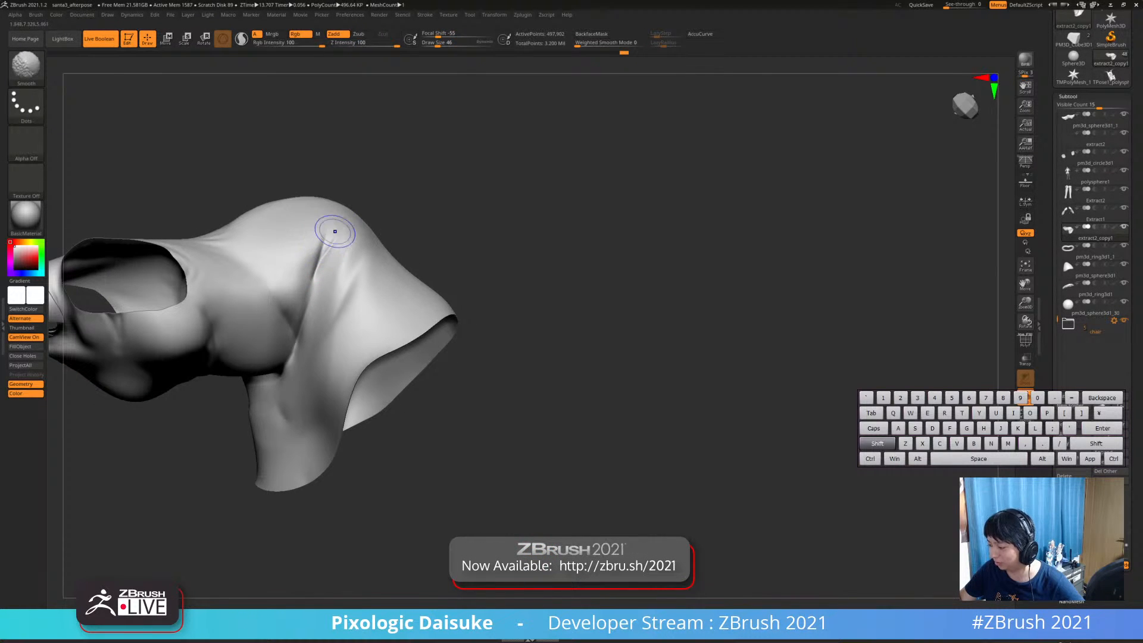
pyautogui.moveTo(324, 225)
pyautogui.mouseDown()
pyautogui.moveTo(316, 262)
pyautogui.moveTo(331, 223)
pyautogui.mouseUp()
pyautogui.moveTo(334, 240); pyautogui.dragTo(342, 199, button='right')
# Smooth the fabric along the diagonal crease running from the waist to the lap at the front of the dress
pyautogui.moveTo(342, 199)
pyautogui.keyDown('ctrl'); pyautogui.mouseDown(button='right')
pyautogui.moveTo(342, 240)
pyautogui.moveTo(304, 241)
pyautogui.moveTo(303, 229)
pyautogui.mouseUp(button='right'); pyautogui.keyUp('ctrl')
pyautogui.keyDown('shift'); pyautogui.moveTo(303, 241); pyautogui.dragTo(288, 272); pyautogui.keyUp('shift')
pyautogui.moveTo(283, 277); pyautogui.dragTo(288, 266, button='right')
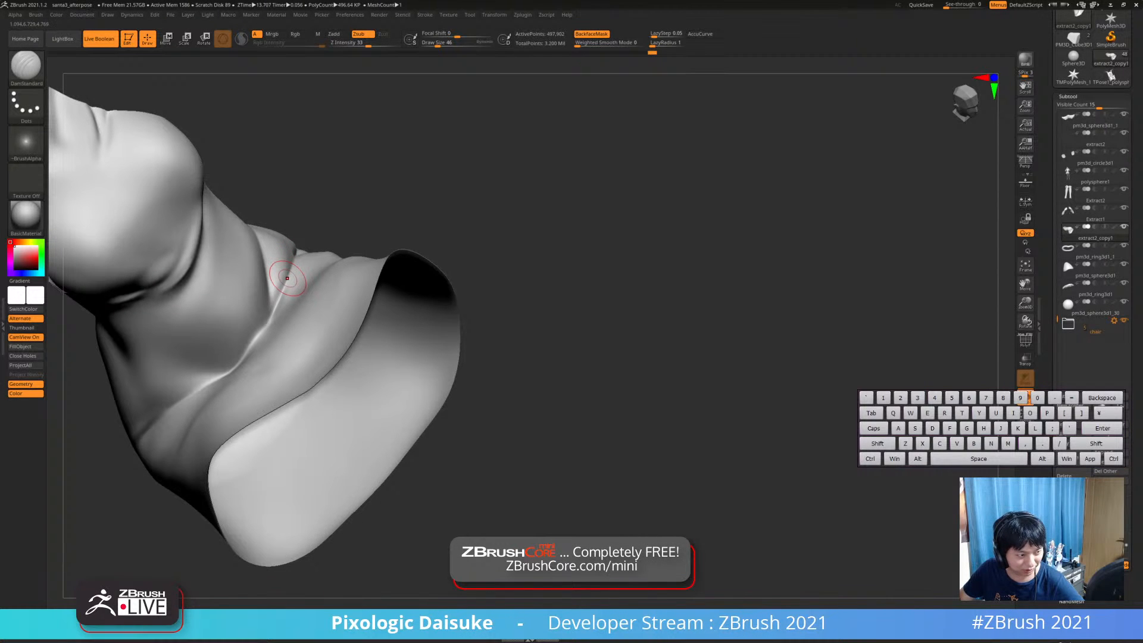
pyautogui.moveTo(287, 278); pyautogui.dragTo(293, 271, button='right')
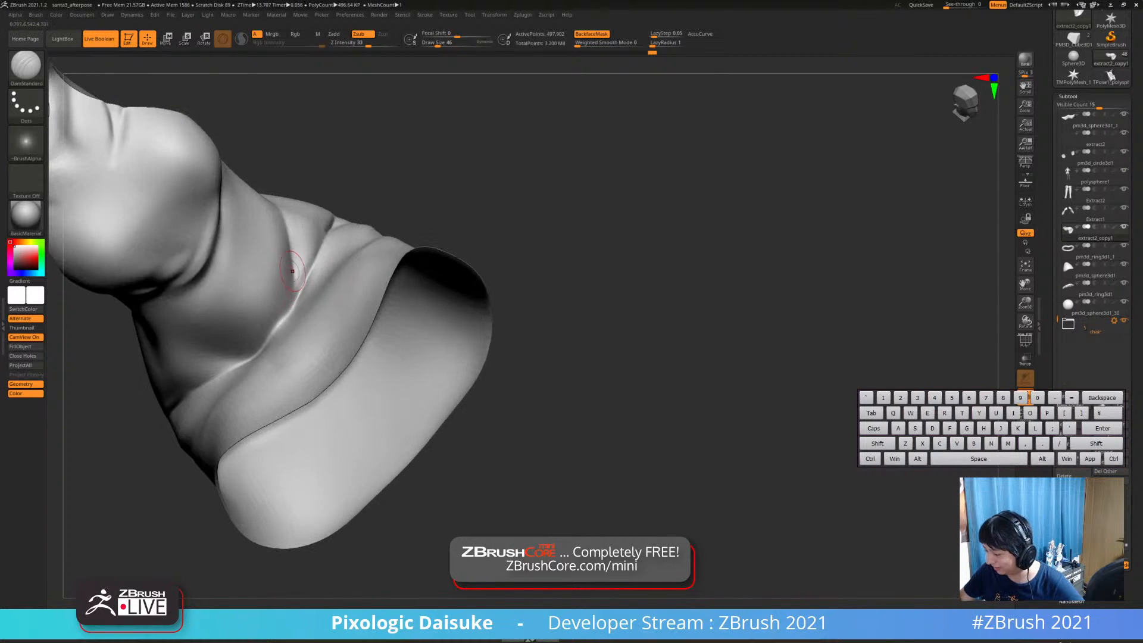
pyautogui.keyDown('shift'); pyautogui.moveTo(292, 270); pyautogui.dragTo(291, 284); pyautogui.keyUp('shift')
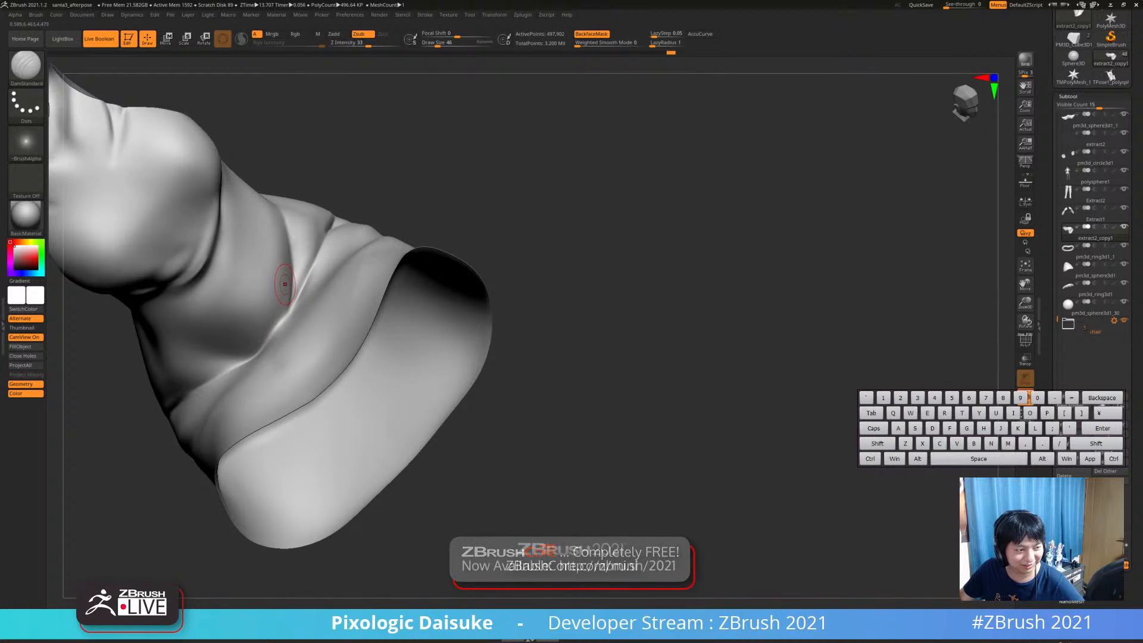
# Carve a short fold across the dress's lower belly above the lap crease with DamStandard and soften it
pyautogui.moveTo(285, 284); pyautogui.dragTo(274, 324, button='right')
pyautogui.moveTo(276, 324); pyautogui.dragTo(259, 334)
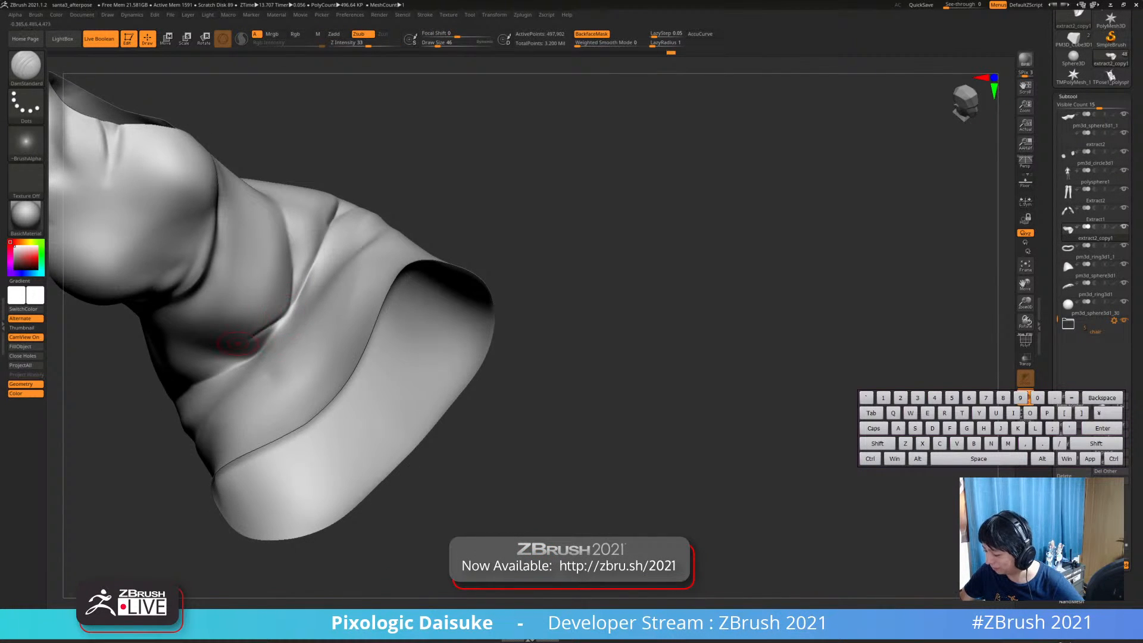
pyautogui.moveTo(260, 335)
pyautogui.keyDown('ctrl'); pyautogui.mouseDown(button='right')
pyautogui.moveTo(247, 341)
pyautogui.moveTo(269, 341)
pyautogui.mouseUp(button='right'); pyautogui.keyUp('ctrl')
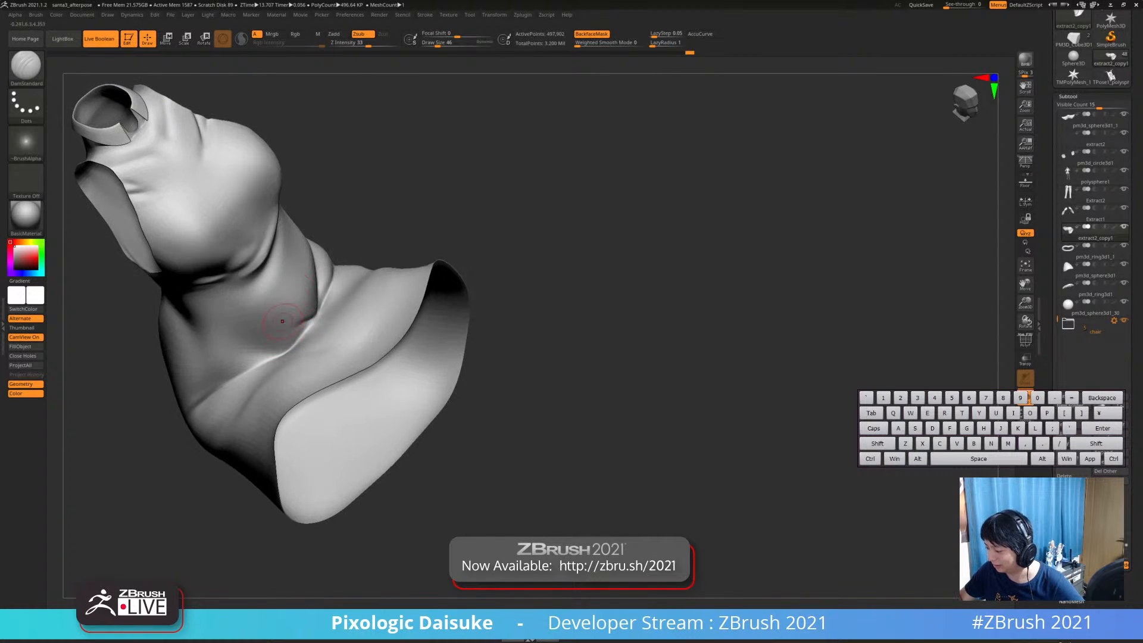
pyautogui.press('shift')
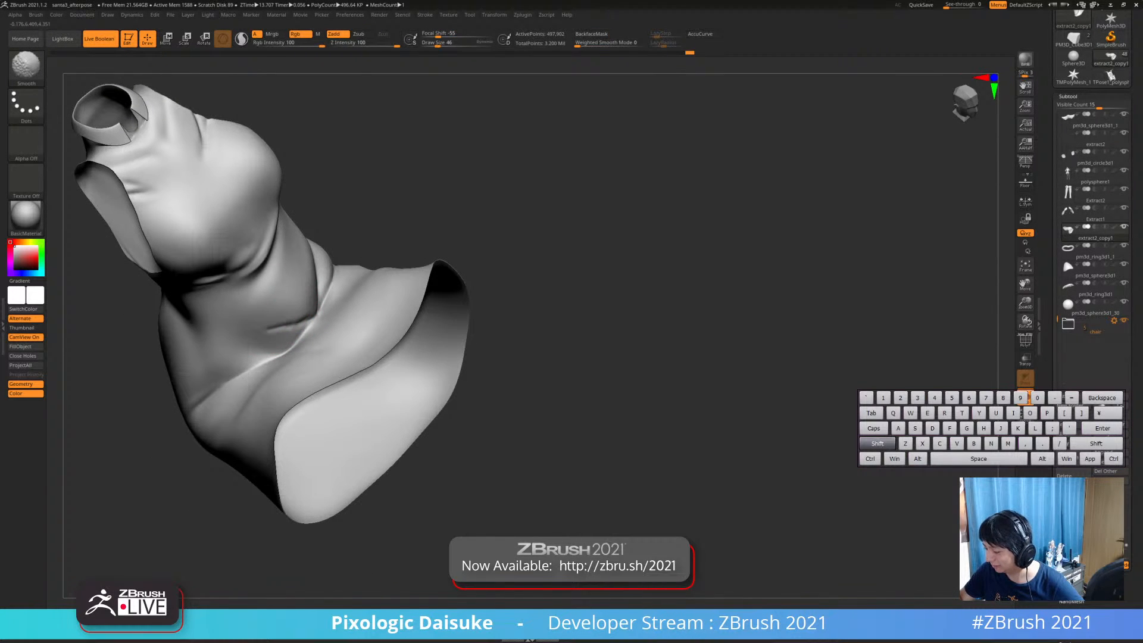
pyautogui.moveTo(299, 328); pyautogui.dragTo(278, 333, button='right')
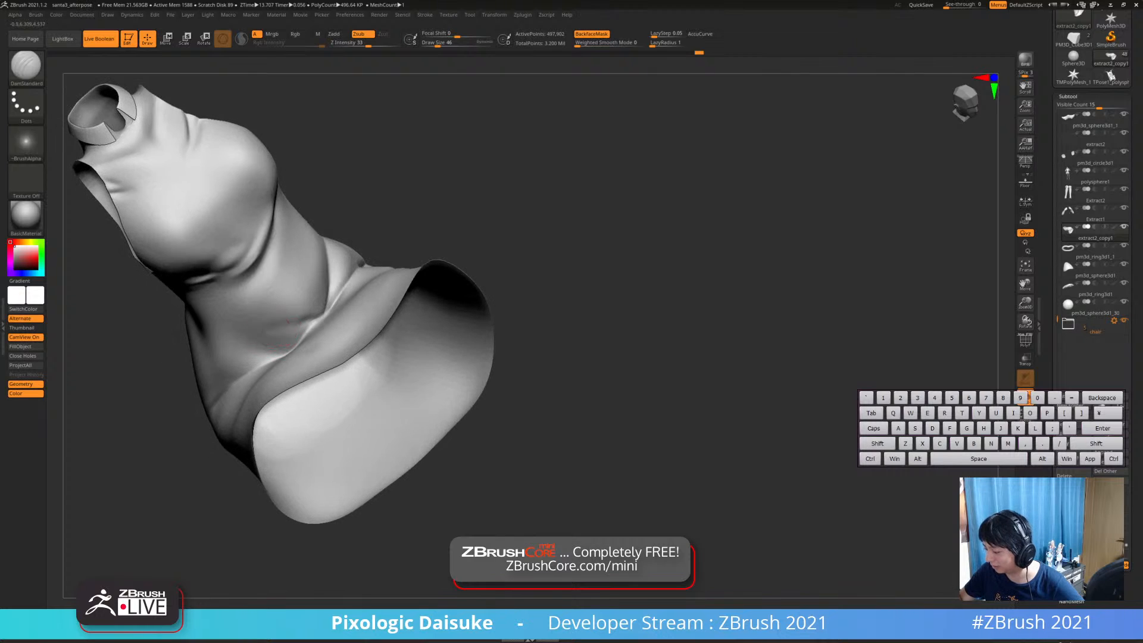
pyautogui.press('shift')
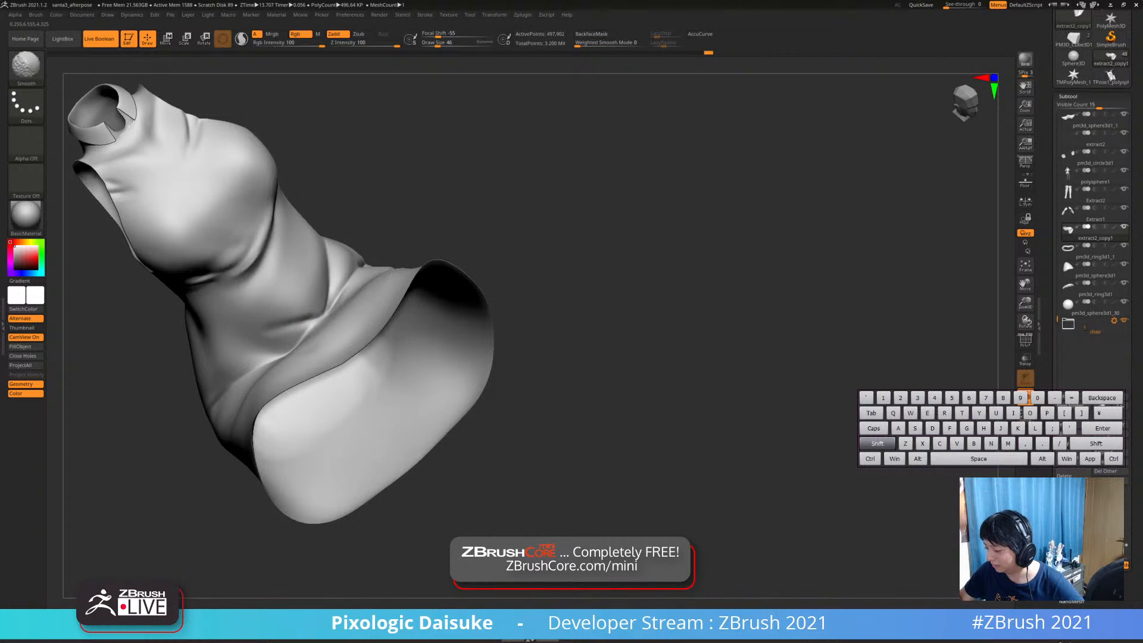
# Smooth the dress's front waist and belly on both sides of the new fold
pyautogui.moveTo(333, 286)
pyautogui.keyDown('alt'); pyautogui.mouseDown(button='right')
pyautogui.moveTo(326, 249)
pyautogui.moveTo(359, 232)
pyautogui.moveTo(423, 238)
pyautogui.moveTo(374, 298)
pyautogui.mouseUp(button='right'); pyautogui.keyUp('alt')
pyautogui.moveTo(375, 298); pyautogui.dragTo(357, 301, button='right')
pyautogui.keyDown('shift'); pyautogui.moveTo(333, 260); pyautogui.dragTo(332, 304); pyautogui.keyUp('shift')
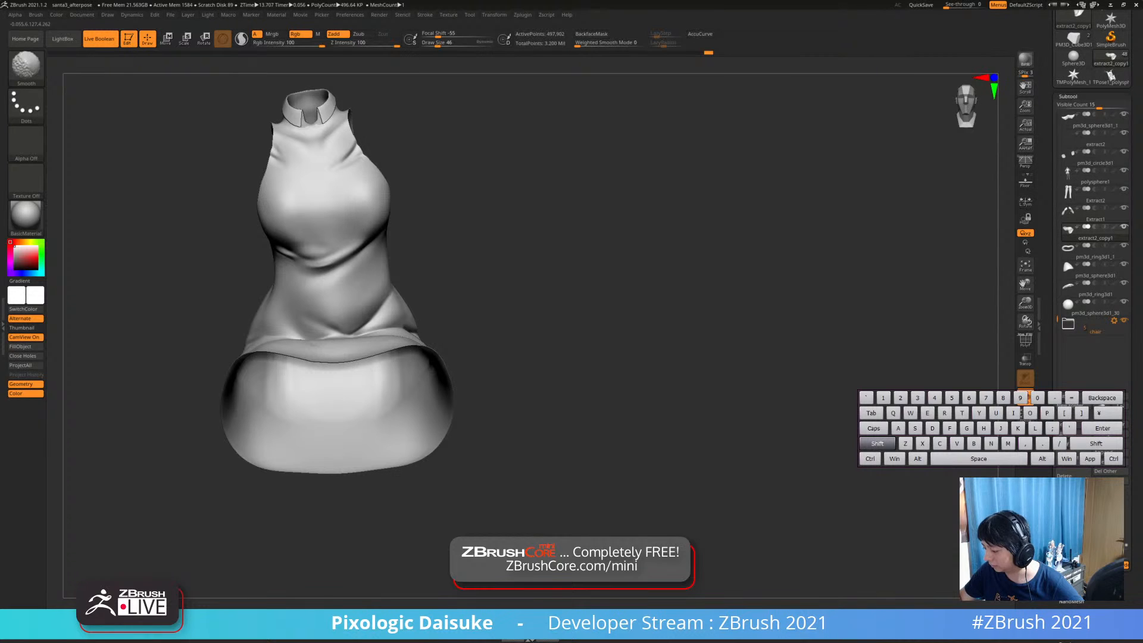
pyautogui.press('ctrl')
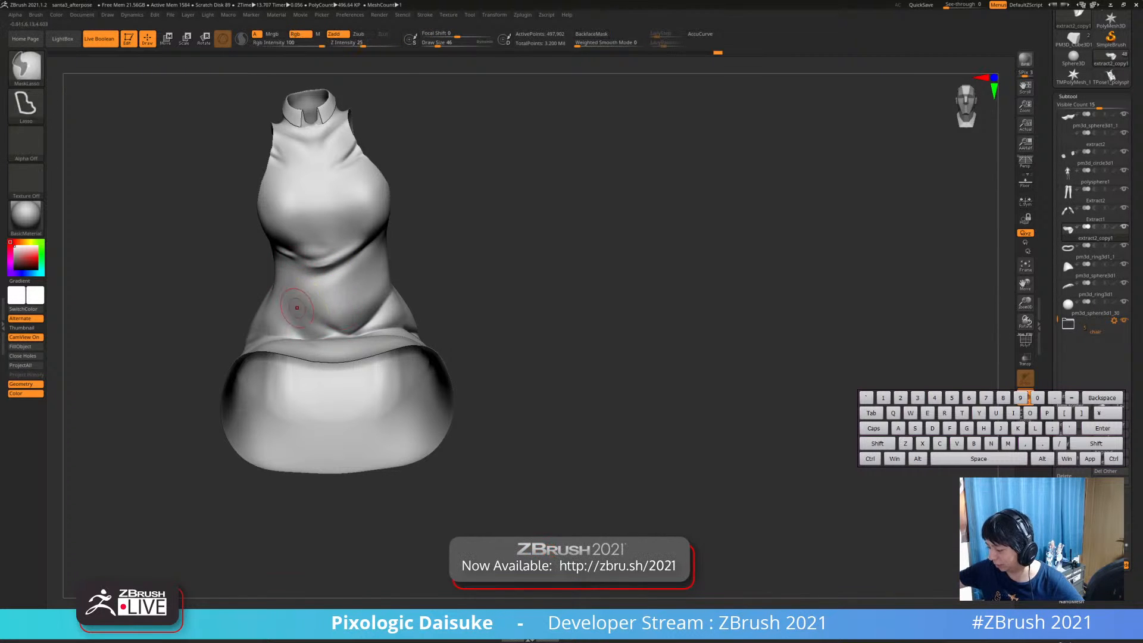
pyautogui.press('shift')
pyautogui.keyDown('shift'); pyautogui.moveTo(292, 297); pyautogui.dragTo(303, 281); pyautogui.keyUp('shift')
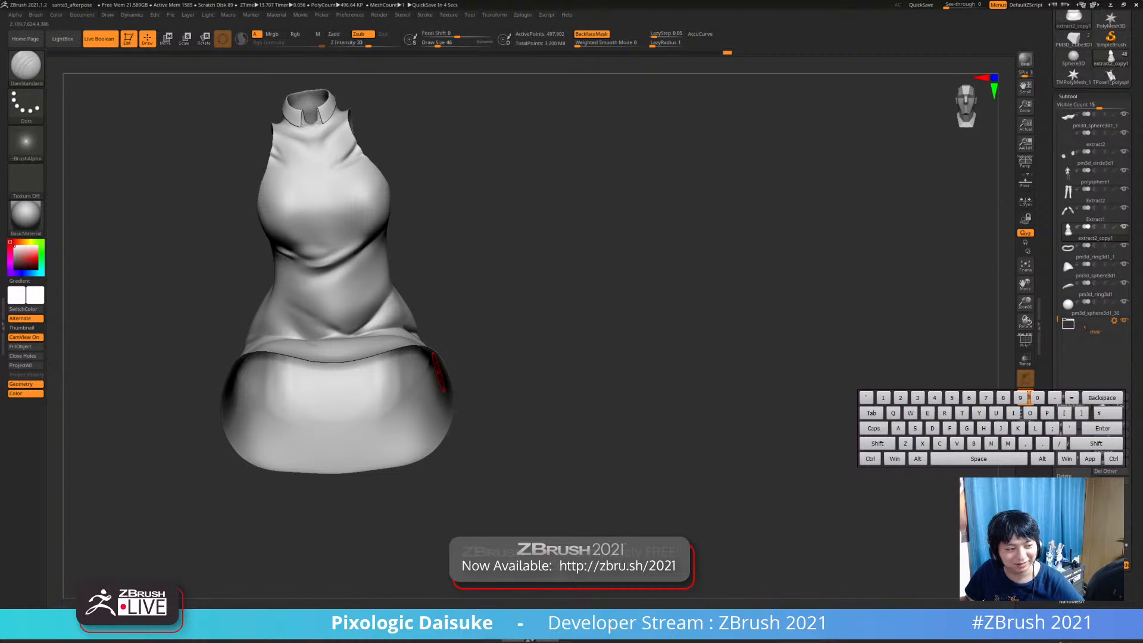
# Show the full figure, select the long gloves, and carve and smooth a wrinkle at the girl's left wrist
pyautogui.moveTo(469, 358); pyautogui.dragTo(532, 347)
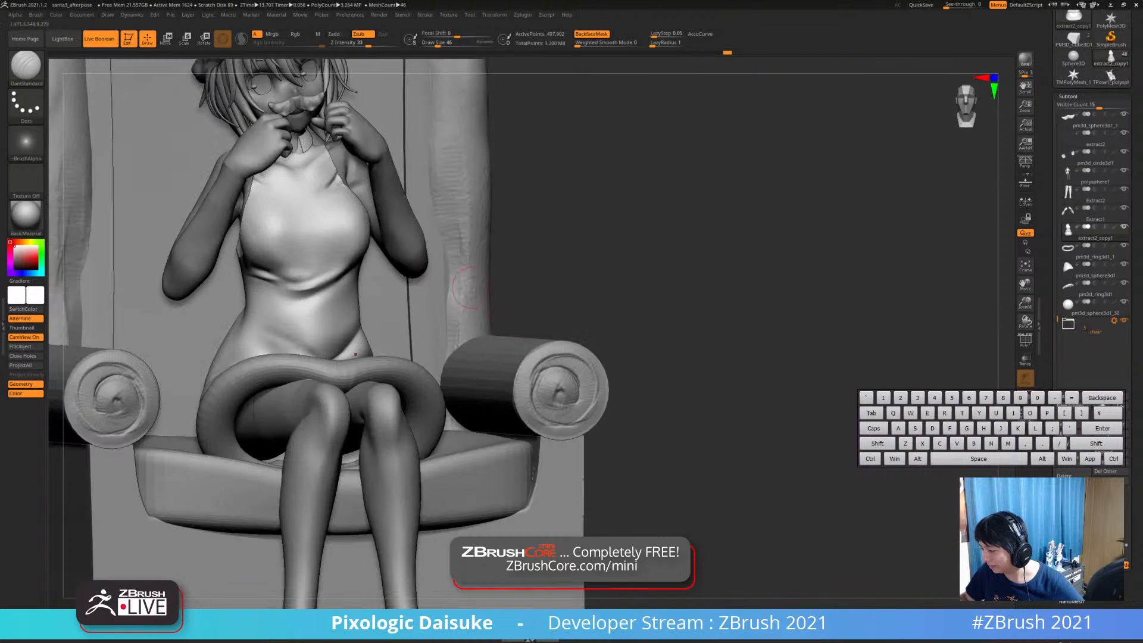
pyautogui.keyDown('alt'); pyautogui.click(392, 227); pyautogui.keyUp('alt')
pyautogui.moveTo(446, 194); pyautogui.dragTo(425, 209)
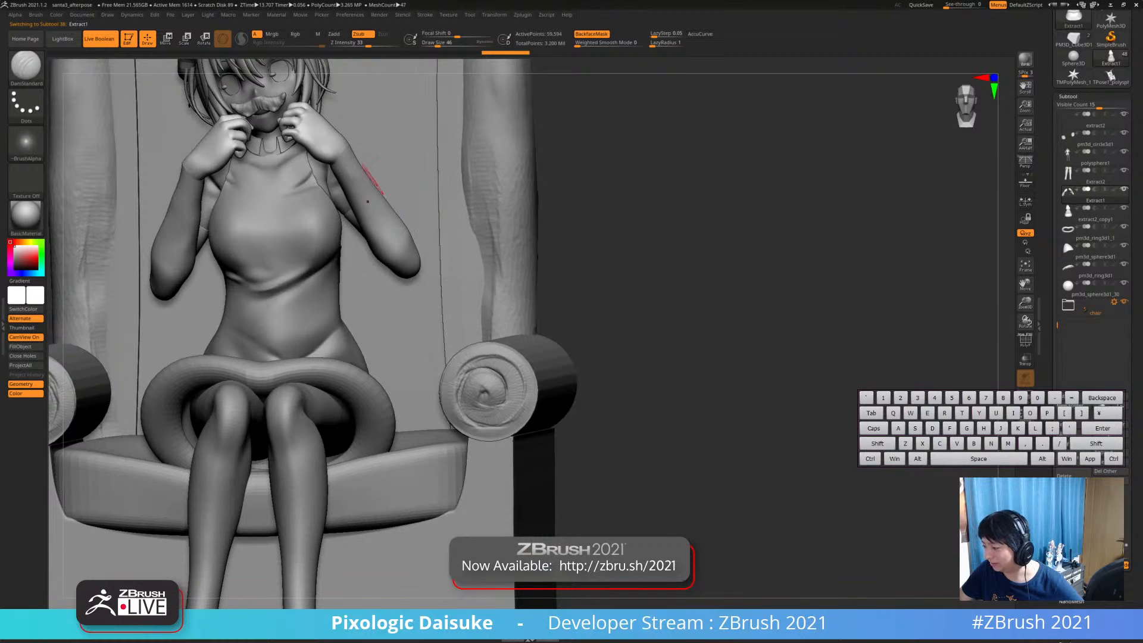
pyautogui.moveTo(372, 180)
pyautogui.keyDown('ctrl'); pyautogui.mouseDown(button='right')
pyautogui.moveTo(353, 184)
pyautogui.moveTo(345, 169)
pyautogui.moveTo(333, 251)
pyautogui.mouseUp(button='right'); pyautogui.keyUp('ctrl')
pyautogui.moveTo(360, 225); pyautogui.dragTo(332, 244)
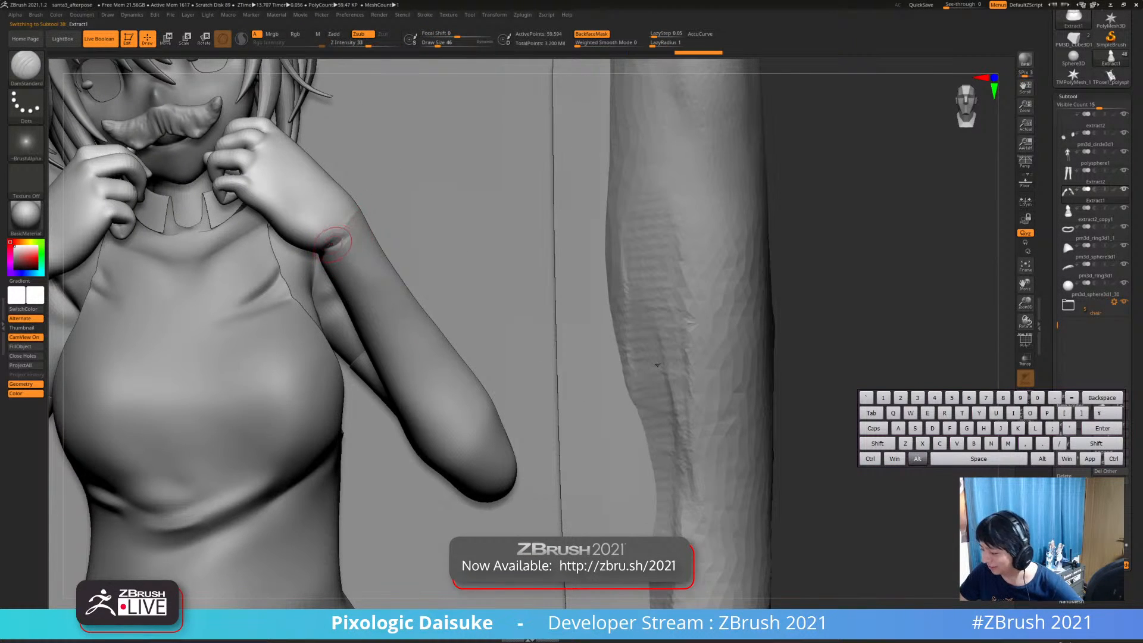
pyautogui.press('shift')
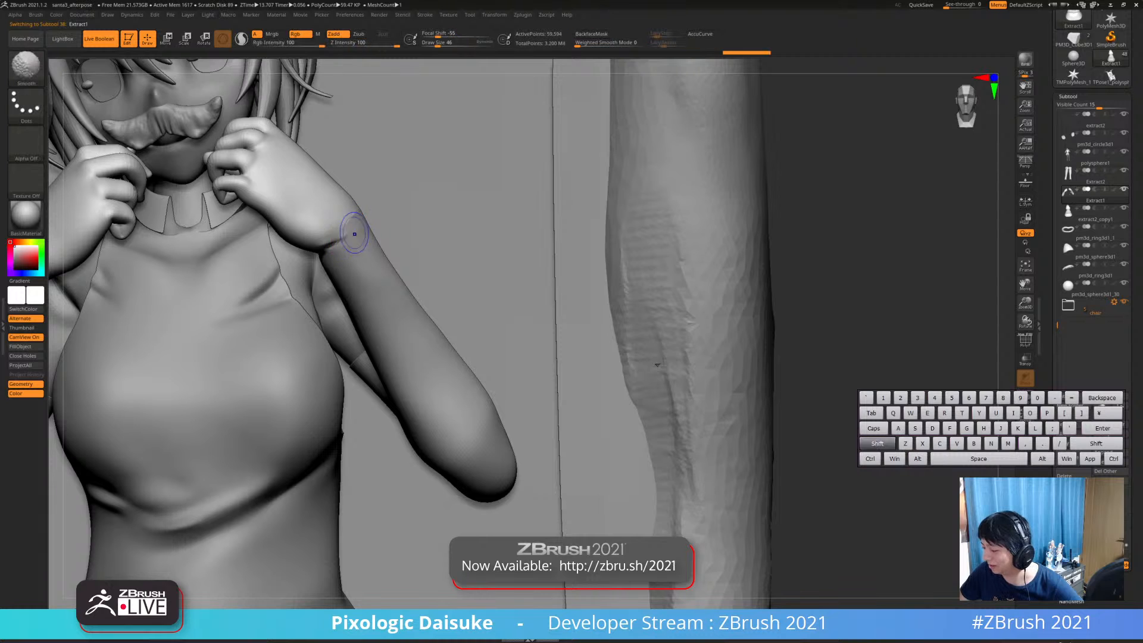
pyautogui.keyDown('shift'); pyautogui.moveTo(320, 246); pyautogui.dragTo(343, 238); pyautogui.keyUp('shift')
pyautogui.keyDown('ctrl'); pyautogui.moveTo(359, 218); pyautogui.dragTo(358, 195, button='right'); pyautogui.keyUp('ctrl')
pyautogui.keyDown('shift'); pyautogui.moveTo(339, 240); pyautogui.dragTo(356, 228); pyautogui.keyUp('shift')
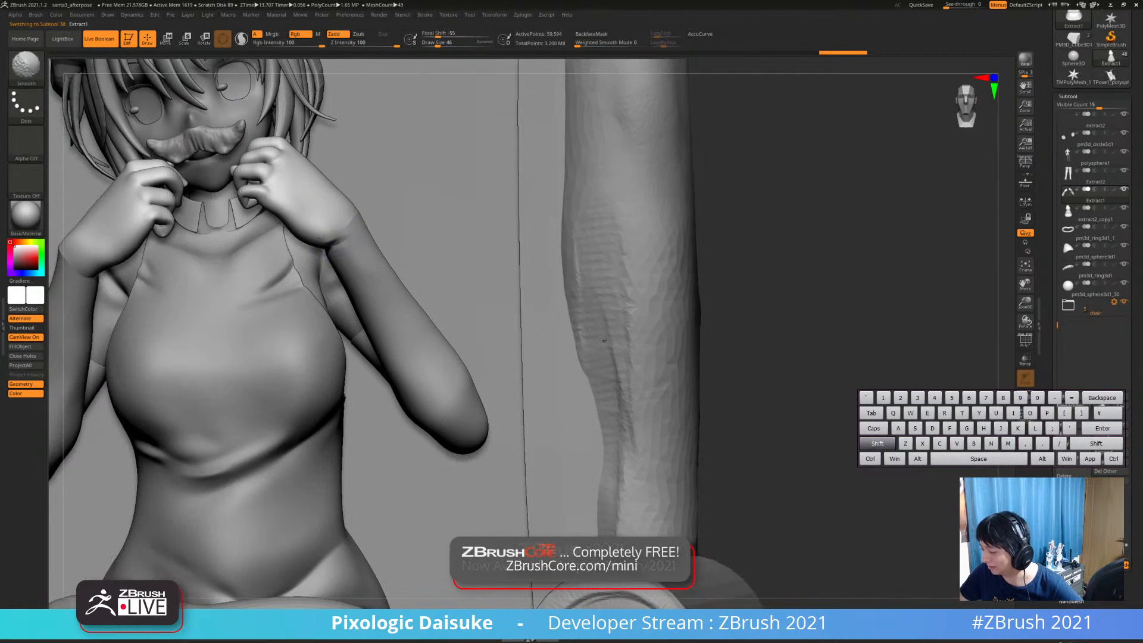
# Raise small ridges beside the left glove's wrist crease with inverted DamStandard strokes and soften them
pyautogui.moveTo(353, 209); pyautogui.dragTo(360, 196, button='right')
pyautogui.moveTo(336, 240)
pyautogui.keyDown('alt'); pyautogui.mouseDown()
pyautogui.moveTo(356, 224)
pyautogui.moveTo(345, 241)
pyautogui.mouseUp(); pyautogui.keyUp('alt')
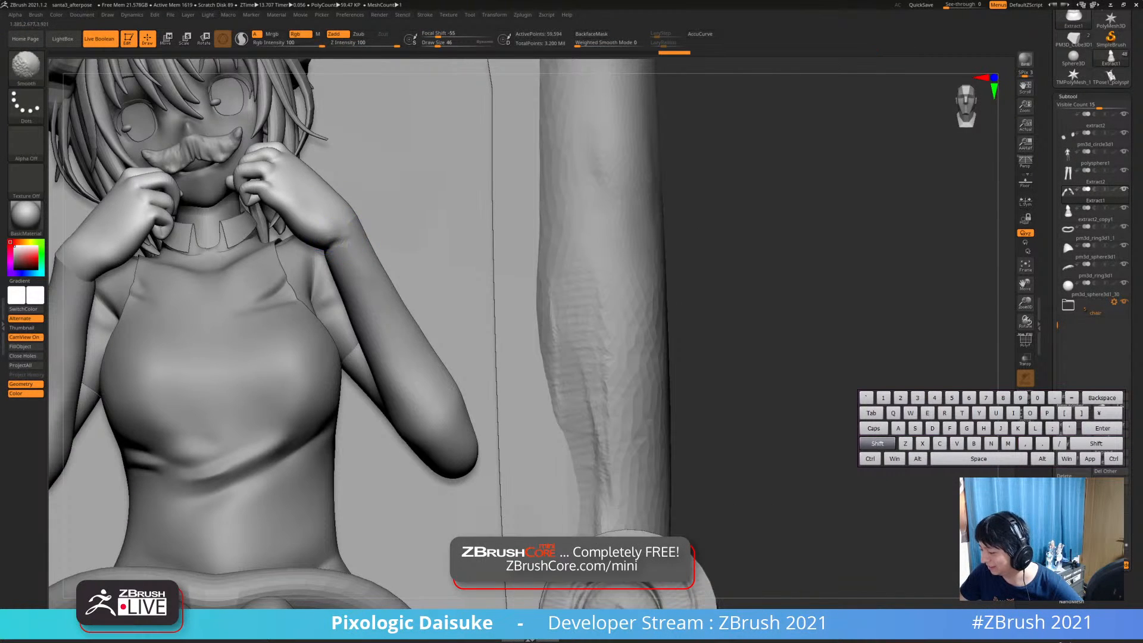
pyautogui.keyDown('ctrl'); pyautogui.moveTo(354, 238); pyautogui.dragTo(353, 218, button='right'); pyautogui.keyUp('ctrl')
pyautogui.keyDown('shift'); pyautogui.moveTo(341, 240); pyautogui.dragTo(352, 229); pyautogui.keyUp('shift')
pyautogui.moveTo(363, 238); pyautogui.dragTo(350, 229, button='right')
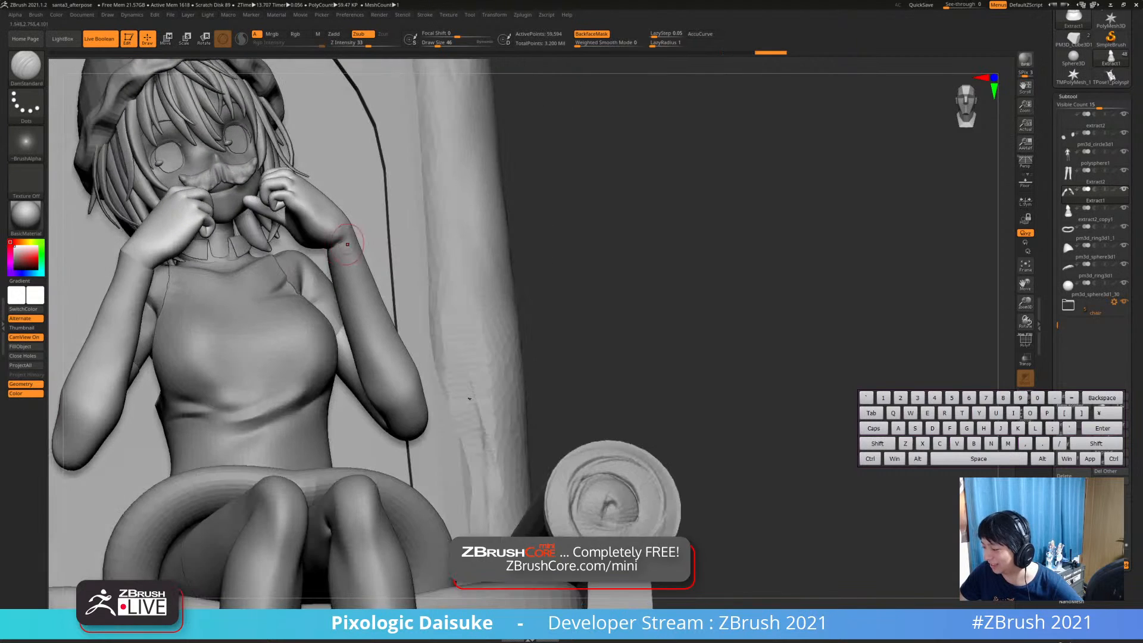
pyautogui.keyDown('alt'); pyautogui.moveTo(335, 244); pyautogui.dragTo(359, 233); pyautogui.keyUp('alt')
pyautogui.moveTo(365, 232); pyautogui.dragTo(340, 237, button='right')
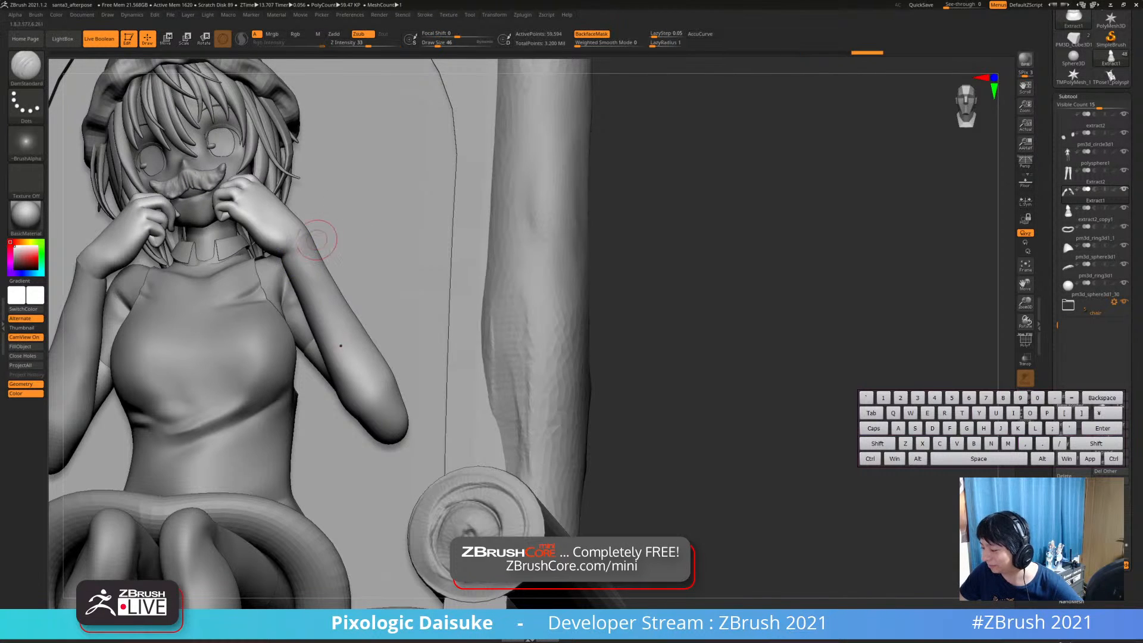
pyautogui.press('shift')
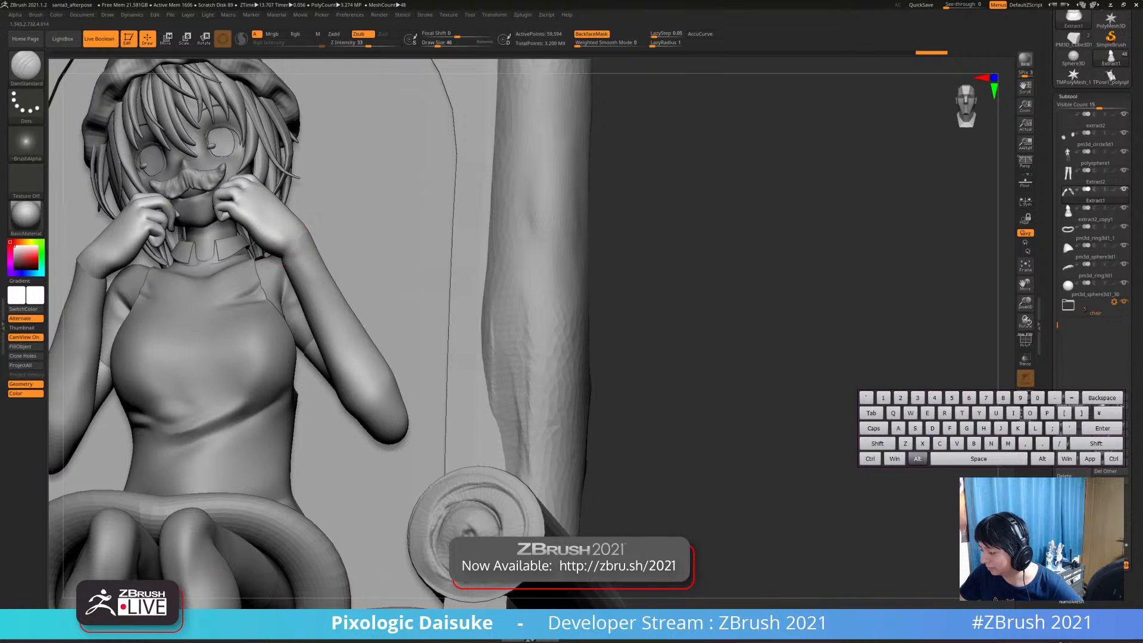
pyautogui.press('shift')
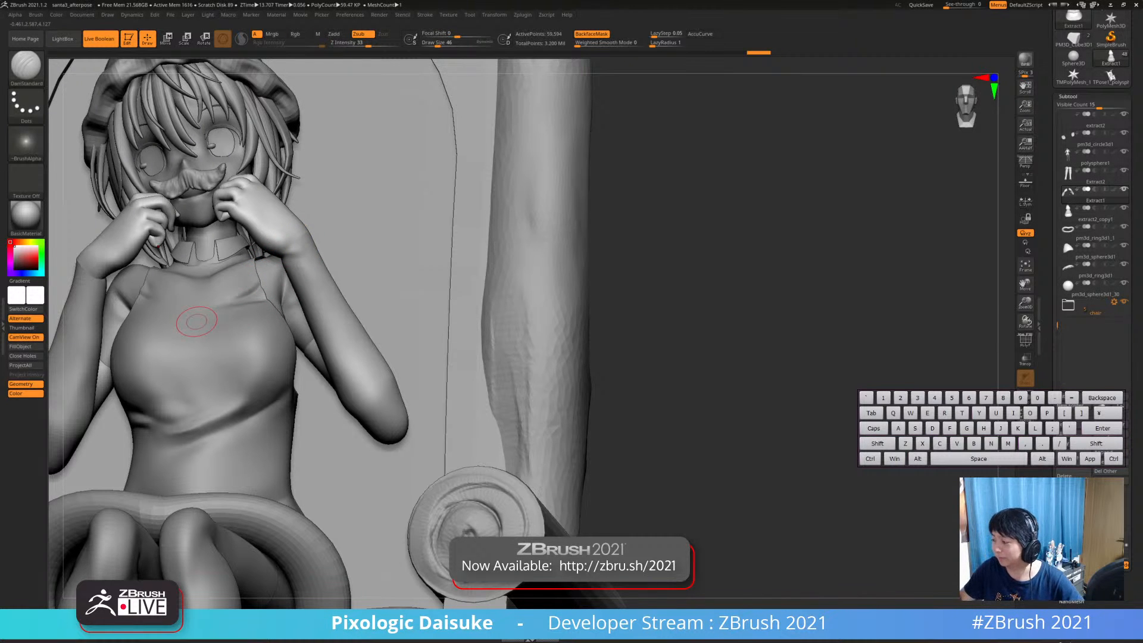
# Raise another small wrinkle on the left glove's wrist, comparing the stroke with undo and redo
pyautogui.keyDown('ctrl'); pyautogui.moveTo(296, 241); pyautogui.dragTo(298, 274, button='right'); pyautogui.keyUp('ctrl')
pyautogui.keyDown('alt'); pyautogui.moveTo(298, 238); pyautogui.dragTo(291, 247); pyautogui.keyUp('alt')
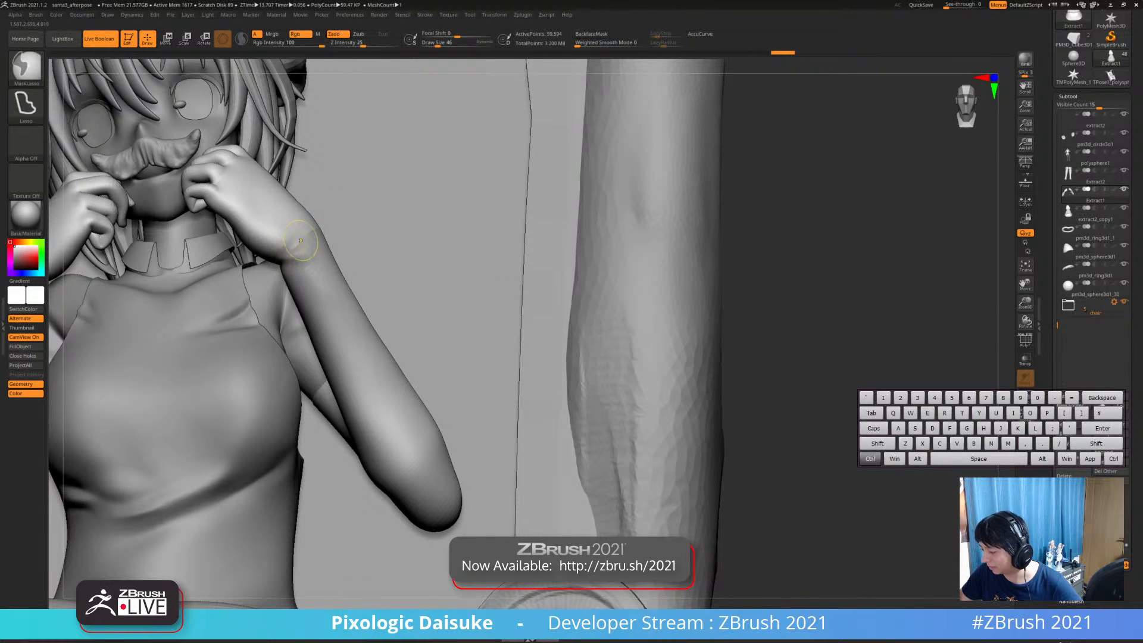
pyautogui.hotkey('ctrl', 'z')
pyautogui.hotkey('ctrl', 'shift', 'z')
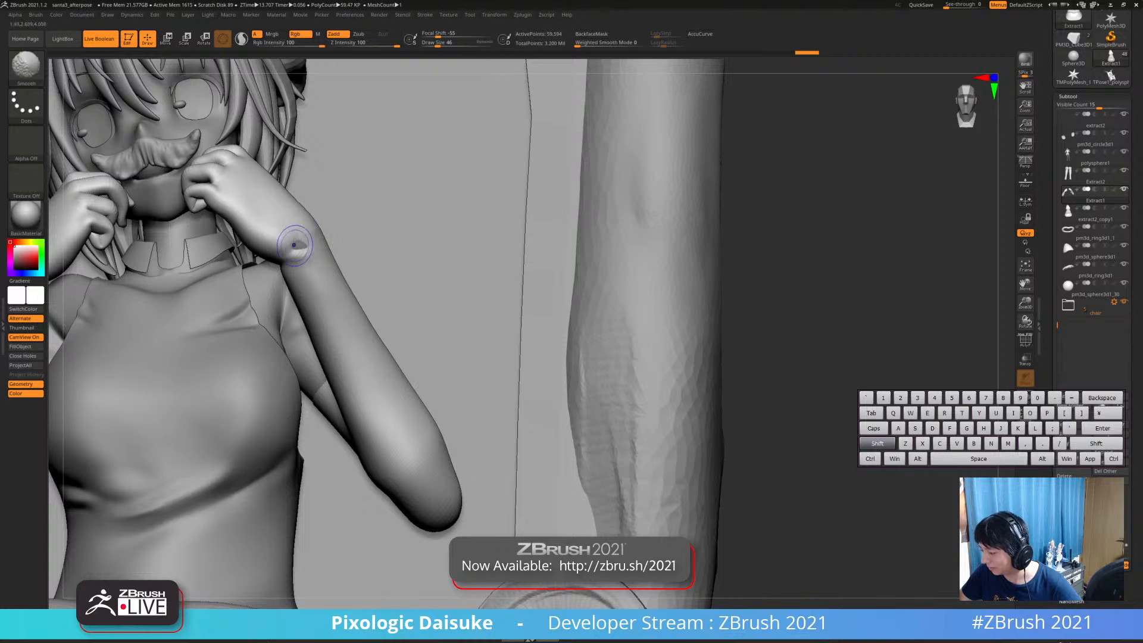
pyautogui.hotkey('ctrl', 'shift', 'z')
# Pull the left glove's wrist fold into shape with SnakeHook and smooth the glove just below it
pyautogui.press('b')
pyautogui.press('s')
pyautogui.press('h')
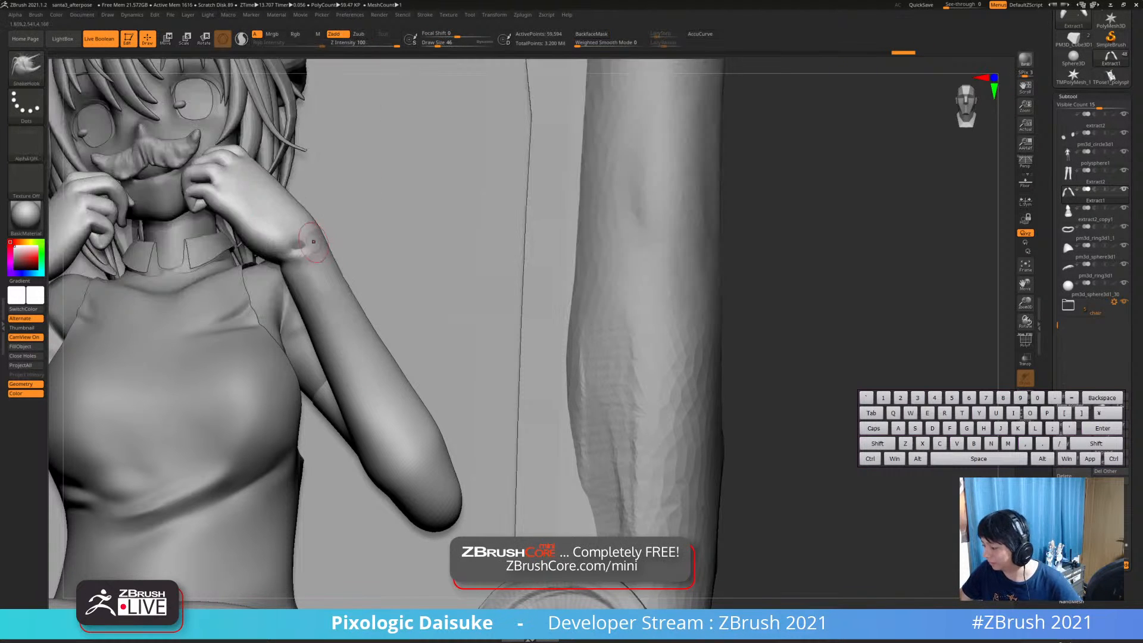
pyautogui.moveTo(314, 242); pyautogui.dragTo(268, 244, button='right')
pyautogui.moveTo(296, 244); pyautogui.dragTo(290, 247)
pyautogui.moveTo(262, 246); pyautogui.dragTo(312, 245, button='right')
pyautogui.moveTo(296, 246); pyautogui.dragTo(301, 248)
pyautogui.moveTo(301, 248); pyautogui.dragTo(308, 232, button='right')
pyautogui.moveTo(299, 259)
pyautogui.keyDown('shift'); pyautogui.mouseDown()
pyautogui.moveTo(294, 272)
pyautogui.moveTo(318, 277)
pyautogui.mouseUp(); pyautogui.keyUp('shift')
# Switch back to DamStandard and raise a short ridge at the left glove's wrist
pyautogui.moveTo(318, 277); pyautogui.dragTo(157, 227, button='right')
pyautogui.press('b')
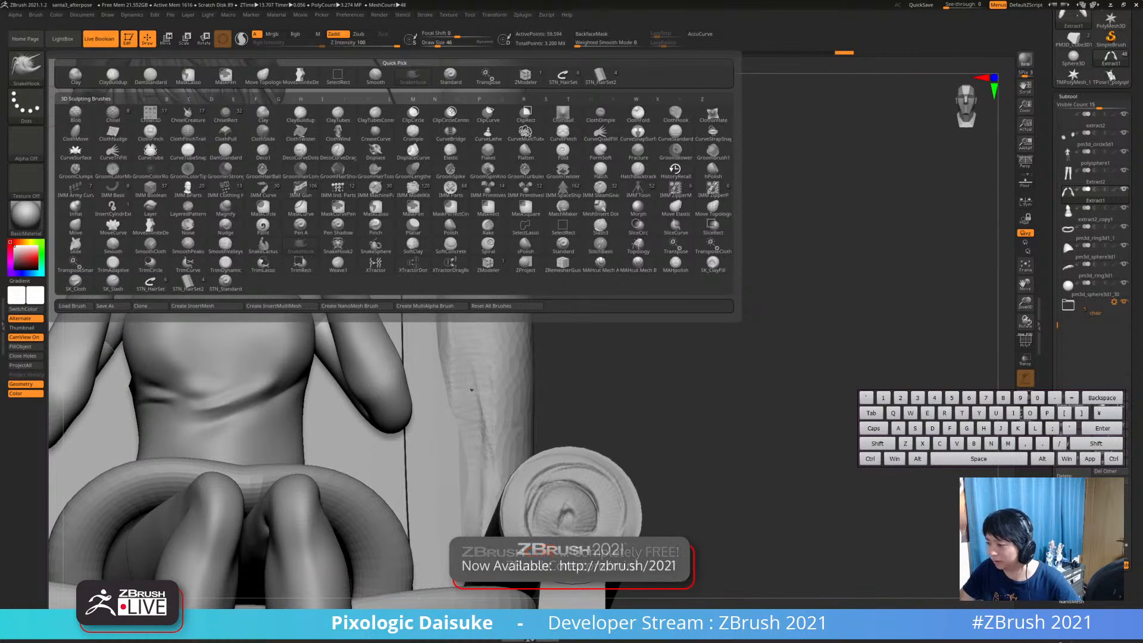
pyautogui.press('d')
pyautogui.press('s')
pyautogui.moveTo(332, 231)
pyautogui.mouseDown(button='right')
pyautogui.moveTo(318, 235)
pyautogui.moveTo(318, 190)
pyautogui.mouseUp(button='right')
pyautogui.keyDown('alt'); pyautogui.moveTo(327, 241); pyautogui.dragTo(326, 235); pyautogui.keyUp('alt')
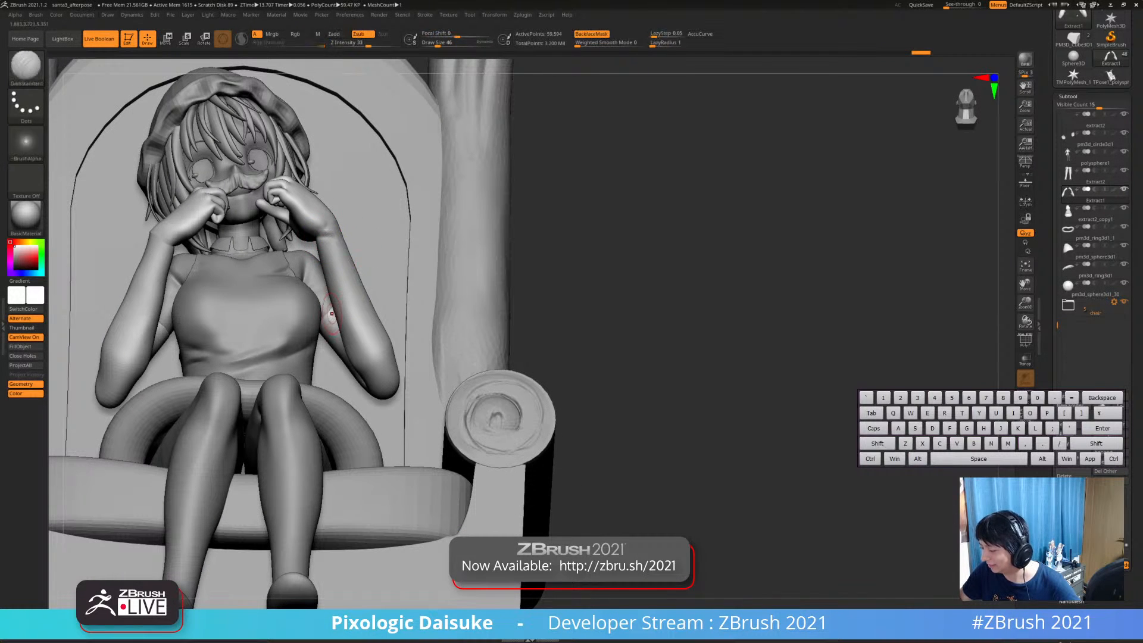
# Raise a fold along the left glove's forearm towards the elbow and blend it with Smooth
pyautogui.moveTo(331, 313); pyautogui.dragTo(365, 267, button='right')
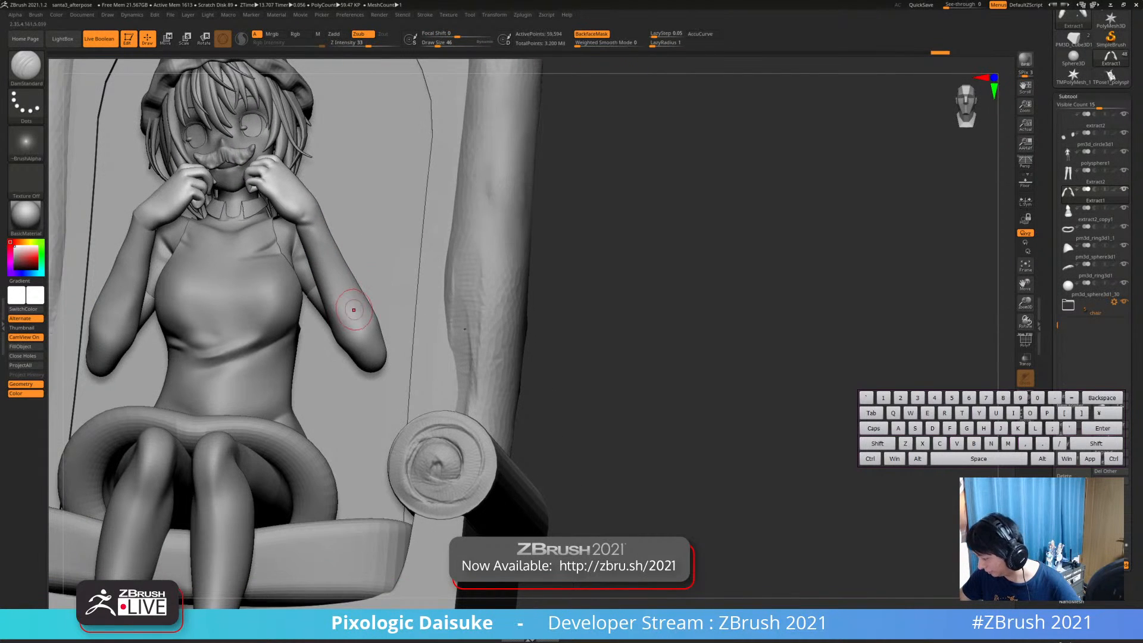
pyautogui.press('ctrl')
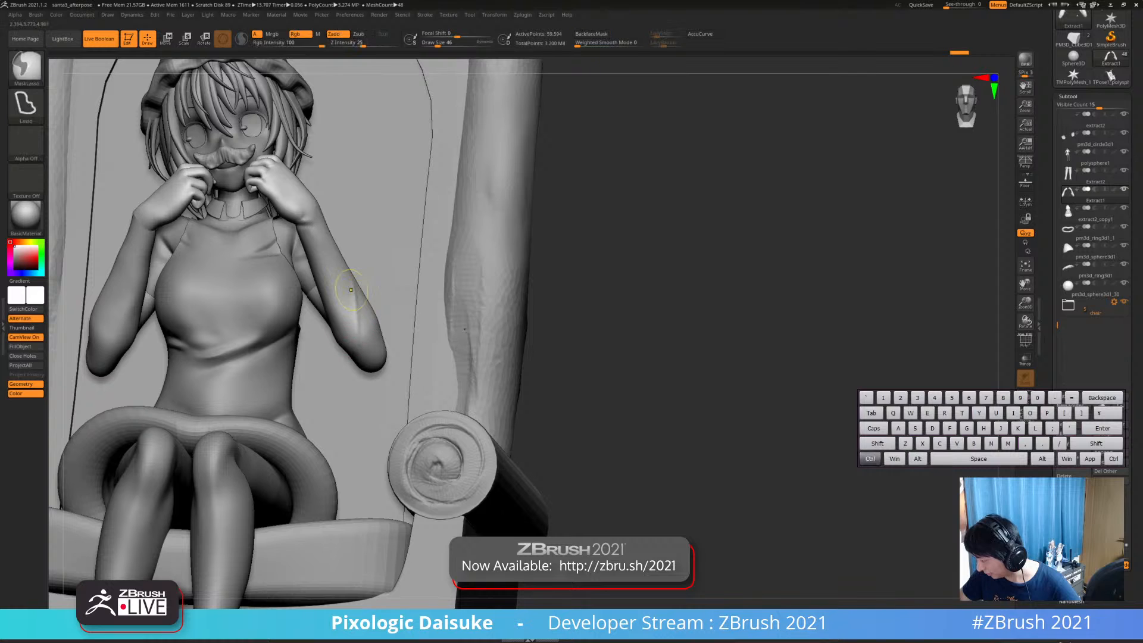
pyautogui.keyDown('alt'); pyautogui.moveTo(352, 284); pyautogui.dragTo(357, 332); pyautogui.keyUp('alt')
pyautogui.keyDown('shift'); pyautogui.moveTo(353, 279); pyautogui.dragTo(364, 339); pyautogui.keyUp('shift')
pyautogui.moveTo(381, 329); pyautogui.dragTo(345, 301, button='right')
# Sculpt creases and ridges around the left glove's elbow with DamStandard, smoothing between strokes
pyautogui.moveTo(357, 283); pyautogui.dragTo(362, 331)
pyautogui.moveTo(381, 357)
pyautogui.mouseDown(button='right')
pyautogui.moveTo(417, 322)
pyautogui.moveTo(393, 344)
pyautogui.moveTo(345, 334)
pyautogui.mouseUp(button='right')
pyautogui.moveTo(397, 301)
pyautogui.mouseDown()
pyautogui.moveTo(406, 357)
pyautogui.moveTo(399, 329)
pyautogui.mouseUp()
pyautogui.keyDown('shift'); pyautogui.moveTo(400, 326); pyautogui.dragTo(406, 363); pyautogui.keyUp('shift')
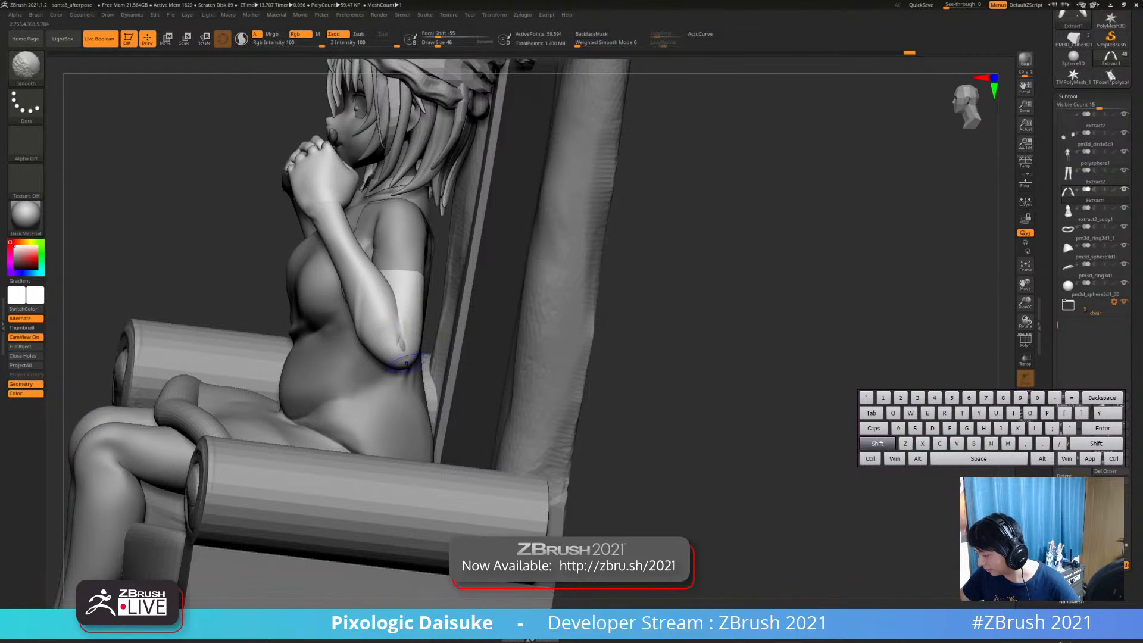
pyautogui.keyDown('alt'); pyautogui.moveTo(396, 308); pyautogui.dragTo(403, 355); pyautogui.keyUp('alt')
# Switch to the SnakeHook brush, reshape the left glove's upper edge above the elbow, and enlarge the brush
pyautogui.moveTo(714, 333); pyautogui.dragTo(839, 345)
pyautogui.click(25, 67)
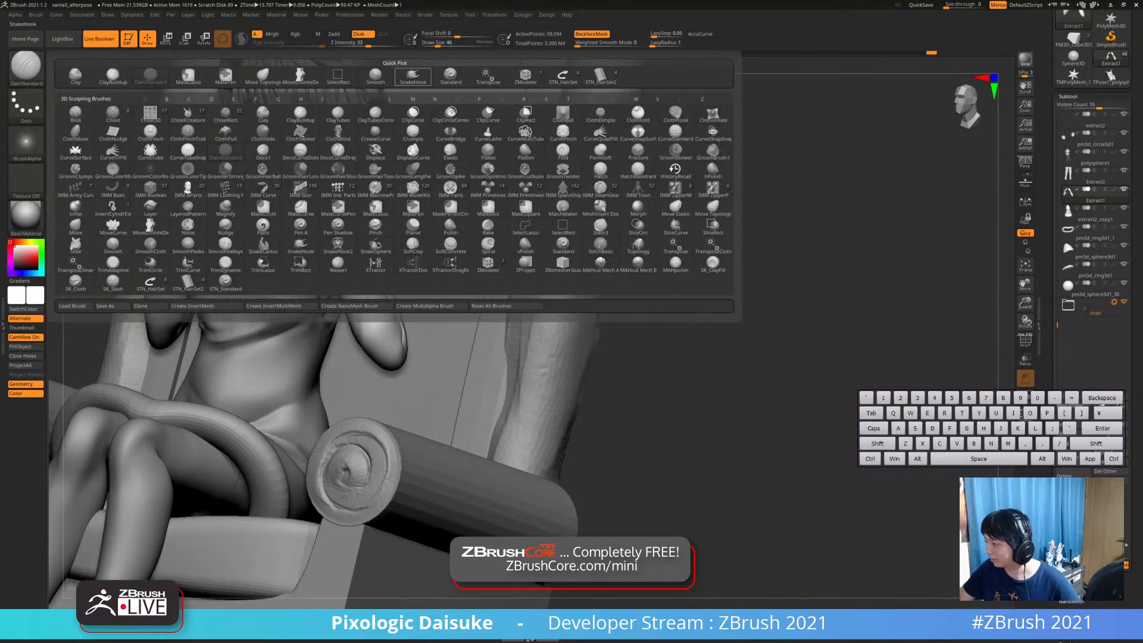
pyautogui.click(412, 76)
pyautogui.moveTo(438, 356); pyautogui.dragTo(375, 357)
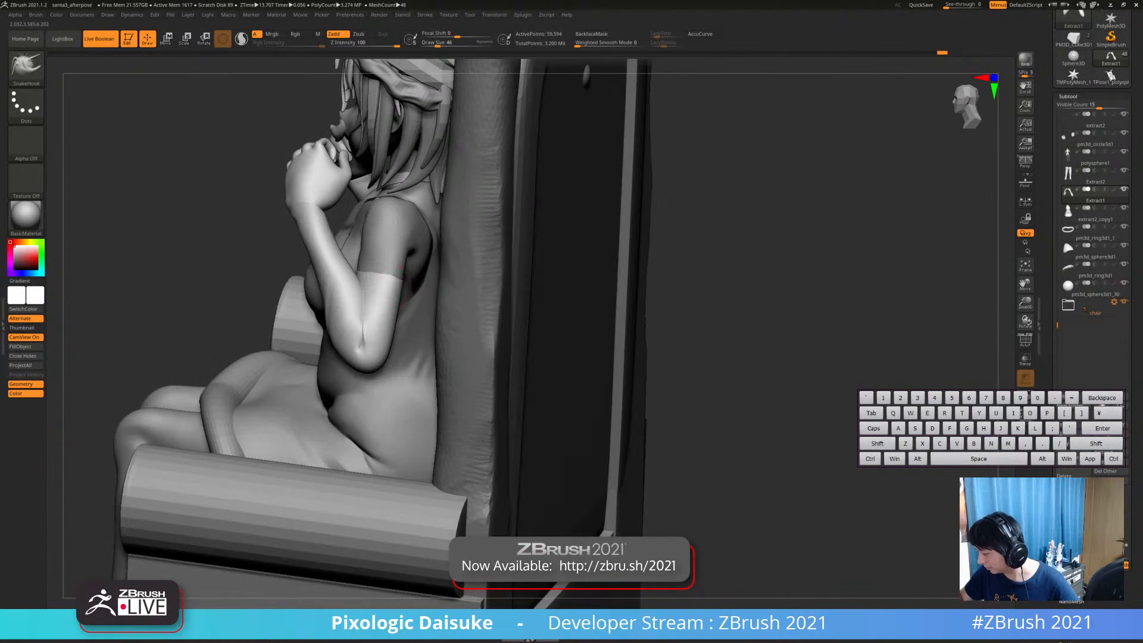
pyautogui.moveTo(400, 282); pyautogui.dragTo(394, 279)
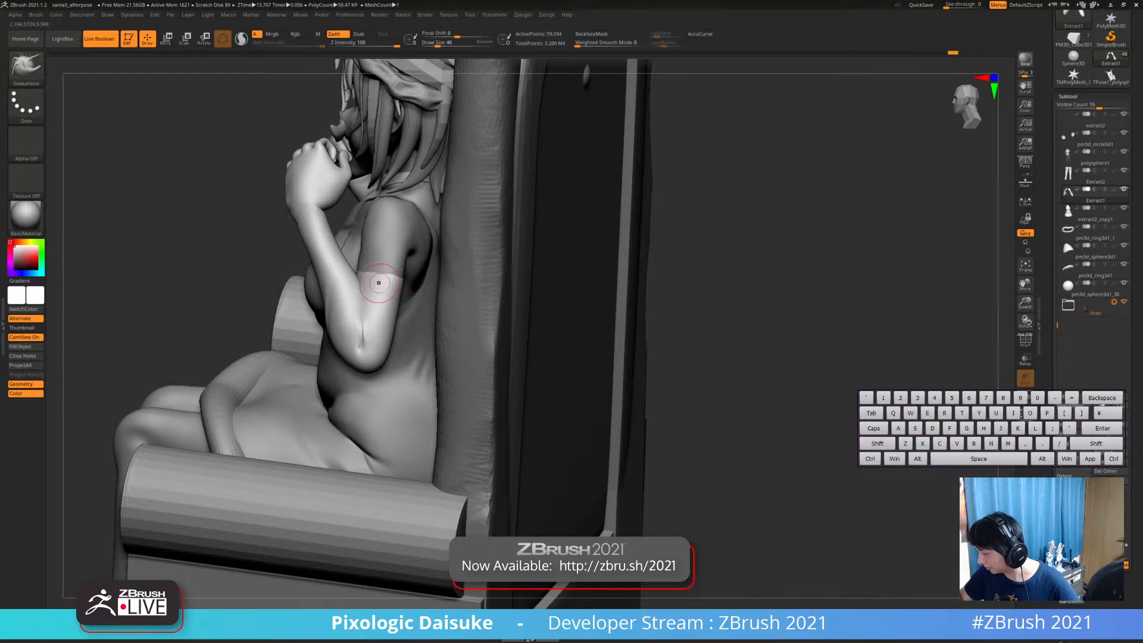
pyautogui.moveTo(376, 279)
pyautogui.mouseDown(button='right')
pyautogui.moveTo(428, 280)
pyautogui.moveTo(352, 274)
pyautogui.moveTo(341, 264)
pyautogui.moveTo(357, 238)
pyautogui.mouseUp(button='right')
pyautogui.click(442, 44)
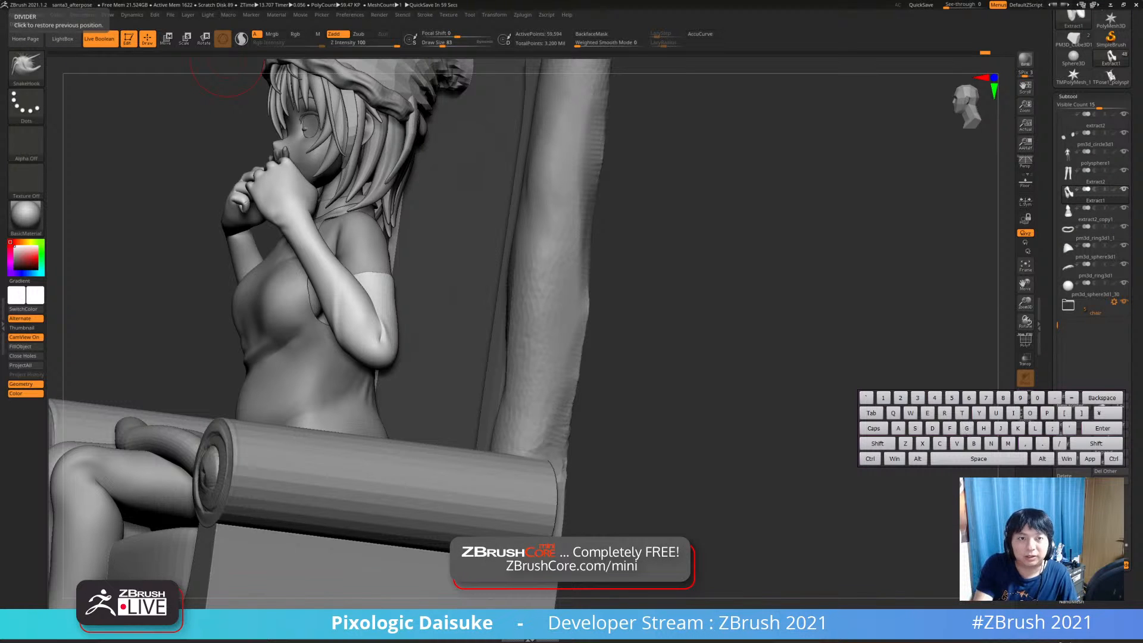
pyautogui.press('l')
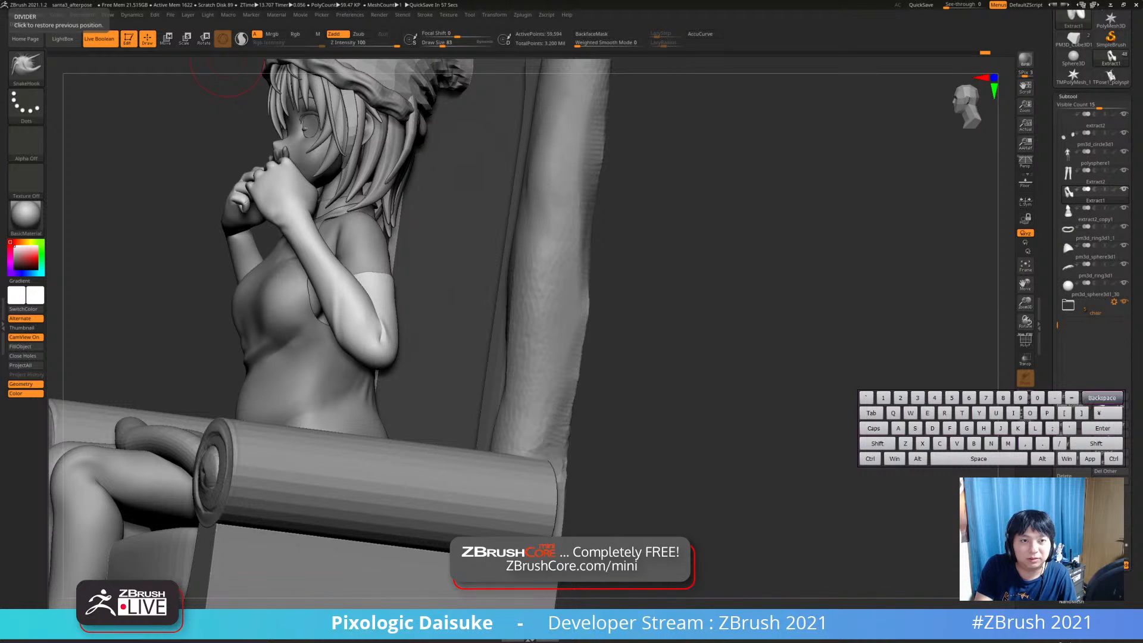
pyautogui.press('o')
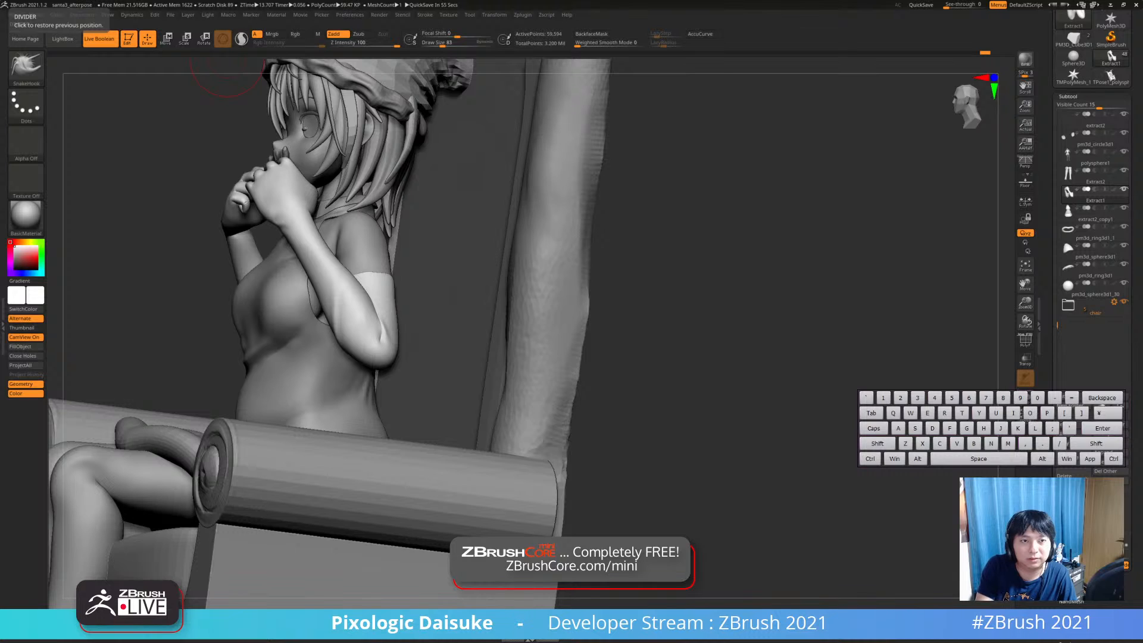
pyautogui.press('c')
pyautogui.press('a')
pyautogui.press('l')
pyautogui.press('n')
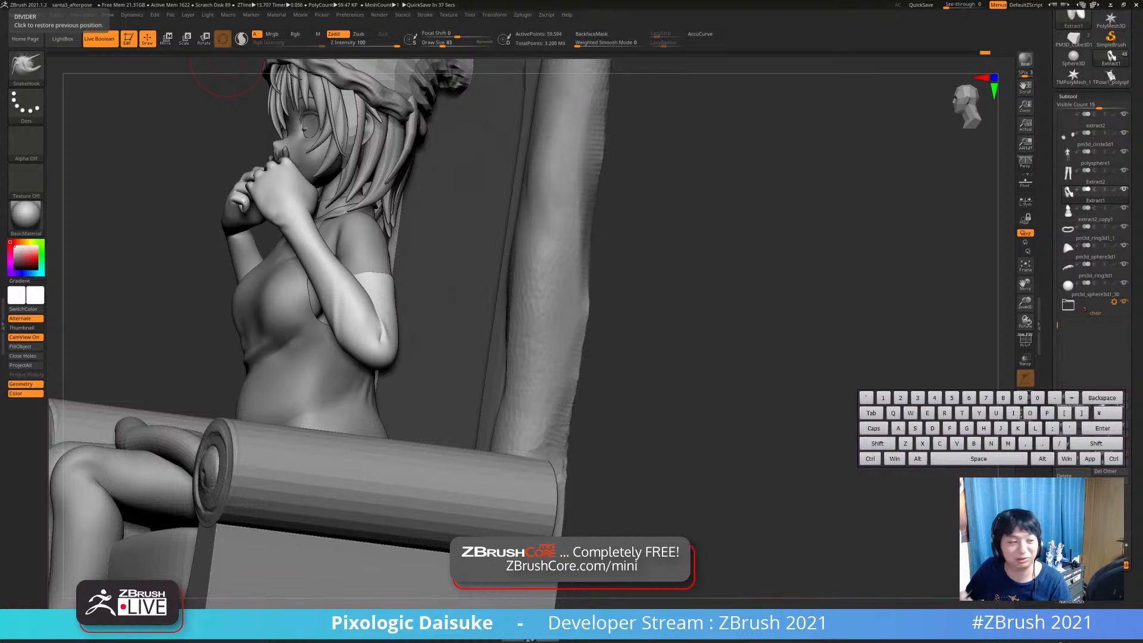
# Switch to DamStandard with a smaller brush and raise a short ridge at the left glove's wrist, softening it with Smooth
pyautogui.moveTo(228, 73)
pyautogui.mouseDown()
pyautogui.moveTo(447, 299)
pyautogui.moveTo(428, 325)
pyautogui.moveTo(395, 318)
pyautogui.moveTo(412, 301)
pyautogui.mouseUp()
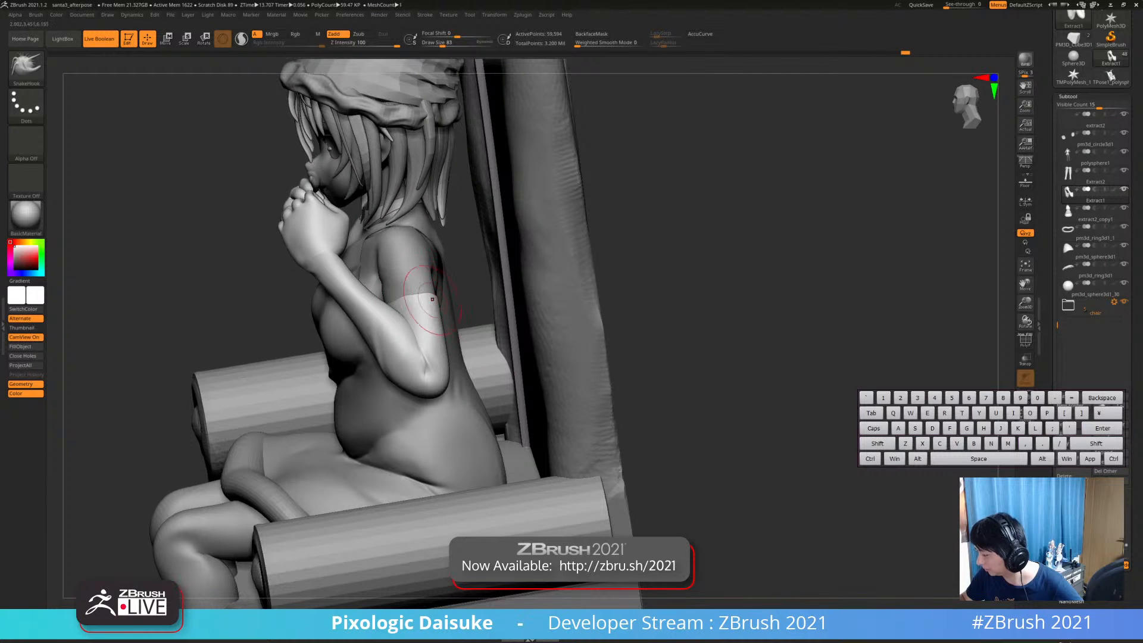
pyautogui.moveTo(667, 333); pyautogui.dragTo(797, 314)
pyautogui.press('b')
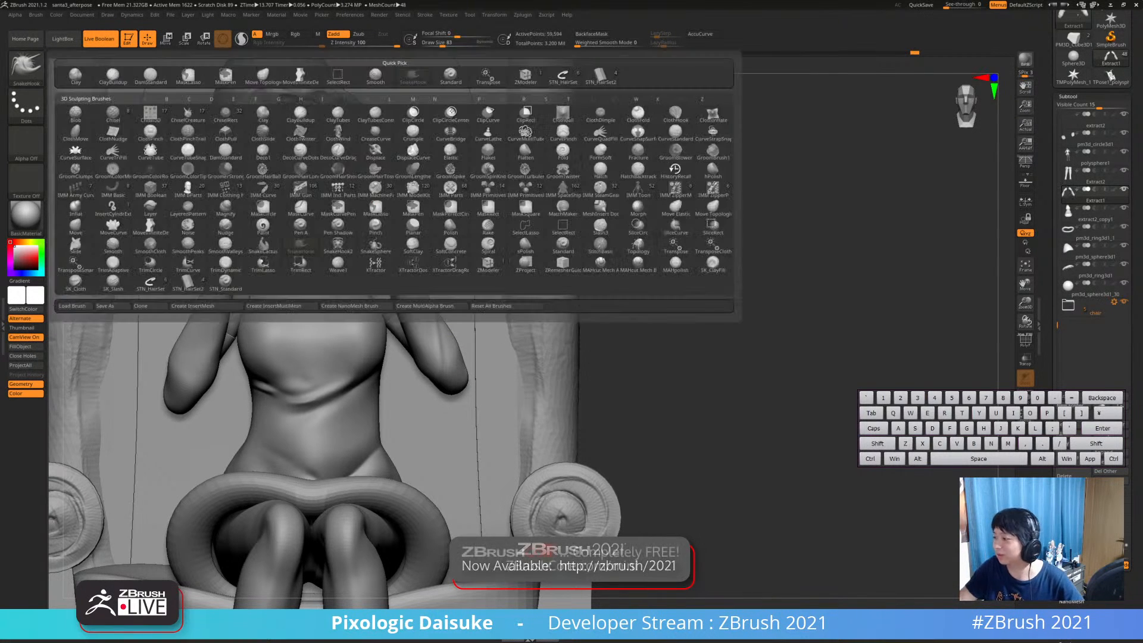
pyautogui.press('Escape')
pyautogui.press('b')
pyautogui.press('d')
pyautogui.press('s')
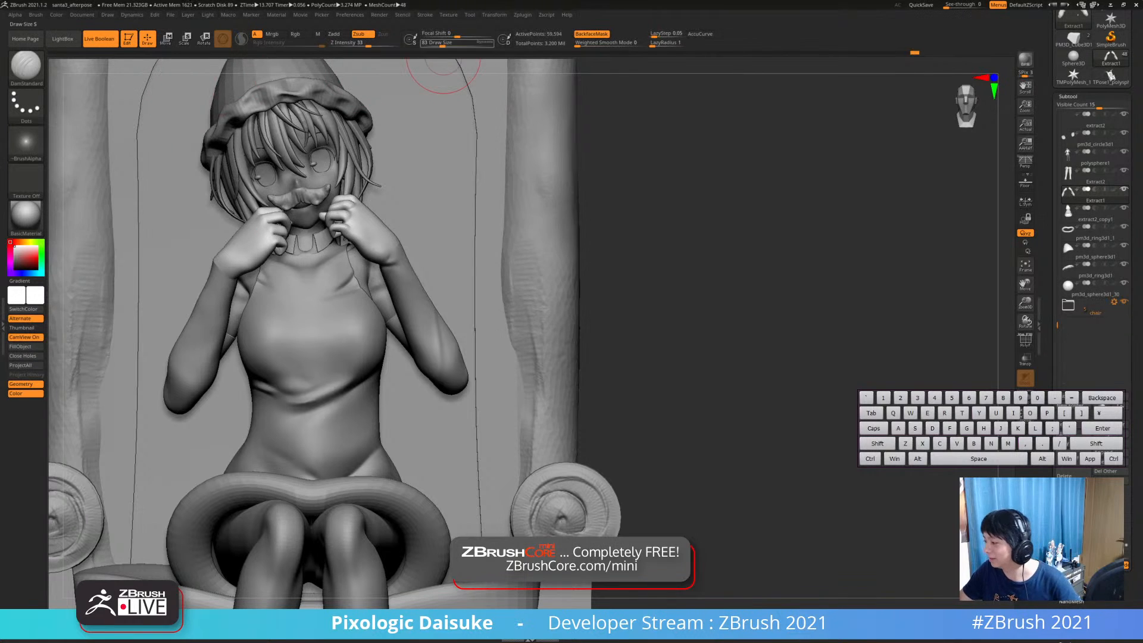
pyautogui.keyDown('alt'); pyautogui.moveTo(416, 116); pyautogui.dragTo(396, 272); pyautogui.keyUp('alt')
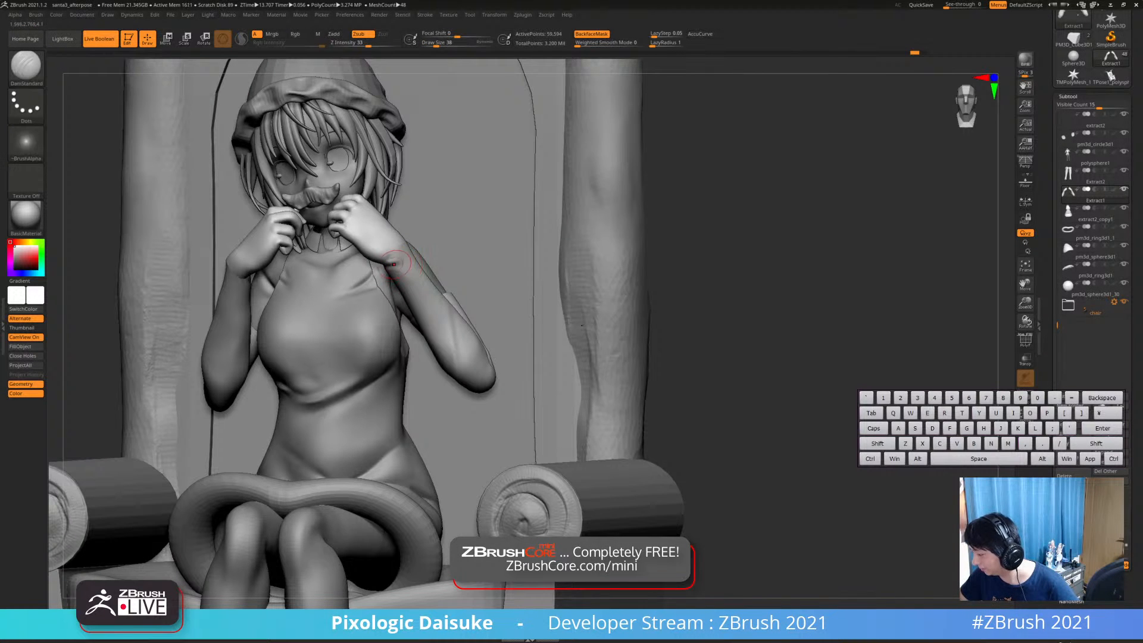
pyautogui.press('alt')
pyautogui.press('shift')
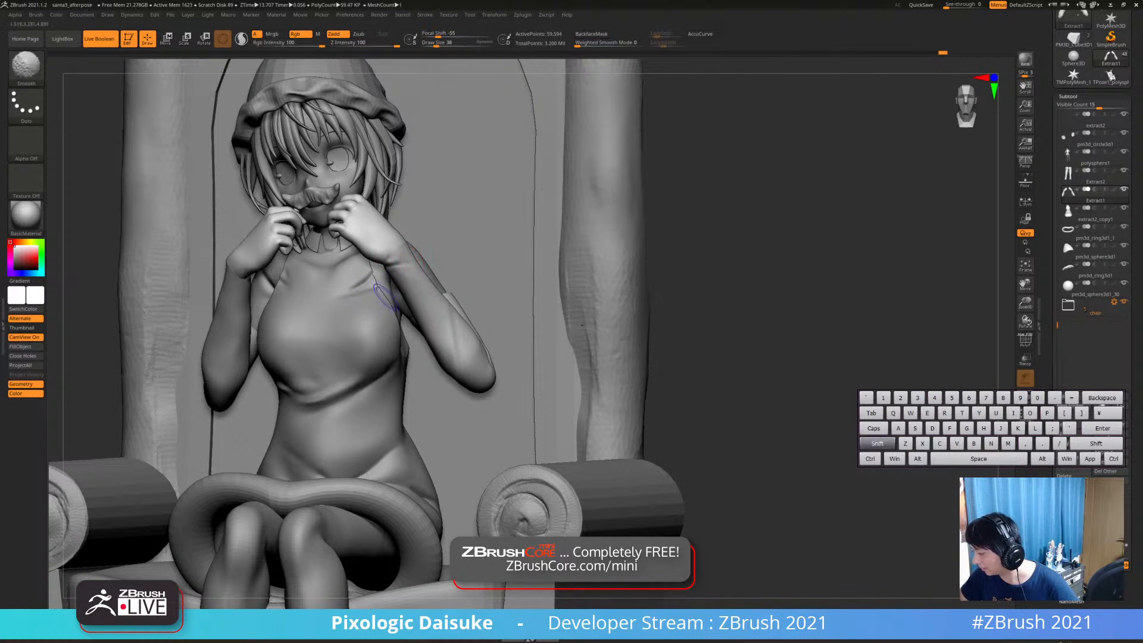
# Raise a matching fold at the right glove's wrist with DamStandard and blend it with Smooth
pyautogui.moveTo(400, 298)
pyautogui.mouseDown(button='right')
pyautogui.moveTo(473, 293)
pyautogui.moveTo(464, 275)
pyautogui.moveTo(198, 260)
pyautogui.mouseUp(button='right')
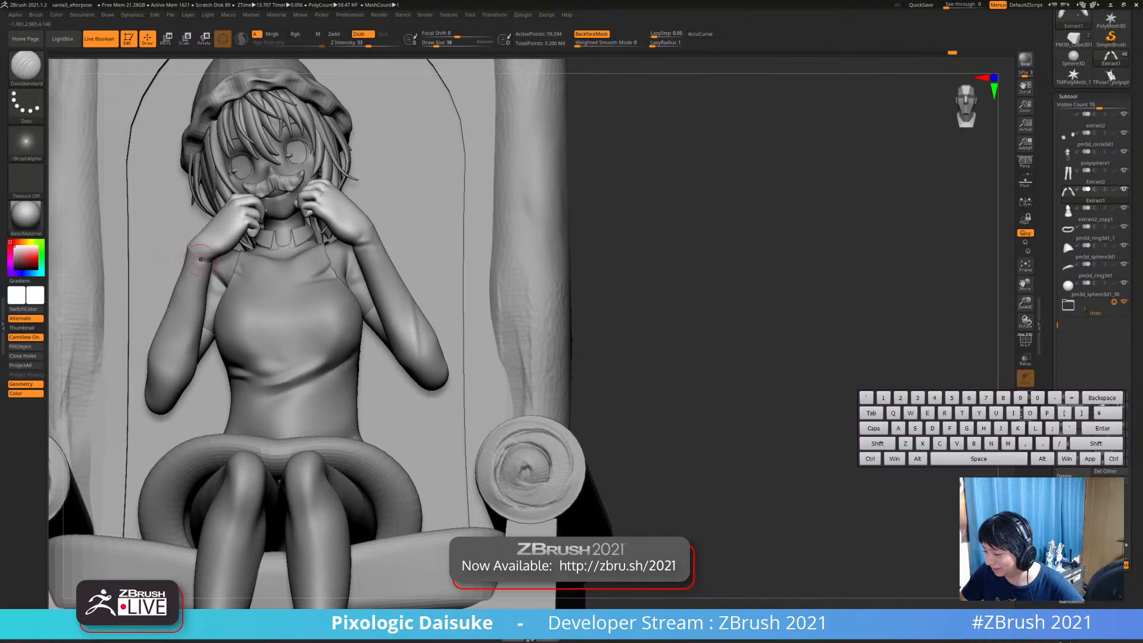
pyautogui.press('alt')
pyautogui.press('shift')
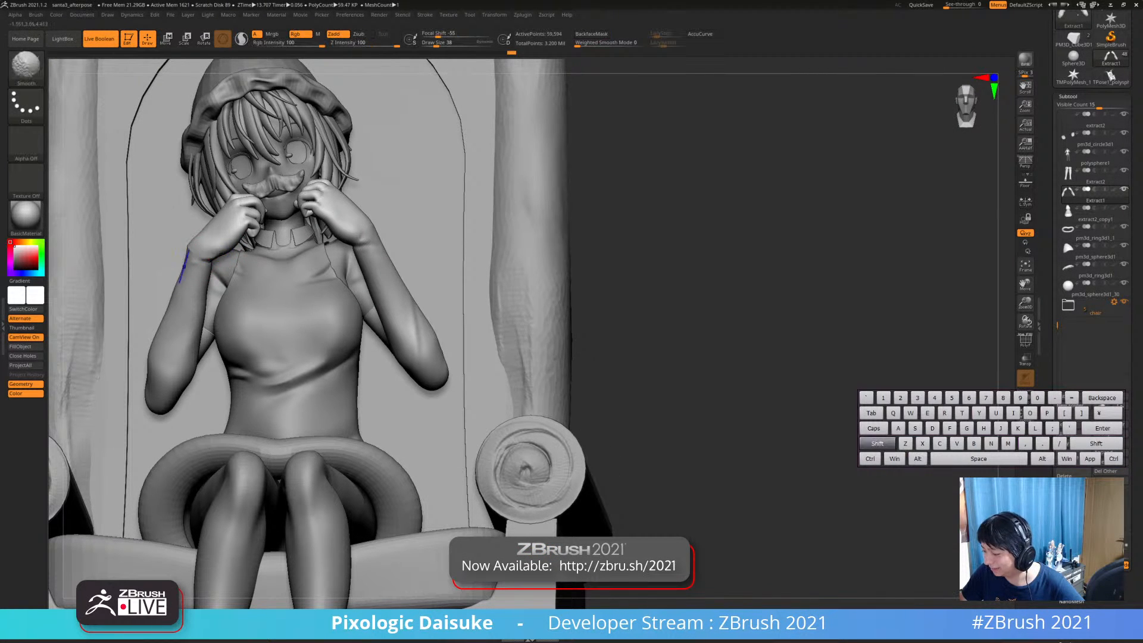
pyautogui.moveTo(201, 282); pyautogui.dragTo(207, 236, button='right')
pyautogui.press('alt')
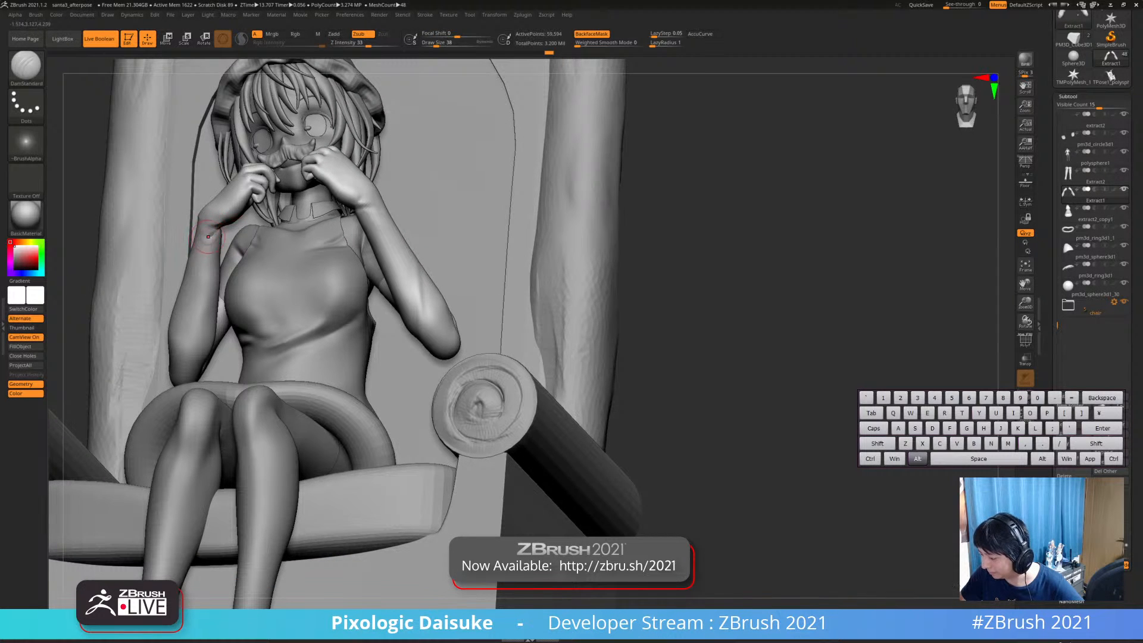
pyautogui.press('shift')
# Subdivide the gloves once and refine the folds around the right glove's wrist, smoothing them from front and side
pyautogui.press('ctrl')
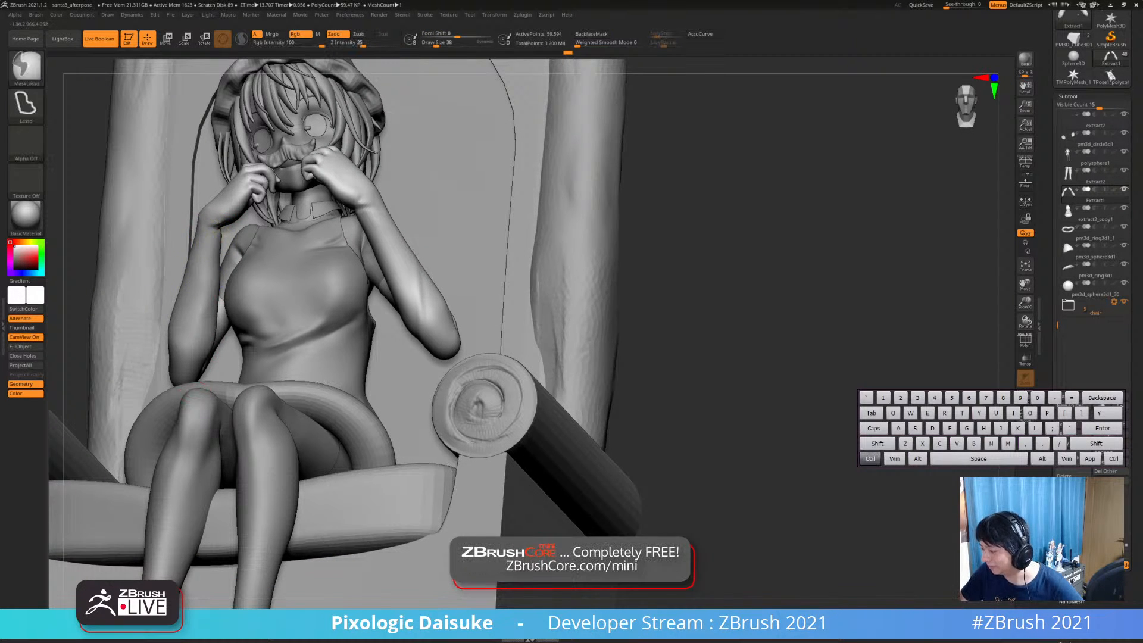
pyautogui.keyDown('ctrl'); pyautogui.moveTo(222, 229); pyautogui.dragTo(215, 237, button='right'); pyautogui.keyUp('ctrl')
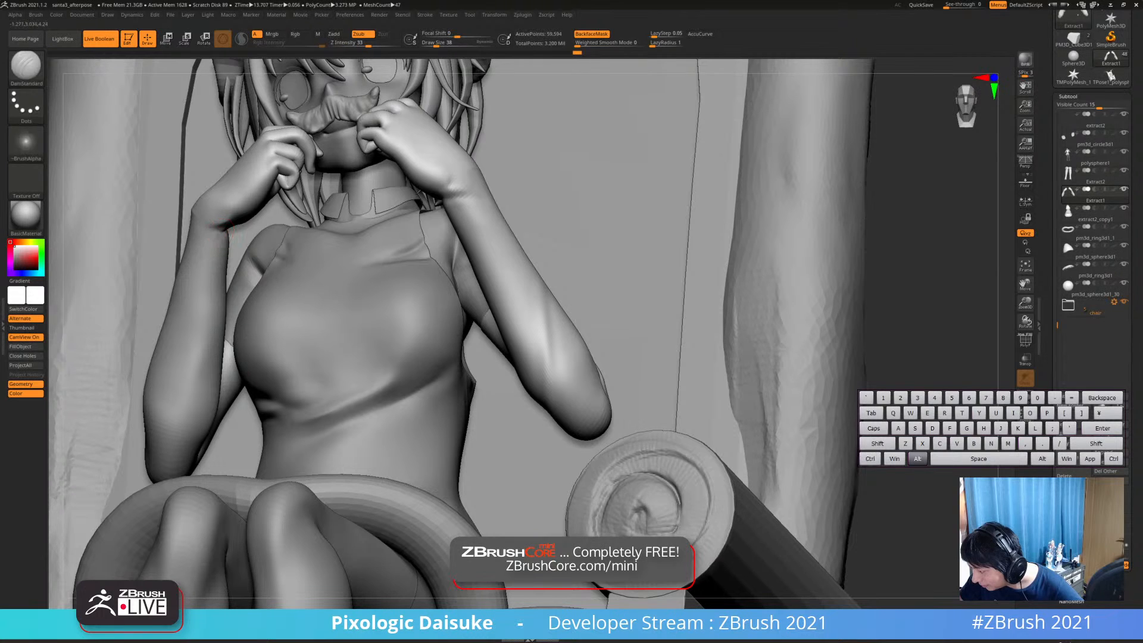
pyautogui.press('shift')
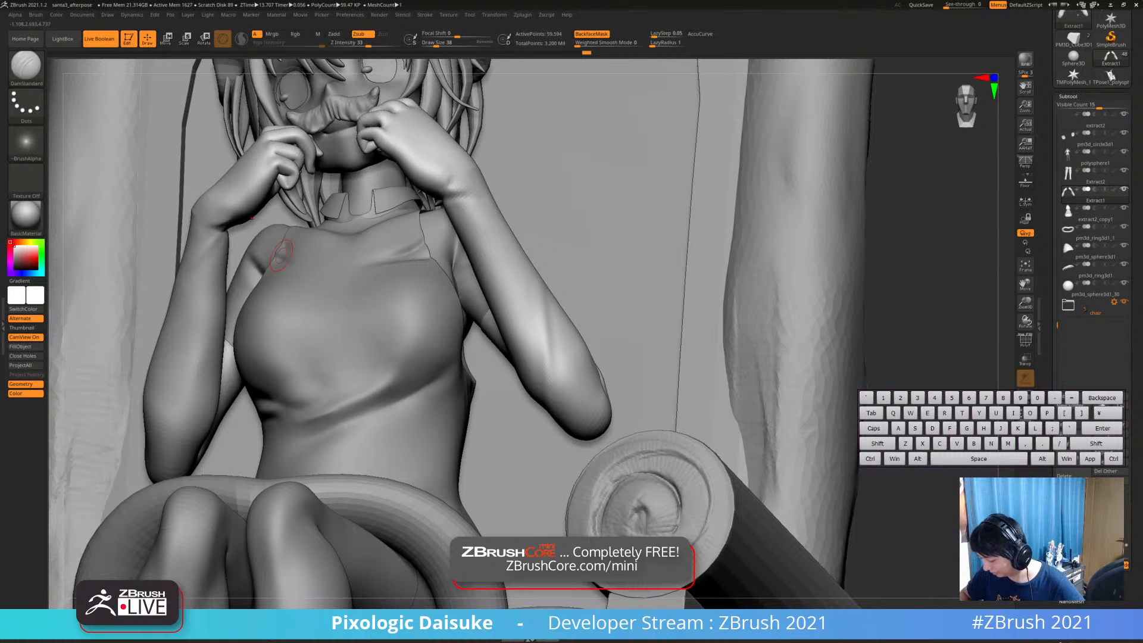
pyautogui.hotkey('ctrl', 'd')
pyautogui.press('shift')
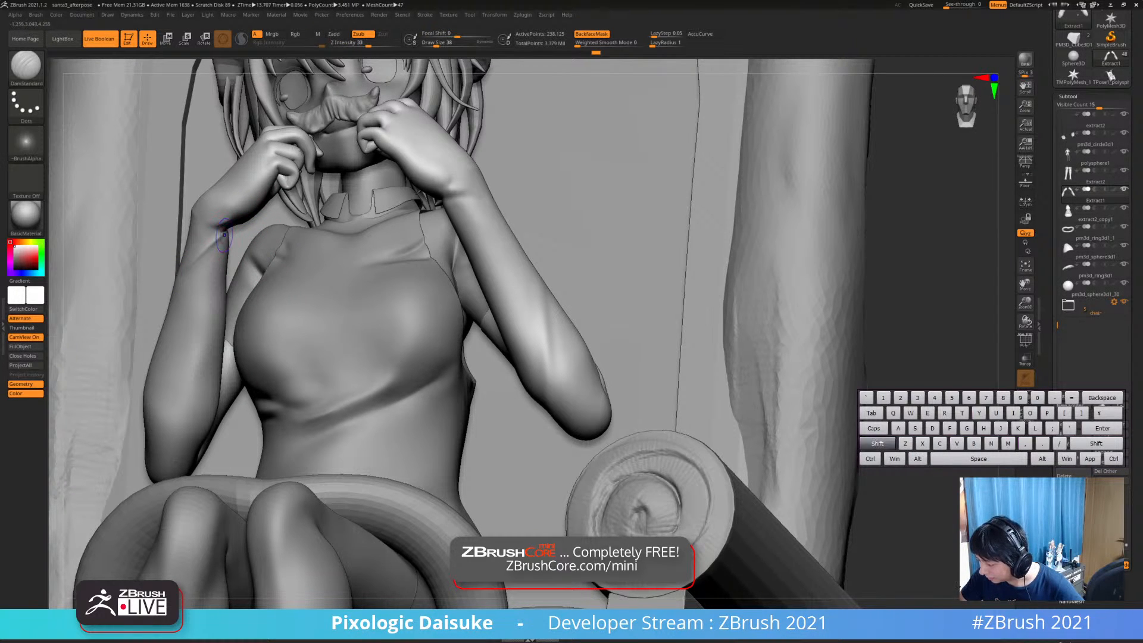
pyautogui.press('shift')
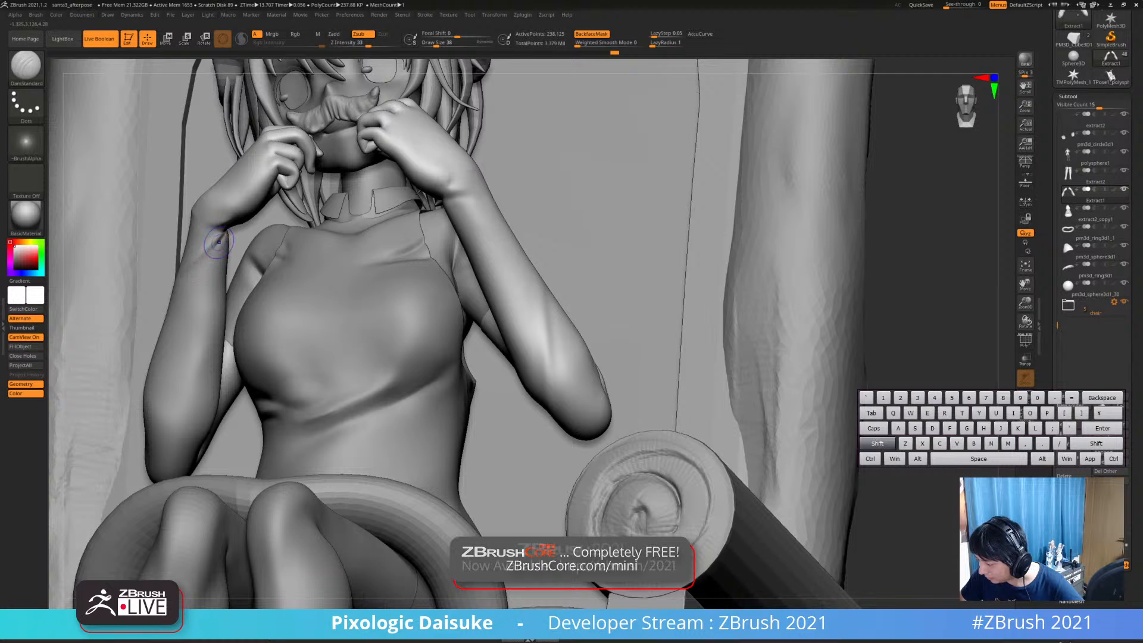
pyautogui.press('shift')
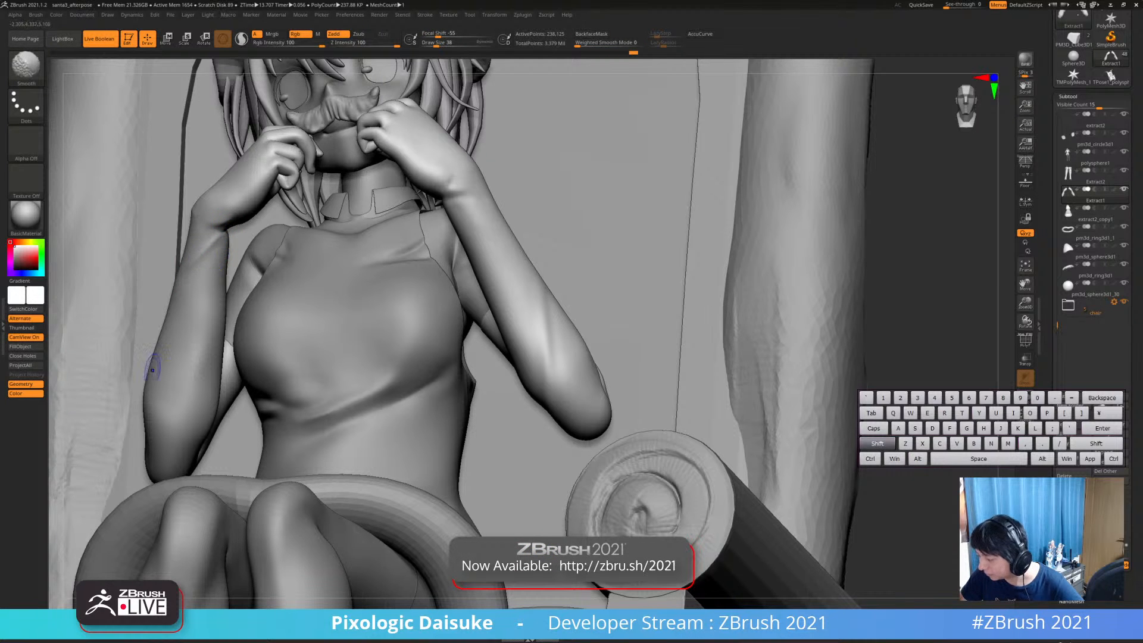
pyautogui.moveTo(153, 369)
pyautogui.keyDown('ctrl'); pyautogui.mouseDown(button='right')
pyautogui.moveTo(262, 333)
pyautogui.moveTo(250, 301)
pyautogui.moveTo(220, 277)
pyautogui.moveTo(277, 298)
pyautogui.moveTo(262, 292)
pyautogui.mouseUp(button='right'); pyautogui.keyUp('ctrl')
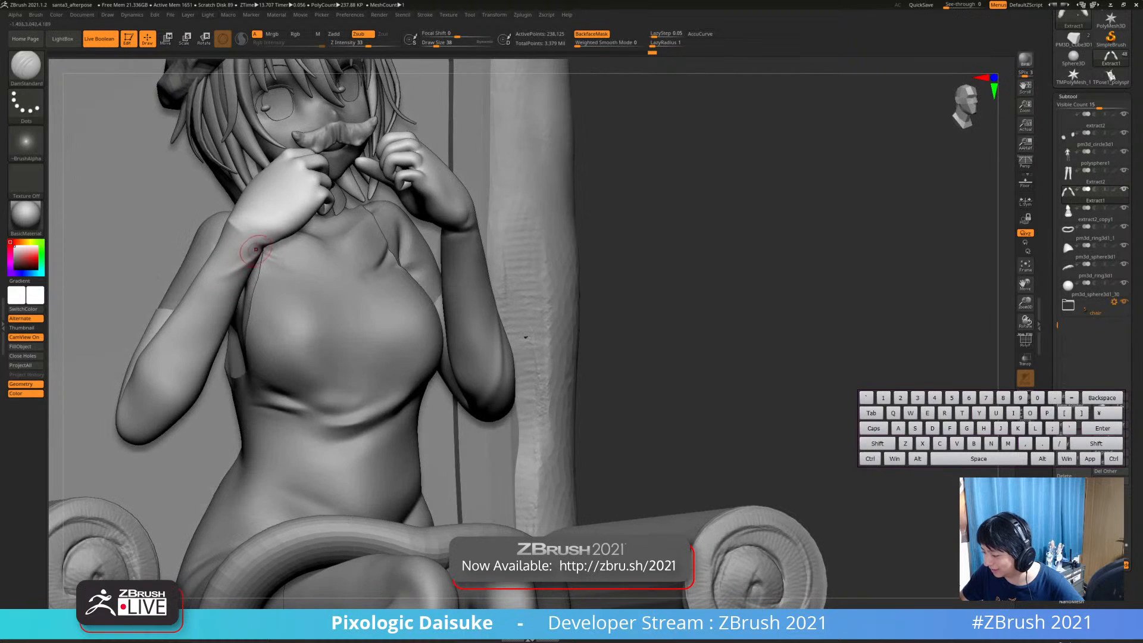
pyautogui.press('shift')
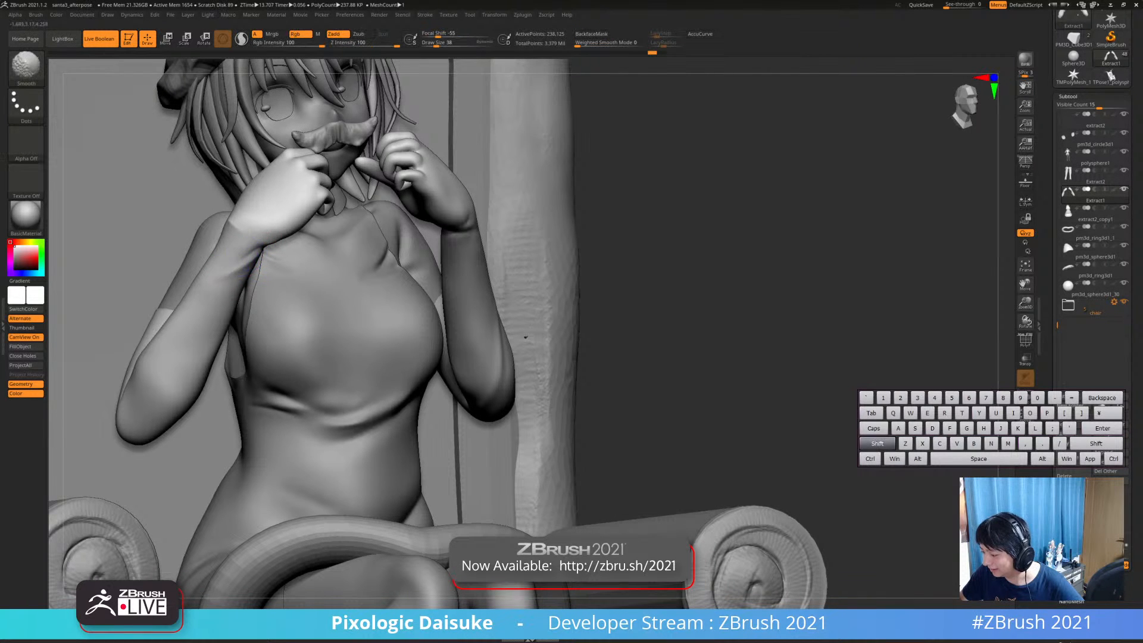
# Carve a short crease at the right glove's elbow with DamStandard, undoing the unwanted strokes
pyautogui.moveTo(247, 304)
pyautogui.keyDown('alt'); pyautogui.mouseDown(button='right')
pyautogui.moveTo(258, 273)
pyautogui.moveTo(315, 269)
pyautogui.moveTo(257, 274)
pyautogui.moveTo(375, 294)
pyautogui.mouseUp(button='right'); pyautogui.keyUp('alt')
pyautogui.moveTo(145, 334); pyautogui.dragTo(179, 337, button='right')
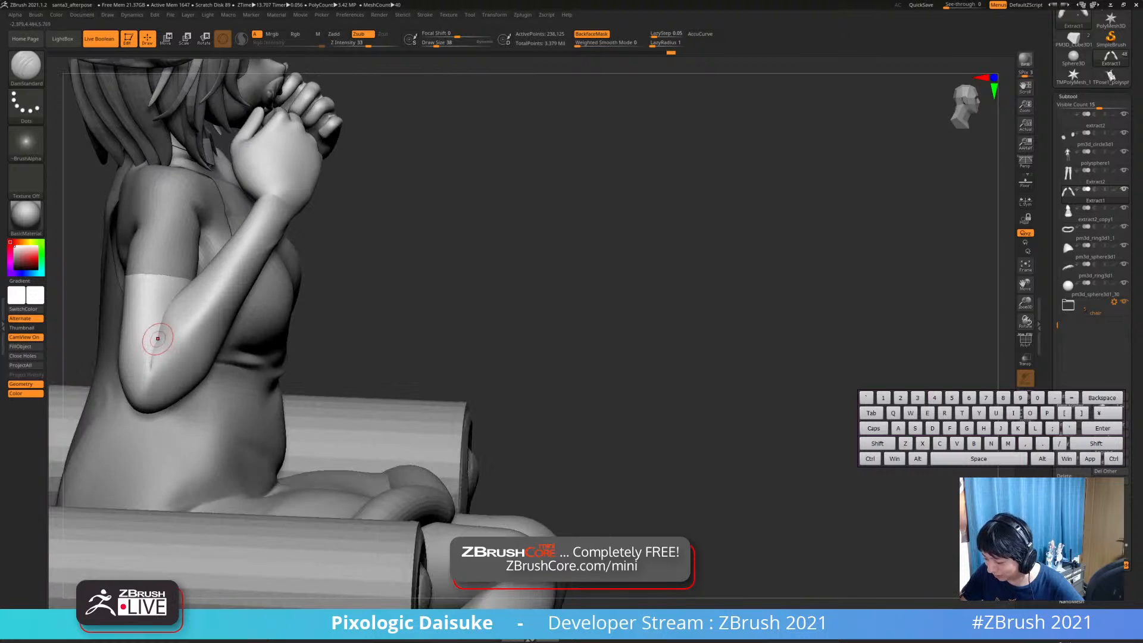
pyautogui.hotkey('ctrl', 'z')
pyautogui.moveTo(144, 377)
pyautogui.mouseDown()
pyautogui.moveTo(151, 358)
pyautogui.moveTo(145, 372)
pyautogui.mouseUp()
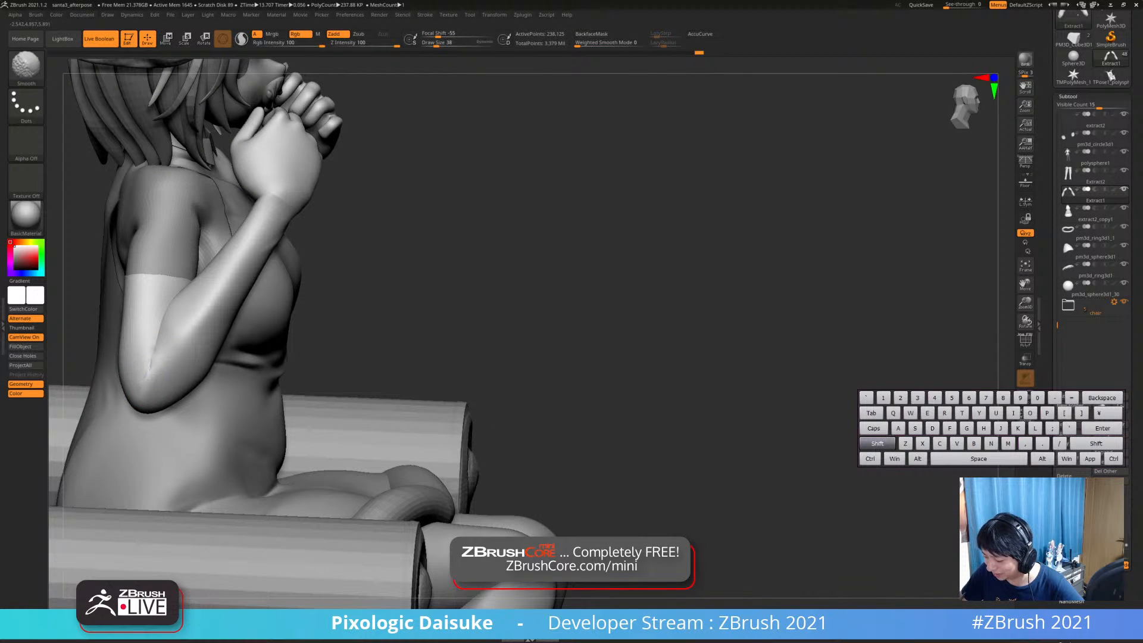
pyautogui.hotkey('ctrl', 'z')
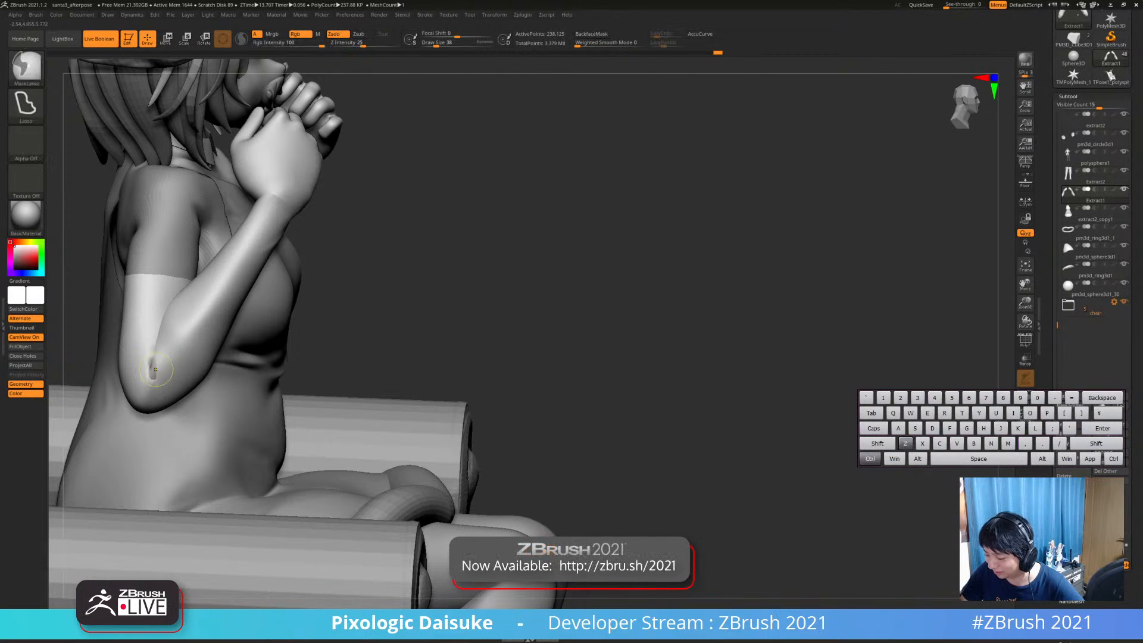
pyautogui.press('shift')
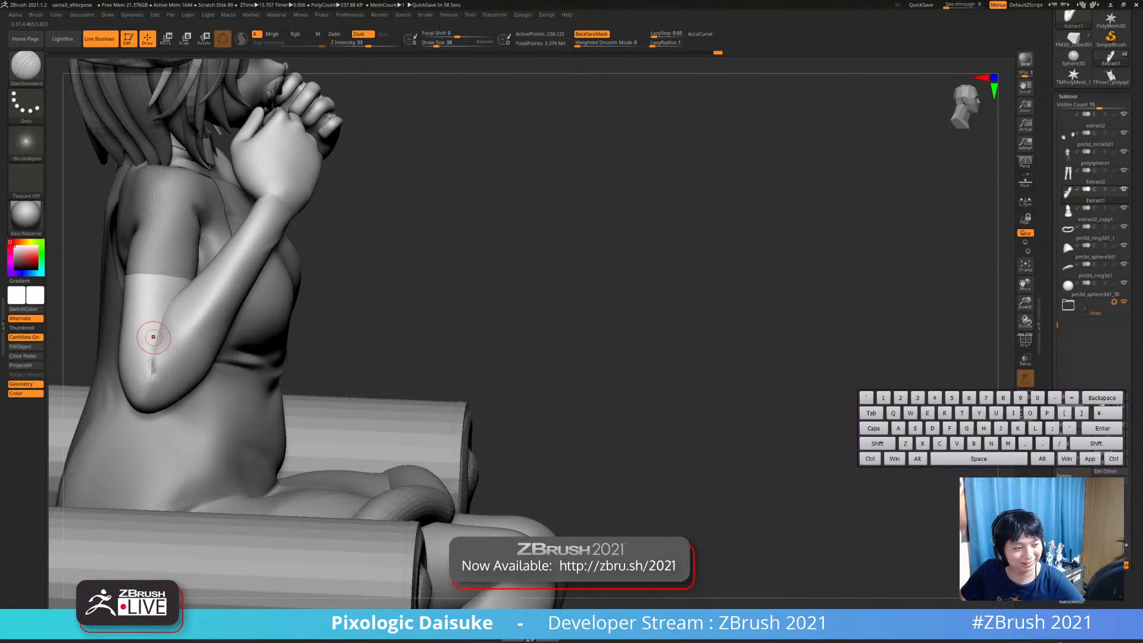
pyautogui.moveTo(205, 331); pyautogui.dragTo(168, 319, button='right')
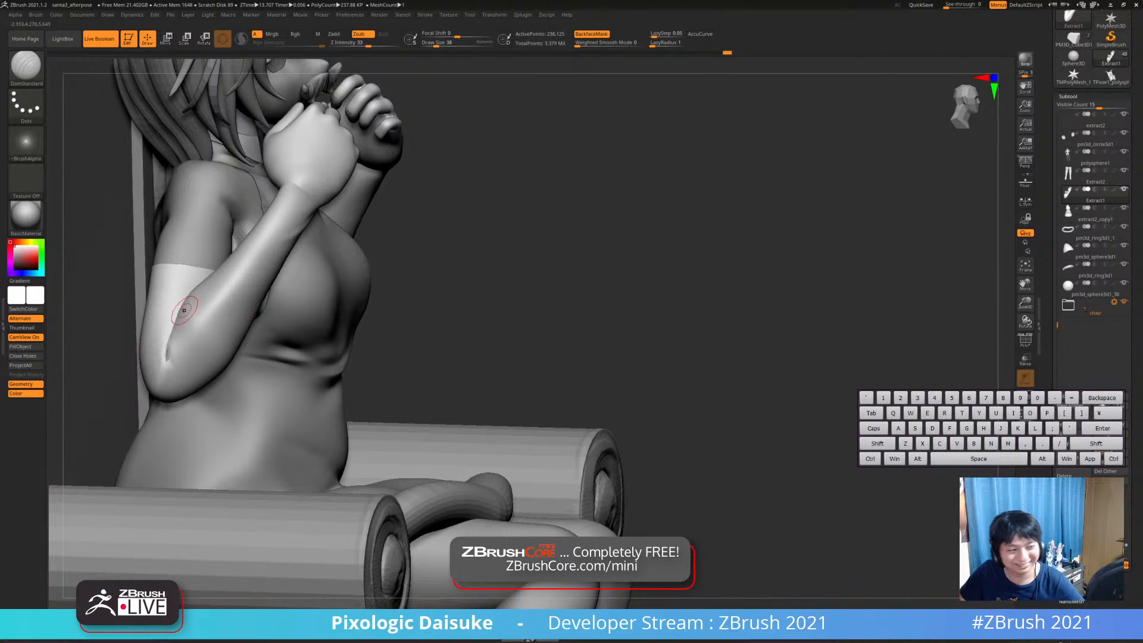
# Pull the right glove's elbow crease into shape with SnakeHook and smooth around it
pyautogui.moveTo(184, 310); pyautogui.dragTo(127, 298, button='right')
pyautogui.click(27, 69)
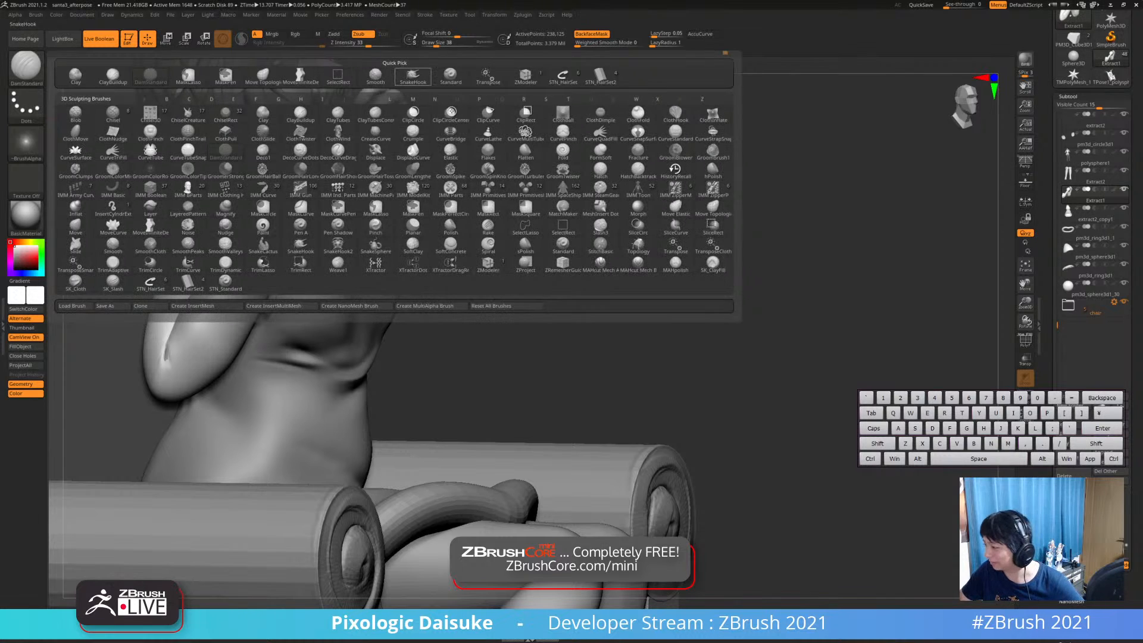
pyautogui.click(412, 76)
pyautogui.moveTo(180, 357); pyautogui.dragTo(167, 359, button='right')
pyautogui.press('shift')
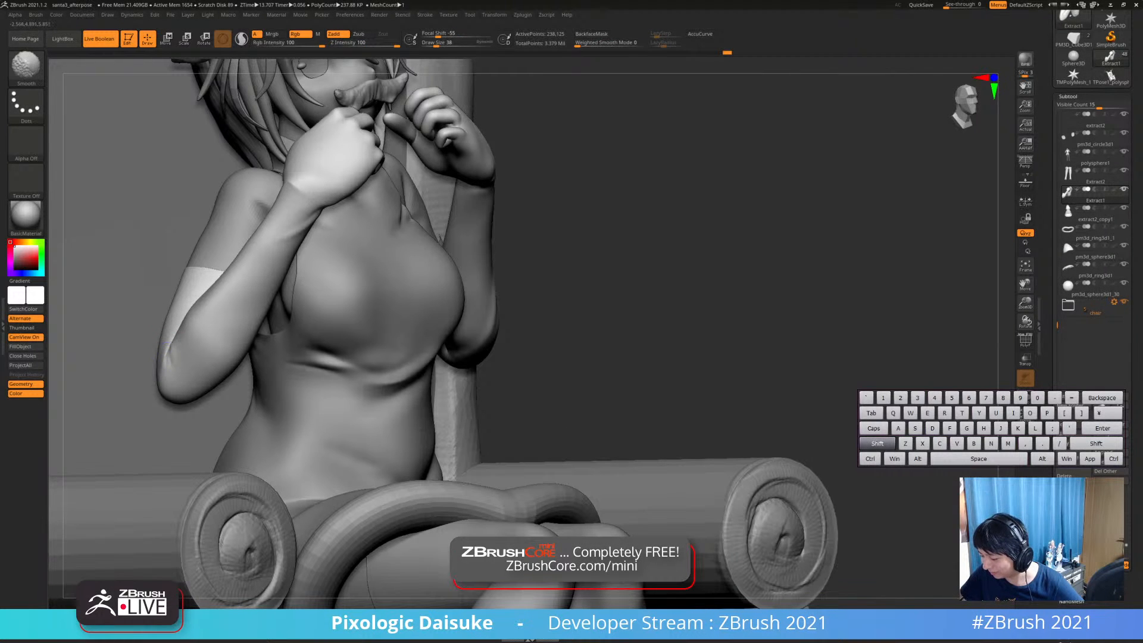
# Switch back to DamStandard, raise a fold along the right glove's inner forearm below the wrist, and smooth it
pyautogui.moveTo(255, 275)
pyautogui.mouseDown(button='right')
pyautogui.moveTo(289, 273)
pyautogui.moveTo(186, 361)
pyautogui.mouseUp(button='right')
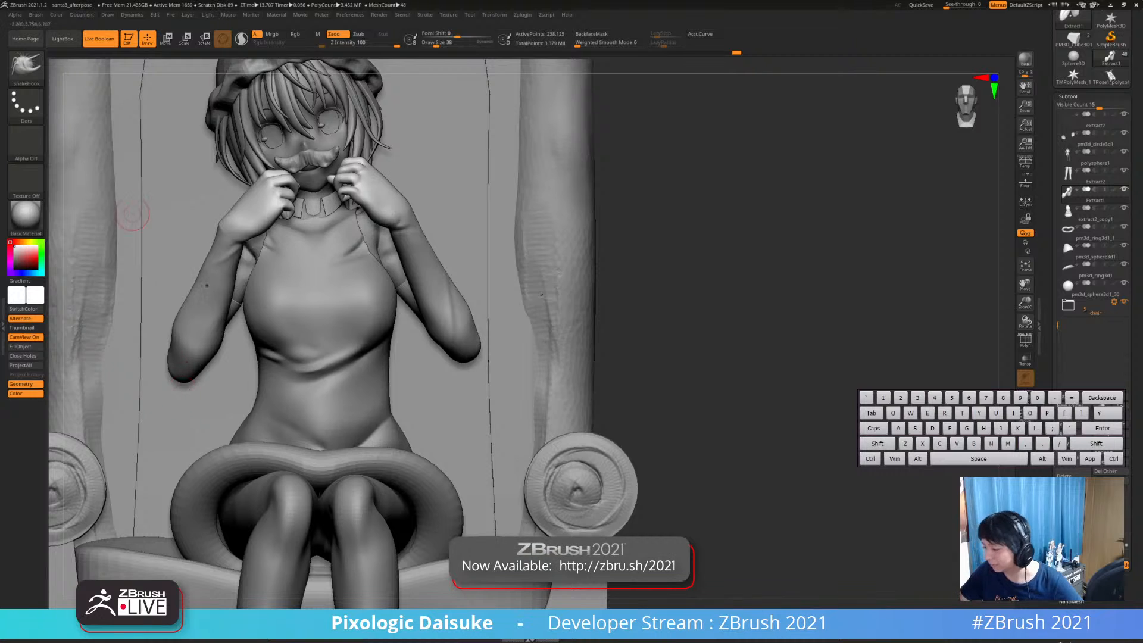
pyautogui.press('b')
pyautogui.click(150, 76)
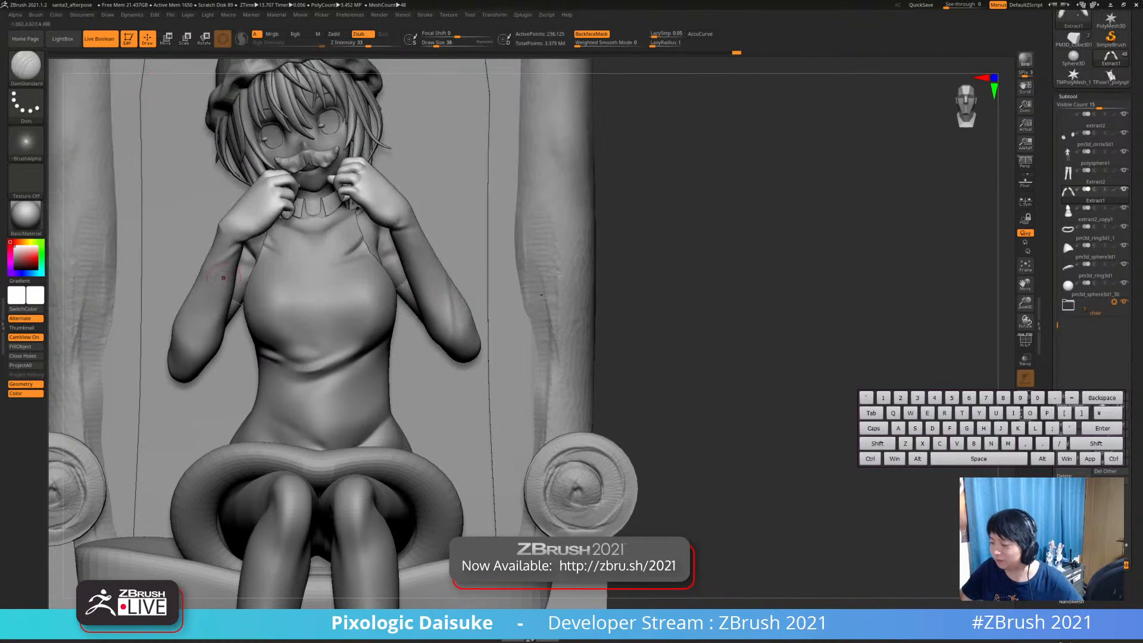
pyautogui.moveTo(202, 316); pyautogui.dragTo(228, 273, button='right')
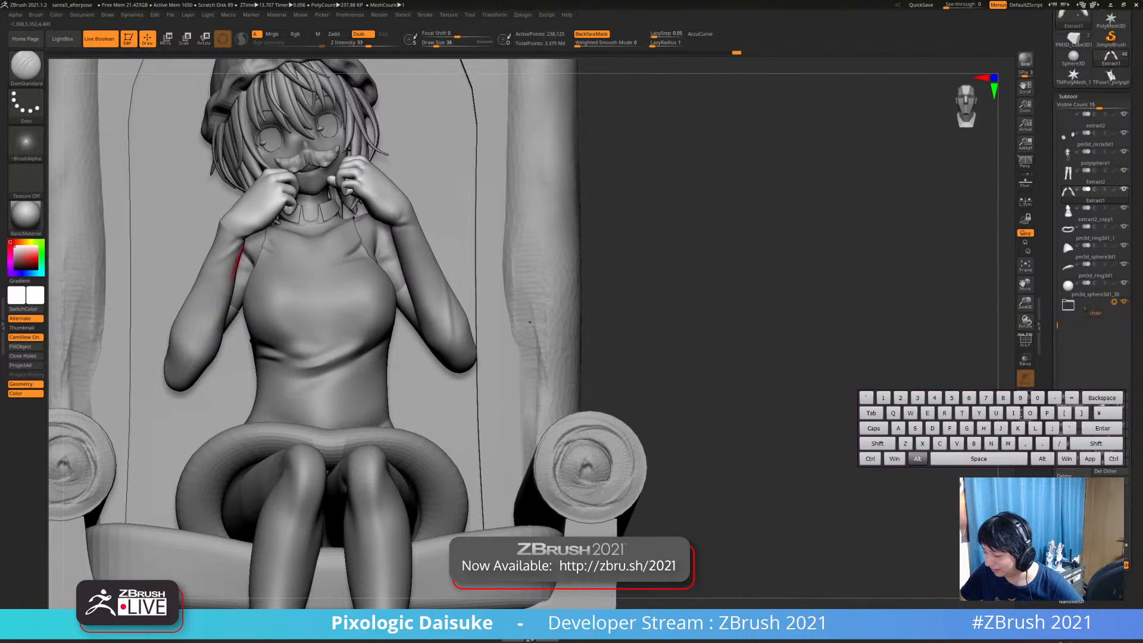
pyautogui.press('shift')
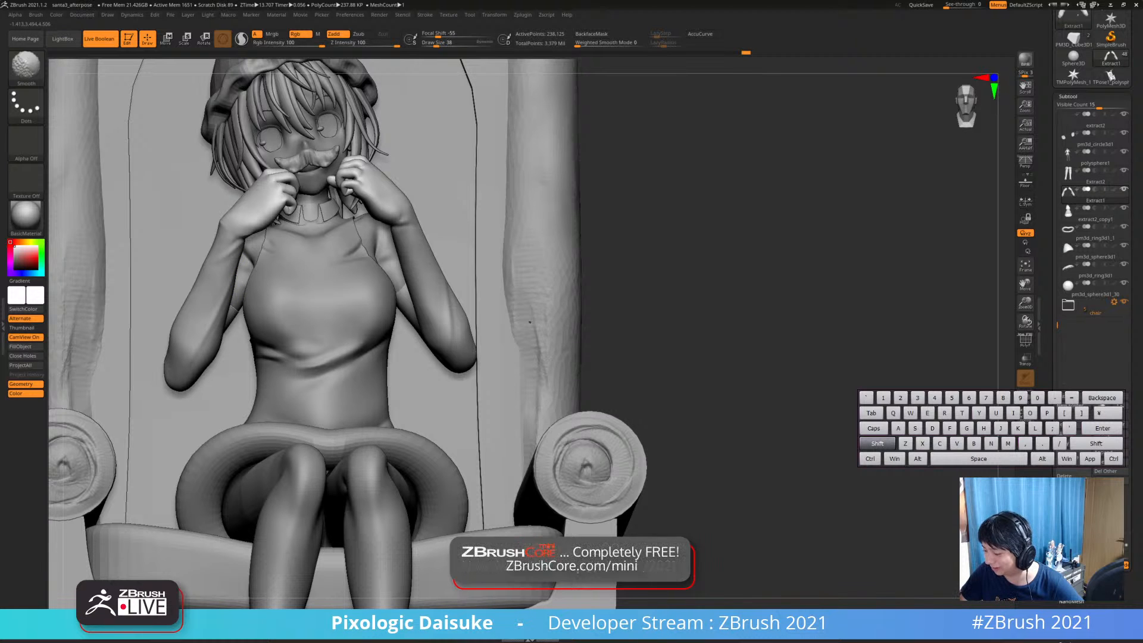
pyautogui.keyDown('shift'); pyautogui.moveTo(235, 270); pyautogui.dragTo(231, 280); pyautogui.keyUp('shift')
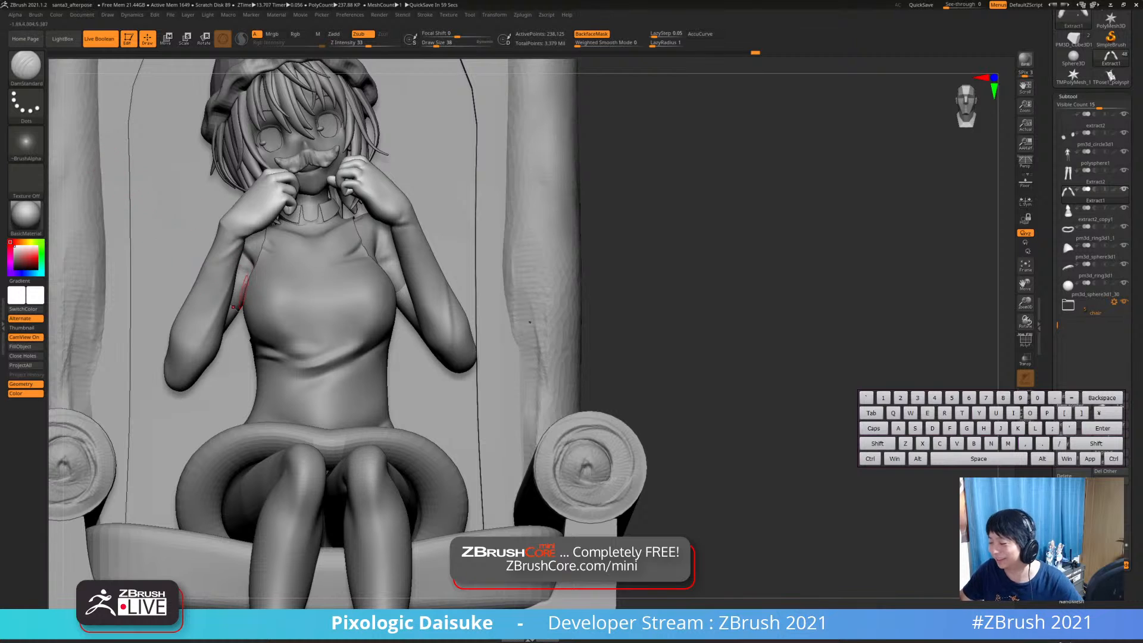
# Undo the last DamStandard stroke and recarve the fold along the inner forearm of the right glove
pyautogui.hotkey('ctrl', 'z')
pyautogui.moveTo(236, 266)
pyautogui.mouseDown()
pyautogui.moveTo(209, 317)
pyautogui.moveTo(224, 320)
pyautogui.moveTo(212, 309)
pyautogui.mouseUp()
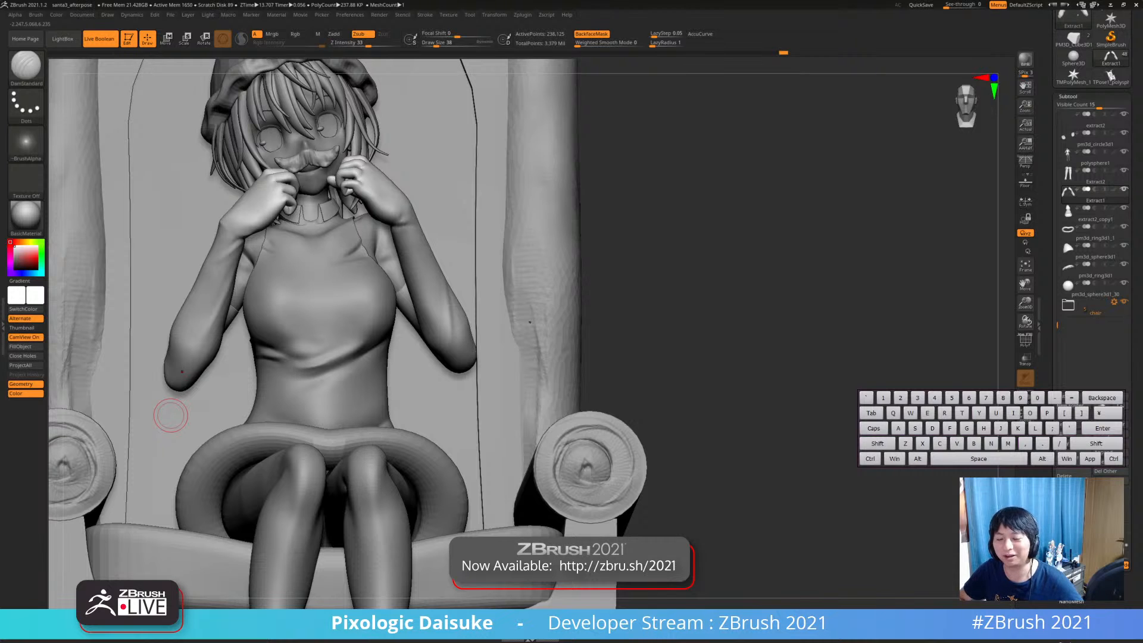
pyautogui.moveTo(171, 415); pyautogui.dragTo(286, 401)
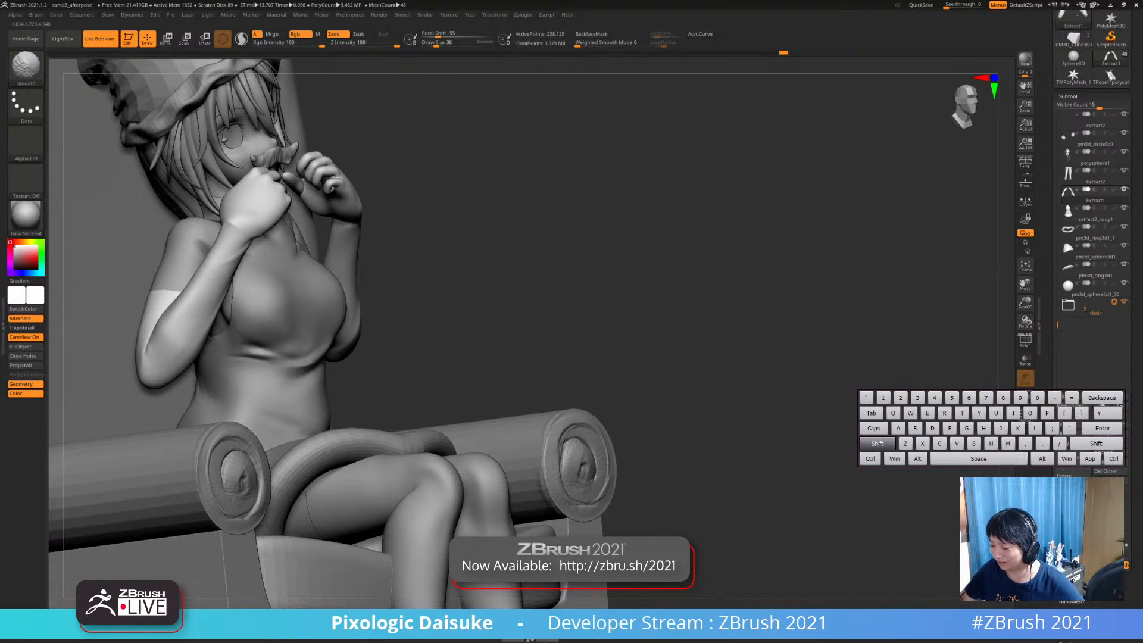
# Switch to SnakeHook with a larger brush, smooth the right glove's forearm, and pull its upper edge into shape above the elbow
pyautogui.moveTo(120, 432)
pyautogui.mouseDown()
pyautogui.moveTo(59, 428)
pyautogui.moveTo(164, 420)
pyautogui.moveTo(172, 414)
pyautogui.moveTo(129, 413)
pyautogui.moveTo(185, 406)
pyautogui.mouseUp()
pyautogui.click(26, 67)
pyautogui.click(412, 76)
pyautogui.press(']')
pyautogui.press(']')
pyautogui.moveTo(203, 307)
pyautogui.keyDown('shift'); pyautogui.mouseDown()
pyautogui.moveTo(207, 322)
pyautogui.moveTo(166, 349)
pyautogui.mouseUp(); pyautogui.keyUp('shift')
pyautogui.moveTo(143, 411)
pyautogui.mouseDown()
pyautogui.moveTo(83, 412)
pyautogui.moveTo(185, 407)
pyautogui.moveTo(132, 425)
pyautogui.mouseUp()
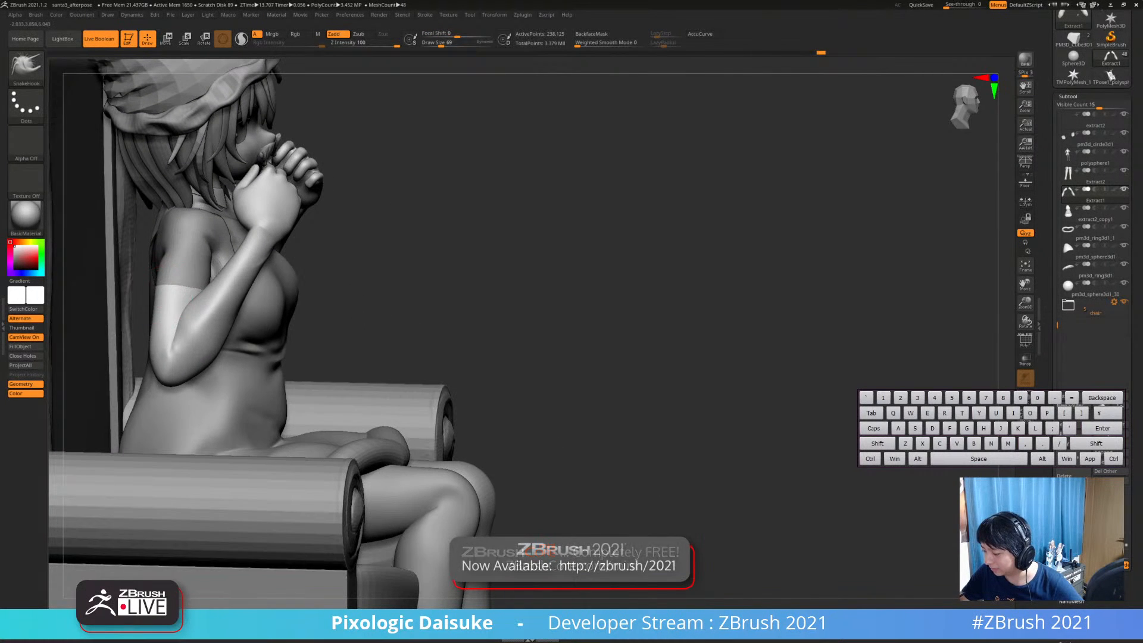
pyautogui.moveTo(172, 286); pyautogui.dragTo(179, 296)
pyautogui.moveTo(122, 410); pyautogui.dragTo(163, 409)
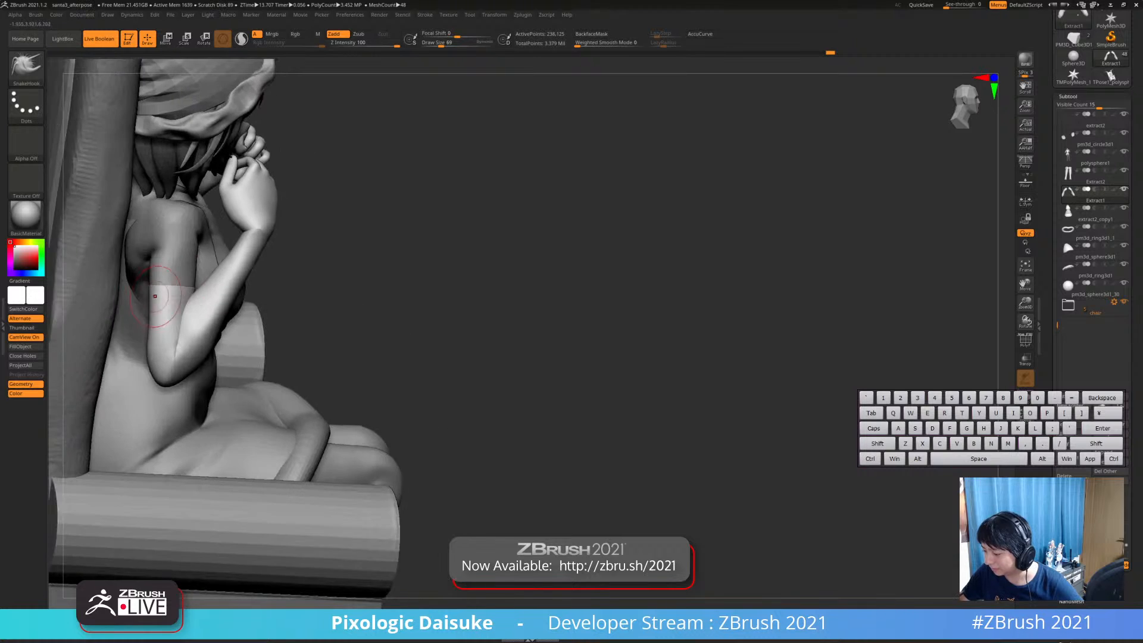
pyautogui.moveTo(152, 290); pyautogui.dragTo(120, 289, button='right')
# Make the body the active subtool and adjust the bare right shoulder's shape with SnakeHook
pyautogui.keyDown('alt'); pyautogui.click(174, 266); pyautogui.keyUp('alt')
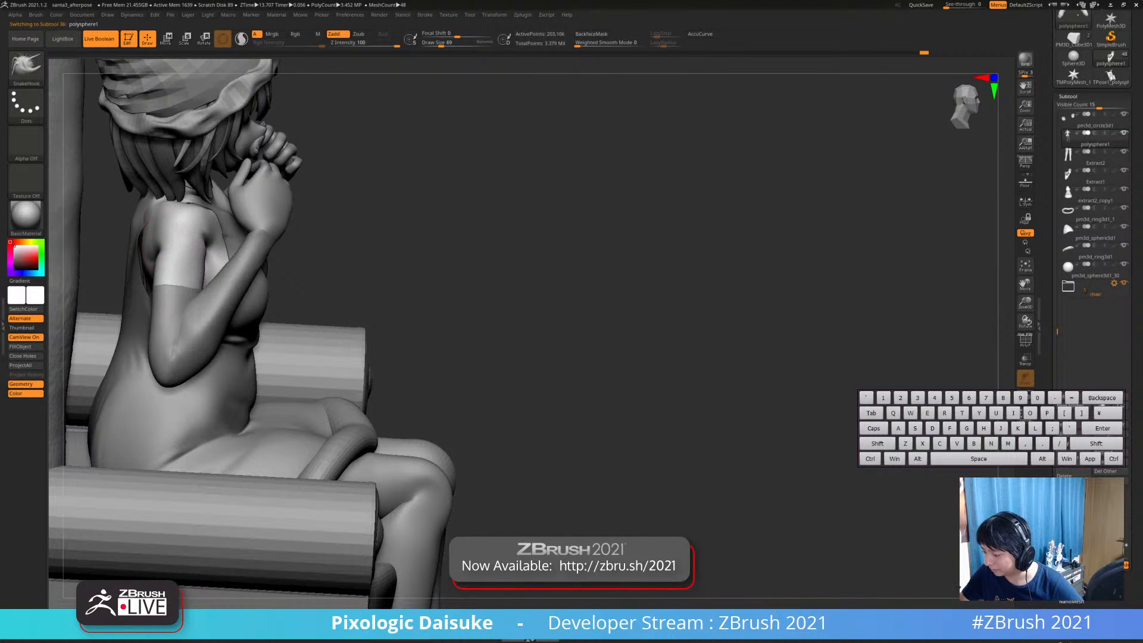
pyautogui.moveTo(150, 245)
pyautogui.mouseDown(button='right')
pyautogui.moveTo(152, 216)
pyautogui.moveTo(167, 219)
pyautogui.mouseUp(button='right')
pyautogui.moveTo(178, 222); pyautogui.dragTo(184, 228)
pyautogui.moveTo(184, 229); pyautogui.dragTo(159, 228, button='right')
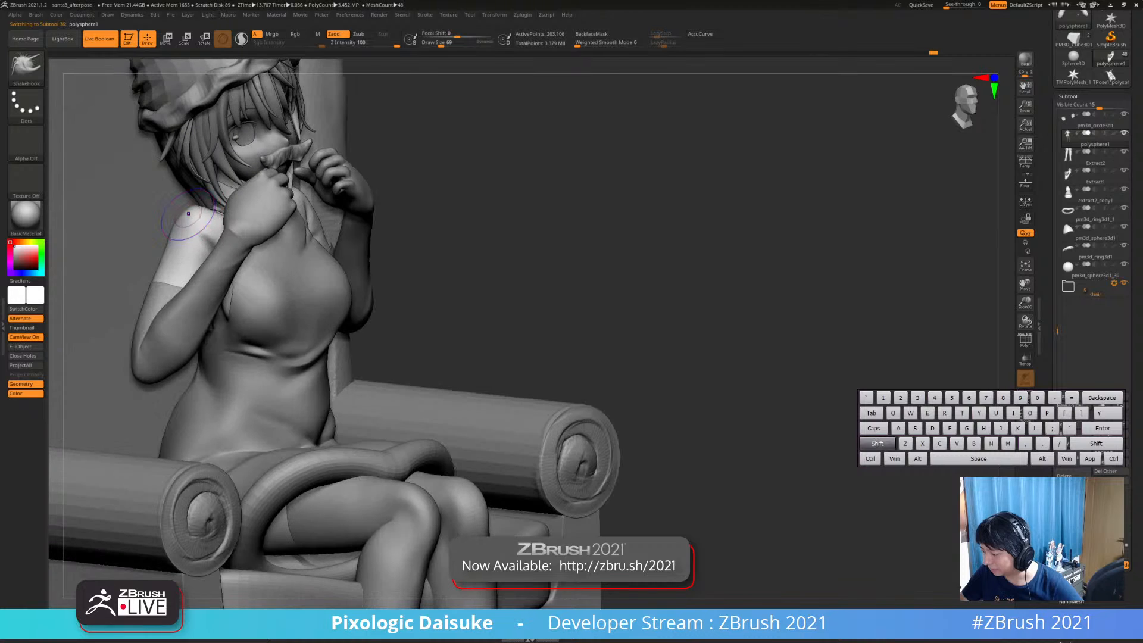
# Smooth the body's right shoulder and bare upper arm from the front and side
pyautogui.keyDown('shift'); pyautogui.moveTo(203, 219); pyautogui.dragTo(209, 229); pyautogui.keyUp('shift')
pyautogui.moveTo(202, 229)
pyautogui.mouseDown(button='right')
pyautogui.moveTo(192, 226)
pyautogui.moveTo(205, 227)
pyautogui.mouseUp(button='right')
pyautogui.keyDown('shift'); pyautogui.moveTo(185, 221); pyautogui.dragTo(167, 209); pyautogui.keyUp('shift')
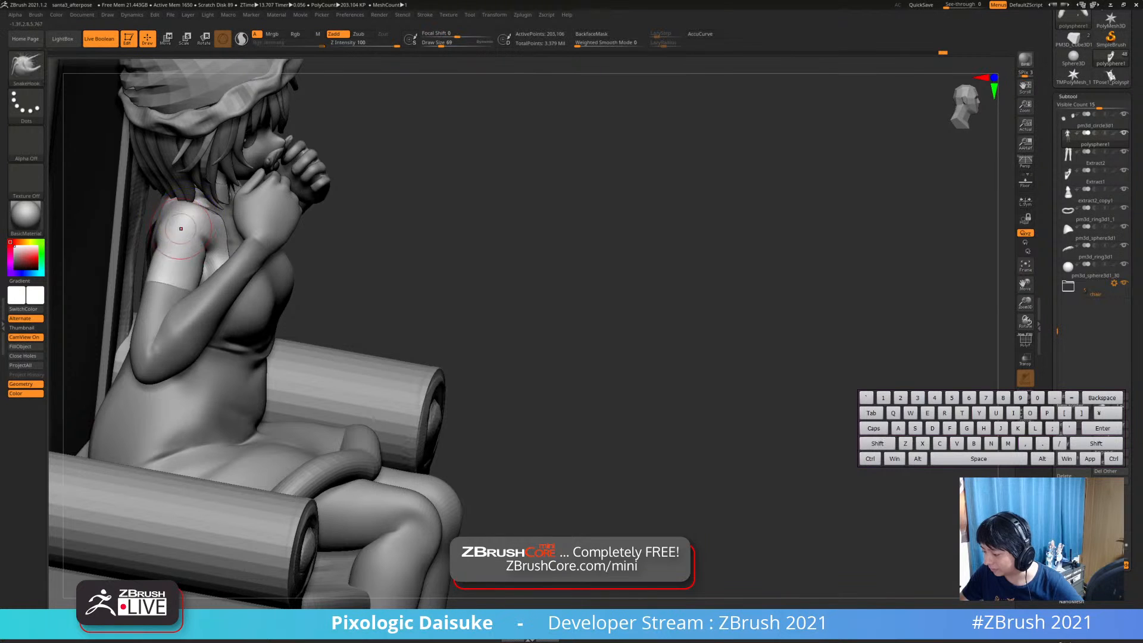
pyautogui.moveTo(166, 237); pyautogui.dragTo(156, 245, button='right')
pyautogui.keyDown('shift'); pyautogui.moveTo(134, 233); pyautogui.dragTo(147, 225); pyautogui.keyUp('shift')
# Make the Extract1 arm piece active and set up the DamStandard brush with draw size 52
pyautogui.moveTo(171, 222); pyautogui.dragTo(265, 245, button='right')
pyautogui.keyDown('alt'); pyautogui.click(322, 246); pyautogui.keyUp('alt')
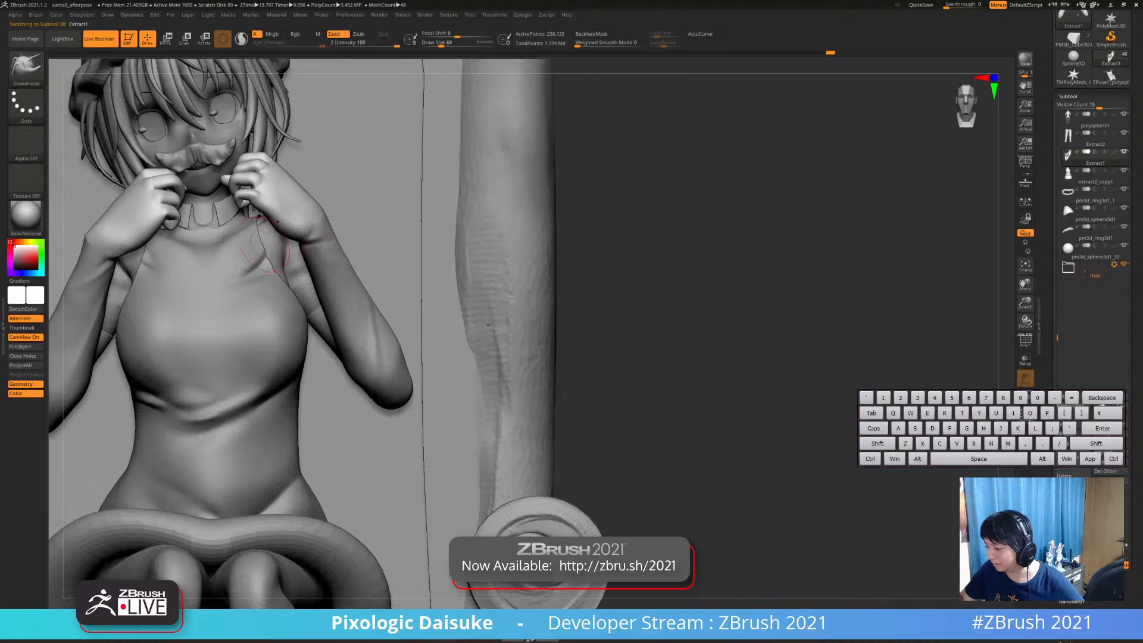
pyautogui.press('b')
pyautogui.press('d')
pyautogui.press('s')
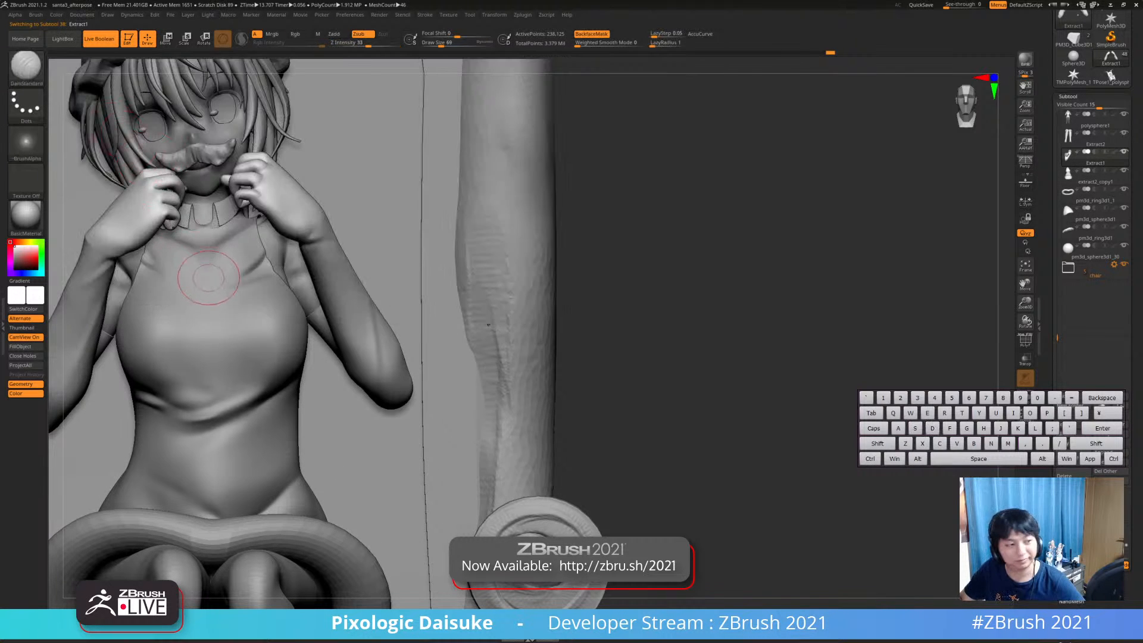
pyautogui.moveTo(214, 282)
pyautogui.keyDown('alt'); pyautogui.mouseDown(button='right')
pyautogui.moveTo(241, 278)
pyautogui.moveTo(225, 256)
pyautogui.moveTo(252, 247)
pyautogui.moveTo(239, 242)
pyautogui.mouseUp(button='right'); pyautogui.keyUp('alt')
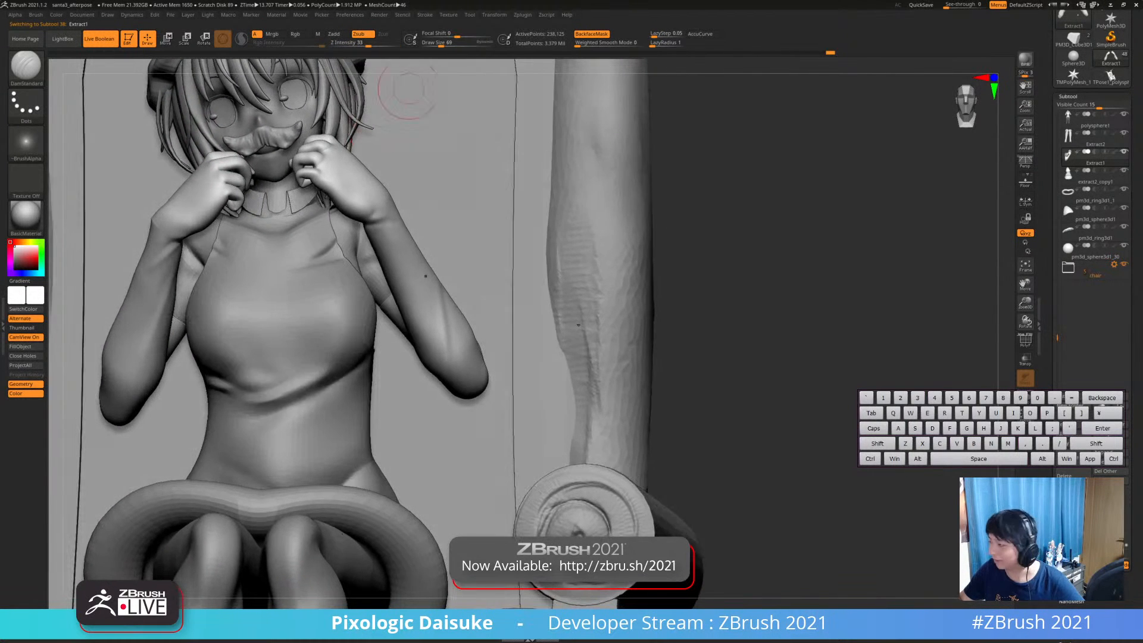
pyautogui.click(439, 44)
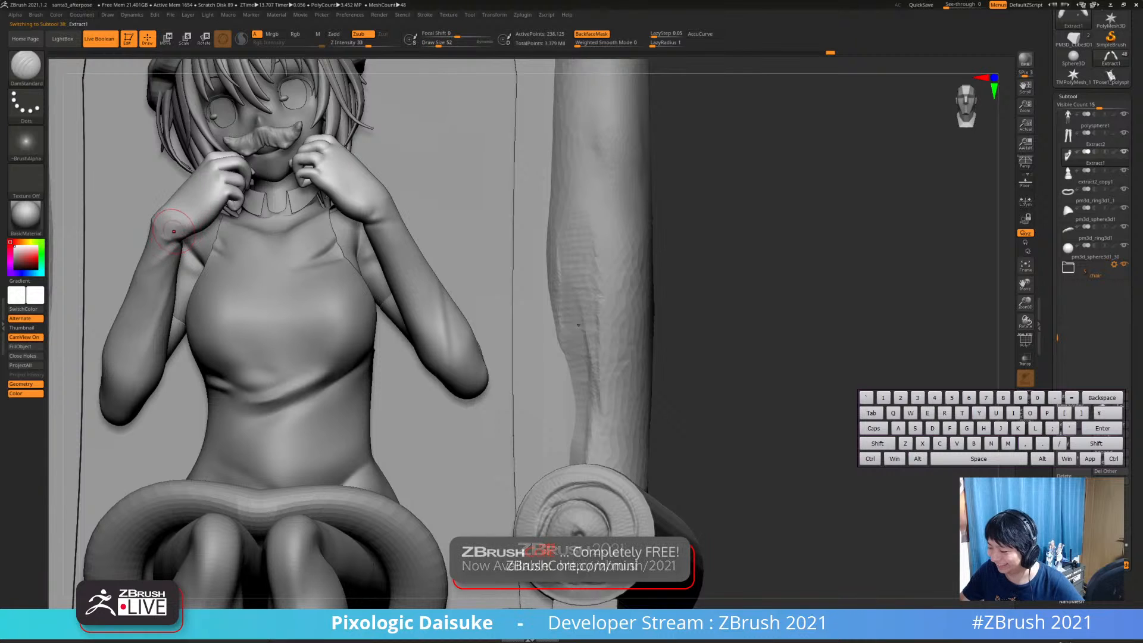
# Smooth the forearm and wrist of the Extract1 piece on the character's right arm
pyautogui.press('shift')
pyautogui.moveTo(178, 228)
pyautogui.keyDown('ctrl'); pyautogui.mouseDown(button='right')
pyautogui.moveTo(182, 260)
pyautogui.moveTo(186, 214)
pyautogui.mouseUp(button='right'); pyautogui.keyUp('ctrl')
pyautogui.press('ctrl')
pyautogui.press('shift')
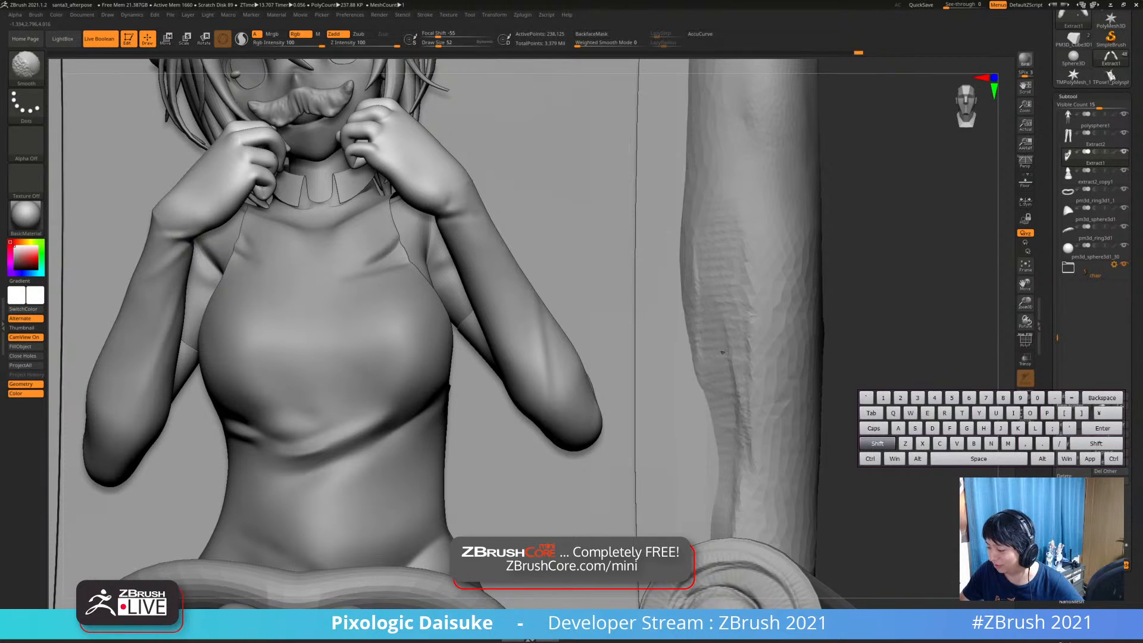
pyautogui.keyDown('shift'); pyautogui.moveTo(136, 278); pyautogui.dragTo(130, 294); pyautogui.keyUp('shift')
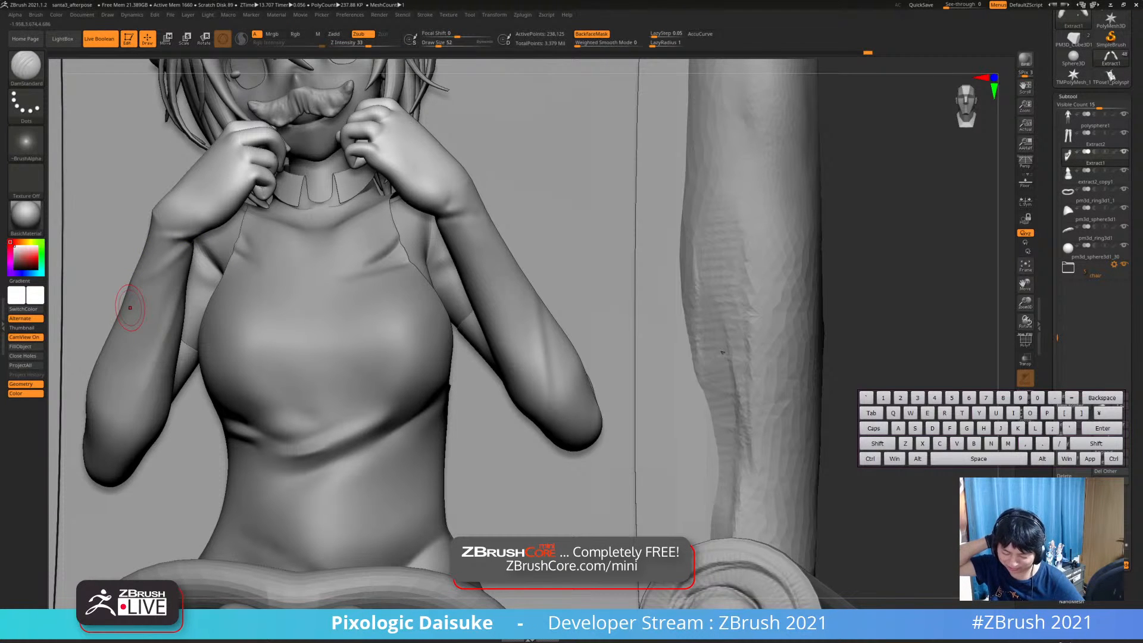
pyautogui.press('shift')
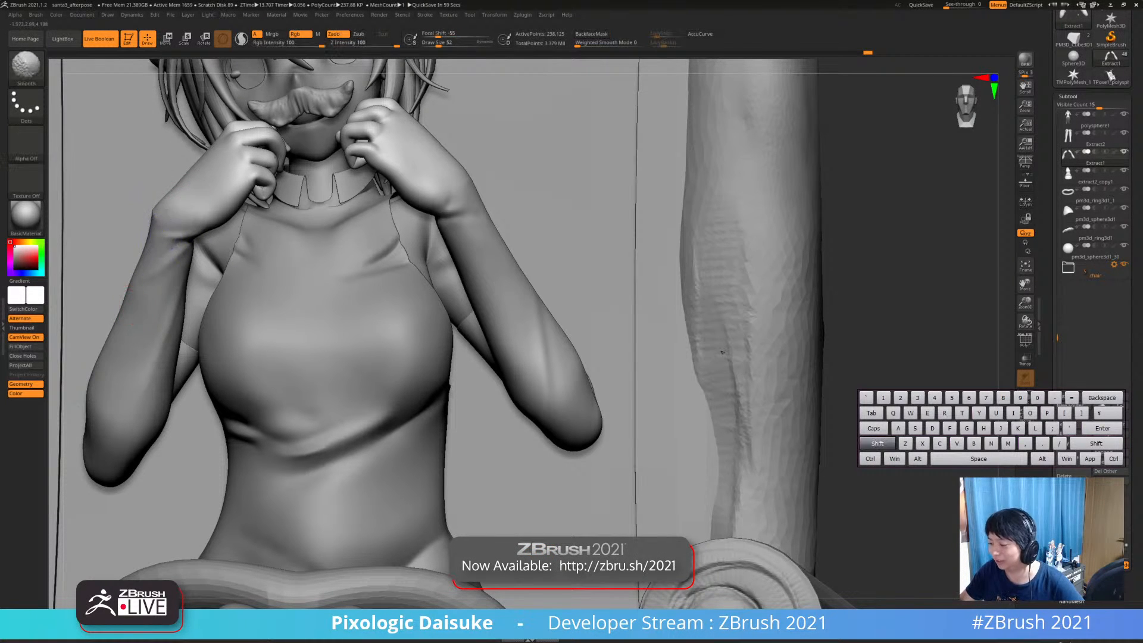
pyautogui.keyDown('shift'); pyautogui.moveTo(190, 217); pyautogui.dragTo(200, 206); pyautogui.keyUp('shift')
pyautogui.keyDown('ctrl'); pyautogui.moveTo(200, 207); pyautogui.dragTo(256, 205, button='right'); pyautogui.keyUp('ctrl')
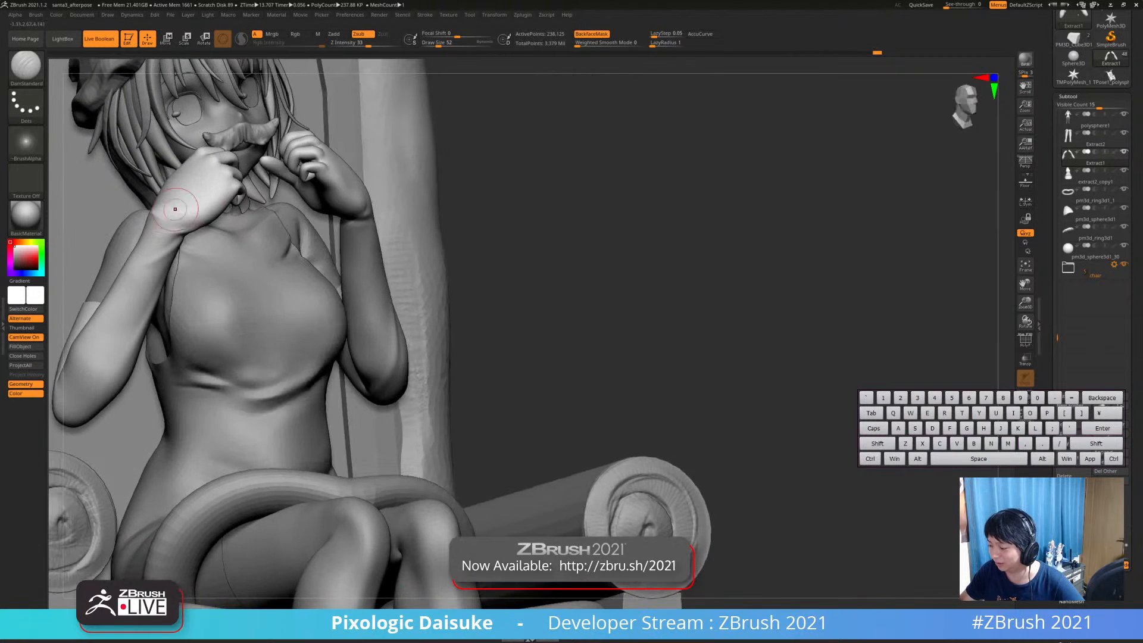
pyautogui.press('shift')
pyautogui.keyDown('shift'); pyautogui.moveTo(178, 214); pyautogui.dragTo(174, 209); pyautogui.keyUp('shift')
pyautogui.moveTo(173, 210)
pyautogui.mouseDown(button='right')
pyautogui.moveTo(101, 220)
pyautogui.moveTo(238, 215)
pyautogui.mouseUp(button='right')
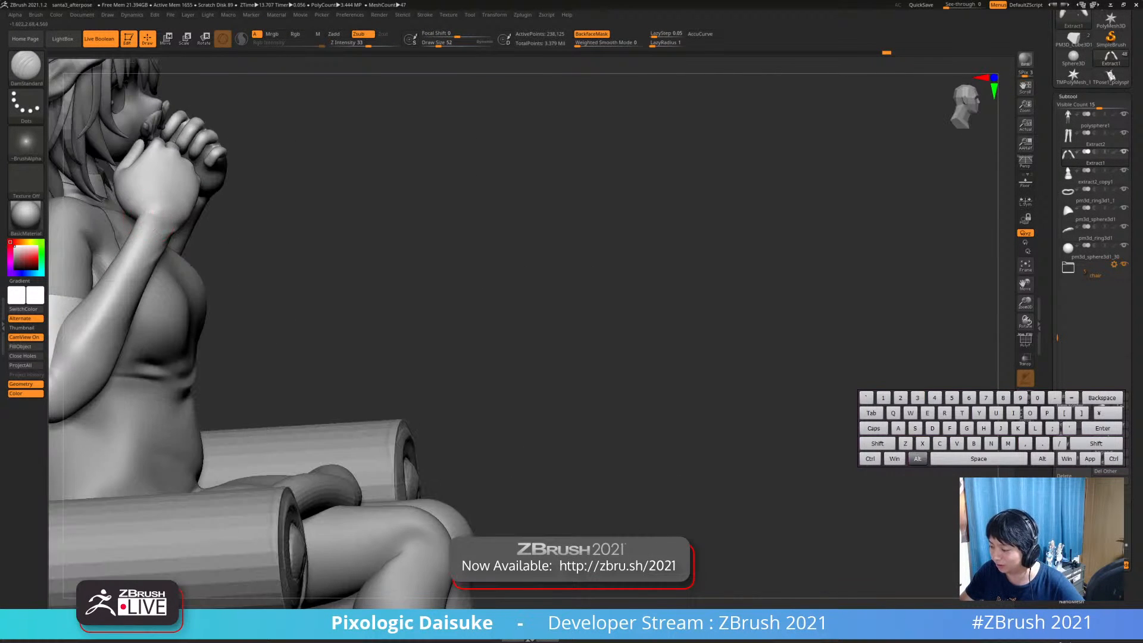
pyautogui.hotkey('ctrl', 'z')
pyautogui.moveTo(142, 212); pyautogui.dragTo(139, 214)
pyautogui.hotkey('ctrl', 'z')
# Carve the crease at the character's right wrist with DamStandard and soften it by smoothing
pyautogui.moveTo(146, 242); pyautogui.dragTo(187, 240, button='right')
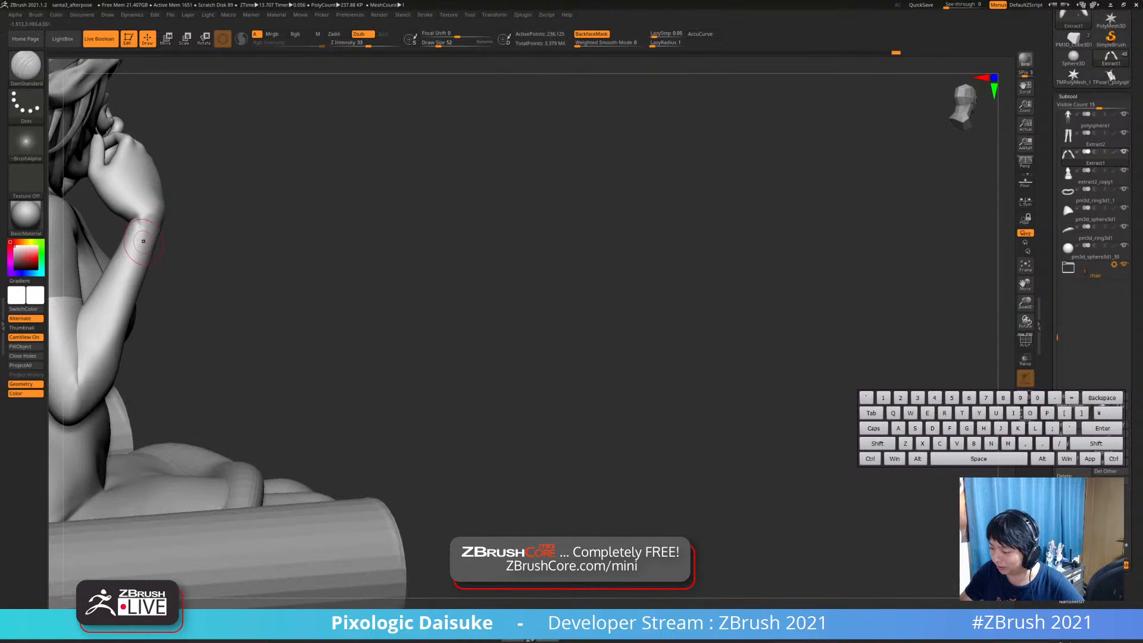
pyautogui.moveTo(140, 225); pyautogui.dragTo(139, 230)
pyautogui.moveTo(158, 205); pyautogui.dragTo(187, 207, button='right')
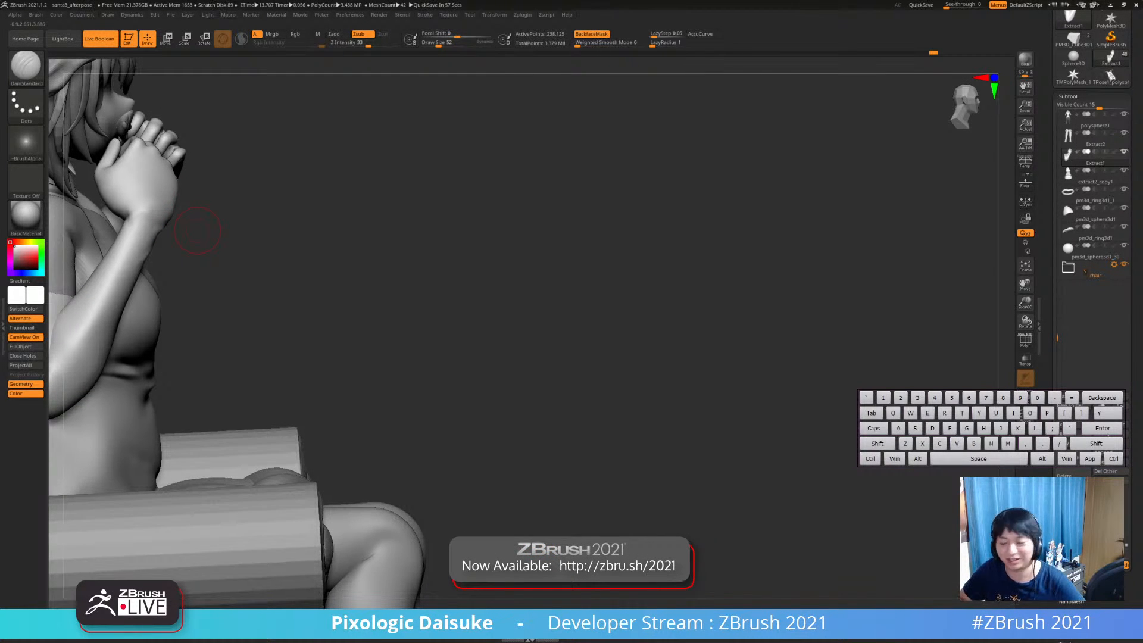
pyautogui.moveTo(126, 238); pyautogui.dragTo(158, 258, button='right')
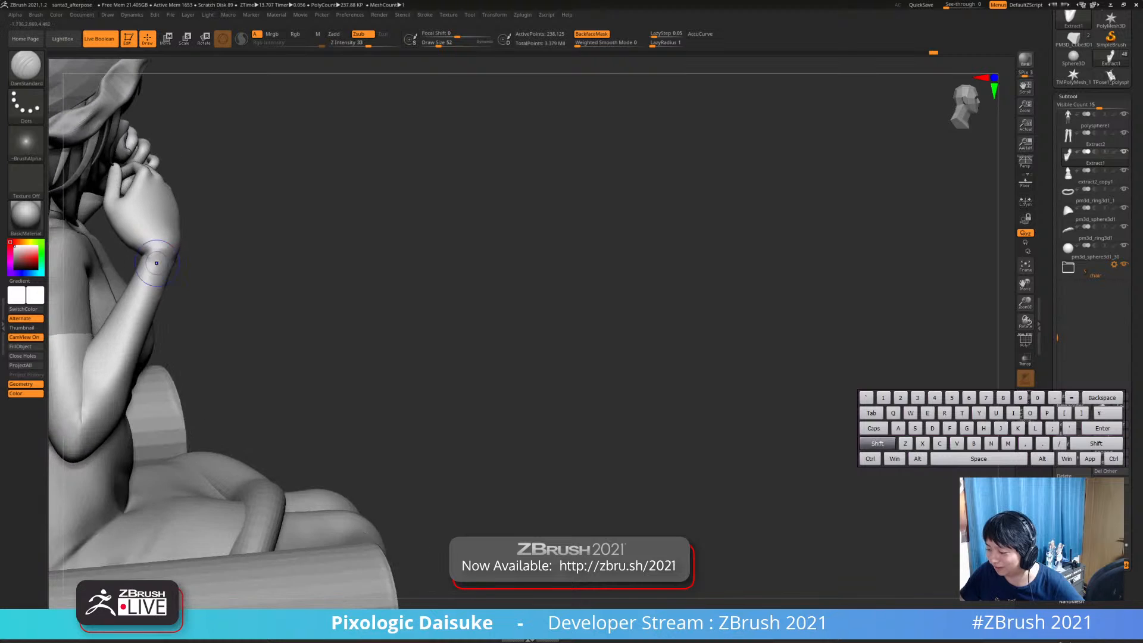
pyautogui.keyDown('shift'); pyautogui.moveTo(158, 258); pyautogui.dragTo(152, 264); pyautogui.keyUp('shift')
pyautogui.moveTo(156, 262); pyautogui.dragTo(183, 250, button='right')
pyautogui.moveTo(183, 250); pyautogui.dragTo(179, 257)
# Smooth the wrist and upper forearm of the Extract1 piece on the character's left arm
pyautogui.moveTo(178, 257)
pyautogui.mouseDown(button='right')
pyautogui.moveTo(307, 262)
pyautogui.moveTo(333, 230)
pyautogui.moveTo(321, 241)
pyautogui.moveTo(357, 232)
pyautogui.moveTo(411, 298)
pyautogui.moveTo(459, 313)
pyautogui.moveTo(451, 298)
pyautogui.mouseUp(button='right')
pyautogui.keyDown('ctrl'); pyautogui.moveTo(298, 229); pyautogui.dragTo(291, 244, button='right'); pyautogui.keyUp('ctrl')
pyautogui.moveTo(292, 244)
pyautogui.keyDown('alt'); pyautogui.mouseDown(button='right')
pyautogui.moveTo(313, 256)
pyautogui.moveTo(334, 241)
pyautogui.mouseUp(button='right'); pyautogui.keyUp('alt')
pyautogui.keyDown('alt'); pyautogui.moveTo(334, 241); pyautogui.dragTo(307, 235, button='right'); pyautogui.keyUp('alt')
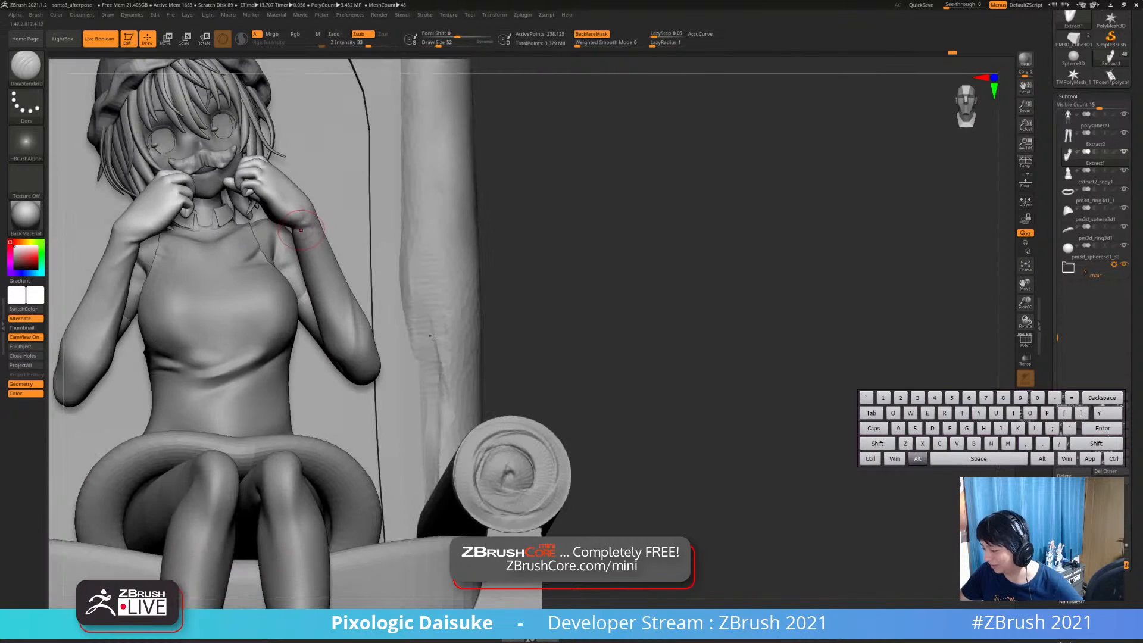
pyautogui.press('shift')
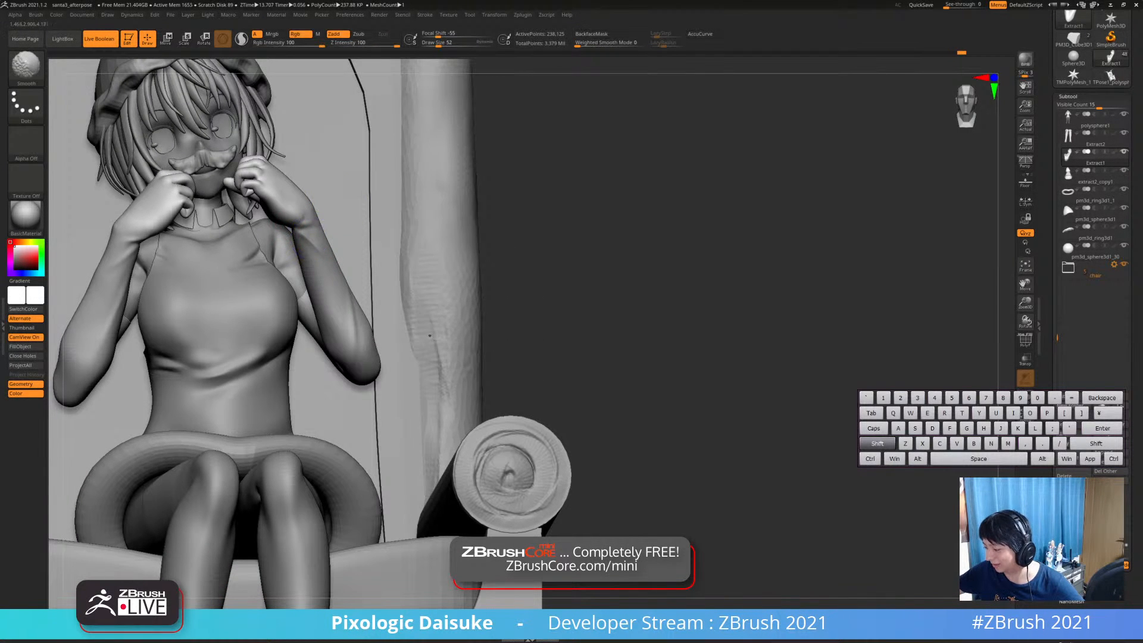
pyautogui.keyDown('shift'); pyautogui.moveTo(302, 238); pyautogui.dragTo(327, 262); pyautogui.keyUp('shift')
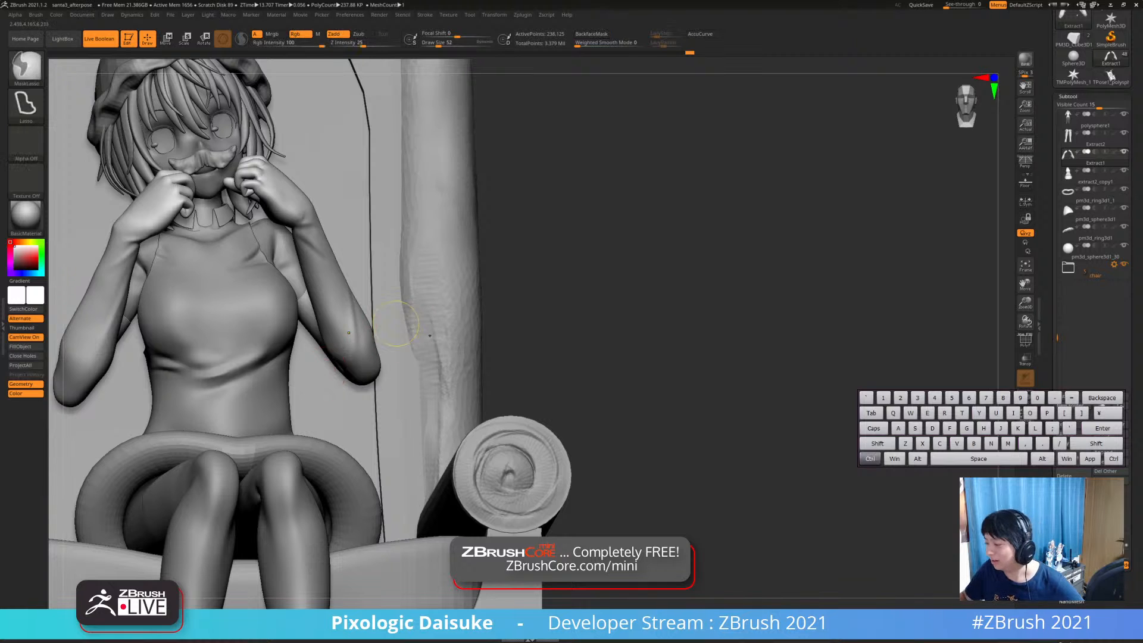
# Make the extract2_copy1 dress active and lower its subdivision level
pyautogui.keyDown('ctrl'); pyautogui.moveTo(388, 310); pyautogui.dragTo(385, 247, button='right'); pyautogui.keyUp('ctrl')
pyautogui.keyDown('alt'); pyautogui.moveTo(417, 274); pyautogui.dragTo(357, 282, button='right'); pyautogui.keyUp('alt')
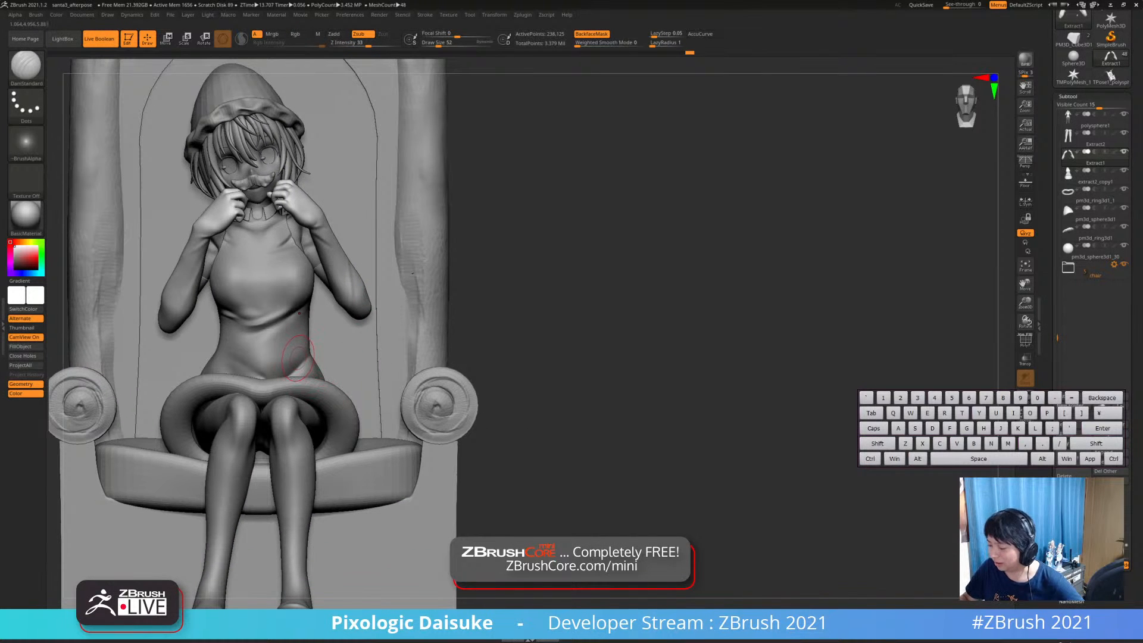
pyautogui.keyDown('alt'); pyautogui.click(297, 357); pyautogui.keyUp('alt')
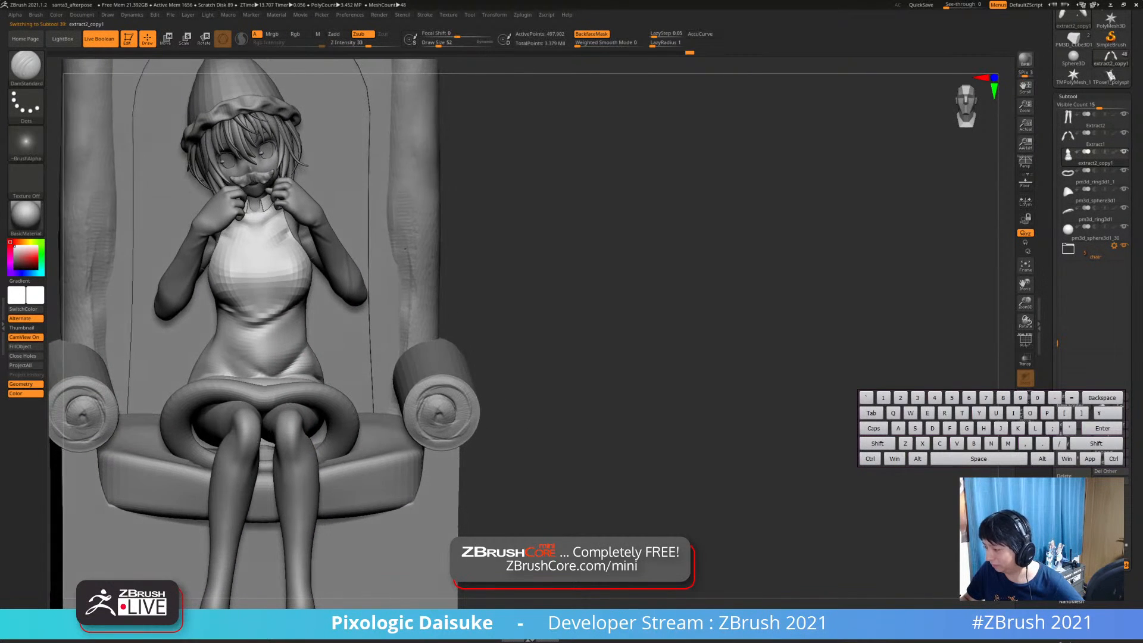
pyautogui.moveTo(305, 444); pyautogui.dragTo(300, 445, button='right')
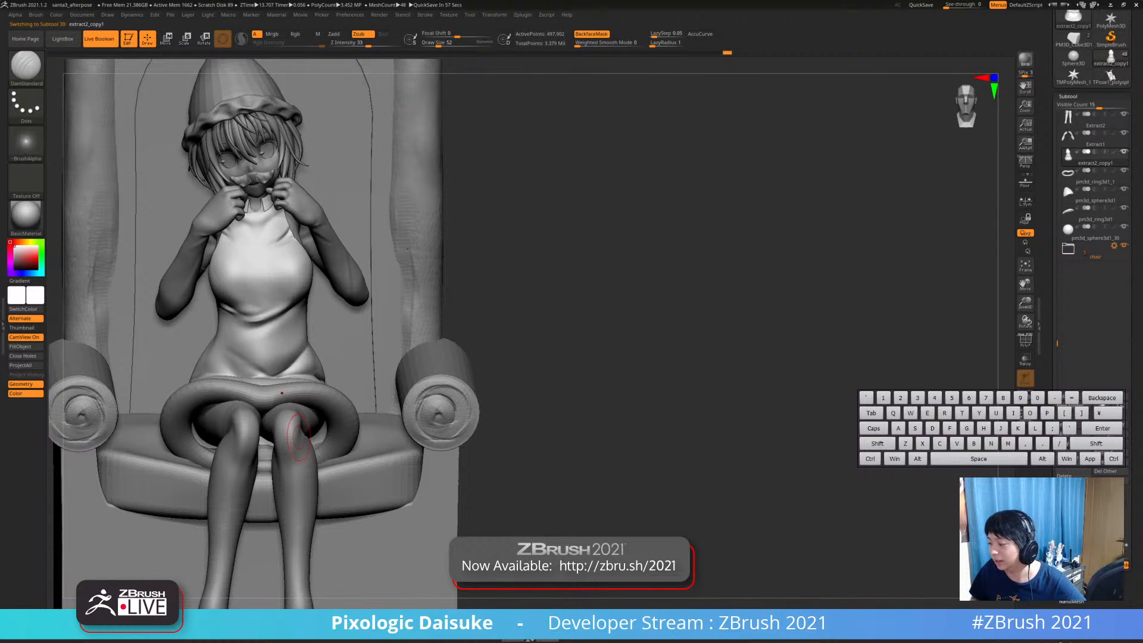
pyautogui.moveTo(308, 307)
pyautogui.mouseDown(button='right')
pyautogui.moveTo(283, 256)
pyautogui.moveTo(293, 314)
pyautogui.moveTo(273, 316)
pyautogui.moveTo(337, 353)
pyautogui.mouseUp(button='right')
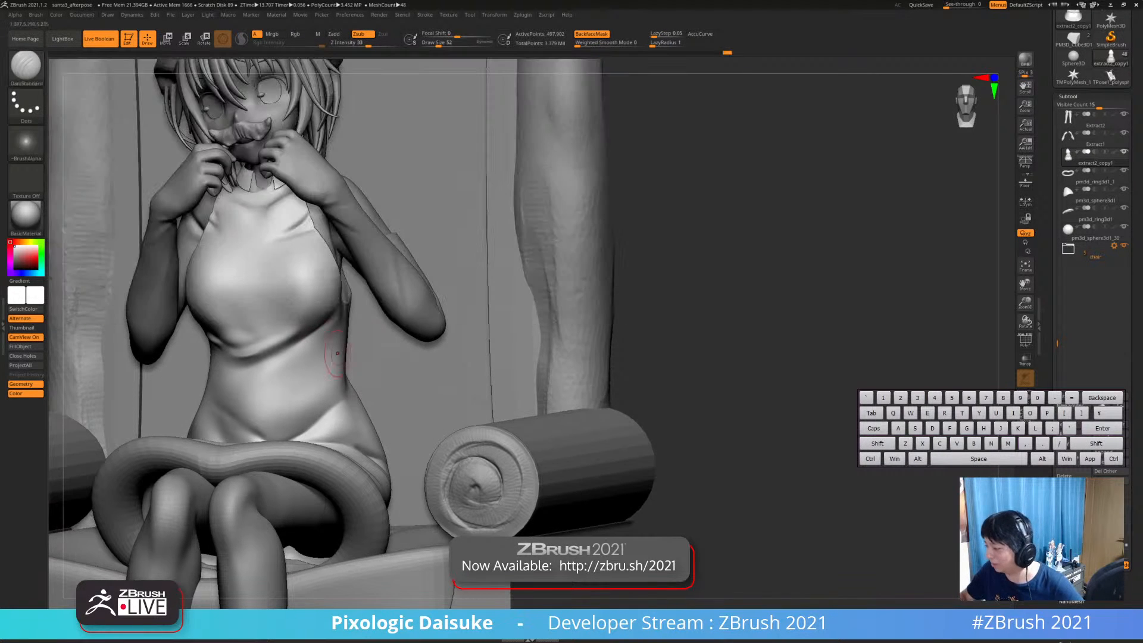
pyautogui.press('b')
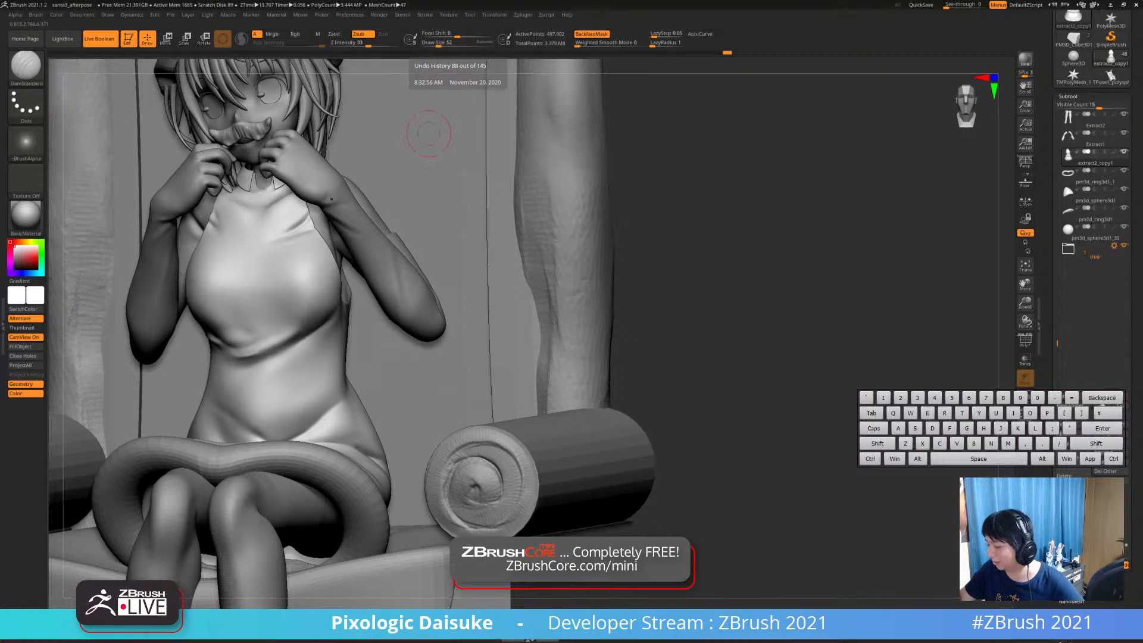
pyautogui.hotkey('shift', 'd')
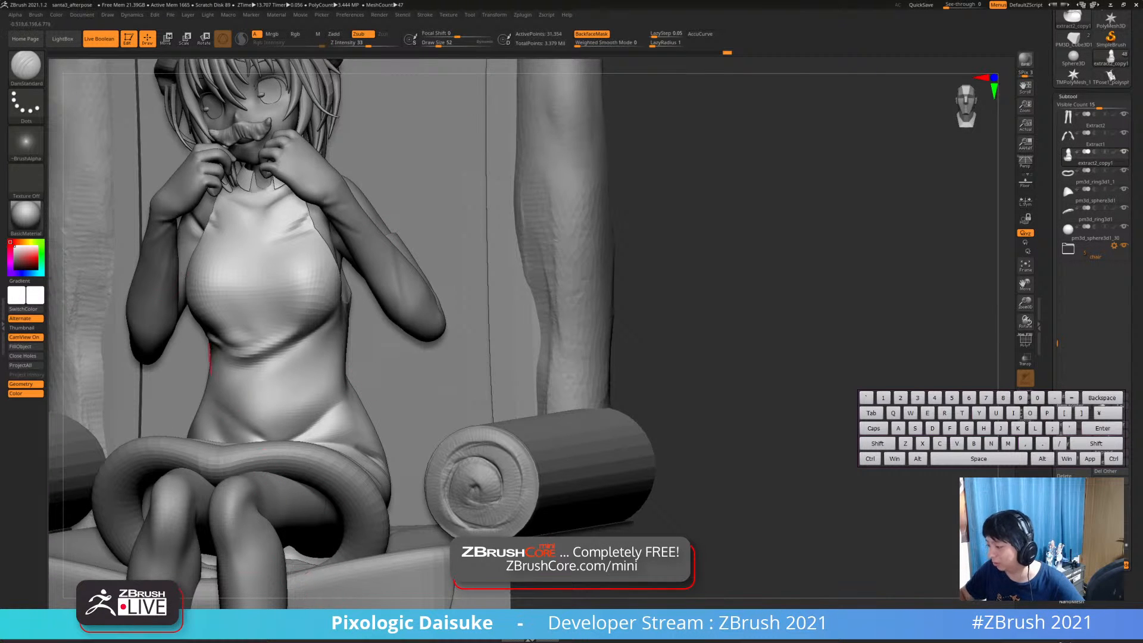
# Try a ClothTwister brush stroke on the dress's chest and undo it
pyautogui.press('b')
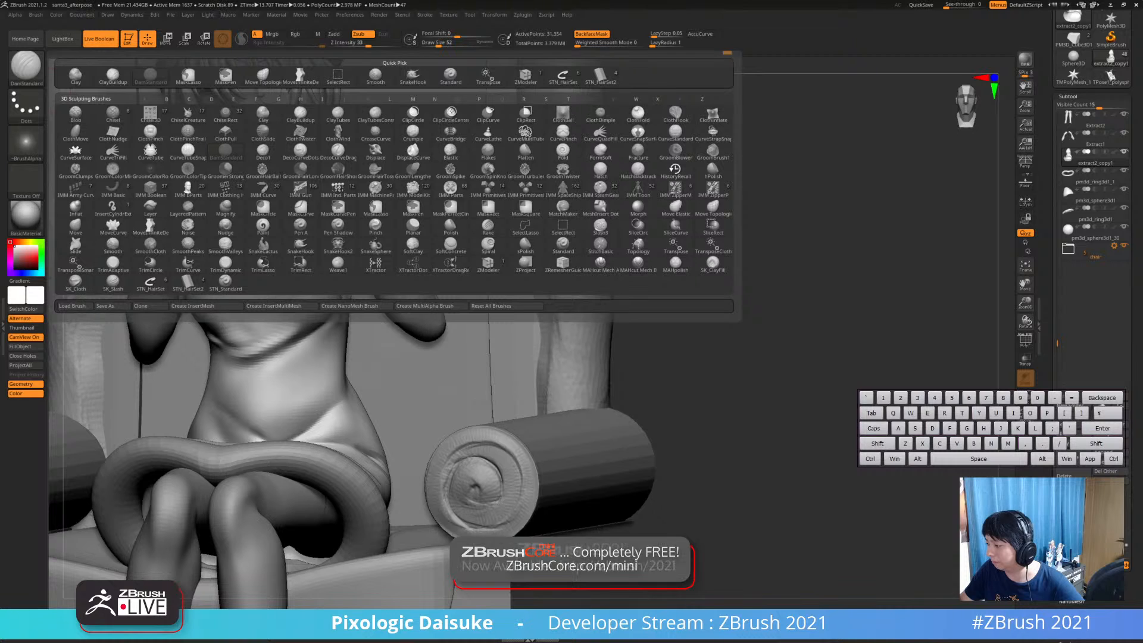
pyautogui.click(301, 132)
pyautogui.click(451, 42)
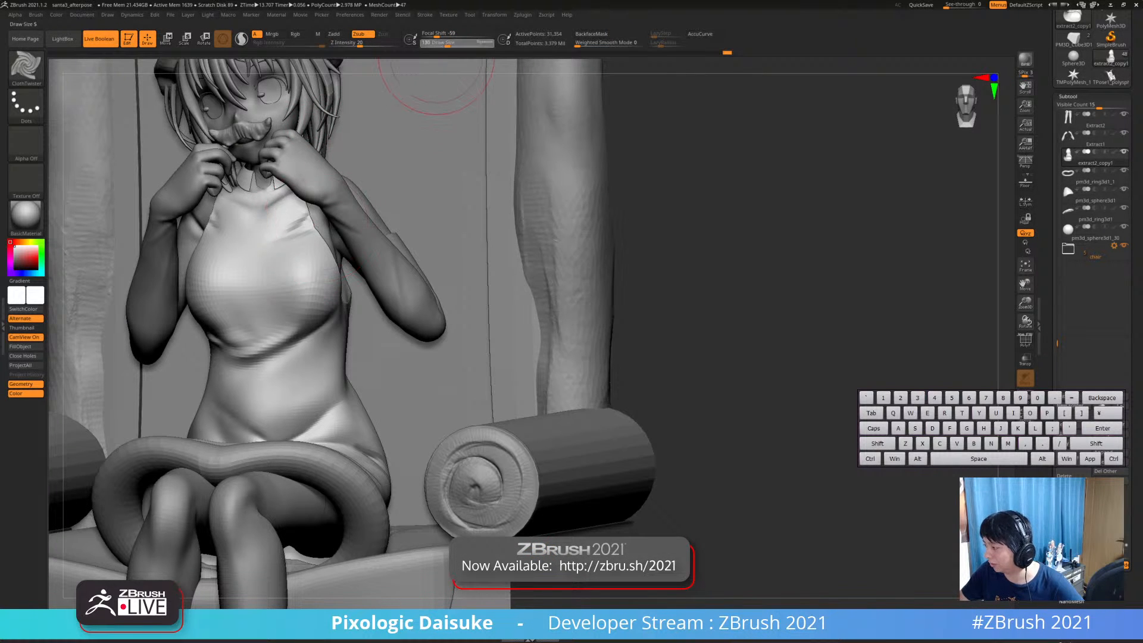
pyautogui.moveTo(251, 286); pyautogui.dragTo(256, 299)
pyautogui.hotkey('ctrl', 'z')
# Try twisting cloth wrinkles into the dress's waist with ClothTwister at draw size 112, then undo the strokes
pyautogui.click(446, 42)
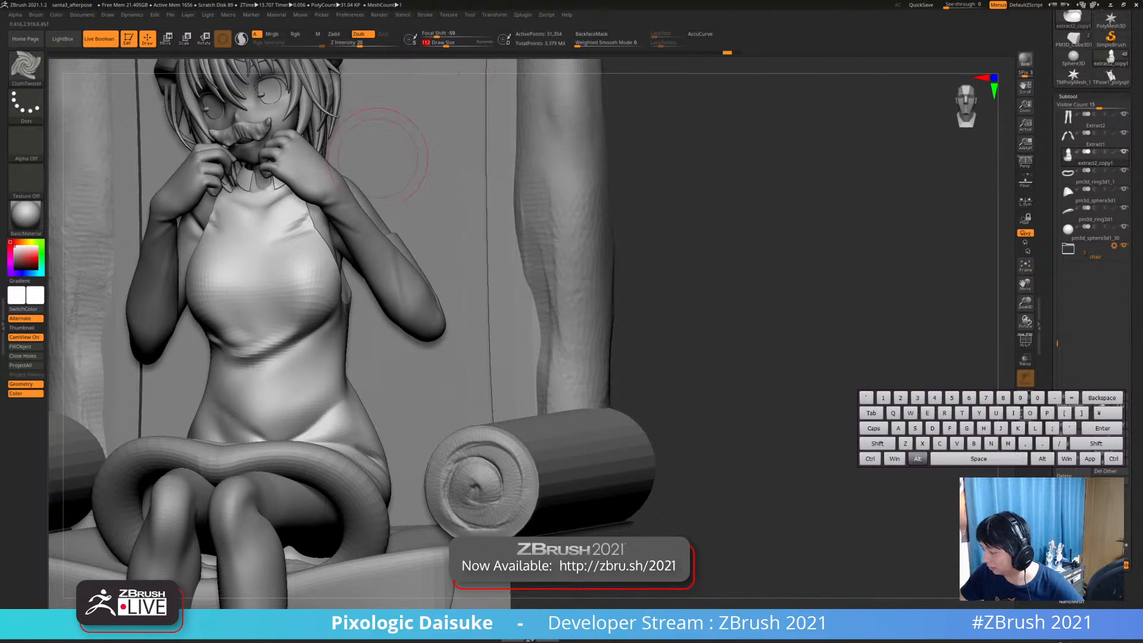
pyautogui.moveTo(268, 403)
pyautogui.keyDown('alt'); pyautogui.mouseDown(button='right')
pyautogui.moveTo(273, 349)
pyautogui.moveTo(292, 364)
pyautogui.mouseUp(button='right'); pyautogui.keyUp('alt')
pyautogui.moveTo(271, 357)
pyautogui.mouseDown()
pyautogui.moveTo(276, 376)
pyautogui.moveTo(257, 380)
pyautogui.mouseUp()
pyautogui.hotkey('ctrl', 'z')
pyautogui.moveTo(269, 292); pyautogui.dragTo(271, 303)
pyautogui.moveTo(334, 314); pyautogui.dragTo(315, 350, button='right')
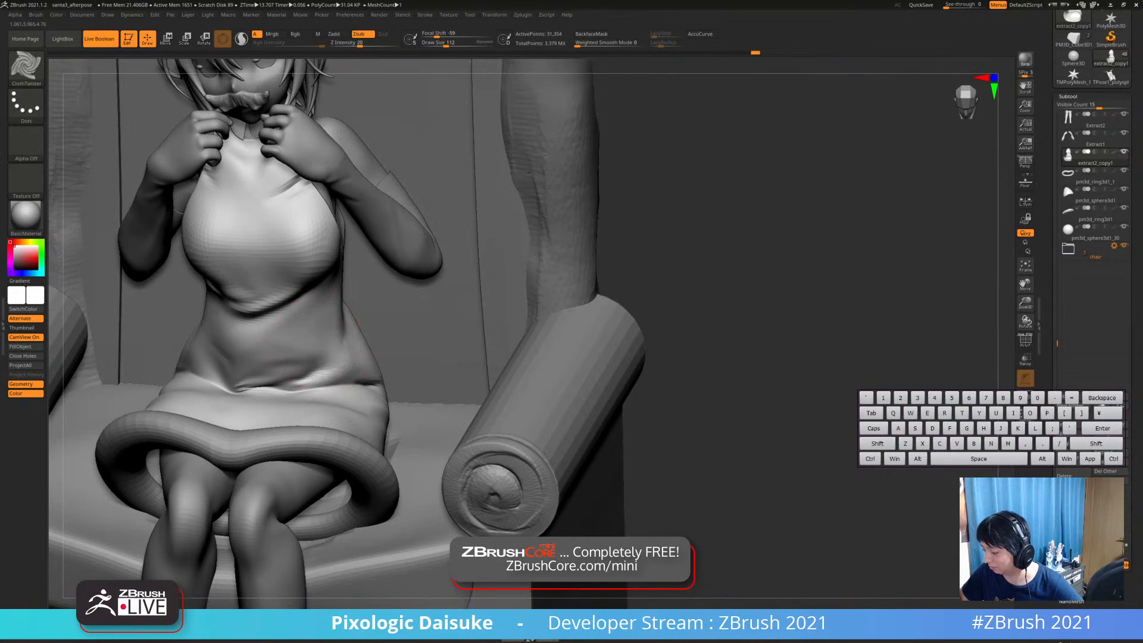
pyautogui.hotkey('ctrl', 'z')
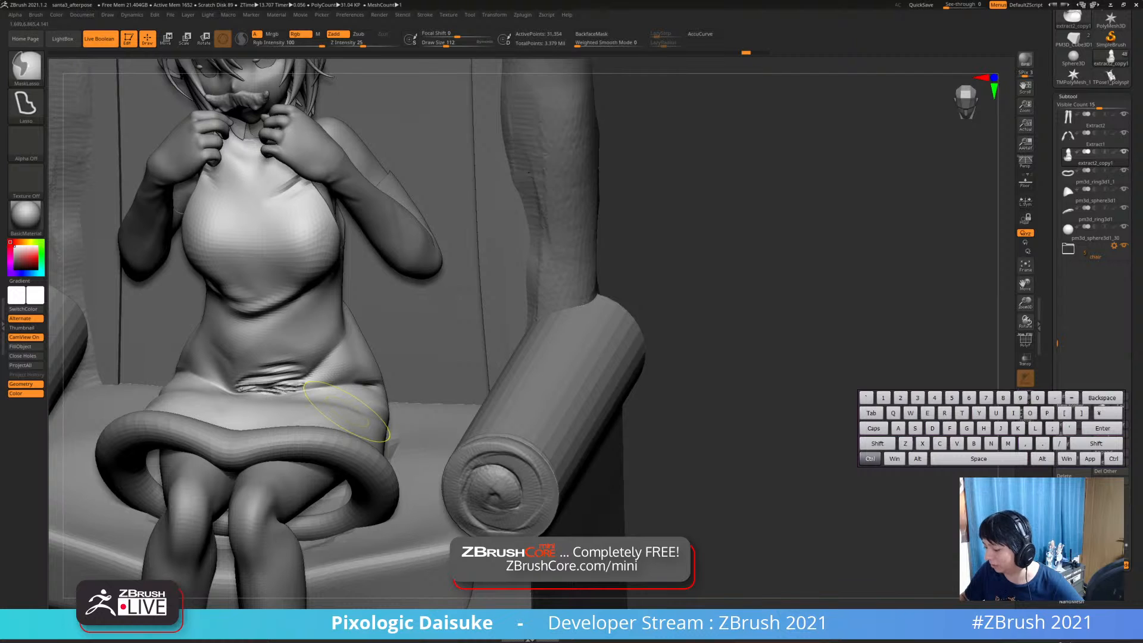
pyautogui.hotkey('ctrl', 'z')
pyautogui.press('b')
pyautogui.press('b')
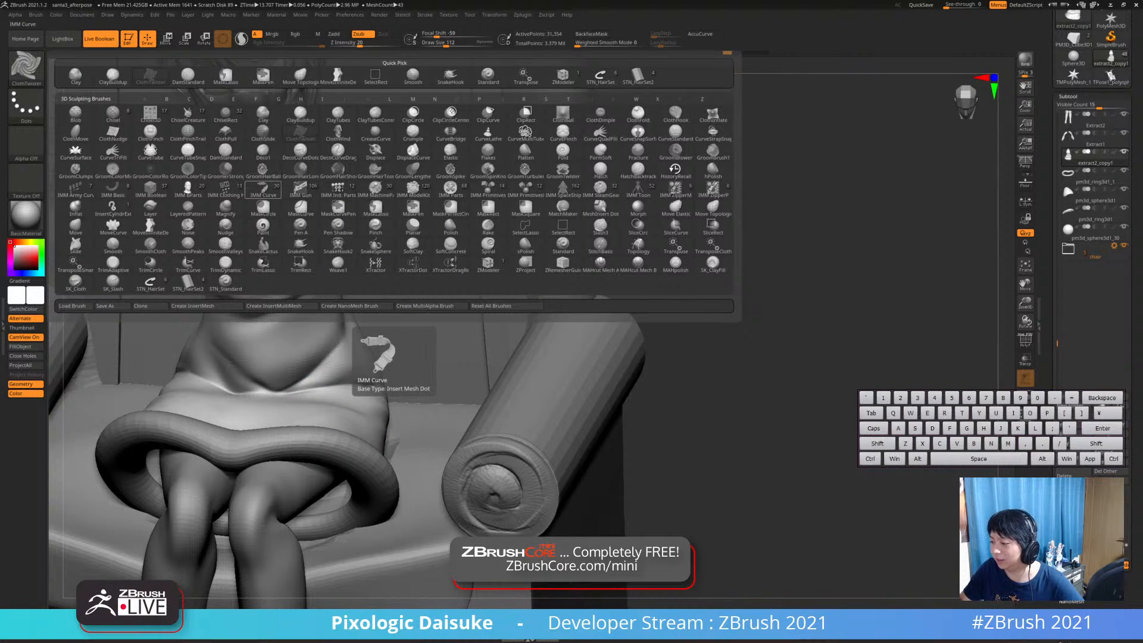
pyautogui.press('Left')
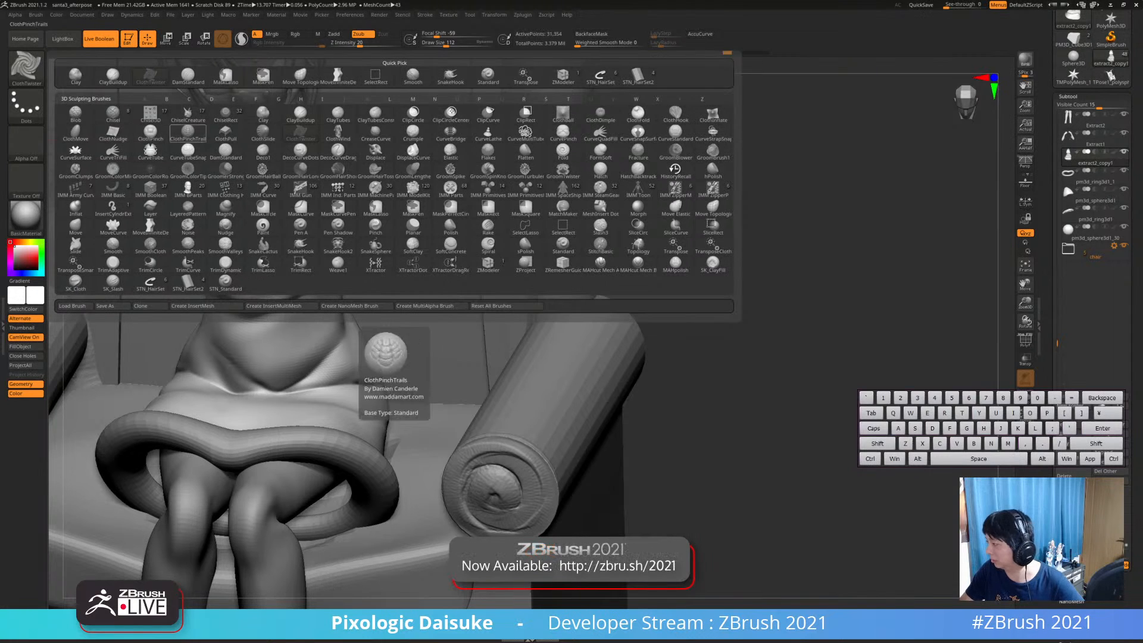
pyautogui.press('Escape')
# Carve fold lines across the dress's belly with DamStandard at draw size 41 and smooth them
pyautogui.press('b')
pyautogui.press('d')
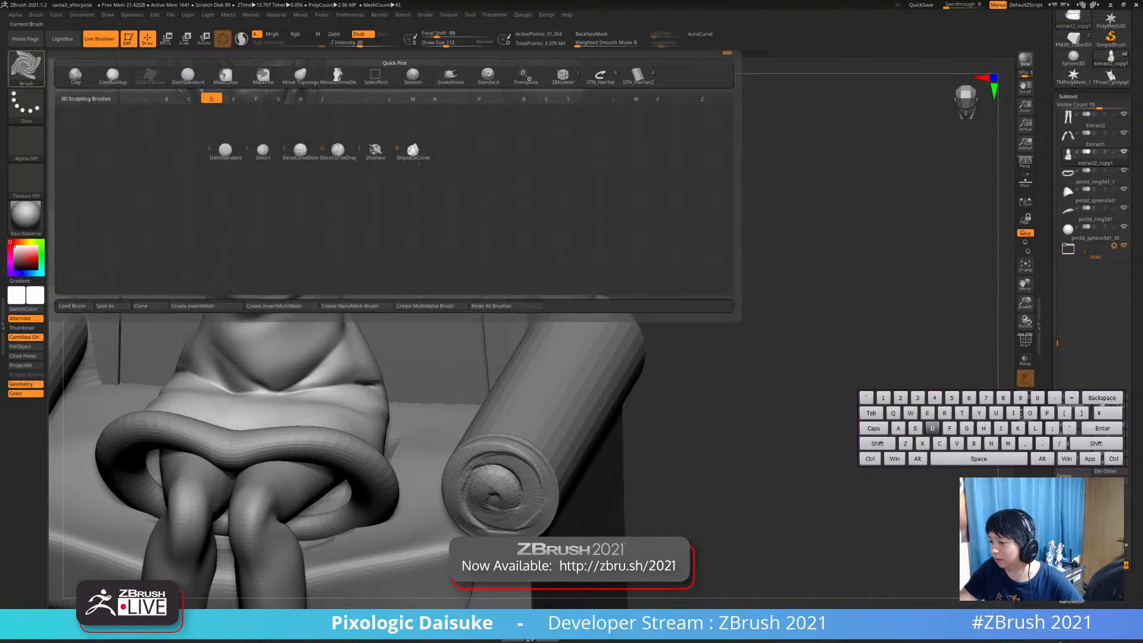
pyautogui.press('s')
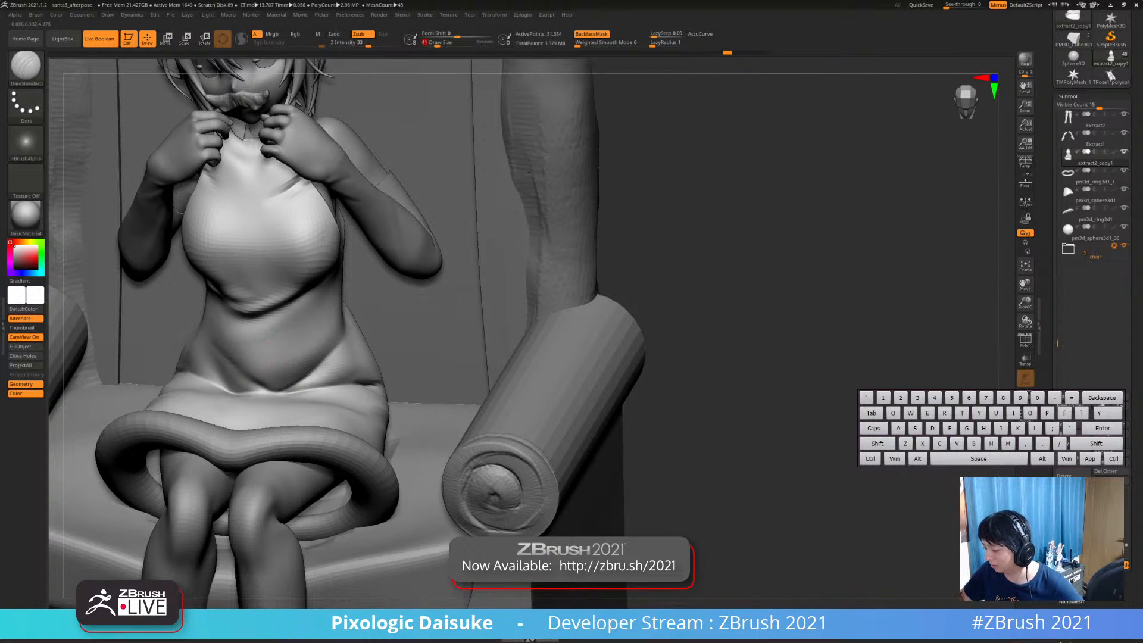
pyautogui.press('shift')
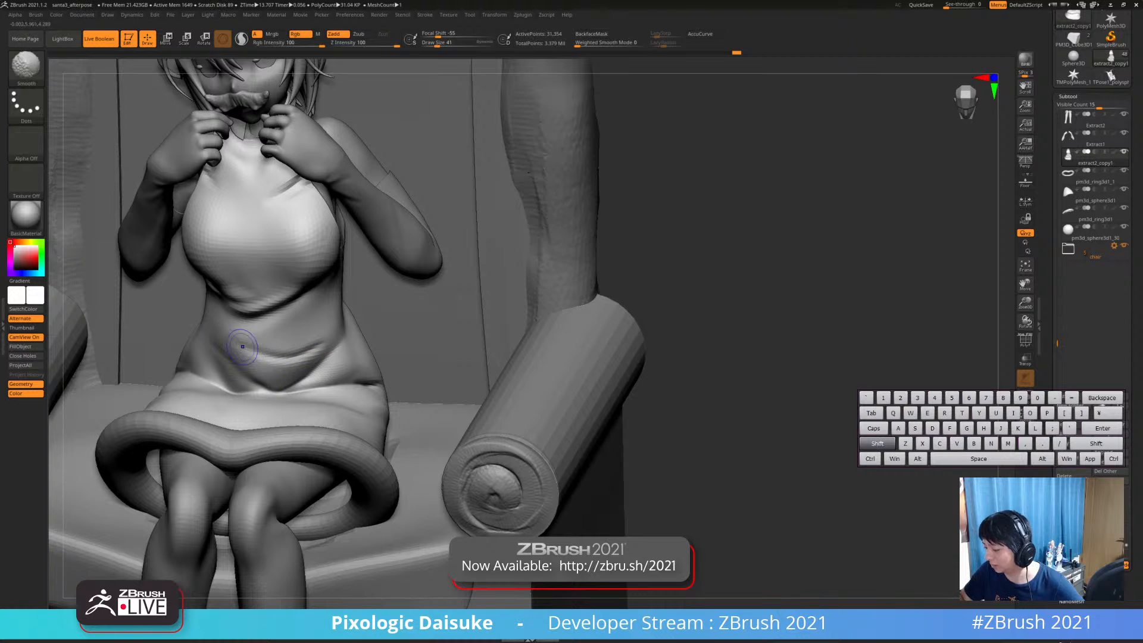
pyautogui.keyDown('ctrl'); pyautogui.moveTo(325, 340); pyautogui.dragTo(305, 440, button='right'); pyautogui.keyUp('ctrl')
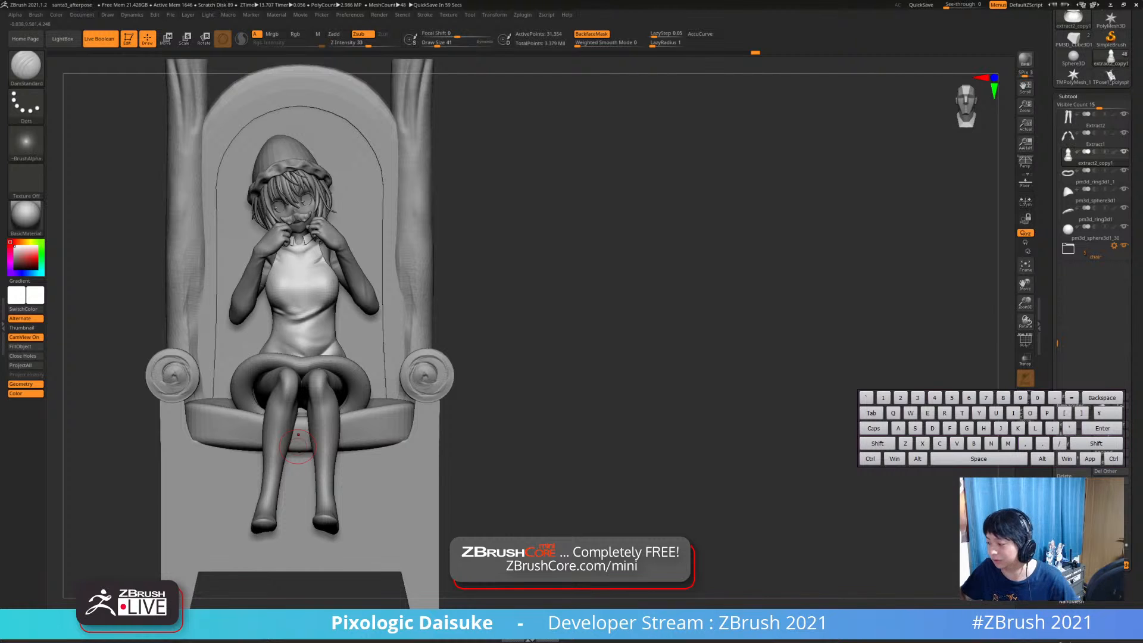
pyautogui.moveTo(301, 444)
pyautogui.mouseDown(button='right')
pyautogui.moveTo(244, 441)
pyautogui.moveTo(321, 443)
pyautogui.moveTo(301, 457)
pyautogui.mouseUp(button='right')
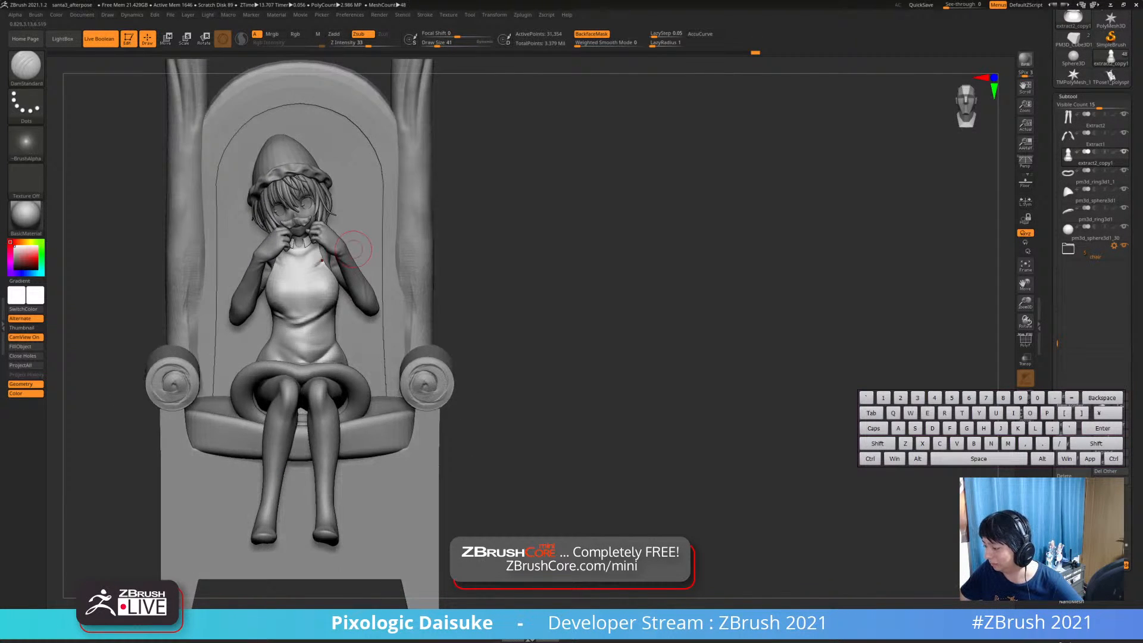
pyautogui.moveTo(354, 249); pyautogui.dragTo(301, 253, button='right')
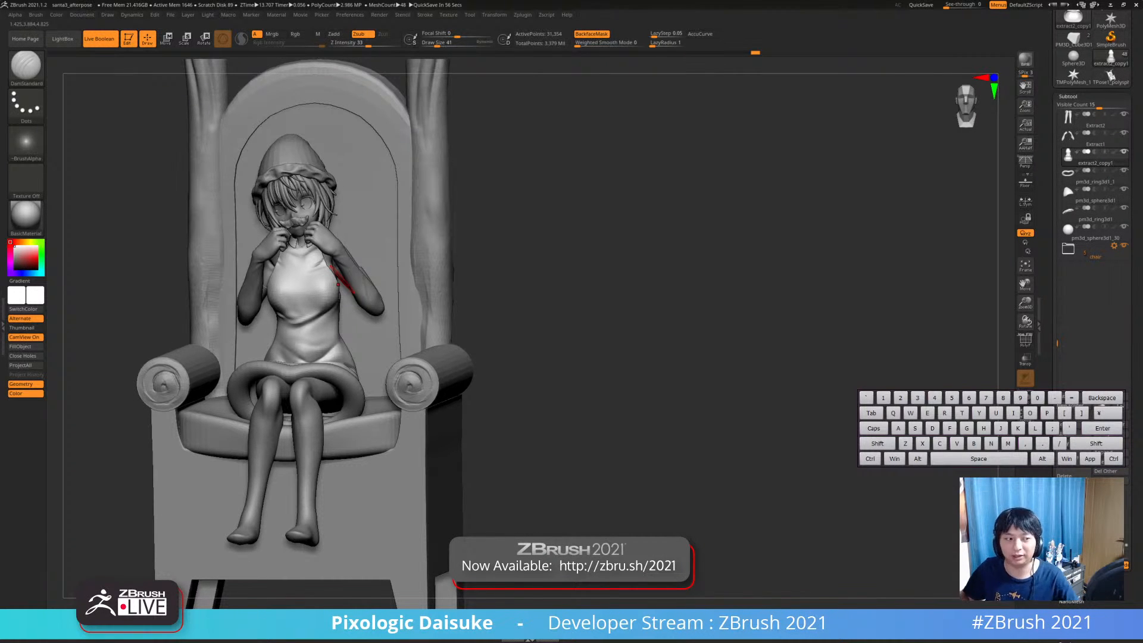
# Try a DamStandard stroke on the dress near the skirt ring and undo it
pyautogui.moveTo(338, 284); pyautogui.dragTo(380, 288, button='right')
pyautogui.keyDown('alt'); pyautogui.click(329, 375); pyautogui.keyUp('alt')
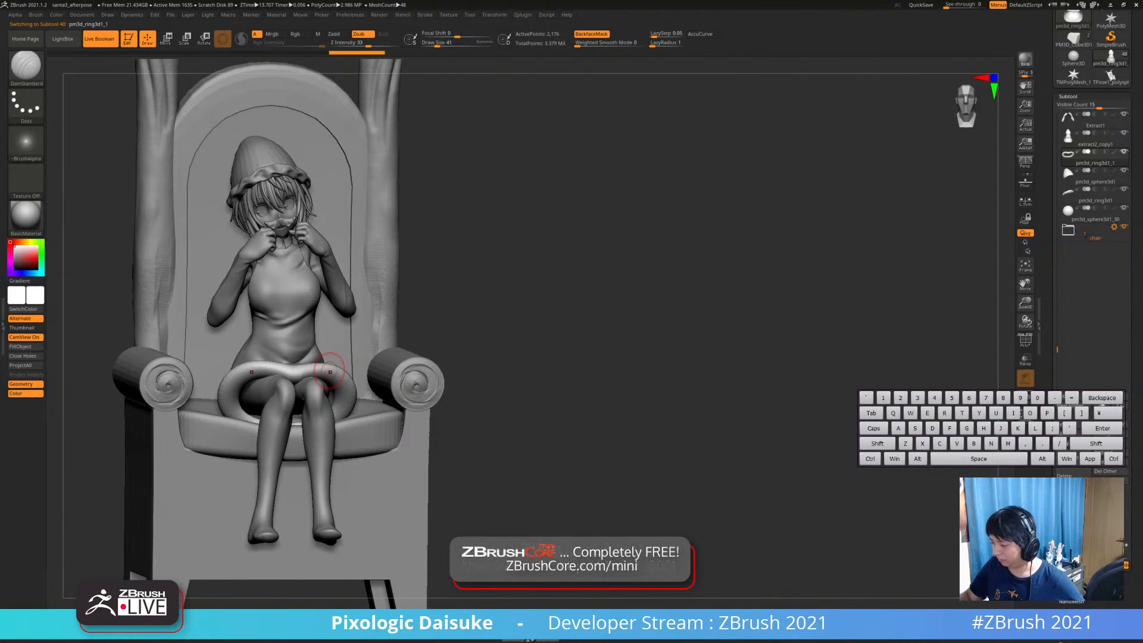
pyautogui.moveTo(327, 372); pyautogui.dragTo(381, 387, button='right')
pyautogui.keyDown('alt'); pyautogui.click(279, 356); pyautogui.keyUp('alt')
pyautogui.moveTo(278, 356)
pyautogui.mouseDown(button='right')
pyautogui.moveTo(282, 381)
pyautogui.moveTo(262, 371)
pyautogui.moveTo(268, 351)
pyautogui.mouseUp(button='right')
pyautogui.keyDown('ctrl'); pyautogui.moveTo(206, 298); pyautogui.dragTo(207, 337, button='right'); pyautogui.keyUp('ctrl')
pyautogui.moveTo(208, 336)
pyautogui.mouseDown()
pyautogui.moveTo(219, 328)
pyautogui.moveTo(221, 348)
pyautogui.mouseUp()
pyautogui.hotkey('ctrl', 'z')
pyautogui.hotkey('ctrl', 'z')
pyautogui.moveTo(319, 362)
pyautogui.mouseDown(button='right')
pyautogui.moveTo(377, 340)
pyautogui.moveTo(380, 298)
pyautogui.mouseUp(button='right')
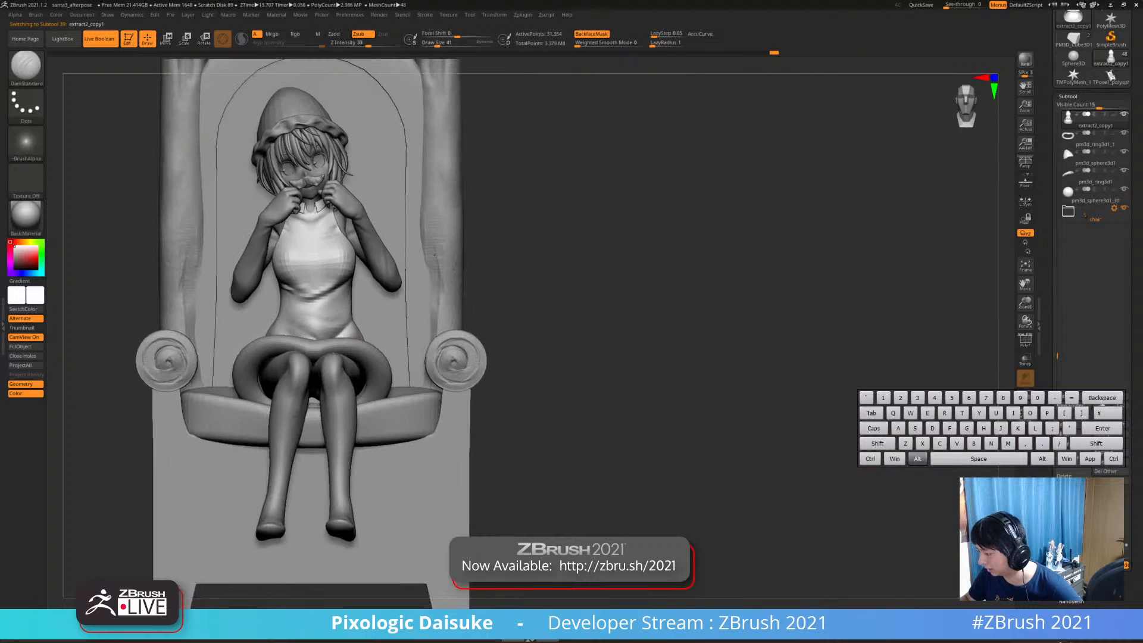
# Make the Extract1 arms subtool active to work on the girl's right hand
pyautogui.keyDown('alt'); pyautogui.moveTo(240, 543); pyautogui.dragTo(221, 529, button='right'); pyautogui.keyUp('alt')
pyautogui.keyDown('alt'); pyautogui.click(269, 190); pyautogui.keyUp('alt')
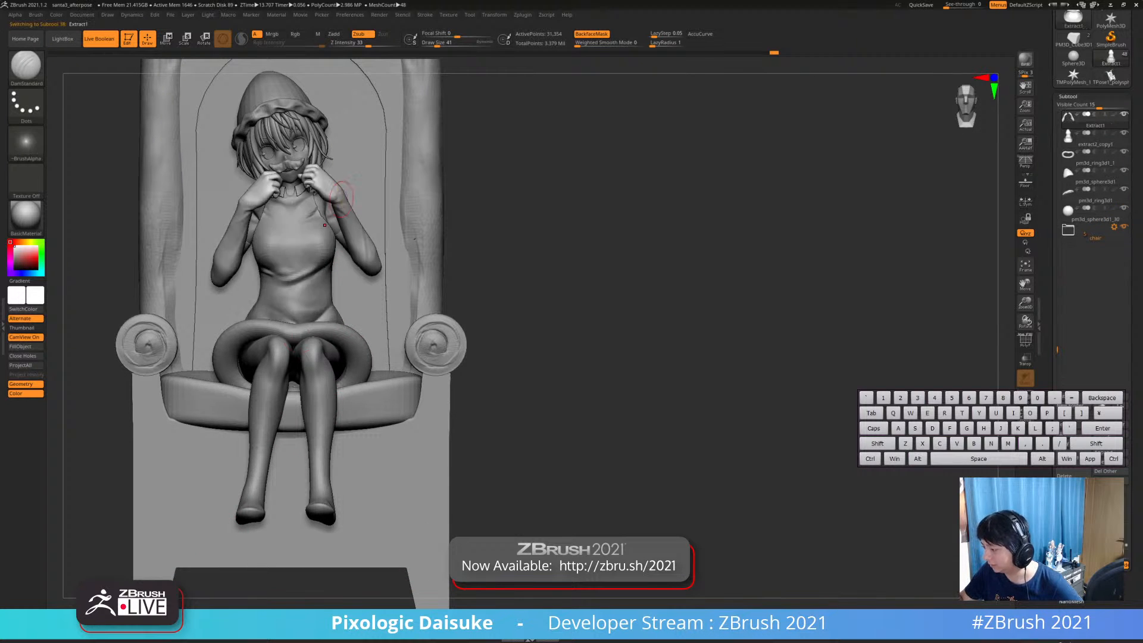
pyautogui.moveTo(269, 185)
pyautogui.keyDown('ctrl'); pyautogui.mouseDown(button='right')
pyautogui.moveTo(272, 204)
pyautogui.moveTo(275, 194)
pyautogui.mouseUp(button='right'); pyautogui.keyUp('ctrl')
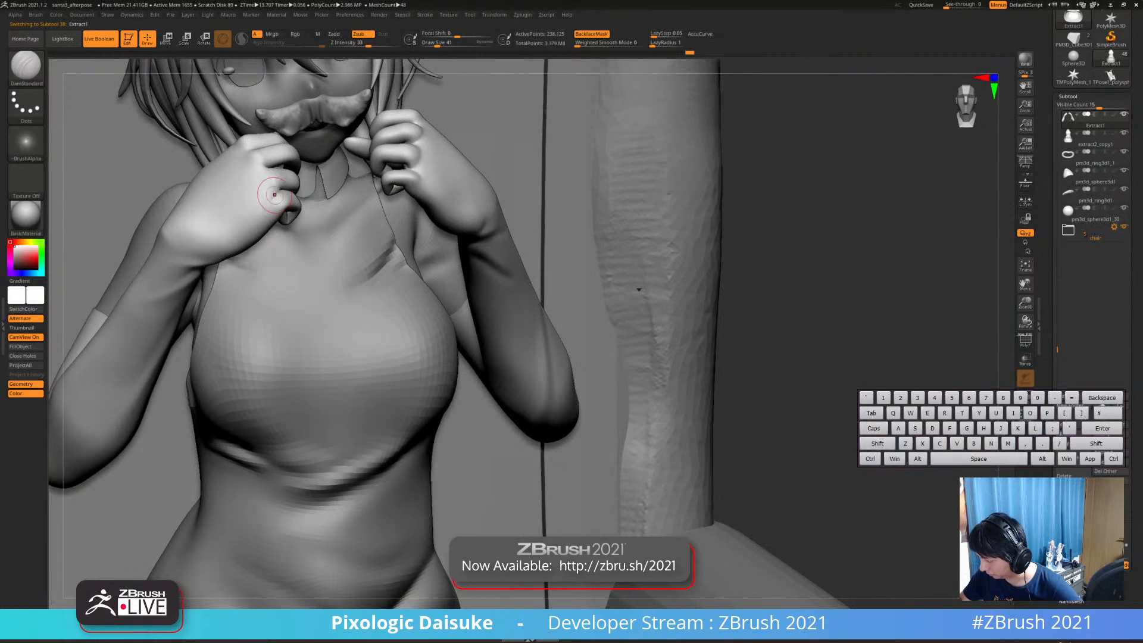
pyautogui.press('shift')
pyautogui.press('shift')
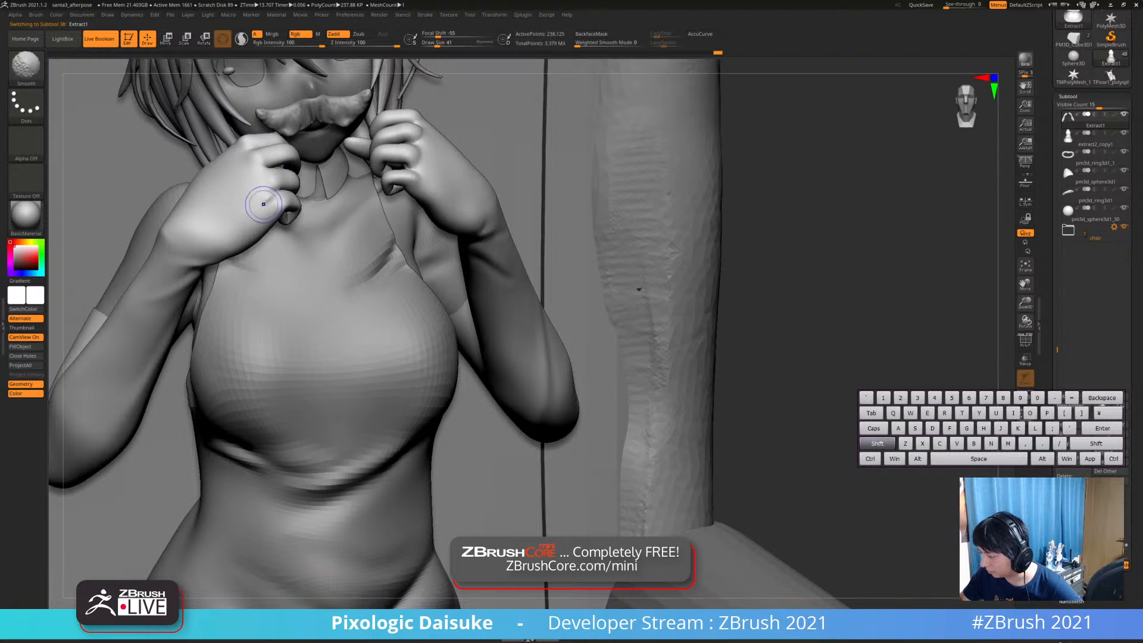
# Try the DamStandard and SK_Slash brushes for detailing the right hand's knuckles
pyautogui.press('b')
pyautogui.press('d')
pyautogui.press('s')
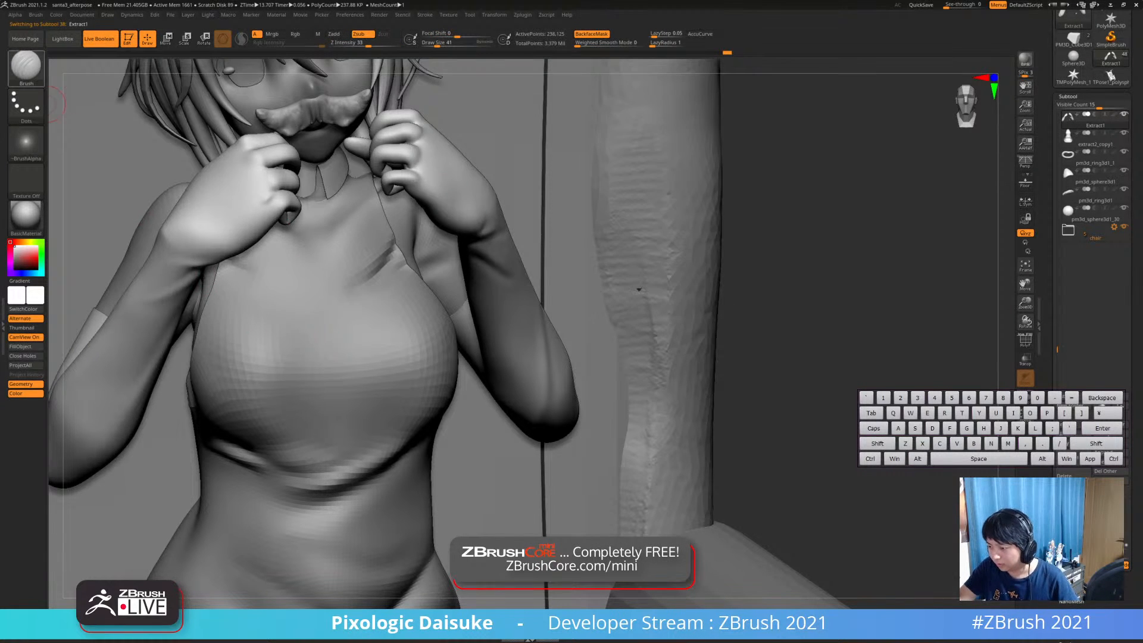
pyautogui.press('b')
pyautogui.press('s')
pyautogui.press('k')
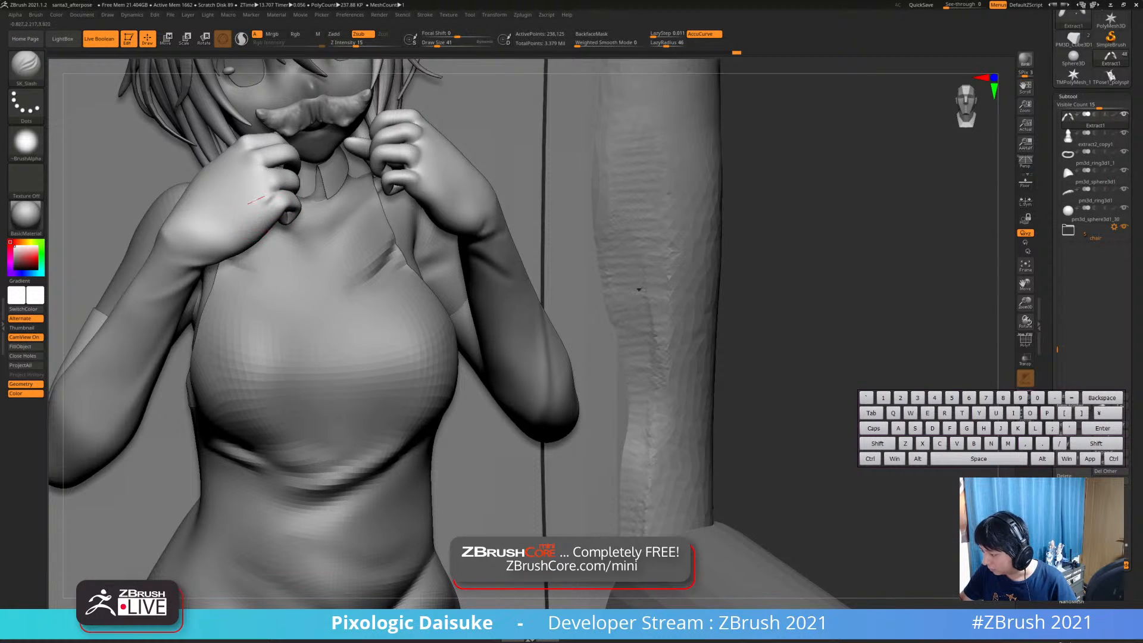
# Switch to the MAHcut Mech A brush for sculpting the hands
pyautogui.press('b')
pyautogui.press('m')
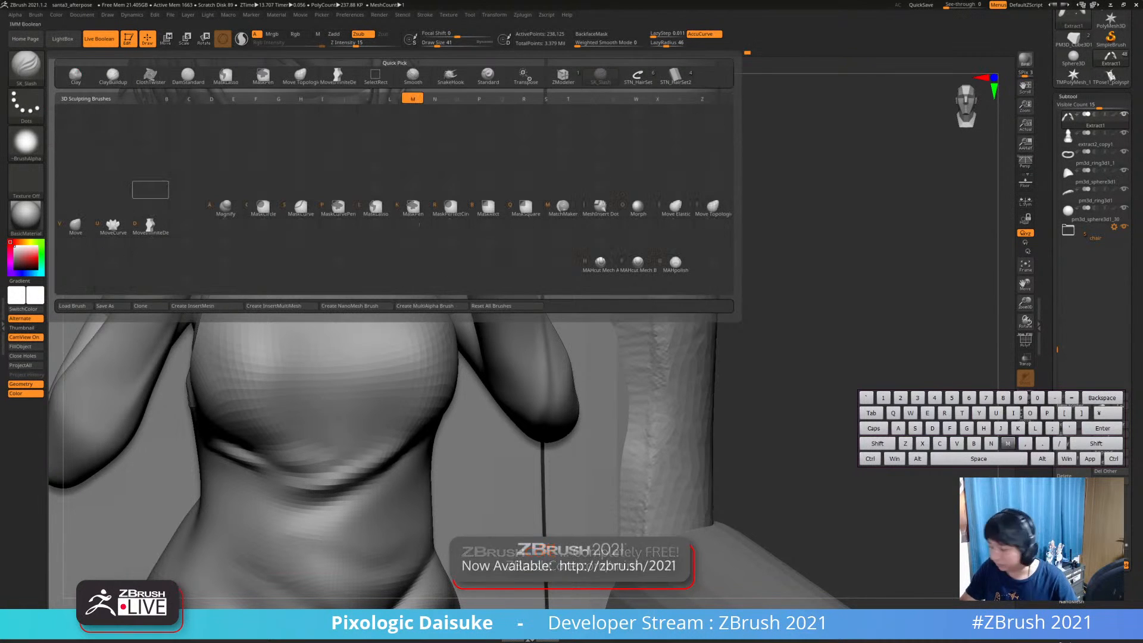
pyautogui.press('h')
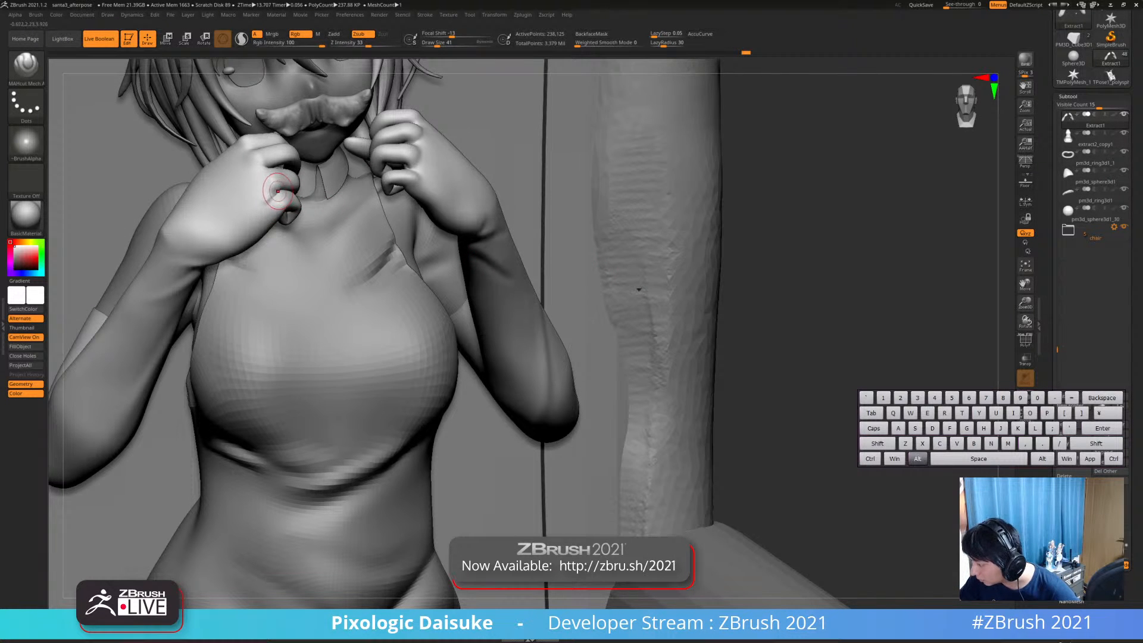
# Try inverted MAHcut Mech A strokes on the right hand's knuckles and undo them
pyautogui.keyDown('alt'); pyautogui.moveTo(272, 198); pyautogui.dragTo(264, 213); pyautogui.keyUp('alt')
pyautogui.moveTo(279, 169)
pyautogui.keyDown('alt'); pyautogui.mouseDown(button='right')
pyautogui.moveTo(265, 236)
pyautogui.moveTo(249, 233)
pyautogui.mouseUp(button='right'); pyautogui.keyUp('alt')
pyautogui.hotkey('ctrl', 'z')
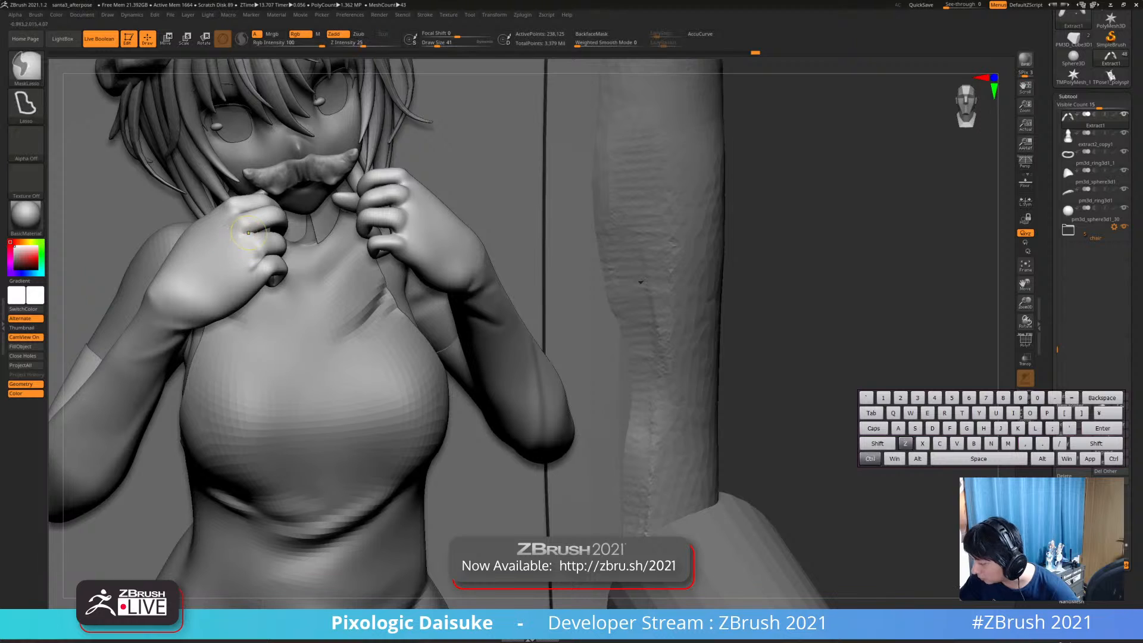
pyautogui.keyDown('alt'); pyautogui.moveTo(250, 232); pyautogui.dragTo(225, 238); pyautogui.keyUp('alt')
pyautogui.hotkey('ctrl', 'z')
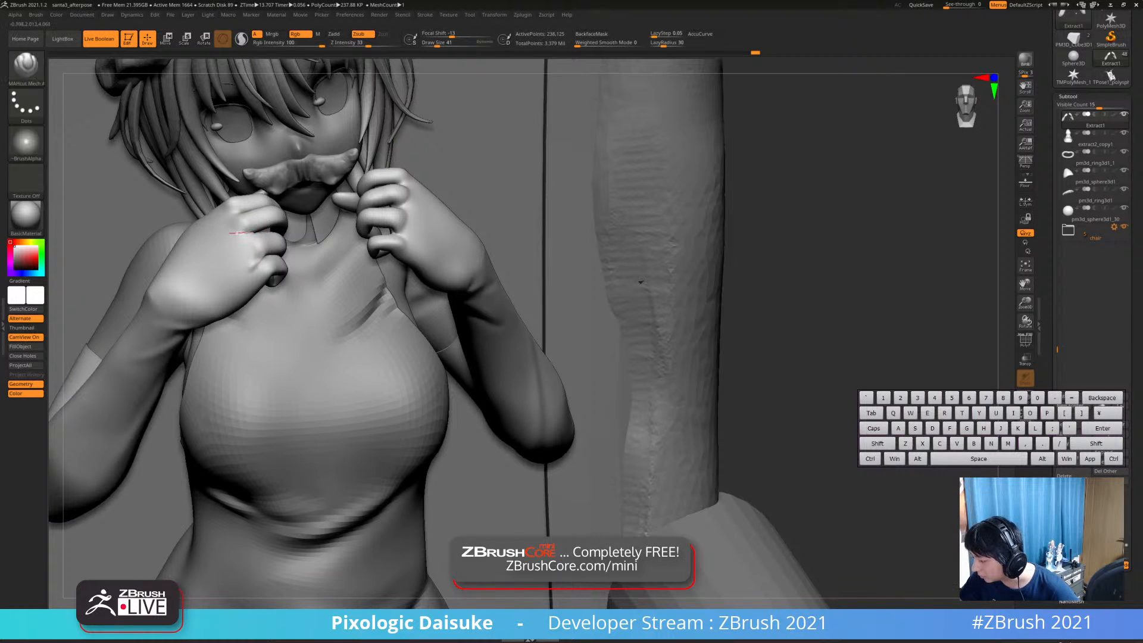
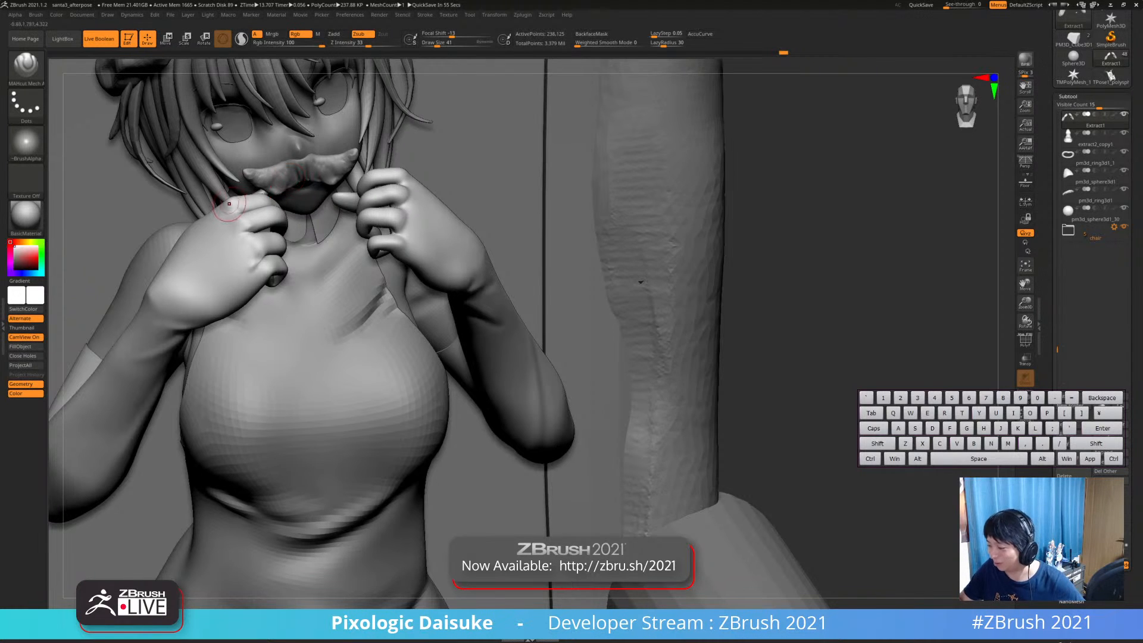
# Sculpt the knuckles and finger bases of the girl's right hand with MAHcut Mech A at draw size 41, smoothing the back of the hand
pyautogui.moveTo(229, 204); pyautogui.dragTo(237, 210, button='right')
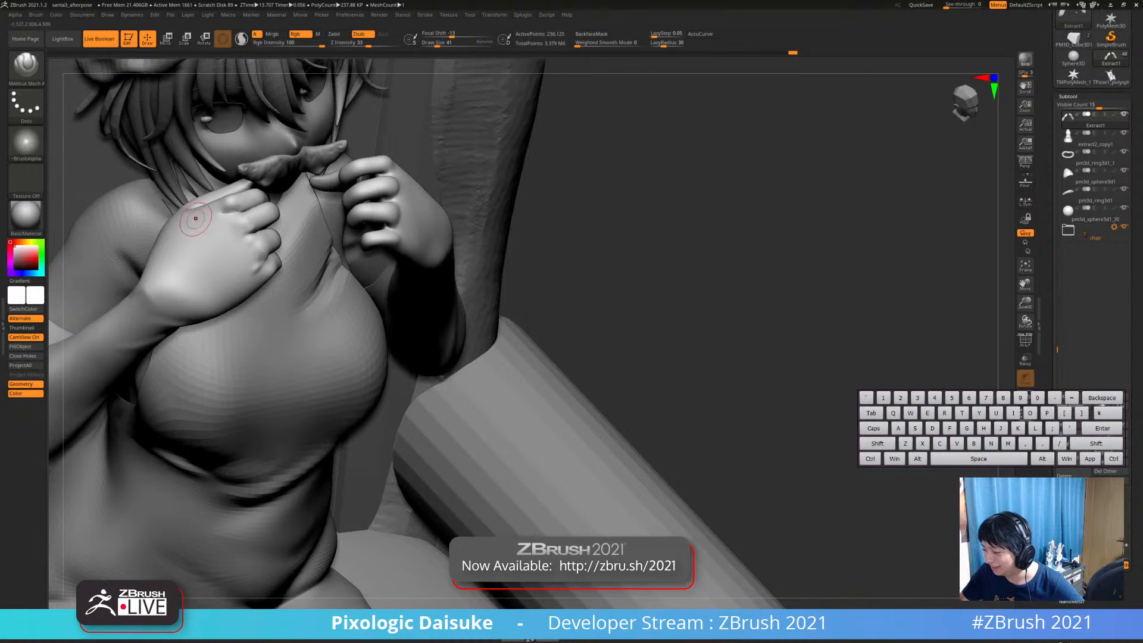
pyautogui.press('shift')
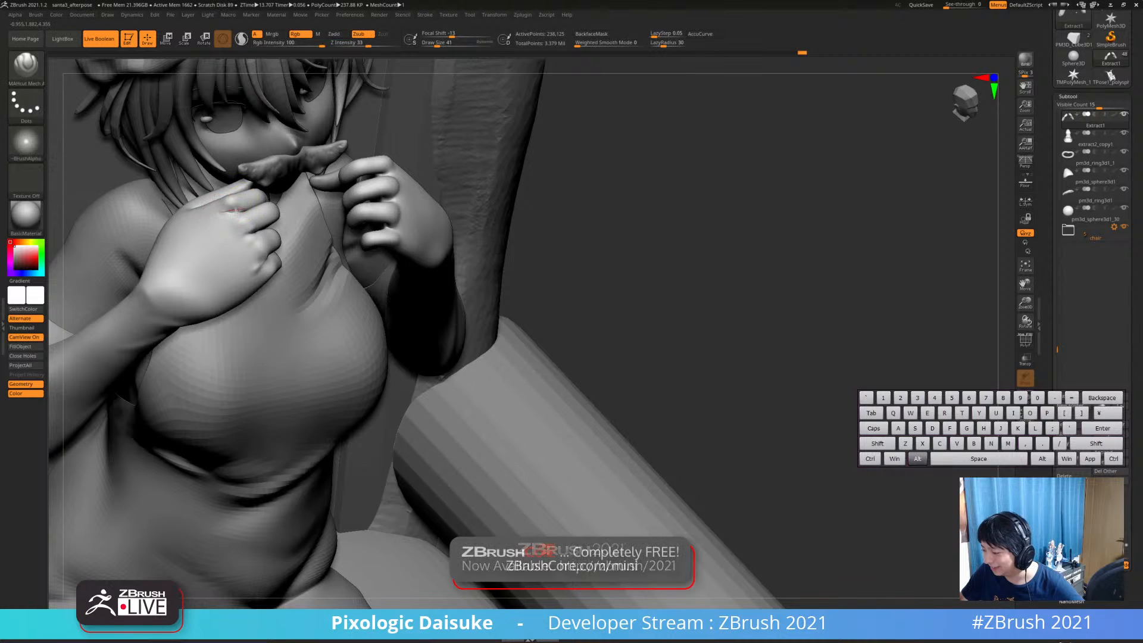
pyautogui.moveTo(170, 249)
pyautogui.keyDown('shift'); pyautogui.mouseDown()
pyautogui.moveTo(237, 205)
pyautogui.moveTo(211, 214)
pyautogui.mouseUp(); pyautogui.keyUp('shift')
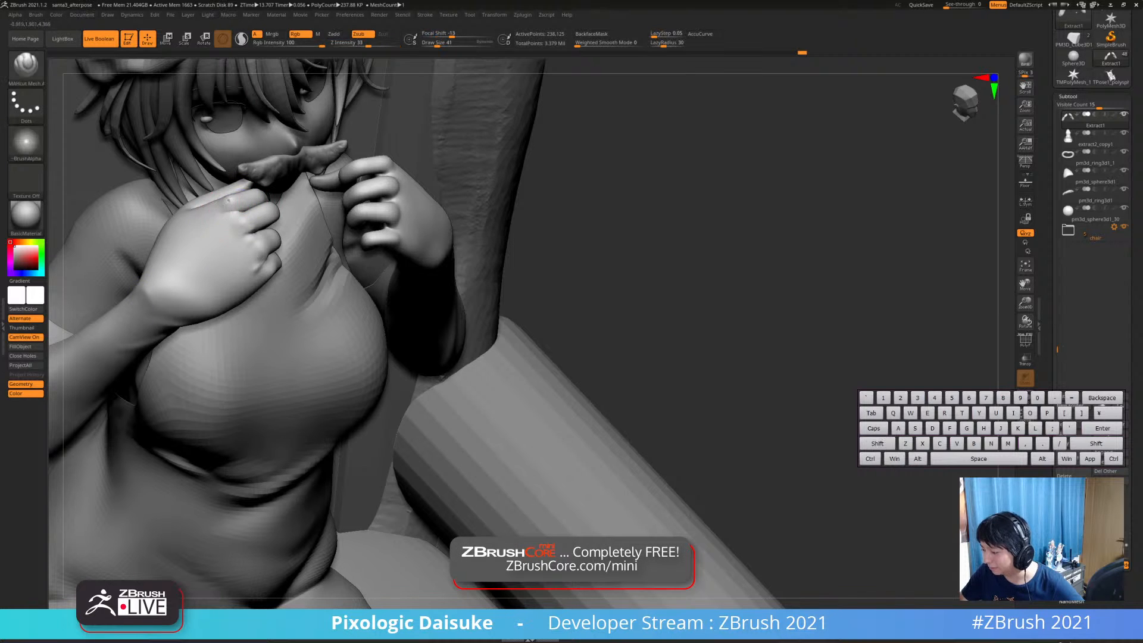
pyautogui.moveTo(256, 213); pyautogui.dragTo(230, 201, button='right')
pyautogui.press('alt')
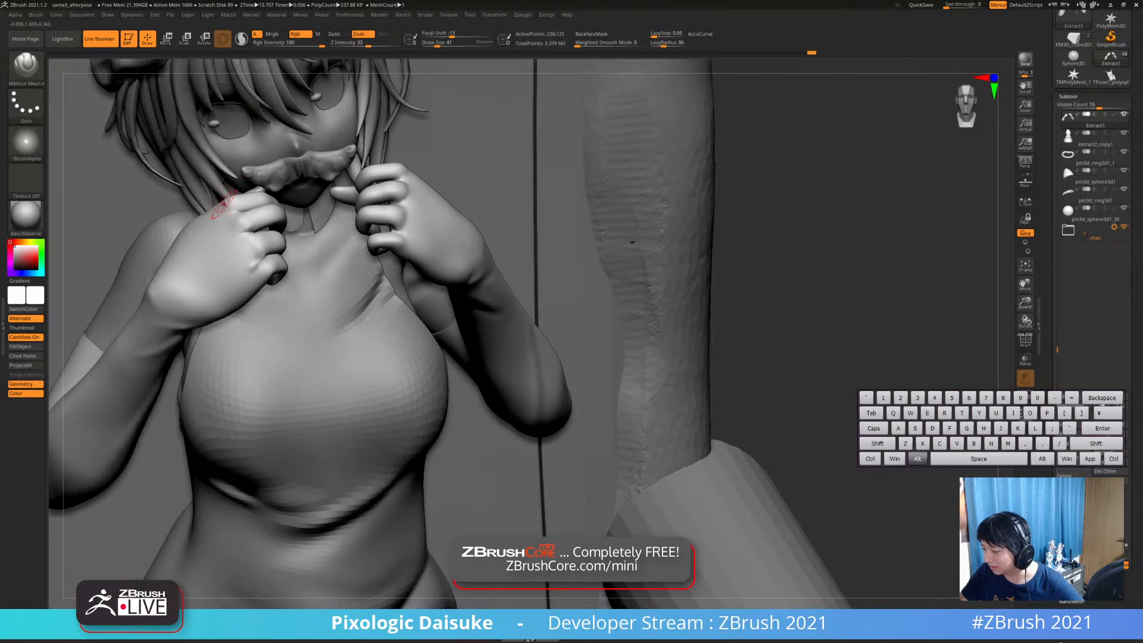
pyautogui.moveTo(228, 206)
pyautogui.keyDown('shift'); pyautogui.mouseDown()
pyautogui.moveTo(208, 223)
pyautogui.moveTo(228, 231)
pyautogui.mouseUp(); pyautogui.keyUp('shift')
pyautogui.moveTo(295, 242)
pyautogui.mouseDown(button='right')
pyautogui.moveTo(276, 221)
pyautogui.moveTo(249, 225)
pyautogui.mouseUp(button='right')
pyautogui.keyDown('alt'); pyautogui.moveTo(255, 221); pyautogui.dragTo(233, 232); pyautogui.keyUp('alt')
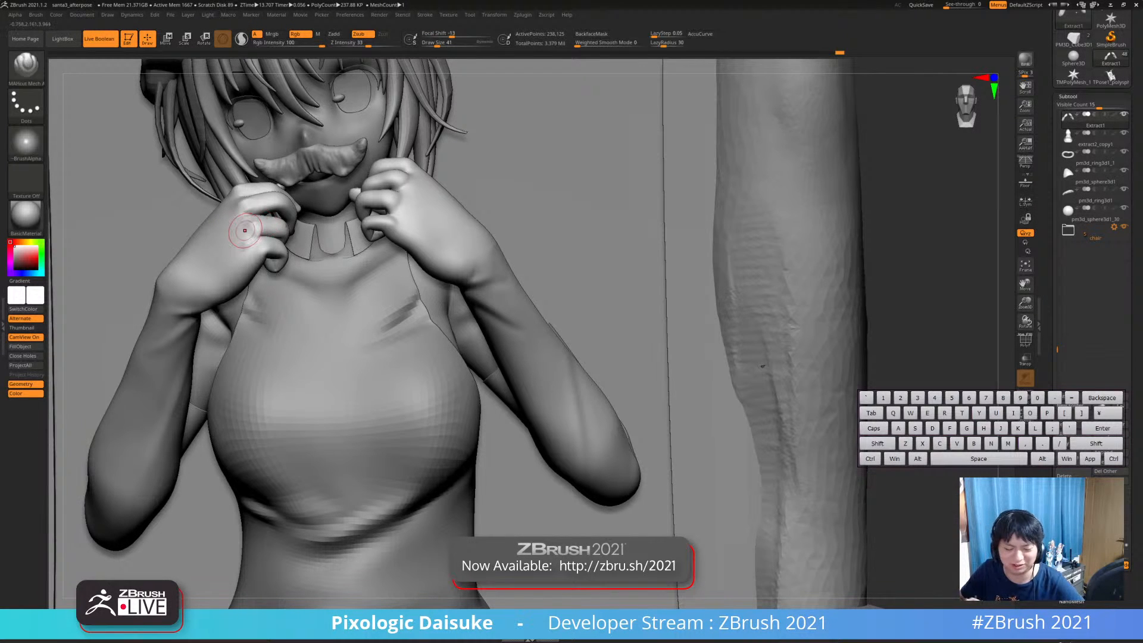
pyautogui.moveTo(249, 205); pyautogui.dragTo(255, 224, button='right')
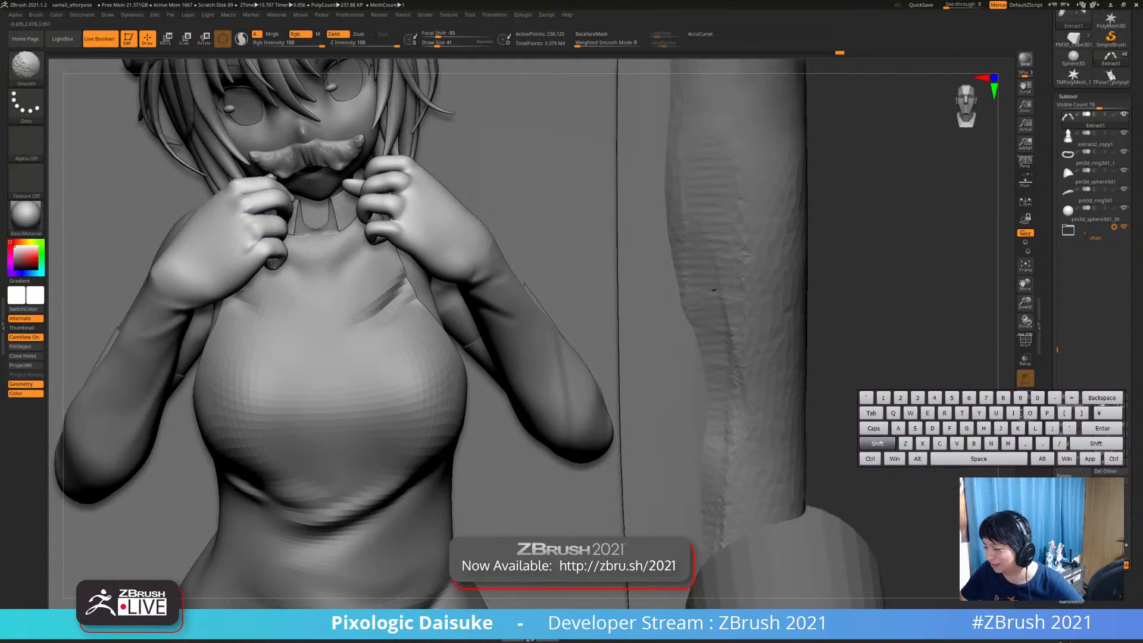
pyautogui.moveTo(272, 255)
pyautogui.keyDown('alt'); pyautogui.mouseDown()
pyautogui.moveTo(248, 258)
pyautogui.moveTo(263, 252)
pyautogui.mouseUp(); pyautogui.keyUp('alt')
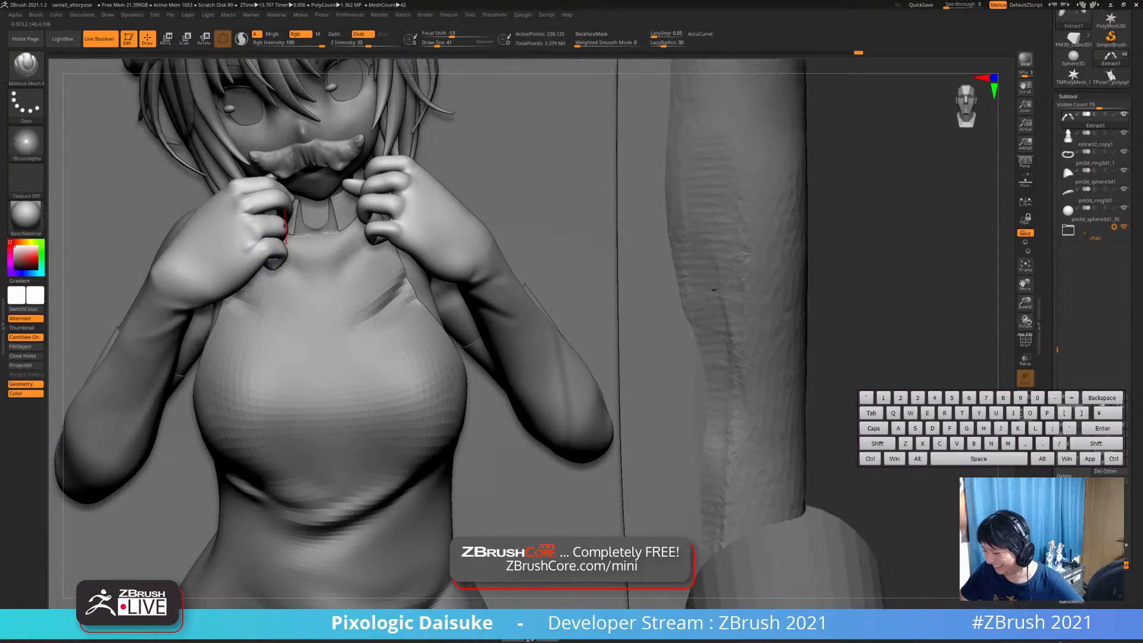
pyautogui.moveTo(286, 227); pyautogui.dragTo(288, 197, button='right')
# Reshape the curled fingers of the right hand from below with SnakeHook at draw size 41 and smooth them
pyautogui.moveTo(230, 255); pyautogui.dragTo(179, 238, button='right')
pyautogui.keyDown('alt'); pyautogui.moveTo(179, 238); pyautogui.dragTo(181, 229, button='right'); pyautogui.keyUp('alt')
pyautogui.click(26, 69)
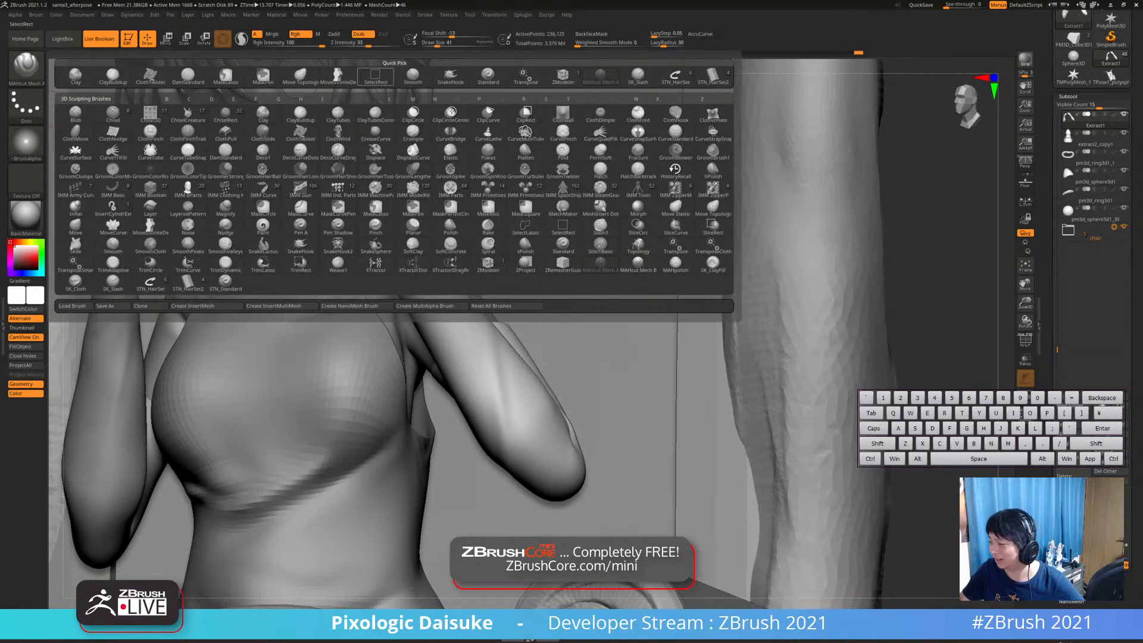
pyautogui.click(450, 77)
pyautogui.keyDown('ctrl'); pyautogui.moveTo(200, 169); pyautogui.dragTo(212, 194, button='right'); pyautogui.keyUp('ctrl')
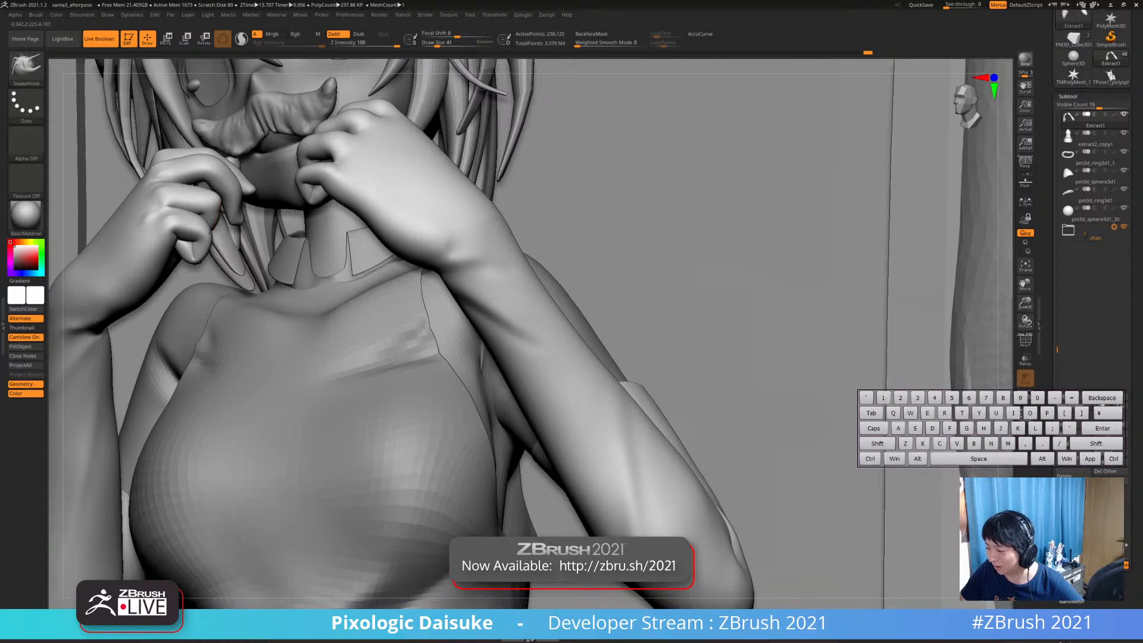
pyautogui.moveTo(217, 219); pyautogui.dragTo(221, 225, button='right')
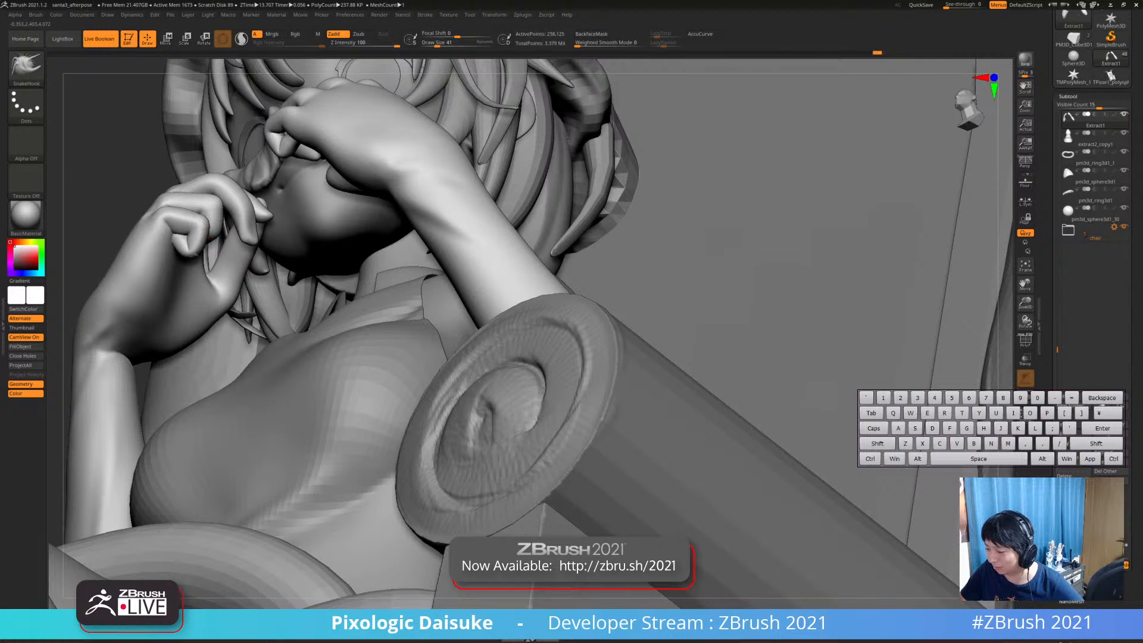
pyautogui.keyDown('shift'); pyautogui.moveTo(208, 225); pyautogui.dragTo(186, 212); pyautogui.keyUp('shift')
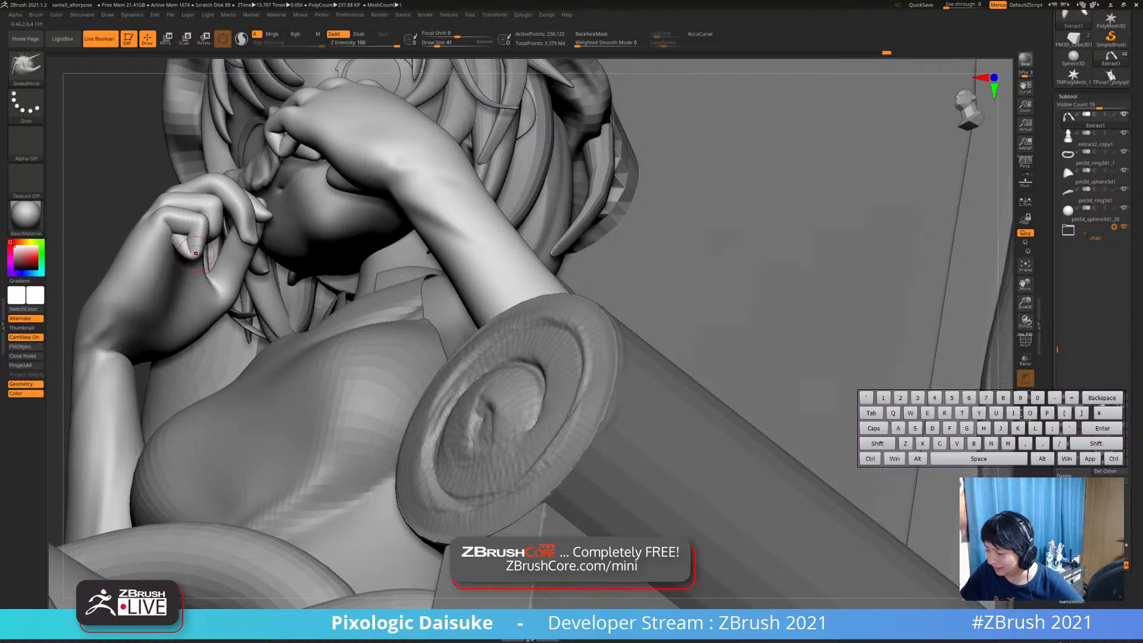
pyautogui.moveTo(195, 249); pyautogui.dragTo(192, 247, button='right')
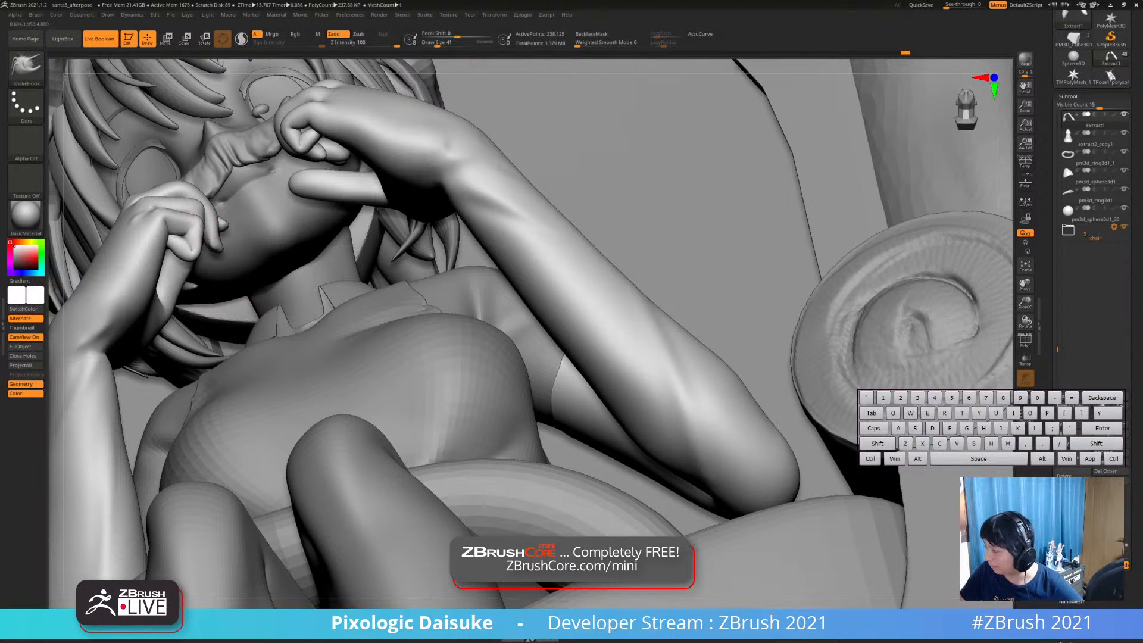
# Enable BackfaceMask and adjust the curled fingertip of the right hand with SnakeHook
pyautogui.click(591, 35)
pyautogui.moveTo(206, 246); pyautogui.dragTo(203, 238)
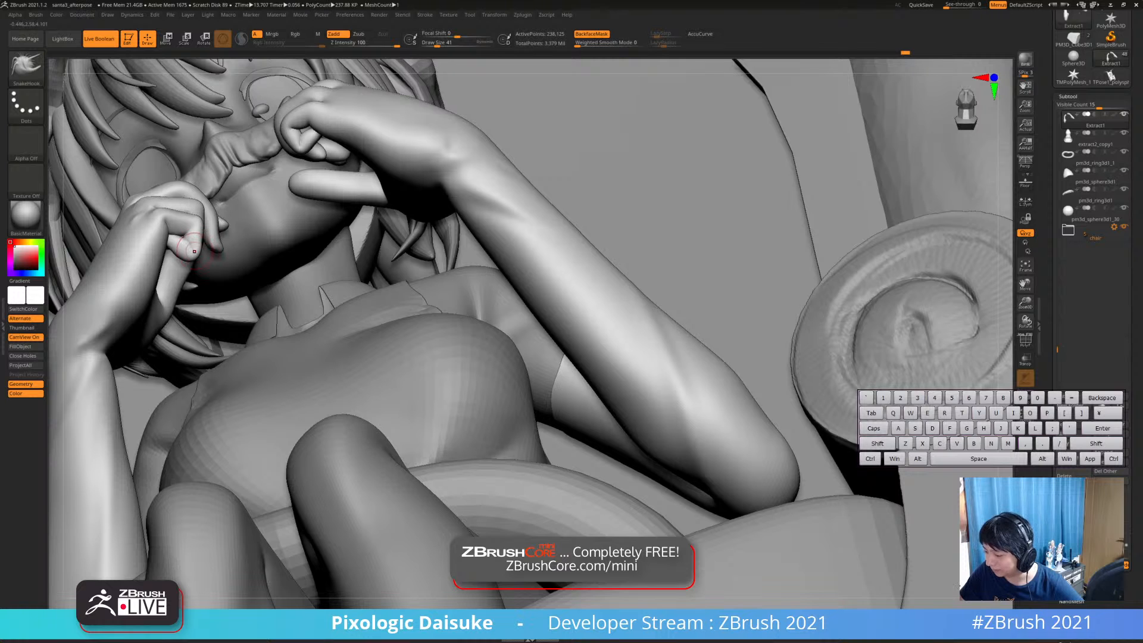
pyautogui.moveTo(203, 244)
pyautogui.keyDown('ctrl'); pyautogui.mouseDown(button='right')
pyautogui.moveTo(201, 263)
pyautogui.moveTo(189, 251)
pyautogui.mouseUp(button='right'); pyautogui.keyUp('ctrl')
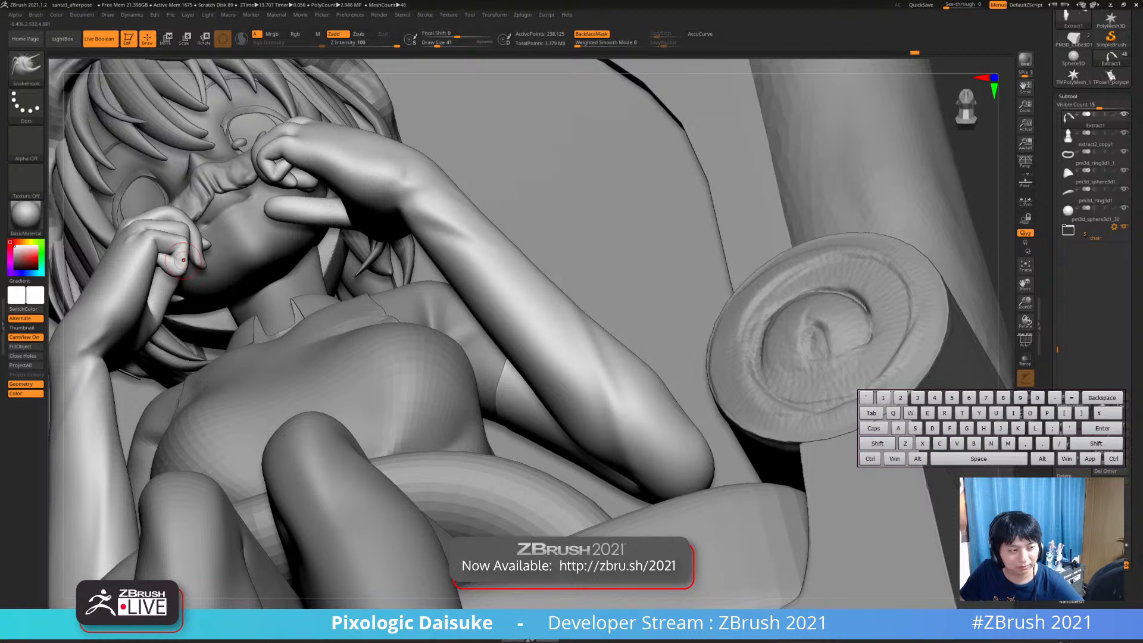
# Adjust the curled fingers of the girl's left hand with short SnakeHook pulls
pyautogui.moveTo(288, 165); pyautogui.dragTo(279, 176, button='right')
pyautogui.moveTo(263, 185); pyautogui.dragTo(269, 186)
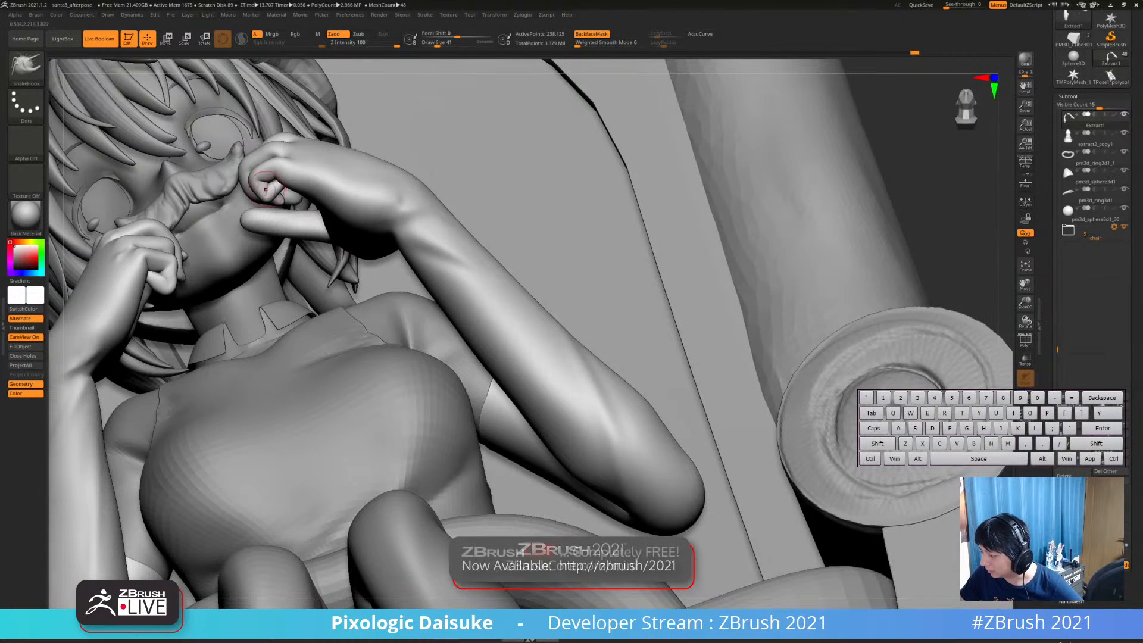
pyautogui.moveTo(271, 179); pyautogui.dragTo(276, 191, button='right')
pyautogui.moveTo(276, 188); pyautogui.dragTo(275, 183)
pyautogui.moveTo(276, 183); pyautogui.dragTo(309, 172, button='right')
pyautogui.moveTo(315, 159); pyautogui.dragTo(312, 162)
pyautogui.keyDown('alt'); pyautogui.moveTo(292, 153); pyautogui.dragTo(296, 226, button='right'); pyautogui.keyUp('alt')
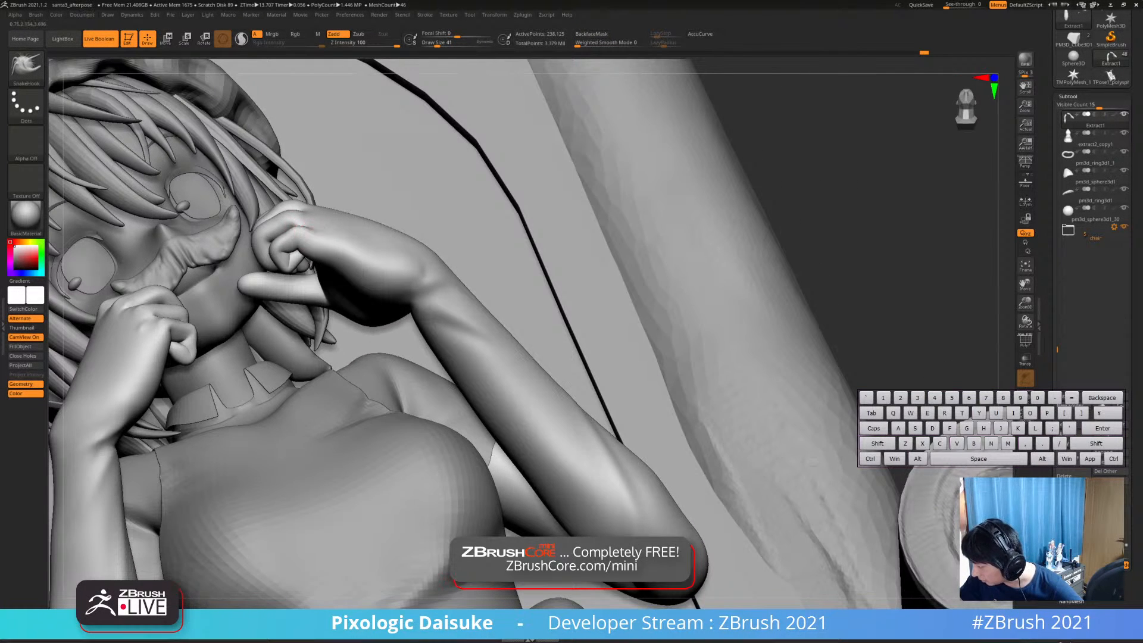
pyautogui.moveTo(307, 172); pyautogui.dragTo(338, 392, button='right')
pyautogui.moveTo(372, 294)
pyautogui.mouseDown(button='right')
pyautogui.moveTo(346, 351)
pyautogui.moveTo(331, 357)
pyautogui.moveTo(254, 265)
pyautogui.moveTo(252, 311)
pyautogui.moveTo(287, 333)
pyautogui.moveTo(284, 310)
pyautogui.moveTo(266, 310)
pyautogui.mouseUp(button='right')
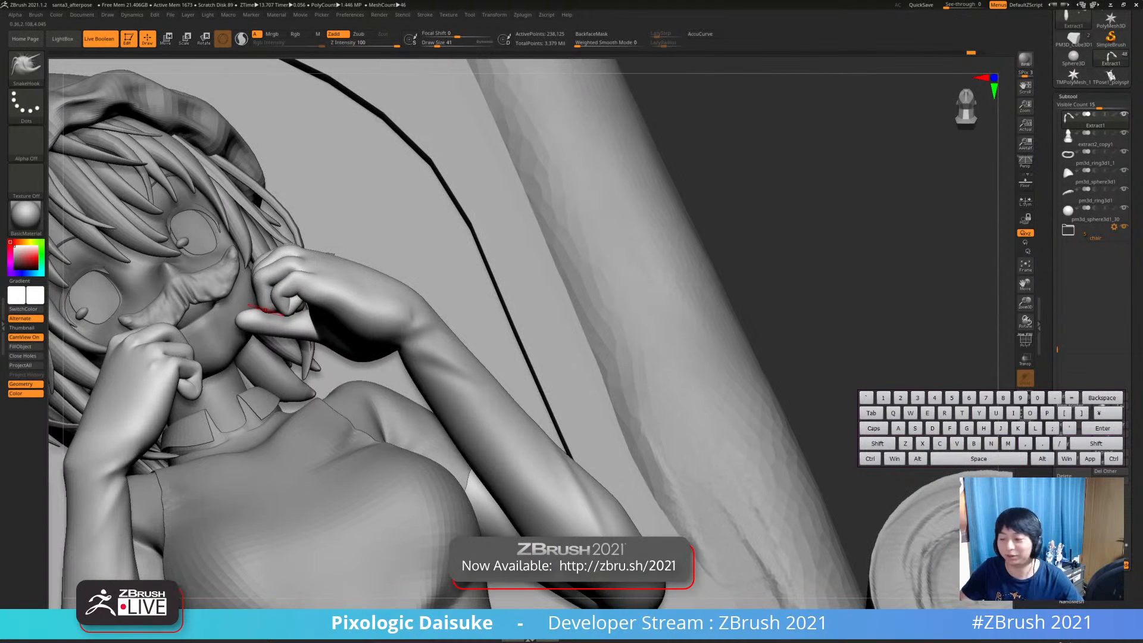
# Sculpt the knuckles on the back of the left hand with MAHcut Mech A at draw size 41
pyautogui.click(27, 65)
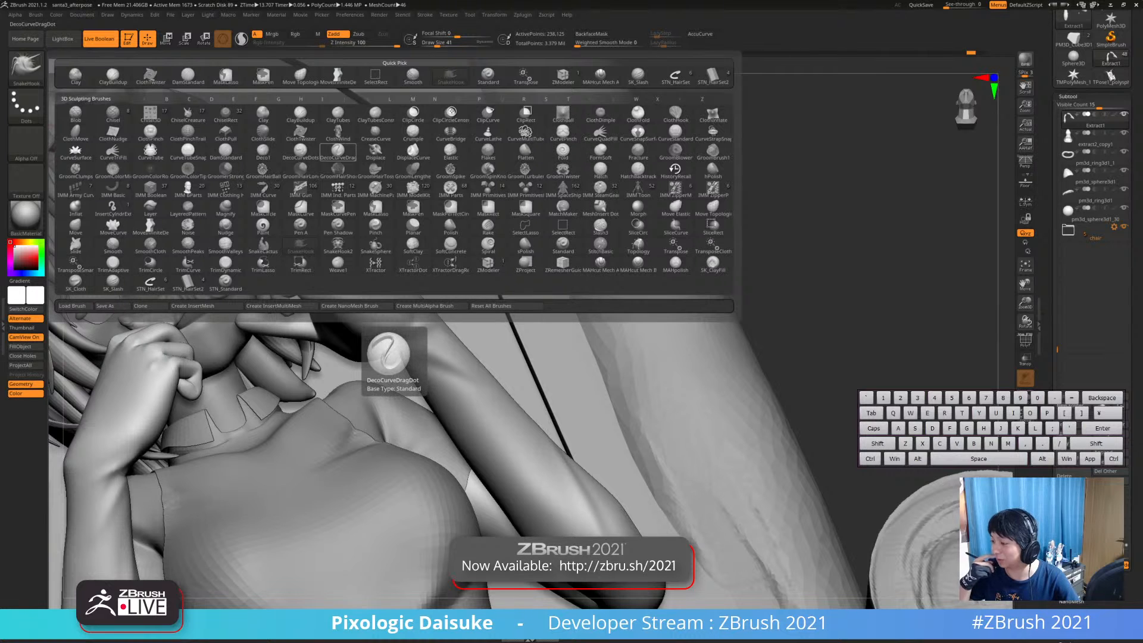
pyautogui.click(600, 73)
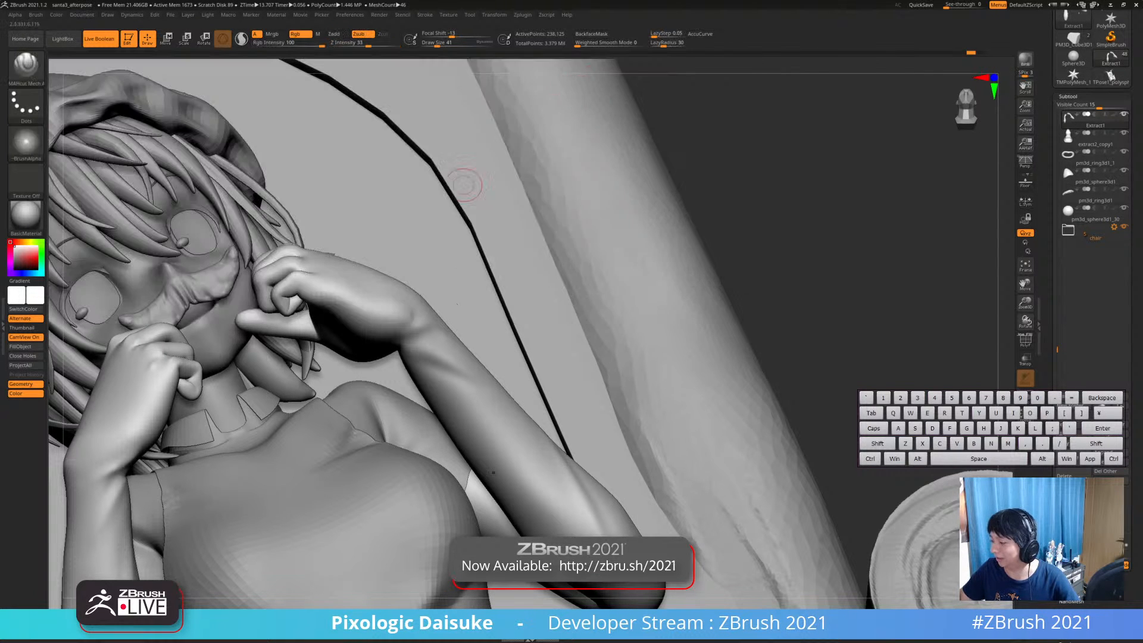
pyautogui.moveTo(334, 205)
pyautogui.mouseDown(button='right')
pyautogui.moveTo(304, 267)
pyautogui.moveTo(286, 238)
pyautogui.mouseUp(button='right')
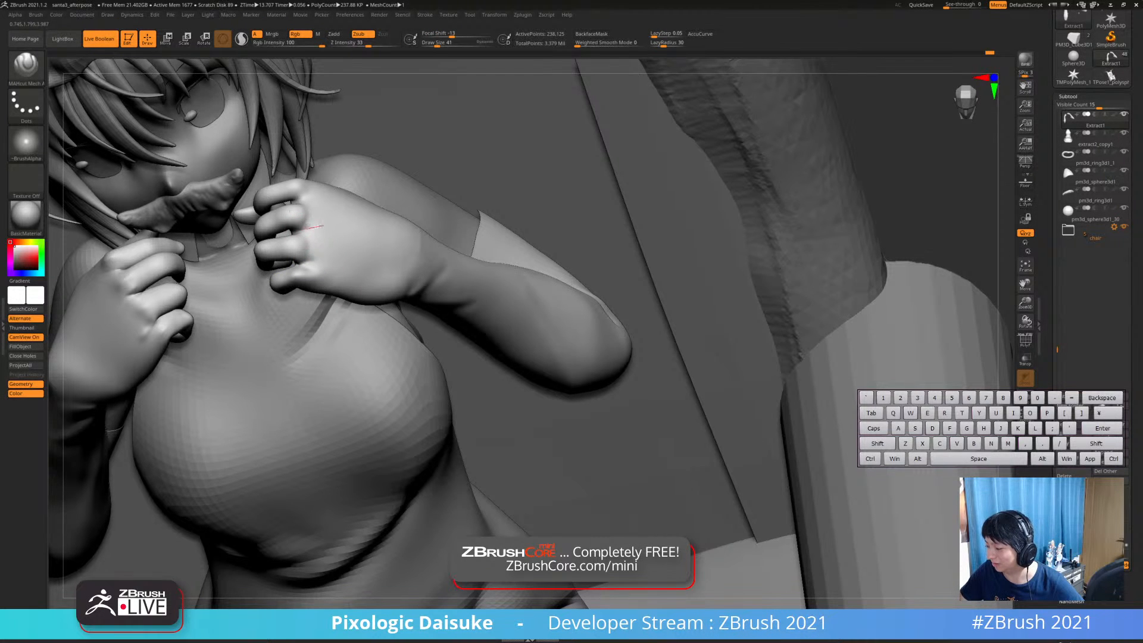
pyautogui.moveTo(323, 226); pyautogui.dragTo(324, 226)
pyautogui.moveTo(313, 233); pyautogui.dragTo(309, 260, button='right')
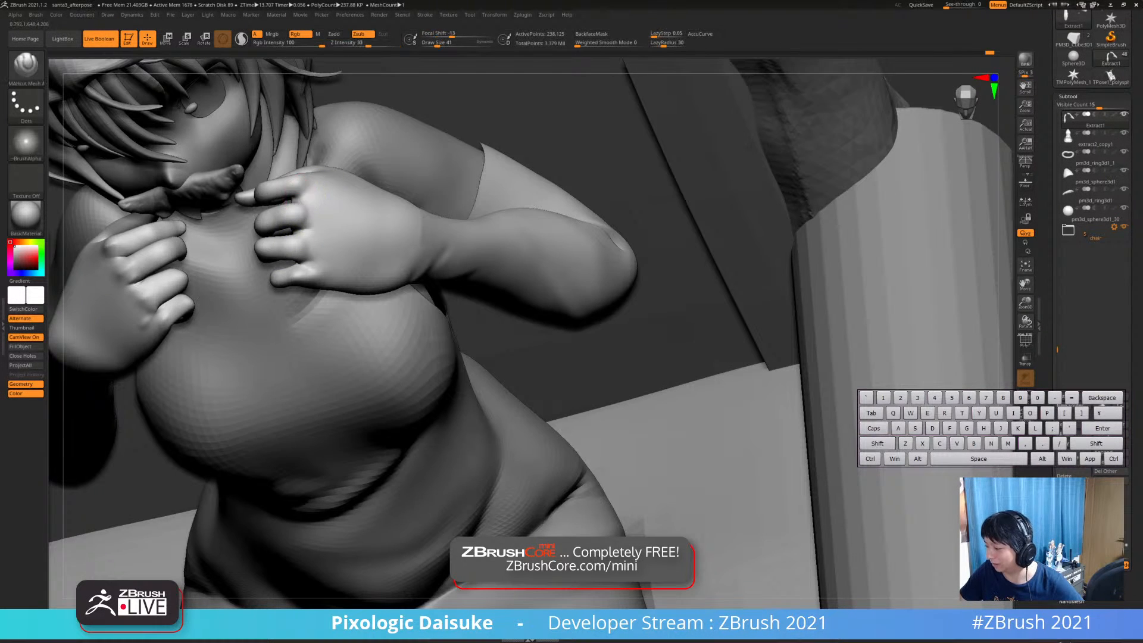
pyautogui.moveTo(303, 195); pyautogui.dragTo(320, 192)
# Sculpt across the left wrist with MAHcut Mech A and smooth the transition into the hand
pyautogui.moveTo(276, 280); pyautogui.dragTo(386, 239, button='right')
pyautogui.moveTo(385, 238); pyautogui.dragTo(378, 251)
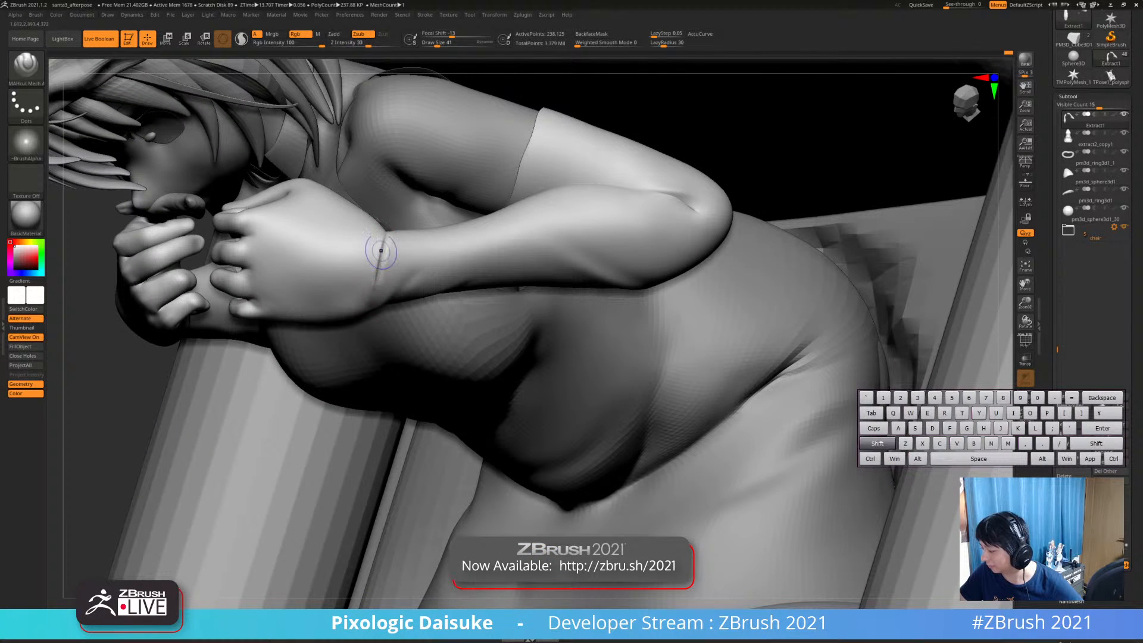
pyautogui.keyDown('shift'); pyautogui.moveTo(372, 297); pyautogui.dragTo(380, 250); pyautogui.keyUp('shift')
pyautogui.moveTo(381, 250); pyautogui.dragTo(400, 194, button='right')
pyautogui.press('shift')
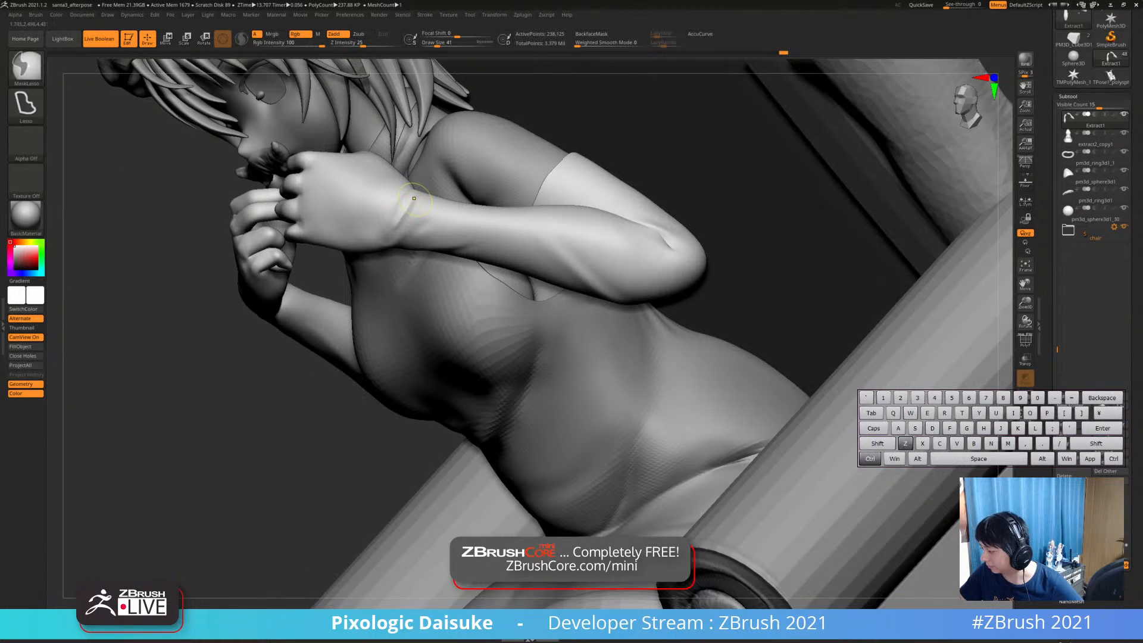
# Clean up the back of the girl's left hand and thumb base with MAHcut Mech A and light smoothing
pyautogui.press('shift')
pyautogui.press('alt')
pyautogui.press('shift')
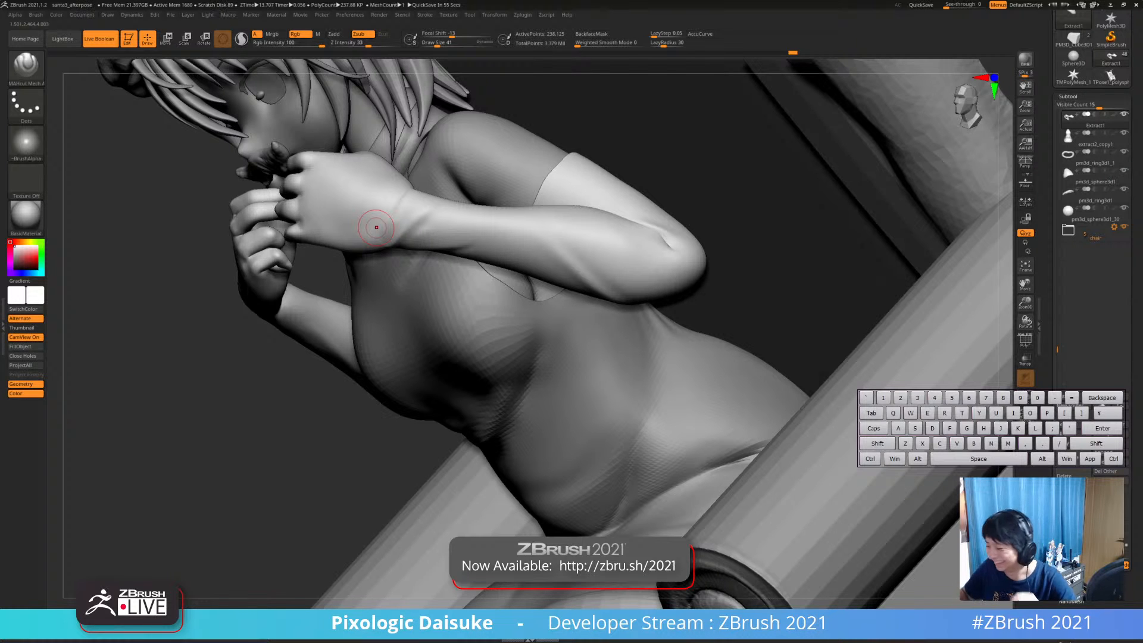
pyautogui.moveTo(377, 228); pyautogui.dragTo(369, 291, button='right')
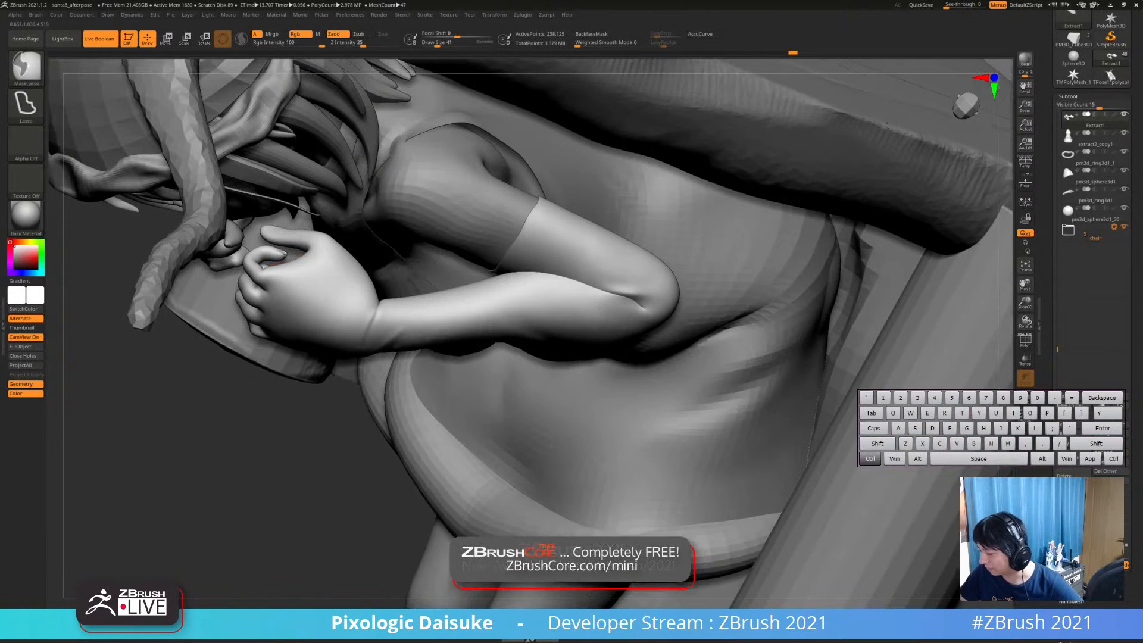
pyautogui.keyDown('ctrl'); pyautogui.moveTo(274, 262); pyautogui.dragTo(306, 247, button='right'); pyautogui.keyUp('ctrl')
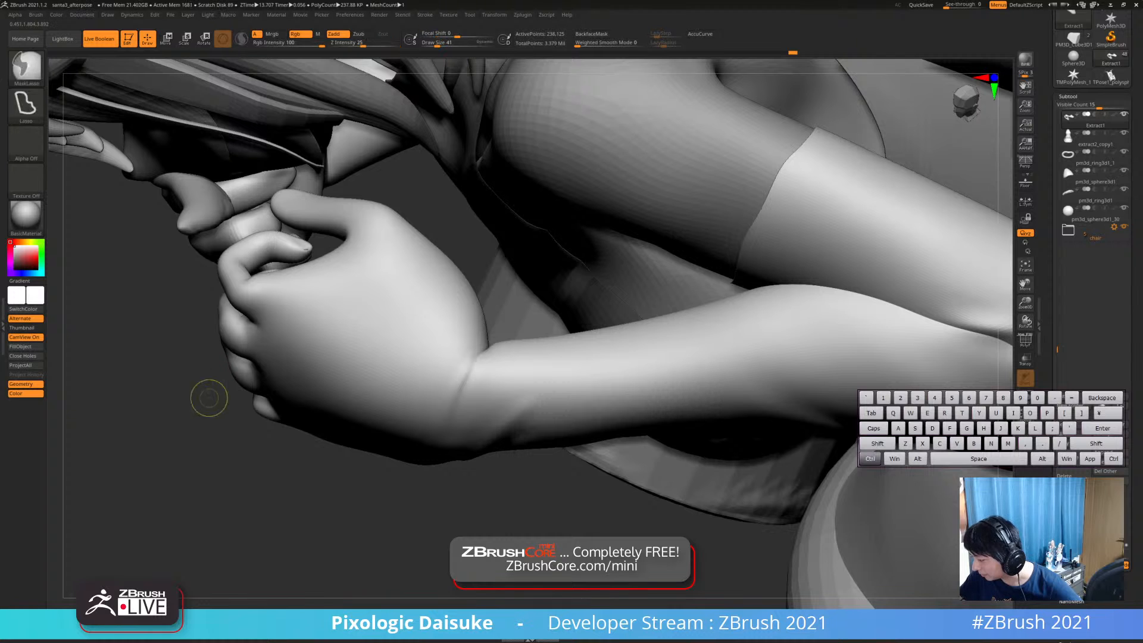
pyautogui.keyDown('shift'); pyautogui.moveTo(310, 248); pyautogui.dragTo(306, 251); pyautogui.keyUp('shift')
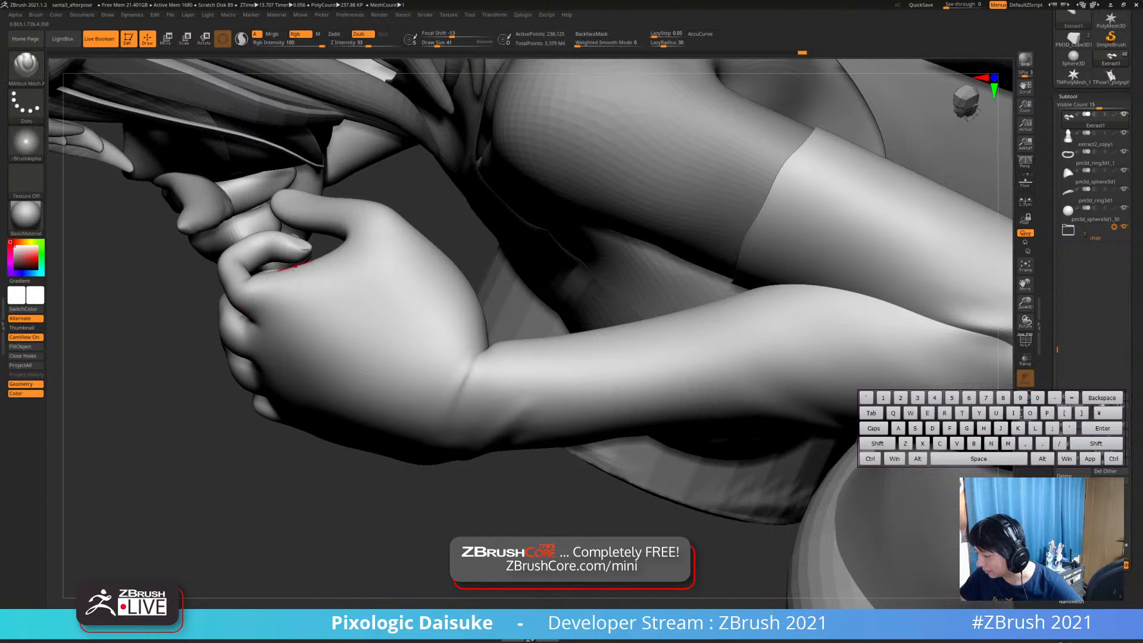
# Refine the thumb side and finger contours of the left hand with SnakeHook at draw size 41, smoothing lightly
pyautogui.press('b')
pyautogui.press('s')
pyautogui.press('h')
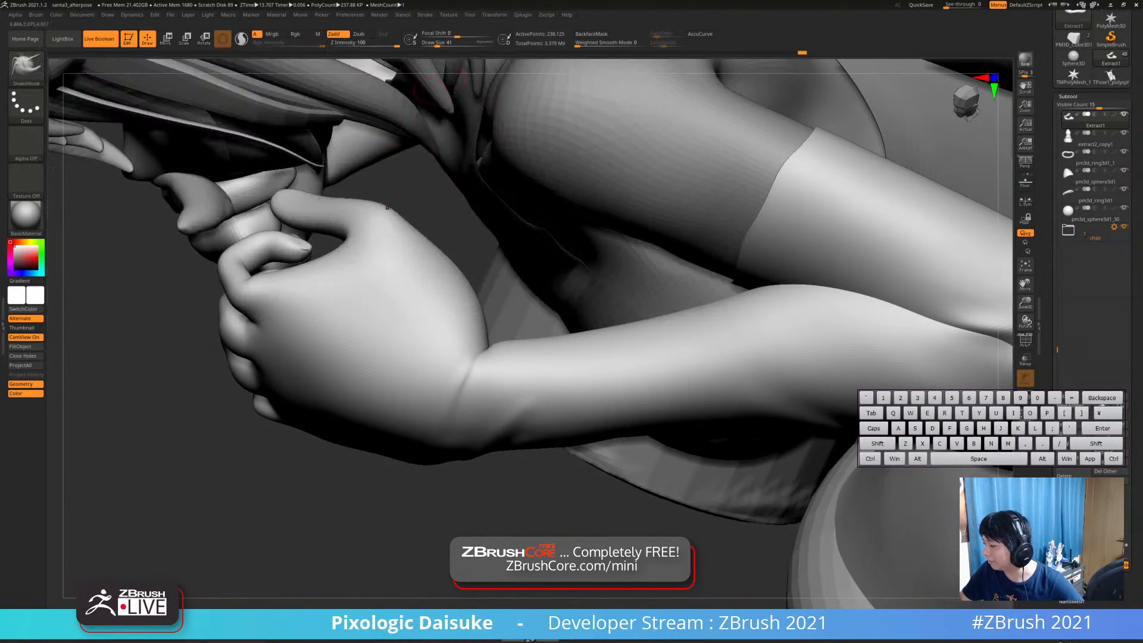
pyautogui.moveTo(369, 346)
pyautogui.keyDown('ctrl'); pyautogui.mouseDown(button='right')
pyautogui.moveTo(369, 322)
pyautogui.moveTo(410, 405)
pyautogui.moveTo(410, 452)
pyautogui.mouseUp(button='right'); pyautogui.keyUp('ctrl')
pyautogui.moveTo(410, 452); pyautogui.dragTo(351, 441, button='right')
pyautogui.keyDown('ctrl'); pyautogui.moveTo(349, 381); pyautogui.dragTo(344, 337, button='right'); pyautogui.keyUp('ctrl')
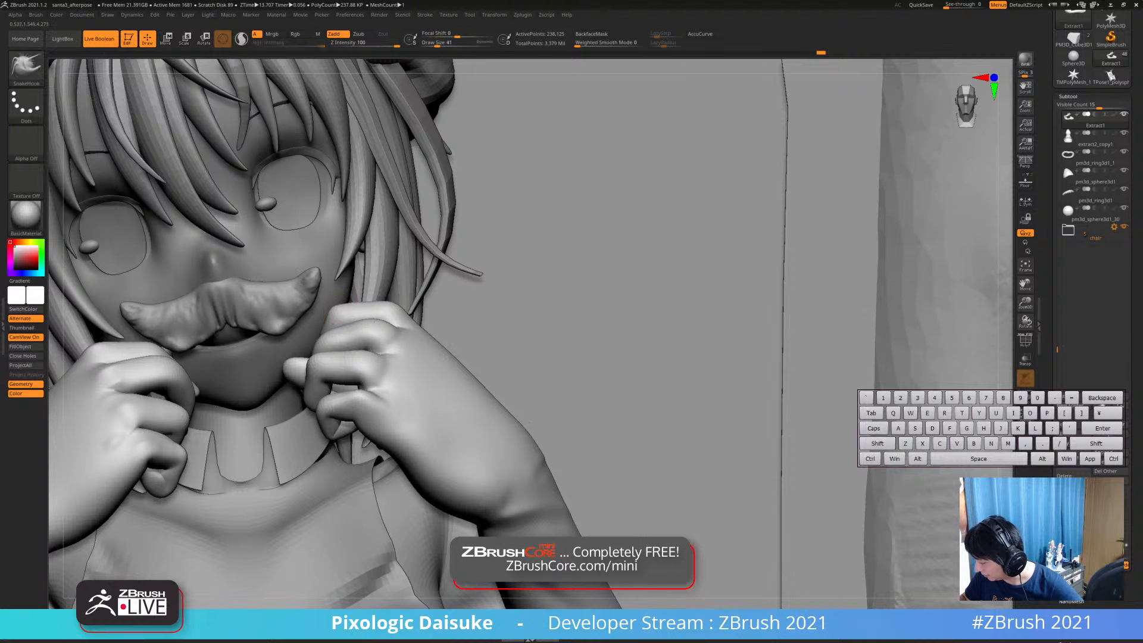
pyautogui.moveTo(357, 286)
pyautogui.mouseDown(button='right')
pyautogui.moveTo(381, 272)
pyautogui.moveTo(442, 339)
pyautogui.moveTo(428, 313)
pyautogui.moveTo(491, 311)
pyautogui.moveTo(439, 305)
pyautogui.mouseUp(button='right')
pyautogui.press('shift')
pyautogui.keyDown('ctrl'); pyautogui.moveTo(358, 257); pyautogui.dragTo(324, 225, button='right'); pyautogui.keyUp('ctrl')
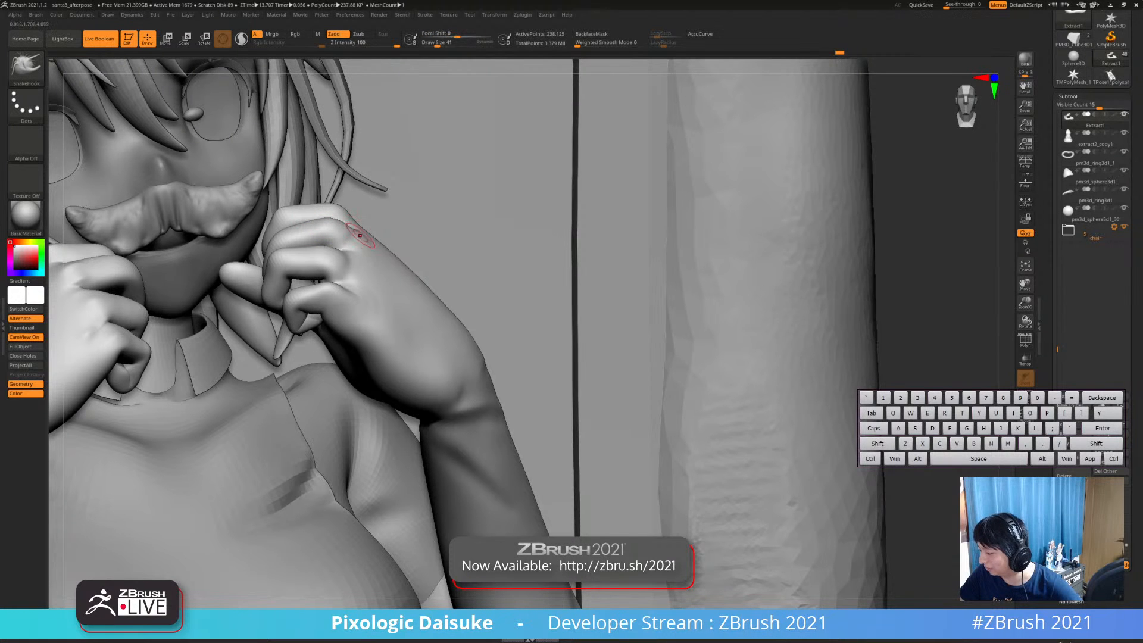
pyautogui.press('shift')
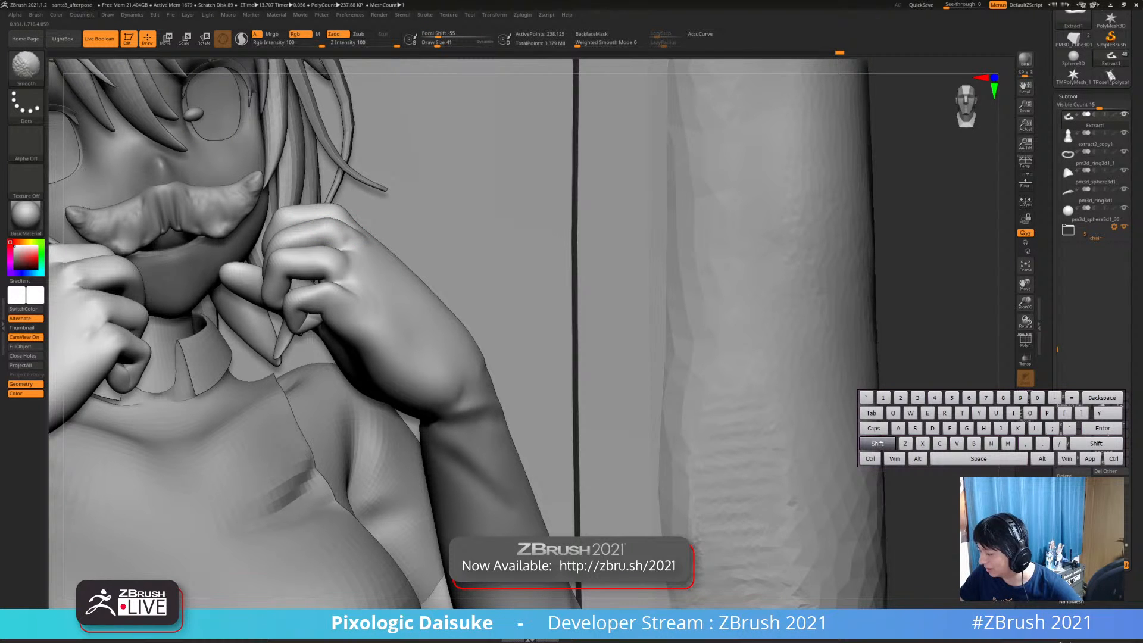
# Reshape the knuckle line on the left hand with SnakeHook at draw size 65, smoothing between adjustments
pyautogui.moveTo(372, 229)
pyautogui.mouseDown(button='right')
pyautogui.moveTo(306, 216)
pyautogui.moveTo(319, 215)
pyautogui.moveTo(310, 227)
pyautogui.moveTo(353, 227)
pyautogui.mouseUp(button='right')
pyautogui.click(446, 43)
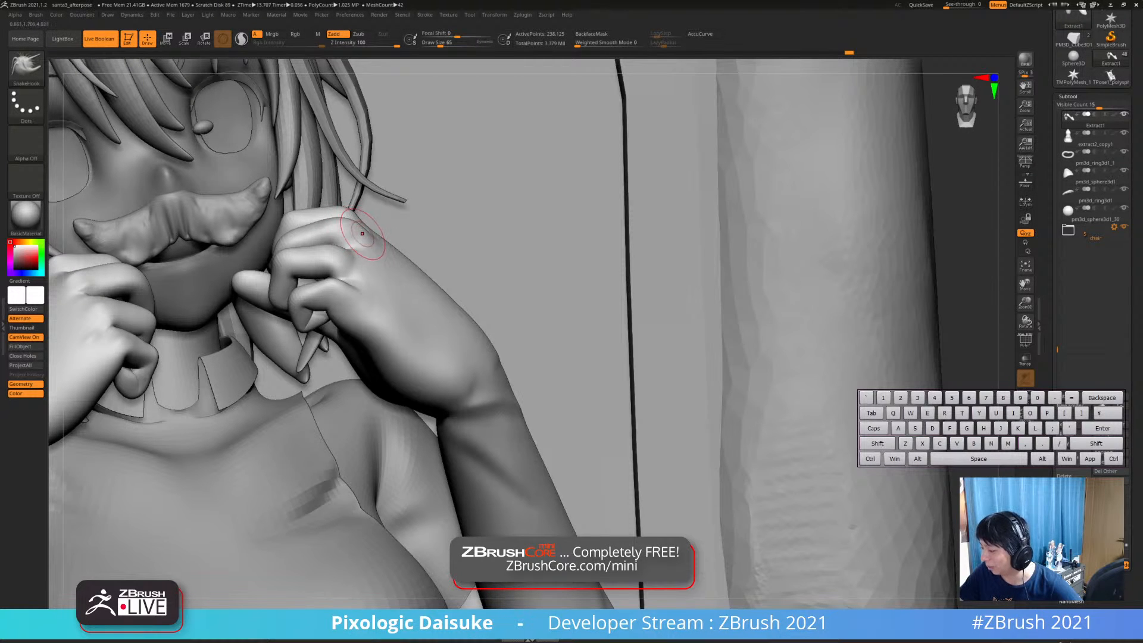
pyautogui.moveTo(364, 233); pyautogui.dragTo(358, 256, button='right')
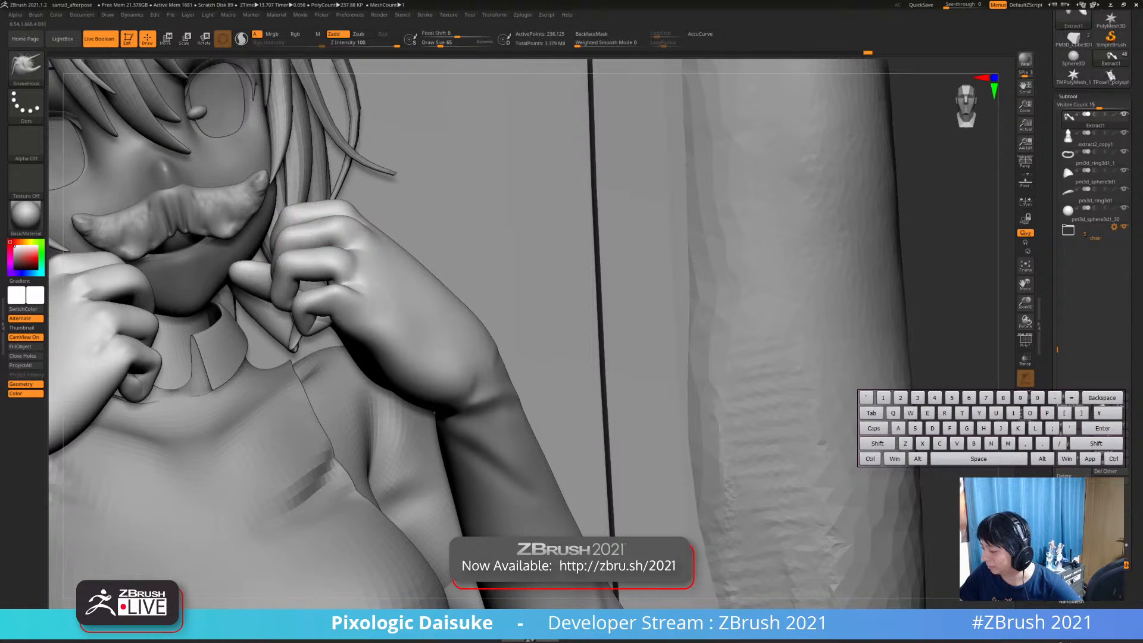
pyautogui.moveTo(326, 244)
pyautogui.keyDown('ctrl'); pyautogui.mouseDown(button='right')
pyautogui.moveTo(321, 210)
pyautogui.moveTo(327, 238)
pyautogui.mouseUp(button='right'); pyautogui.keyUp('ctrl')
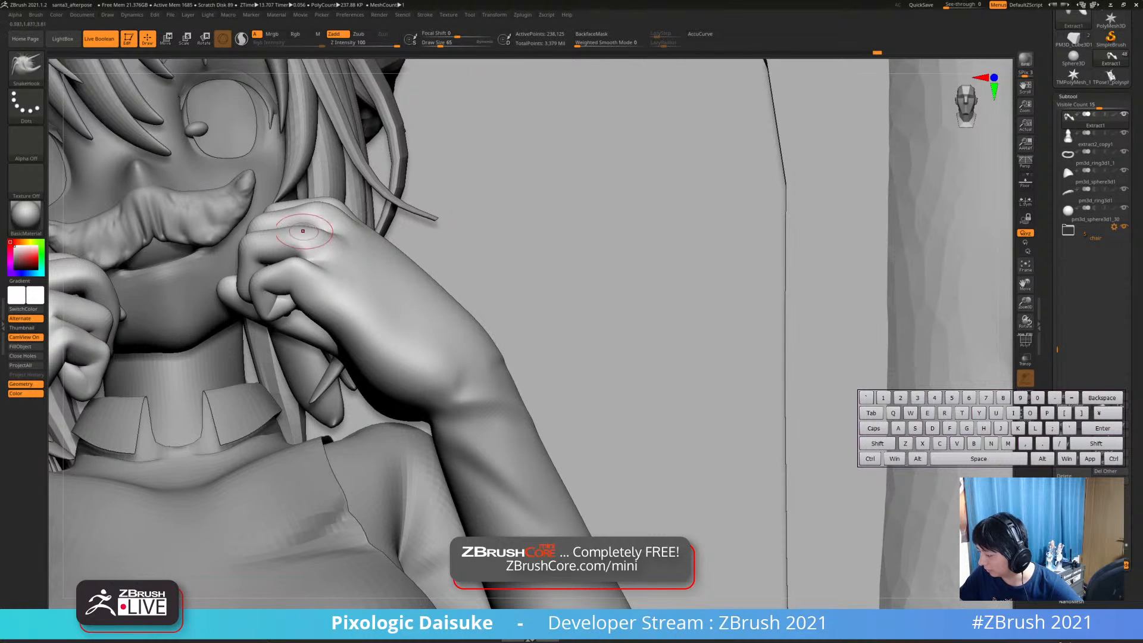
pyautogui.moveTo(308, 237)
pyautogui.mouseDown(button='right')
pyautogui.moveTo(293, 196)
pyautogui.moveTo(325, 239)
pyautogui.moveTo(334, 232)
pyautogui.mouseUp(button='right')
pyautogui.hotkey('shift', 's')
pyautogui.moveTo(333, 232); pyautogui.dragTo(326, 249, button='right')
pyautogui.keyDown('shift'); pyautogui.moveTo(327, 250); pyautogui.dragTo(317, 243); pyautogui.keyUp('shift')
pyautogui.moveTo(316, 243); pyautogui.dragTo(298, 209, button='right')
pyautogui.hotkey('shift', 's')
# Pull the left hand's upper knuckle slightly outward with SnakeHook to round off its outer contour
pyautogui.moveTo(324, 318)
pyautogui.keyDown('ctrl'); pyautogui.mouseDown(button='right')
pyautogui.moveTo(327, 297)
pyautogui.moveTo(331, 322)
pyautogui.mouseUp(button='right'); pyautogui.keyUp('ctrl')
pyautogui.moveTo(331, 322); pyautogui.dragTo(337, 278, button='right')
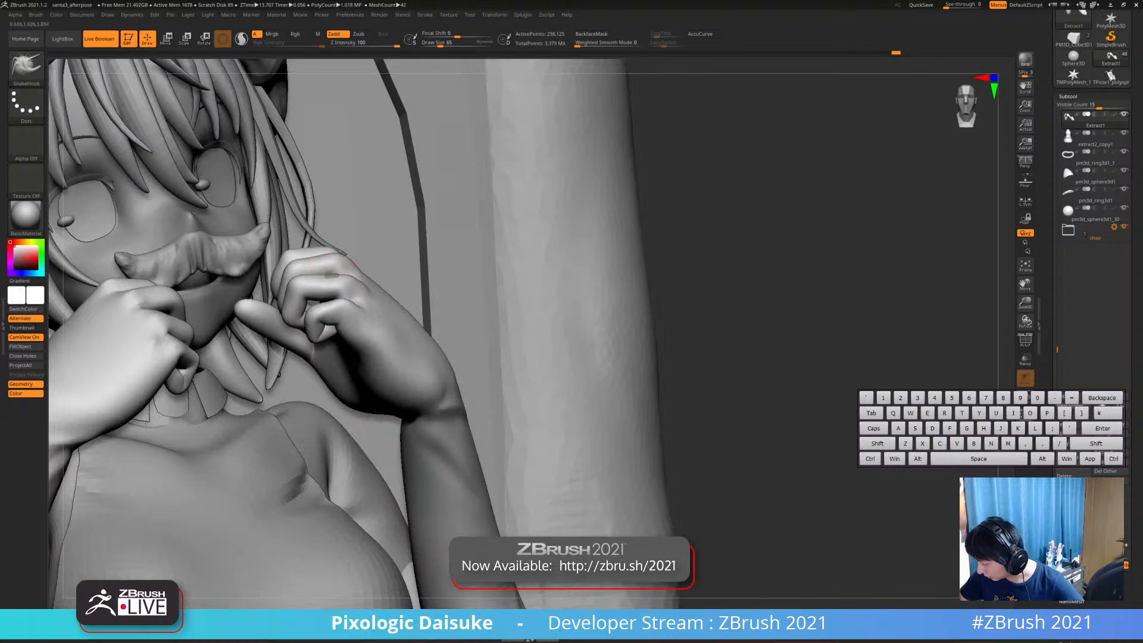
pyautogui.moveTo(343, 281); pyautogui.dragTo(350, 284)
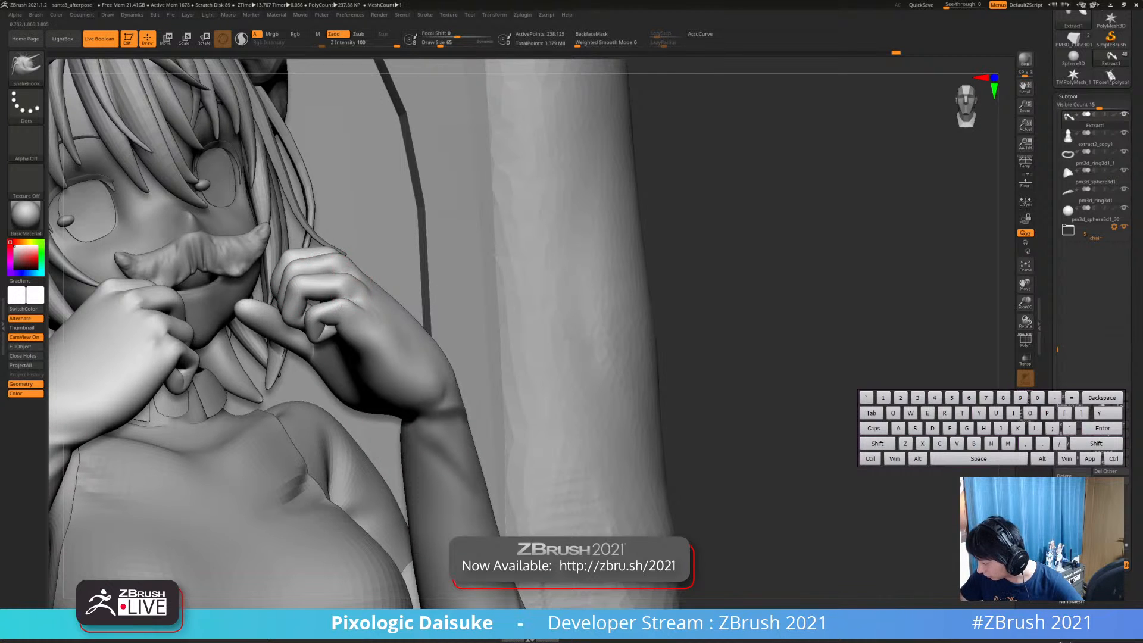
pyautogui.moveTo(352, 284)
pyautogui.keyDown('ctrl'); pyautogui.mouseDown(button='right')
pyautogui.moveTo(400, 316)
pyautogui.moveTo(370, 234)
pyautogui.moveTo(362, 279)
pyautogui.mouseUp(button='right'); pyautogui.keyUp('ctrl')
pyautogui.keyDown('shift'); pyautogui.moveTo(362, 280); pyautogui.dragTo(353, 323, button='right'); pyautogui.keyUp('shift')
# Select the dress subtool extract2_copy1 and raise it by two subdivision levels
pyautogui.keyDown('alt'); pyautogui.click(342, 384); pyautogui.keyUp('alt')
pyautogui.keyDown('alt'); pyautogui.moveTo(342, 383); pyautogui.dragTo(341, 297, button='right'); pyautogui.keyUp('alt')
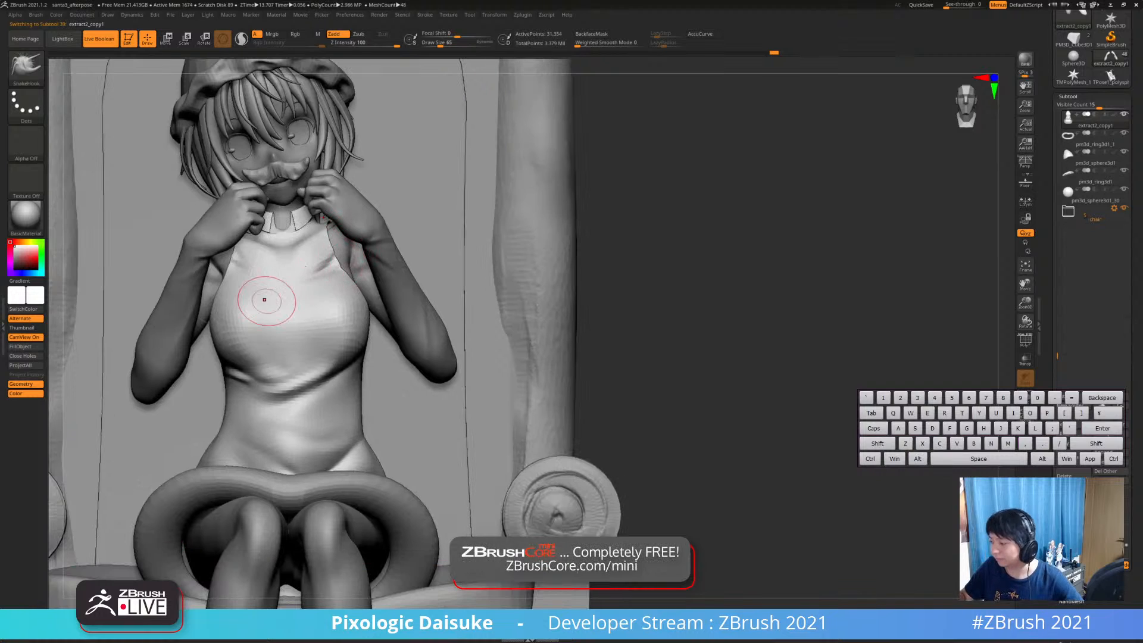
pyautogui.press('d')
pyautogui.press('d')
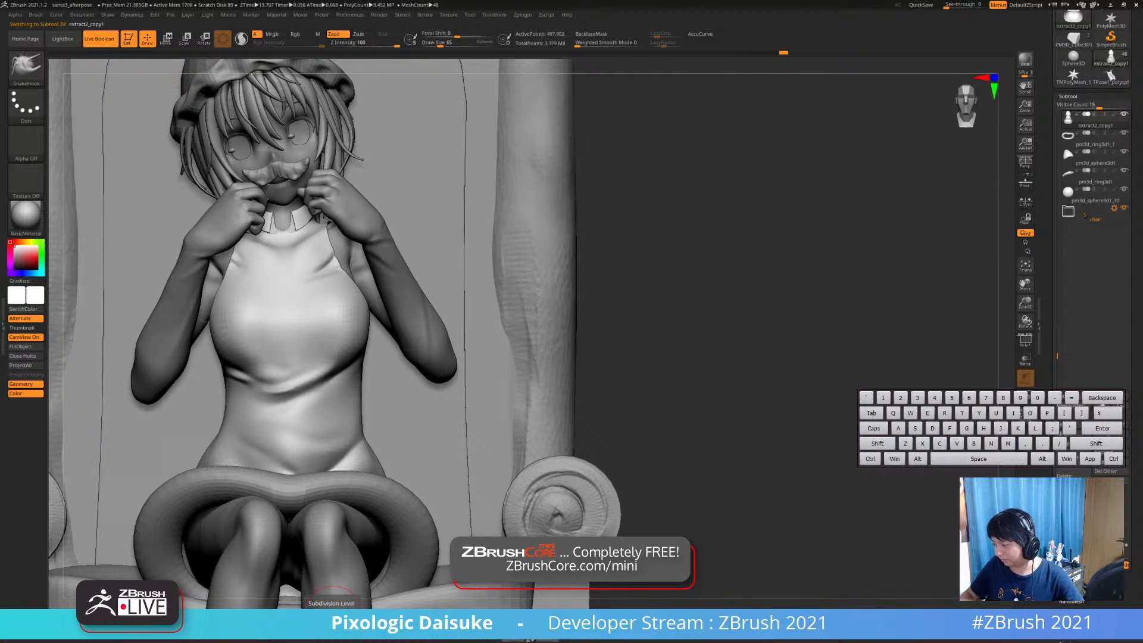
# Refine the folds across the dress's chest with DamStandard at draw size 46, smoothing them and undoing the unwanted stroke
pyautogui.click(26, 66)
pyautogui.click(27, 67)
pyautogui.press('d')
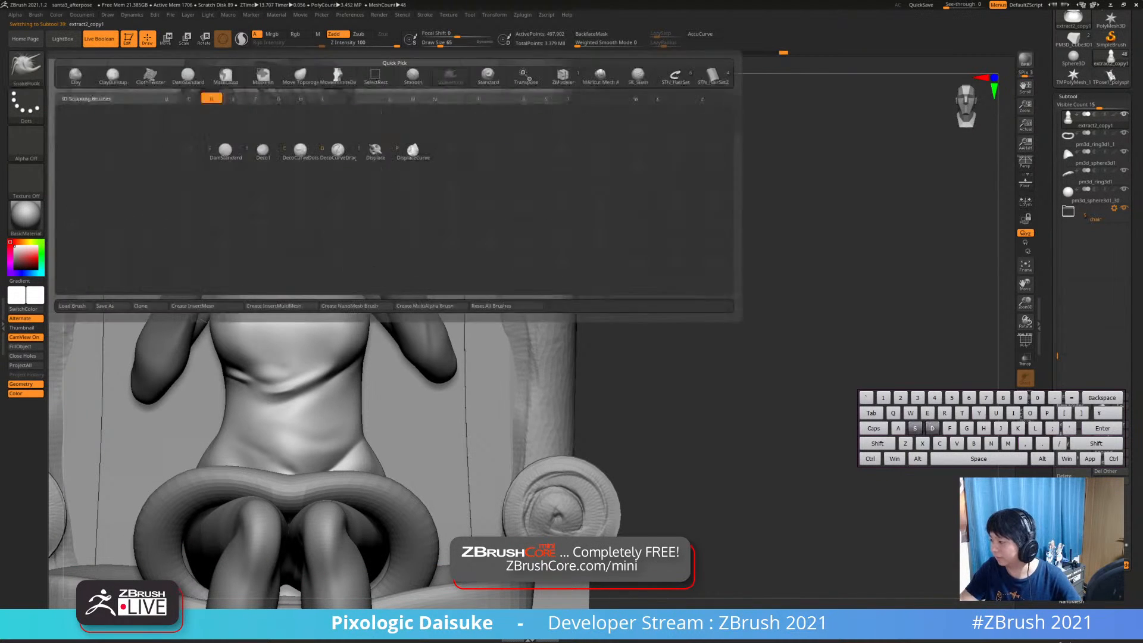
pyautogui.press('s')
pyautogui.click(437, 45)
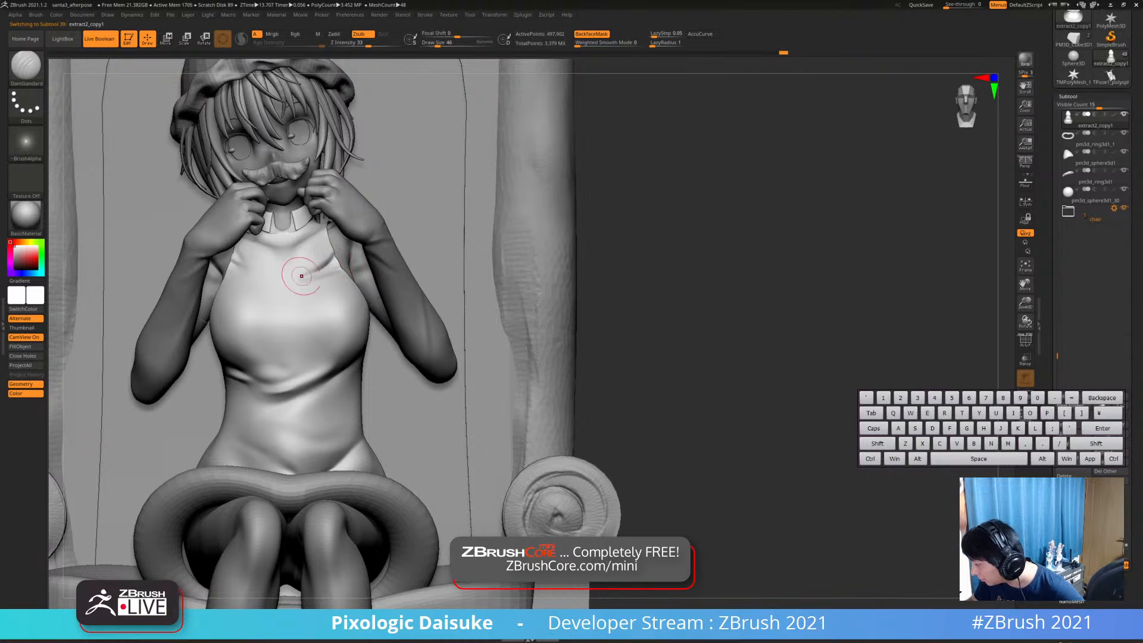
pyautogui.press('shift')
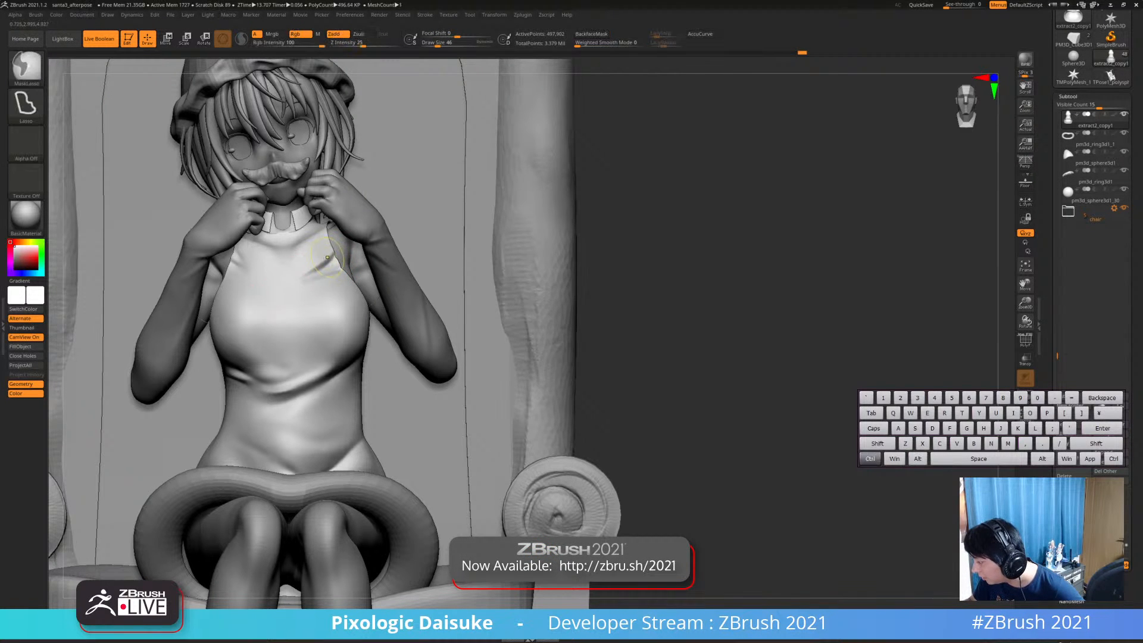
pyautogui.keyDown('shift'); pyautogui.moveTo(262, 293); pyautogui.dragTo(300, 277); pyautogui.keyUp('shift')
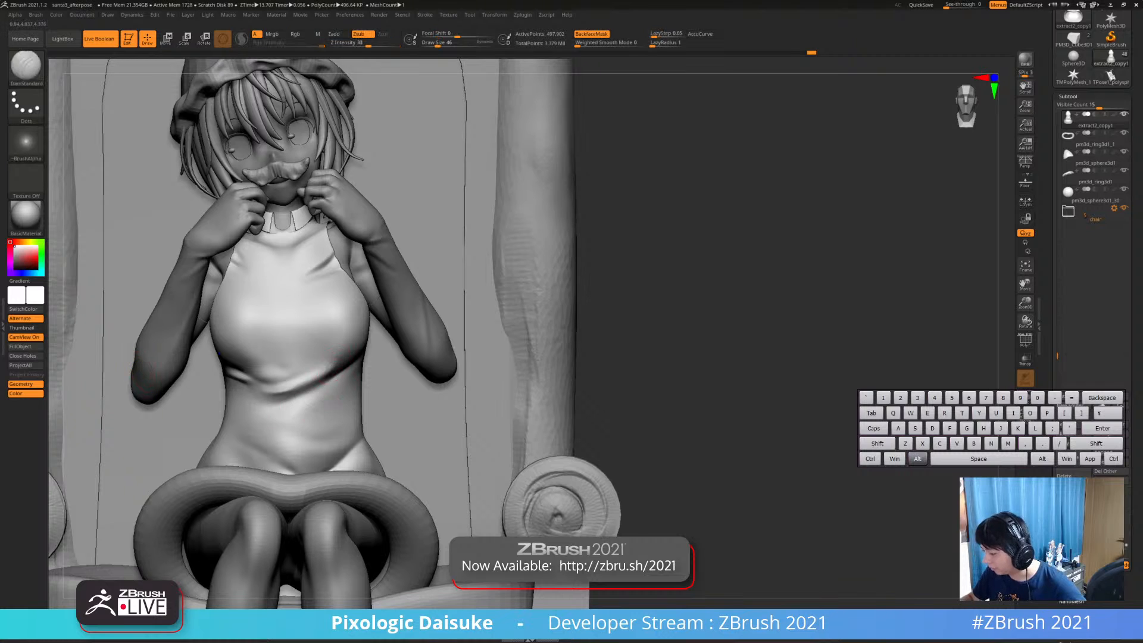
pyautogui.keyDown('alt'); pyautogui.moveTo(119, 363); pyautogui.dragTo(120, 332); pyautogui.keyUp('alt')
pyautogui.keyDown('alt'); pyautogui.moveTo(299, 227); pyautogui.dragTo(291, 201); pyautogui.keyUp('alt')
pyautogui.hotkey('ctrl', 'z')
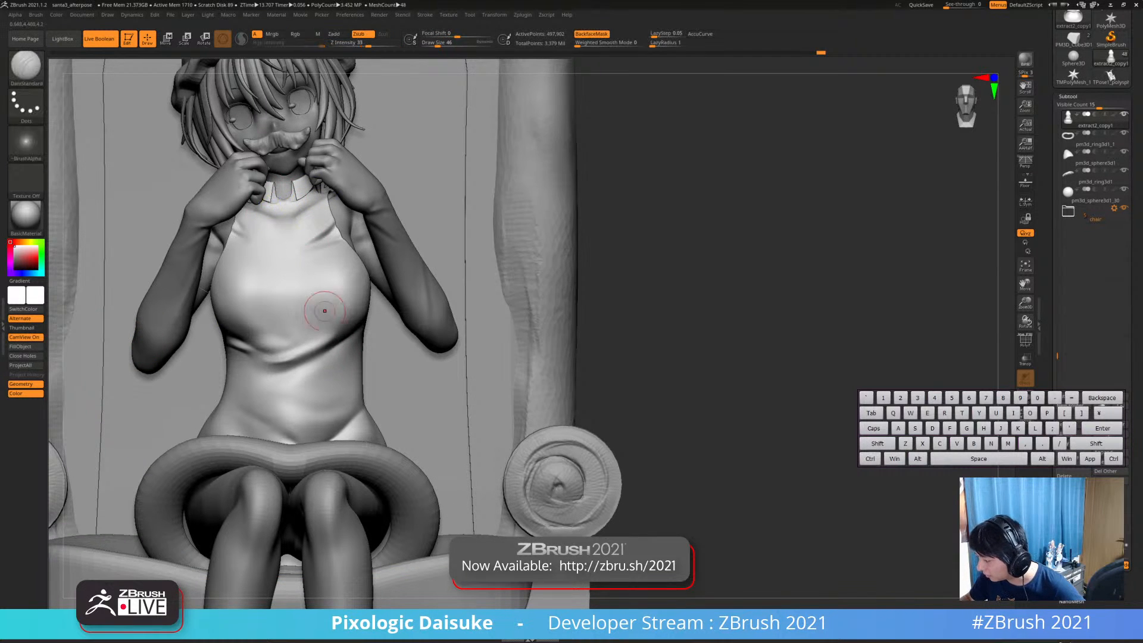
# Rework the fold across the dress's lower waist with DamStandard strokes and light smoothing
pyautogui.moveTo(332, 440)
pyautogui.keyDown('alt'); pyautogui.mouseDown()
pyautogui.moveTo(326, 399)
pyautogui.moveTo(261, 312)
pyautogui.mouseUp(); pyautogui.keyUp('alt')
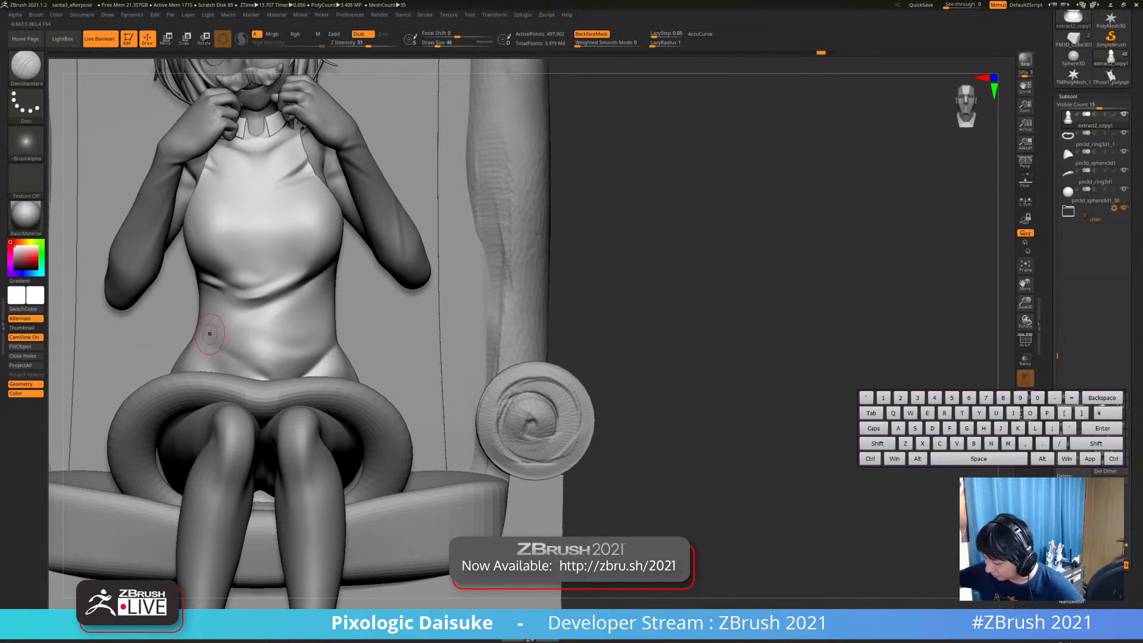
pyautogui.hotkey('ctrl', 'z')
pyautogui.moveTo(213, 343); pyautogui.dragTo(278, 376)
pyautogui.hotkey('ctrl', 'z')
pyautogui.press('shift')
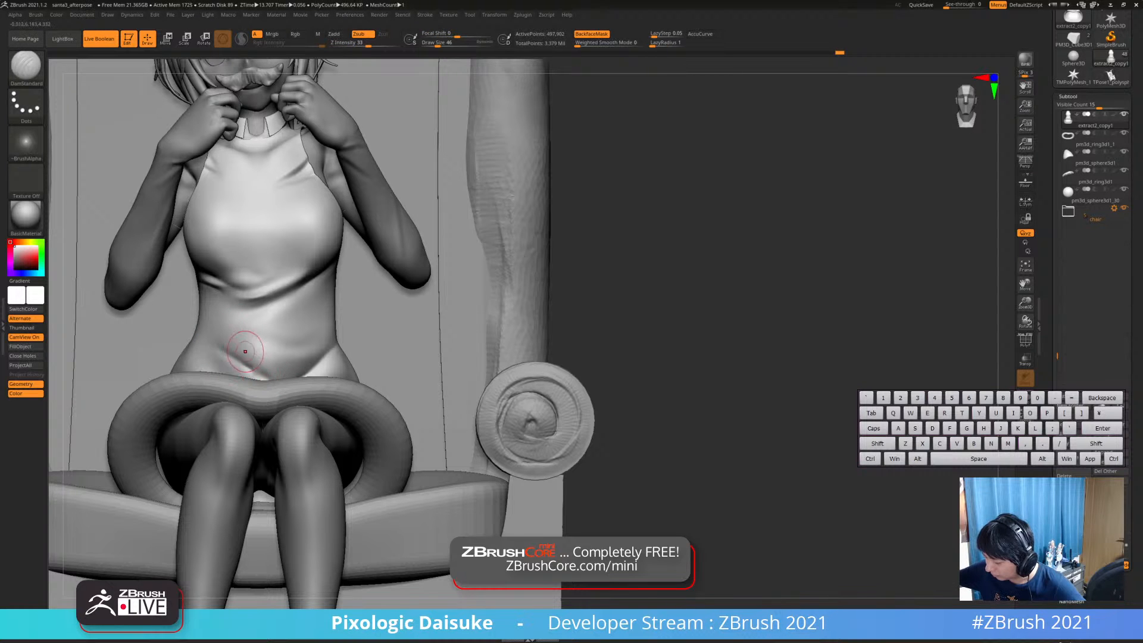
pyautogui.press('shift')
pyautogui.keyDown('alt'); pyautogui.moveTo(276, 332); pyautogui.dragTo(290, 341); pyautogui.keyUp('alt')
# Select the Santa hat subtool pm3d_sphere3d1 and choose the ClothPinch brush
pyautogui.keyDown('alt'); pyautogui.moveTo(378, 239); pyautogui.dragTo(375, 274); pyautogui.keyUp('alt')
pyautogui.keyDown('alt'); pyautogui.click(267, 113); pyautogui.keyUp('alt')
pyautogui.keyDown('alt'); pyautogui.moveTo(357, 191); pyautogui.dragTo(410, 288); pyautogui.keyUp('alt')
pyautogui.moveTo(410, 289); pyautogui.dragTo(523, 285)
pyautogui.press('ctrl')
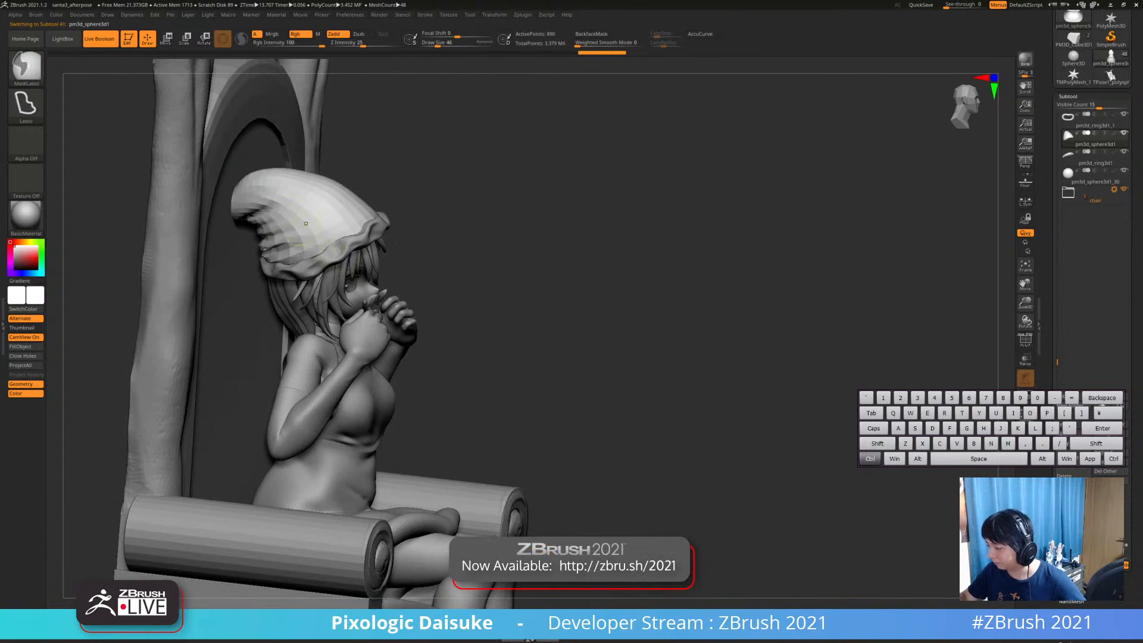
pyautogui.click(26, 67)
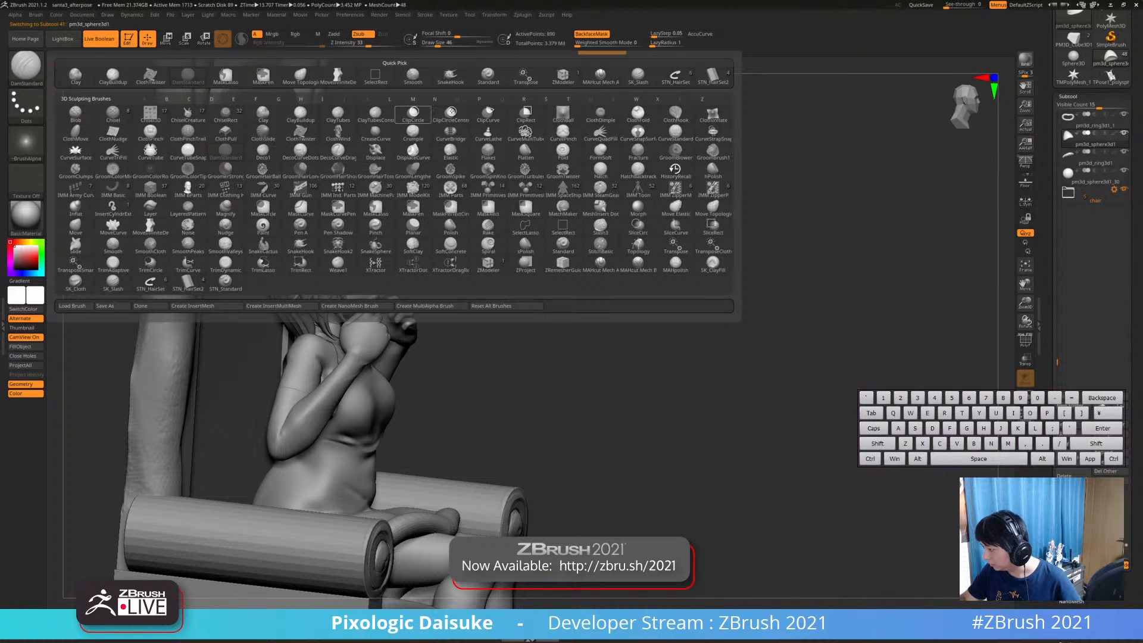
pyautogui.click(151, 133)
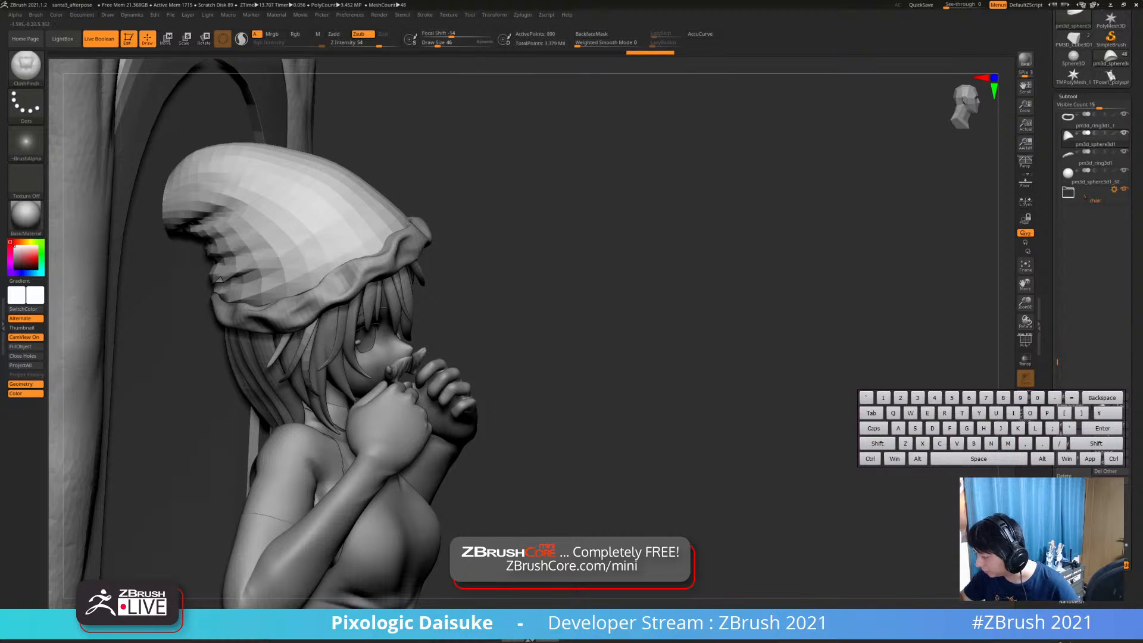
# Try a ClothPinch stroke across the side of the hat at draw size 112
pyautogui.click(447, 43)
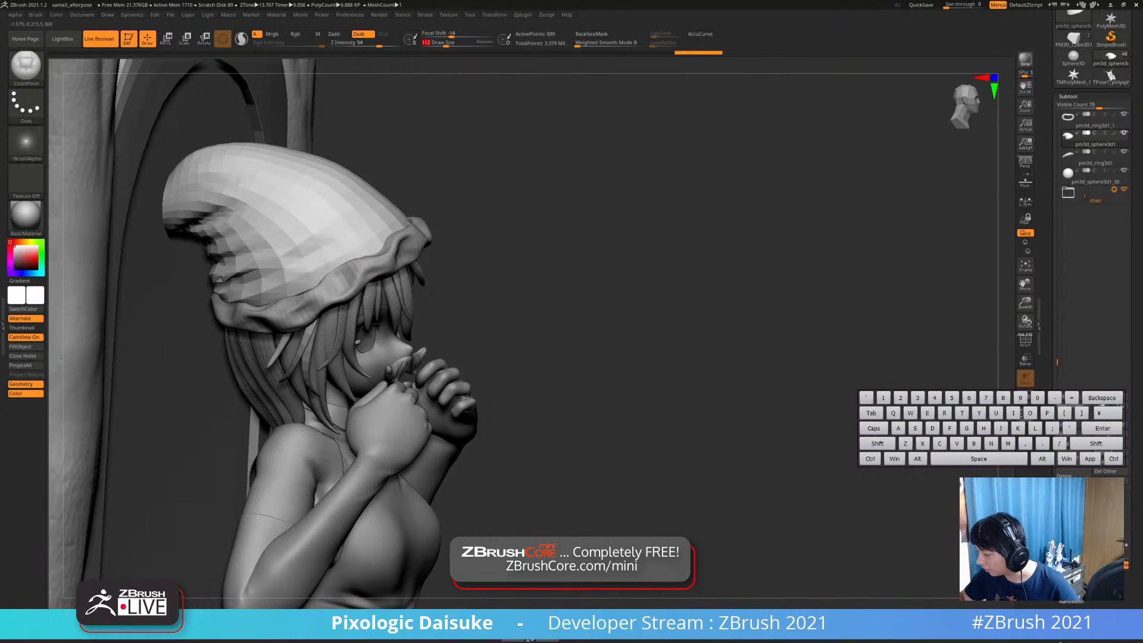
pyautogui.moveTo(358, 226); pyautogui.dragTo(303, 261)
pyautogui.hotkey('ctrl', 'z')
# Raise ClothPinch's Z Intensity, reduce its draw size, and stroke fabric folds across the side of the hat
pyautogui.click(379, 44)
pyautogui.click(434, 43)
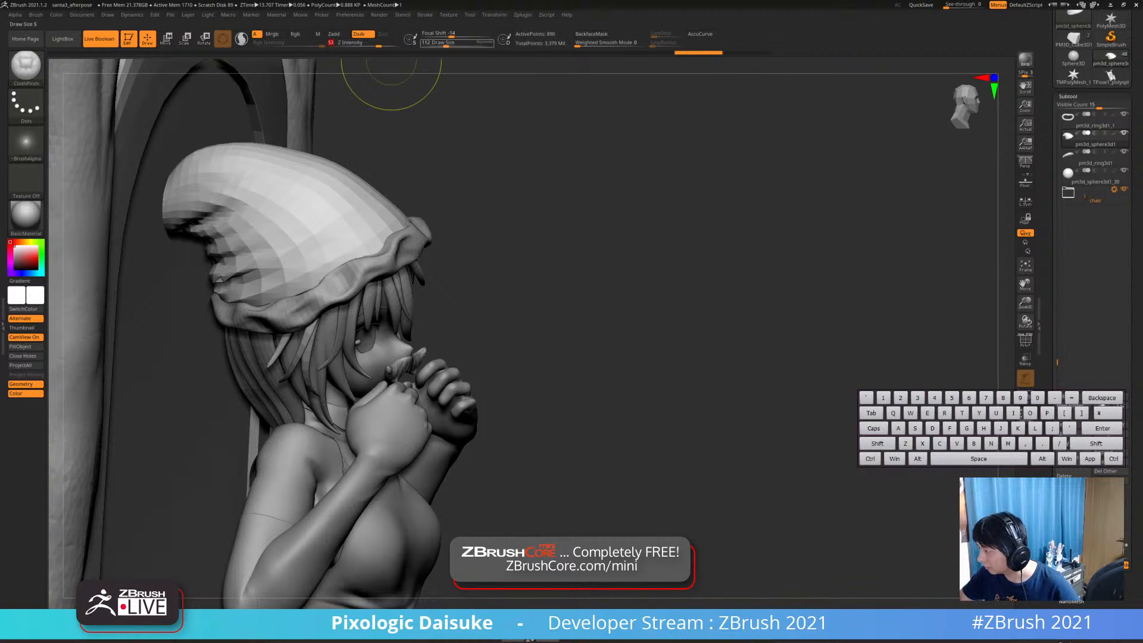
pyautogui.click(388, 43)
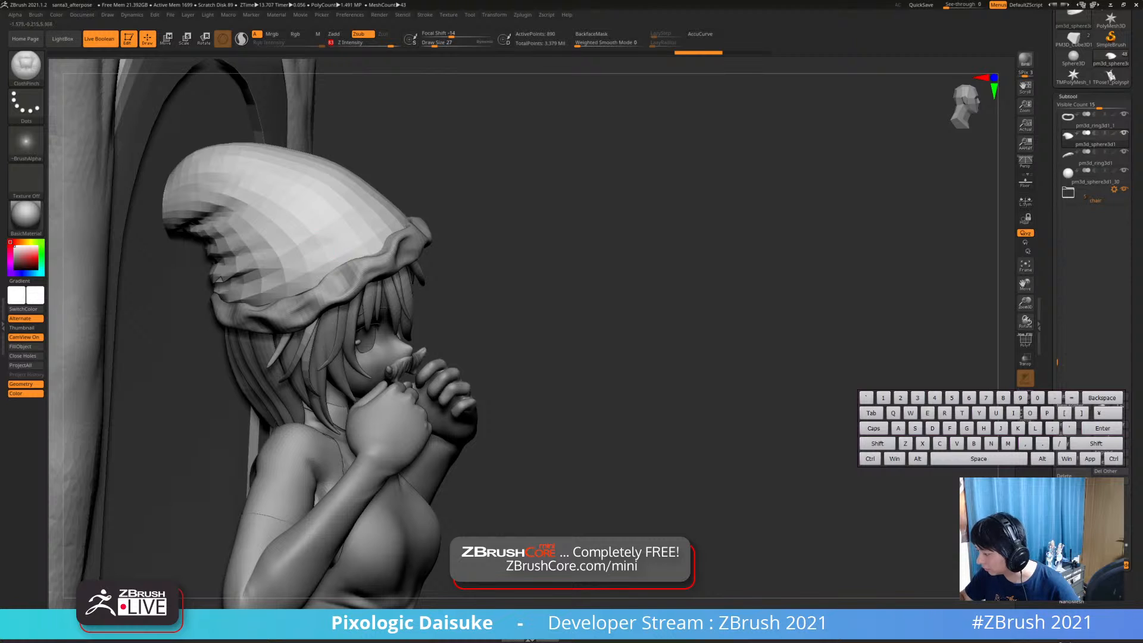
pyautogui.click(443, 43)
pyautogui.moveTo(375, 229)
pyautogui.mouseDown()
pyautogui.moveTo(326, 262)
pyautogui.moveTo(375, 223)
pyautogui.moveTo(310, 250)
pyautogui.moveTo(356, 229)
pyautogui.mouseUp()
pyautogui.moveTo(470, 238); pyautogui.dragTo(461, 318)
pyautogui.moveTo(381, 188)
pyautogui.mouseDown()
pyautogui.moveTo(406, 185)
pyautogui.moveTo(340, 233)
pyautogui.moveTo(298, 247)
pyautogui.mouseUp()
# Subdivide the hat once and pinch folds across its front above the brim with ClothPinch
pyautogui.hotkey('ctrl', 'd')
pyautogui.keyDown('shift'); pyautogui.moveTo(366, 215); pyautogui.dragTo(288, 247); pyautogui.keyUp('shift')
pyautogui.moveTo(470, 238)
pyautogui.mouseDown()
pyautogui.moveTo(398, 217)
pyautogui.moveTo(333, 238)
pyautogui.moveTo(357, 239)
pyautogui.mouseUp()
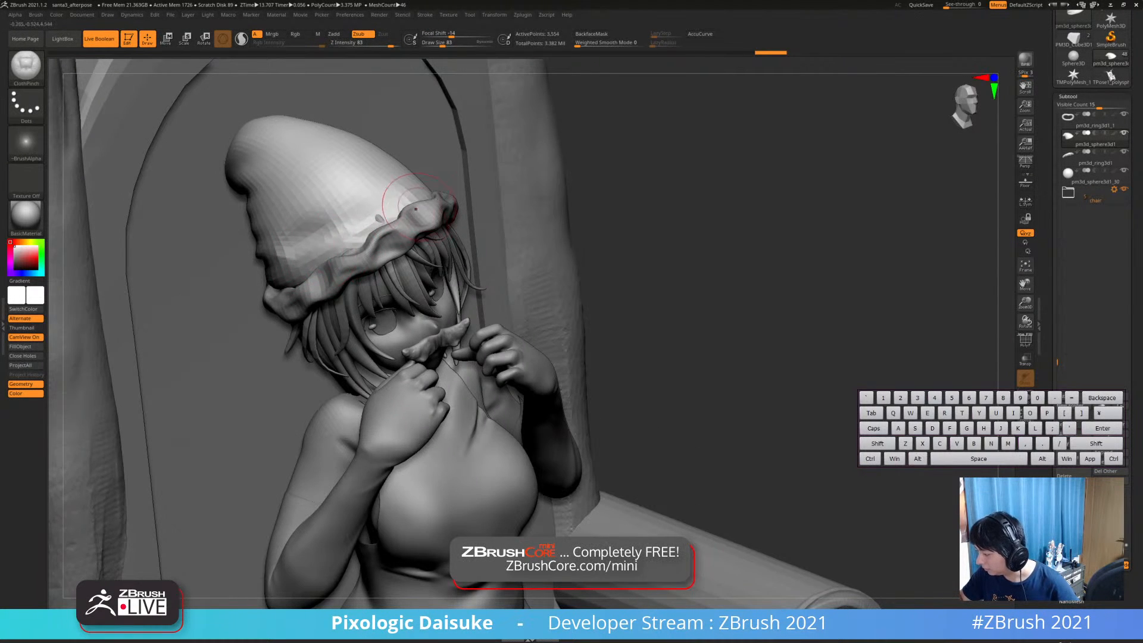
pyautogui.moveTo(439, 229)
pyautogui.mouseDown()
pyautogui.moveTo(473, 216)
pyautogui.moveTo(426, 218)
pyautogui.moveTo(391, 280)
pyautogui.mouseUp()
pyautogui.moveTo(464, 179); pyautogui.dragTo(388, 230)
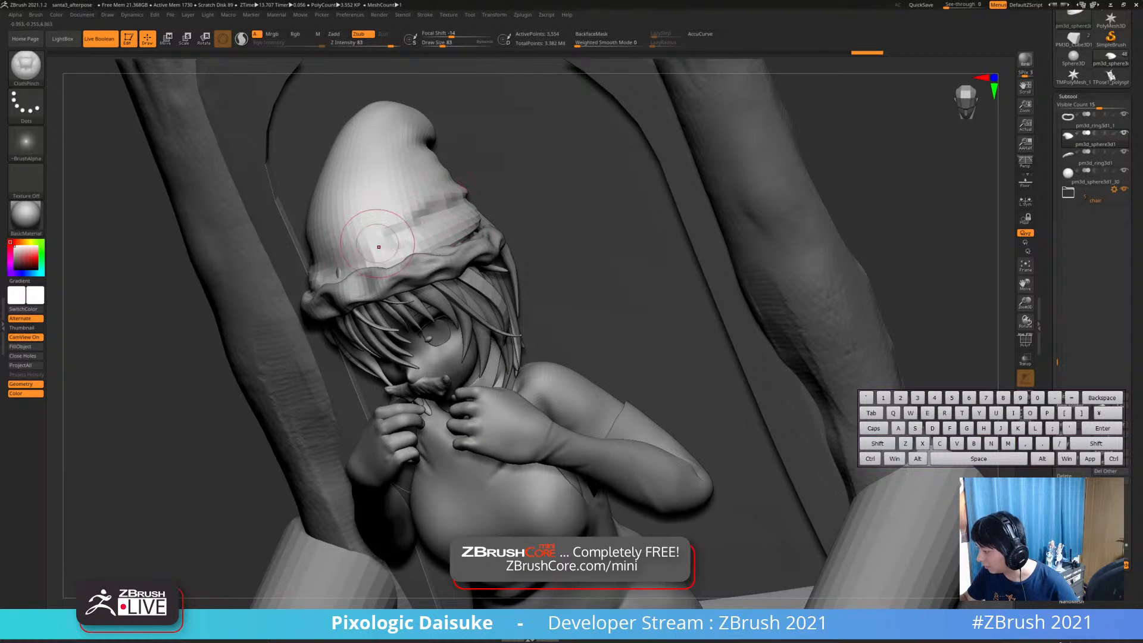
pyautogui.moveTo(339, 252); pyautogui.dragTo(326, 259)
pyautogui.moveTo(291, 237); pyautogui.dragTo(357, 233)
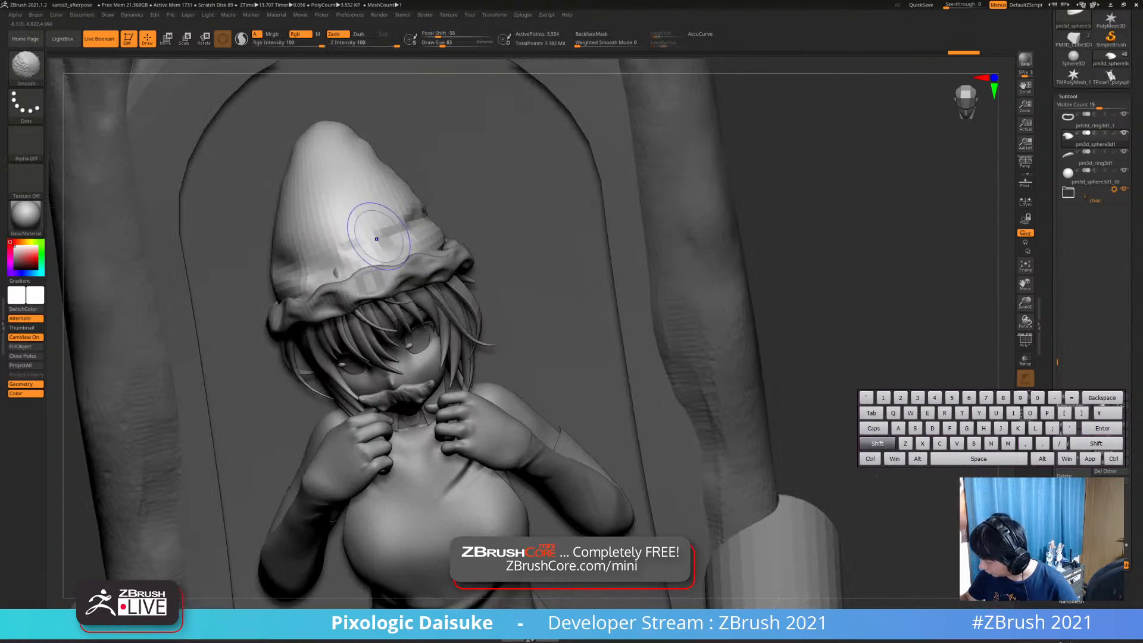
# Check the latest fold strokes through the undo history, then smooth the pinched folds on the side of the hat
pyautogui.hotkey('ctrl', 'z')
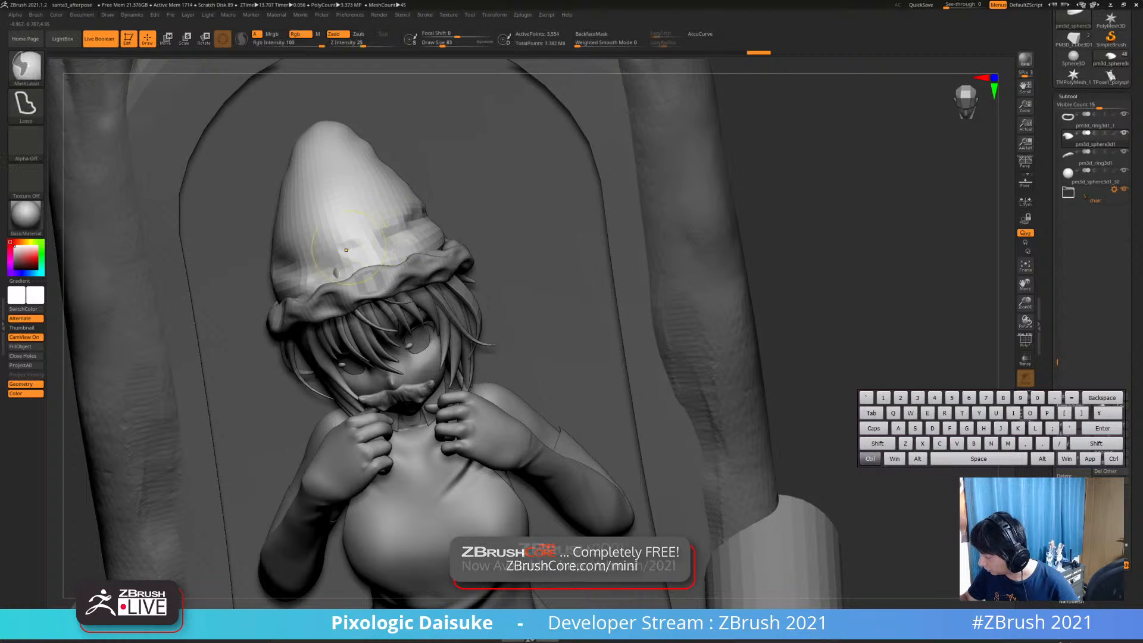
pyautogui.hotkey('ctrl', 'shift', 'z')
pyautogui.moveTo(421, 225); pyautogui.dragTo(494, 200, button='right')
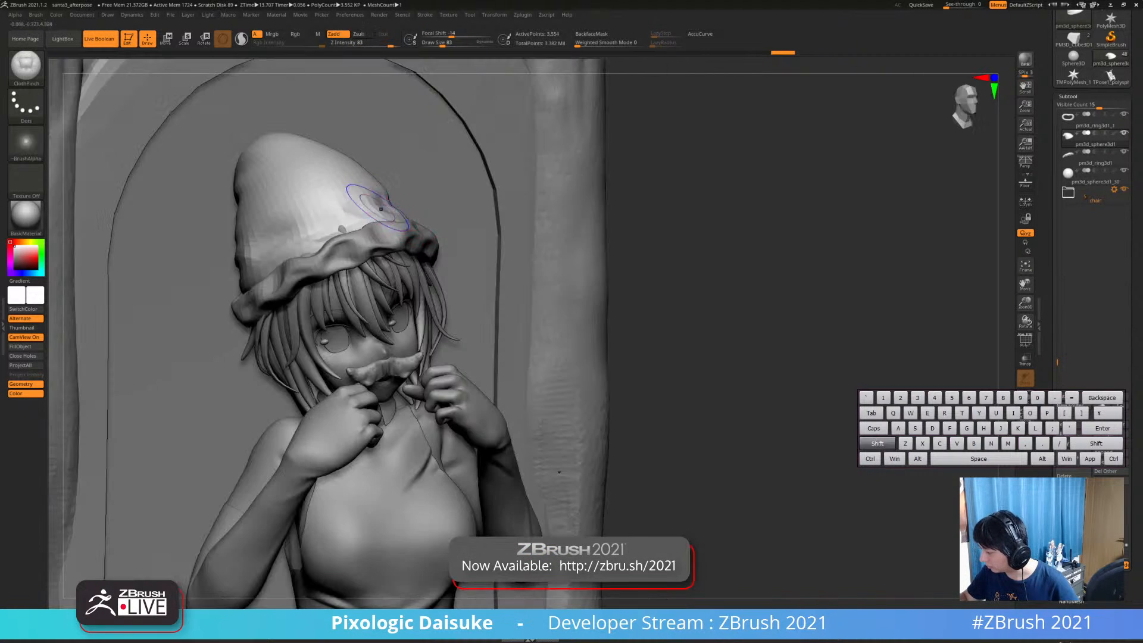
pyautogui.keyDown('ctrl'); pyautogui.moveTo(559, 472); pyautogui.dragTo(459, 217, button='right'); pyautogui.keyUp('ctrl')
pyautogui.moveTo(357, 232); pyautogui.dragTo(286, 226, button='right')
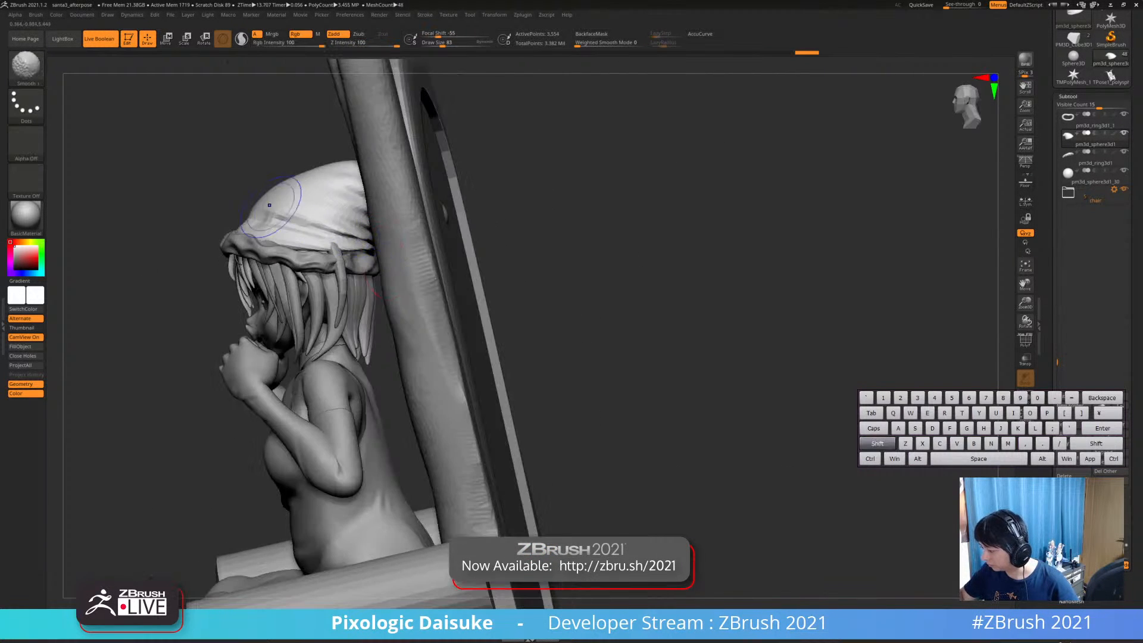
pyautogui.keyDown('shift'); pyautogui.moveTo(292, 202); pyautogui.dragTo(310, 208); pyautogui.keyUp('shift')
pyautogui.moveTo(226, 217)
pyautogui.mouseDown(button='right')
pyautogui.moveTo(310, 243)
pyautogui.moveTo(239, 240)
pyautogui.mouseUp(button='right')
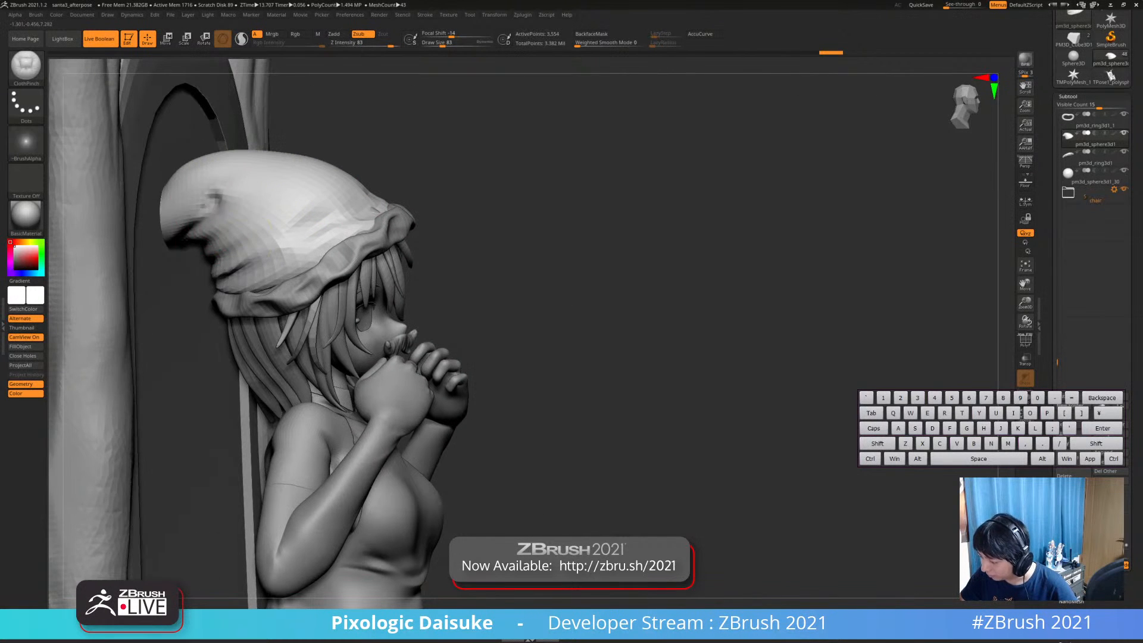
# Pinch a crease into the side of the hat near its bent tip with ClothPinch, undoing and redoing strokes as needed
pyautogui.moveTo(216, 184)
pyautogui.mouseDown()
pyautogui.moveTo(224, 194)
pyautogui.moveTo(213, 208)
pyautogui.mouseUp()
pyautogui.keyDown('alt'); pyautogui.moveTo(253, 250); pyautogui.dragTo(277, 299, button='right'); pyautogui.keyUp('alt')
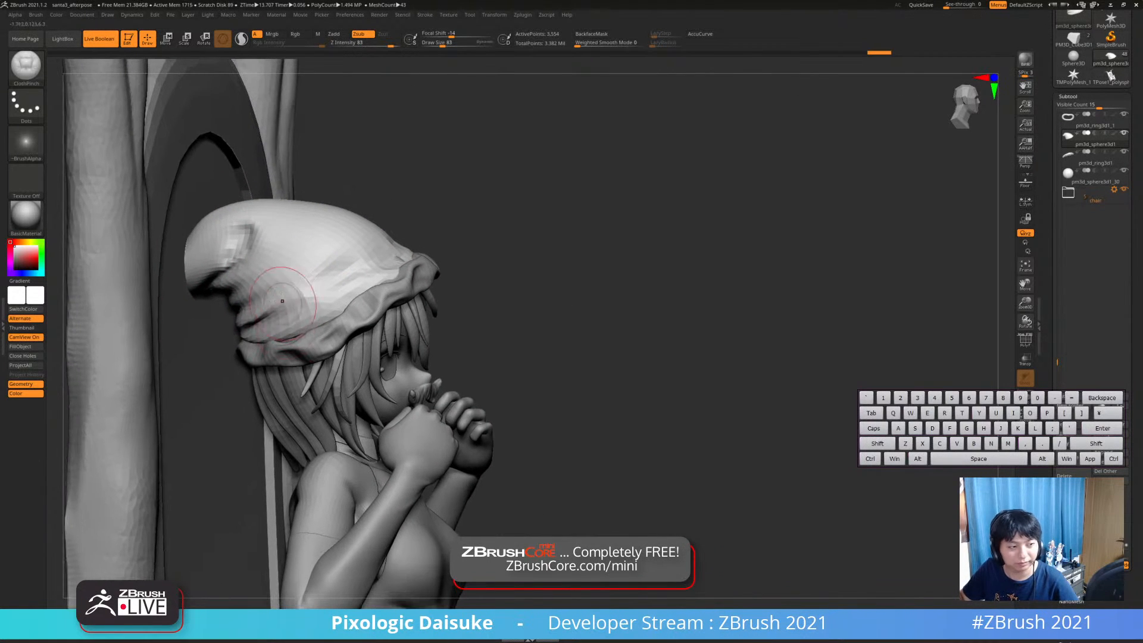
pyautogui.keyDown('shift'); pyautogui.moveTo(274, 221); pyautogui.dragTo(254, 223, button='right'); pyautogui.keyUp('shift')
pyautogui.press('alt')
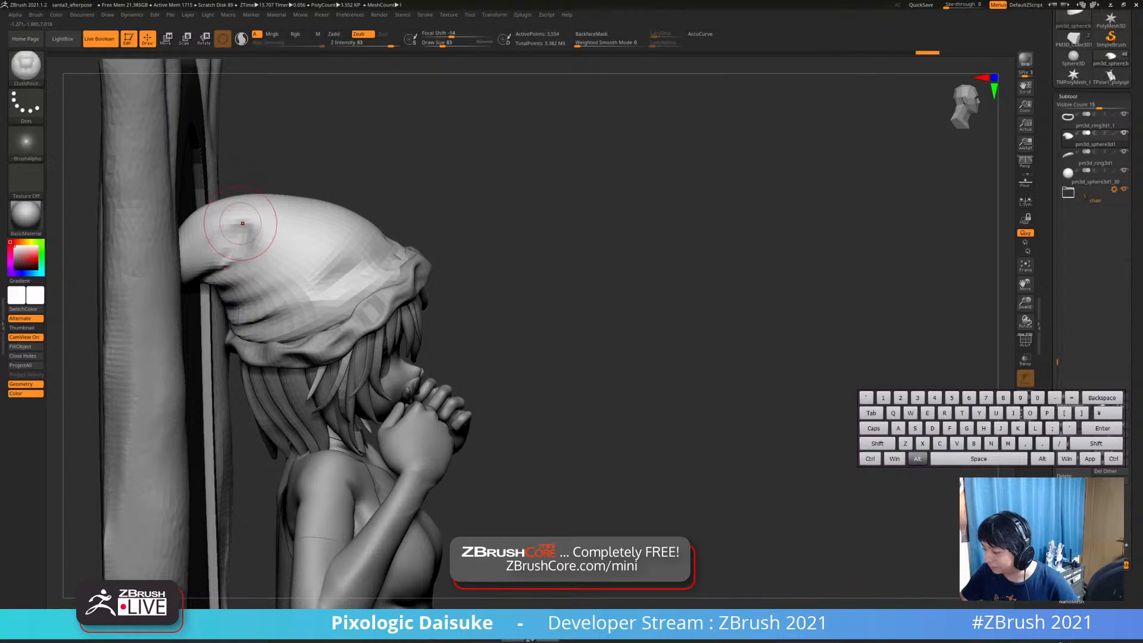
pyautogui.press('shift')
pyautogui.keyDown('ctrl'); pyautogui.moveTo(311, 172); pyautogui.dragTo(258, 237, button='right'); pyautogui.keyUp('ctrl')
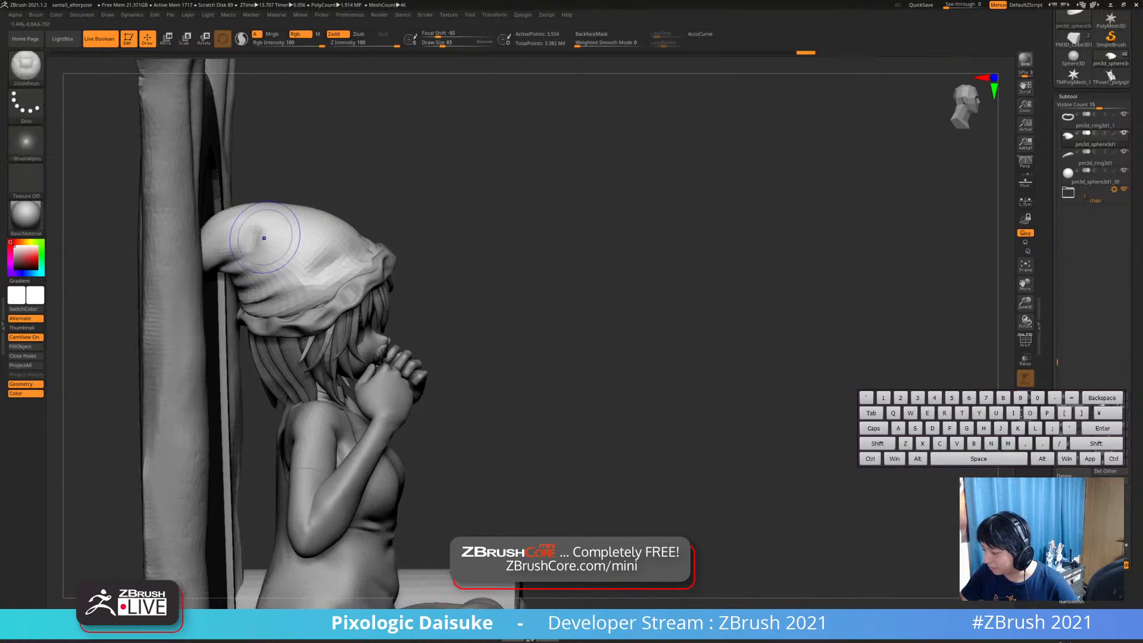
pyautogui.press('shift')
pyautogui.keyDown('ctrl'); pyautogui.moveTo(218, 331); pyautogui.dragTo(264, 250, button='right'); pyautogui.keyUp('ctrl')
pyautogui.hotkey('ctrl', 'z')
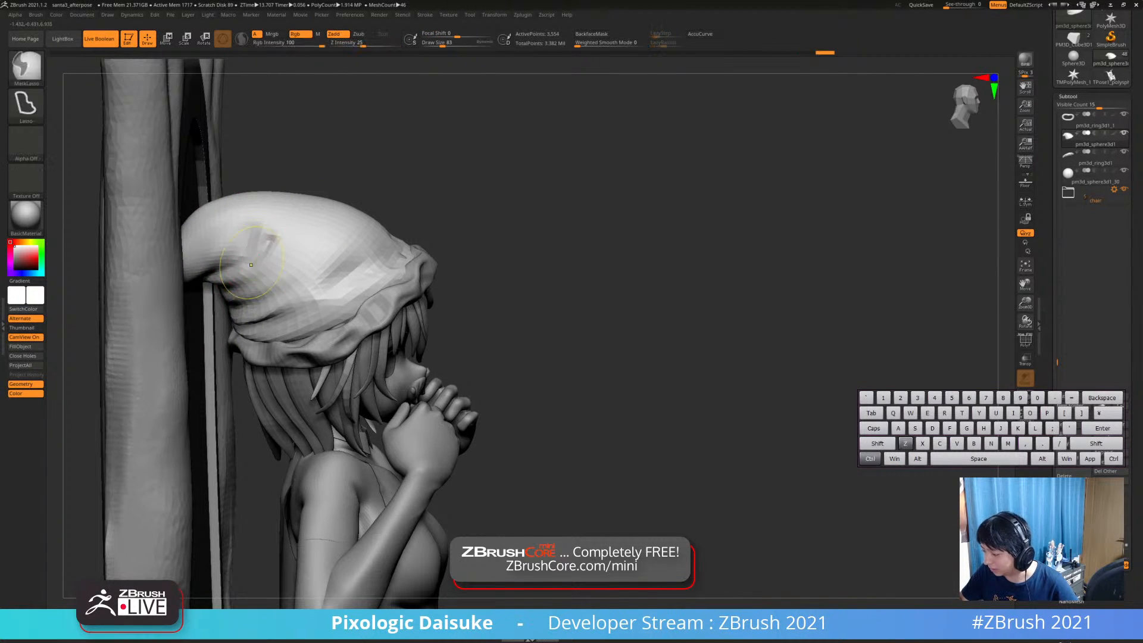
pyautogui.moveTo(271, 238)
pyautogui.keyDown('alt'); pyautogui.mouseDown()
pyautogui.moveTo(257, 236)
pyautogui.moveTo(267, 253)
pyautogui.mouseUp(); pyautogui.keyUp('alt')
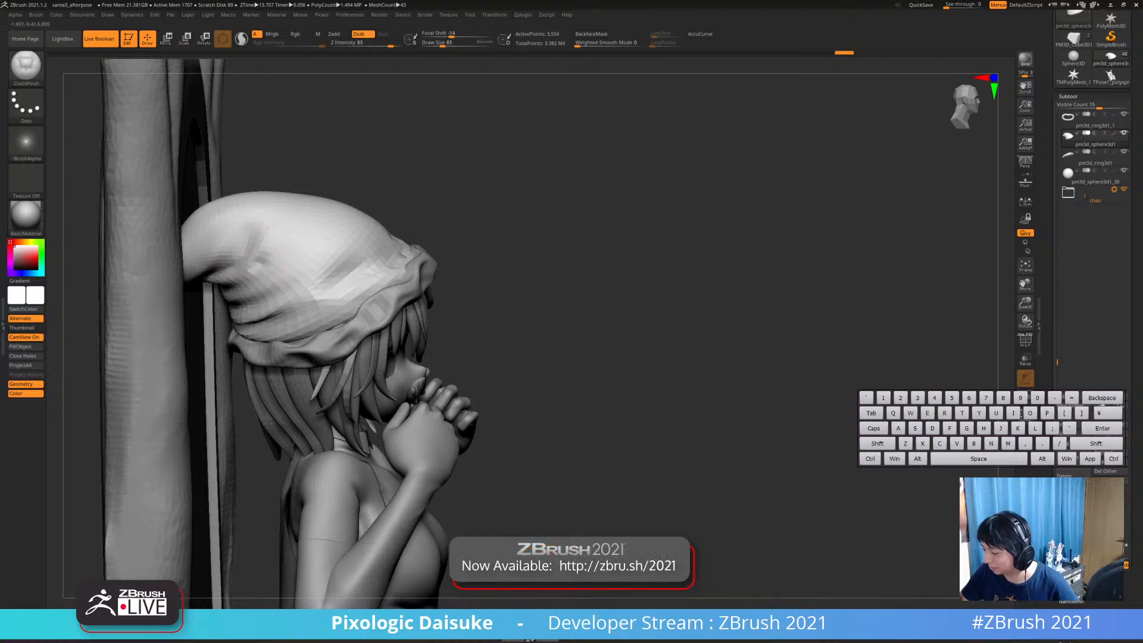
# Stroke more ClothPinch folds from the hat's crown down its side toward the back
pyautogui.press('ctrl')
pyautogui.press('ctrl')
pyautogui.moveTo(324, 224)
pyautogui.mouseDown()
pyautogui.moveTo(268, 247)
pyautogui.moveTo(271, 262)
pyautogui.mouseUp()
pyautogui.moveTo(320, 219)
pyautogui.mouseDown()
pyautogui.moveTo(262, 253)
pyautogui.moveTo(318, 233)
pyautogui.mouseUp()
pyautogui.keyDown('ctrl'); pyautogui.moveTo(333, 249); pyautogui.dragTo(333, 202, button='right'); pyautogui.keyUp('ctrl')
pyautogui.keyDown('ctrl'); pyautogui.moveTo(416, 280); pyautogui.dragTo(416, 250, button='right'); pyautogui.keyUp('ctrl')
pyautogui.keyDown('alt'); pyautogui.moveTo(446, 375); pyautogui.dragTo(423, 360, button='right'); pyautogui.keyUp('alt')
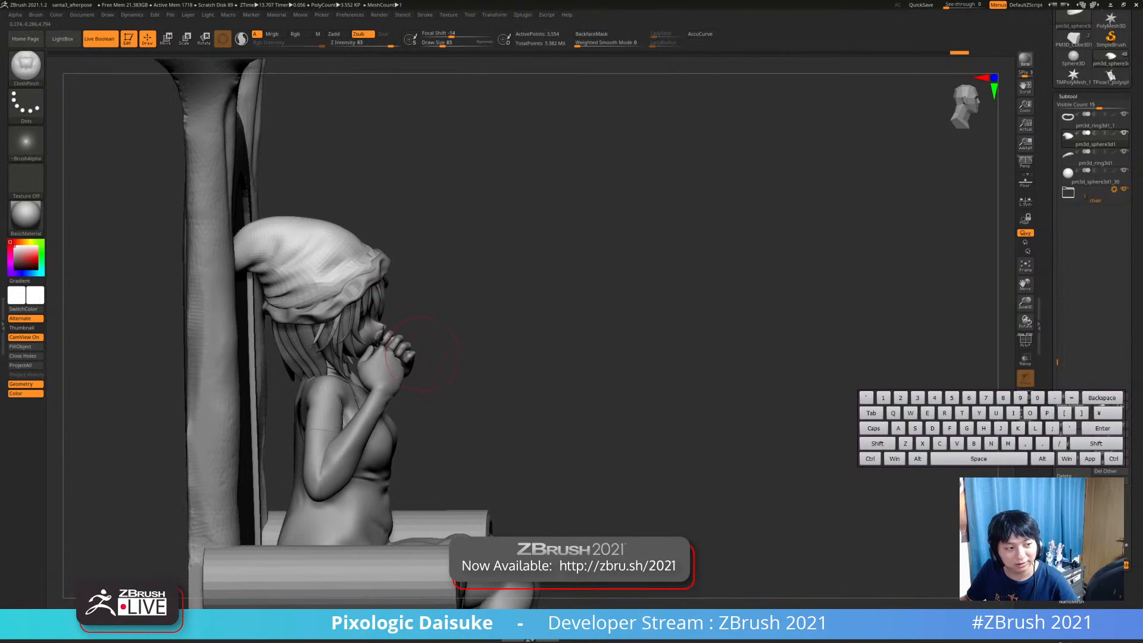
# Pinch diagonal folds across the upper front of the hat with ClothPinch, lightly smoothing between strokes
pyautogui.moveTo(524, 340)
pyautogui.mouseDown(button='right')
pyautogui.moveTo(431, 322)
pyautogui.moveTo(390, 186)
pyautogui.moveTo(390, 217)
pyautogui.moveTo(372, 176)
pyautogui.mouseUp(button='right')
pyautogui.moveTo(373, 176)
pyautogui.mouseDown()
pyautogui.moveTo(405, 133)
pyautogui.moveTo(335, 202)
pyautogui.mouseUp()
pyautogui.moveTo(400, 146); pyautogui.dragTo(327, 202)
pyautogui.keyDown('shift'); pyautogui.moveTo(375, 164); pyautogui.dragTo(329, 189); pyautogui.keyUp('shift')
pyautogui.keyDown('ctrl'); pyautogui.moveTo(381, 172); pyautogui.dragTo(380, 151, button='right'); pyautogui.keyUp('ctrl')
pyautogui.moveTo(415, 127); pyautogui.dragTo(370, 175)
pyautogui.moveTo(380, 170)
pyautogui.keyDown('ctrl'); pyautogui.mouseDown(button='right')
pyautogui.moveTo(393, 140)
pyautogui.moveTo(378, 167)
pyautogui.mouseUp(button='right'); pyautogui.keyUp('ctrl')
pyautogui.moveTo(370, 181); pyautogui.dragTo(375, 179)
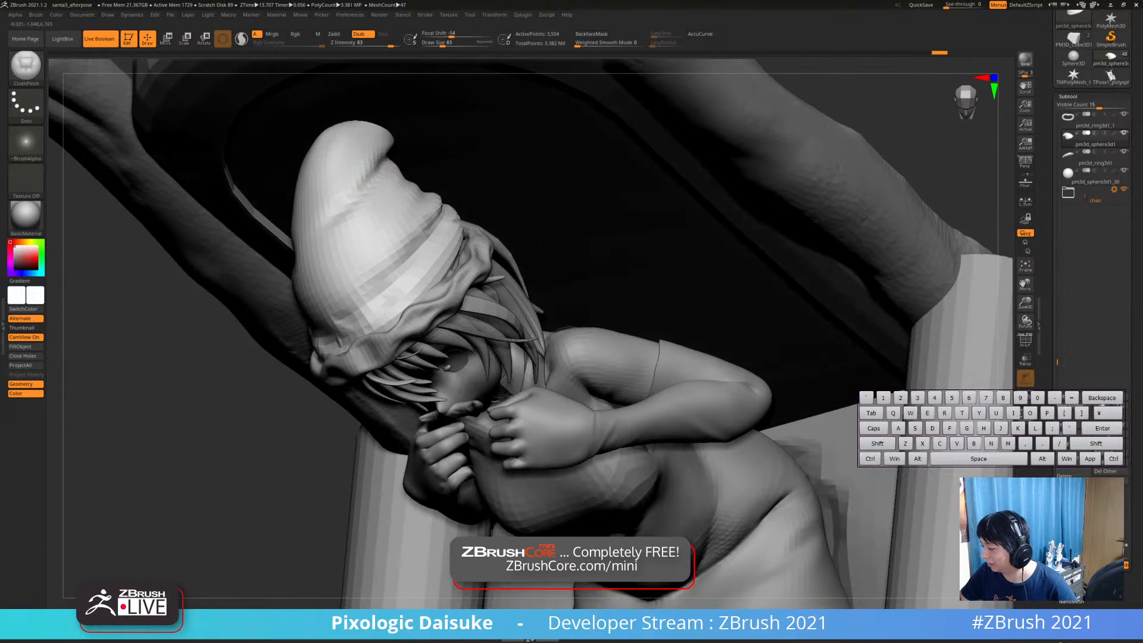
# Add one more ClothPinch fold below the hat's tip and smooth the creases across its front
pyautogui.moveTo(357, 203); pyautogui.dragTo(327, 225, button='right')
pyautogui.moveTo(387, 193); pyautogui.dragTo(379, 238)
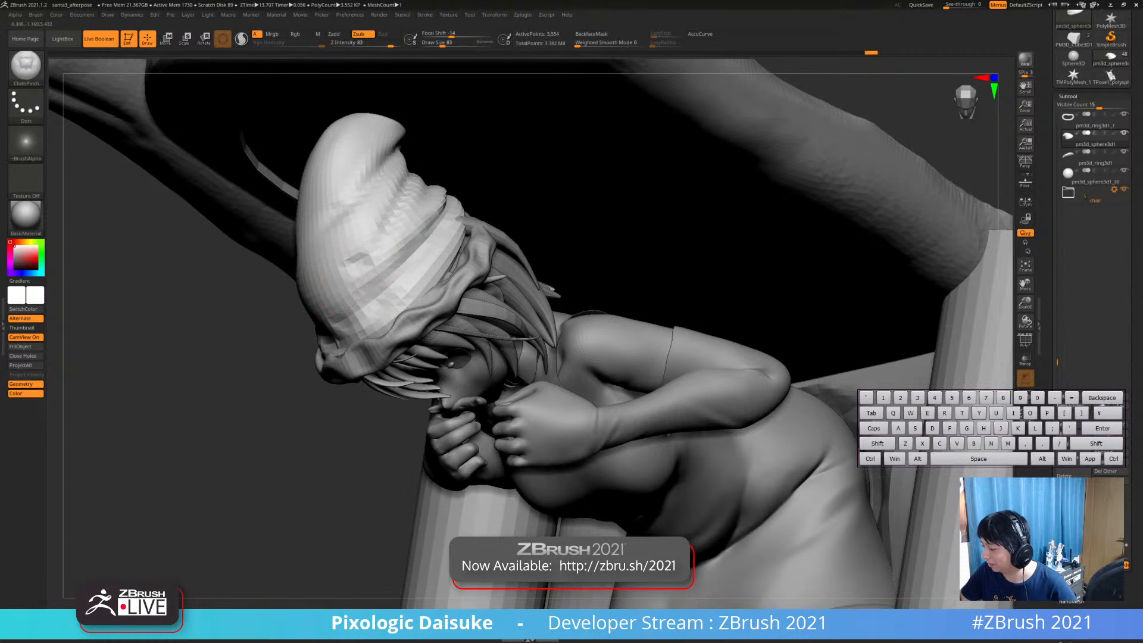
pyautogui.press('ctrl')
pyautogui.moveTo(337, 263)
pyautogui.mouseDown(button='right')
pyautogui.moveTo(352, 250)
pyautogui.moveTo(333, 279)
pyautogui.mouseUp(button='right')
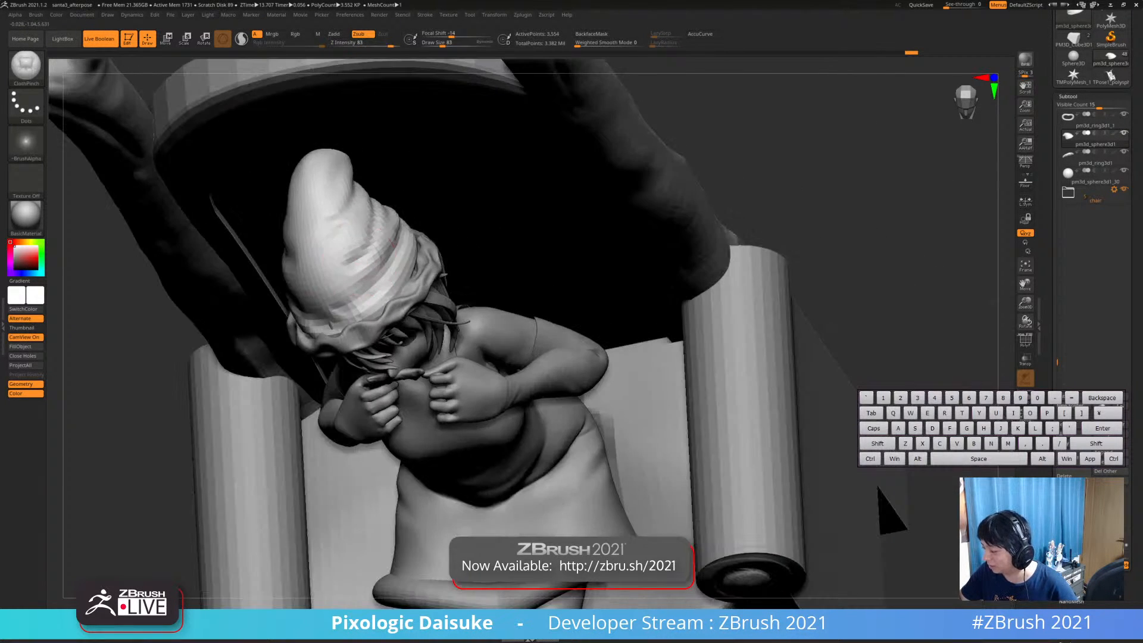
pyautogui.keyDown('shift'); pyautogui.moveTo(333, 280); pyautogui.dragTo(375, 245); pyautogui.keyUp('shift')
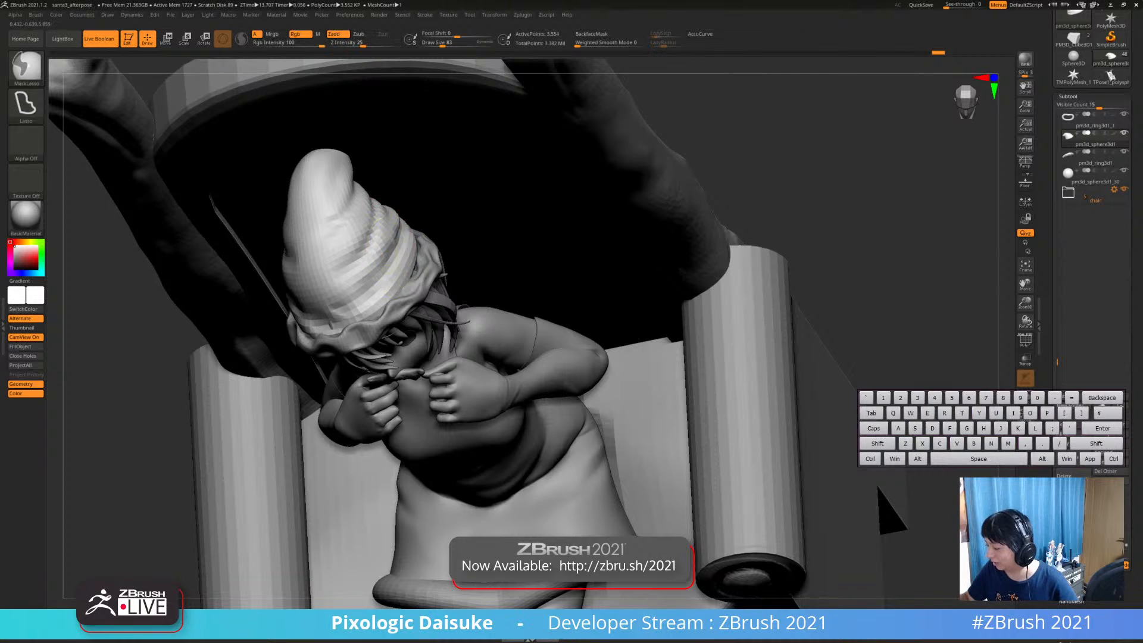
pyautogui.moveTo(381, 280)
pyautogui.mouseDown(button='right')
pyautogui.moveTo(389, 238)
pyautogui.moveTo(464, 262)
pyautogui.moveTo(443, 238)
pyautogui.mouseUp(button='right')
pyautogui.moveTo(443, 238)
pyautogui.mouseDown(button='right')
pyautogui.moveTo(512, 280)
pyautogui.moveTo(485, 381)
pyautogui.moveTo(426, 324)
pyautogui.mouseUp(button='right')
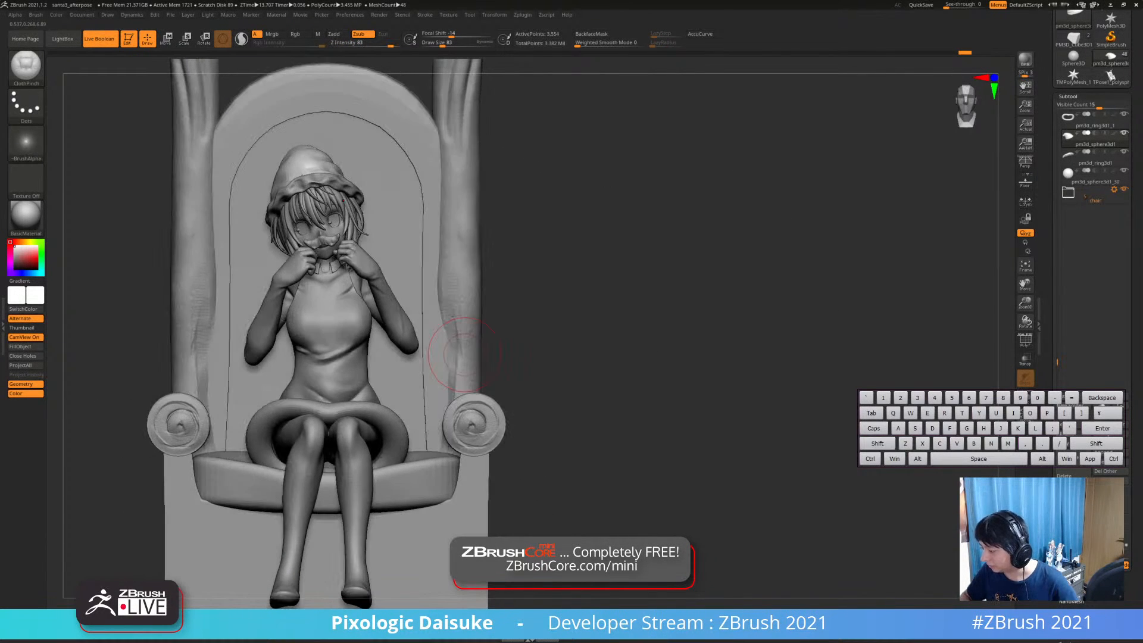
pyautogui.click(167, 40)
pyautogui.keyDown('ctrl'); pyautogui.moveTo(310, 179); pyautogui.dragTo(342, 333, button='right'); pyautogui.keyUp('ctrl')
pyautogui.click(355, 129)
pyautogui.press('q')
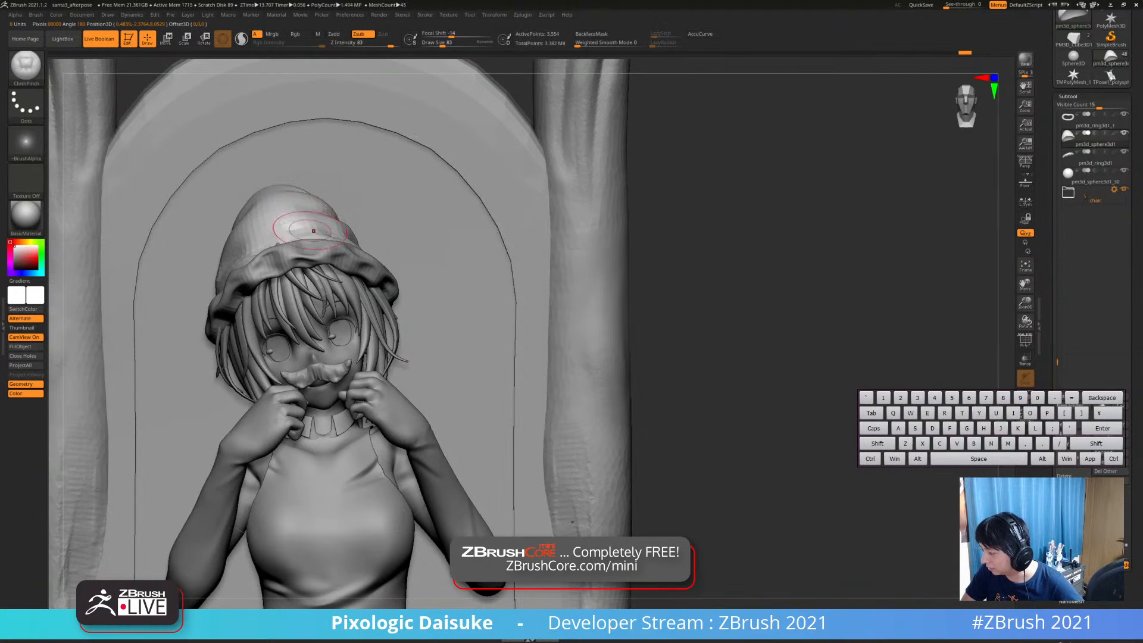
pyautogui.click(204, 39)
pyautogui.moveTo(286, 155); pyautogui.dragTo(309, 405, button='right')
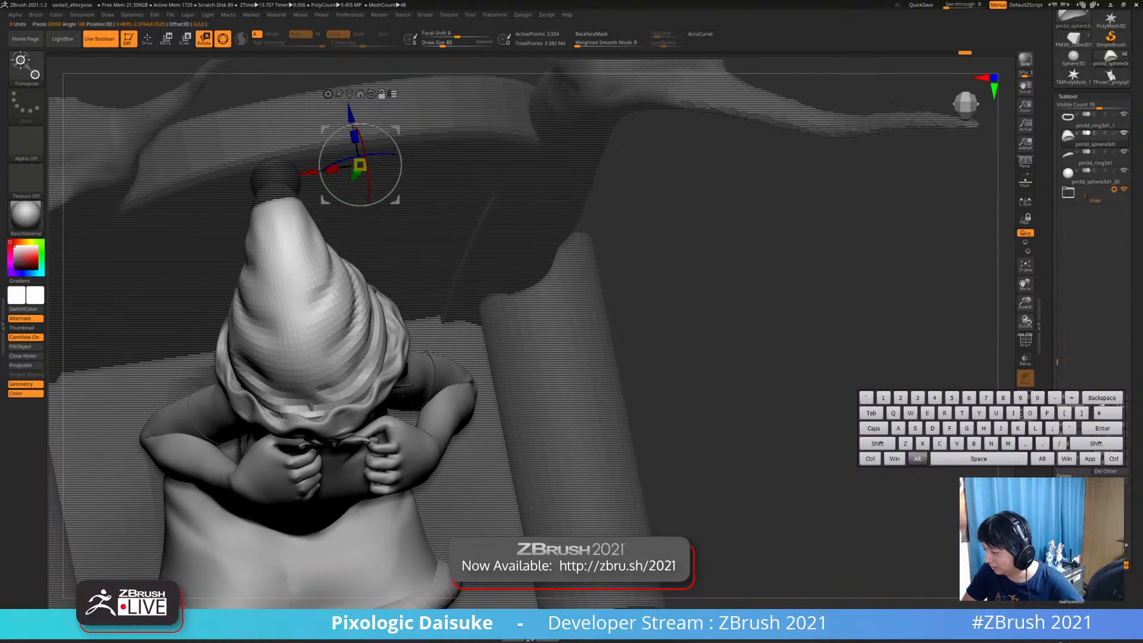
pyautogui.keyDown('alt'); pyautogui.click(416, 119); pyautogui.keyUp('alt')
pyautogui.keyDown('ctrl'); pyautogui.moveTo(357, 190); pyautogui.dragTo(351, 130, button='right'); pyautogui.keyUp('ctrl')
pyautogui.keyDown('alt'); pyautogui.click(285, 216); pyautogui.keyUp('alt')
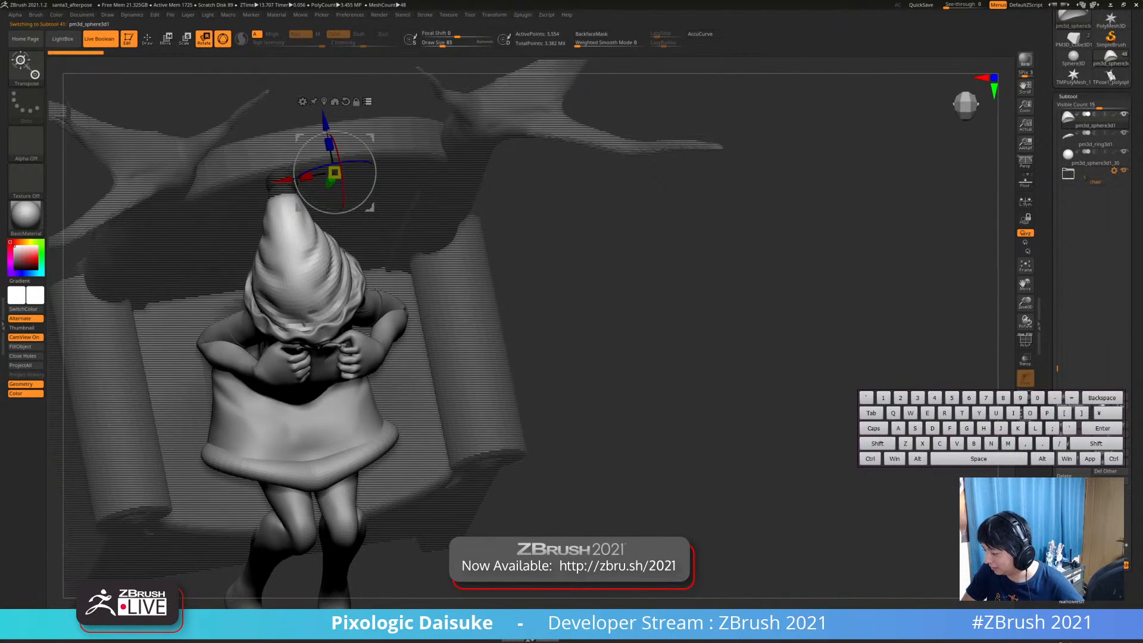
pyautogui.press('q')
# Select the pompom sphere pm3d_sphere3d1_30 and move it sideways off the hat's tip
pyautogui.moveTo(271, 170)
pyautogui.keyDown('alt'); pyautogui.mouseDown(button='right')
pyautogui.moveTo(294, 266)
pyautogui.moveTo(289, 327)
pyautogui.mouseUp(button='right'); pyautogui.keyUp('alt')
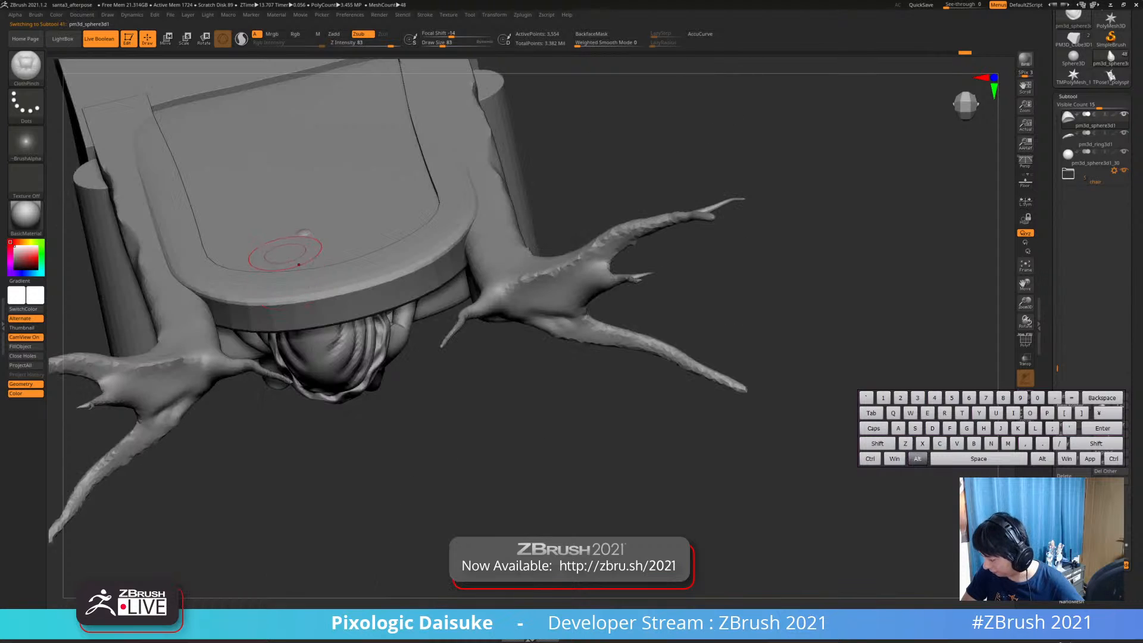
pyautogui.keyDown('alt'); pyautogui.click(302, 234); pyautogui.keyUp('alt')
pyautogui.moveTo(303, 235); pyautogui.dragTo(286, 160, button='right')
pyautogui.click(166, 39)
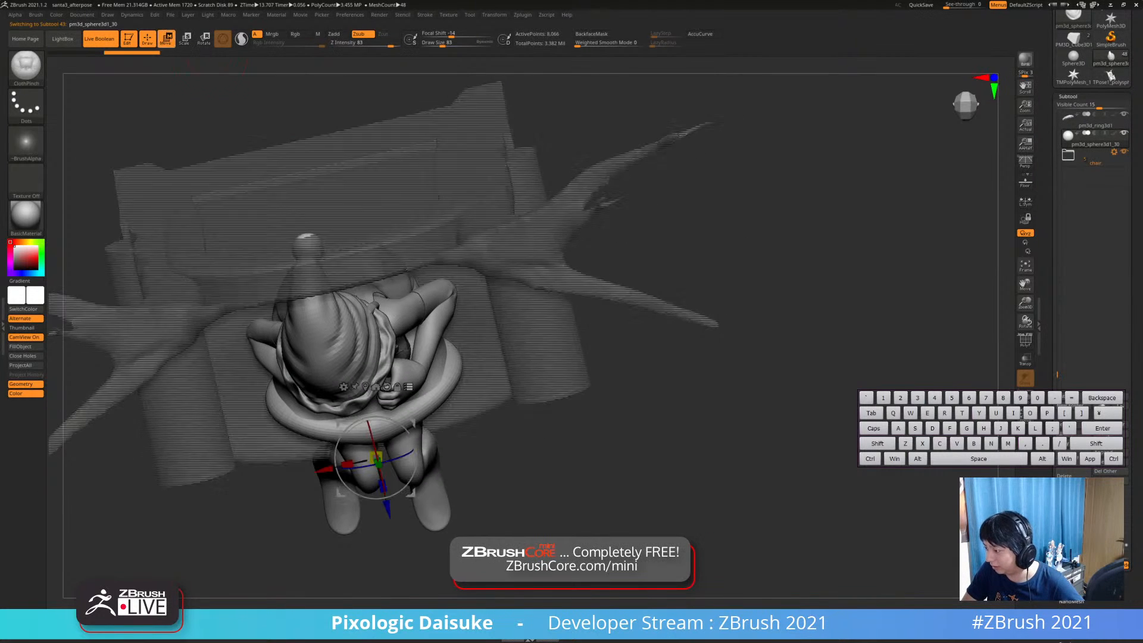
pyautogui.moveTo(262, 238); pyautogui.dragTo(268, 164, button='right')
pyautogui.click(407, 382)
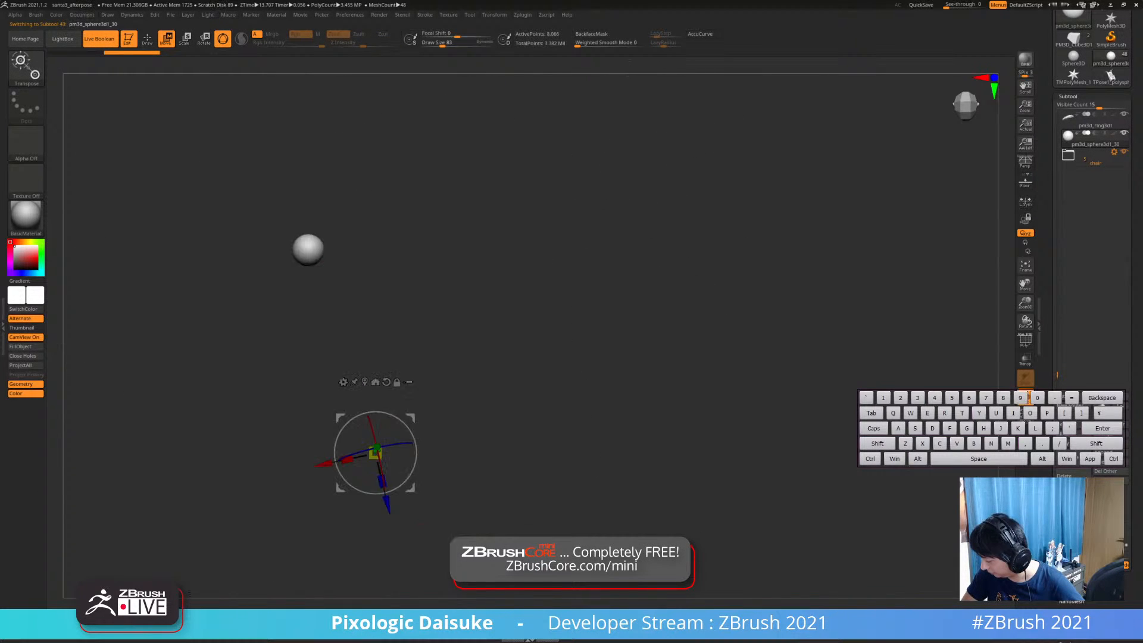
pyautogui.moveTo(411, 418); pyautogui.dragTo(469, 446)
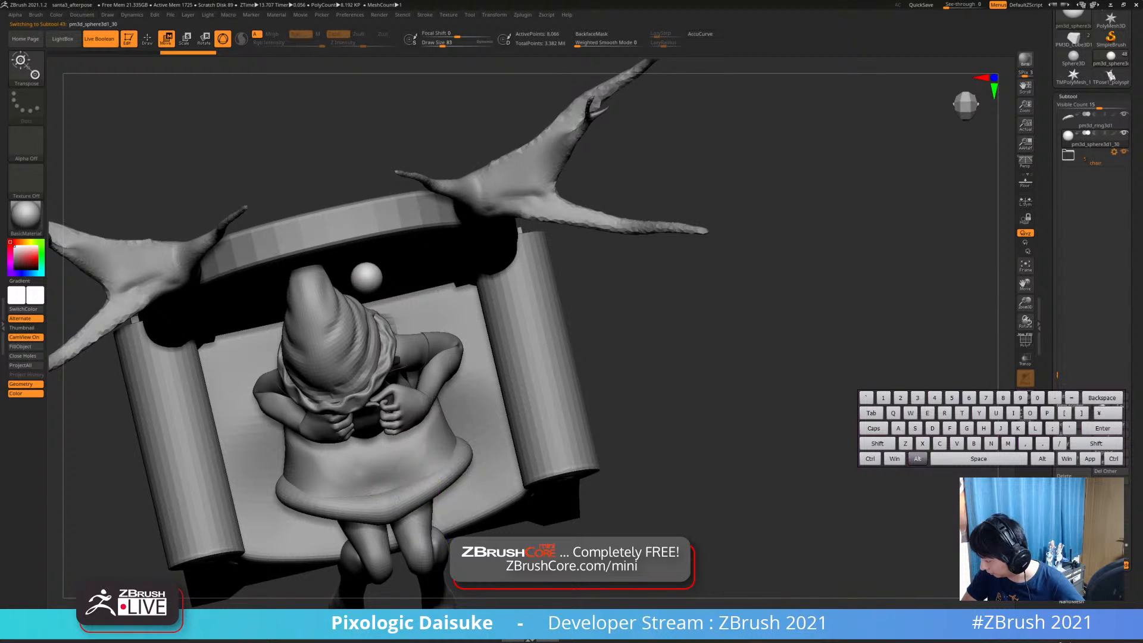
# Isolate the hat pm3d_sphere3d1 and pull its tip sideways with the SnakeHook brush
pyautogui.keyDown('alt'); pyautogui.click(316, 288); pyautogui.keyUp('alt')
pyautogui.click(147, 39)
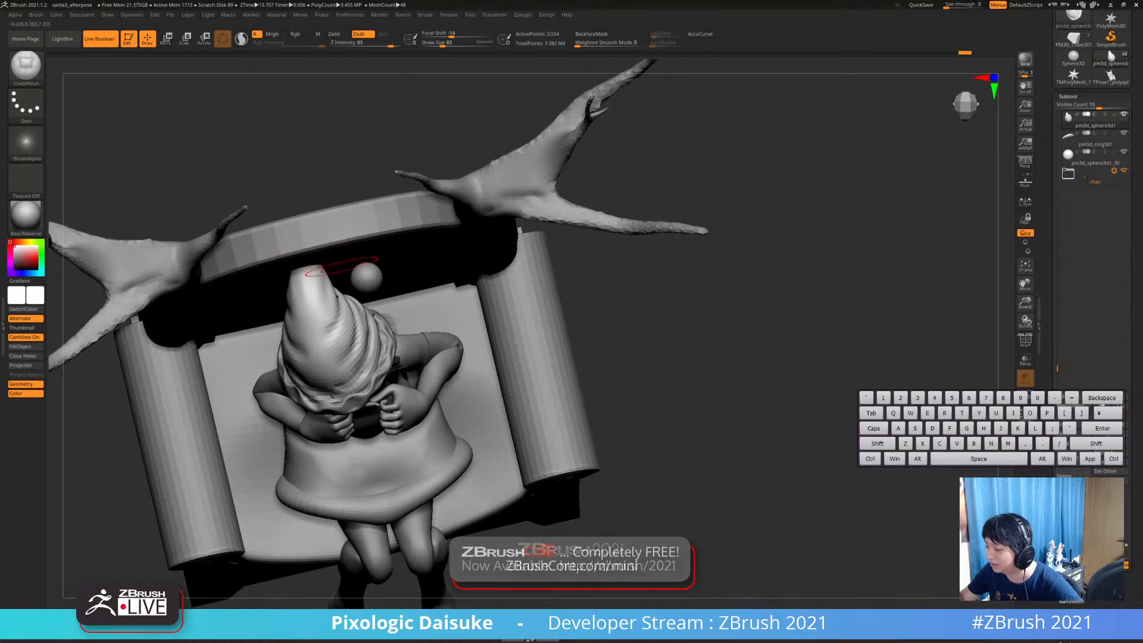
pyautogui.keyDown('ctrl'); pyautogui.keyDown('shift'); pyautogui.click(320, 264); pyautogui.keyUp('shift'); pyautogui.keyUp('ctrl')
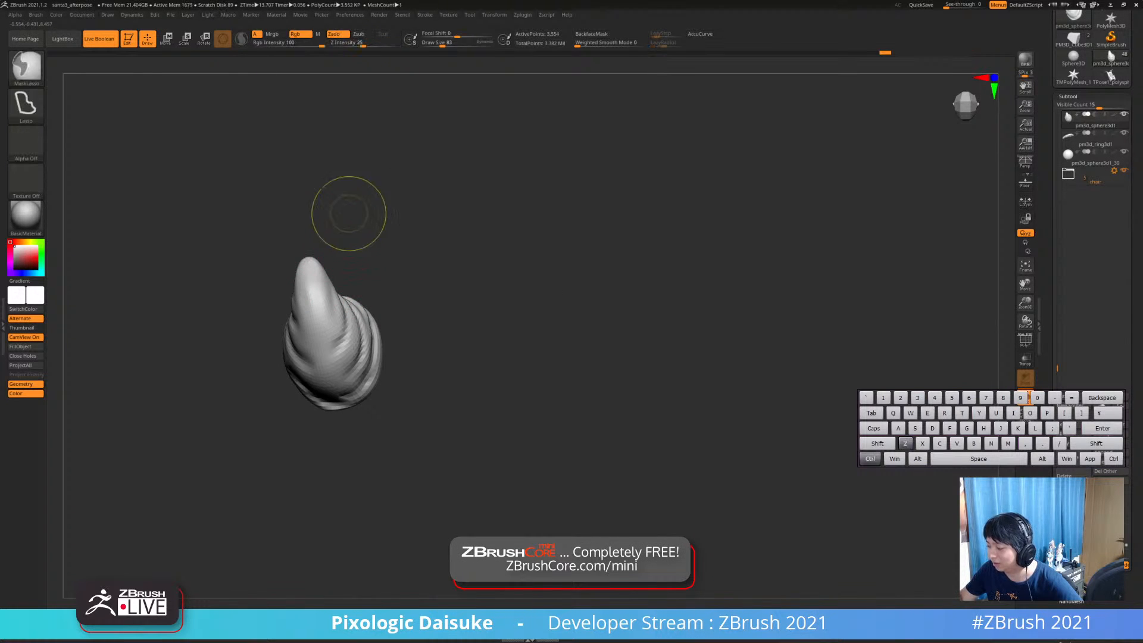
pyautogui.press('b')
pyautogui.press('s')
pyautogui.press('h')
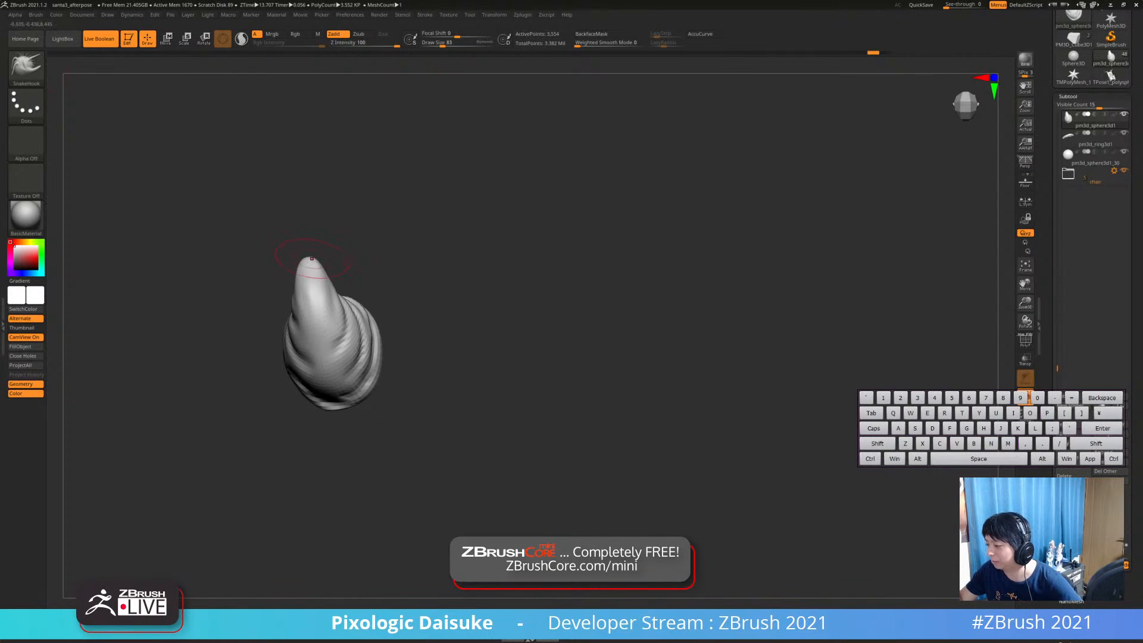
pyautogui.moveTo(315, 266); pyautogui.dragTo(347, 263)
# Show the whole model again and bend the hat's tip further toward the pompom with SnakeHook, undoing the last pull
pyautogui.hotkey('alt', 's')
pyautogui.moveTo(338, 291); pyautogui.dragTo(356, 262, button='right')
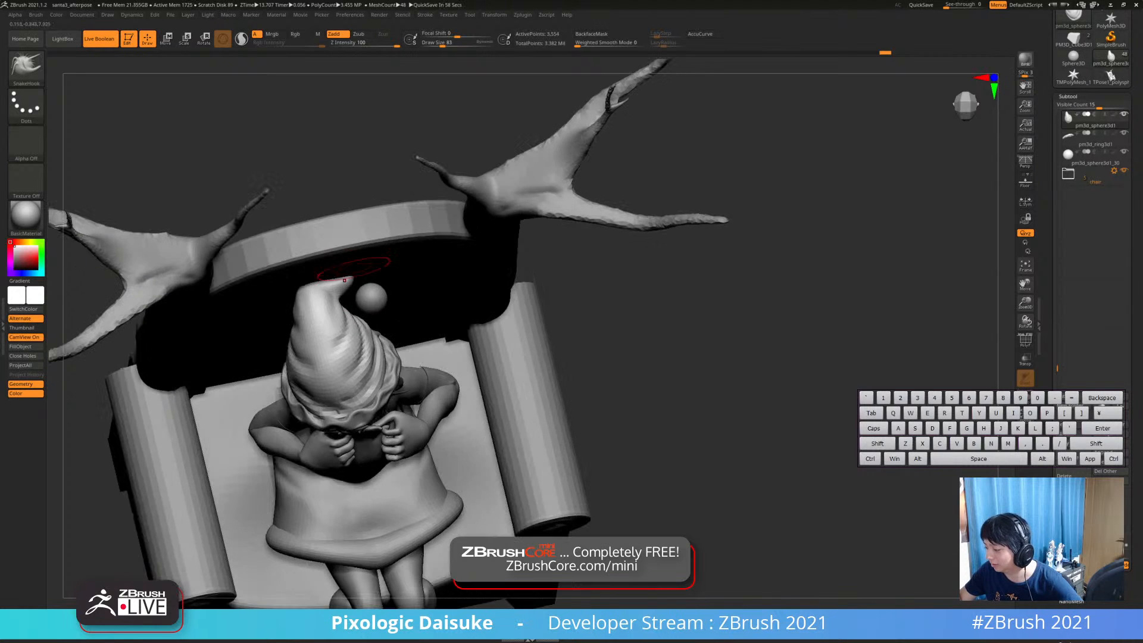
pyautogui.moveTo(338, 286); pyautogui.dragTo(351, 288)
pyautogui.moveTo(357, 289); pyautogui.dragTo(364, 238, button='right')
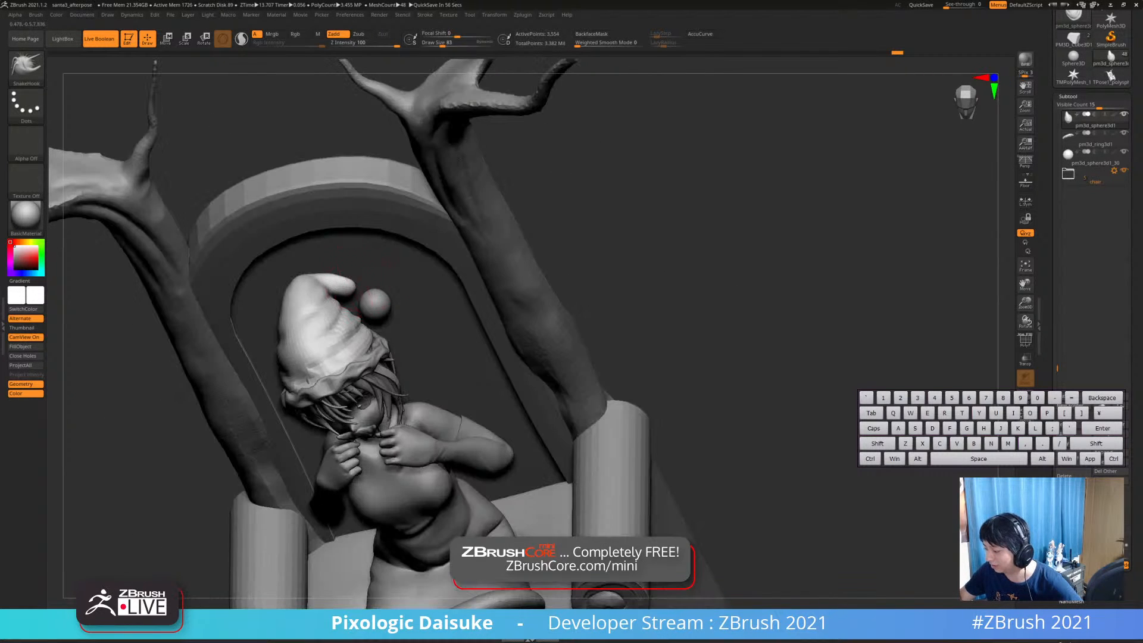
pyautogui.moveTo(347, 286); pyautogui.dragTo(360, 291)
pyautogui.hotkey('ctrl', 'z')
# Select the pompom sphere and move it against the end of the hat's bent tip
pyautogui.keyDown('alt'); pyautogui.click(378, 303); pyautogui.keyUp('alt')
pyautogui.moveTo(381, 268); pyautogui.dragTo(382, 159, button='right')
pyautogui.press('w')
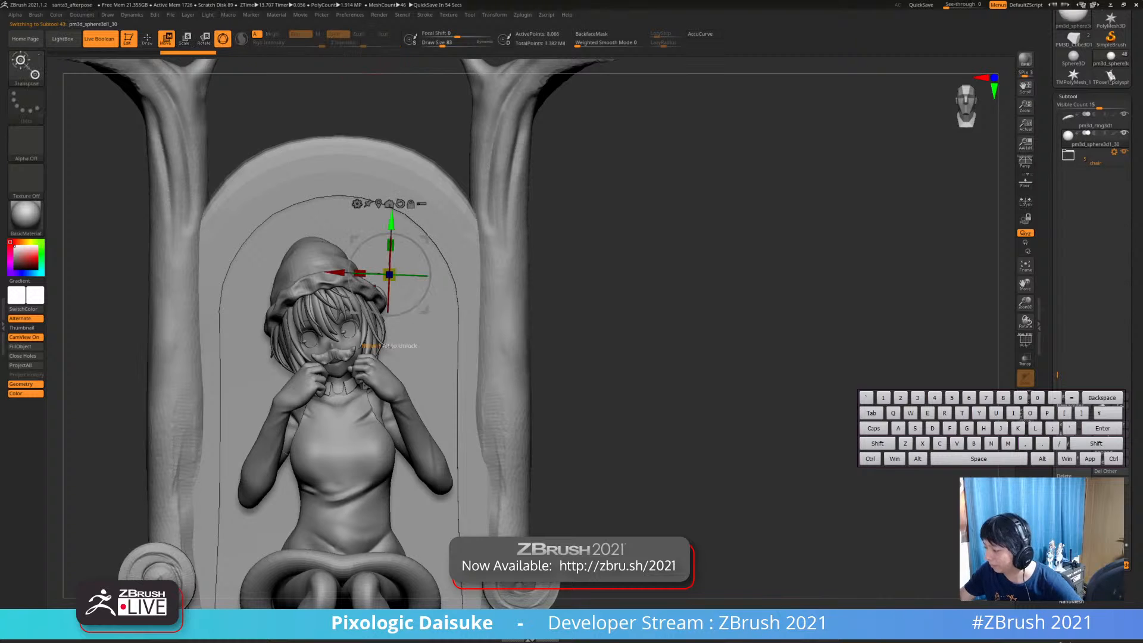
pyautogui.moveTo(349, 229); pyautogui.dragTo(348, 227)
pyautogui.moveTo(381, 229); pyautogui.dragTo(353, 275, button='right')
# Reselect the hat and pull its bent tip down into the pompom with SnakeHook, comparing the result through the undo history
pyautogui.keyDown('alt'); pyautogui.click(353, 275); pyautogui.keyUp('alt')
pyautogui.press('q')
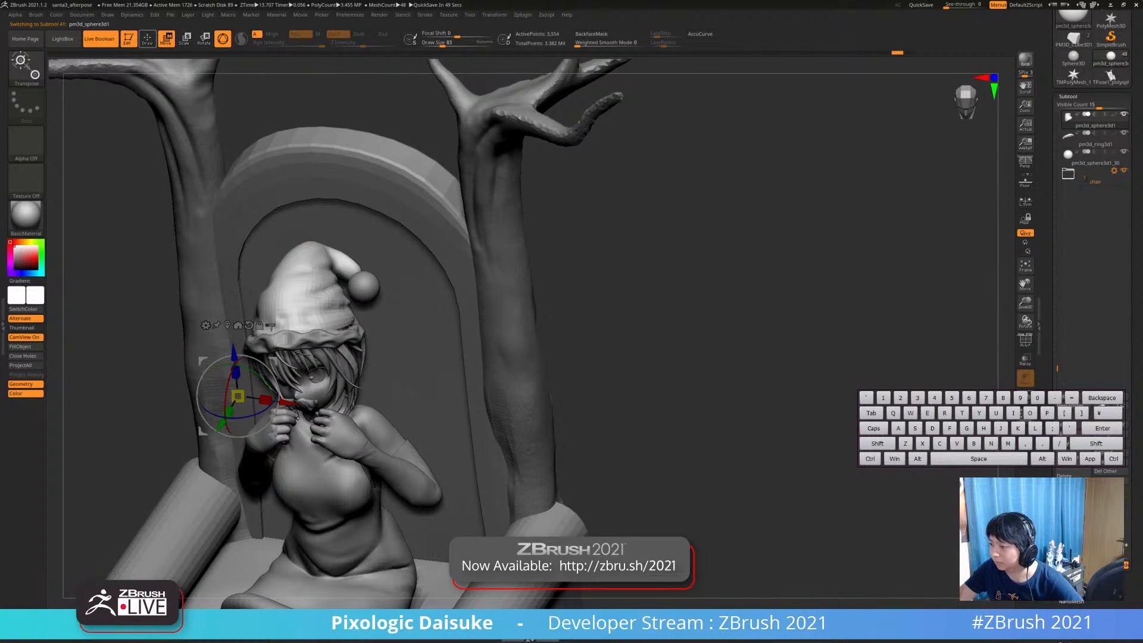
pyautogui.moveTo(340, 253); pyautogui.dragTo(346, 260)
pyautogui.moveTo(345, 260); pyautogui.dragTo(390, 263, button='right')
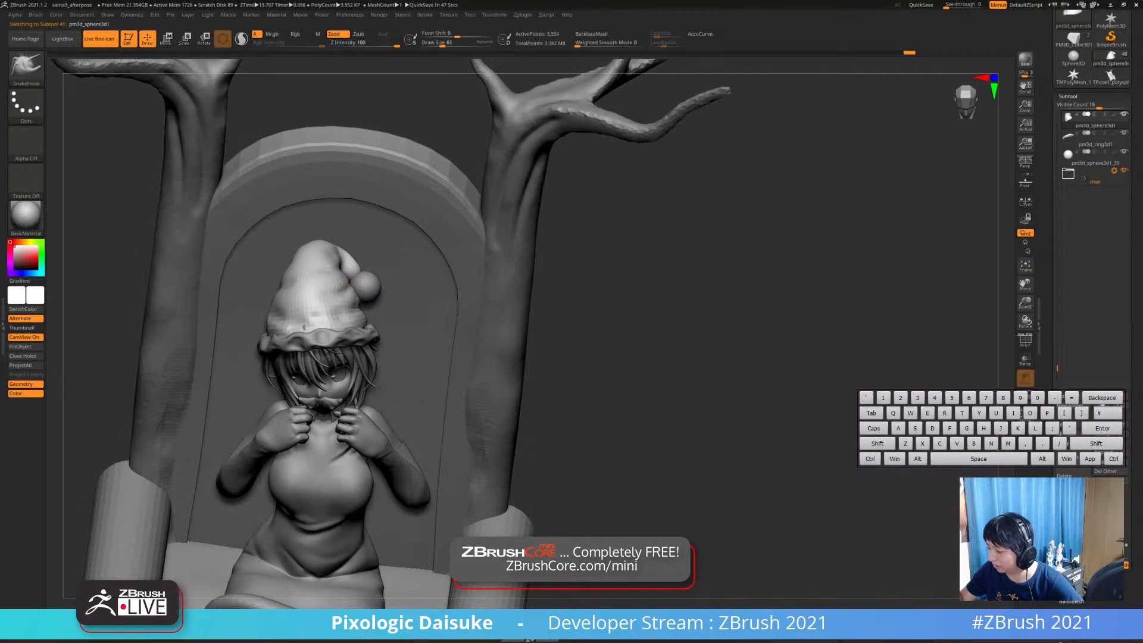
pyautogui.moveTo(343, 255); pyautogui.dragTo(358, 273)
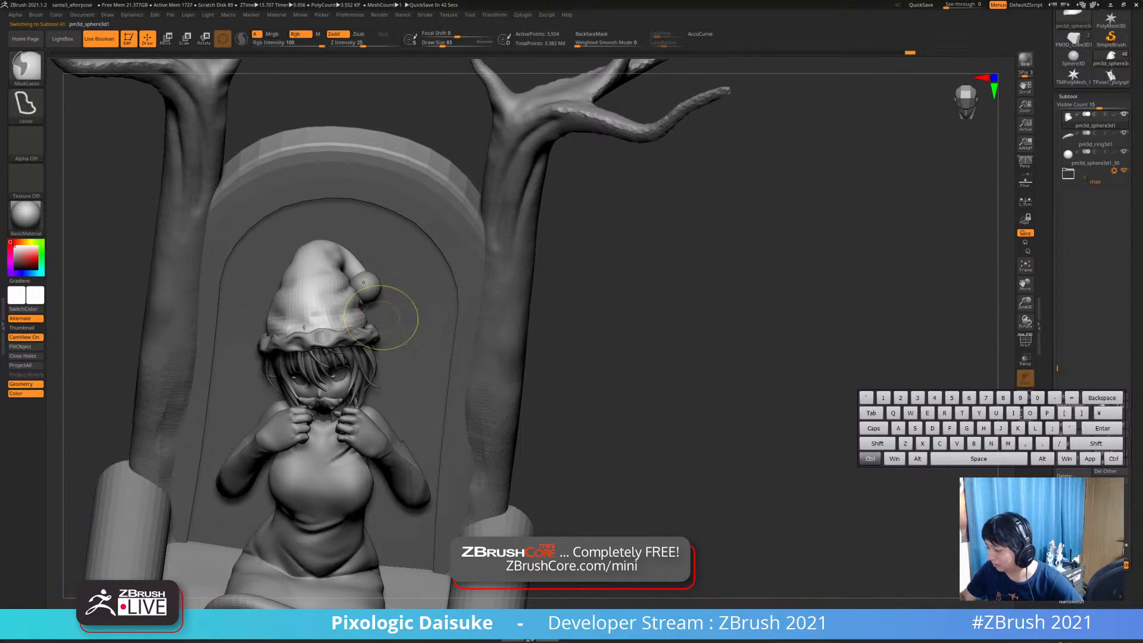
pyautogui.moveTo(386, 317); pyautogui.dragTo(346, 312, button='right')
pyautogui.hotkey('ctrl', 'shift', 'z')
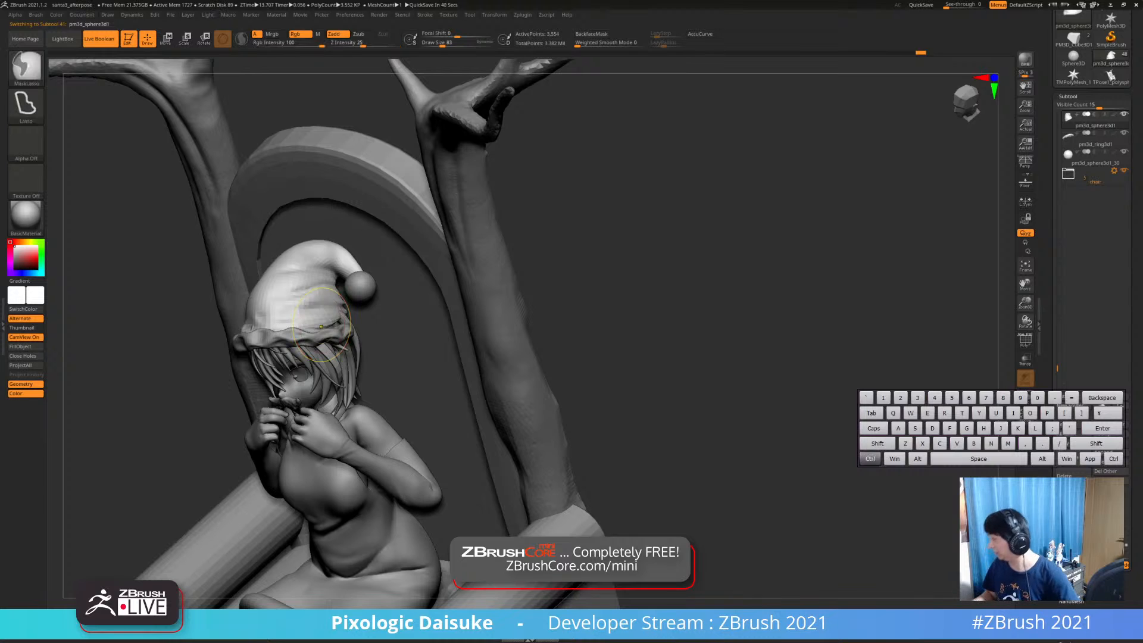
pyautogui.hotkey('ctrl', 'z')
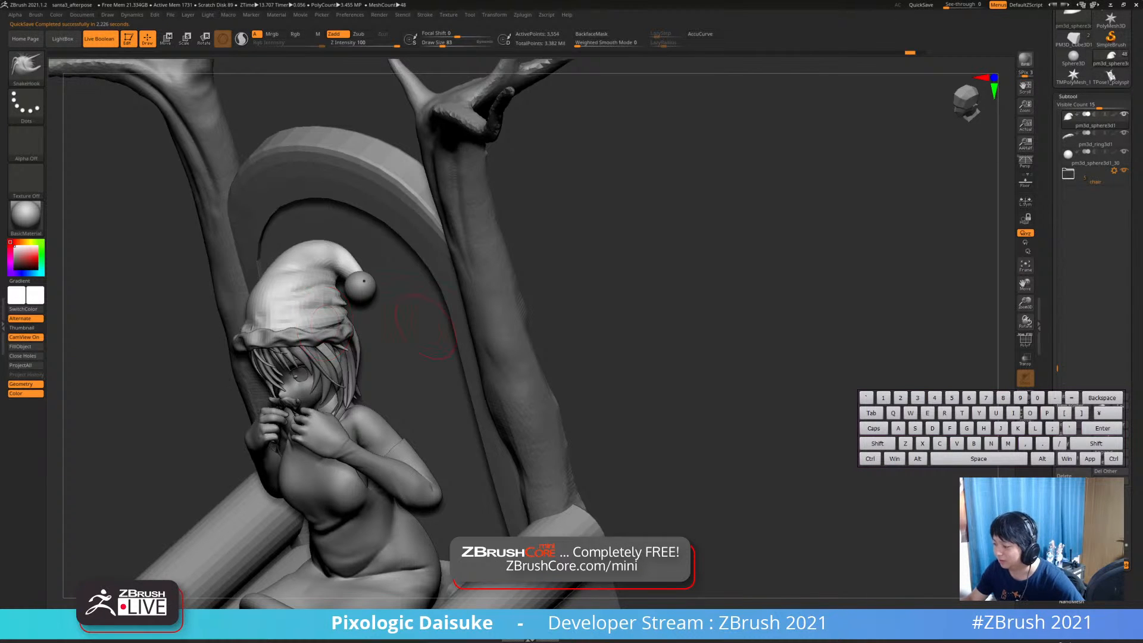
# Isolate the hat, refine the curve of its bent tip, and show the whole model again
pyautogui.keyDown('shift'); pyautogui.moveTo(381, 315); pyautogui.dragTo(436, 318); pyautogui.keyUp('shift')
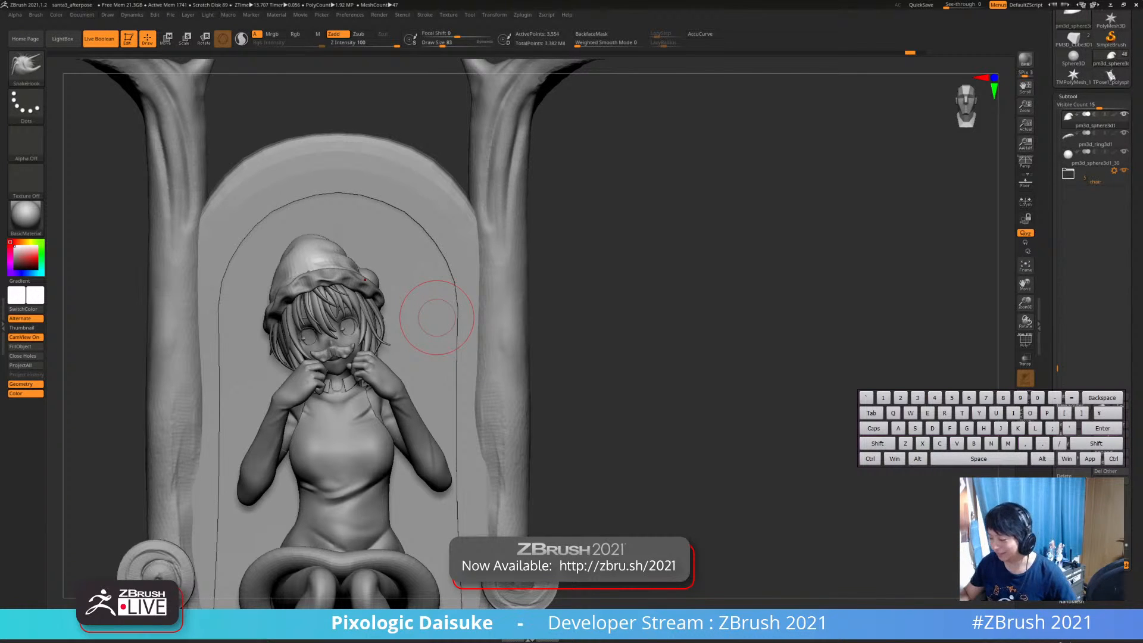
pyautogui.moveTo(437, 317)
pyautogui.mouseDown(button='right')
pyautogui.moveTo(417, 387)
pyautogui.moveTo(351, 411)
pyautogui.moveTo(334, 242)
pyautogui.mouseUp(button='right')
pyautogui.keyDown('ctrl'); pyautogui.keyDown('shift'); pyautogui.click(328, 240); pyautogui.keyUp('shift'); pyautogui.keyUp('ctrl')
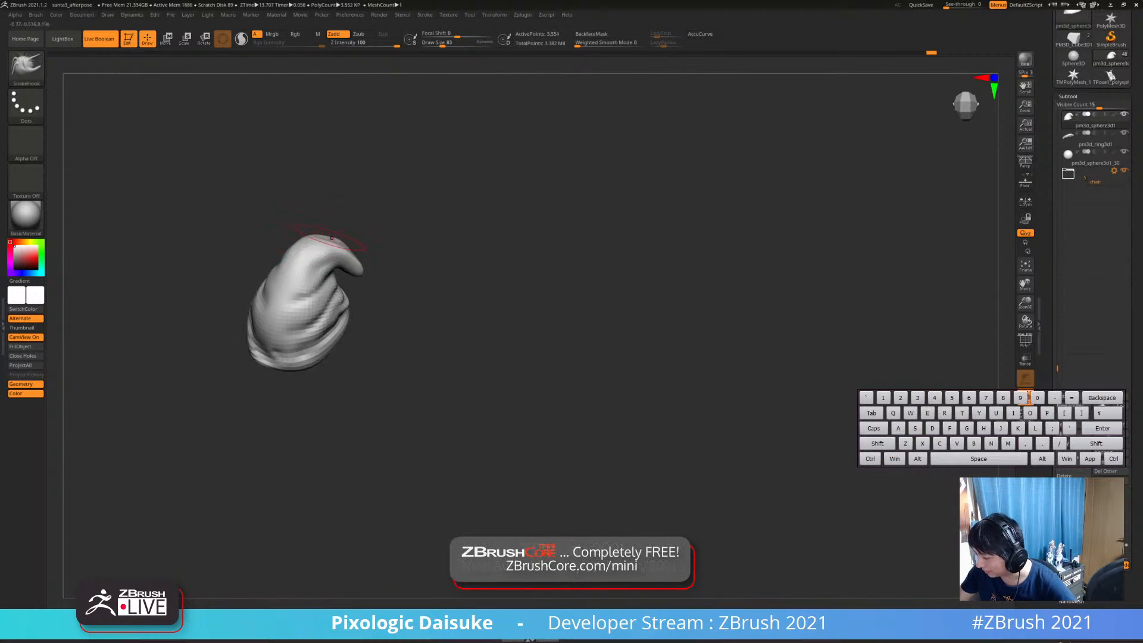
pyautogui.moveTo(340, 259); pyautogui.dragTo(348, 250, button='right')
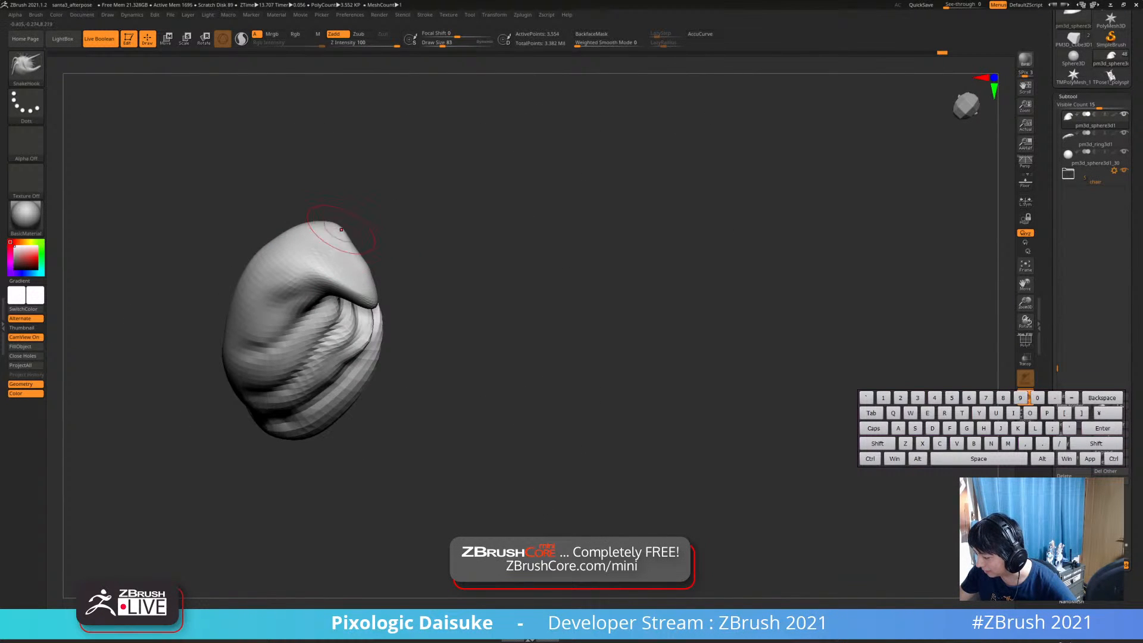
pyautogui.press('shift')
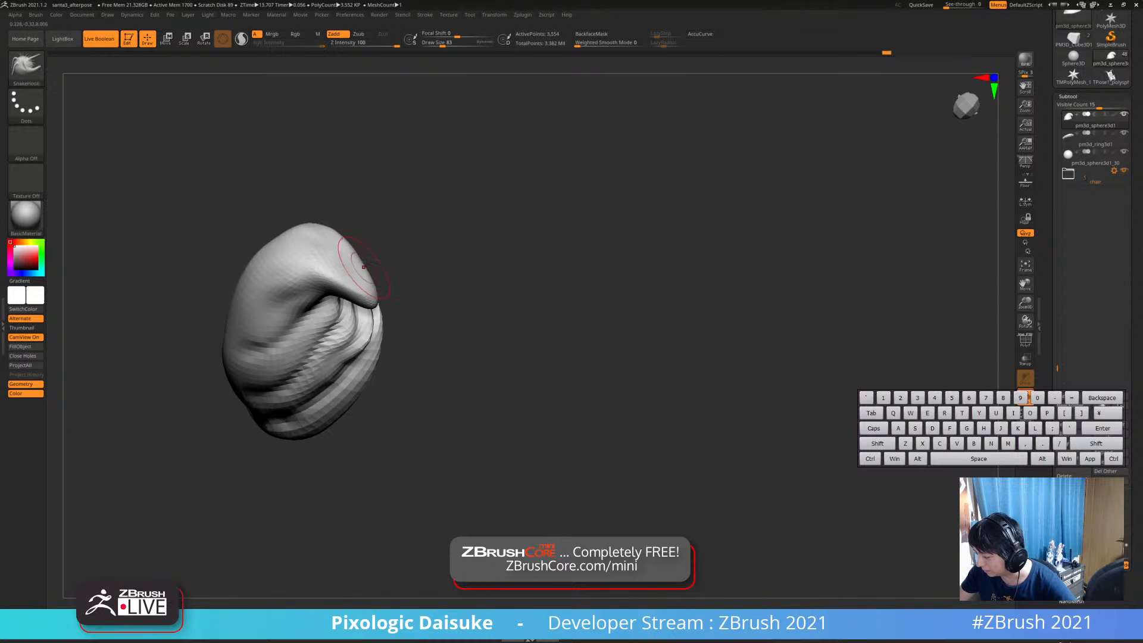
pyautogui.moveTo(354, 256); pyautogui.dragTo(333, 241, button='right')
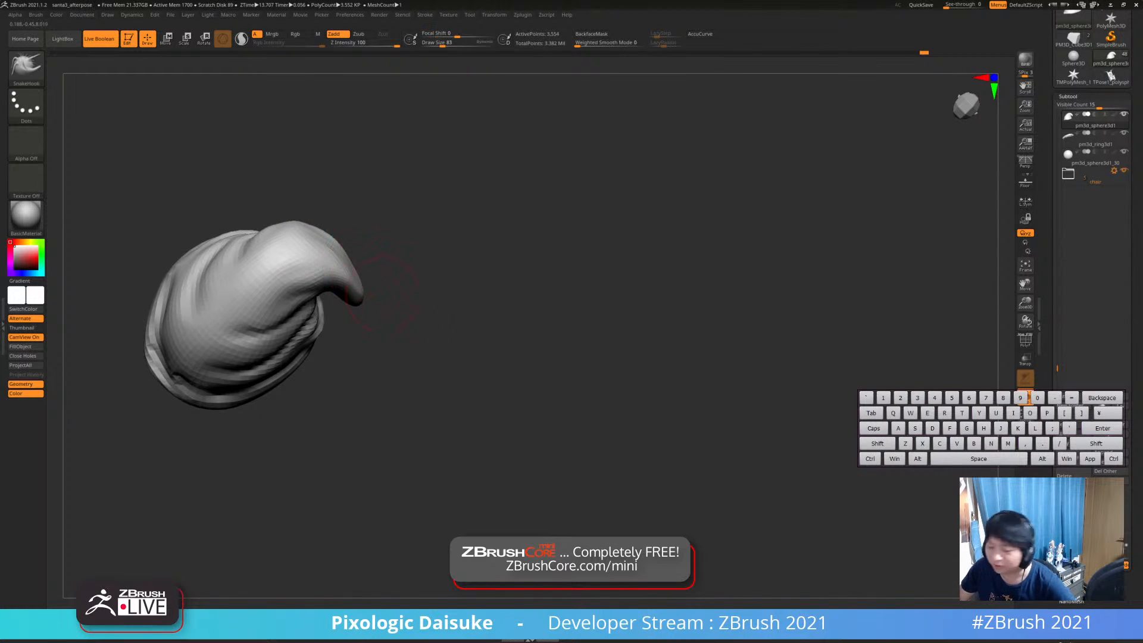
pyautogui.moveTo(357, 286); pyautogui.dragTo(342, 243, button='right')
pyautogui.keyDown('ctrl'); pyautogui.keyDown('shift'); pyautogui.click(432, 335); pyautogui.keyUp('shift'); pyautogui.keyUp('ctrl')
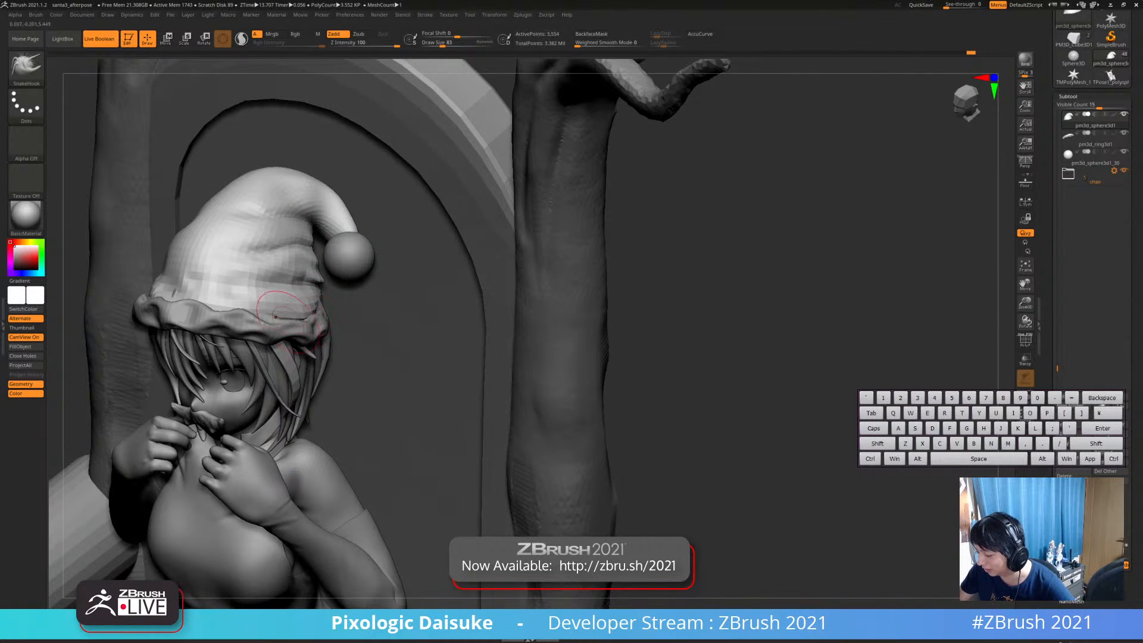
pyautogui.moveTo(276, 317); pyautogui.dragTo(238, 268, button='right')
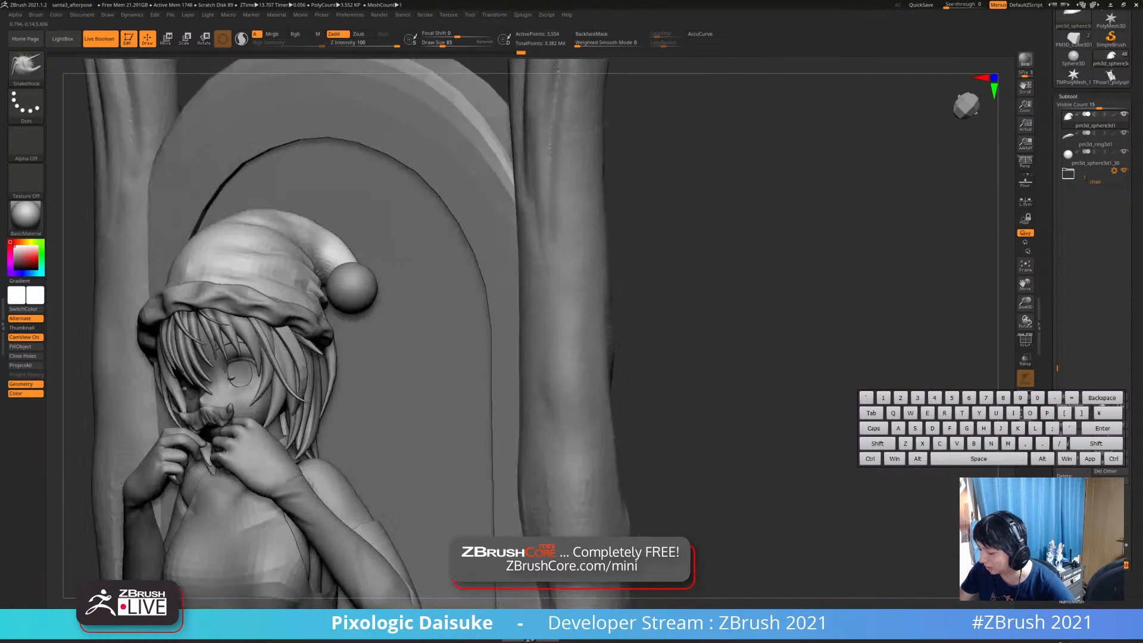
pyautogui.moveTo(324, 440); pyautogui.dragTo(362, 412, button='right')
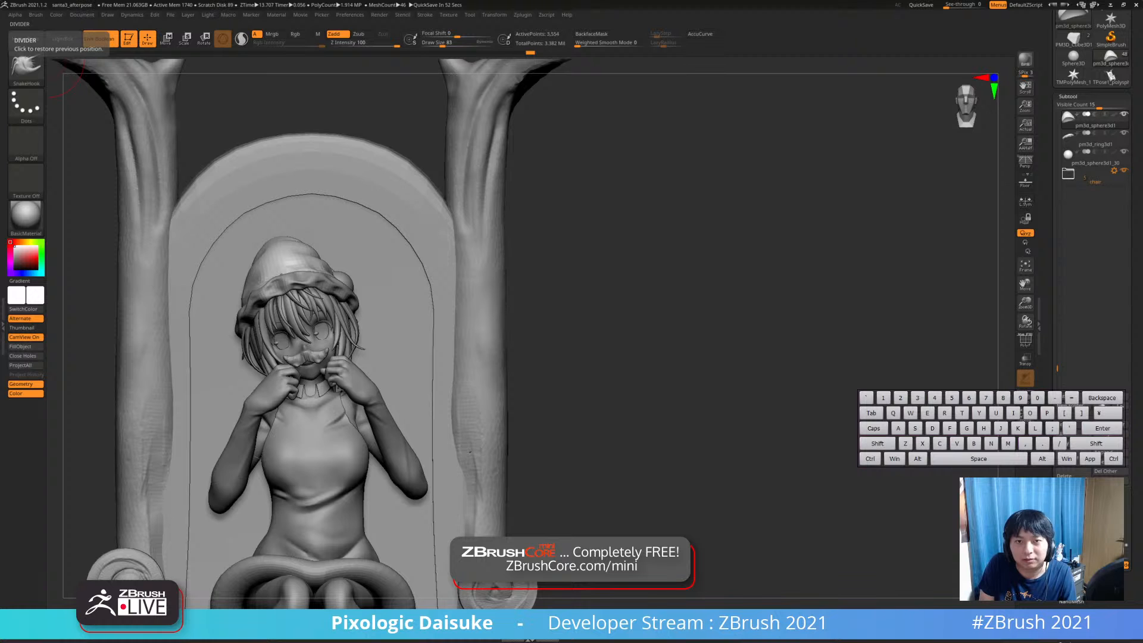
# Switch to the browser to examine the painted figure photos in the Twitter post, and return to ZBrush
pyautogui.moveTo(0, 297); pyautogui.dragTo(415, 2)
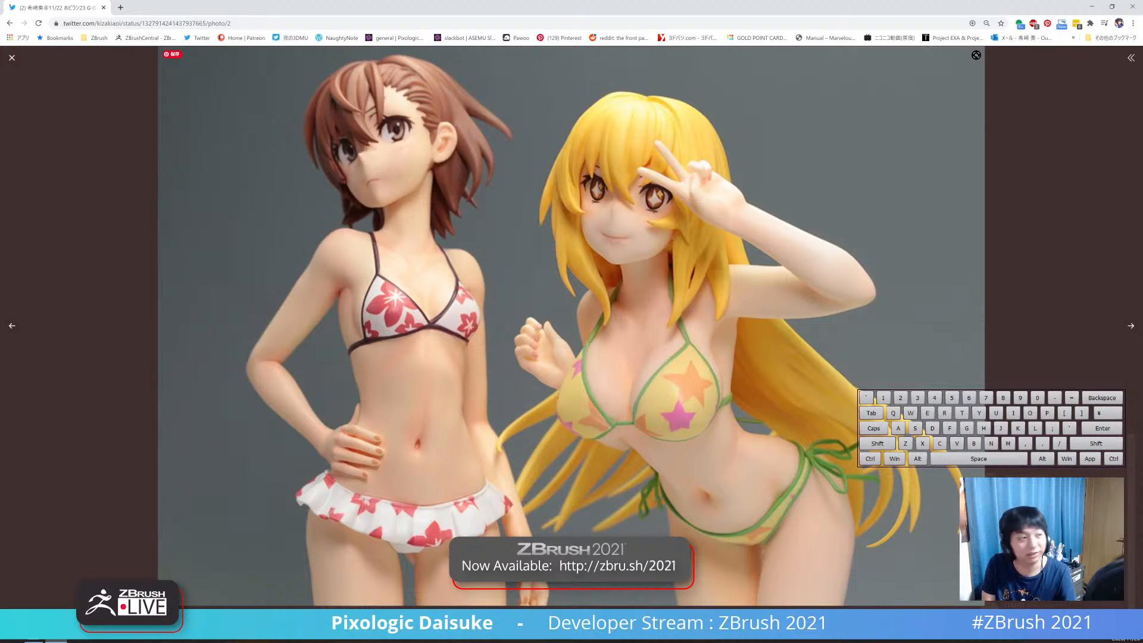
pyautogui.moveTo(415, 3); pyautogui.dragTo(0, 83)
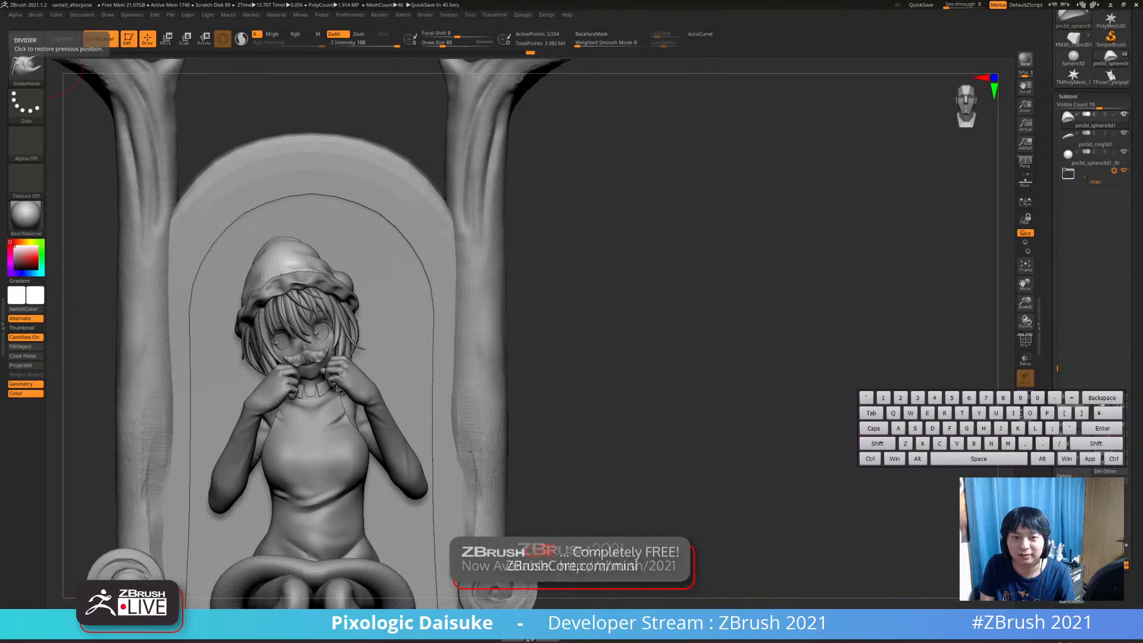
pyautogui.moveTo(0, 229); pyautogui.dragTo(488, 1)
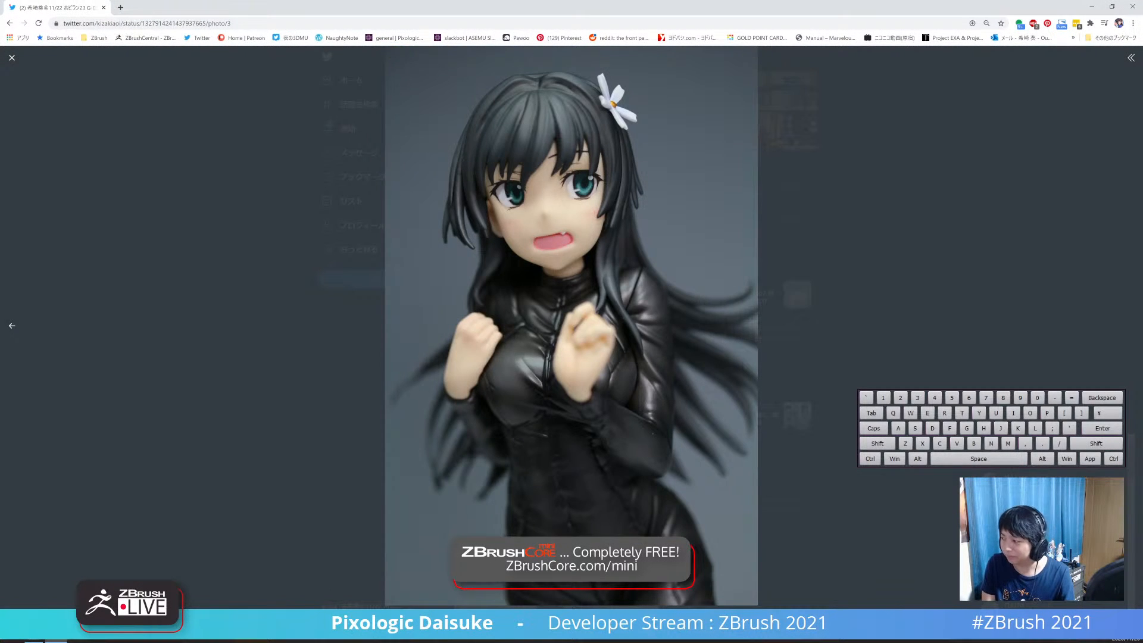
pyautogui.moveTo(488, 5); pyautogui.dragTo(0, 58)
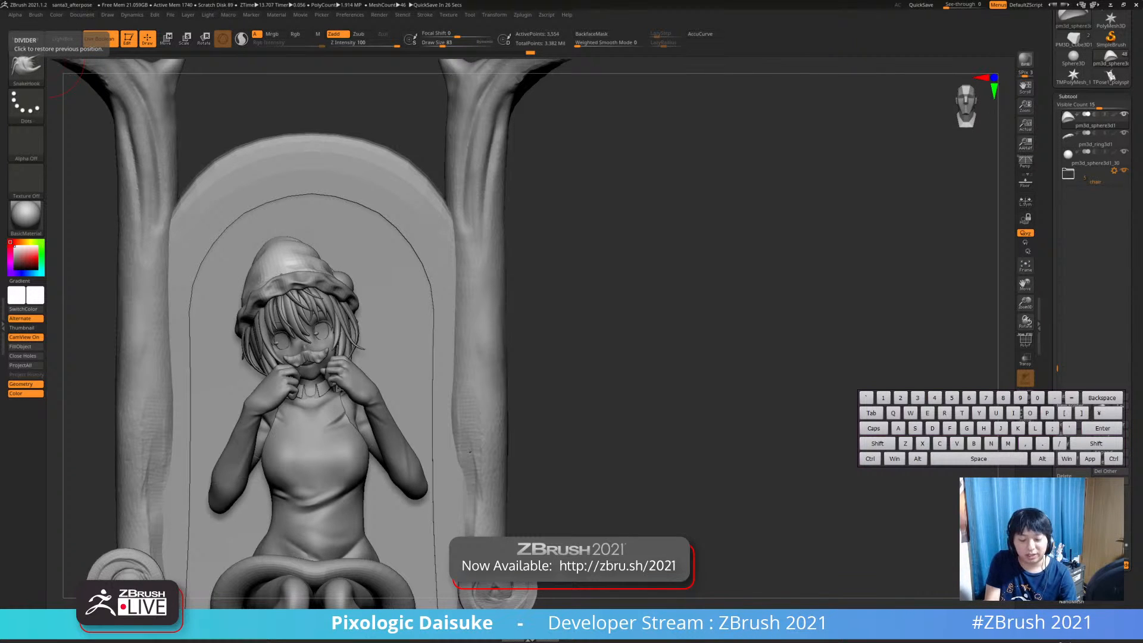
pyautogui.press('shift')
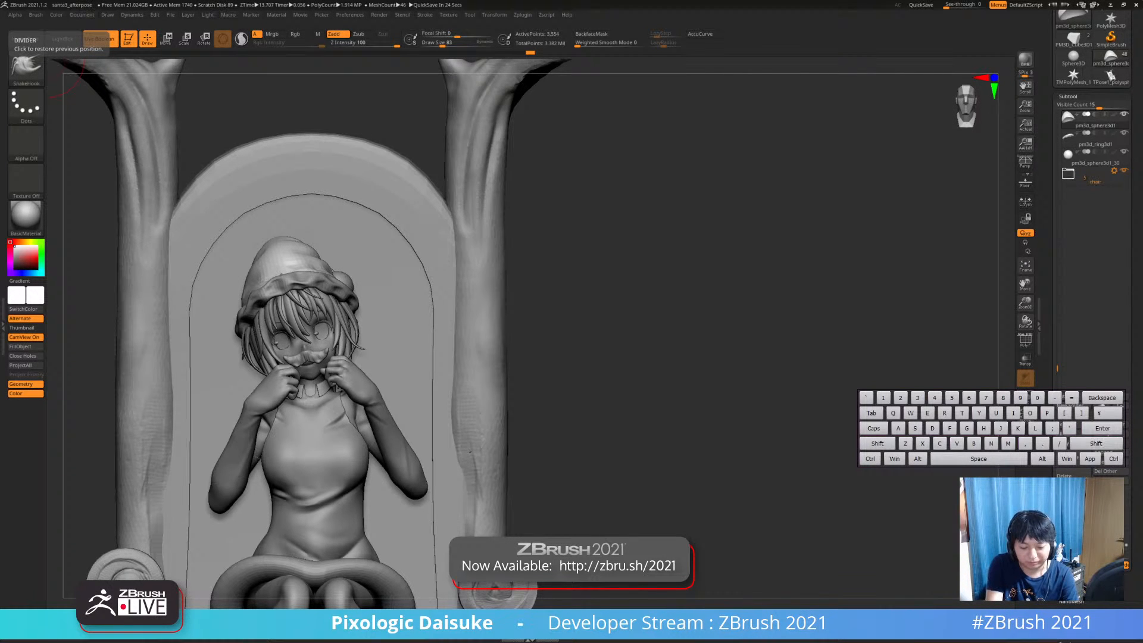
pyautogui.press('t')
pyautogui.press('BackSpace')
pyautogui.press('space')
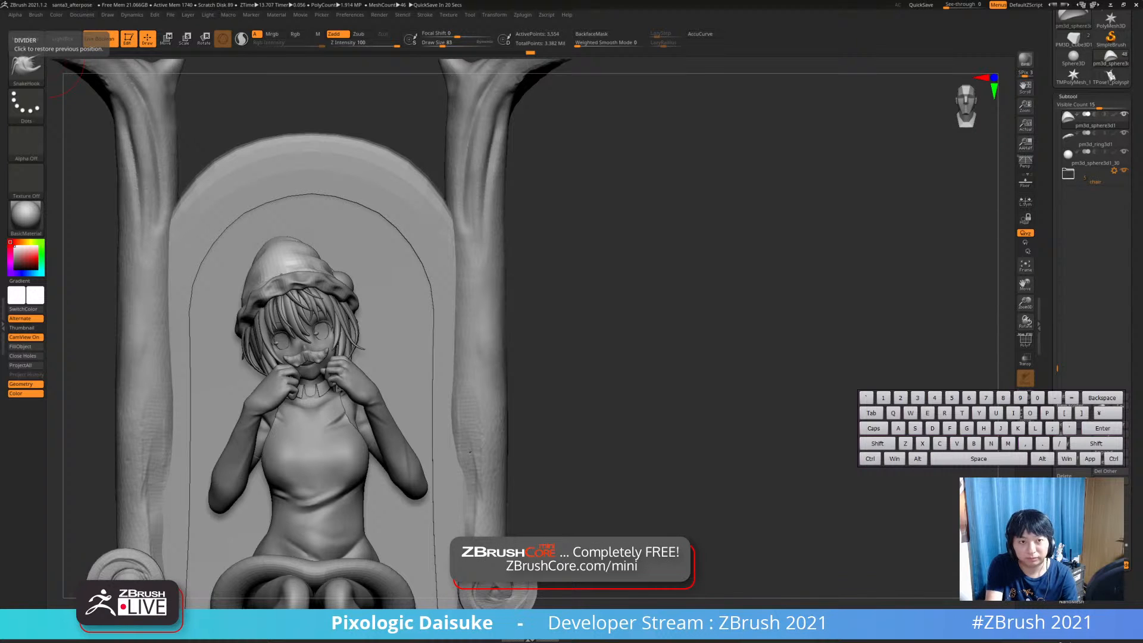
pyautogui.press('Return')
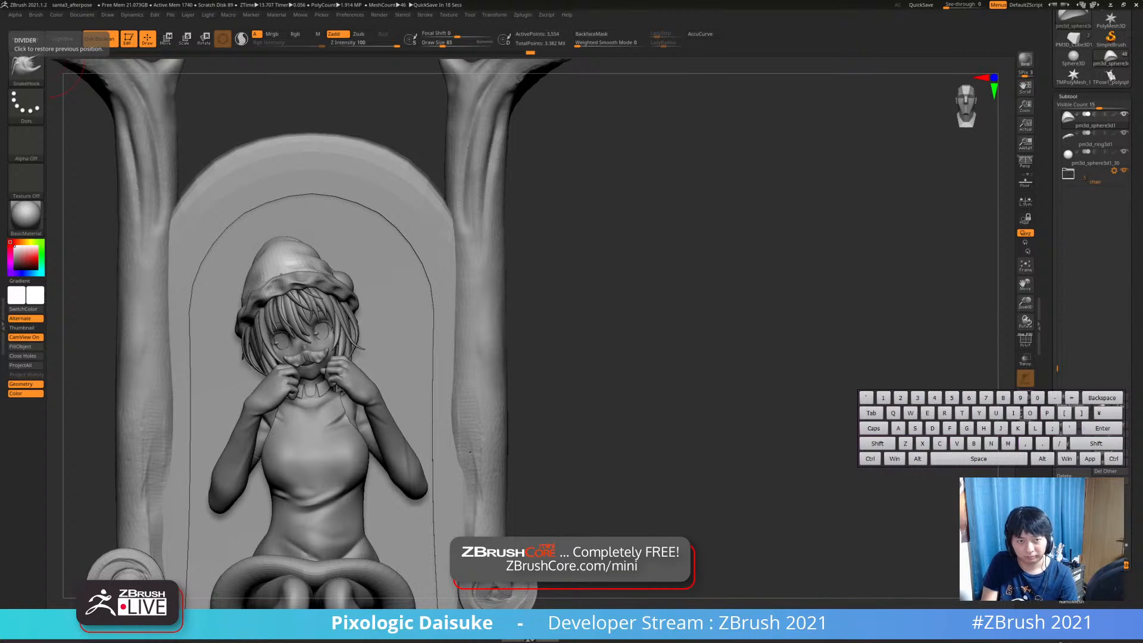
pyautogui.press('ctrl')
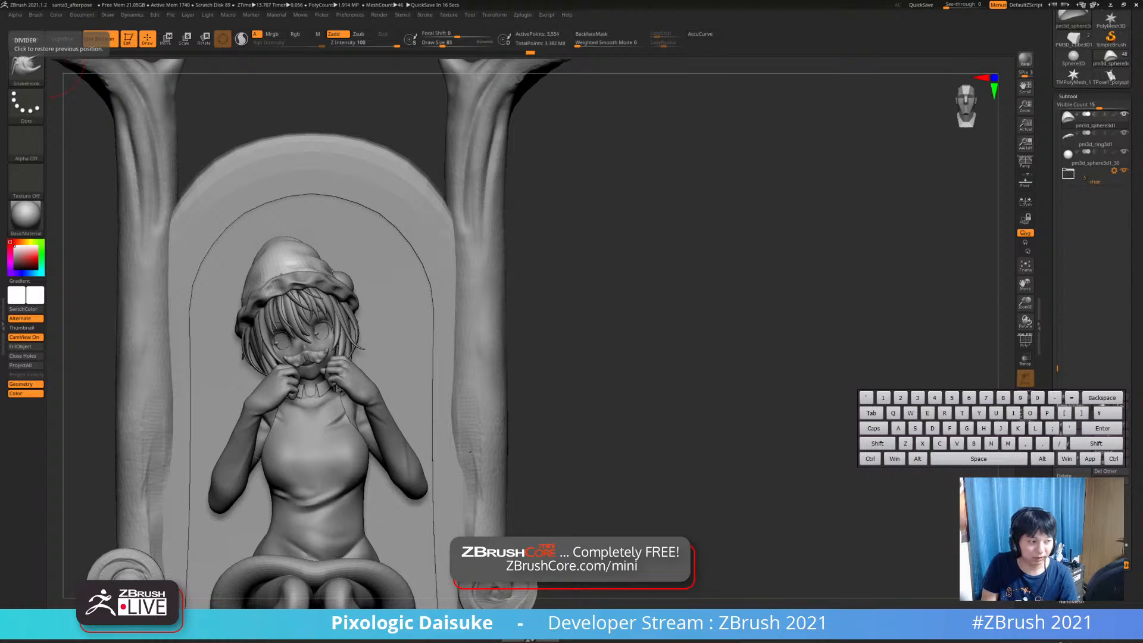
pyautogui.hotkey('ctrl', 'v')
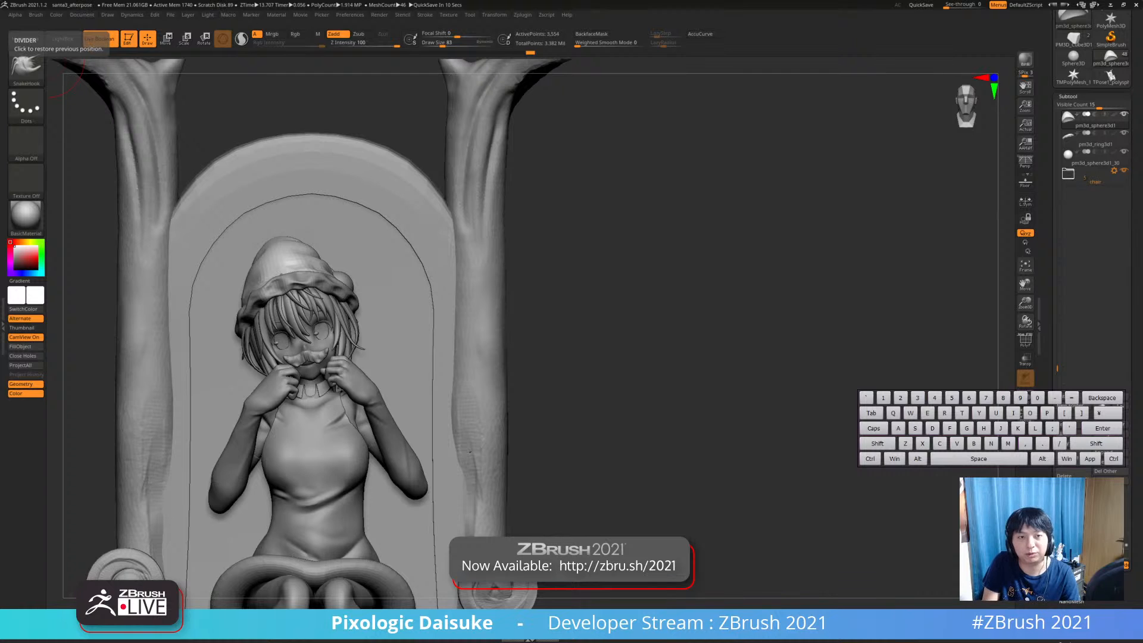
pyautogui.press('BackSpace')
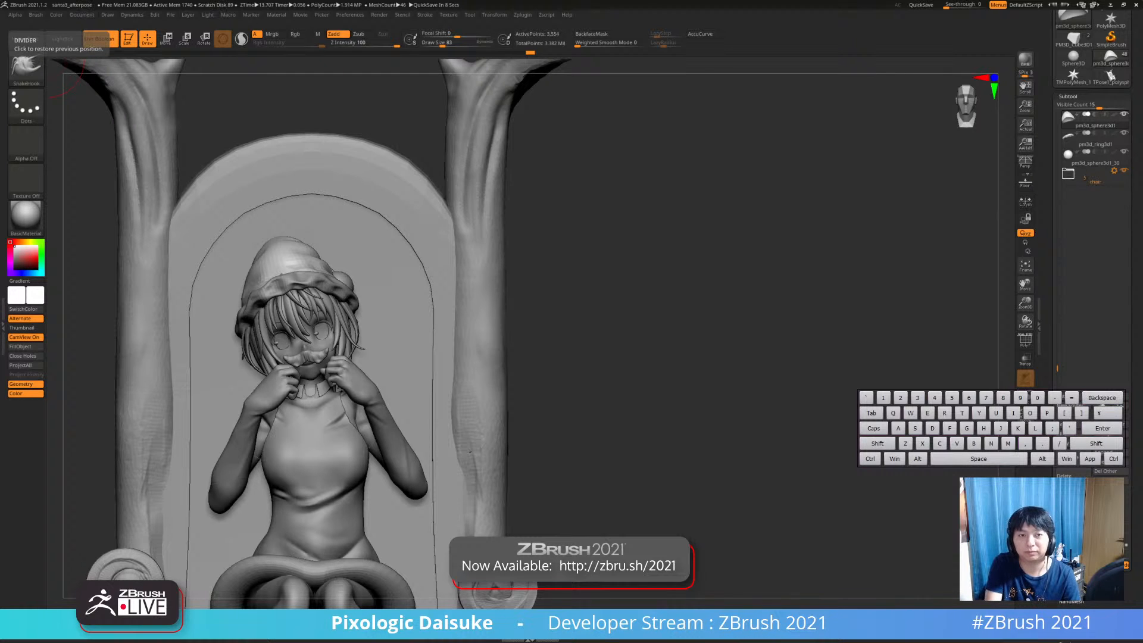
pyautogui.hotkey('ctrl', 'c')
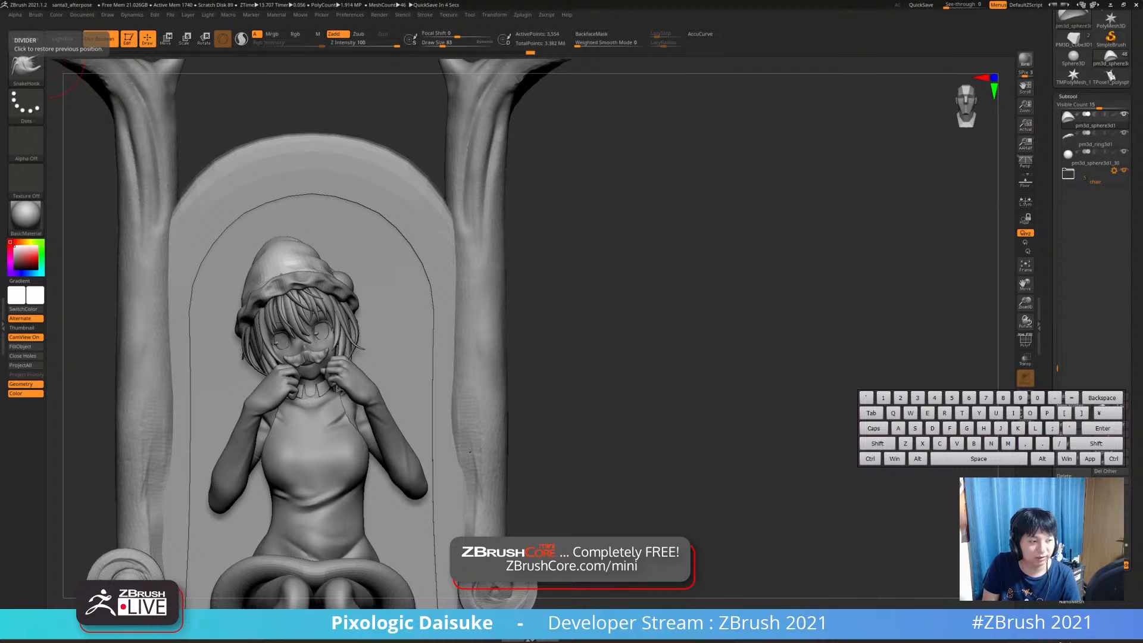
pyautogui.hotkey('ctrl', 'a')
pyautogui.hotkey('ctrl', 'v')
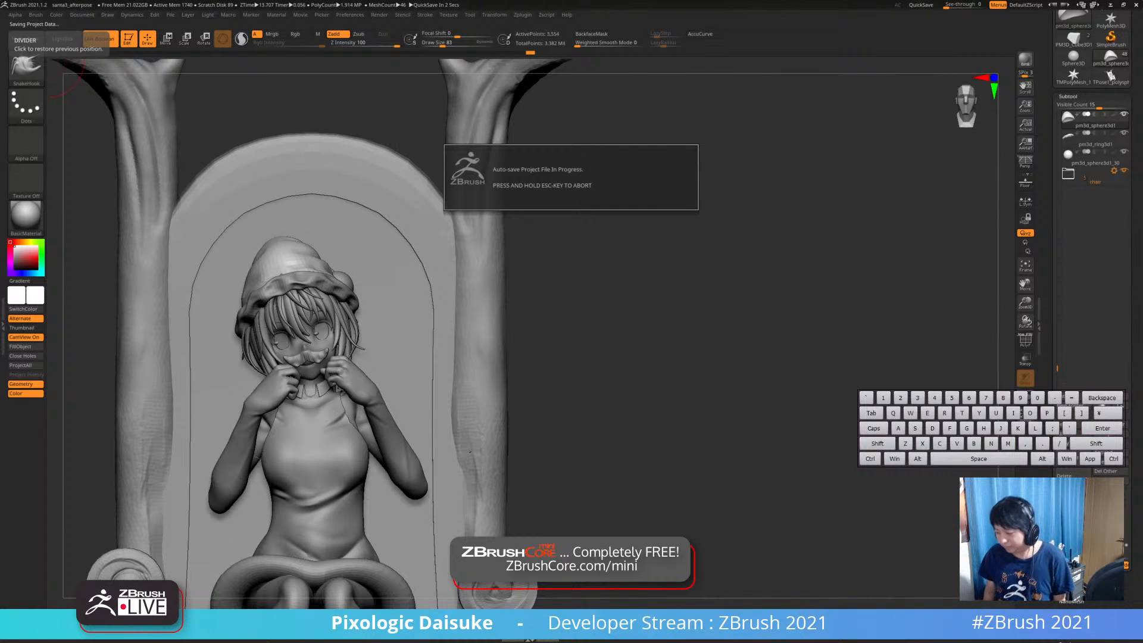
# Select the throne's tree posts, mask the one on the girl's right into its own polygroup, isolate it, and delete the opposite post
pyautogui.keyDown('alt'); pyautogui.moveTo(490, 353); pyautogui.dragTo(493, 333, button='right'); pyautogui.keyUp('alt')
pyautogui.keyDown('ctrl'); pyautogui.moveTo(484, 374); pyautogui.dragTo(457, 381, button='right'); pyautogui.keyUp('ctrl')
pyautogui.keyDown('alt'); pyautogui.click(439, 368); pyautogui.keyUp('alt')
pyautogui.moveTo(457, 381); pyautogui.dragTo(477, 369, button='right')
pyautogui.hotkey('alt', 's')
pyautogui.hotkey('alt', 's')
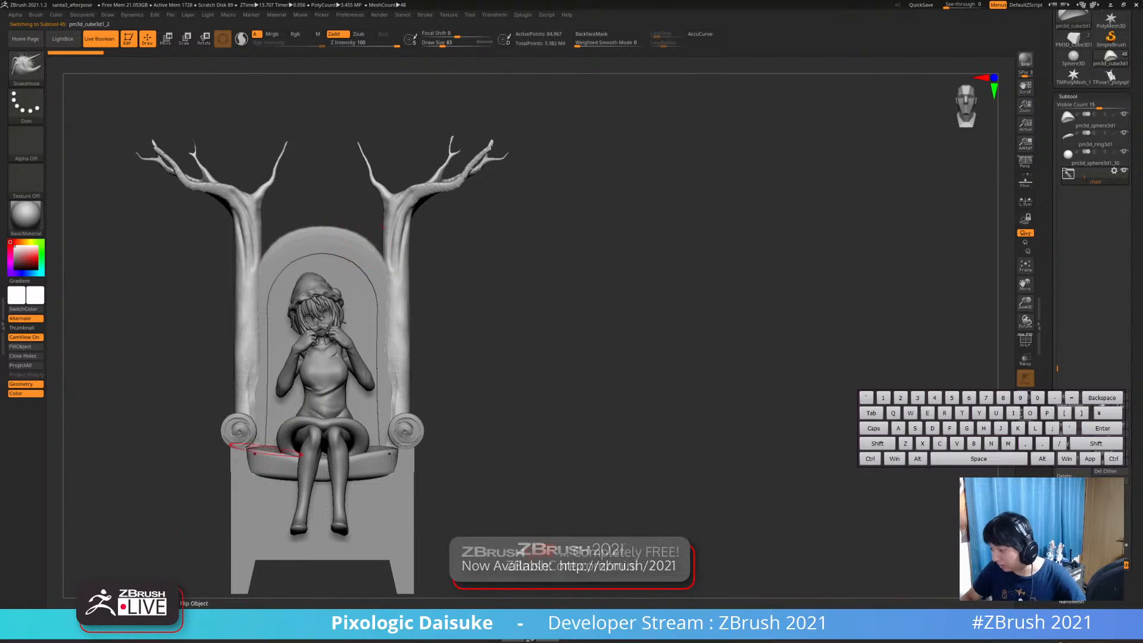
pyautogui.keyDown('ctrl'); pyautogui.moveTo(273, 449); pyautogui.dragTo(262, 434, button='right'); pyautogui.keyUp('ctrl')
pyautogui.moveTo(324, 112)
pyautogui.keyDown('ctrl'); pyautogui.mouseDown()
pyautogui.moveTo(502, 416)
pyautogui.moveTo(363, 512)
pyautogui.moveTo(505, 115)
pyautogui.moveTo(332, 229)
pyautogui.moveTo(328, 482)
pyautogui.mouseUp(); pyautogui.keyUp('ctrl')
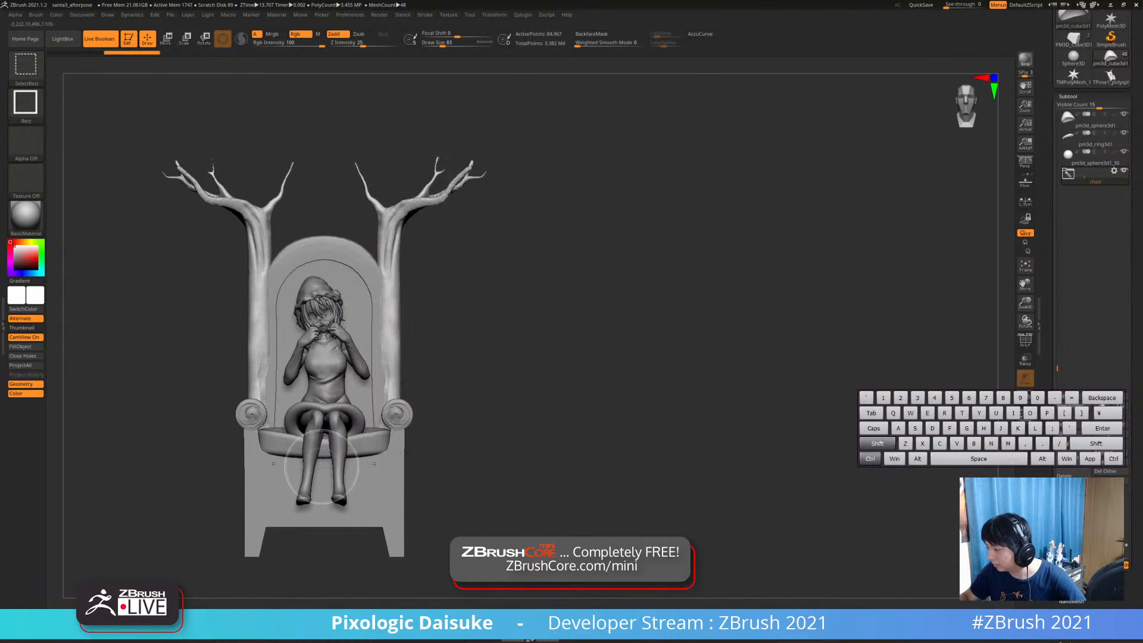
pyautogui.moveTo(319, 102)
pyautogui.keyDown('ctrl'); pyautogui.mouseDown()
pyautogui.moveTo(530, 113)
pyautogui.moveTo(390, 571)
pyautogui.mouseUp(); pyautogui.keyUp('ctrl')
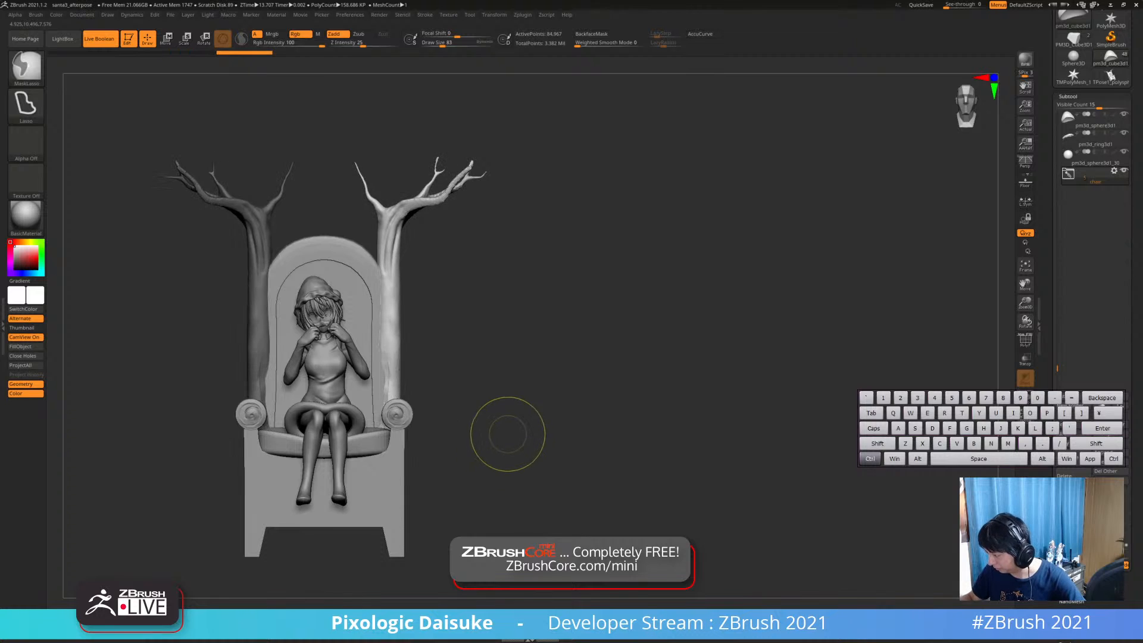
pyautogui.keyDown('ctrl'); pyautogui.click(508, 437); pyautogui.keyUp('ctrl')
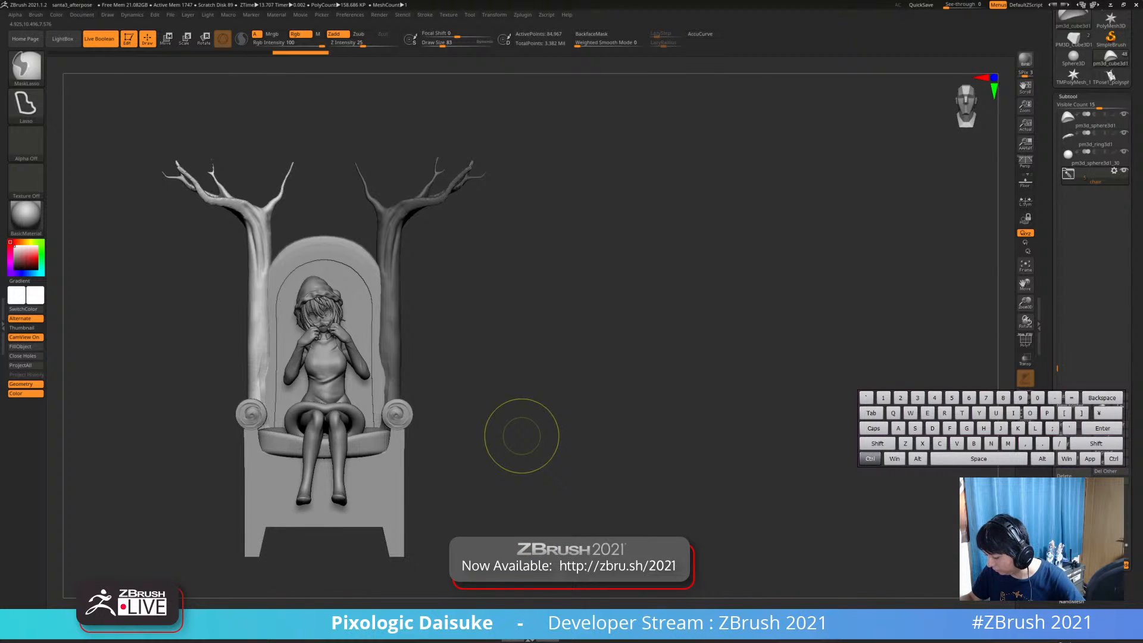
pyautogui.keyDown('ctrl'); pyautogui.click(521, 436); pyautogui.keyUp('ctrl')
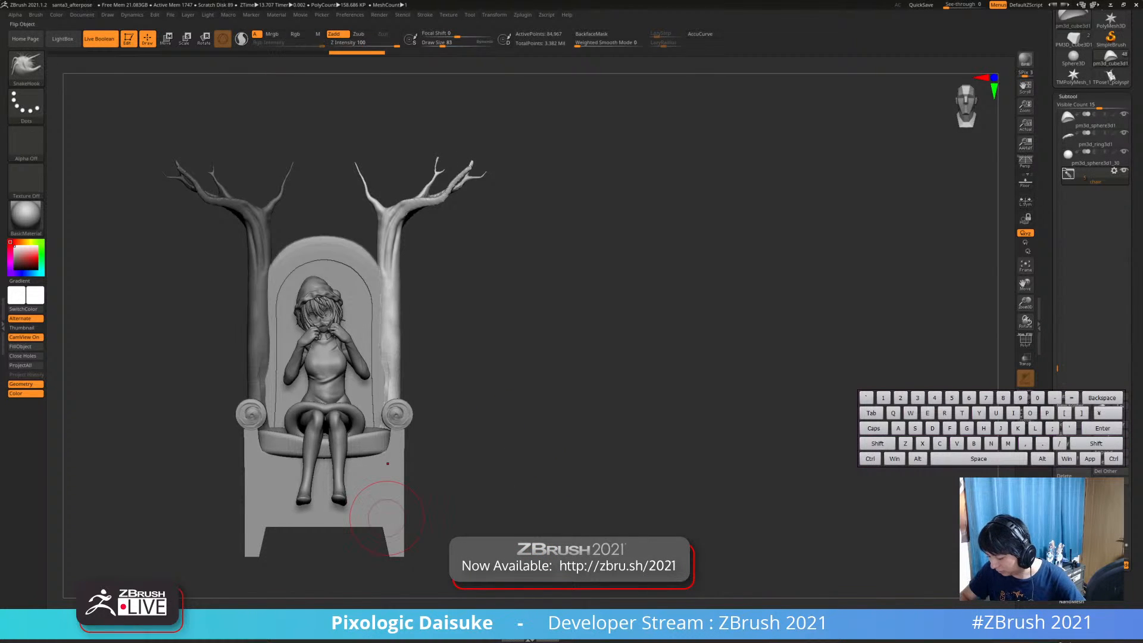
pyautogui.hotkey('ctrl', 'w')
pyautogui.keyDown('ctrl'); pyautogui.keyDown('shift'); pyautogui.click(257, 248); pyautogui.keyUp('shift'); pyautogui.keyUp('ctrl')
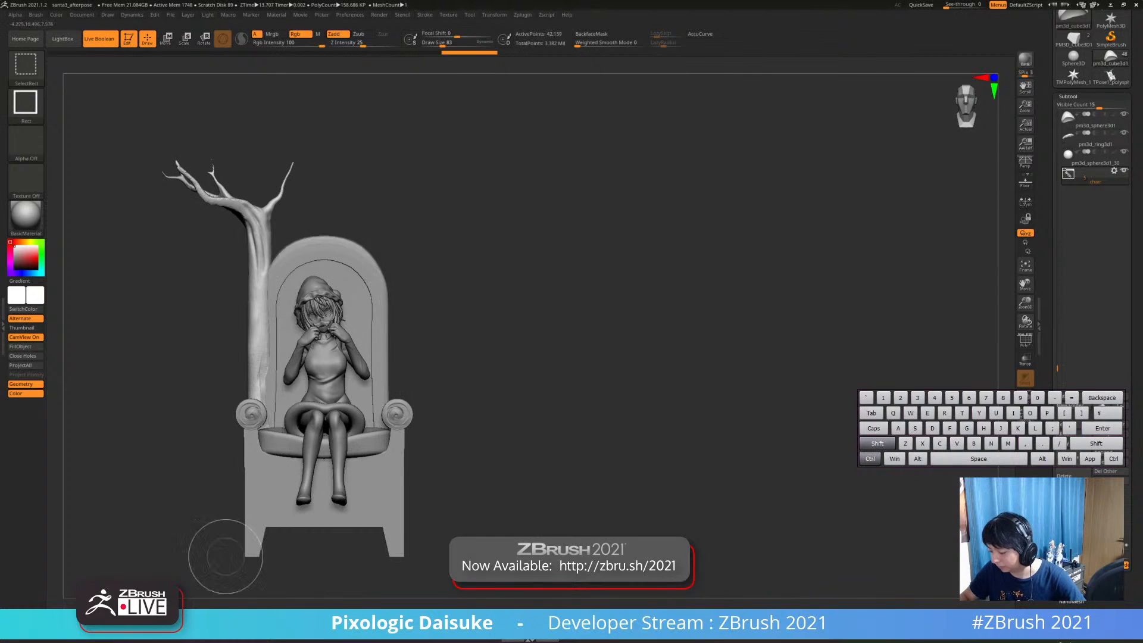
# Load the Twist deformer on the remaining tree post
pyautogui.press('w')
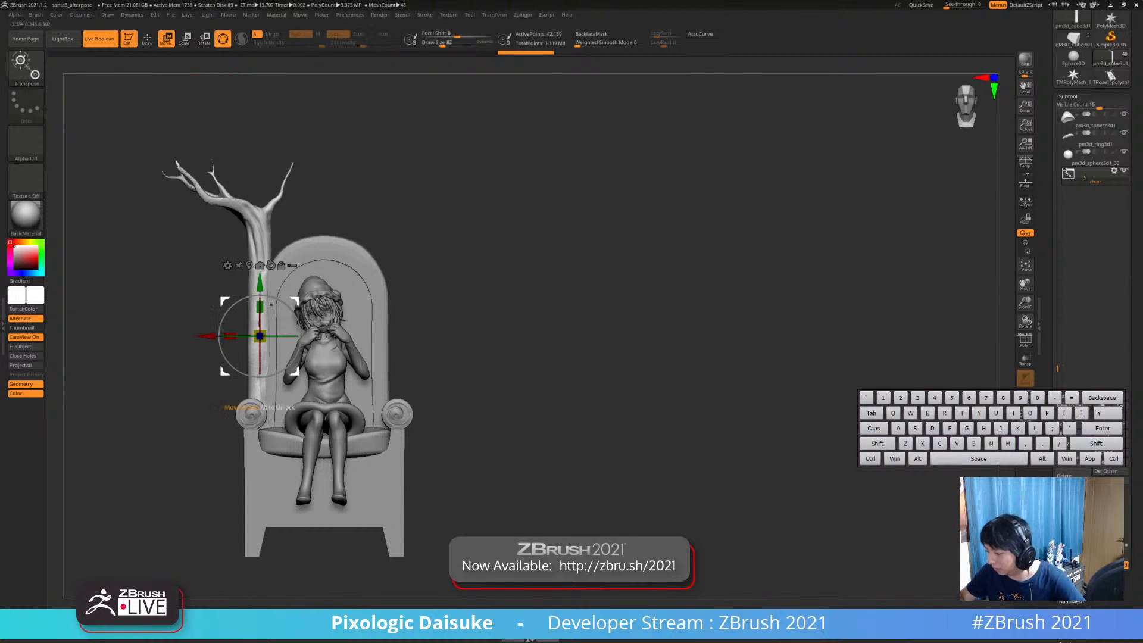
pyautogui.click(228, 266)
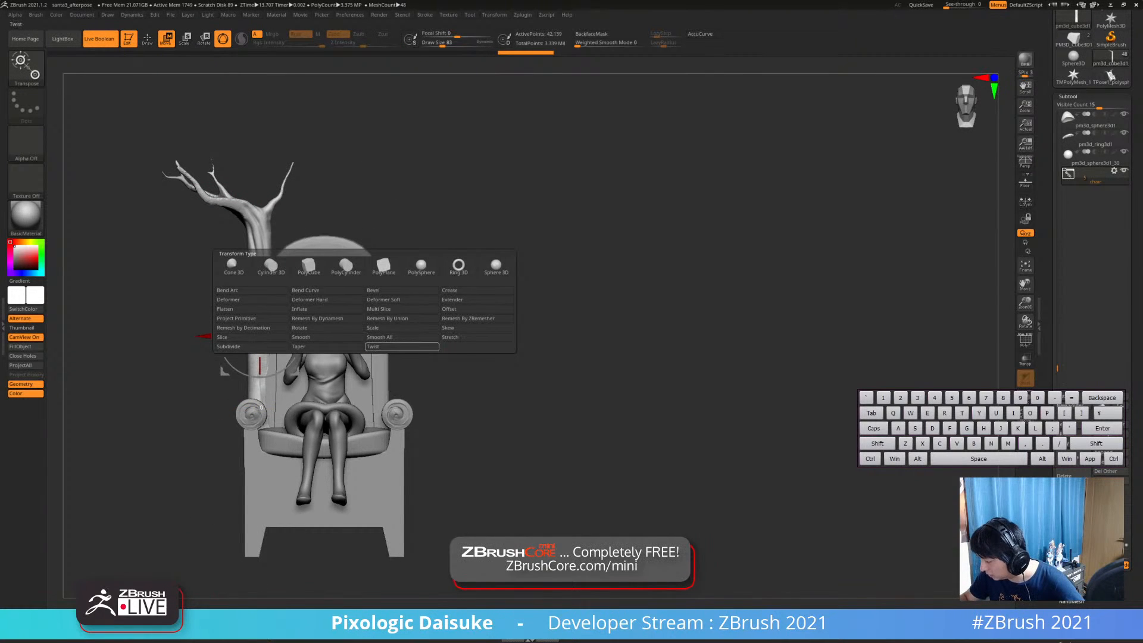
pyautogui.click(397, 346)
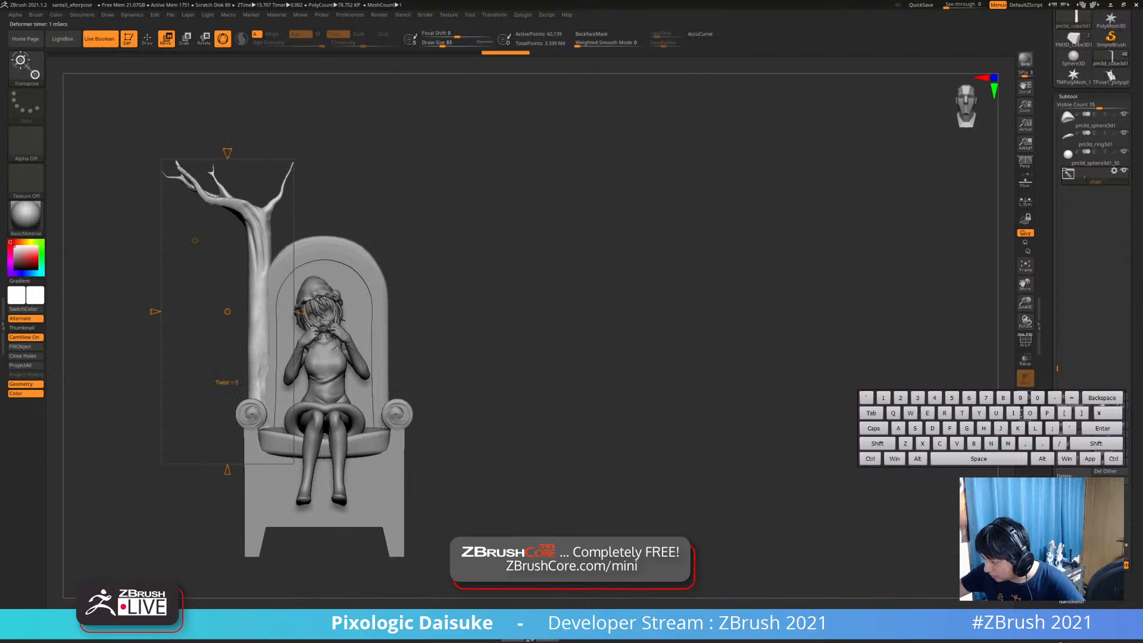
# Try twisting the tree post around its vertical axis from the top of the deformer cage, and undo the twists
pyautogui.moveTo(227, 153); pyautogui.dragTo(228, 98)
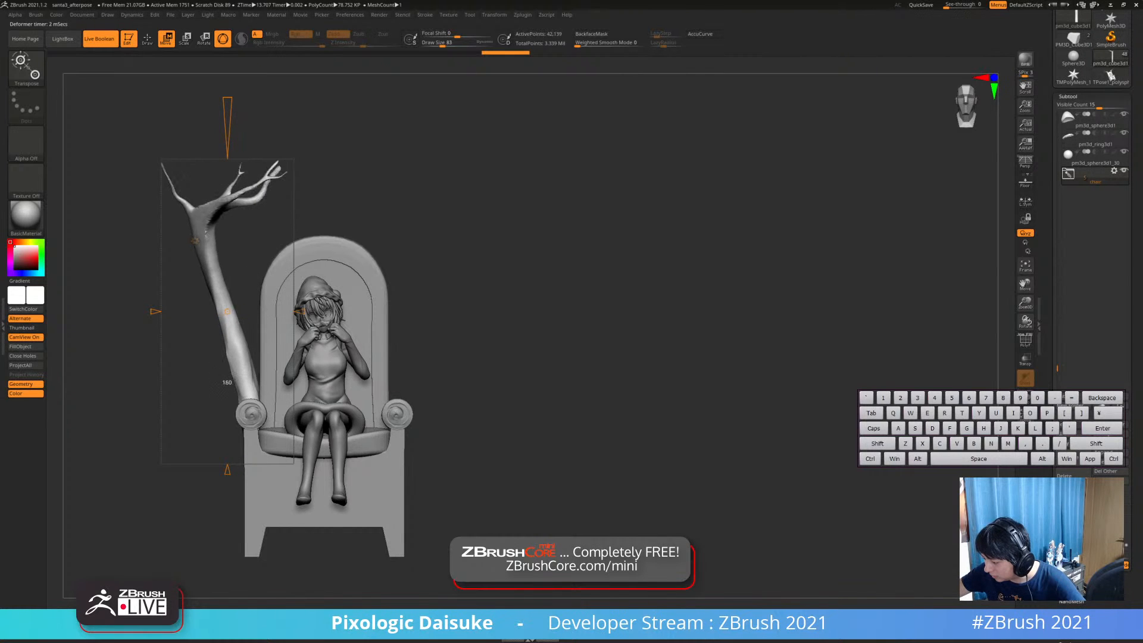
pyautogui.moveTo(476, 310)
pyautogui.mouseDown()
pyautogui.moveTo(476, 274)
pyautogui.moveTo(506, 291)
pyautogui.mouseUp()
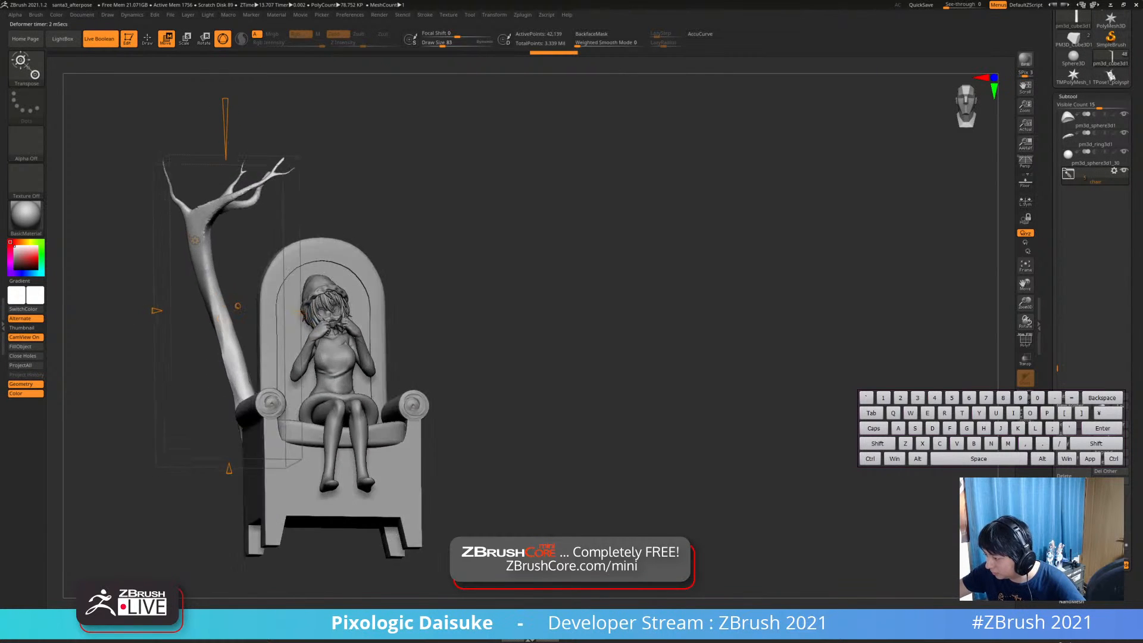
pyautogui.keyDown('shift'); pyautogui.moveTo(506, 292); pyautogui.dragTo(559, 315, button='right'); pyautogui.keyUp('shift')
pyautogui.keyDown('shift'); pyautogui.moveTo(560, 316); pyautogui.dragTo(530, 310, button='right'); pyautogui.keyUp('shift')
pyautogui.hotkey('ctrl', 'z')
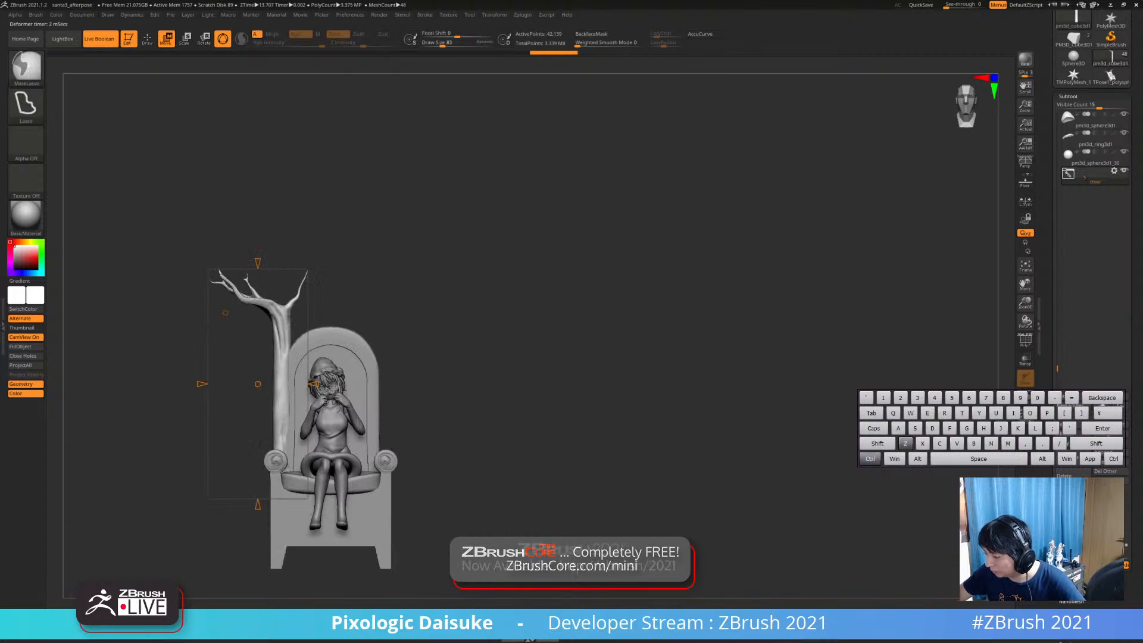
pyautogui.moveTo(258, 262); pyautogui.dragTo(257, 229)
pyautogui.hotkey('ctrl', 'z')
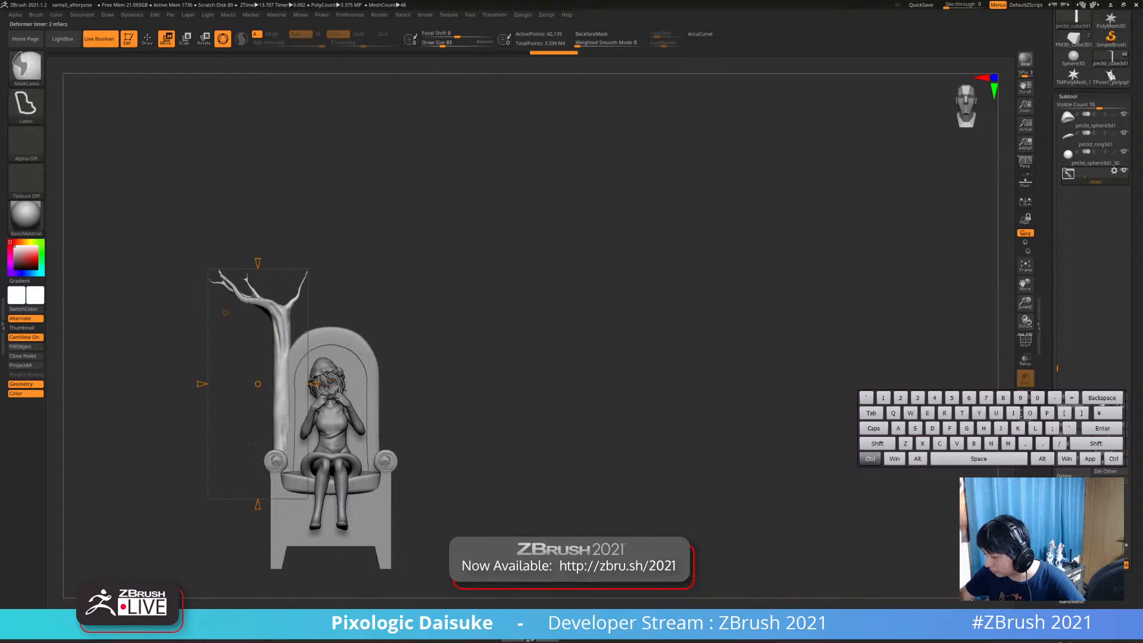
pyautogui.hotkey('ctrl', 'z')
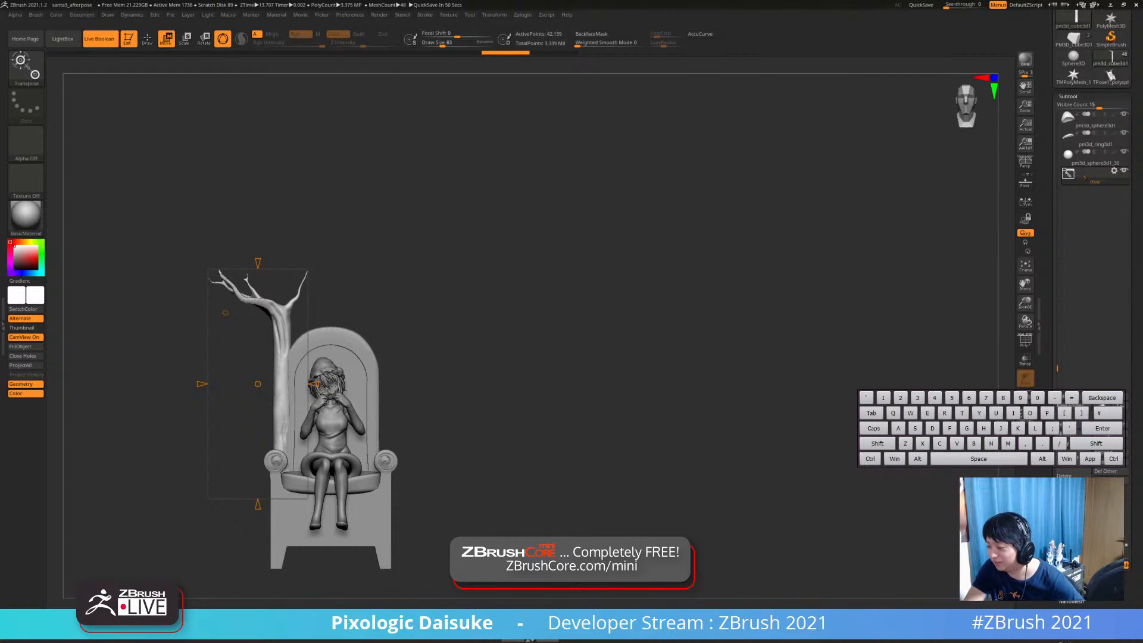
# Try twisting the tree post from different sides of the deformer cage, and undo the twists
pyautogui.moveTo(257, 263); pyautogui.dragTo(257, 208)
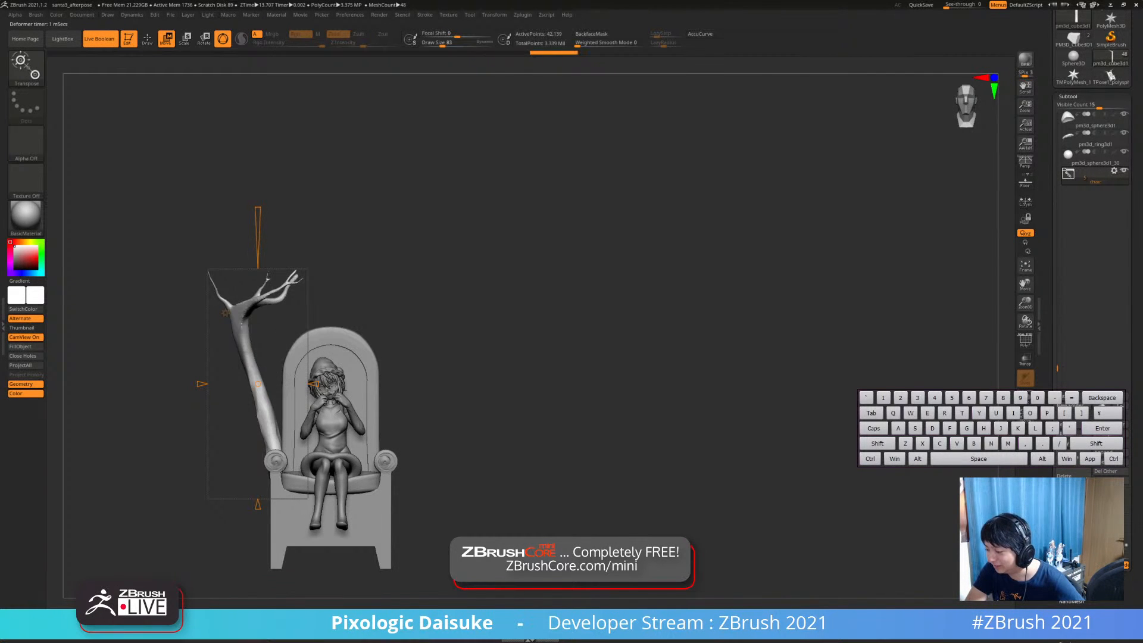
pyautogui.keyDown('ctrl'); pyautogui.moveTo(257, 286); pyautogui.dragTo(307, 400, button='right'); pyautogui.keyUp('ctrl')
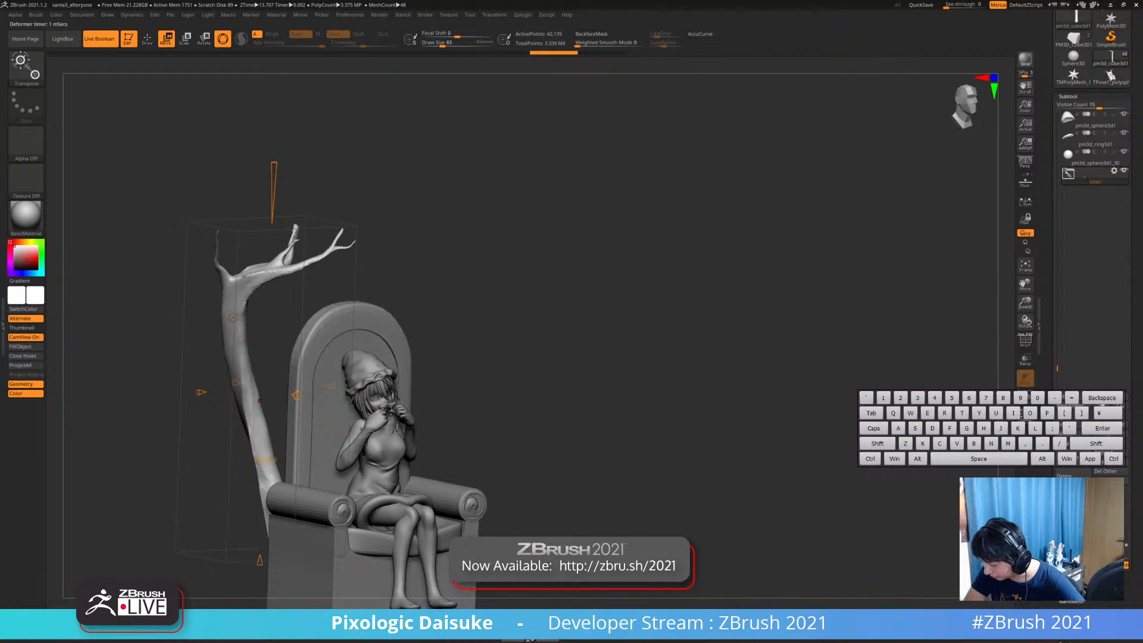
pyautogui.moveTo(296, 396); pyautogui.dragTo(261, 400)
pyautogui.hotkey('ctrl', 'z')
pyautogui.moveTo(330, 387); pyautogui.dragTo(215, 399)
pyautogui.hotkey('ctrl', 'z')
pyautogui.hotkey('ctrl', 'z')
pyautogui.moveTo(260, 561); pyautogui.dragTo(261, 494)
pyautogui.keyDown('shift'); pyautogui.moveTo(655, 309); pyautogui.dragTo(571, 294); pyautogui.keyUp('shift')
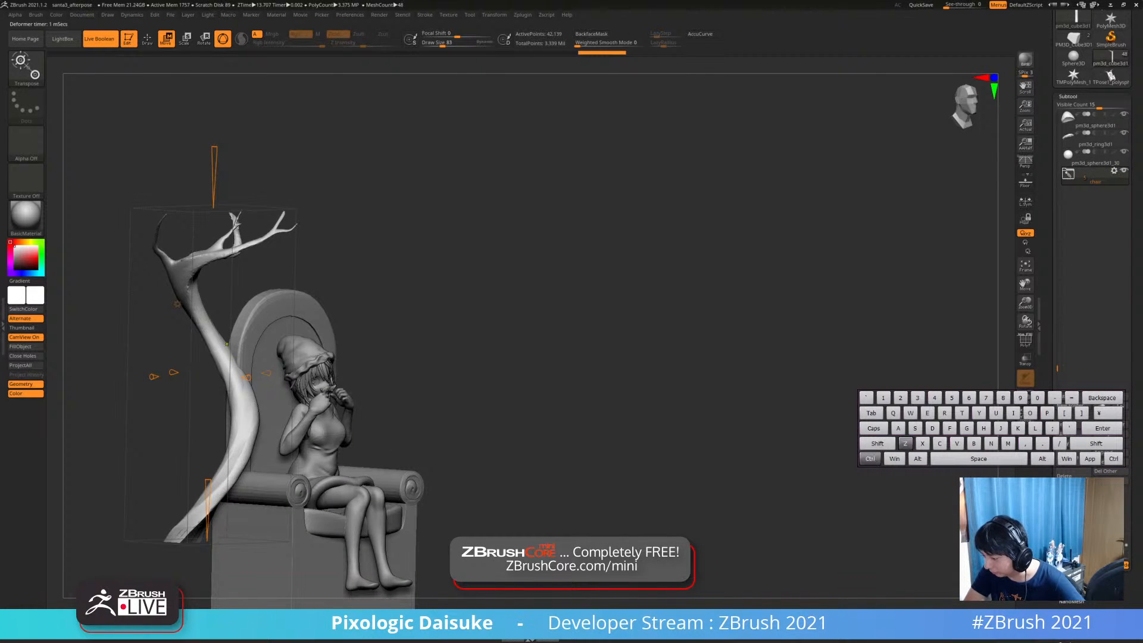
pyautogui.hotkey('ctrl', 'z')
pyautogui.hotkey('ctrl', 'z')
# Mask the branches at the upper end of the tree post and return to the deformer cage
pyautogui.click(148, 40)
pyautogui.moveTo(179, 199)
pyautogui.keyDown('shift'); pyautogui.mouseDown()
pyautogui.moveTo(129, 199)
pyautogui.moveTo(134, 158)
pyautogui.moveTo(386, 225)
pyautogui.moveTo(178, 173)
pyautogui.mouseUp(); pyautogui.keyUp('shift')
pyautogui.hotkey('ctrl', 'z')
pyautogui.moveTo(113, 134)
pyautogui.keyDown('ctrl'); pyautogui.mouseDown()
pyautogui.moveTo(331, 166)
pyautogui.moveTo(261, 240)
pyautogui.moveTo(216, 241)
pyautogui.mouseUp(); pyautogui.keyUp('ctrl')
pyautogui.keyDown('ctrl'); pyautogui.click(367, 216); pyautogui.keyUp('ctrl')
pyautogui.press('w')
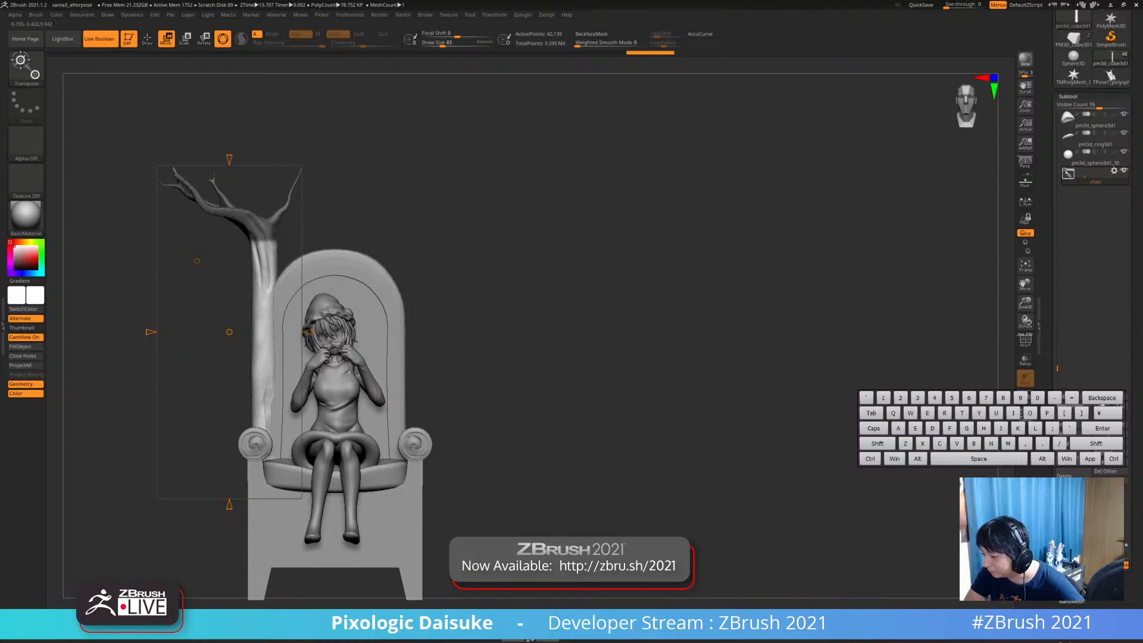
# Twist the tree post slightly from its base, undoing and redoing the change to compare the shapes
pyautogui.keyDown('alt'); pyautogui.moveTo(202, 512); pyautogui.dragTo(250, 439); pyautogui.keyUp('alt')
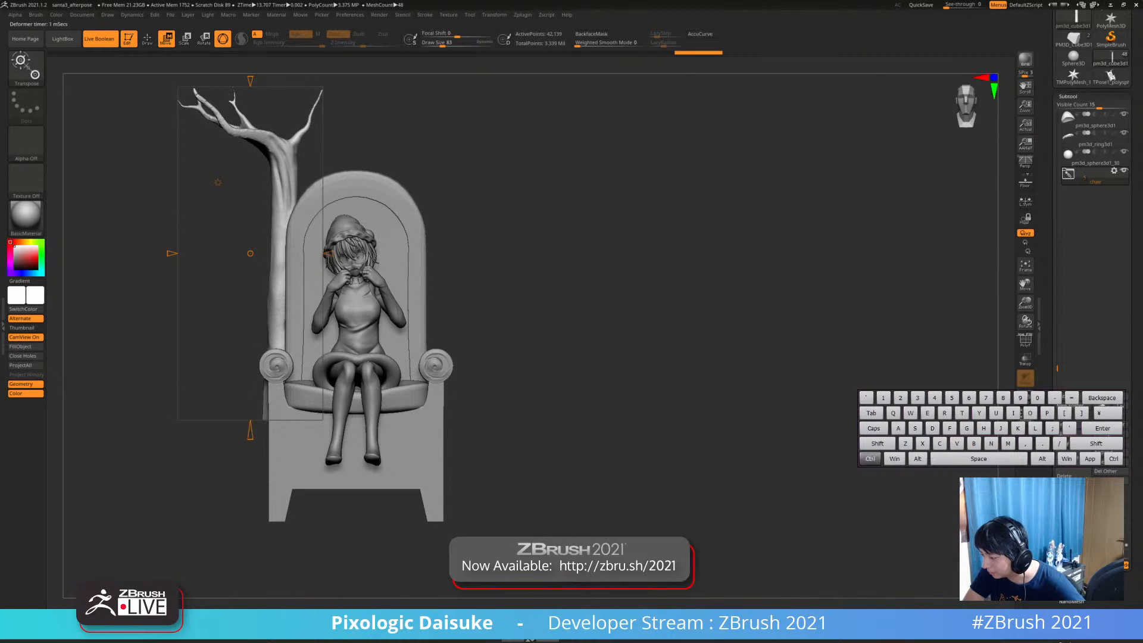
pyautogui.hotkey('ctrl', 'z')
pyautogui.press('q')
pyautogui.moveTo(405, 173)
pyautogui.keyDown('alt'); pyautogui.mouseDown()
pyautogui.moveTo(427, 256)
pyautogui.moveTo(488, 280)
pyautogui.moveTo(393, 285)
pyautogui.mouseUp(); pyautogui.keyUp('alt')
pyautogui.hotkey('ctrl', 'shift', 'z')
pyautogui.press('w')
pyautogui.moveTo(488, 279); pyautogui.dragTo(529, 273)
pyautogui.keyDown('alt'); pyautogui.moveTo(530, 273); pyautogui.dragTo(554, 247); pyautogui.keyUp('alt')
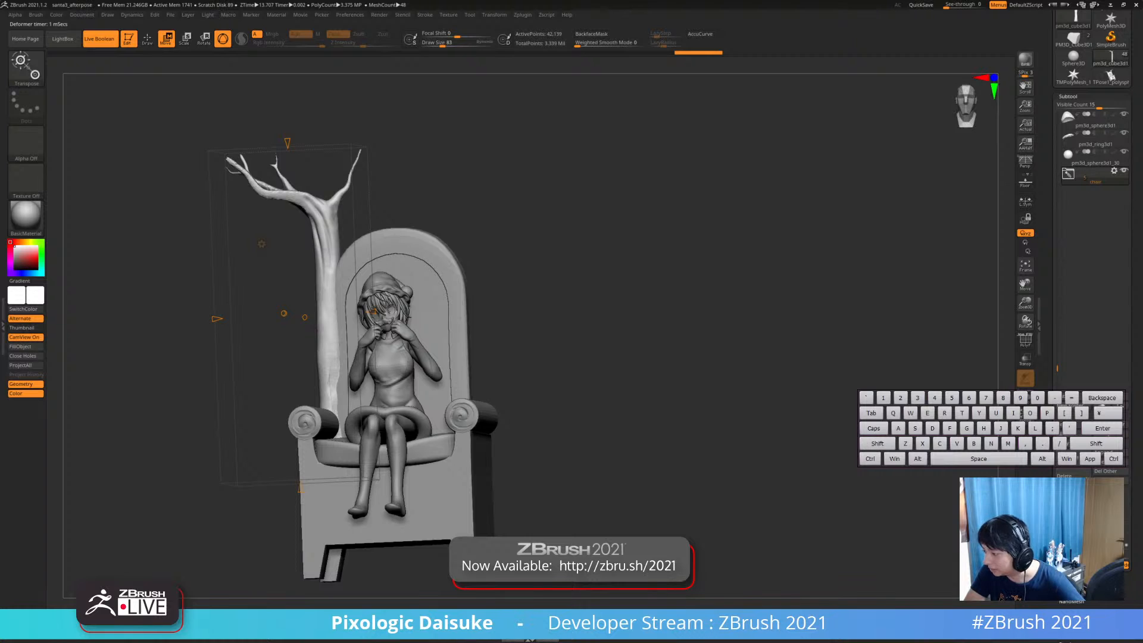
# Leave the Twist deformer for the regular gizmo, and mirror and weld the tree post to the throne's other side
pyautogui.click(261, 244)
pyautogui.click(348, 244)
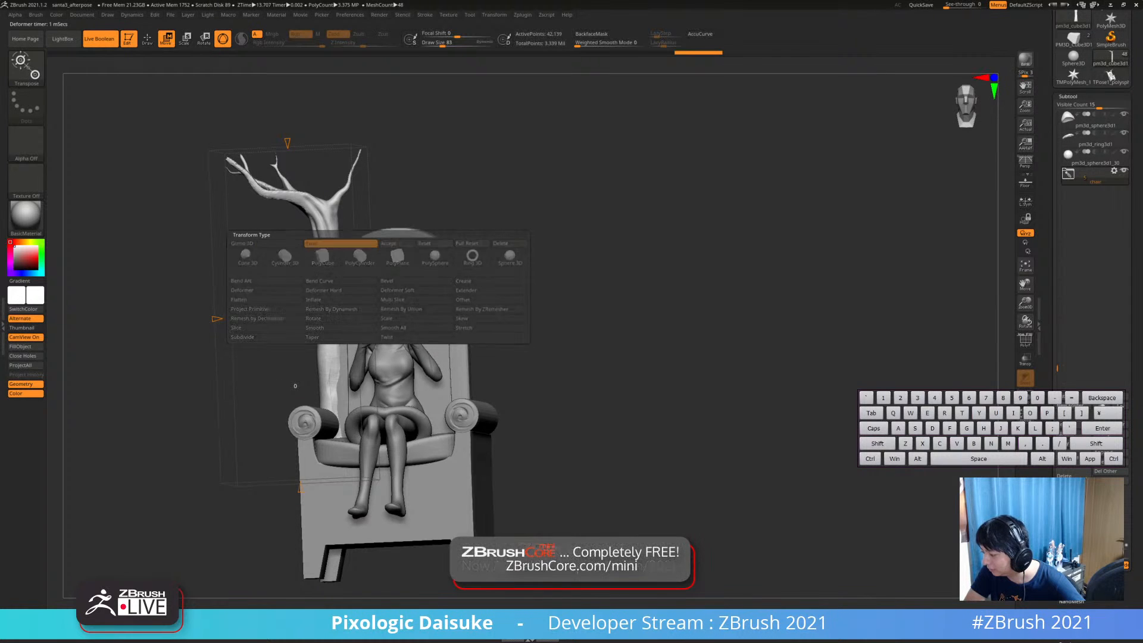
pyautogui.keyDown('shift'); pyautogui.moveTo(553, 286); pyautogui.dragTo(543, 306); pyautogui.keyUp('shift')
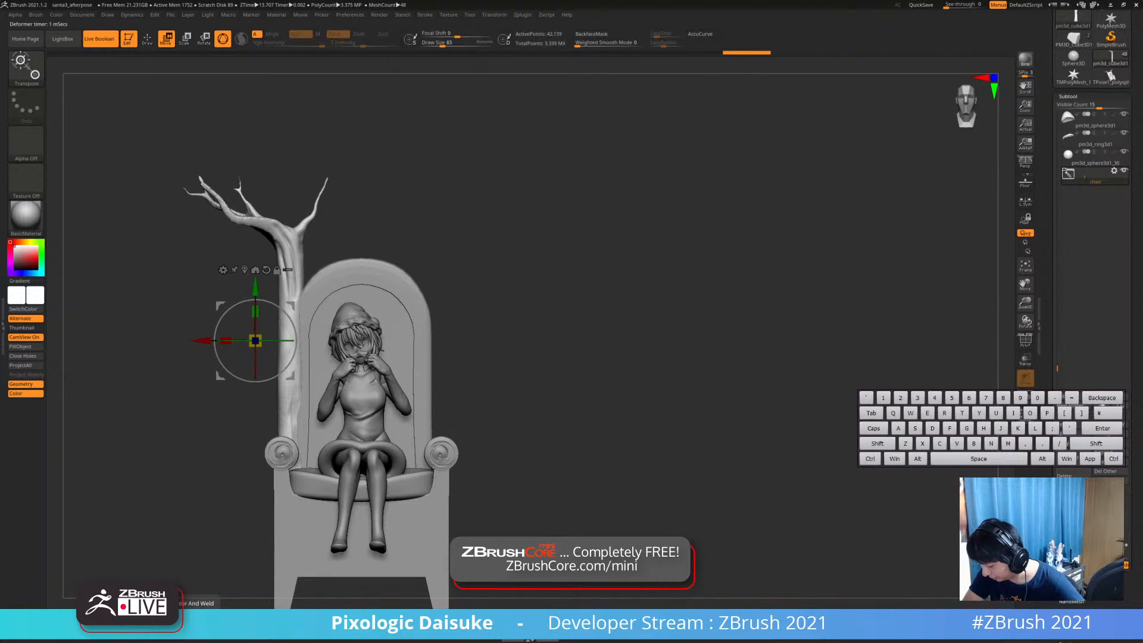
pyautogui.click(186, 620)
pyautogui.moveTo(173, 417); pyautogui.dragTo(226, 419)
# Select the Santa hat and turn on the painted colours for all subtools
pyautogui.keyDown('alt'); pyautogui.click(356, 280); pyautogui.keyUp('alt')
pyautogui.keyDown('alt'); pyautogui.click(353, 331); pyautogui.keyUp('alt')
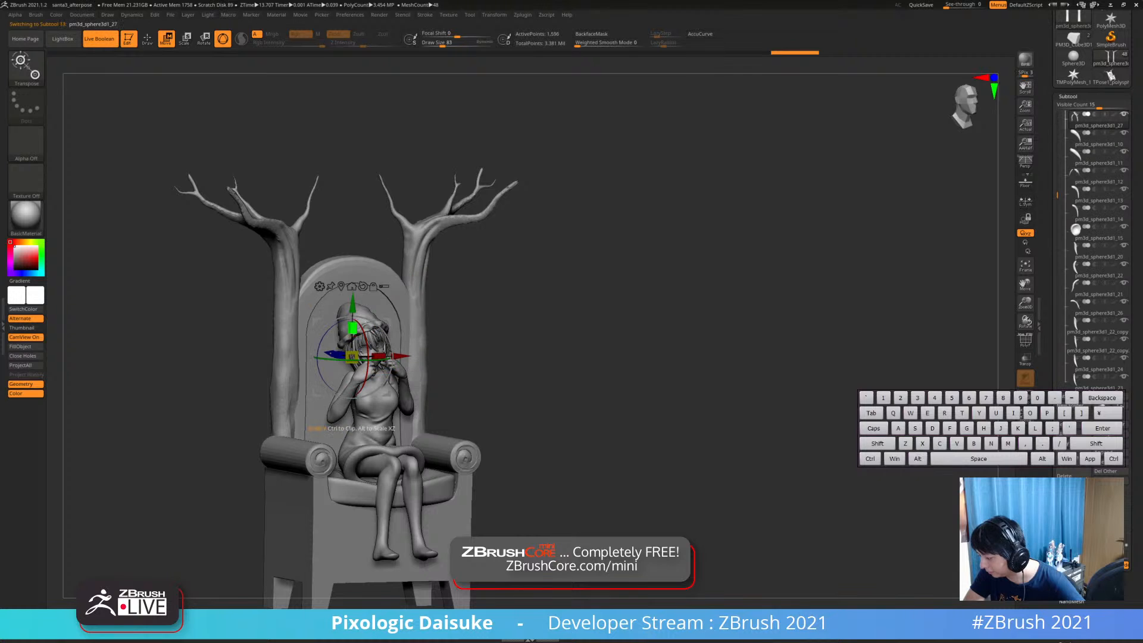
pyautogui.keyDown('alt'); pyautogui.click(356, 309); pyautogui.keyUp('alt')
pyautogui.moveTo(357, 306)
pyautogui.keyDown('ctrl'); pyautogui.mouseDown(button='right')
pyautogui.moveTo(365, 337)
pyautogui.moveTo(333, 186)
pyautogui.moveTo(312, 186)
pyautogui.mouseUp(button='right'); pyautogui.keyUp('ctrl')
pyautogui.keyDown('shift'); pyautogui.click(1113, 114); pyautogui.keyUp('shift')
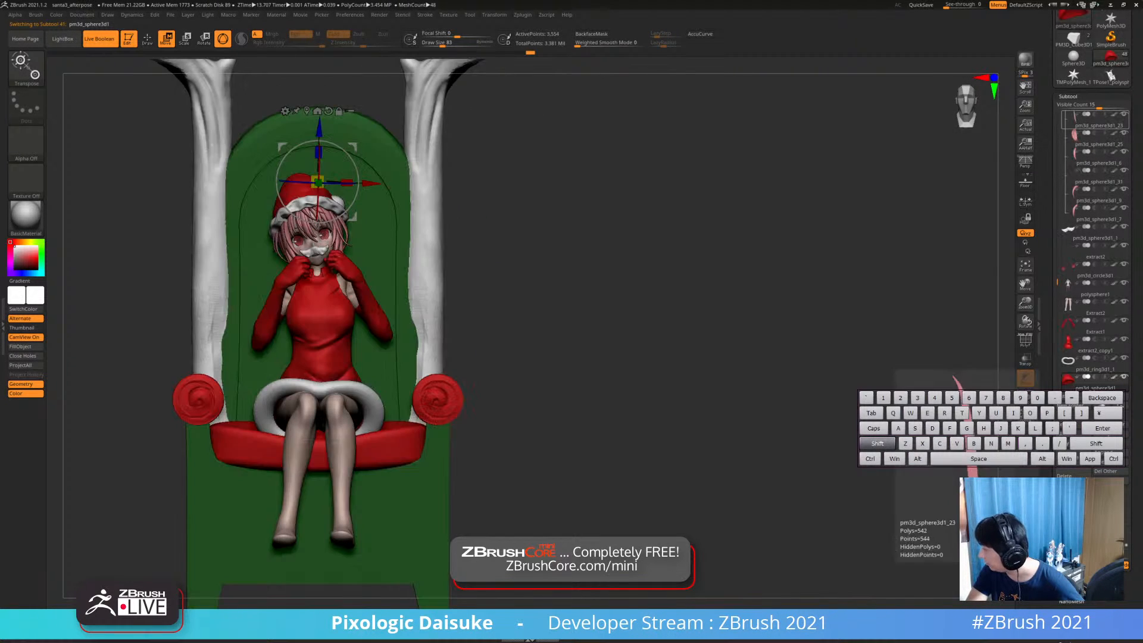
pyautogui.keyDown('alt'); pyautogui.moveTo(357, 274); pyautogui.dragTo(400, 299, button='right'); pyautogui.keyUp('alt')
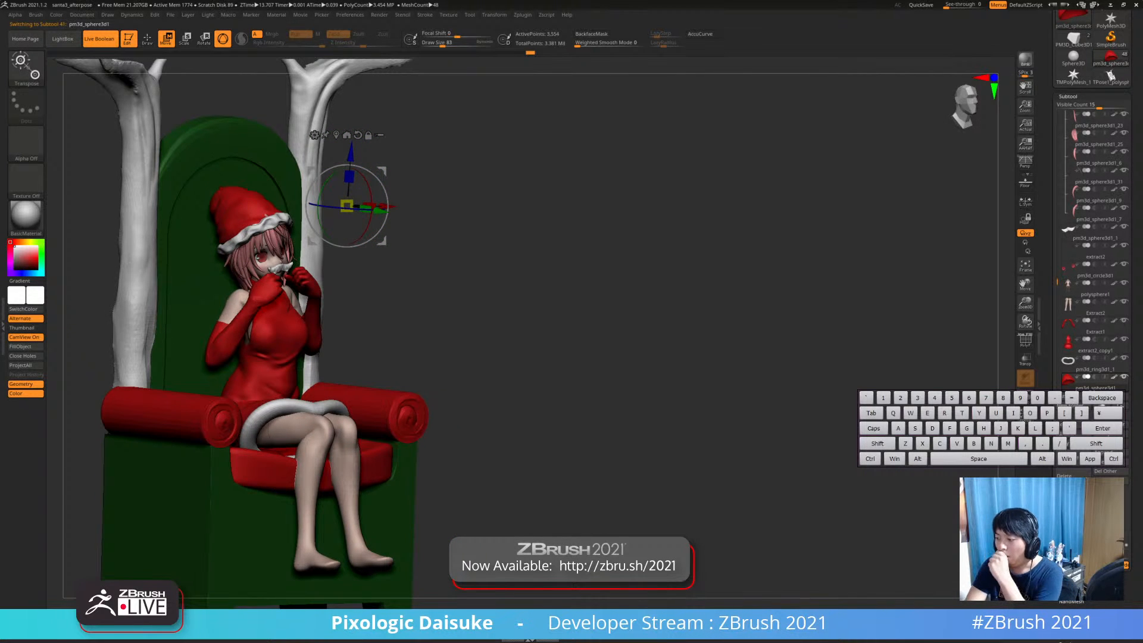
# Reshape the Santa hat's tip with the SnakeHook brush
pyautogui.press('b')
pyautogui.press('s')
pyautogui.press('h')
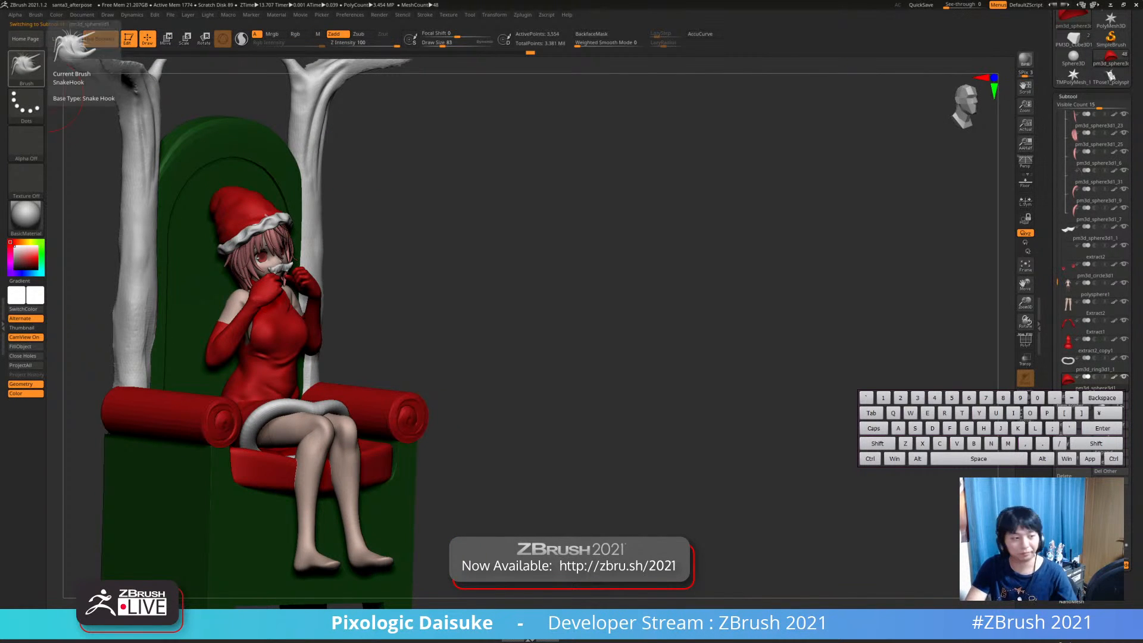
pyautogui.moveTo(236, 212)
pyautogui.keyDown('ctrl'); pyautogui.mouseDown(button='right')
pyautogui.moveTo(236, 245)
pyautogui.moveTo(253, 233)
pyautogui.moveTo(239, 170)
pyautogui.mouseUp(button='right'); pyautogui.keyUp('ctrl')
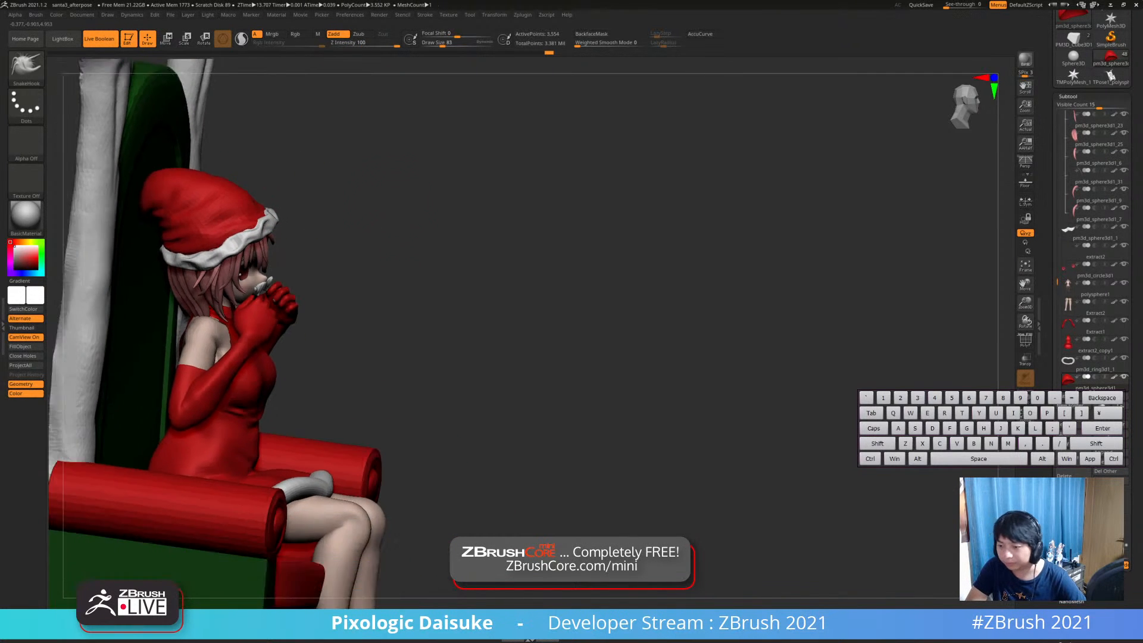
pyautogui.moveTo(512, 209)
pyautogui.mouseDown(button='right')
pyautogui.moveTo(416, 212)
pyautogui.moveTo(416, 192)
pyautogui.moveTo(434, 209)
pyautogui.mouseUp(button='right')
pyautogui.keyDown('shift'); pyautogui.moveTo(302, 222); pyautogui.dragTo(319, 178, button='right'); pyautogui.keyUp('shift')
# Centre the gizmo on the hat's pompom, scale the pompom down, and reselect the hat
pyautogui.press('w')
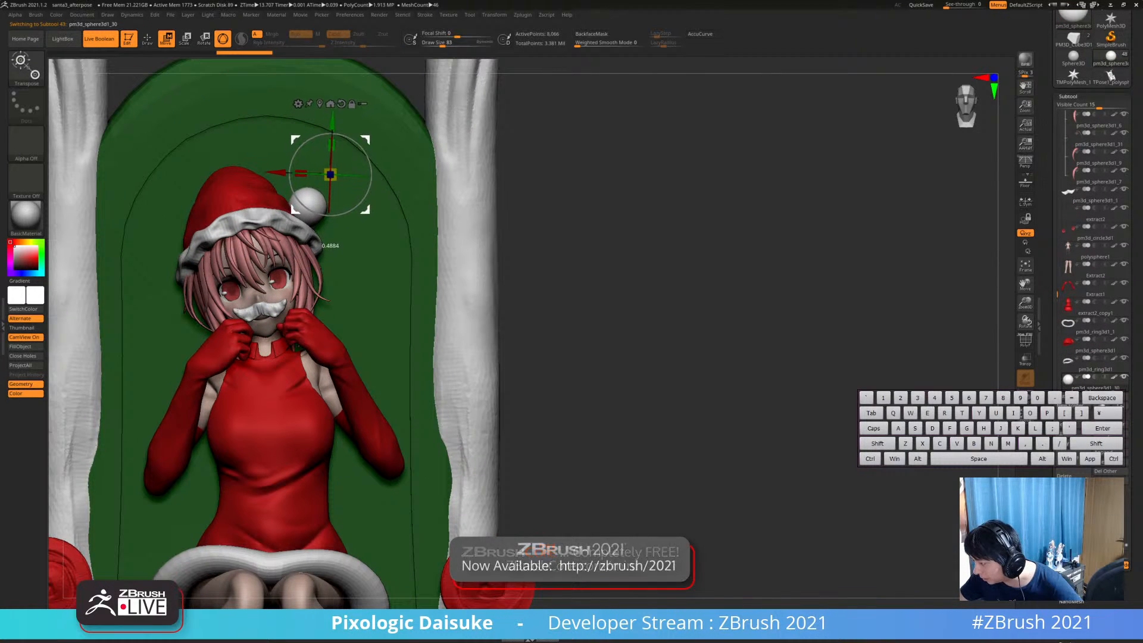
pyautogui.keyDown('alt'); pyautogui.moveTo(325, 180); pyautogui.dragTo(308, 207); pyautogui.keyUp('alt')
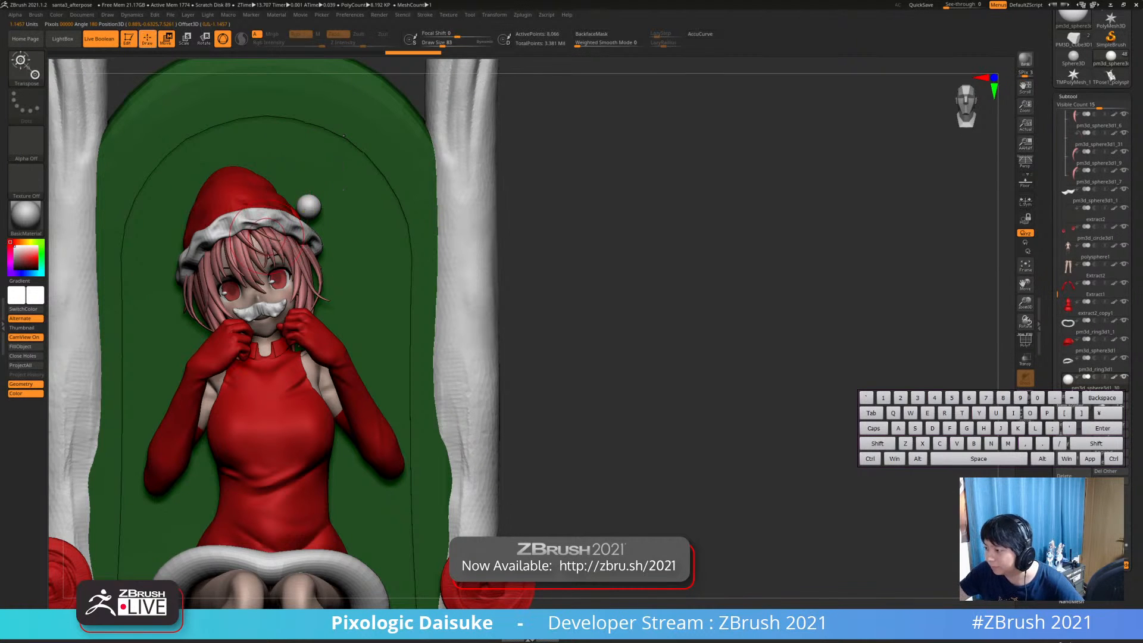
pyautogui.press('q')
pyautogui.moveTo(268, 229)
pyautogui.mouseDown(button='right')
pyautogui.moveTo(286, 216)
pyautogui.moveTo(266, 205)
pyautogui.moveTo(334, 202)
pyautogui.moveTo(325, 185)
pyautogui.moveTo(342, 179)
pyautogui.moveTo(311, 161)
pyautogui.moveTo(326, 229)
pyautogui.mouseUp(button='right')
pyautogui.keyDown('alt'); pyautogui.click(291, 212); pyautogui.keyUp('alt')
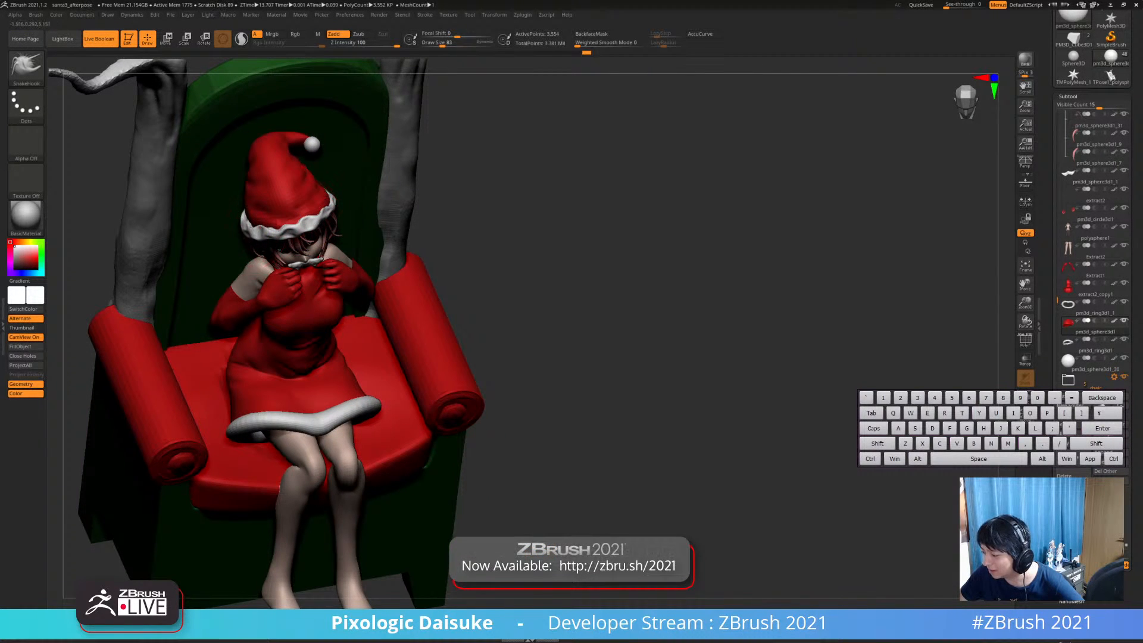
# Select the girl's legs, check them in isolation, and fill them with the red of her outfit
pyautogui.moveTo(326, 229); pyautogui.dragTo(274, 357, button='right')
pyautogui.keyDown('alt'); pyautogui.click(271, 405); pyautogui.keyUp('alt')
pyautogui.moveTo(271, 408); pyautogui.dragTo(385, 419, button='right')
pyautogui.press('9')
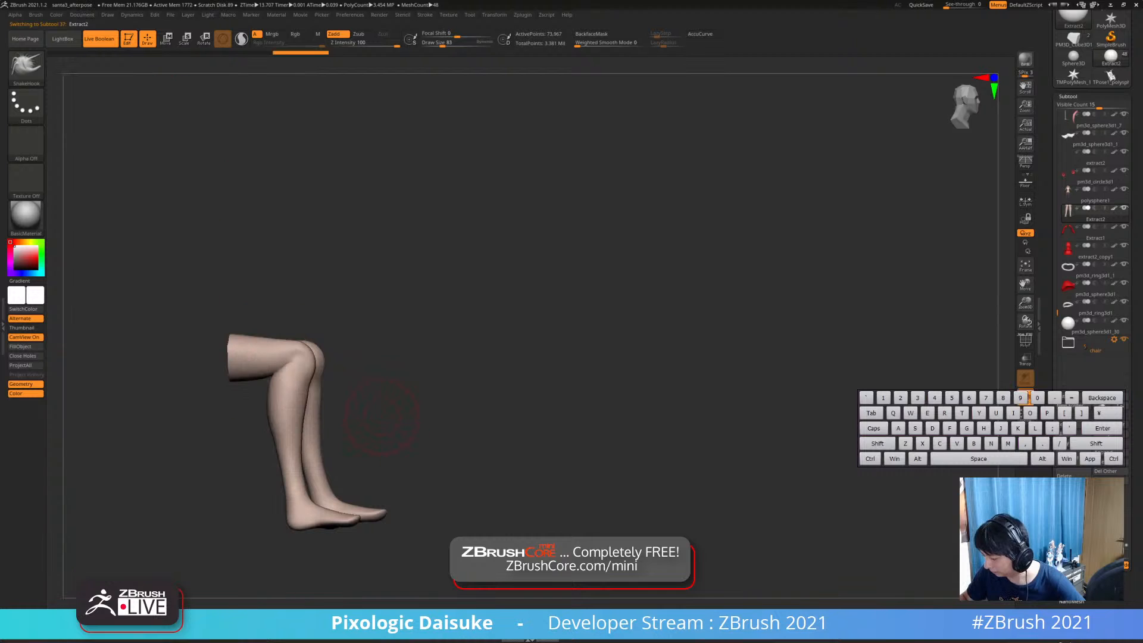
pyautogui.press('9')
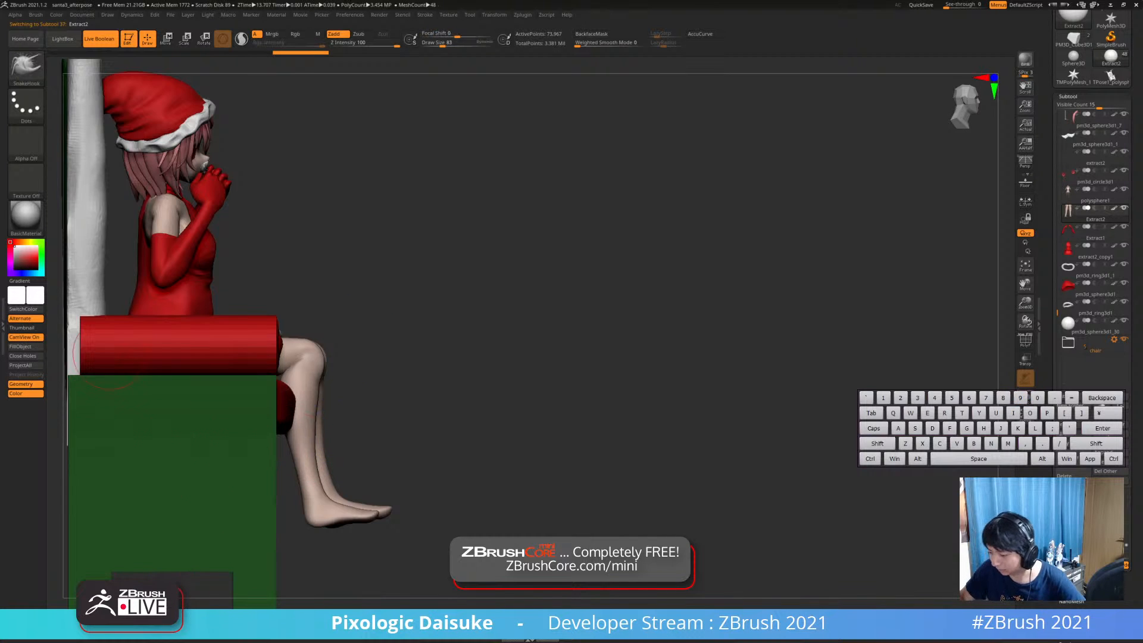
pyautogui.moveTo(110, 354); pyautogui.dragTo(74, 336, button='right')
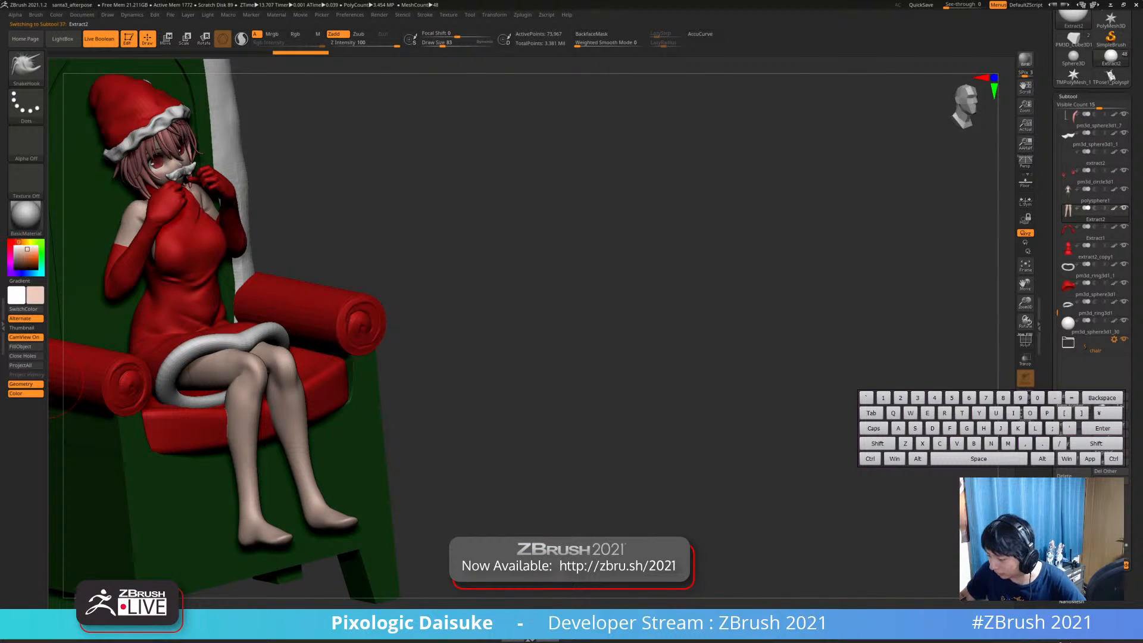
pyautogui.click(27, 347)
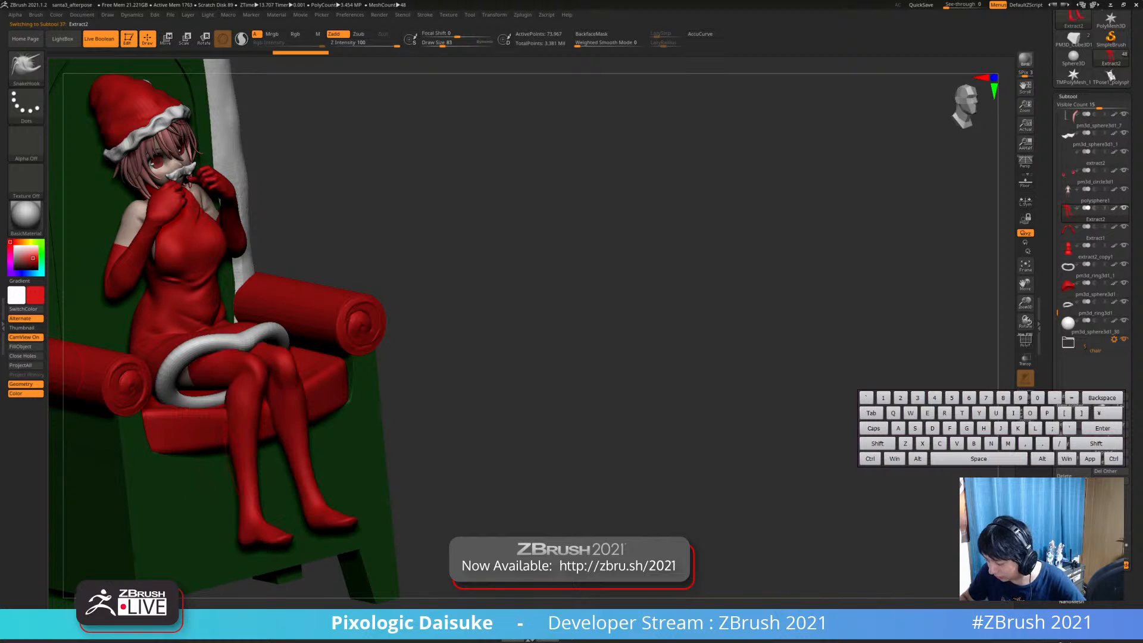
pyautogui.moveTo(333, 416); pyautogui.dragTo(291, 448, button='right')
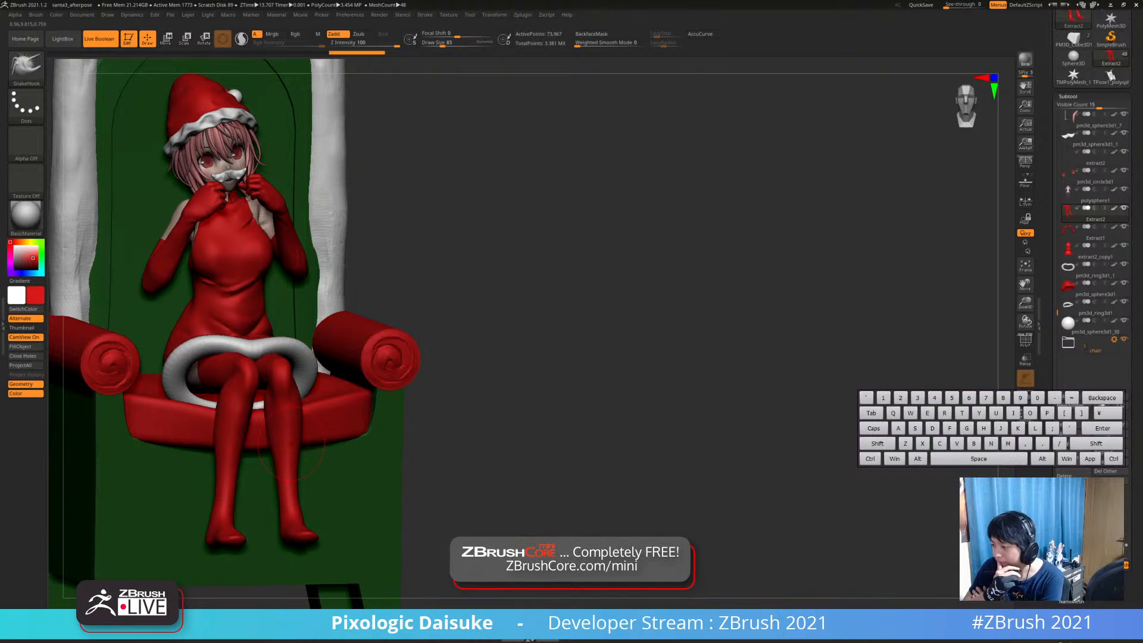
# Examine the seated girl and throne from the front and above, and the legs in isolation
pyautogui.moveTo(291, 448); pyautogui.dragTo(438, 411, button='right')
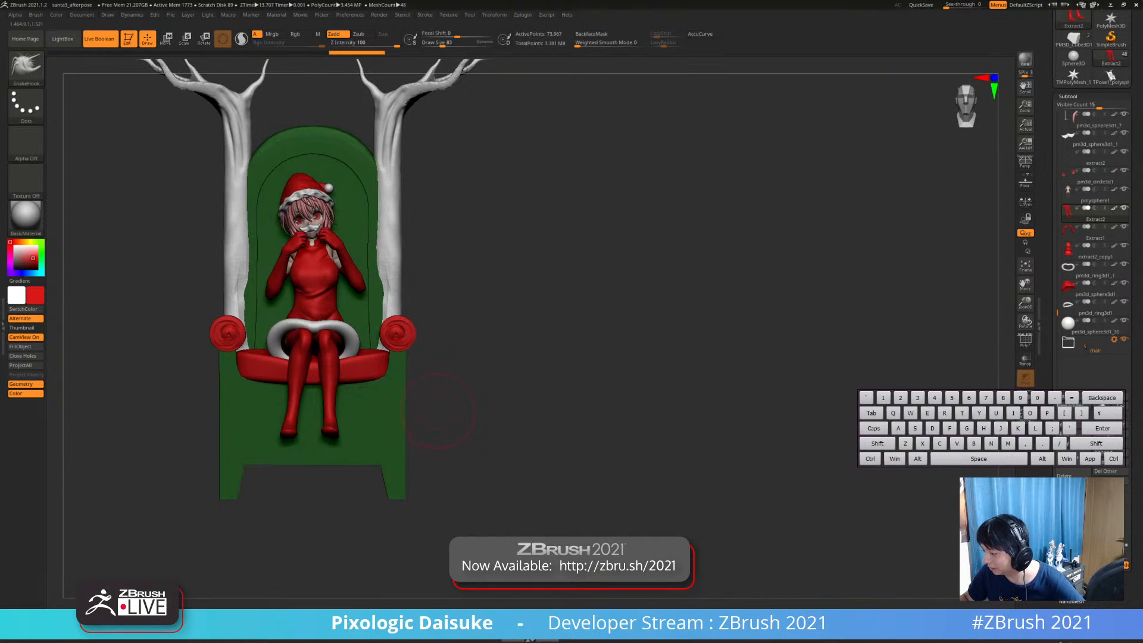
pyautogui.moveTo(400, 454); pyautogui.dragTo(424, 431, button='right')
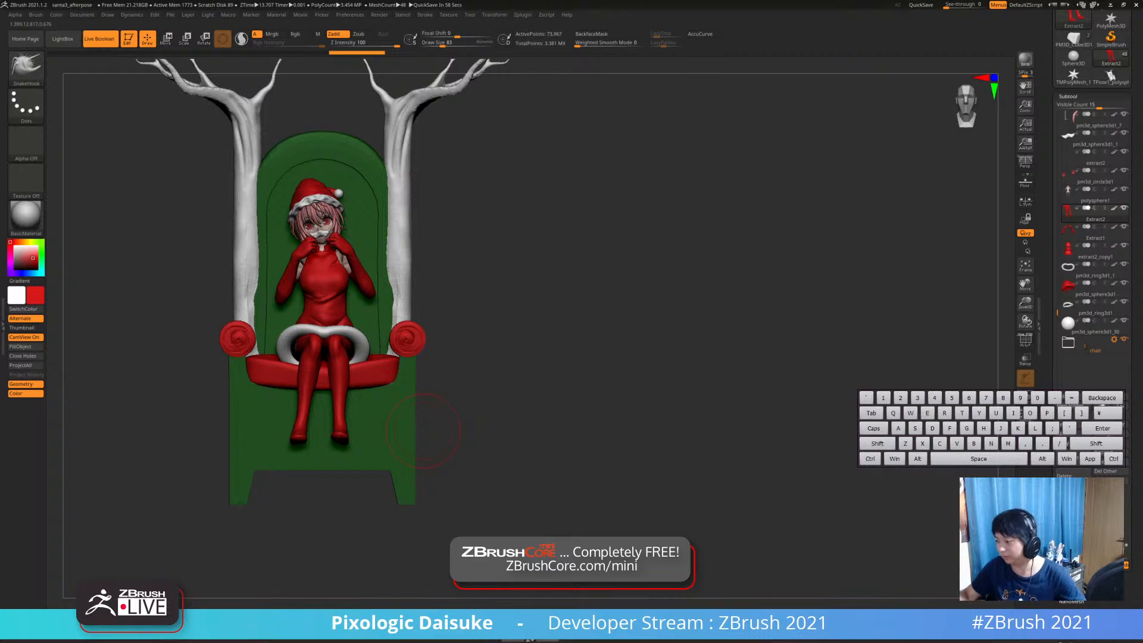
pyautogui.moveTo(423, 431)
pyautogui.mouseDown(button='right')
pyautogui.moveTo(447, 447)
pyautogui.moveTo(425, 448)
pyautogui.mouseUp(button='right')
pyautogui.click(446, 399)
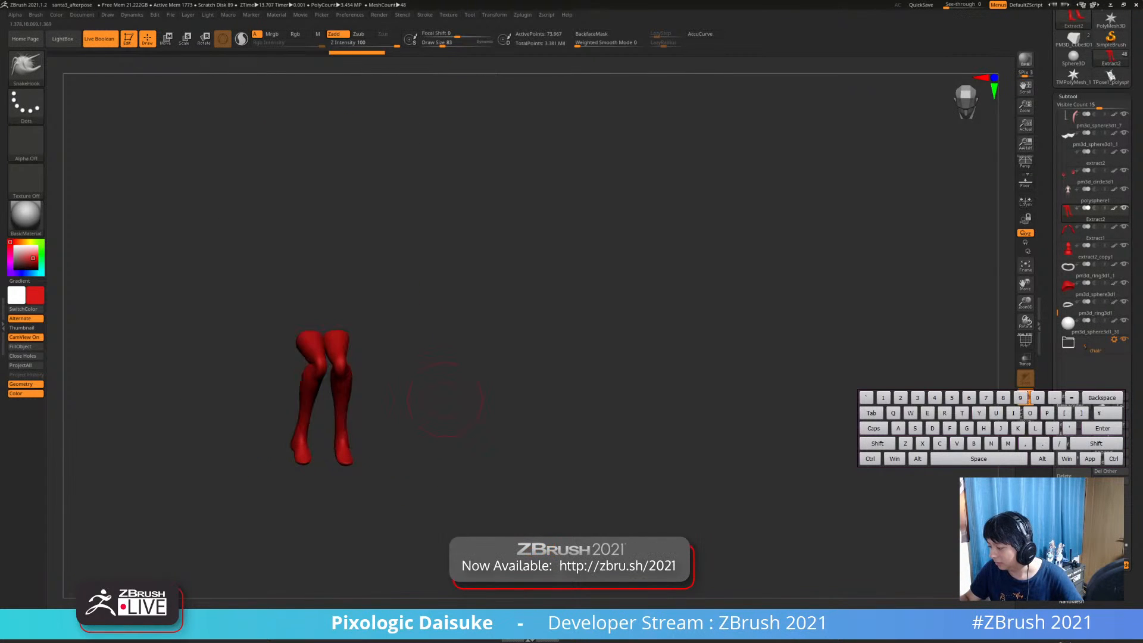
pyautogui.click(446, 399)
pyautogui.click(204, 39)
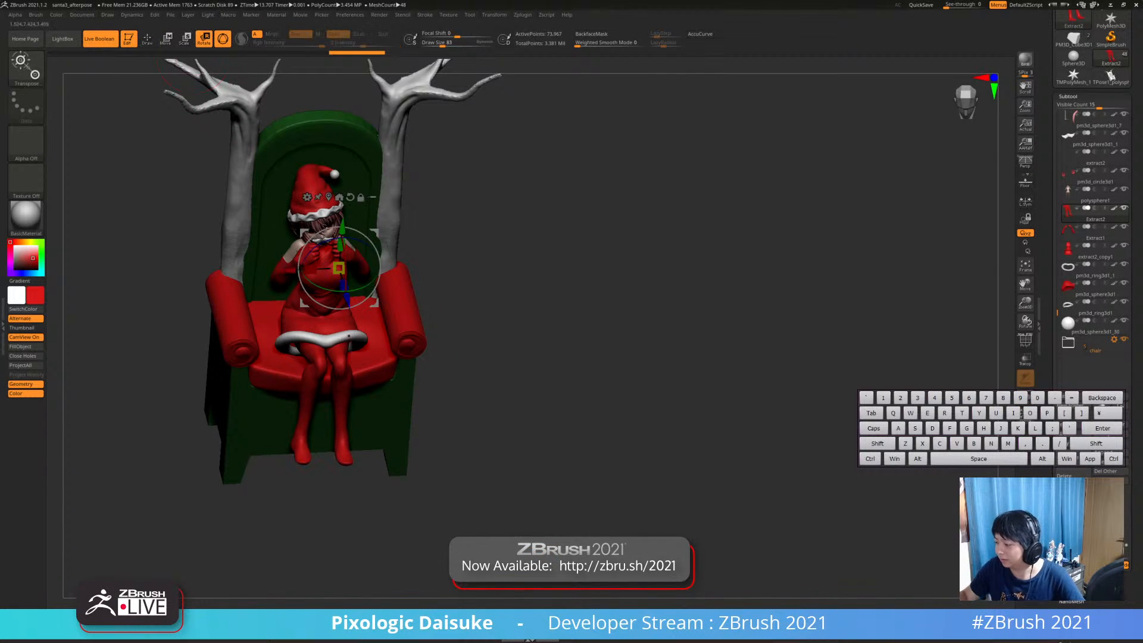
pyautogui.moveTo(341, 353); pyautogui.dragTo(339, 328, button='right')
pyautogui.click(321, 270)
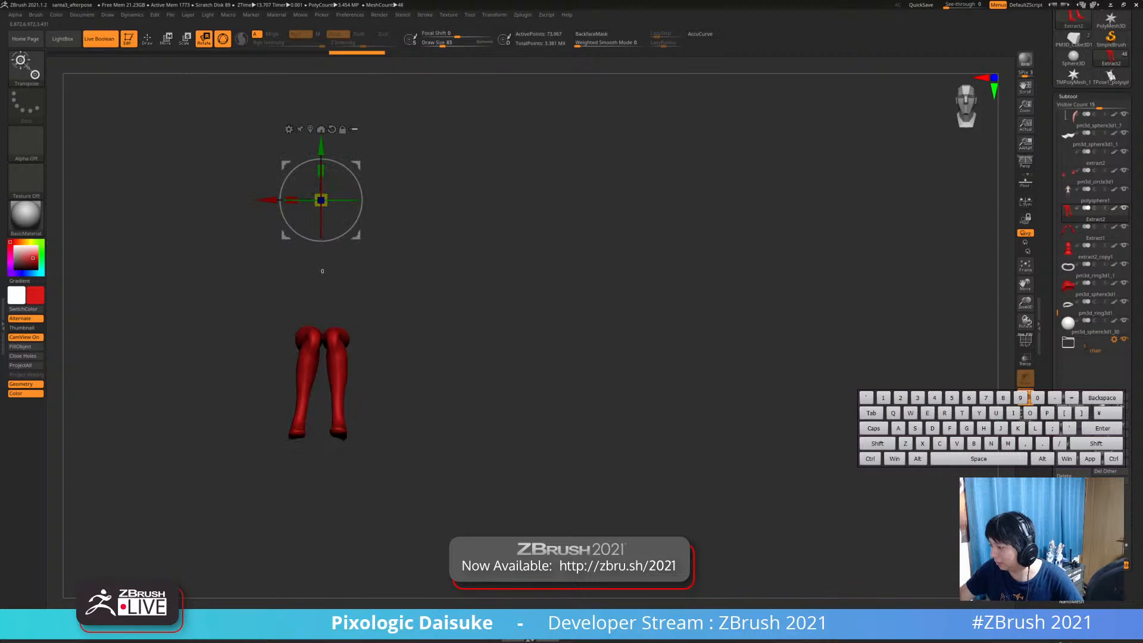
pyautogui.click(322, 270)
# Move the gizmo to the girl's torso and limit the multi-subtool selection to her parts, leaving out the throne
pyautogui.moveTo(321, 270); pyautogui.dragTo(465, 271, button='right')
pyautogui.keyDown('alt'); pyautogui.moveTo(356, 164); pyautogui.dragTo(317, 283); pyautogui.keyUp('alt')
pyautogui.hotkey('ctrl', 'z')
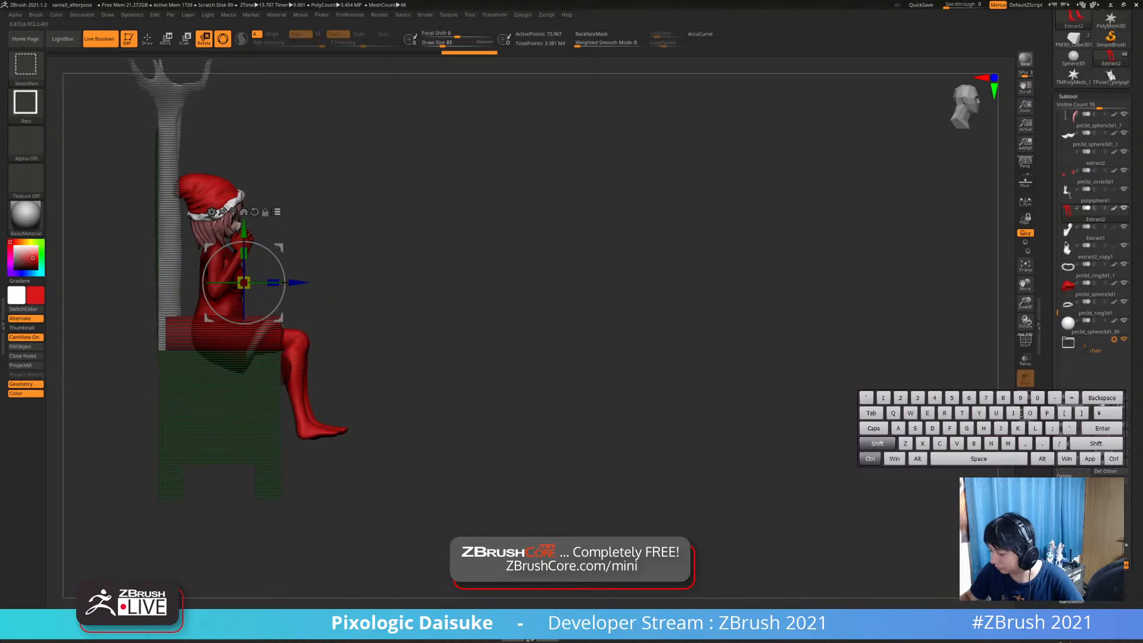
pyautogui.keyDown('ctrl'); pyautogui.keyDown('shift'); pyautogui.moveTo(308, 407); pyautogui.dragTo(301, 403); pyautogui.keyUp('shift'); pyautogui.keyUp('ctrl')
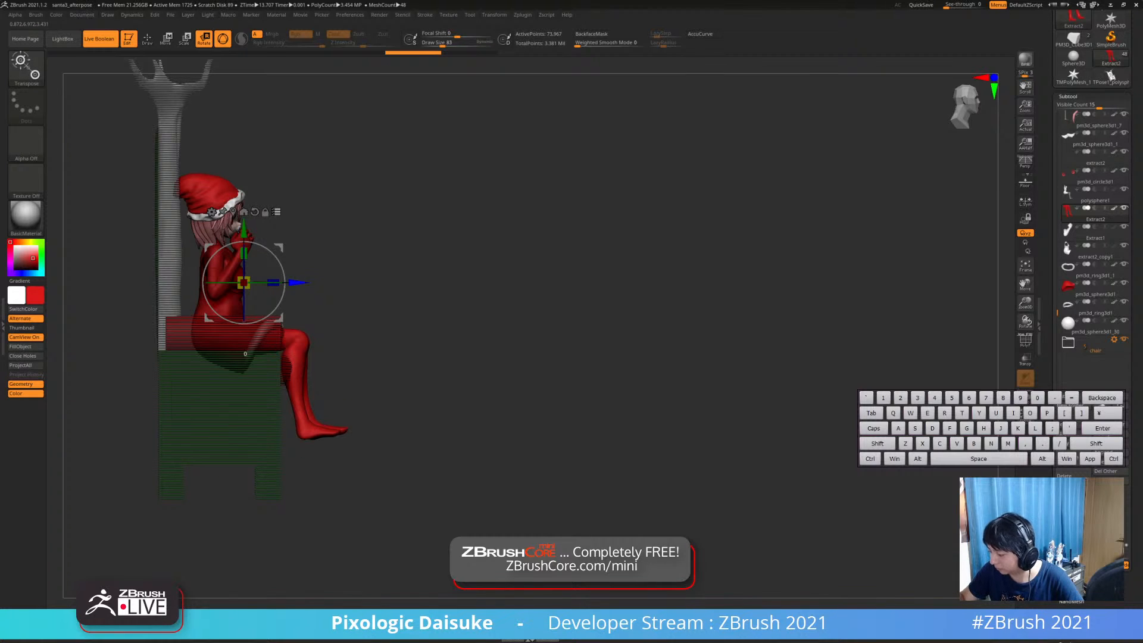
# Try moving the girl's selected parts forward on the throne, and undo the moves
pyautogui.moveTo(298, 282); pyautogui.dragTo(316, 282)
pyautogui.hotkey('ctrl', 'z')
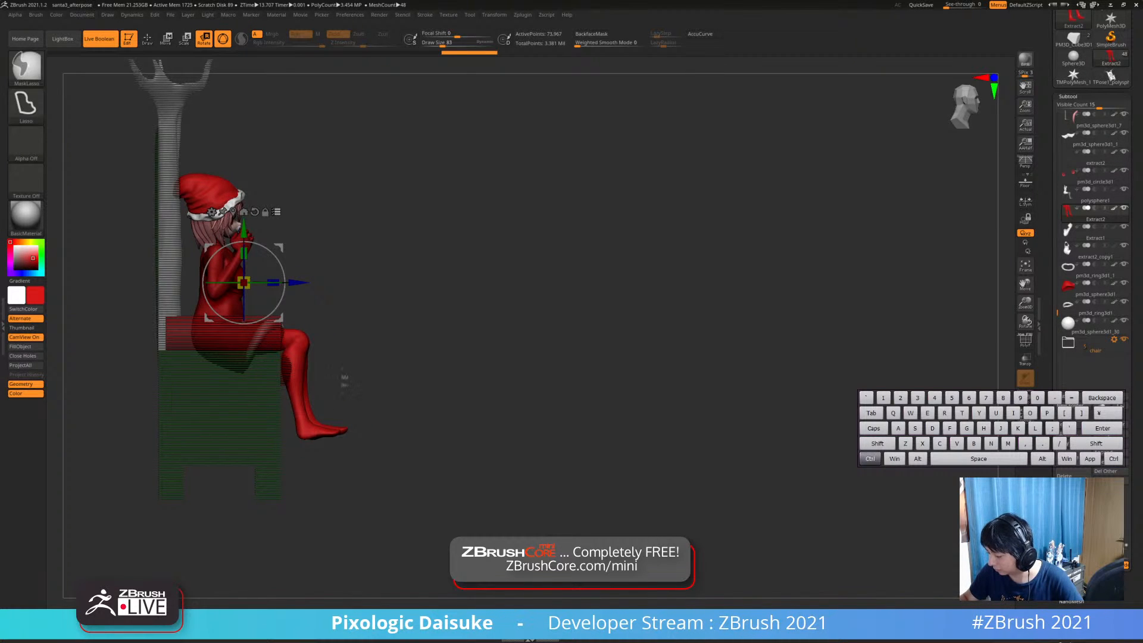
pyautogui.keyDown('ctrl'); pyautogui.keyDown('shift'); pyautogui.moveTo(359, 463); pyautogui.dragTo(312, 427); pyautogui.keyUp('shift'); pyautogui.keyUp('ctrl')
pyautogui.moveTo(411, 369); pyautogui.dragTo(363, 368)
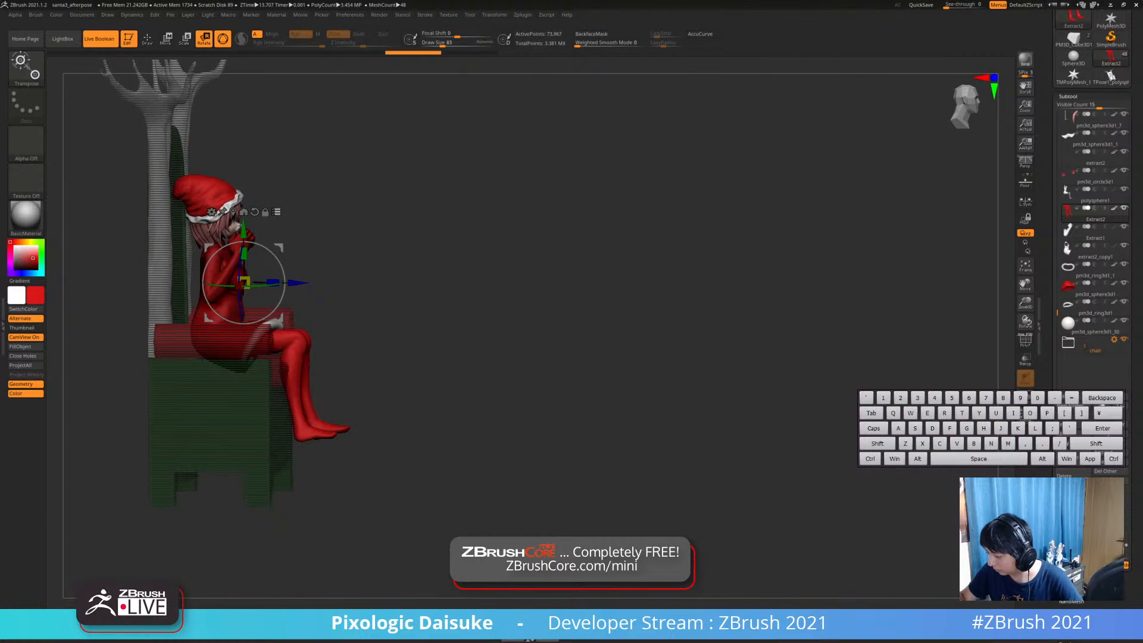
pyautogui.moveTo(298, 283); pyautogui.dragTo(541, 284)
pyautogui.hotkey('ctrl', 'z')
pyautogui.hotkey('ctrl', 'z')
# Make the girl's body the active subtool while the throne stays out of the selection
pyautogui.keyDown('alt'); pyautogui.click(297, 347); pyautogui.keyUp('alt')
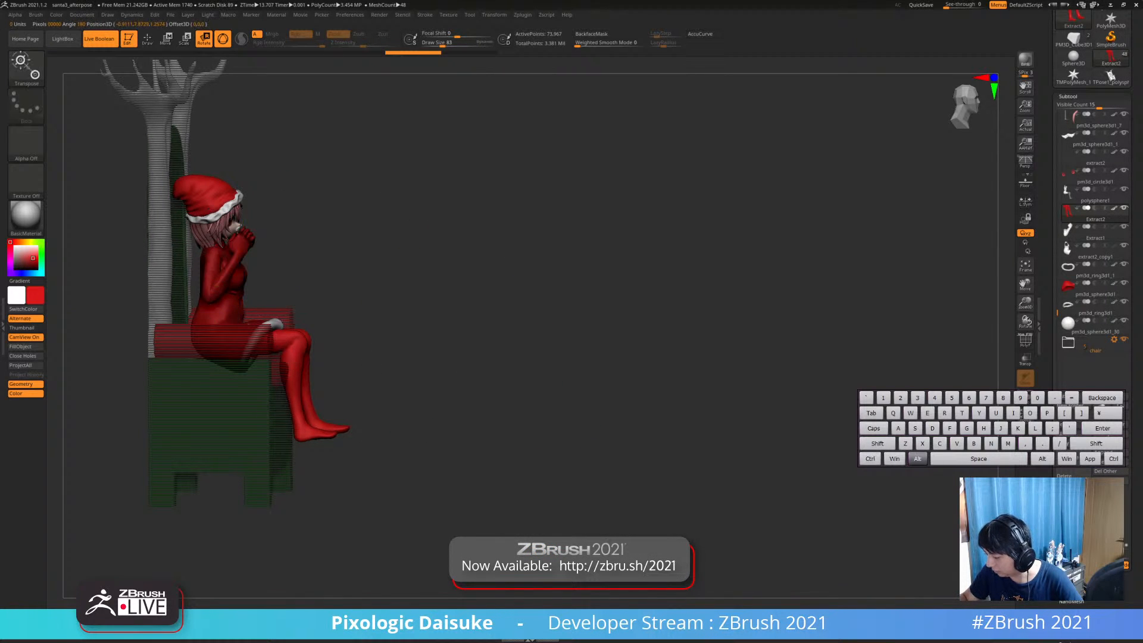
pyautogui.keyDown('ctrl'); pyautogui.moveTo(297, 347); pyautogui.dragTo(223, 438, button='right'); pyautogui.keyUp('ctrl')
pyautogui.keyDown('alt'); pyautogui.click(252, 431); pyautogui.keyUp('alt')
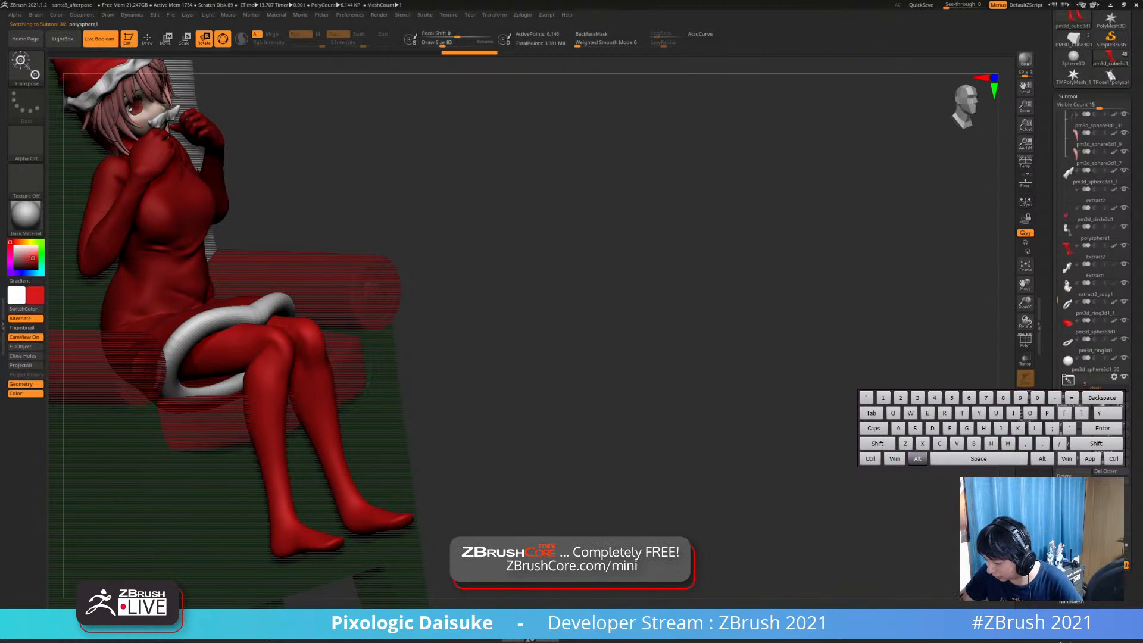
pyautogui.keyDown('alt'); pyautogui.click(143, 298); pyautogui.keyUp('alt')
pyautogui.keyDown('ctrl'); pyautogui.moveTo(423, 277); pyautogui.dragTo(497, 230, button='right'); pyautogui.keyUp('ctrl')
pyautogui.keyDown('alt'); pyautogui.moveTo(170, 208); pyautogui.dragTo(193, 168, button='right'); pyautogui.keyUp('alt')
pyautogui.moveTo(192, 168); pyautogui.dragTo(167, 170, button='right')
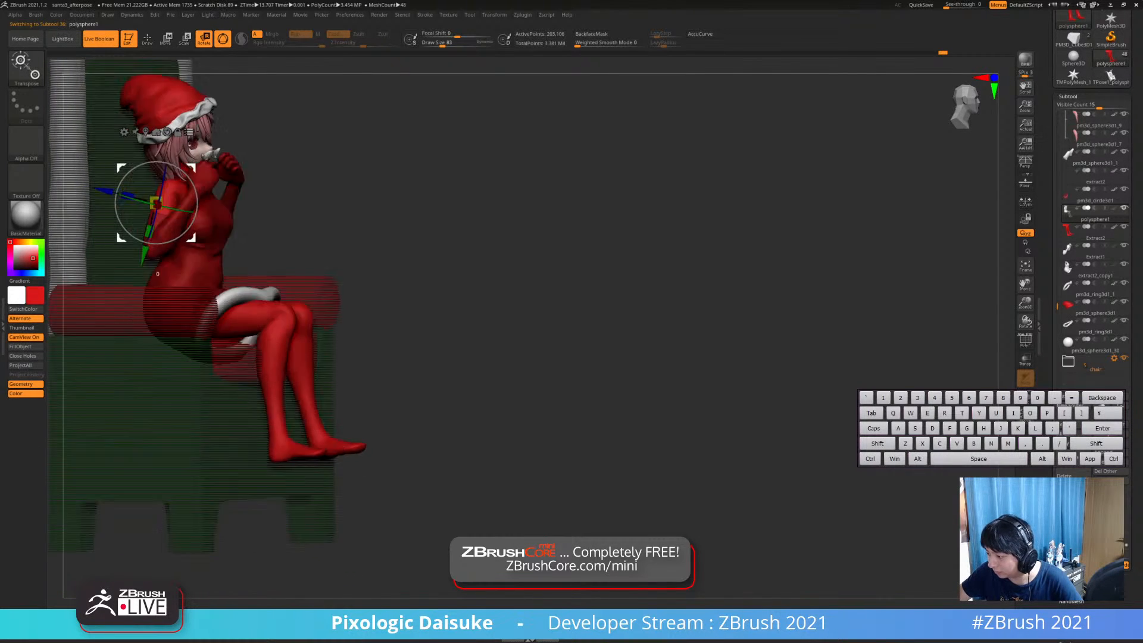
# Shift the girl's selected parts slightly forward and sideways on the throne, leaving the throne in place
pyautogui.moveTo(191, 169); pyautogui.dragTo(191, 168)
pyautogui.keyDown('shift'); pyautogui.moveTo(190, 169); pyautogui.dragTo(198, 169, button='right'); pyautogui.keyUp('shift')
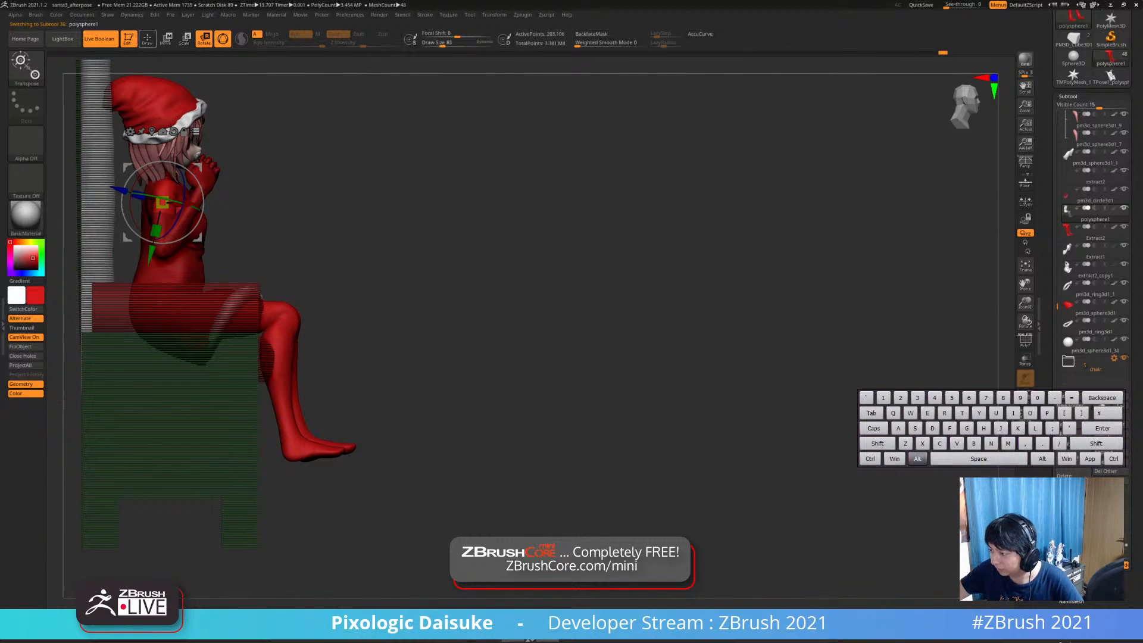
pyautogui.moveTo(215, 203)
pyautogui.mouseDown()
pyautogui.moveTo(241, 203)
pyautogui.moveTo(226, 202)
pyautogui.mouseUp()
pyautogui.moveTo(226, 202); pyautogui.dragTo(173, 204, button='right')
pyautogui.keyDown('alt'); pyautogui.moveTo(208, 237); pyautogui.dragTo(263, 245); pyautogui.keyUp('alt')
pyautogui.moveTo(256, 238); pyautogui.dragTo(289, 257, button='right')
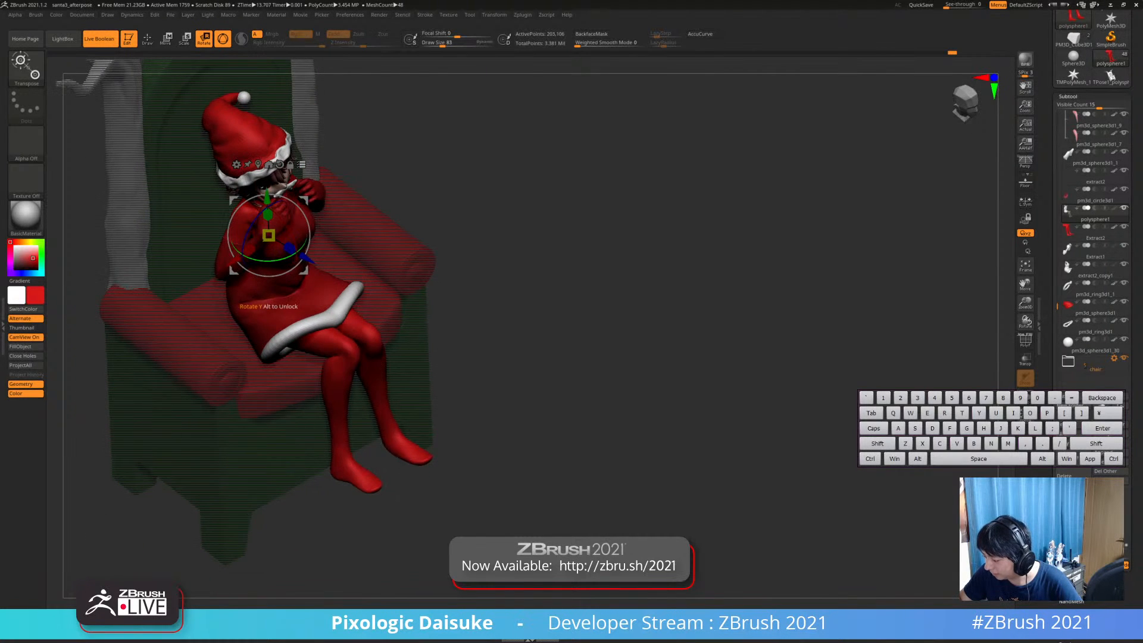
pyautogui.keyDown('shift'); pyautogui.moveTo(268, 304); pyautogui.dragTo(288, 317, button='right'); pyautogui.keyUp('shift')
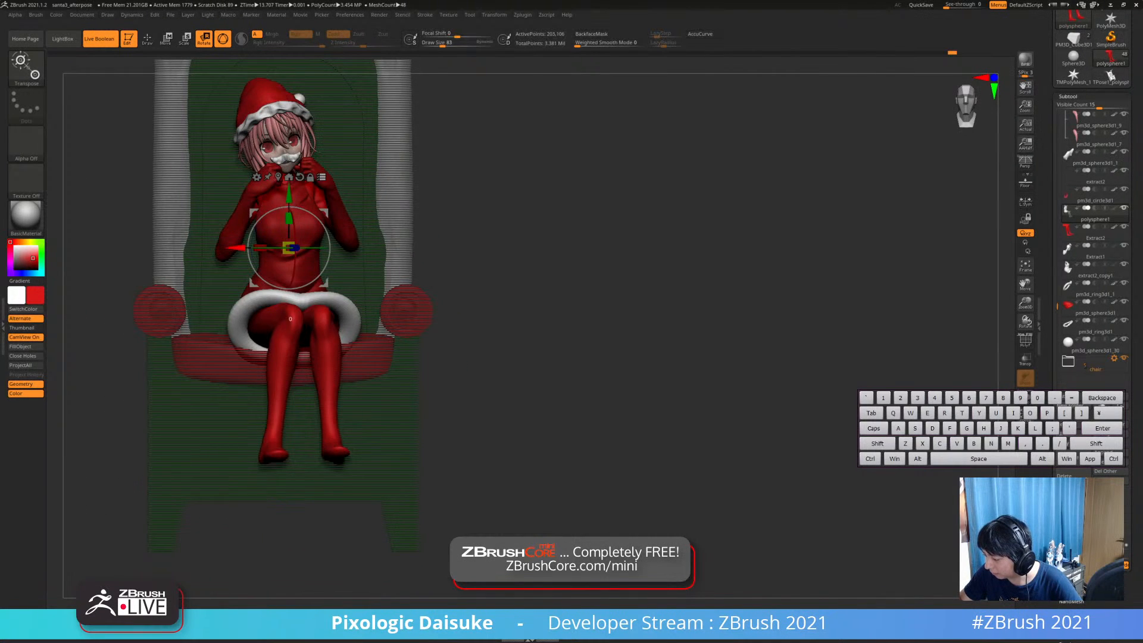
pyautogui.moveTo(291, 319); pyautogui.dragTo(284, 319)
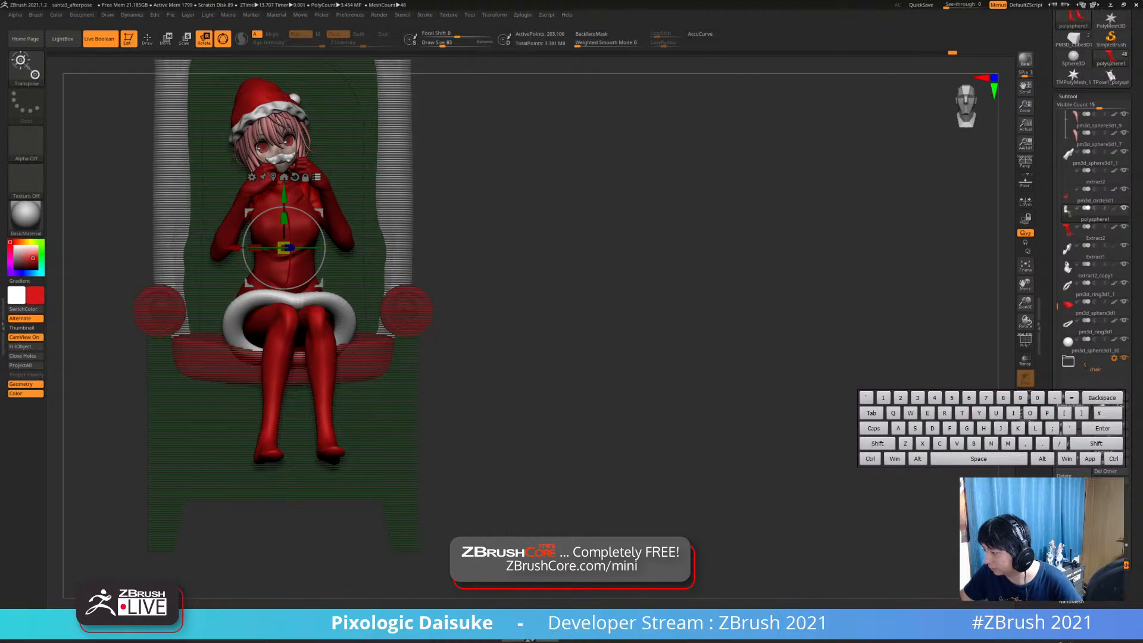
pyautogui.press('q')
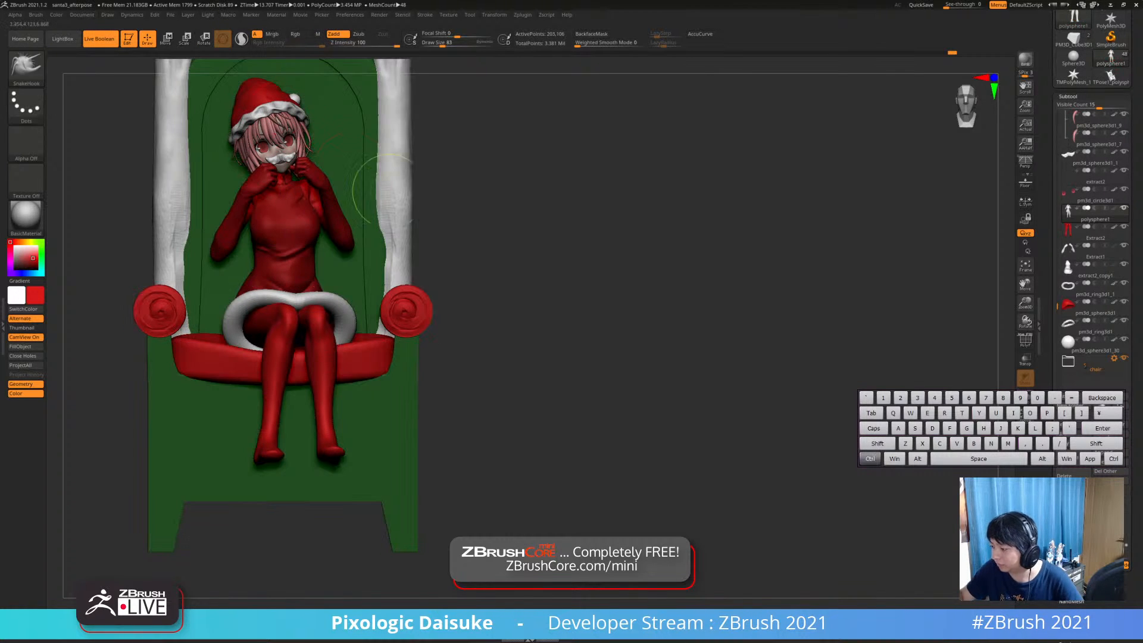
# Limit the multi-subtool selection to the girl's head, hair, hat and arm parts, excluding her torso, legs and skirt trim
pyautogui.moveTo(357, 334)
pyautogui.mouseDown(button='right')
pyautogui.moveTo(325, 349)
pyautogui.moveTo(309, 341)
pyautogui.moveTo(312, 486)
pyautogui.mouseUp(button='right')
pyautogui.press('r')
pyautogui.moveTo(289, 192); pyautogui.dragTo(128, 200, button='right')
pyautogui.keyDown('ctrl'); pyautogui.keyDown('shift'); pyautogui.moveTo(239, 110); pyautogui.dragTo(415, 241); pyautogui.keyUp('shift'); pyautogui.keyUp('ctrl')
pyautogui.keyDown('alt'); pyautogui.moveTo(415, 241); pyautogui.dragTo(441, 199, button='right'); pyautogui.keyUp('alt')
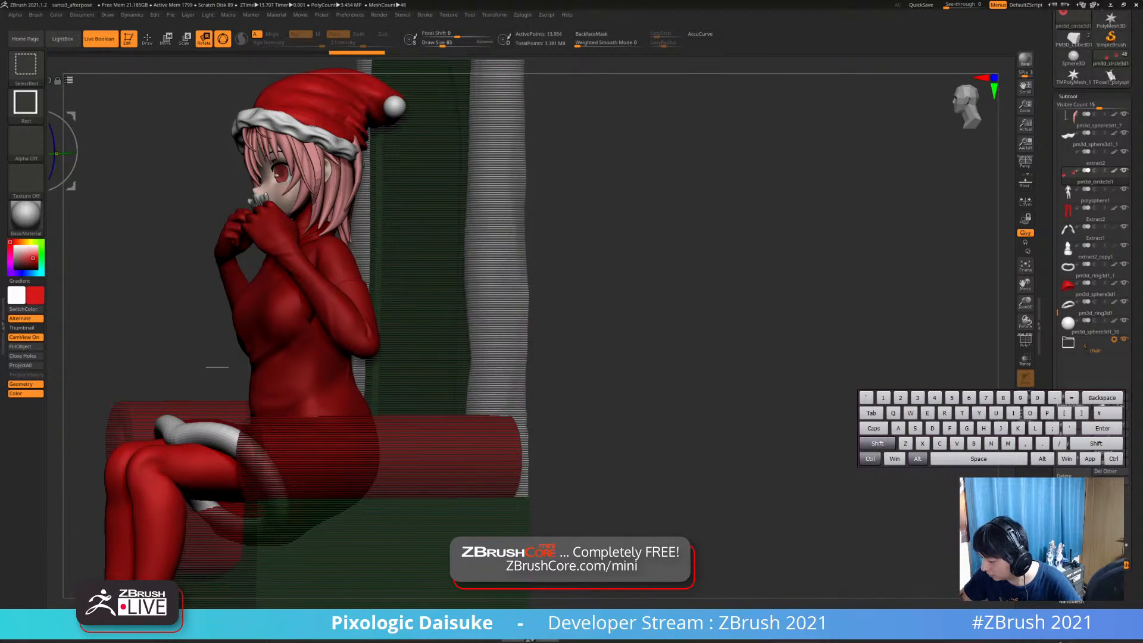
pyautogui.keyDown('ctrl'); pyautogui.keyDown('alt'); pyautogui.keyDown('shift'); pyautogui.moveTo(273, 385); pyautogui.dragTo(274, 385); pyautogui.keyUp('shift'); pyautogui.keyUp('alt'); pyautogui.keyUp('ctrl')
pyautogui.moveTo(275, 386); pyautogui.dragTo(260, 383, button='right')
pyautogui.keyDown('alt'); pyautogui.moveTo(261, 383); pyautogui.dragTo(247, 337, button='right'); pyautogui.keyUp('alt')
pyautogui.keyDown('shift'); pyautogui.moveTo(247, 336); pyautogui.dragTo(227, 336, button='right'); pyautogui.keyUp('shift')
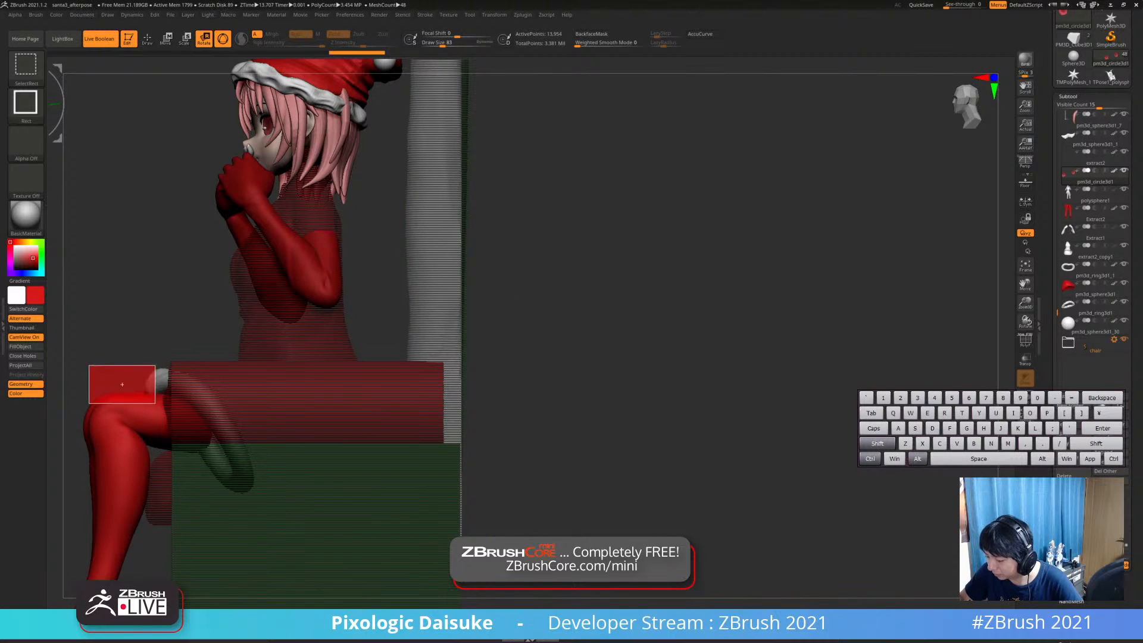
pyautogui.keyDown('ctrl'); pyautogui.keyDown('alt'); pyautogui.keyDown('shift'); pyautogui.moveTo(155, 403); pyautogui.dragTo(181, 472); pyautogui.keyUp('shift'); pyautogui.keyUp('alt'); pyautogui.keyUp('ctrl')
pyautogui.keyDown('ctrl'); pyautogui.moveTo(182, 472); pyautogui.dragTo(196, 545, button='right'); pyautogui.keyUp('ctrl')
# Turn the girl's head slightly about the vertical axis with her hair and hat, and drop the arm parts from the selection
pyautogui.keyDown('ctrl'); pyautogui.moveTo(154, 292); pyautogui.dragTo(155, 333, button='right'); pyautogui.keyUp('ctrl')
pyautogui.moveTo(154, 333)
pyautogui.mouseDown(button='right')
pyautogui.moveTo(183, 335)
pyautogui.moveTo(173, 335)
pyautogui.mouseUp(button='right')
pyautogui.keyDown('alt'); pyautogui.moveTo(250, 259); pyautogui.dragTo(249, 258); pyautogui.keyUp('alt')
pyautogui.moveTo(172, 285); pyautogui.dragTo(232, 284, button='right')
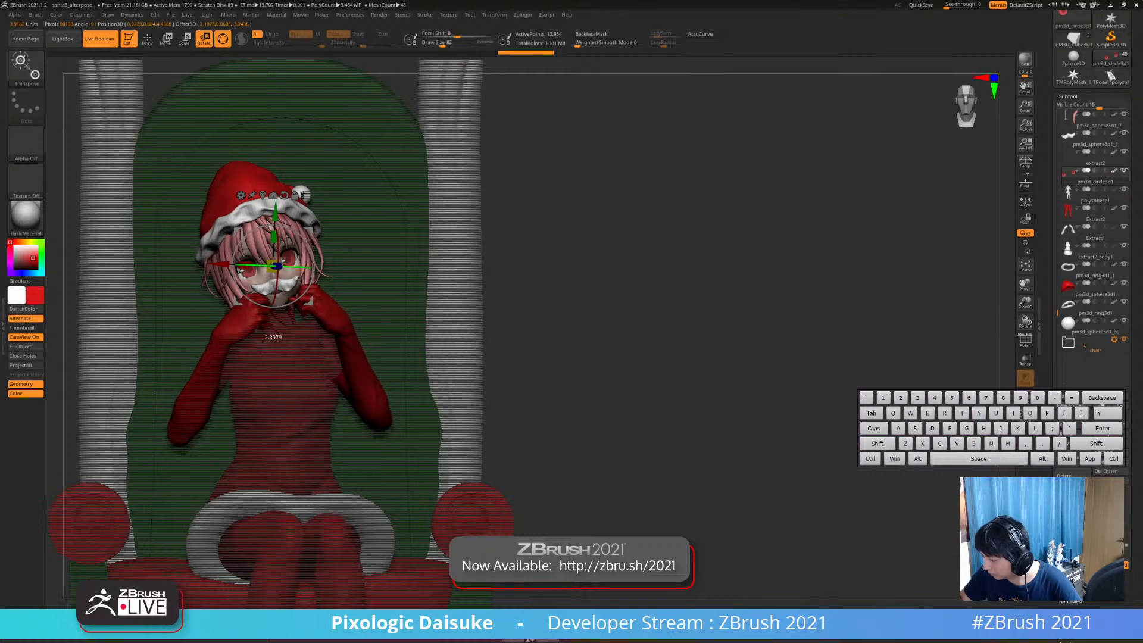
pyautogui.moveTo(262, 265); pyautogui.dragTo(269, 265)
pyautogui.keyDown('ctrl'); pyautogui.keyDown('alt'); pyautogui.keyDown('shift'); pyautogui.moveTo(473, 435); pyautogui.dragTo(179, 377); pyautogui.keyUp('shift'); pyautogui.keyUp('alt'); pyautogui.keyUp('ctrl')
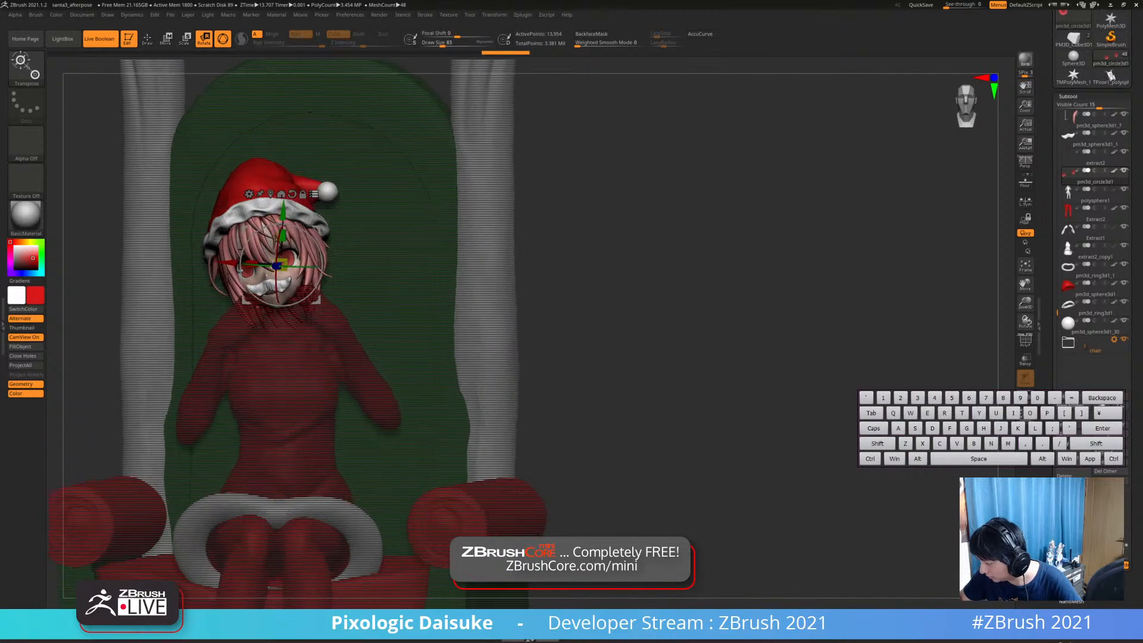
pyautogui.click(147, 39)
pyautogui.keyDown('alt'); pyautogui.moveTo(505, 309); pyautogui.dragTo(499, 357); pyautogui.keyUp('alt')
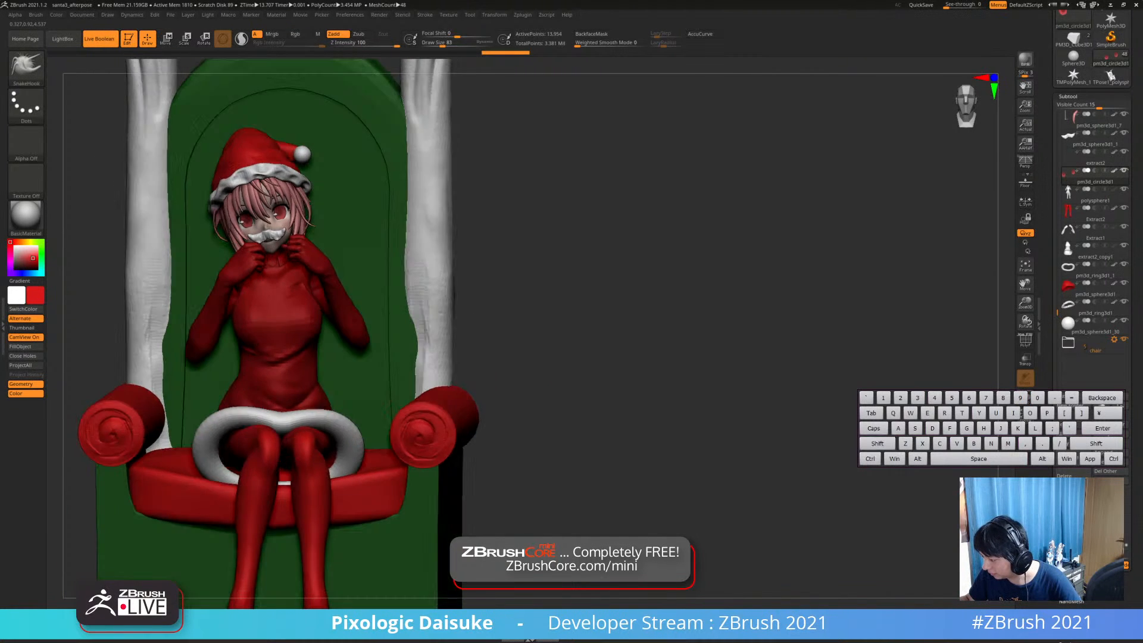
pyautogui.keyDown('ctrl'); pyautogui.moveTo(498, 372); pyautogui.dragTo(404, 388, button='right'); pyautogui.keyUp('ctrl')
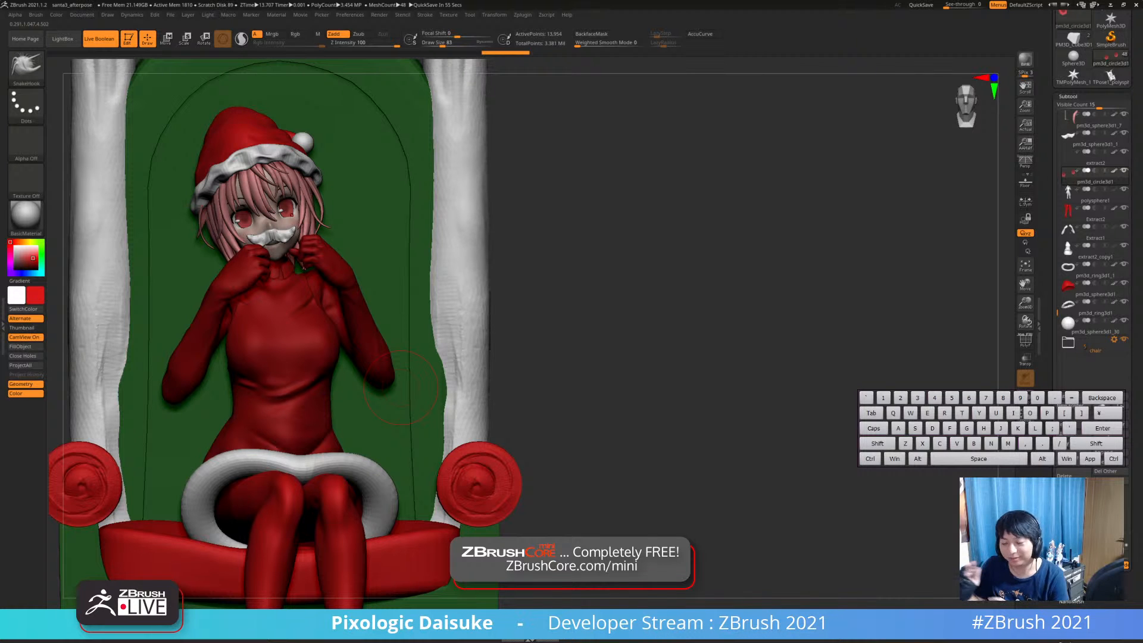
# Make the girl's body the active subtool and turn on the polypaint display for her body and clothing
pyautogui.moveTo(416, 320); pyautogui.dragTo(527, 322)
pyautogui.keyDown('alt'); pyautogui.click(369, 333); pyautogui.keyUp('alt')
pyautogui.keyDown('alt'); pyautogui.click(280, 333); pyautogui.keyUp('alt')
pyautogui.keyDown('shift'); pyautogui.click(1114, 151); pyautogui.keyUp('shift')
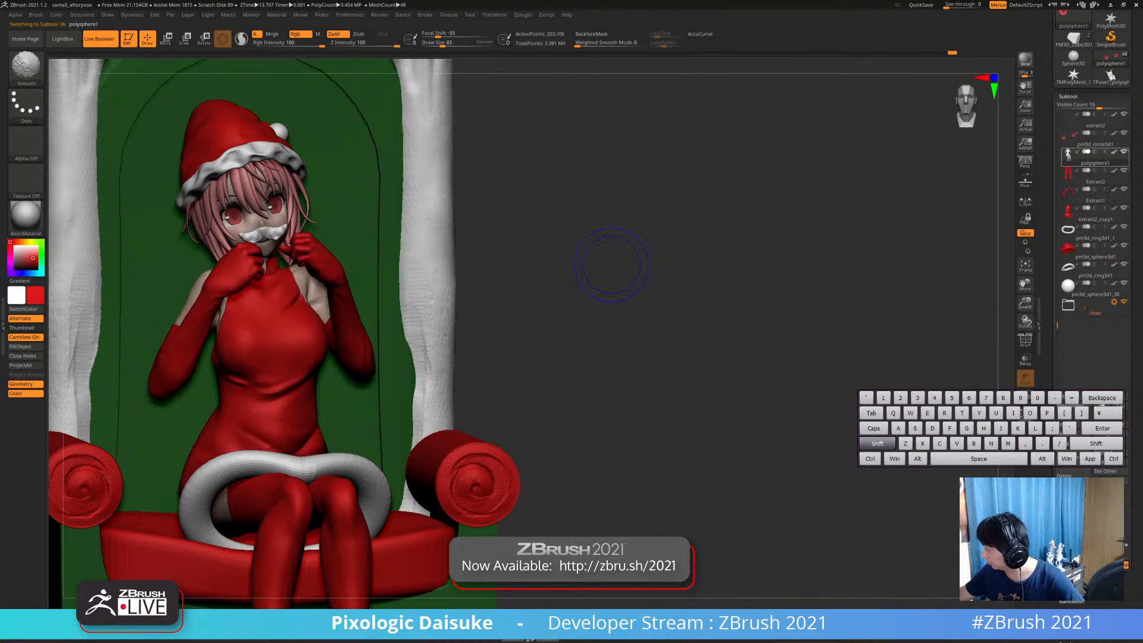
pyautogui.moveTo(673, 196); pyautogui.dragTo(541, 203)
pyautogui.keyDown('ctrl'); pyautogui.moveTo(524, 369); pyautogui.dragTo(512, 274, button='right'); pyautogui.keyUp('ctrl')
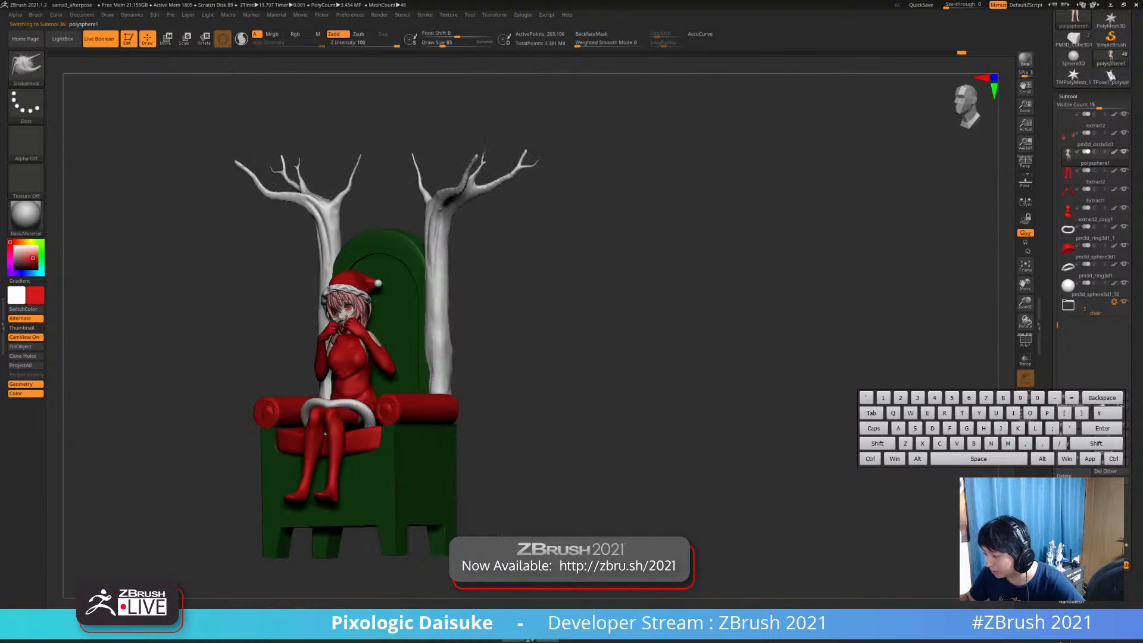
pyautogui.keyDown('shift'); pyautogui.moveTo(476, 440); pyautogui.dragTo(488, 410); pyautogui.keyUp('shift')
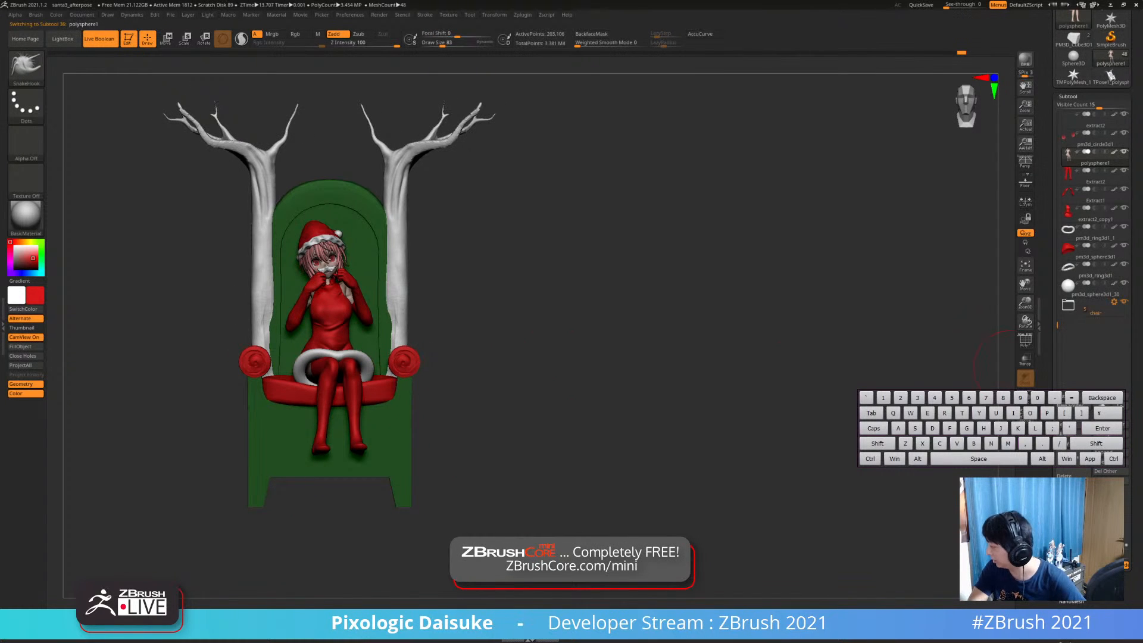
# Insert a cube subtool below the girl's body and convert it to a PolyCube primitive
pyautogui.click(1110, 462)
pyautogui.click(802, 490)
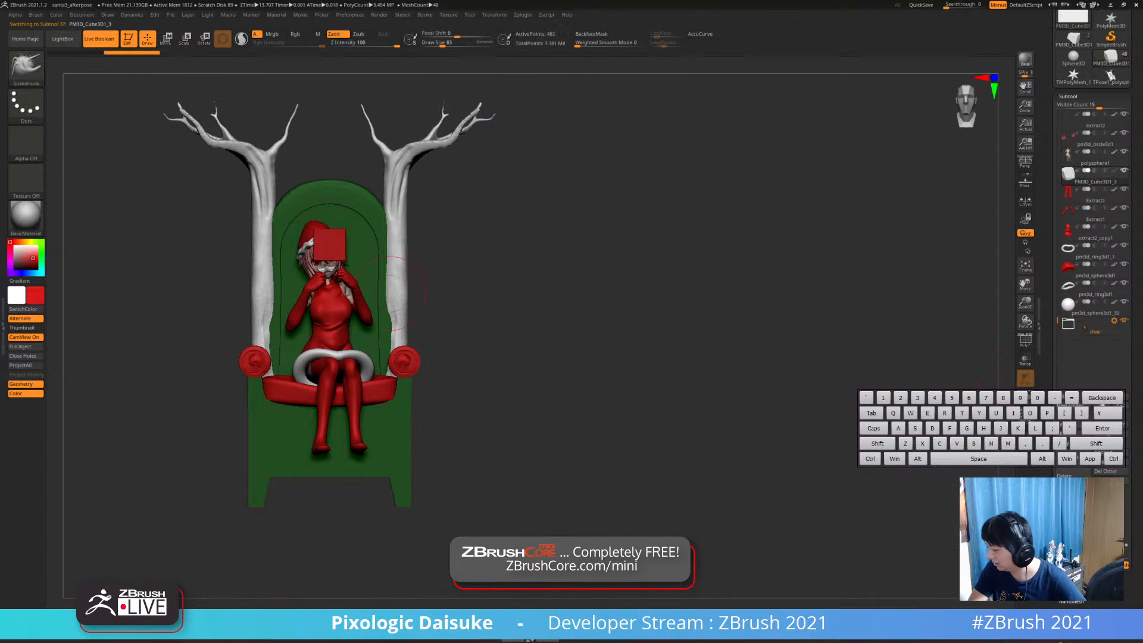
pyautogui.press('w')
pyautogui.click(297, 196)
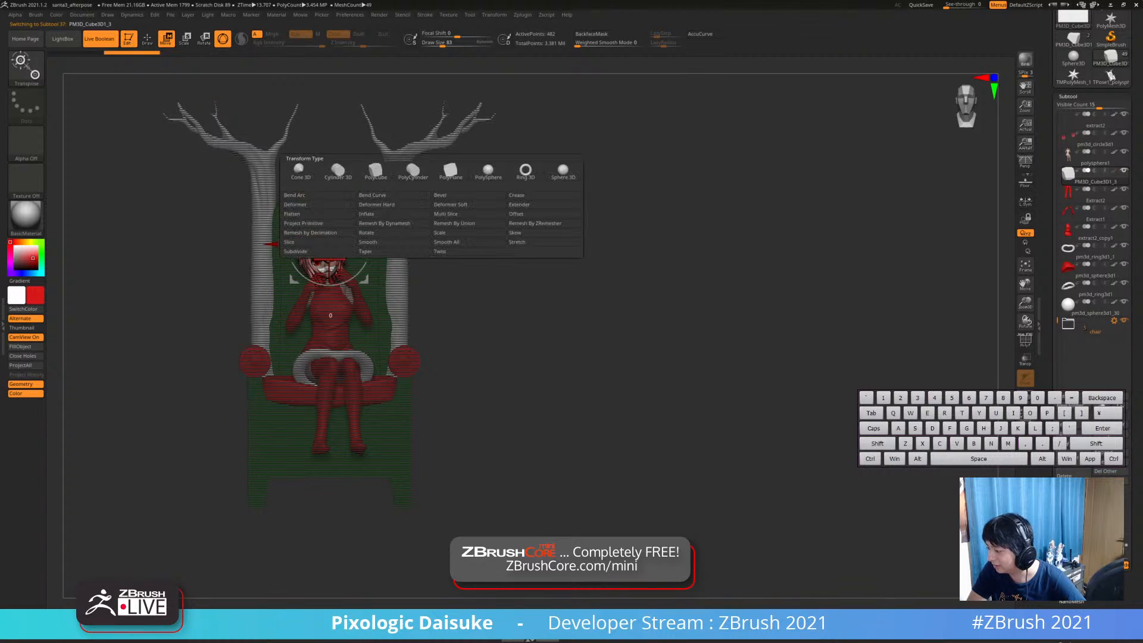
pyautogui.click(375, 171)
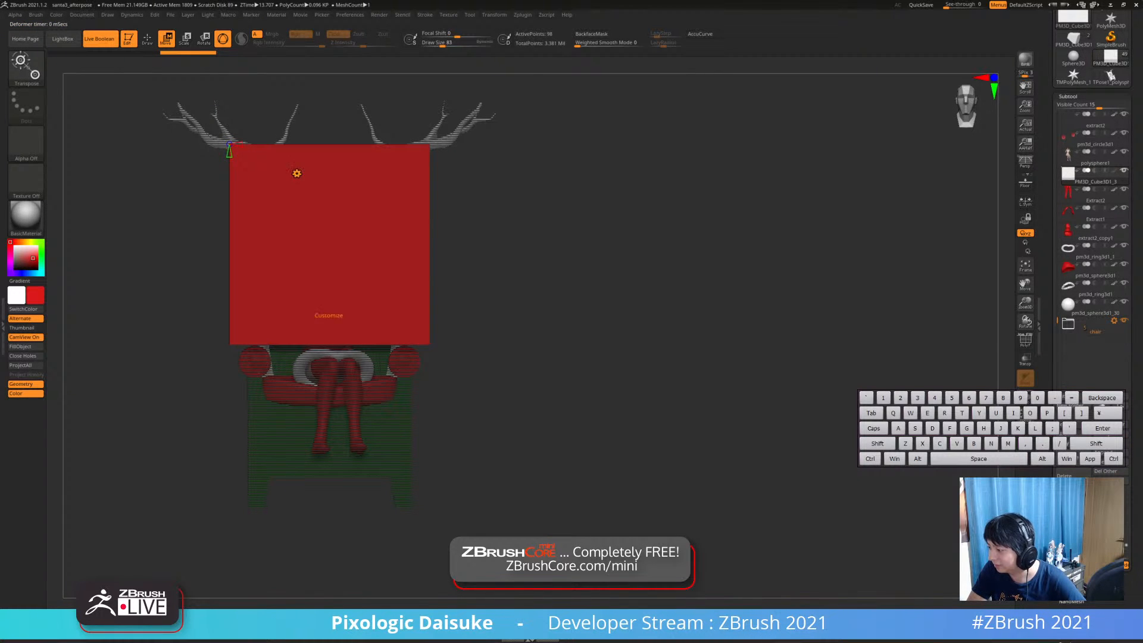
pyautogui.click(296, 173)
pyautogui.click(364, 171)
pyautogui.keyDown('alt'); pyautogui.moveTo(517, 250); pyautogui.dragTo(500, 280); pyautogui.keyUp('alt')
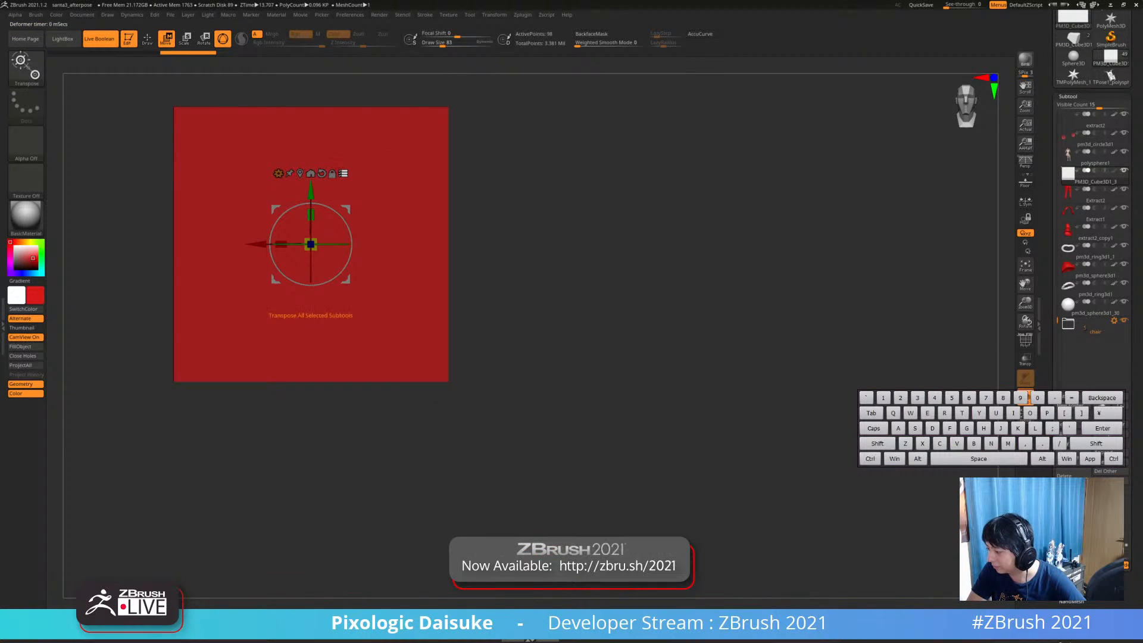
pyautogui.press('q')
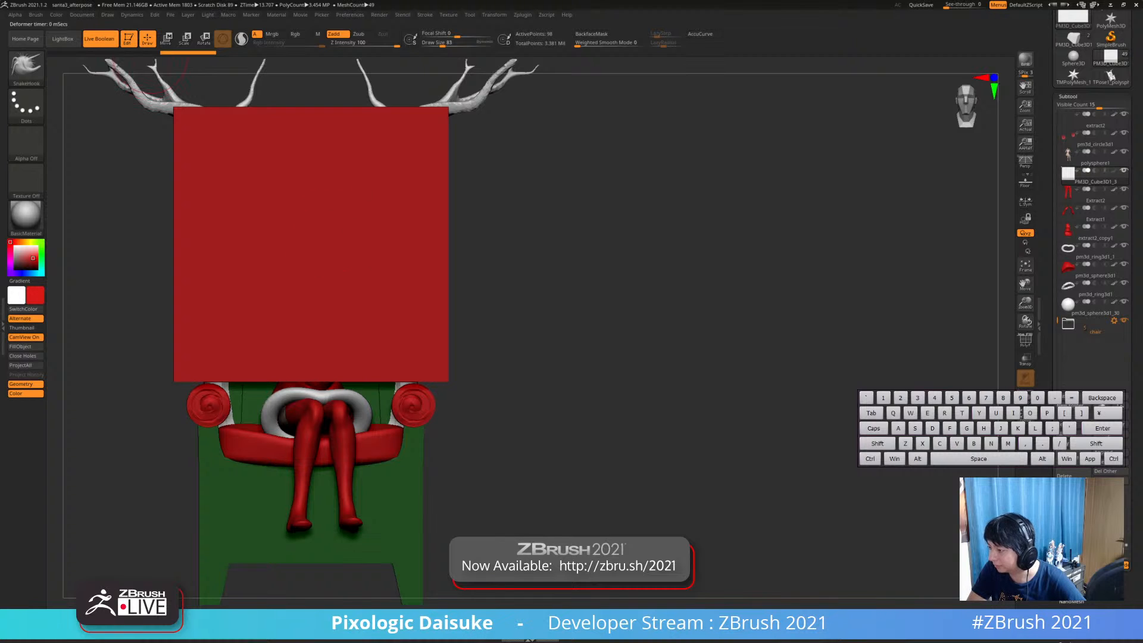
# Scale the cube down to about the size of her head and move it in front of her torso
pyautogui.press('w')
pyautogui.moveTo(310, 244); pyautogui.dragTo(285, 245)
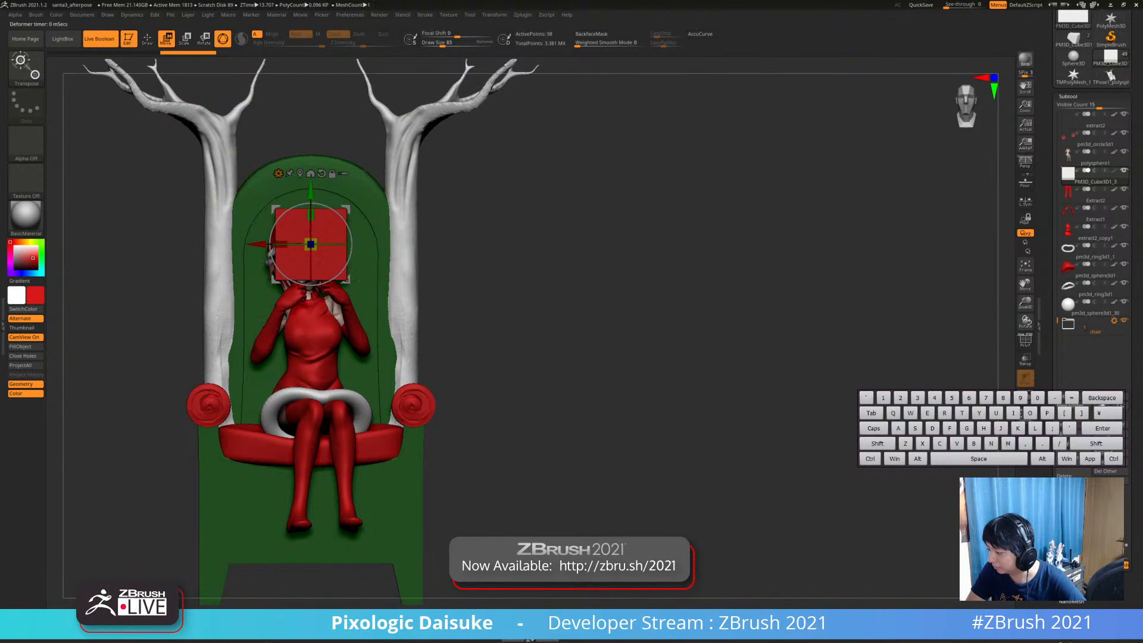
pyautogui.press('q')
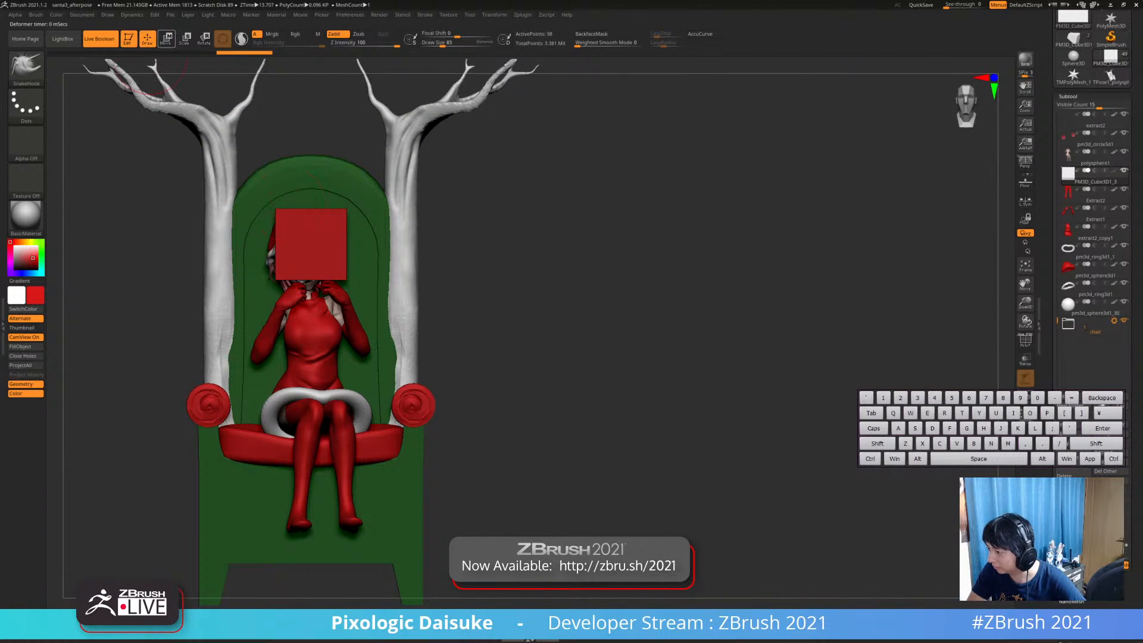
pyautogui.press('w')
pyautogui.moveTo(310, 244); pyautogui.dragTo(376, 390)
pyautogui.moveTo(377, 390); pyautogui.dragTo(322, 402, button='right')
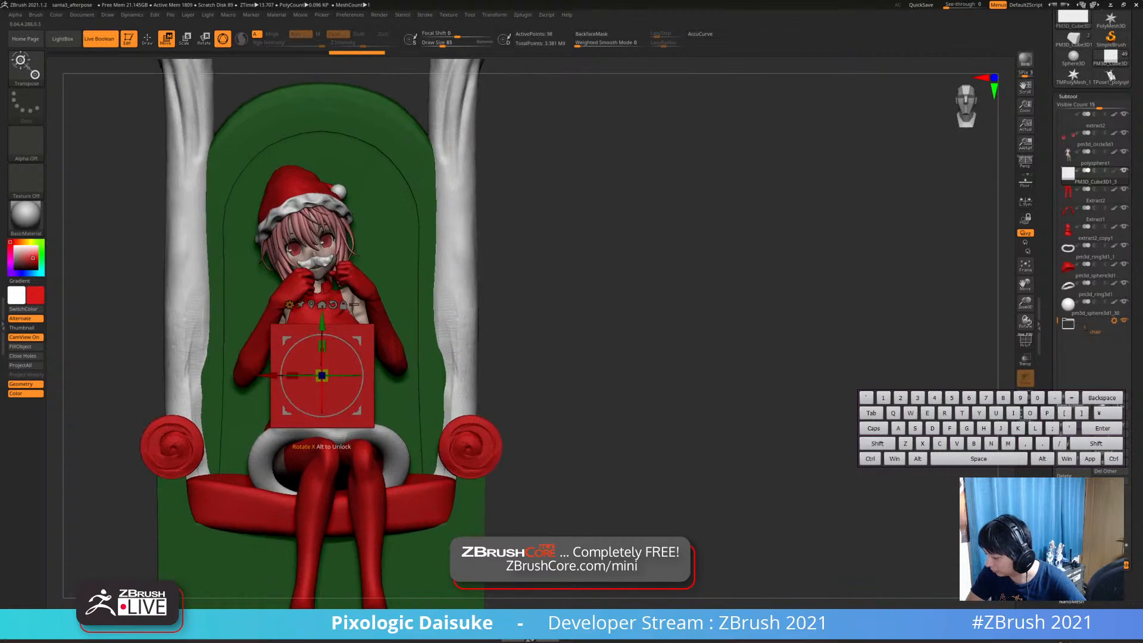
# Shrink the cube and set it above the girl's lap as a gift box, turned slightly about the vertical axis
pyautogui.moveTo(322, 349); pyautogui.dragTo(357, 360, button='right')
pyautogui.moveTo(320, 374); pyautogui.dragTo(314, 372)
pyautogui.moveTo(314, 372); pyautogui.dragTo(324, 375, button='right')
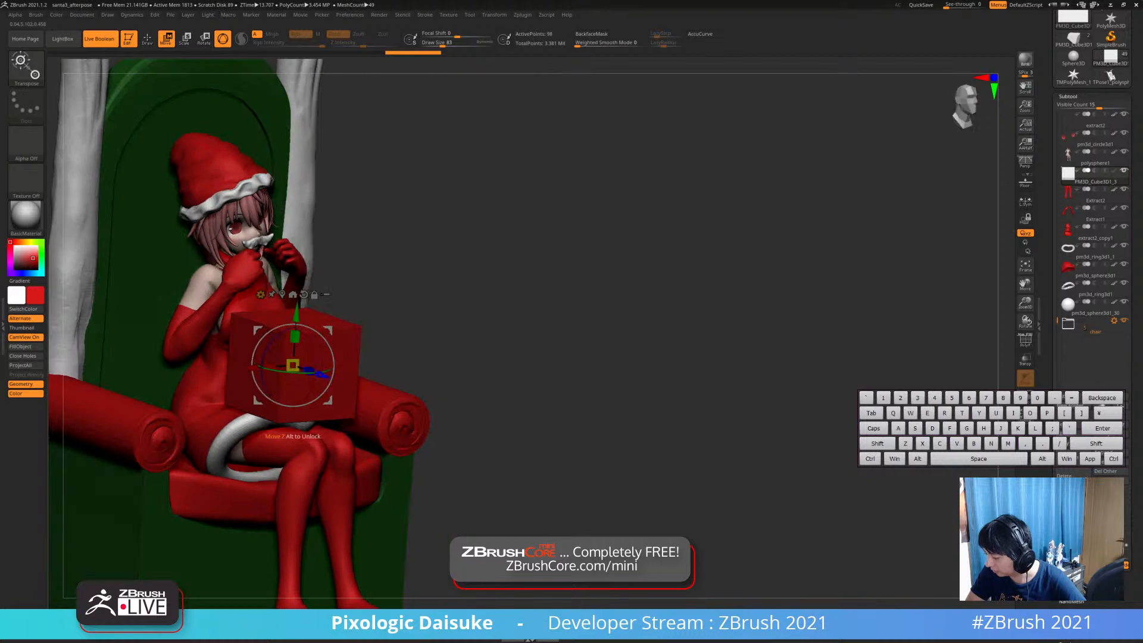
pyautogui.moveTo(322, 375)
pyautogui.mouseDown()
pyautogui.moveTo(310, 370)
pyautogui.moveTo(318, 374)
pyautogui.mouseUp()
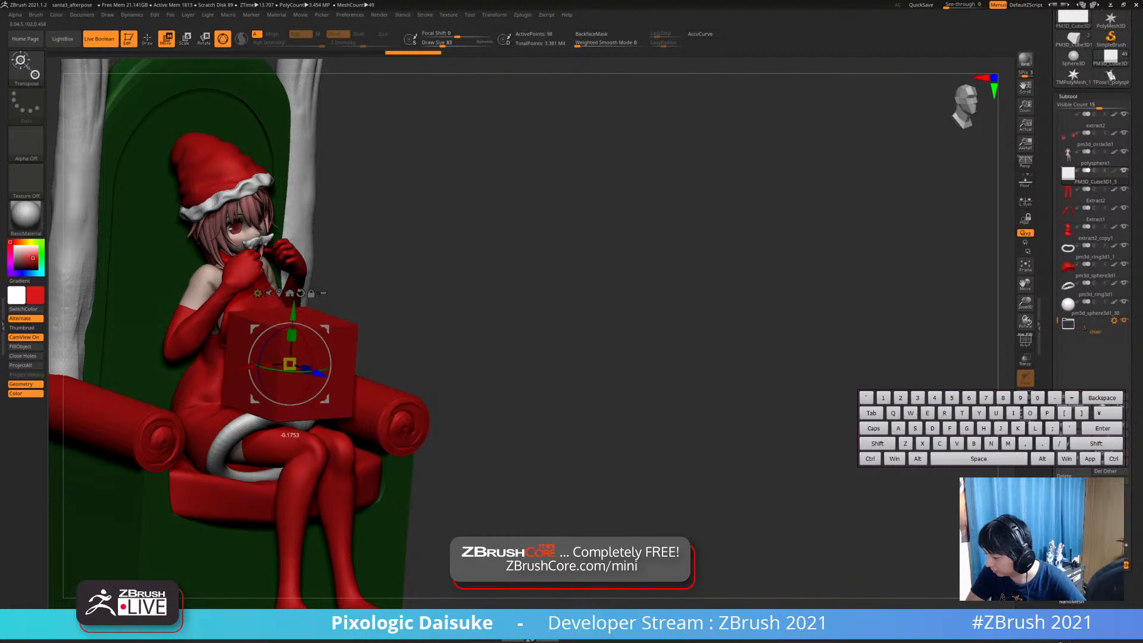
pyautogui.keyDown('shift'); pyautogui.moveTo(321, 363); pyautogui.dragTo(311, 344, button='right'); pyautogui.keyUp('shift')
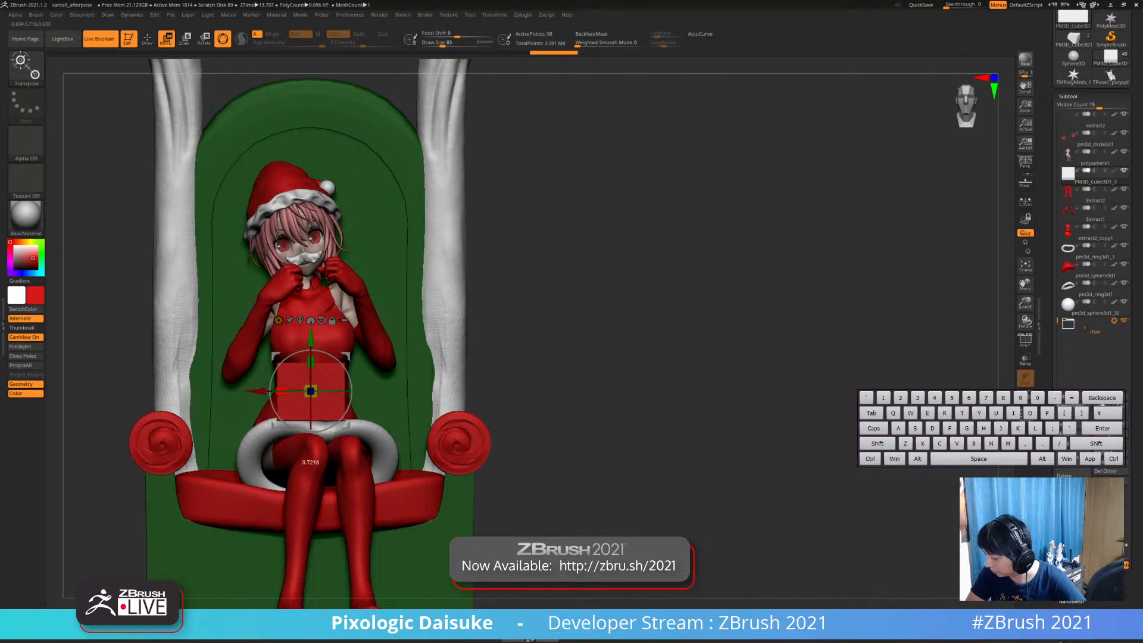
pyautogui.moveTo(345, 407); pyautogui.dragTo(458, 419, button='right')
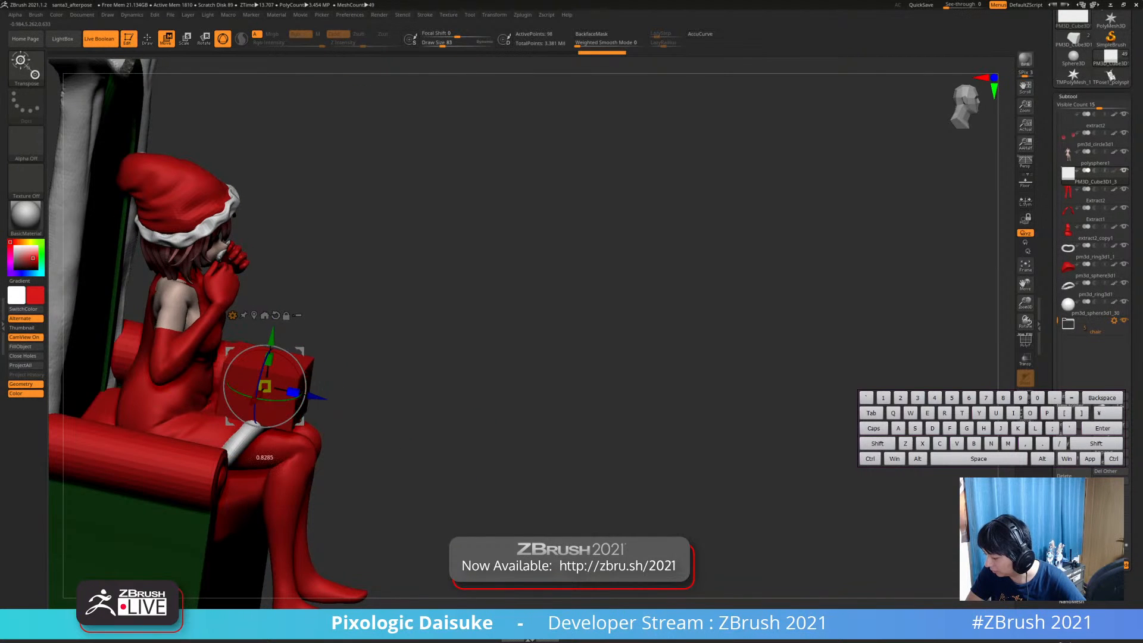
pyautogui.moveTo(340, 400); pyautogui.dragTo(277, 406, button='right')
pyautogui.moveTo(268, 401); pyautogui.dragTo(275, 401)
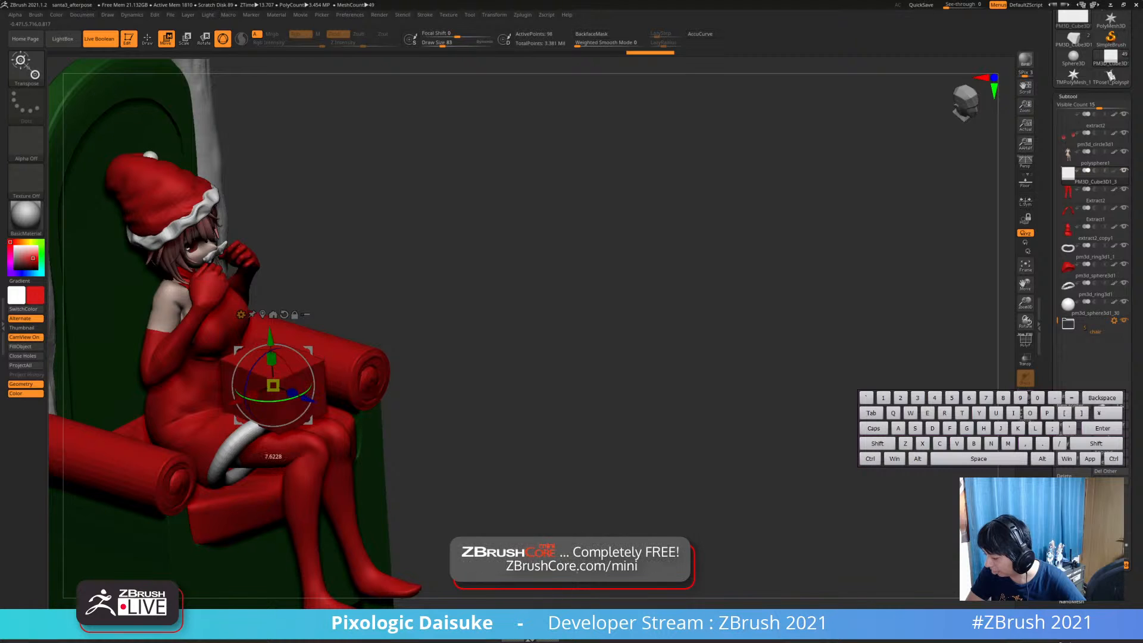
pyautogui.keyDown('shift'); pyautogui.moveTo(275, 401); pyautogui.dragTo(189, 440, button='right'); pyautogui.keyUp('shift')
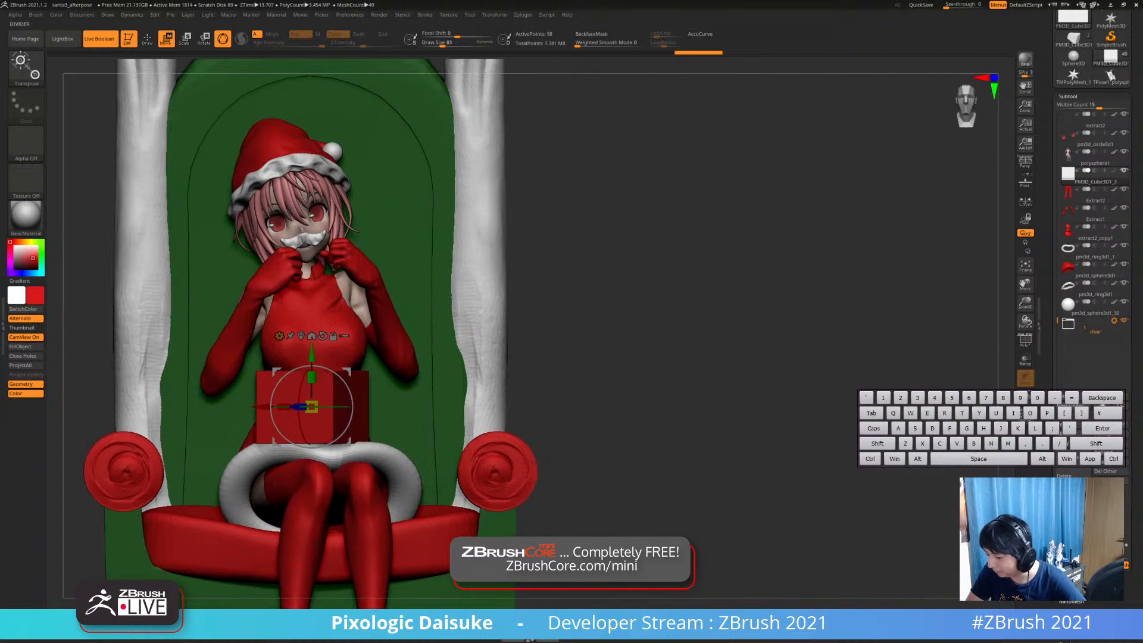
# Fill the gift box cube with the throne's dark green colour
pyautogui.click(21, 347)
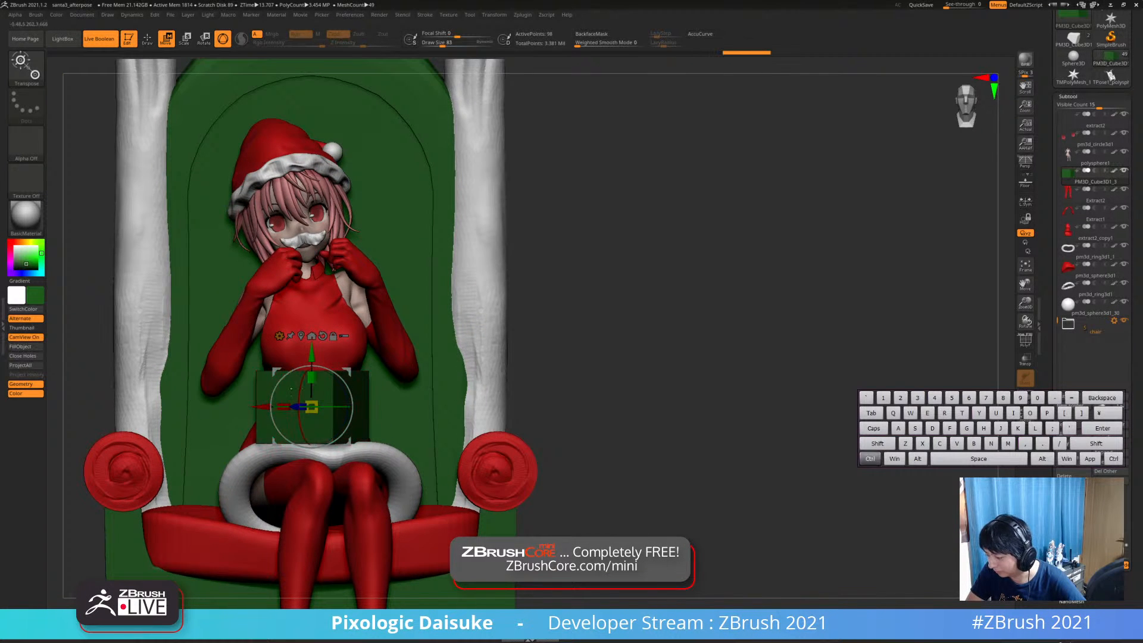
pyautogui.moveTo(274, 381)
pyautogui.keyDown('ctrl'); pyautogui.mouseDown(button='right')
pyautogui.moveTo(273, 351)
pyautogui.moveTo(238, 339)
pyautogui.moveTo(357, 330)
pyautogui.moveTo(310, 309)
pyautogui.moveTo(322, 289)
pyautogui.mouseUp(button='right'); pyautogui.keyUp('ctrl')
pyautogui.press('q')
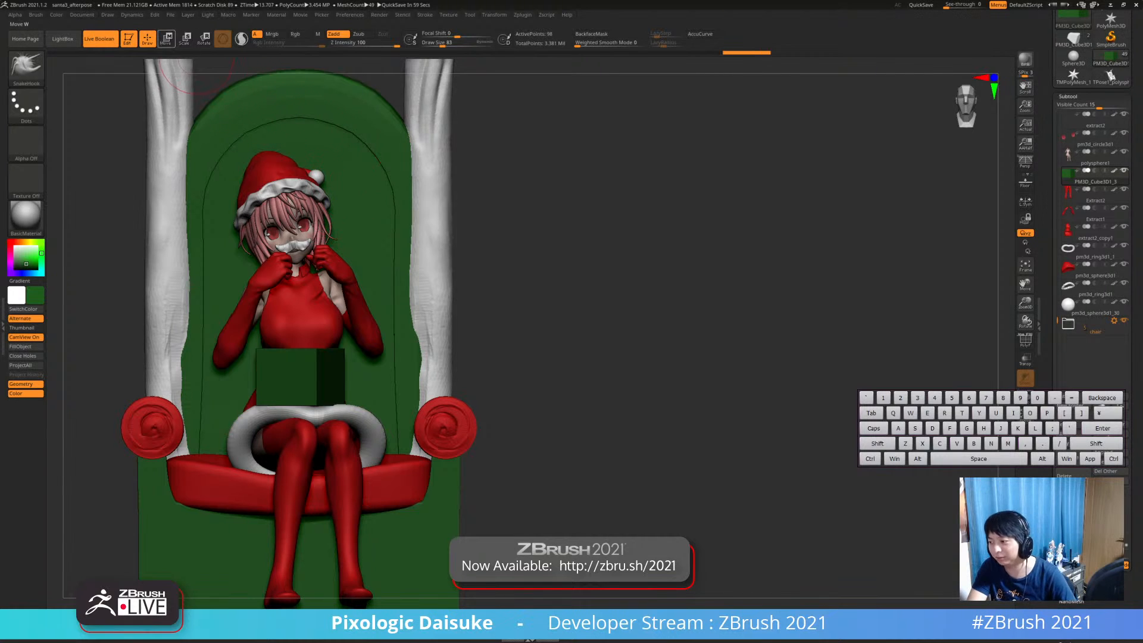
# Move the green gift box beside the girl near the armrest on her left, and tilt it at an angle
pyautogui.click(167, 38)
pyautogui.moveTo(299, 376); pyautogui.dragTo(407, 387)
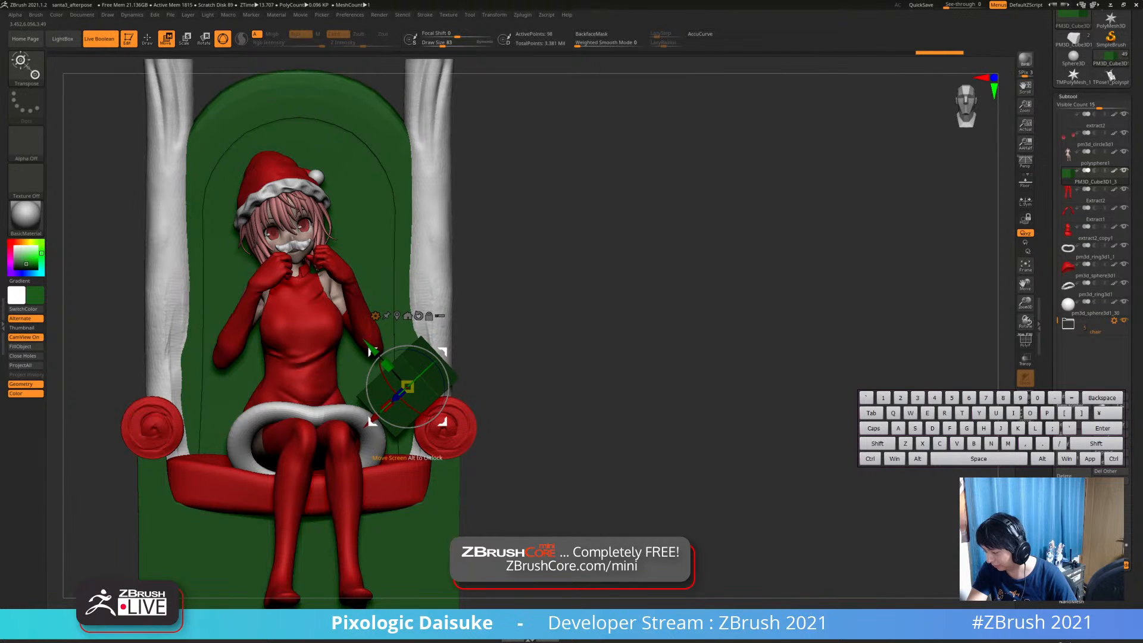
pyautogui.moveTo(410, 390); pyautogui.dragTo(473, 392, button='right')
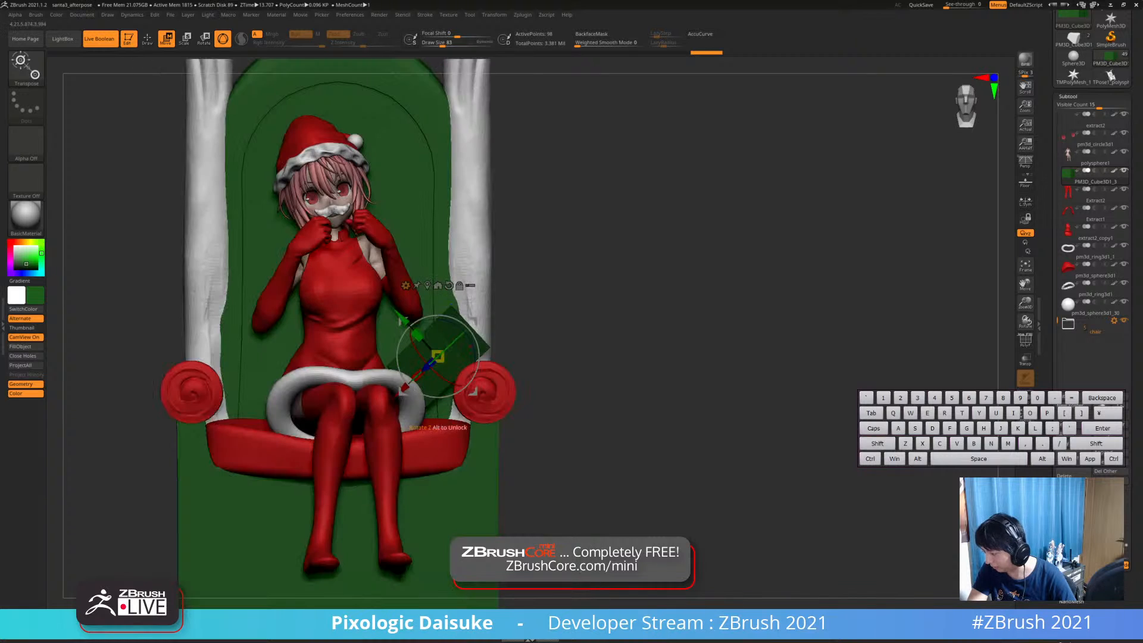
pyautogui.moveTo(481, 382); pyautogui.dragTo(472, 388)
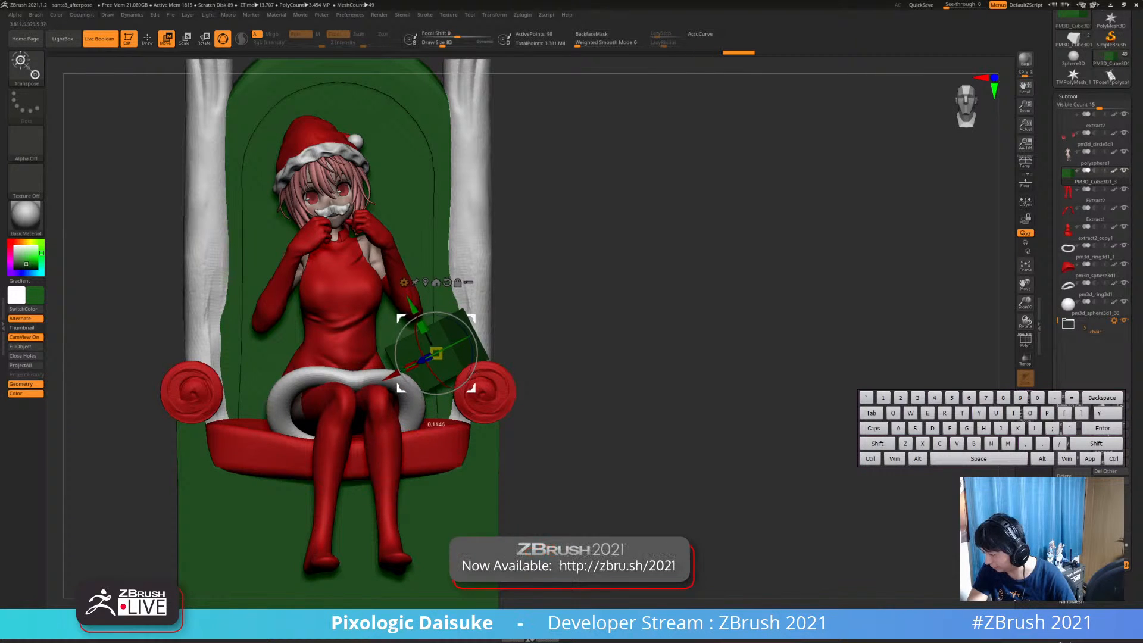
pyautogui.moveTo(439, 338); pyautogui.dragTo(380, 309, button='right')
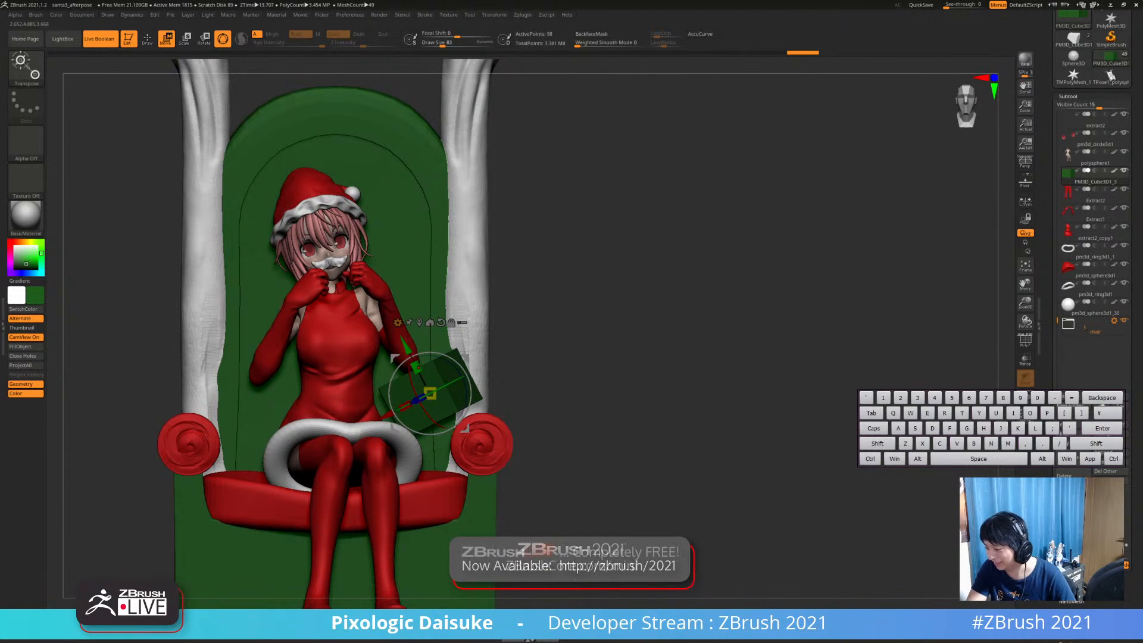
pyautogui.moveTo(468, 381)
pyautogui.mouseDown(button='right')
pyautogui.moveTo(471, 425)
pyautogui.moveTo(468, 397)
pyautogui.moveTo(429, 390)
pyautogui.moveTo(450, 382)
pyautogui.mouseUp(button='right')
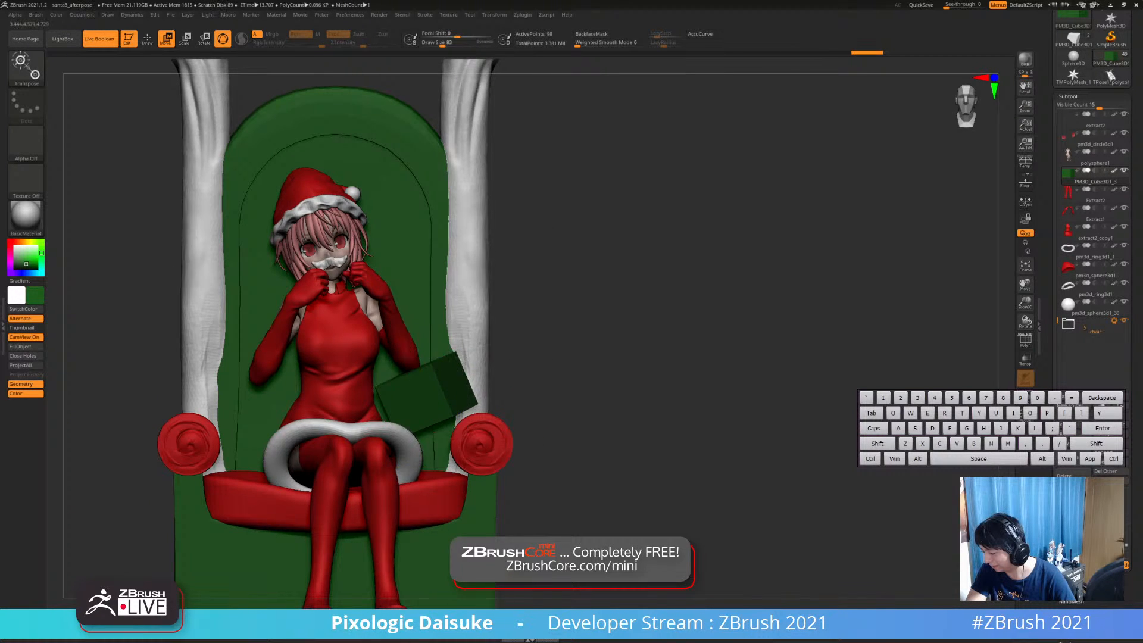
# Append a sphere subtool in front of the girl's hat and fill it with white
pyautogui.moveTo(512, 364); pyautogui.dragTo(464, 355, button='right')
pyautogui.moveTo(388, 400)
pyautogui.mouseDown(button='right')
pyautogui.moveTo(424, 388)
pyautogui.moveTo(410, 363)
pyautogui.moveTo(363, 357)
pyautogui.moveTo(393, 333)
pyautogui.moveTo(384, 252)
pyautogui.mouseUp(button='right')
pyautogui.press('q')
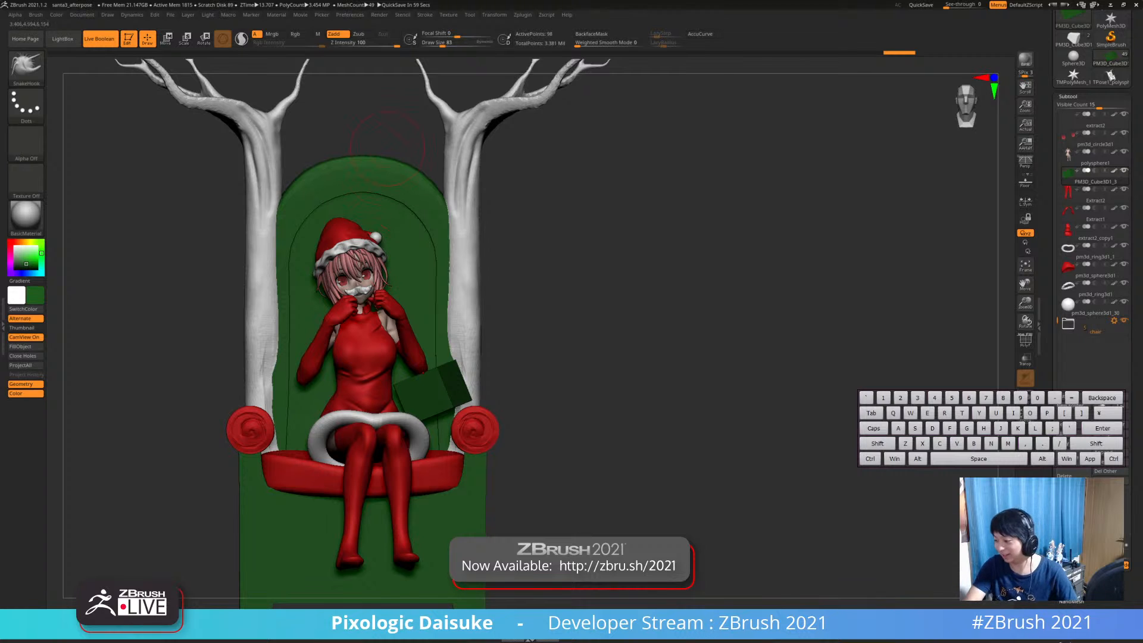
pyautogui.moveTo(383, 227); pyautogui.dragTo(455, 306, button='right')
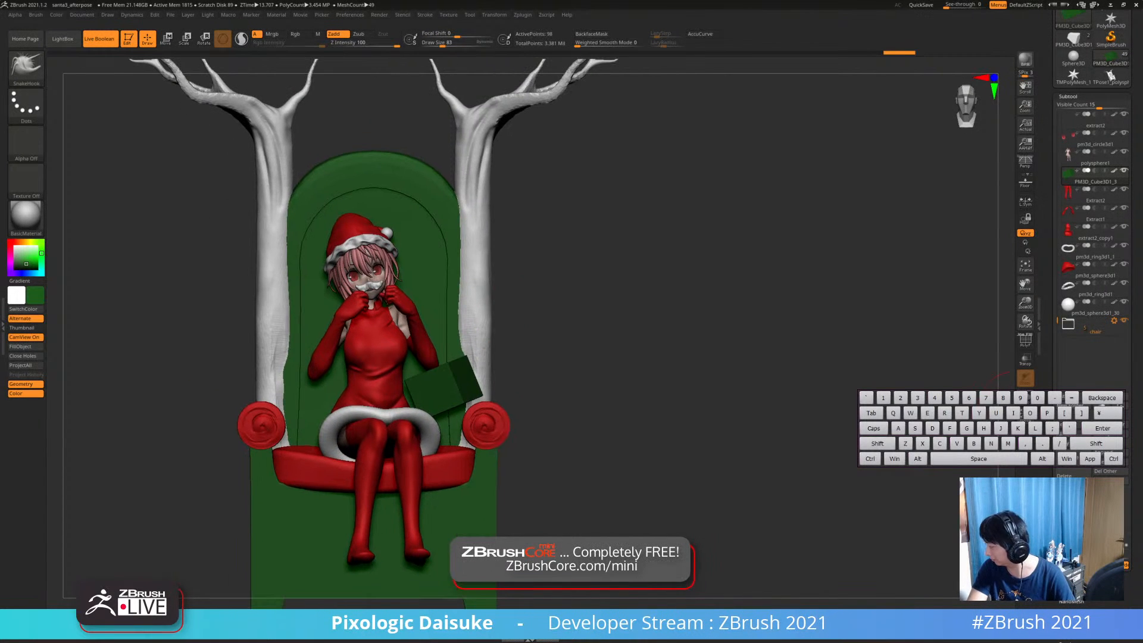
pyautogui.click(1110, 462)
pyautogui.click(824, 458)
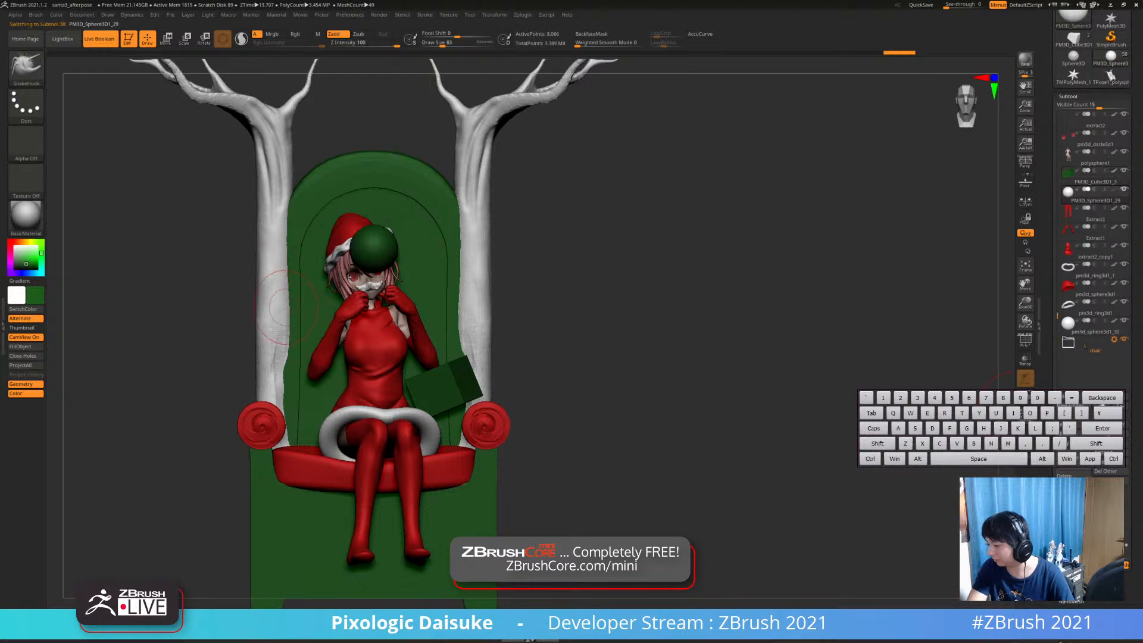
pyautogui.click(166, 39)
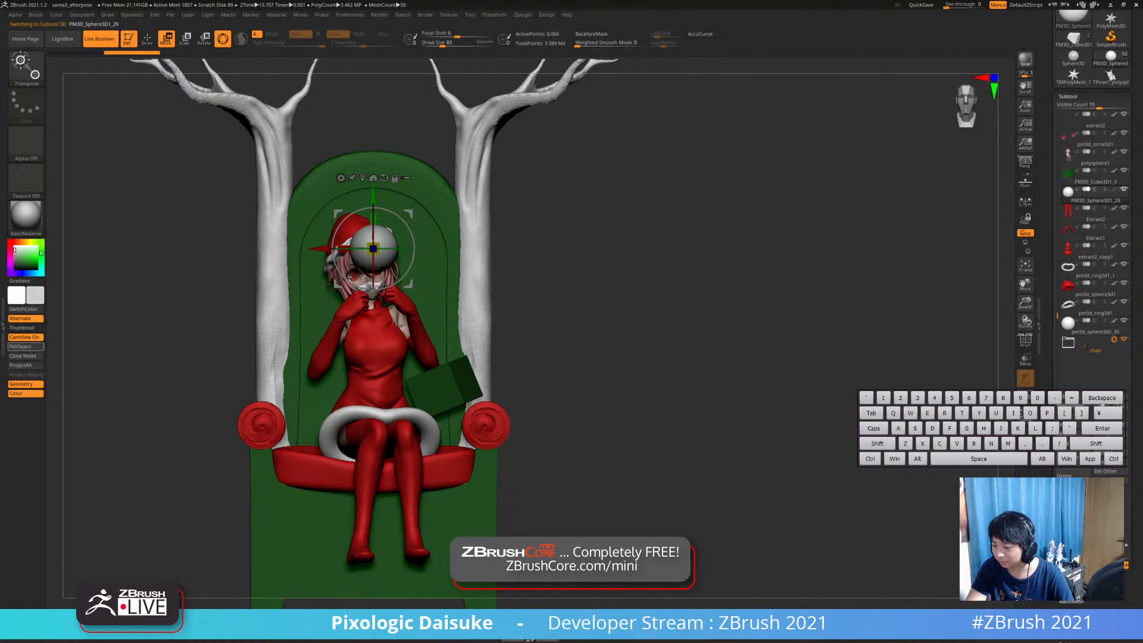
pyautogui.press('q')
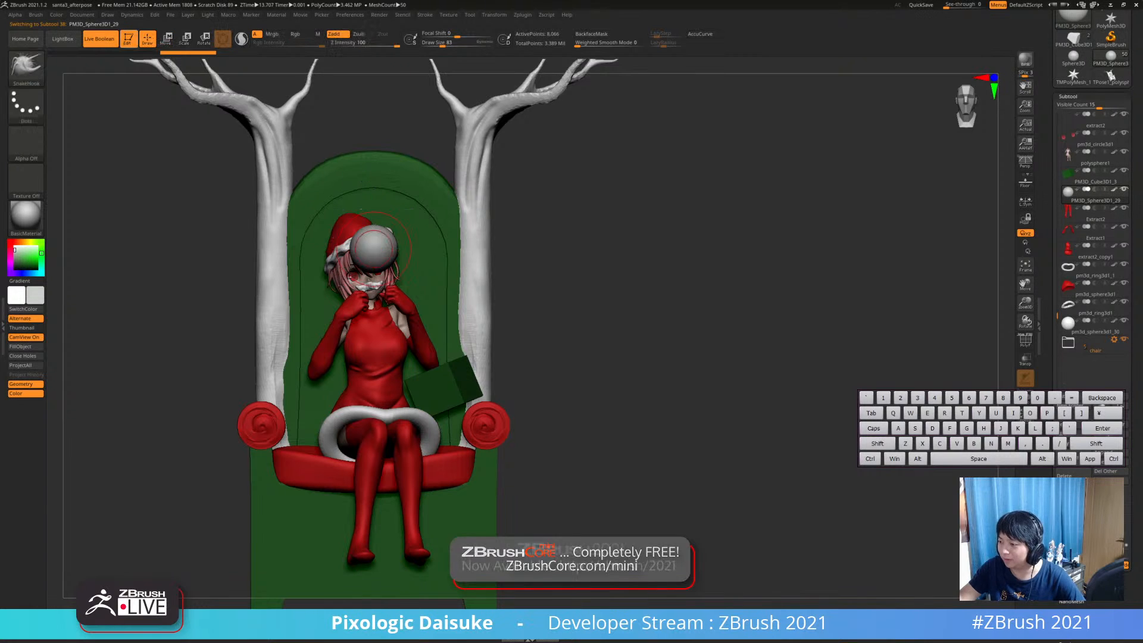
# Pull the white sphere into an elongated, tapered sack shape with the SnakeHook brush, working from several angles
pyautogui.press('b')
pyautogui.press('s')
pyautogui.press('h')
pyautogui.moveTo(355, 247)
pyautogui.mouseDown()
pyautogui.moveTo(291, 286)
pyautogui.moveTo(391, 278)
pyautogui.moveTo(354, 295)
pyautogui.moveTo(404, 258)
pyautogui.mouseUp()
pyautogui.moveTo(333, 256)
pyautogui.mouseDown(button='right')
pyautogui.moveTo(392, 271)
pyautogui.moveTo(333, 280)
pyautogui.moveTo(357, 261)
pyautogui.mouseUp(button='right')
pyautogui.moveTo(369, 262)
pyautogui.mouseDown()
pyautogui.moveTo(339, 297)
pyautogui.moveTo(393, 244)
pyautogui.moveTo(400, 282)
pyautogui.mouseUp()
pyautogui.moveTo(381, 262); pyautogui.dragTo(372, 298, button='right')
pyautogui.moveTo(351, 255)
pyautogui.mouseDown()
pyautogui.moveTo(338, 247)
pyautogui.moveTo(366, 215)
pyautogui.moveTo(400, 233)
pyautogui.mouseUp()
pyautogui.press('ctrl')
pyautogui.moveTo(416, 280)
pyautogui.mouseDown(button='right')
pyautogui.moveTo(404, 238)
pyautogui.moveTo(405, 256)
pyautogui.mouseUp(button='right')
pyautogui.moveTo(392, 255); pyautogui.dragTo(405, 244)
pyautogui.moveTo(411, 262); pyautogui.dragTo(381, 244, button='right')
pyautogui.moveTo(396, 262)
pyautogui.mouseDown()
pyautogui.moveTo(408, 273)
pyautogui.moveTo(401, 282)
pyautogui.moveTo(424, 259)
pyautogui.mouseUp()
pyautogui.moveTo(410, 268)
pyautogui.keyDown('shift'); pyautogui.mouseDown(button='right')
pyautogui.moveTo(393, 262)
pyautogui.moveTo(410, 271)
pyautogui.mouseUp(button='right'); pyautogui.keyUp('shift')
# Move and rotate the white sack shape so it sits behind the girl, beside her right hip above the seat
pyautogui.press('w')
pyautogui.moveTo(409, 274); pyautogui.dragTo(272, 376)
pyautogui.moveTo(369, 334); pyautogui.dragTo(262, 339, button='right')
pyautogui.moveTo(285, 323); pyautogui.dragTo(274, 384)
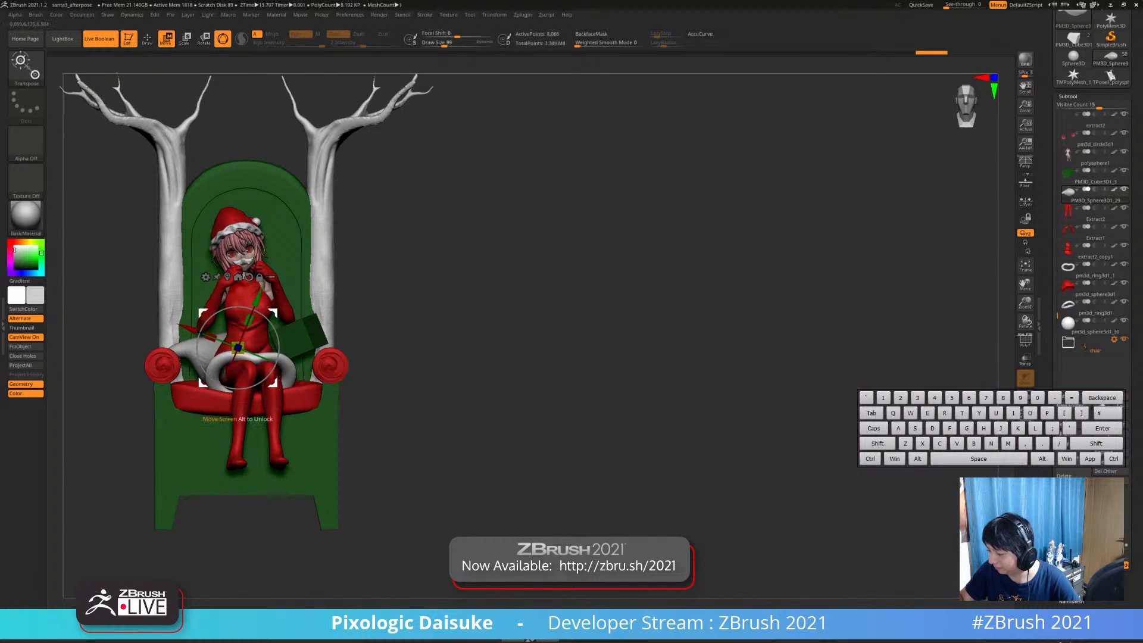
# Stretch the sack's tip outward past the armrest, remesh the shape and subdivide it once
pyautogui.press('q')
pyautogui.moveTo(174, 346); pyautogui.dragTo(128, 344)
pyautogui.click(26, 67)
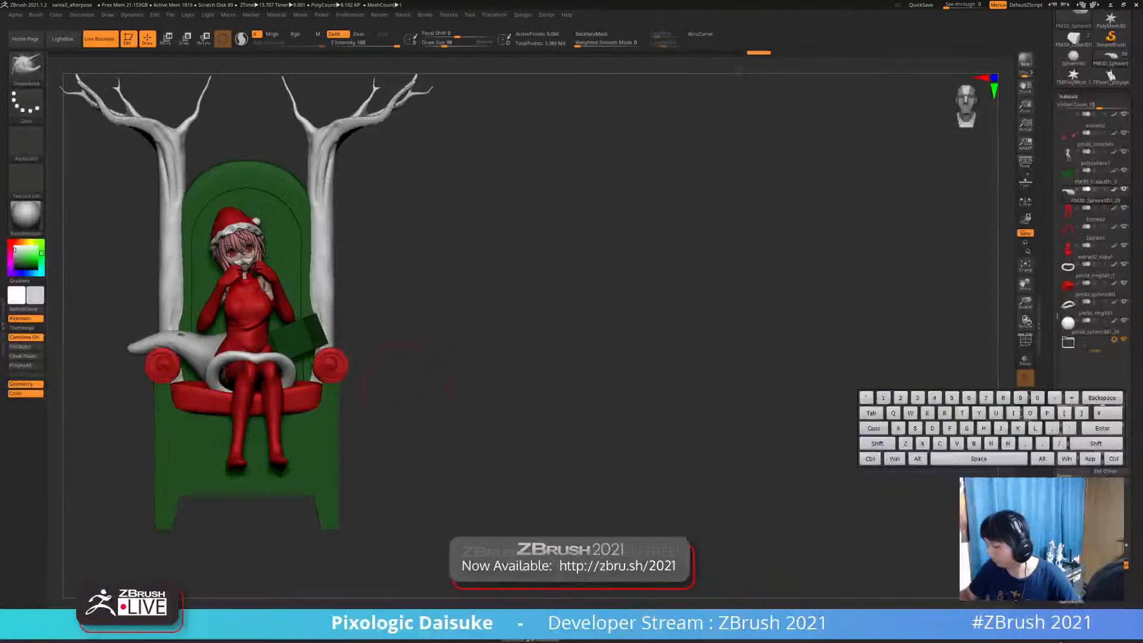
pyautogui.keyDown('alt'); pyautogui.moveTo(75, 511); pyautogui.dragTo(119, 510); pyautogui.keyUp('alt')
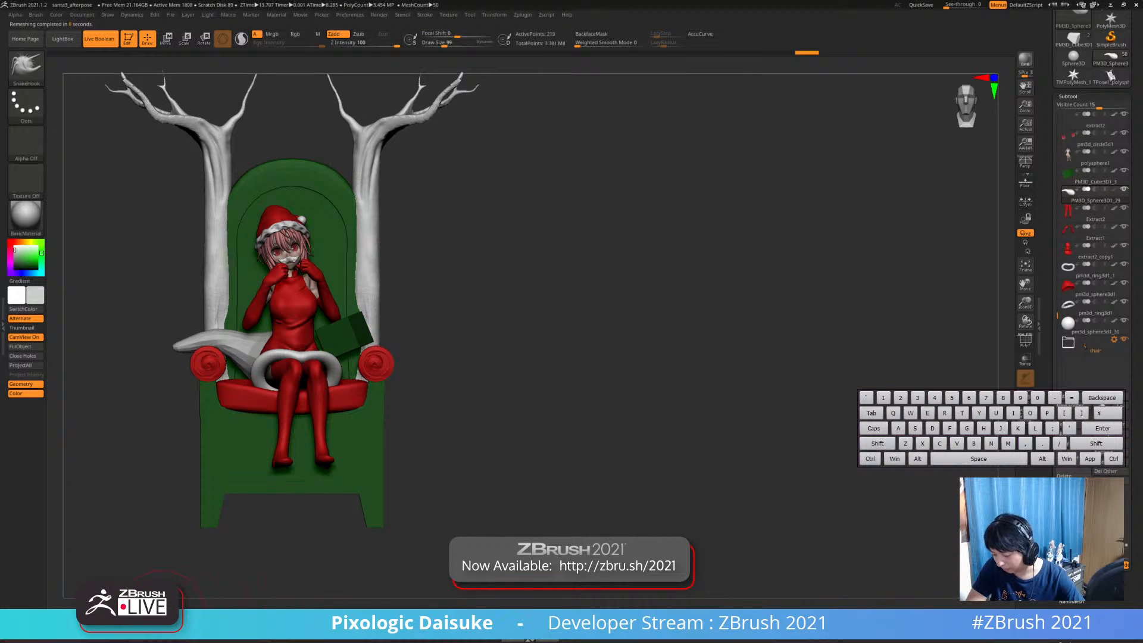
pyautogui.hotkey('ctrl', 'd')
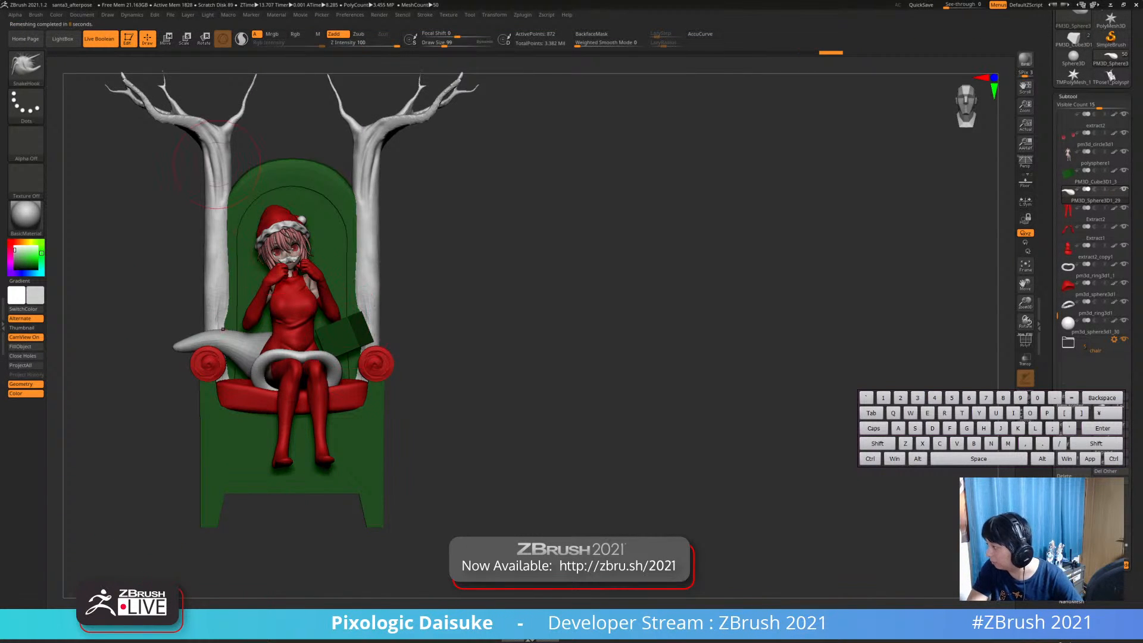
# Bend the sack's outer end down over the armrest with the ClothHook brush, undoing the smoothing stroke made on it
pyautogui.press('b')
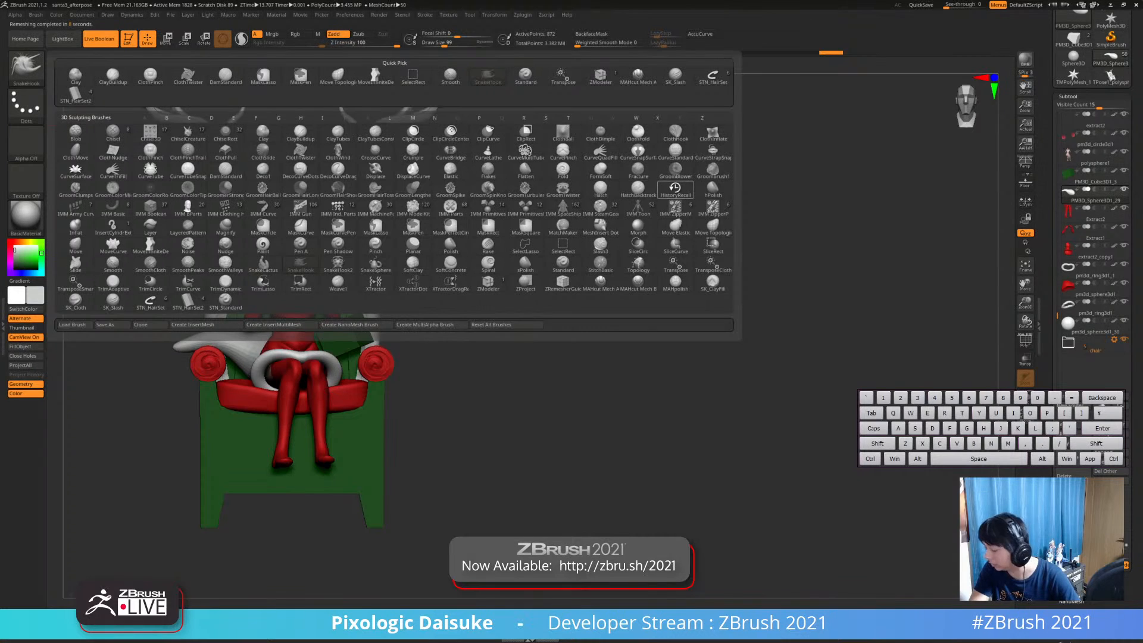
pyautogui.press('c')
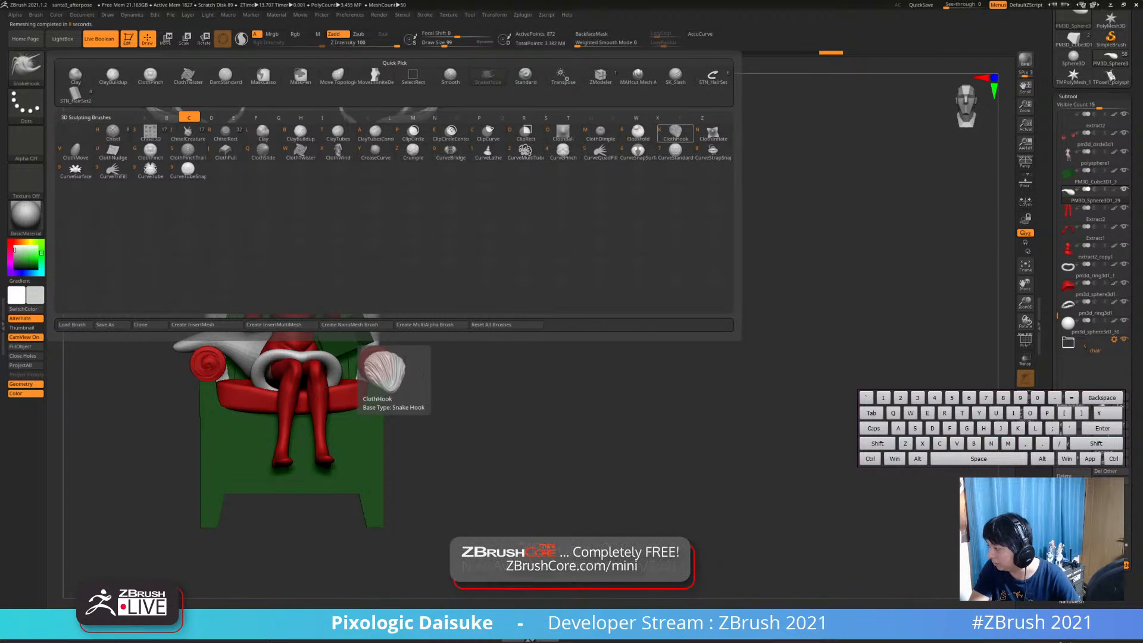
pyautogui.press('k')
pyautogui.moveTo(254, 335)
pyautogui.mouseDown()
pyautogui.moveTo(178, 346)
pyautogui.moveTo(153, 373)
pyautogui.moveTo(209, 348)
pyautogui.moveTo(204, 328)
pyautogui.mouseUp()
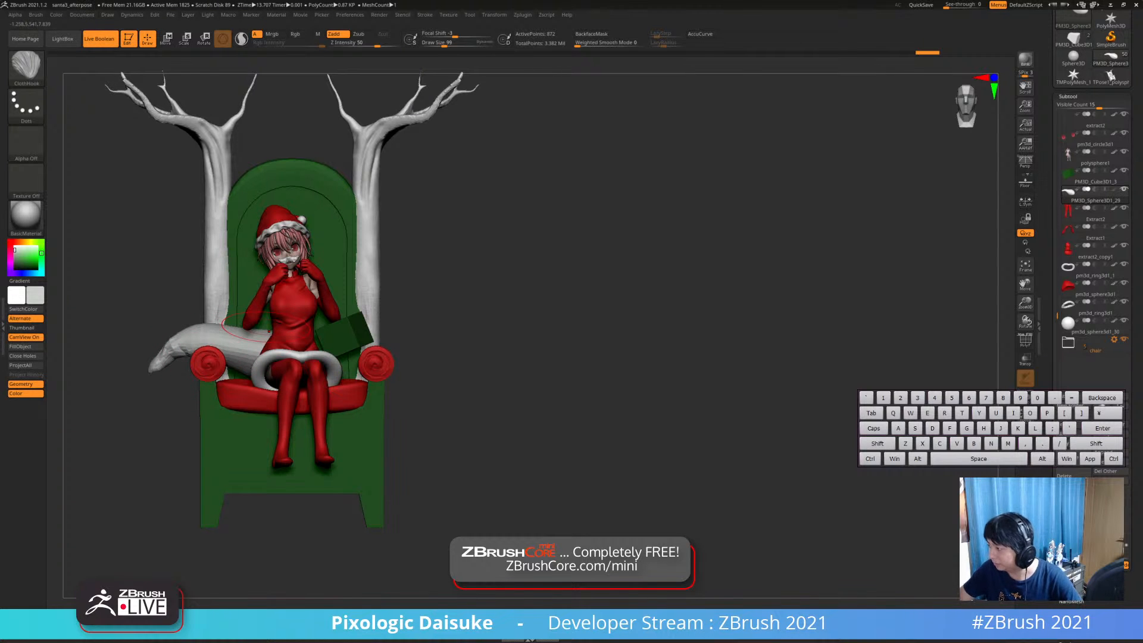
pyautogui.moveTo(261, 333); pyautogui.dragTo(298, 357, button='right')
pyautogui.keyDown('shift'); pyautogui.moveTo(197, 345); pyautogui.dragTo(256, 348); pyautogui.keyUp('shift')
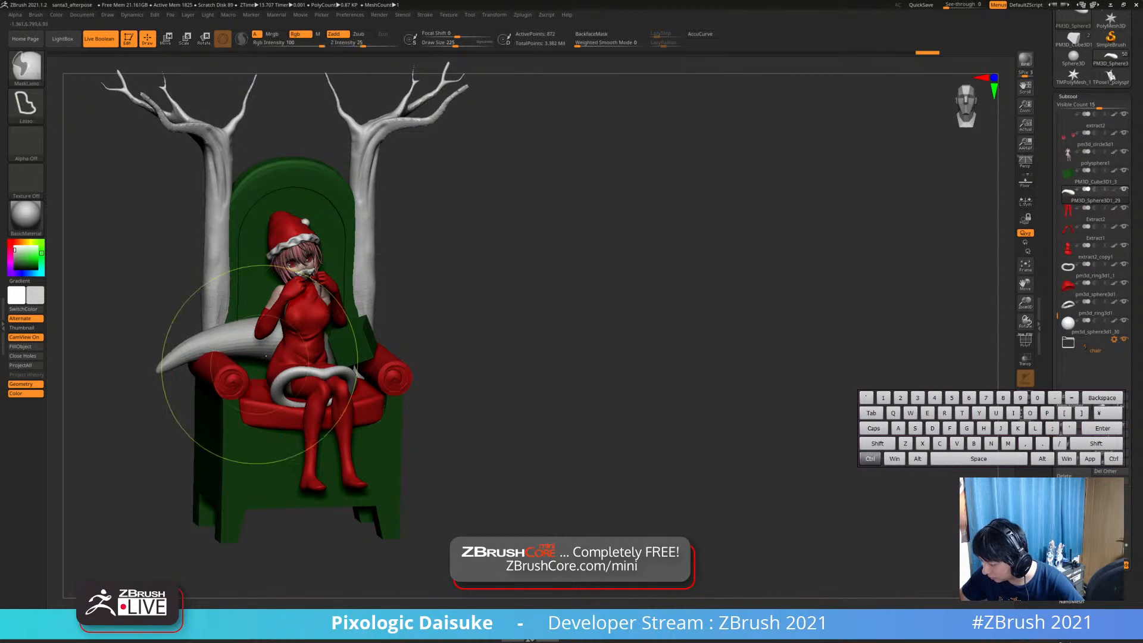
pyautogui.hotkey('ctrl', 'z')
pyautogui.keyDown('ctrl'); pyautogui.moveTo(259, 365); pyautogui.dragTo(274, 429, button='right'); pyautogui.keyUp('ctrl')
pyautogui.moveTo(315, 351); pyautogui.dragTo(351, 333, button='right')
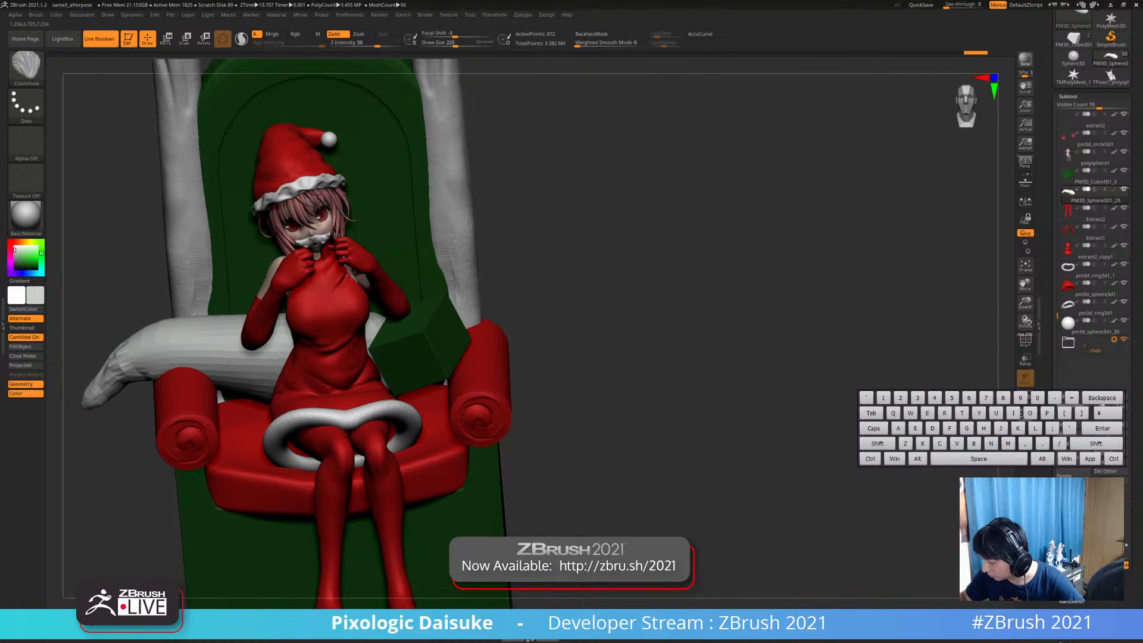
# Drag cloth folds into the sack with ClothHook so it drapes over the armrest, and subdivide the mesh
pyautogui.moveTo(343, 256); pyautogui.dragTo(366, 226, button='right')
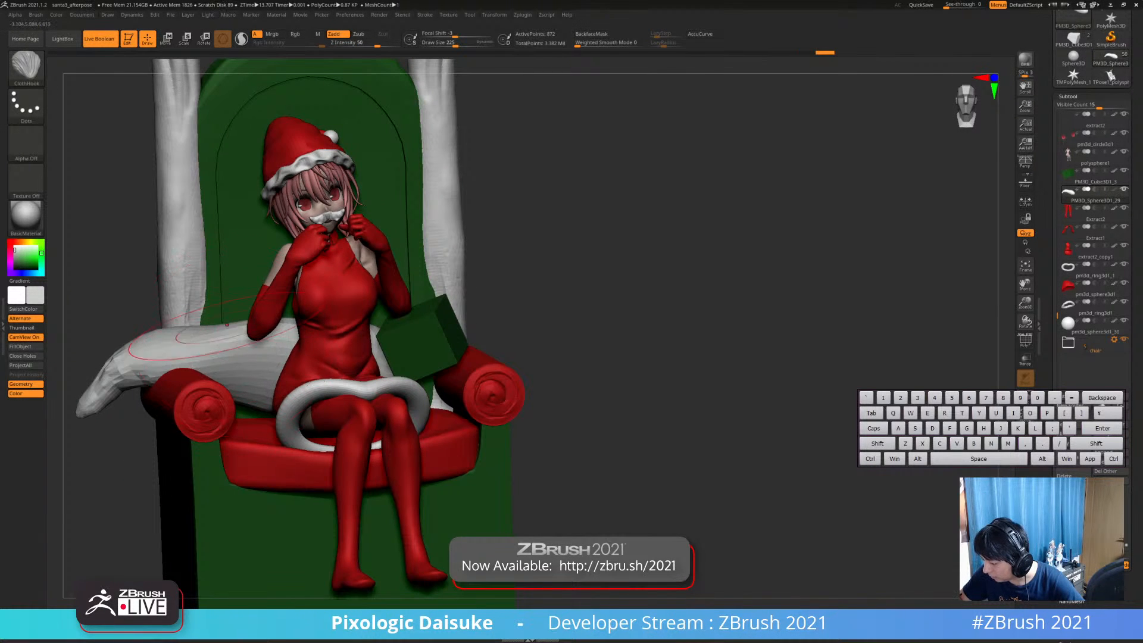
pyautogui.moveTo(226, 324); pyautogui.dragTo(233, 309)
pyautogui.keyDown('ctrl'); pyautogui.moveTo(238, 322); pyautogui.dragTo(238, 292, button='right'); pyautogui.keyUp('ctrl')
pyautogui.moveTo(208, 340); pyautogui.dragTo(269, 372)
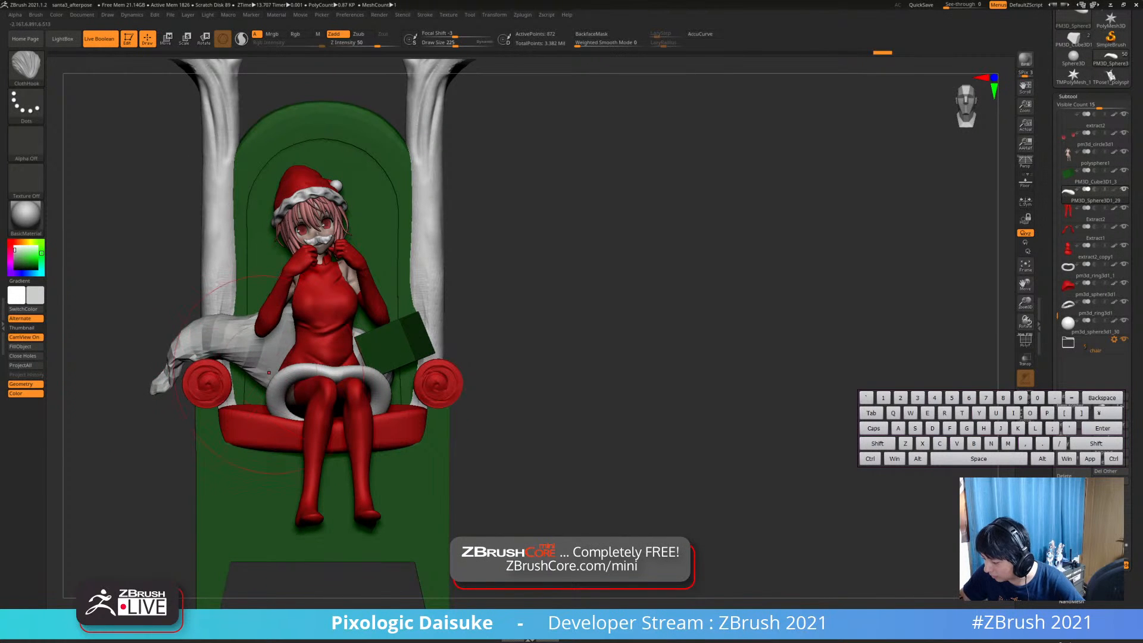
pyautogui.moveTo(309, 373); pyautogui.dragTo(336, 373, button='right')
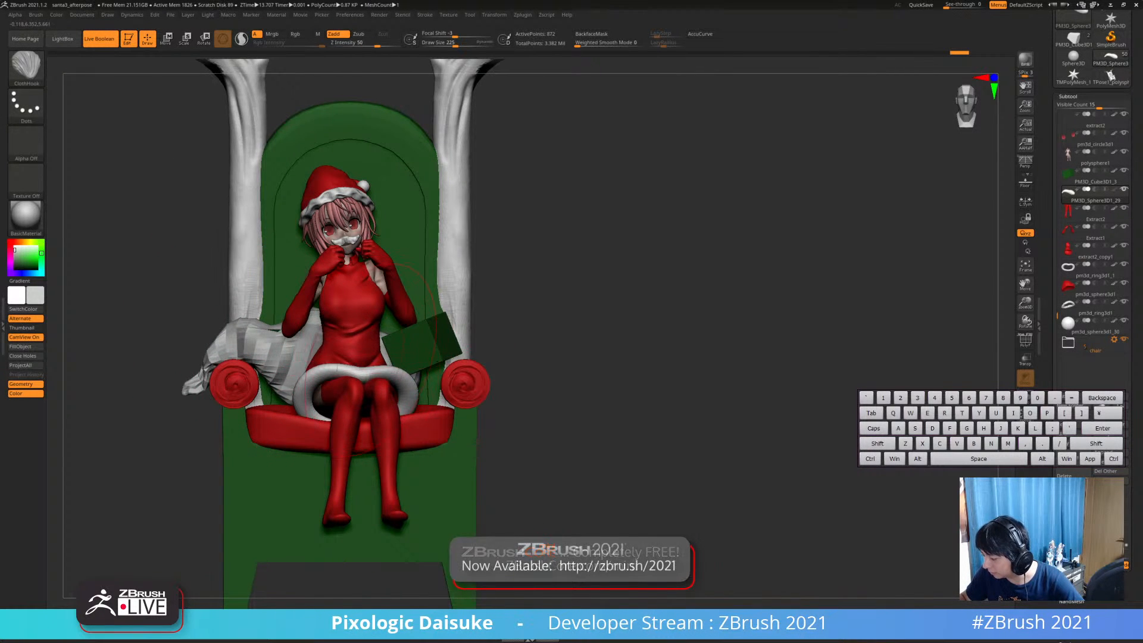
pyautogui.moveTo(339, 350); pyautogui.dragTo(365, 344, button='right')
pyautogui.hotkey('ctrl', 'd')
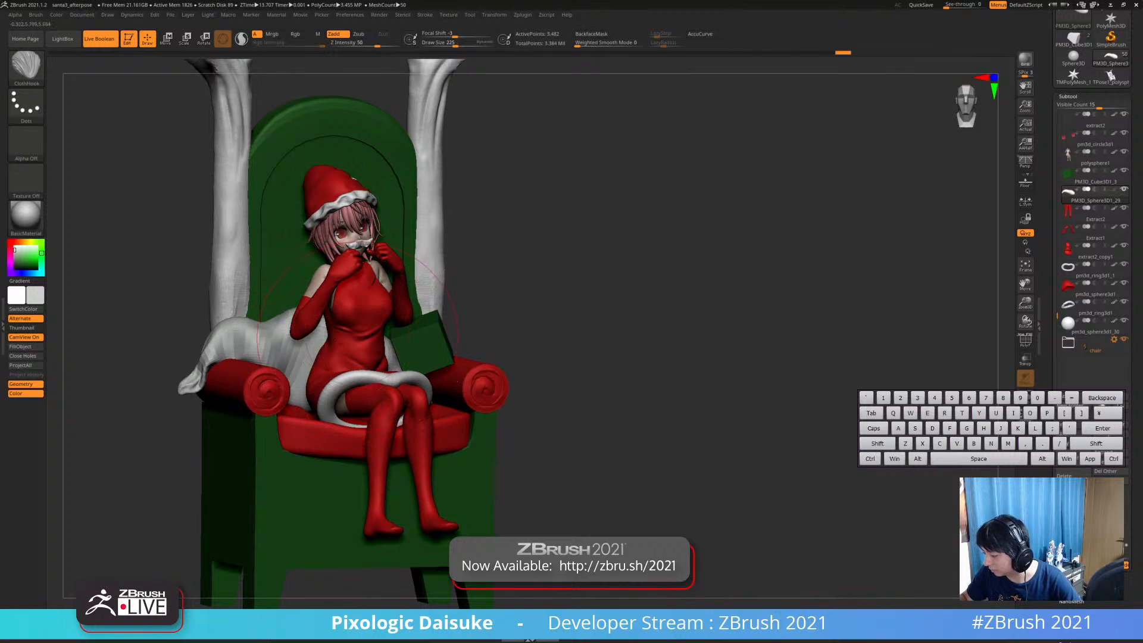
pyautogui.hotkey('ctrl', 'z')
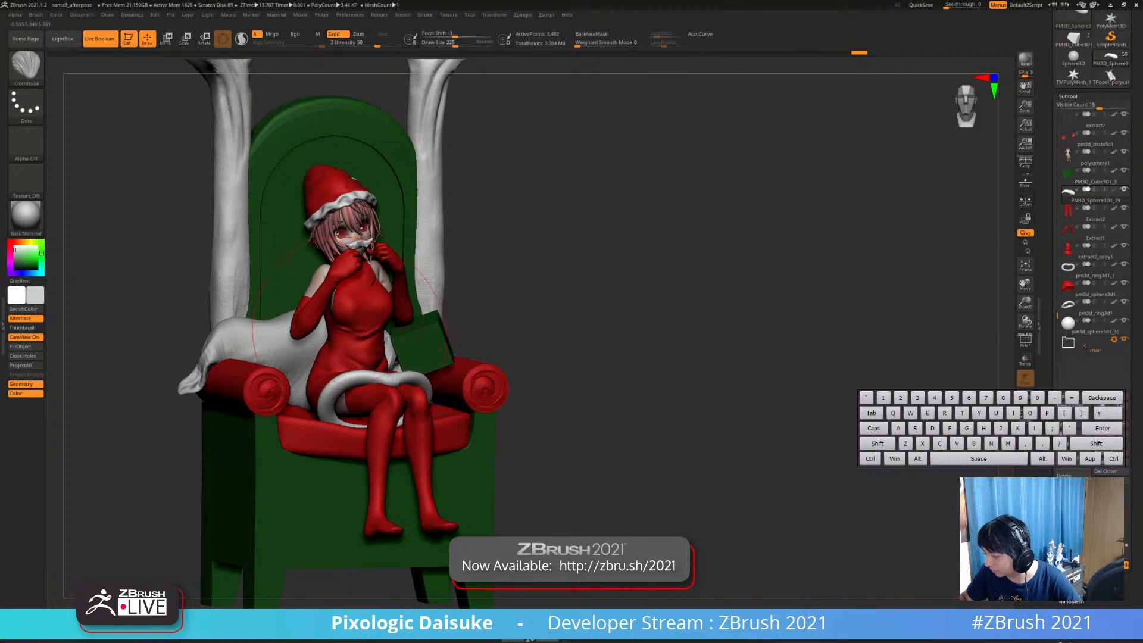
pyautogui.hotkey('ctrl', 'z')
# Smooth and reshape the draped sack between the armrest and the girl's hip from several viewing angles
pyautogui.moveTo(430, 402); pyautogui.dragTo(387, 356, button='right')
pyautogui.moveTo(387, 333)
pyautogui.mouseDown()
pyautogui.moveTo(389, 325)
pyautogui.moveTo(381, 342)
pyautogui.mouseUp()
pyautogui.keyDown('shift'); pyautogui.moveTo(238, 351); pyautogui.dragTo(277, 369); pyautogui.keyUp('shift')
pyautogui.moveTo(302, 387); pyautogui.dragTo(374, 398, button='right')
pyautogui.keyDown('shift'); pyautogui.moveTo(261, 345); pyautogui.dragTo(276, 357); pyautogui.keyUp('shift')
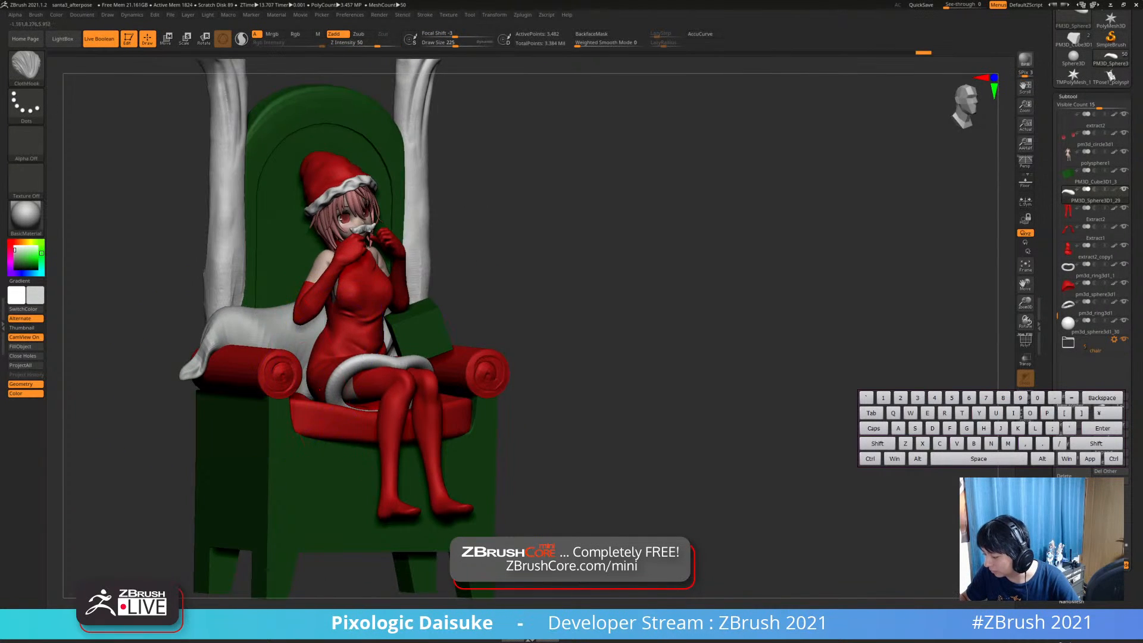
pyautogui.moveTo(297, 369)
pyautogui.mouseDown(button='right')
pyautogui.moveTo(294, 404)
pyautogui.moveTo(330, 431)
pyautogui.mouseUp(button='right')
pyautogui.keyDown('shift'); pyautogui.moveTo(292, 357); pyautogui.dragTo(307, 381); pyautogui.keyUp('shift')
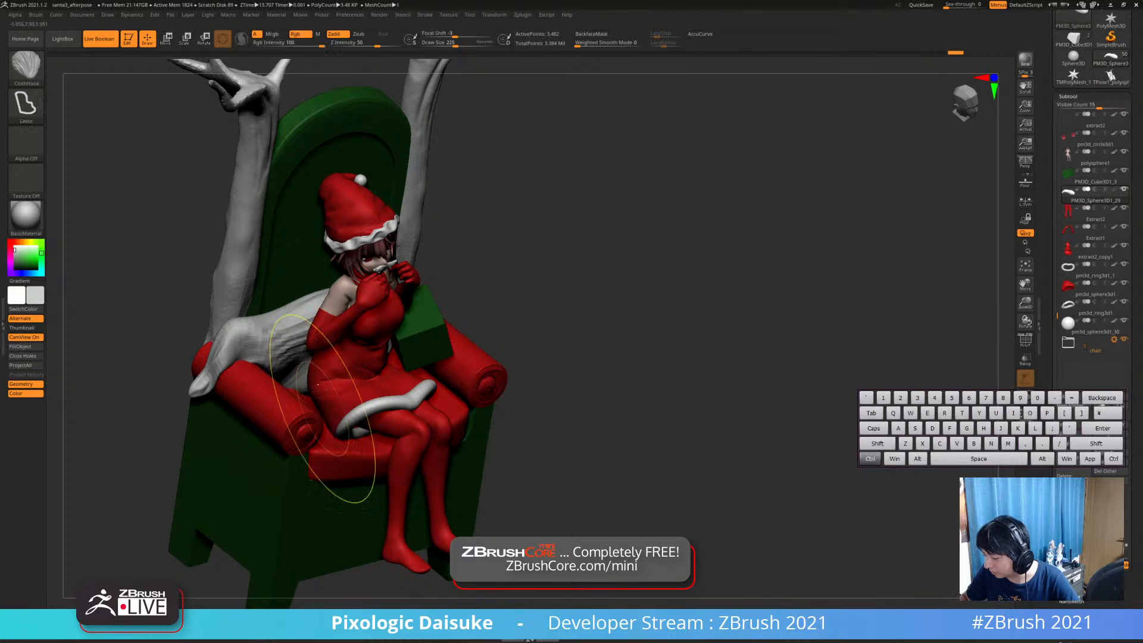
pyautogui.moveTo(378, 297); pyautogui.dragTo(323, 258, button='right')
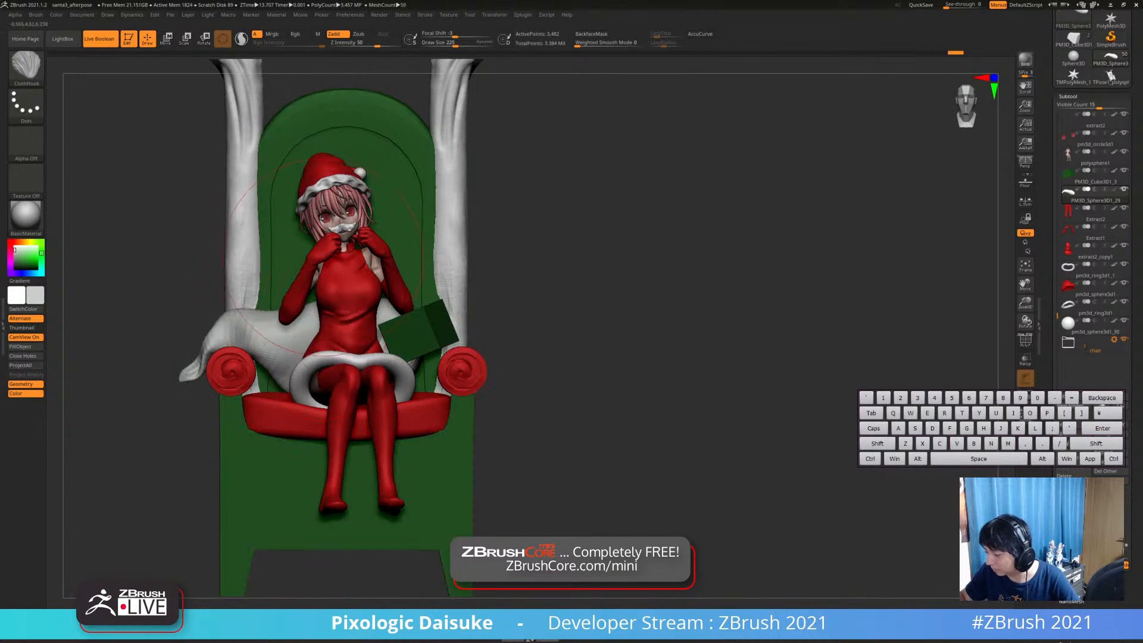
# Pull finer folds into the sack with a draw size of 156, subdivide it again and soften the creases
pyautogui.moveTo(256, 333); pyautogui.dragTo(271, 351)
pyautogui.hotkey('ctrl', 'z')
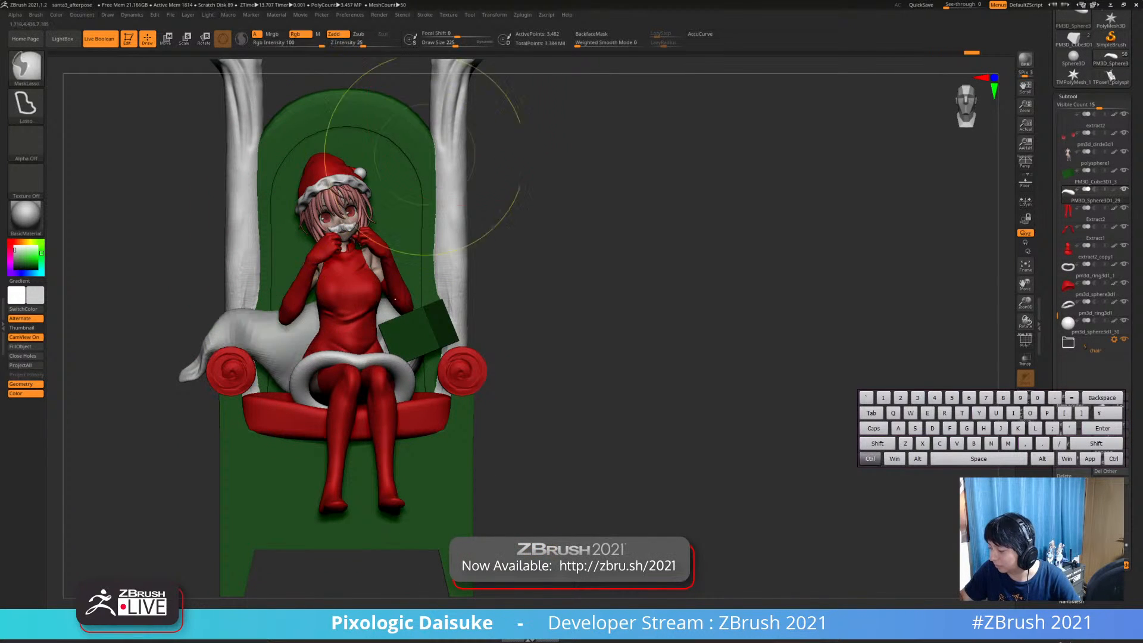
pyautogui.click(449, 44)
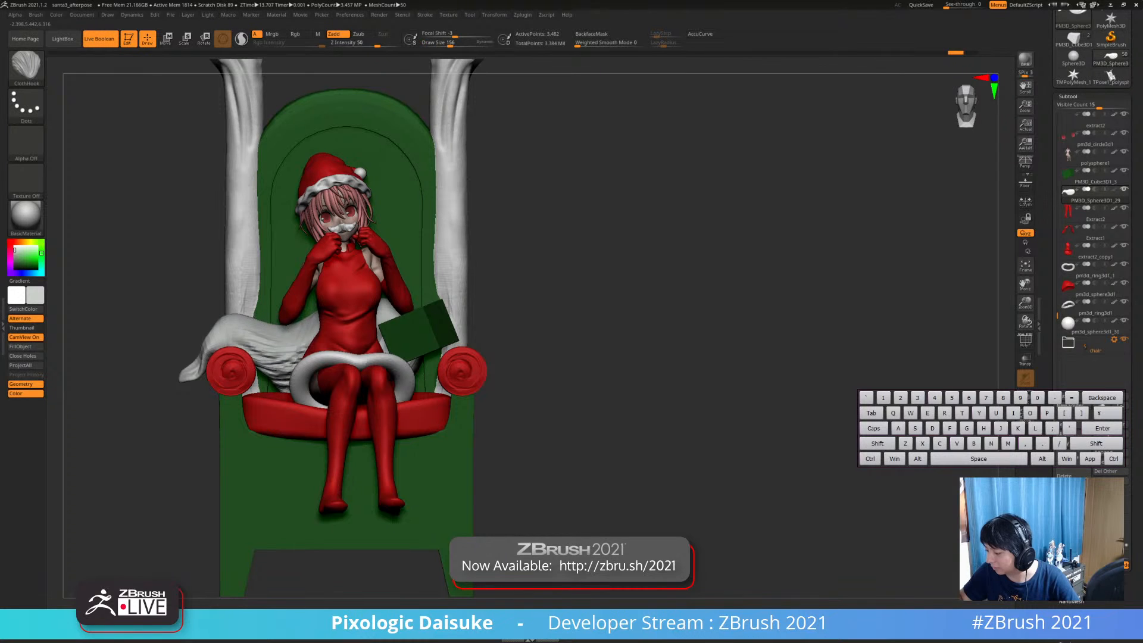
pyautogui.moveTo(284, 366); pyautogui.dragTo(300, 396, button='right')
pyautogui.hotkey('ctrl', 'd')
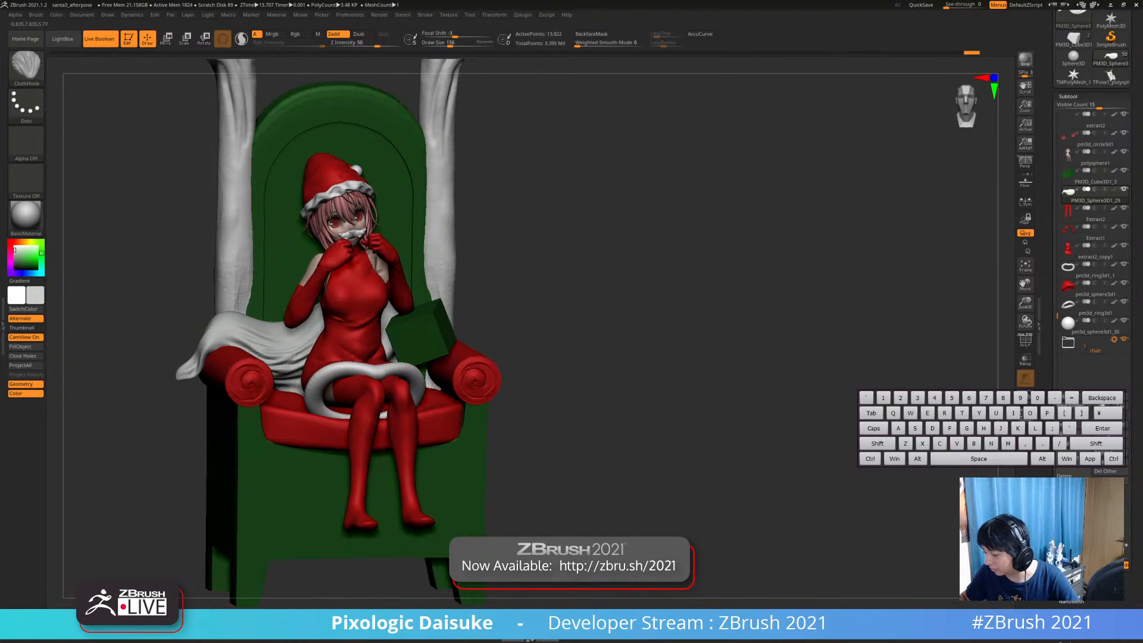
pyautogui.keyDown('shift'); pyautogui.moveTo(334, 360); pyautogui.dragTo(322, 342, button='right'); pyautogui.keyUp('shift')
pyautogui.moveTo(362, 417)
pyautogui.mouseDown(button='right')
pyautogui.moveTo(428, 411)
pyautogui.moveTo(393, 404)
pyautogui.mouseUp(button='right')
pyautogui.keyDown('shift'); pyautogui.moveTo(261, 326); pyautogui.dragTo(271, 333); pyautogui.keyUp('shift')
pyautogui.moveTo(410, 369)
pyautogui.mouseDown(button='right')
pyautogui.moveTo(336, 343)
pyautogui.moveTo(357, 357)
pyautogui.moveTo(411, 324)
pyautogui.moveTo(446, 348)
pyautogui.moveTo(387, 366)
pyautogui.mouseUp(button='right')
pyautogui.keyDown('alt'); pyautogui.click(432, 315); pyautogui.keyUp('alt')
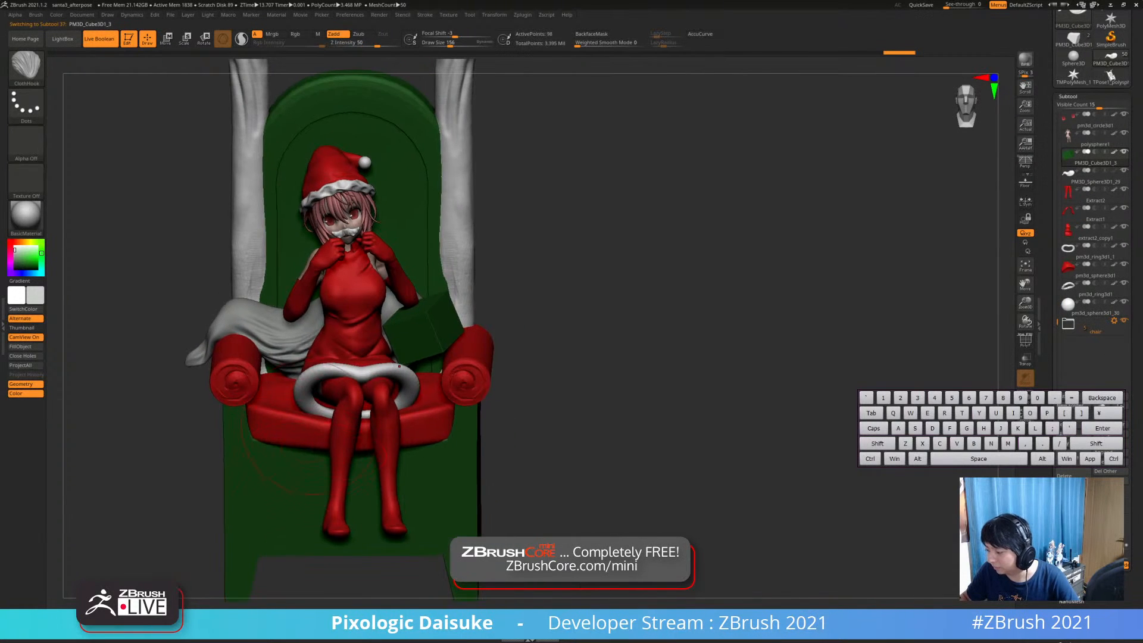
pyautogui.keyDown('shift'); pyautogui.moveTo(315, 369); pyautogui.dragTo(298, 371, button='right'); pyautogui.keyUp('shift')
pyautogui.keyDown('alt'); pyautogui.click(288, 372); pyautogui.keyUp('alt')
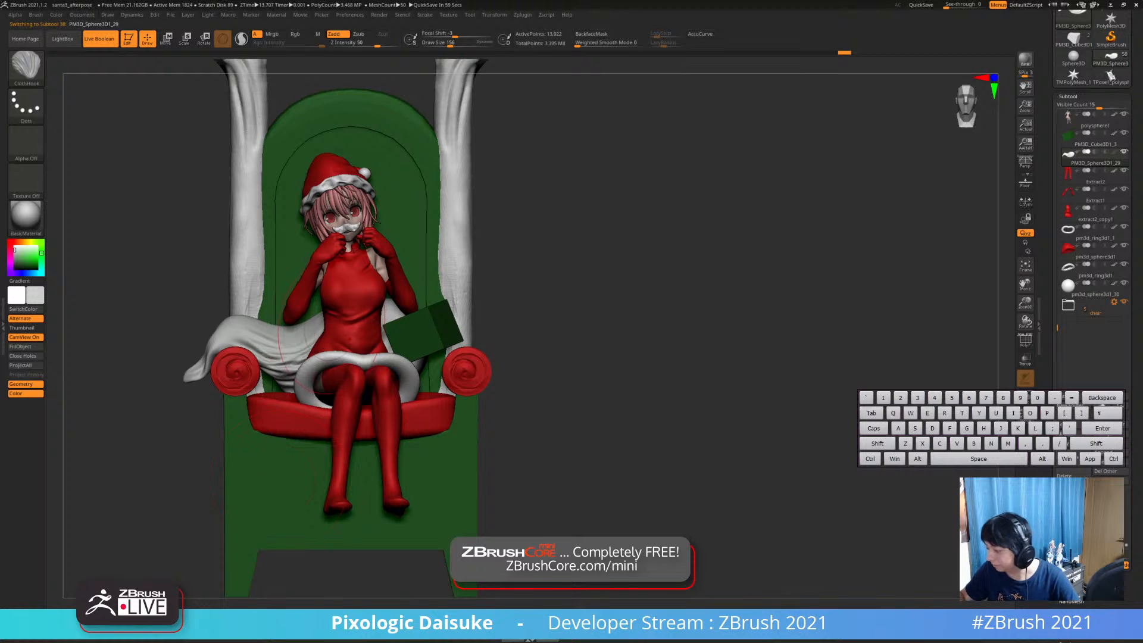
pyautogui.moveTo(309, 343); pyautogui.dragTo(336, 367, button='right')
pyautogui.moveTo(433, 325)
pyautogui.mouseDown(button='right')
pyautogui.moveTo(310, 461)
pyautogui.moveTo(339, 481)
pyautogui.mouseUp(button='right')
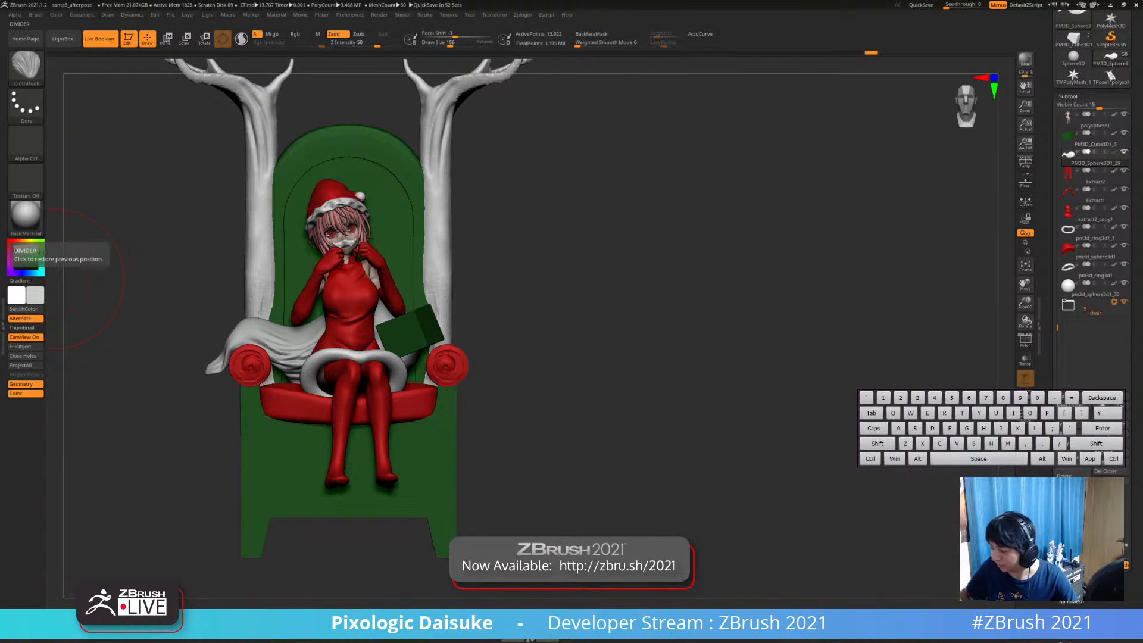
pyautogui.moveTo(512, 333)
pyautogui.mouseDown()
pyautogui.moveTo(607, 336)
pyautogui.moveTo(505, 341)
pyautogui.mouseUp()
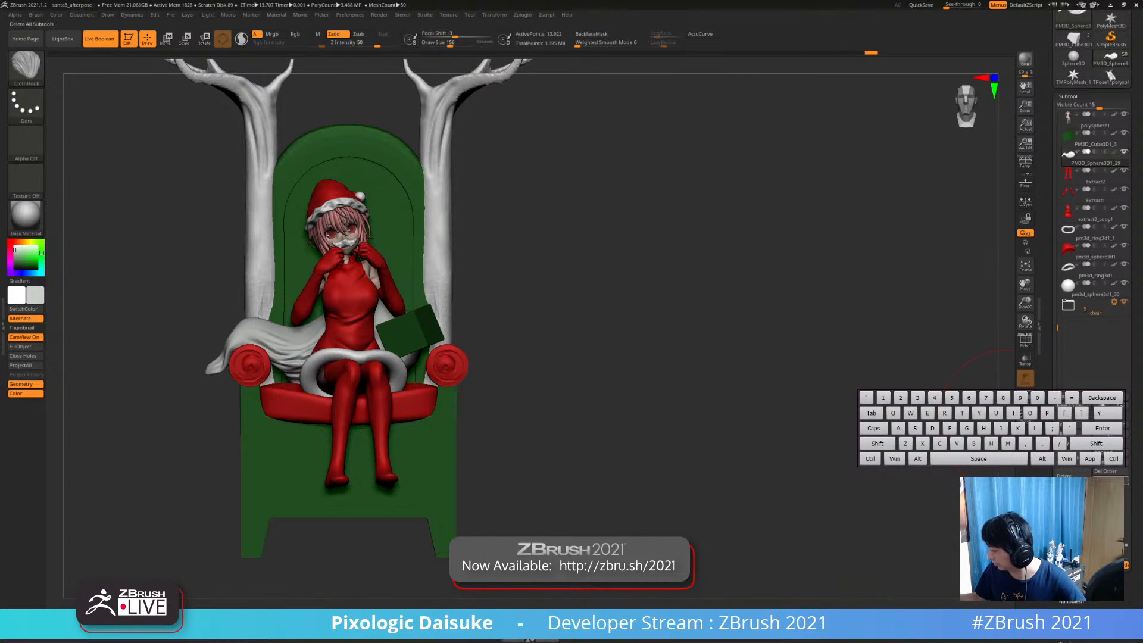
# Append a new cube subtool and convert it into a simpler, low-polygon box primitive
pyautogui.click(1111, 461)
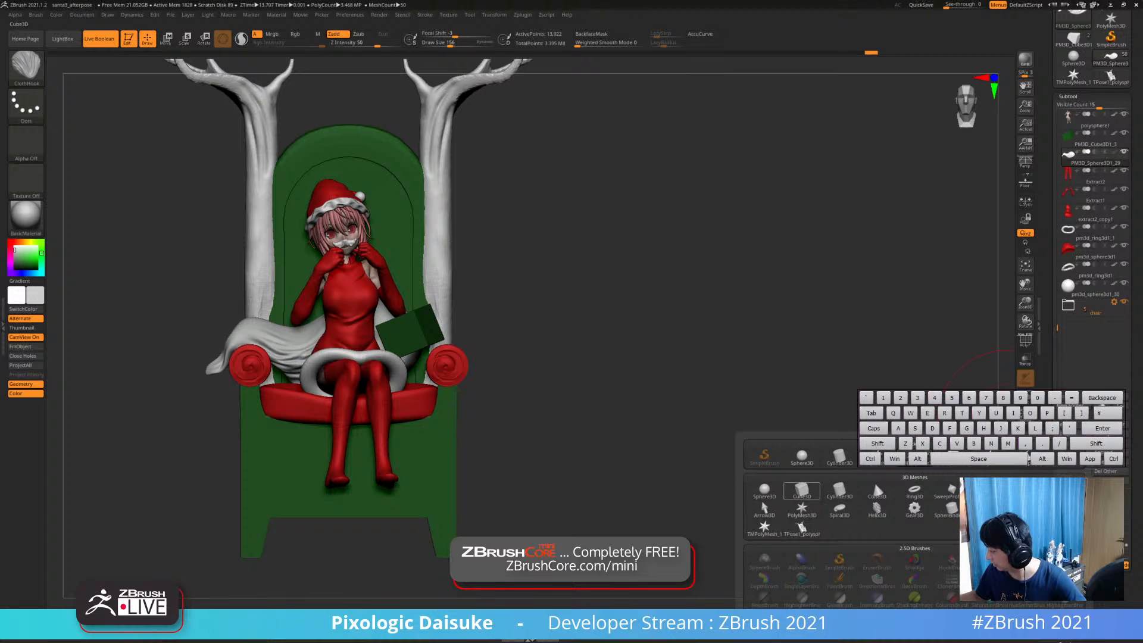
pyautogui.click(801, 489)
pyautogui.press('w')
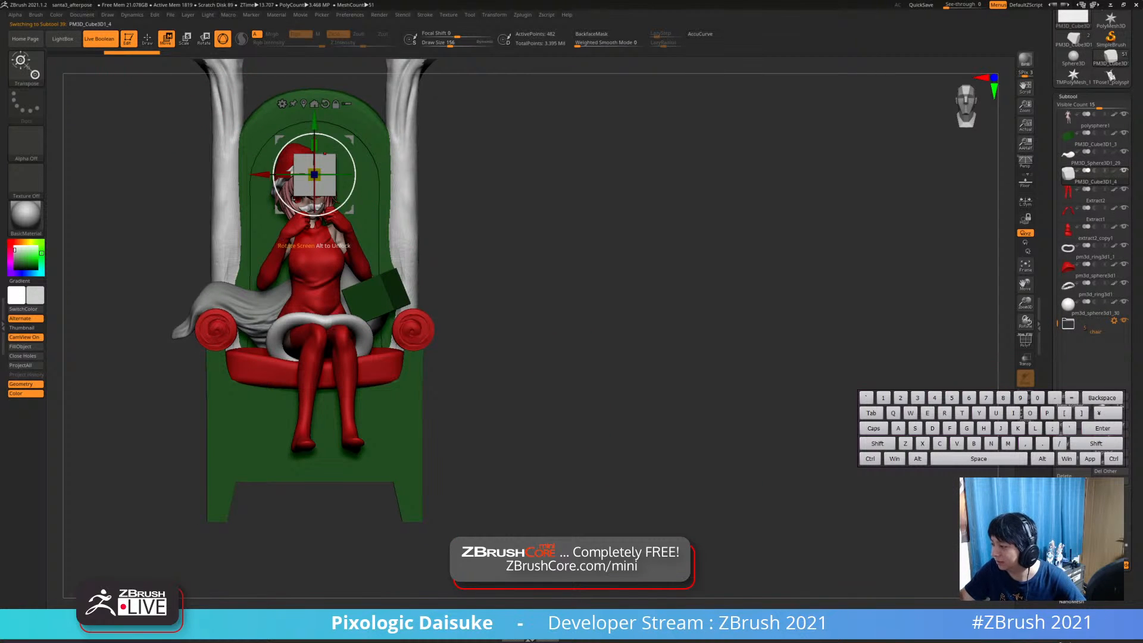
pyautogui.click(281, 103)
pyautogui.click(365, 104)
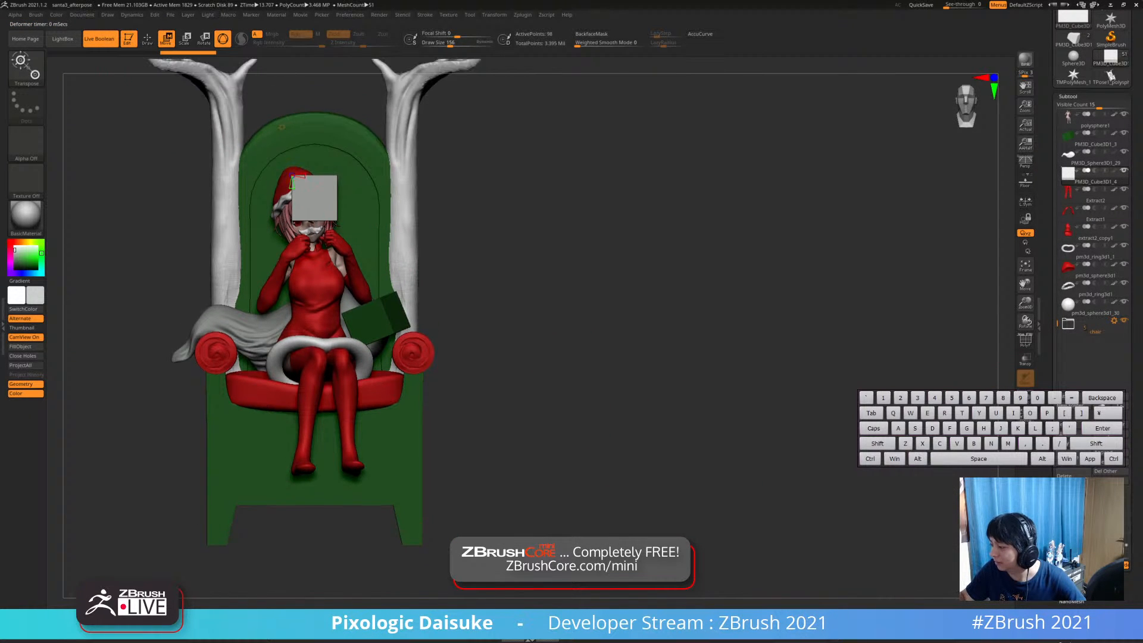
pyautogui.click(265, 141)
pyautogui.click(266, 137)
# Move the white cube onto the green gift box beside the girl and tilt it to match the box's angle
pyautogui.moveTo(268, 261); pyautogui.dragTo(199, 262)
pyautogui.moveTo(309, 268); pyautogui.dragTo(420, 335)
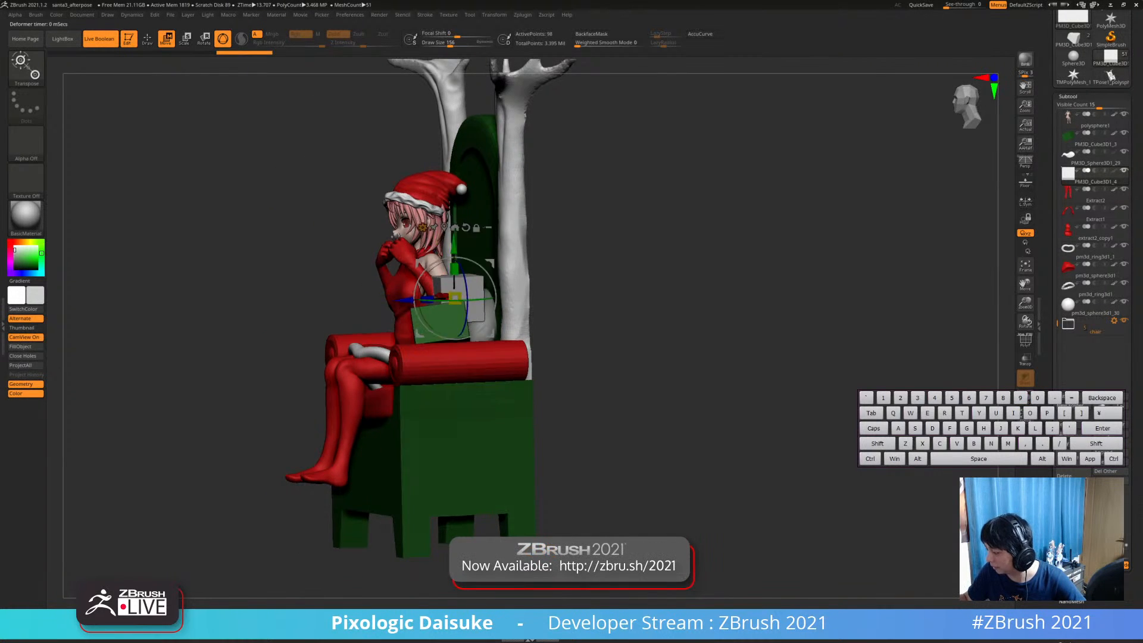
pyautogui.moveTo(420, 324); pyautogui.dragTo(453, 314, button='right')
pyautogui.moveTo(449, 295); pyautogui.dragTo(465, 299)
pyautogui.moveTo(465, 300); pyautogui.dragTo(509, 292, button='right')
pyautogui.moveTo(509, 262); pyautogui.dragTo(504, 289)
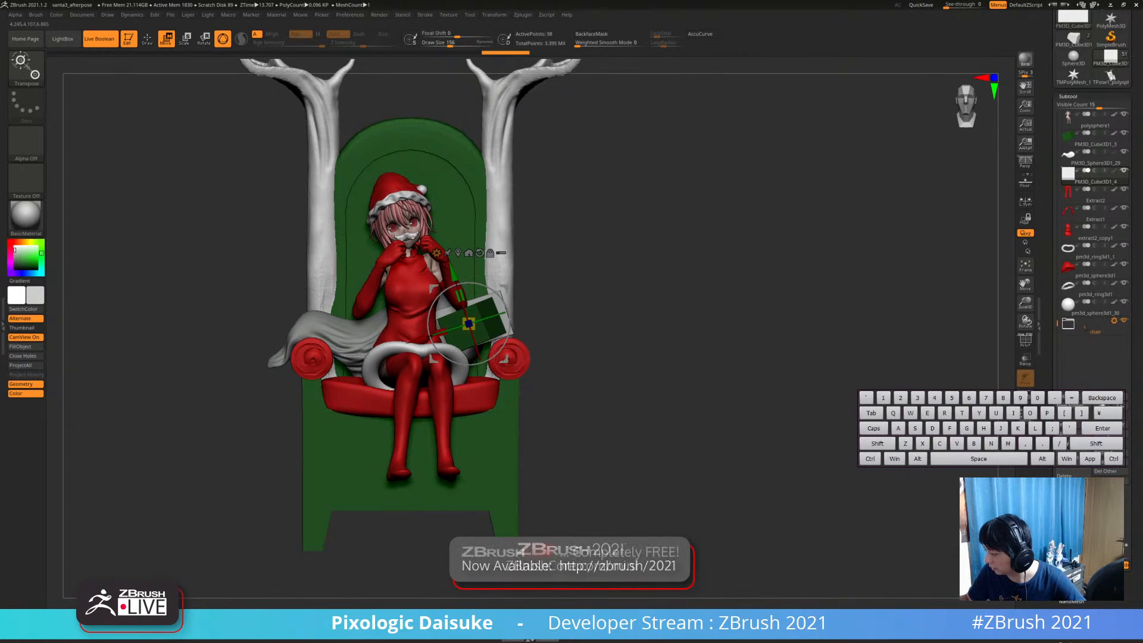
pyautogui.moveTo(504, 289)
pyautogui.mouseDown(button='right')
pyautogui.moveTo(447, 298)
pyautogui.moveTo(489, 301)
pyautogui.moveTo(499, 290)
pyautogui.mouseUp(button='right')
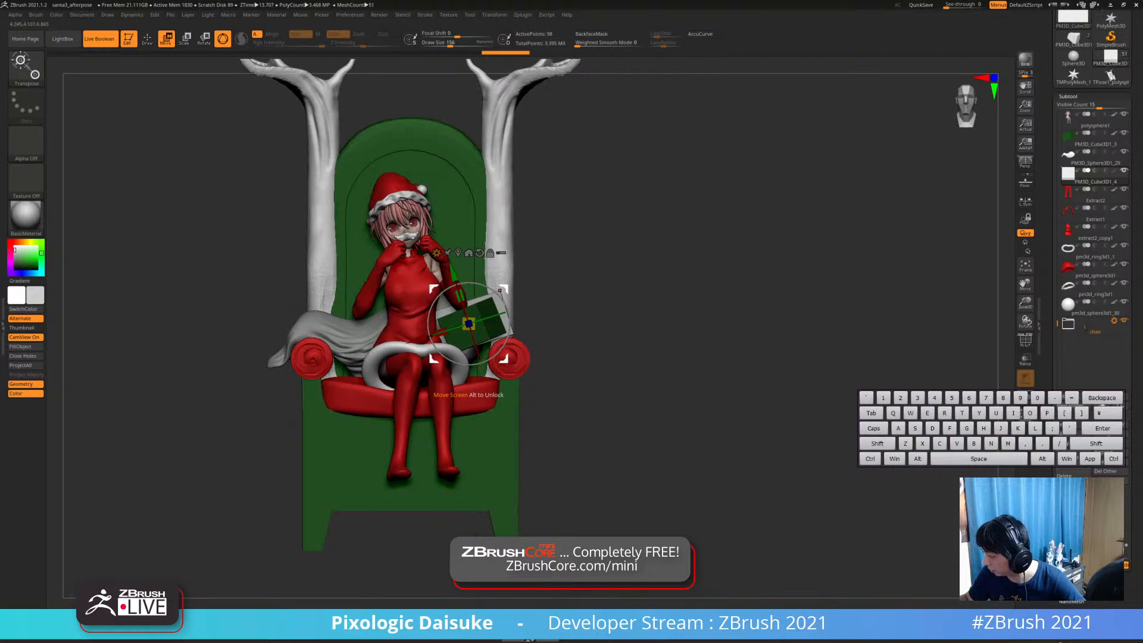
# Move the white box across the seat between the girl's right hip and the armrest, and rotate it to lean there
pyautogui.moveTo(468, 325); pyautogui.dragTo(356, 347)
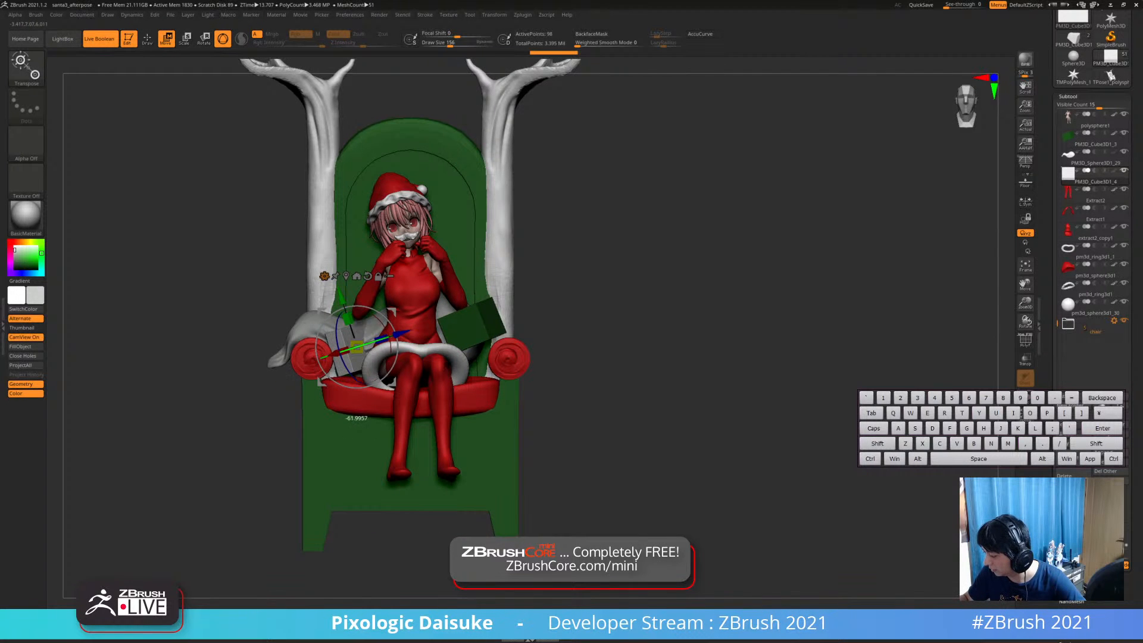
pyautogui.moveTo(364, 347)
pyautogui.mouseDown(button='right')
pyautogui.moveTo(328, 357)
pyautogui.moveTo(351, 359)
pyautogui.mouseUp(button='right')
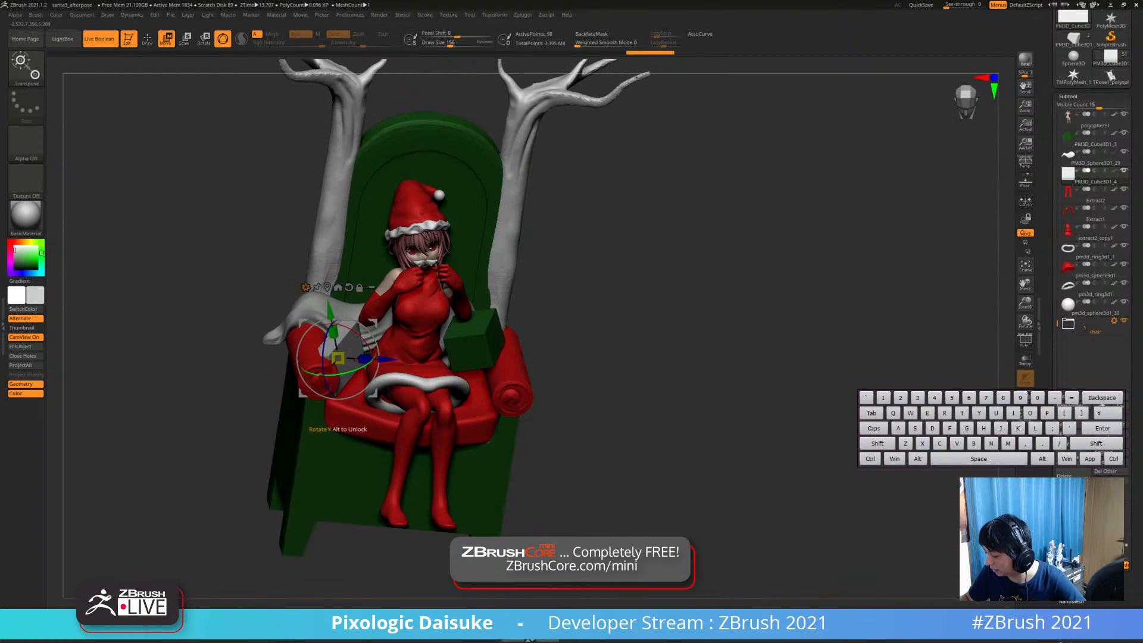
pyautogui.moveTo(393, 358); pyautogui.dragTo(366, 372)
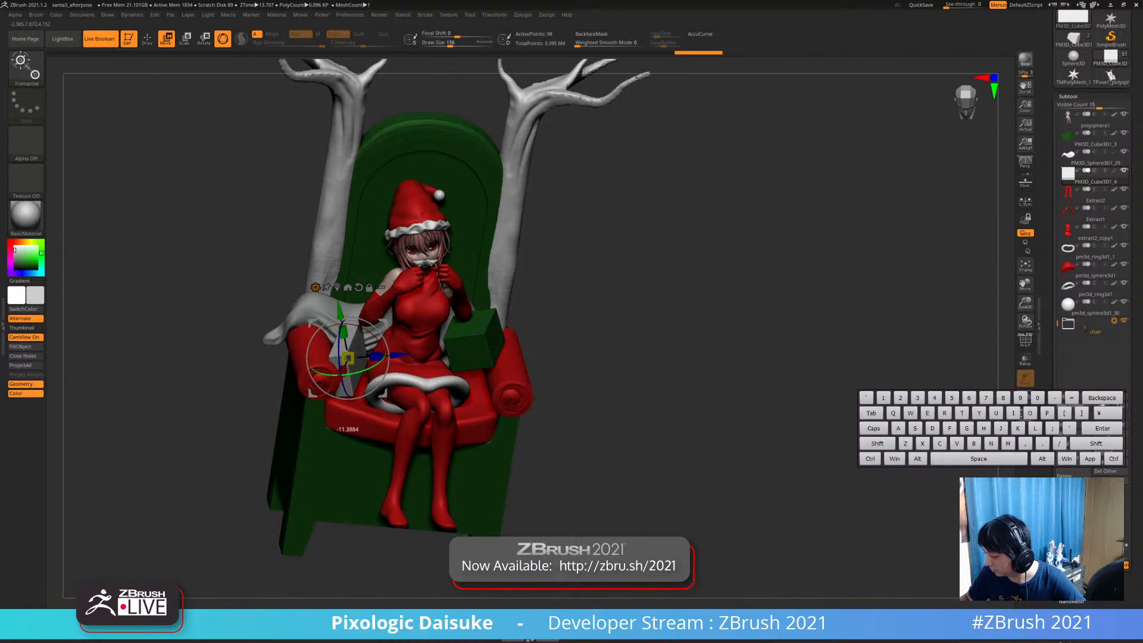
pyautogui.moveTo(390, 364); pyautogui.dragTo(348, 355, button='right')
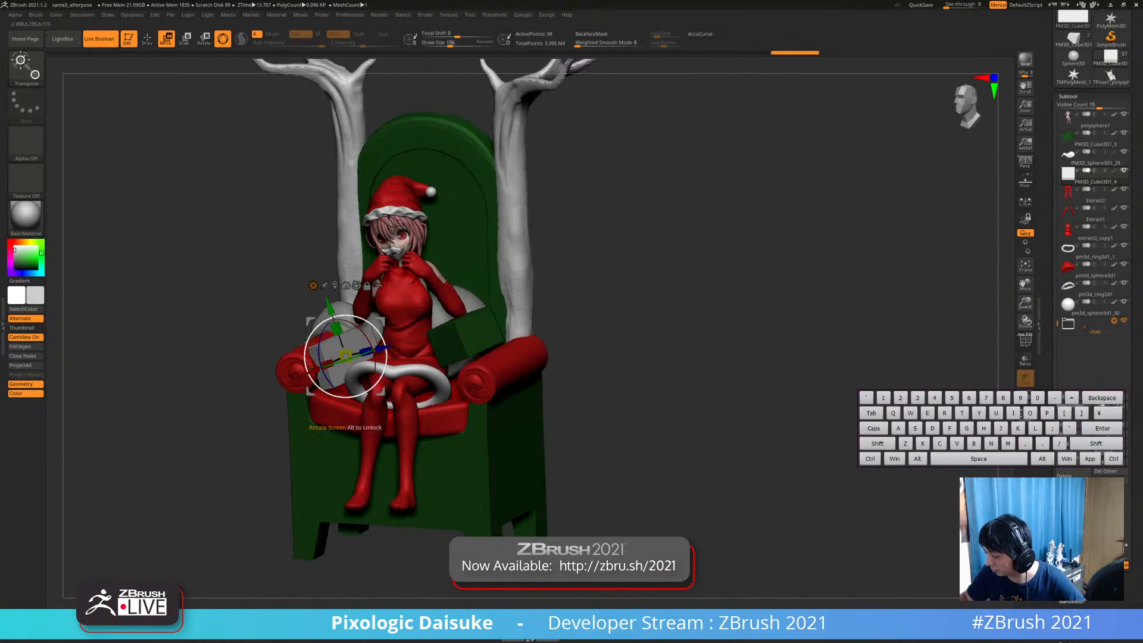
pyautogui.moveTo(345, 355); pyautogui.dragTo(345, 360)
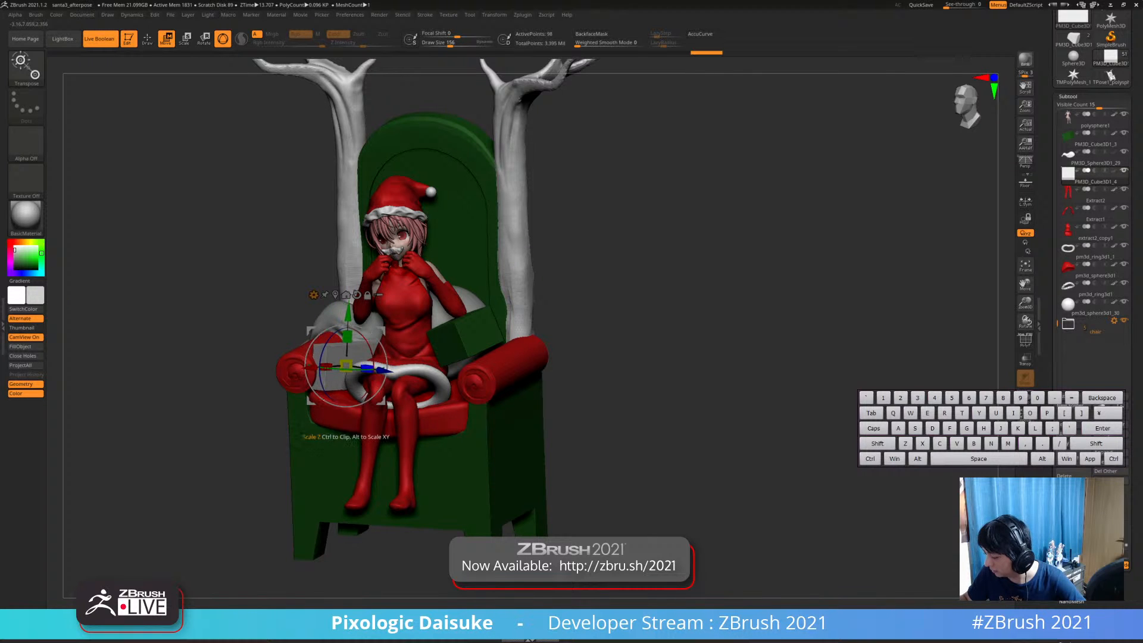
pyautogui.moveTo(383, 357); pyautogui.dragTo(385, 356)
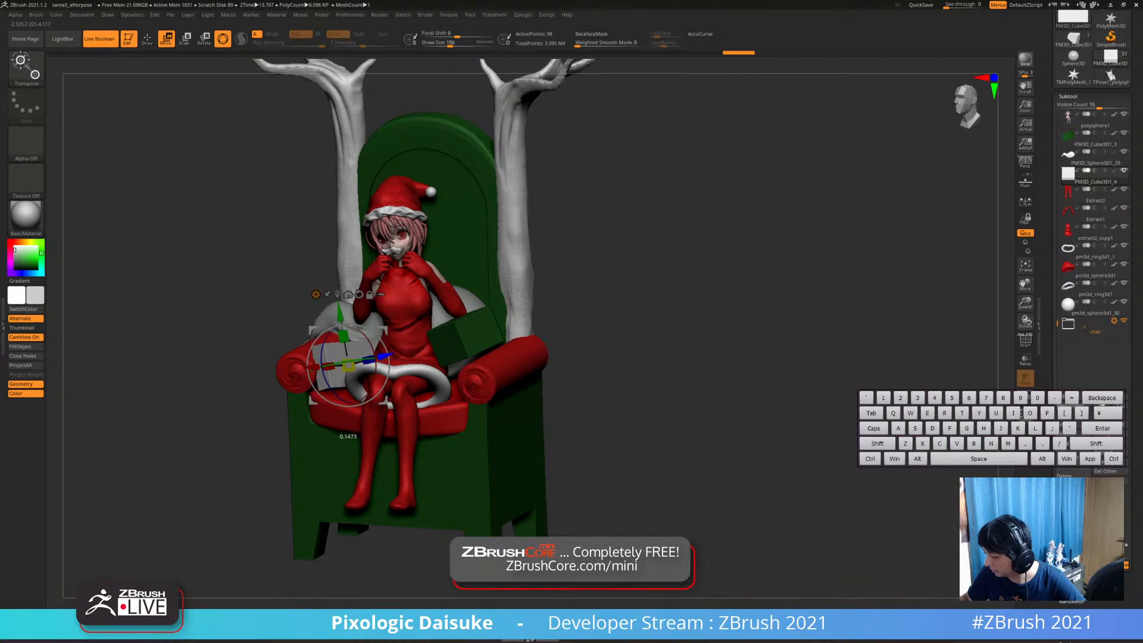
# Smooth the white box and pull it with the SnakeHook brush into a thin slab leaning against the armrest
pyautogui.moveTo(341, 361)
pyautogui.mouseDown(button='right')
pyautogui.moveTo(366, 364)
pyautogui.moveTo(331, 378)
pyautogui.mouseUp(button='right')
pyautogui.press('q')
pyautogui.keyDown('shift'); pyautogui.moveTo(332, 378); pyautogui.dragTo(352, 361); pyautogui.keyUp('shift')
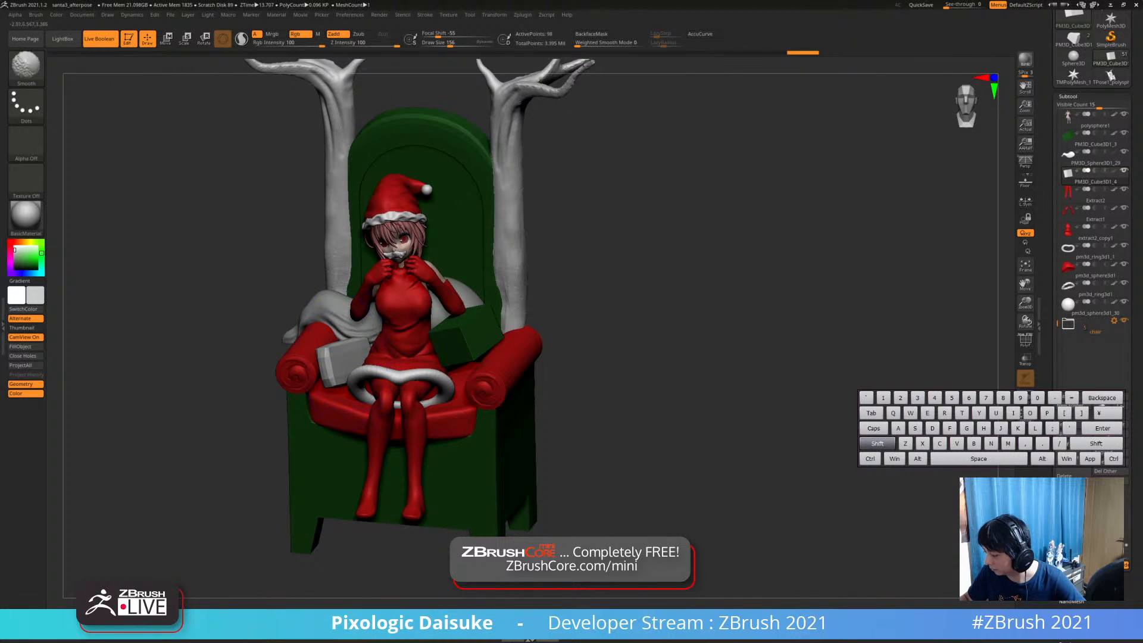
pyautogui.moveTo(335, 376); pyautogui.dragTo(274, 364, button='right')
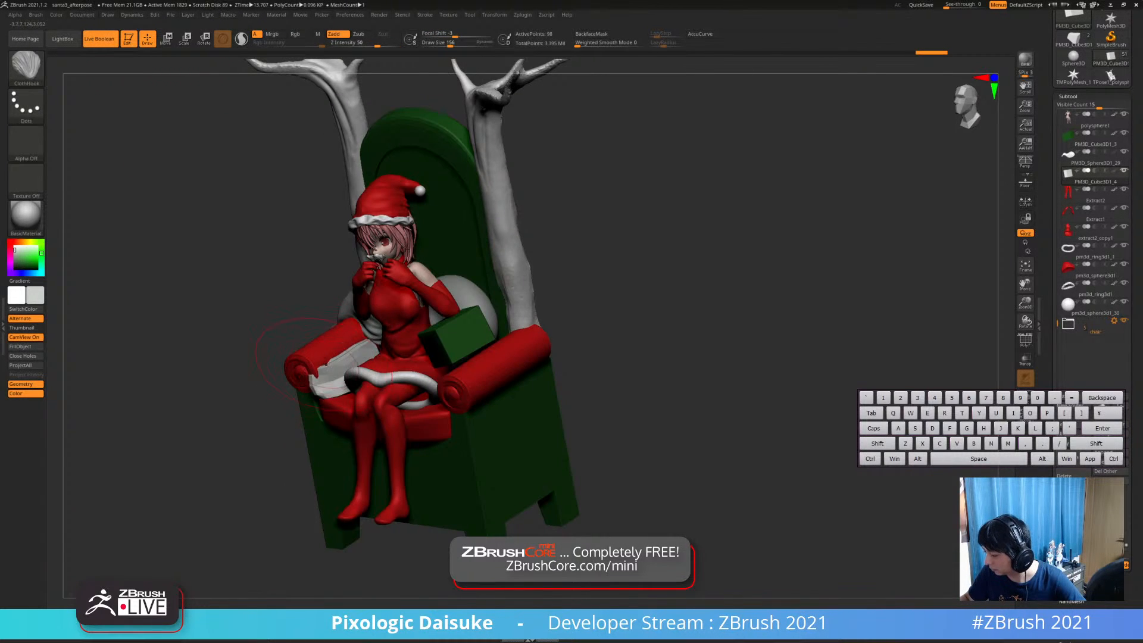
pyautogui.press('b')
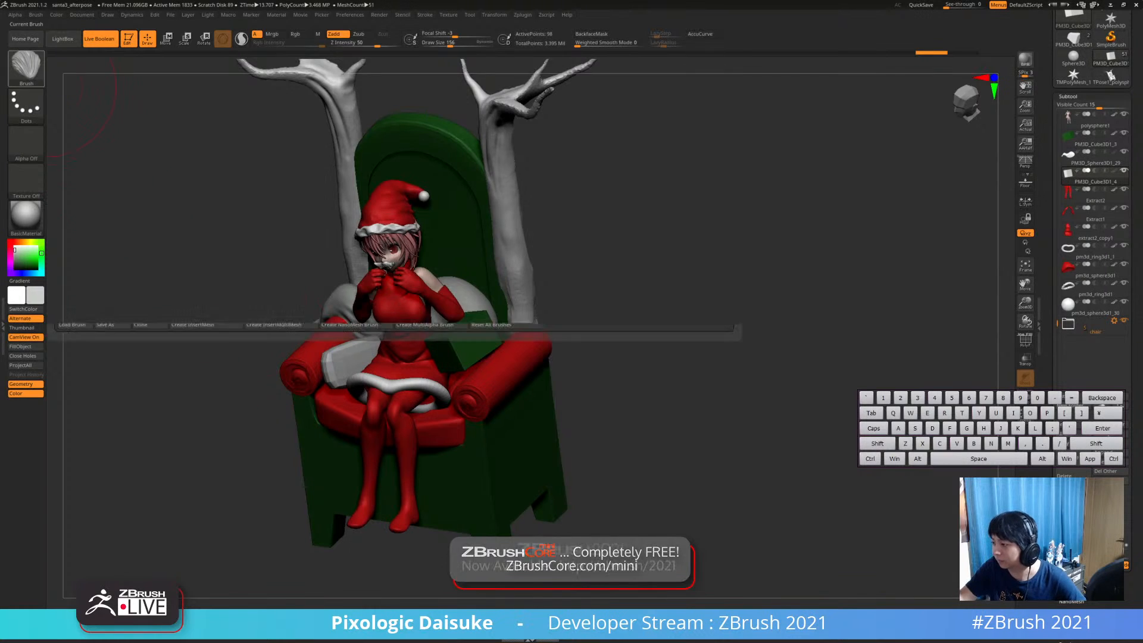
pyautogui.press('s')
pyautogui.press('h')
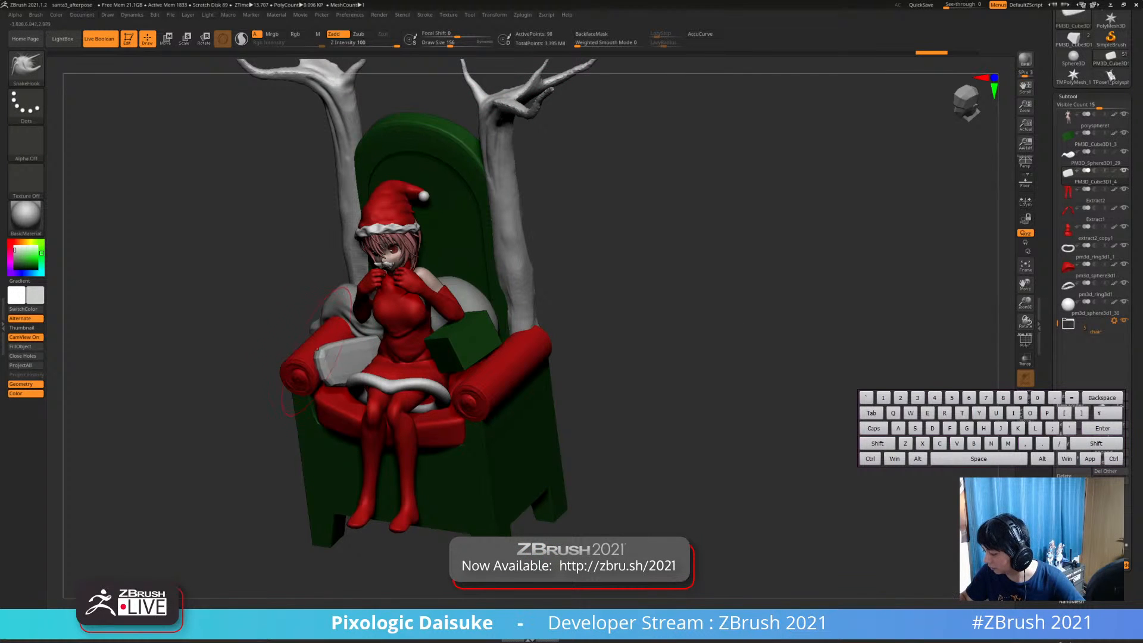
pyautogui.moveTo(367, 349)
pyautogui.mouseDown(button='right')
pyautogui.moveTo(430, 351)
pyautogui.moveTo(381, 388)
pyautogui.moveTo(337, 385)
pyautogui.moveTo(369, 375)
pyautogui.moveTo(309, 391)
pyautogui.mouseUp(button='right')
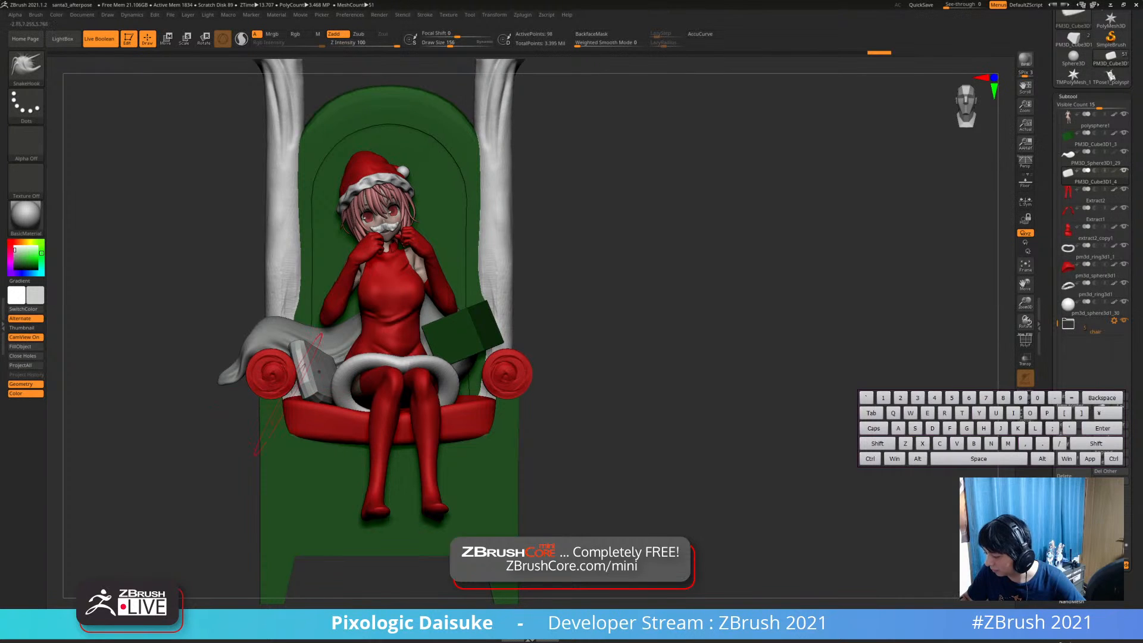
# Fill the leaning box with pink sampled from the girl's hair, and give the draped sack a near-white colour
pyautogui.press('c')
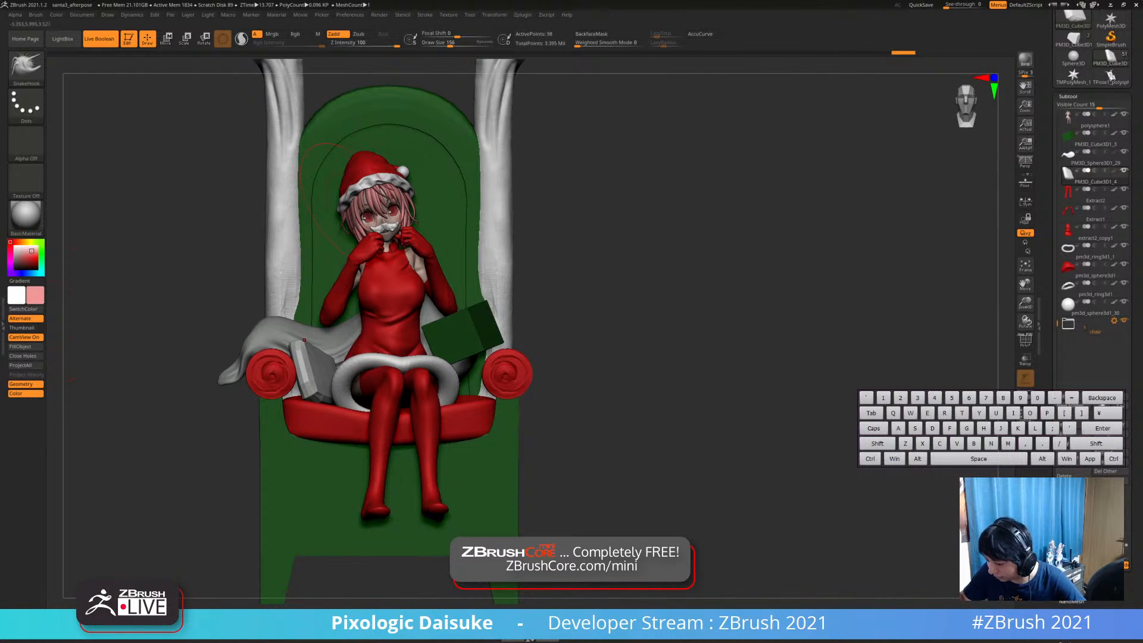
pyautogui.click(24, 346)
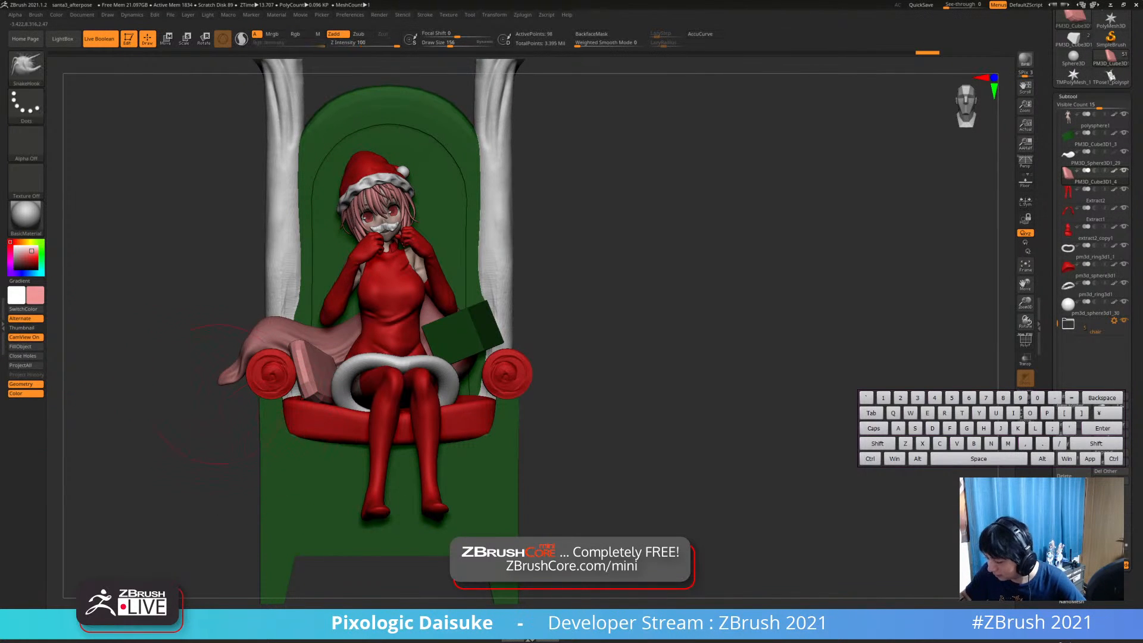
pyautogui.moveTo(25, 251); pyautogui.dragTo(16, 246)
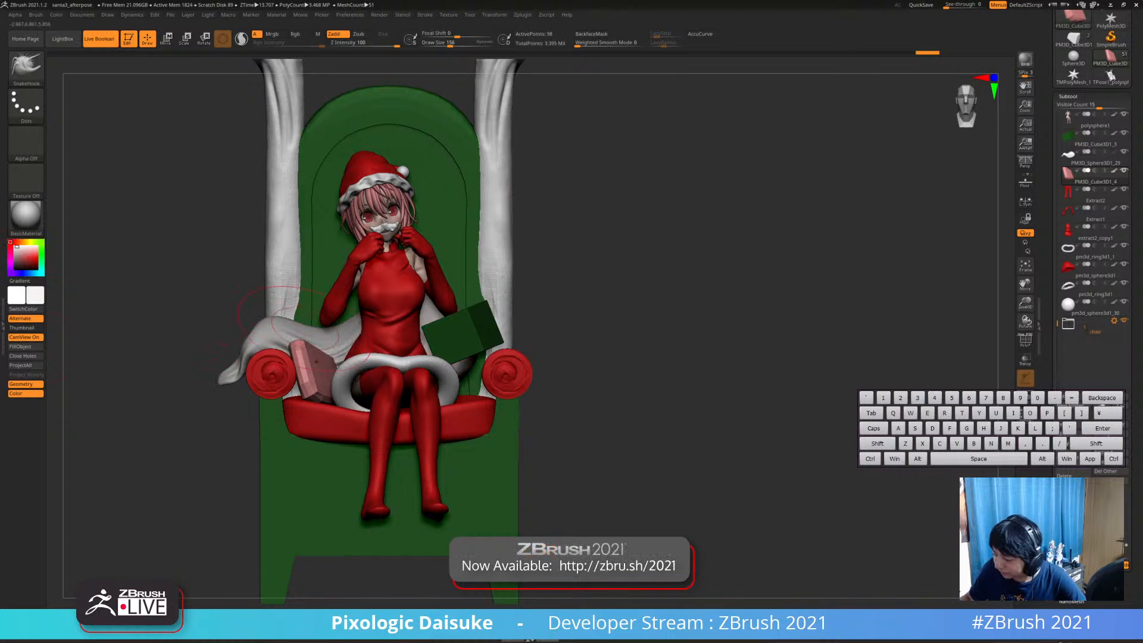
pyautogui.keyDown('alt'); pyautogui.click(270, 340); pyautogui.keyUp('alt')
pyautogui.keyDown('alt'); pyautogui.moveTo(47, 360); pyautogui.dragTo(202, 507); pyautogui.keyUp('alt')
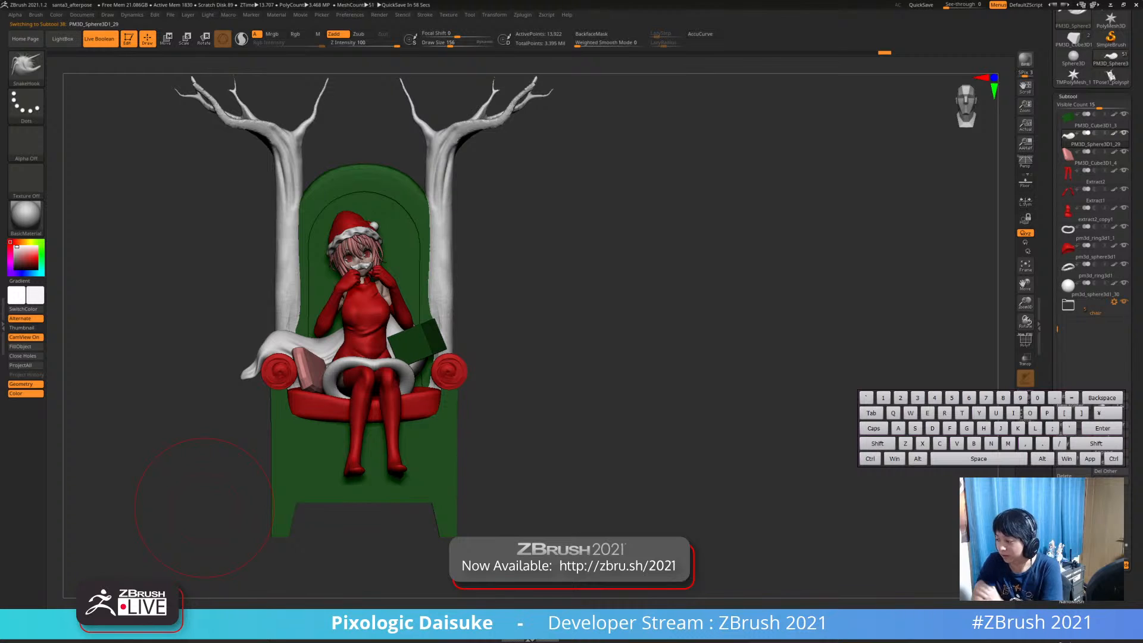
# Switch to the DamStandard brush and turn off backface masking for carving the throne's tree trunks
pyautogui.keyDown('alt'); pyautogui.click(314, 369); pyautogui.keyUp('alt')
pyautogui.moveTo(516, 357); pyautogui.dragTo(509, 394)
pyautogui.moveTo(439, 413)
pyautogui.keyDown('ctrl'); pyautogui.mouseDown(button='right')
pyautogui.moveTo(431, 368)
pyautogui.moveTo(417, 411)
pyautogui.moveTo(417, 363)
pyautogui.moveTo(470, 364)
pyautogui.mouseUp(button='right'); pyautogui.keyUp('ctrl')
pyautogui.keyDown('alt'); pyautogui.click(399, 329); pyautogui.keyUp('alt')
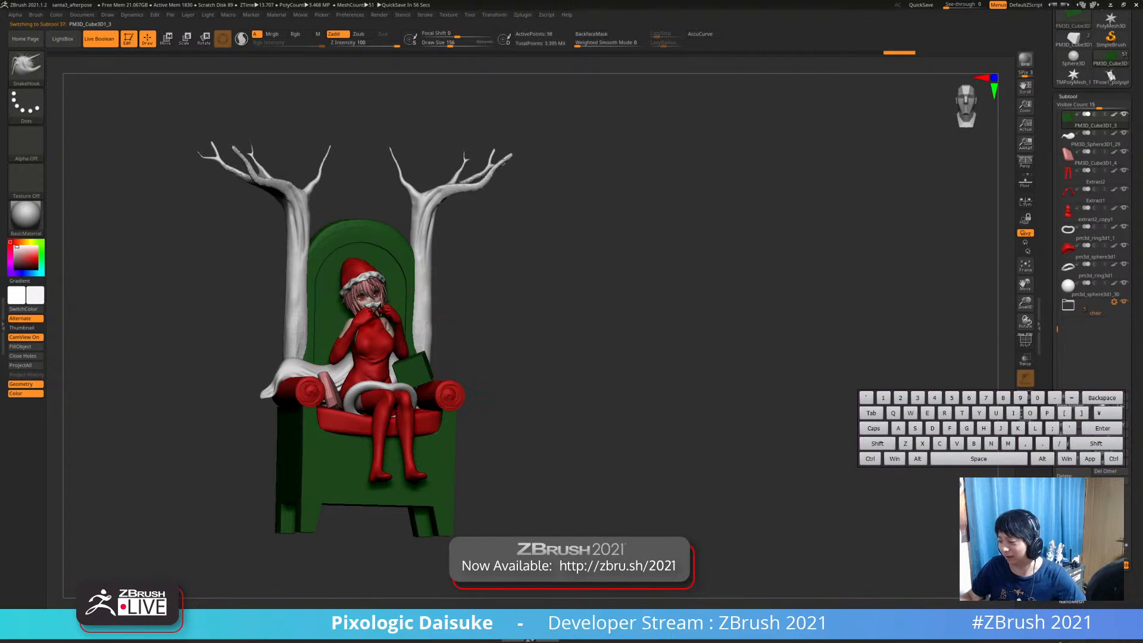
pyautogui.moveTo(471, 365)
pyautogui.mouseDown(button='right')
pyautogui.moveTo(462, 379)
pyautogui.moveTo(438, 365)
pyautogui.mouseUp(button='right')
pyautogui.click(27, 66)
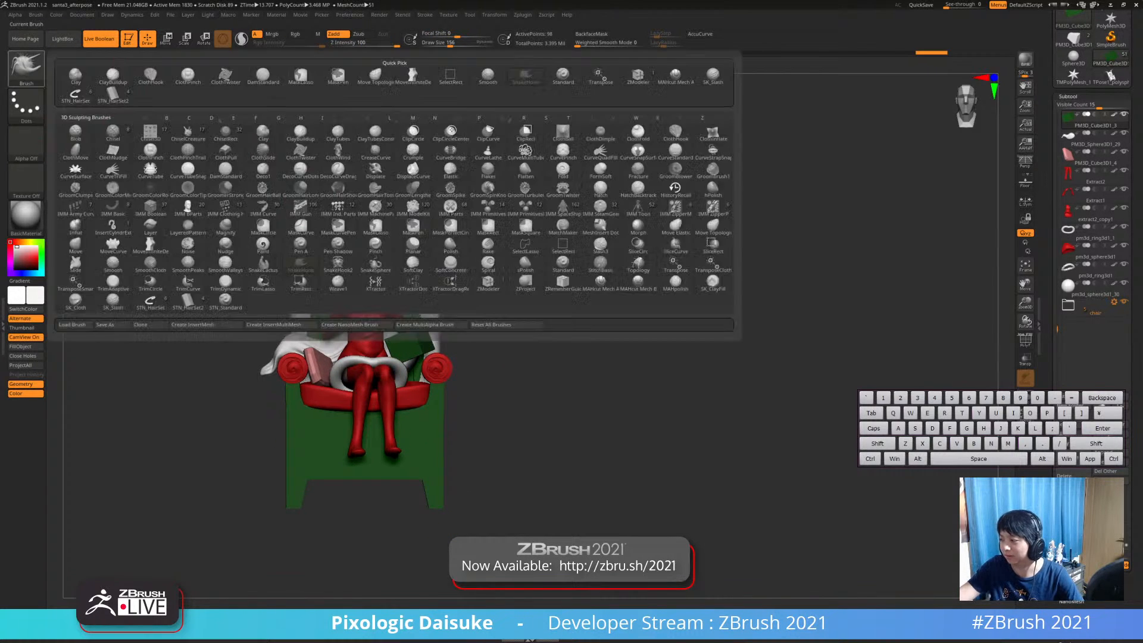
pyautogui.click(263, 75)
pyautogui.moveTo(453, 122); pyautogui.dragTo(467, 233, button='right')
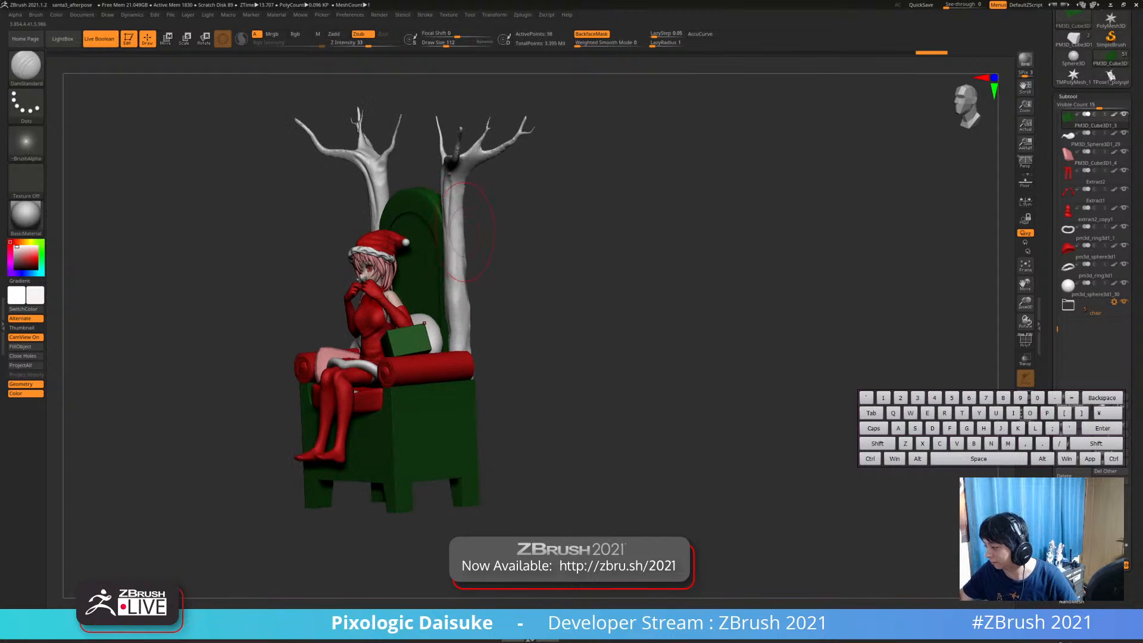
pyautogui.click(591, 34)
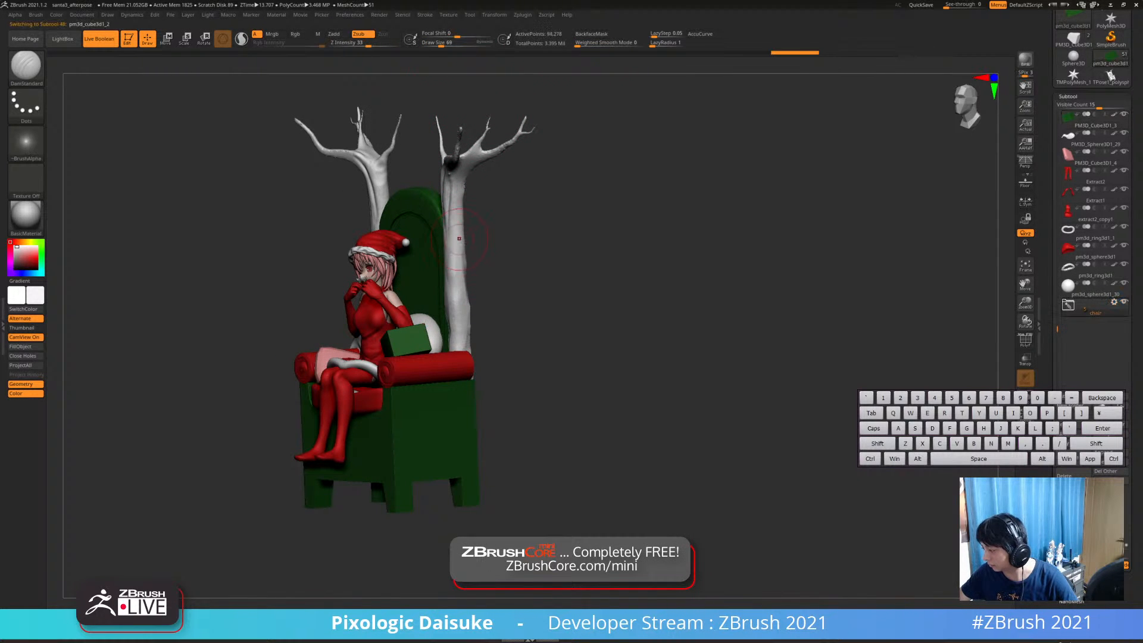
# Carve vertical bark grooves down the front of both tree trunks with a draw size of 69, softening them with smoothing
pyautogui.hotkey('ctrl', 'z')
pyautogui.press('alt')
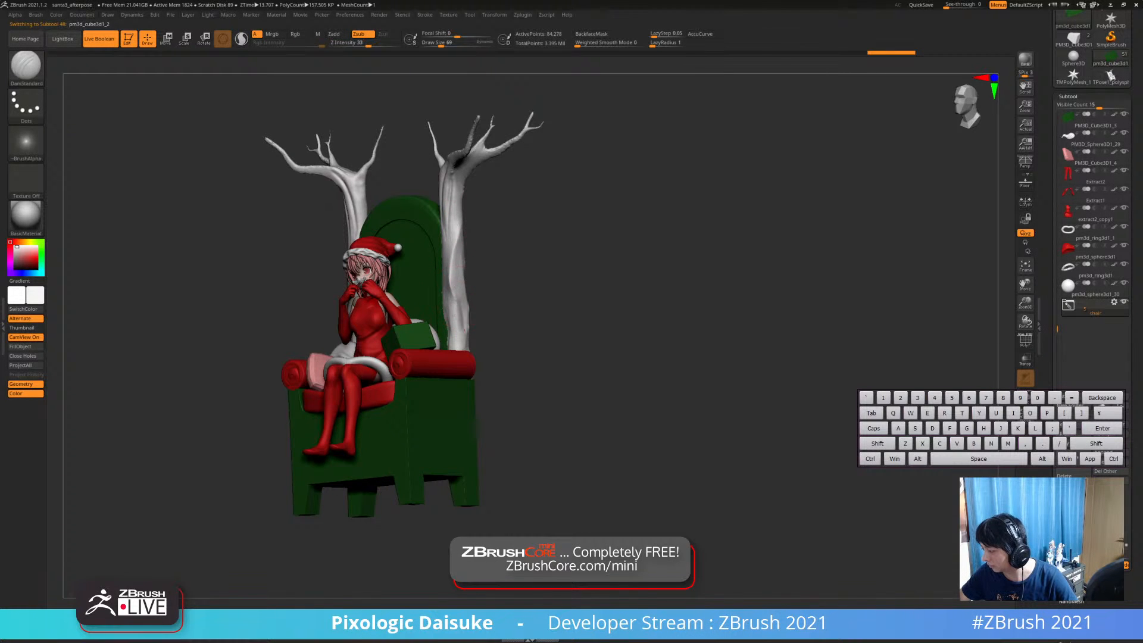
pyautogui.moveTo(459, 309); pyautogui.dragTo(506, 303, button='right')
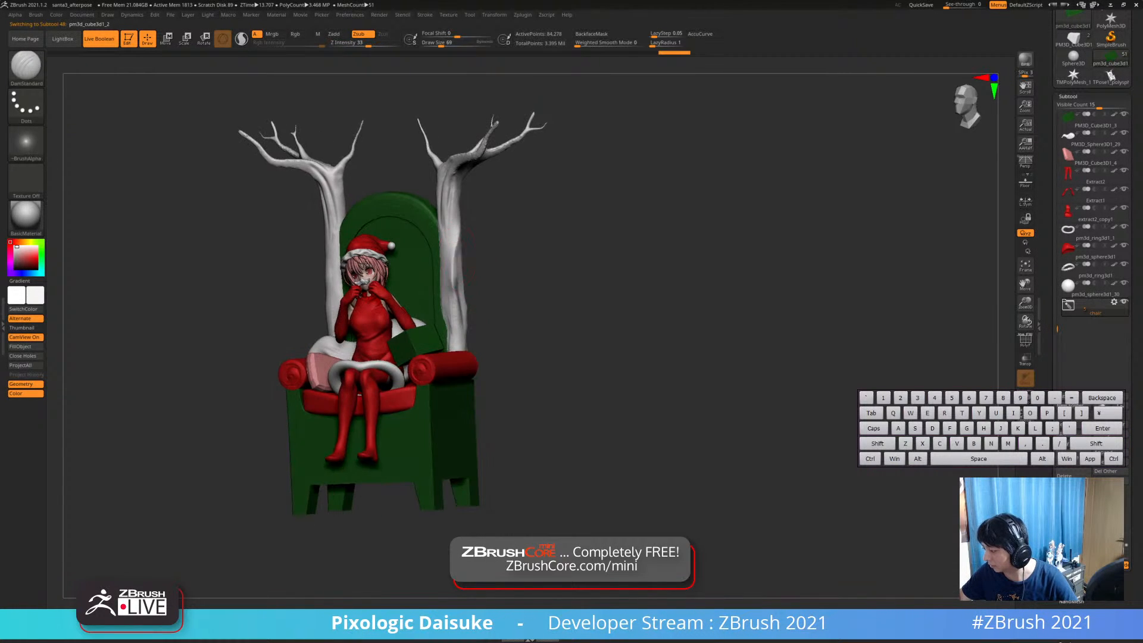
pyautogui.moveTo(426, 243); pyautogui.dragTo(468, 238, button='right')
pyautogui.moveTo(337, 253); pyautogui.dragTo(329, 318, button='right')
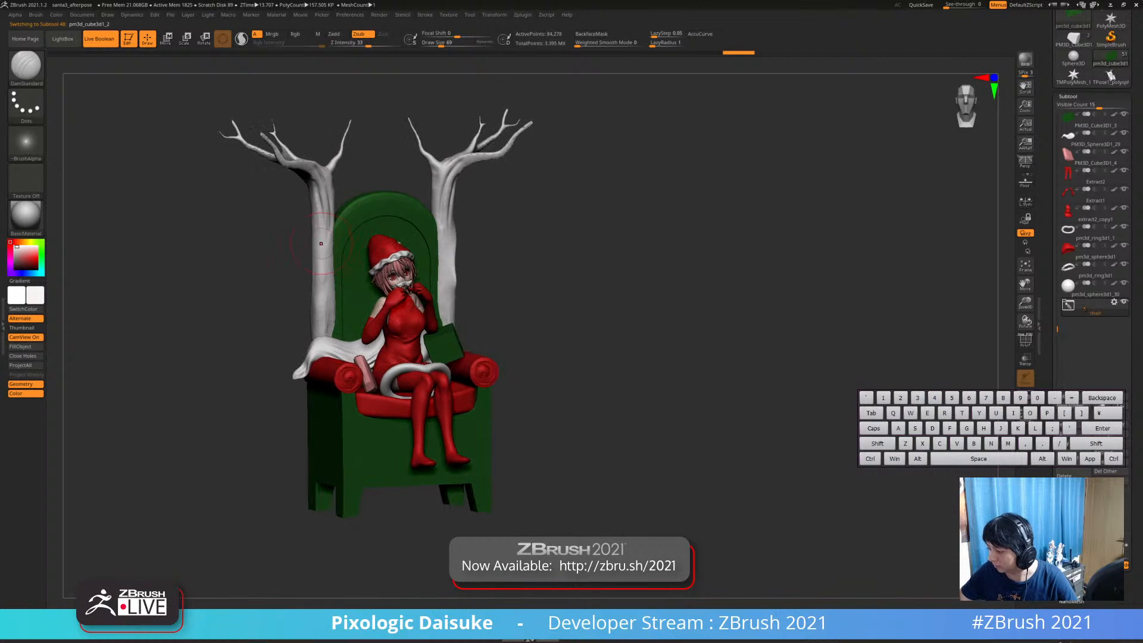
pyautogui.press('alt')
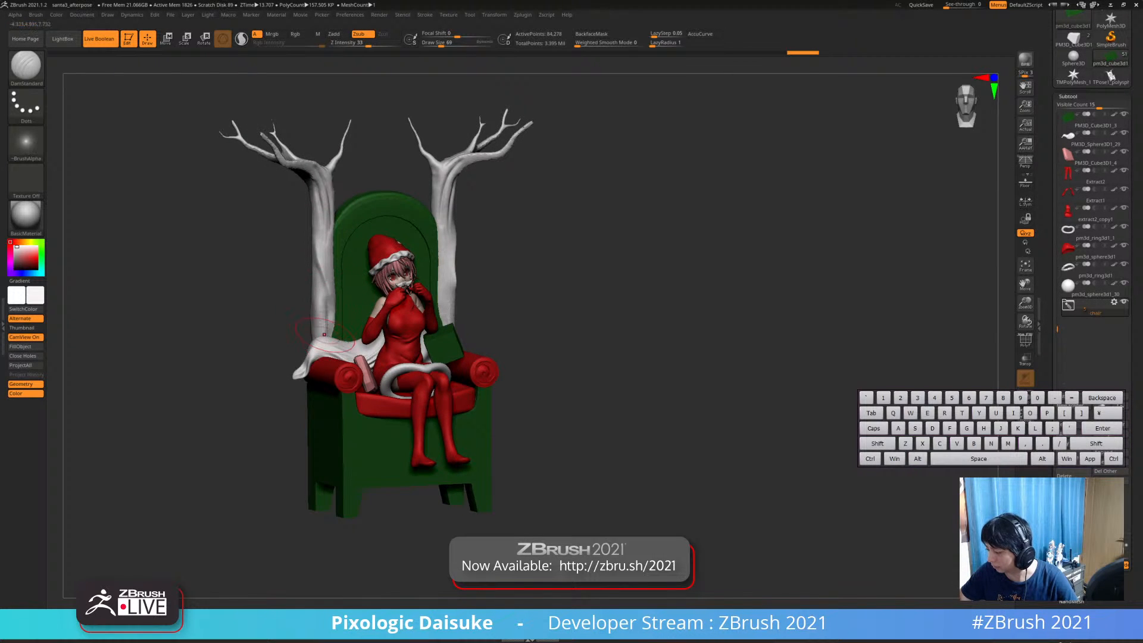
pyautogui.moveTo(322, 263); pyautogui.dragTo(327, 264, button='right')
pyautogui.press('shift')
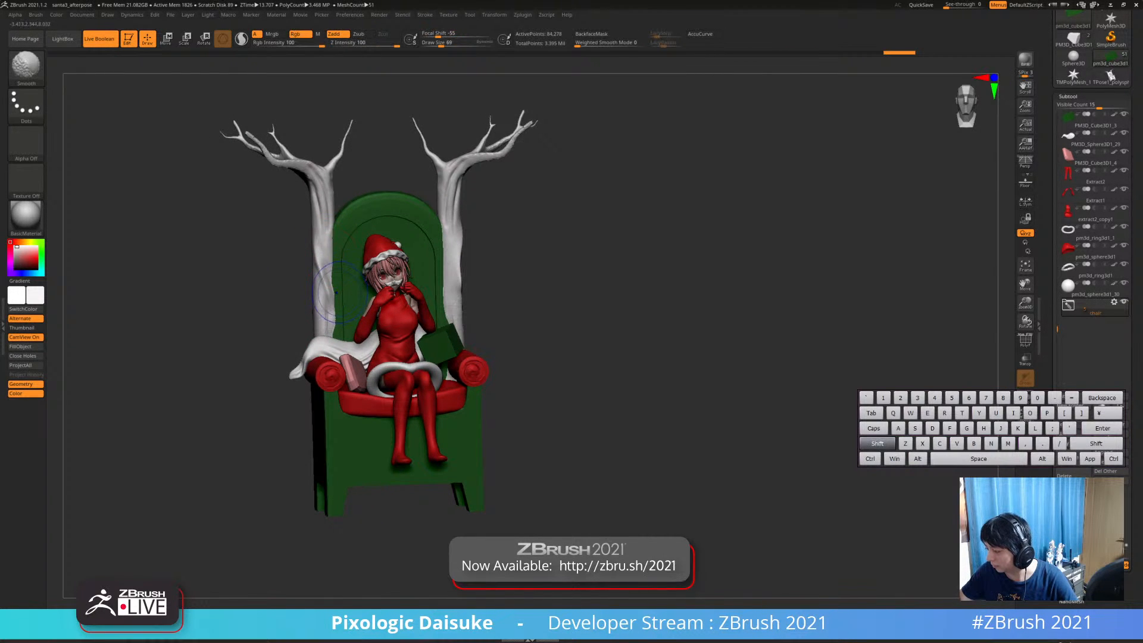
pyautogui.keyDown('shift'); pyautogui.moveTo(331, 258); pyautogui.dragTo(323, 238); pyautogui.keyUp('shift')
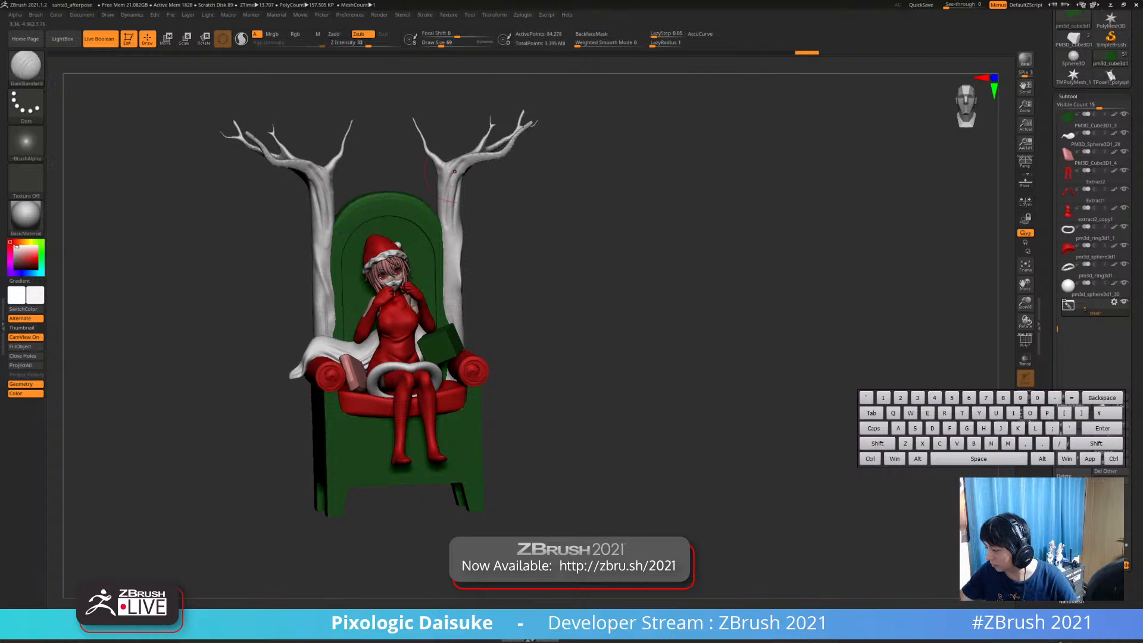
# Continue the bark grooves around the sides and back of the trunks, down to their bases behind the throne
pyautogui.moveTo(351, 238); pyautogui.dragTo(331, 239, button='right')
pyautogui.moveTo(461, 217)
pyautogui.mouseDown(button='right')
pyautogui.moveTo(440, 216)
pyautogui.moveTo(439, 297)
pyautogui.mouseUp(button='right')
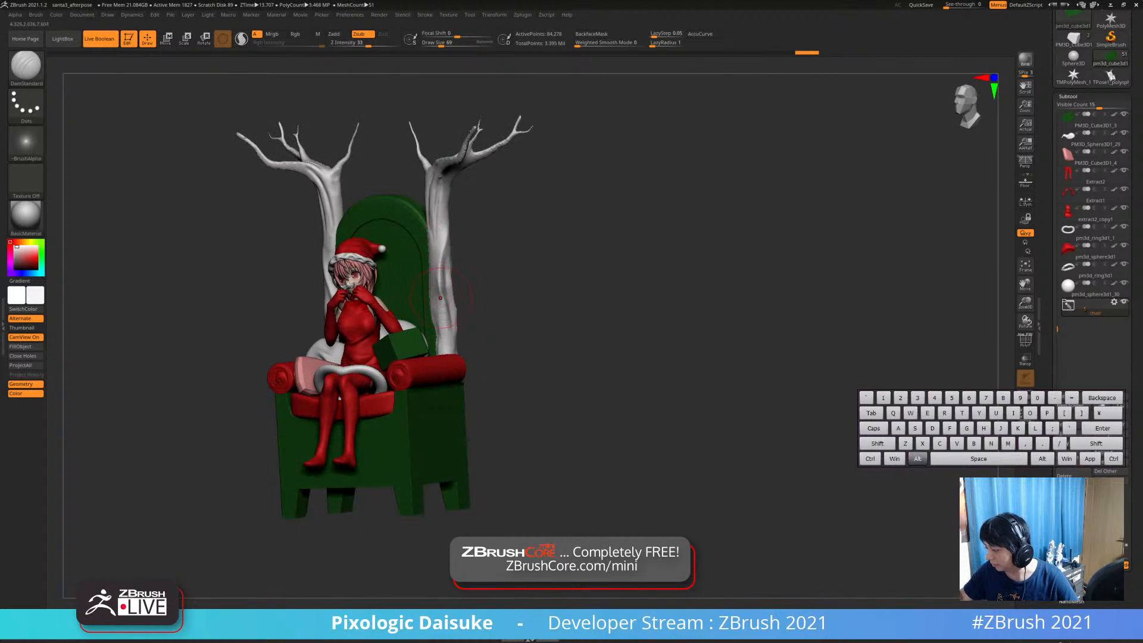
pyautogui.keyDown('shift'); pyautogui.moveTo(445, 282); pyautogui.dragTo(442, 256); pyautogui.keyUp('shift')
pyautogui.moveTo(443, 256); pyautogui.dragTo(292, 259, button='right')
pyautogui.keyDown('alt'); pyautogui.moveTo(462, 305); pyautogui.dragTo(459, 387); pyautogui.keyUp('alt')
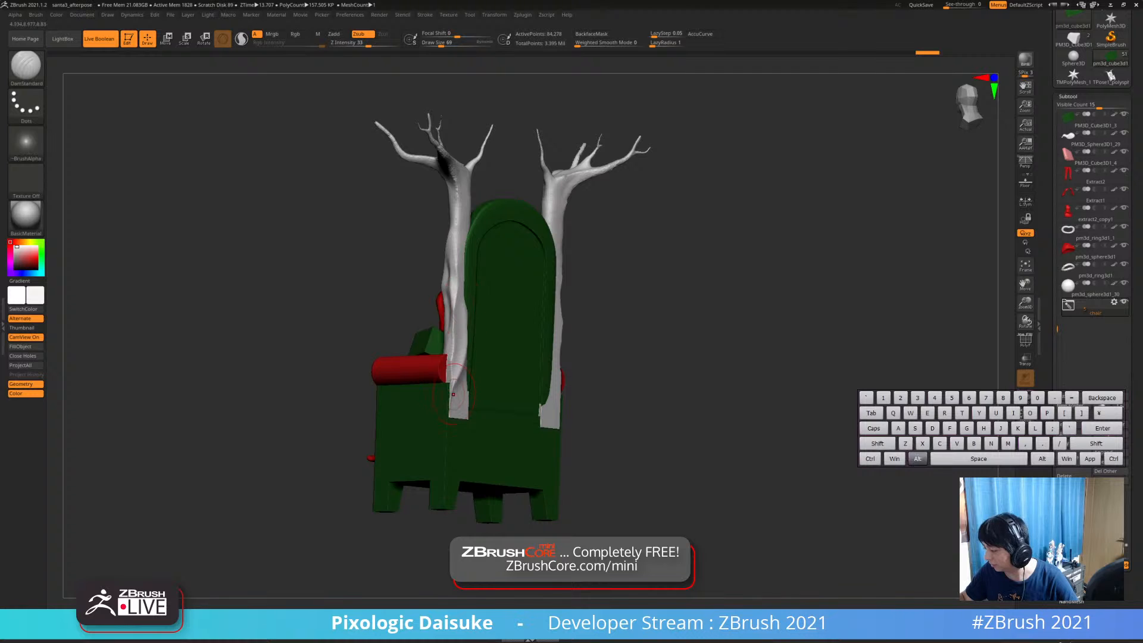
pyautogui.moveTo(461, 357); pyautogui.dragTo(690, 351, button='right')
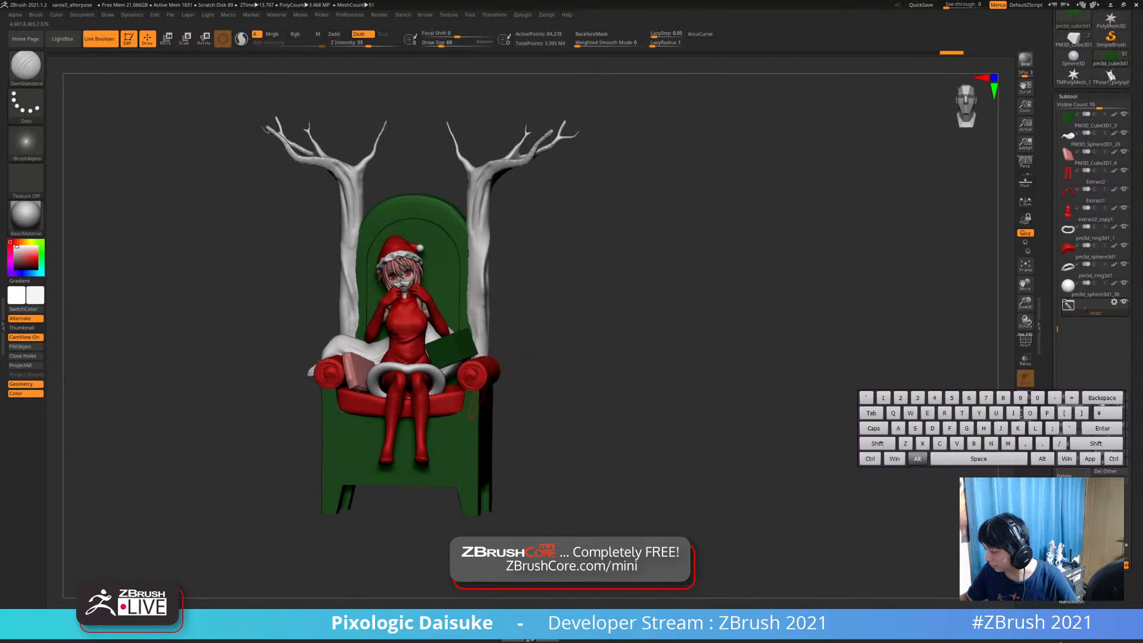
# Select the throne's red seat cushion and switch to the Standard brush
pyautogui.keyDown('alt'); pyautogui.click(473, 373); pyautogui.keyUp('alt')
pyautogui.keyDown('shift'); pyautogui.moveTo(476, 373); pyautogui.dragTo(500, 375, button='right'); pyautogui.keyUp('shift')
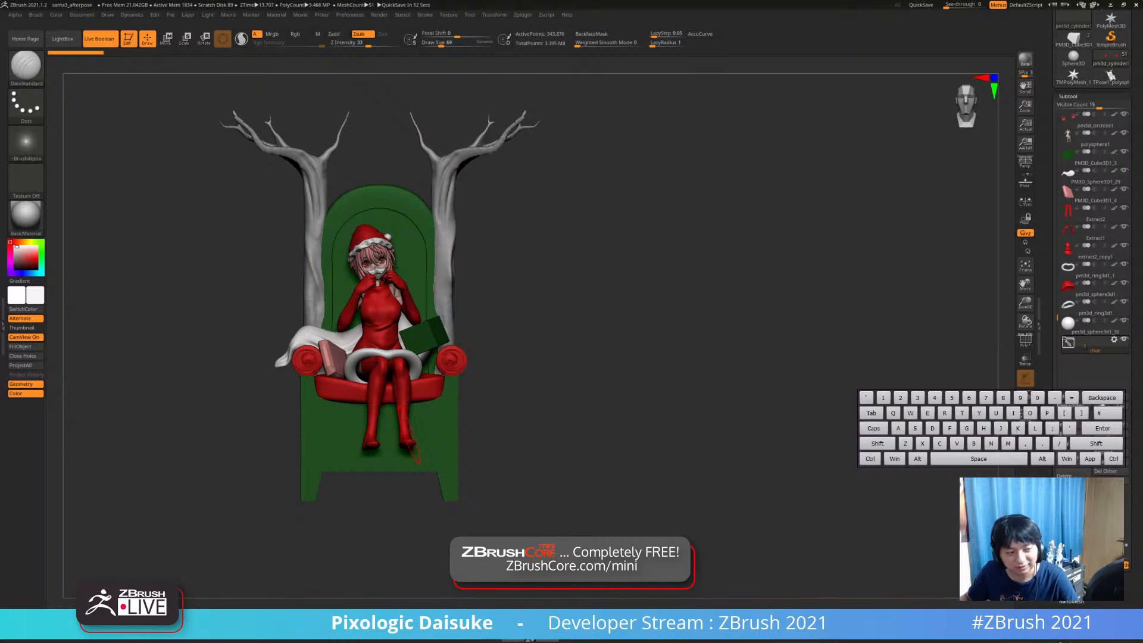
pyautogui.keyDown('alt'); pyautogui.click(431, 407); pyautogui.keyUp('alt')
pyautogui.keyDown('ctrl'); pyautogui.moveTo(431, 407); pyautogui.dragTo(476, 435, button='right'); pyautogui.keyUp('ctrl')
pyautogui.moveTo(491, 381); pyautogui.dragTo(454, 388, button='right')
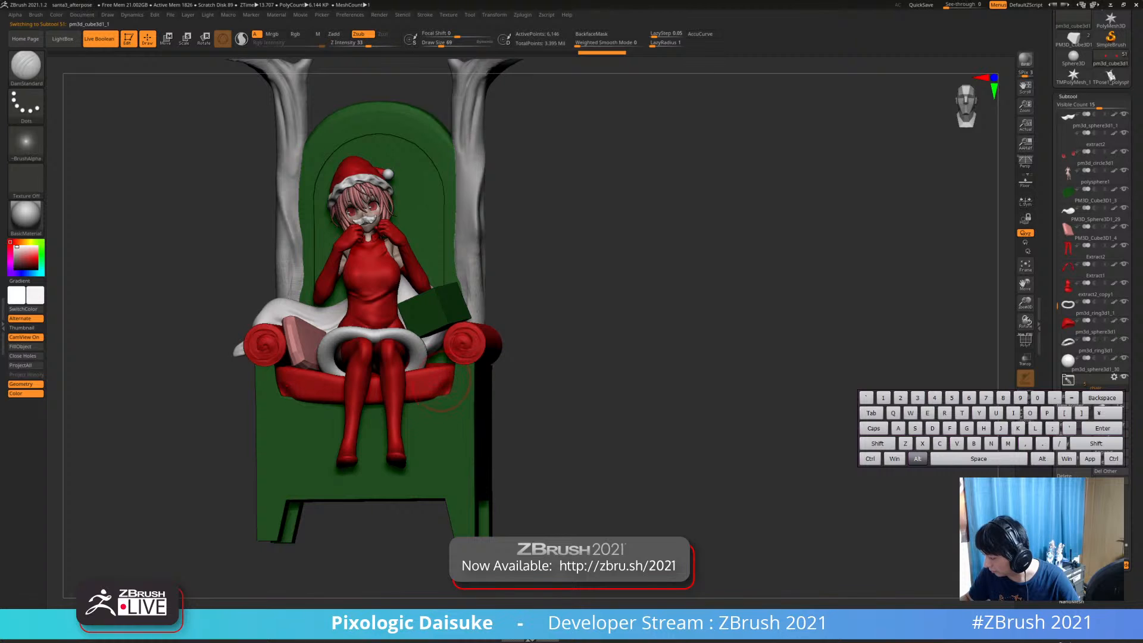
pyautogui.click(26, 65)
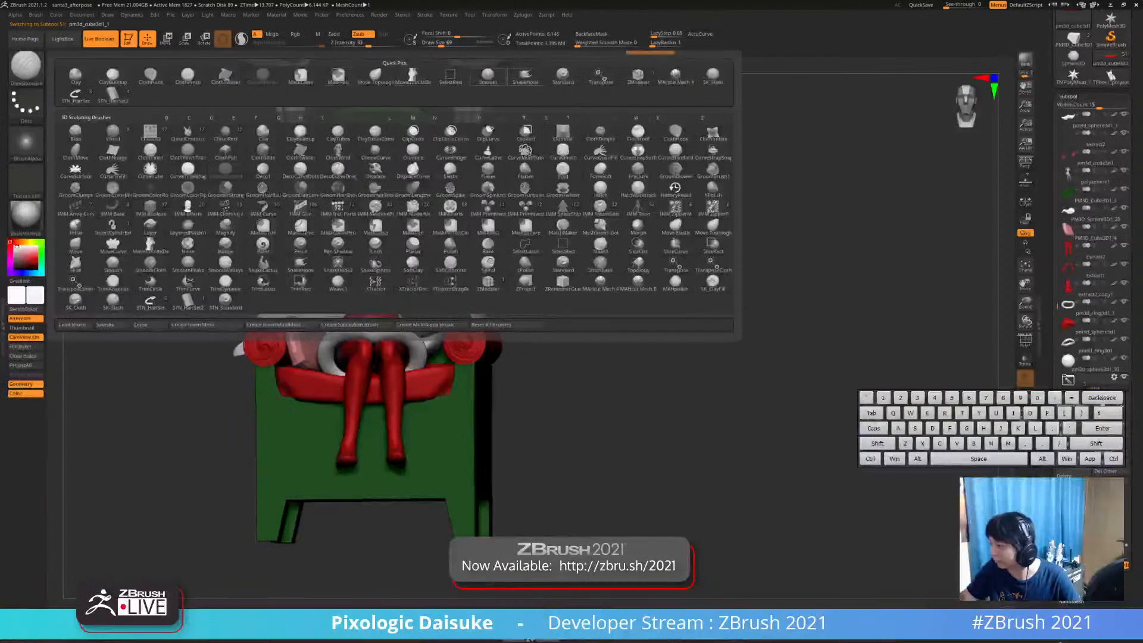
pyautogui.click(563, 76)
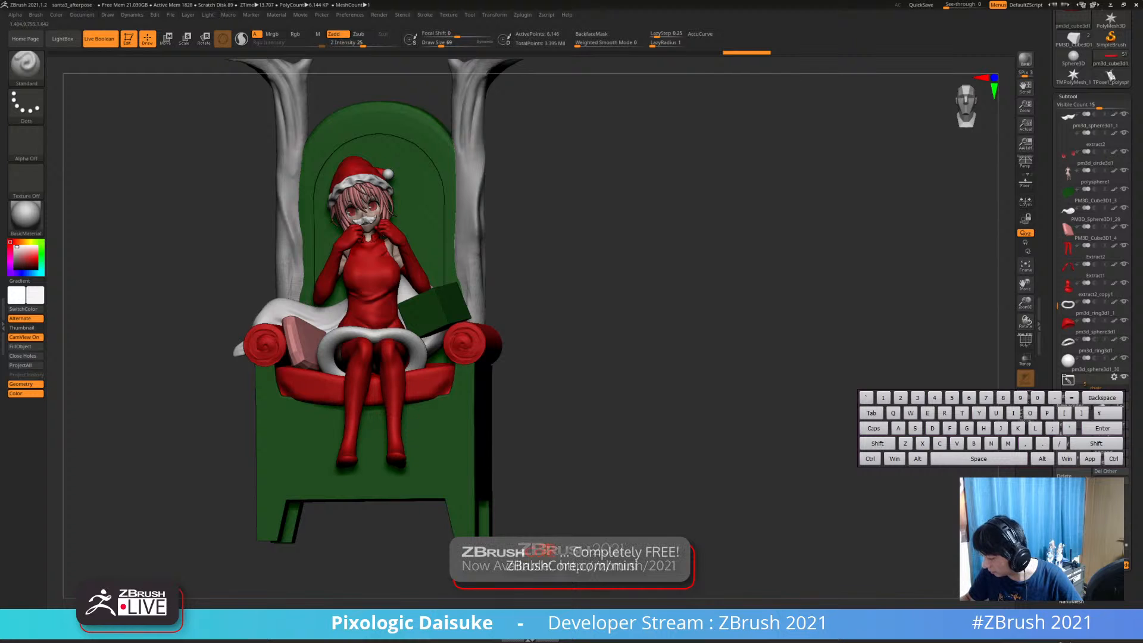
pyautogui.moveTo(428, 366); pyautogui.dragTo(453, 318, button='right')
# Select the girl's red stockings and mask everything except her right foot
pyautogui.keyDown('alt'); pyautogui.click(389, 384); pyautogui.keyUp('alt')
pyautogui.moveTo(390, 383)
pyautogui.mouseDown(button='right')
pyautogui.moveTo(489, 394)
pyautogui.moveTo(491, 444)
pyautogui.moveTo(363, 439)
pyautogui.mouseUp(button='right')
pyautogui.moveTo(327, 433)
pyautogui.keyDown('ctrl'); pyautogui.mouseDown()
pyautogui.moveTo(346, 439)
pyautogui.moveTo(332, 483)
pyautogui.mouseUp(); pyautogui.keyUp('ctrl')
pyautogui.hotkey('ctrl', 'z')
pyautogui.moveTo(328, 429)
pyautogui.keyDown('ctrl'); pyautogui.mouseDown()
pyautogui.moveTo(382, 471)
pyautogui.moveTo(313, 437)
pyautogui.mouseUp(); pyautogui.keyUp('ctrl')
pyautogui.keyDown('ctrl'); pyautogui.click(397, 498); pyautogui.keyUp('ctrl')
pyautogui.keyDown('alt'); pyautogui.moveTo(372, 500); pyautogui.dragTo(412, 467, button='right'); pyautogui.keyUp('alt')
# Place the rotation pivot at the stocking's right ankle, rotate the foot to point its toes downward and clear the mask
pyautogui.press('r')
pyautogui.keyDown('alt'); pyautogui.click(292, 392); pyautogui.keyUp('alt')
pyautogui.keyDown('alt'); pyautogui.keyDown('shift'); pyautogui.click(298, 392); pyautogui.keyUp('shift'); pyautogui.keyUp('alt')
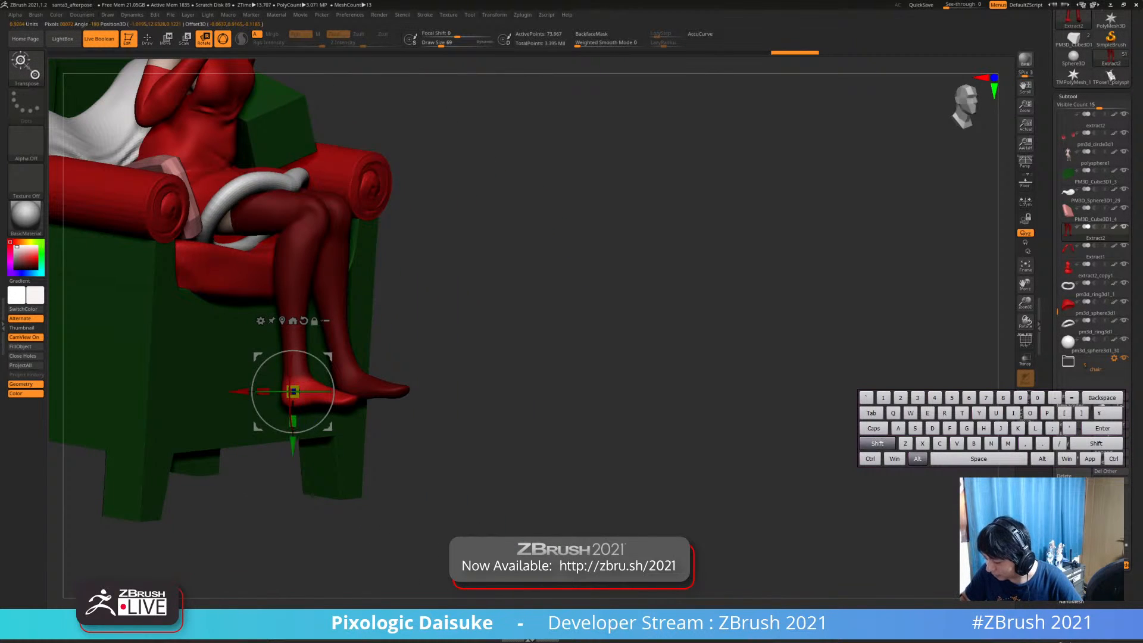
pyautogui.moveTo(333, 395); pyautogui.dragTo(325, 418)
pyautogui.keyDown('ctrl'); pyautogui.moveTo(393, 440); pyautogui.dragTo(410, 461); pyautogui.keyUp('ctrl')
# Select the girl's body, mask all but her right foot and rotate the foot about the ankle towards the stocking's pose
pyautogui.keyDown('alt'); pyautogui.click(338, 394); pyautogui.keyUp('alt')
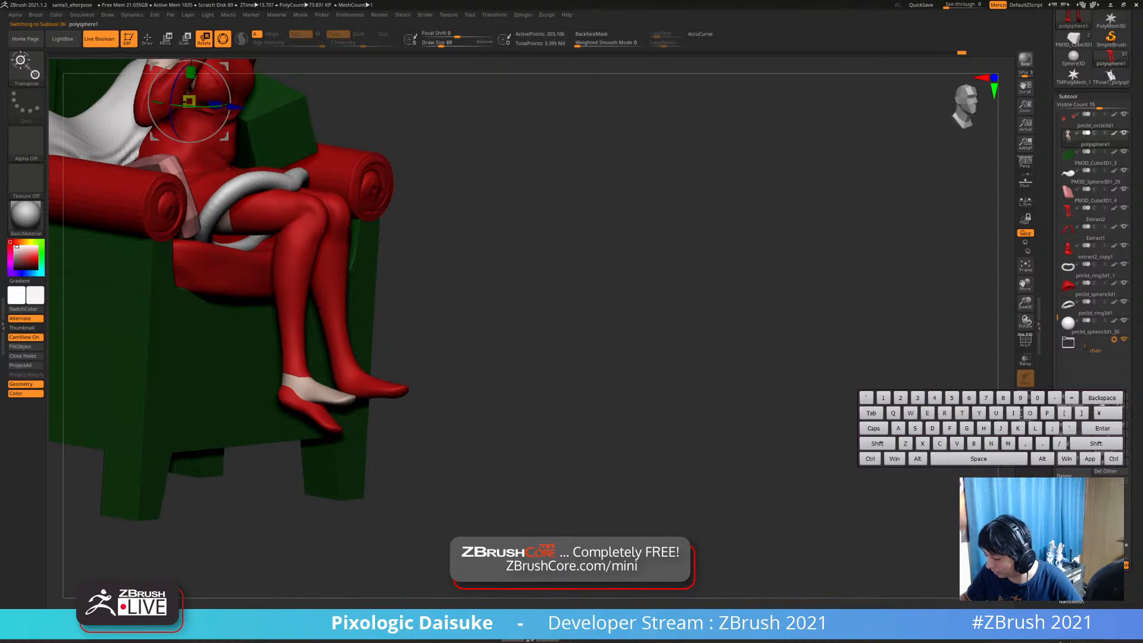
pyautogui.moveTo(381, 425); pyautogui.dragTo(273, 426, button='right')
pyautogui.keyDown('alt'); pyautogui.click(298, 398); pyautogui.keyUp('alt')
pyautogui.moveTo(316, 397)
pyautogui.mouseDown()
pyautogui.moveTo(315, 410)
pyautogui.moveTo(249, 432)
pyautogui.mouseUp()
pyautogui.hotkey('ctrl', 'z')
pyautogui.moveTo(293, 503)
pyautogui.keyDown('ctrl'); pyautogui.mouseDown()
pyautogui.moveTo(317, 410)
pyautogui.moveTo(229, 430)
pyautogui.mouseUp(); pyautogui.keyUp('ctrl')
pyautogui.keyDown('ctrl'); pyautogui.click(329, 415); pyautogui.keyUp('ctrl')
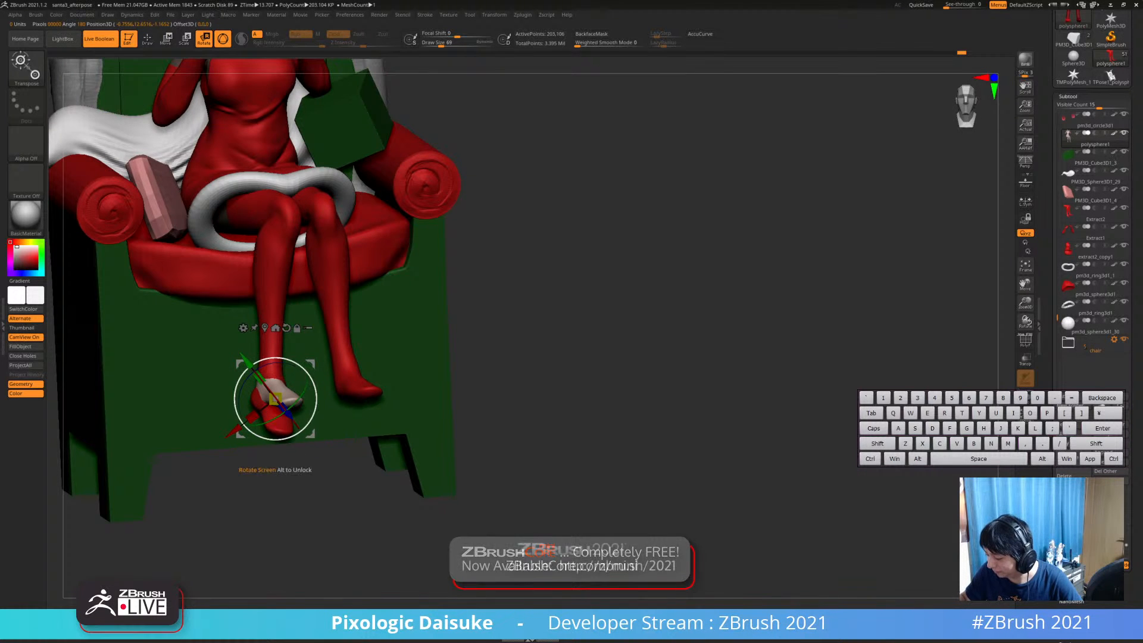
pyautogui.moveTo(324, 422); pyautogui.dragTo(441, 426, button='right')
pyautogui.keyDown('alt'); pyautogui.moveTo(440, 419); pyautogui.dragTo(393, 409); pyautogui.keyUp('alt')
# Pull the body's right foot inside the stocking with the SnakeHook brush and smooth the foot and ankle
pyautogui.press('q')
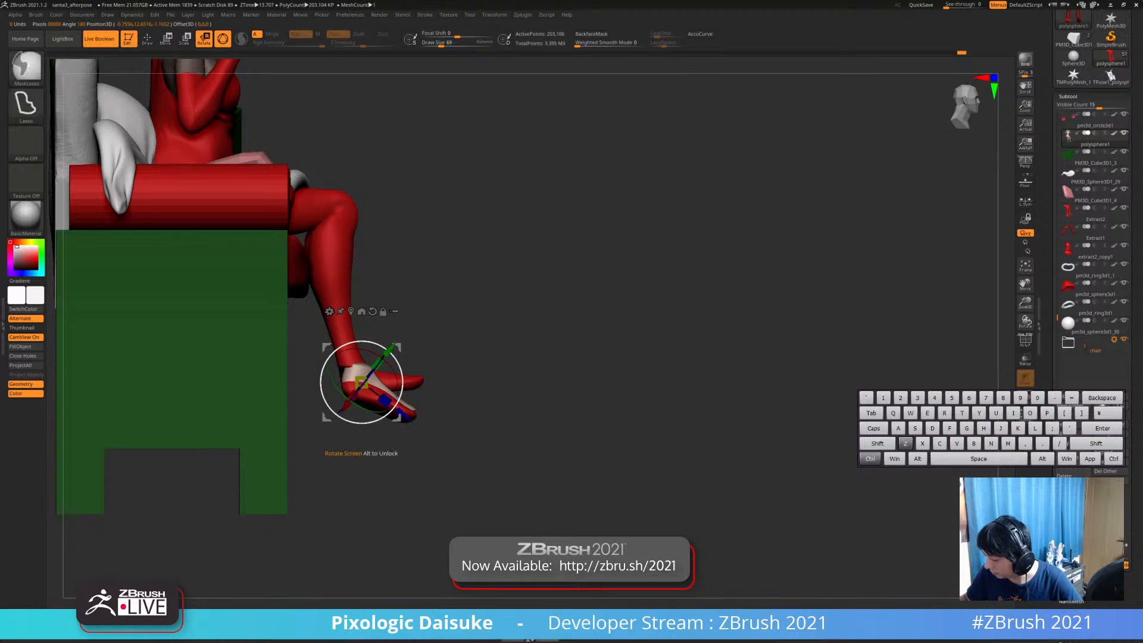
pyautogui.press('b')
pyautogui.press('s')
pyautogui.press('h')
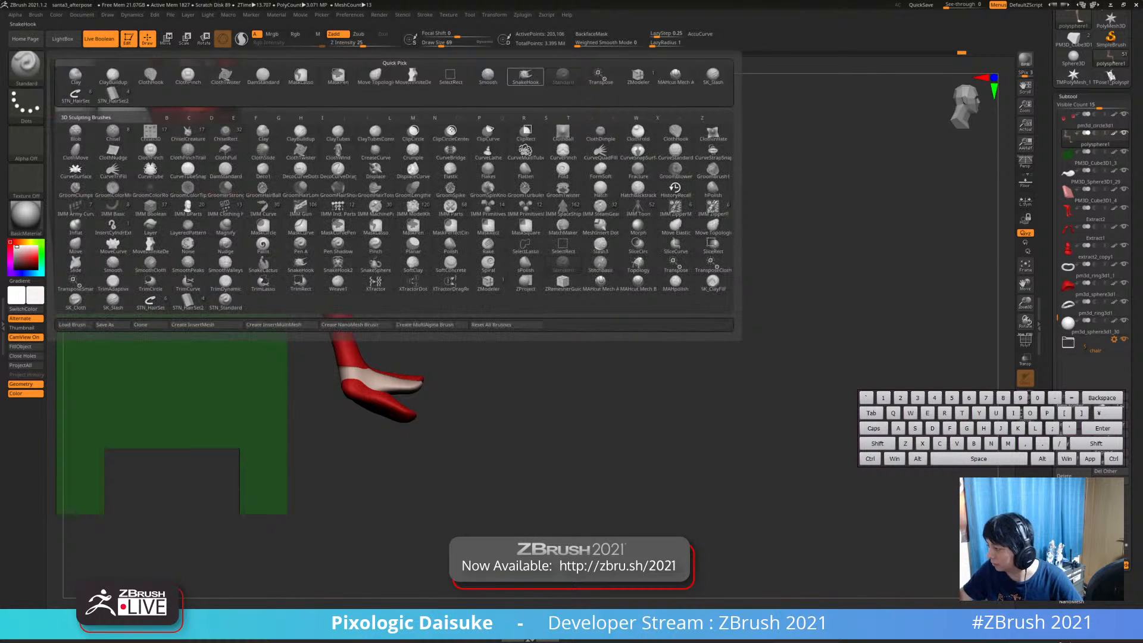
pyautogui.moveTo(408, 391); pyautogui.dragTo(414, 409)
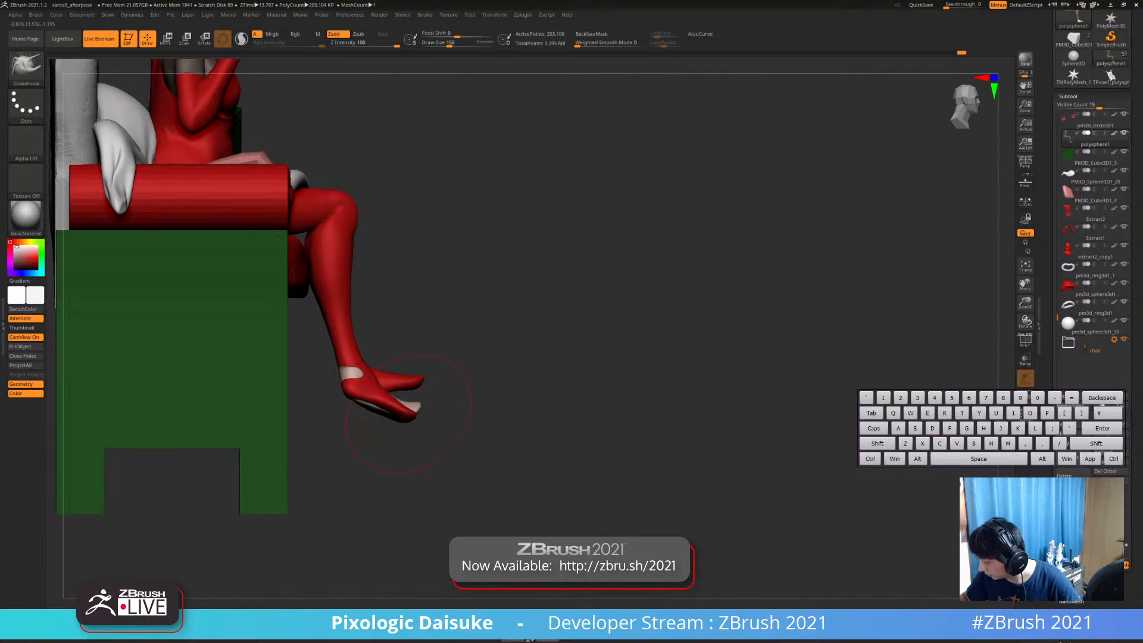
pyautogui.keyDown('ctrl'); pyautogui.moveTo(415, 410); pyautogui.dragTo(402, 438, button='right'); pyautogui.keyUp('ctrl')
pyautogui.press('shift')
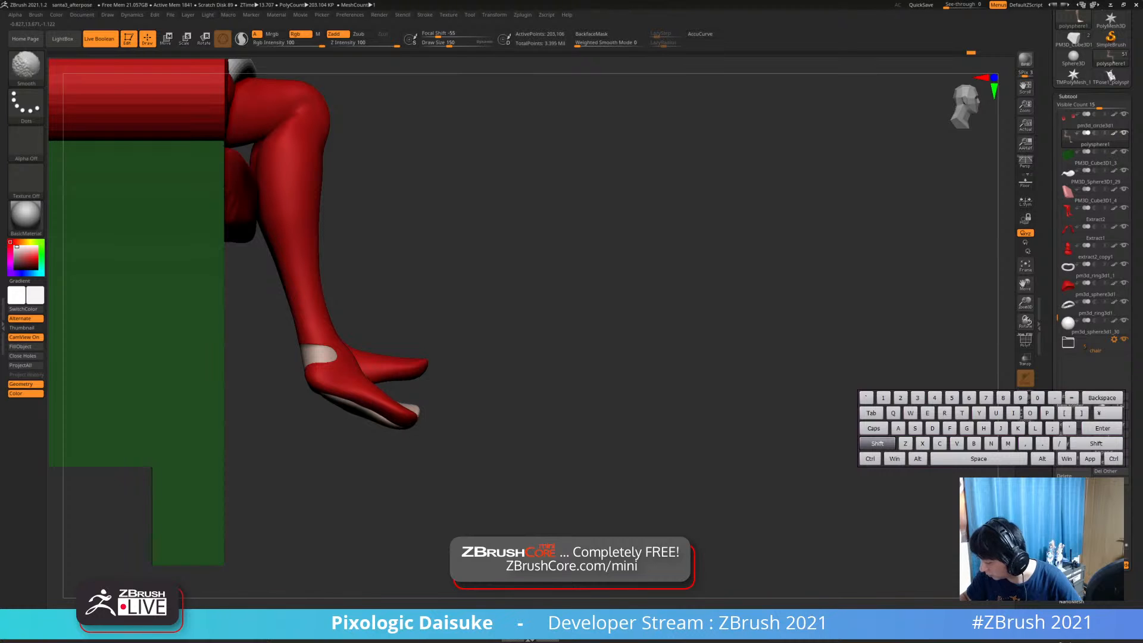
pyautogui.moveTo(347, 408); pyautogui.dragTo(350, 400)
pyautogui.moveTo(437, 365)
pyautogui.mouseDown(button='right')
pyautogui.moveTo(368, 369)
pyautogui.moveTo(393, 396)
pyautogui.moveTo(417, 381)
pyautogui.moveTo(449, 398)
pyautogui.moveTo(424, 424)
pyautogui.moveTo(438, 440)
pyautogui.moveTo(510, 175)
pyautogui.moveTo(464, 197)
pyautogui.moveTo(447, 434)
pyautogui.moveTo(401, 358)
pyautogui.moveTo(417, 363)
pyautogui.mouseUp(button='right')
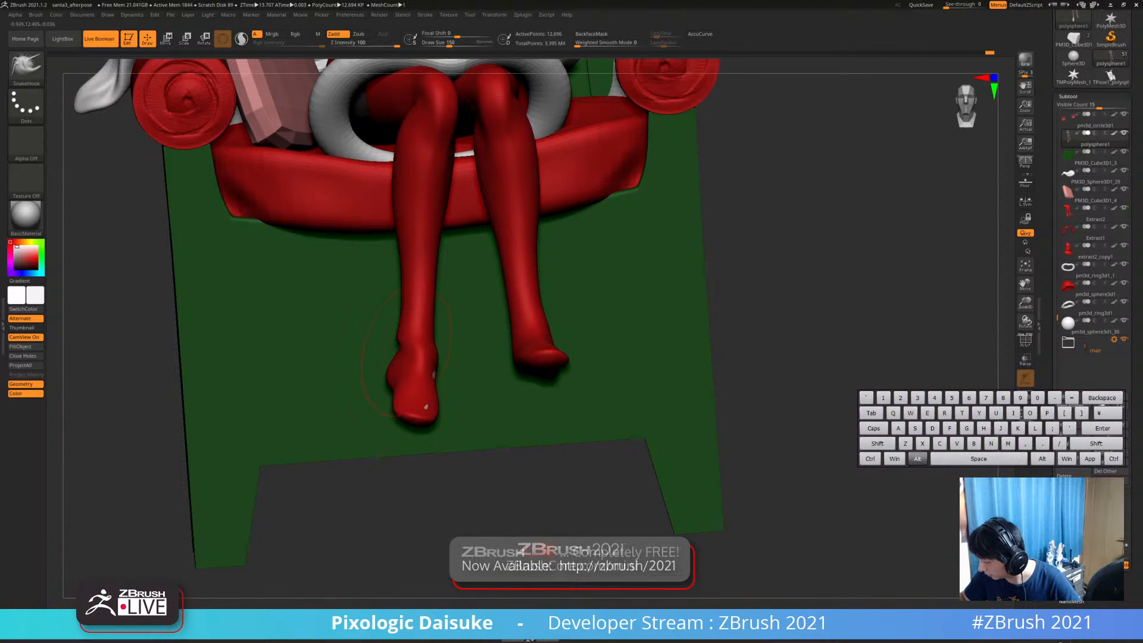
# Select the red stockings and reshape the right foot so the fabric covers the toes, smoothing as needed
pyautogui.keyDown('alt'); pyautogui.click(425, 407); pyautogui.keyUp('alt')
pyautogui.keyDown('ctrl'); pyautogui.moveTo(425, 407); pyautogui.dragTo(510, 470, button='right'); pyautogui.keyUp('ctrl')
pyautogui.press('shift')
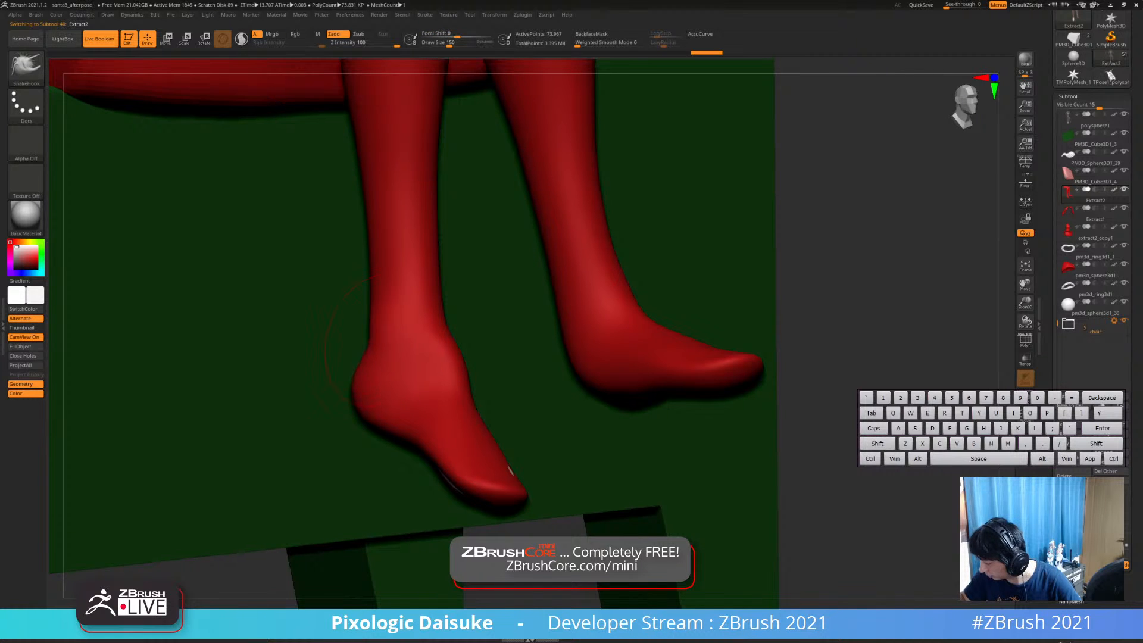
pyautogui.keyDown('ctrl'); pyautogui.moveTo(509, 470); pyautogui.dragTo(524, 475, button='right'); pyautogui.keyUp('ctrl')
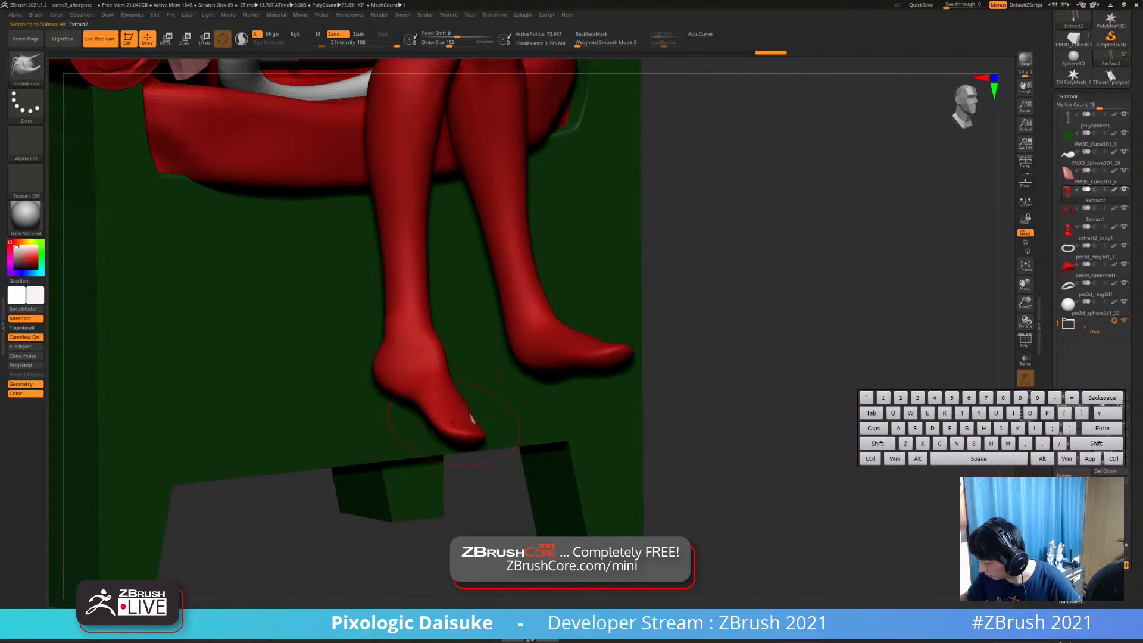
pyautogui.moveTo(472, 418); pyautogui.dragTo(446, 382, button='right')
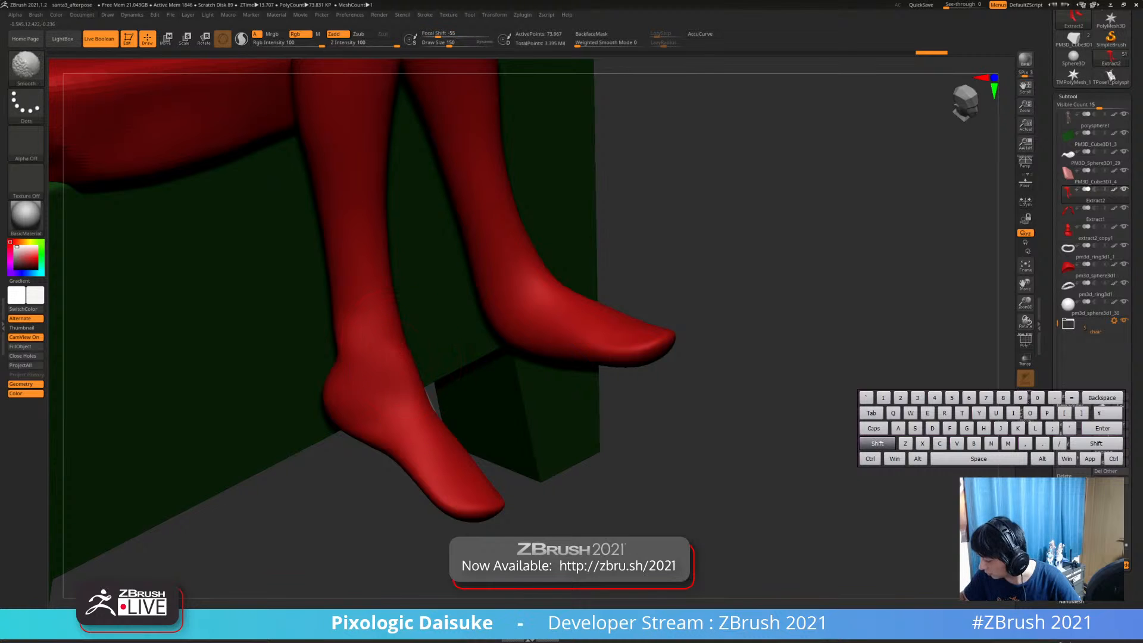
pyautogui.keyDown('ctrl'); pyautogui.moveTo(441, 396); pyautogui.dragTo(363, 345, button='right'); pyautogui.keyUp('ctrl')
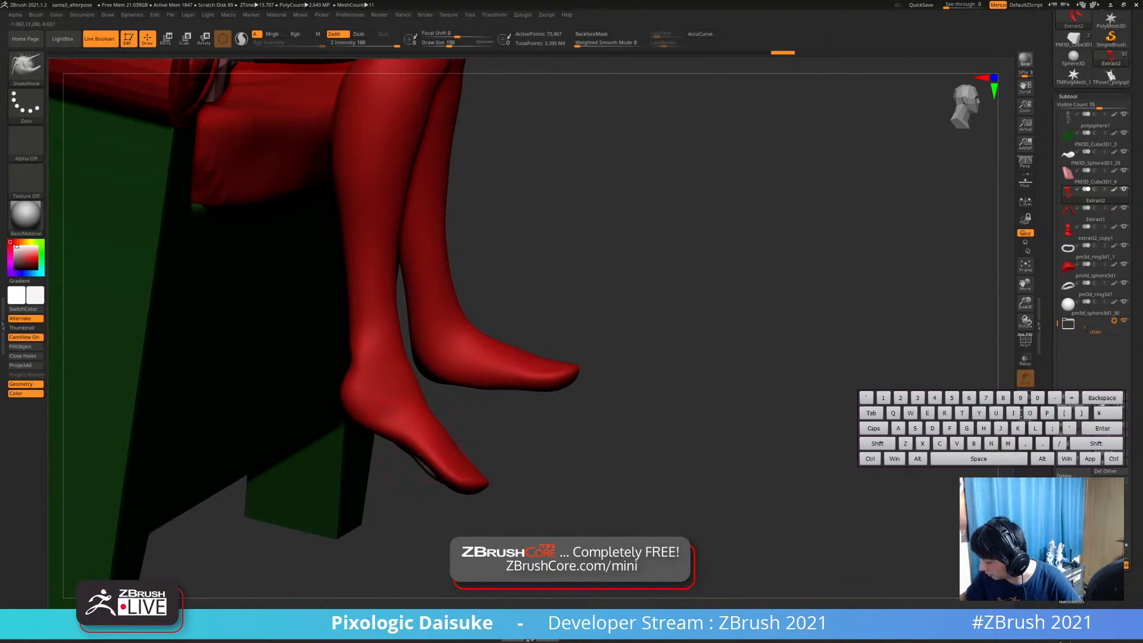
# Refine the right stocking's heel, ankle and instep with SnakeHook and Smooth until the skin is covered
pyautogui.keyDown('ctrl'); pyautogui.moveTo(400, 415); pyautogui.dragTo(292, 369, button='right'); pyautogui.keyUp('ctrl')
pyautogui.moveTo(287, 364); pyautogui.dragTo(279, 362)
pyautogui.keyDown('ctrl'); pyautogui.moveTo(298, 375); pyautogui.dragTo(289, 301, button='right'); pyautogui.keyUp('ctrl')
pyautogui.moveTo(289, 300); pyautogui.dragTo(277, 339, button='right')
pyautogui.keyDown('ctrl'); pyautogui.moveTo(277, 339); pyautogui.dragTo(273, 449, button='right'); pyautogui.keyUp('ctrl')
pyautogui.keyDown('ctrl'); pyautogui.moveTo(274, 449); pyautogui.dragTo(274, 411, button='right'); pyautogui.keyUp('ctrl')
pyautogui.keyDown('alt'); pyautogui.moveTo(347, 412); pyautogui.dragTo(358, 476, button='right'); pyautogui.keyUp('alt')
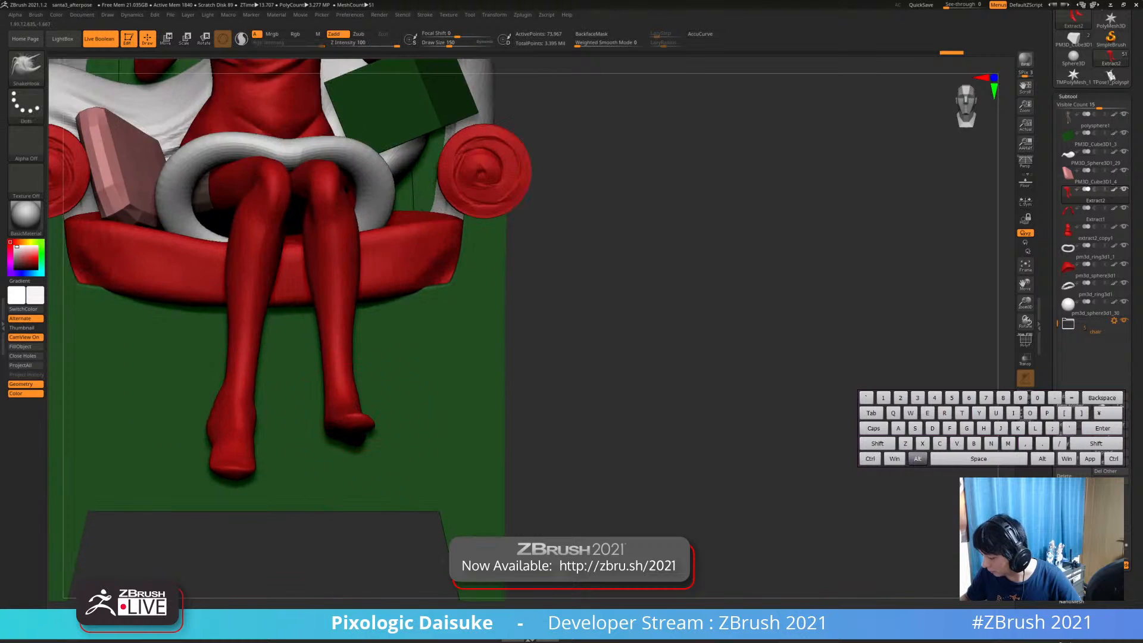
pyautogui.moveTo(440, 444)
pyautogui.mouseDown(button='right')
pyautogui.moveTo(372, 433)
pyautogui.moveTo(400, 429)
pyautogui.moveTo(350, 440)
pyautogui.moveTo(371, 390)
pyautogui.moveTo(336, 382)
pyautogui.moveTo(393, 423)
pyautogui.mouseUp(button='right')
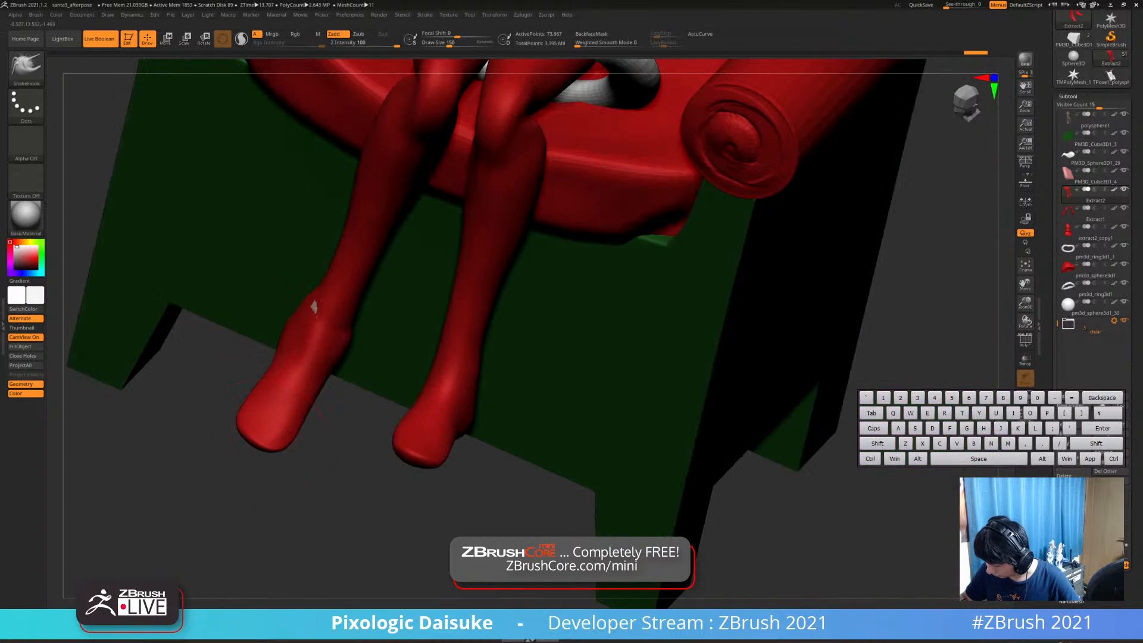
pyautogui.moveTo(278, 416); pyautogui.dragTo(351, 399, button='right')
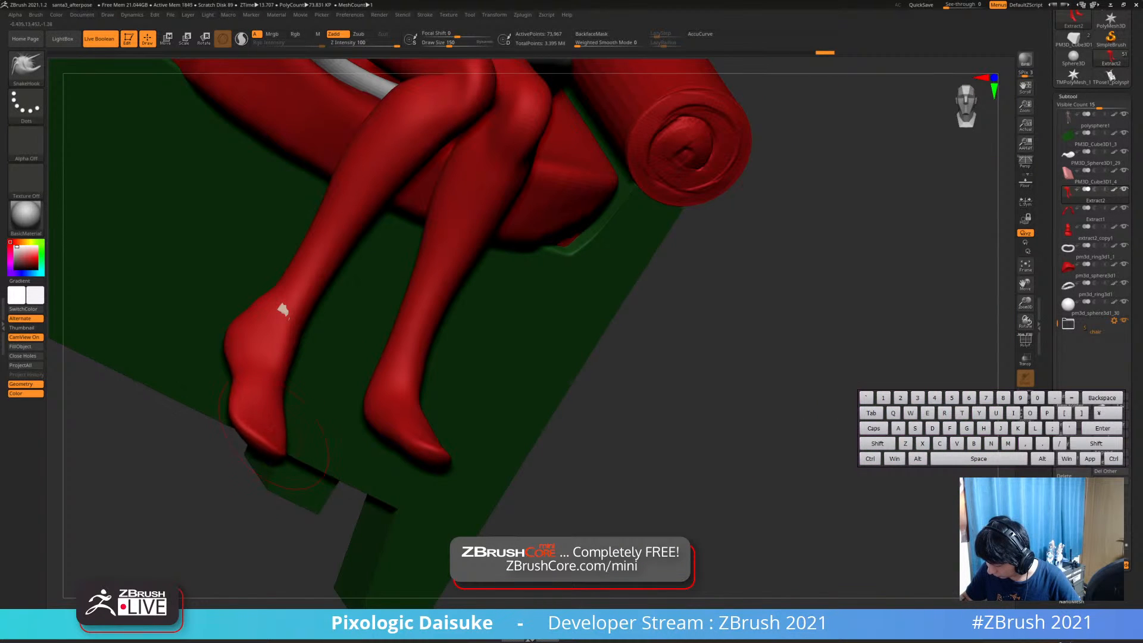
pyautogui.moveTo(274, 437); pyautogui.dragTo(333, 428, button='right')
pyautogui.moveTo(331, 342); pyautogui.dragTo(334, 366, button='right')
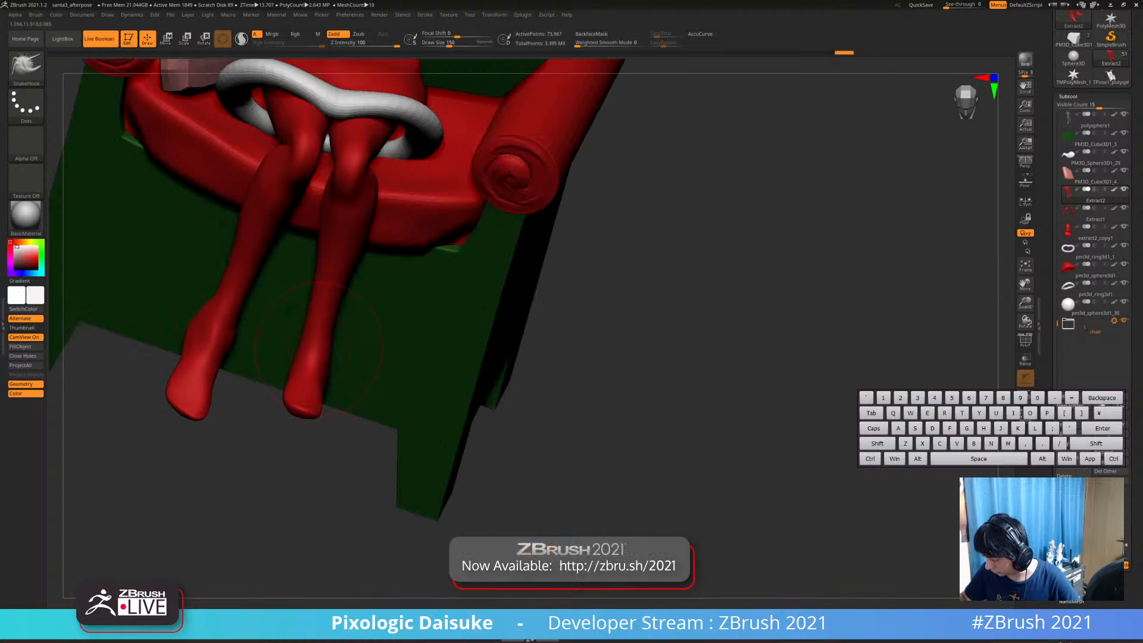
# Mask the stockings except the left foot, place the pivot at its ankle and rotate the foot downward and slightly sideways
pyautogui.press('ctrl')
pyautogui.keyDown('ctrl'); pyautogui.moveTo(359, 400); pyautogui.dragTo(279, 381); pyautogui.keyUp('ctrl')
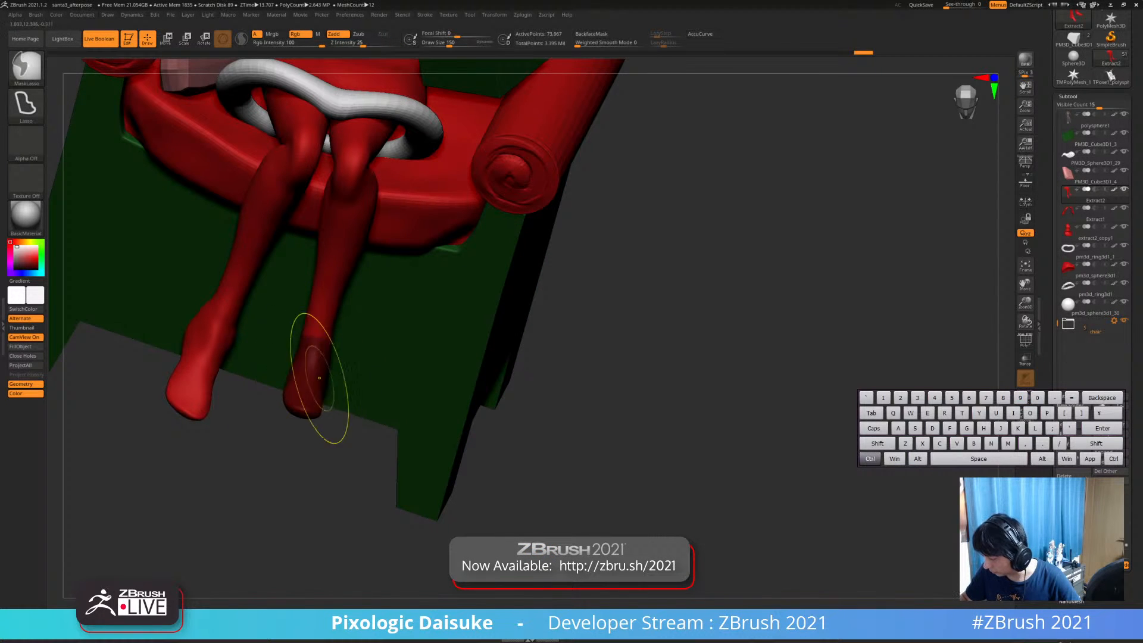
pyautogui.moveTo(357, 411); pyautogui.dragTo(336, 395, button='right')
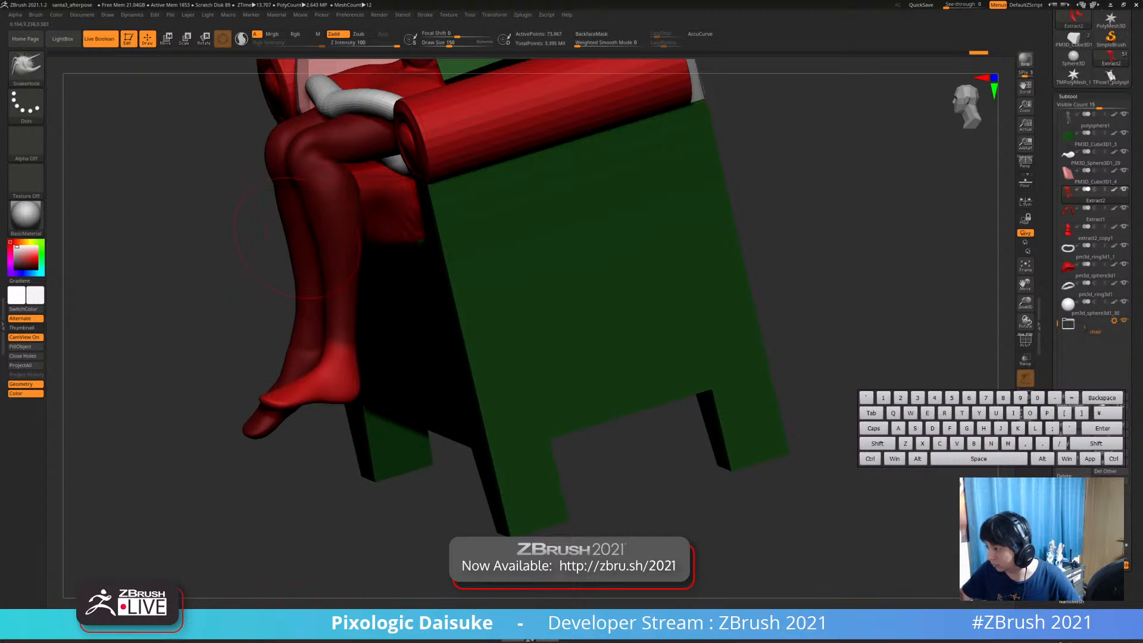
pyautogui.click(203, 39)
pyautogui.keyDown('alt'); pyautogui.click(343, 359); pyautogui.keyUp('alt')
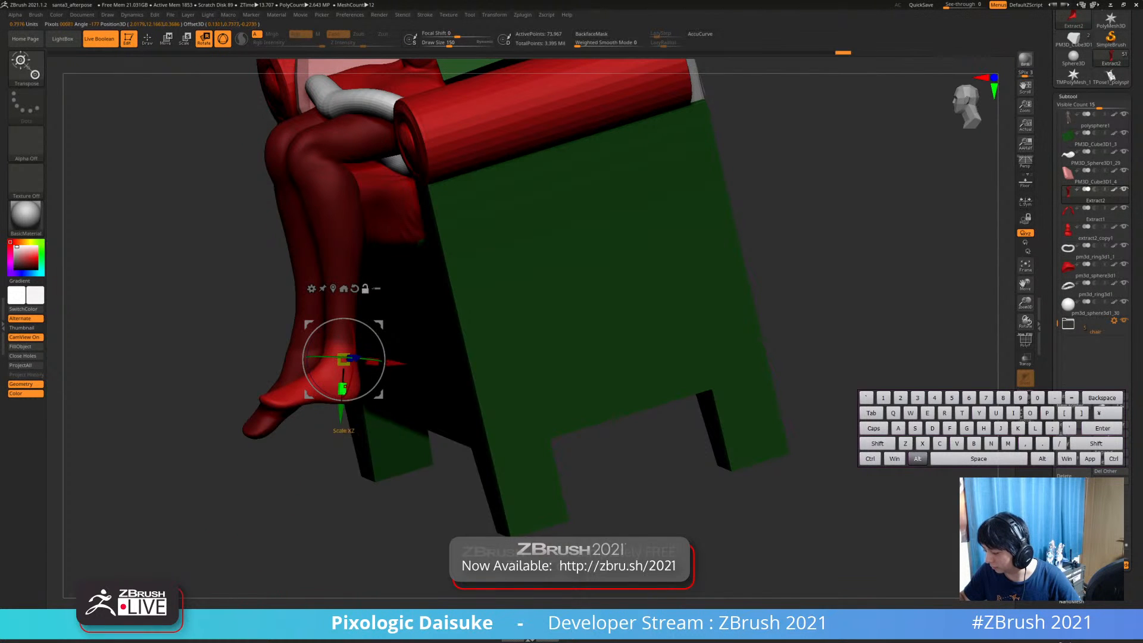
pyautogui.moveTo(342, 388); pyautogui.dragTo(348, 388)
pyautogui.hotkey('ctrl', 'z')
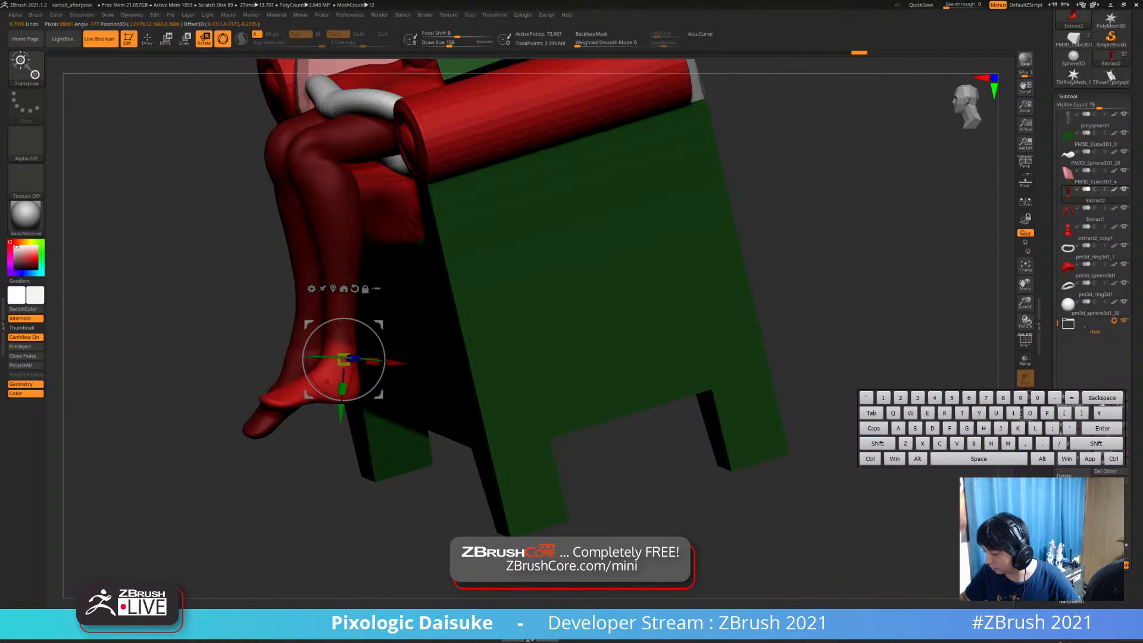
pyautogui.moveTo(262, 488); pyautogui.dragTo(420, 500)
pyautogui.keyDown('alt'); pyautogui.moveTo(394, 368); pyautogui.dragTo(391, 368); pyautogui.keyUp('alt')
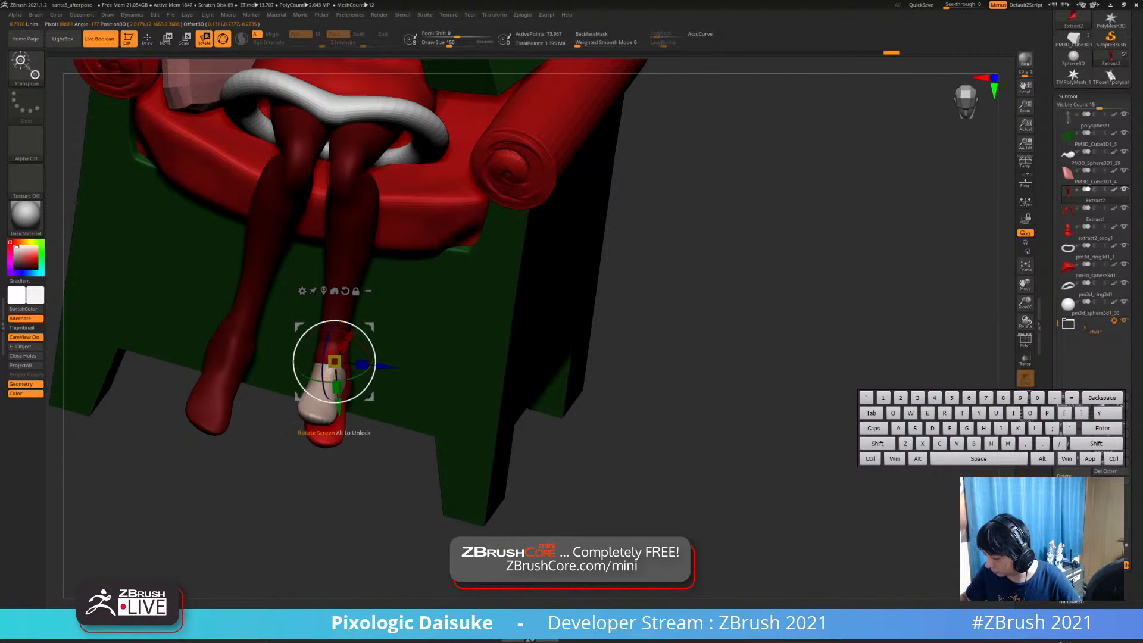
pyautogui.moveTo(346, 381); pyautogui.dragTo(335, 381)
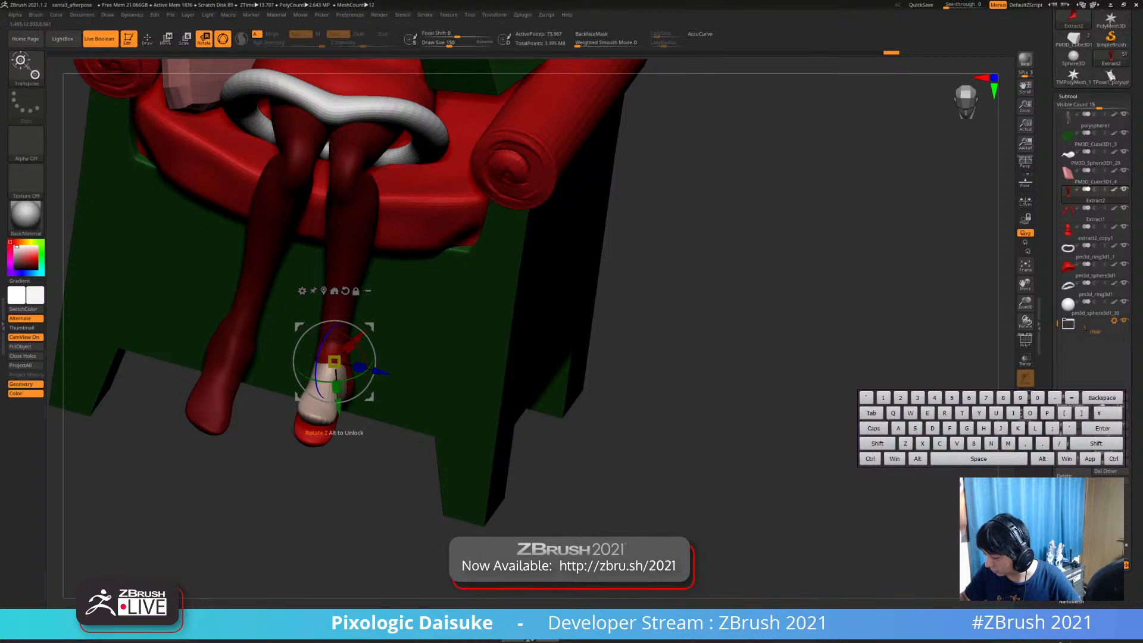
pyautogui.press('q')
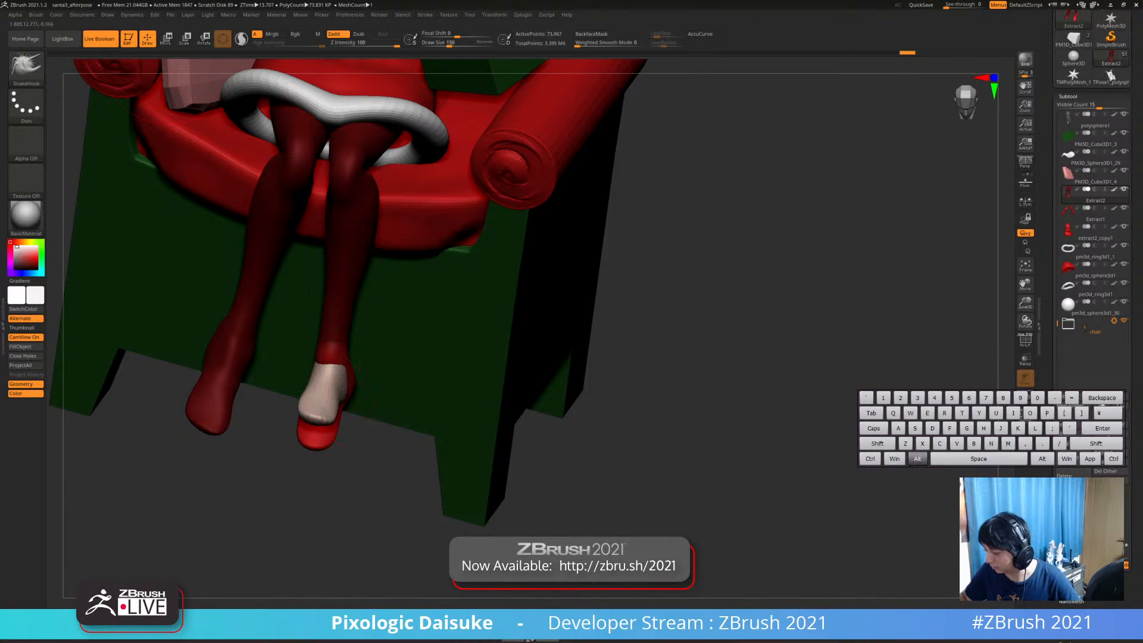
# Select the girl's body and mask everything except her left foot
pyautogui.keyDown('alt'); pyautogui.click(317, 405); pyautogui.keyUp('alt')
pyautogui.moveTo(381, 477); pyautogui.dragTo(262, 473)
pyautogui.moveTo(247, 476)
pyautogui.keyDown('ctrl'); pyautogui.mouseDown()
pyautogui.moveTo(297, 428)
pyautogui.moveTo(280, 426)
pyautogui.mouseUp(); pyautogui.keyUp('ctrl')
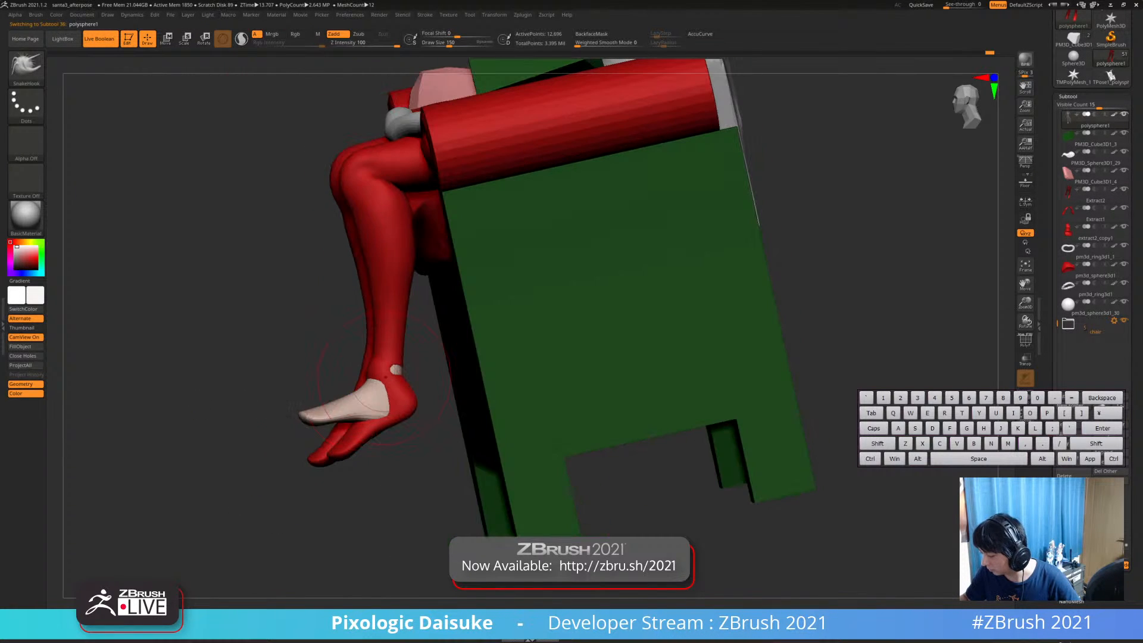
pyautogui.hotkey('ctrl', 'z')
pyautogui.moveTo(459, 437); pyautogui.dragTo(435, 421)
pyautogui.moveTo(411, 376)
pyautogui.keyDown('ctrl'); pyautogui.mouseDown()
pyautogui.moveTo(322, 441)
pyautogui.moveTo(445, 413)
pyautogui.moveTo(439, 397)
pyautogui.mouseUp(); pyautogui.keyUp('ctrl')
pyautogui.keyDown('ctrl'); pyautogui.moveTo(368, 392); pyautogui.dragTo(328, 392); pyautogui.keyUp('ctrl')
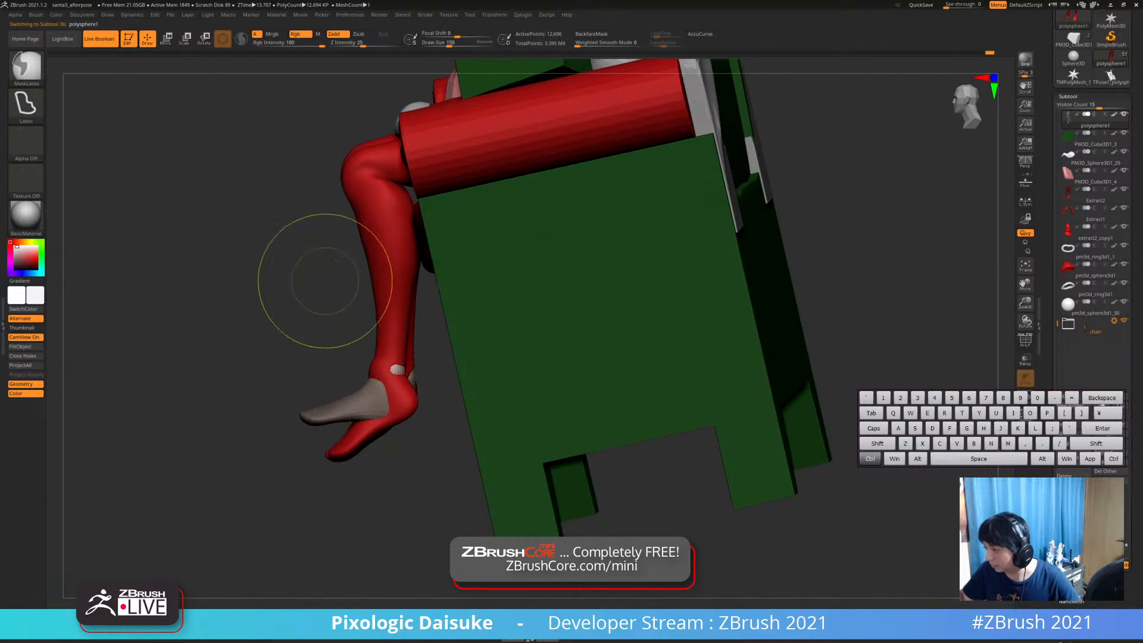
pyautogui.press('r')
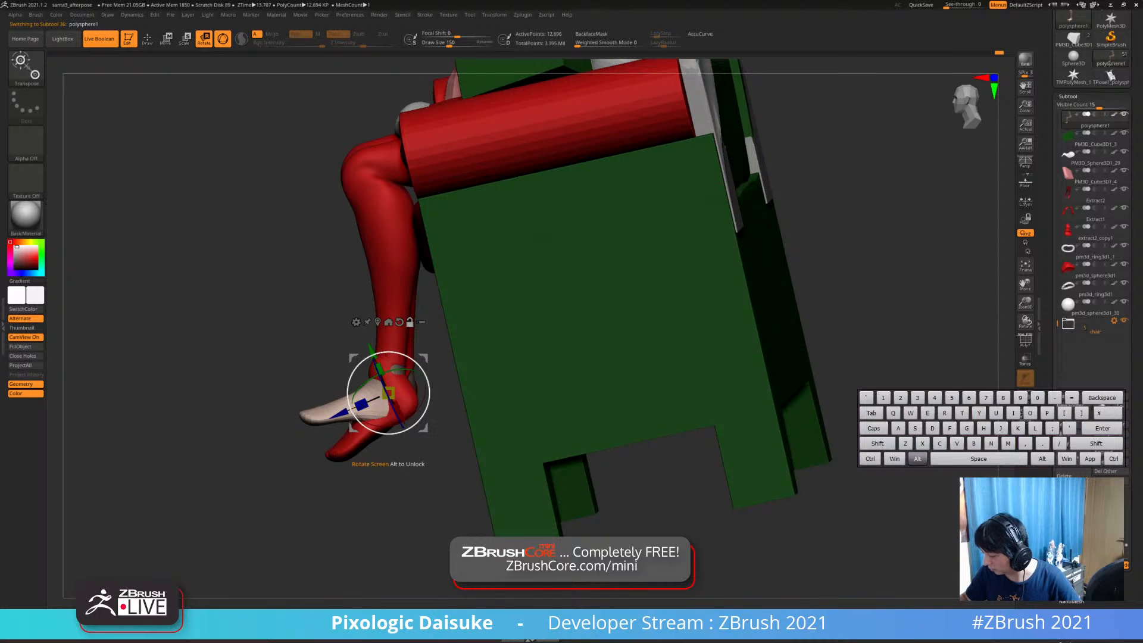
pyautogui.moveTo(349, 406); pyautogui.dragTo(397, 433)
pyautogui.hotkey('ctrl', 'z')
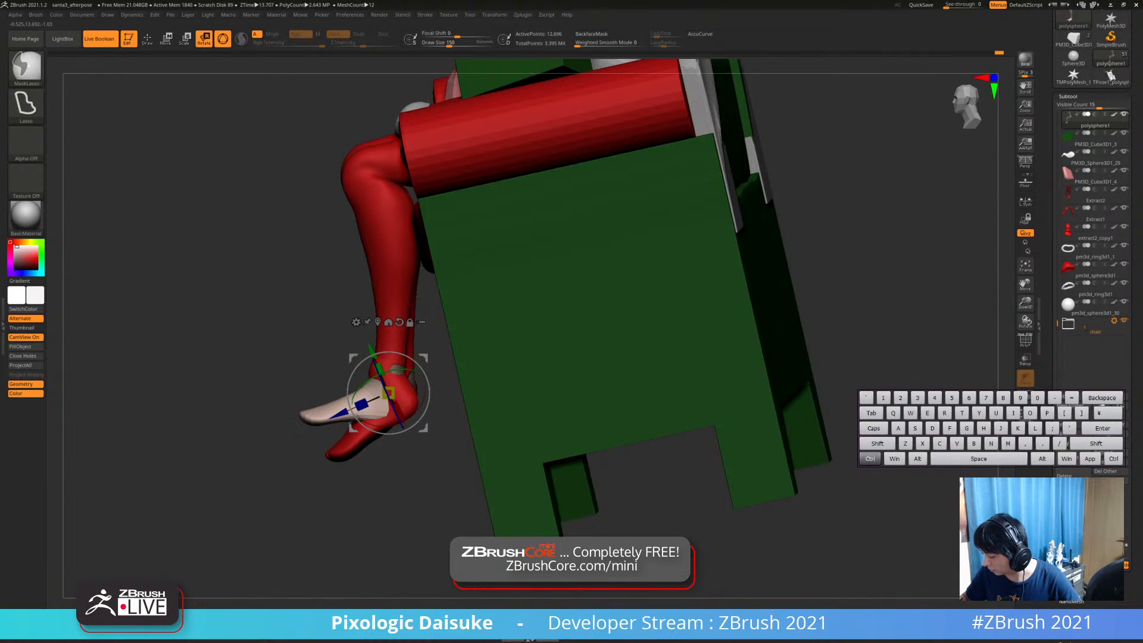
pyautogui.moveTo(262, 453); pyautogui.dragTo(381, 453)
pyautogui.hotkey('ctrl', 'z')
pyautogui.moveTo(296, 491)
pyautogui.keyDown('ctrl'); pyautogui.mouseDown()
pyautogui.moveTo(423, 343)
pyautogui.moveTo(411, 440)
pyautogui.mouseUp(); pyautogui.keyUp('ctrl')
pyautogui.moveTo(256, 452); pyautogui.dragTo(304, 458)
pyautogui.hotkey('ctrl', 'z')
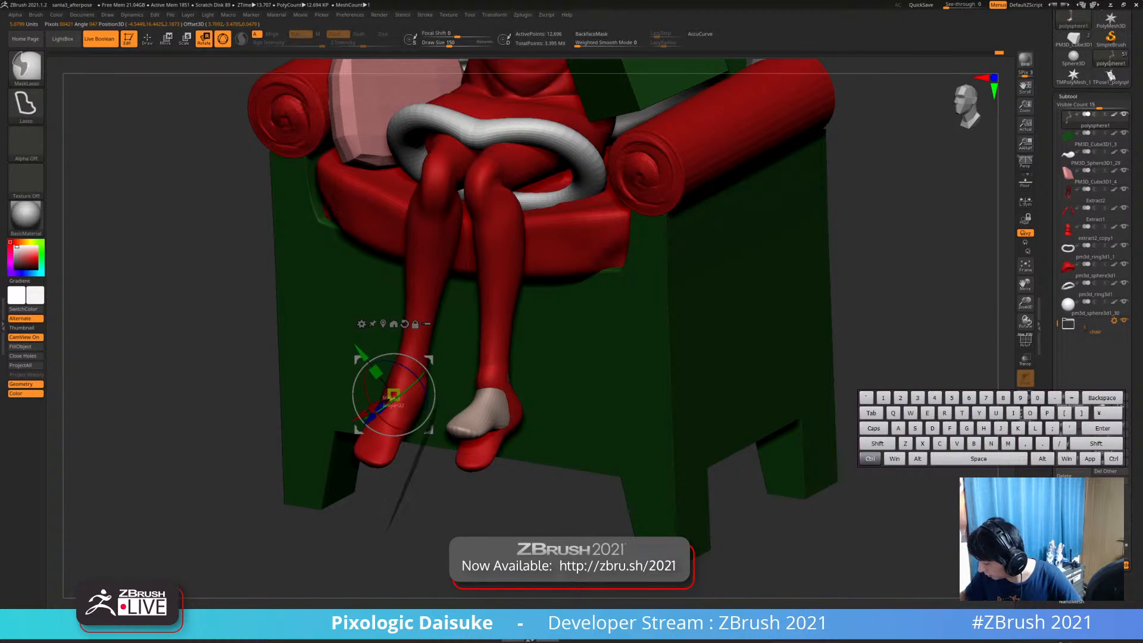
# Mask the body around the left foot again, place the pivot at the left ankle and rotate the foot to follow the stocking
pyautogui.moveTo(439, 393)
pyautogui.keyDown('ctrl'); pyautogui.mouseDown()
pyautogui.moveTo(330, 521)
pyautogui.moveTo(348, 529)
pyautogui.mouseUp(); pyautogui.keyUp('ctrl')
pyautogui.moveTo(286, 470); pyautogui.dragTo(167, 458)
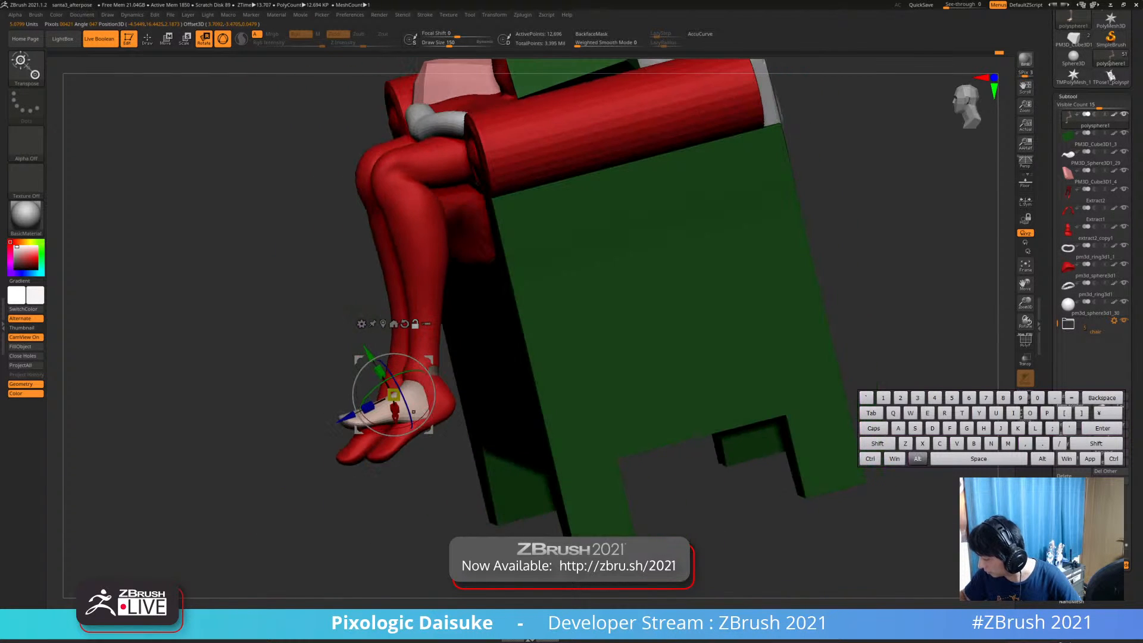
pyautogui.keyDown('alt'); pyautogui.click(421, 395); pyautogui.keyUp('alt')
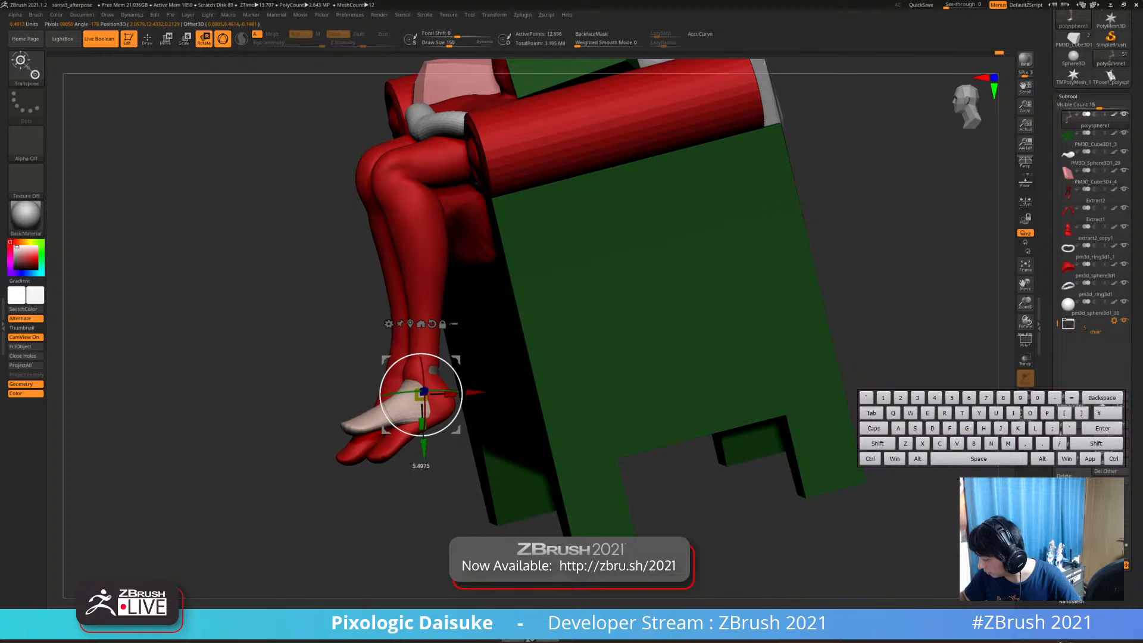
pyautogui.moveTo(388, 419); pyautogui.dragTo(390, 422)
pyautogui.moveTo(238, 358); pyautogui.dragTo(398, 440)
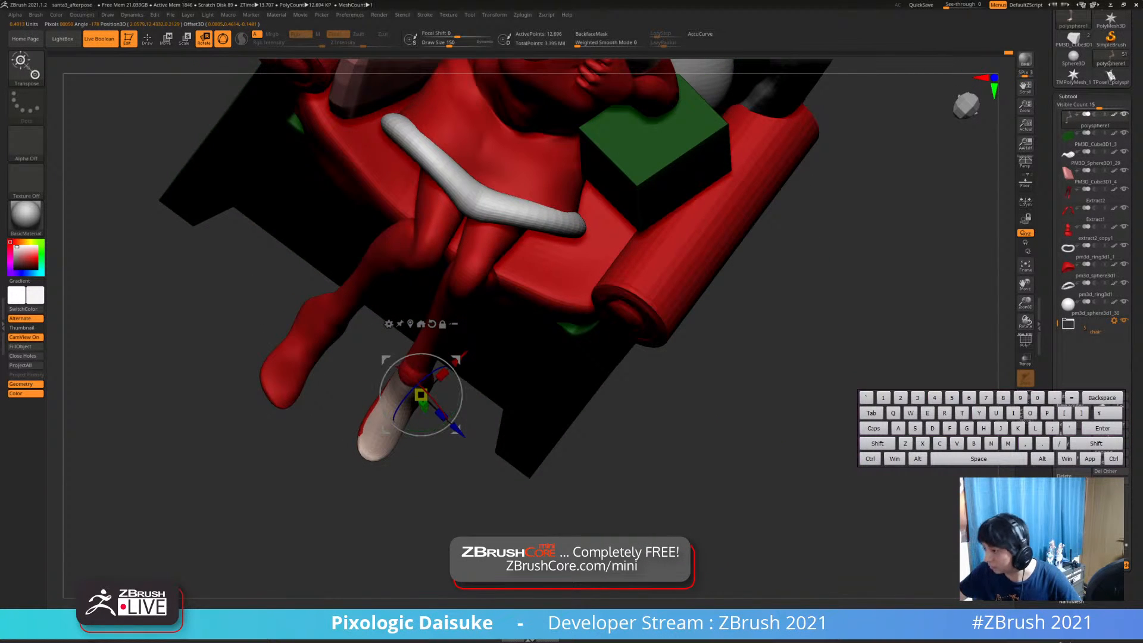
pyautogui.press('q')
pyautogui.moveTo(325, 488)
pyautogui.mouseDown()
pyautogui.moveTo(322, 426)
pyautogui.moveTo(381, 443)
pyautogui.mouseUp()
pyautogui.moveTo(441, 505); pyautogui.dragTo(416, 455)
# Select the stockings, pull the left foot's fabric over the exposed instep with SnakeHook and clear the mask
pyautogui.keyDown('alt'); pyautogui.click(424, 318); pyautogui.keyUp('alt')
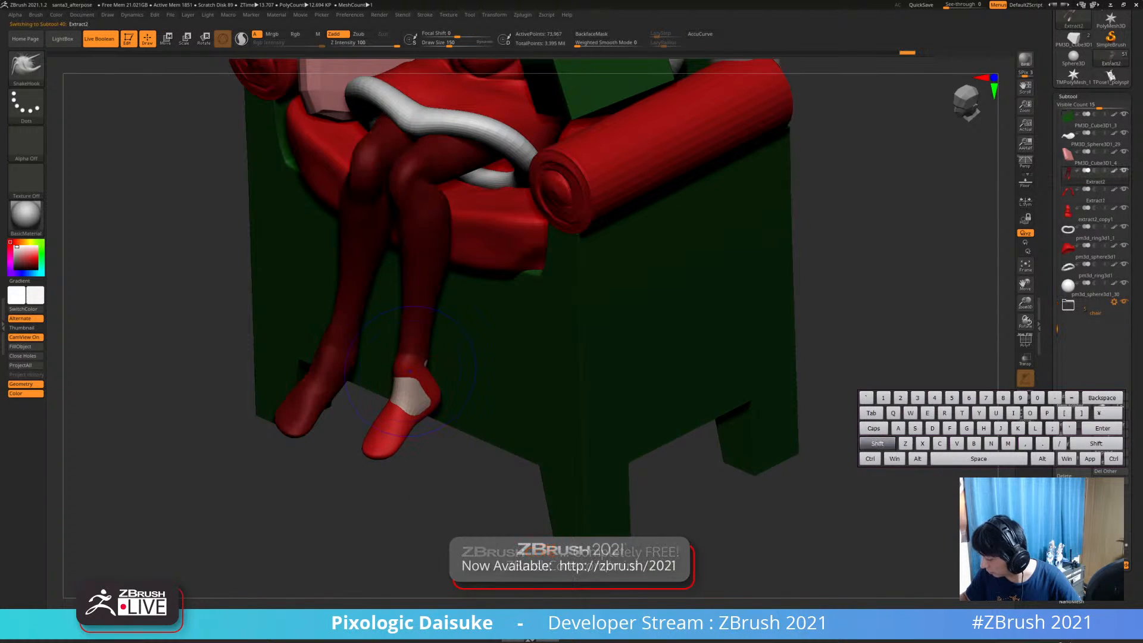
pyautogui.keyDown('ctrl'); pyautogui.moveTo(423, 363); pyautogui.dragTo(426, 399, button='right'); pyautogui.keyUp('ctrl')
pyautogui.moveTo(426, 399)
pyautogui.mouseDown(button='right')
pyautogui.moveTo(430, 360)
pyautogui.moveTo(429, 369)
pyautogui.moveTo(454, 357)
pyautogui.moveTo(409, 425)
pyautogui.mouseUp(button='right')
pyautogui.moveTo(409, 427); pyautogui.dragTo(393, 423)
pyautogui.keyDown('ctrl'); pyautogui.moveTo(389, 425); pyautogui.dragTo(389, 411, button='right'); pyautogui.keyUp('ctrl')
pyautogui.moveTo(390, 411); pyautogui.dragTo(410, 461, button='right')
pyautogui.moveTo(398, 437); pyautogui.dragTo(411, 445)
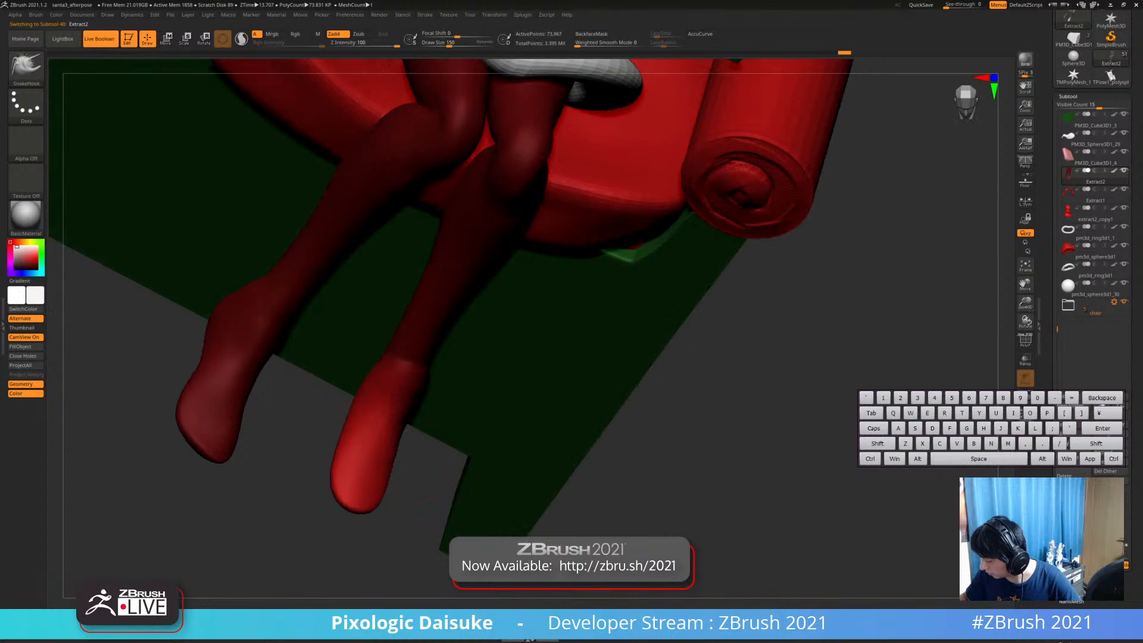
pyautogui.keyDown('ctrl'); pyautogui.moveTo(418, 487); pyautogui.dragTo(435, 502); pyautogui.keyUp('ctrl')
# Smooth and reshape the left stocking around the ankle and heel, undoing the unwanted strokes
pyautogui.moveTo(435, 503); pyautogui.dragTo(392, 527, button='right')
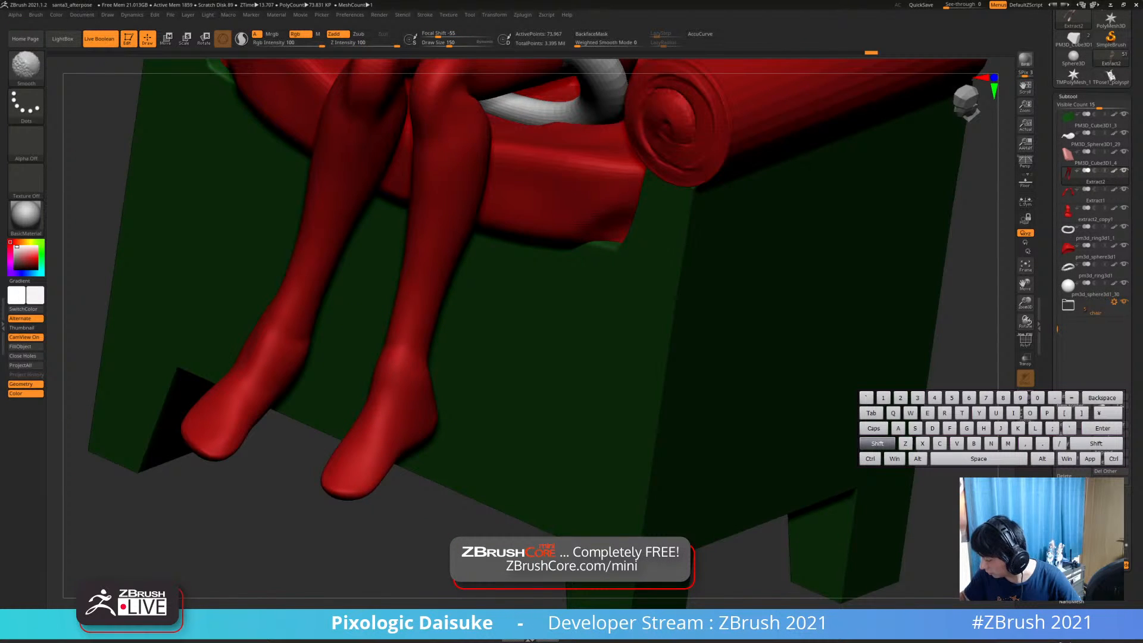
pyautogui.keyDown('ctrl'); pyautogui.moveTo(411, 327); pyautogui.dragTo(410, 274, button='right'); pyautogui.keyUp('ctrl')
pyautogui.moveTo(410, 273); pyautogui.dragTo(385, 388, button='right')
pyautogui.hotkey('ctrl', 'z')
pyautogui.hotkey('ctrl', 'z')
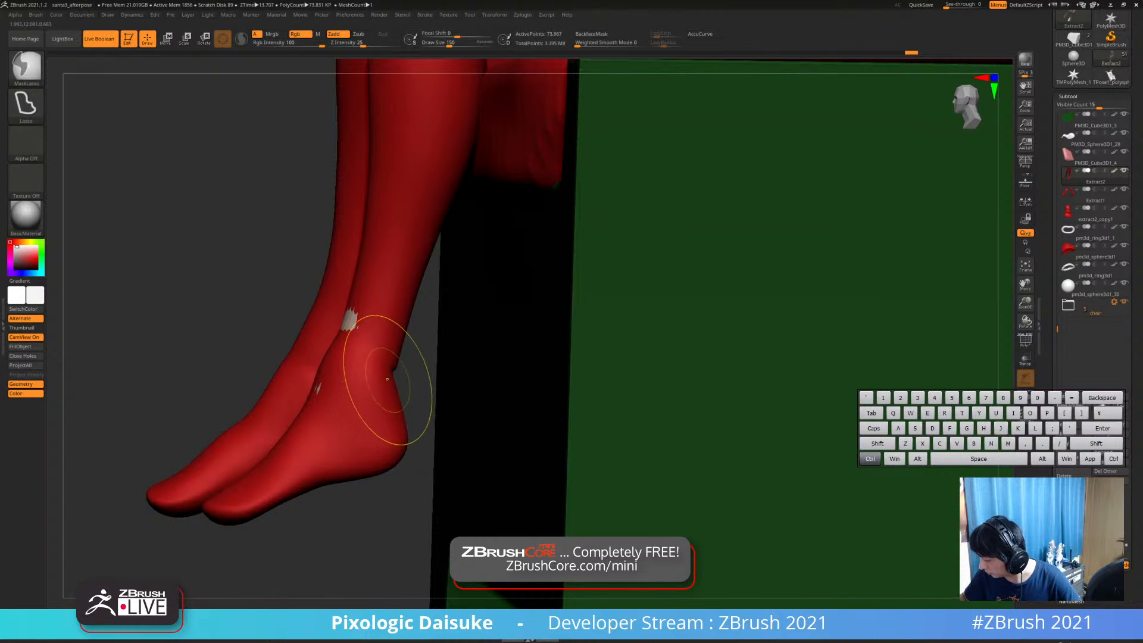
pyautogui.press('shift')
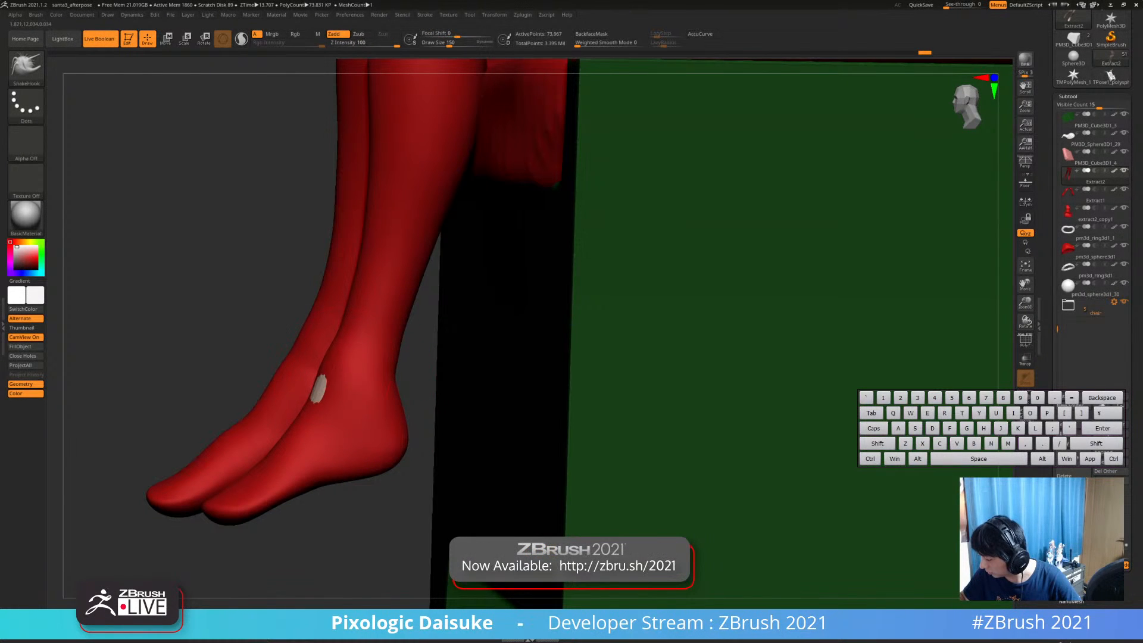
pyautogui.moveTo(325, 372)
pyautogui.mouseDown(button='right')
pyautogui.moveTo(292, 374)
pyautogui.moveTo(344, 383)
pyautogui.moveTo(357, 341)
pyautogui.moveTo(353, 393)
pyautogui.moveTo(331, 274)
pyautogui.mouseUp(button='right')
pyautogui.hotkey('ctrl', 'z')
# Try BackfaceMask while adjusting the stockings, turn it off and cover the remaining skin at the left foot's toes and ankle
pyautogui.click(591, 34)
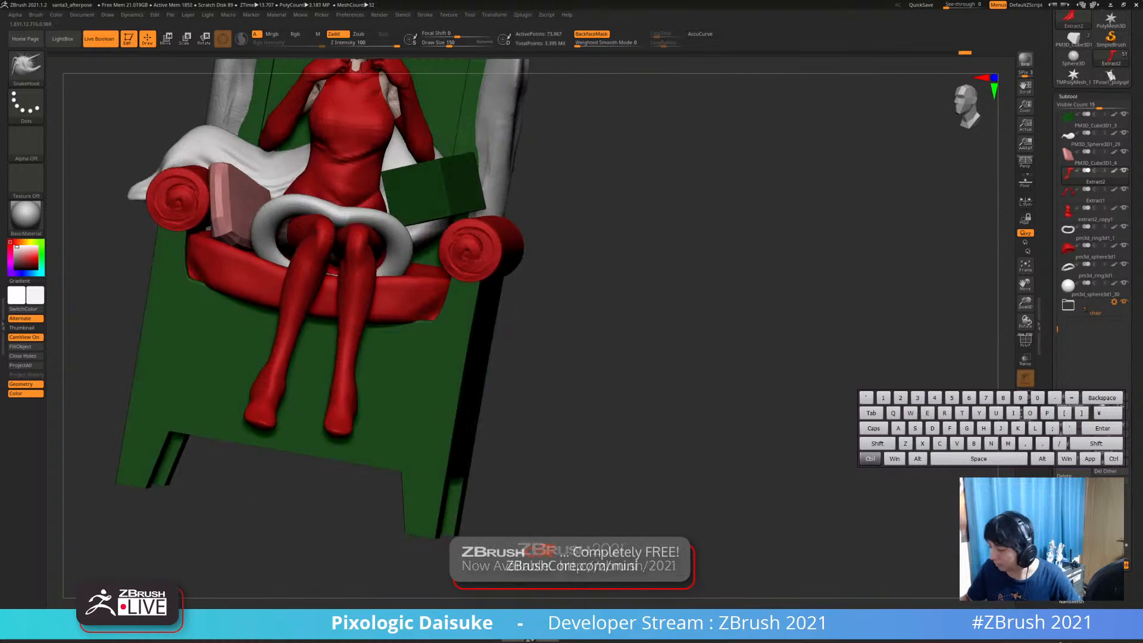
pyautogui.keyDown('ctrl'); pyautogui.moveTo(351, 428); pyautogui.dragTo(358, 472, button='right'); pyautogui.keyUp('ctrl')
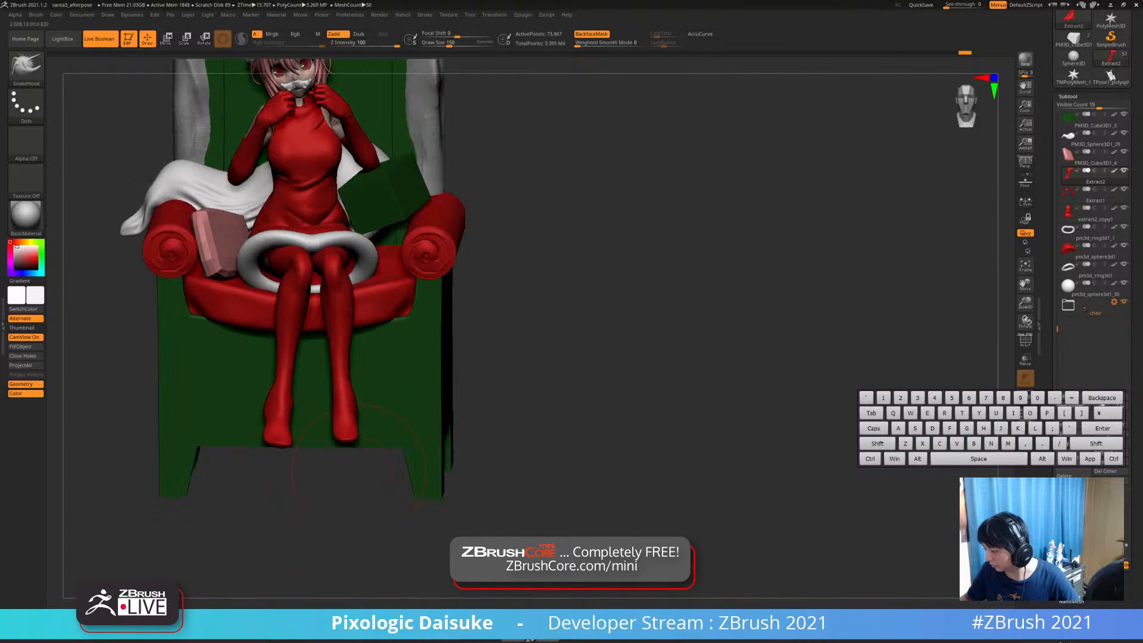
pyautogui.click(591, 34)
pyautogui.keyDown('ctrl'); pyautogui.moveTo(343, 406); pyautogui.dragTo(345, 450, button='right'); pyautogui.keyUp('ctrl')
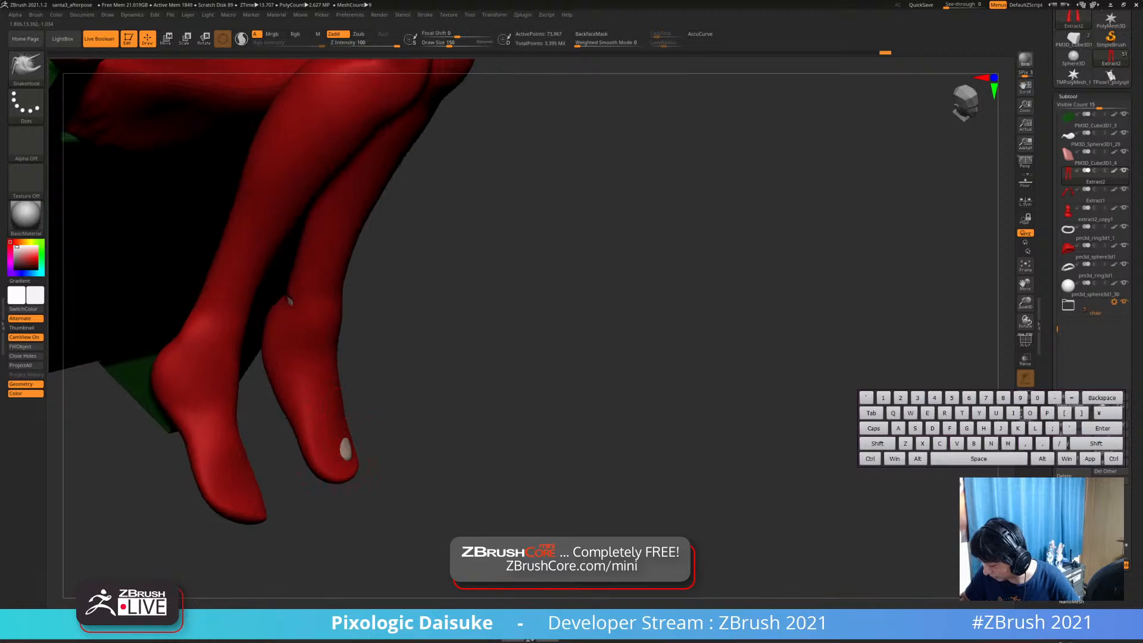
pyautogui.keyDown('ctrl'); pyautogui.moveTo(286, 298); pyautogui.dragTo(333, 351, button='right'); pyautogui.keyUp('ctrl')
pyautogui.keyDown('alt'); pyautogui.moveTo(333, 351); pyautogui.dragTo(337, 378, button='right'); pyautogui.keyUp('alt')
pyautogui.moveTo(337, 378)
pyautogui.keyDown('ctrl'); pyautogui.mouseDown(button='right')
pyautogui.moveTo(338, 422)
pyautogui.moveTo(340, 381)
pyautogui.mouseUp(button='right'); pyautogui.keyUp('ctrl')
pyautogui.moveTo(429, 400); pyautogui.dragTo(451, 370, button='right')
# Examine the whole figure in plain grey by hiding the polypaint on all subtools, reselect the stockings and restore the colours
pyautogui.keyDown('alt'); pyautogui.click(409, 325); pyautogui.keyUp('alt')
pyautogui.moveTo(384, 298)
pyautogui.keyDown('alt'); pyautogui.mouseDown(button='right')
pyautogui.moveTo(447, 361)
pyautogui.moveTo(448, 349)
pyautogui.mouseUp(button='right'); pyautogui.keyUp('alt')
pyautogui.keyDown('shift'); pyautogui.click(1114, 114); pyautogui.keyUp('shift')
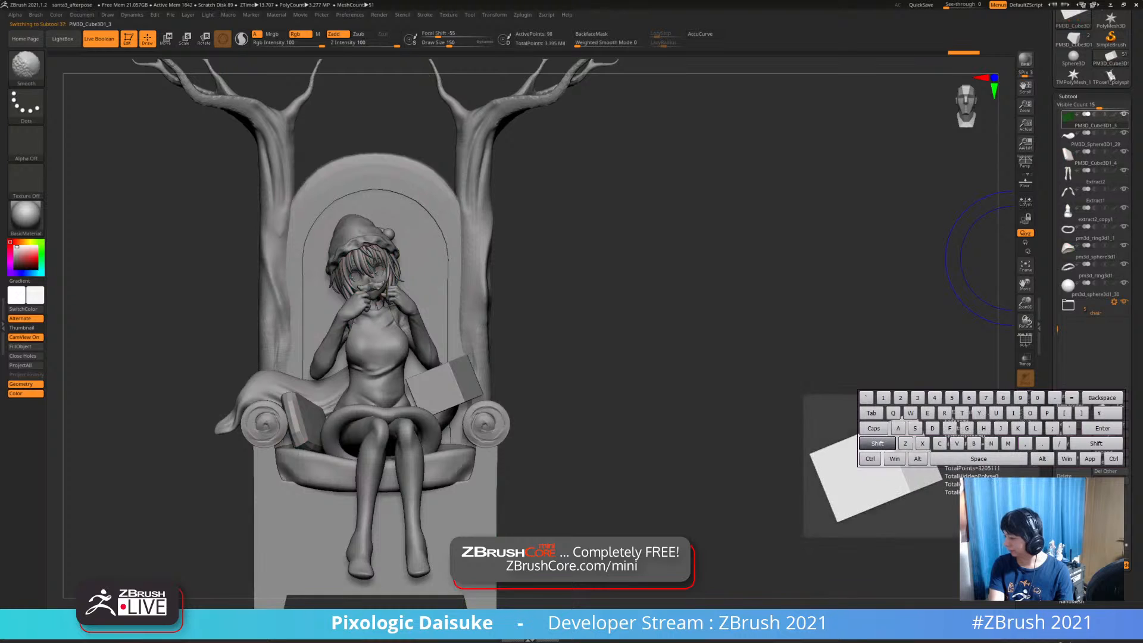
pyautogui.keyDown('alt'); pyautogui.moveTo(386, 470); pyautogui.dragTo(381, 446, button='right'); pyautogui.keyUp('alt')
pyautogui.keyDown('alt'); pyautogui.click(409, 437); pyautogui.keyUp('alt')
pyautogui.keyDown('alt'); pyautogui.moveTo(471, 431); pyautogui.dragTo(467, 393, button='right'); pyautogui.keyUp('alt')
pyautogui.keyDown('shift'); pyautogui.moveTo(551, 384); pyautogui.dragTo(611, 351, button='right'); pyautogui.keyUp('shift')
pyautogui.keyDown('alt'); pyautogui.moveTo(611, 351); pyautogui.dragTo(615, 380, button='right'); pyautogui.keyUp('alt')
pyautogui.keyDown('shift'); pyautogui.click(1114, 115); pyautogui.keyUp('shift')
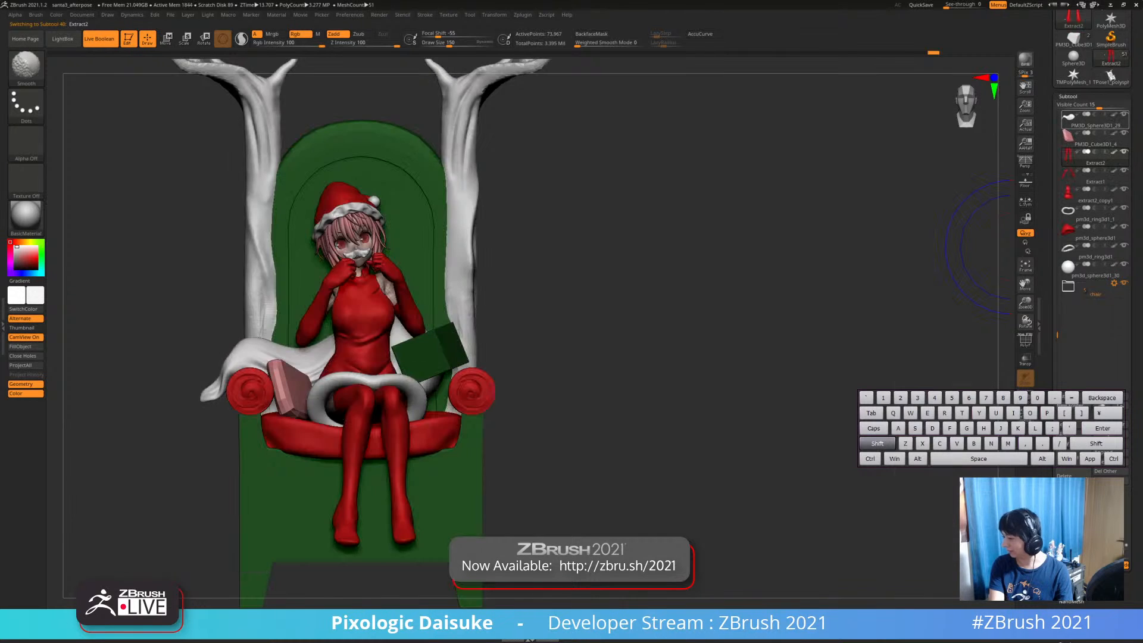